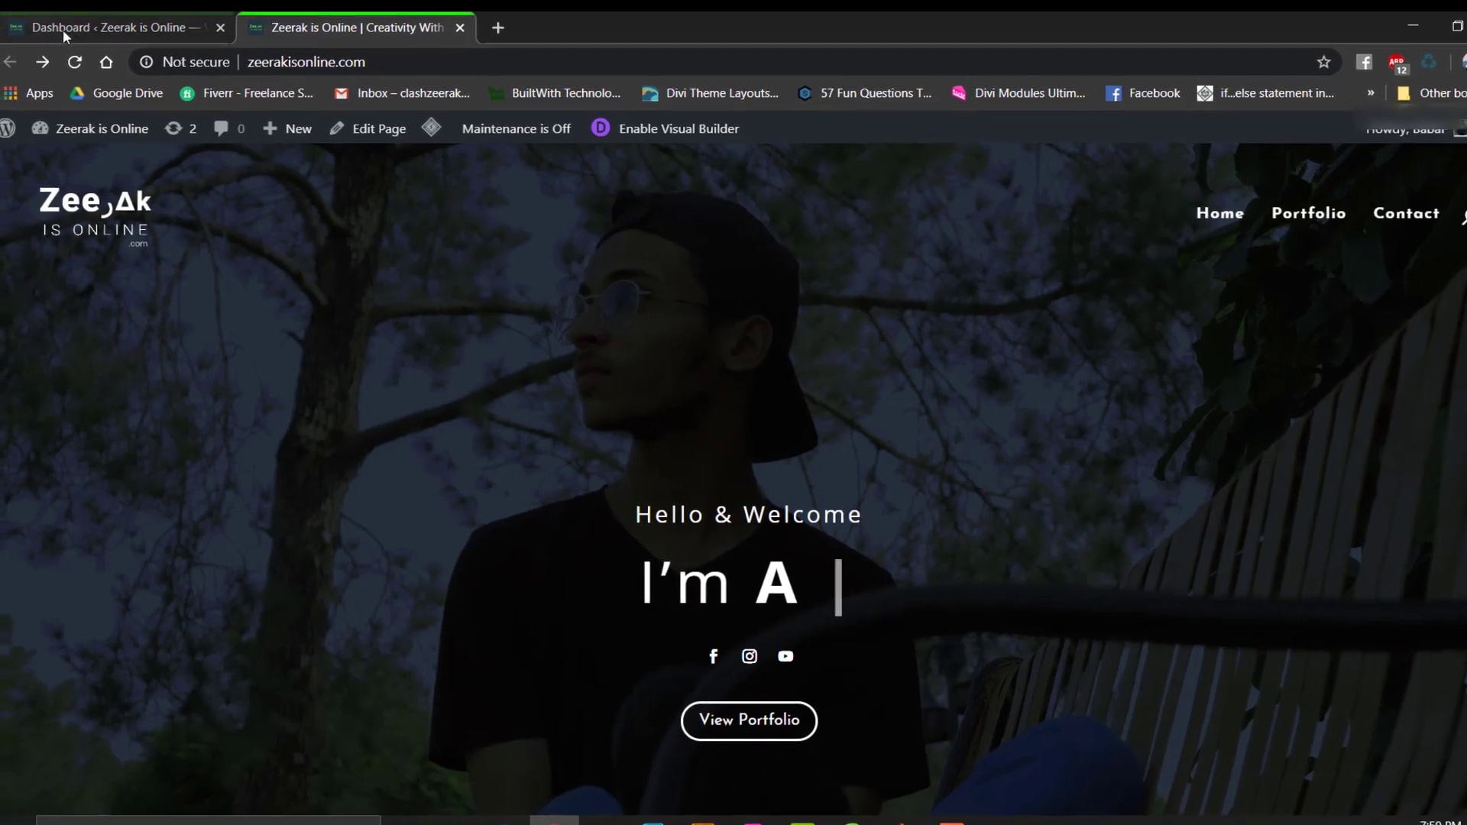
Create a new WordPress page titled 2020 and publish it.
click(93, 21)
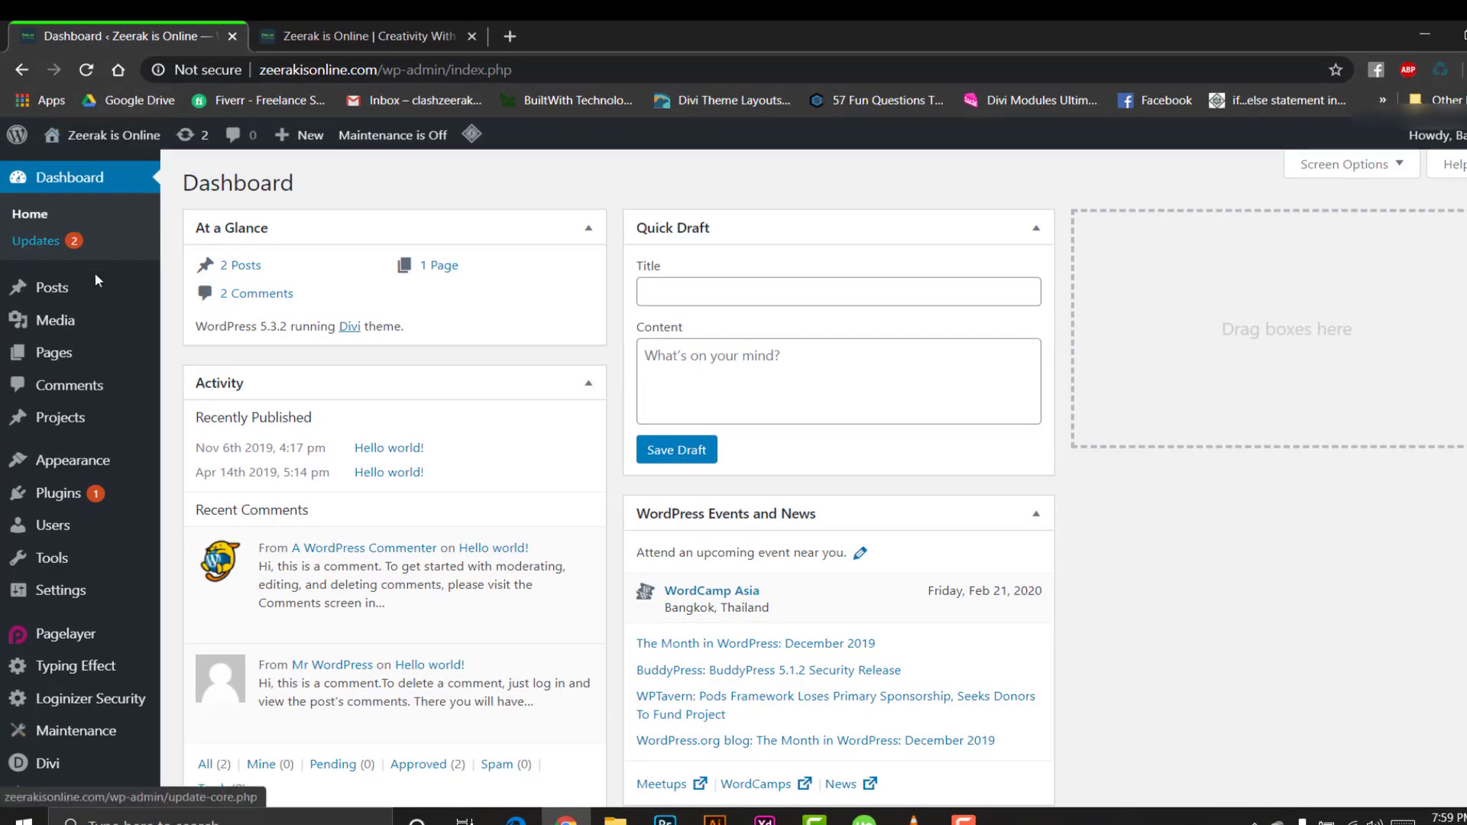
mouse_move(84, 359)
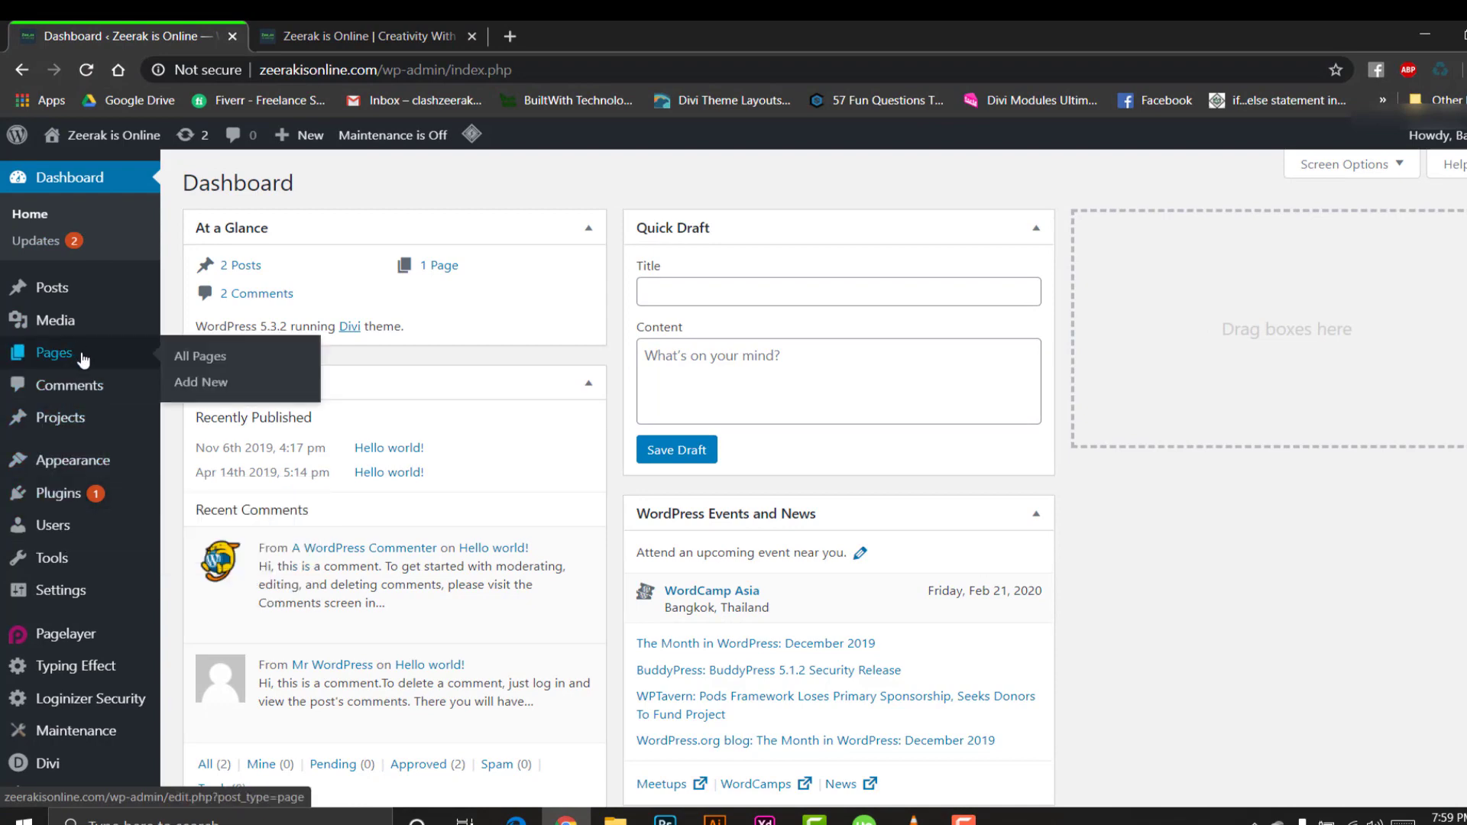
click(198, 382)
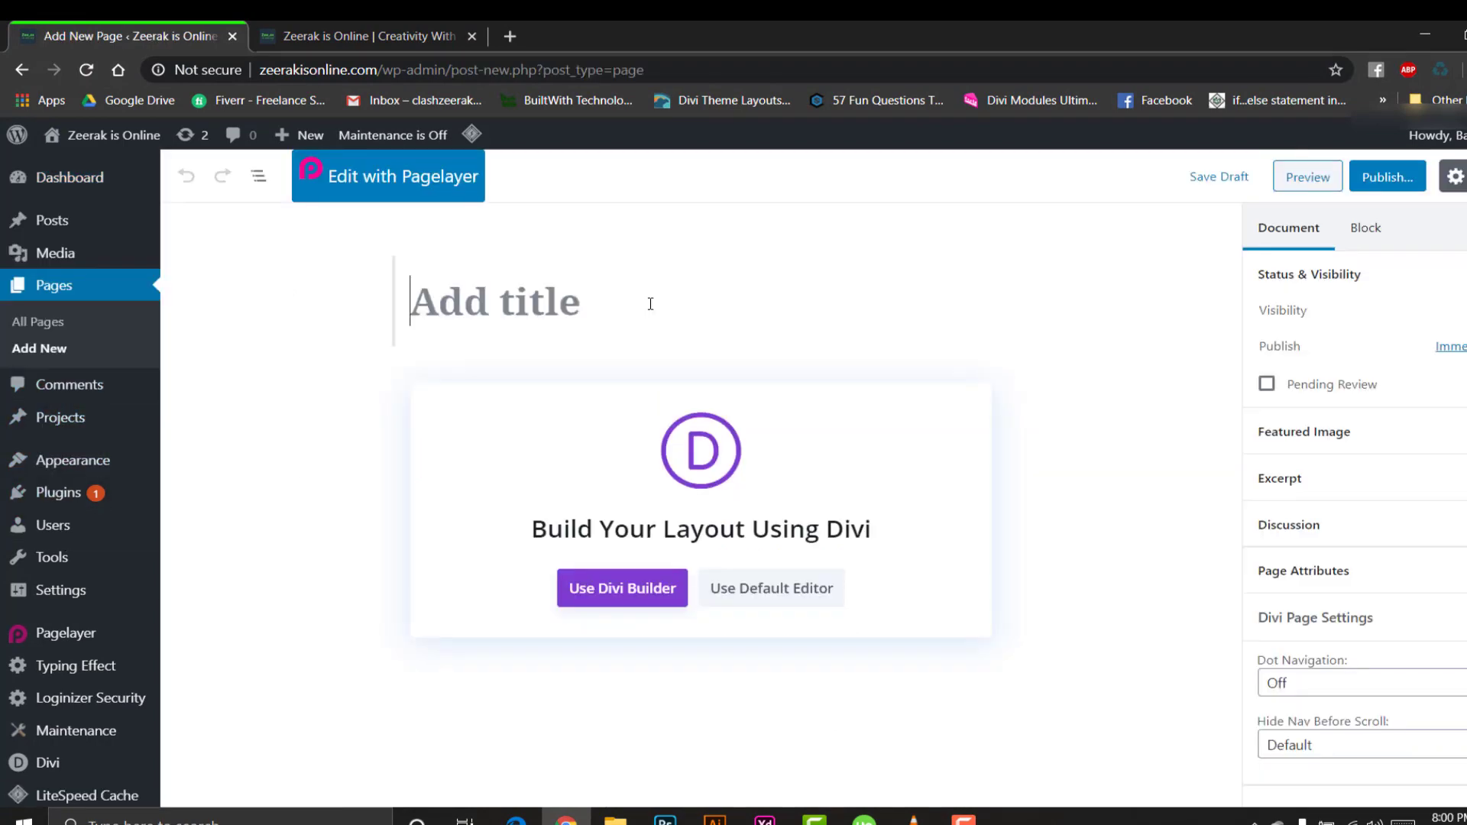
text(2020)
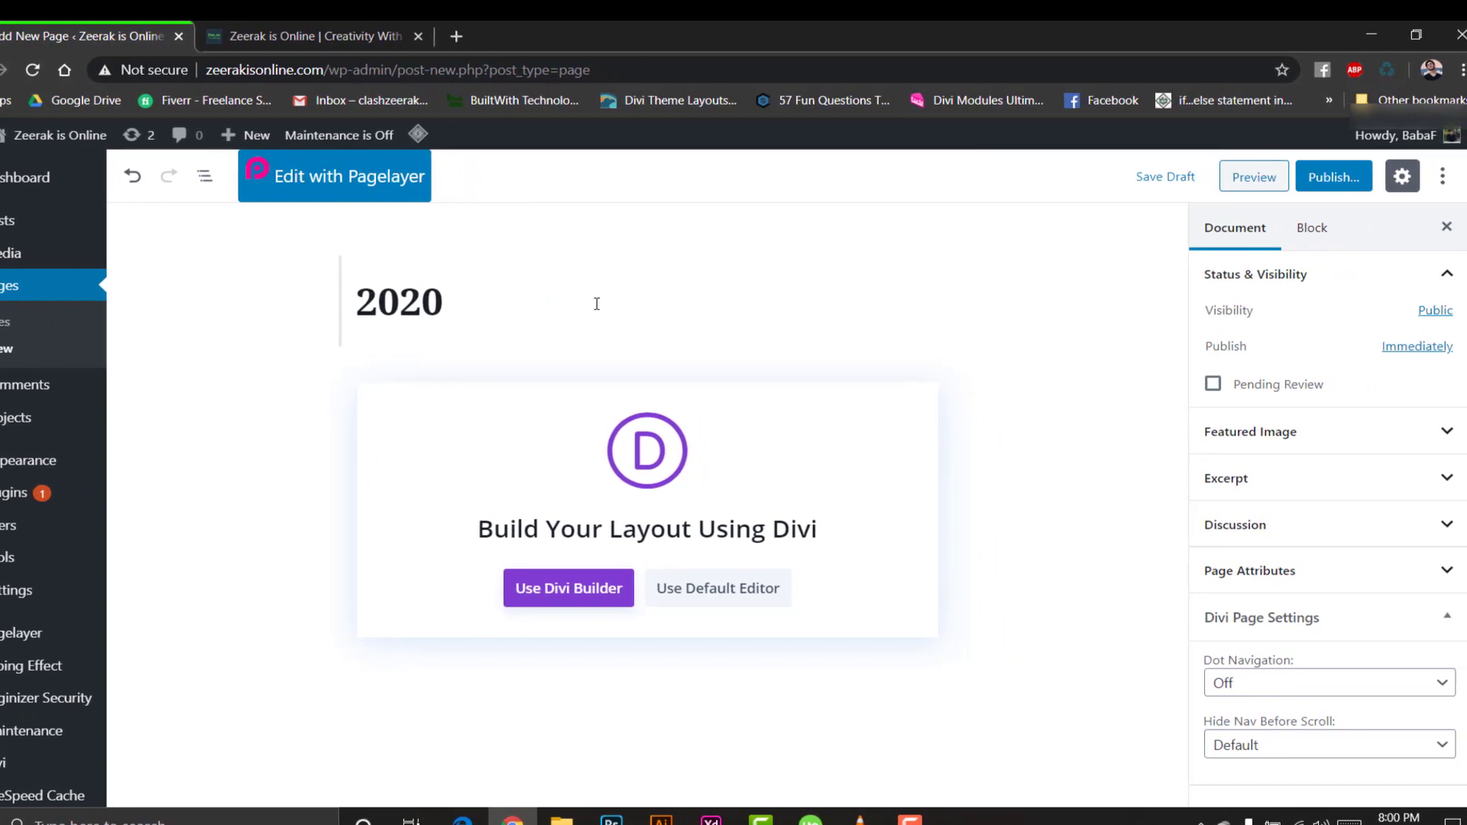
click(1341, 178)
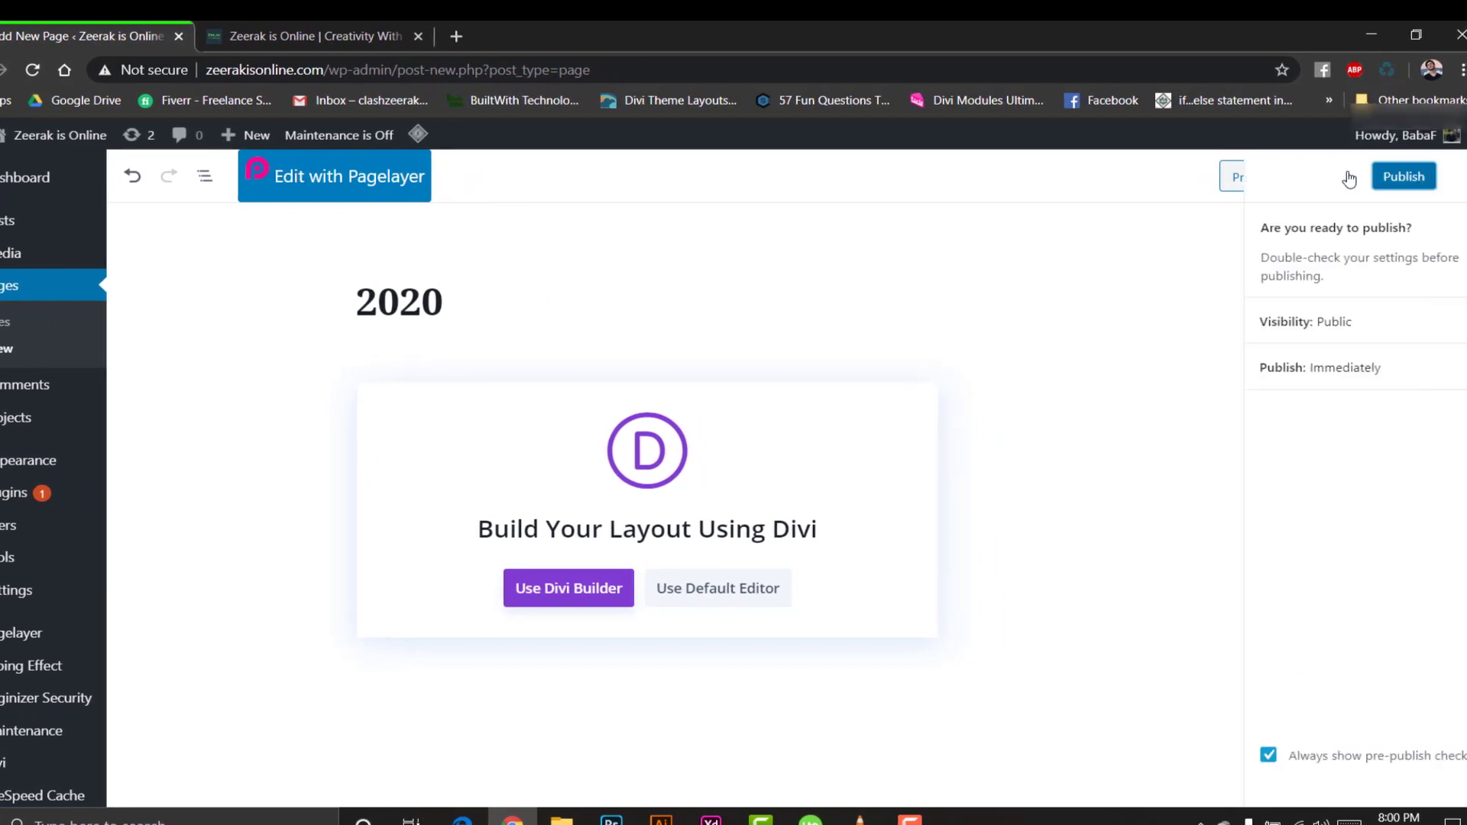
click(1366, 176)
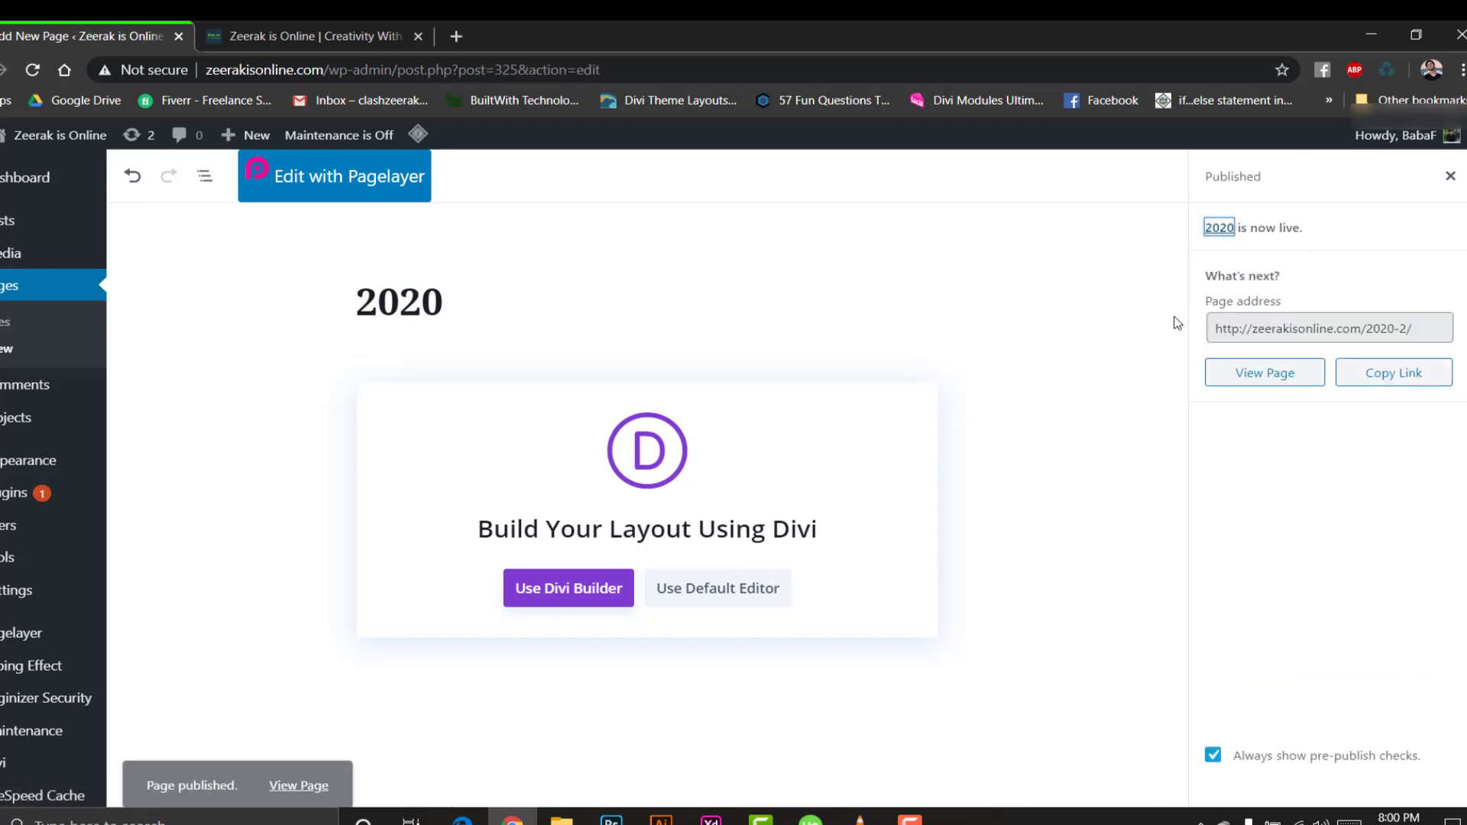
Set Dot Navigation to On in the 2020 page's Divi settings and update the page.
click(368, 23)
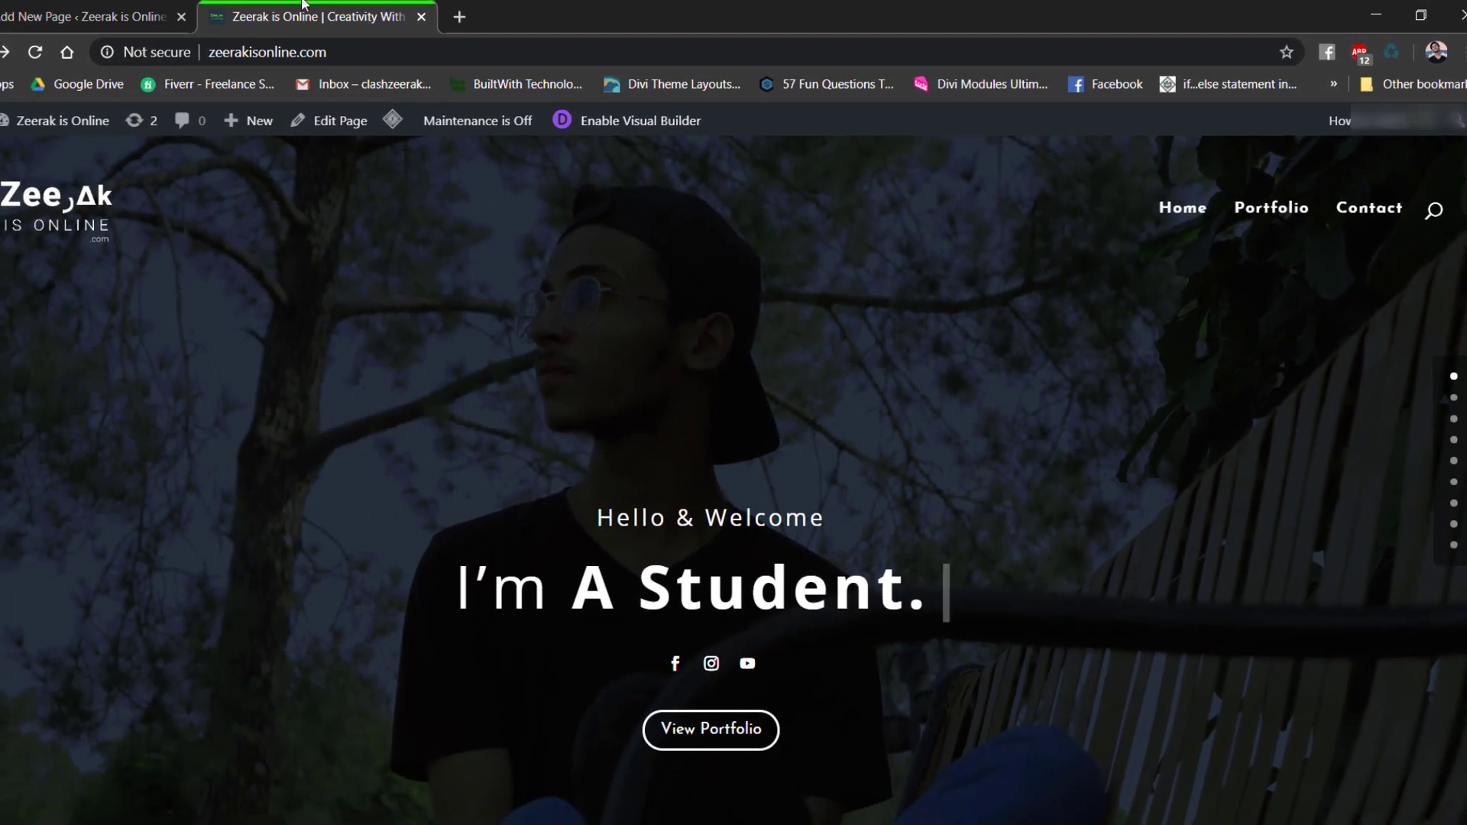
key(ctrl+Page_Up)
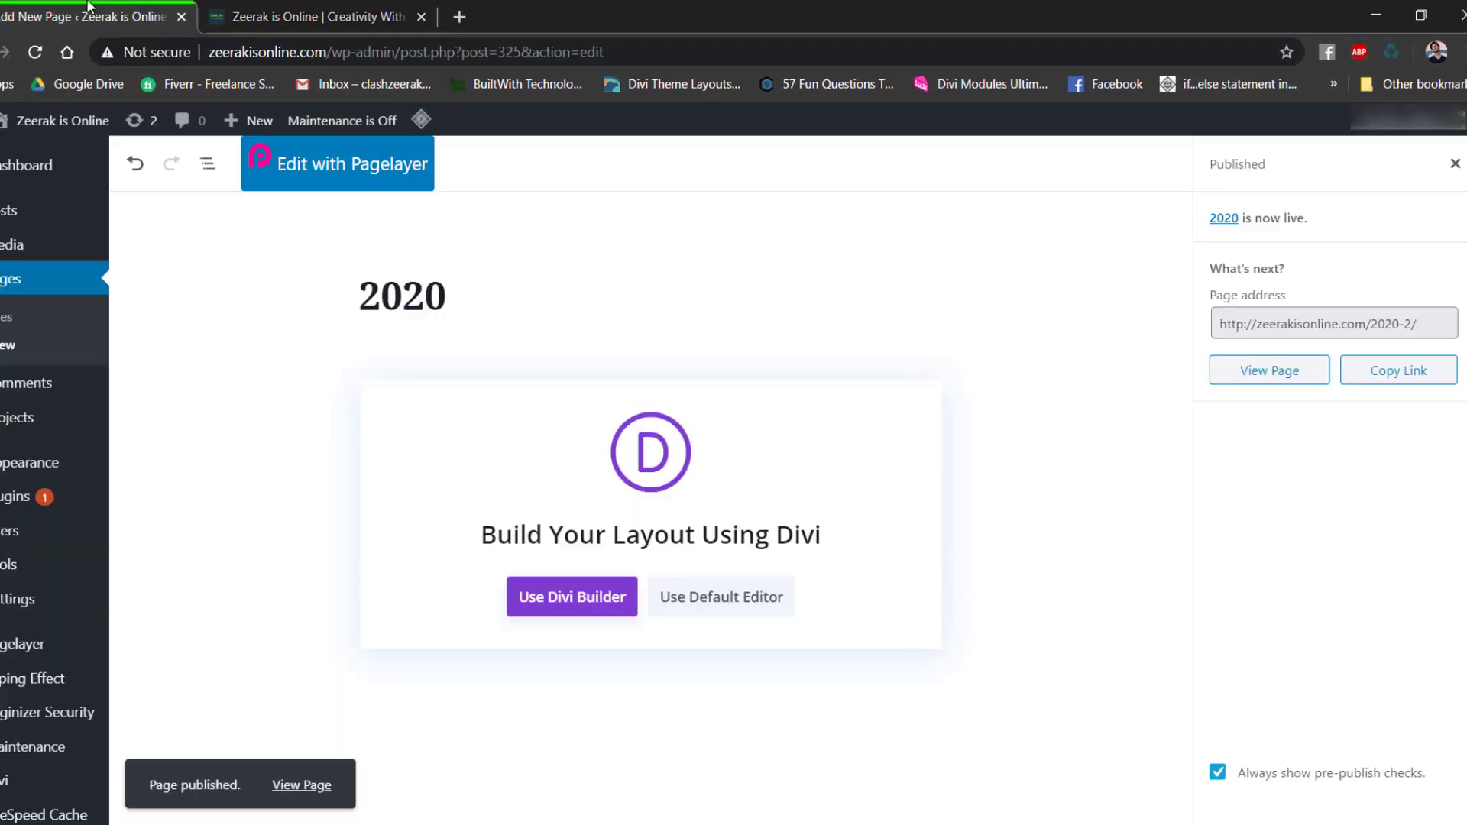
click(1453, 165)
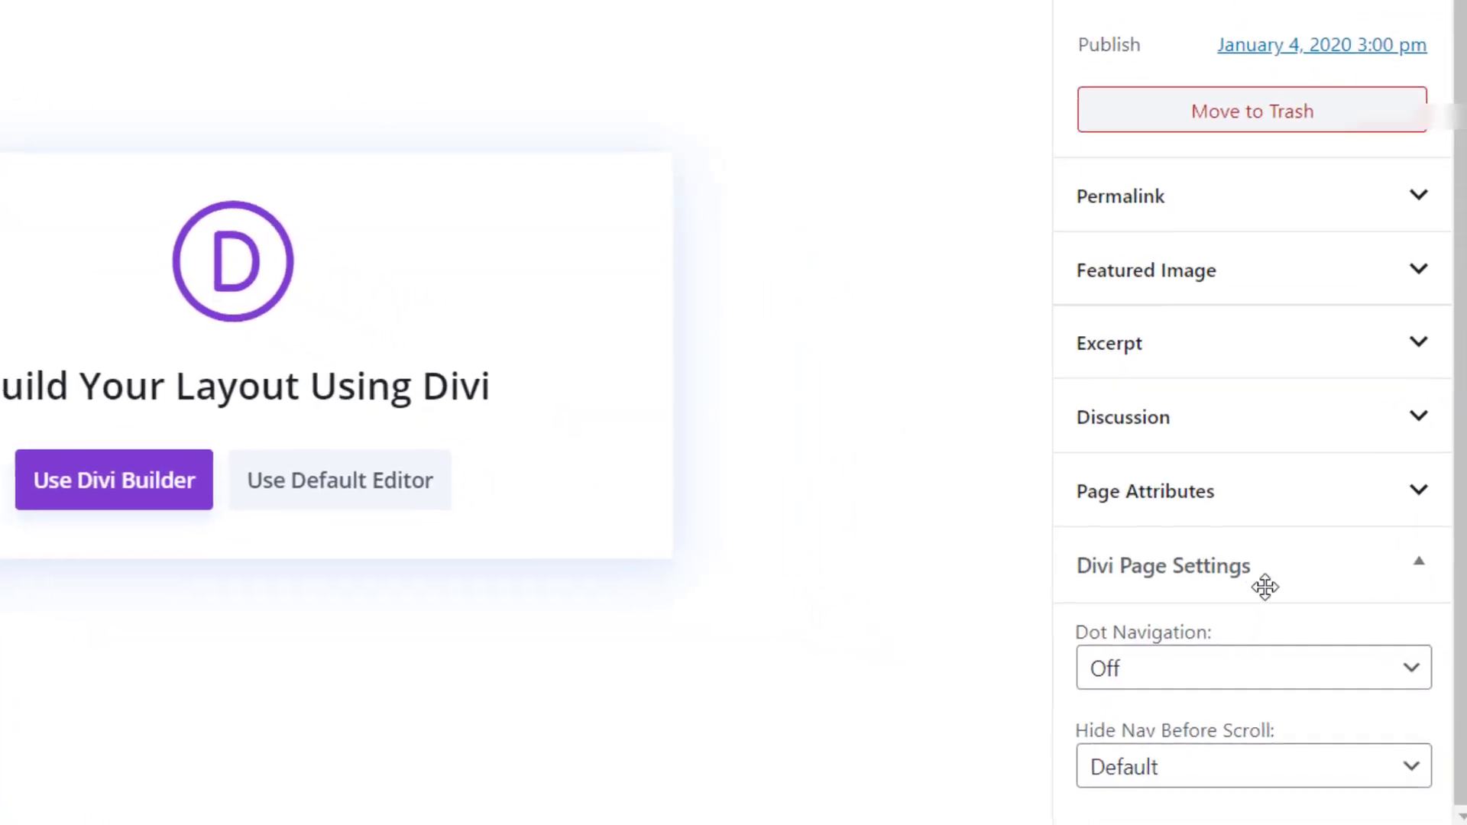
click(1153, 672)
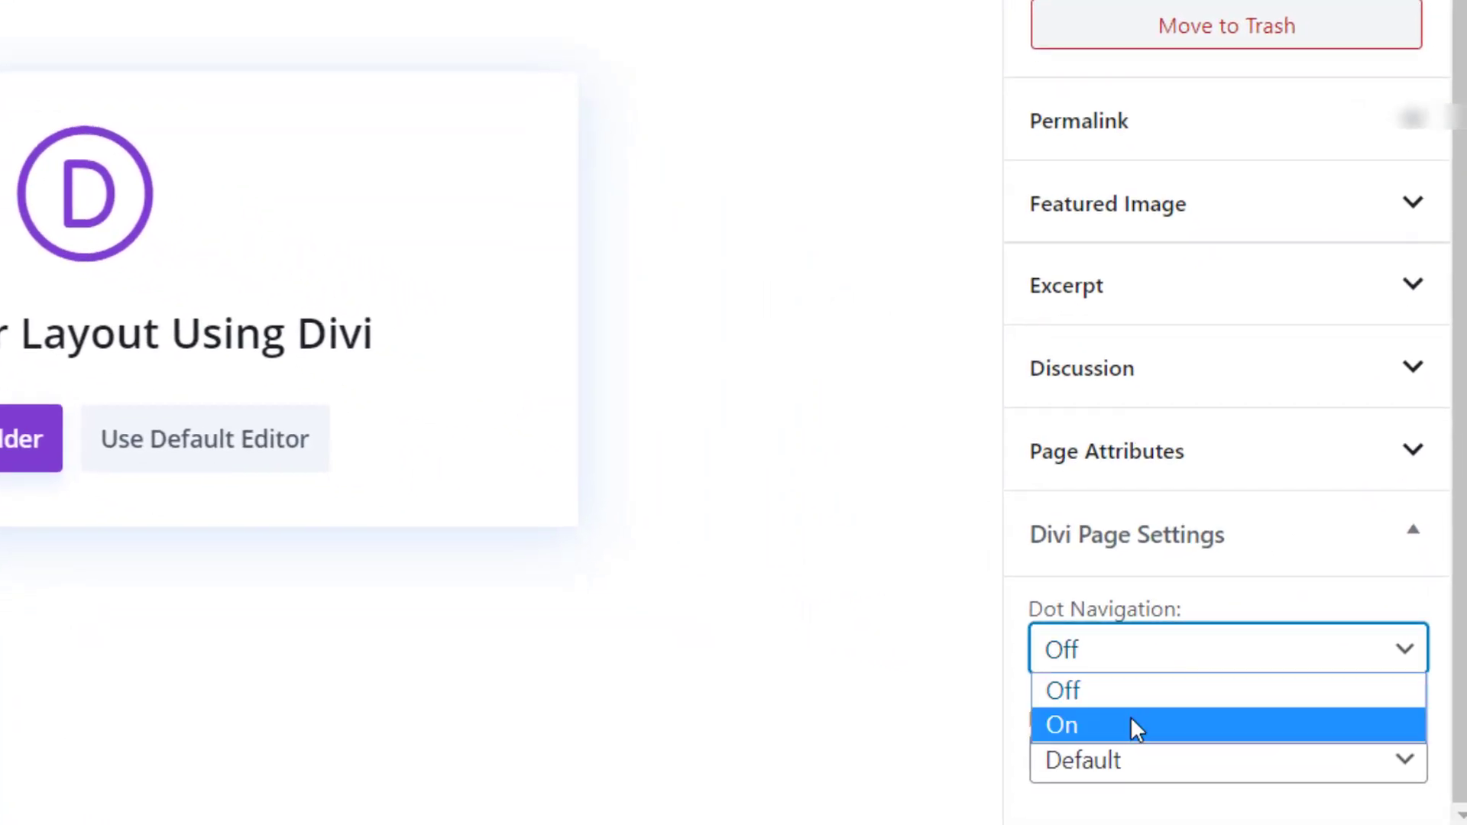
click(1130, 725)
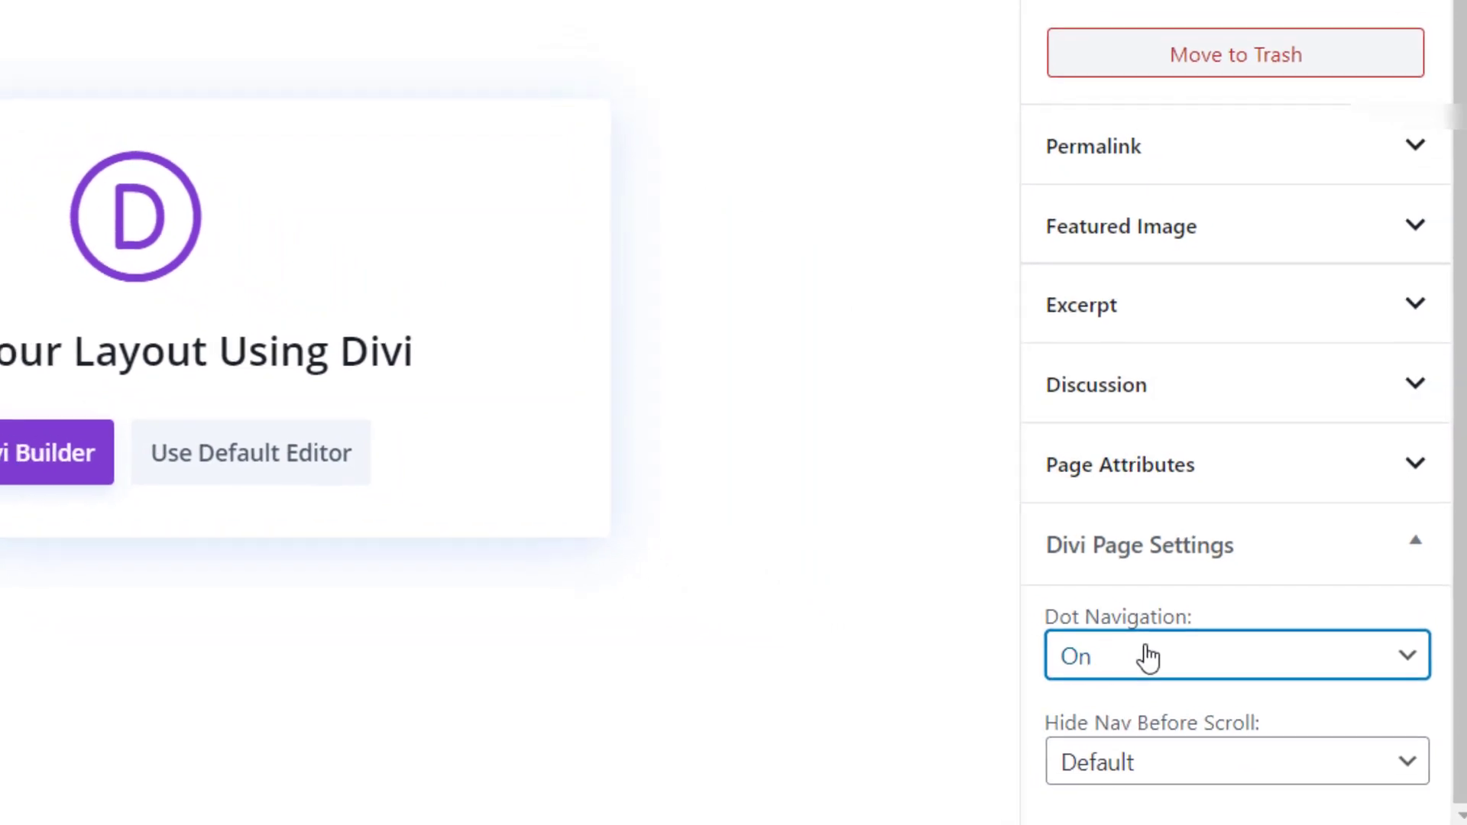
key(ctrl+s)
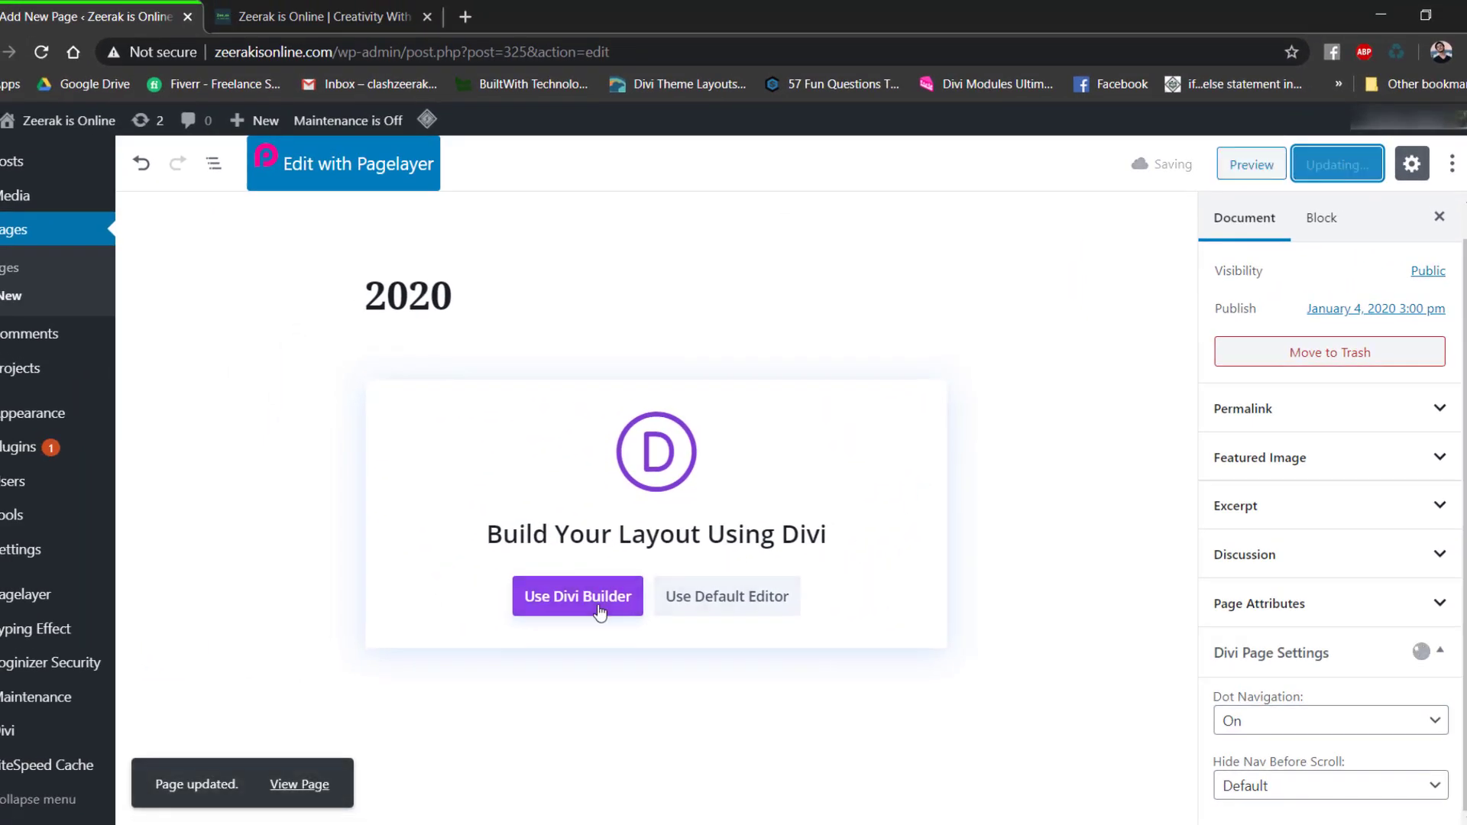
Open the 2020 page in the Divi Builder and choose to build it from scratch.
click(600, 611)
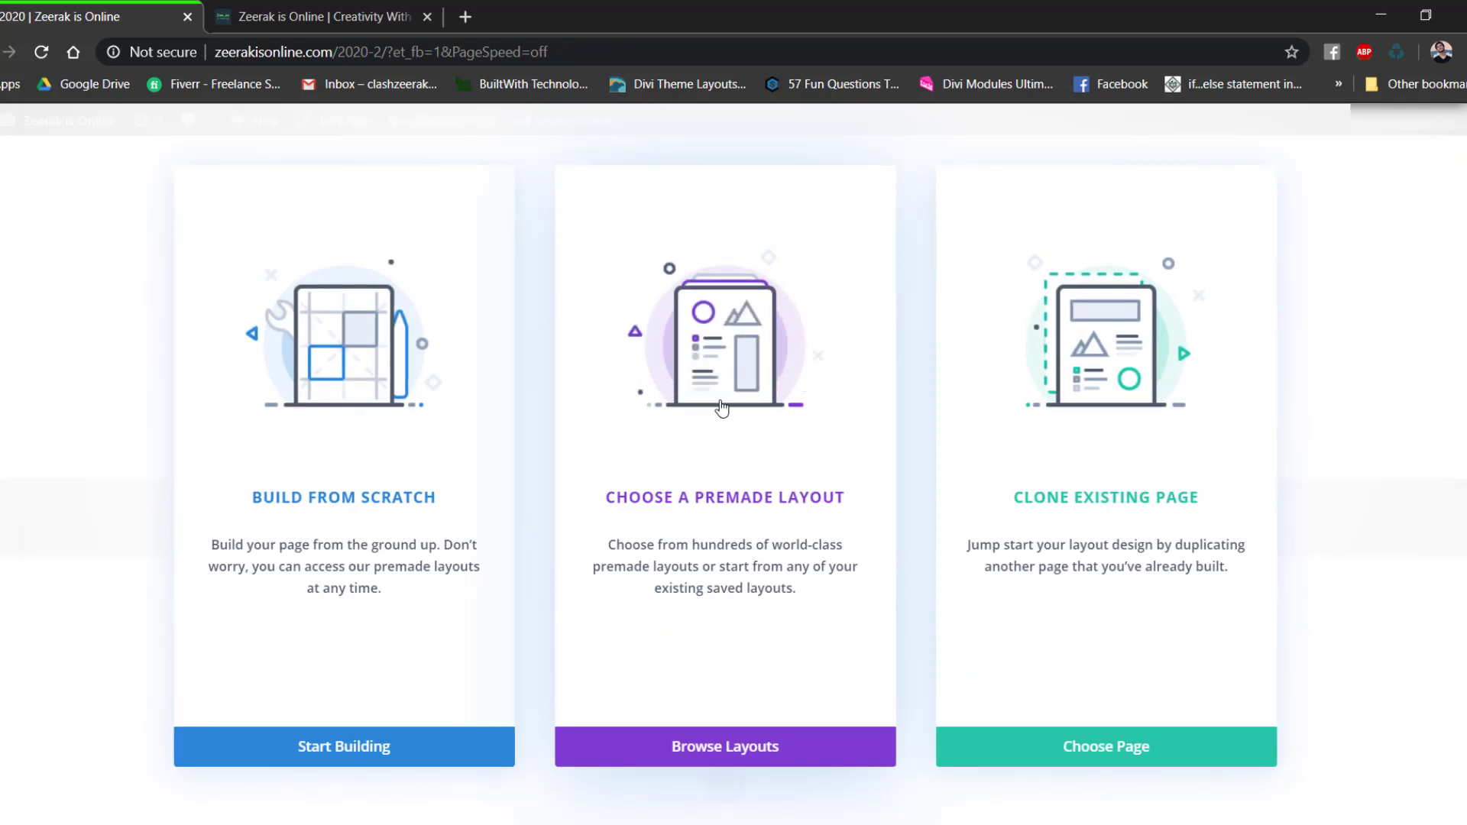
click(333, 764)
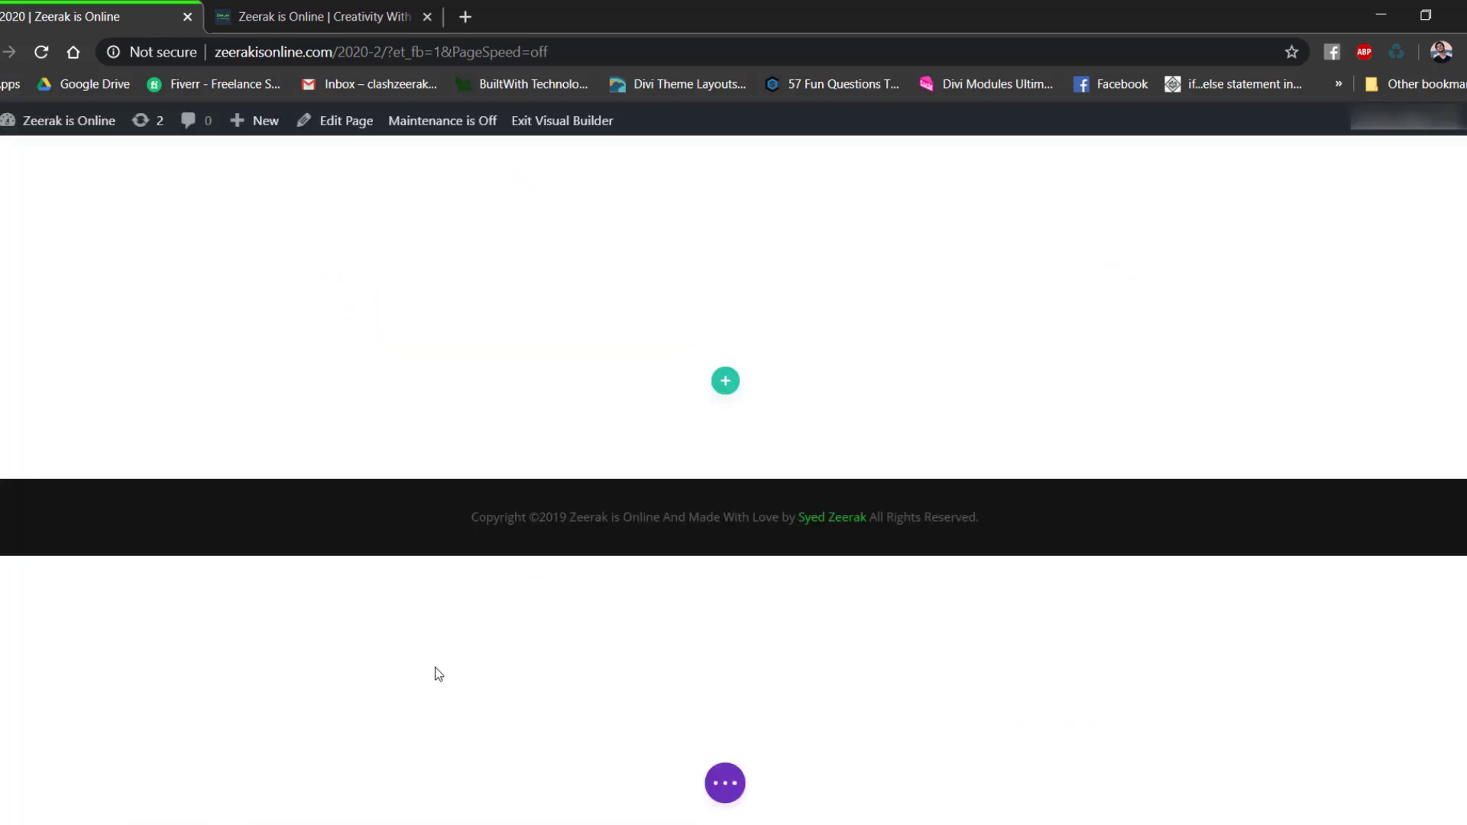
click(891, 422)
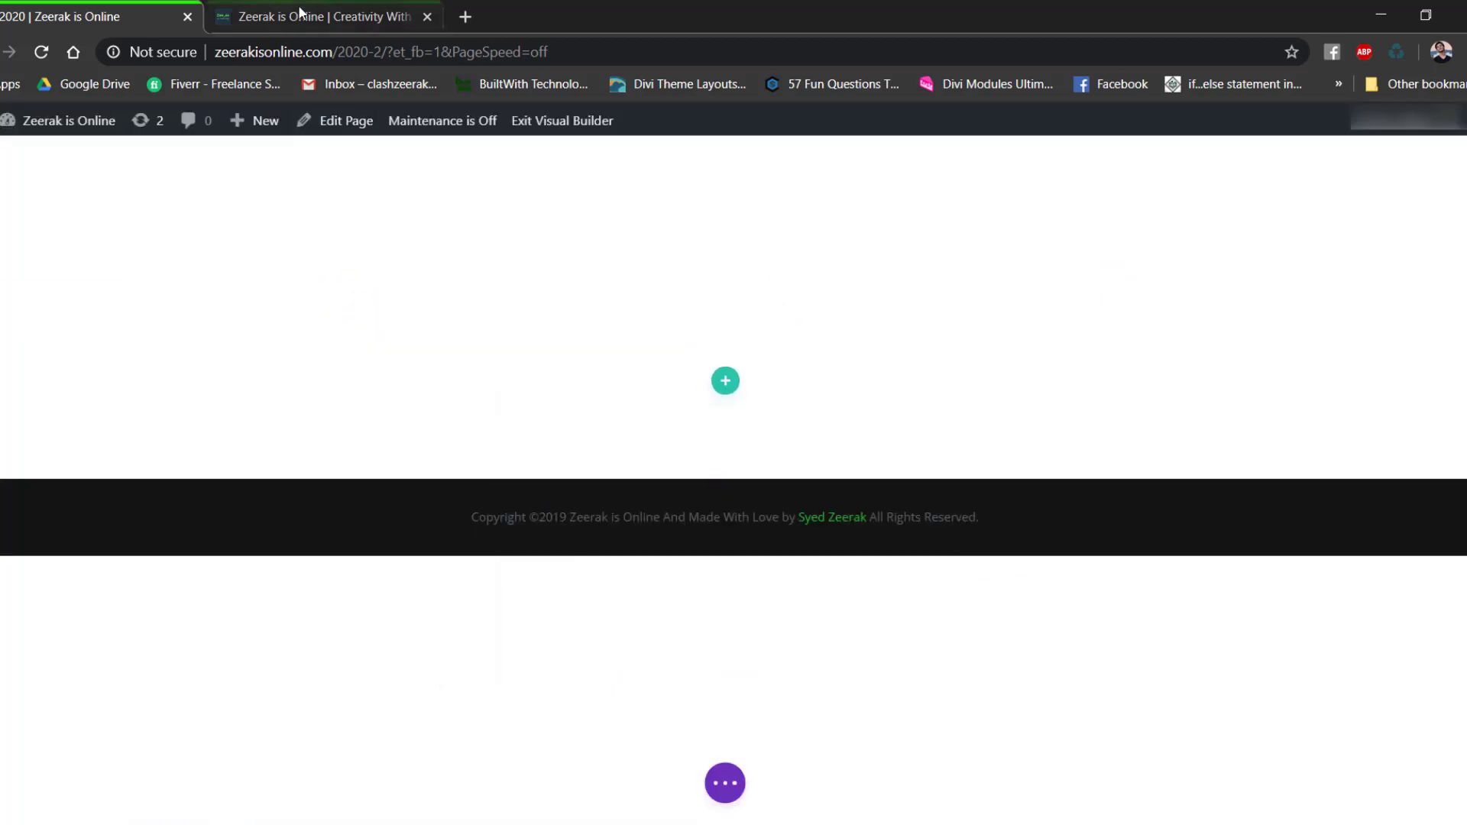
Check the live homepage header for reference, and open the background image picker for the 2020 page's empty section.
click(304, 16)
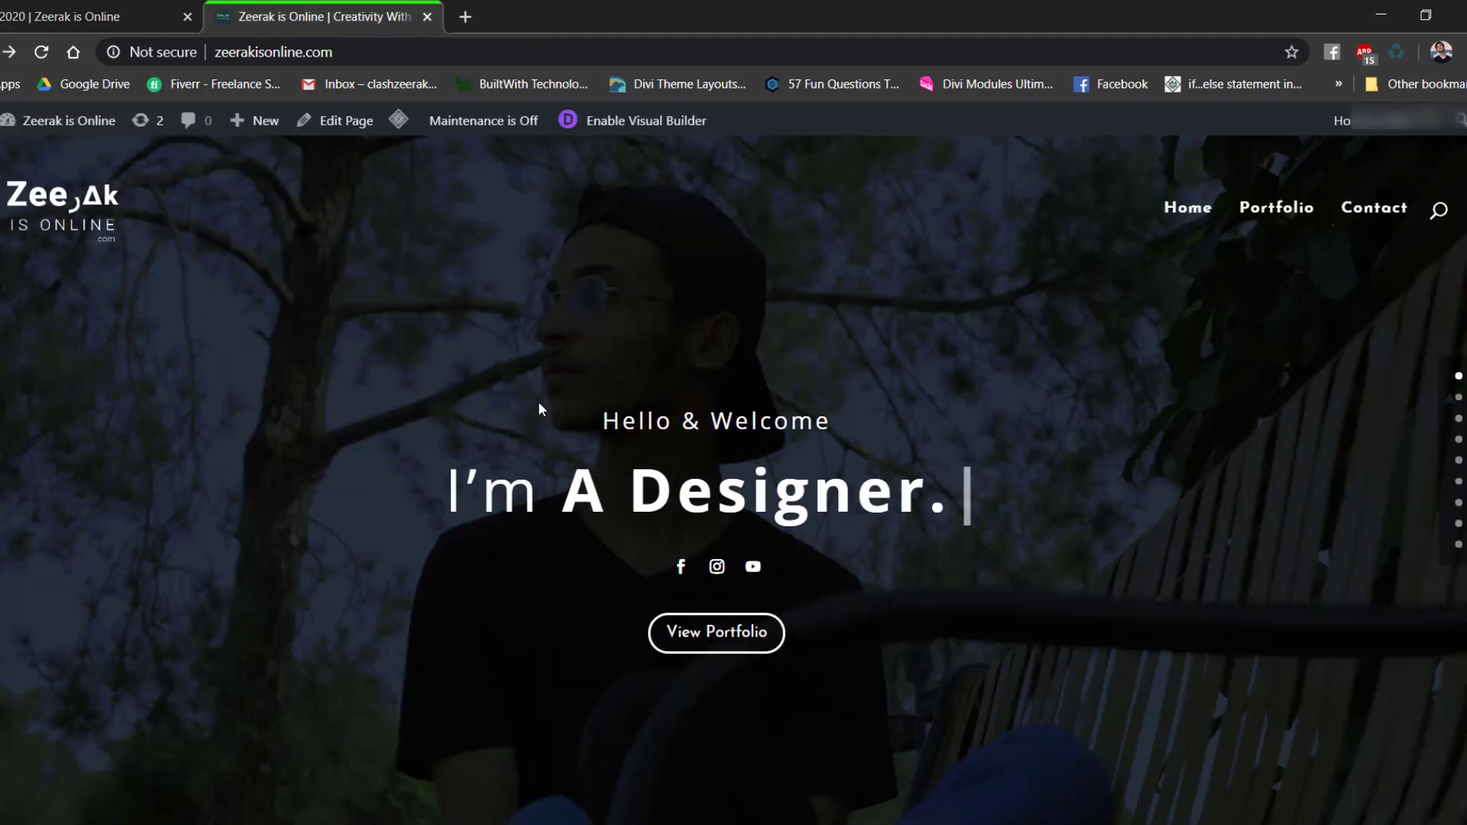
scroll(794, 397, down, 4)
scroll(794, 397, up, 4)
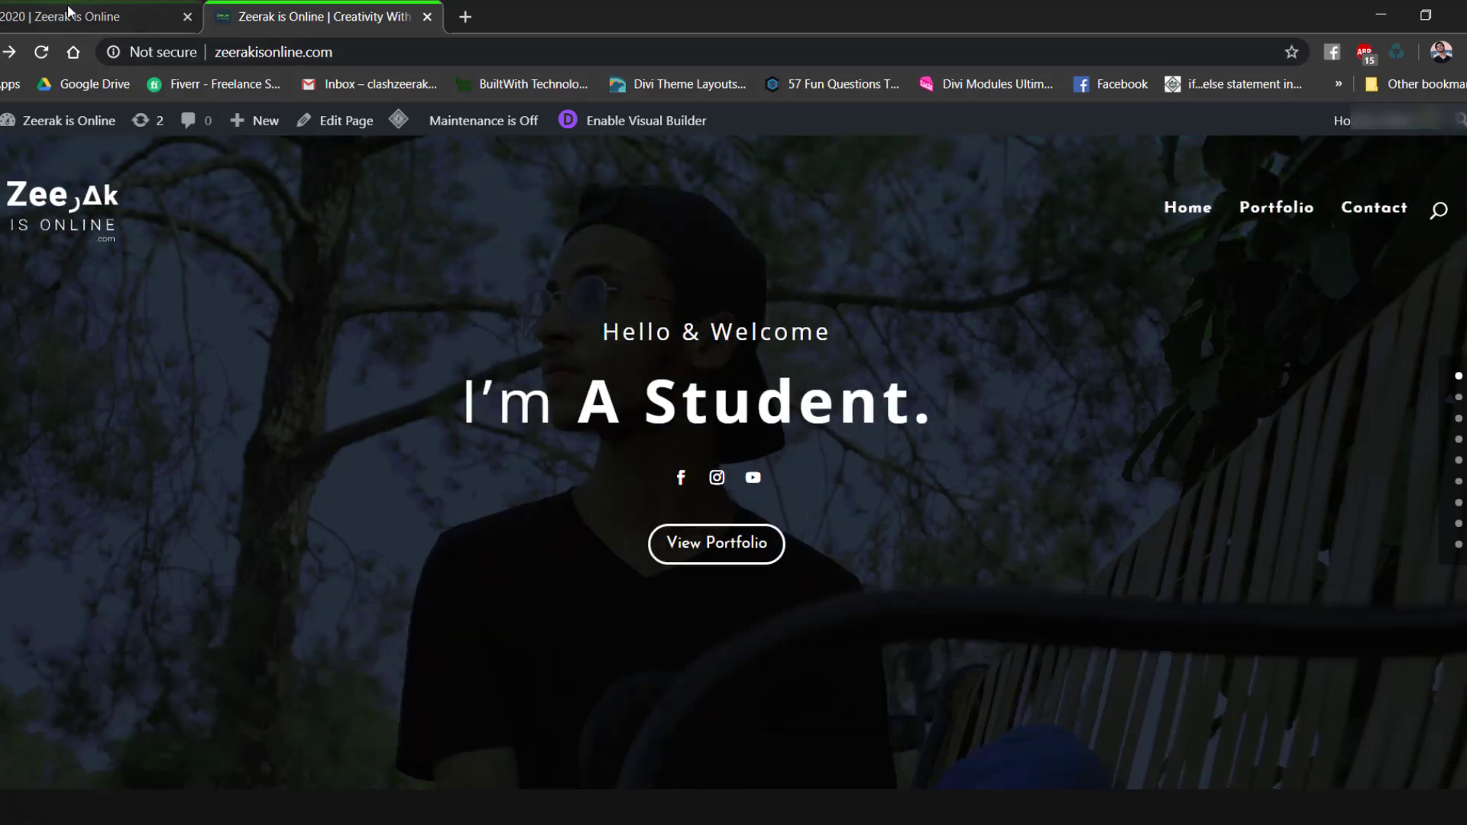
key(ctrl+shift+Tab)
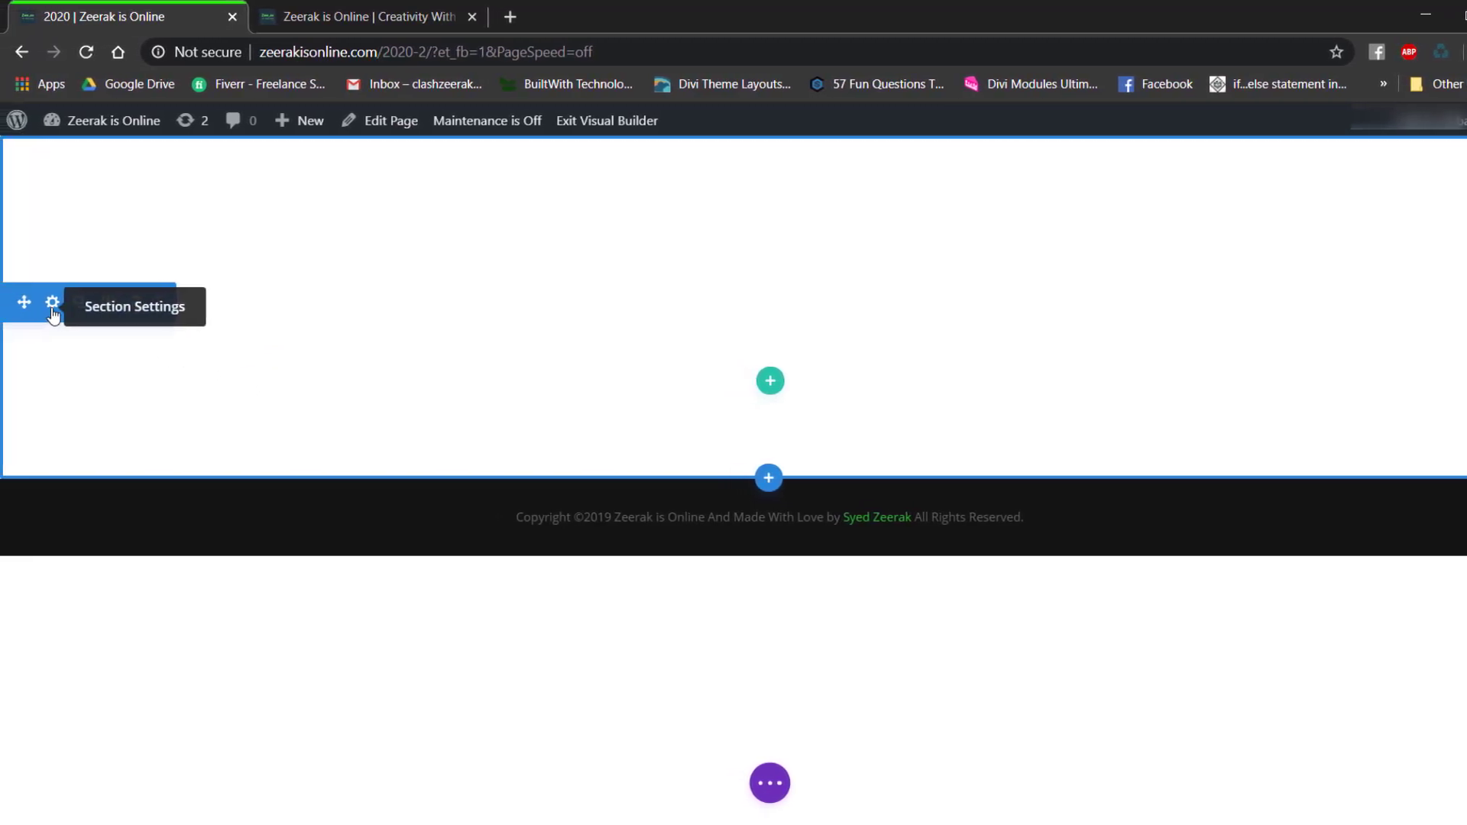
click(52, 303)
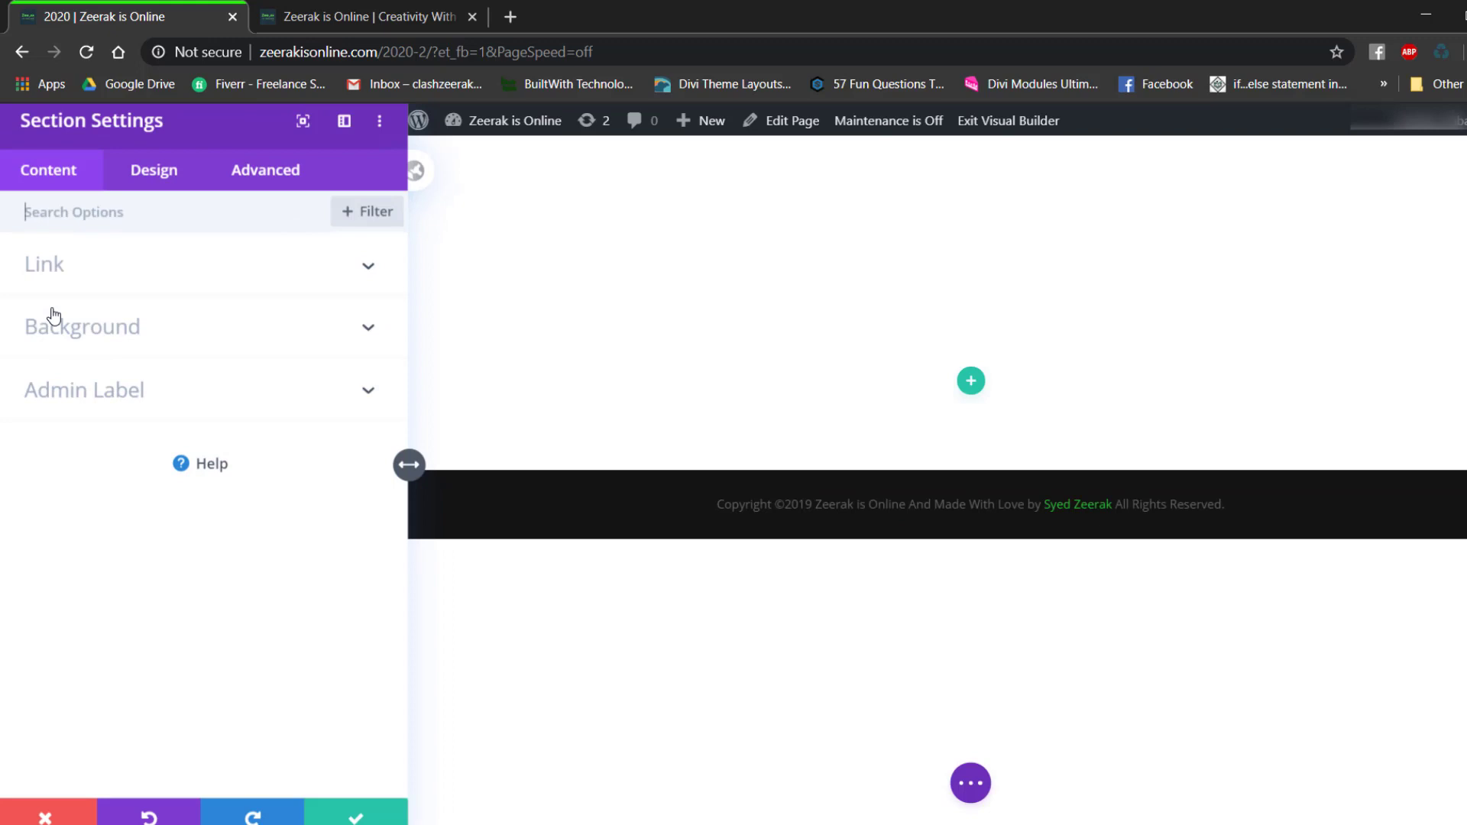
click(91, 346)
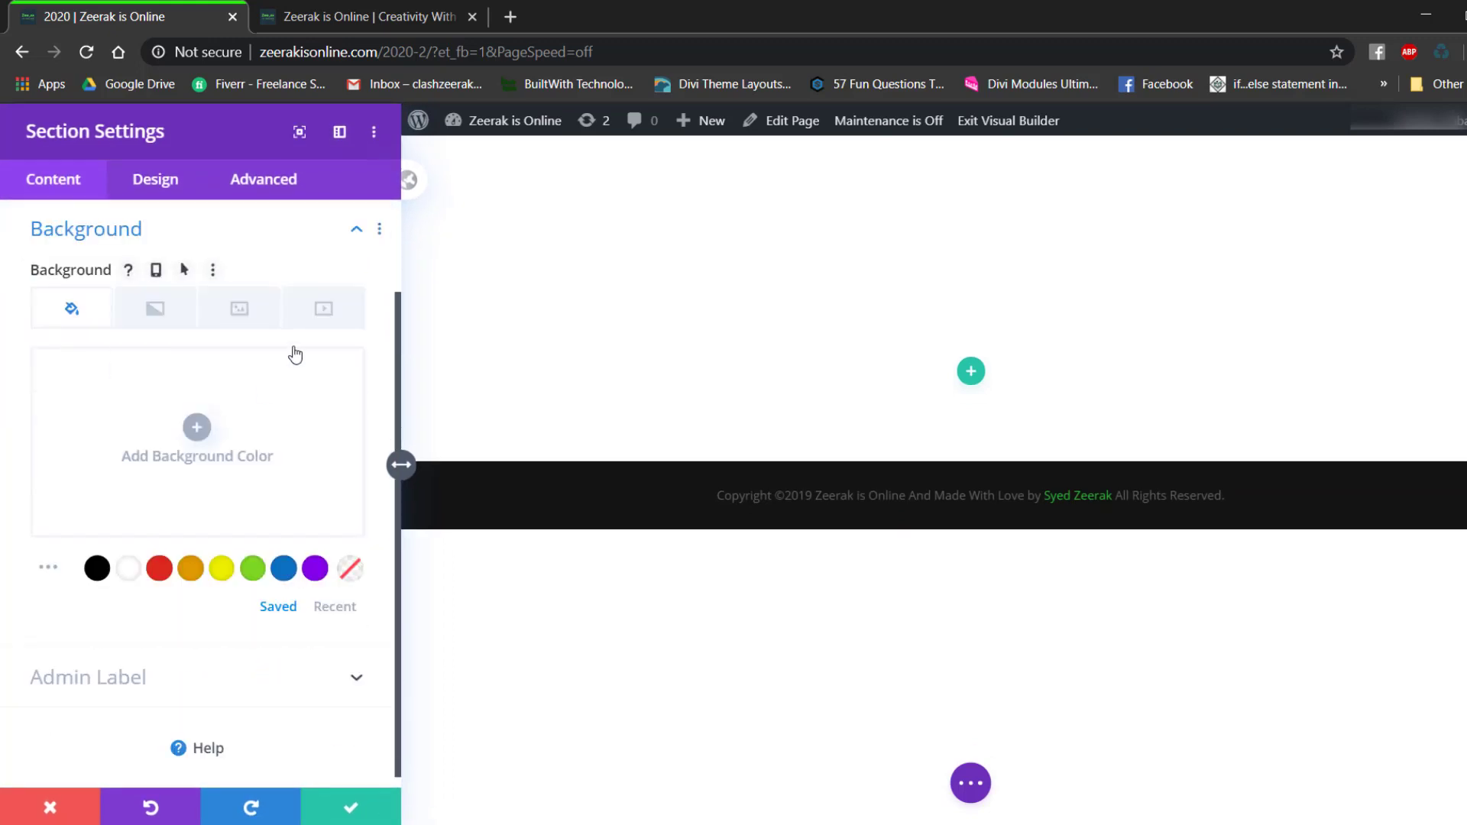
click(275, 312)
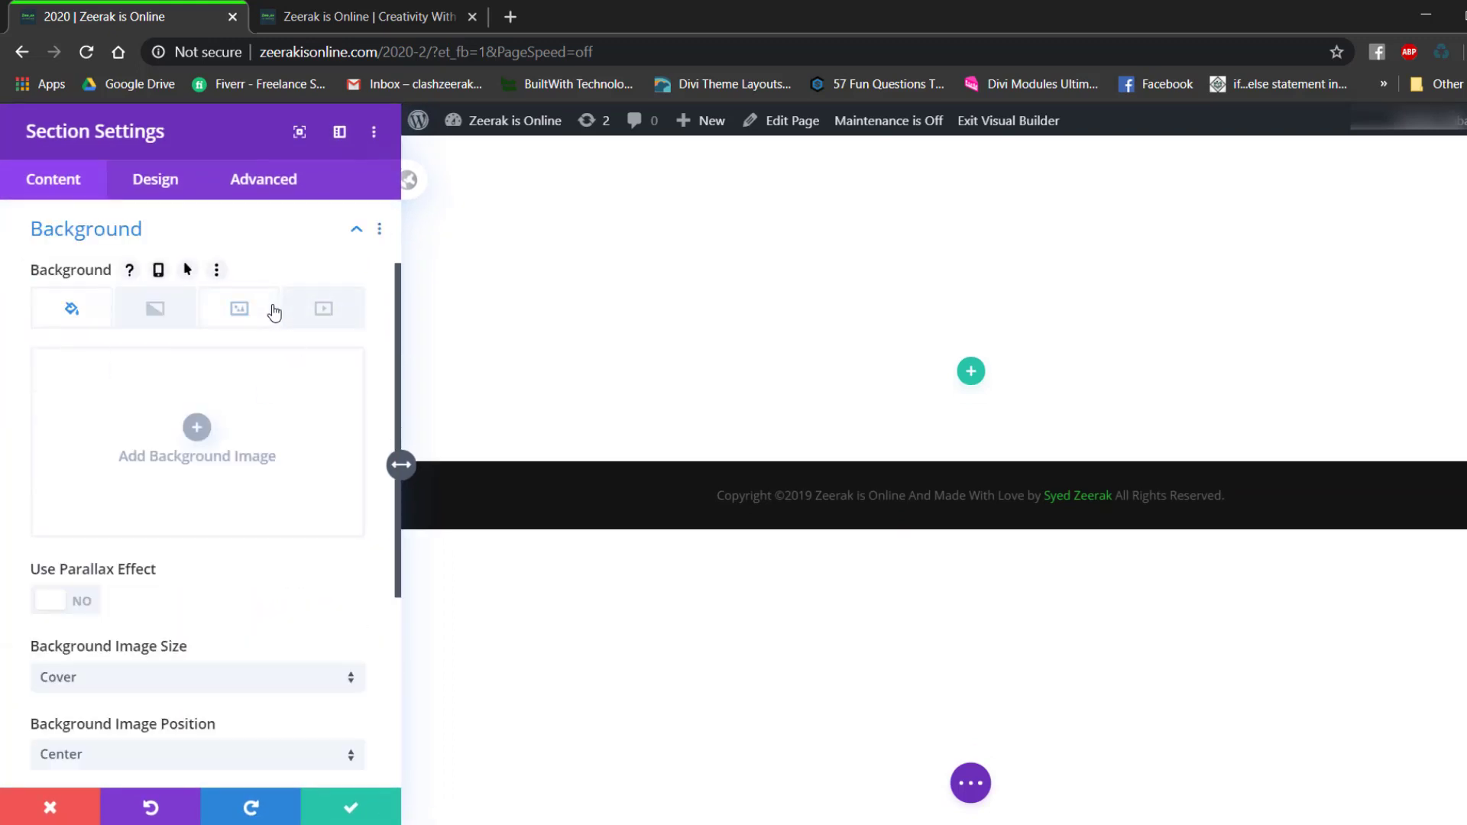
click(198, 427)
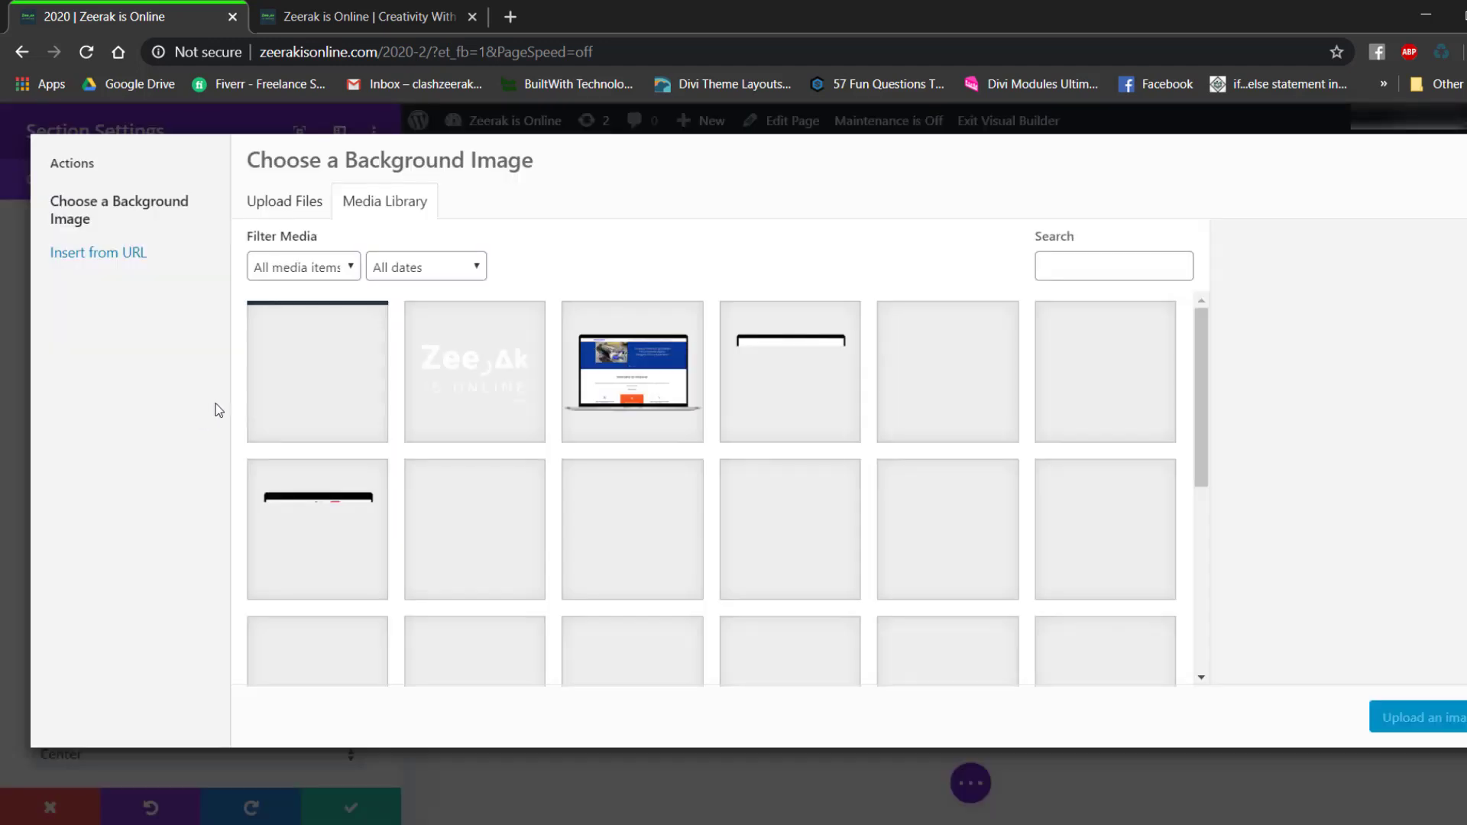
Choose the darkened header overlay photo from the media library as the section's background image.
scroll(871, 419, down, 1)
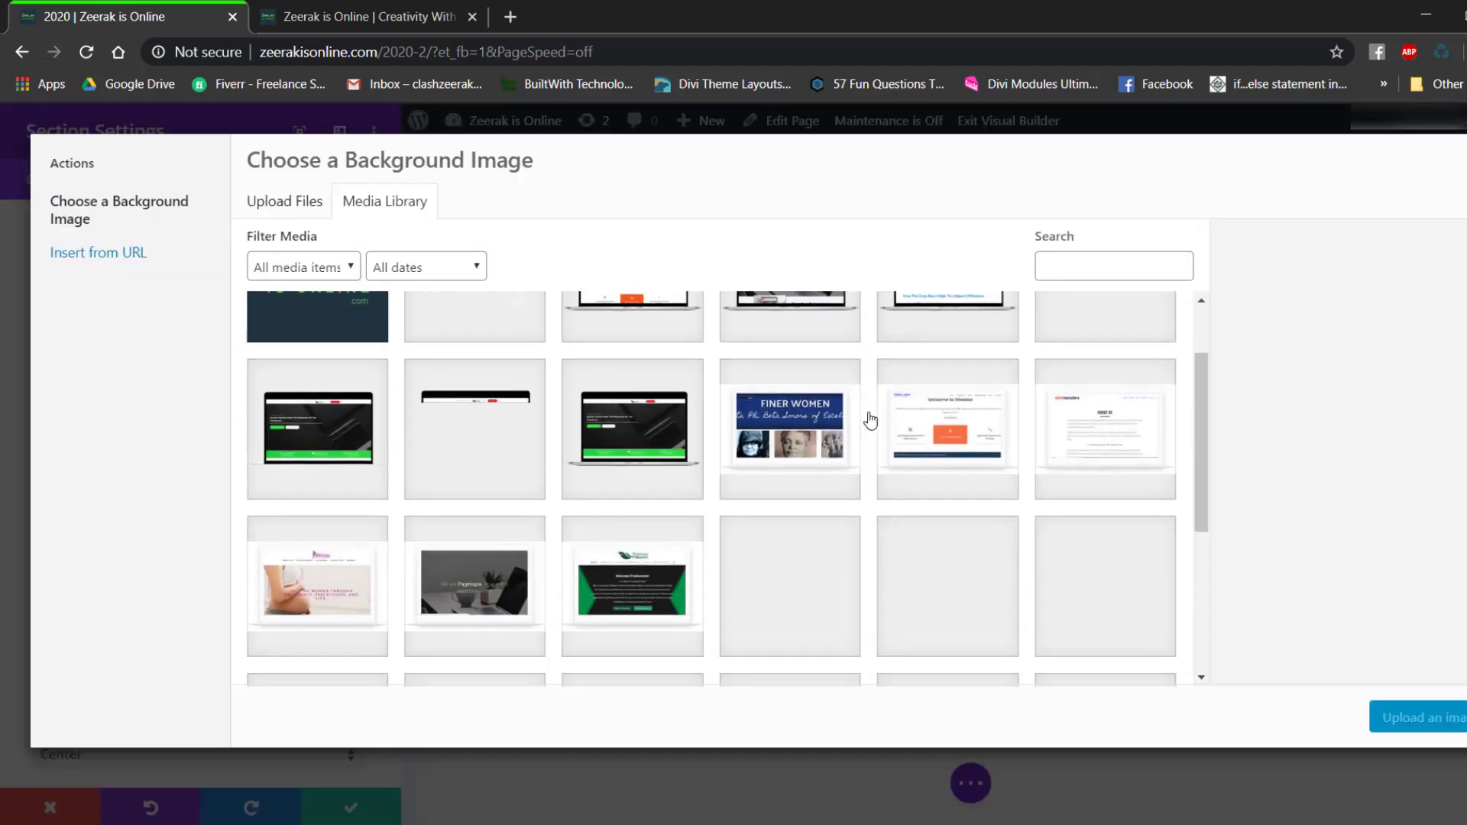
scroll(876, 420, up, 1)
scroll(877, 419, down, 4)
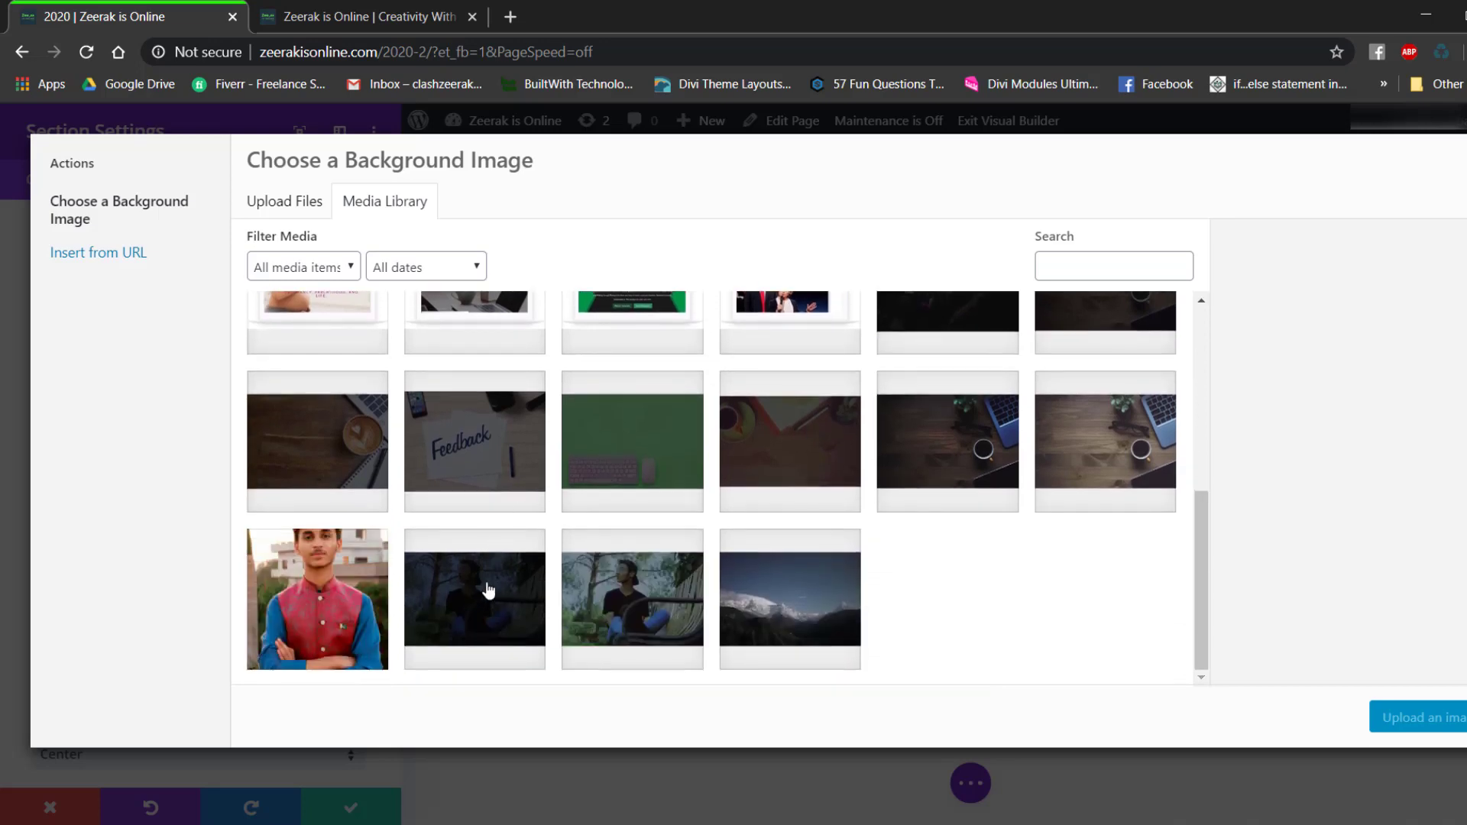
click(488, 590)
click(469, 608)
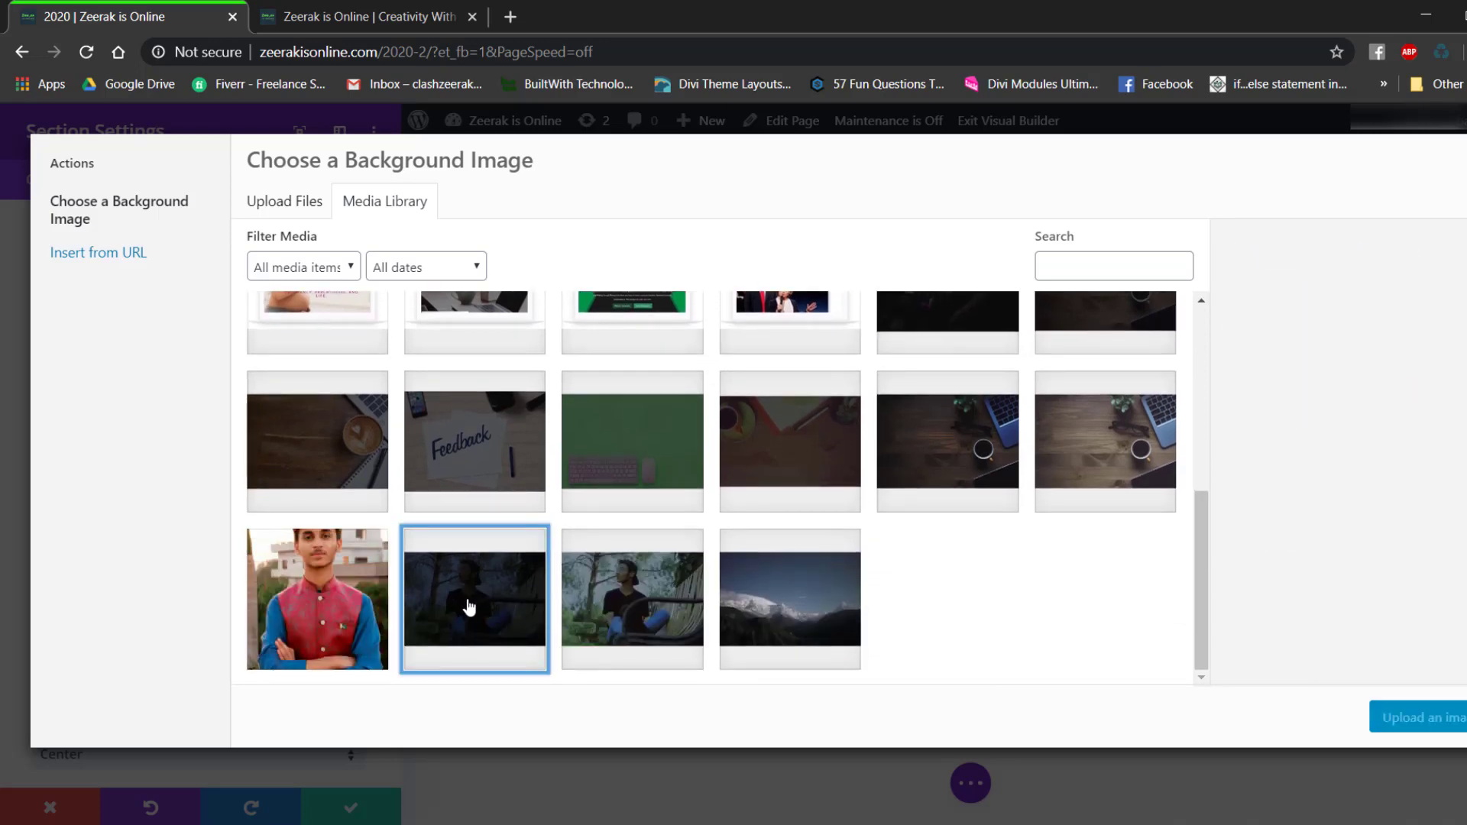
click(512, 596)
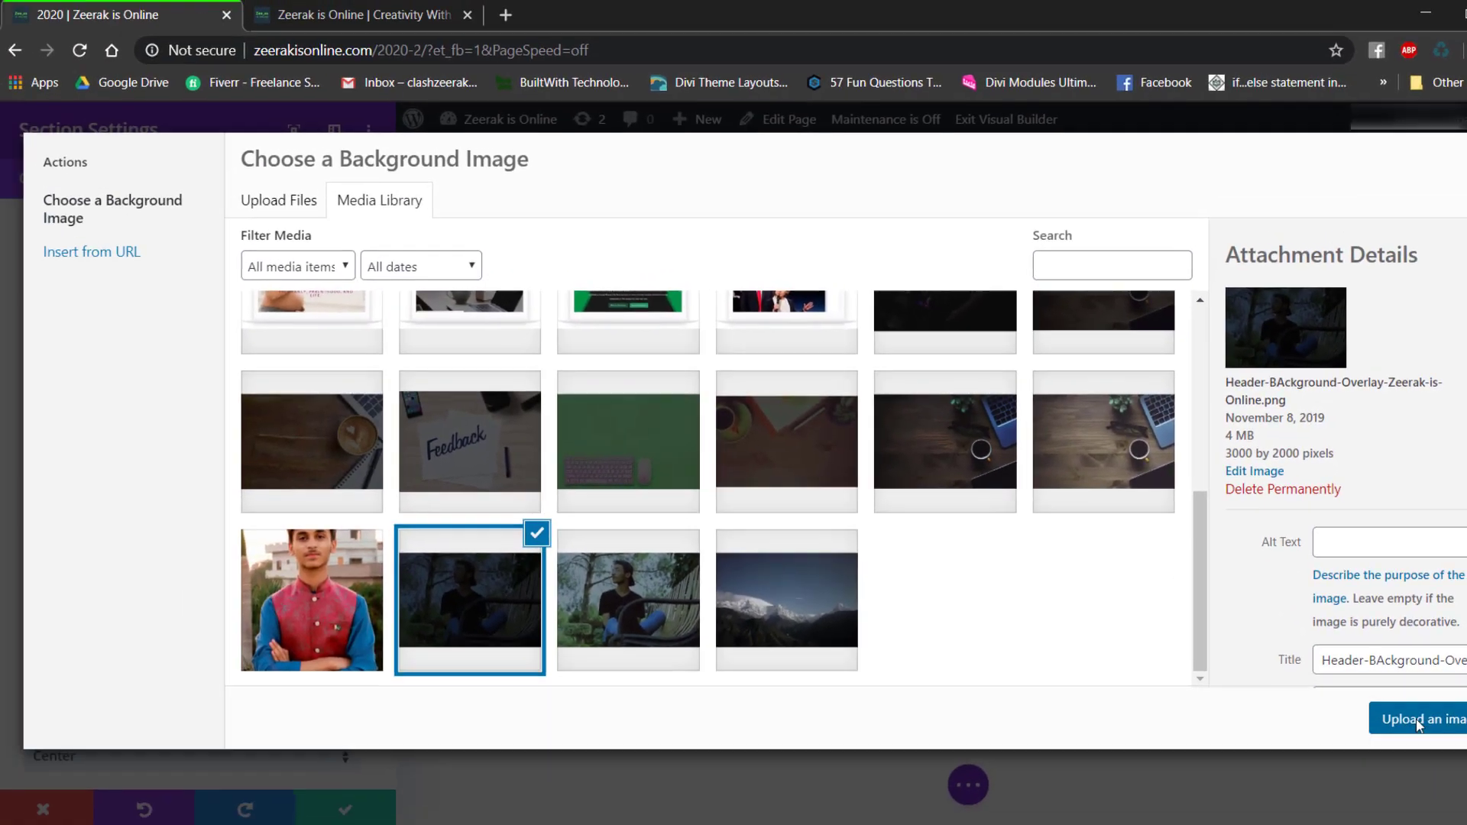
click(1410, 773)
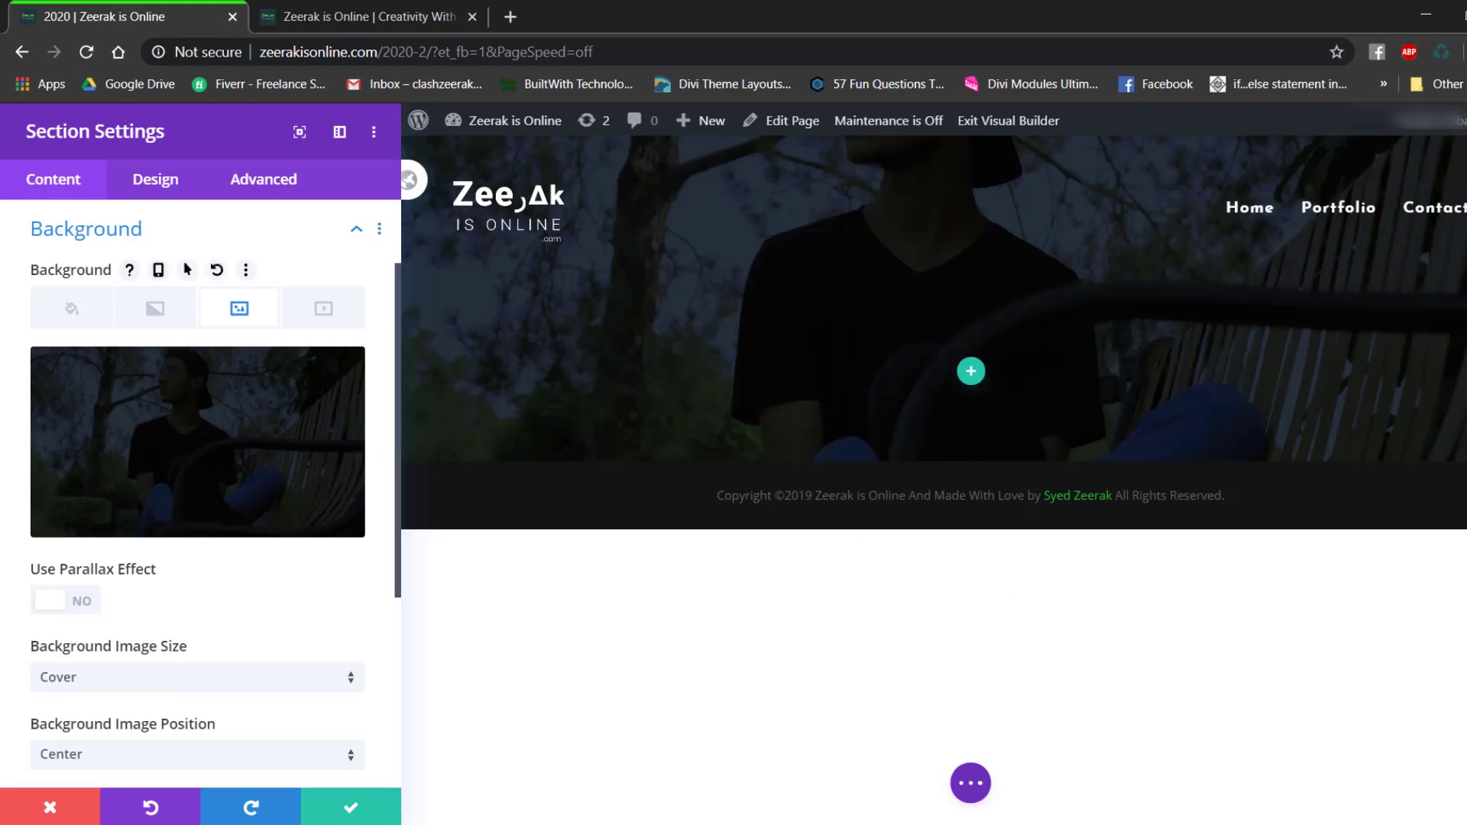
Enable the parallax effect on the section's background image with the CSS method and save the section settings.
drag(249, 131, 1014, 124)
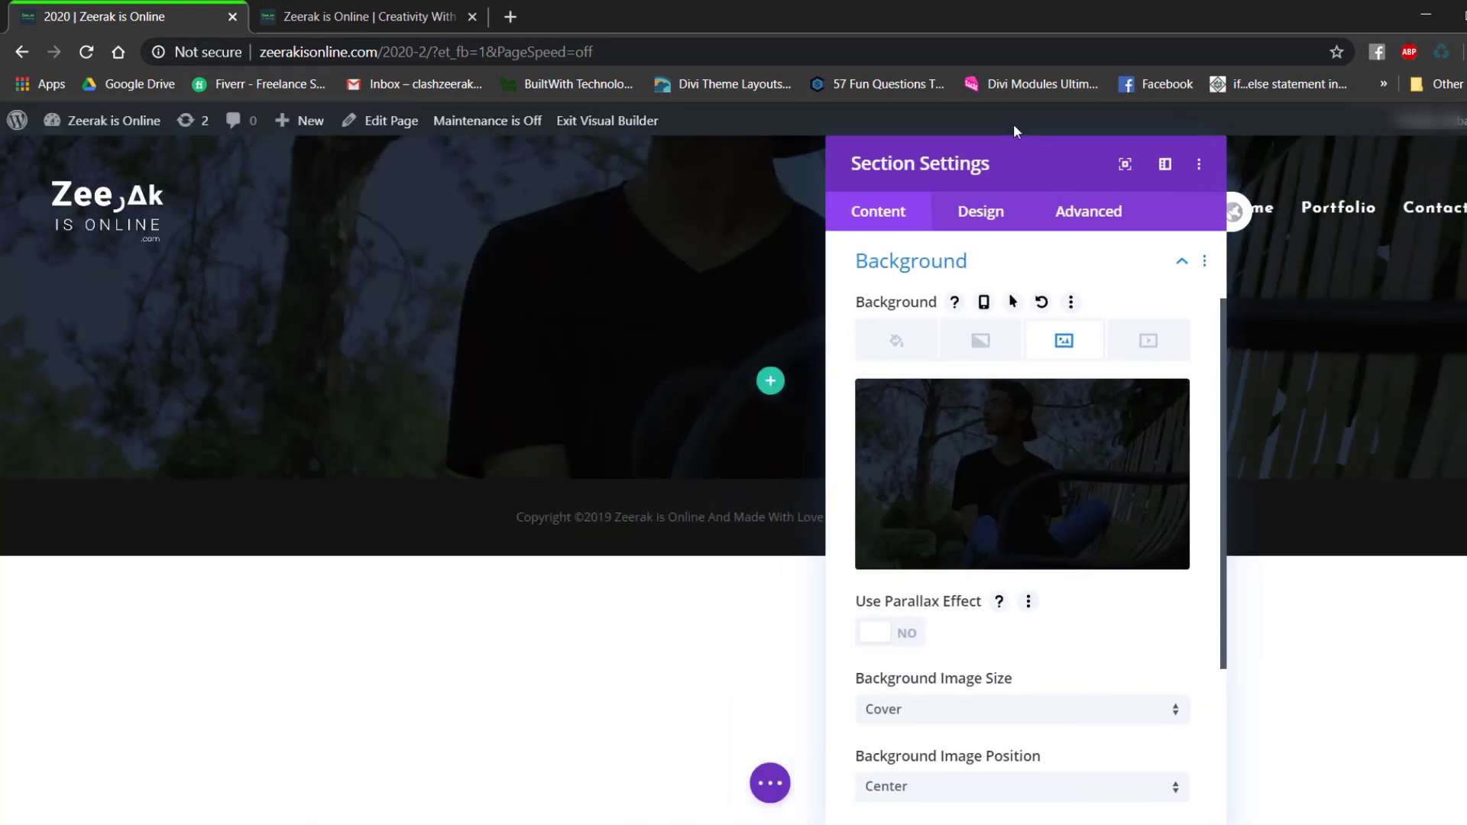
click(1126, 164)
drag(1204, 218, 1211, 202)
click(1132, 391)
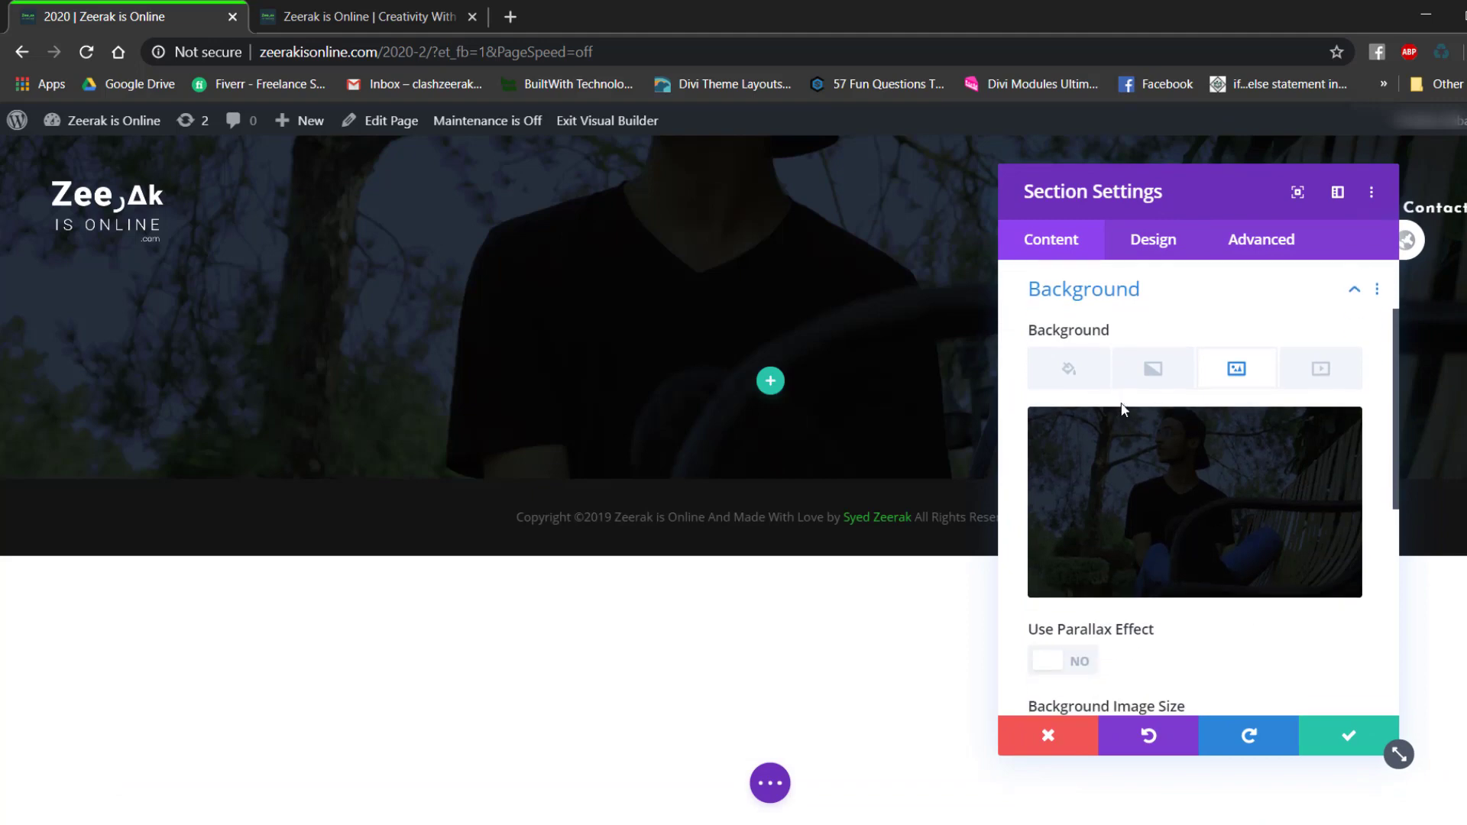
scroll(1162, 482, down, 3)
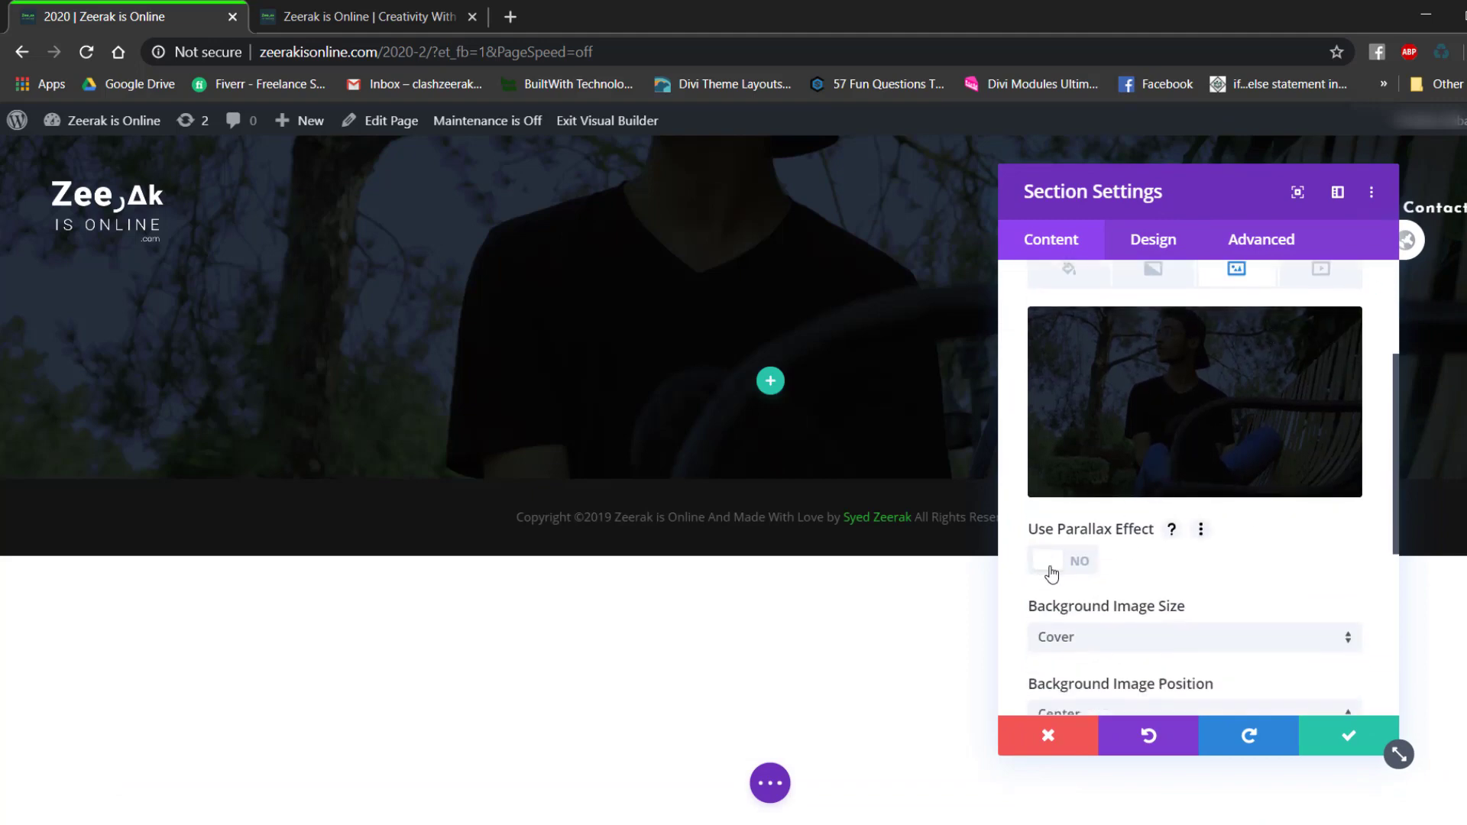
click(1051, 569)
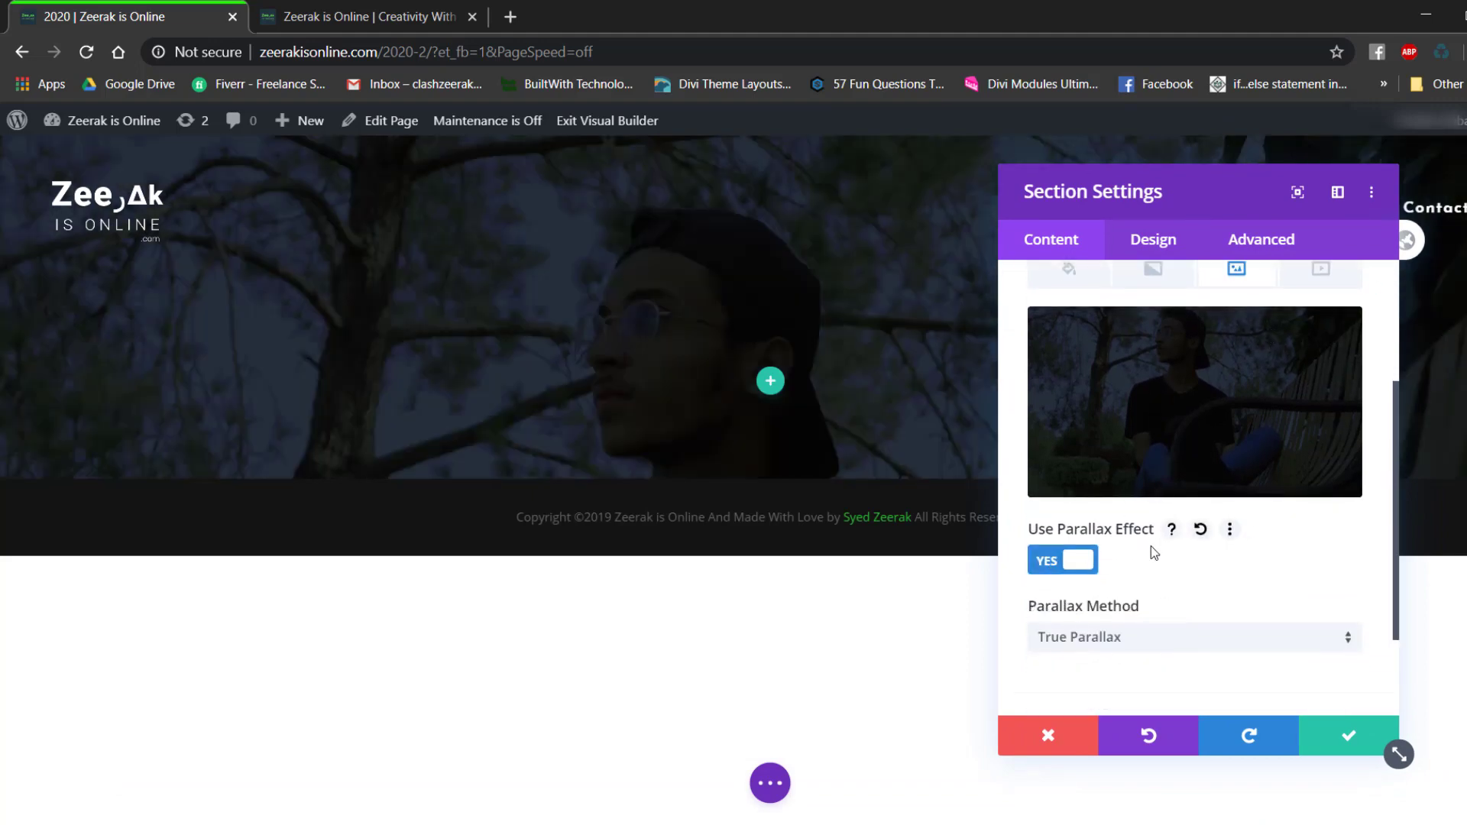
click(1106, 642)
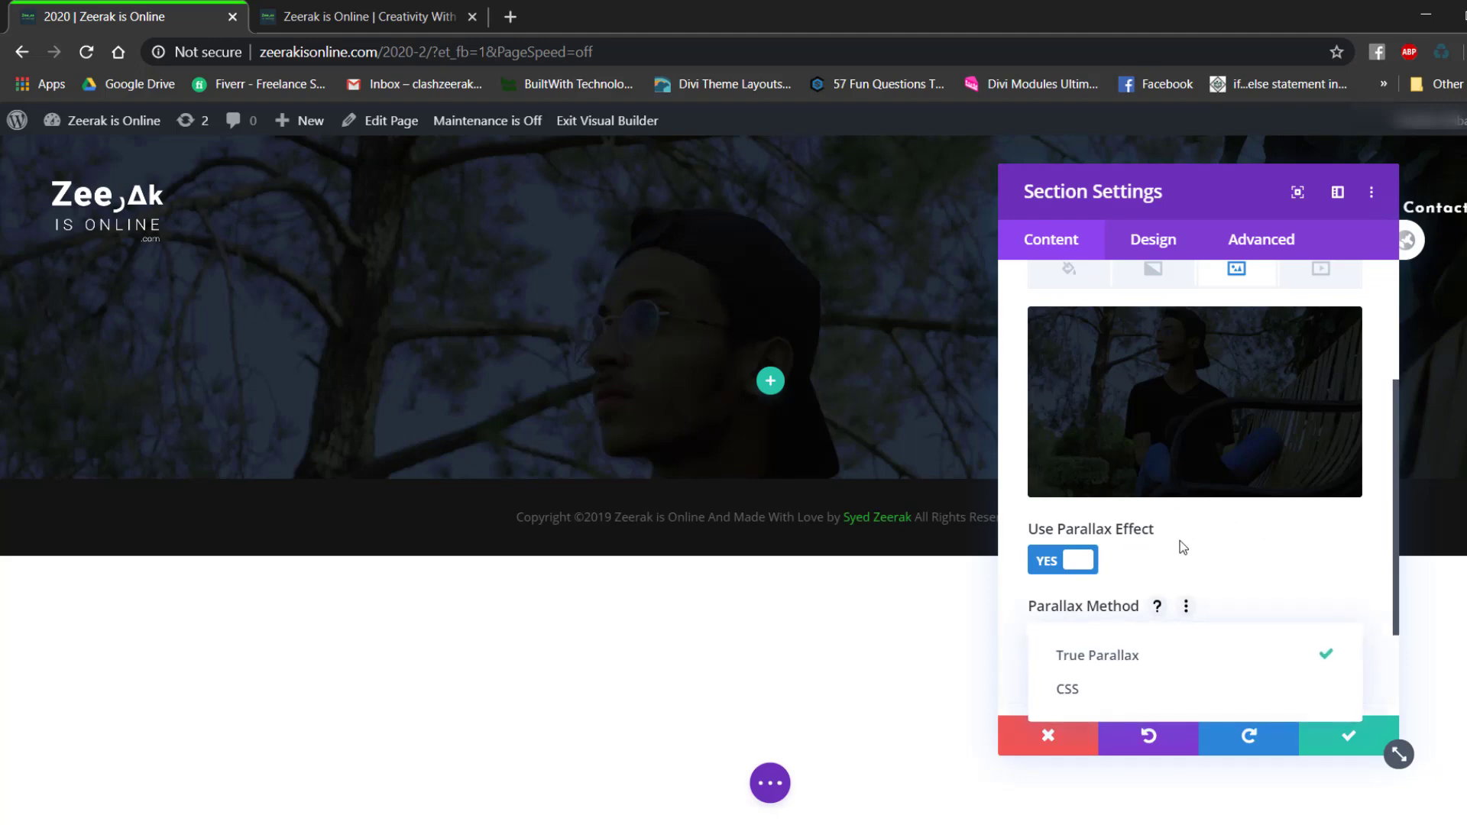
click(1077, 692)
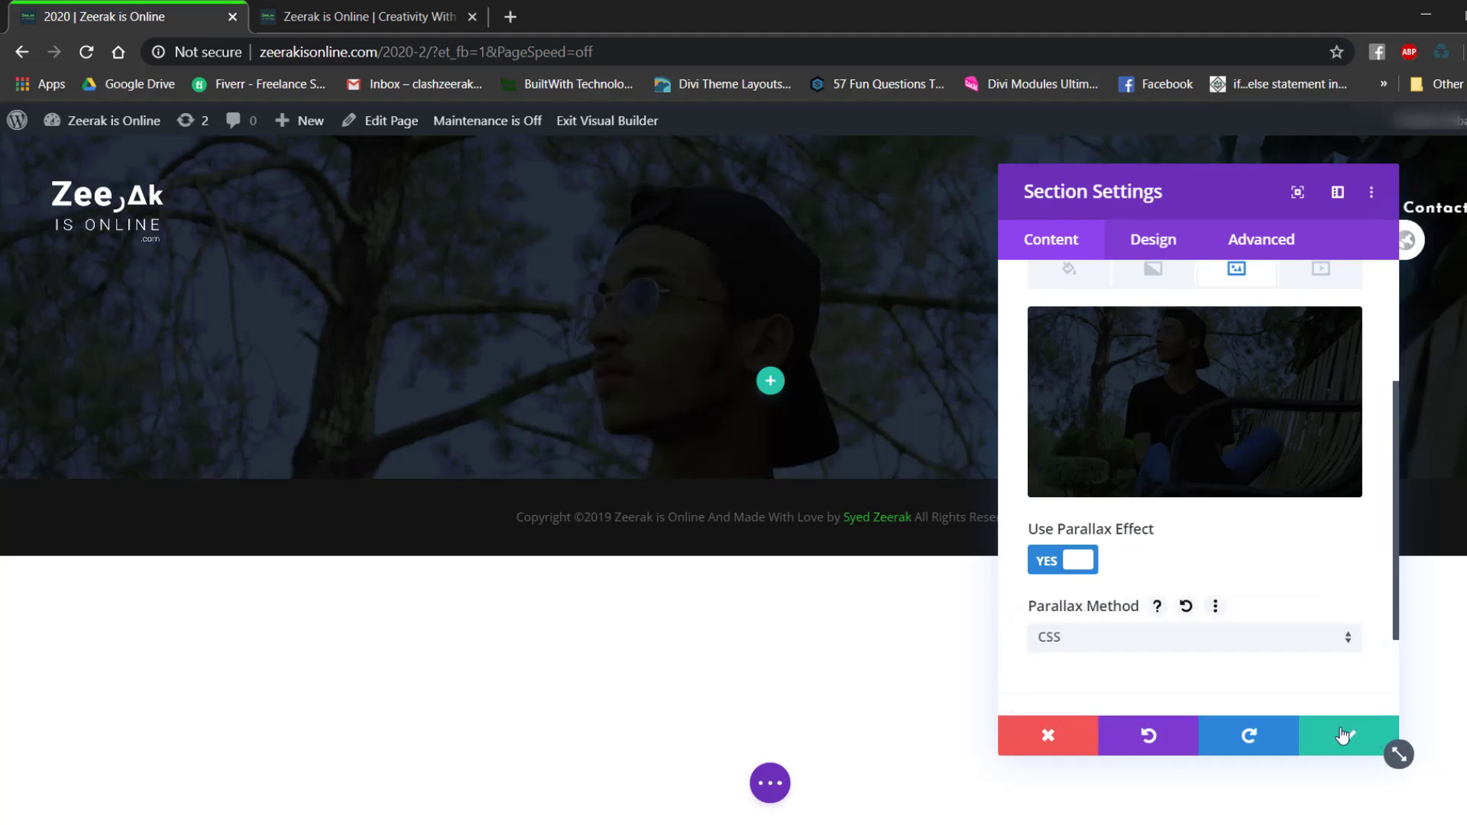
click(1345, 735)
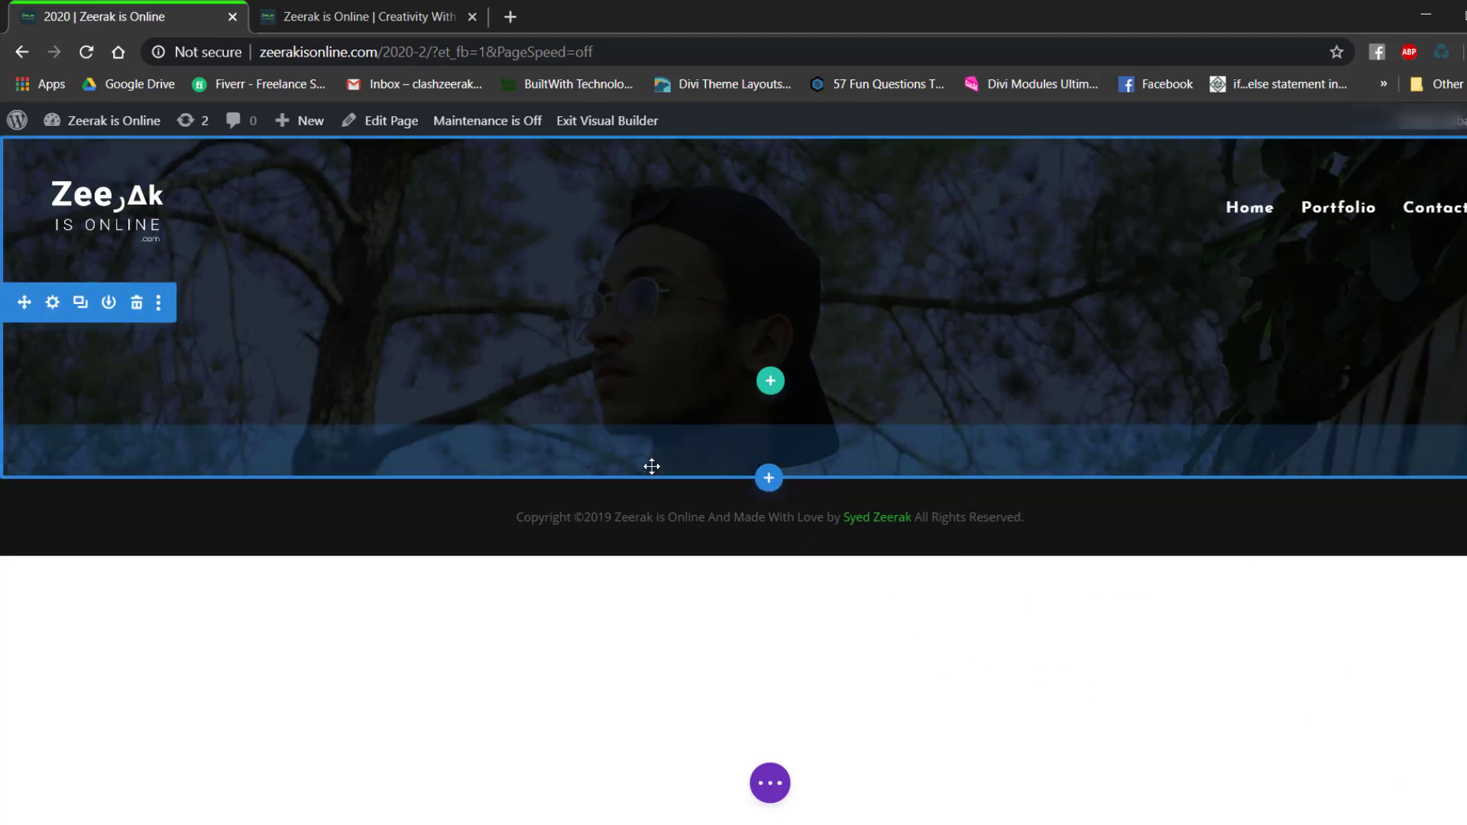
Check the live homepage header for reference, and add a single-column row with a Text module to the 2020 page's header section.
click(387, 13)
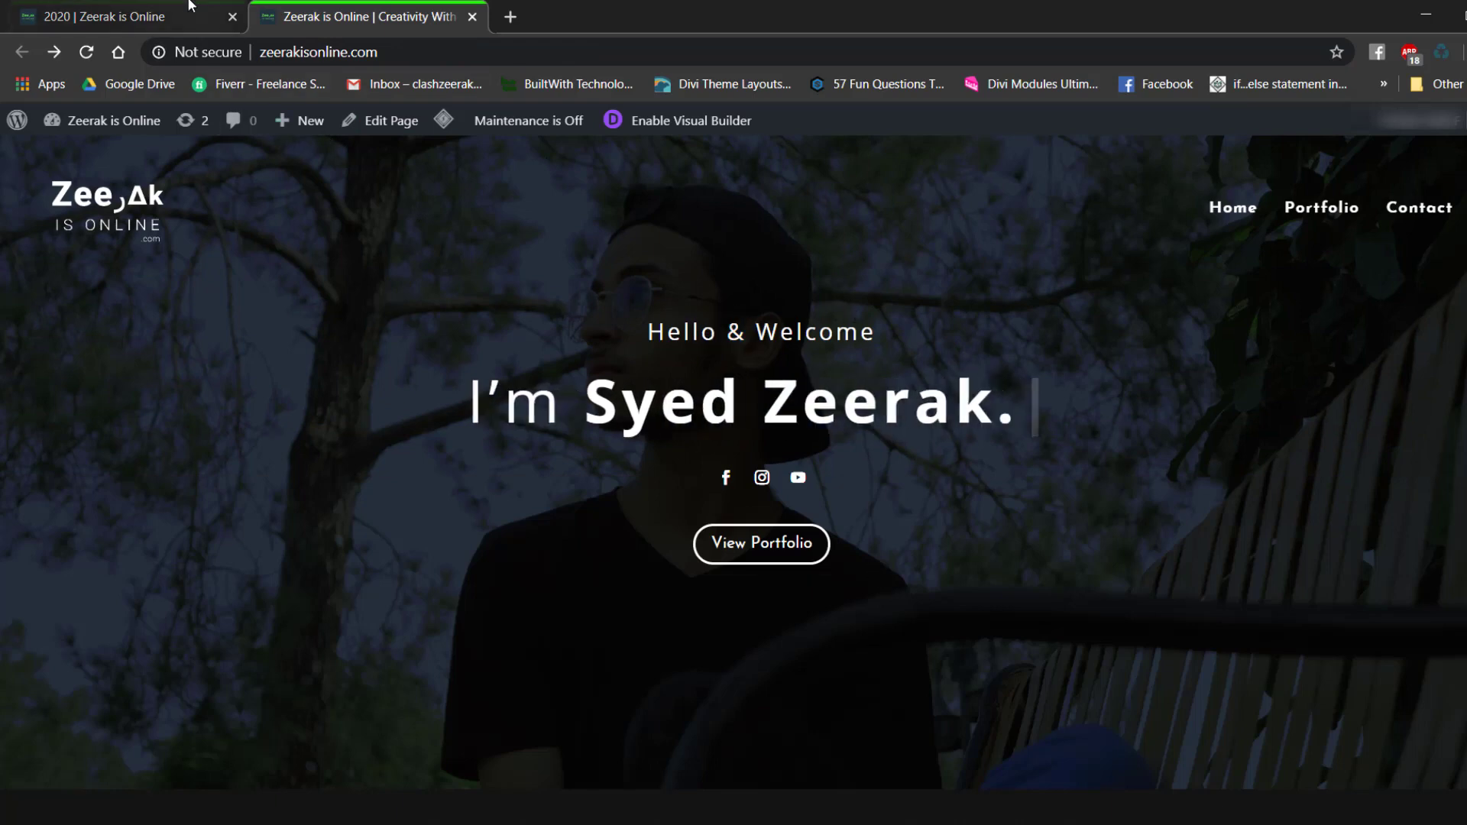
click(122, 16)
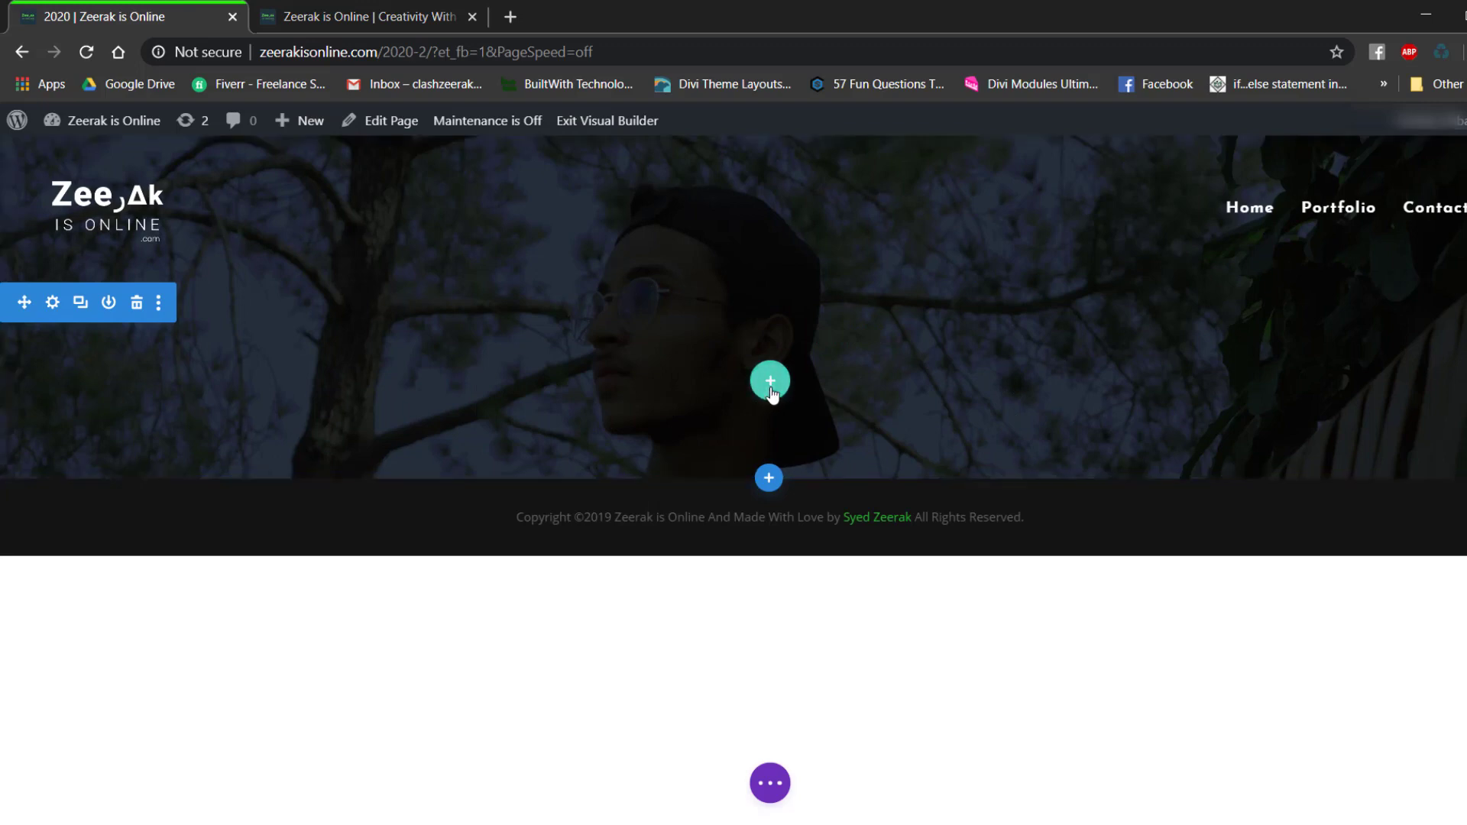
click(772, 392)
click(663, 533)
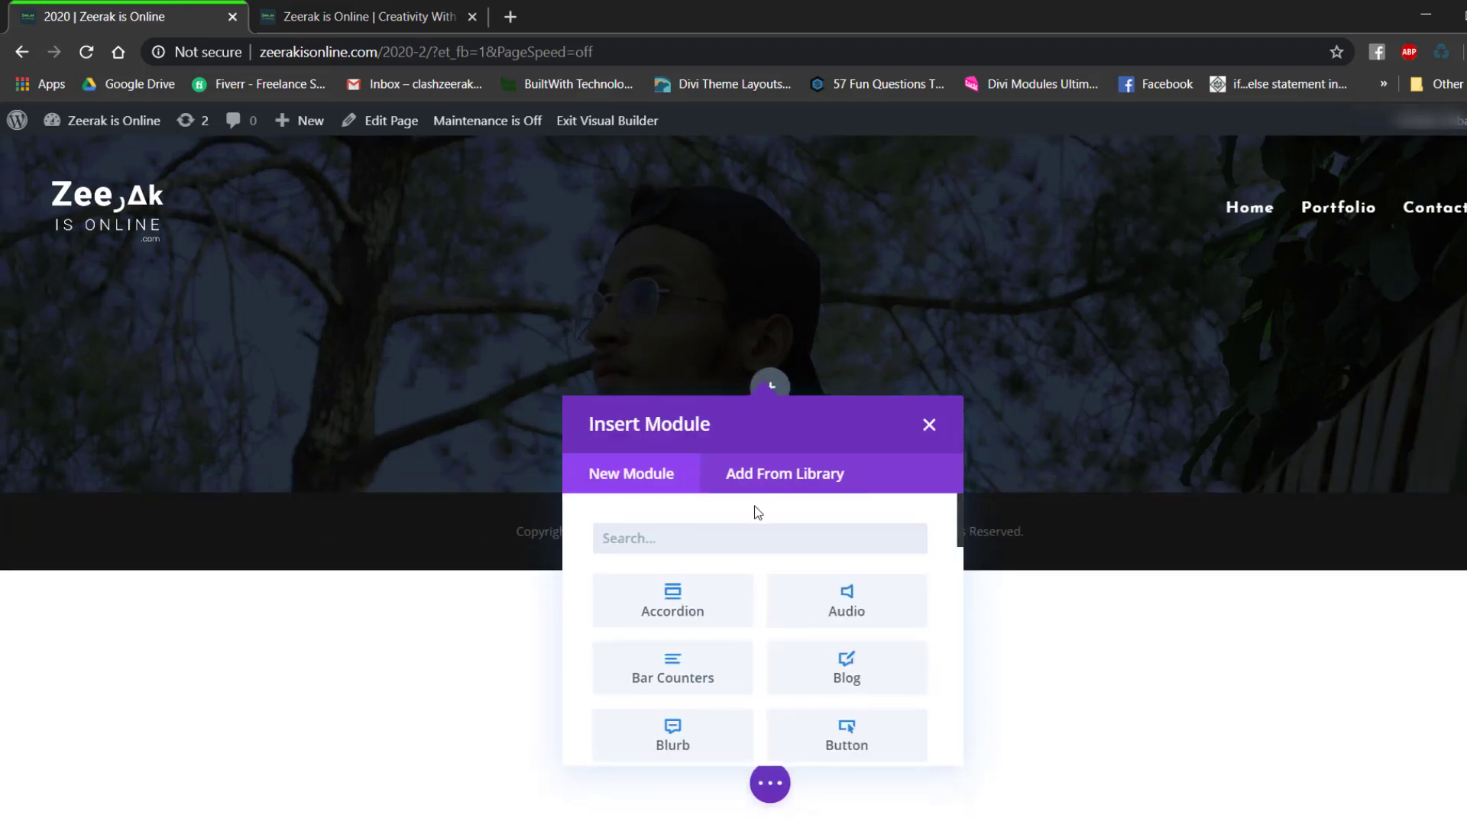
text(test)
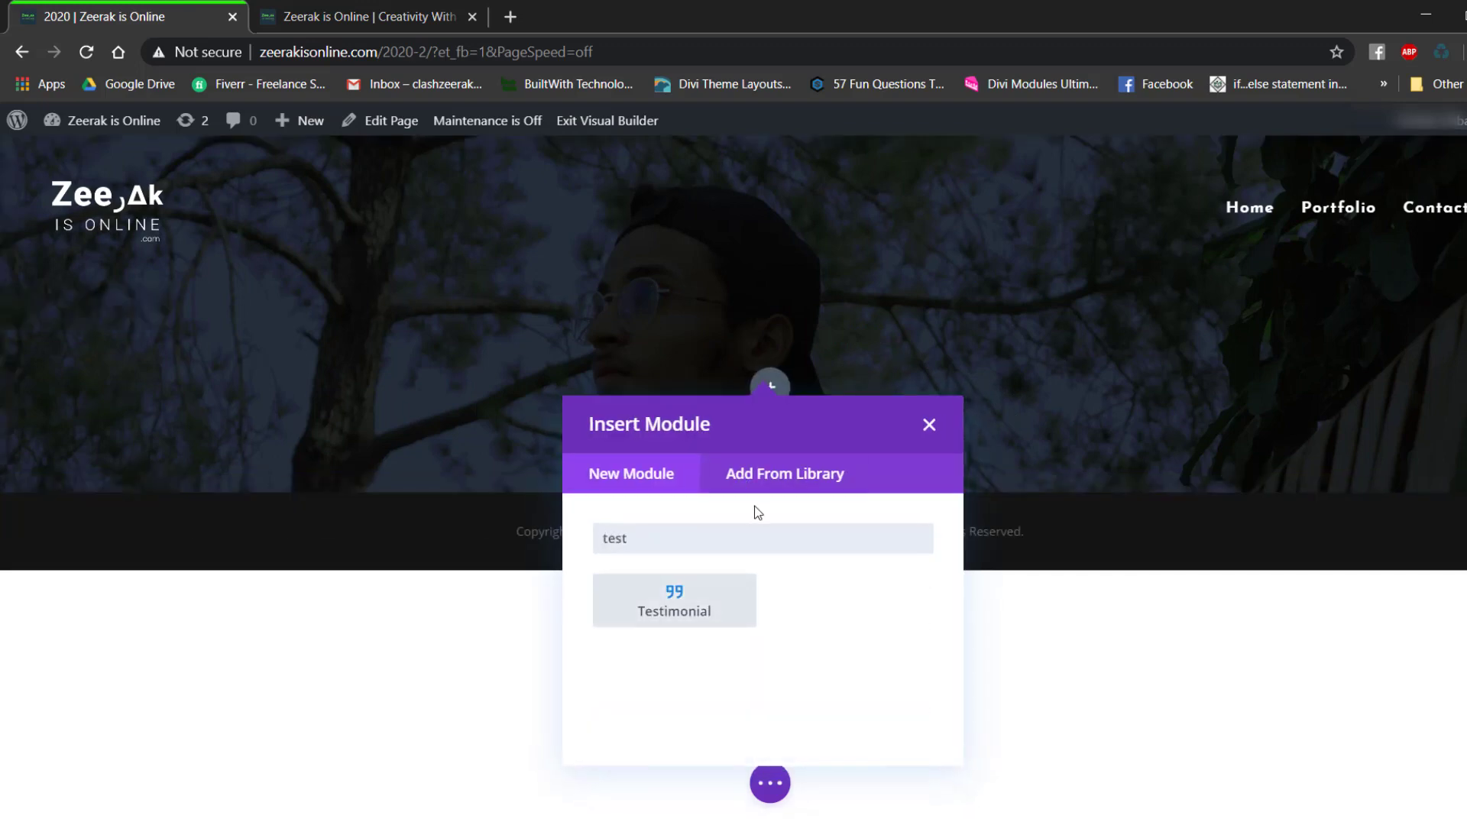
key(BackSpace)
key(BackSpace)
text(ex)
click(723, 593)
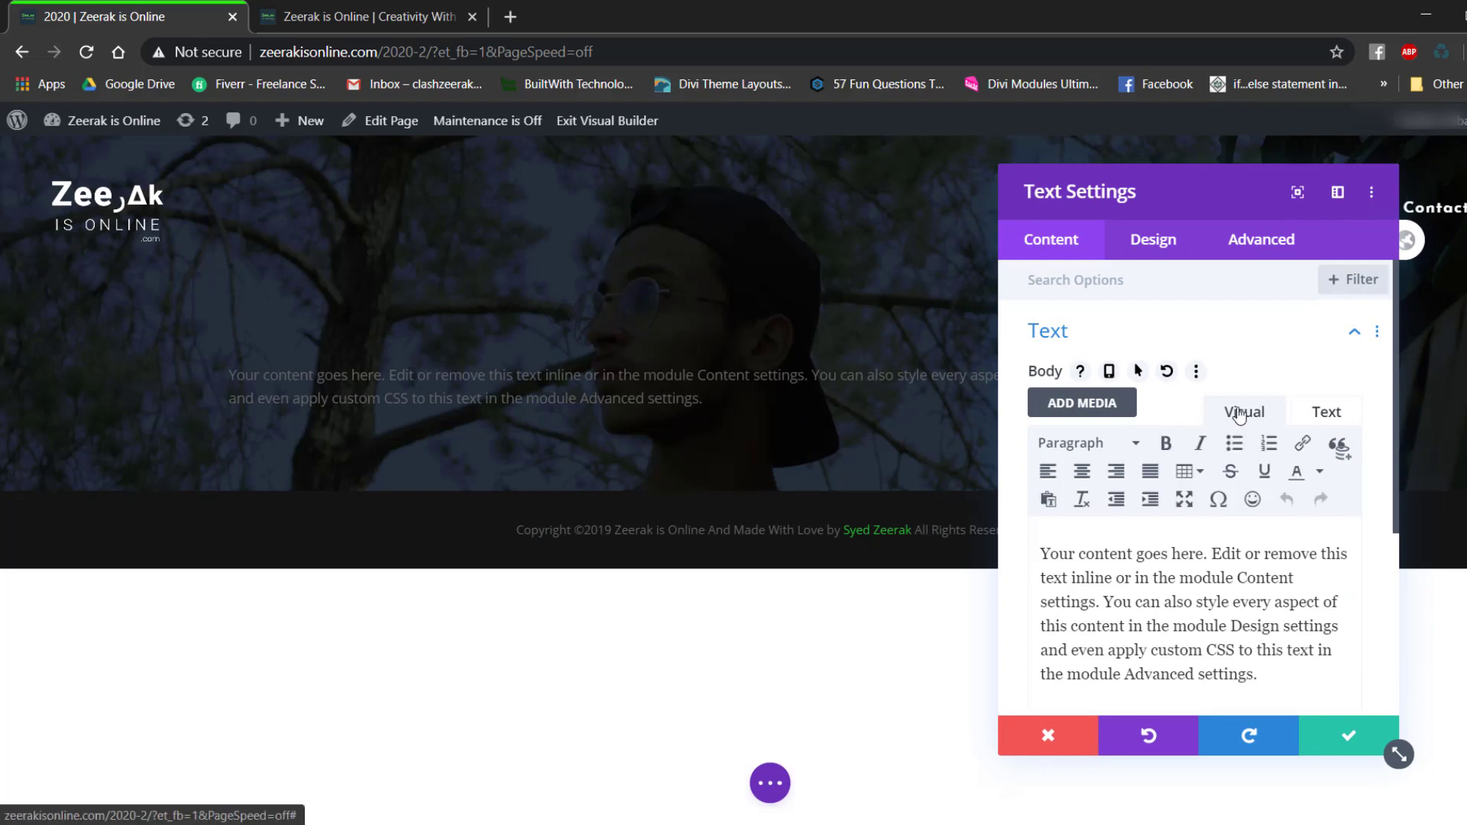
Replace the Text module's placeholder content with "Greetings People!" and format it as Heading 3.
key(ctrl+a)
text(Greetings Pe)
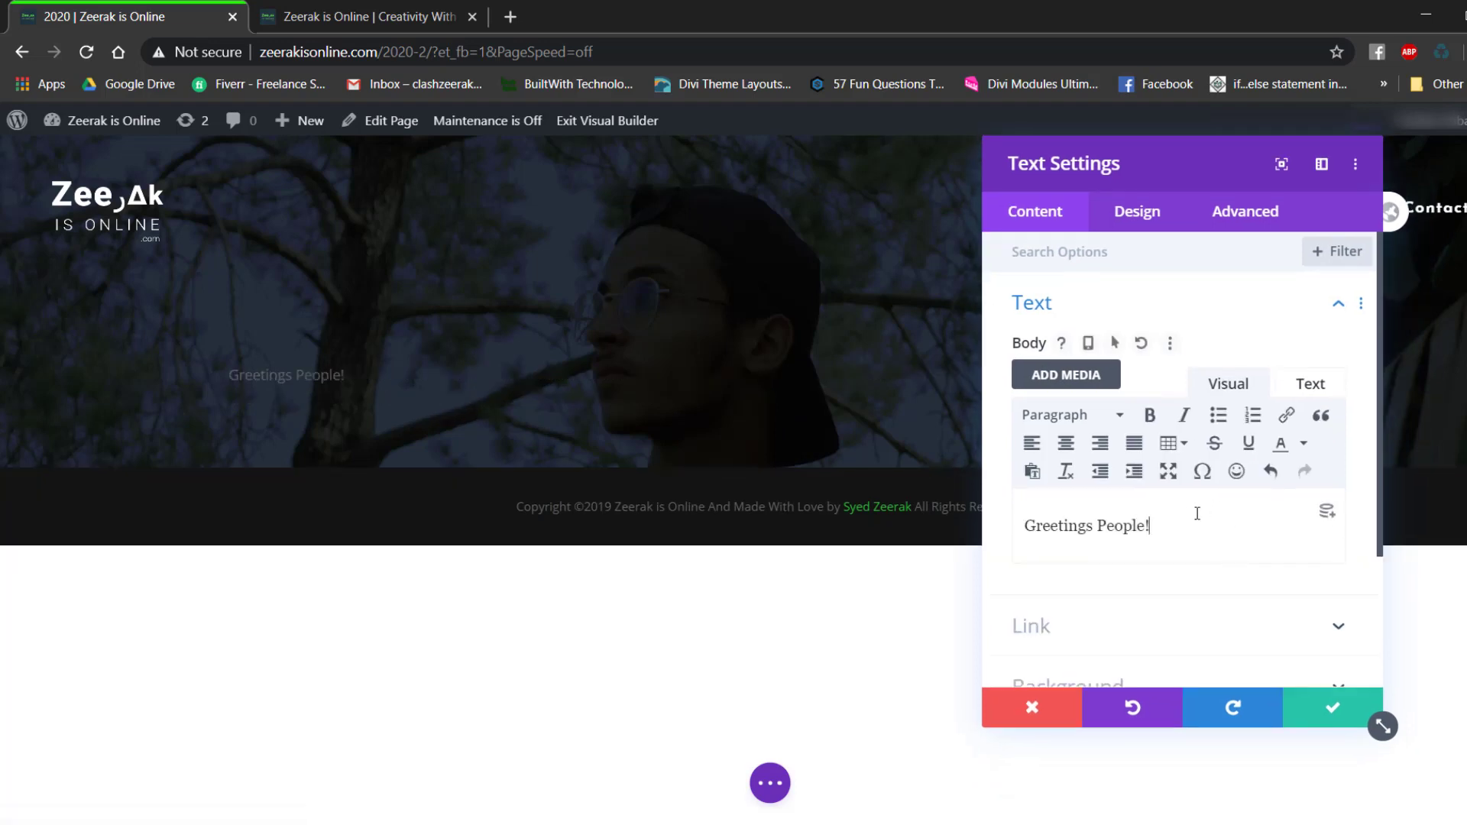
drag(1196, 513, 1020, 526)
click(1070, 416)
click(1253, 573)
click(1034, 419)
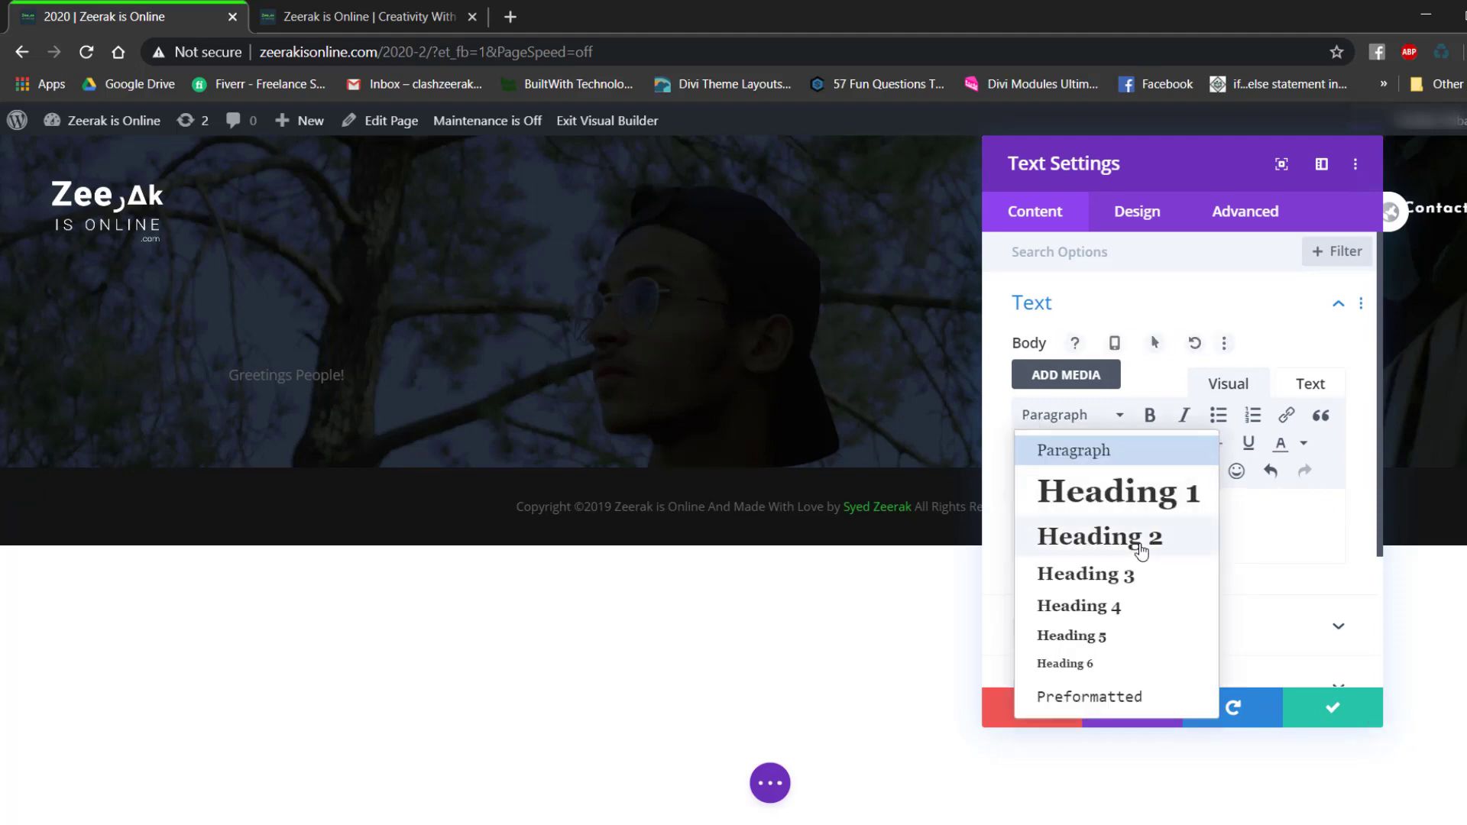
click(1120, 585)
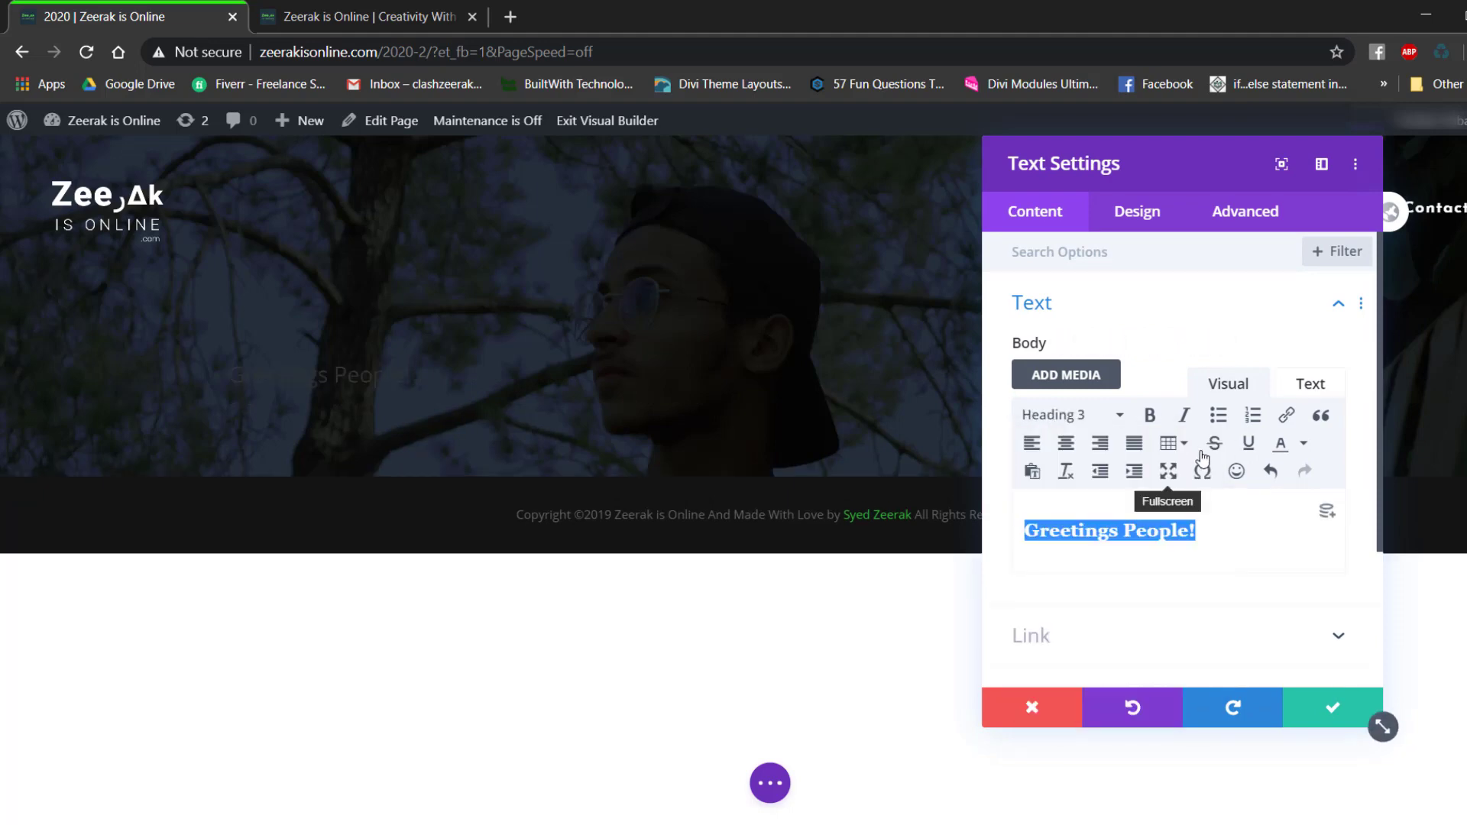
Set the Heading 3 font of the greeting text to Roboto.
click(1136, 209)
click(1101, 366)
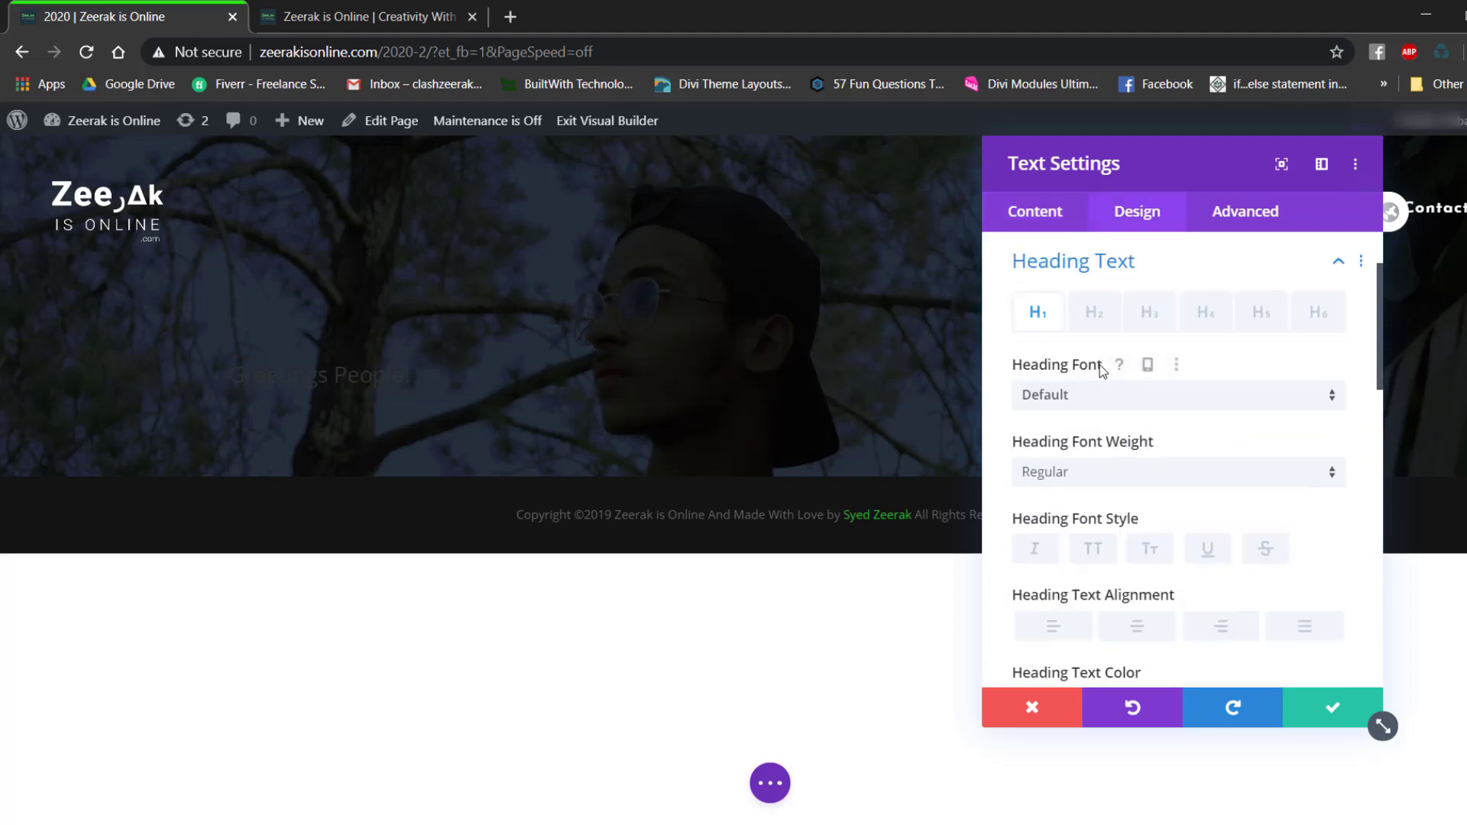
click(1150, 314)
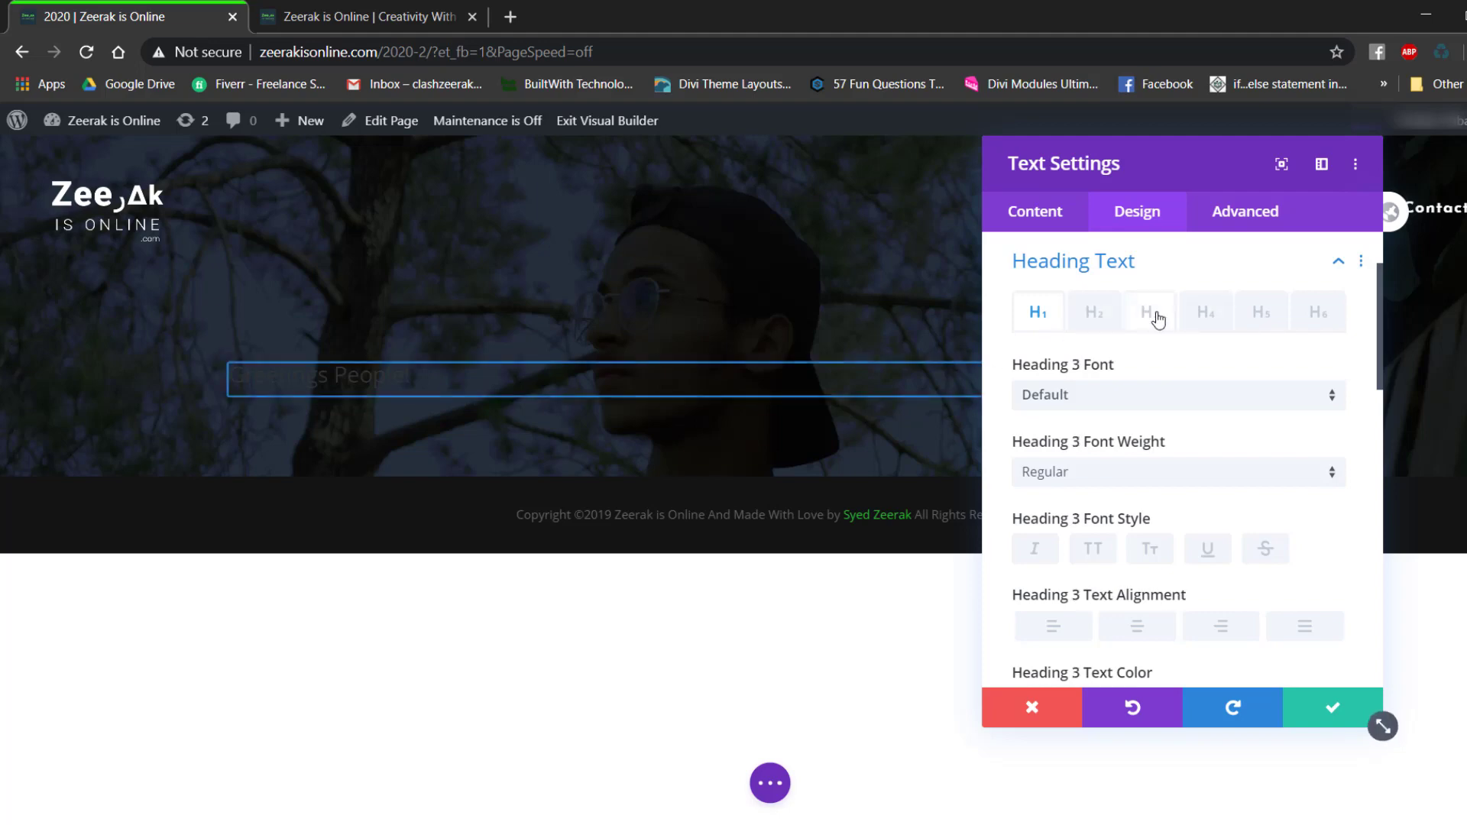
click(1080, 395)
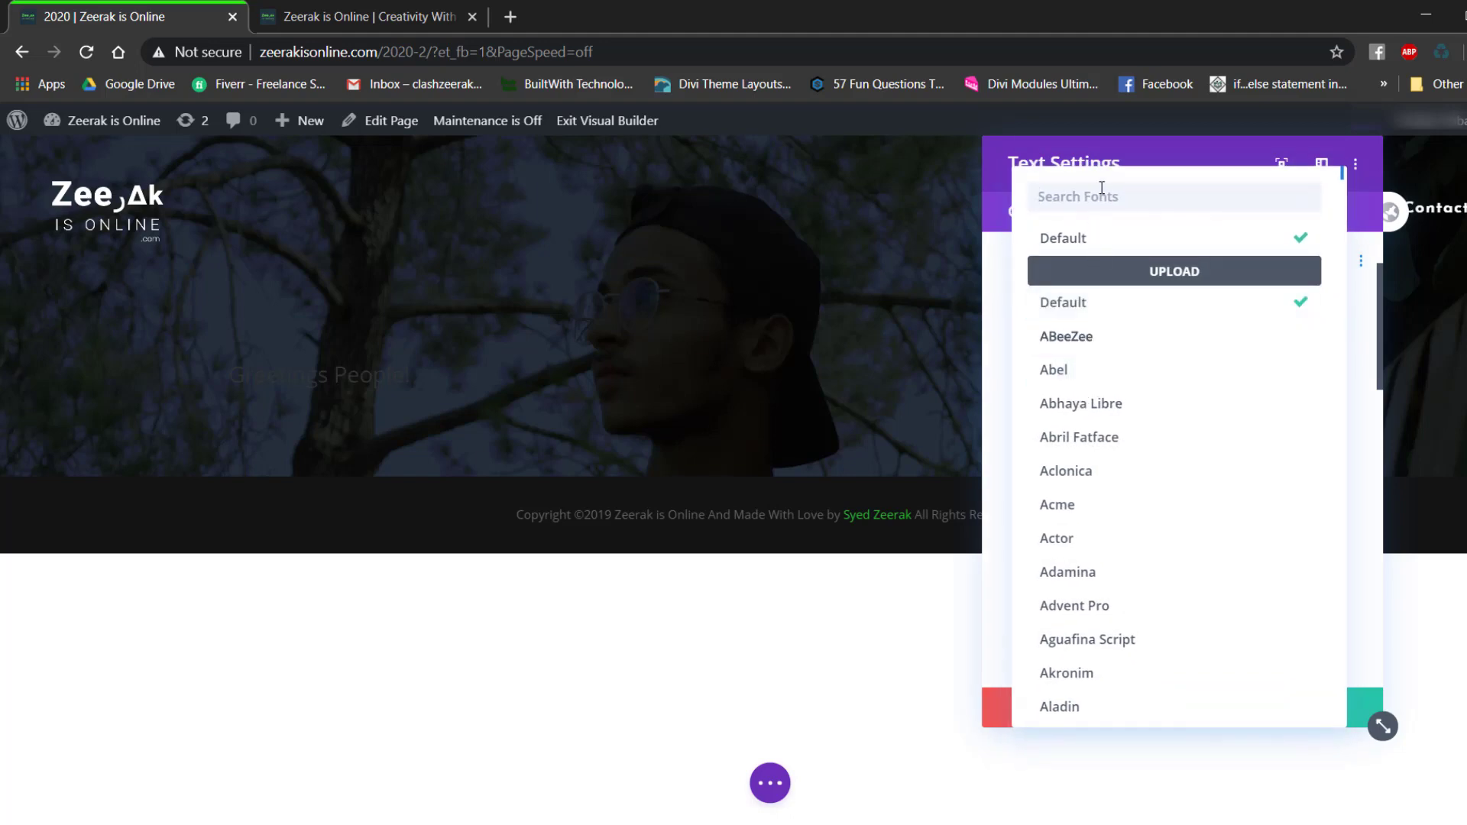
text(robo)
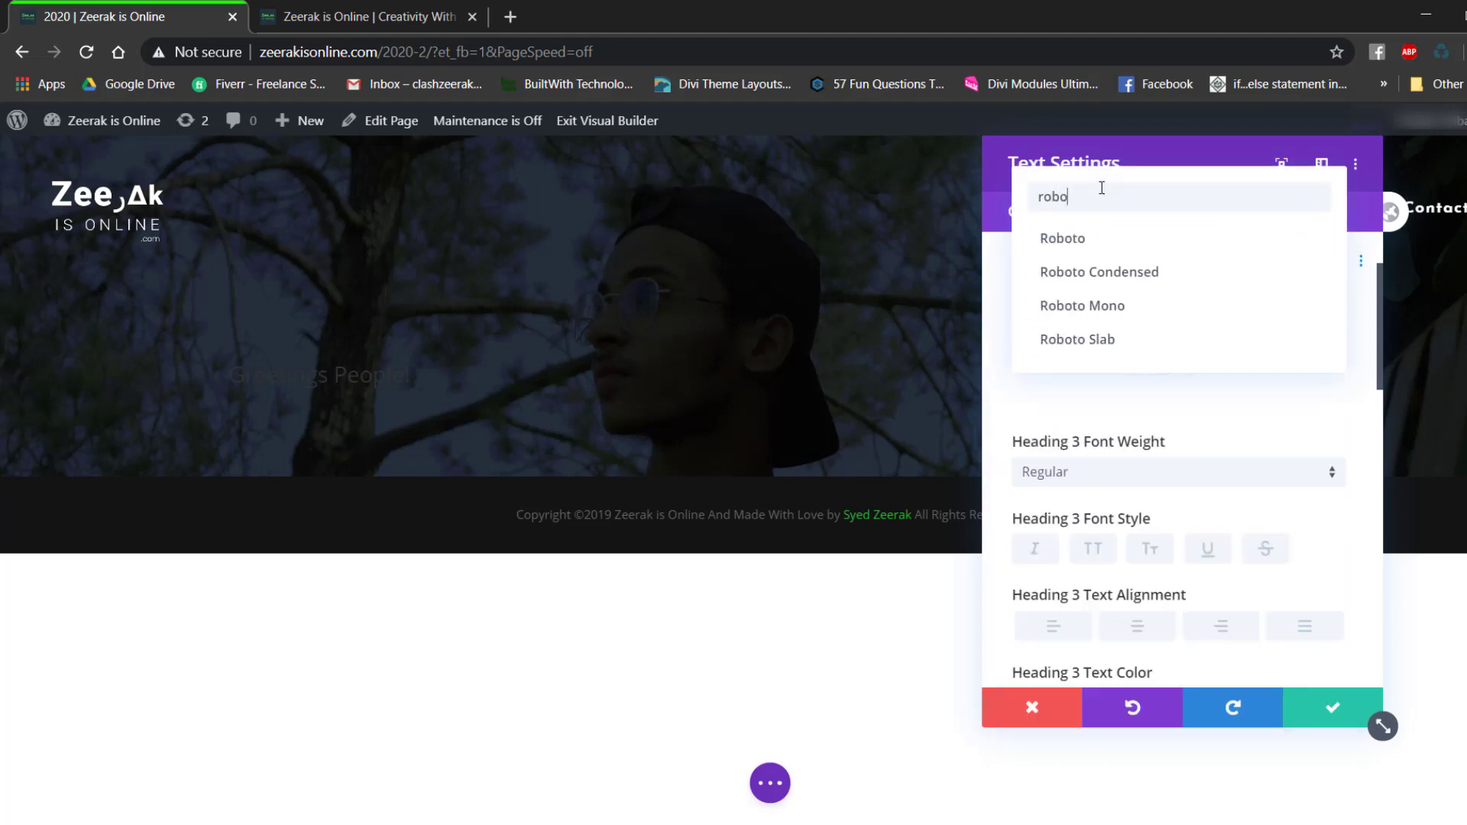
click(1058, 238)
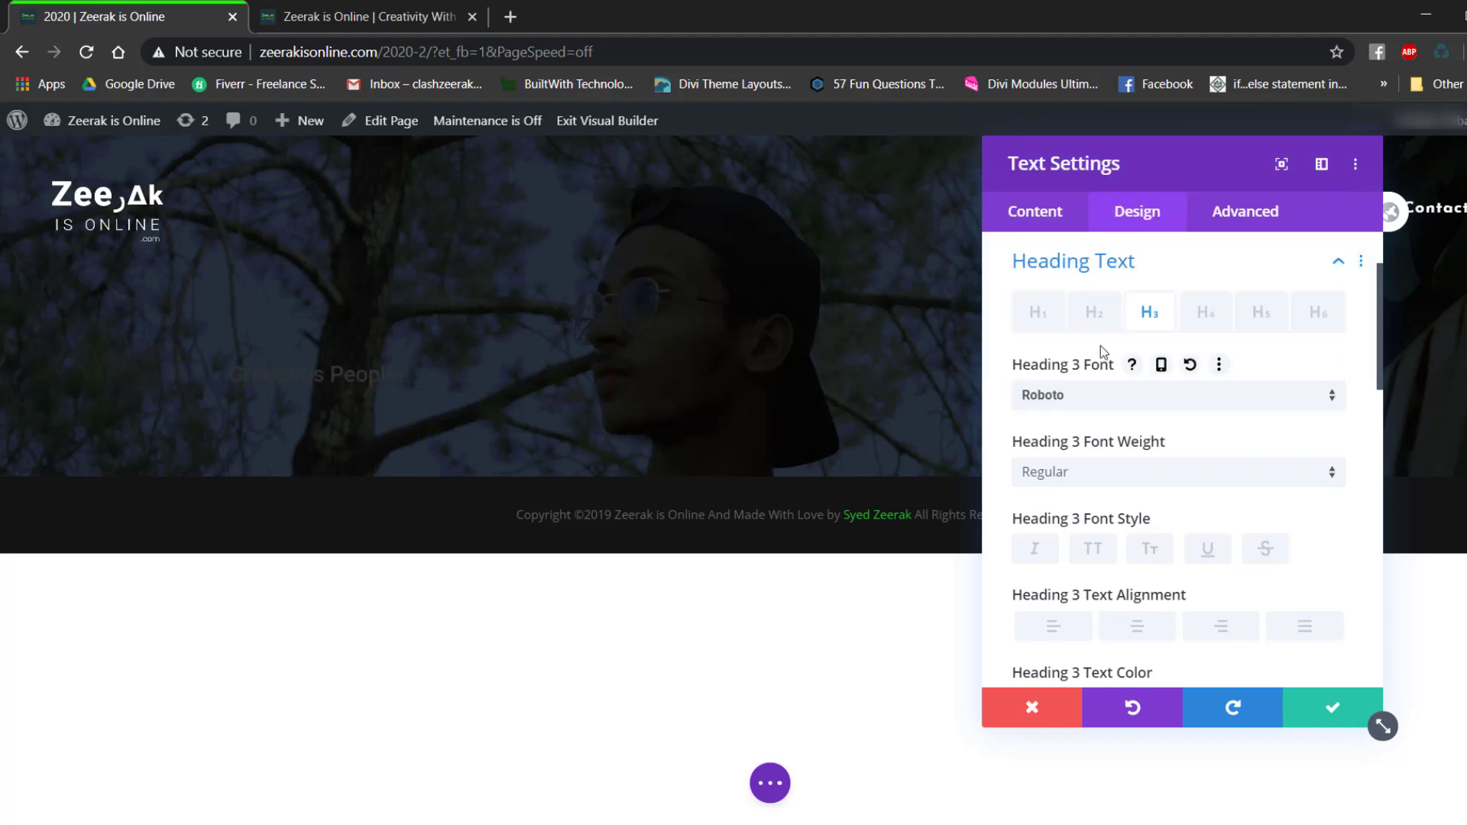
Make the Heading 3 text white (#ffffff), center it, and set its font weight to Light.
scroll(1111, 412, down, 2)
scroll(1112, 425, down, 1)
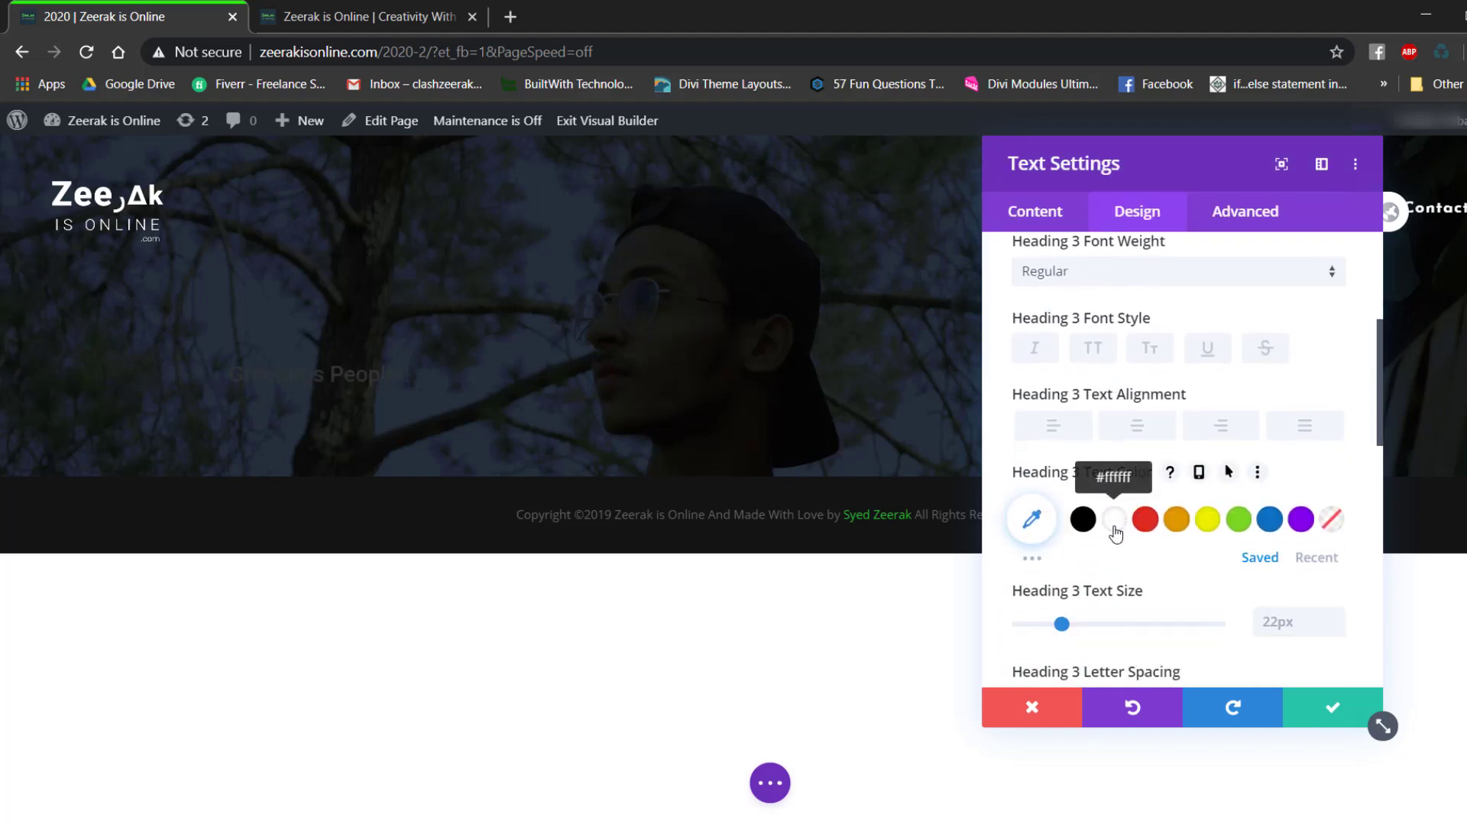
click(1114, 523)
click(1134, 436)
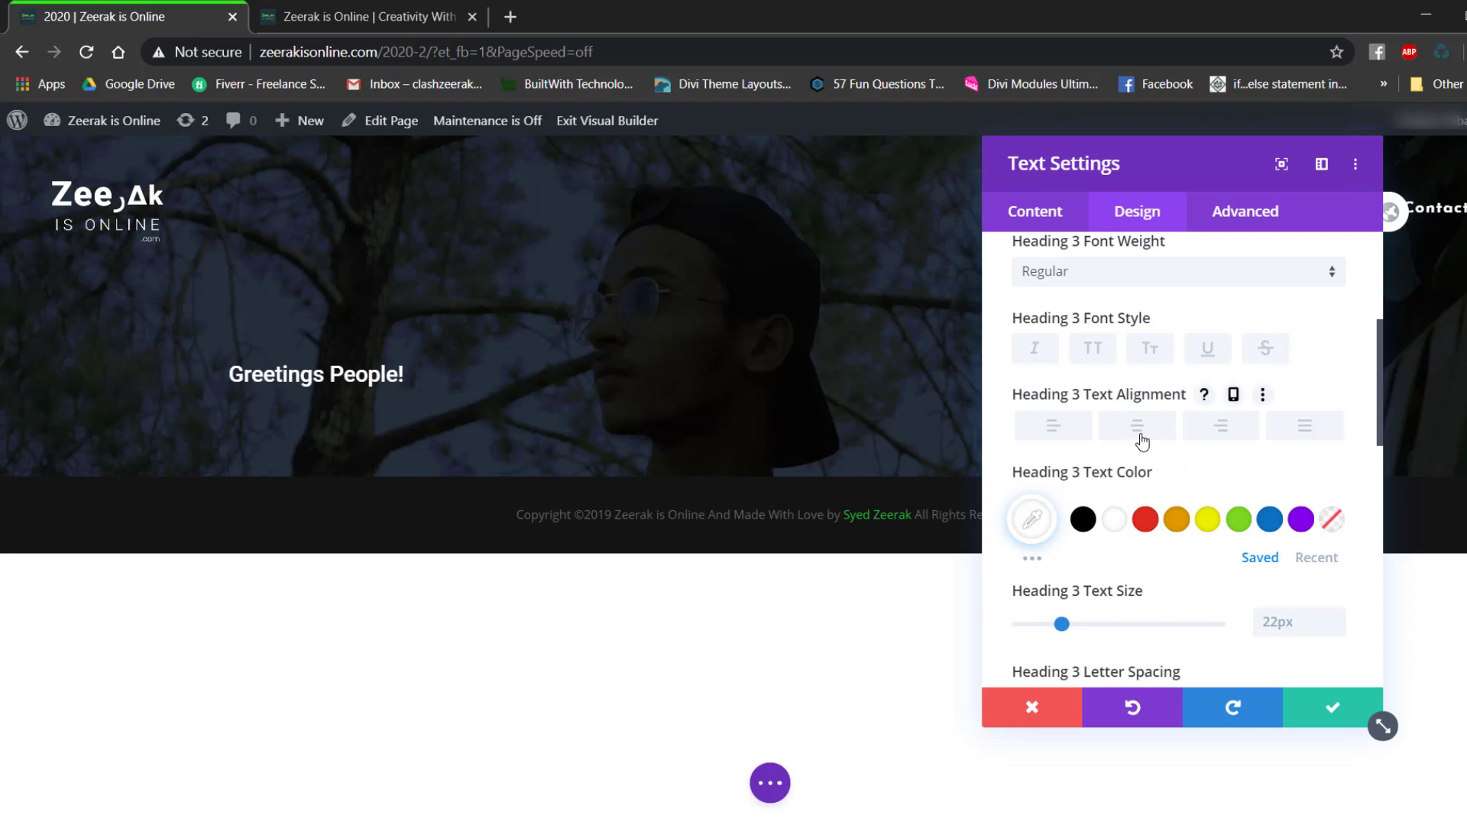
scroll(1141, 442, up, 1)
click(1097, 372)
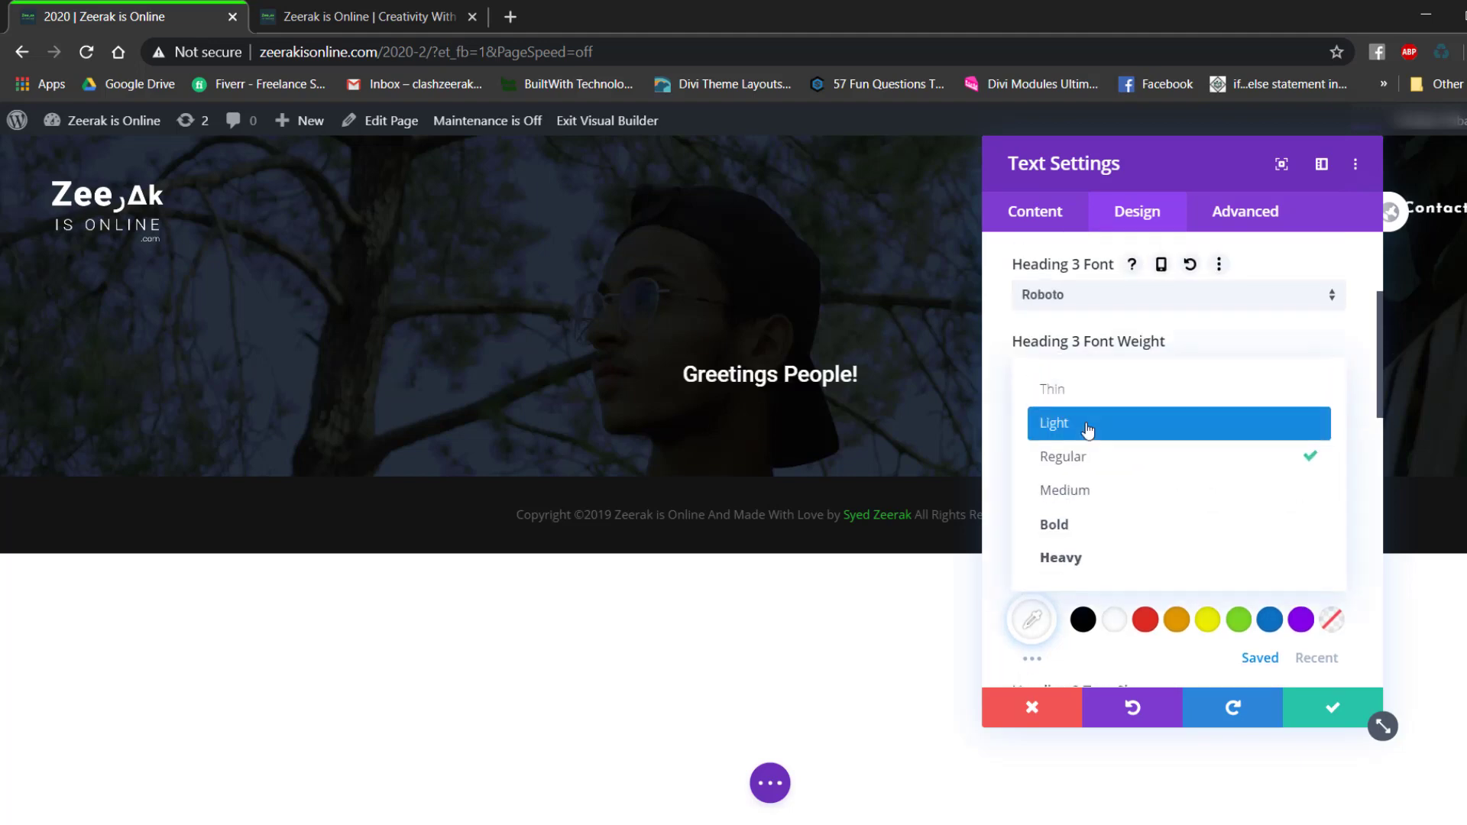
click(1087, 430)
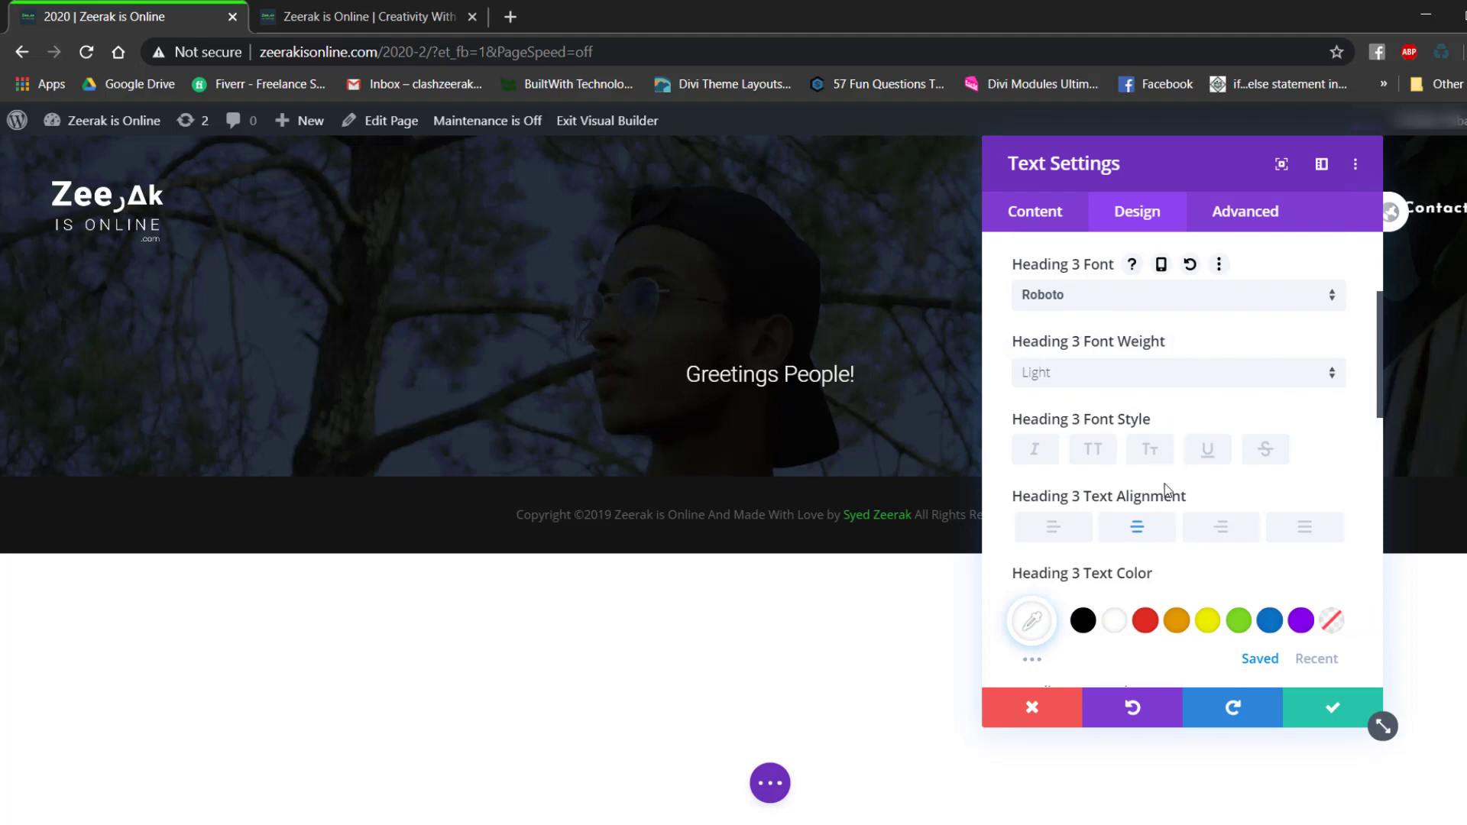
Set the Heading 3 letter spacing to 1px and save the Text module settings.
scroll(1167, 488, down, 4)
click(1339, 501)
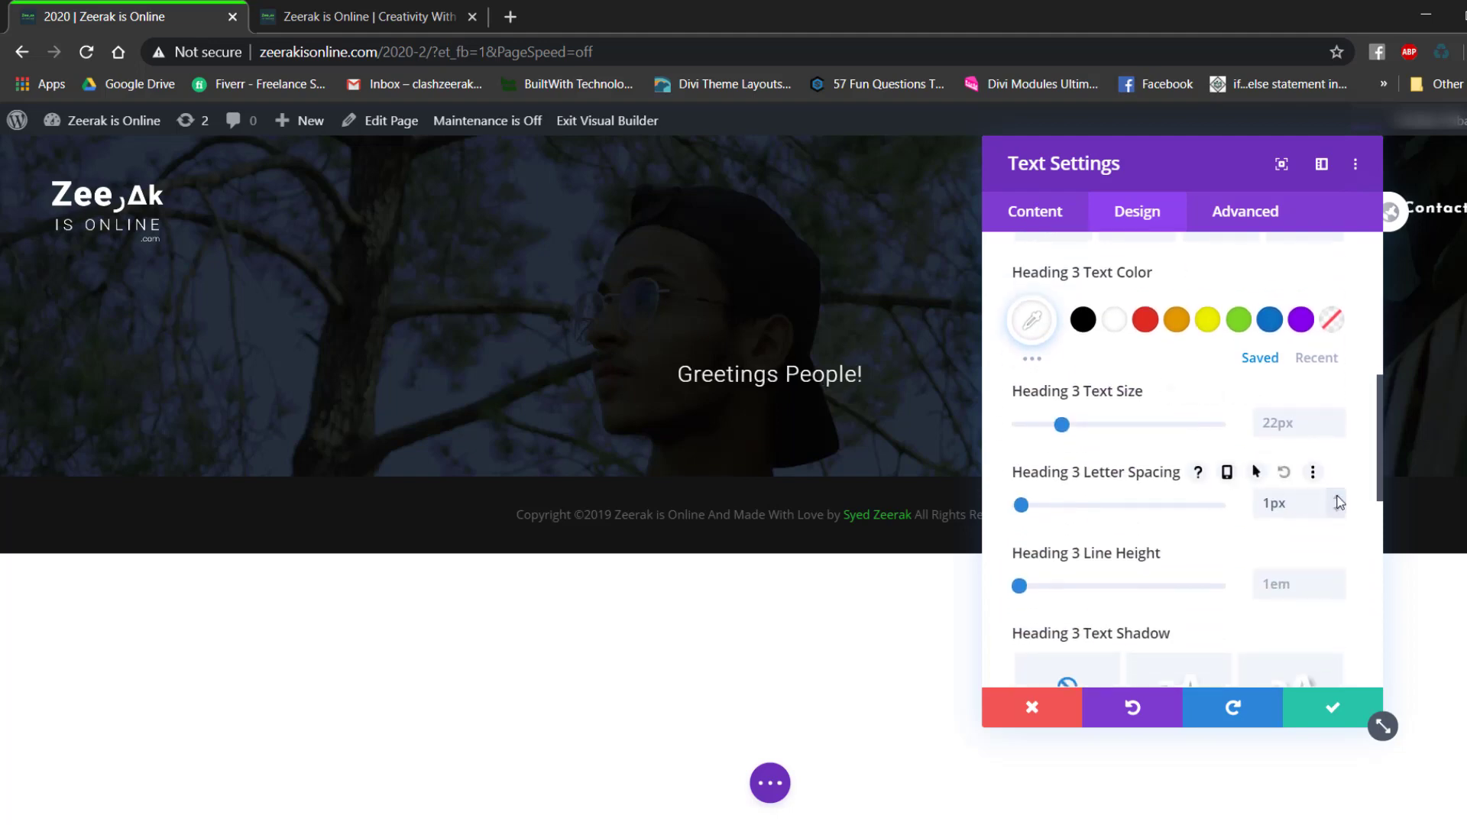
click(1332, 713)
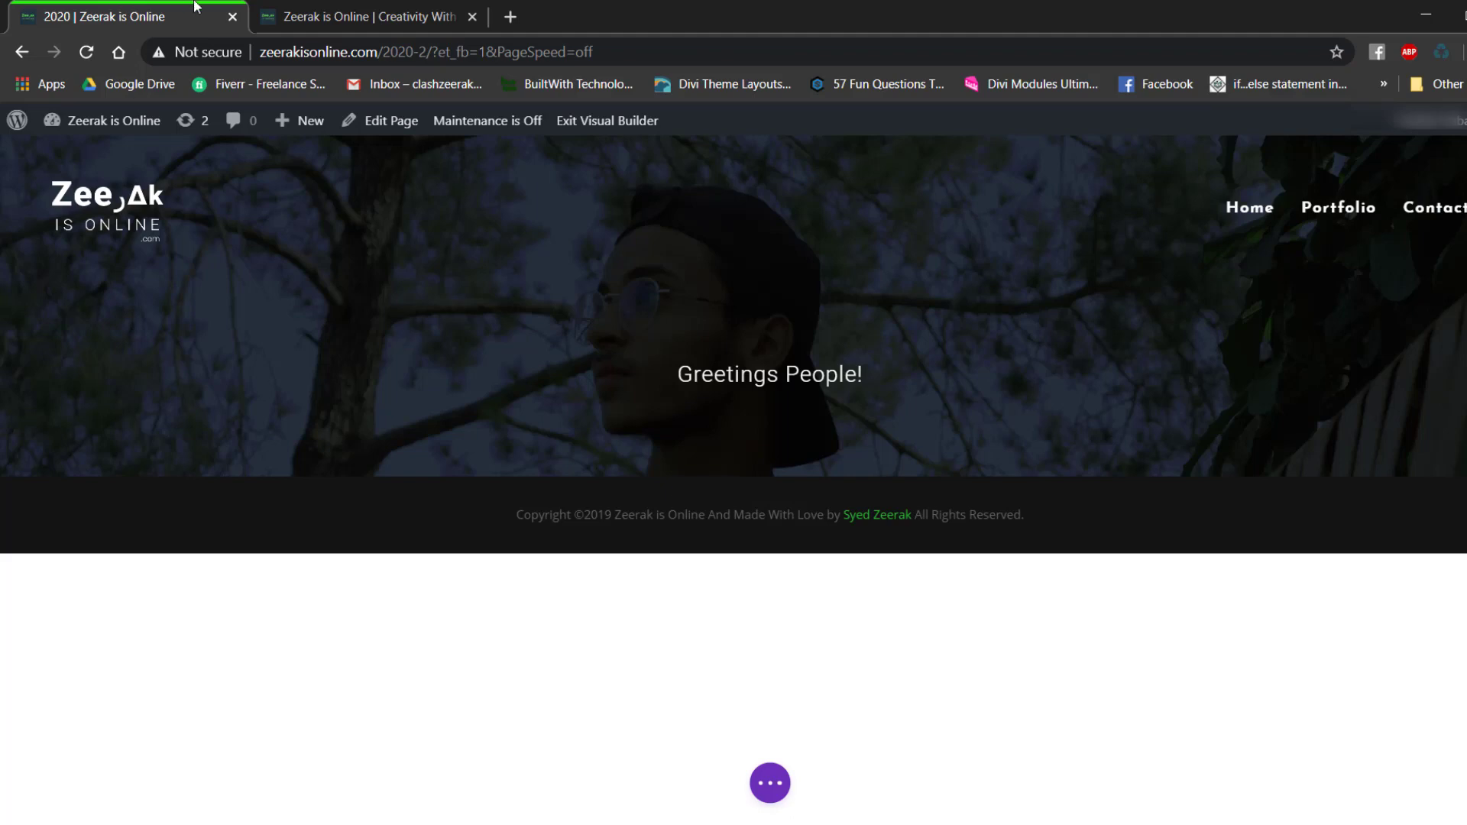
Check the live homepage for reference, and open the WordPress dashboard from the 2020 page in a new tab.
click(321, 16)
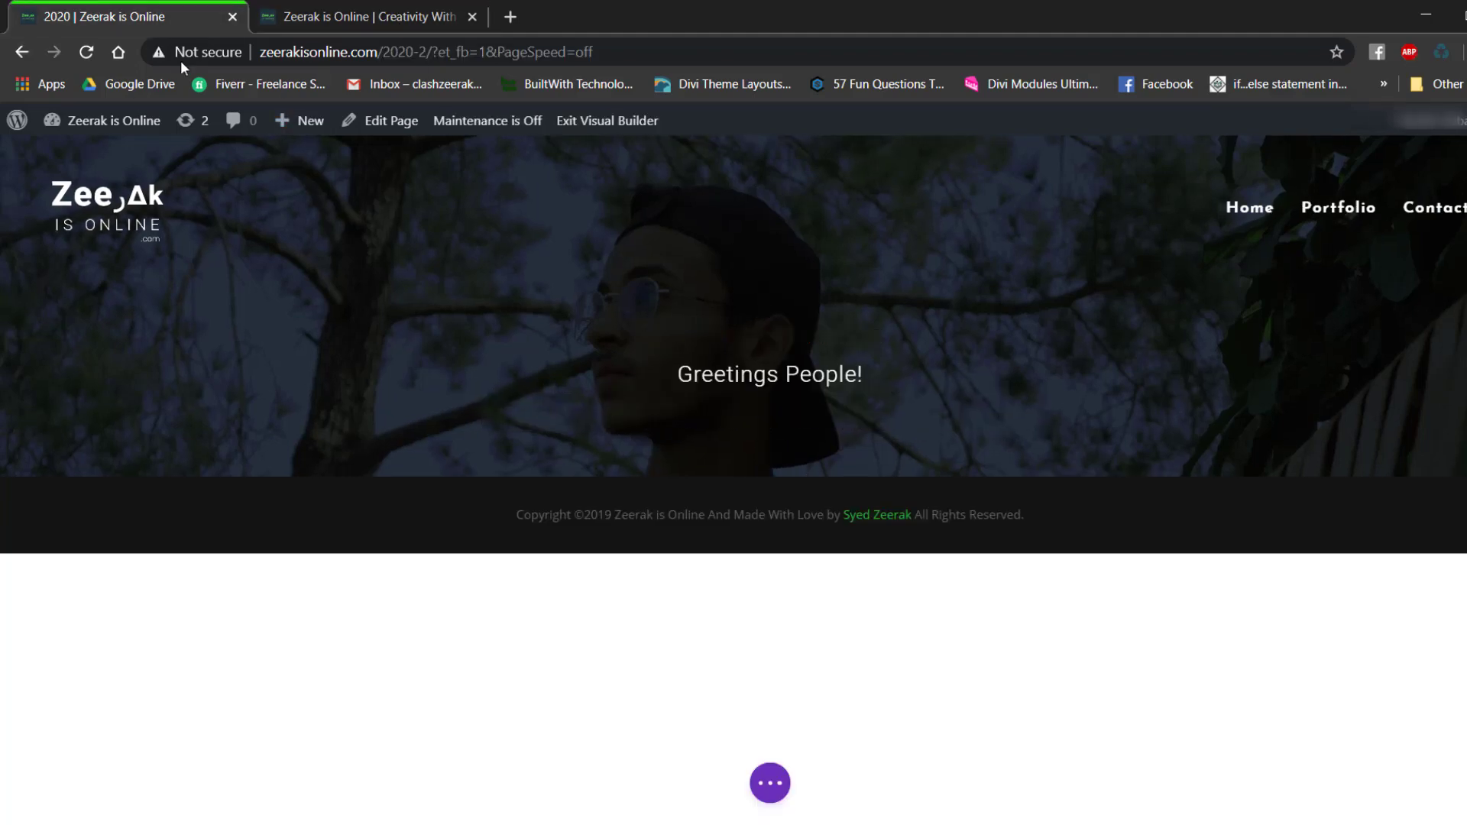
click(122, 17)
click(769, 783)
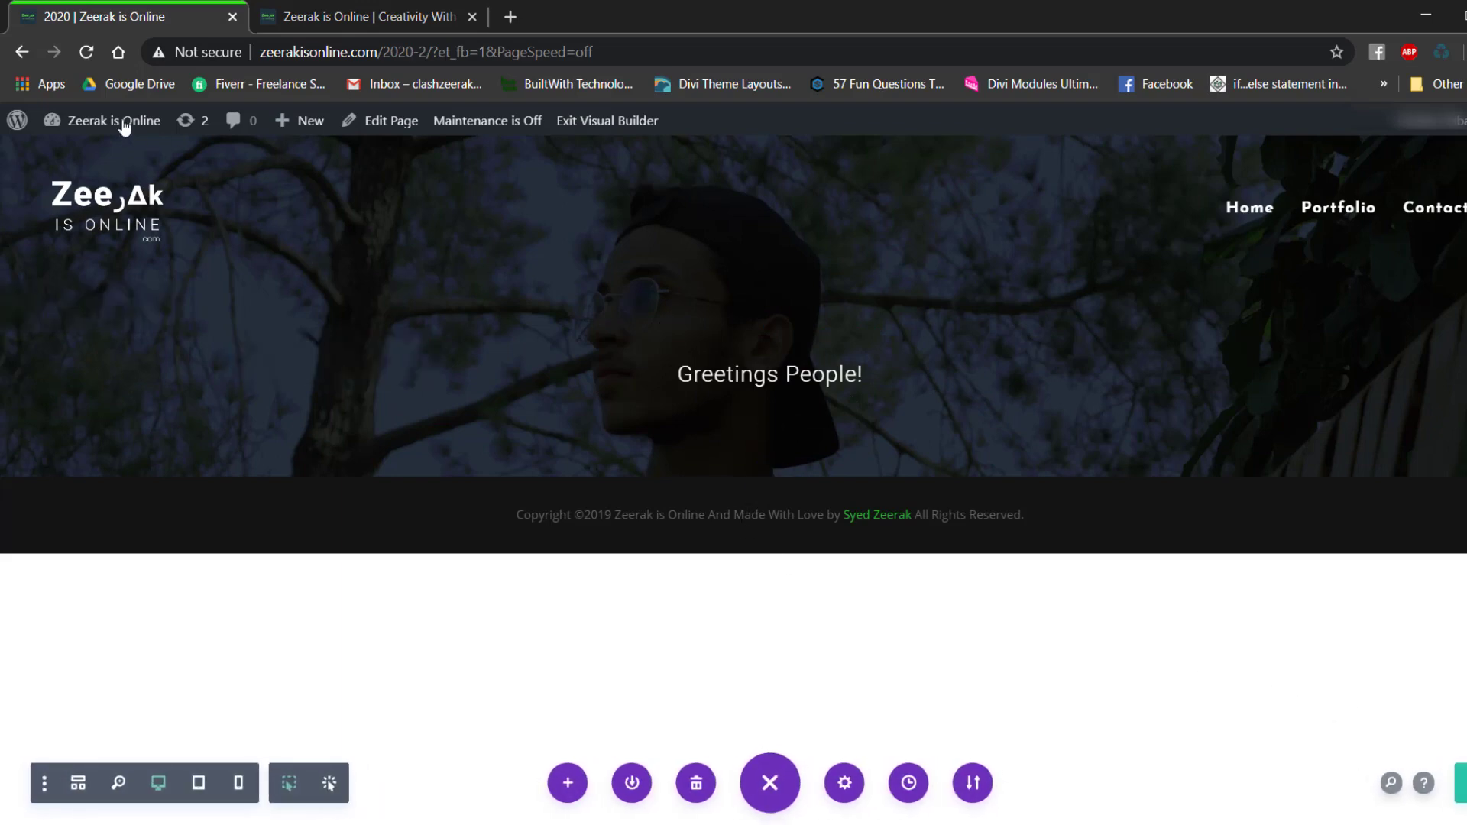
right_click(74, 155)
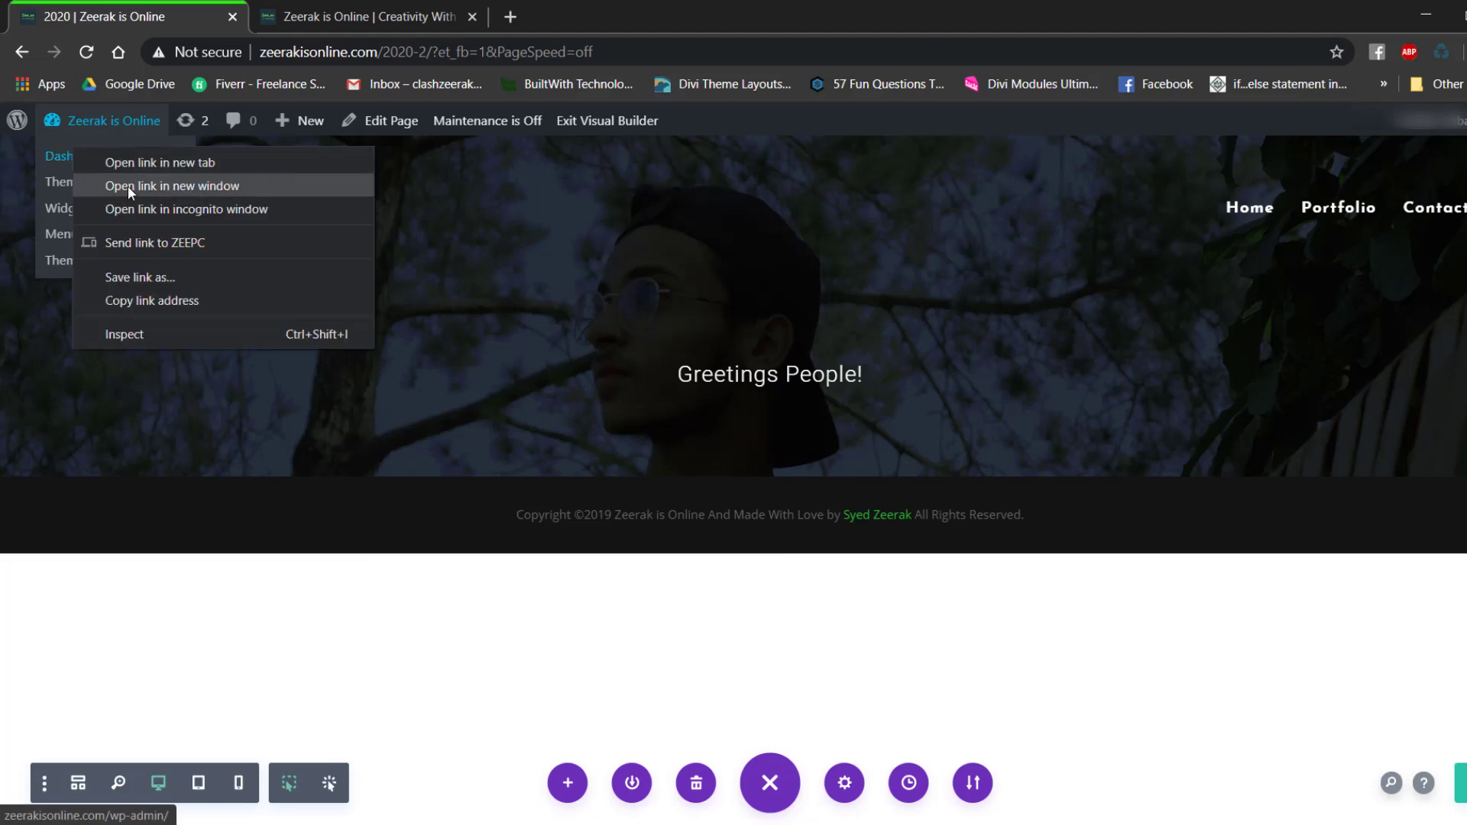
click(127, 163)
click(583, 8)
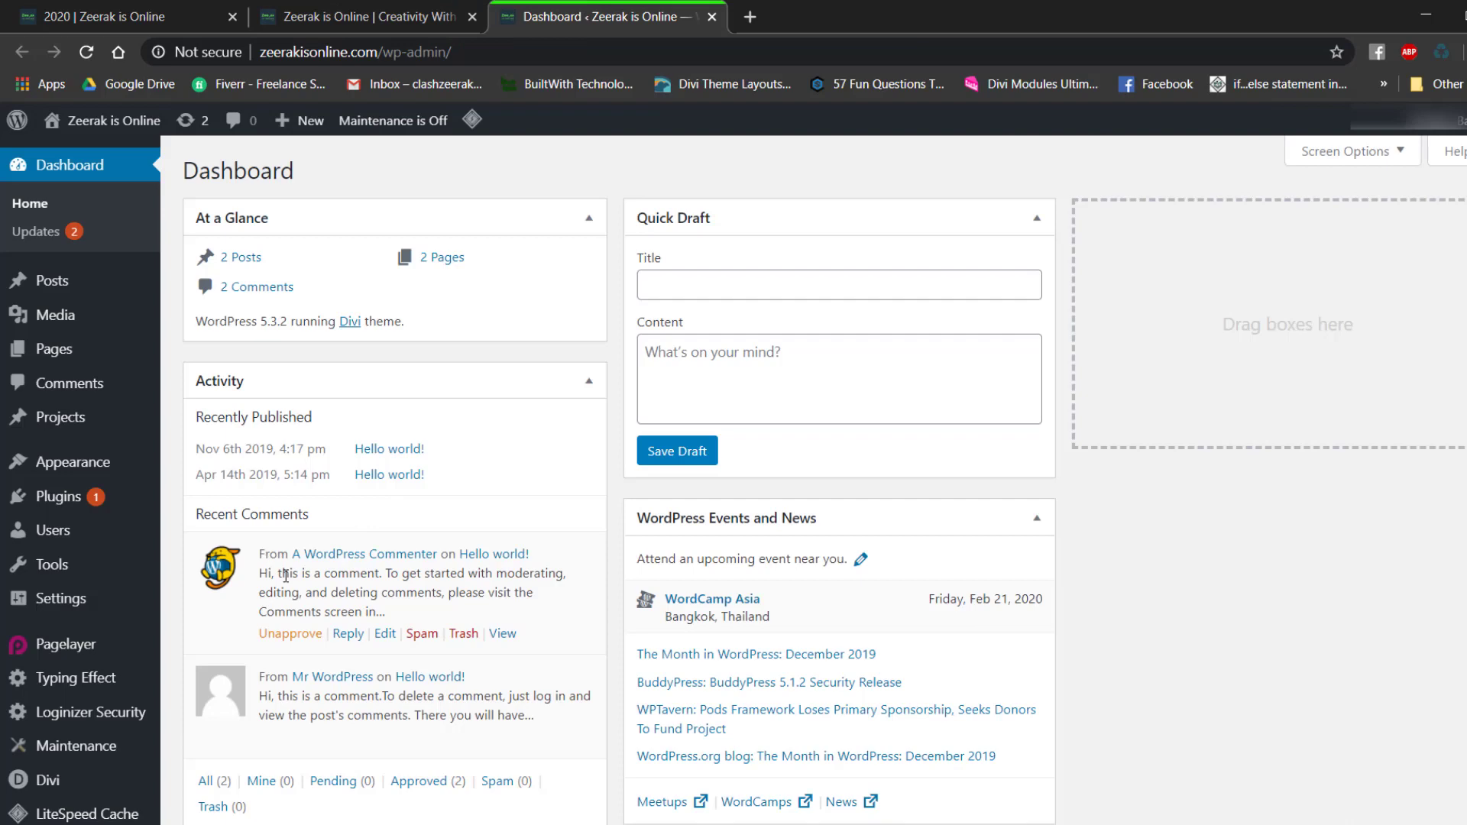
Search the plugin directory for Typing Effect, and open the Typing Effect shortcode generator in the dashboard.
scroll(69, 657, down, 1)
mouse_move(95, 413)
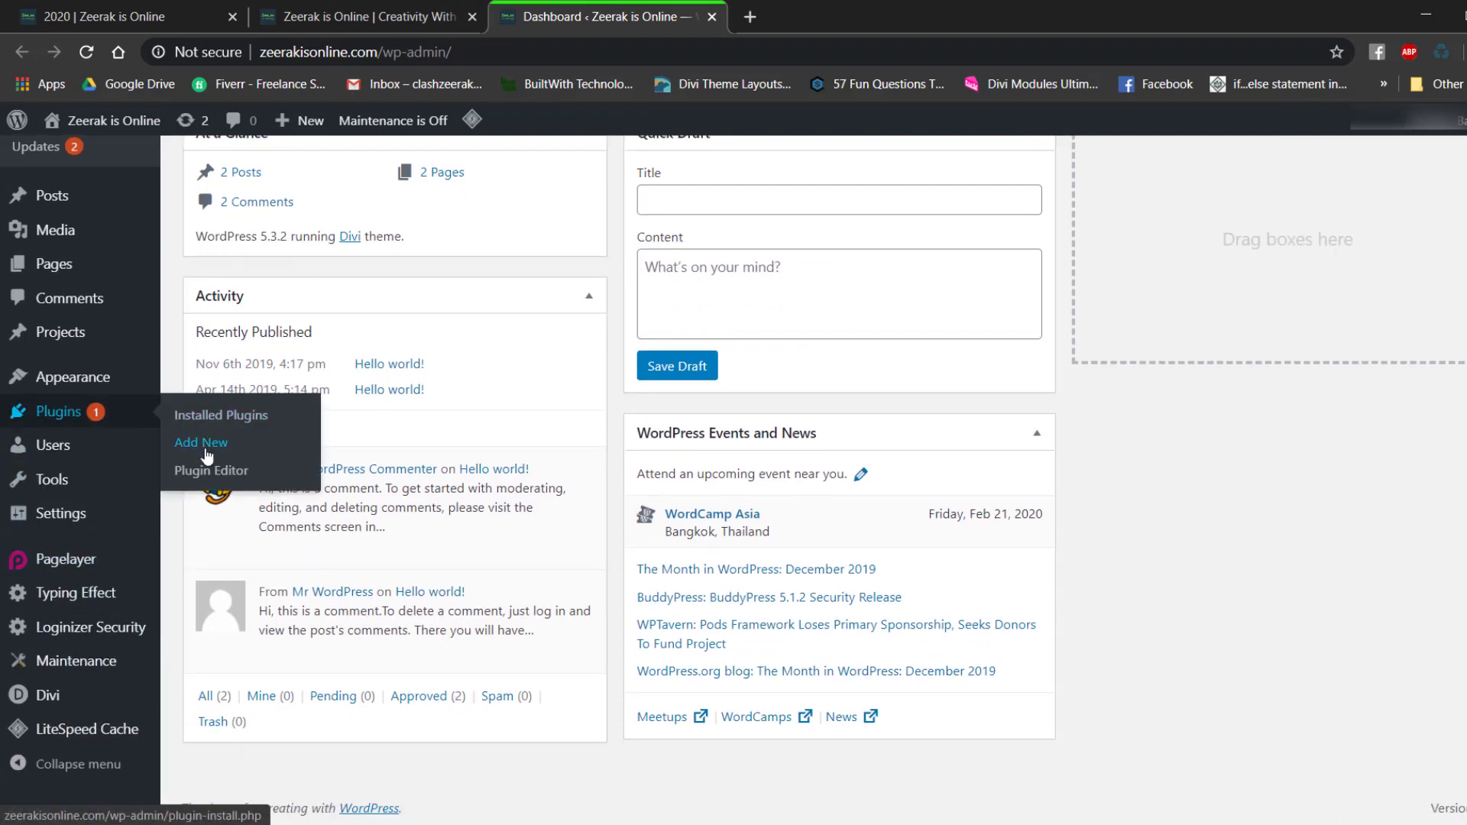
click(263, 457)
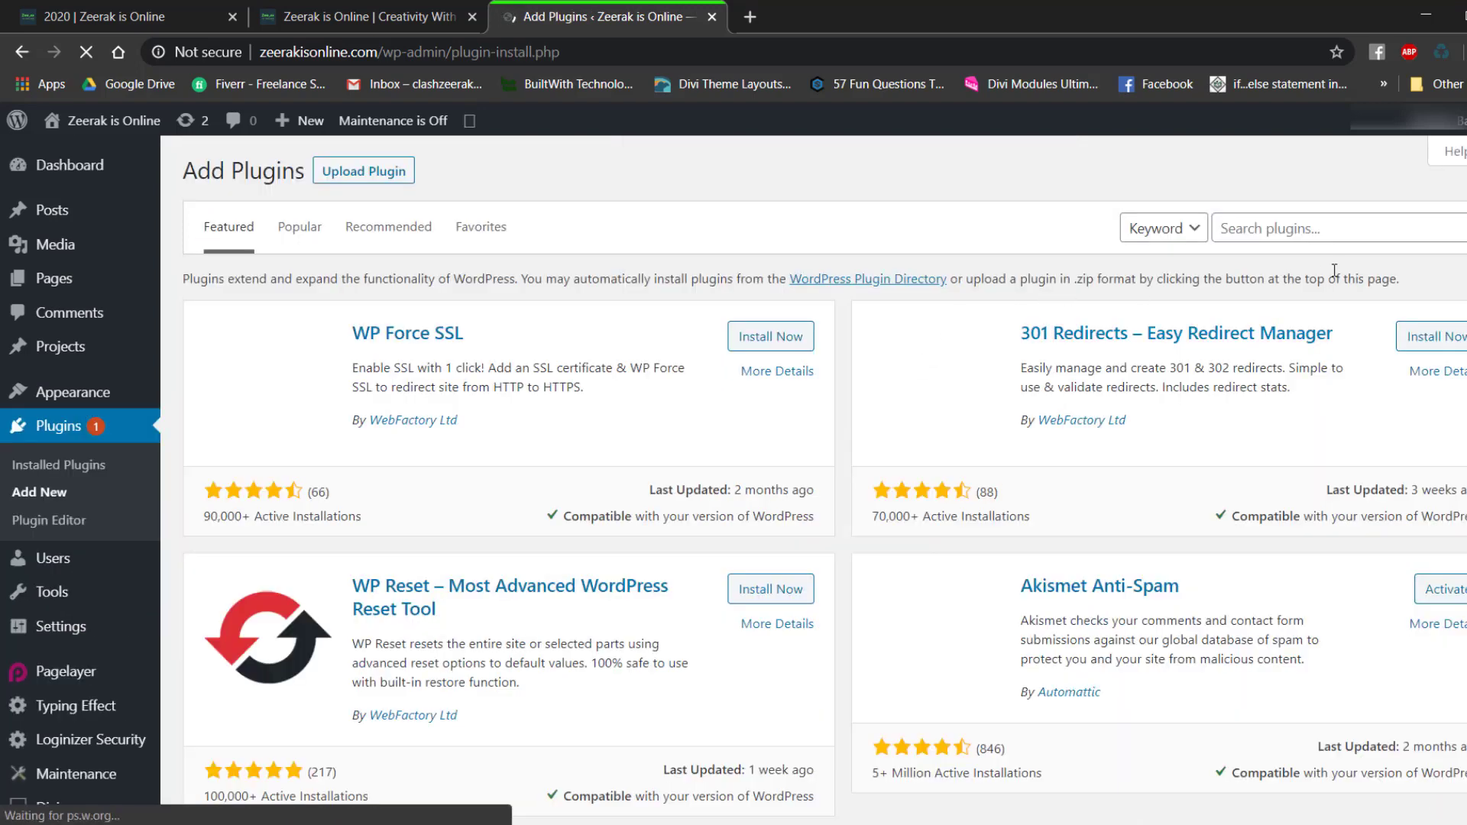
click(1380, 217)
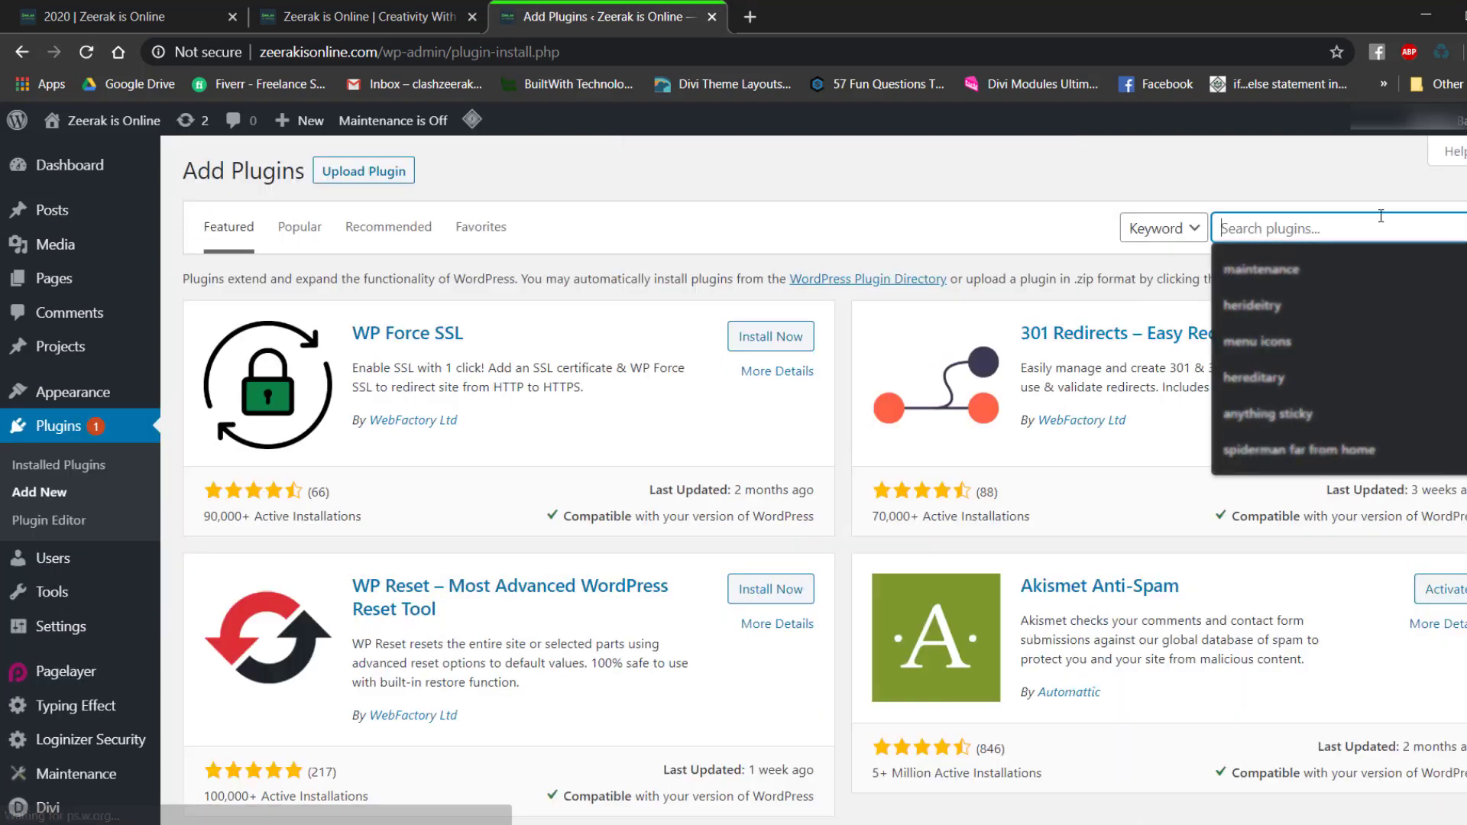
text(Typing Ef)
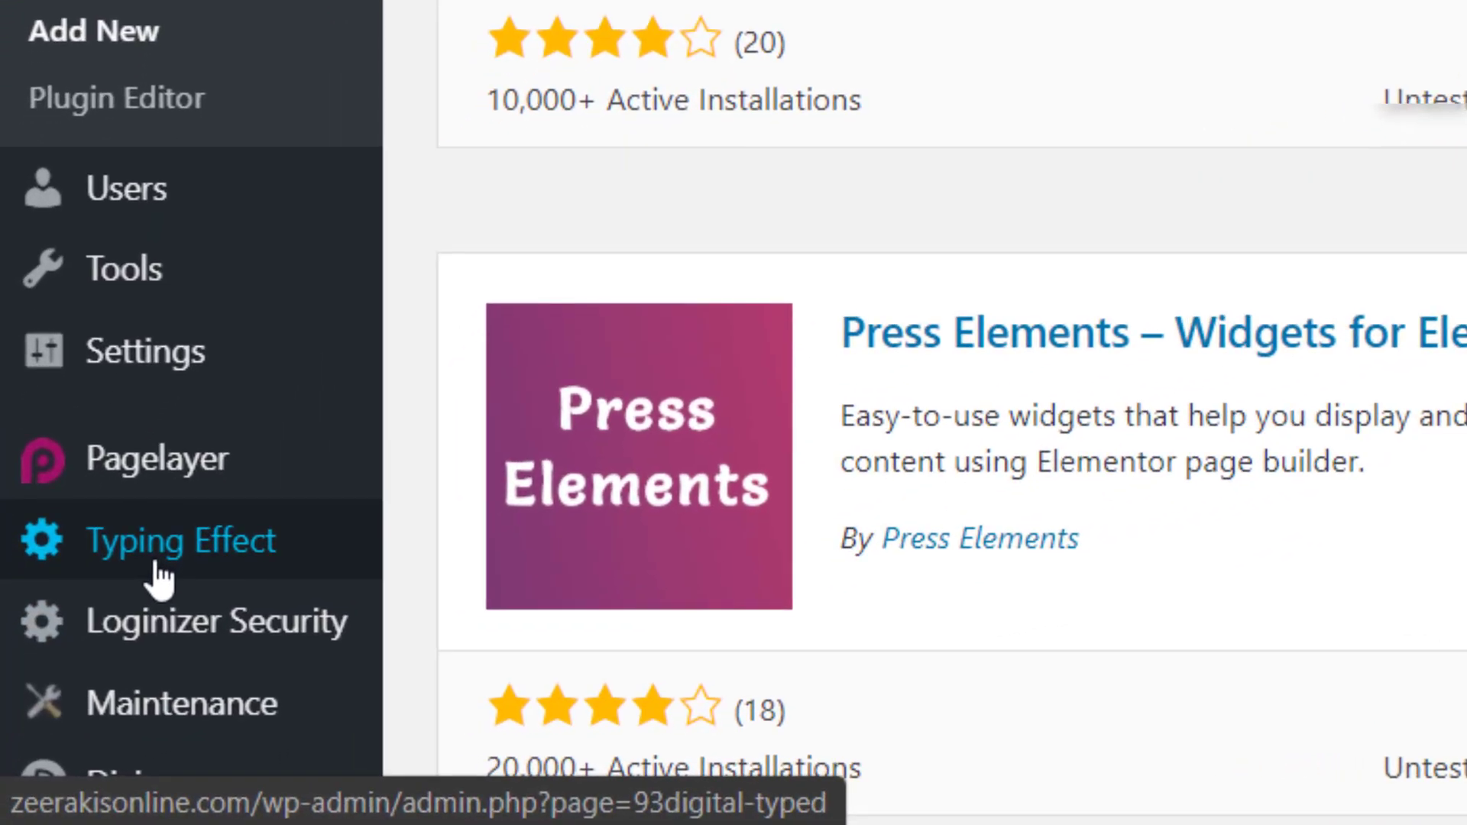
click(160, 578)
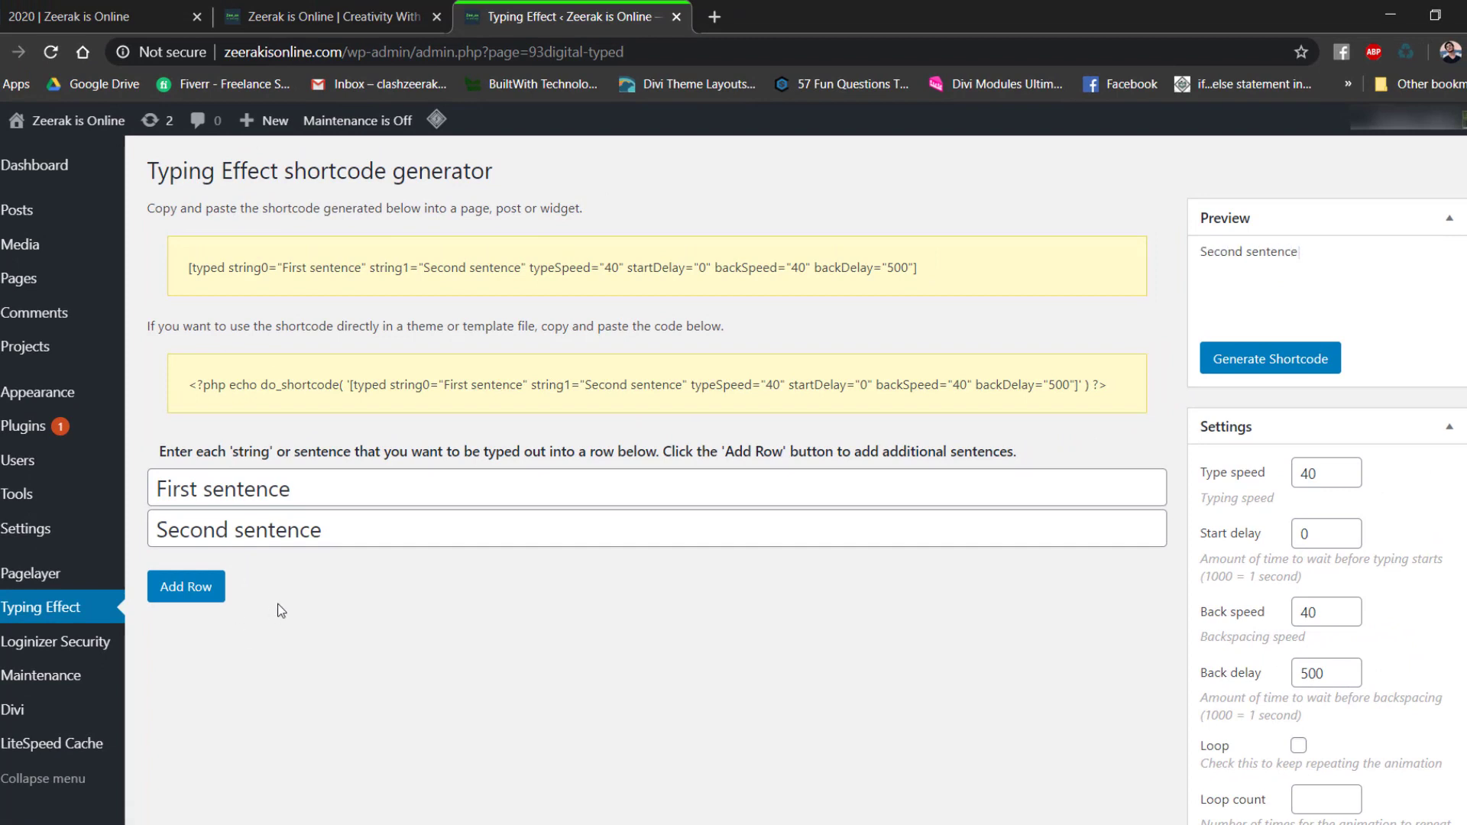
Examine the animated "I'm" headline on the live homepage as a reference for the typing effect.
click(433, 529)
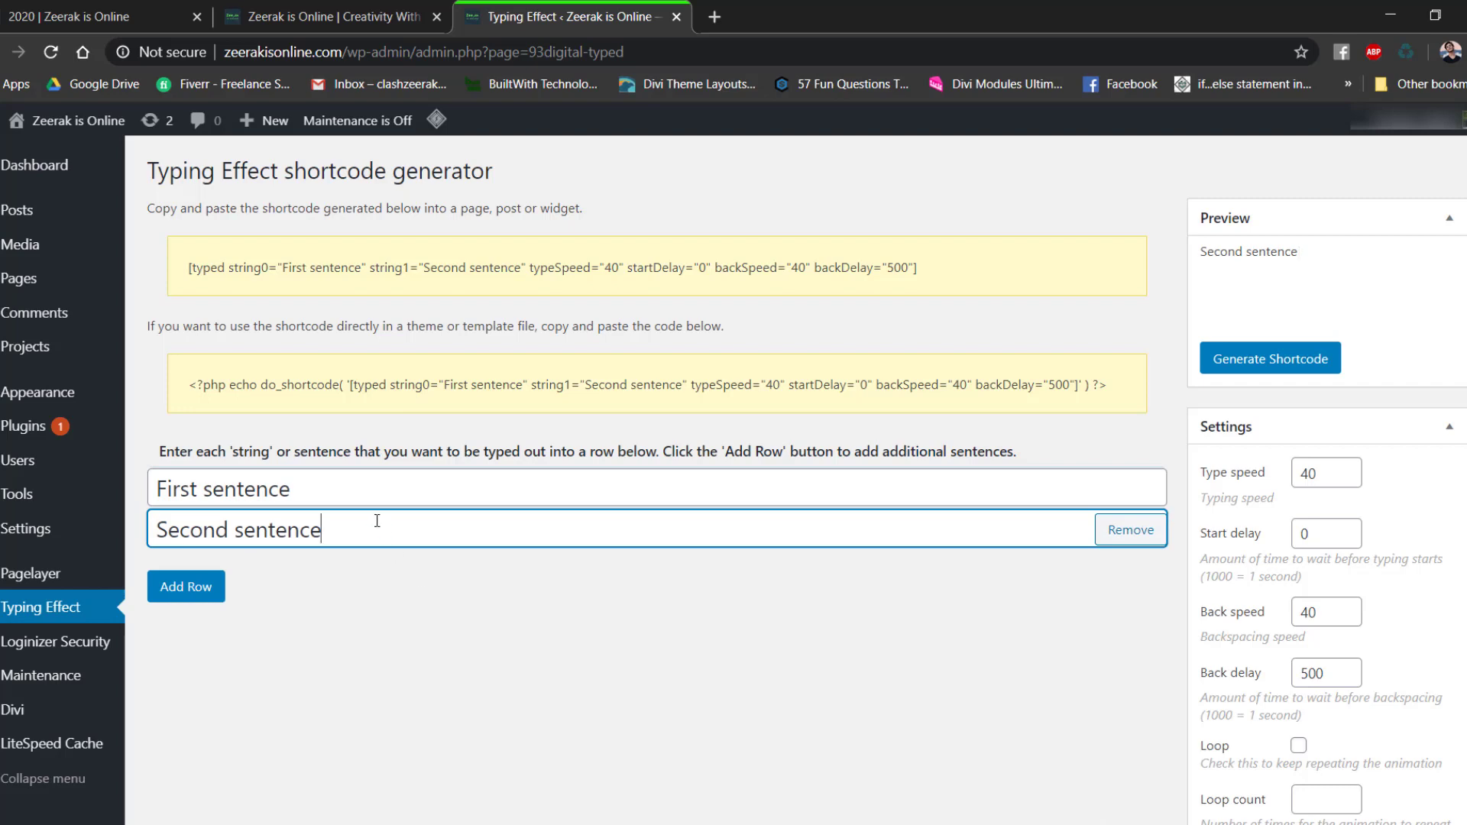
click(336, 17)
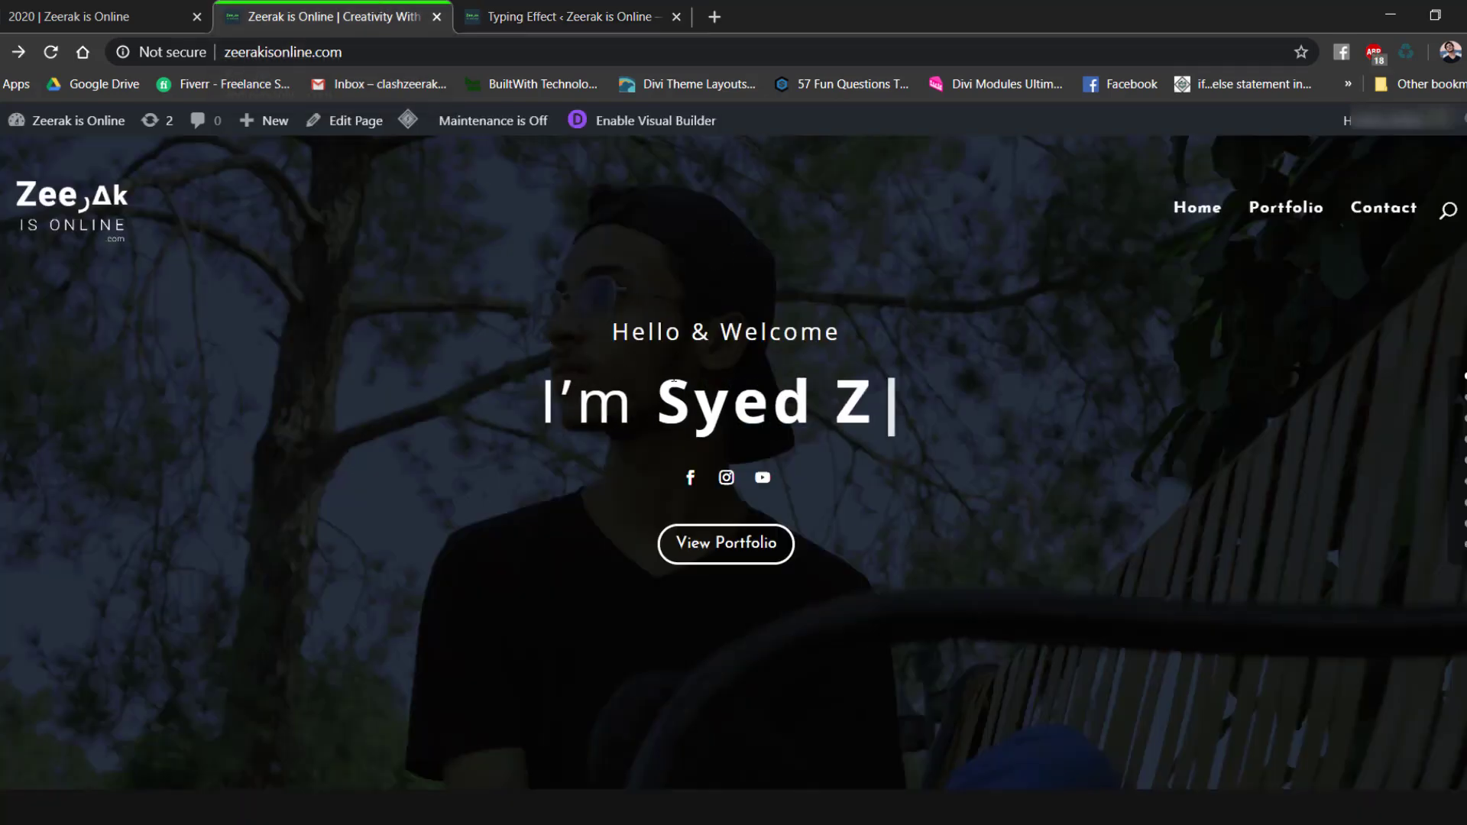
drag(544, 401, 1031, 426)
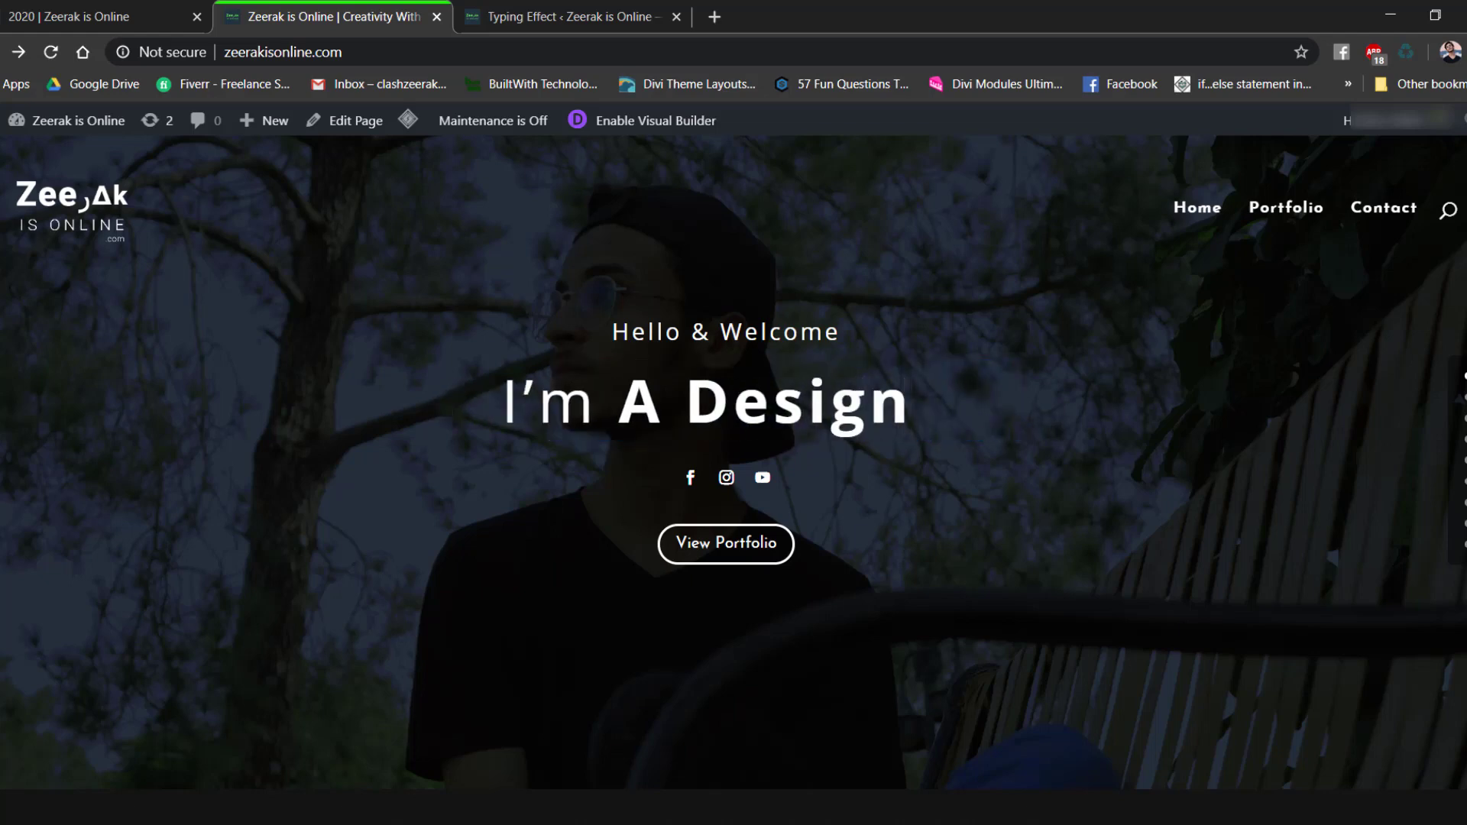
drag(569, 403, 1056, 416)
click(1061, 414)
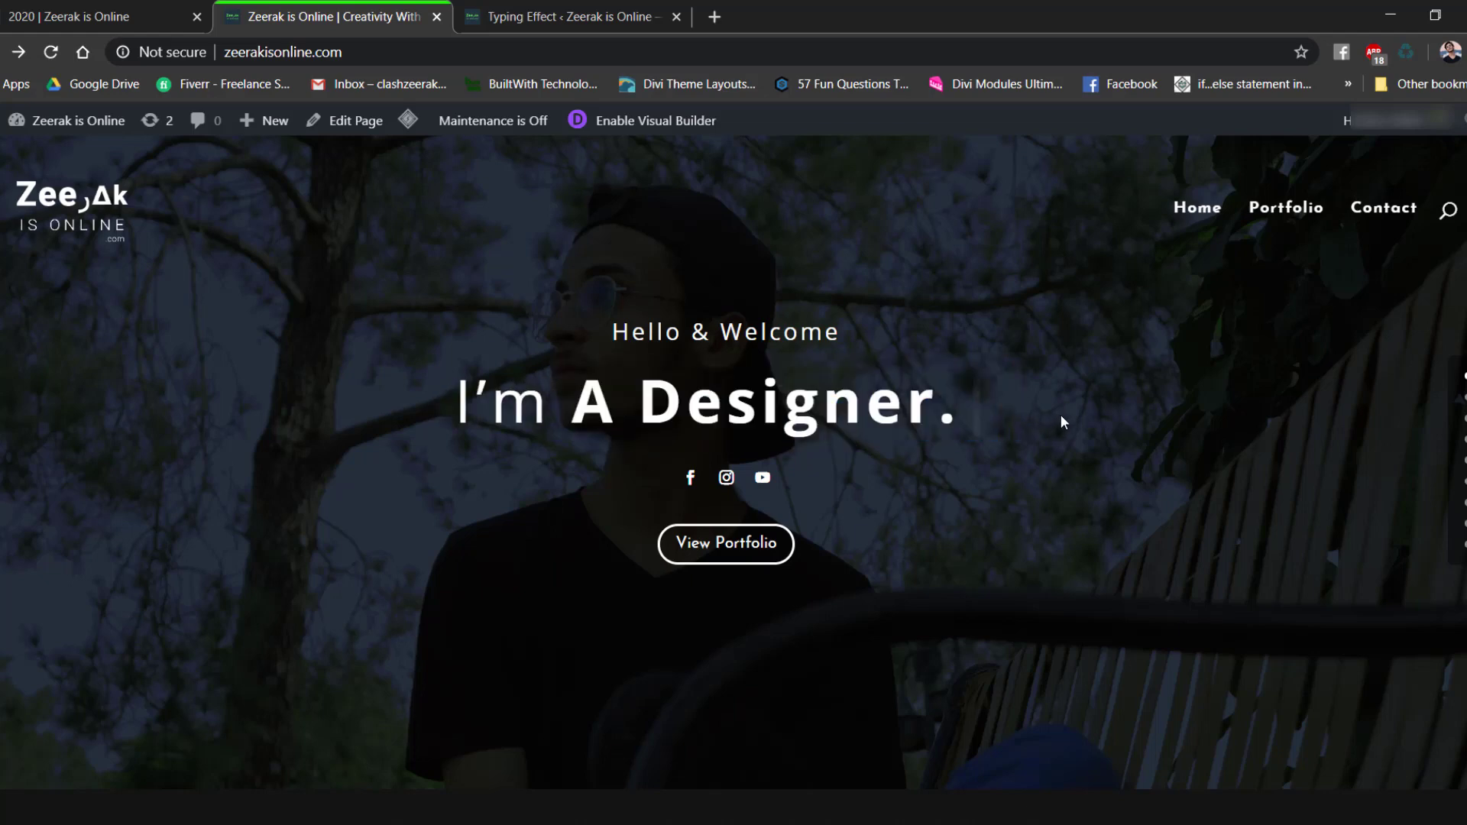
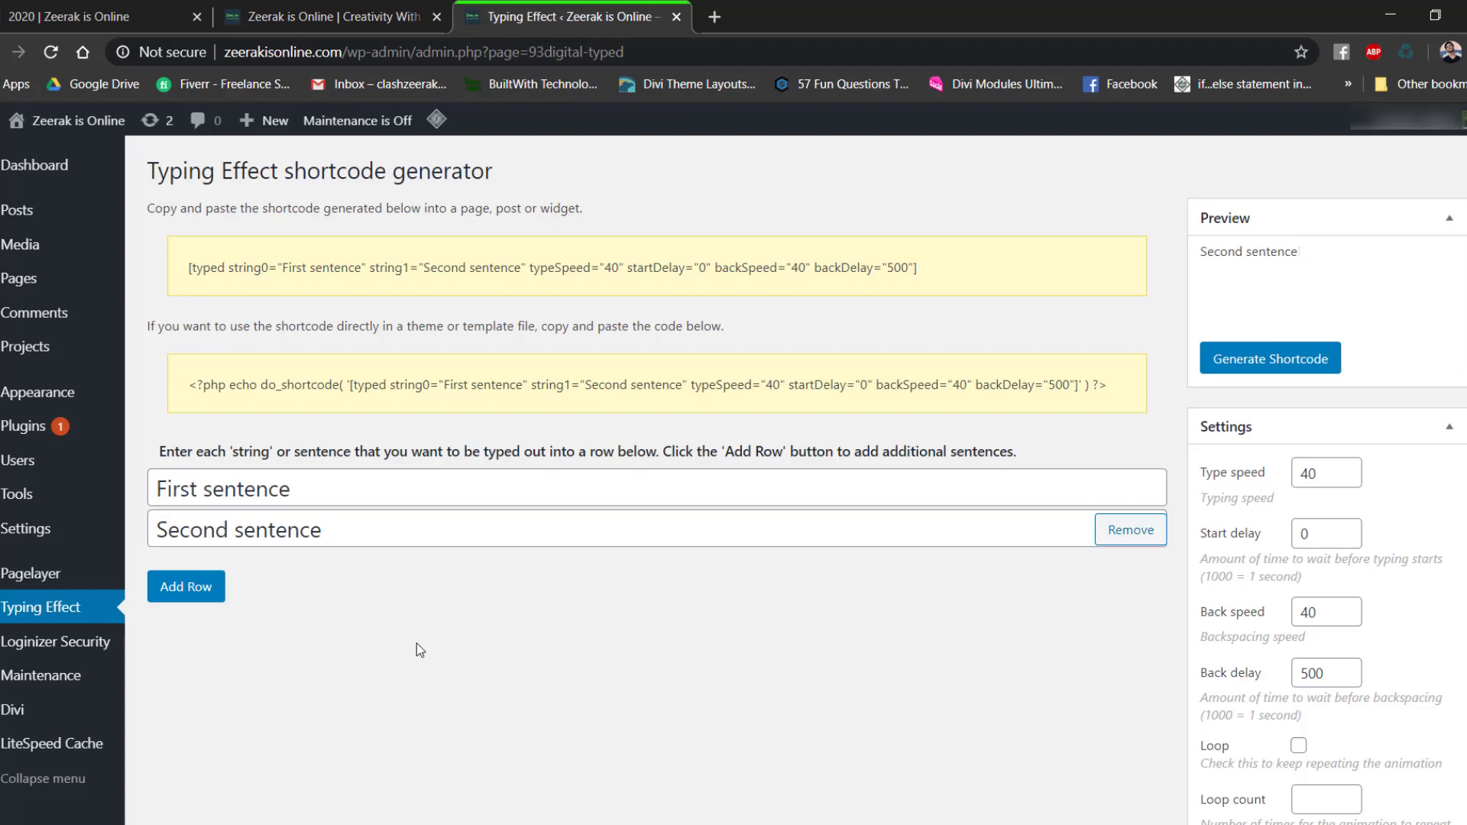
Replace the first typing-effect sentence with "Creative" and the second with "Smart".
drag(324, 489, 223, 467)
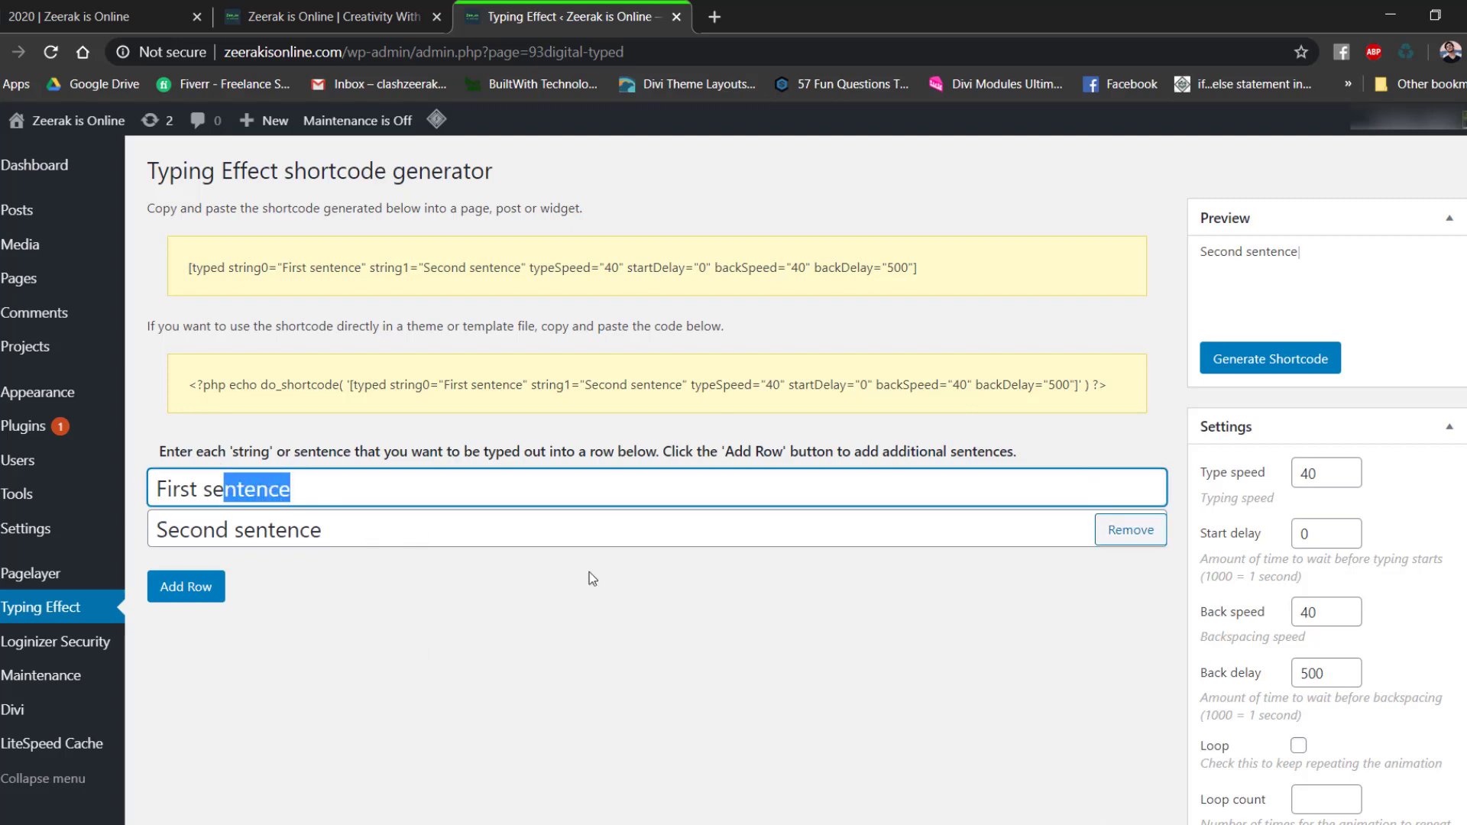
click(571, 583)
click(321, 504)
drag(321, 504, 144, 449)
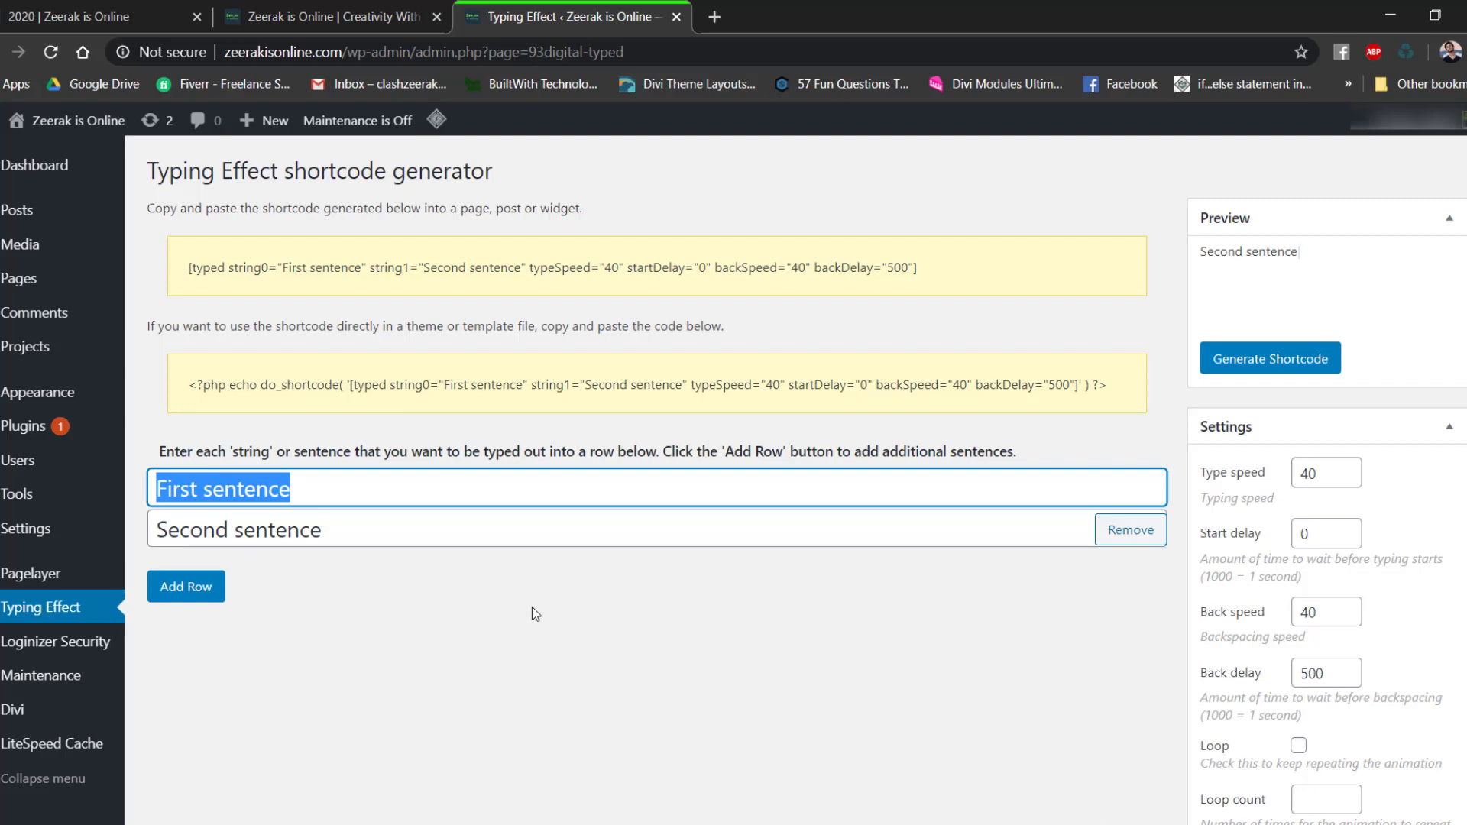
text(Creative)
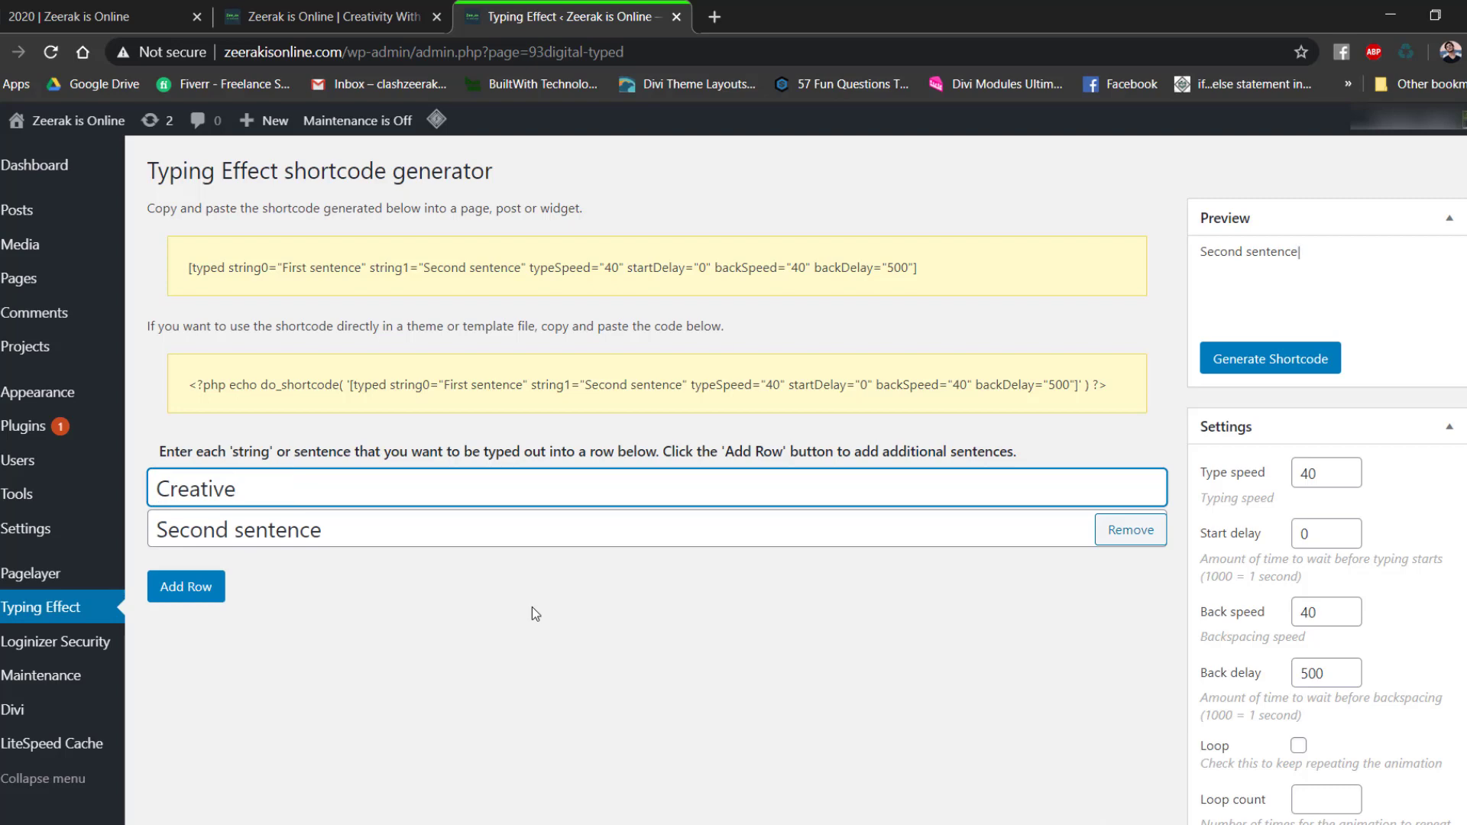
drag(376, 526, 143, 535)
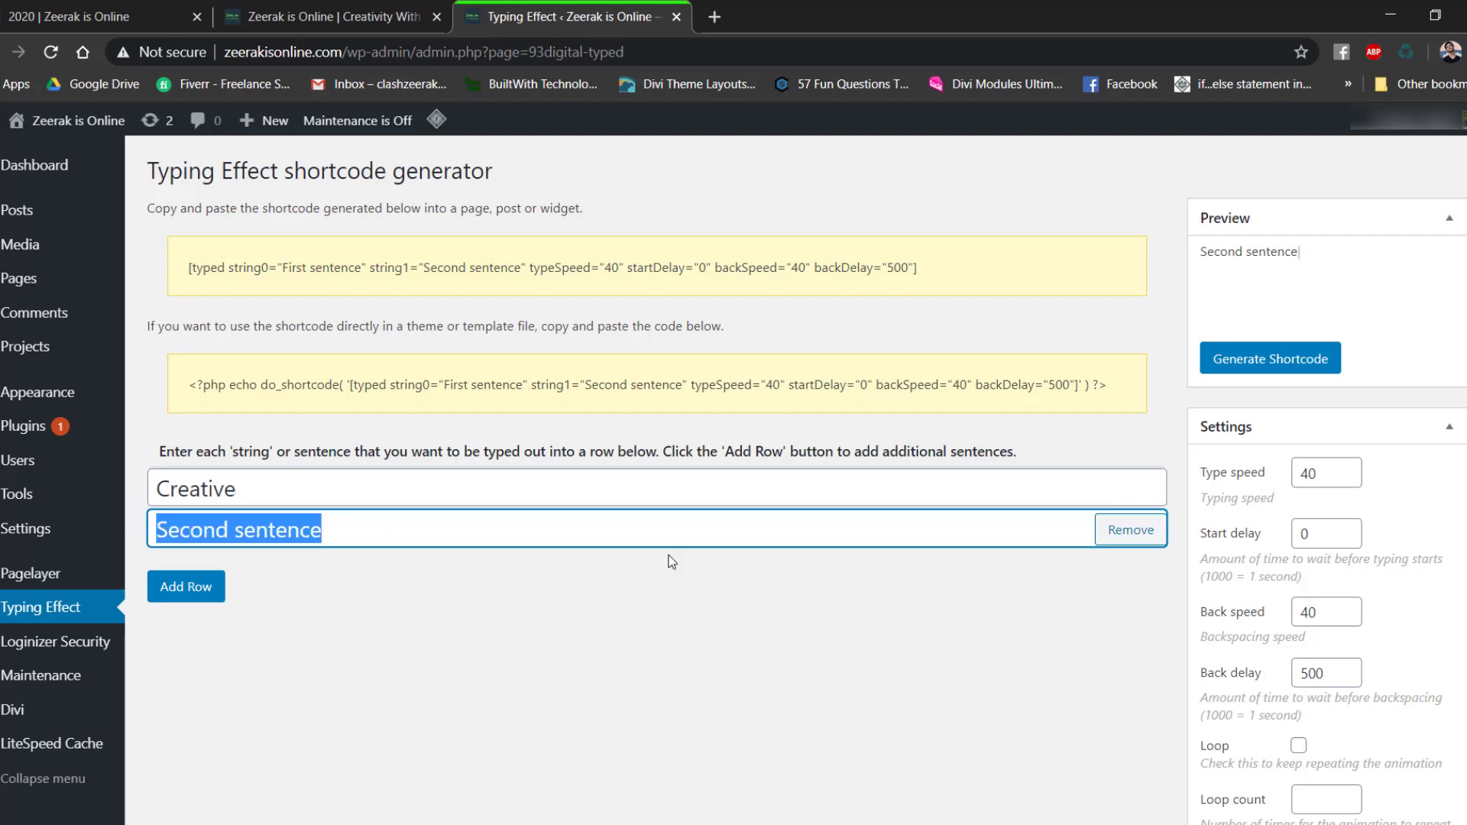
text(Smart)
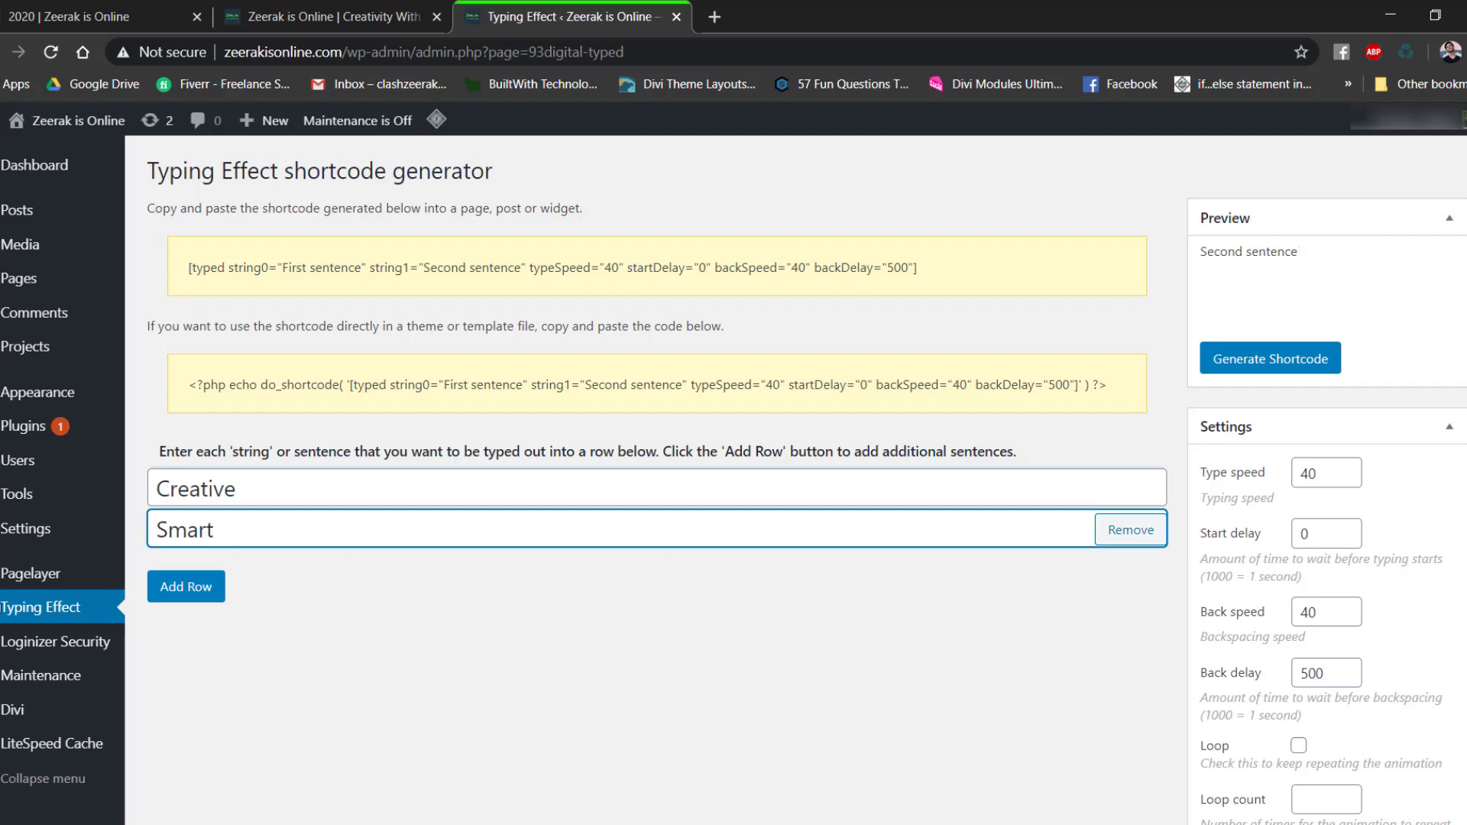
Add a third sentence row to the typing effect containing "Spartans".
click(184, 586)
click(340, 575)
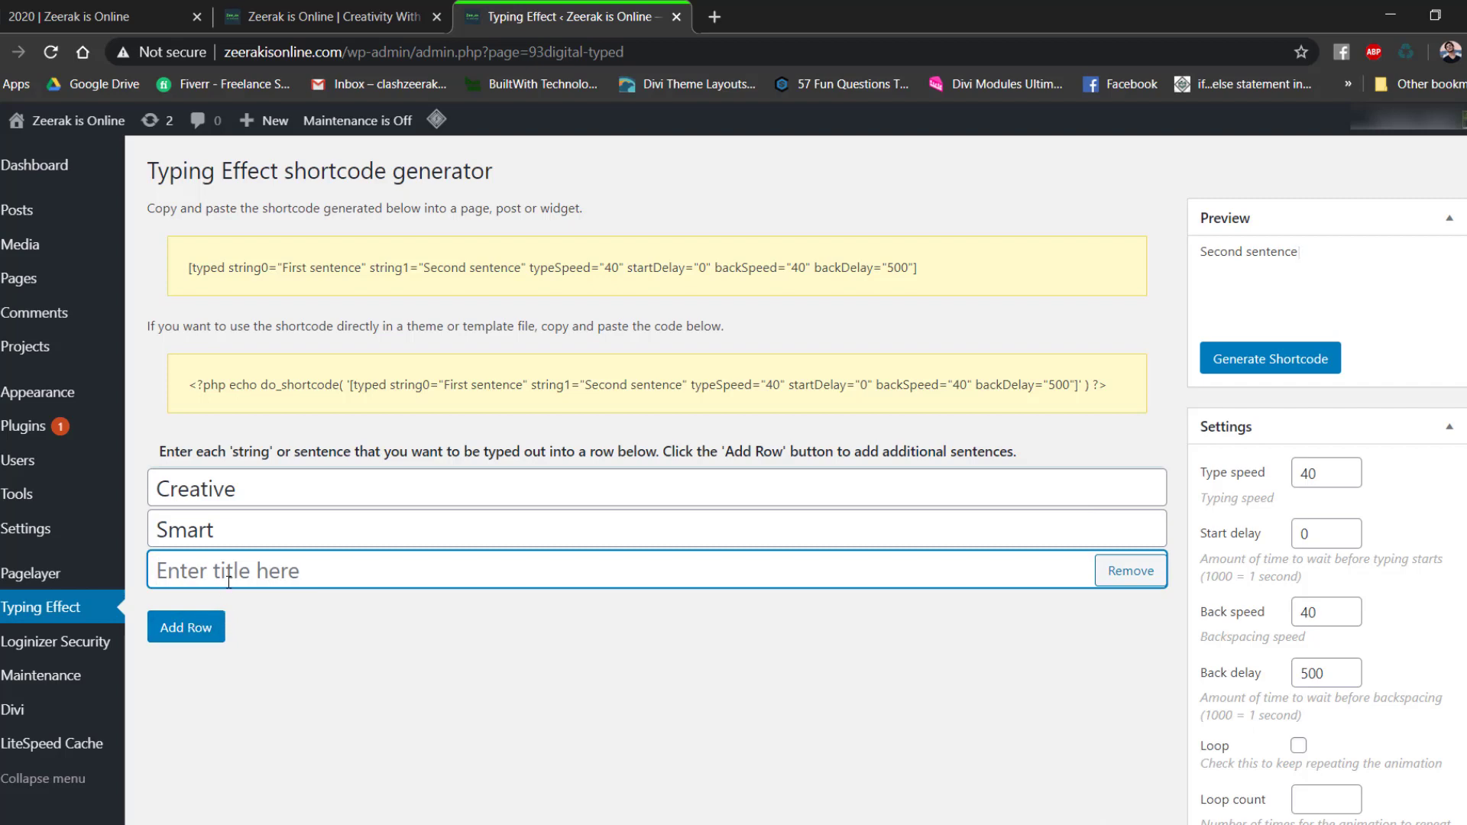
text(S)
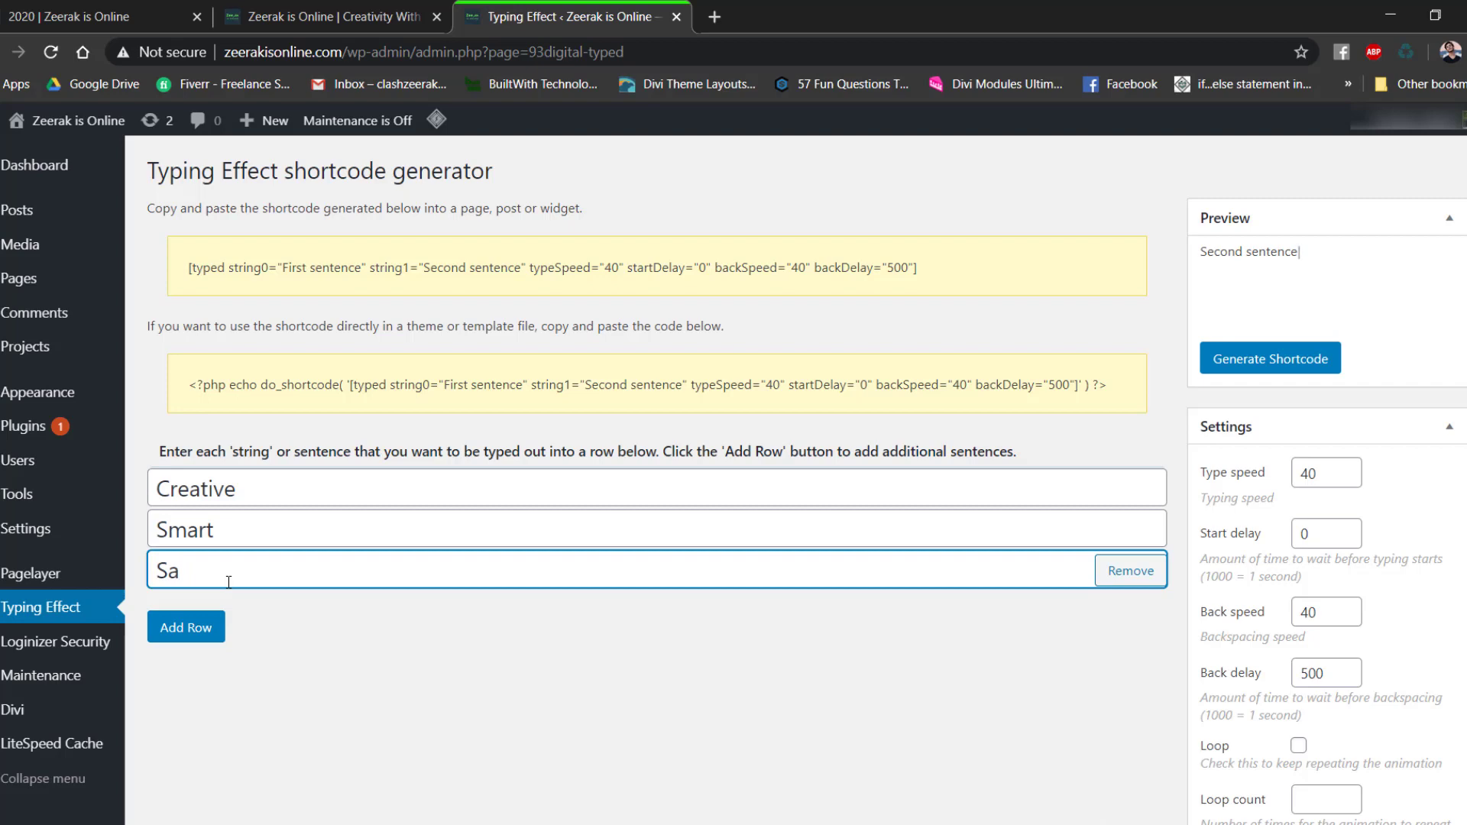
text(partans)
click(749, 657)
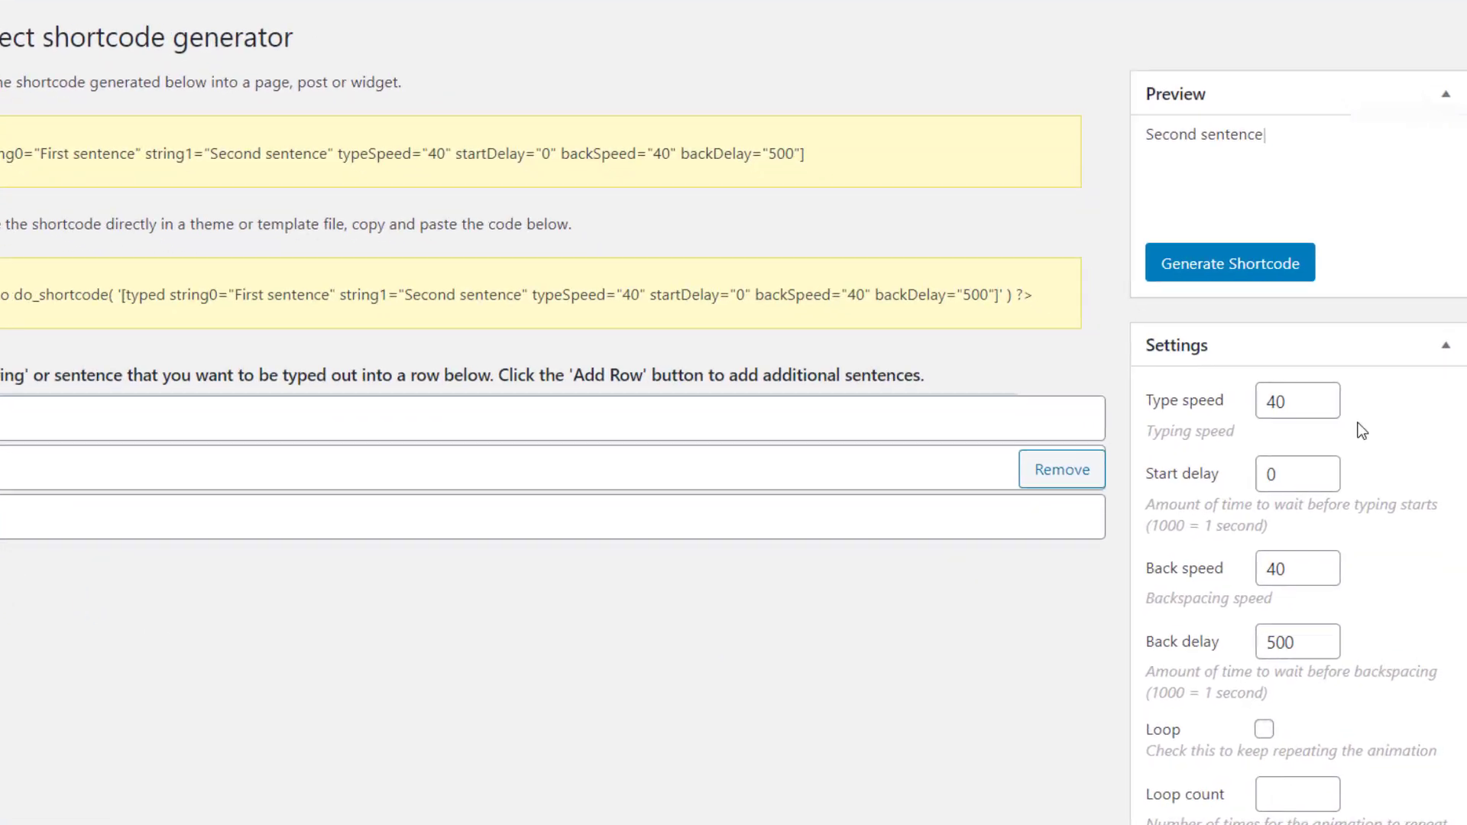
Enable Loop in the typing-effect settings so the animation keeps repeating.
scroll(1365, 425, up, 2)
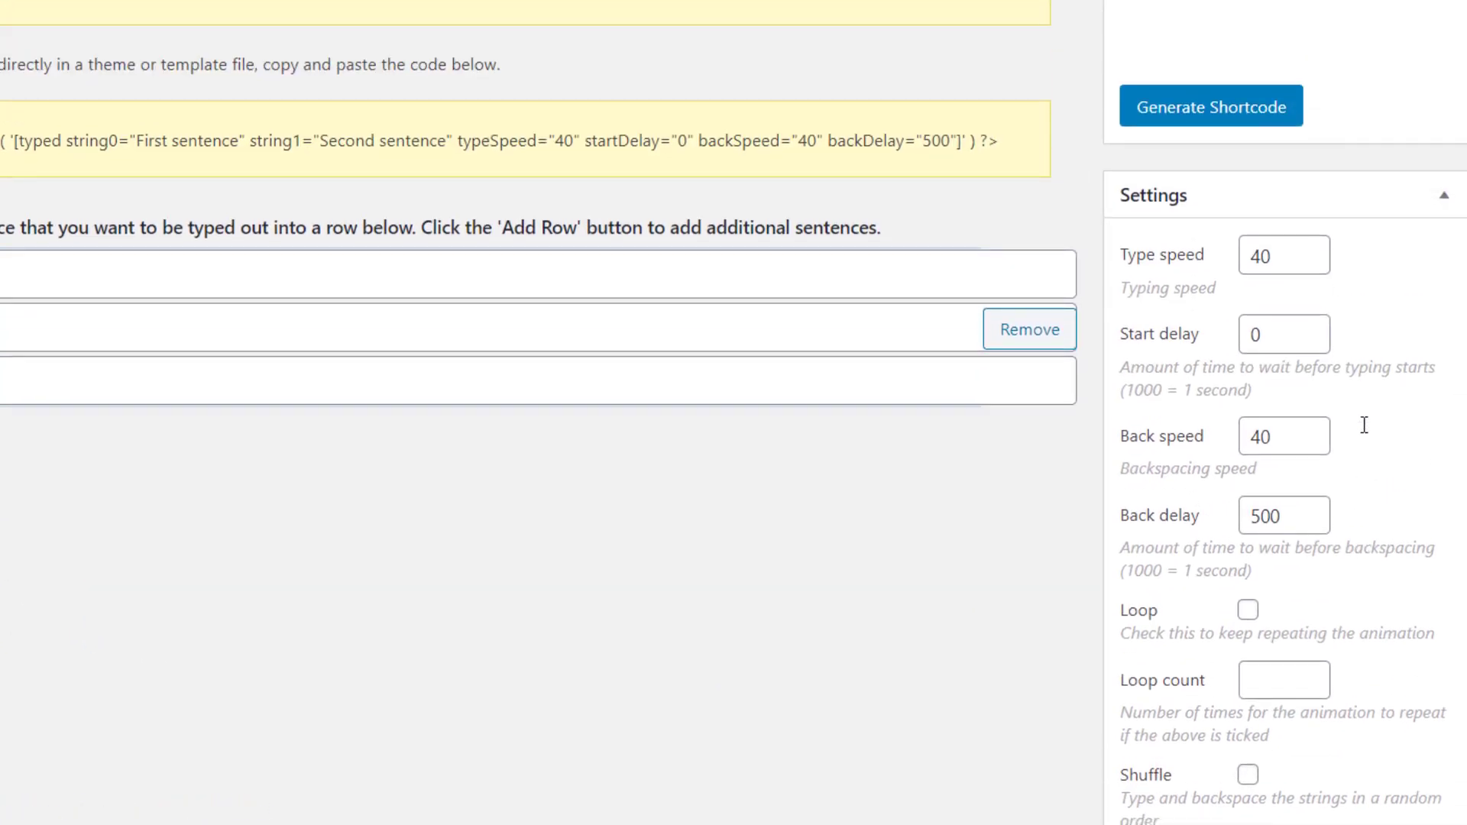
scroll(1365, 425, up, 2)
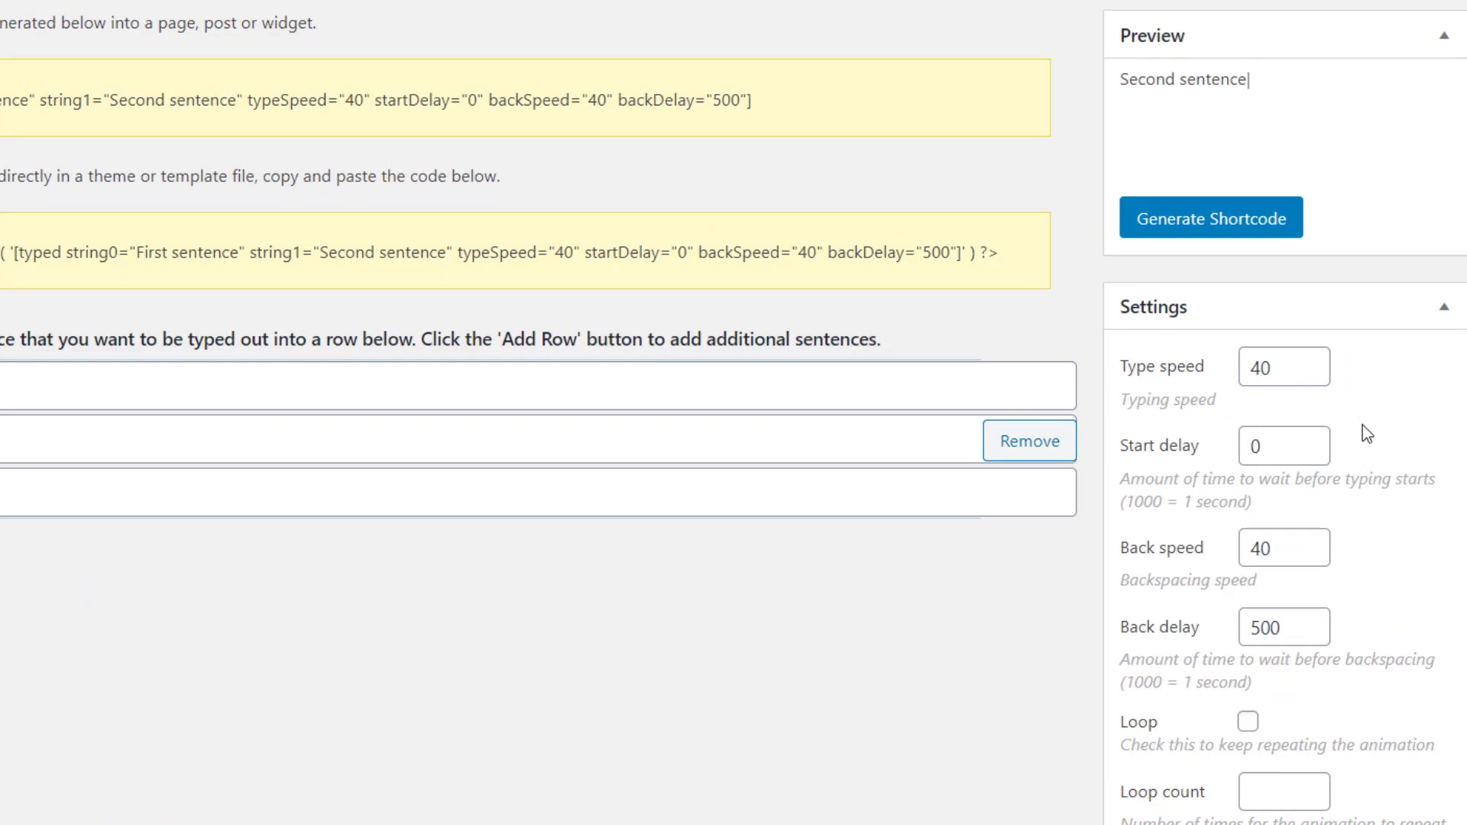
scroll(1375, 442, down, 2)
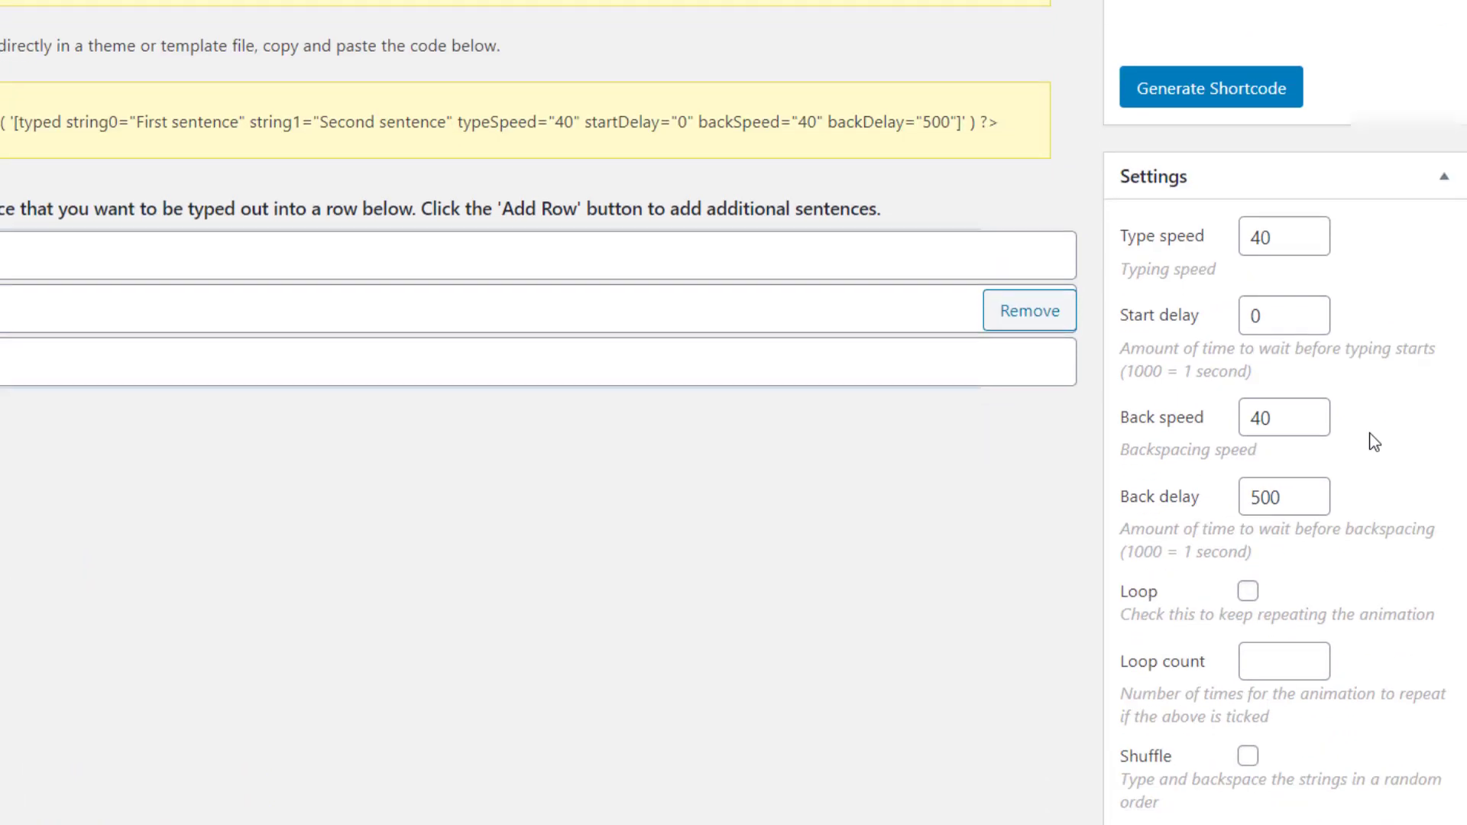
click(1247, 594)
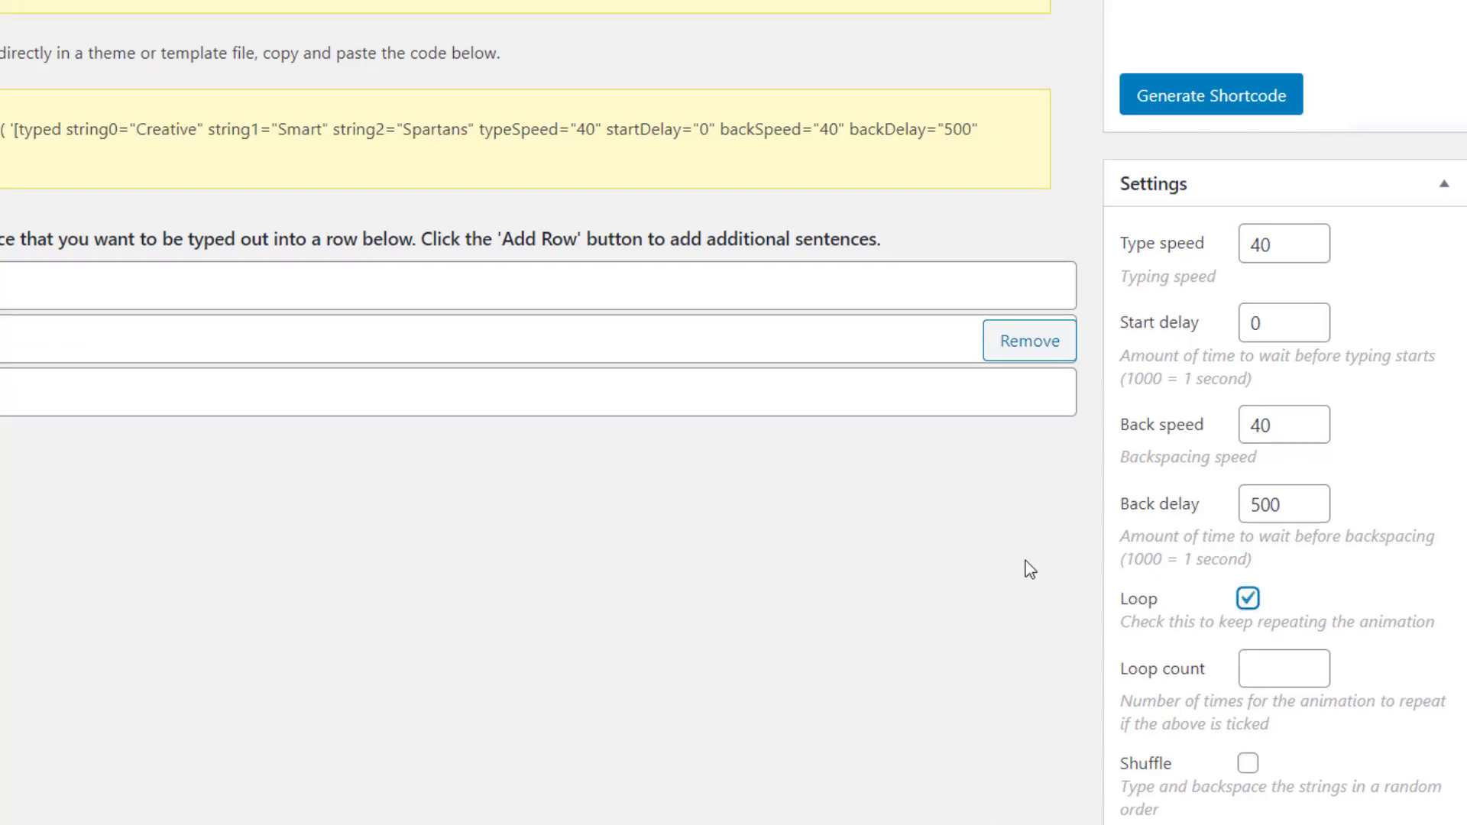
Set the typing effect's Type speed to 80.
scroll(1253, 68, up, 2)
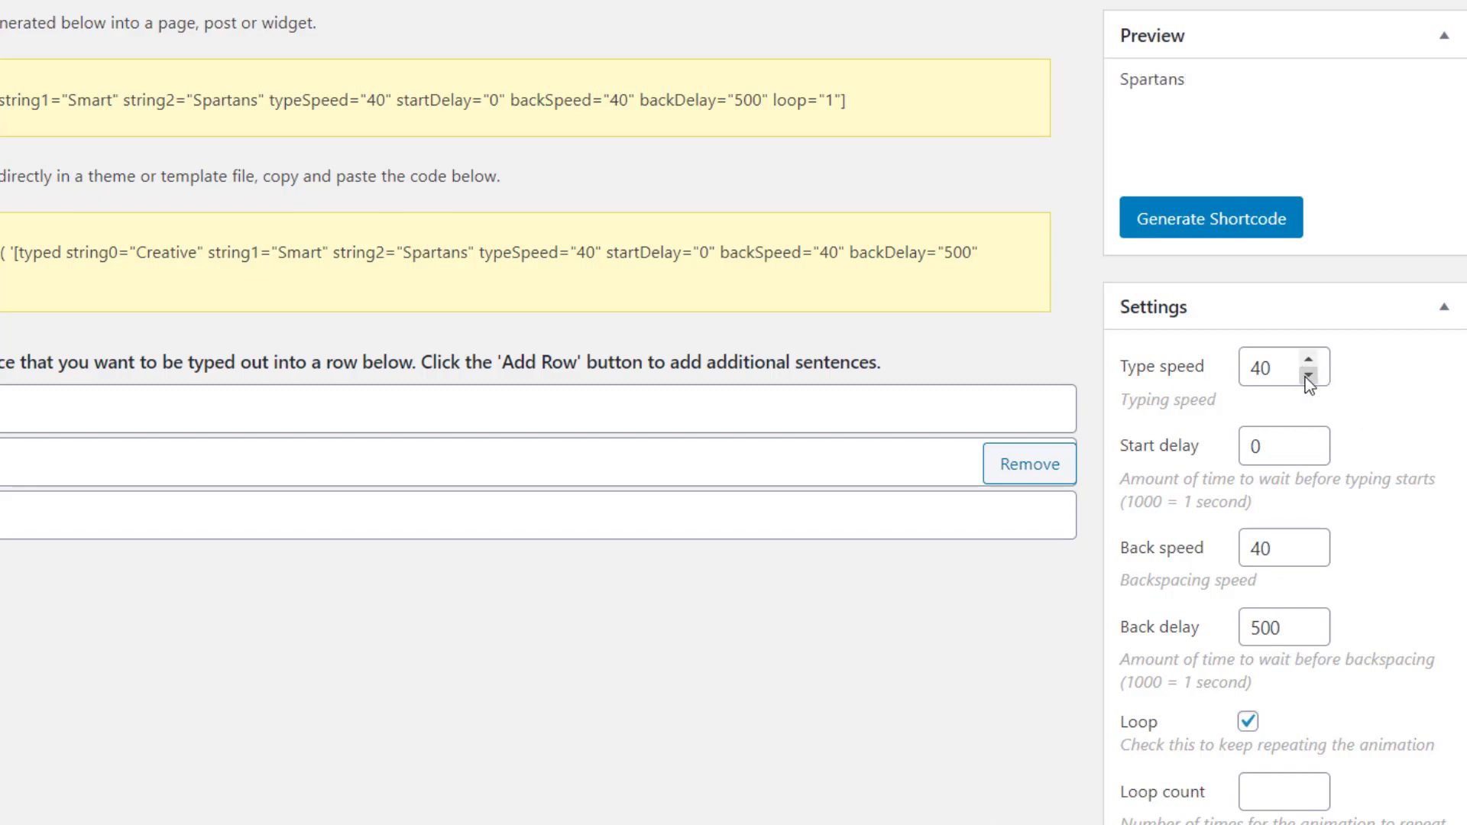
drag(1282, 370, 1249, 369)
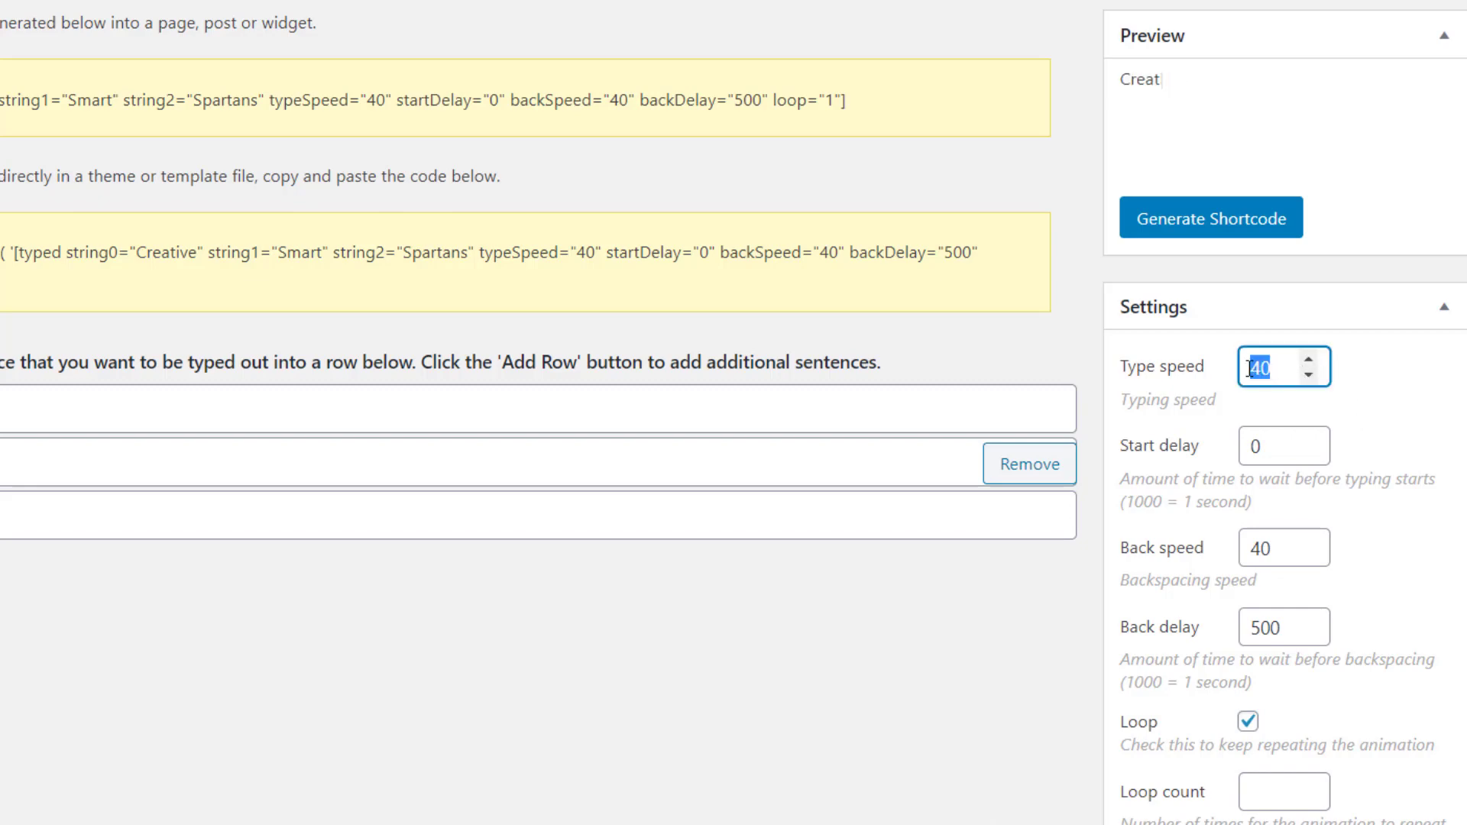
click(1386, 405)
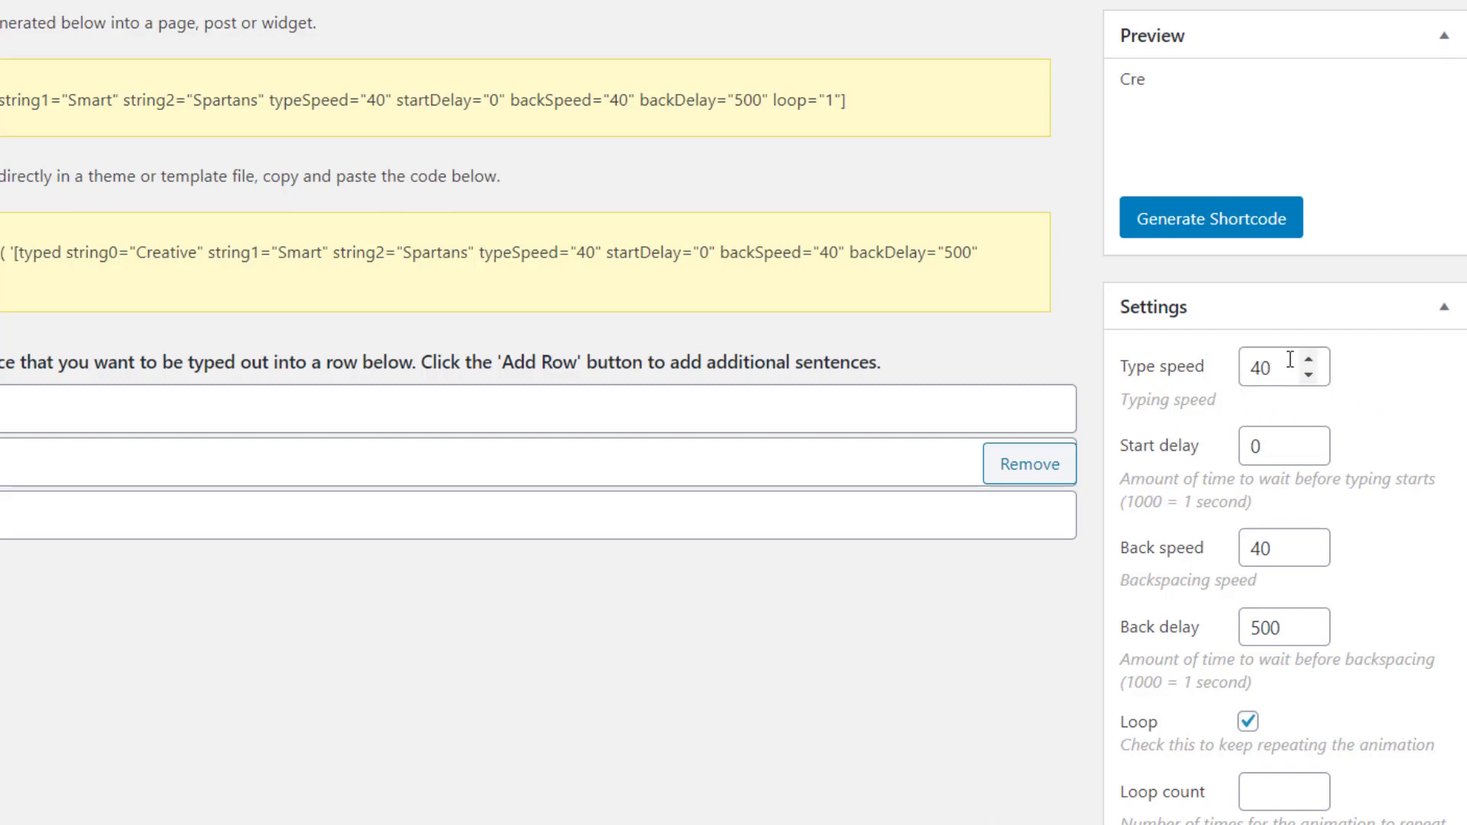
drag(1278, 370, 1229, 376)
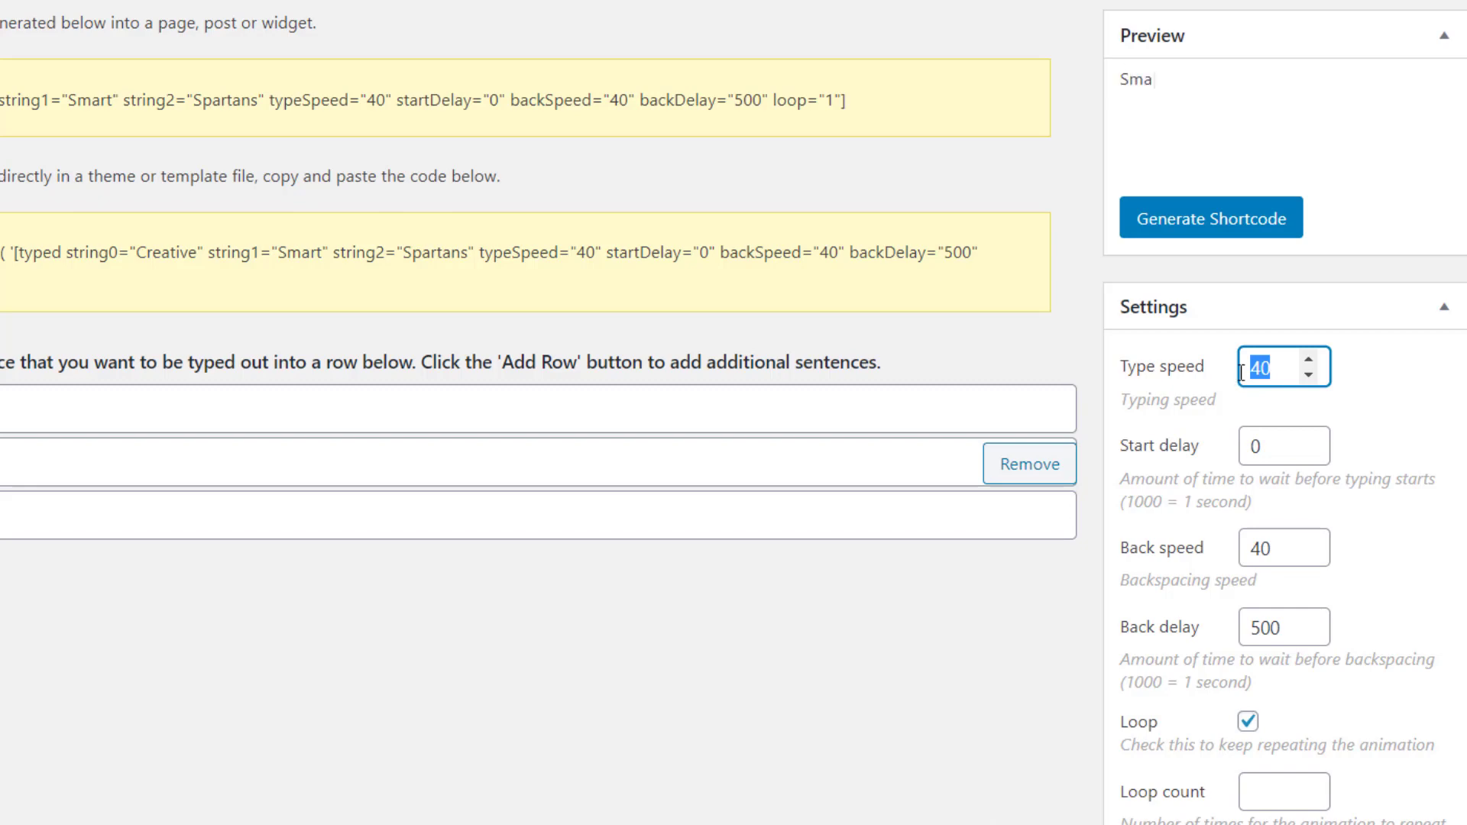
text(80)
click(1382, 370)
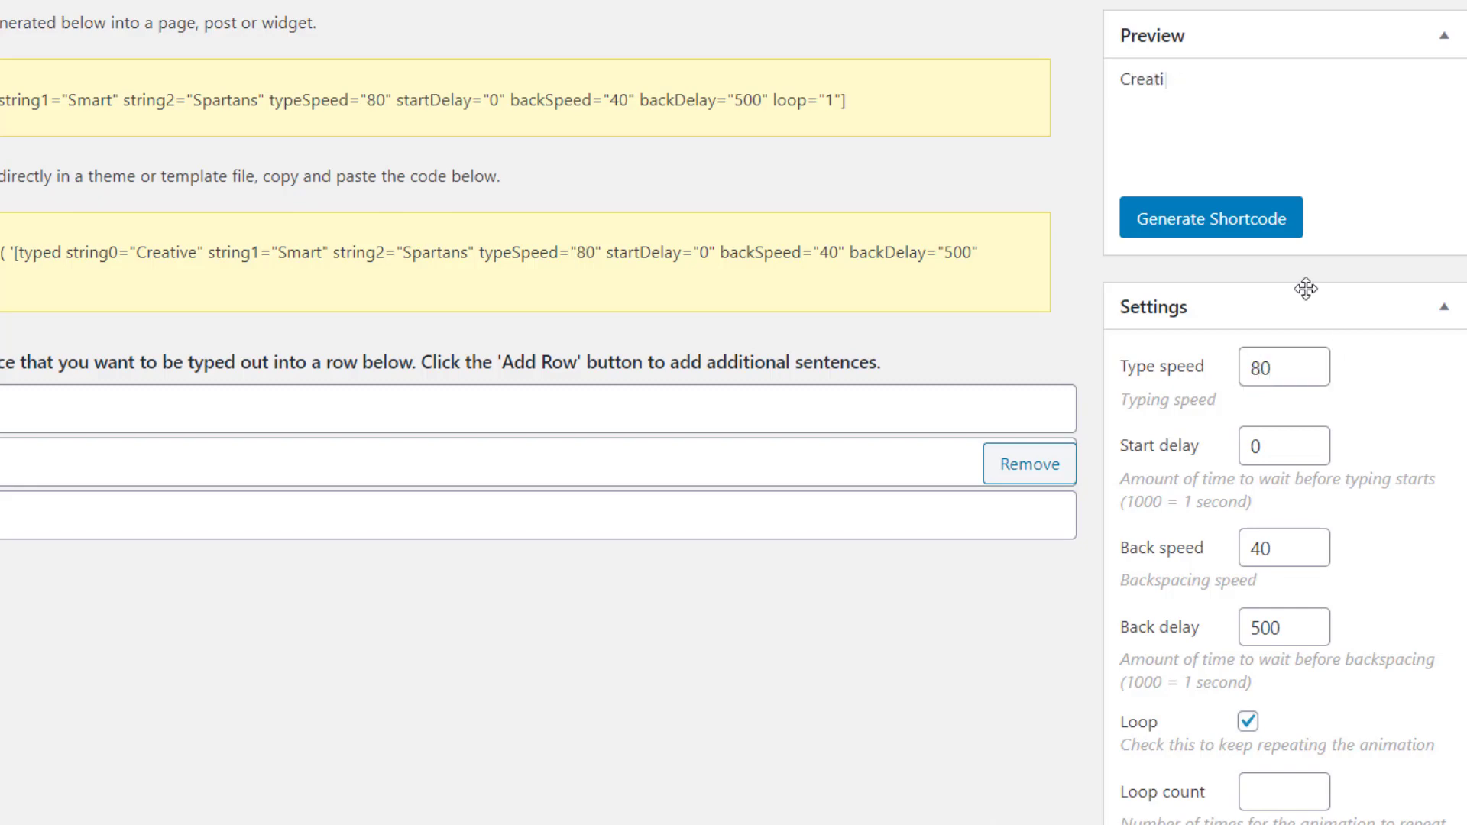
Set the typing effect's Back speed to 80.
scroll(1355, 293, down, 2)
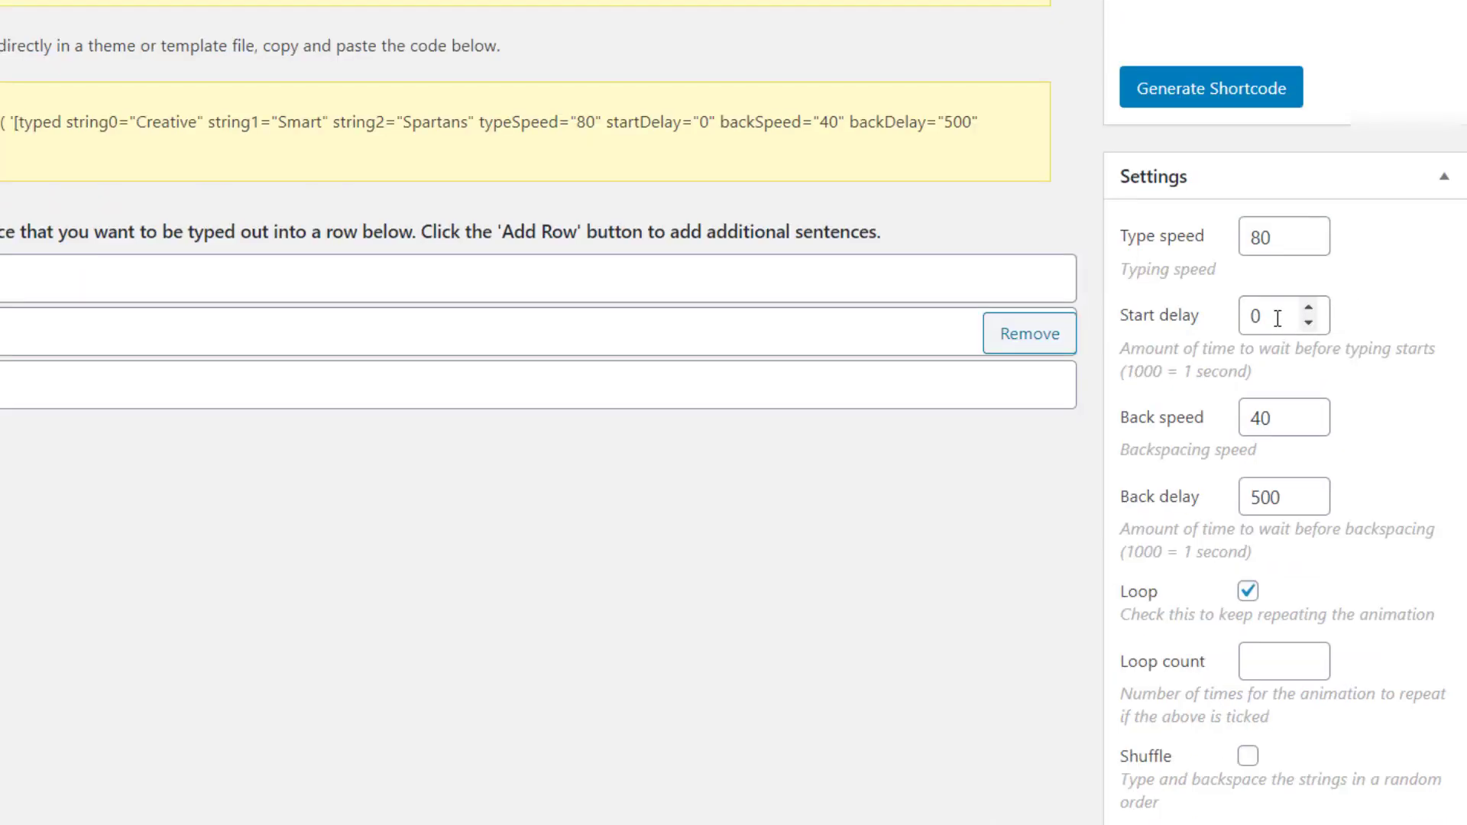
drag(1126, 374, 1230, 419)
click(1330, 375)
text(80)
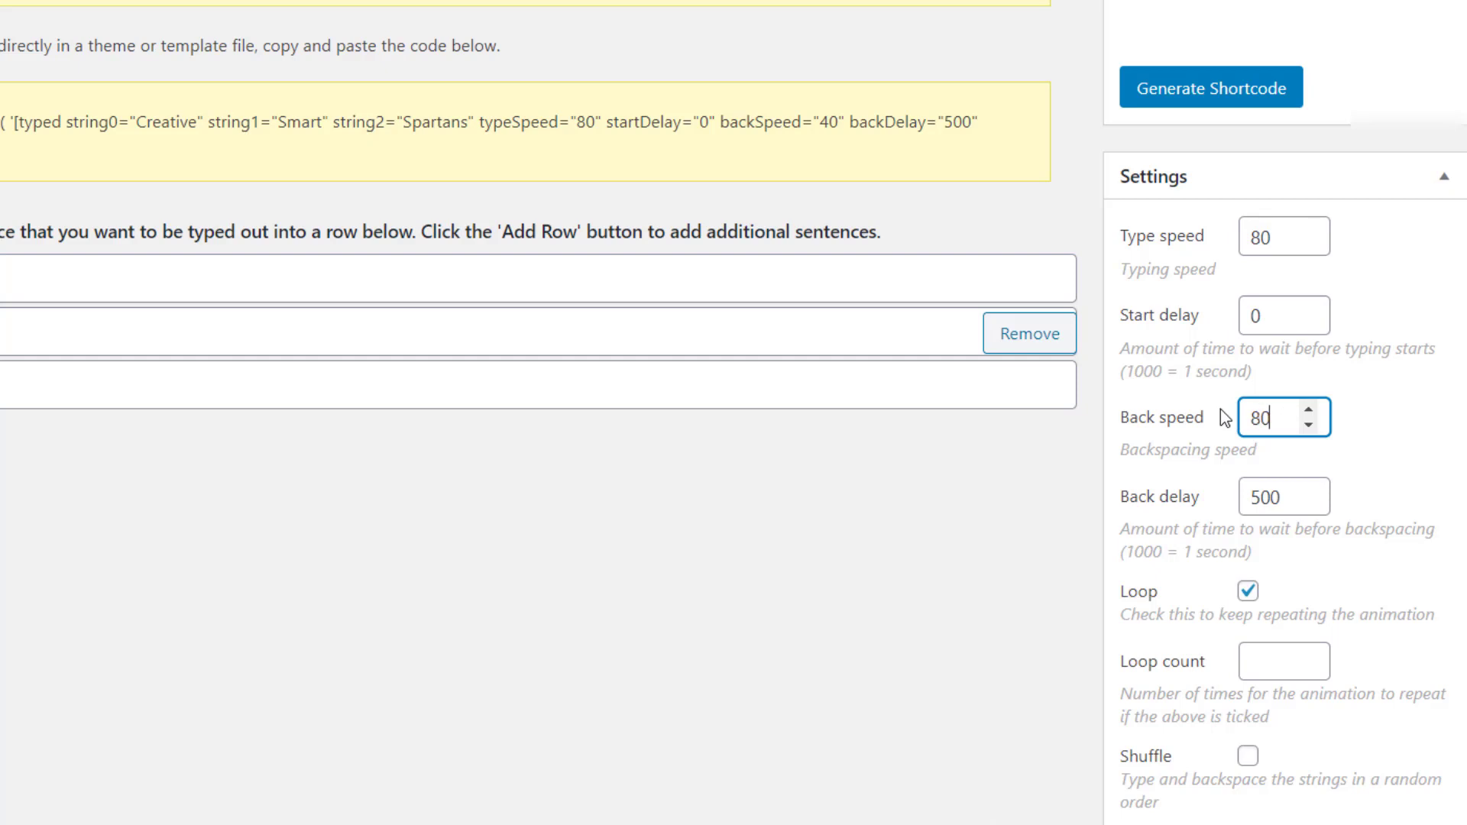
click(1377, 417)
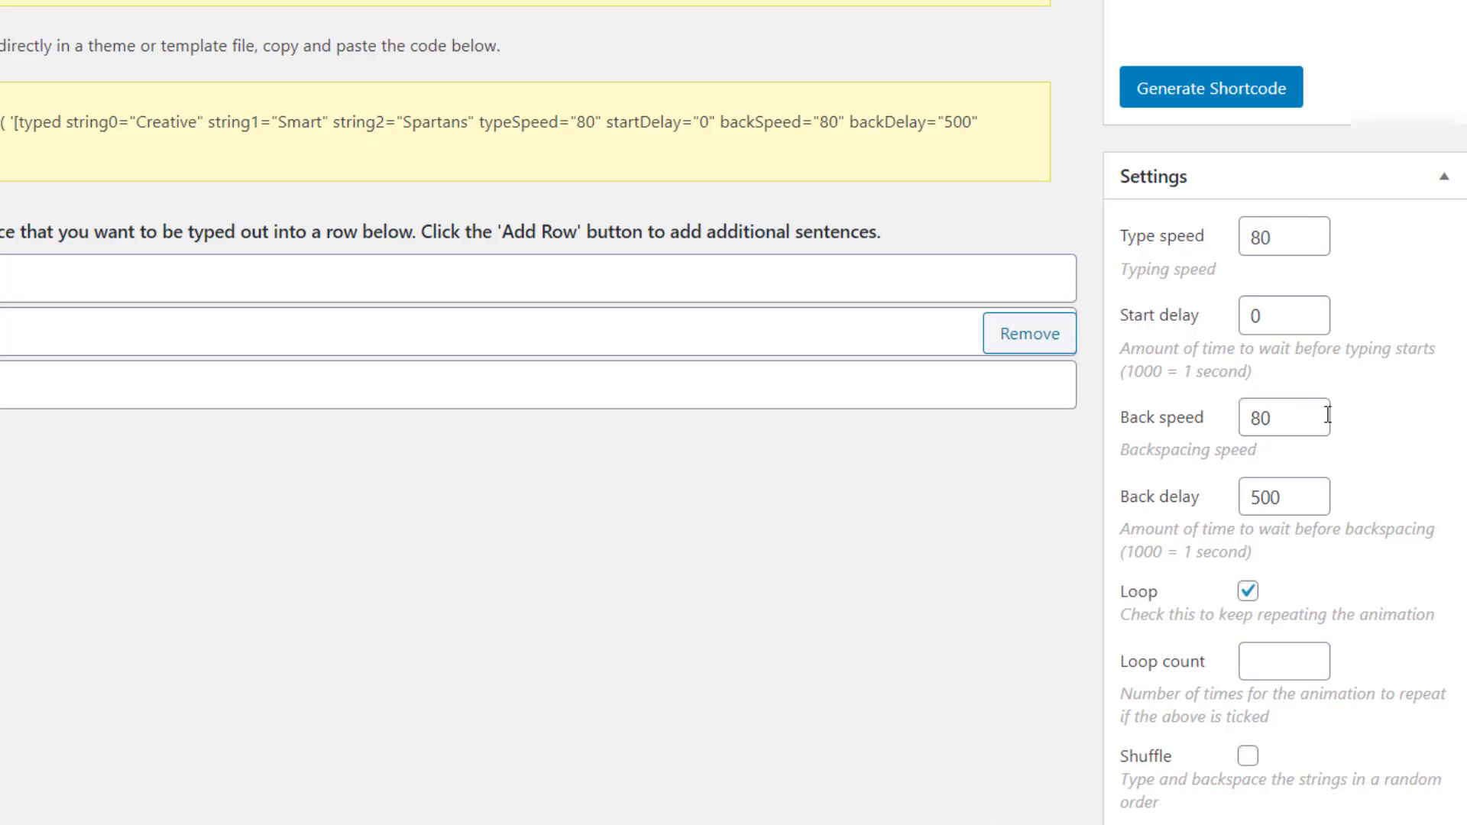
Generate the typing-effect shortcode and copy the version meant for a page, post or widget.
scroll(1348, 426, down, 2)
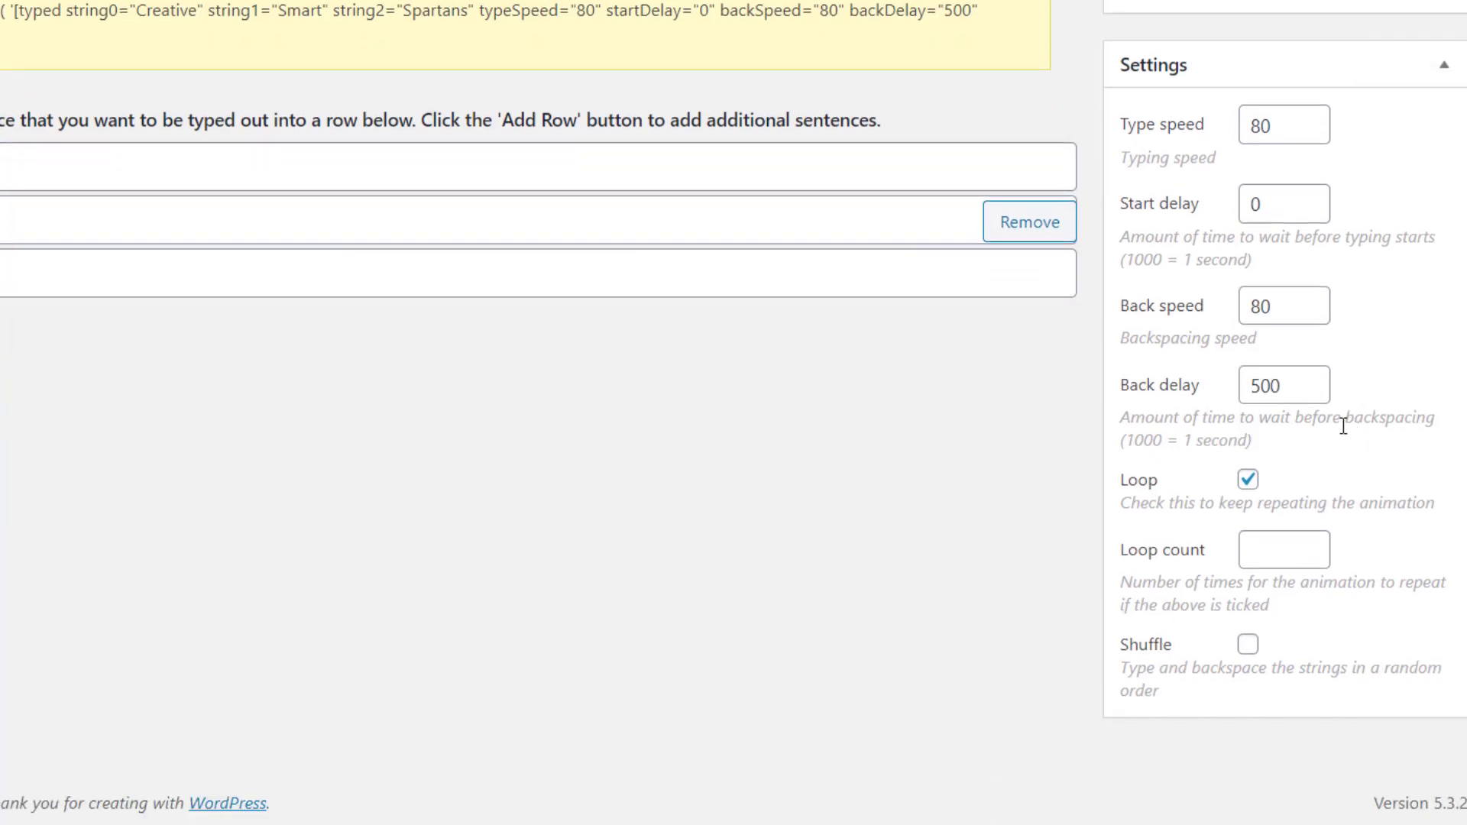
scroll(1329, 412, up, 3)
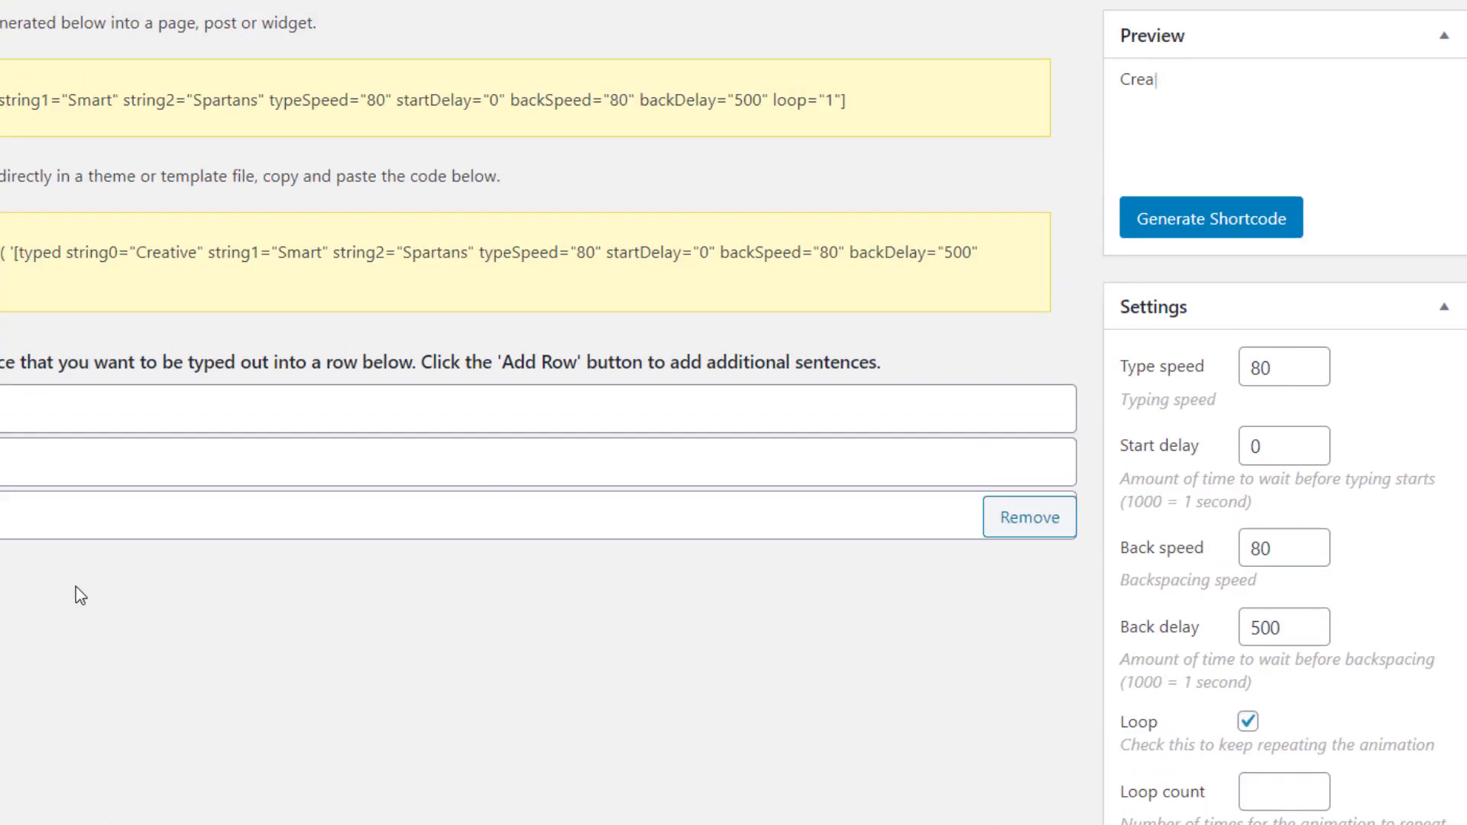
click(1216, 221)
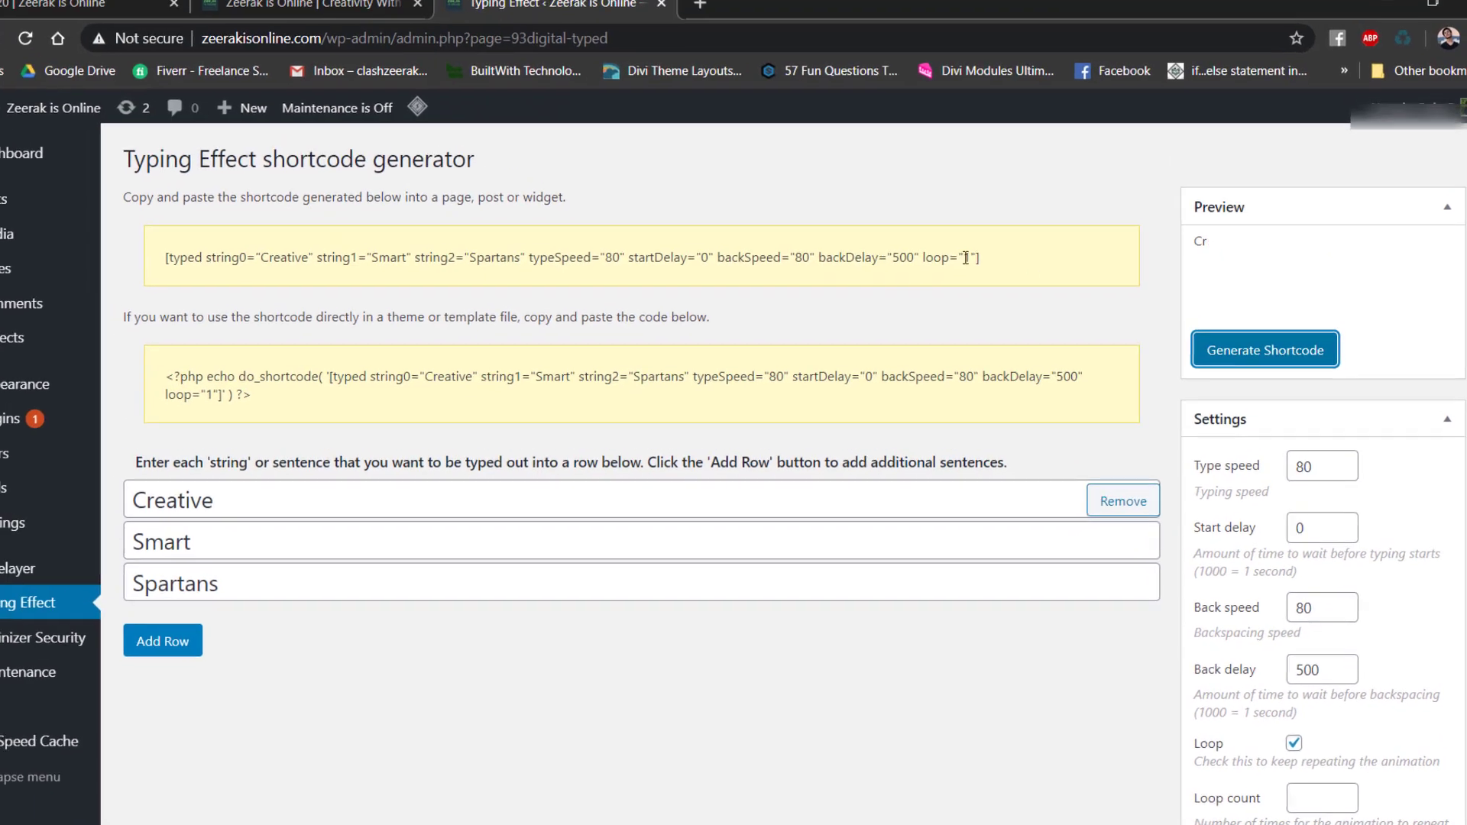
drag(900, 142, 203, 180)
drag(433, 297, 182, 276)
key(ctrl+c)
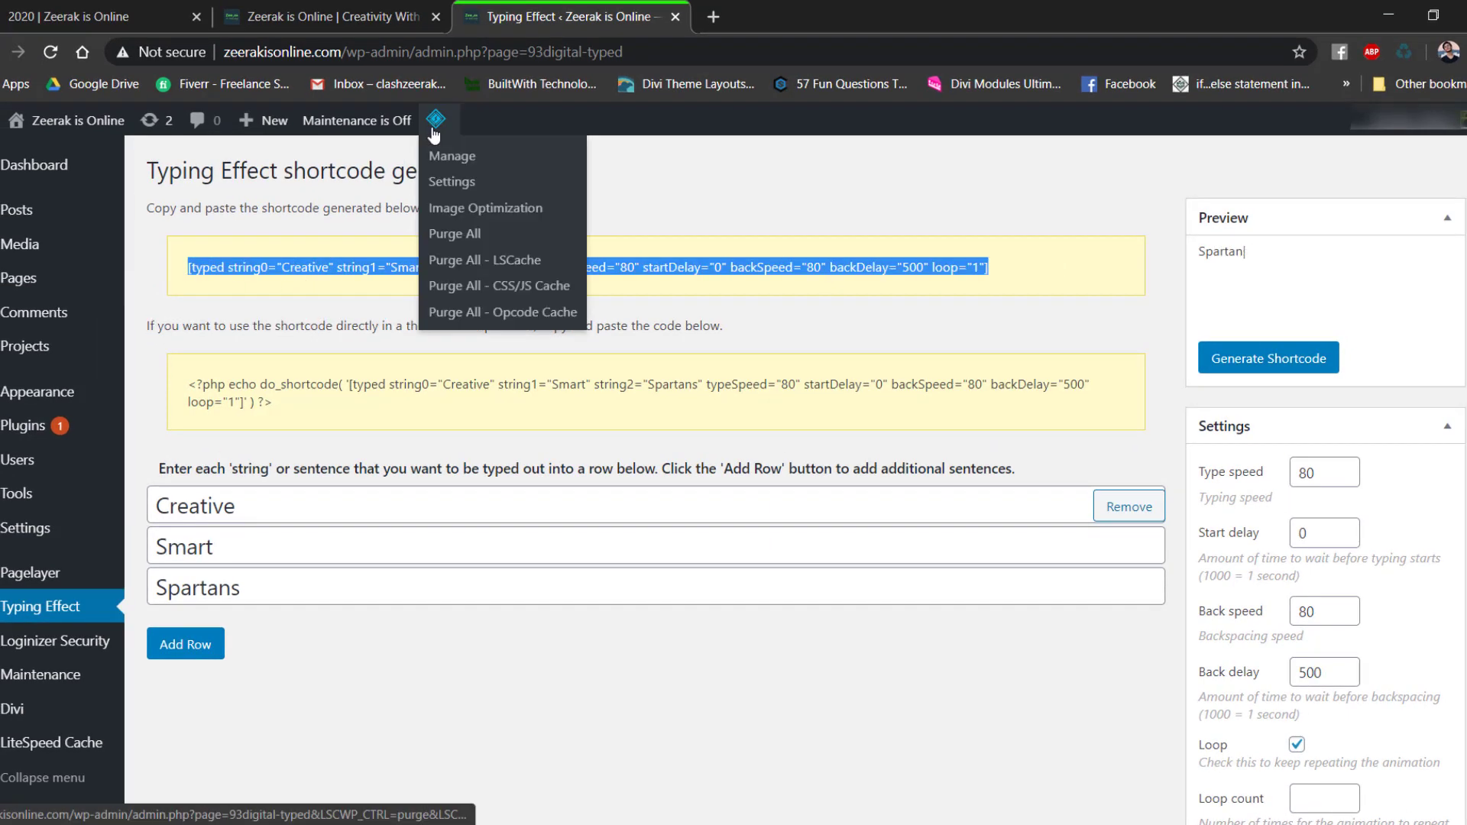
On the 2020 page, add a single-column row below the "Greetings People!" row and insert a Text module in it.
click(120, 11)
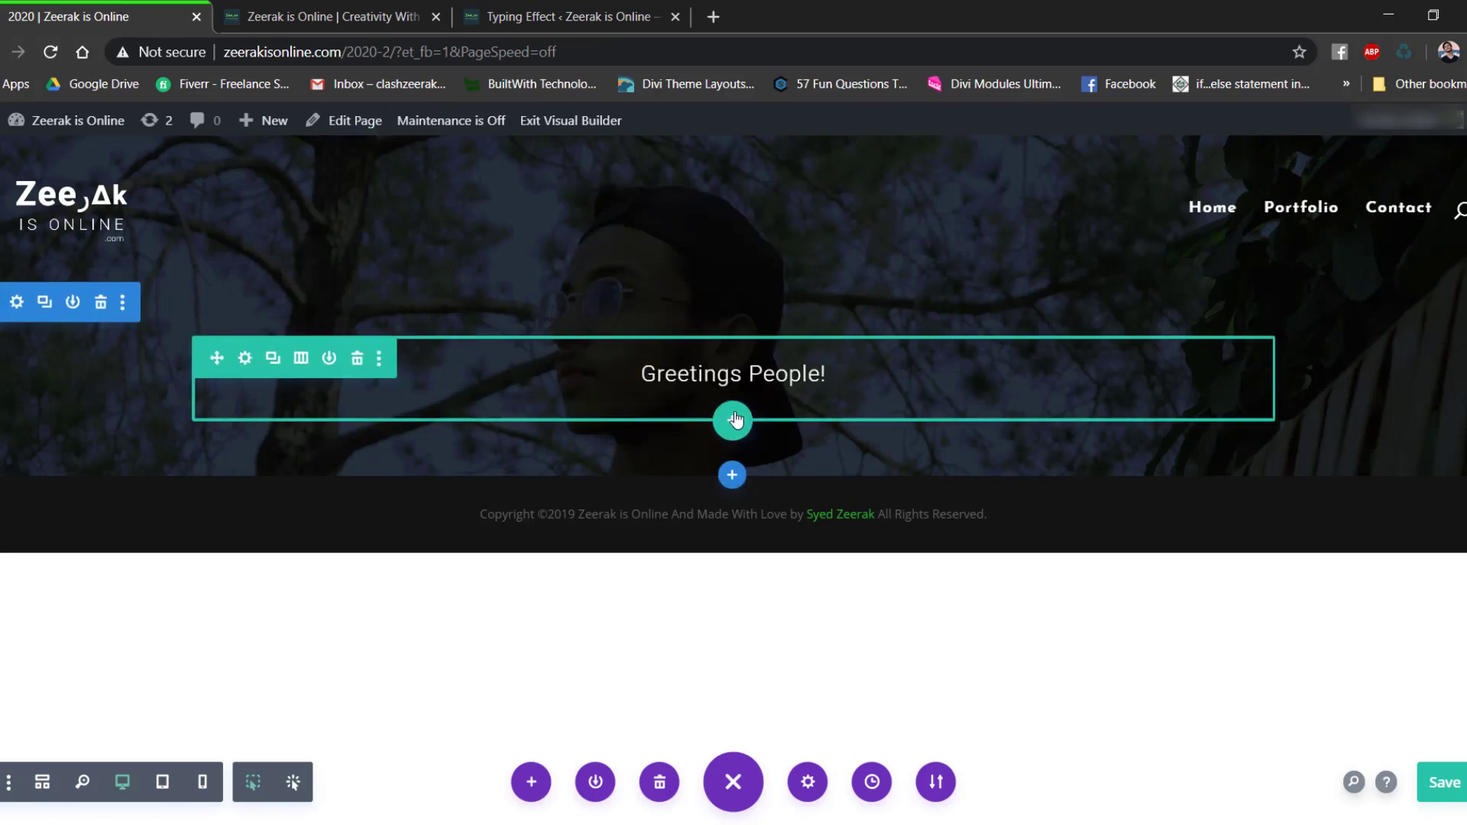
click(734, 419)
click(614, 554)
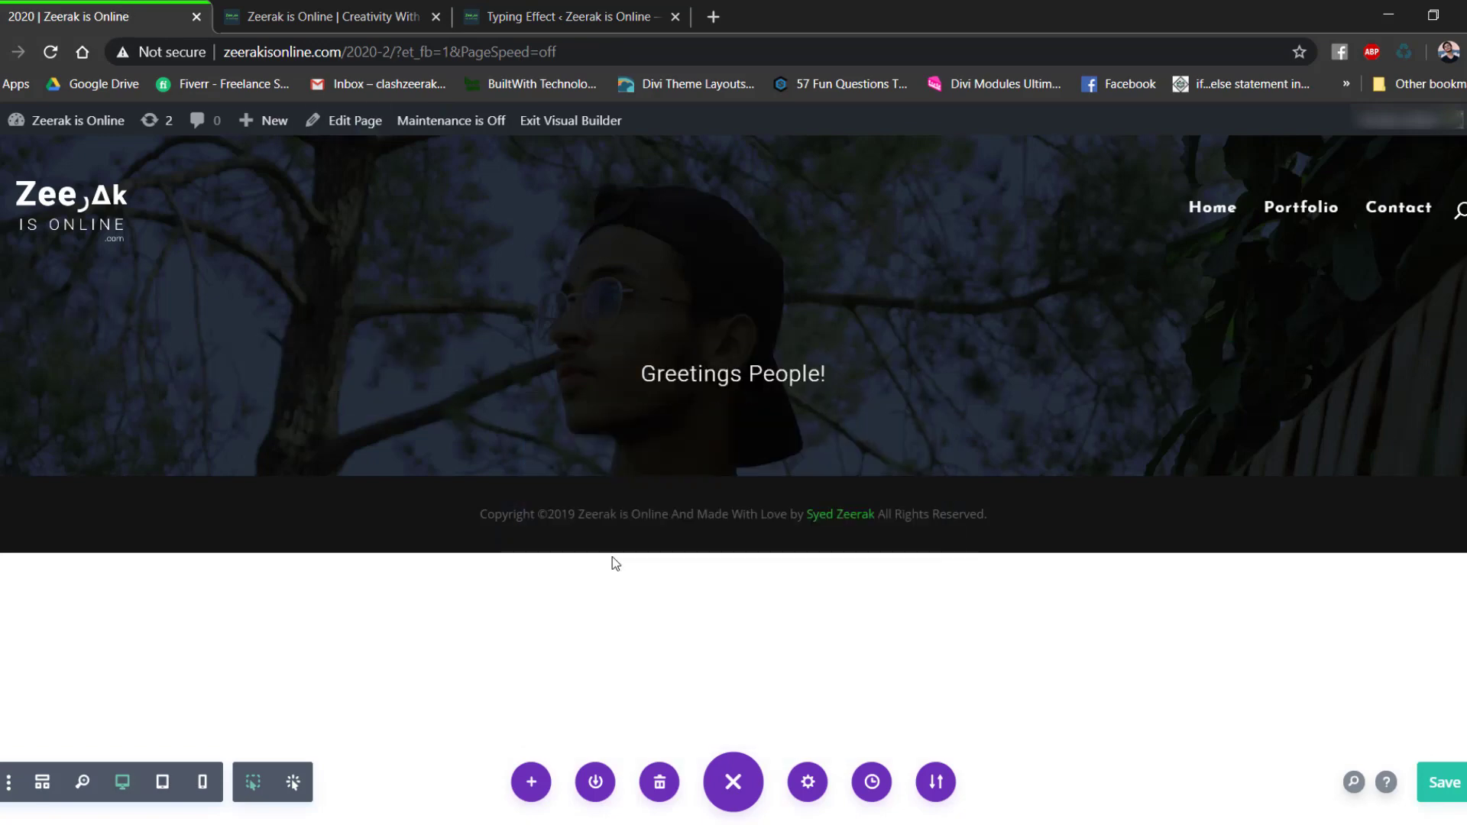
text(text)
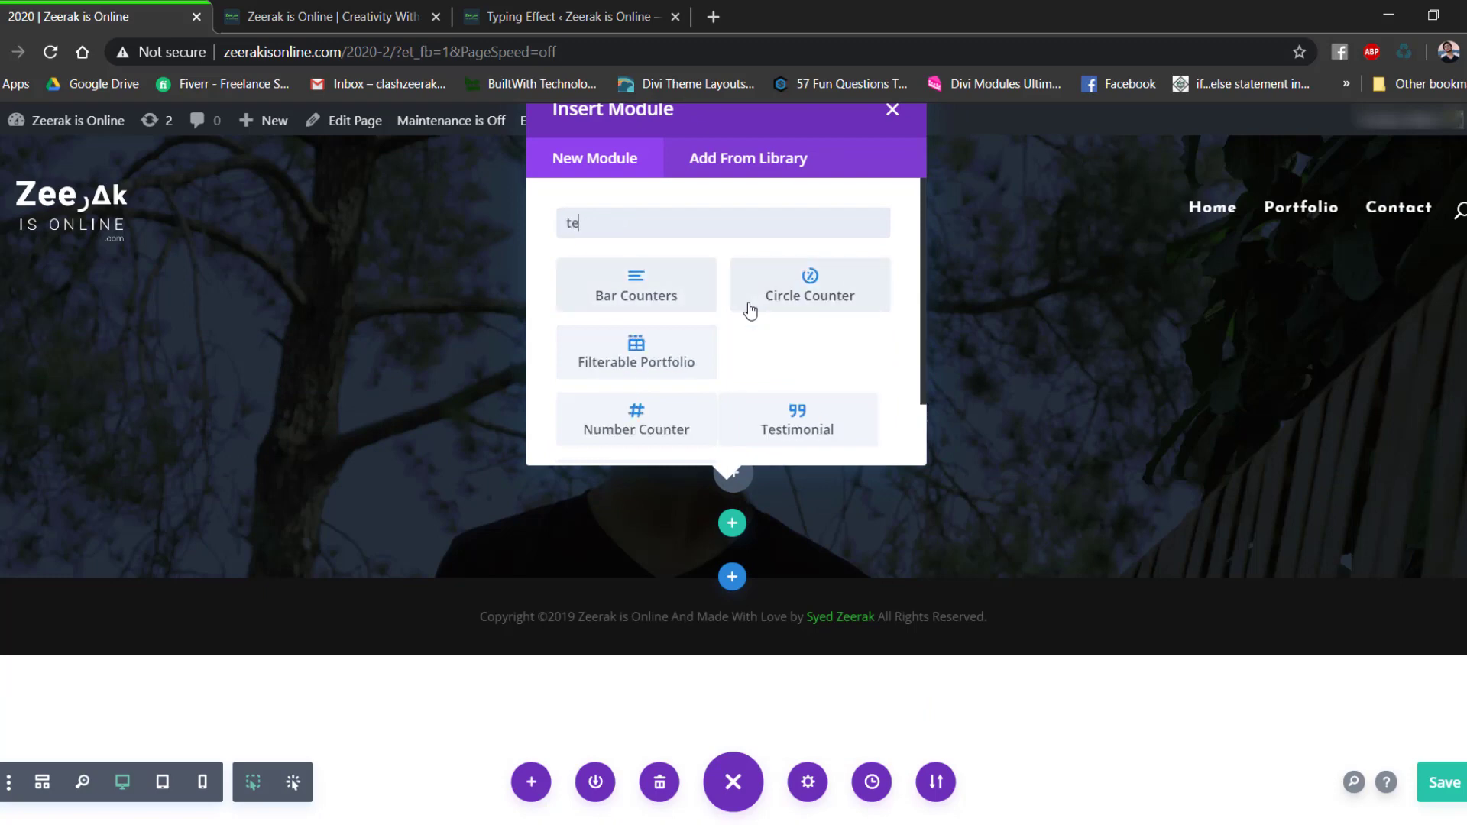
click(688, 293)
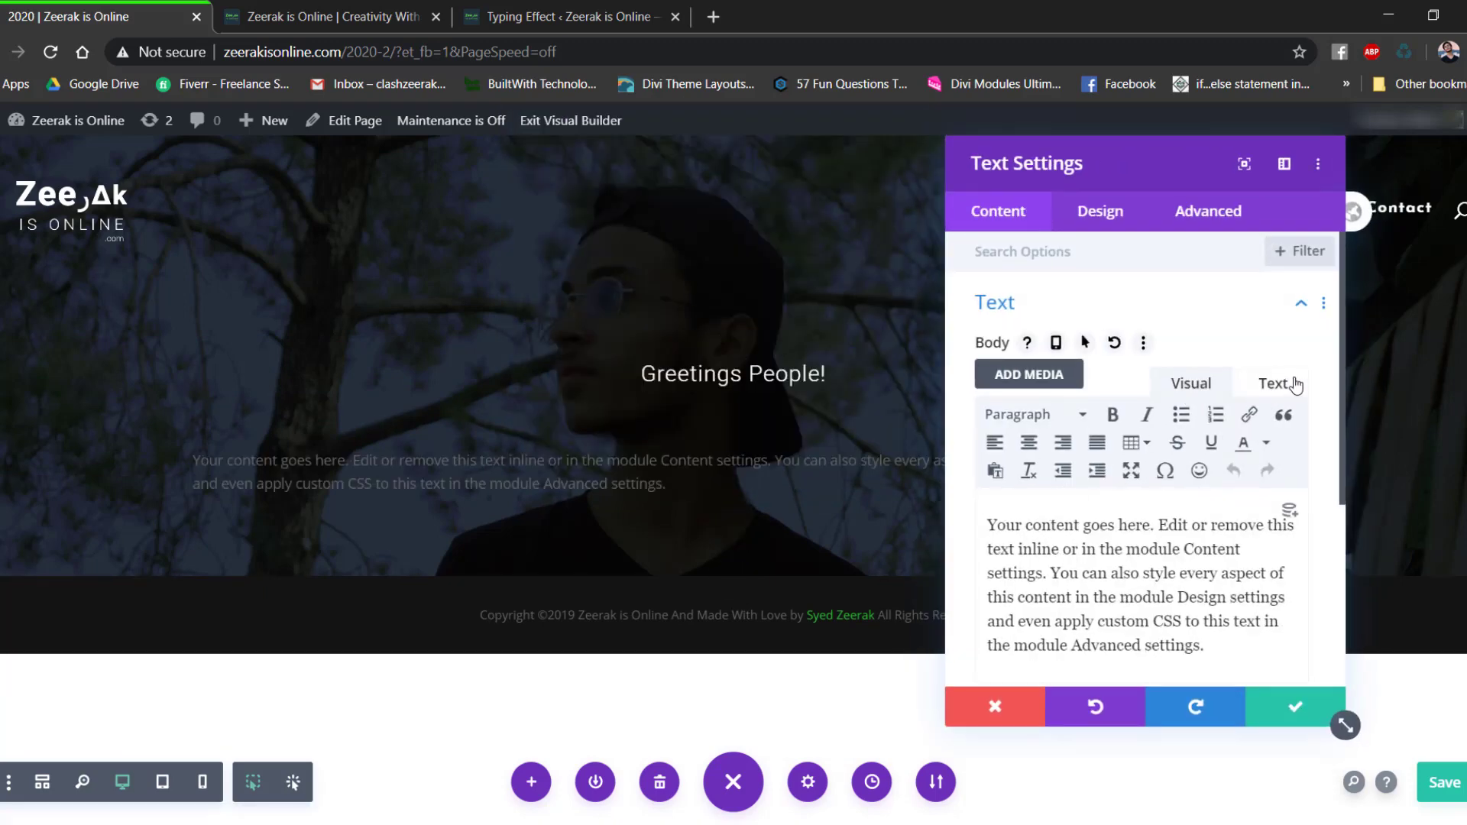
Replace the new Text module's placeholder body with the copied typed shortcode as plain text, and return to the visual editor.
drag(1205, 645, 955, 524)
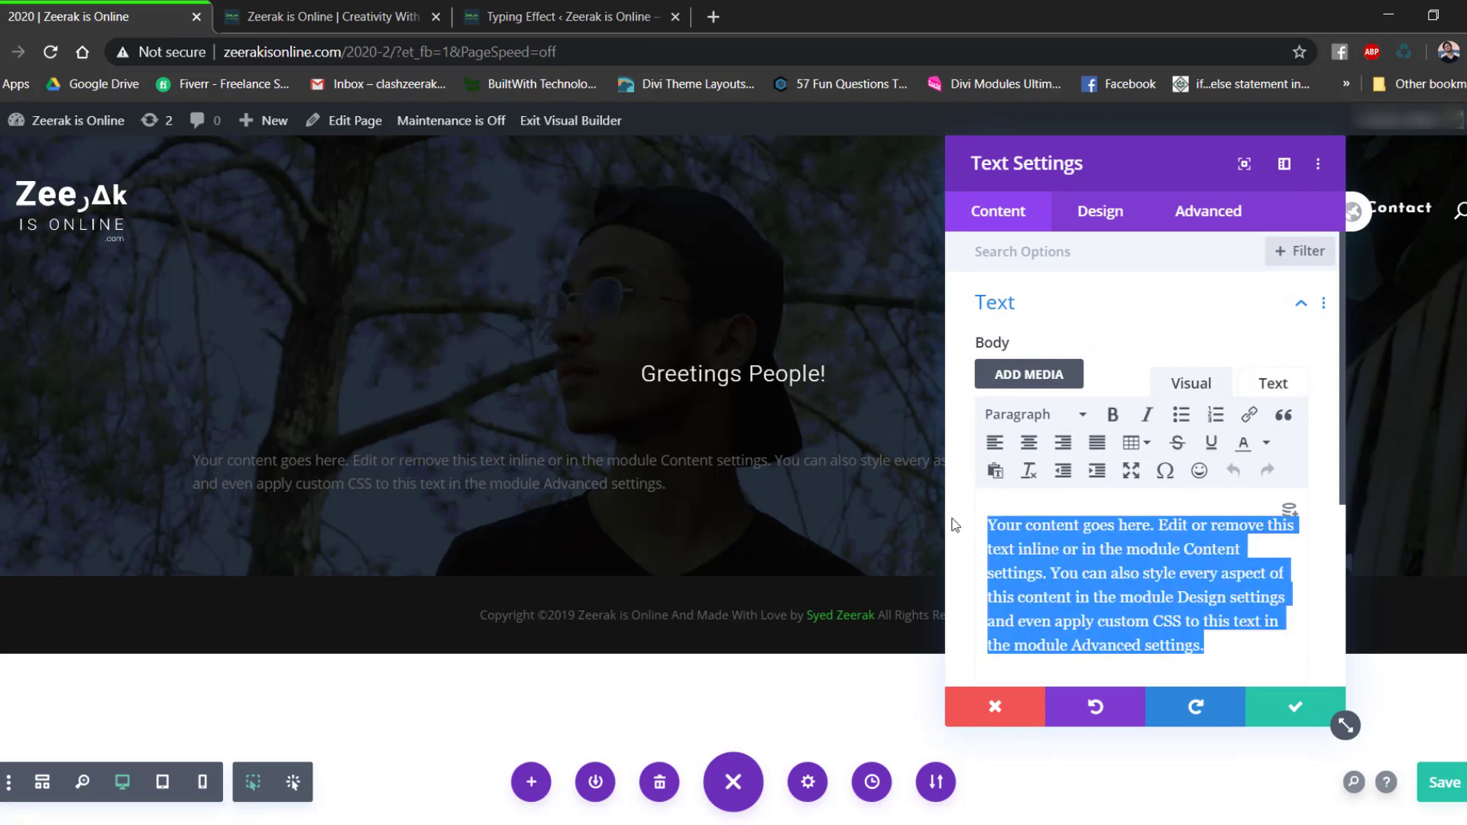
key(BackSpace)
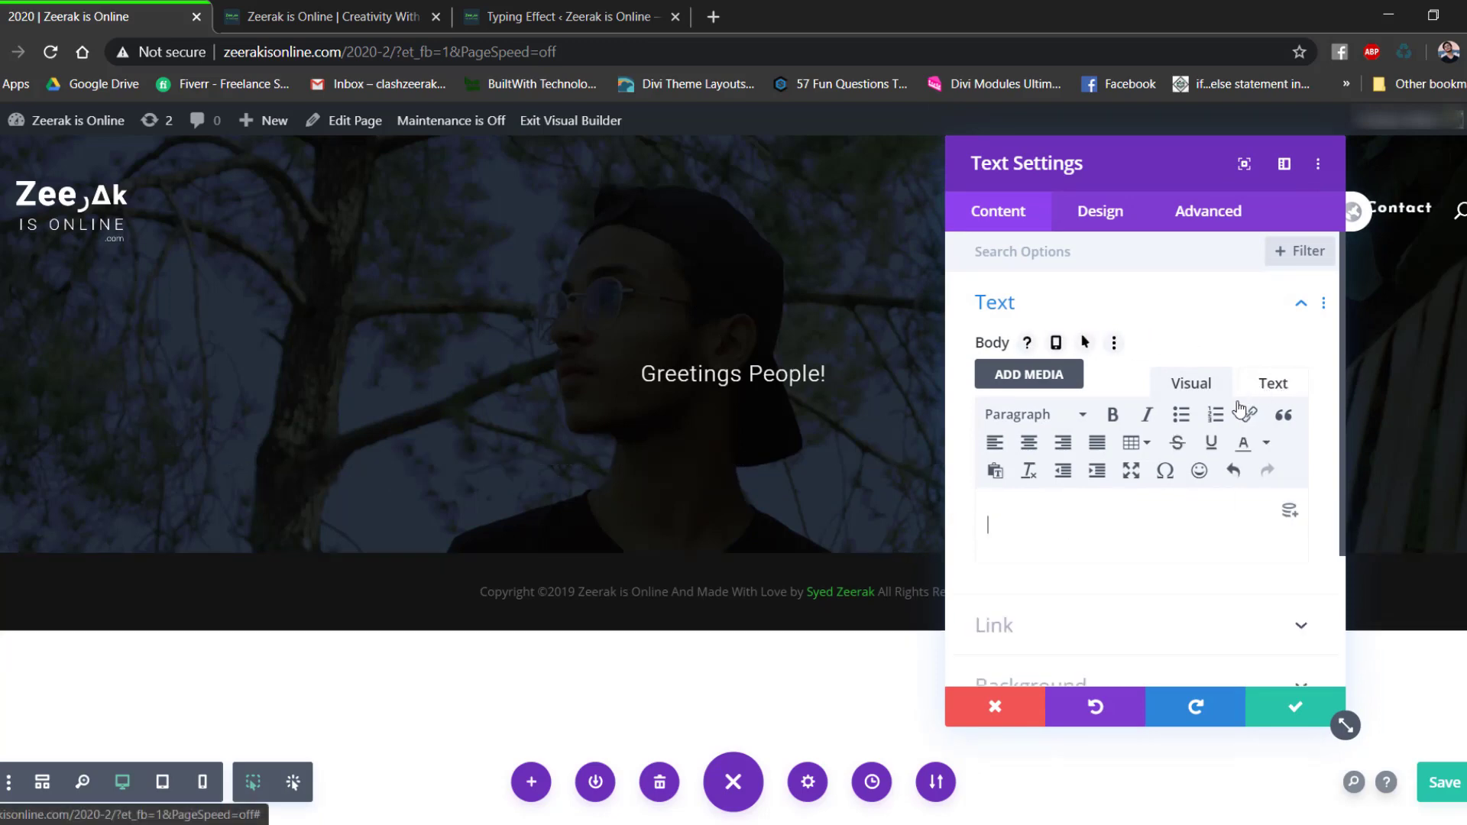
click(1272, 380)
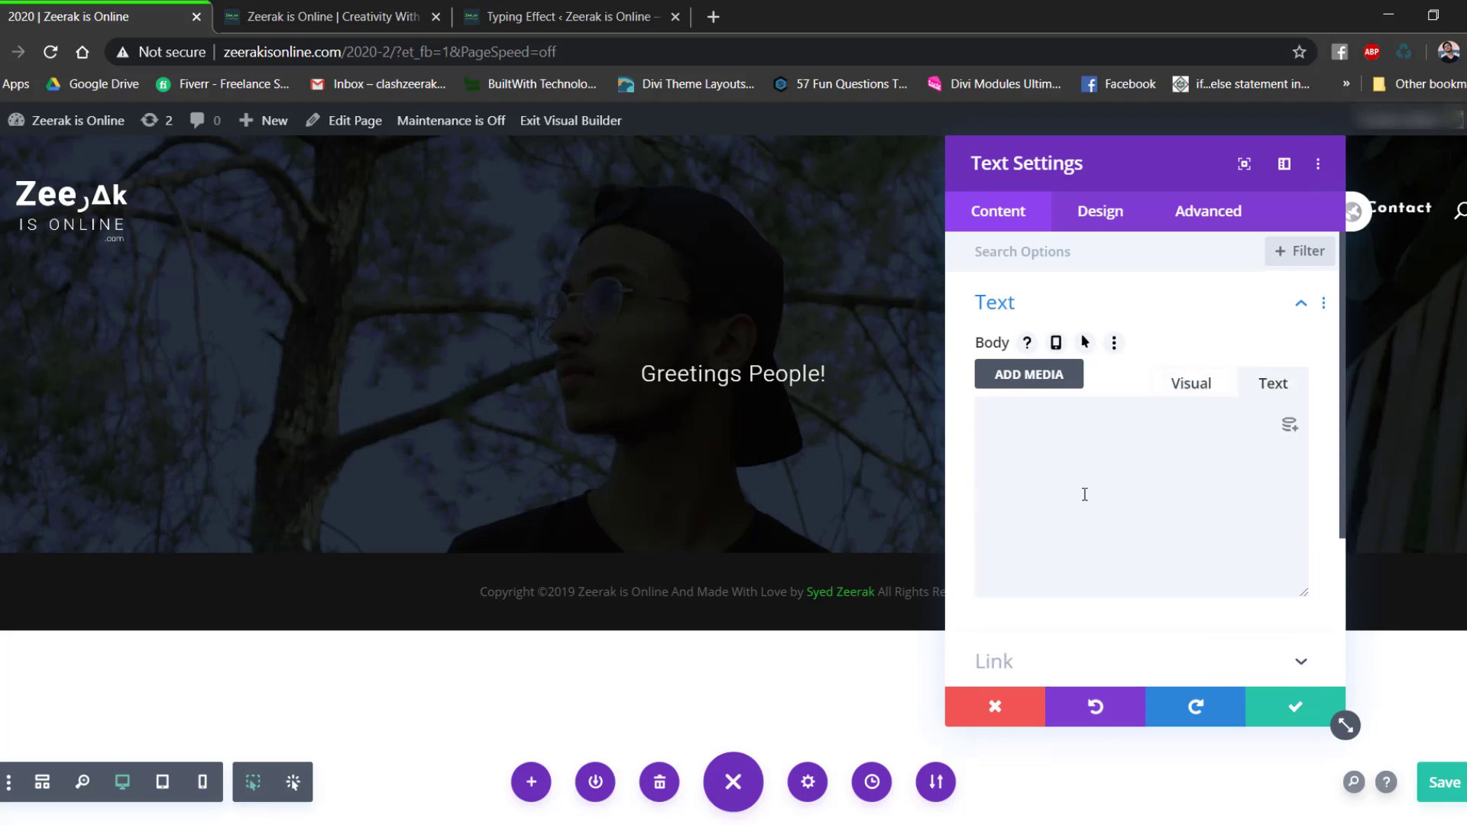
key(ctrl+v)
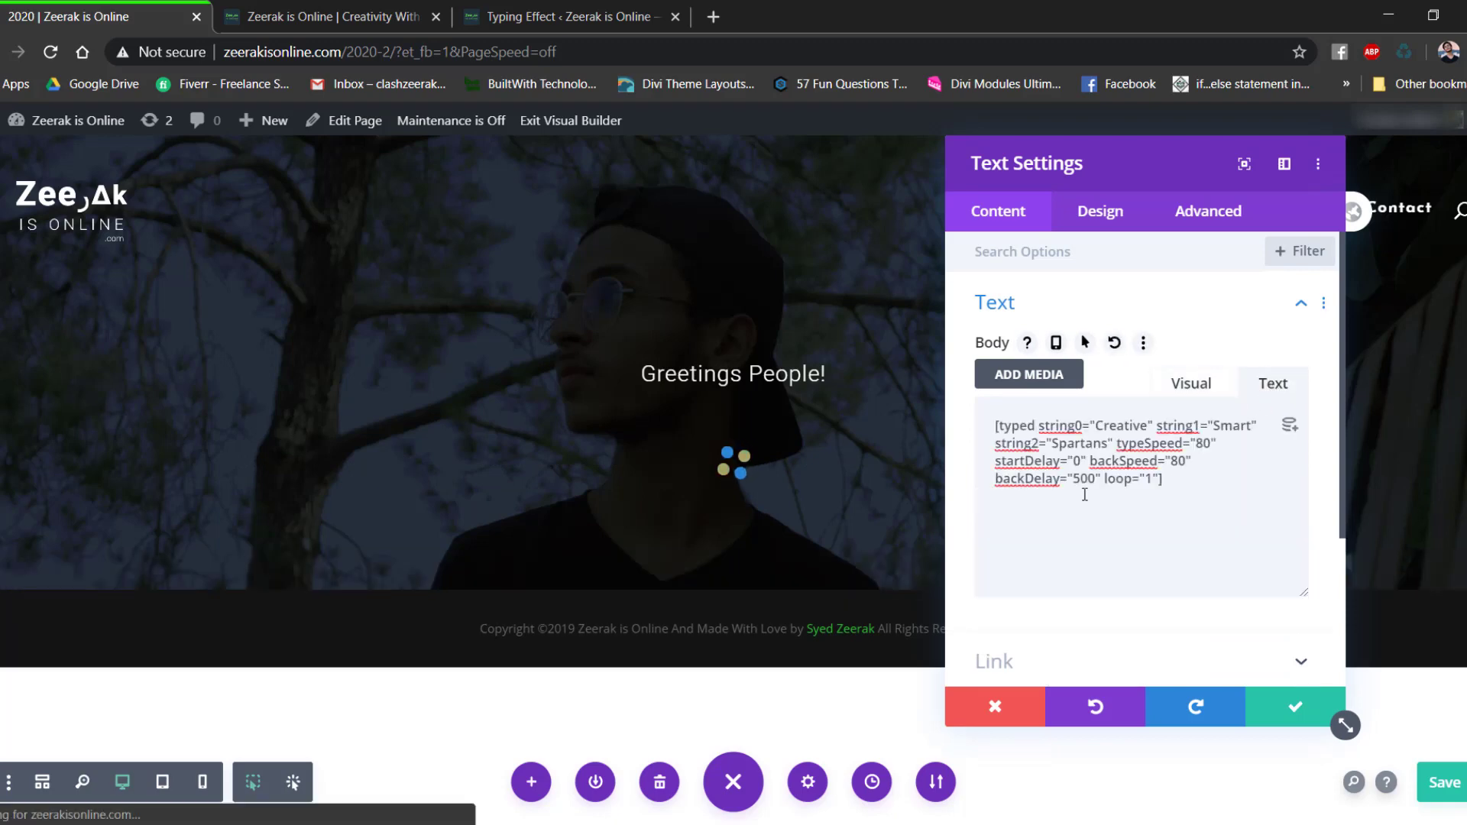
click(1201, 388)
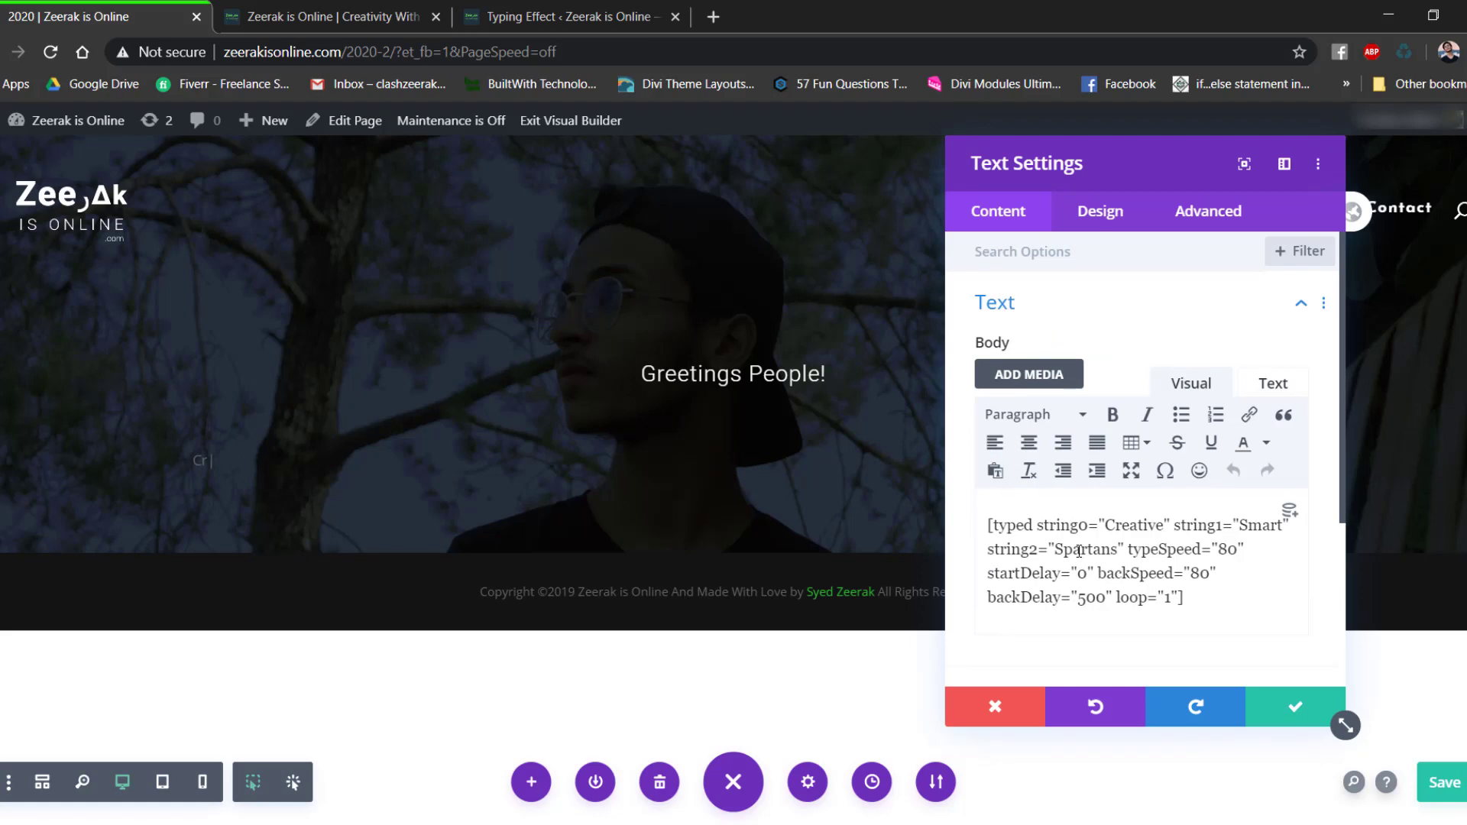
Check how the static "I'm" precedes the animated words in the live homepage headline.
click(497, 16)
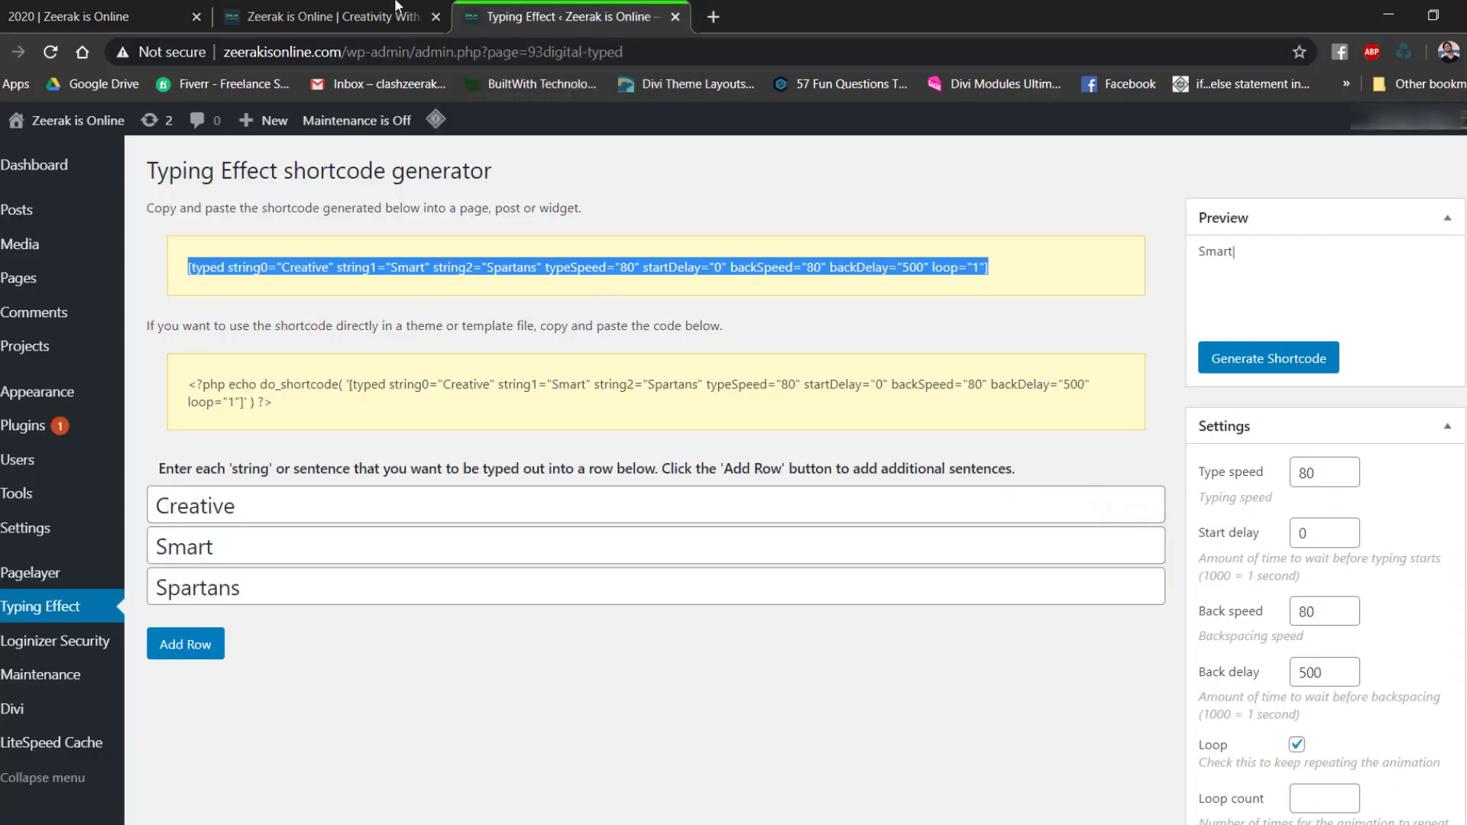
click(368, 11)
double_click(420, 400)
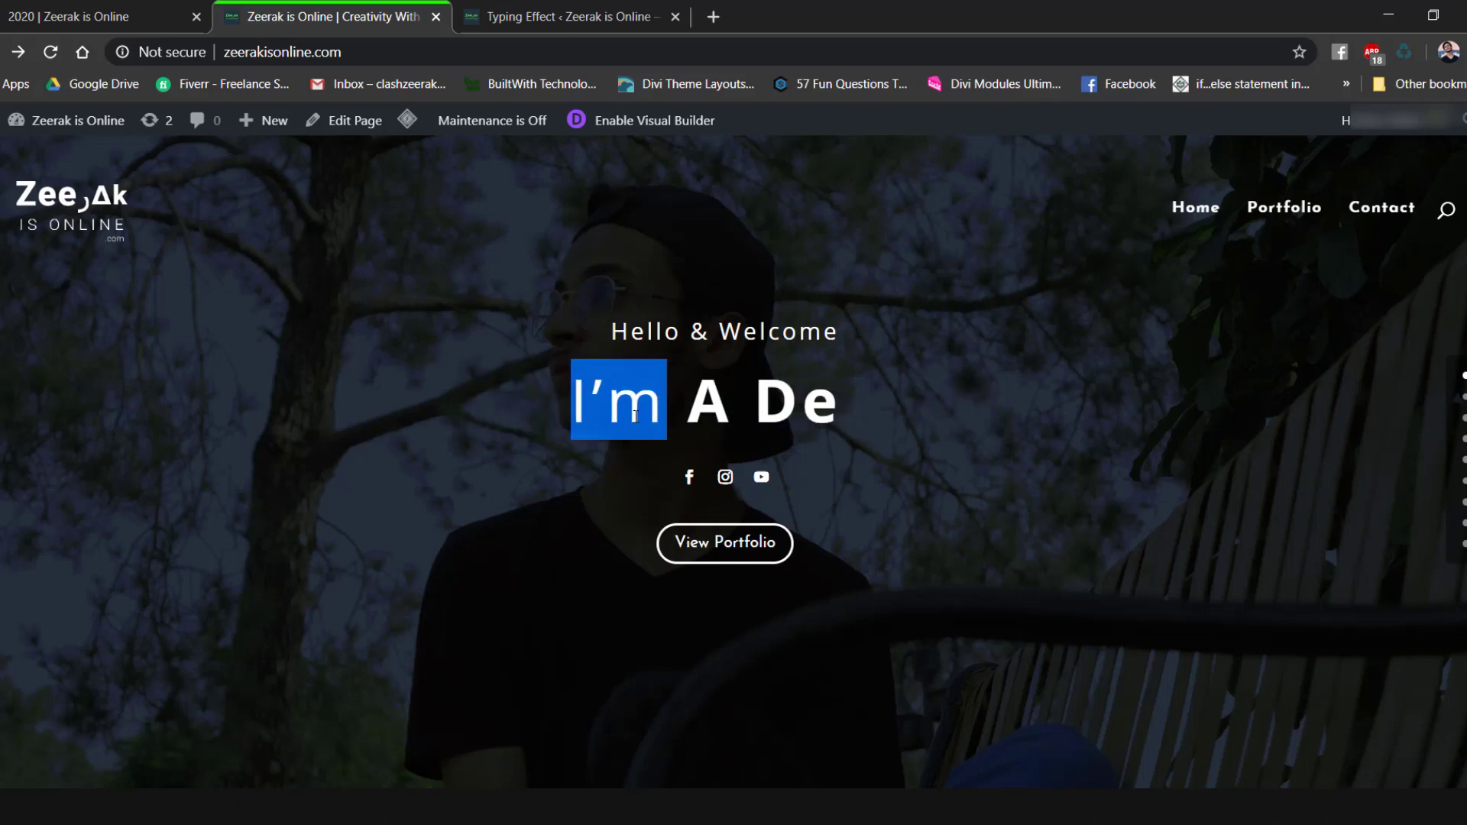
In the 2020 page's new Text module, add "We Are" before the typed shortcode and format the line as Heading 1.
click(107, 16)
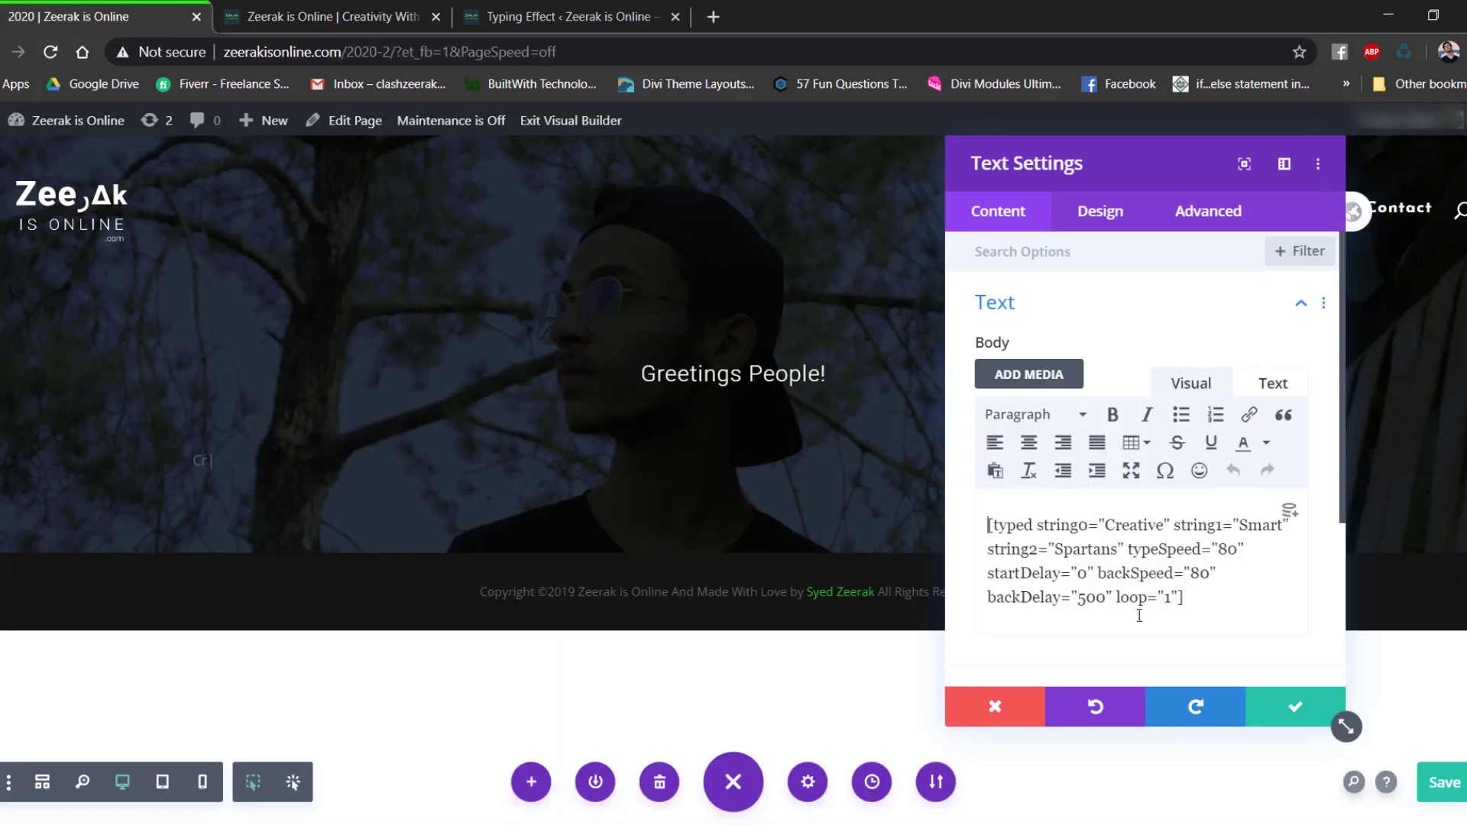
text(We Ar)
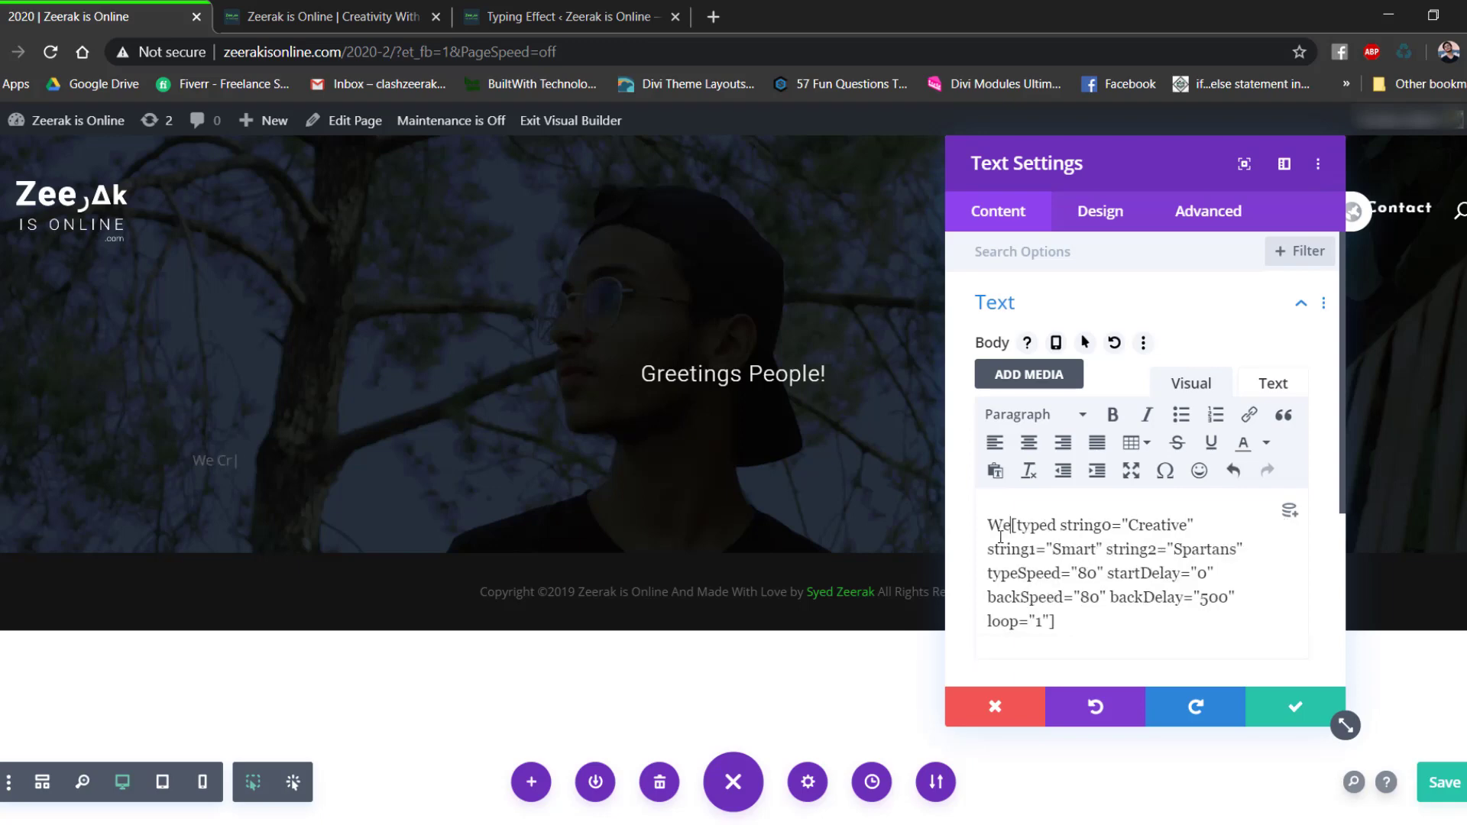
text(e)
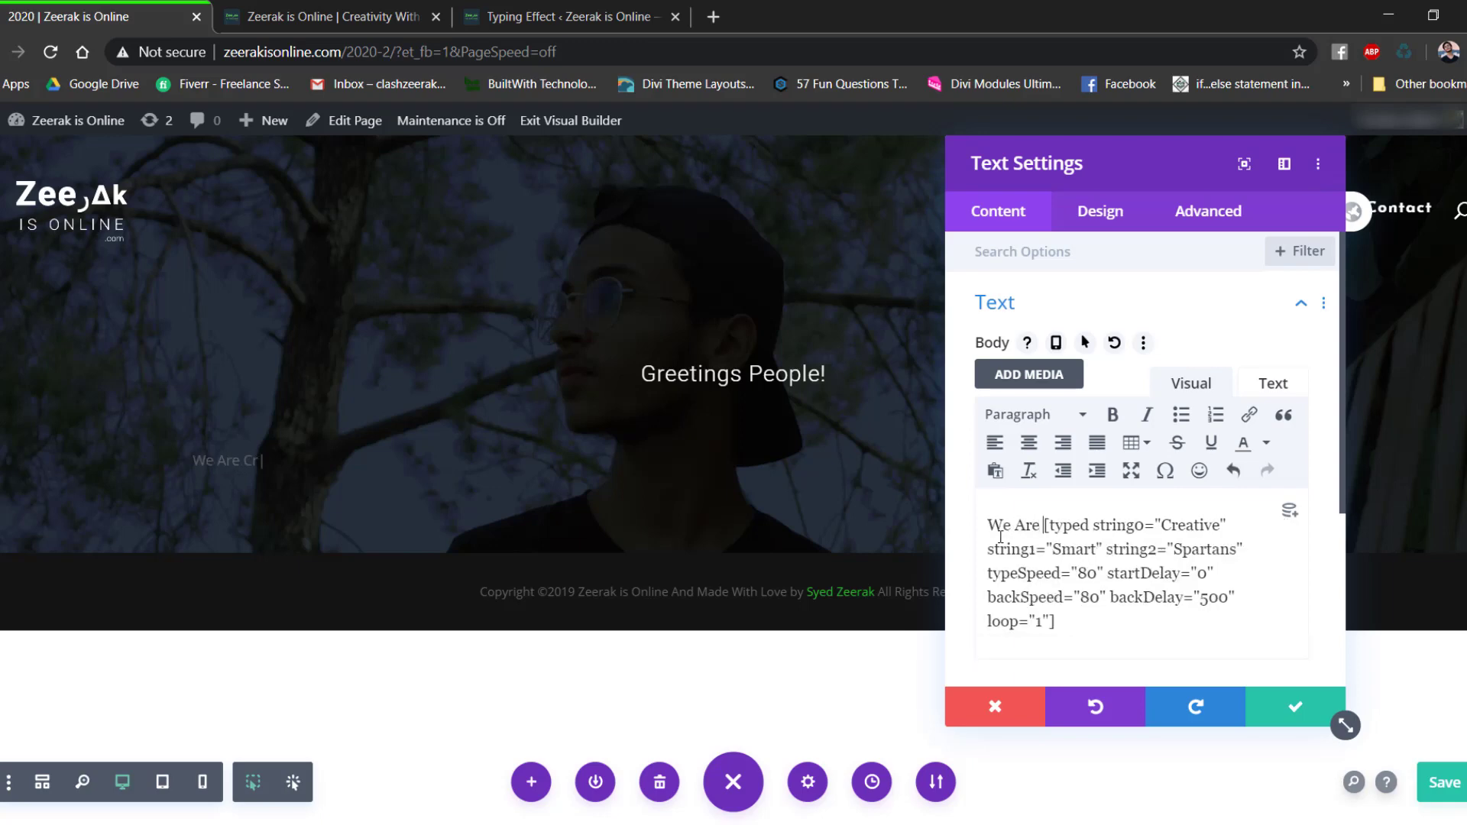
click(1032, 415)
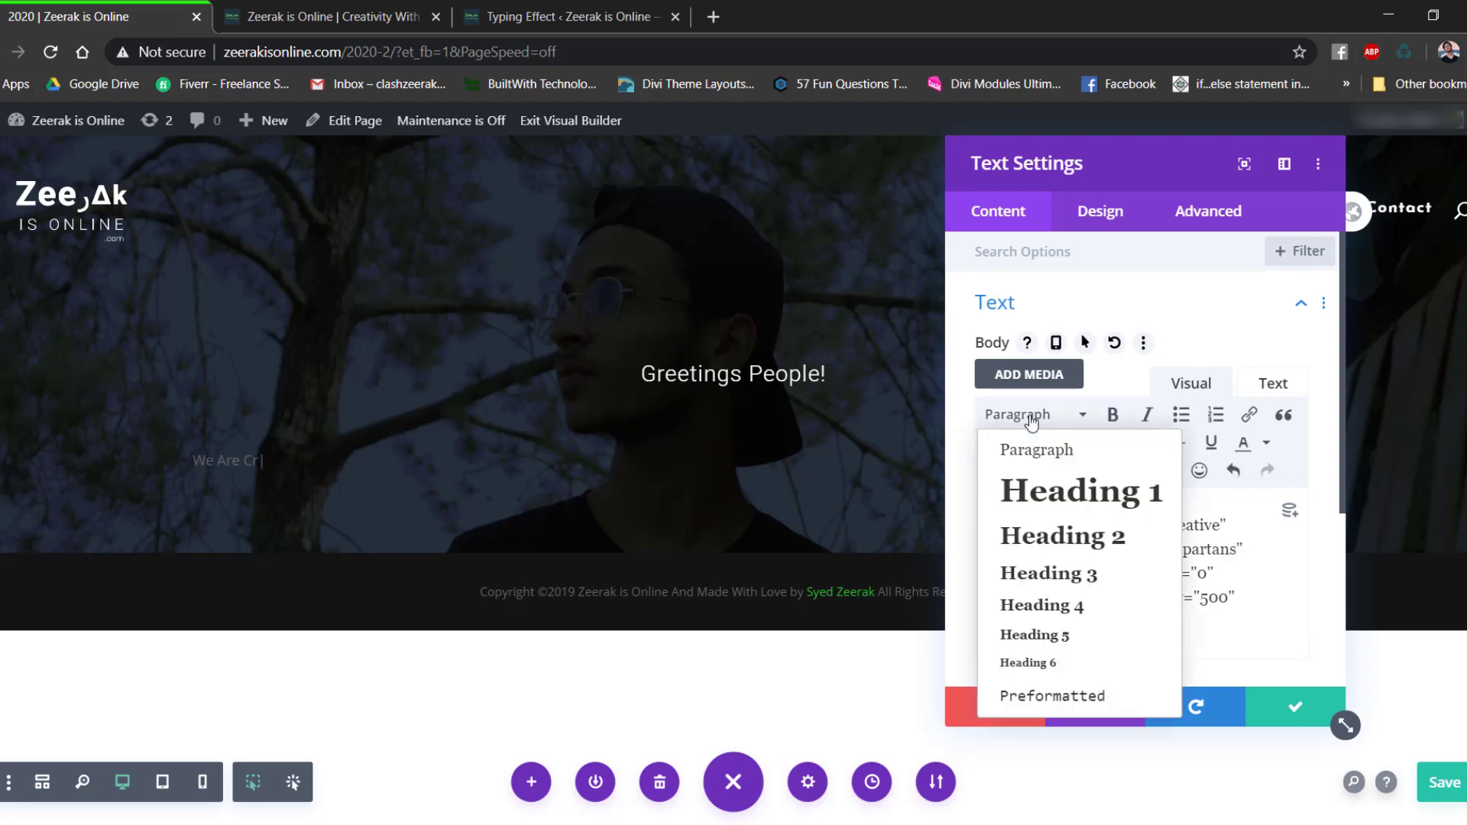
click(1053, 531)
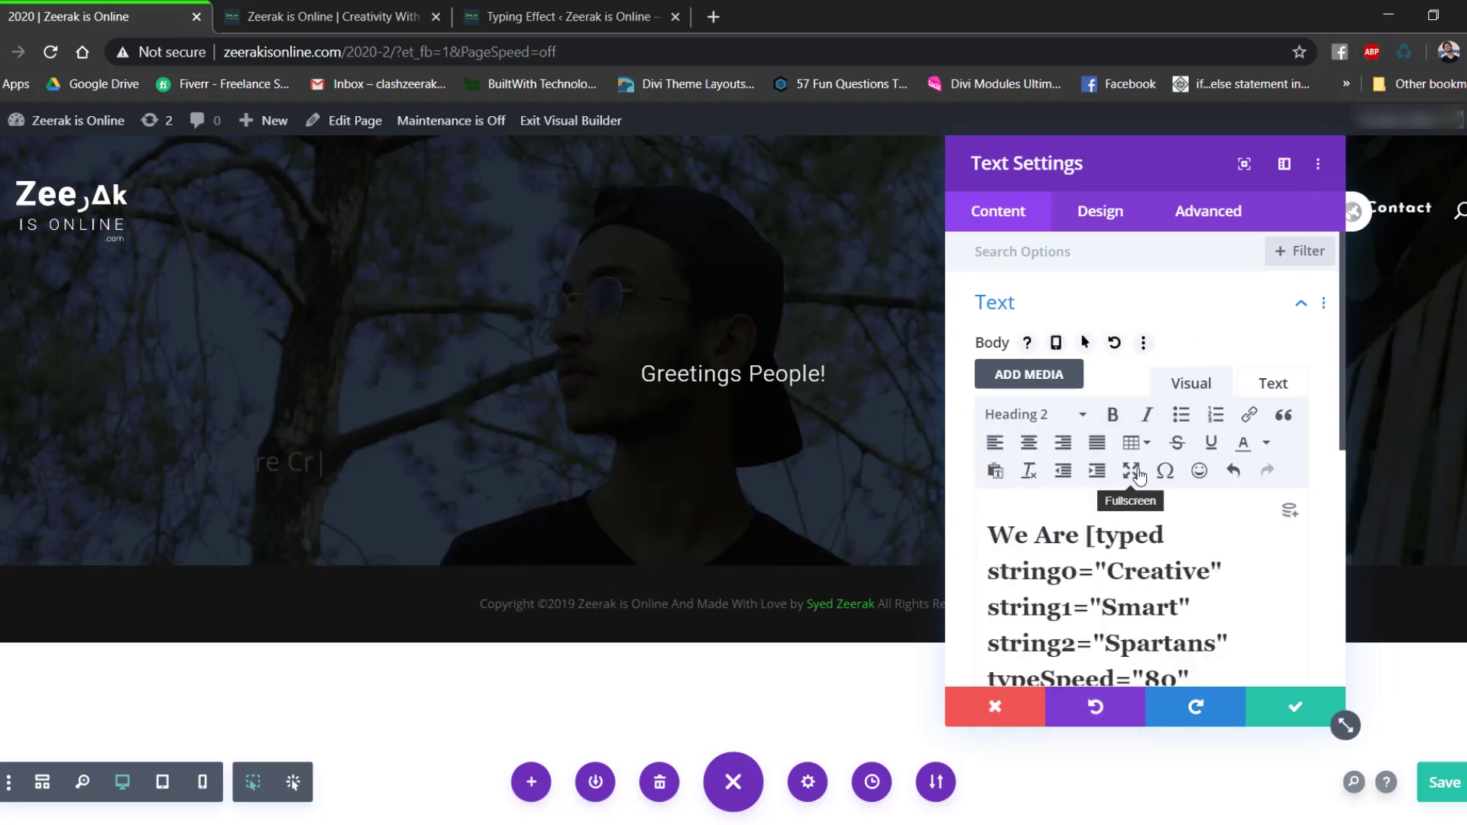
click(1035, 415)
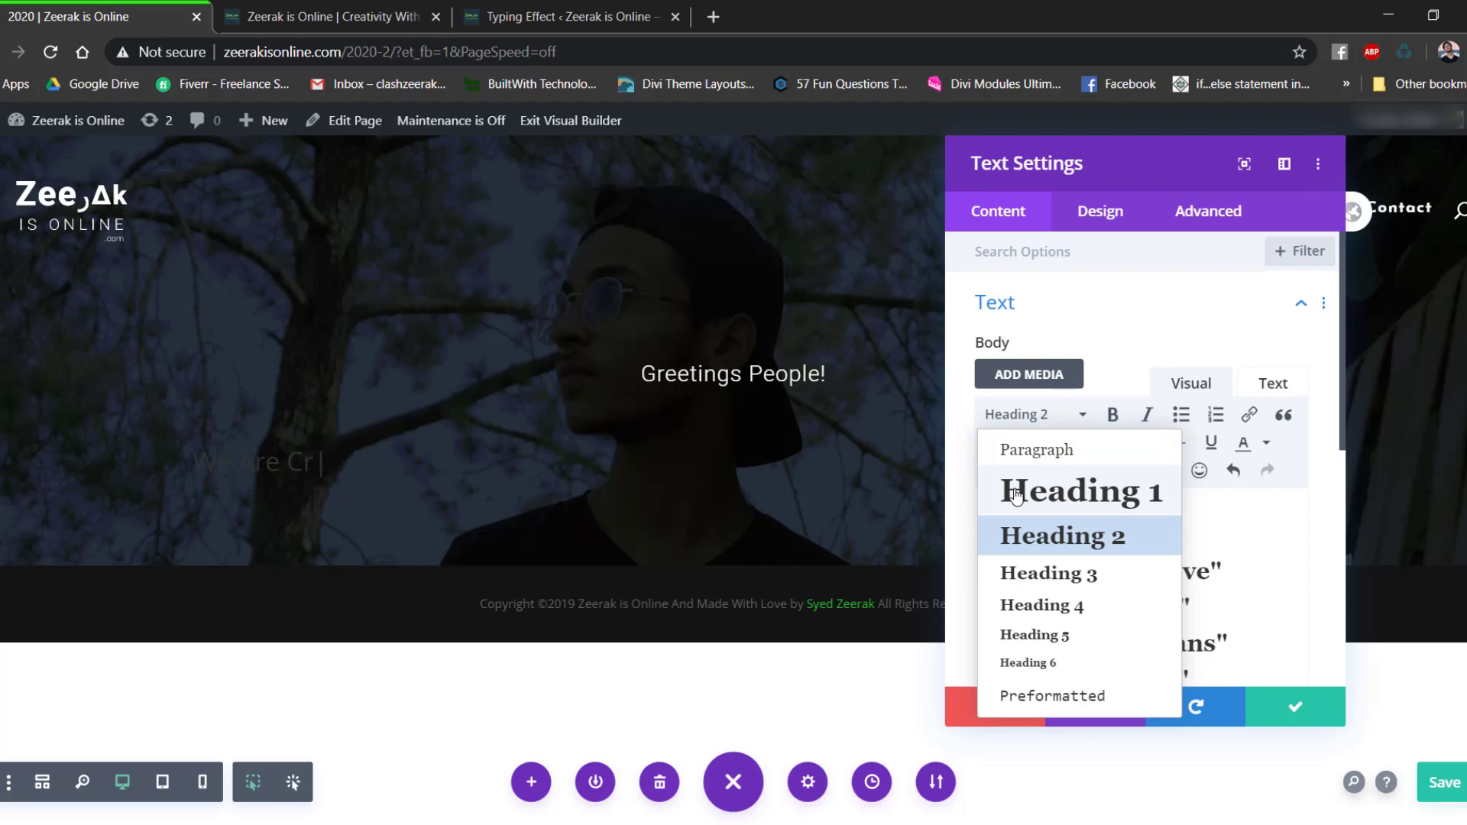
click(1016, 496)
Style the module's H1 heading text with the Roboto font, white color and center alignment.
click(1098, 227)
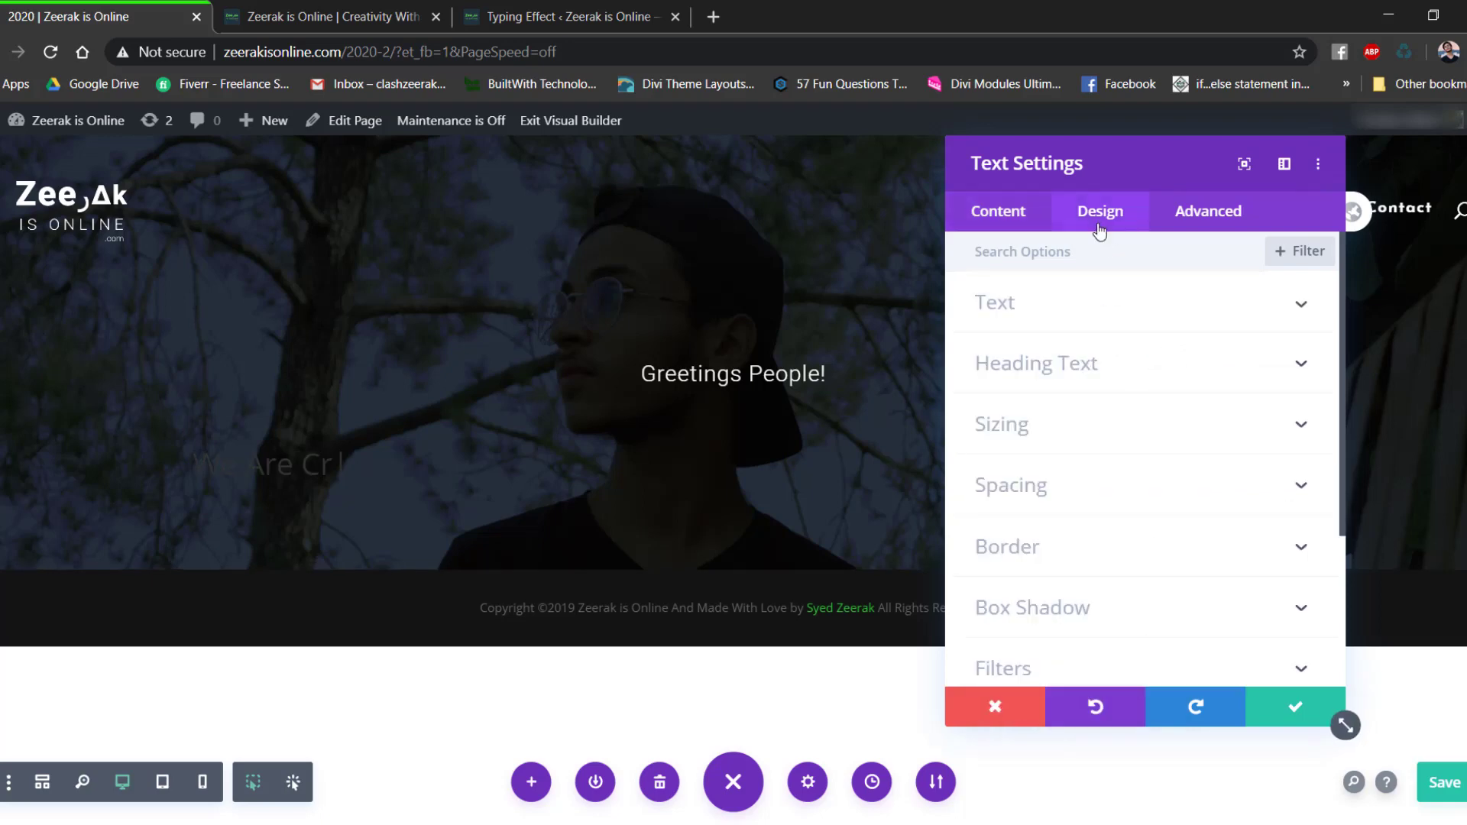
click(1043, 365)
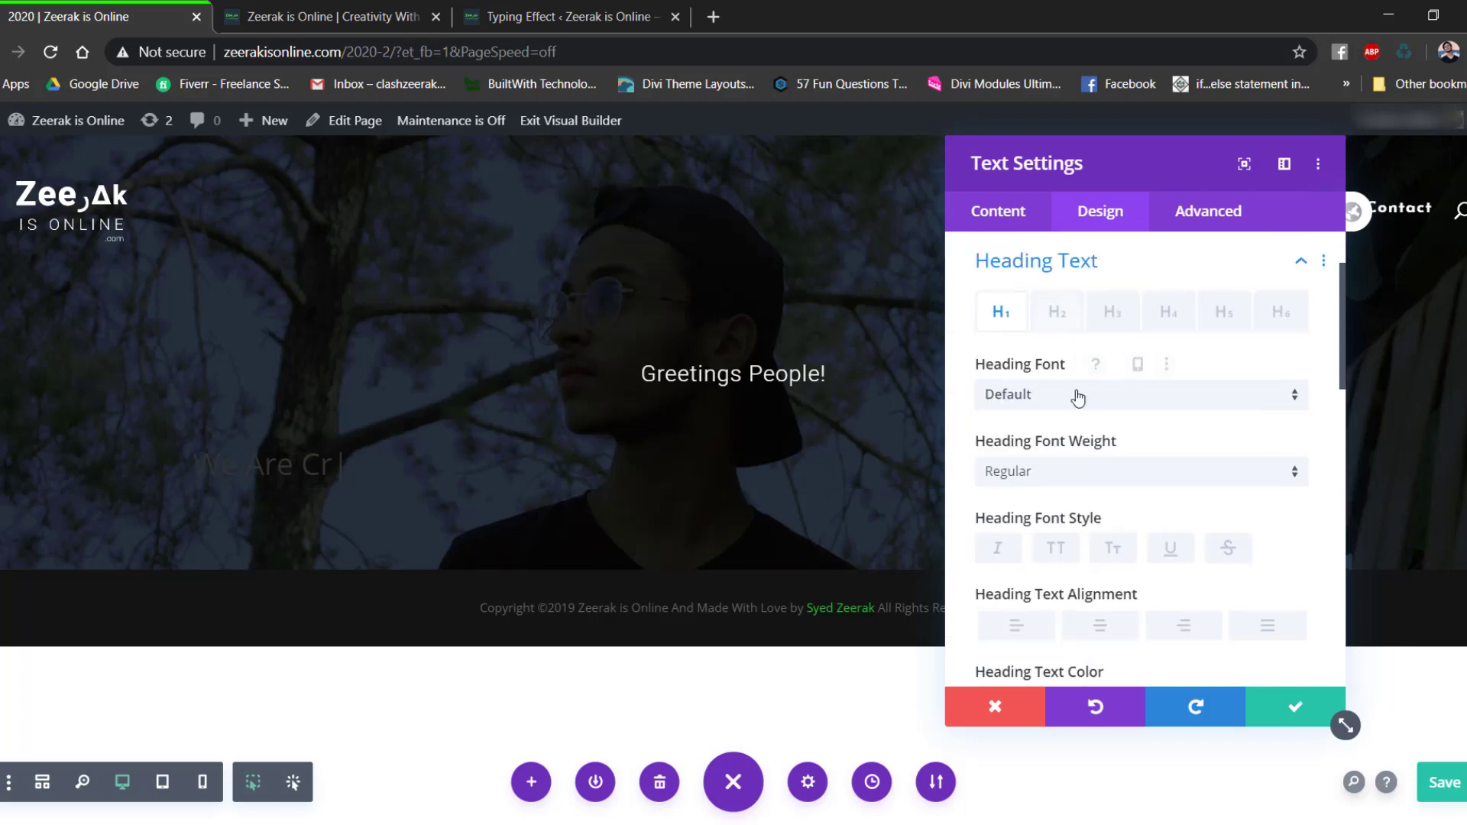
click(1023, 397)
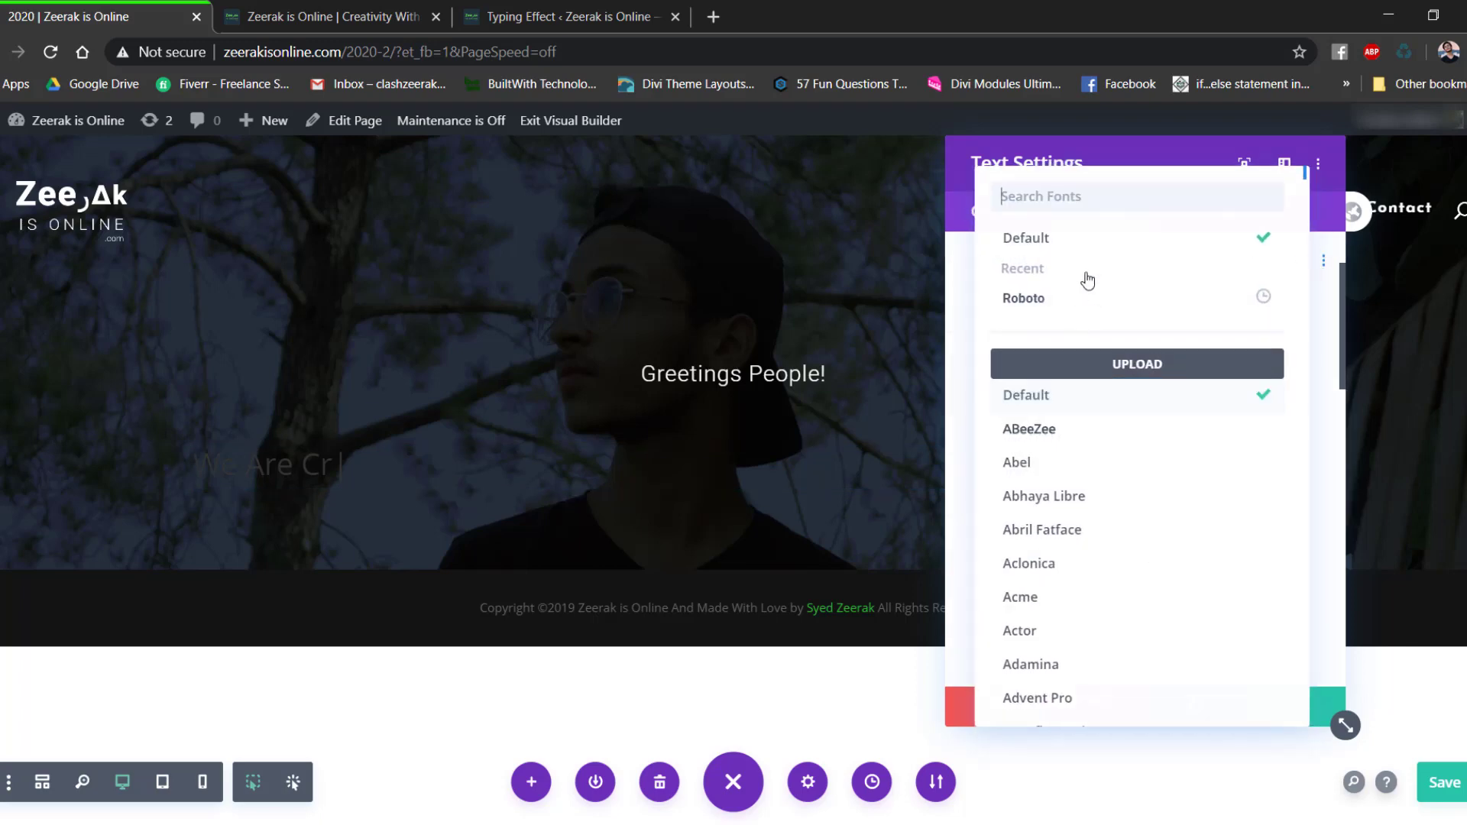
click(1077, 307)
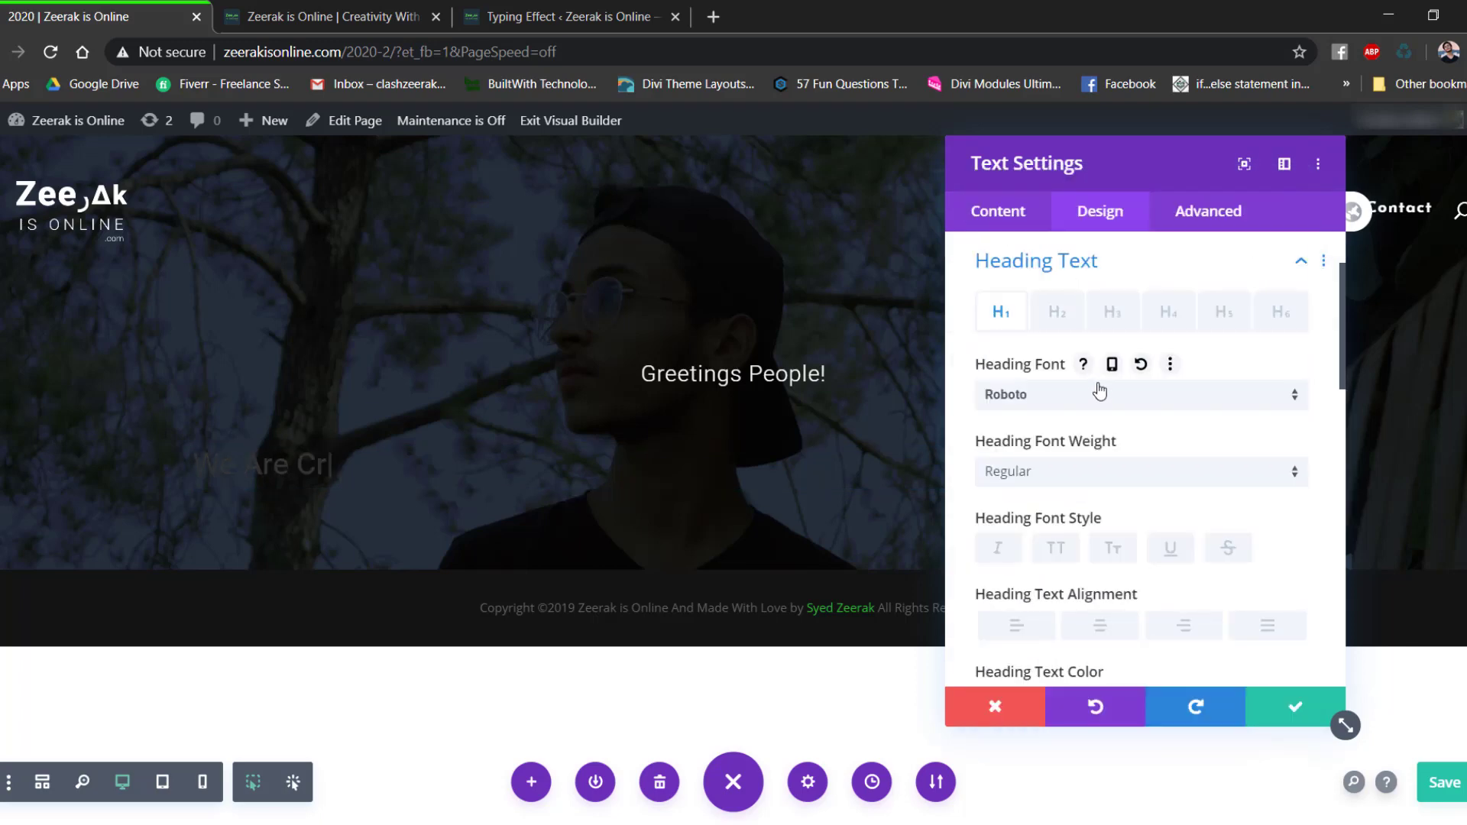
scroll(1103, 415, down, 1)
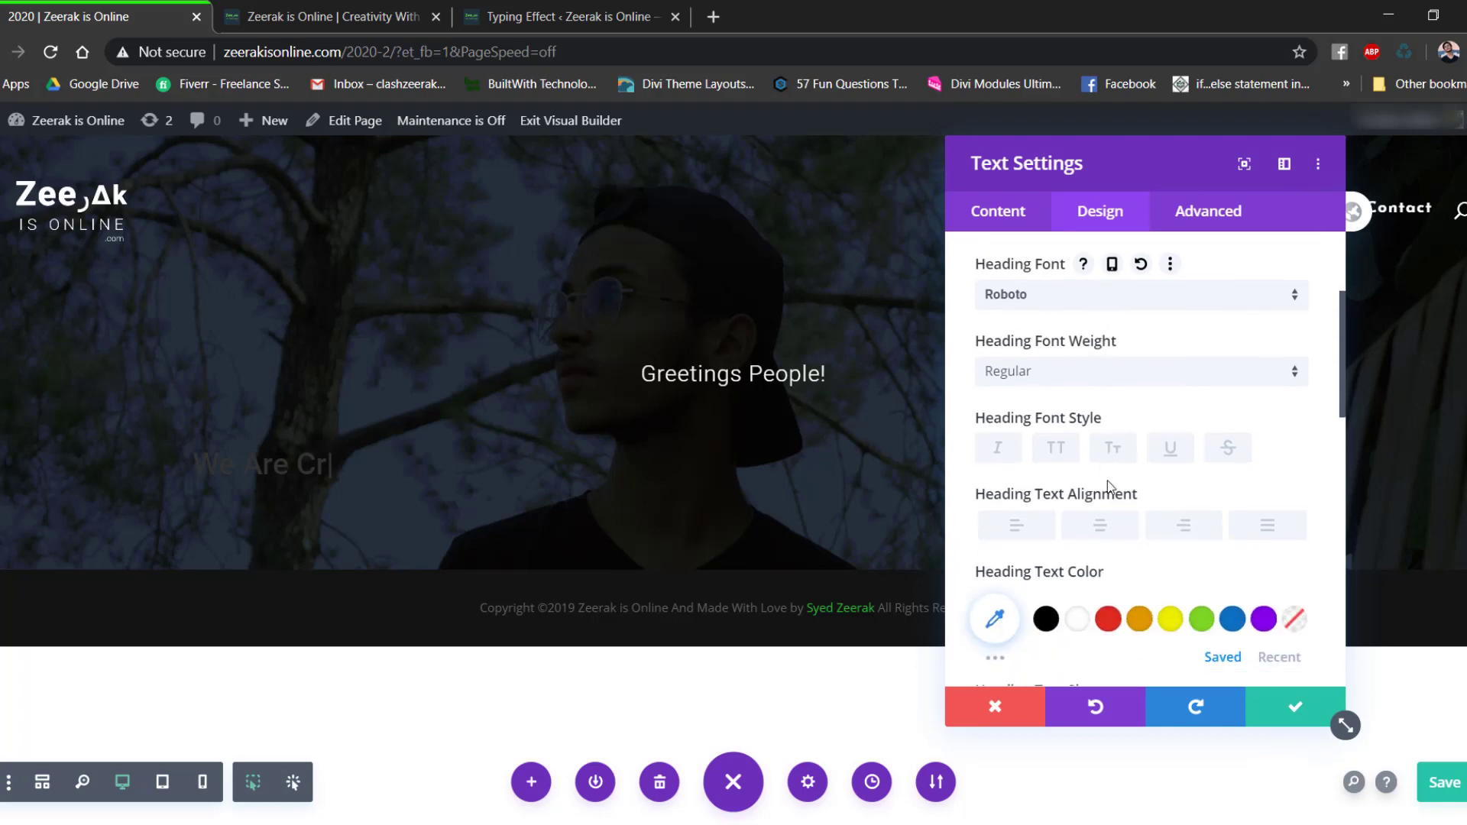
click(1077, 626)
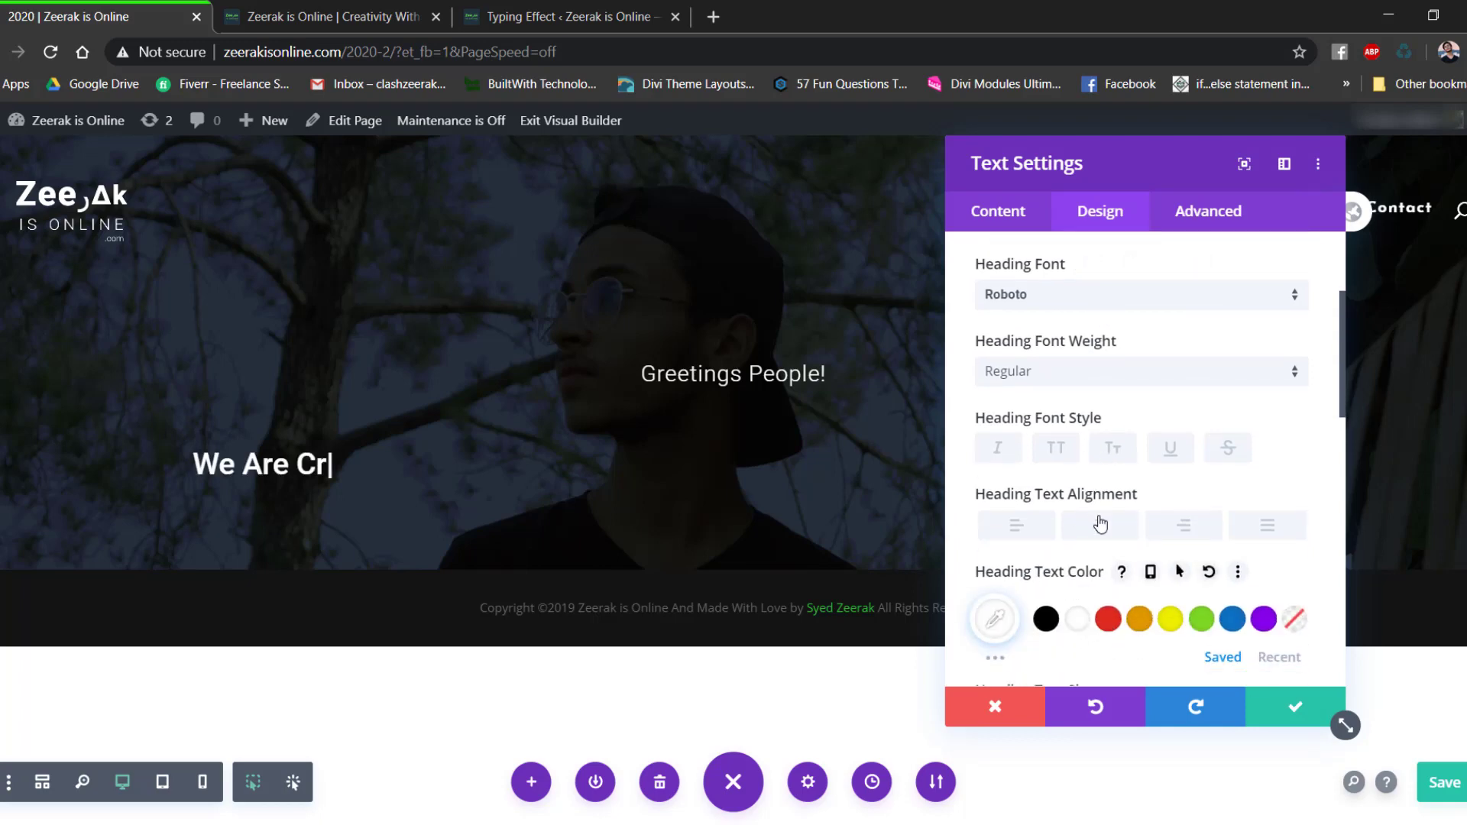
click(1099, 525)
Set the H1 heading text size to 55px.
scroll(1101, 410, down, 2)
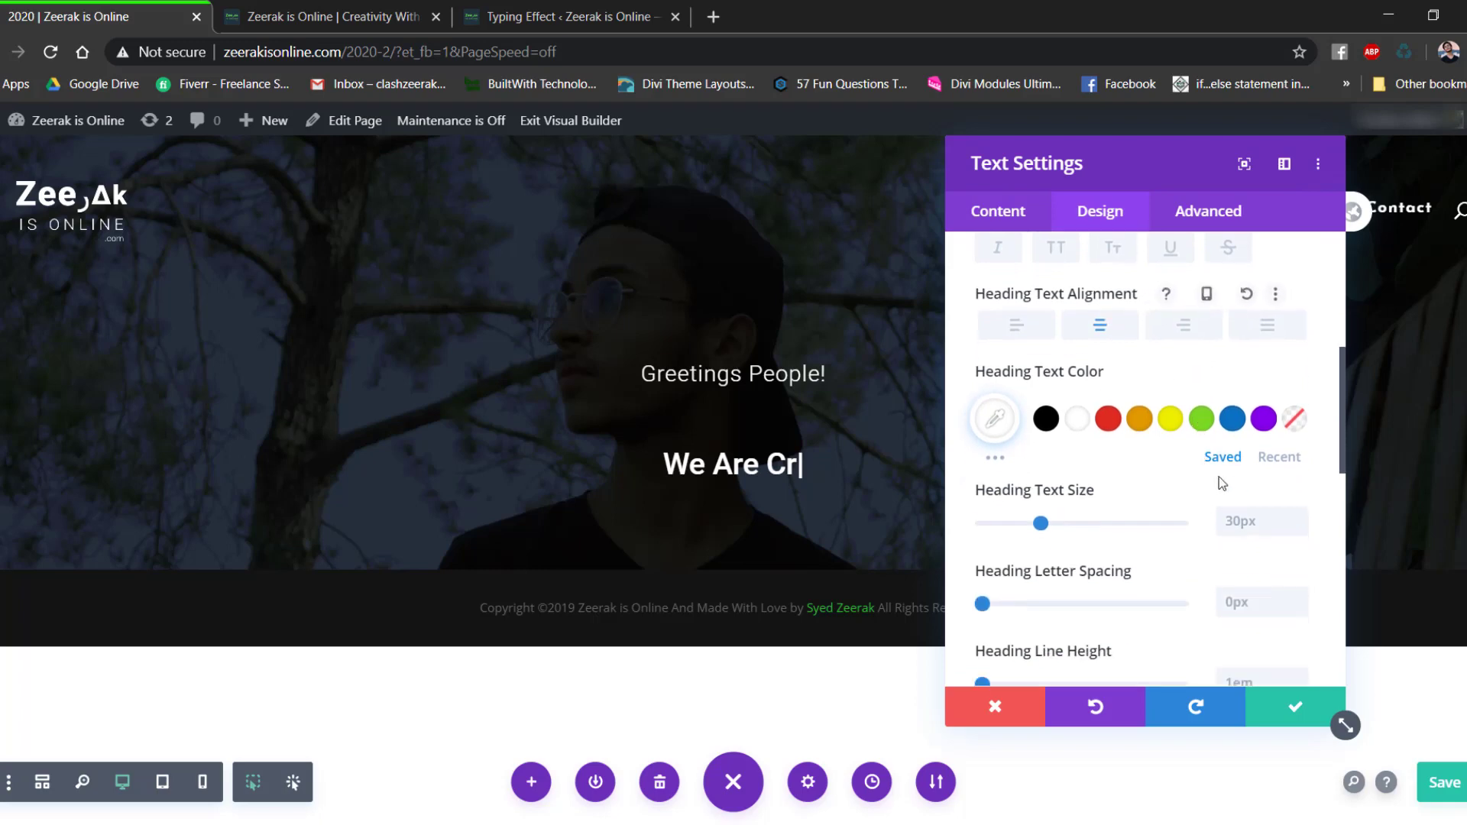
triple_click(1300, 521)
key(shift+Up)
key(shift+Up)
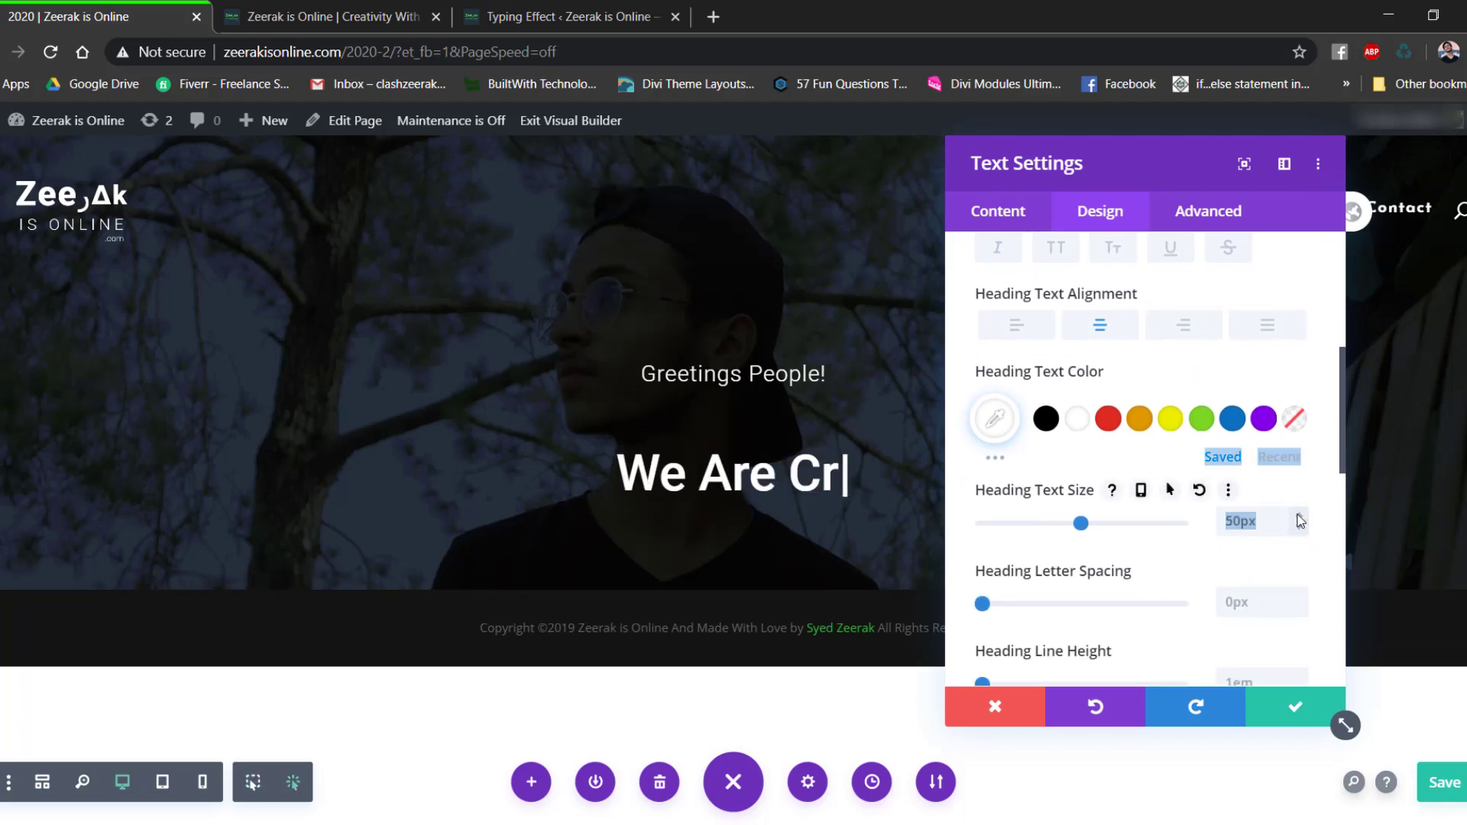
click(1299, 516)
click(1299, 517)
click(1298, 517)
click(1298, 516)
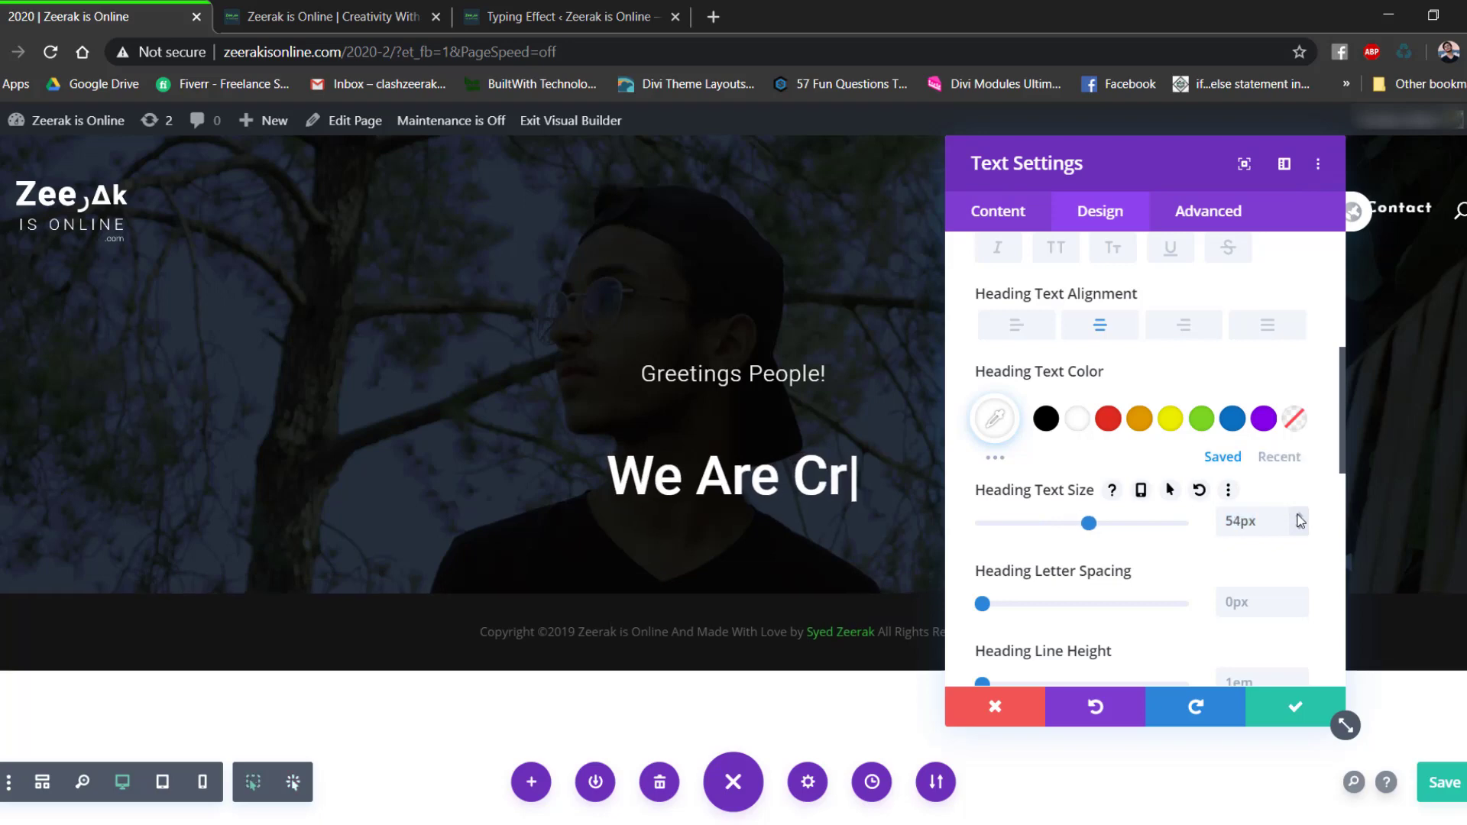
click(1297, 517)
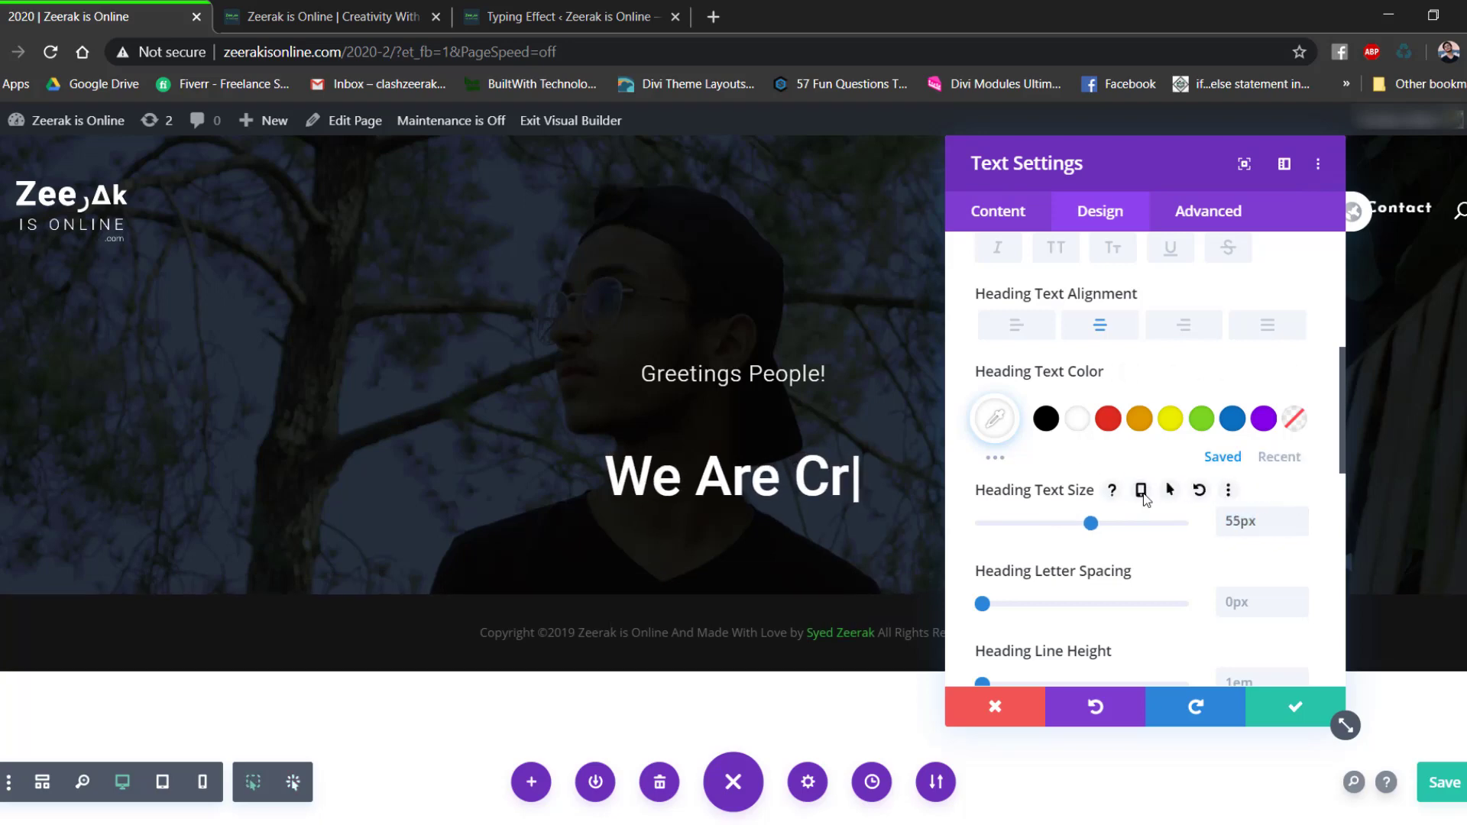
Compare the headline styling with the animated words on the live homepage, and save the Text module's settings on the 2020 page.
key(ctrl+Tab)
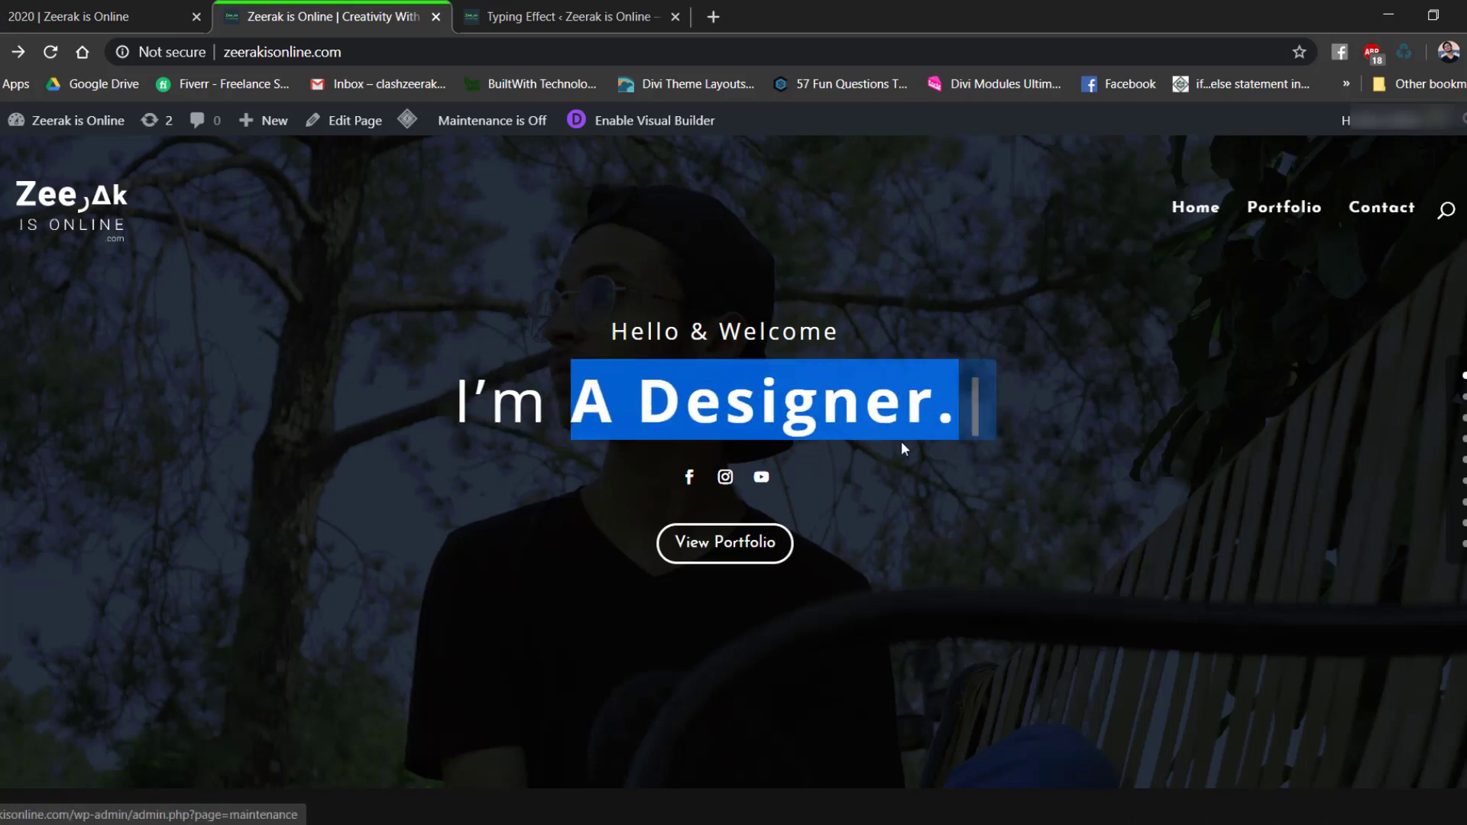
click(132, 10)
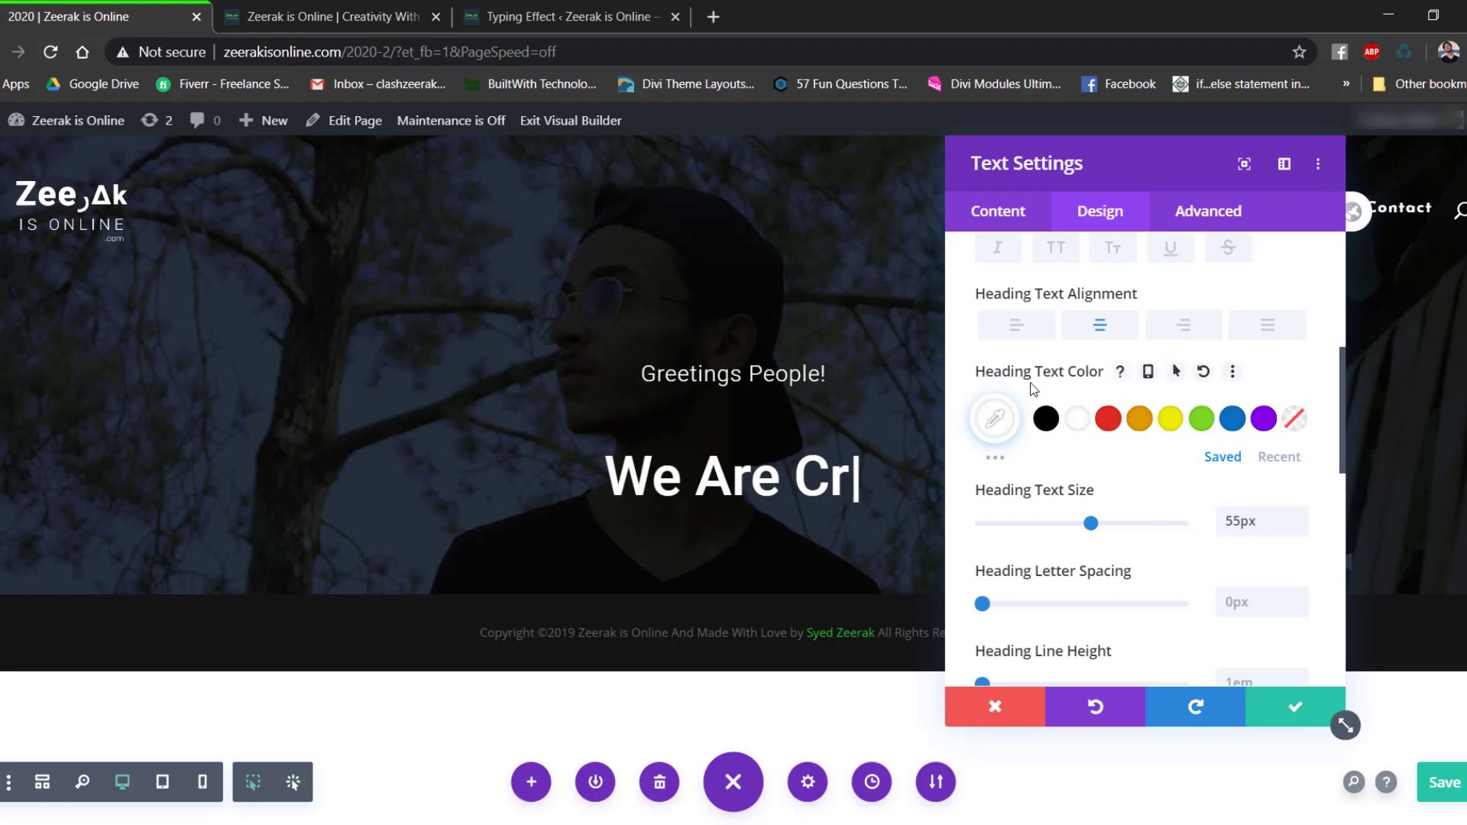
scroll(1265, 656, up, 3)
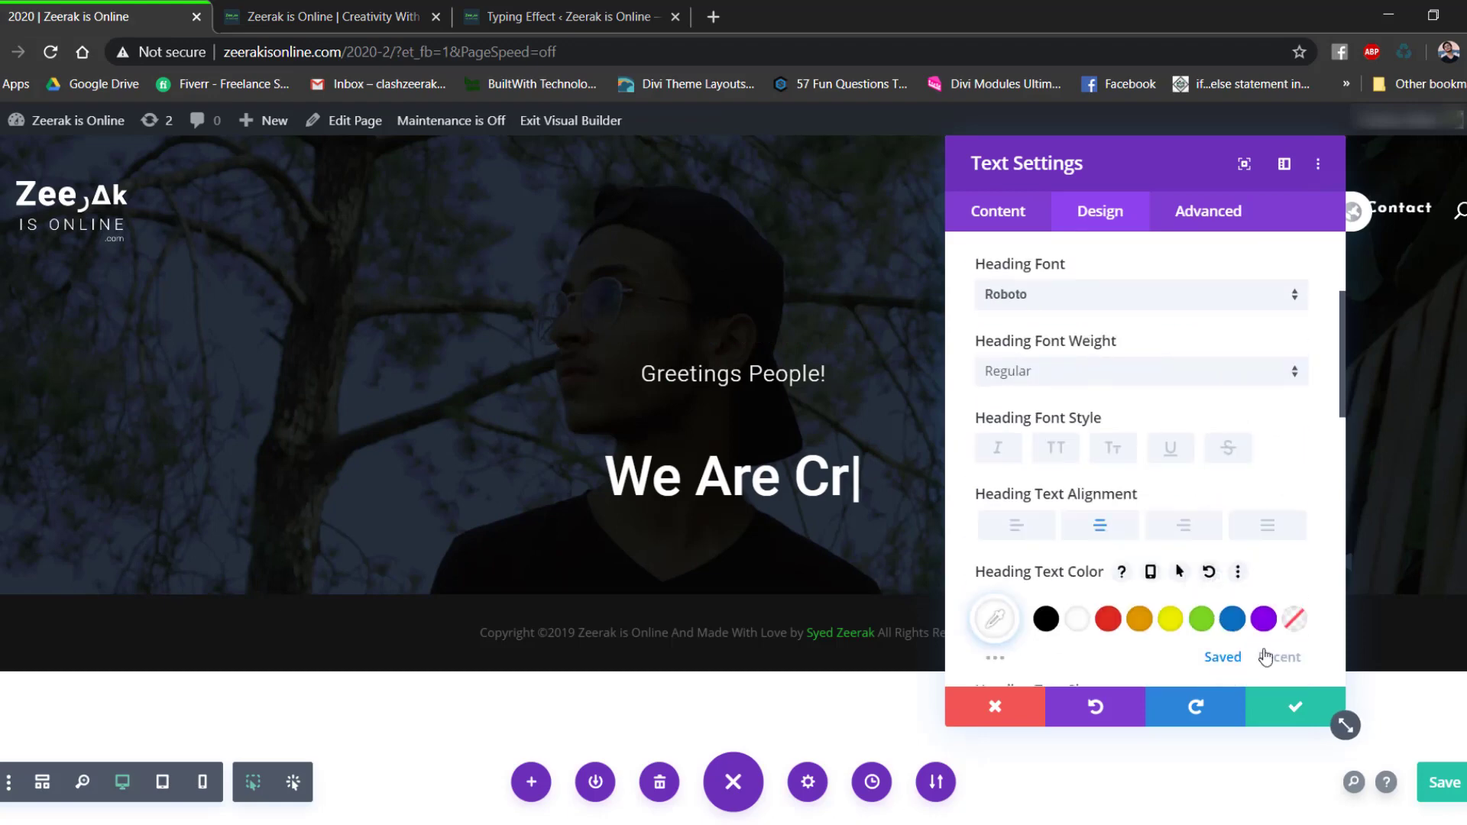
click(1292, 711)
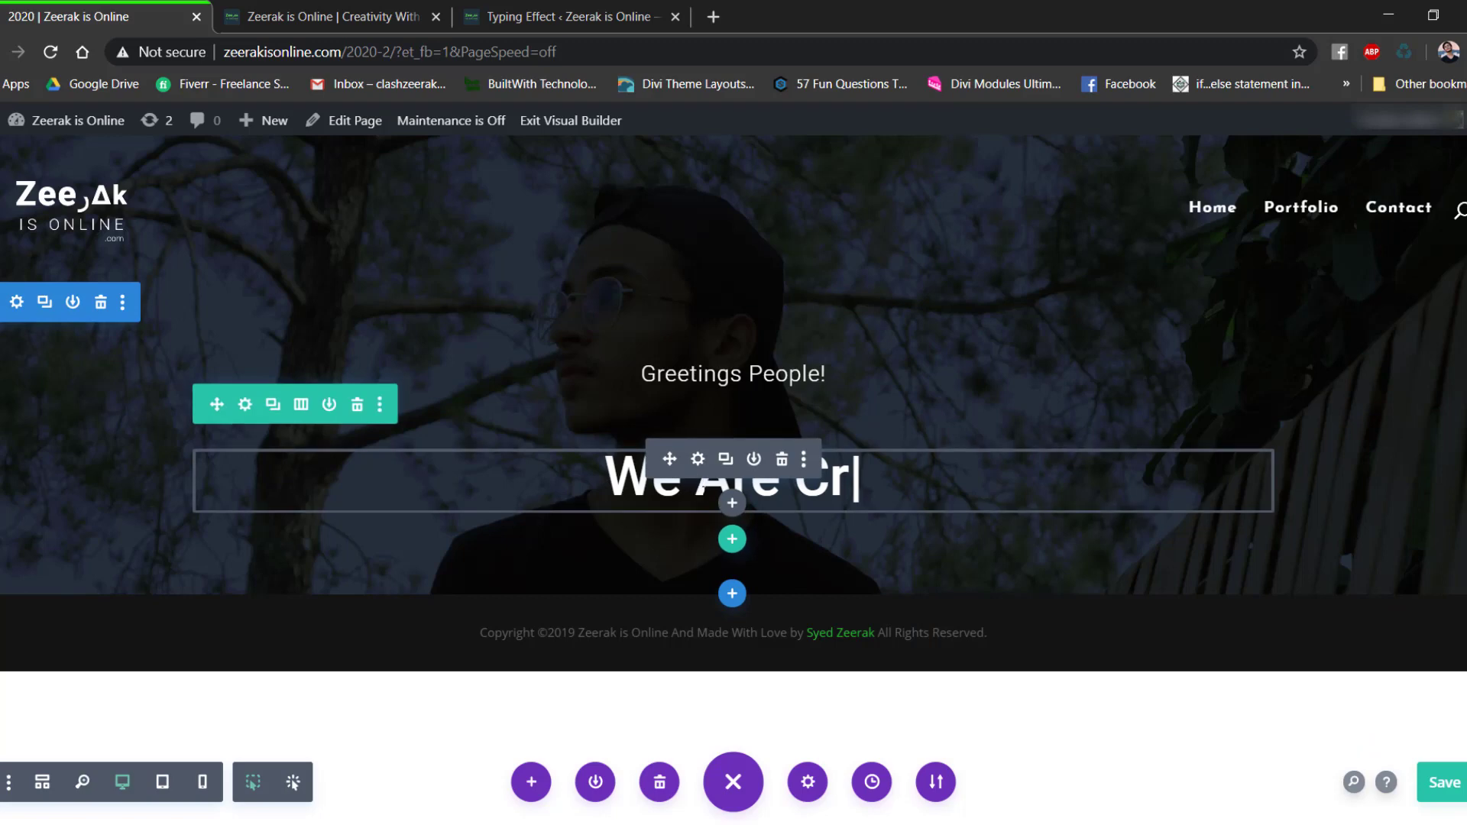
Make only the typed shortcode after "We Are" bold by editing the headline inline.
drag(701, 489, 902, 495)
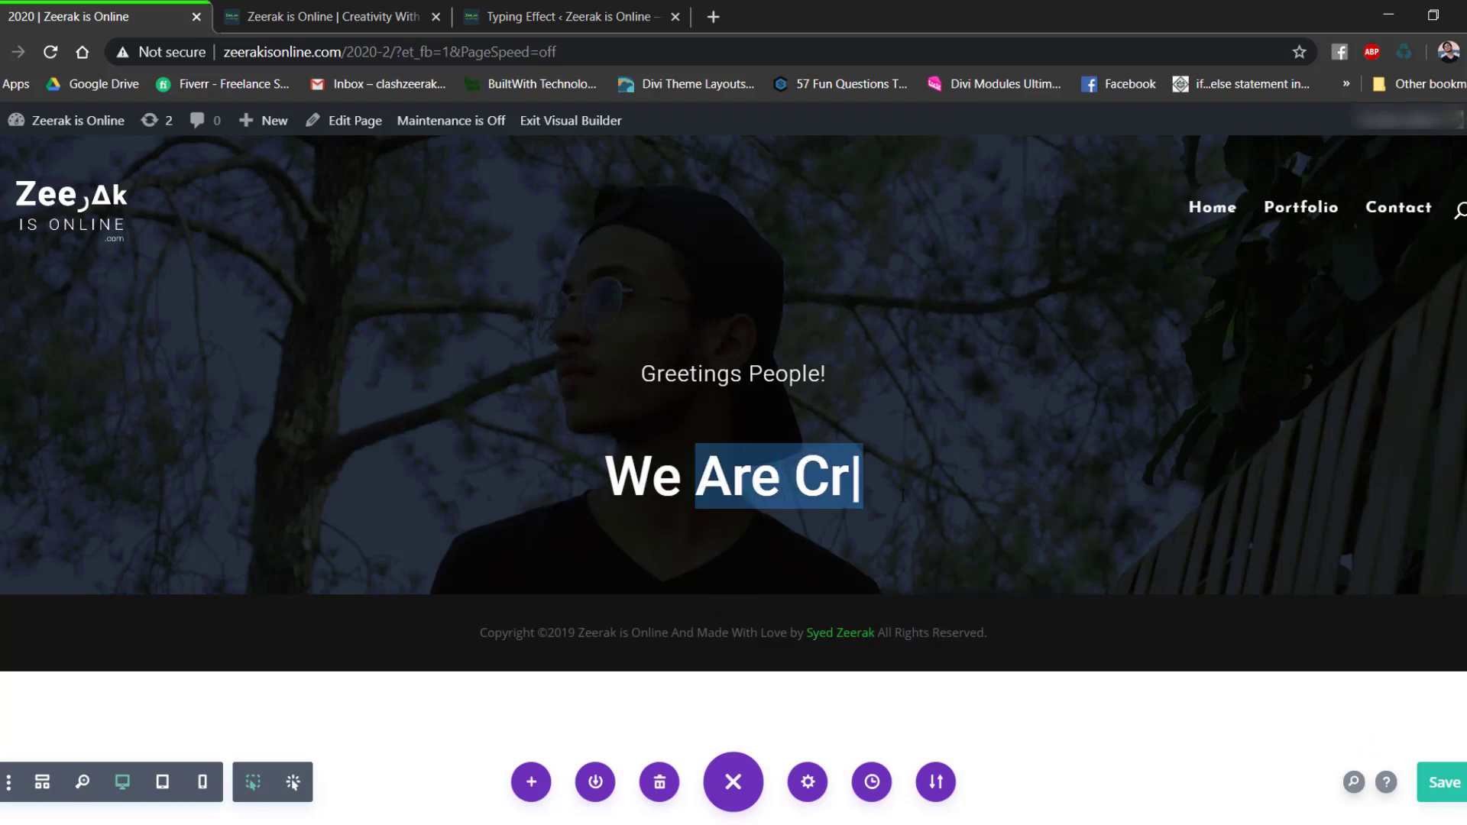
text(Are [typed string0="Creative" string1="Smart" string2="Spartans" typeSpeed="80" startDelay="0" backSpeed="80" backDelay="500" loop="1"])
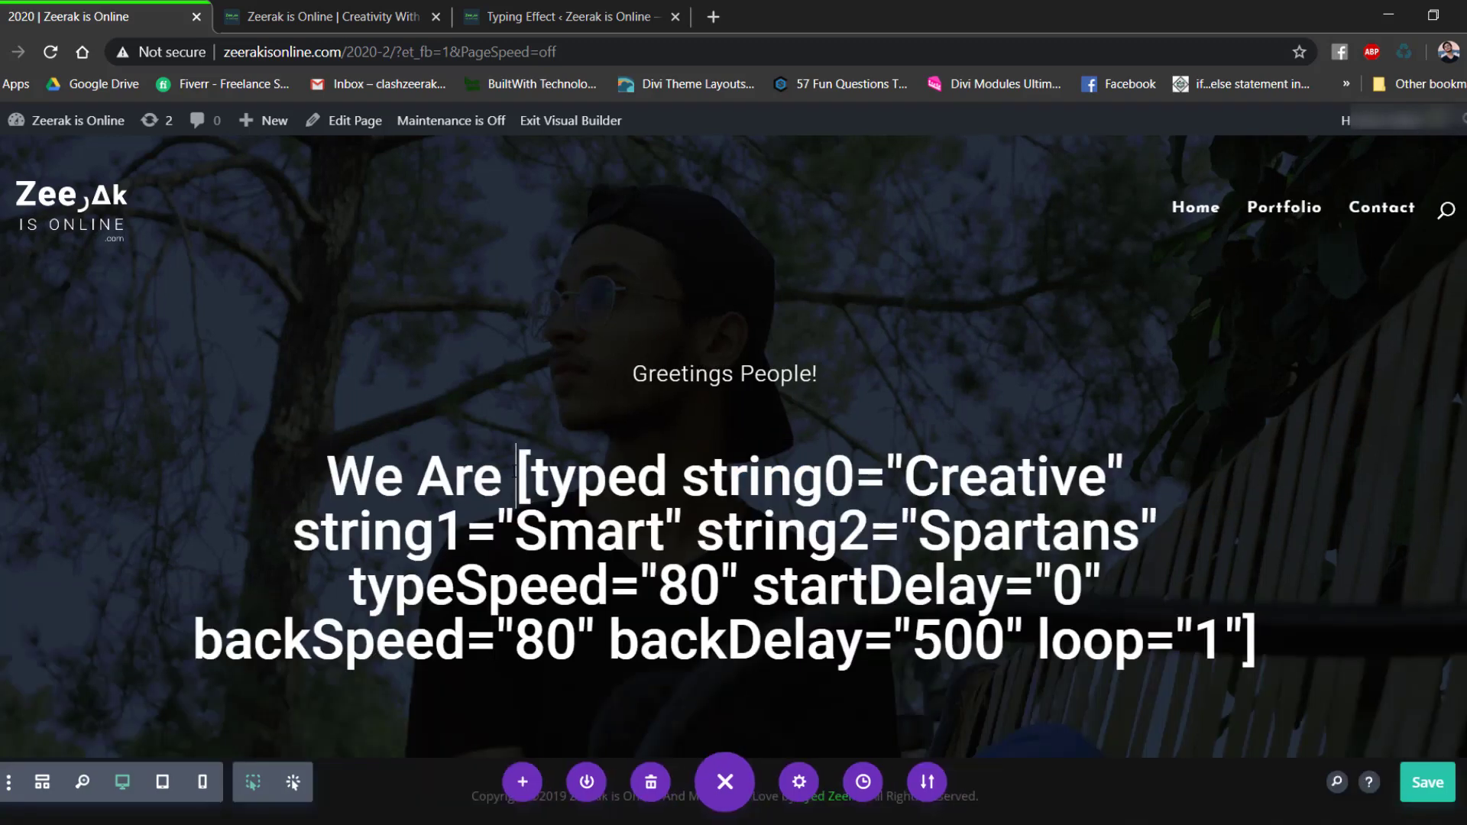
drag(517, 479, 1281, 650)
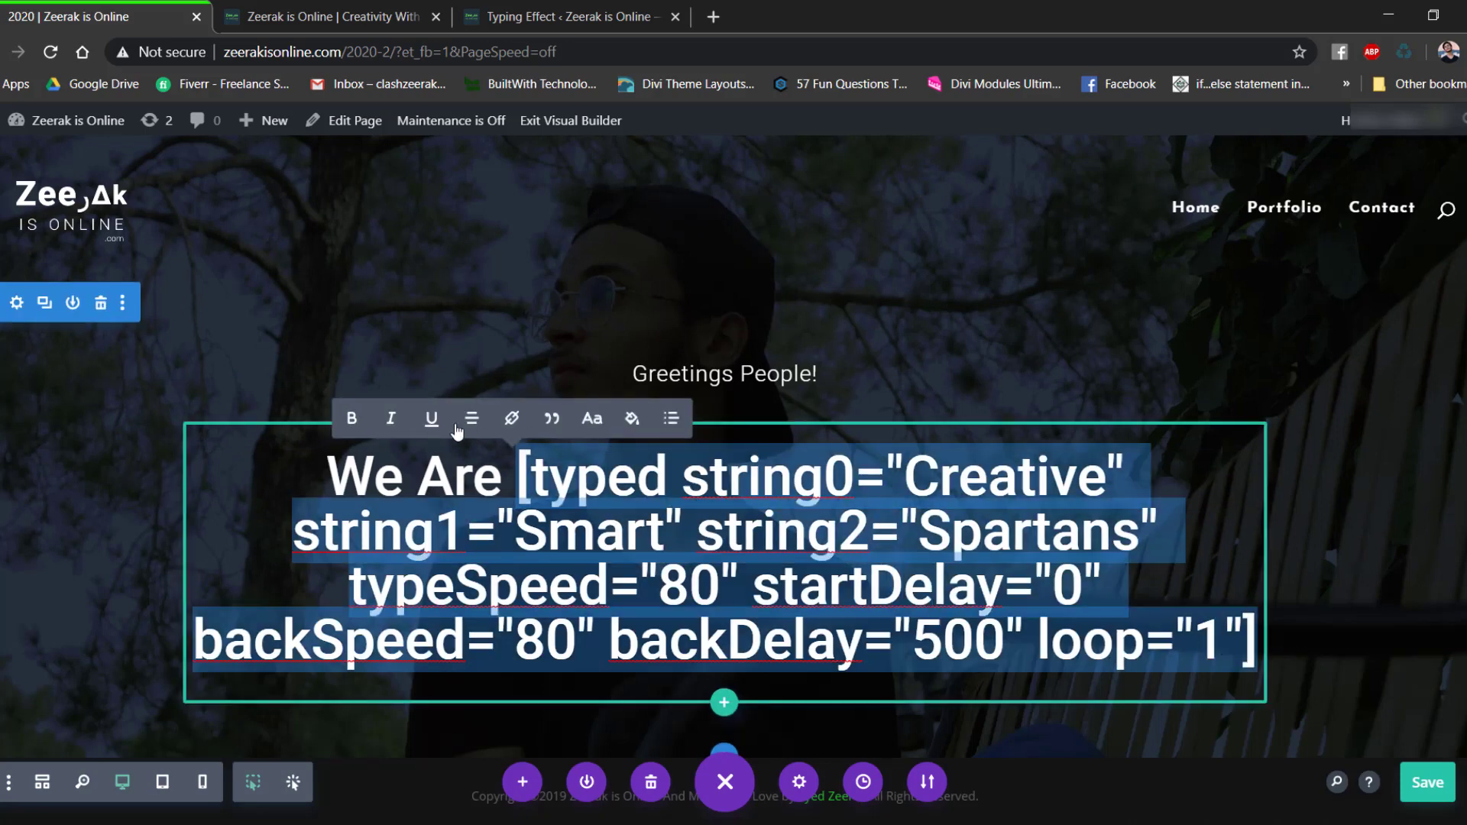
click(387, 311)
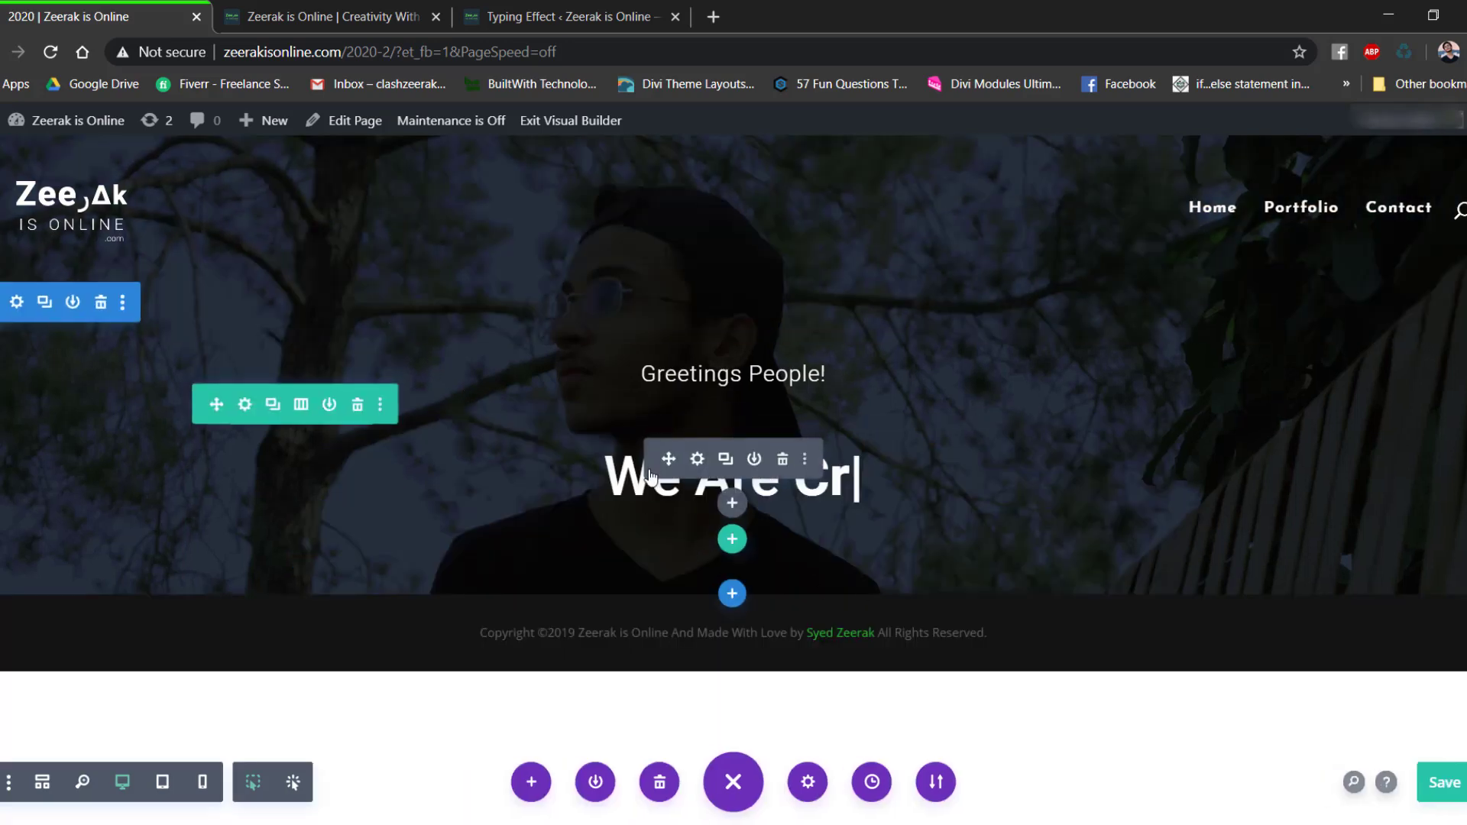
Set the headline module's H1 heading font weight to Light and save the module settings.
key(F5)
click(1101, 212)
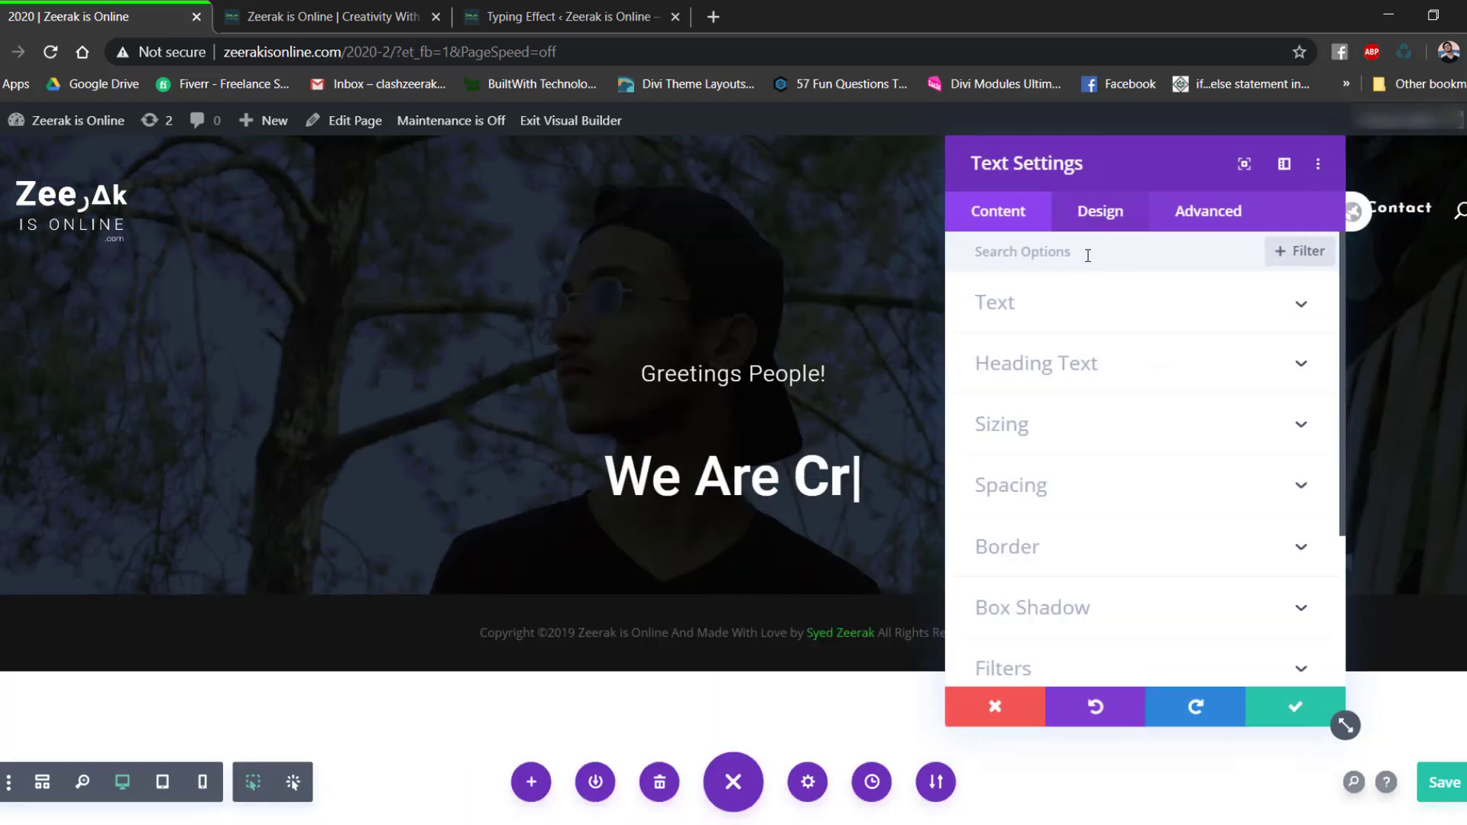
click(1057, 376)
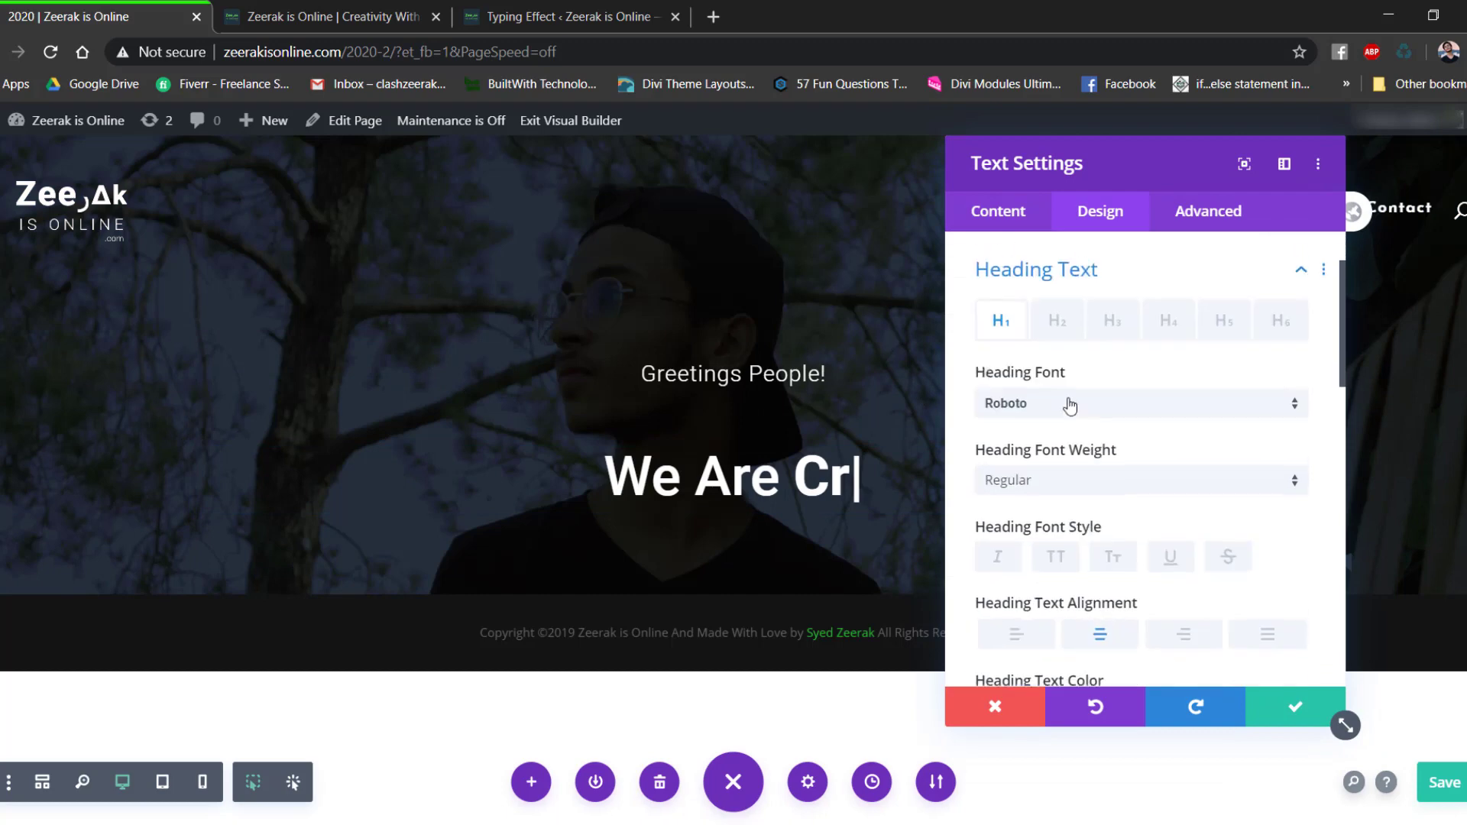
click(1055, 472)
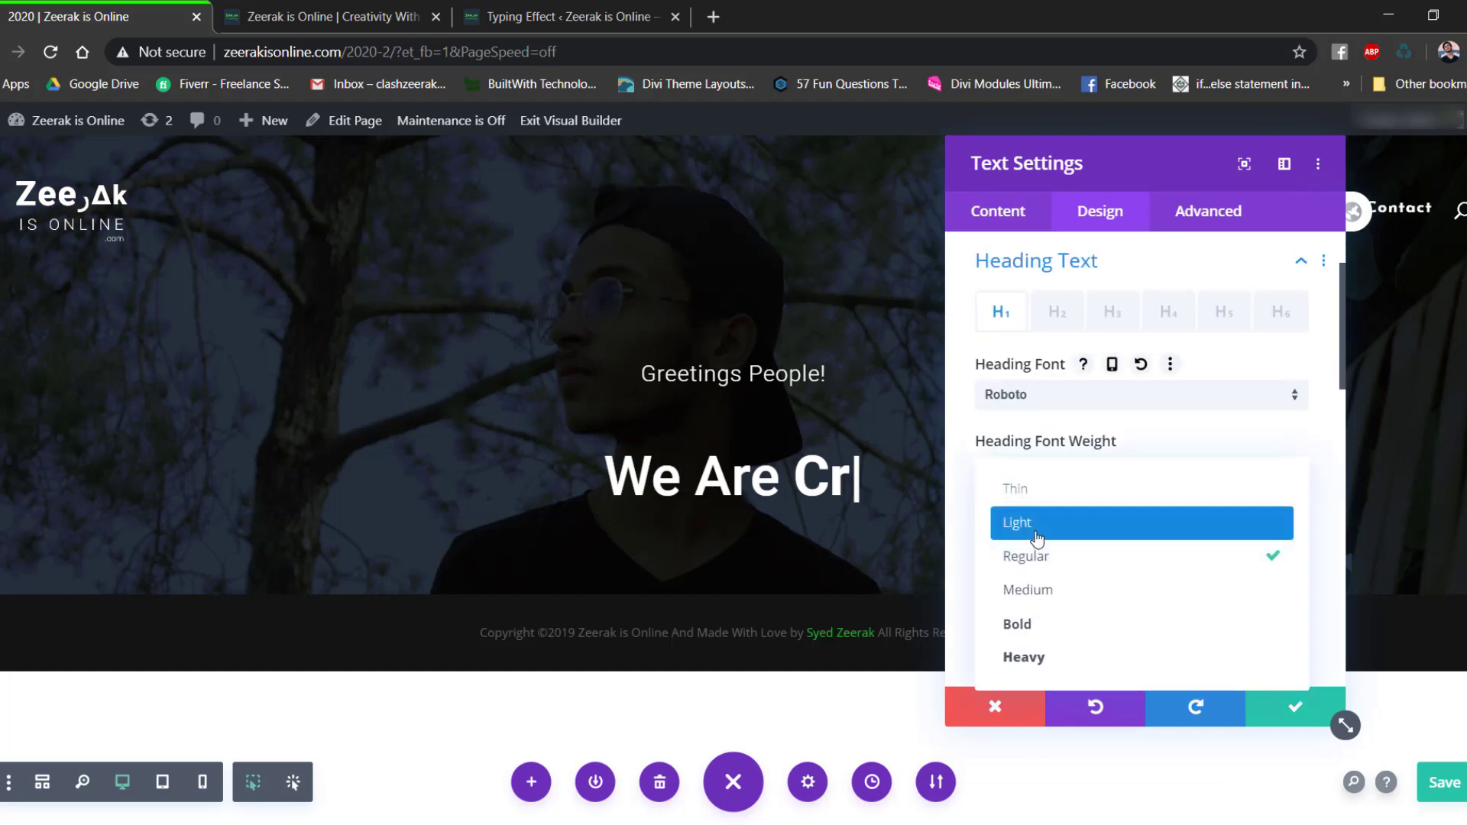
click(1031, 526)
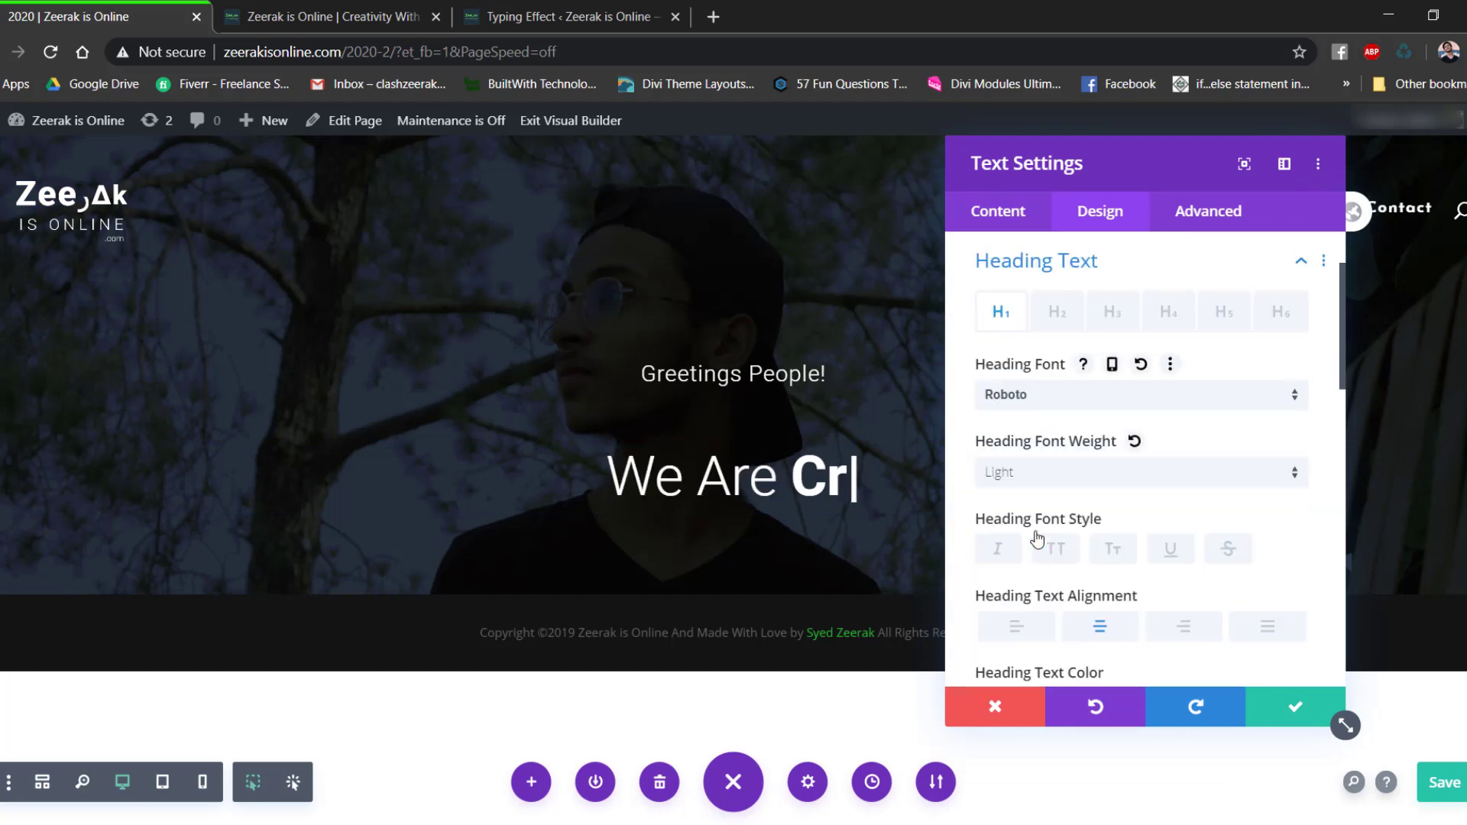
click(1282, 711)
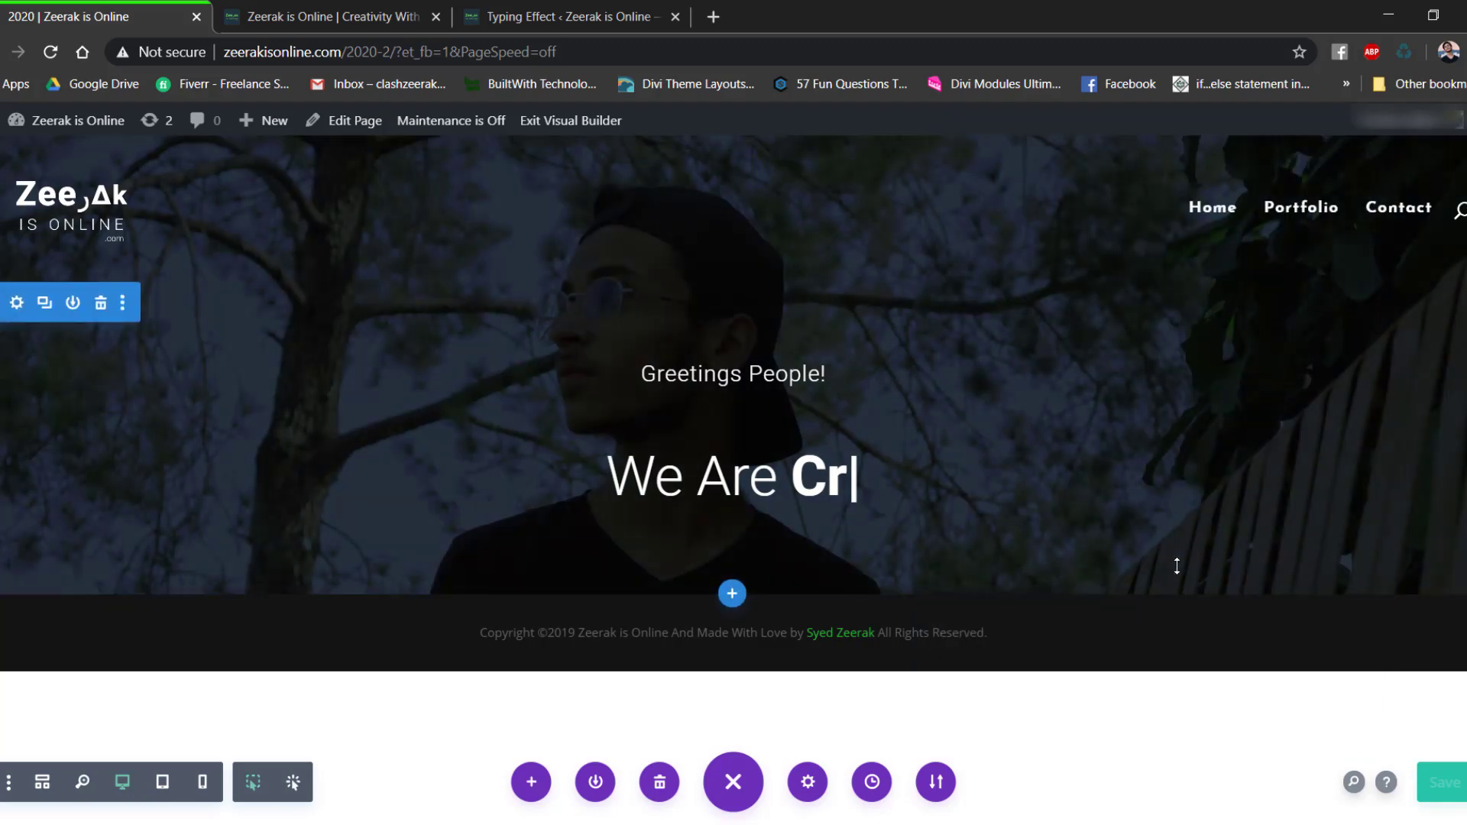
Preview the typing headline on the published 2020 page, and reopen the page in the Visual Builder.
click(562, 122)
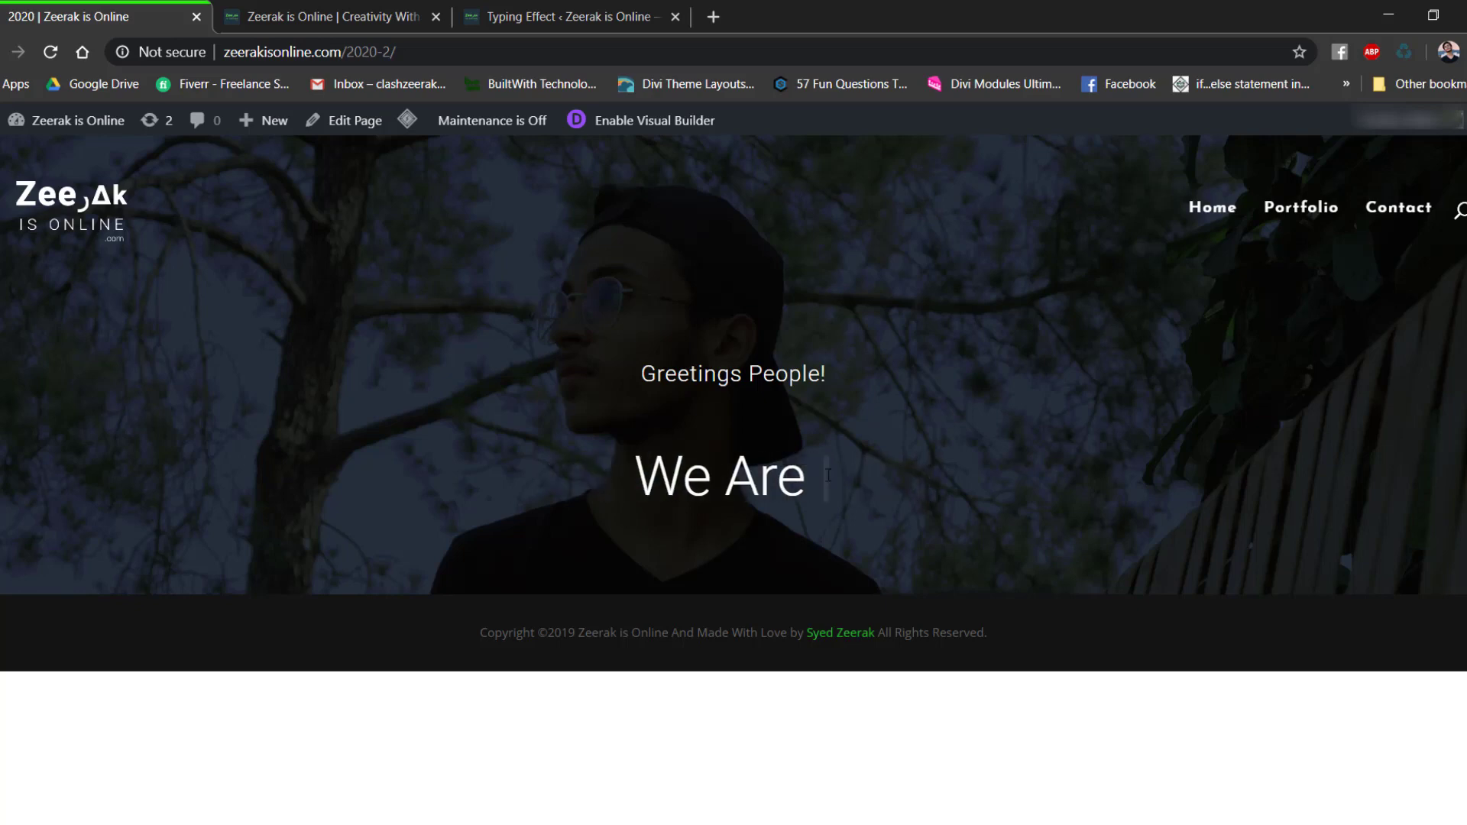
click(668, 122)
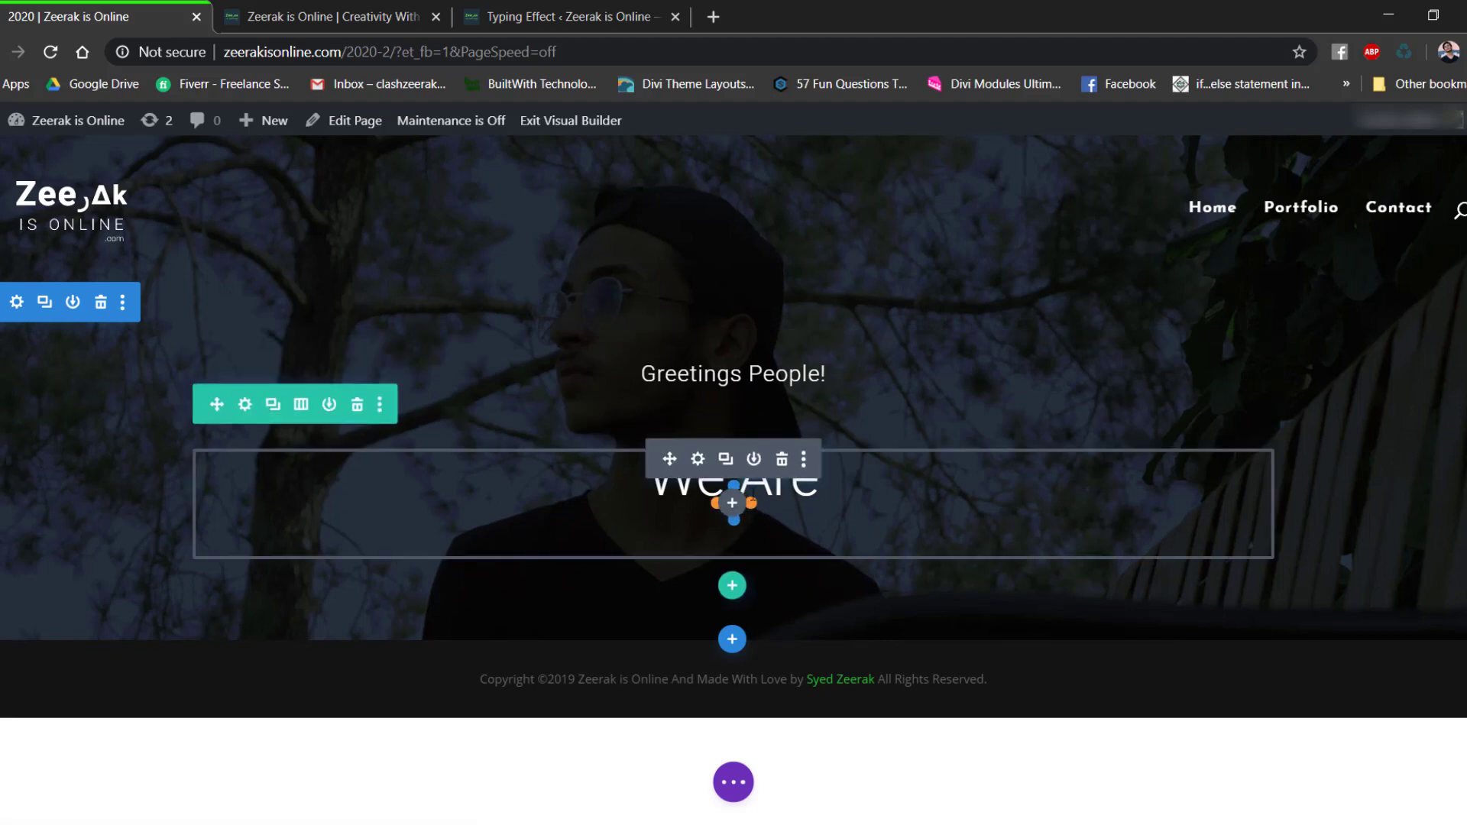
Check the icons below the live homepage's headline, and insert a Social Media Follow module under the headline on the 2020 page.
click(328, 16)
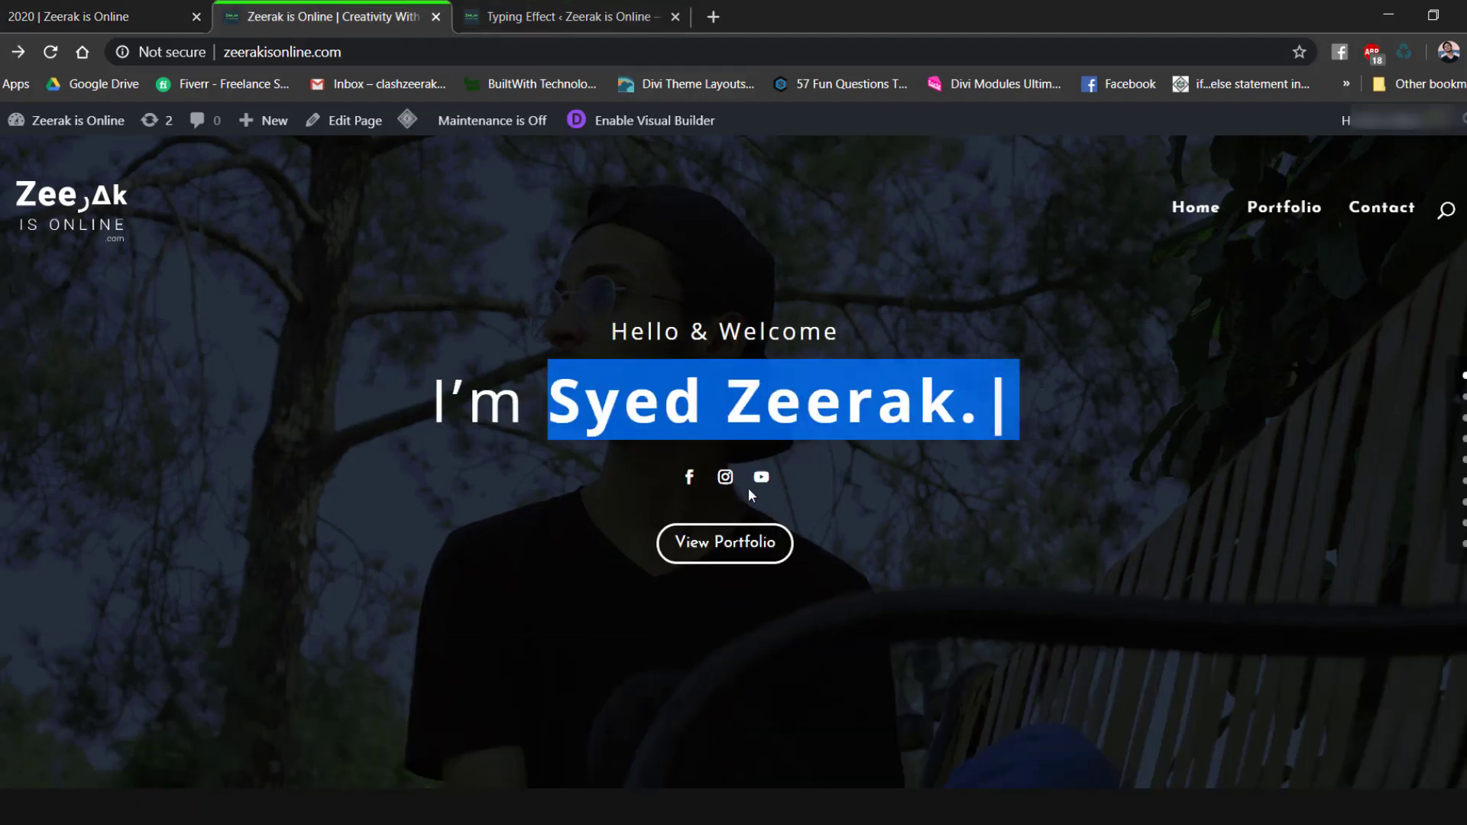
click(34, 9)
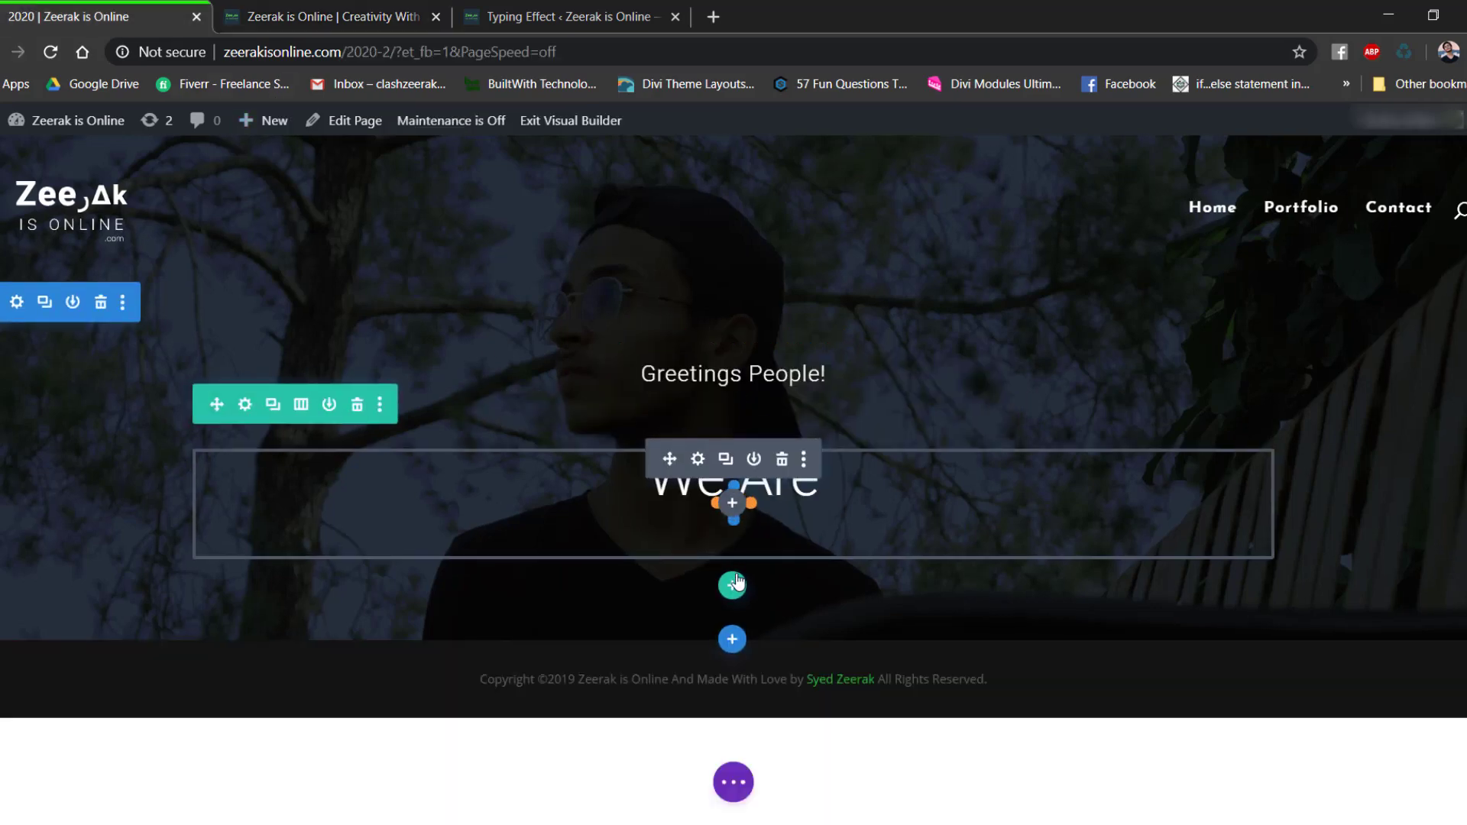
click(733, 502)
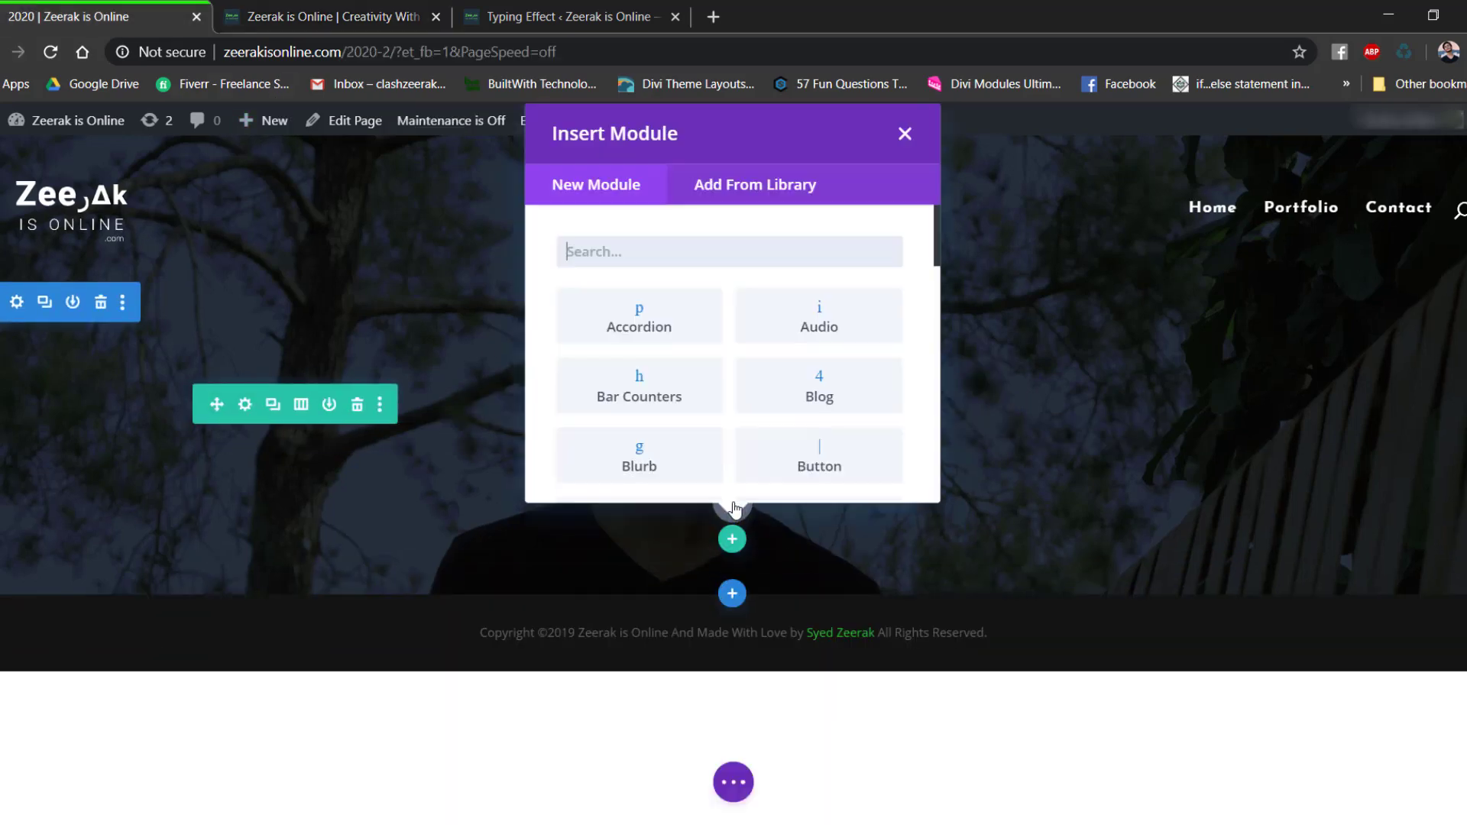
text(soc)
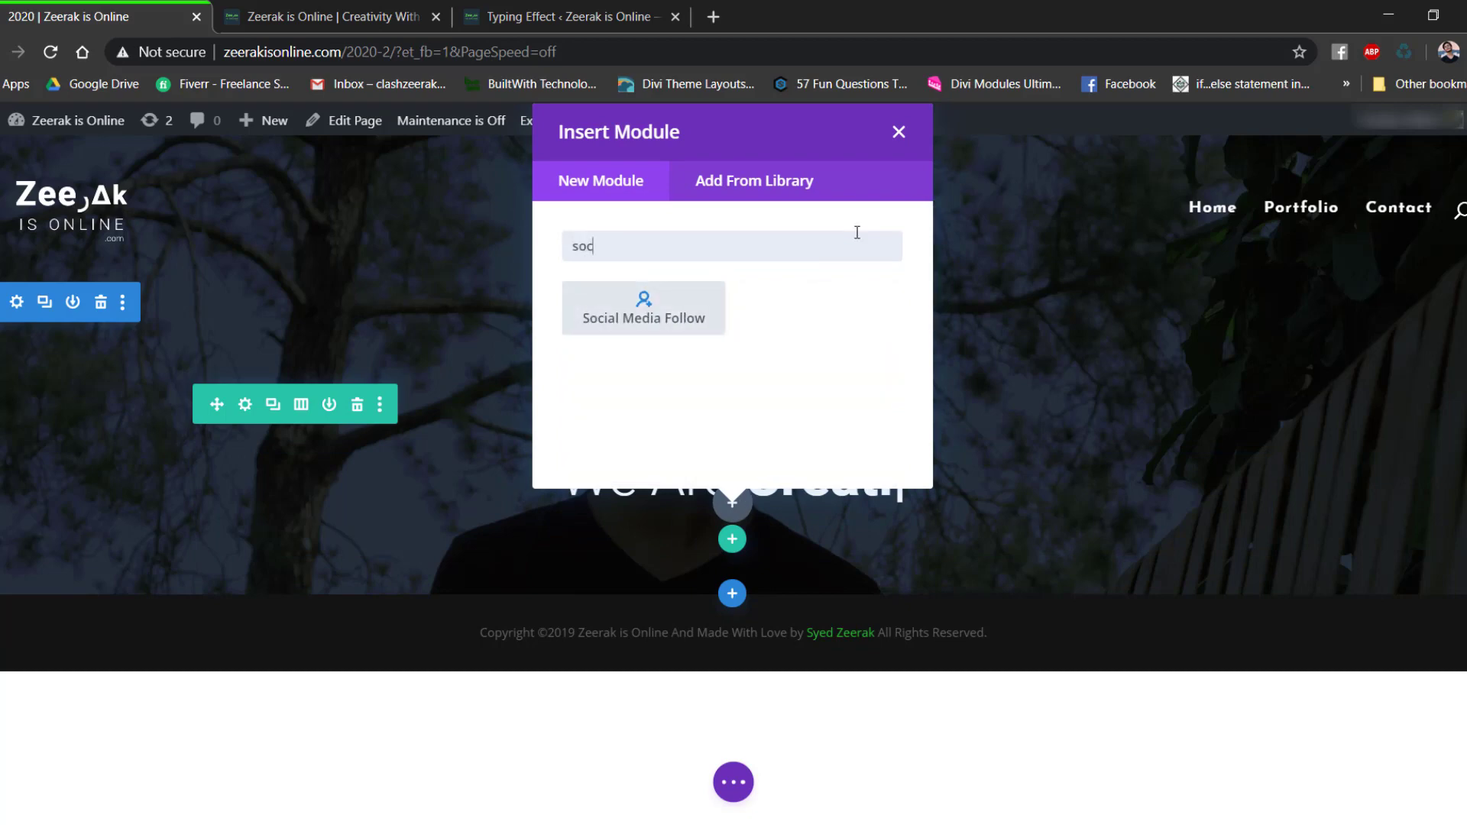
click(721, 290)
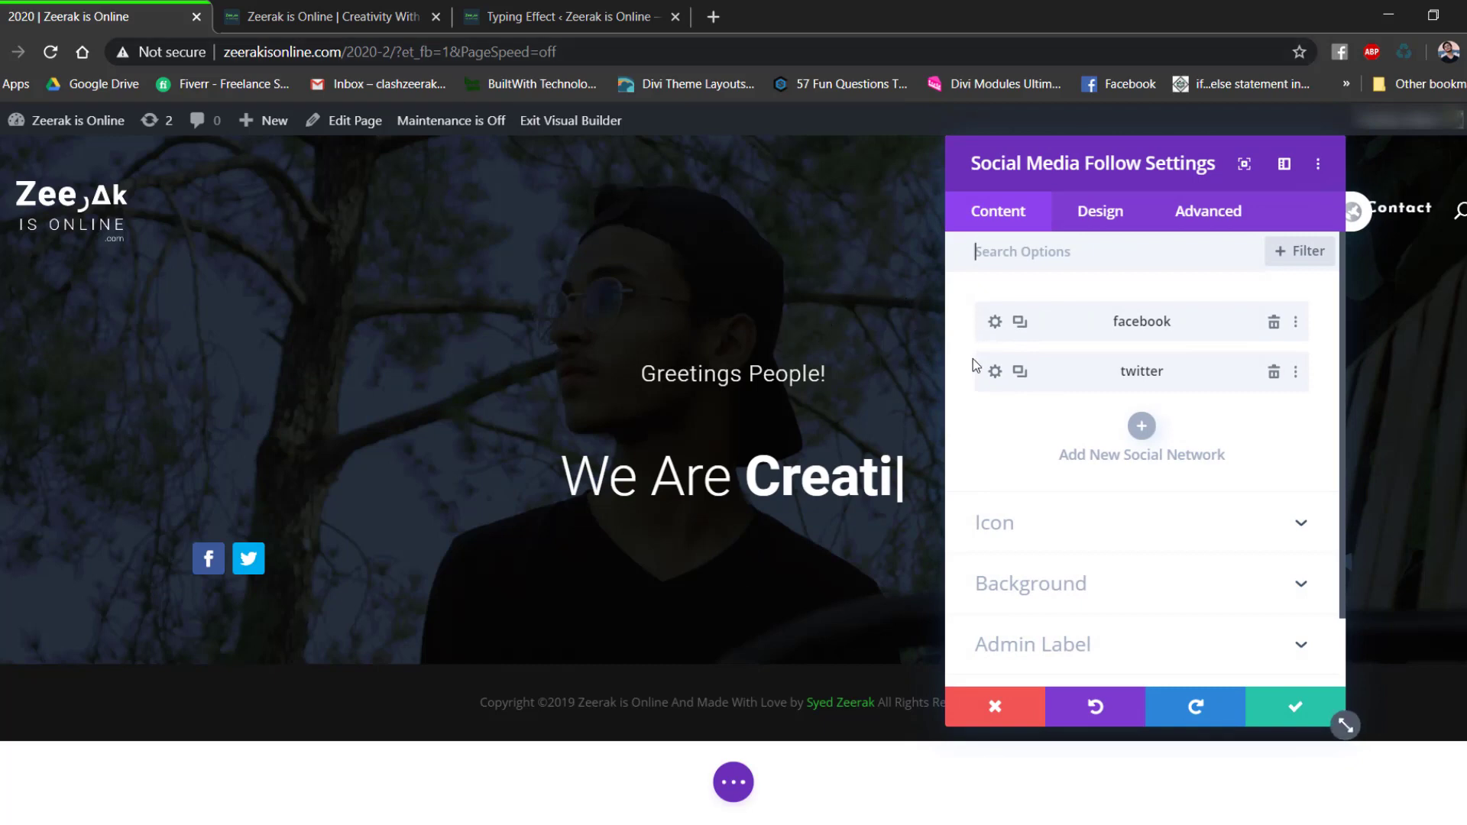
Add Youtube as a social network in the module and remove its icon's background color.
click(1141, 427)
click(1081, 388)
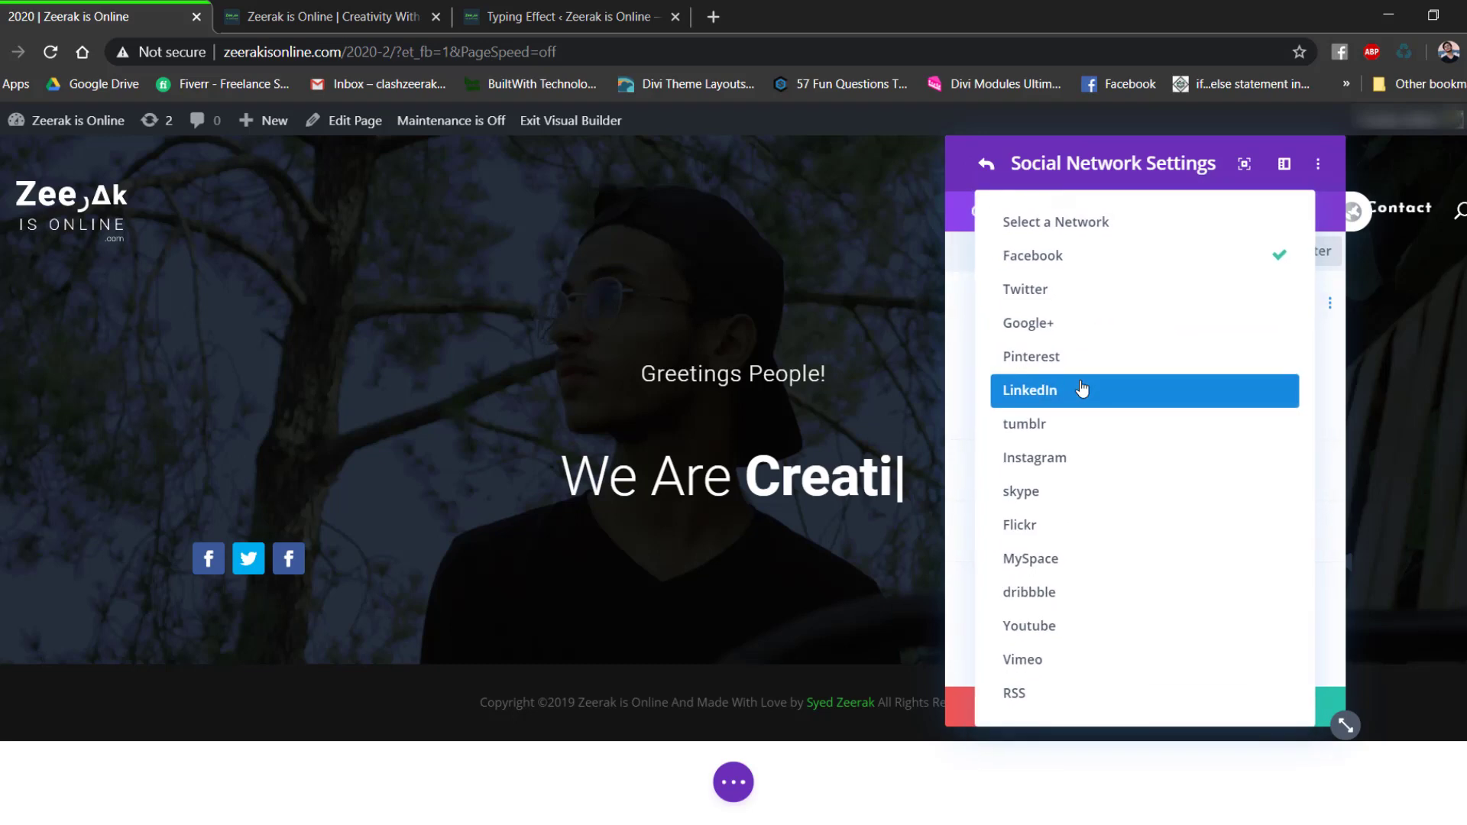
click(1045, 628)
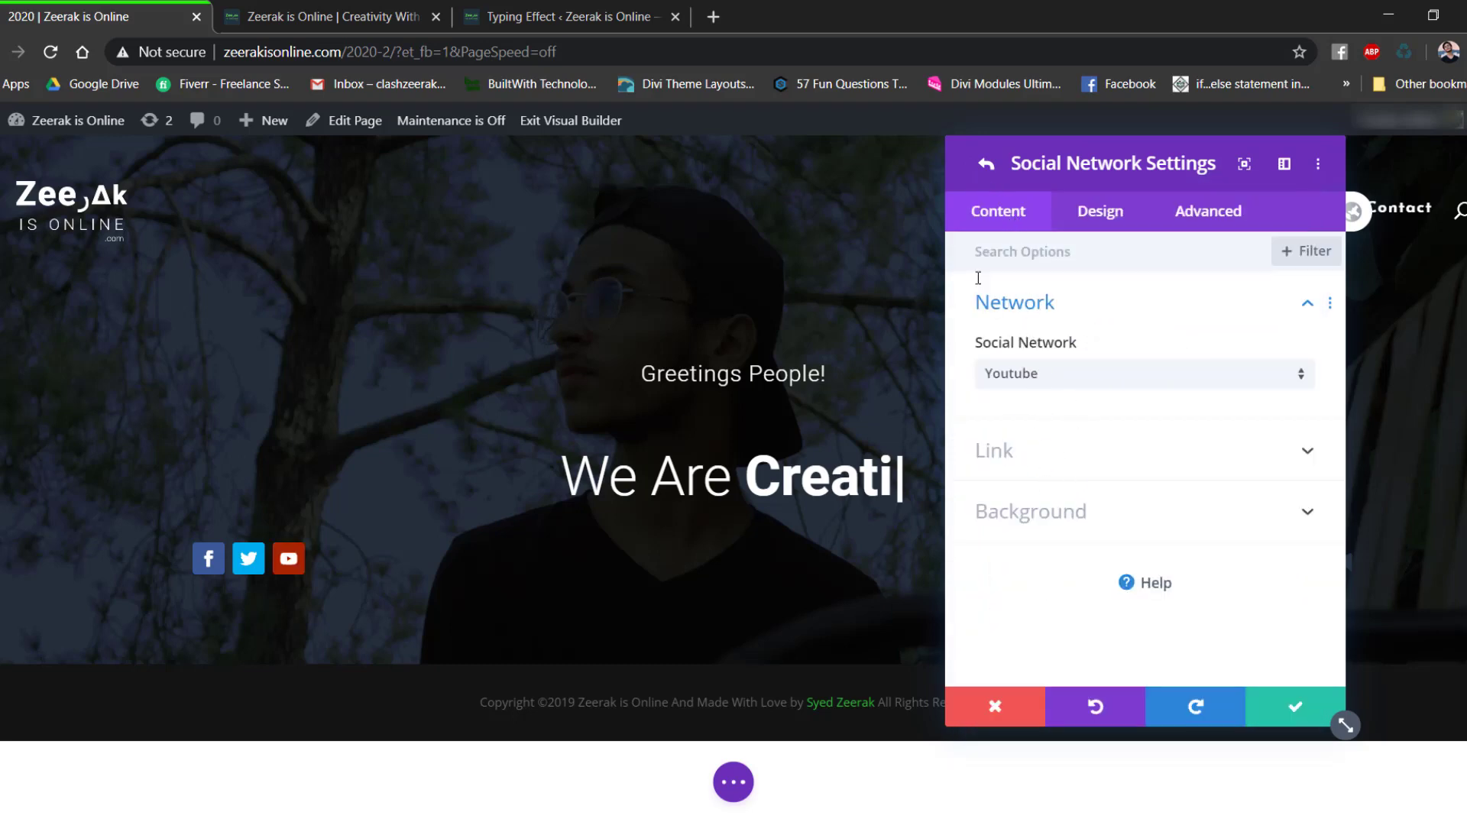
click(1092, 518)
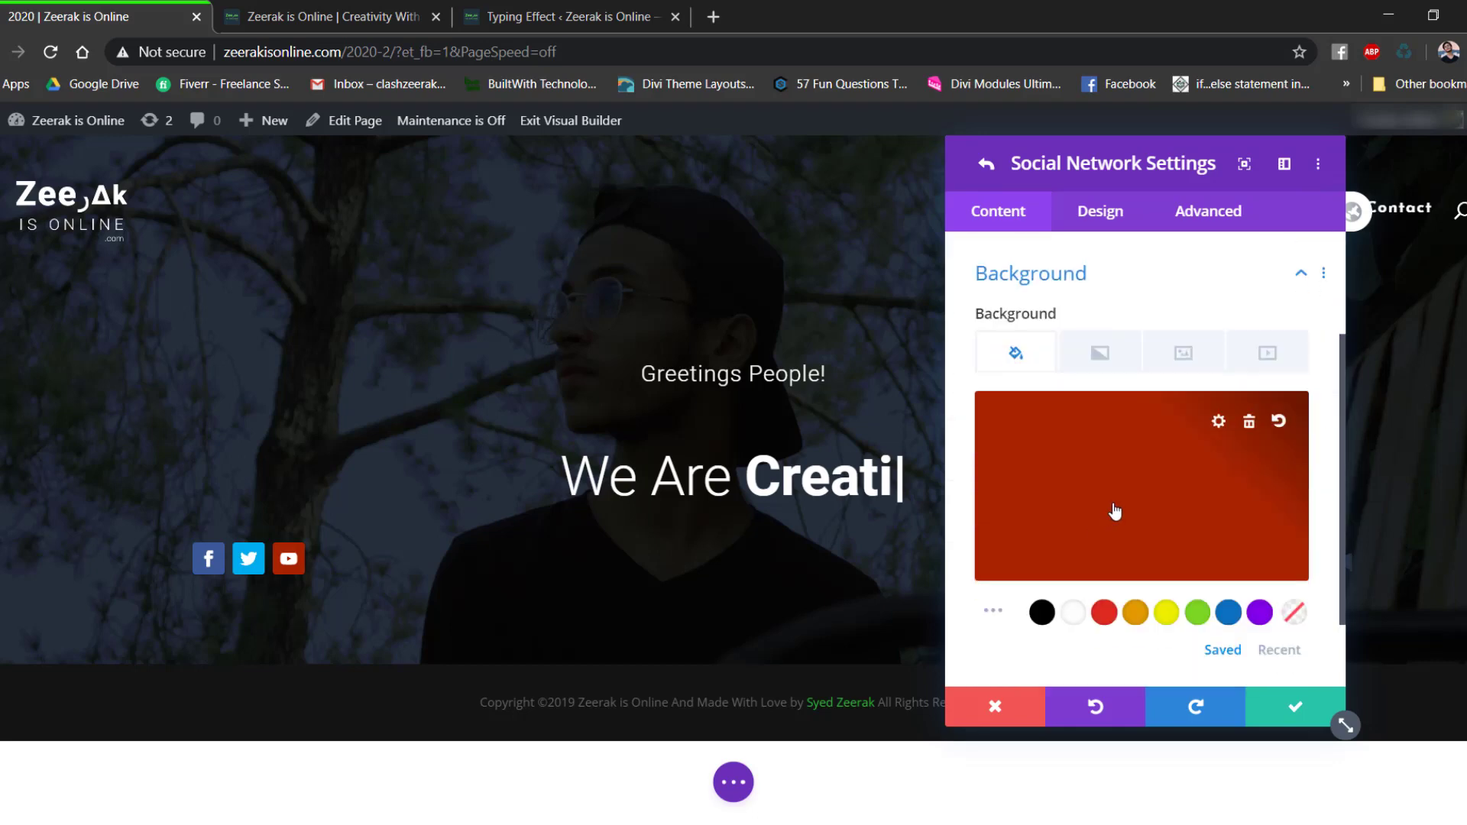
click(1247, 426)
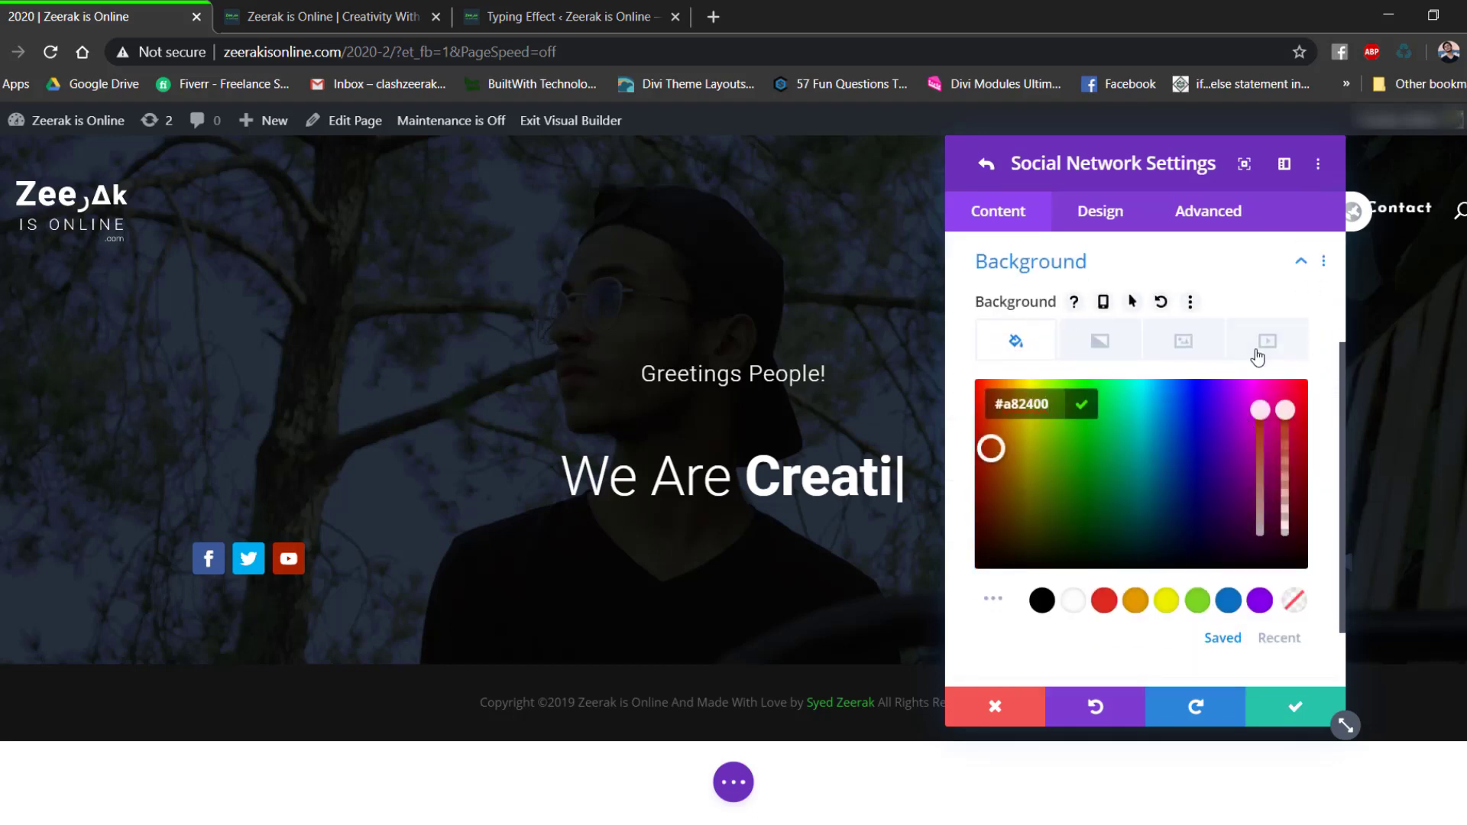
click(1161, 301)
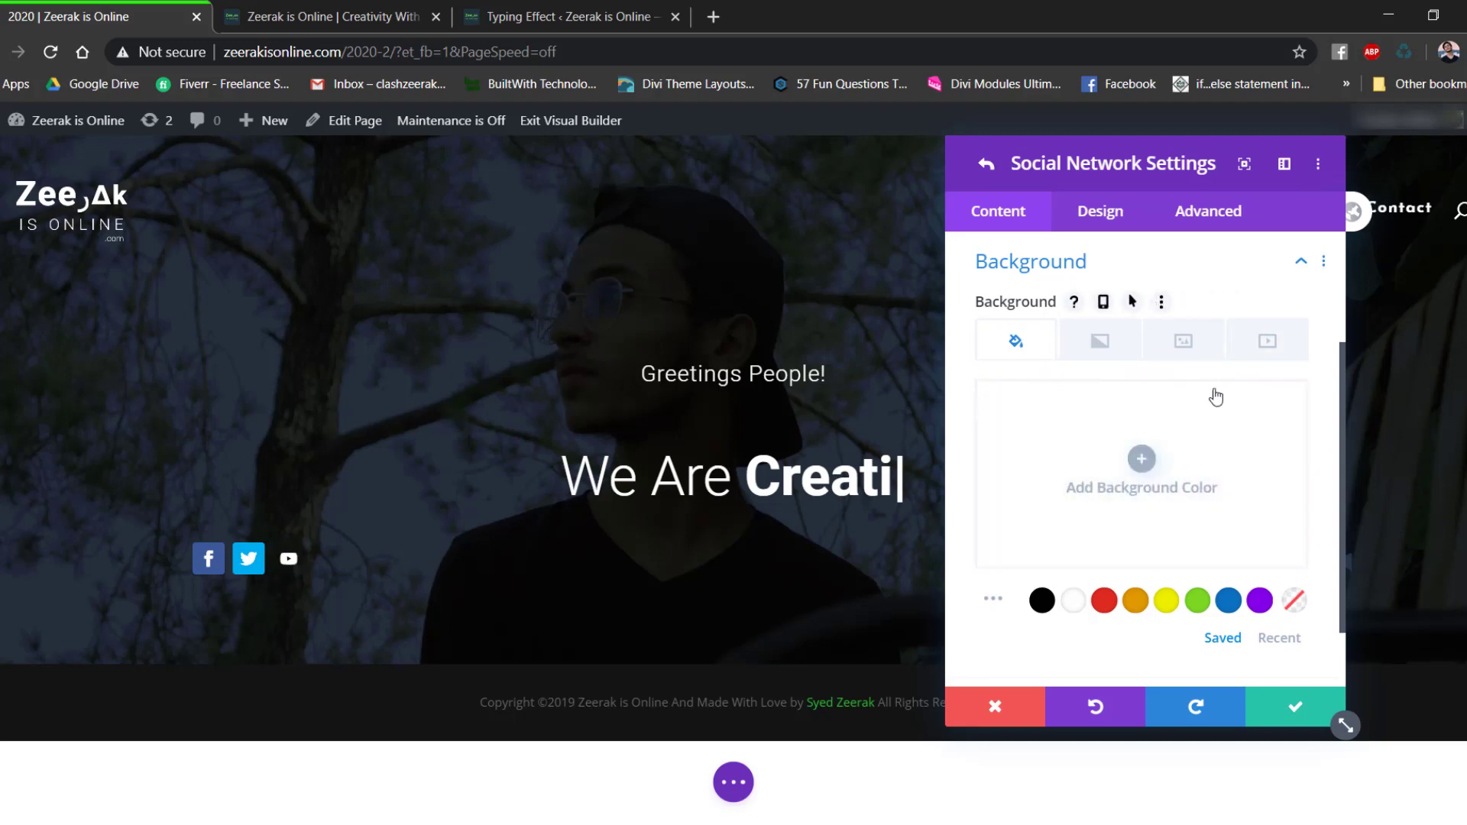
click(986, 170)
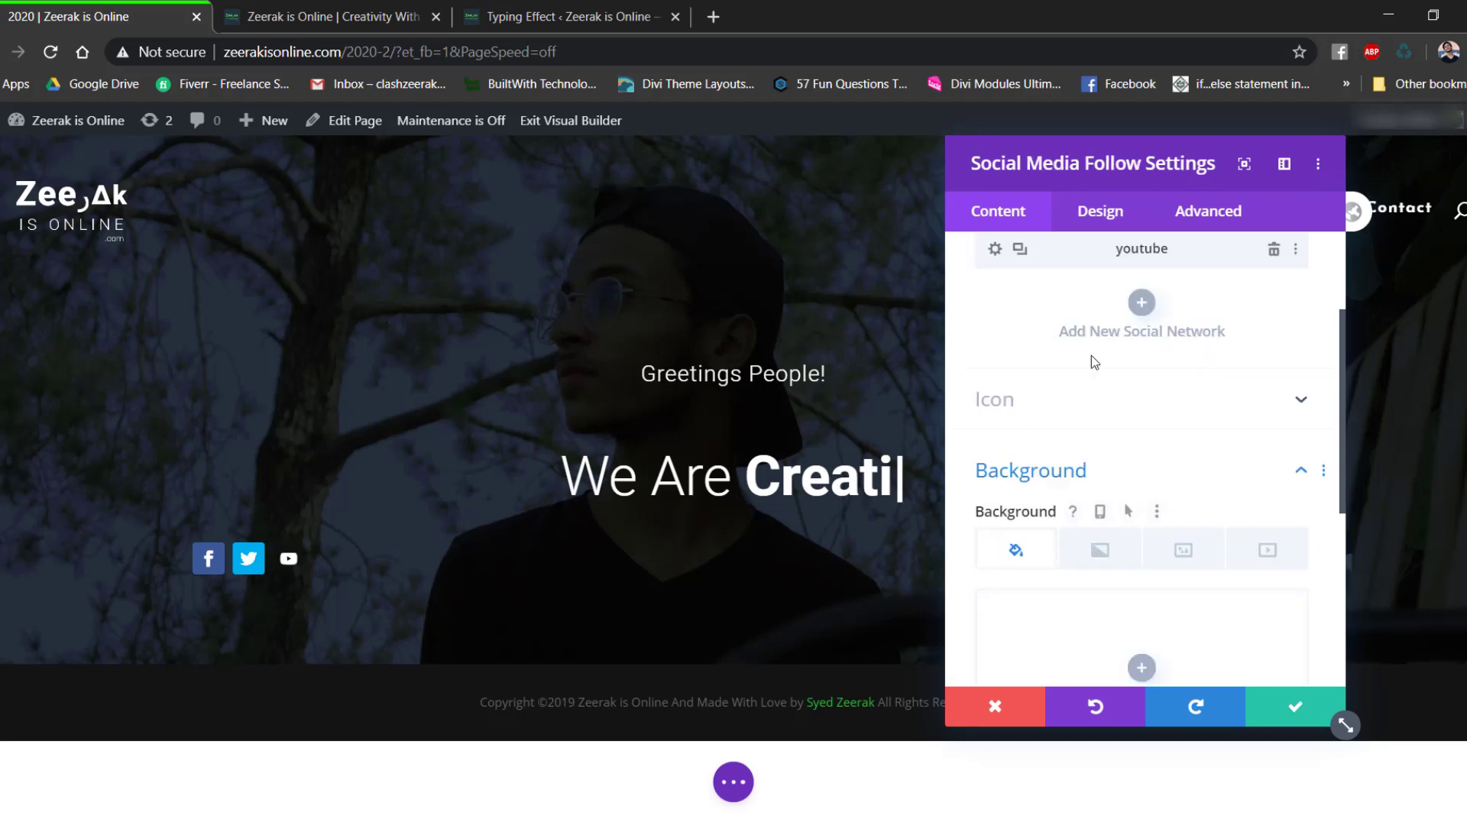
Remove the background color from the Twitter icon in the Social Media Follow module.
scroll(1020, 330, up, 2)
click(995, 300)
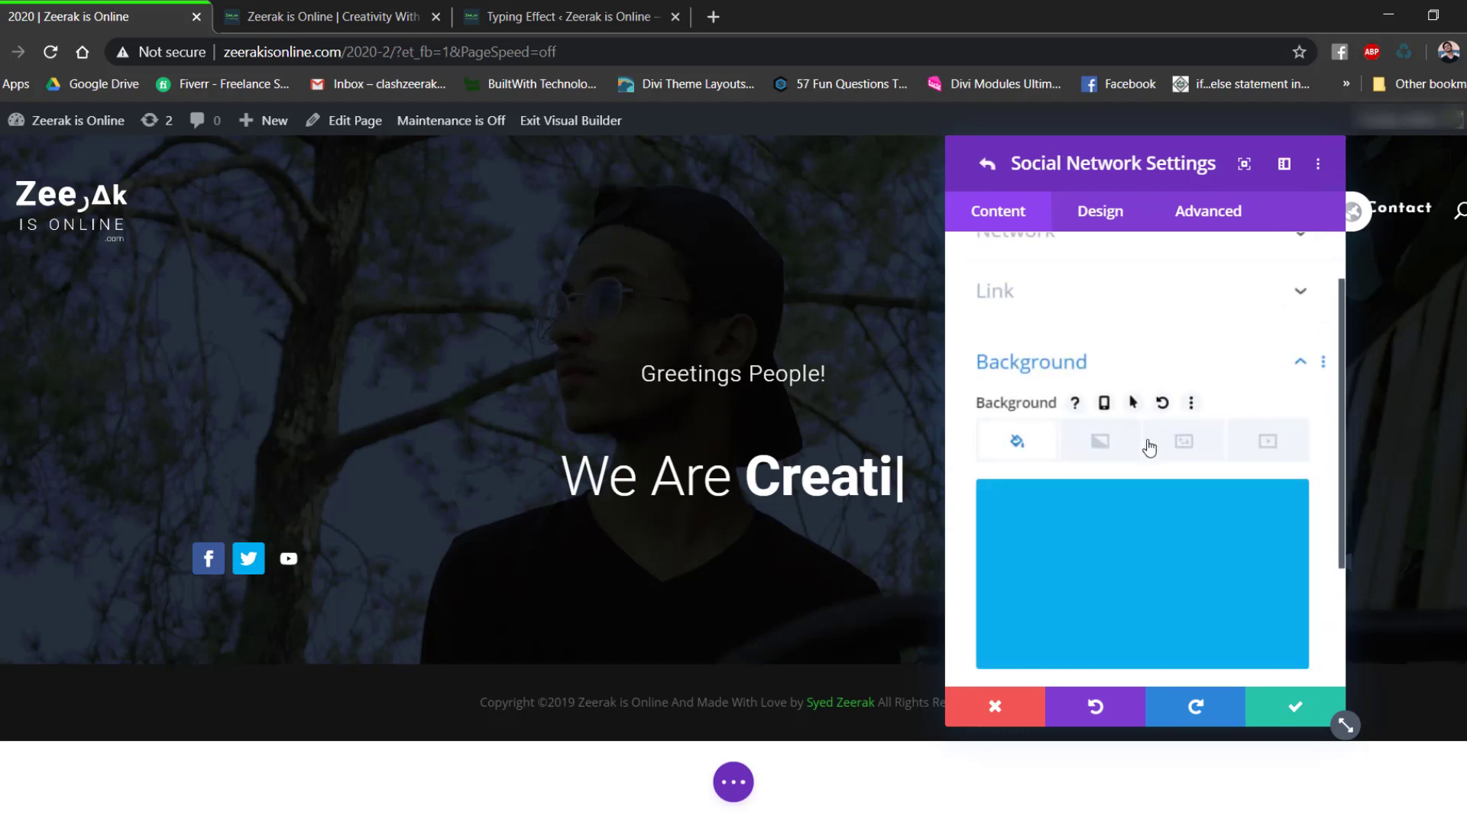
click(1250, 512)
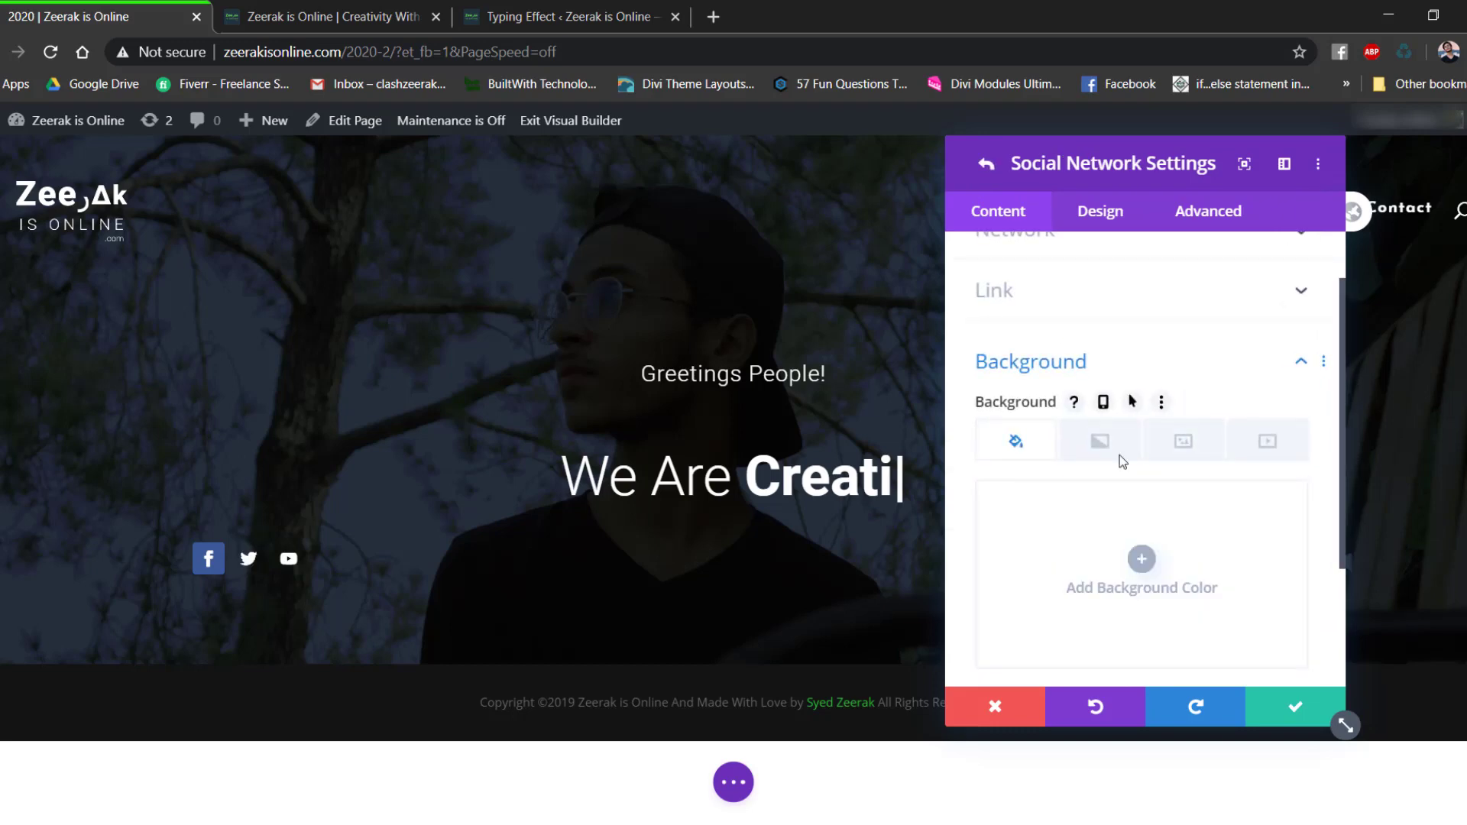
click(987, 165)
Remove the background color from the Facebook icon in the Social Media Follow module.
scroll(1006, 262, up, 2)
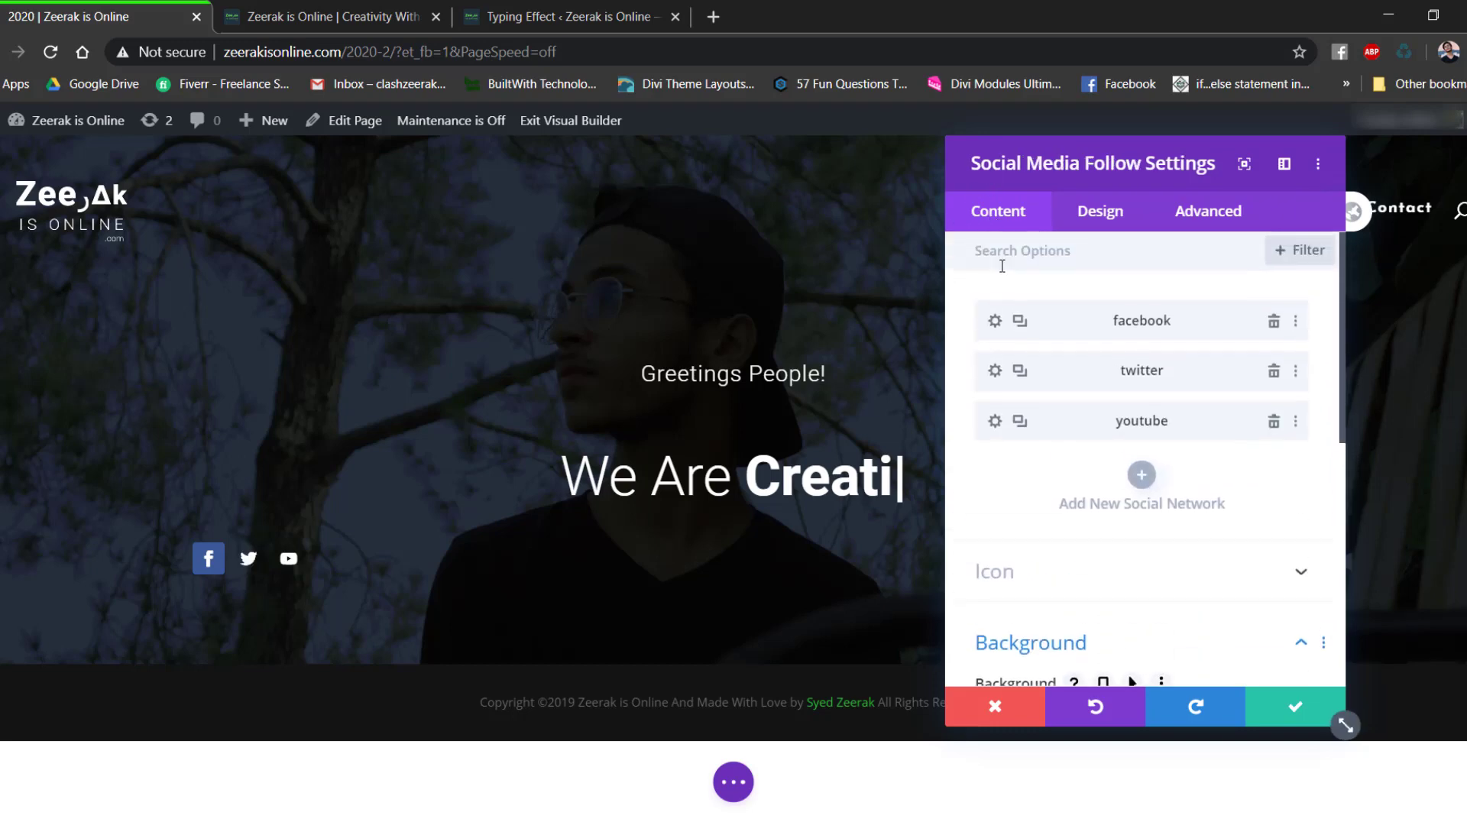
click(997, 321)
scroll(1211, 465, down, 3)
mouse_move(1249, 448)
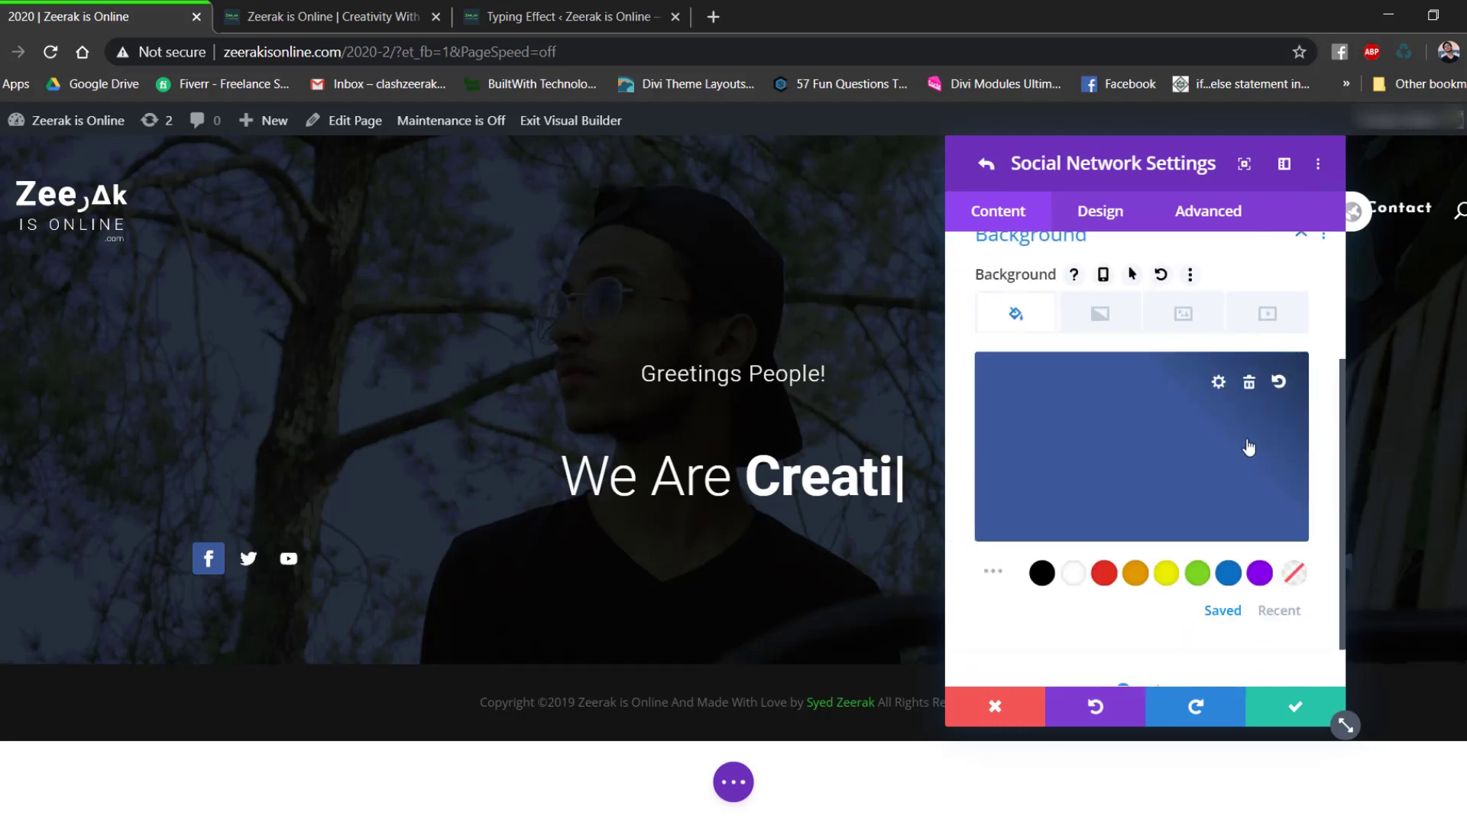
click(1248, 384)
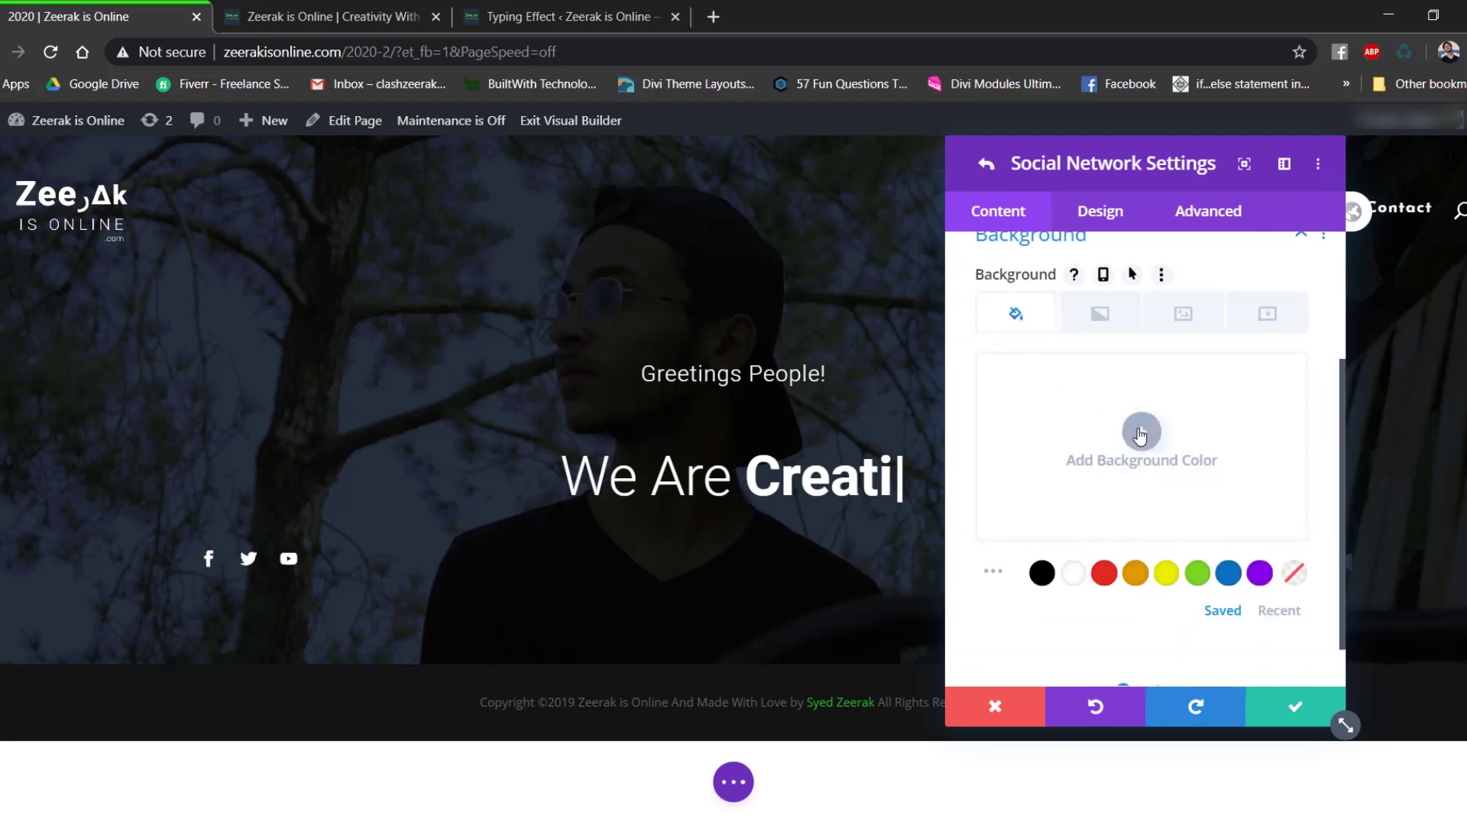
scroll(1071, 287, up, 3)
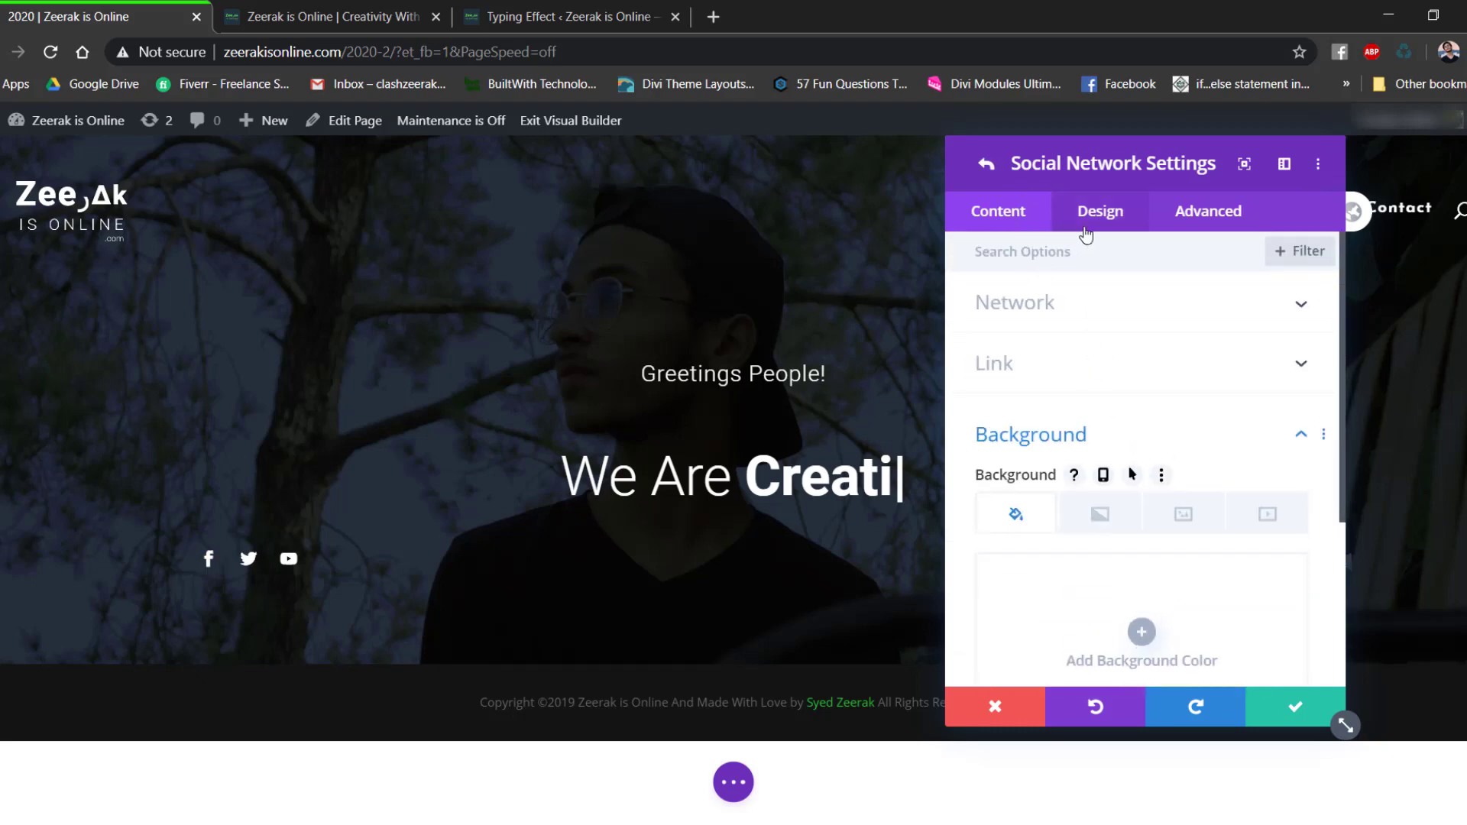
click(988, 167)
Set the Social Media Follow module's alignment to center and save the module settings.
scroll(1146, 491, down, 1)
scroll(1146, 491, up, 1)
click(1098, 215)
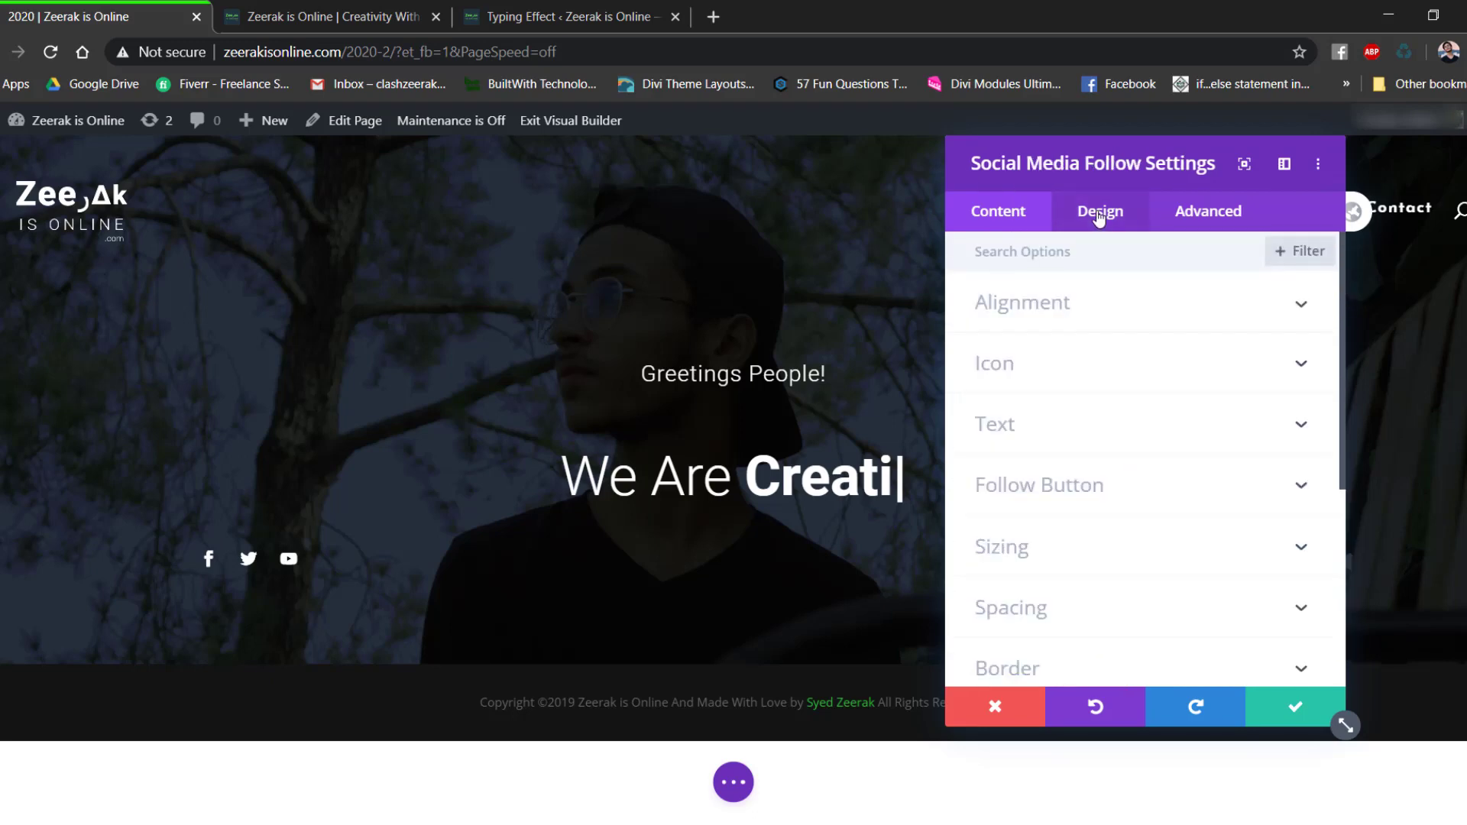
click(1088, 315)
click(1140, 375)
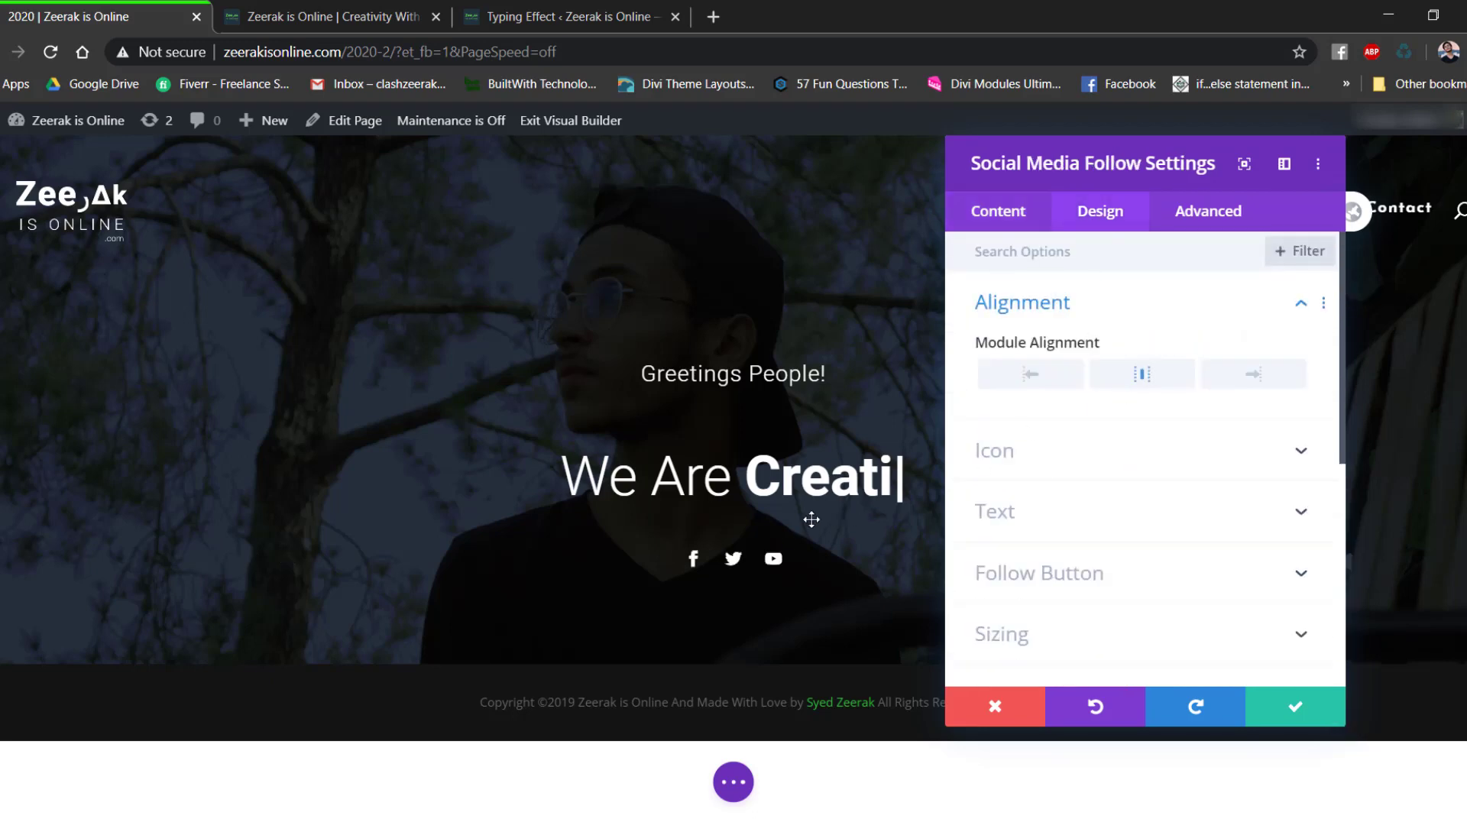
click(1291, 699)
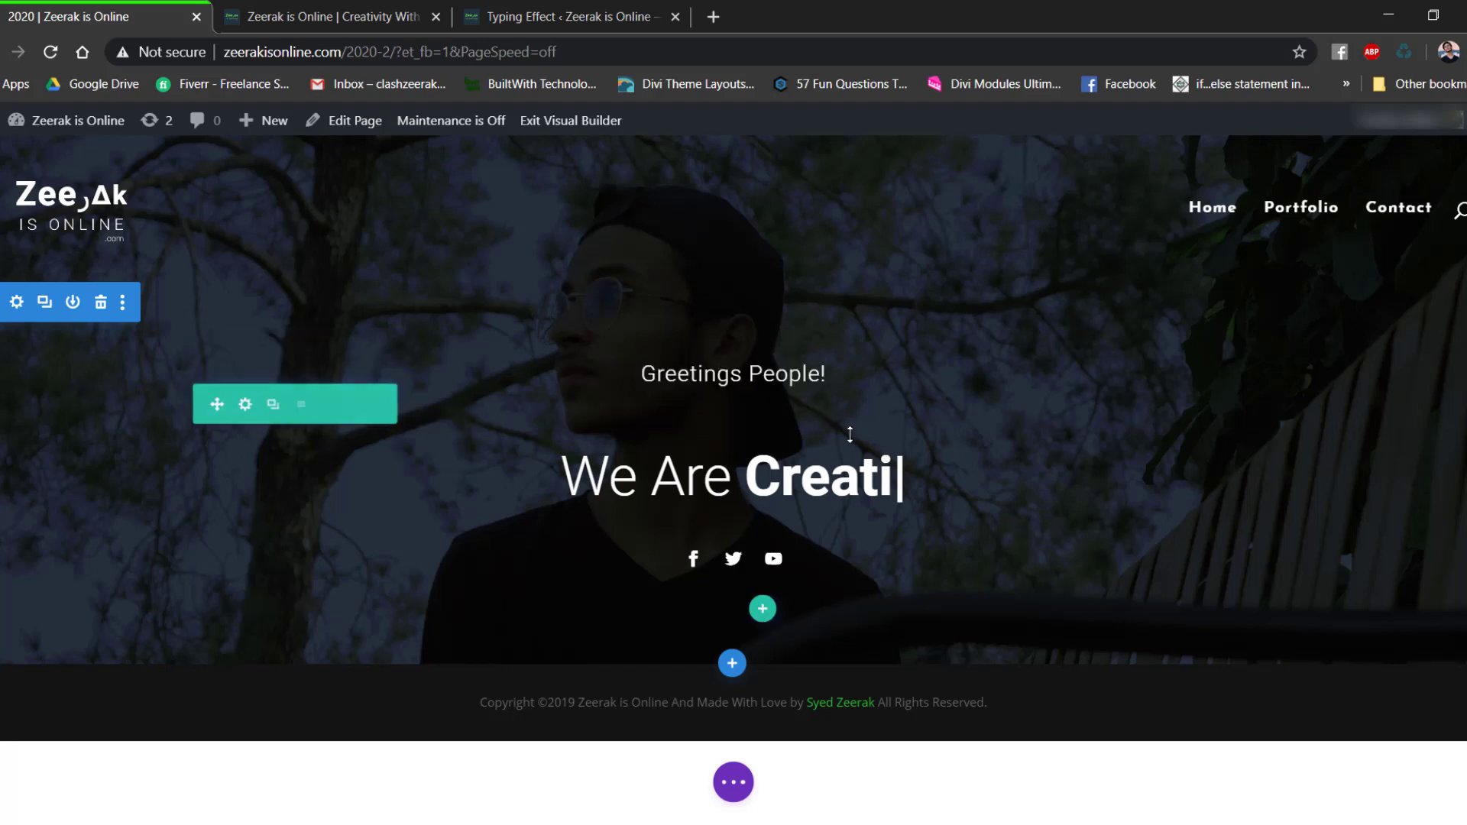
Tighten the gap between greeting and headline by reducing the headline row's top padding and setting the greeting row's bottom margin to -20px.
drag(854, 433, 850, 412)
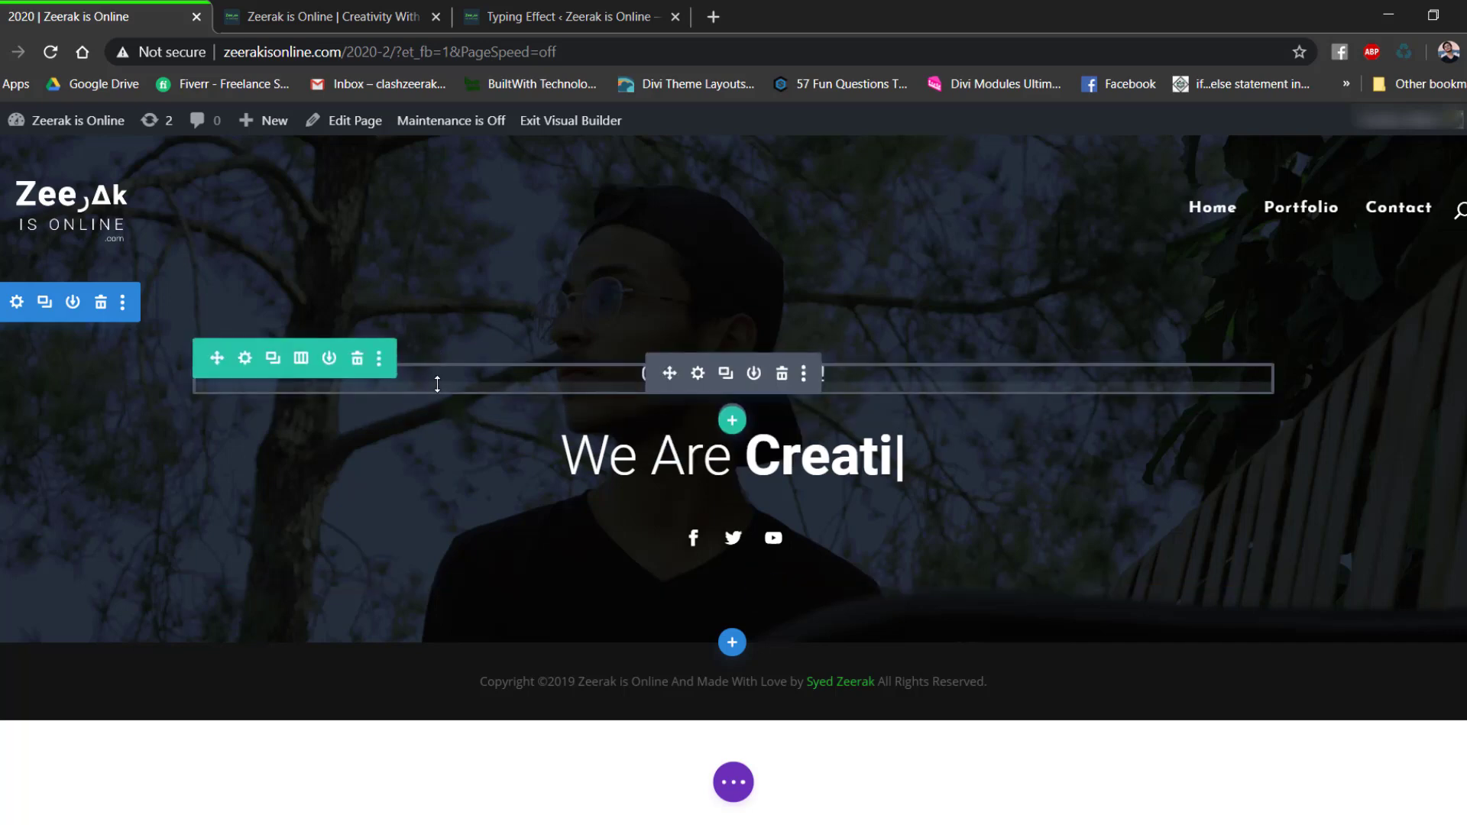
click(245, 359)
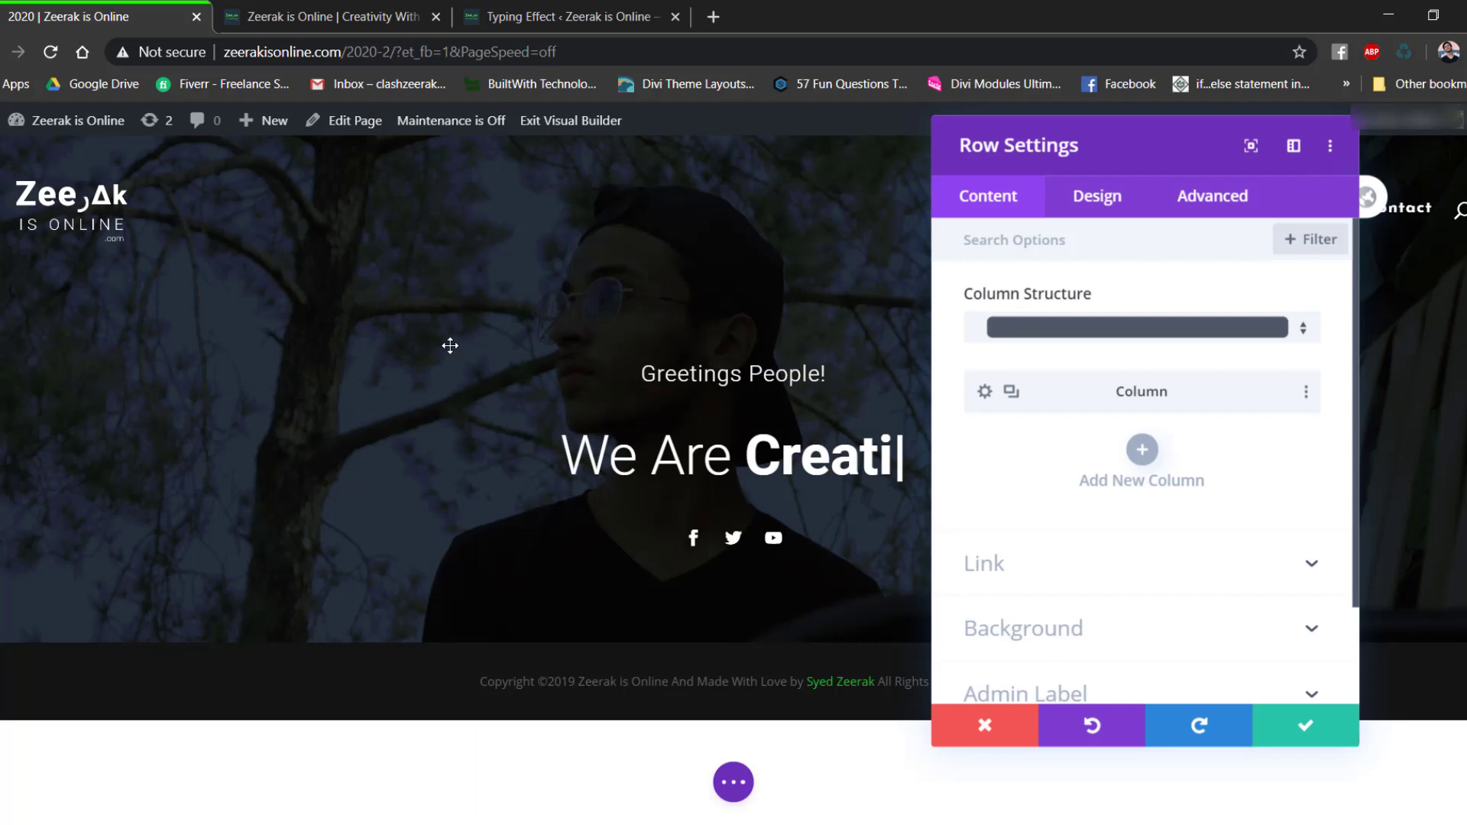
click(1137, 221)
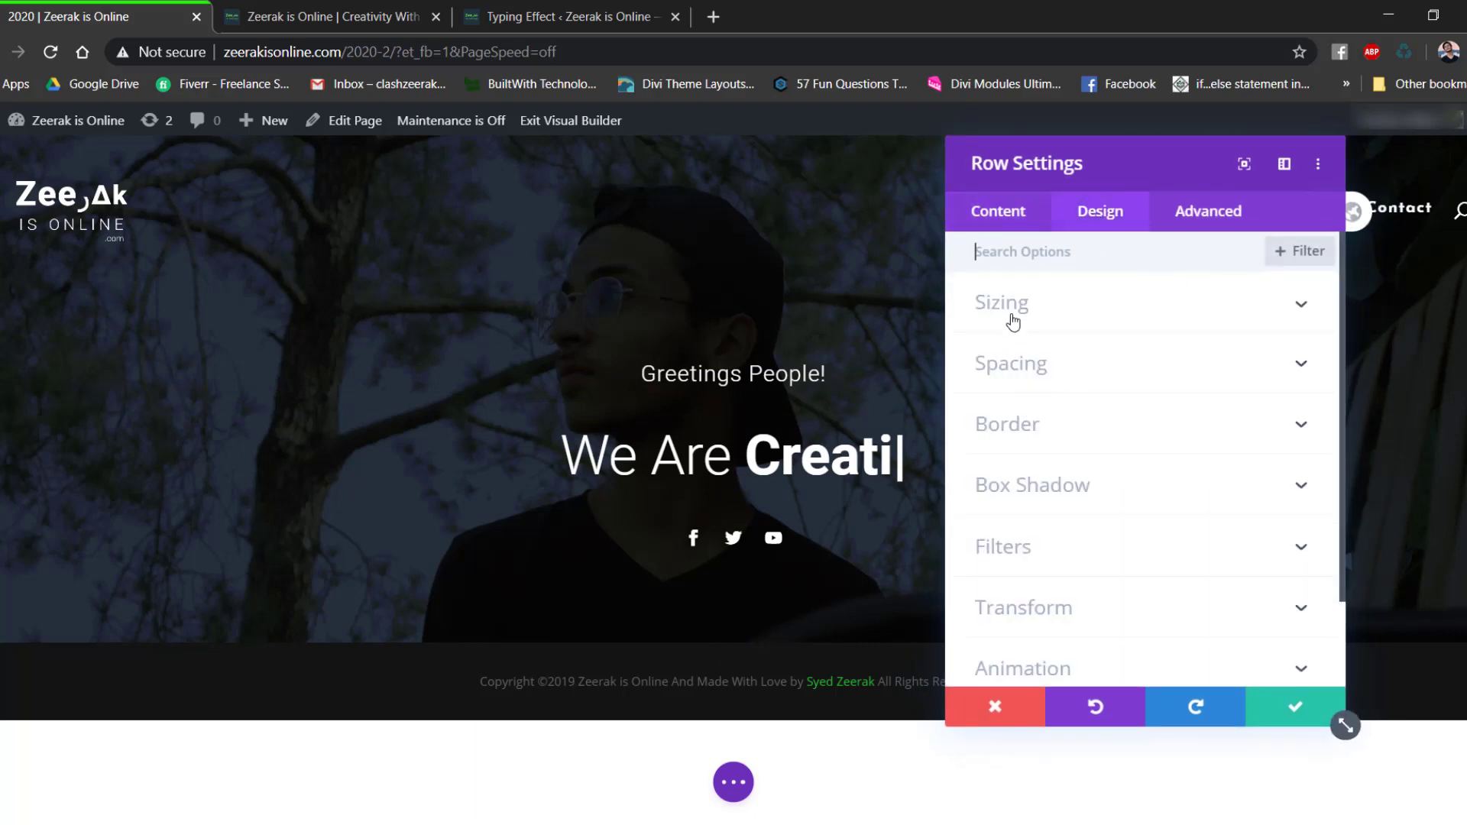
click(1022, 359)
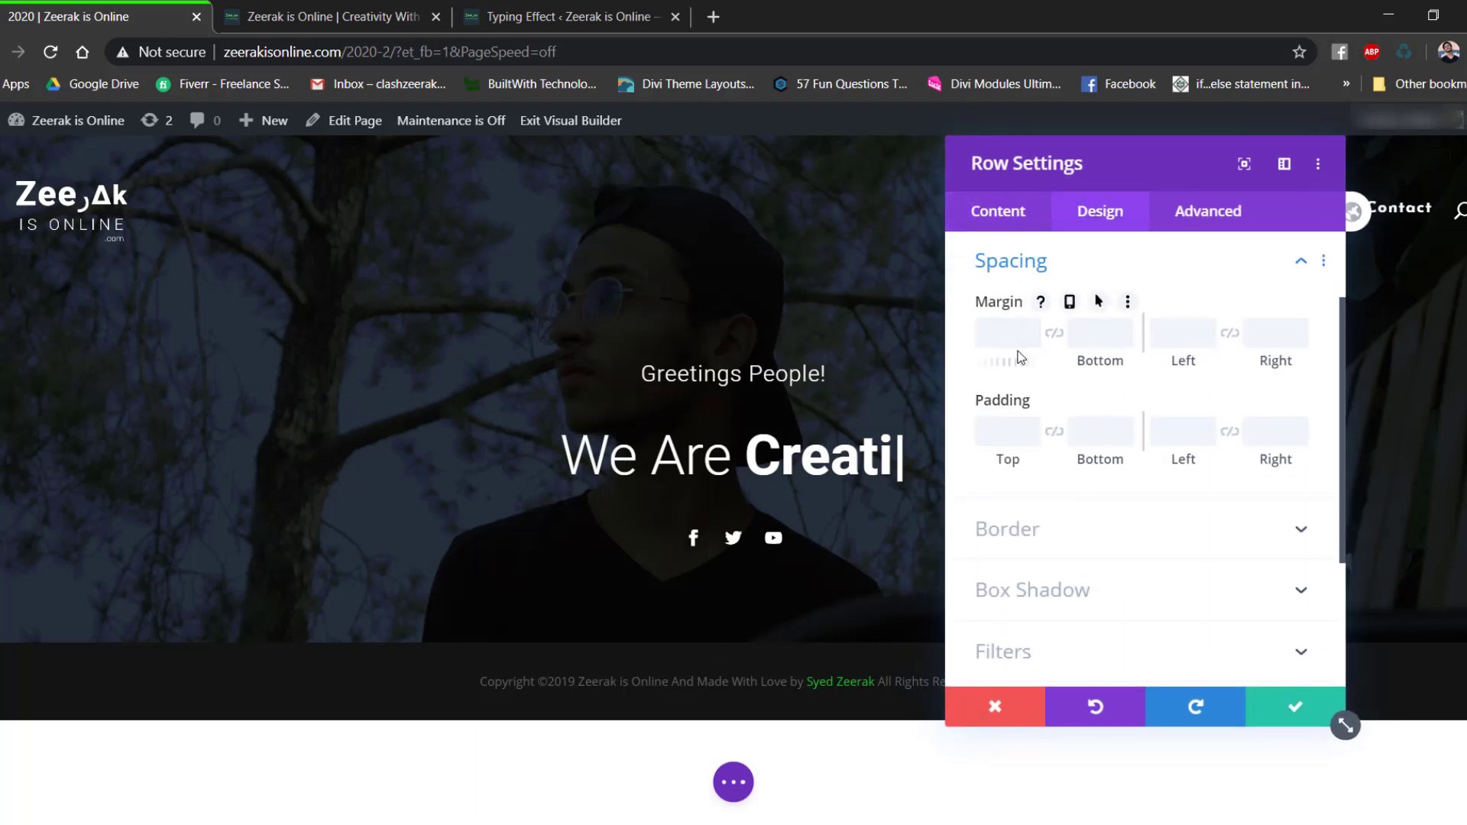
shift+click(1123, 338)
shift+click(1123, 337)
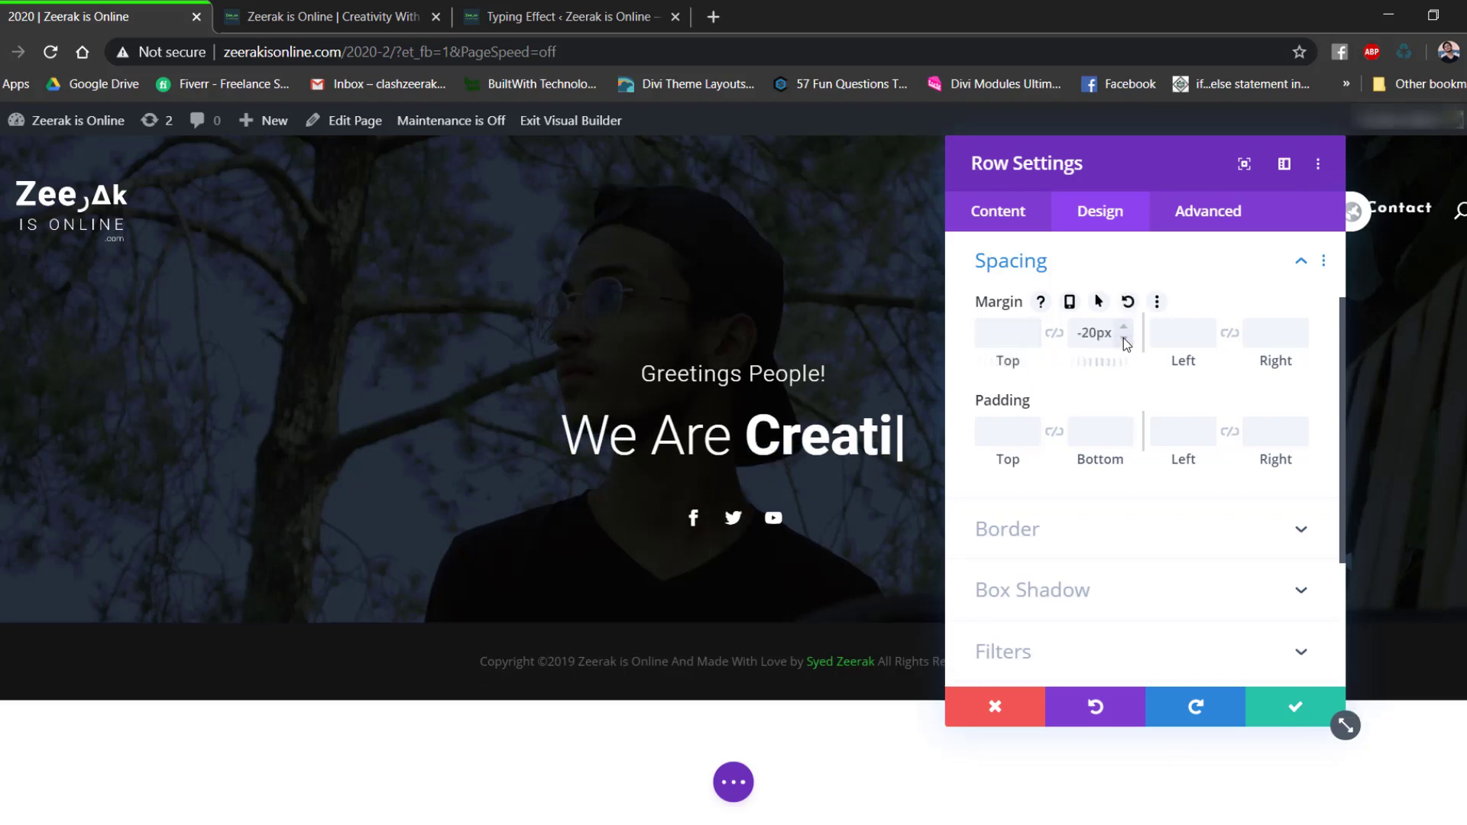
click(1280, 689)
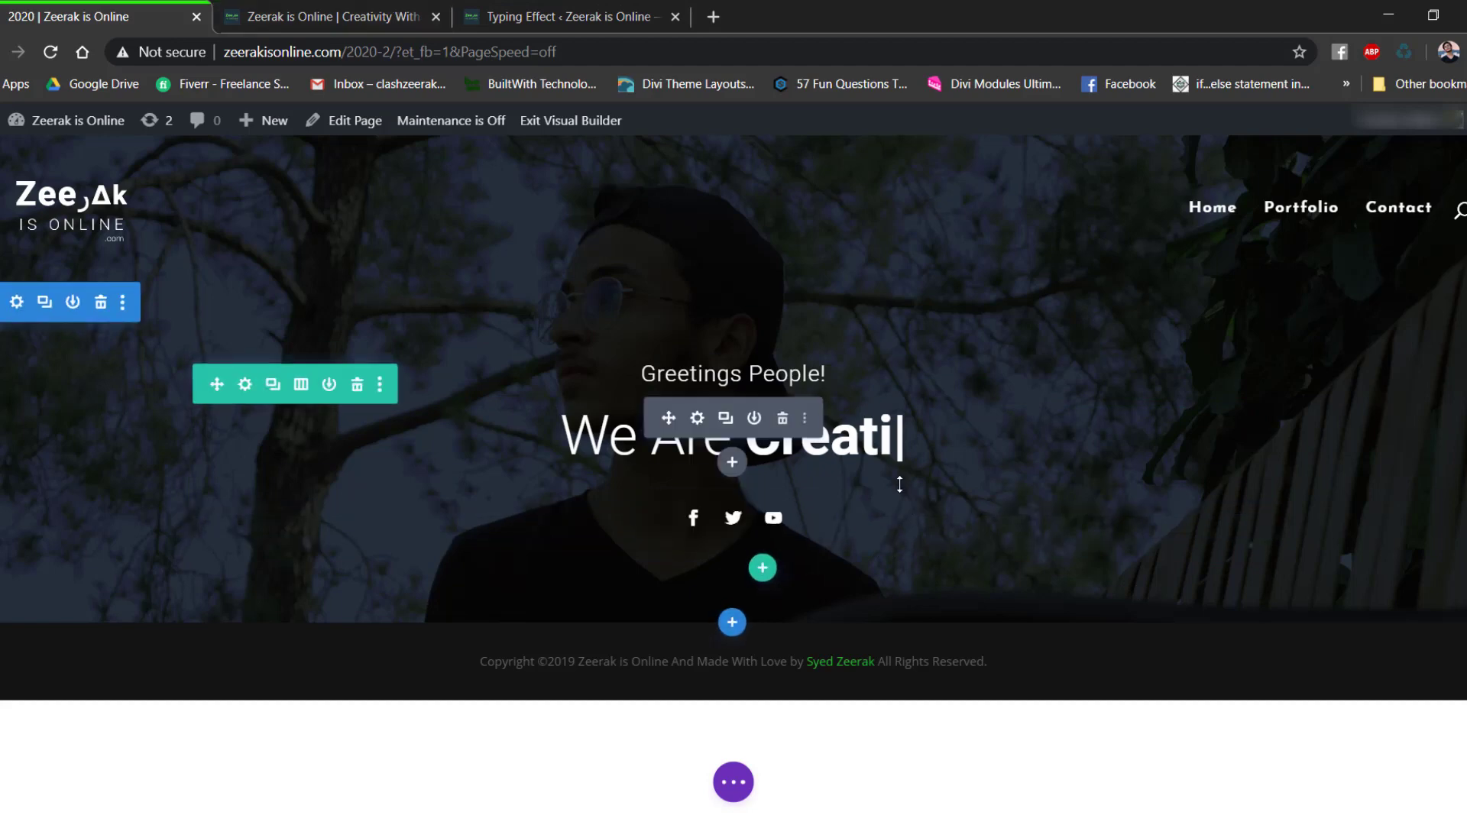
Reduce the headline module's bottom spacing above the social icons, and compare the layout with the live homepage.
drag(901, 486, 897, 462)
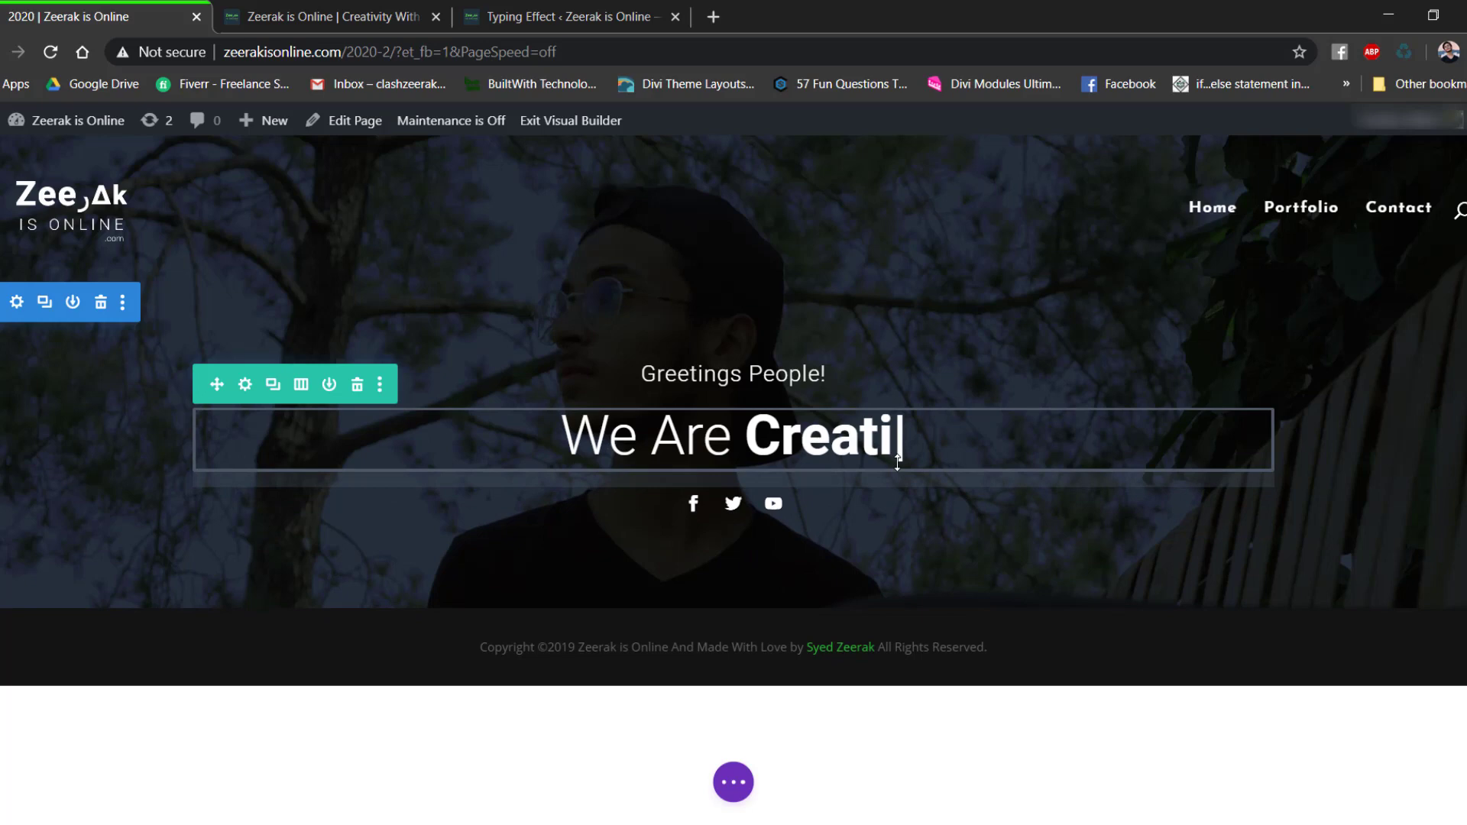
key(ctrl+Tab)
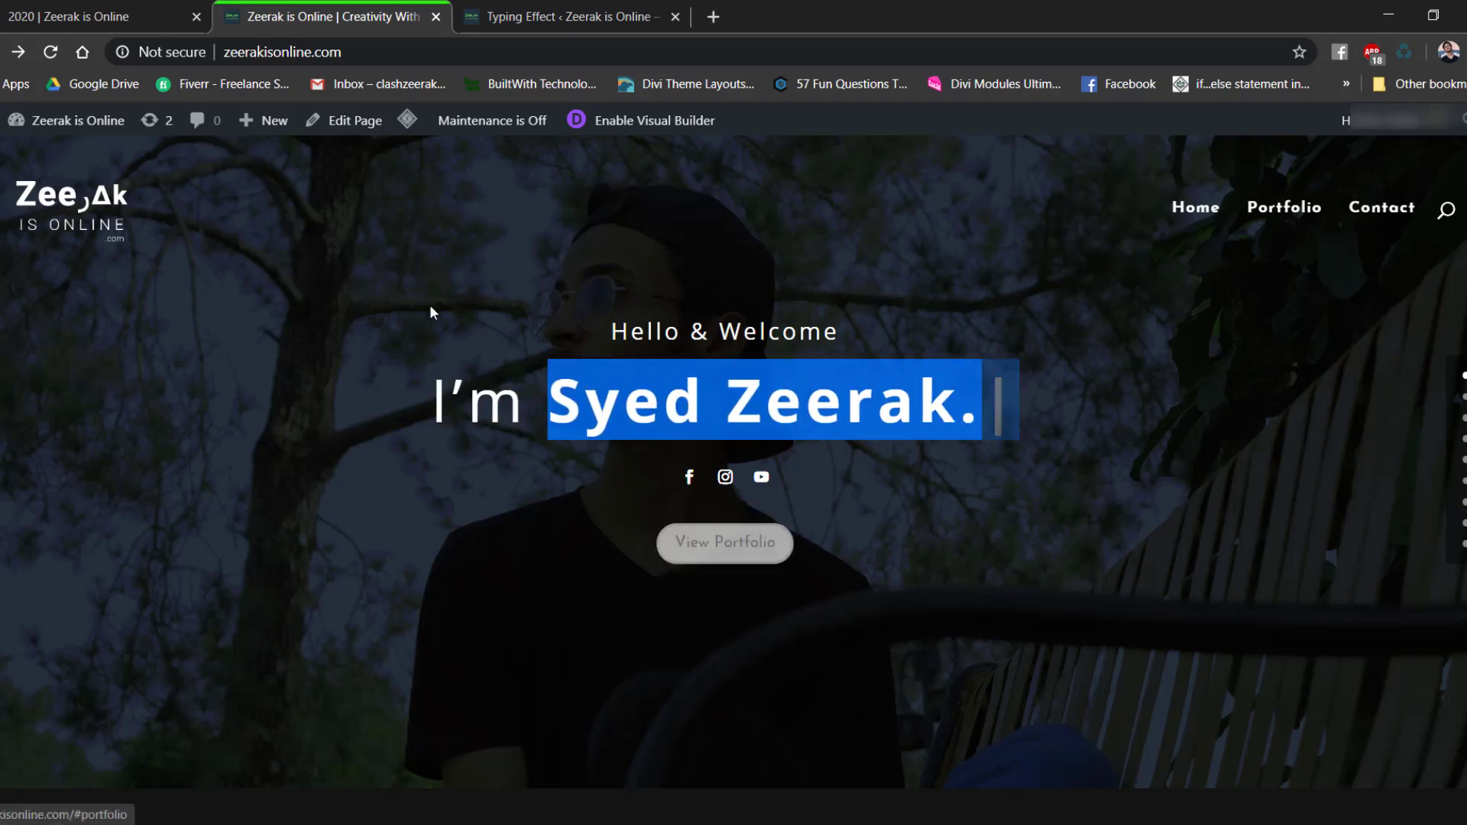
key(ctrl+shift+Tab)
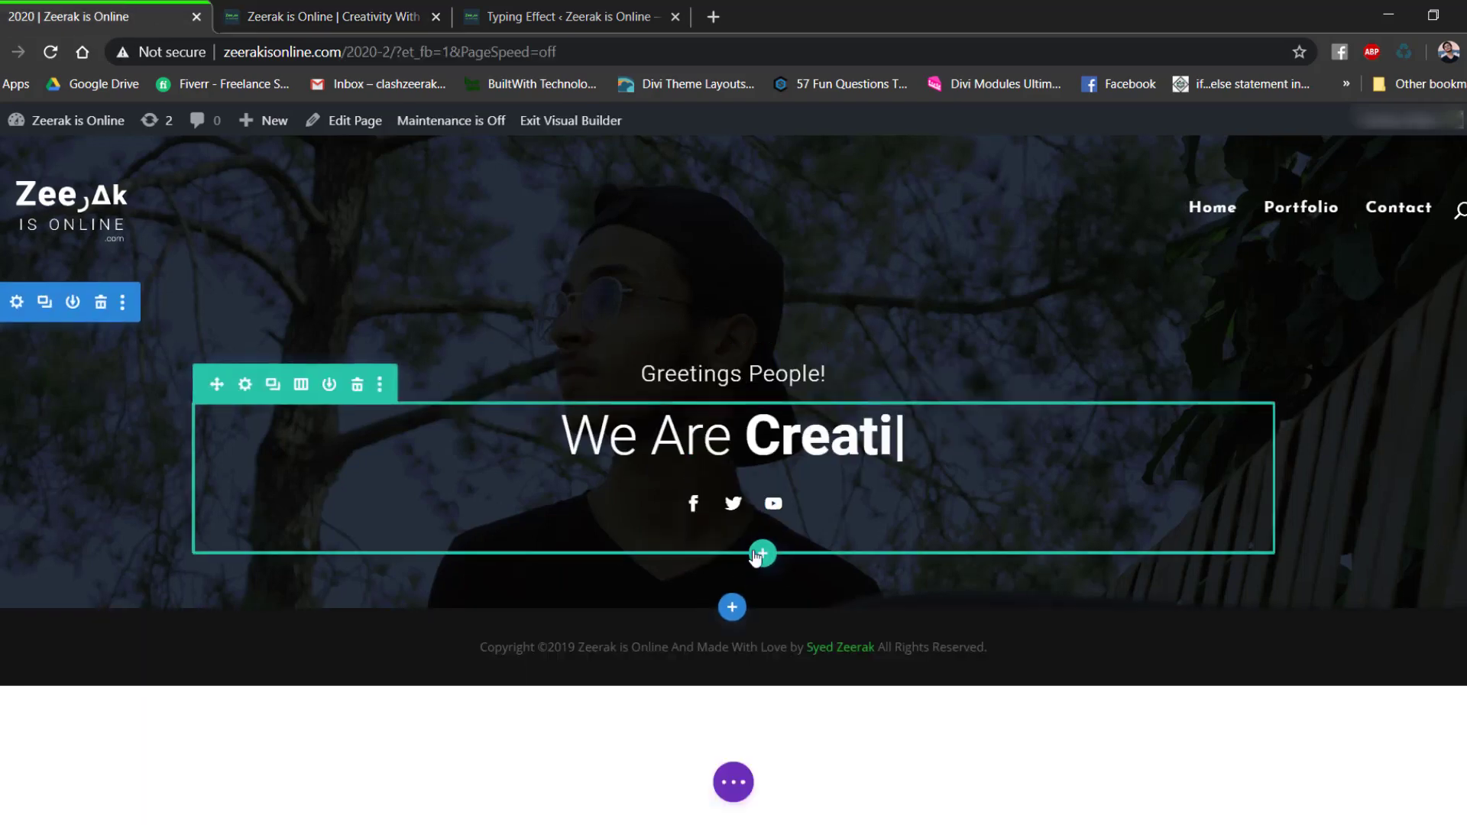
Add a Button module below the social icons in the headline row.
click(761, 553)
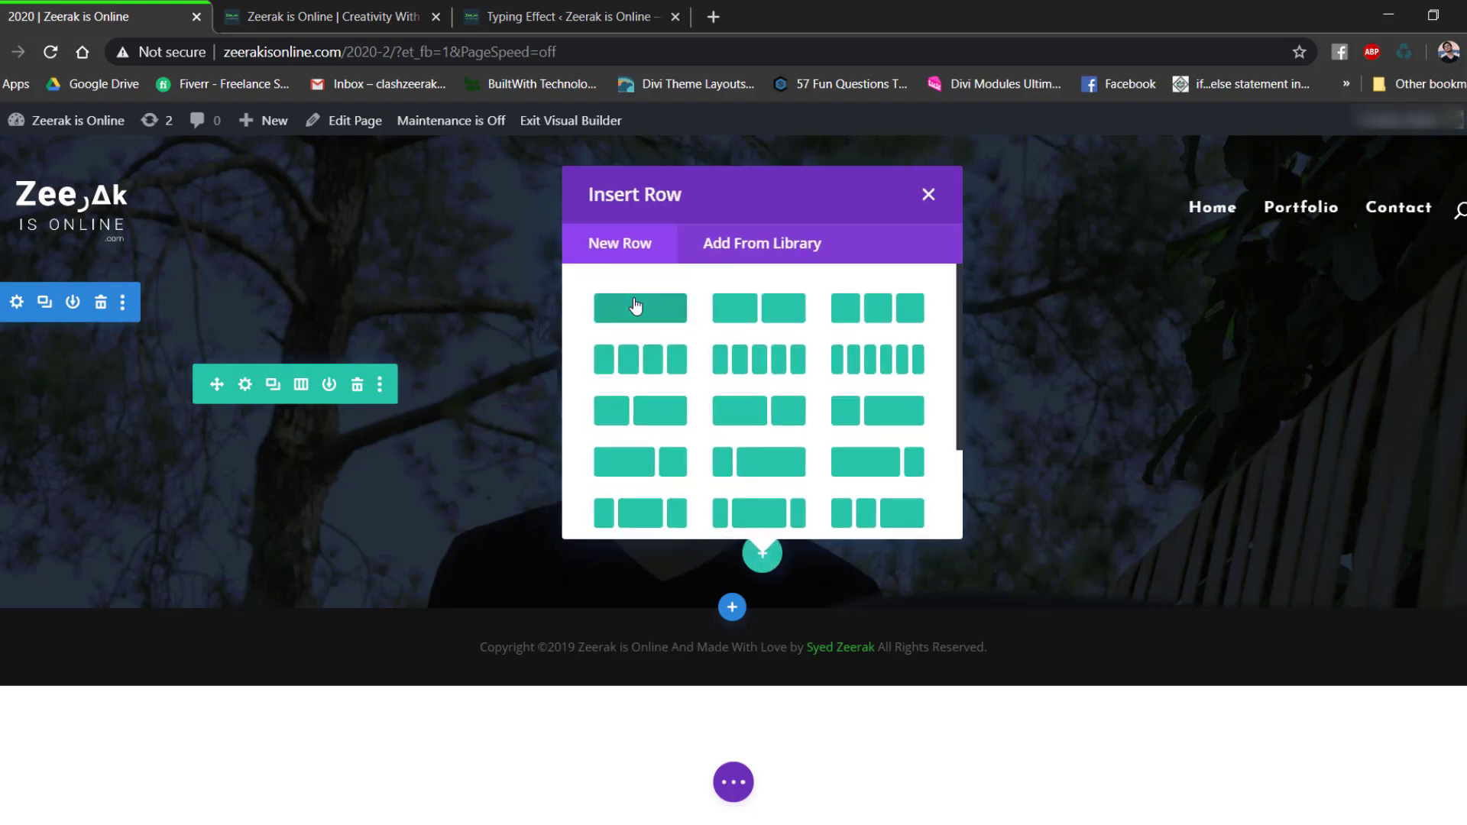
click(928, 195)
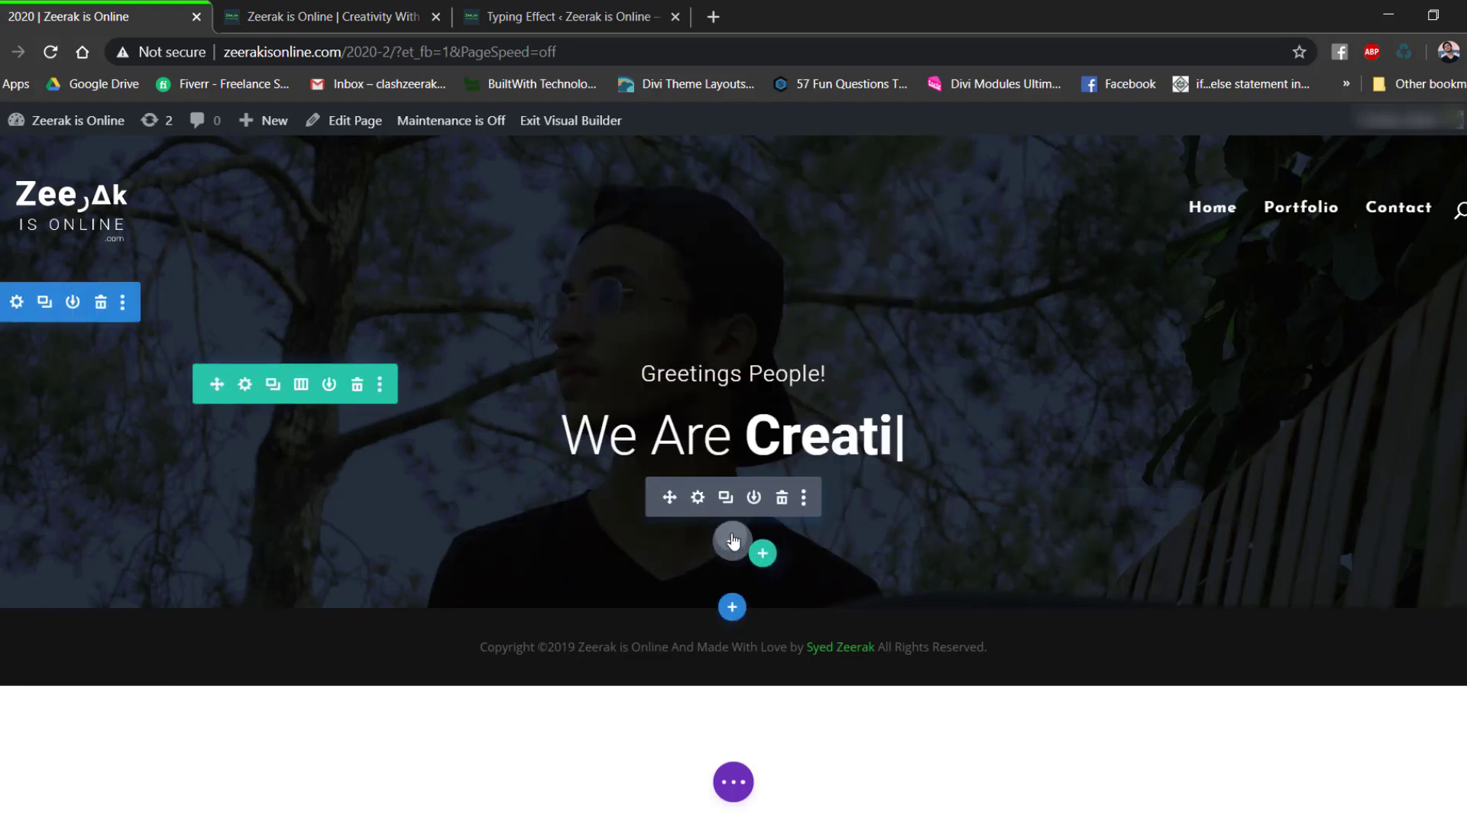
click(732, 540)
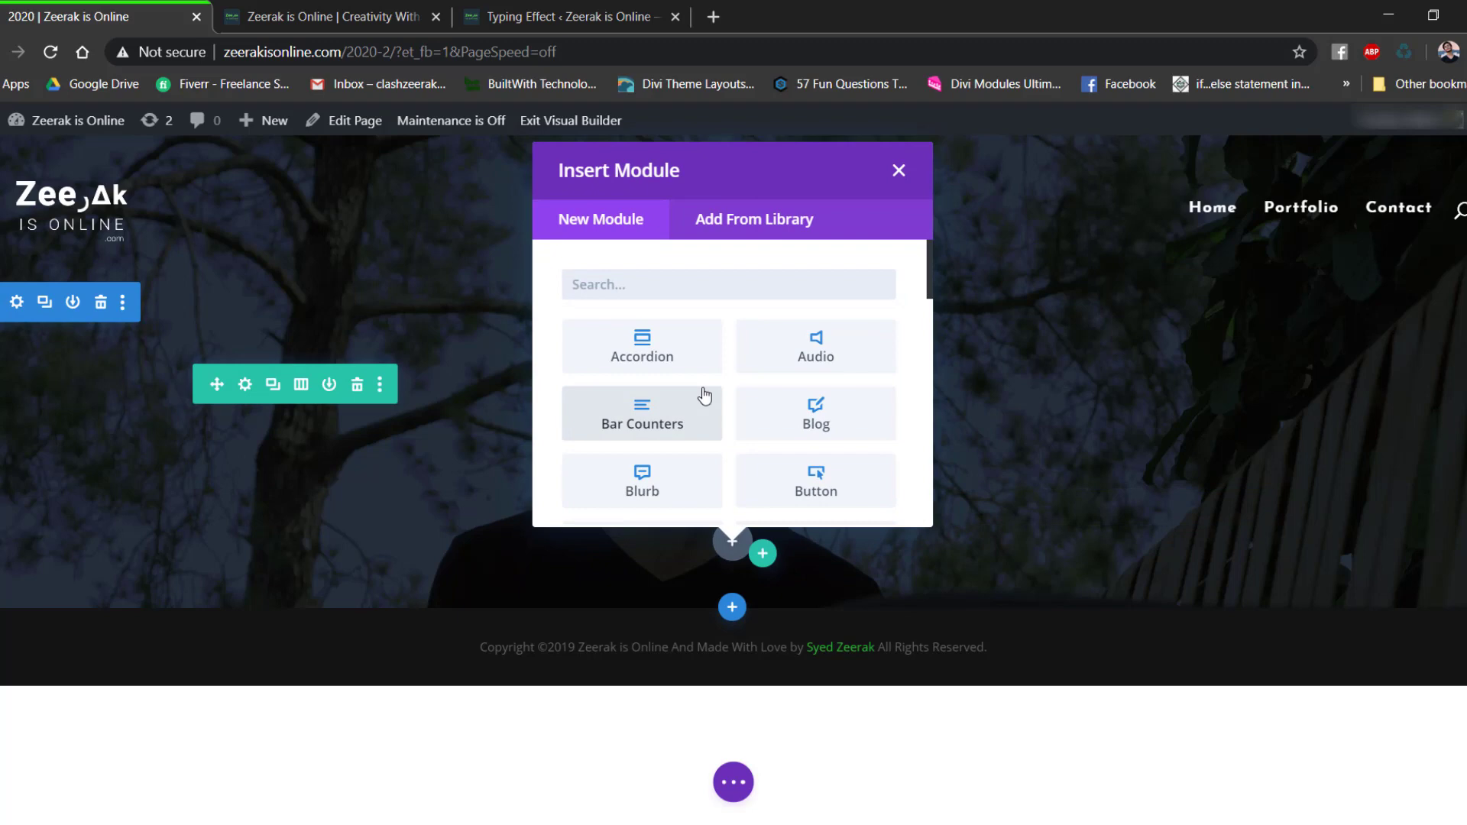
click(816, 482)
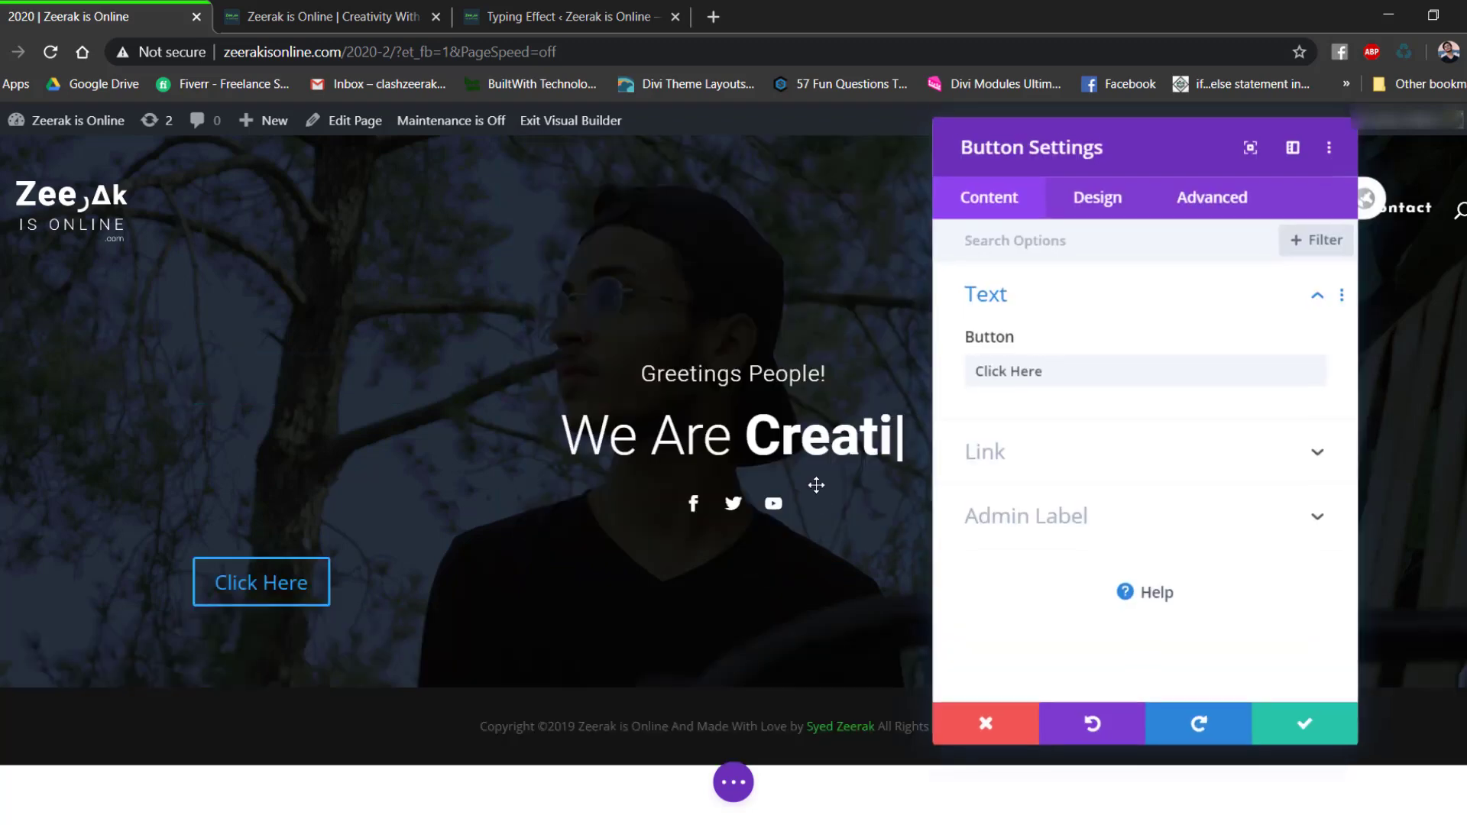
Set the button text to "Portfolio" and open its link settings.
drag(1051, 375, 947, 380)
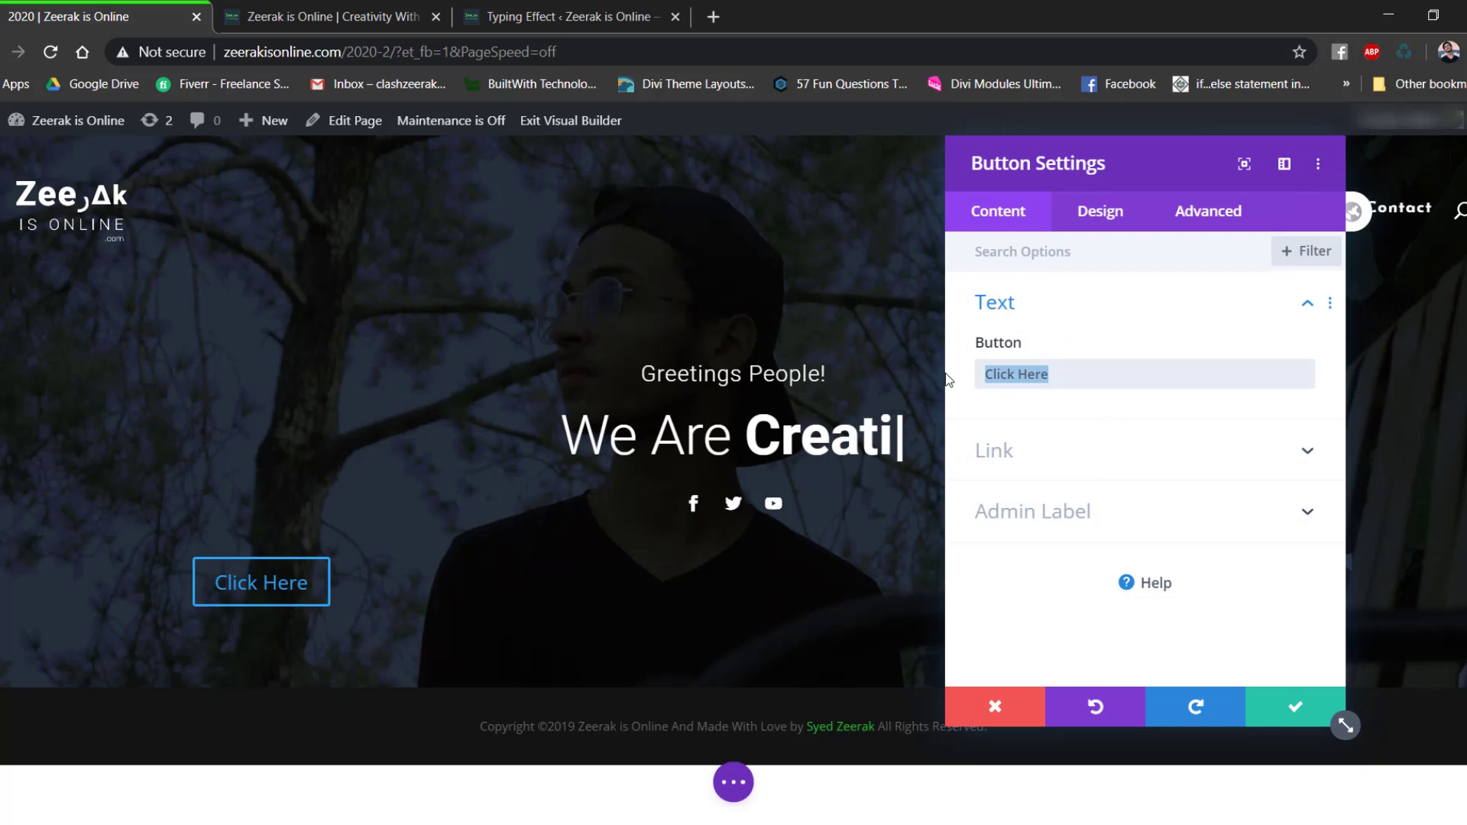
text(P)
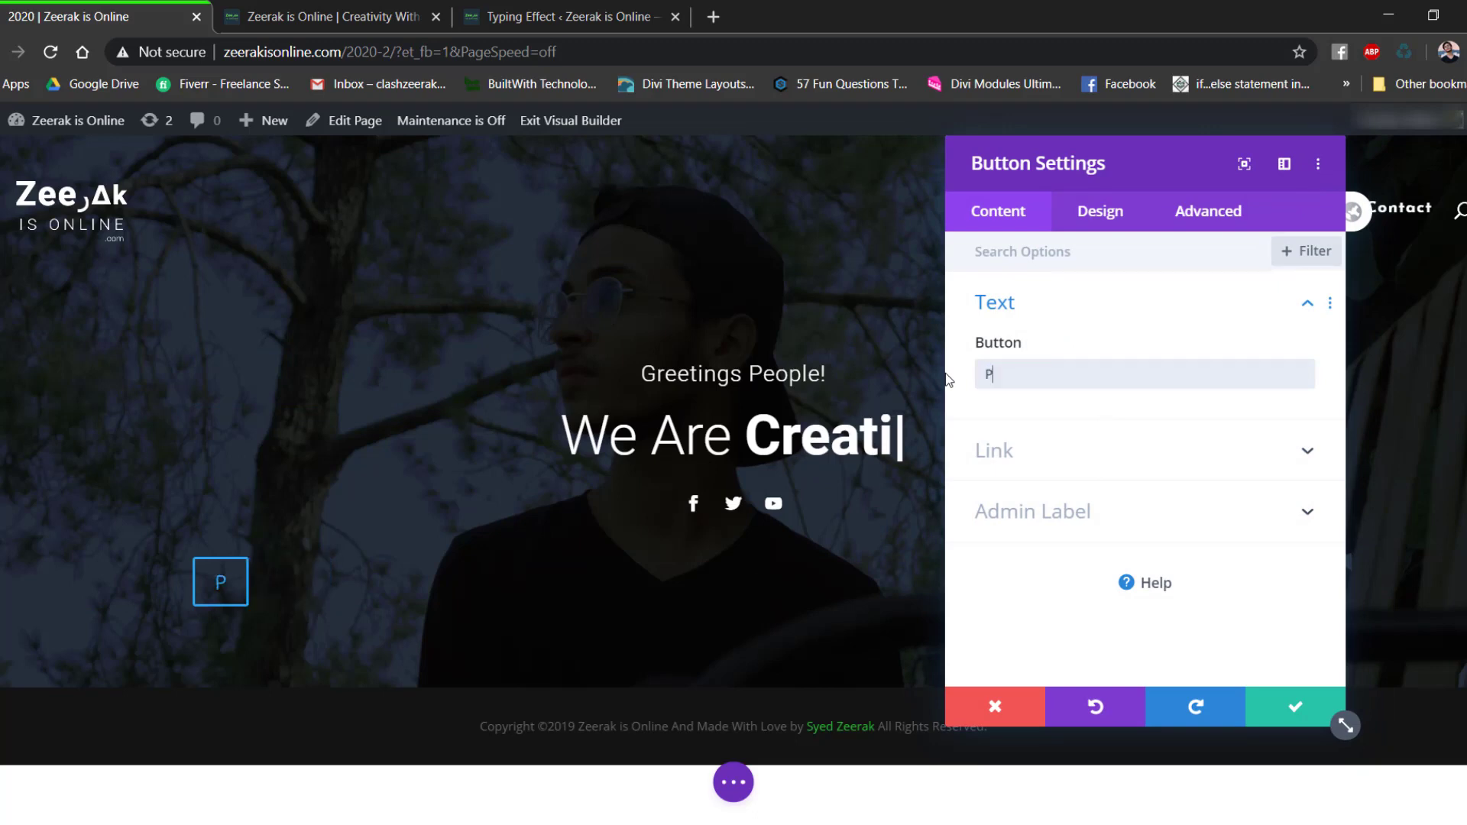
text(oetfolio)
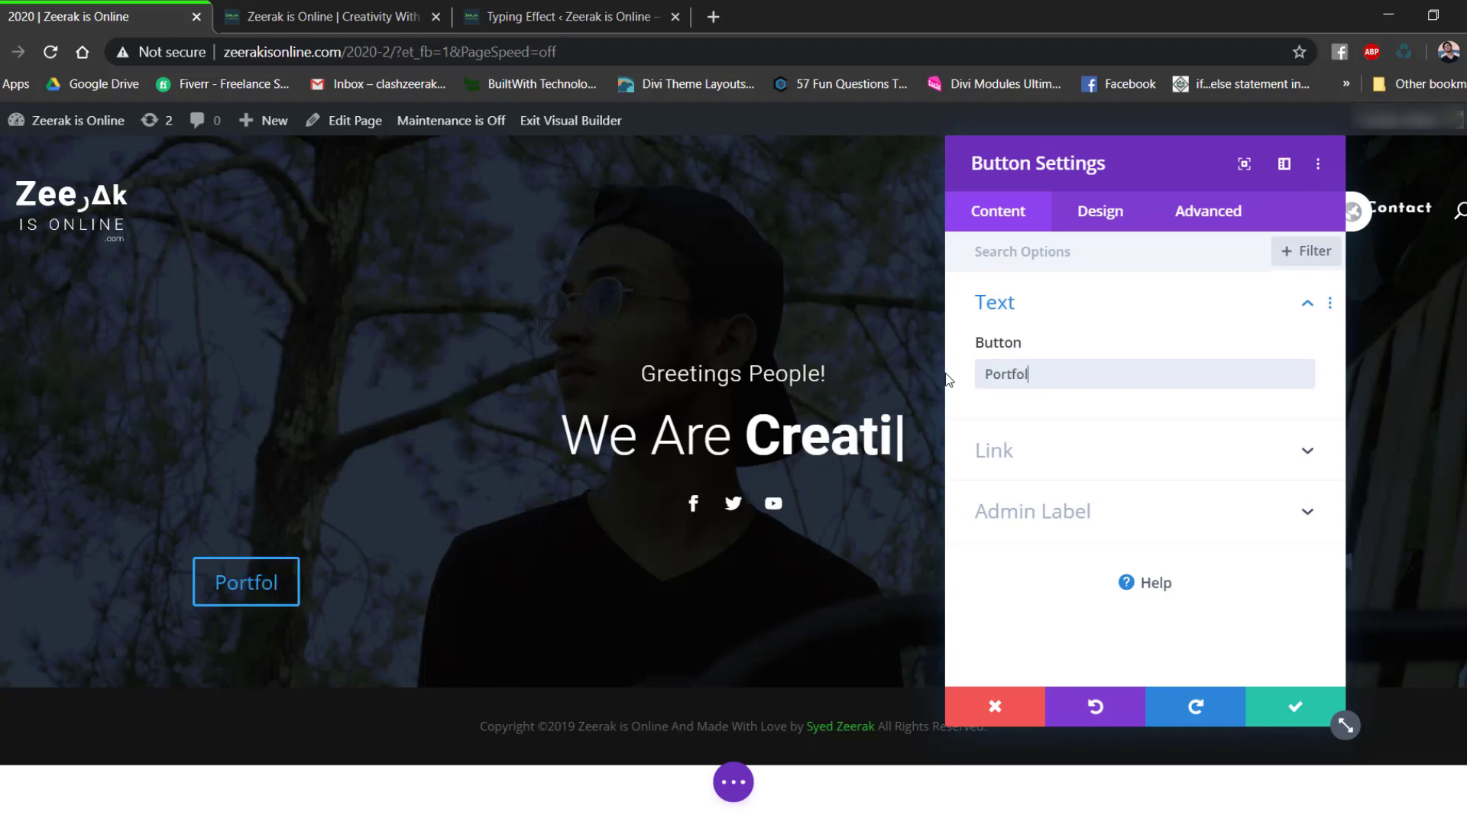
click(1129, 477)
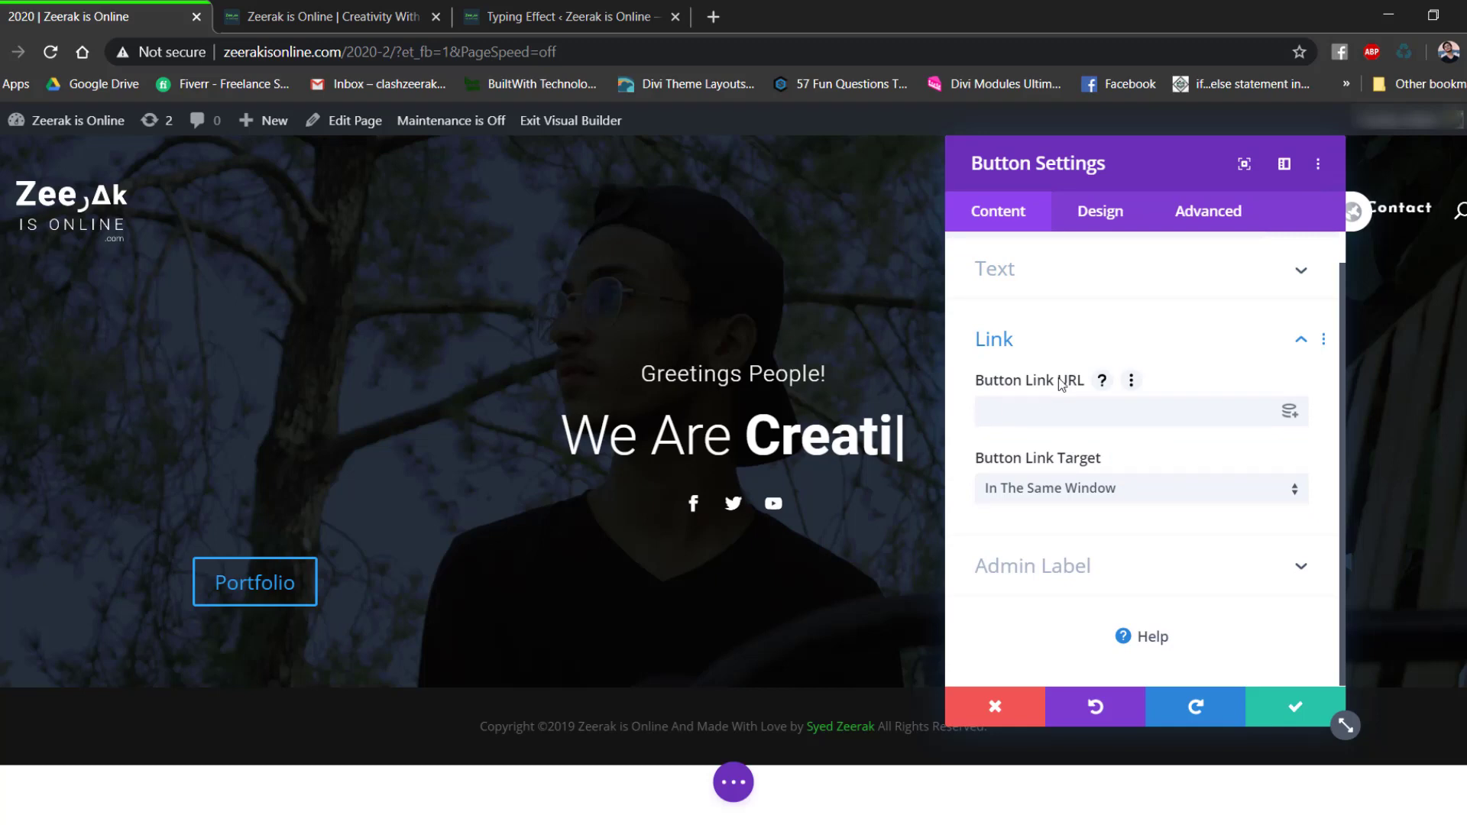
Set the Portfolio button's alignment to center.
click(1103, 218)
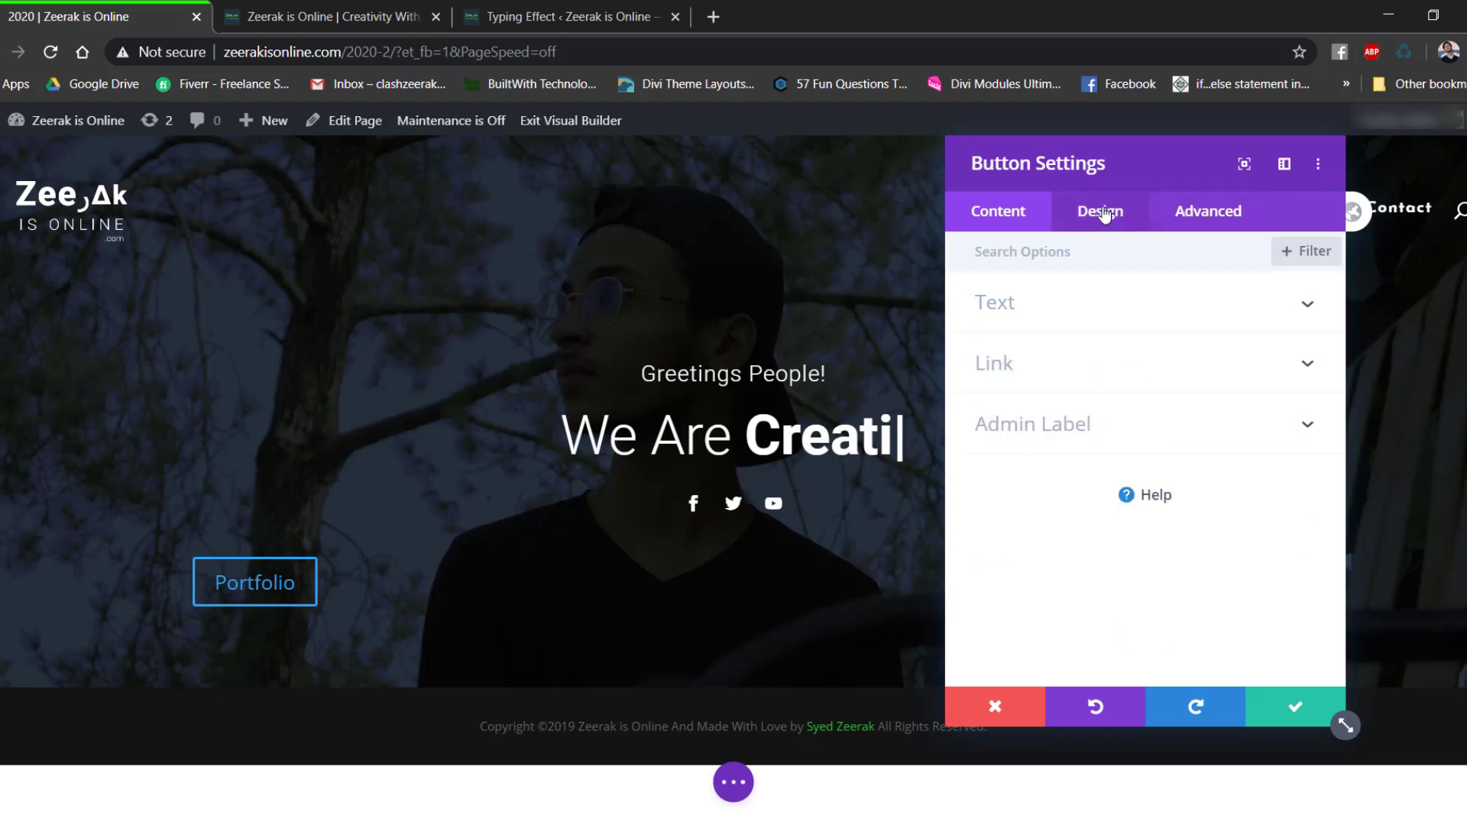
click(1103, 214)
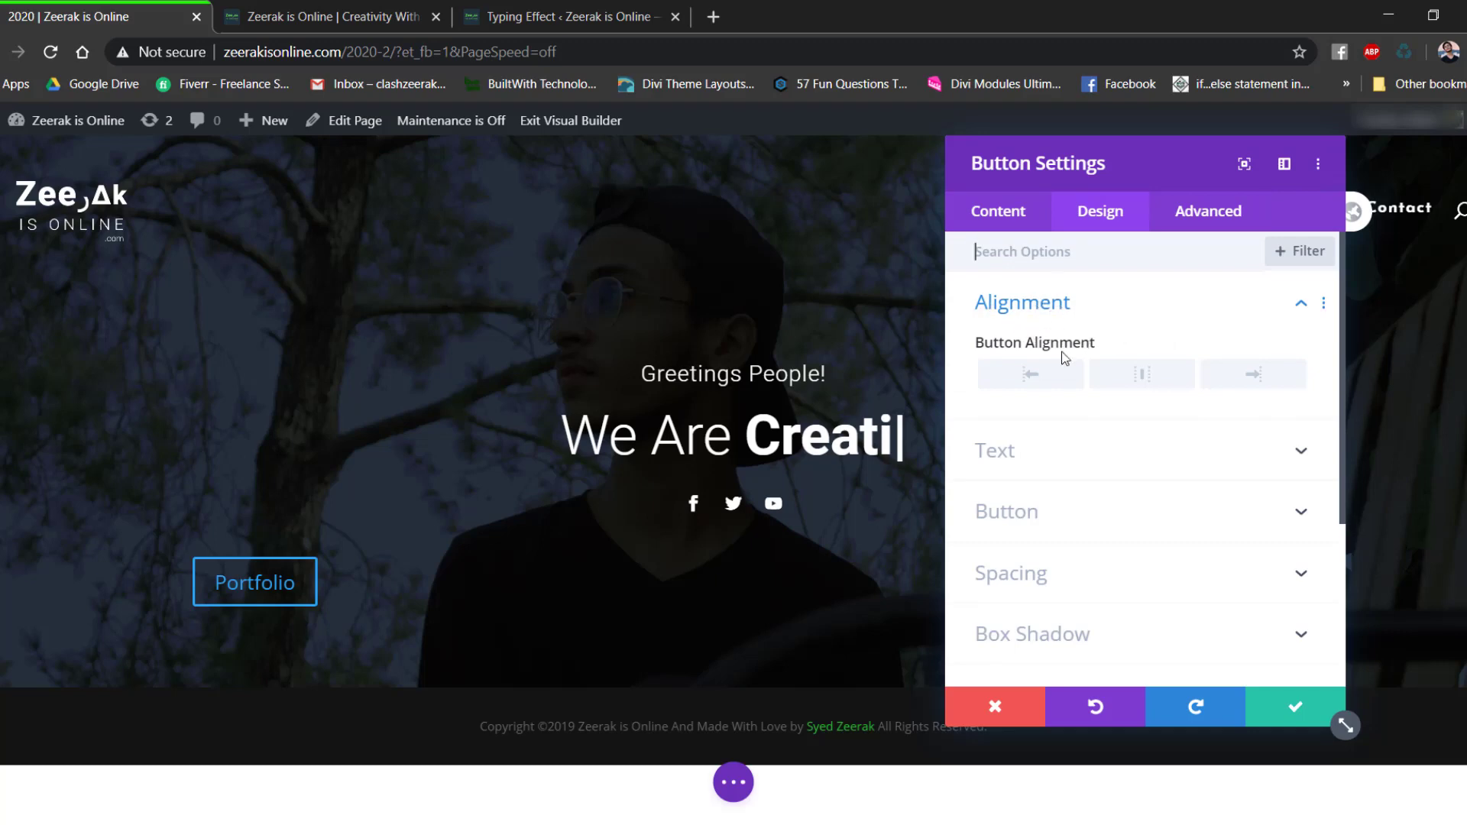
click(1140, 378)
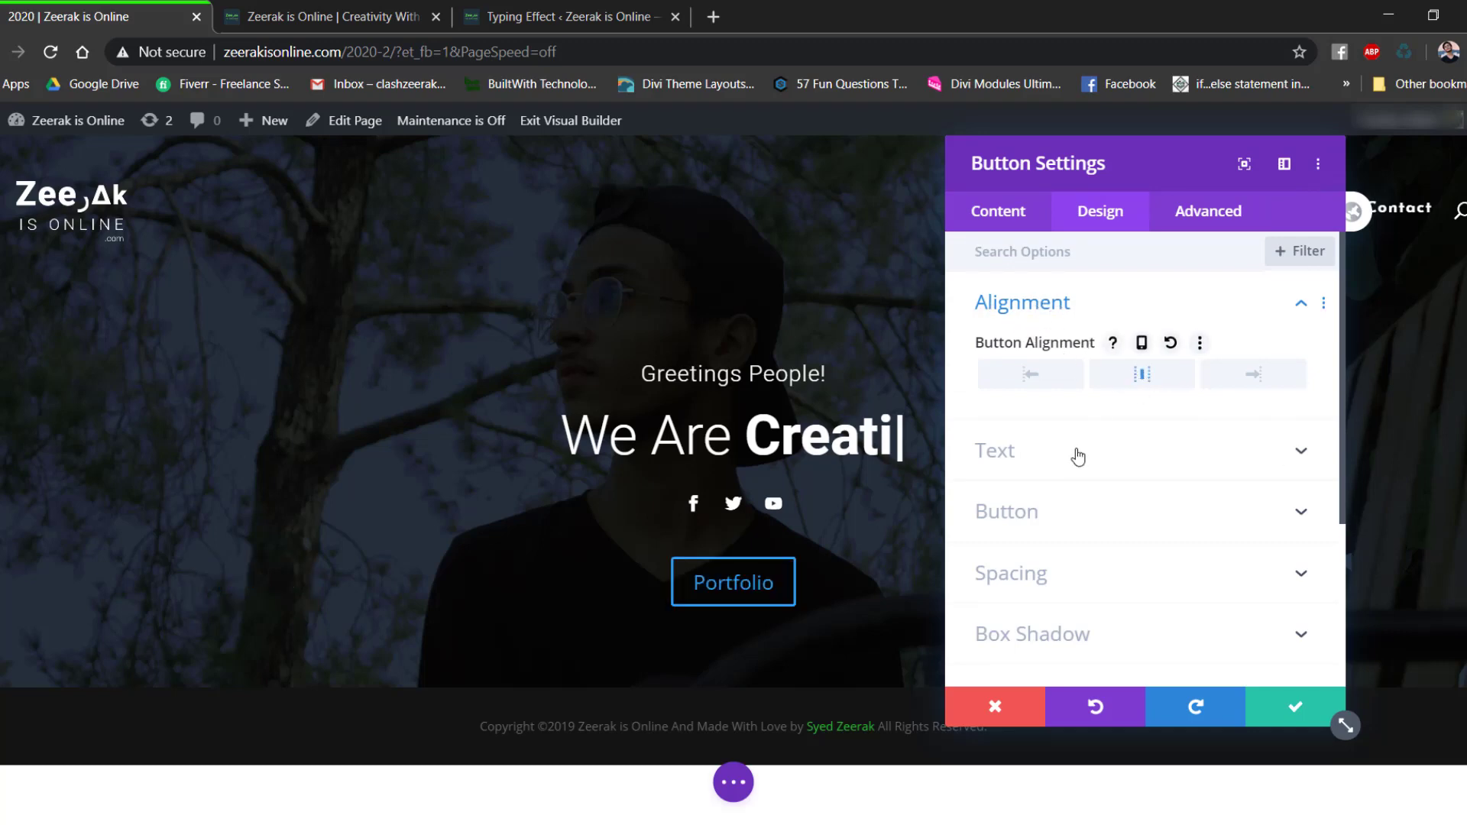
Enable custom styles for the Portfolio button and set its text size to 16px.
scroll(1062, 428, down, 3)
click(1018, 315)
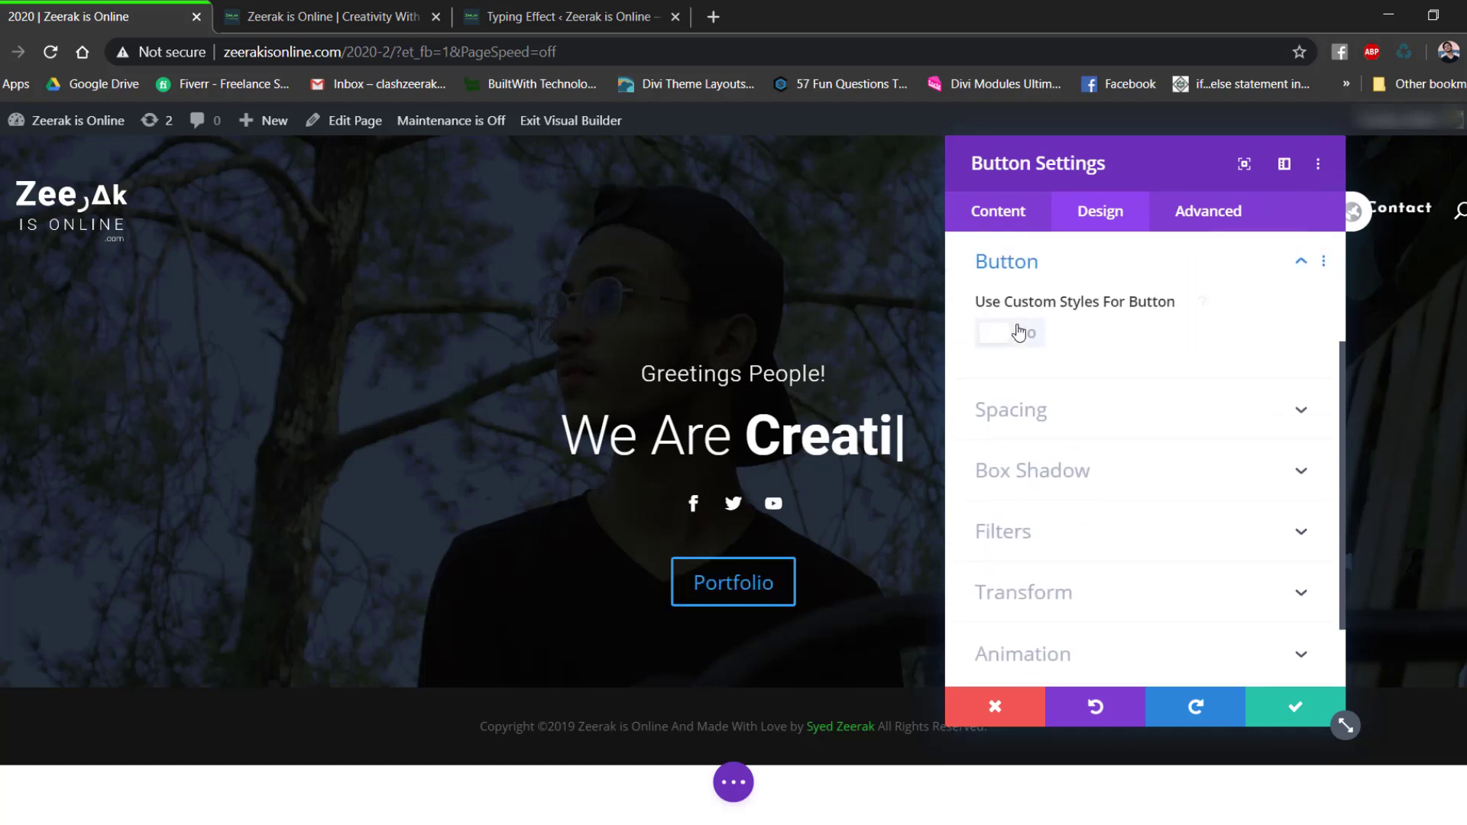
click(993, 334)
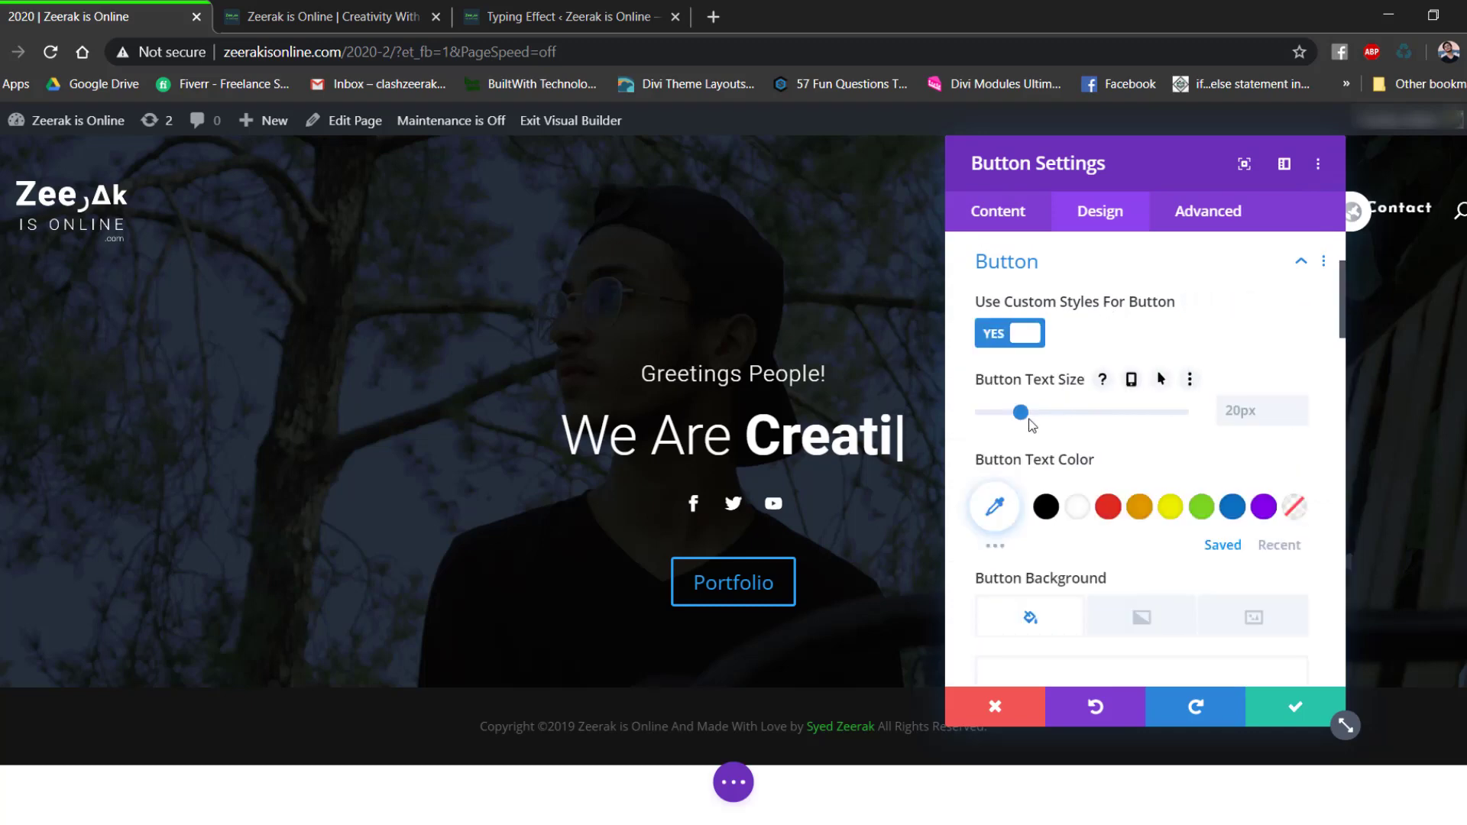
click(1299, 417)
click(1299, 417)
click(1299, 417)
click(1298, 417)
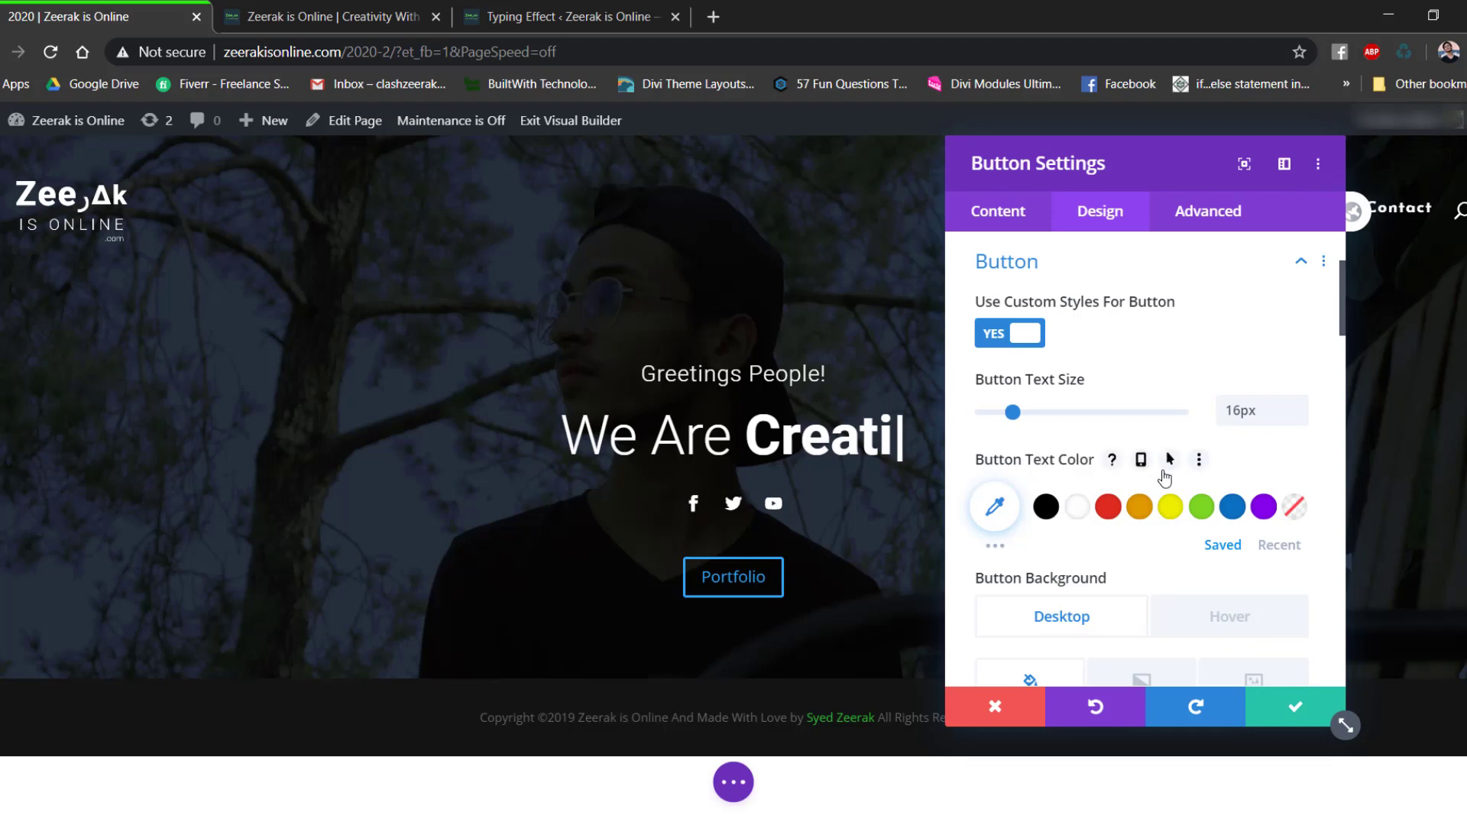
Set the button's text color to white (#ffffff) and enable separate desktop and hover values for it.
click(1076, 508)
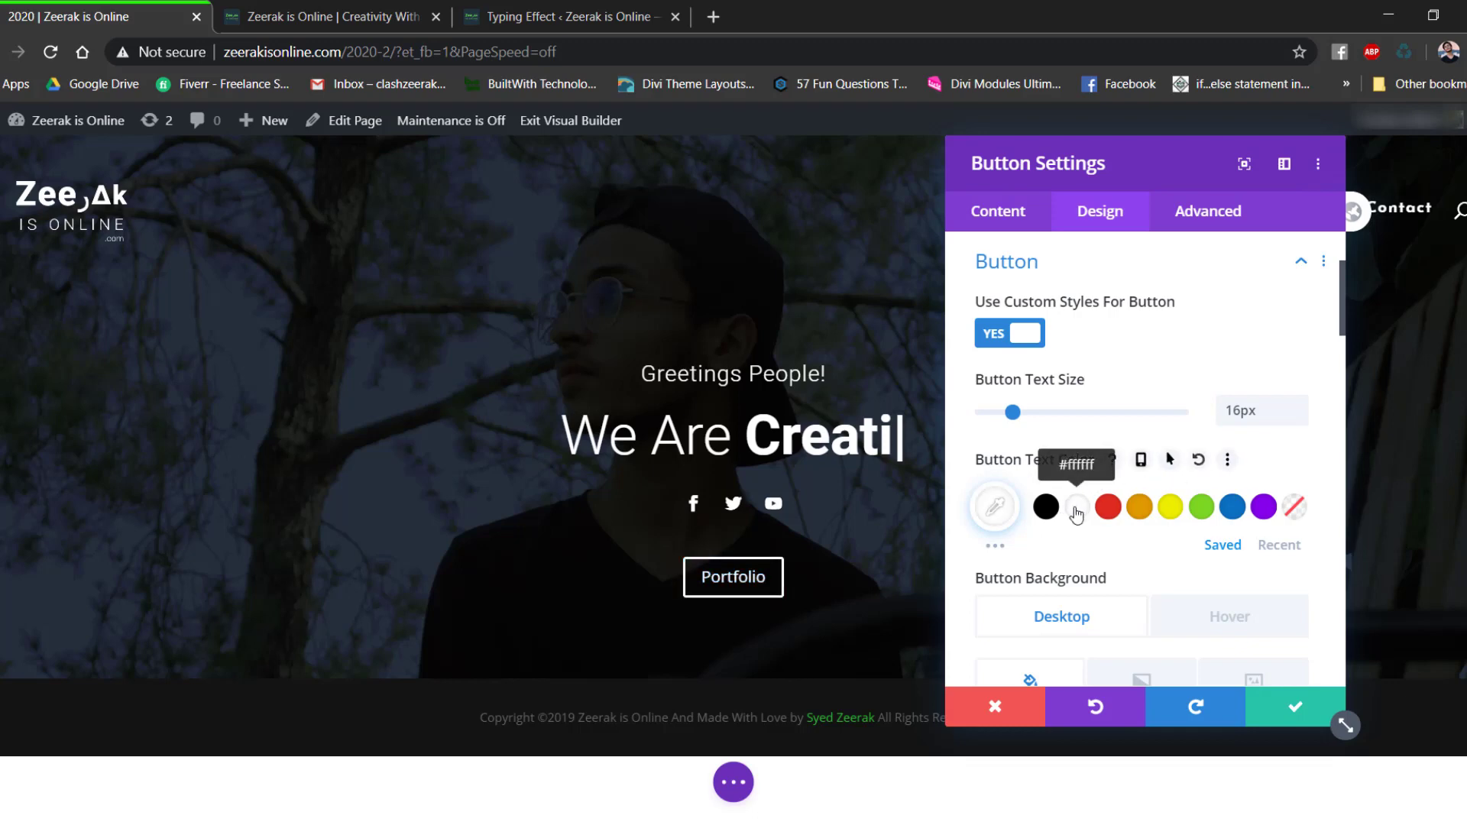
click(1171, 460)
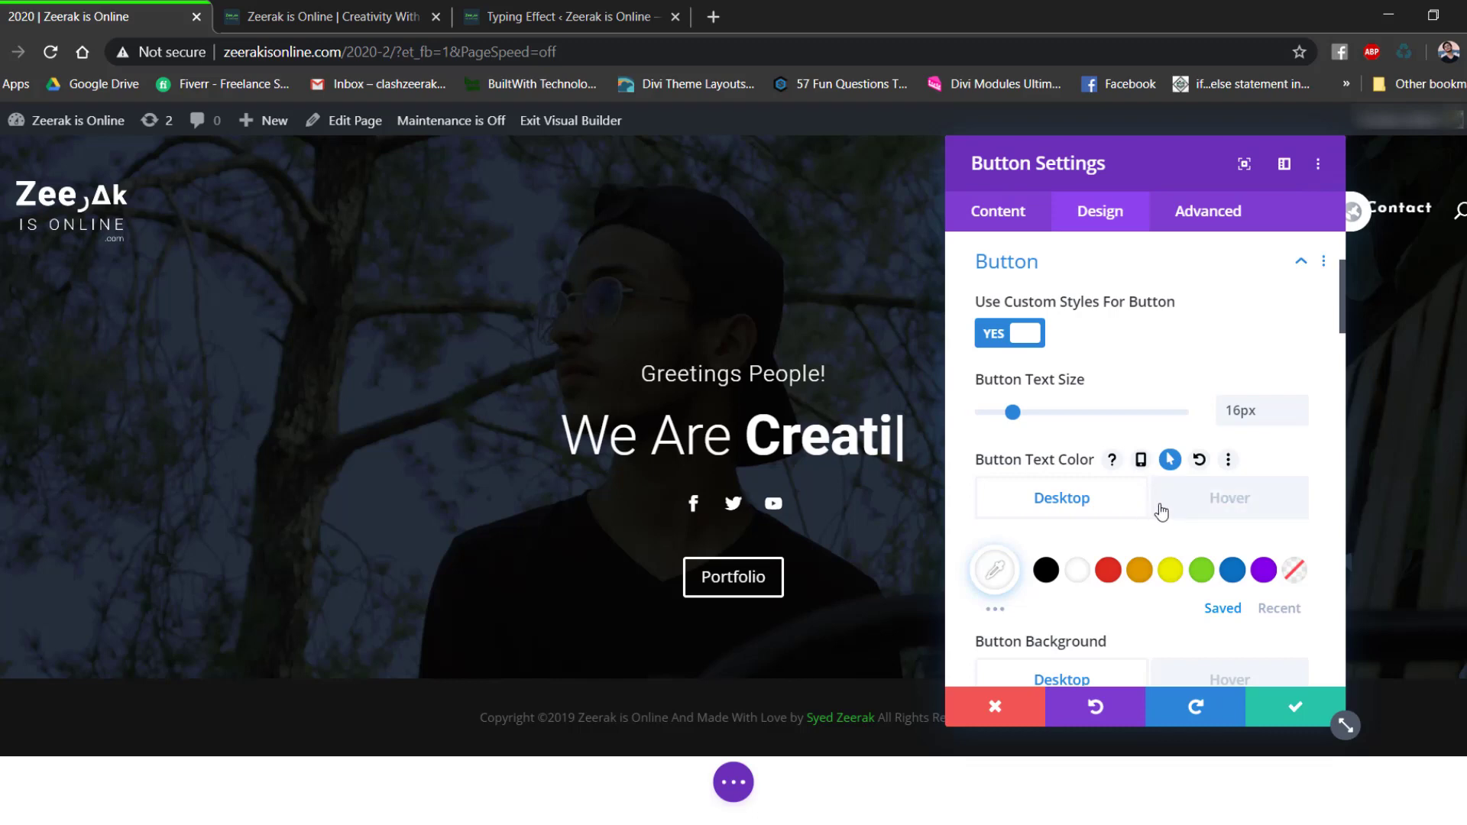
click(1200, 504)
scroll(1158, 269, down, 2)
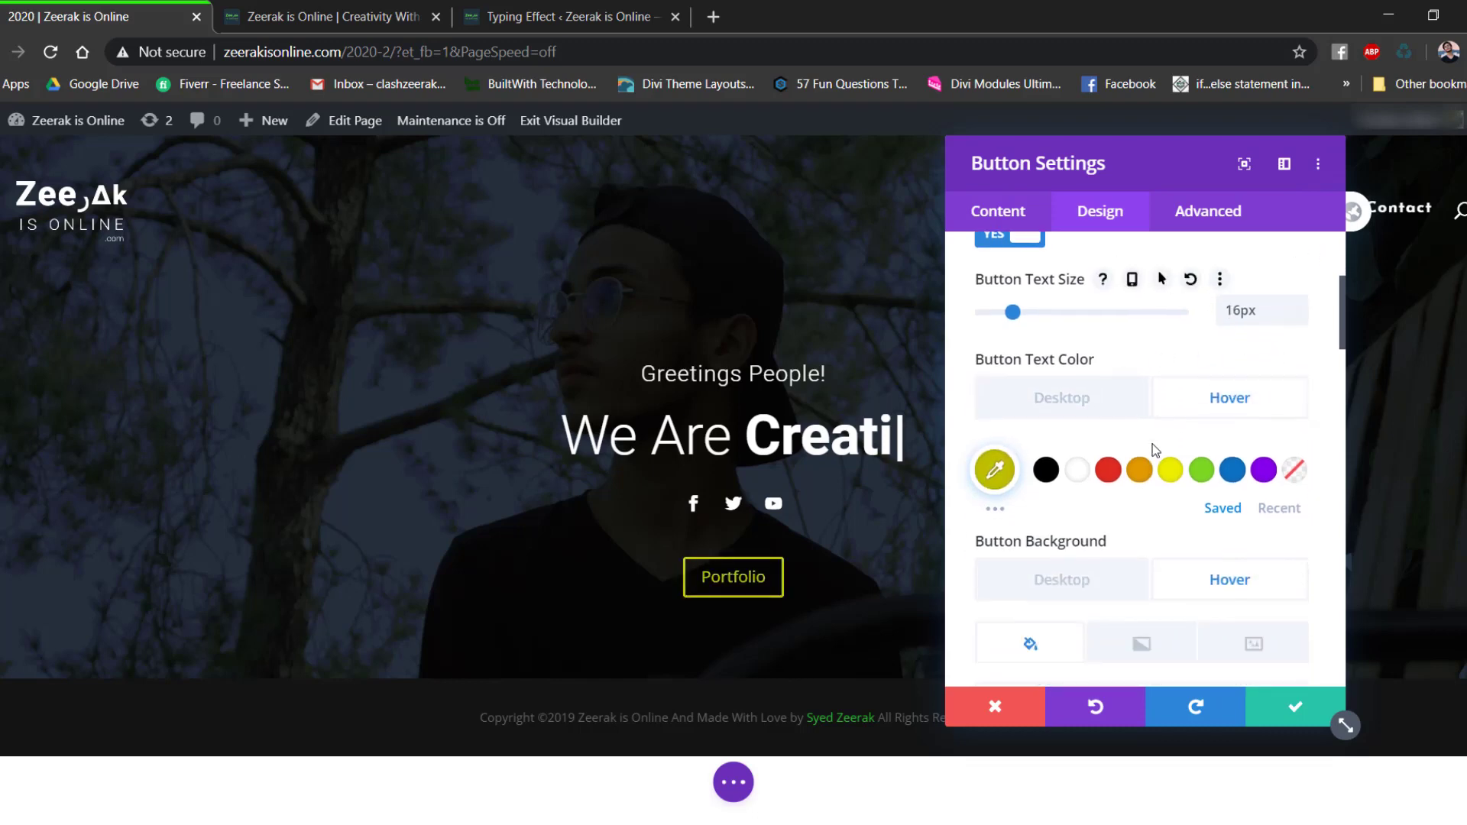
click(1094, 414)
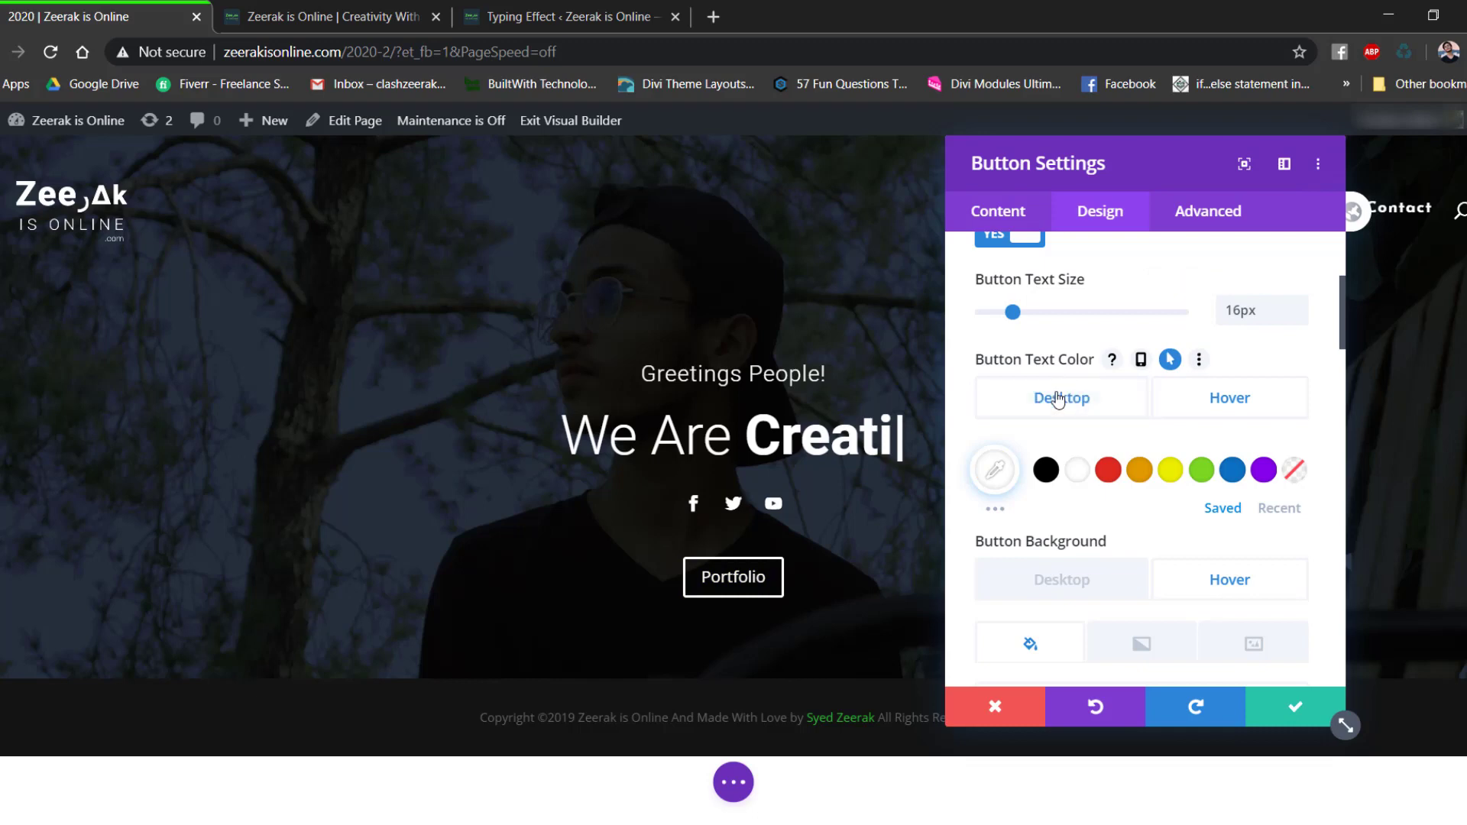
click(1210, 416)
scroll(1146, 443, down, 2)
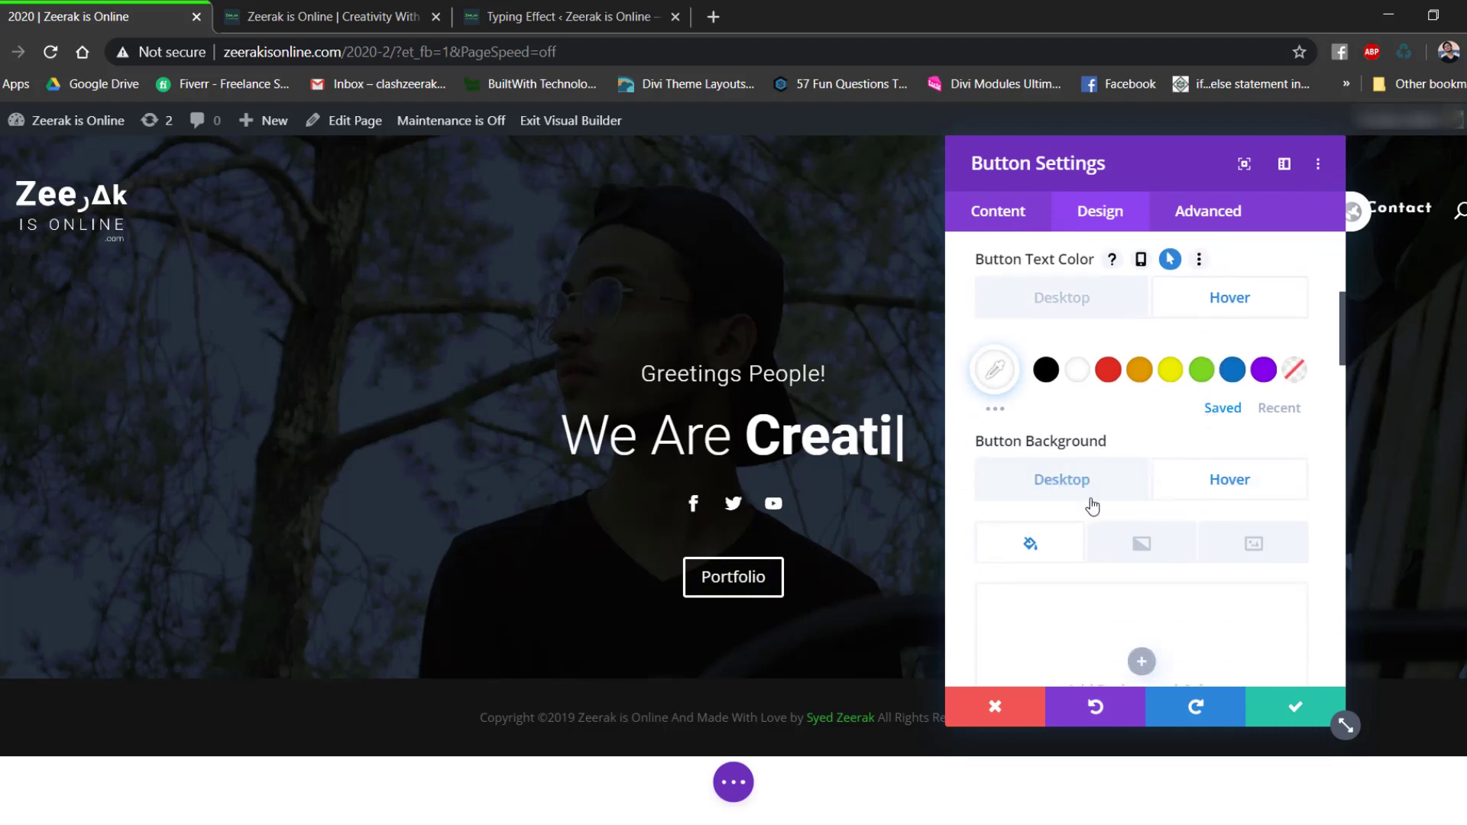
Set the Portfolio button's hover background color to white.
click(1117, 475)
scroll(1121, 470, down, 2)
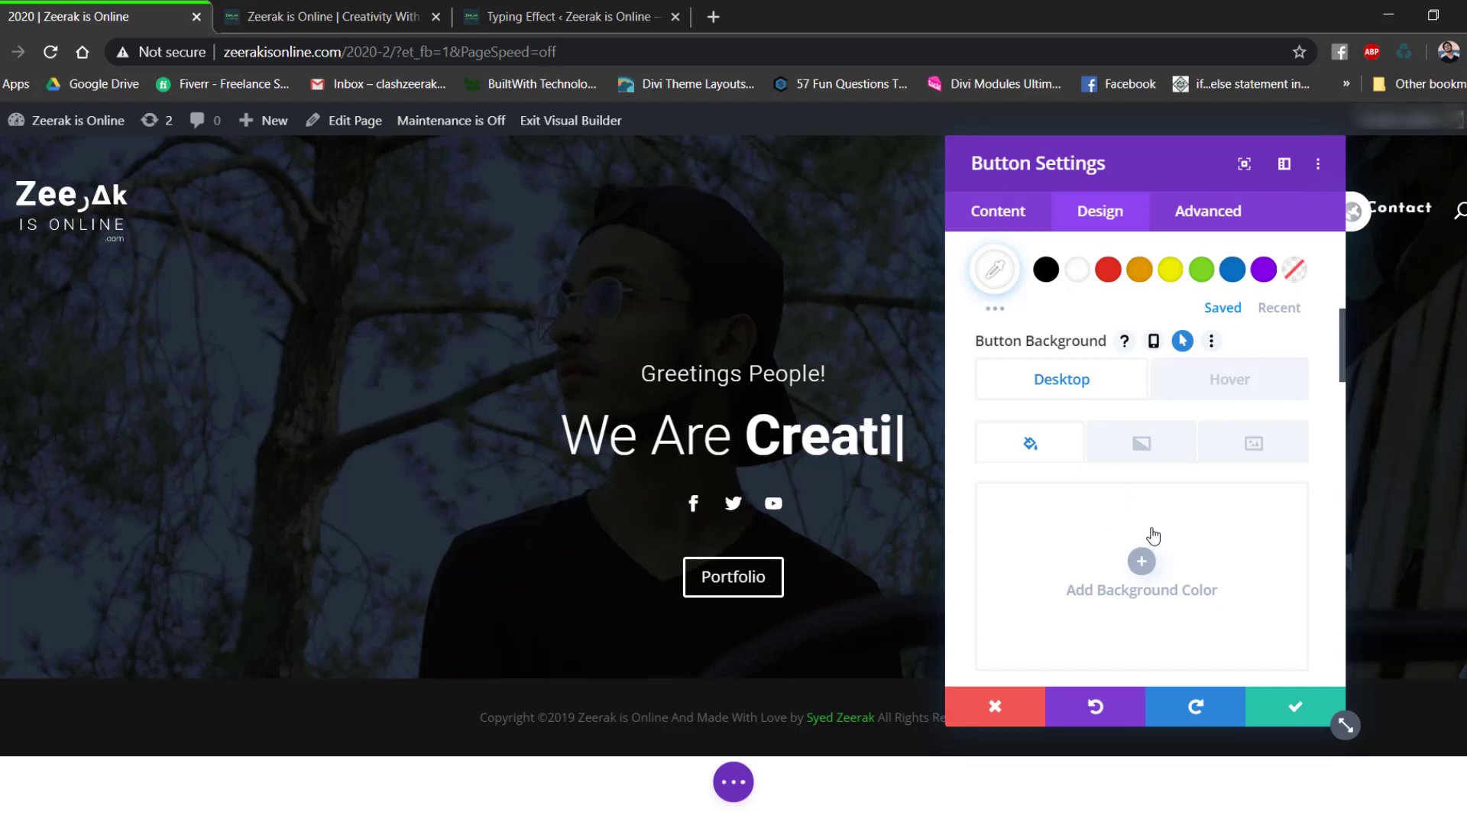
click(1229, 379)
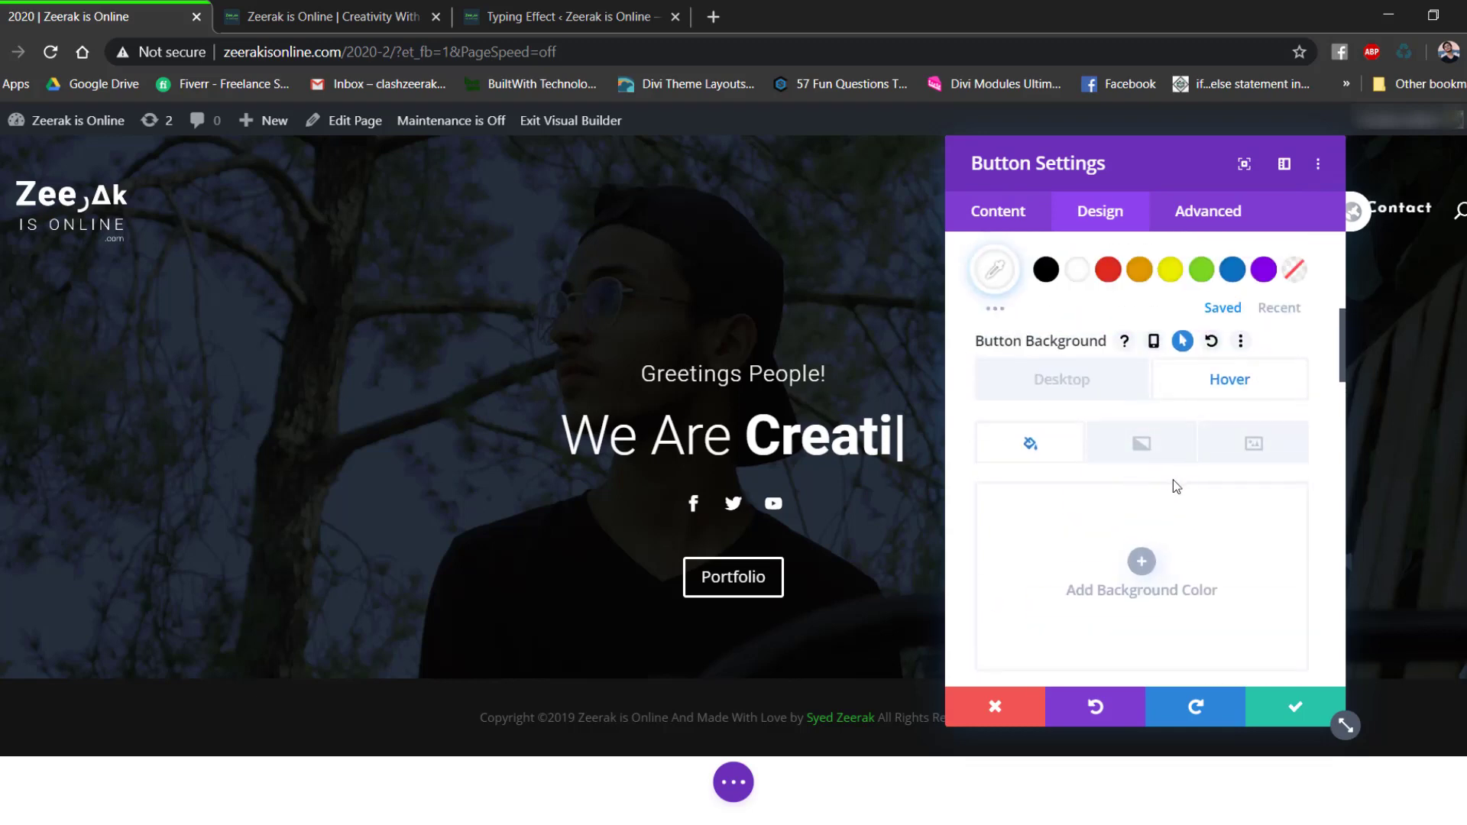
scroll(1138, 534, down, 4)
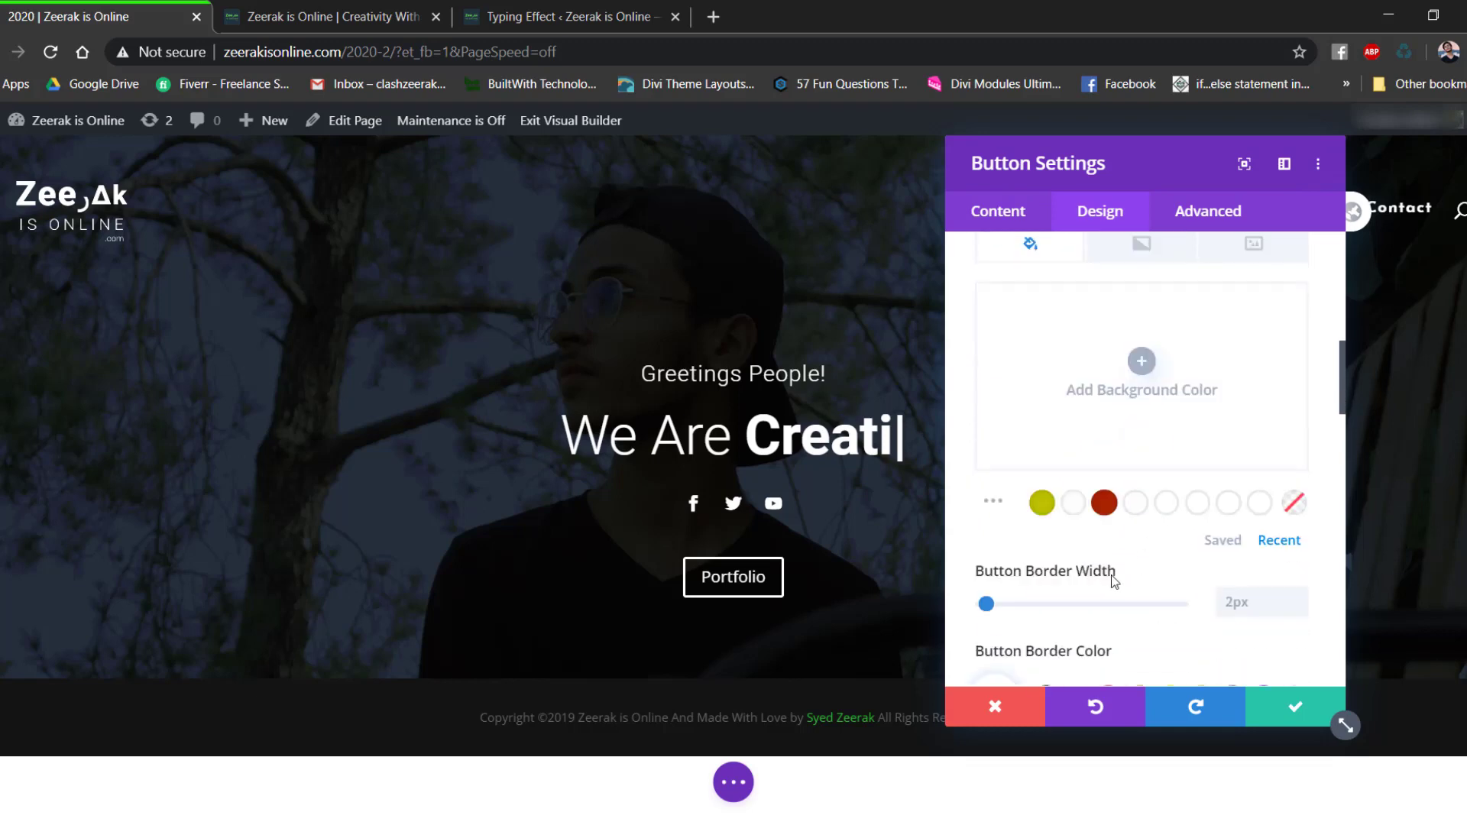
click(1072, 504)
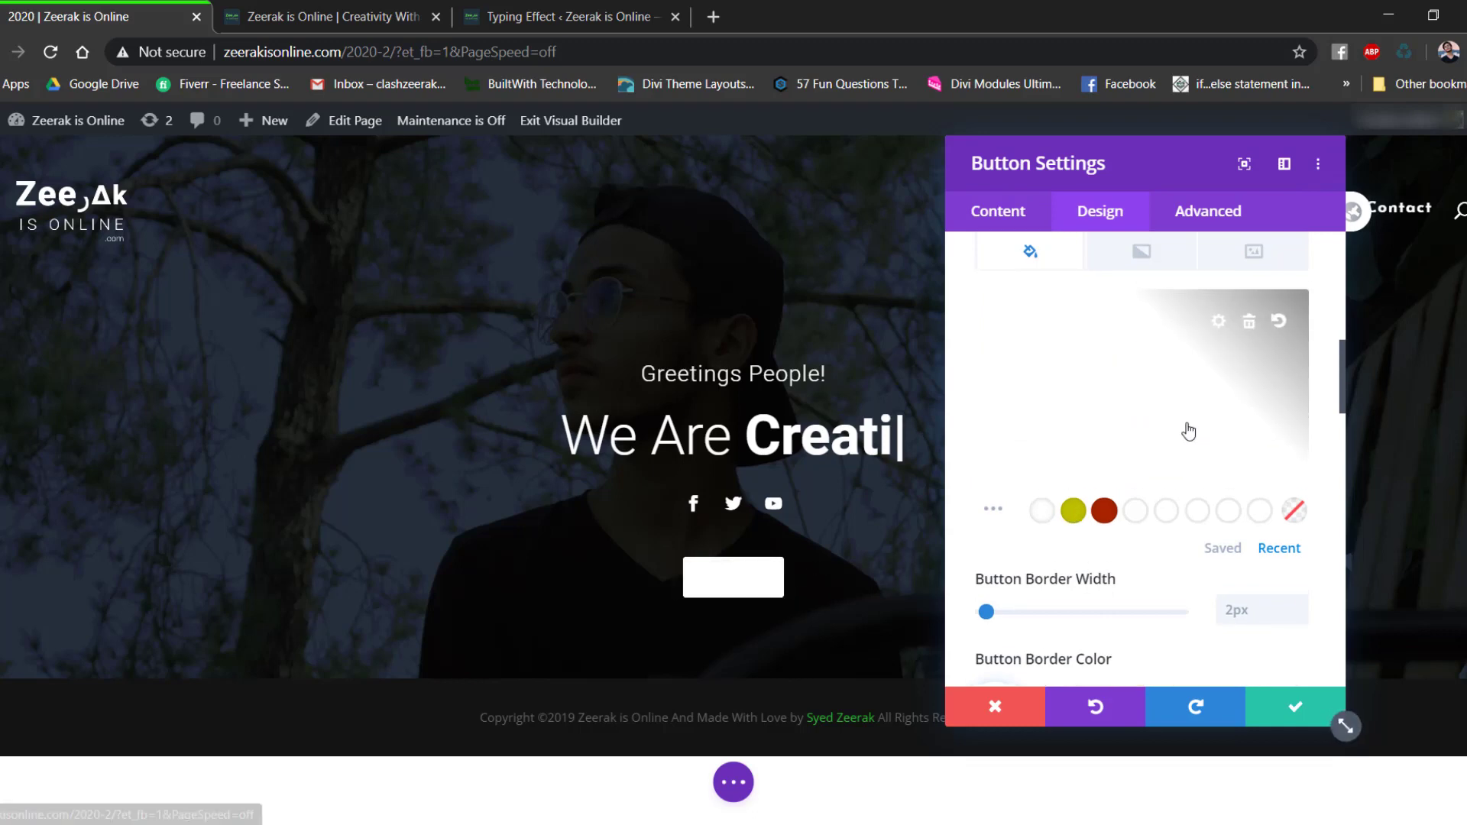
Set the button's hover text color to the recently used olive #bec100.
scroll(1169, 428, up, 5)
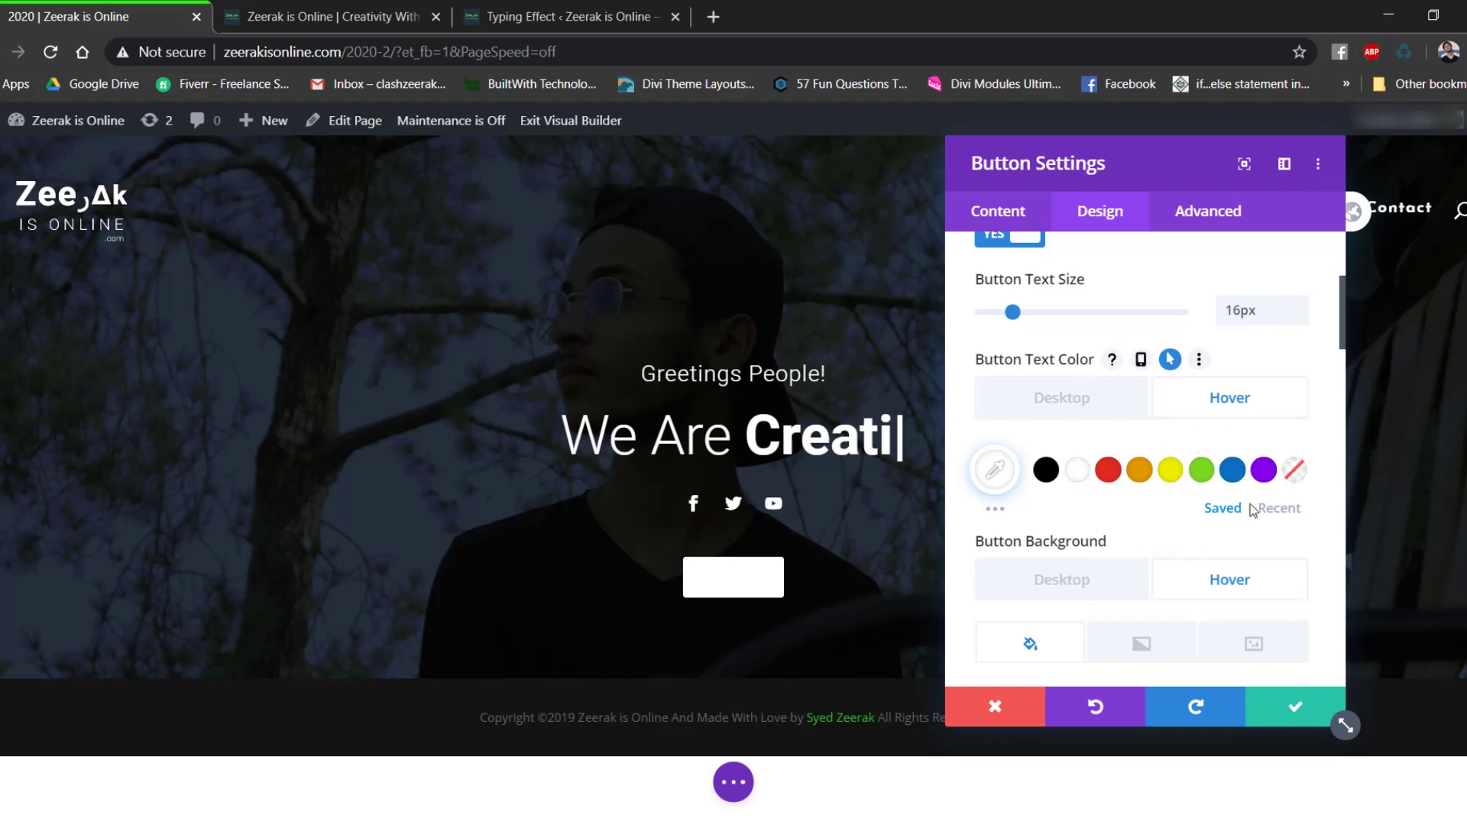
click(1274, 508)
click(1045, 469)
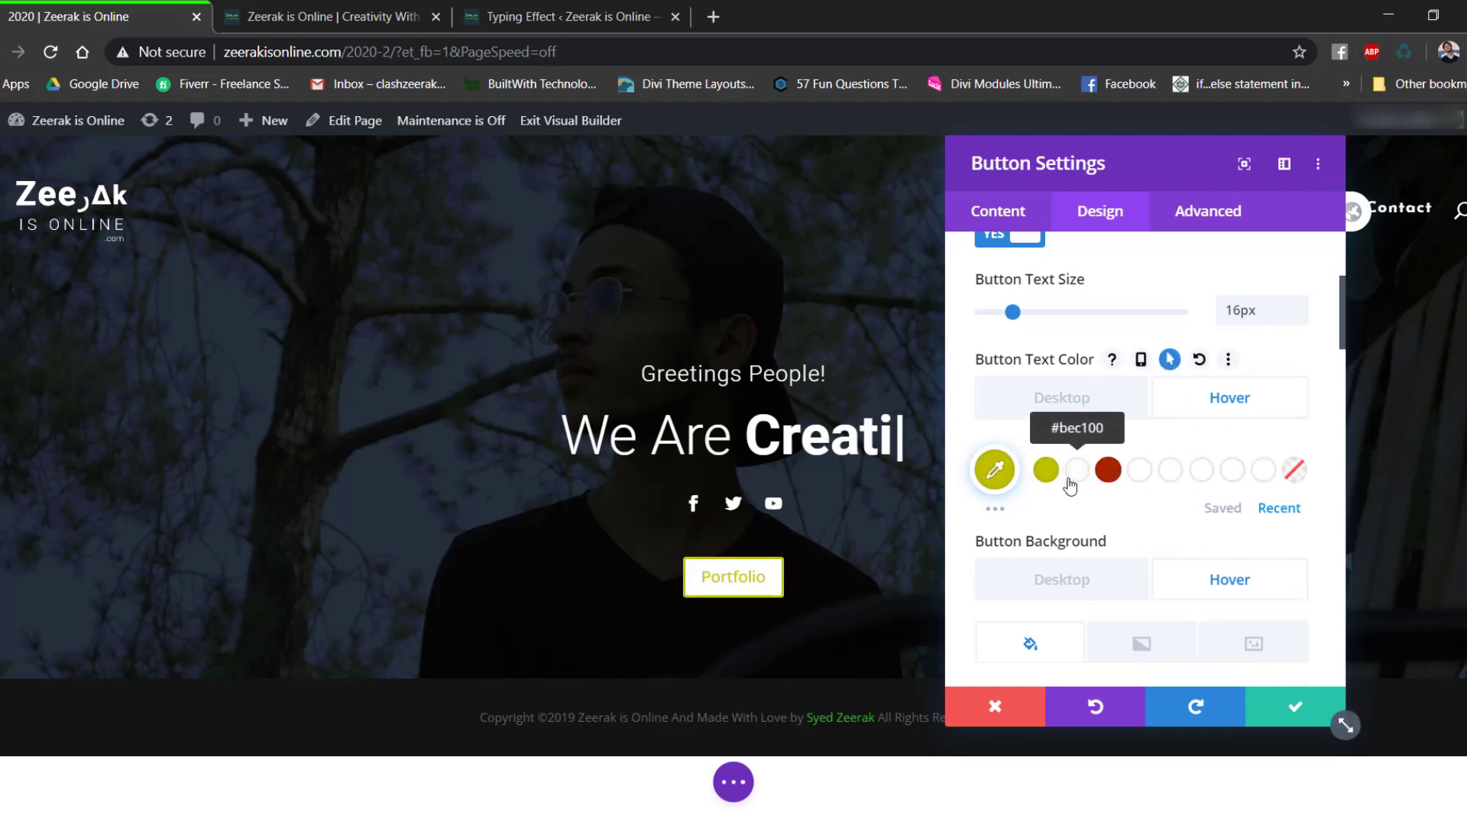
Round the Portfolio button's corners with a border radius of 26px.
scroll(1138, 342, down, 7)
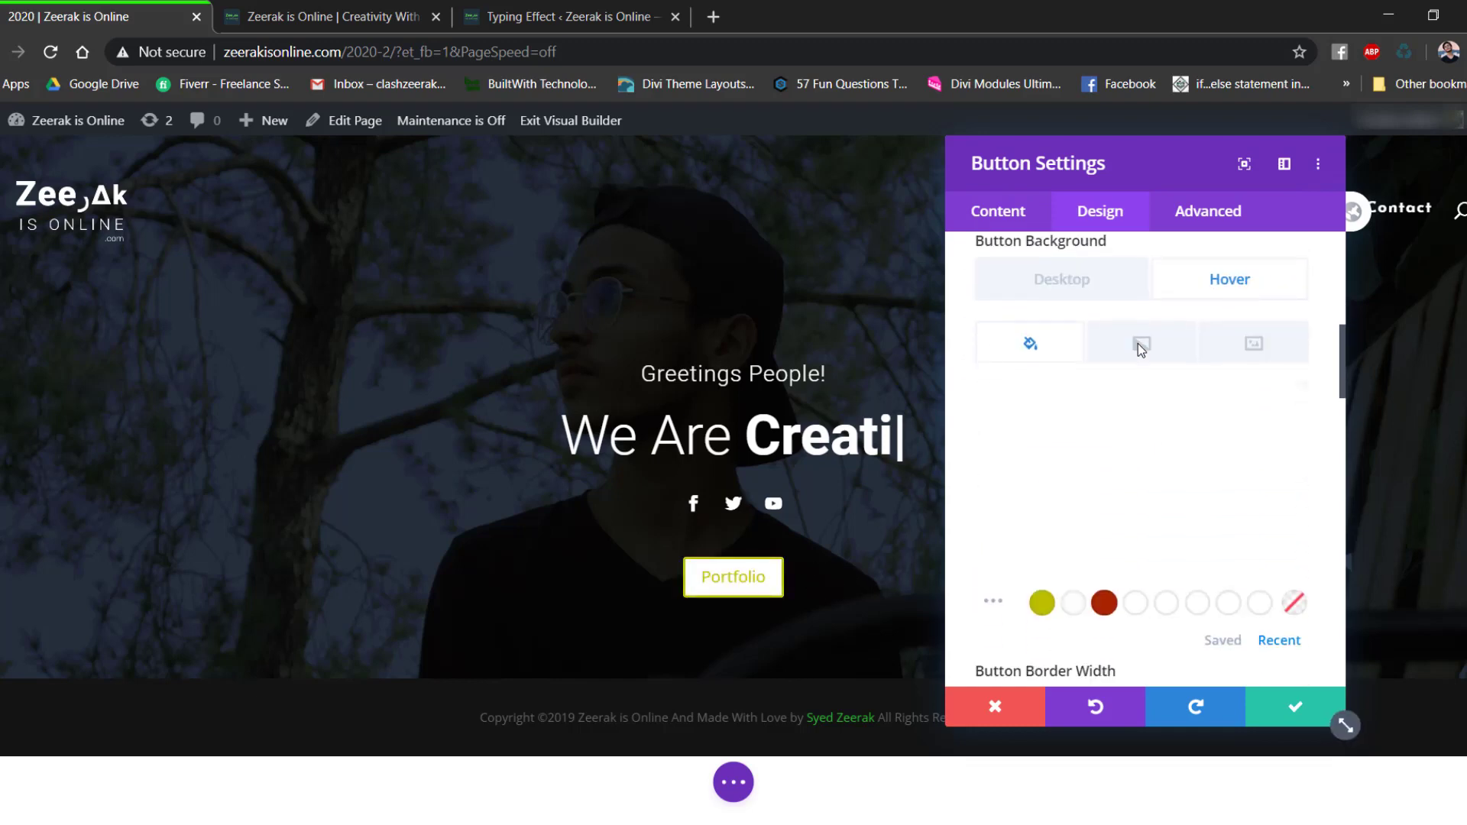
scroll(1139, 352, down, 2)
scroll(1125, 408, down, 3)
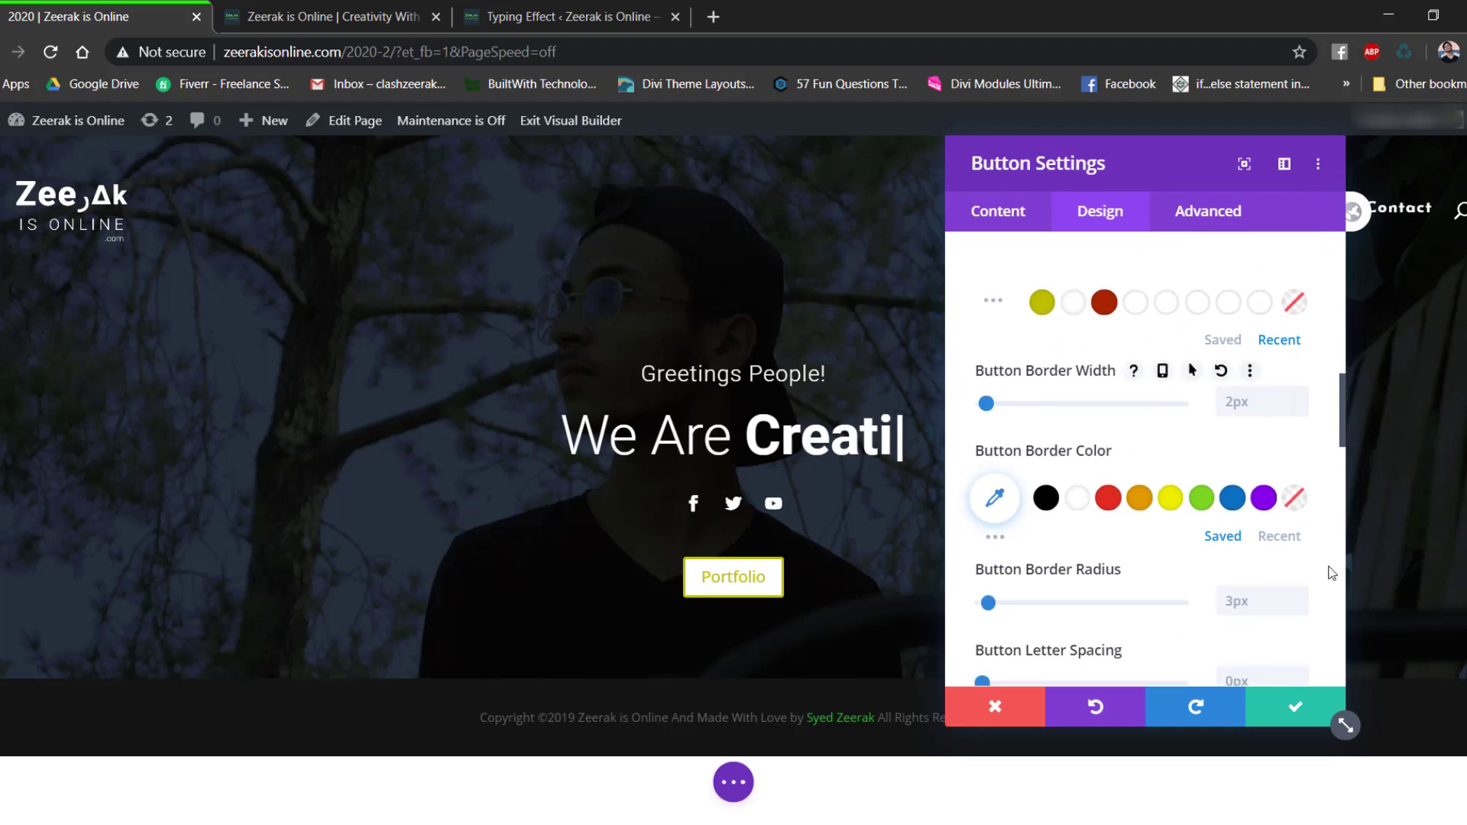
click(1300, 594)
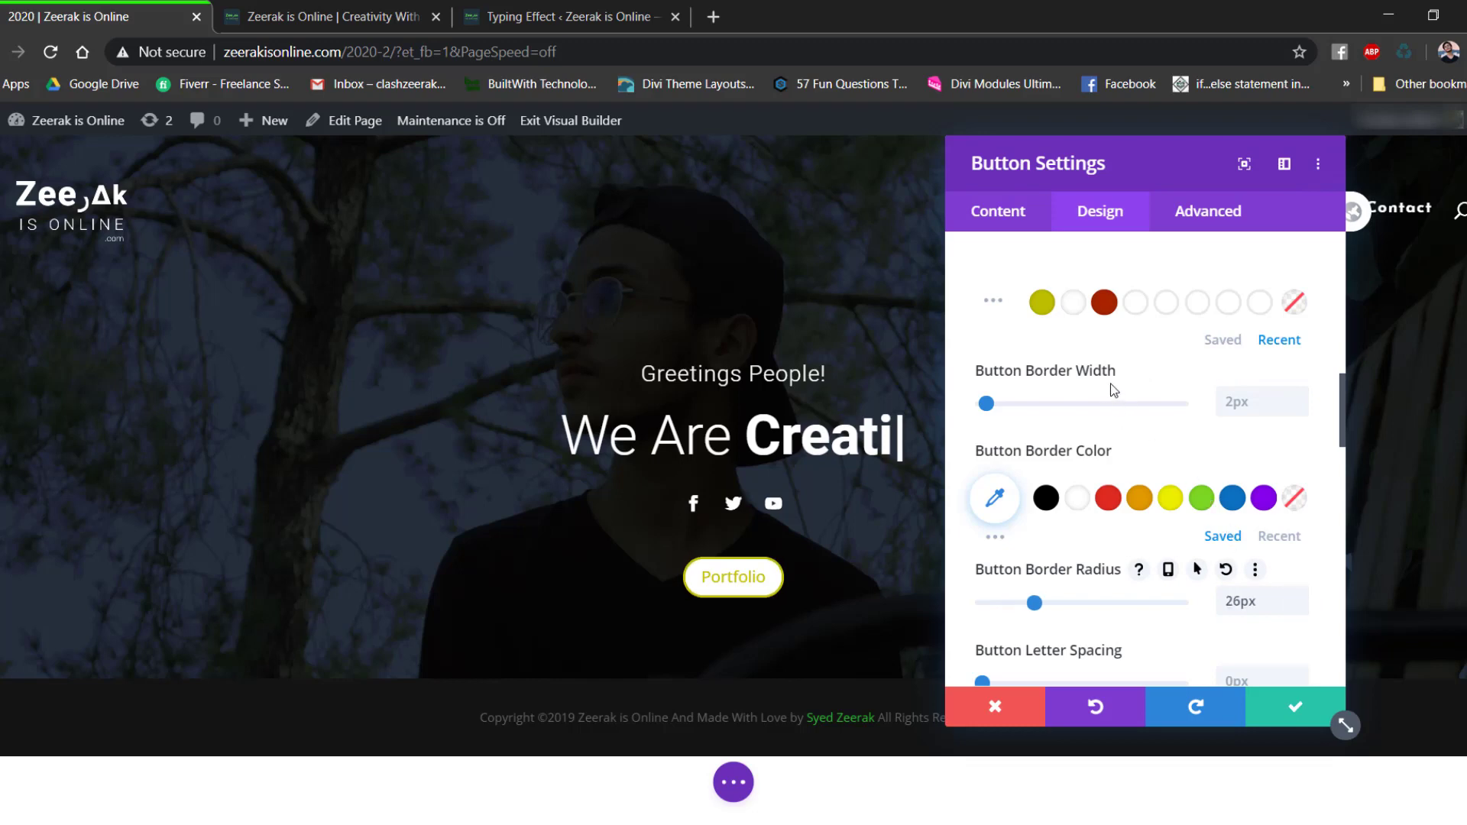
Enable hover options for the button's border color and set the hover border to white (#ffffff).
scroll(1054, 397, down, 1)
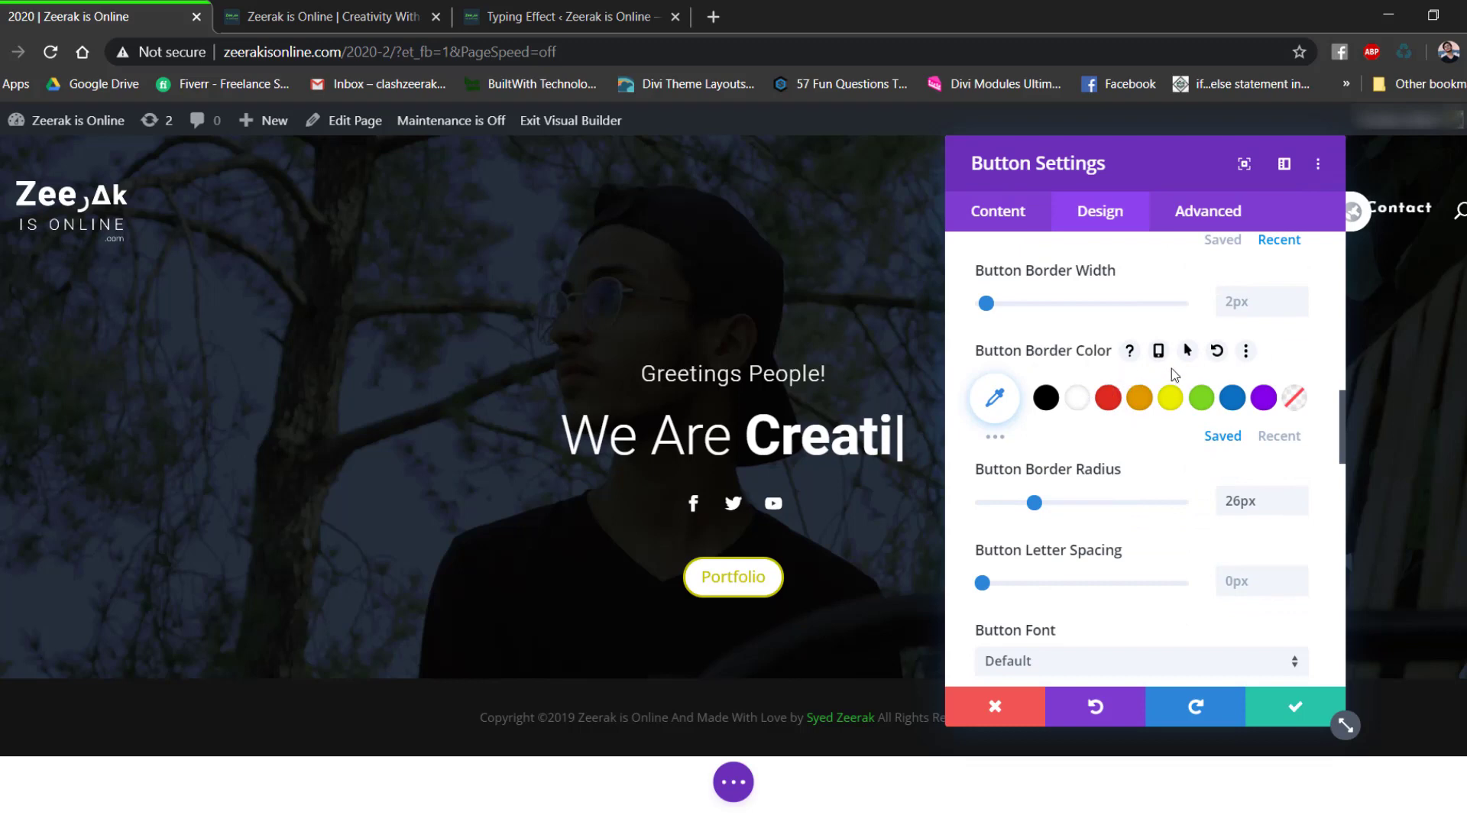
click(1187, 351)
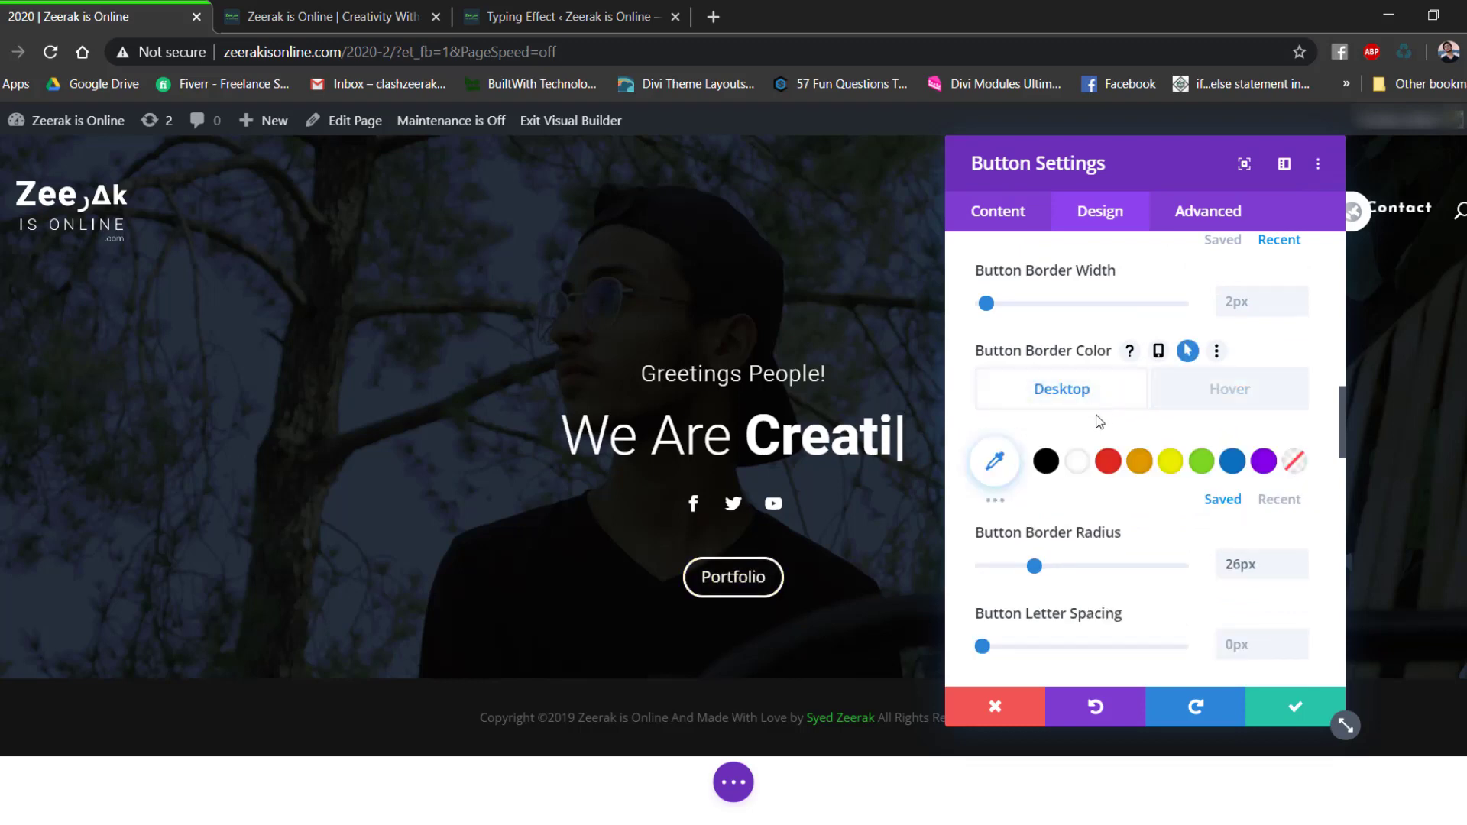
click(1208, 396)
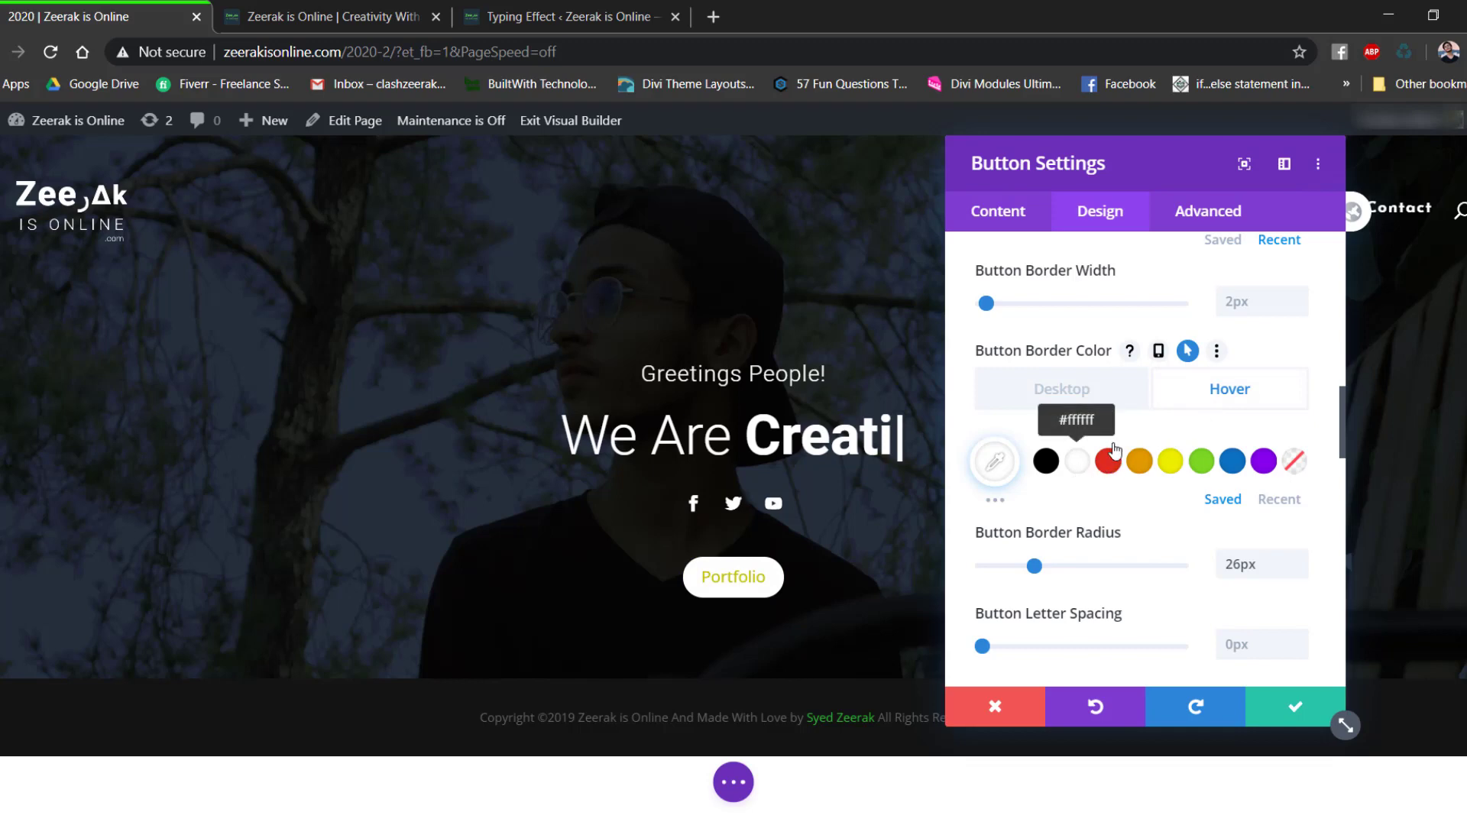
Turn off the icon display for the Portfolio button.
scroll(1114, 451, down, 5)
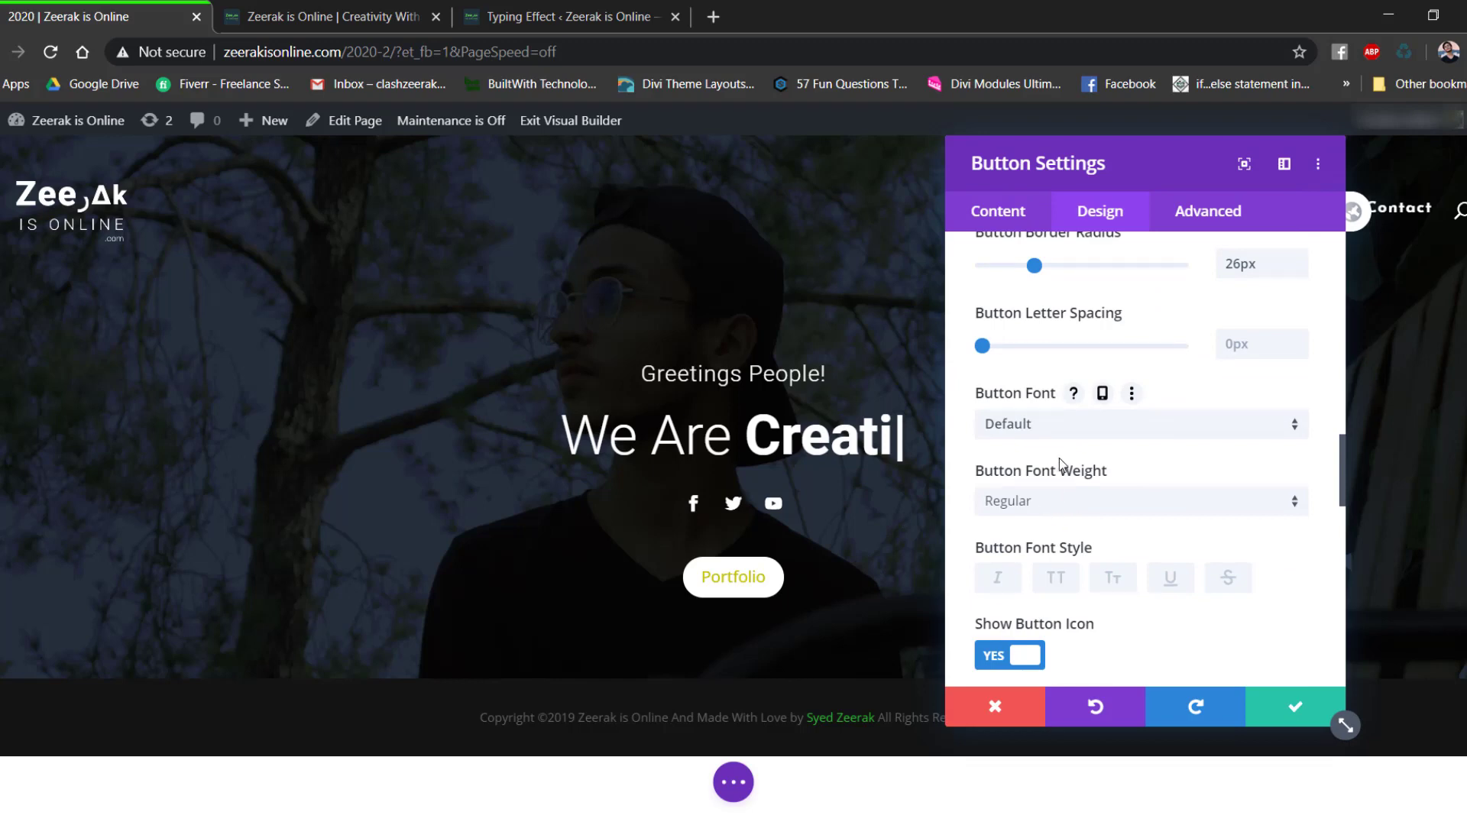
scroll(1051, 473, down, 3)
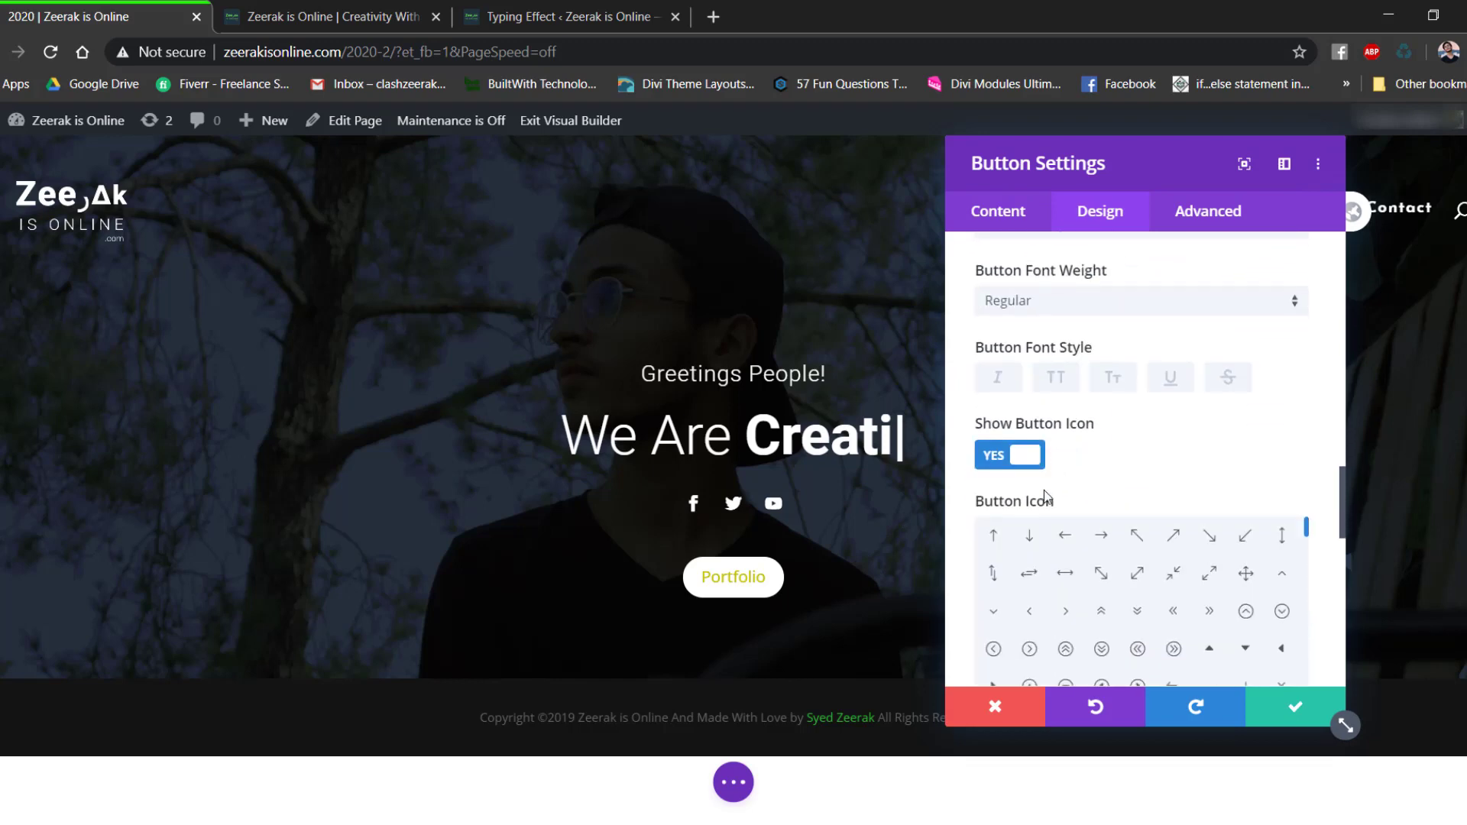
click(1000, 457)
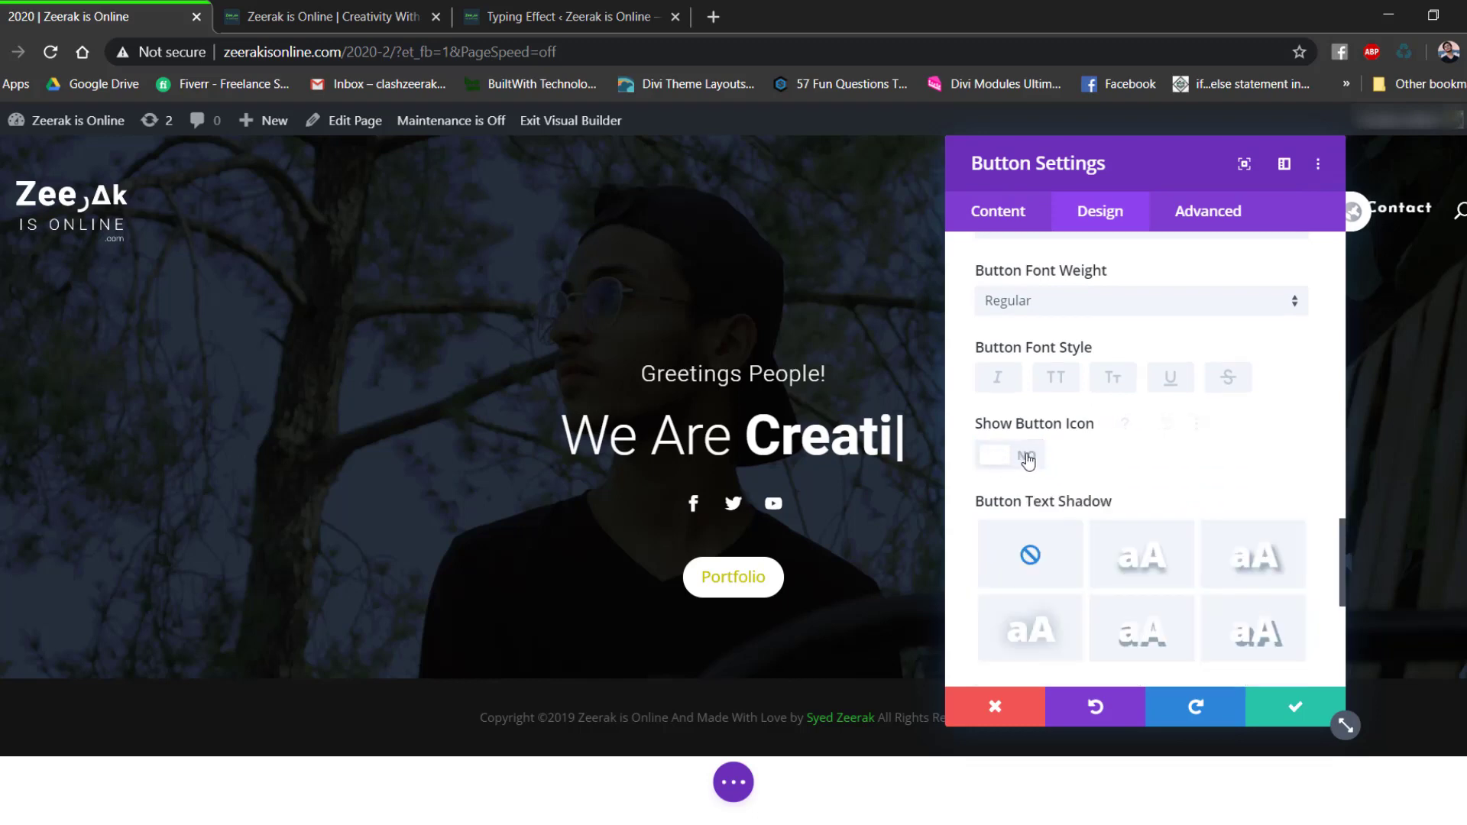
scroll(1131, 447, down, 3)
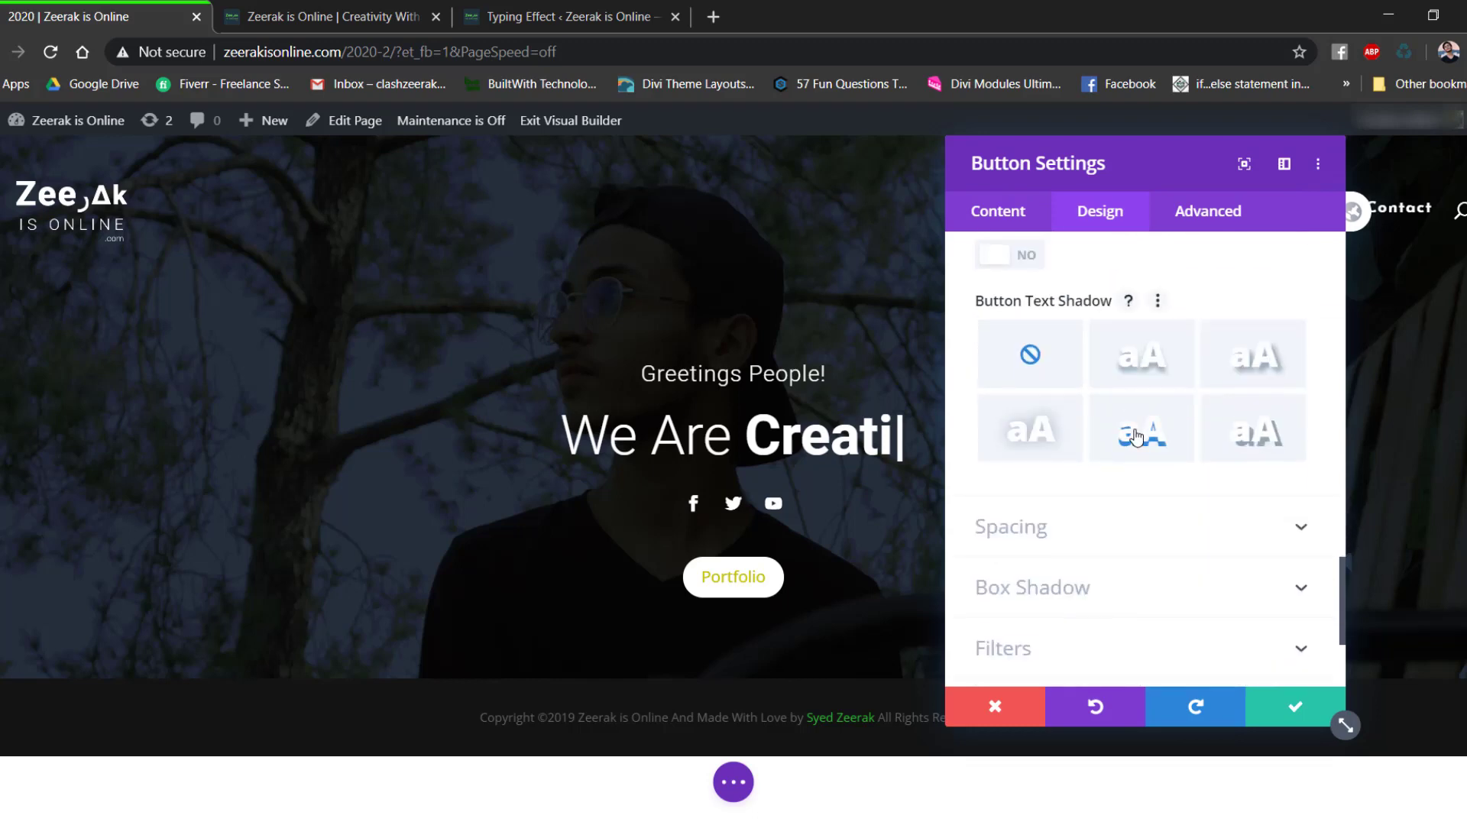
Set the Portfolio button's letter spacing to 1px and save the button settings.
scroll(1132, 431, up, 2)
scroll(1132, 431, up, 4)
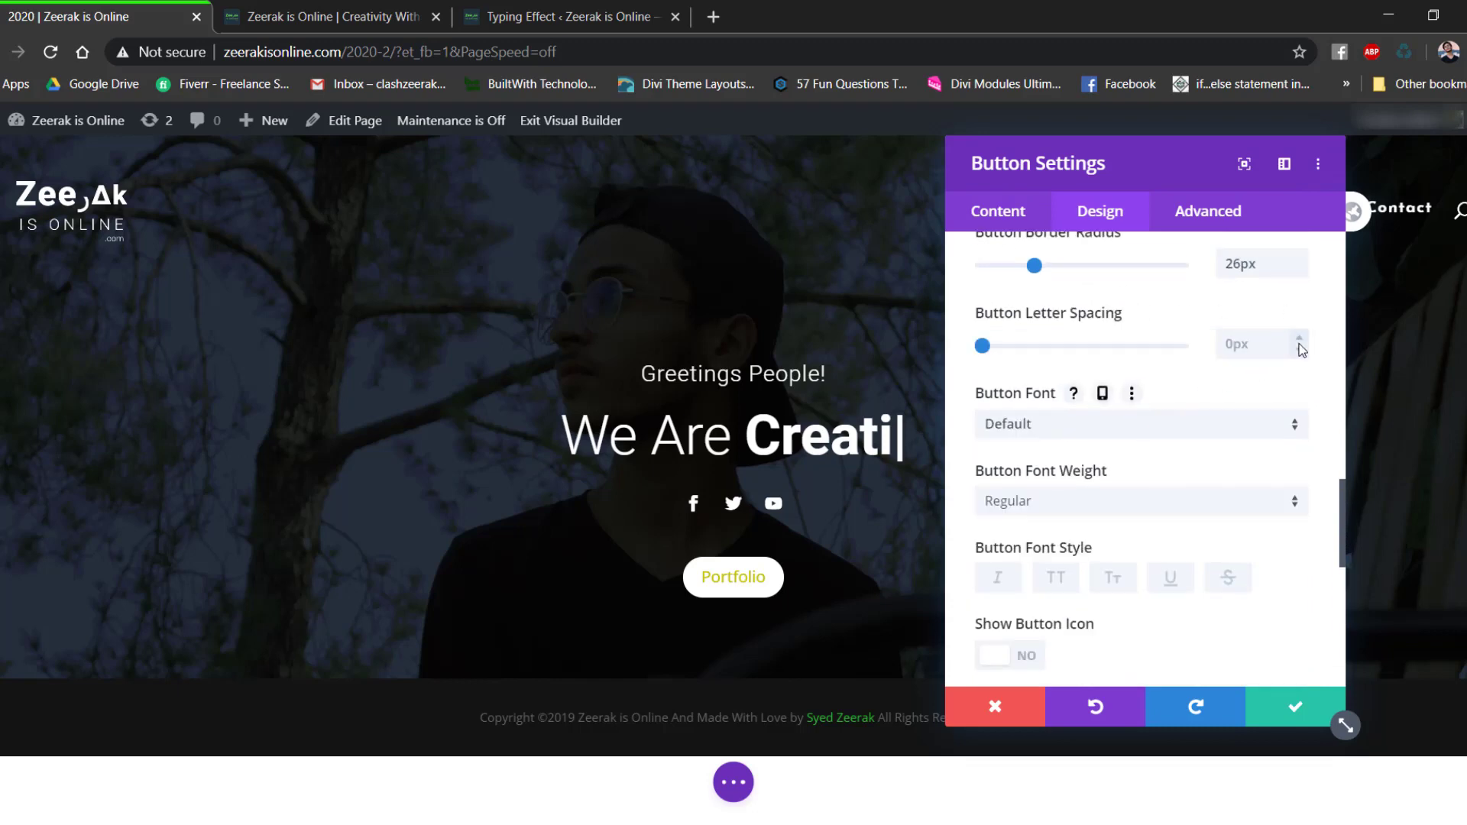
click(1299, 339)
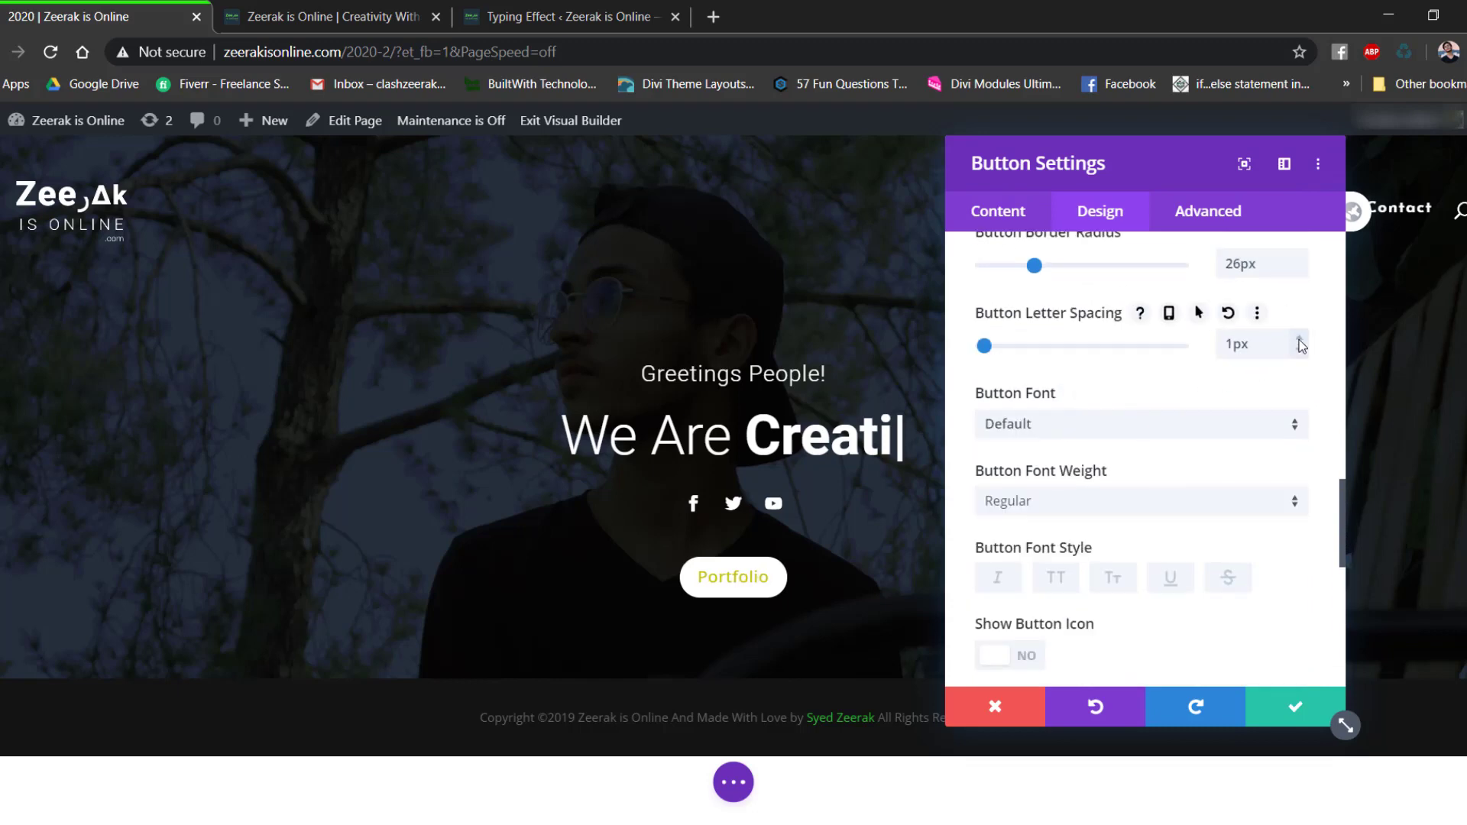
click(1291, 709)
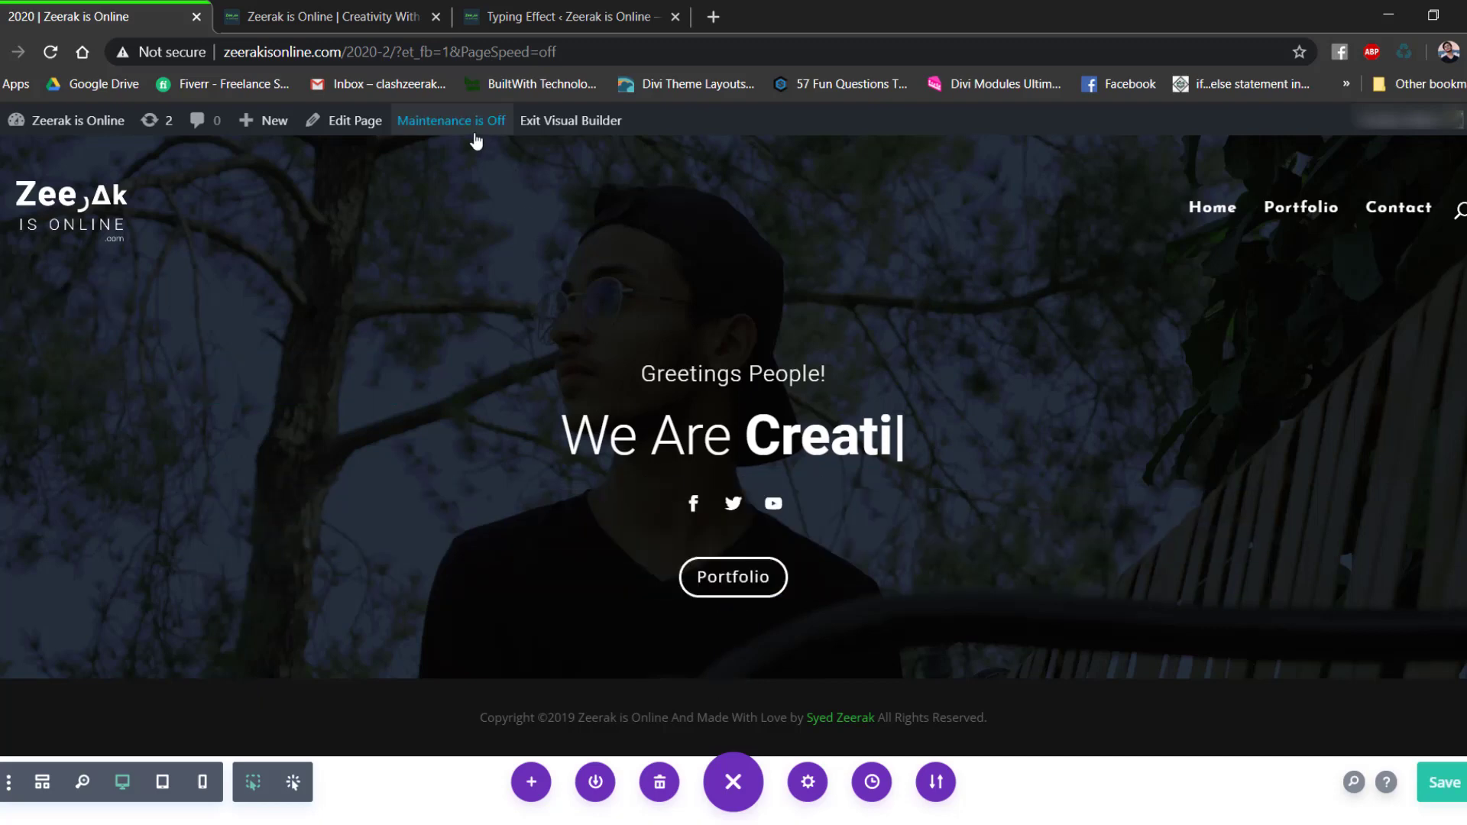
Compare the header with the existing homepage, set the header section's linked top and bottom padding to 150px, and save the section settings.
click(332, 16)
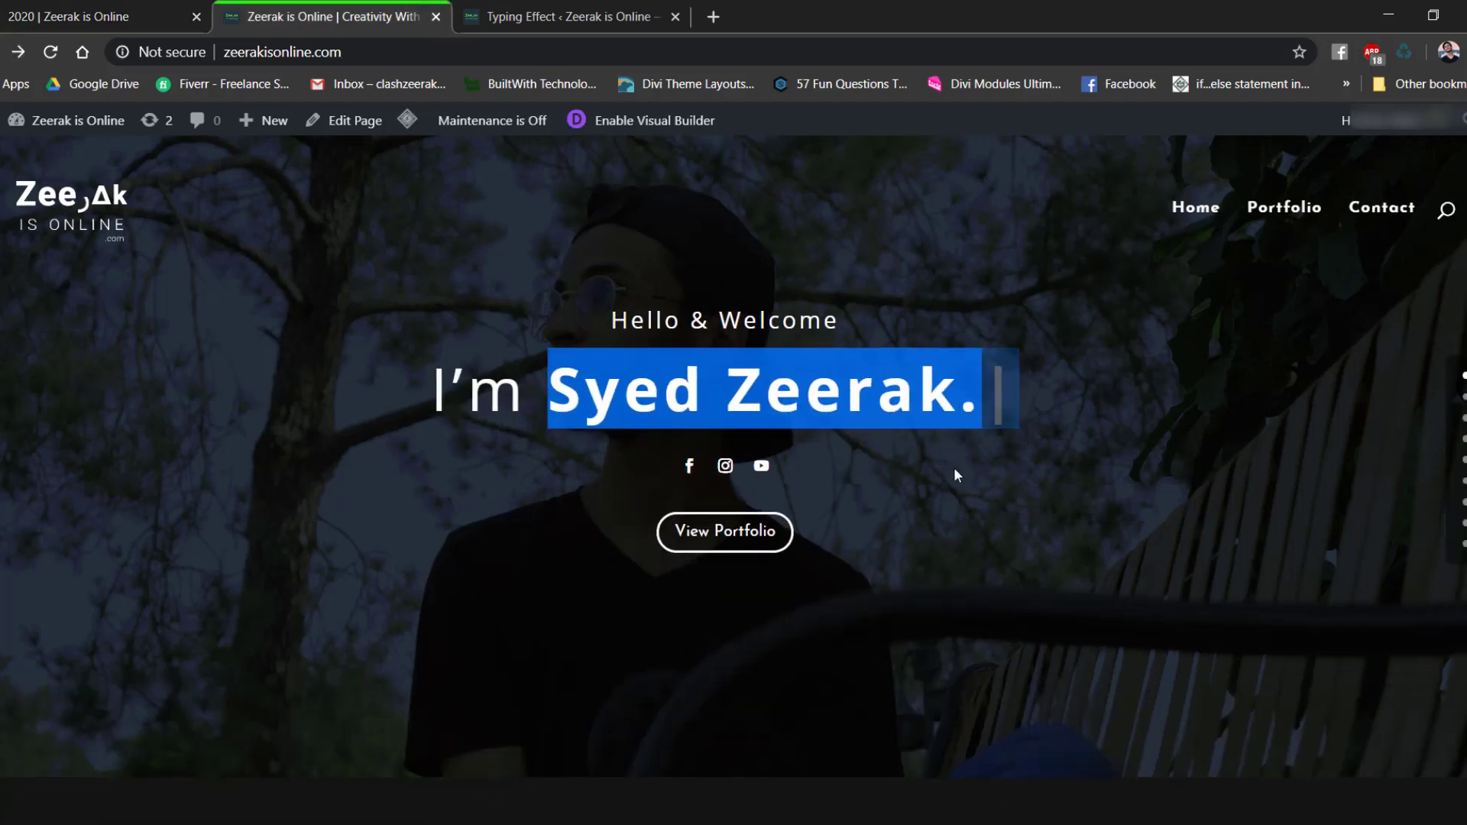
click(170, 28)
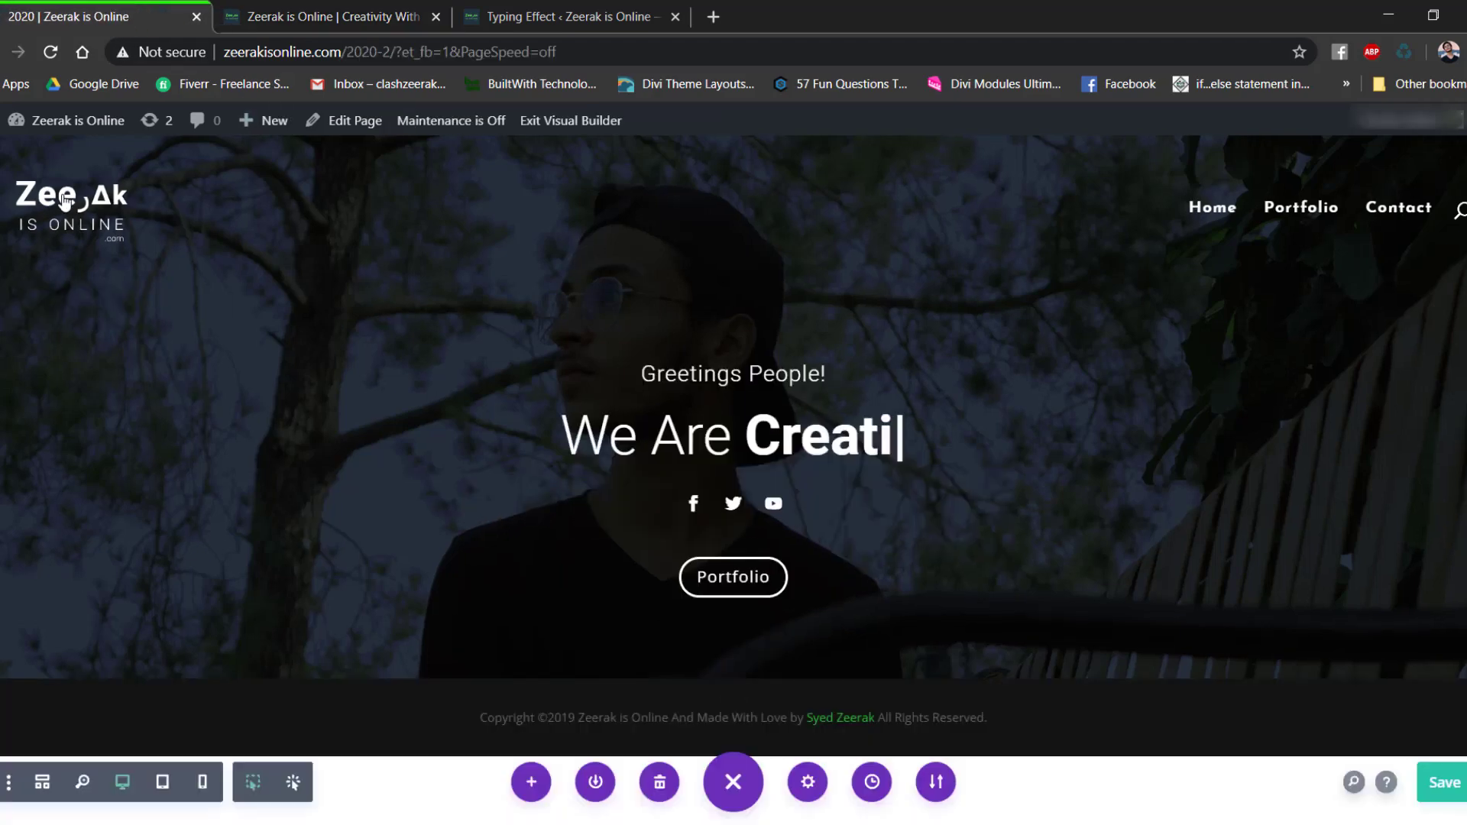
mouse_move(14, 298)
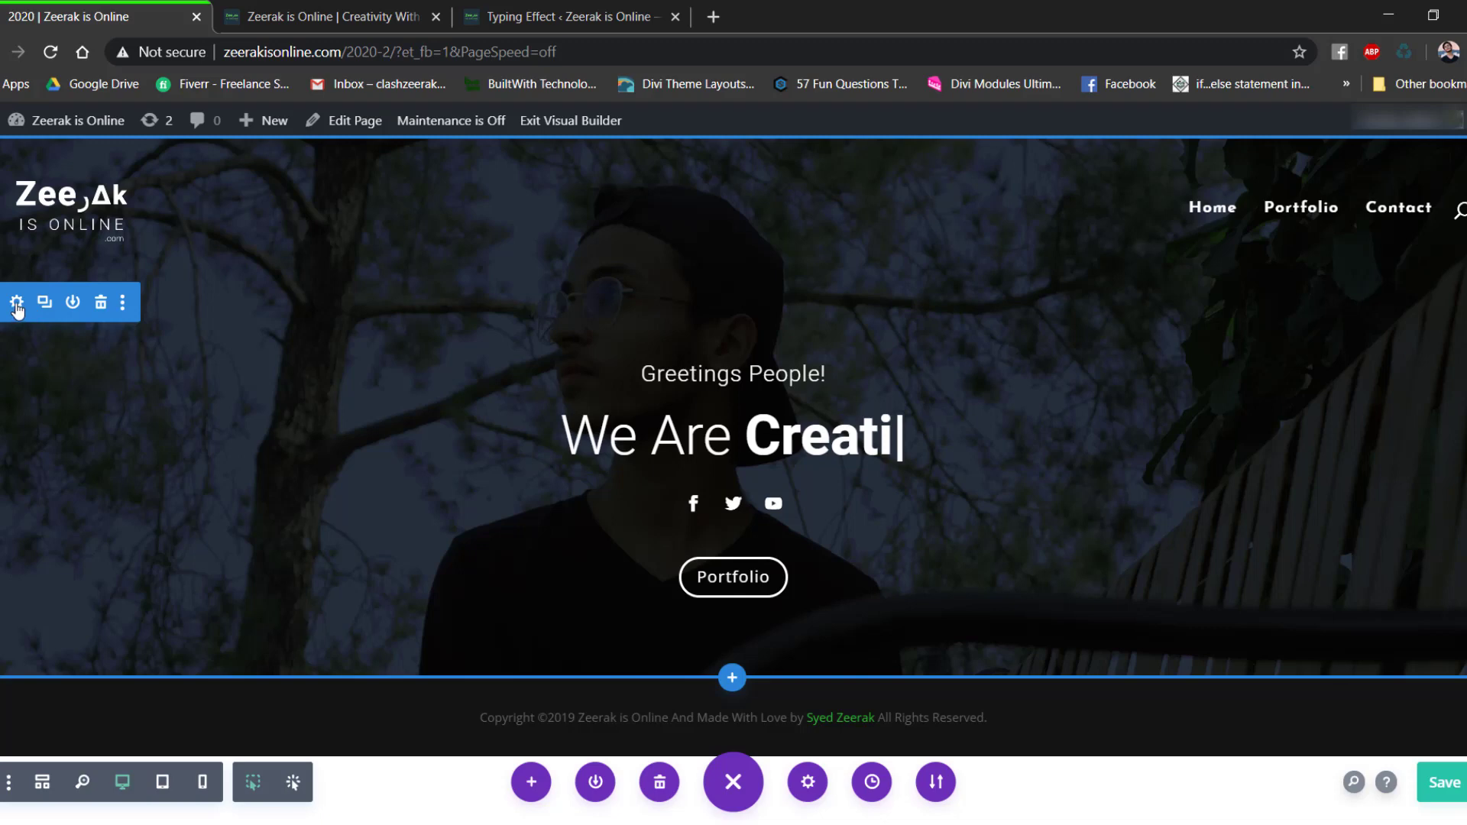
click(17, 306)
click(1109, 226)
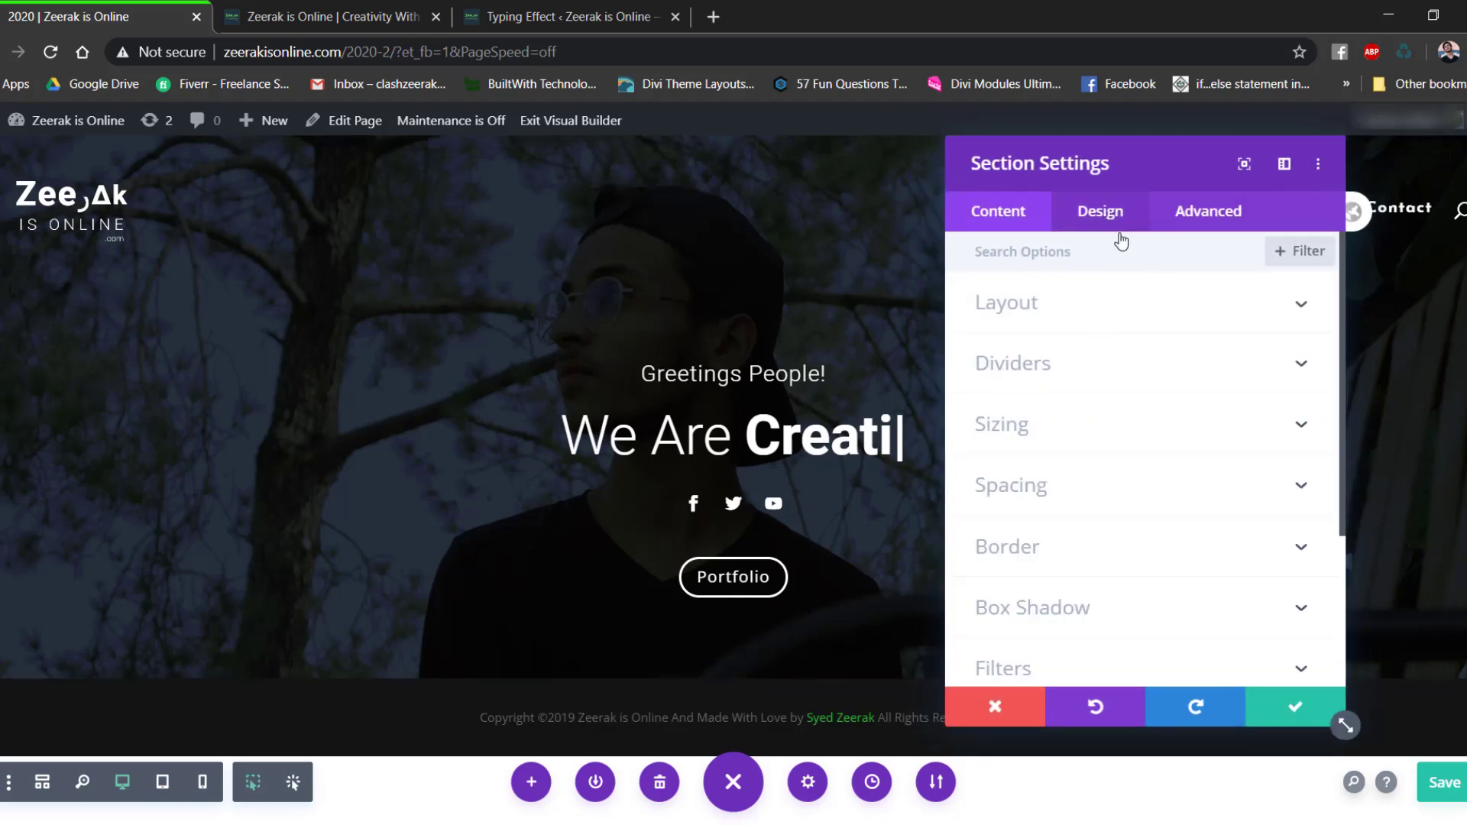
click(1064, 495)
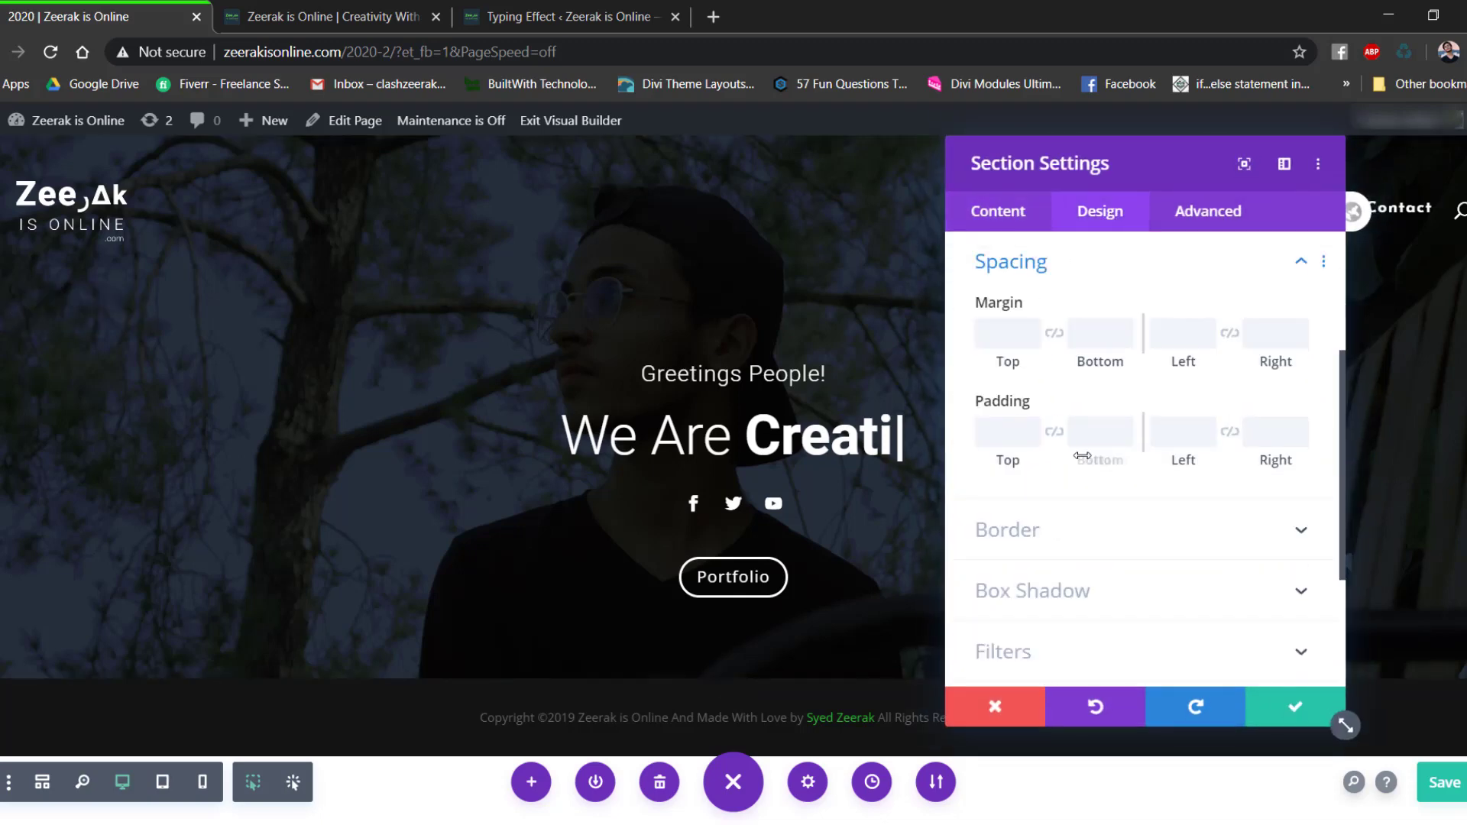
click(1031, 431)
key(shift+Up)
key(shift+Up)
key(shift+Up)
key(shift+Up)
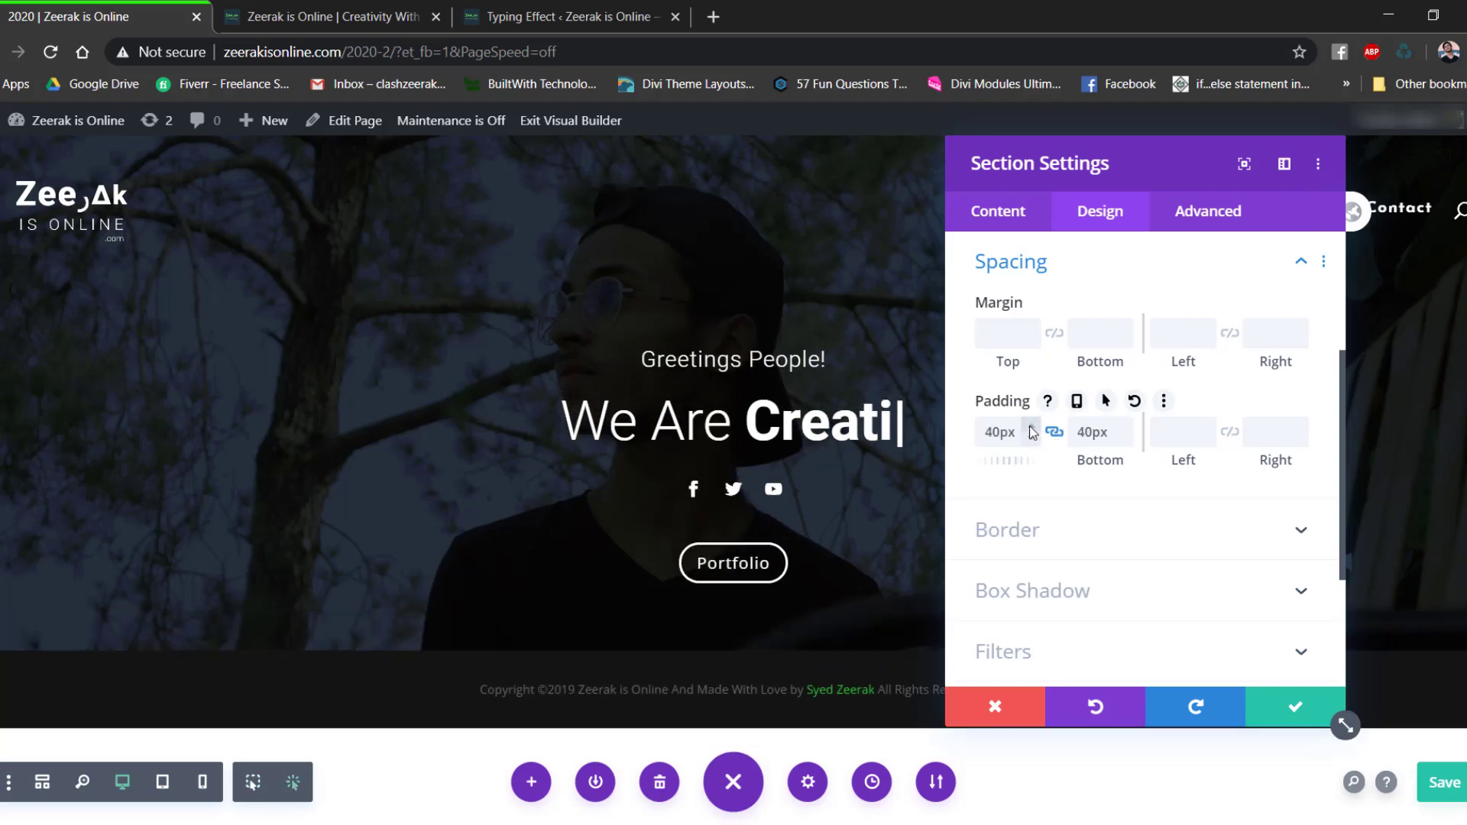
key(shift+Up)
key(shift+Up)
key(shift+Up)
key(shift+Up)
key(shift+Up)
key(shift+Up)
key(shift+Up)
key(shift+Up)
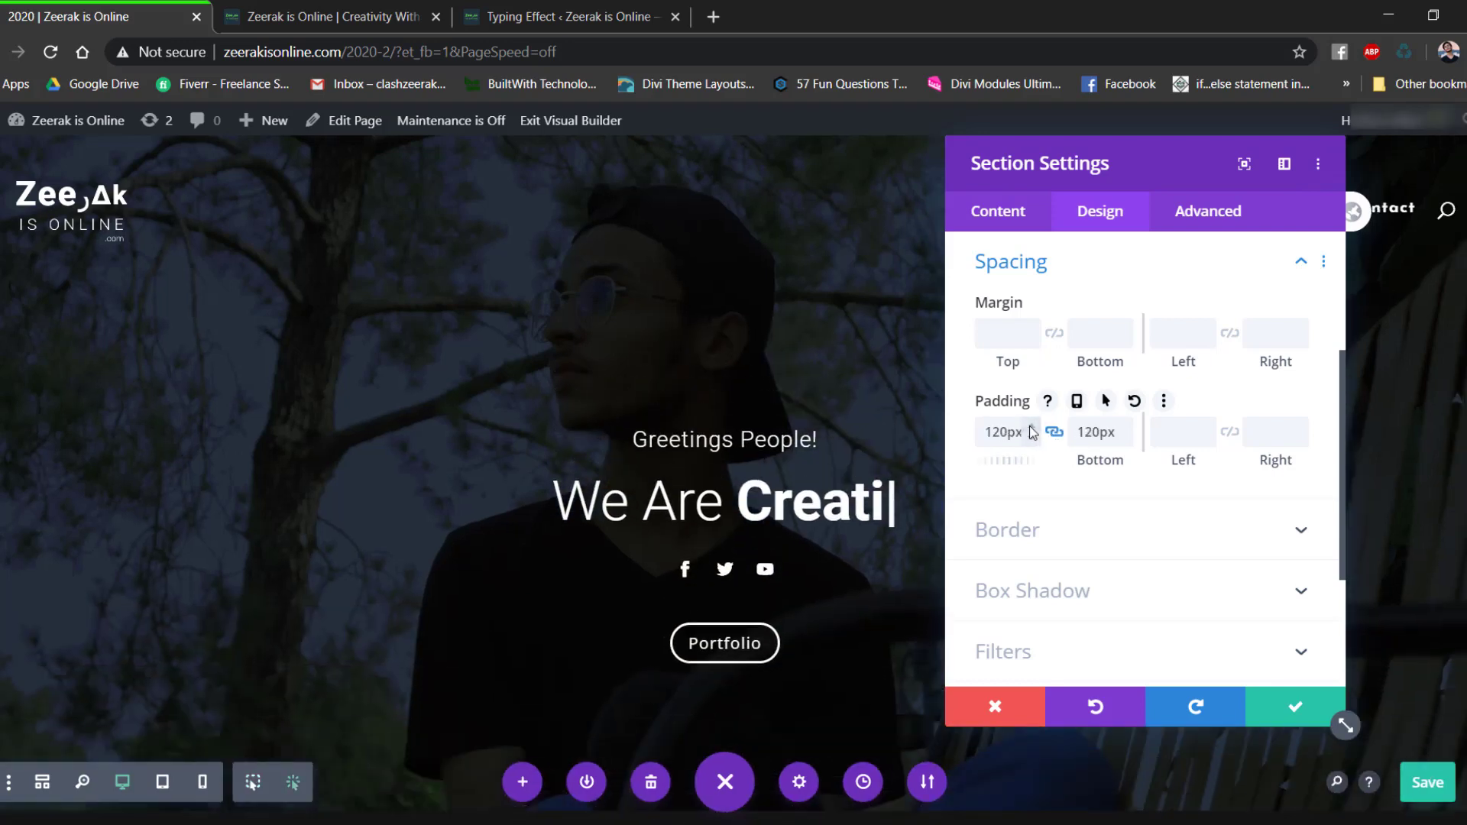
key(shift+Up)
key(shift+Up)
key(shift+Up)
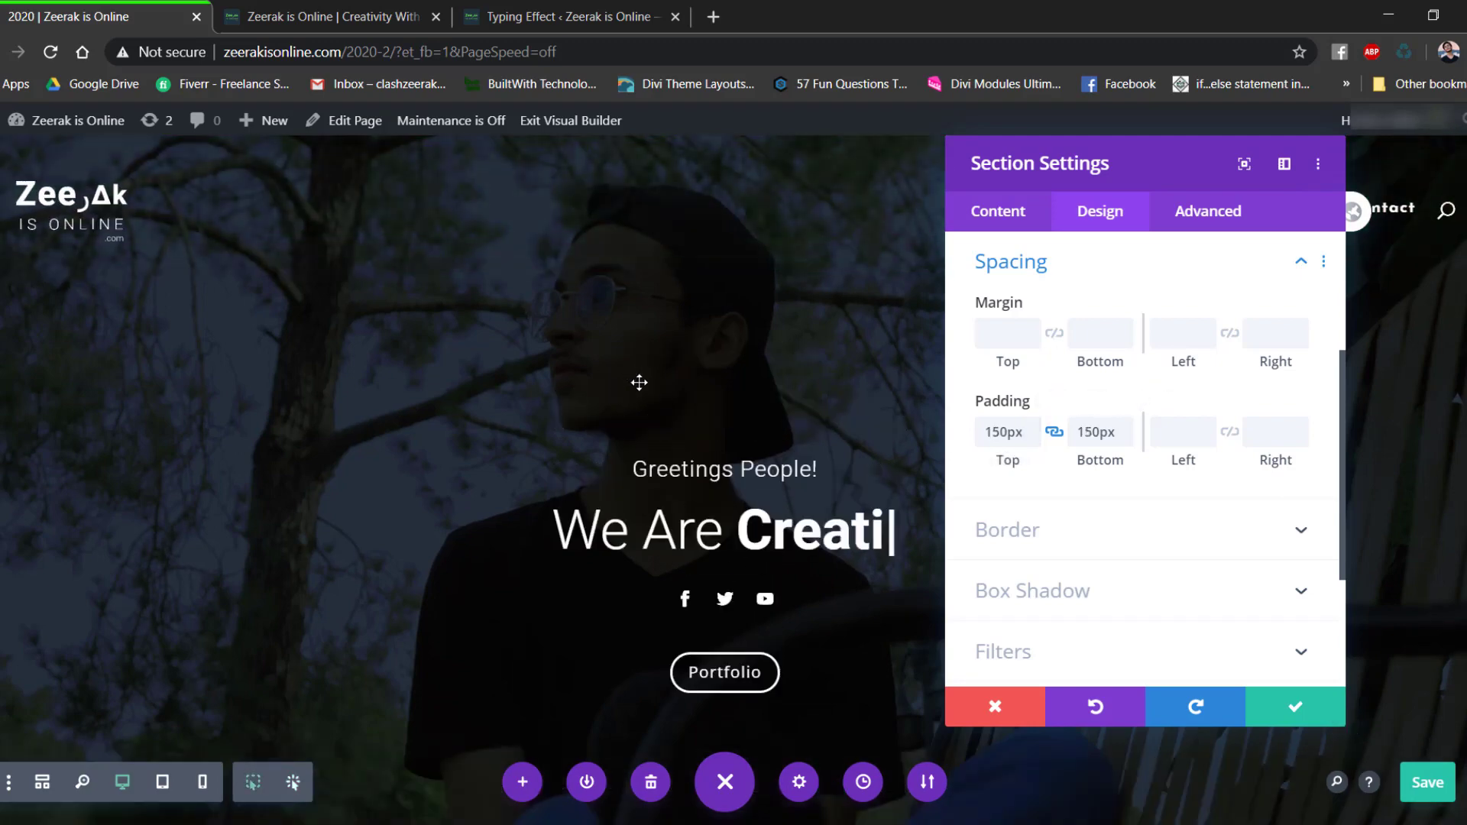
click(1297, 711)
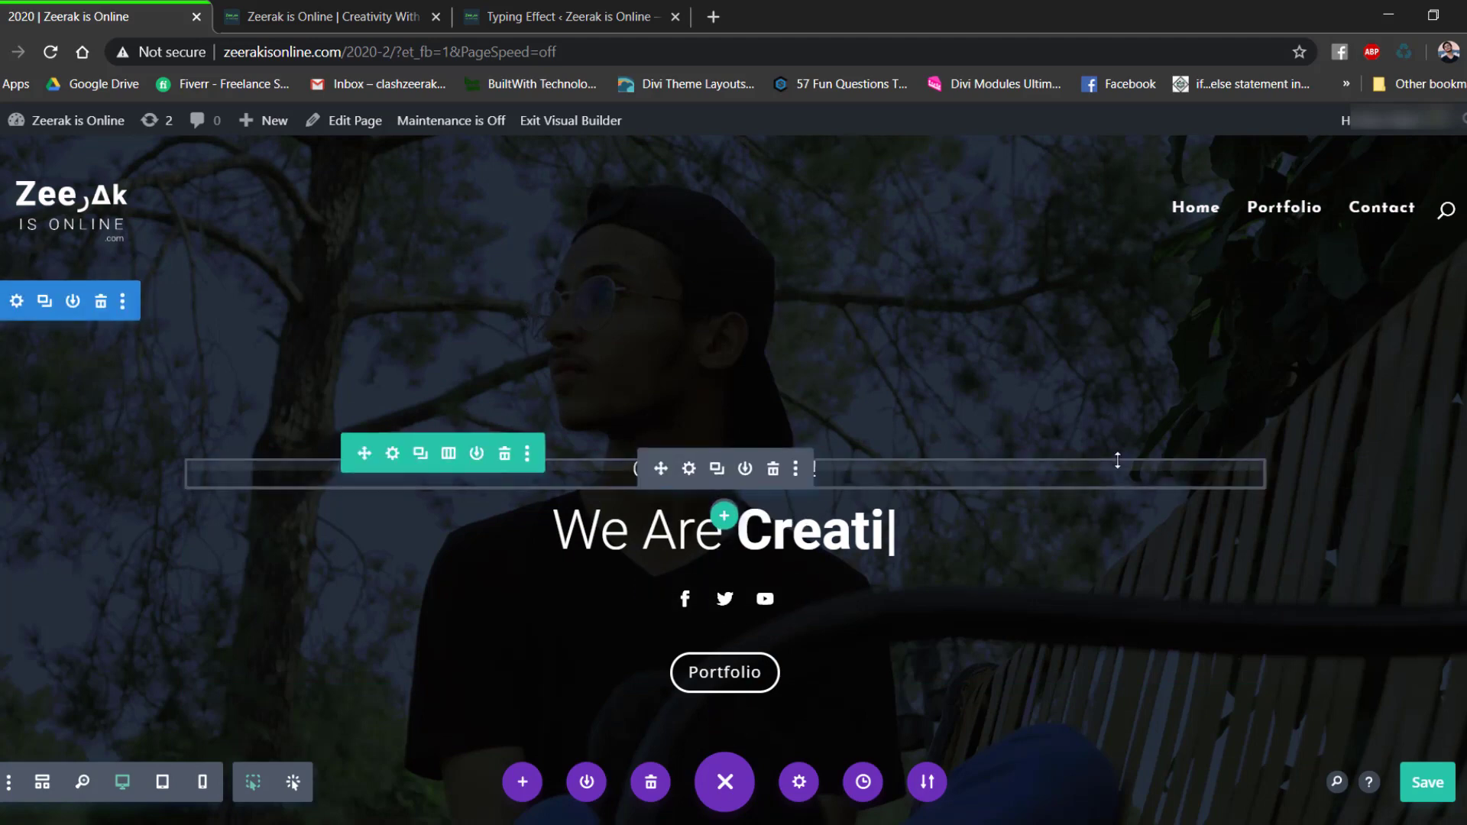
Following the existing homepage's about area, insert a specialty section below the header with a narrow left column and a wider right row area.
click(333, 16)
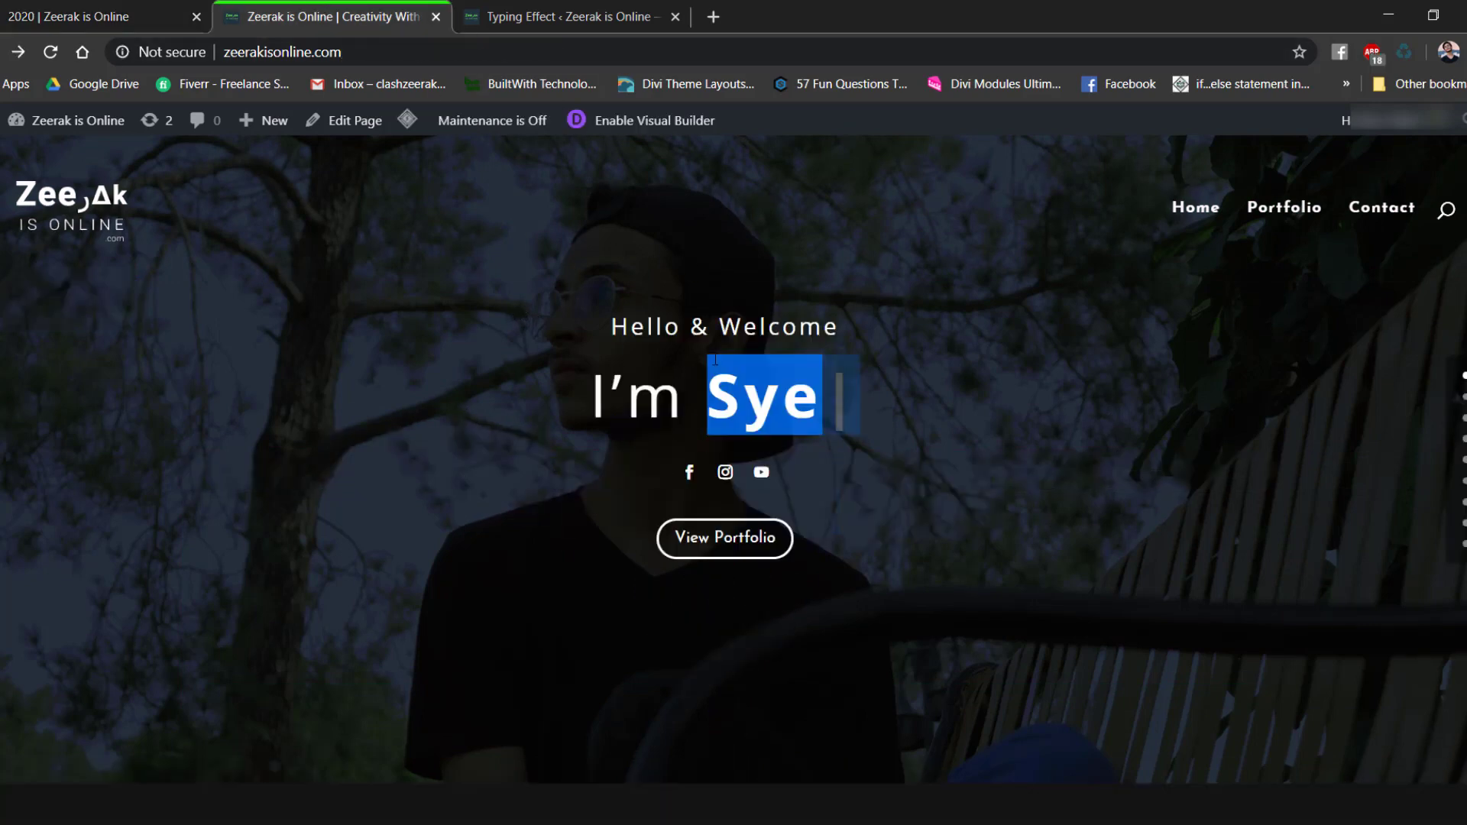
scroll(848, 380, down, 2)
scroll(846, 373, down, 6)
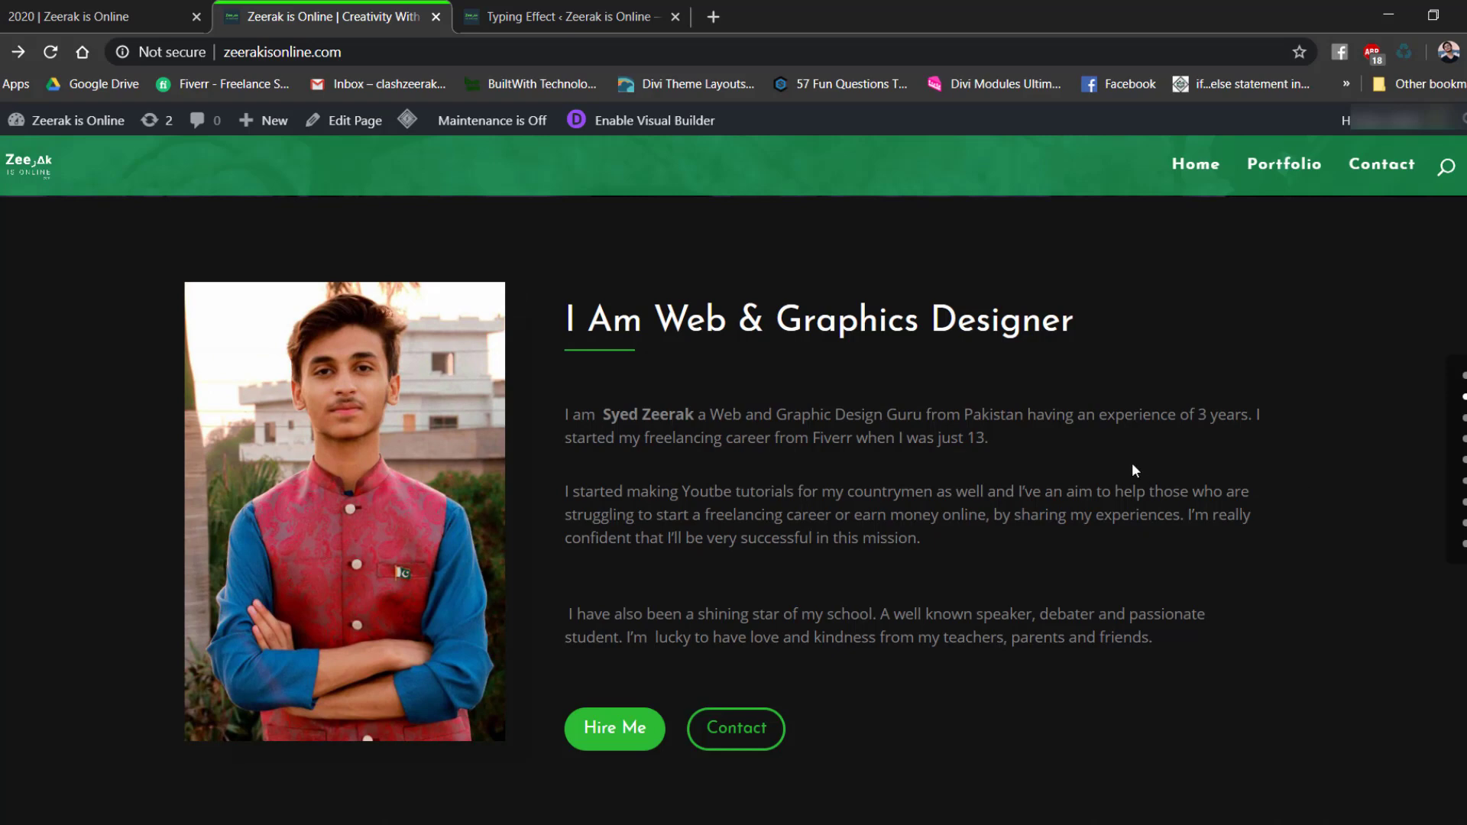
key(ctrl+shift+Tab)
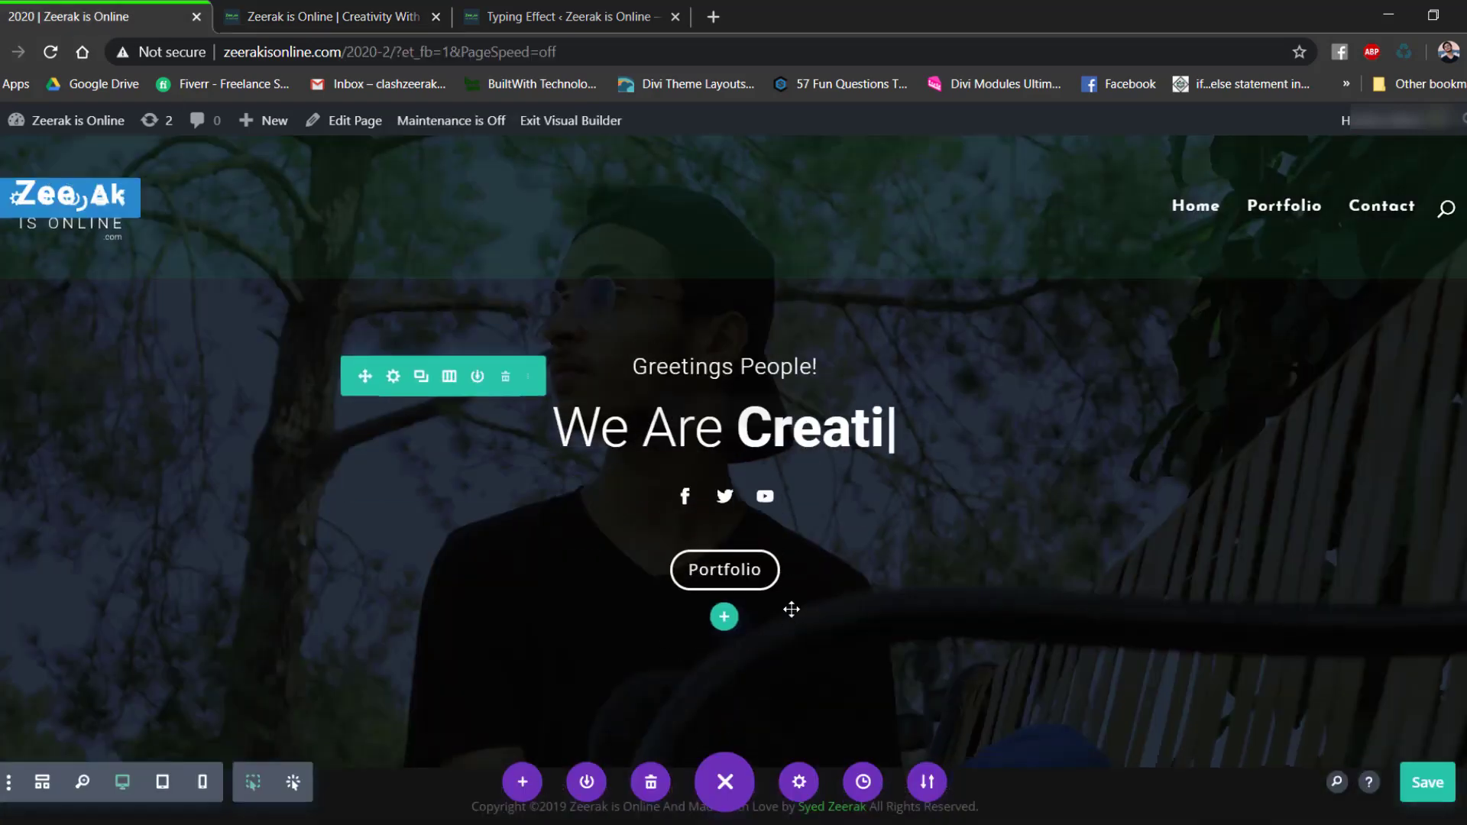
scroll(795, 703, down, 2)
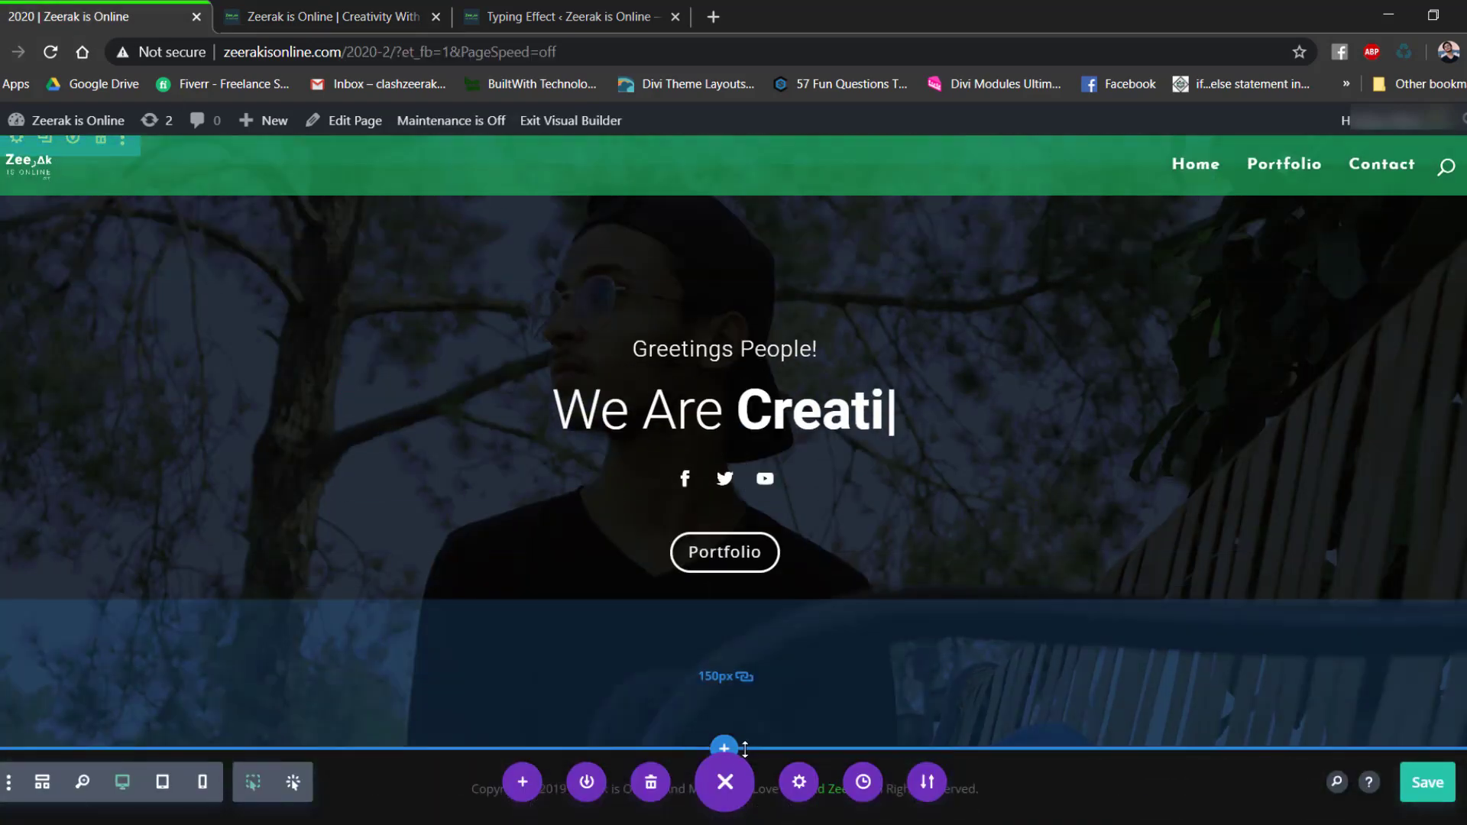
scroll(725, 757, up, 1)
scroll(722, 752, down, 2)
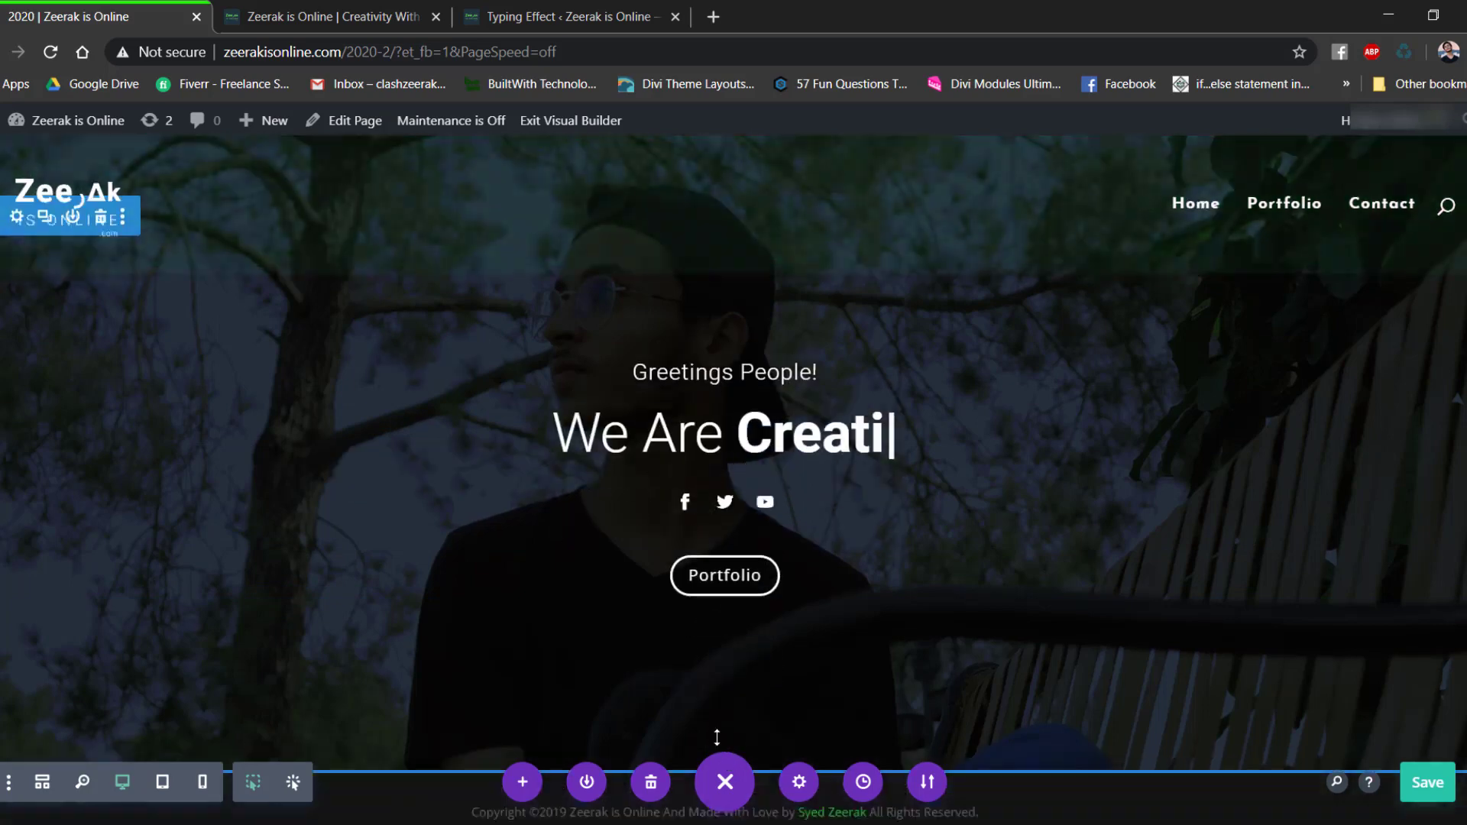
click(722, 750)
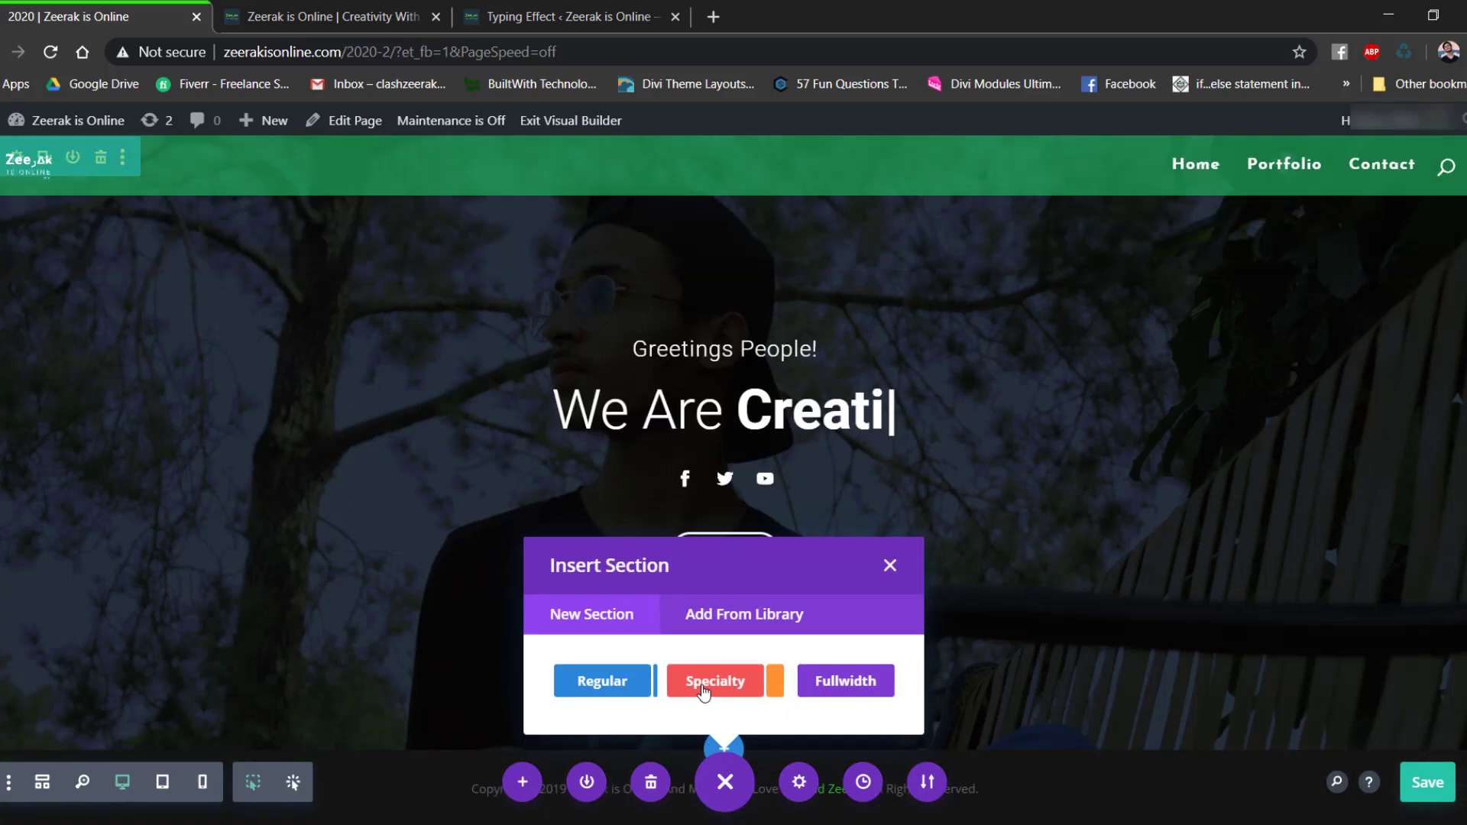
click(709, 682)
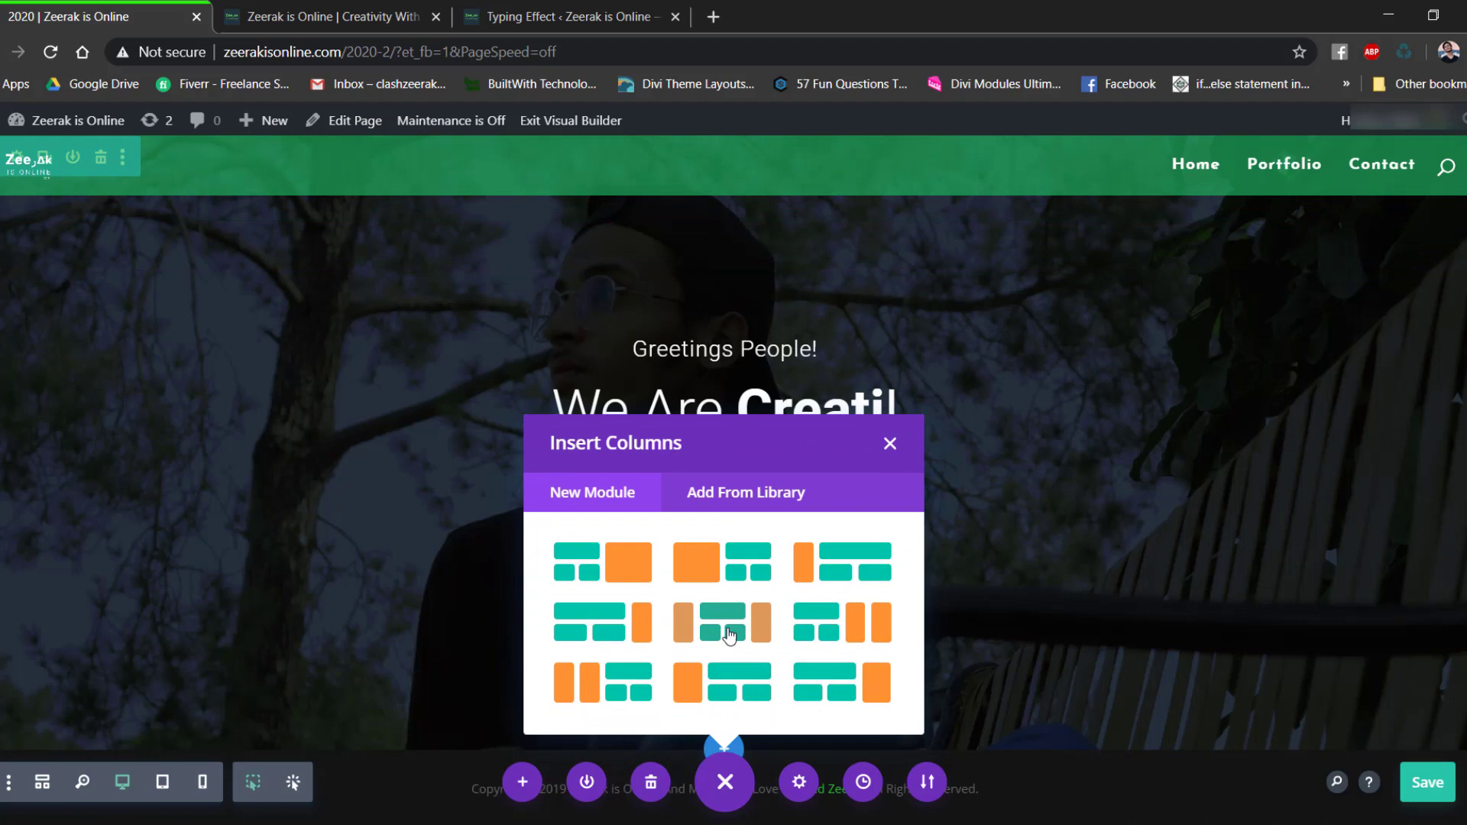
click(723, 682)
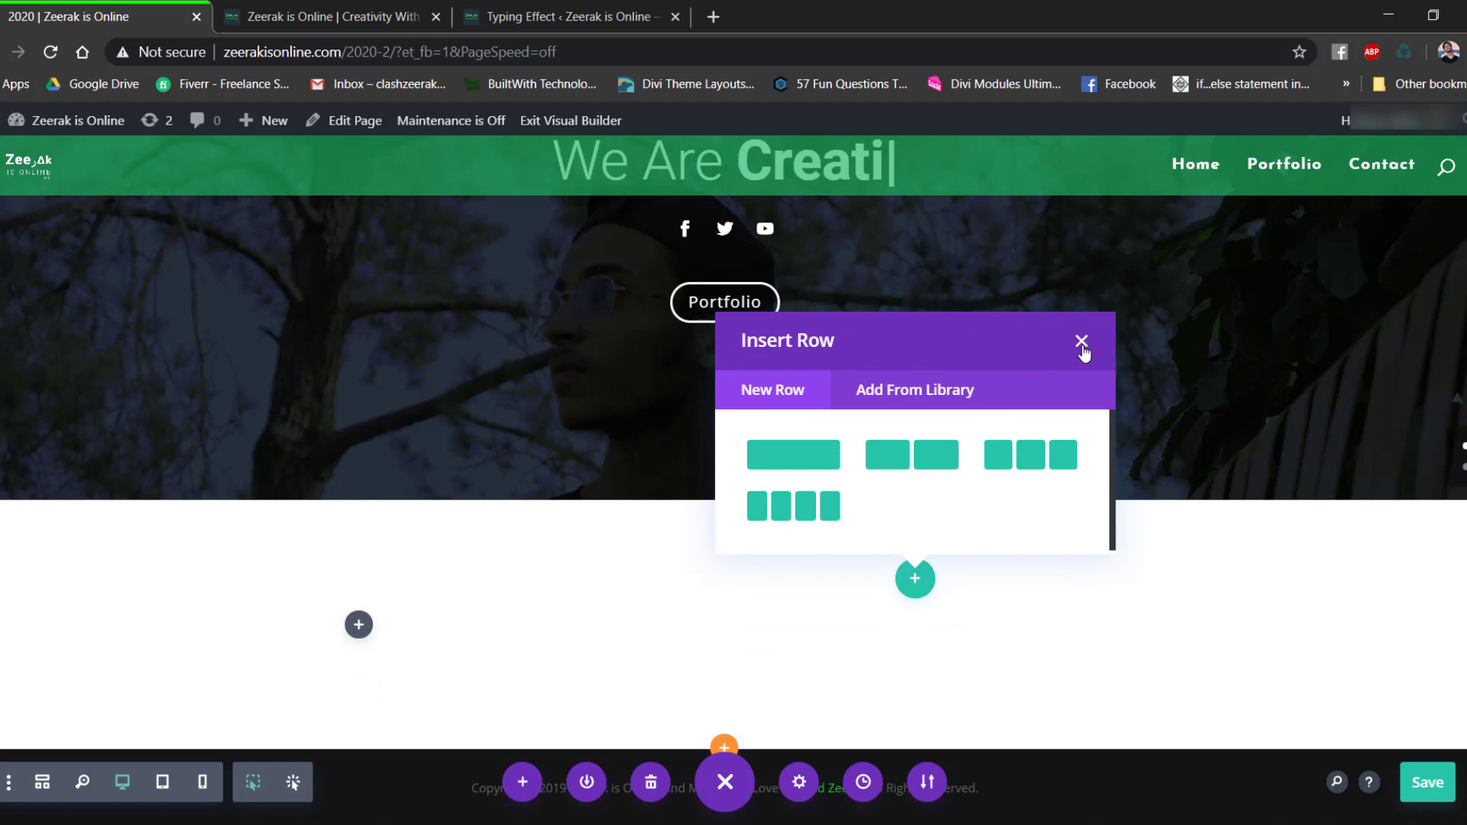
click(1081, 340)
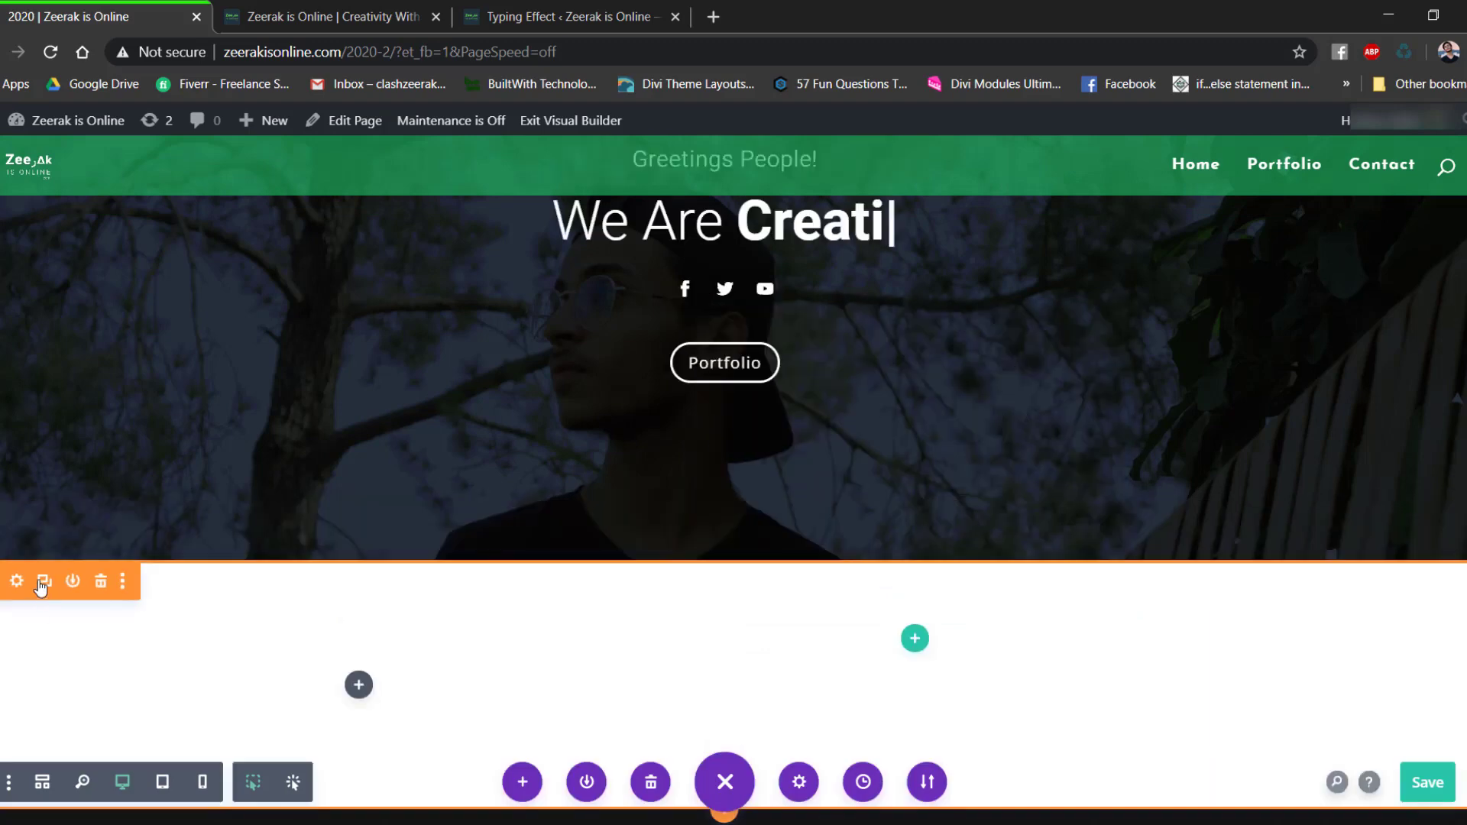
Set the new specialty section's background color to #131414 and save the section settings.
click(16, 584)
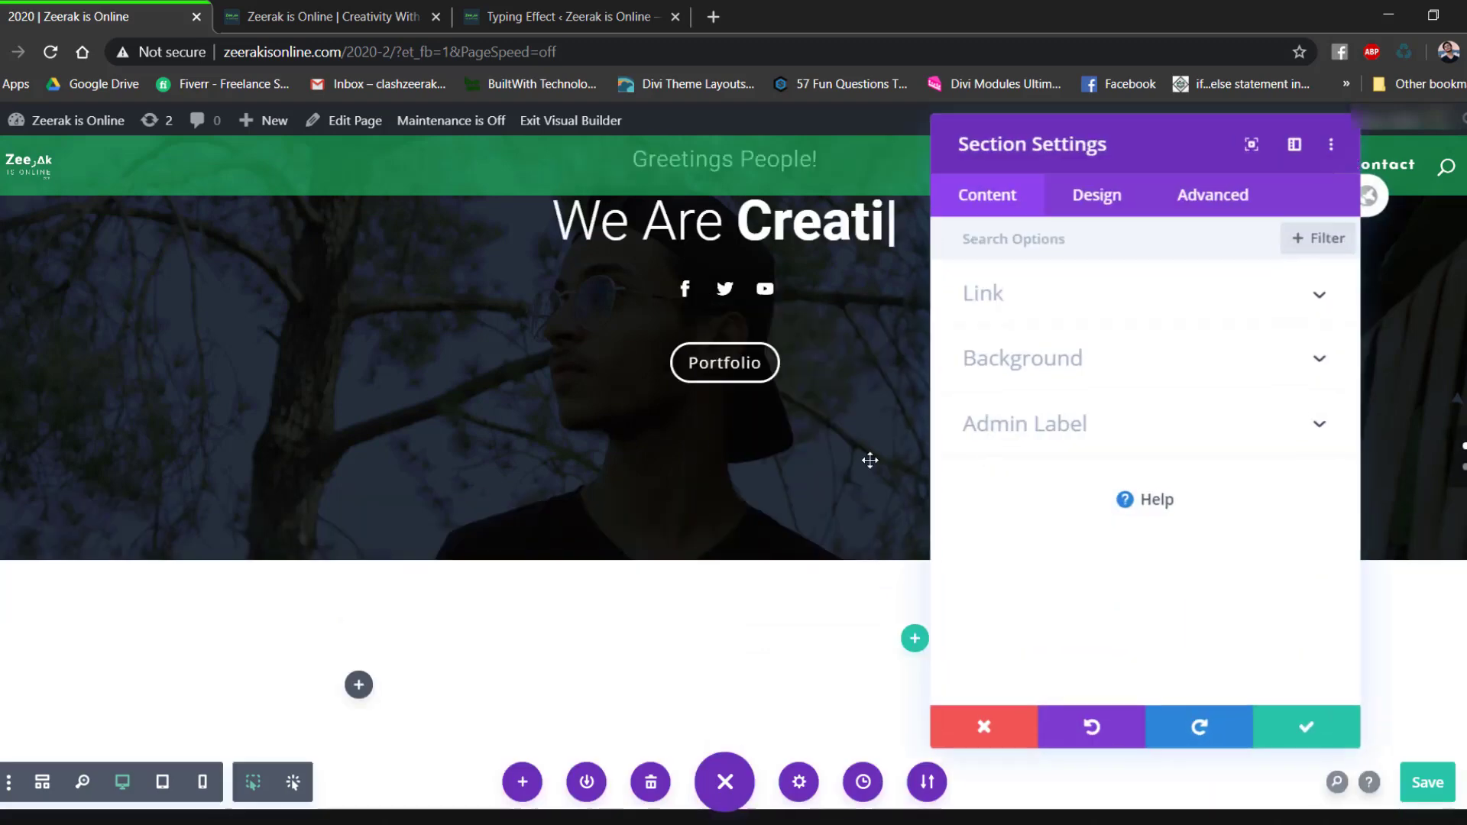
click(1131, 380)
click(1133, 458)
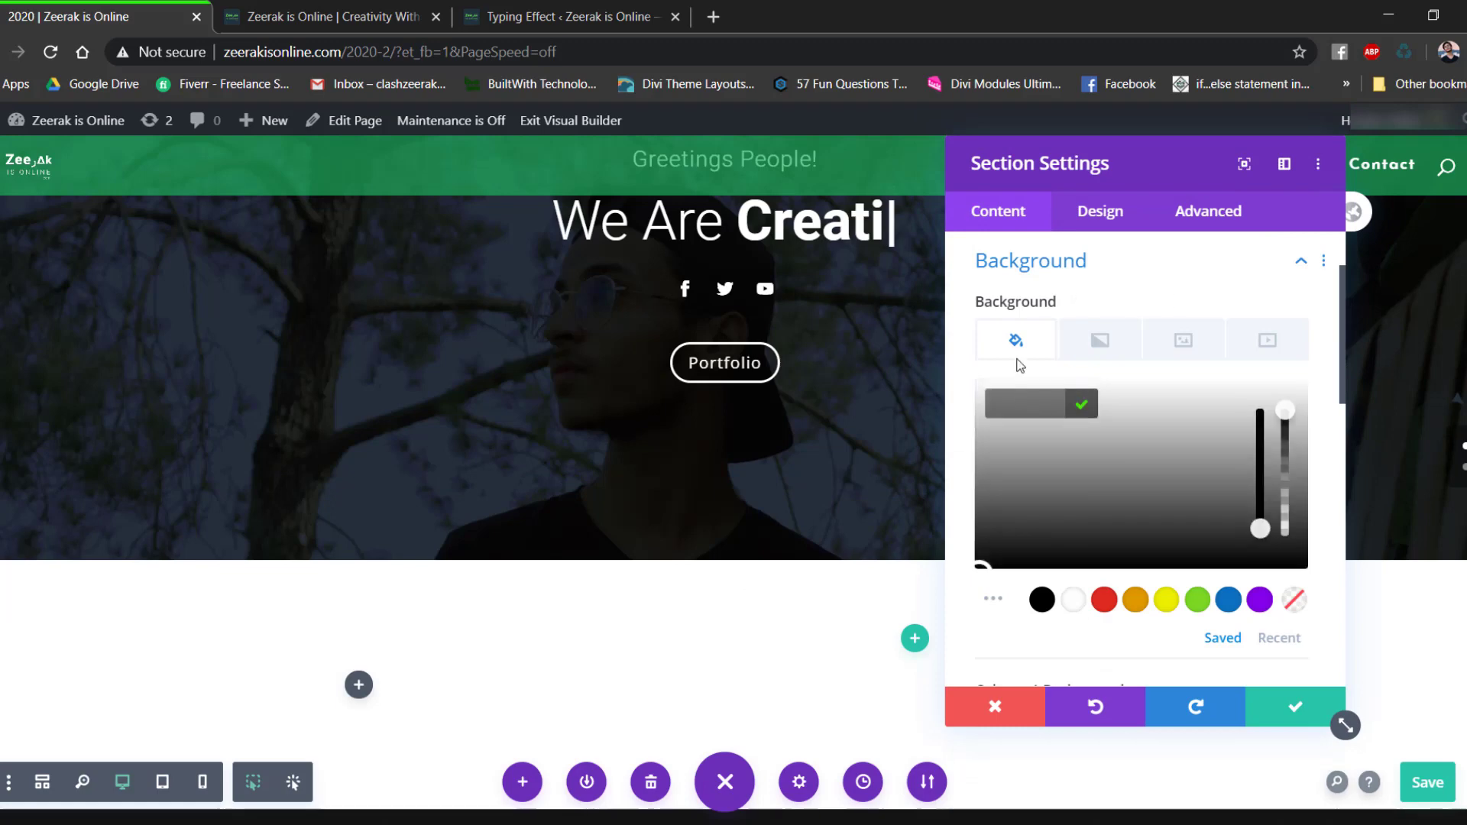
click(1024, 432)
triple_click(1039, 410)
text(1)
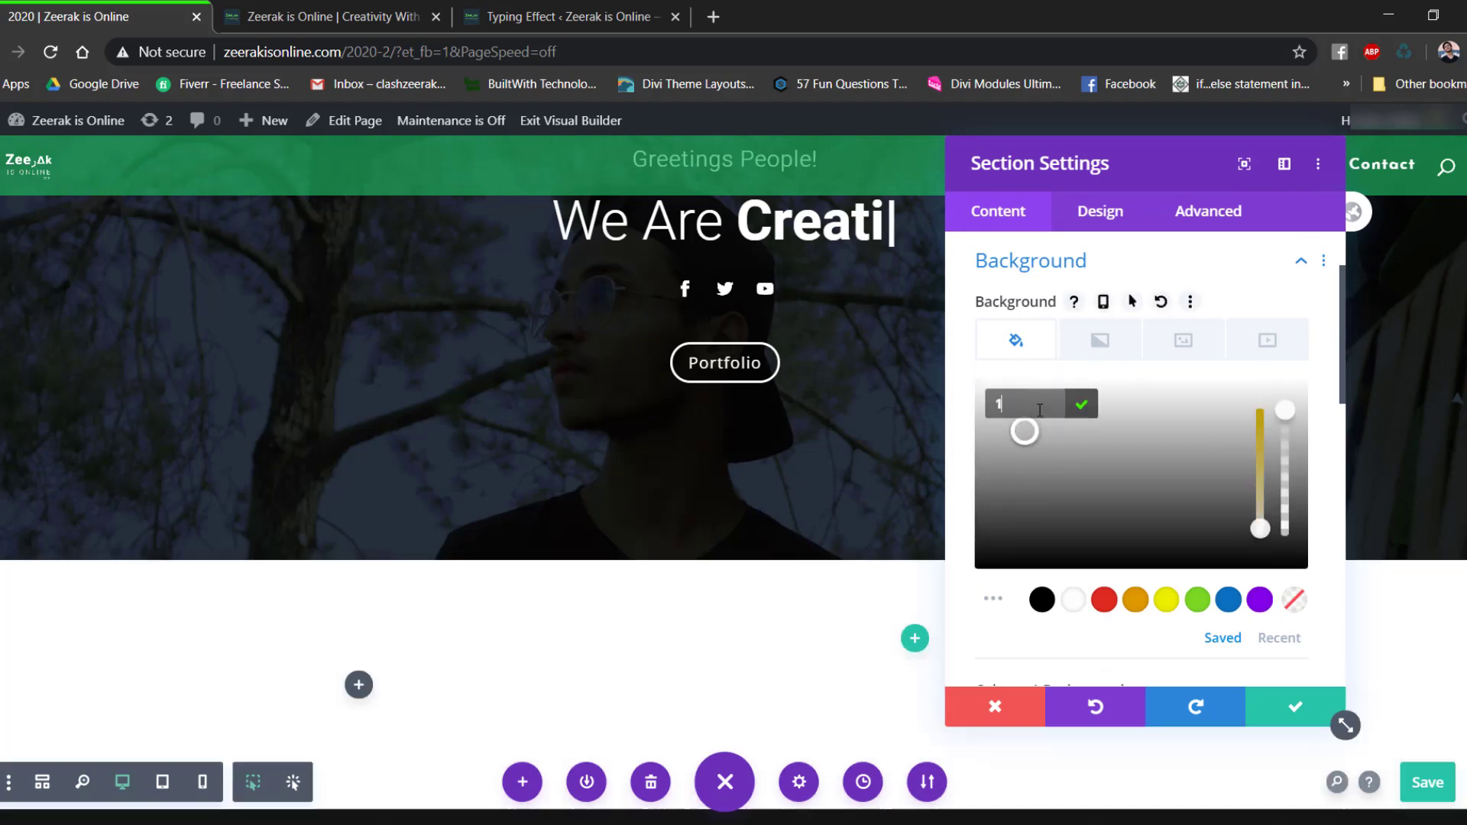
text(31414)
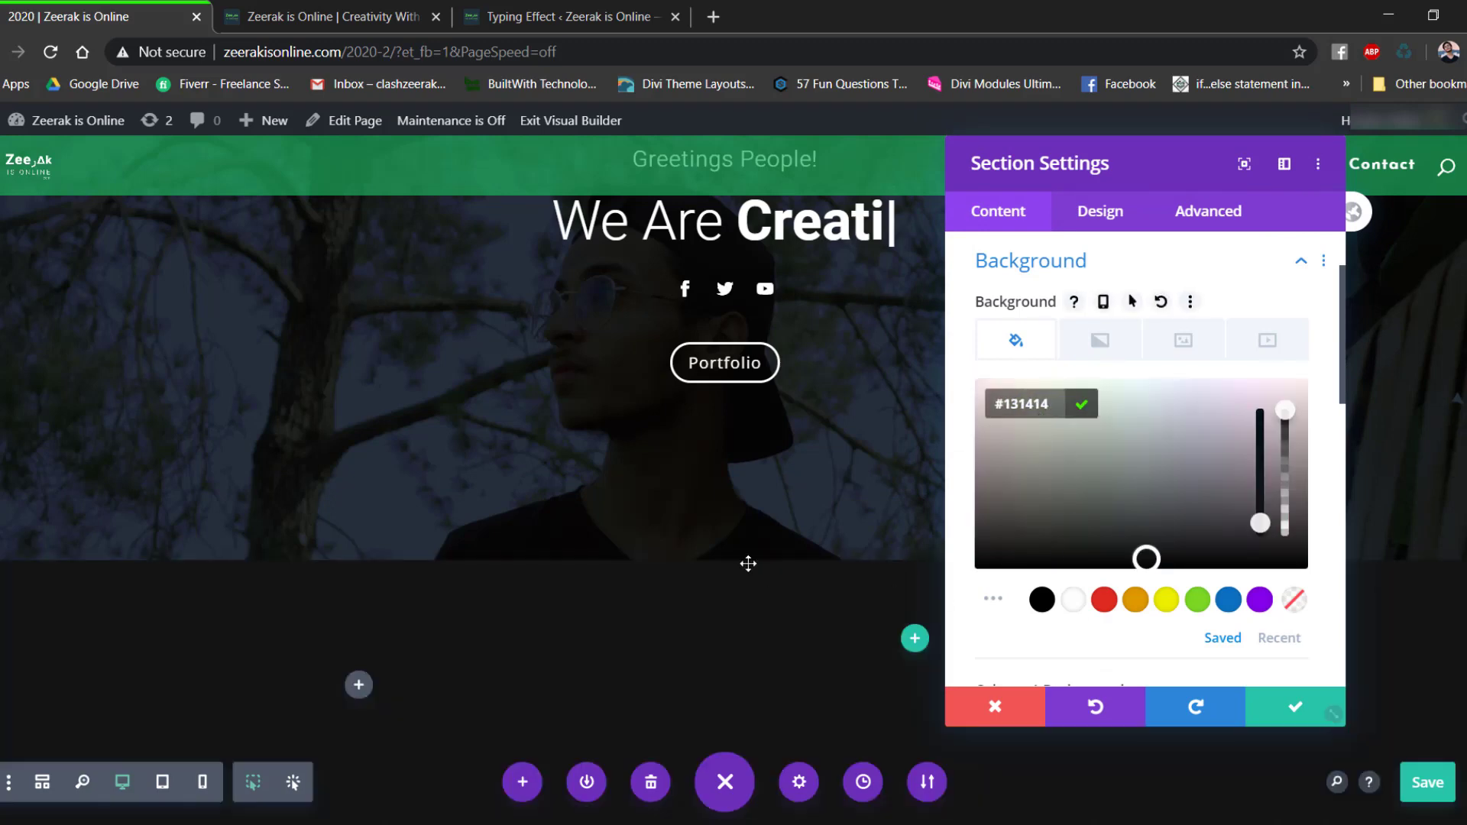
scroll(747, 562, down, 1)
click(1289, 713)
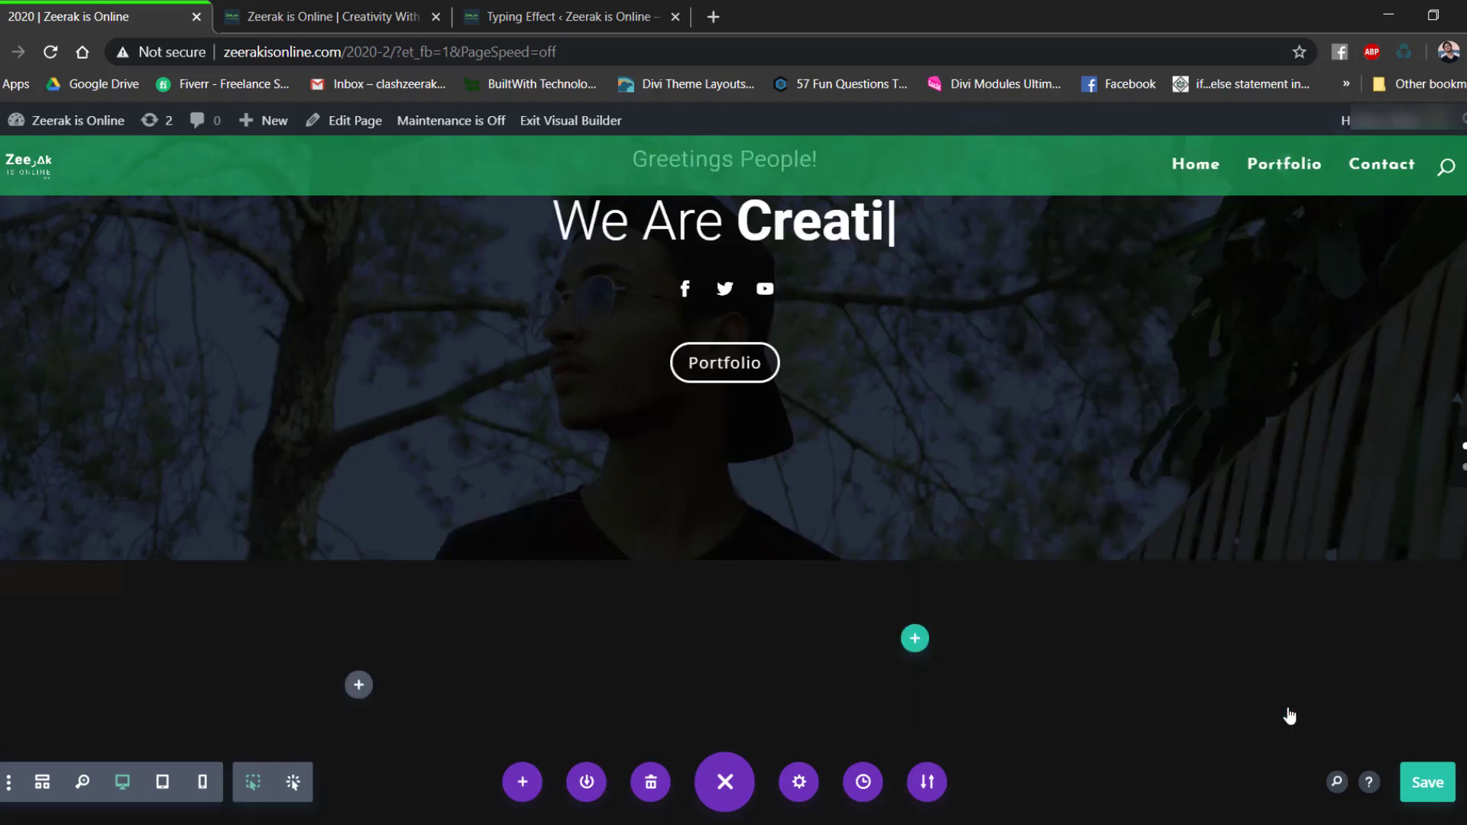
Add an Image module to the narrow left column of the specialty section.
click(358, 684)
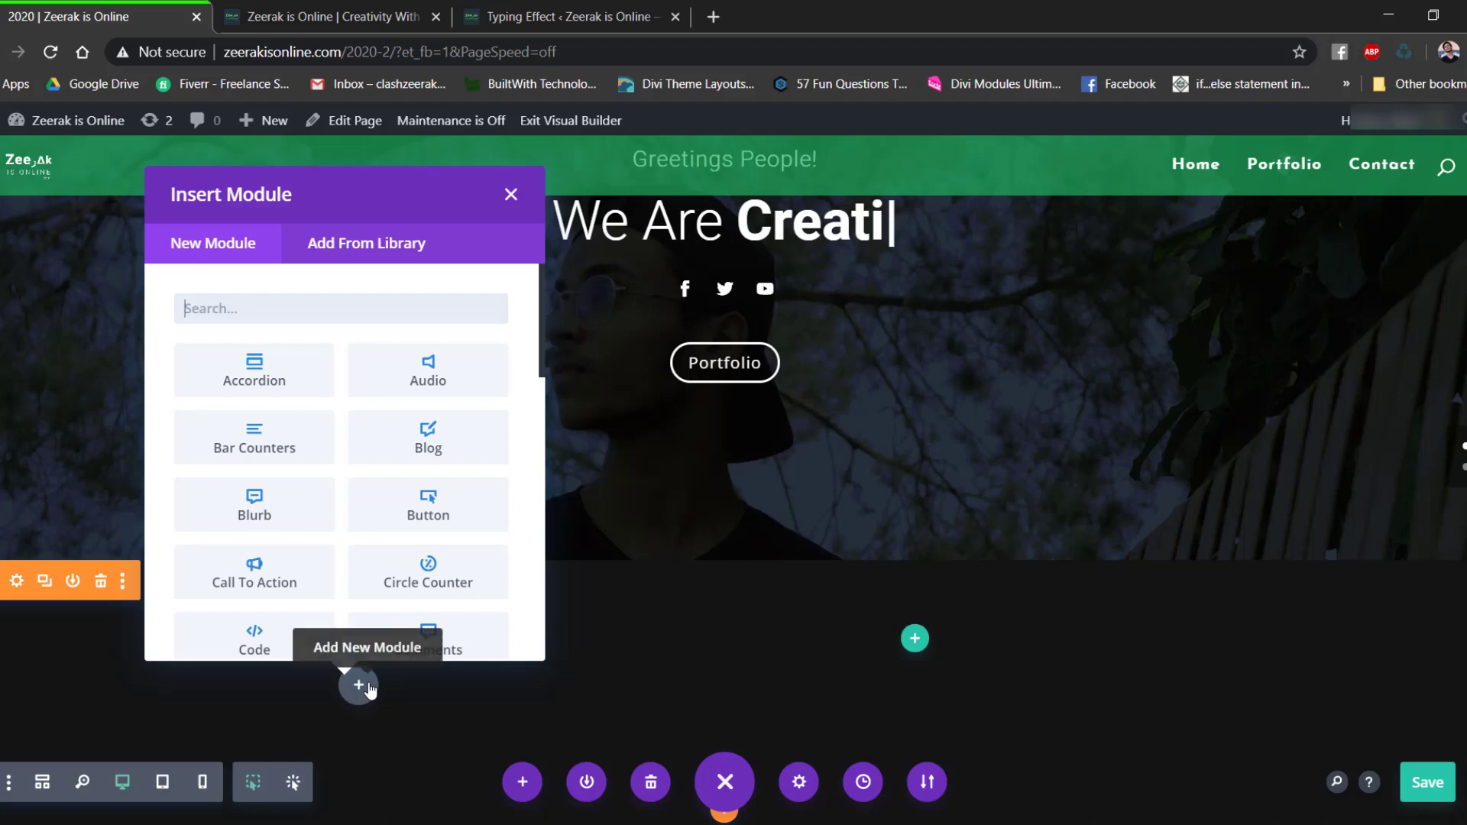
text(image)
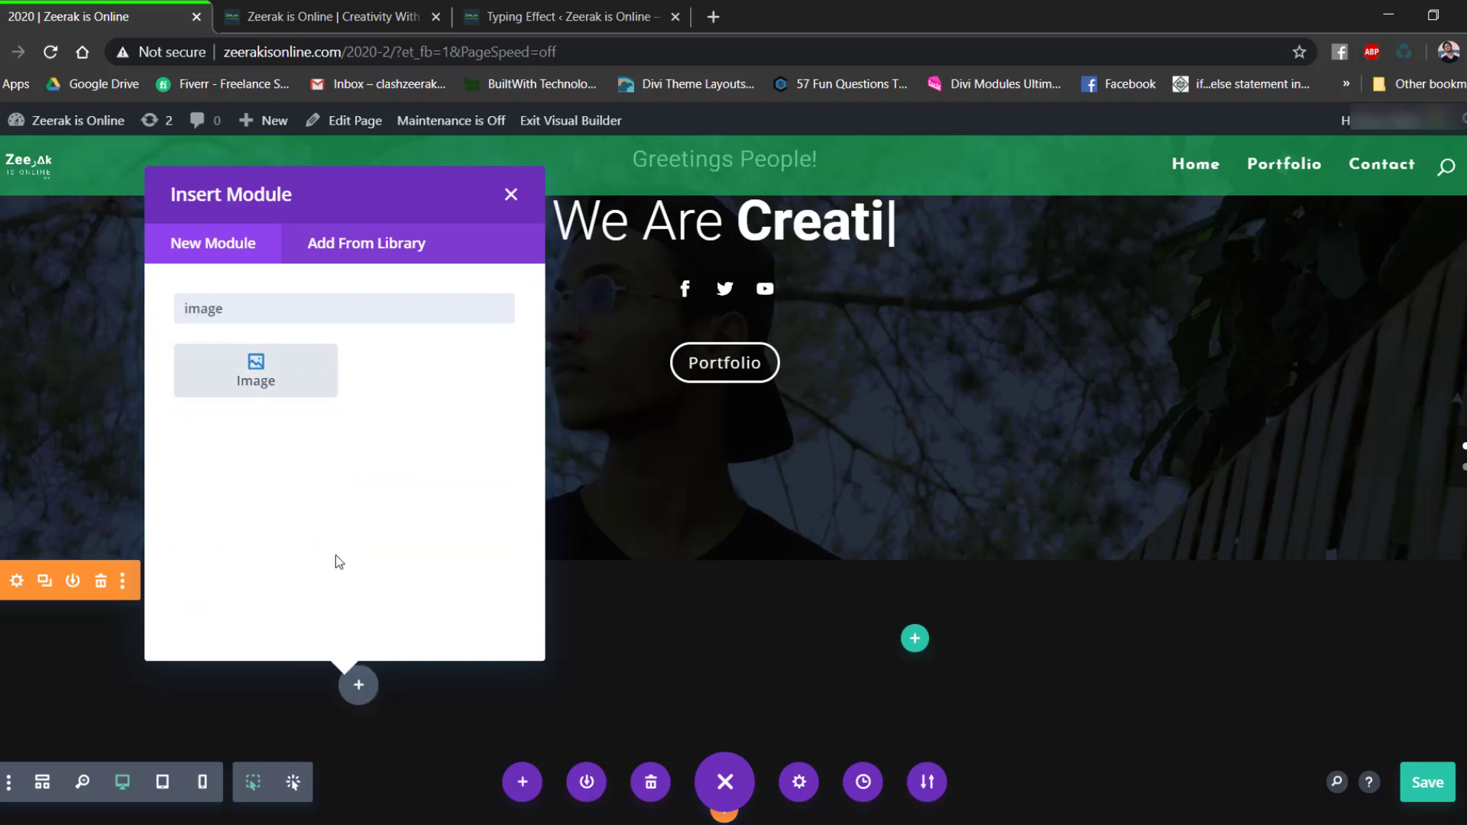
click(256, 372)
scroll(683, 438, down, 2)
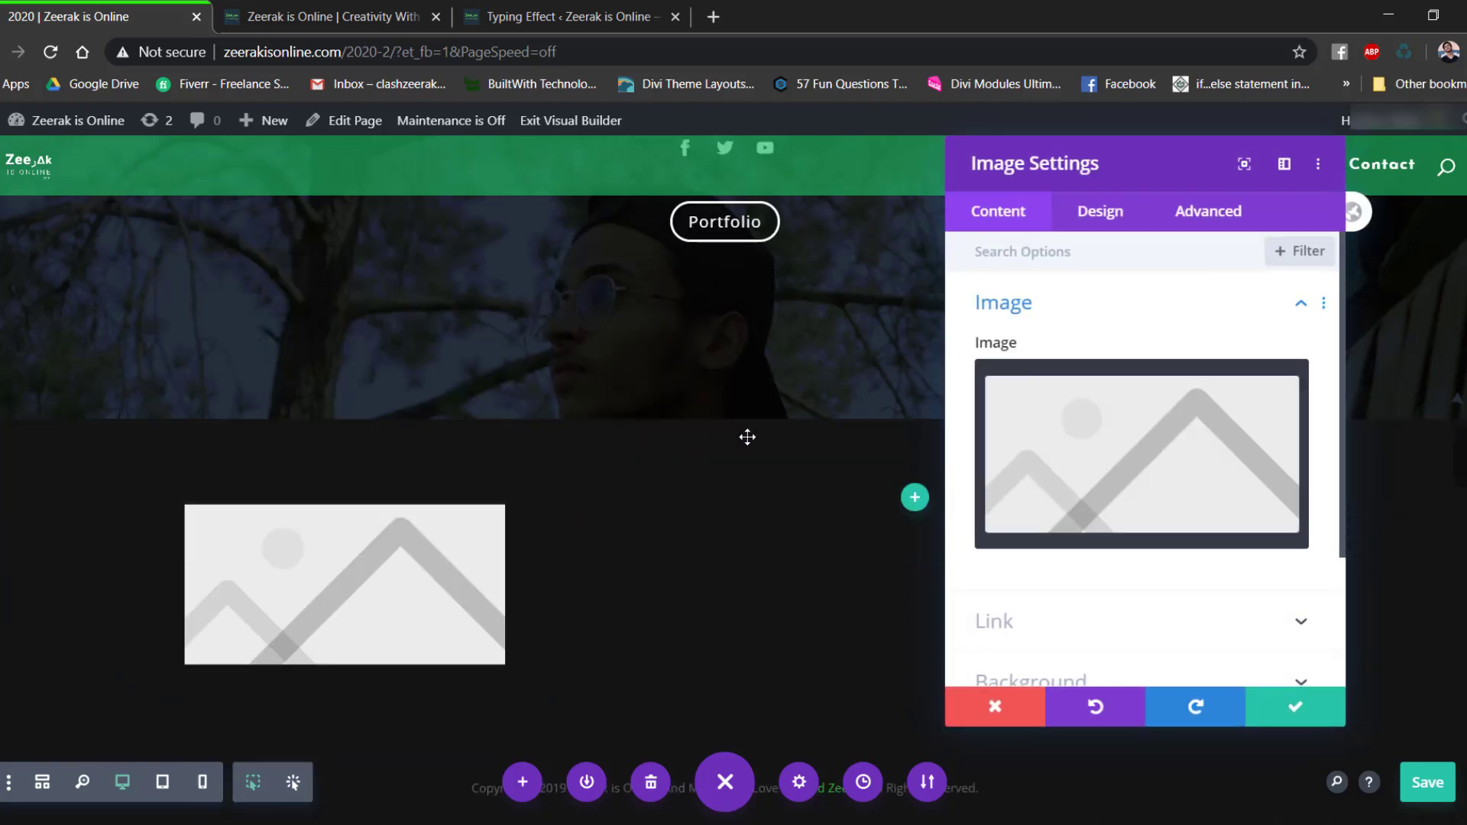
Use Personal-Image-Zeerak-is-Online.png from the media library as the image module's picture.
click(1153, 468)
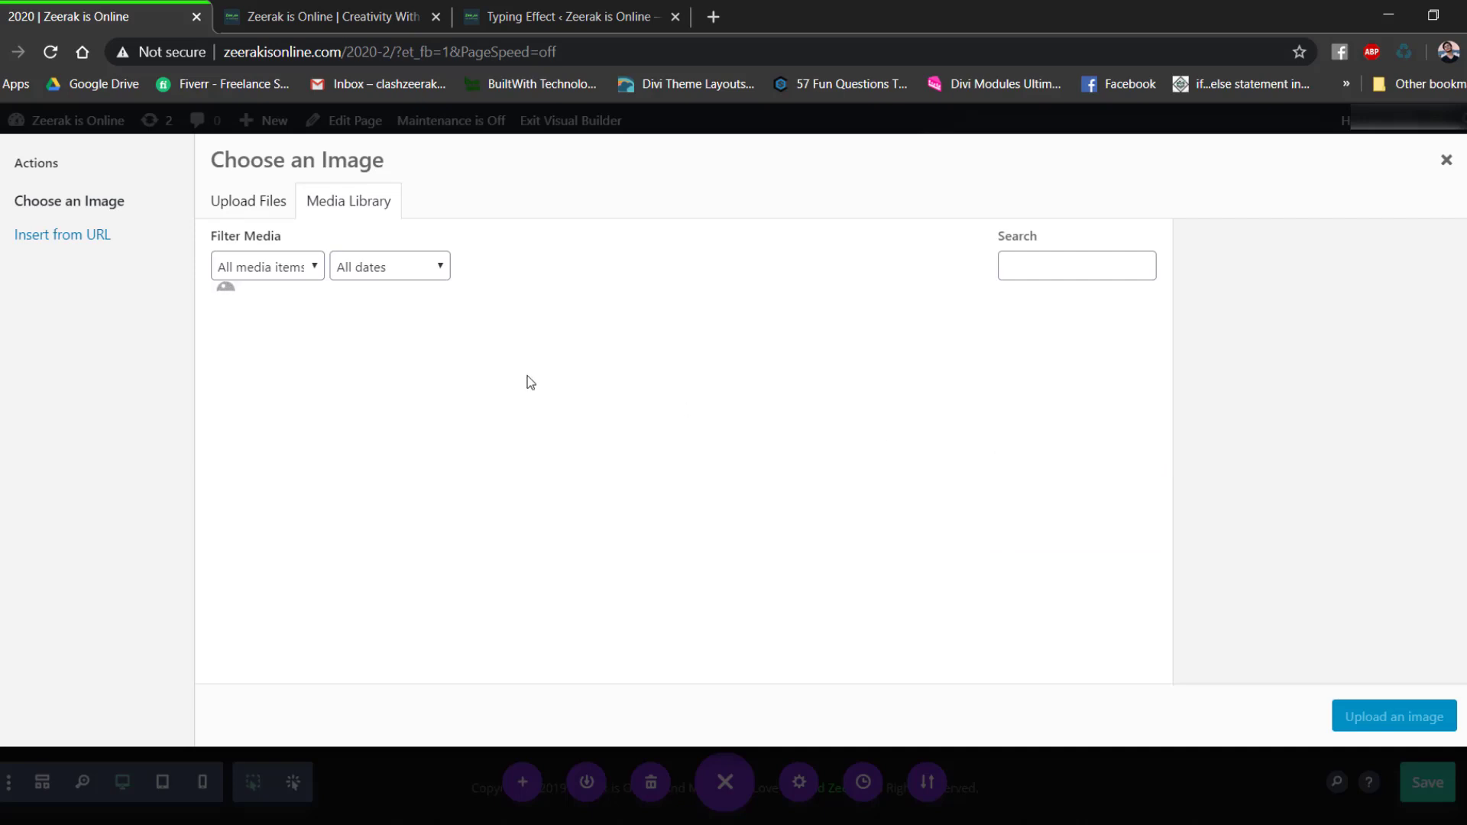
scroll(560, 433, down, 5)
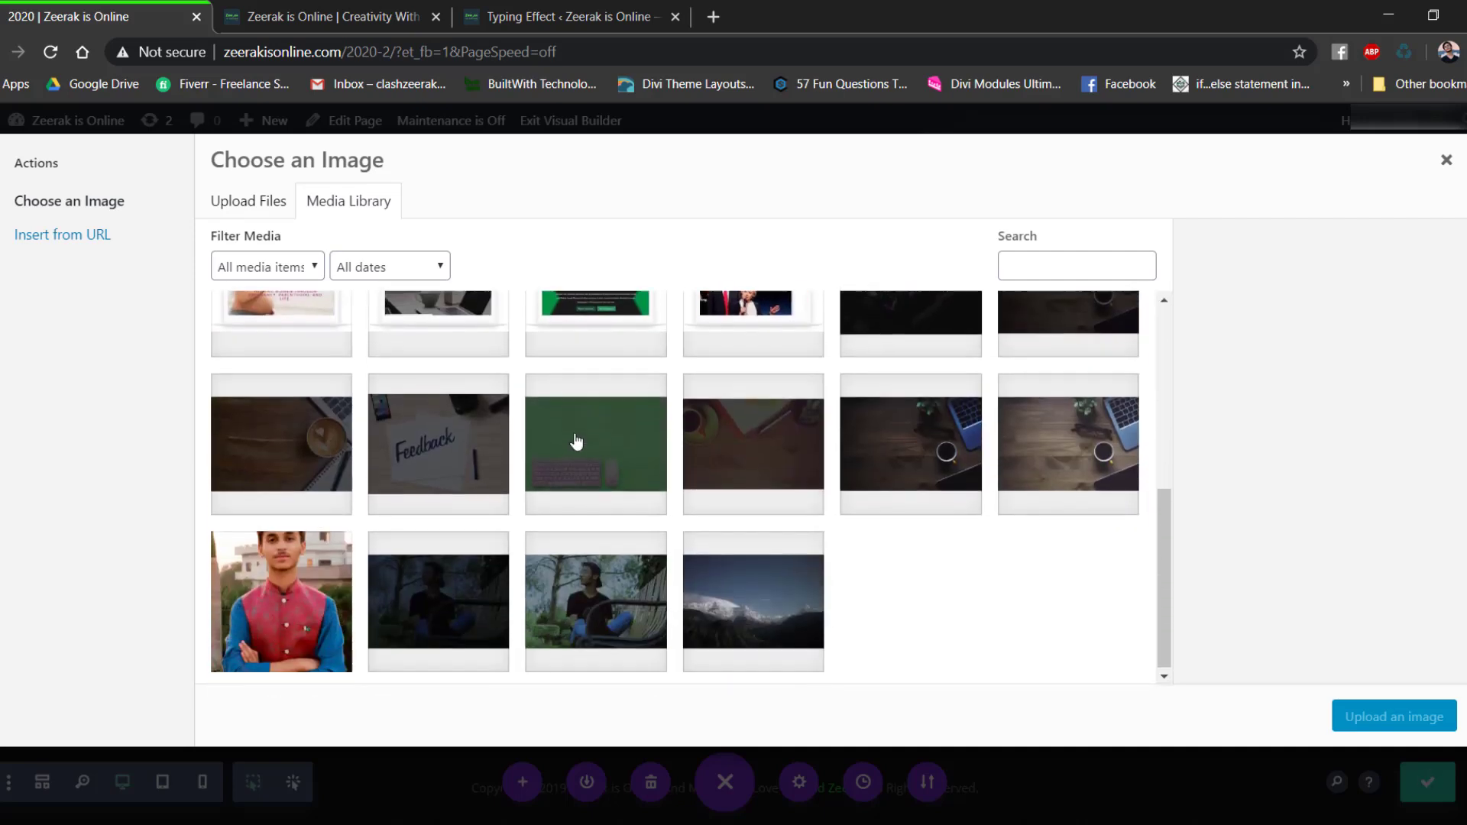
click(325, 594)
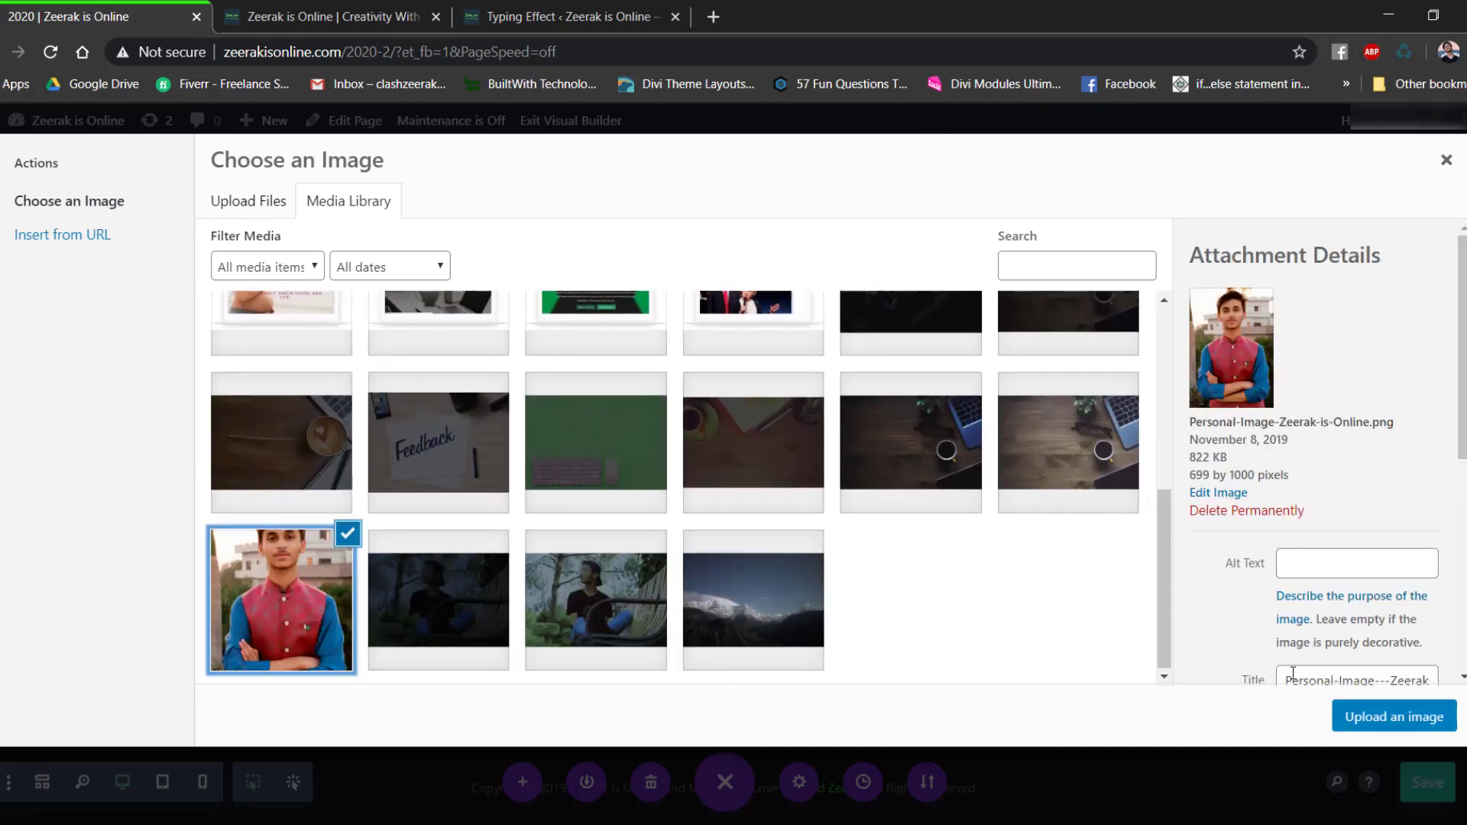
click(1394, 716)
scroll(535, 428, down, 4)
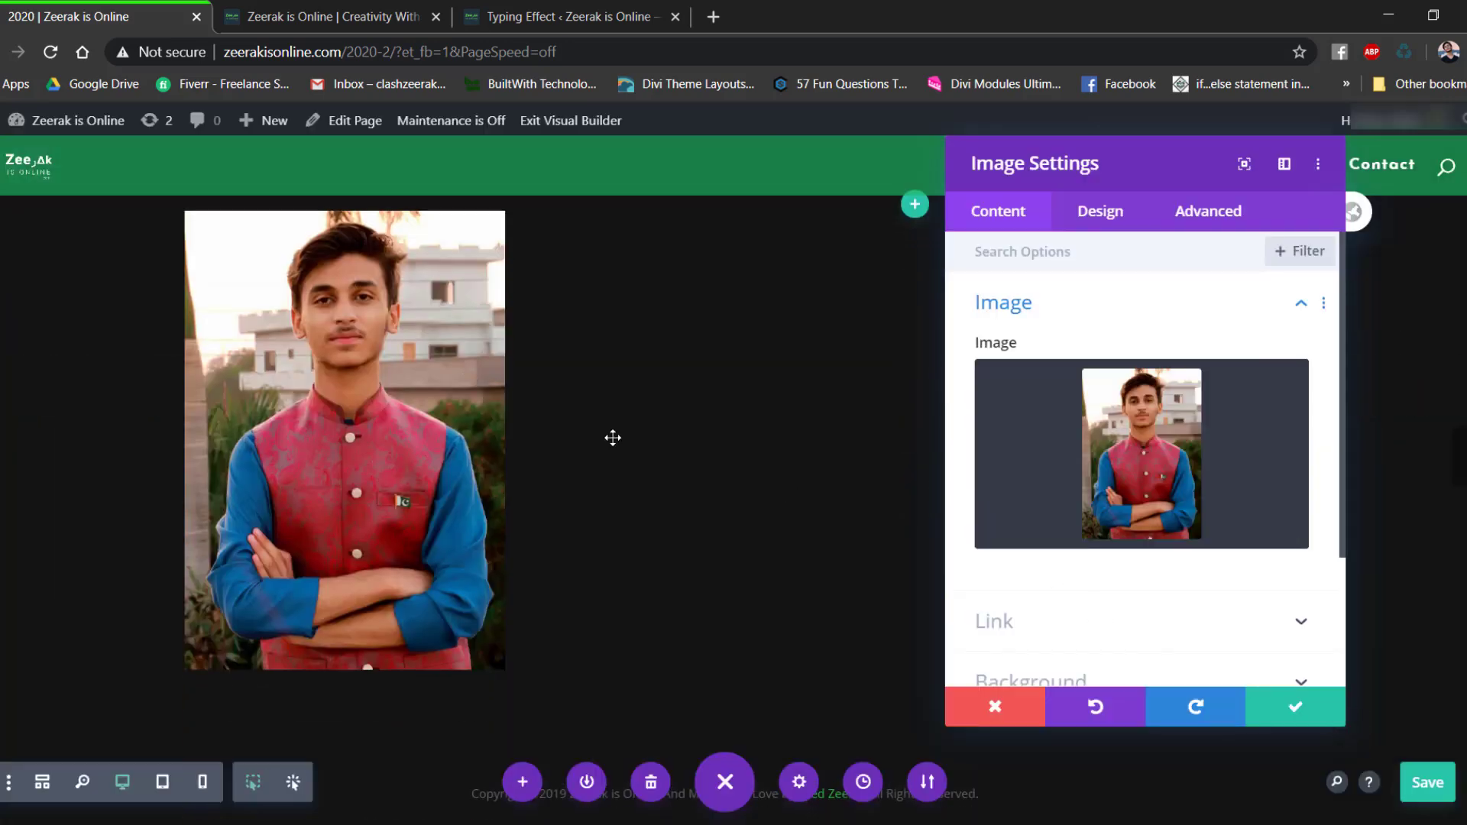
scroll(768, 511, up, 2)
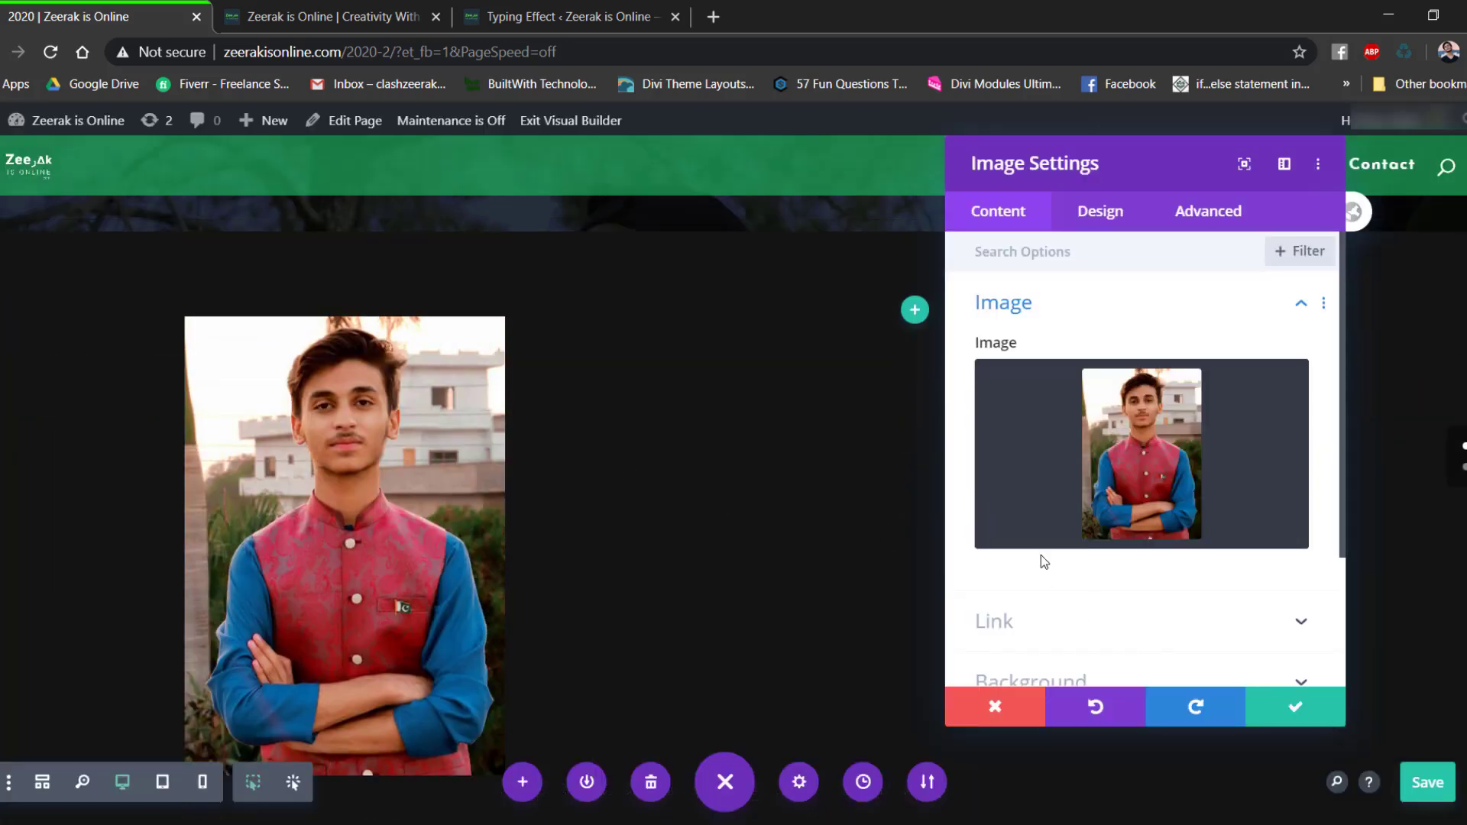
scroll(1108, 474, down, 3)
scroll(698, 459, down, 2)
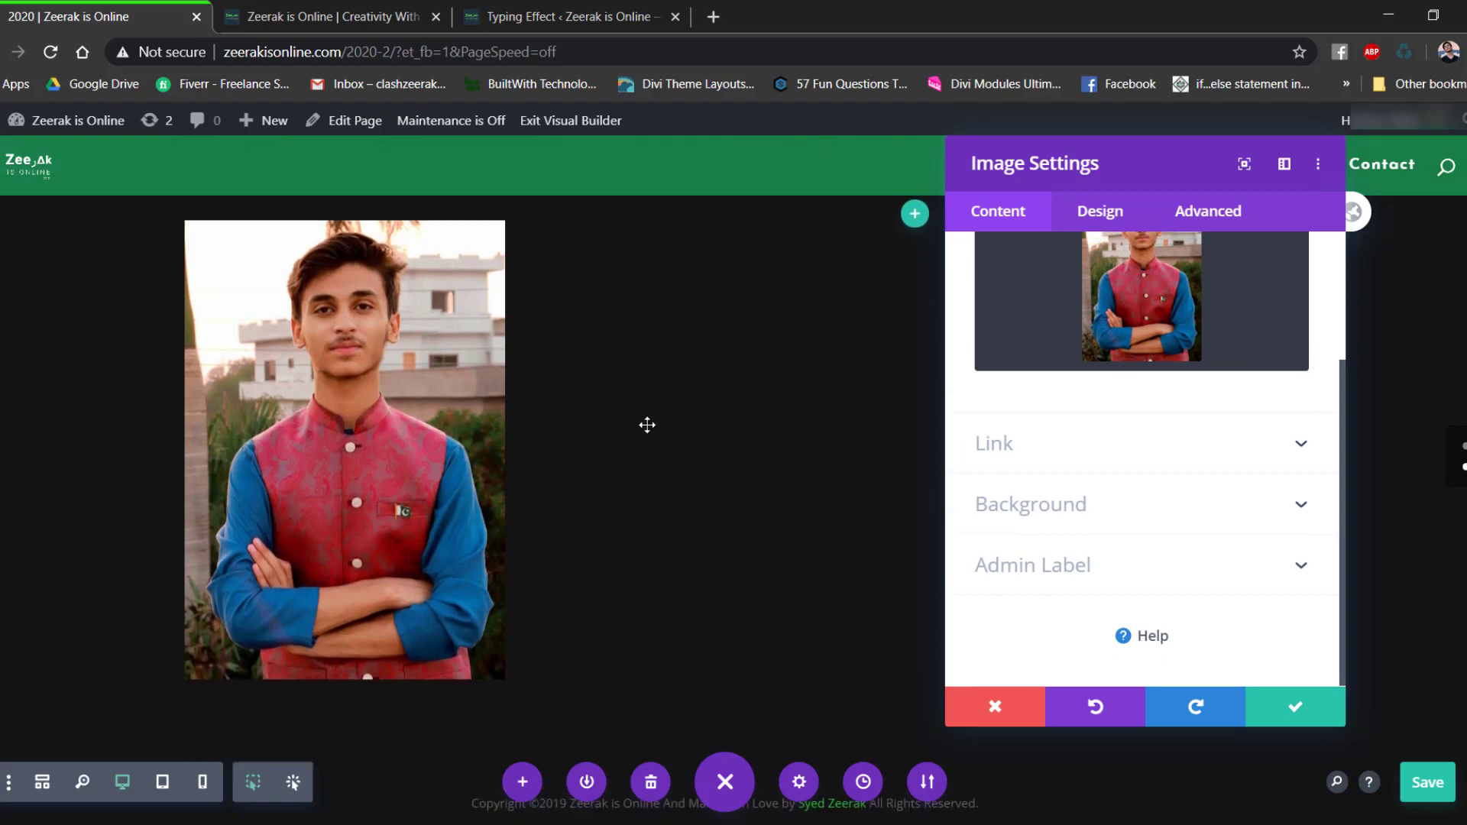
Apply the box shadow preset offset down and to the right to the portrait image.
click(1122, 213)
click(1069, 306)
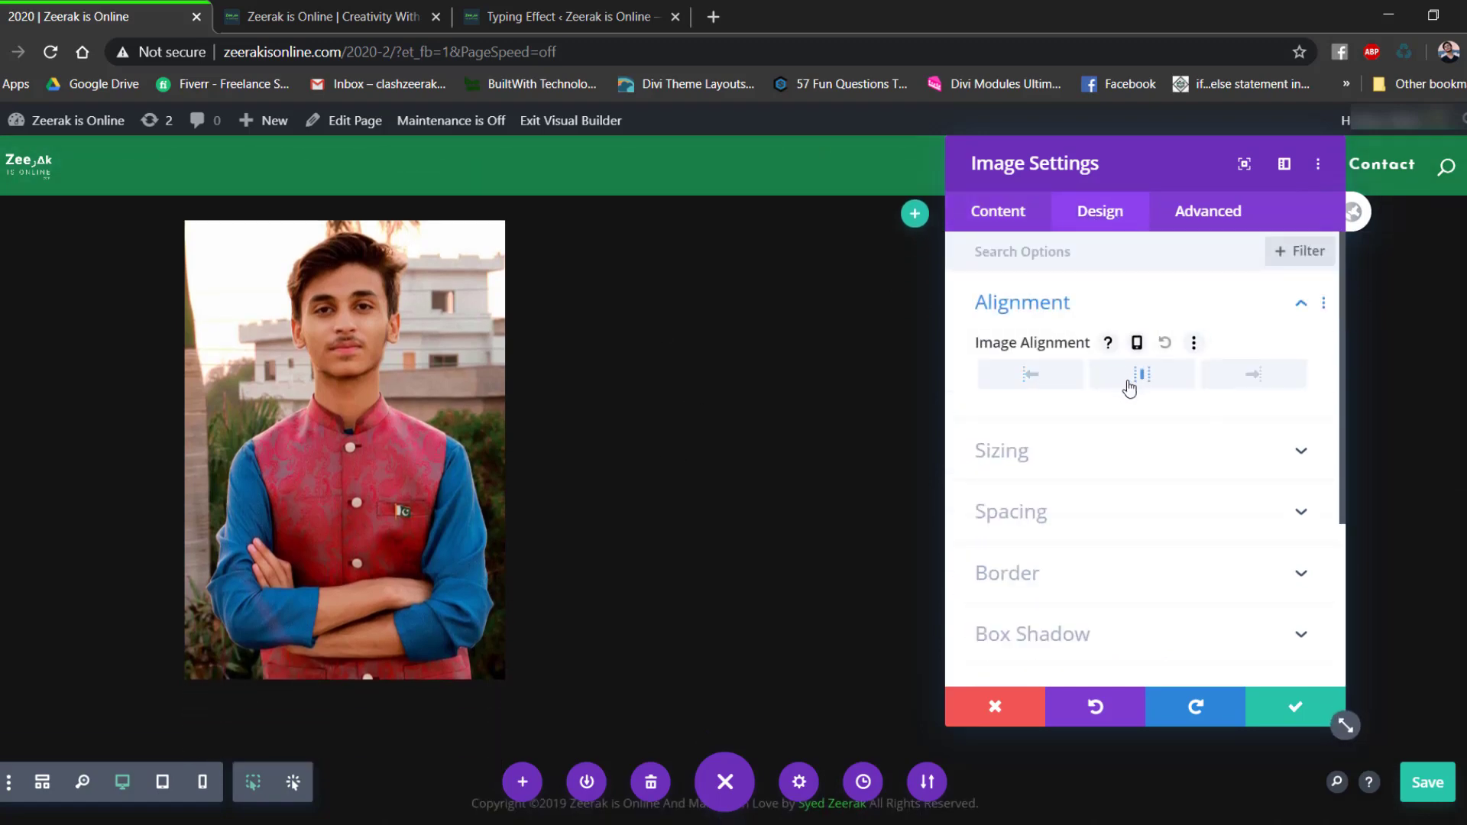
click(1238, 381)
scroll(1050, 468, down, 3)
click(1033, 434)
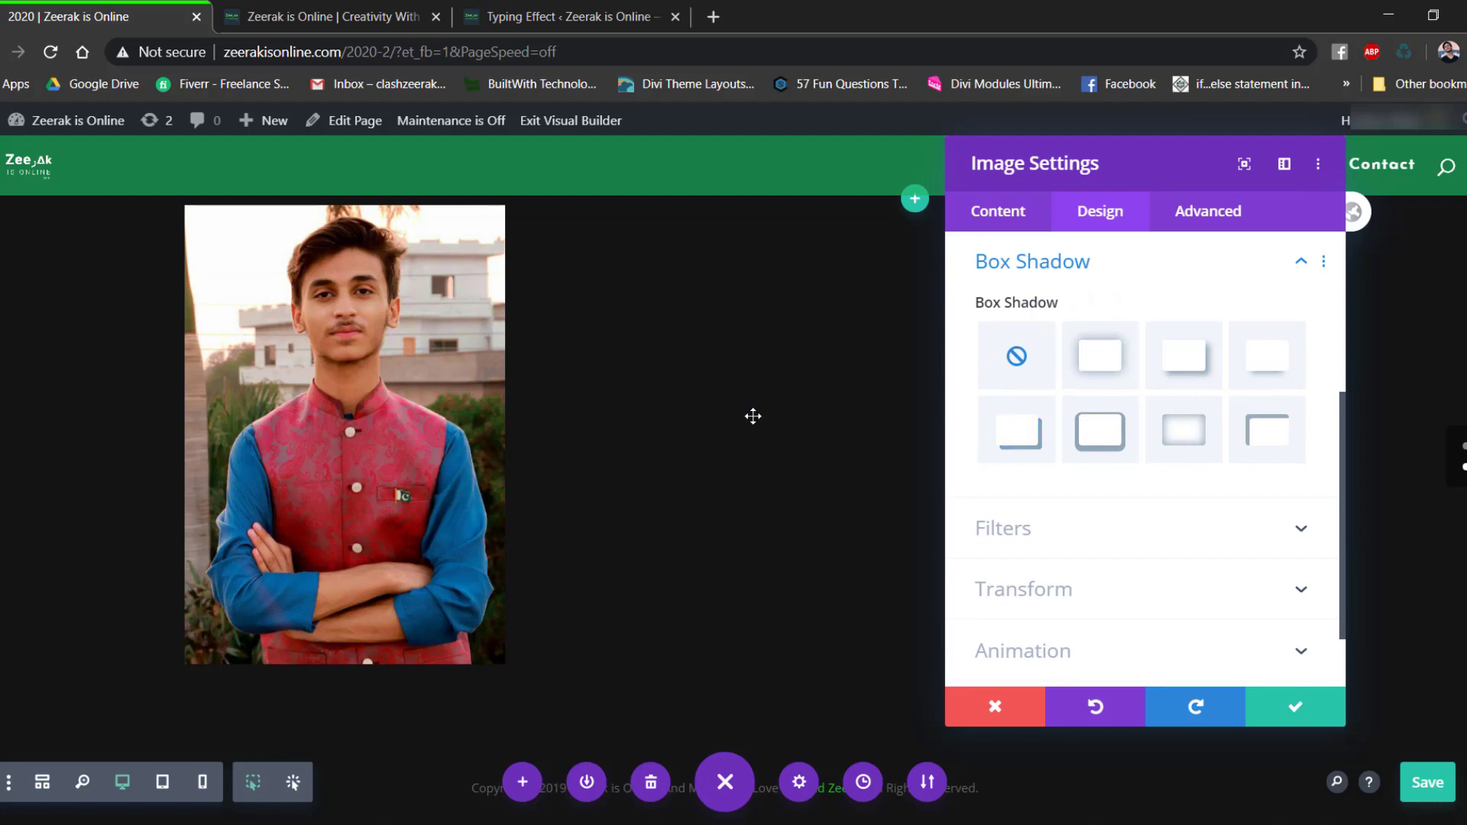
click(1186, 366)
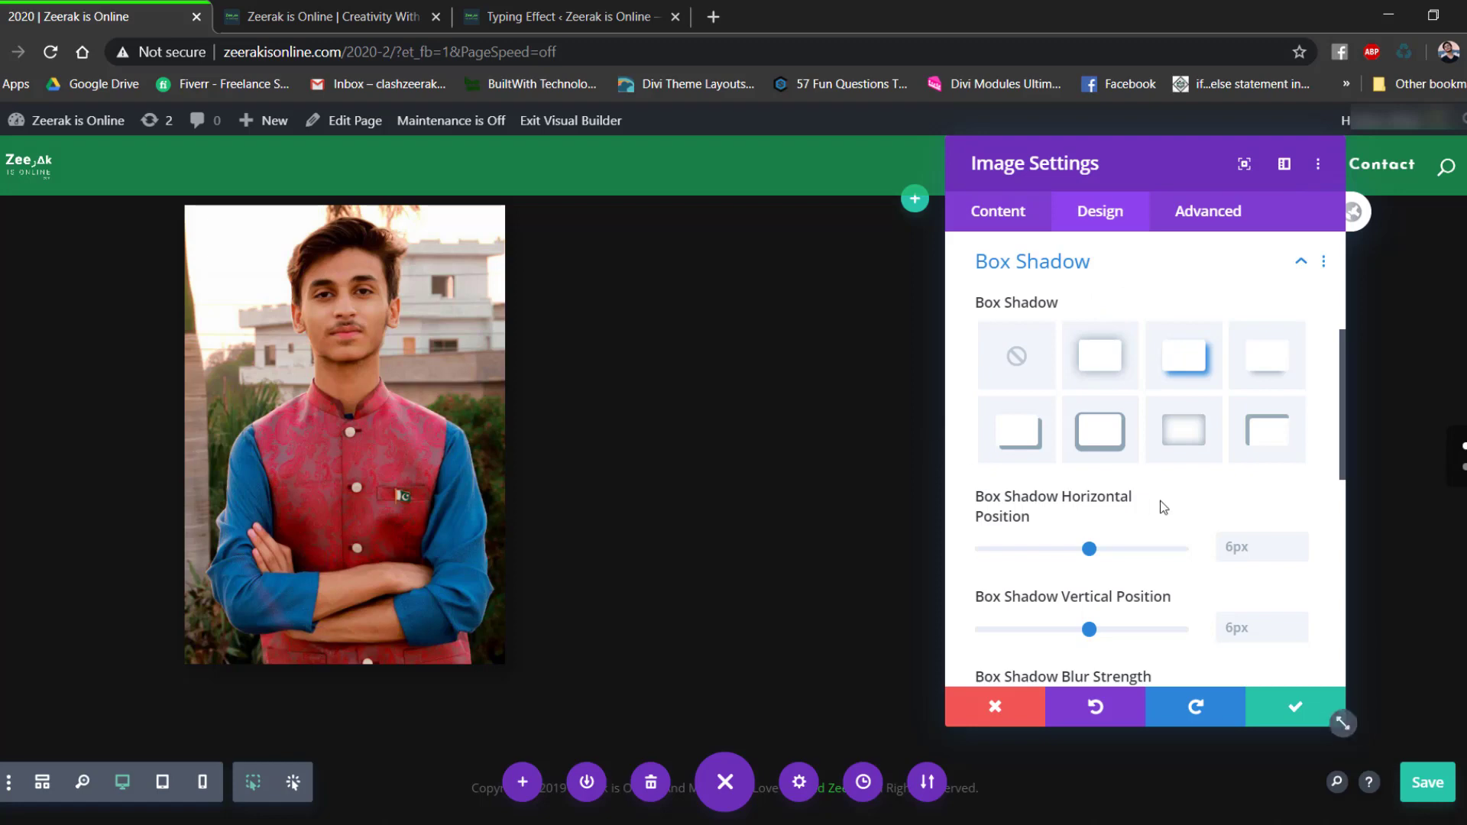
Set the portrait's box shadow color to the olive yellow among the recently used colors.
scroll(1158, 501, down, 6)
click(1279, 422)
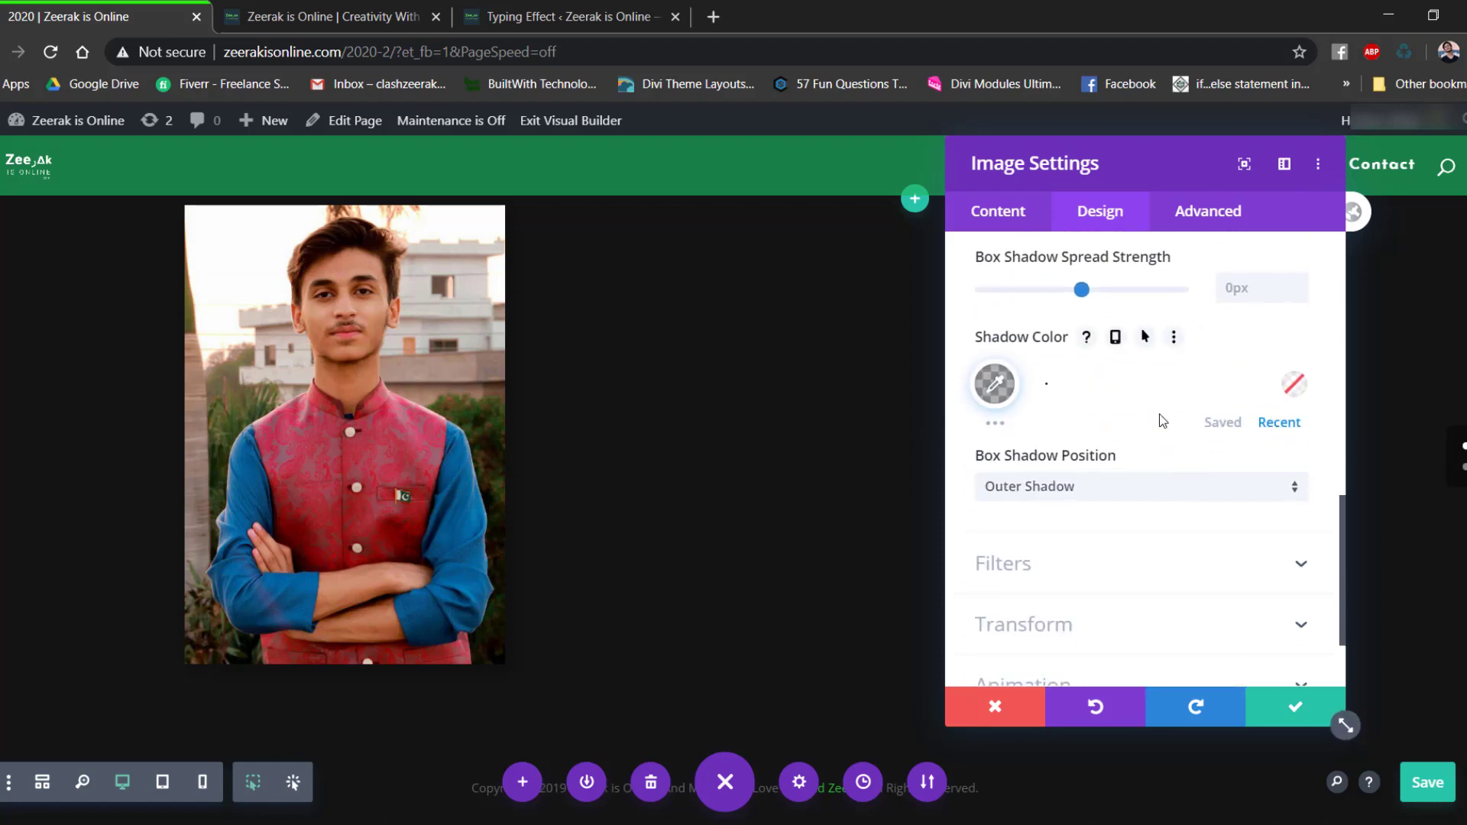
click(1107, 384)
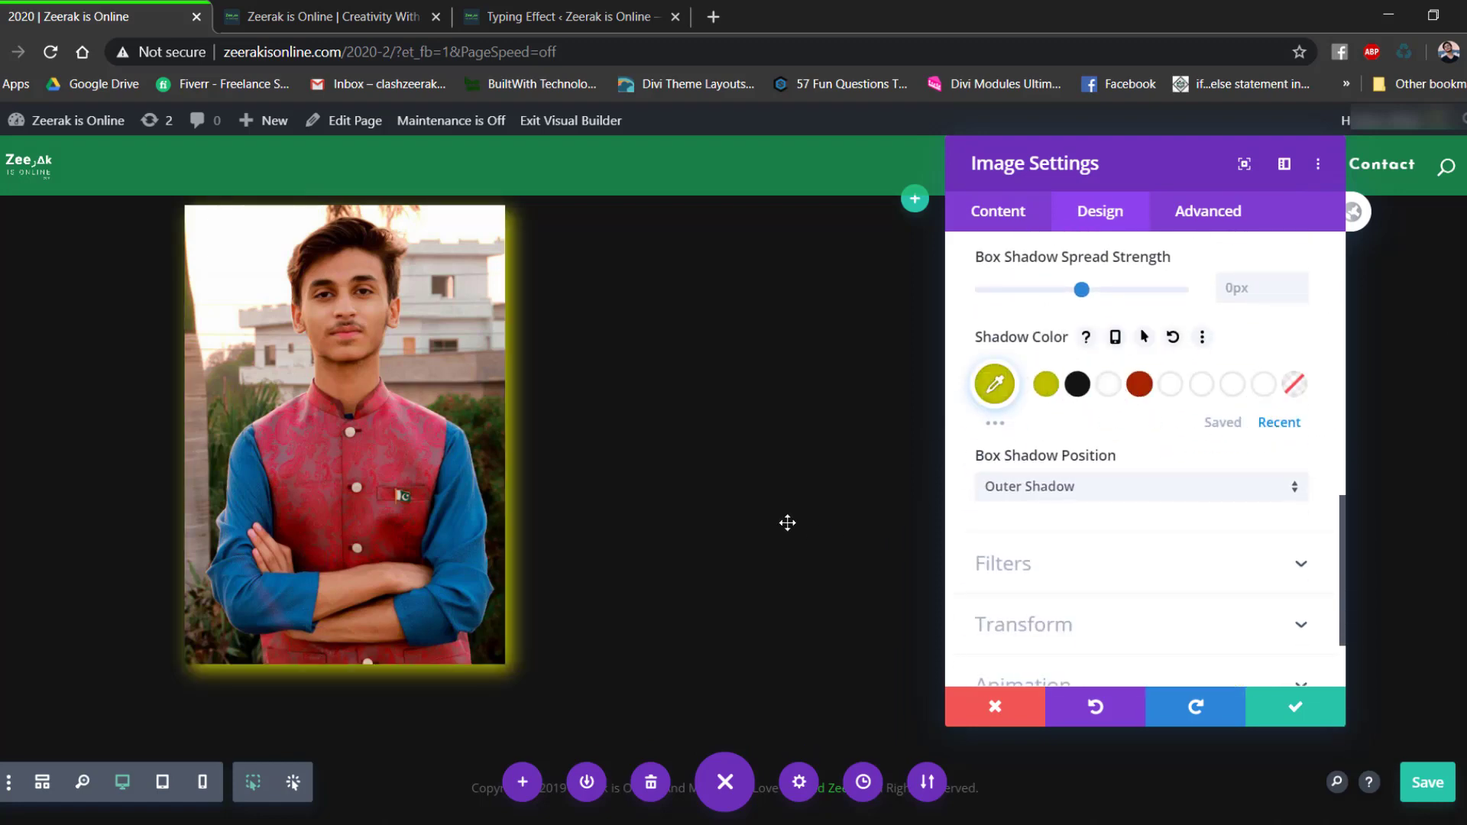
Reduce the portrait's box shadow blur strength to 0px for a hard-edged shadow.
scroll(786, 517, up, 3)
scroll(1192, 495, up, 2)
scroll(1191, 487, up, 3)
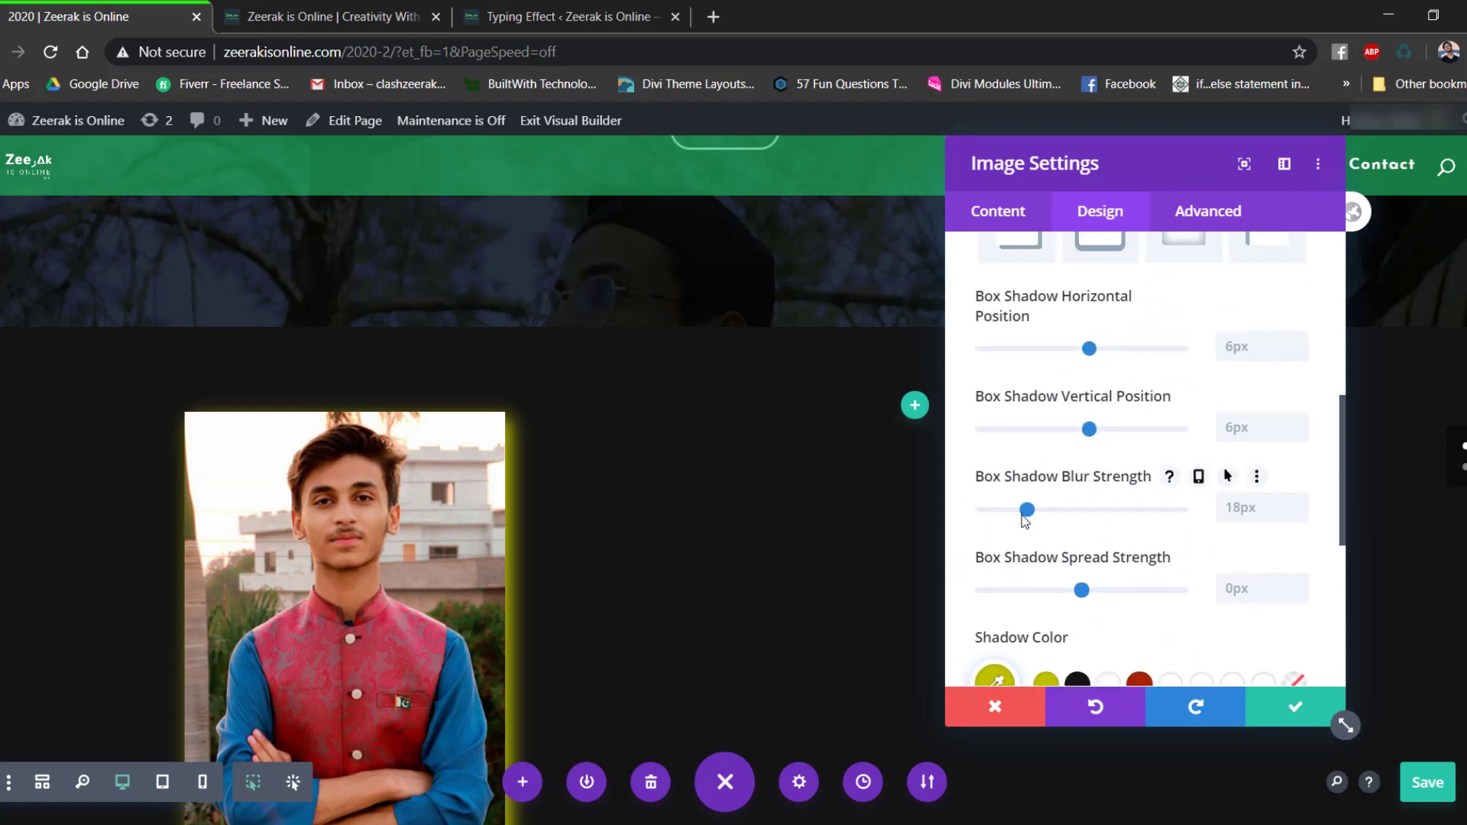
drag(1024, 520, 960, 516)
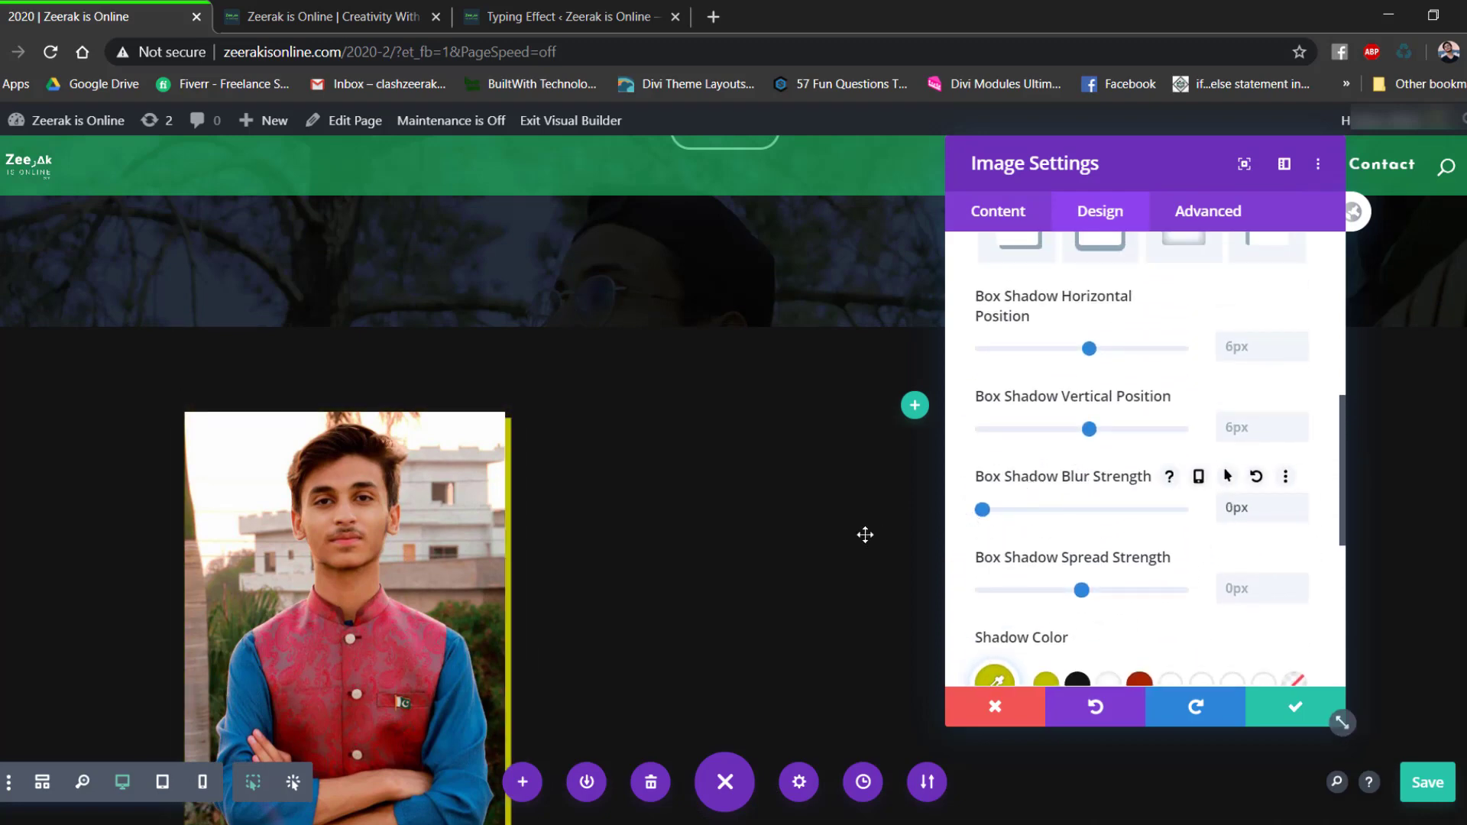
scroll(717, 478, down, 3)
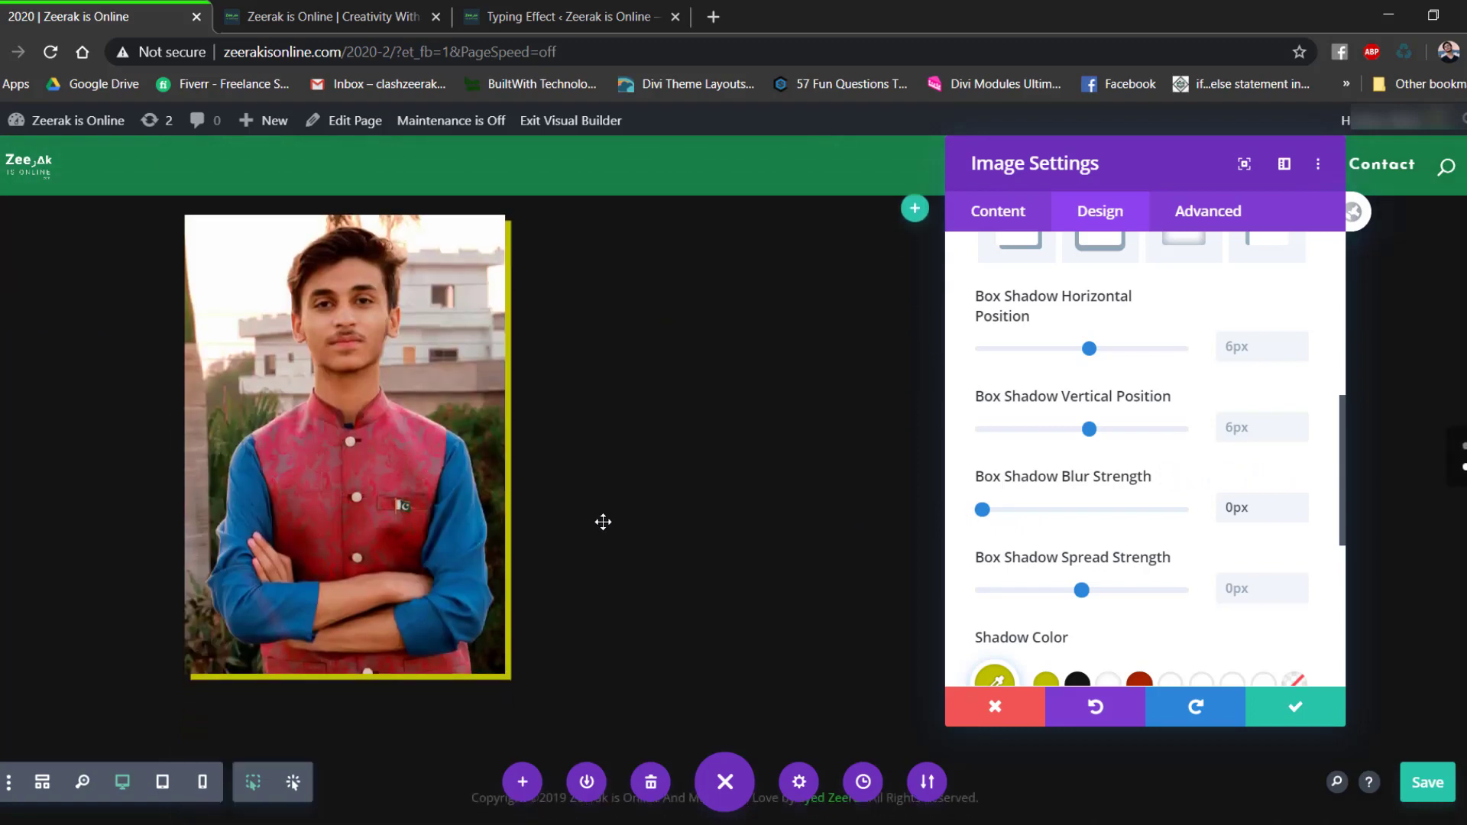
scroll(603, 522, up, 1)
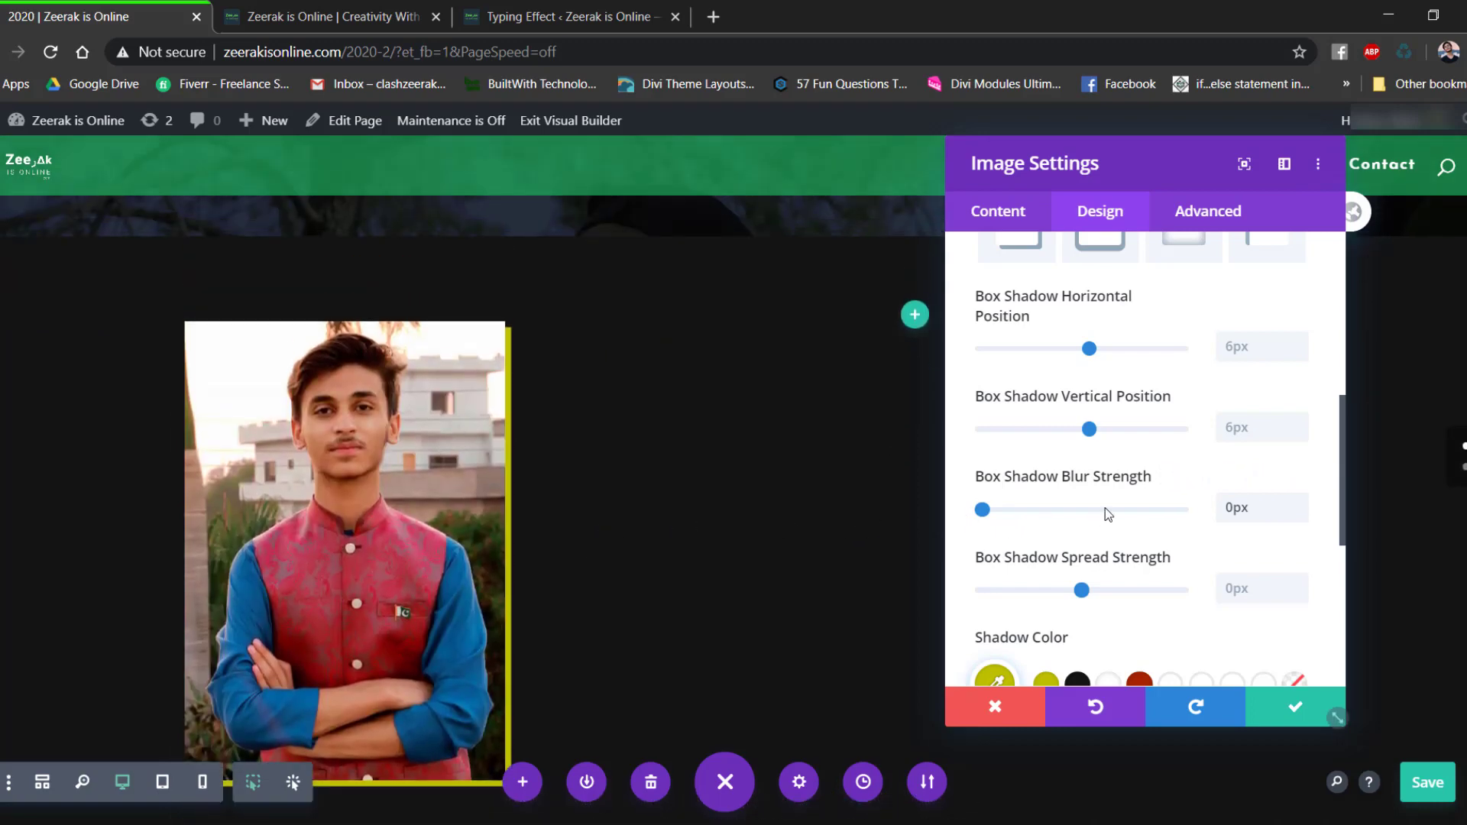
scroll(1129, 529, down, 1)
Enable a hover value for the portrait's box shadow horizontal position and set it to -8px.
scroll(1134, 496, up, 2)
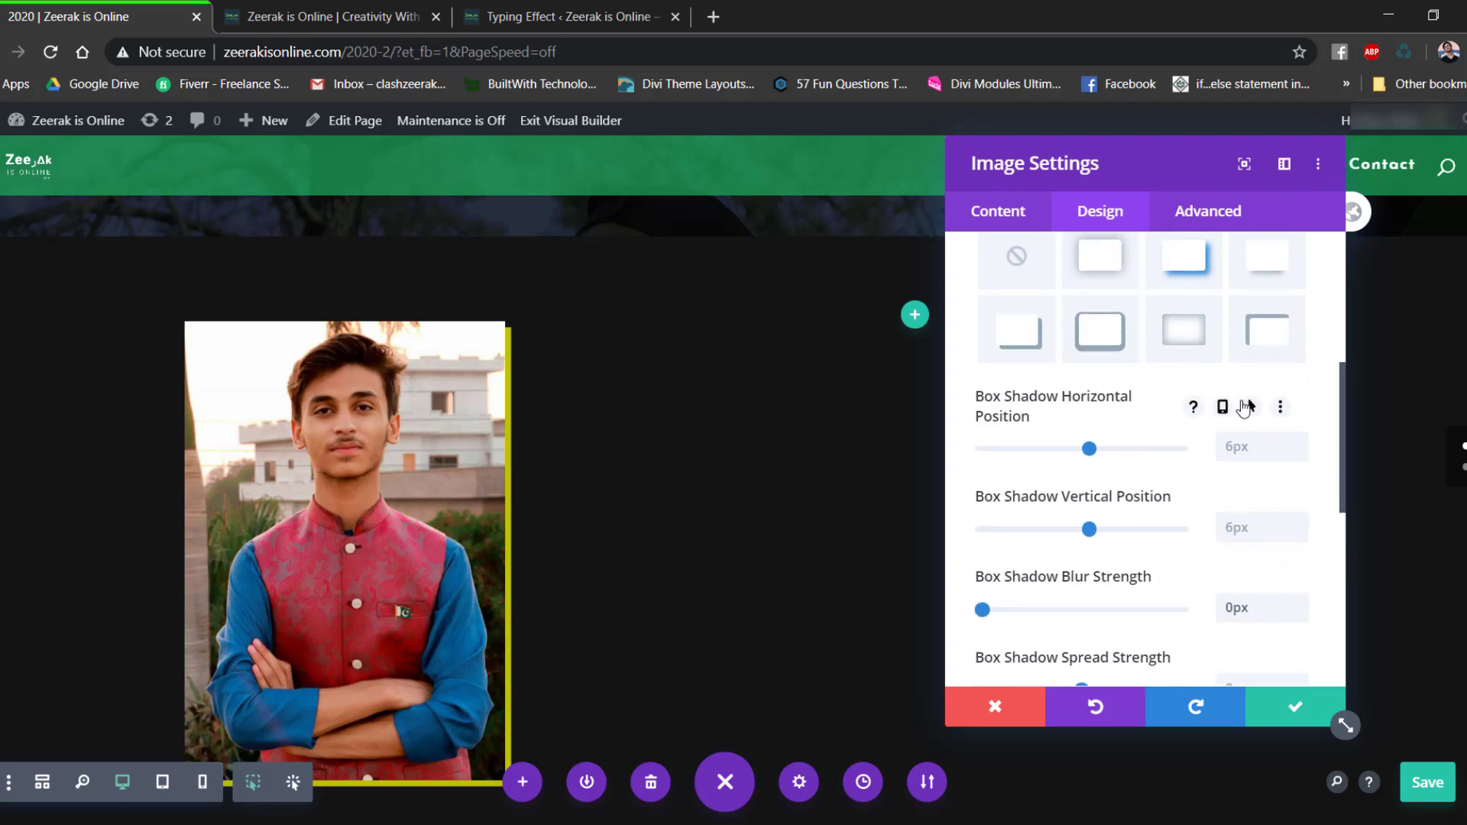
click(1251, 407)
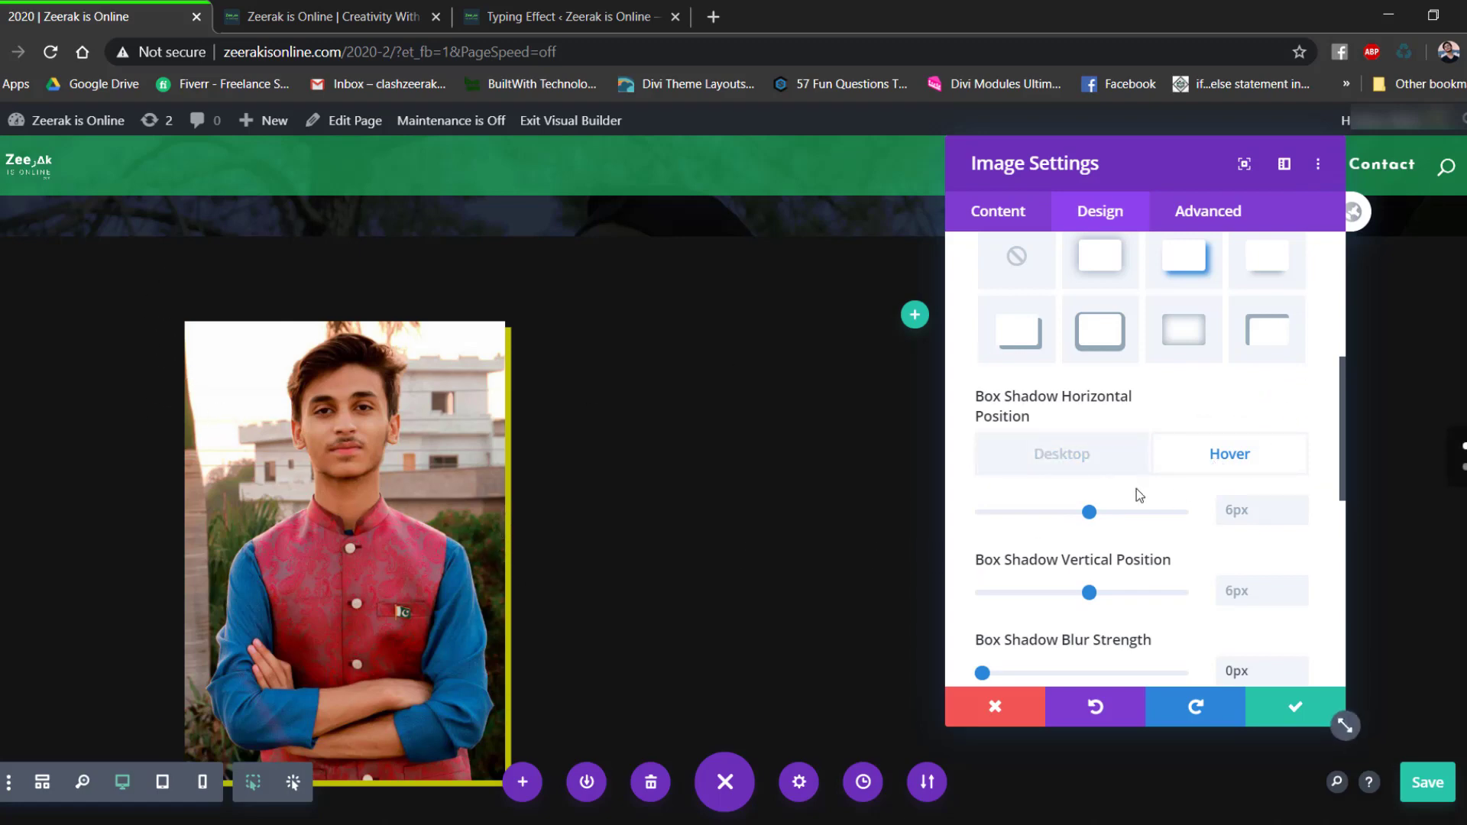
drag(1089, 512, 1072, 512)
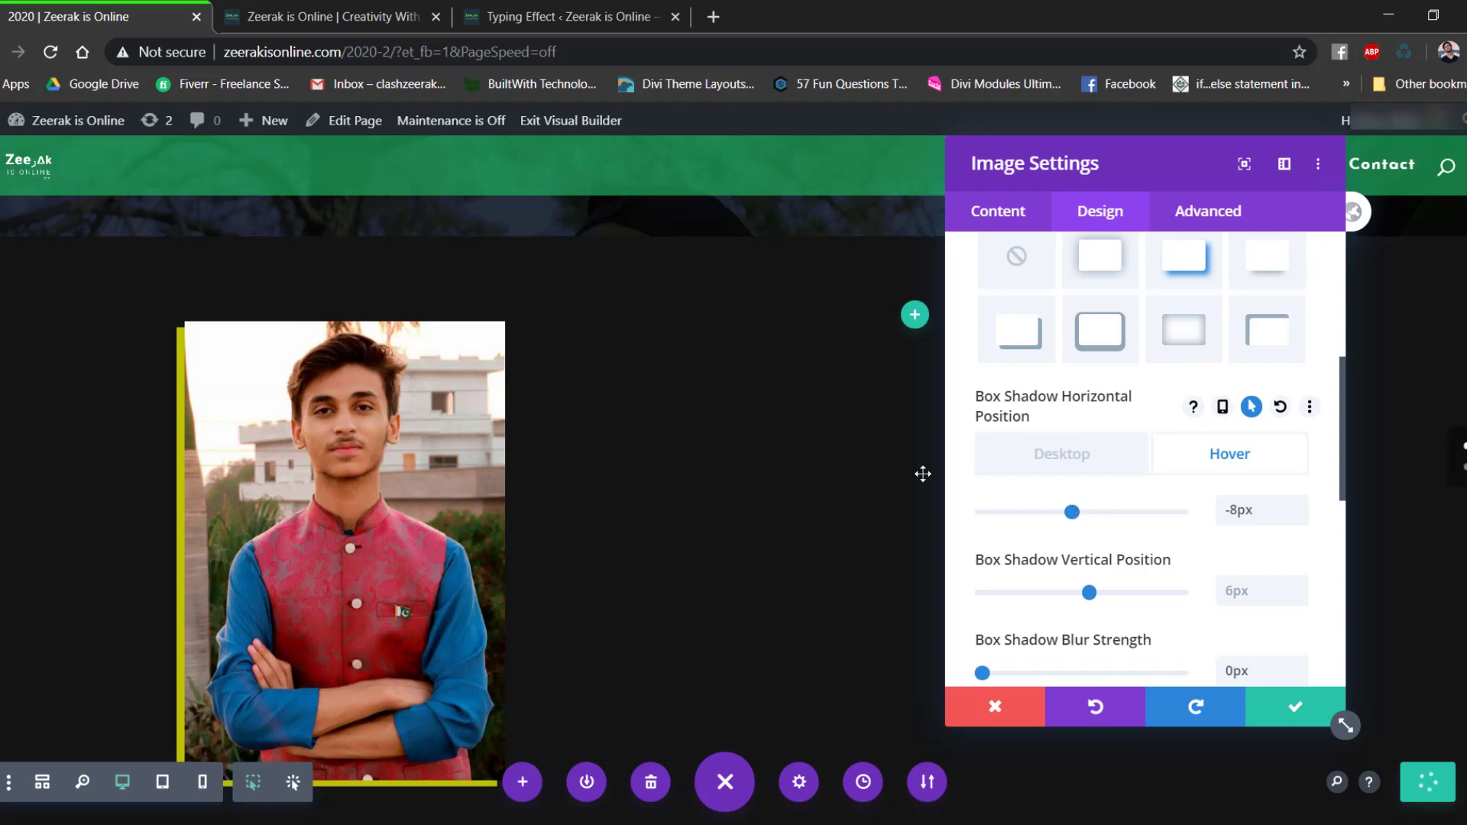
Set the box shadow vertical position on hover to -6px and save the image settings.
scroll(923, 473, down, 2)
scroll(1131, 491, down, 2)
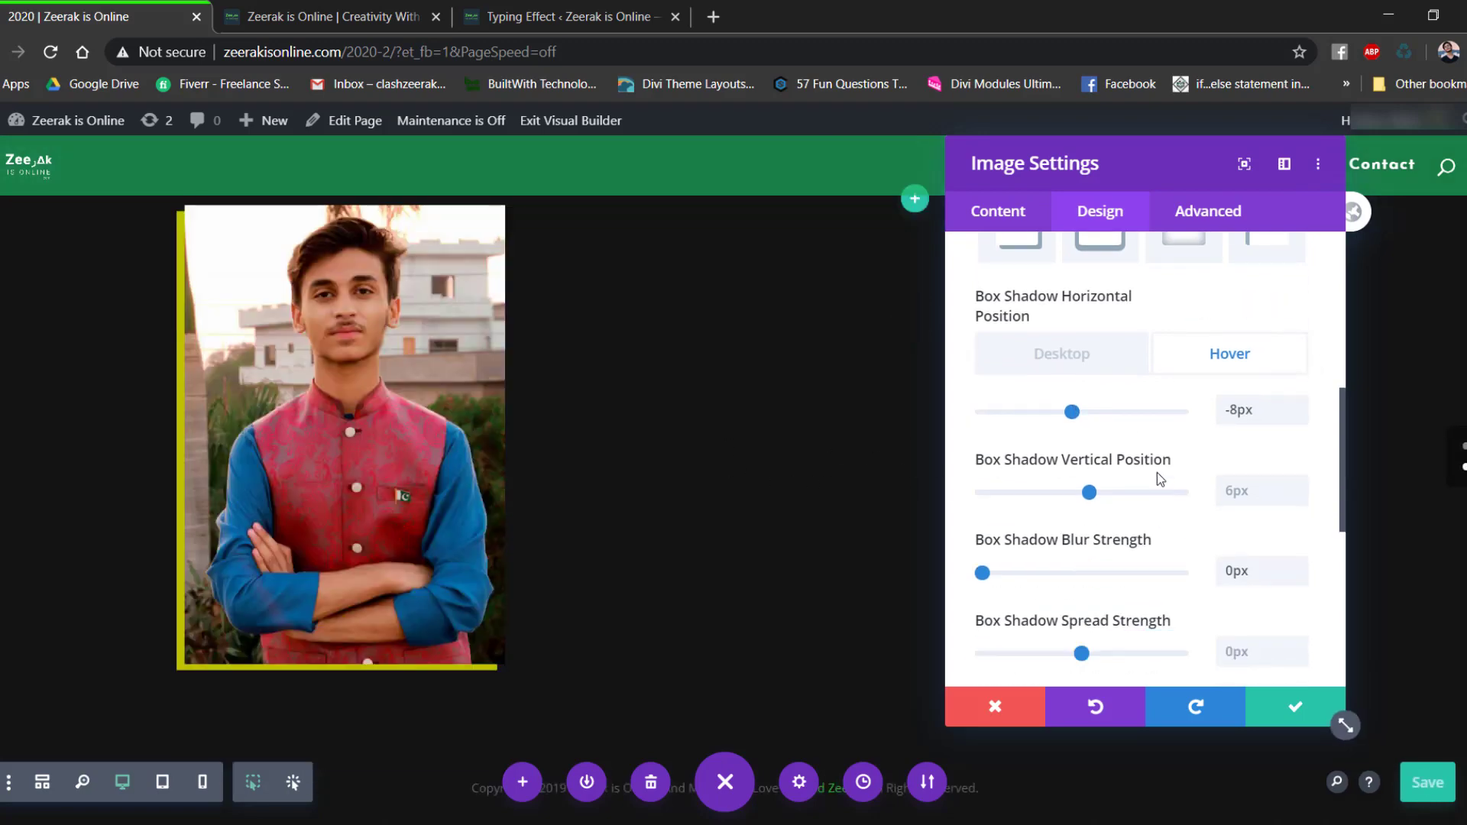
click(1246, 458)
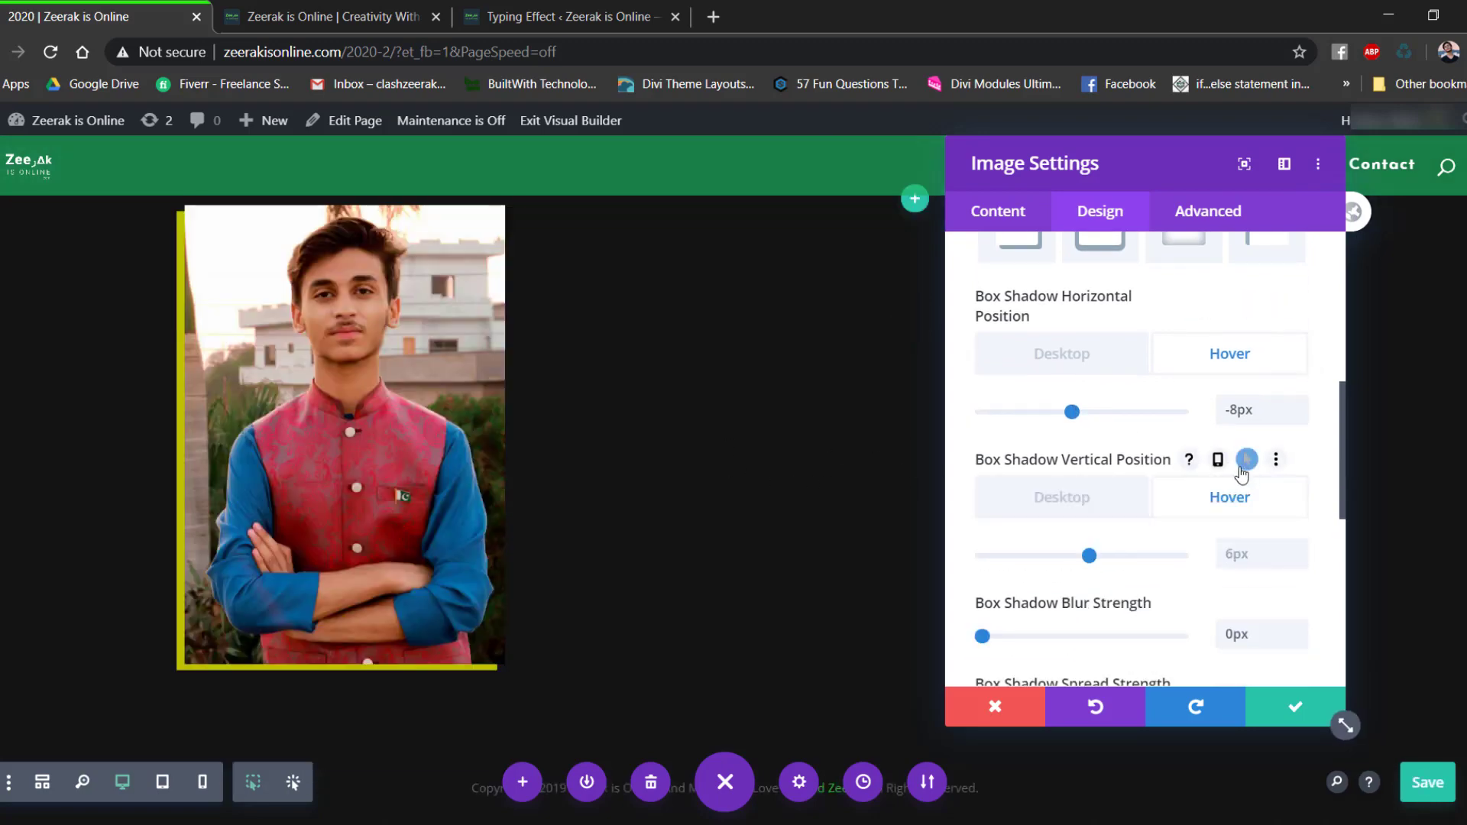
drag(1088, 556, 1085, 555)
scroll(186, 330, up, 2)
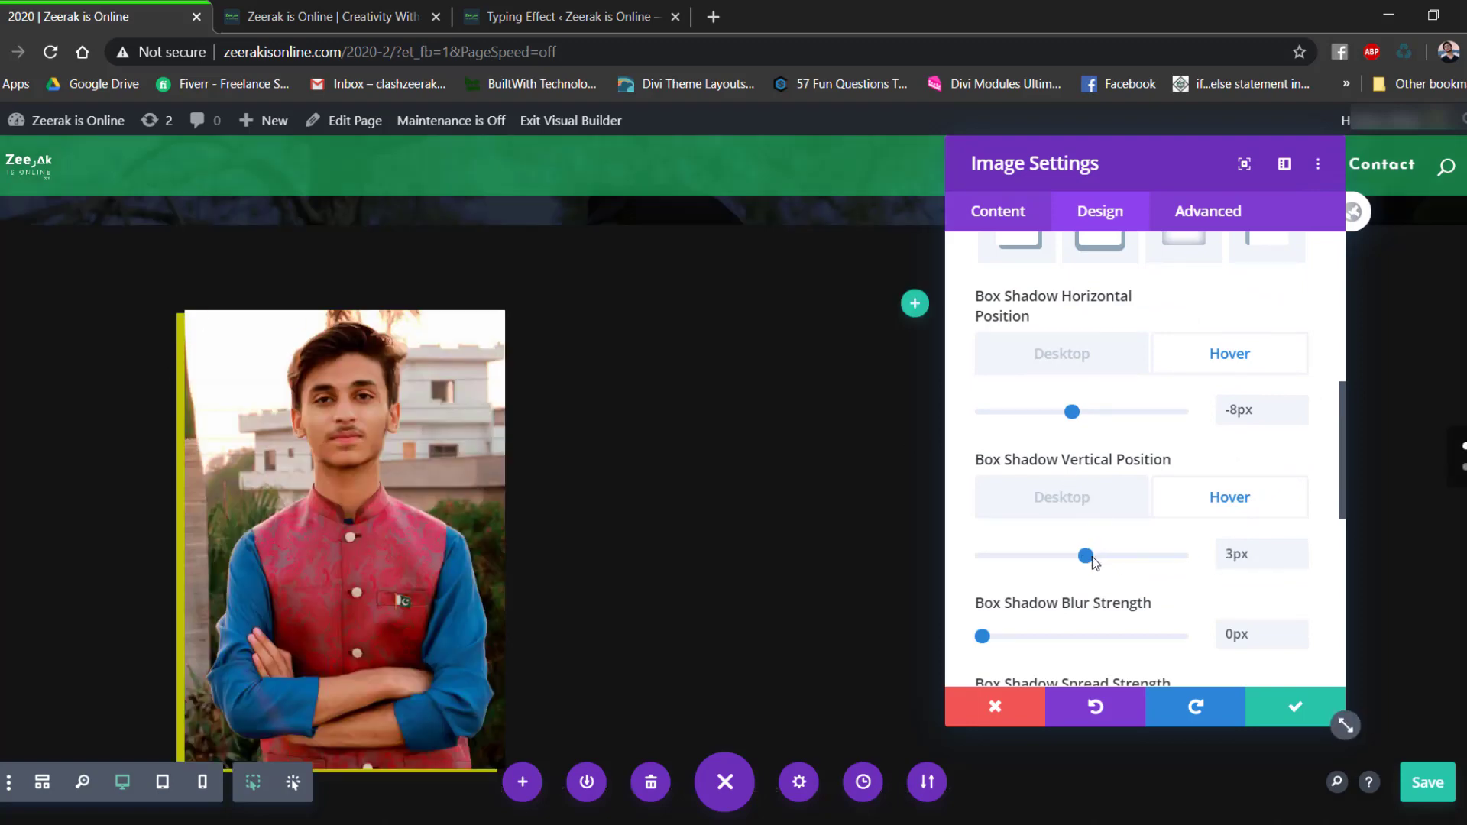
drag(1086, 555, 1075, 559)
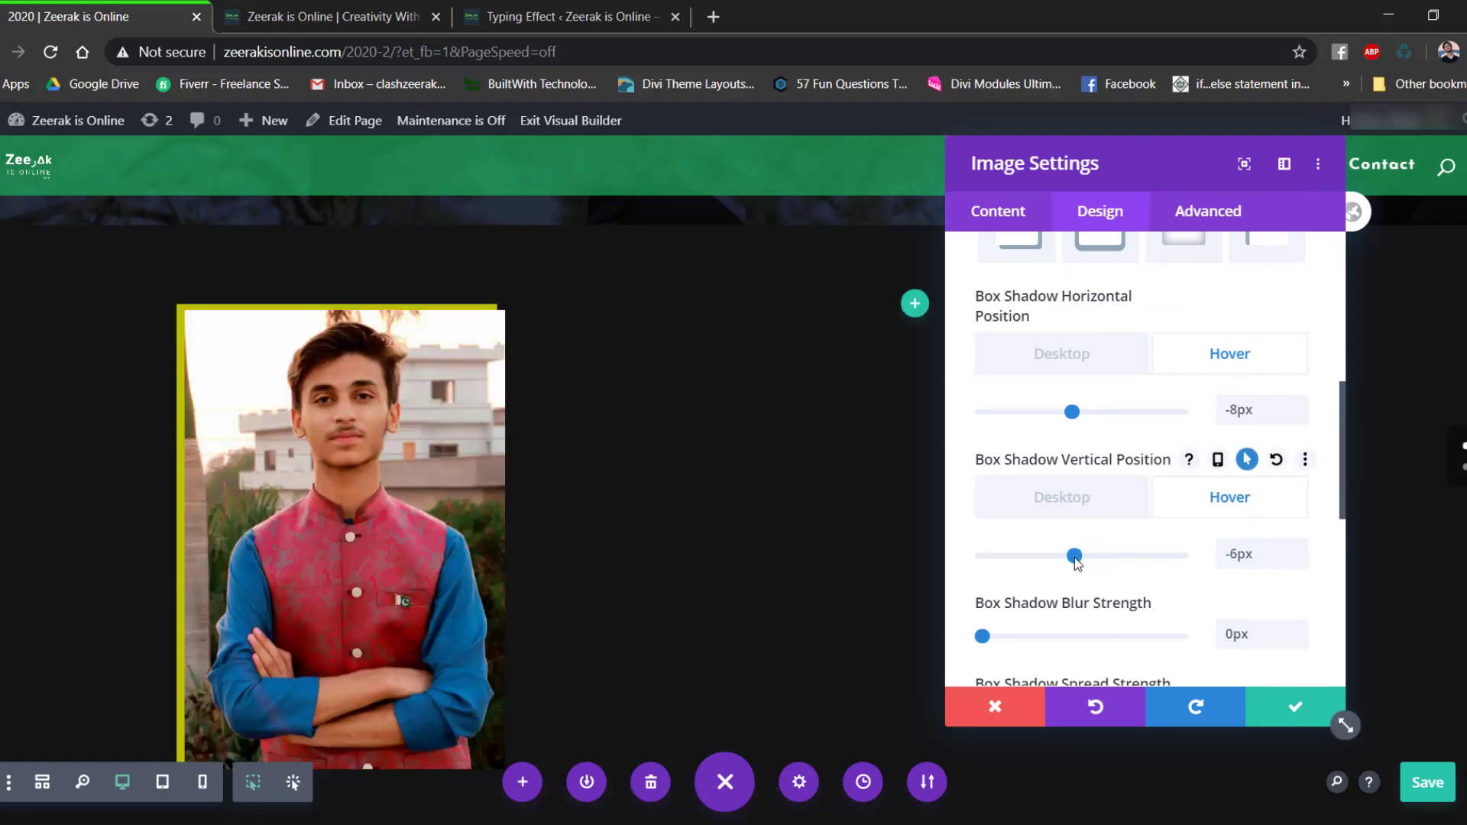
scroll(784, 440, down, 2)
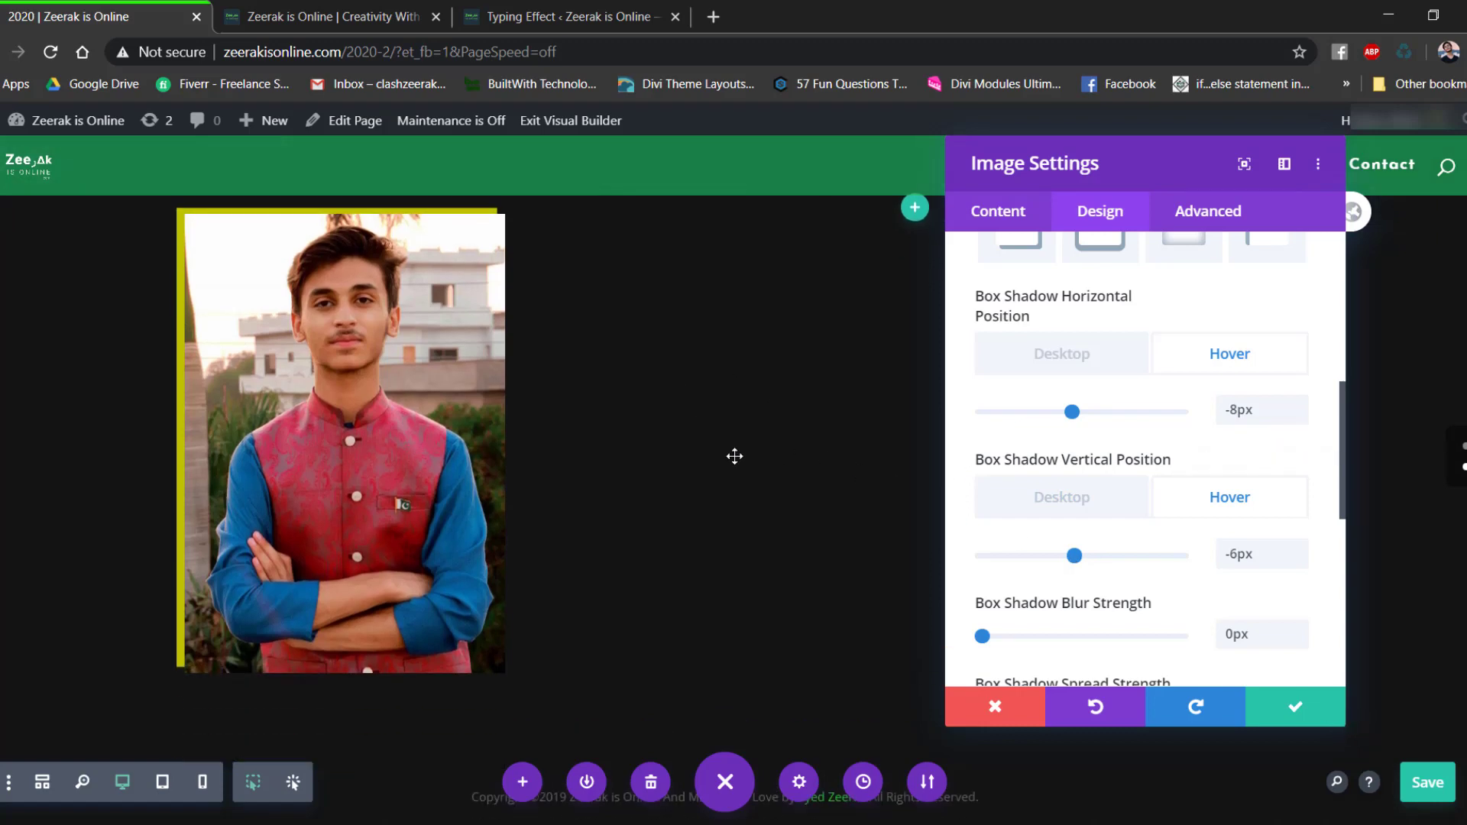
scroll(734, 457, up, 4)
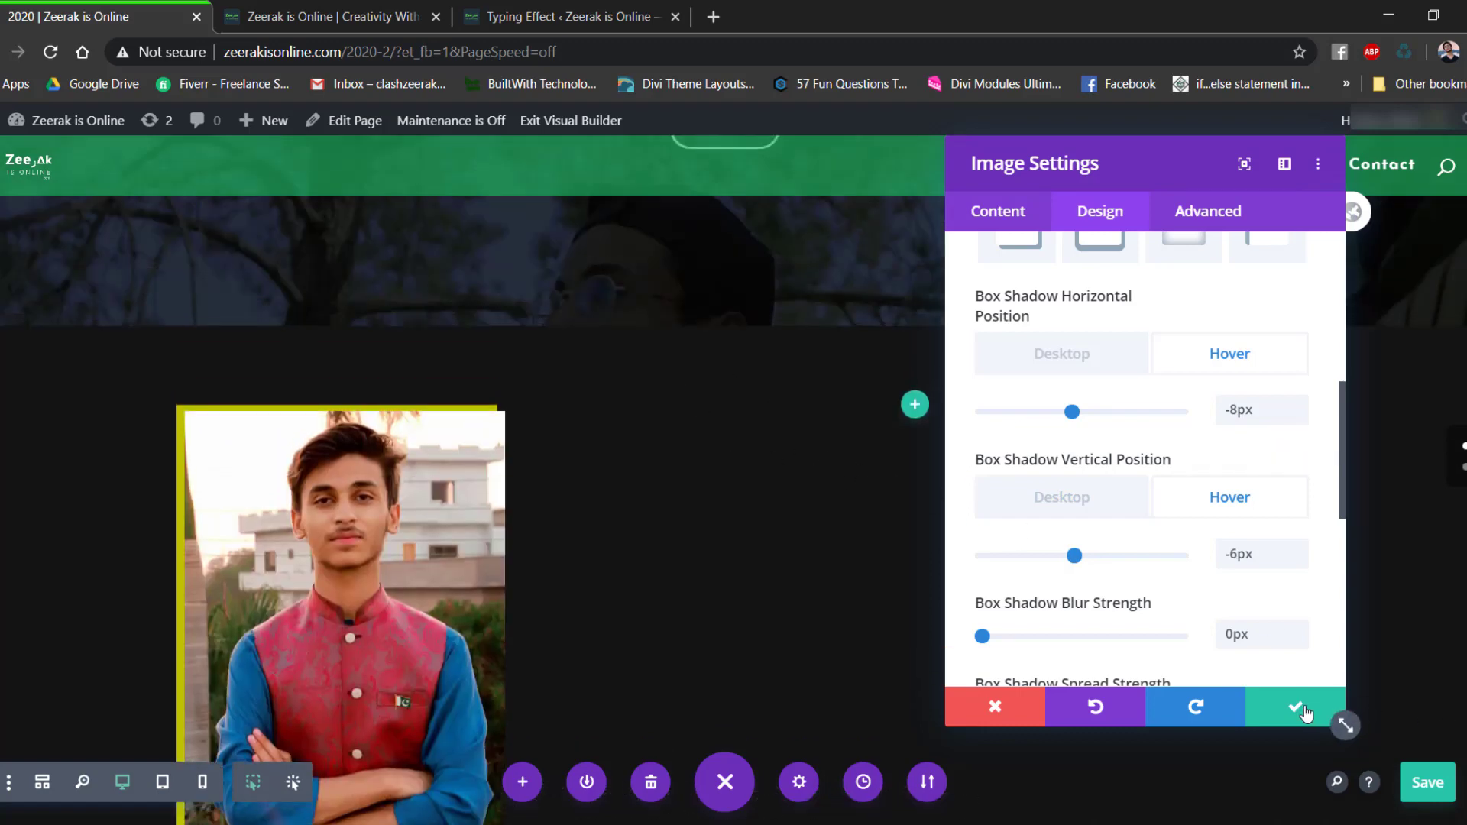
click(1303, 711)
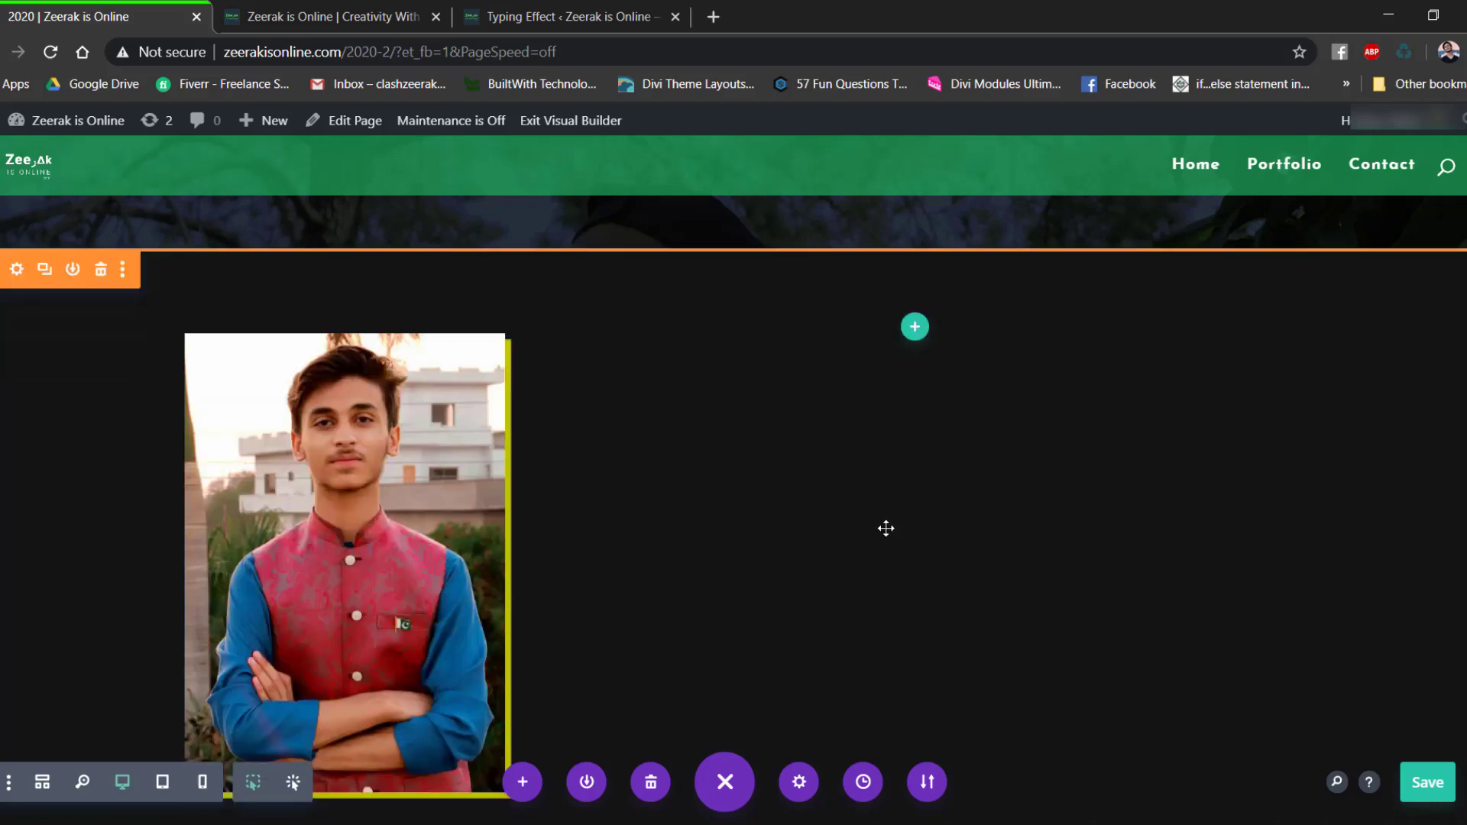
Insert a single-column row beside the portrait and add a Text module to it.
scroll(886, 528, down, 2)
scroll(894, 496, up, 3)
click(923, 414)
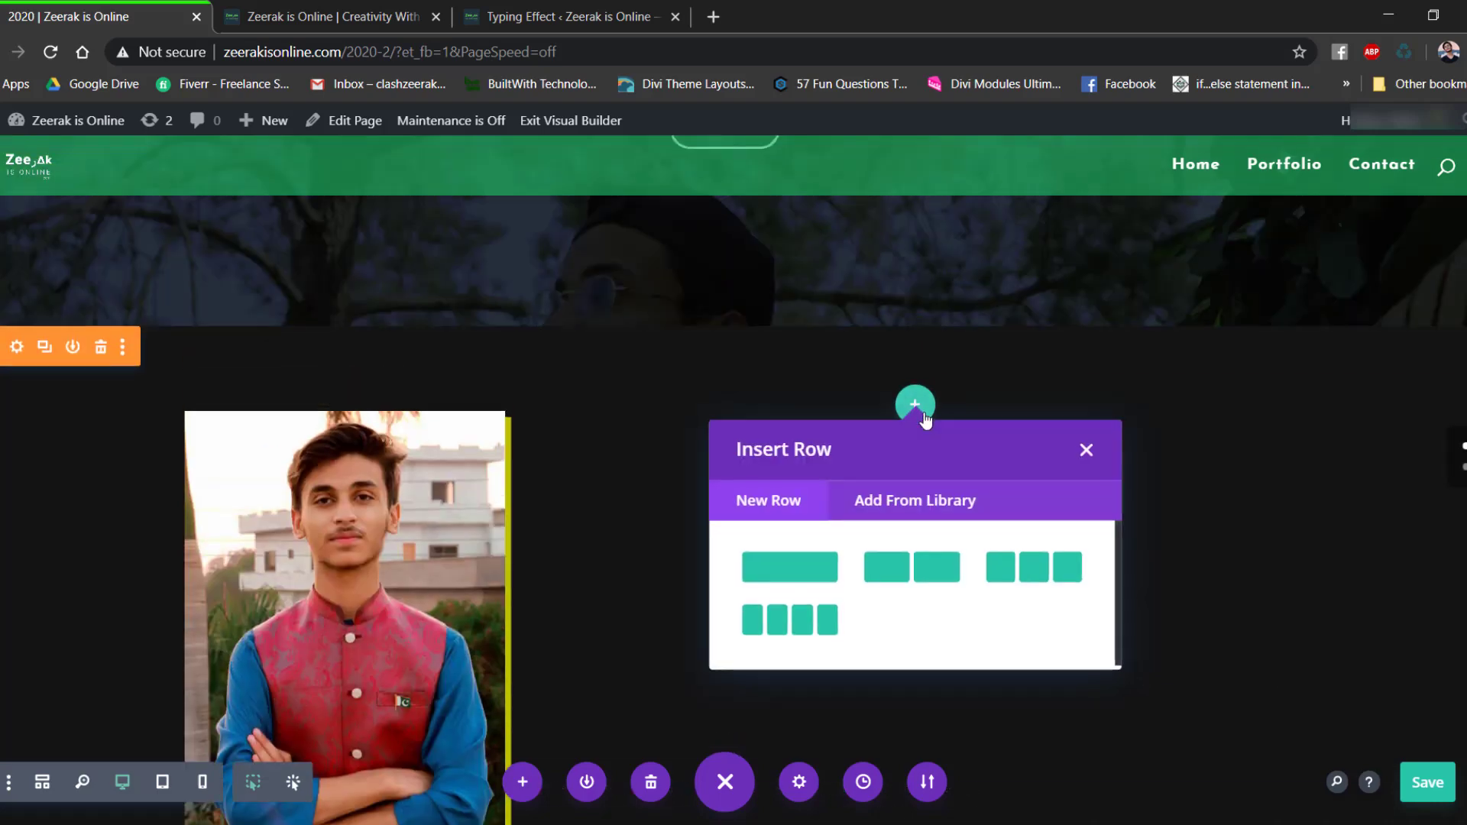
click(805, 582)
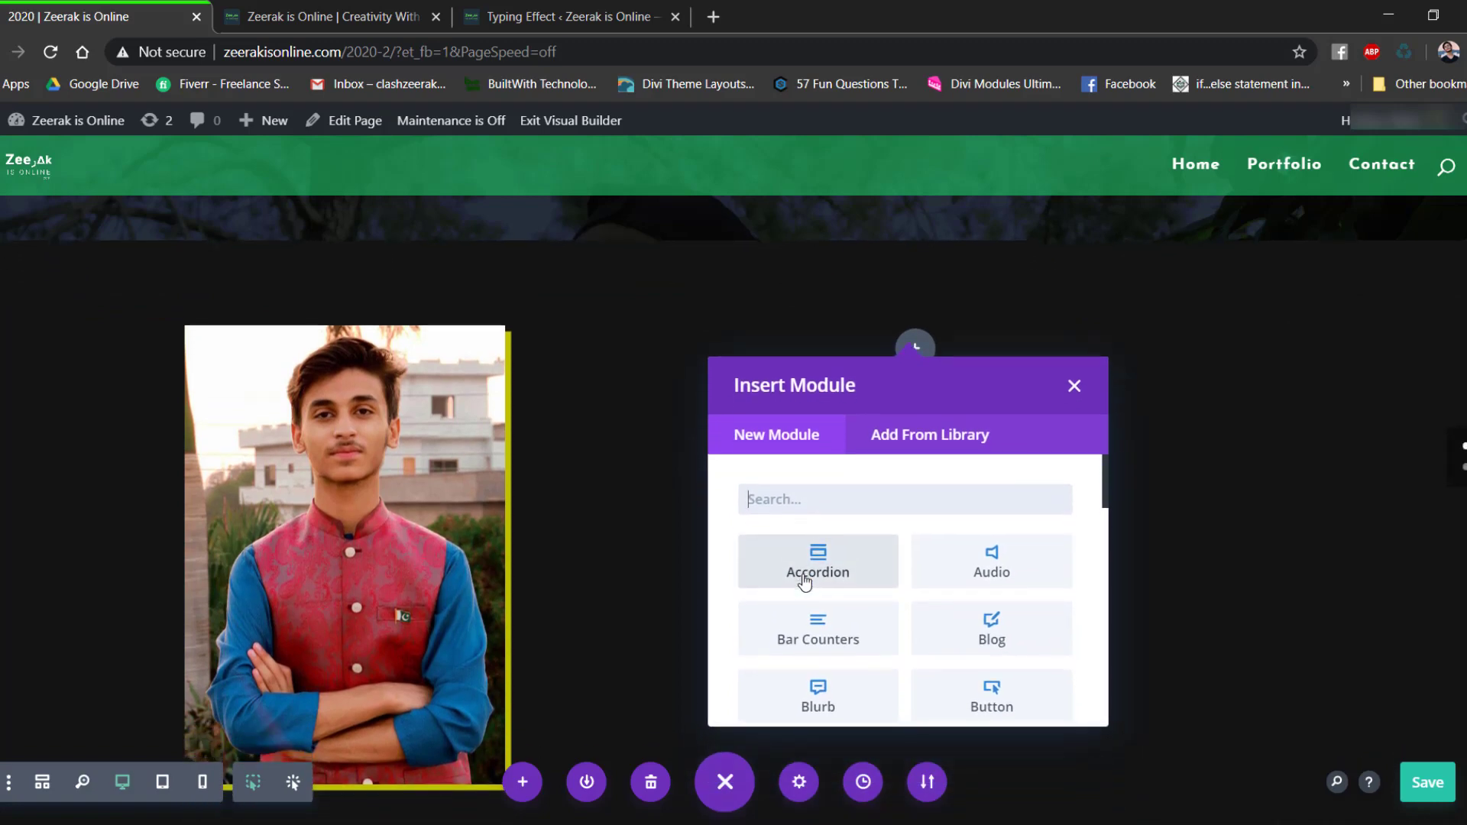
text(text)
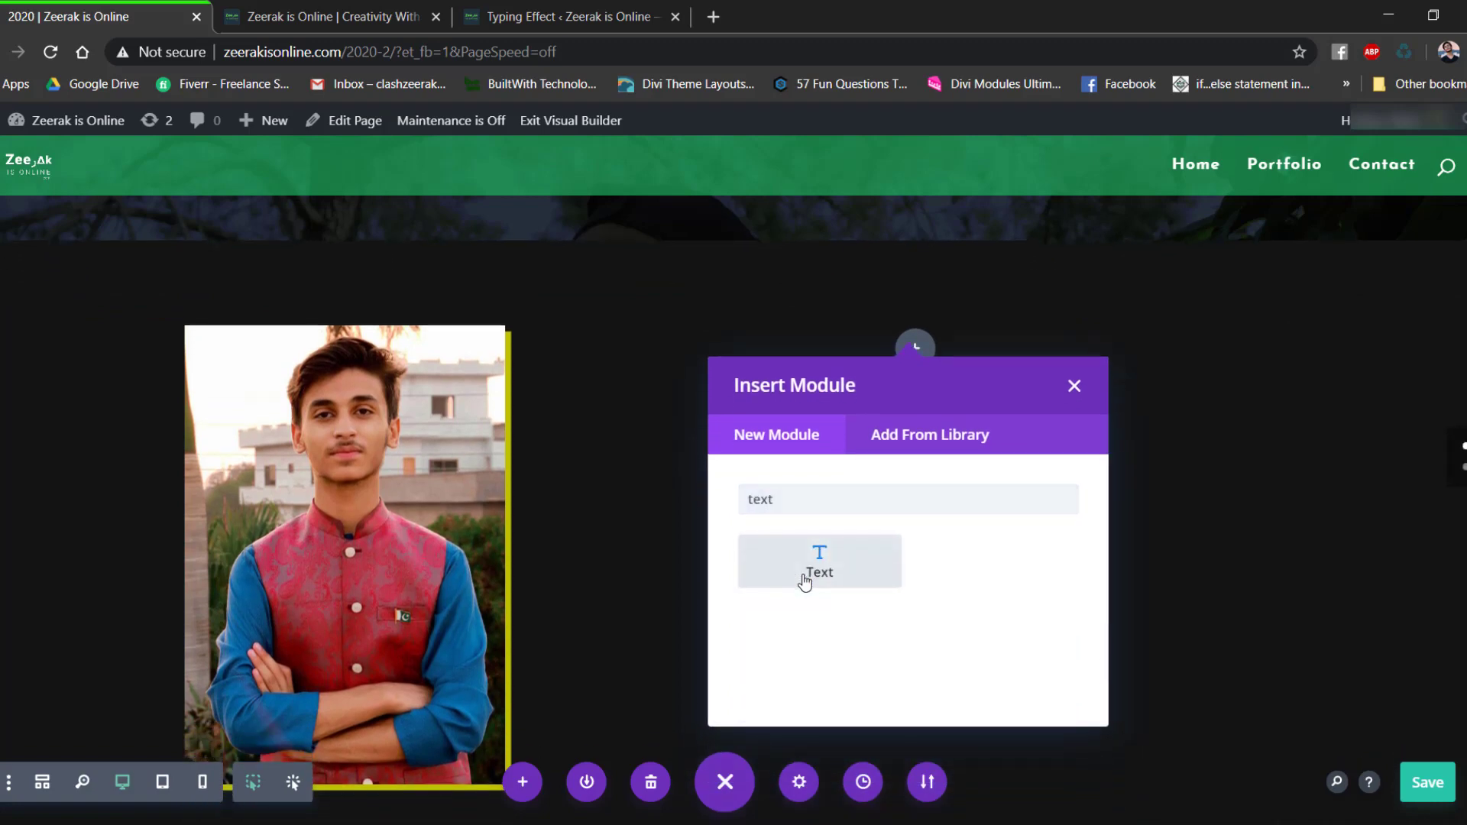
click(804, 582)
Replace the text module's placeholder with the Heading 2 line "I Am Web & Graphics Designer" copied from the existing homepage.
triple_click(1101, 560)
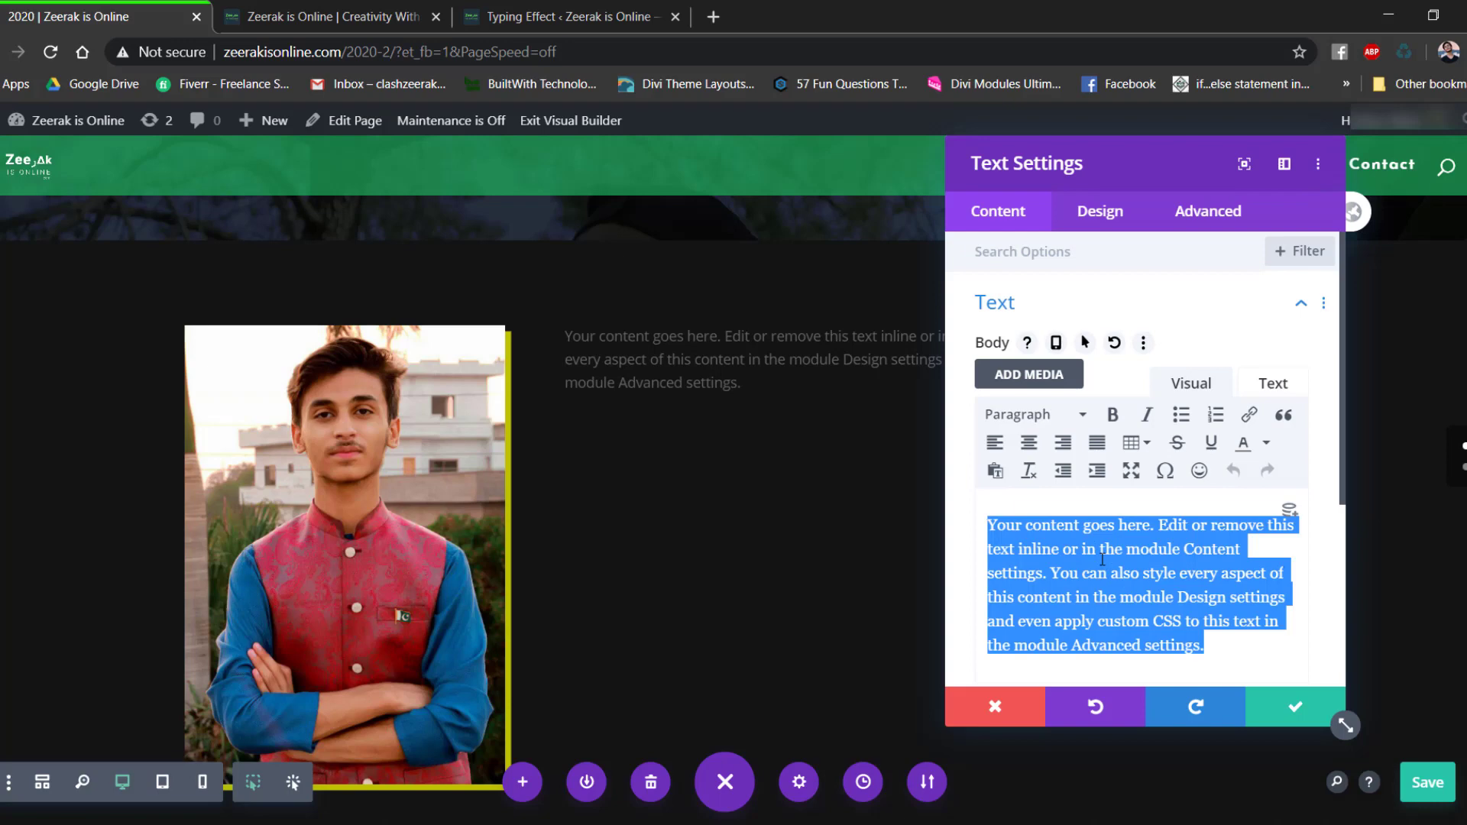
key(ctrl+shift+Tab)
key(ctrl+shift+Tab)
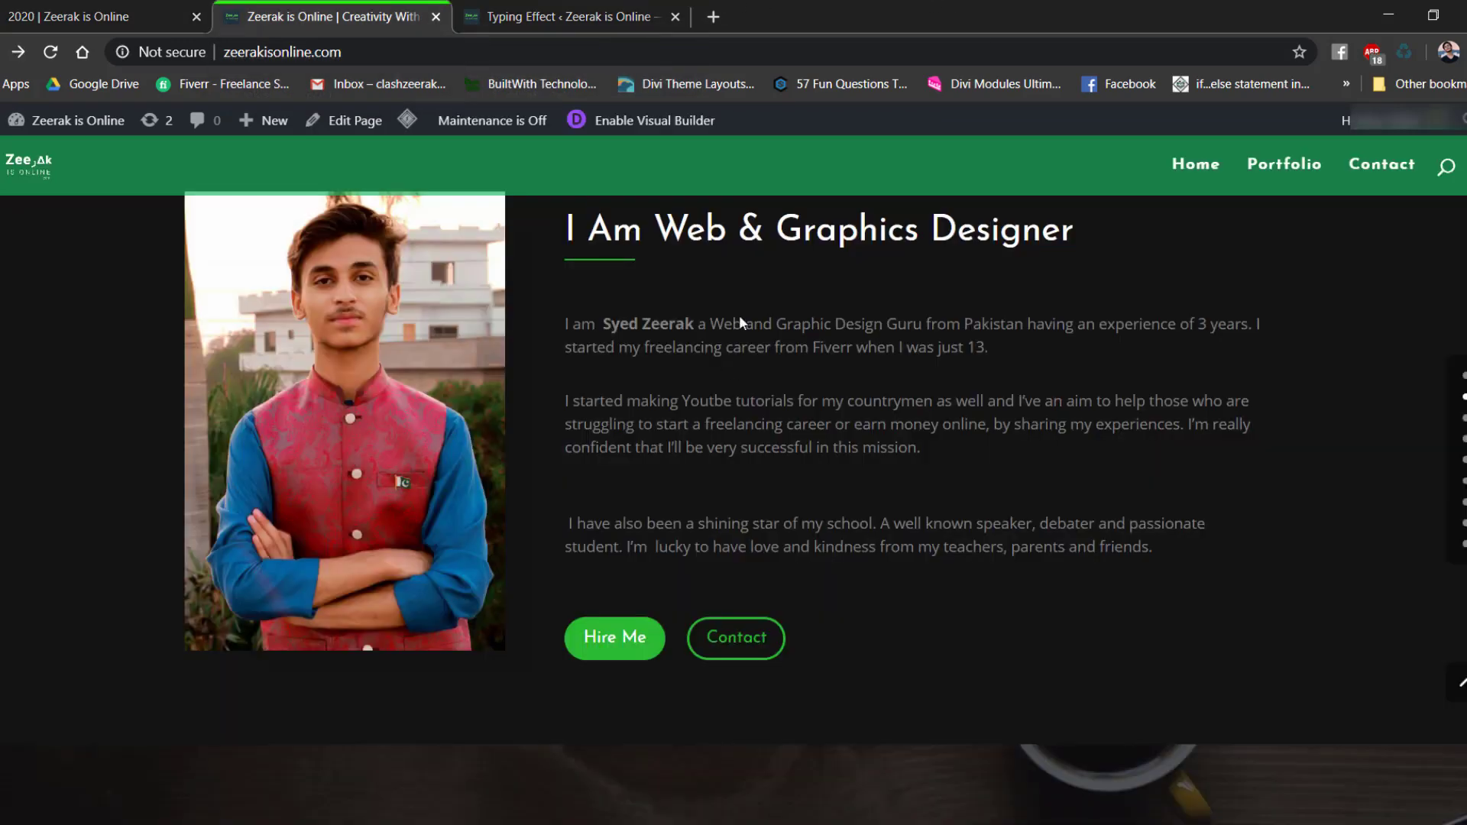
drag(1035, 252, 570, 220)
key(ctrl+c)
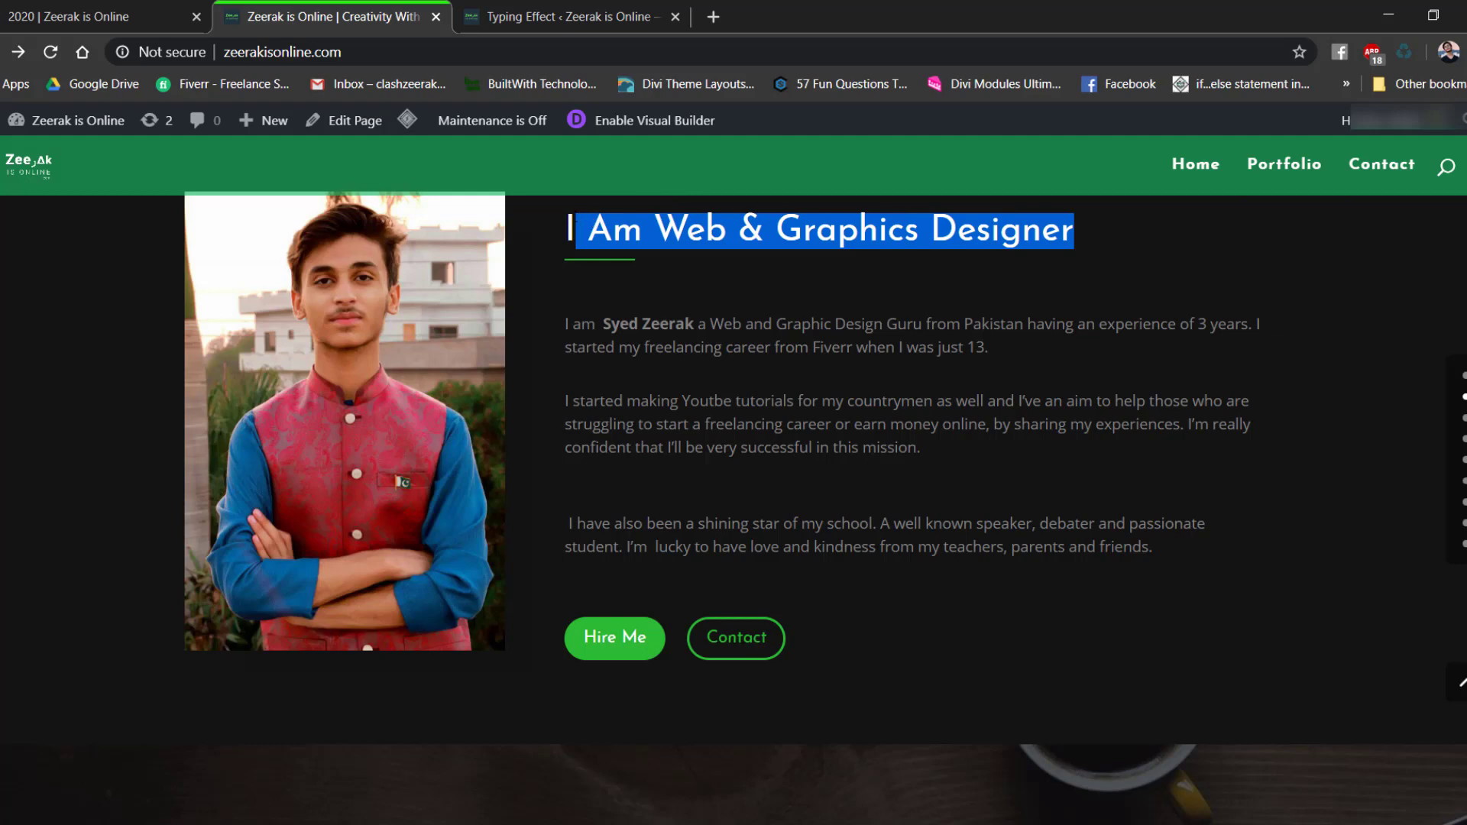
key(ctrl+shift+Tab)
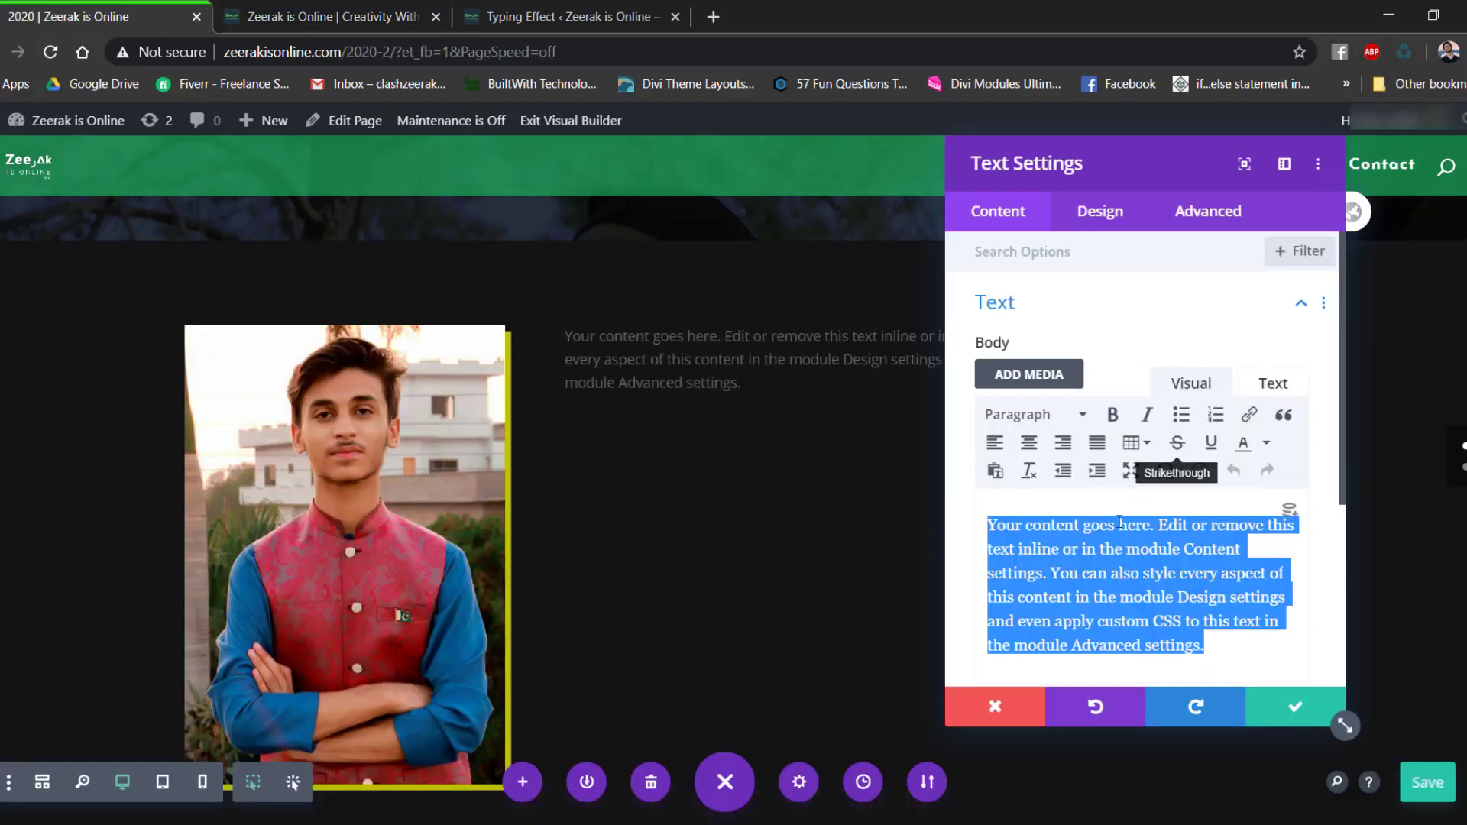
key(ctrl+v)
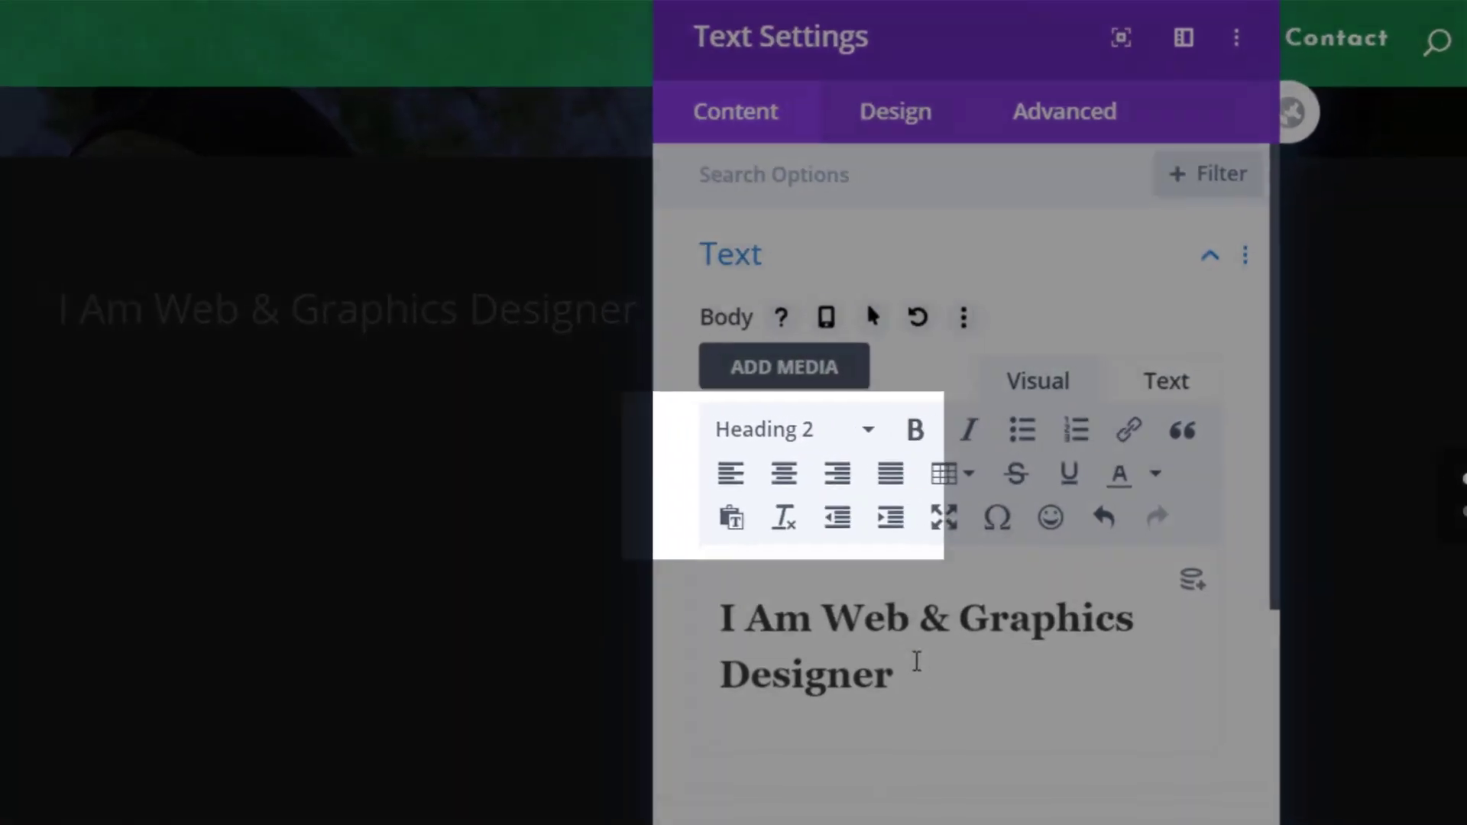
drag(1104, 571, 992, 532)
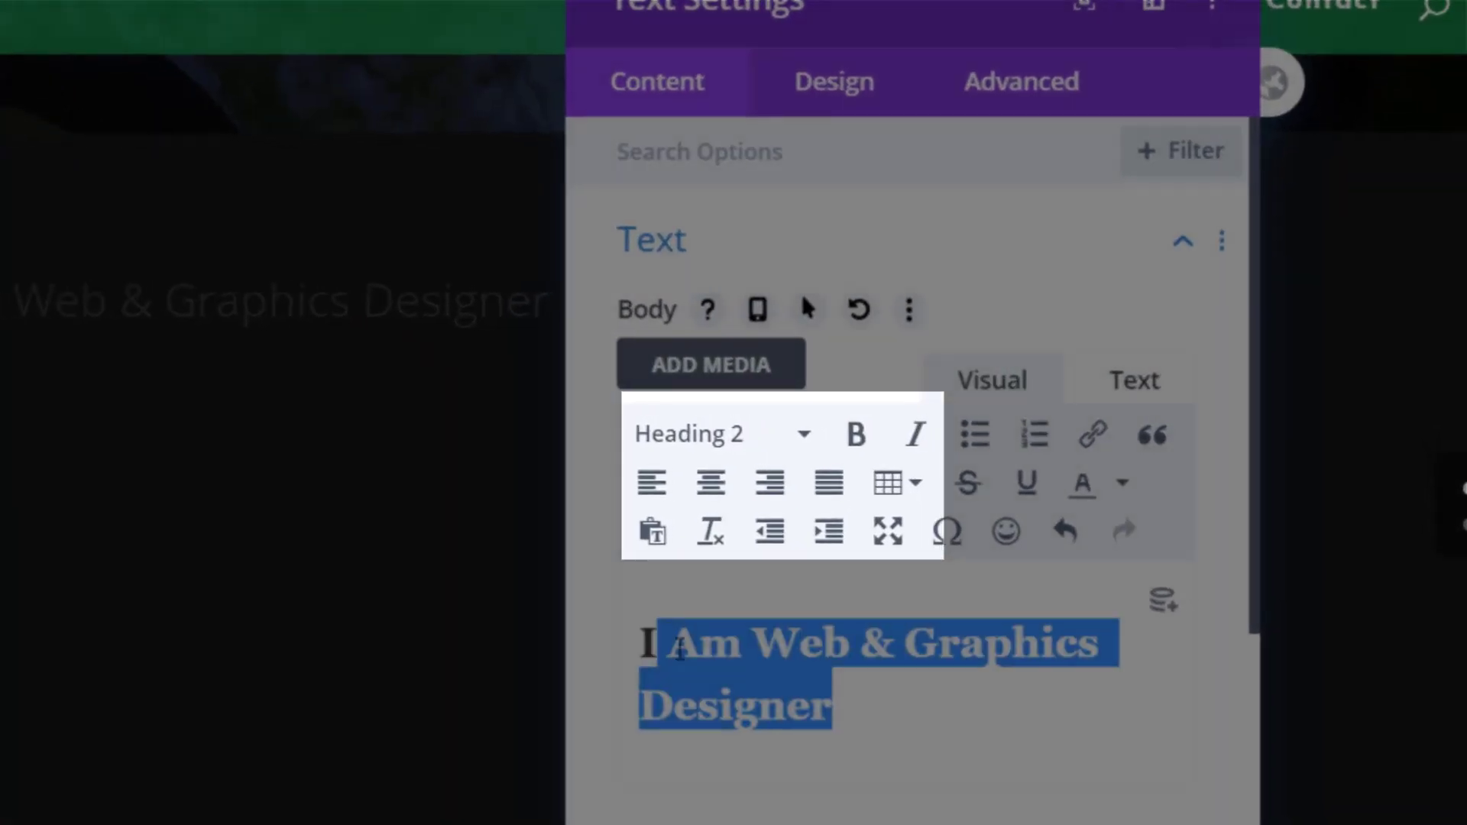
drag(833, 705, 720, 704)
click(786, 704)
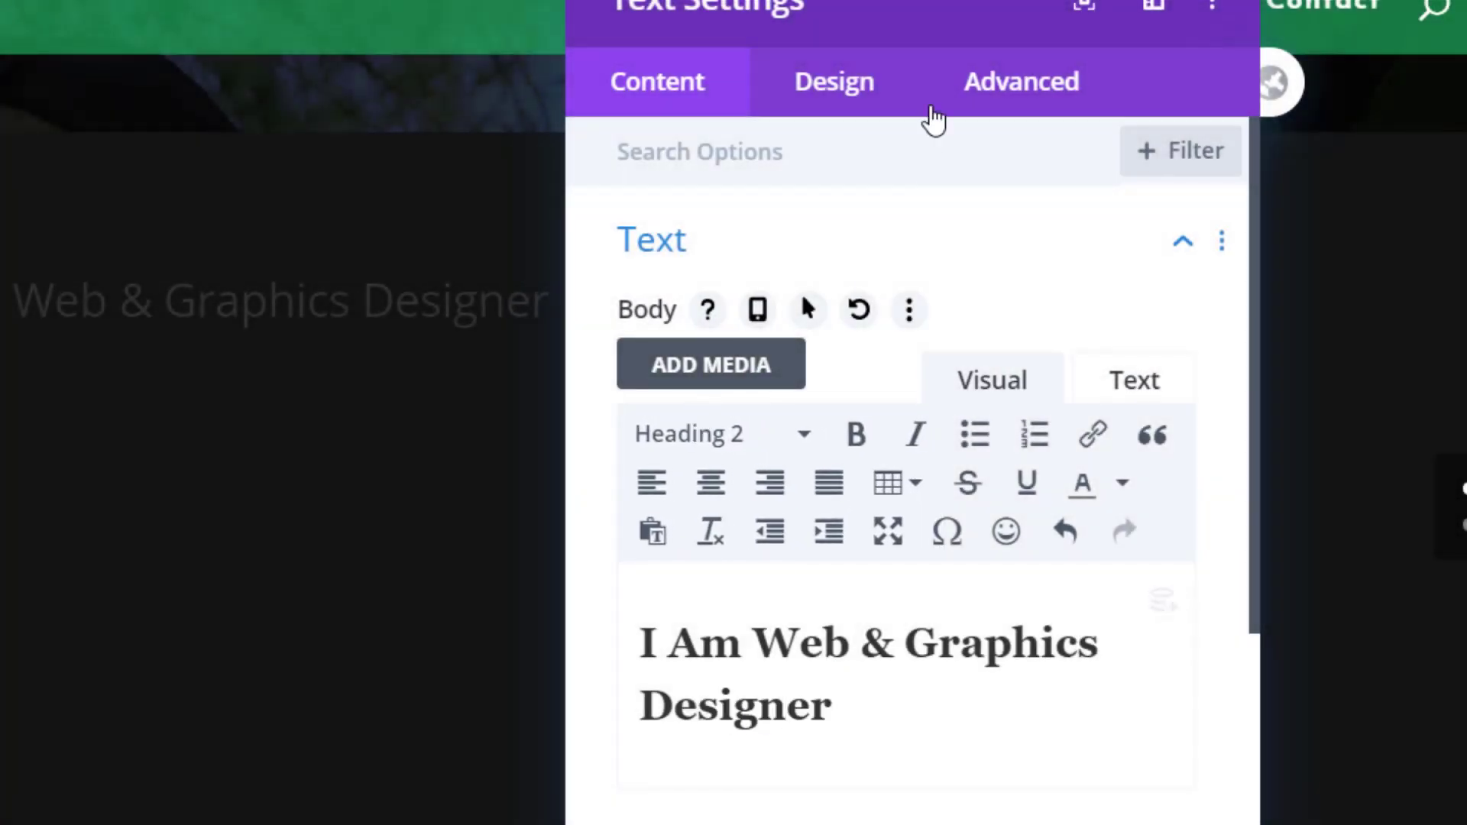
Set the Heading 2 text color of the new text module to white.
click(834, 85)
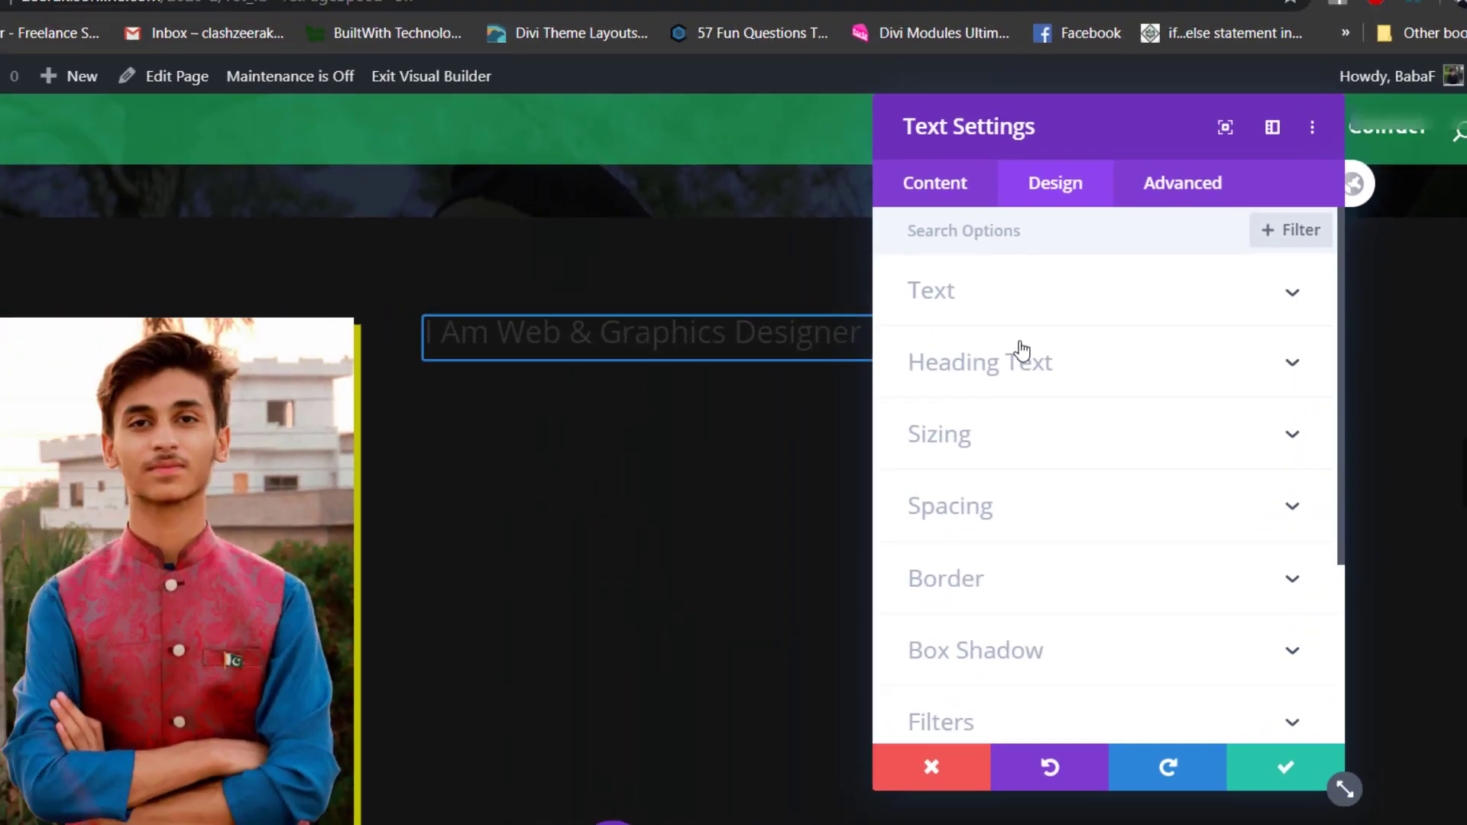
click(1022, 352)
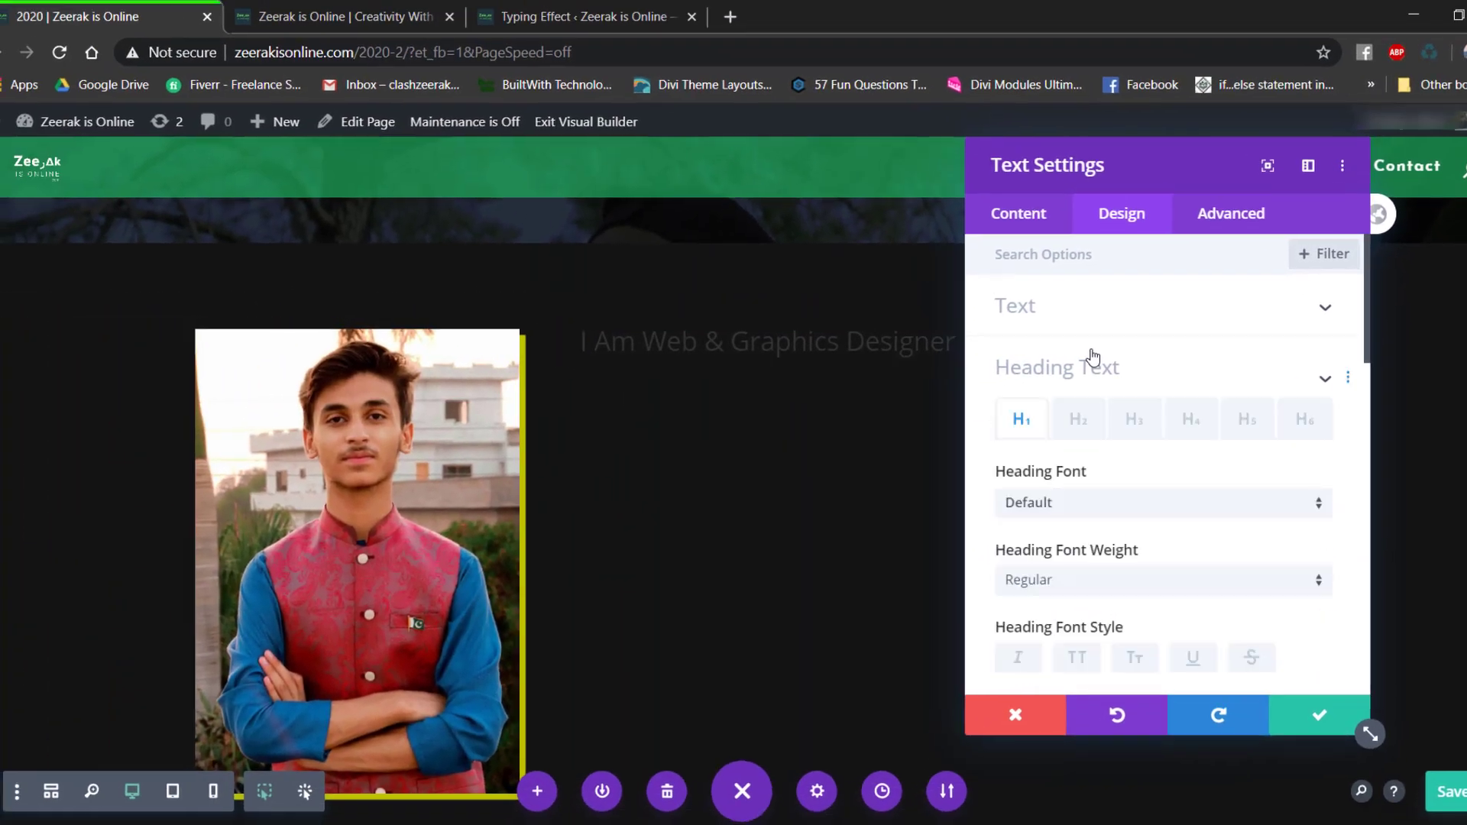
click(1004, 302)
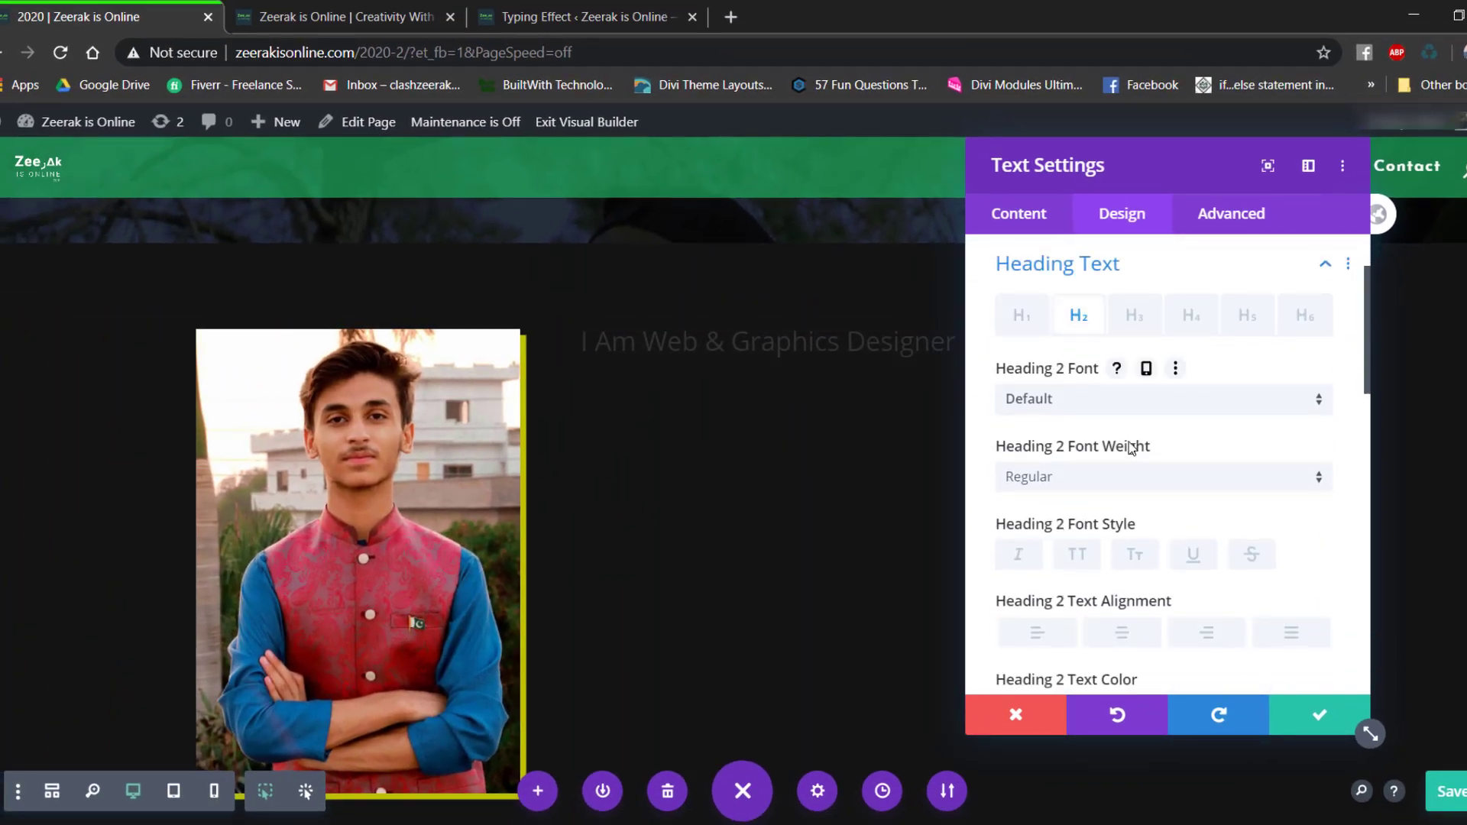
scroll(1131, 454, down, 3)
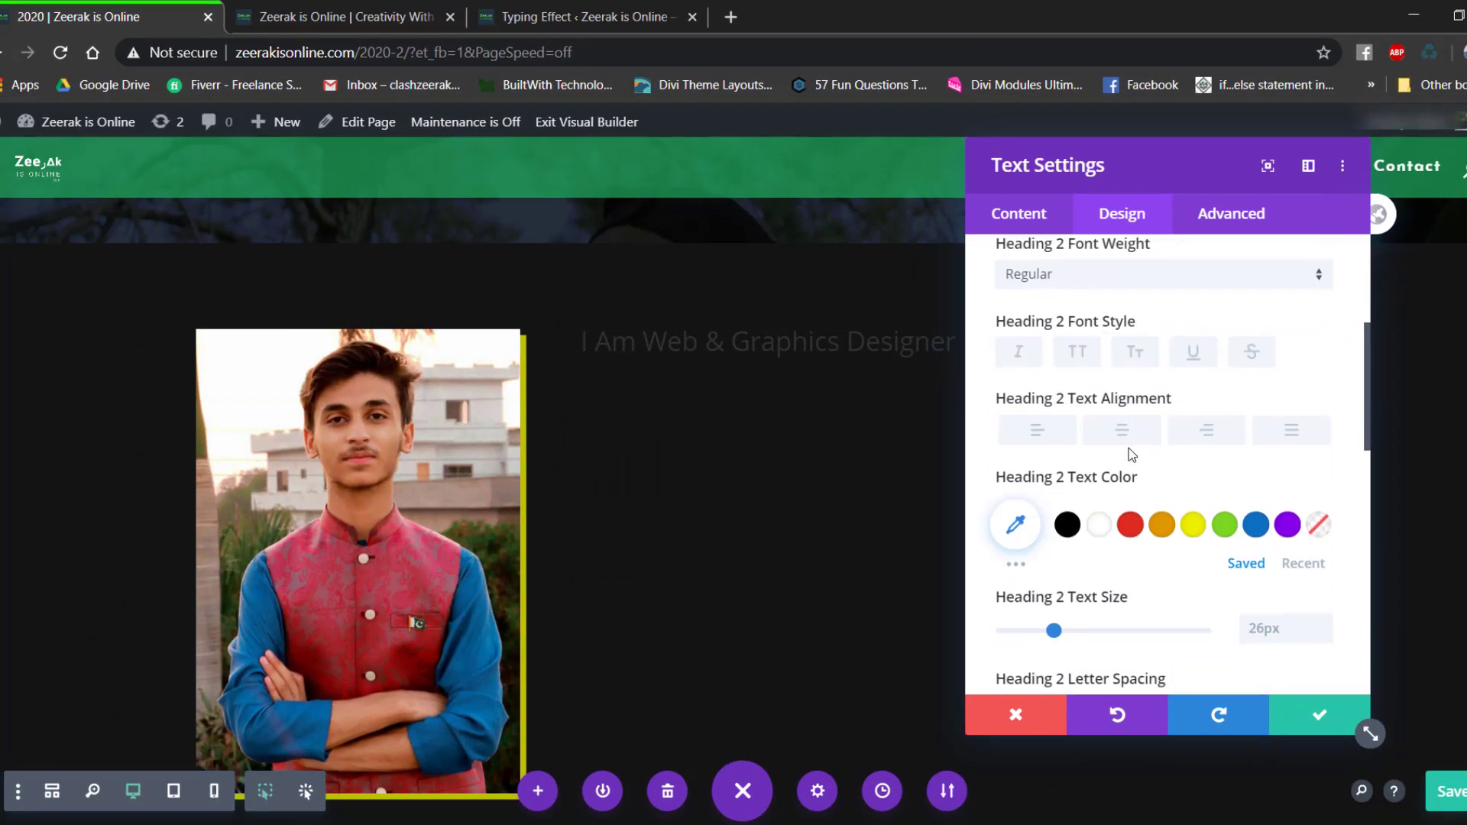
click(1097, 527)
Set the Heading 2 font weight of the "I Am Web & Graphics Designer" text to Semi Bold.
scroll(1093, 457, up, 1)
scroll(1093, 458, up, 2)
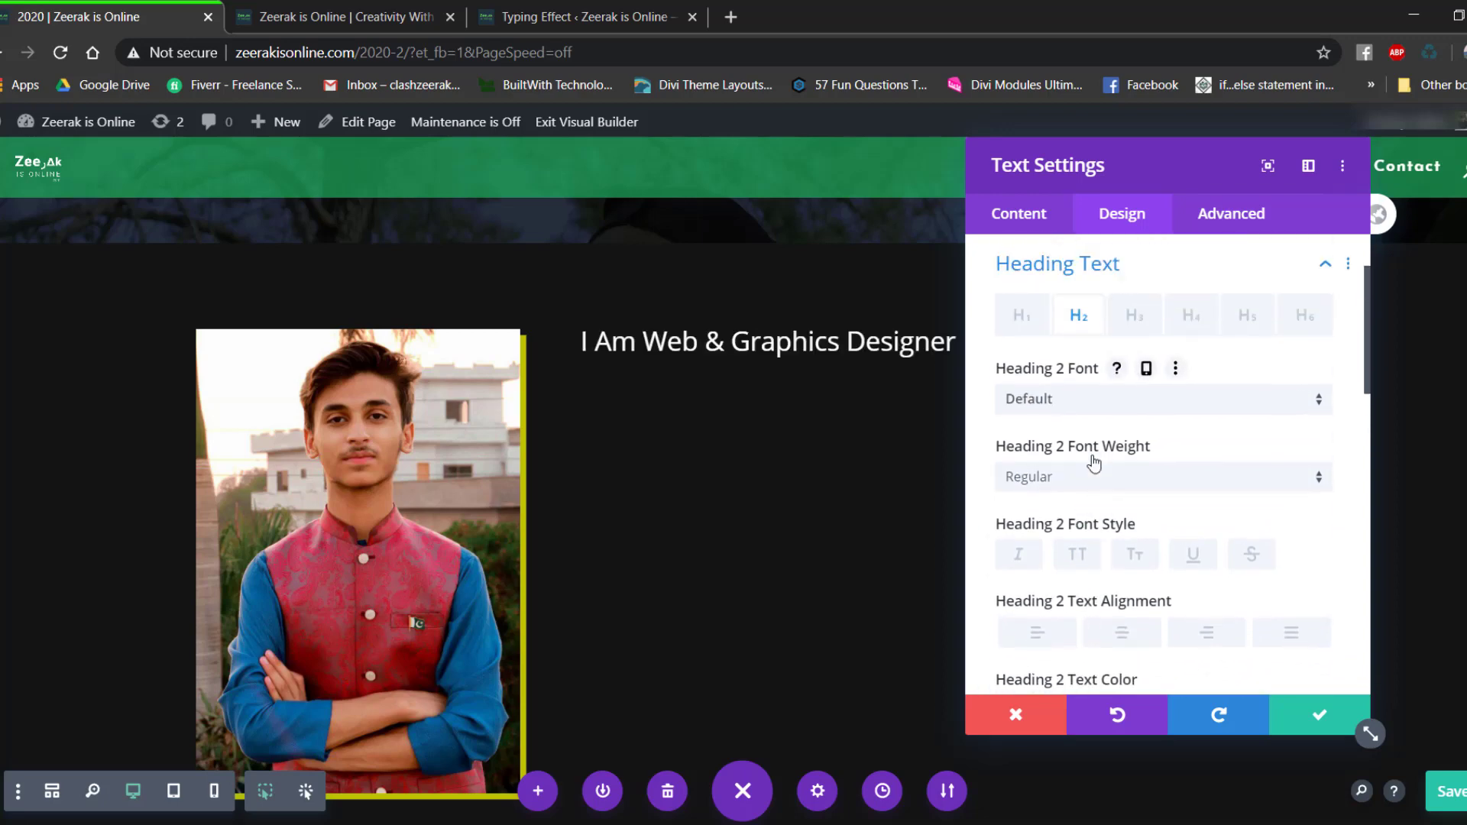
click(1076, 481)
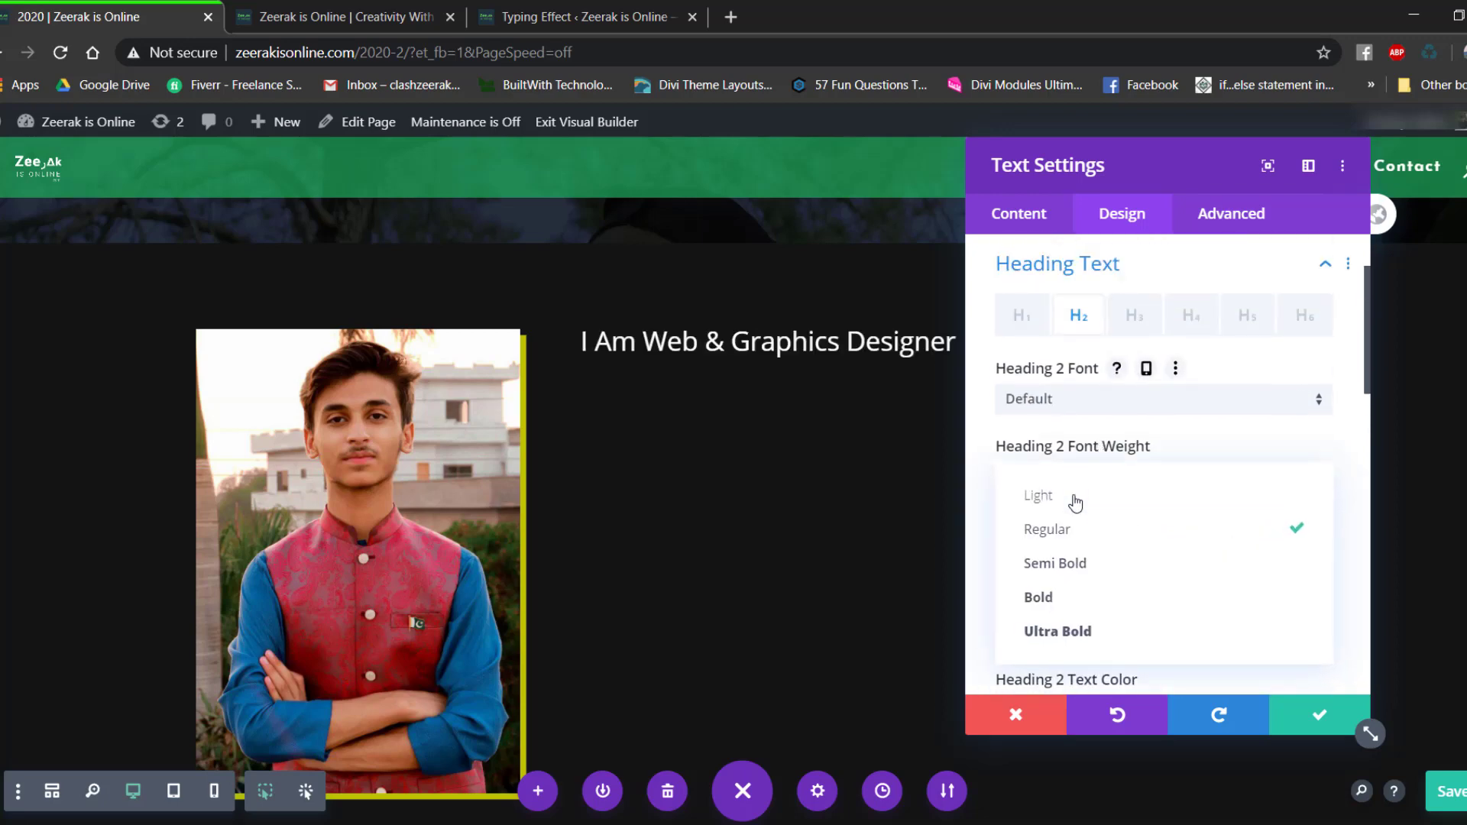
click(1072, 534)
click(1070, 489)
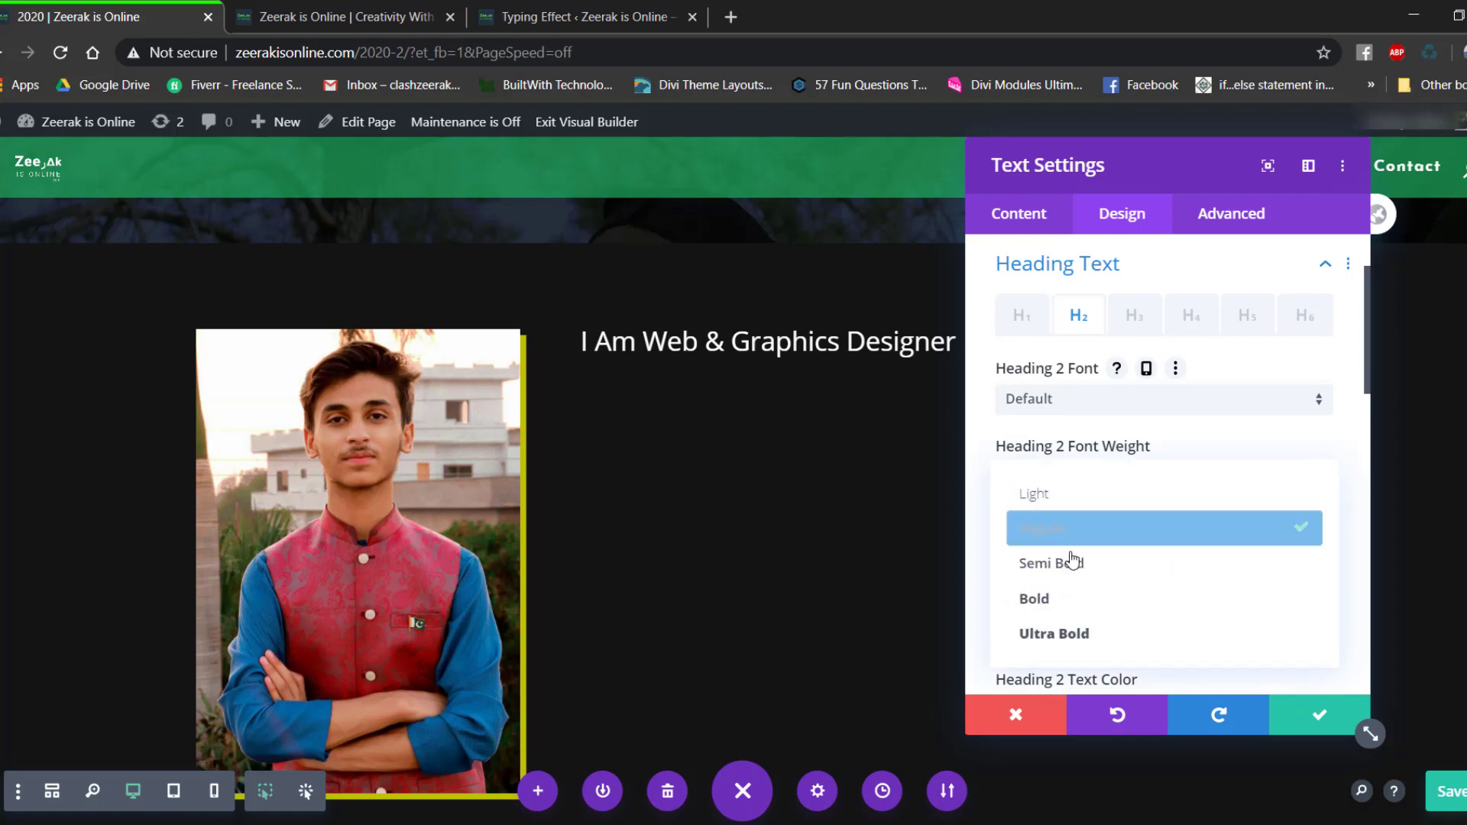
click(1071, 562)
Set the Heading 2 letter spacing to 1px.
scroll(1156, 497, down, 4)
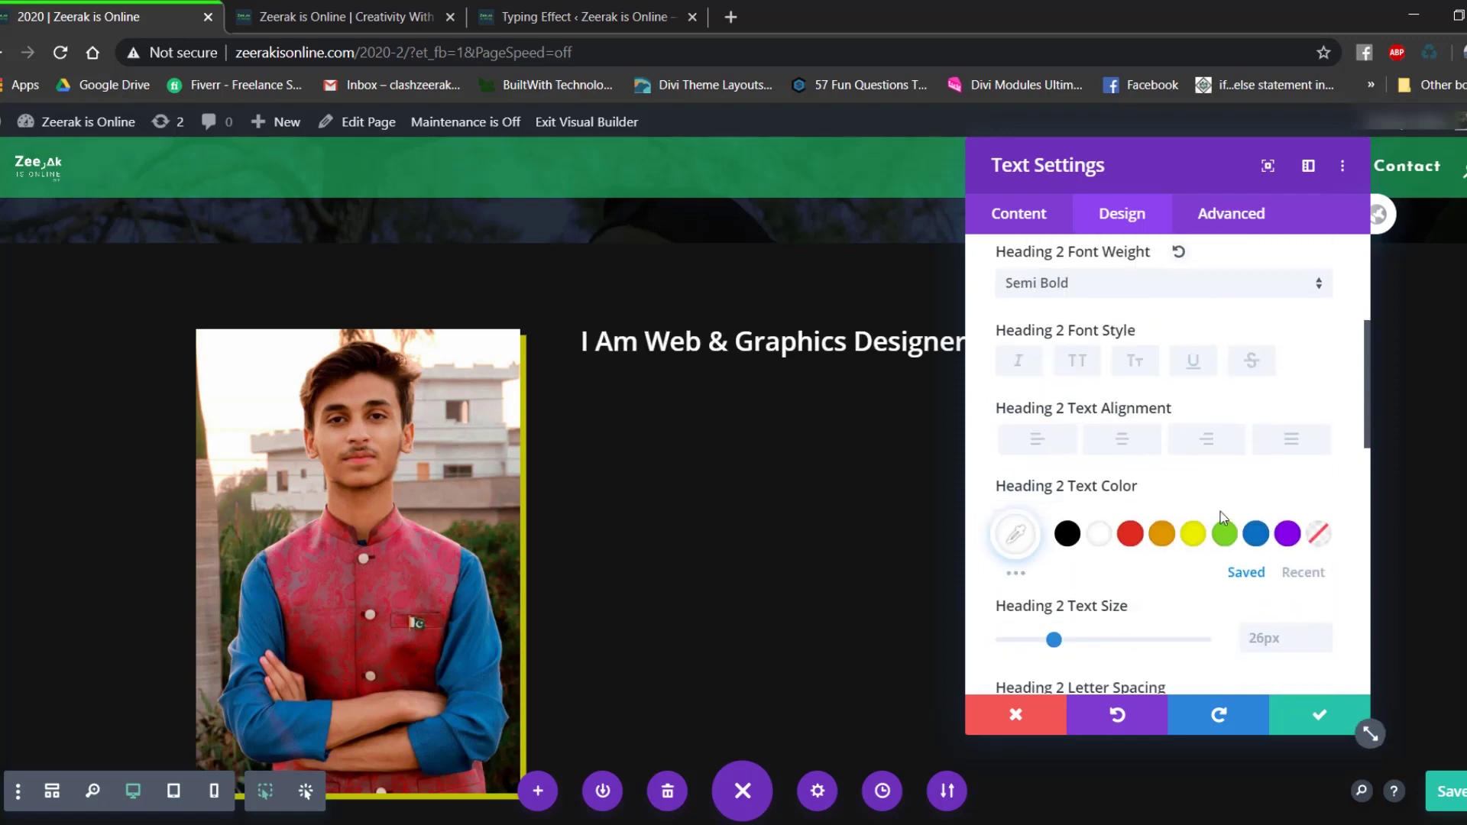
scroll(1265, 573, down, 3)
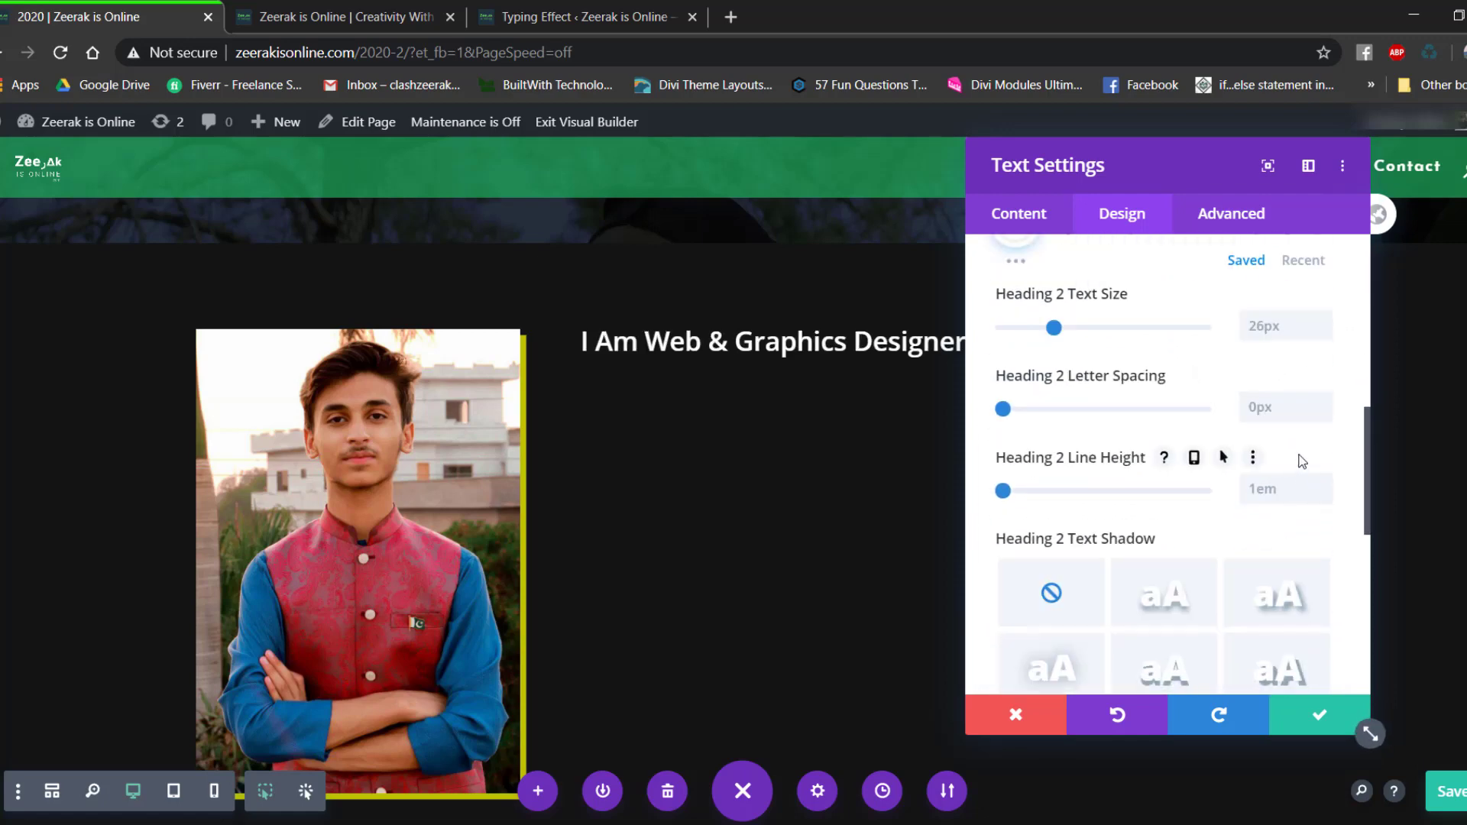
click(1324, 405)
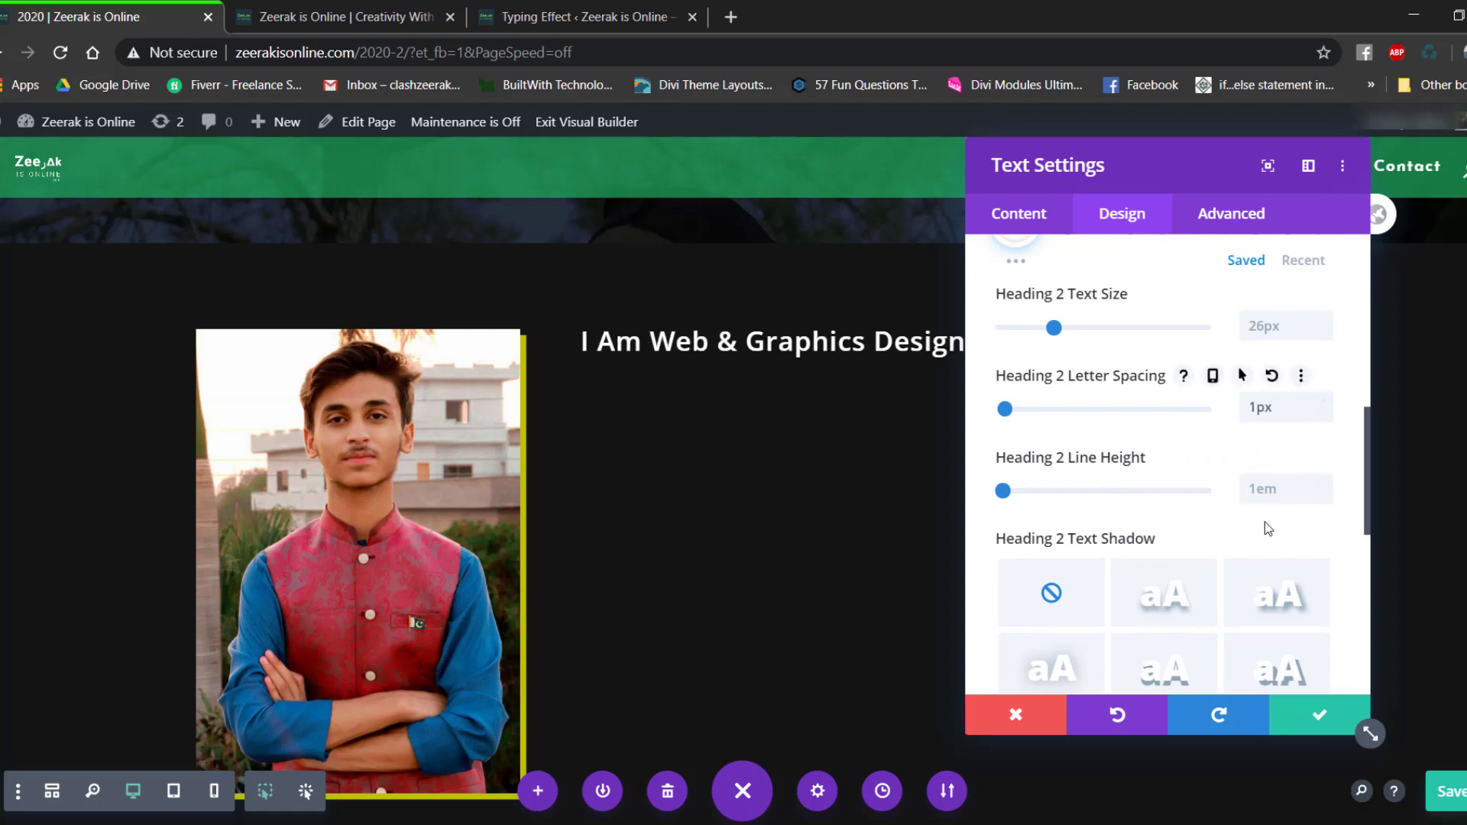
Move the settings window off the heading, set the Heading 2 text size to 32px, and save the text settings.
scroll(1299, 512, up, 3)
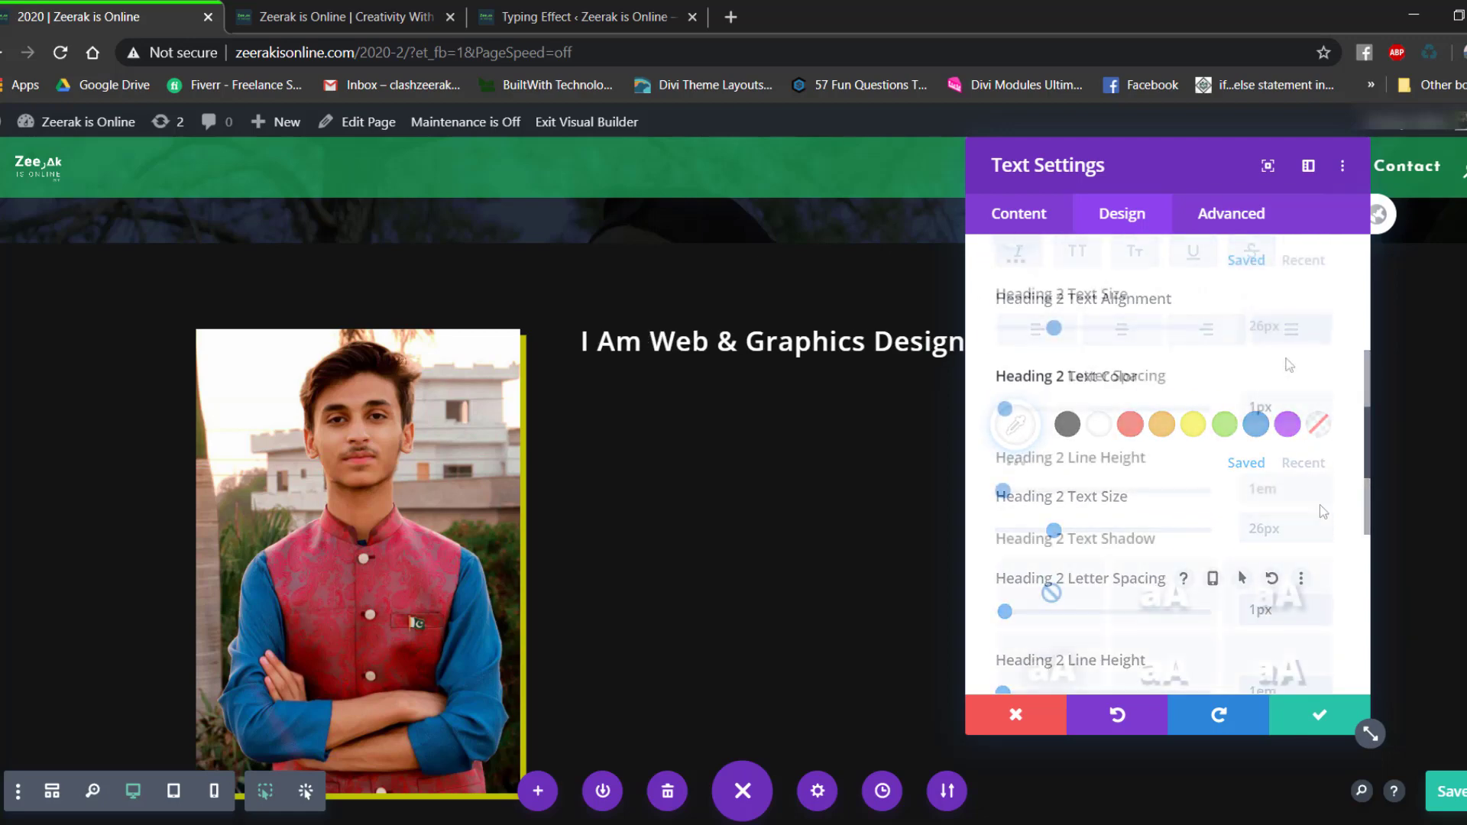
drag(1181, 186, 219, 223)
click(388, 374)
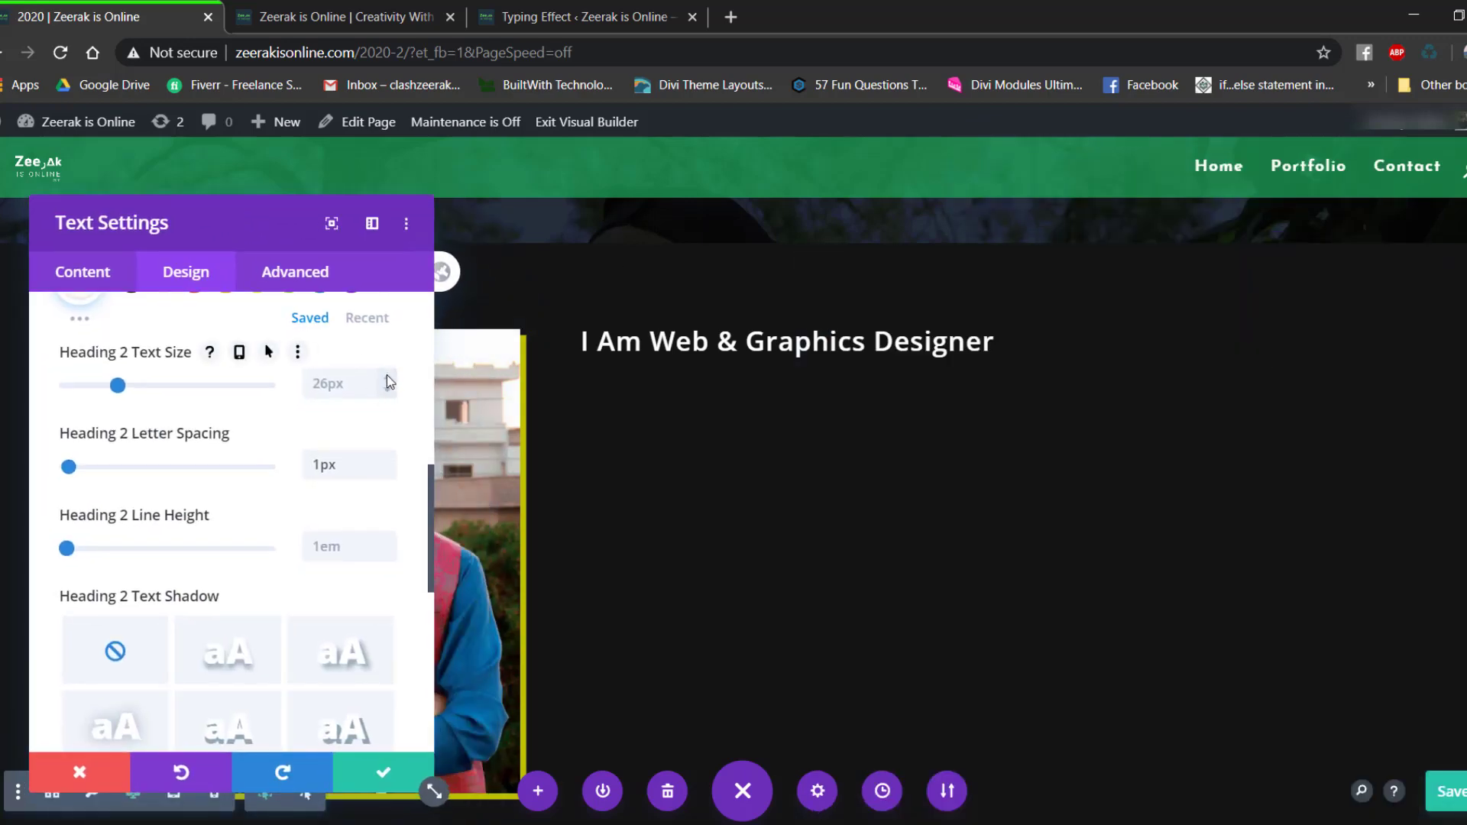
click(387, 374)
click(387, 374)
click(386, 374)
click(387, 375)
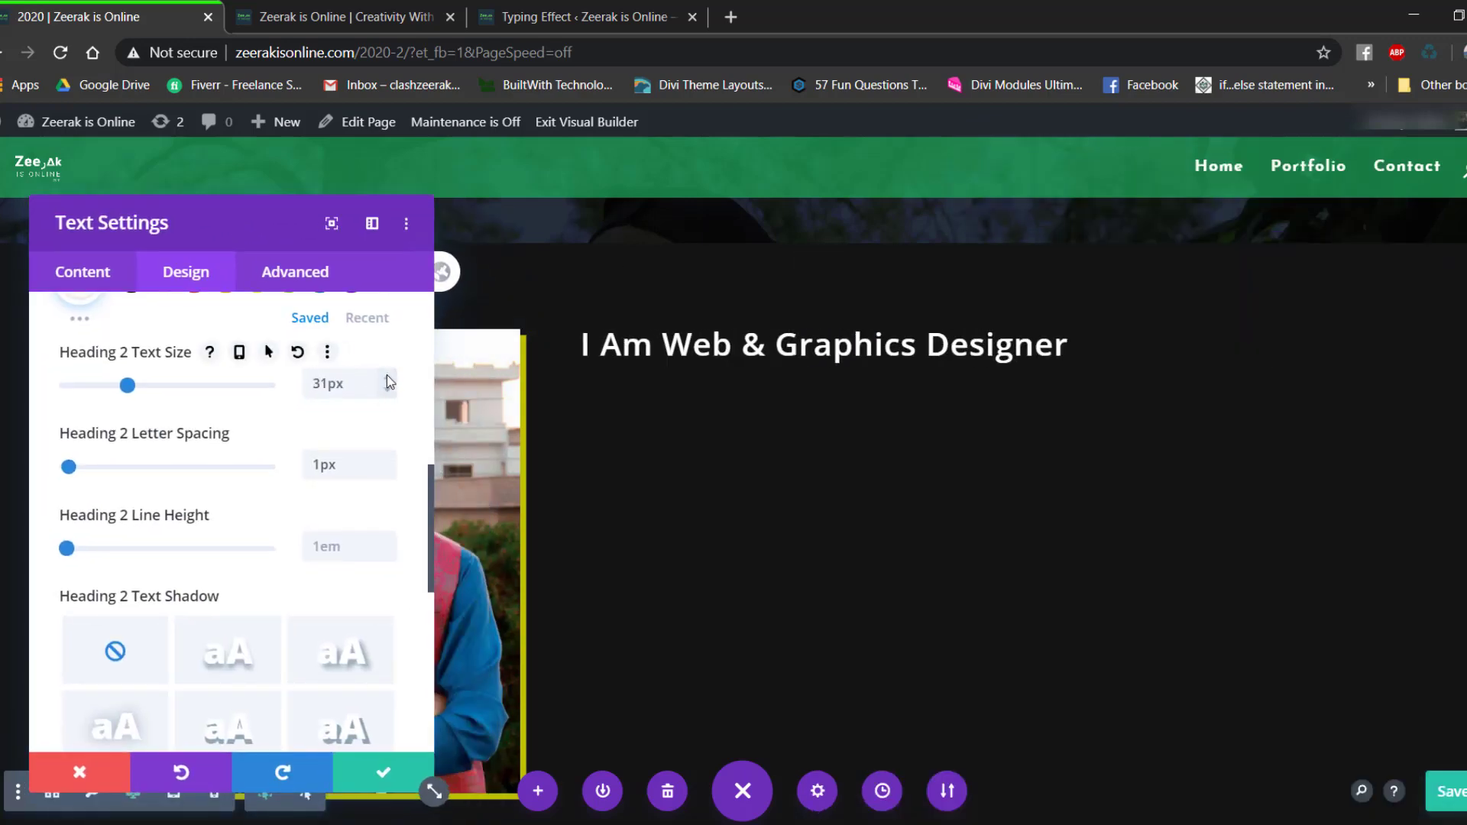
click(386, 375)
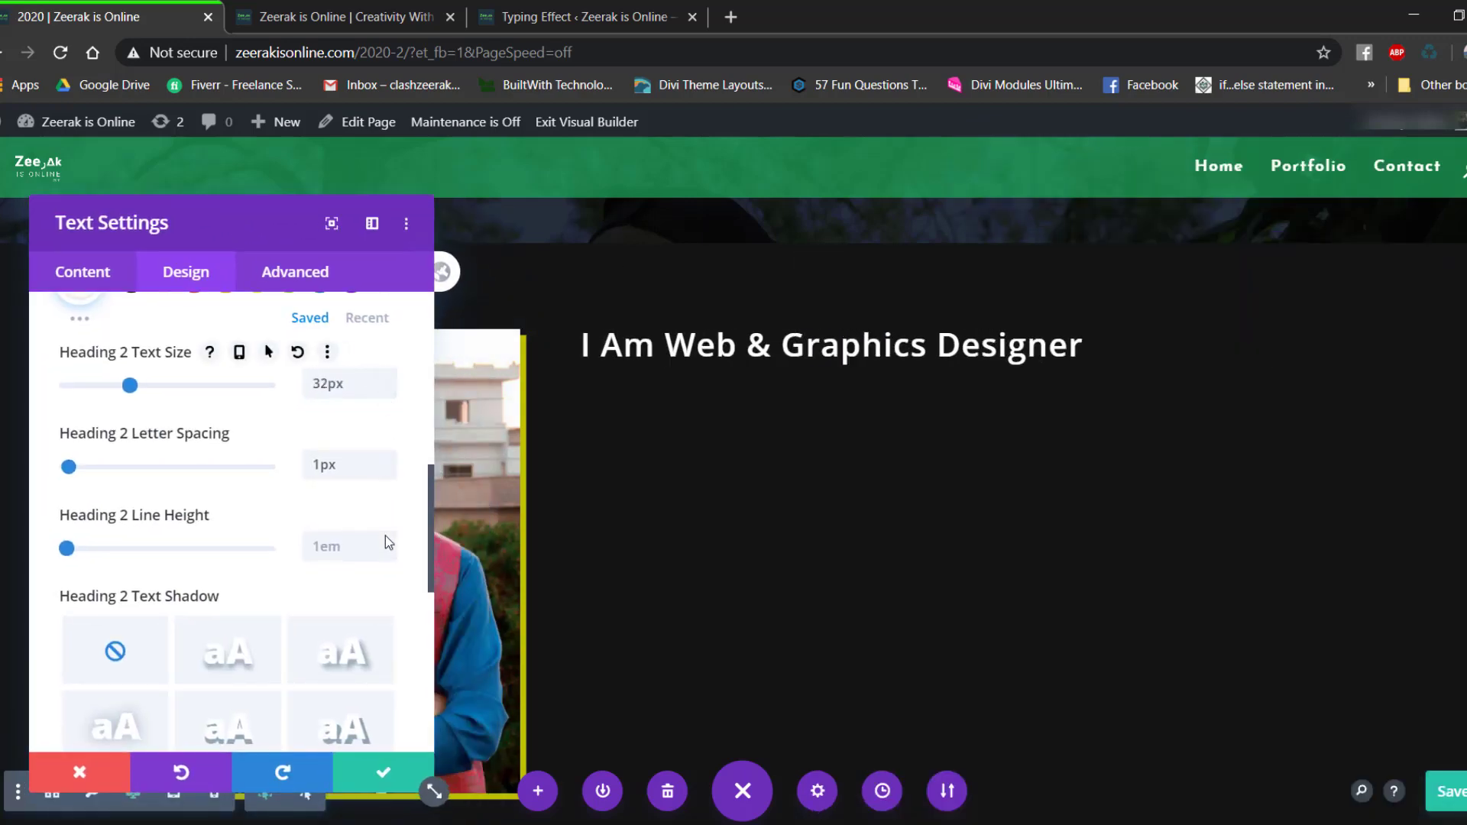
click(372, 760)
Give the heading's text module a top margin of 12px and save its settings.
scroll(731, 495, up, 2)
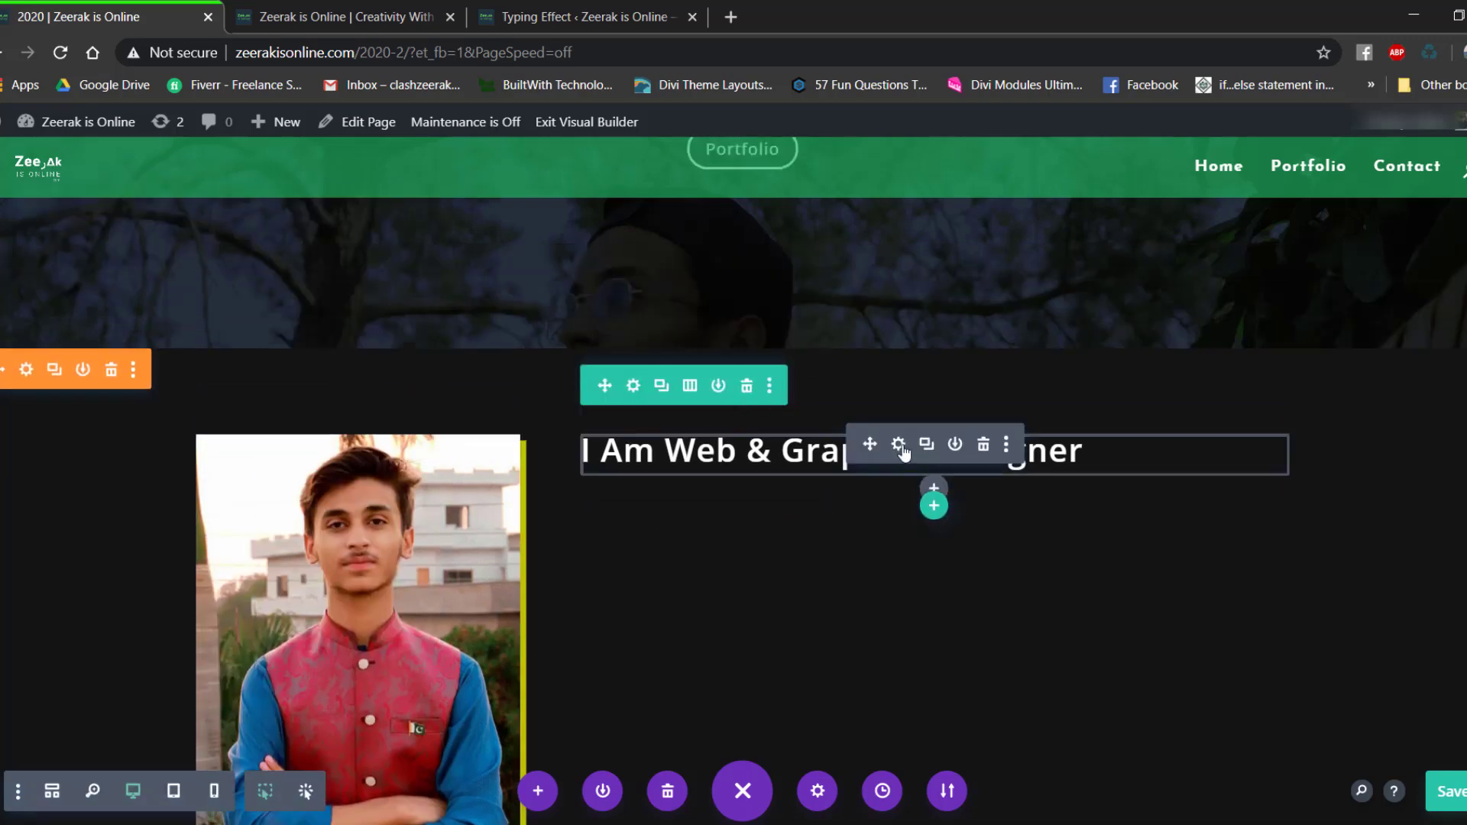
click(900, 447)
click(174, 271)
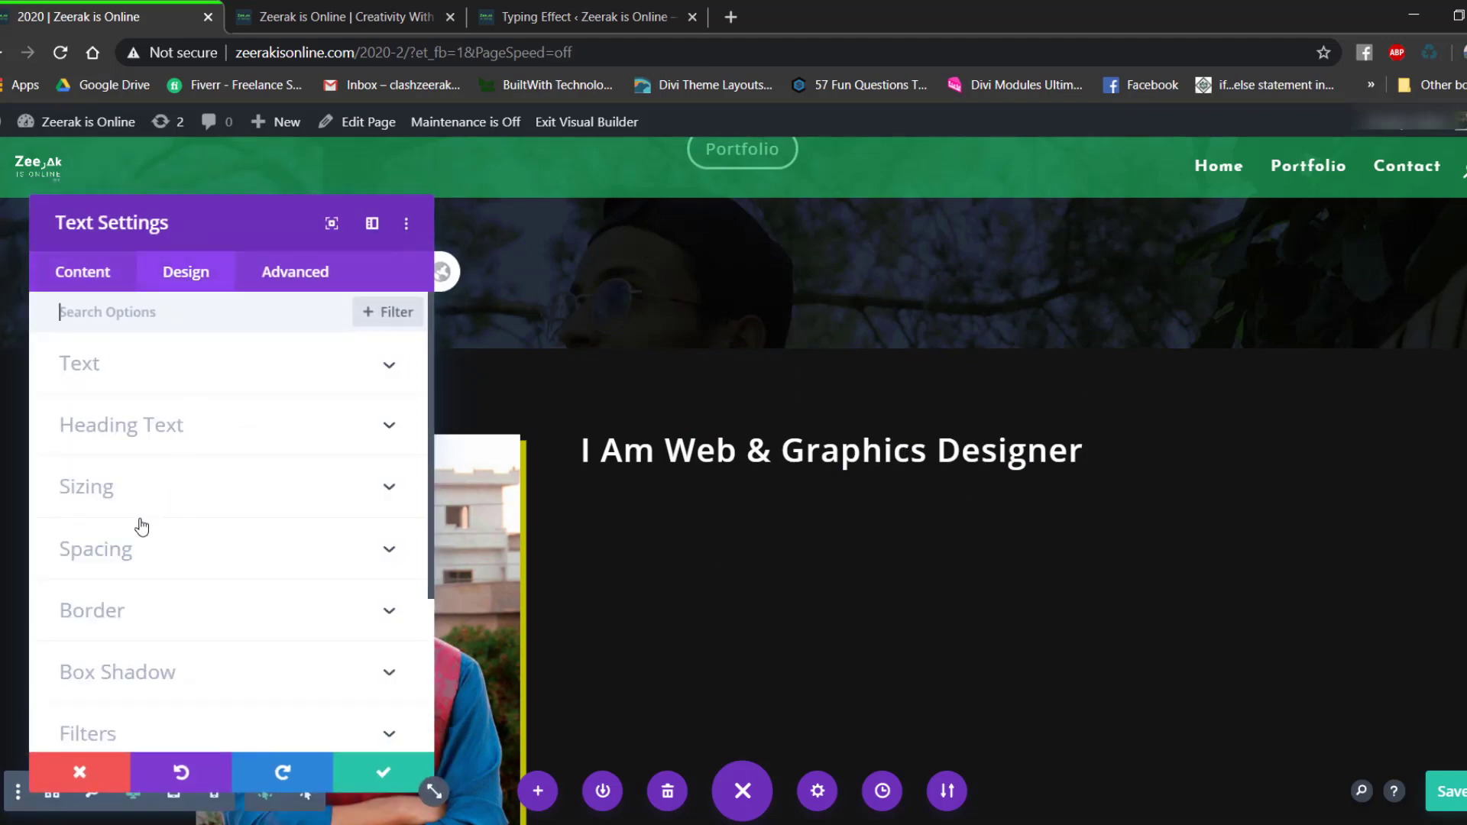
click(109, 557)
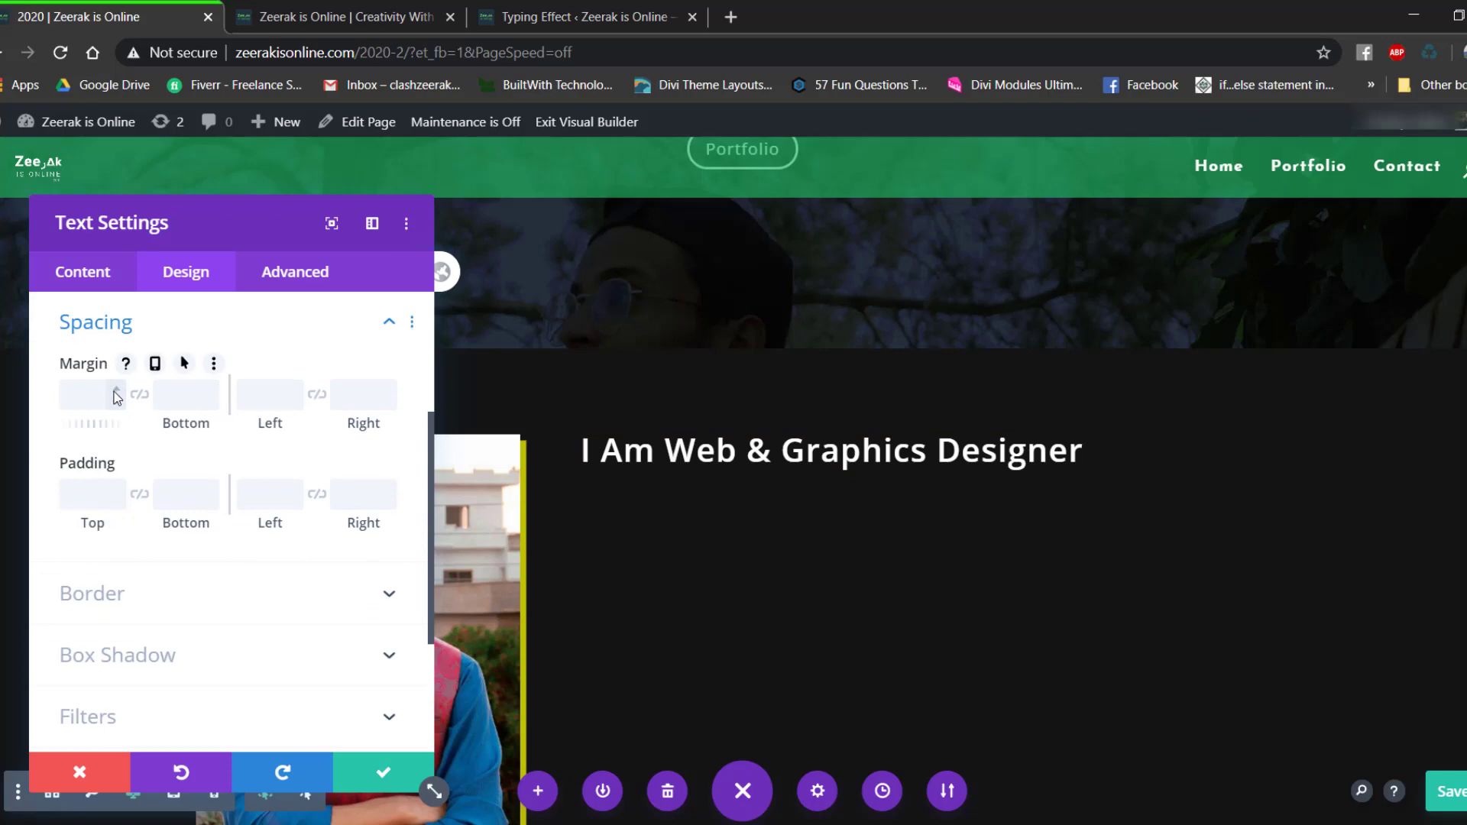
drag(117, 395, 117, 395)
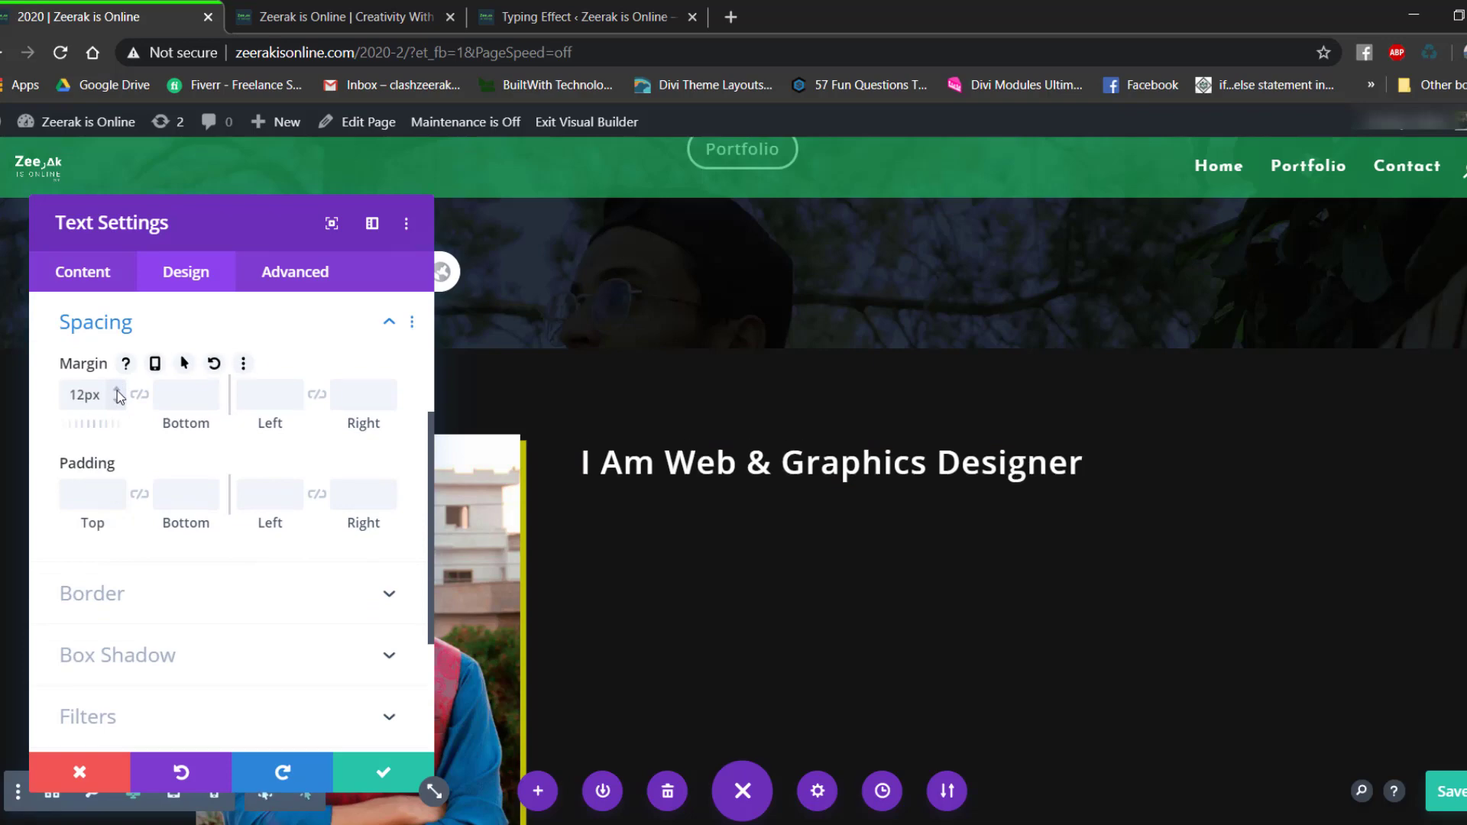
click(384, 775)
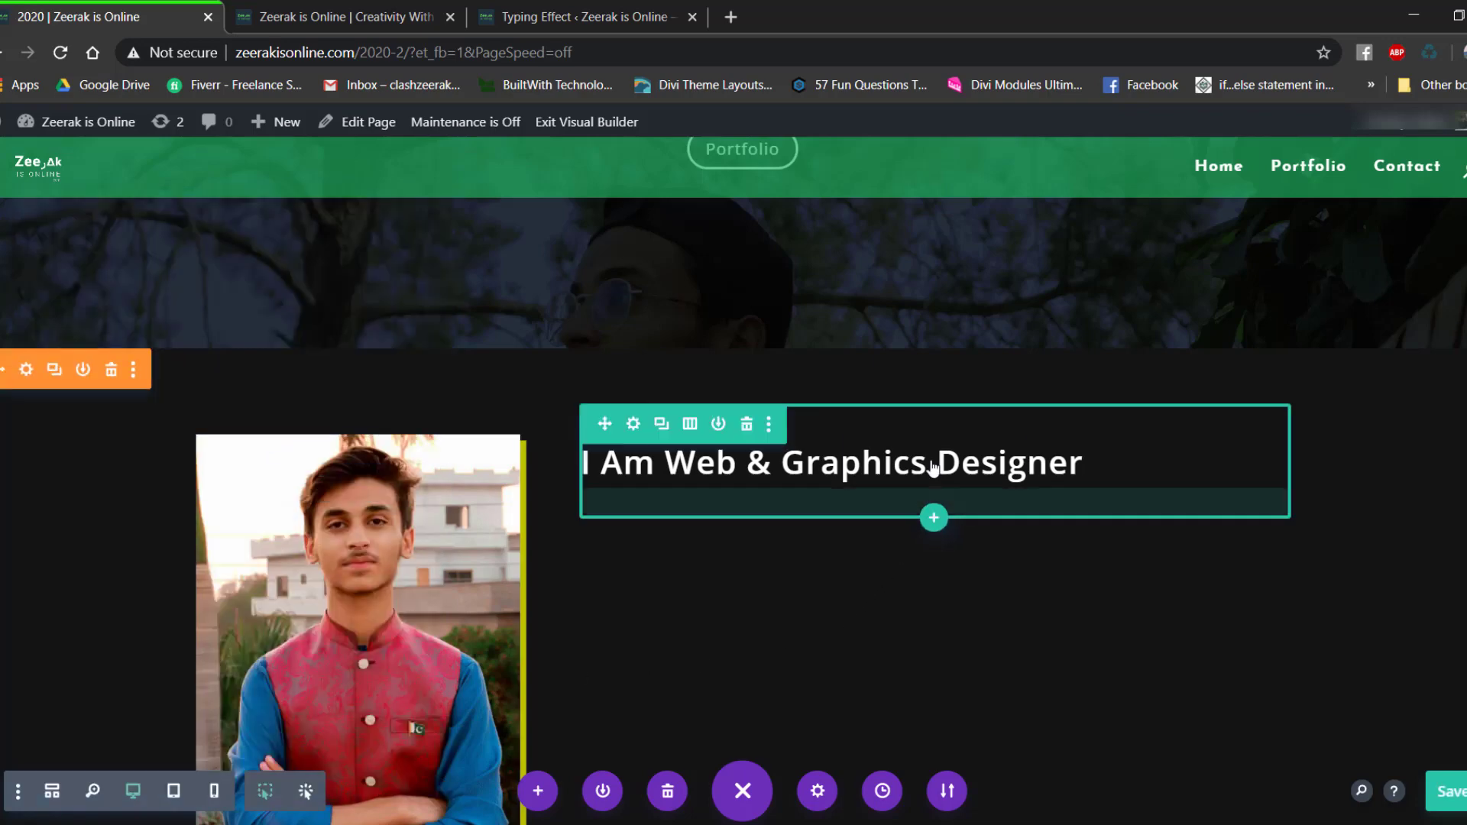
Insert a Divider module directly below the "I Am Web & Graphics Designer" heading.
click(935, 500)
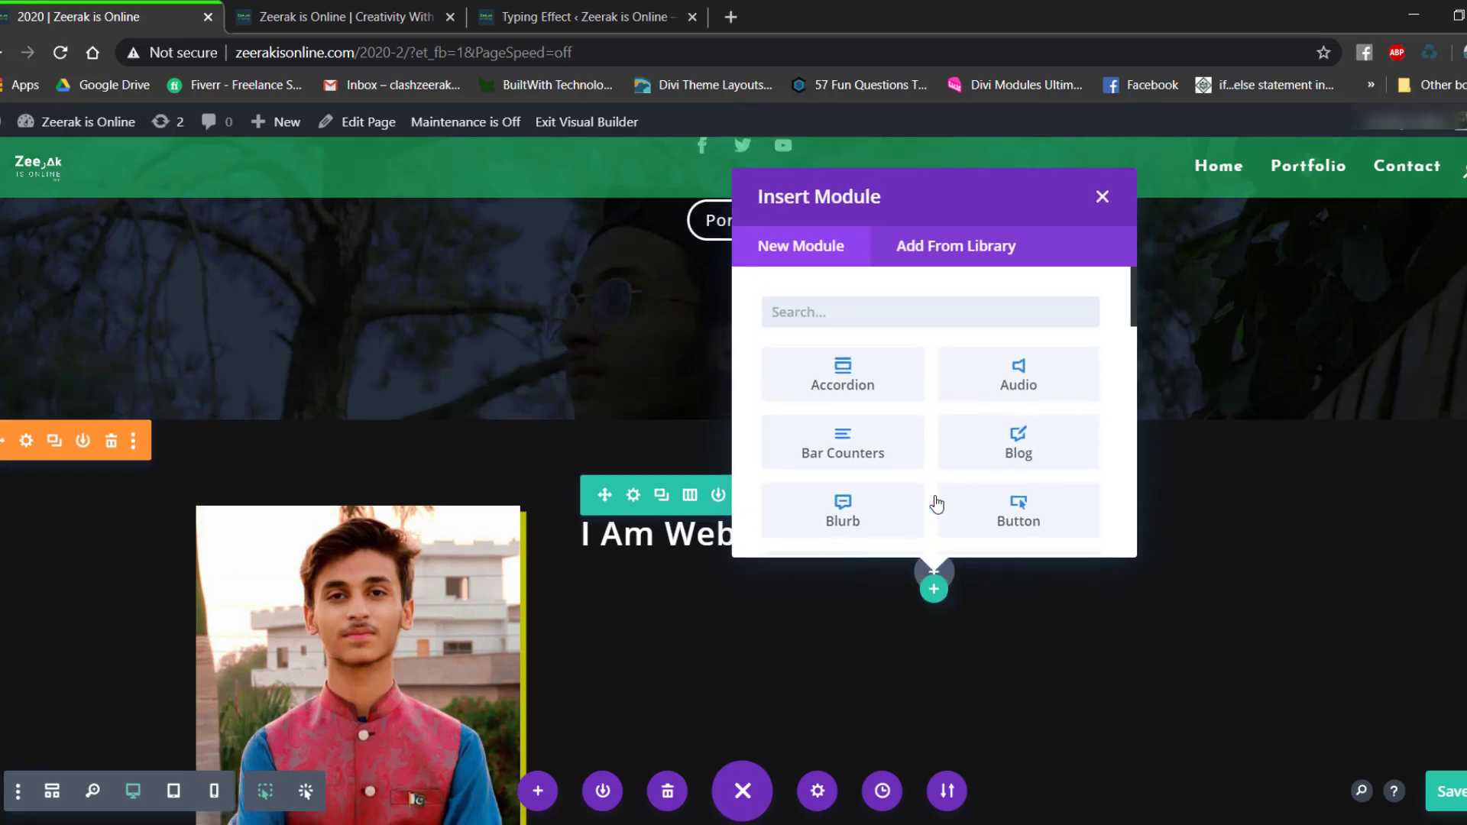
text(div)
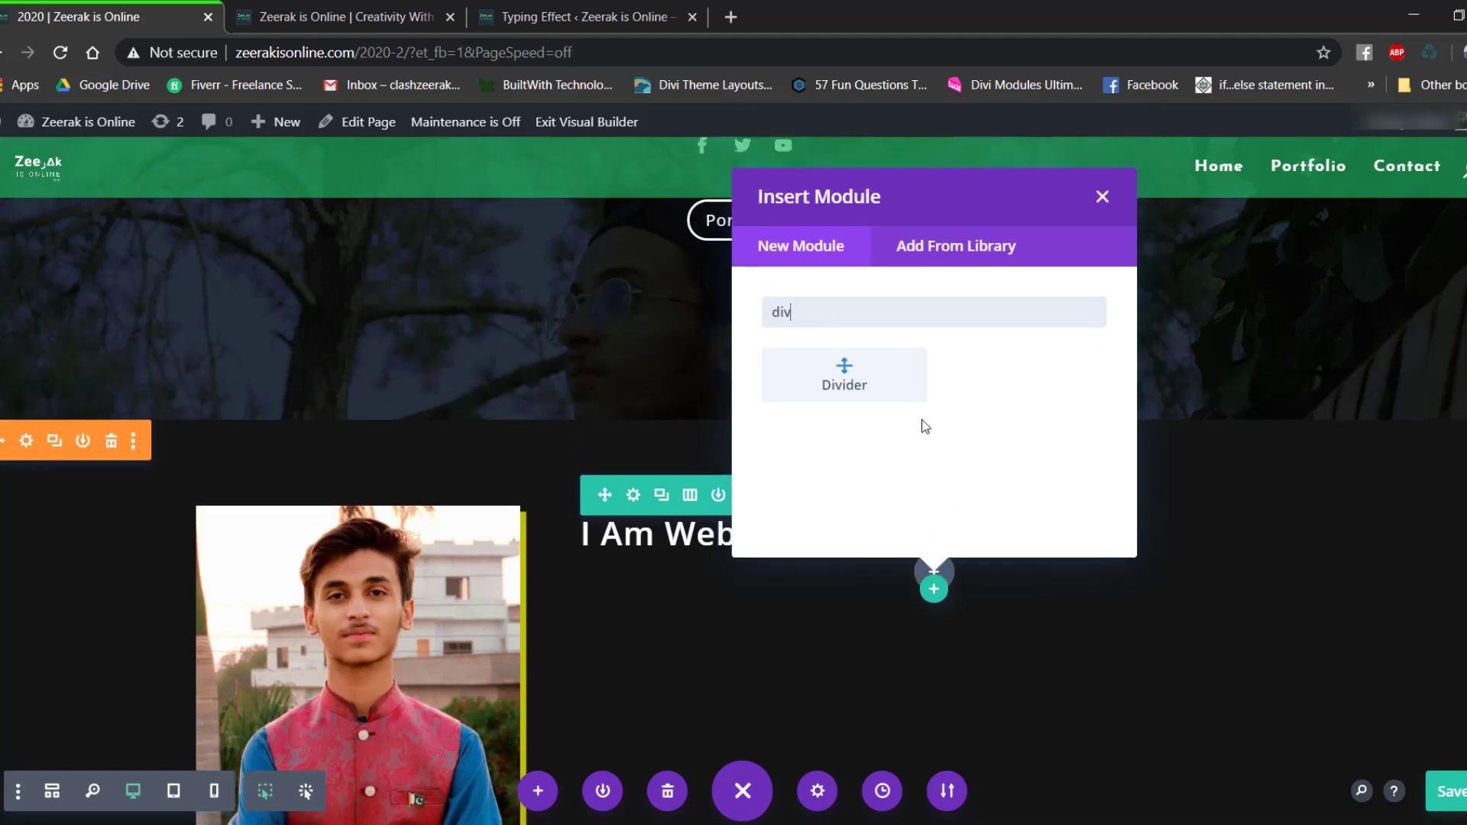
click(878, 375)
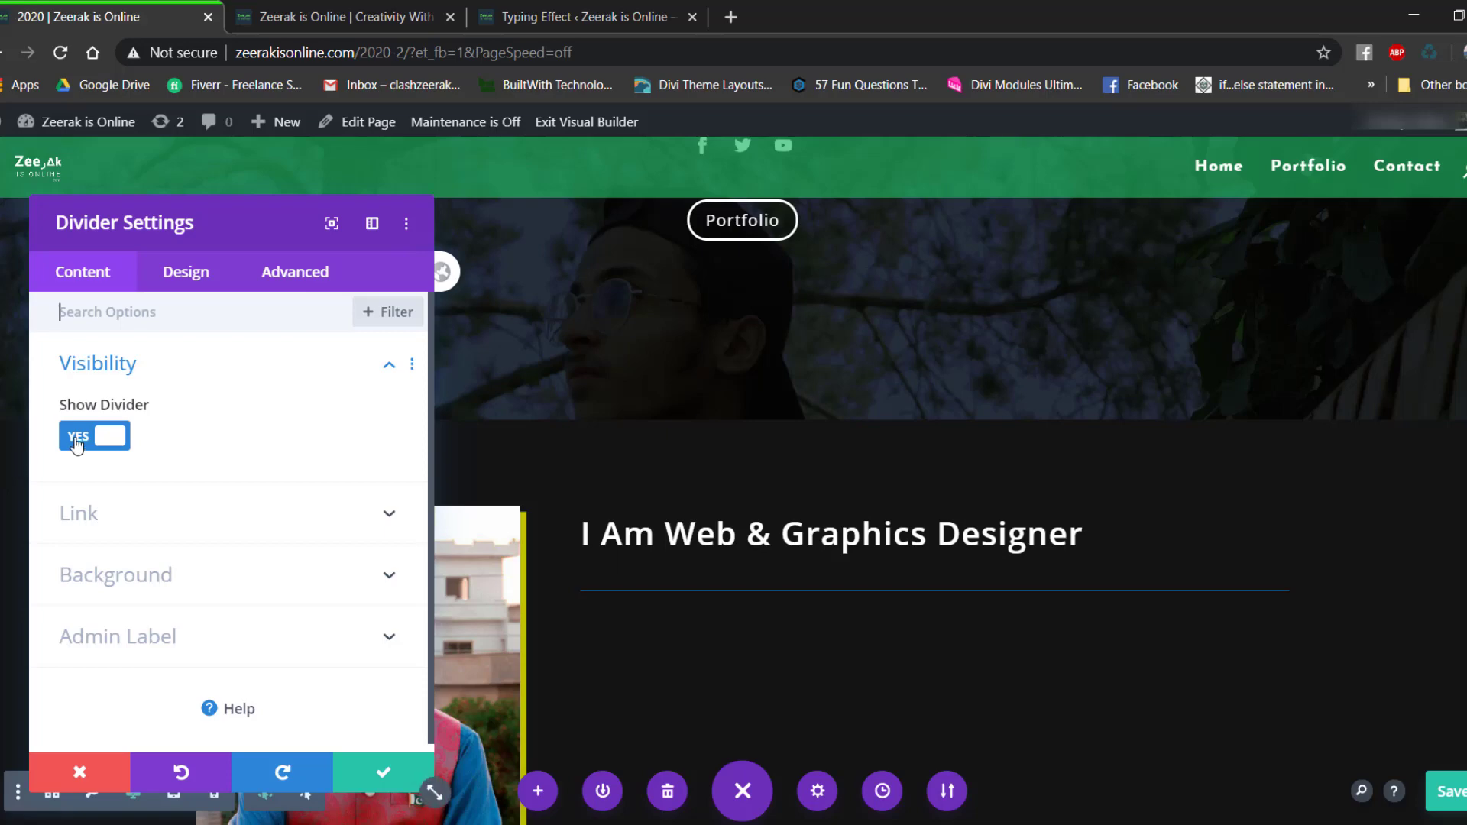
Set the divider's line color to the recently used yellow-green #bec100.
click(179, 287)
click(145, 370)
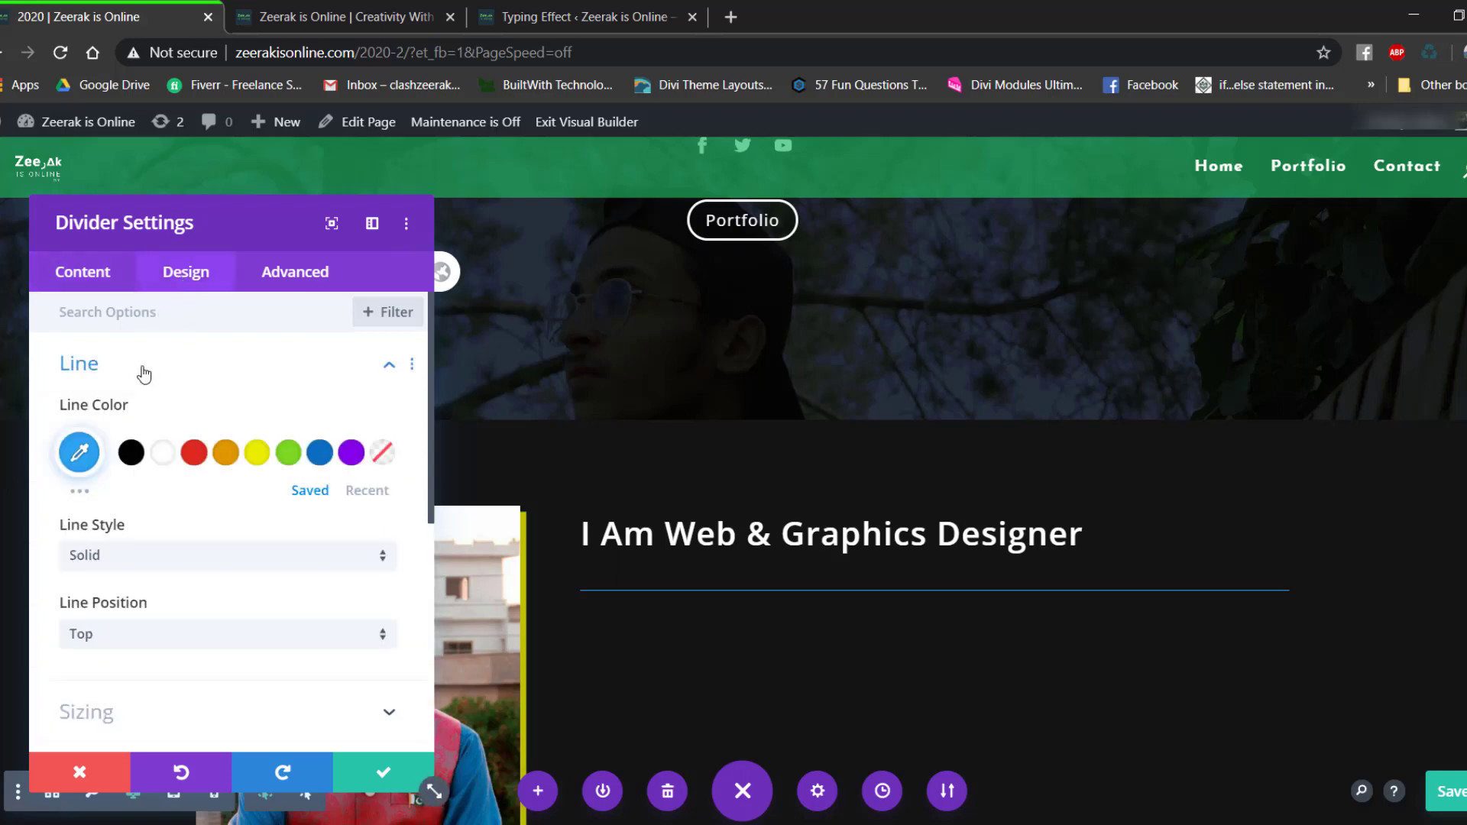
click(367, 490)
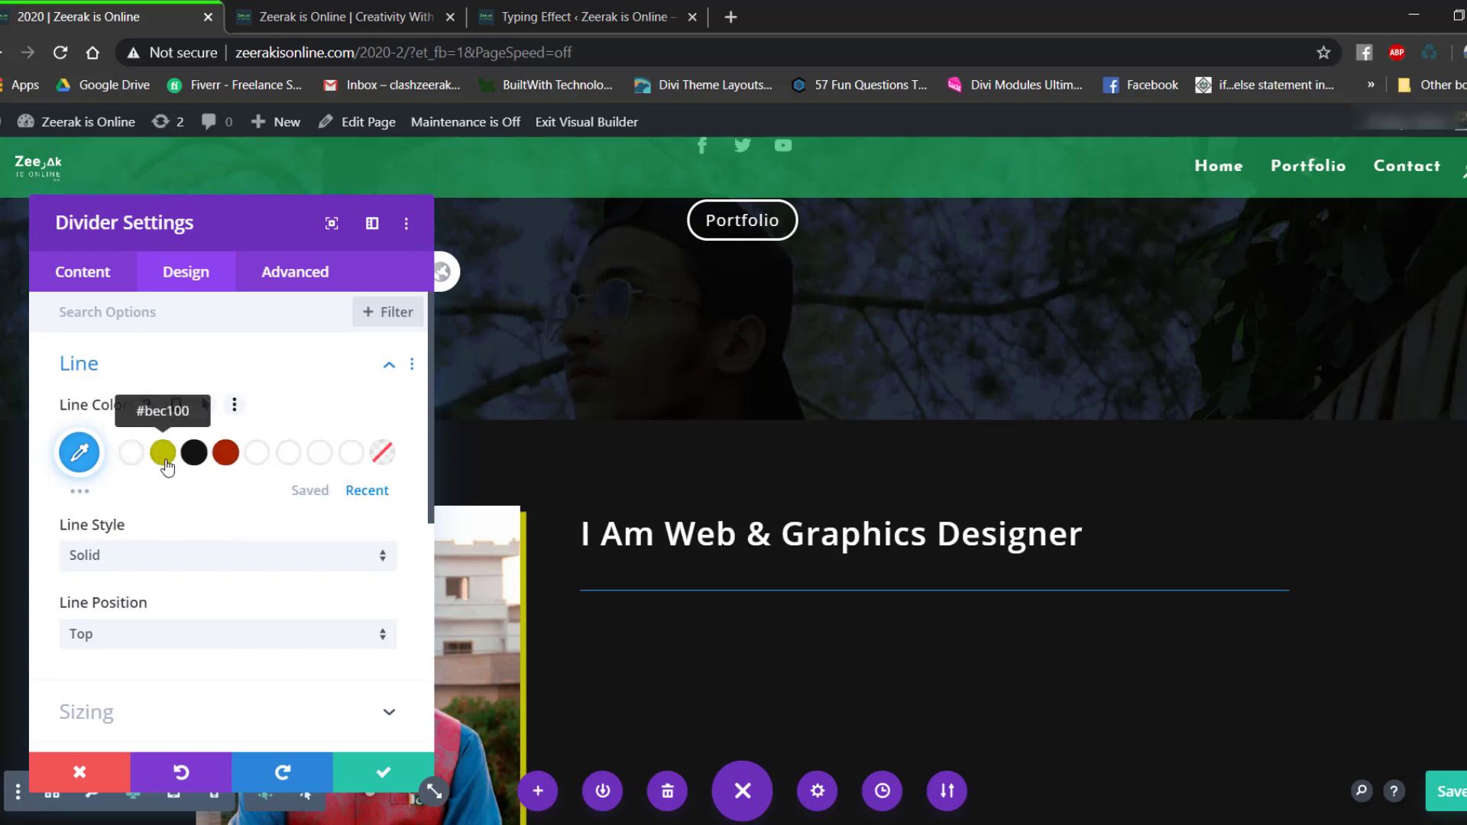
click(130, 451)
Set the divider weight to 2px.
scroll(199, 427, down, 1)
scroll(185, 443, down, 1)
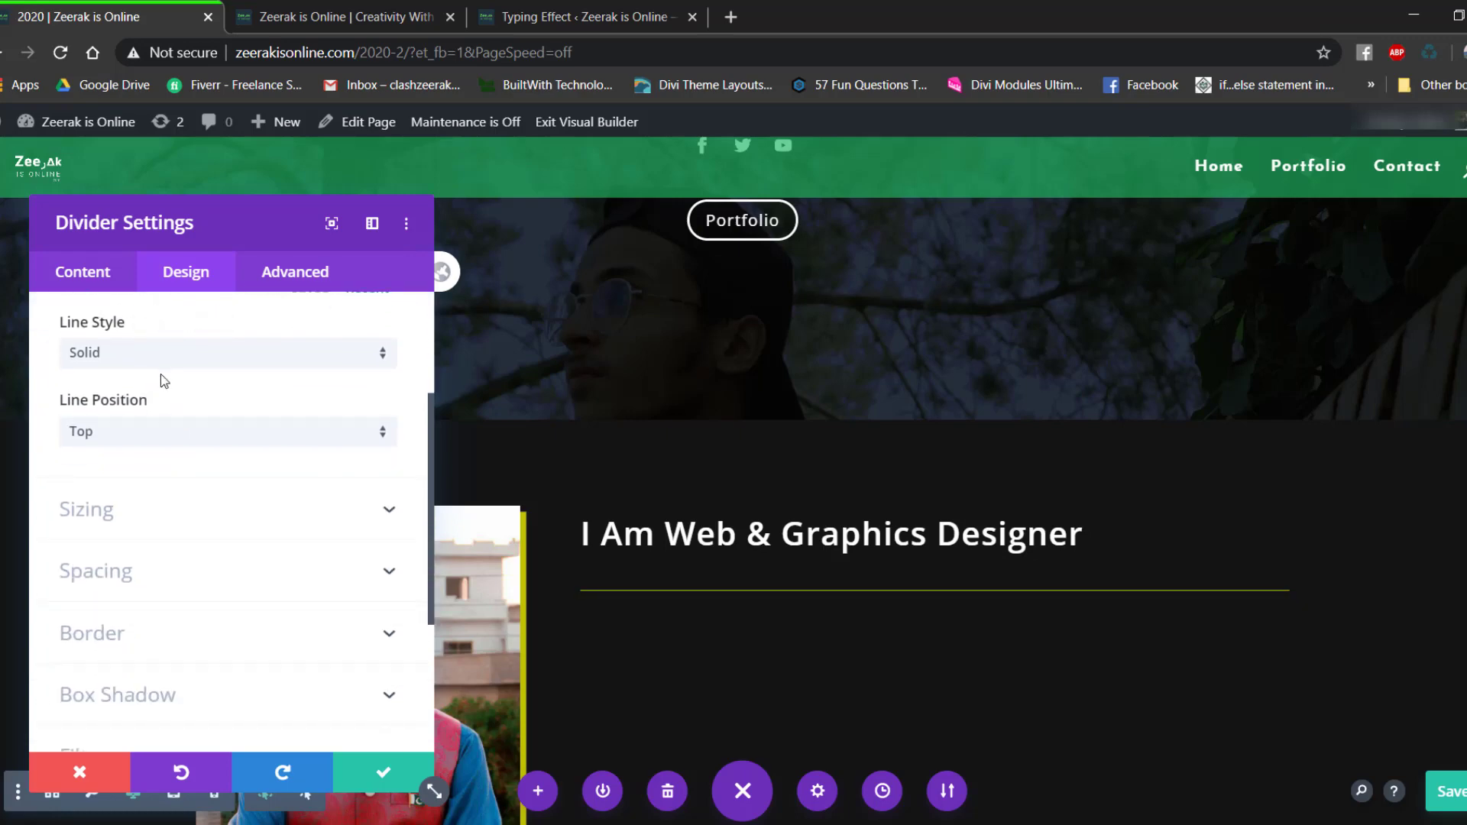
click(117, 514)
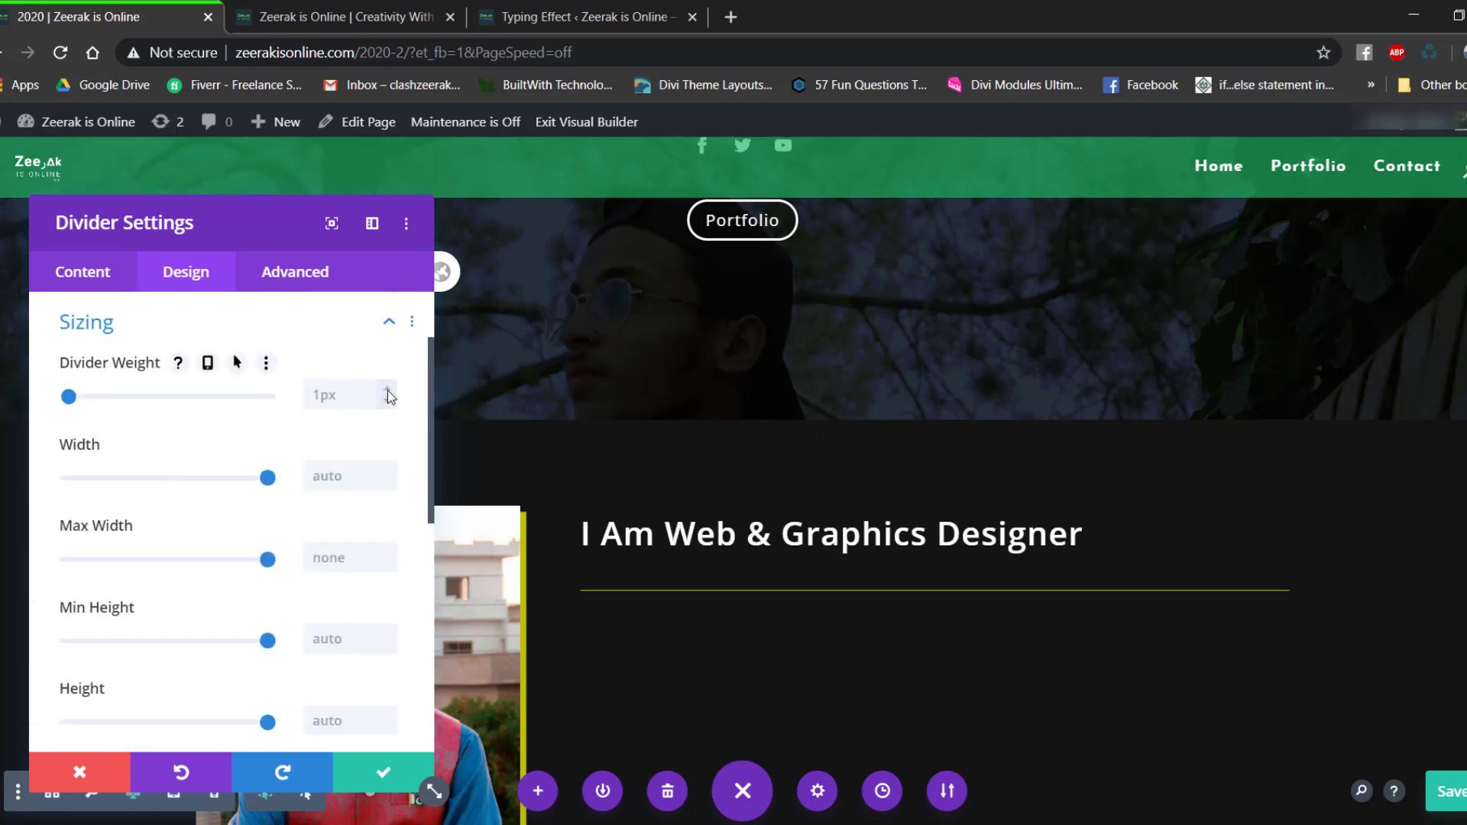
click(387, 389)
Set the divider's width to 10%, save it, and pull it up closer beneath the heading.
scroll(279, 412, down, 1)
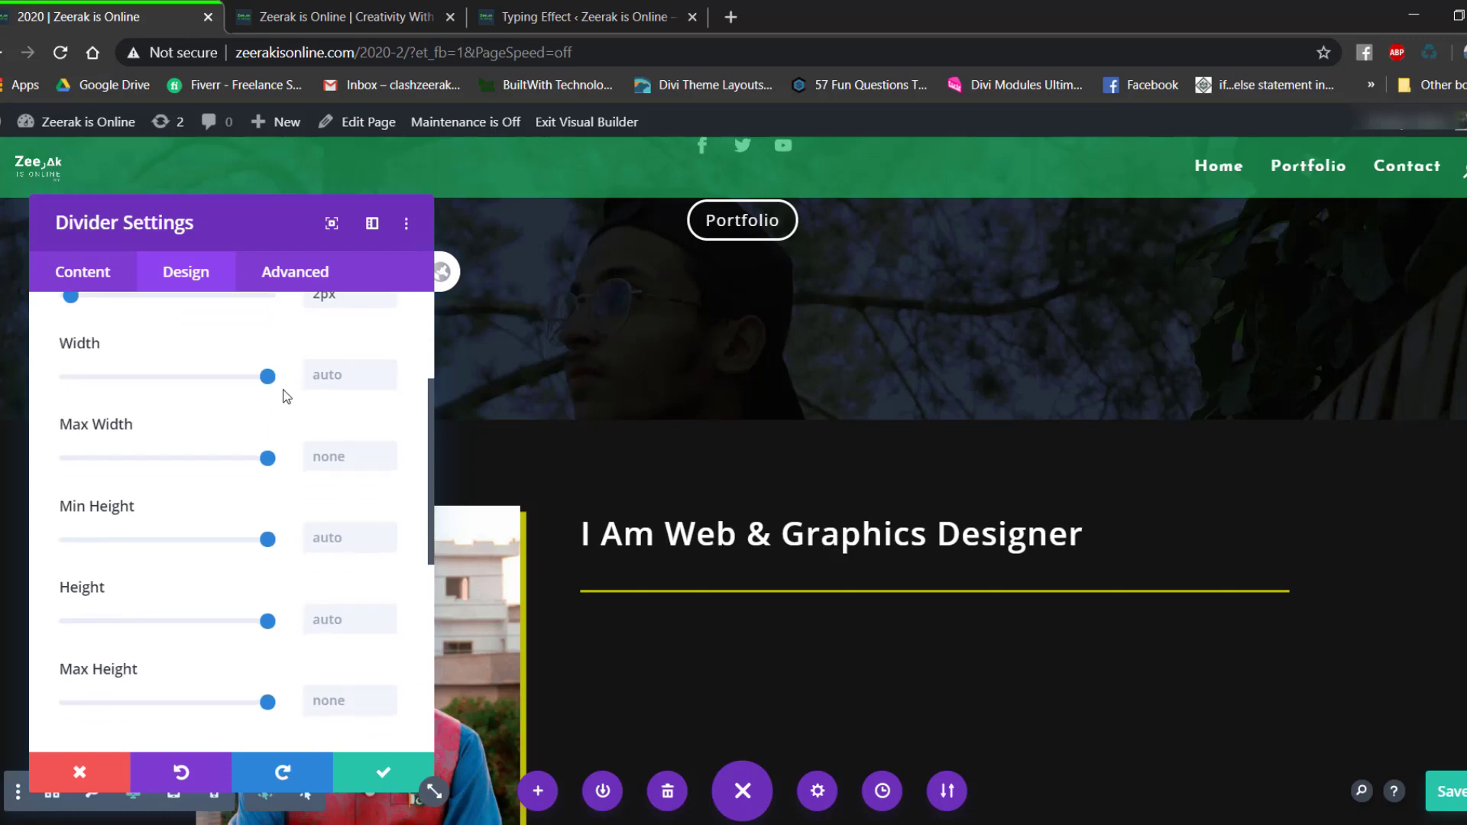
drag(269, 378, 89, 390)
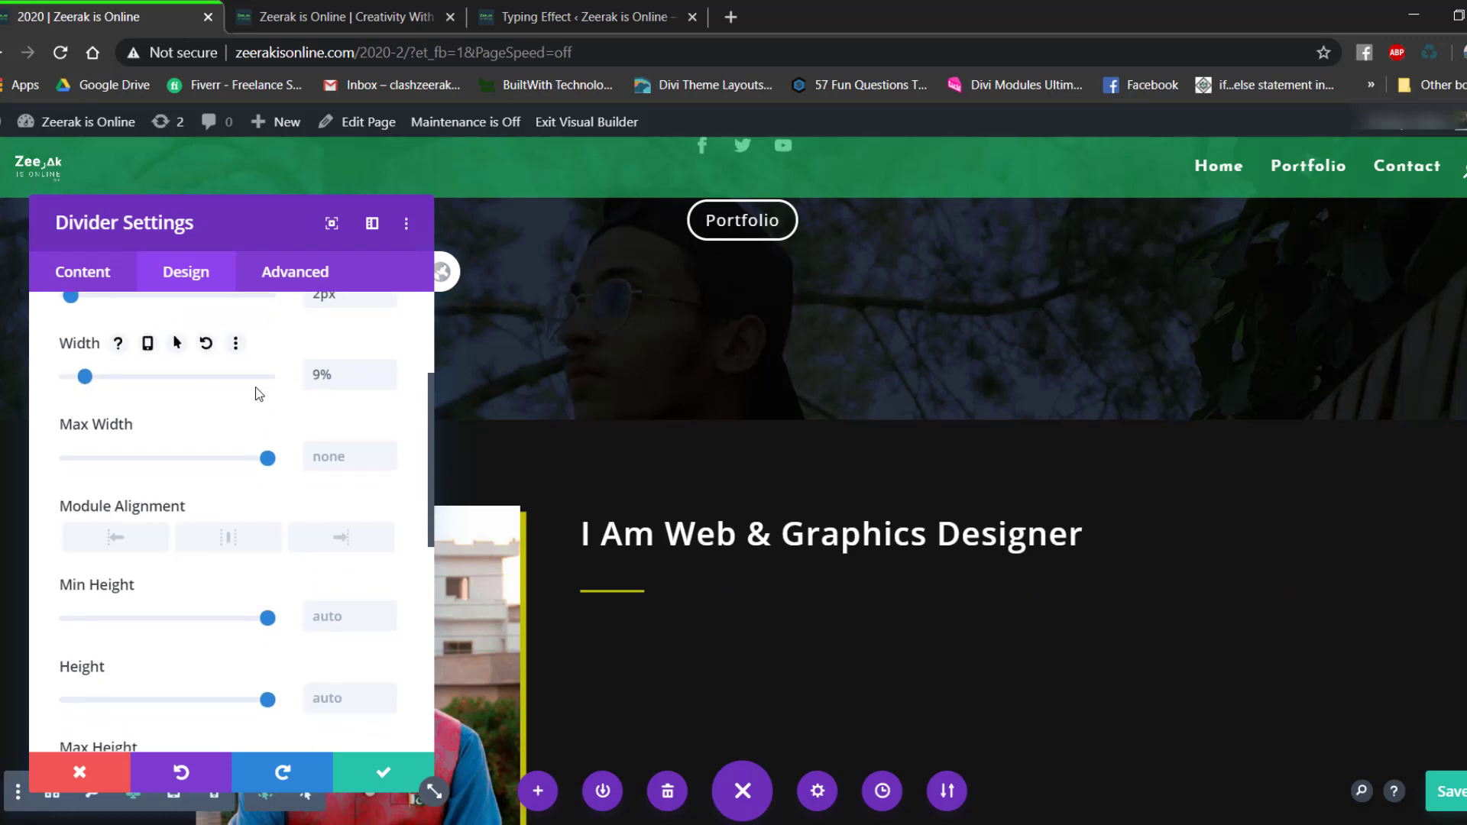
click(391, 370)
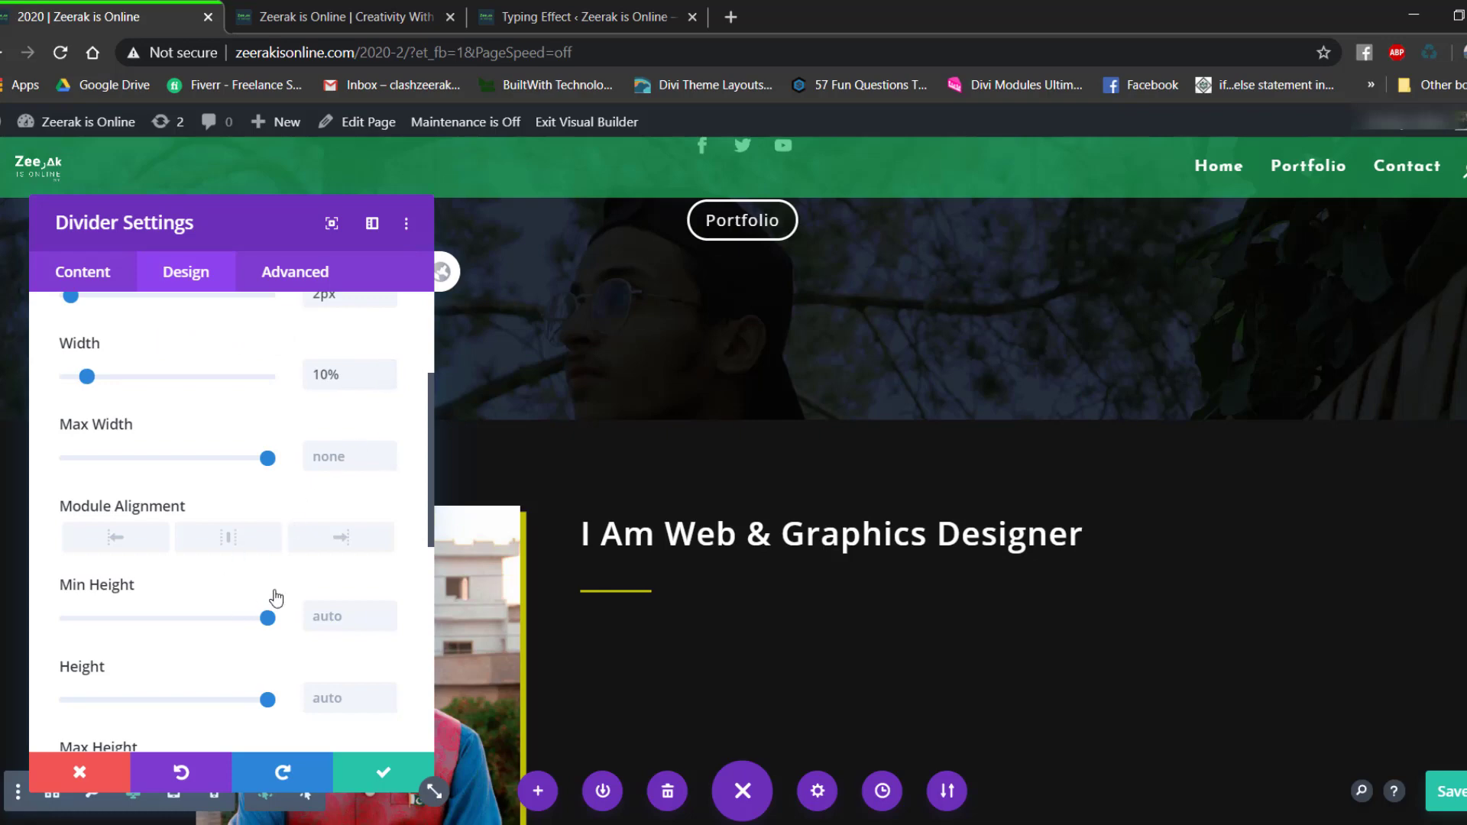
click(383, 784)
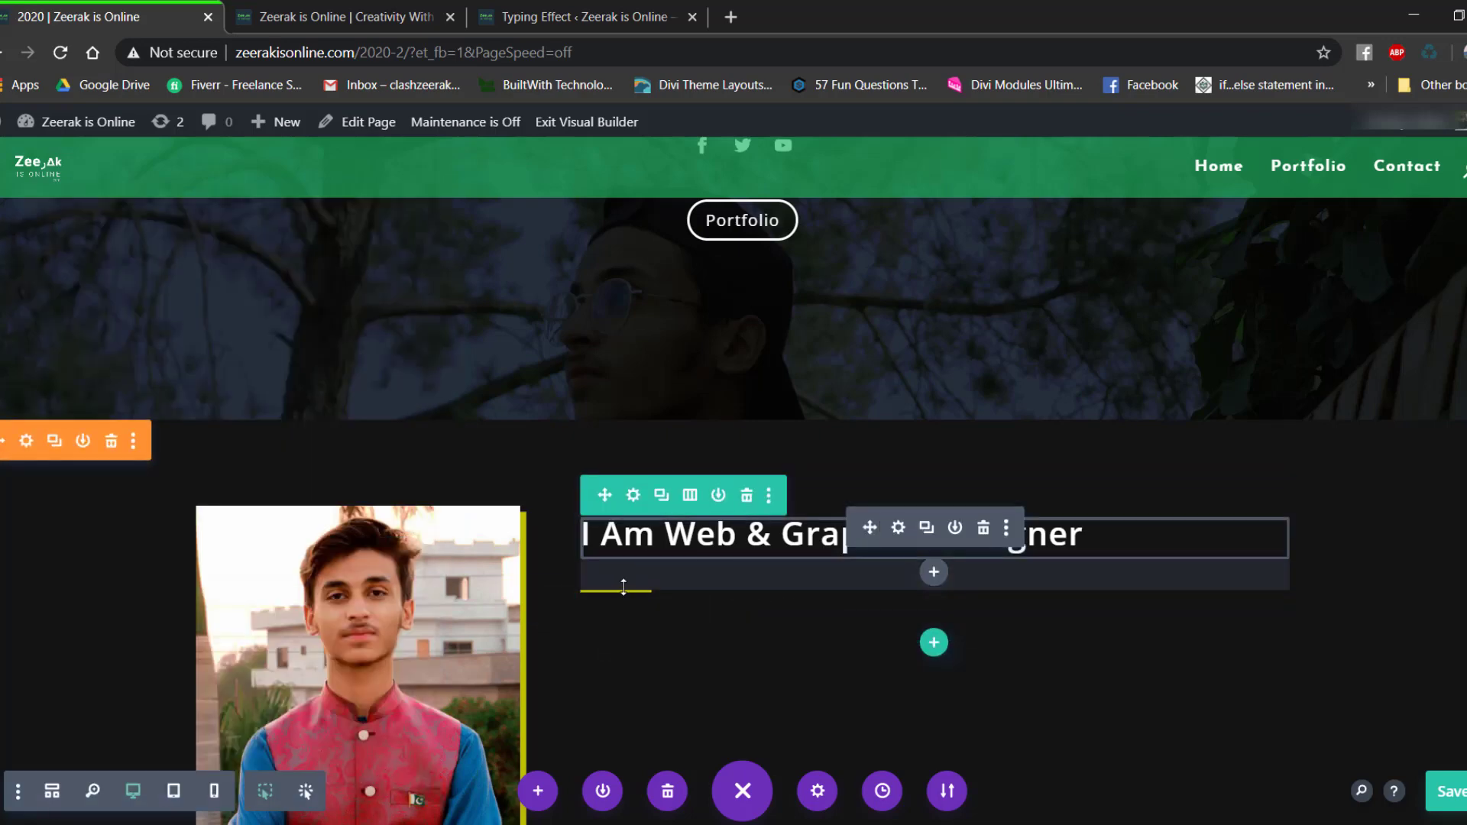
drag(623, 587, 610, 548)
Insert a single-column row below the heading and divider and add a Text module to it.
scroll(1297, 550, down, 3)
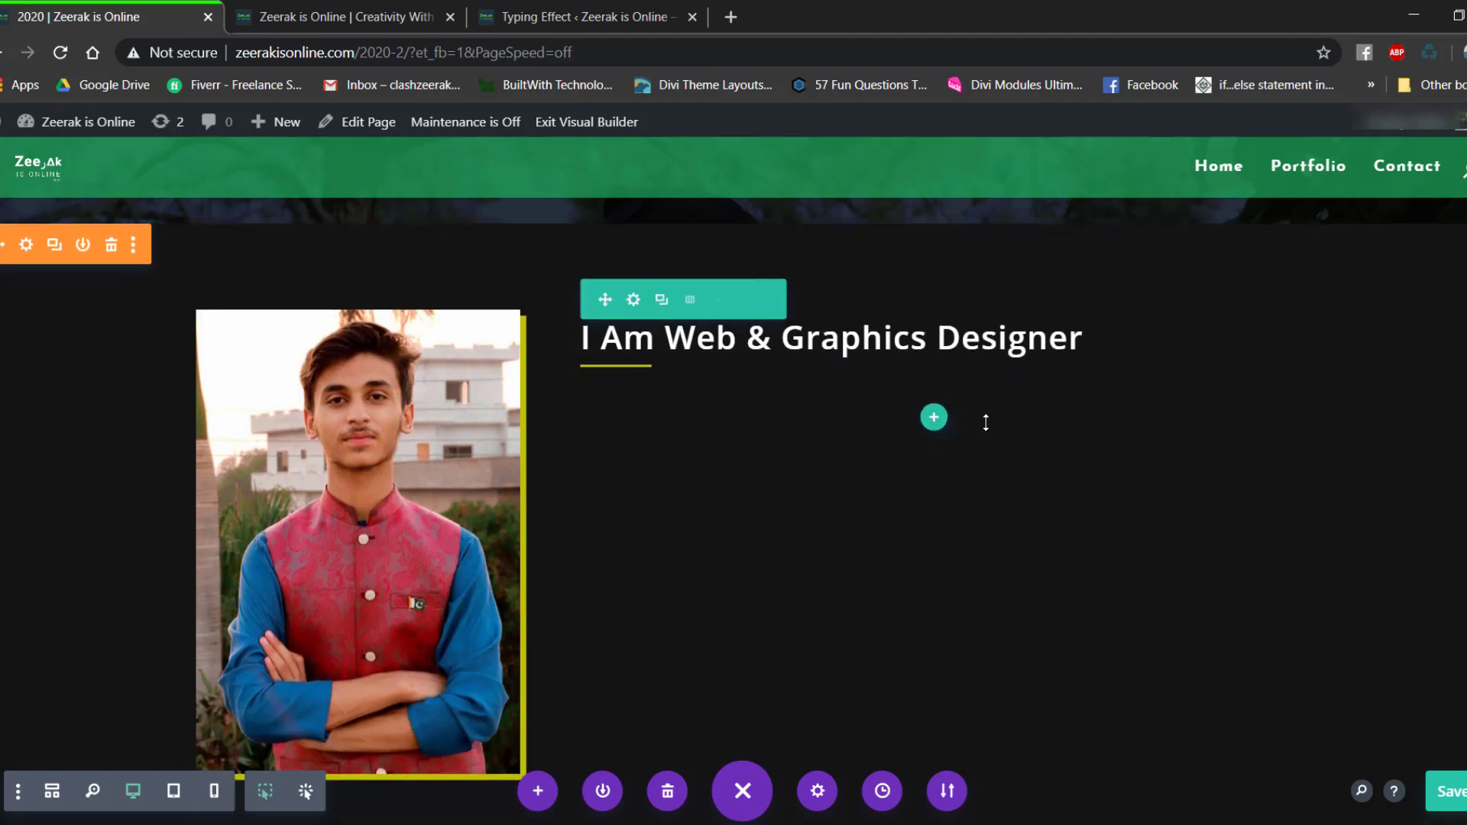
click(942, 419)
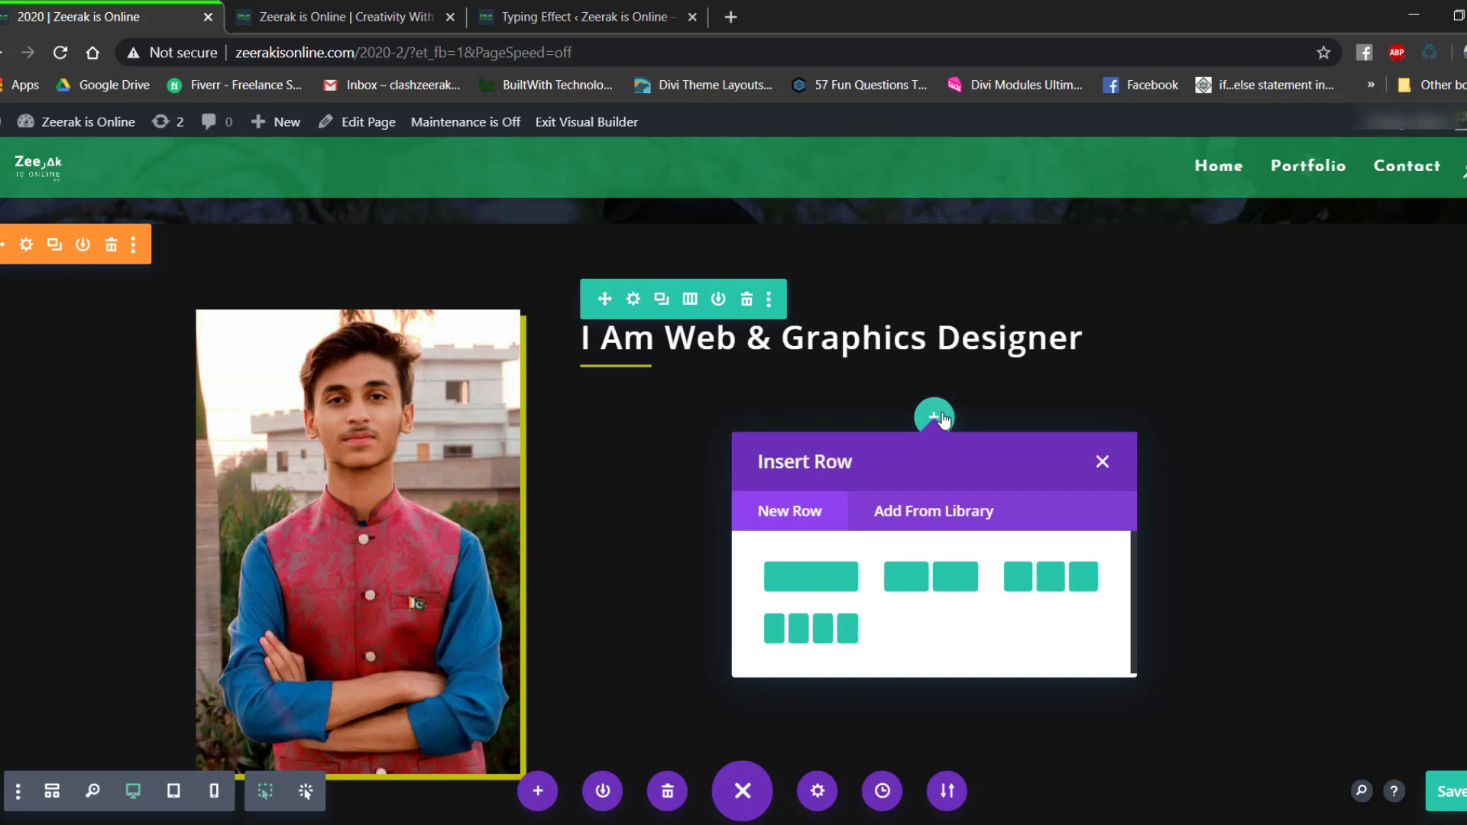
click(849, 579)
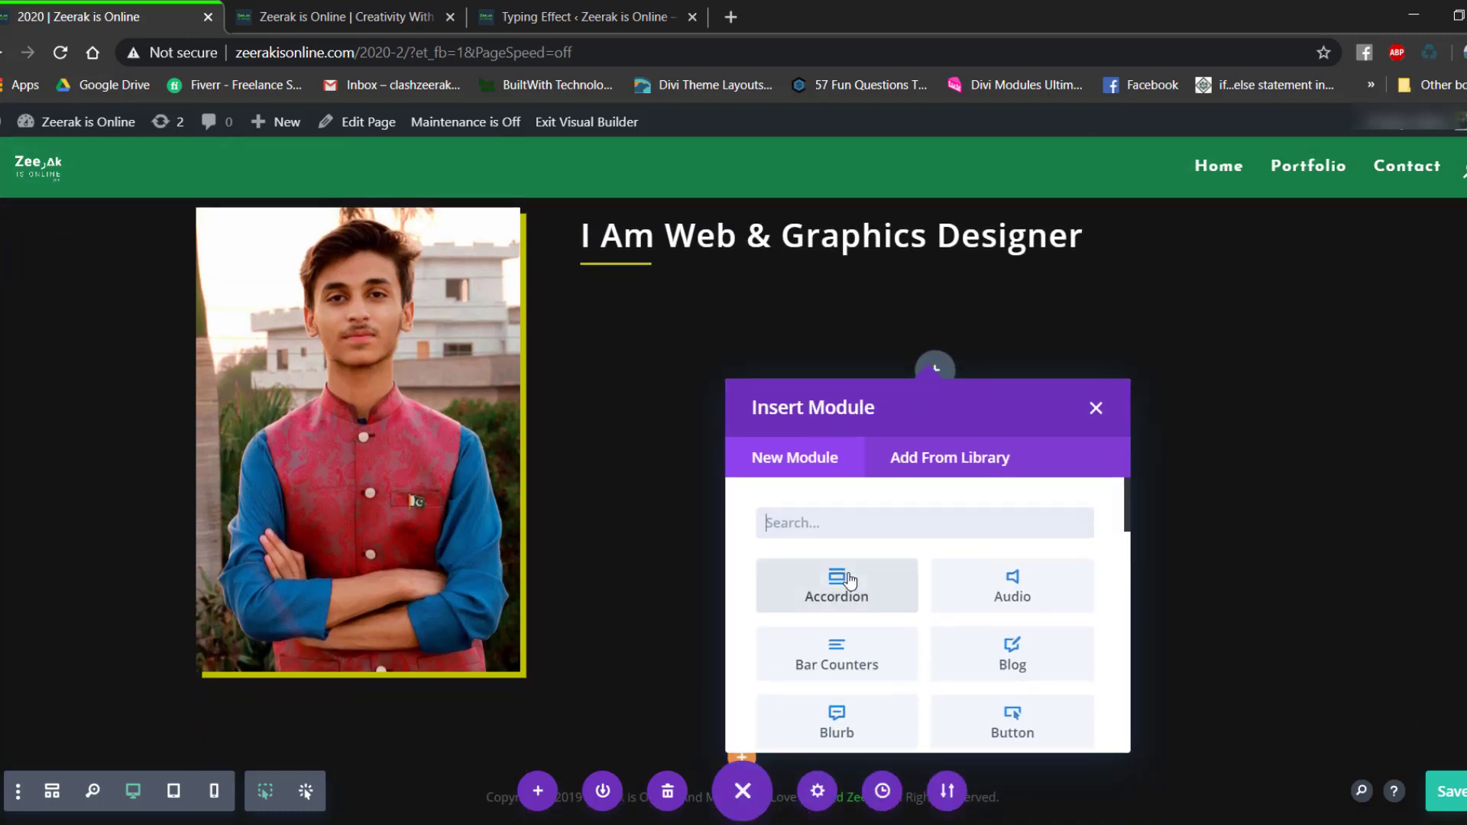
text(text)
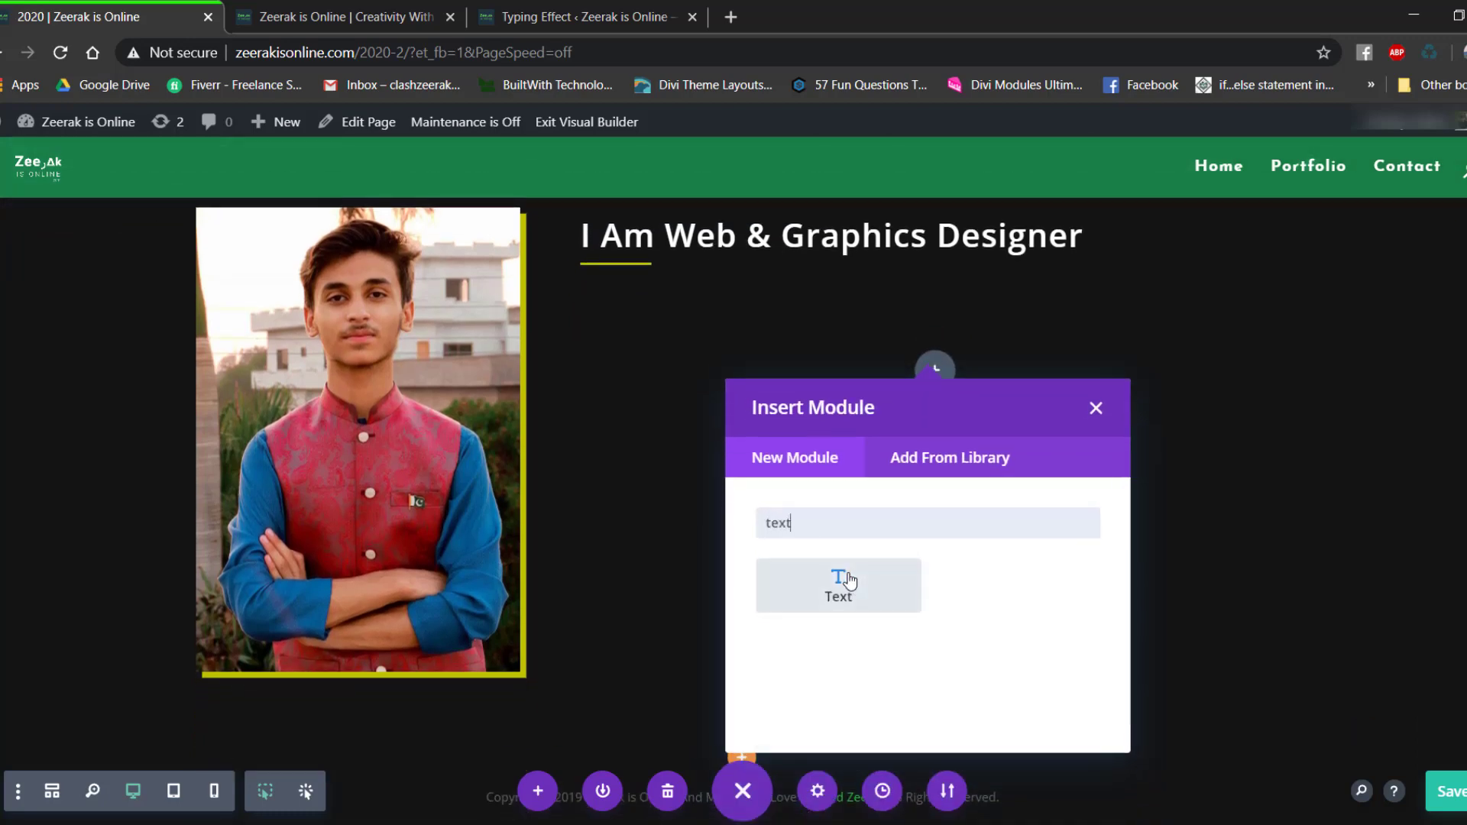
click(841, 585)
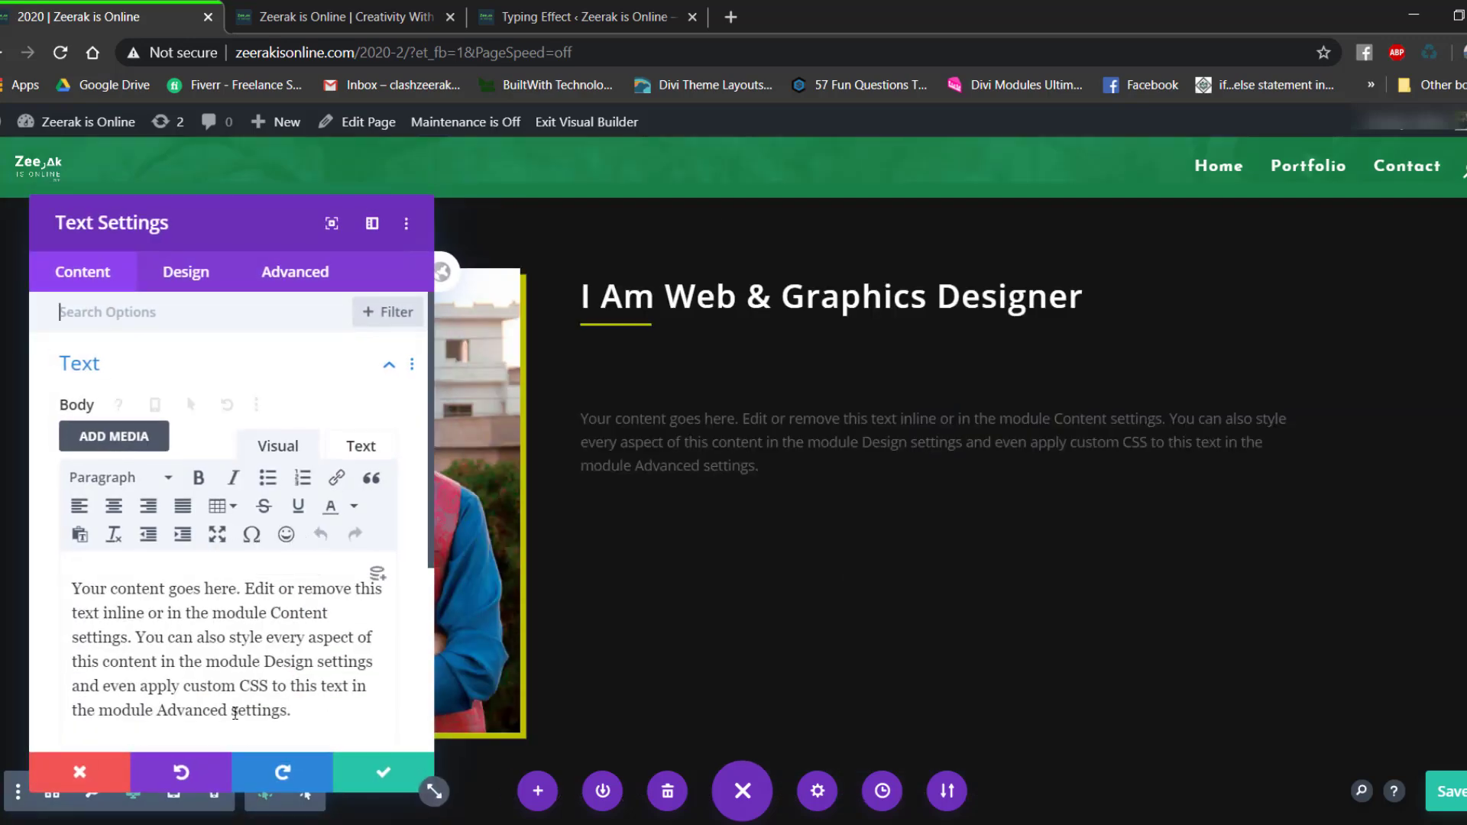
Copy the placeholder paragraph in the new text module and paste it twice beneath to fill the body with three paragraphs.
drag(235, 713, 237, 639)
key(ctrl+a)
key(ctrl+c)
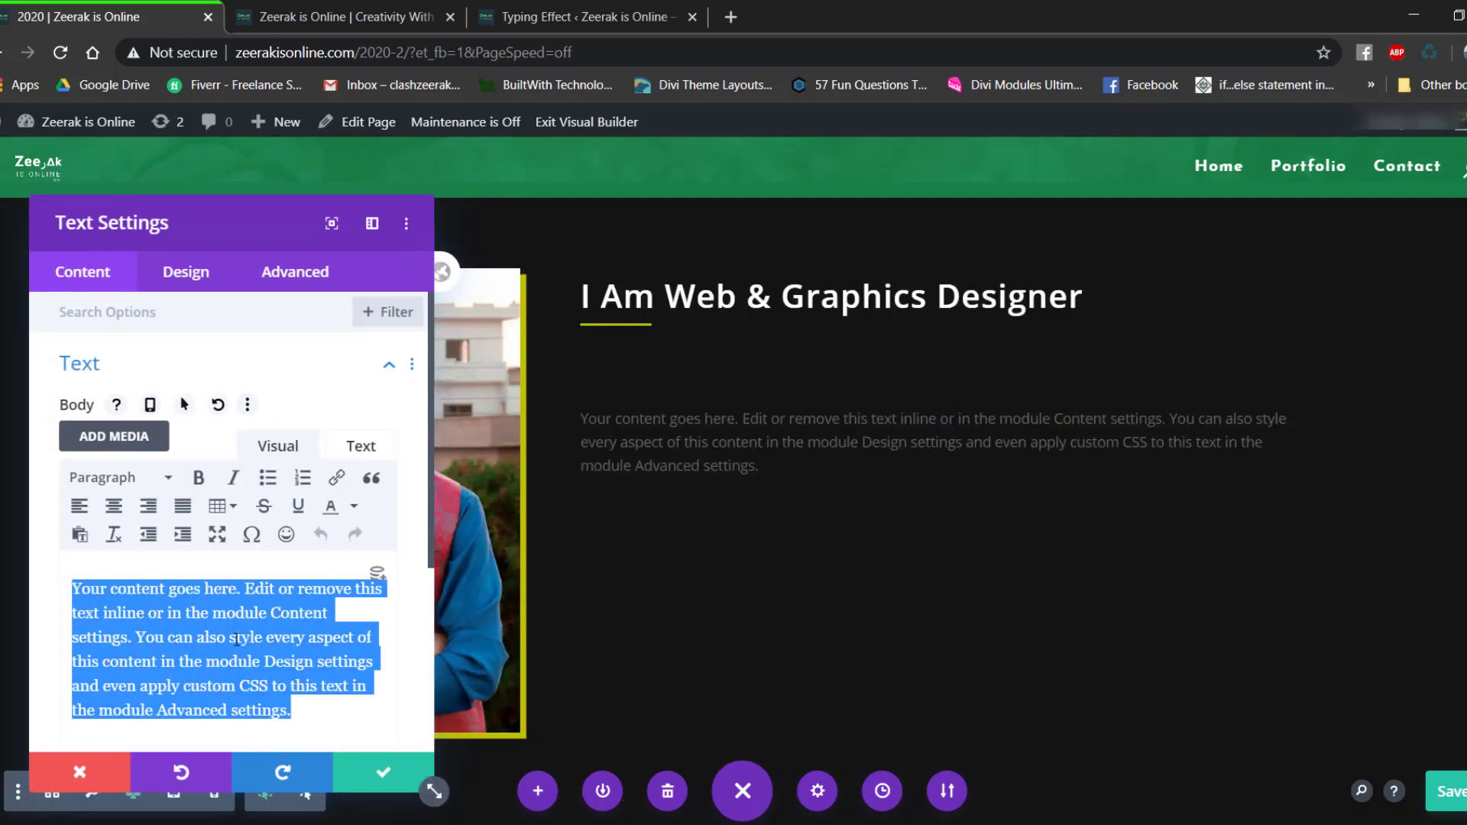
click(303, 711)
key(ctrl+v)
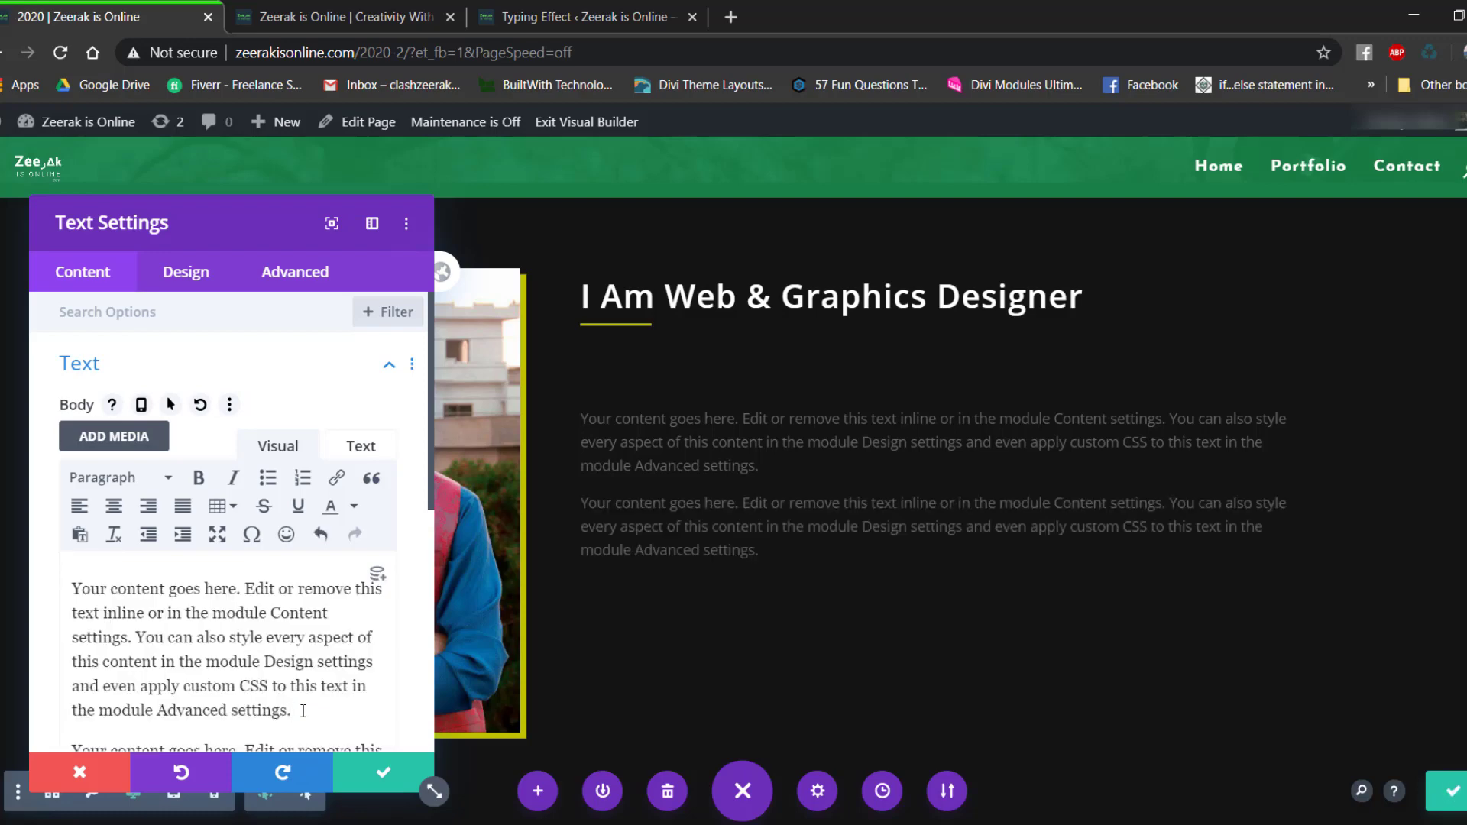
key(ctrl+v)
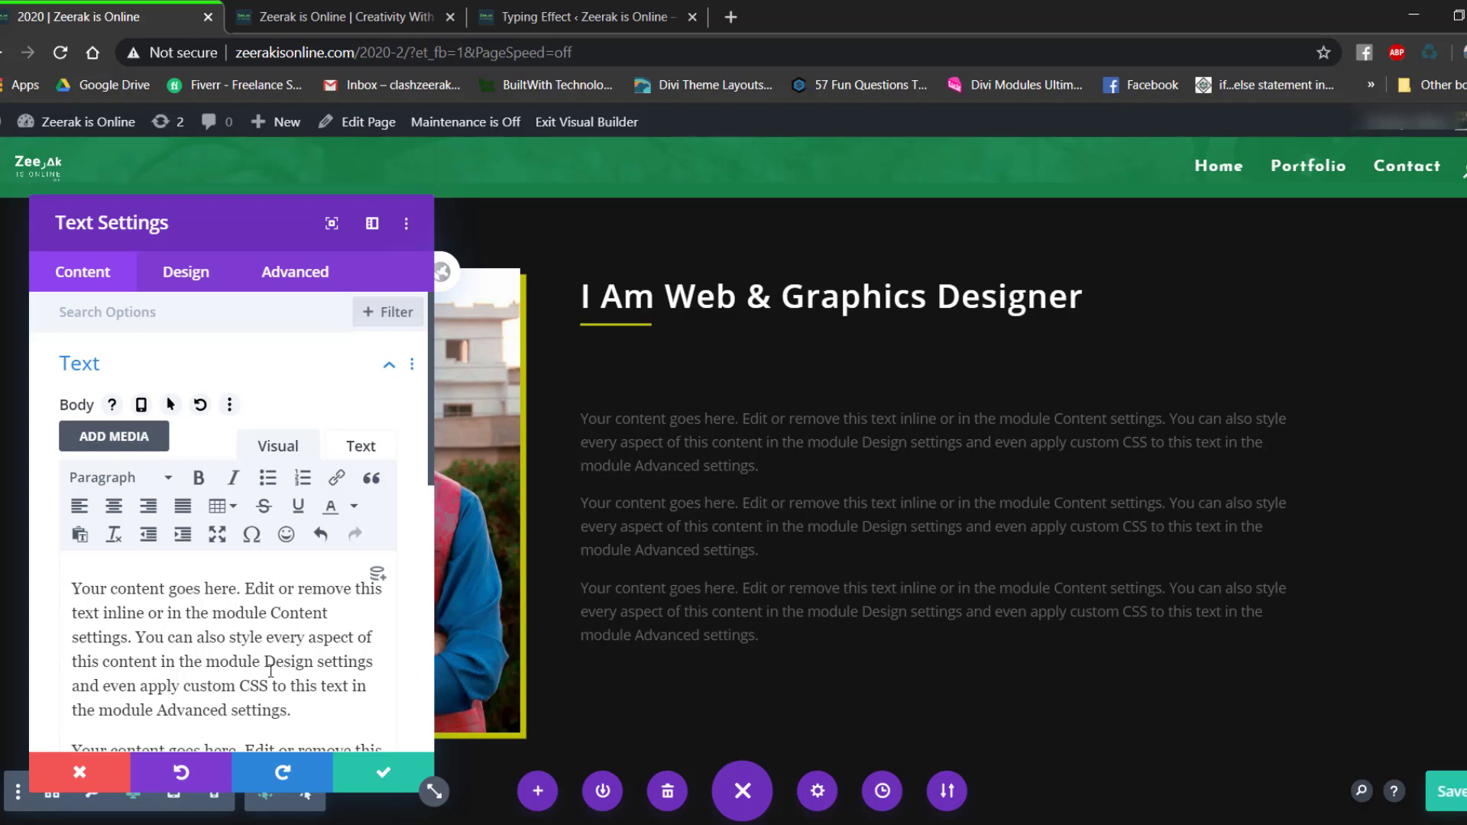
scroll(664, 657, up, 2)
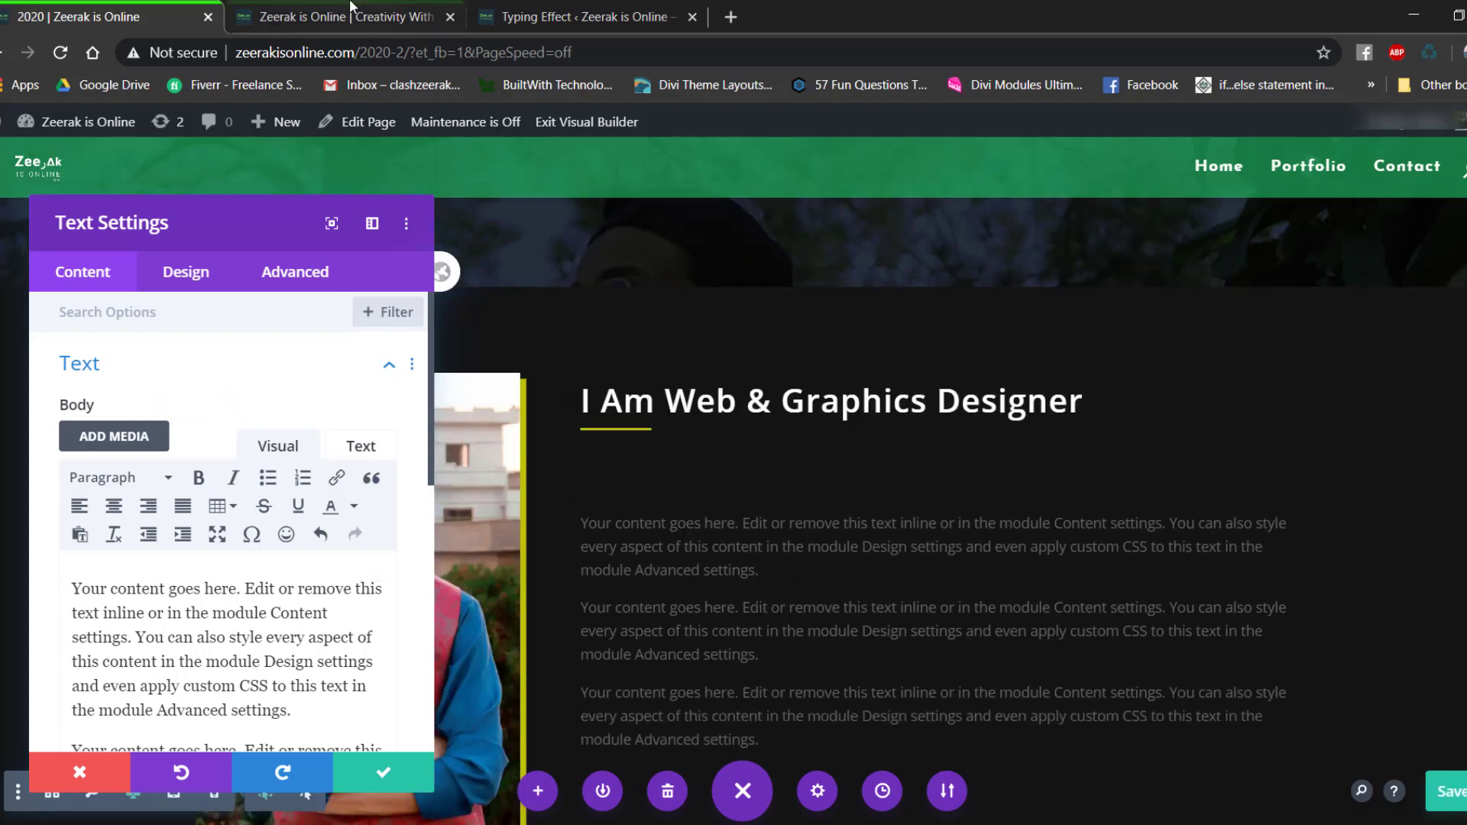
Save the three-paragraph text module after checking the original homepage, and insert a two-column row beneath it.
click(320, 15)
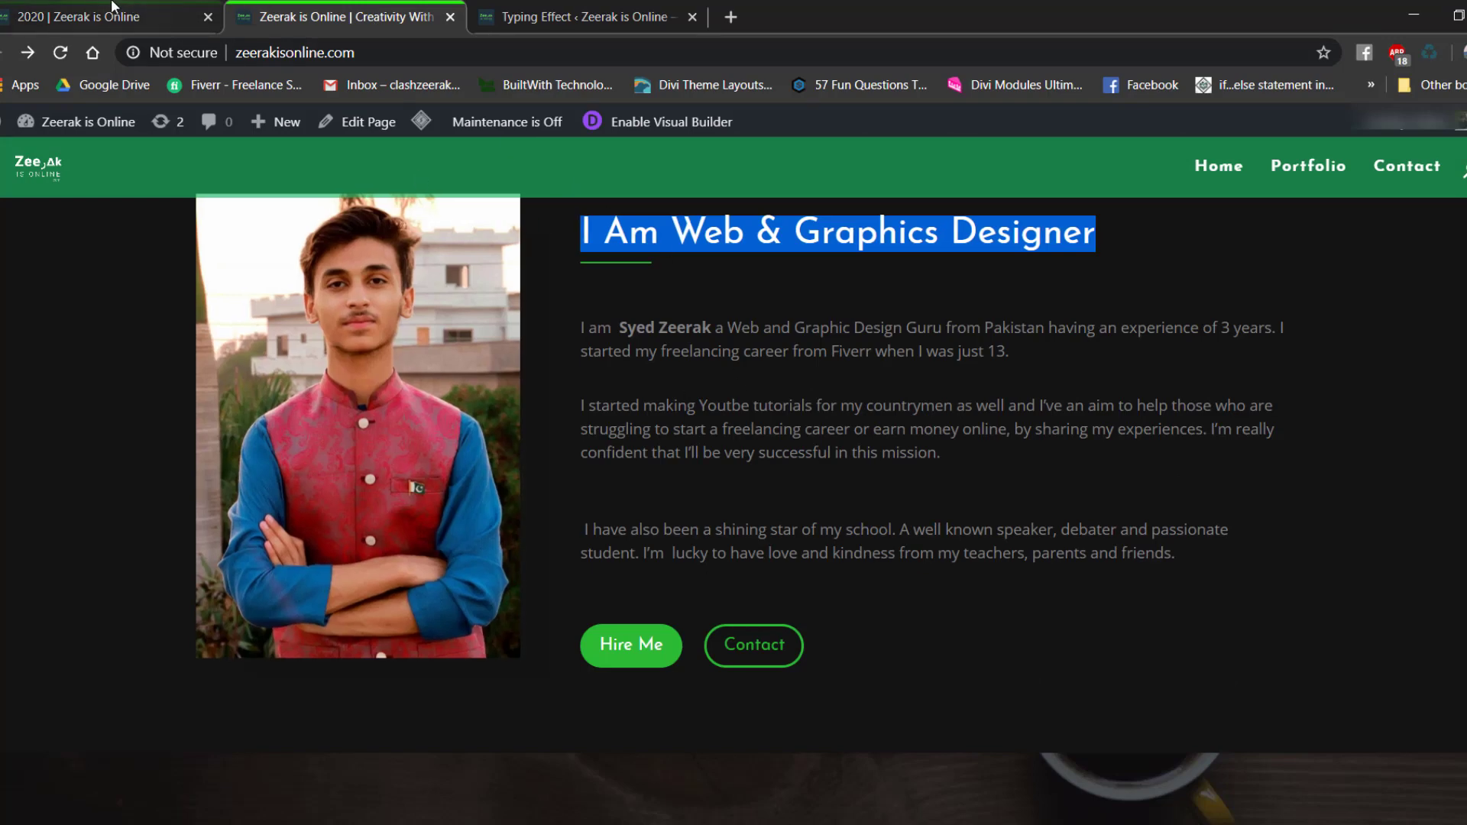
click(178, 9)
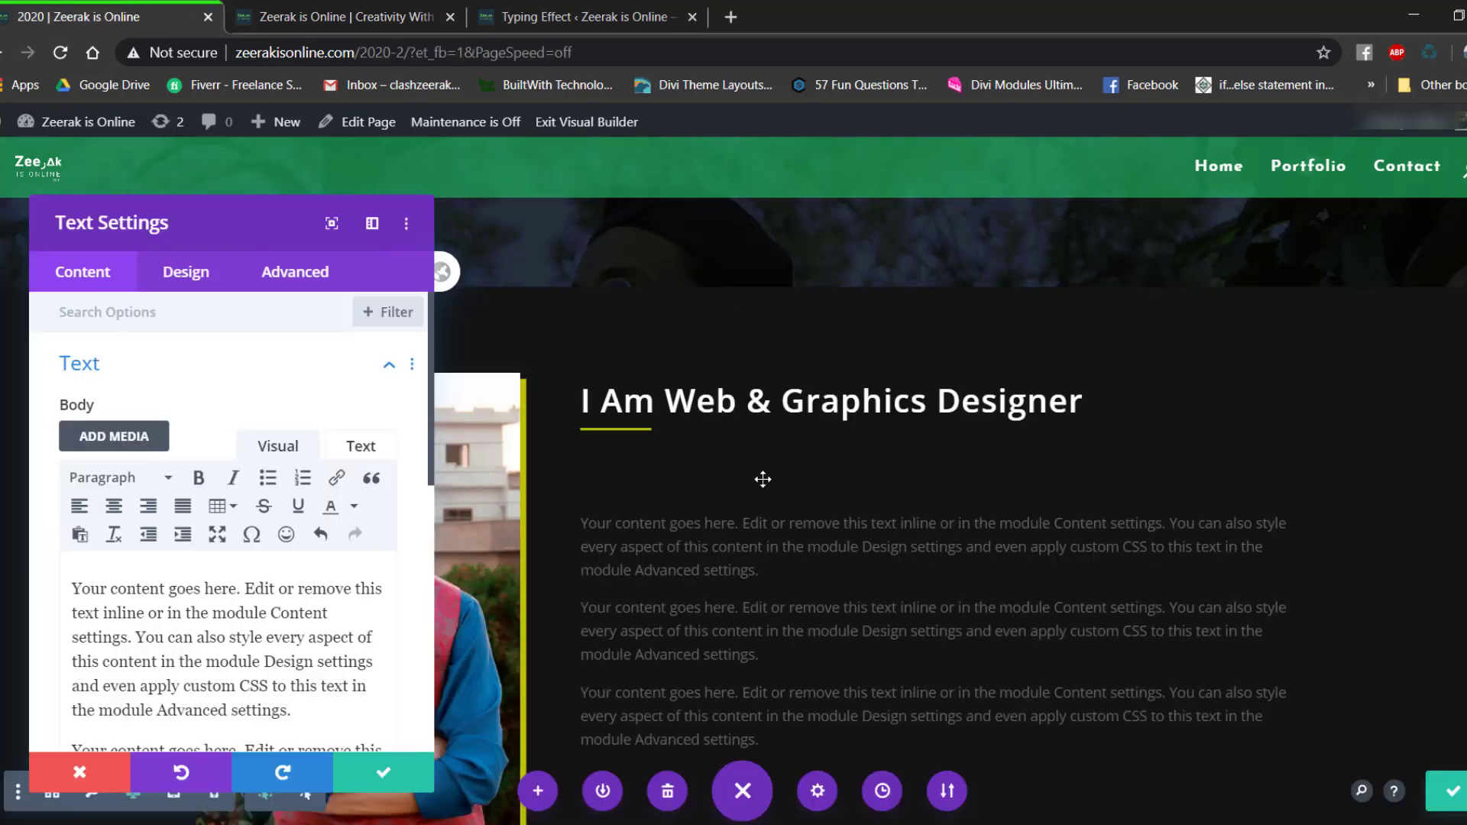
click(405, 774)
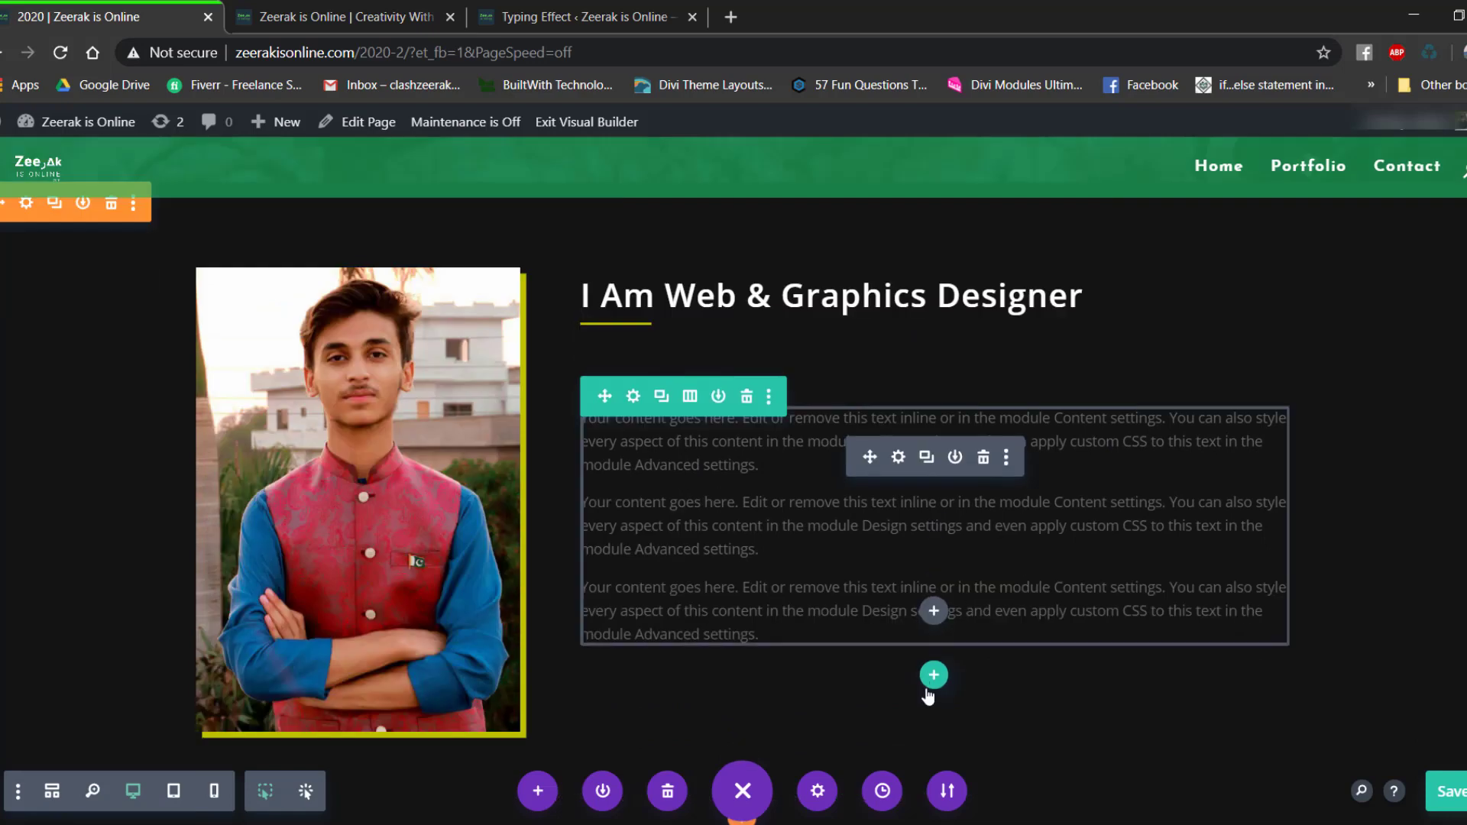
click(933, 676)
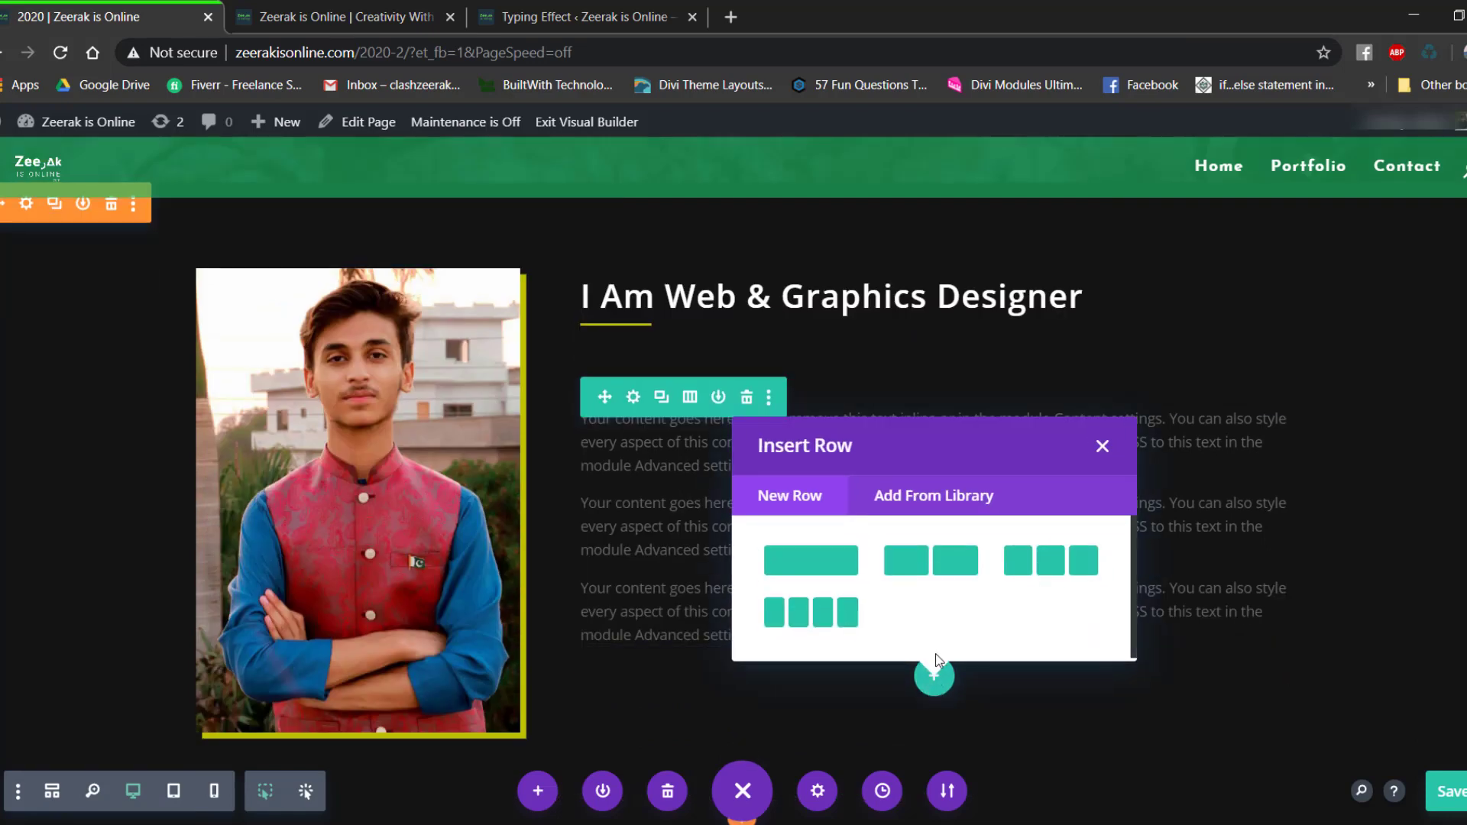
click(931, 563)
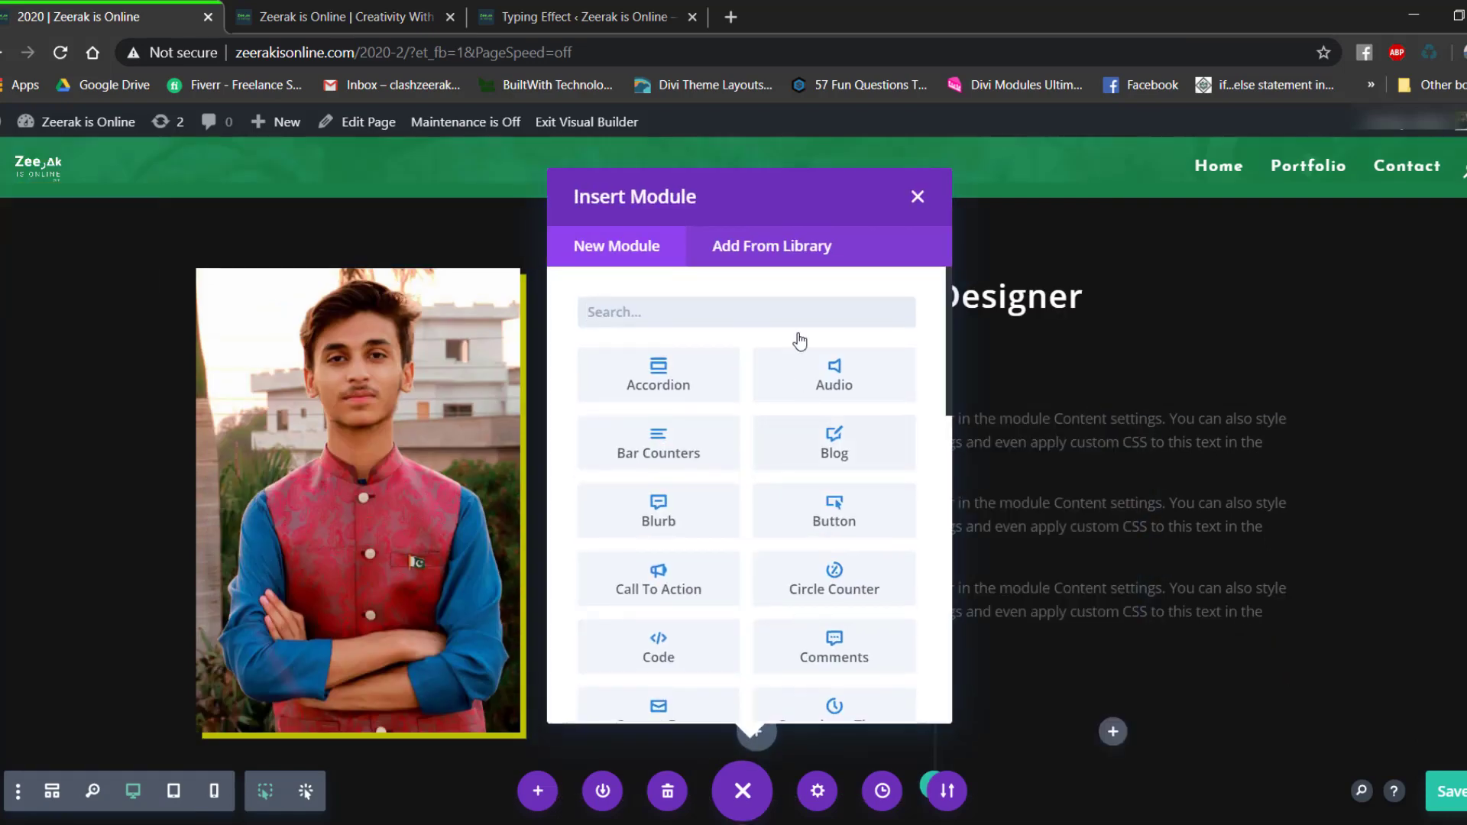
Duplicate the header's Portfolio button and move the copy into the first column of the row below the paragraphs.
click(370, 6)
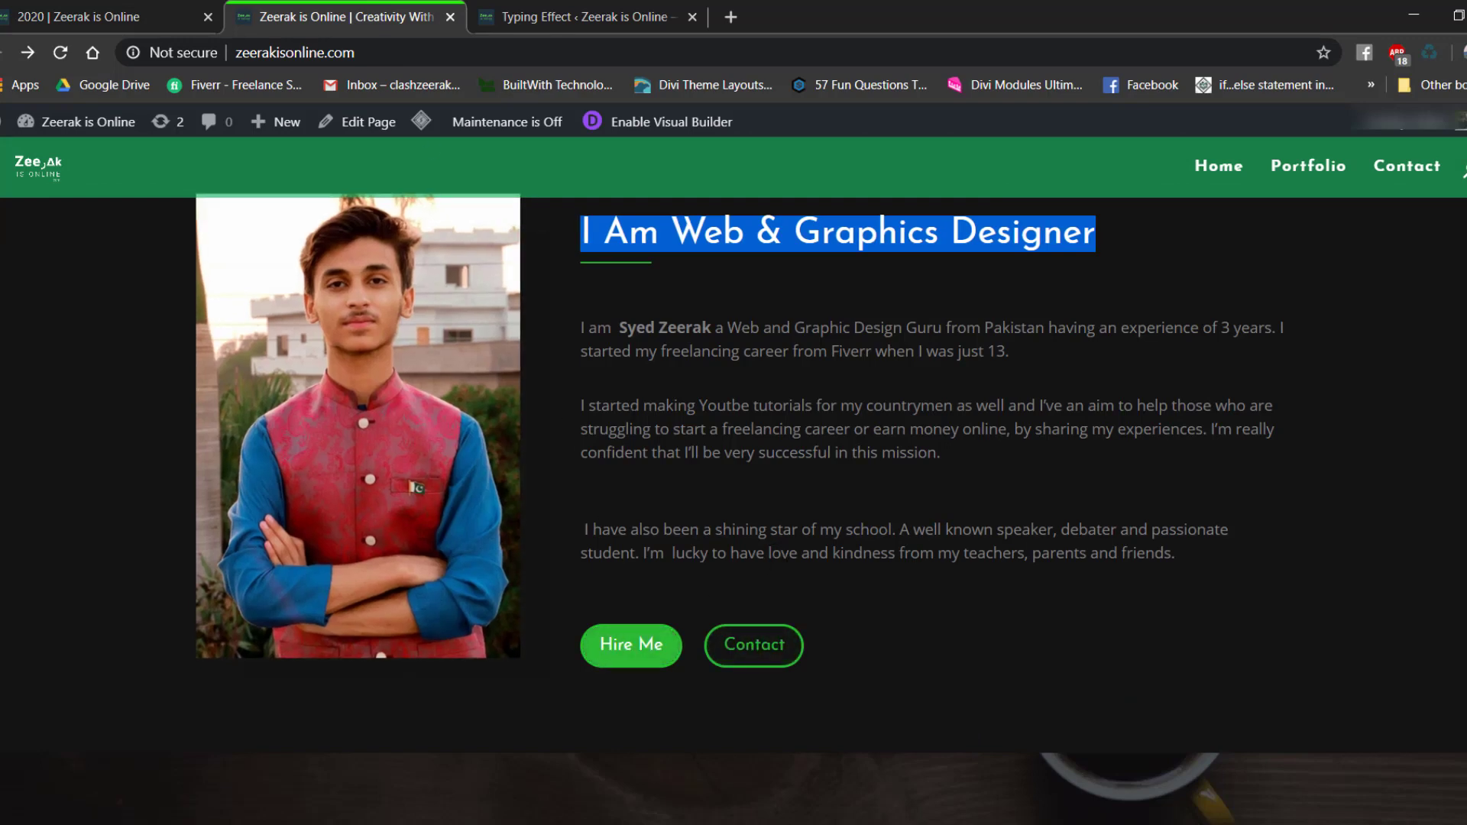
click(90, 20)
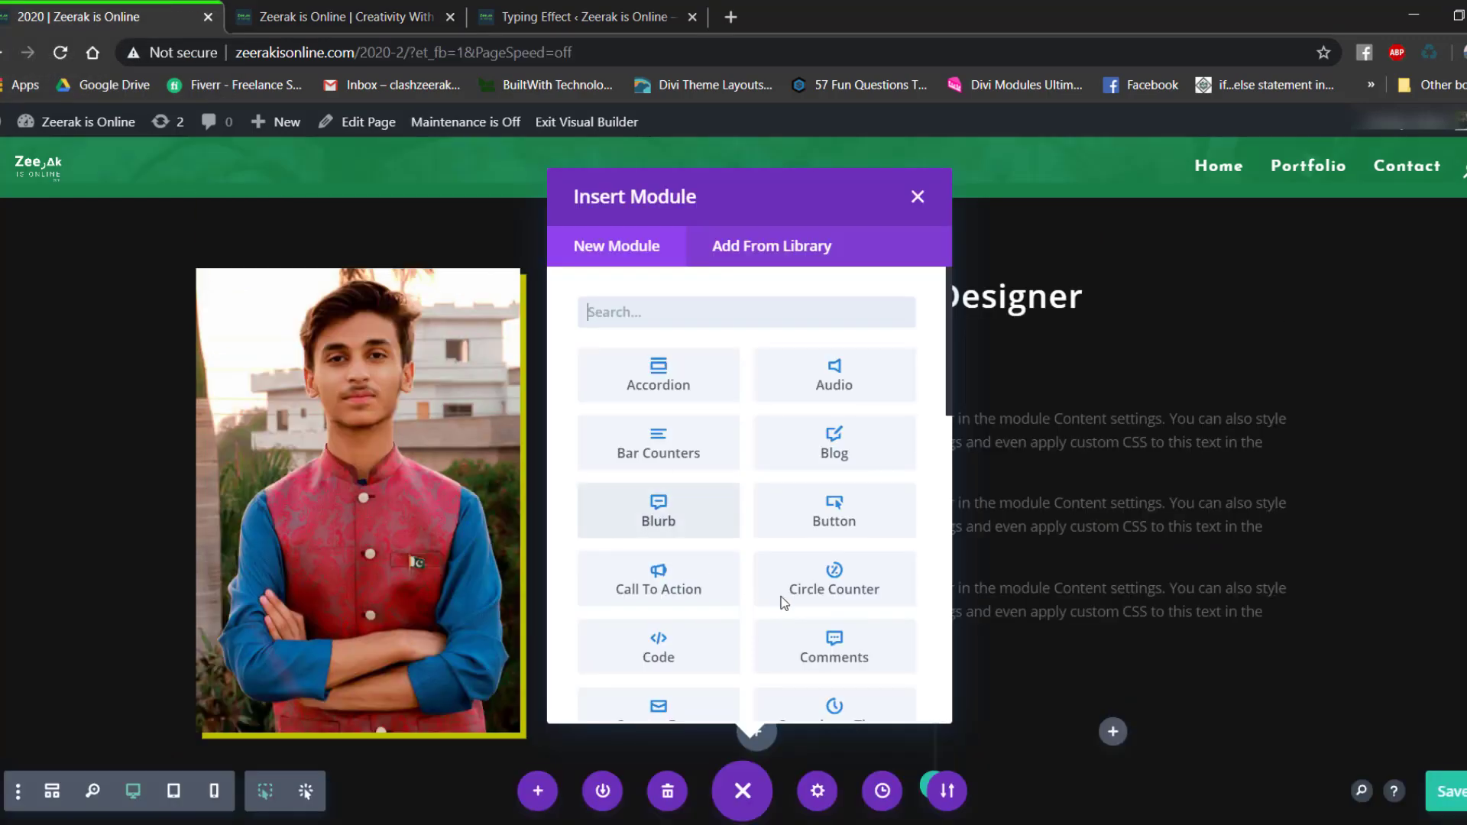
click(926, 197)
scroll(928, 355, up, 5)
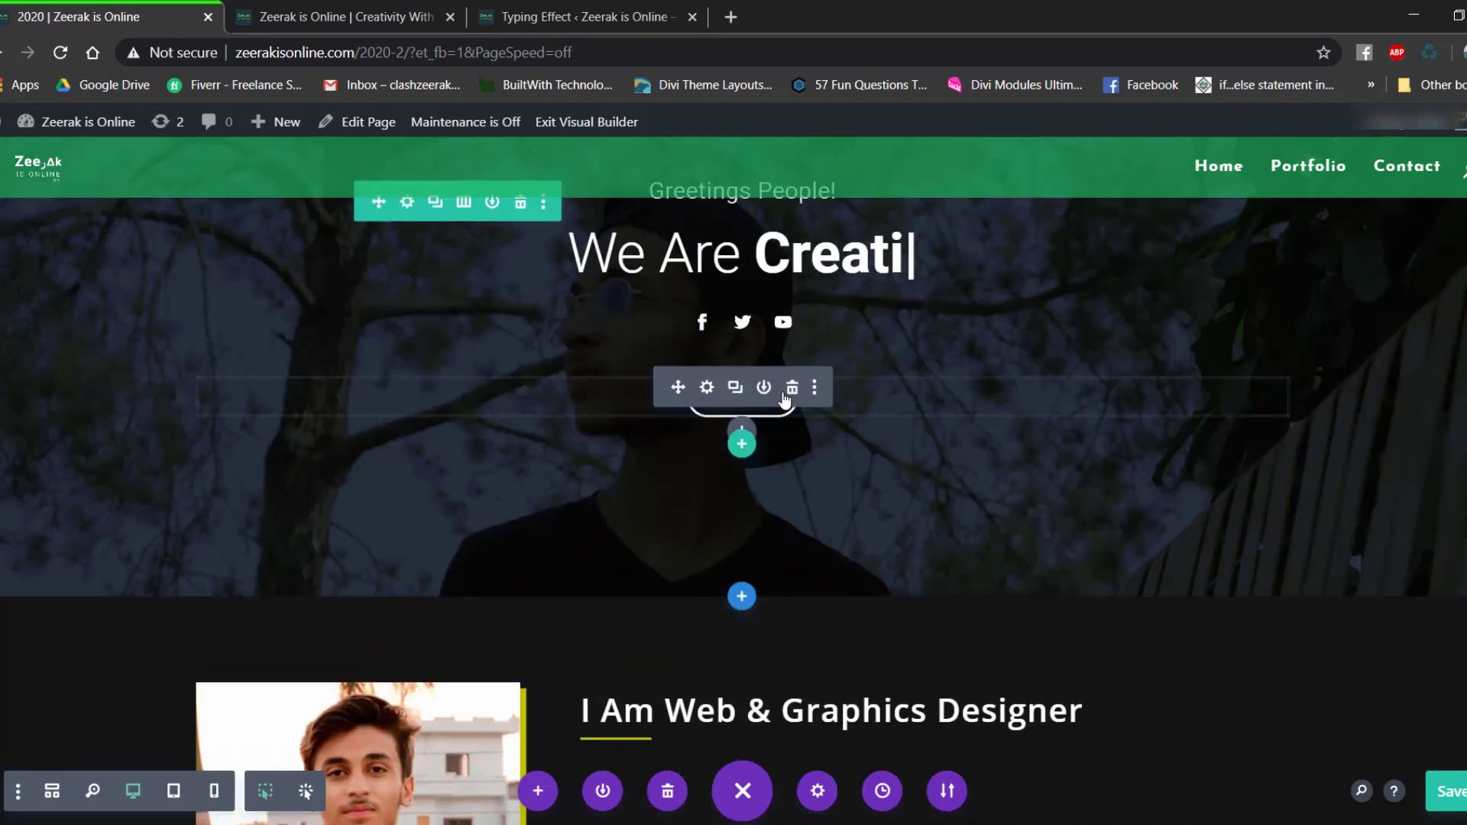
click(735, 387)
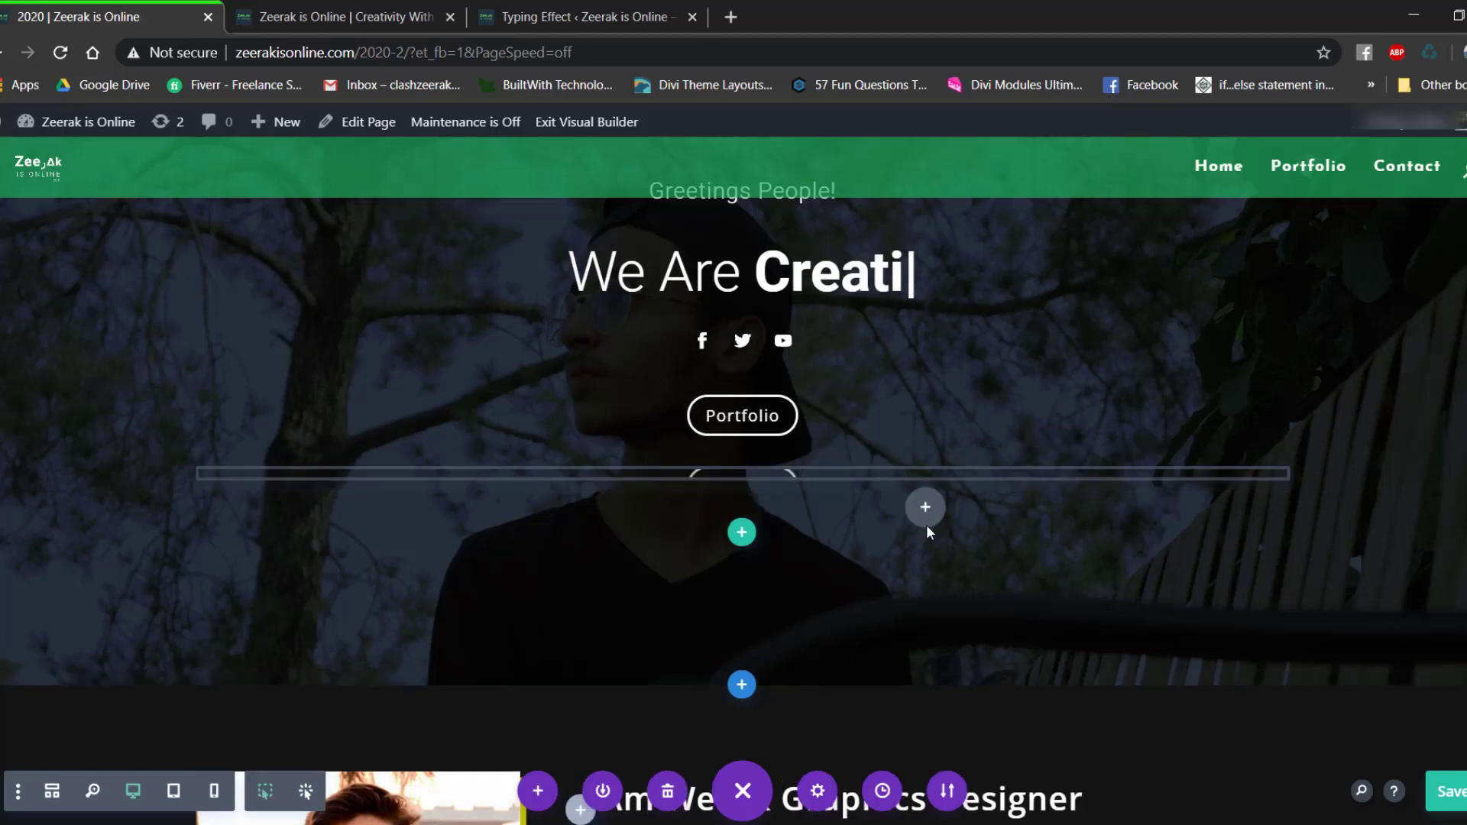
scroll(926, 524, down, 8)
scroll(738, 631, up, 1)
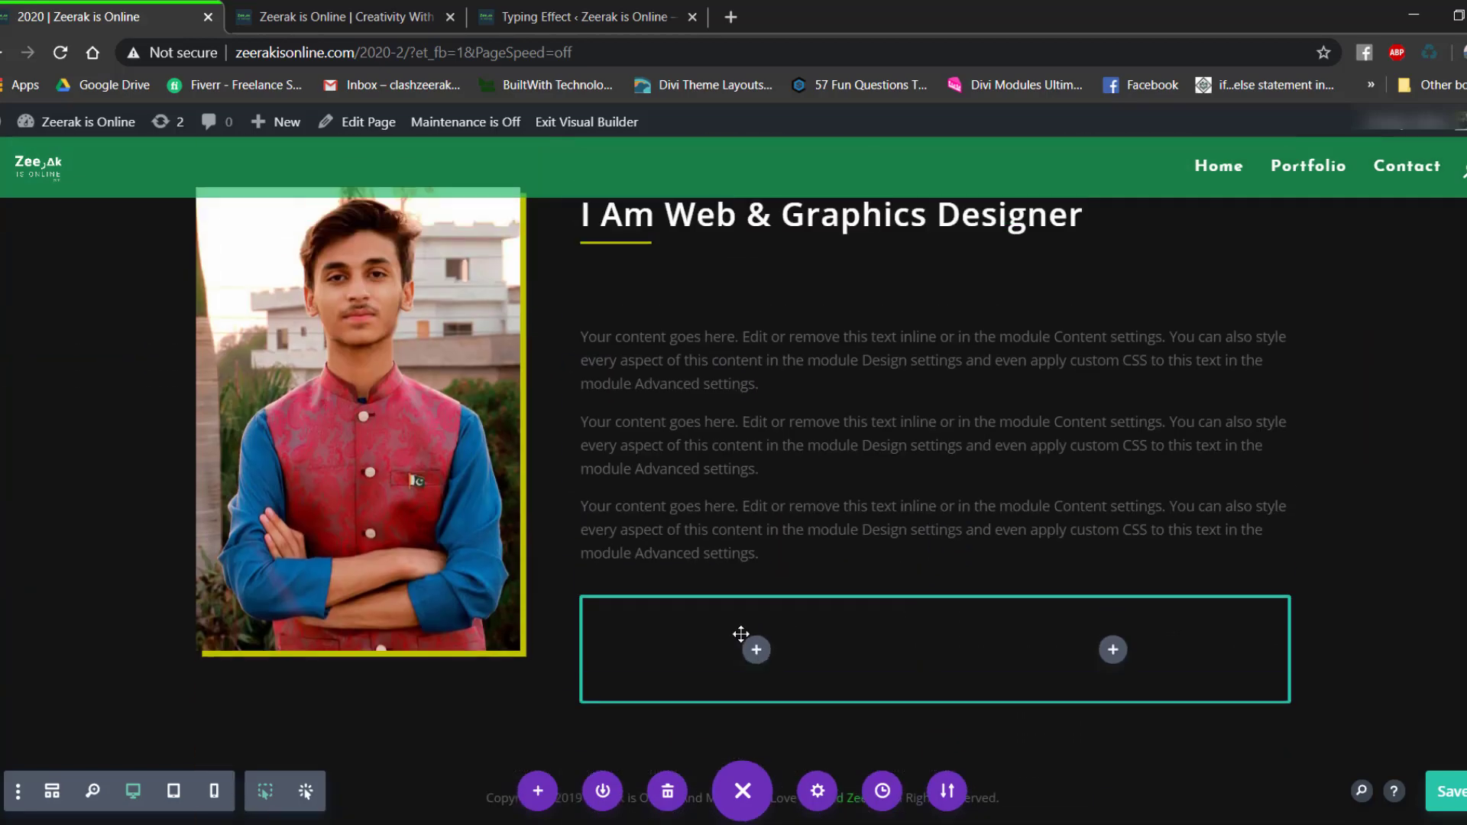
drag(745, 608, 696, 639)
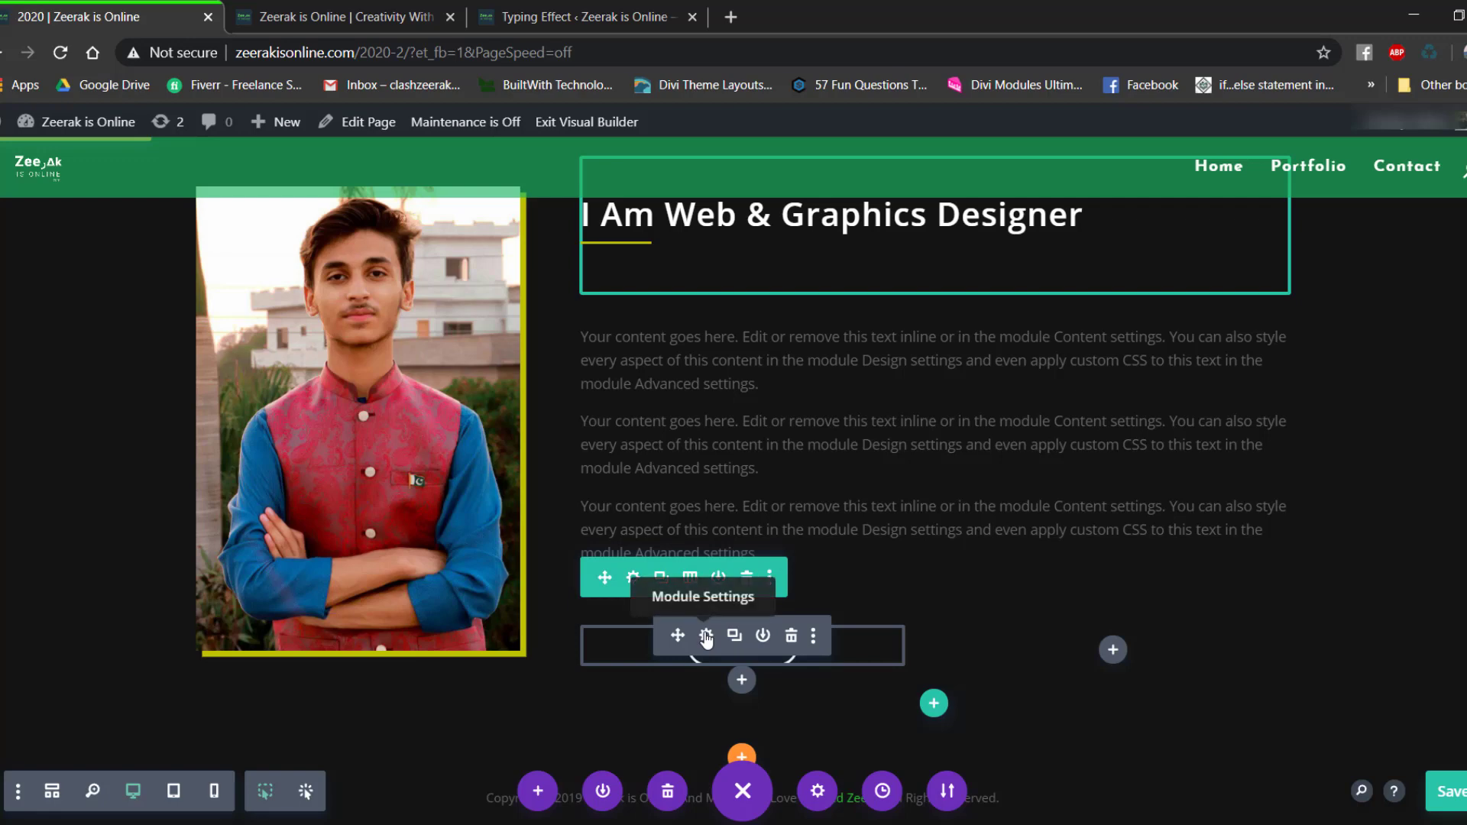
Change the copied button's text to "Hire Me".
click(706, 639)
double_click(145, 440)
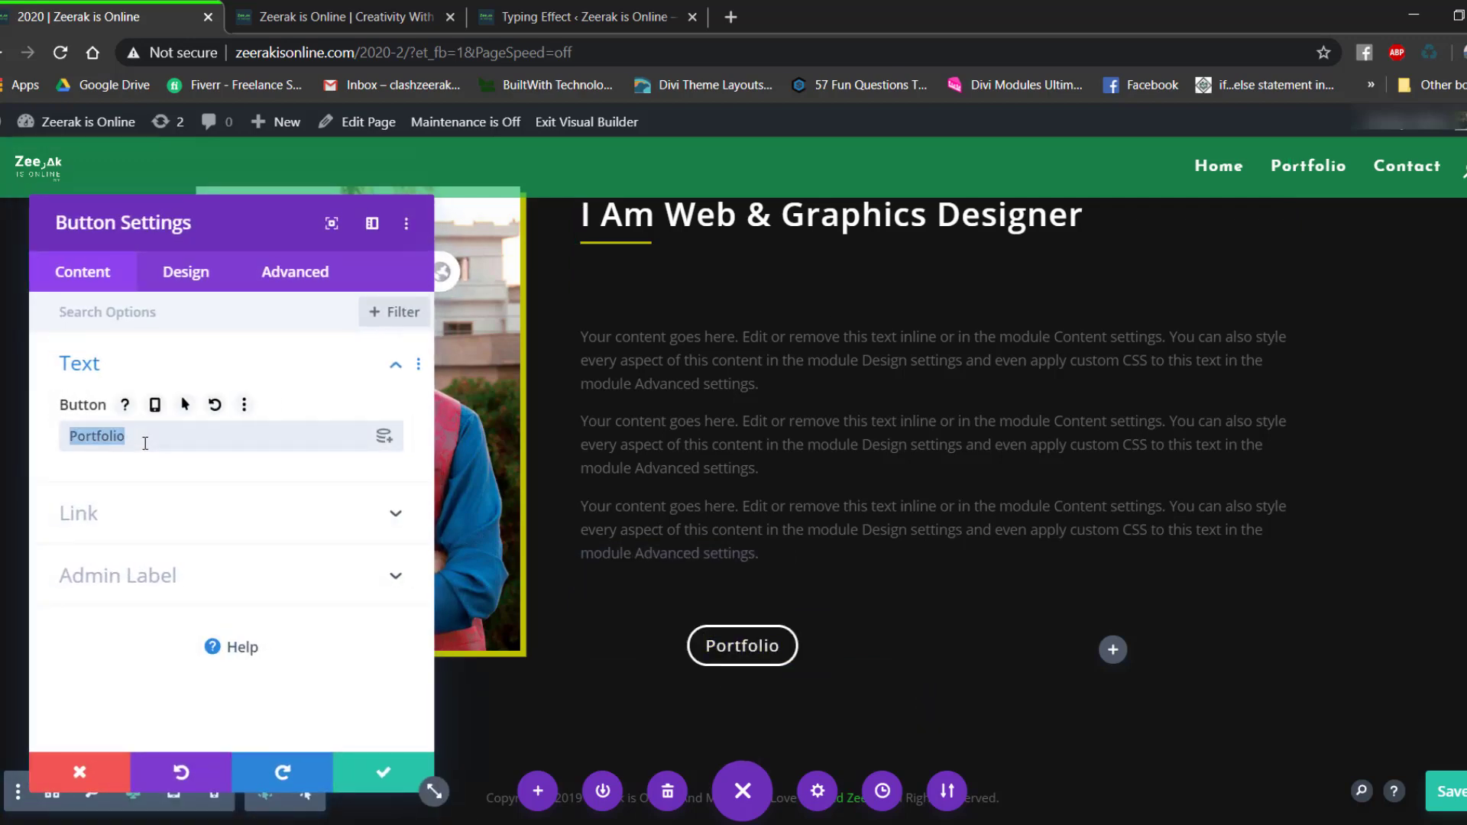
text(Hire)
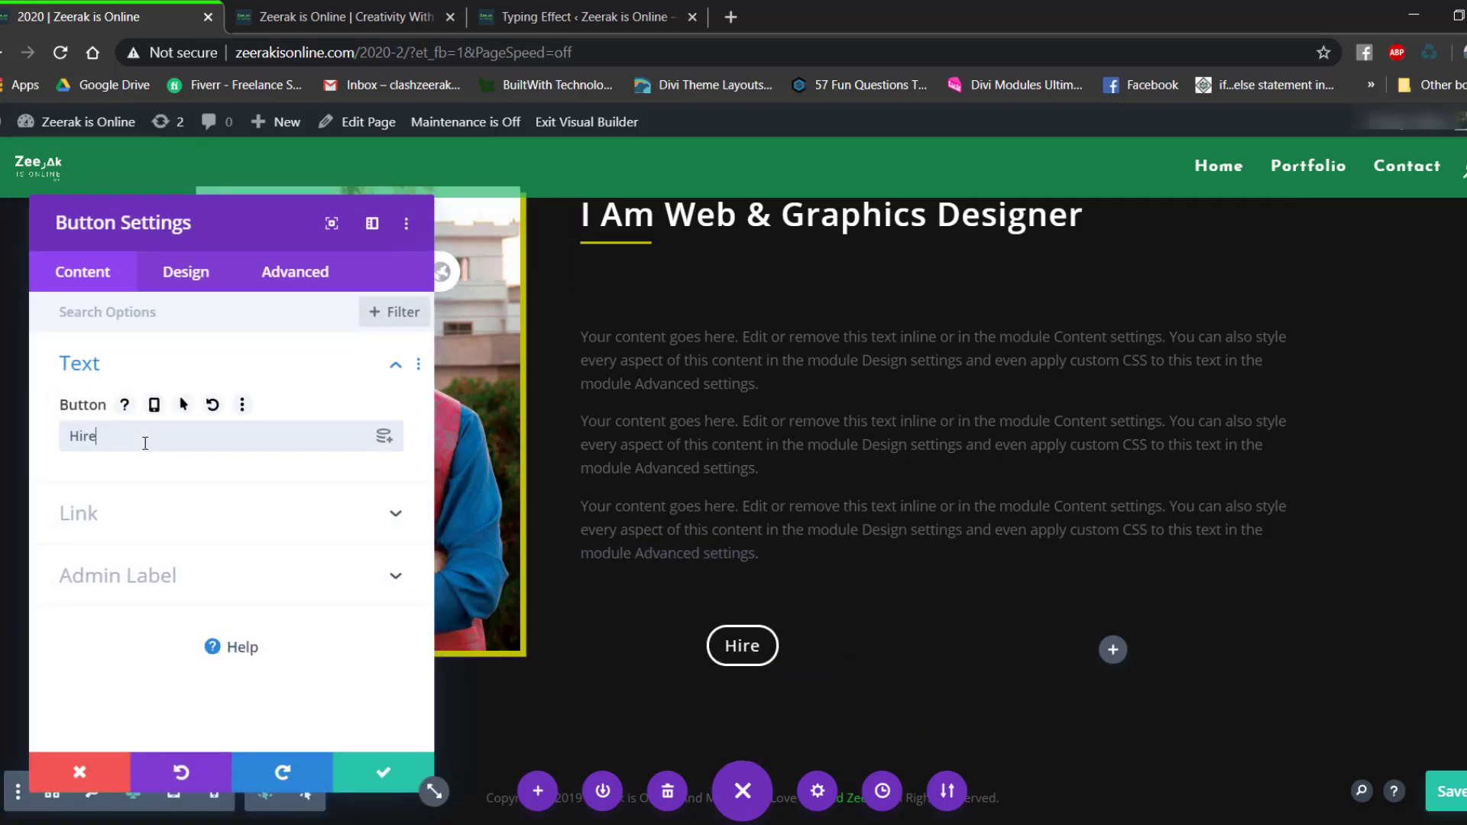
text( Me)
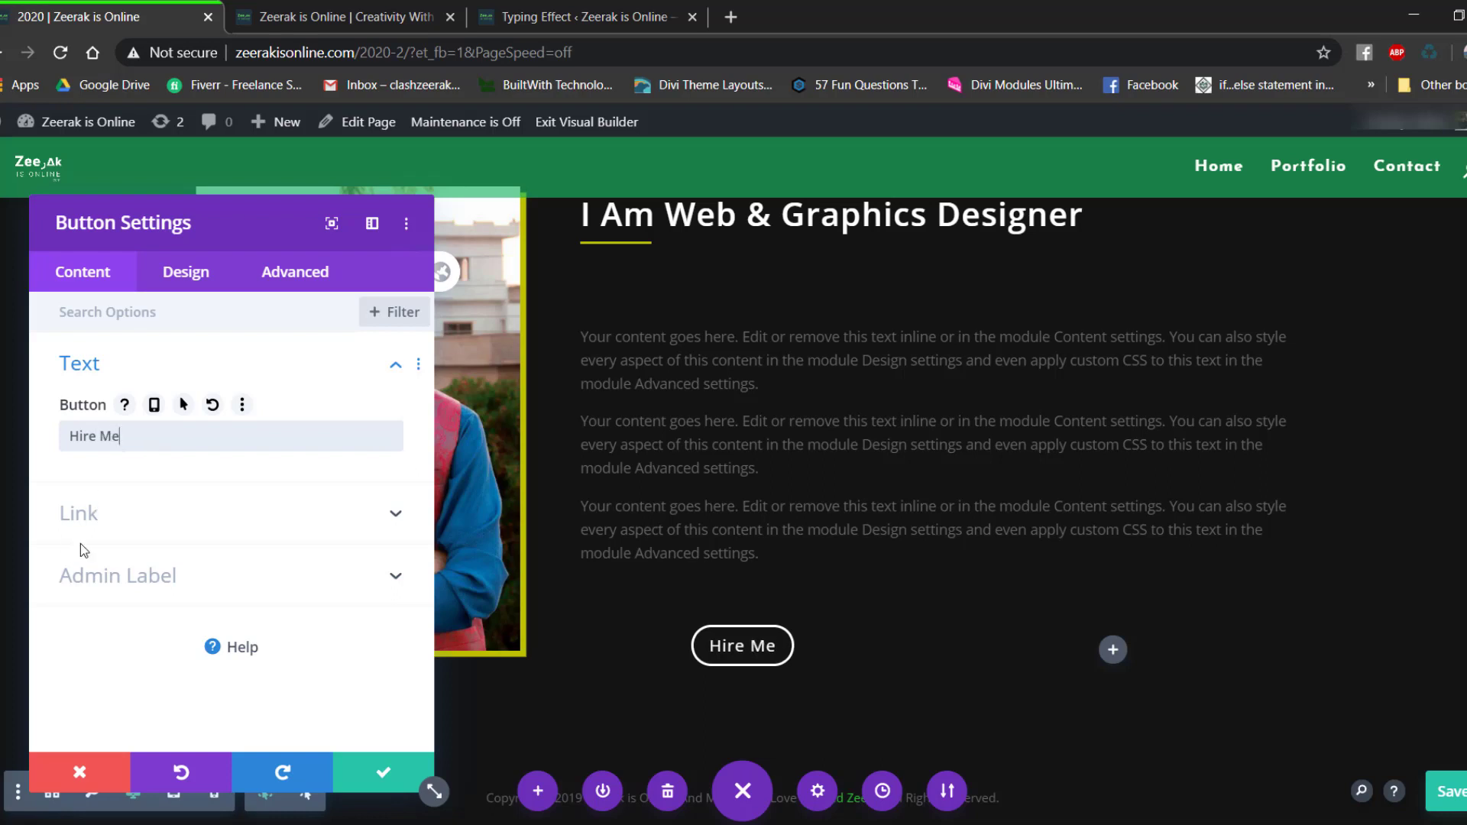
Set the Hire Me button's link URL to "#".
click(120, 496)
click(123, 501)
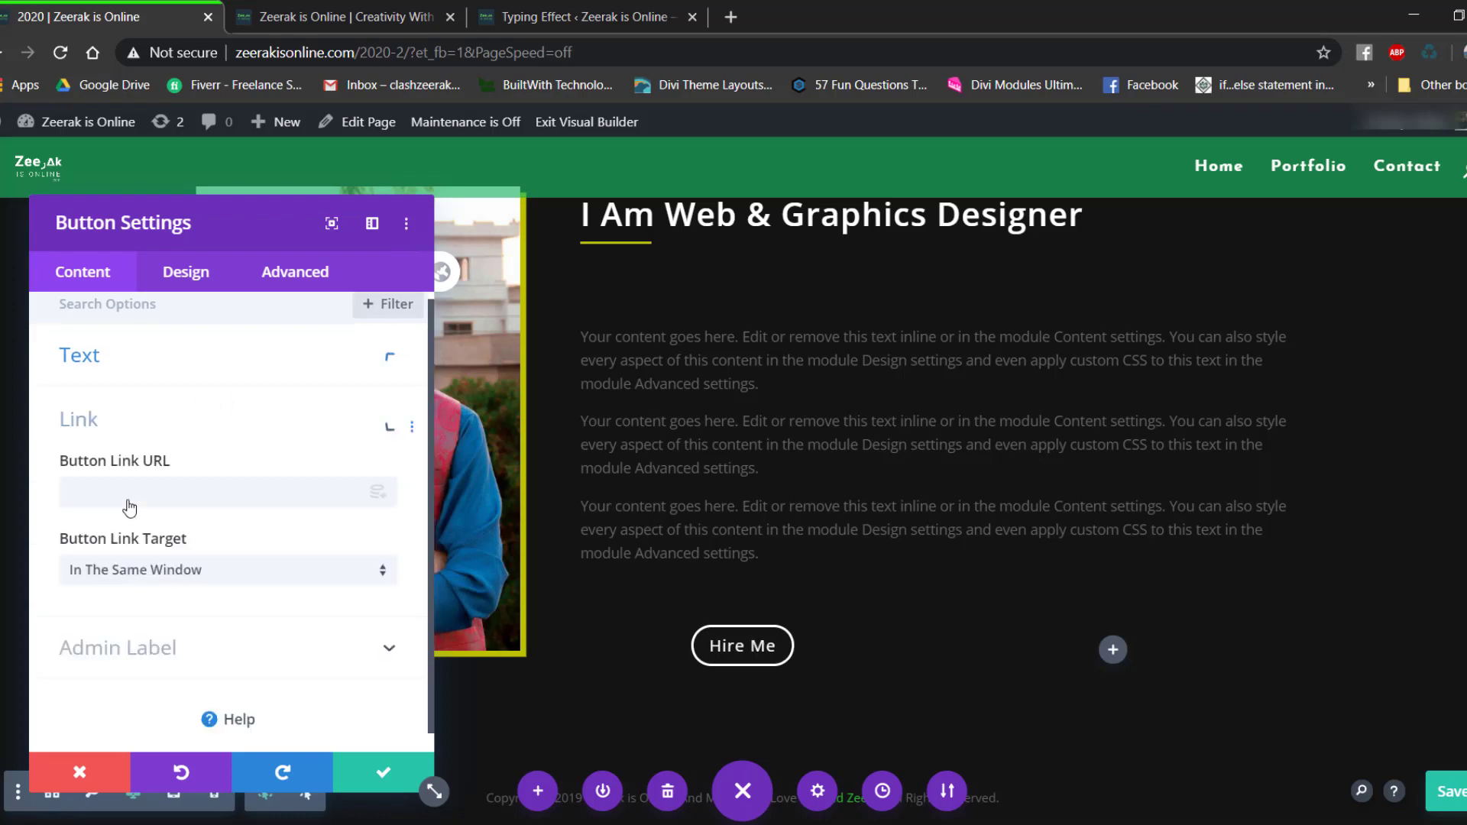
click(159, 475)
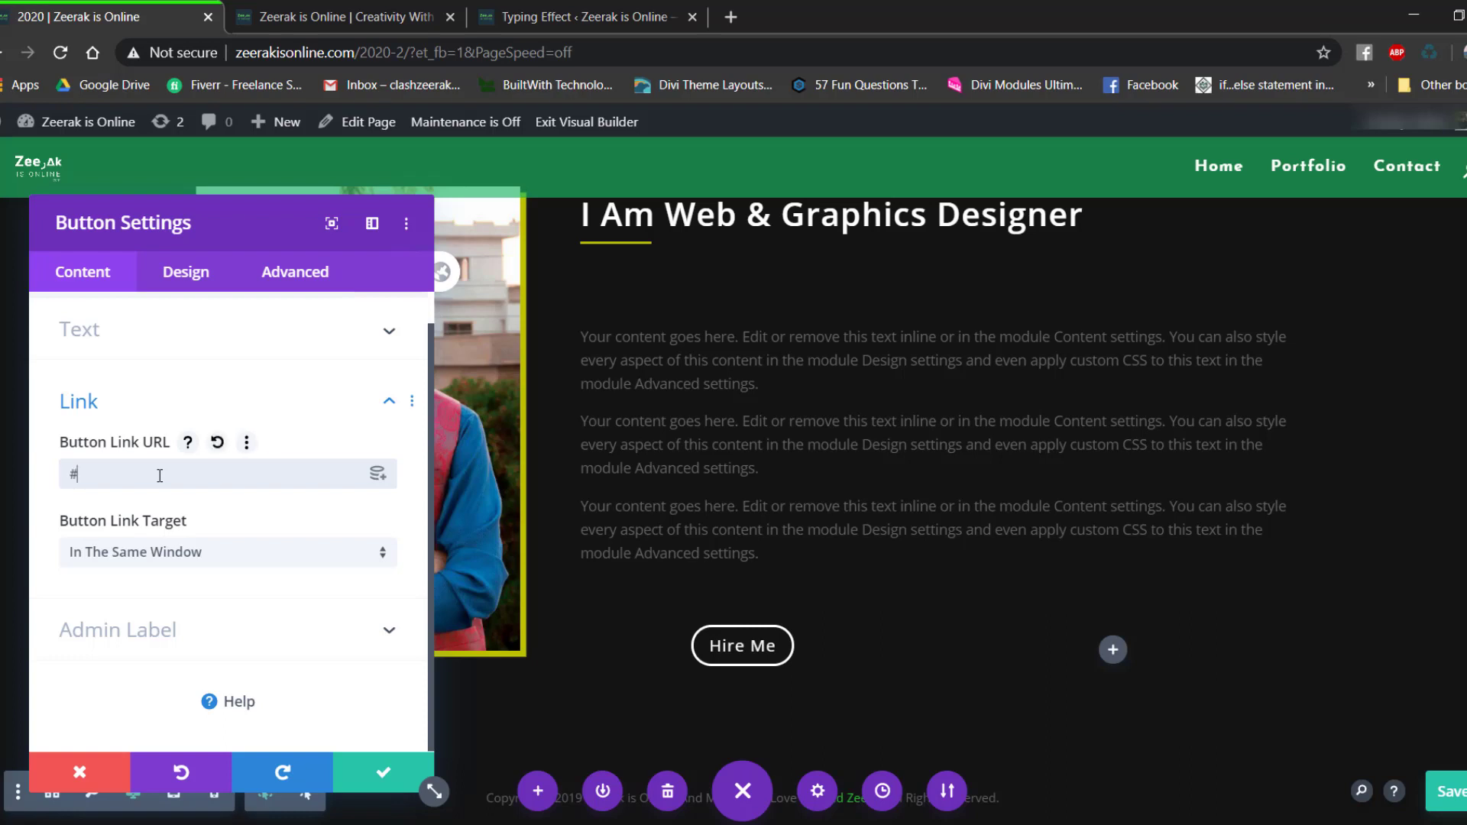
scroll(160, 474, up, 1)
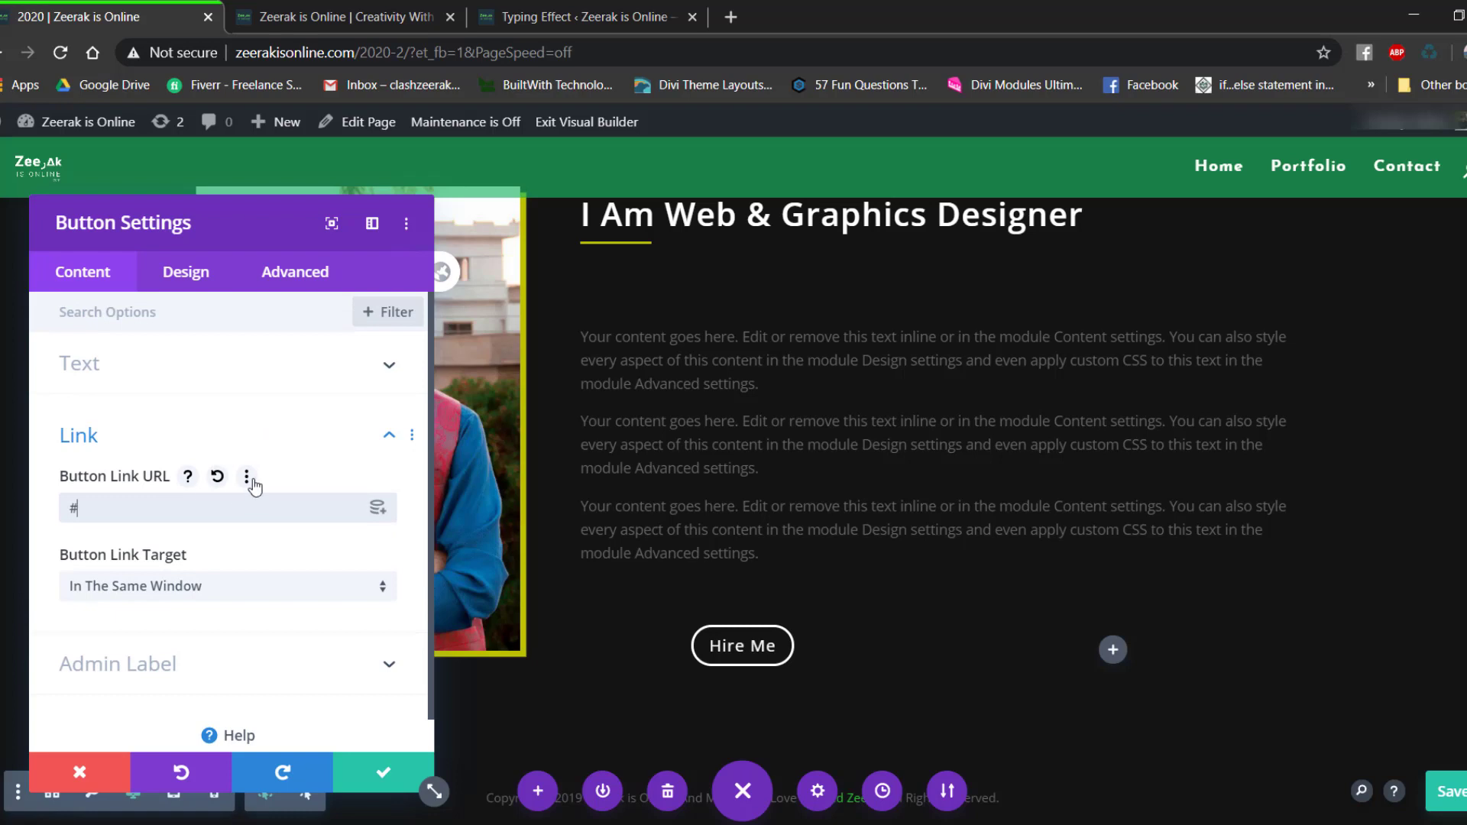
click(388, 436)
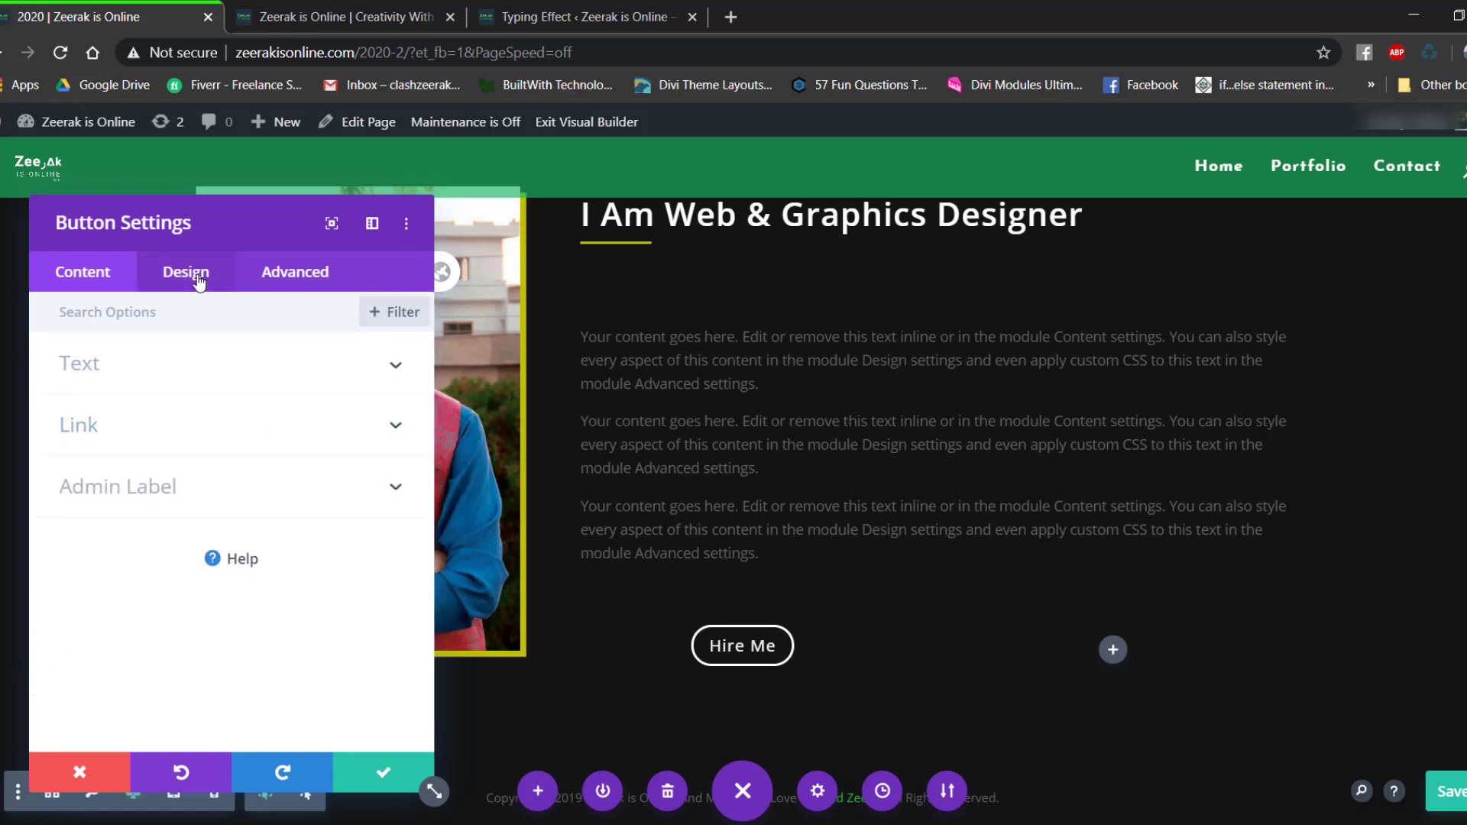
Align the Hire Me button to the left of its column.
click(197, 276)
click(205, 368)
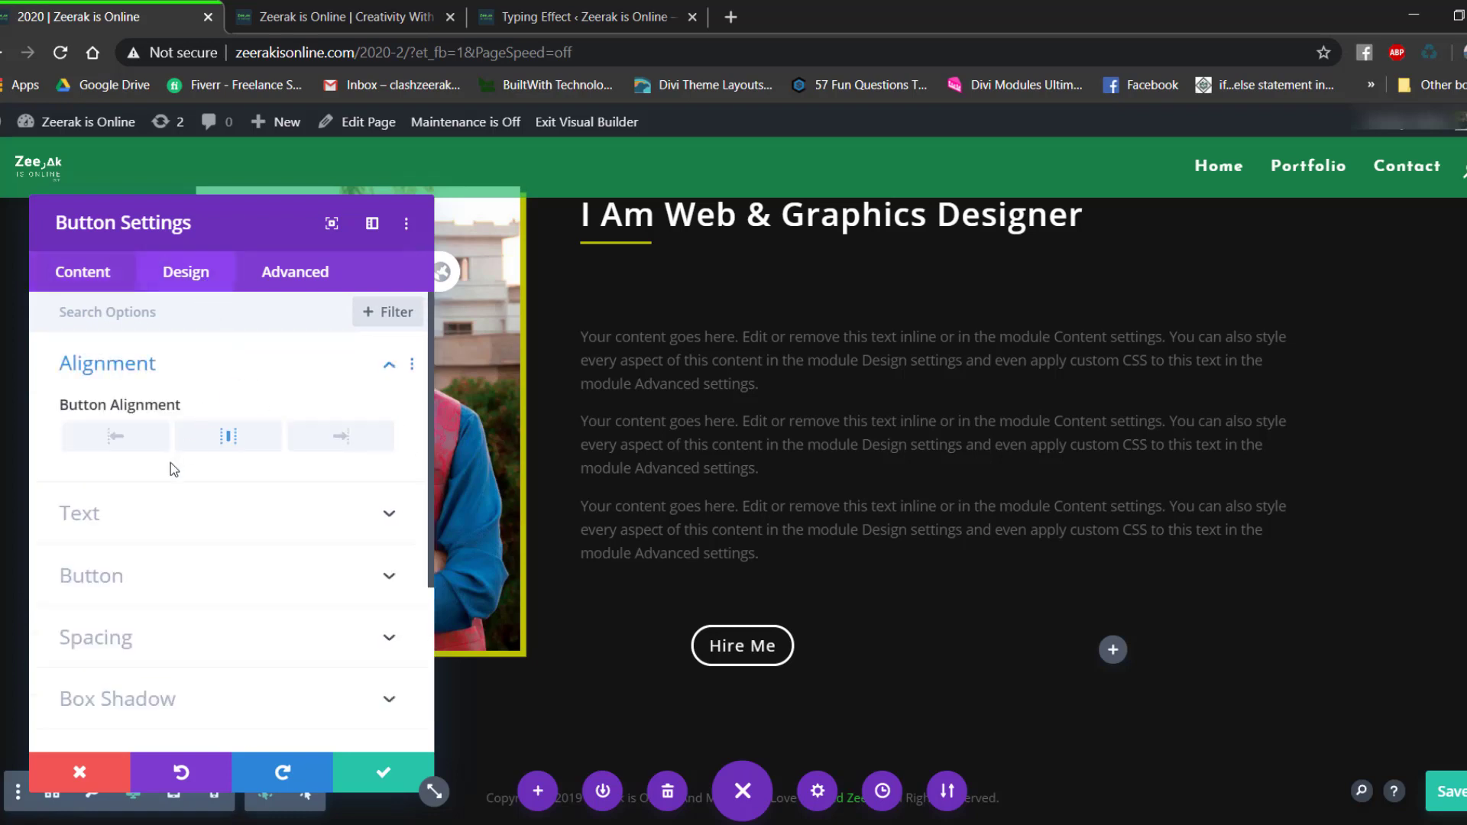
click(116, 437)
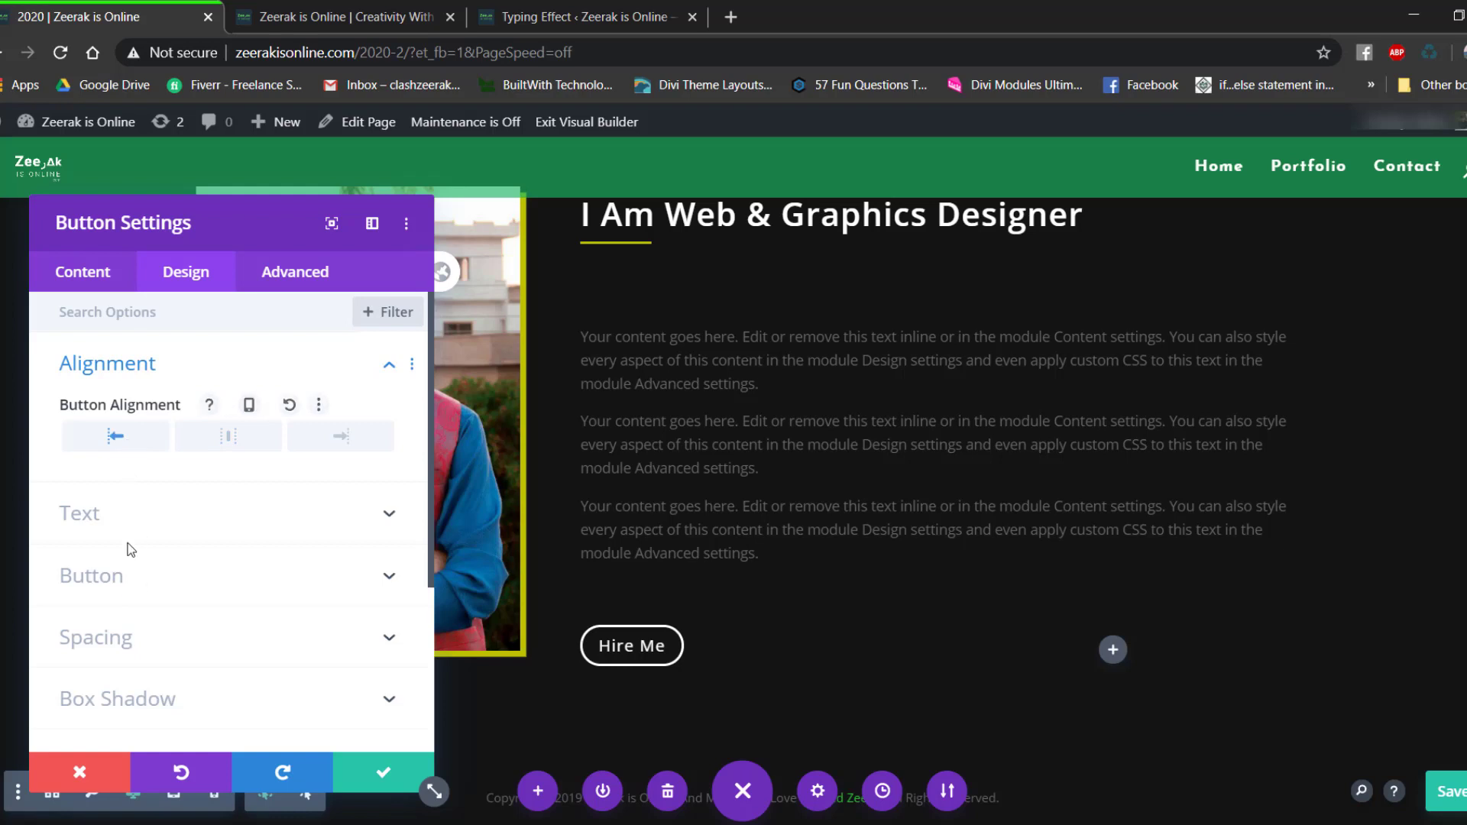
Set the Hire Me button's text color to #bec100 for the desktop state and white for the hover state.
click(139, 600)
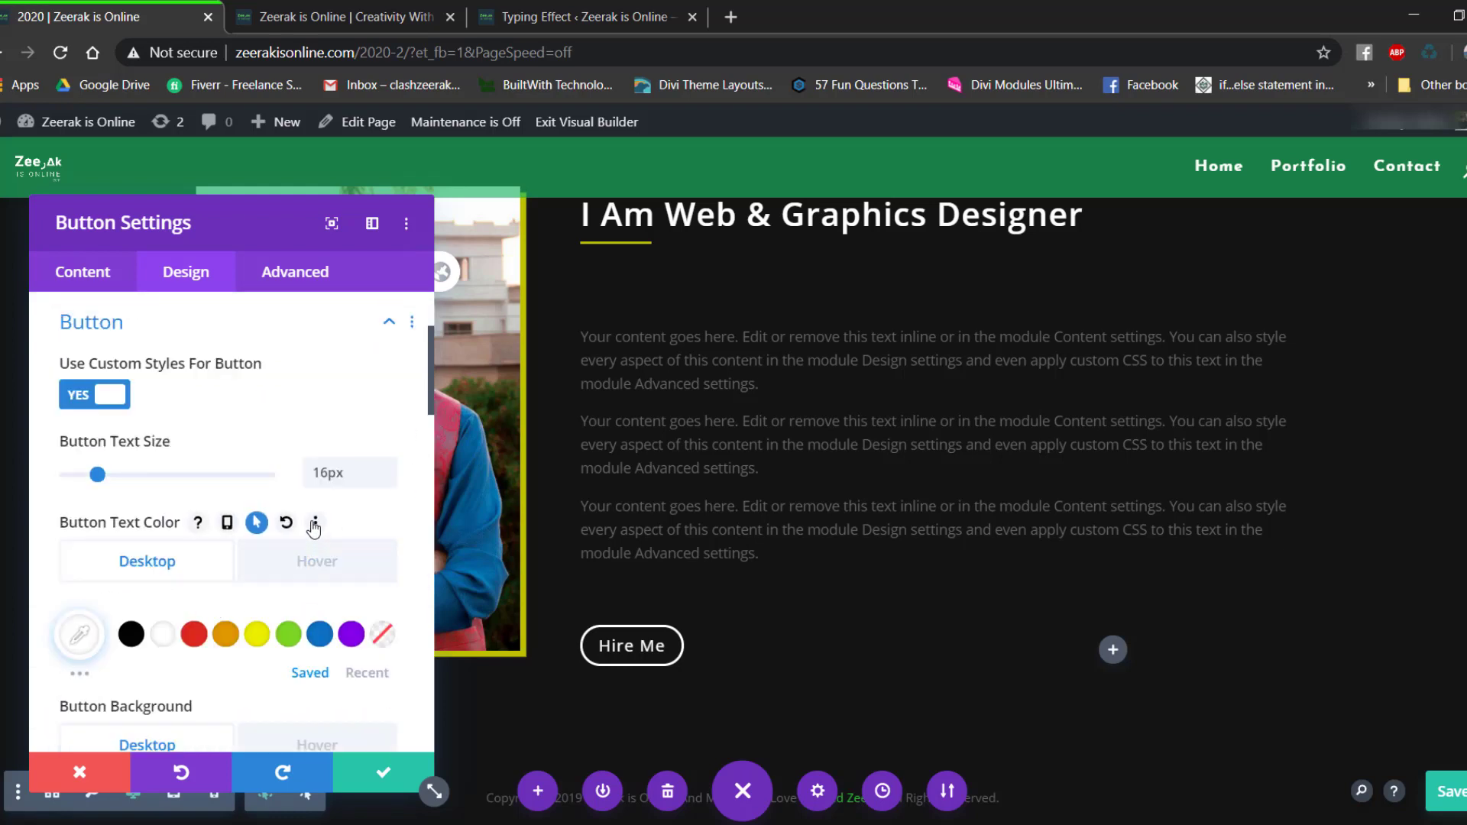
scroll(279, 527, down, 1)
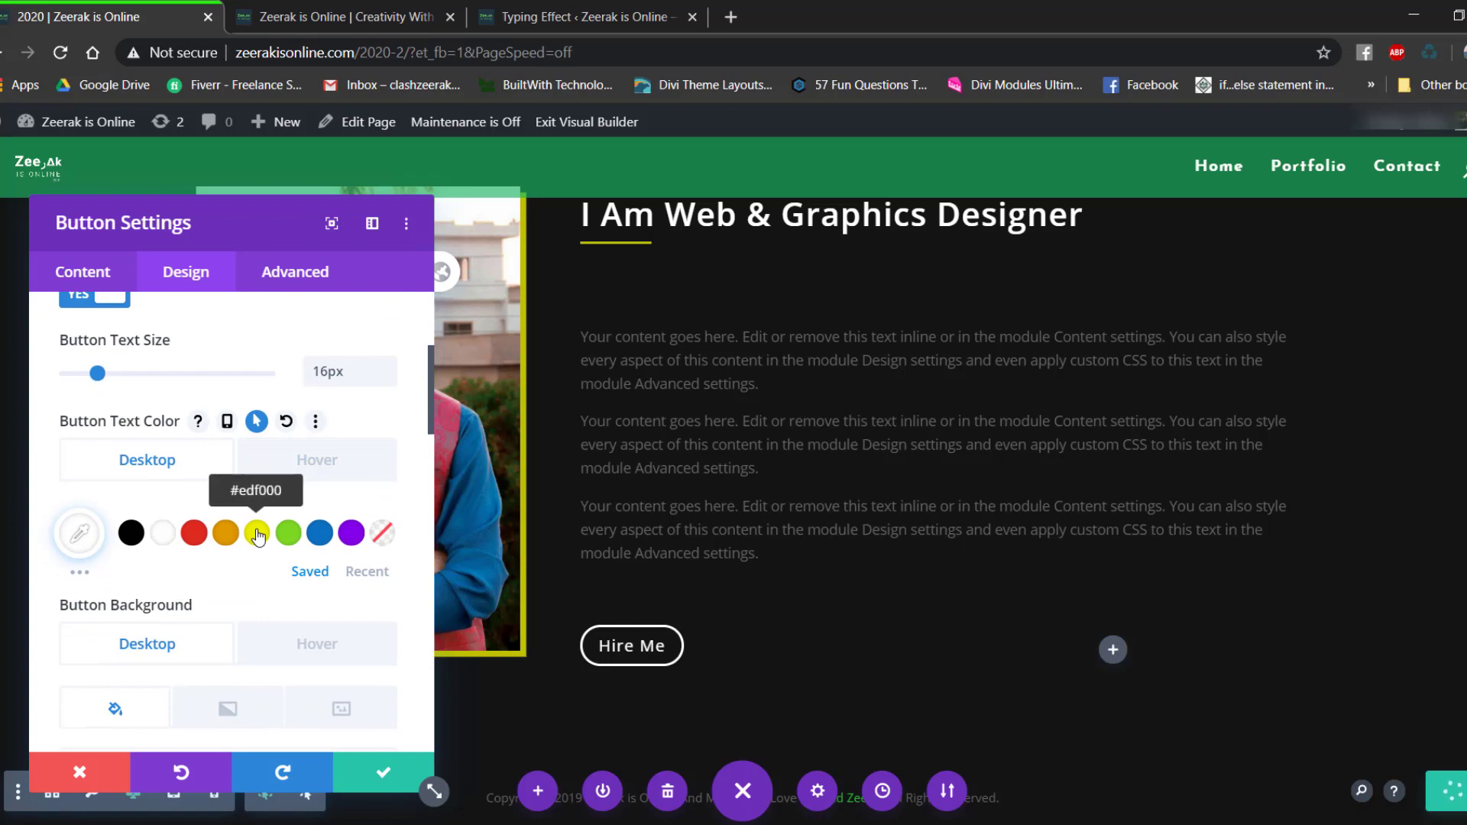
click(368, 573)
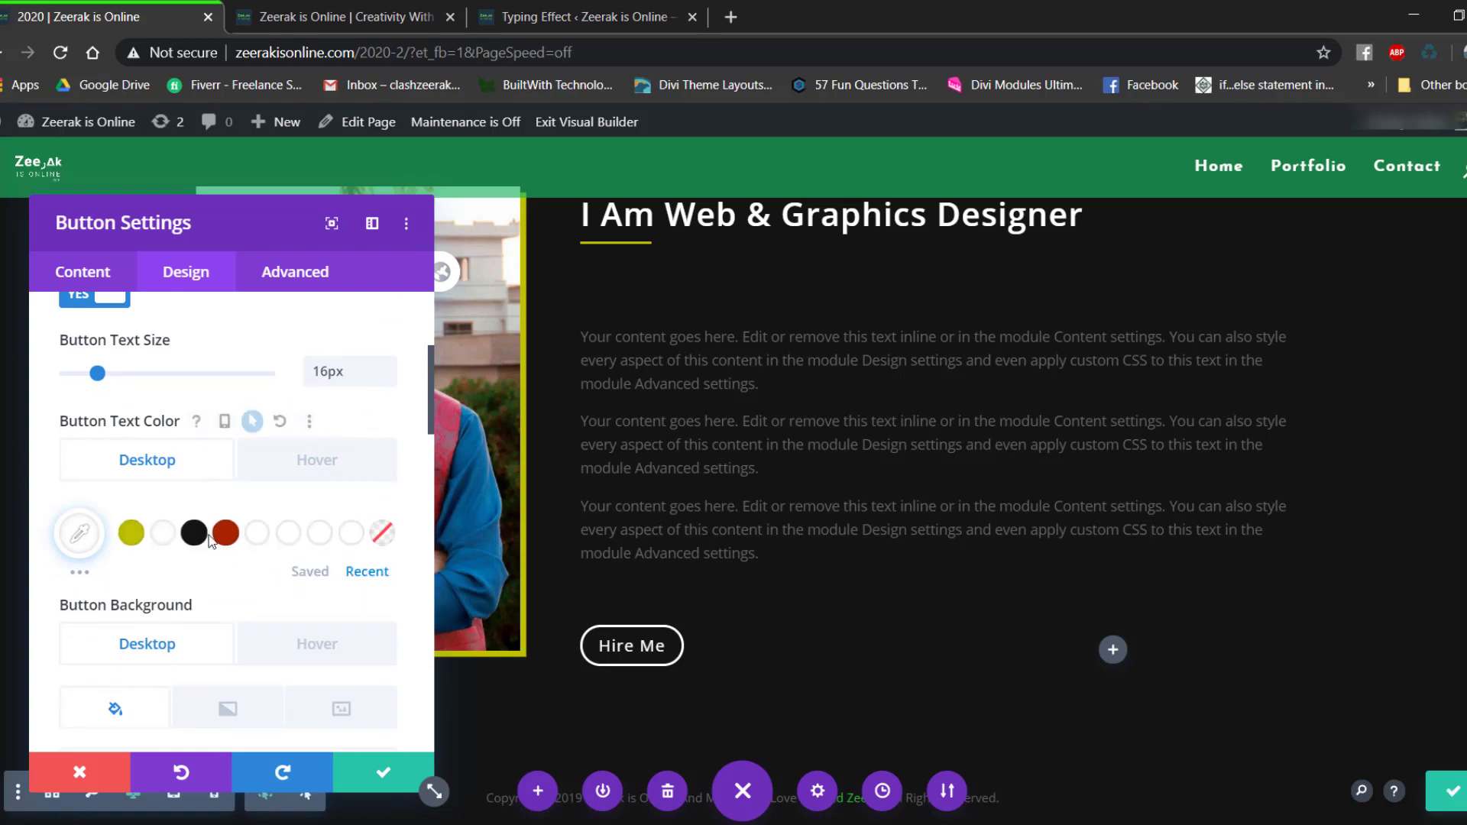
click(129, 535)
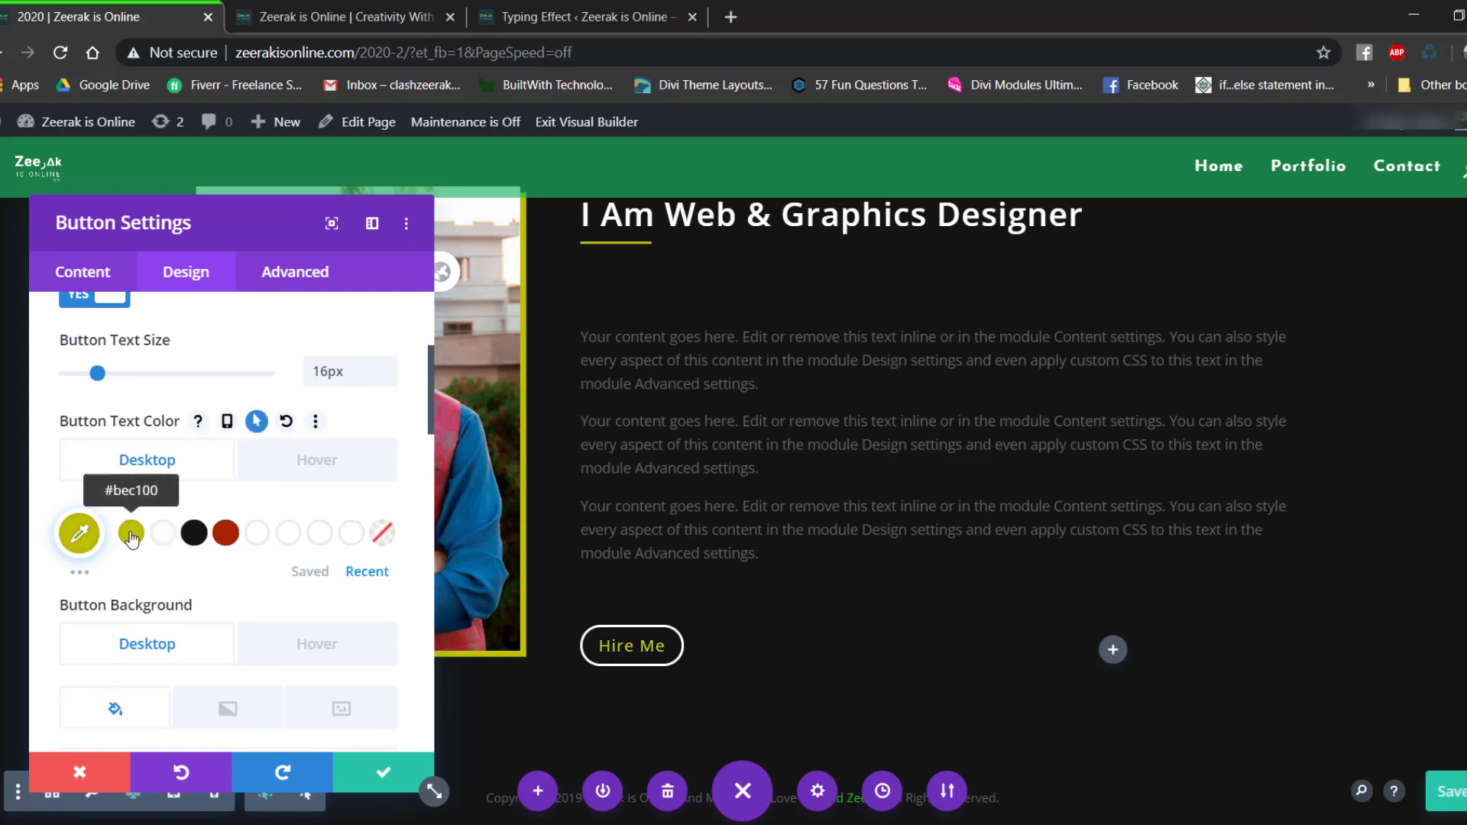
click(311, 461)
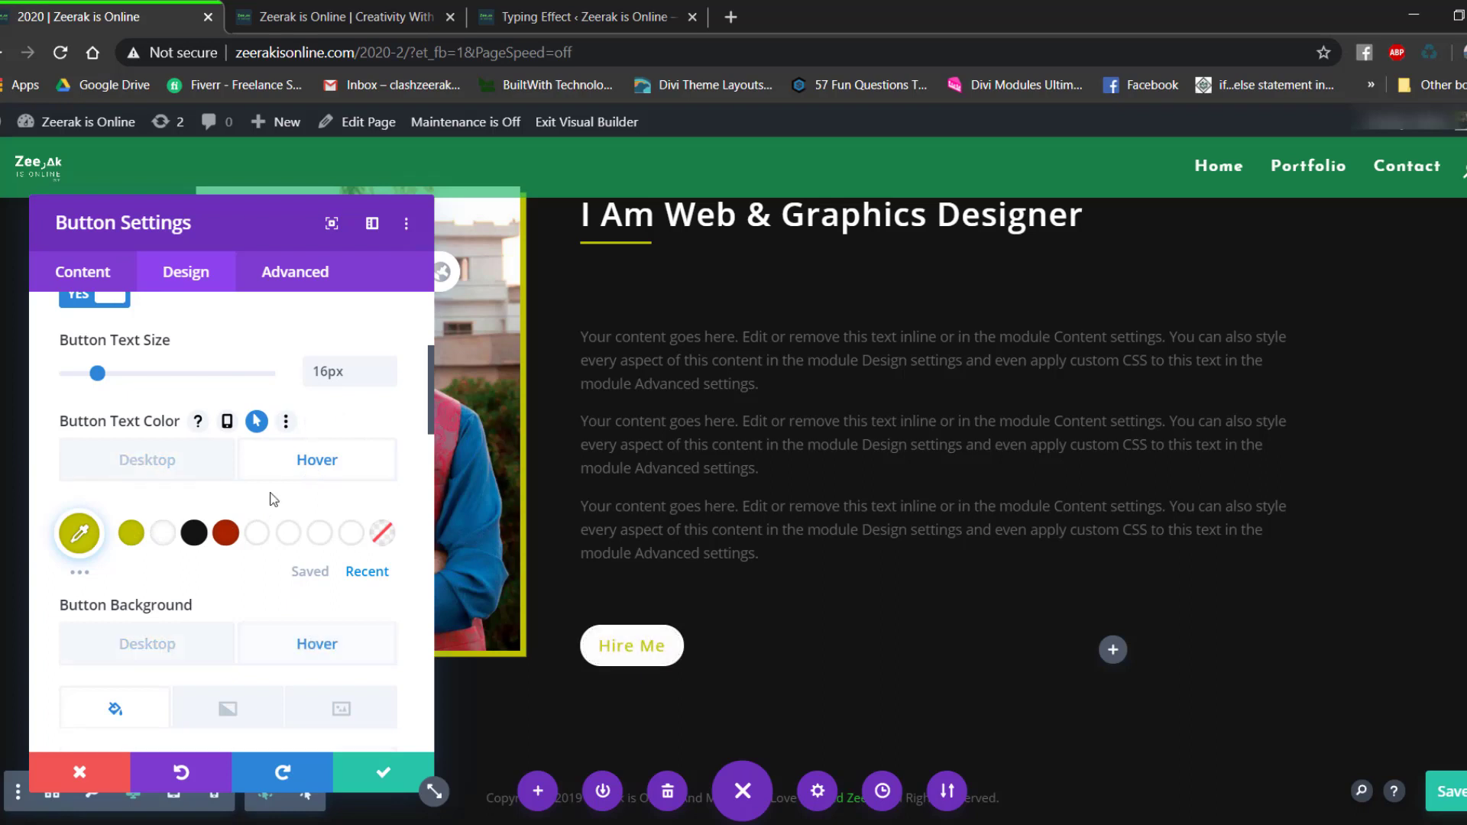
click(162, 532)
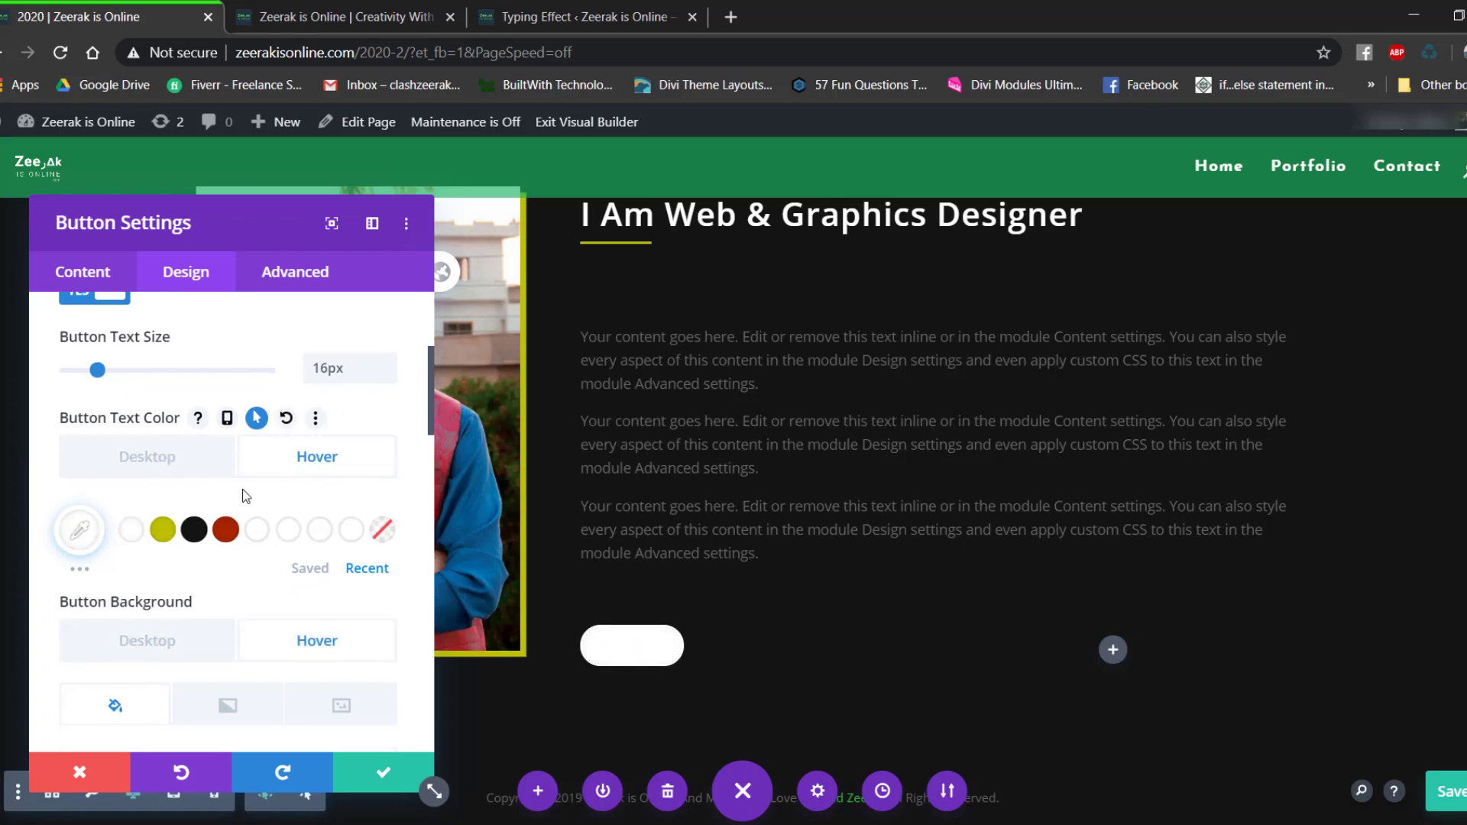
Give the Hire Me button a #bec100 background color in its hover state.
scroll(241, 489, down, 3)
click(147, 443)
scroll(252, 493, down, 2)
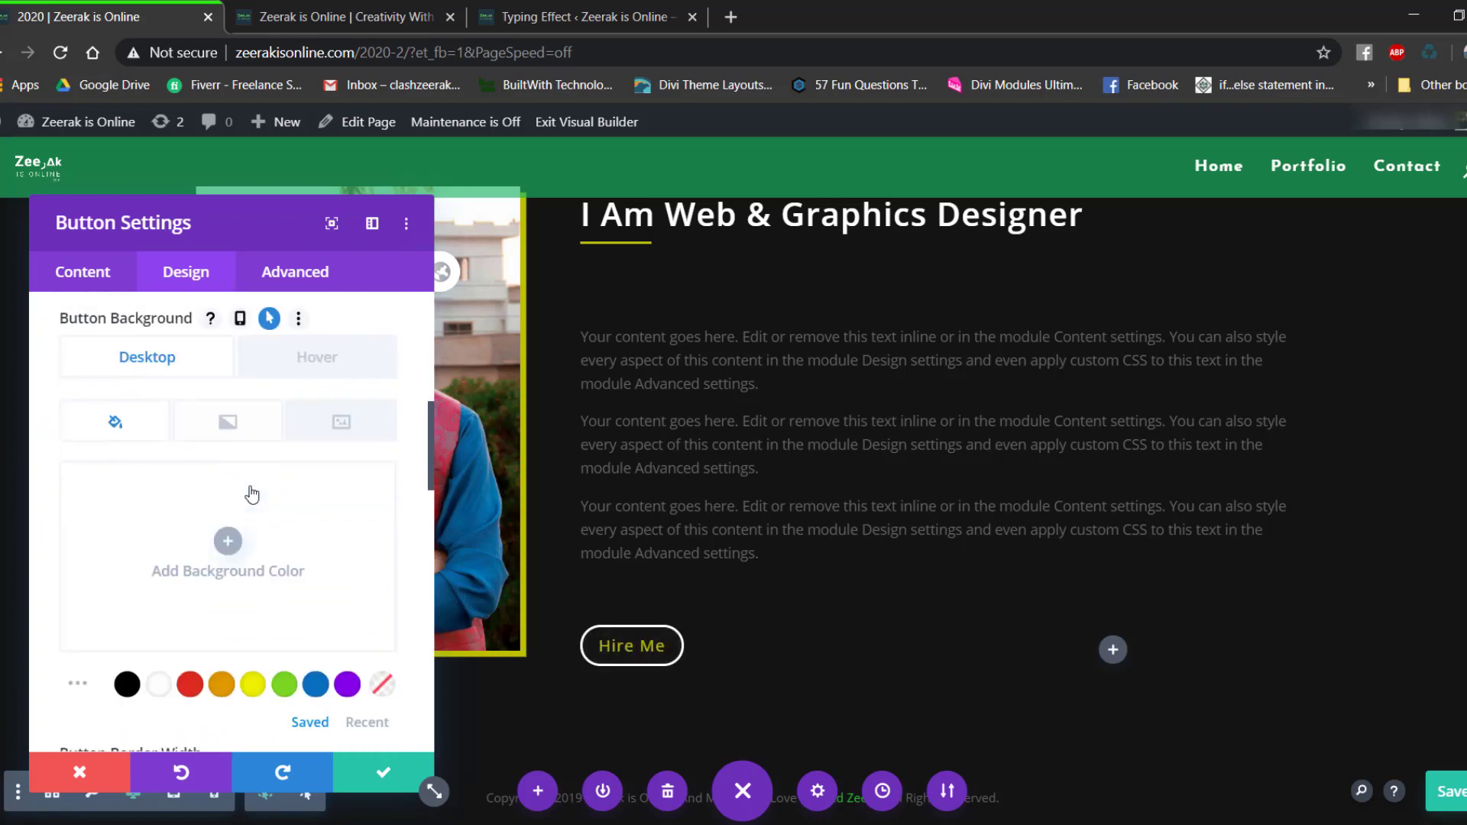
scroll(275, 495, up, 2)
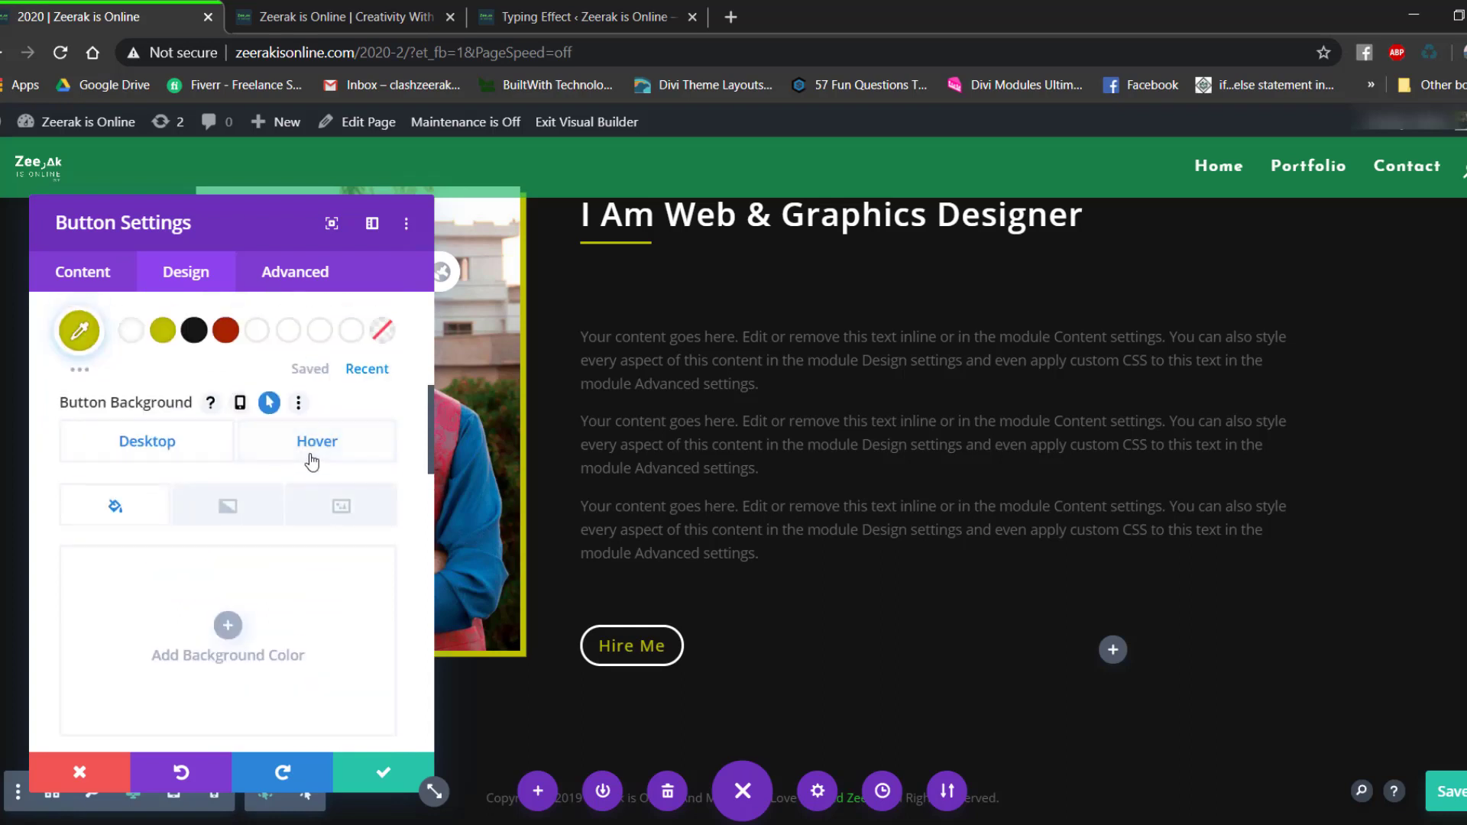
click(312, 461)
click(318, 550)
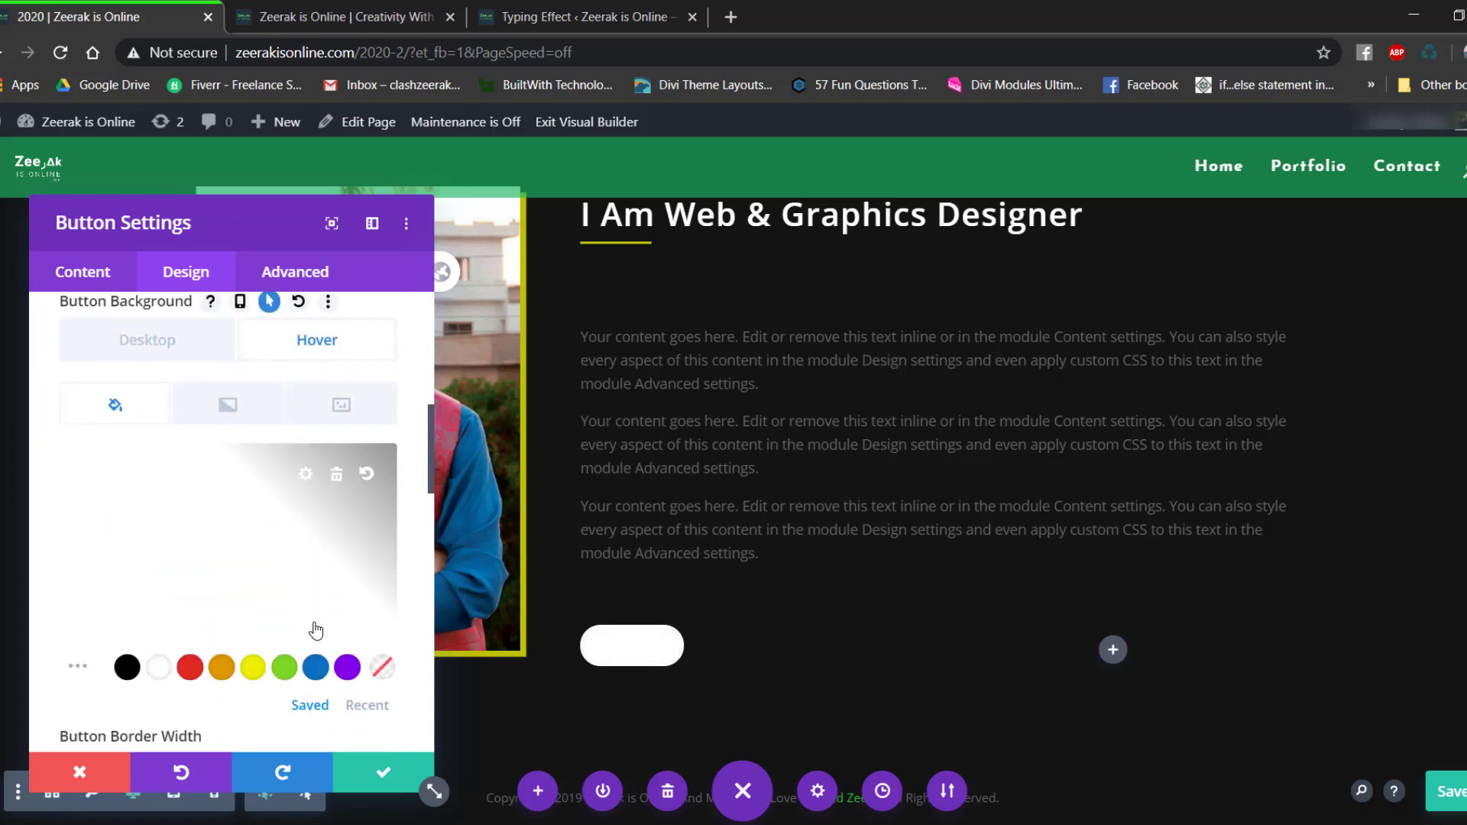
click(366, 704)
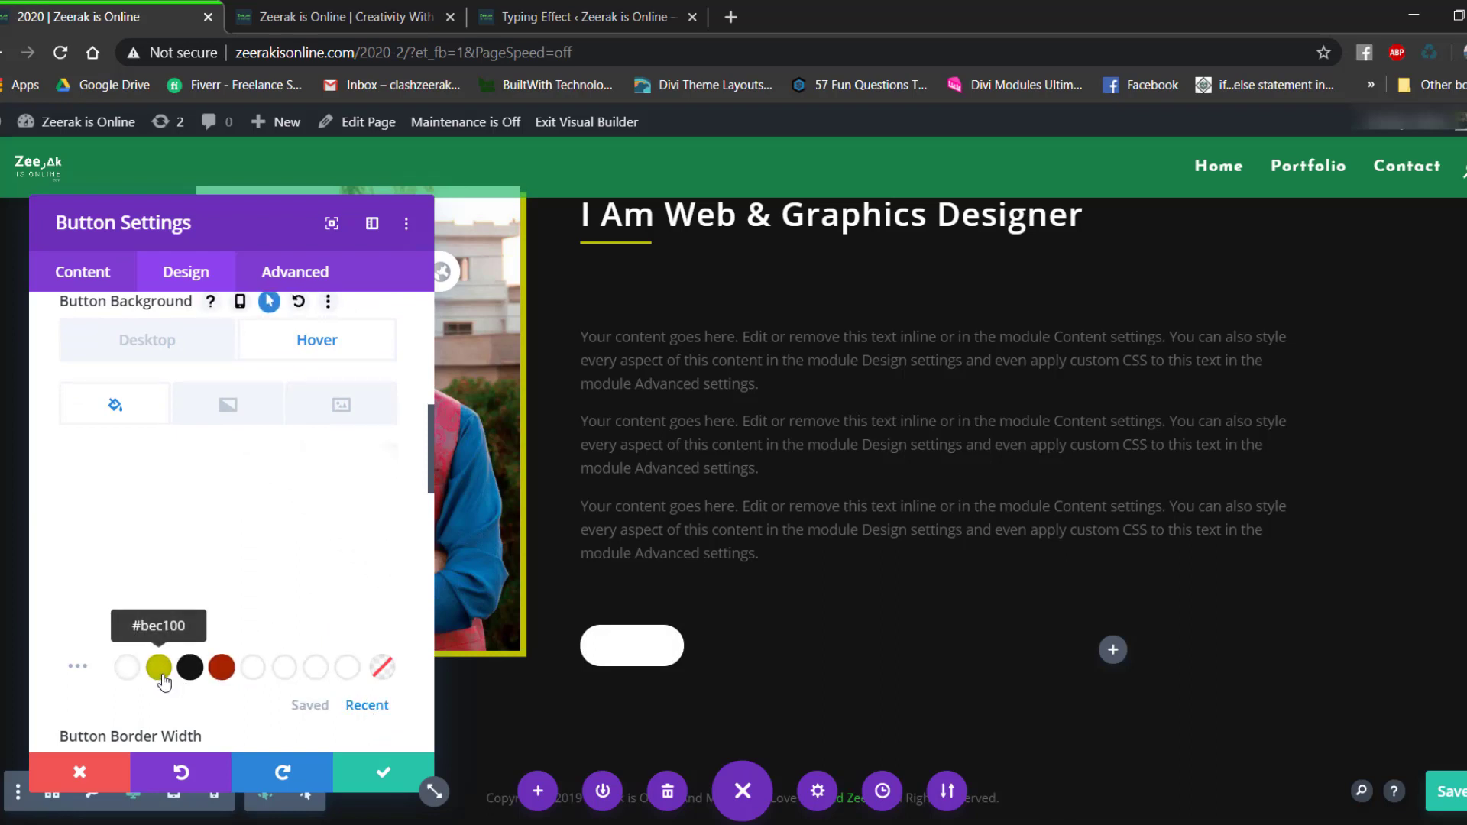
click(159, 667)
Set the Hire Me button's border color to #bec100 for the desktop state.
scroll(303, 477, down, 3)
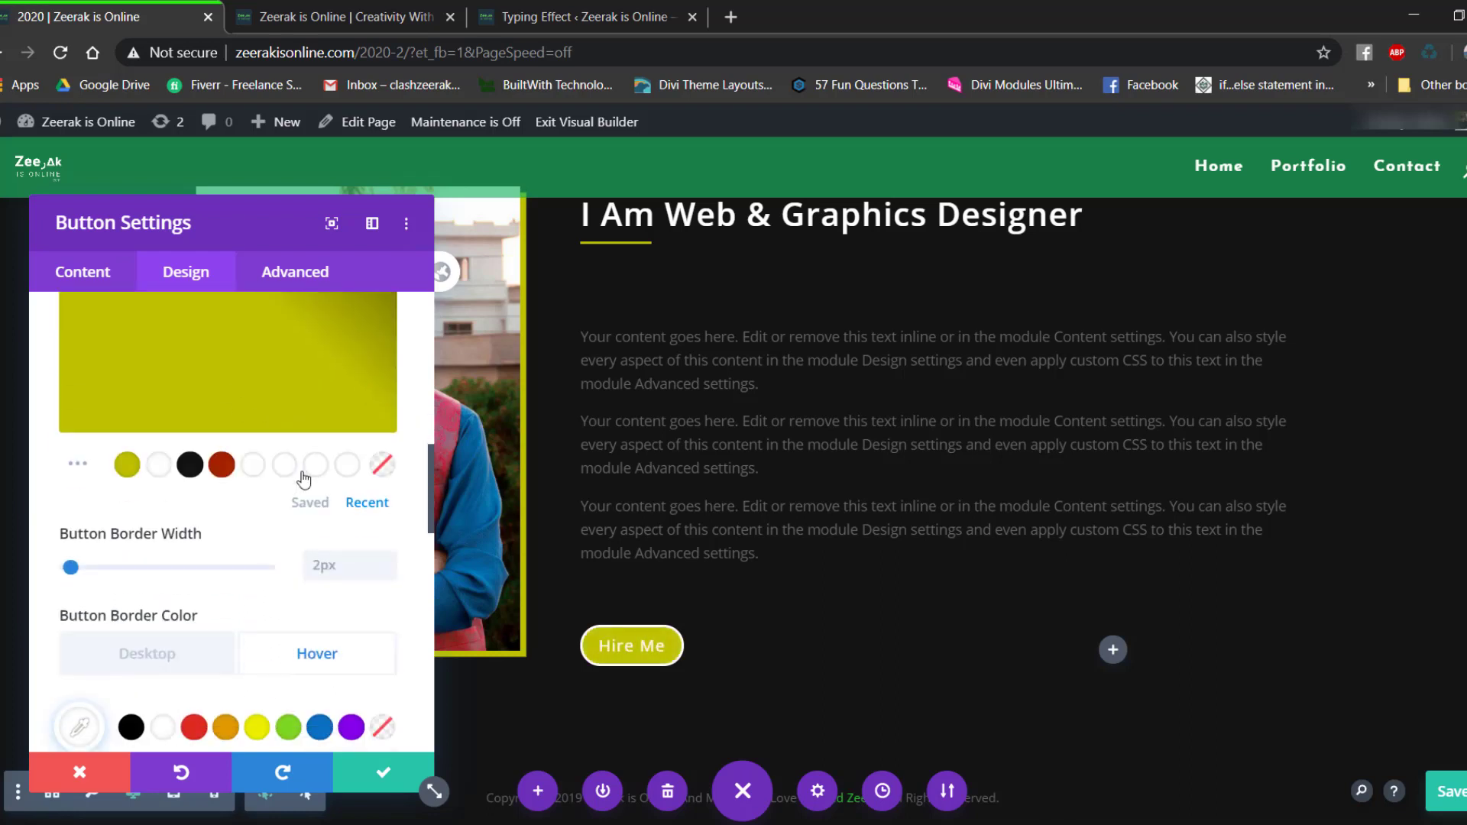
scroll(301, 470, down, 3)
scroll(215, 453, up, 1)
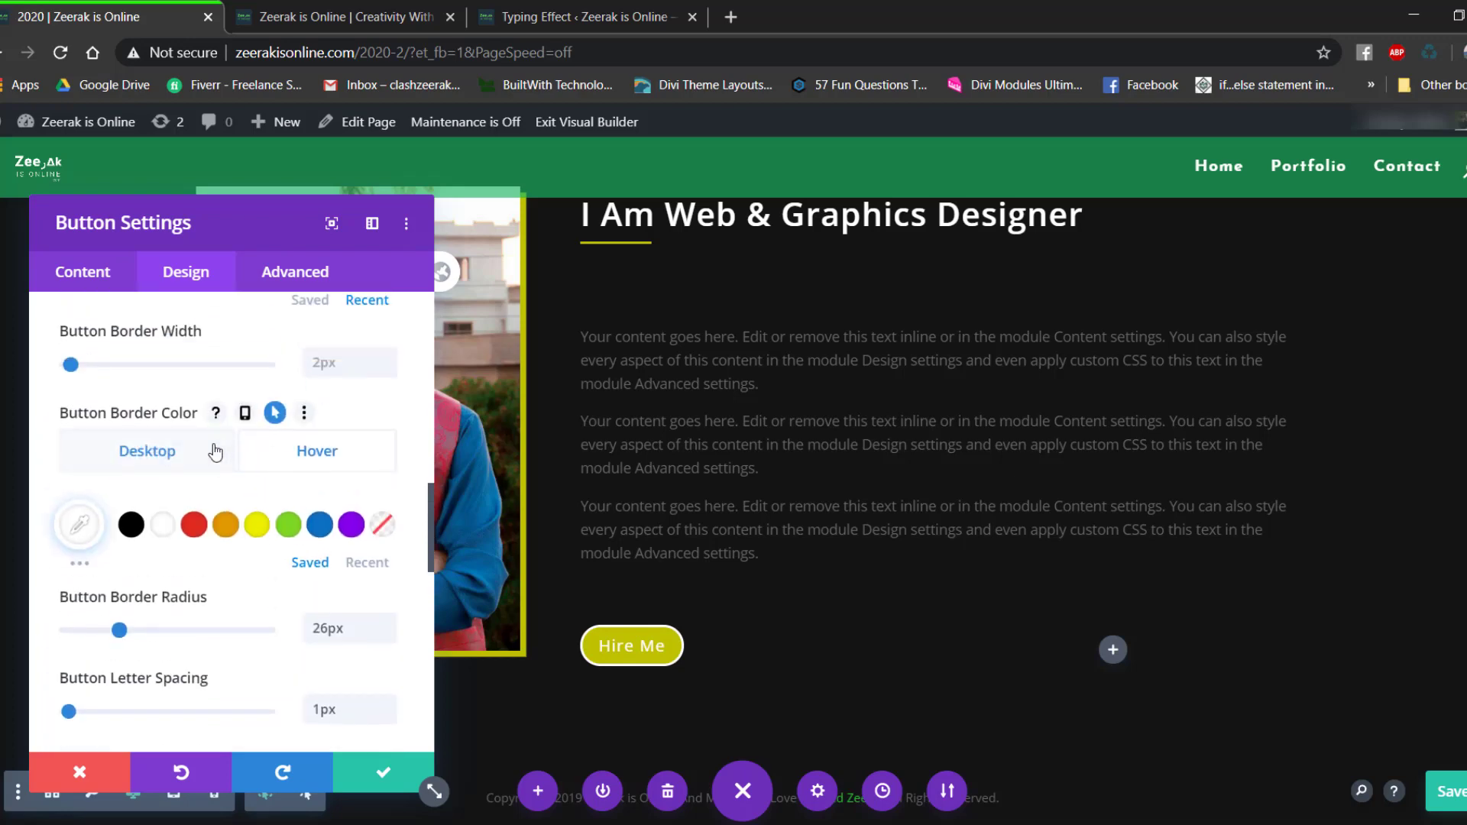
click(366, 565)
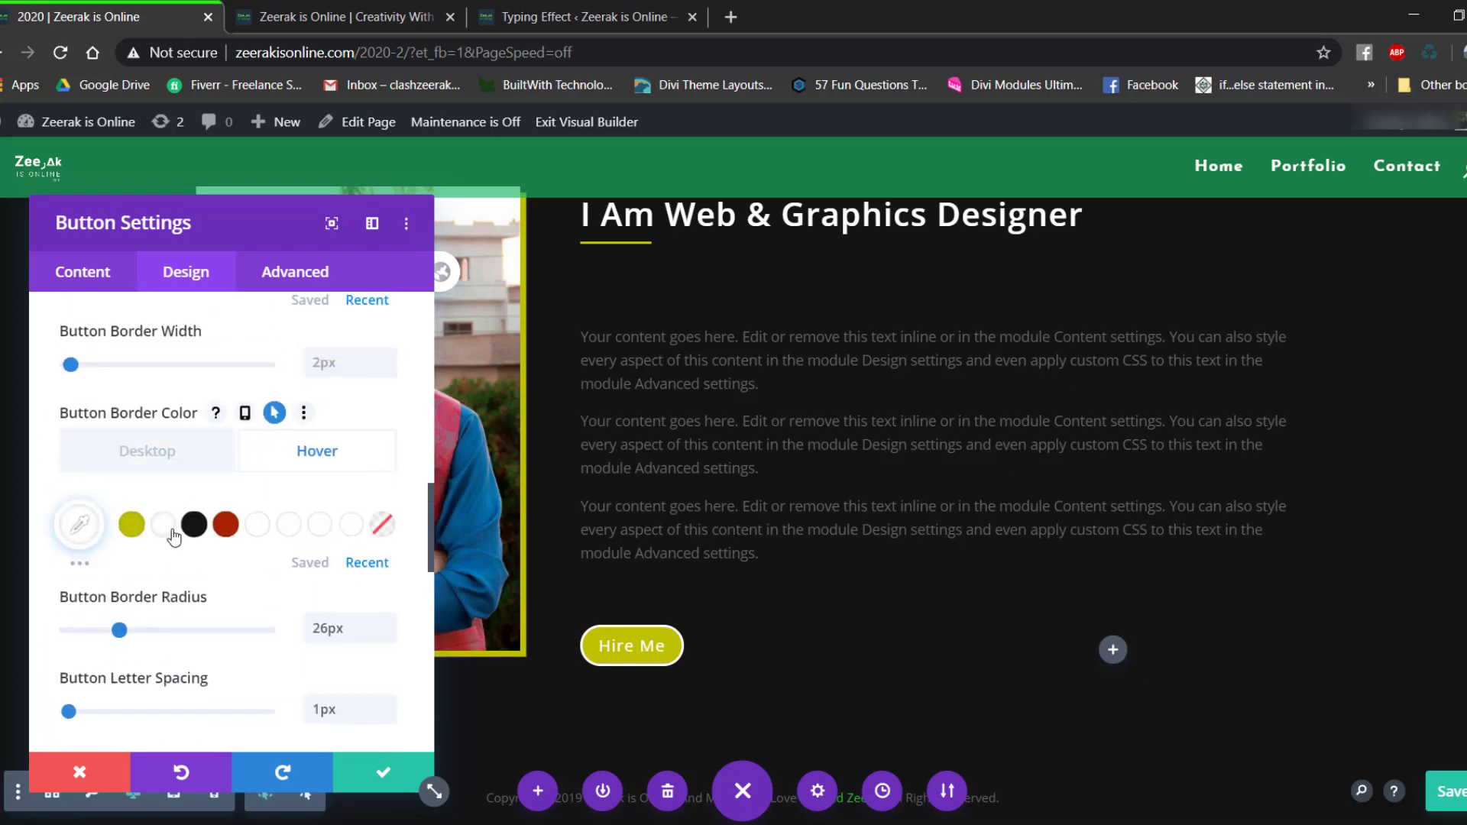
click(131, 524)
key(ctrl+z)
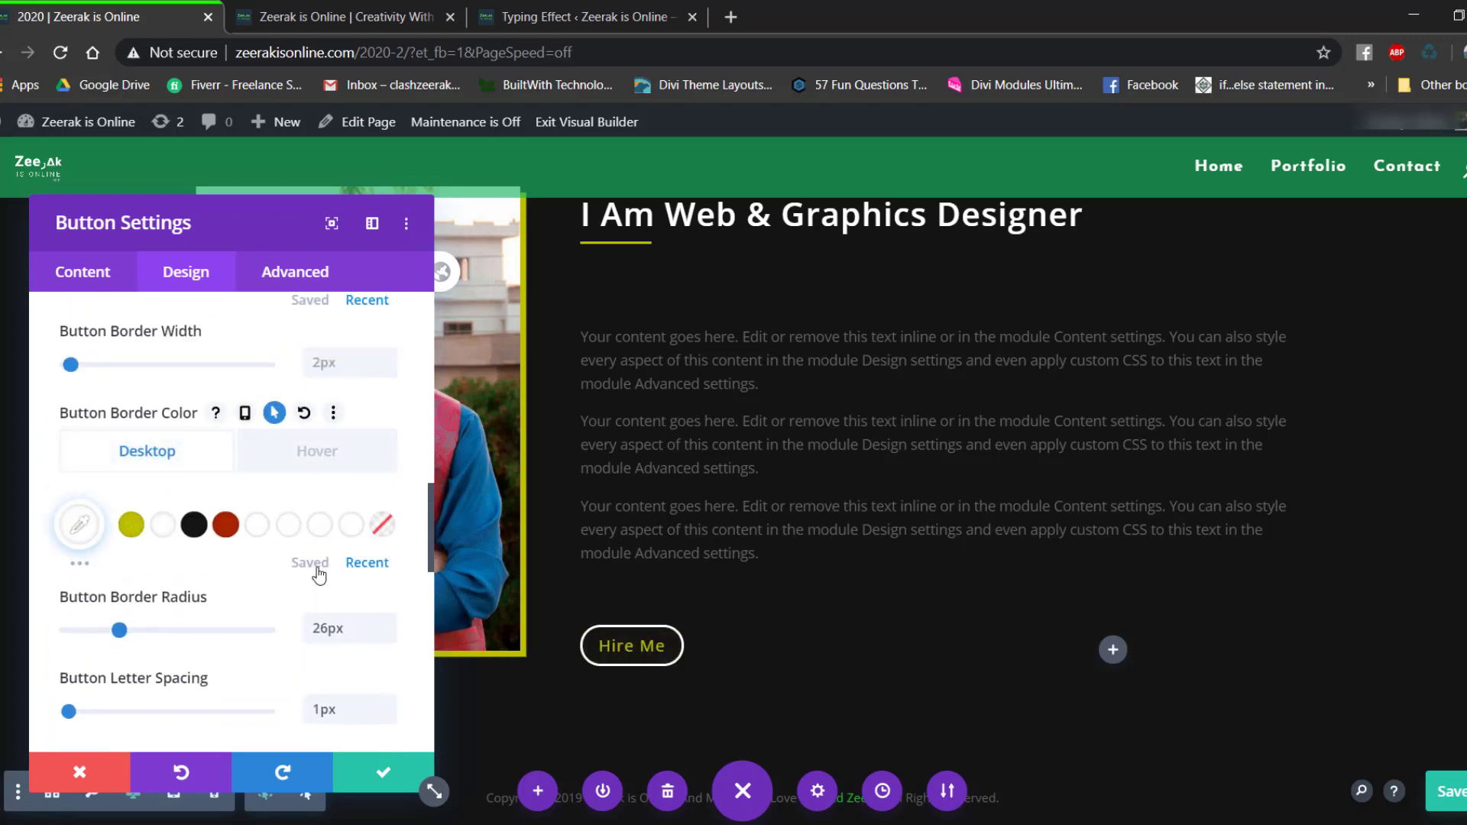
click(131, 524)
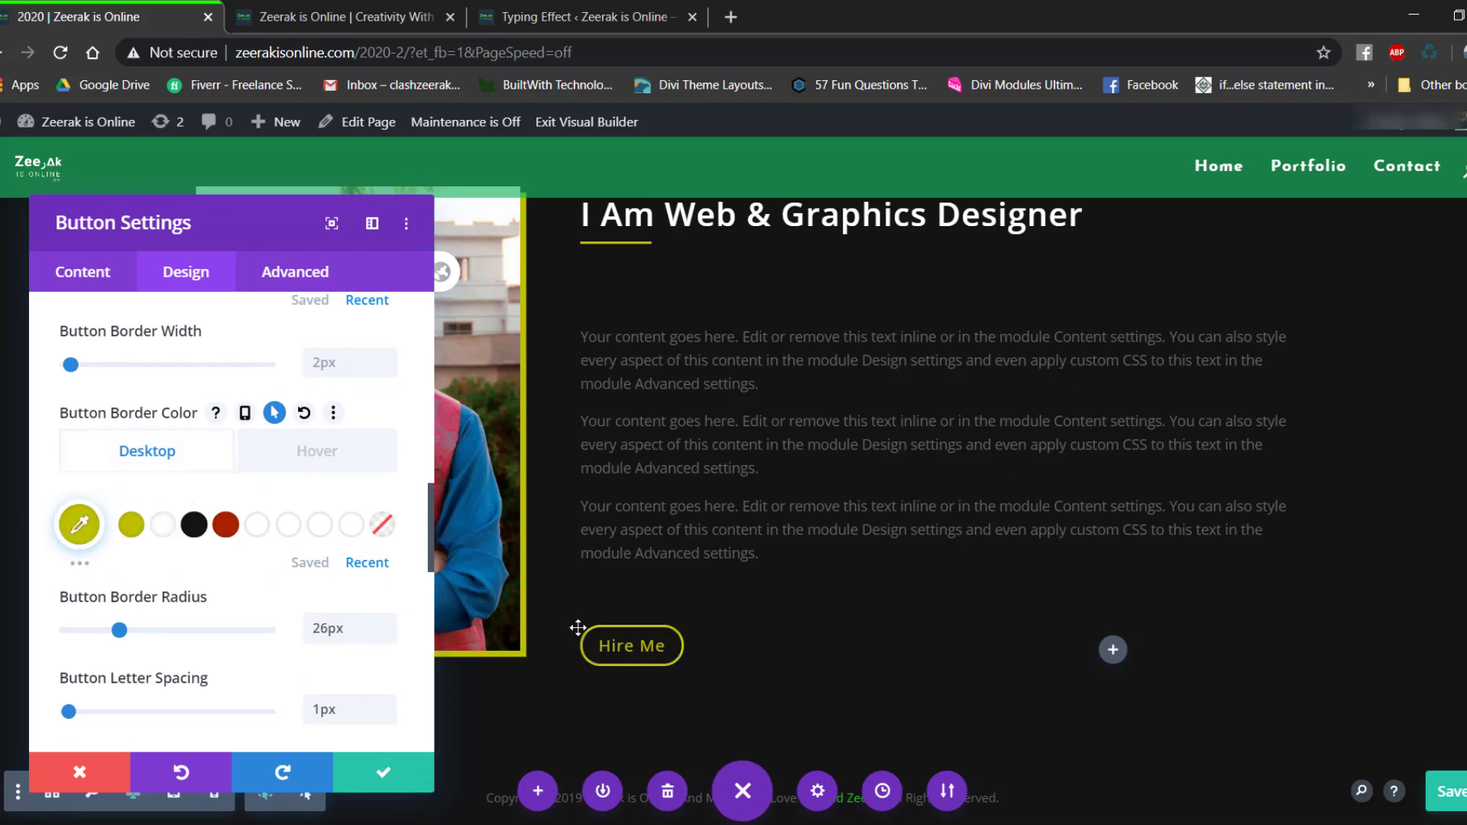
Save the Hire Me button's settings and place the header's Portfolio button in the empty column beside it.
scroll(278, 542, down, 6)
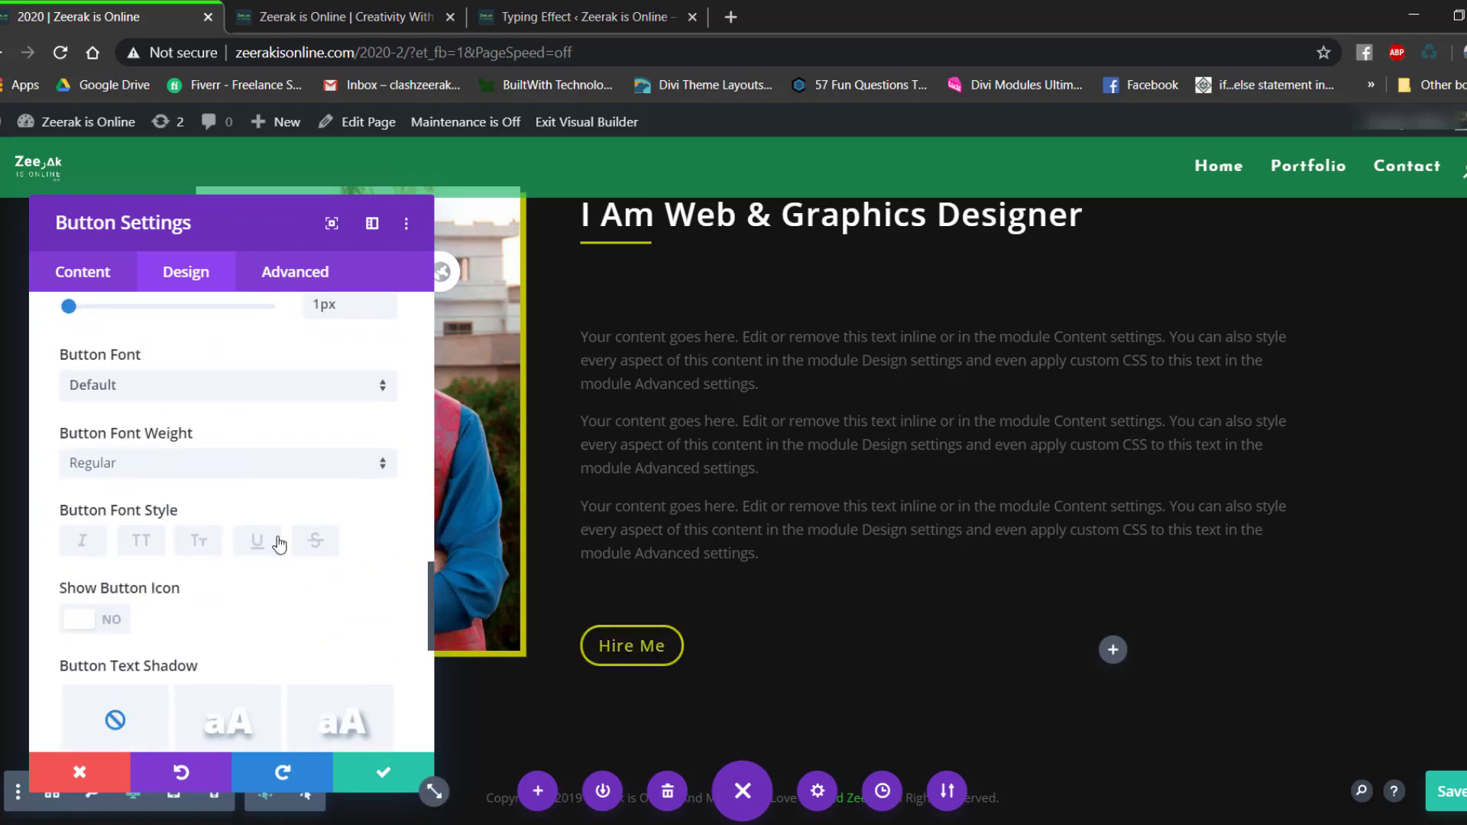
click(394, 773)
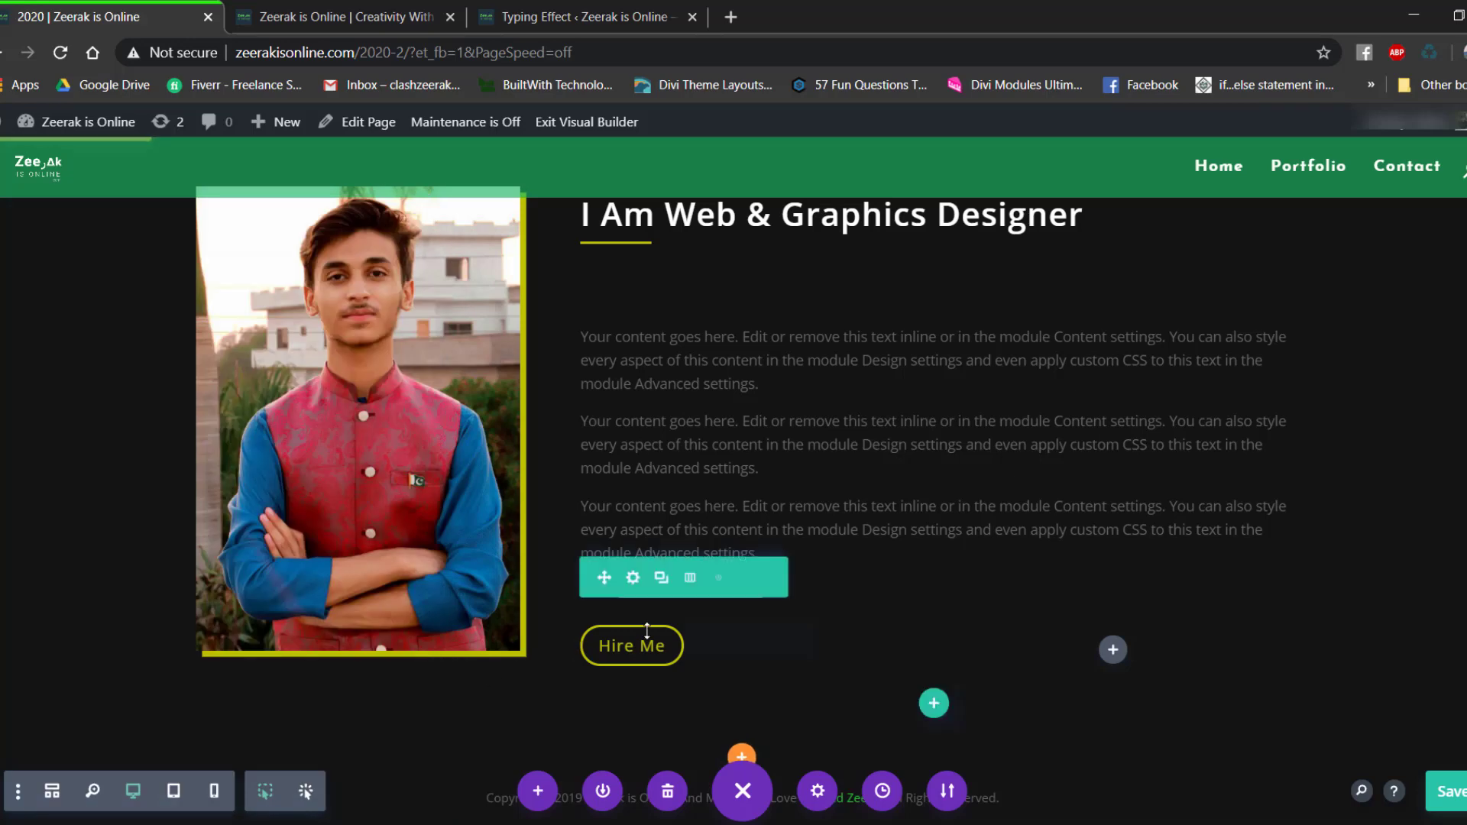
click(734, 636)
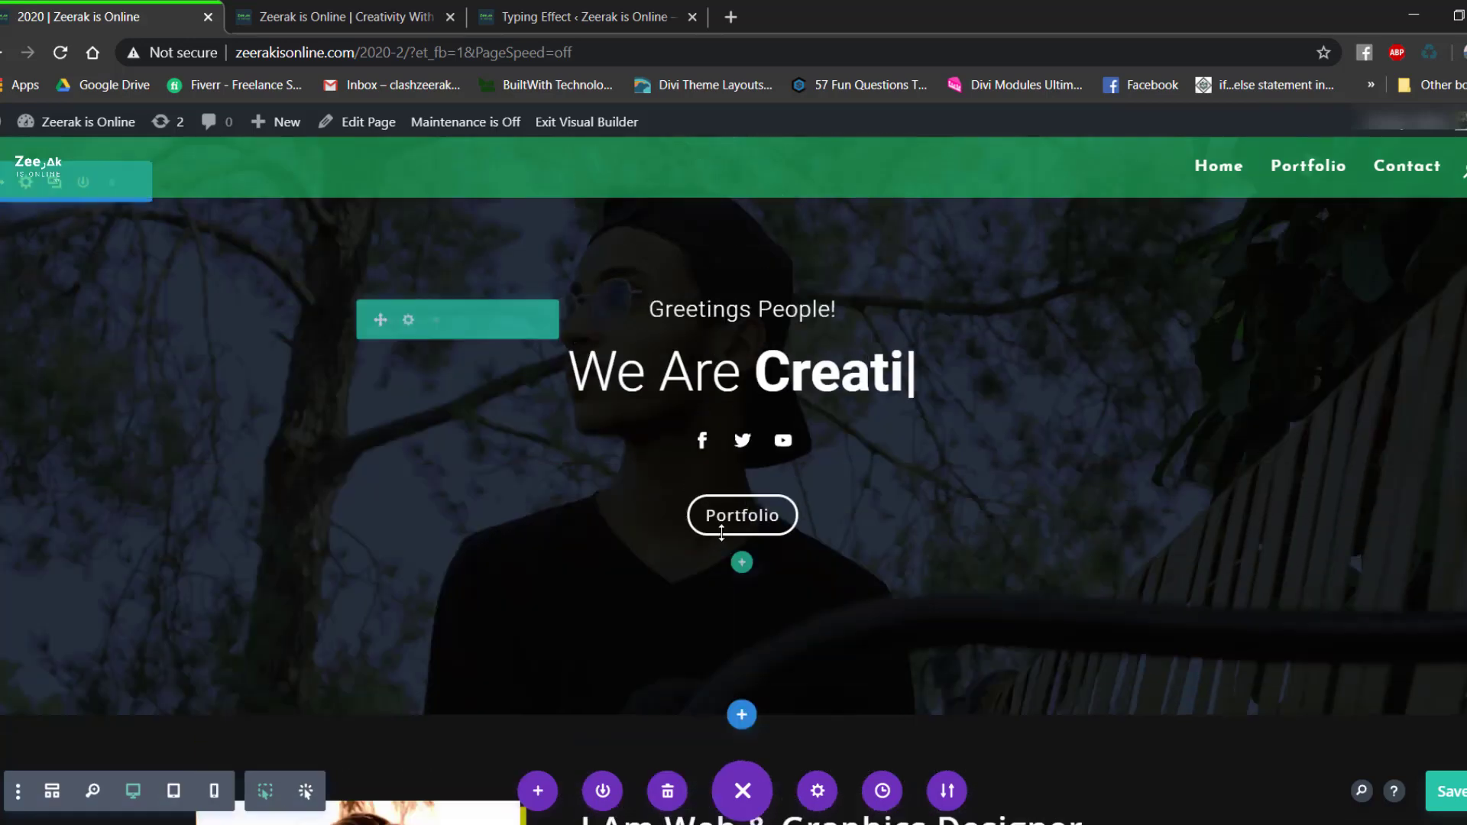
scroll(741, 573, up, 5)
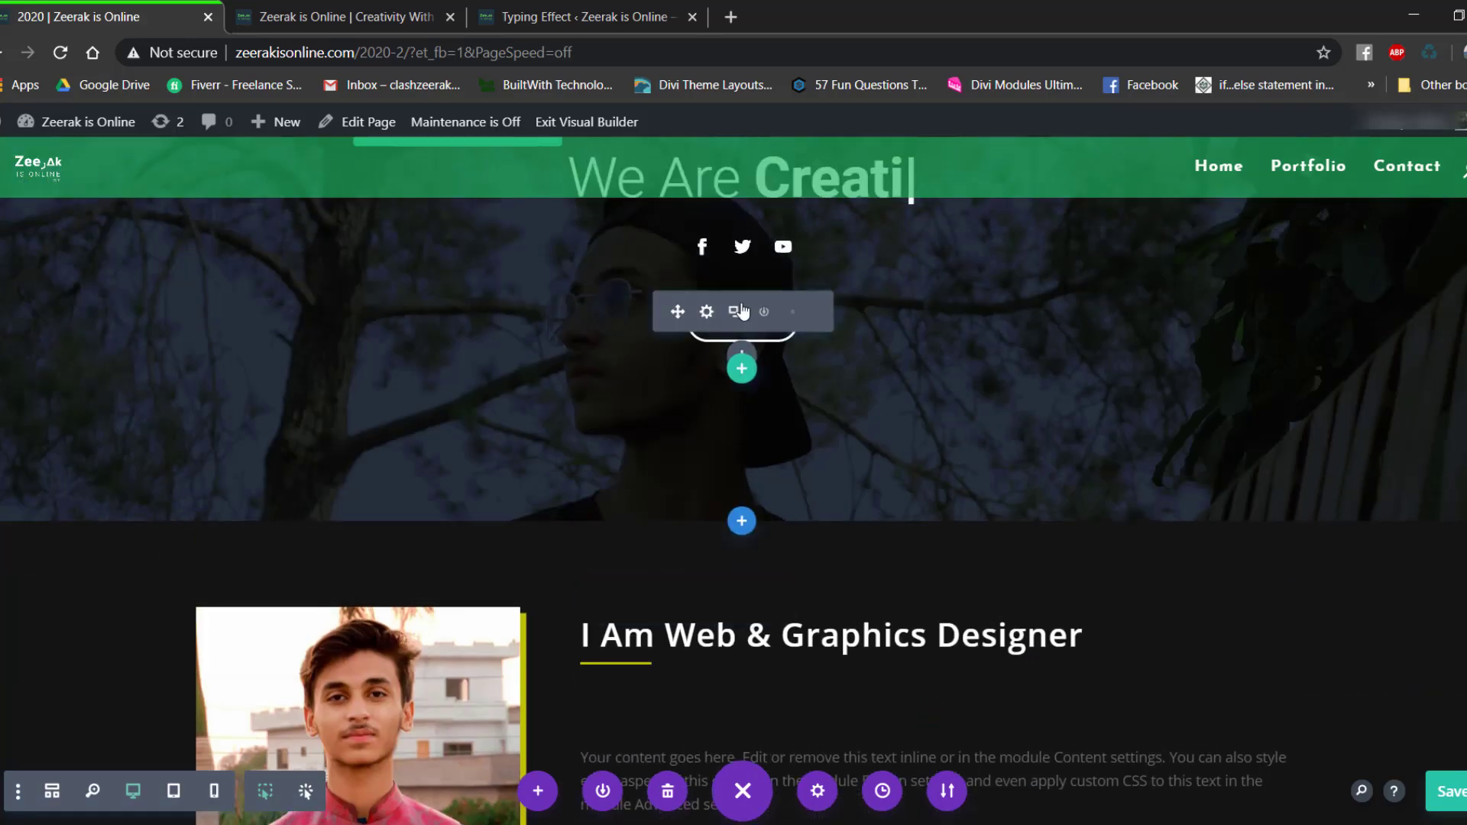
drag(727, 333, 1117, 615)
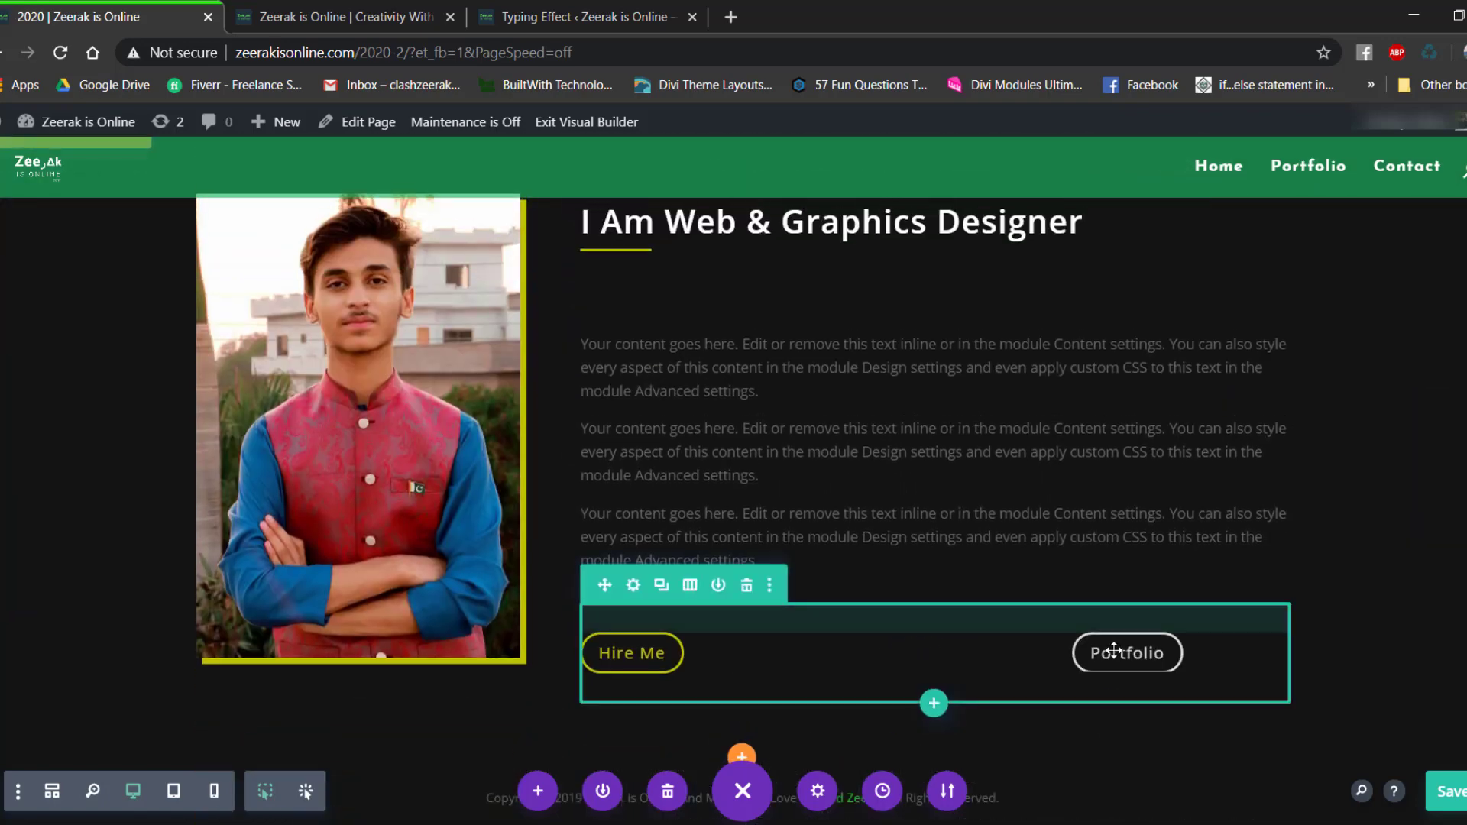
Align the Portfolio button beside Hire Me to the left of its column.
click(1100, 648)
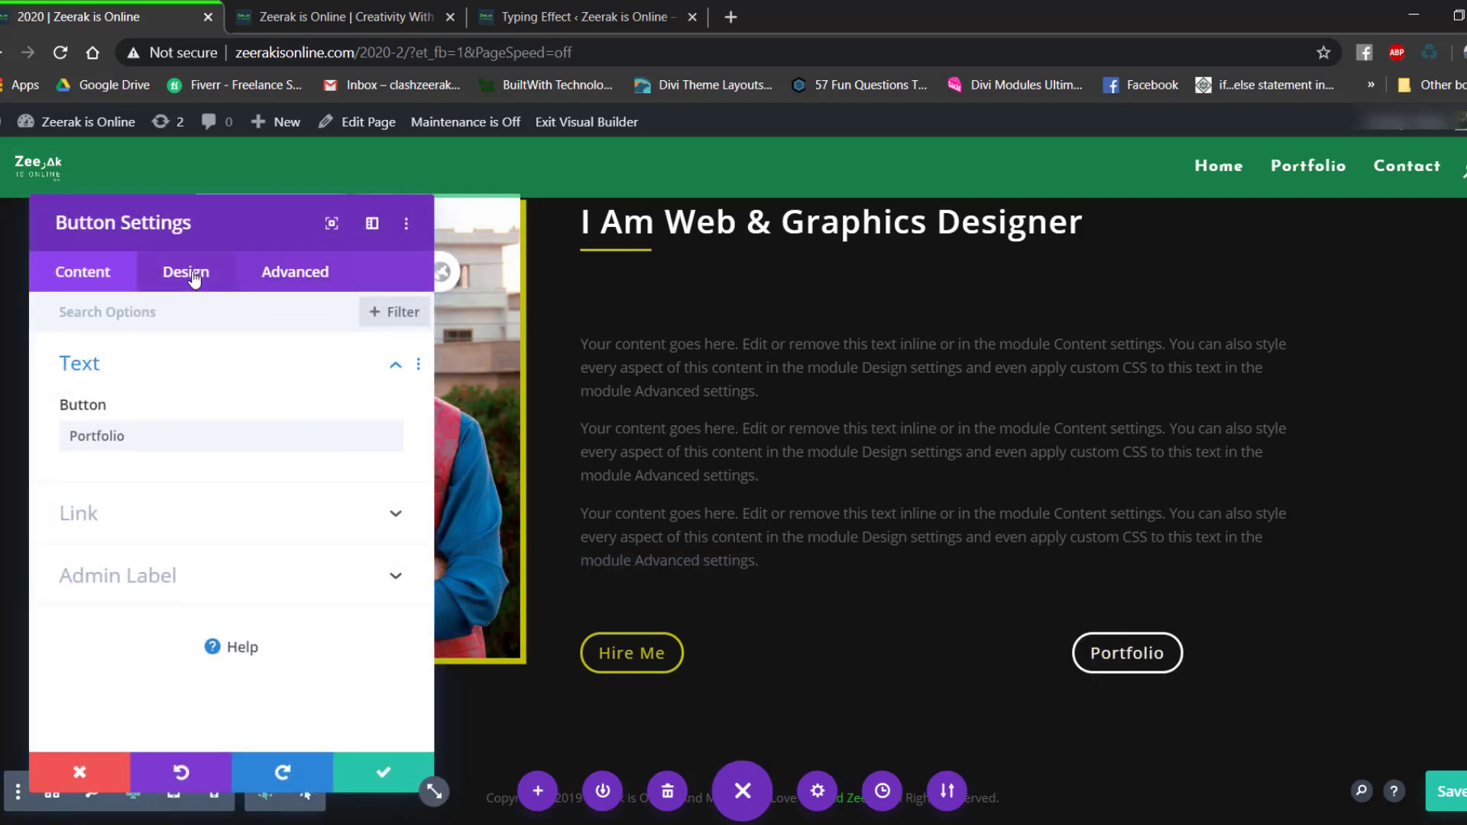
click(187, 275)
click(134, 367)
click(115, 437)
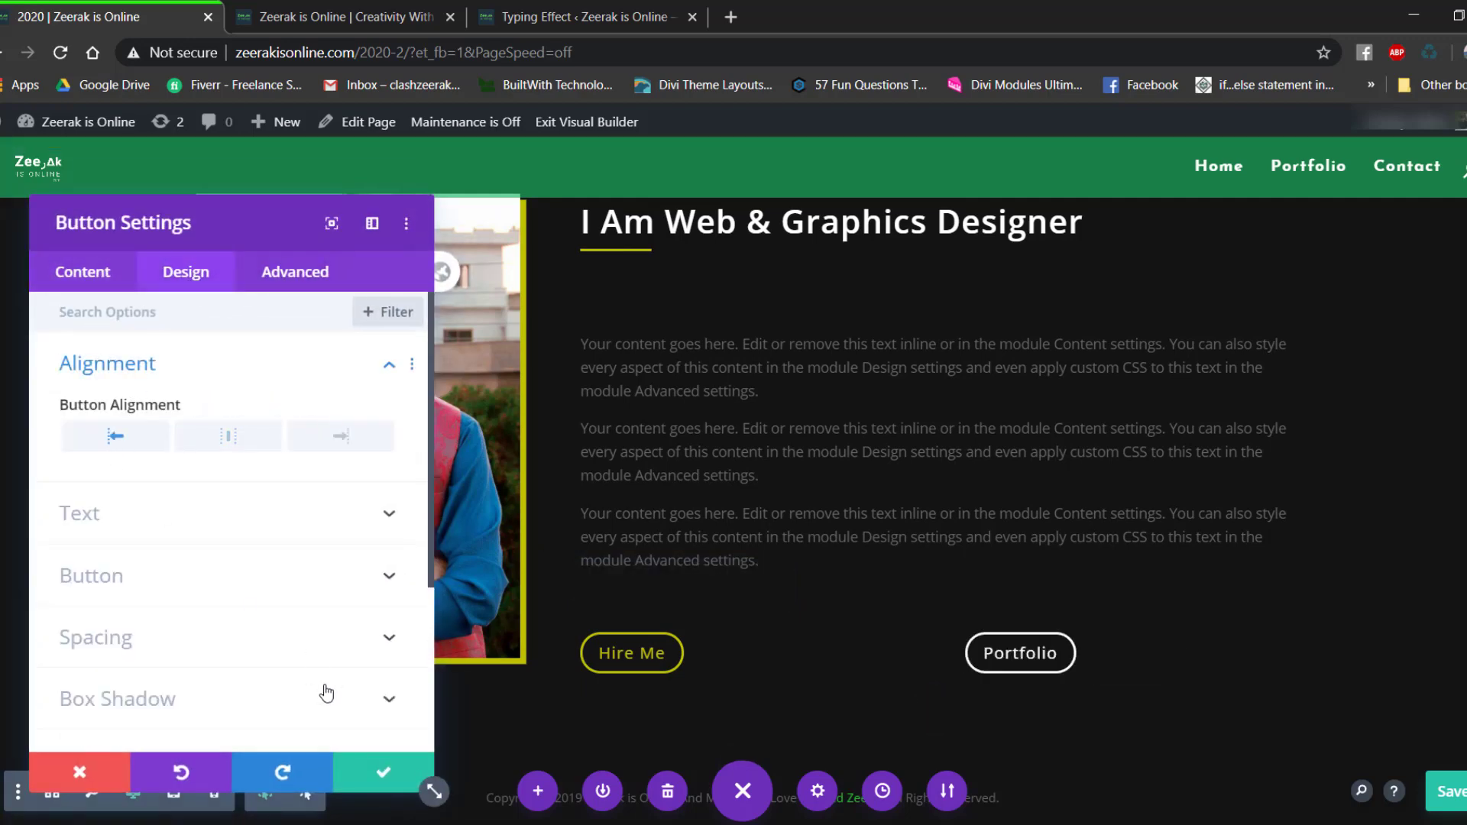
Change the Portfolio button's text to Contact and show its link options.
click(98, 281)
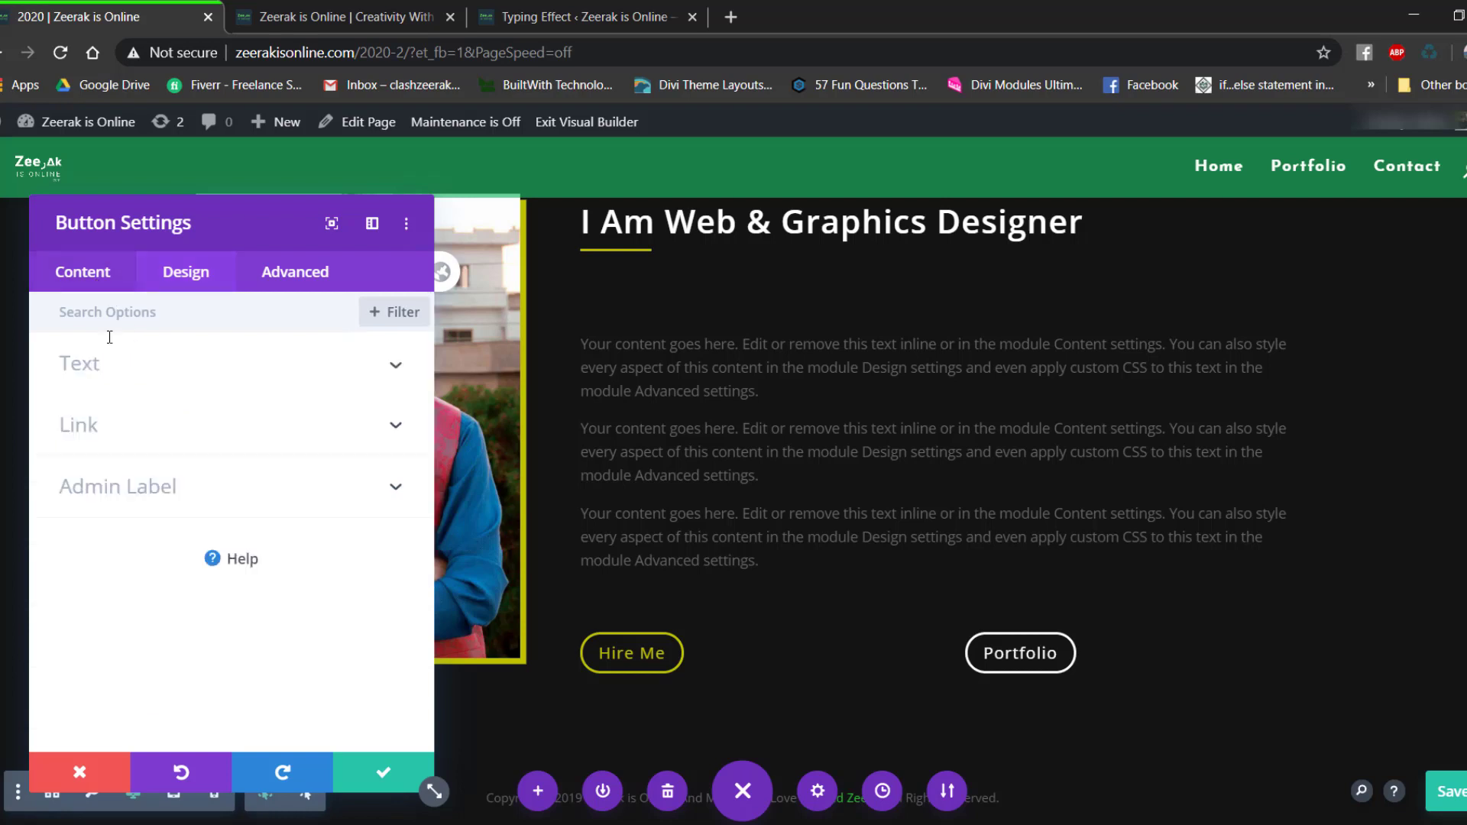
click(118, 378)
double_click(192, 451)
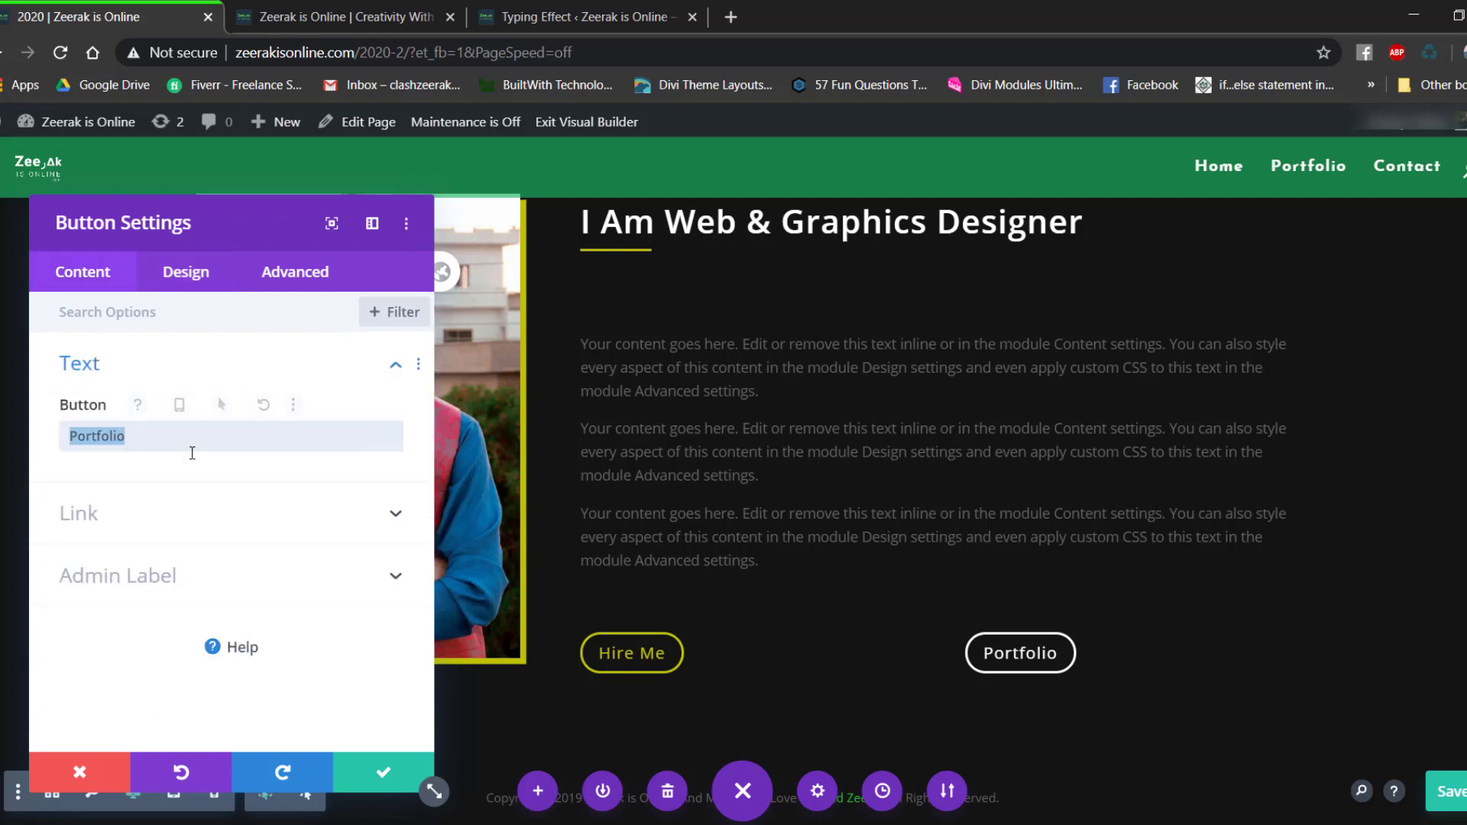
text(Contact)
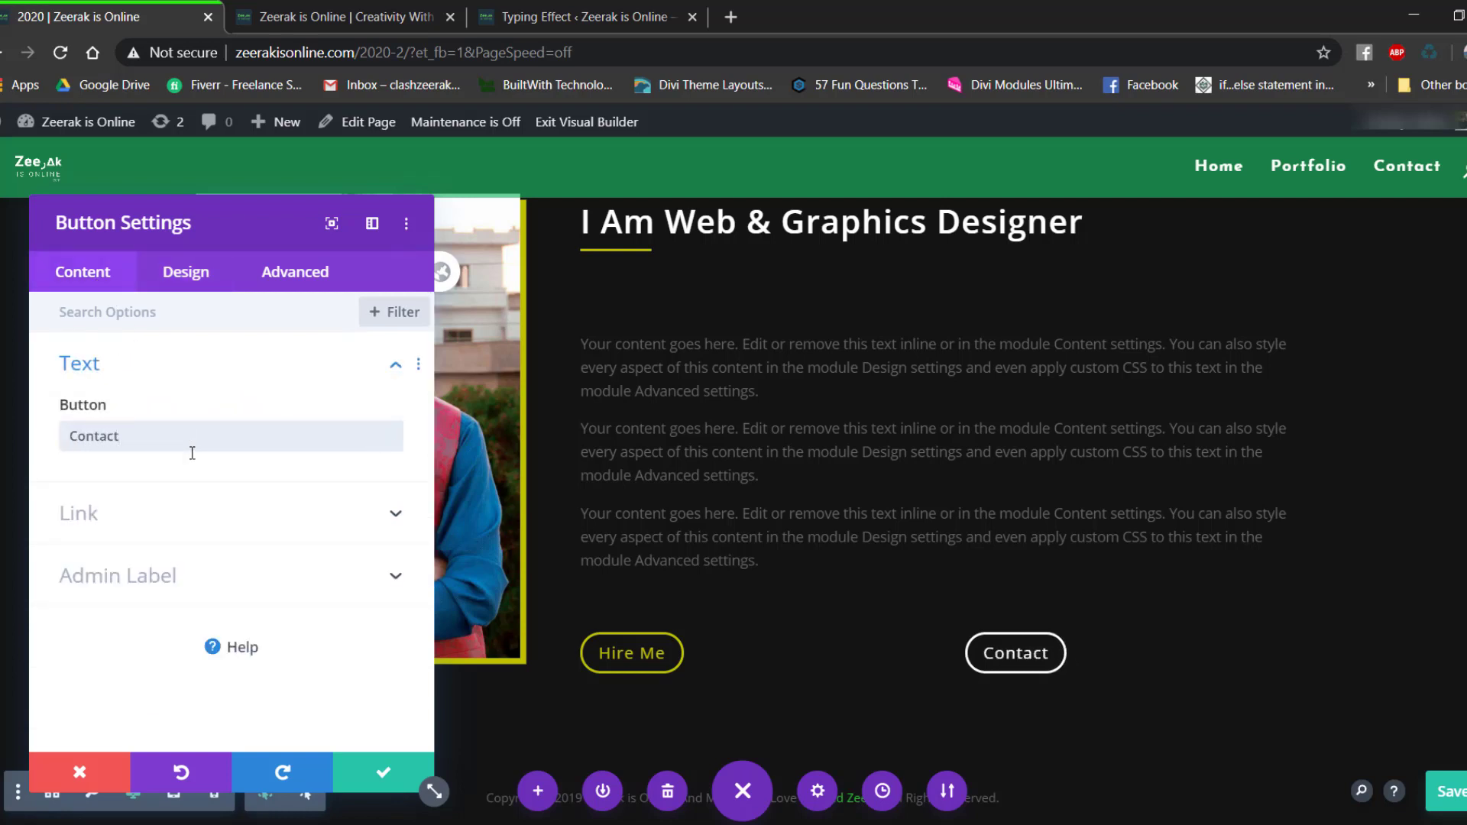
click(138, 523)
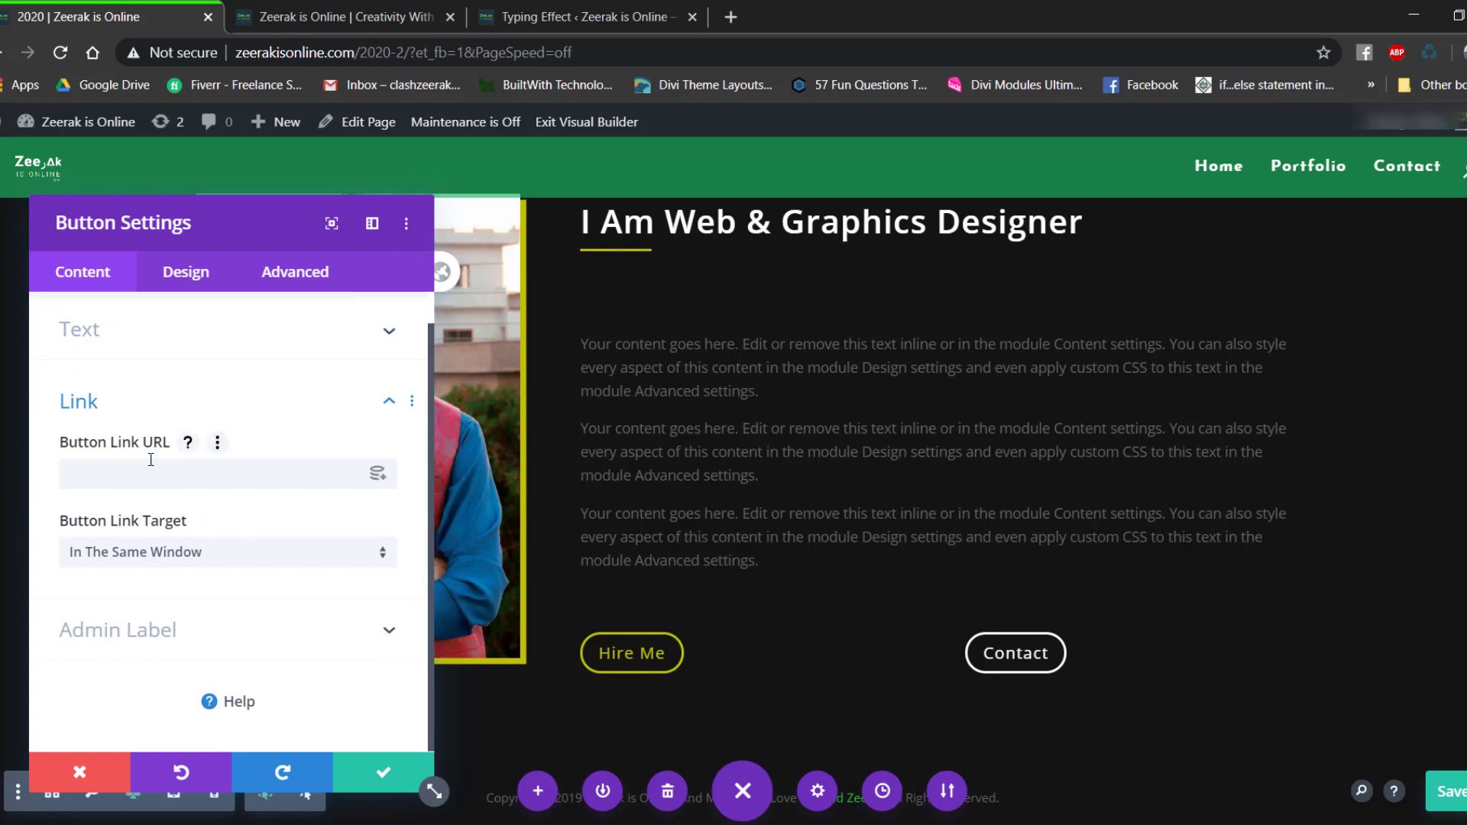
Give the Contact button a #bec100 background color in its desktop state.
click(186, 273)
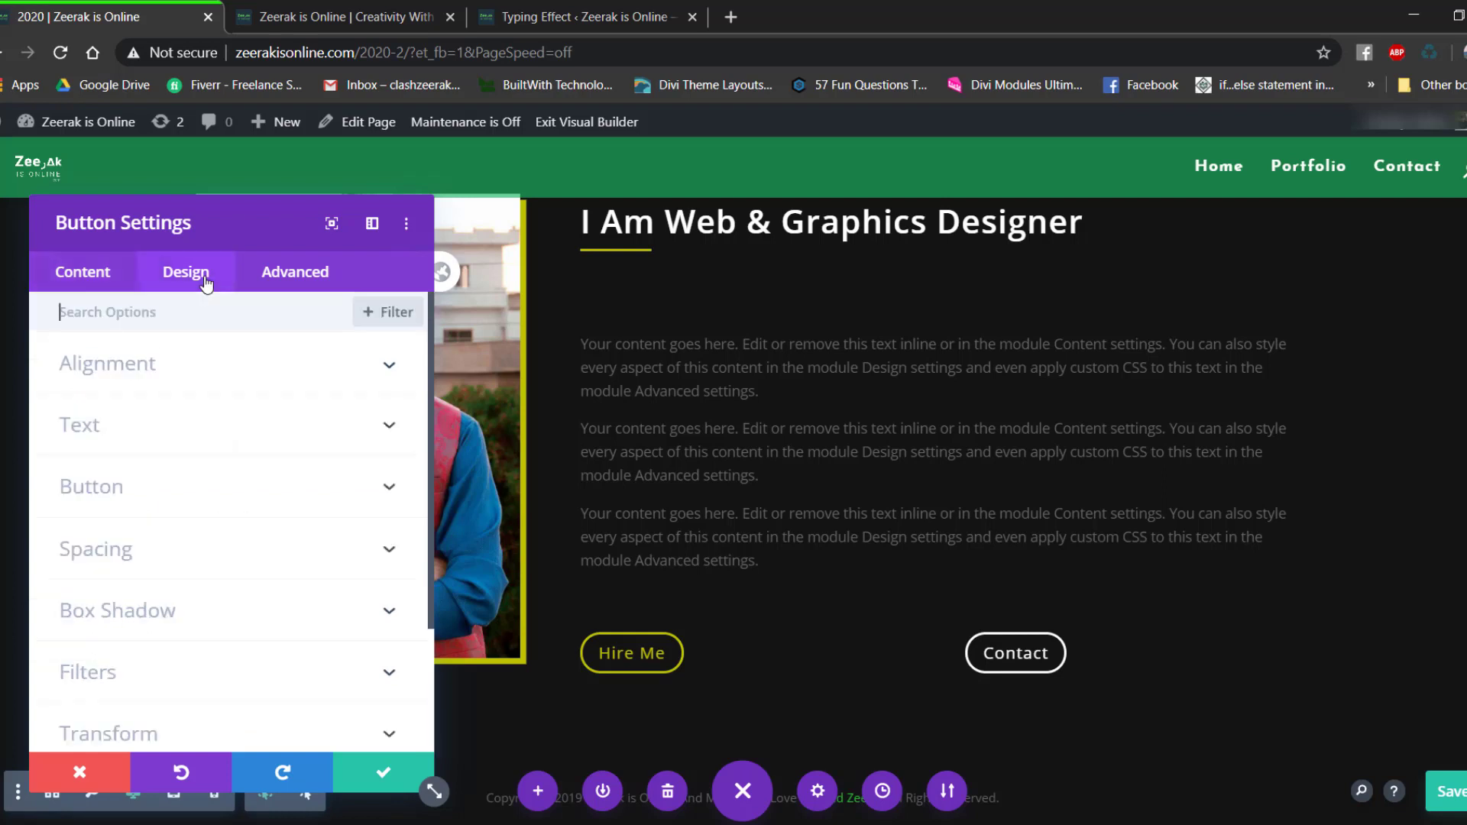
click(129, 497)
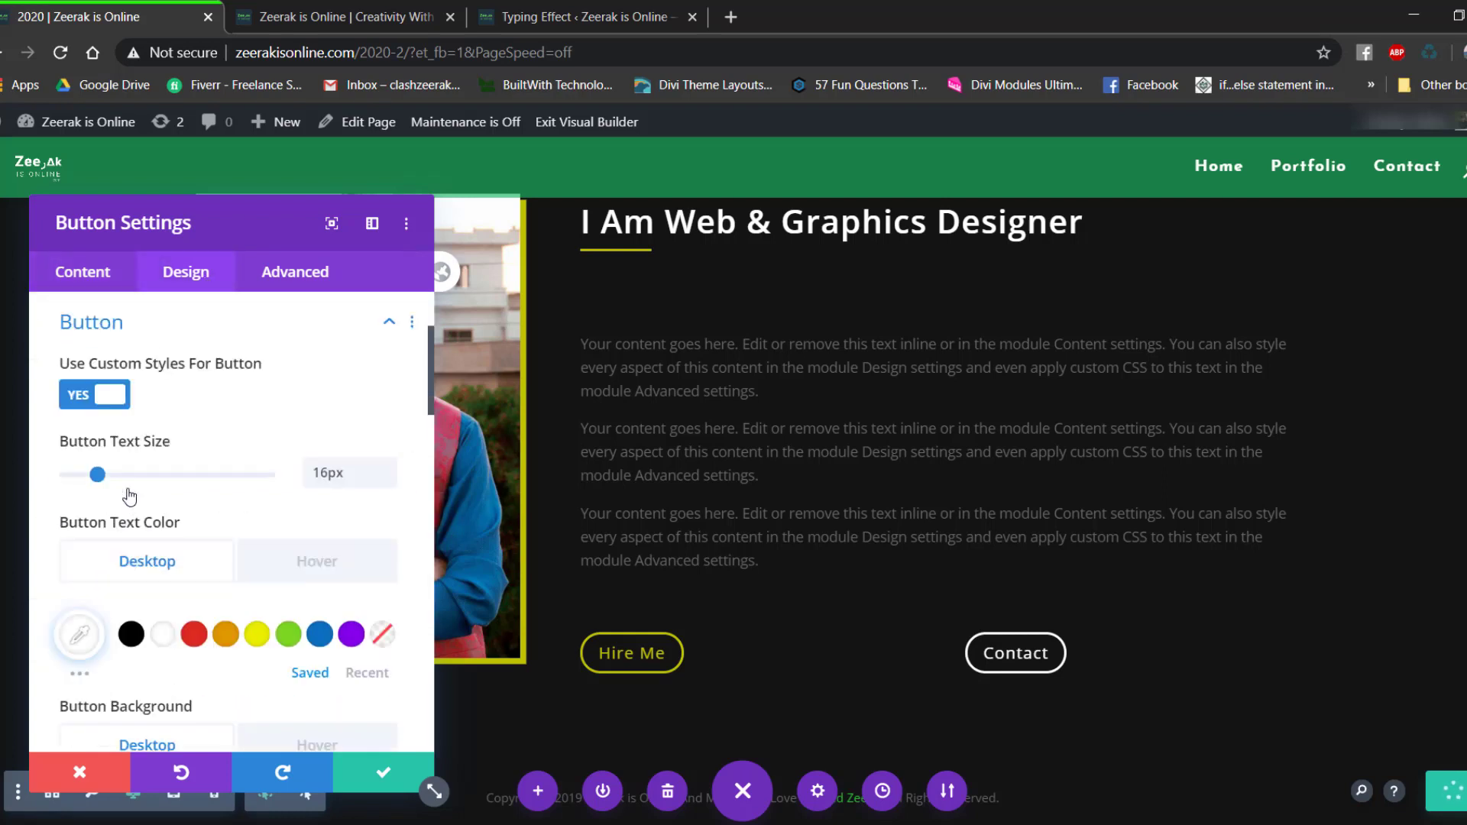
scroll(268, 535, down, 6)
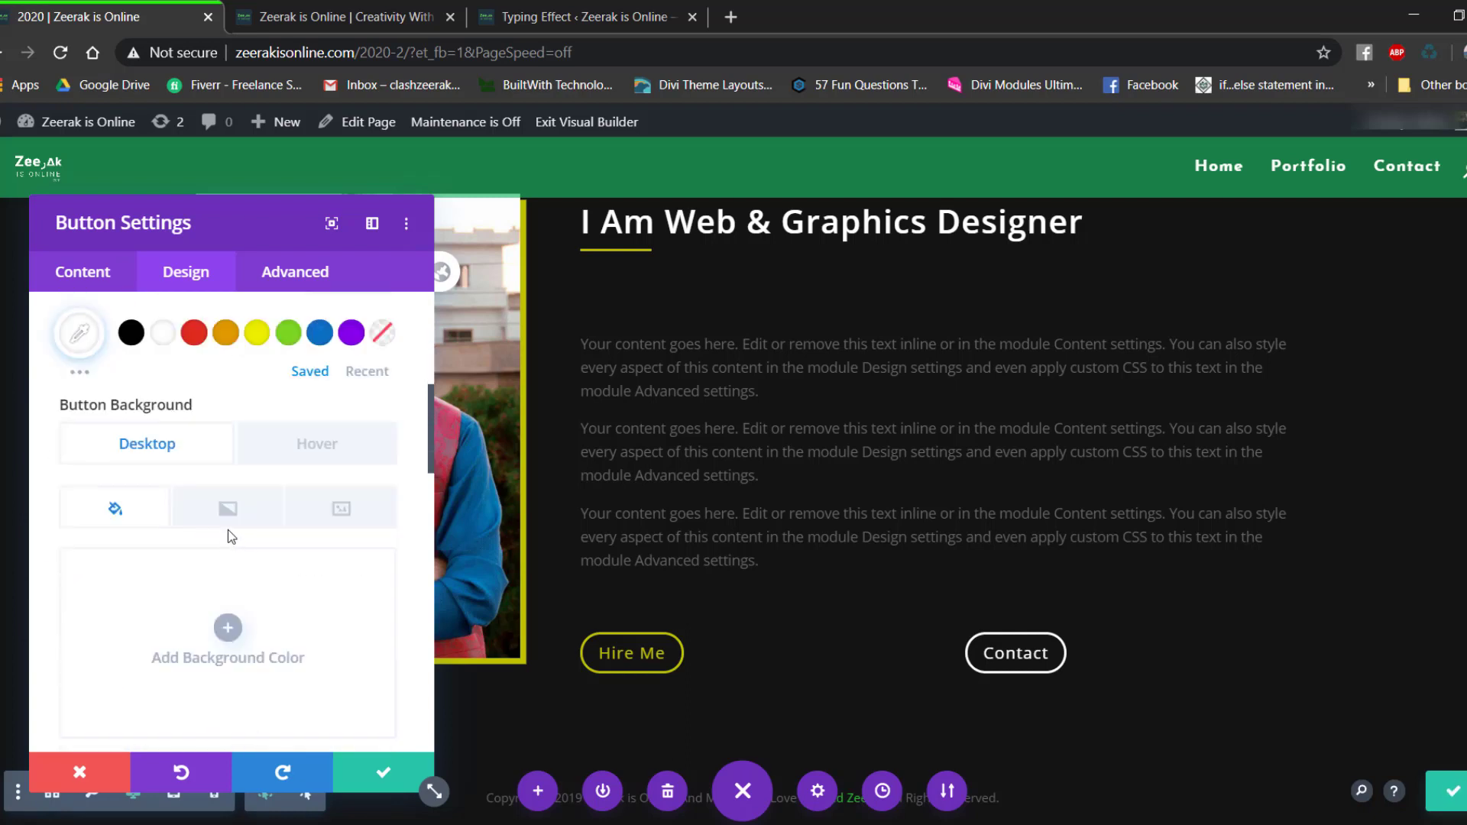
click(367, 603)
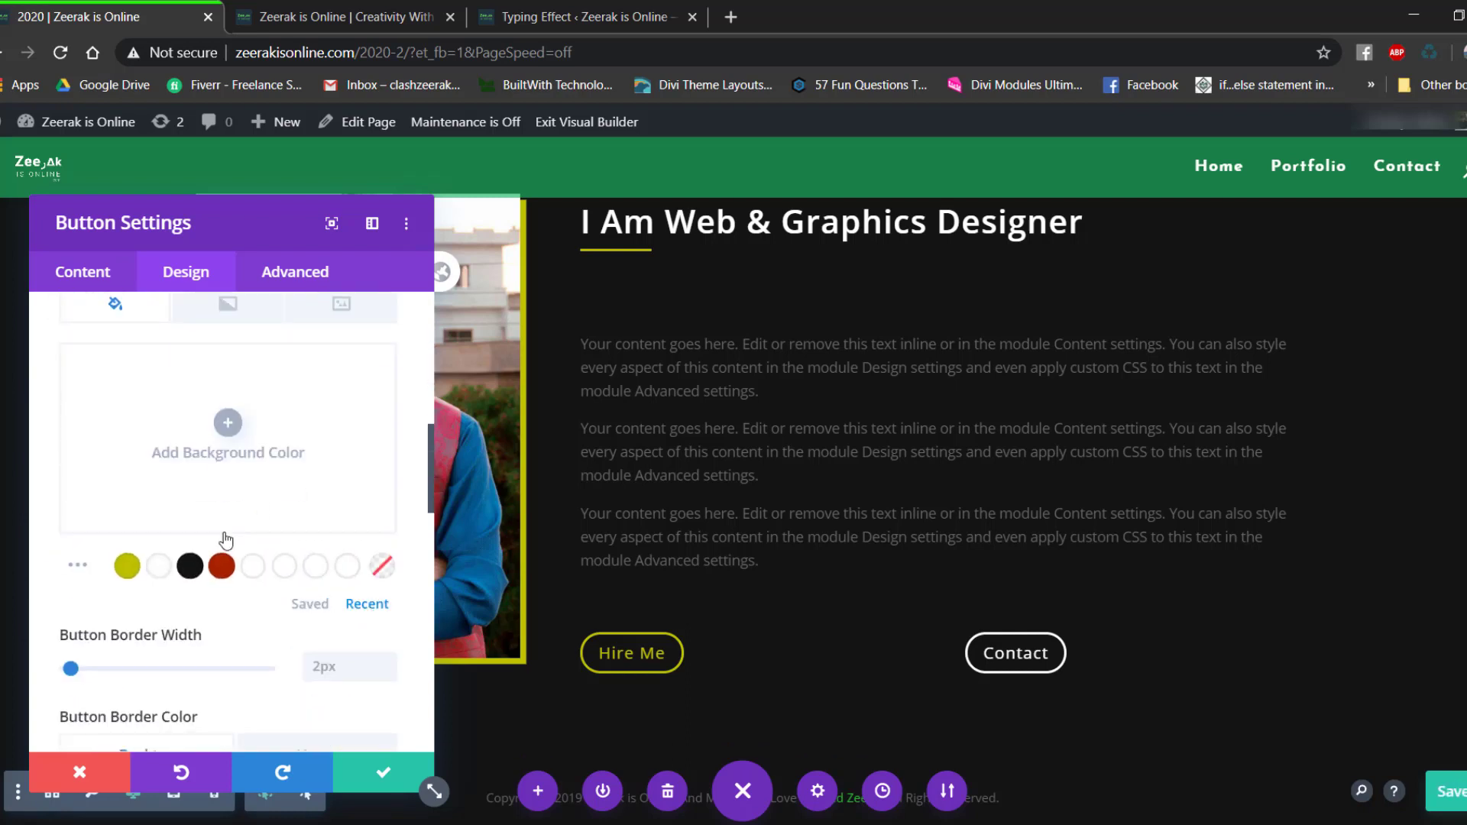
click(128, 566)
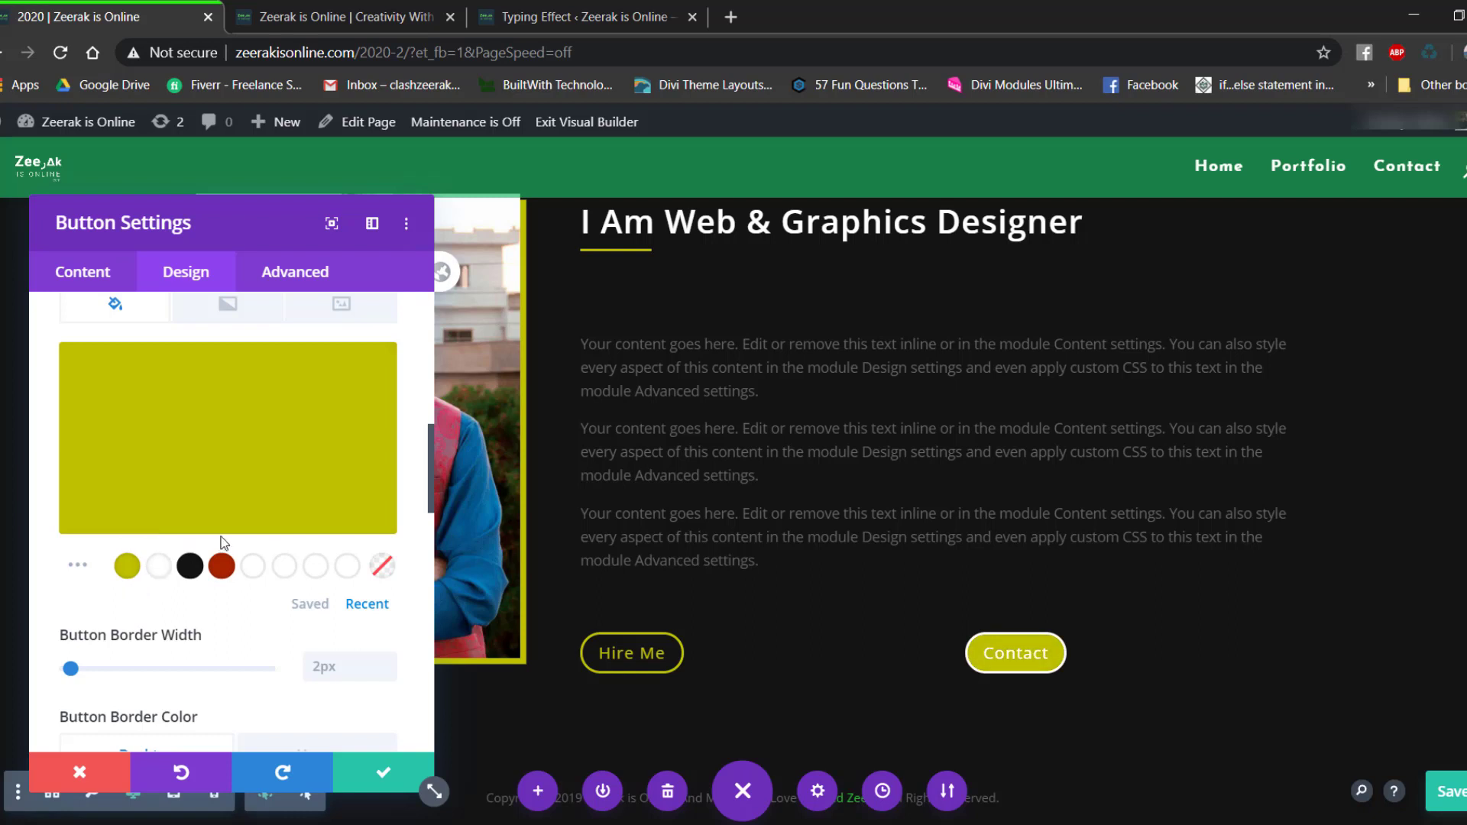
Make the Contact button's background transparent in the hover state and check its text color for the desktop and hover states.
scroll(223, 536, up, 1)
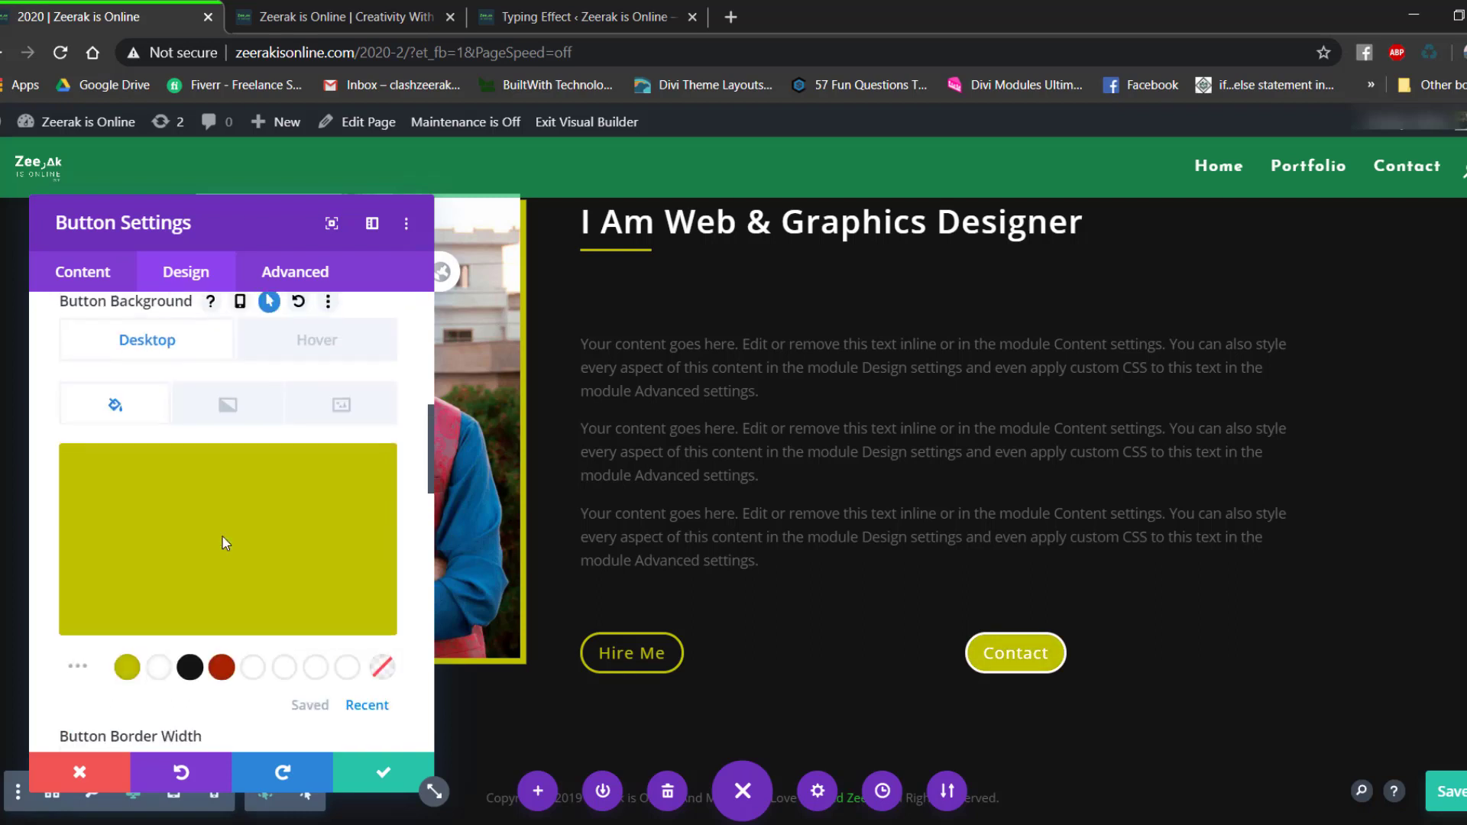
click(305, 343)
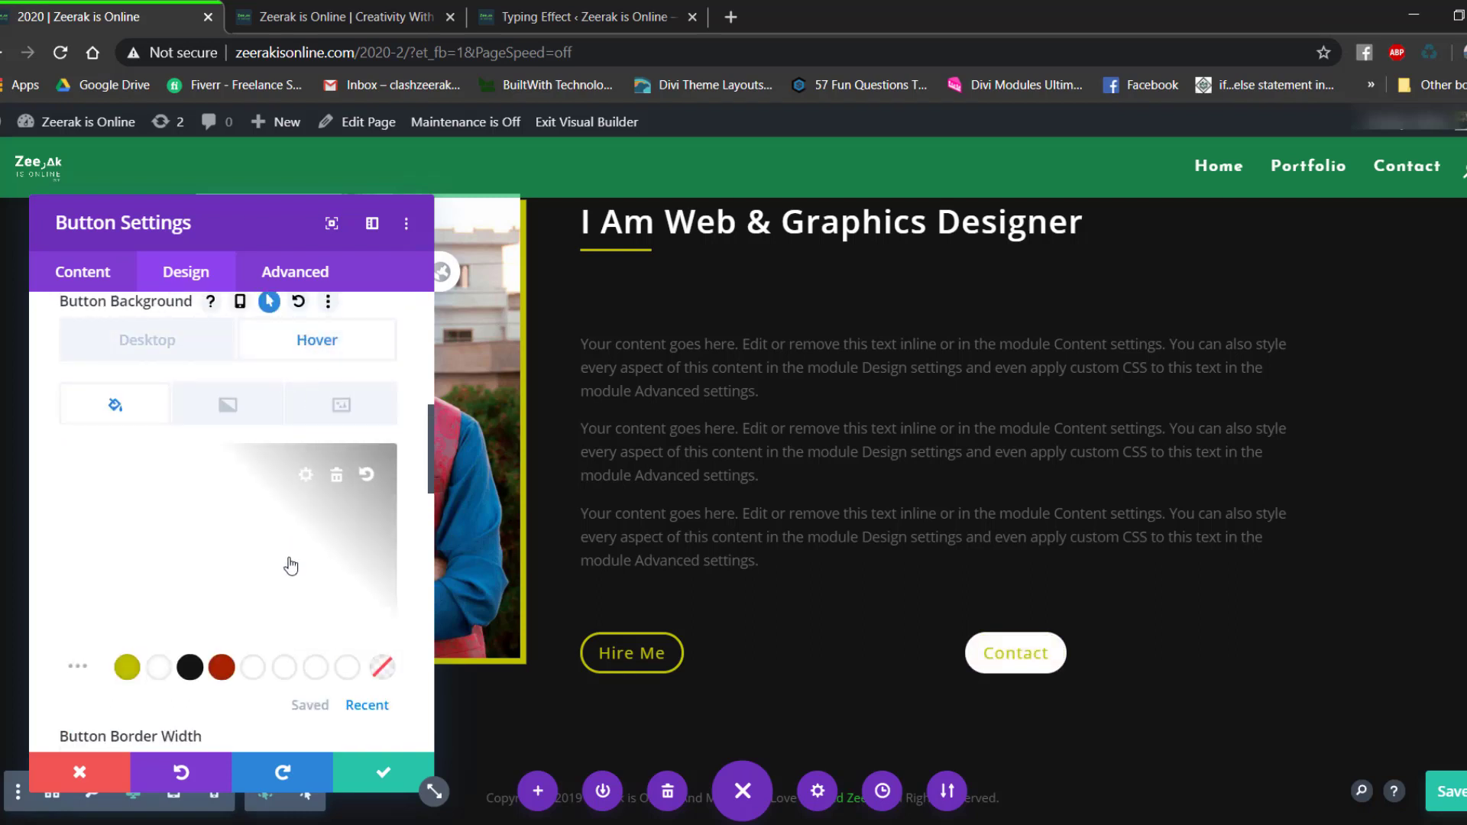
click(382, 667)
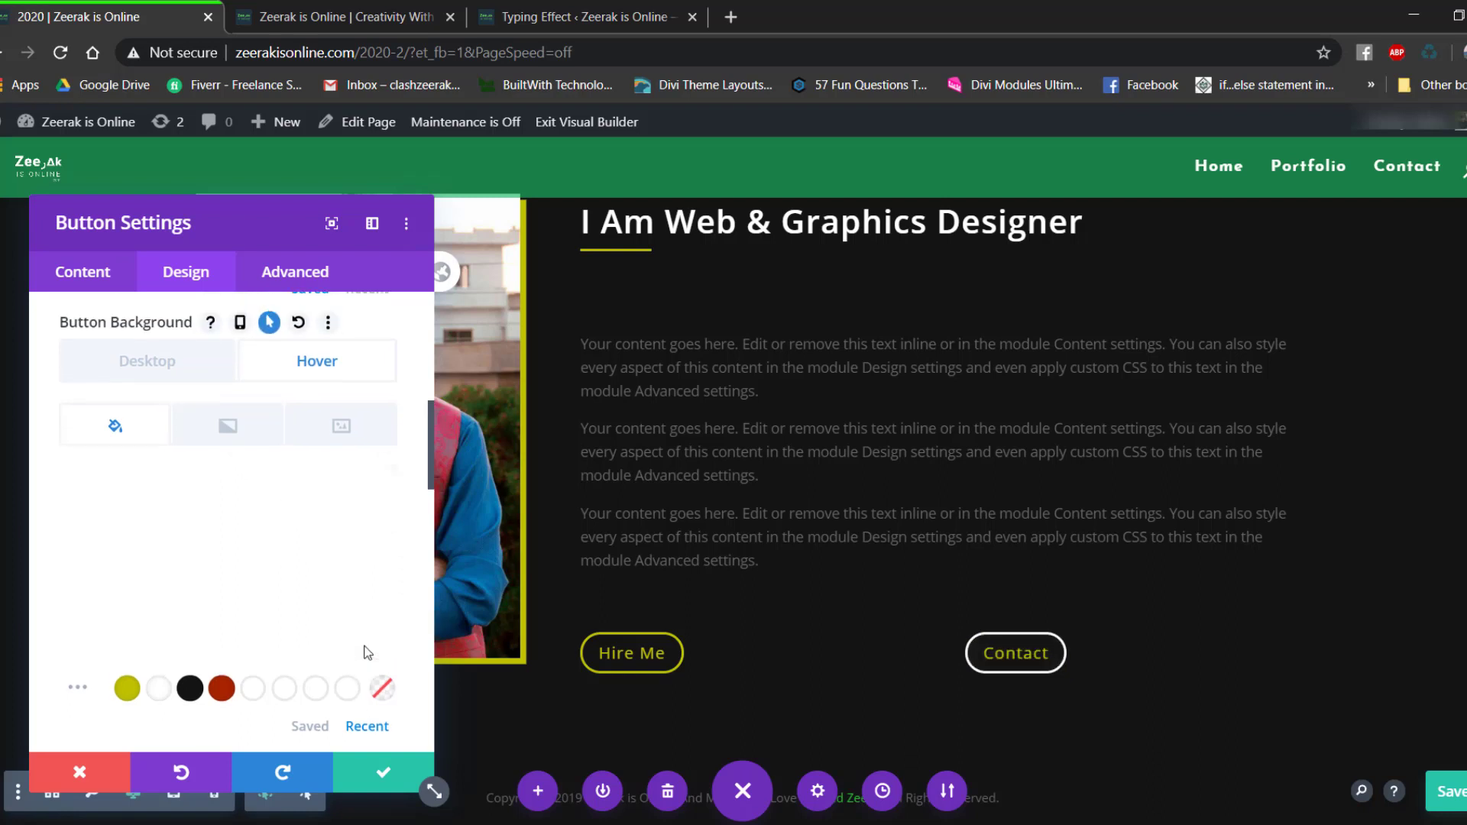
scroll(336, 580, up, 1)
scroll(331, 575, up, 1)
click(228, 474)
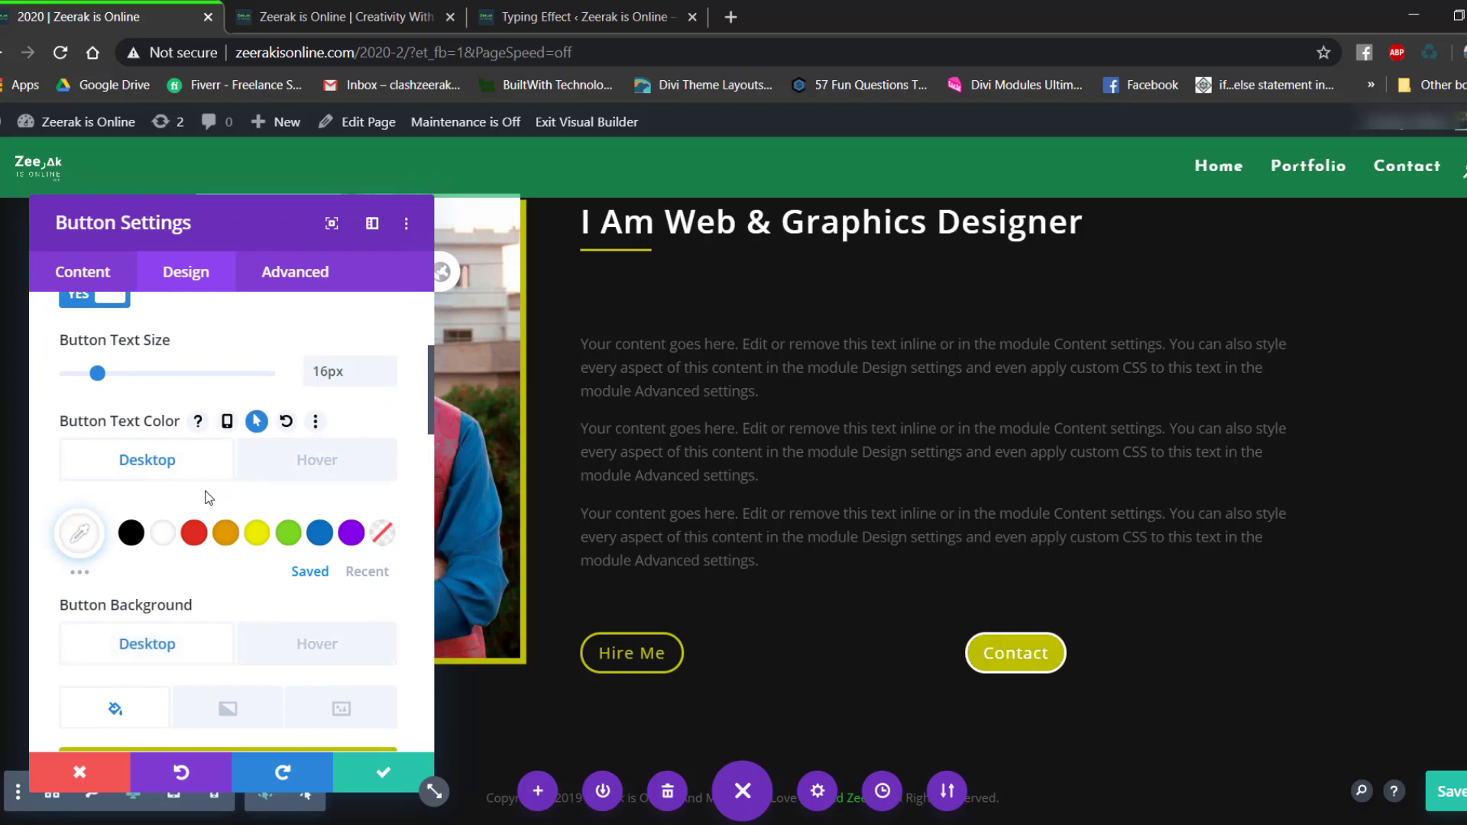
click(280, 470)
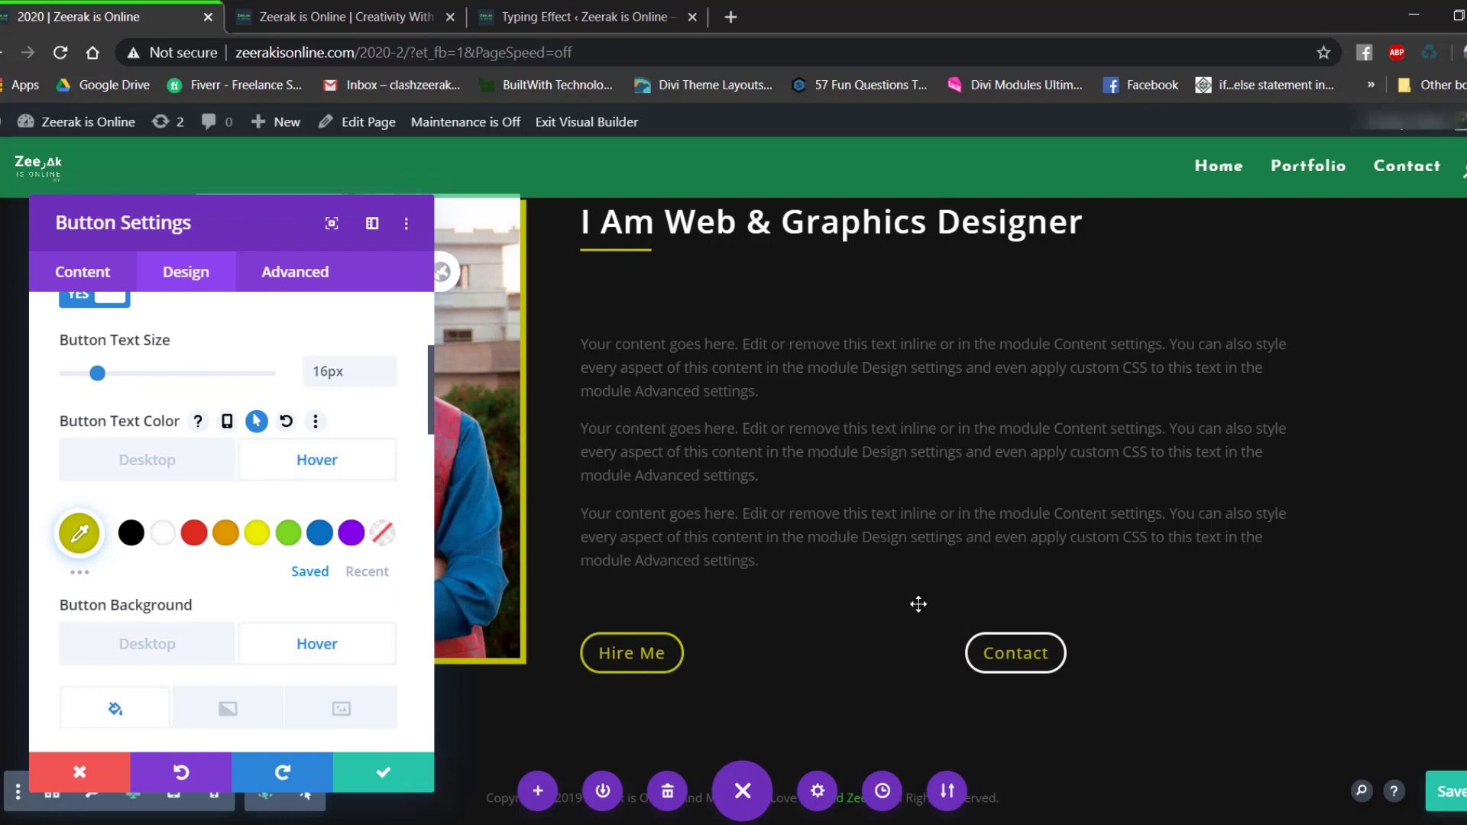
Set the Contact button's border color to #bec100 for both the hover and desktop states and save the button.
scroll(281, 511, down, 6)
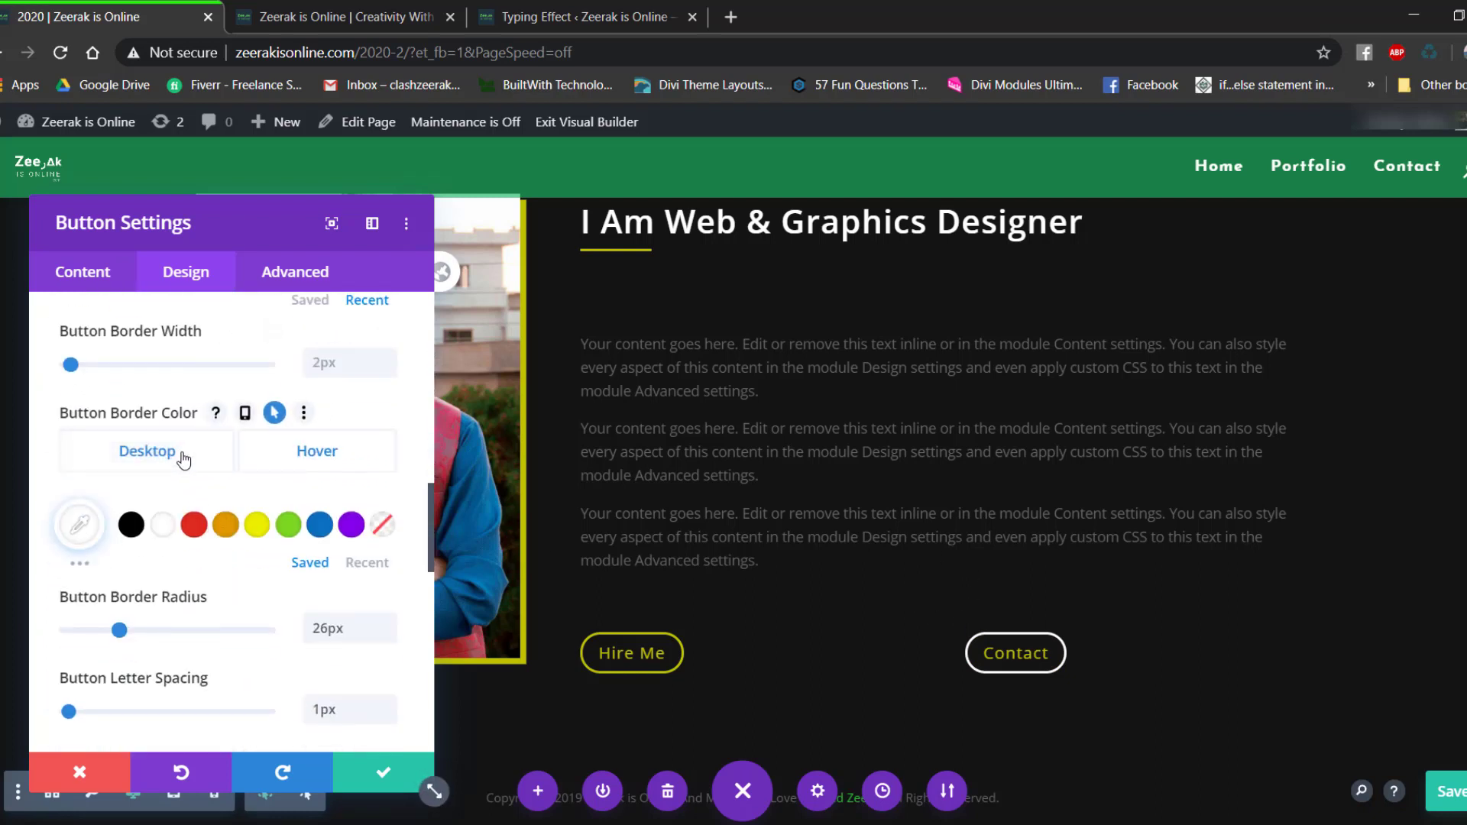
click(317, 451)
click(367, 562)
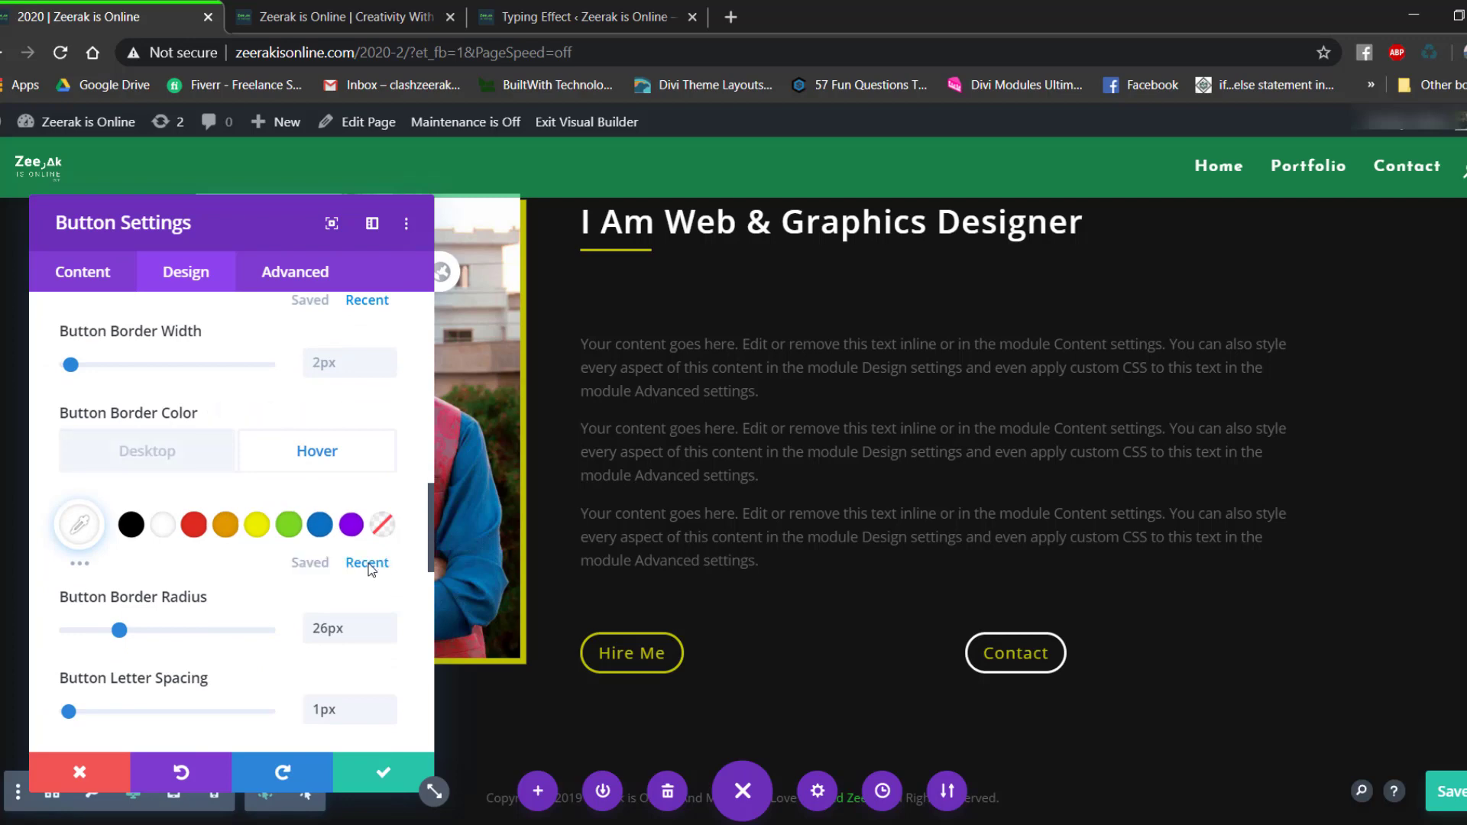
click(131, 524)
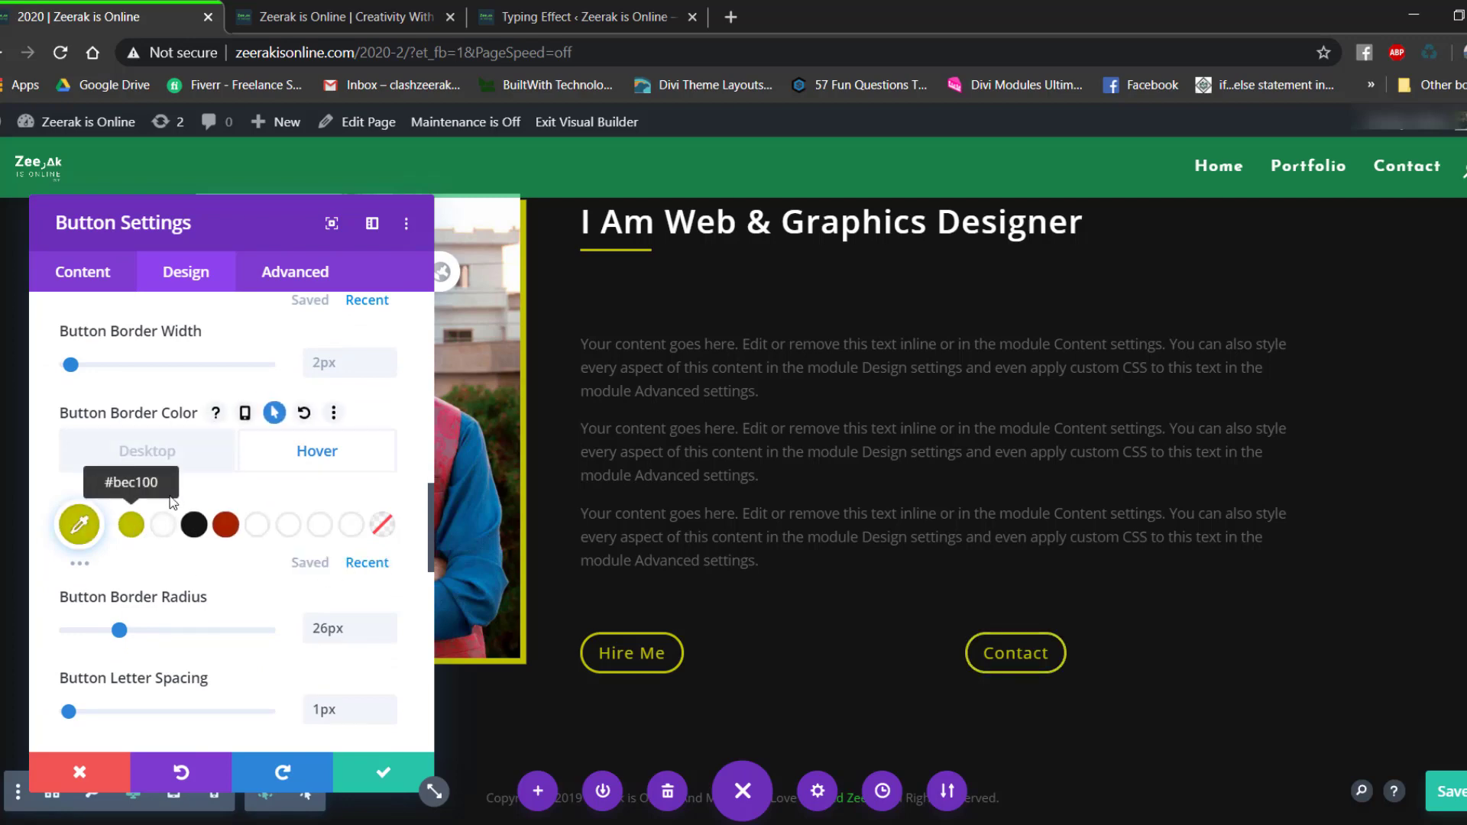
click(161, 453)
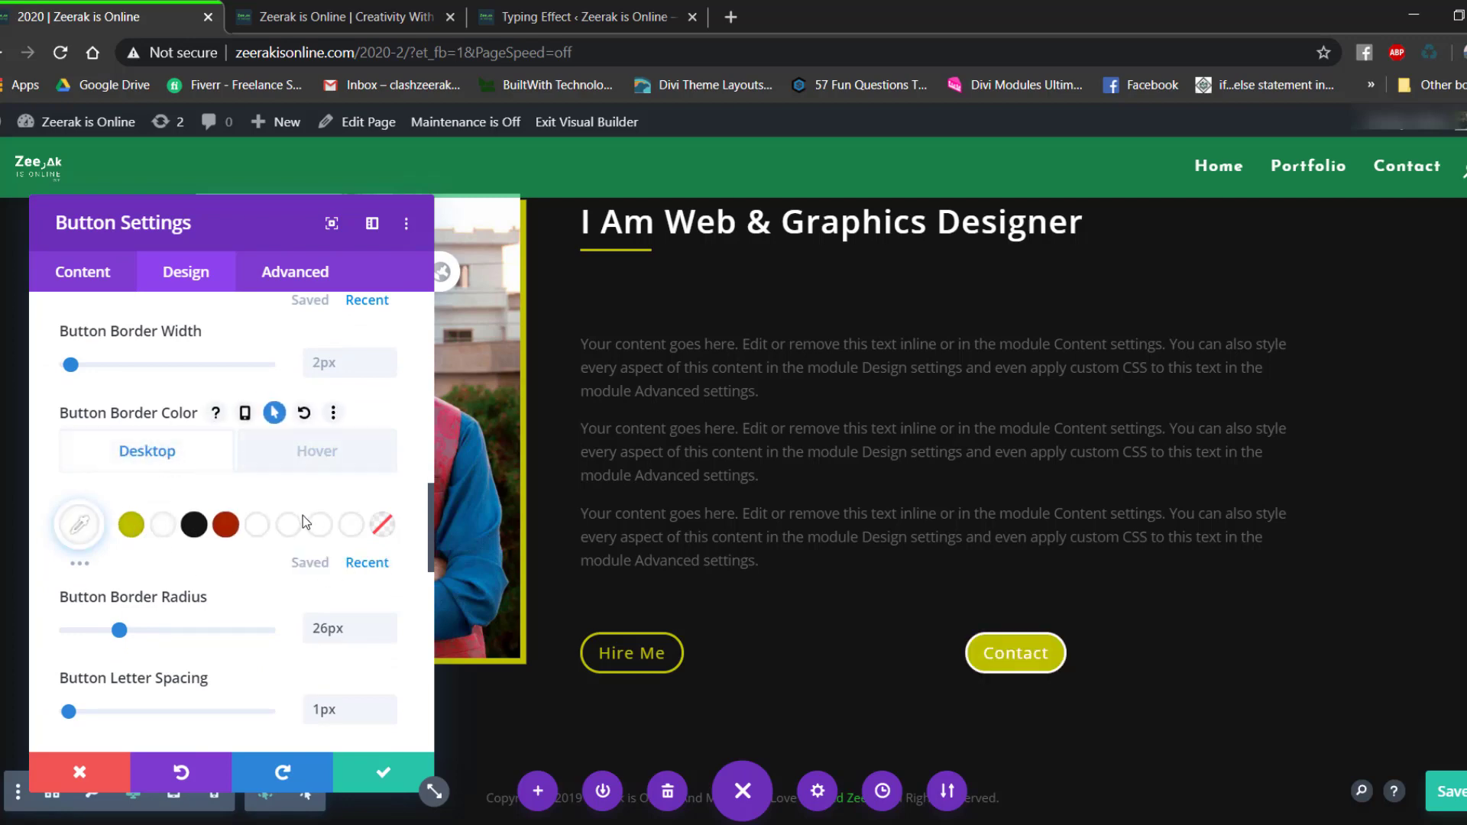
click(131, 526)
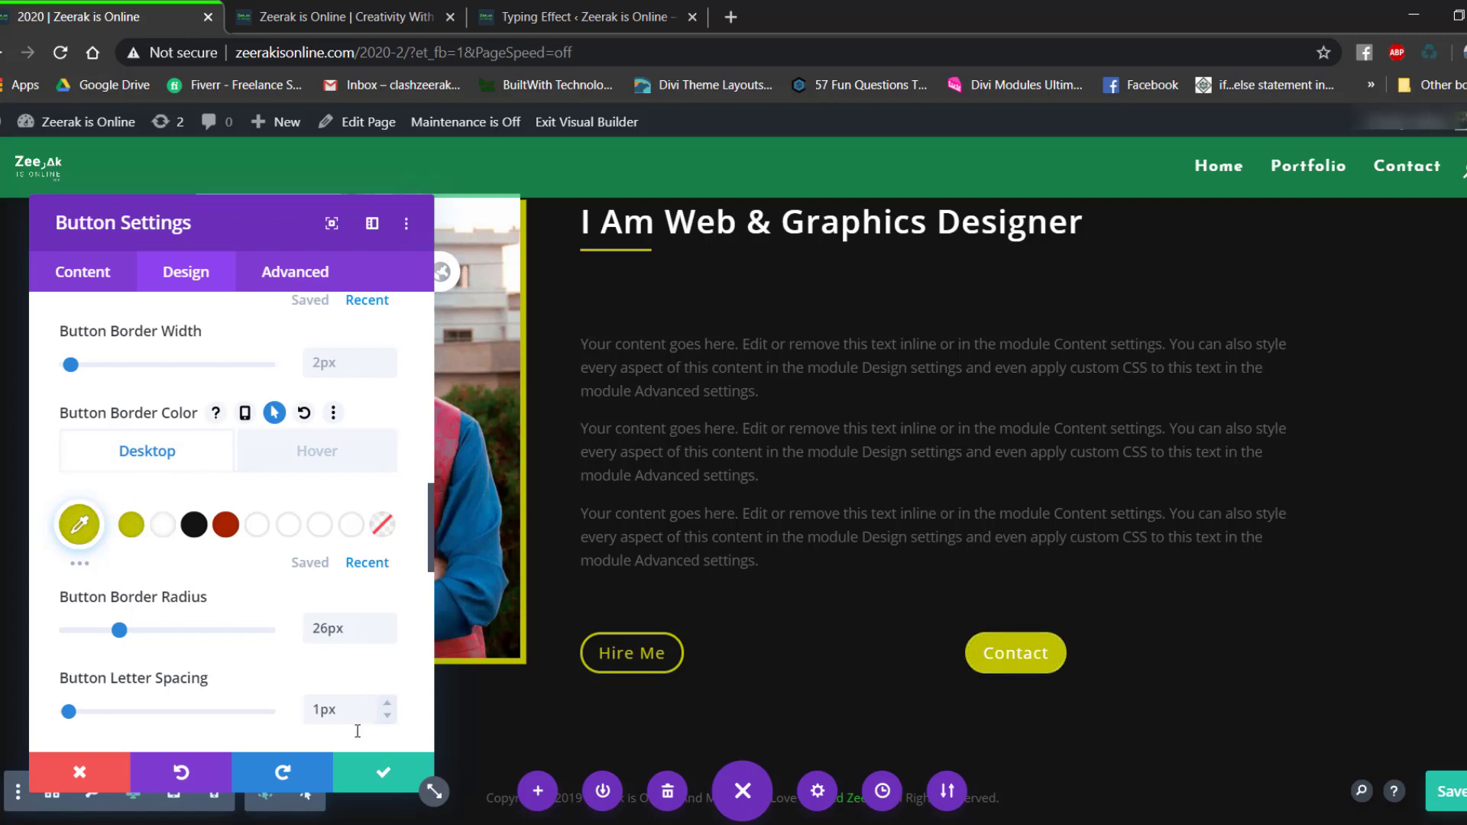
click(384, 773)
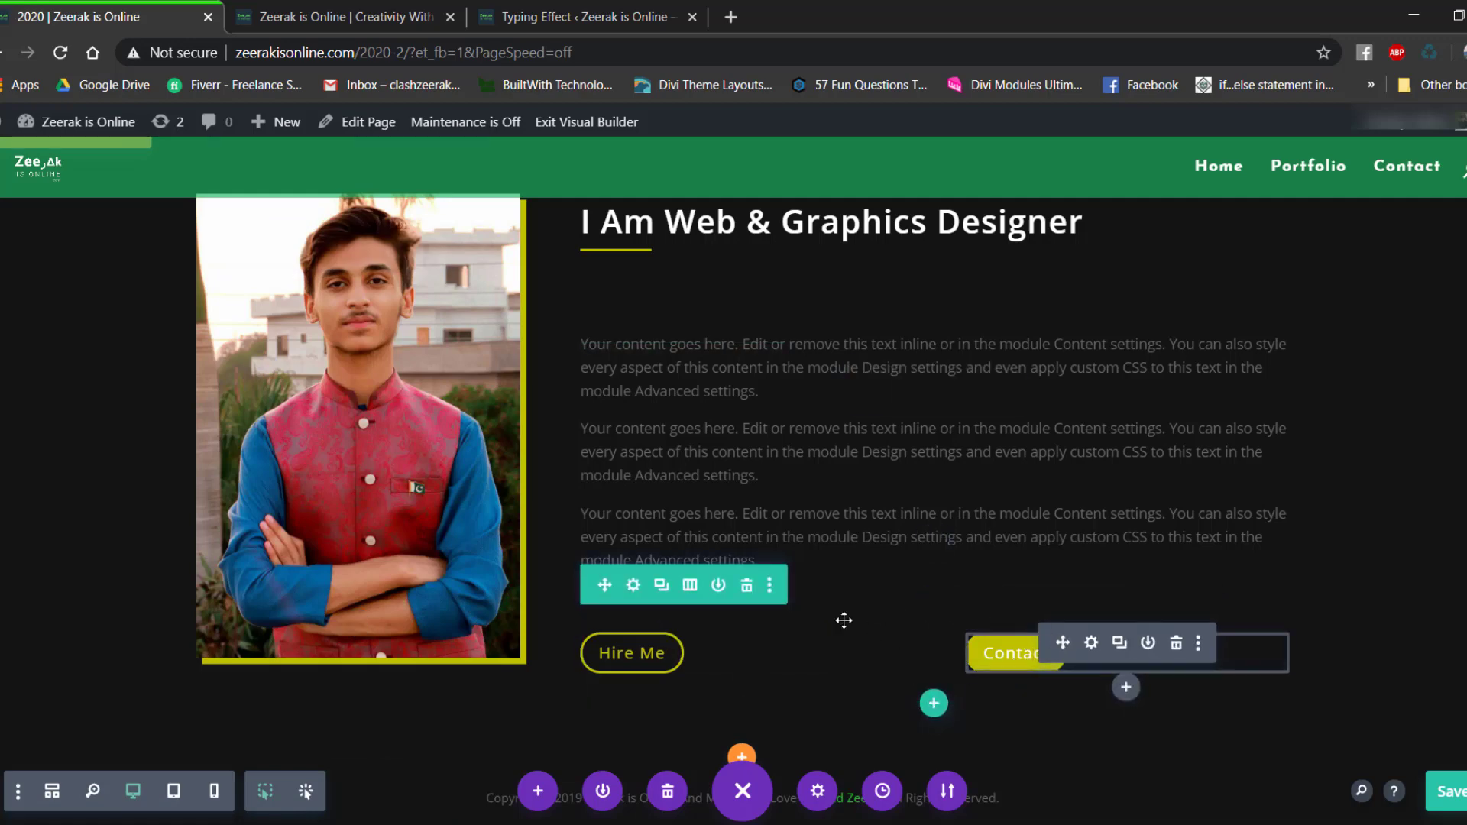
Swap the two buttons so Contact sits in the first column and Hire Me in the second.
drag(843, 620, 651, 616)
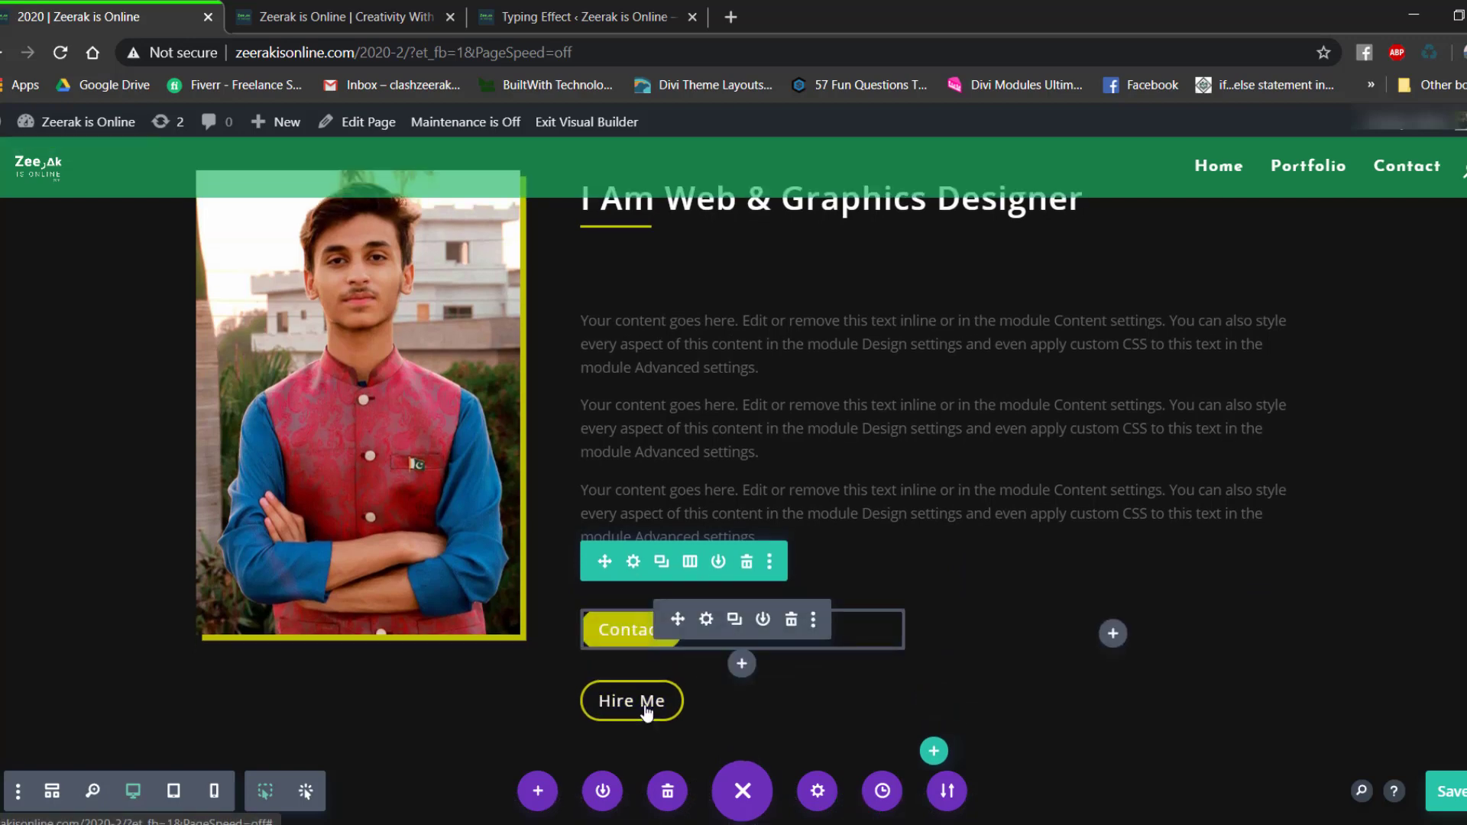
mouse_move(672, 696)
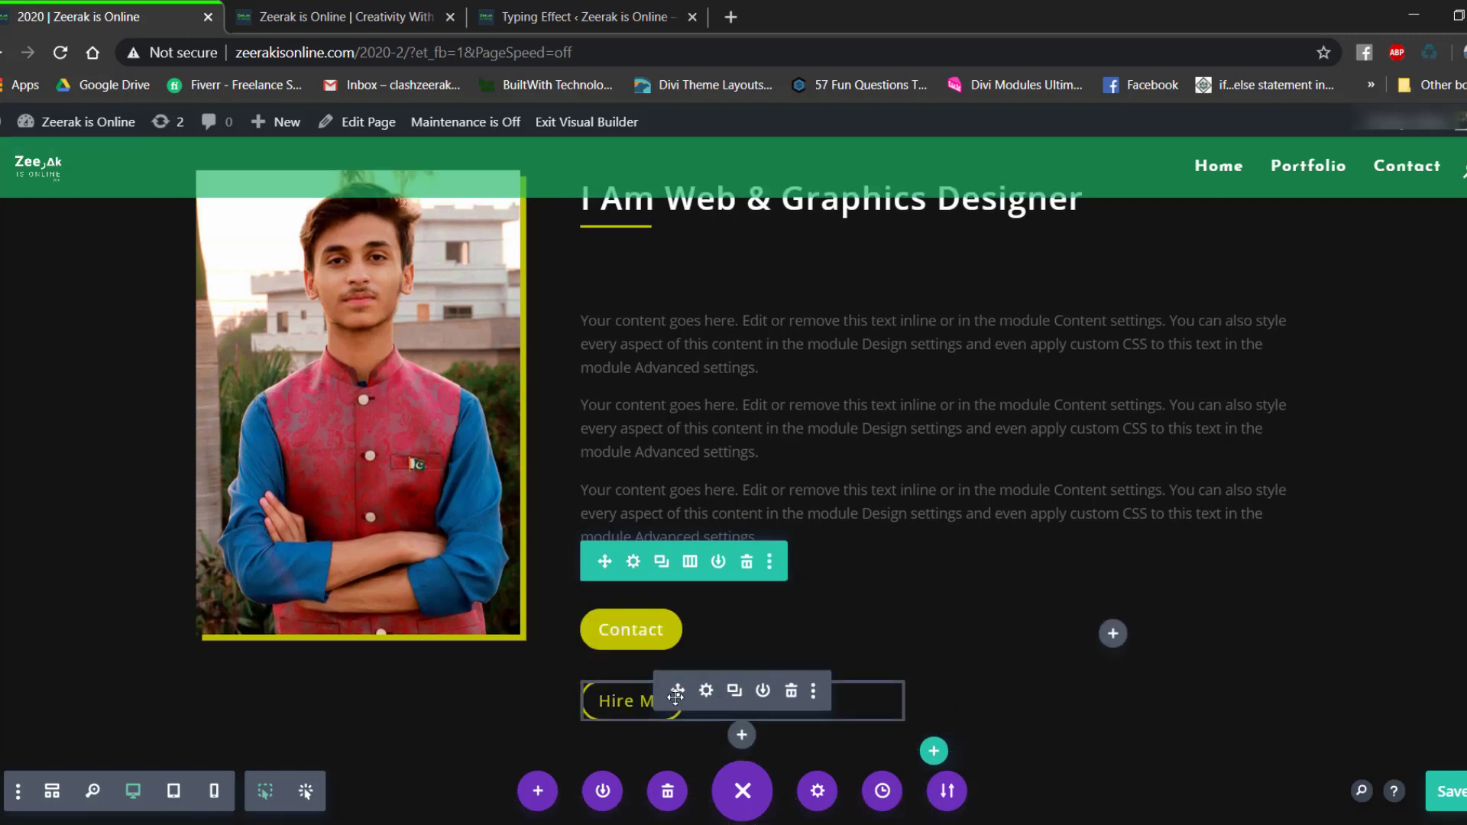
drag(675, 695, 1120, 651)
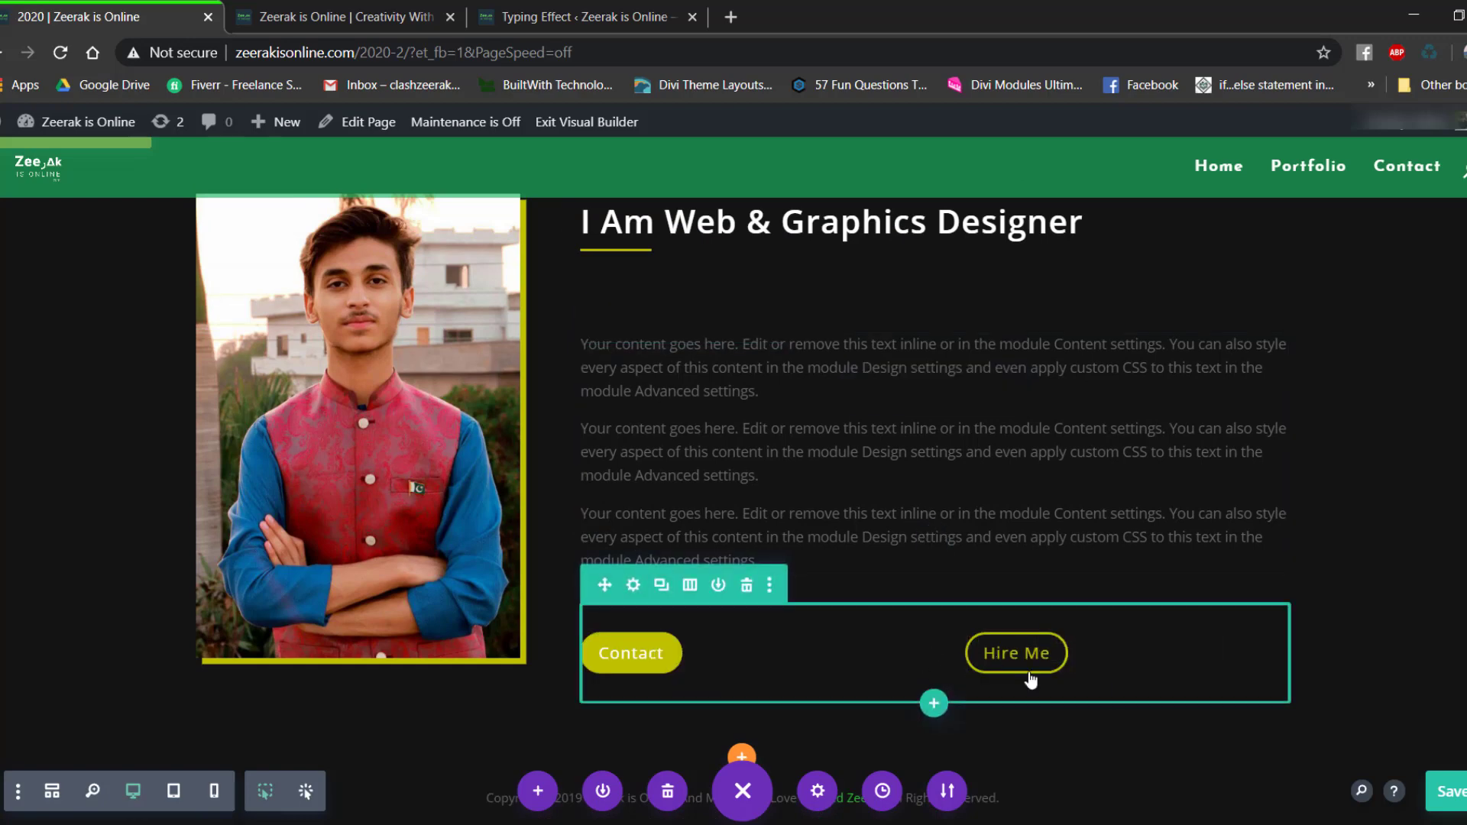
Enable a custom gutter width of 1 for the row holding the Contact and Hire Me buttons and save it.
click(634, 586)
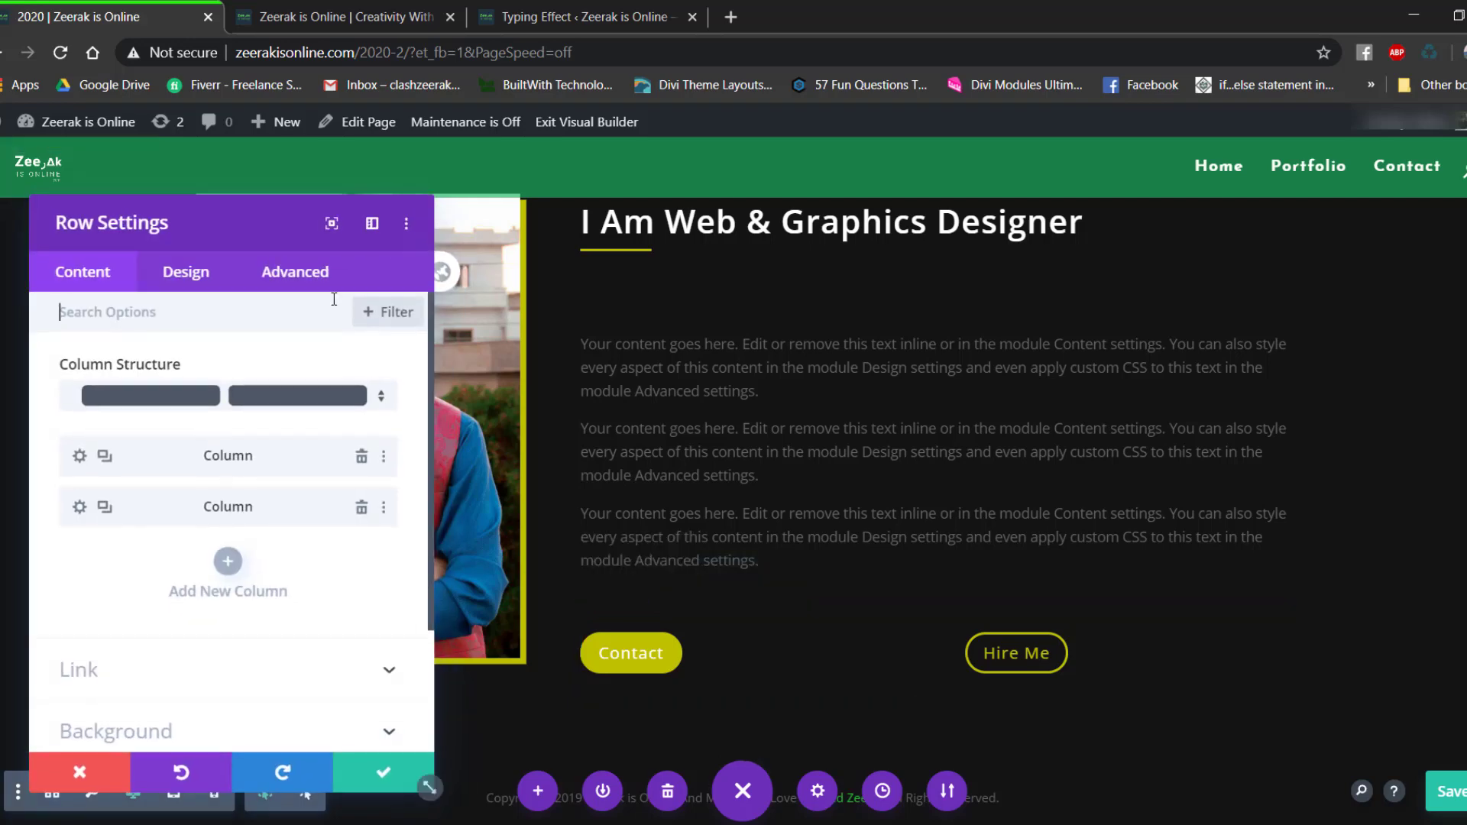
click(185, 273)
click(178, 378)
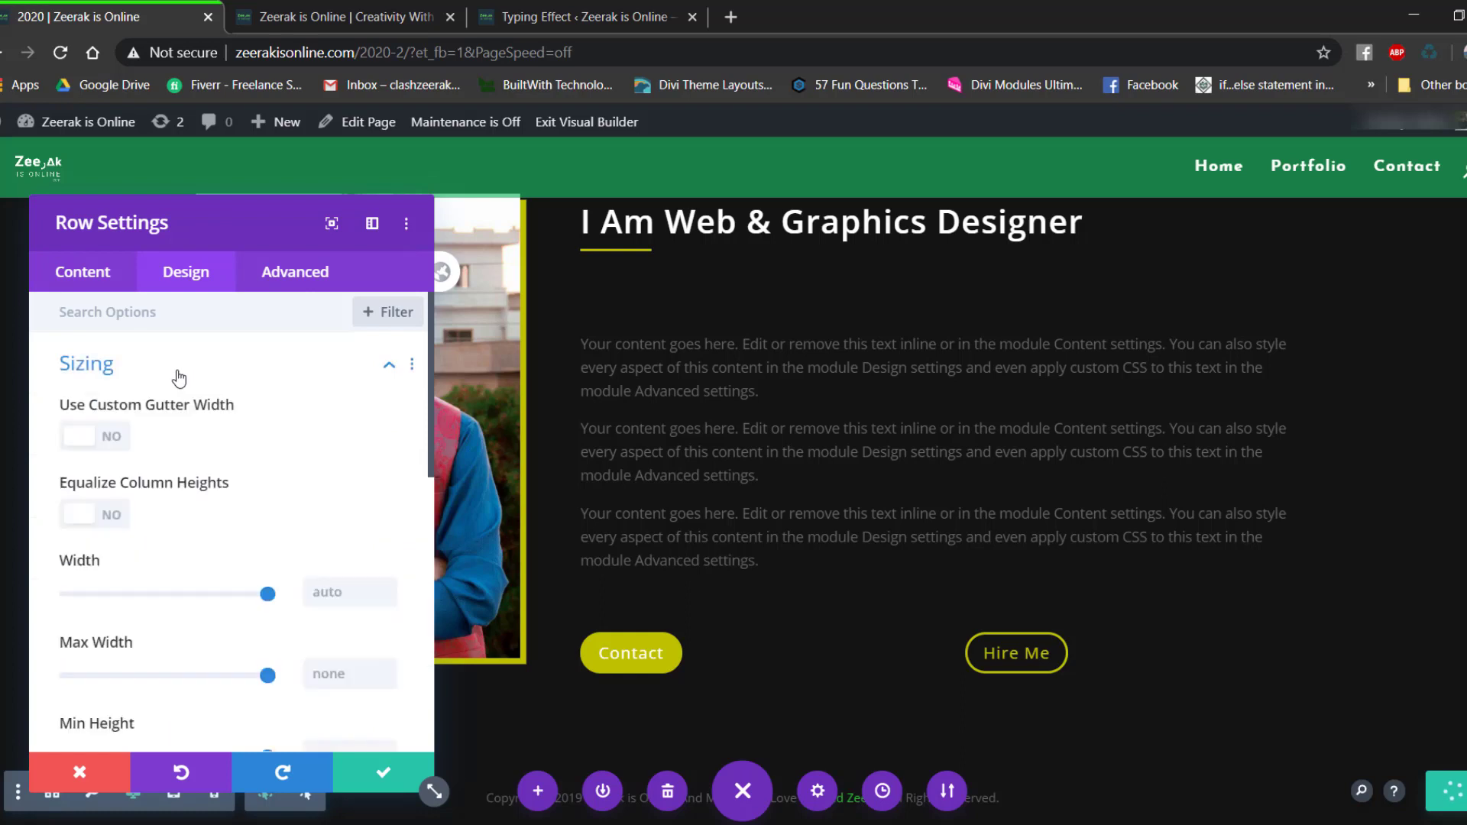
click(78, 439)
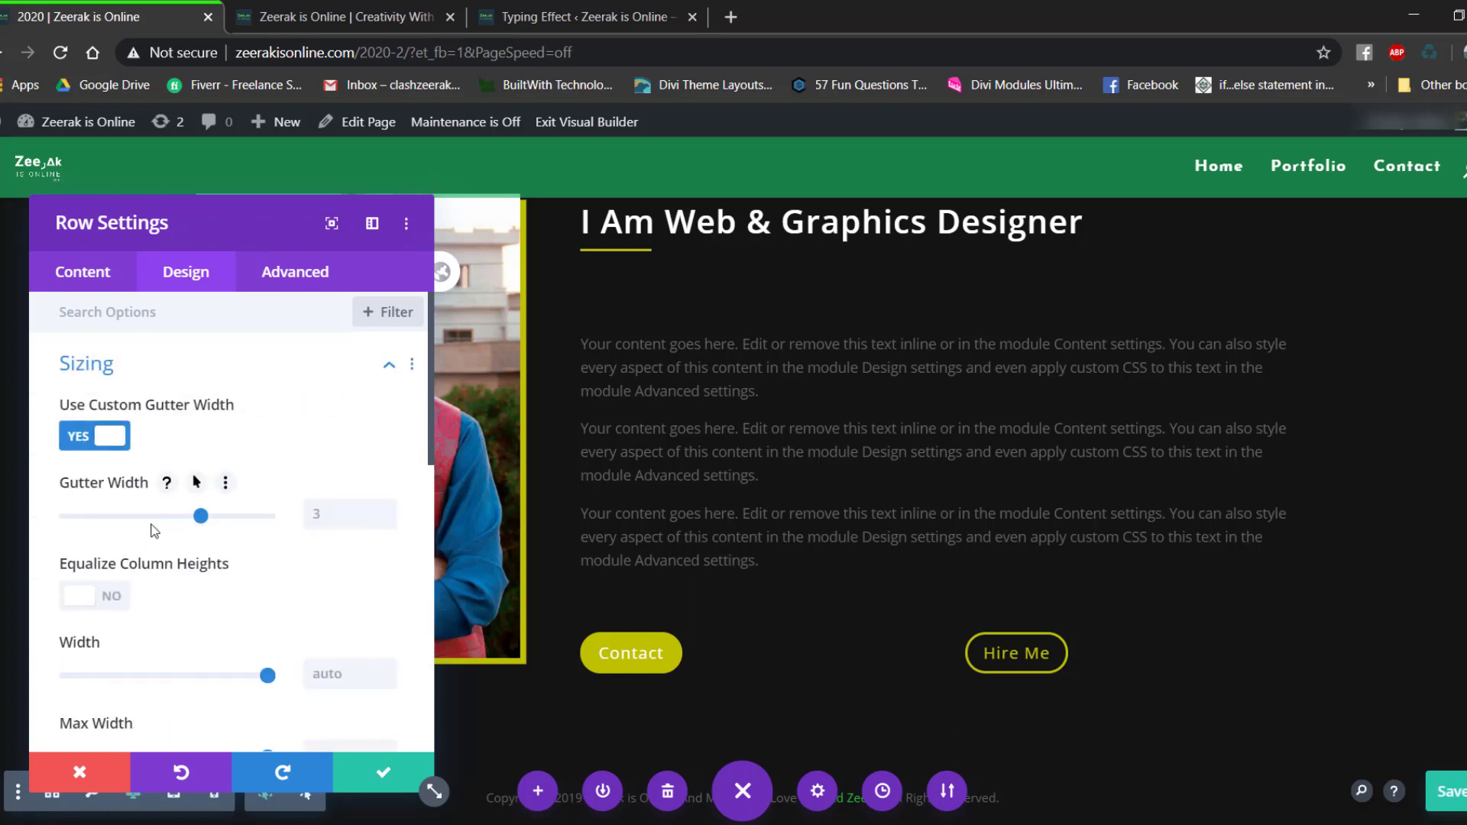
drag(48, 525, 45, 517)
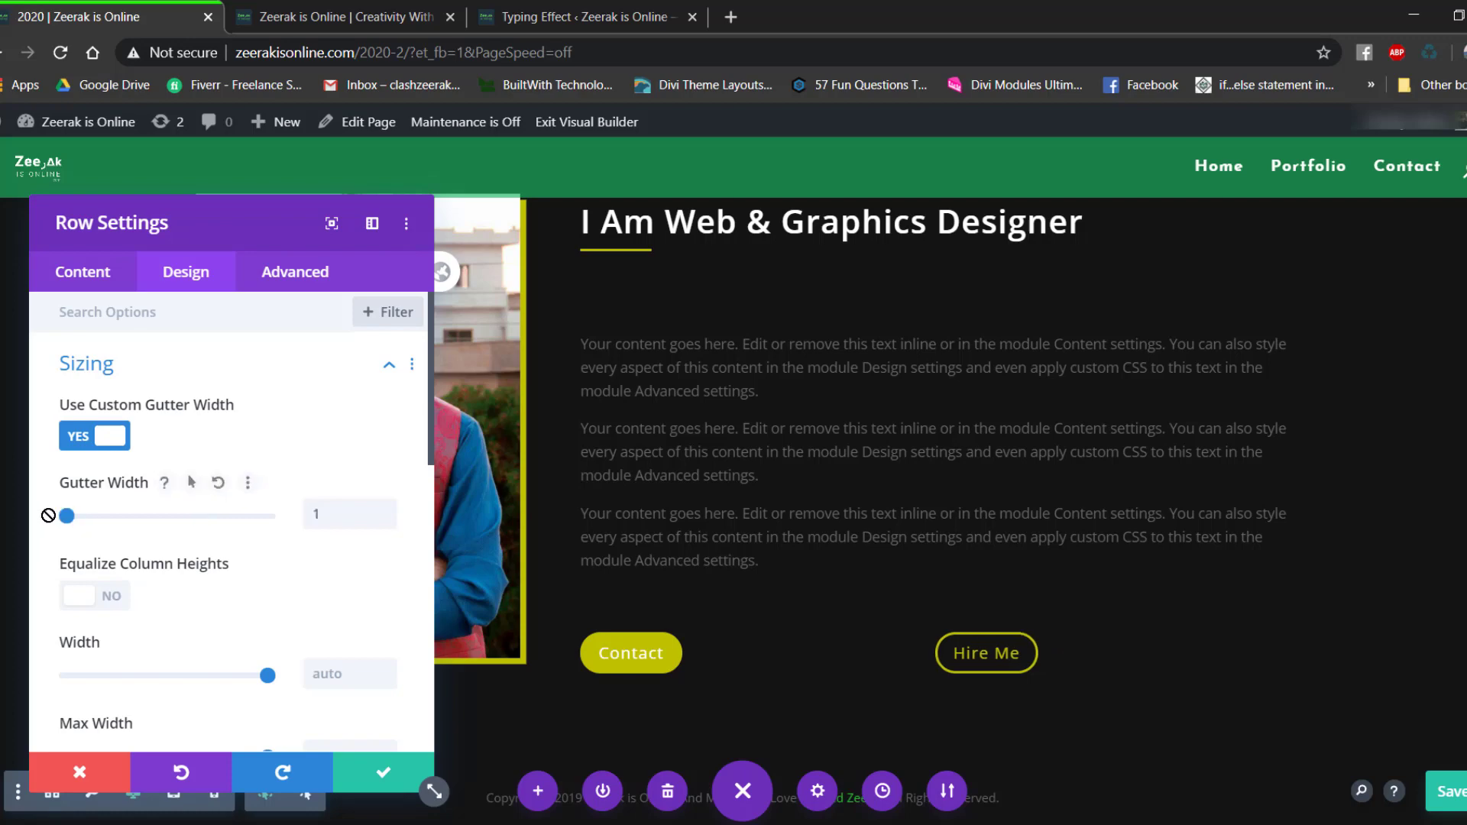
click(356, 767)
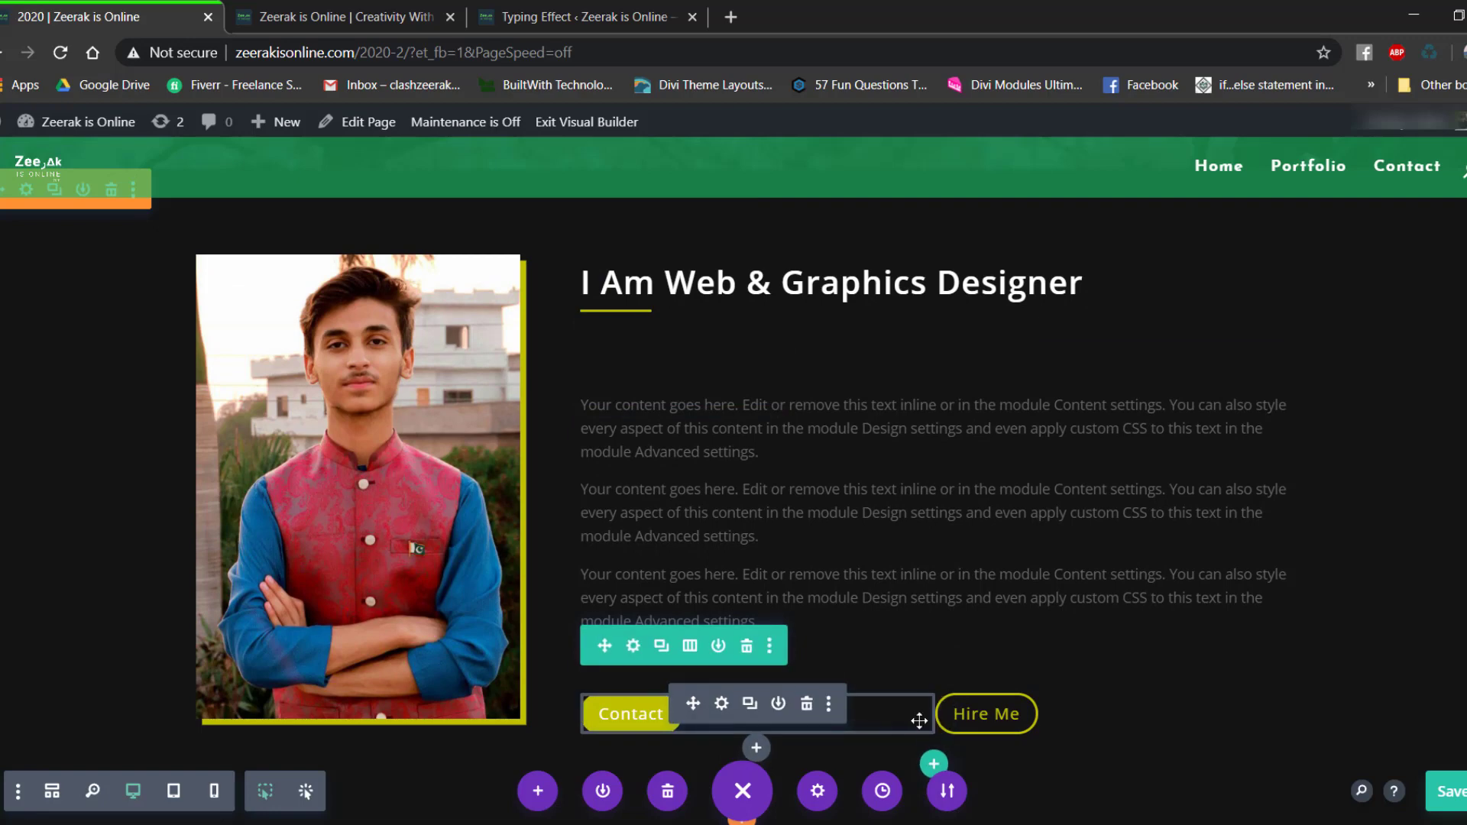
Set the Hire Me button's left margin to -240px so it sits beside the Contact button, and save the button.
click(1074, 706)
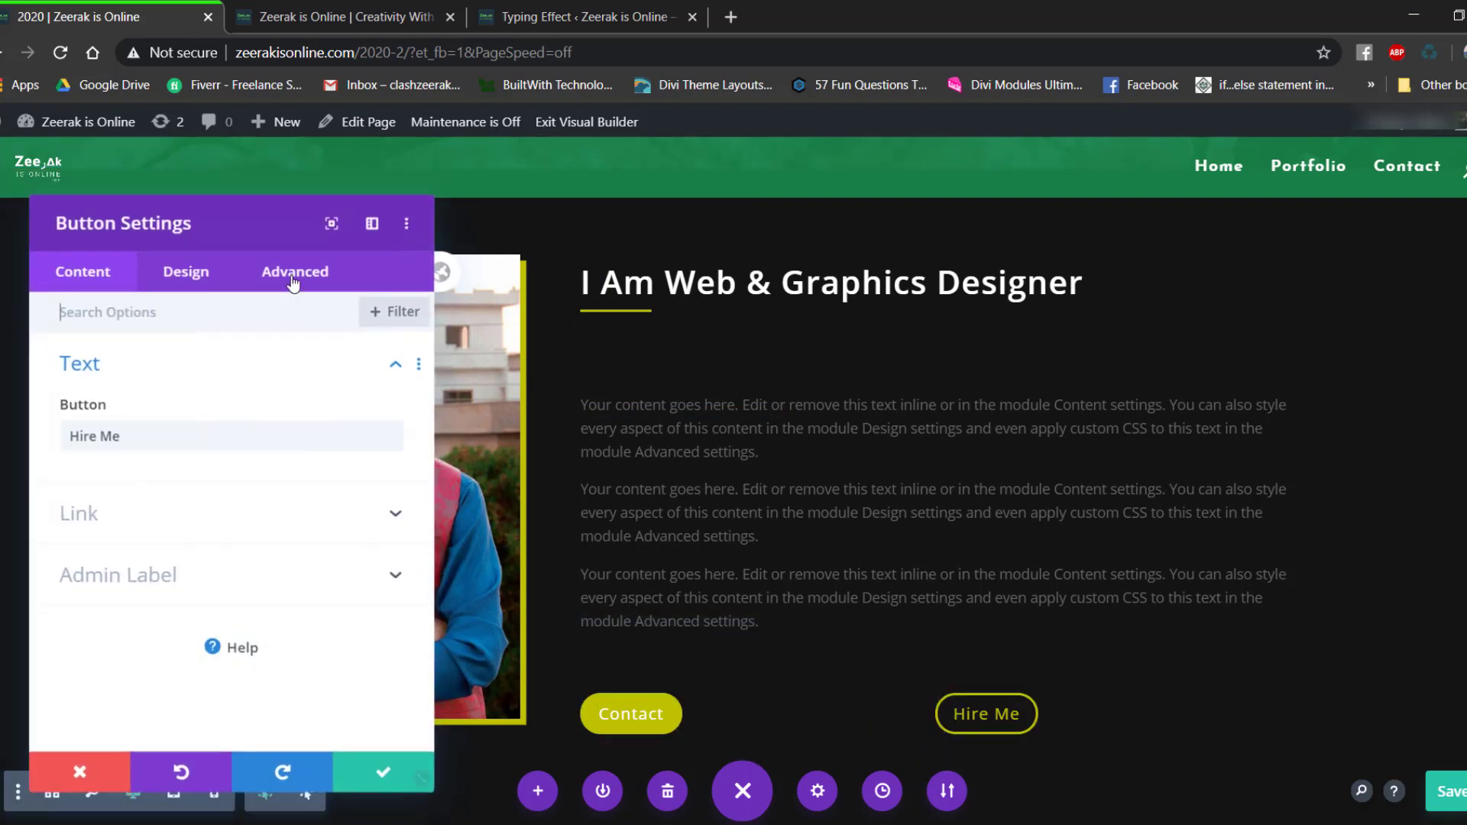
click(200, 273)
click(136, 551)
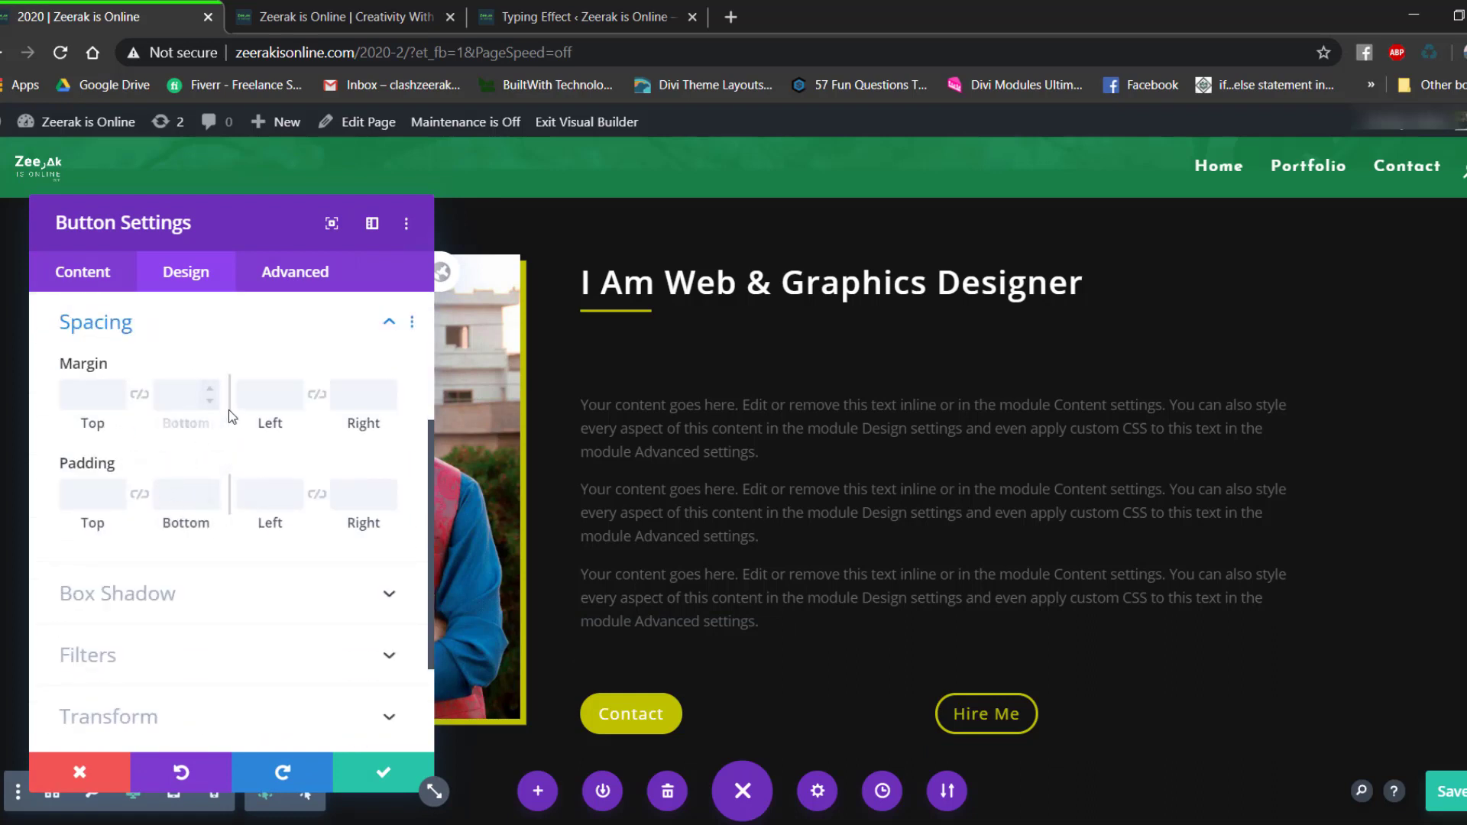
drag(292, 399, 292, 398)
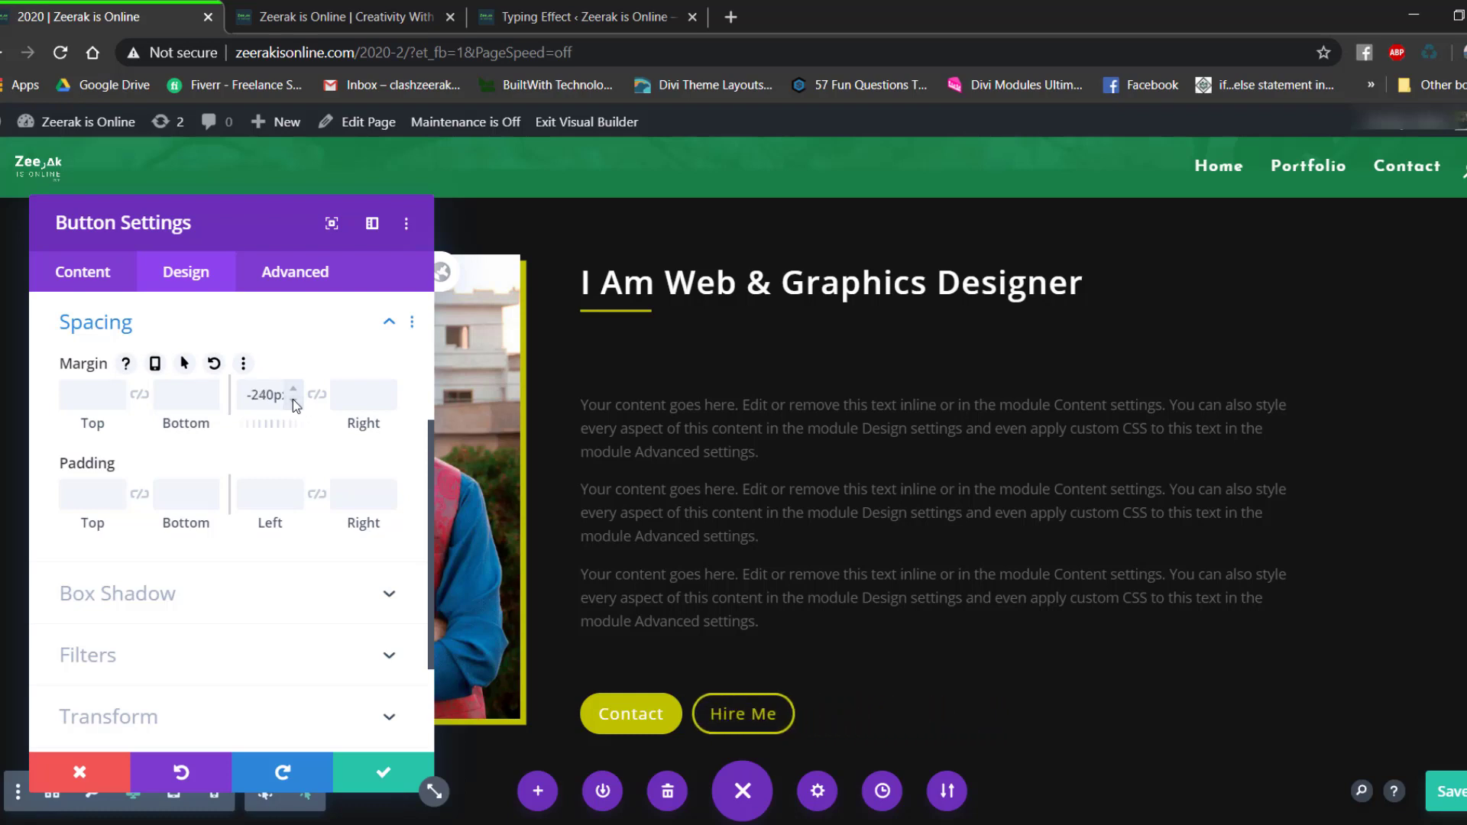
click(391, 777)
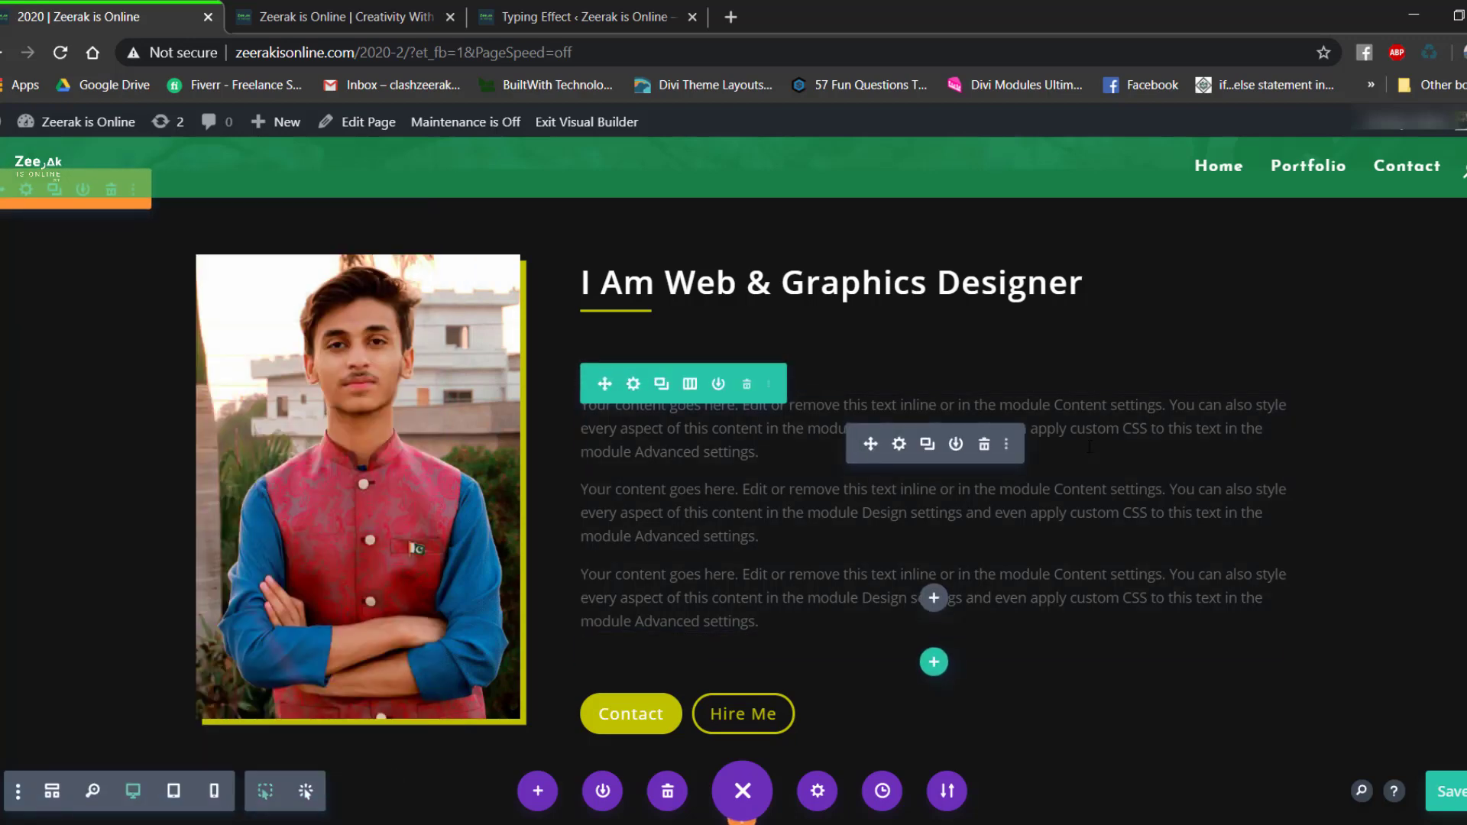
Save the 2020 page and exit the Visual Builder to view the live page.
scroll(1111, 472, up, 3)
scroll(1111, 471, up, 6)
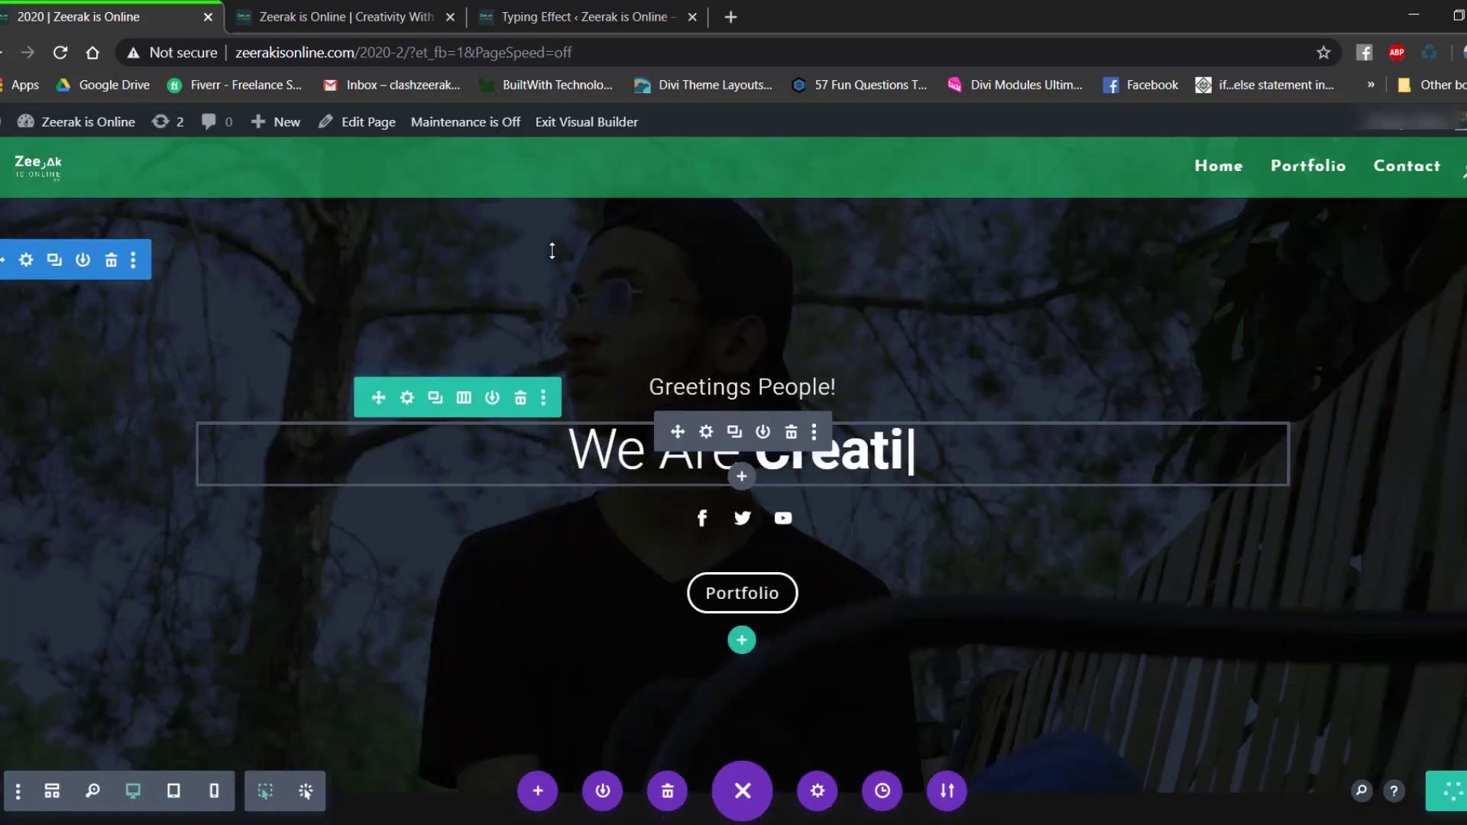
click(563, 136)
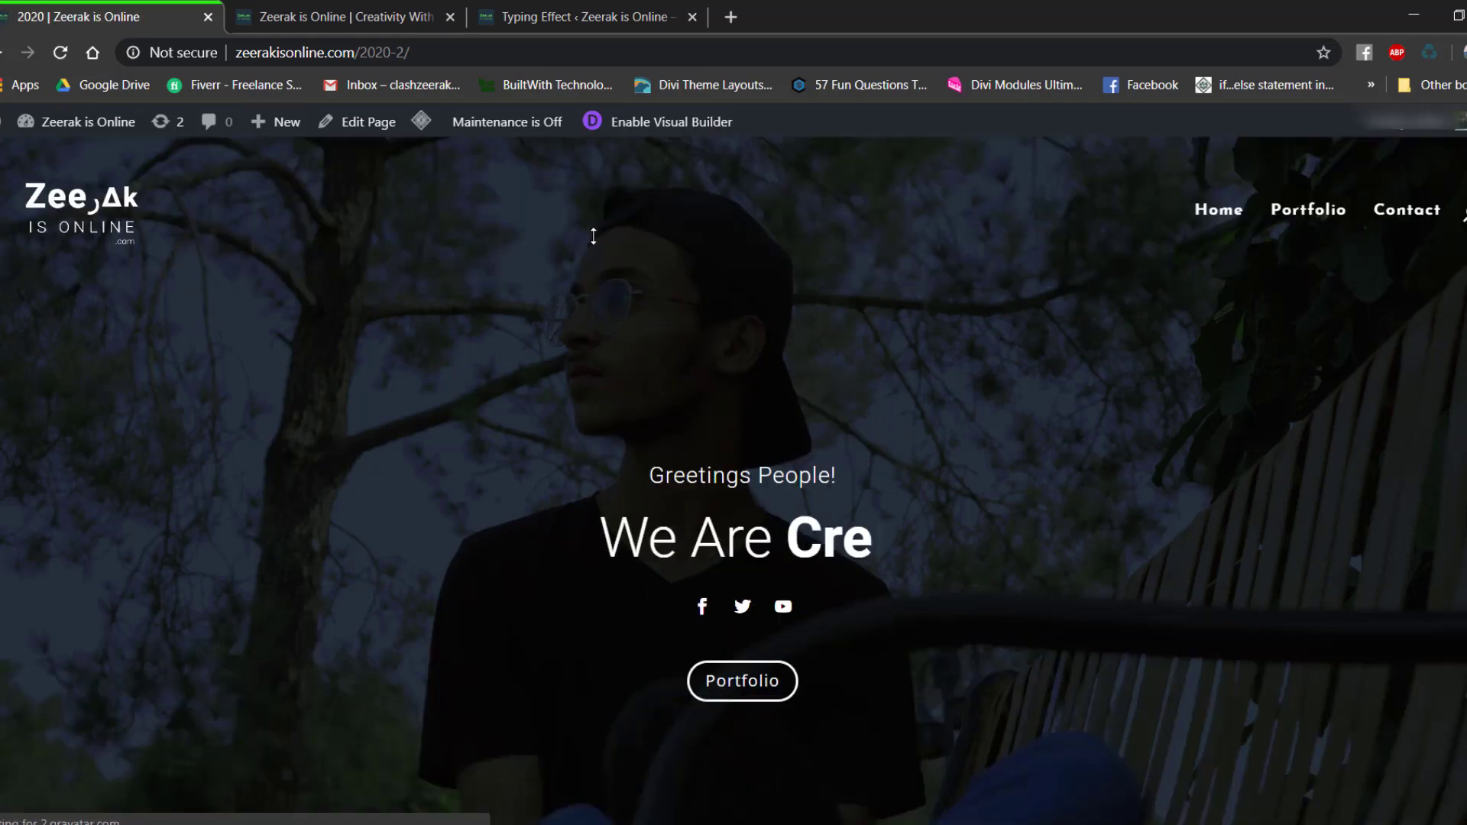
Review the live 2020 page against the existing homepage, checking the parallax header, the photo's hover shadow and the Hire Me button's hover effect.
click(427, 17)
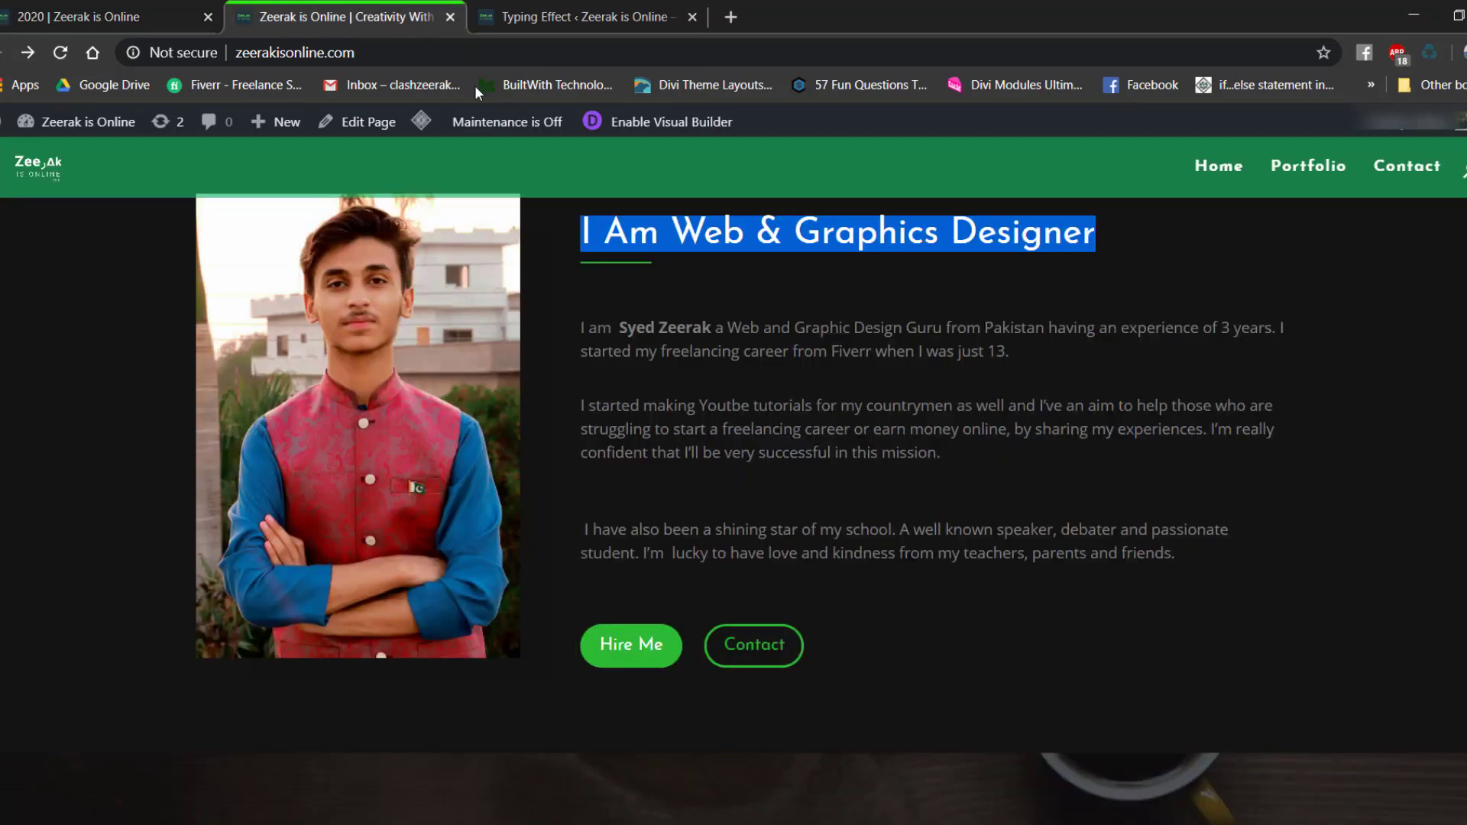
scroll(488, 210, up, 3)
click(107, 17)
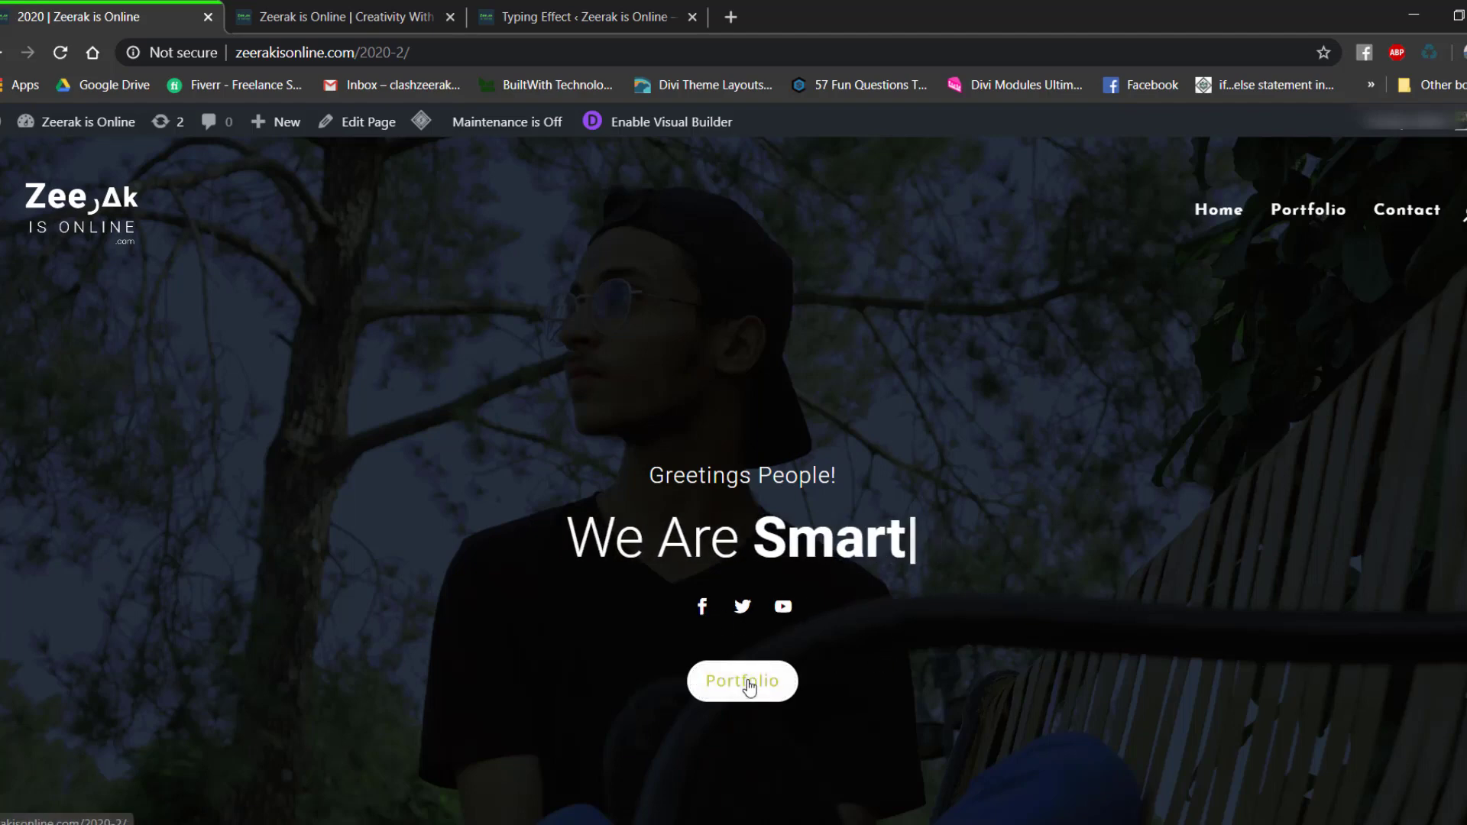
scroll(975, 424, down, 6)
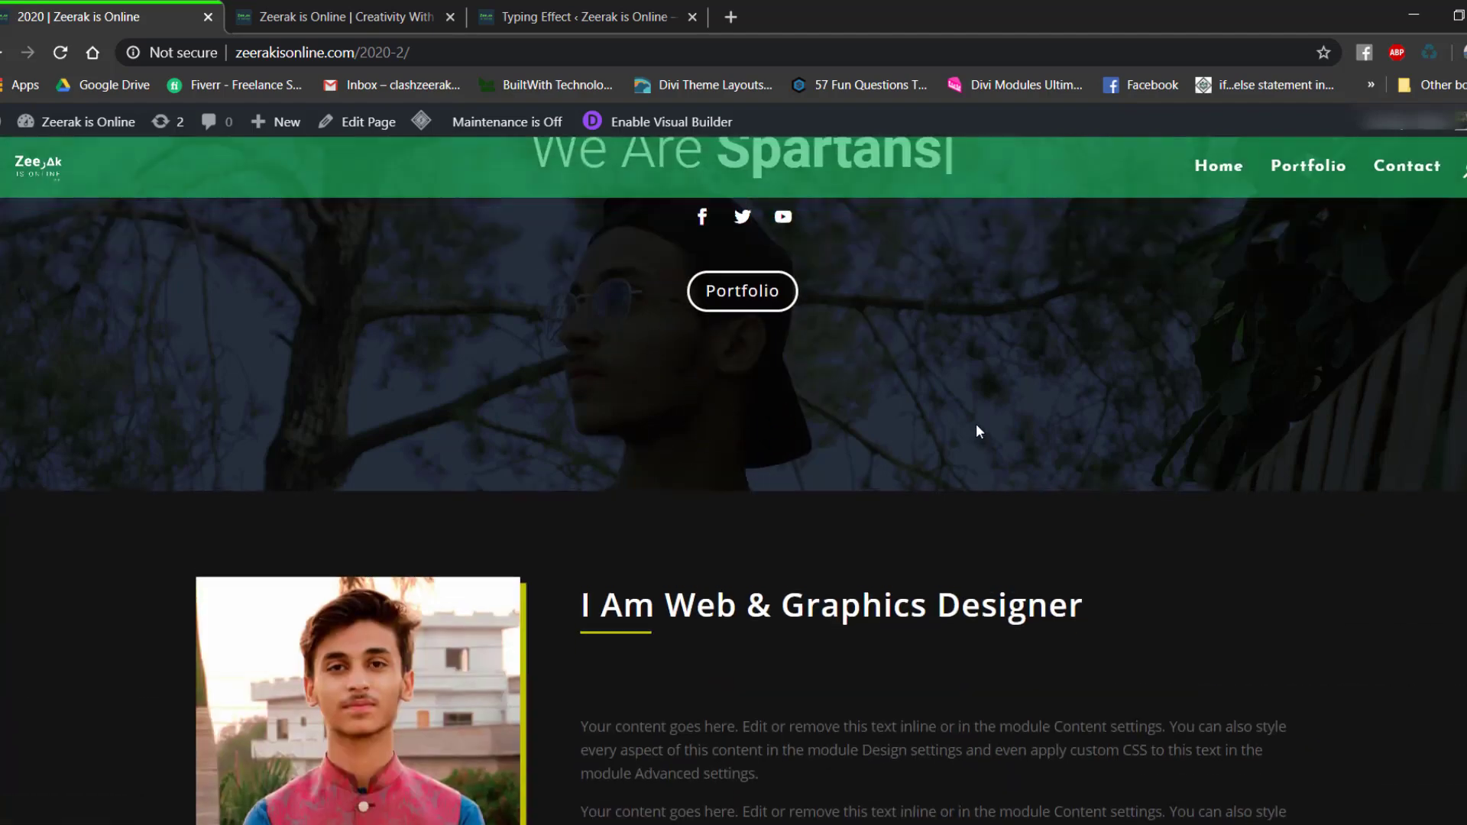
scroll(1030, 417, up, 5)
scroll(1231, 531, down, 6)
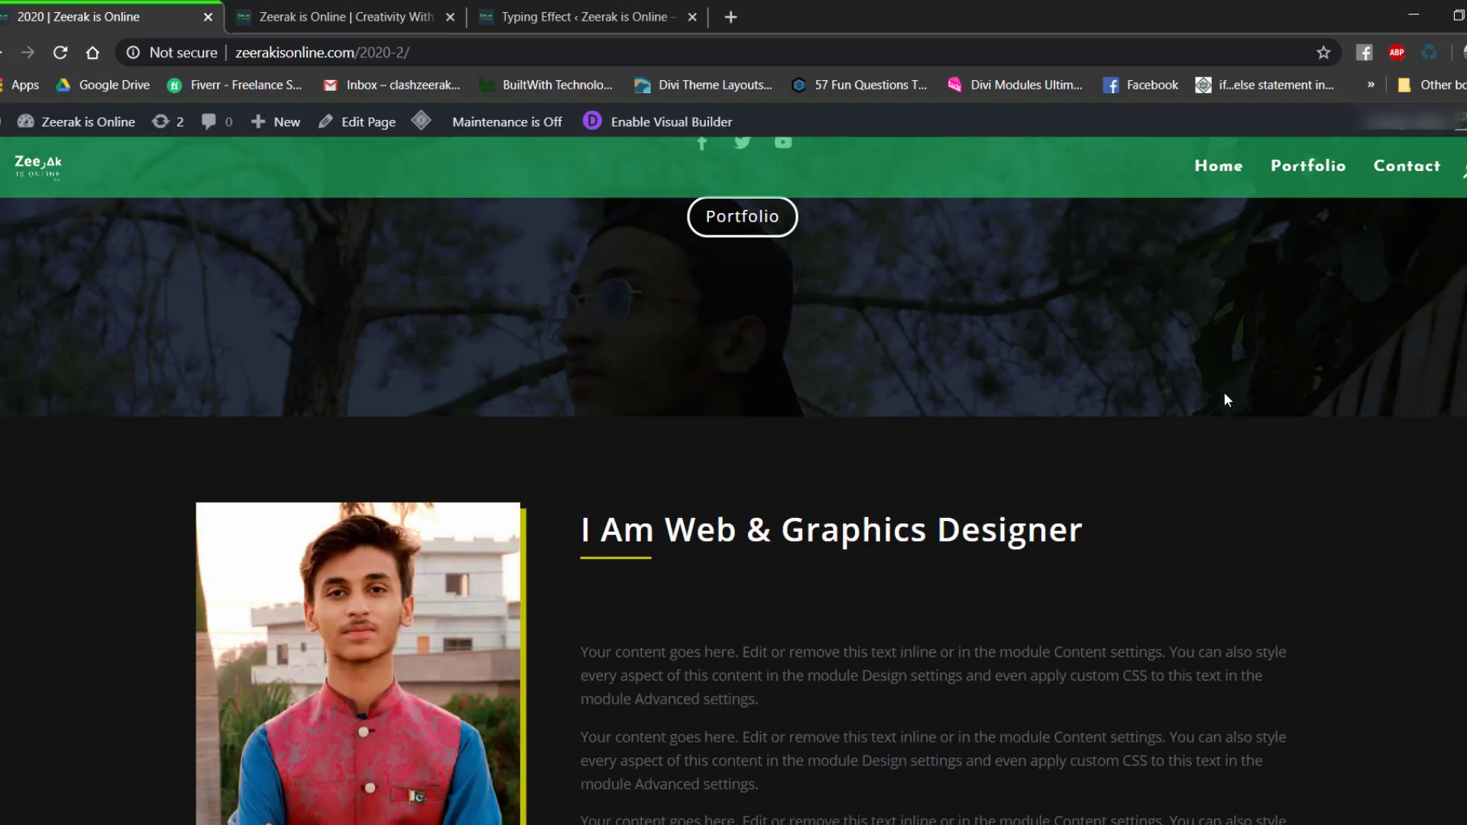
scroll(930, 534, up, 2)
scroll(766, 563, down, 3)
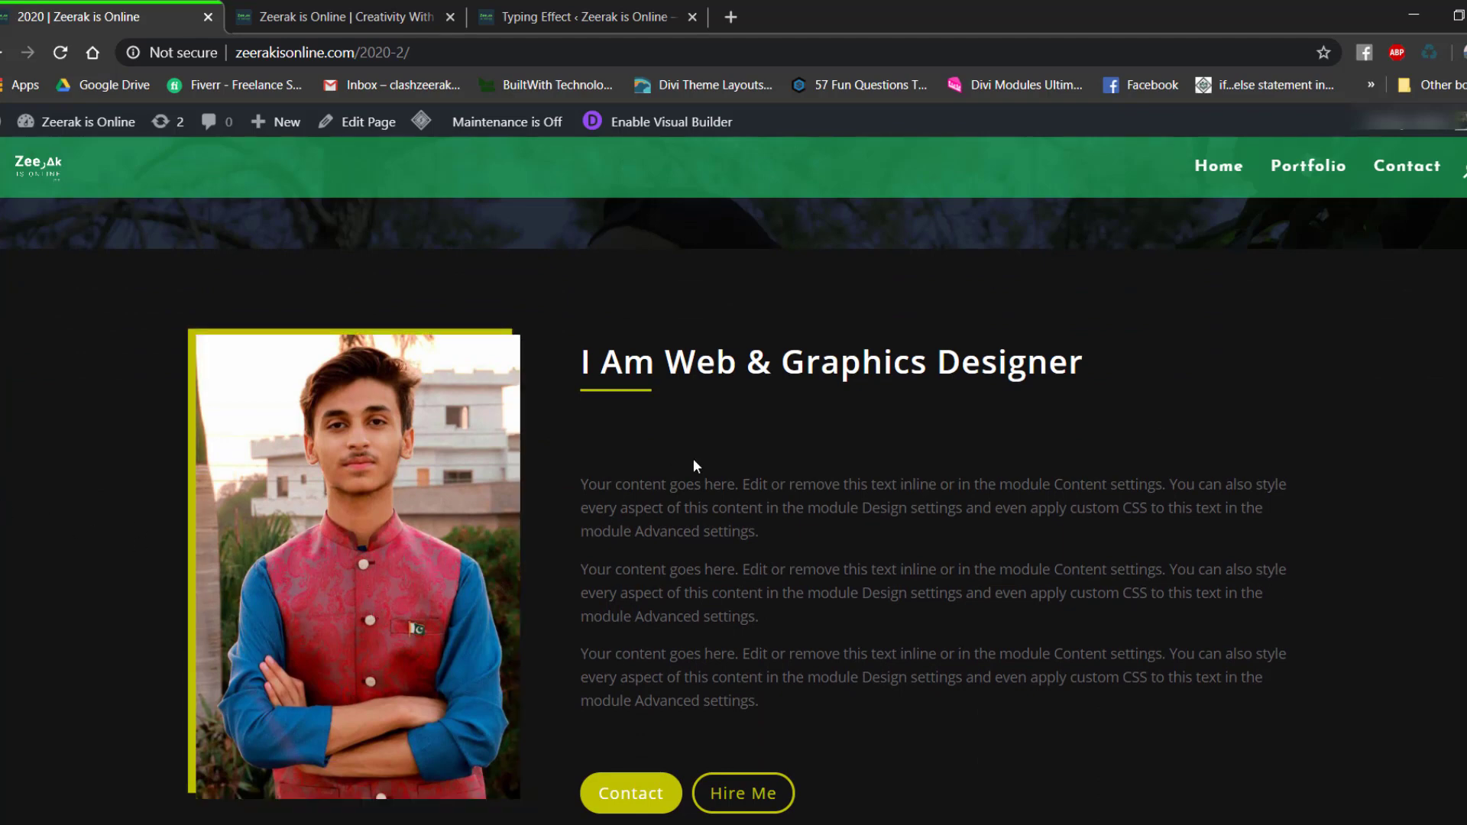
scroll(898, 458, down, 1)
scroll(901, 463, down, 1)
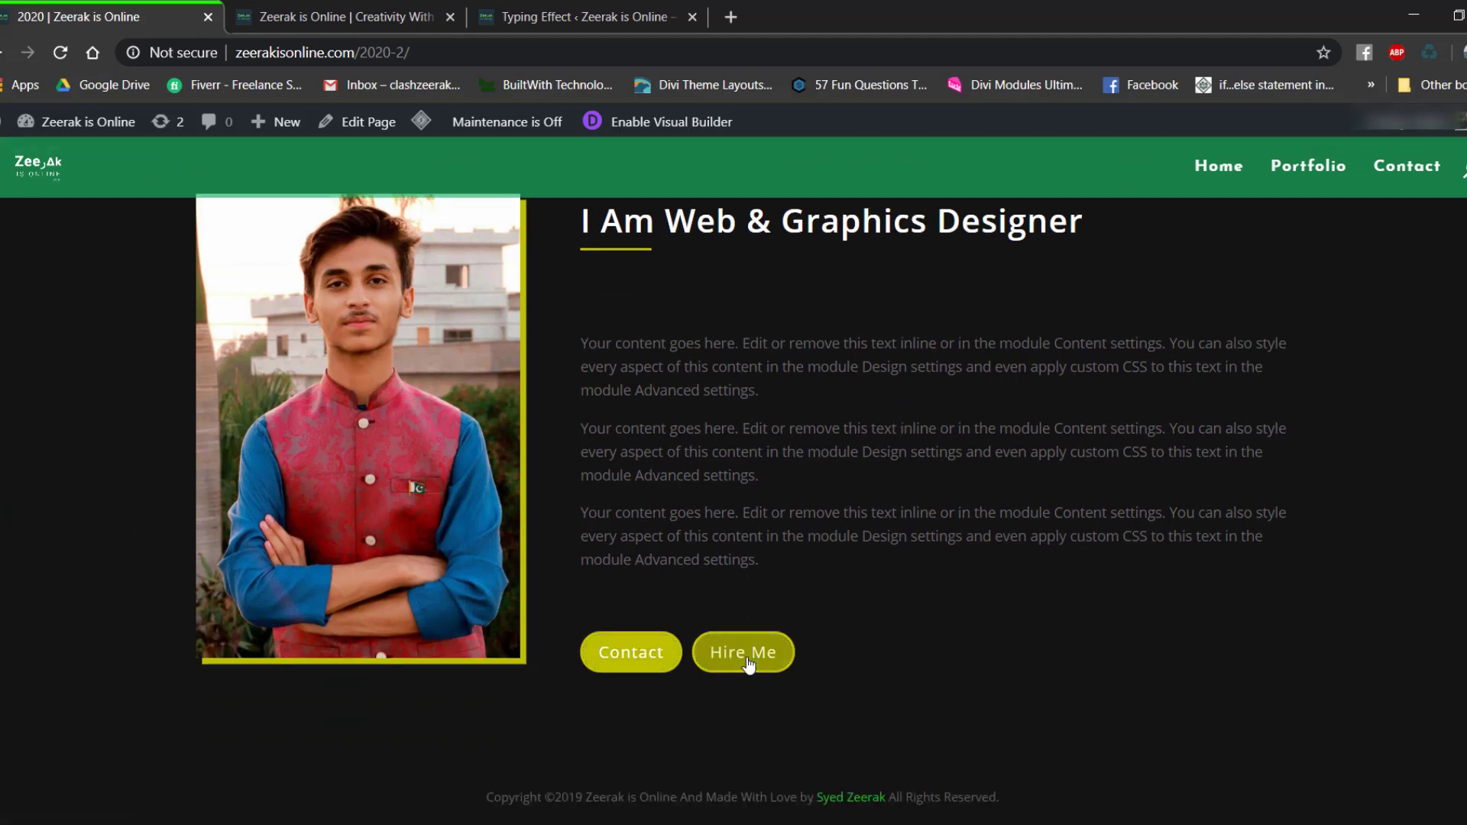
scroll(1001, 637, up, 5)
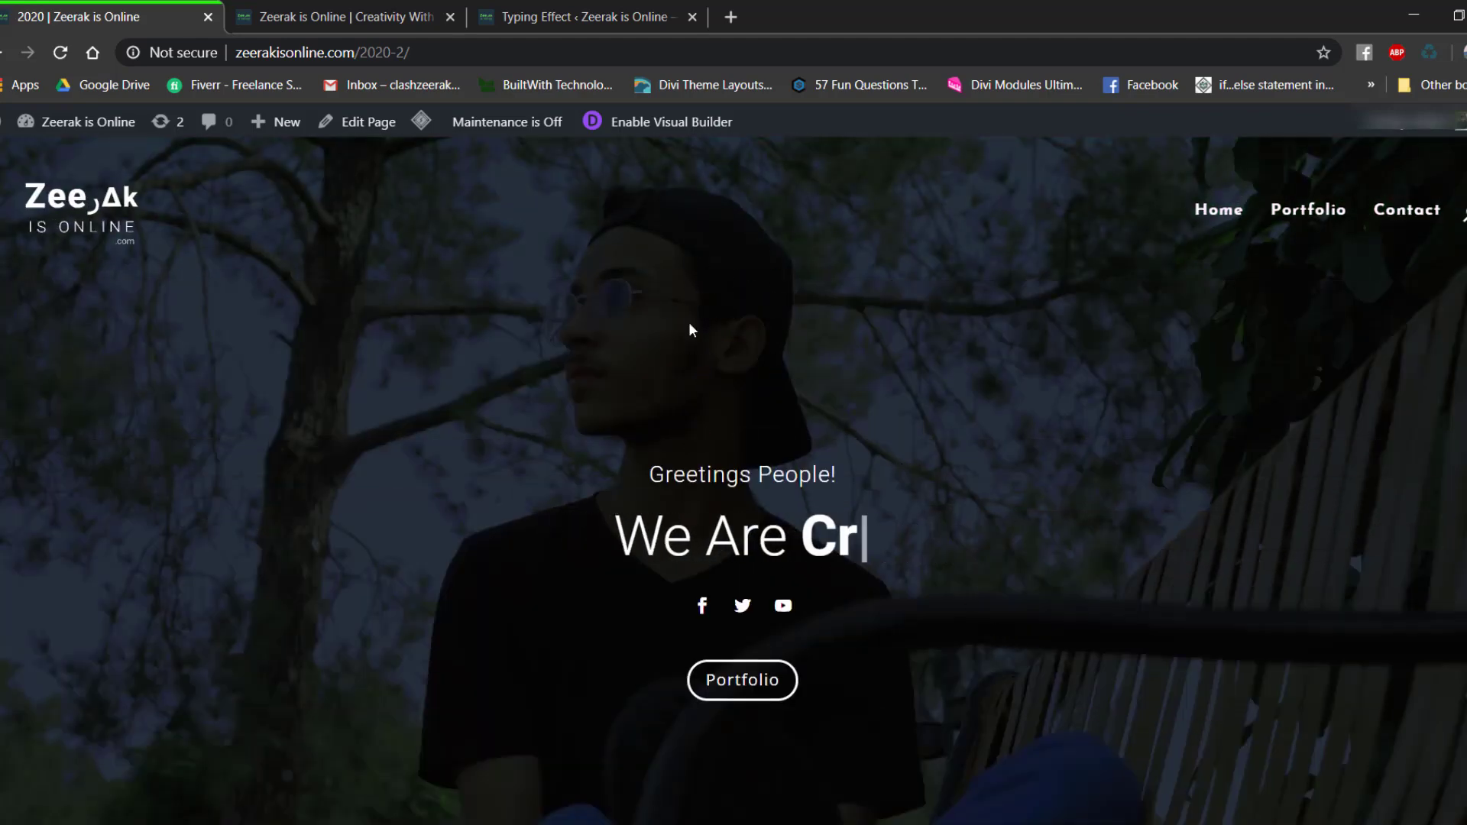
Compare the about section and its two buttons on the existing homepage with those on the 2020 page.
click(349, 6)
scroll(754, 671, down, 3)
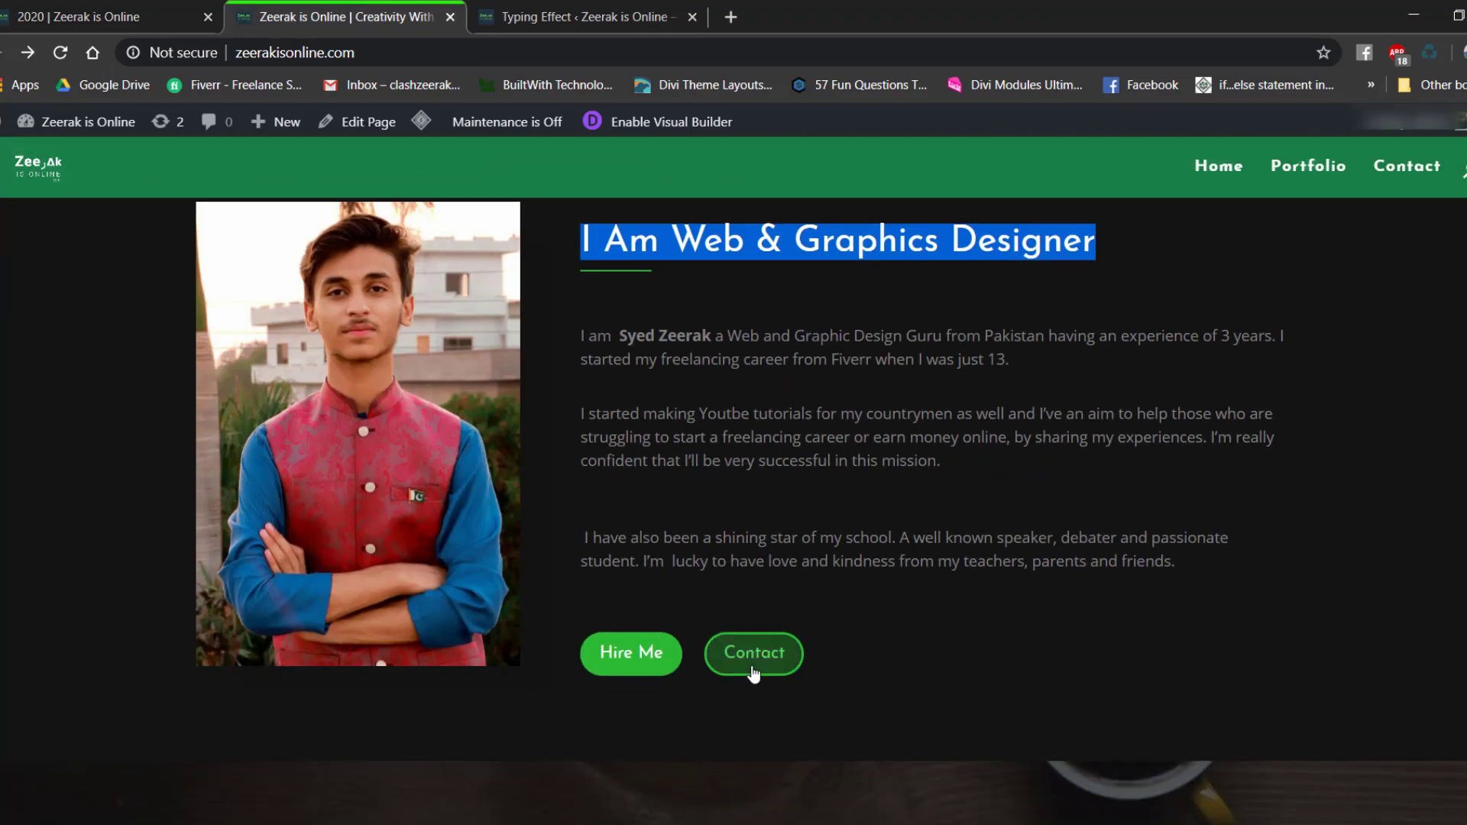
scroll(753, 672, down, 3)
click(114, 16)
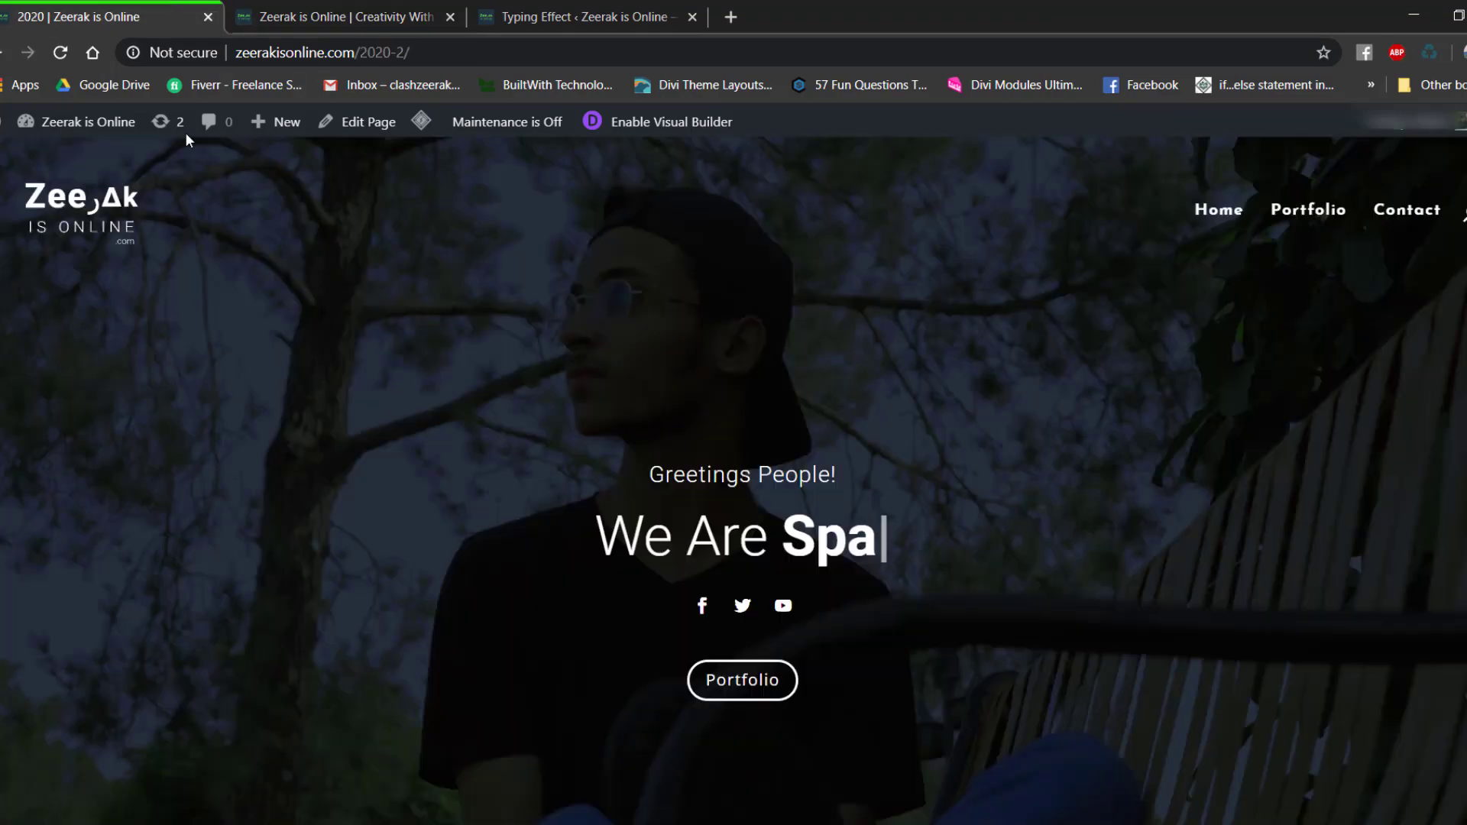
scroll(679, 457, down, 10)
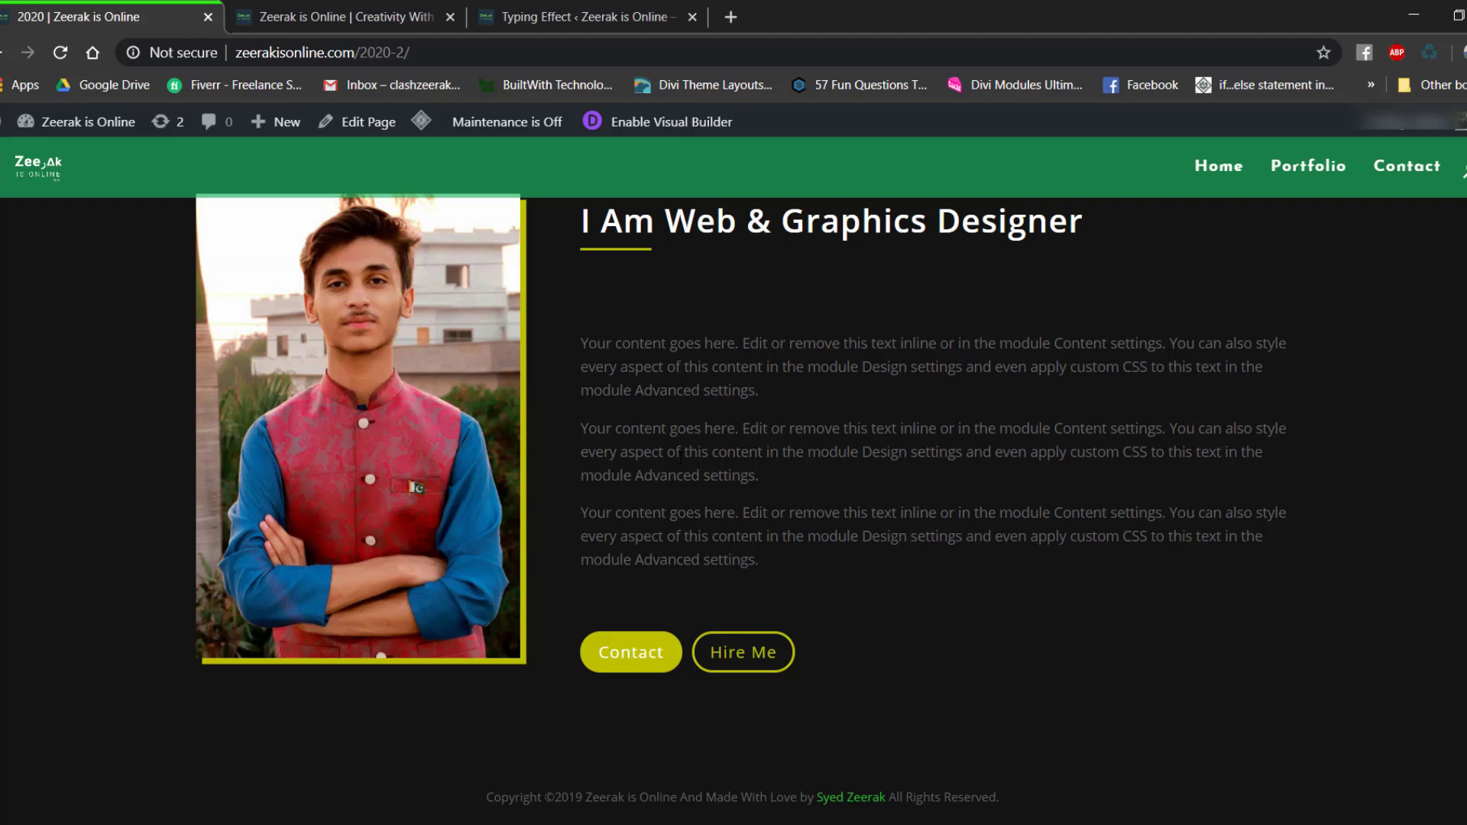
Reopen the 2020 page in the Visual Builder and examine the existing homepage's Education, Experience and My Skills section as reference.
scroll(680, 457, up, 10)
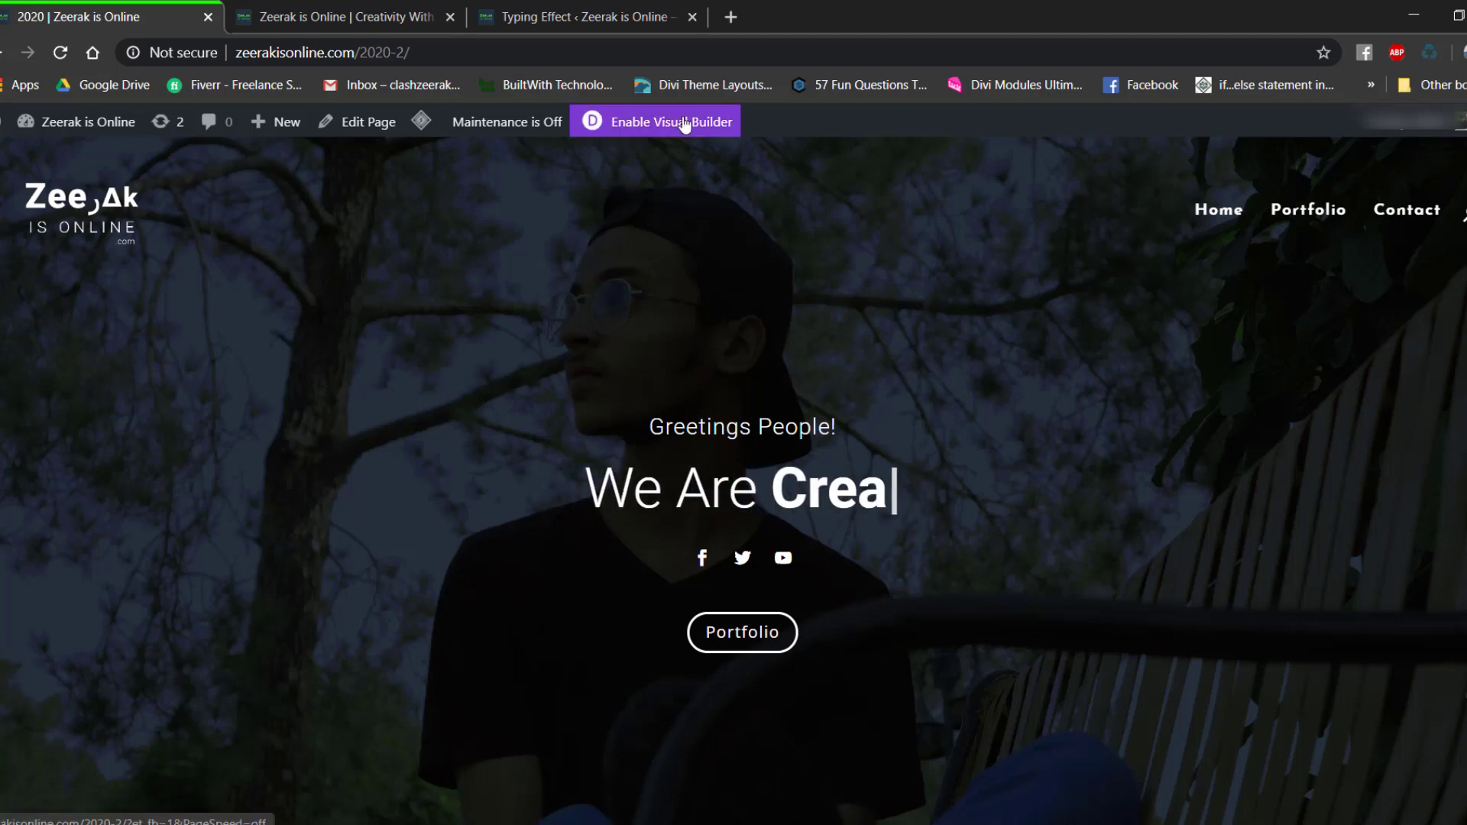
key(ctrl+Tab)
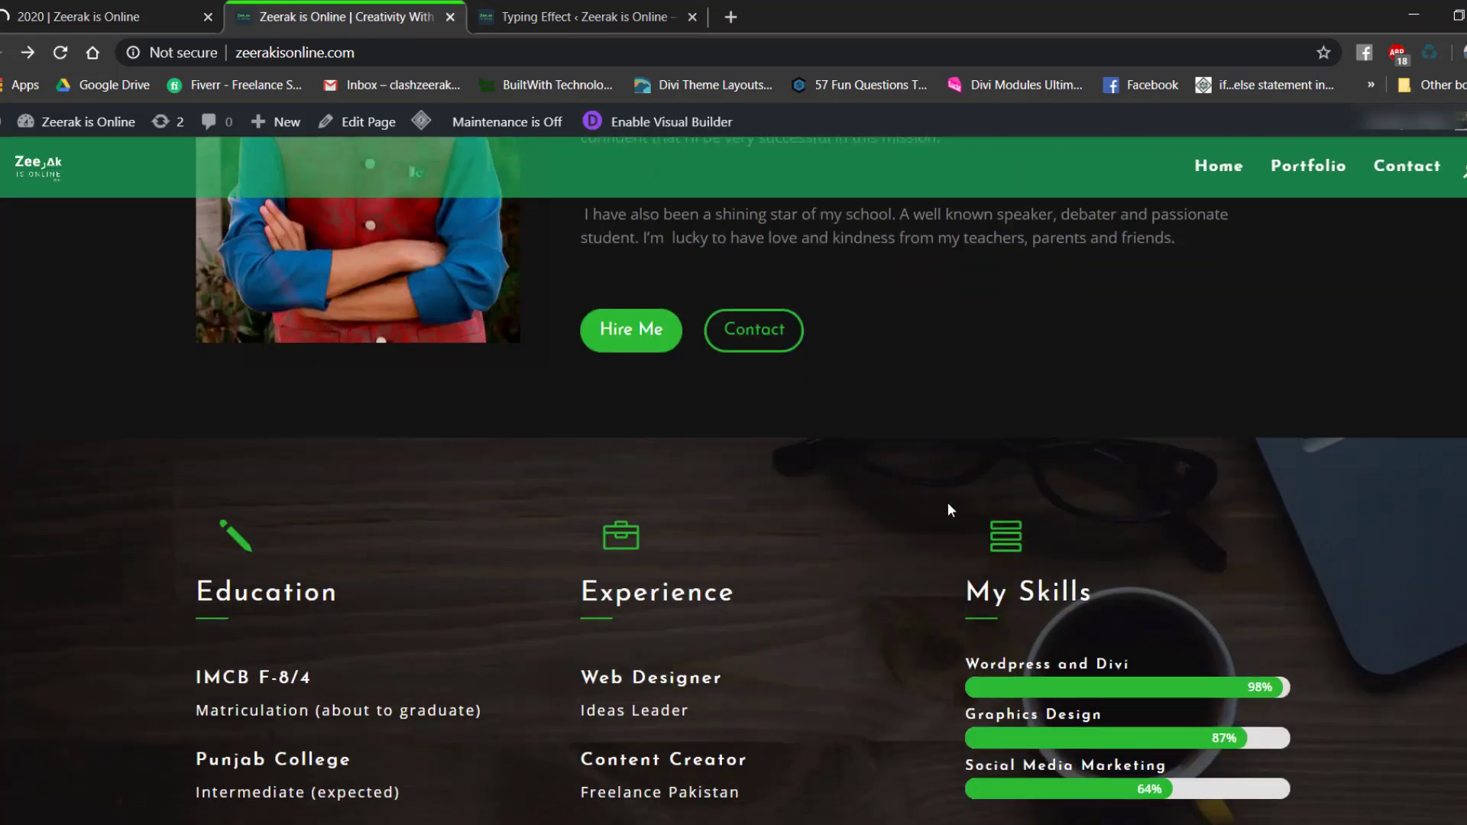
scroll(944, 497, up, 4)
scroll(943, 494, down, 5)
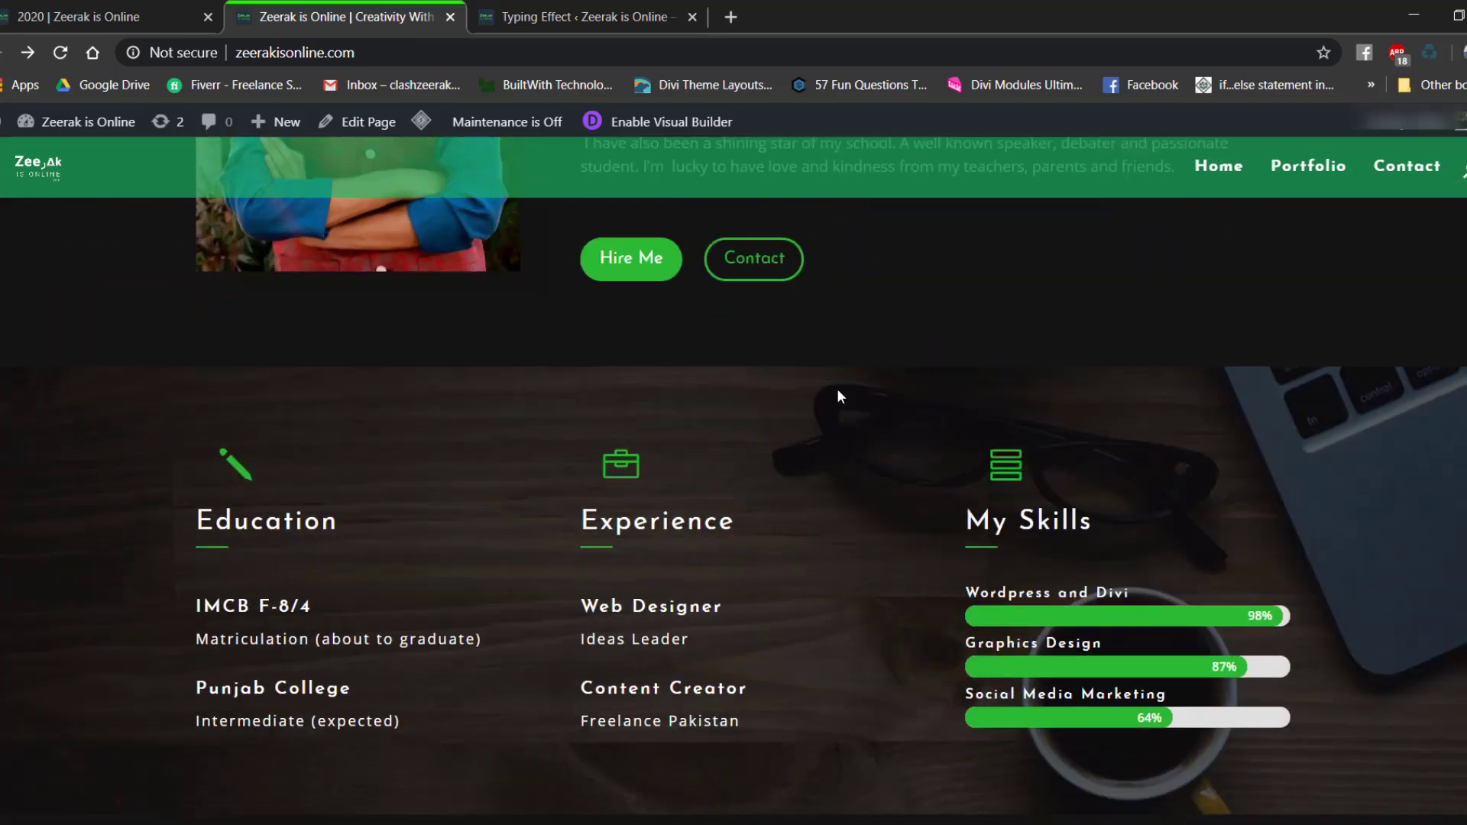
key(ctrl+shift+Tab)
scroll(749, 440, down, 5)
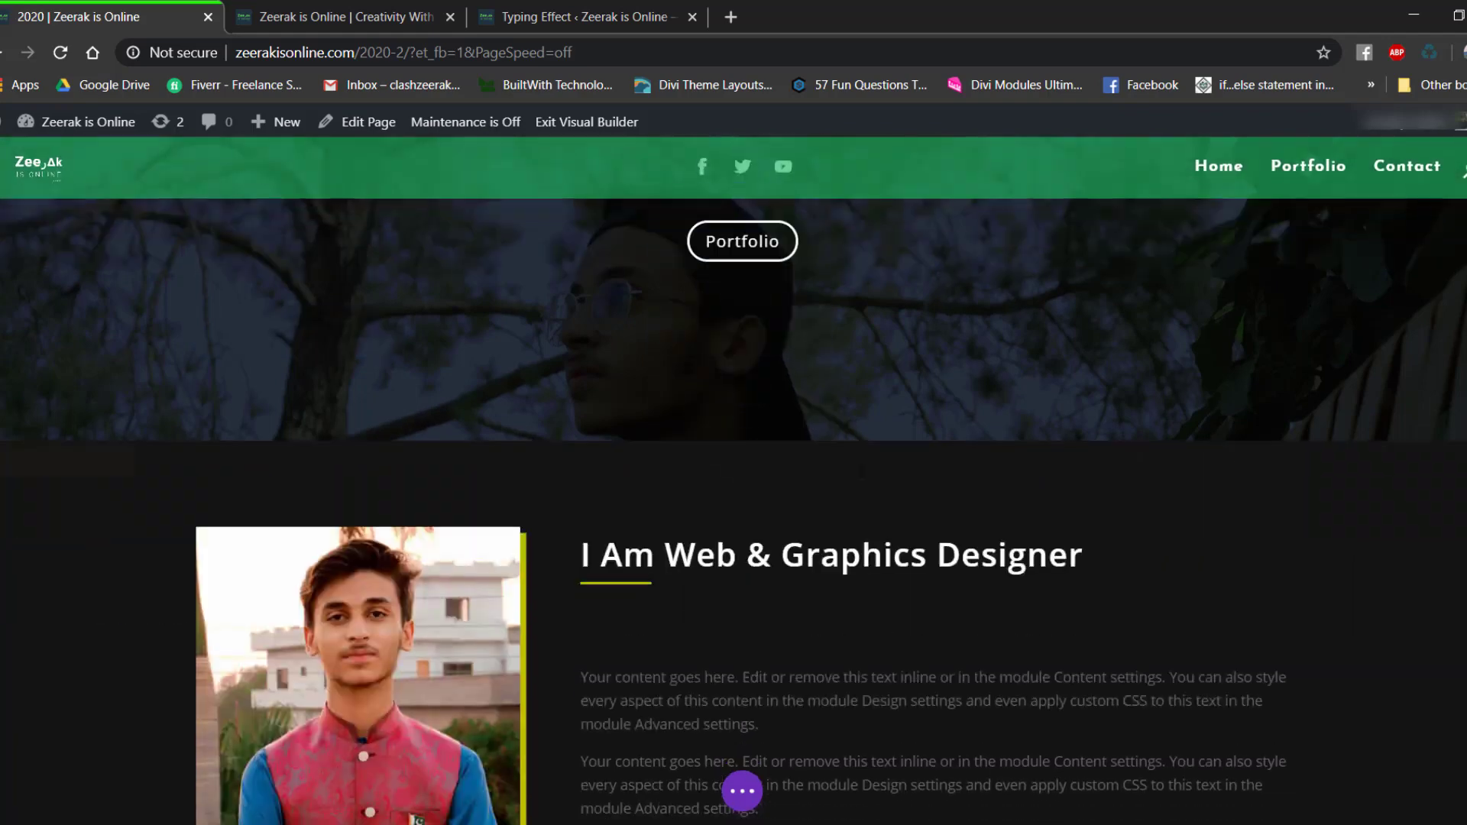
scroll(859, 476, down, 4)
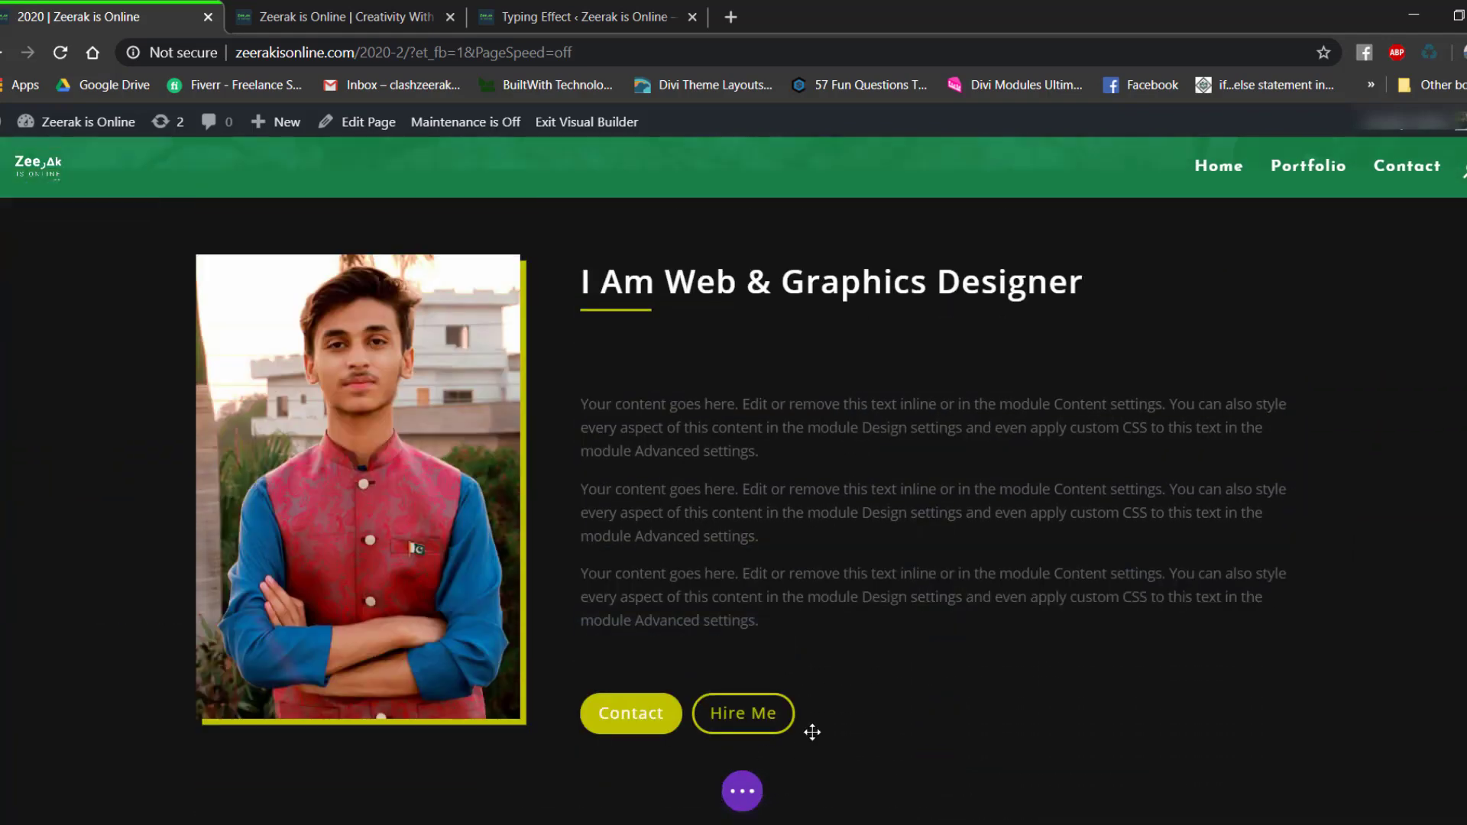
Add a regular section below the Web & Graphics Designer section, with a row of three equal columns.
scroll(812, 732, down, 1)
scroll(745, 772, up, 1)
scroll(754, 756, down, 1)
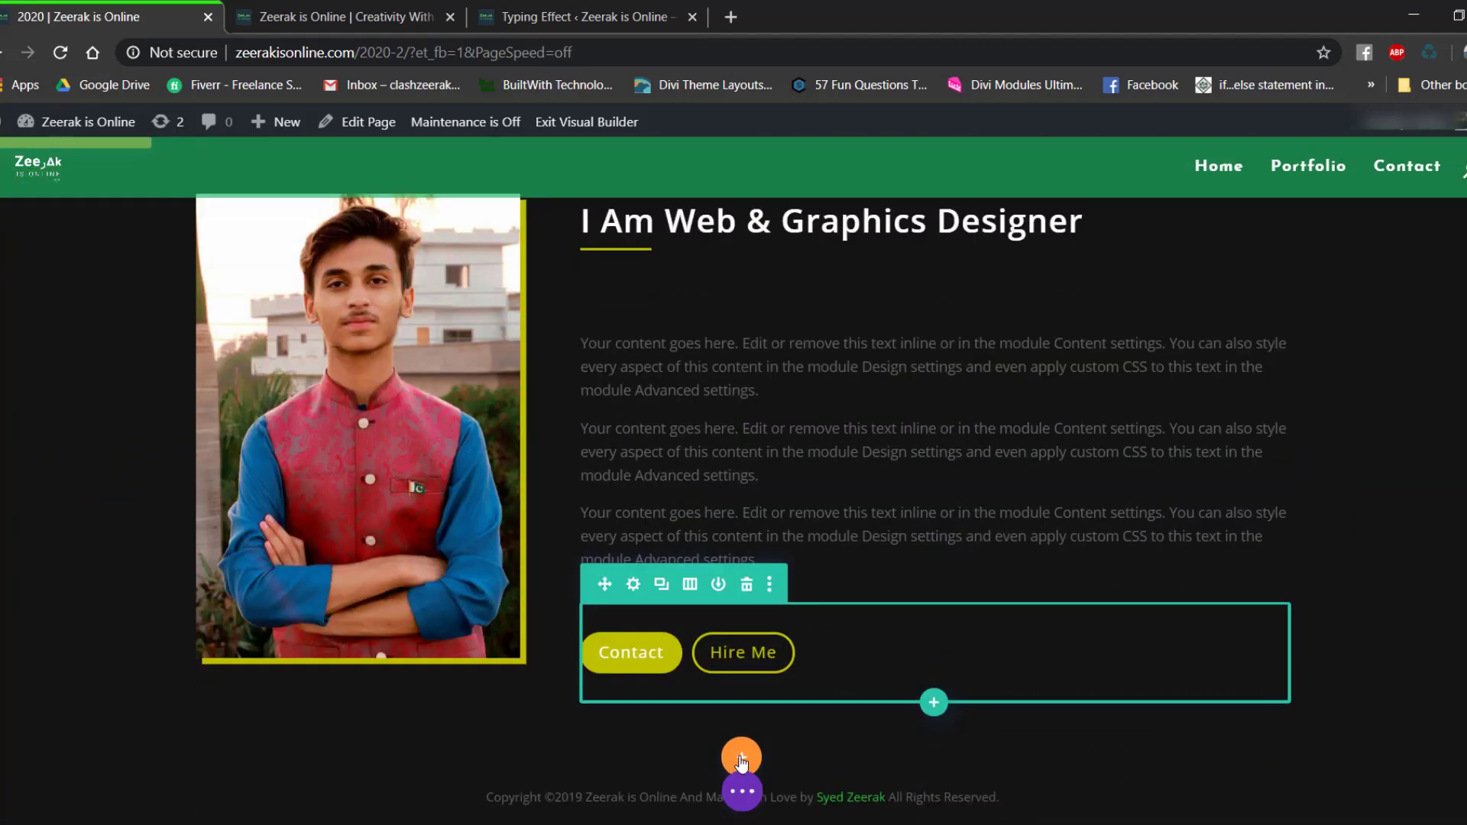
click(741, 757)
scroll(612, 733, up, 1)
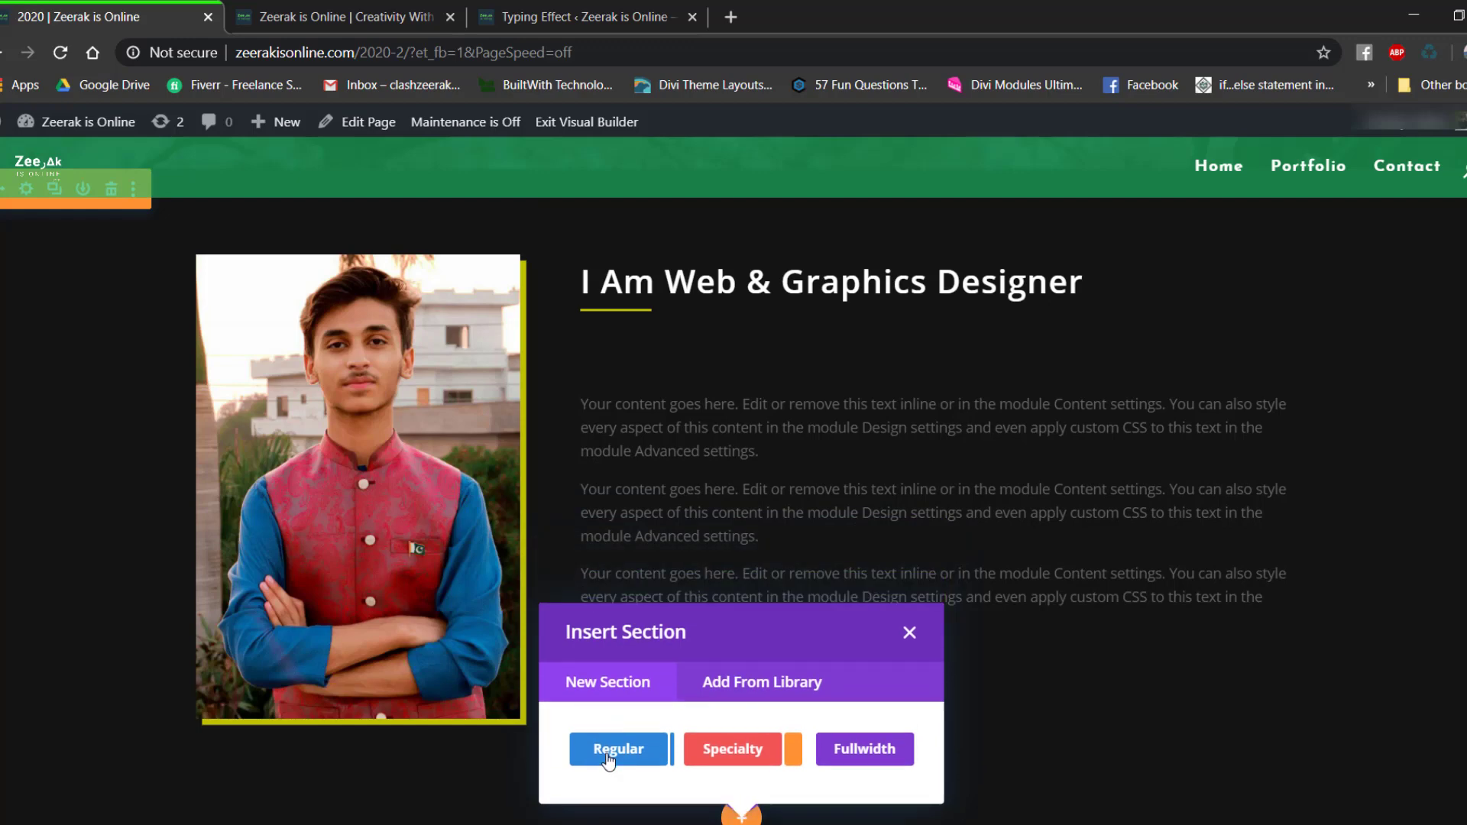
click(609, 757)
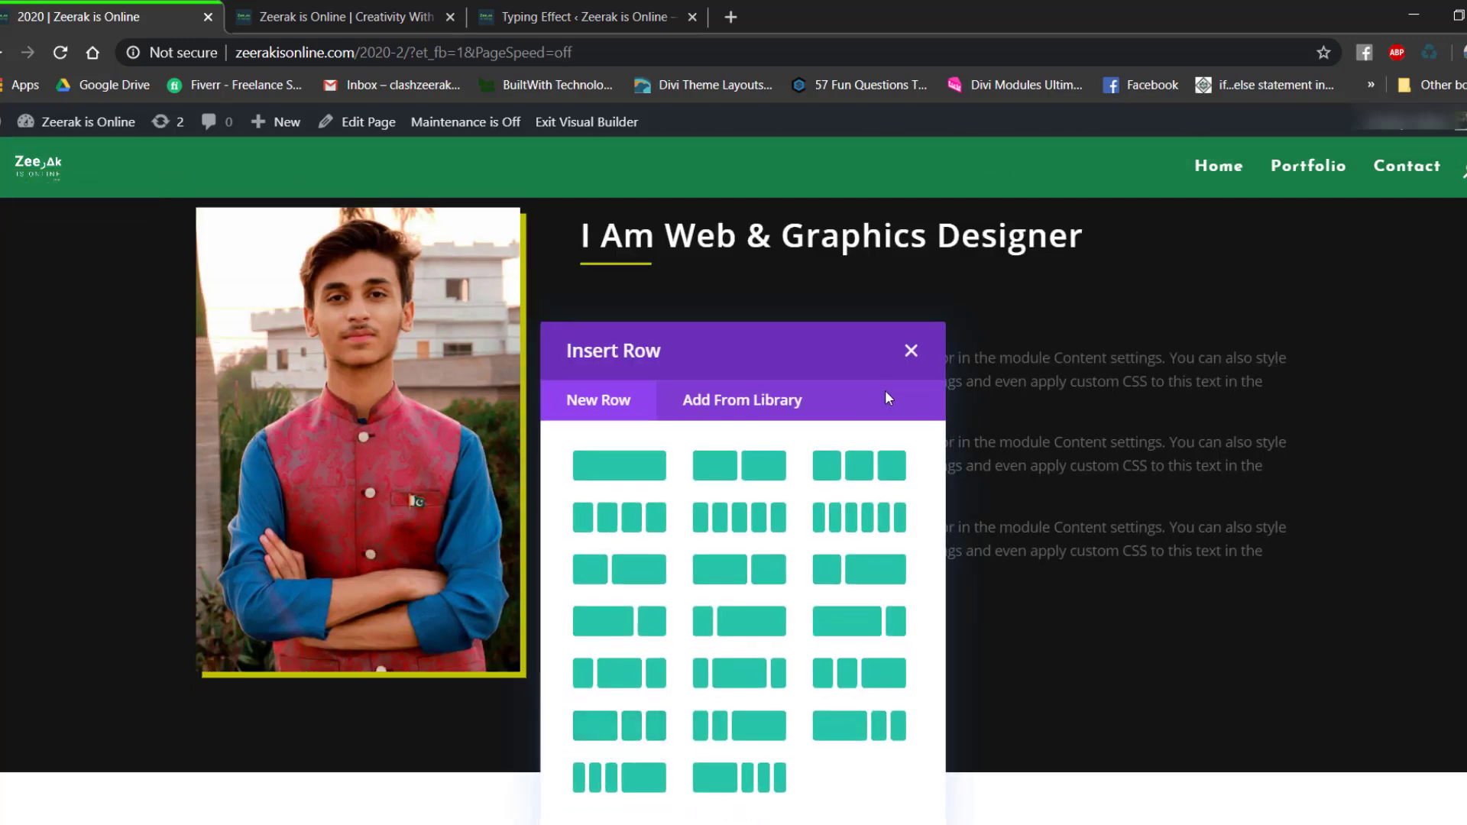
click(391, 8)
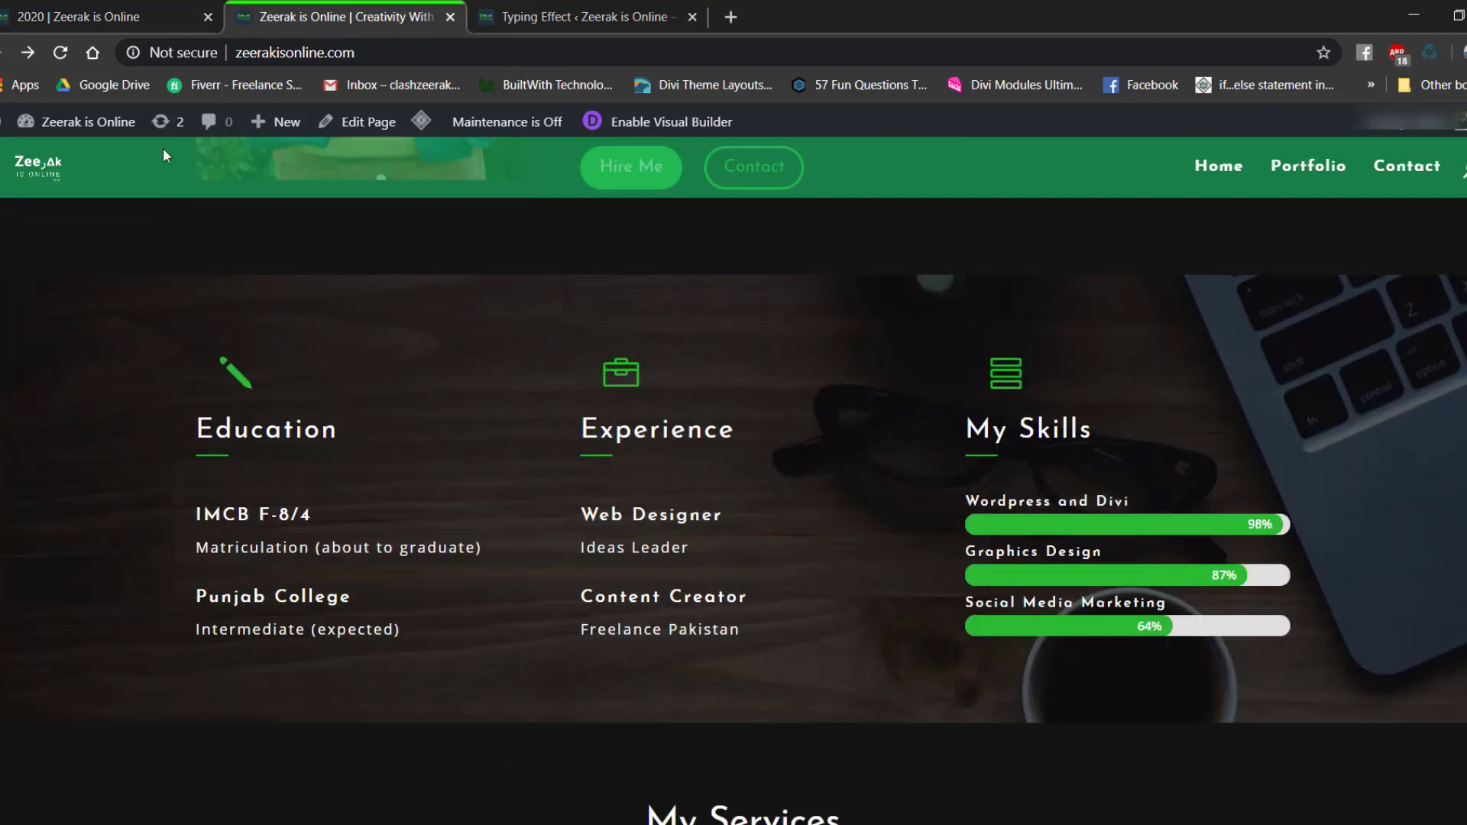
click(6, 6)
click(855, 470)
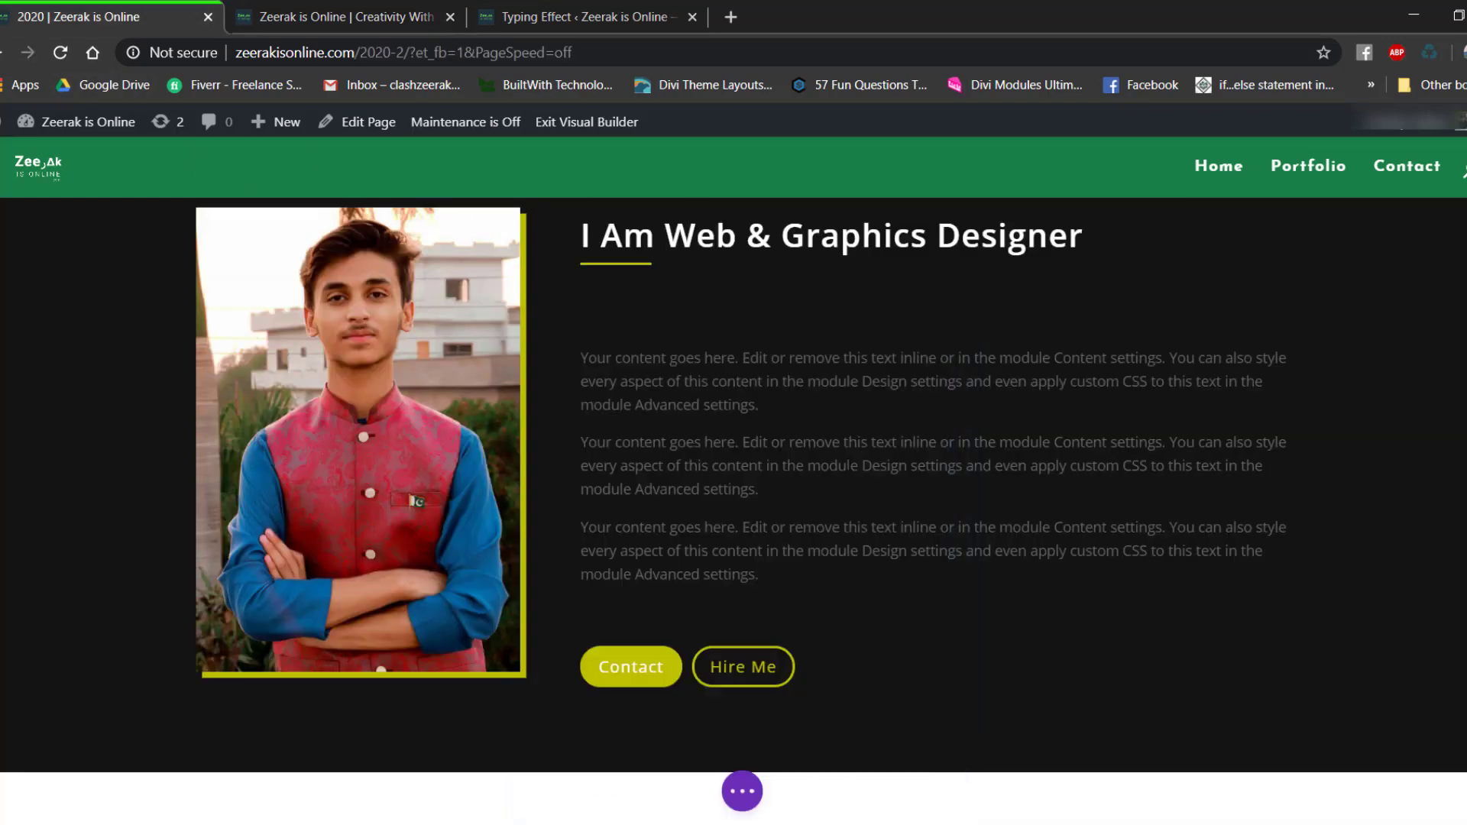
click(535, 199)
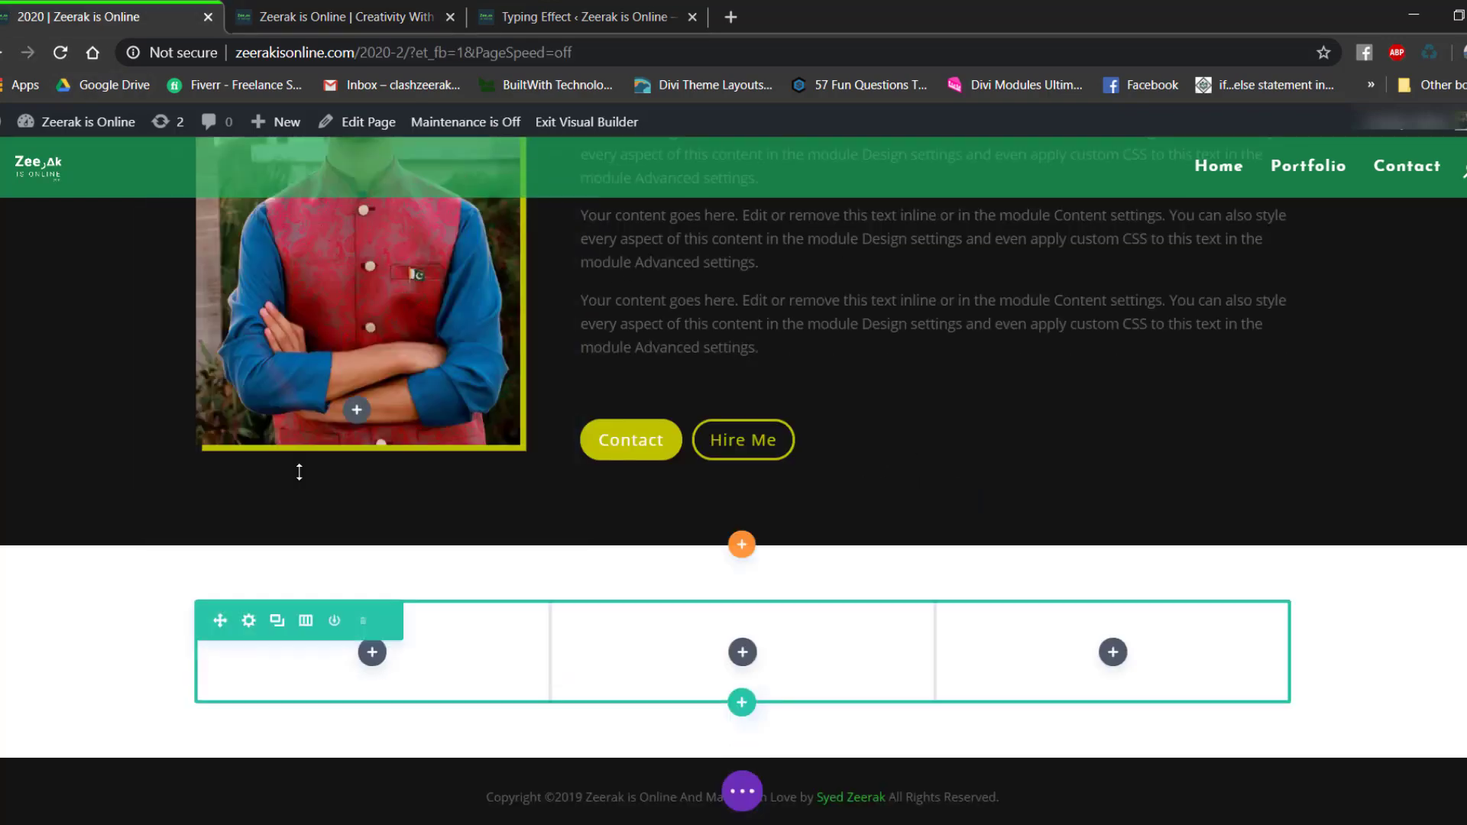
Set the new section's background image to the darker wooden desk photo with coffee cup, plant and laptop from the media library.
mouse_move(39, 589)
click(26, 565)
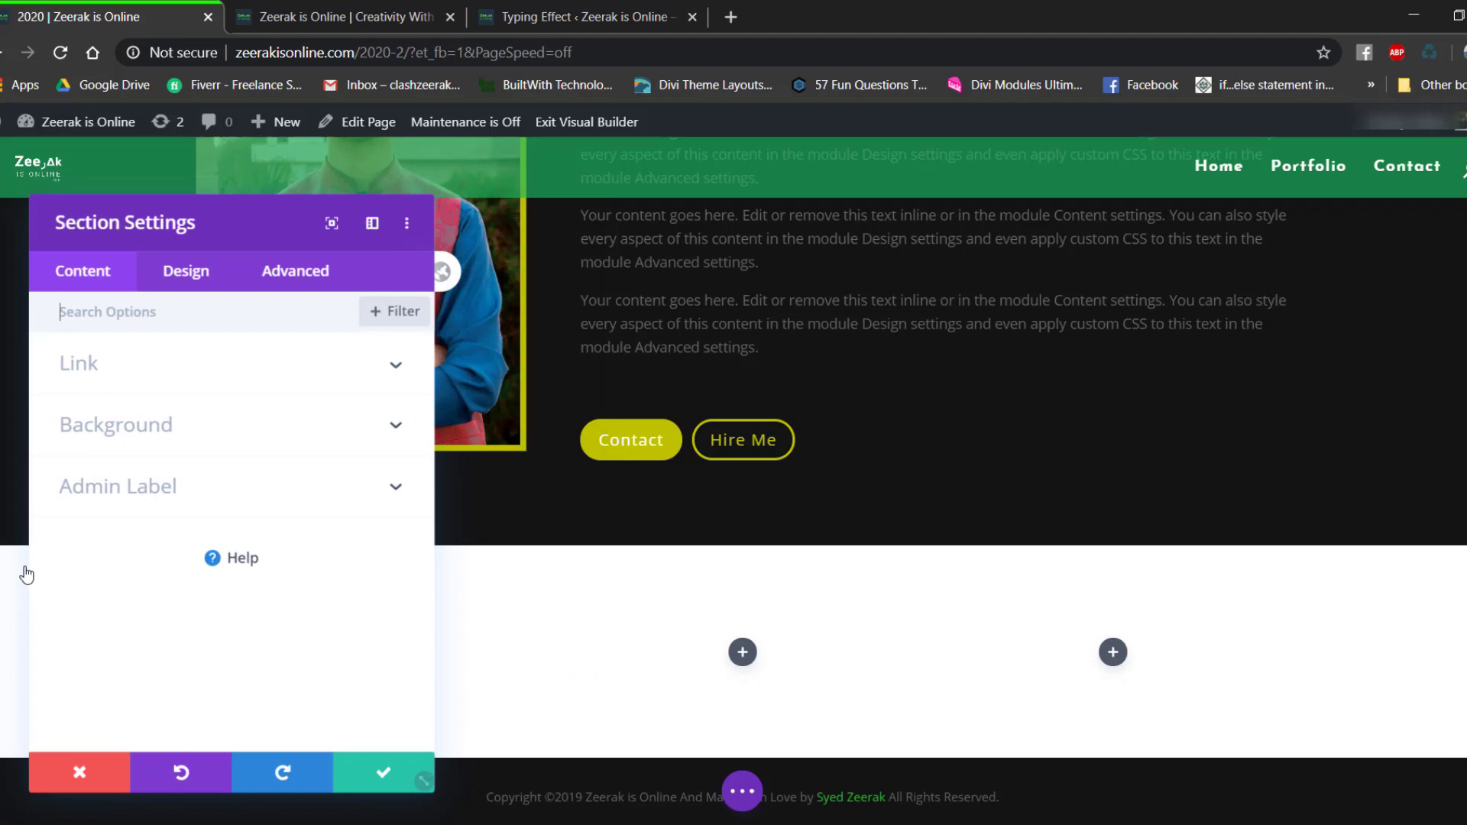
click(232, 456)
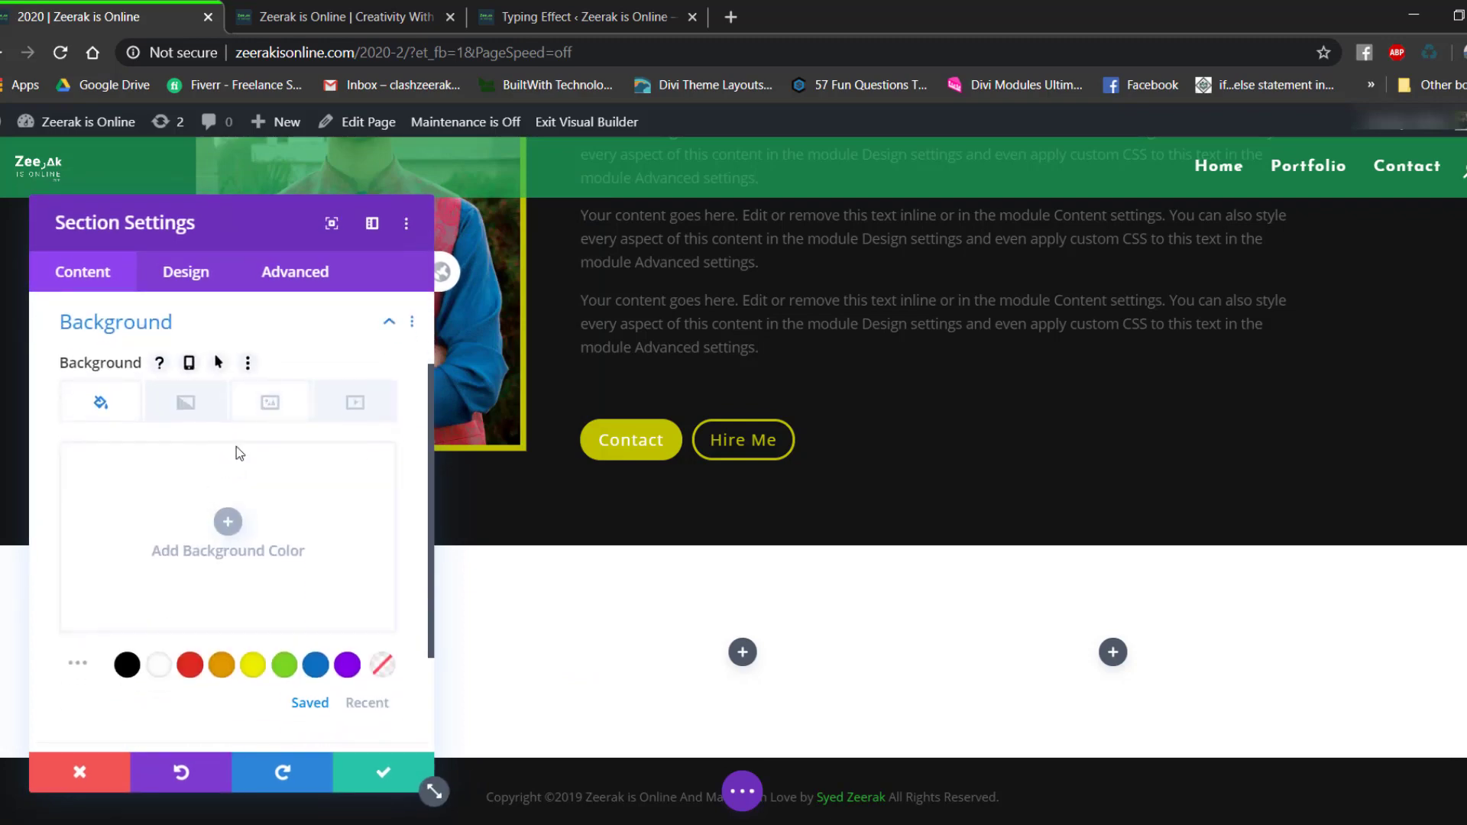
click(269, 402)
click(227, 522)
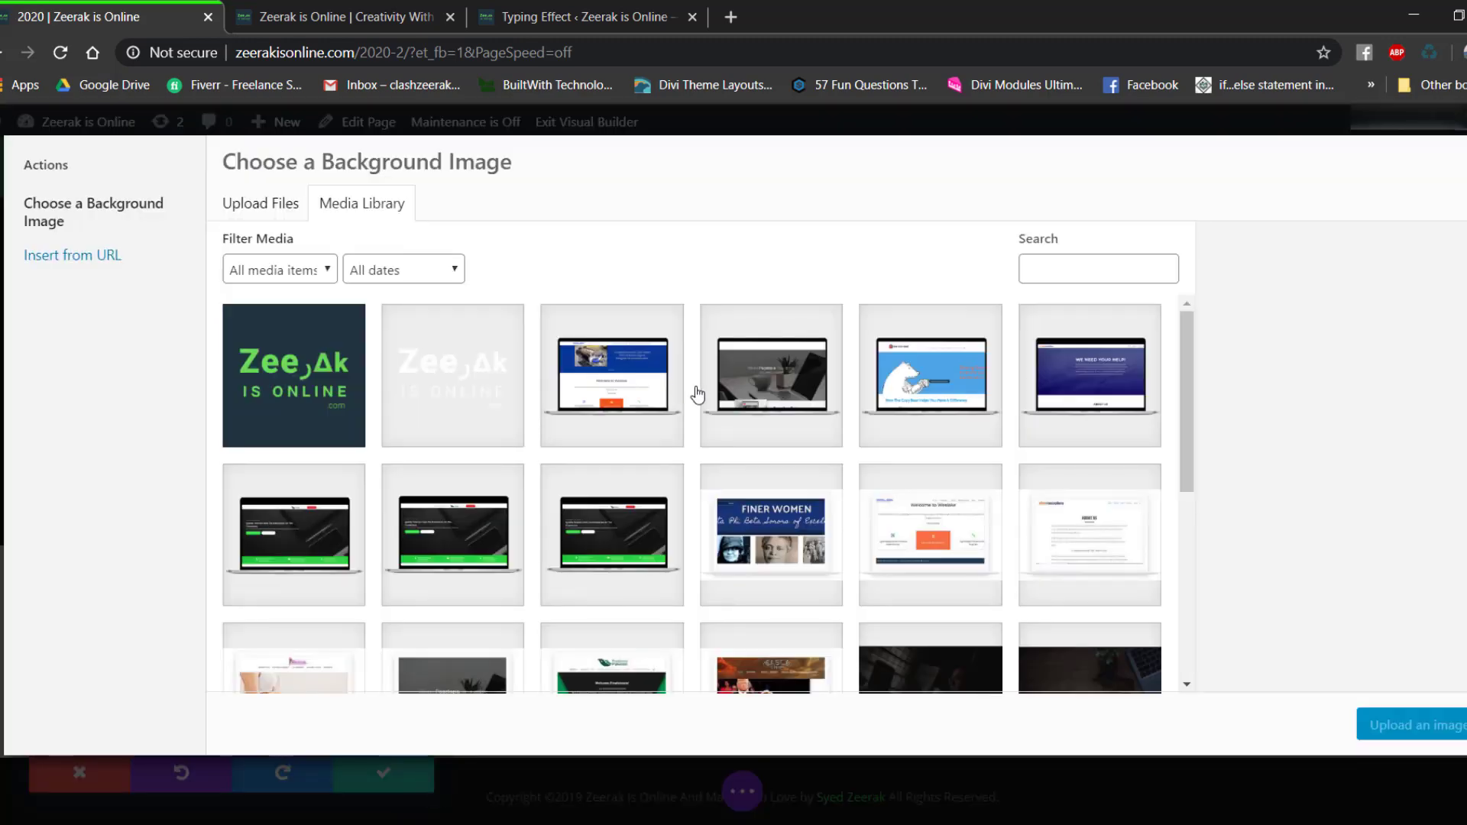
scroll(698, 394, down, 3)
scroll(870, 404, down, 3)
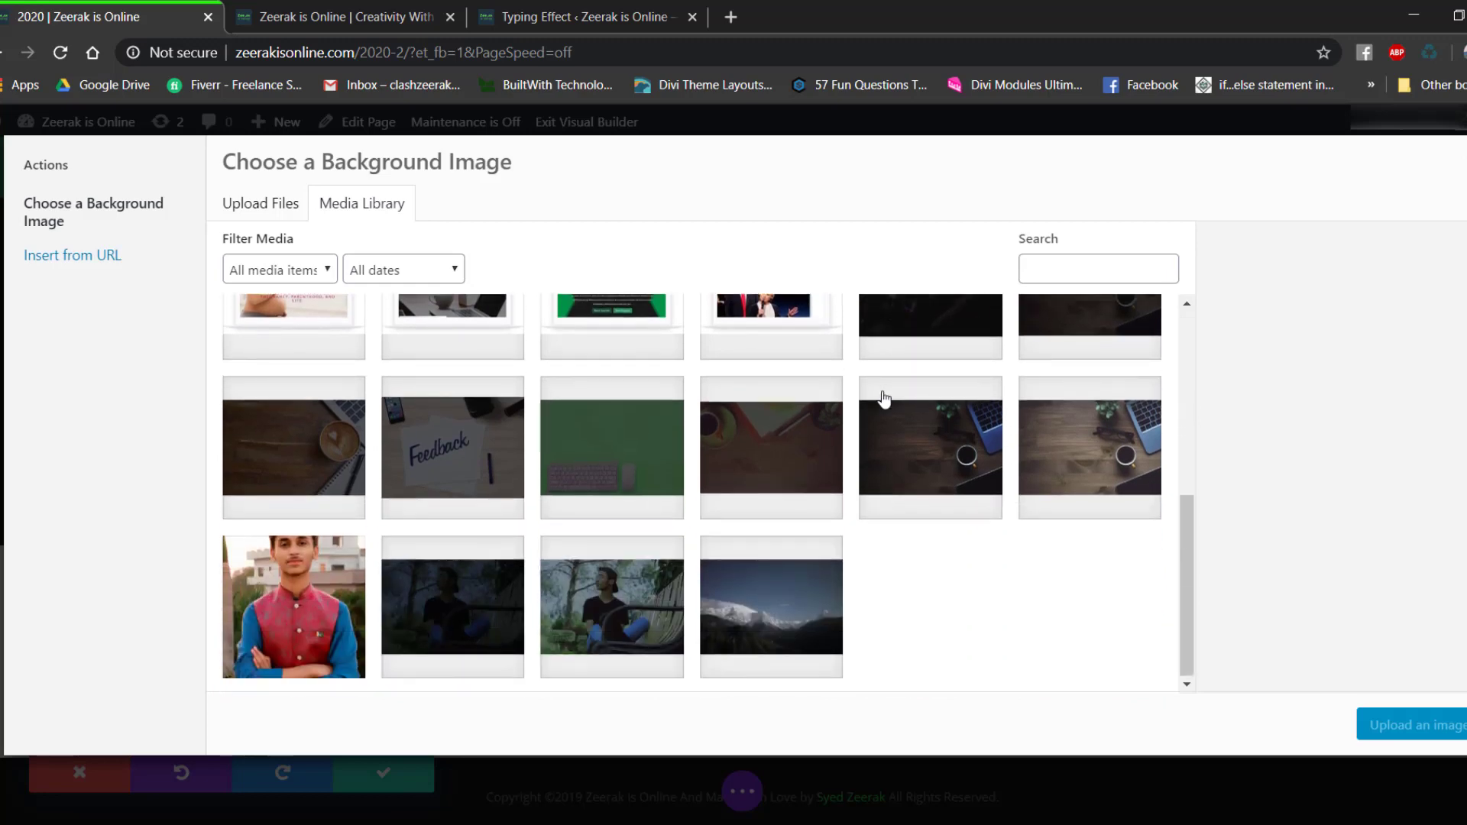
click(328, 16)
click(115, 16)
click(899, 487)
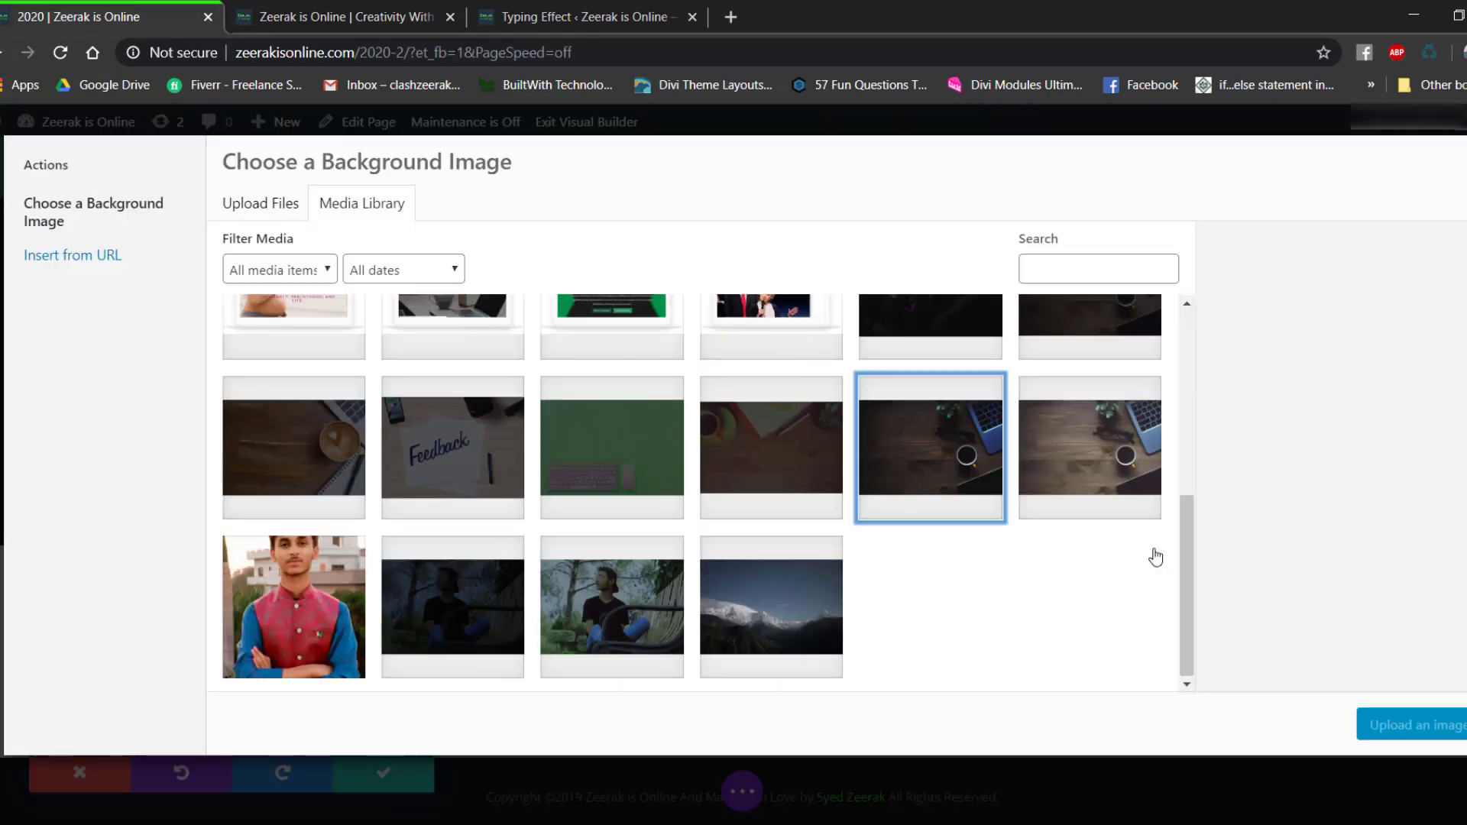
click(1403, 722)
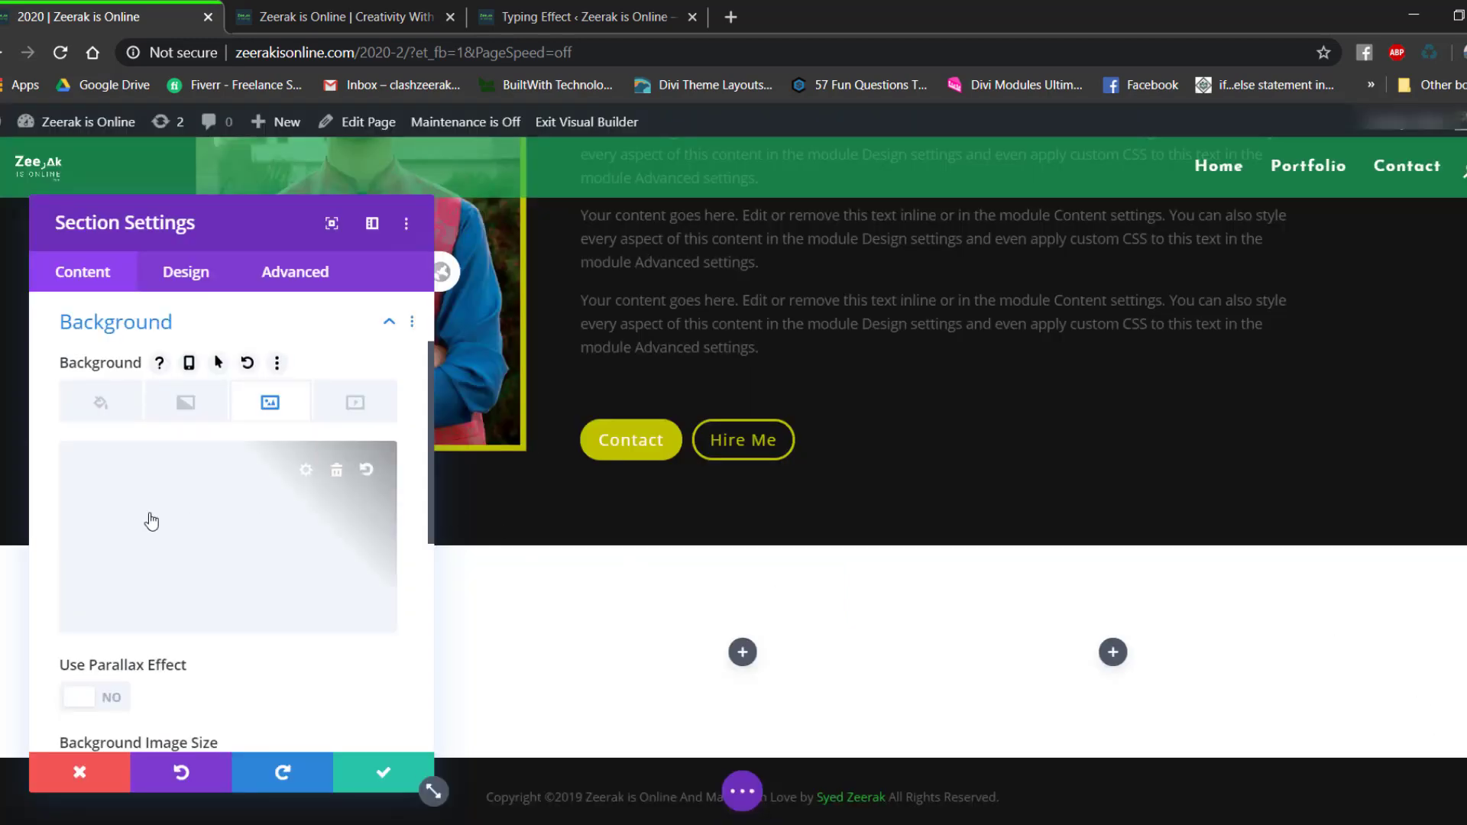
Enable the parallax effect on the section's background image with the CSS method and save the section settings.
scroll(147, 516, down, 1)
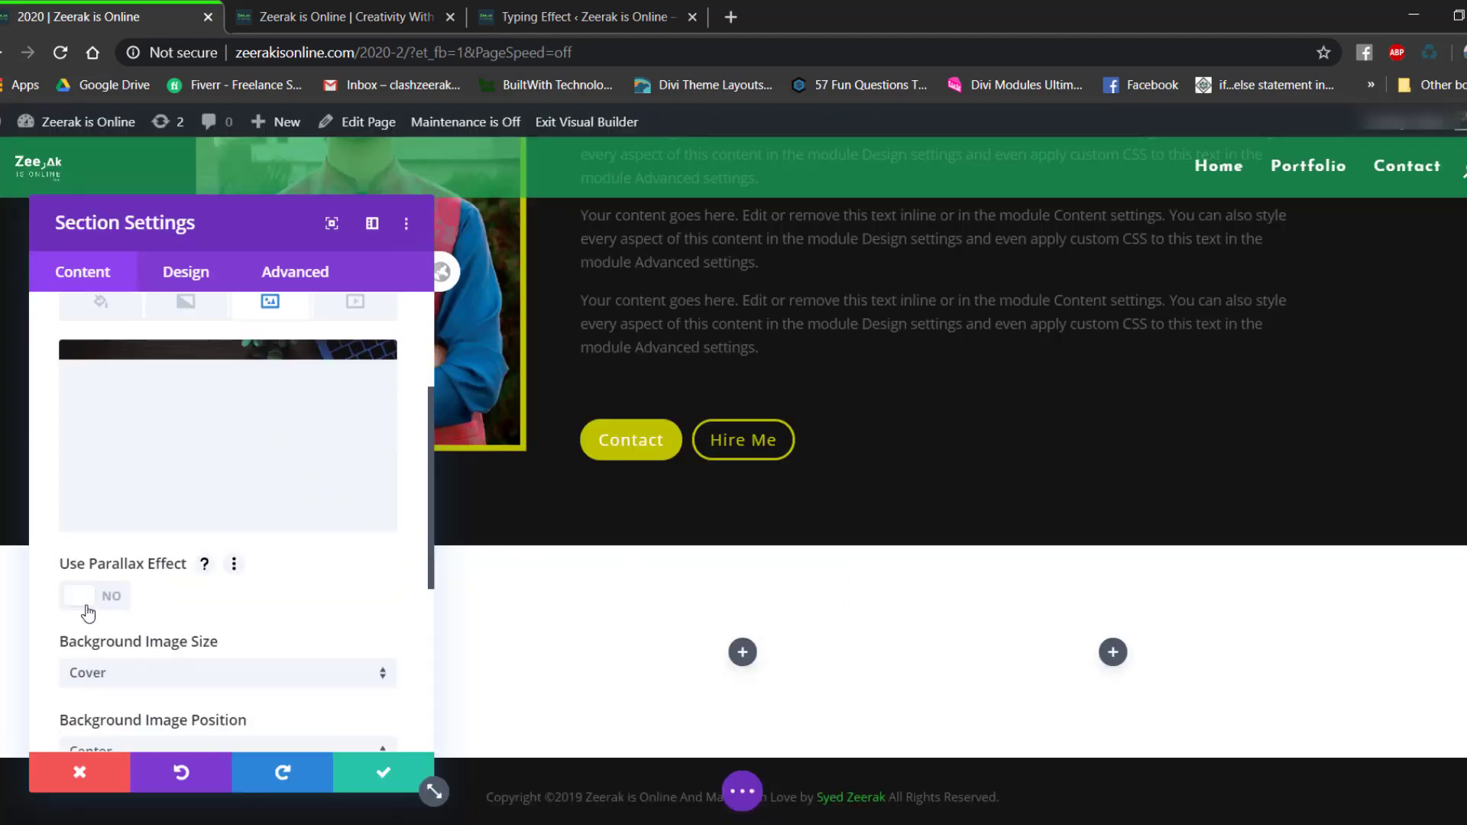
click(87, 607)
scroll(131, 604, down, 1)
click(145, 584)
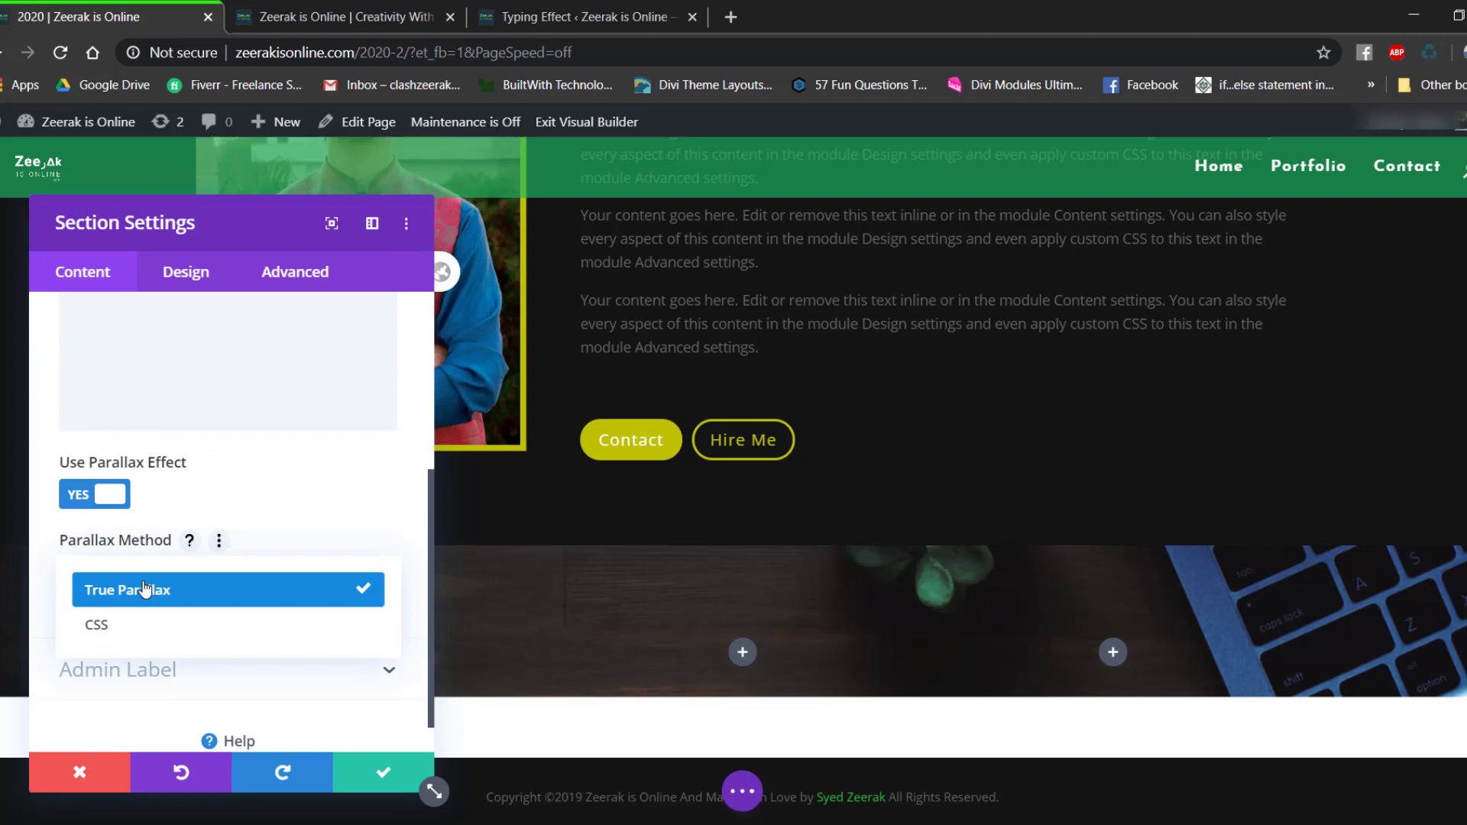
click(144, 628)
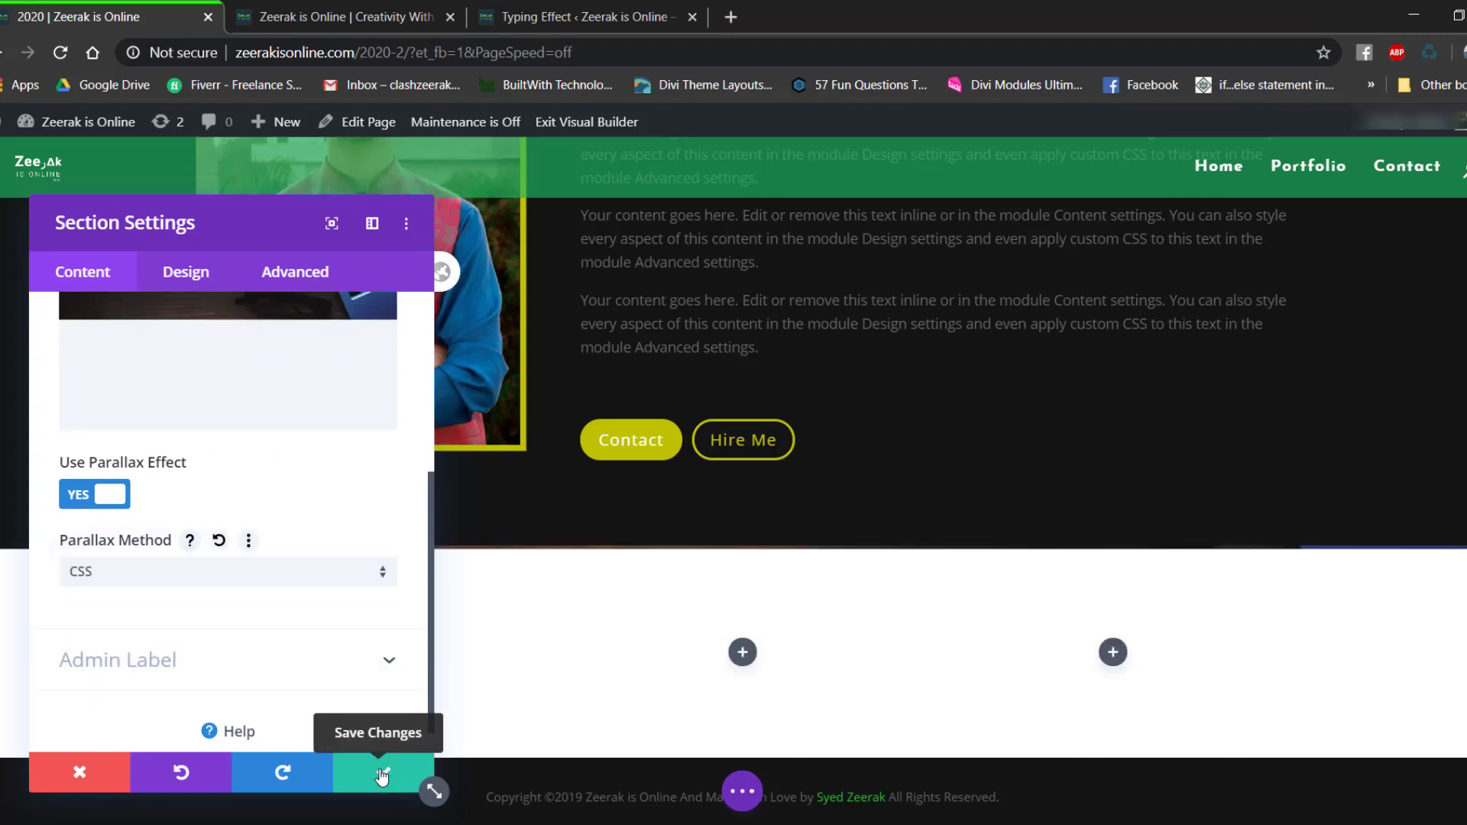
click(384, 773)
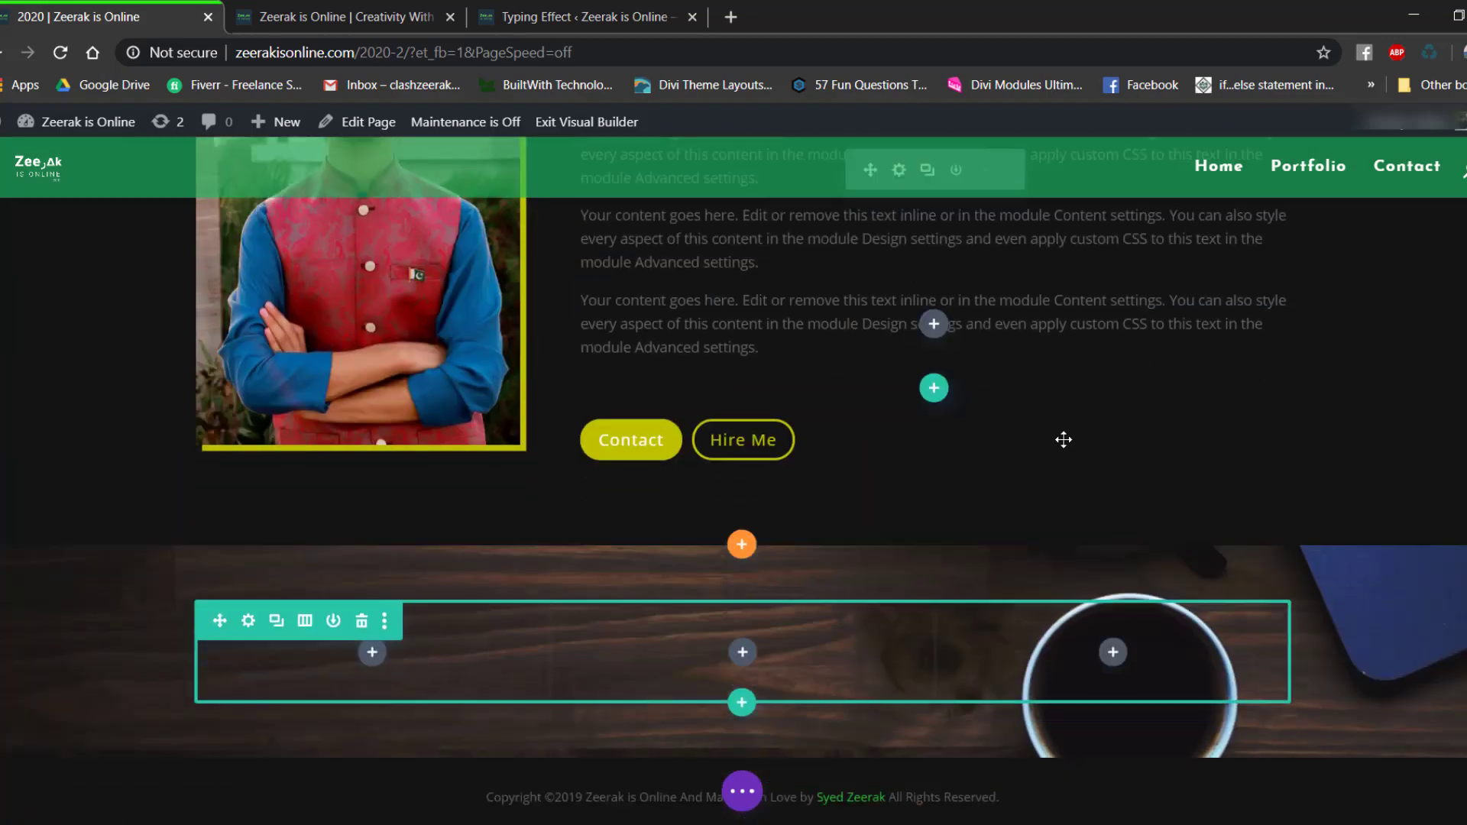
Insert a Blurb module in the first column of the new three-column row.
key(ctrl+Tab)
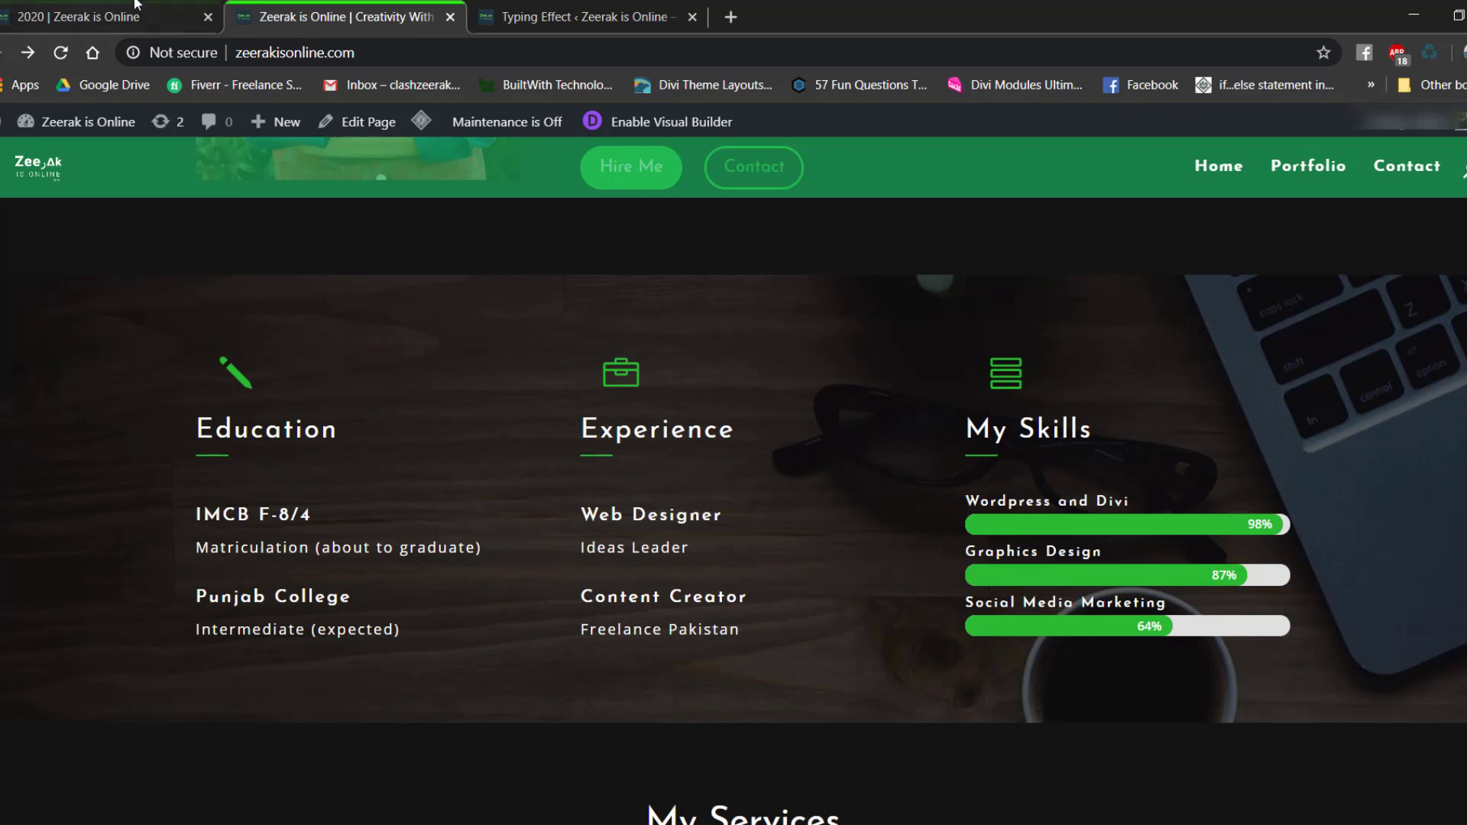
click(110, 8)
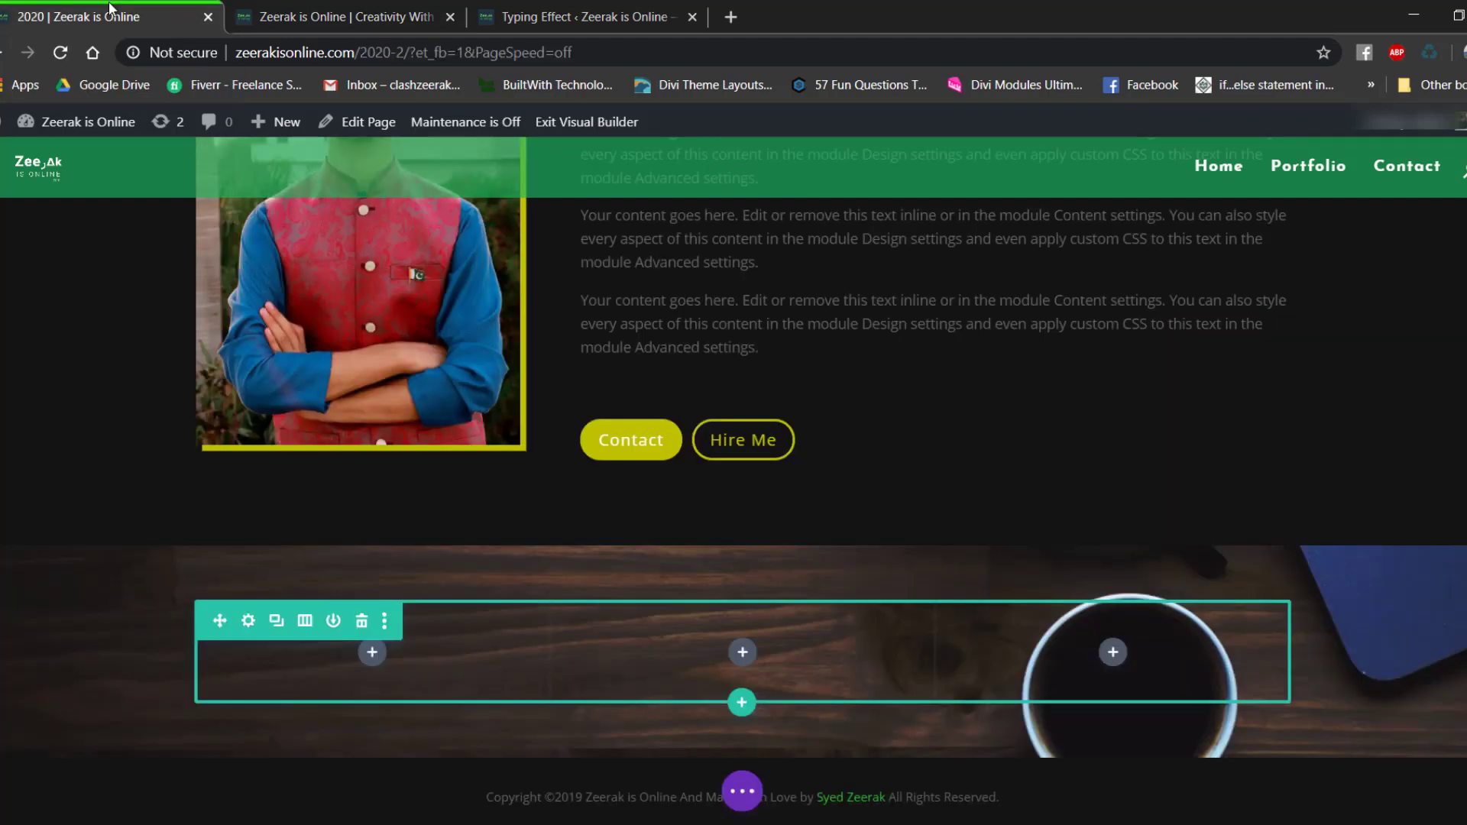
click(372, 652)
text(blurb)
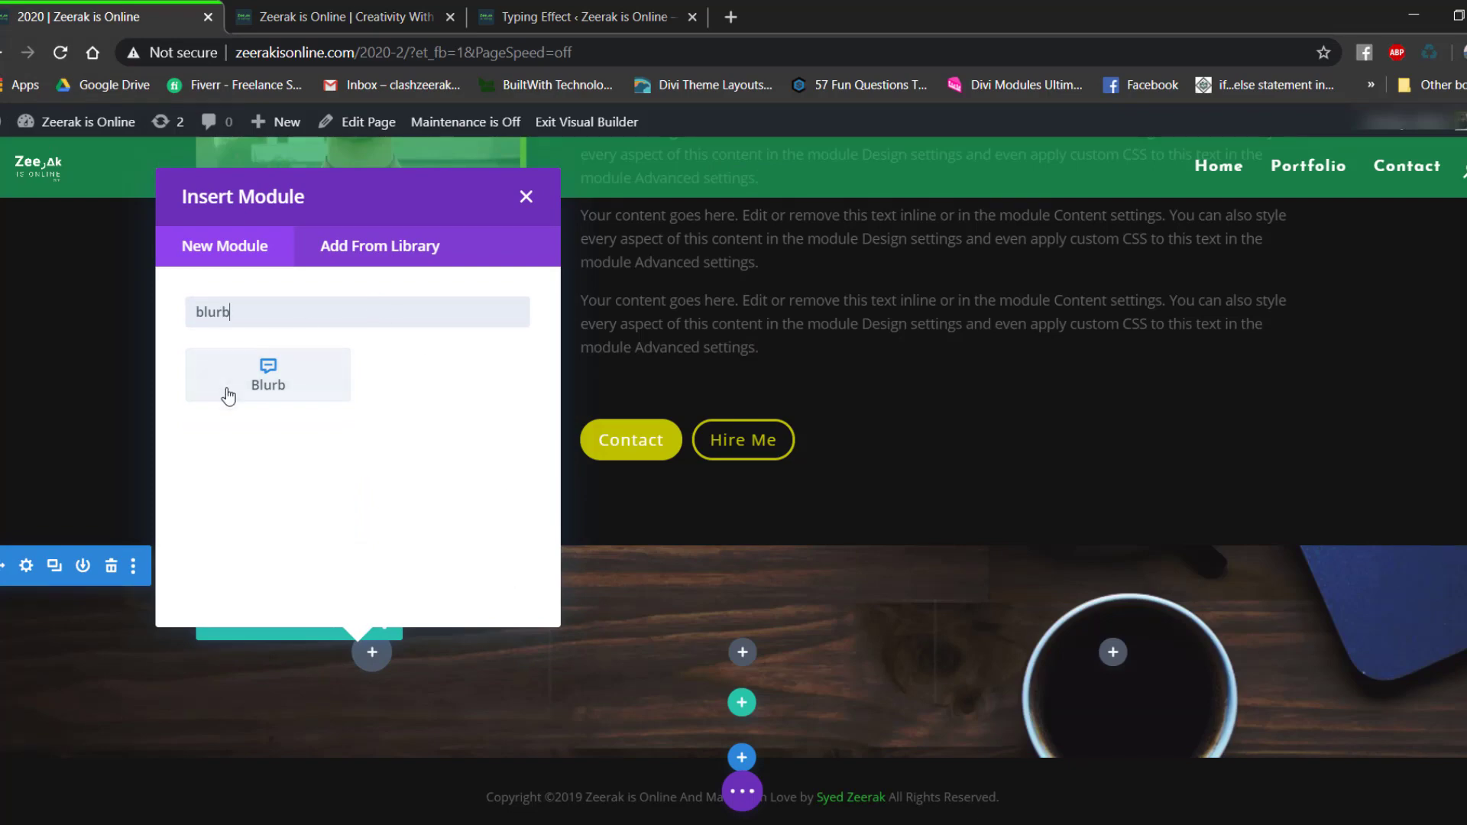
click(223, 392)
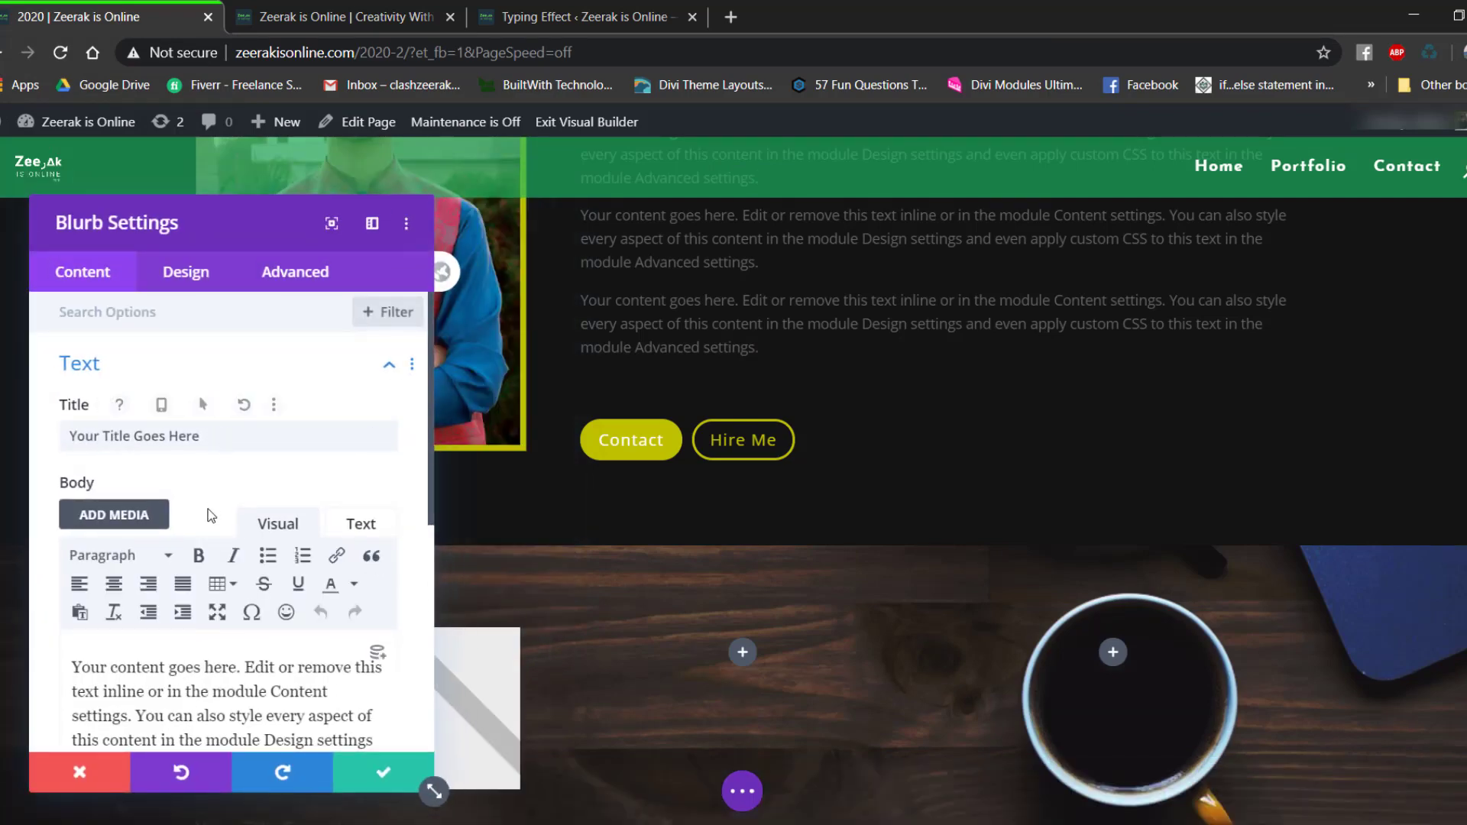
Delete the placeholder body text of the blurb.
scroll(214, 527, down, 2)
drag(282, 587, 50, 471)
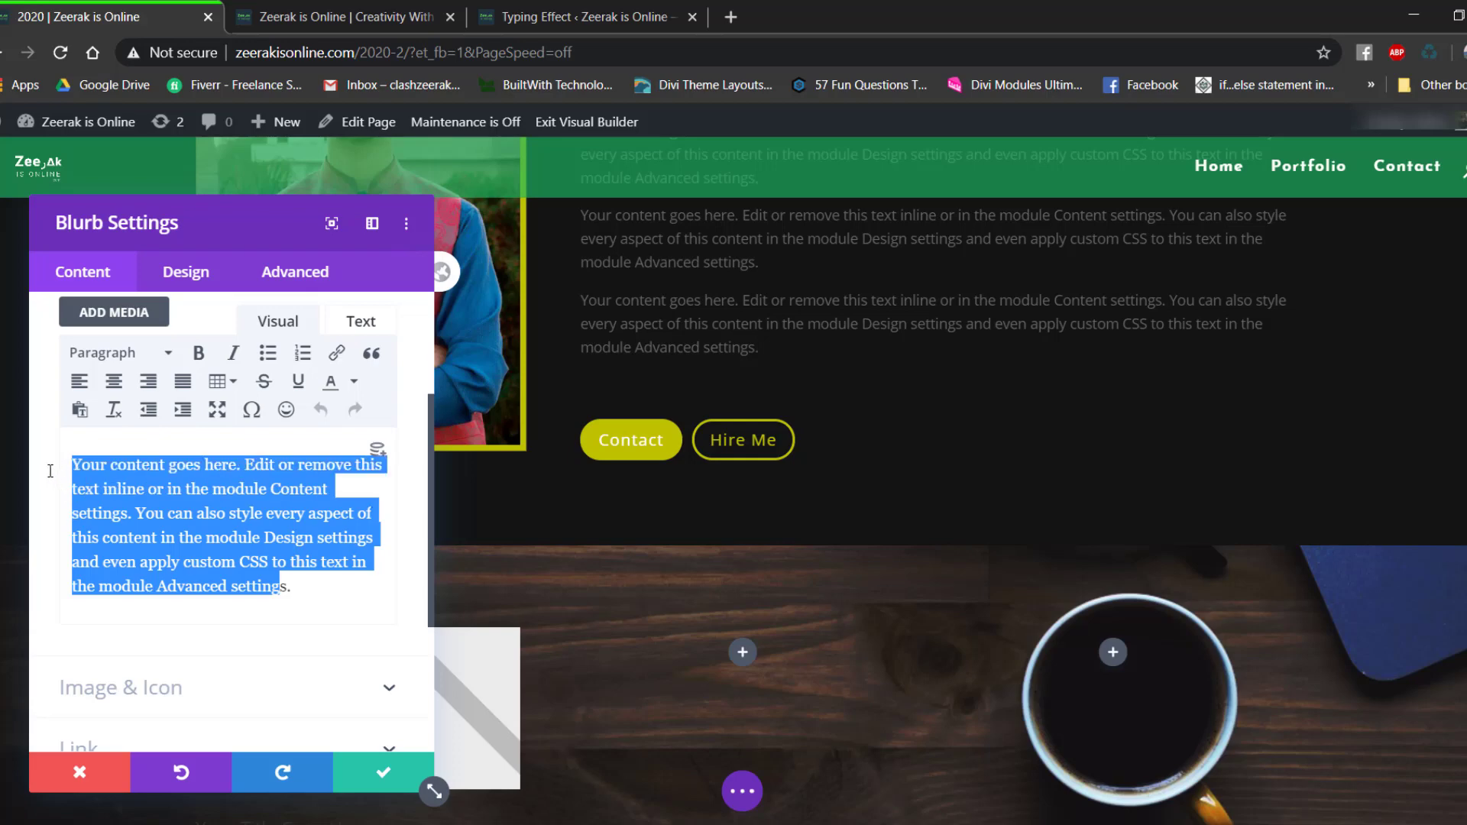
key(BackSpace)
key(BackSpace)
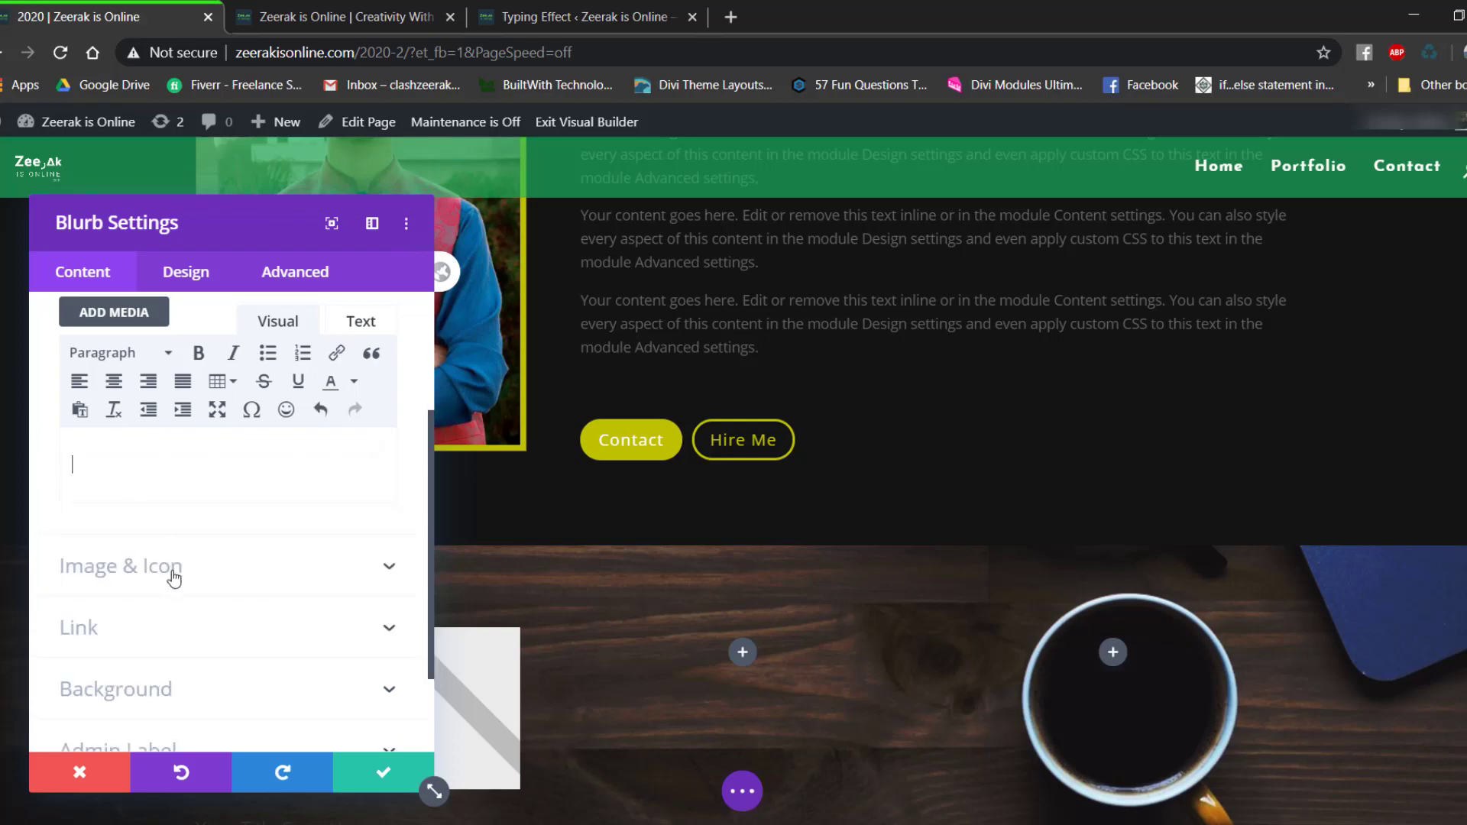
Switch the blurb from an image to an icon and choose the light bulb icon.
click(175, 569)
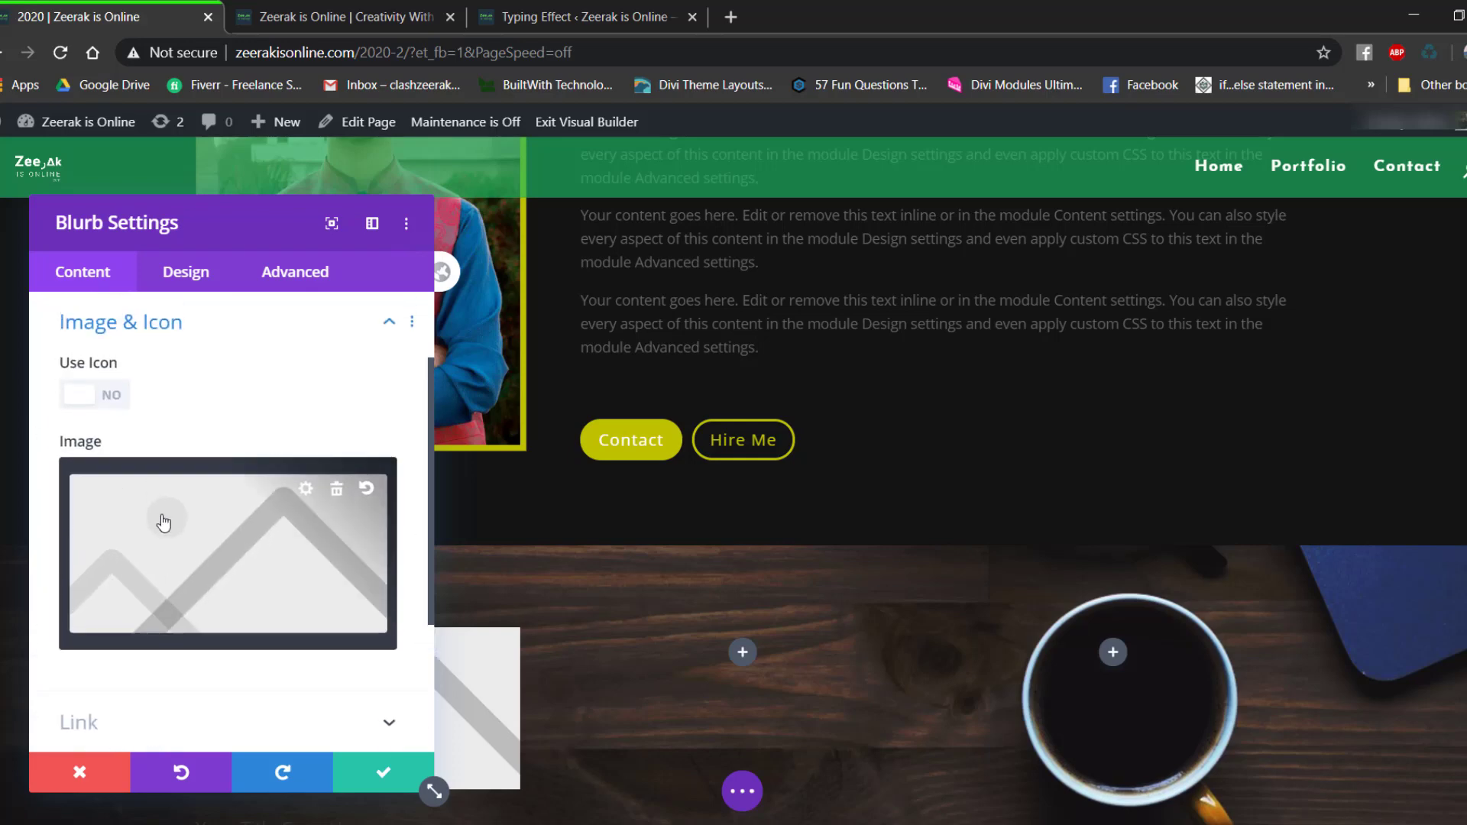
click(98, 412)
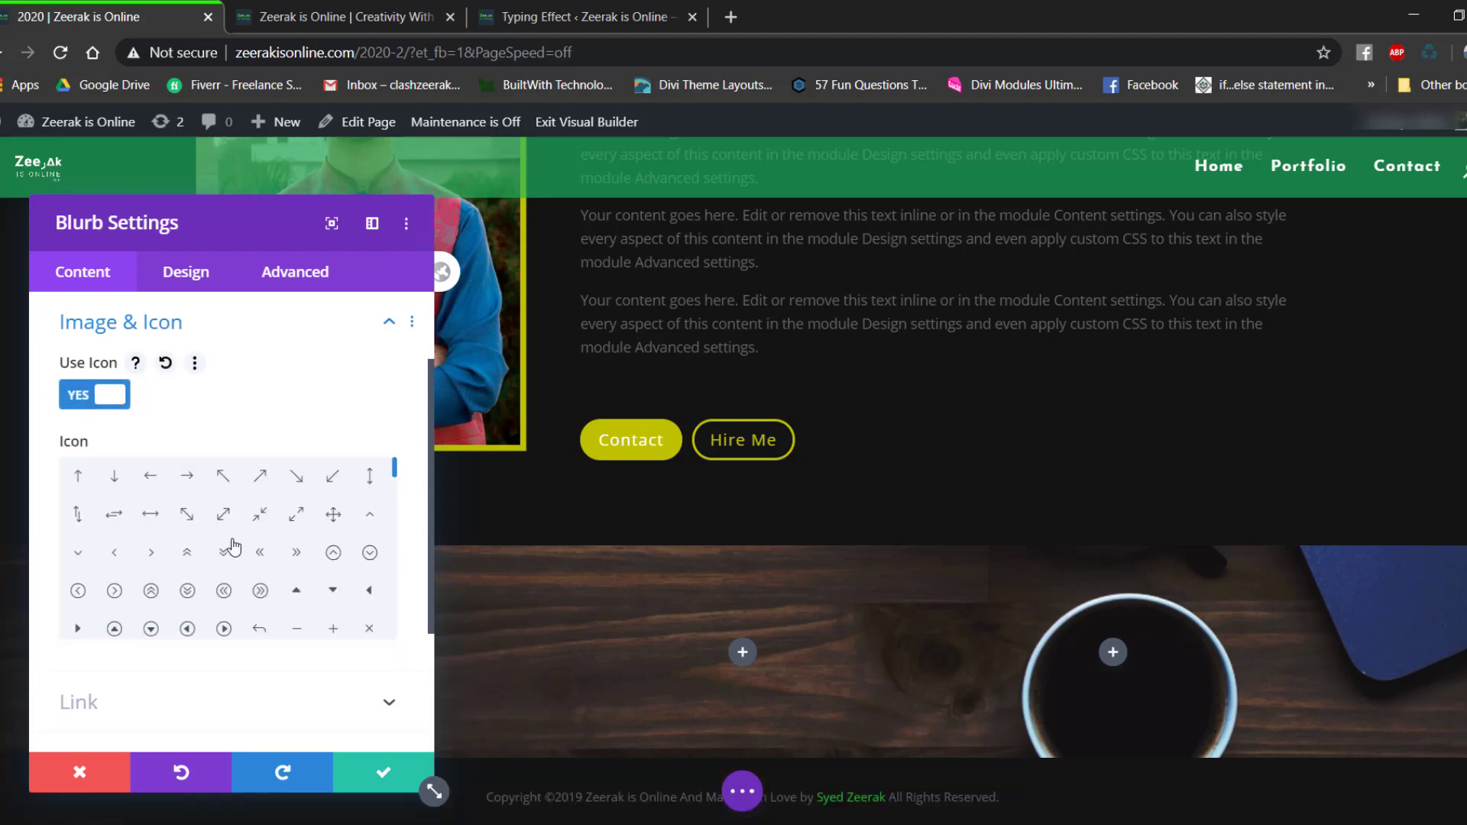
scroll(237, 565, down, 3)
drag(294, 209, 1244, 216)
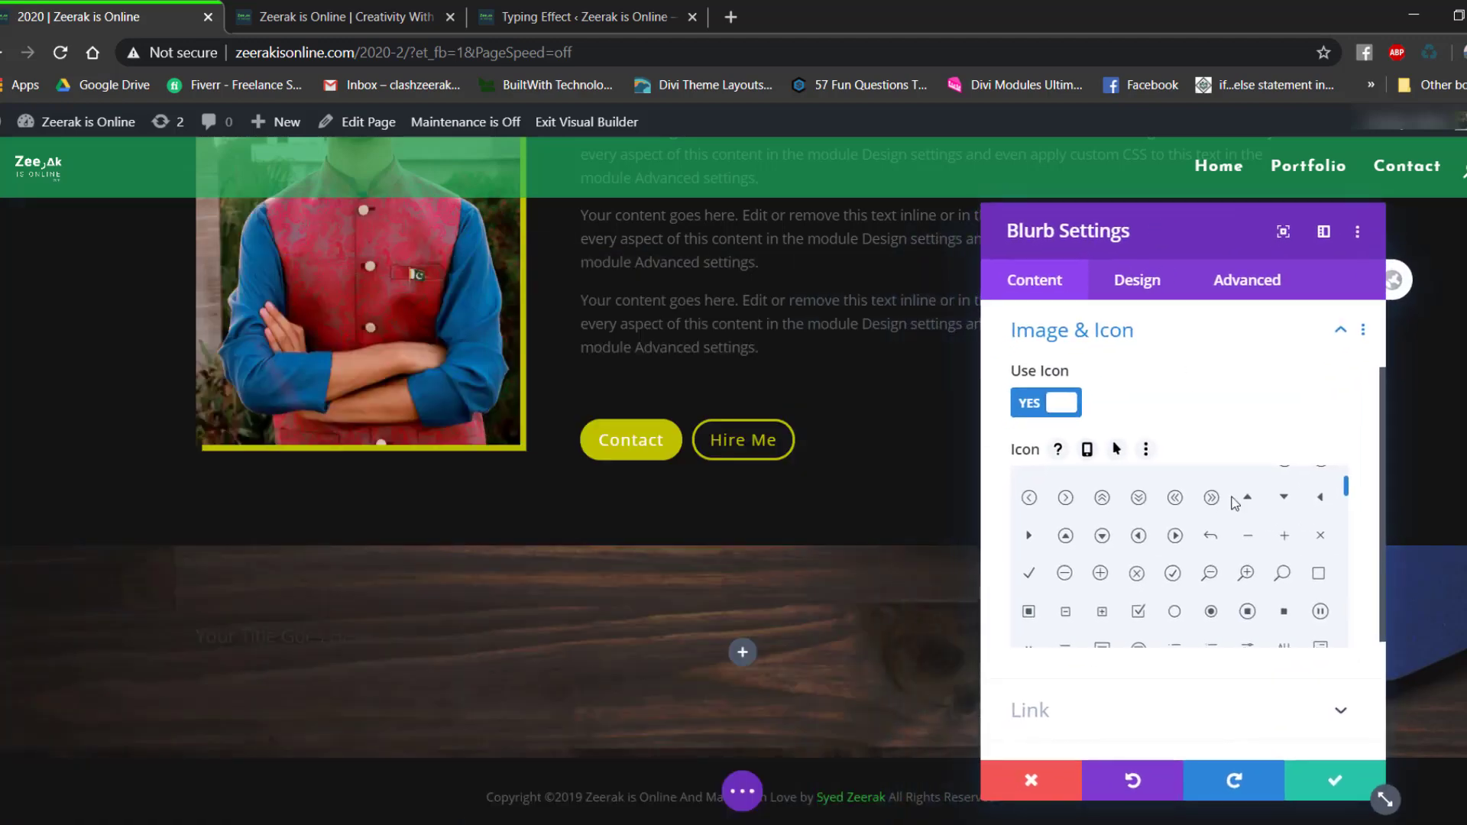
scroll(1213, 572, down, 8)
scroll(1213, 571, up, 3)
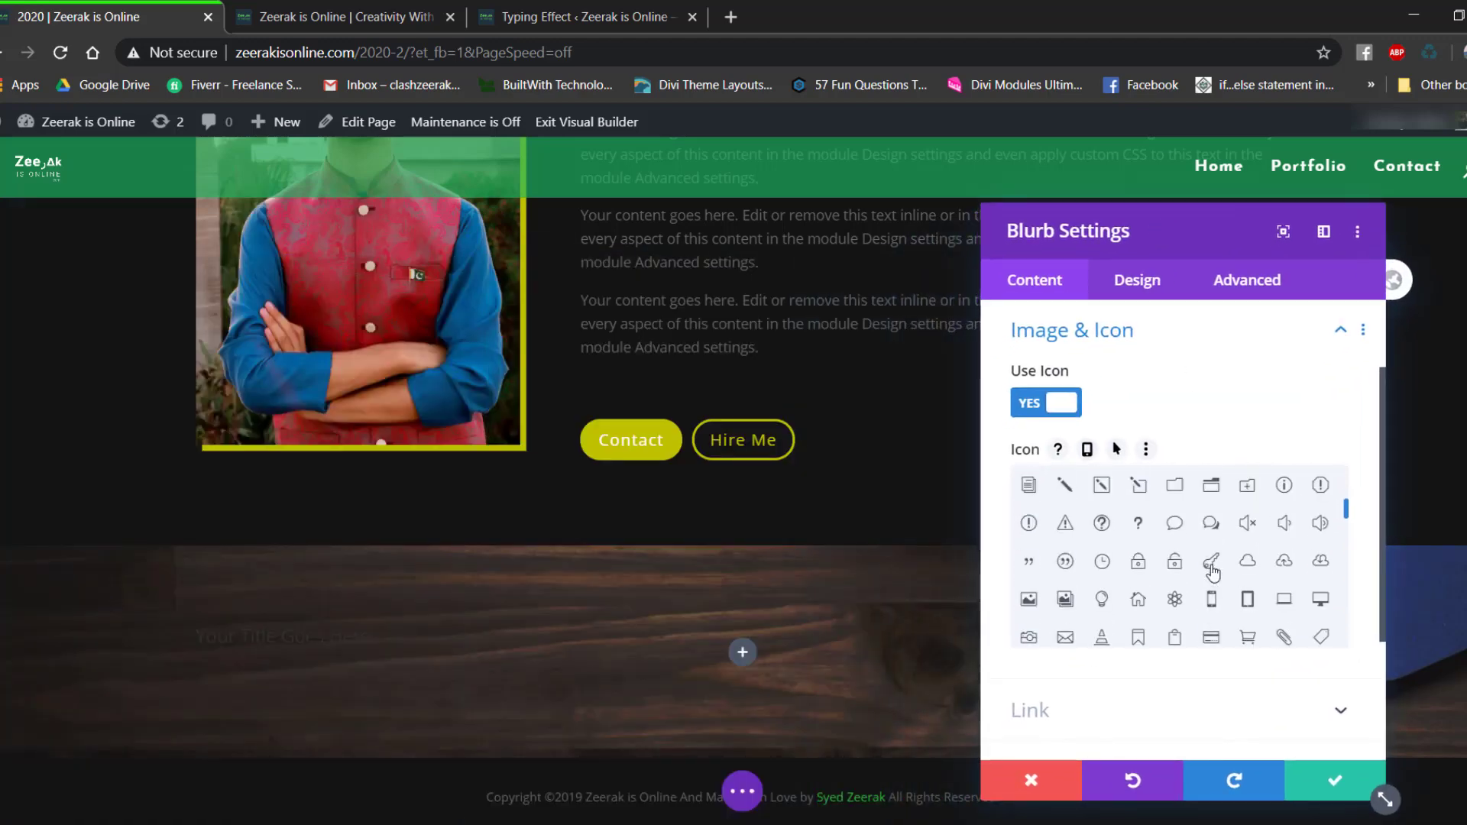
click(1104, 602)
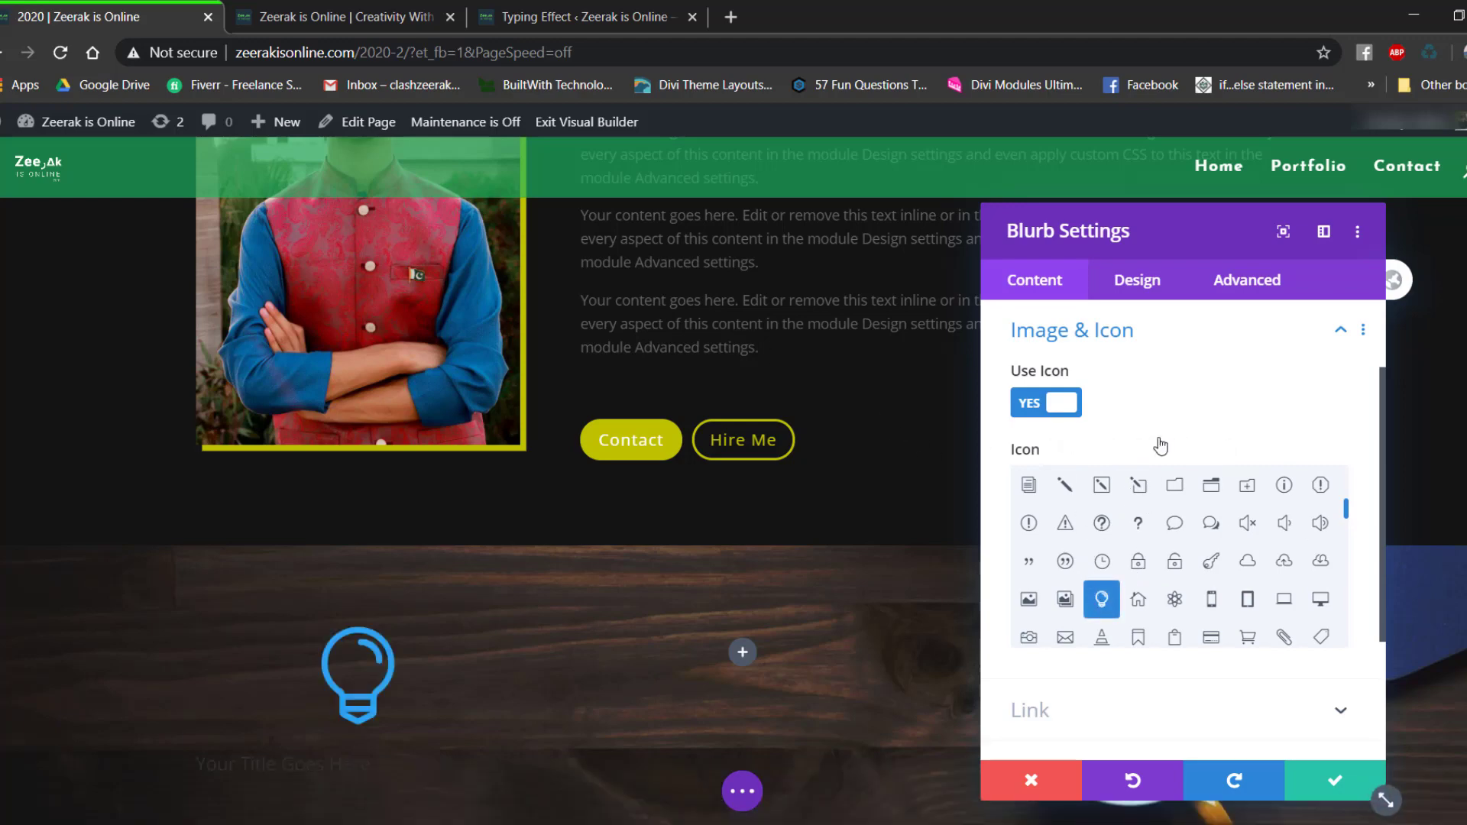
Clear the blurb's placeholder title, leaving only its icon.
scroll(1188, 384, up, 3)
click(1075, 380)
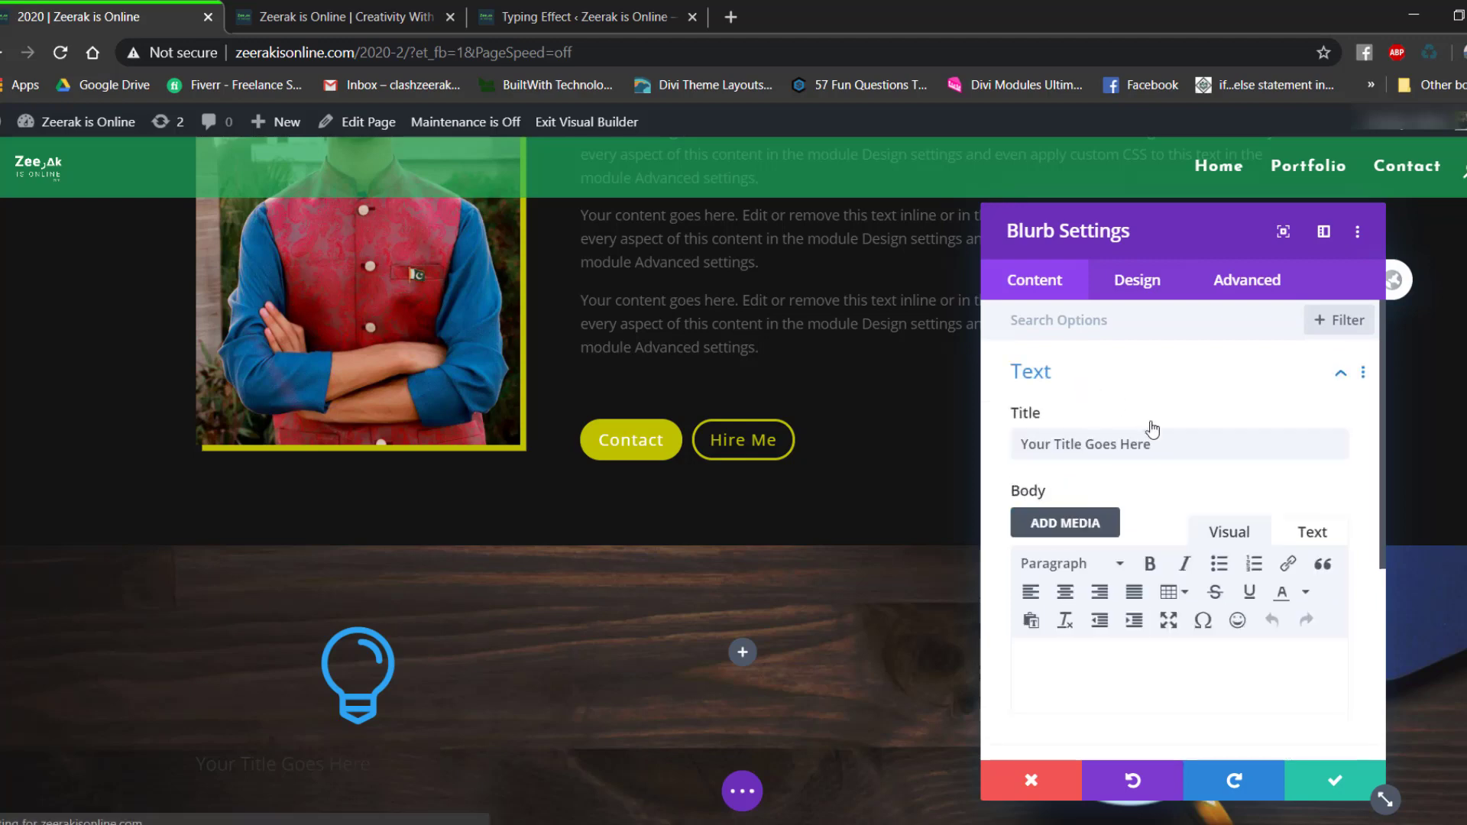
key(ctrl+a)
key(BackSpace)
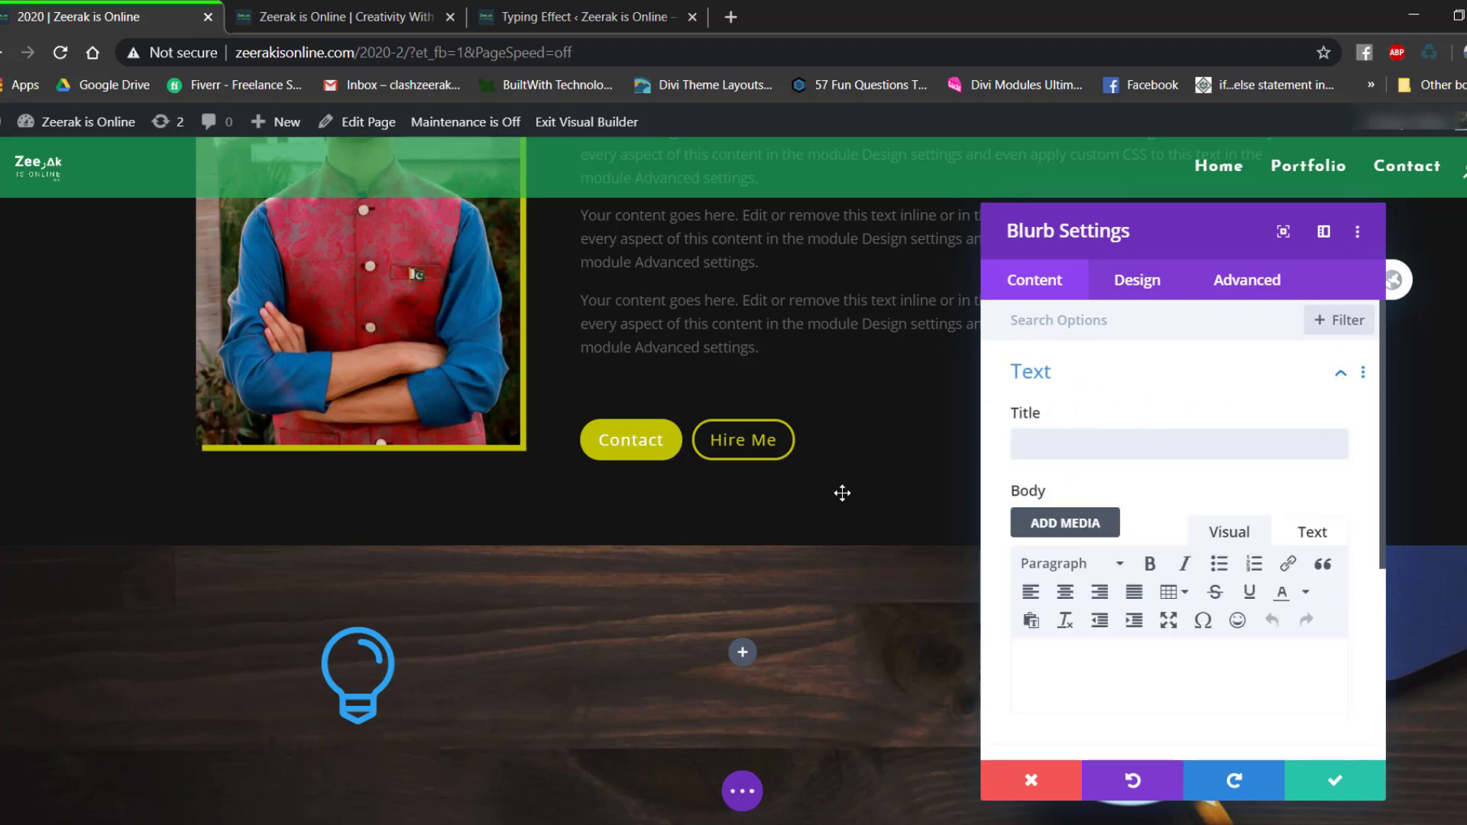
scroll(977, 439, down, 1)
scroll(770, 522, up, 1)
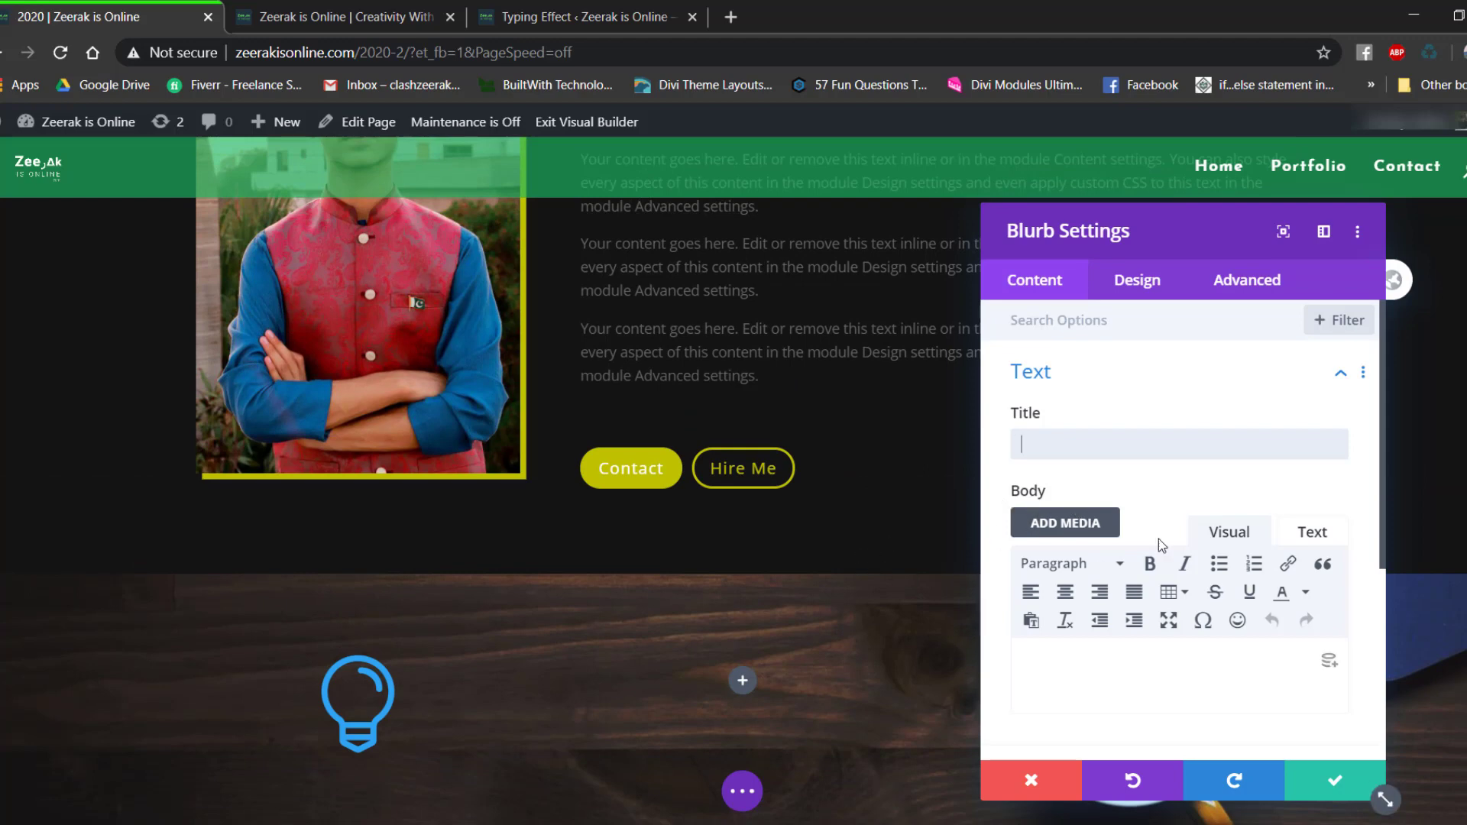
Set the blurb's icon color to the recently used olive-yellow that matches the Contact button.
scroll(1159, 539, down, 4)
click(1131, 458)
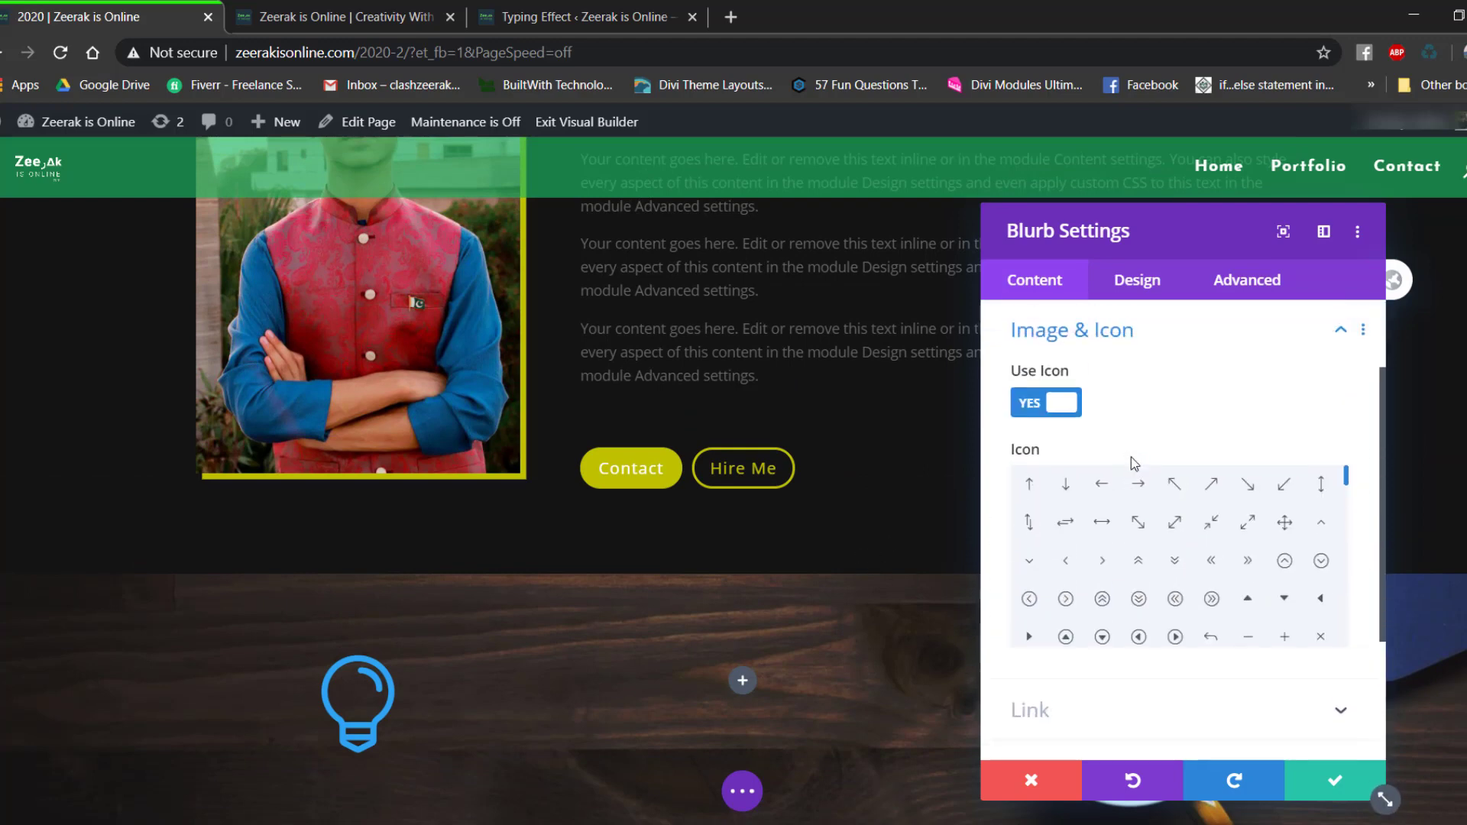
click(1155, 283)
click(1108, 376)
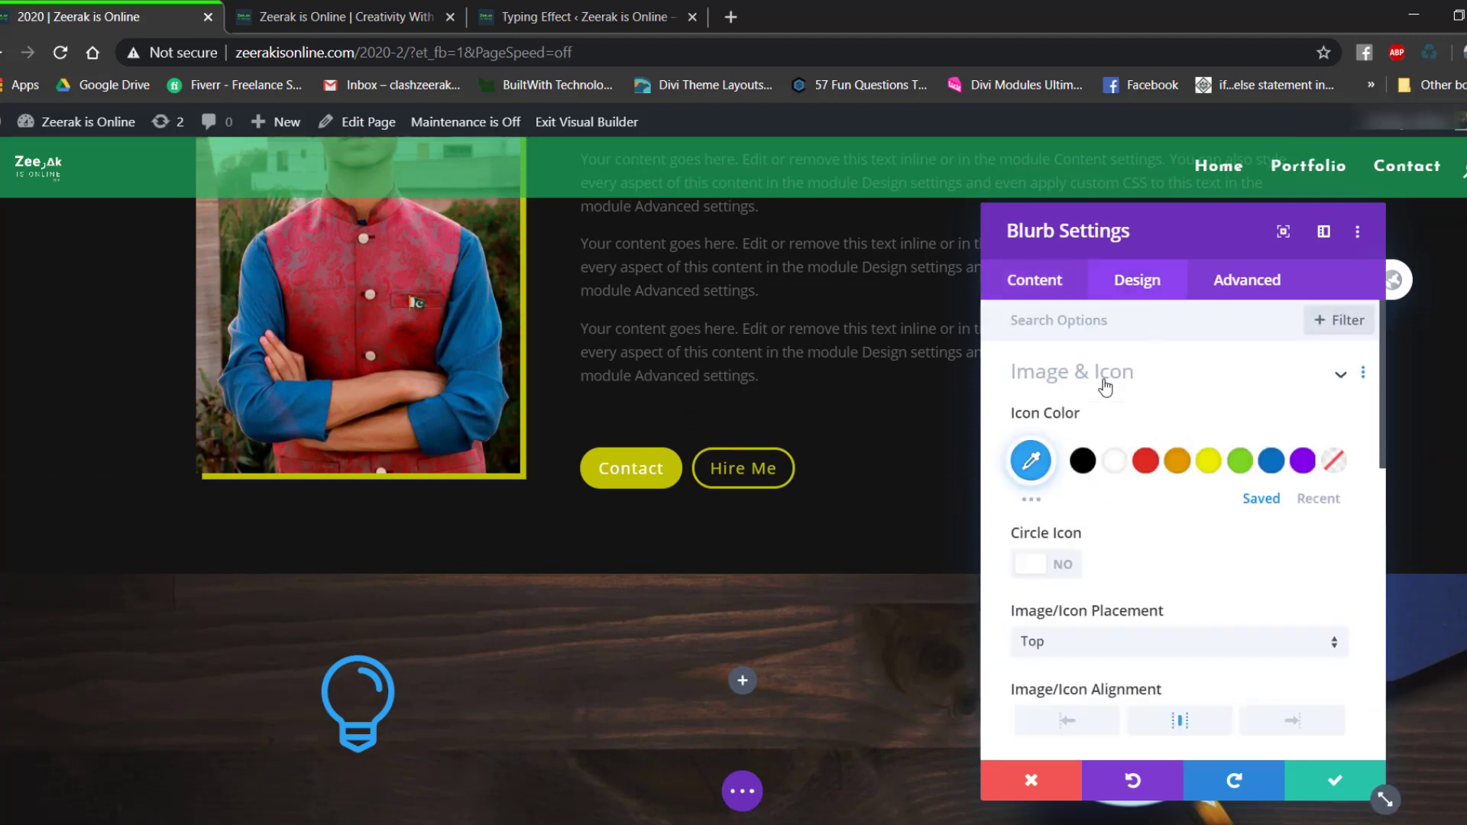
click(1327, 500)
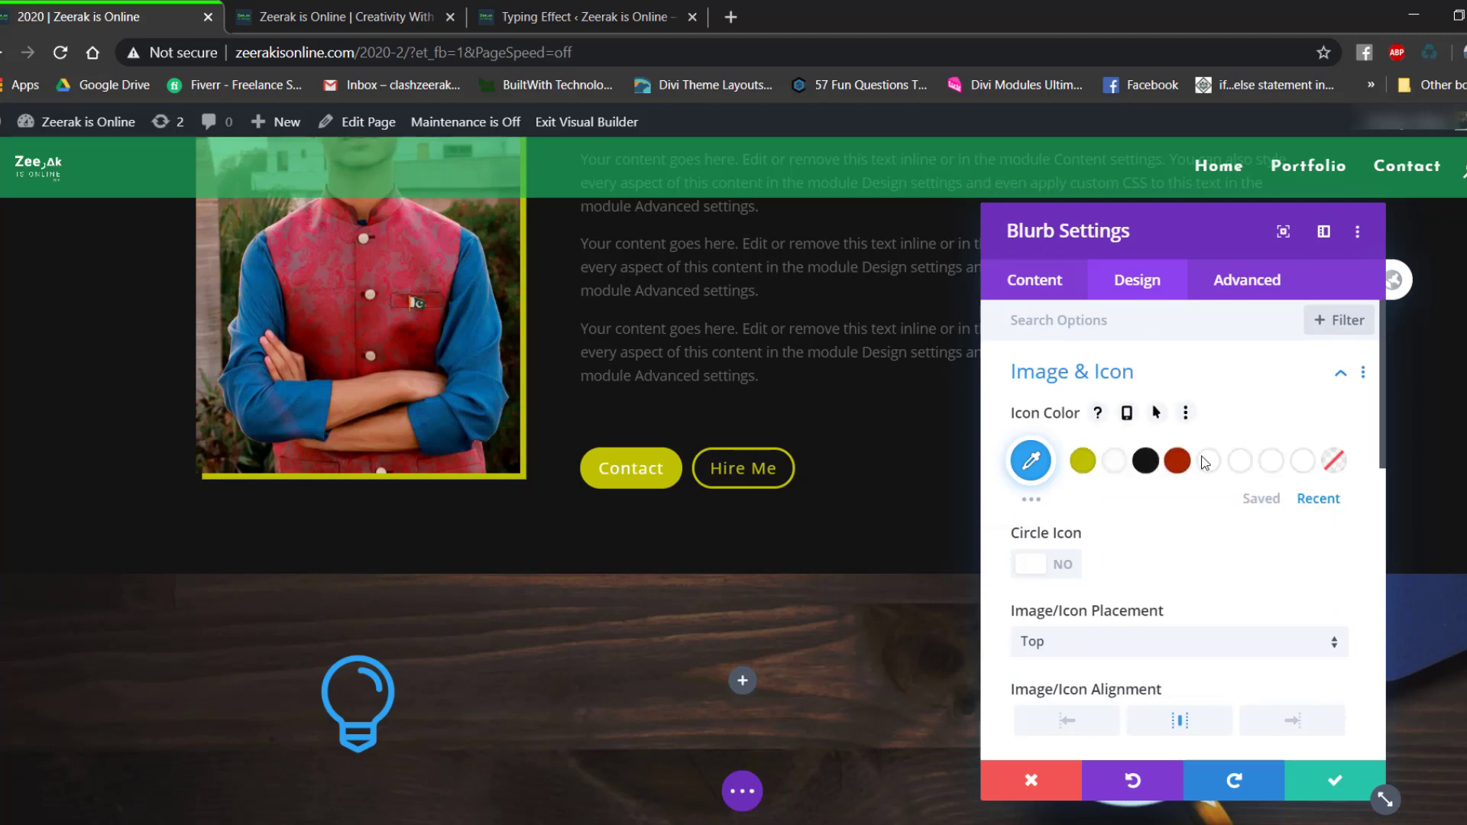
click(1082, 460)
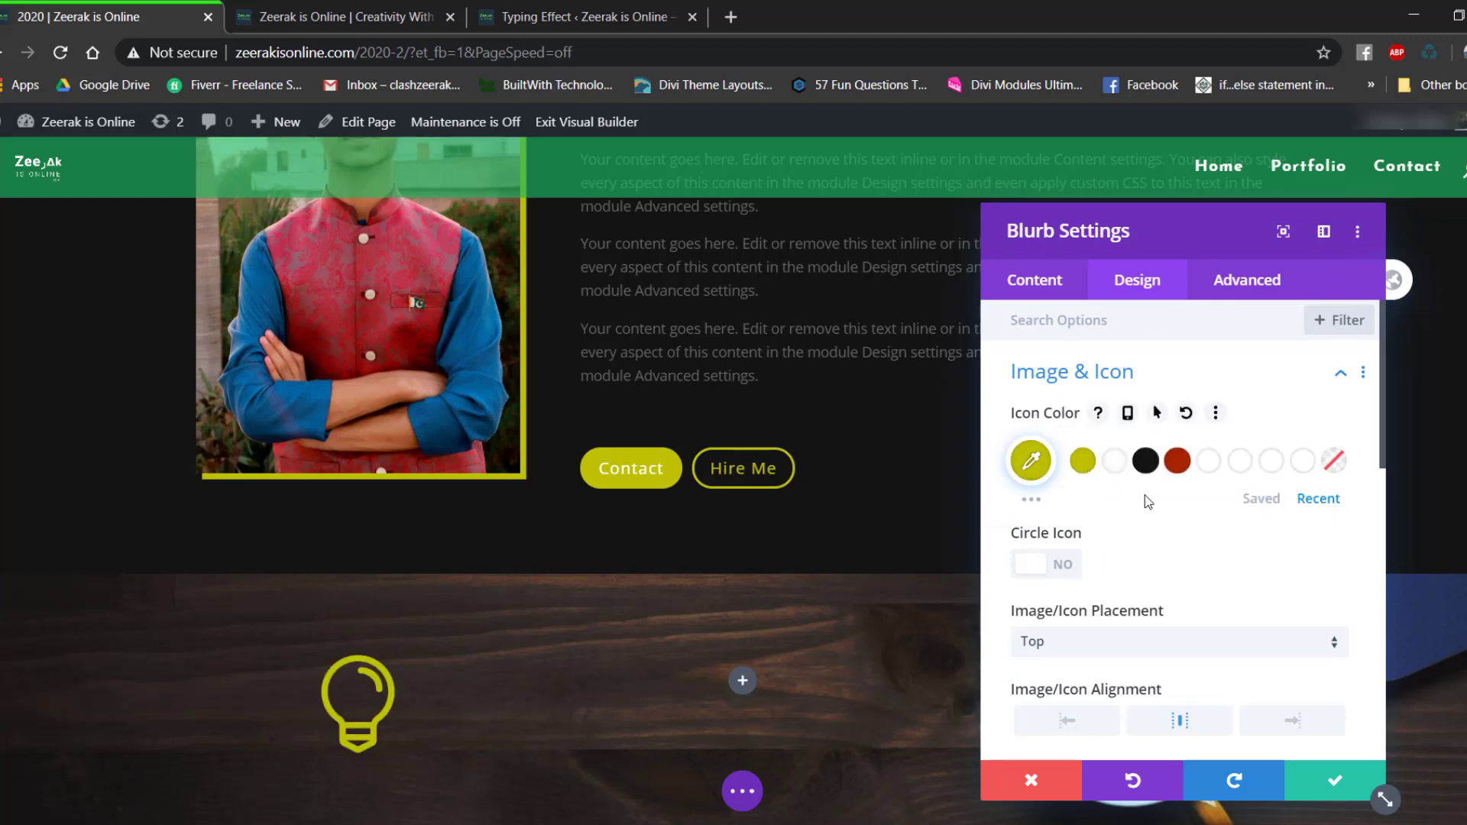
scroll(1112, 550, down, 1)
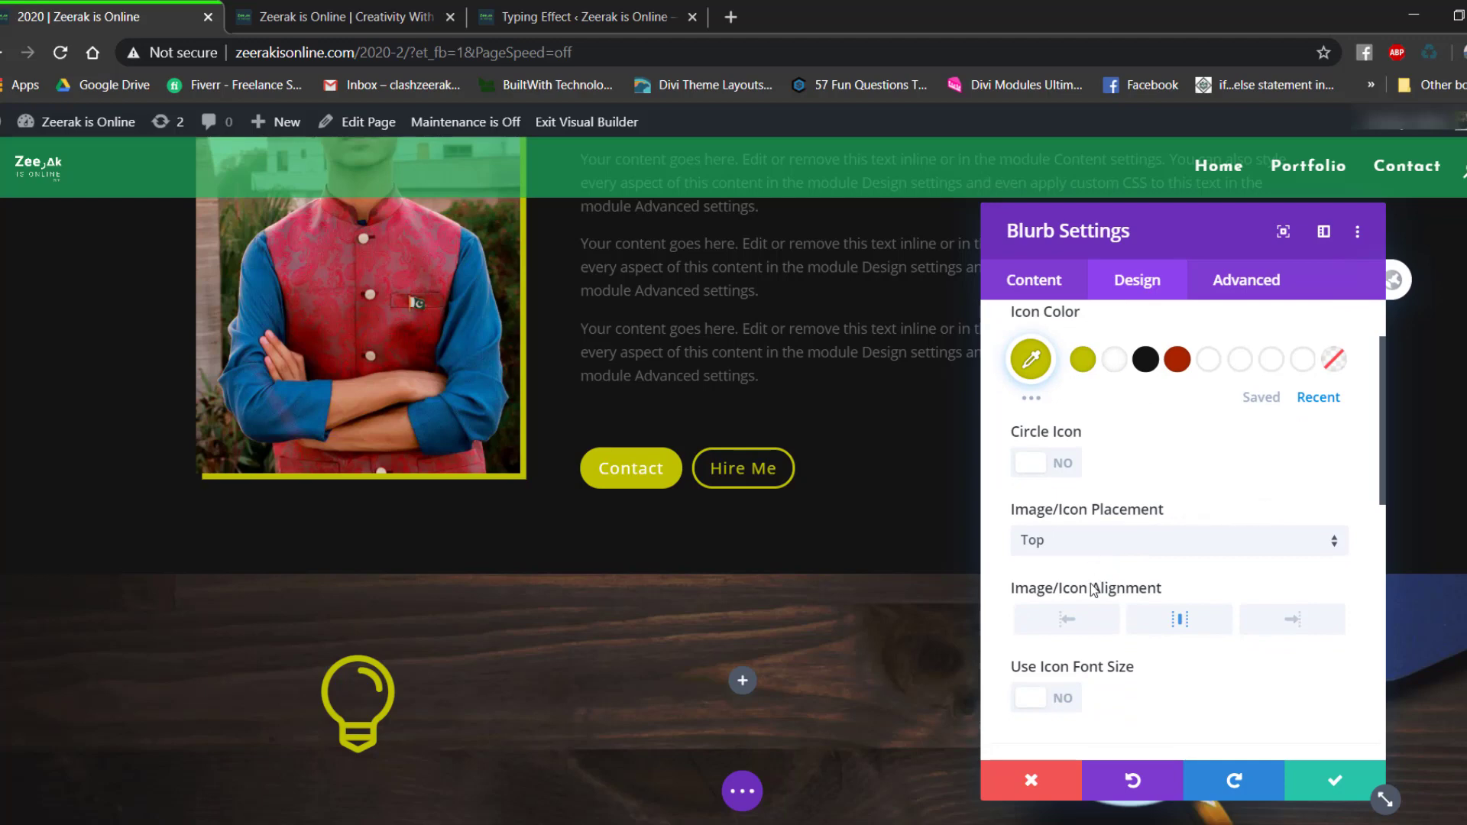
Enable a custom icon font size for the light bulb blurb, set it to 65px and save with centered icon alignment.
click(1080, 622)
click(1161, 634)
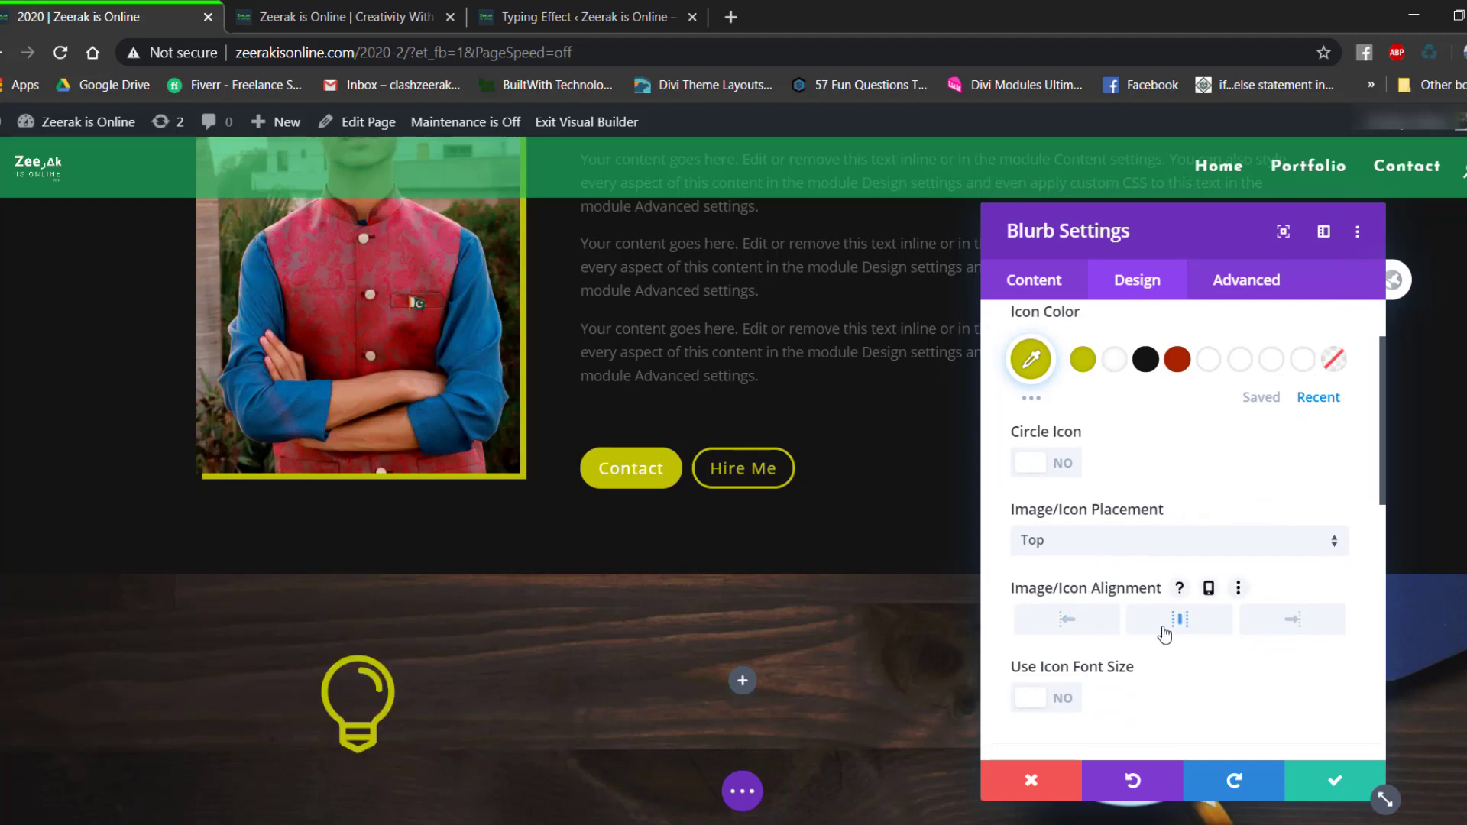
scroll(1115, 448, down, 1)
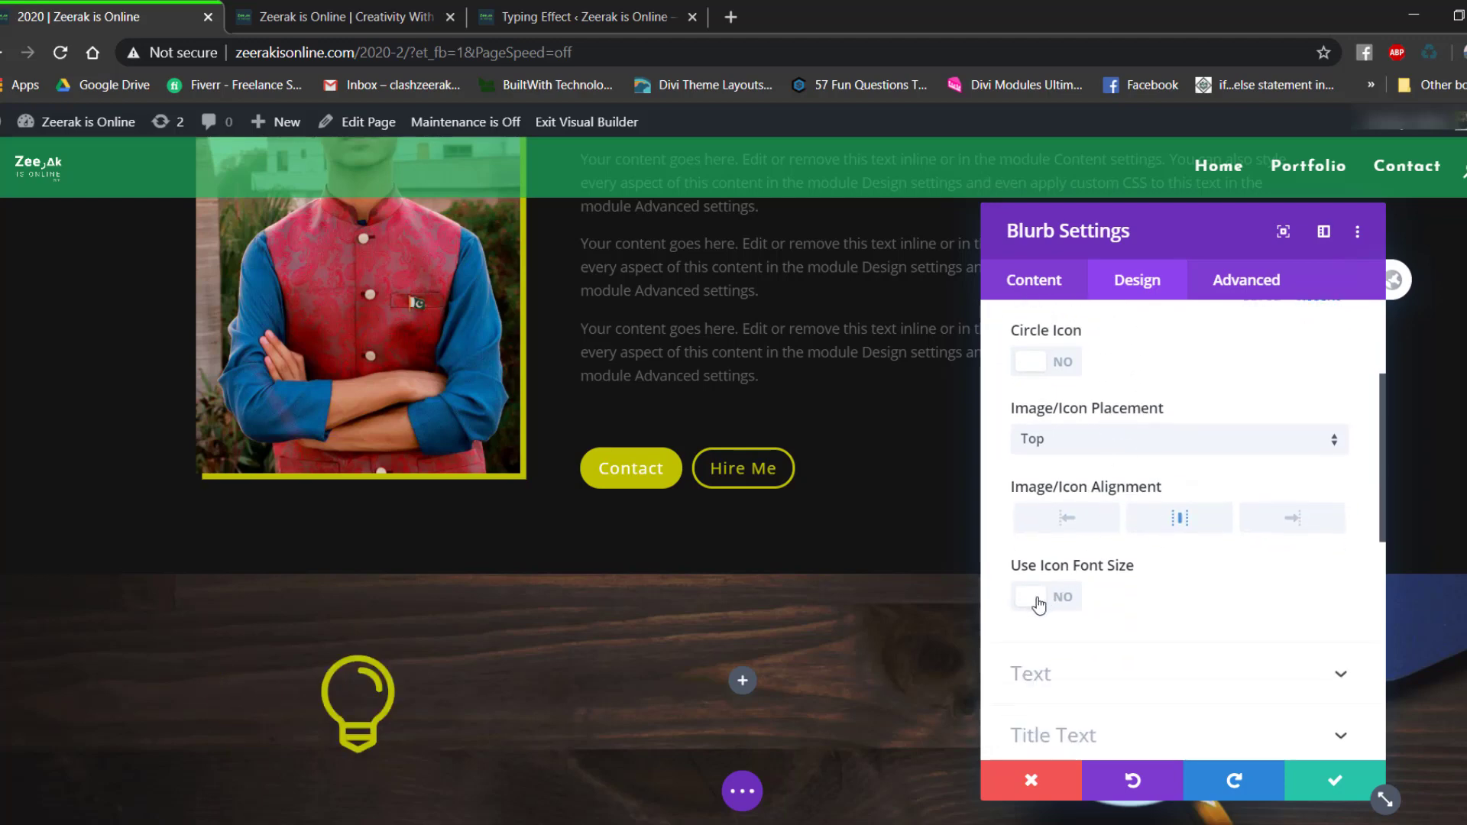
click(1031, 597)
scroll(1133, 543, down, 1)
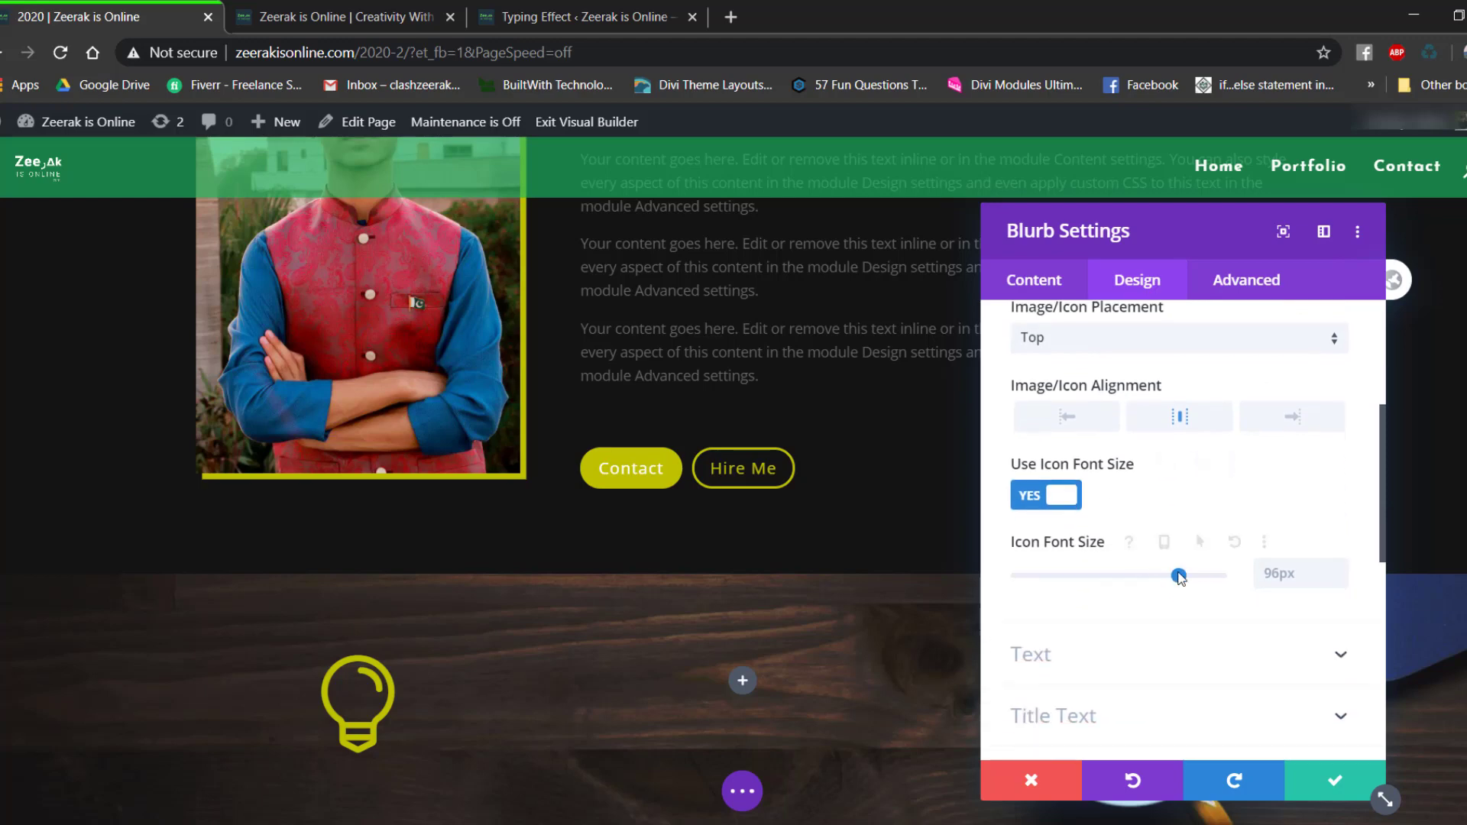
click(1171, 575)
drag(1166, 577, 1125, 576)
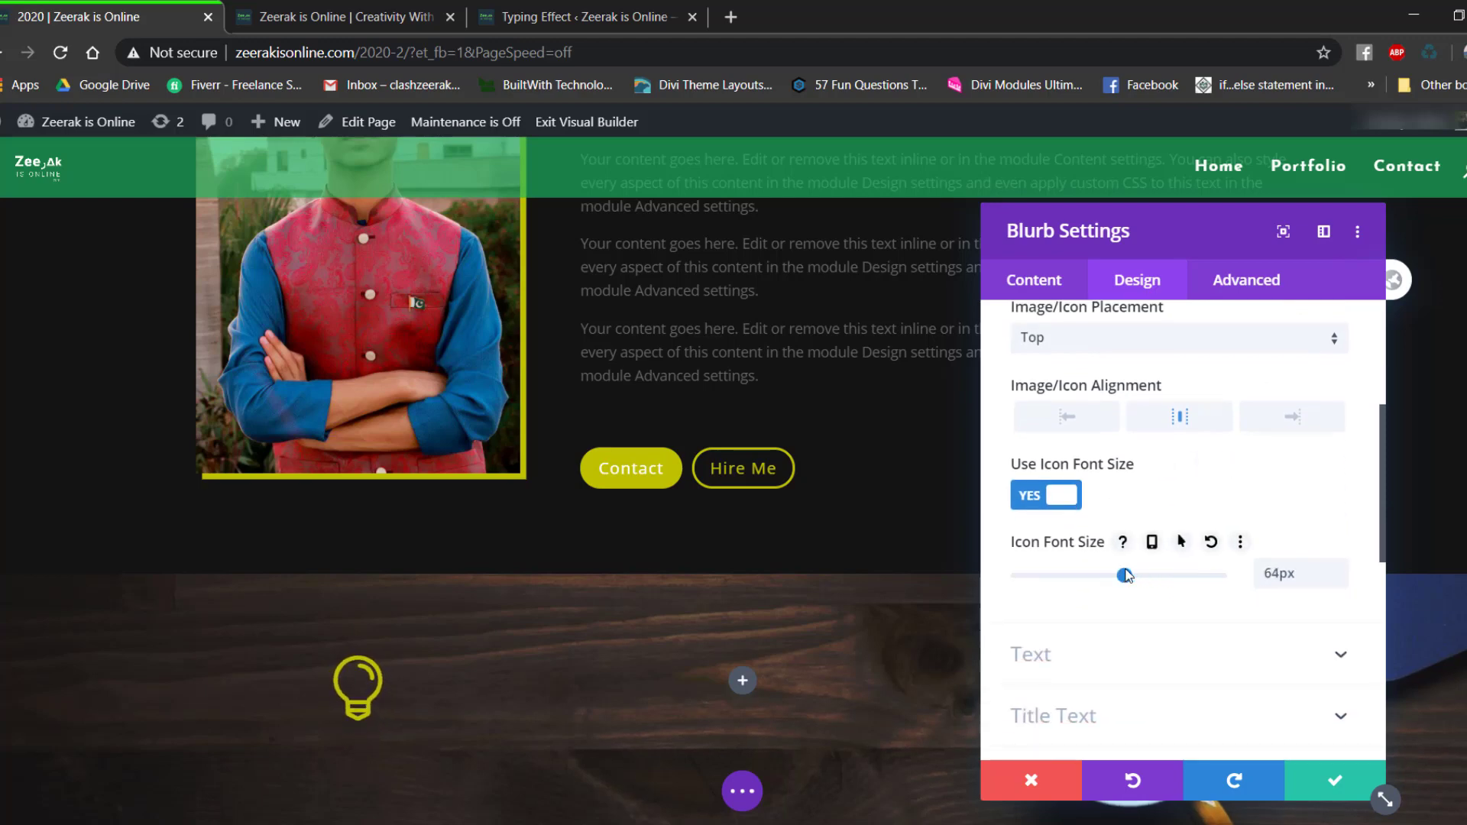
click(1339, 569)
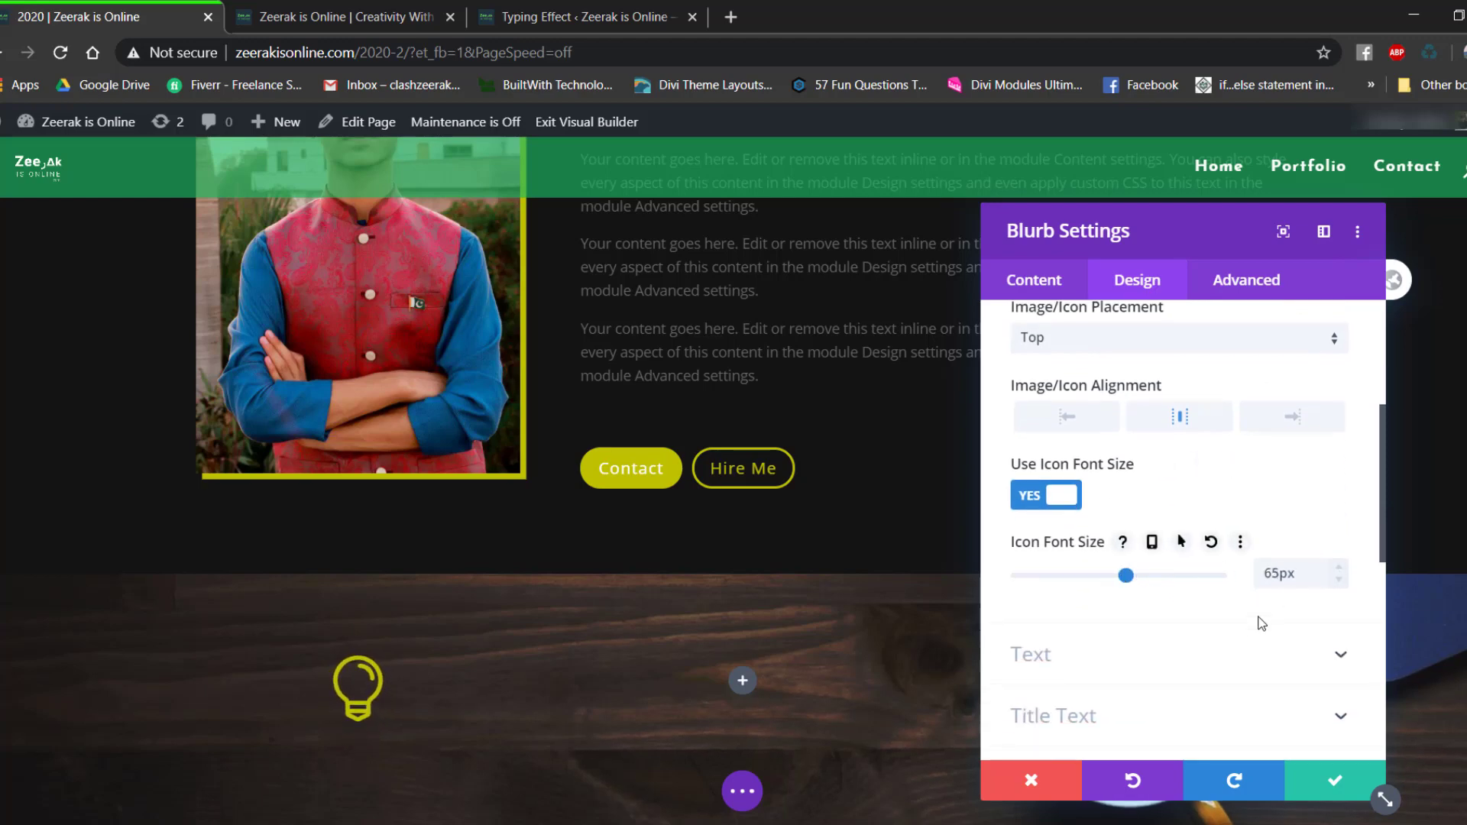
scroll(602, 524, down, 1)
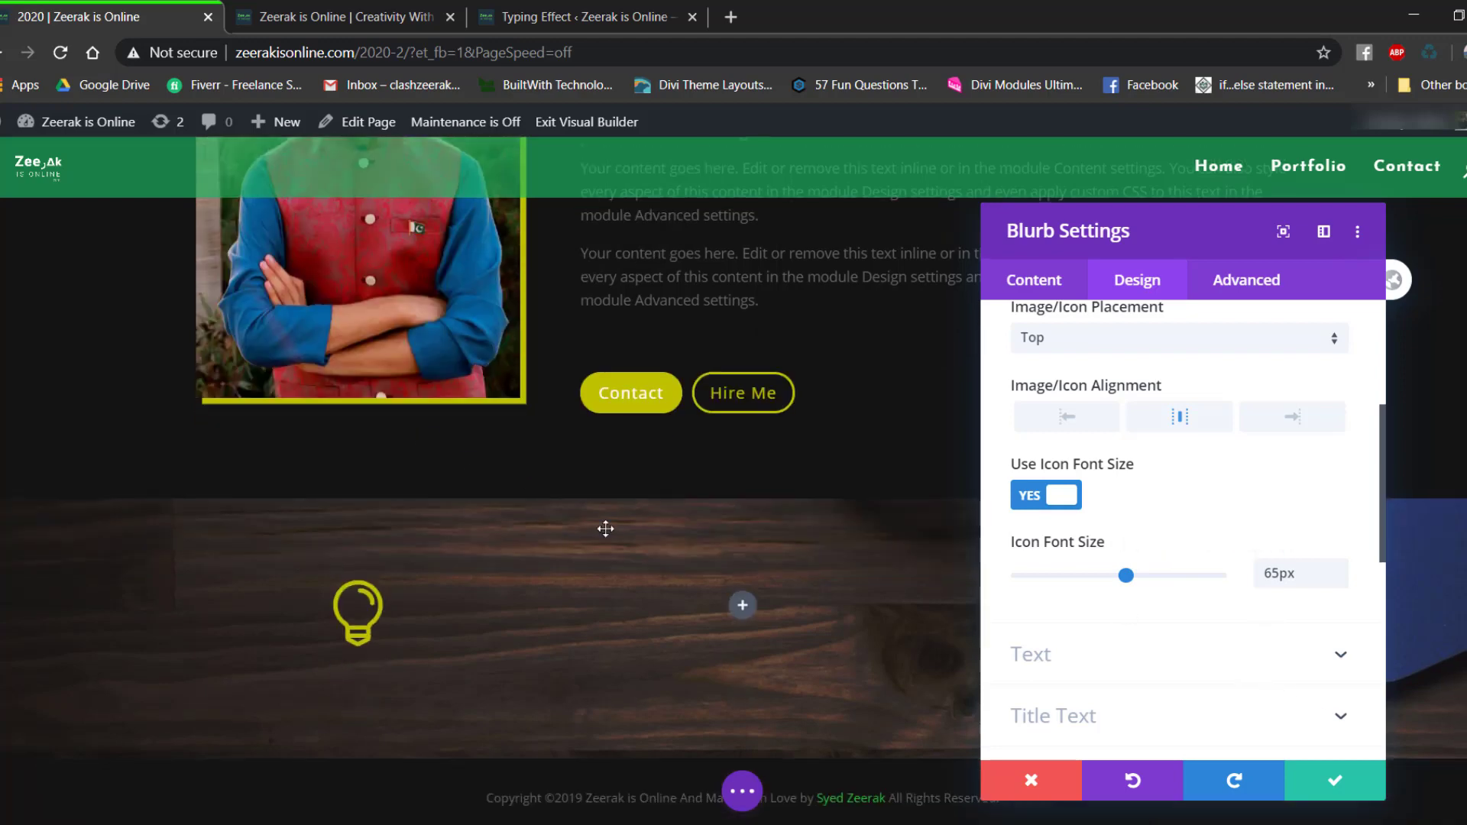
click(1325, 789)
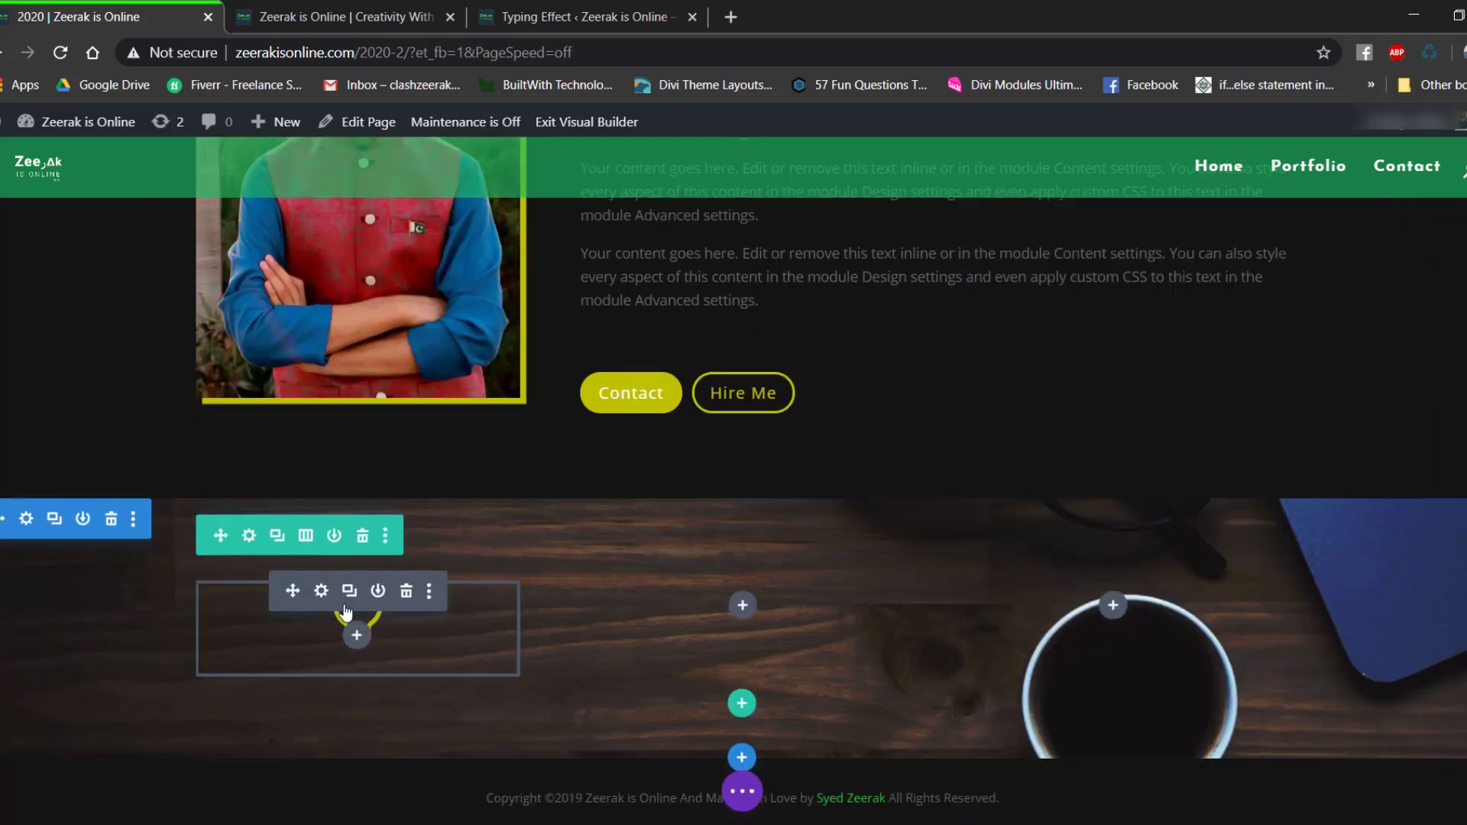
Duplicate the light bulb blurb and place one copy in the middle column and one in the third column.
click(349, 590)
drag(295, 718, 770, 648)
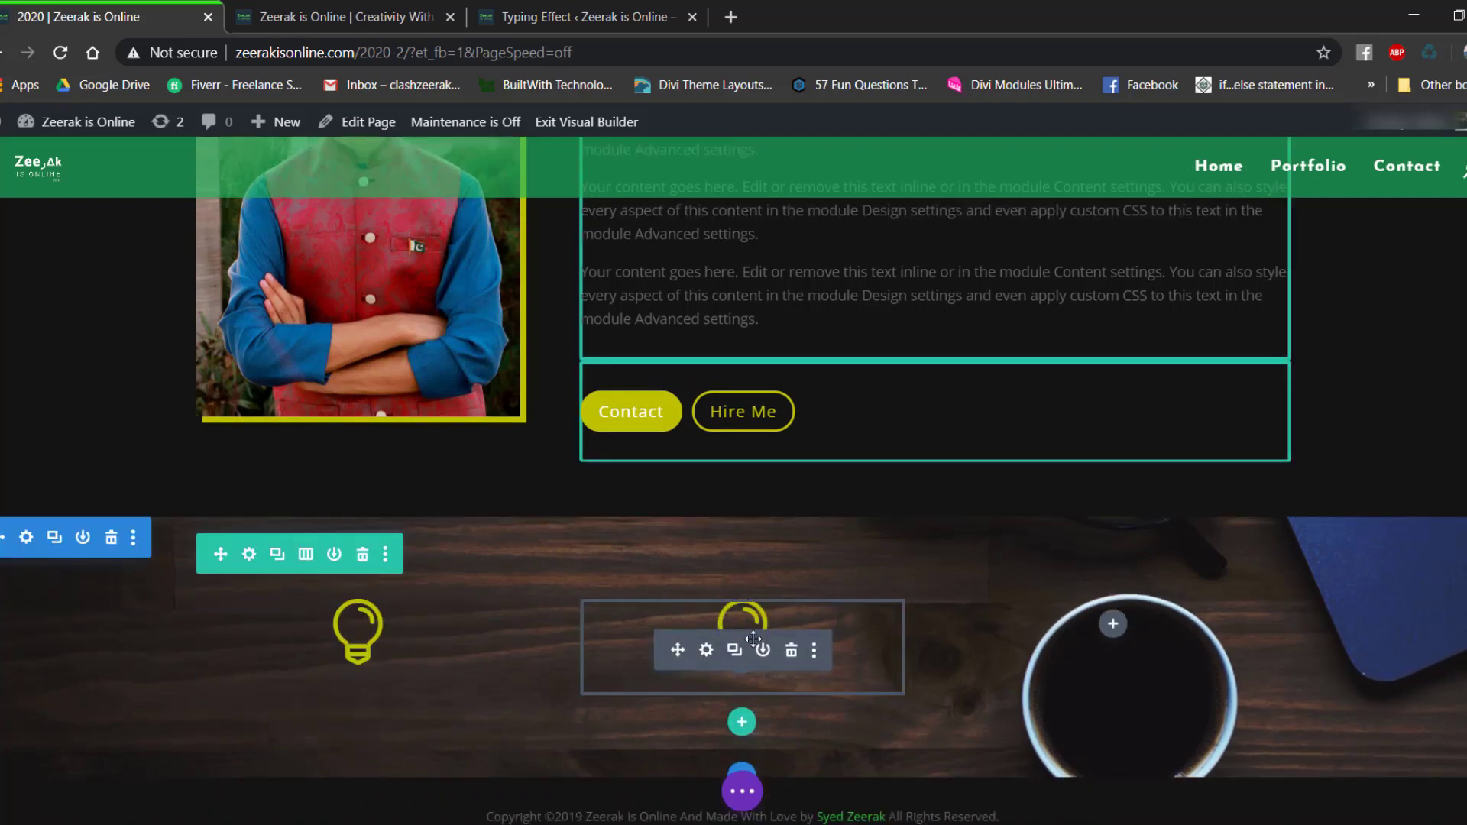
click(735, 612)
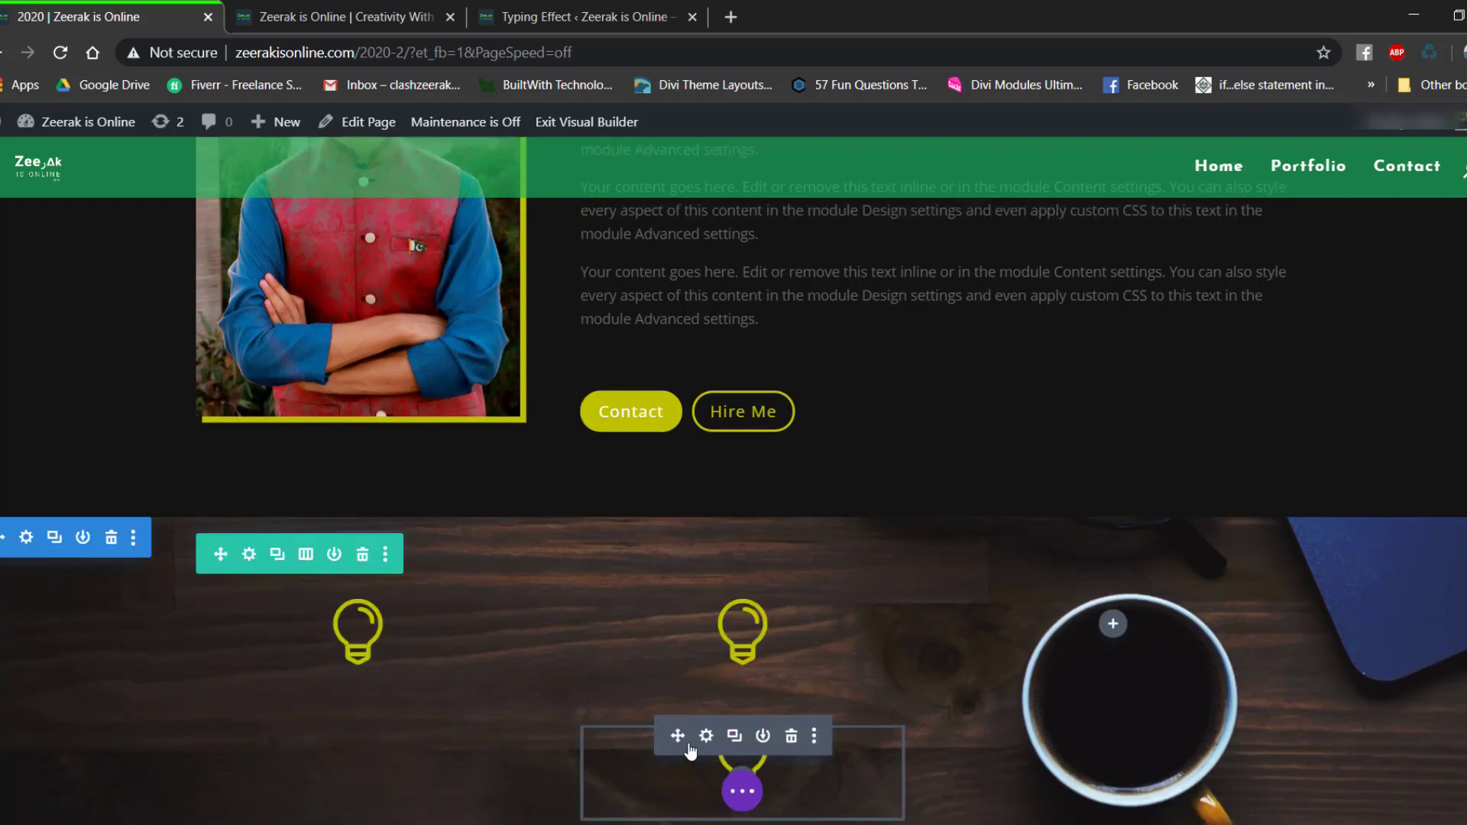
click(791, 735)
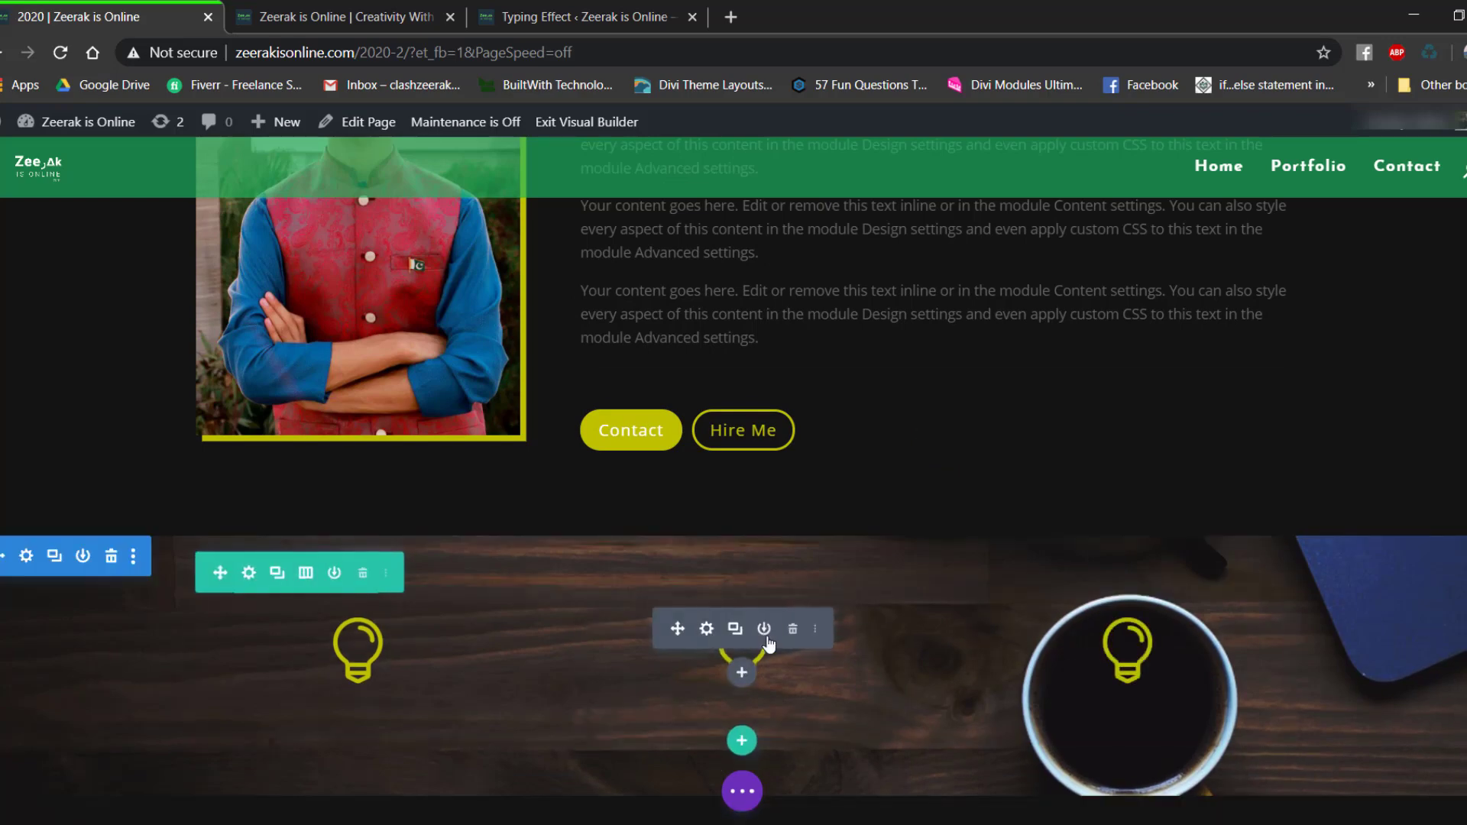
Change the middle column blurb's icon to the coffee cup and save it.
click(706, 628)
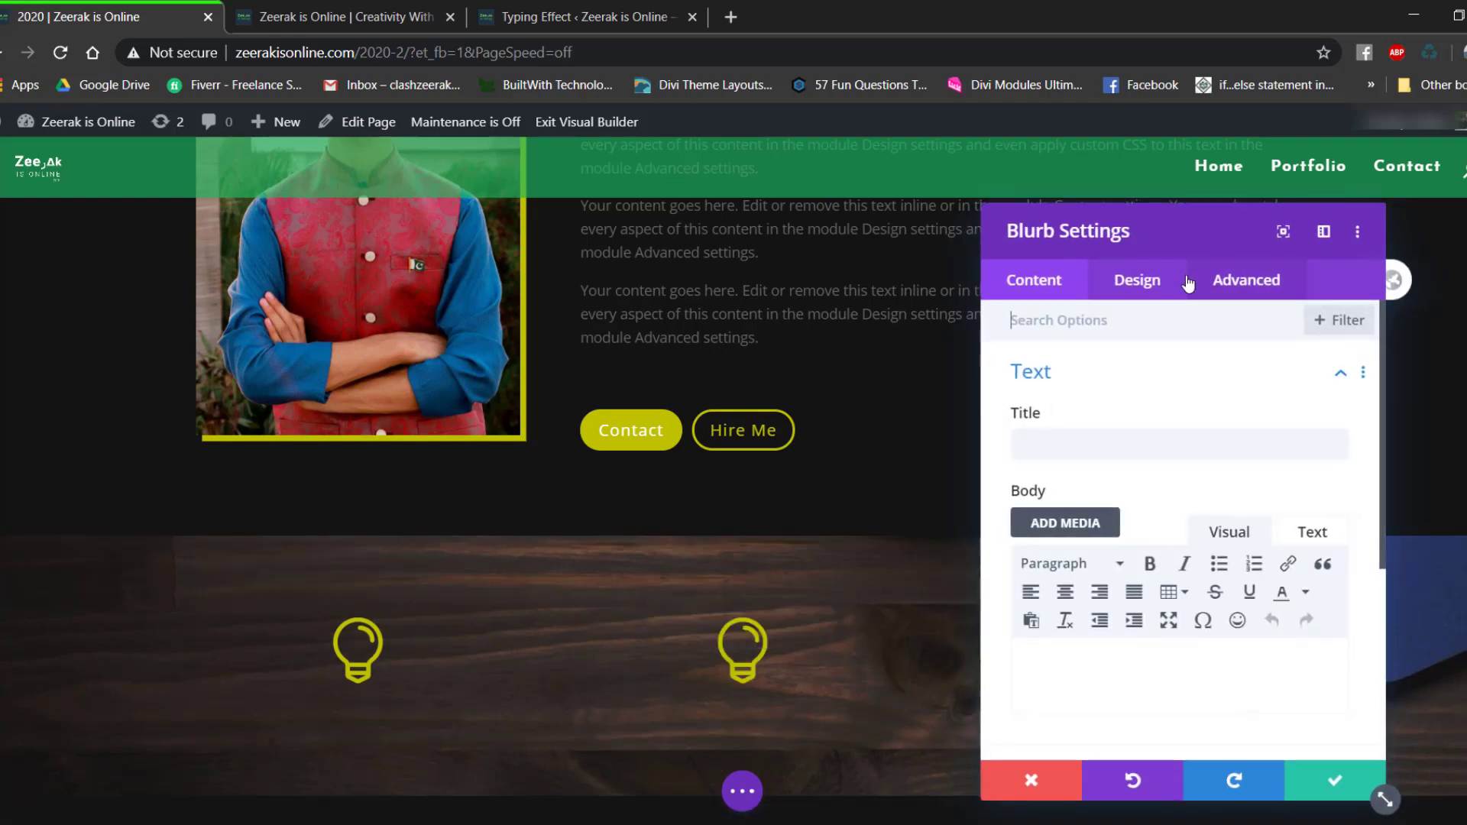
scroll(1100, 570, down, 5)
click(1080, 481)
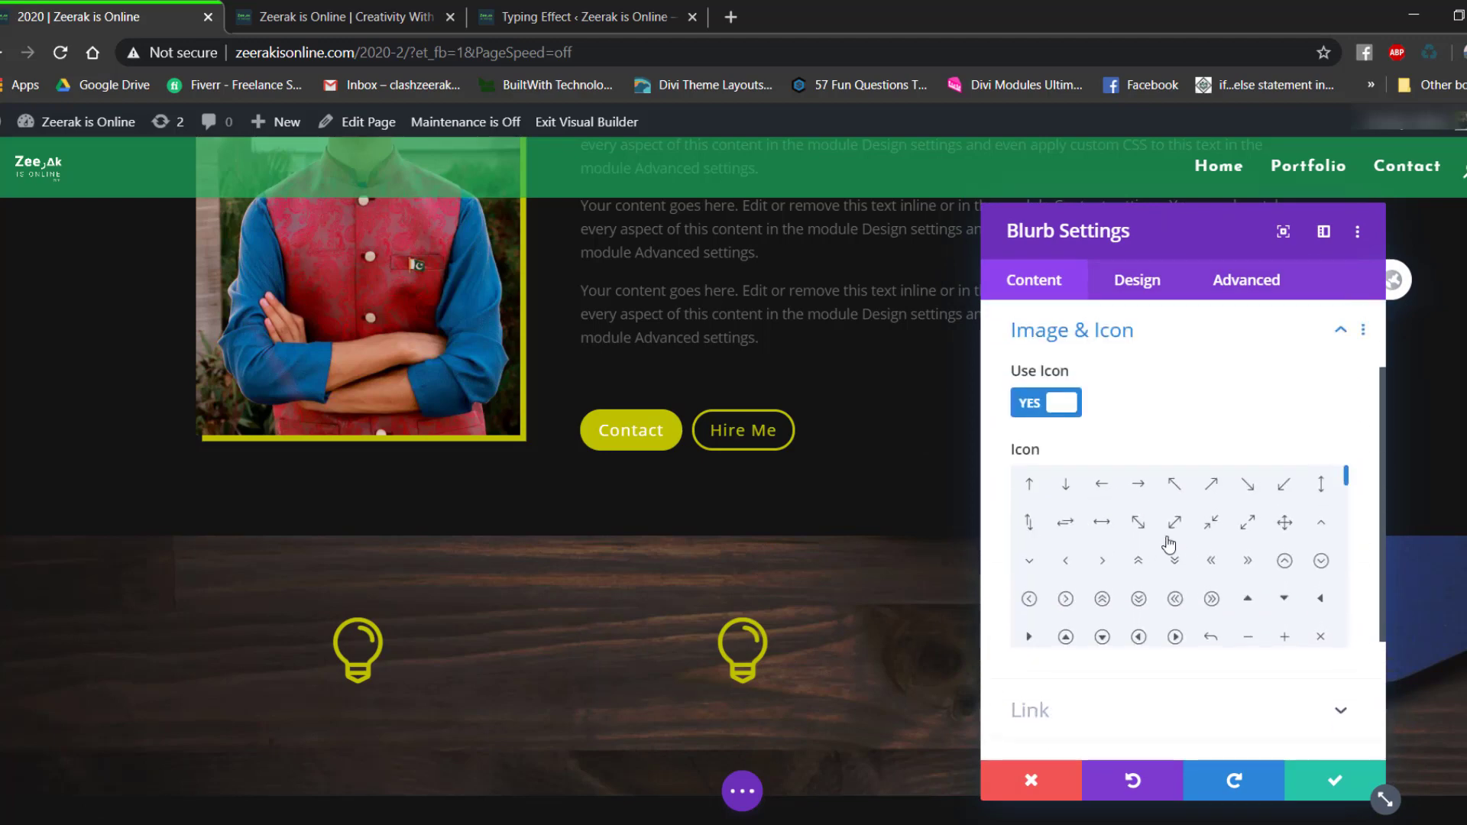
scroll(1125, 580, down, 3)
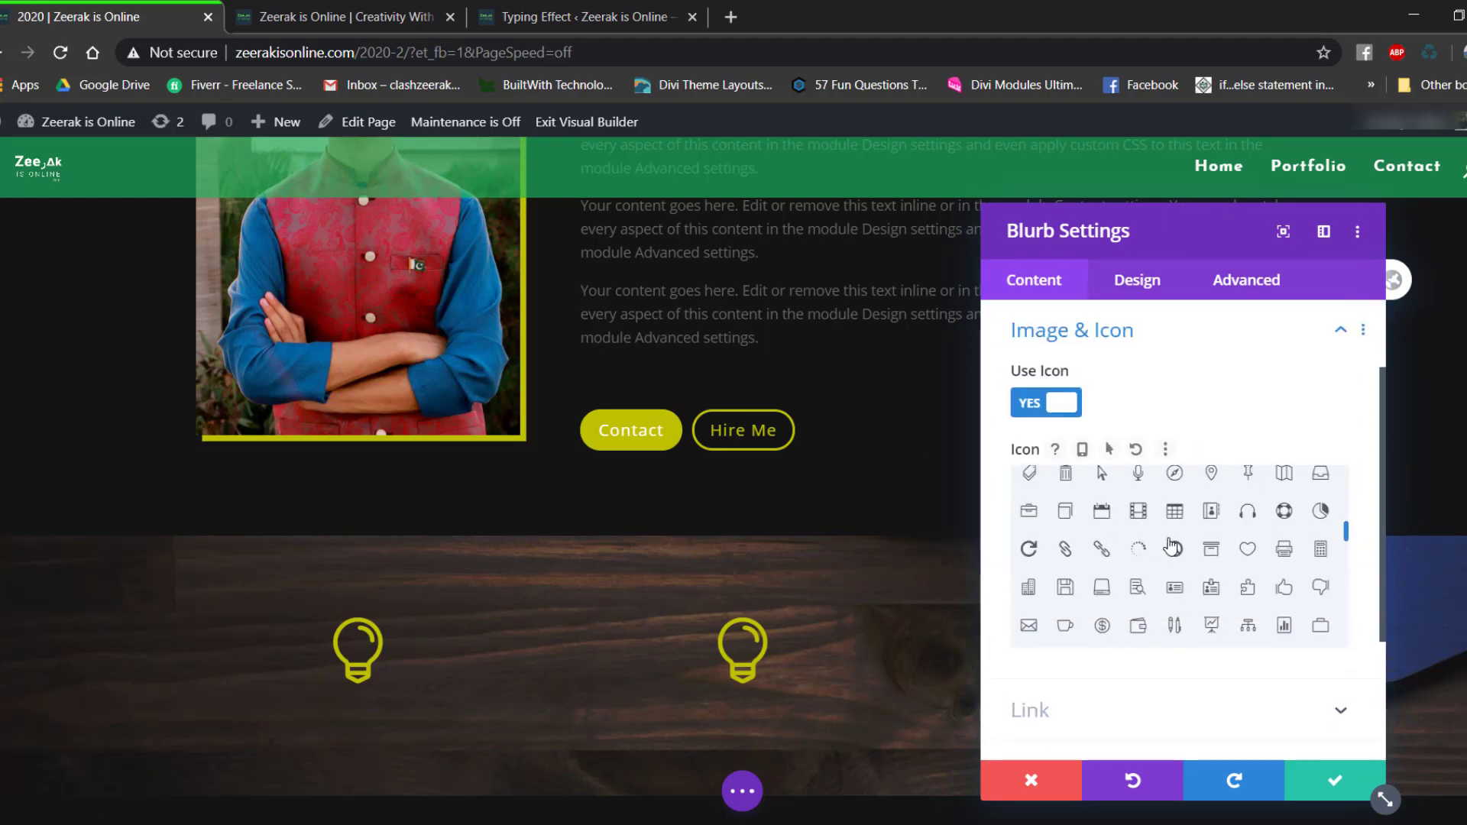
click(1065, 625)
click(1335, 780)
Change the third column blurb's icon to the circled dollar sign and save it.
click(1091, 628)
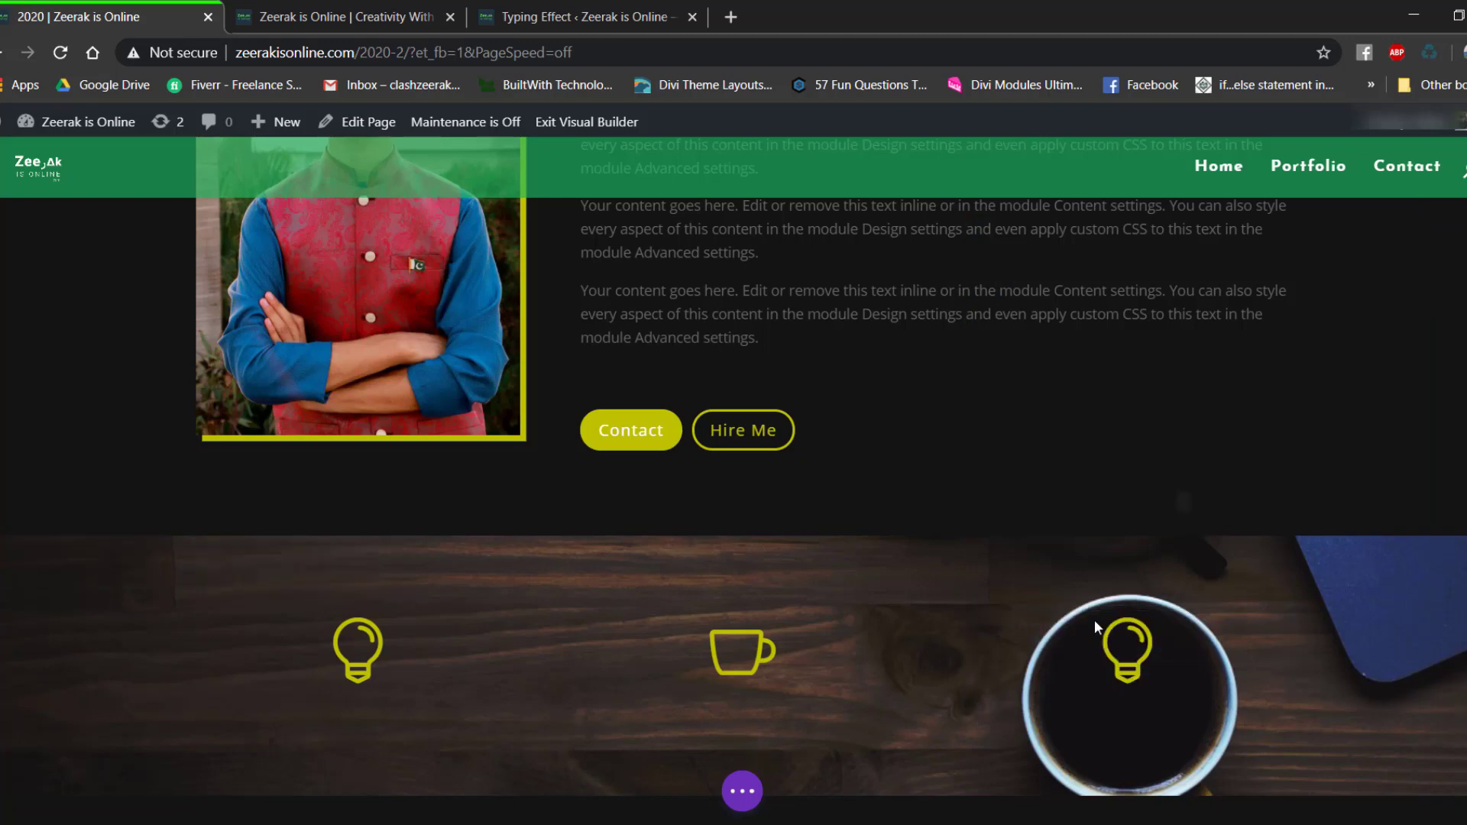
scroll(1110, 520, down, 5)
click(1085, 471)
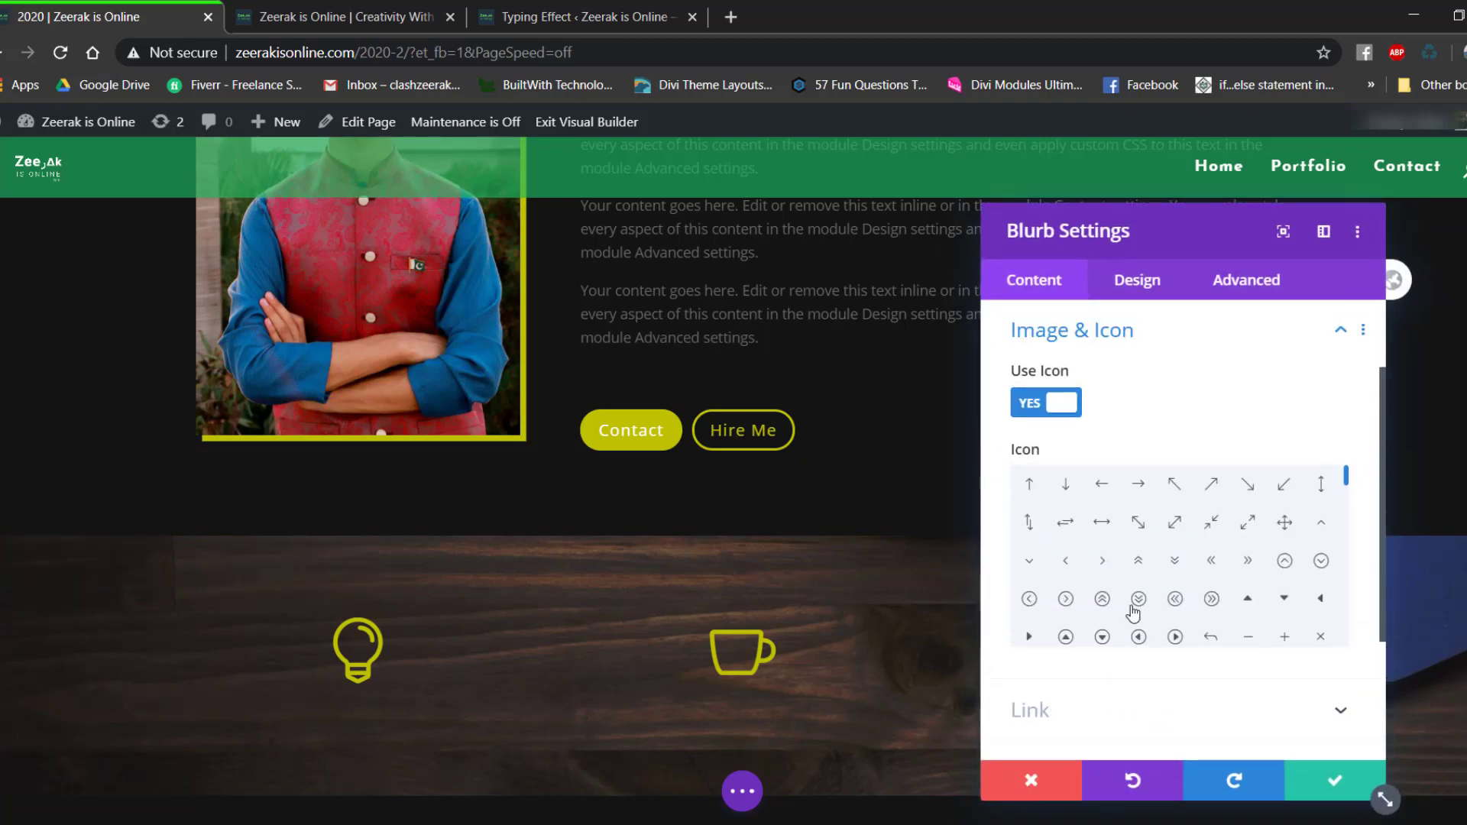
scroll(1123, 596, down, 5)
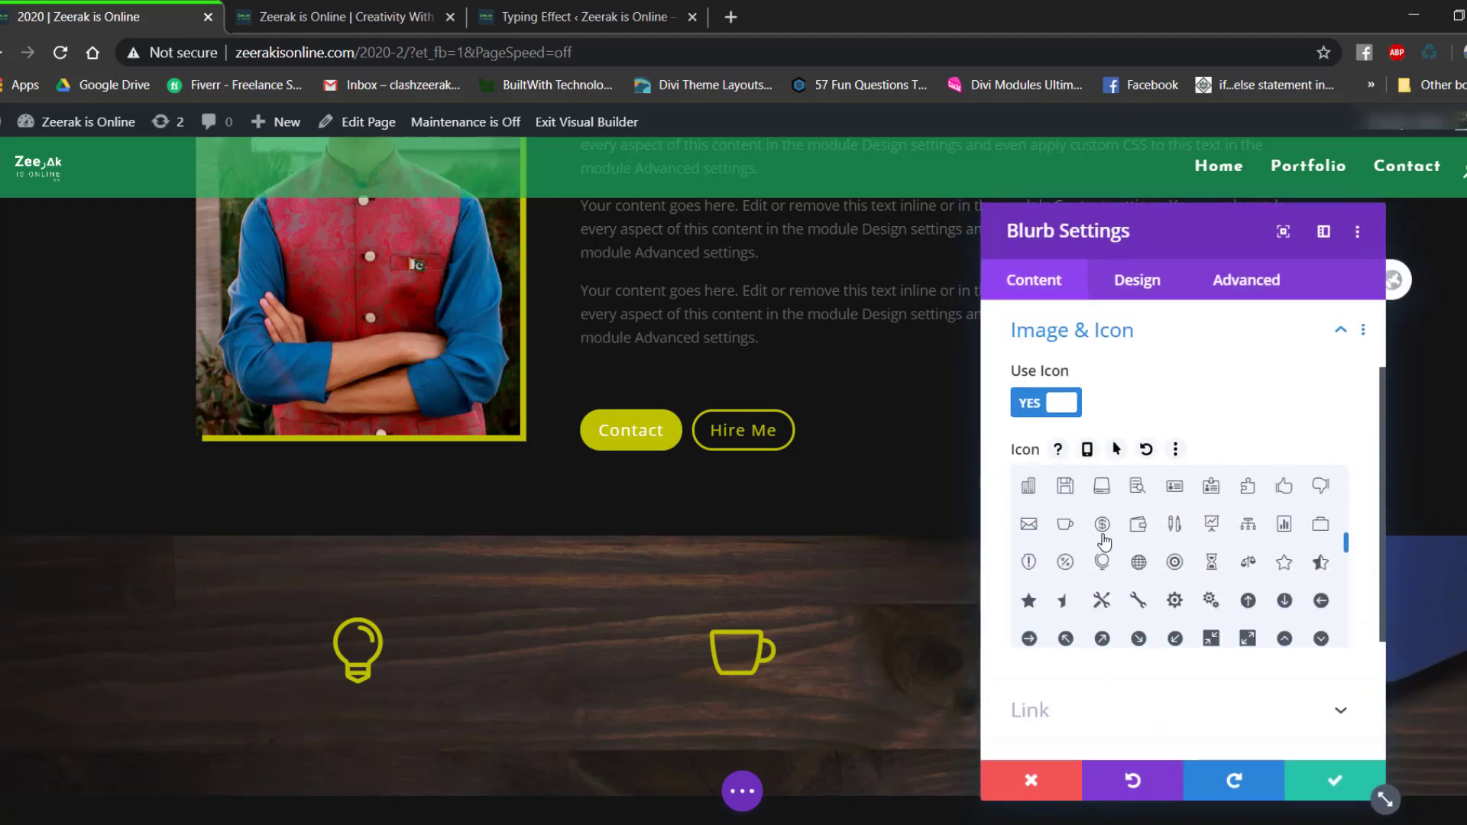
click(1101, 523)
click(1335, 780)
Check the existing site's three-column section, and place a duplicate of the "I Am Web & Graphics Designer" heading below the light bulb icon.
scroll(639, 665, down, 1)
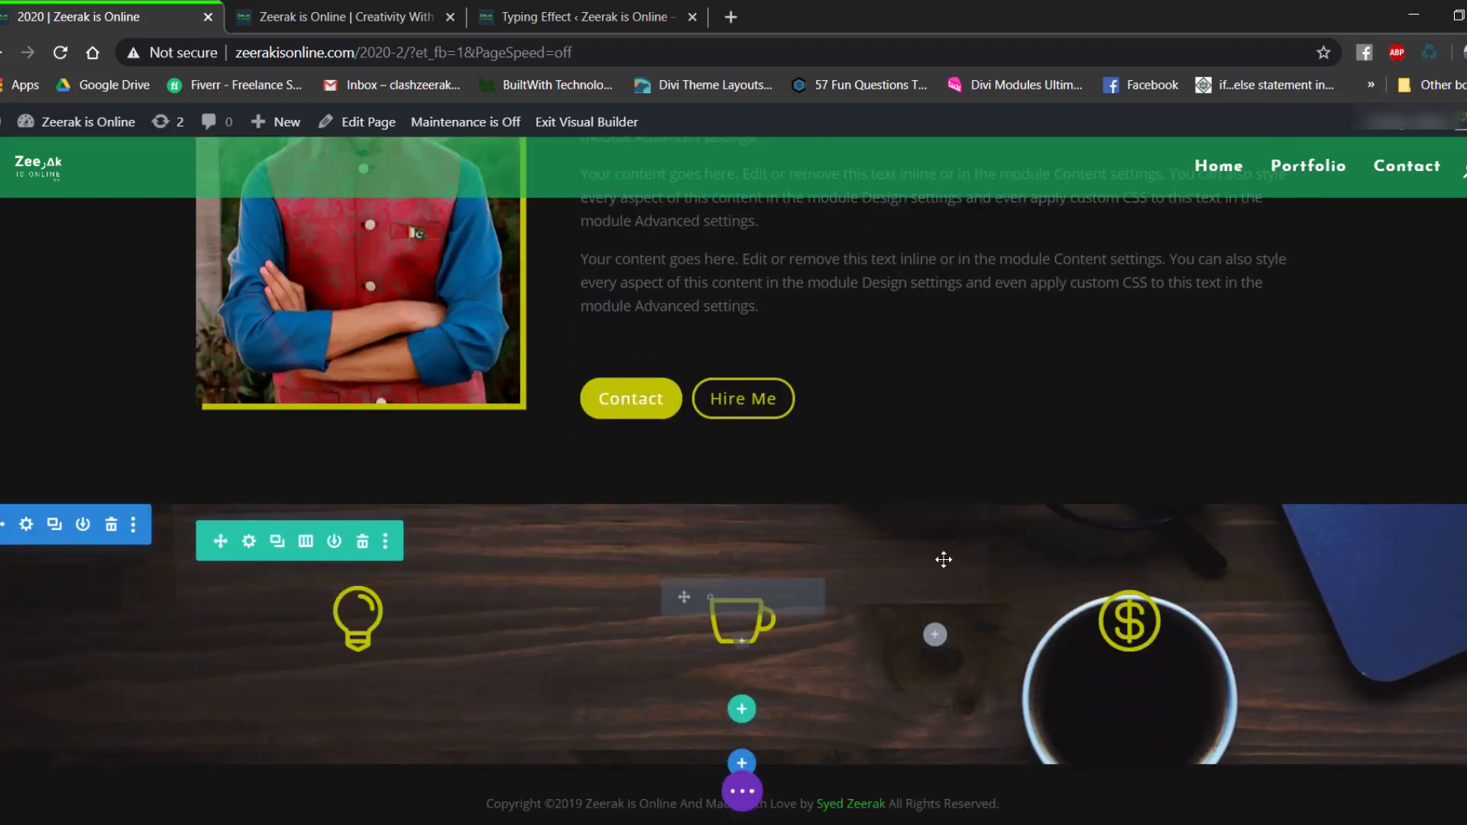
click(336, 16)
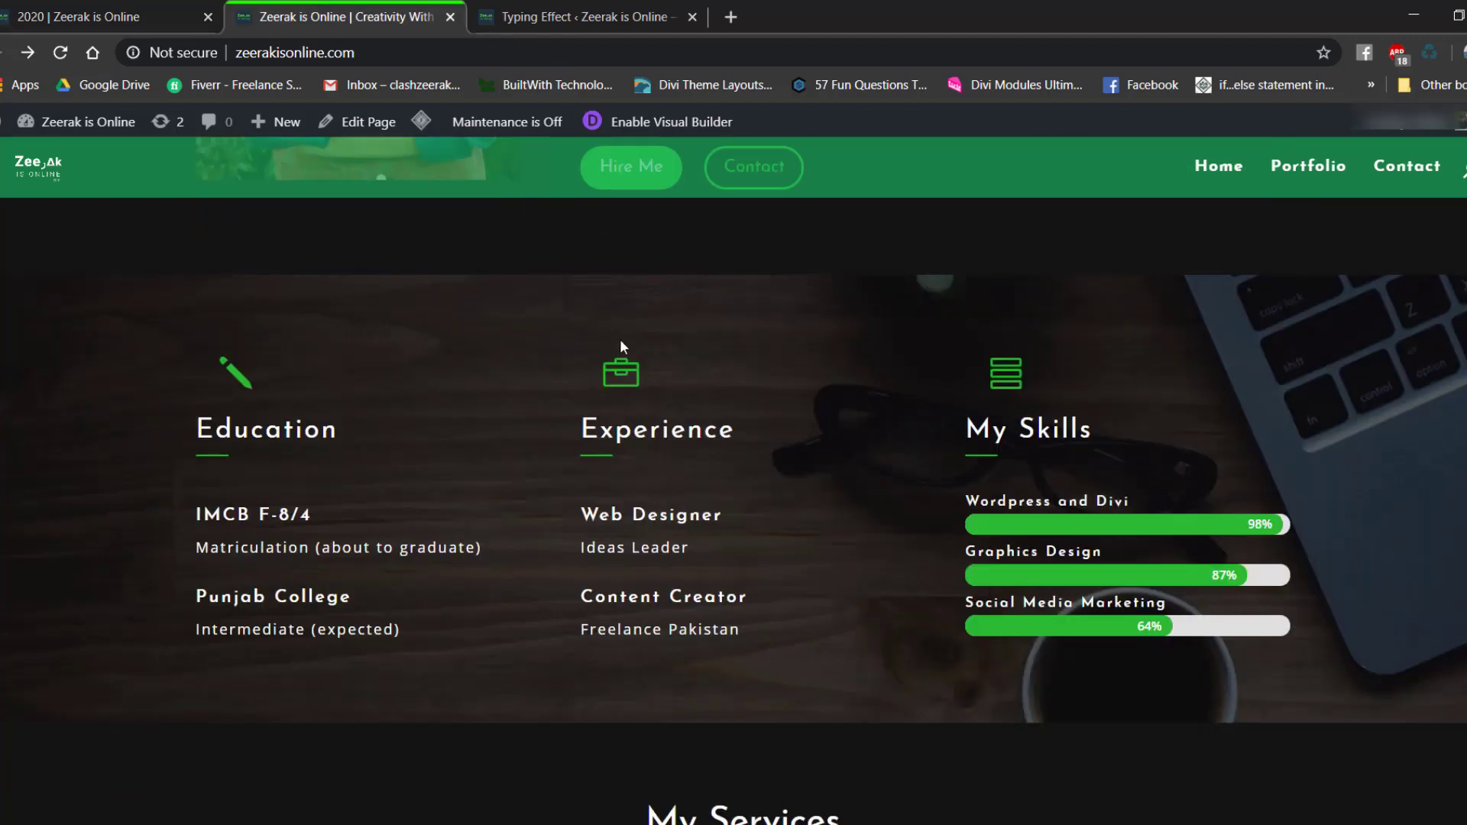
click(151, 7)
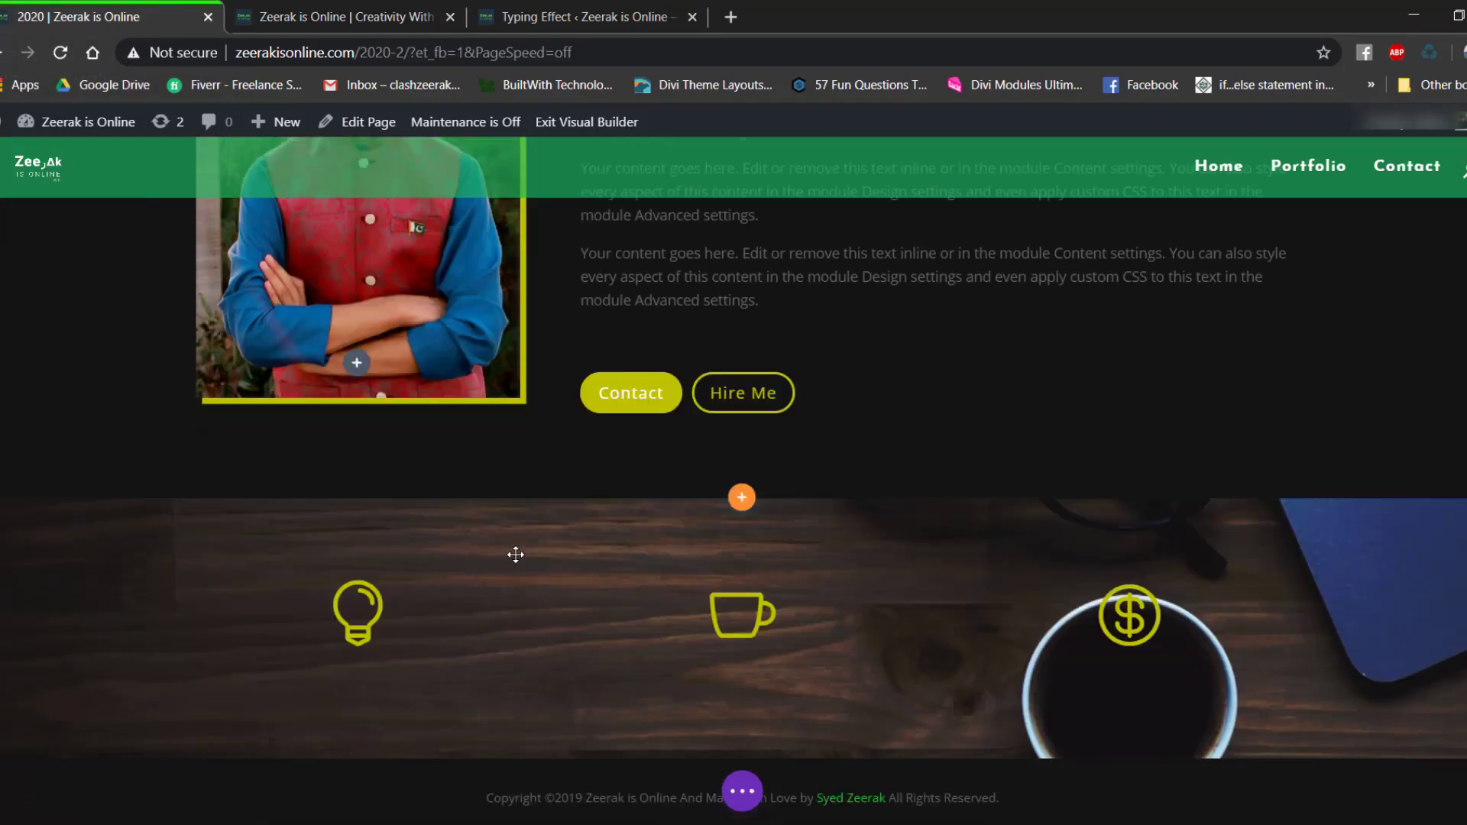
scroll(516, 551, up, 4)
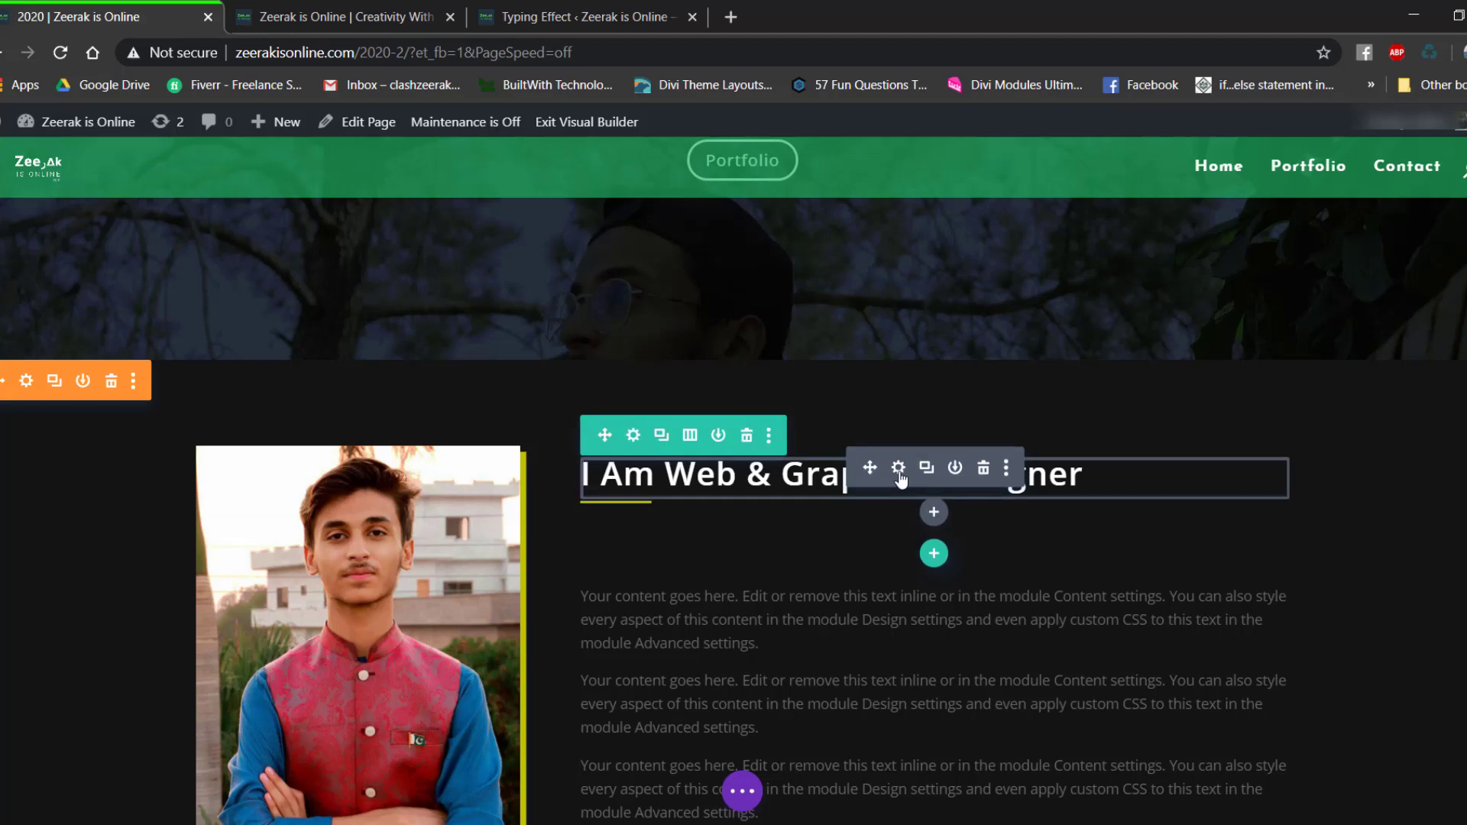
click(926, 468)
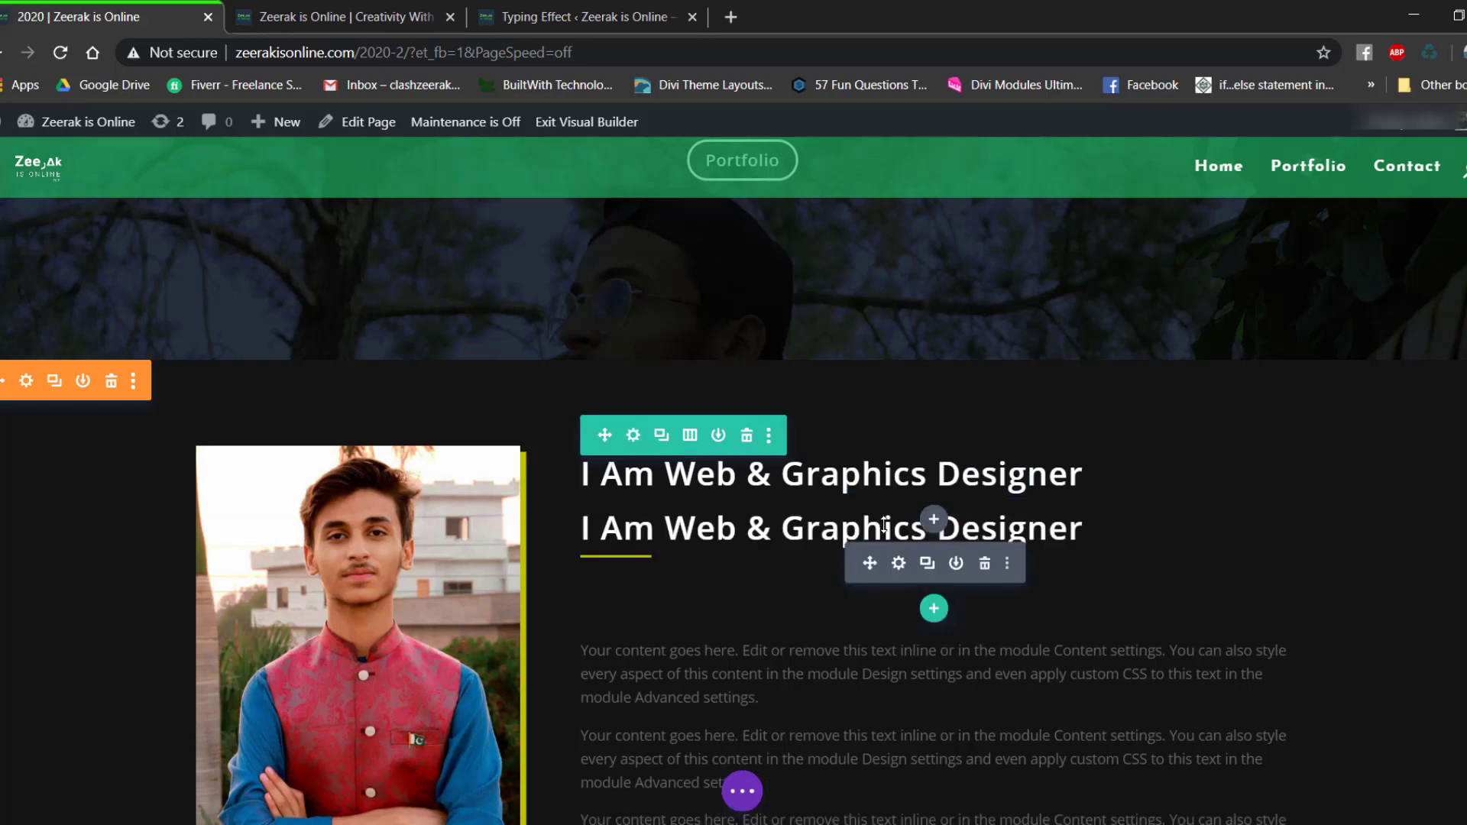
scroll(791, 549, down, 6)
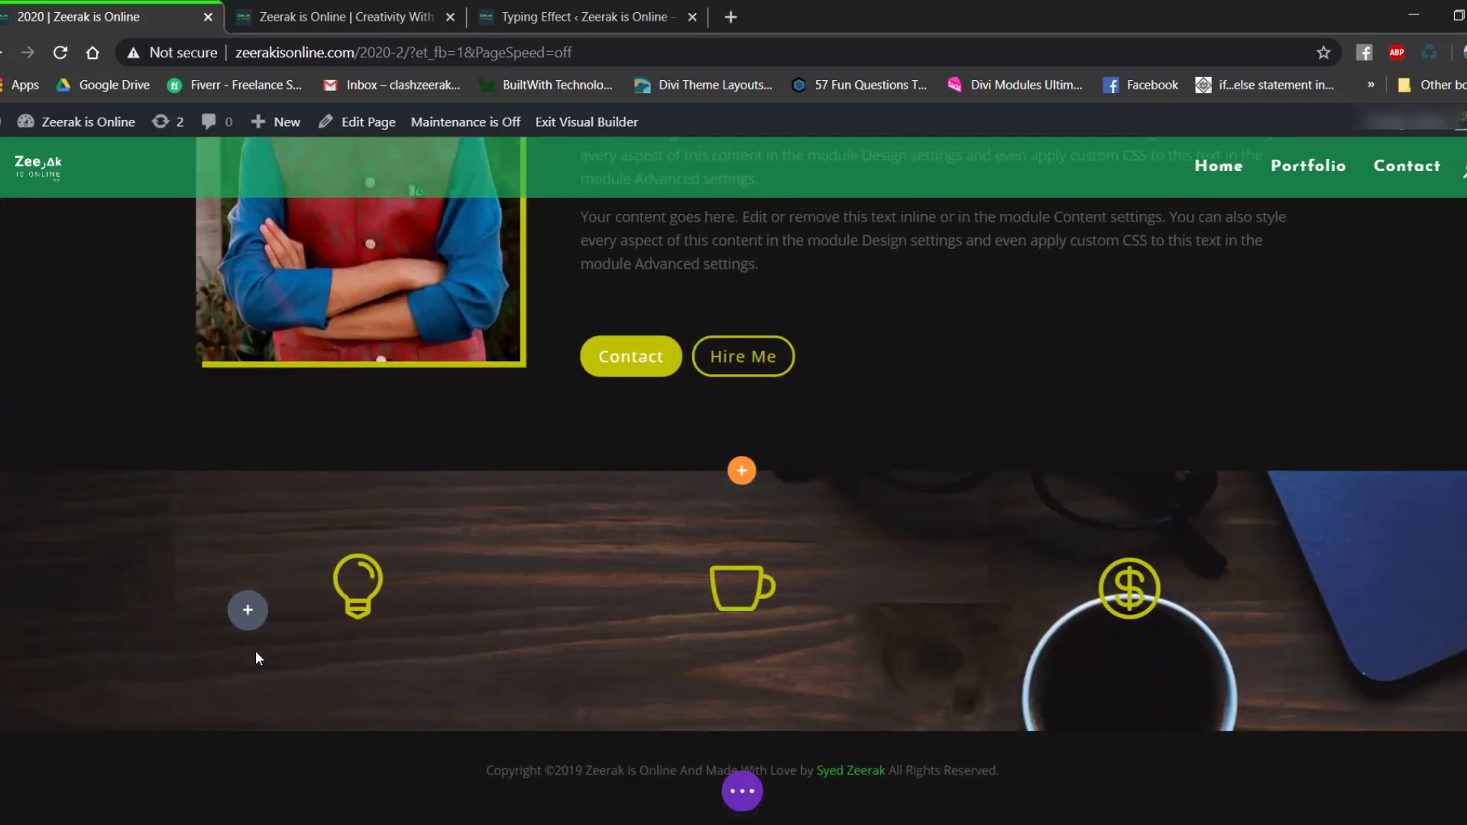
drag(365, 642, 336, 672)
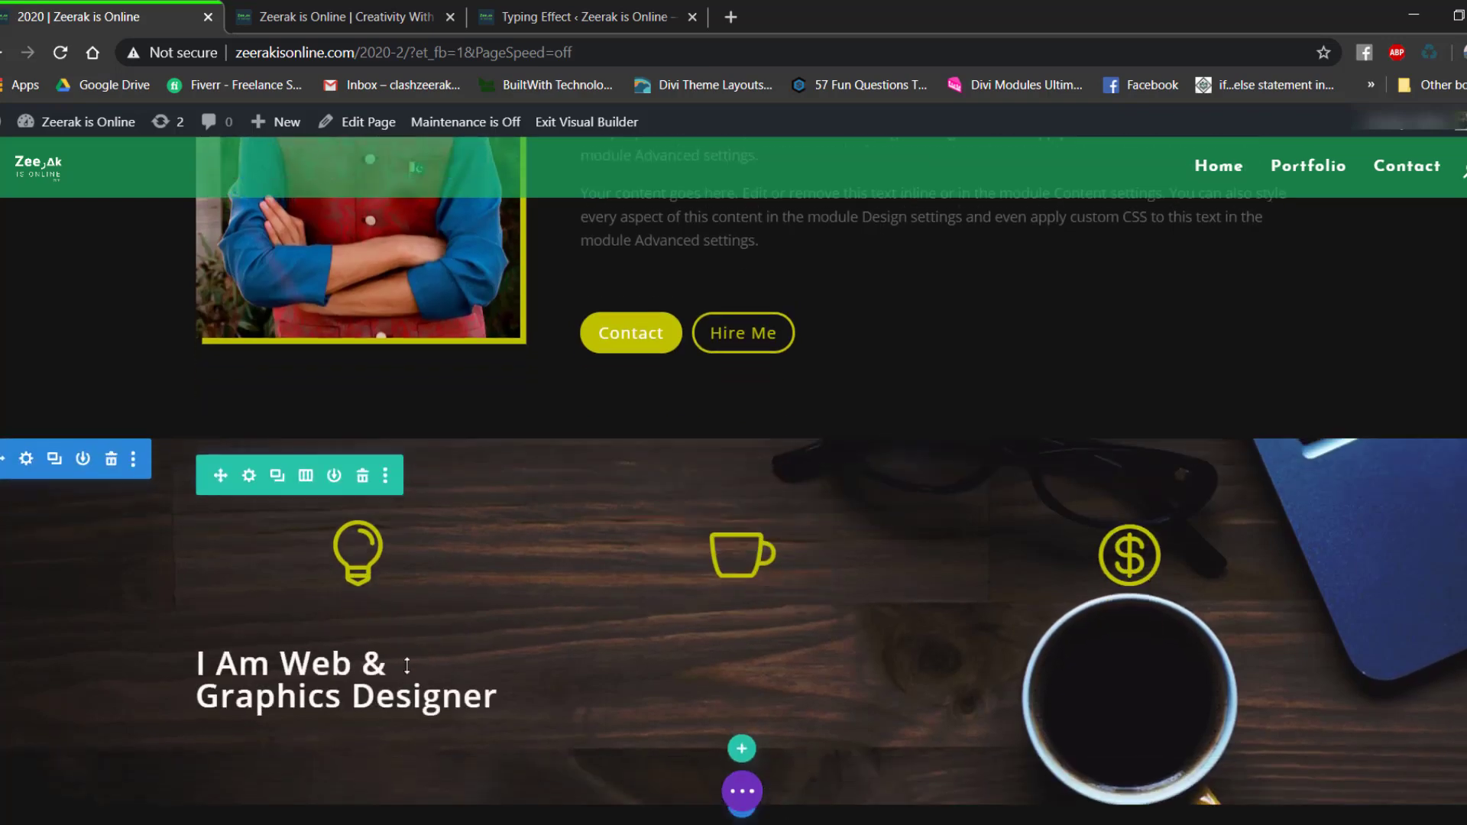
Replace the text of the heading below the light bulb with "Creativity".
click(319, 659)
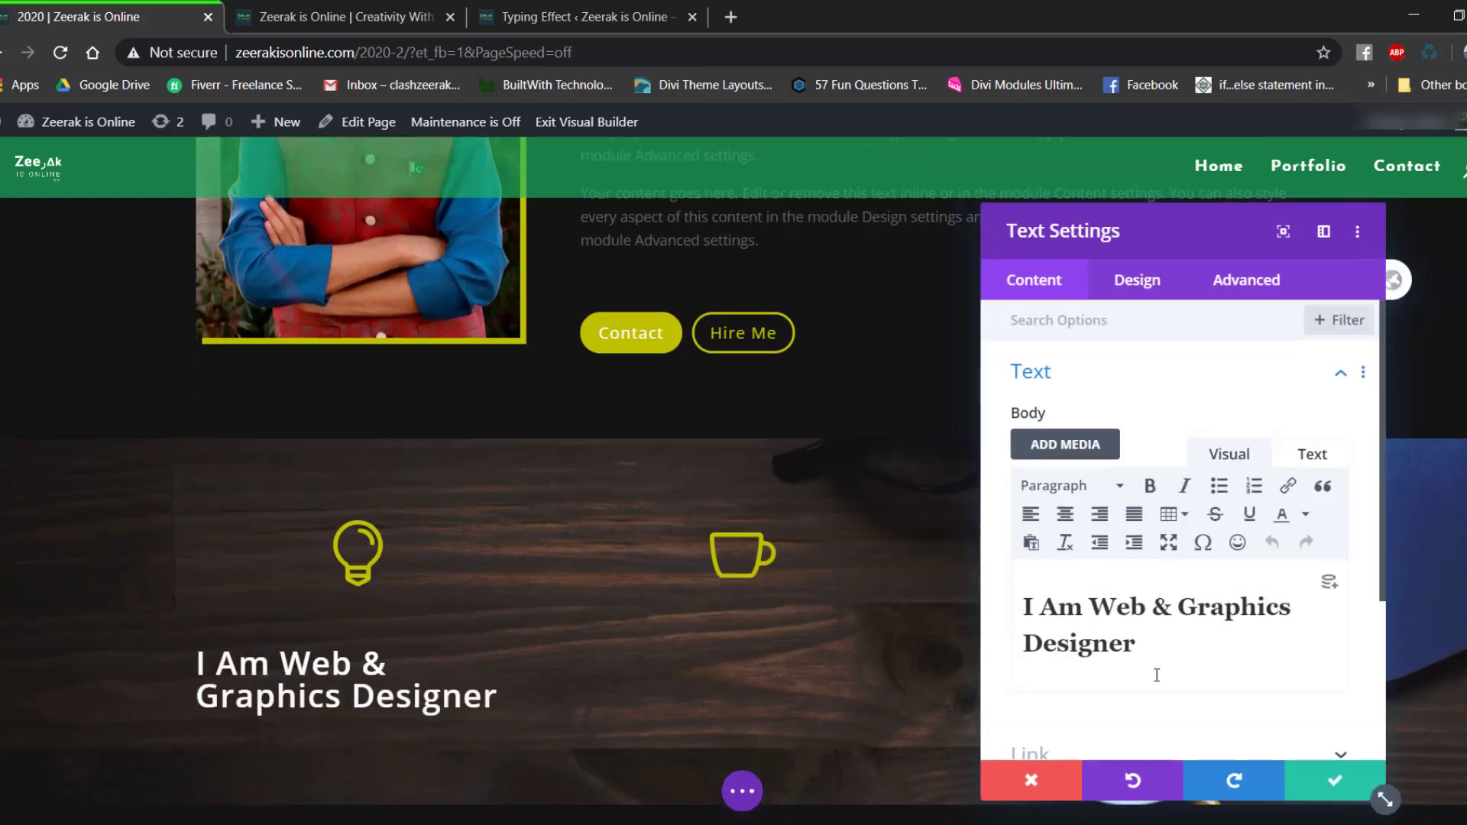
drag(1153, 674, 1023, 604)
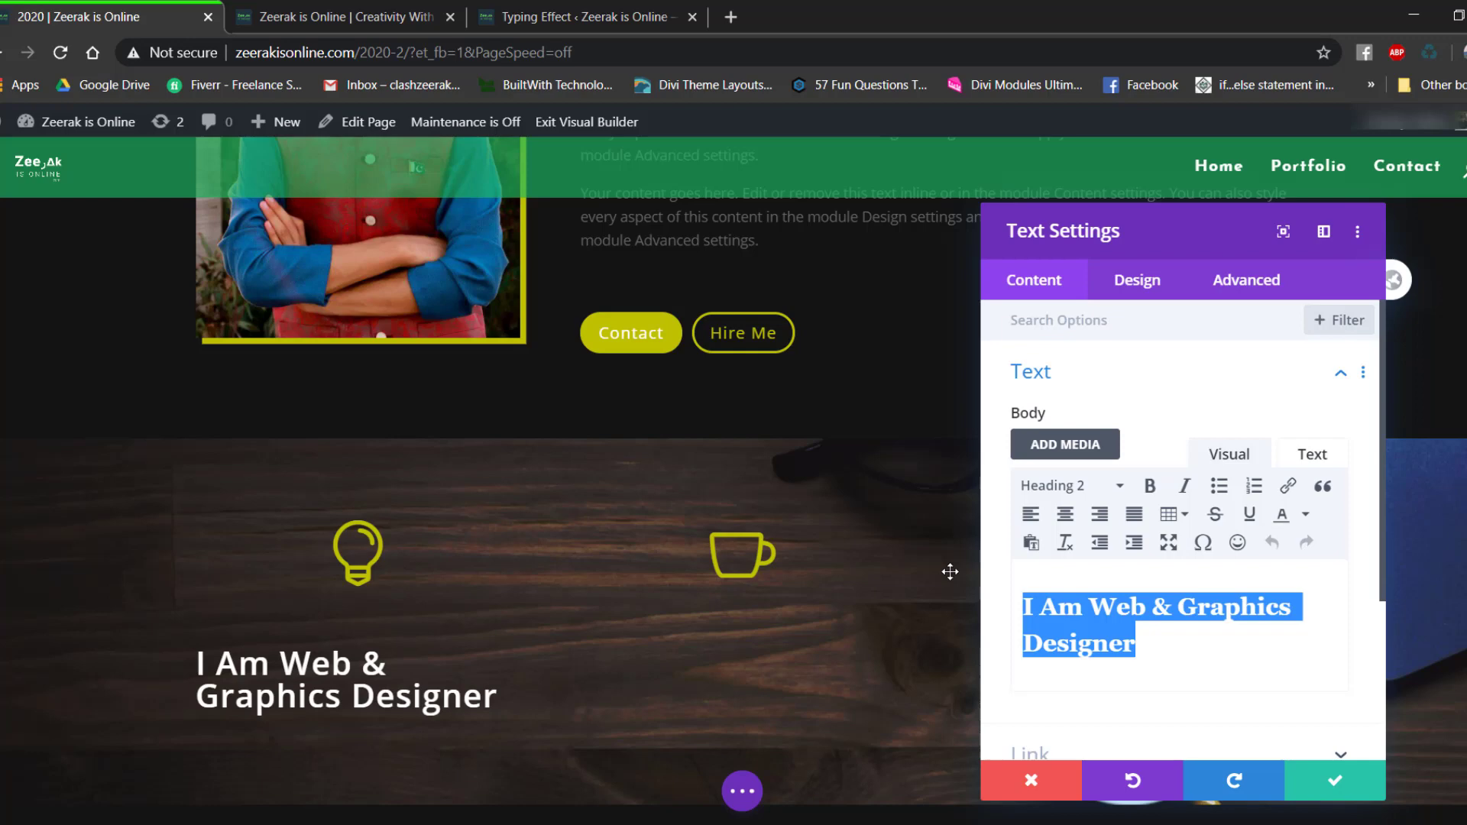
text(Creativity)
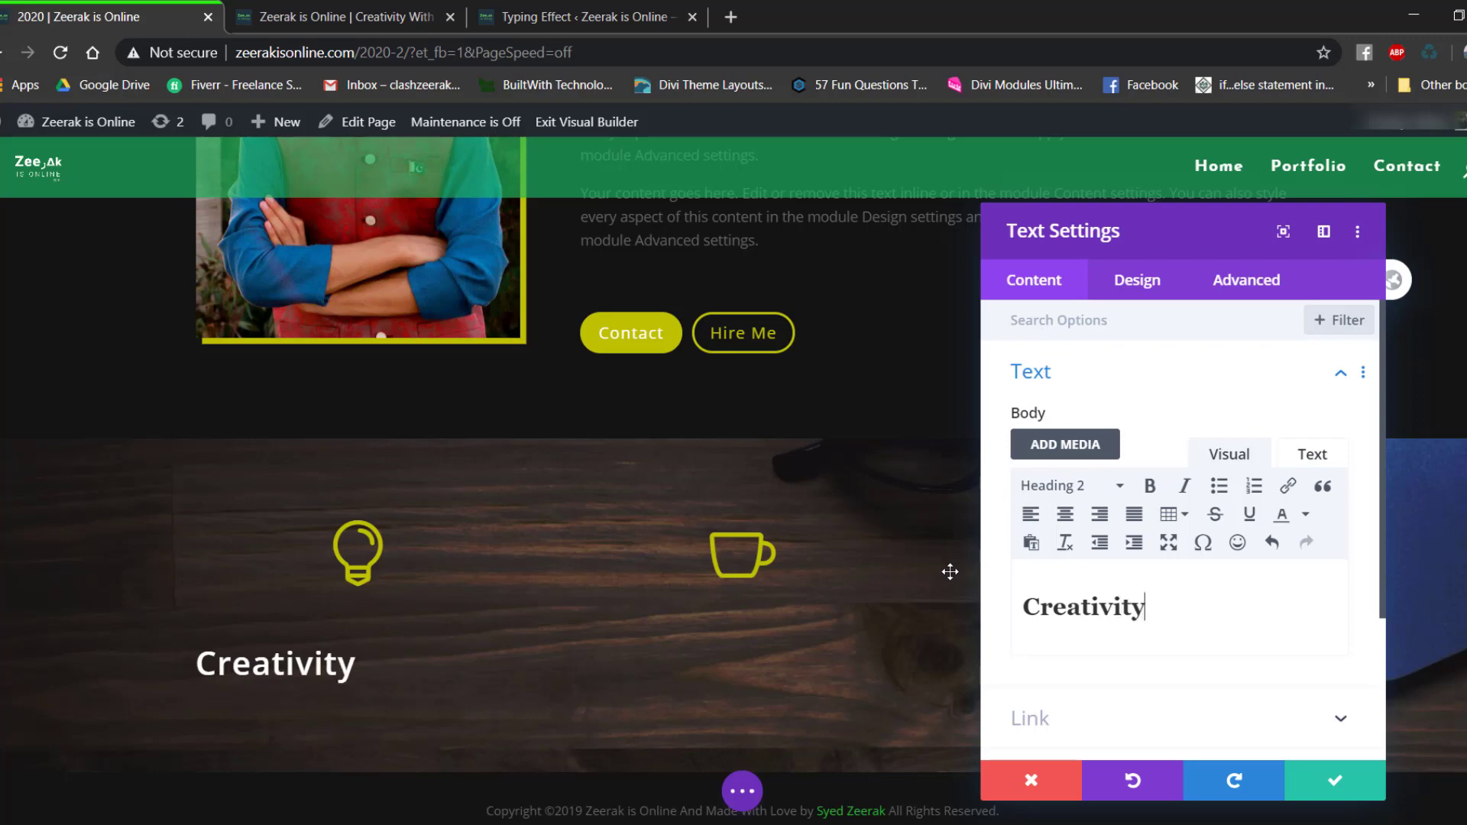
Set the "Creativity" heading's Heading 2 text size to 18px and center its text alignment.
click(1161, 281)
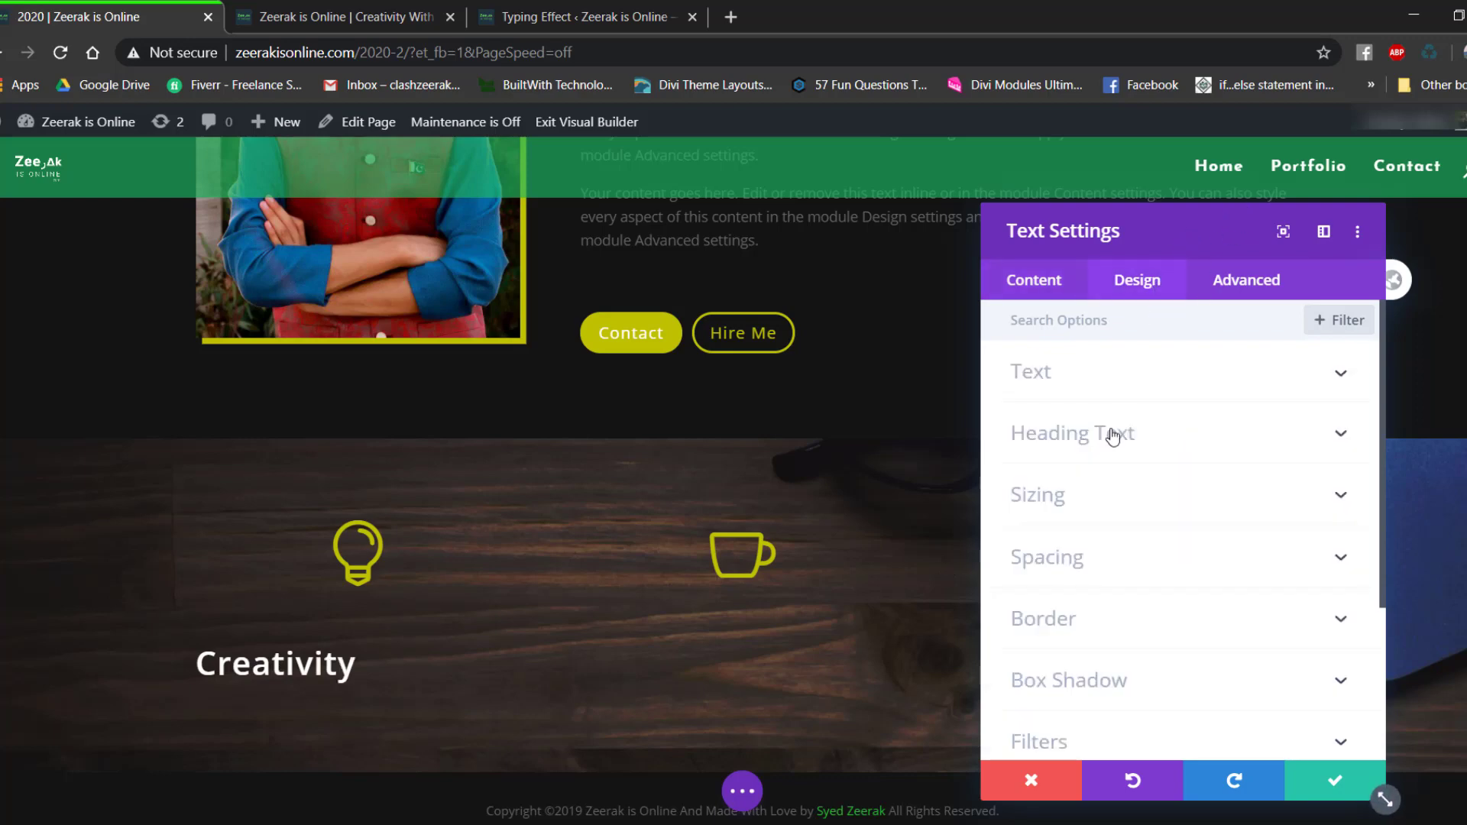
click(1115, 435)
click(1110, 367)
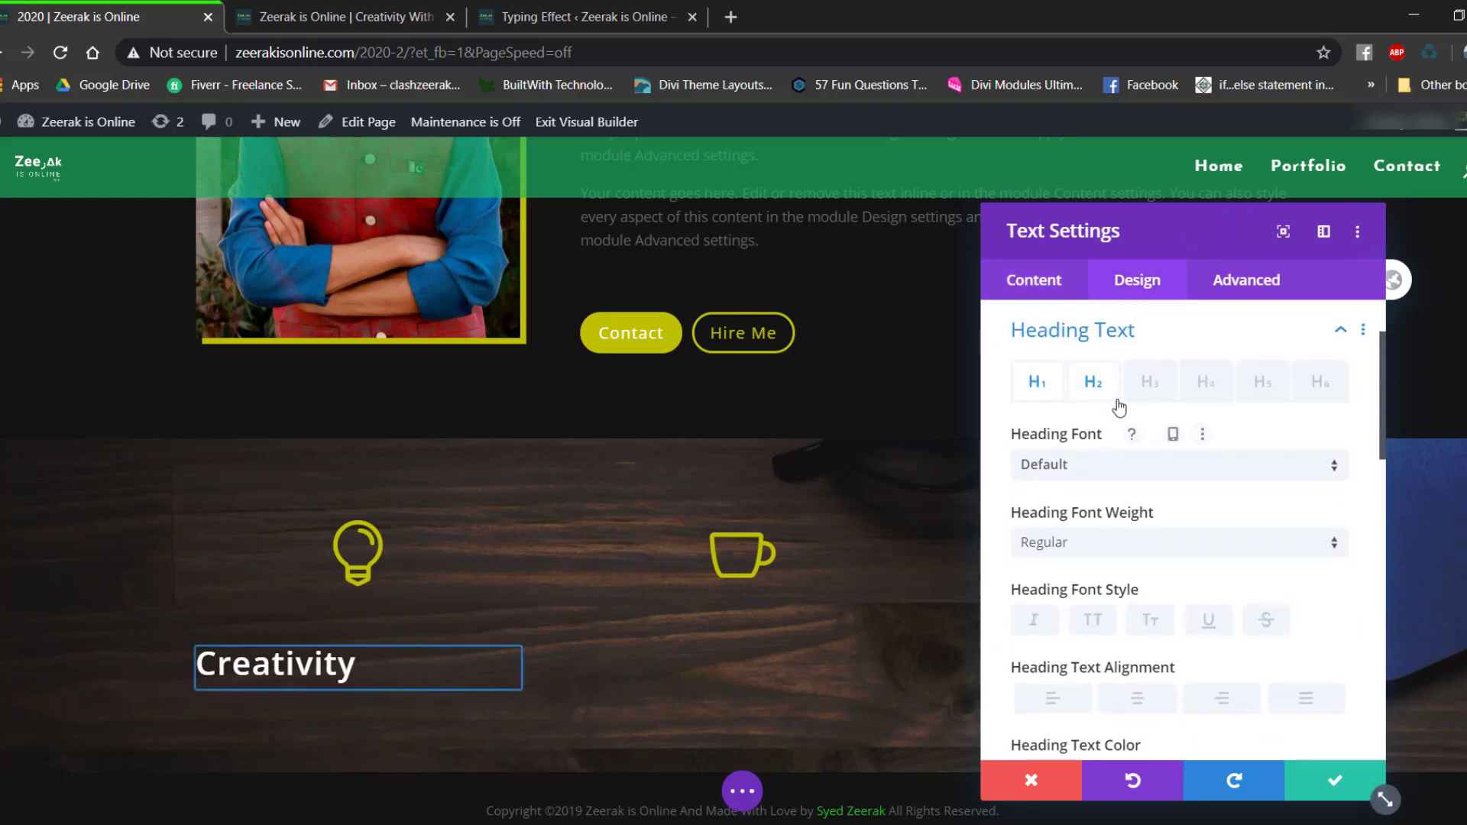
scroll(1192, 497, down, 4)
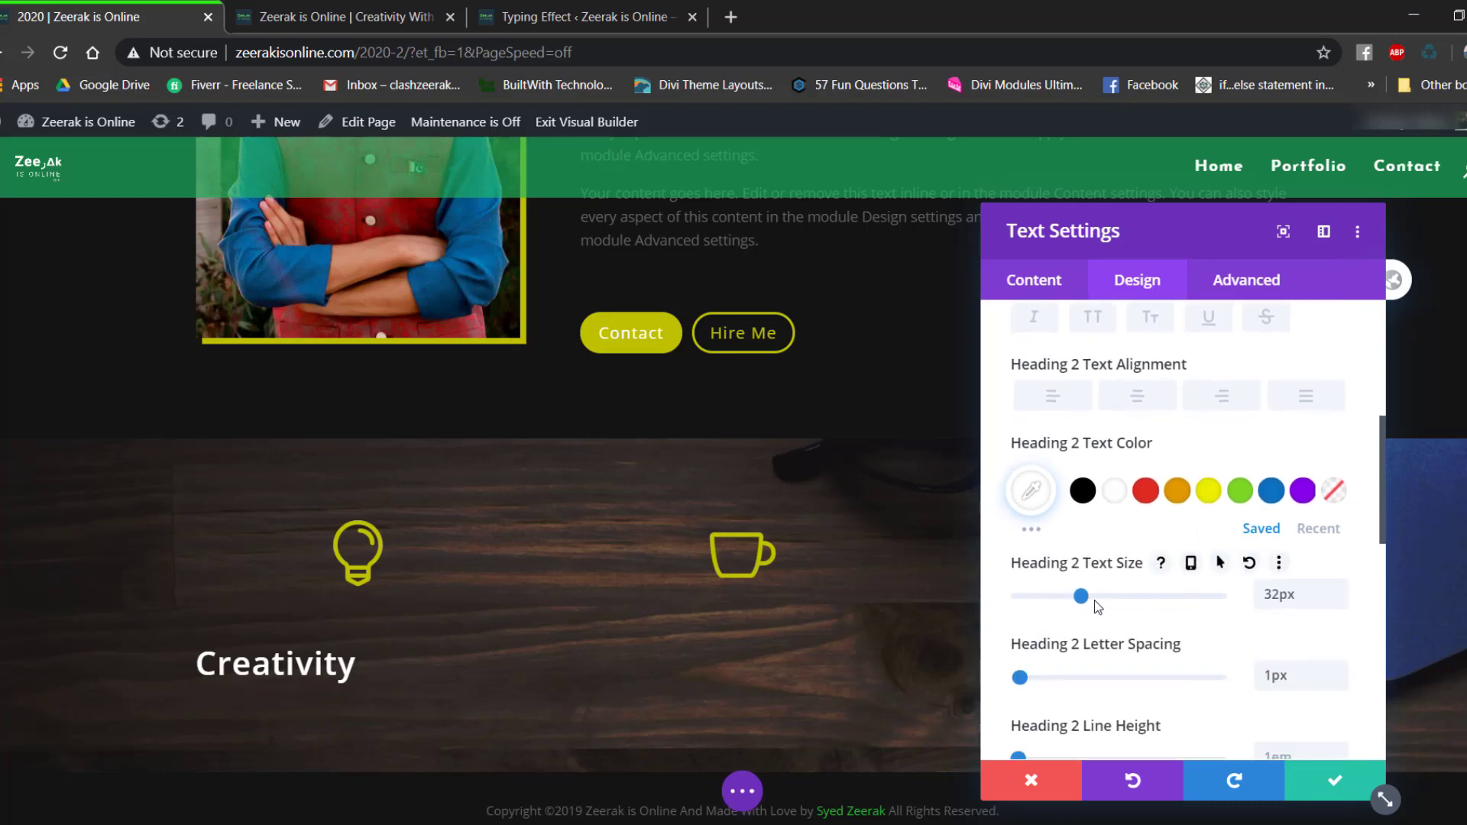
mouse_move(1068, 598)
mouse_down()
mouse_move(1039, 596)
mouse_move(1055, 594)
mouse_up()
scroll(1134, 497, up, 2)
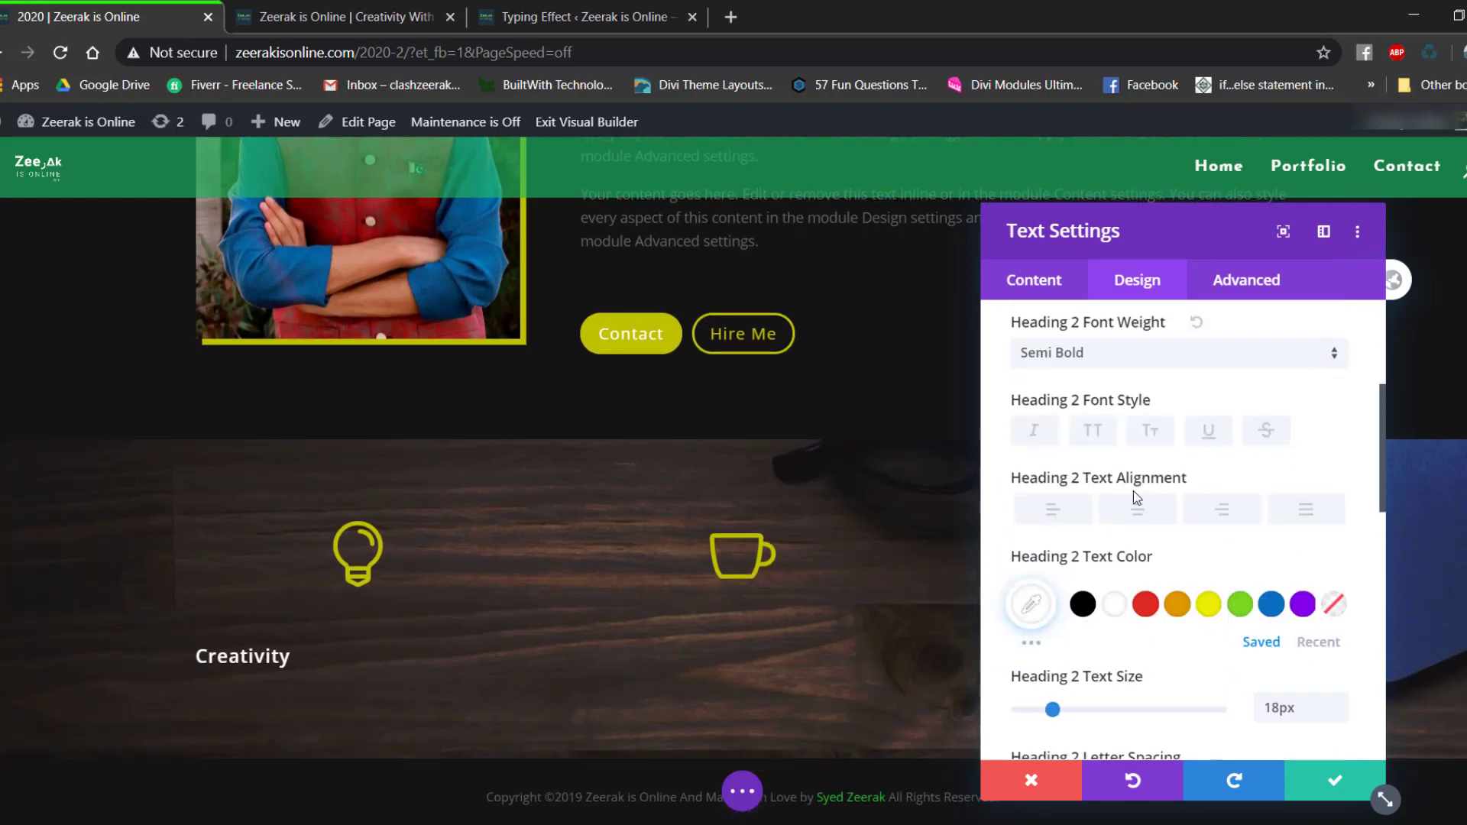
click(1138, 510)
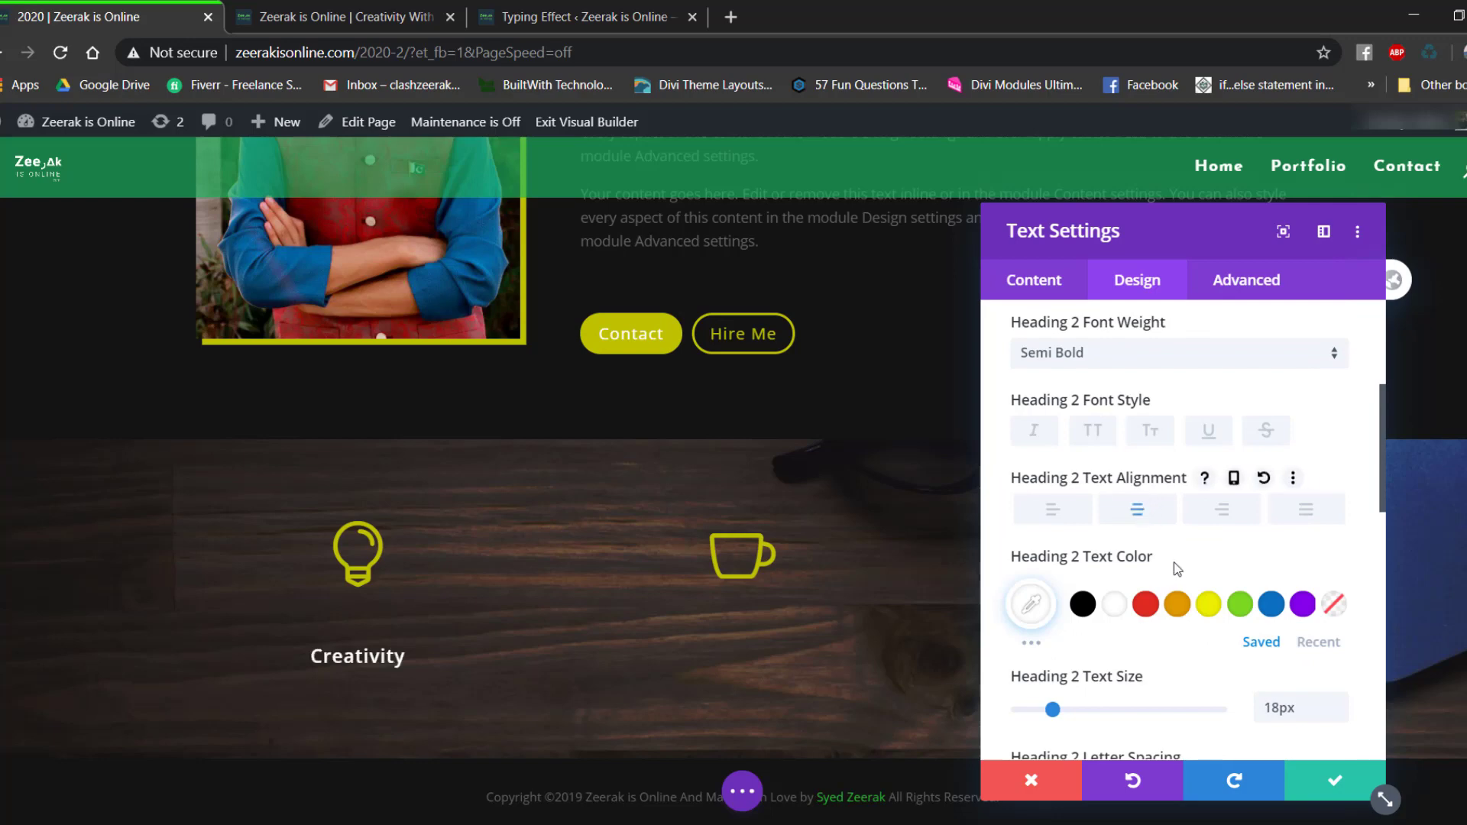
Set the "Creativity" heading's Heading 2 letter spacing to 3px and save the text module.
scroll(1230, 672, down, 3)
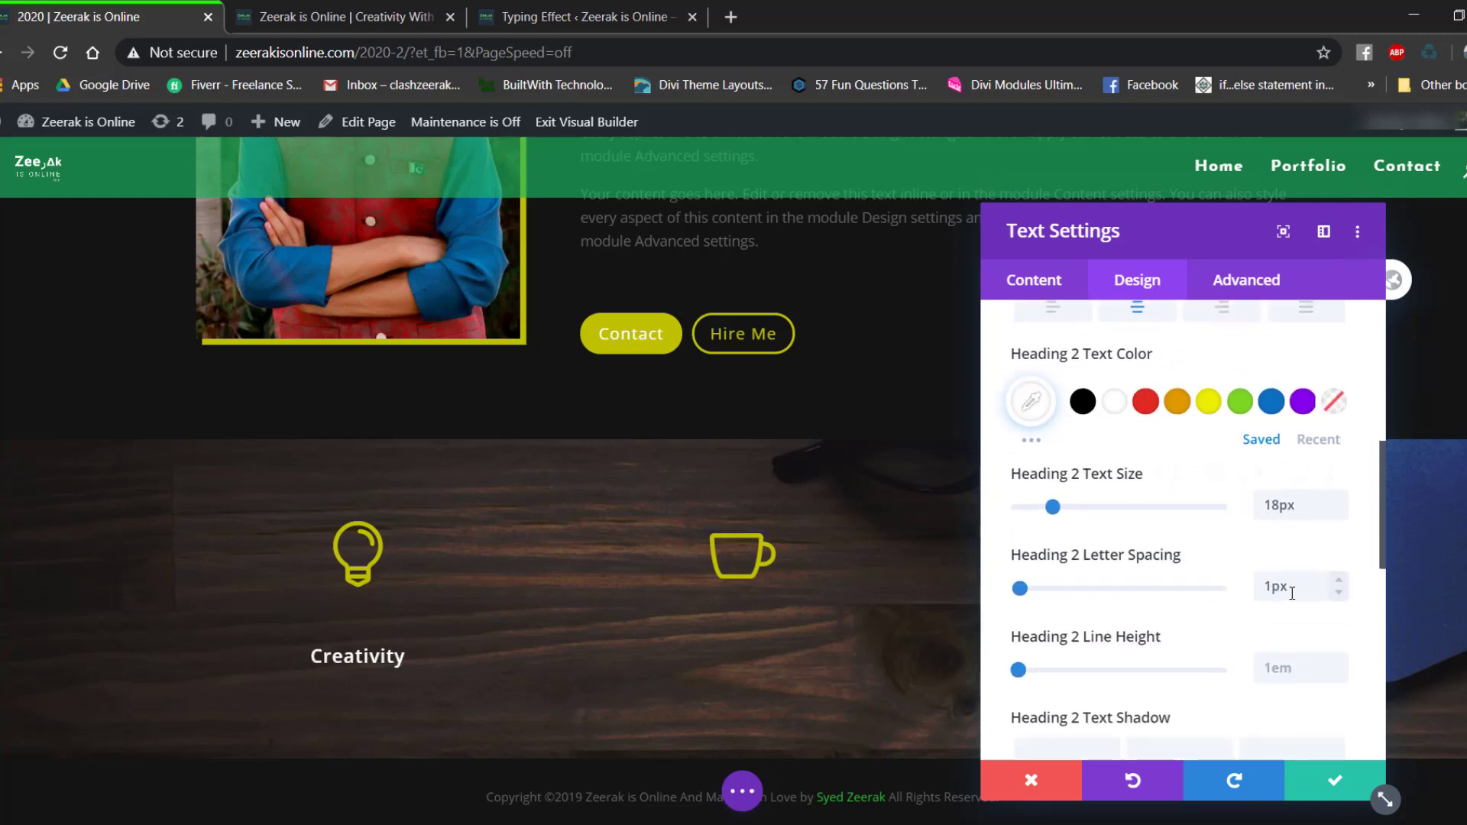
click(1339, 582)
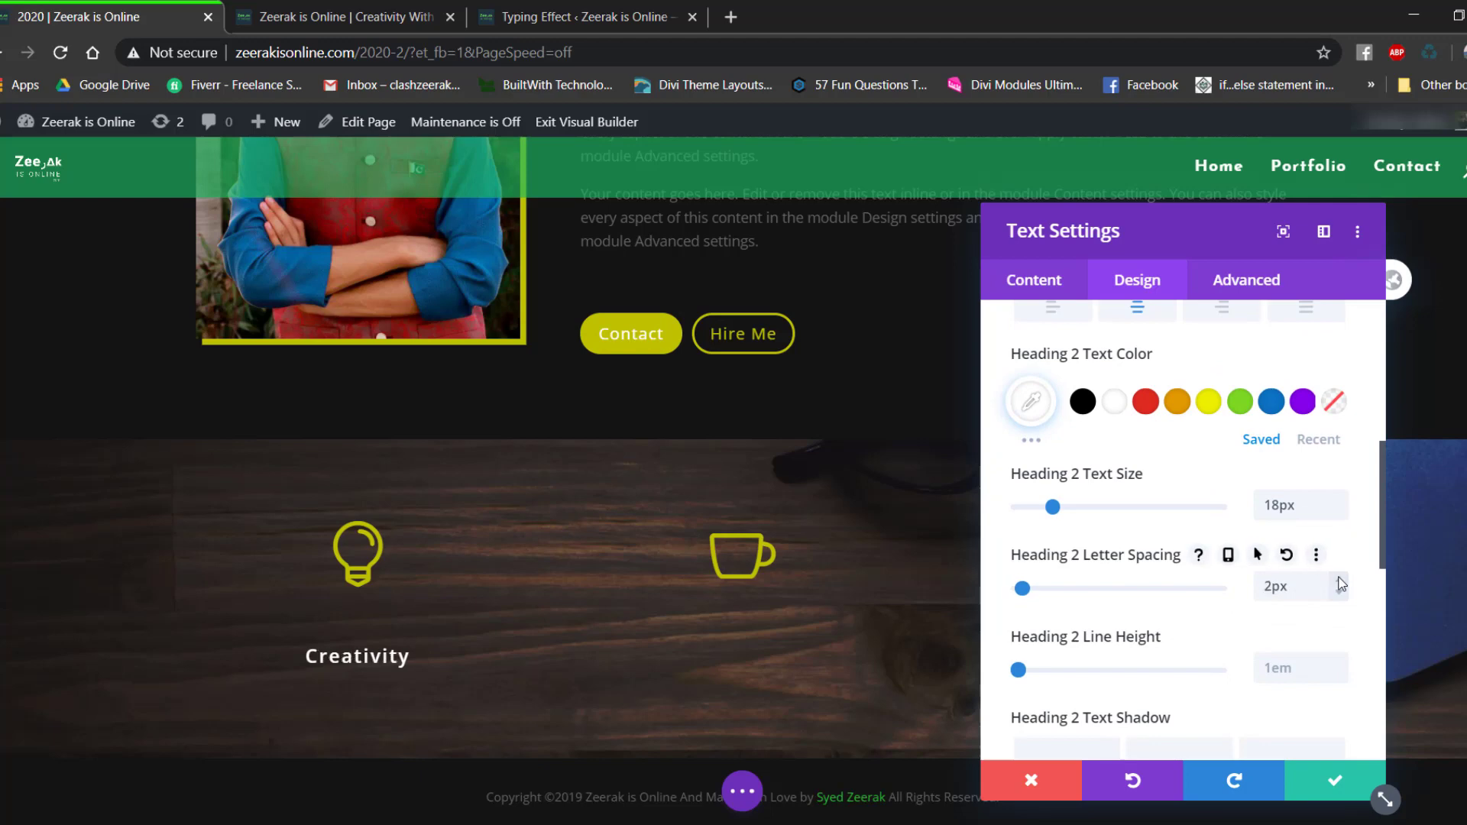
click(1339, 582)
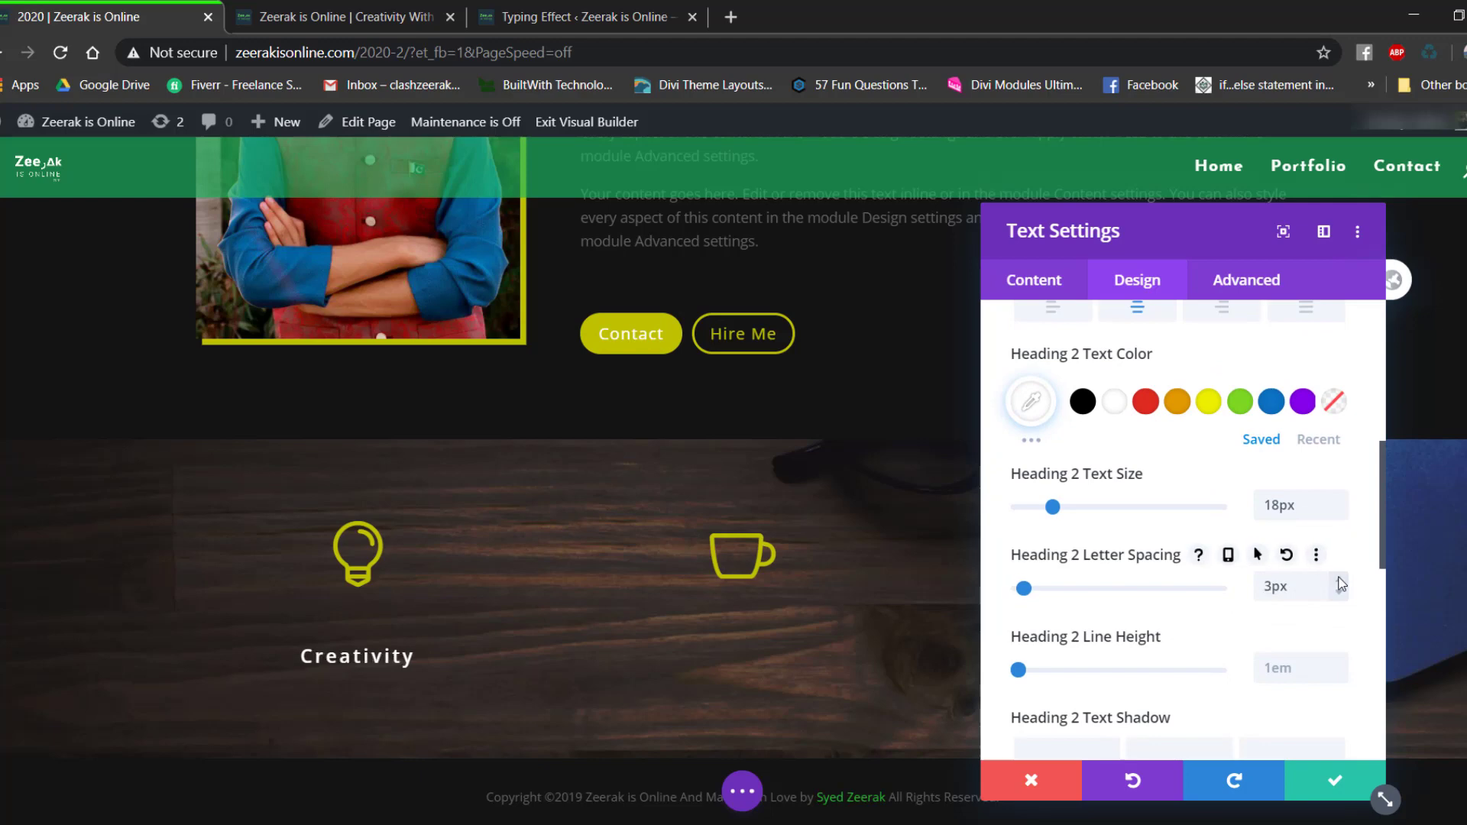
click(1333, 783)
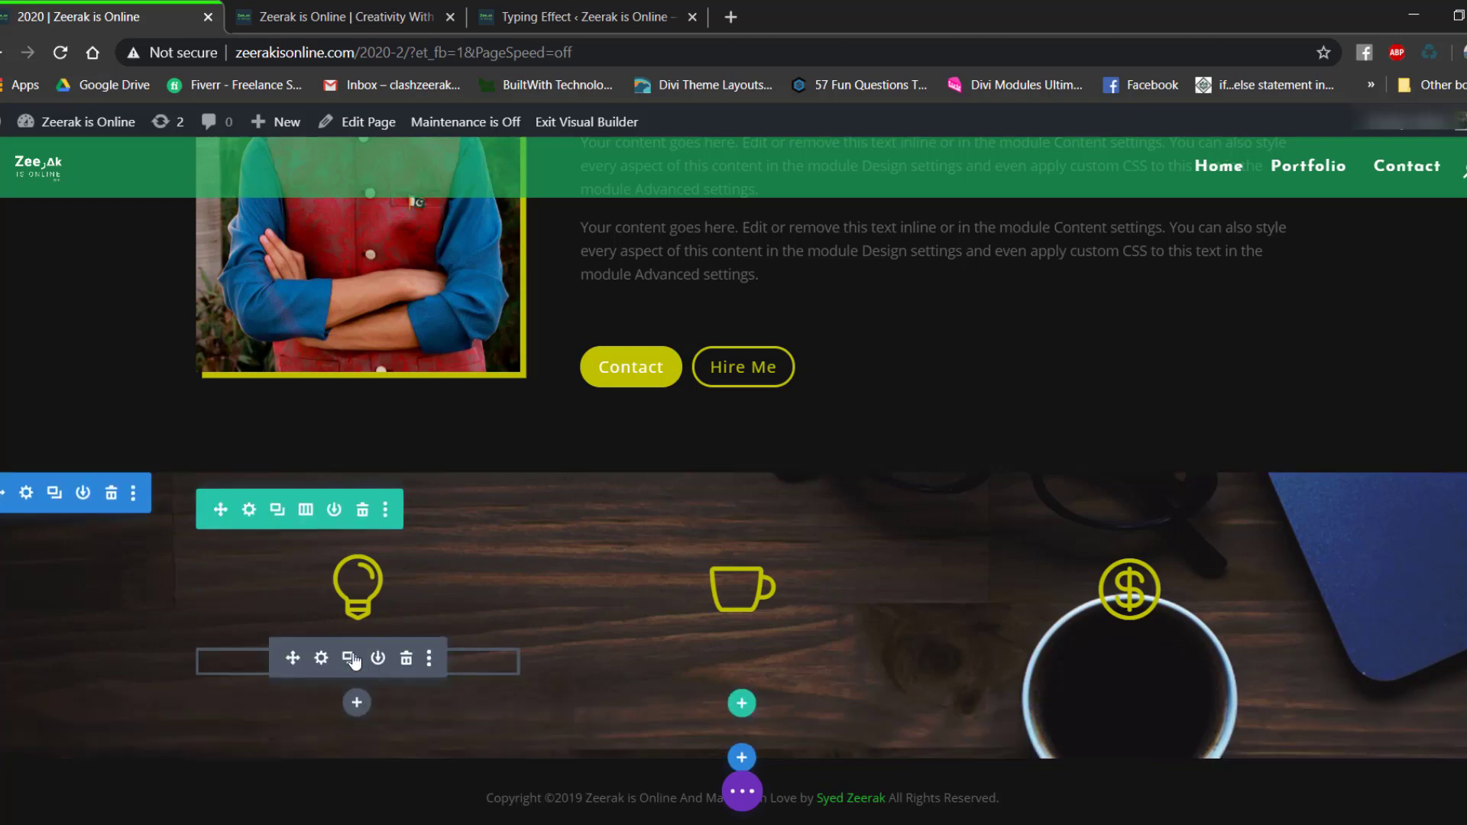
Duplicate the "Creativity" heading twice, placing one copy below the cup icon and the other below the dollar icon.
click(349, 659)
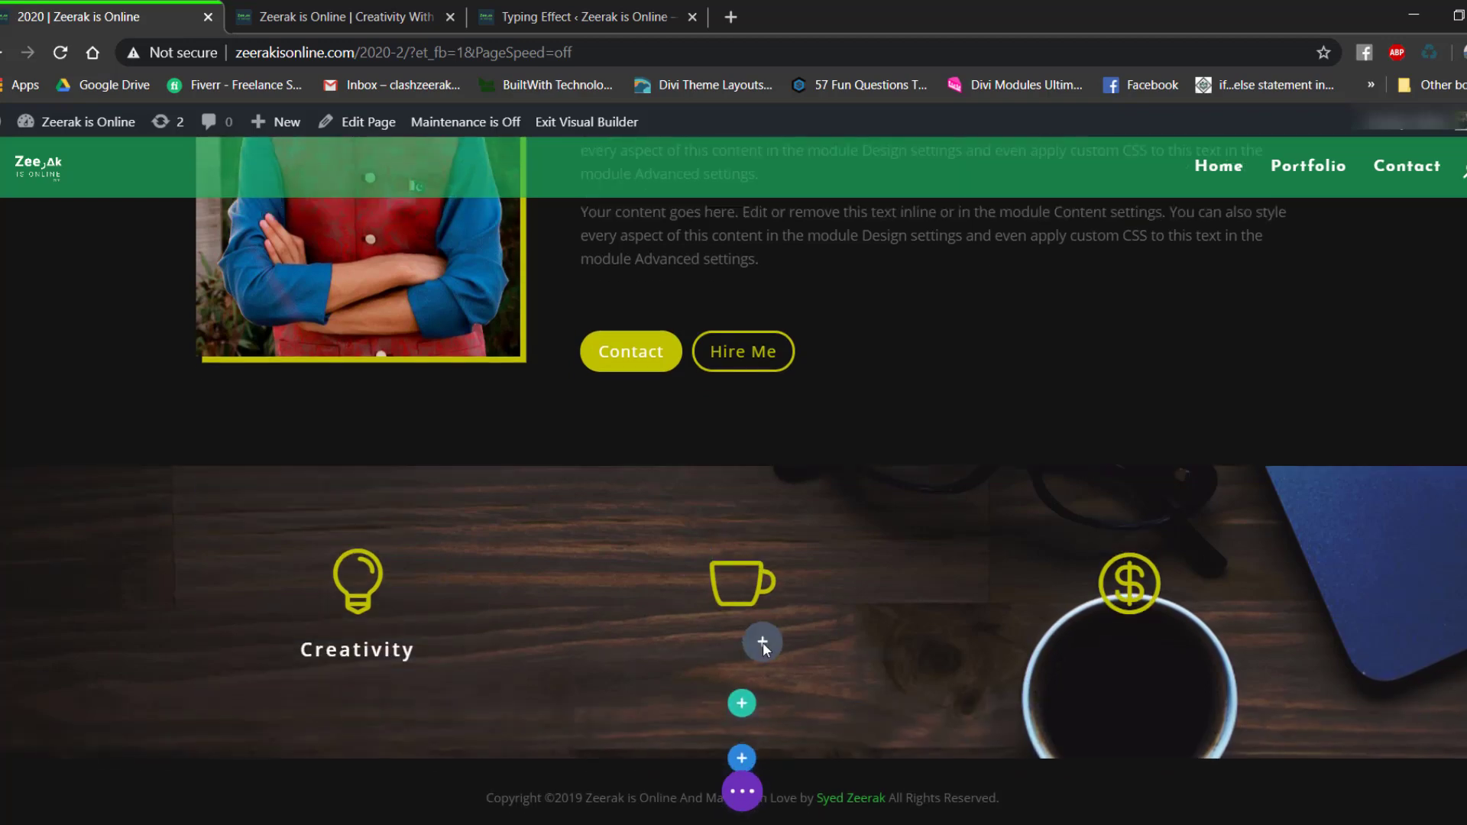
drag(761, 642, 741, 664)
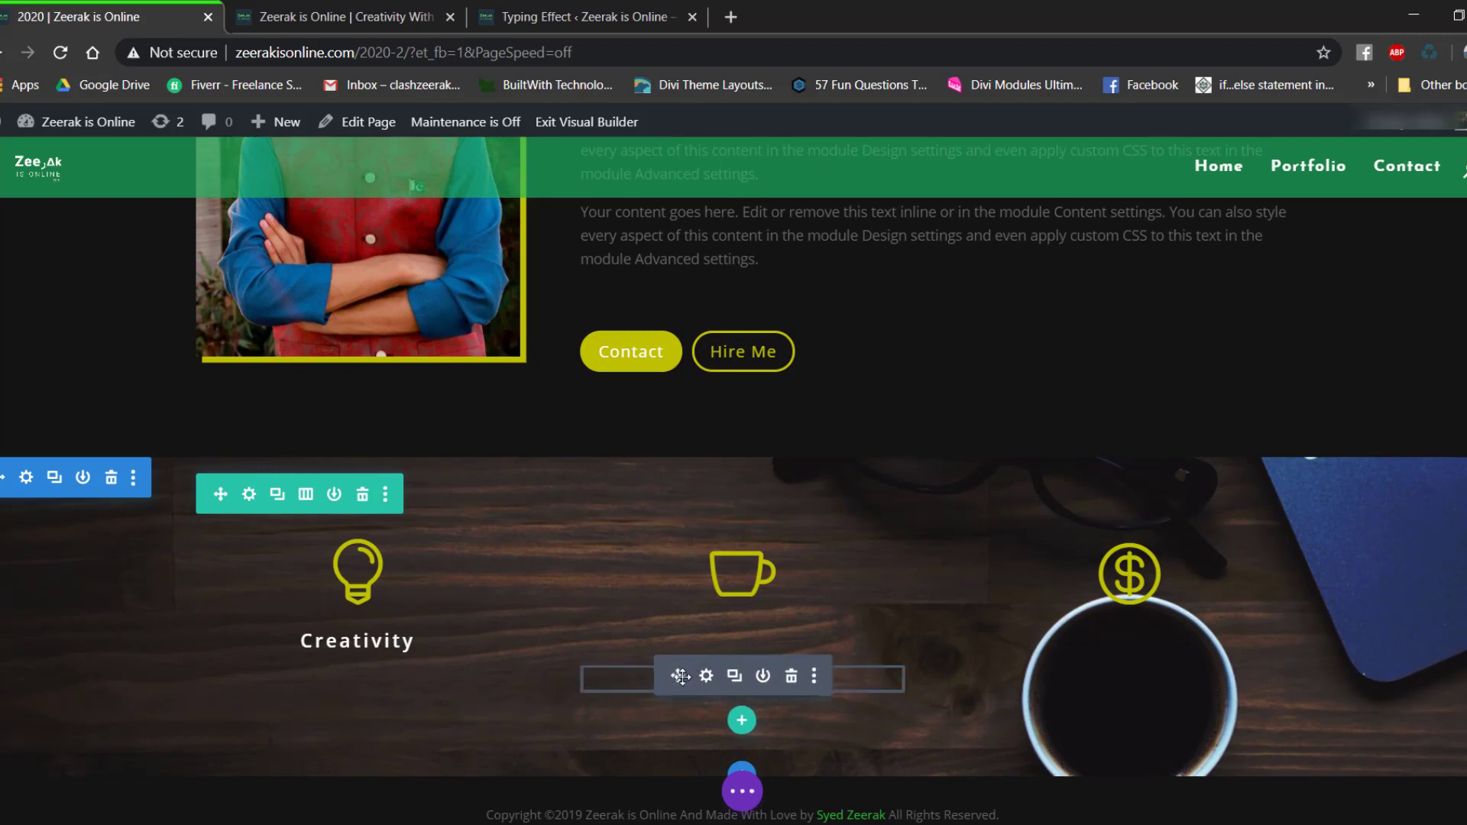
click(724, 681)
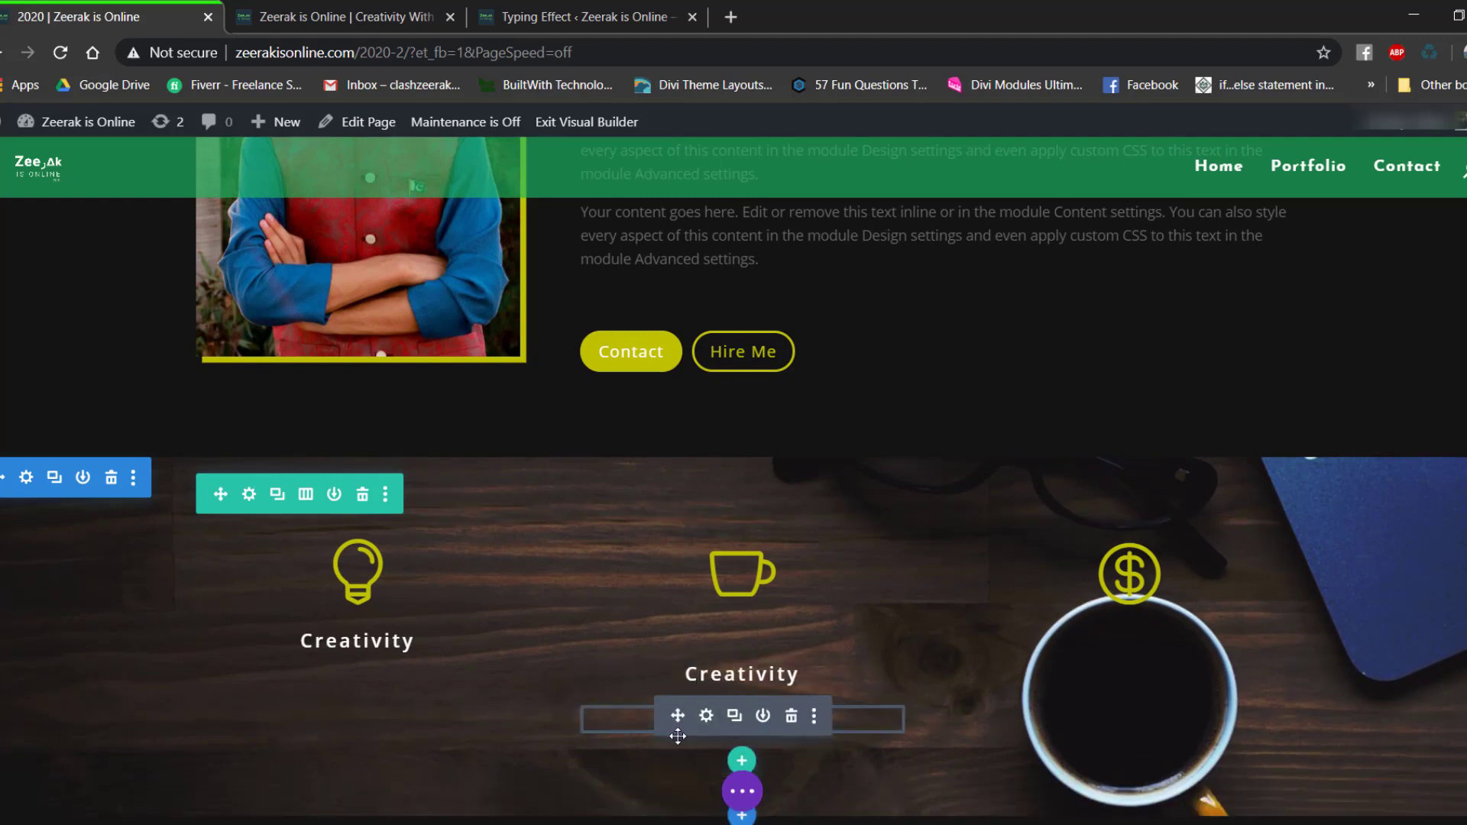
drag(677, 713, 1144, 653)
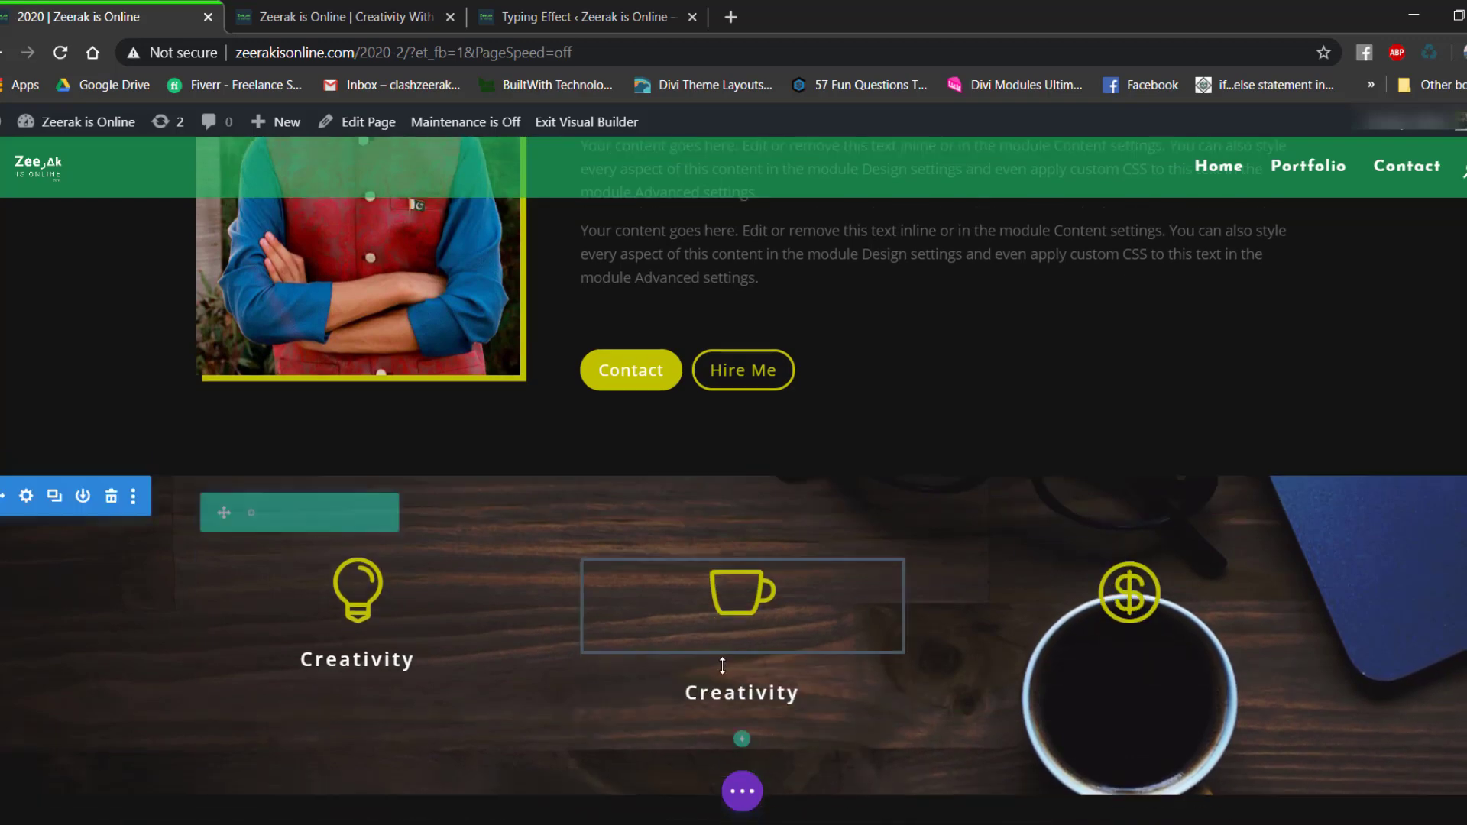
Copy the light bulb blurb's module styles and paste them onto the cup and dollar blurbs.
click(429, 569)
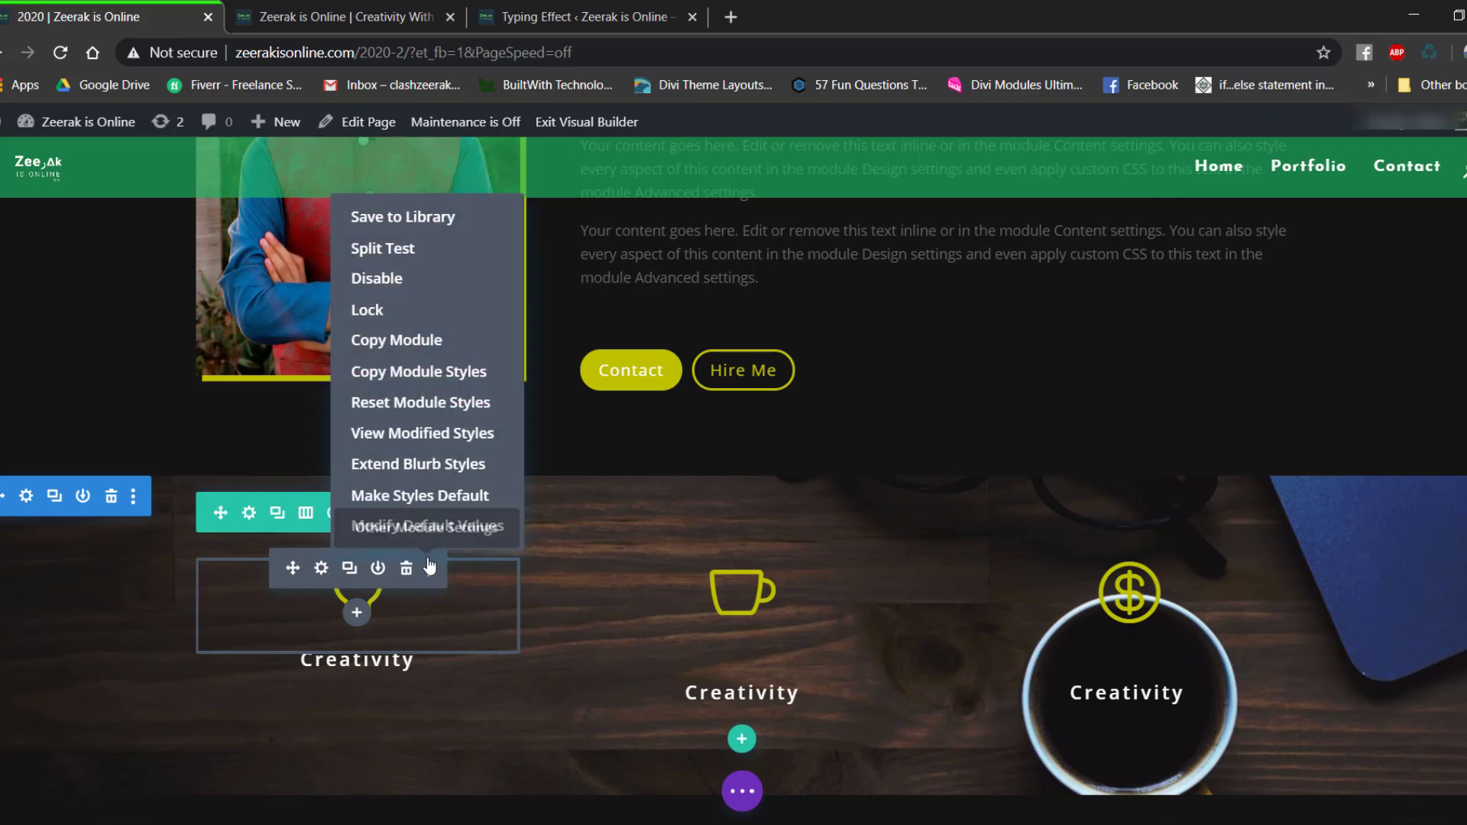
click(393, 372)
mouse_move(798, 593)
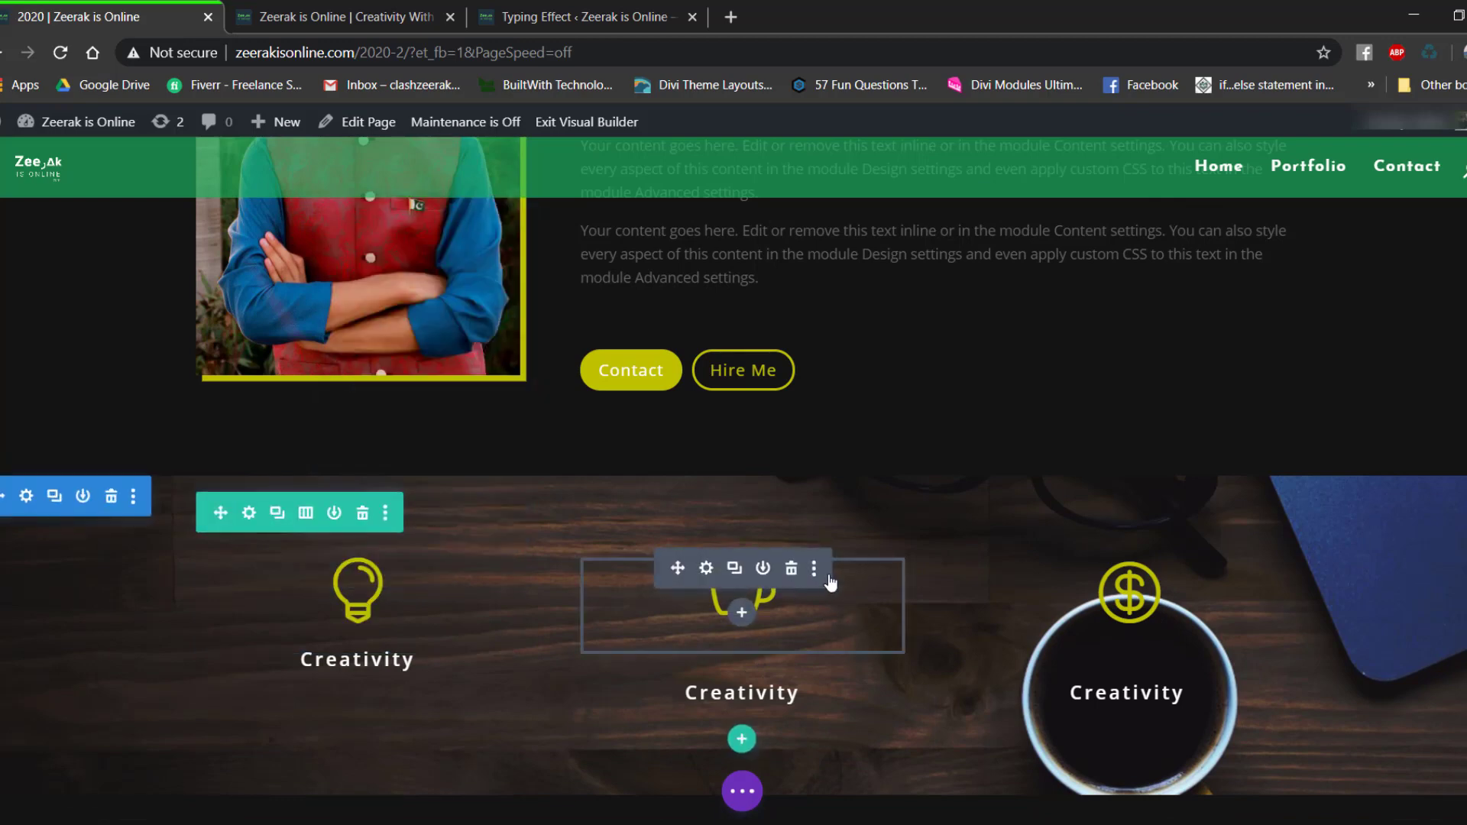
click(814, 569)
click(799, 379)
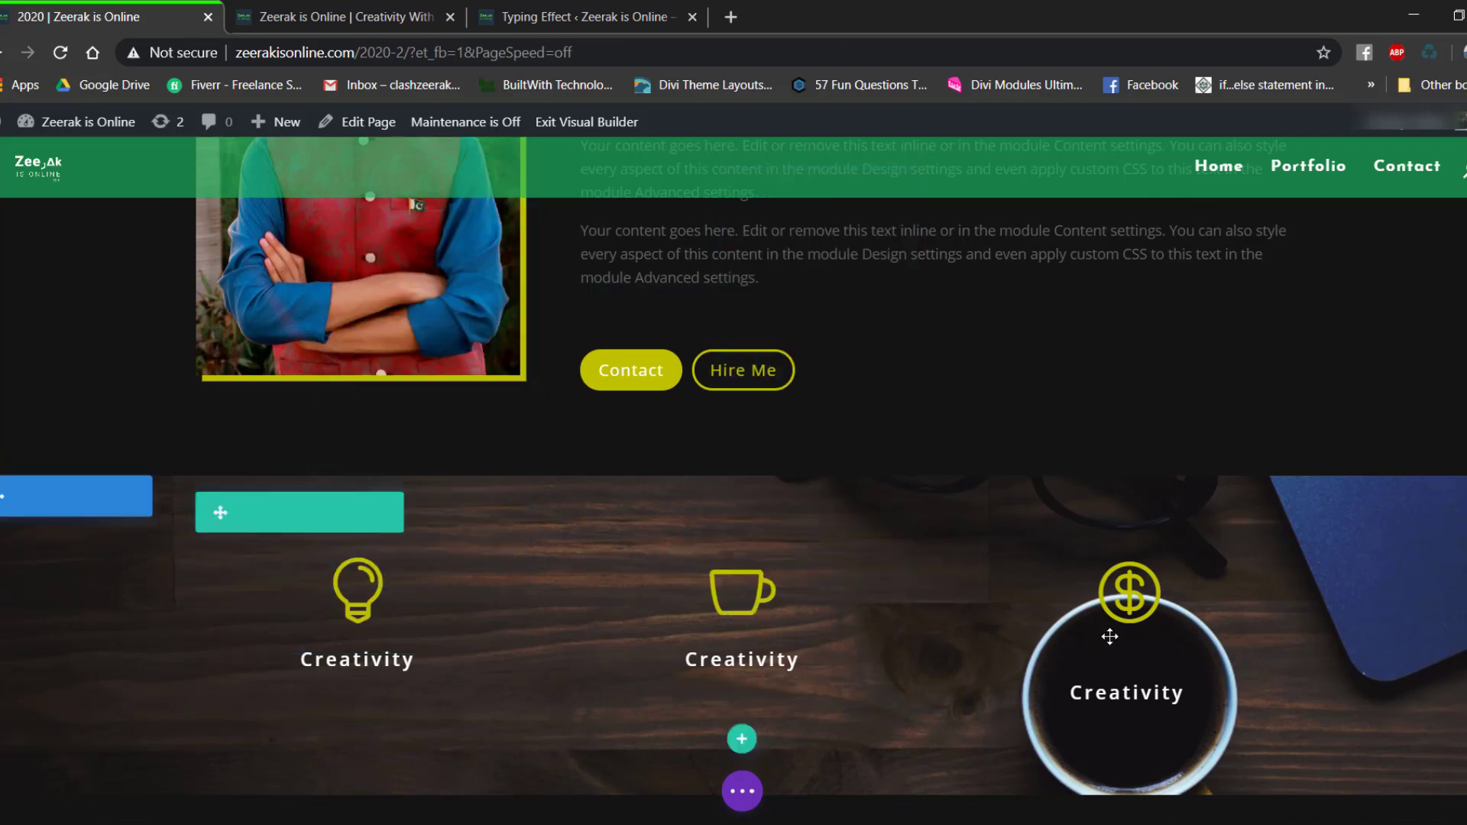
click(1198, 569)
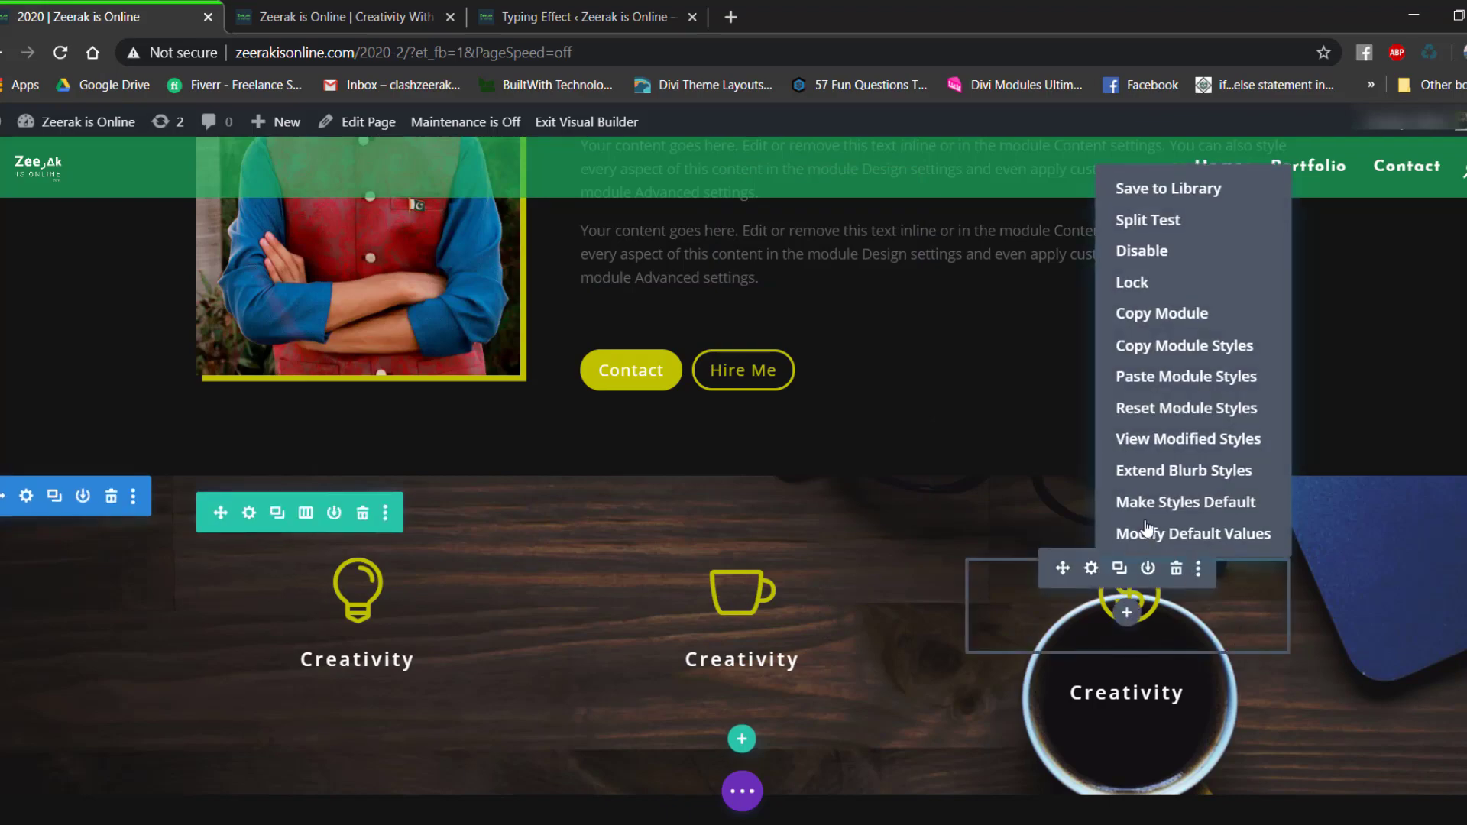
click(1158, 376)
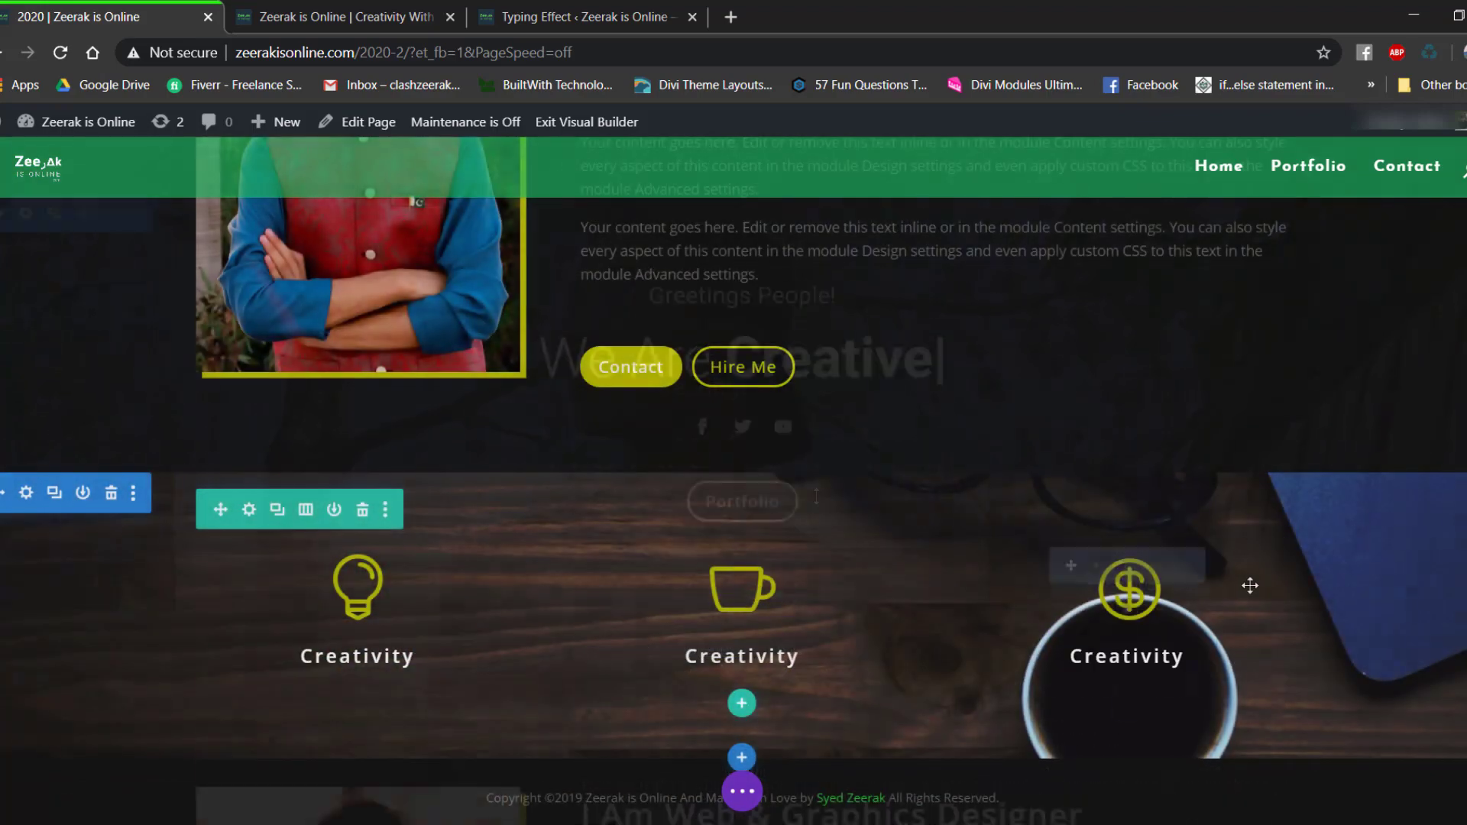
Compare the new three-column section with the Education, Experience and My Skills section on the existing site.
mouse_move(1201, 573)
scroll(1150, 491, up, 6)
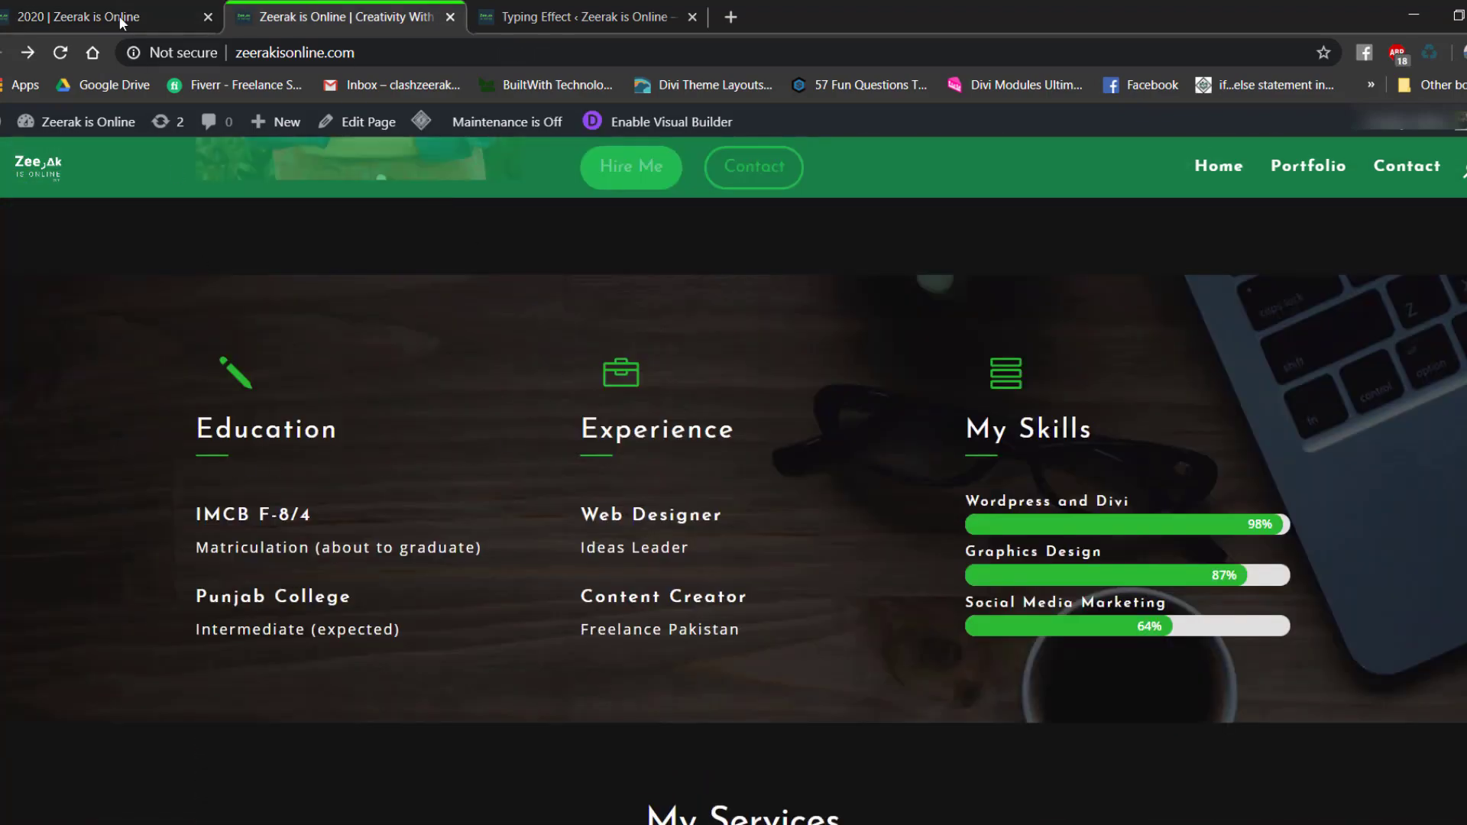
click(120, 21)
scroll(841, 443, down, 5)
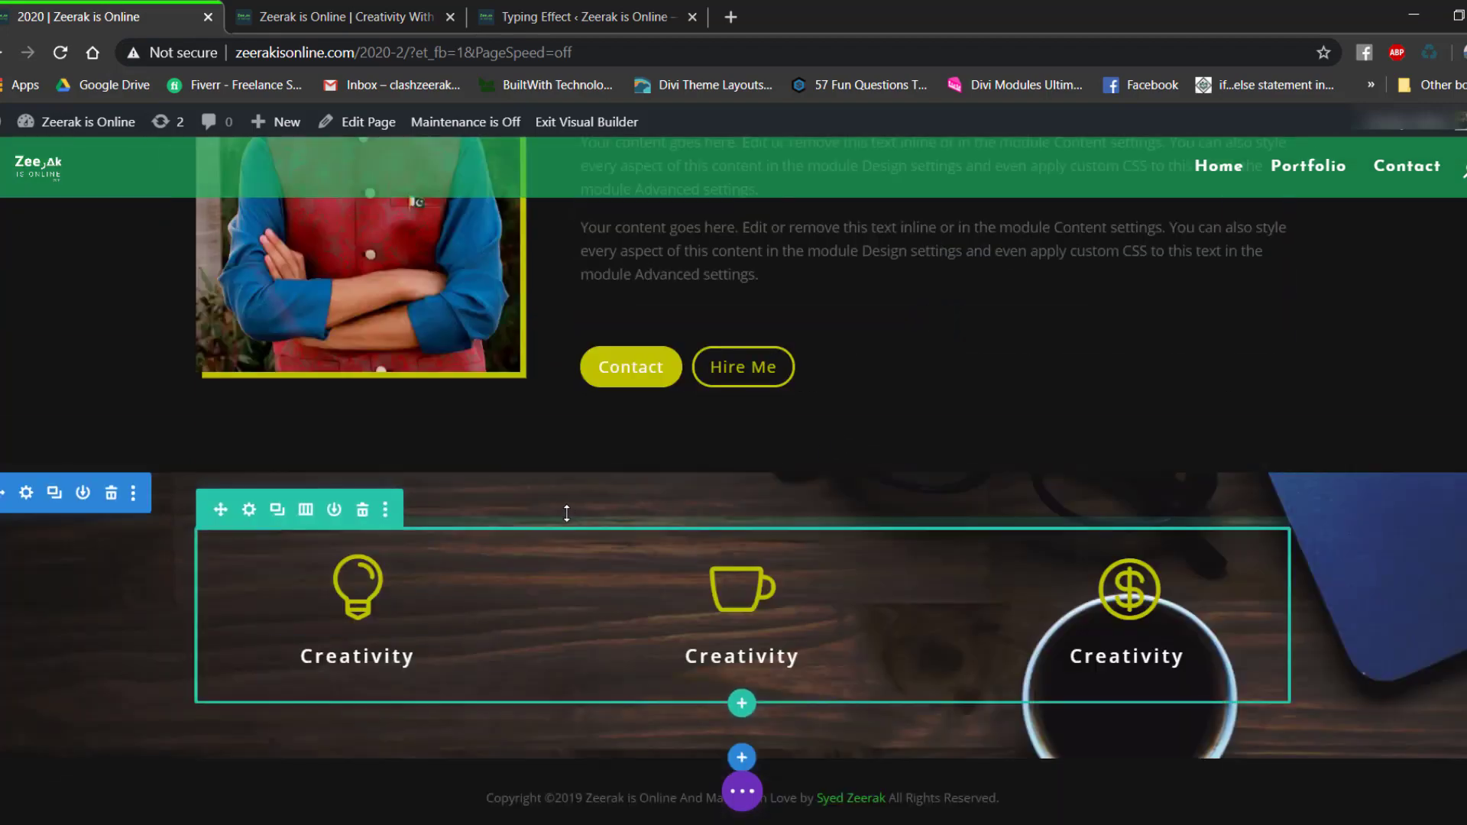
scroll(566, 512, up, 12)
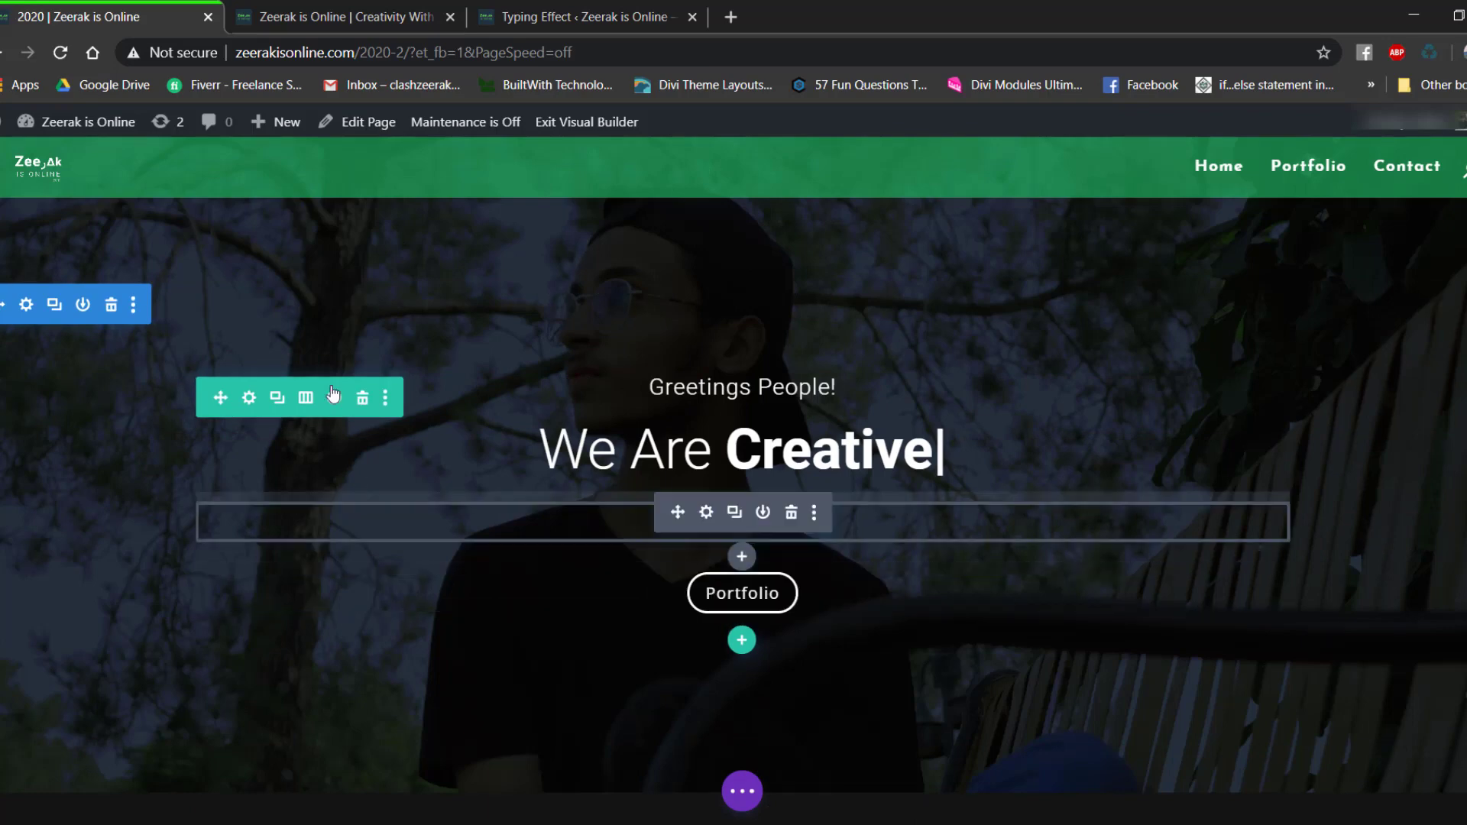
click(312, 6)
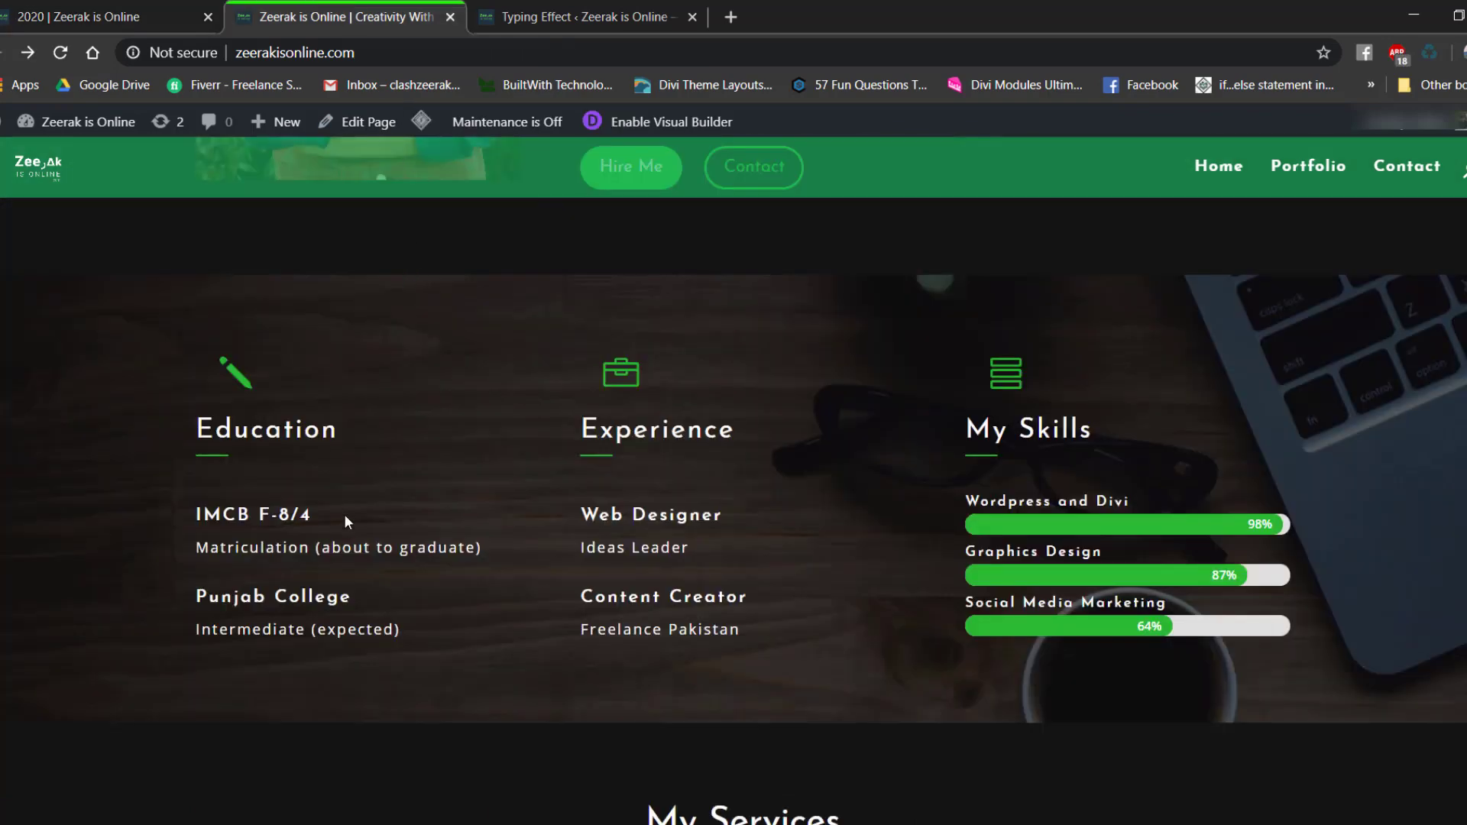
click(208, 6)
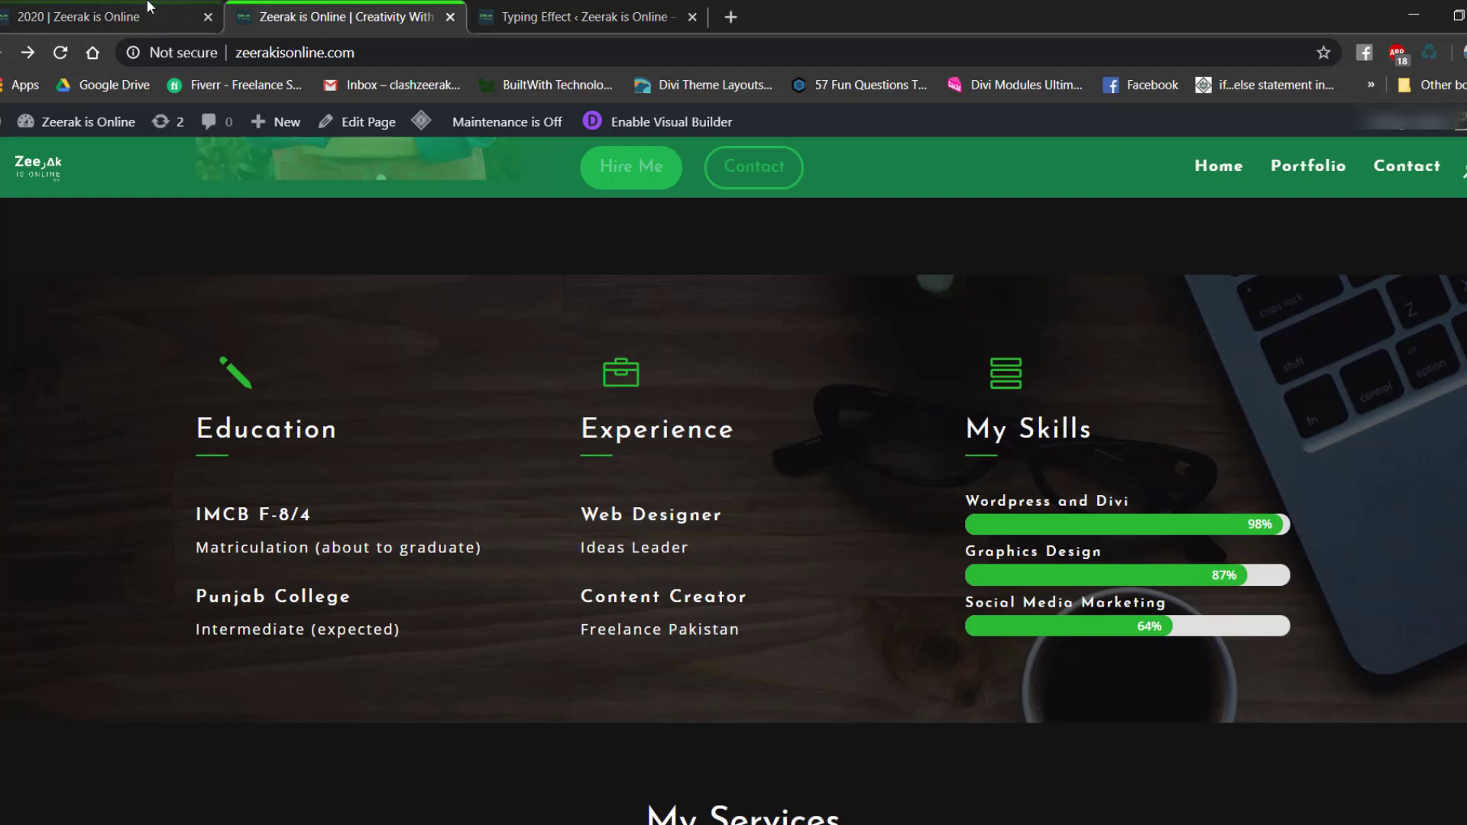
scroll(603, 609, down, 10)
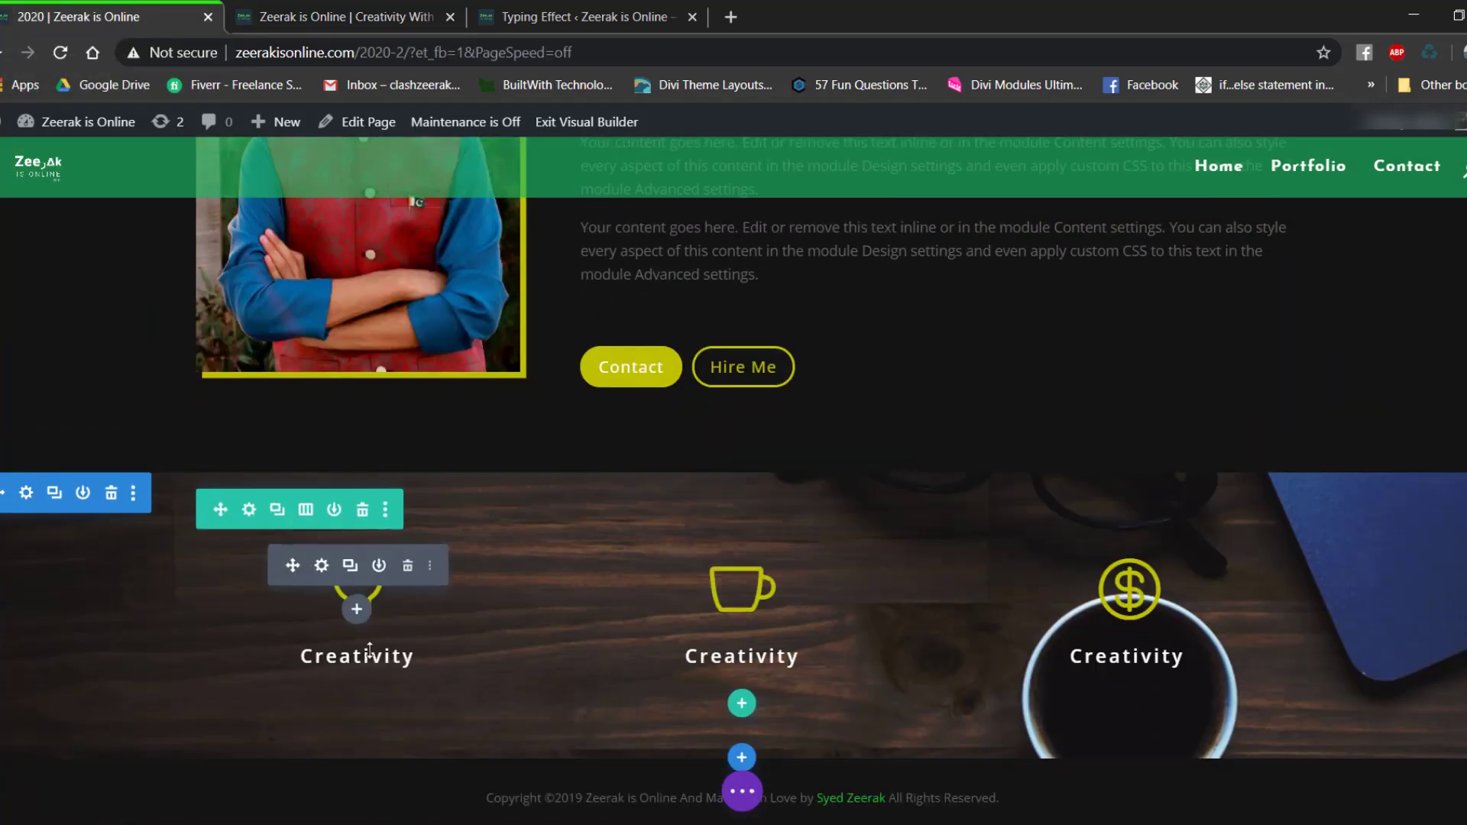
Insert a Text module below the "Creativity" heading in the light bulb column.
click(357, 701)
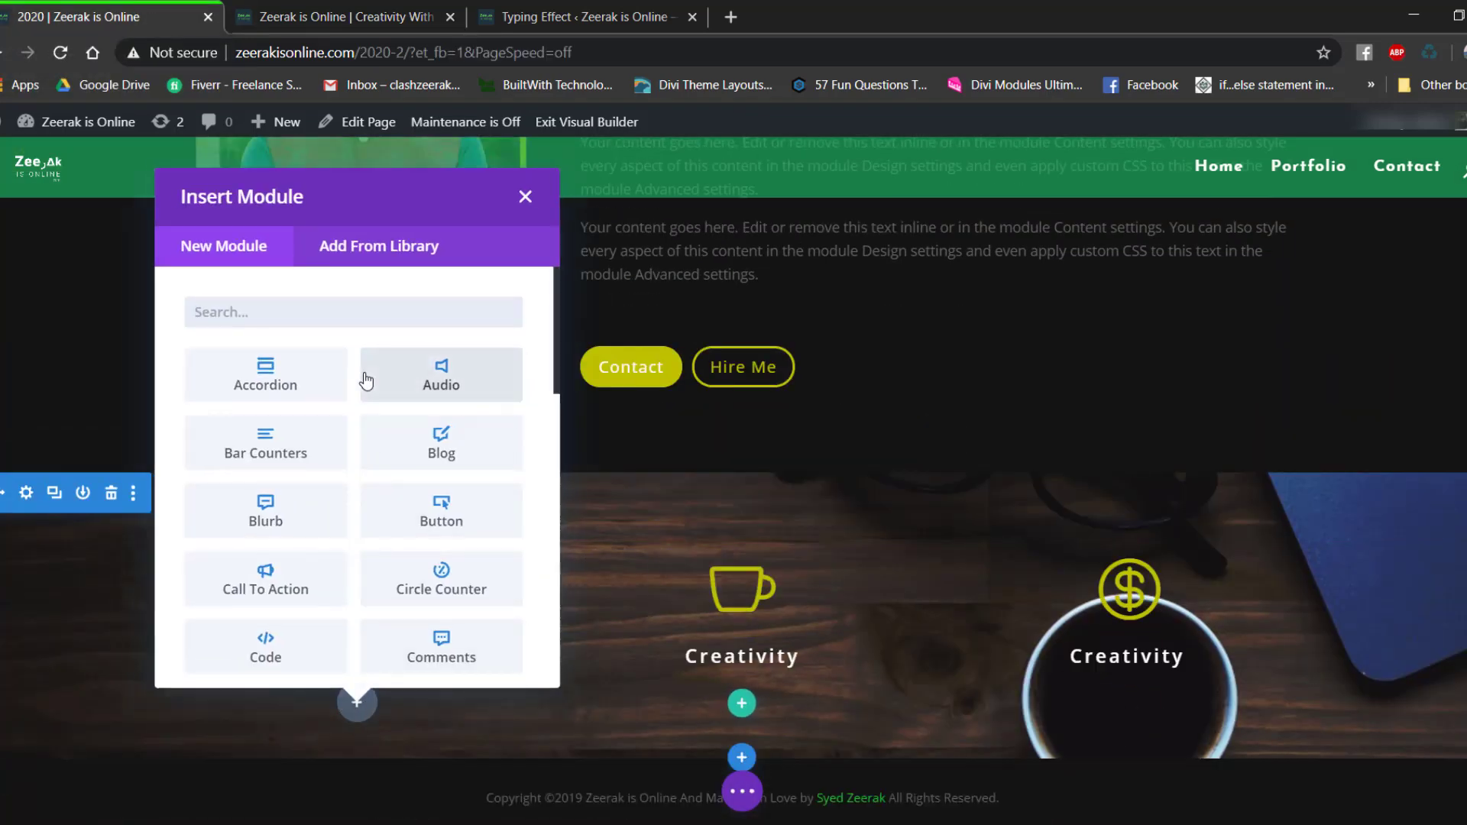
text(text)
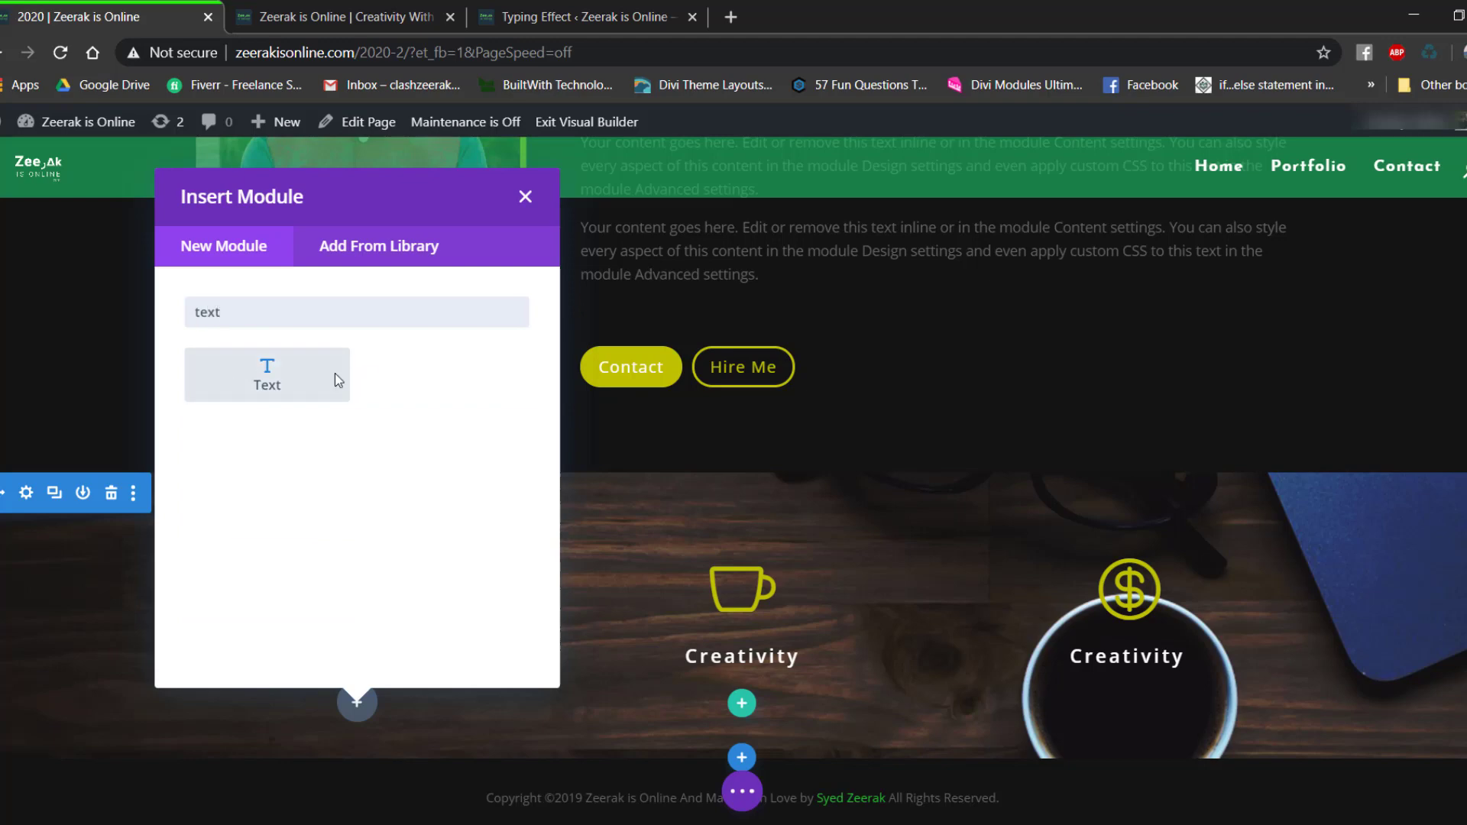
click(298, 384)
Replace the new text module's placeholder body with the IMCB F-8/4 and Punjab College text copied from the existing site's Education column.
click(336, 16)
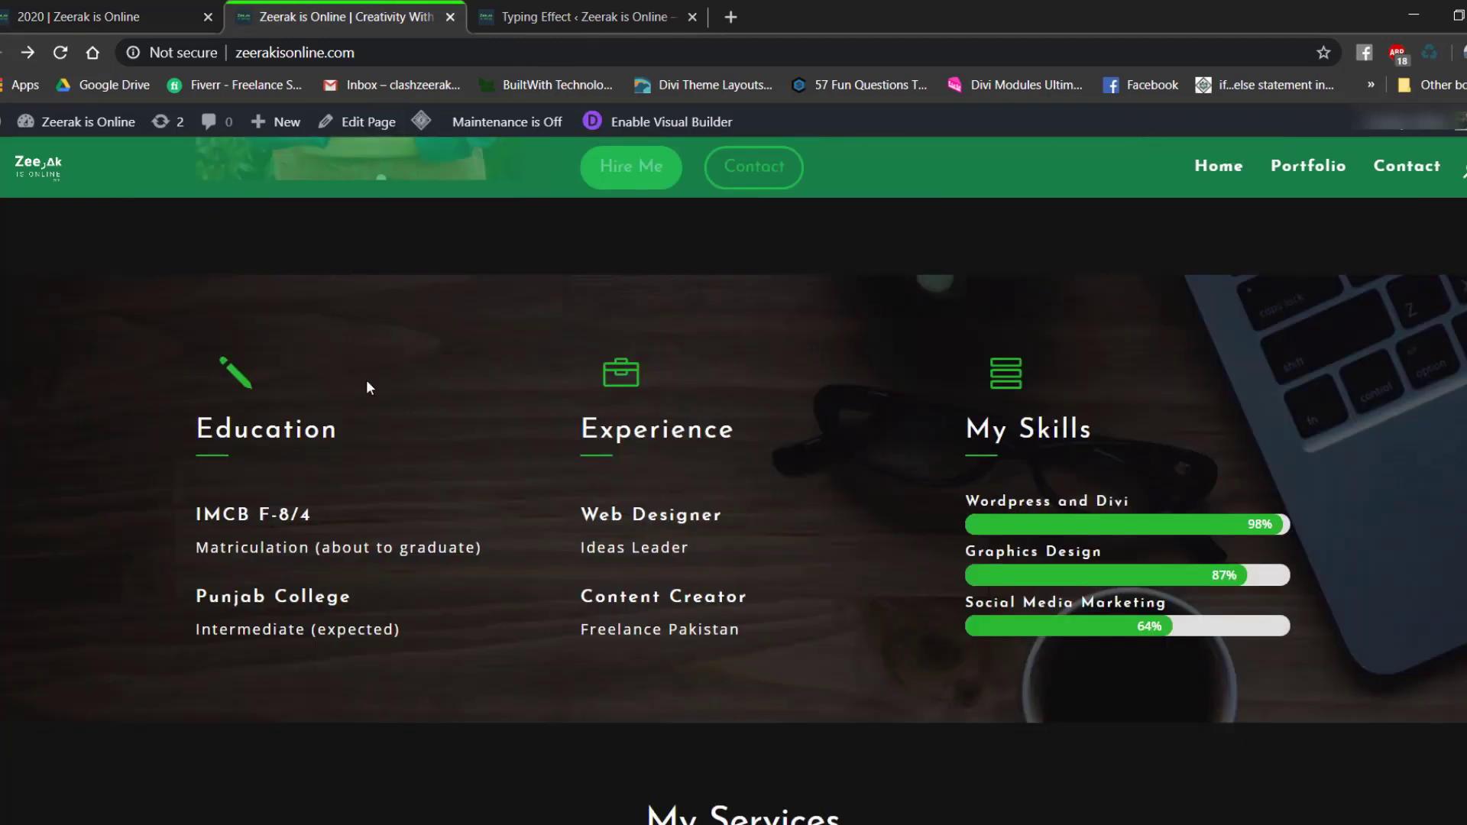
drag(195, 344, 203, 514)
click(409, 635)
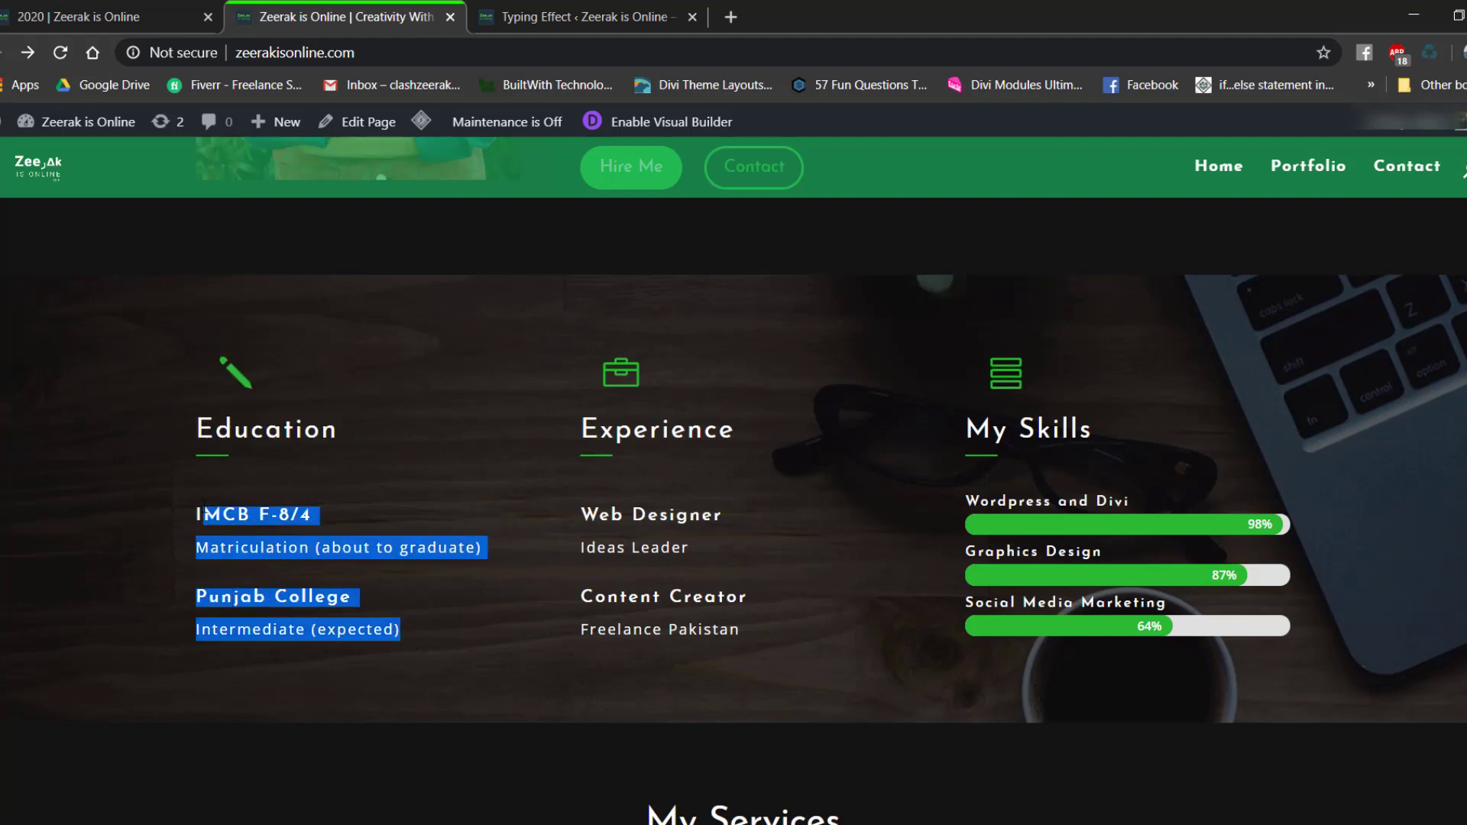
click(212, 7)
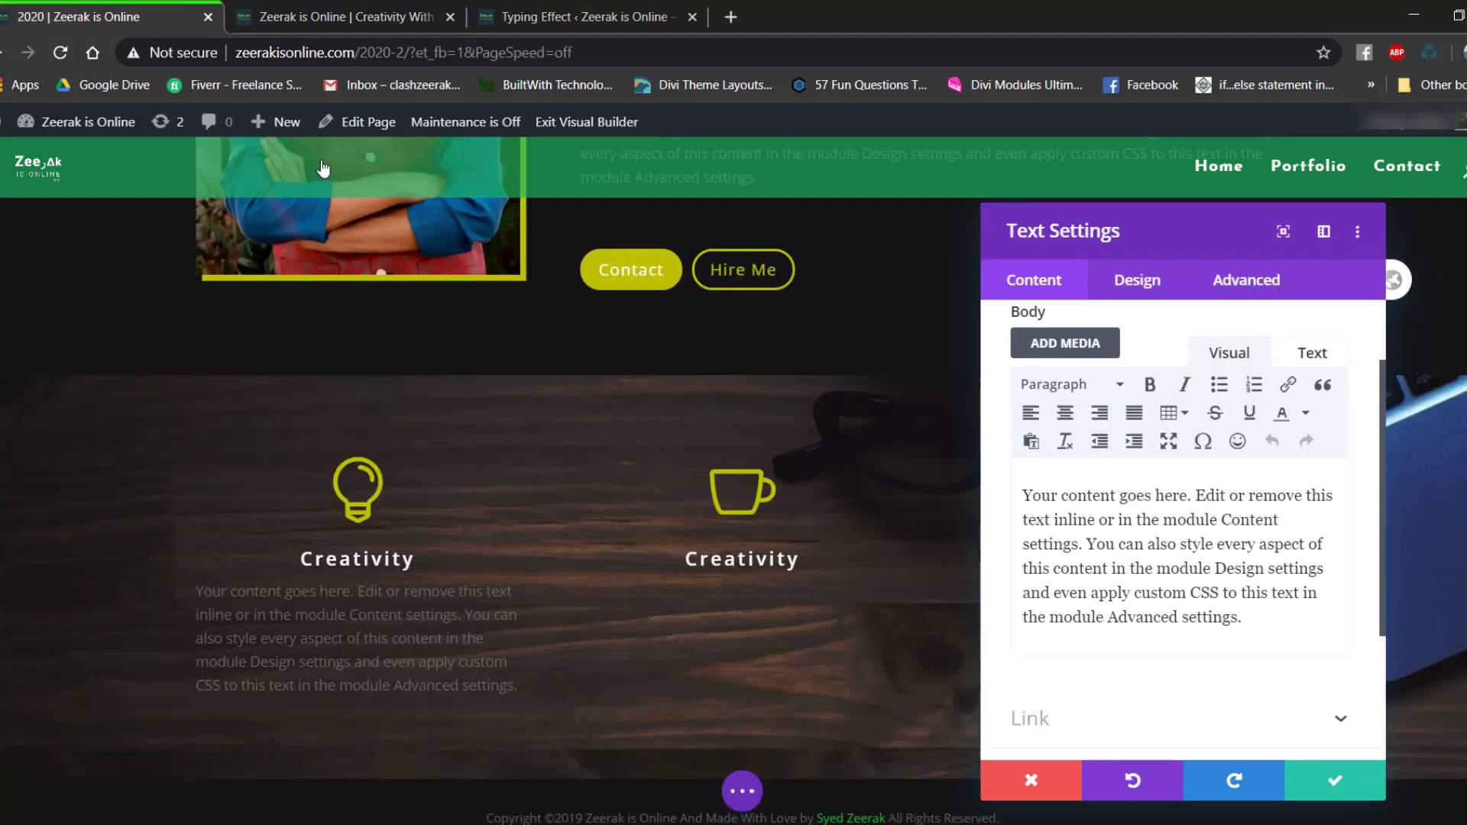
triple_click(1230, 592)
key(ctrl+v)
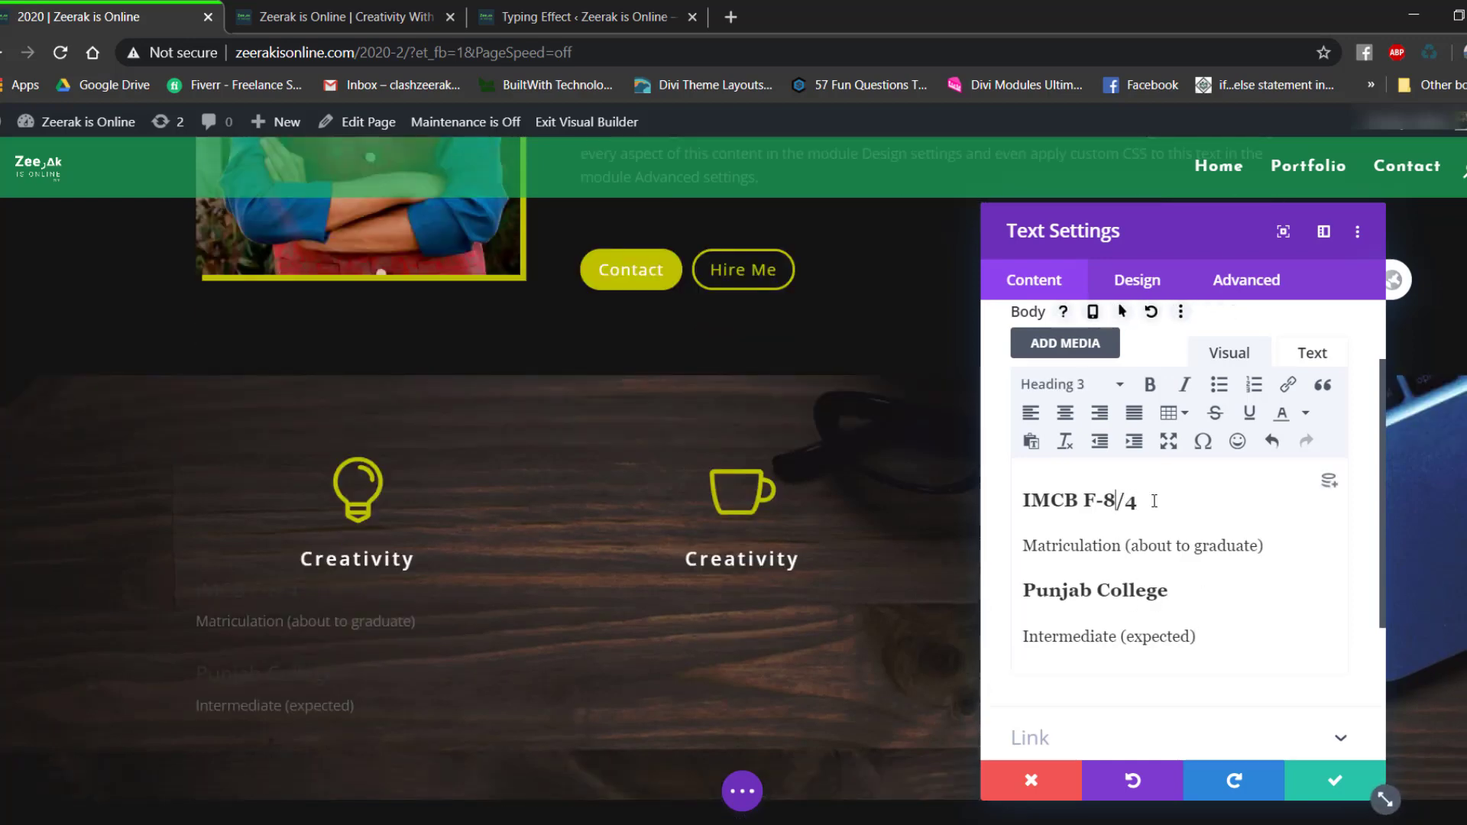
Set the text module's Heading 3 text color to white (#ffffff) and its font weight to Semi Bold.
drag(1153, 502, 1030, 500)
drag(1169, 591, 997, 584)
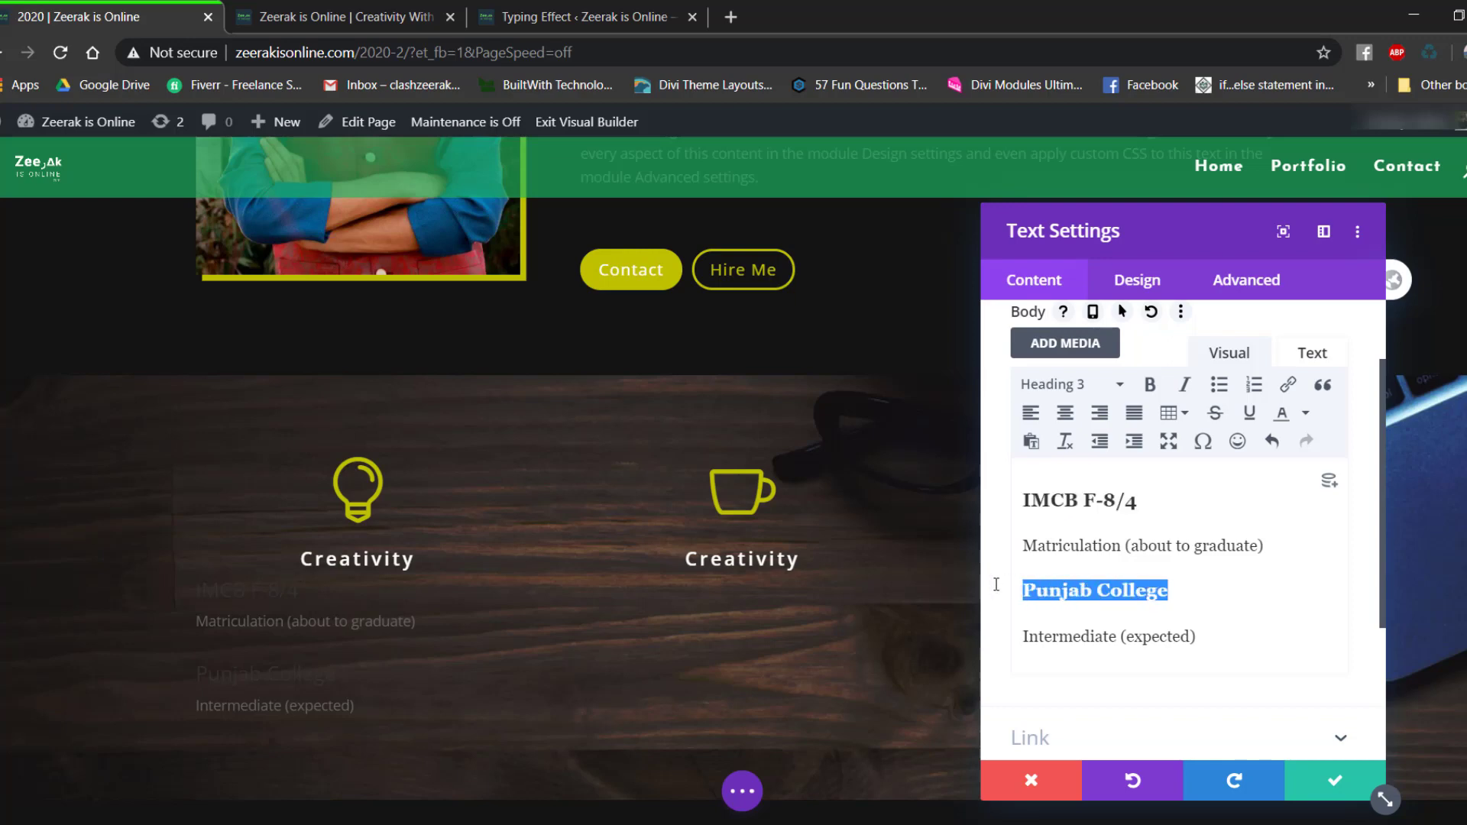
click(1098, 545)
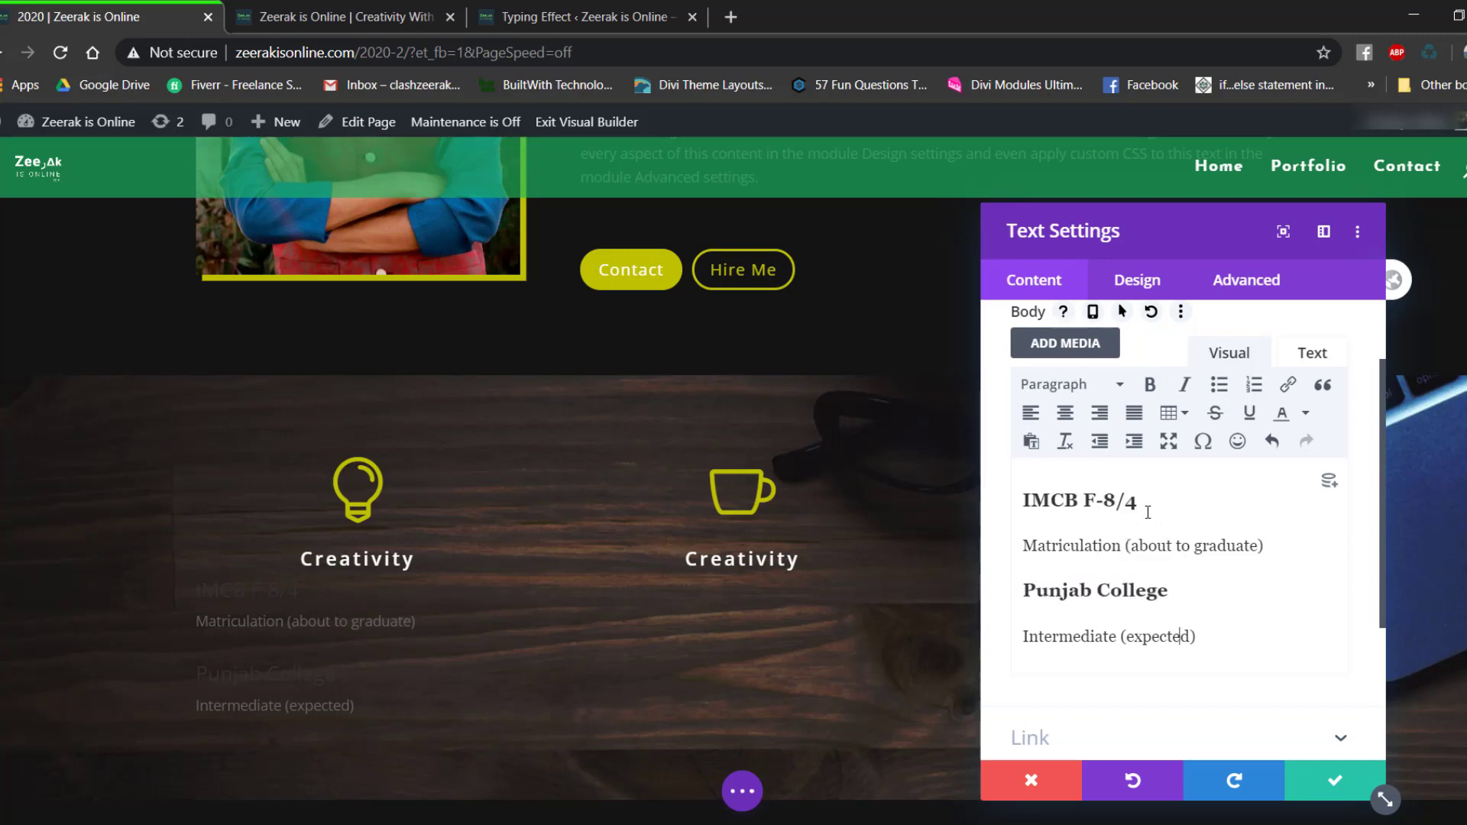
click(1137, 279)
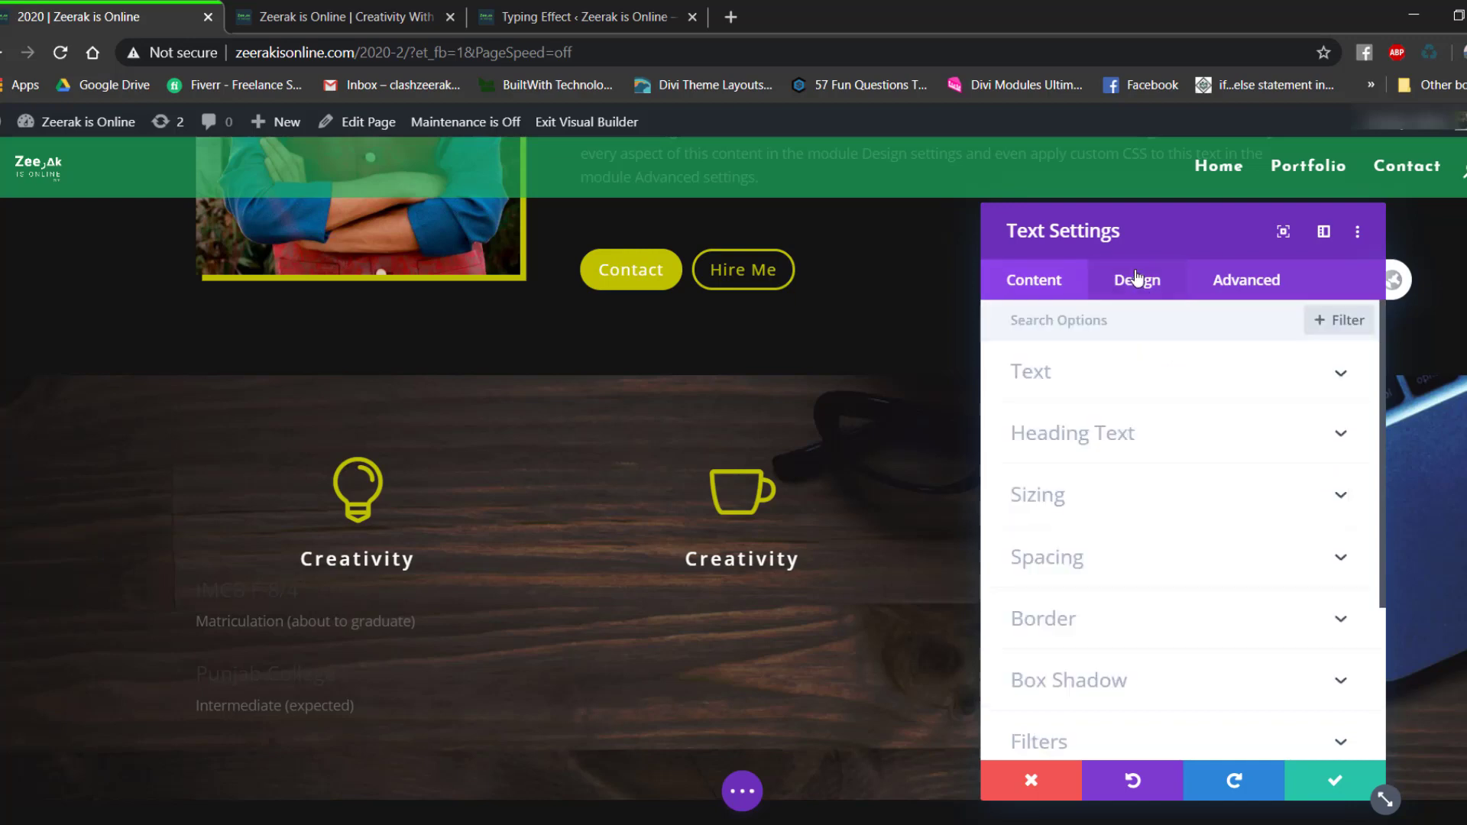
click(1041, 434)
click(1151, 386)
scroll(1146, 474, down, 3)
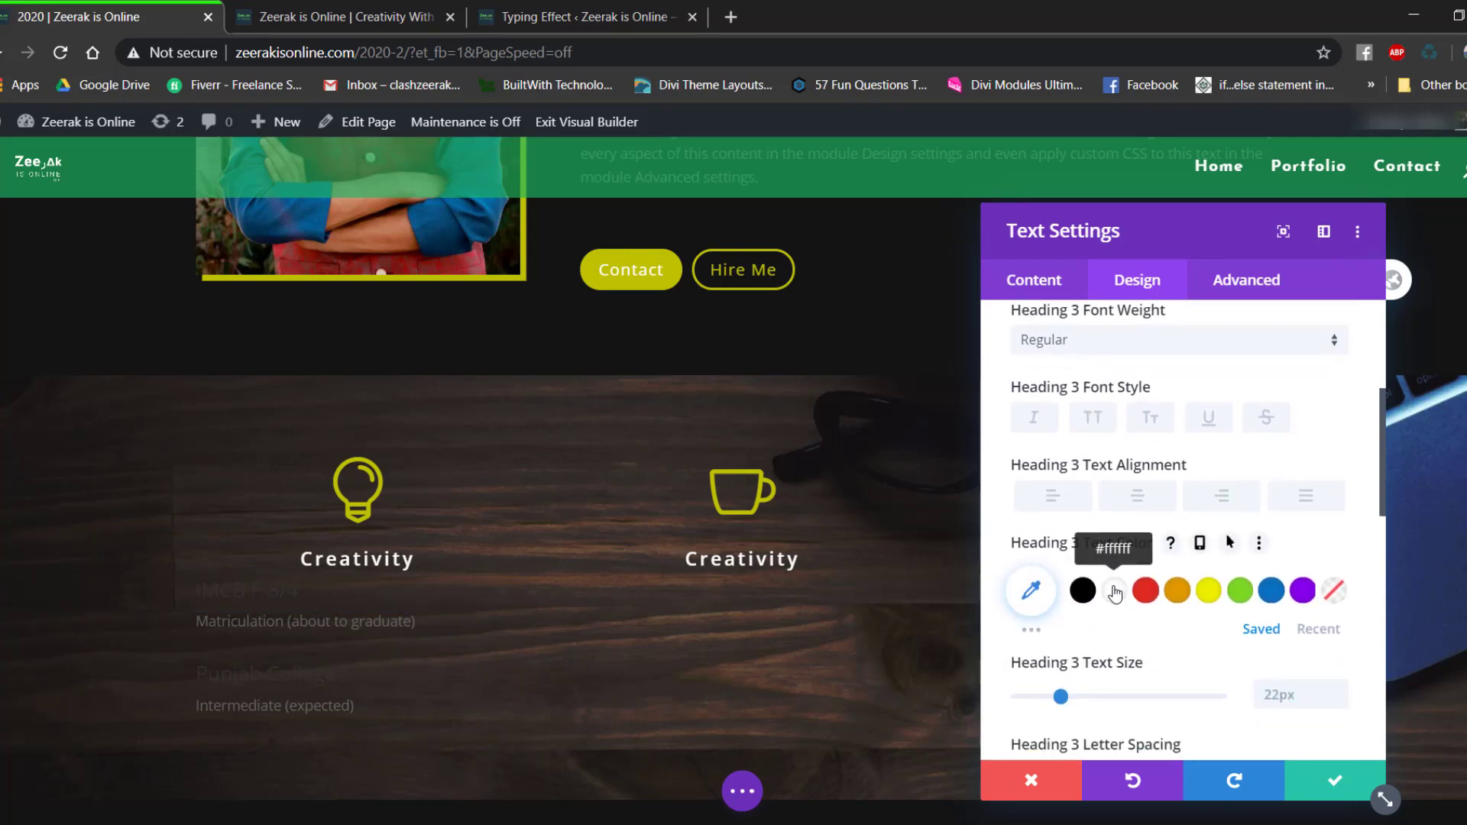
click(1115, 593)
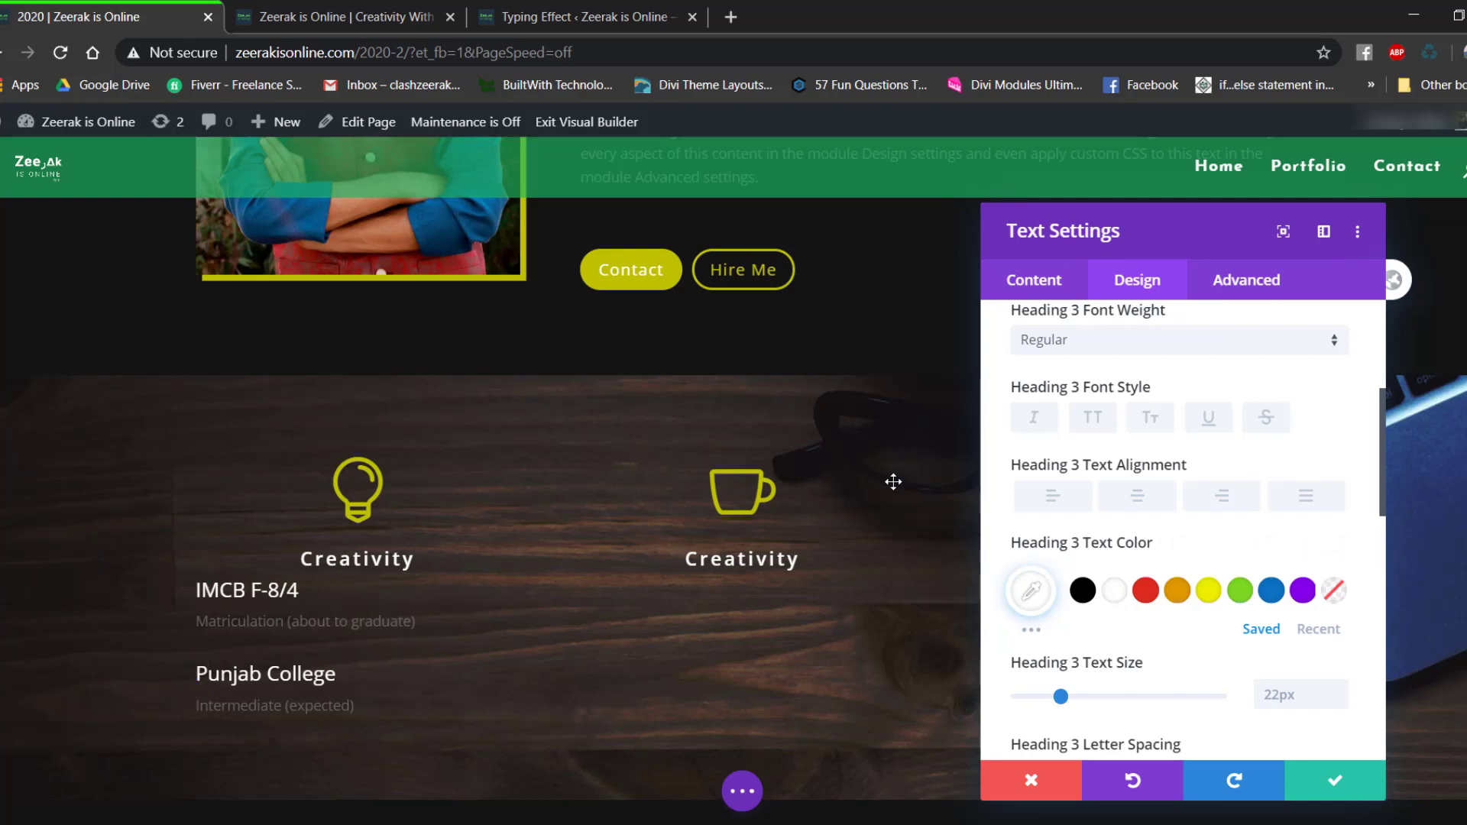
click(1076, 353)
click(1067, 426)
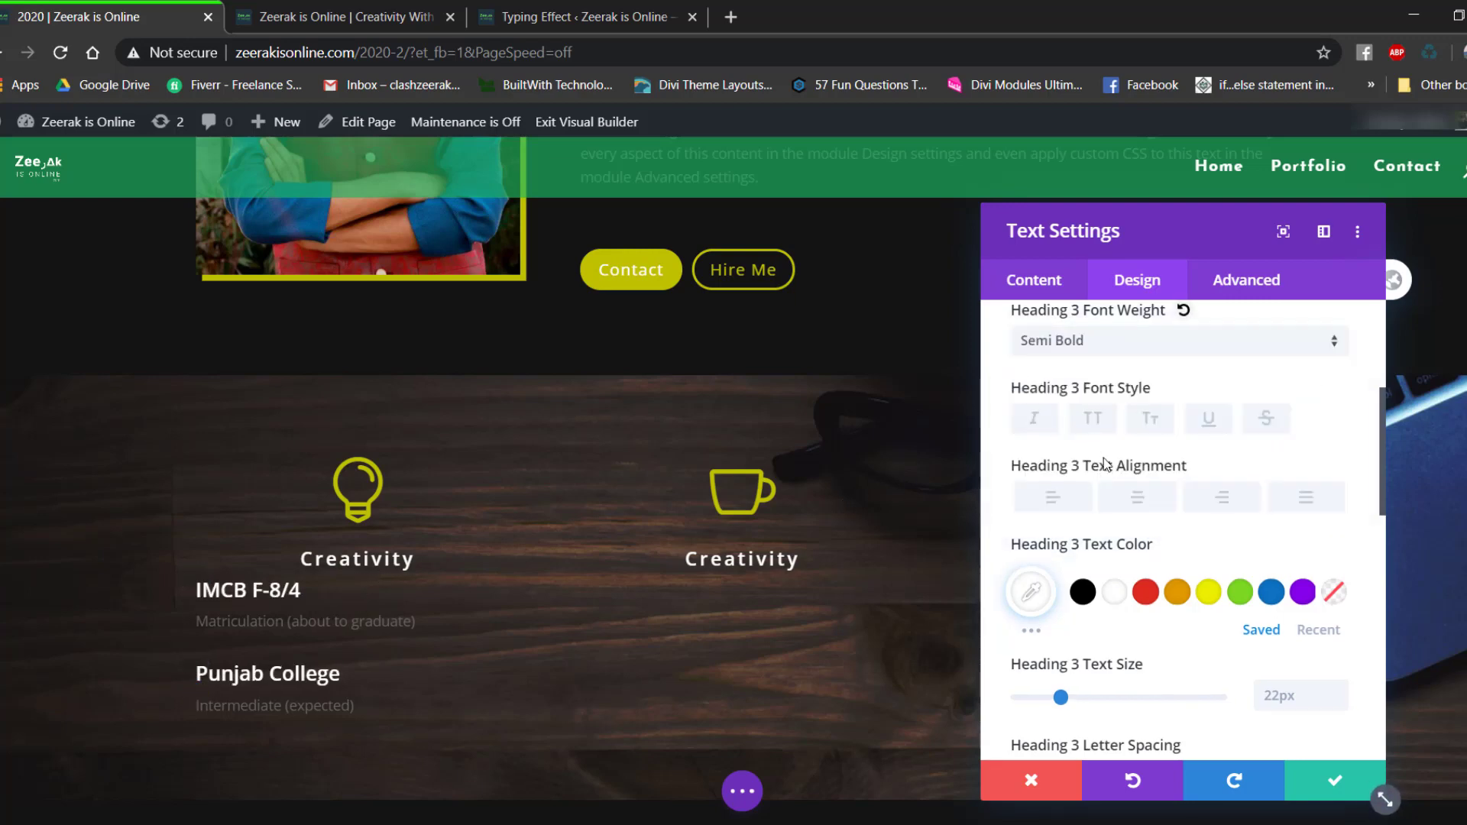
Set the Heading 3 text size to 19px and increase the Heading 3 letter spacing.
scroll(1305, 624, down, 2)
click(1340, 604)
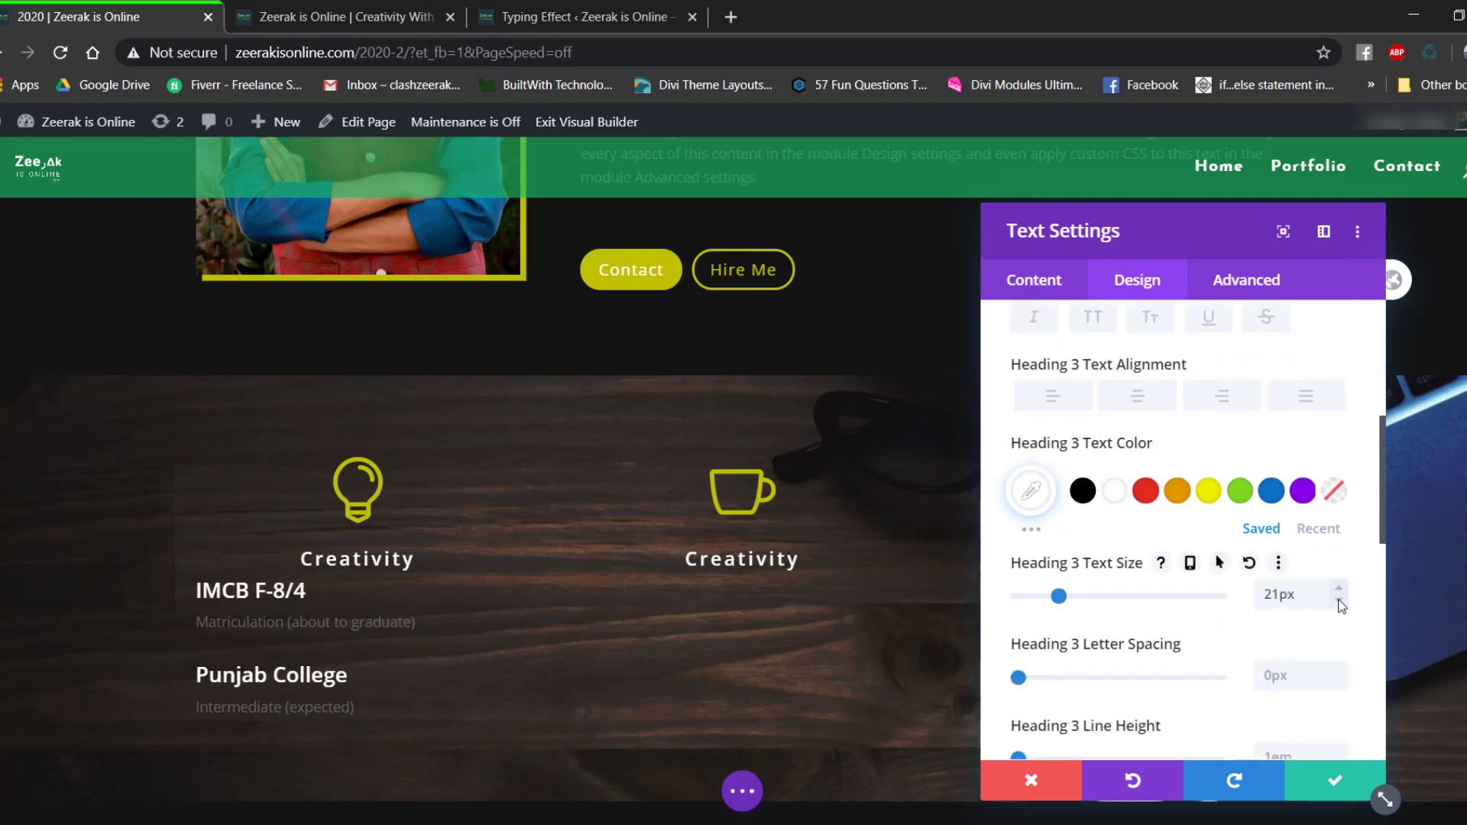
click(1339, 604)
click(1339, 605)
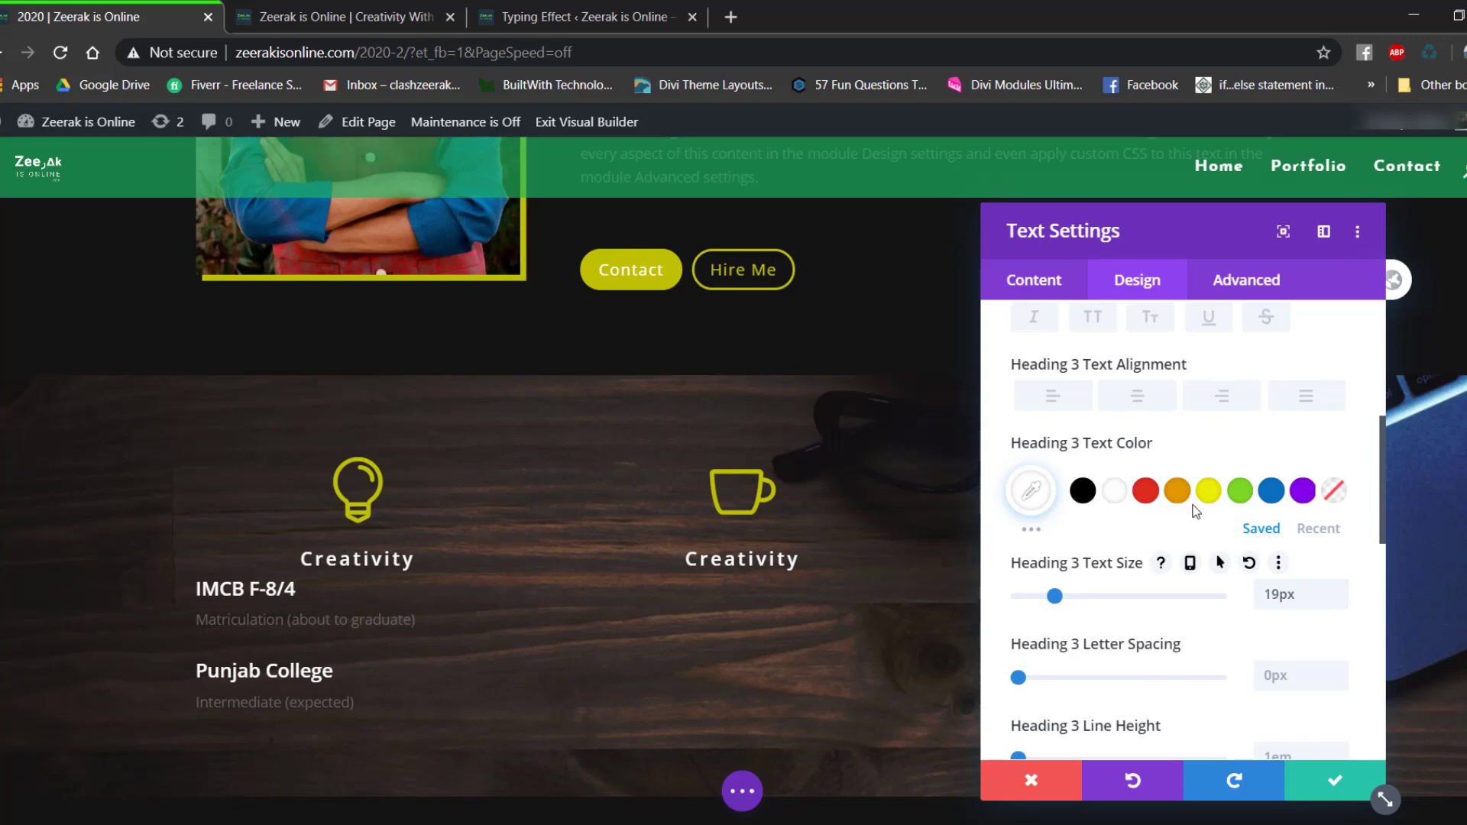
scroll(1222, 527, down, 3)
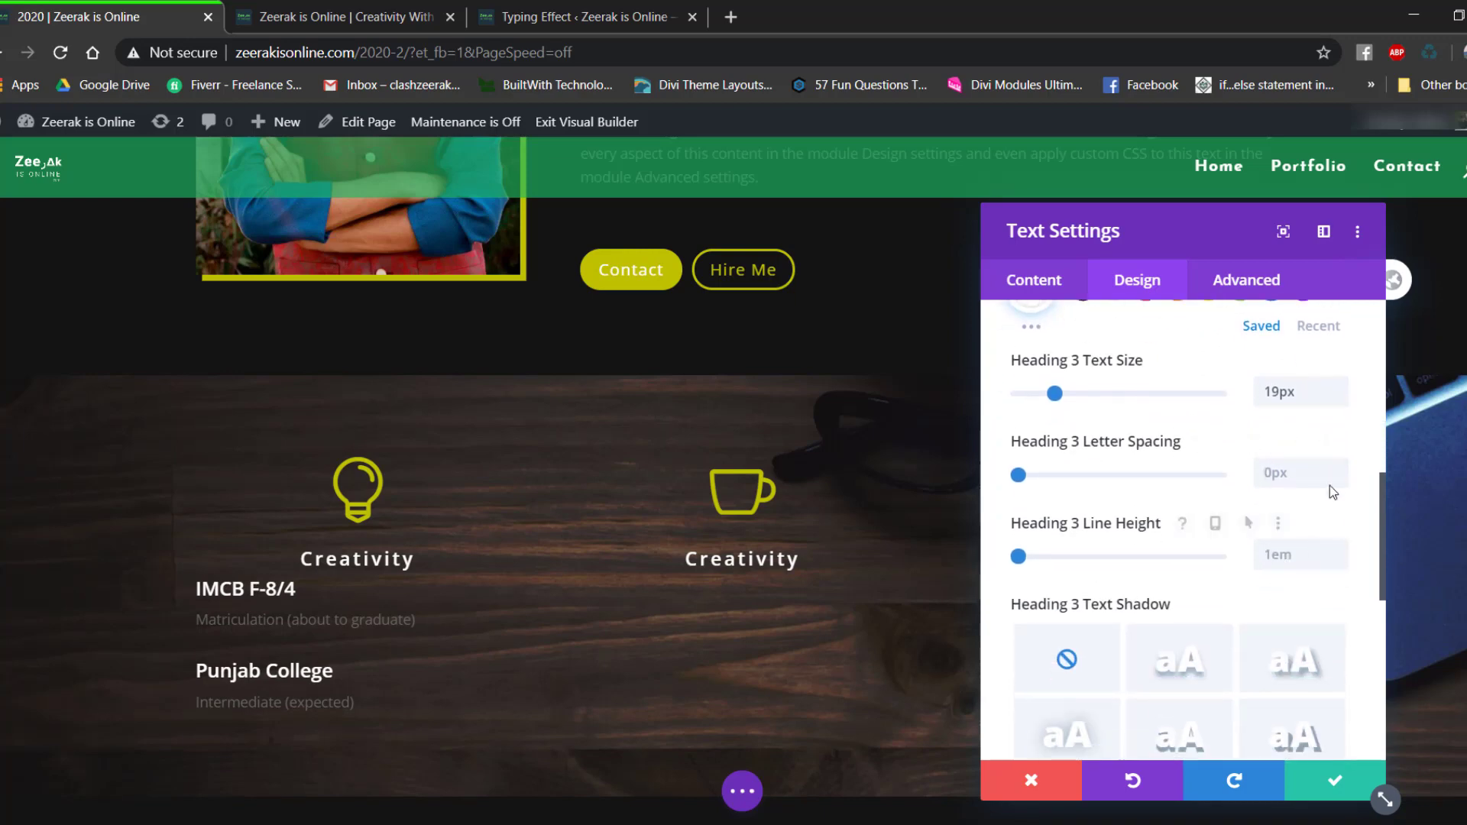
click(1338, 469)
click(1338, 469)
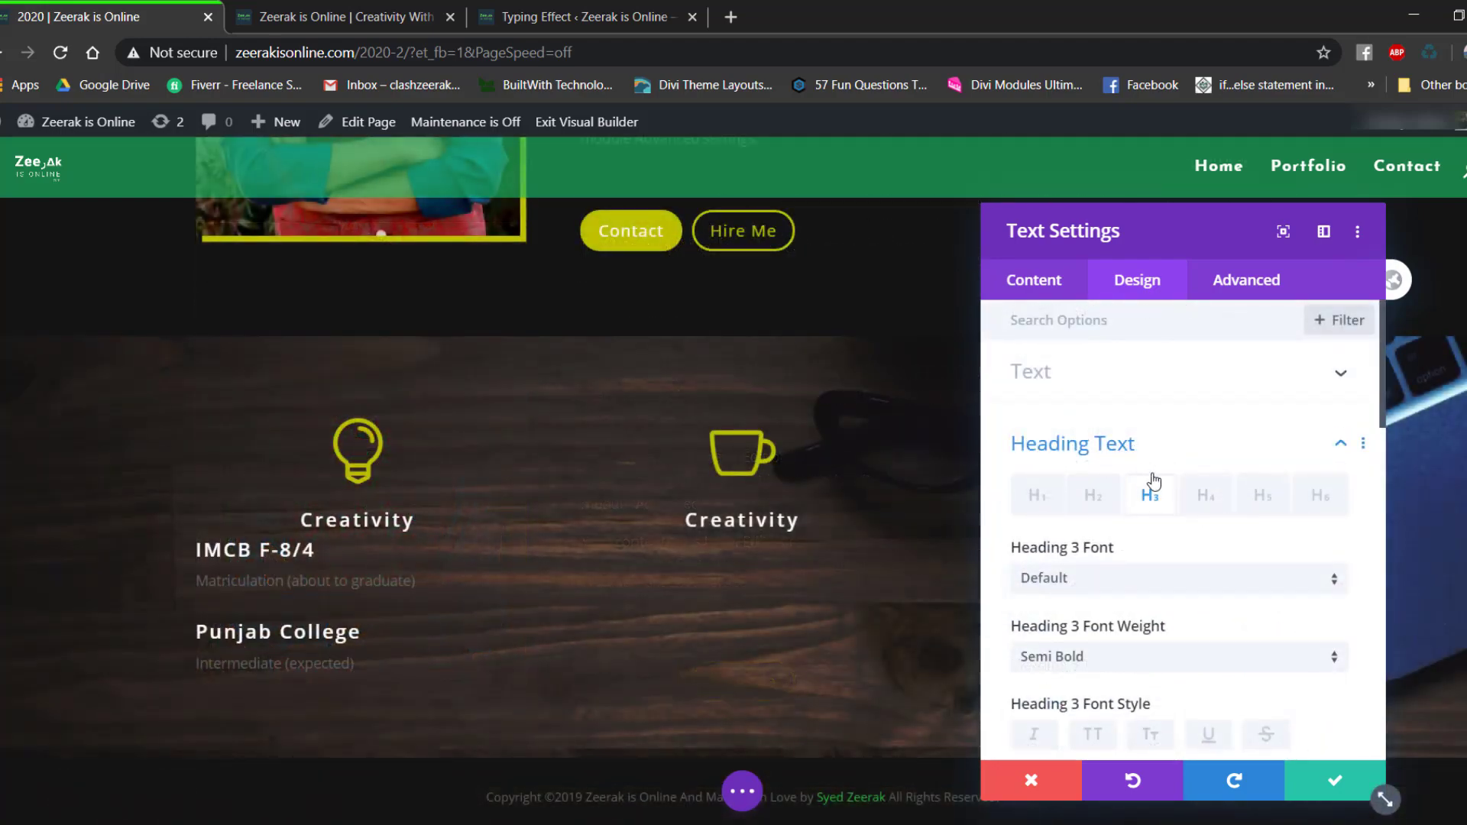
Set the text module's body text color to white.
scroll(1150, 481, down, 4)
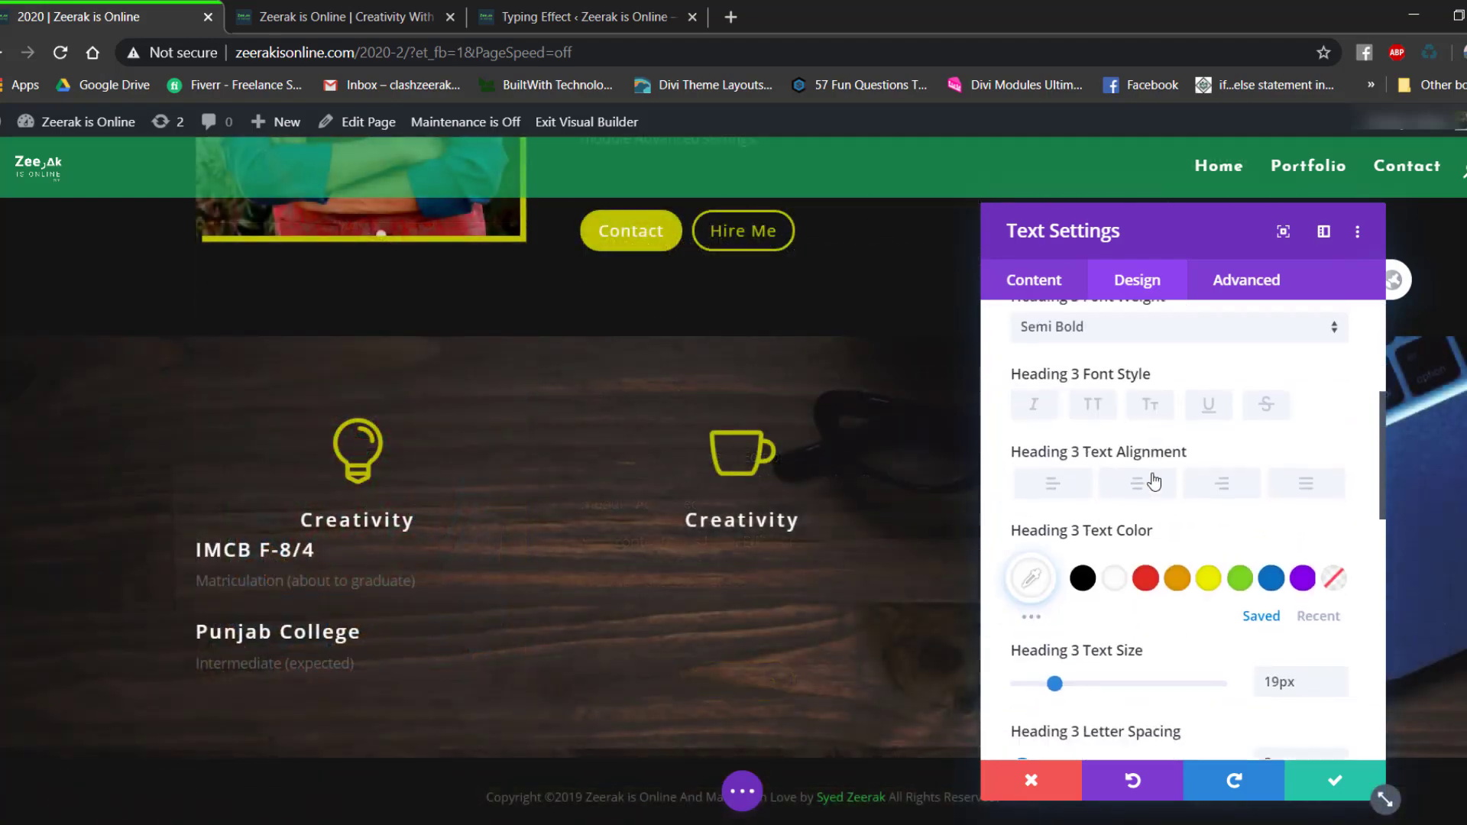
scroll(1153, 470, up, 4)
click(1076, 382)
scroll(1111, 481, down, 2)
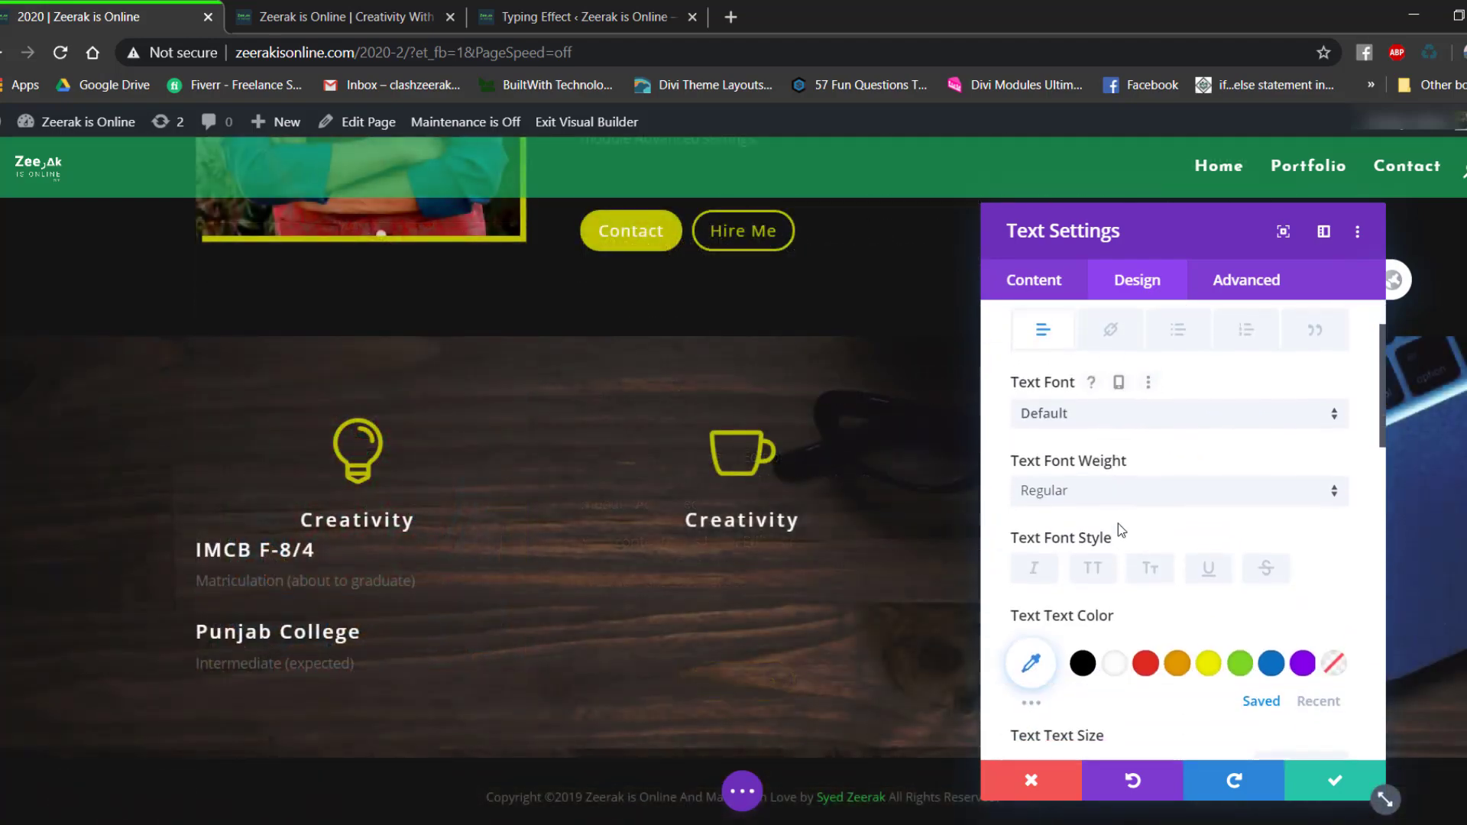
click(1115, 655)
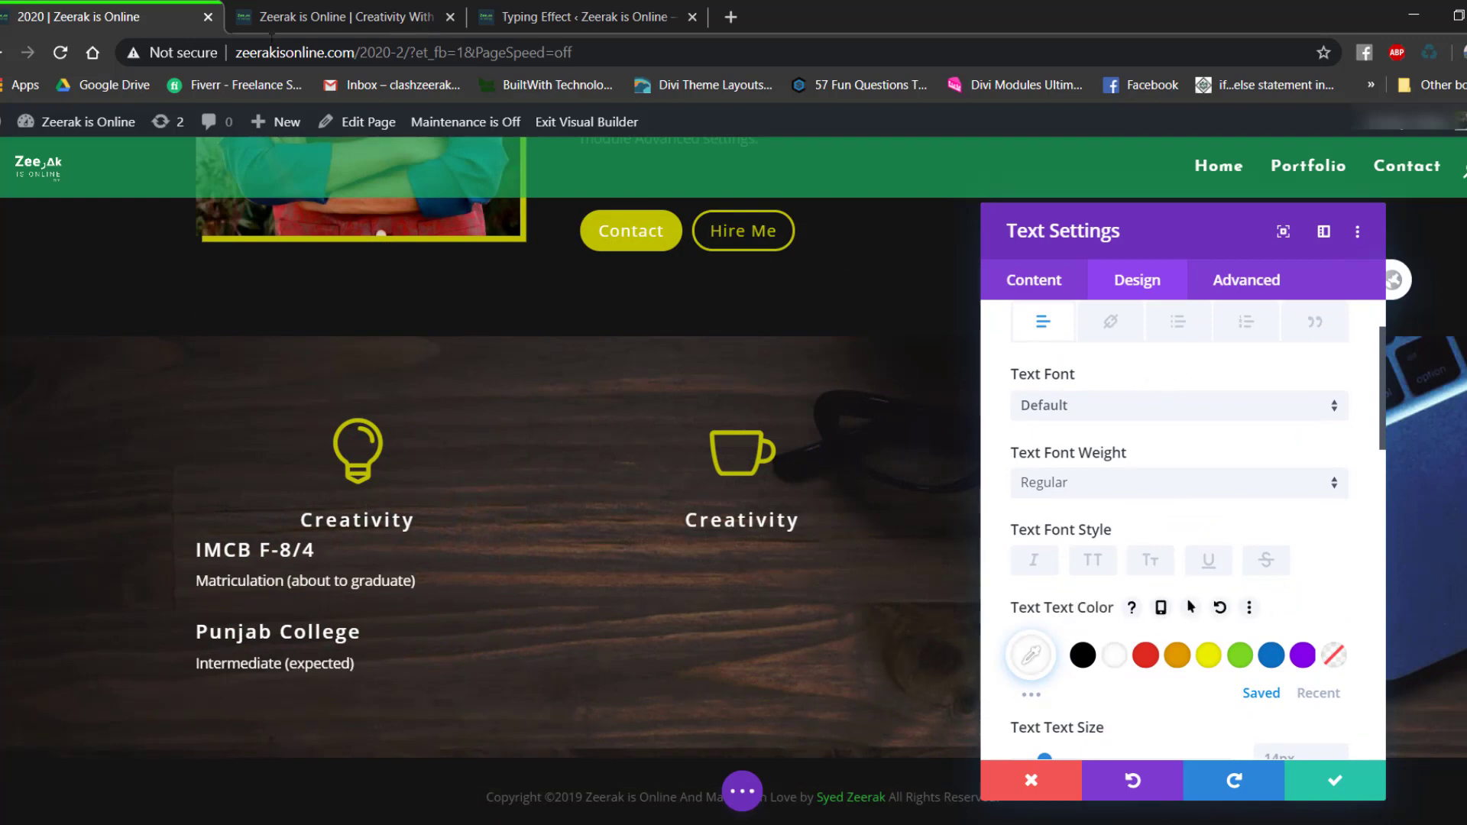
Check the Education column on the existing site and set the text module's body text font weight to Light.
click(275, 13)
click(182, 9)
click(275, 13)
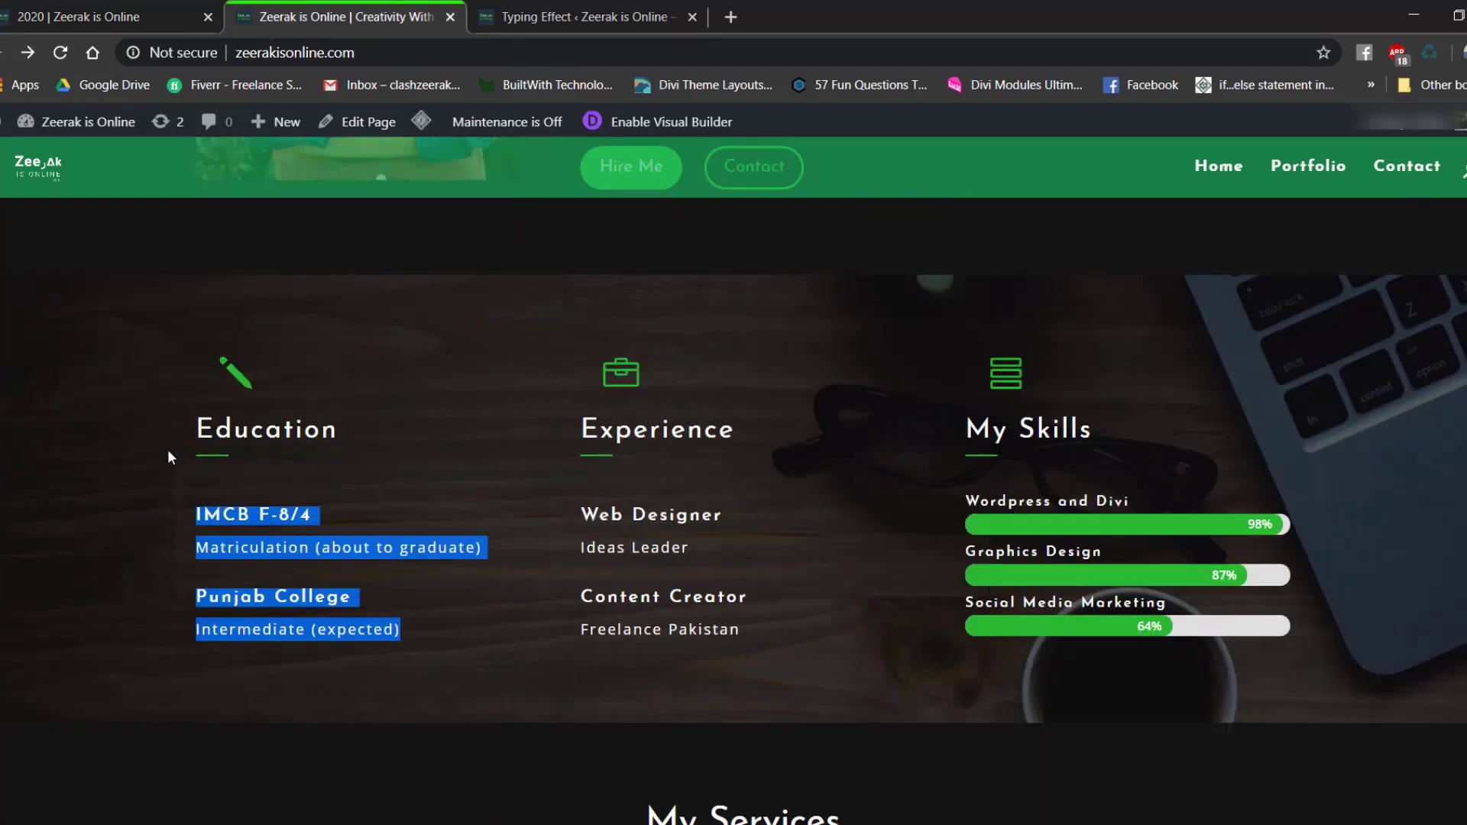
click(167, 449)
click(139, 17)
scroll(1214, 527, down, 4)
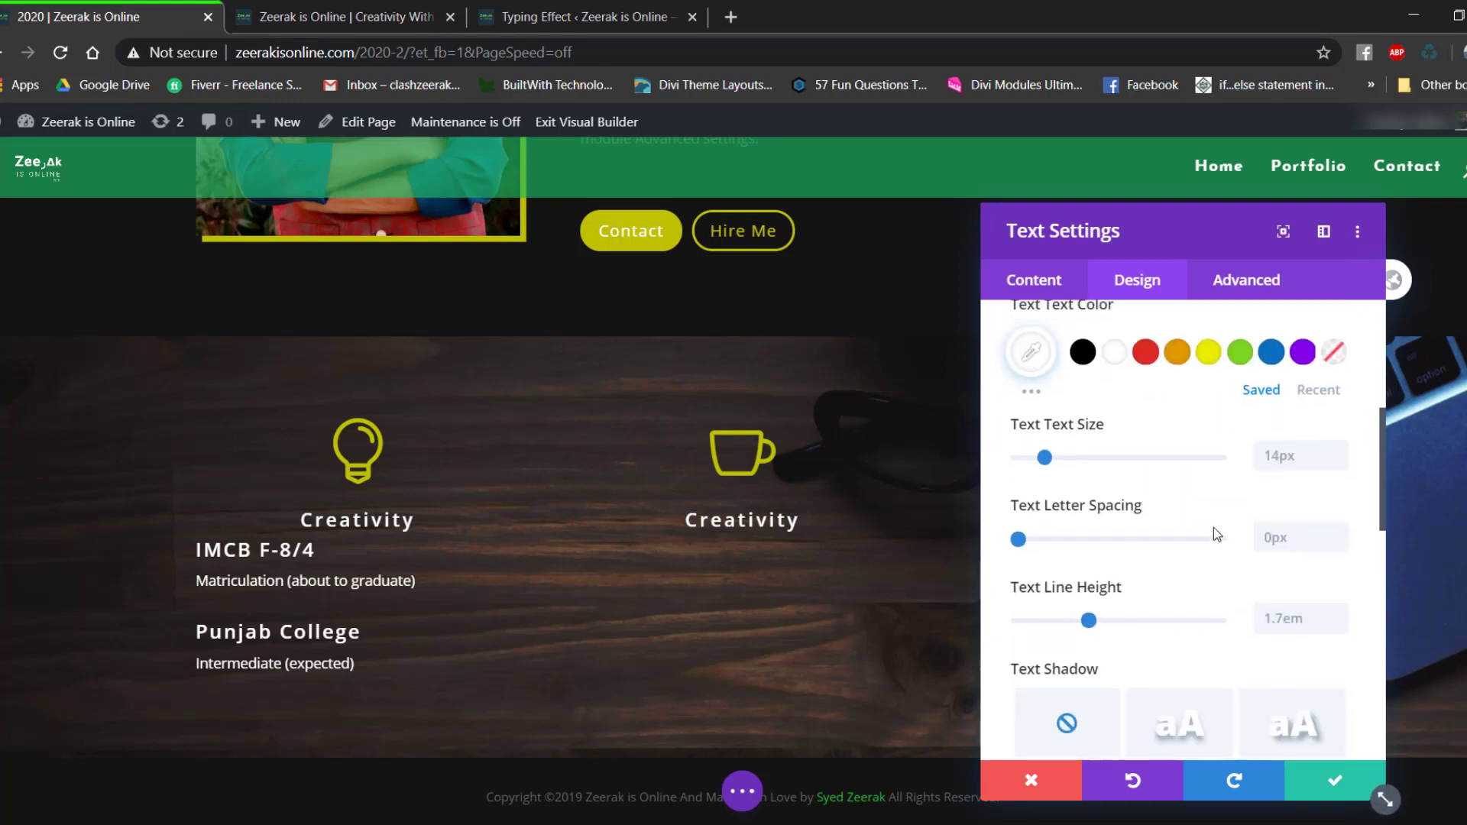
scroll(1192, 489, up, 3)
scroll(1090, 350, down, 1)
scroll(1090, 350, up, 1)
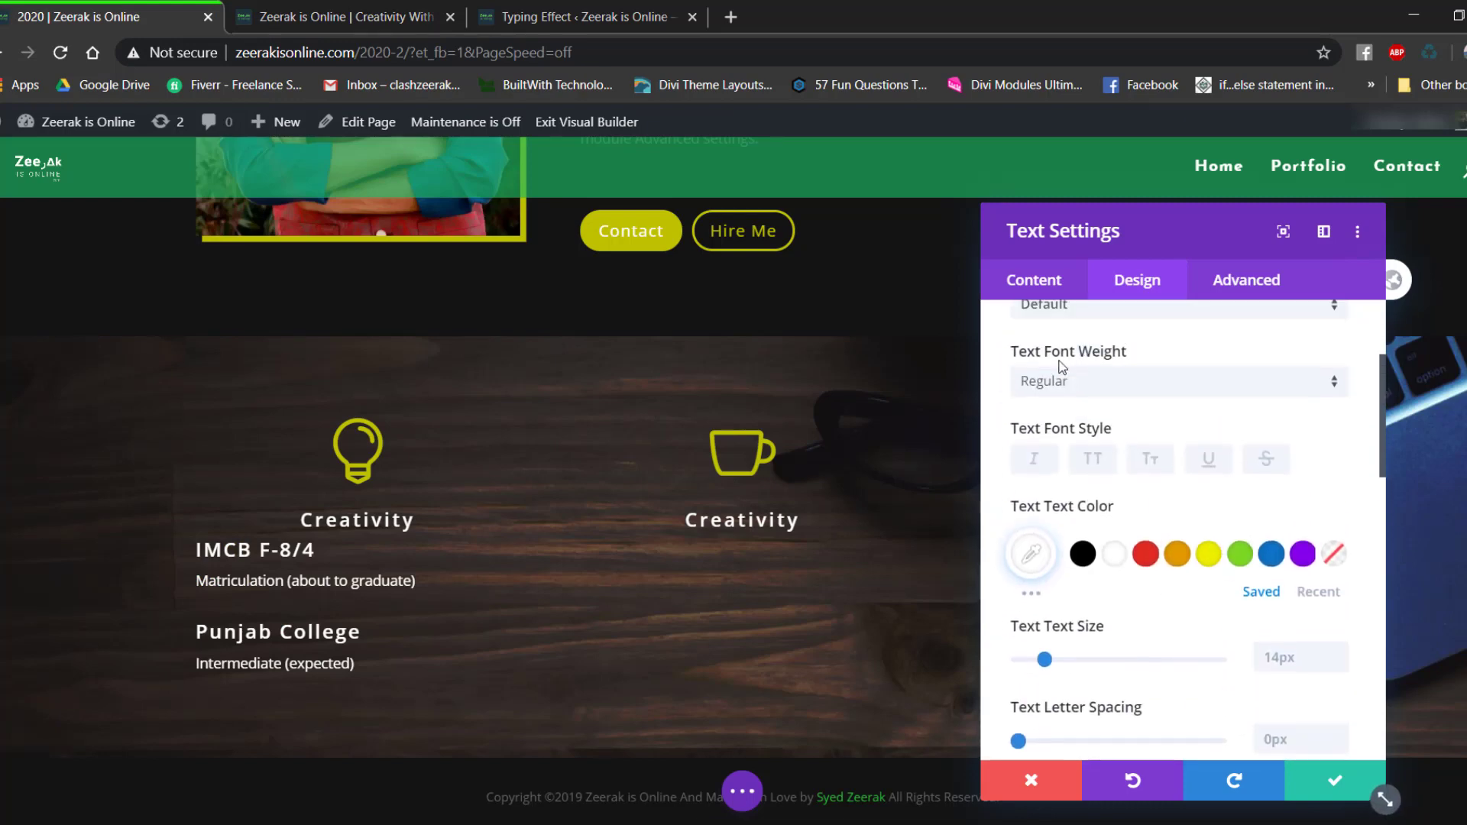
click(1055, 382)
click(1043, 398)
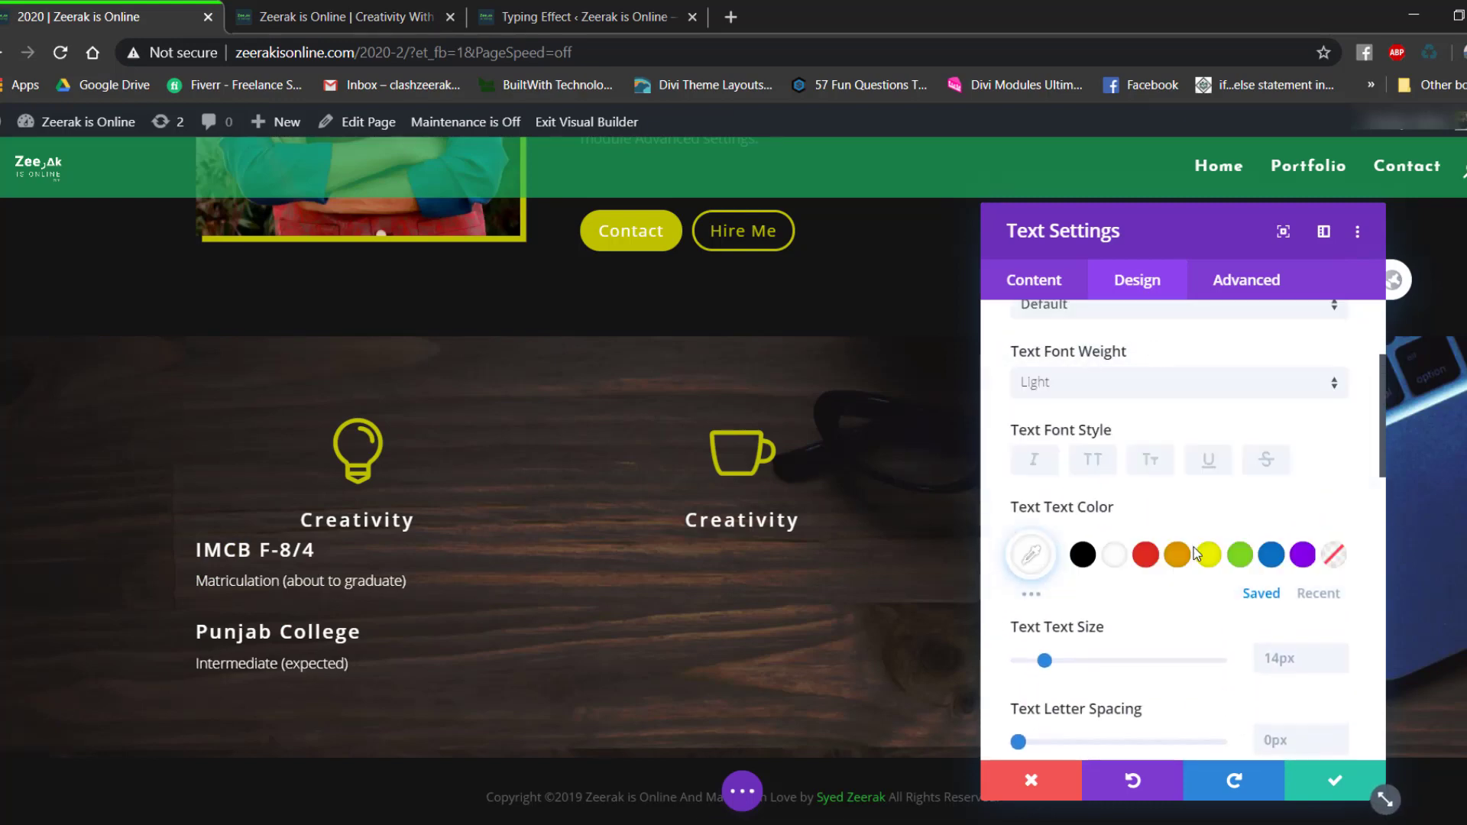
Set the body text letter spacing to 1px and save the text module.
scroll(1193, 547, down, 1)
click(1336, 636)
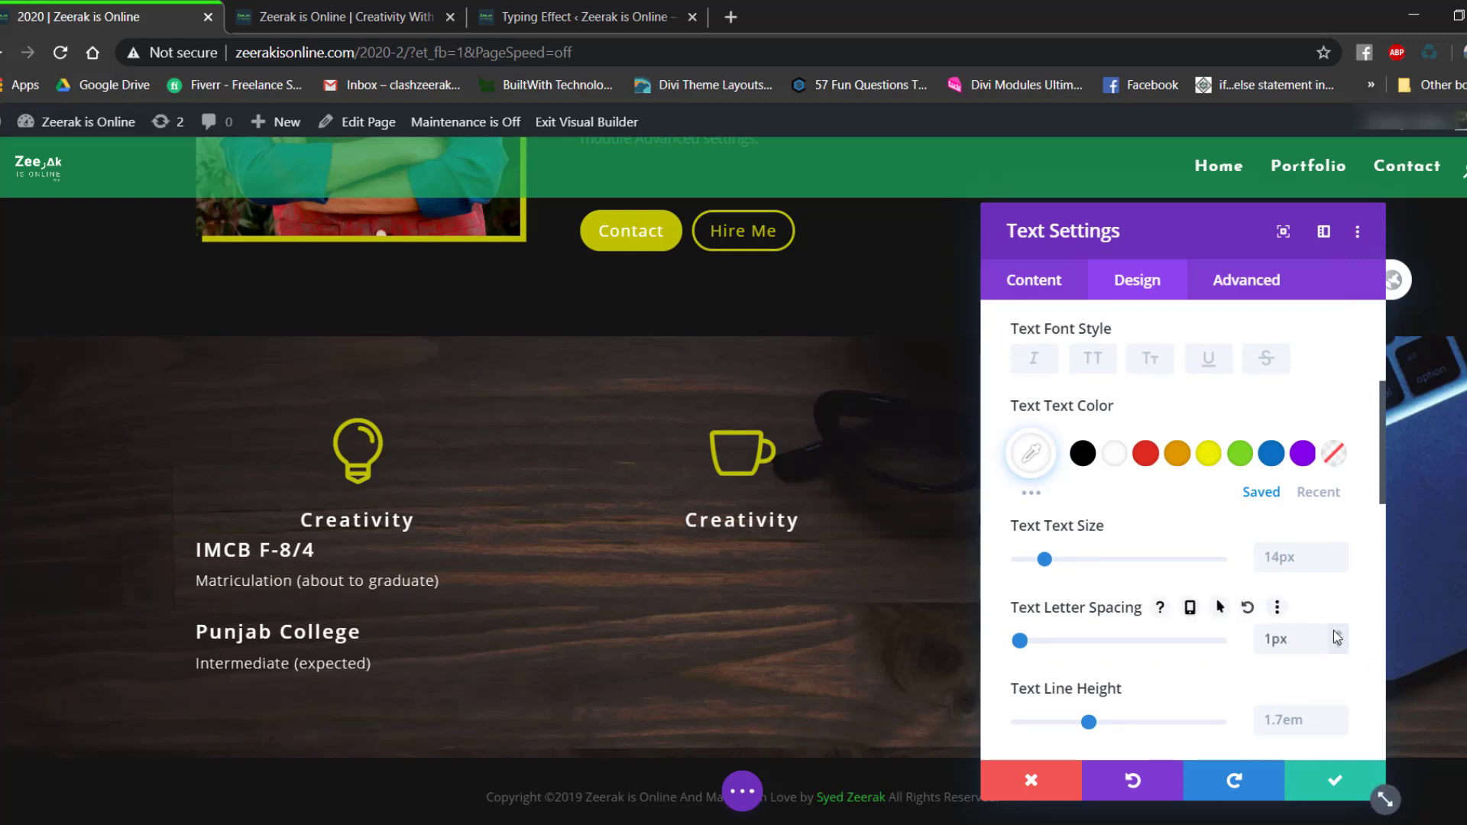
click(1328, 778)
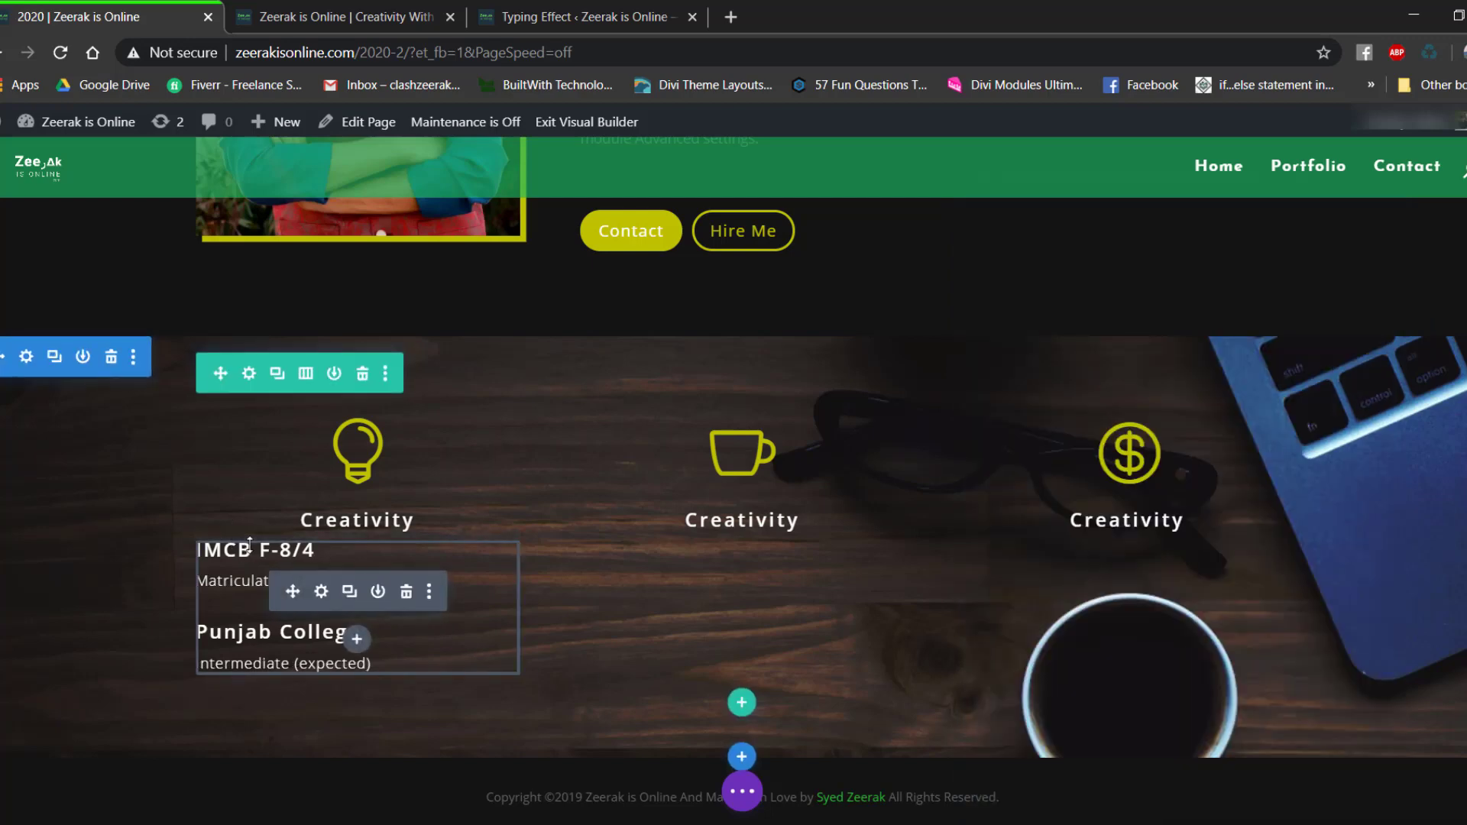
Give the IMCB F-8/4 text module a top margin of 20px and save it.
click(320, 592)
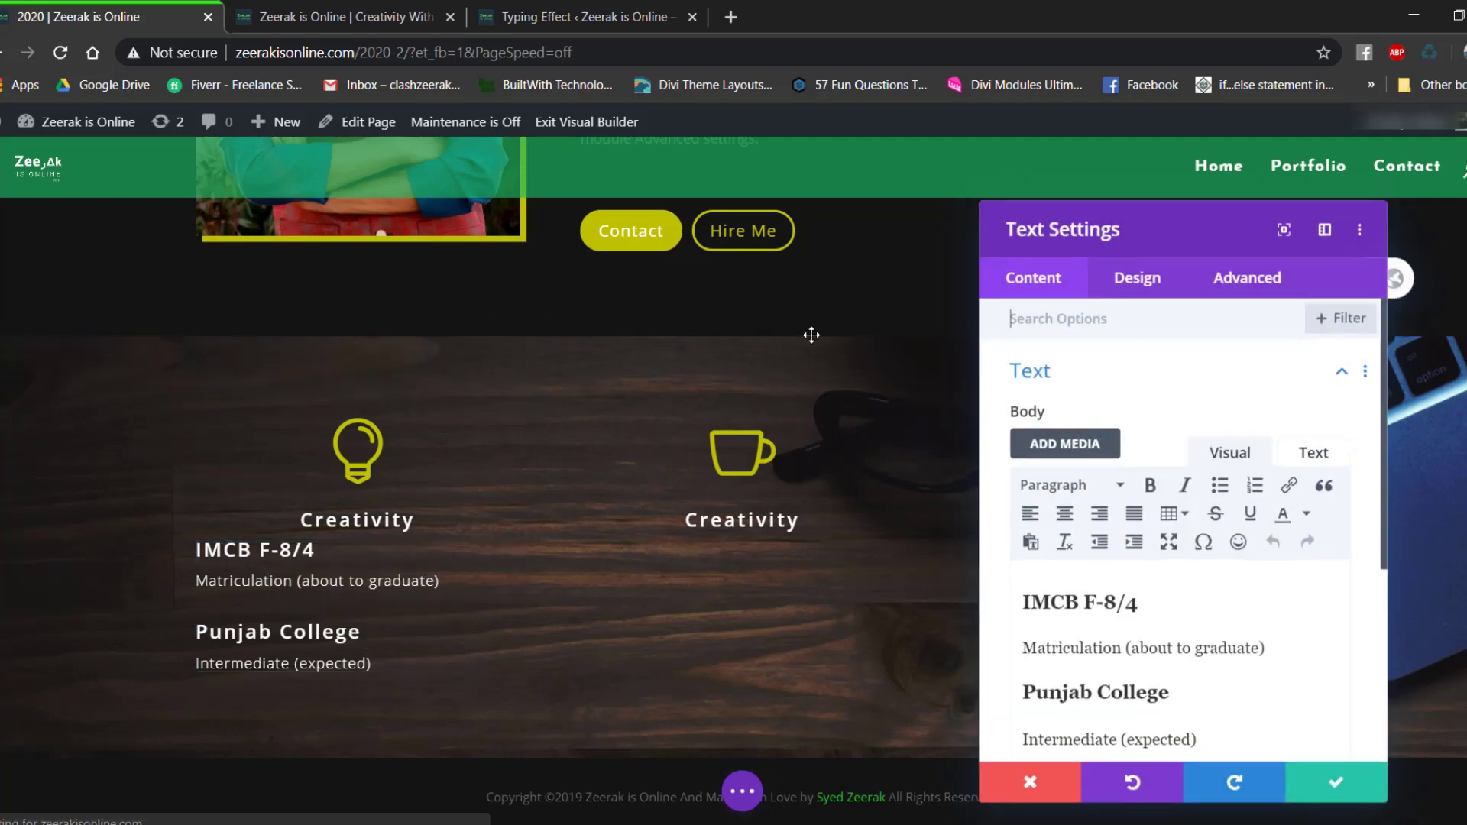
click(1136, 280)
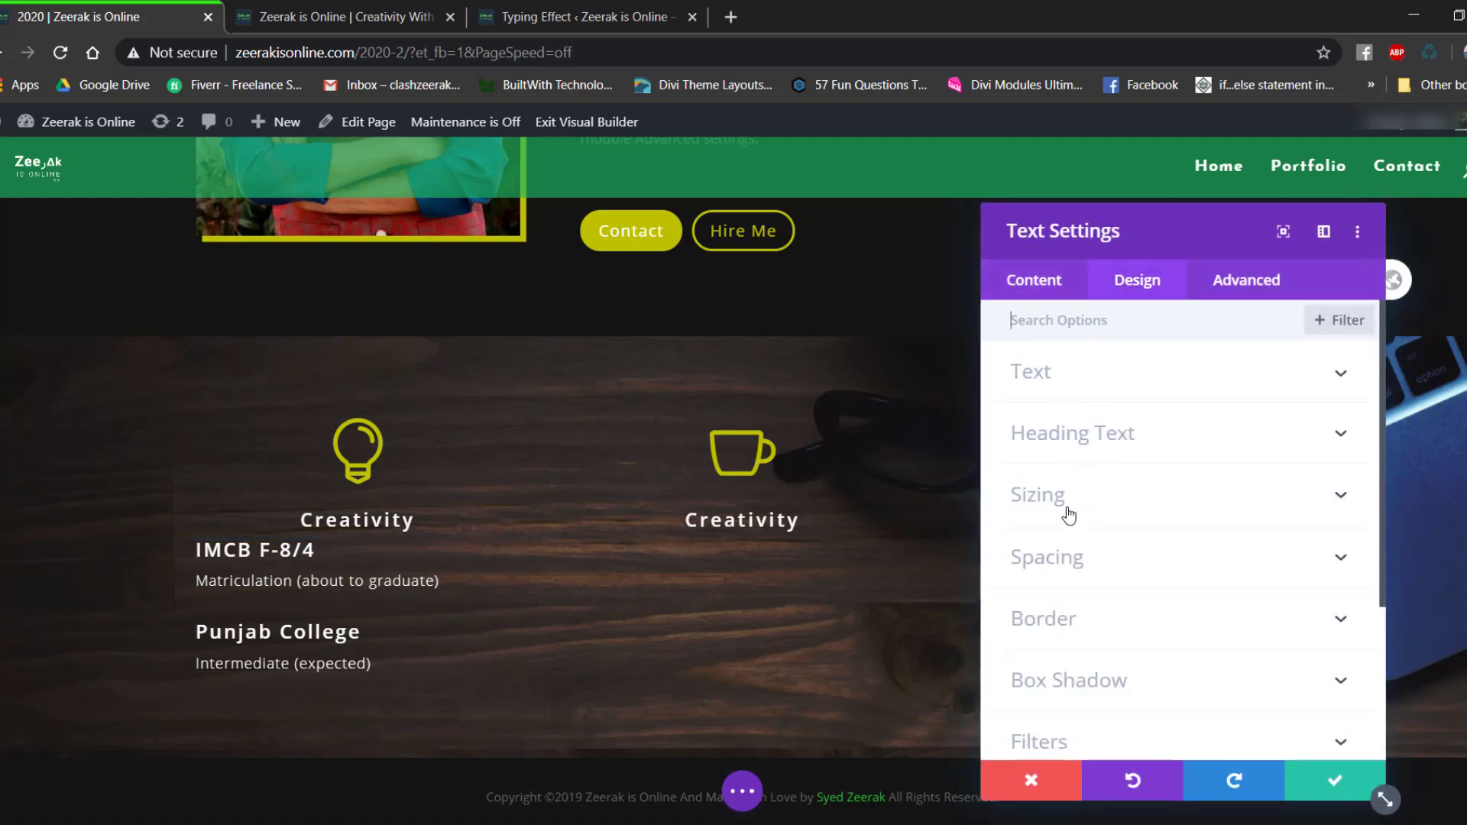
click(1066, 556)
drag(1062, 401, 1066, 396)
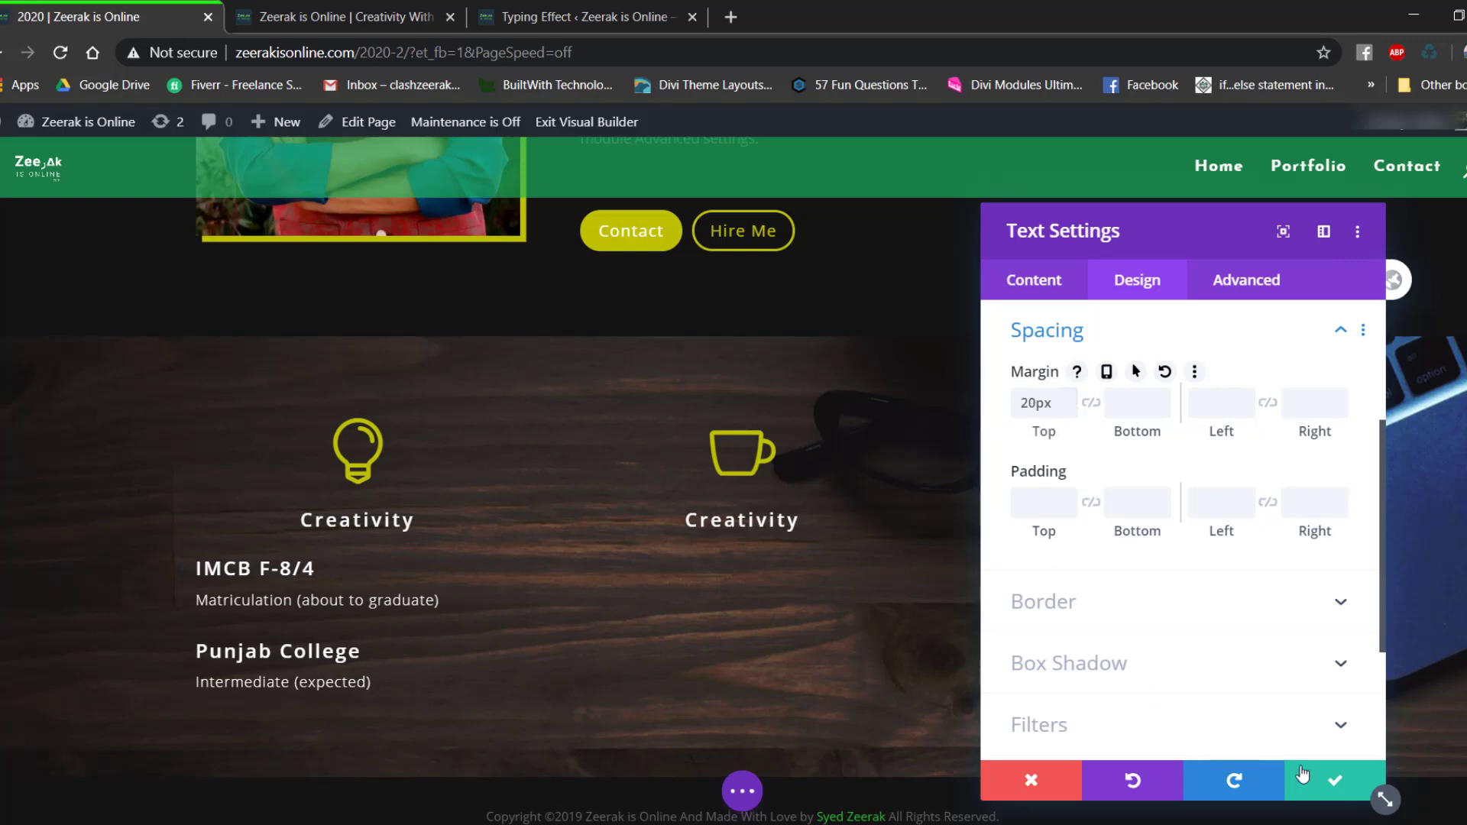
click(1338, 782)
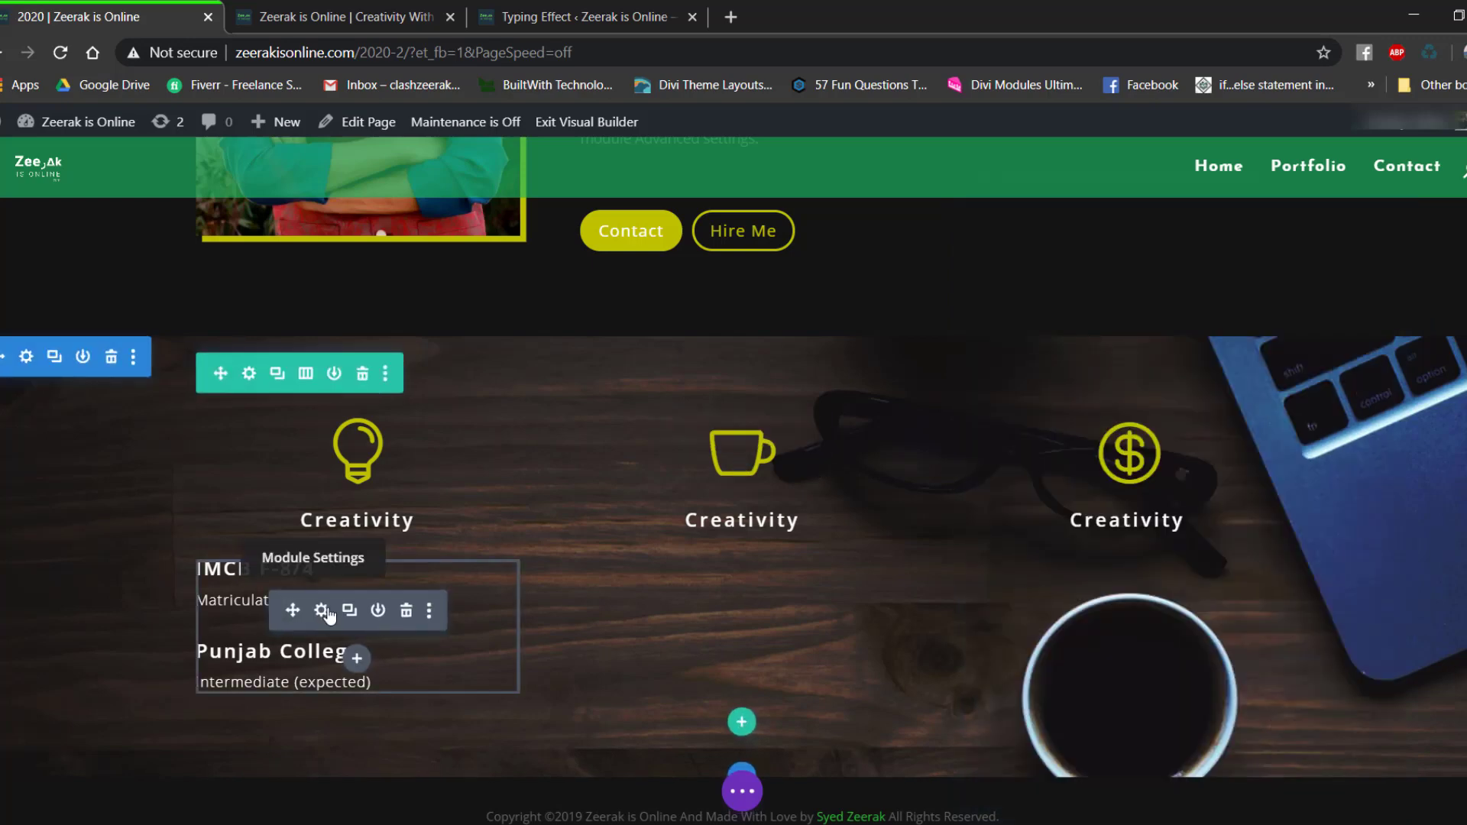
Duplicate the text module and move the copy below the Creativity heading in the middle column.
click(349, 609)
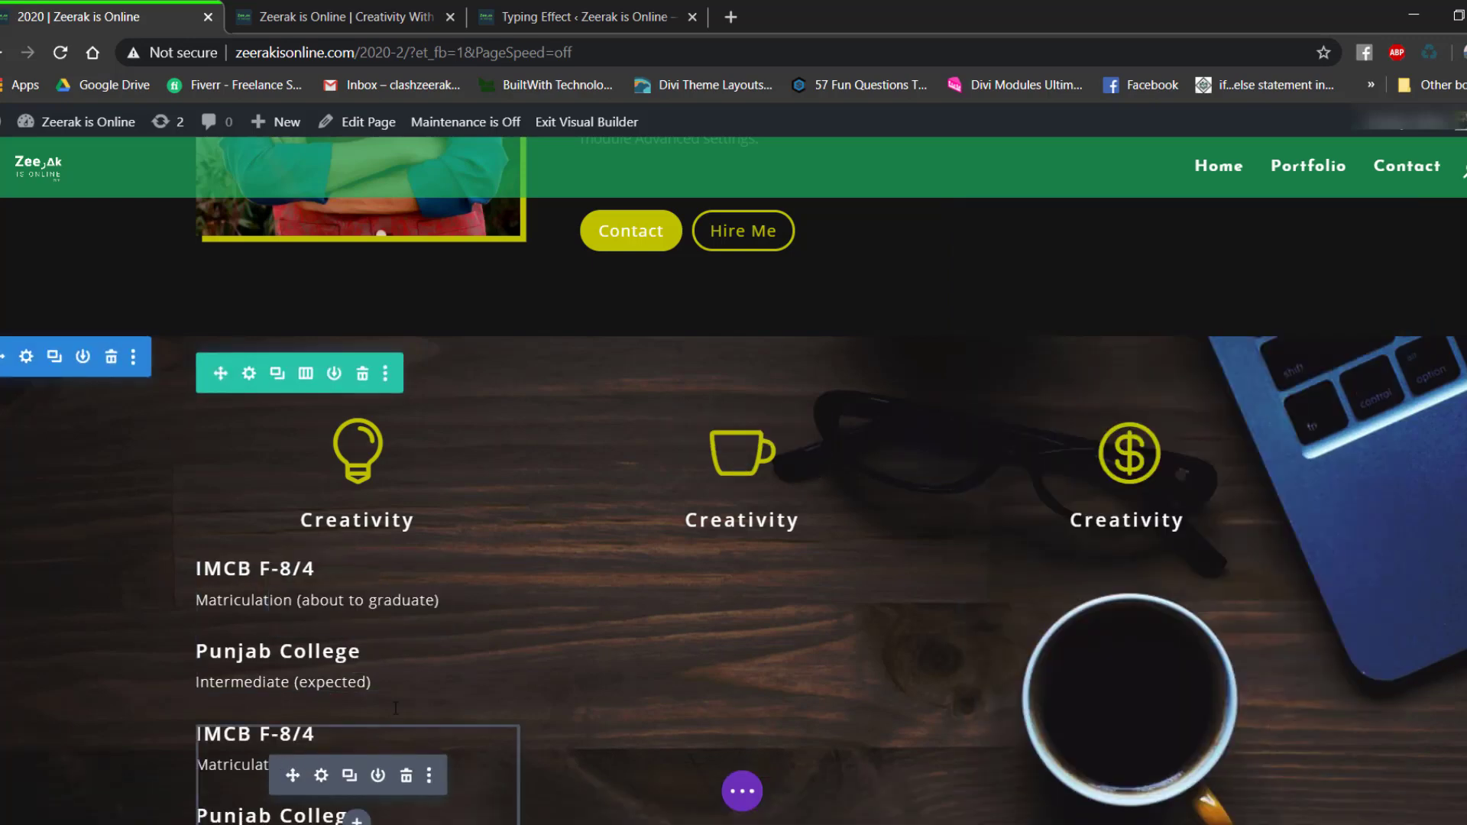
drag(293, 775, 762, 599)
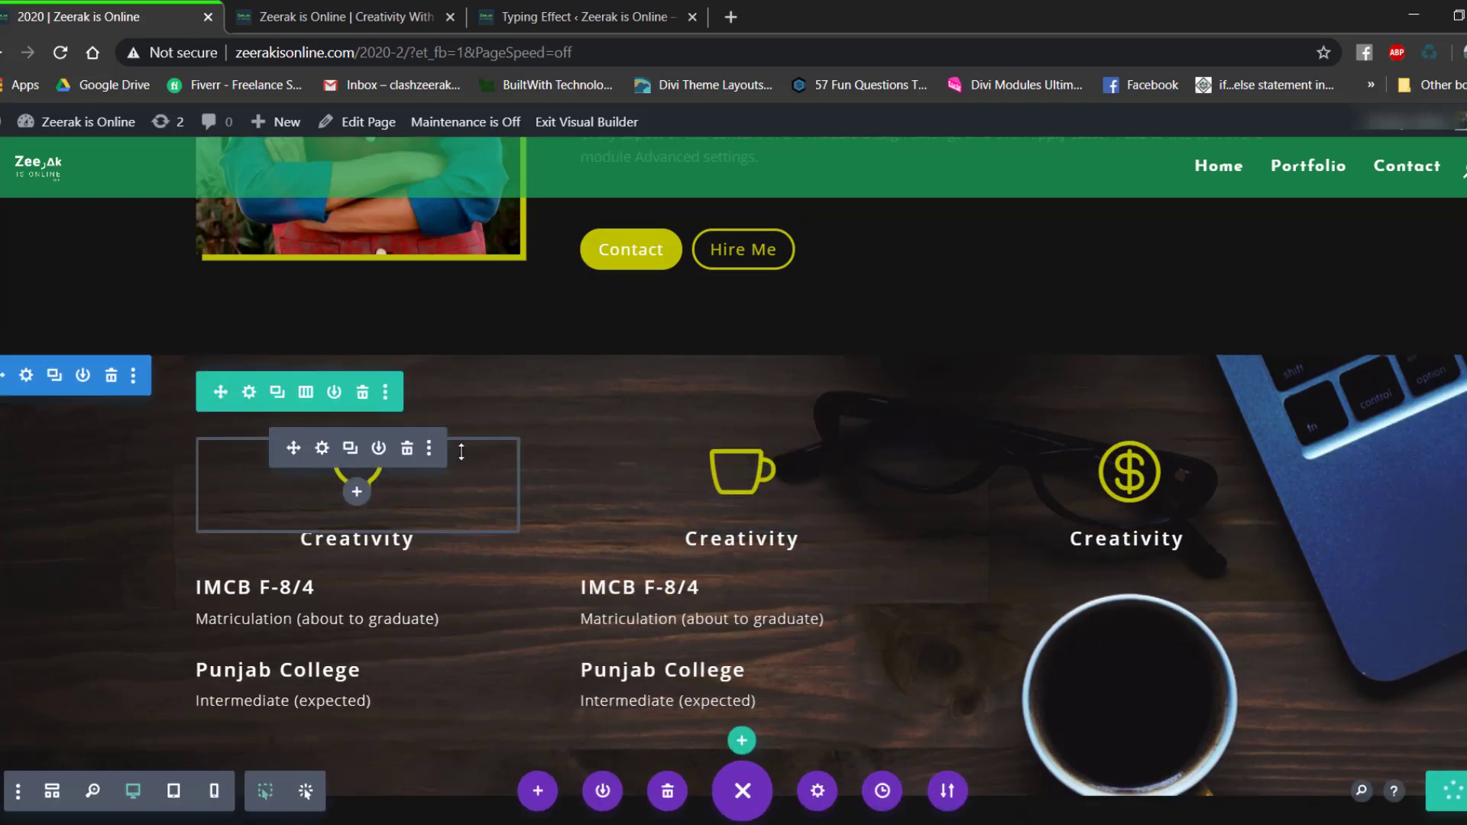
scroll(907, 501, up, 1)
Check the My Skills column on the existing site and add a Bar Counters module below the third column's Creativity heading.
key(ctrl+Tab)
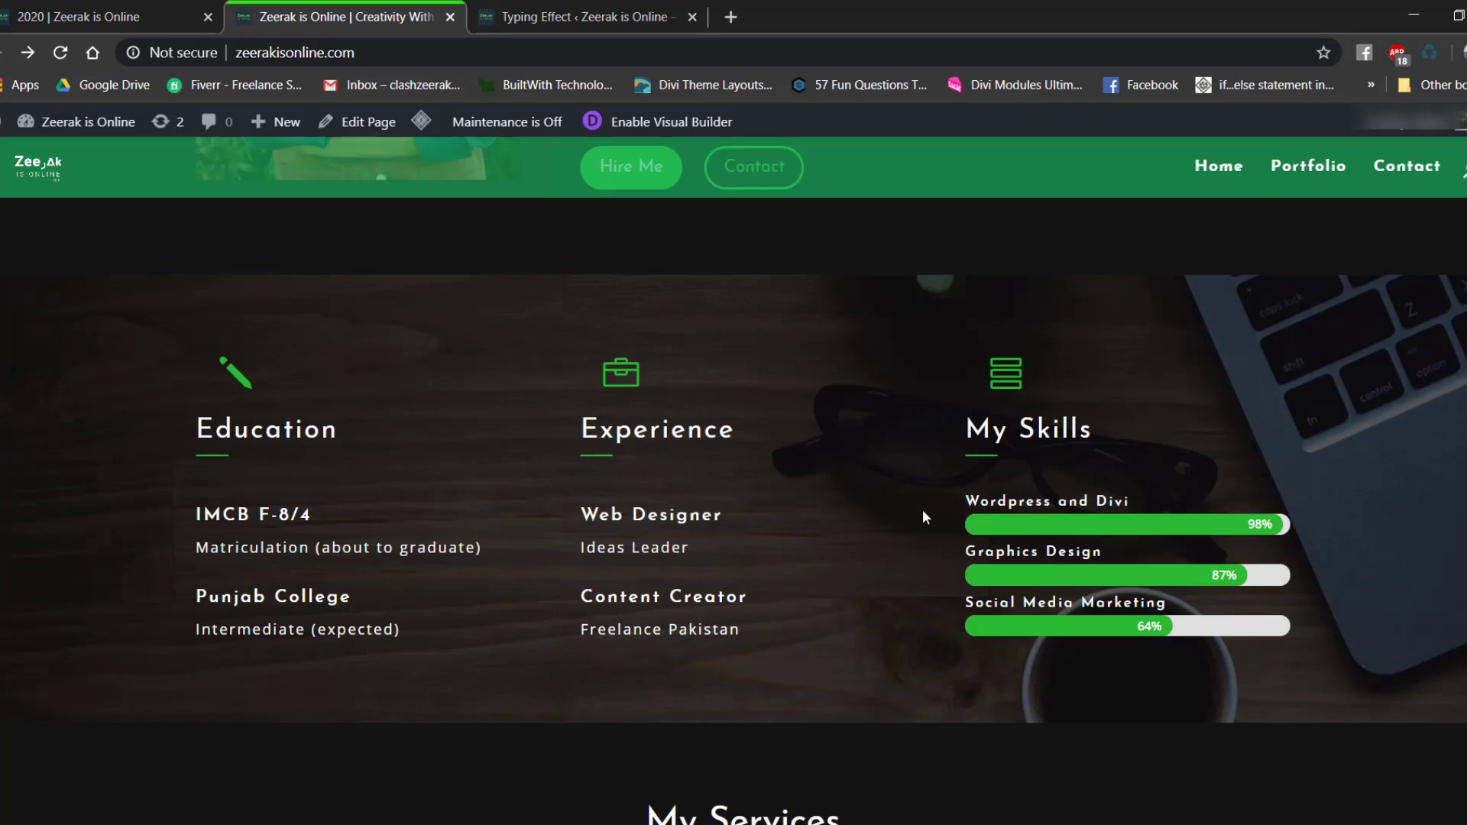
click(98, 7)
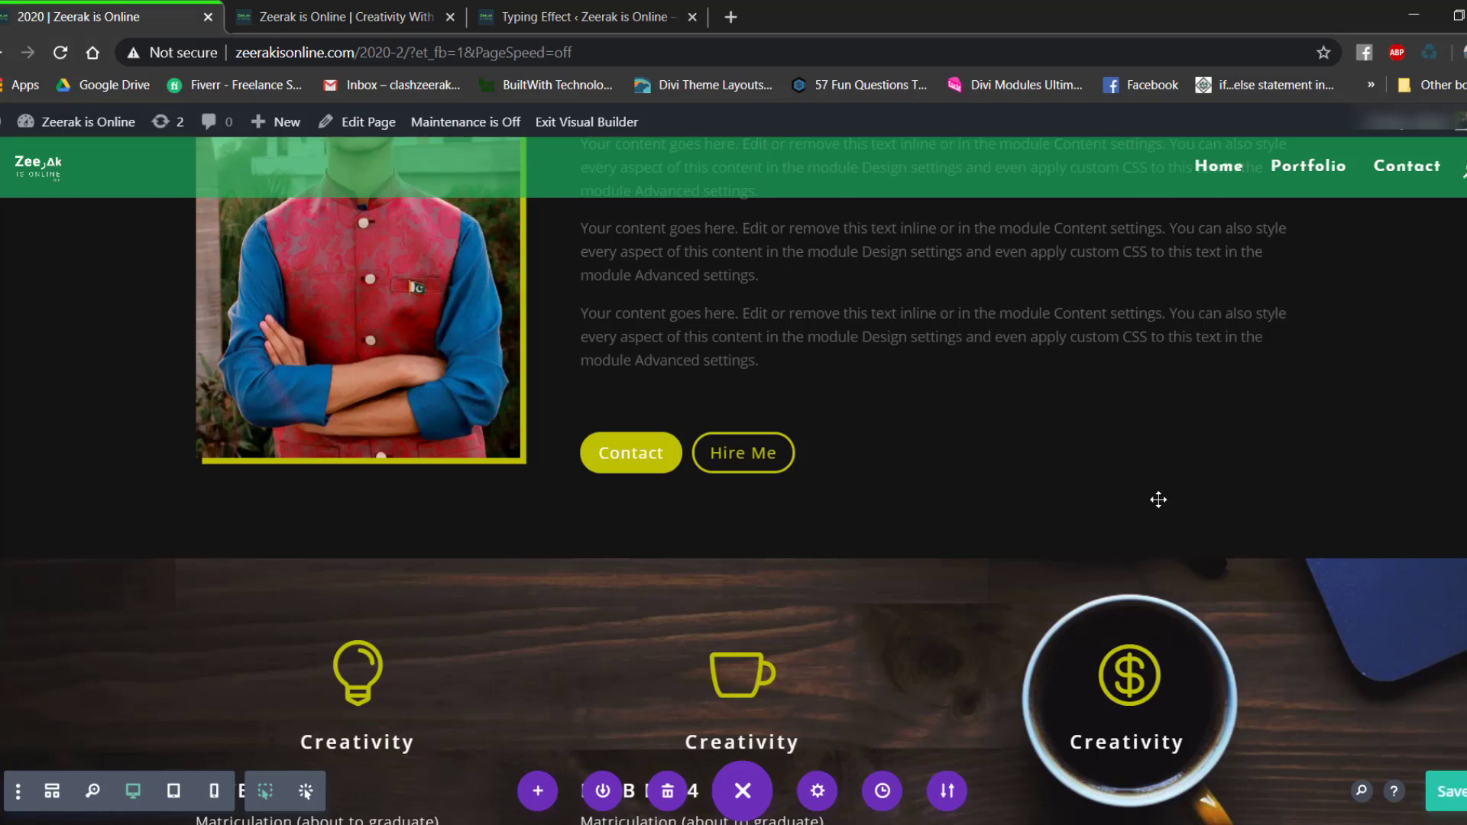
scroll(1158, 499, down, 3)
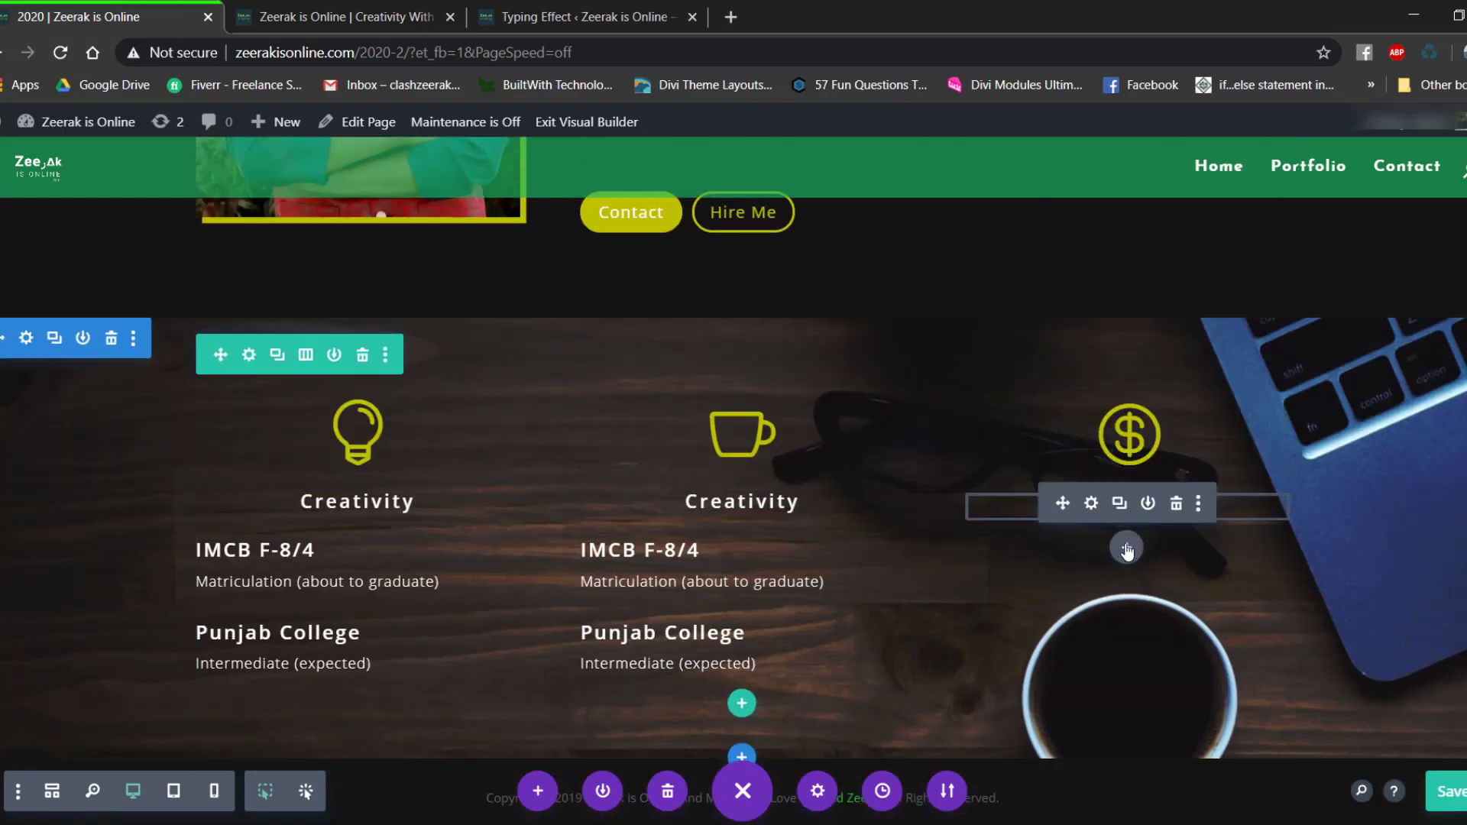
click(1126, 550)
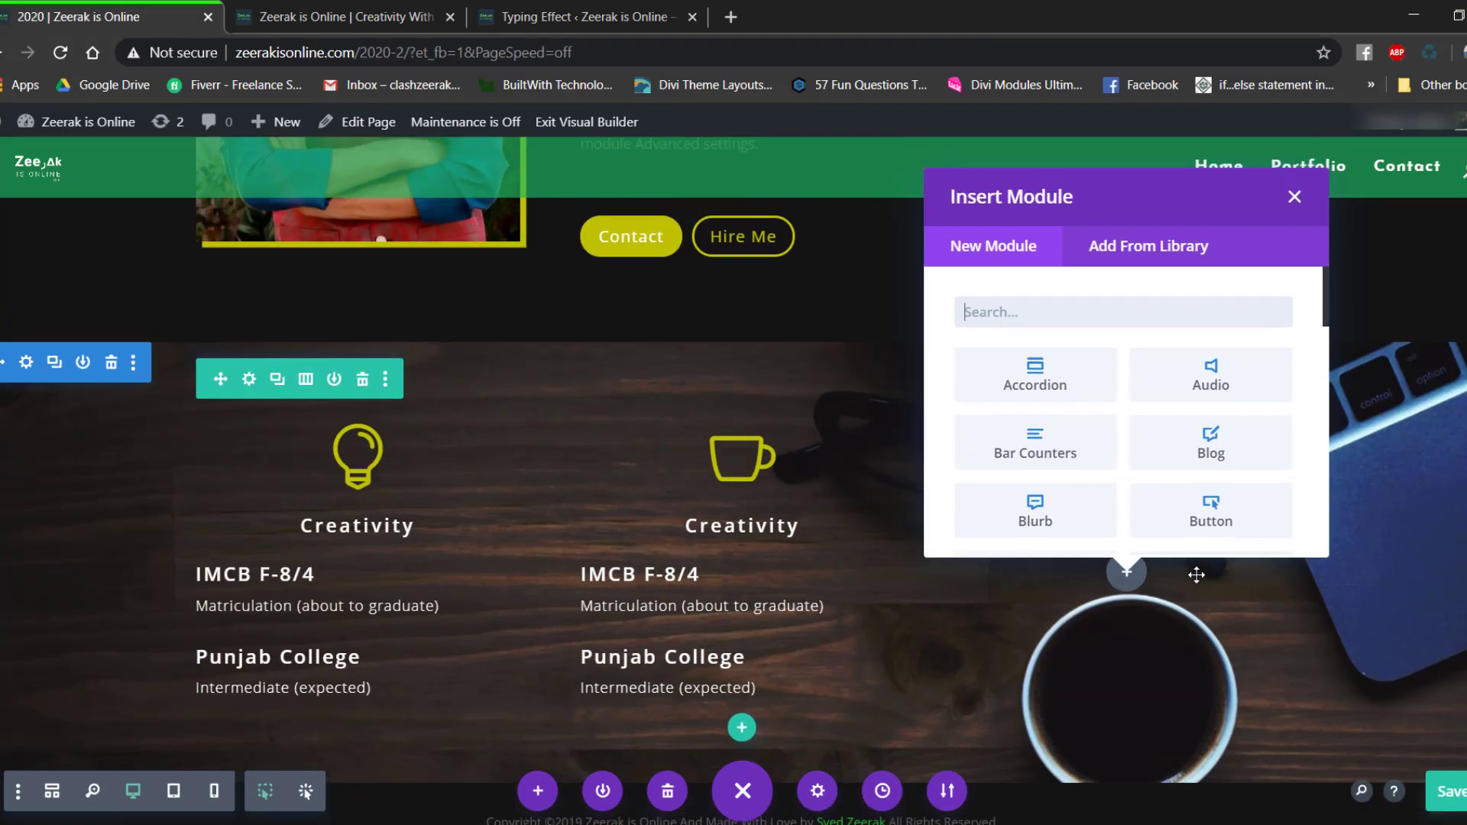
text(bar)
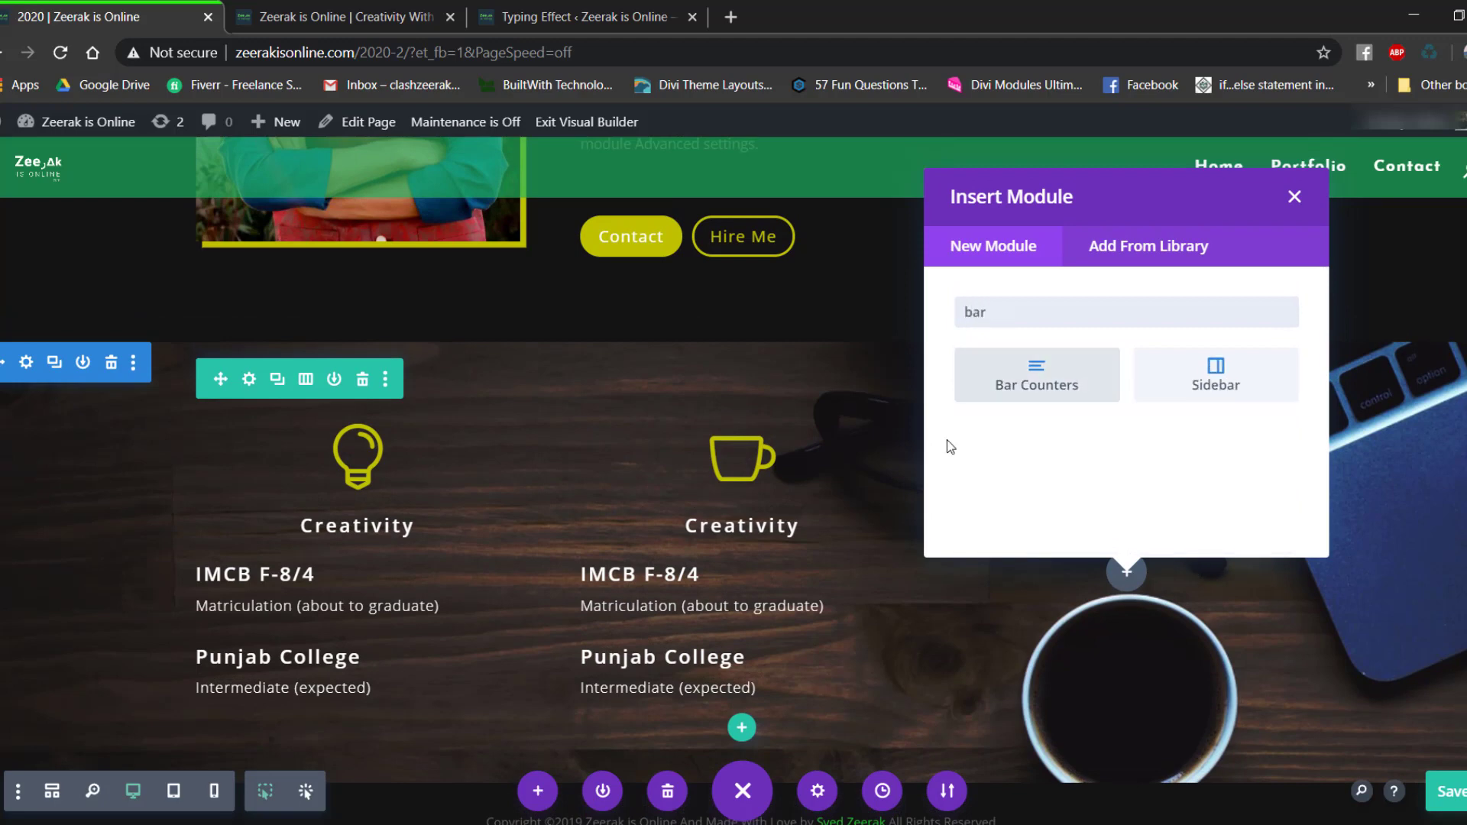
click(1044, 370)
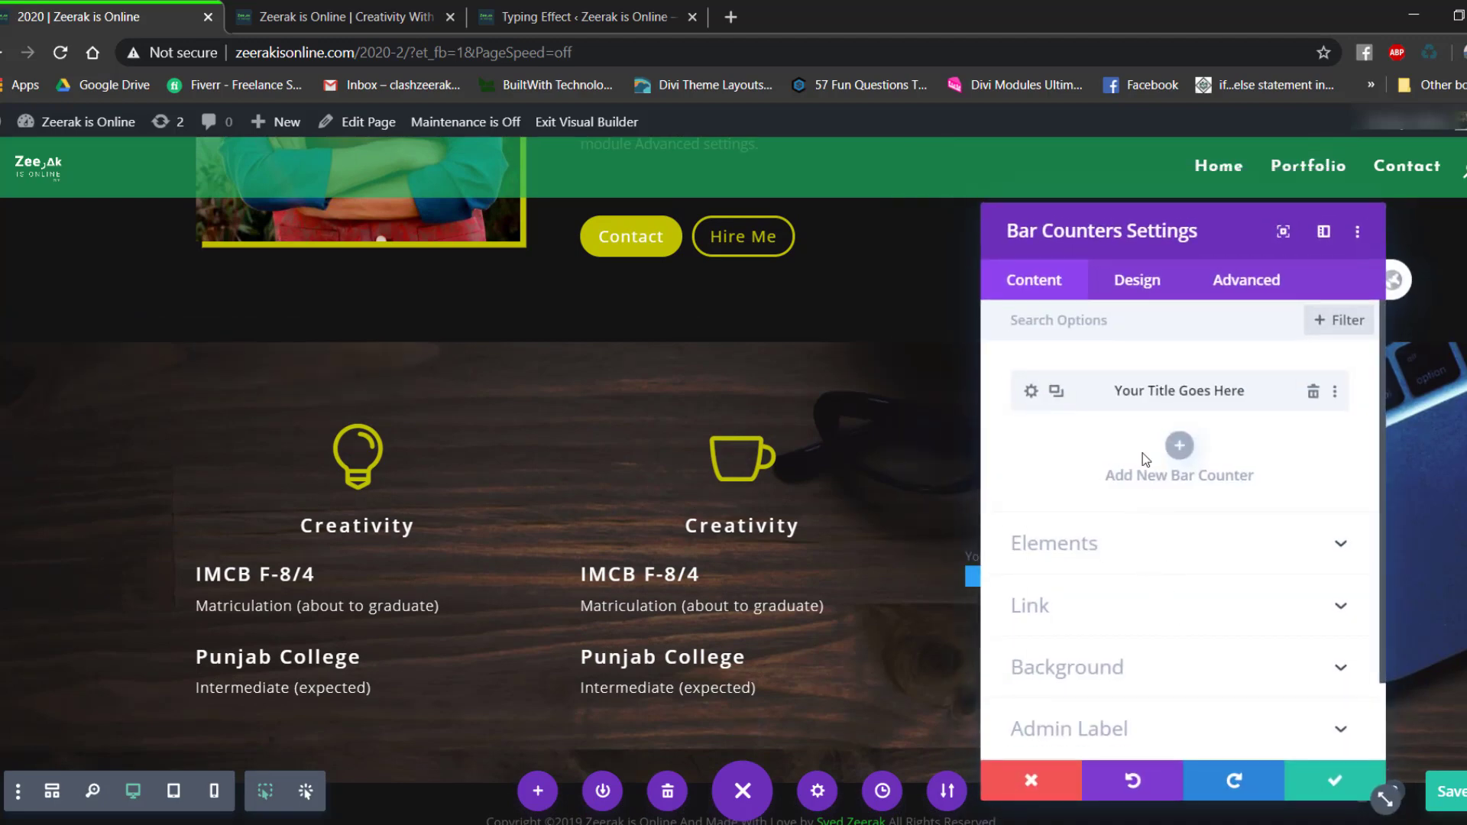
drag(1116, 251, 334, 265)
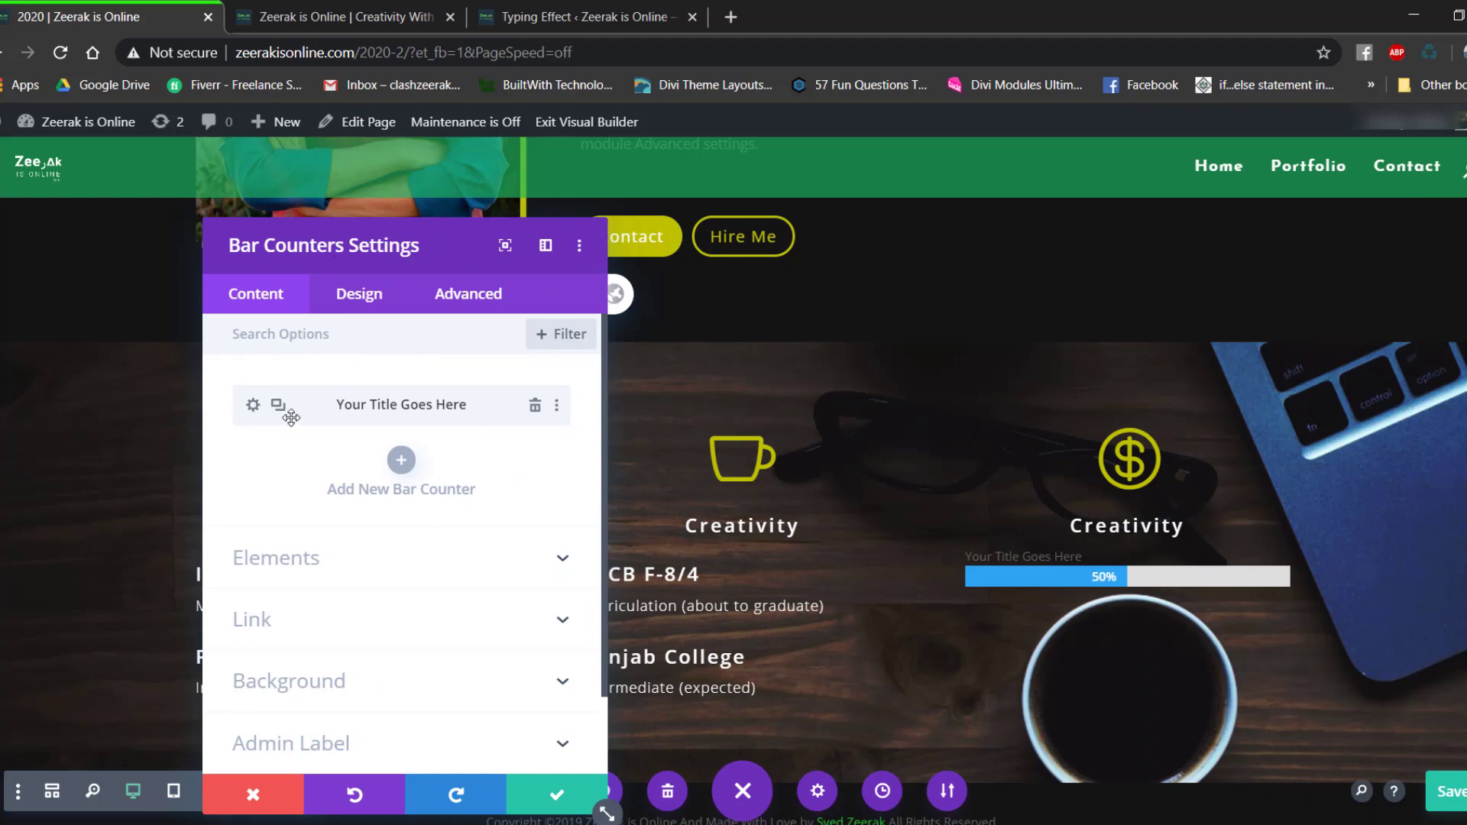
Title the first bar counter Photoshop and set its percent to 76.
click(250, 407)
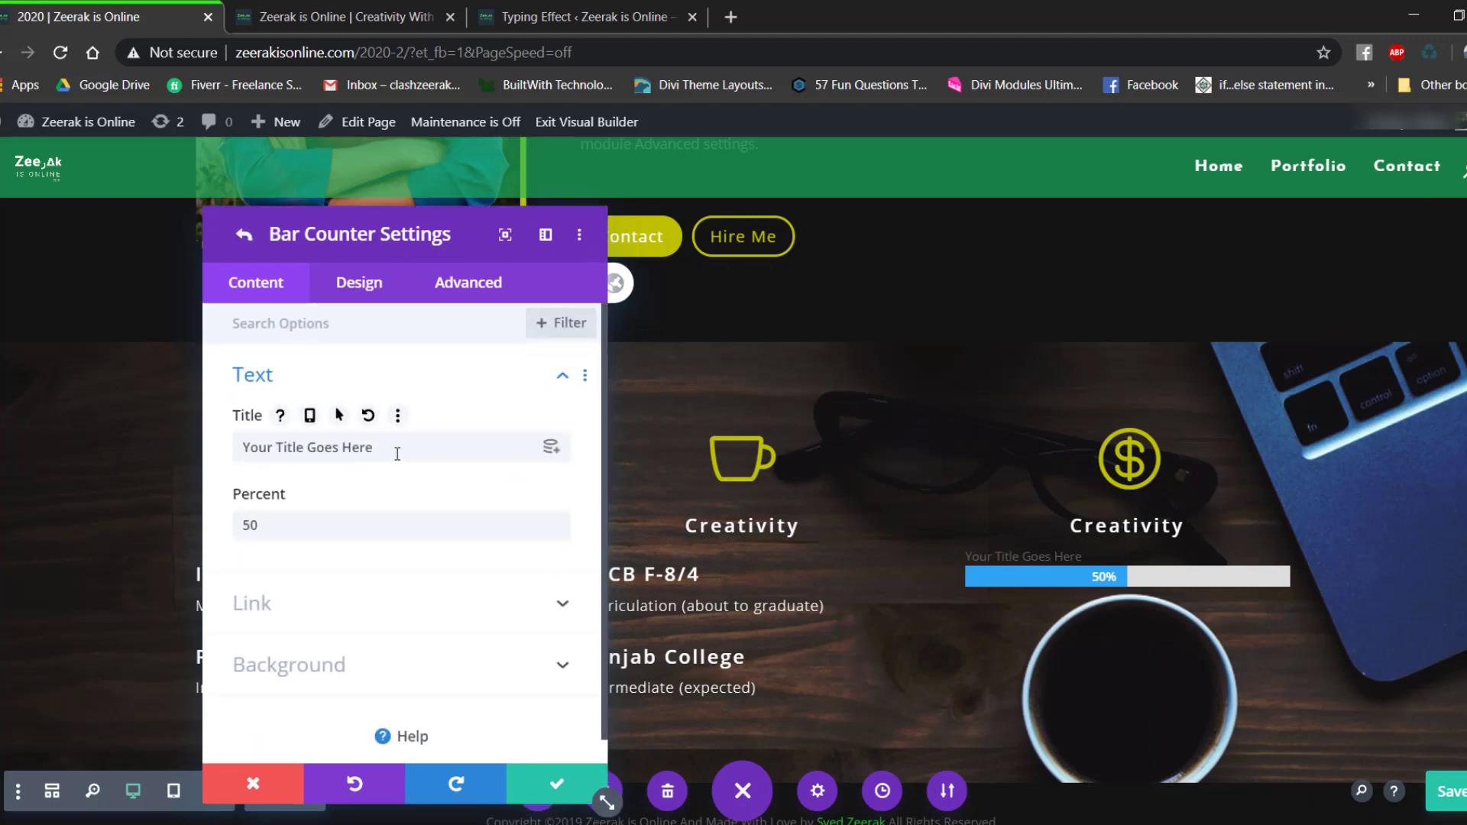
drag(398, 454, 195, 435)
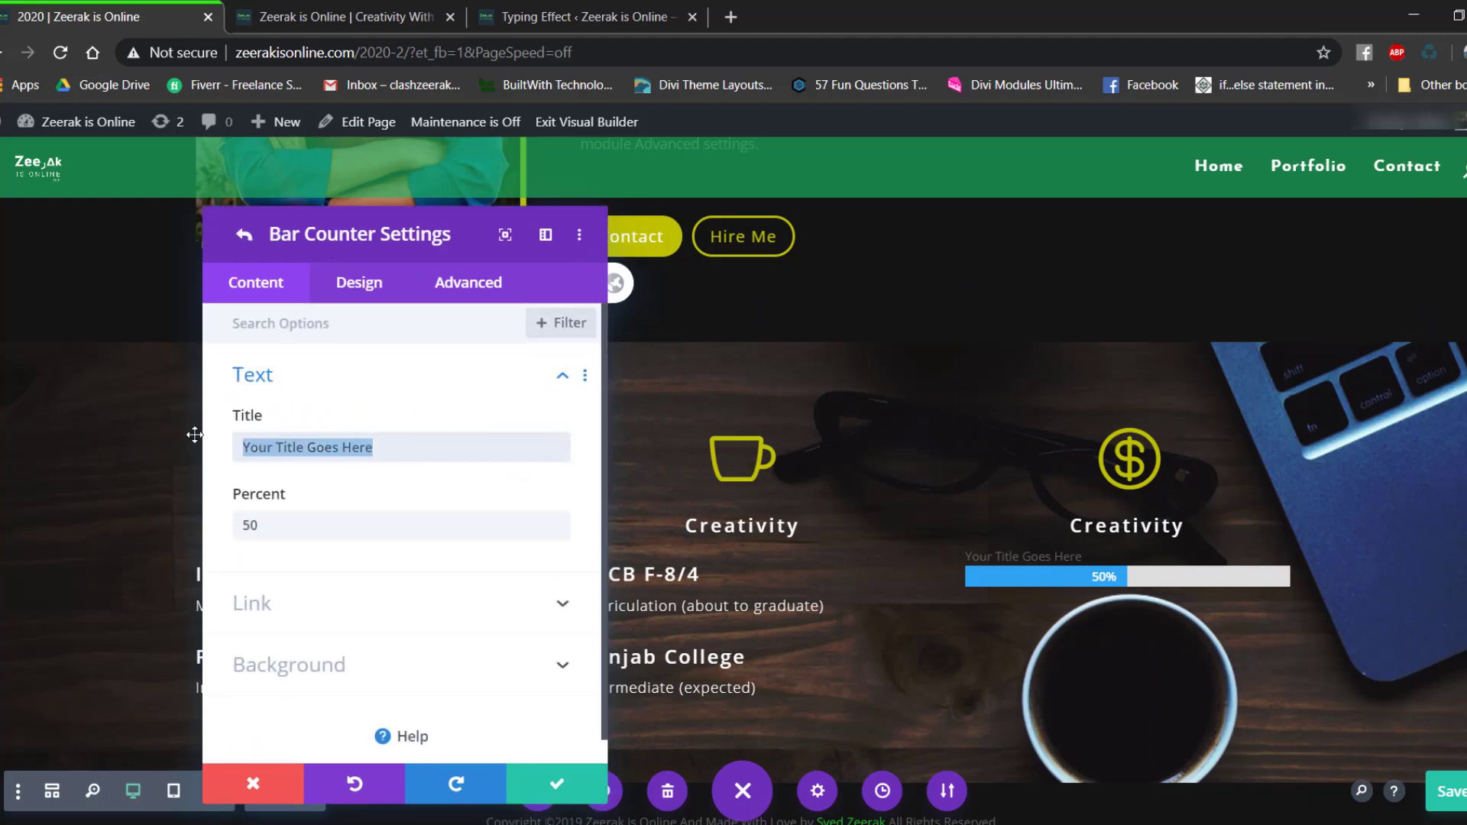
text(Photoshop)
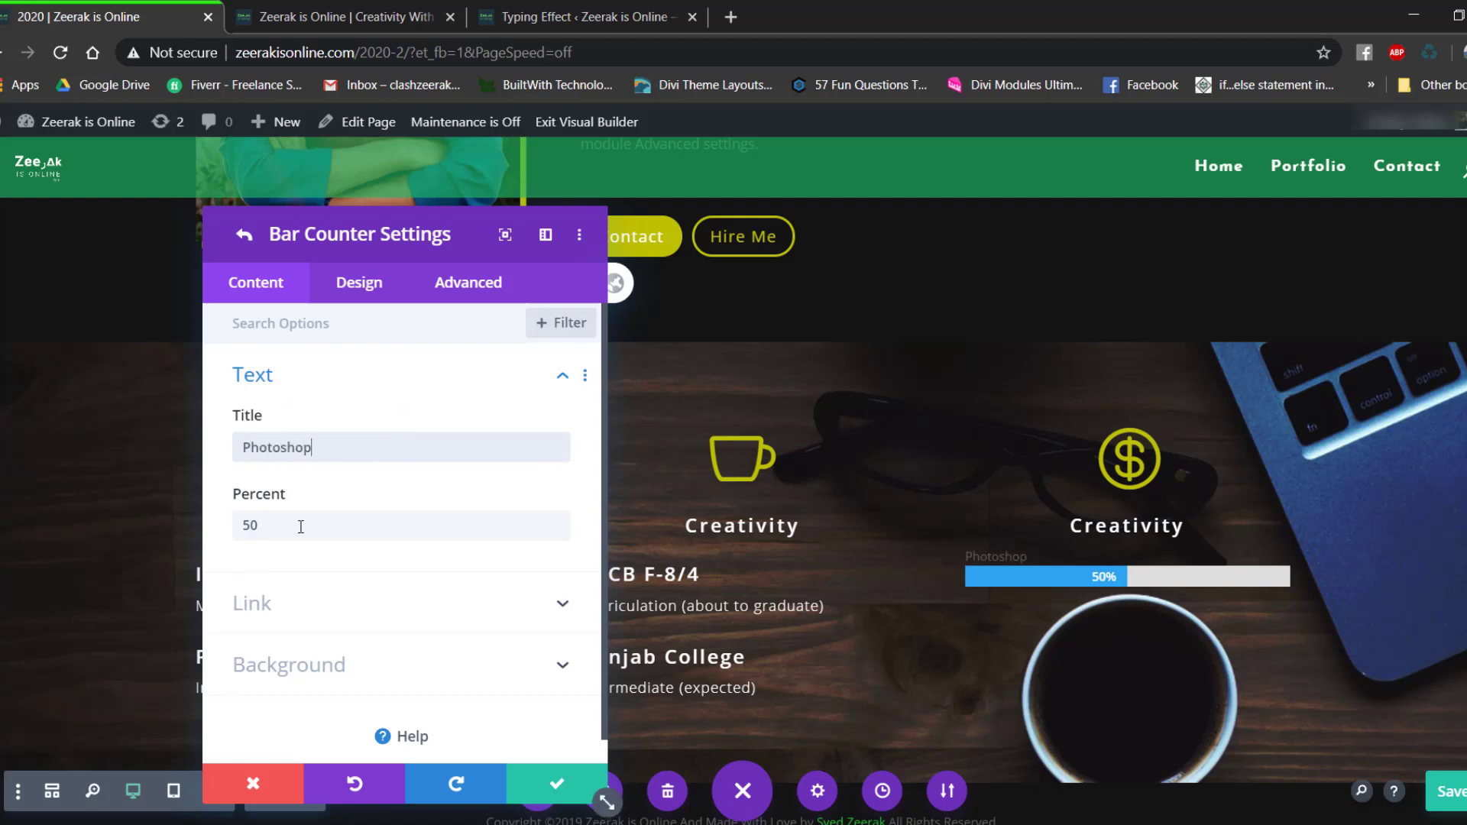
drag(298, 525, 138, 500)
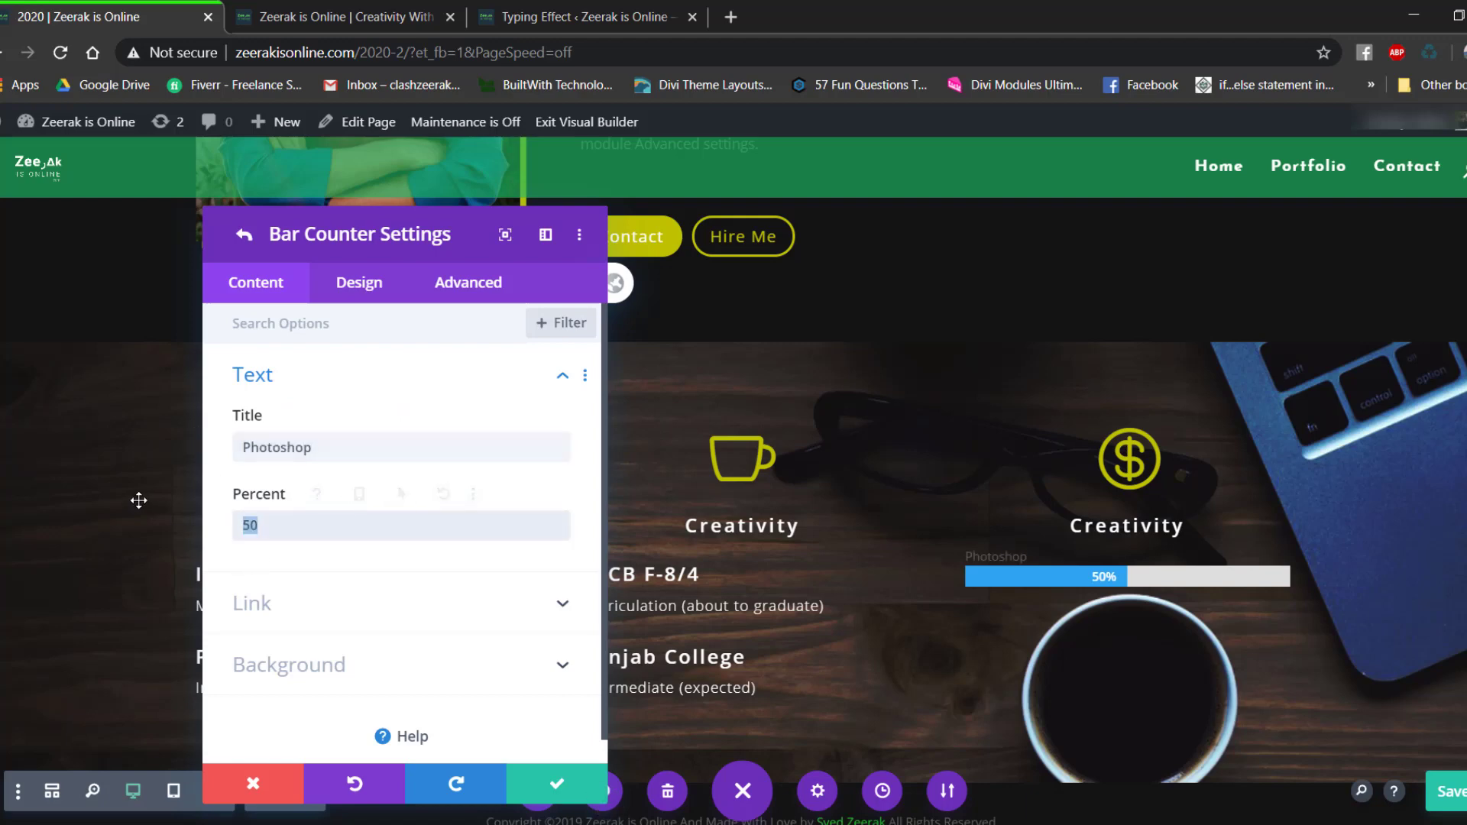
text(76)
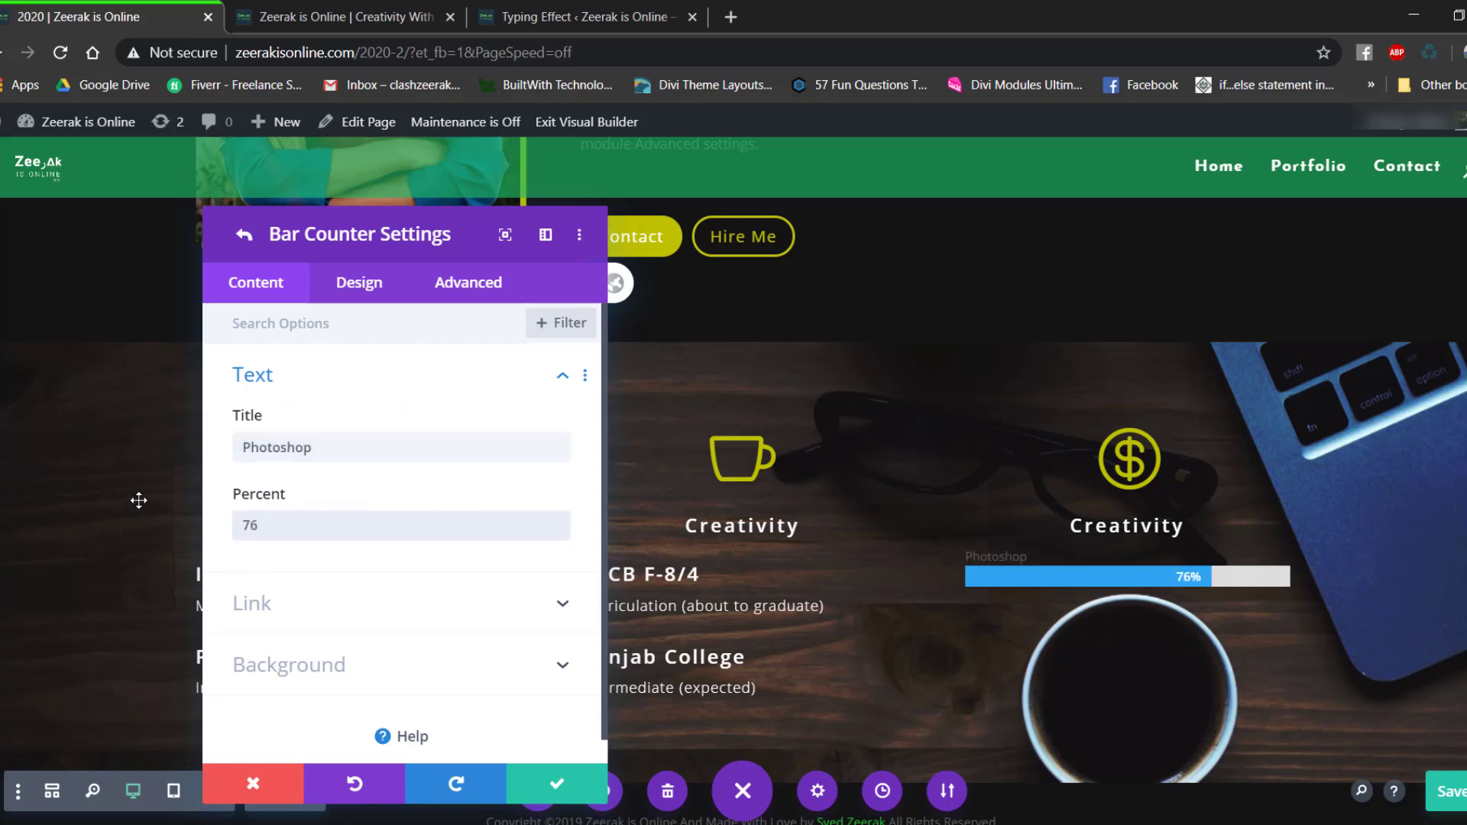
Set the Photoshop bar's background color to the recently used olive yellow.
click(371, 296)
click(300, 391)
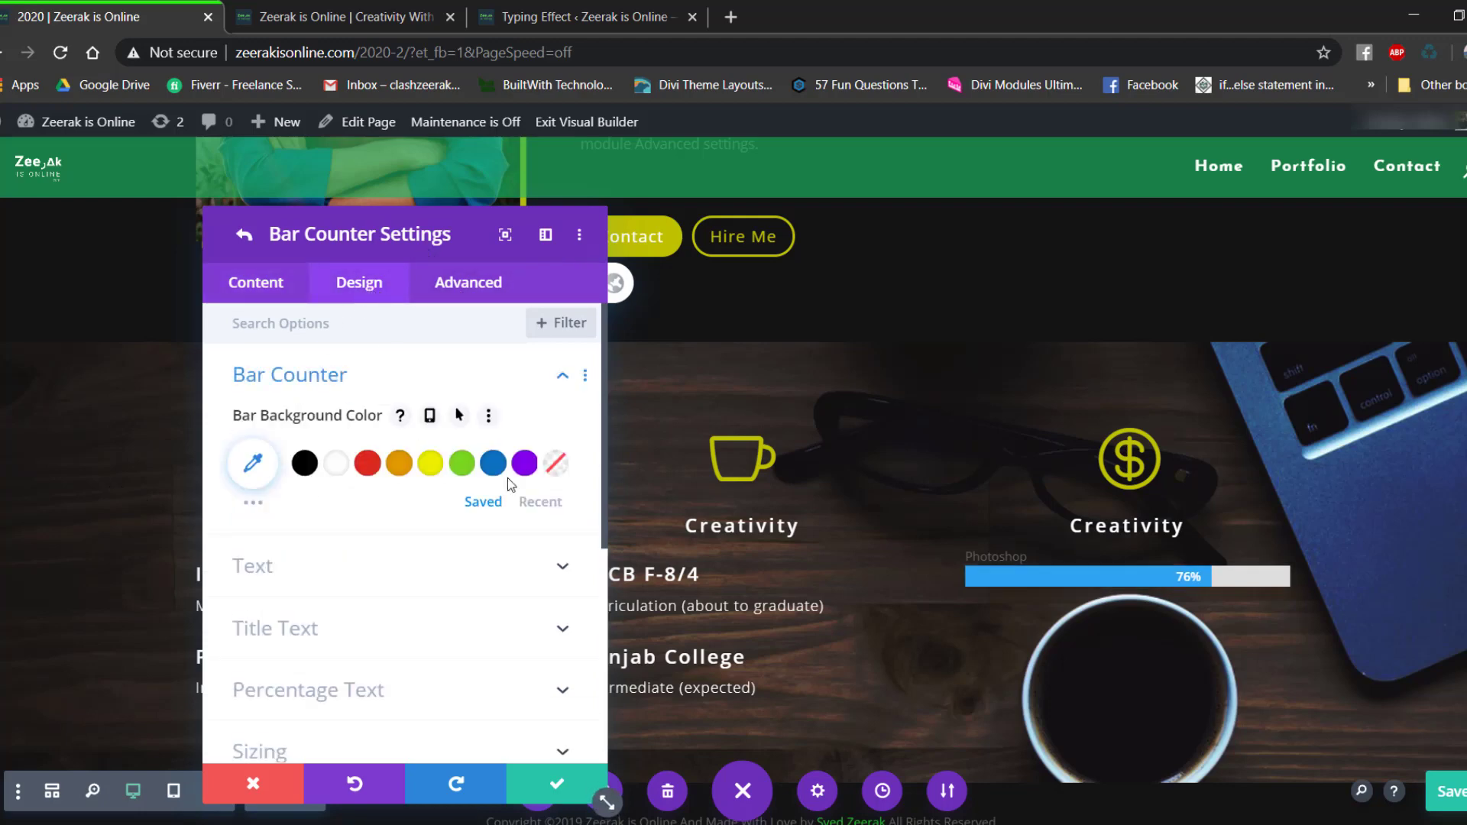
click(541, 502)
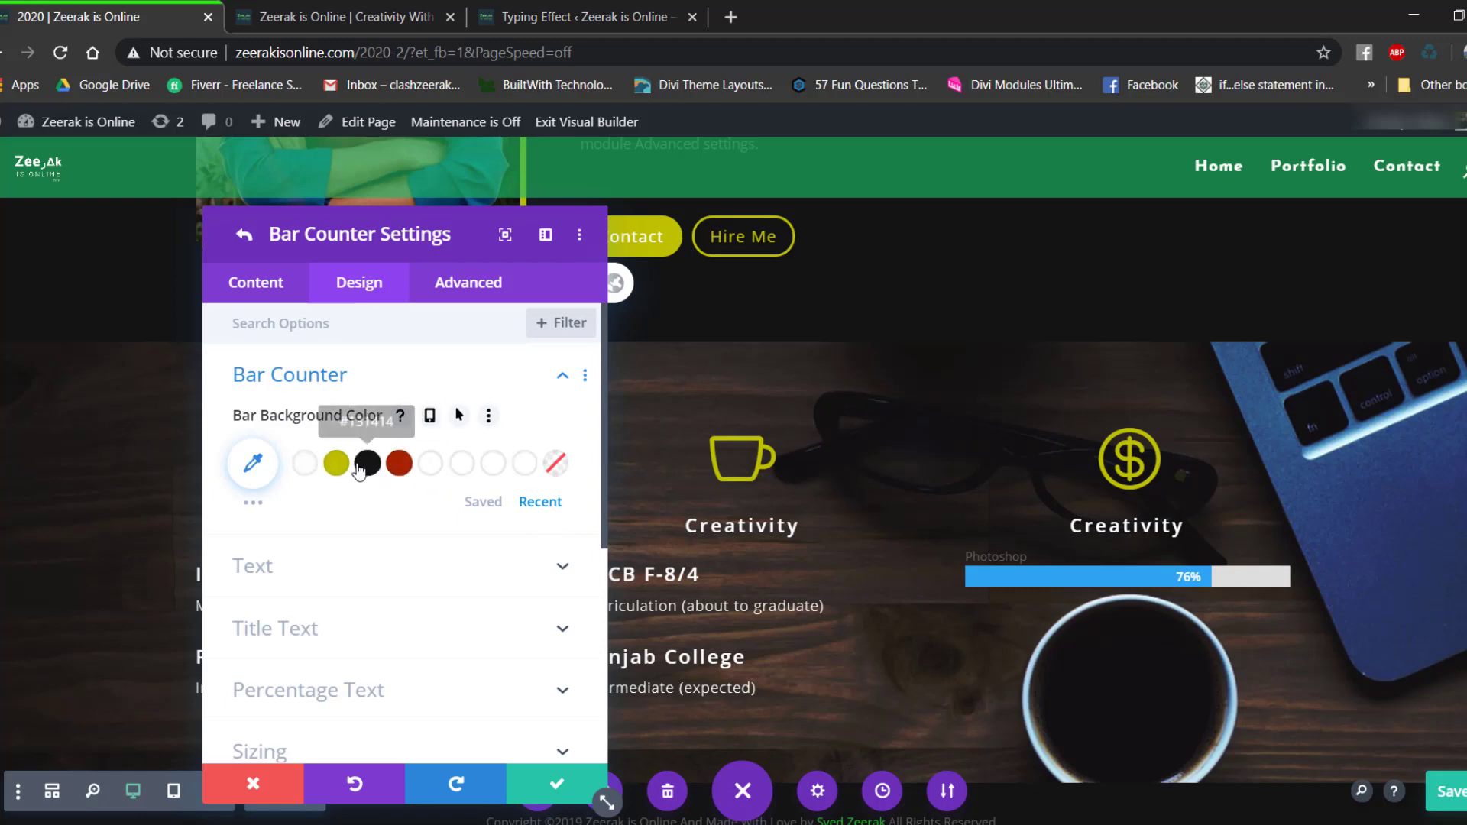
click(340, 466)
scroll(279, 478, down, 1)
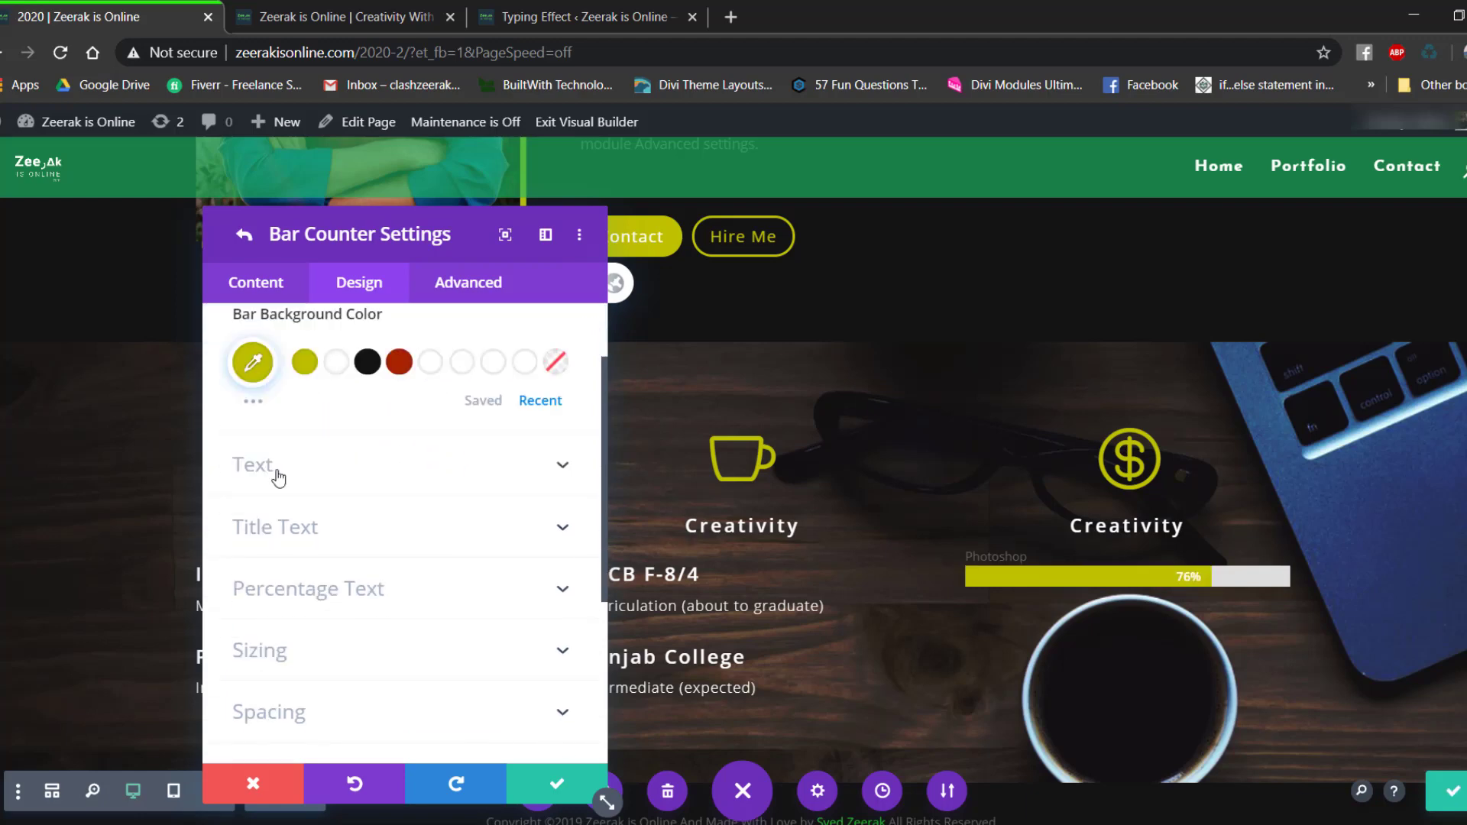
Set the bar counter's title font to Roboto and its title text color to white.
click(289, 517)
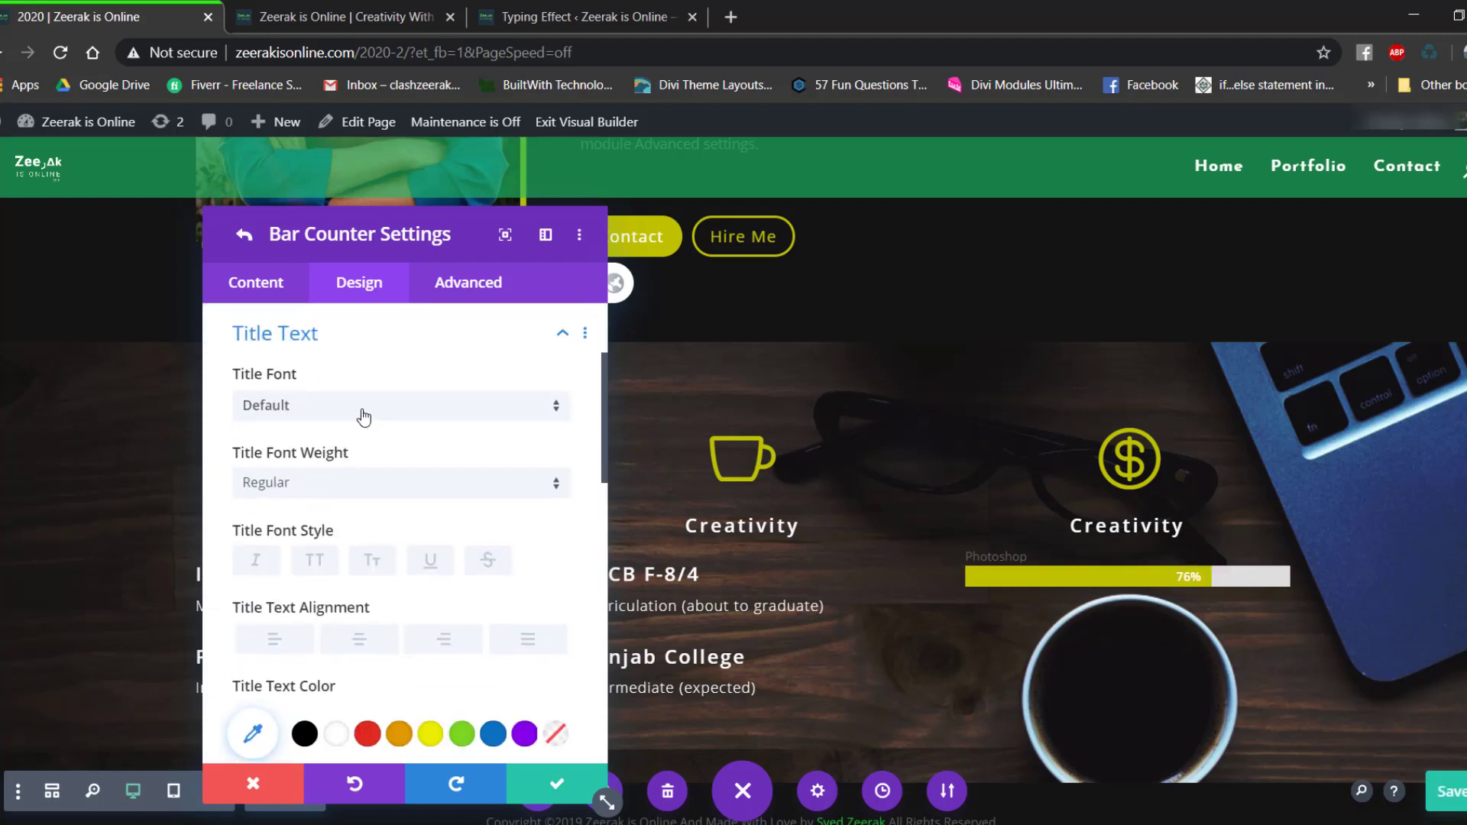
click(317, 416)
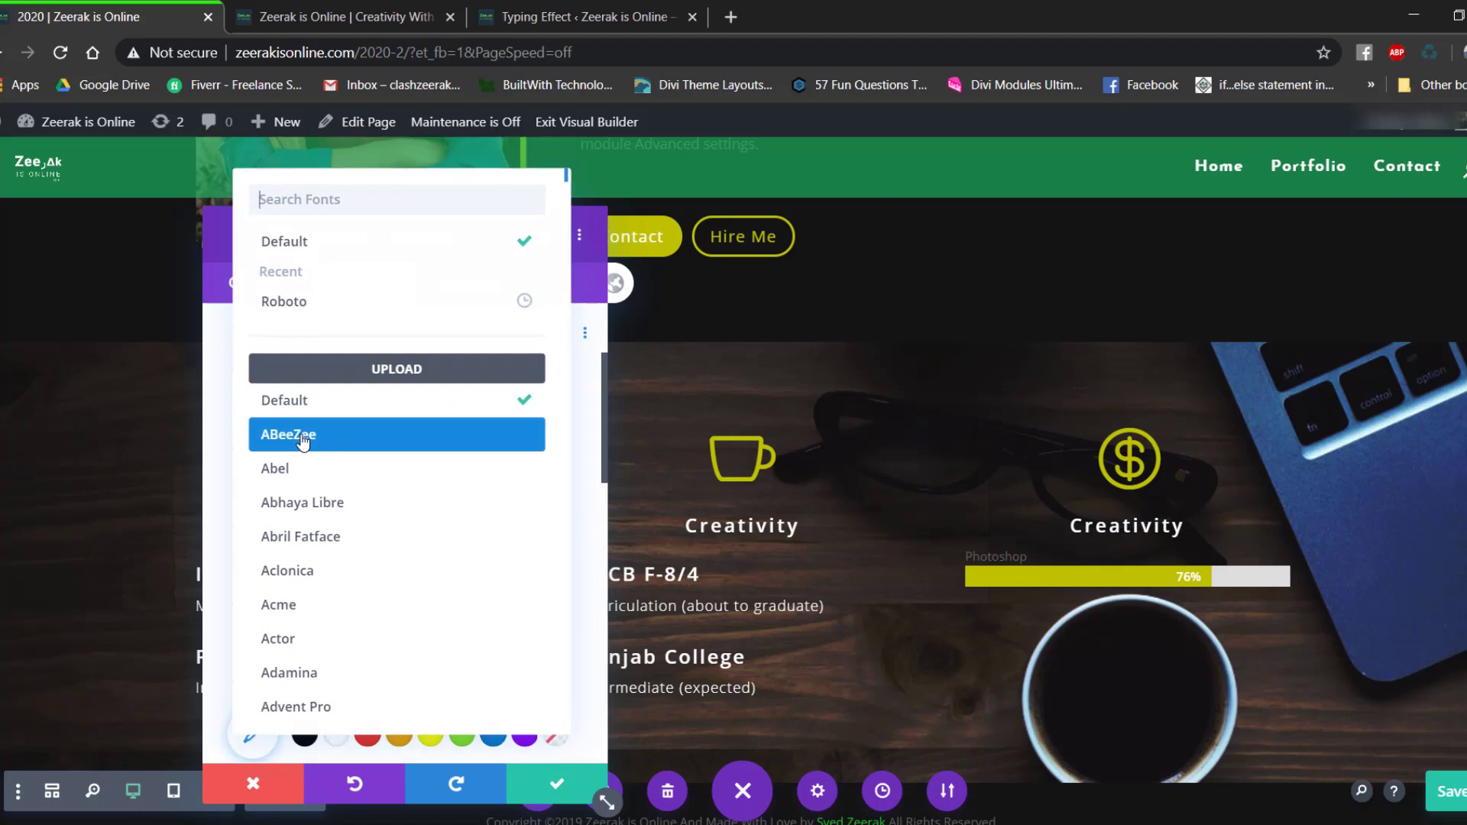
click(385, 304)
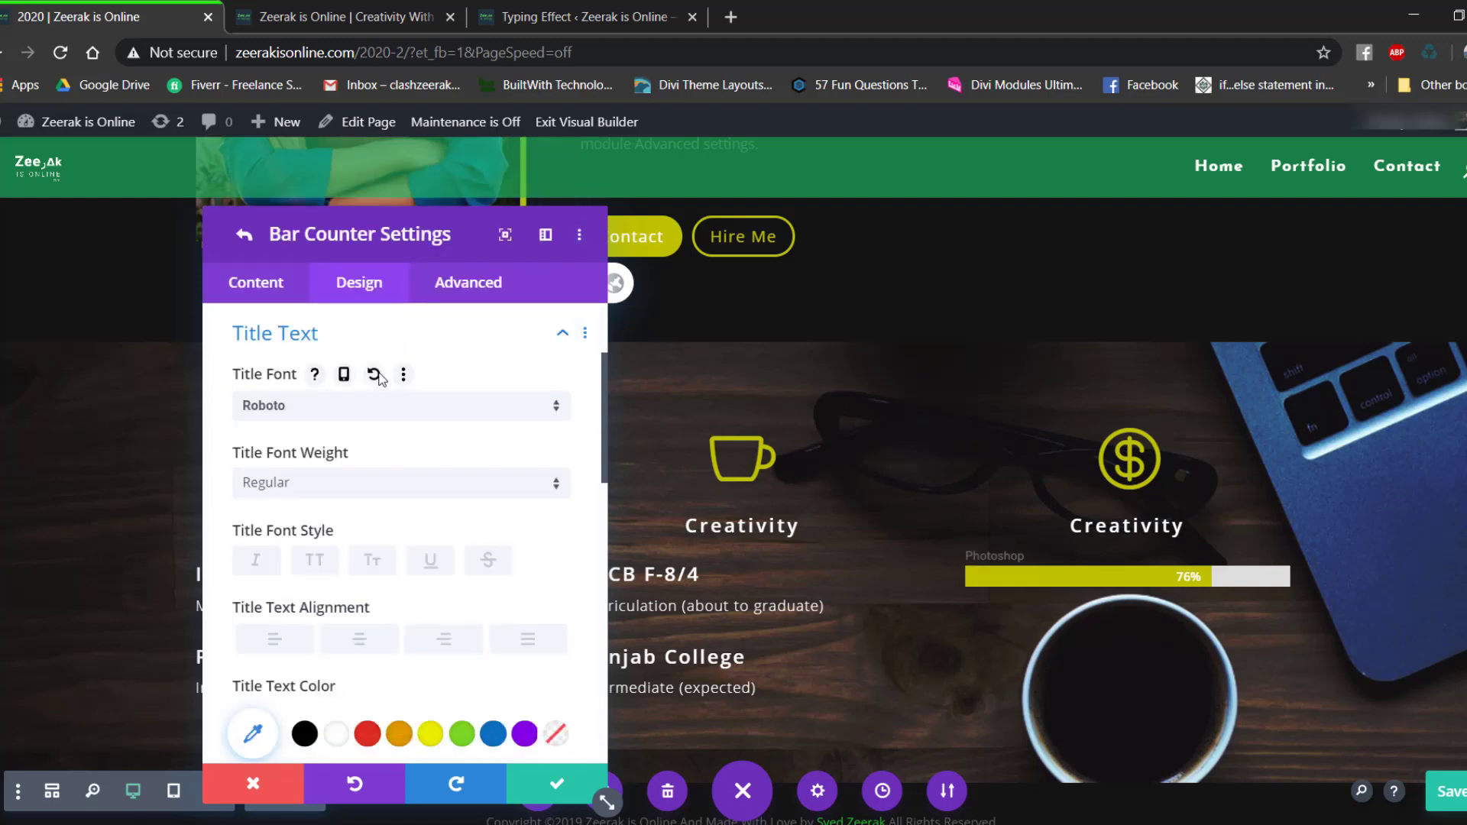
click(334, 735)
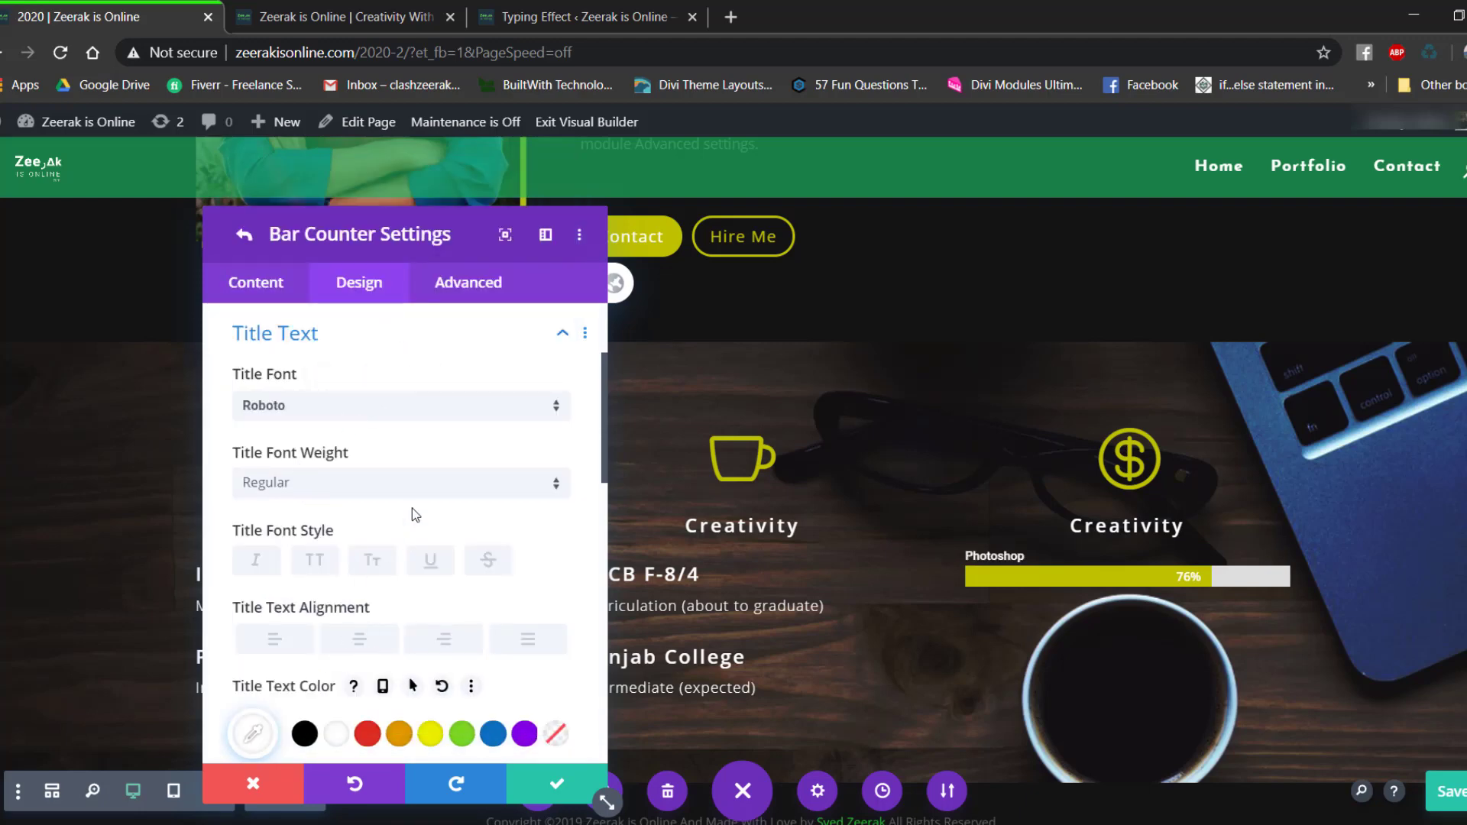
Set the bar counter's title letter spacing to 2px and its title font weight to Light.
scroll(458, 520, down, 4)
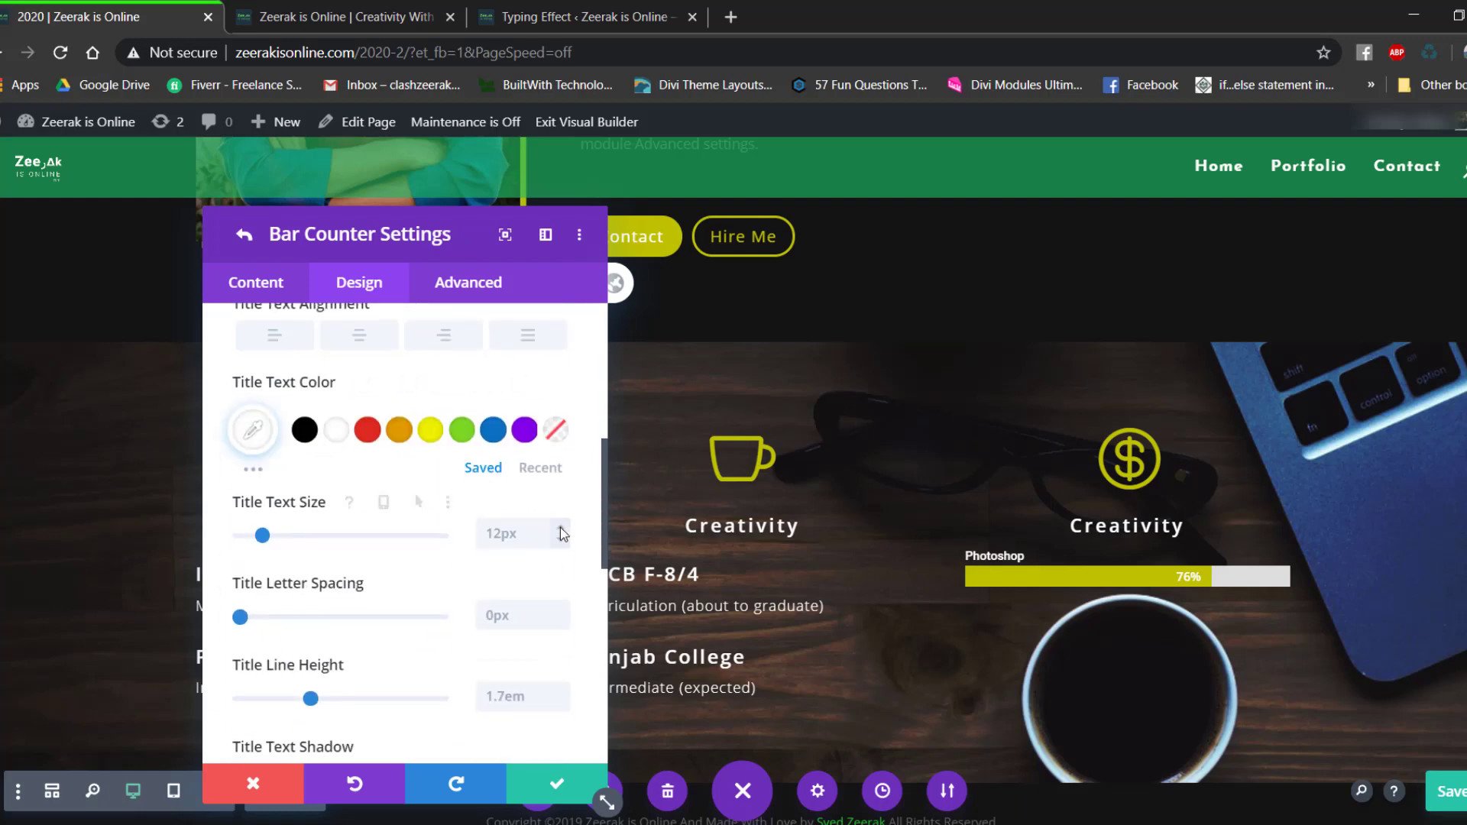
click(563, 611)
click(563, 611)
scroll(459, 474, up, 3)
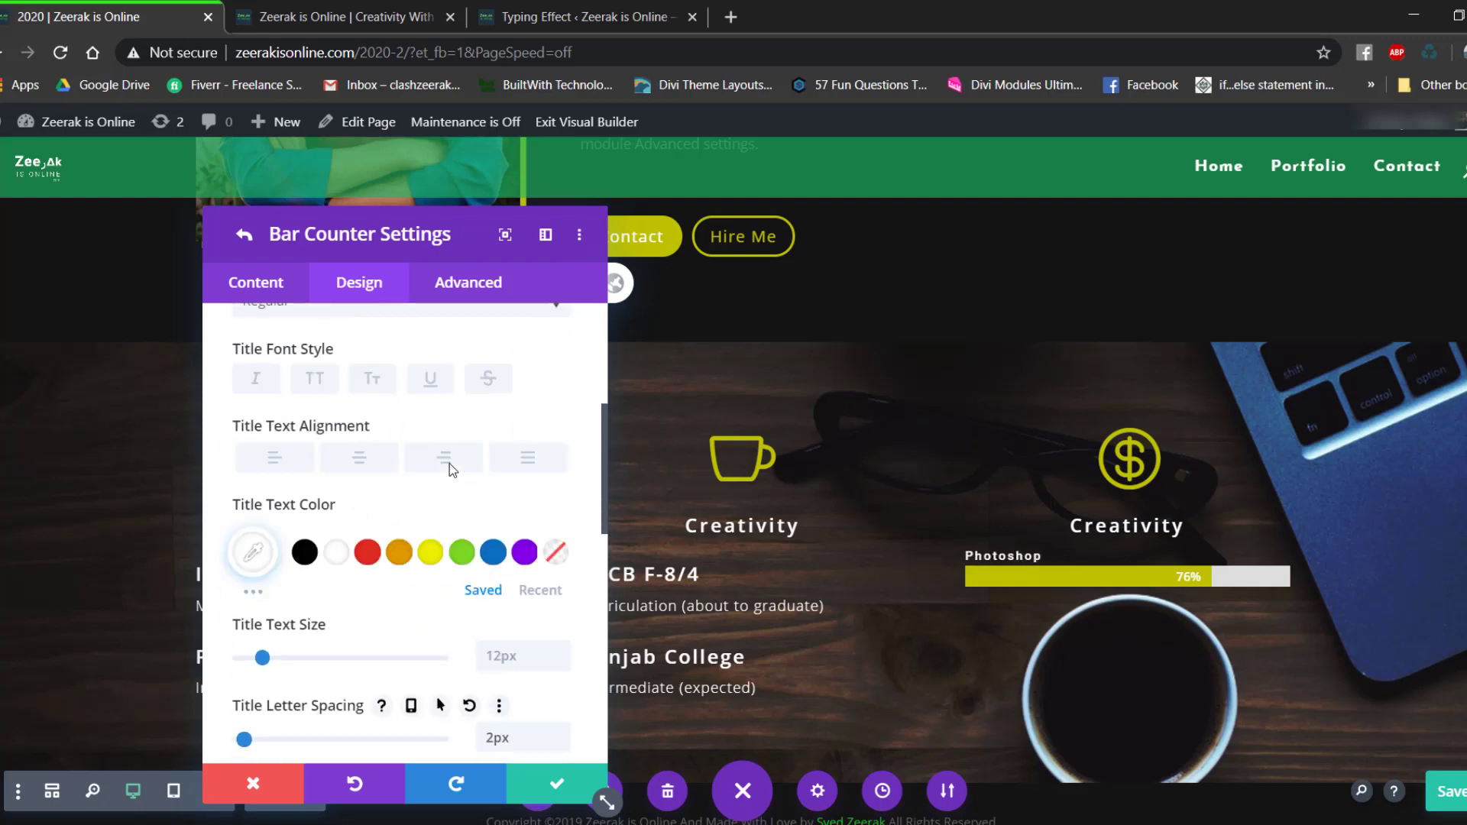
scroll(451, 504, down, 2)
scroll(446, 515, up, 2)
scroll(443, 512, up, 2)
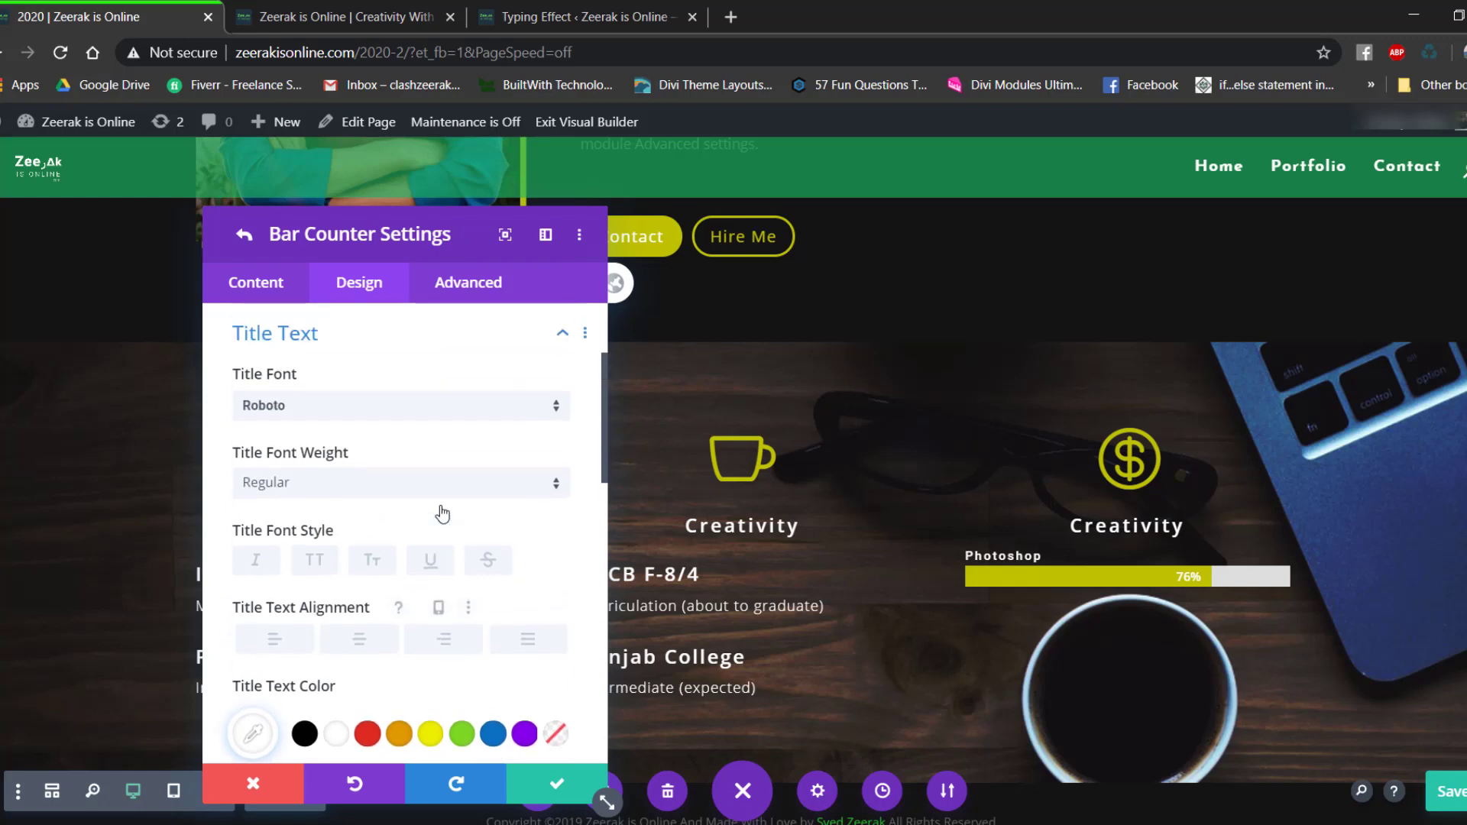
click(313, 497)
click(303, 542)
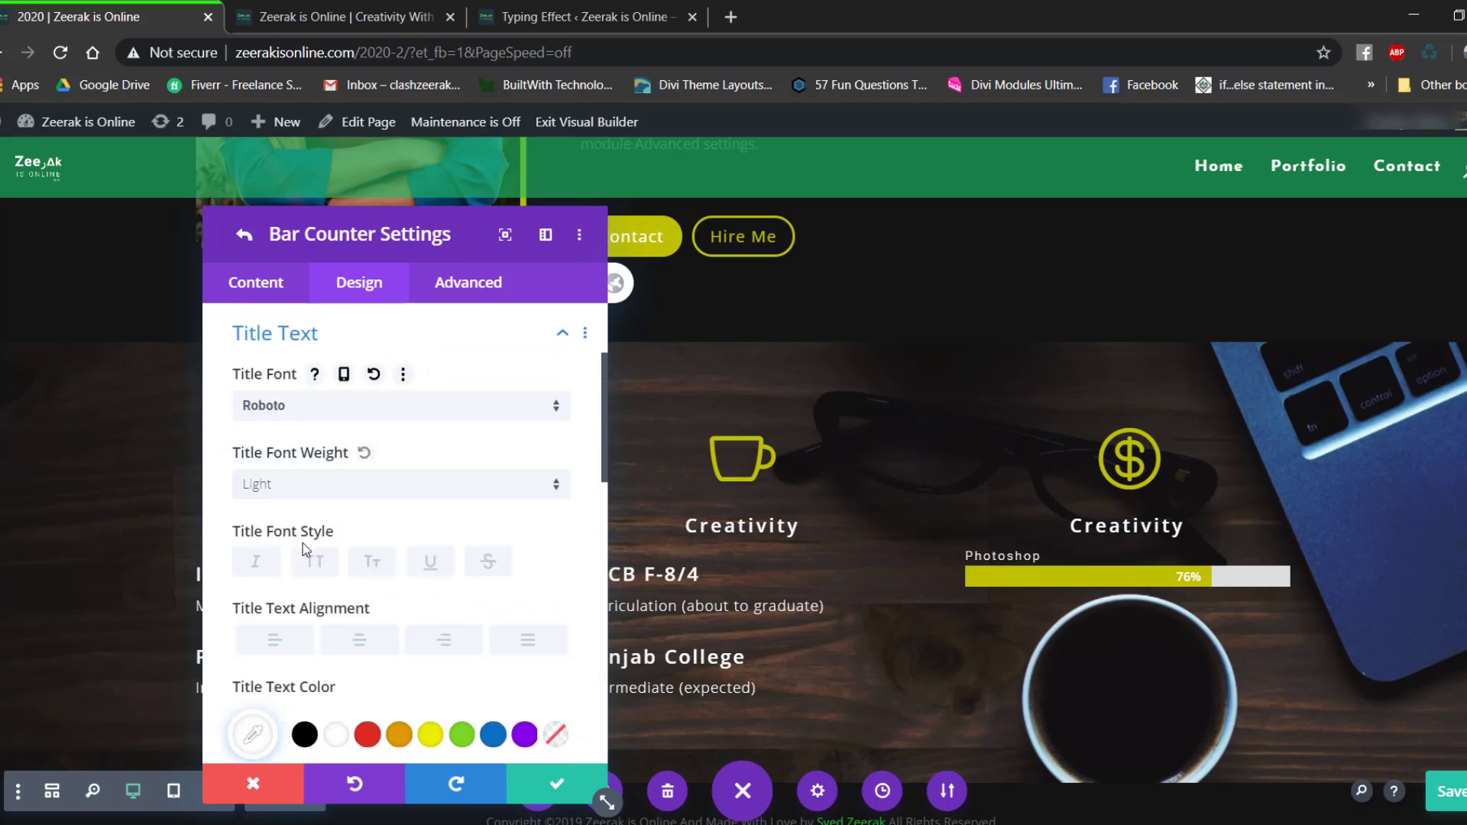
Round all four corners of the Photoshop bar counter to 25px and save the bar counters module settings.
scroll(346, 462, down, 2)
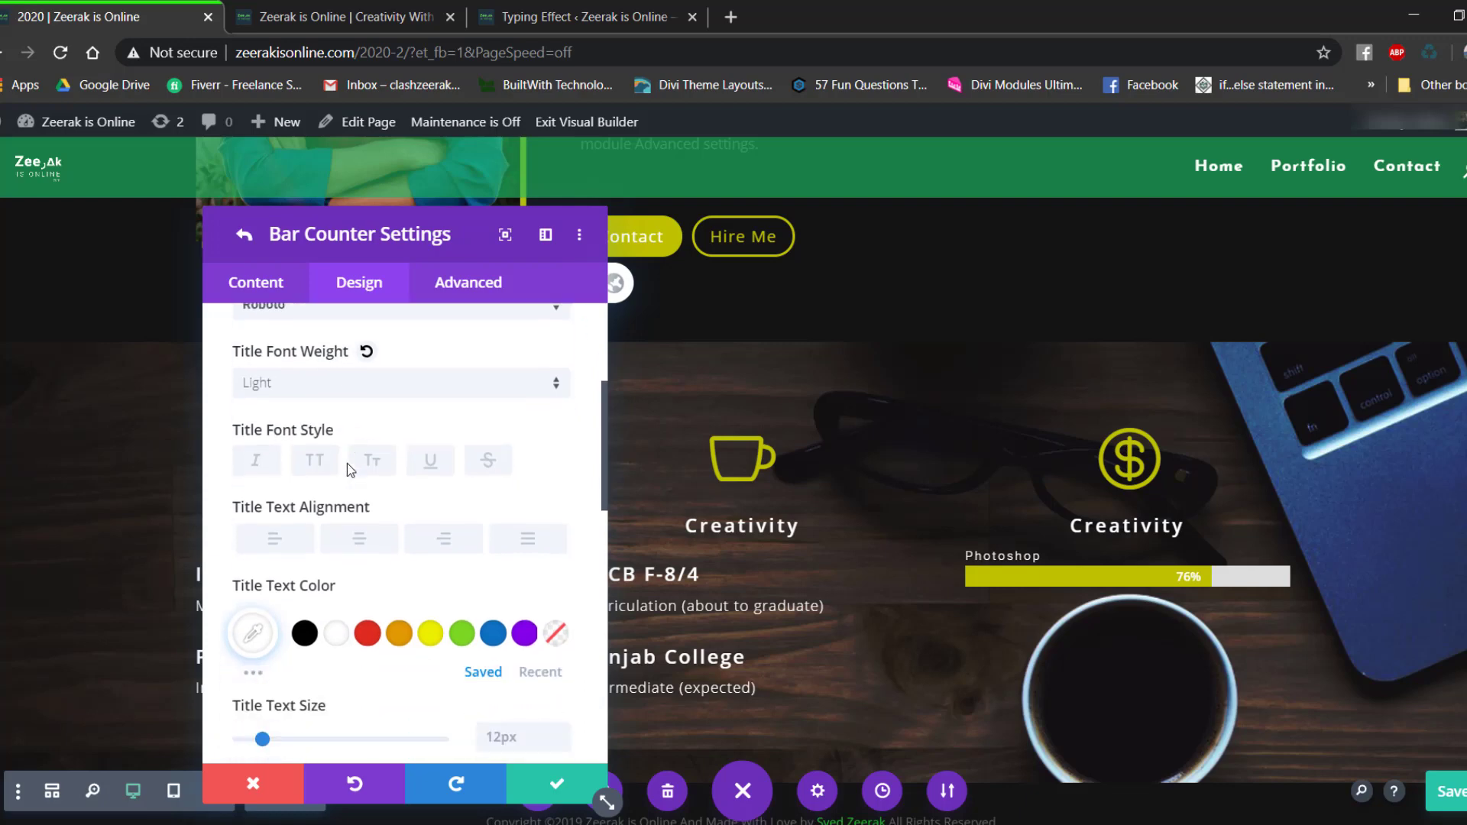
scroll(489, 489, up, 4)
click(536, 528)
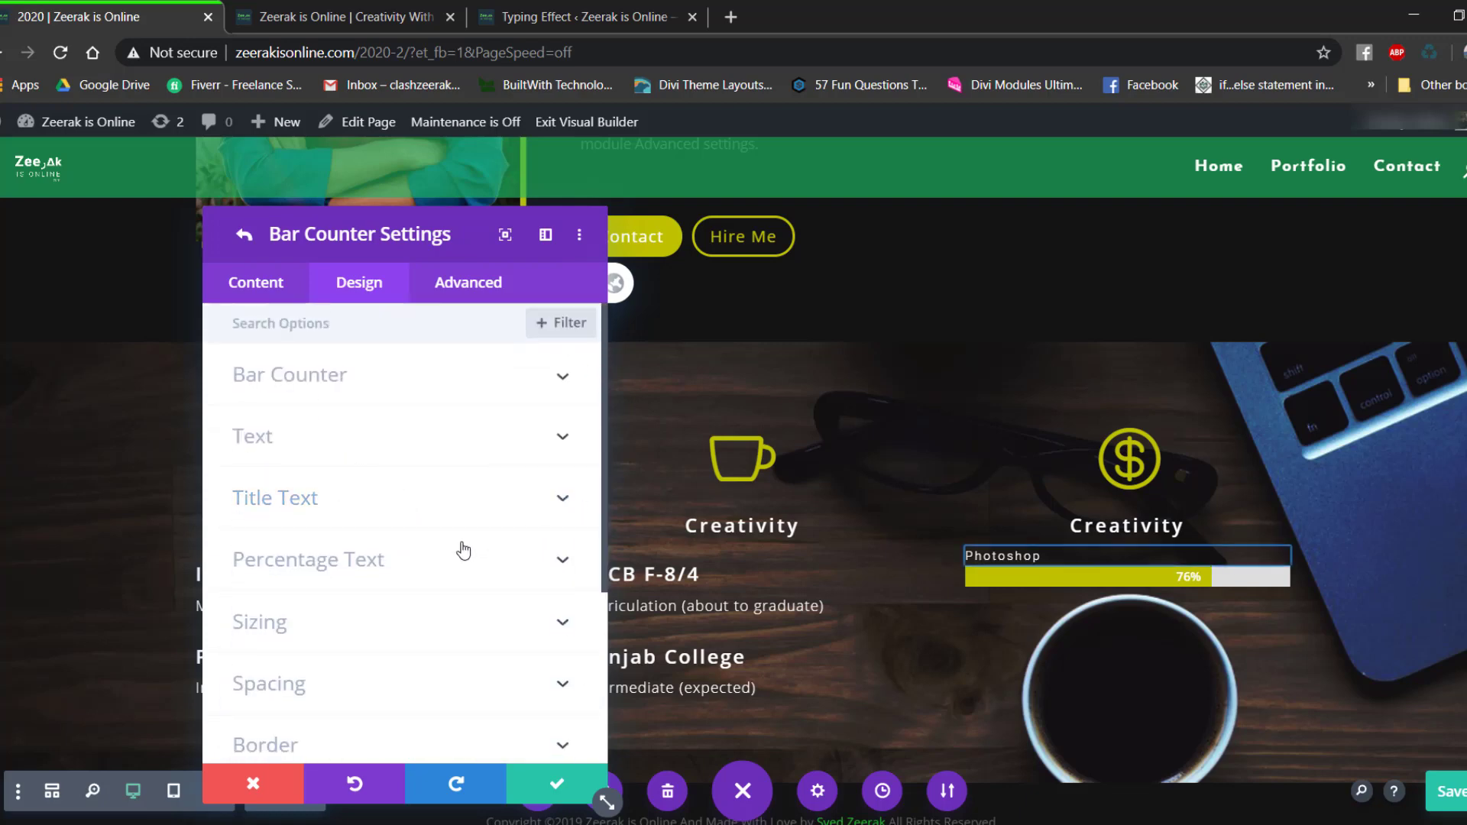
scroll(326, 647, down, 3)
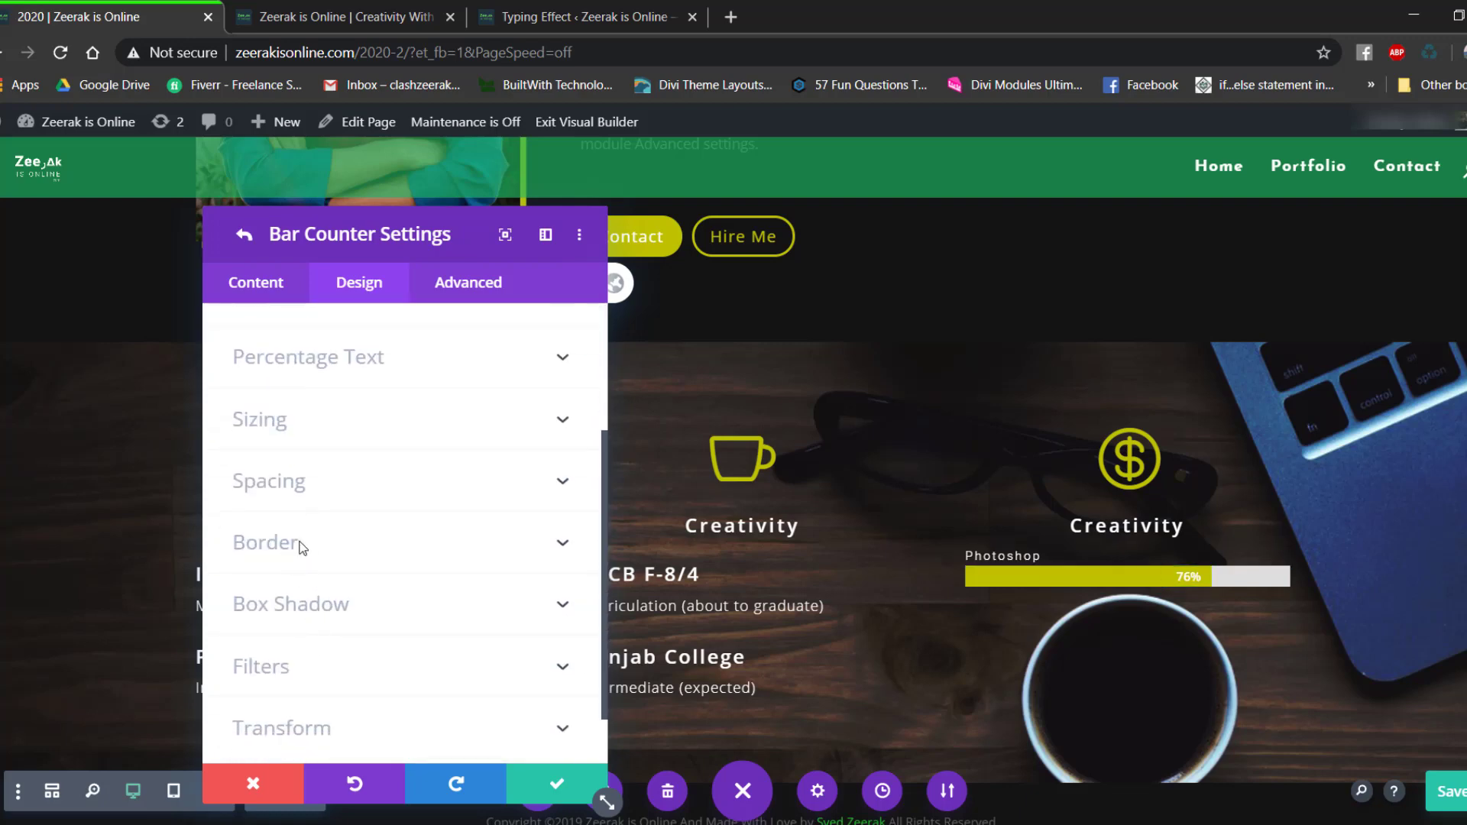
click(302, 547)
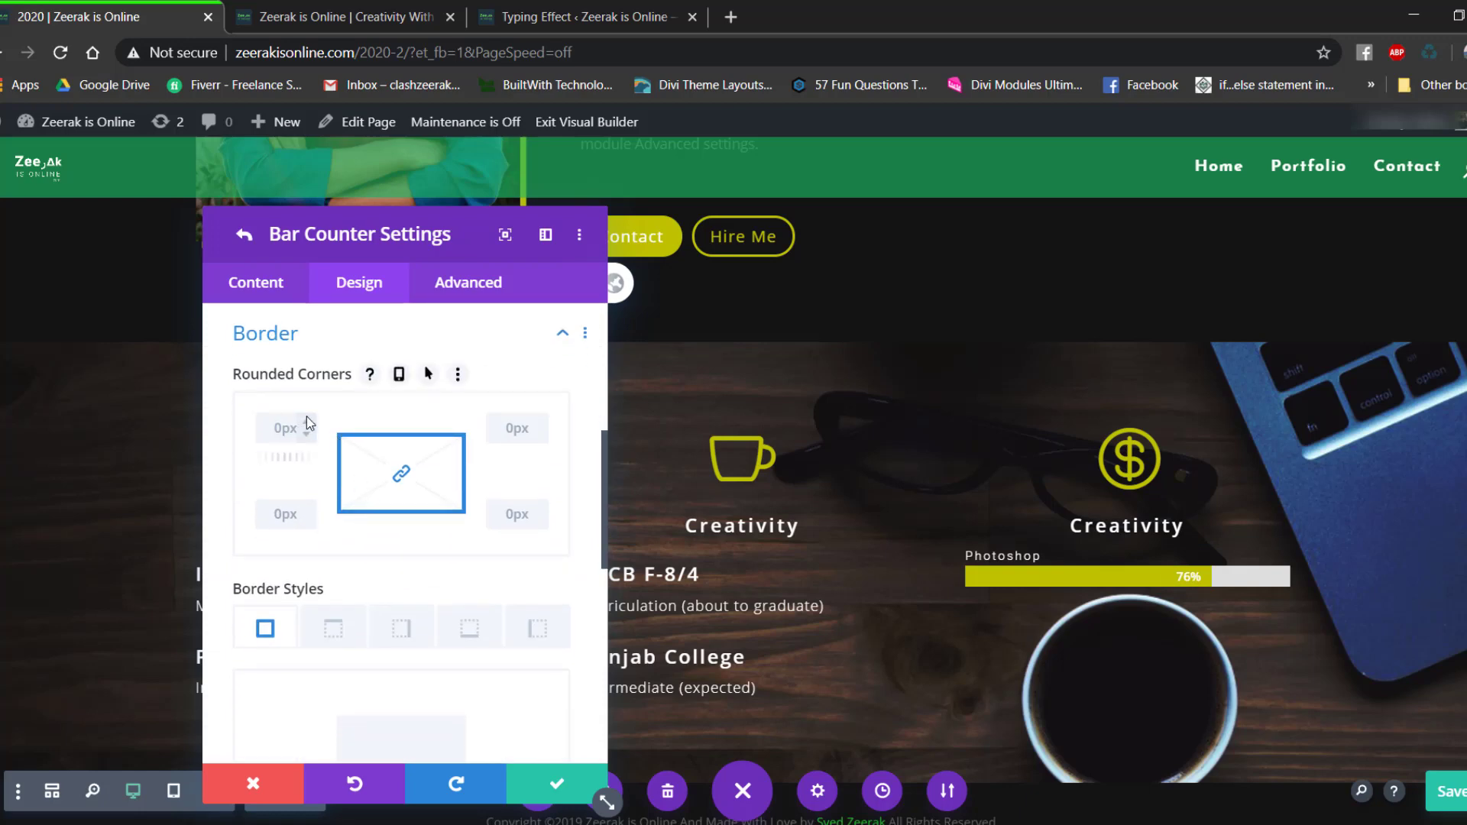
scroll(306, 418, up, 6)
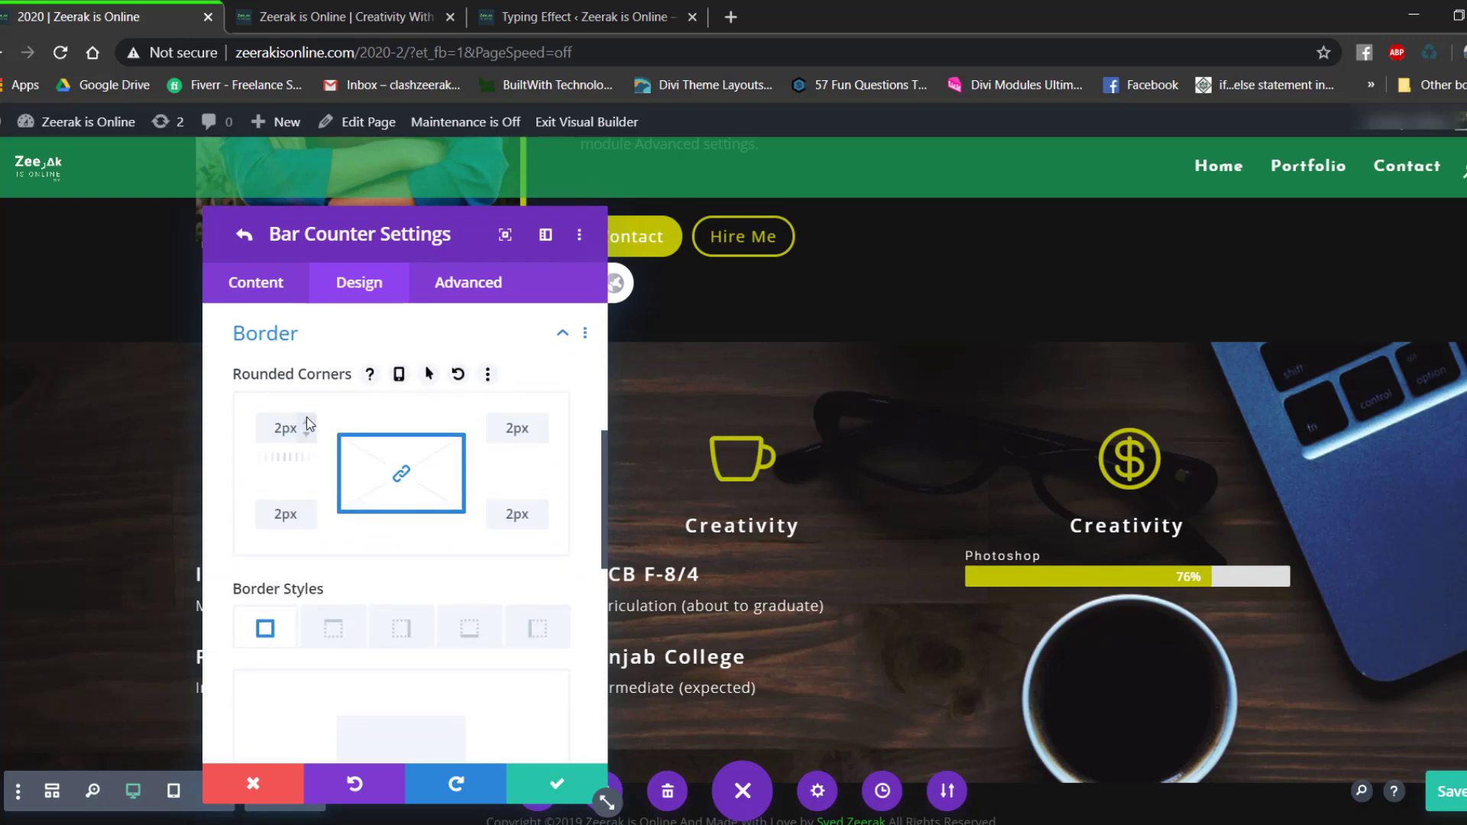
scroll(306, 418, up, 5)
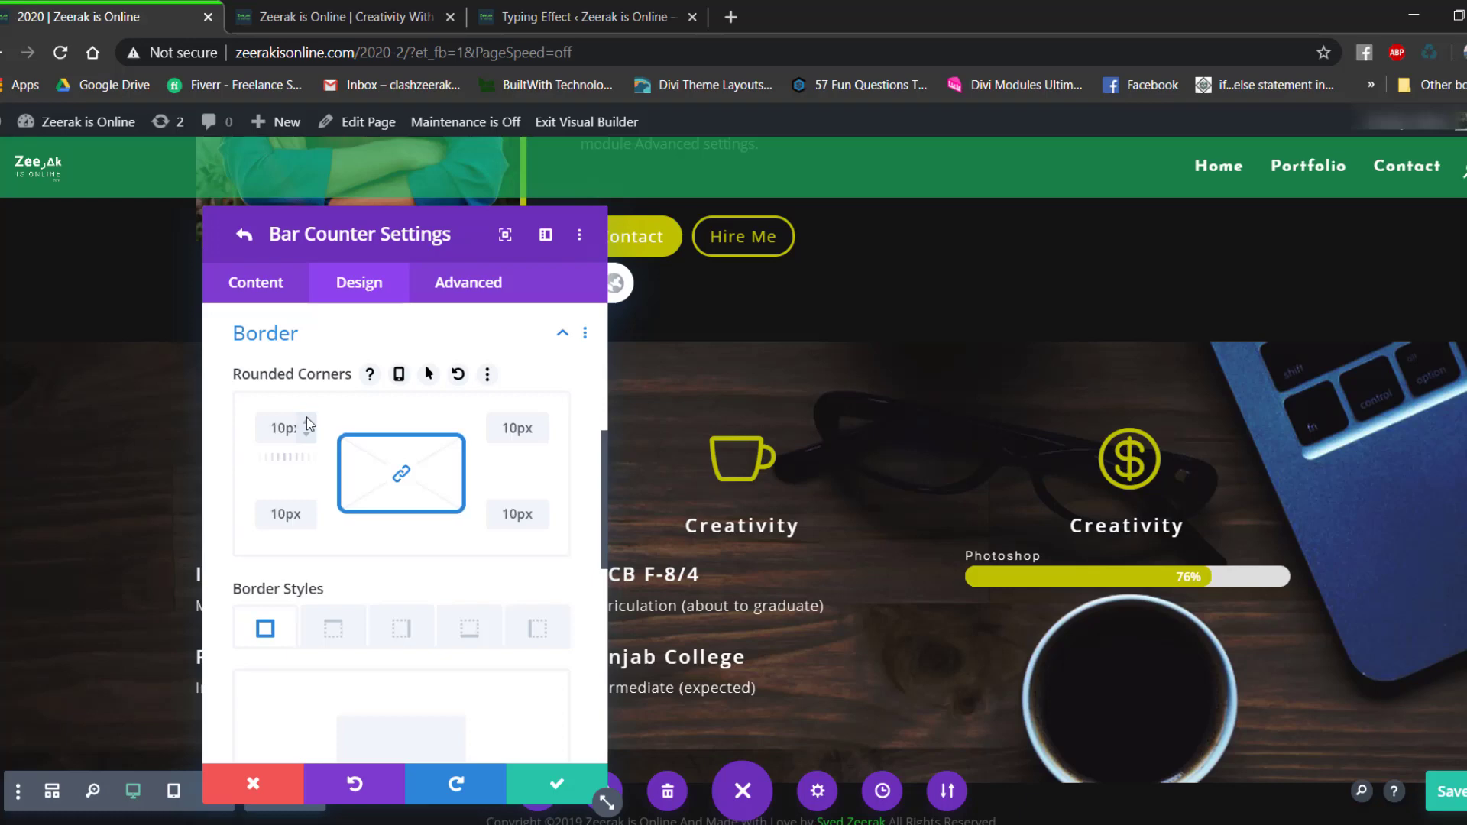
scroll(305, 417, up, 4)
double_click(287, 433)
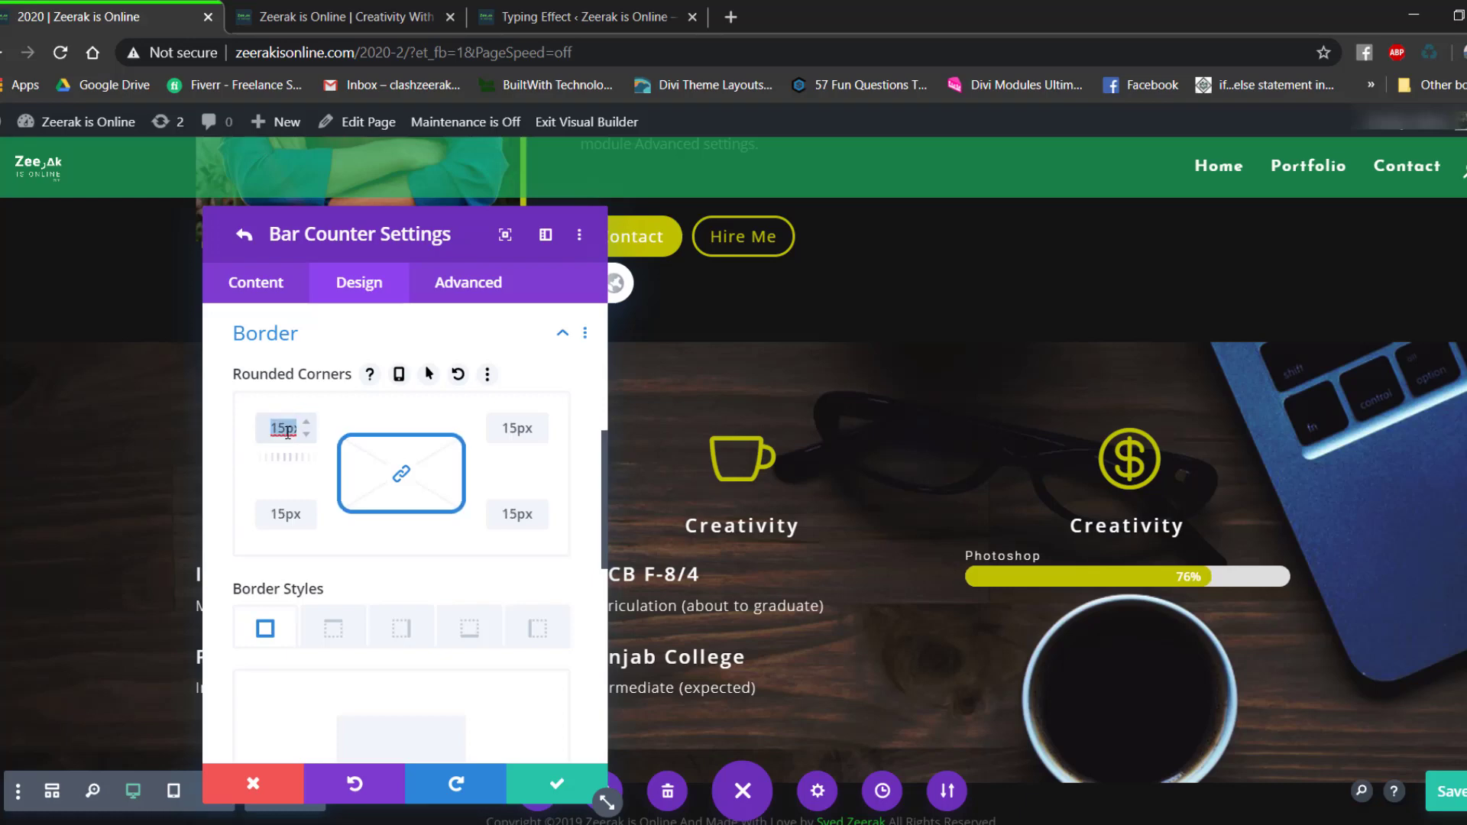
text(25)
key(Return)
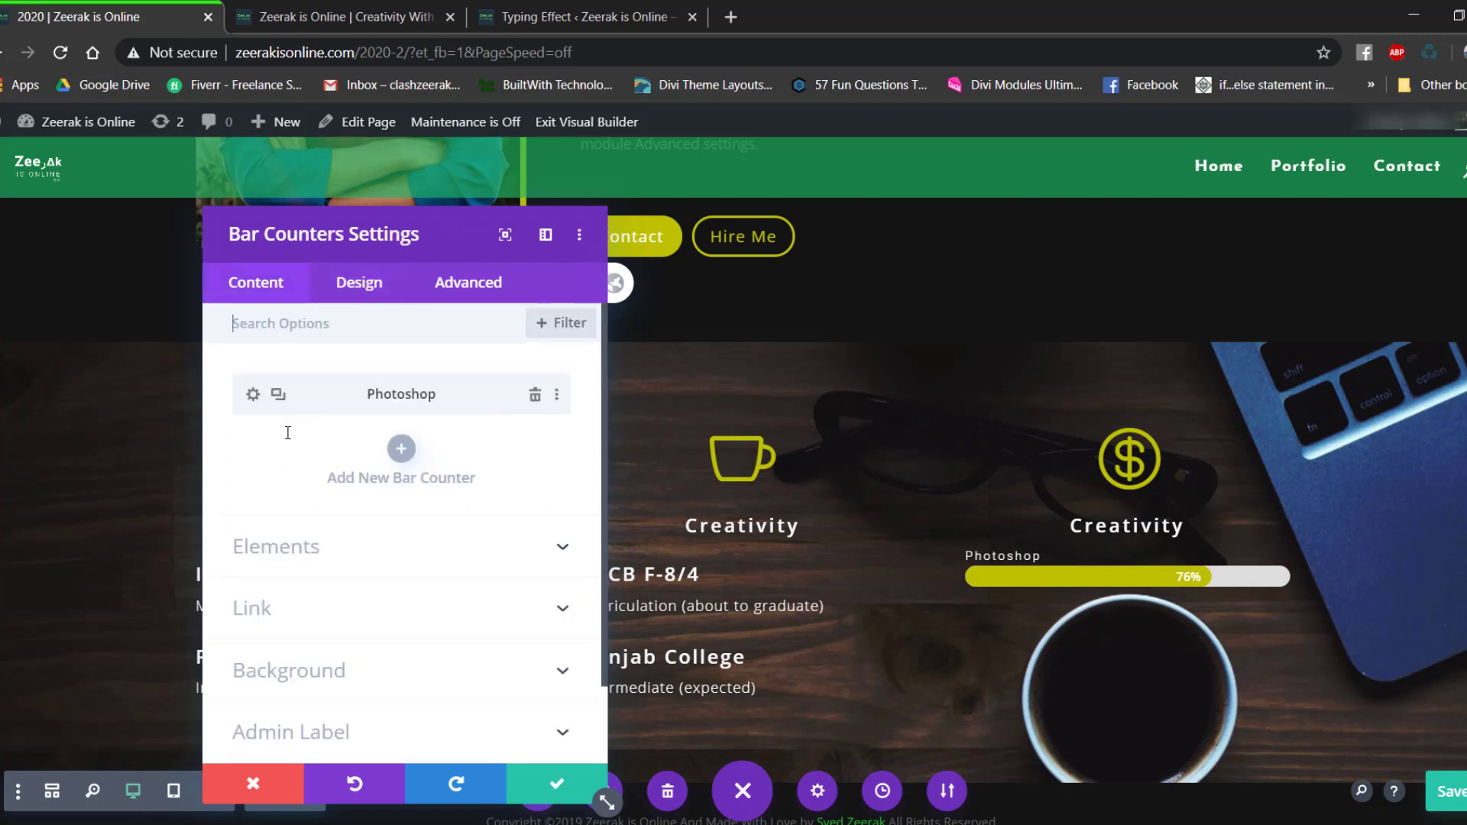
scroll(394, 487, down, 2)
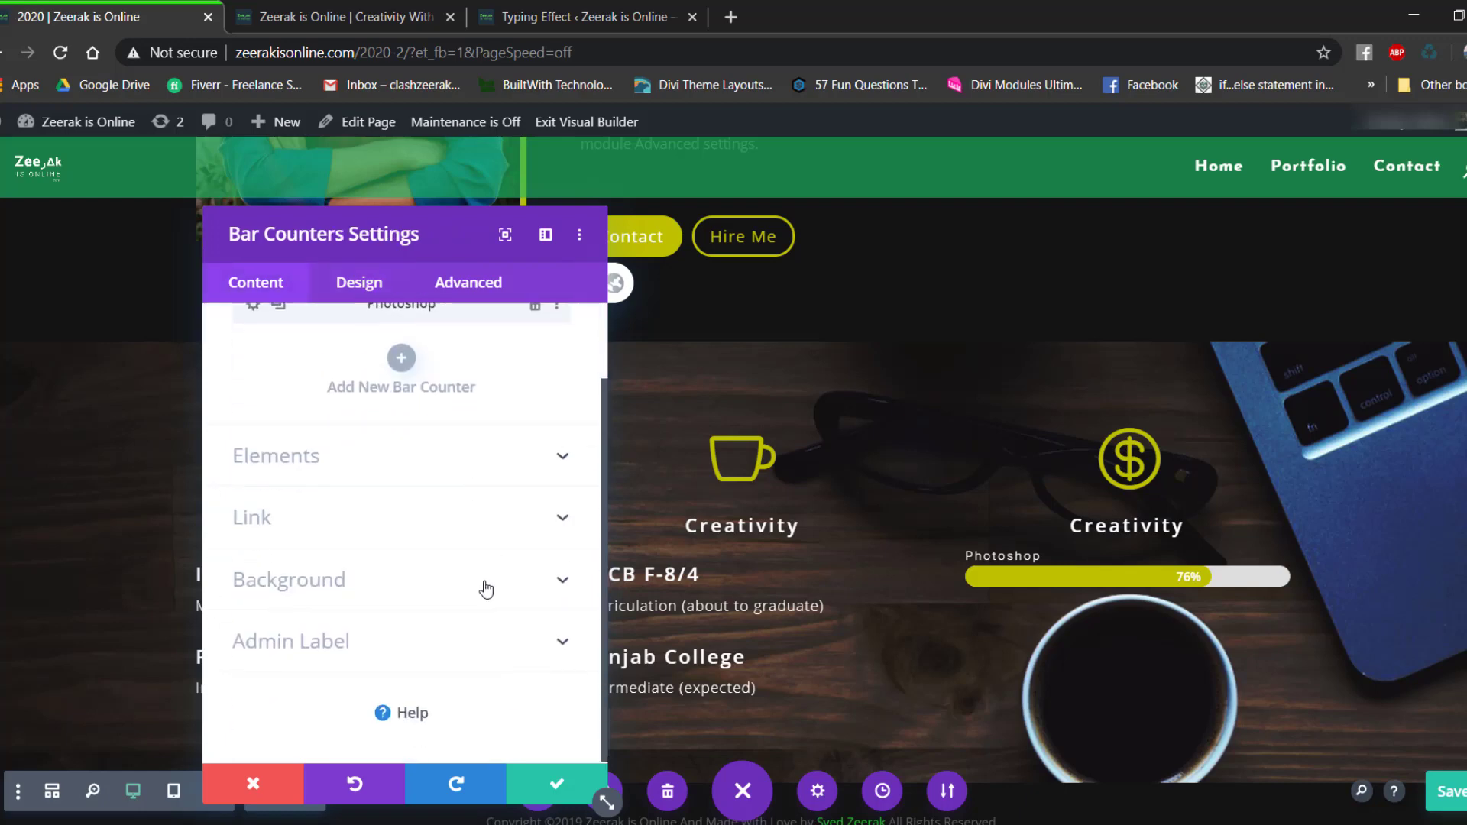
click(560, 787)
Duplicate the Photoshop bar counters module twice and reduce the vertical gaps between the three bars.
click(1120, 558)
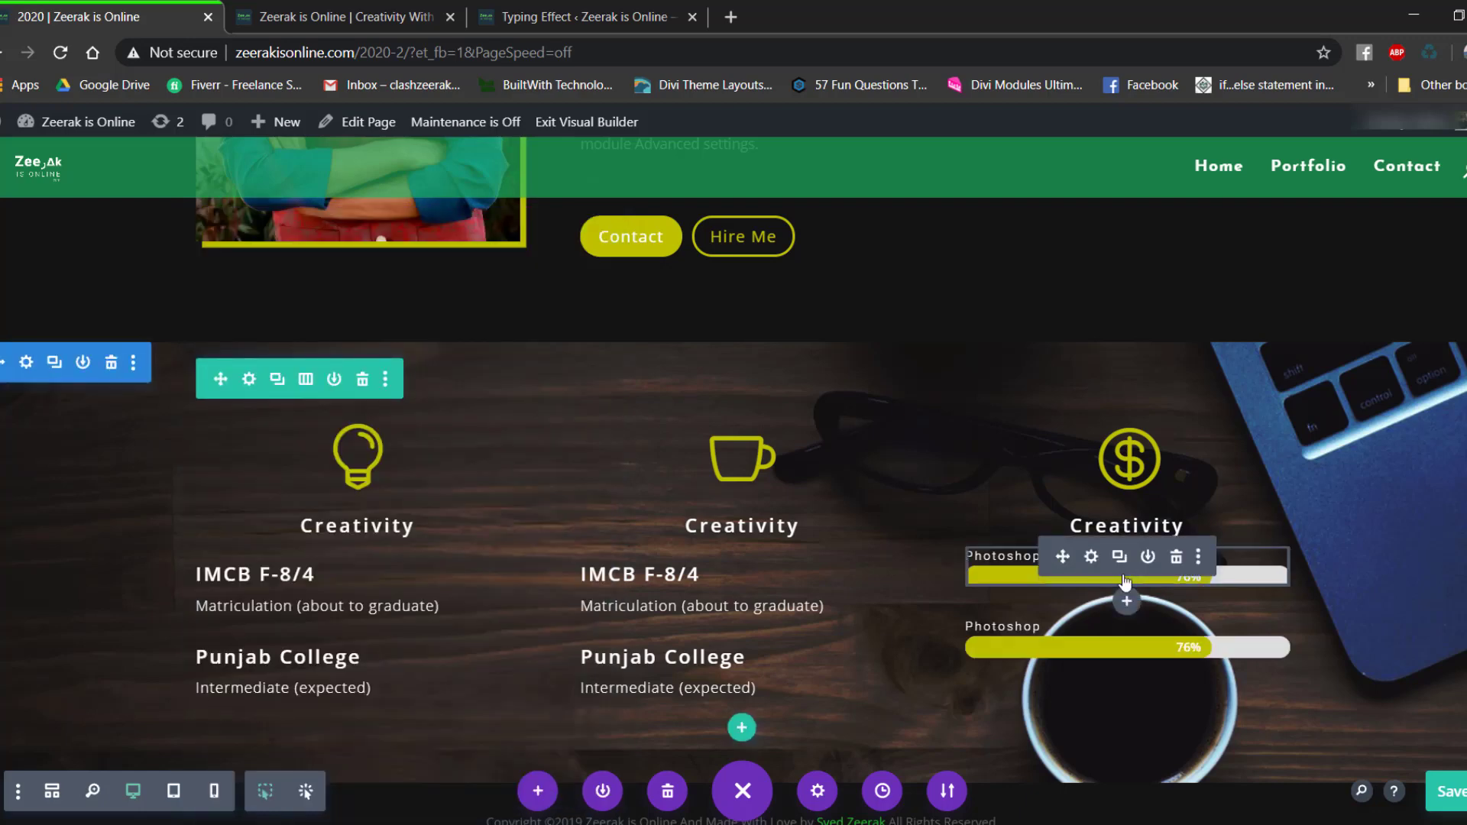
click(1119, 557)
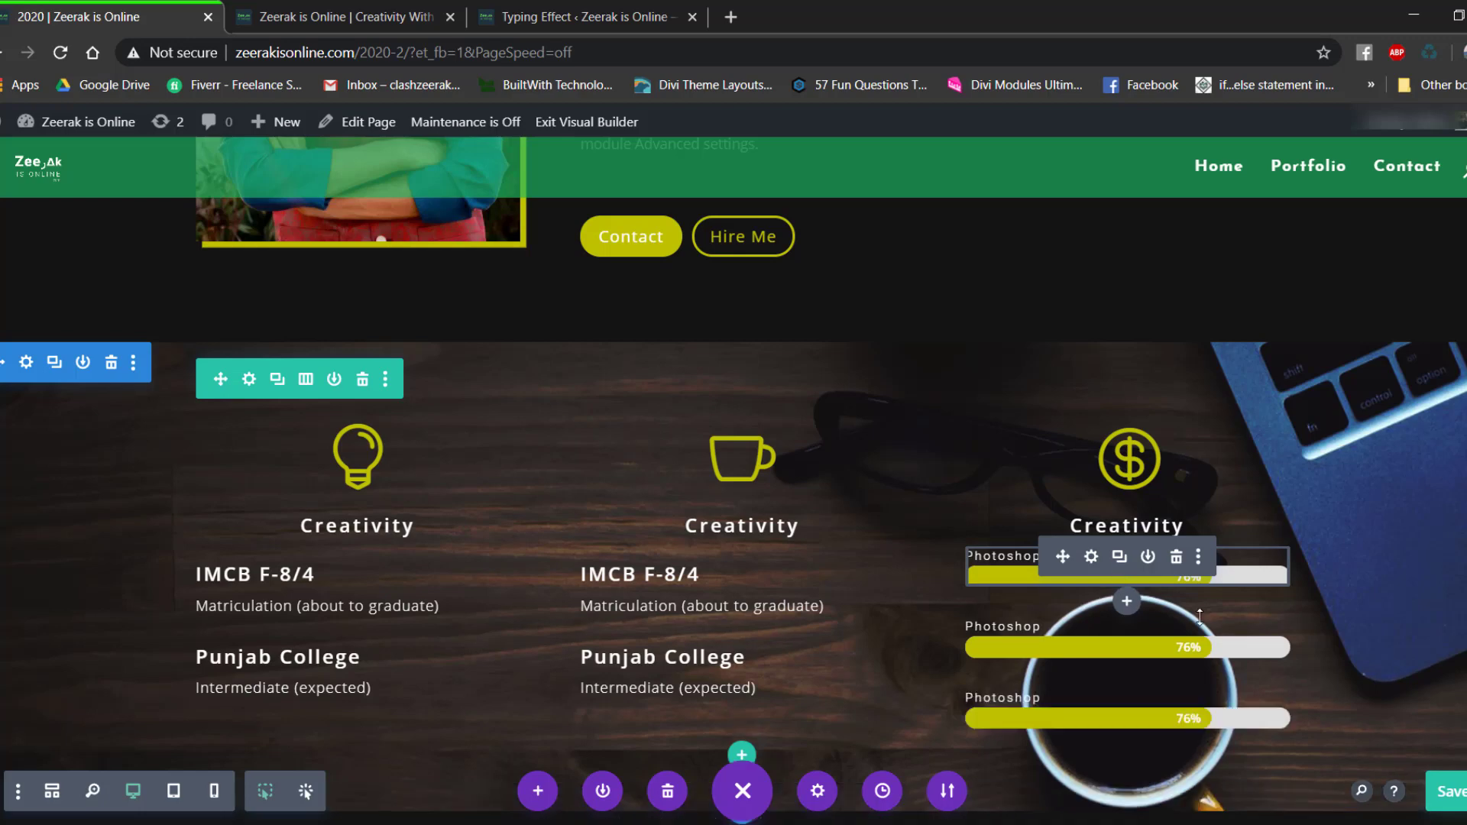
scroll(1301, 622, down, 1)
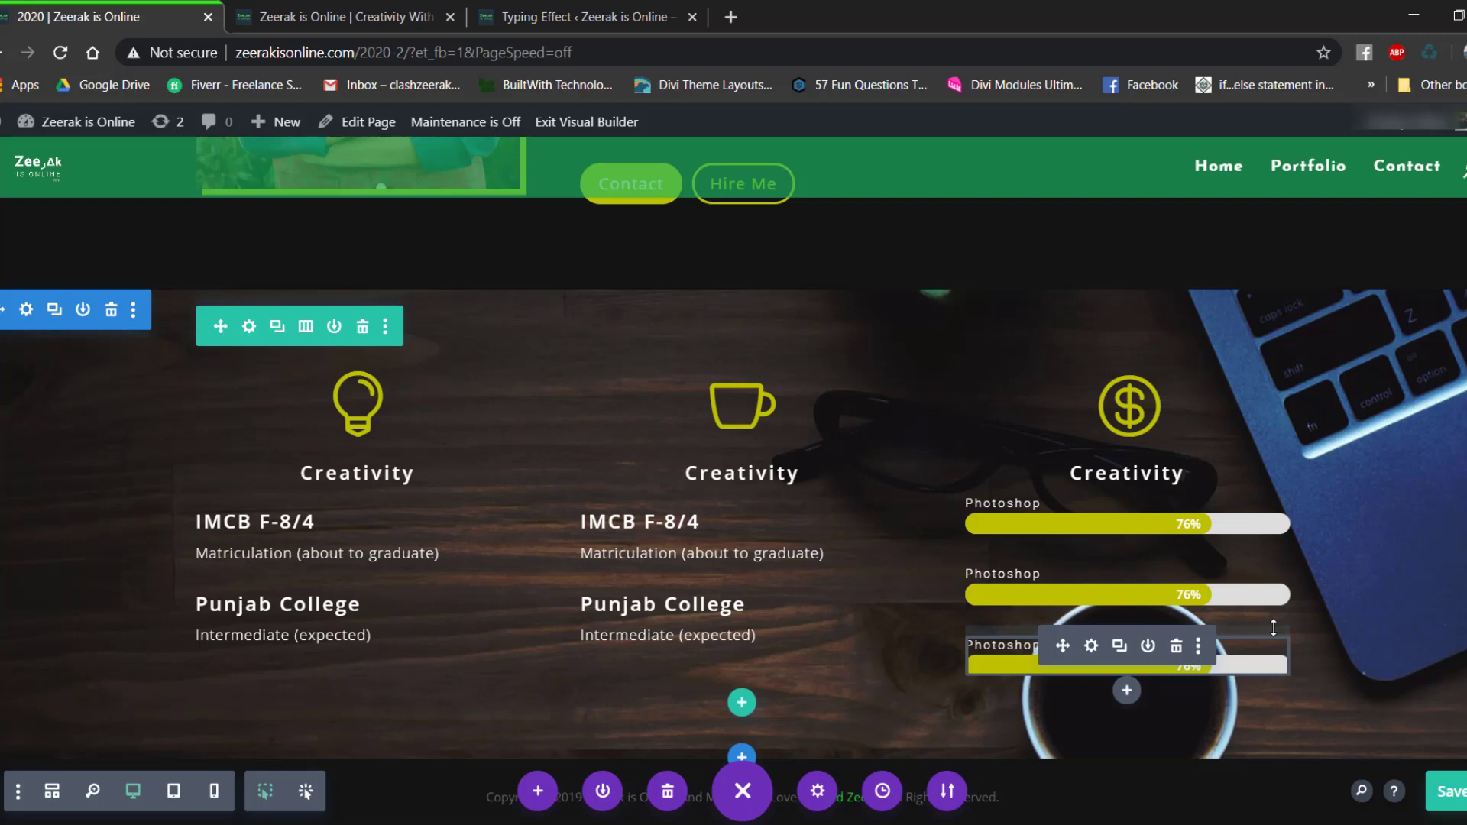
scroll(1269, 613, up, 1)
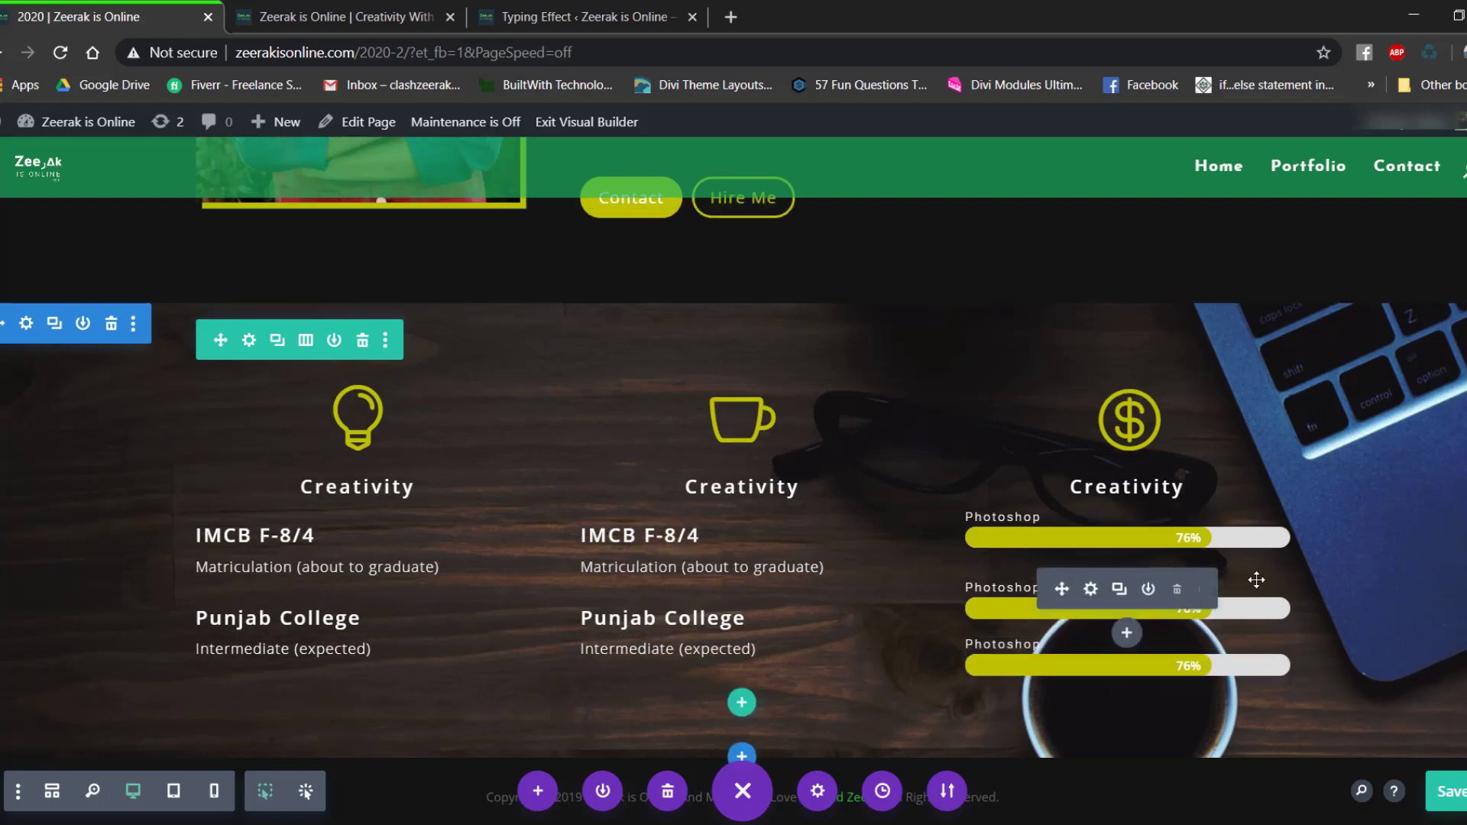
scroll(1254, 573, up, 1)
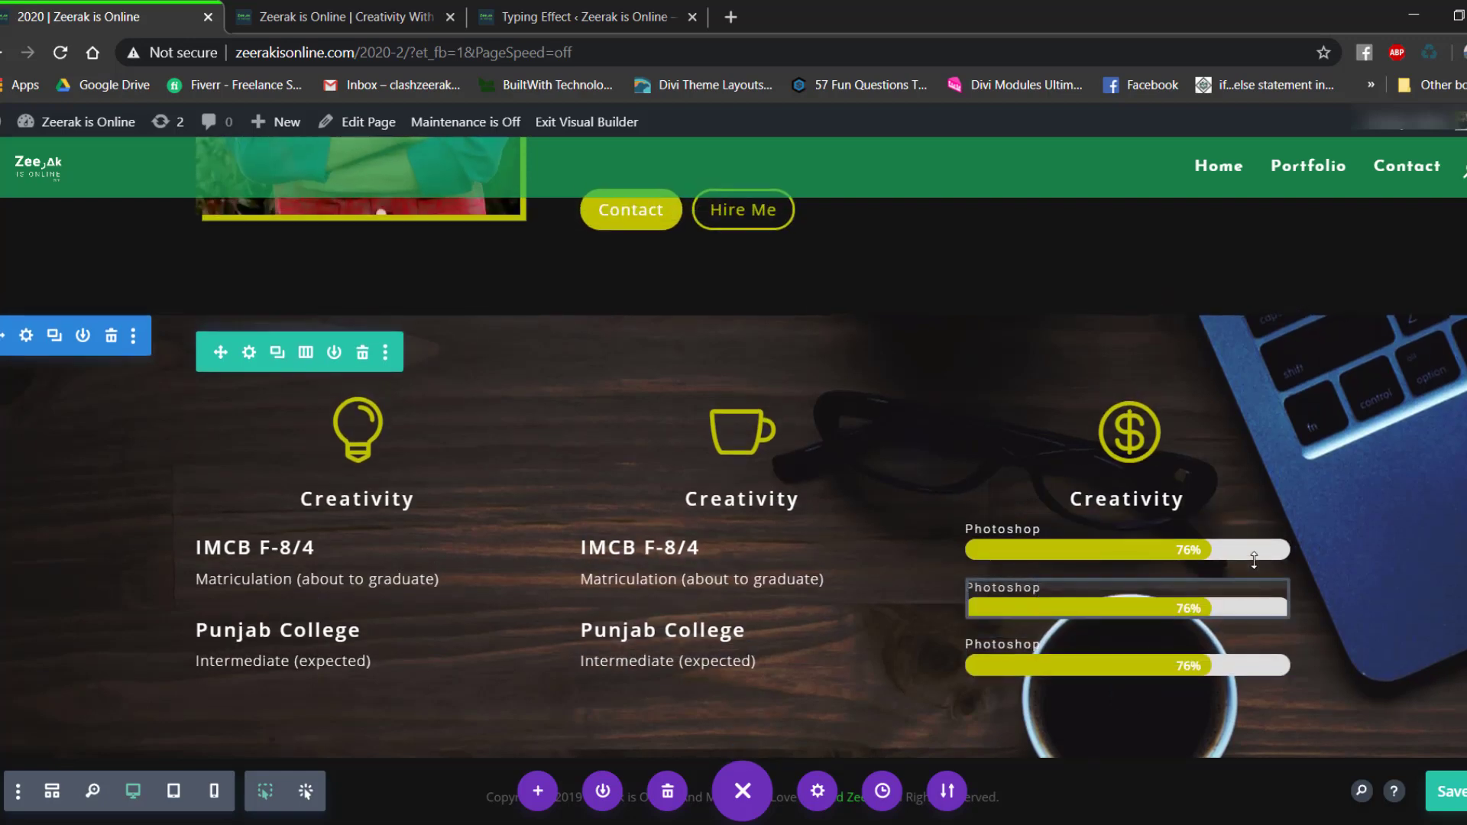
drag(1244, 605, 1185, 666)
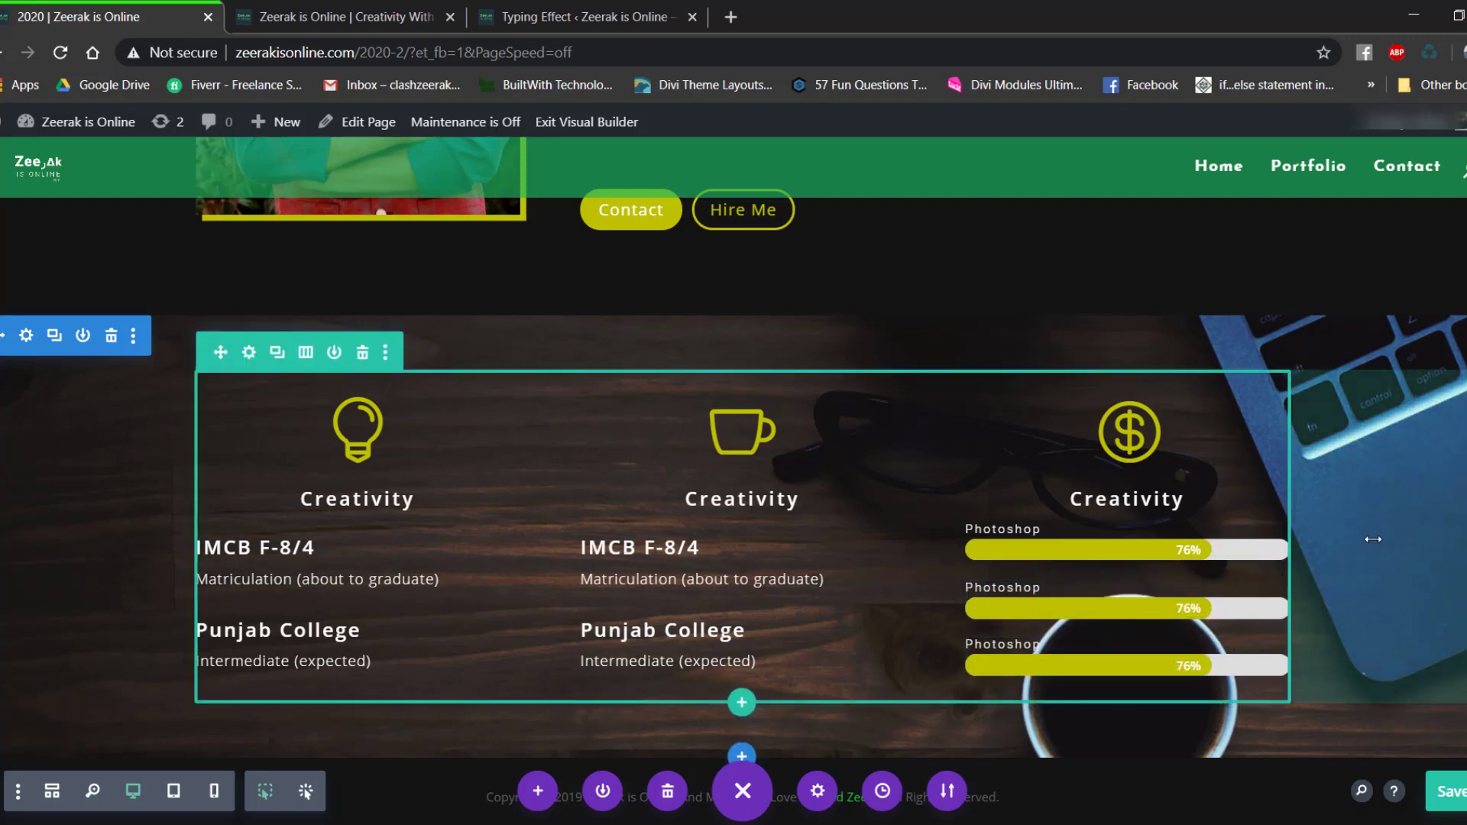
Review the finished three-column section and examine the skills and My Services sections on the existing site.
scroll(1370, 537, up, 4)
scroll(1360, 525, down, 4)
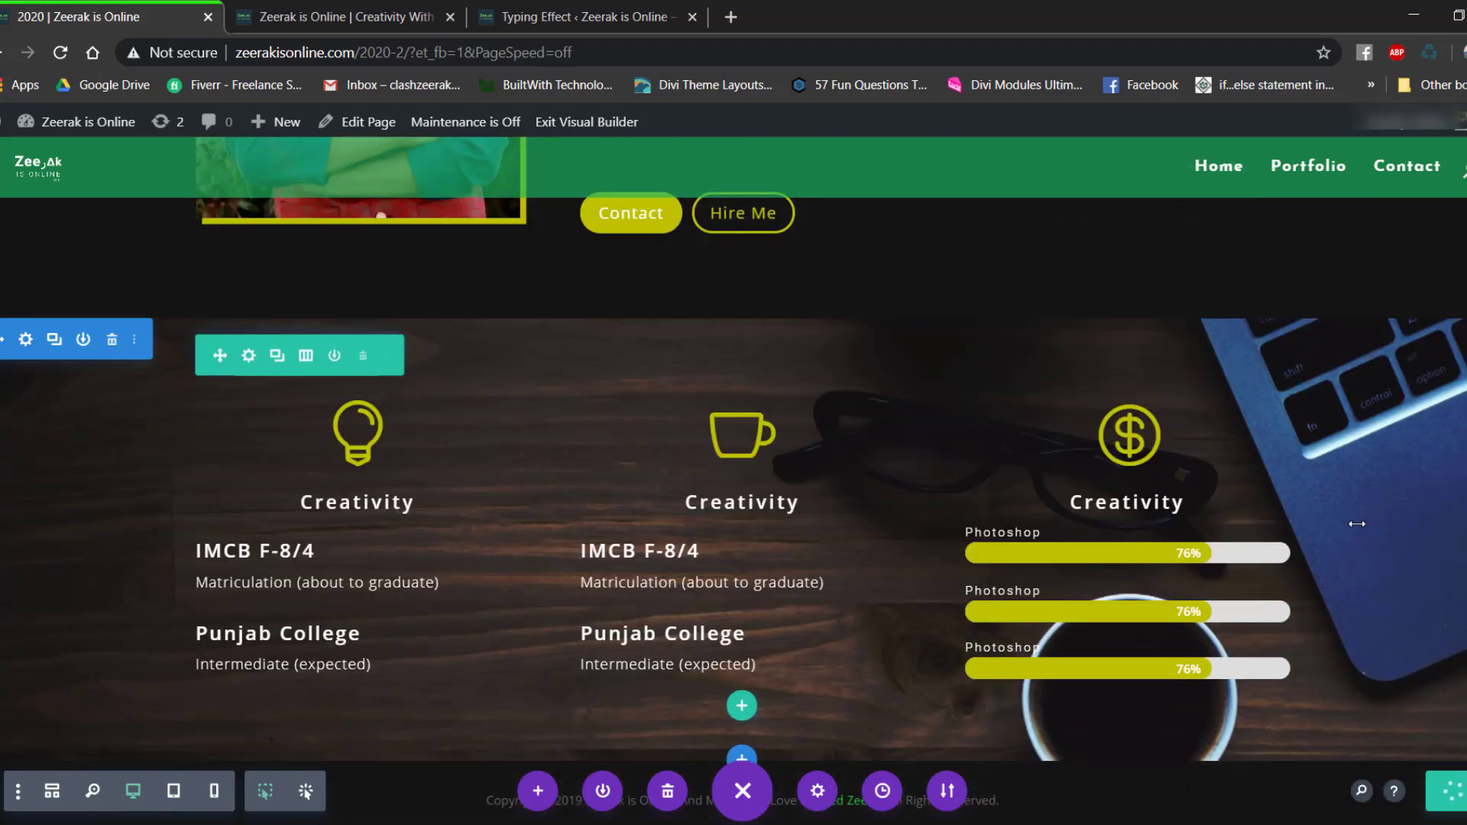
scroll(1357, 523, up, 10)
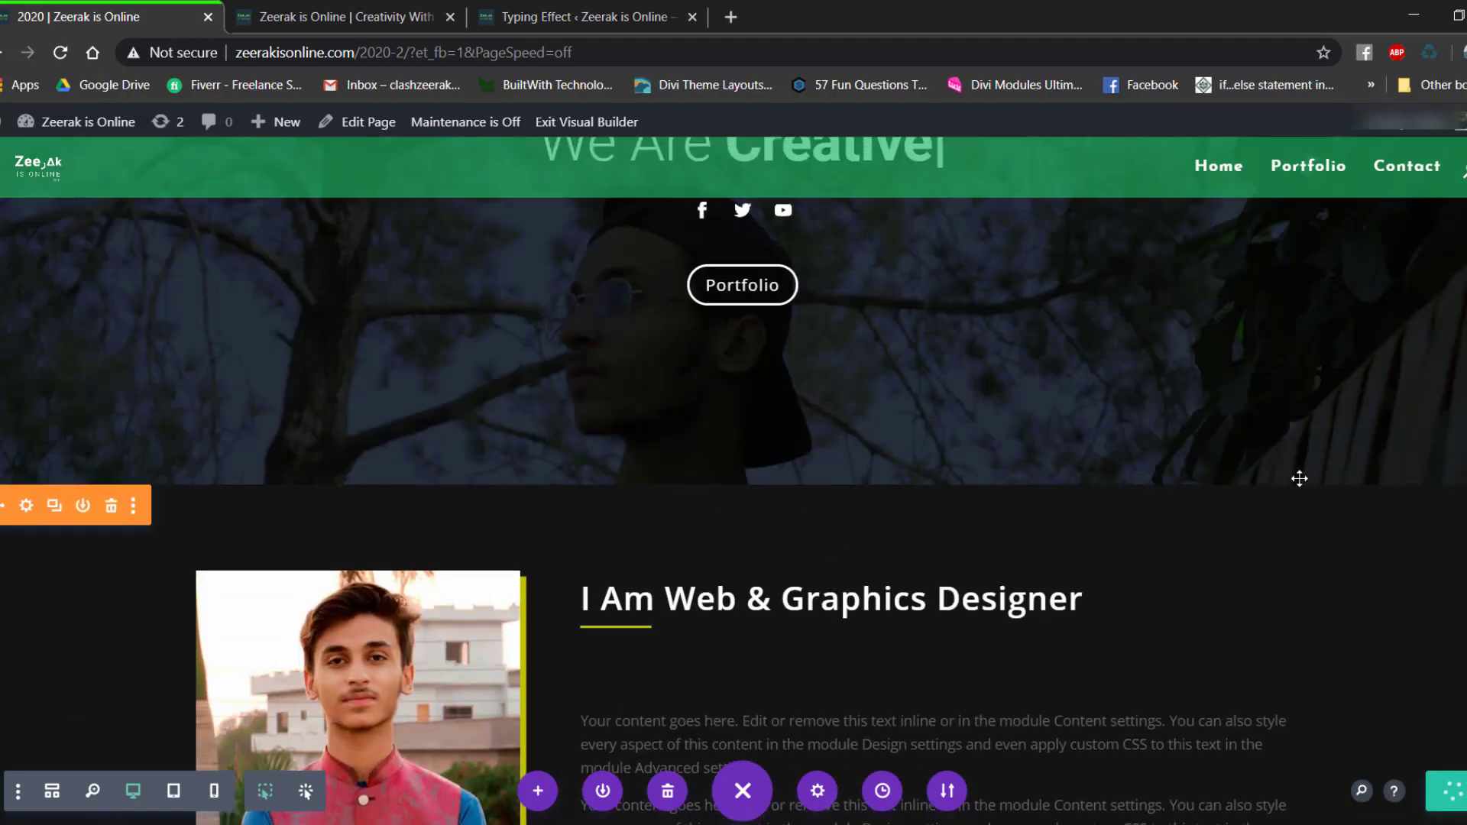
scroll(1293, 472, down, 10)
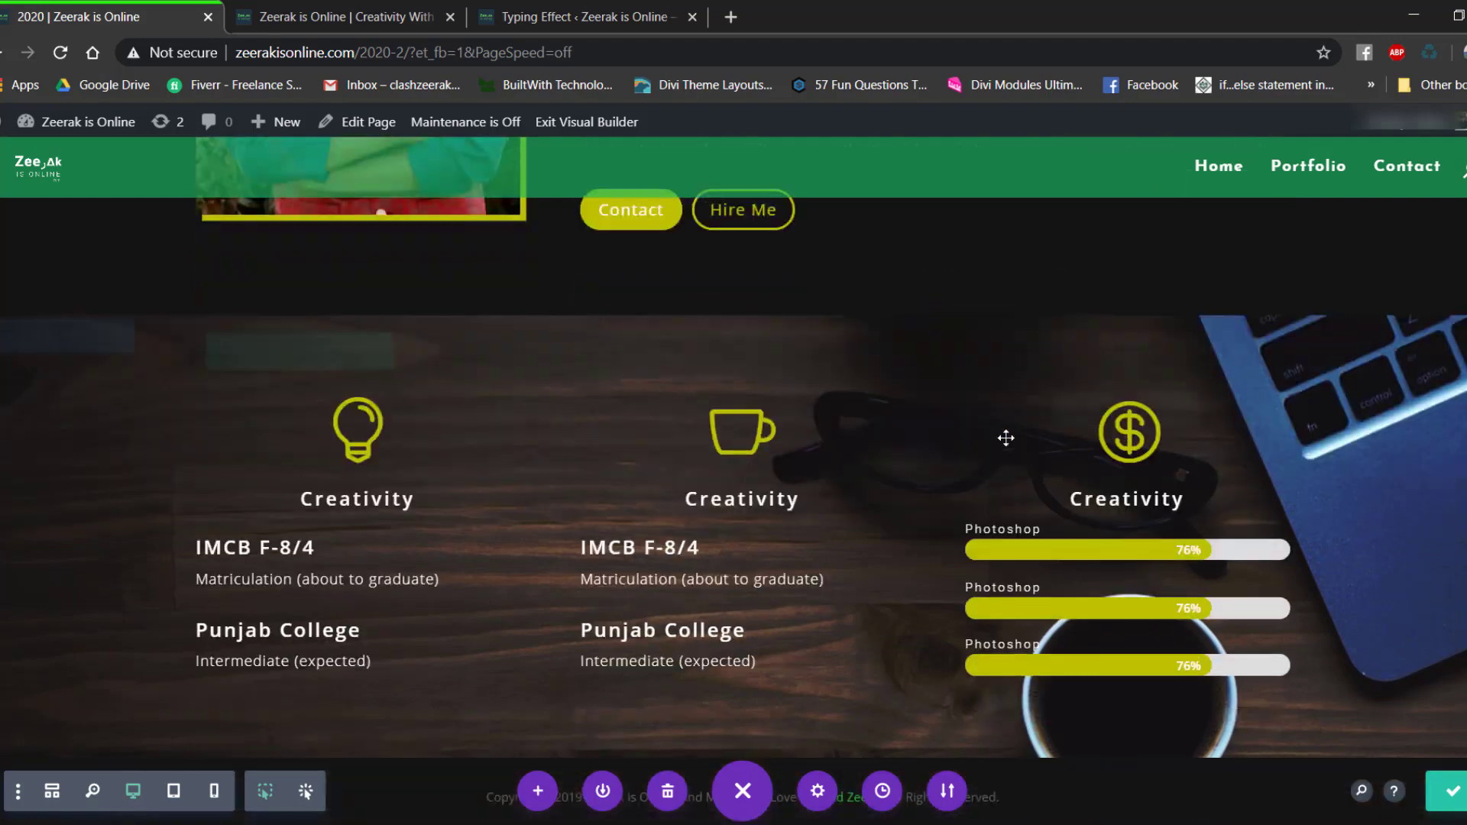
click(336, 11)
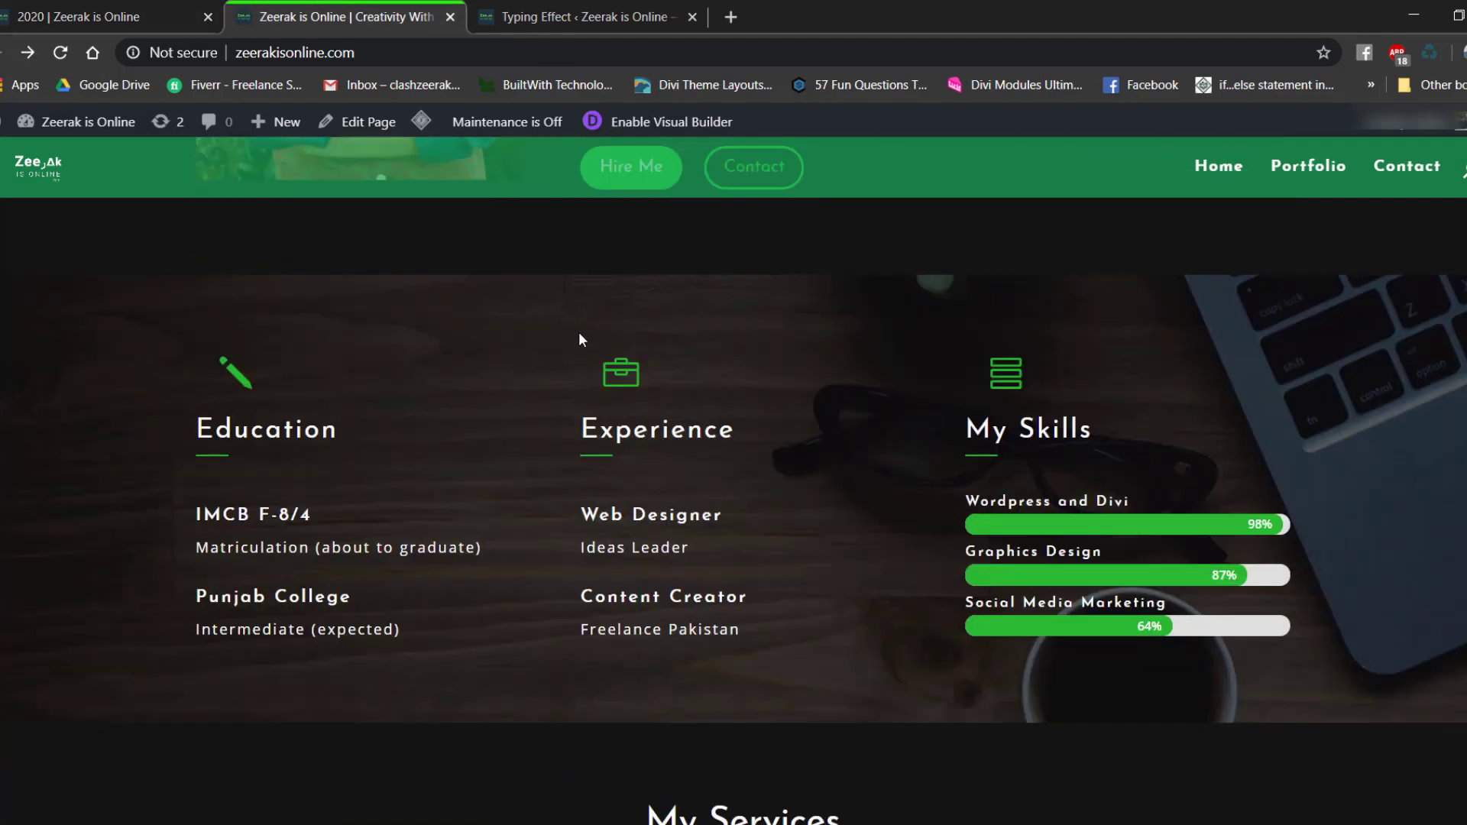
scroll(596, 344, up, 1)
scroll(600, 334, down, 5)
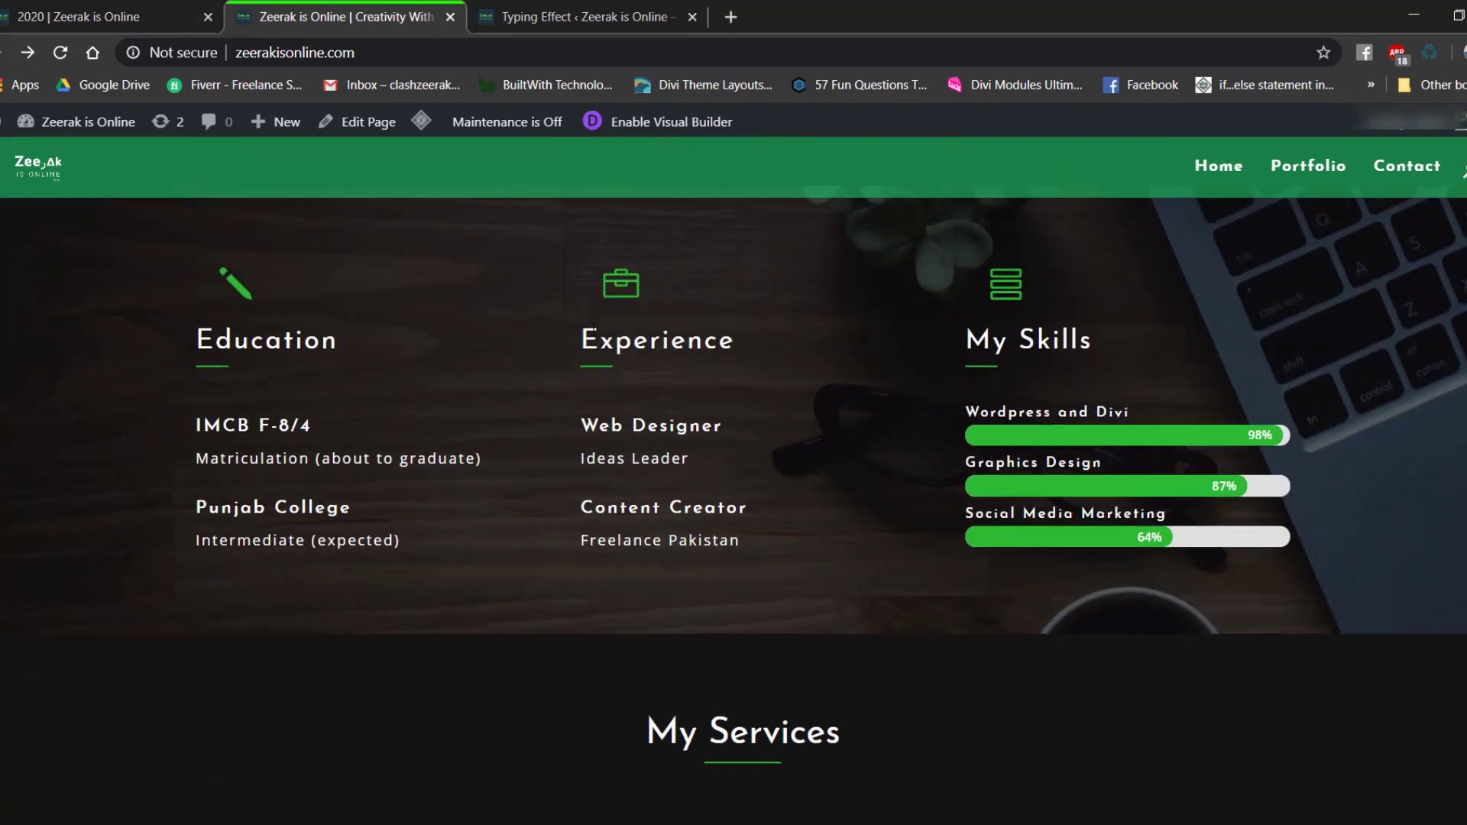
scroll(584, 323, down, 1)
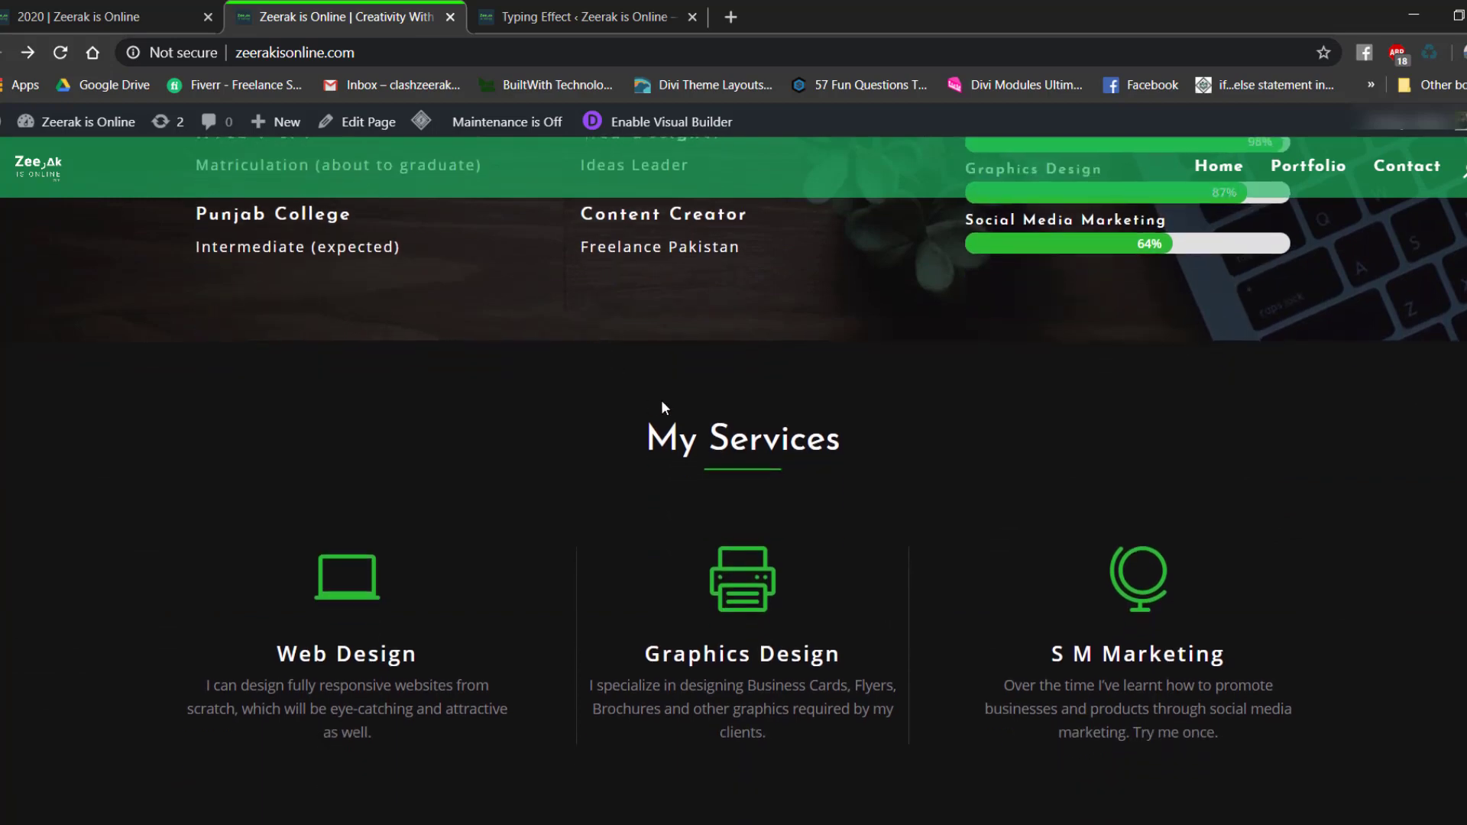
Return to the 2020 page and insert a regular section below the three-column section, without choosing a row layout.
key(ctrl+shift+Tab)
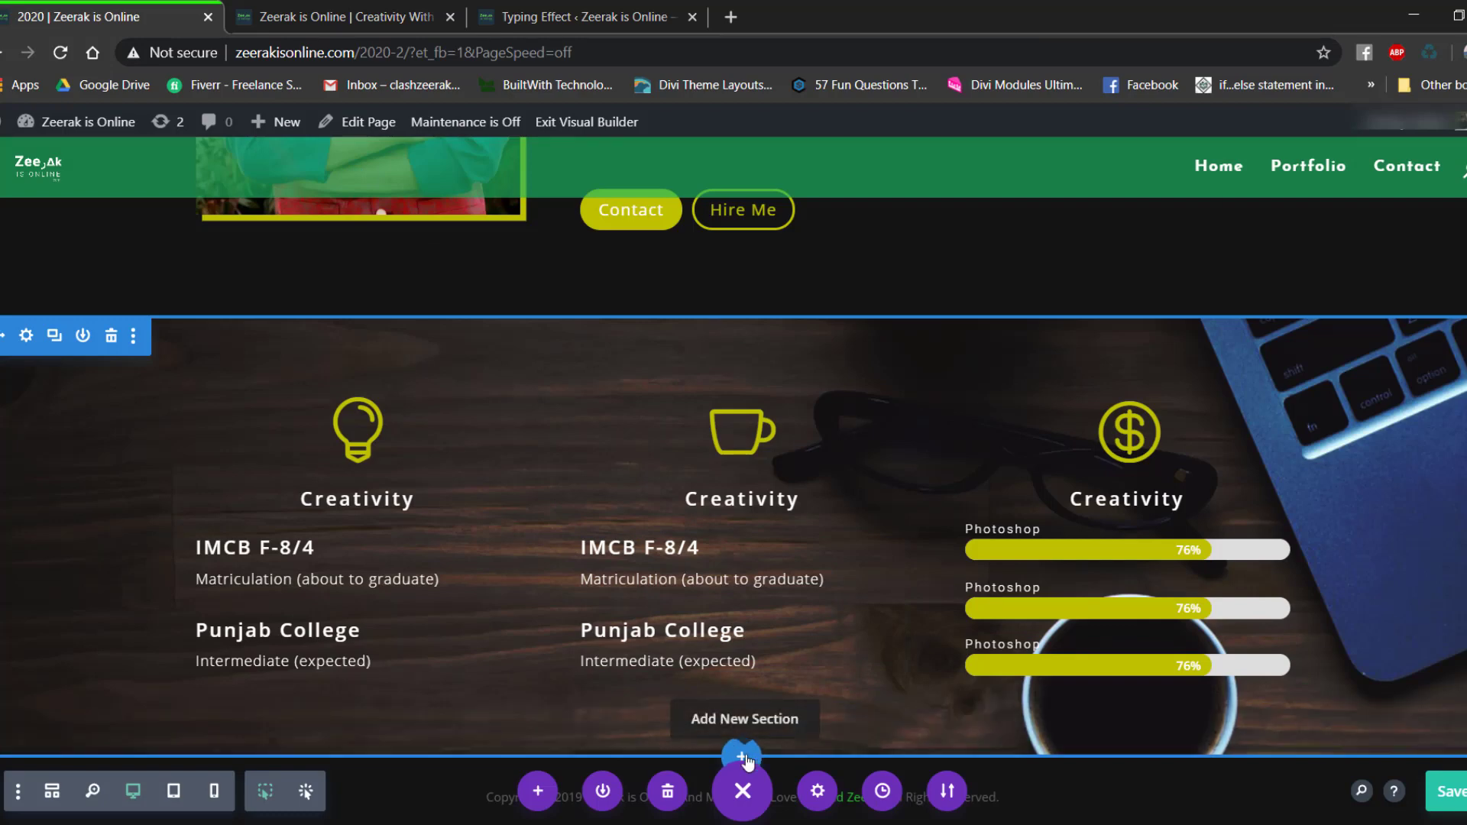
click(741, 756)
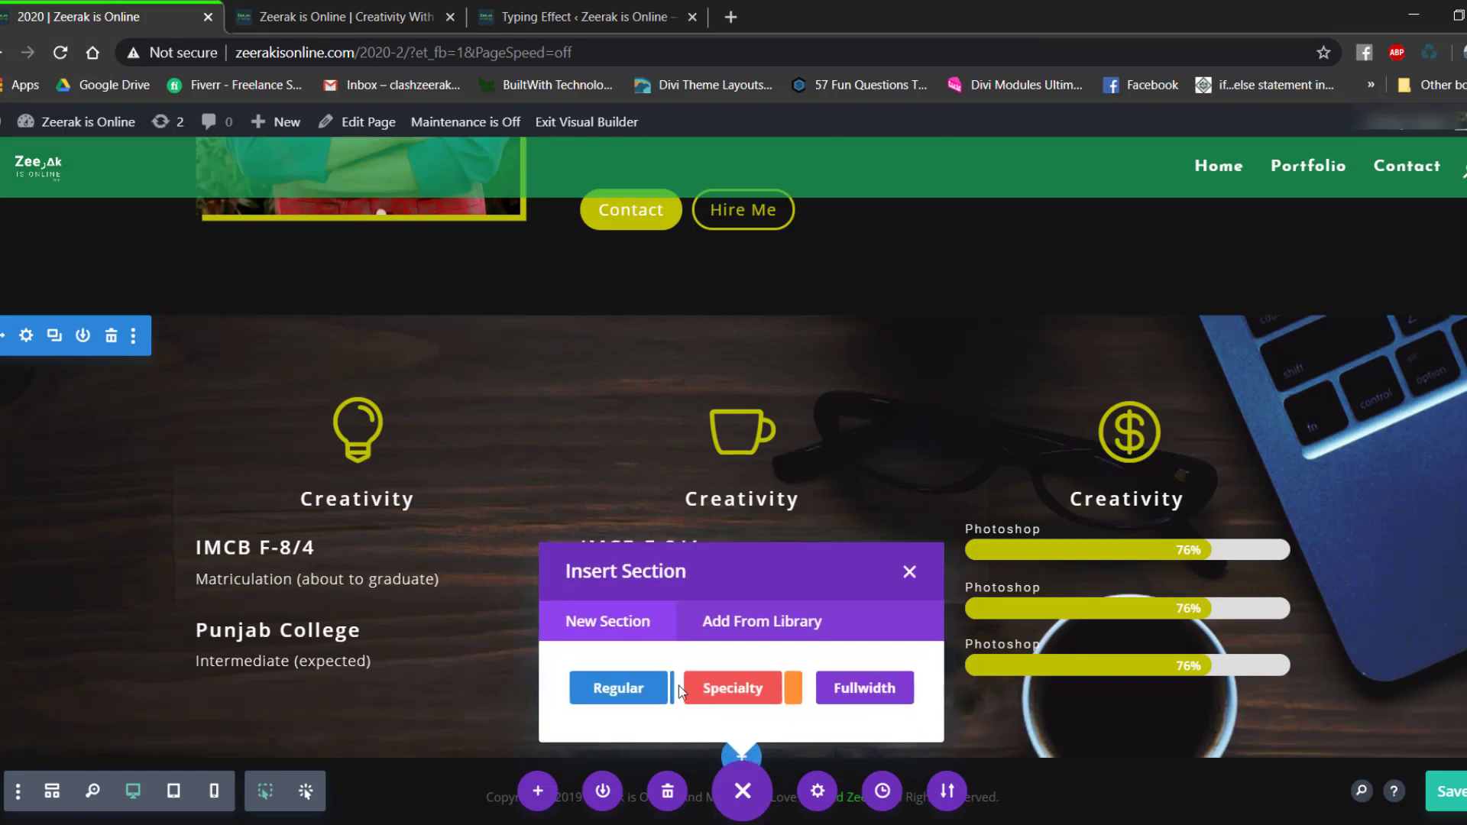
click(617, 686)
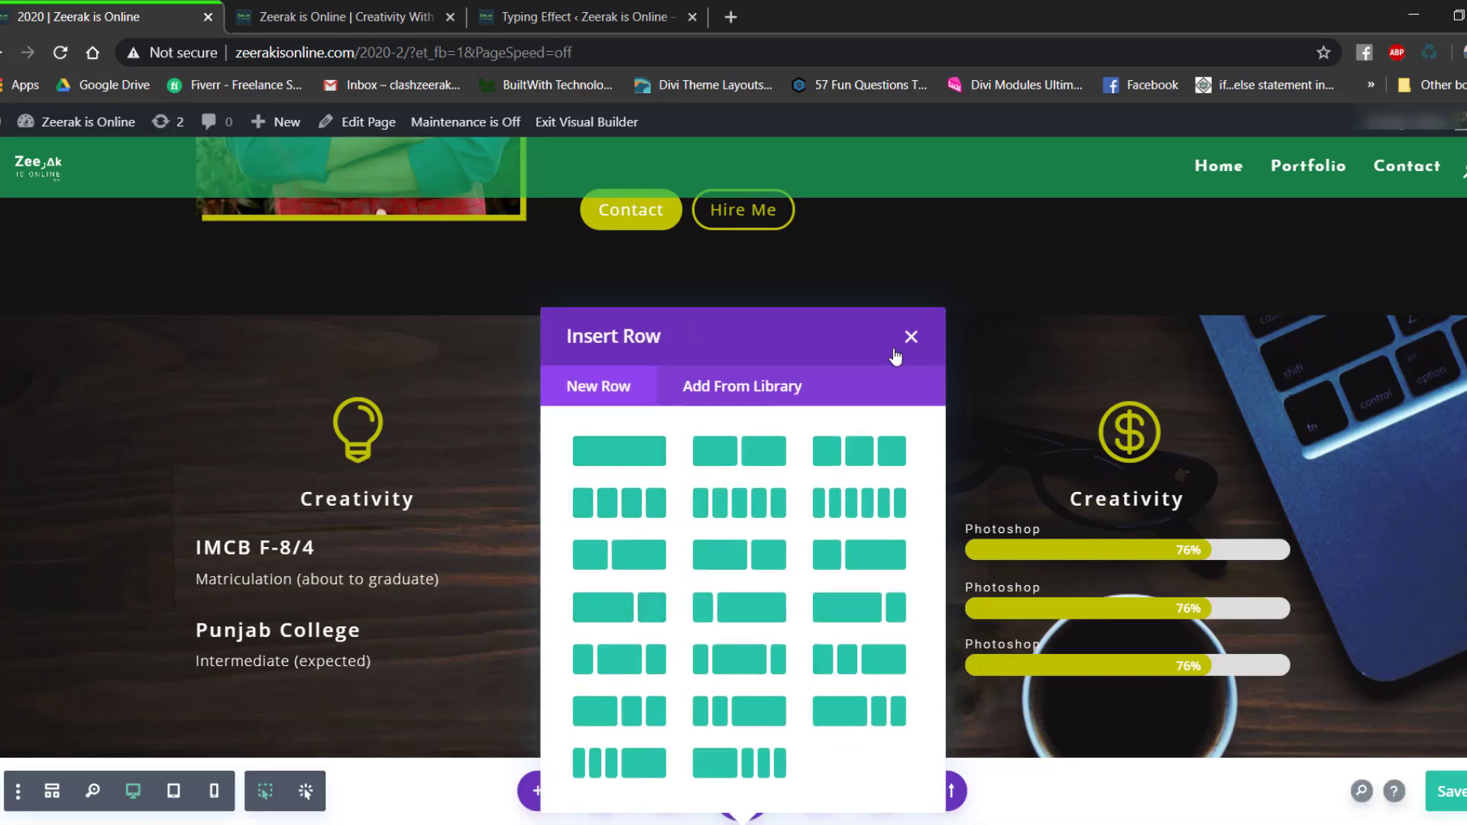
click(911, 336)
scroll(458, 535, down, 3)
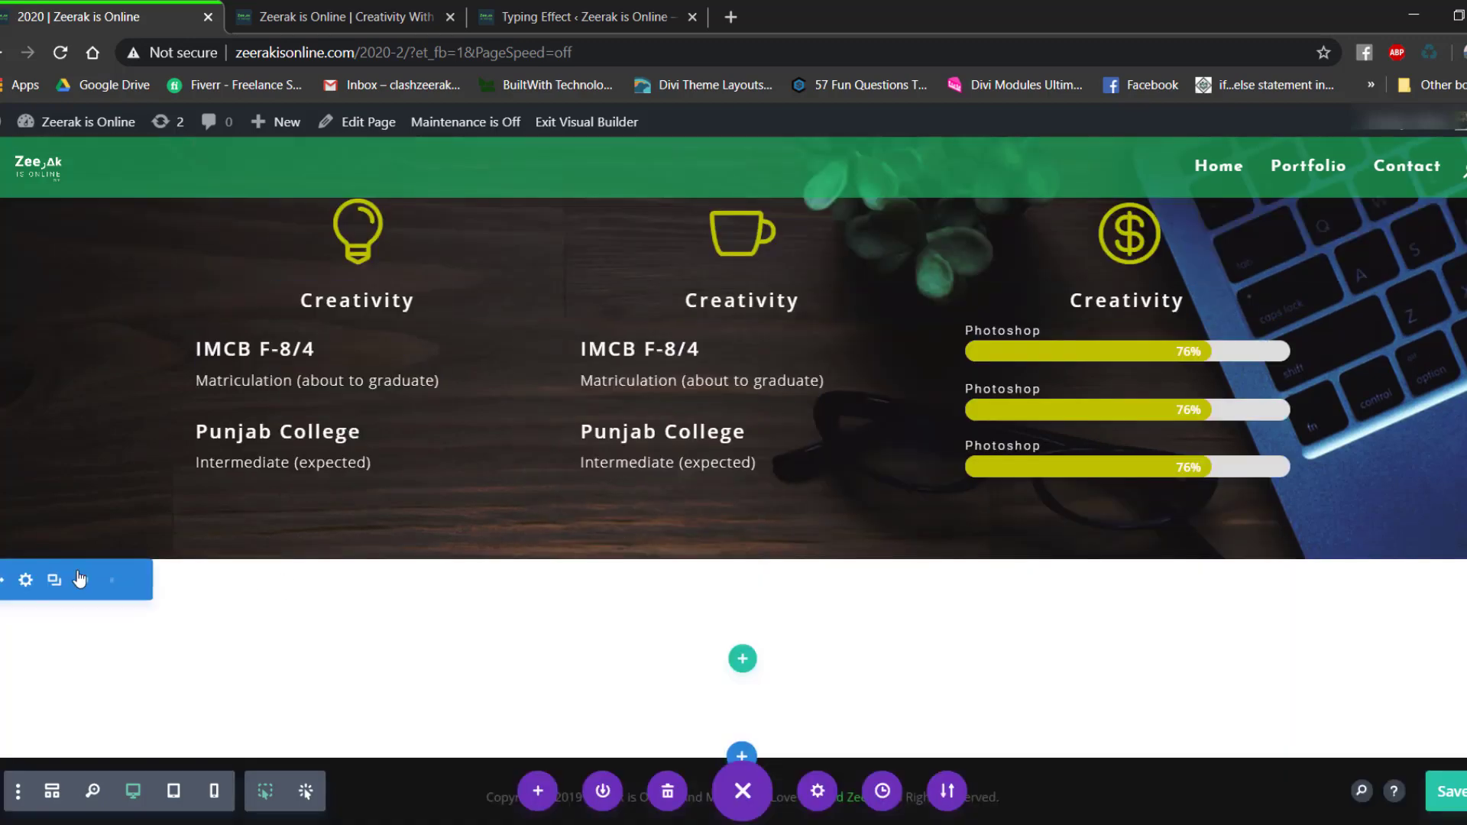
Set the new section's background color to #131414 and save the section settings.
click(30, 581)
click(386, 451)
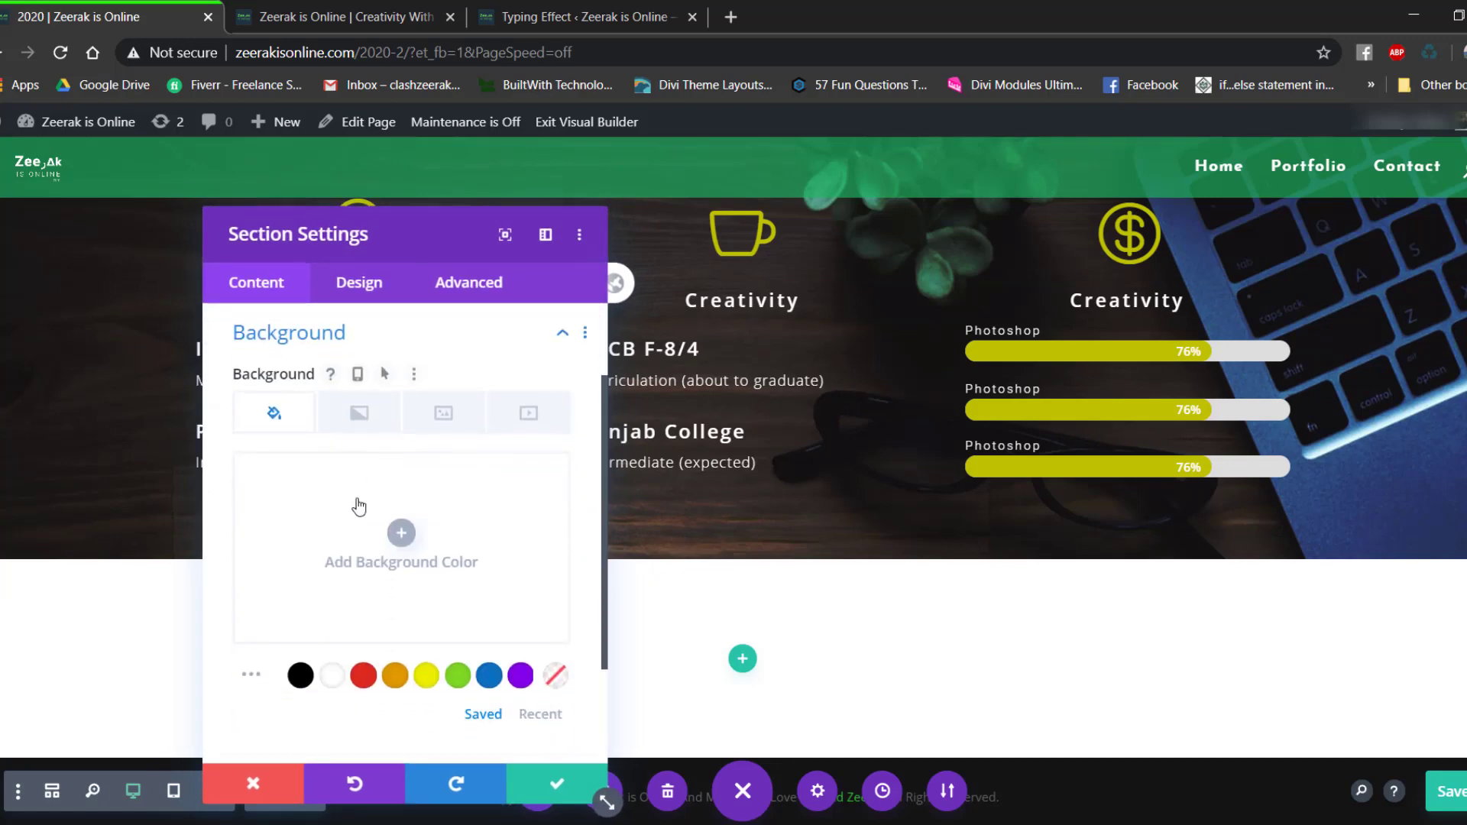
click(420, 559)
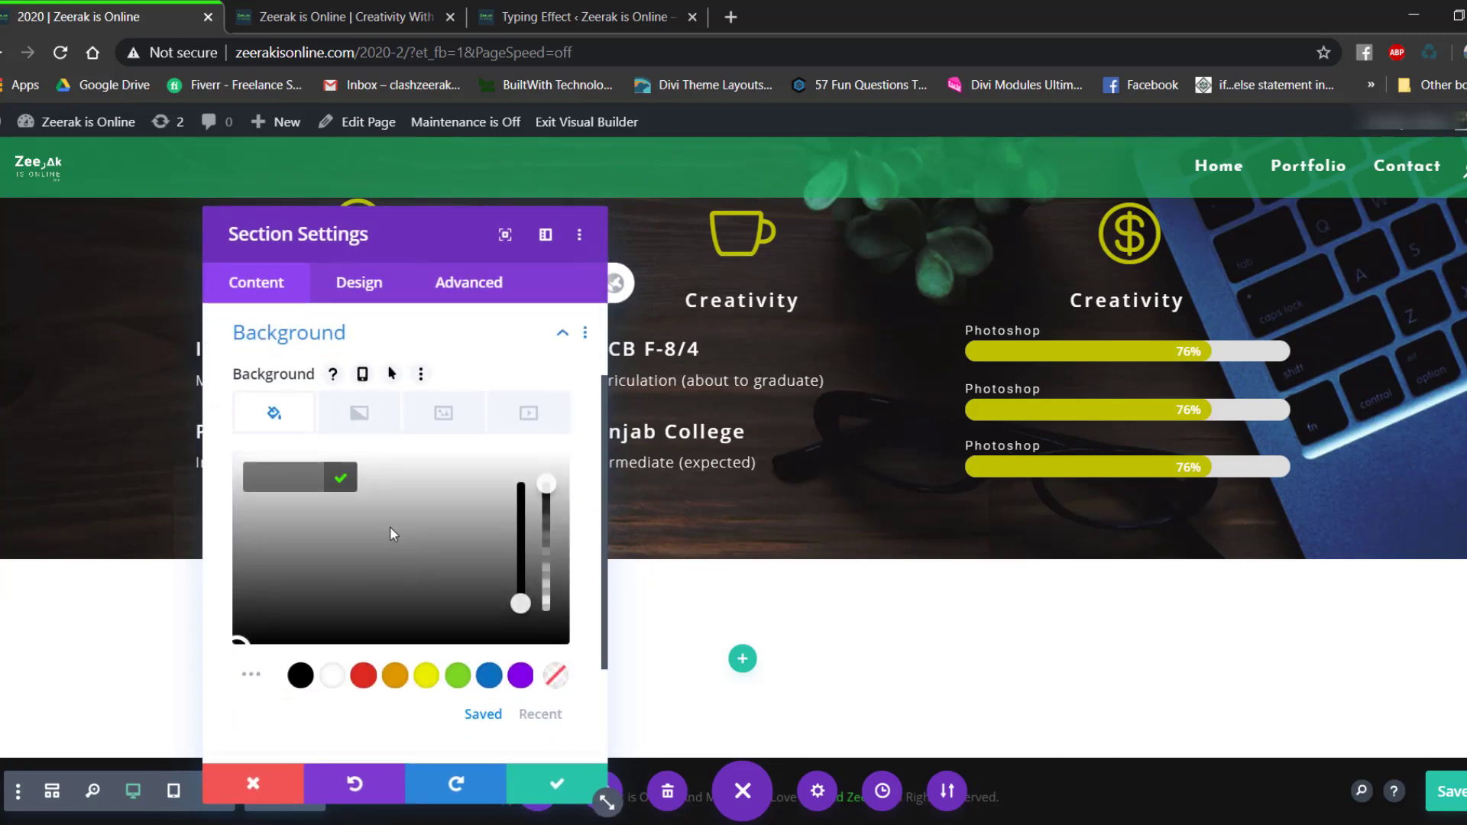
click(302, 479)
text(#13141a)
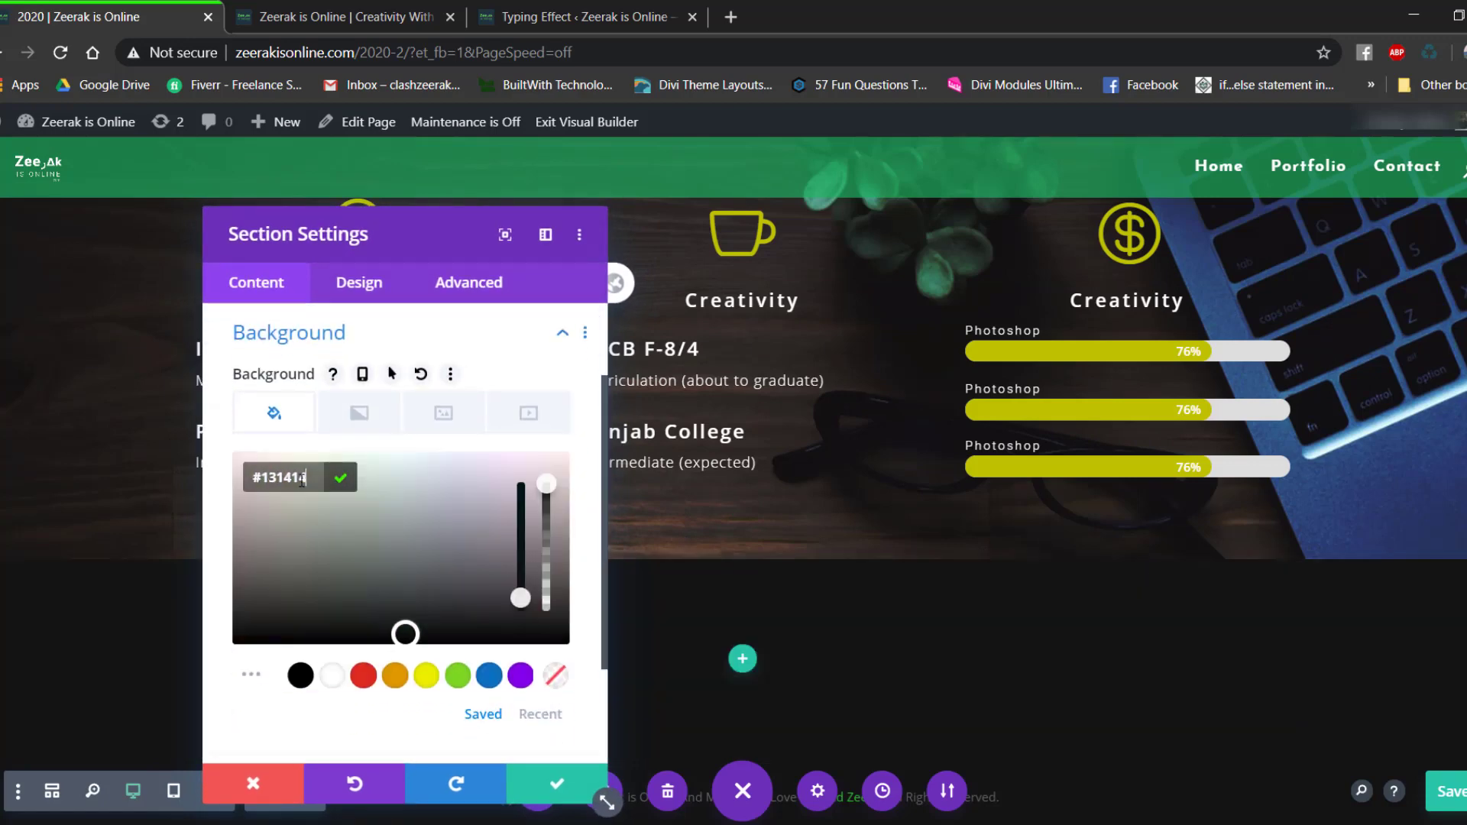
scroll(425, 528, down, 2)
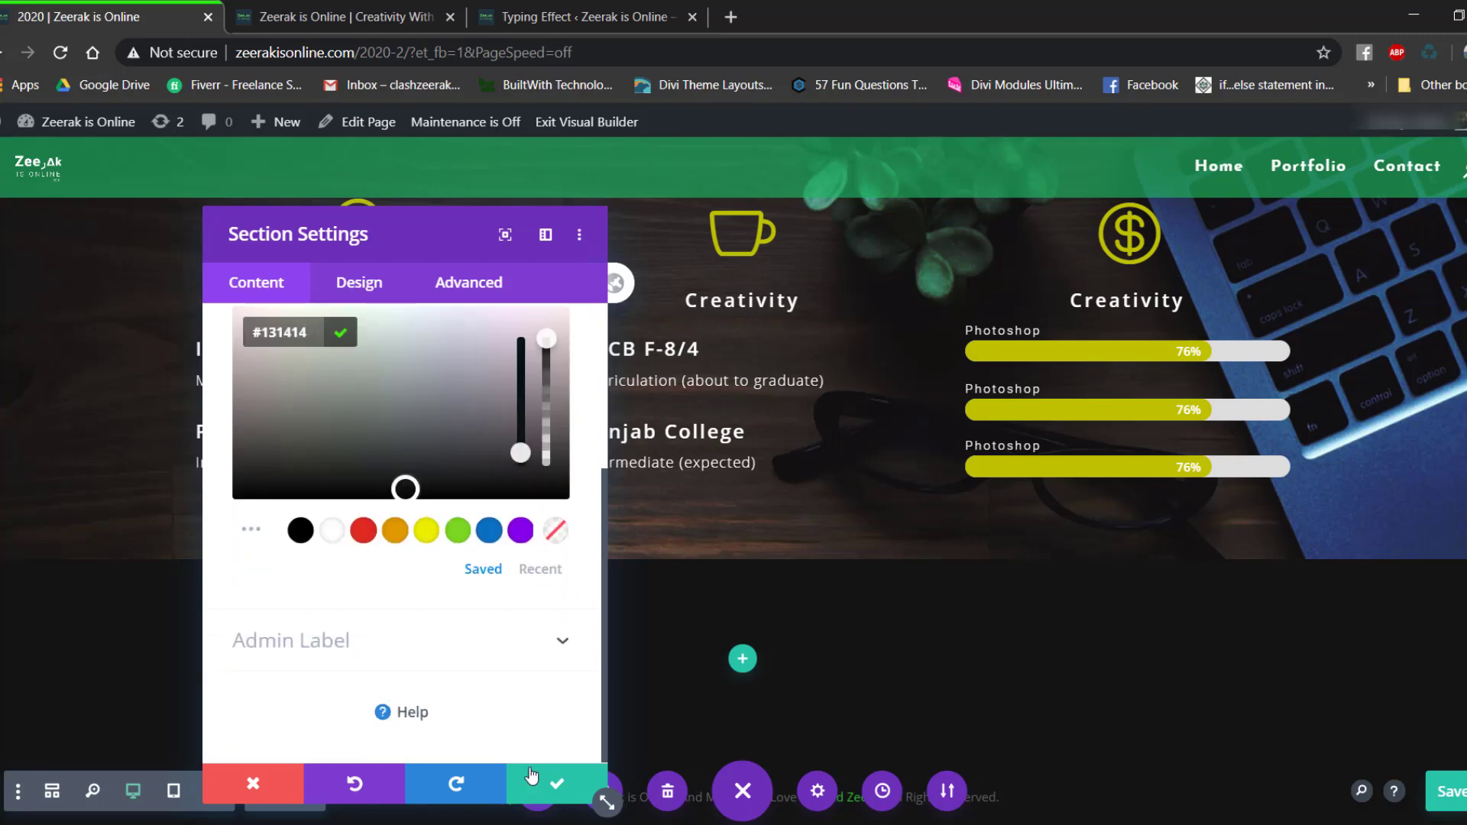
click(544, 783)
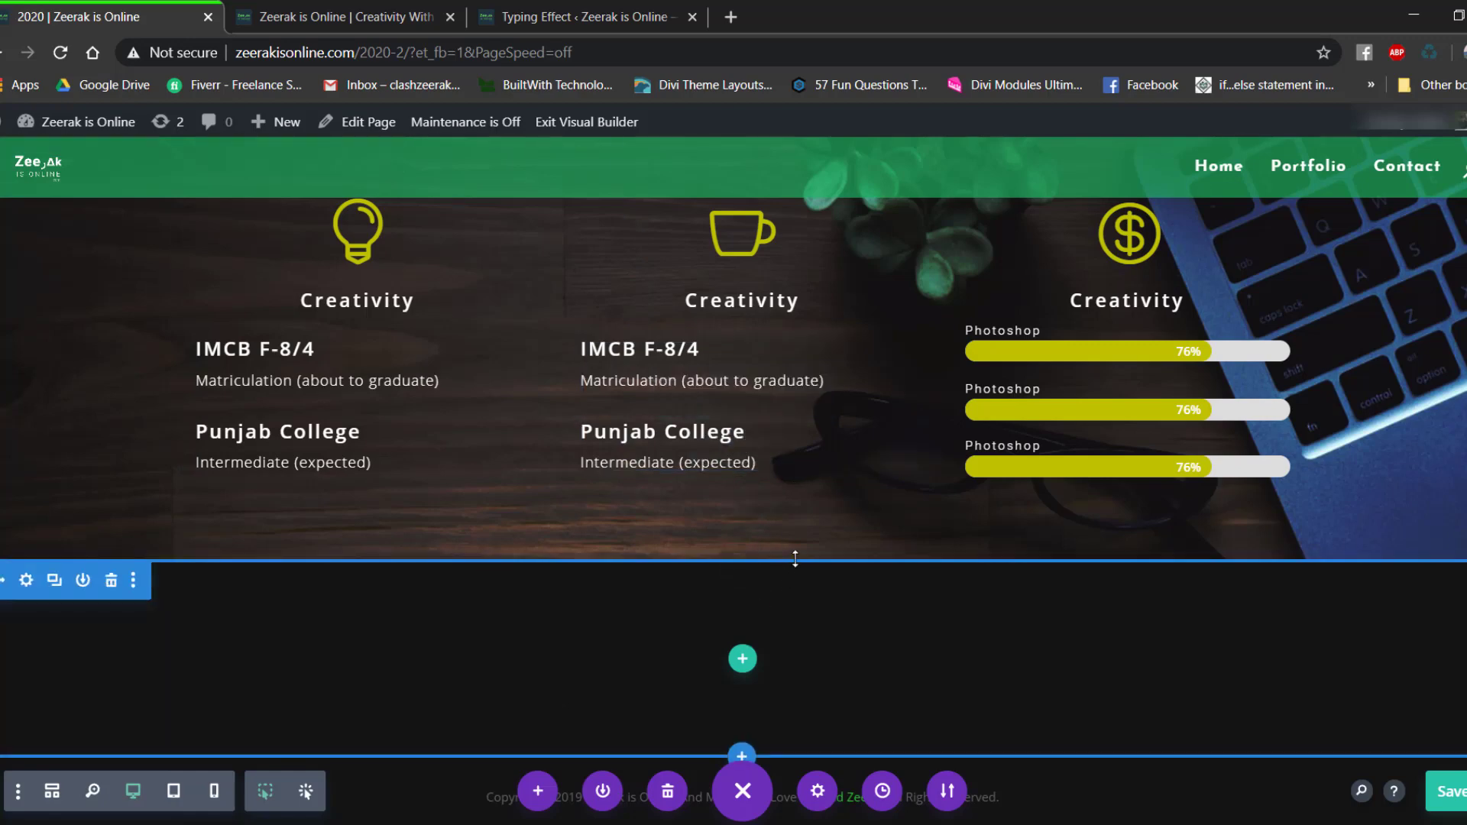
Insert a single-column row in the new dark section without adding a module to it.
click(741, 658)
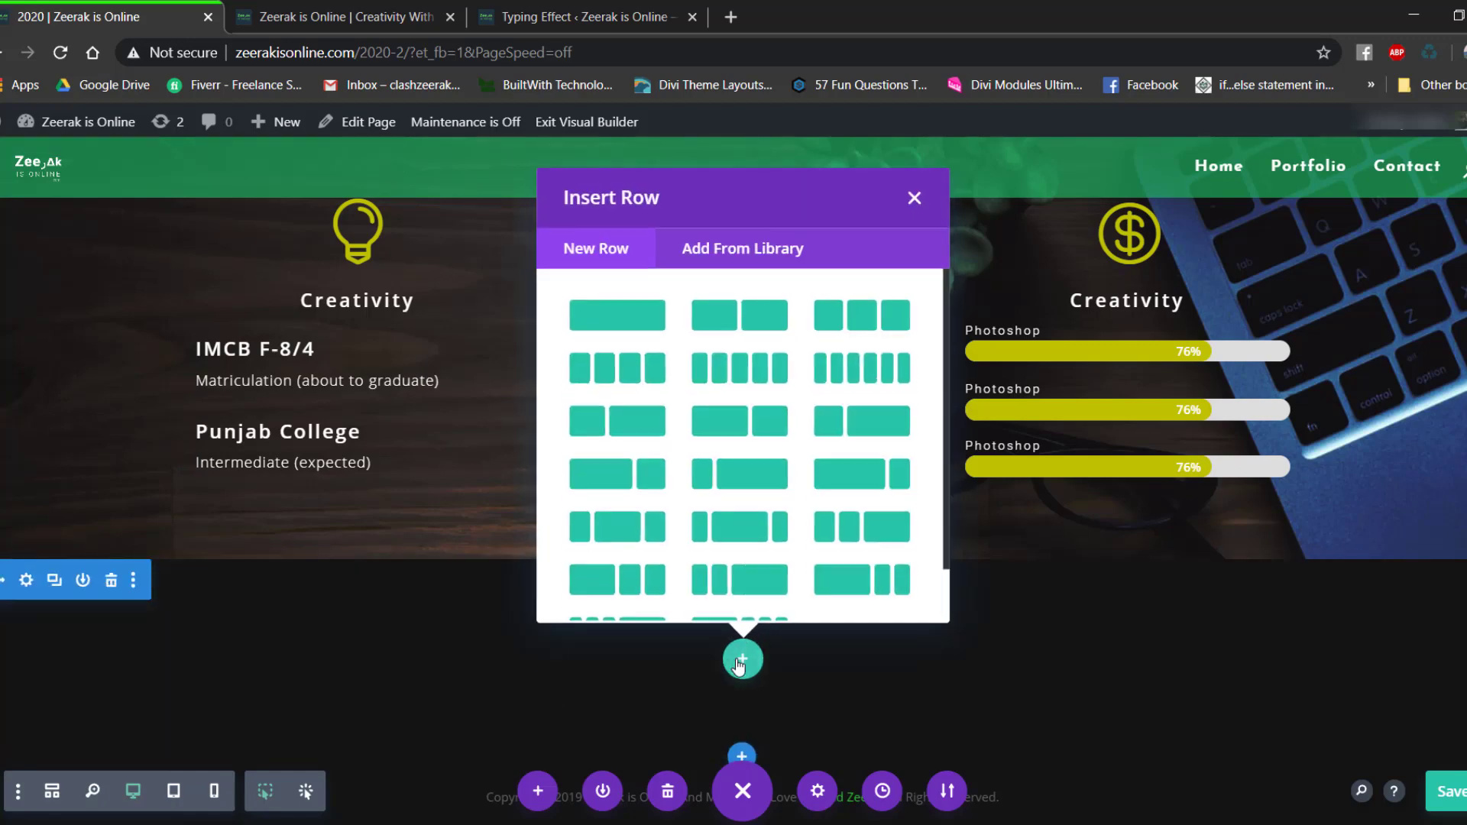
click(614, 332)
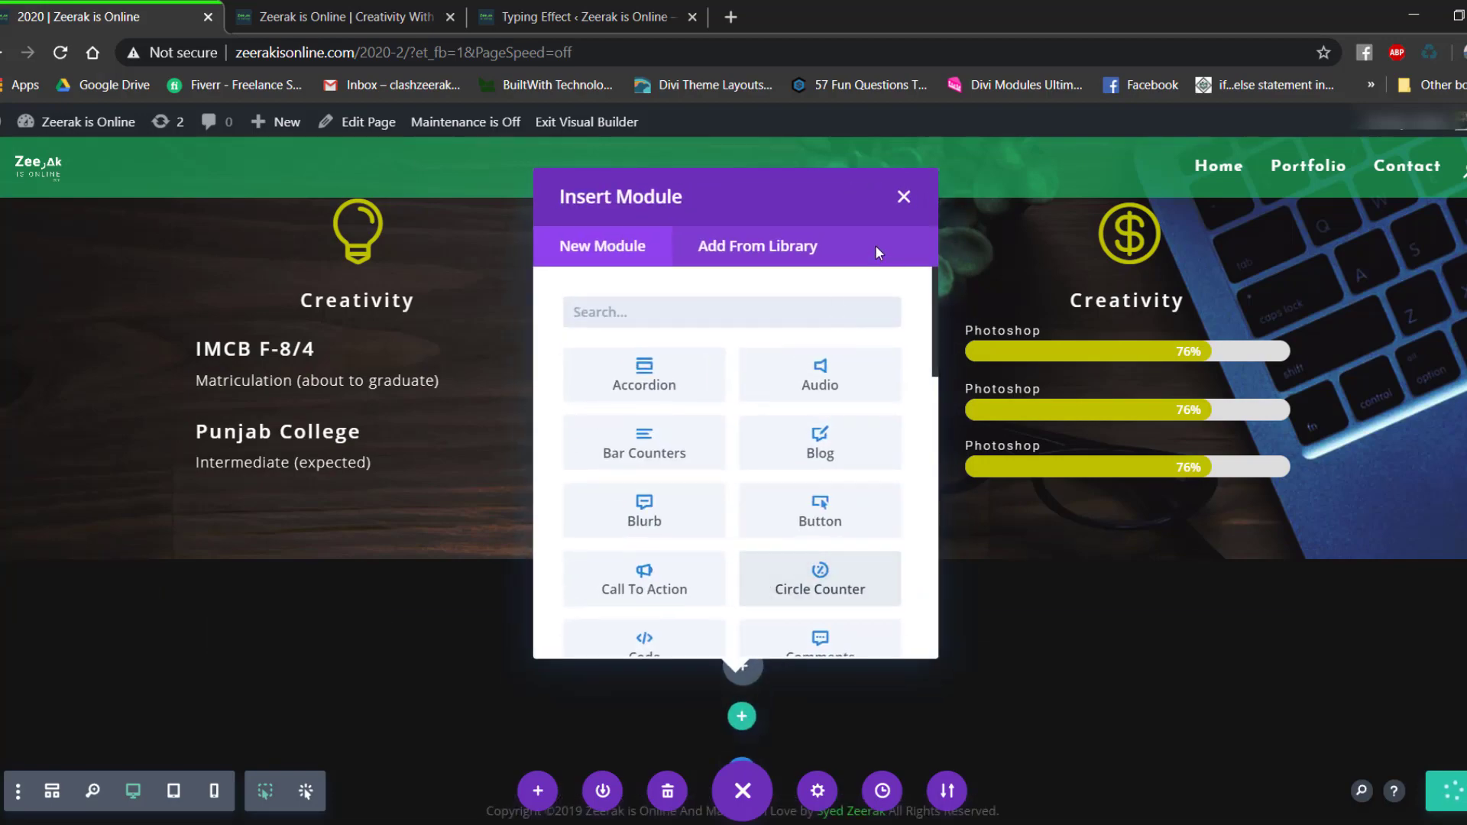
click(908, 197)
Duplicate the "I Am Web & Graphics Designer" heading module and move the copy into the new dark section's empty row.
scroll(840, 420, up, 10)
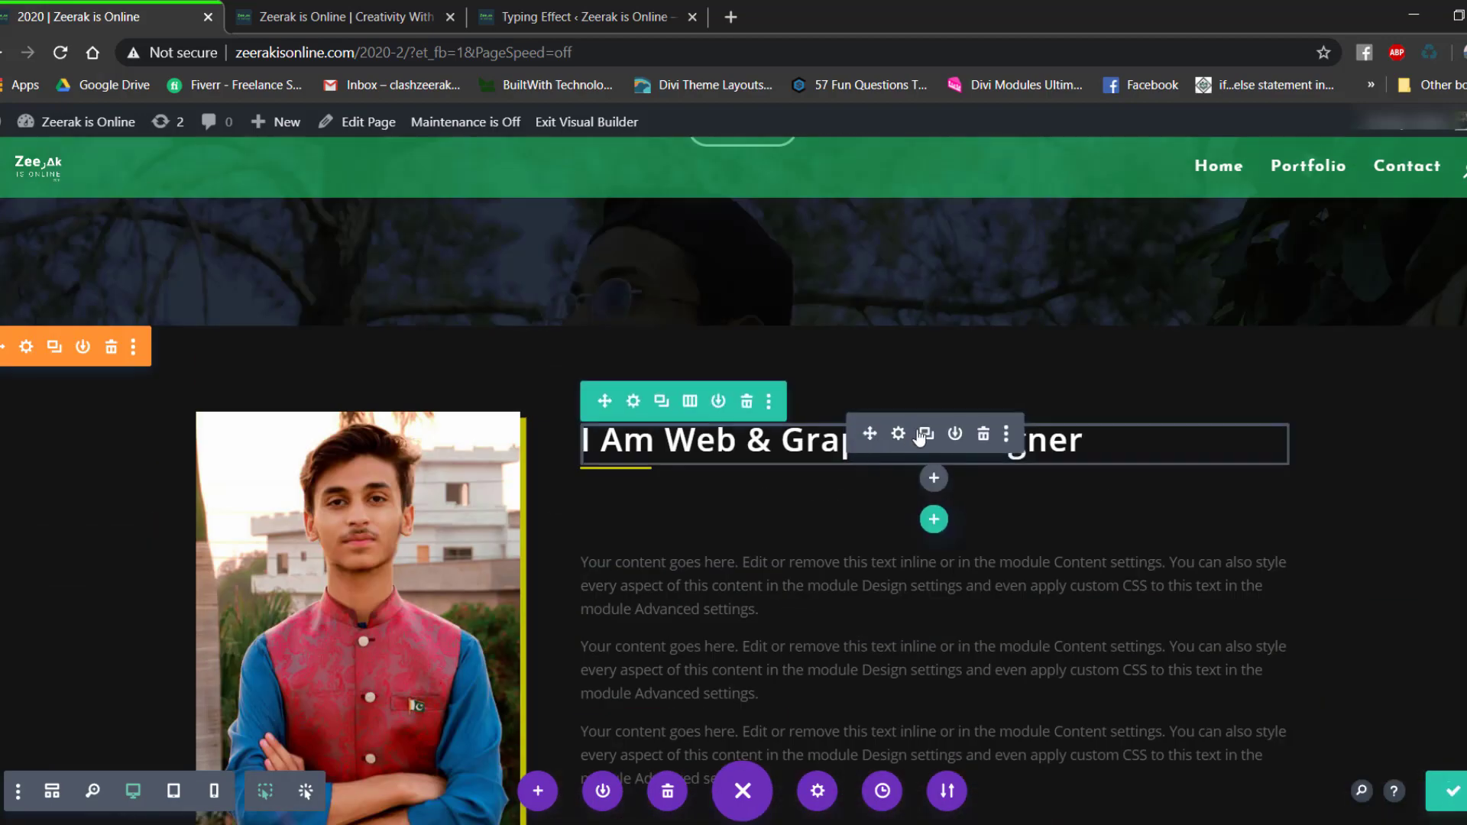
click(925, 433)
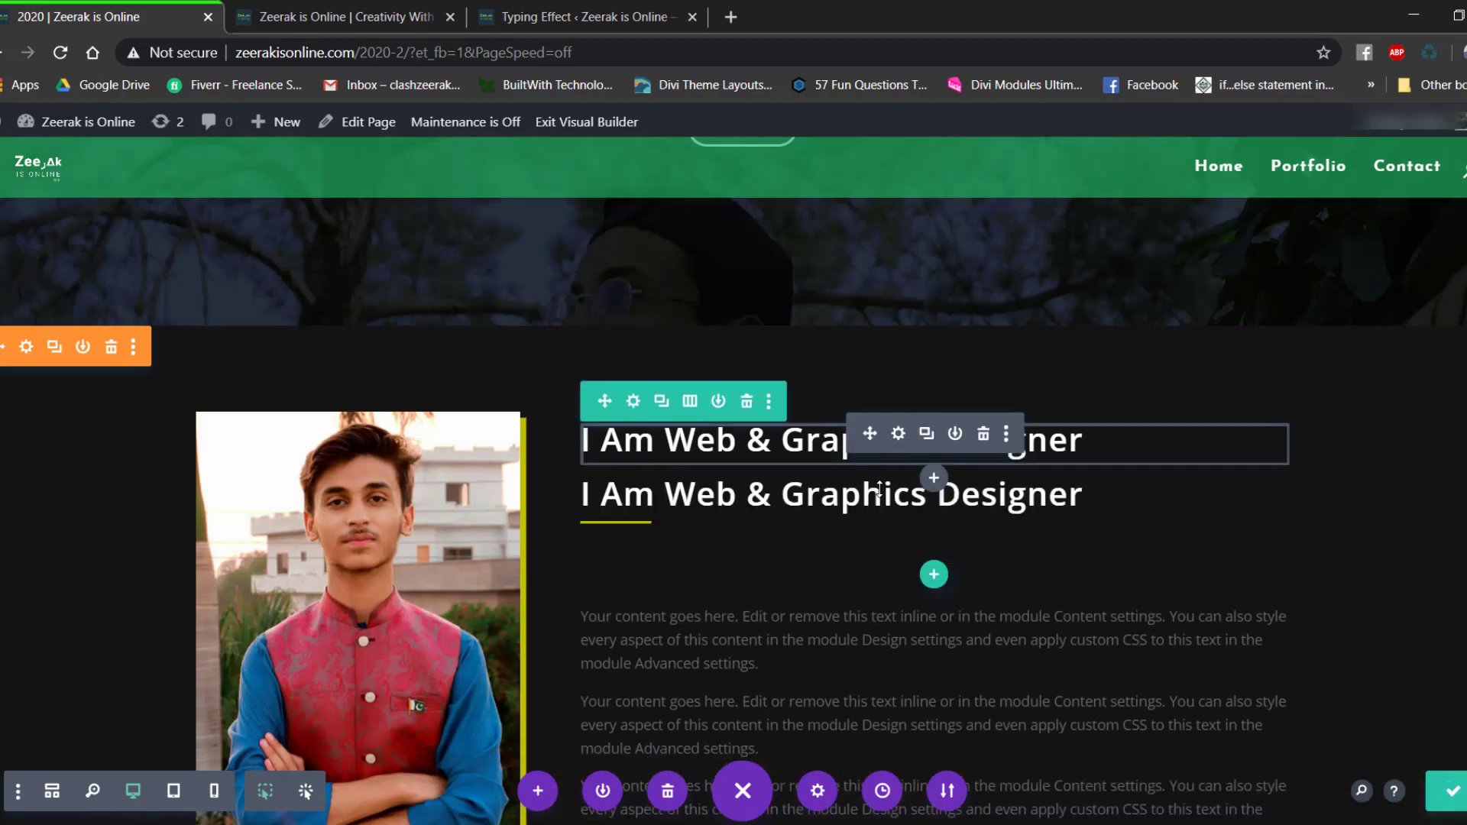
scroll(863, 518, down, 12)
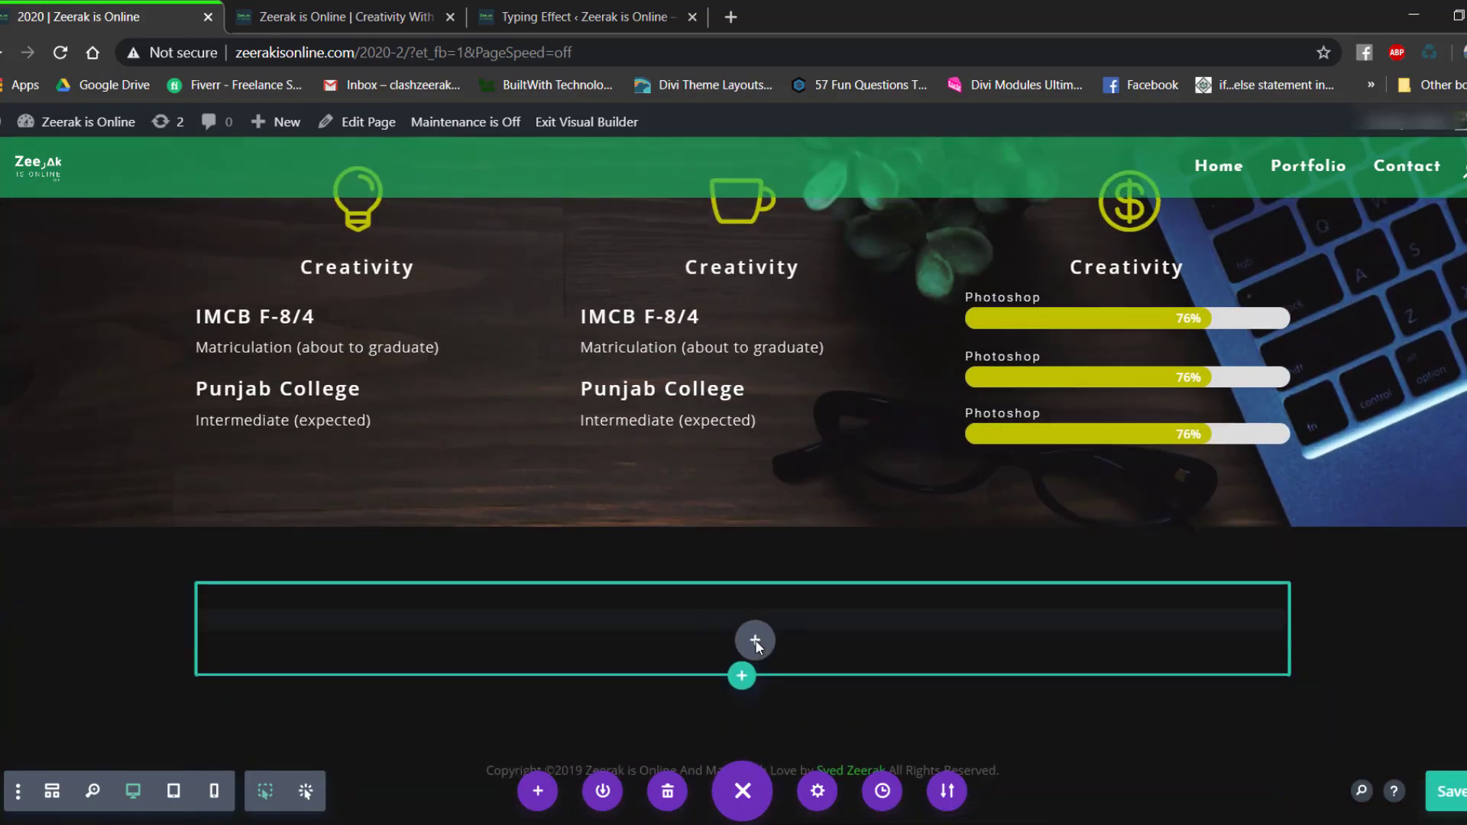
drag(780, 588, 639, 677)
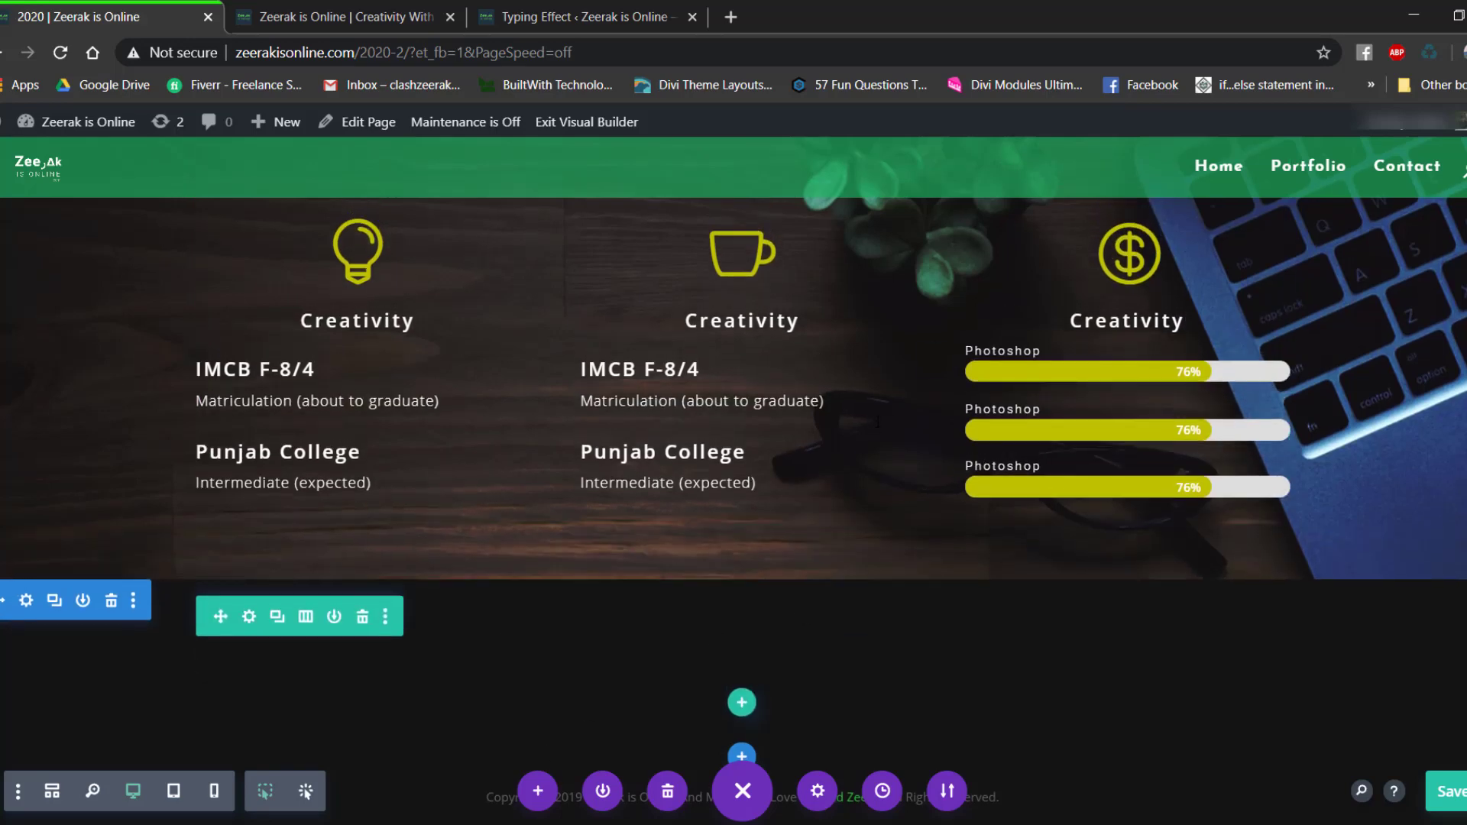
Center the copied heading's H2 text and set its text size to 23px.
click(716, 644)
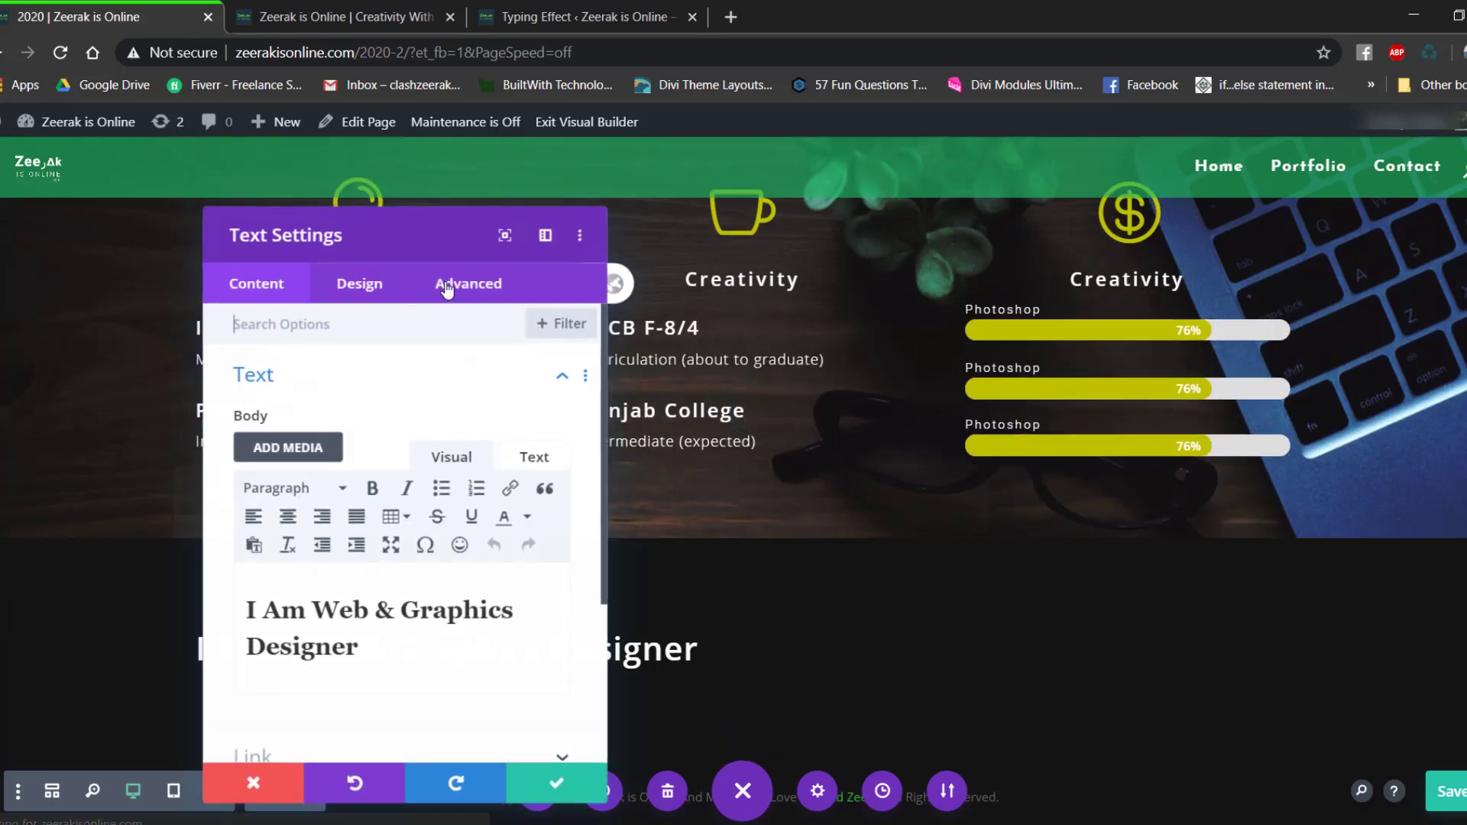
click(359, 282)
drag(416, 233, 1215, 184)
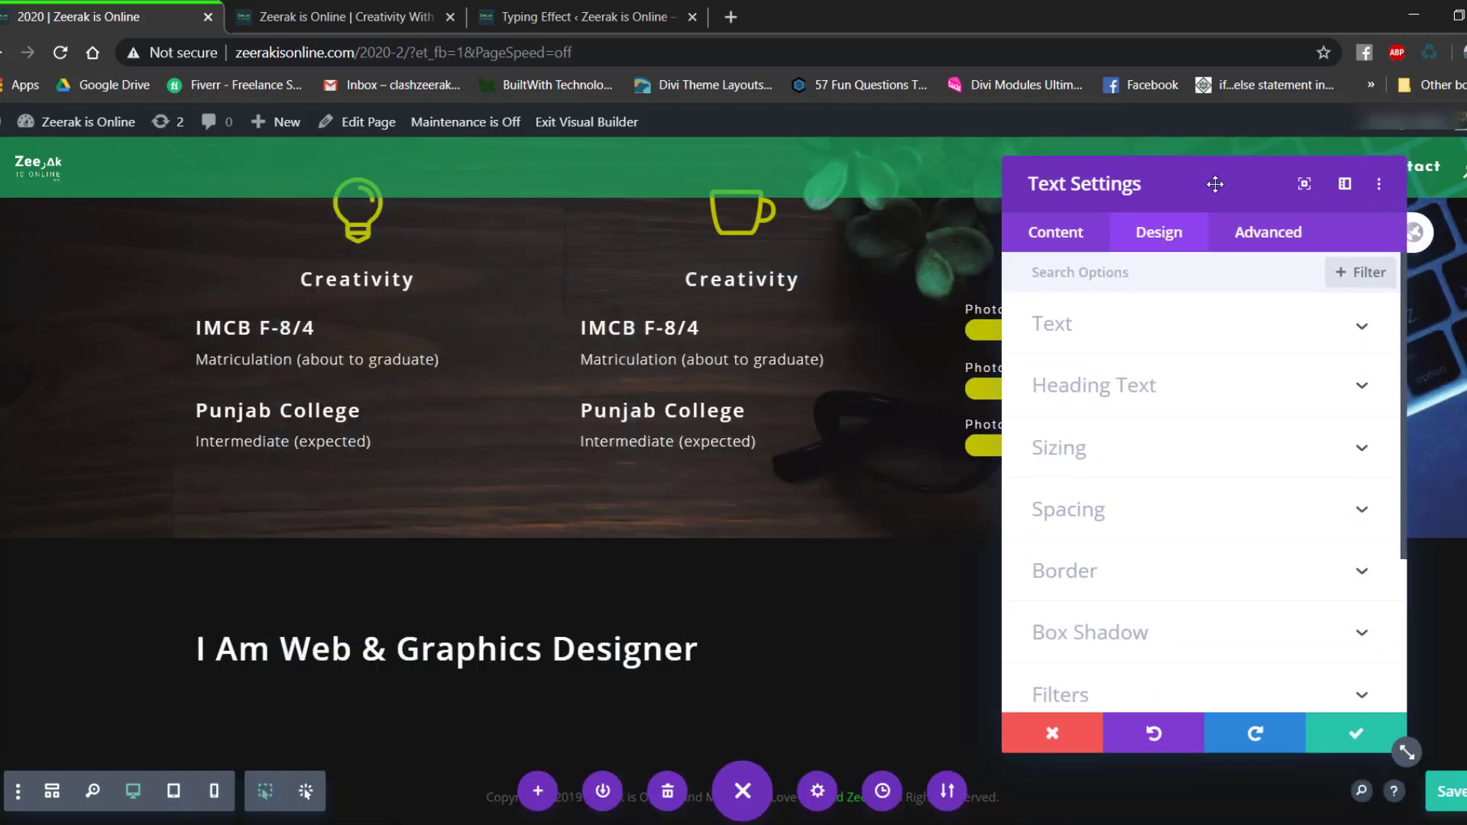
click(1165, 384)
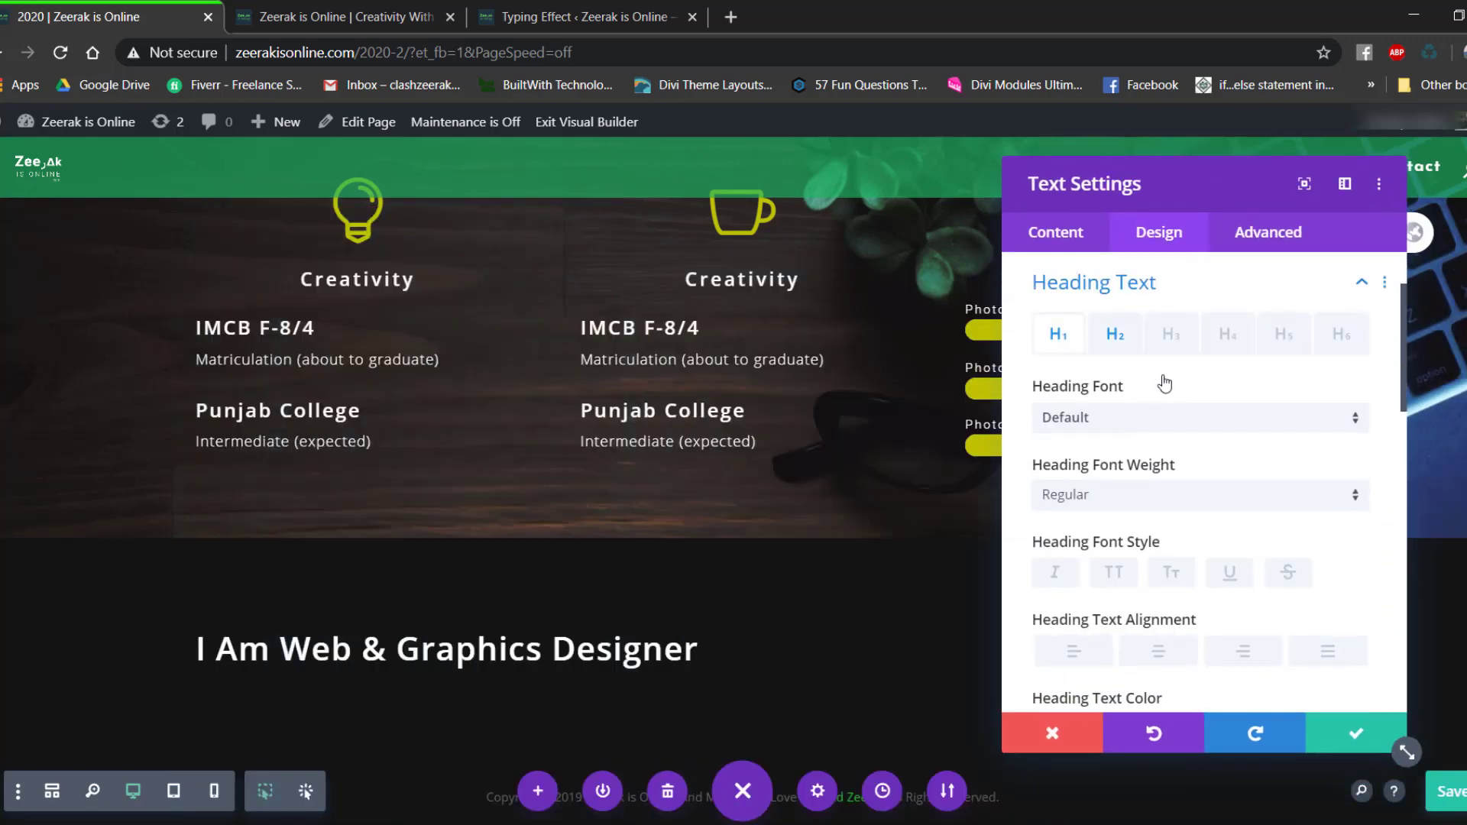
click(1114, 335)
scroll(1166, 443, down, 3)
click(1158, 453)
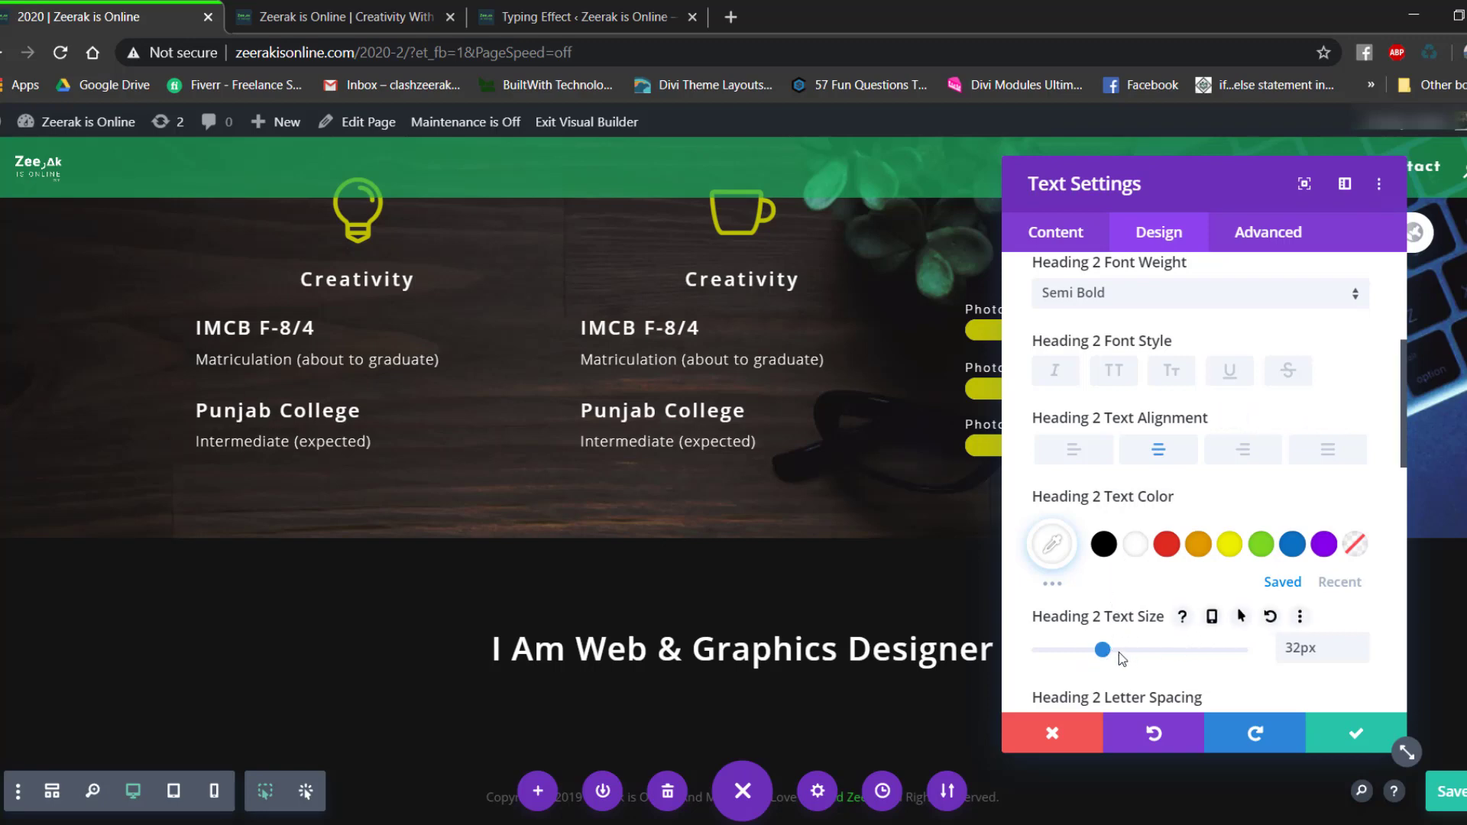
drag(1102, 649, 1085, 650)
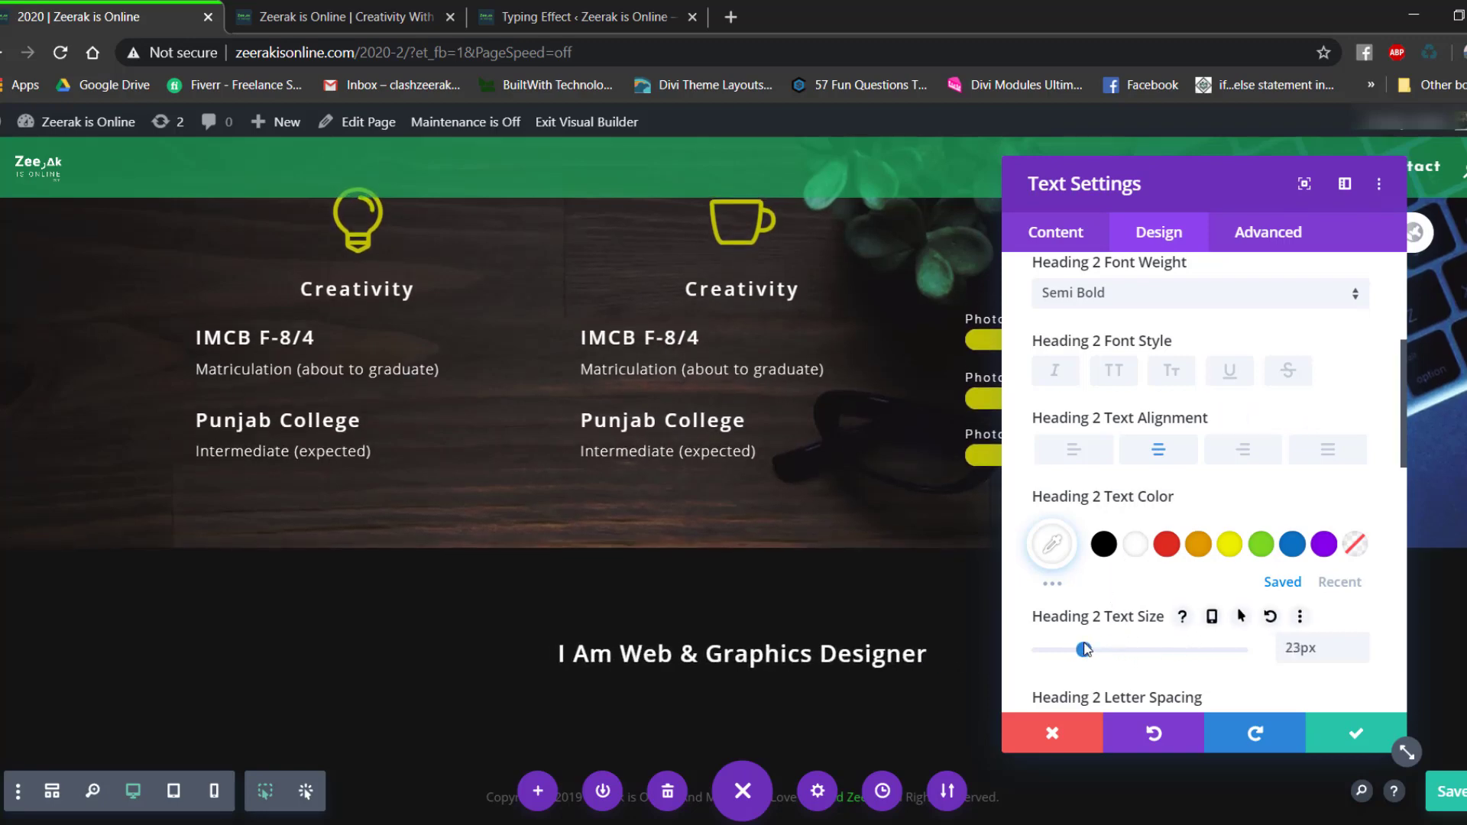
Replace the copied heading's text with "Our Services".
click(1039, 237)
click(1085, 329)
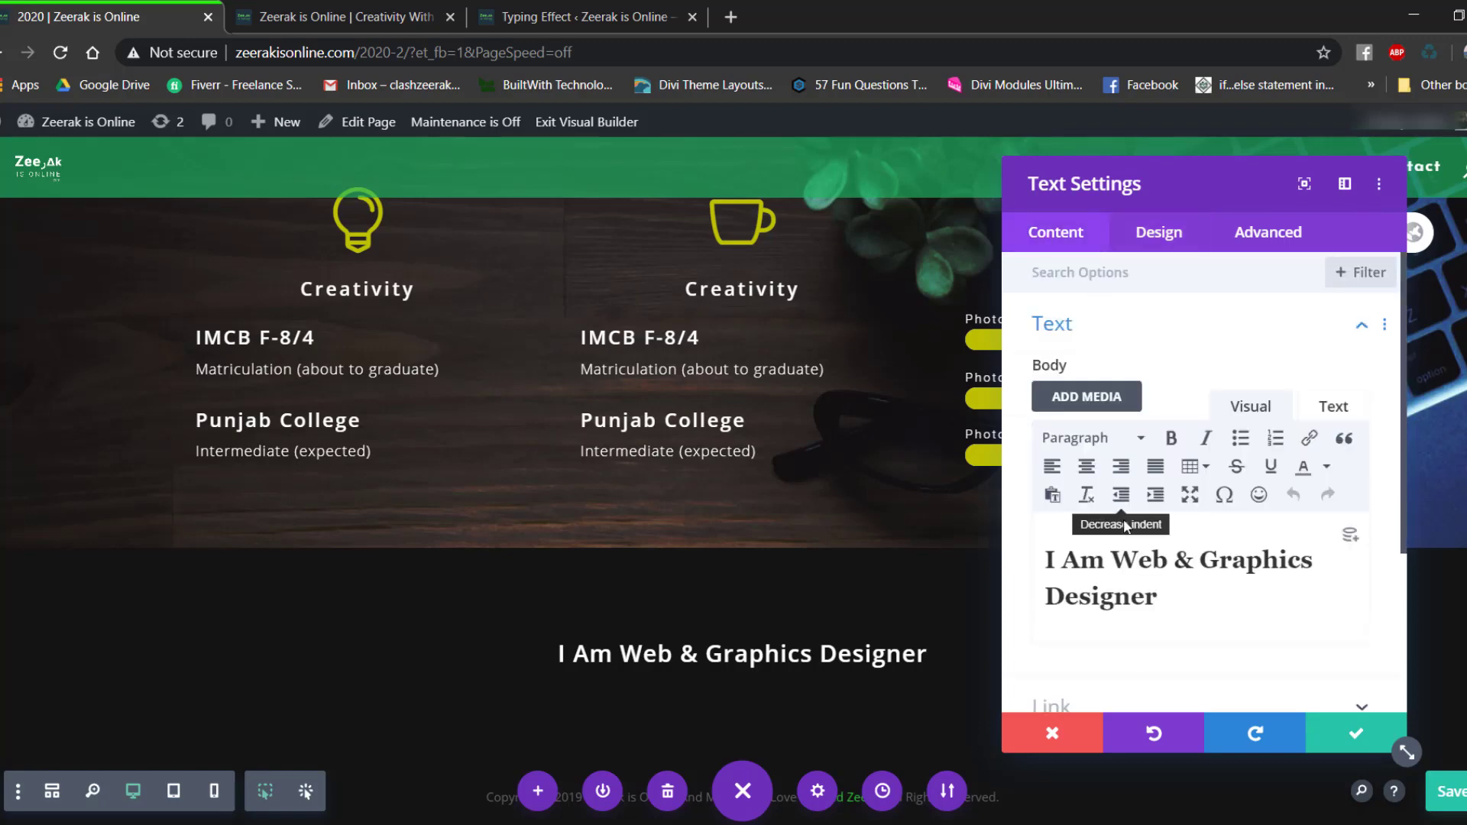
click(1202, 611)
drag(1152, 602, 1039, 560)
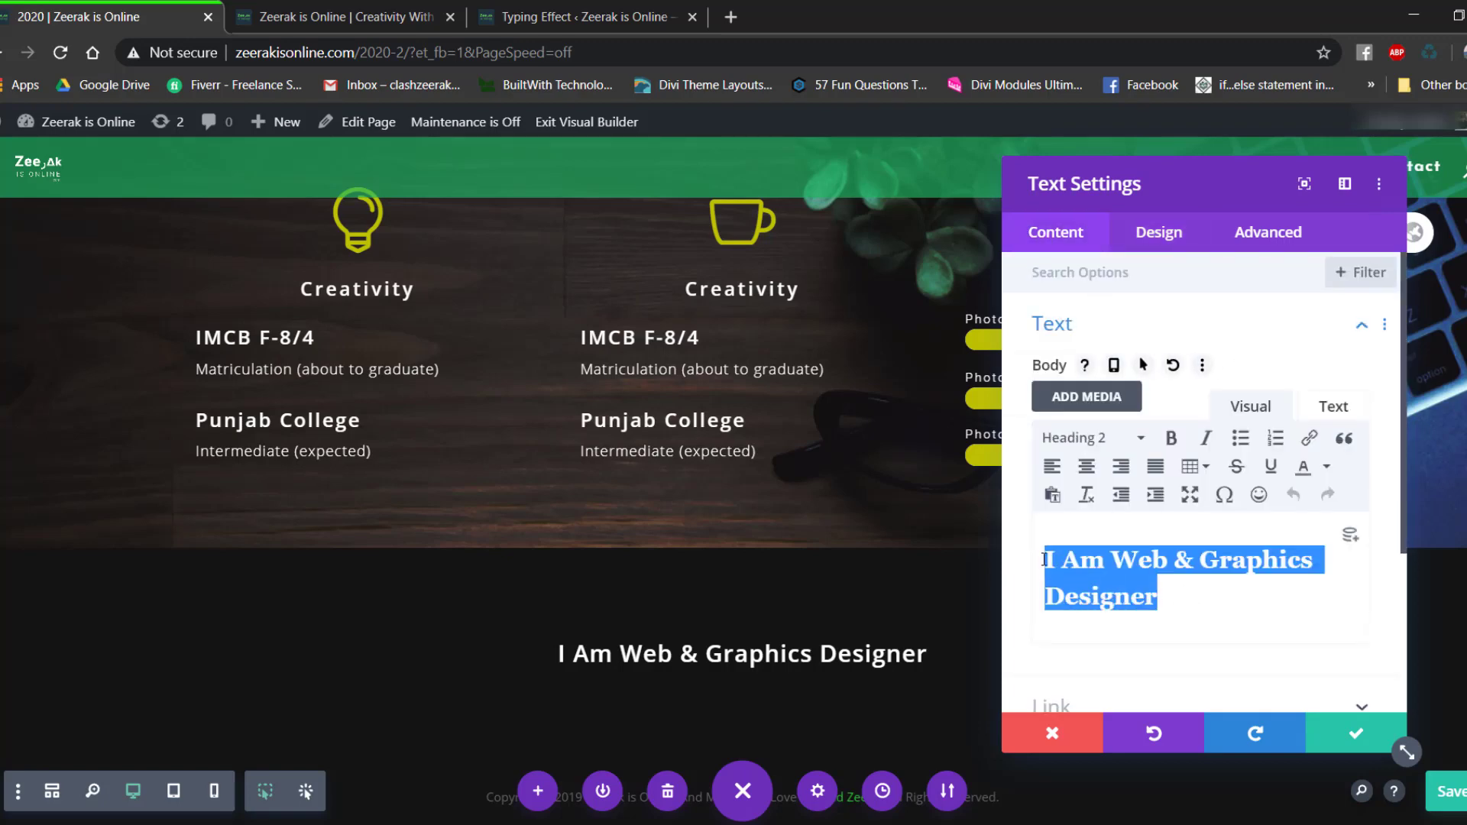
text(Our Se)
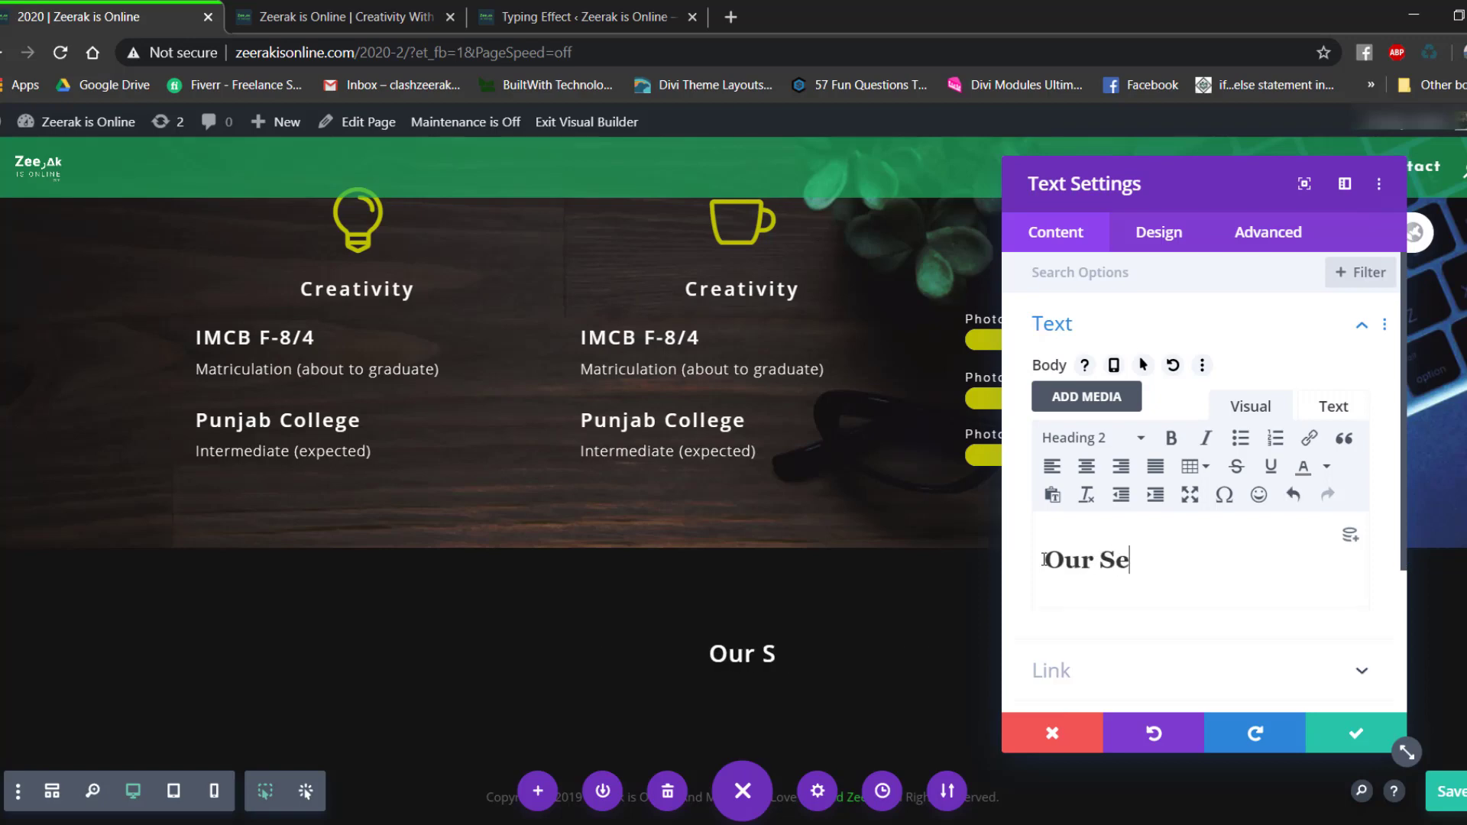
text(rvices)
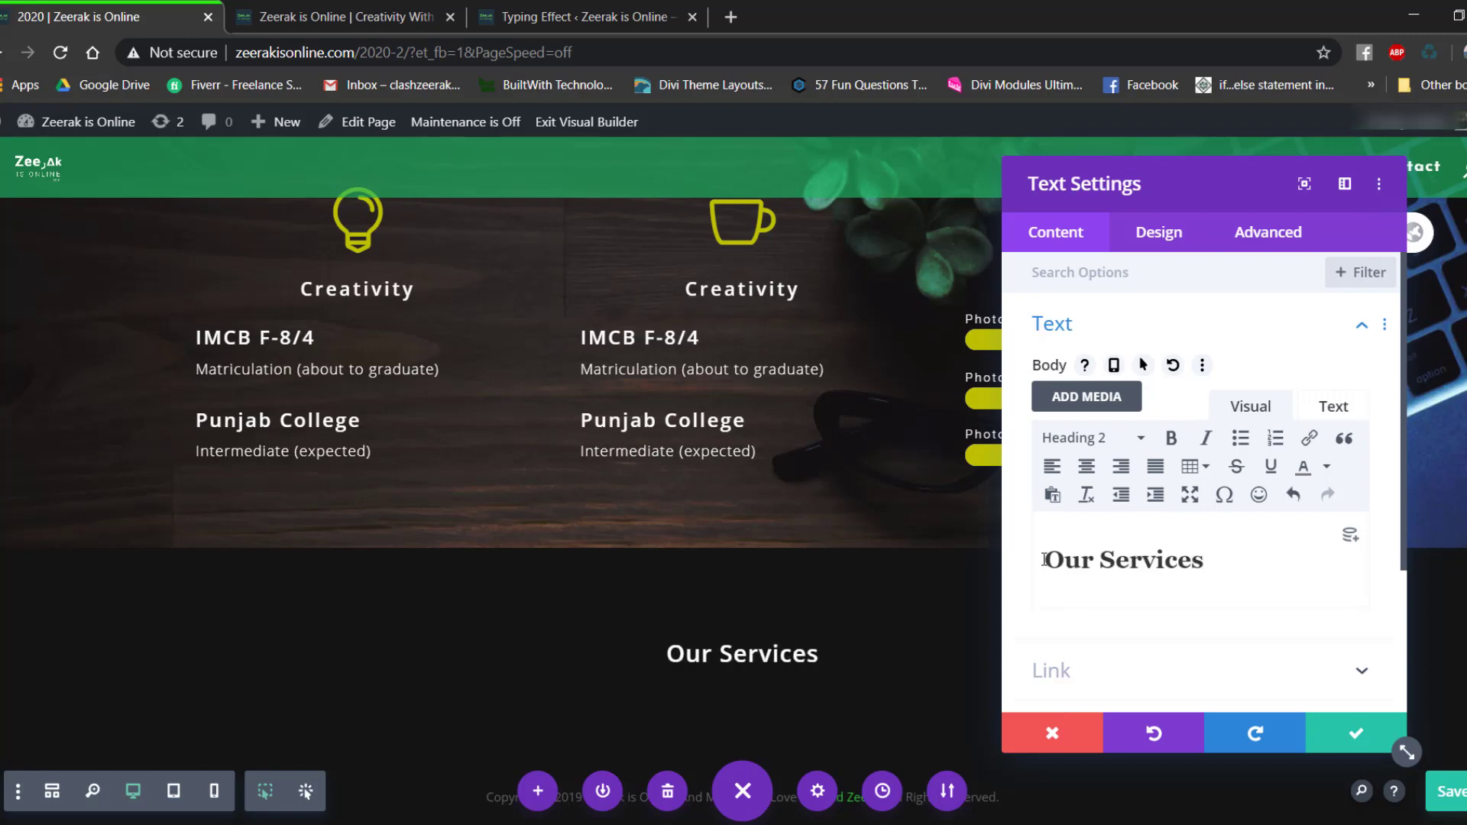
Set the "Our Services" H2 text size to 35px and save the text module's settings.
click(1158, 232)
click(1100, 388)
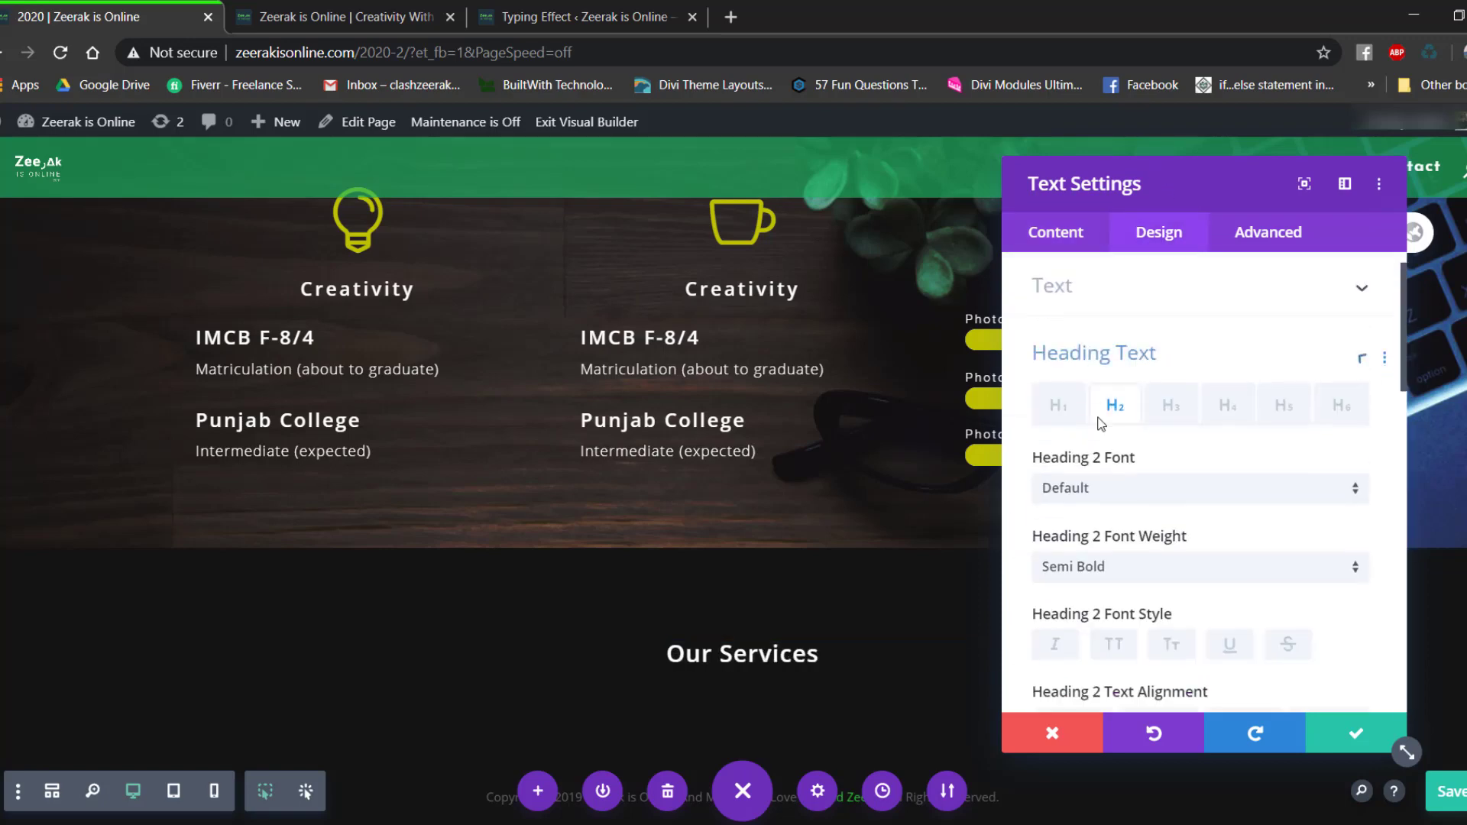
scroll(1221, 592, down, 4)
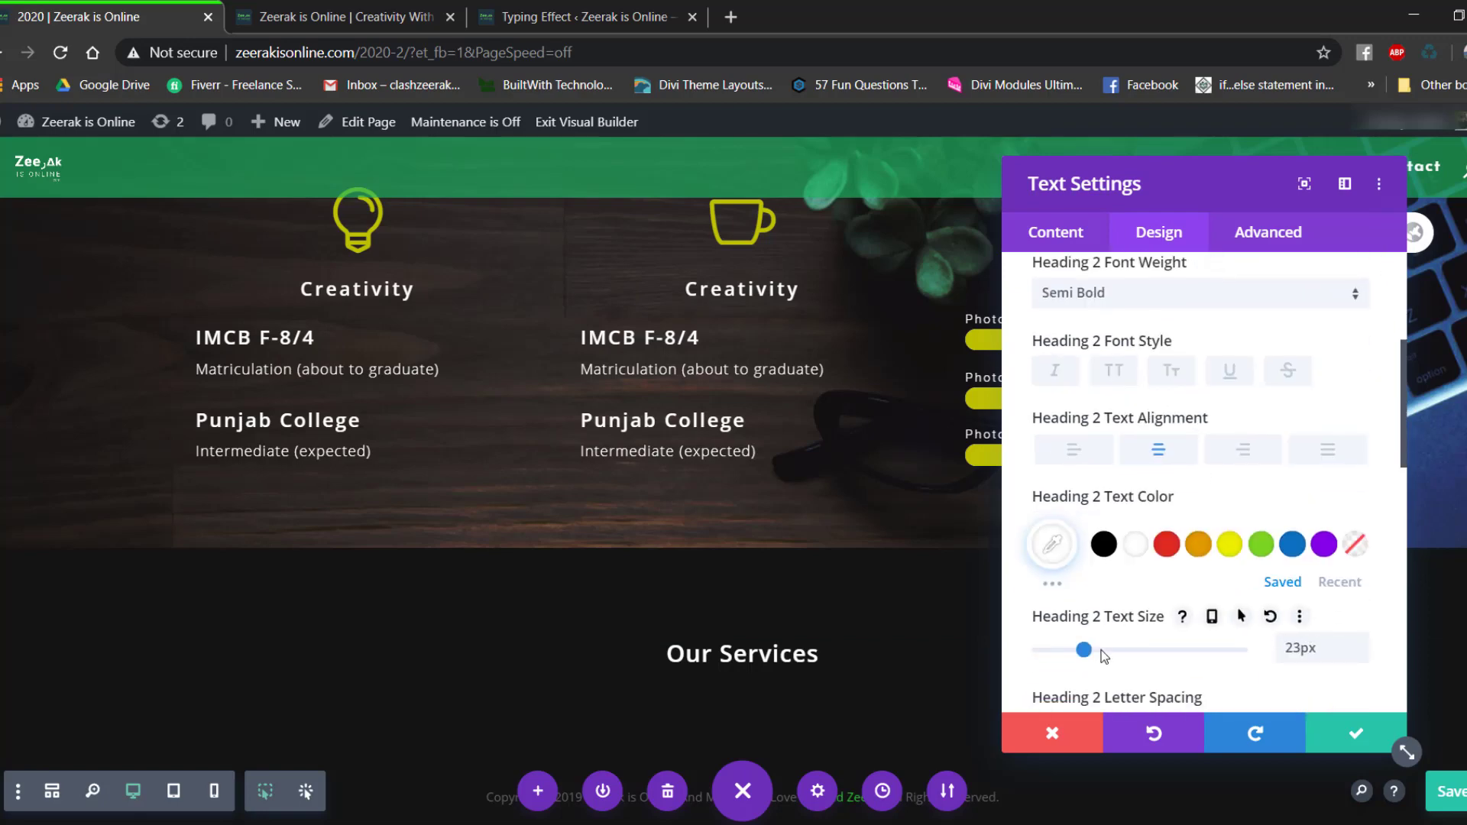
drag(1086, 649, 1113, 649)
click(306, 16)
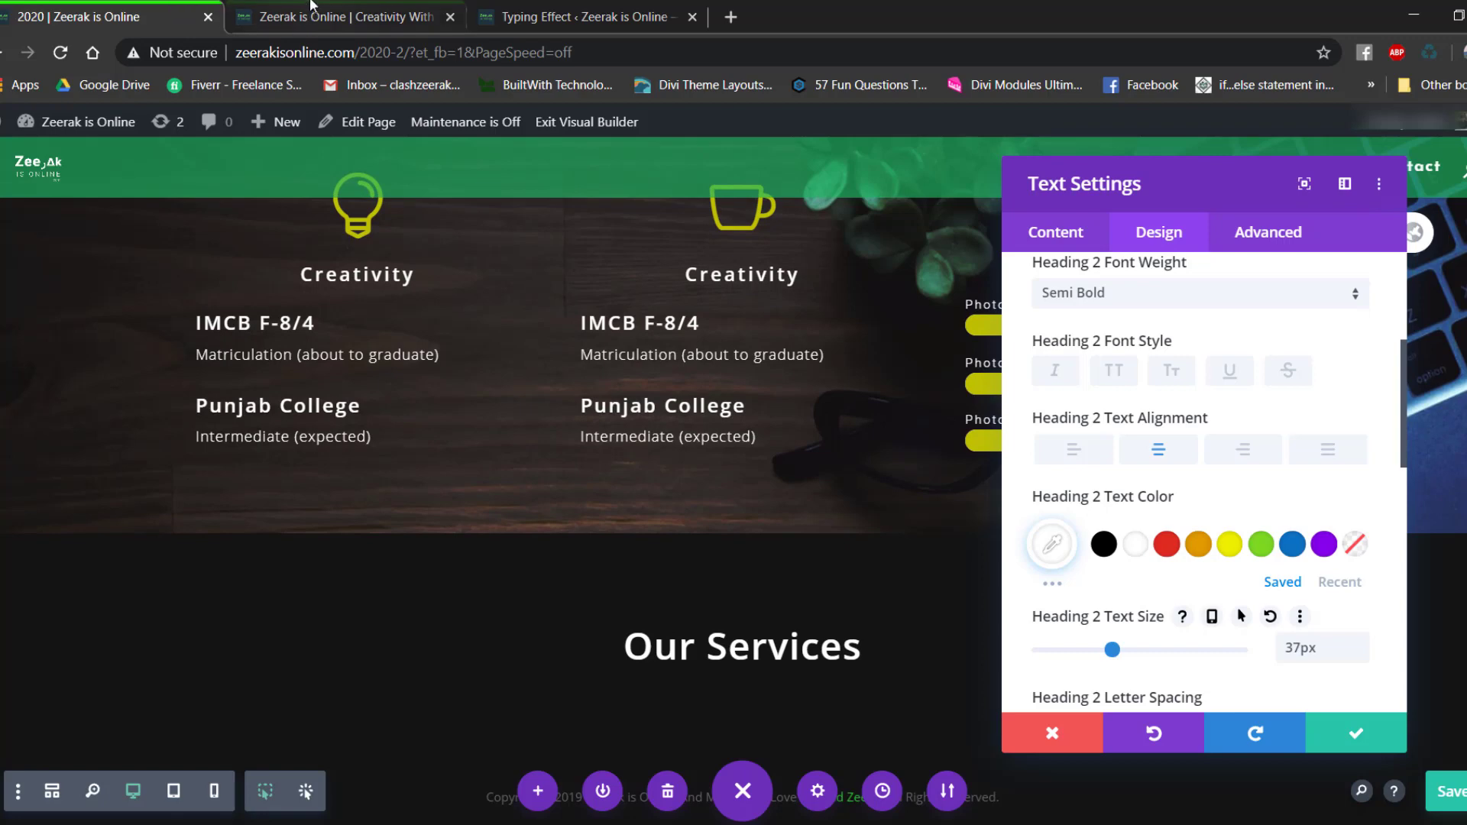
click(168, 8)
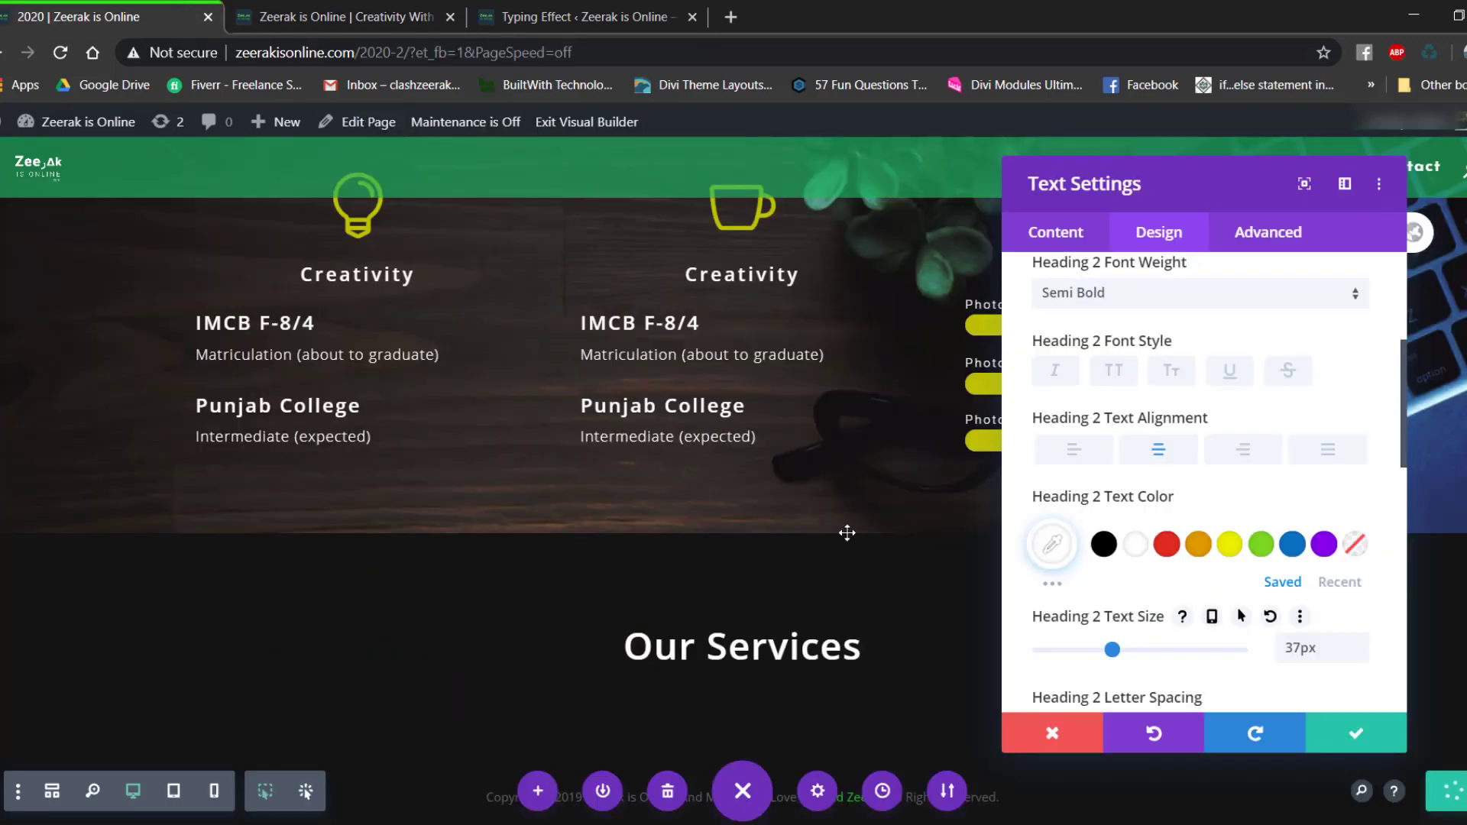
click(1362, 639)
click(1361, 648)
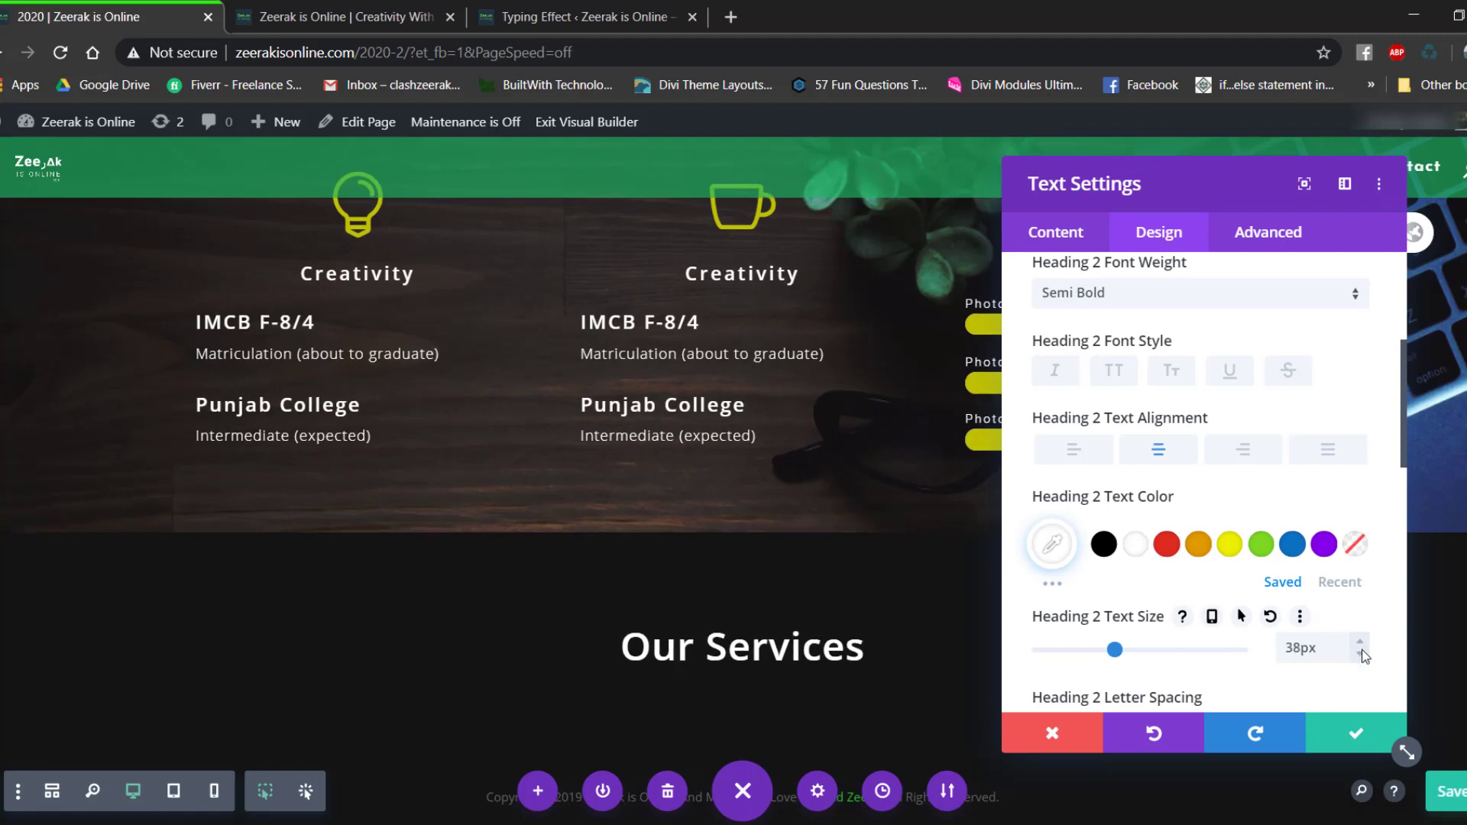
click(1361, 650)
click(1362, 649)
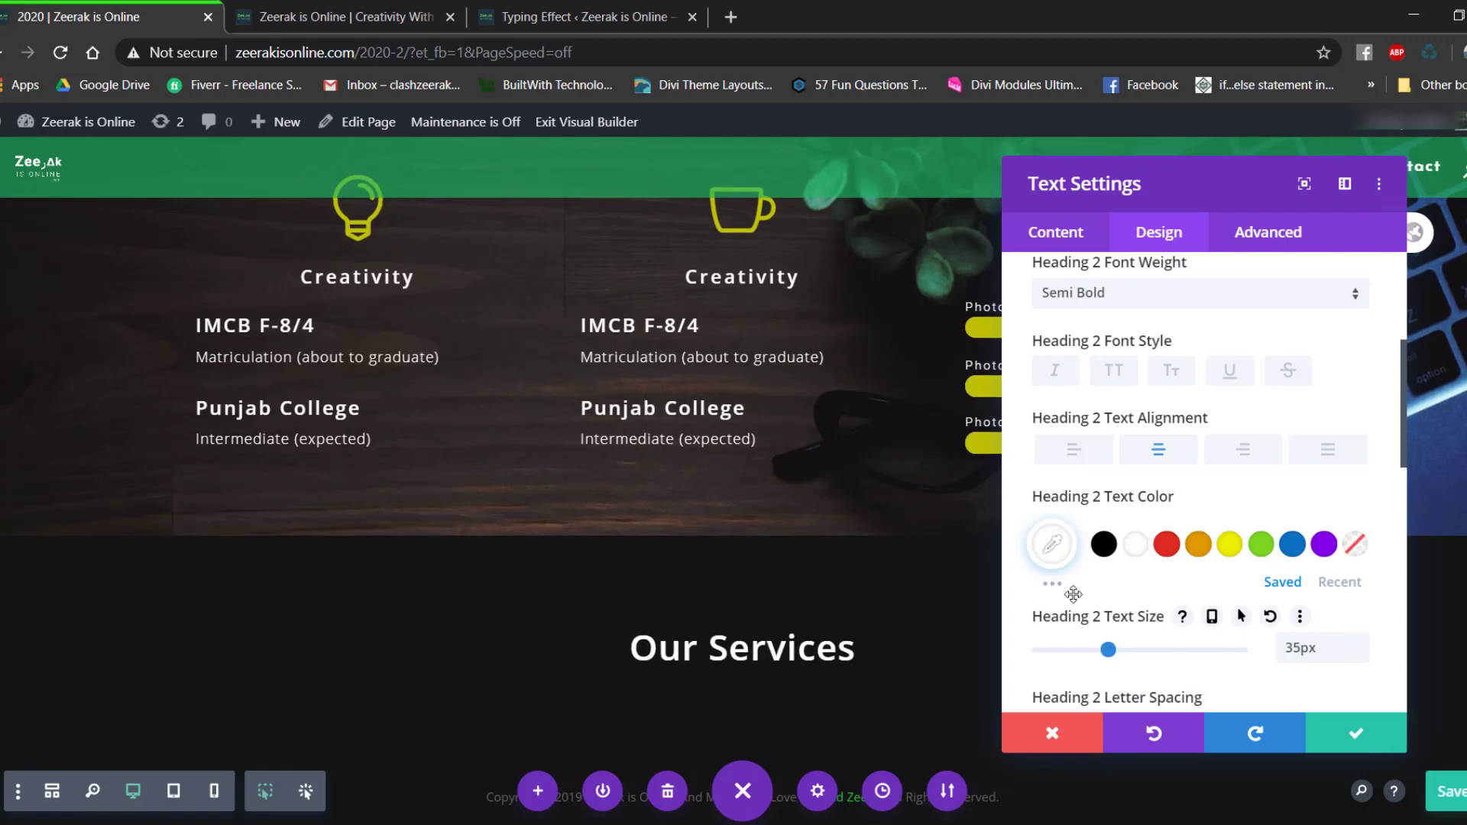
click(1361, 737)
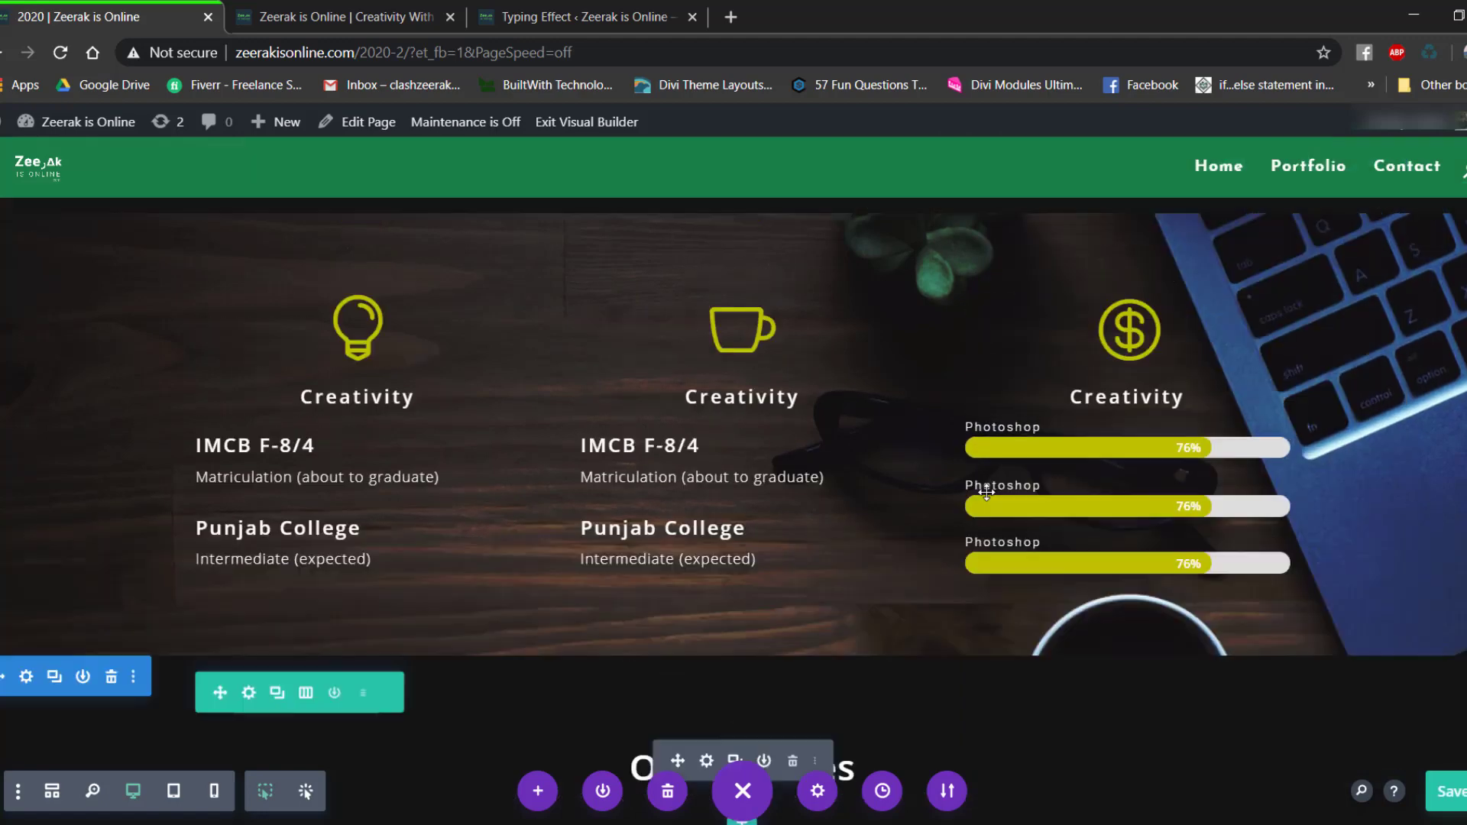
Duplicate the short divider under the "I Am Web & Graphics Designer" heading and move the copy below "Our Services".
scroll(924, 446, up, 10)
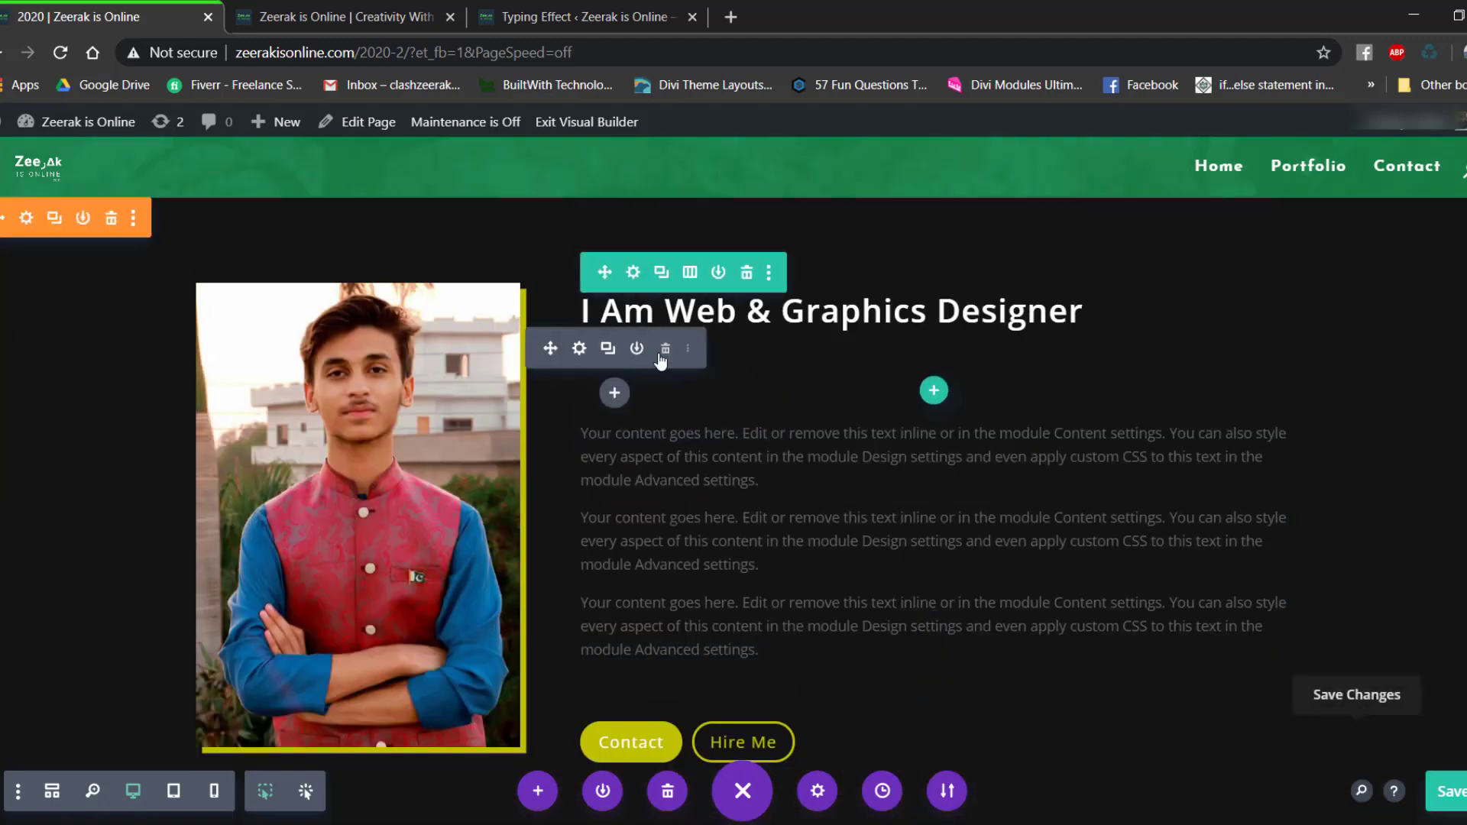
click(606, 351)
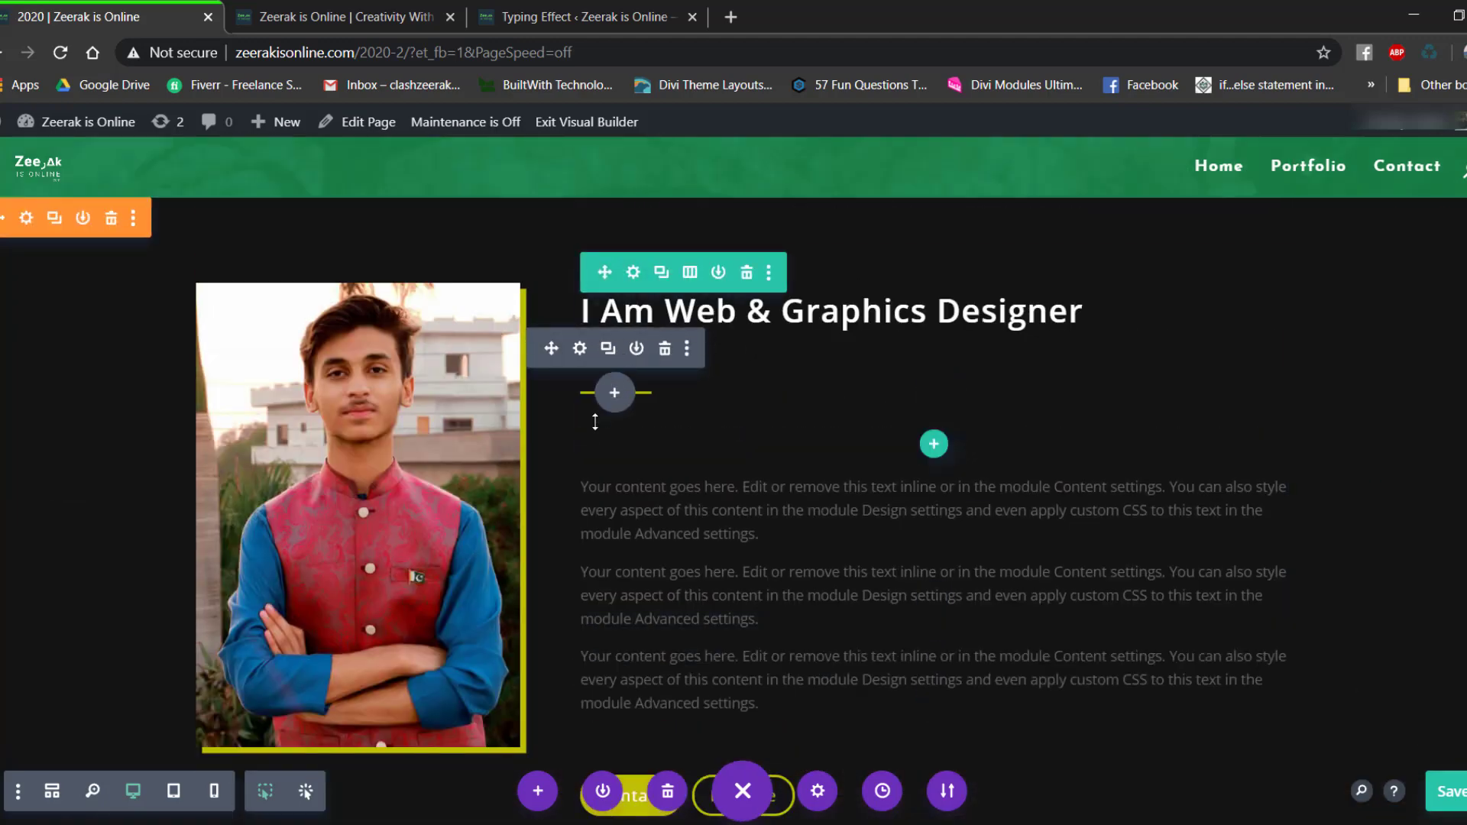
scroll(779, 369, down, 10)
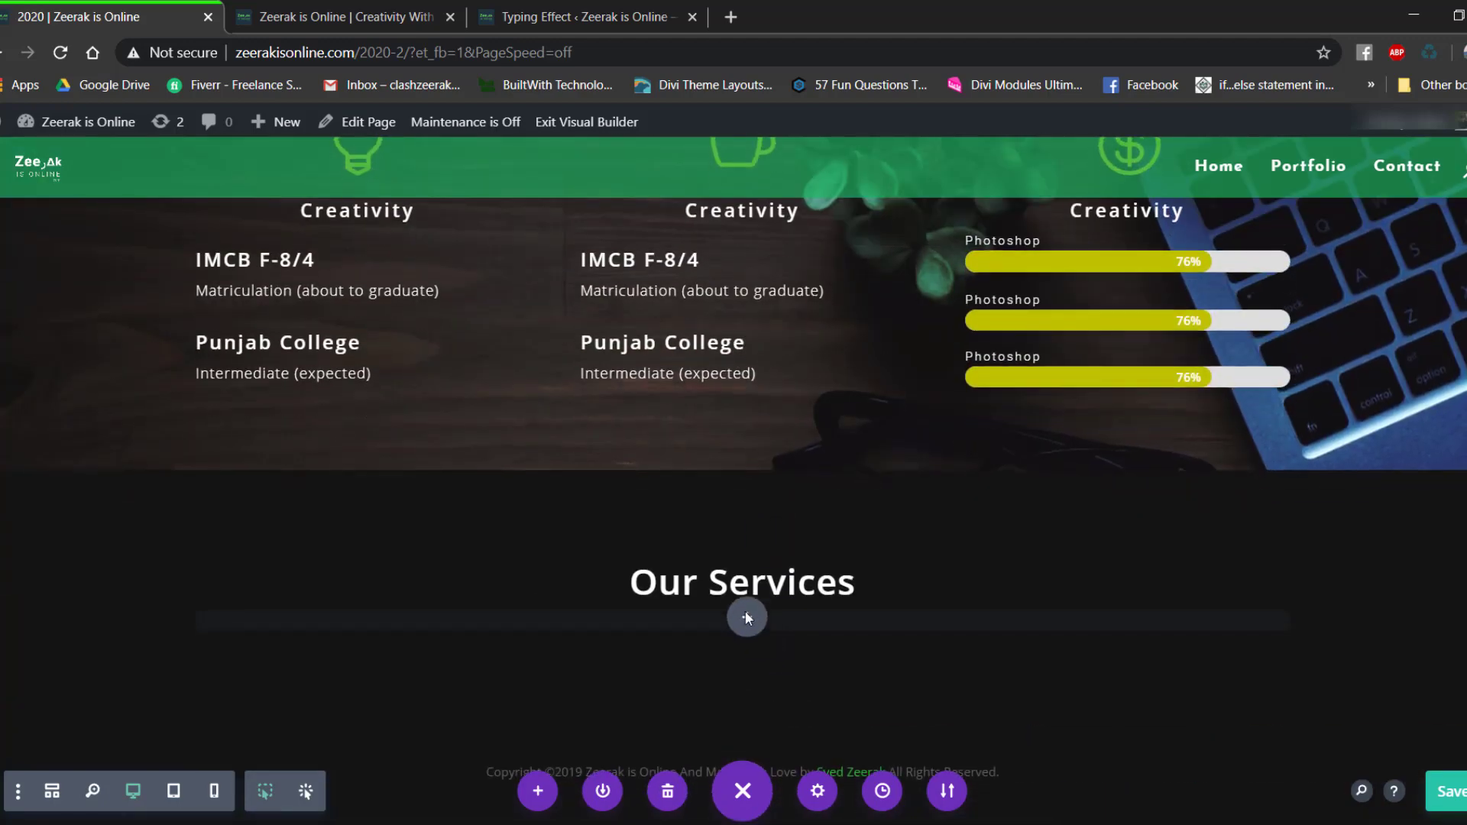
Center-align the divider under "Our Services", set its width to 8%, and save its settings.
mouse_move(237, 689)
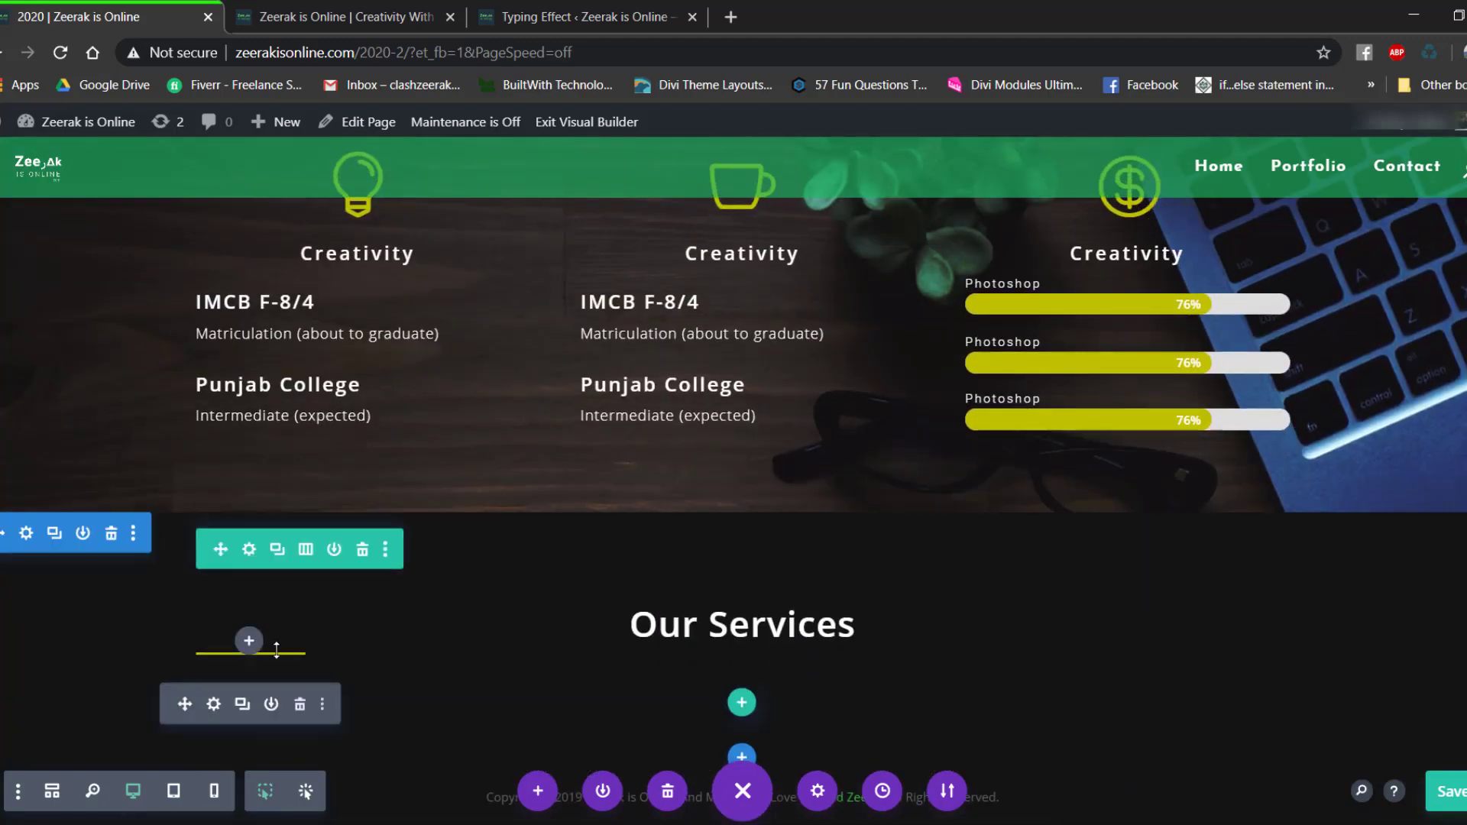
click(215, 664)
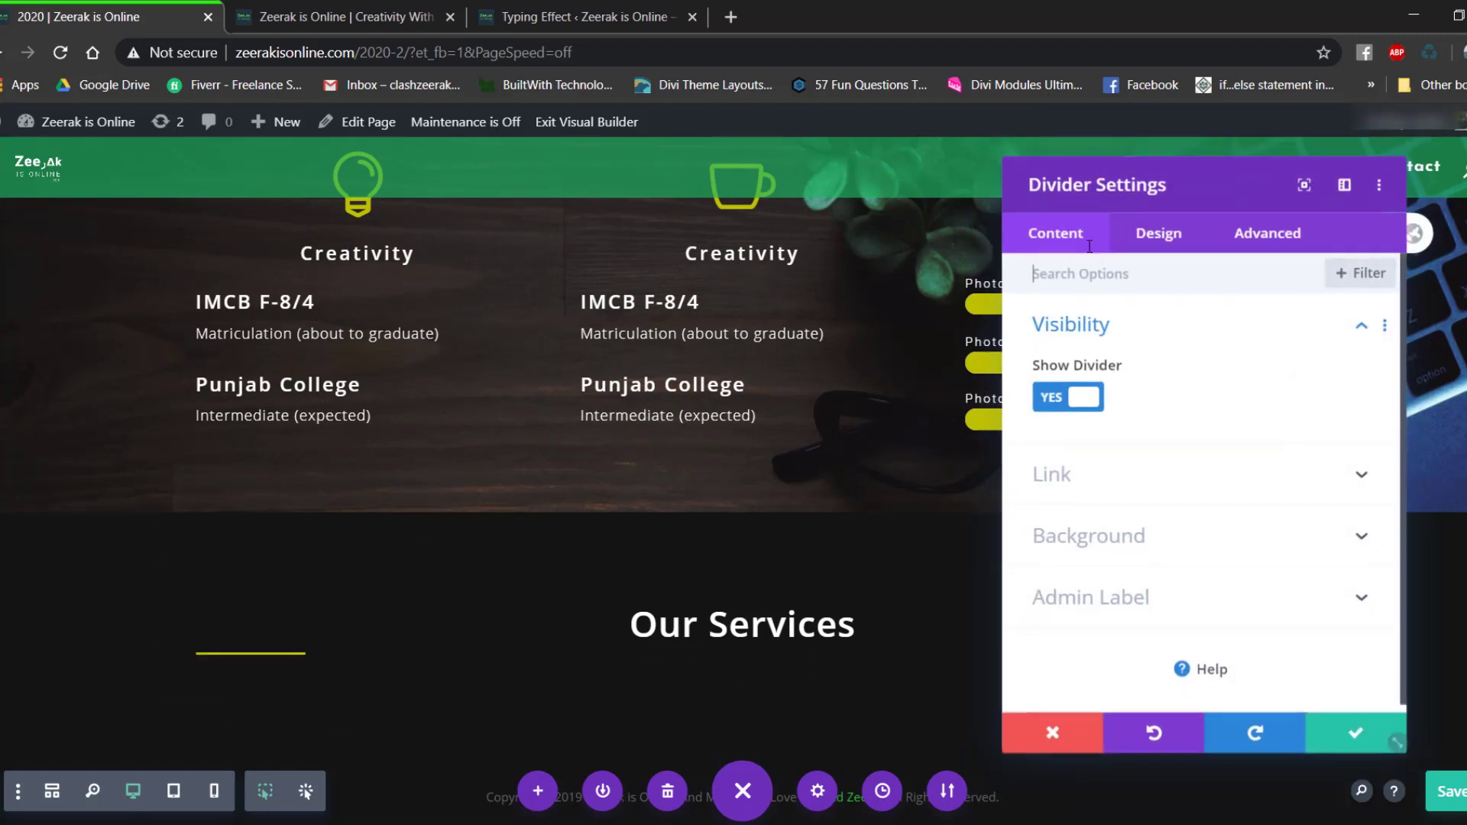
click(1158, 232)
click(1117, 337)
click(1116, 334)
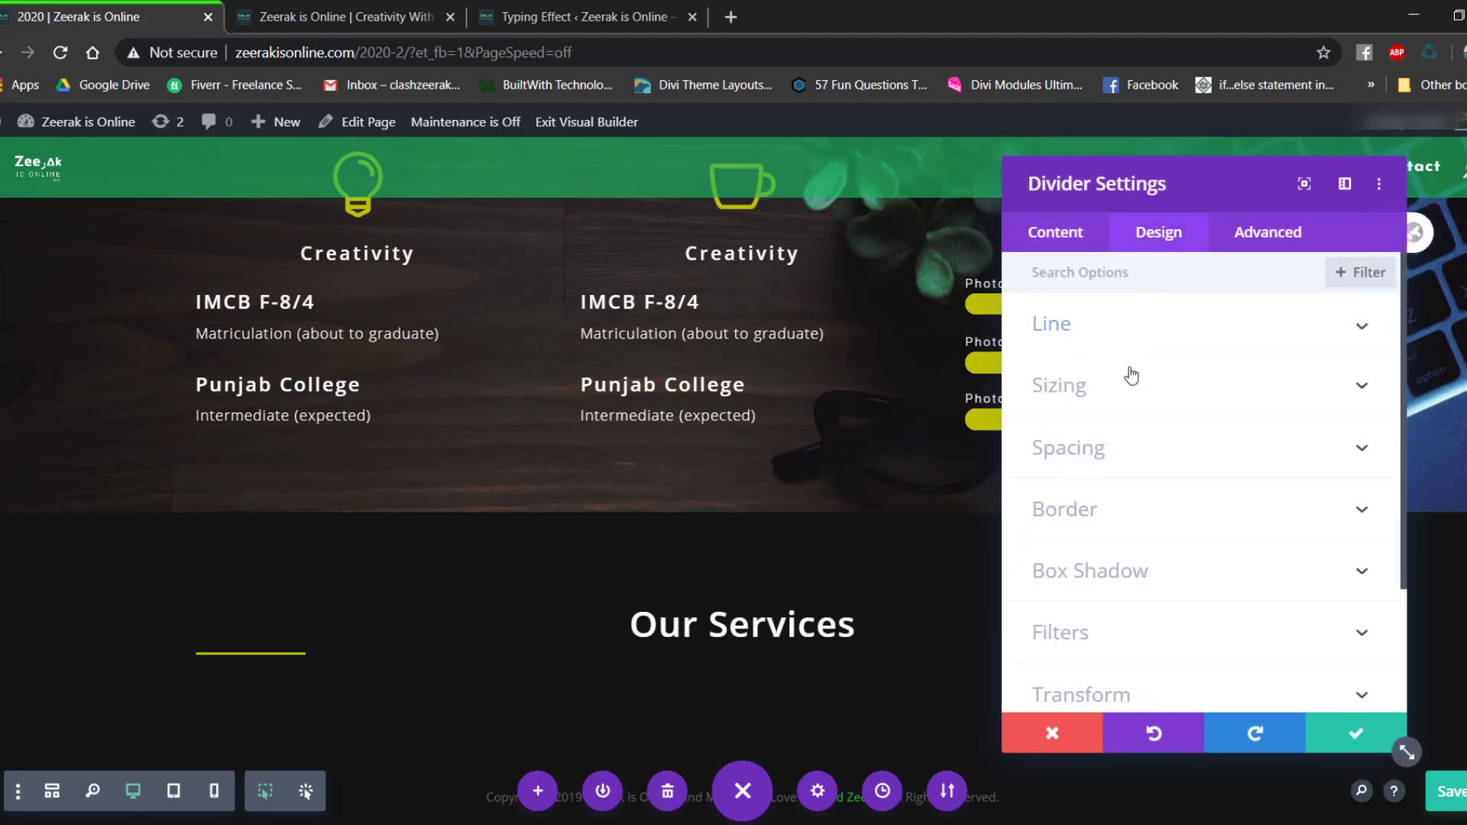
scroll(1115, 351, down, 1)
click(1087, 298)
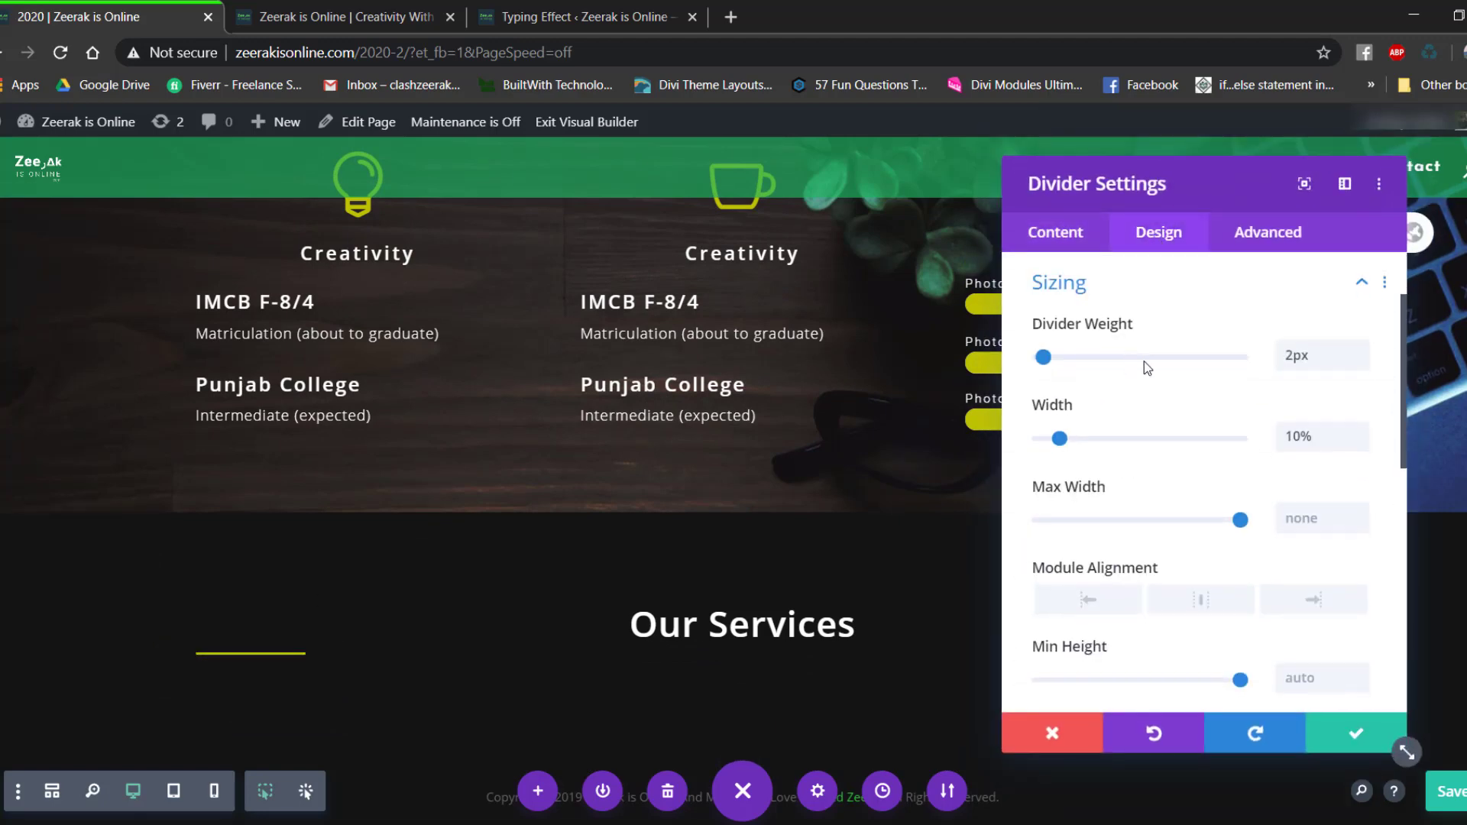
click(1203, 604)
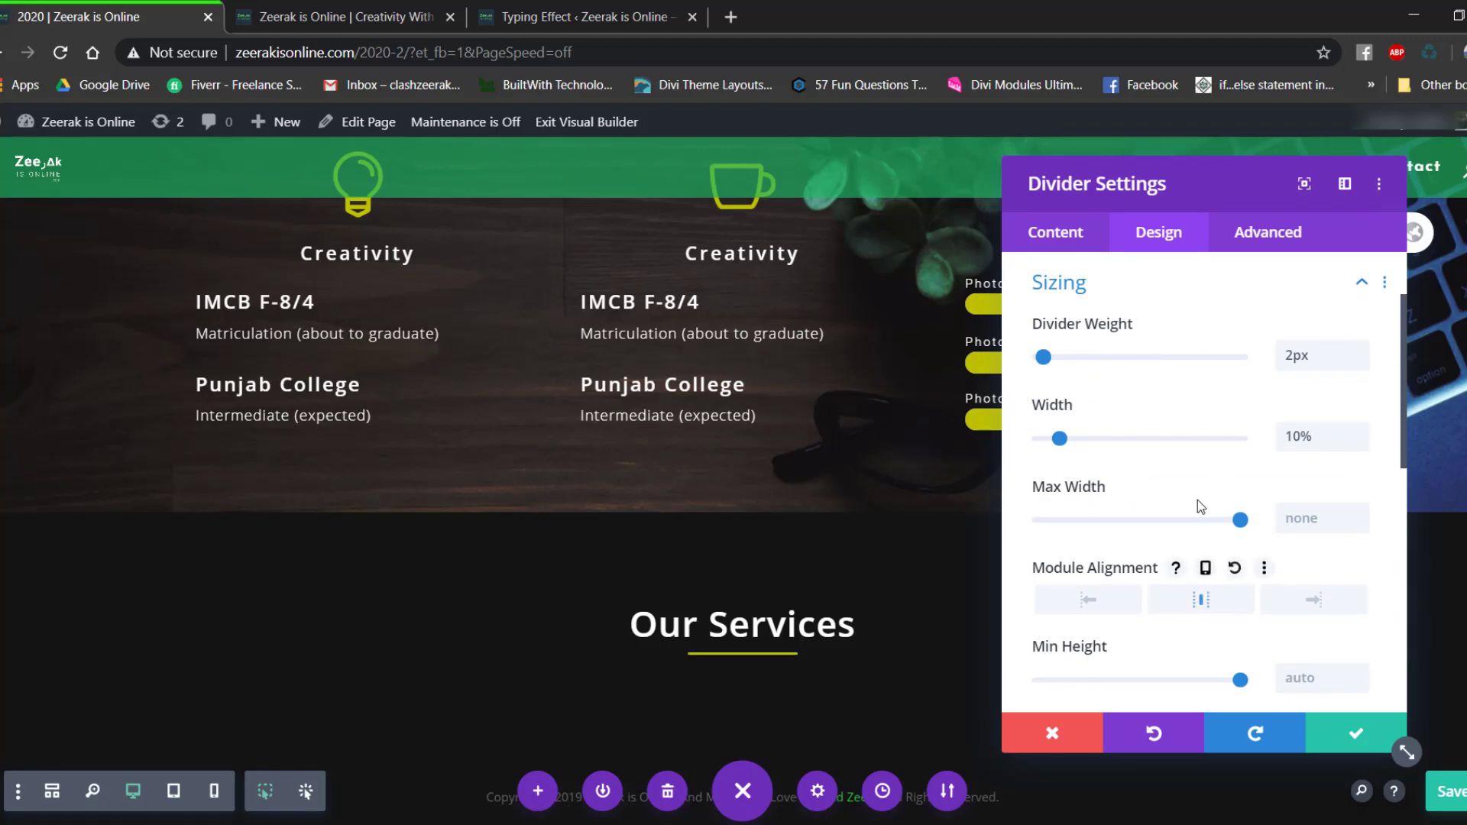
click(1360, 444)
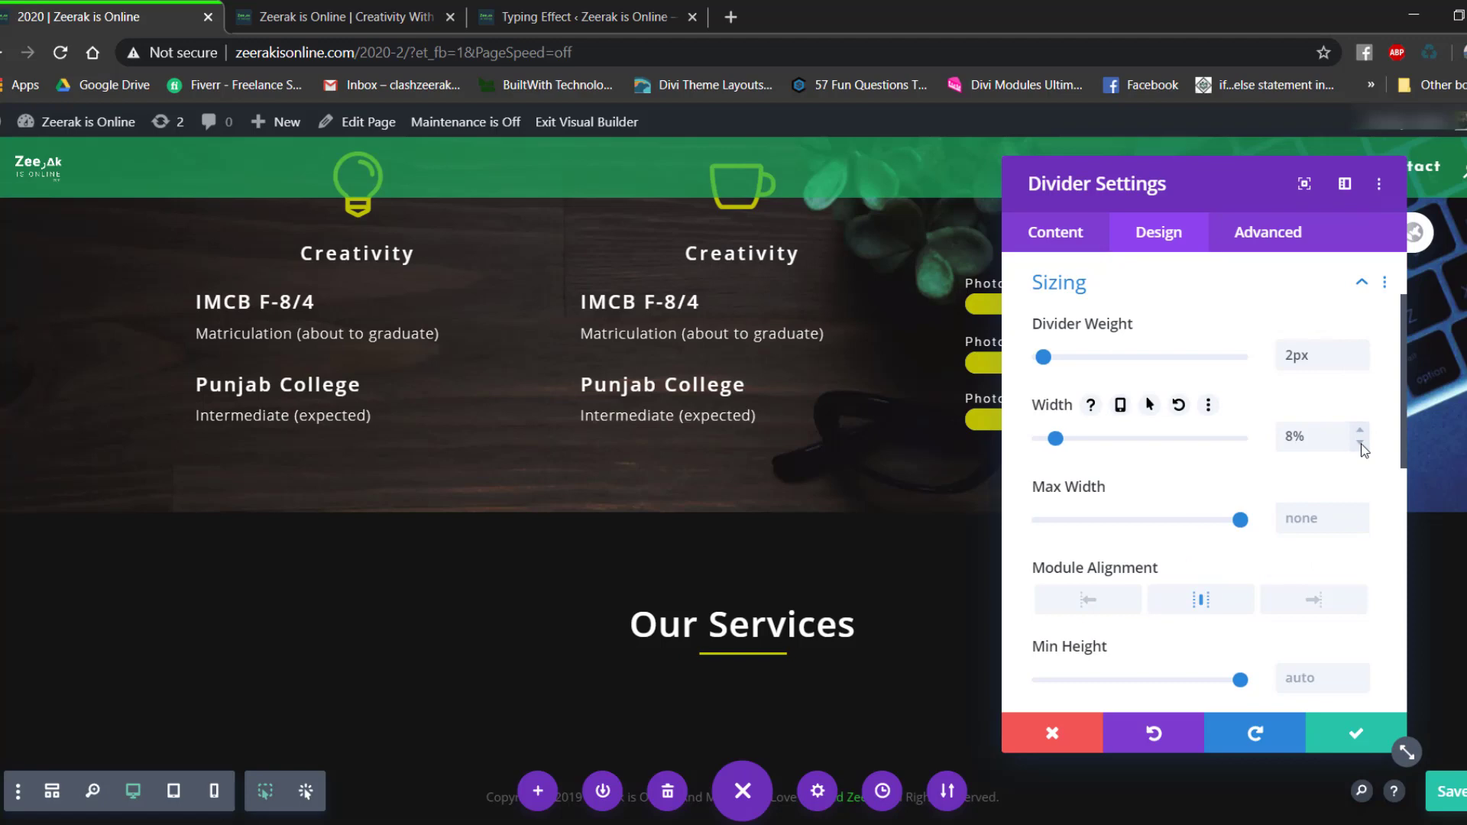
click(1352, 733)
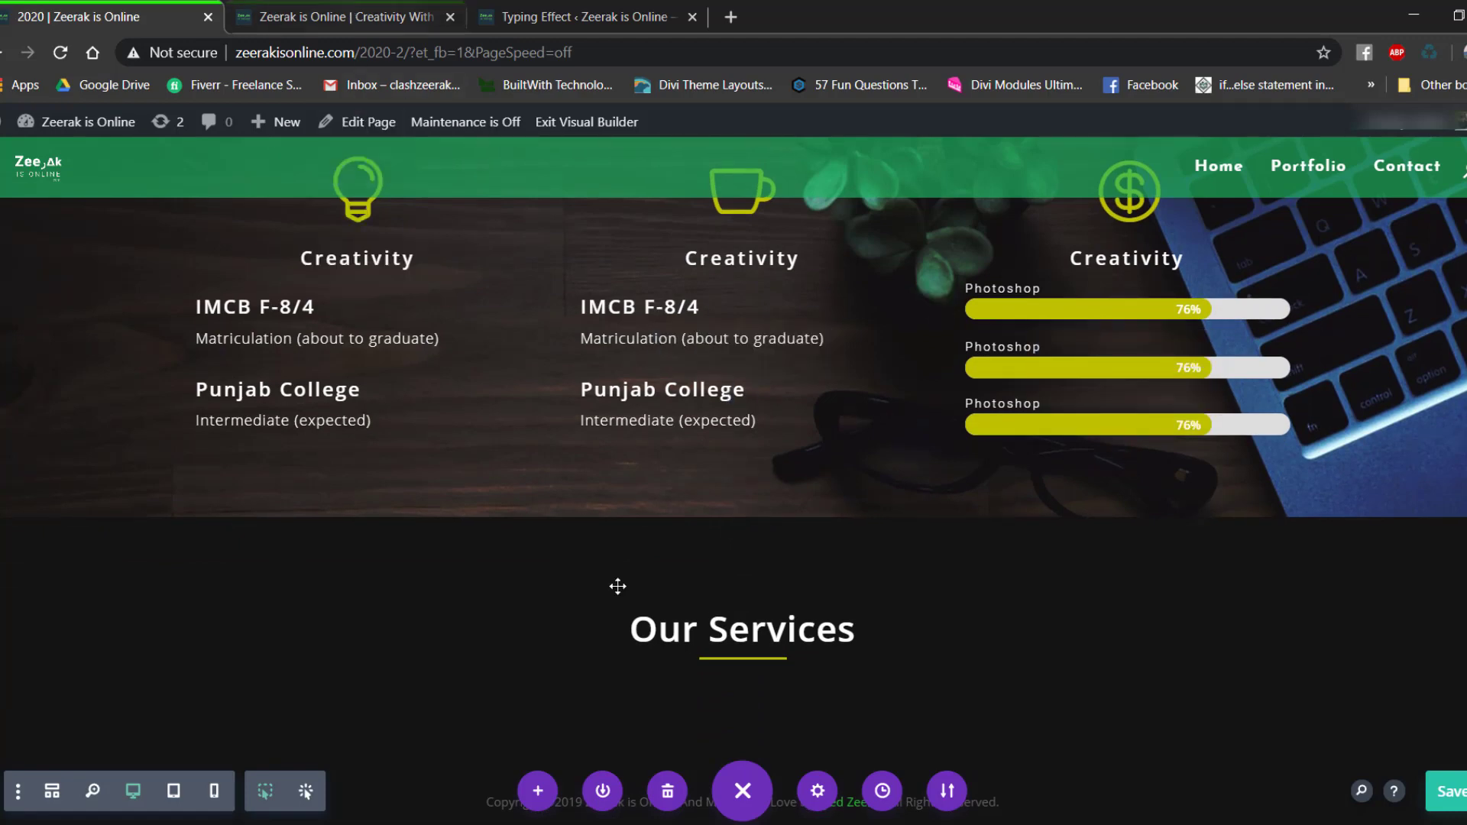
Insert a row of three equal columns below the "Our Services" row and add a Blurb module to its first column.
click(740, 703)
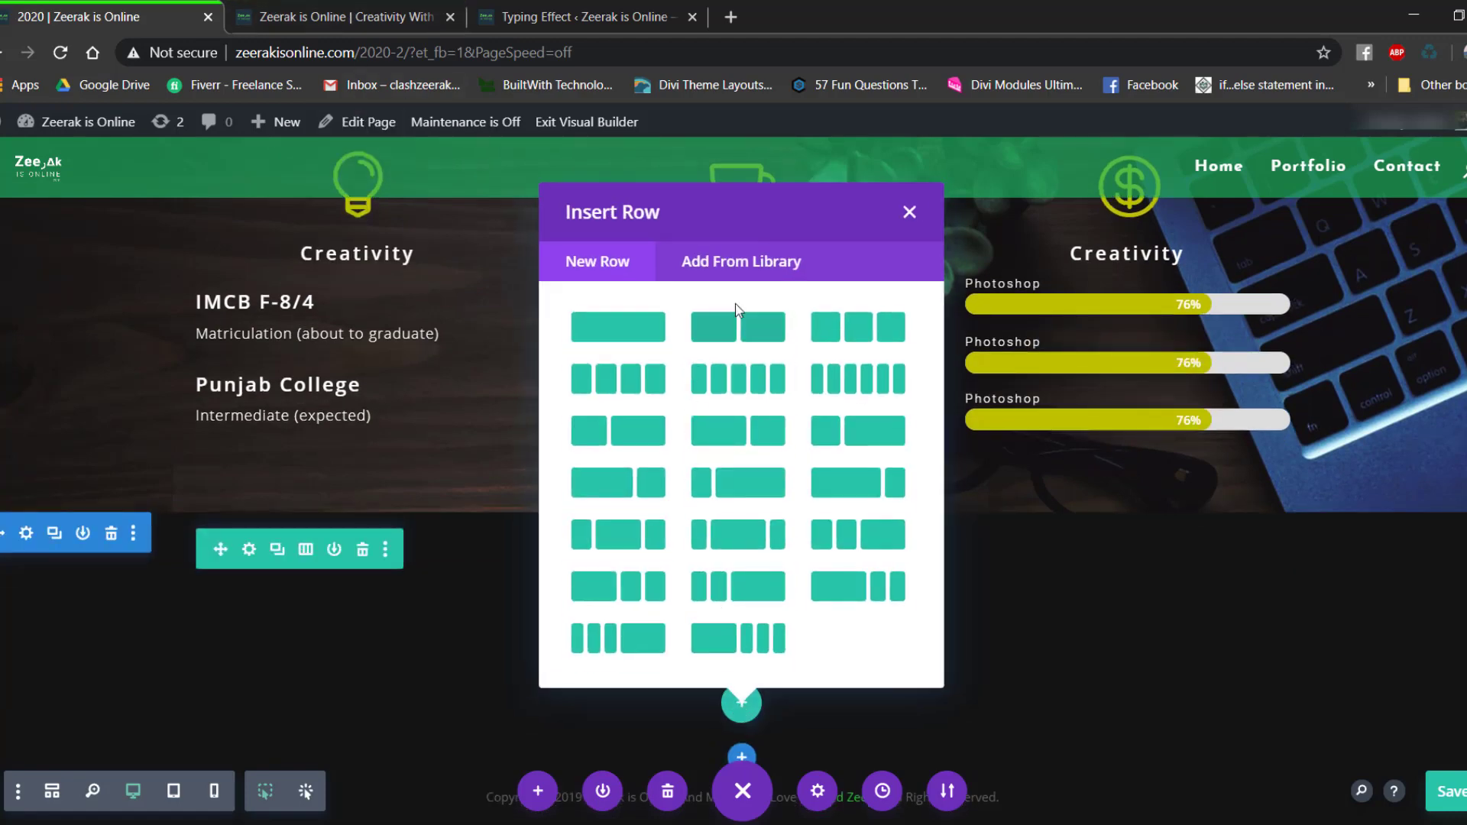
click(821, 327)
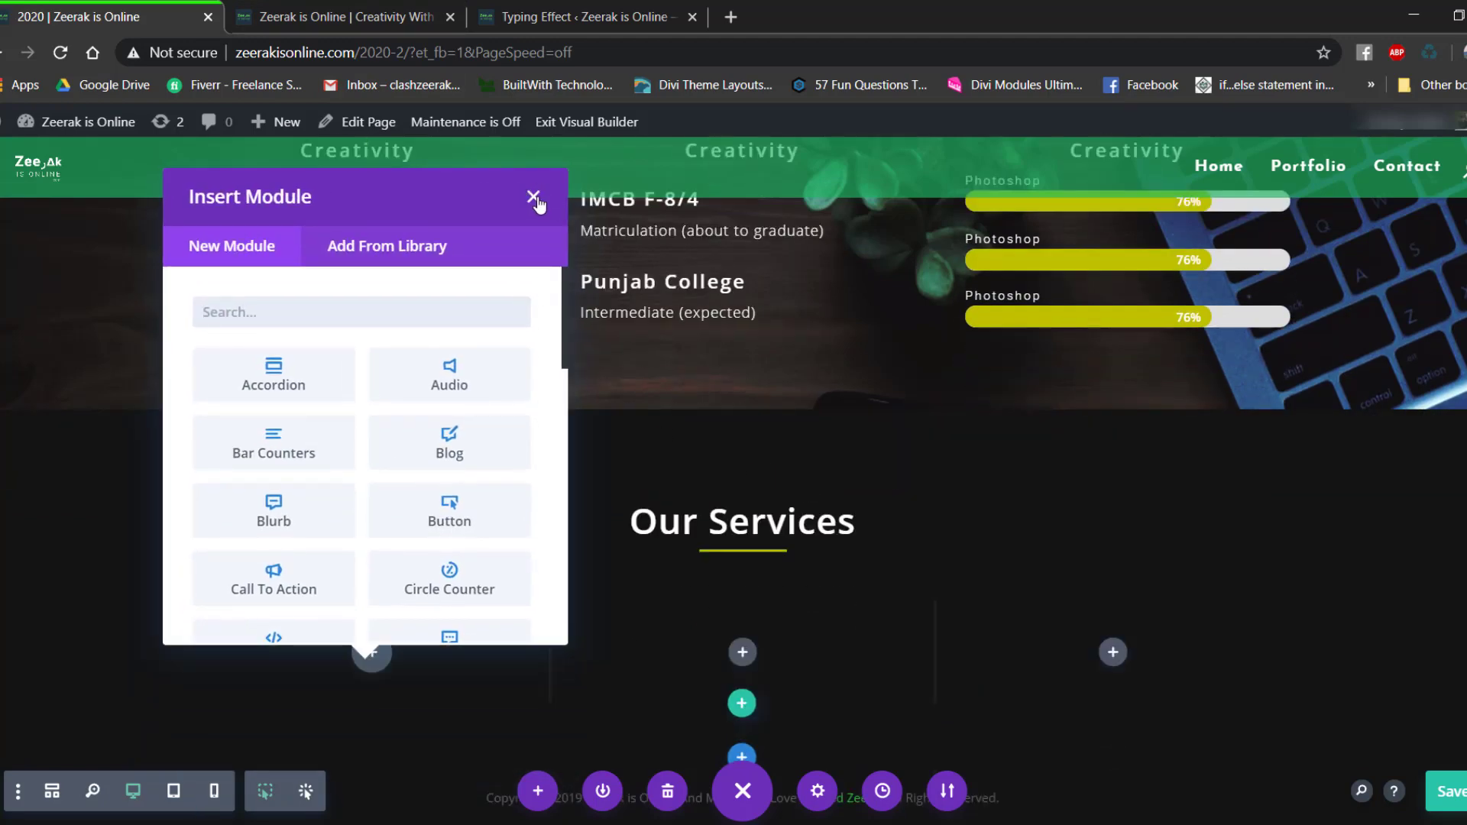
text(blurb)
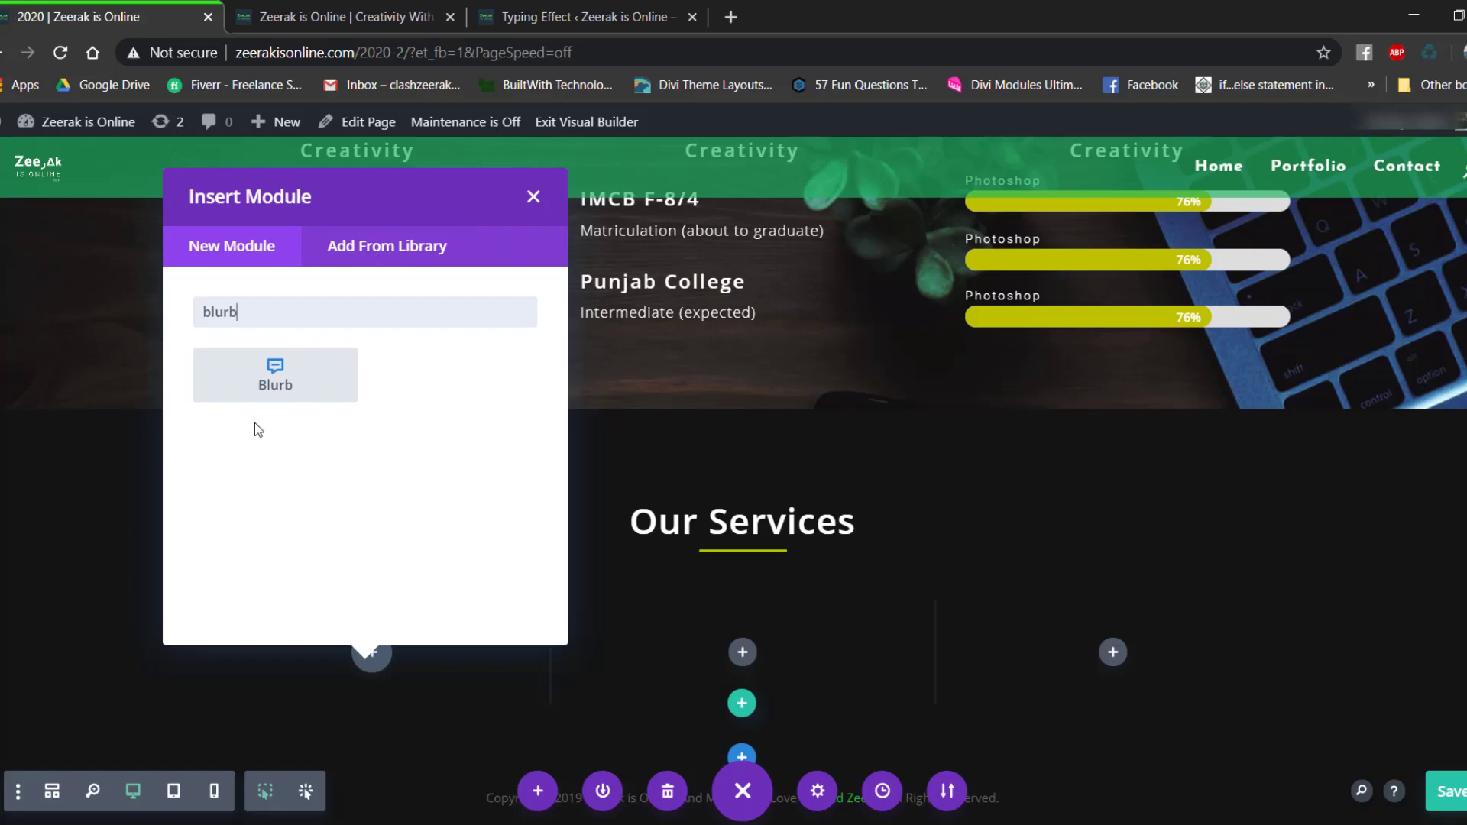
click(259, 386)
scroll(800, 520, down, 4)
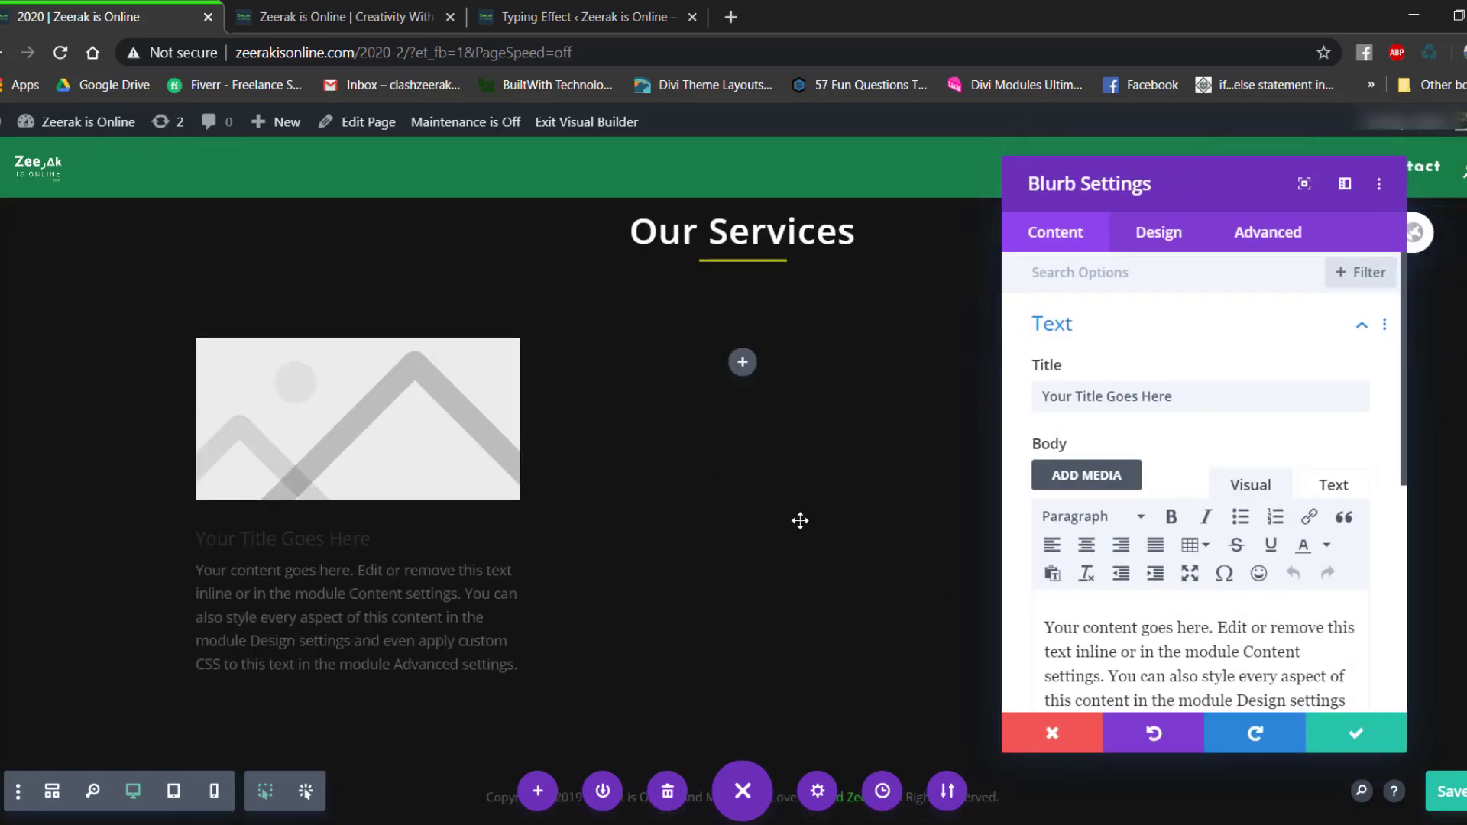
Set the first blurb's title to "Creative Planning", using the existing site's services section as a reference.
click(408, 16)
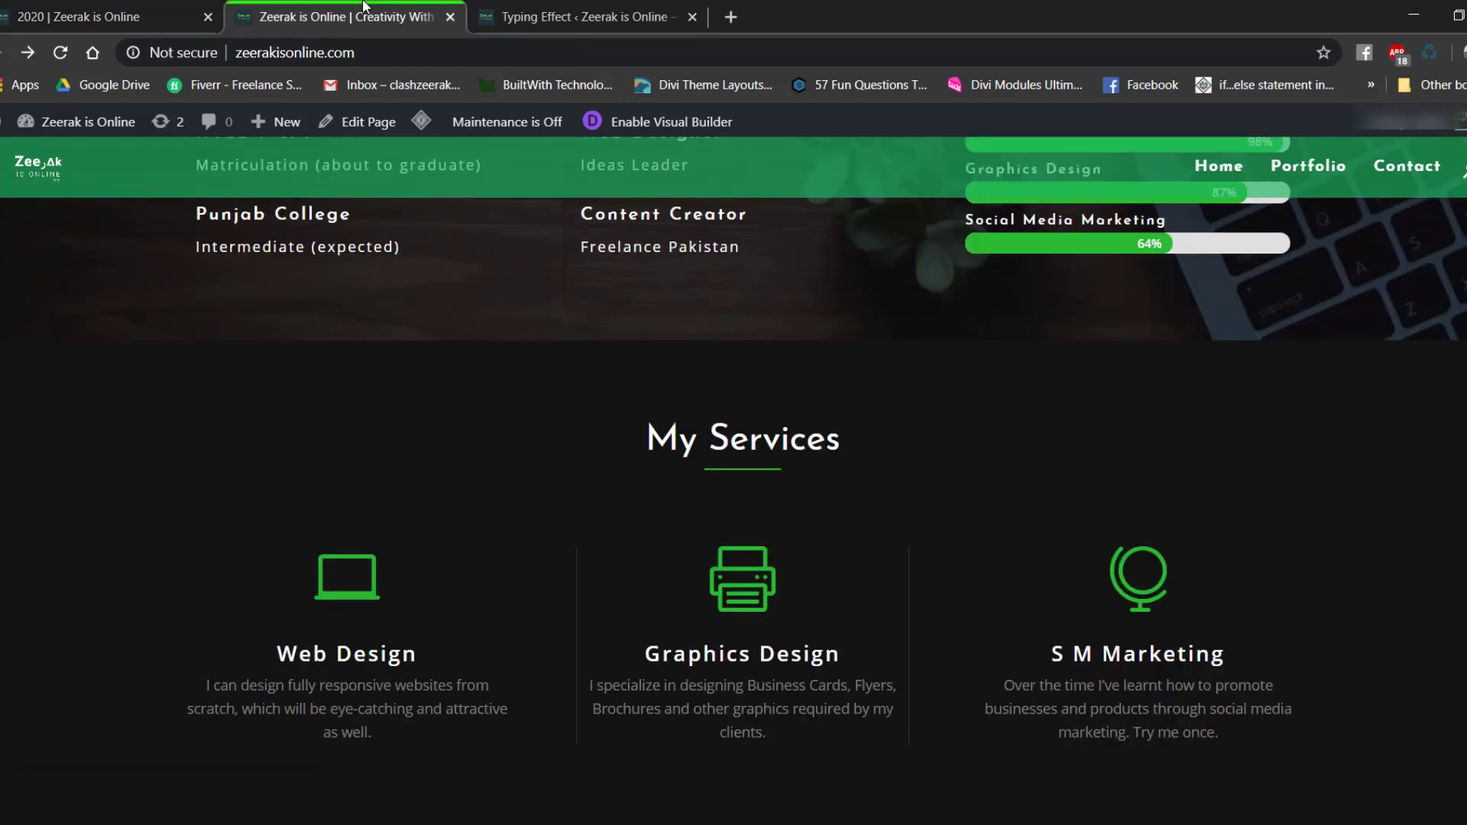
click(44, 6)
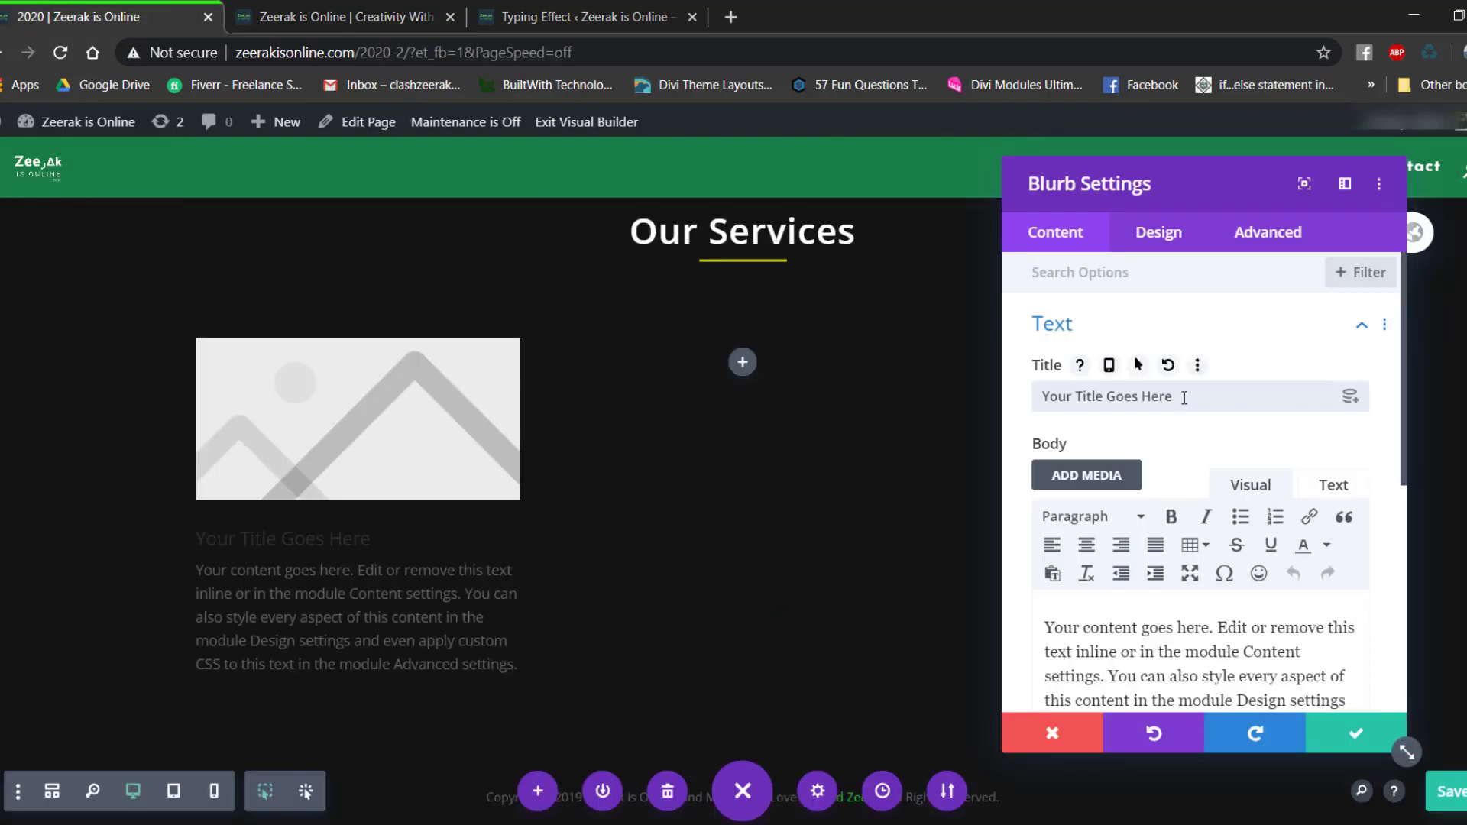
drag(1183, 397, 1031, 399)
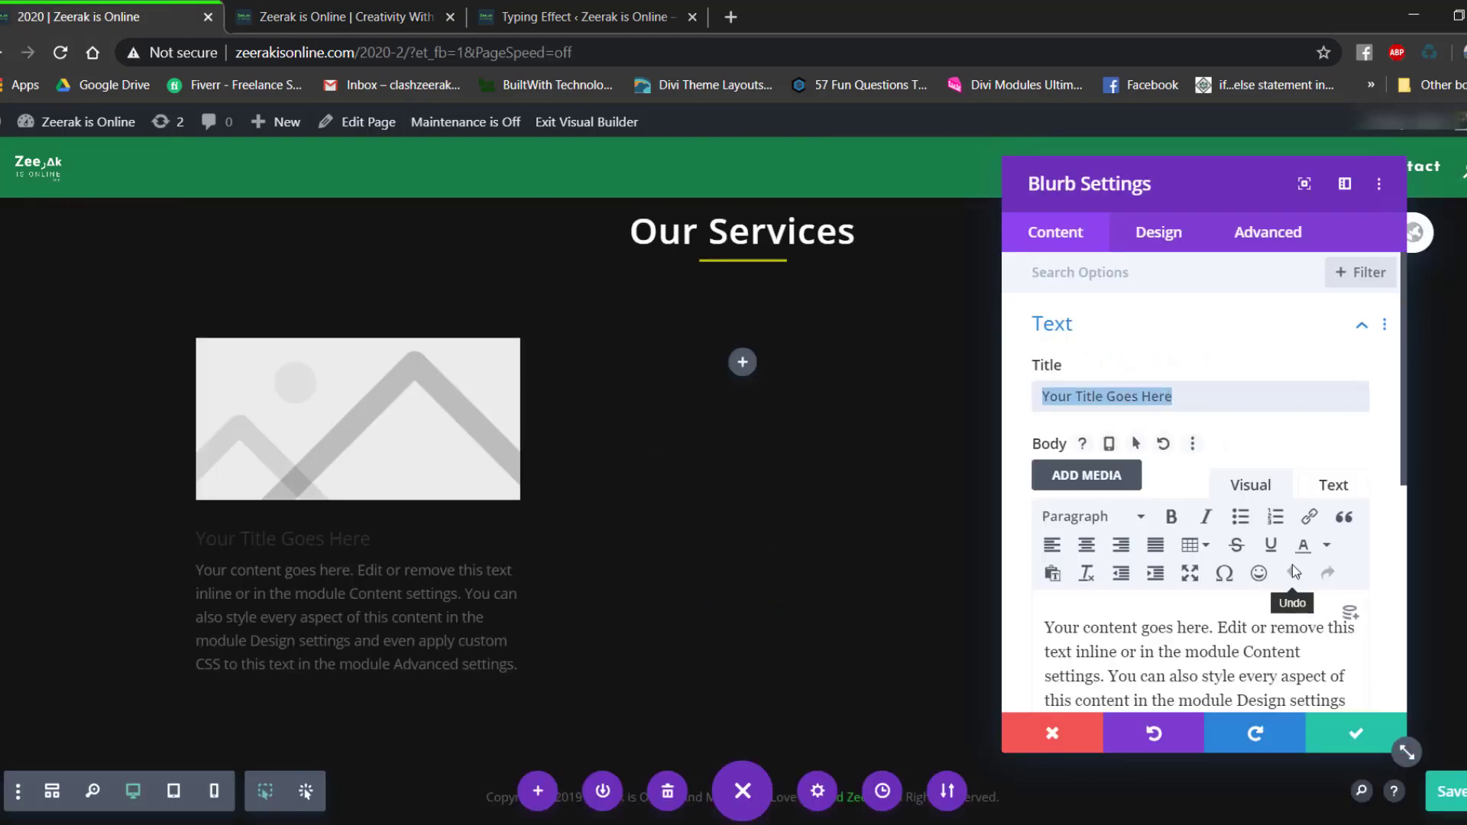
text(Creat)
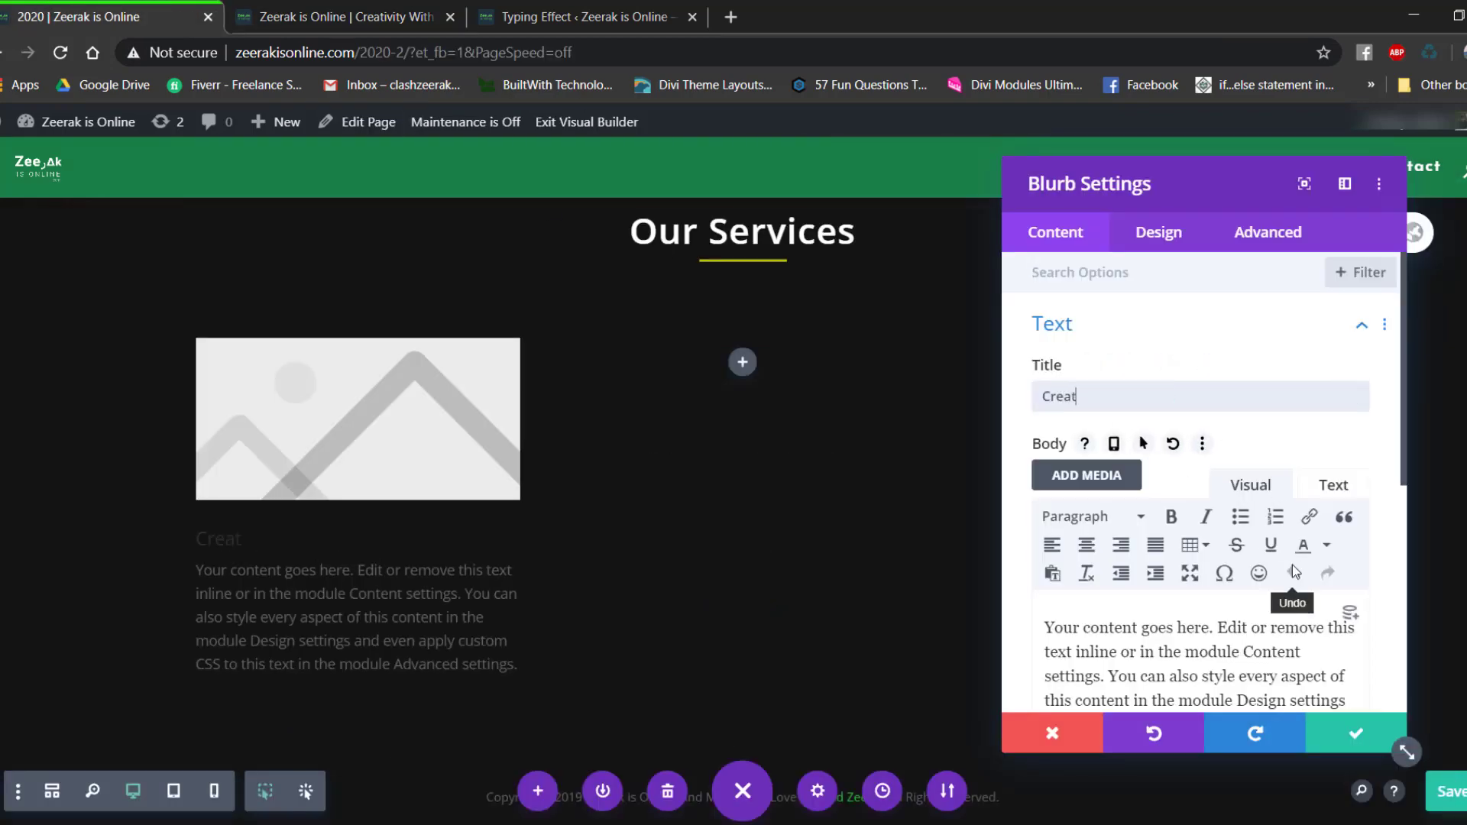
text(ive Planning)
scroll(1291, 565, down, 2)
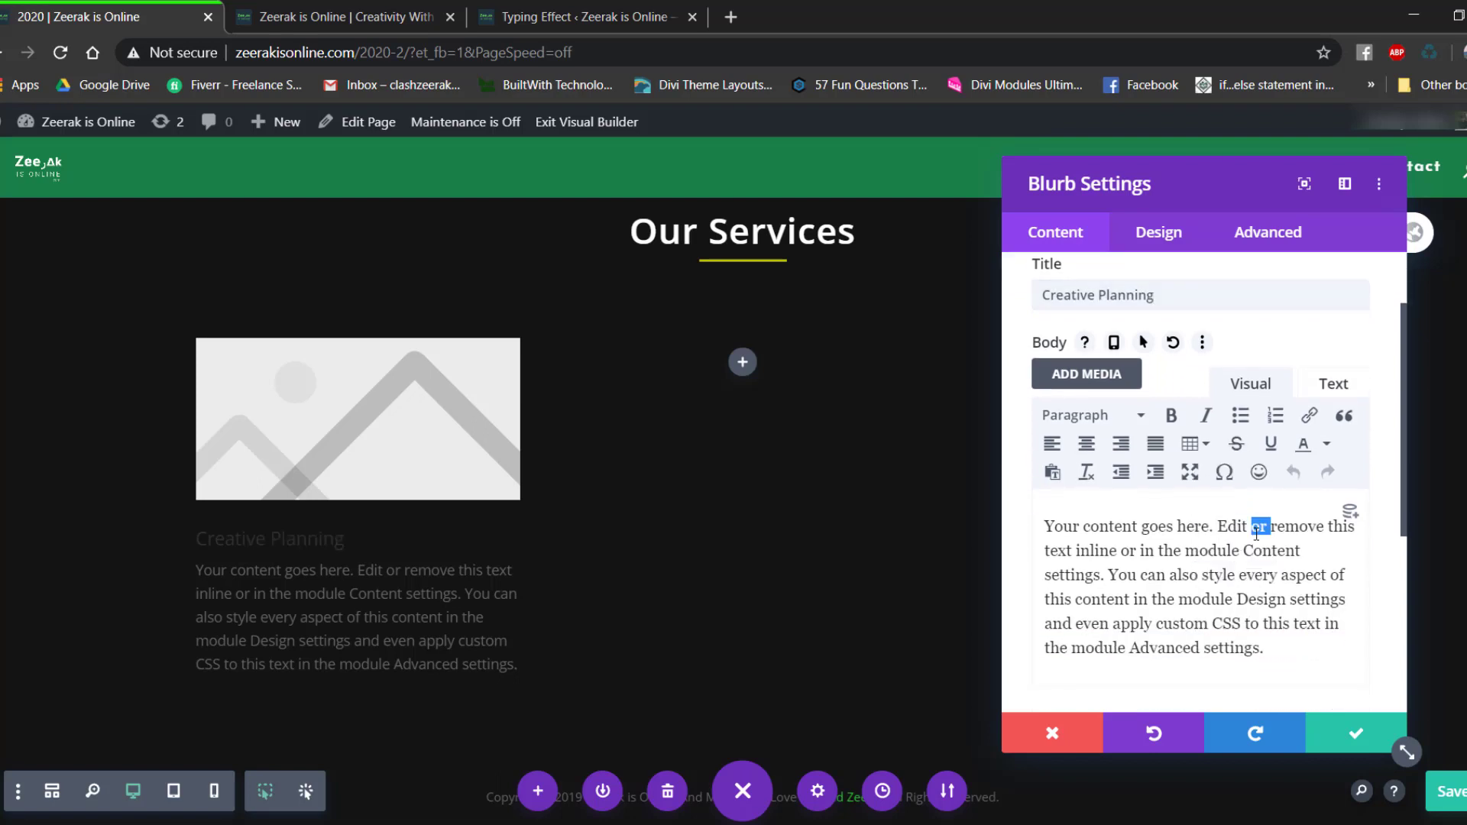
triple_click(1256, 533)
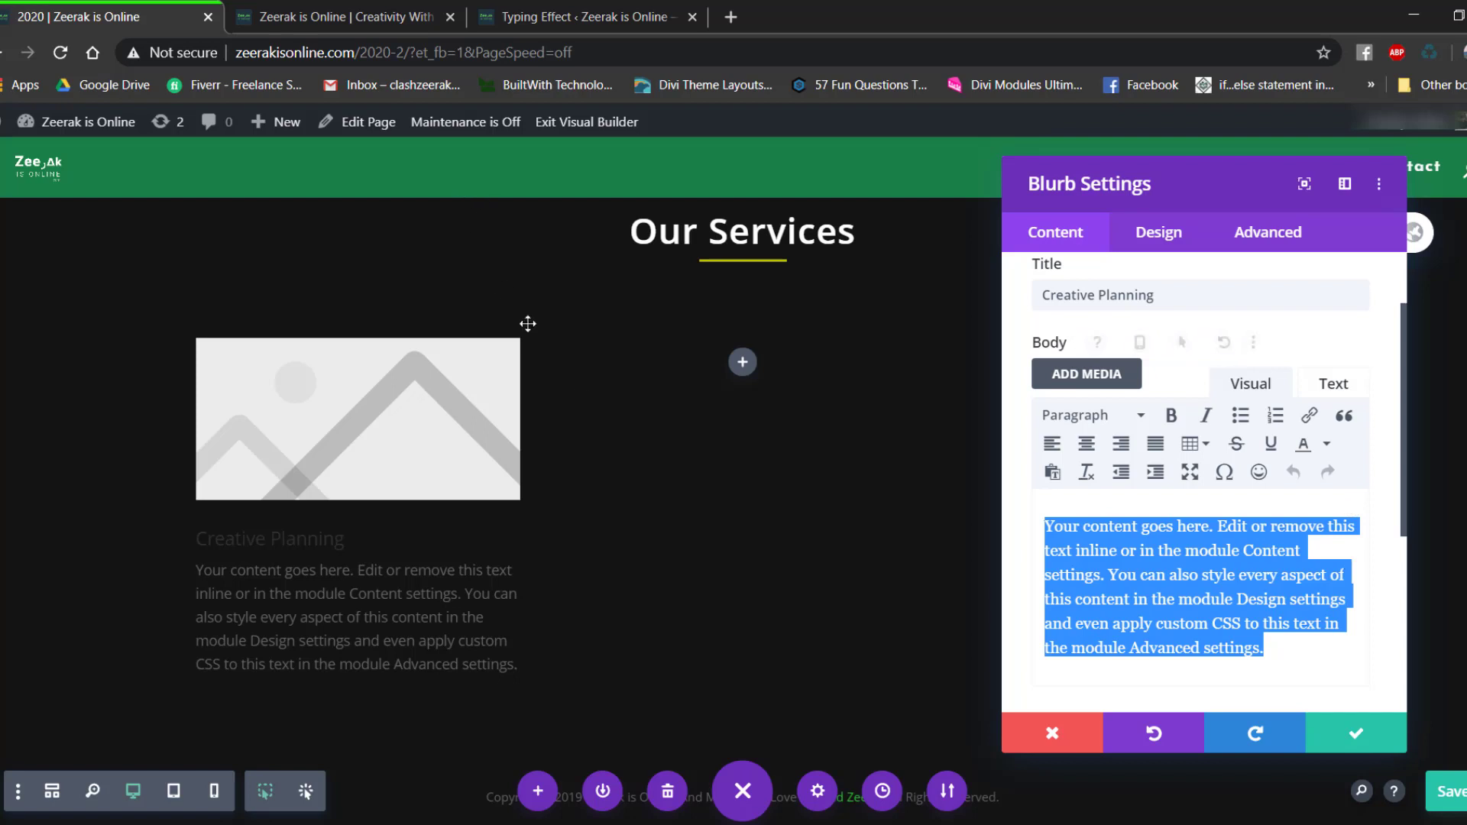
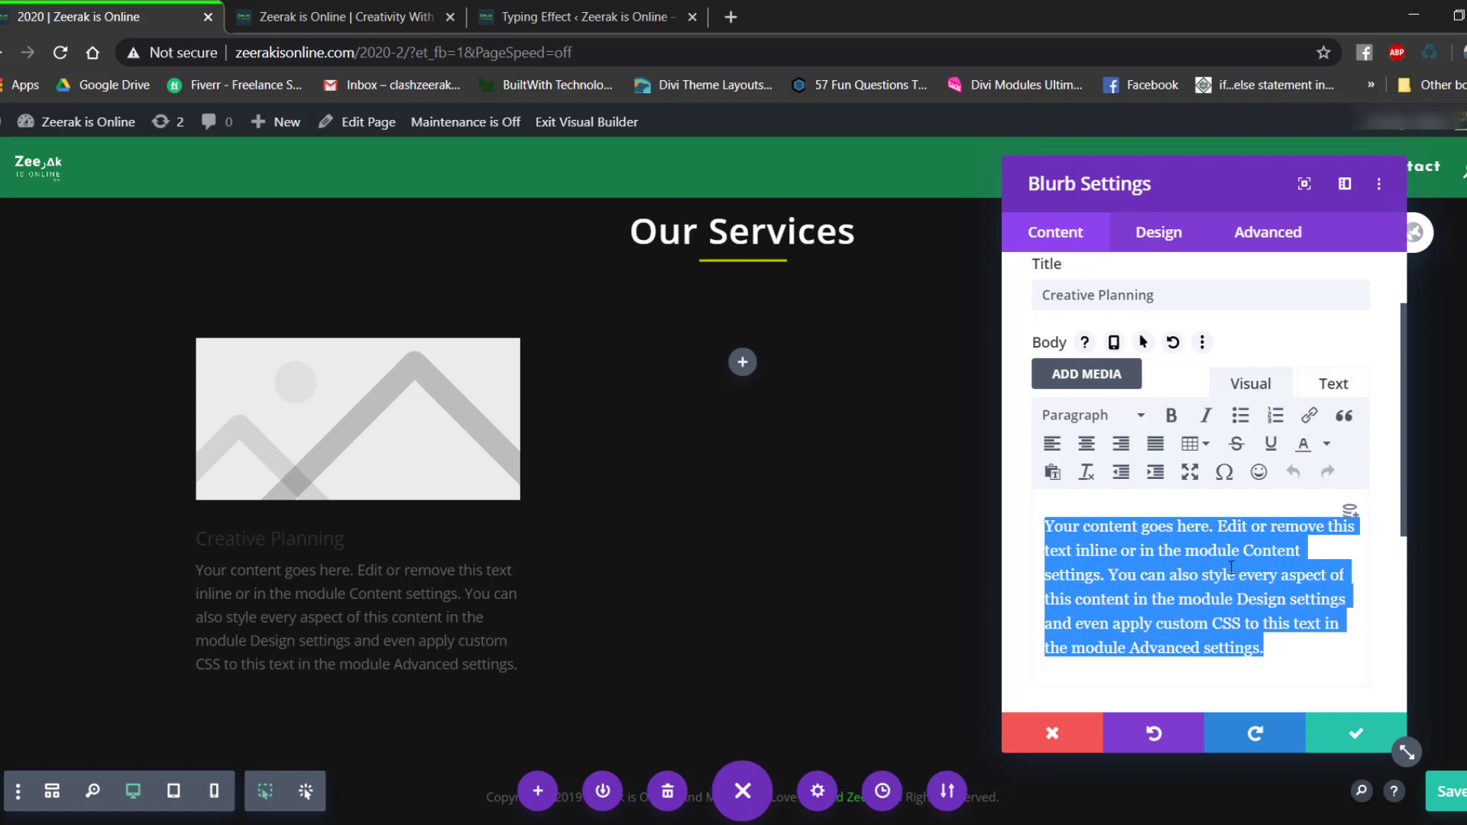
Replace the Creative Planning blurb's placeholder image with the atom icon.
scroll(1231, 567, down, 2)
scroll(1220, 522, down, 4)
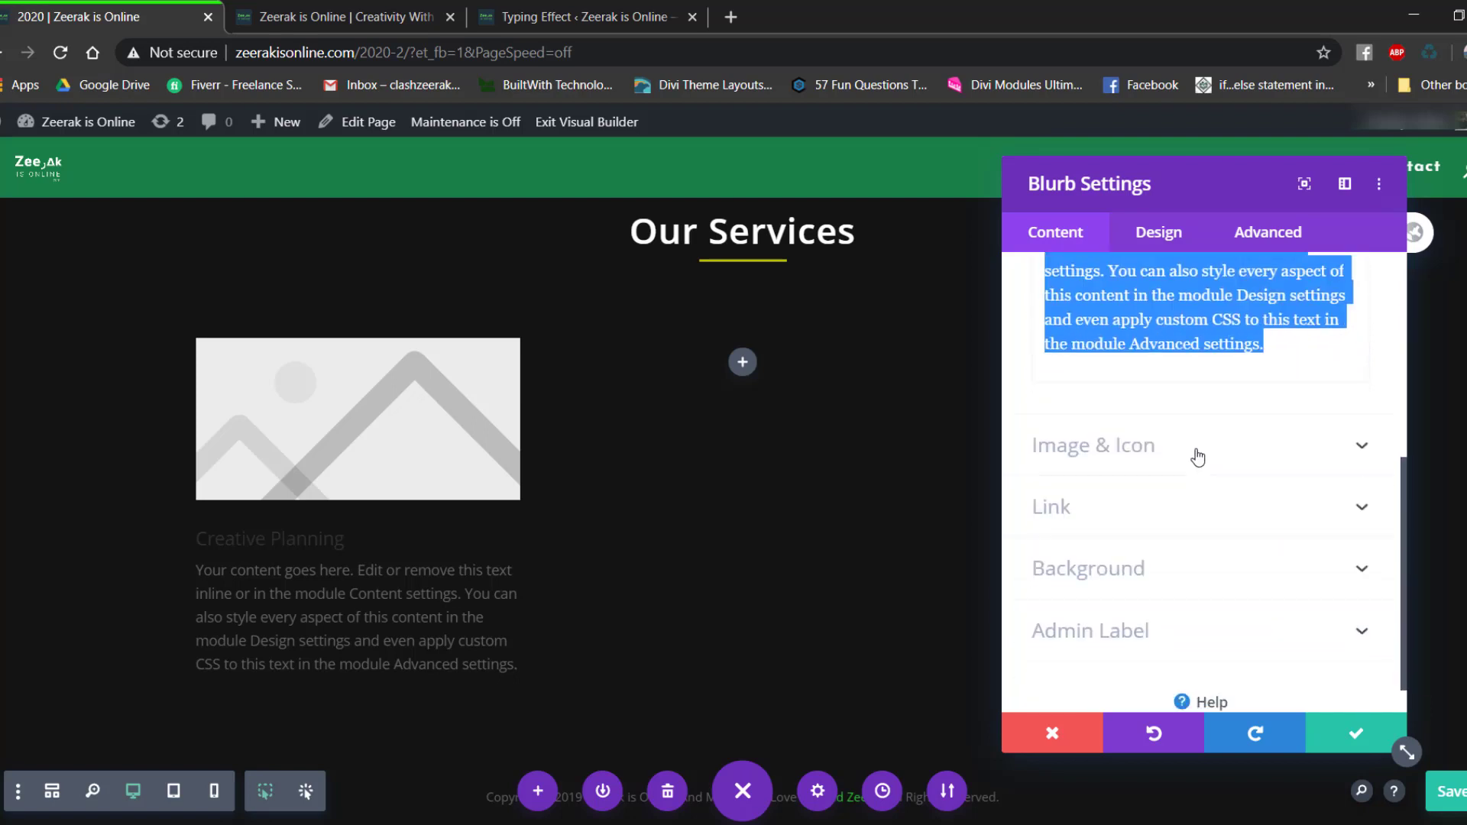
click(1155, 445)
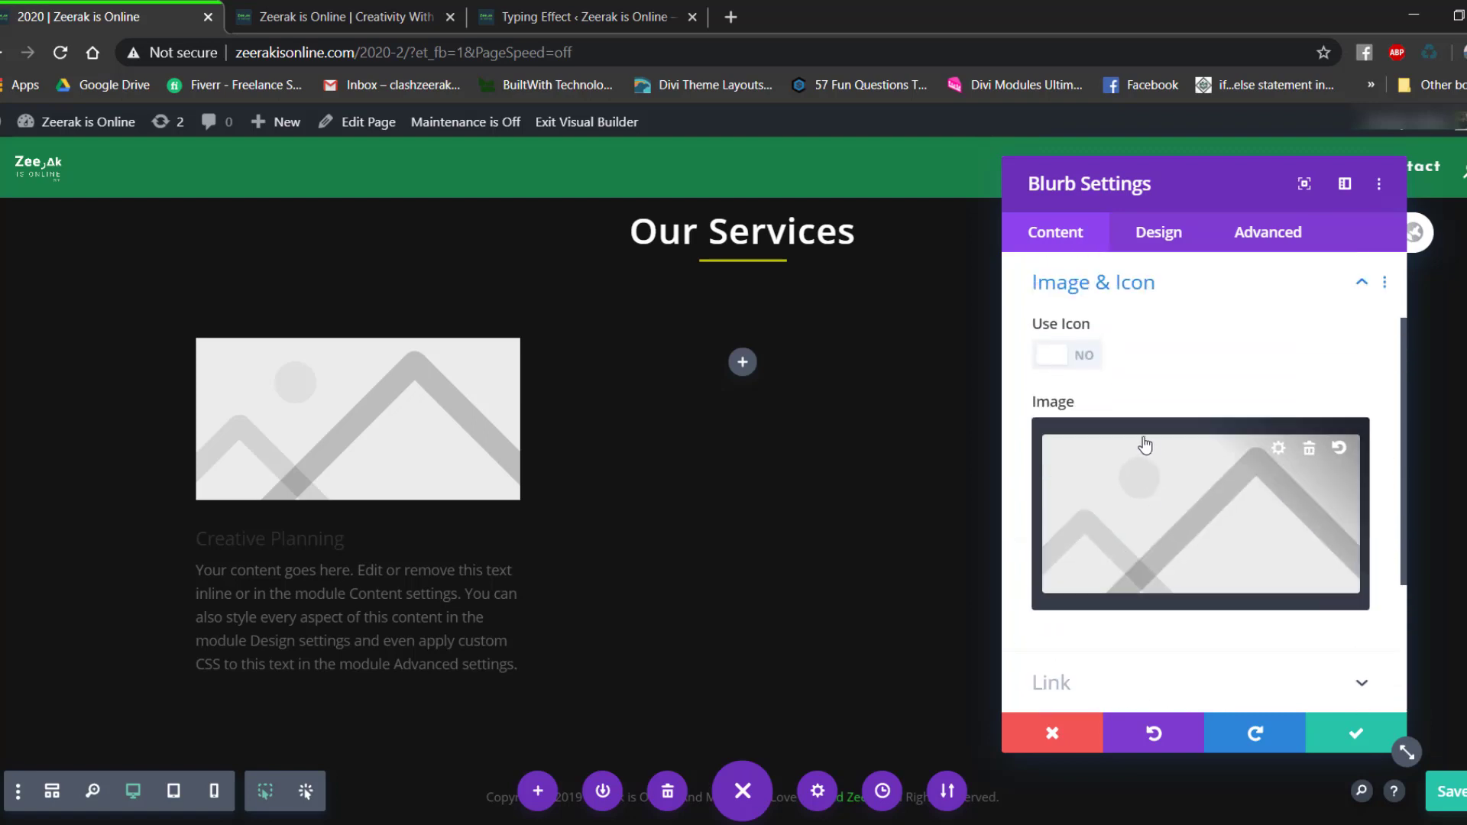
click(1058, 372)
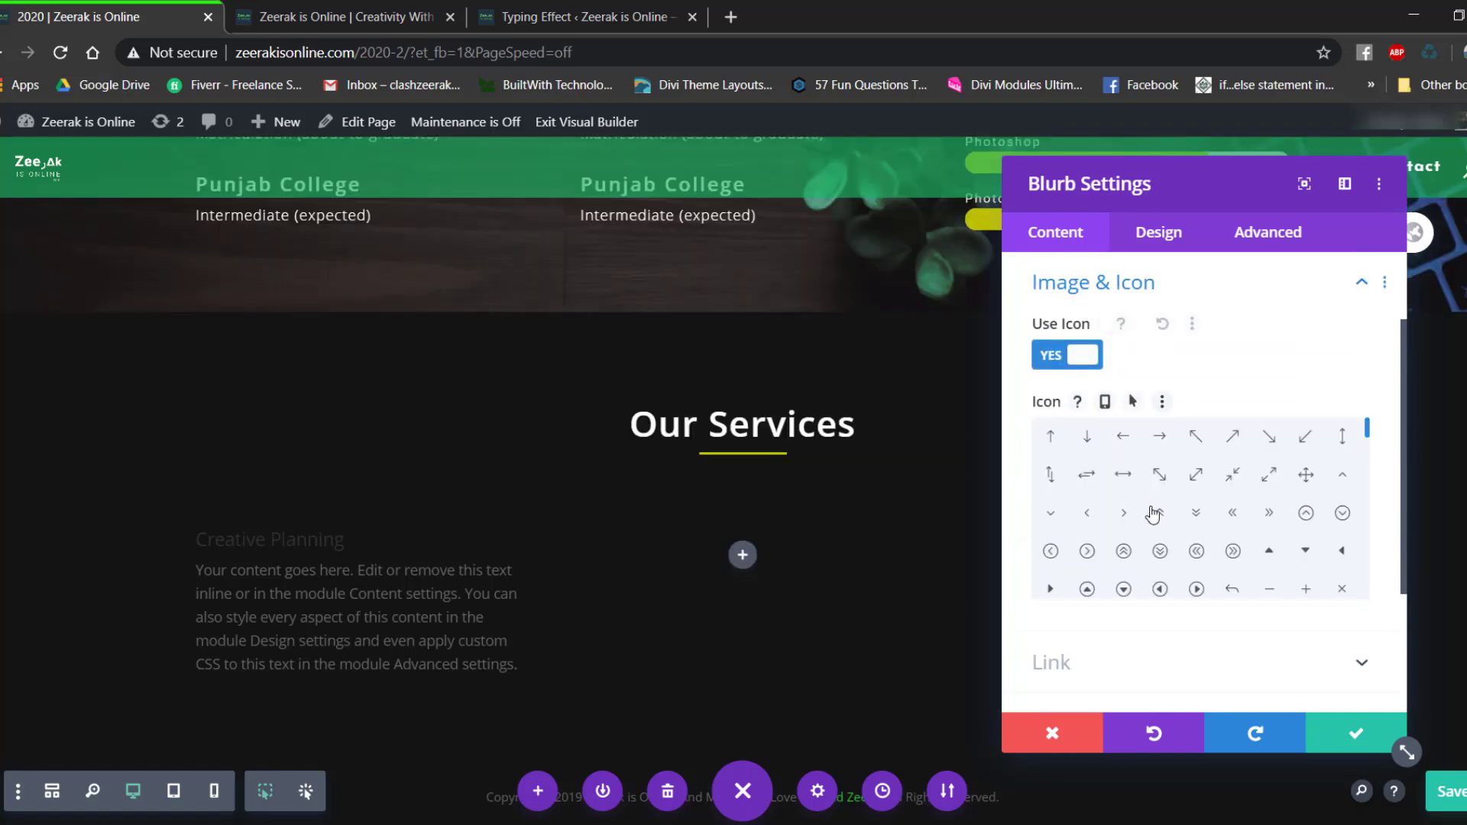
scroll(1169, 523, down, 1)
scroll(1169, 524, down, 1)
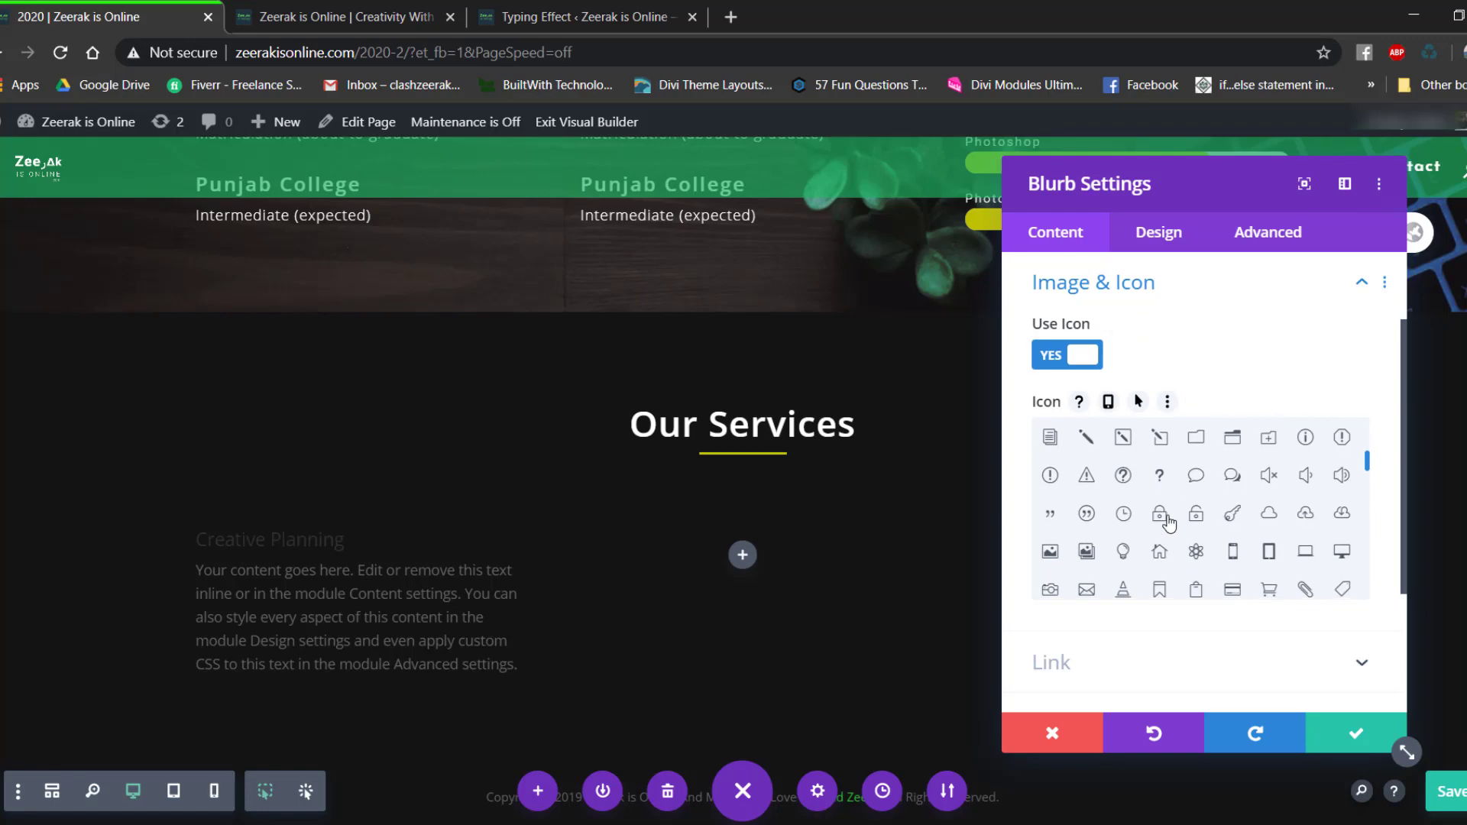
click(1196, 554)
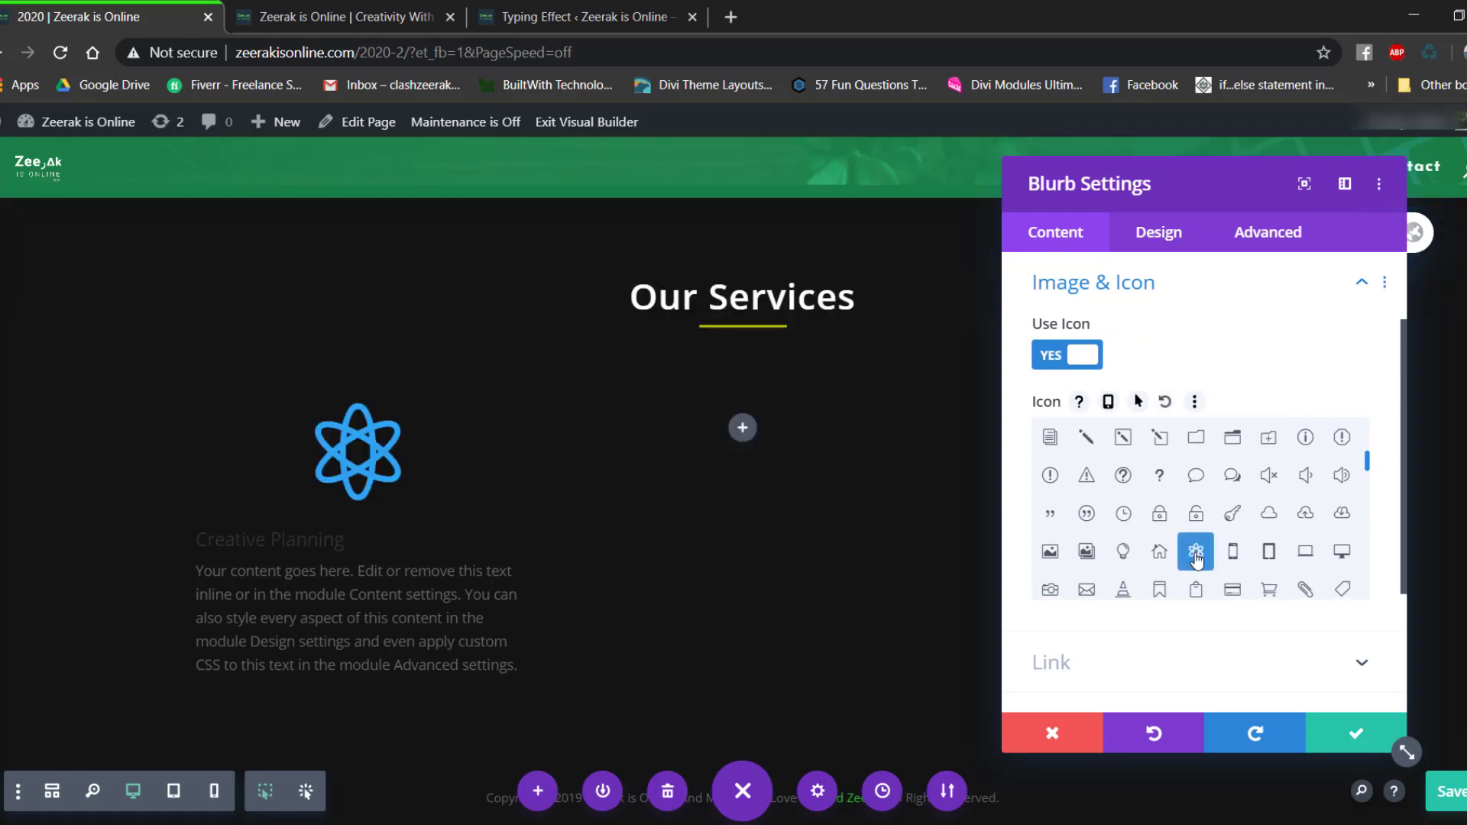
scroll(1218, 516, down, 6)
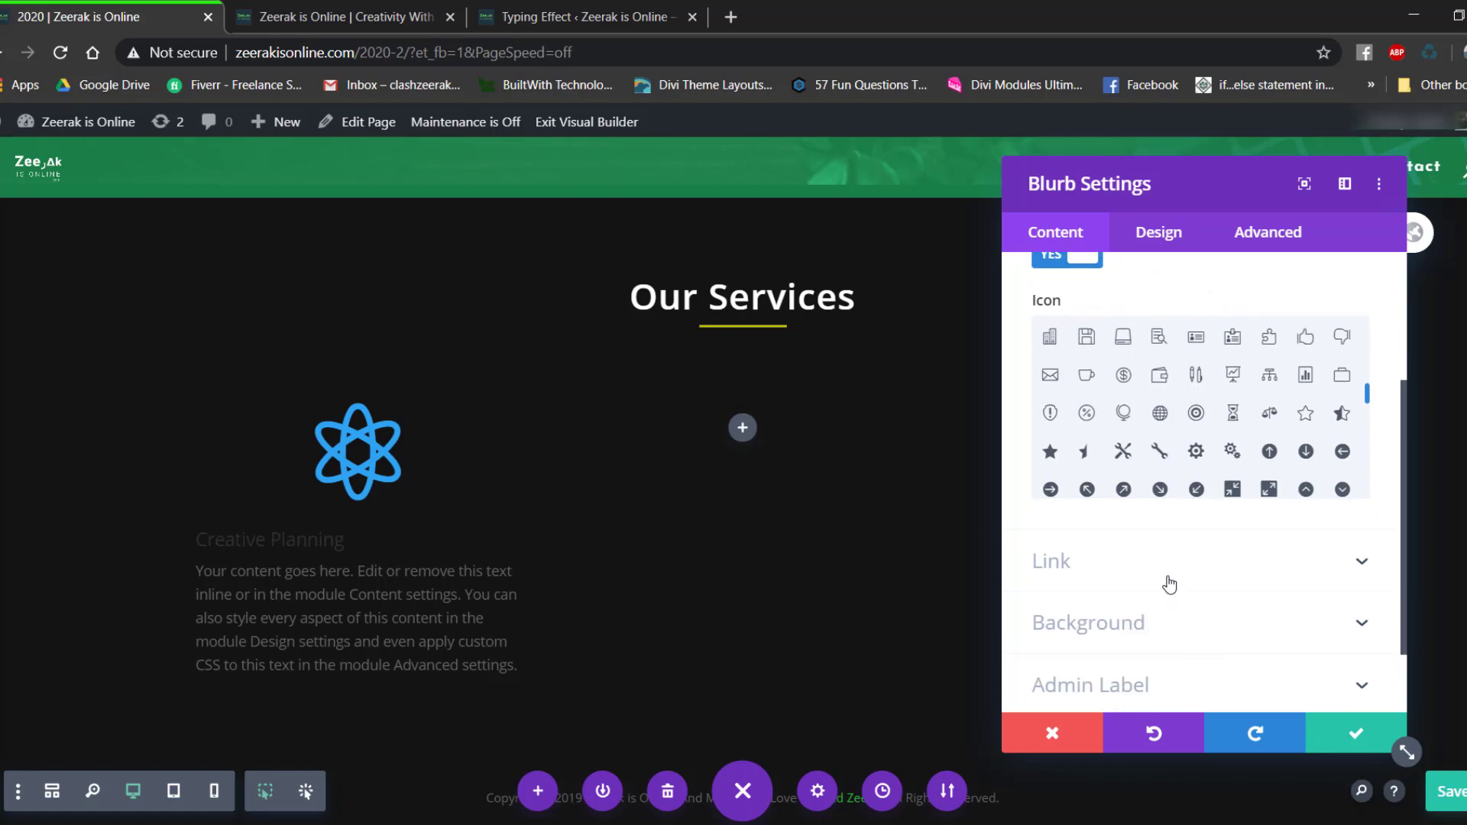
scroll(1169, 585, down, 1)
Color the blurb's atom icon with the recently used yellow-green and set its icon font size to 66px.
click(1155, 235)
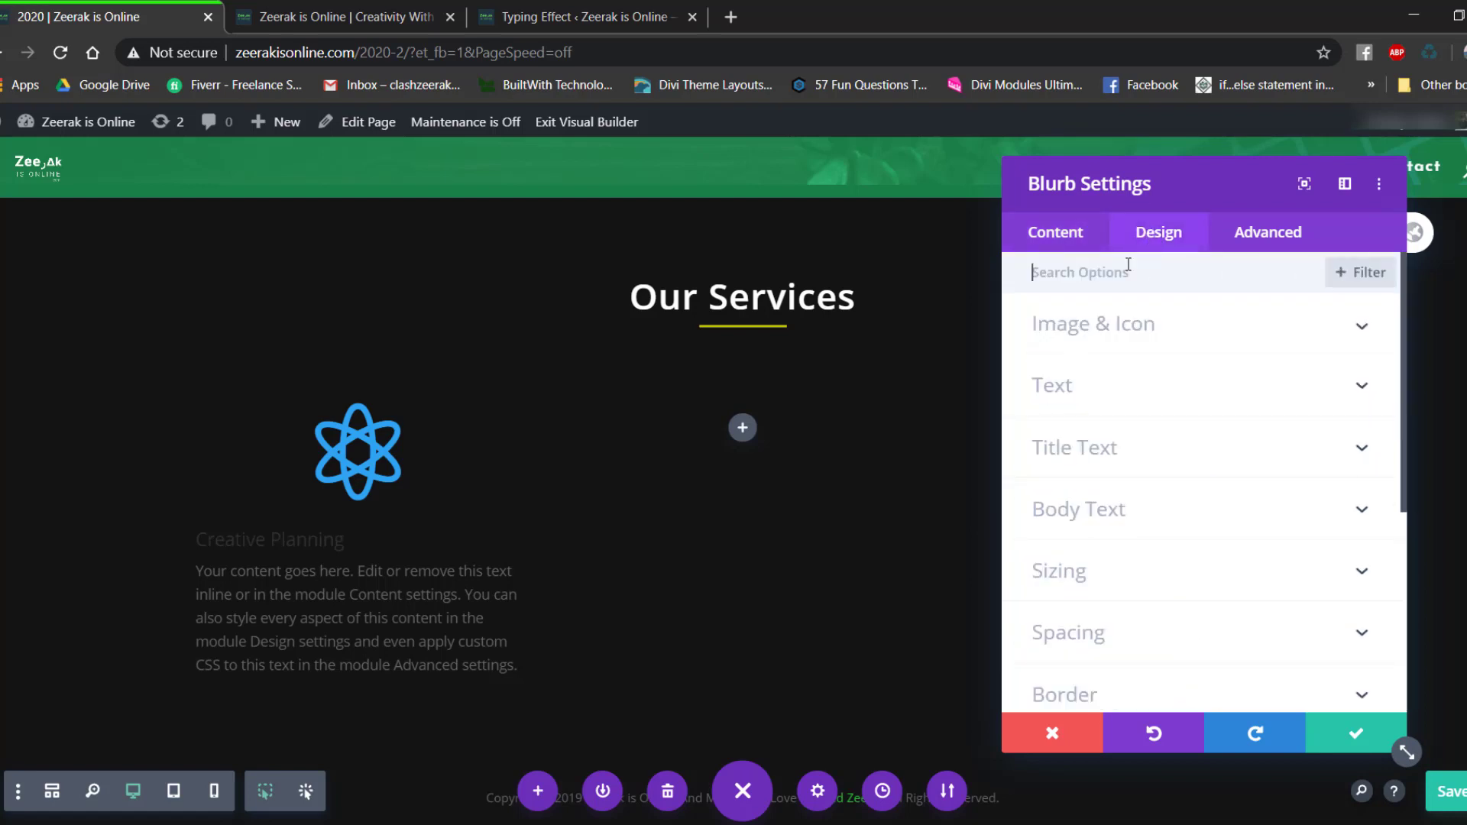
click(1095, 329)
click(1339, 451)
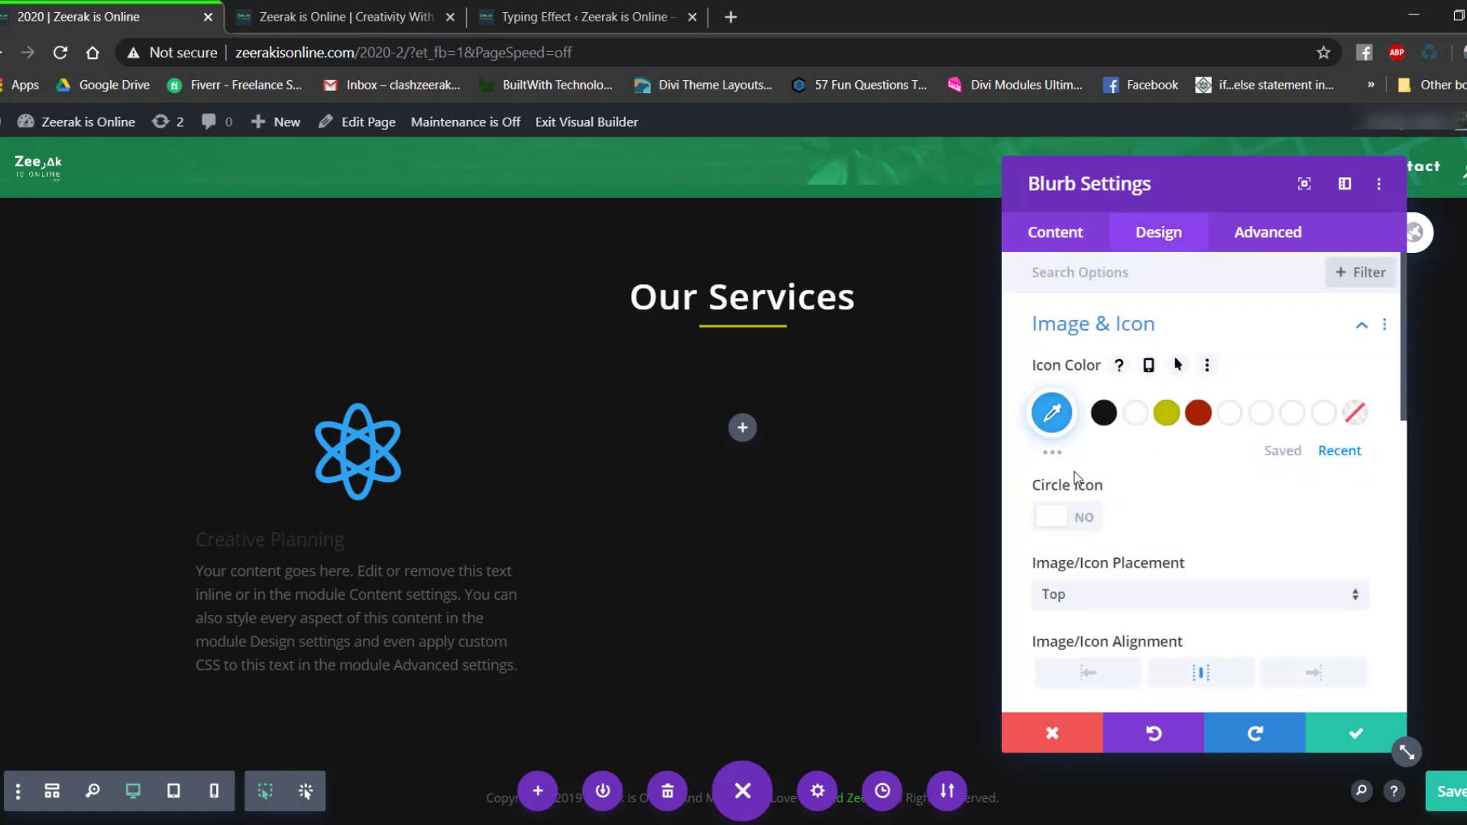
click(1166, 416)
scroll(1181, 478, down, 5)
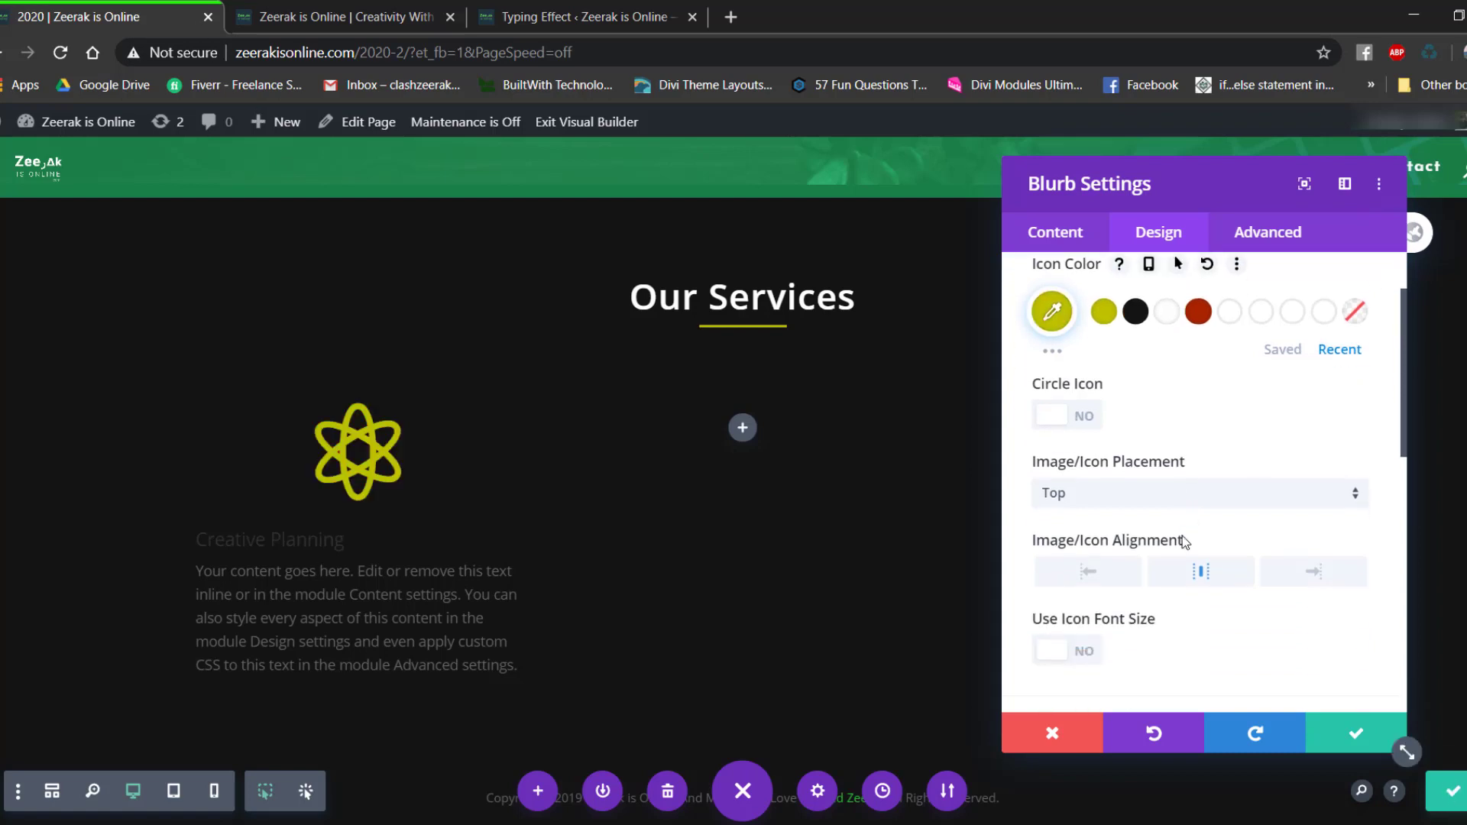
click(1054, 457)
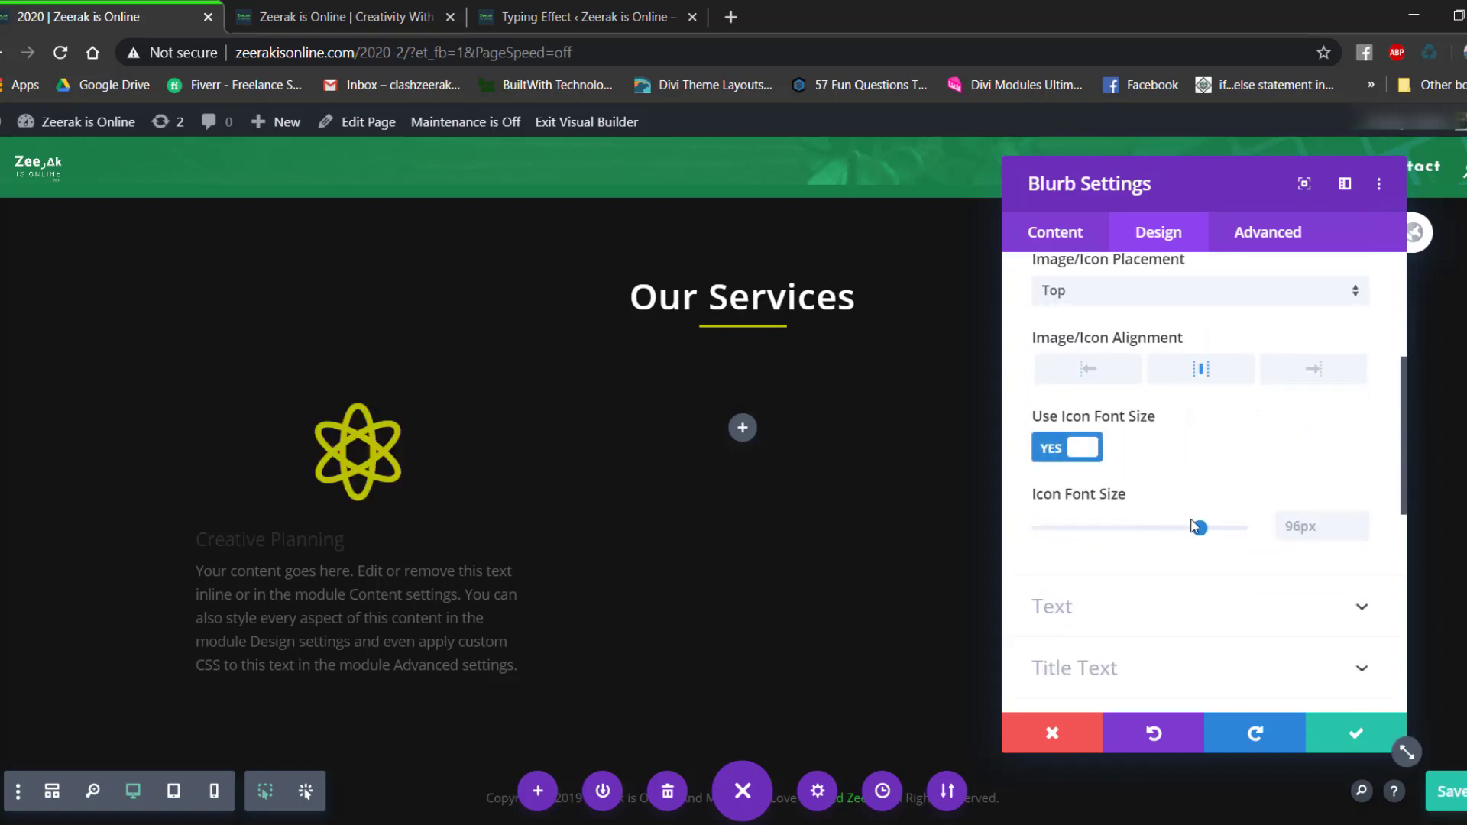
drag(1199, 527, 1152, 525)
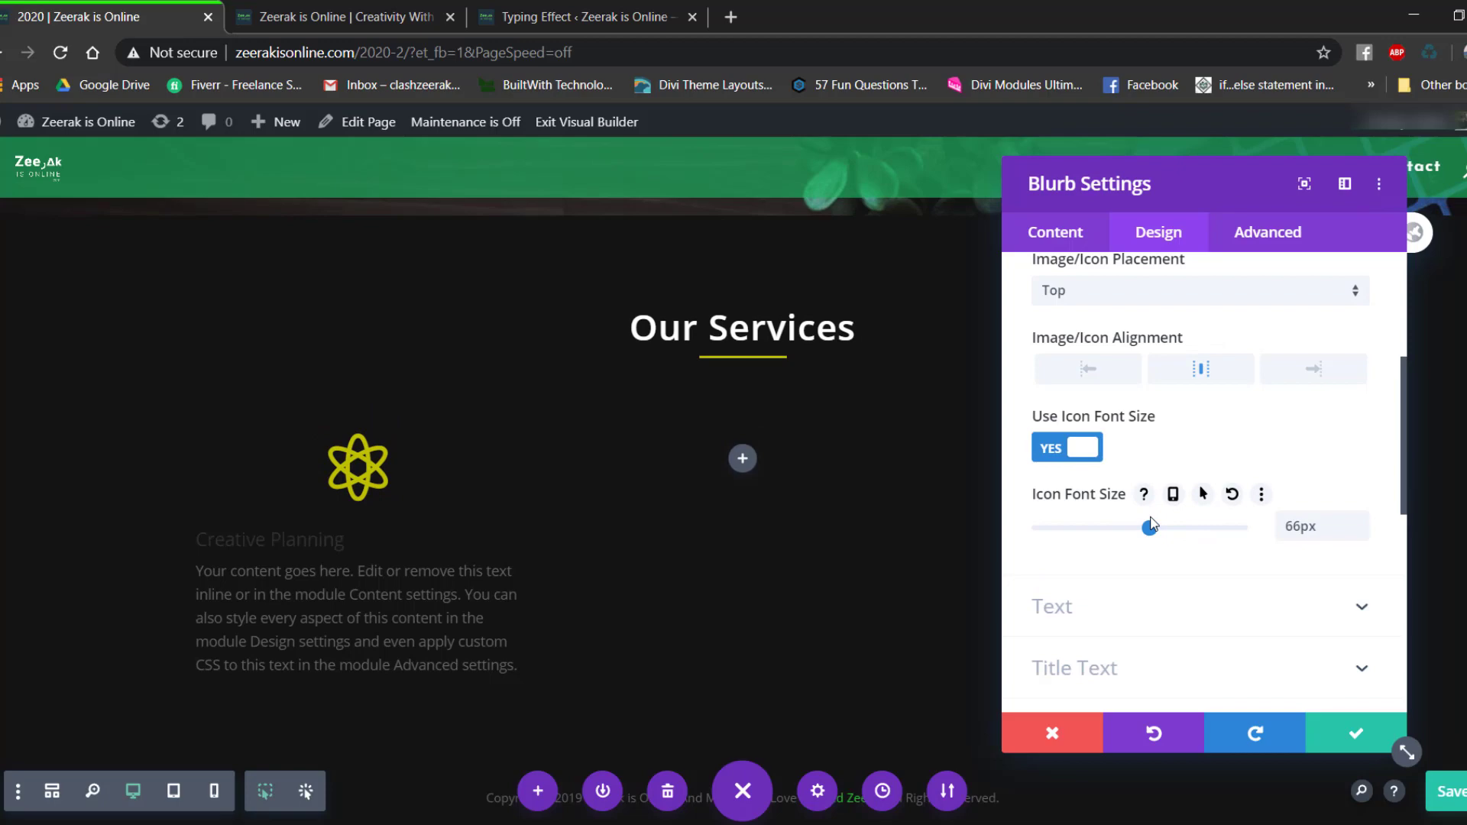
scroll(1184, 497, up, 5)
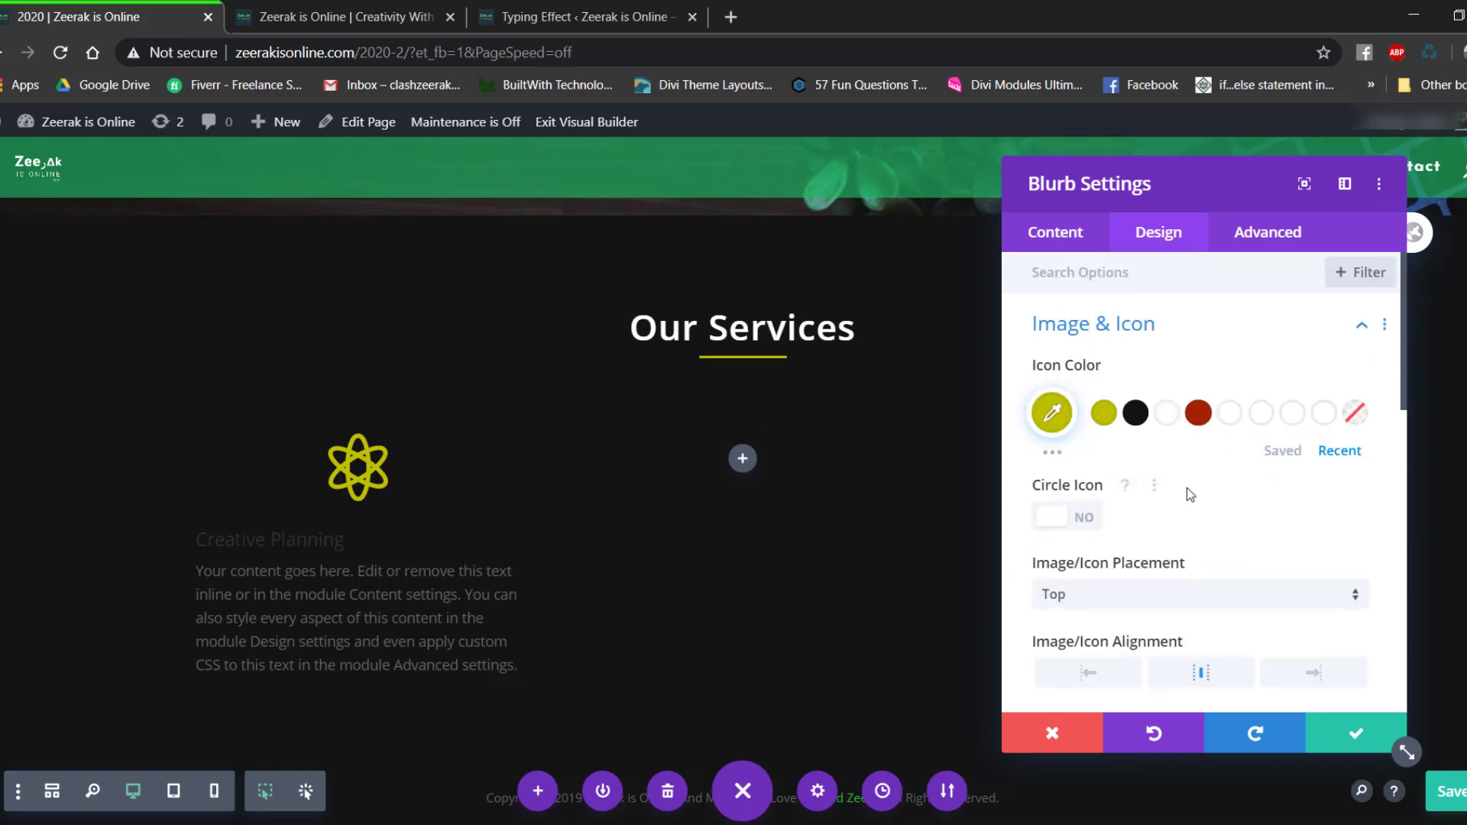
Set the Creative Planning blurb's title font to Roboto.
click(344, 16)
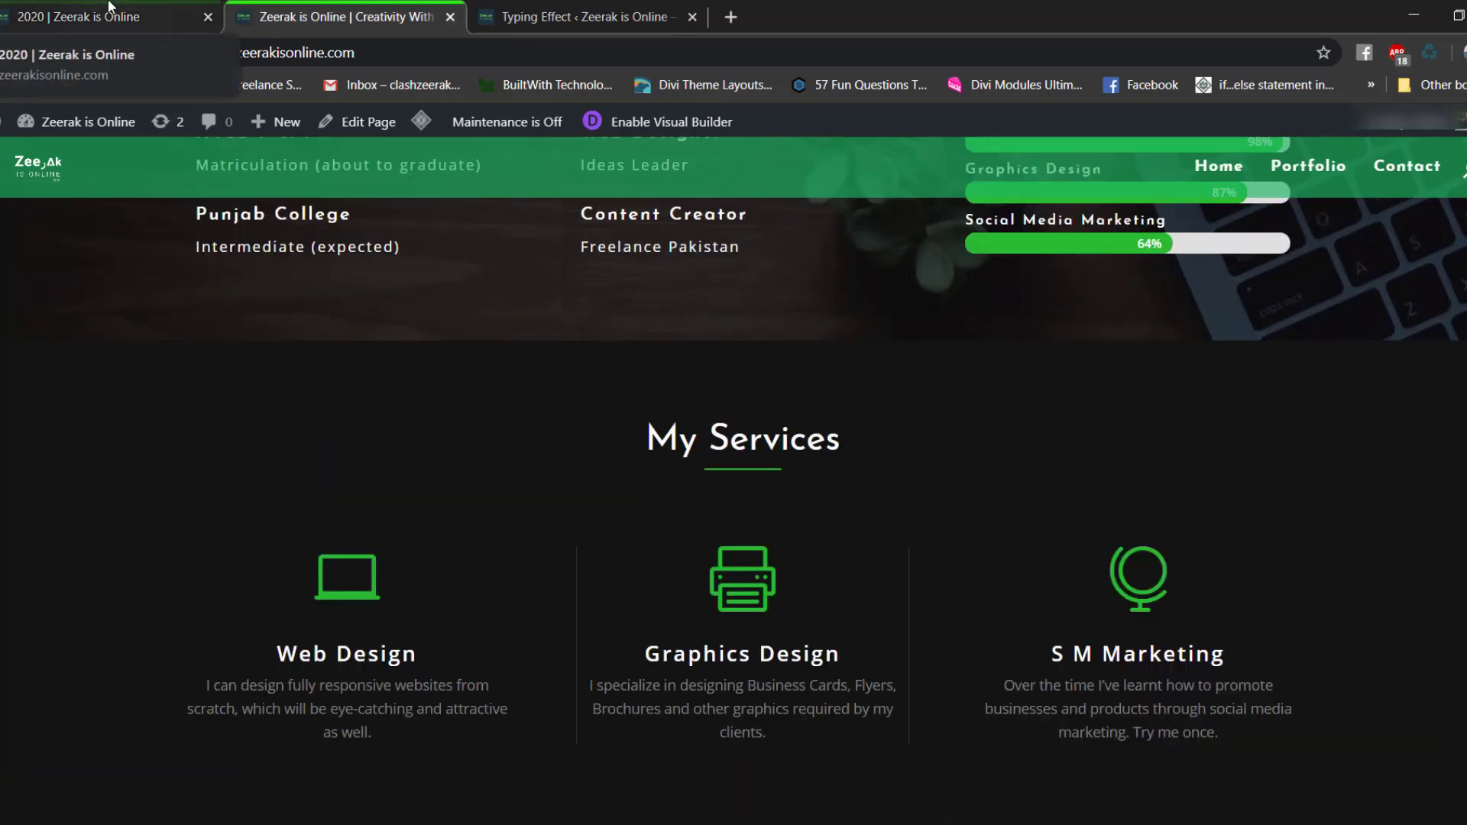
click(109, 11)
click(1165, 348)
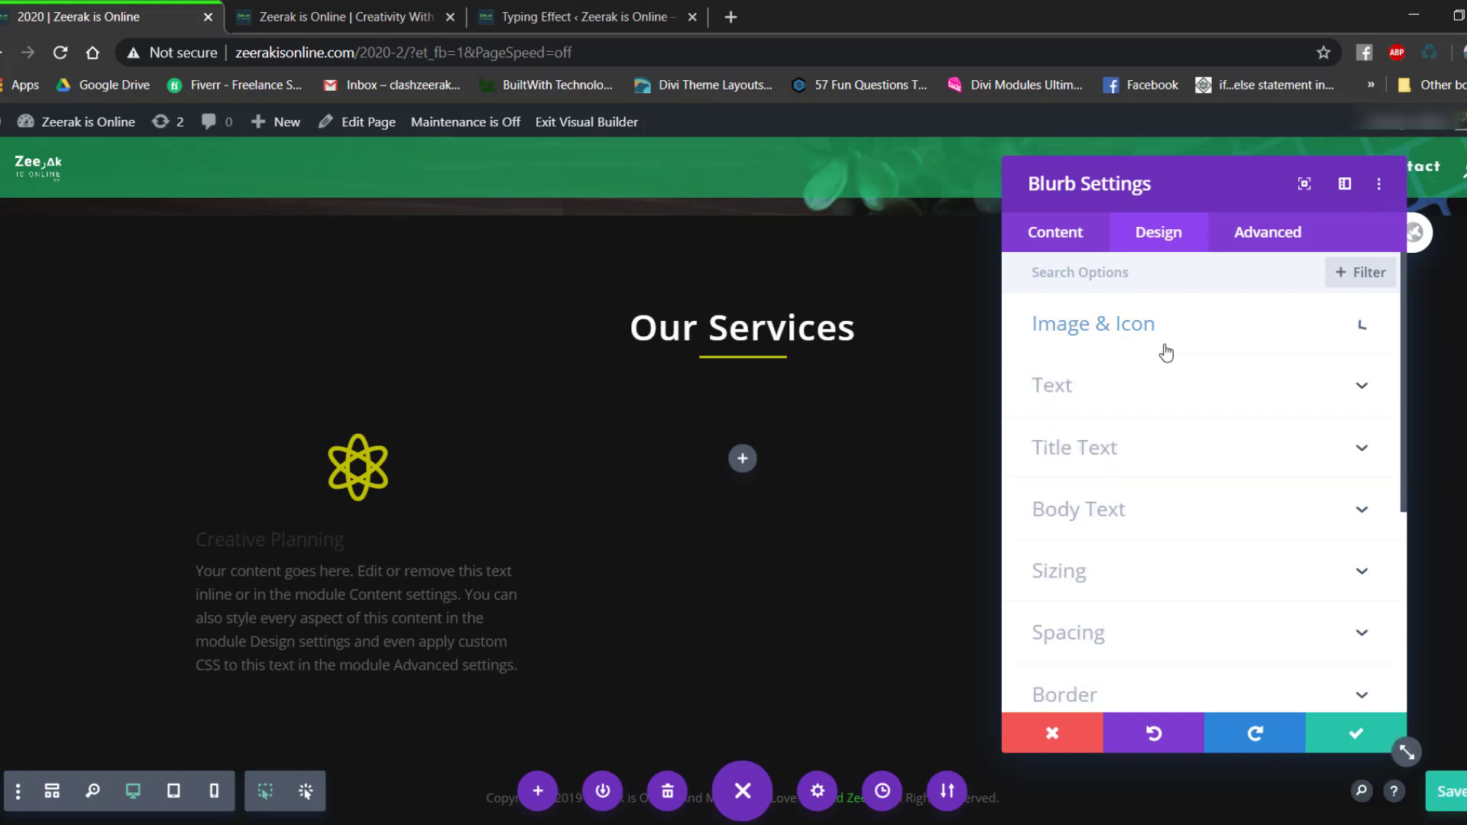
click(1107, 451)
scroll(1139, 439, down, 2)
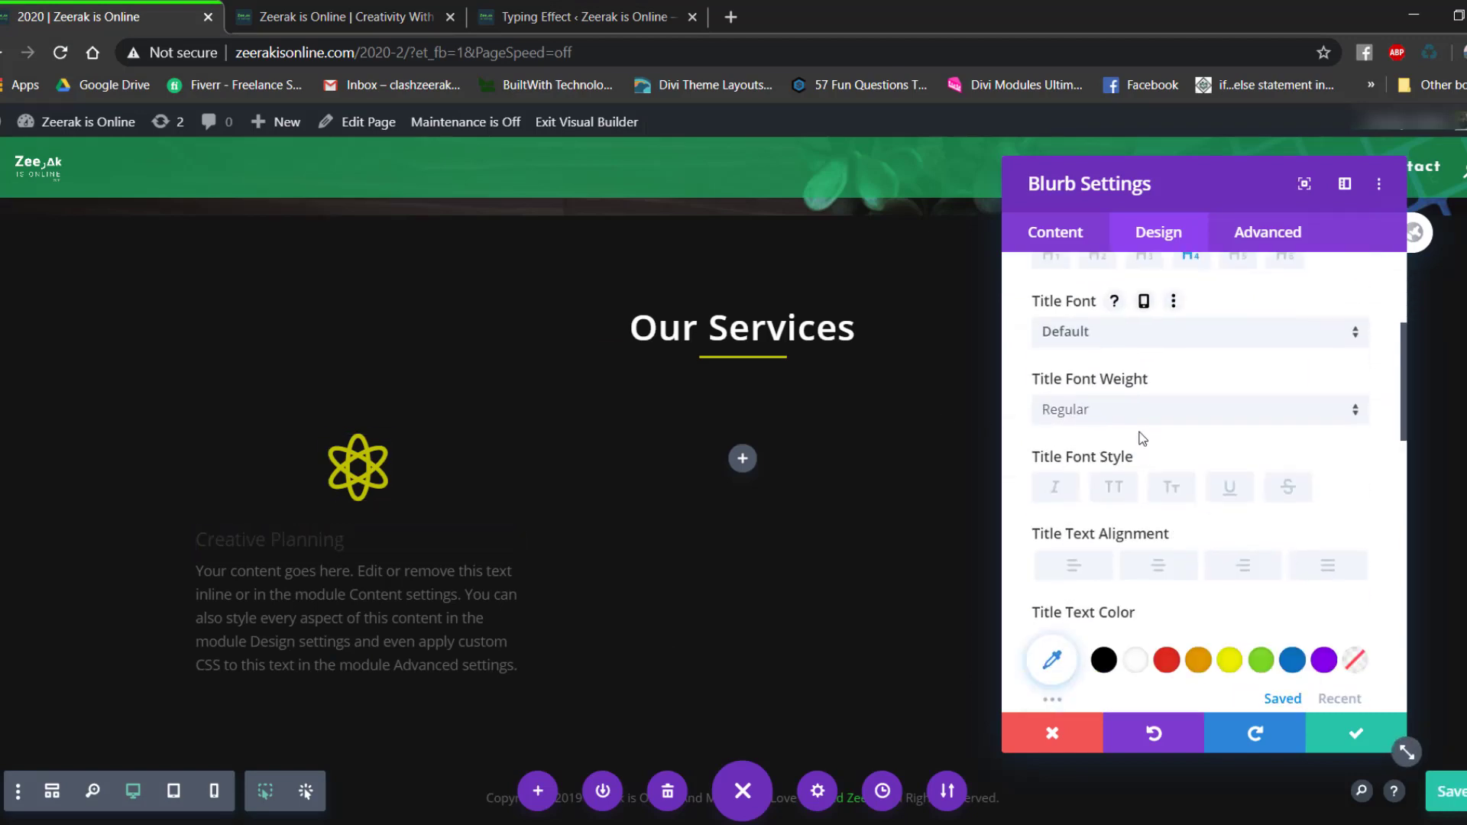
click(1090, 334)
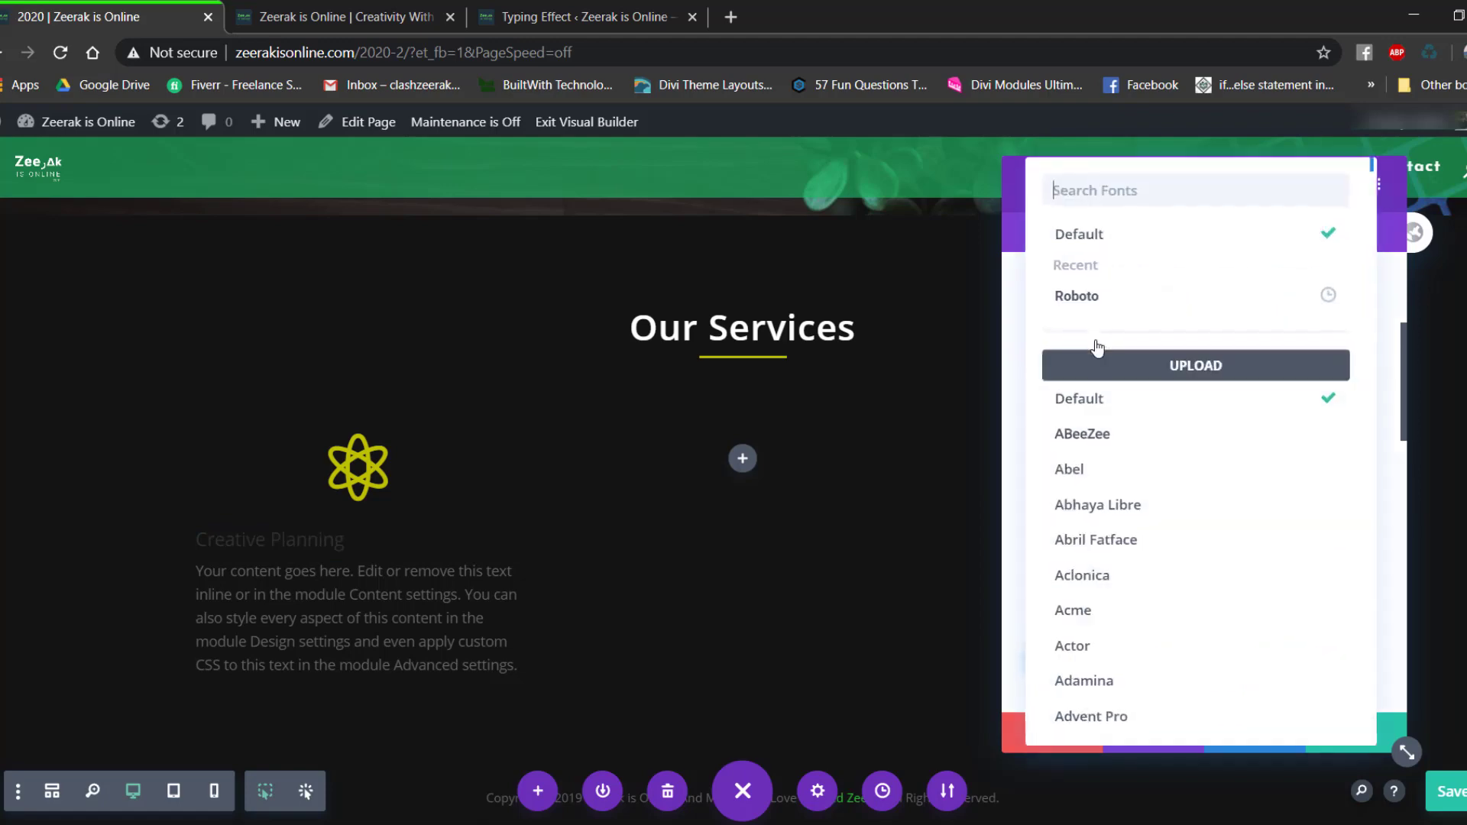
click(1099, 302)
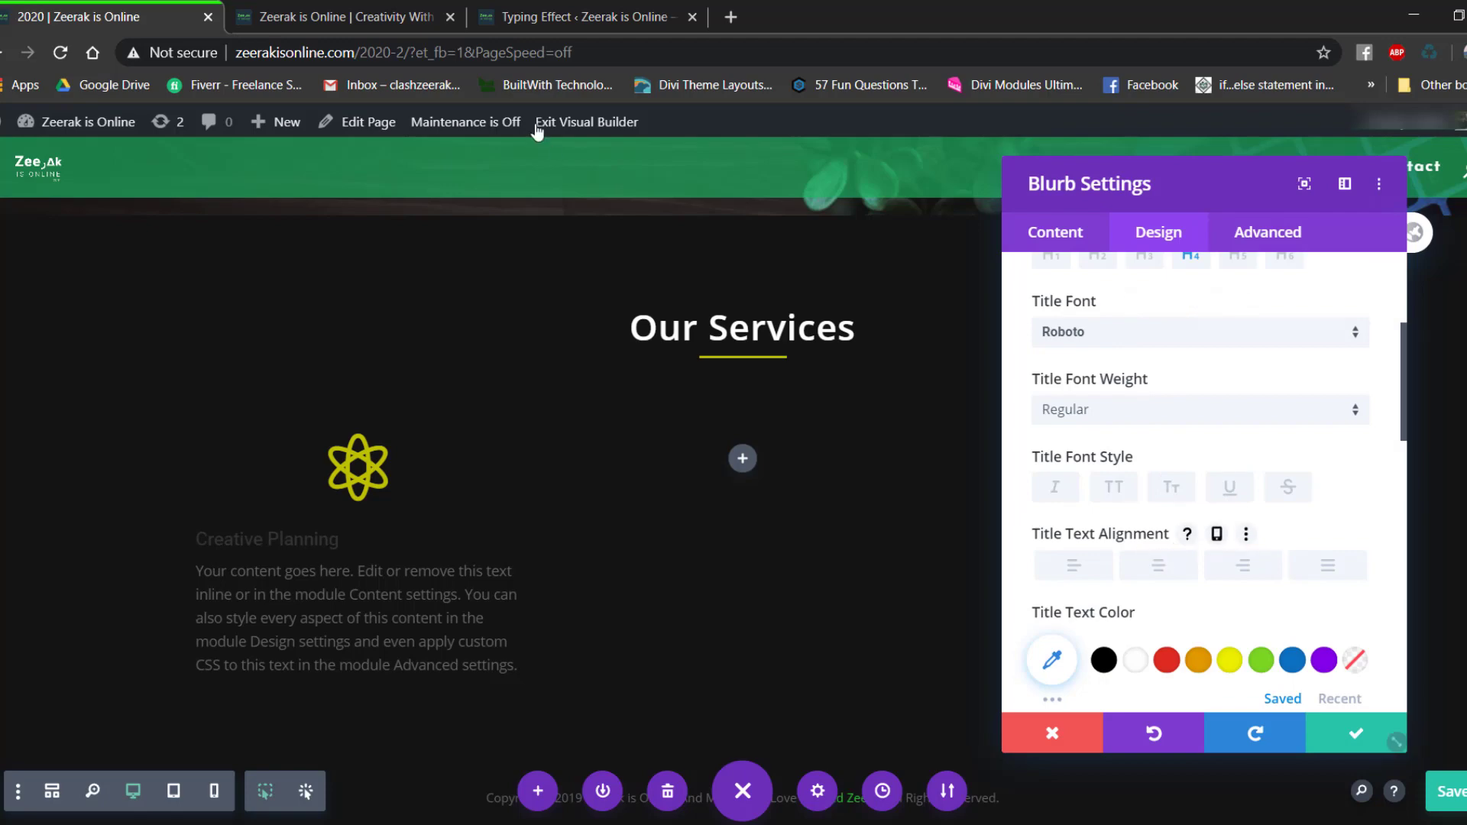
Examine the fonts of the "I Am Web & Graphics Designer" heading and its paragraphs on the existing site.
click(344, 17)
scroll(796, 479, up, 10)
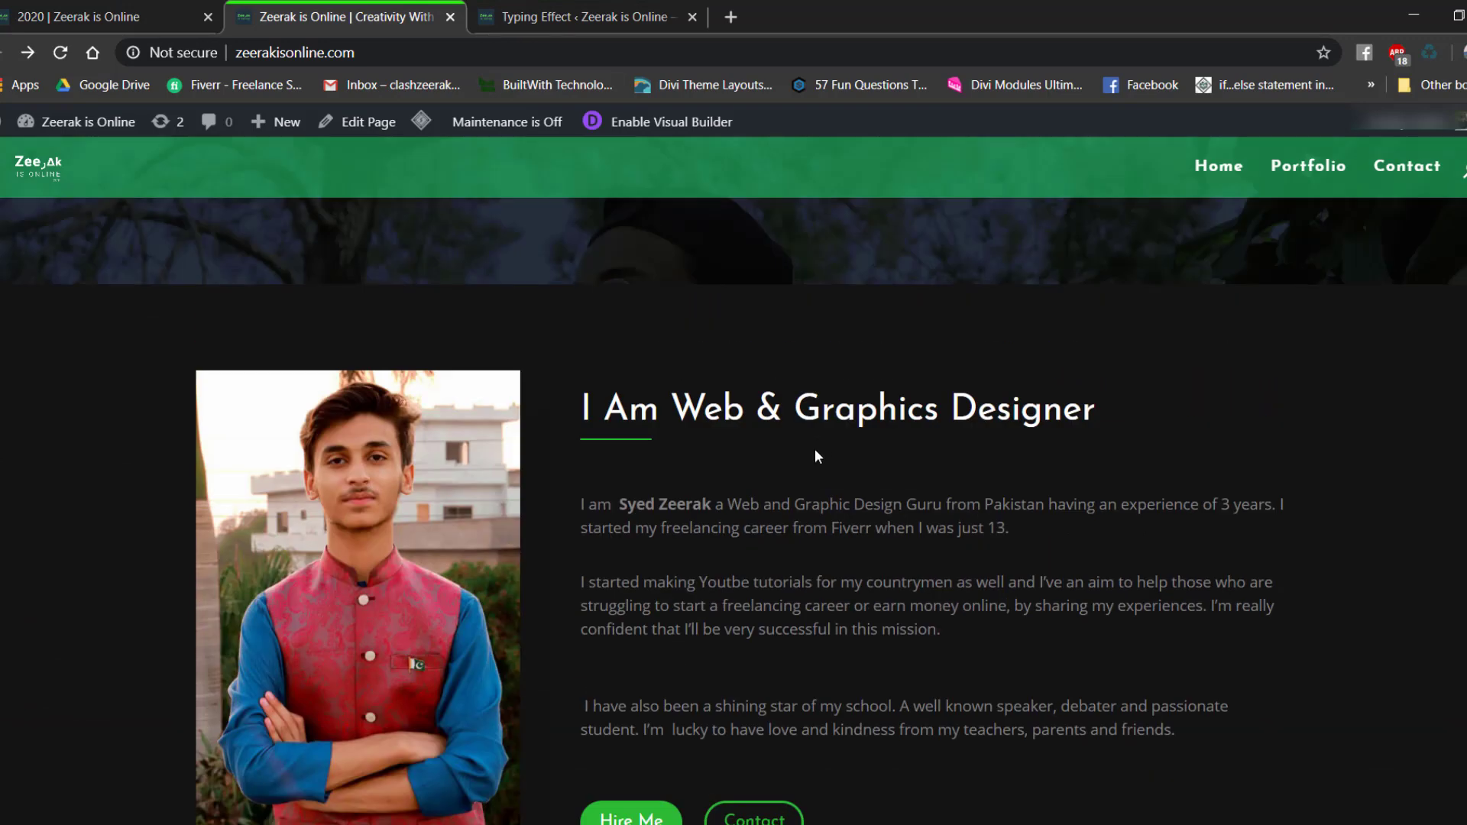
scroll(815, 457, up, 3)
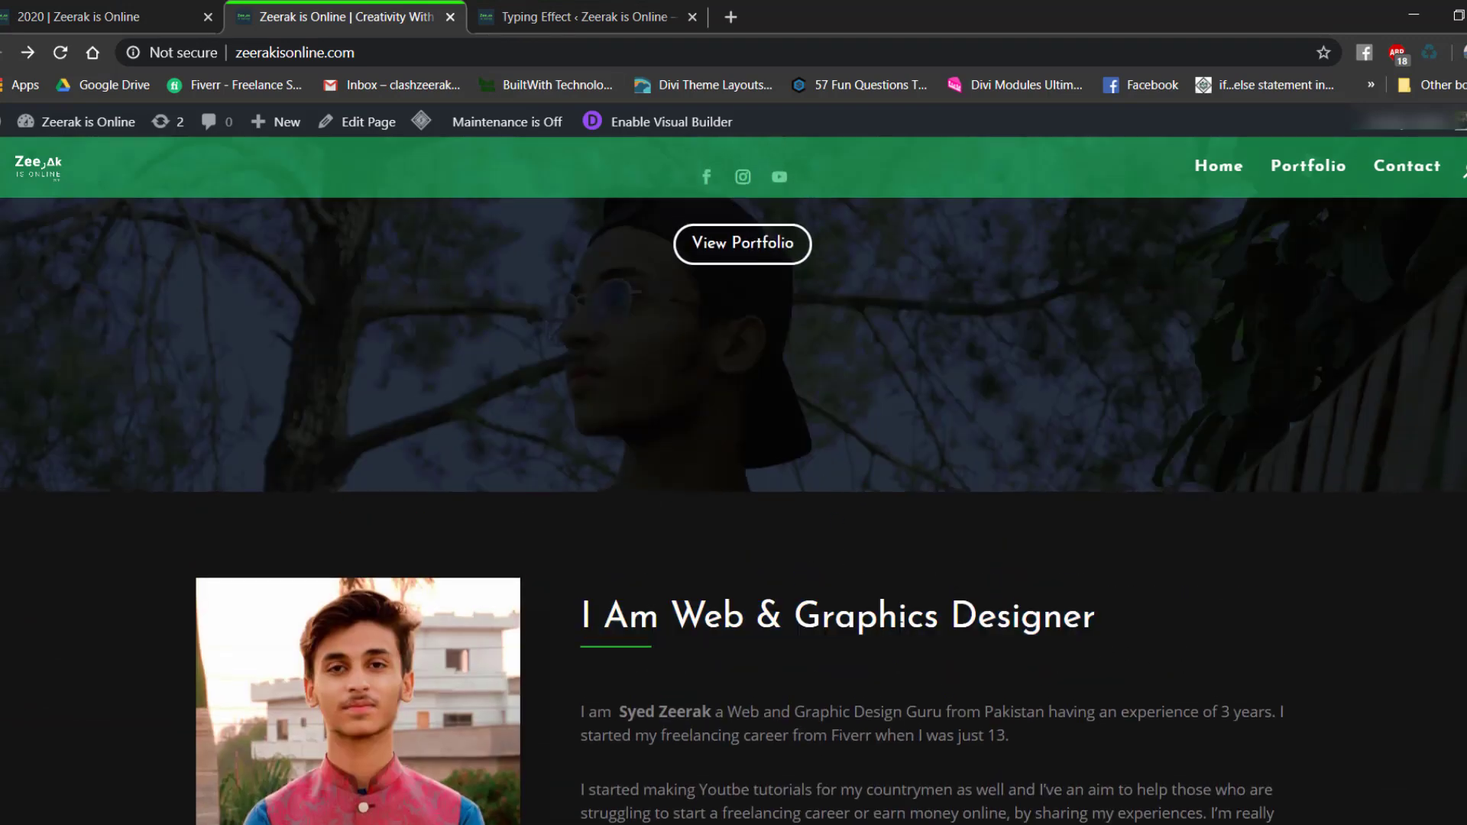
triple_click(900, 626)
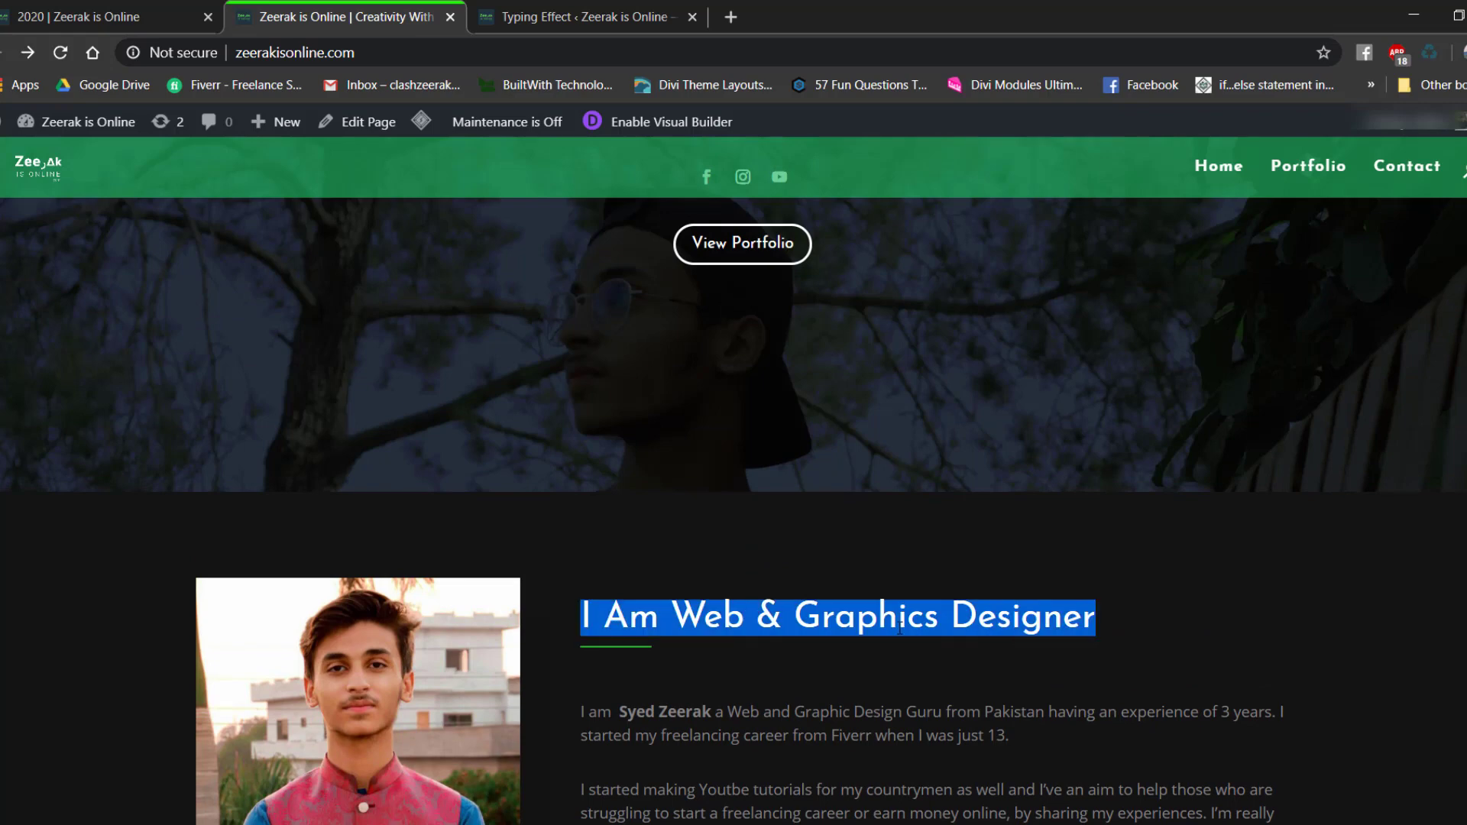
click(1214, 563)
scroll(1208, 579, down, 1)
double_click(782, 693)
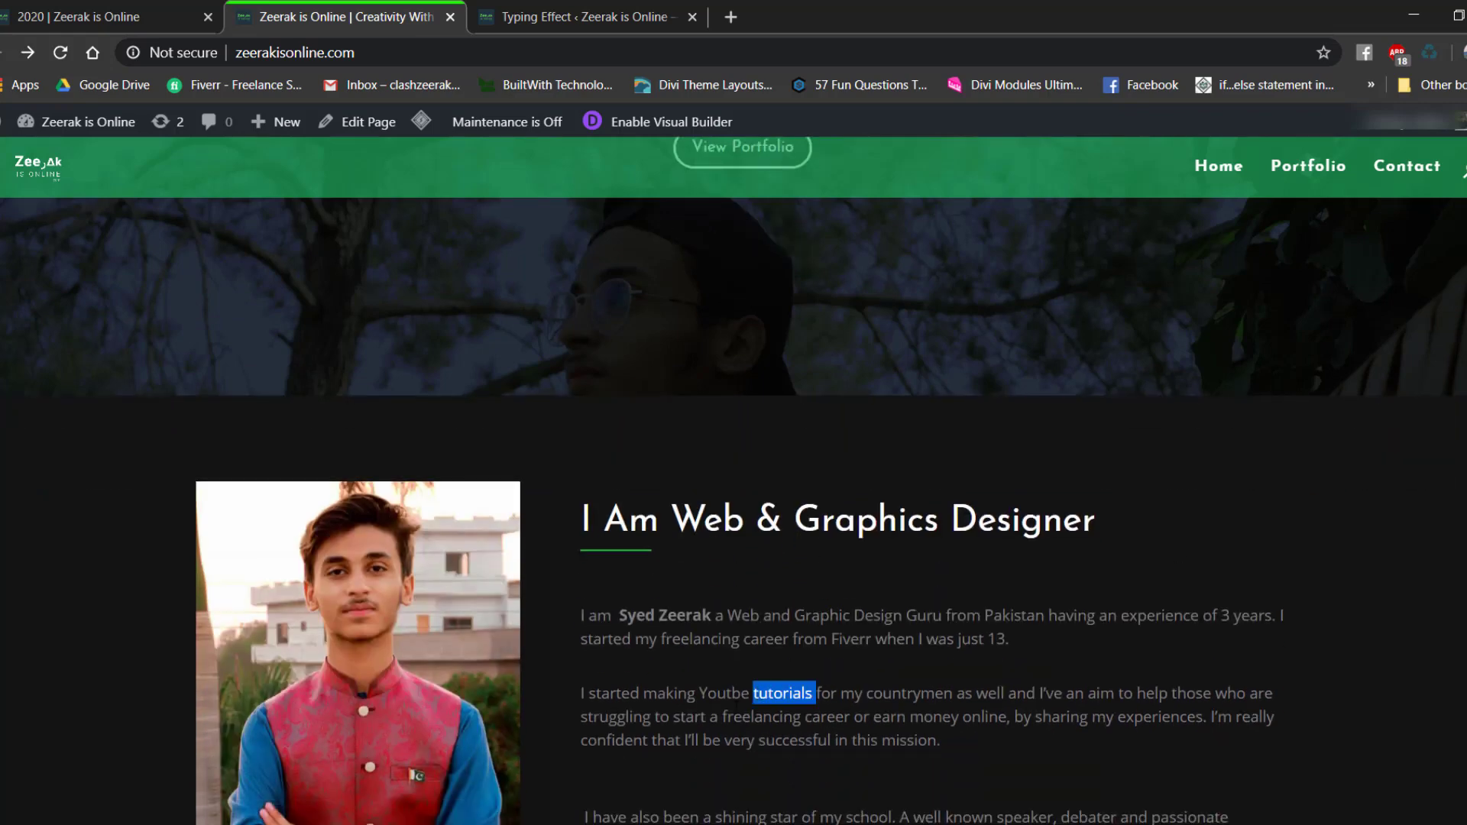
click(185, 9)
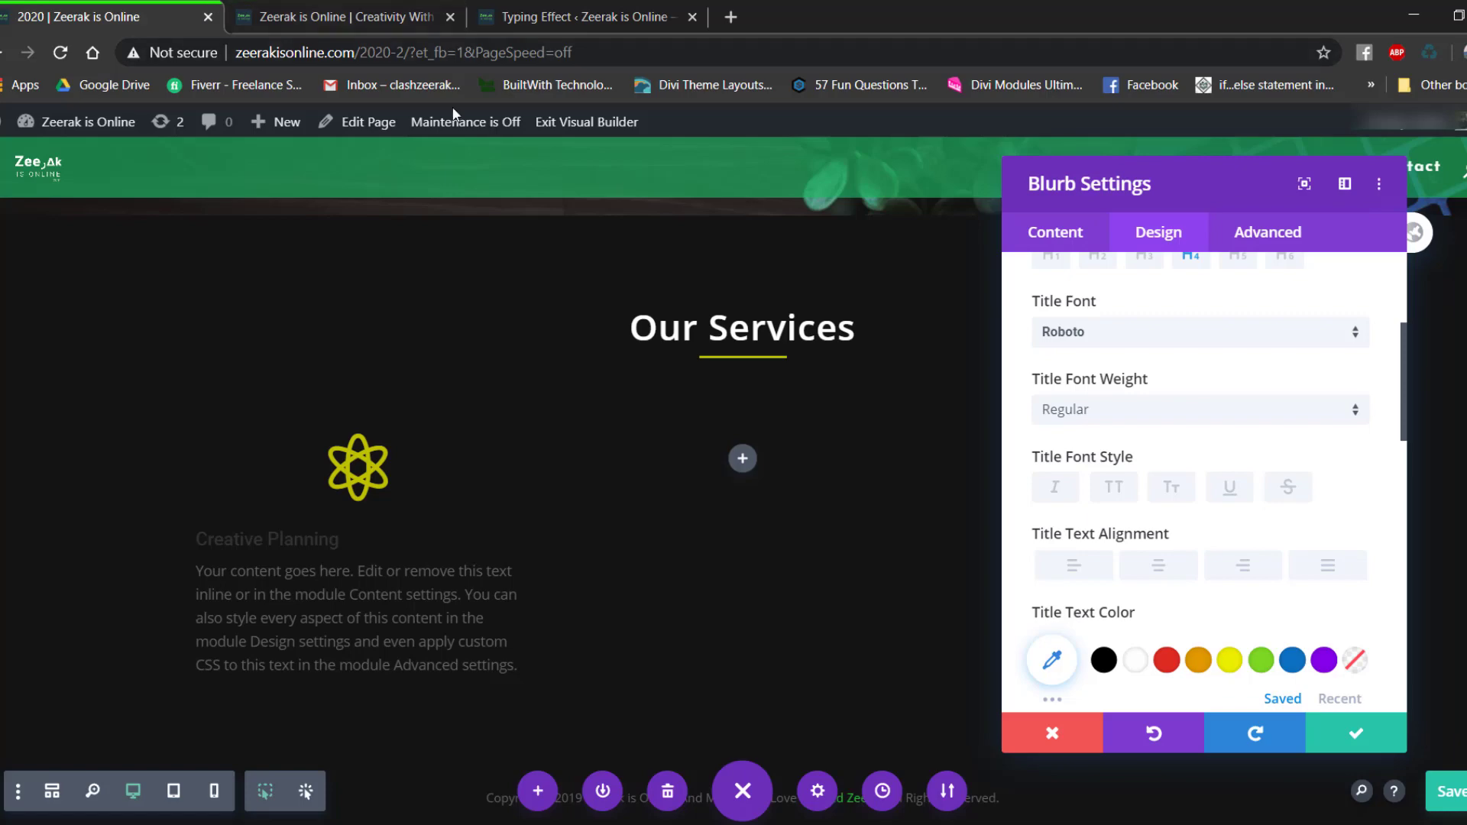
click(413, 18)
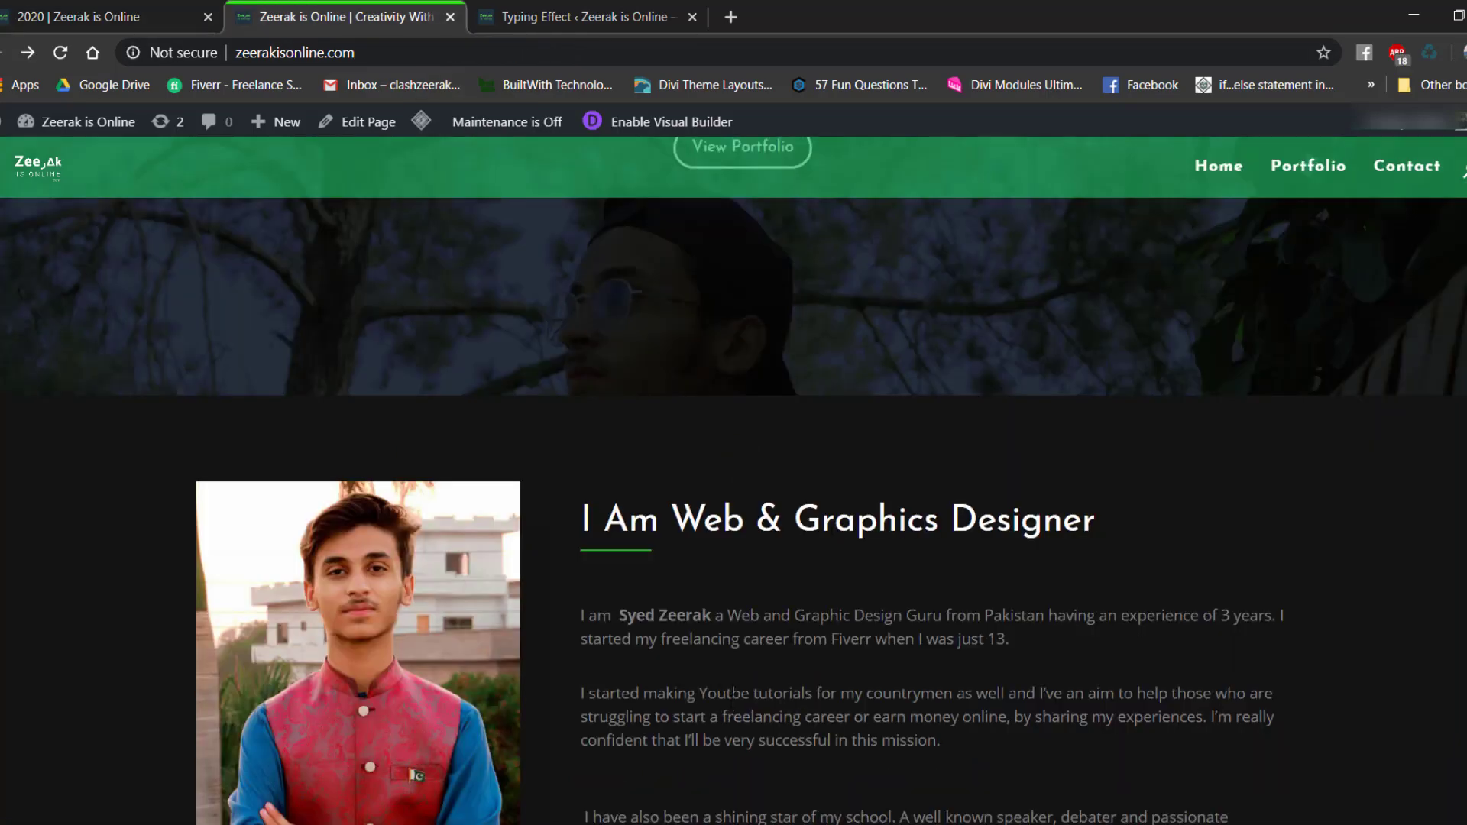
click(170, 6)
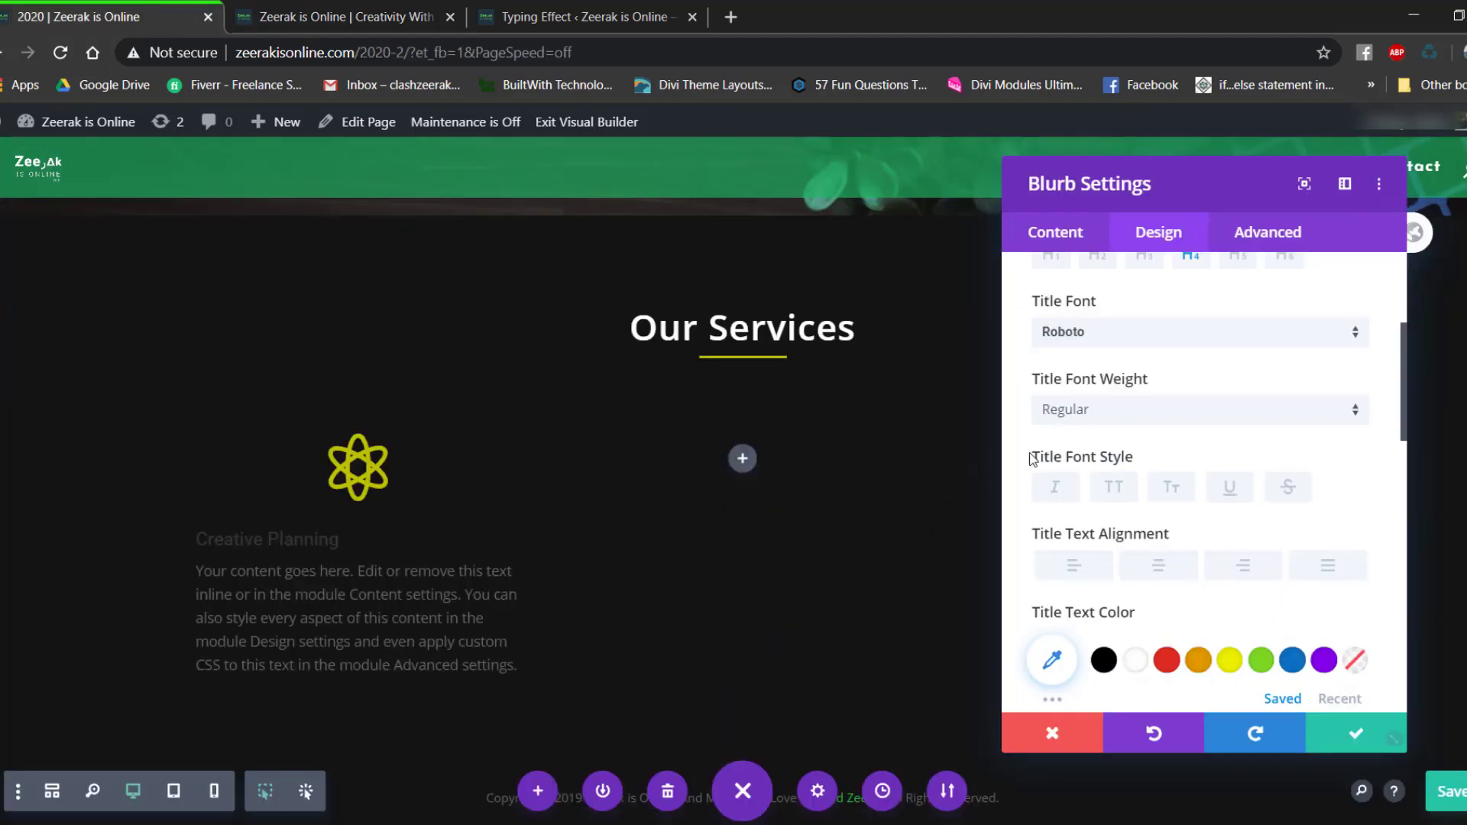
Make the blurb's title text white and center-aligned, with a letter spacing of 2px.
click(1136, 660)
scroll(1181, 460, down, 1)
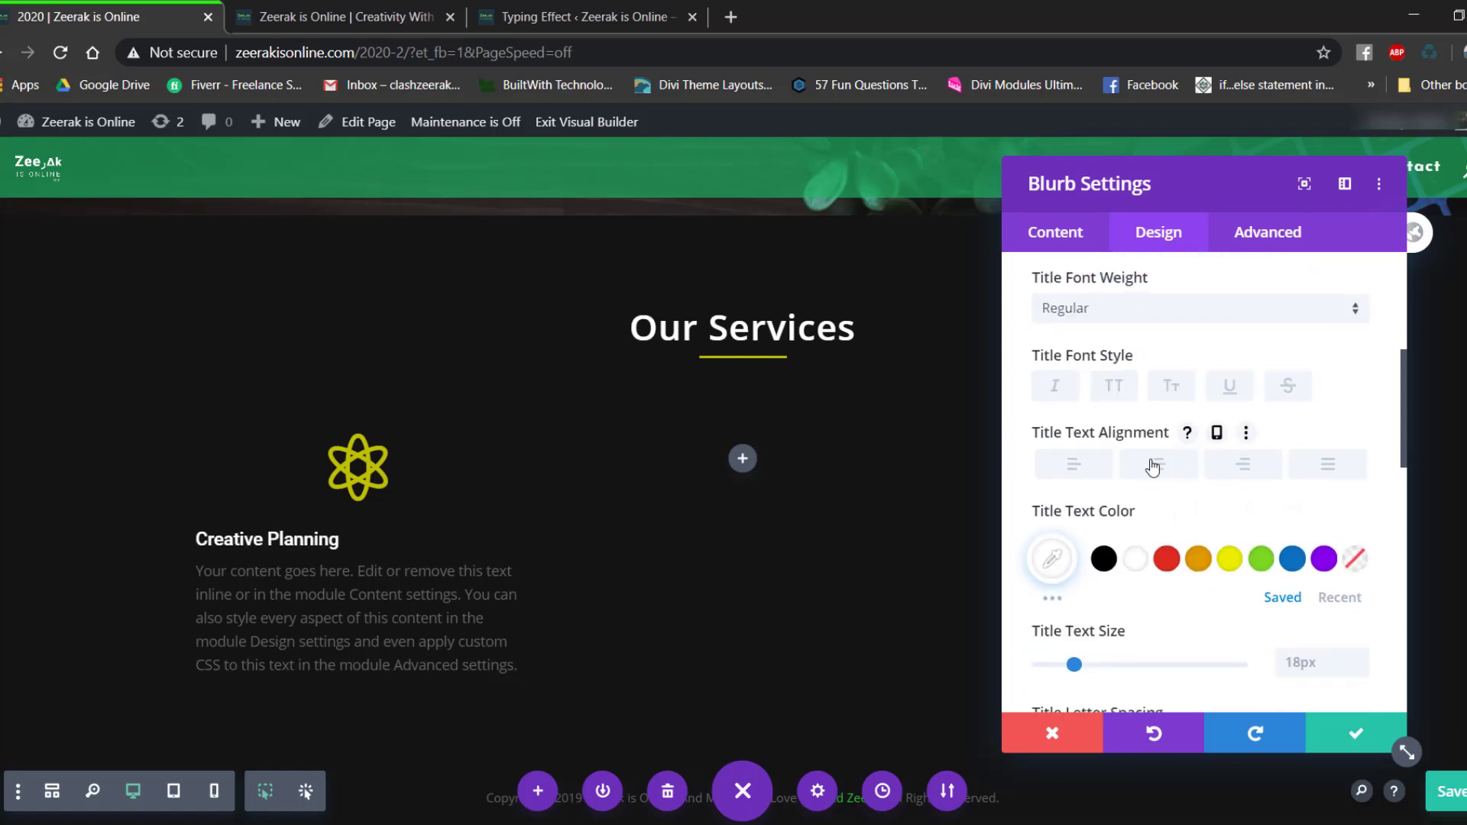
click(1155, 464)
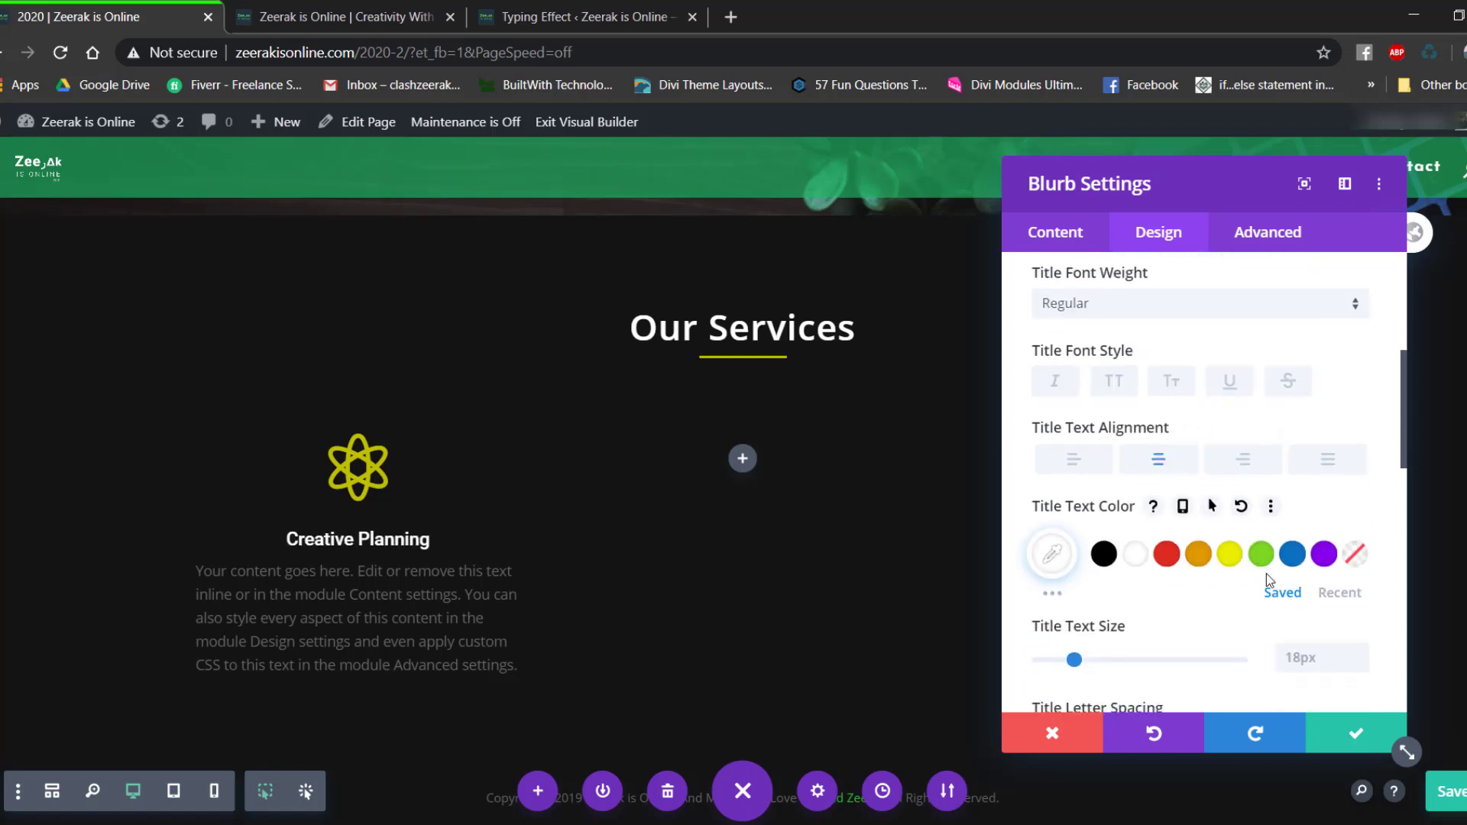
scroll(1267, 573, down, 1)
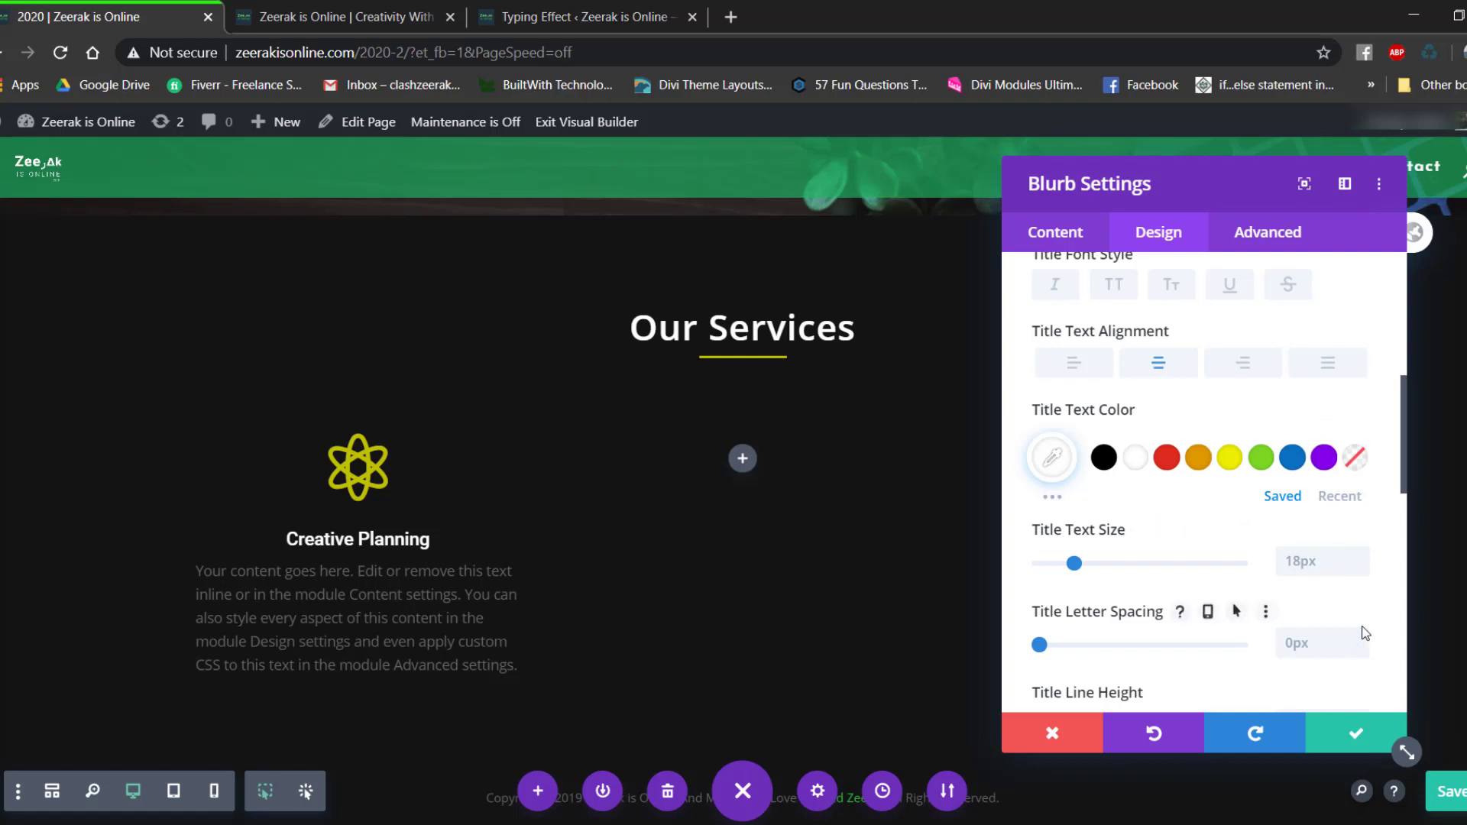
double_click(1357, 639)
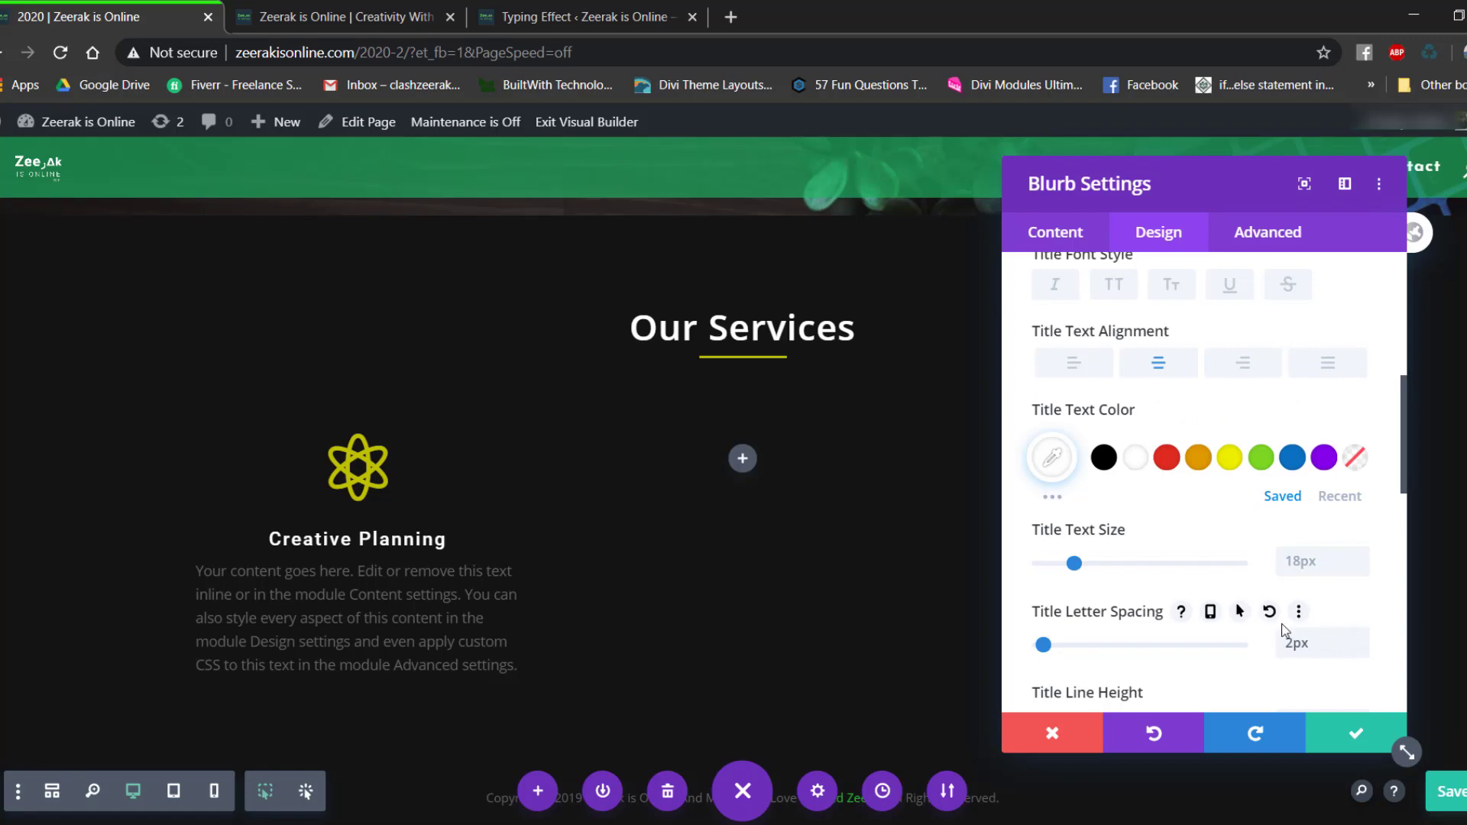
Center-align the Creative Planning blurb's body text and set its color to the gray #828282.
scroll(1260, 535, up, 5)
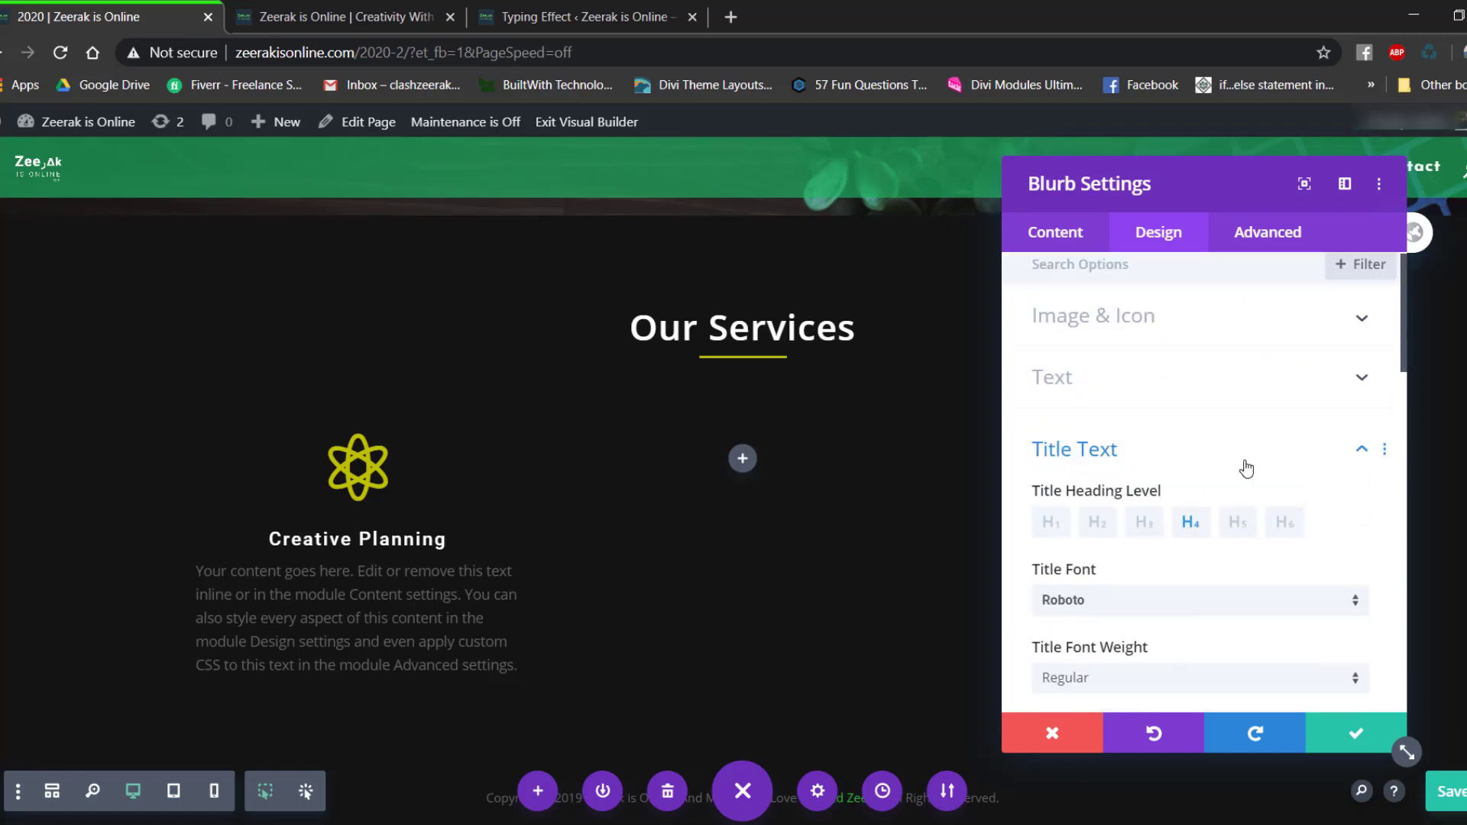
click(1128, 389)
scroll(1150, 468, down, 3)
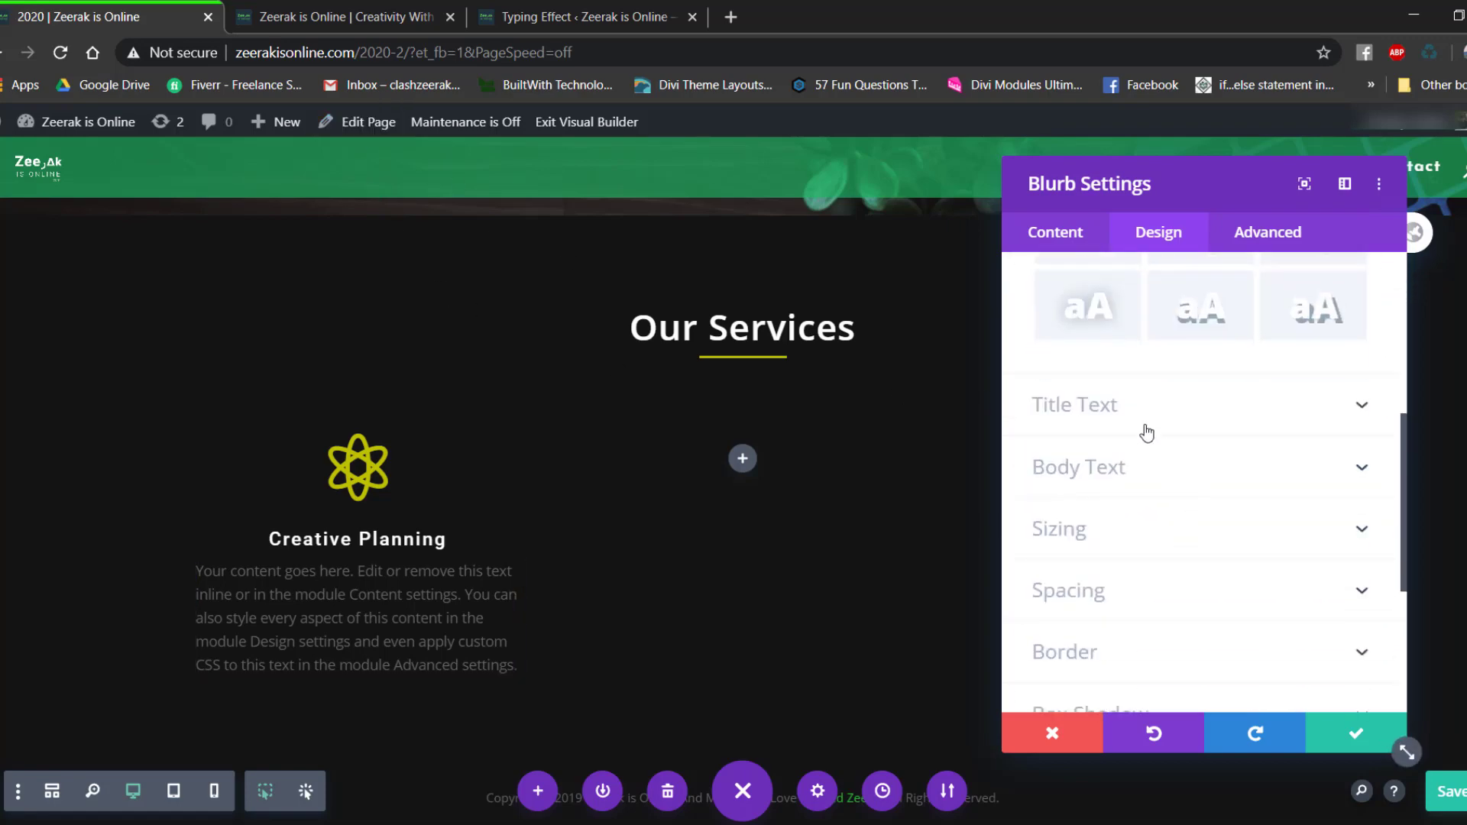
scroll(1123, 539, up, 1)
click(1101, 567)
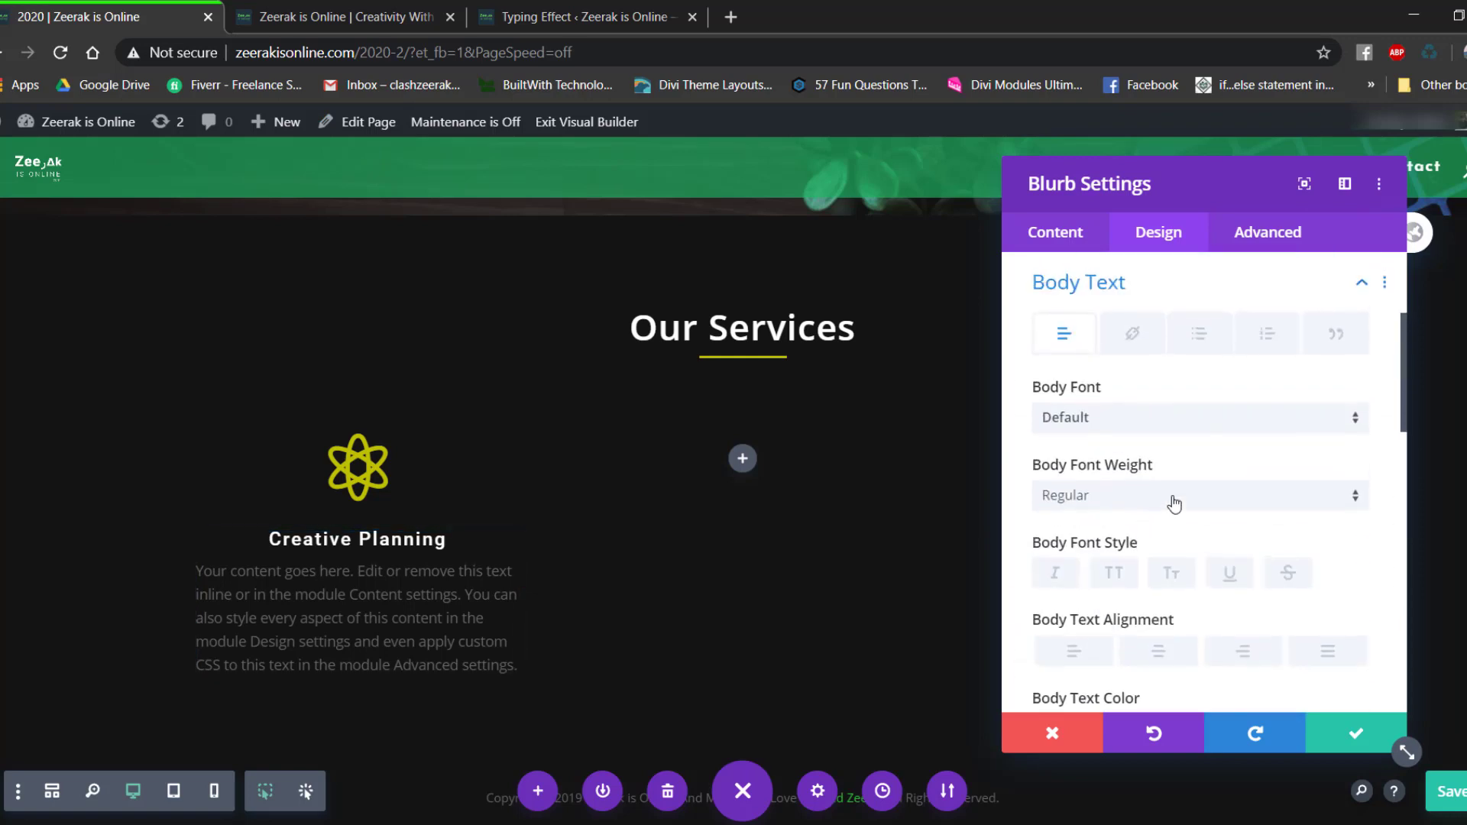
click(1156, 653)
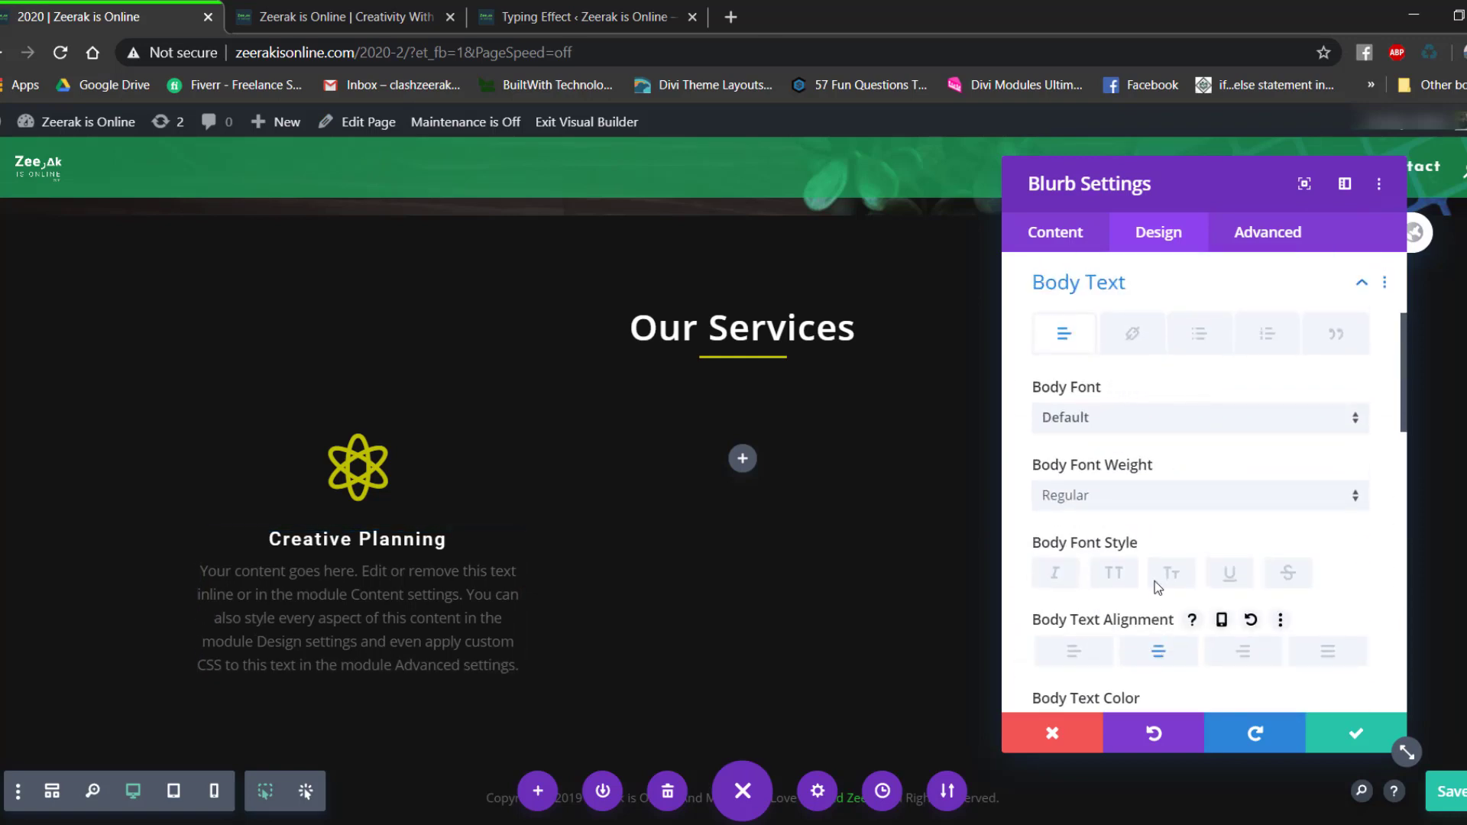
scroll(1159, 520, down, 1)
click(1048, 647)
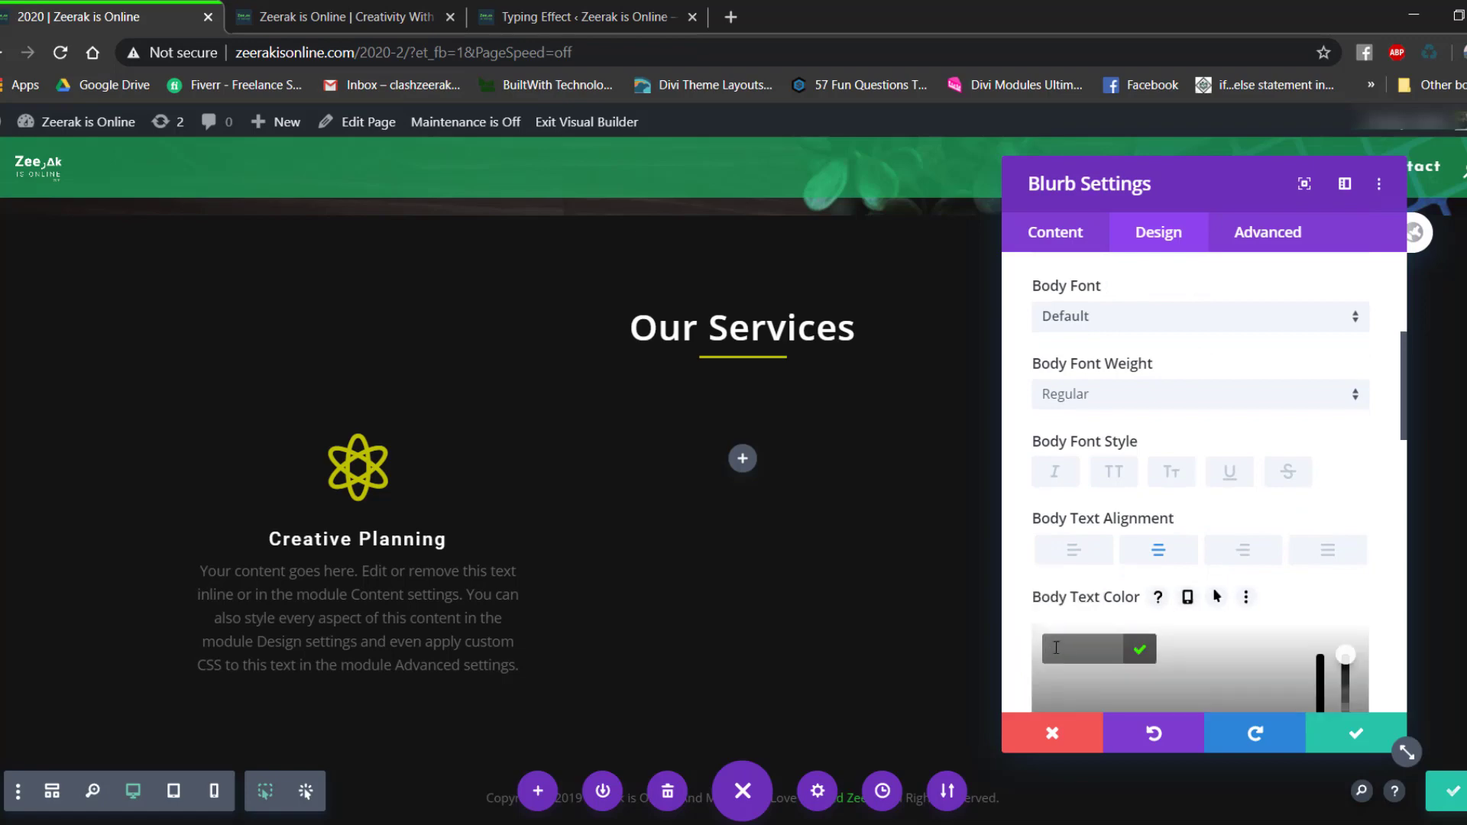
click(1029, 532)
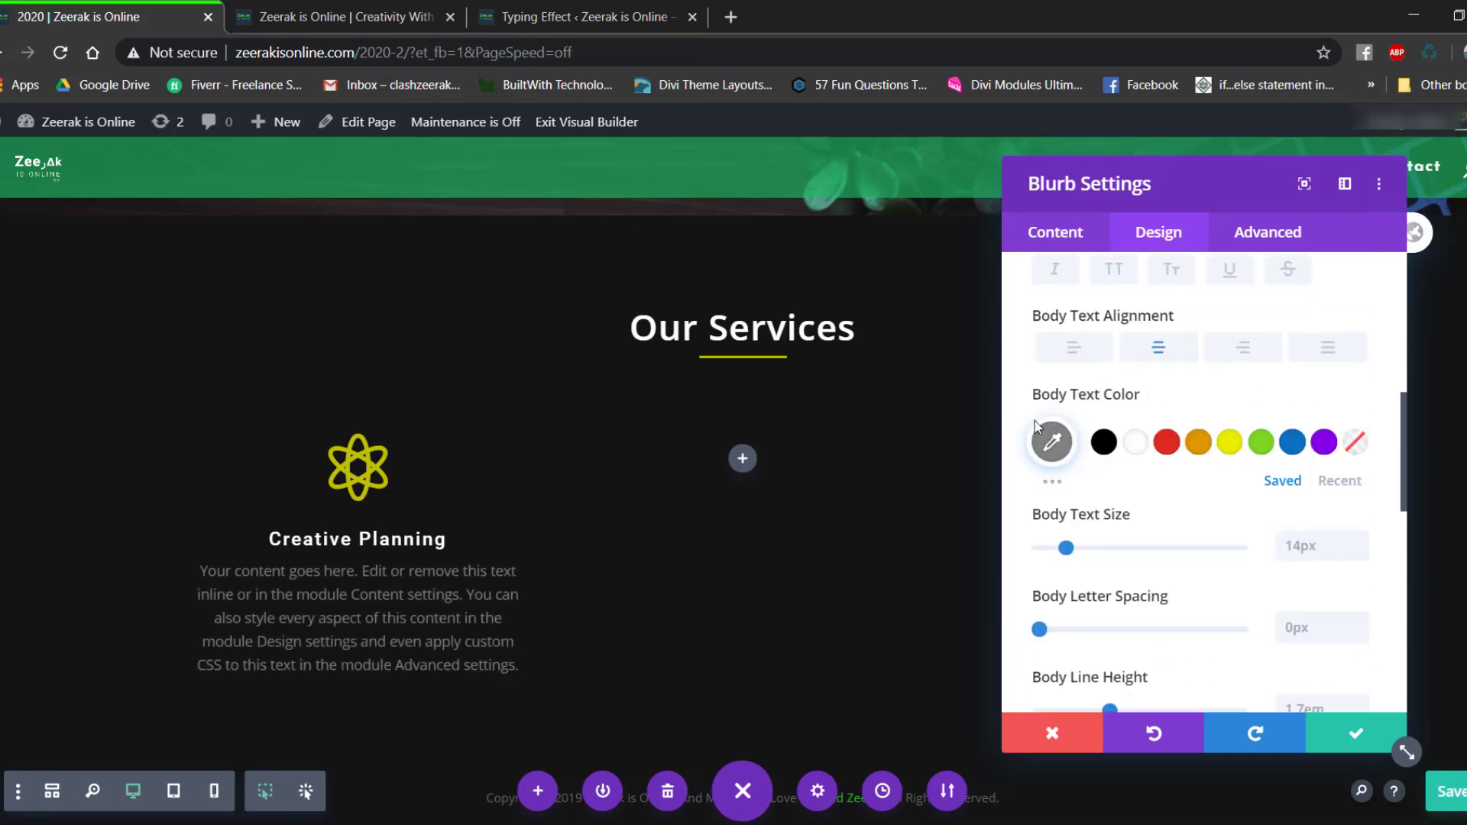
click(1048, 439)
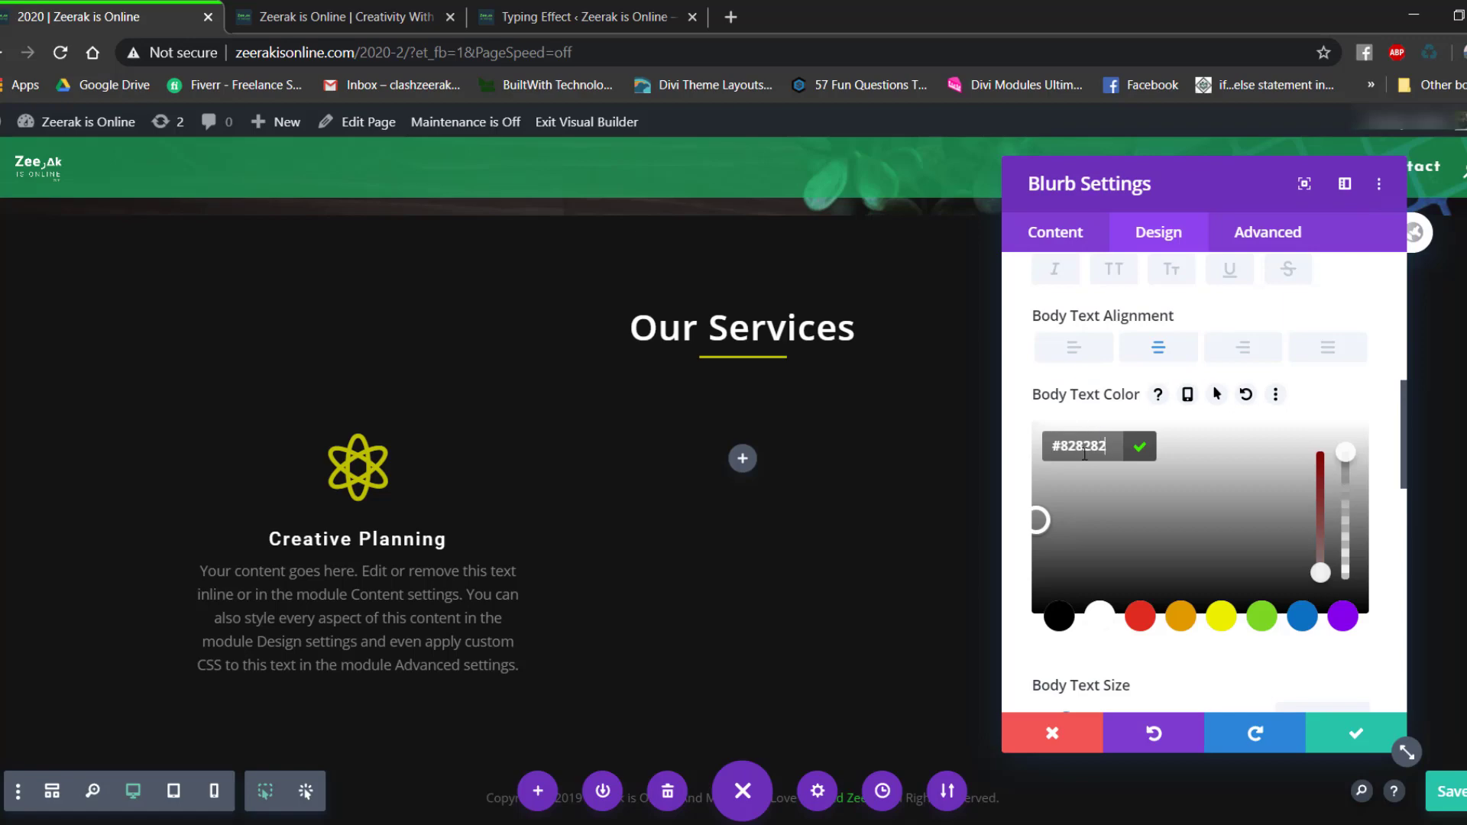
click(1316, 406)
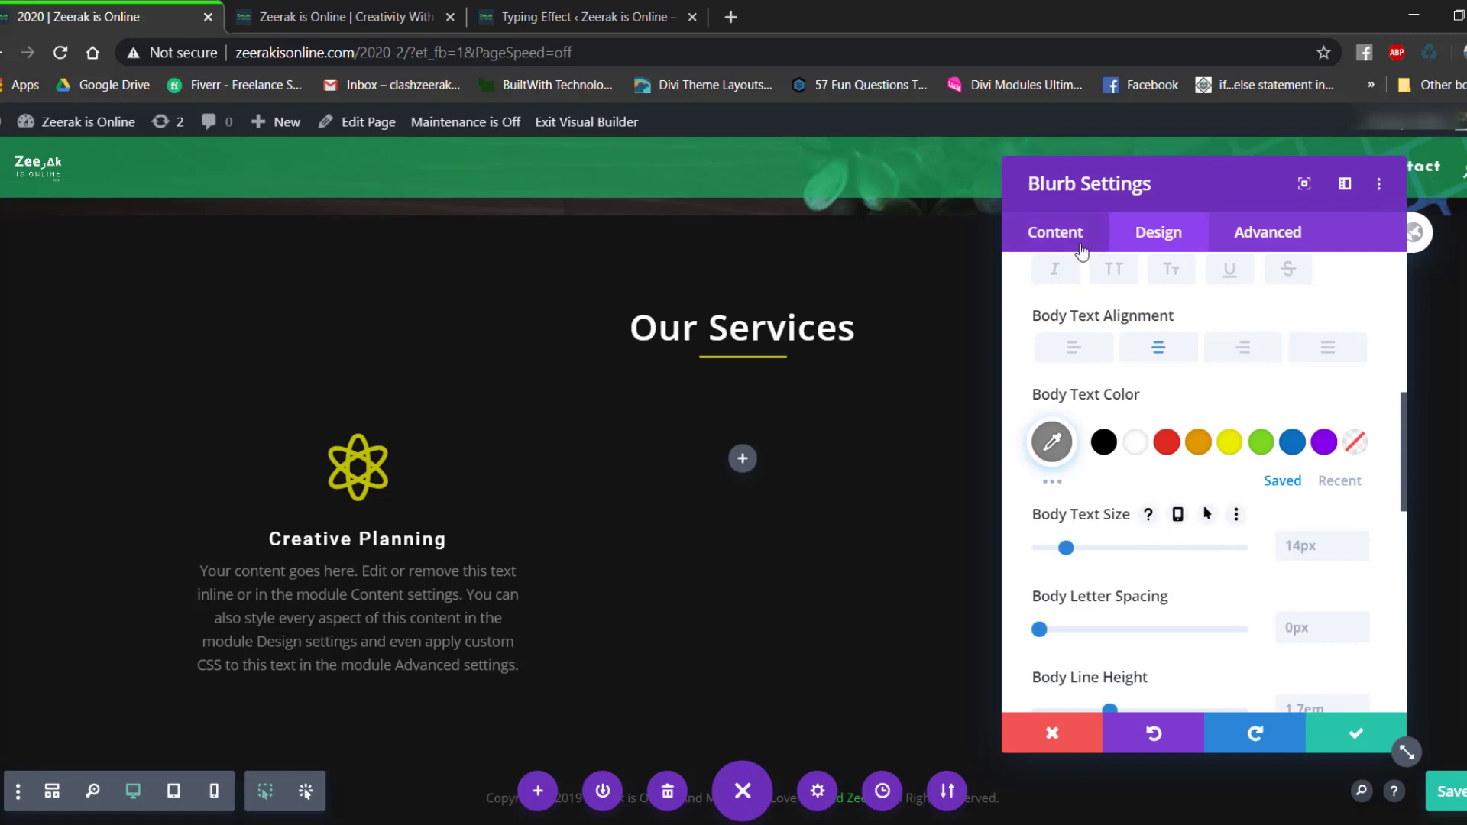
Shorten the blurb's body to its first two sentences, ending at "module Content settings.", and save the blurb.
click(1057, 233)
click(1077, 329)
scroll(1201, 533, down, 3)
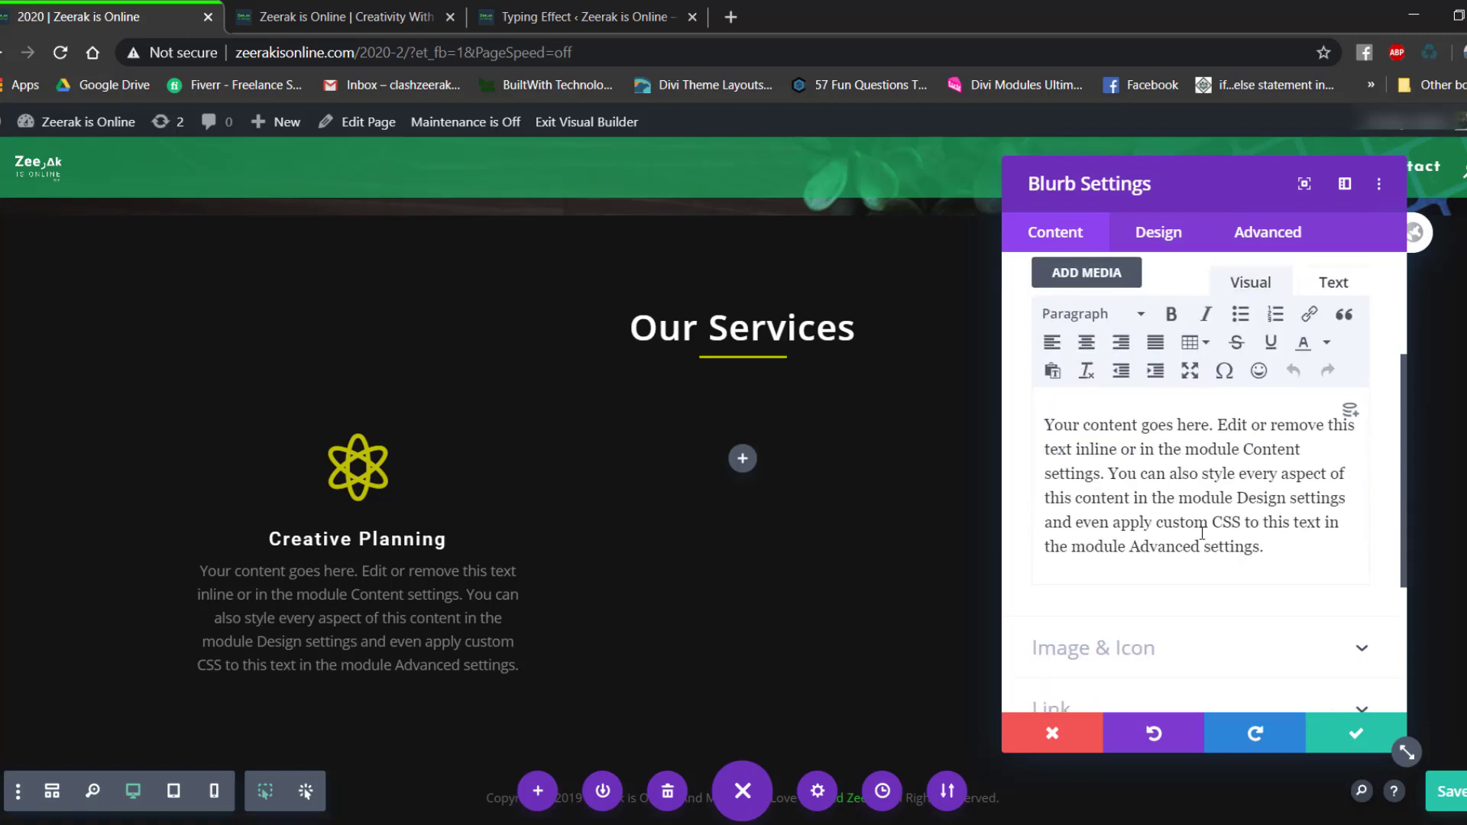
drag(1127, 487, 1273, 564)
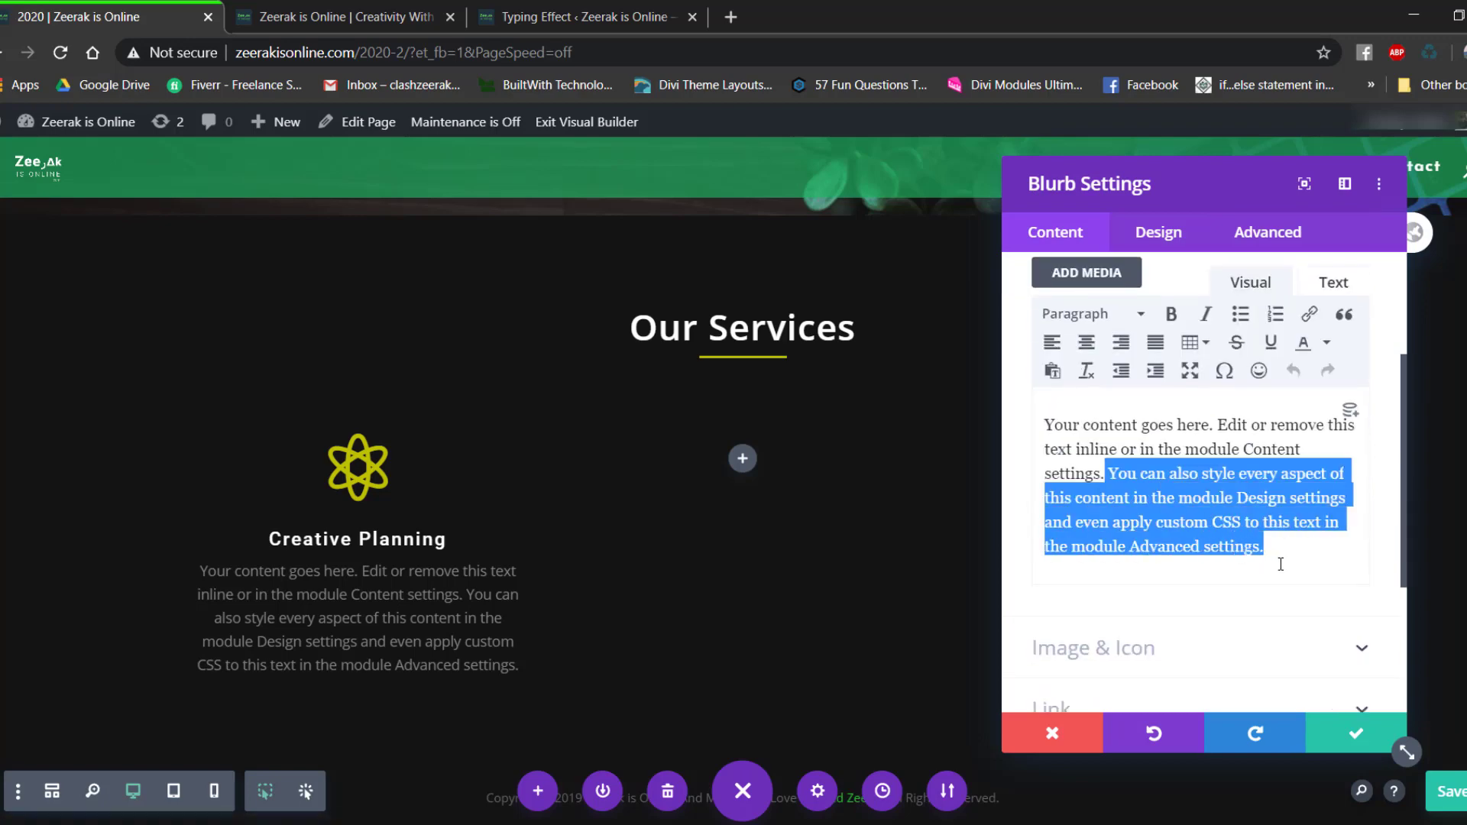
key(BackSpace)
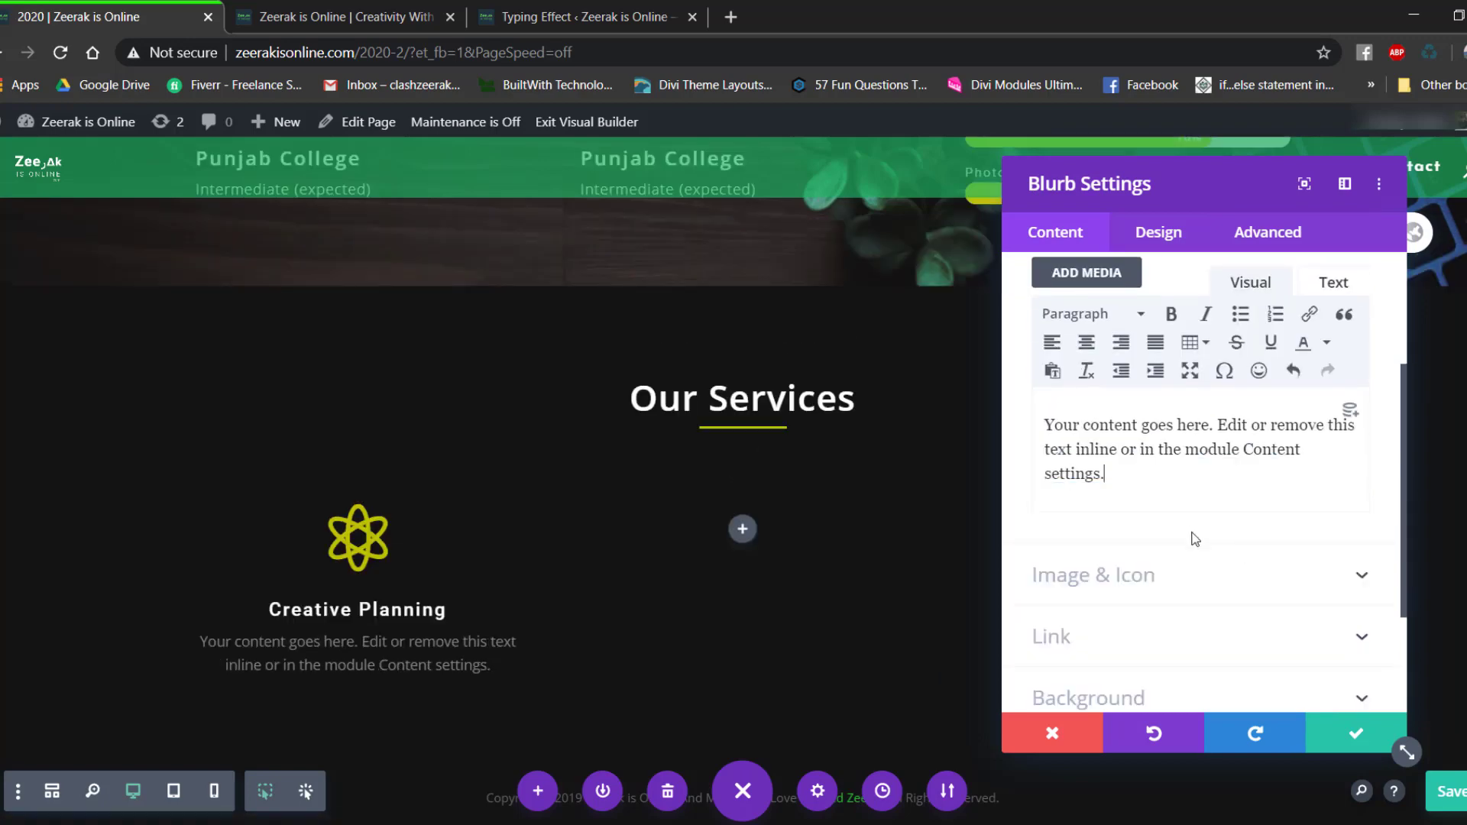
scroll(1214, 550, up, 3)
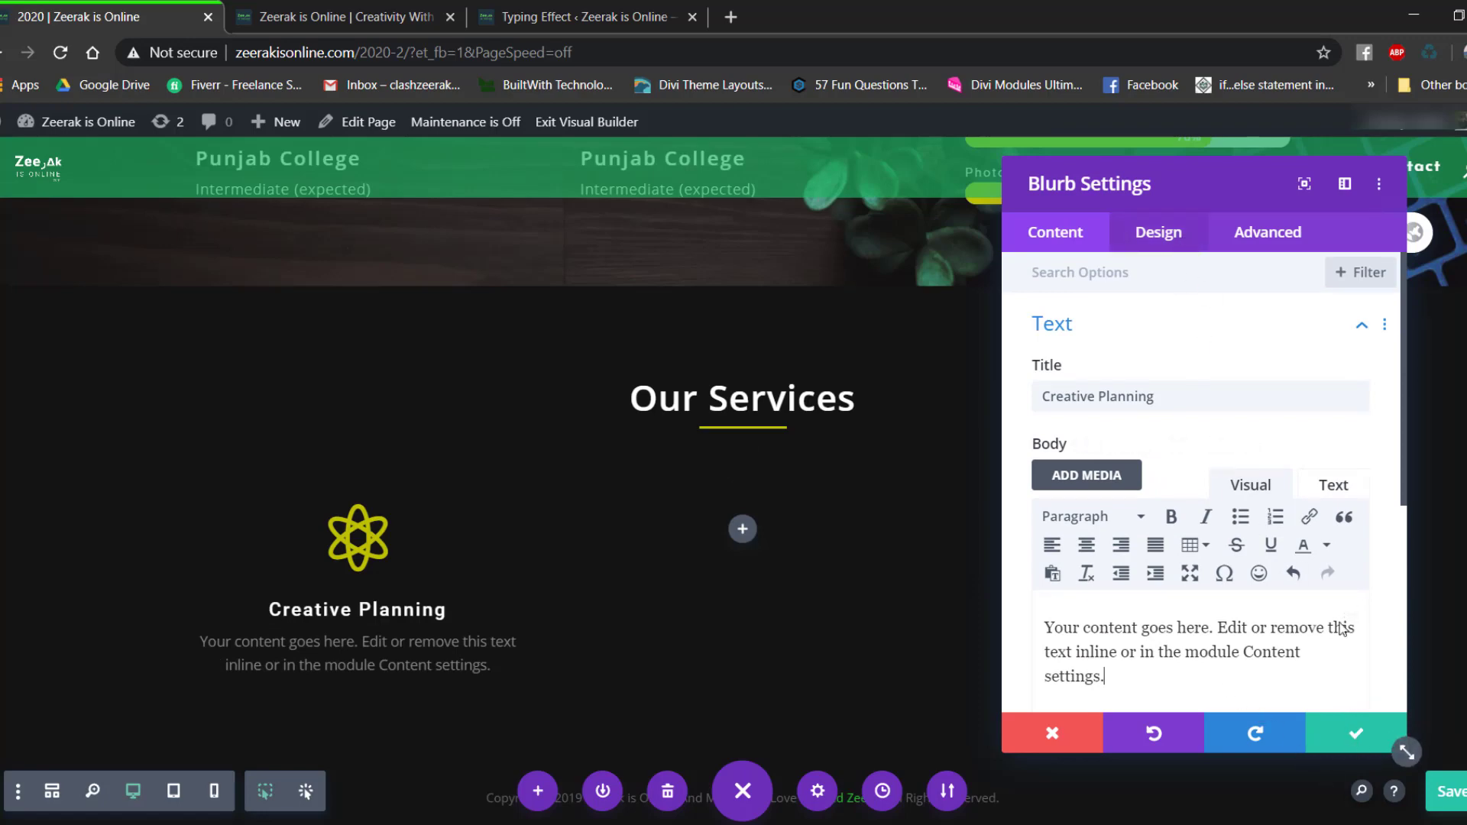
click(1354, 732)
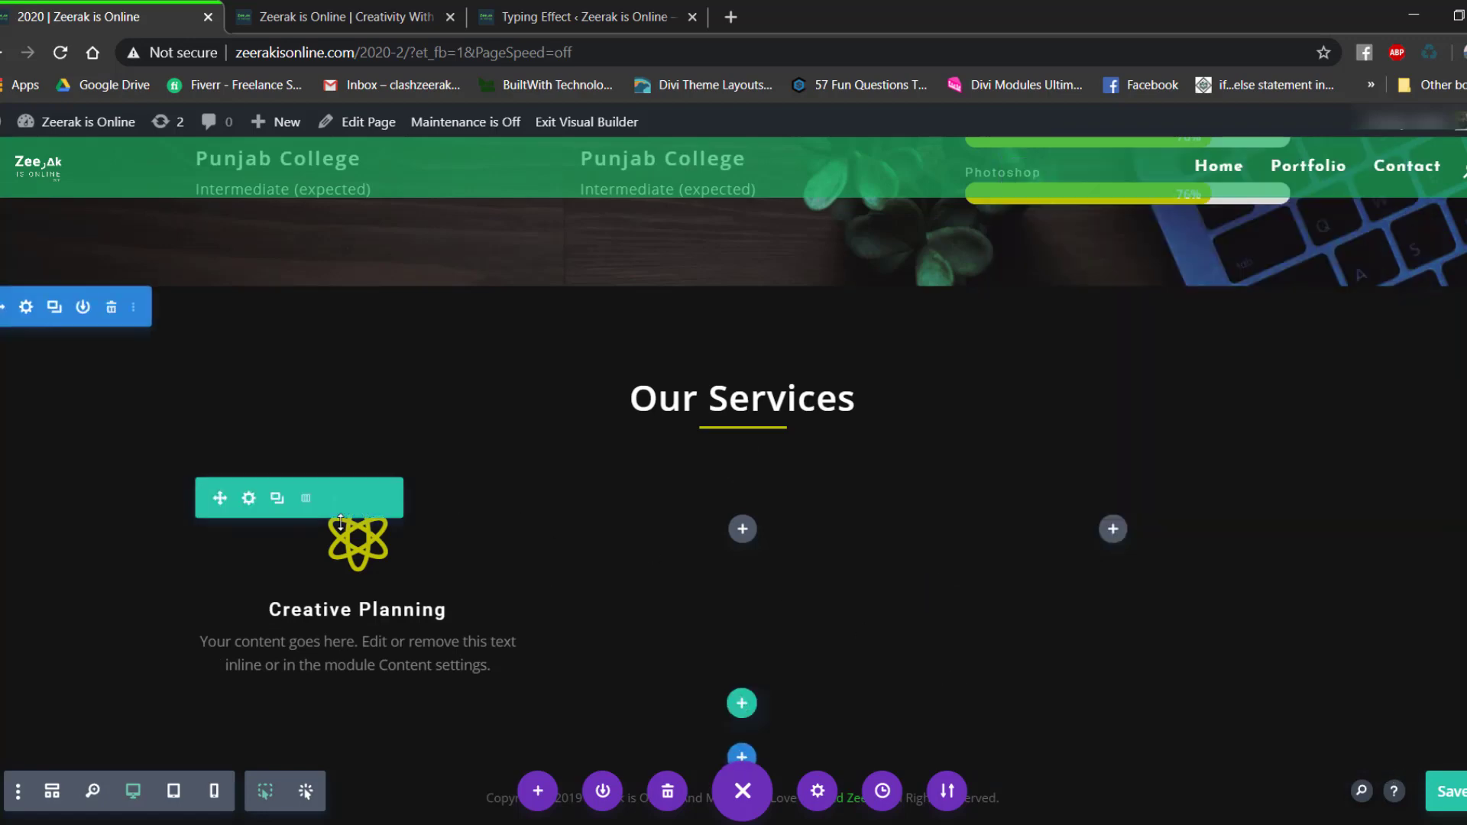
Duplicate the Creative Planning blurb and place copies in the second and third columns of the row.
click(350, 556)
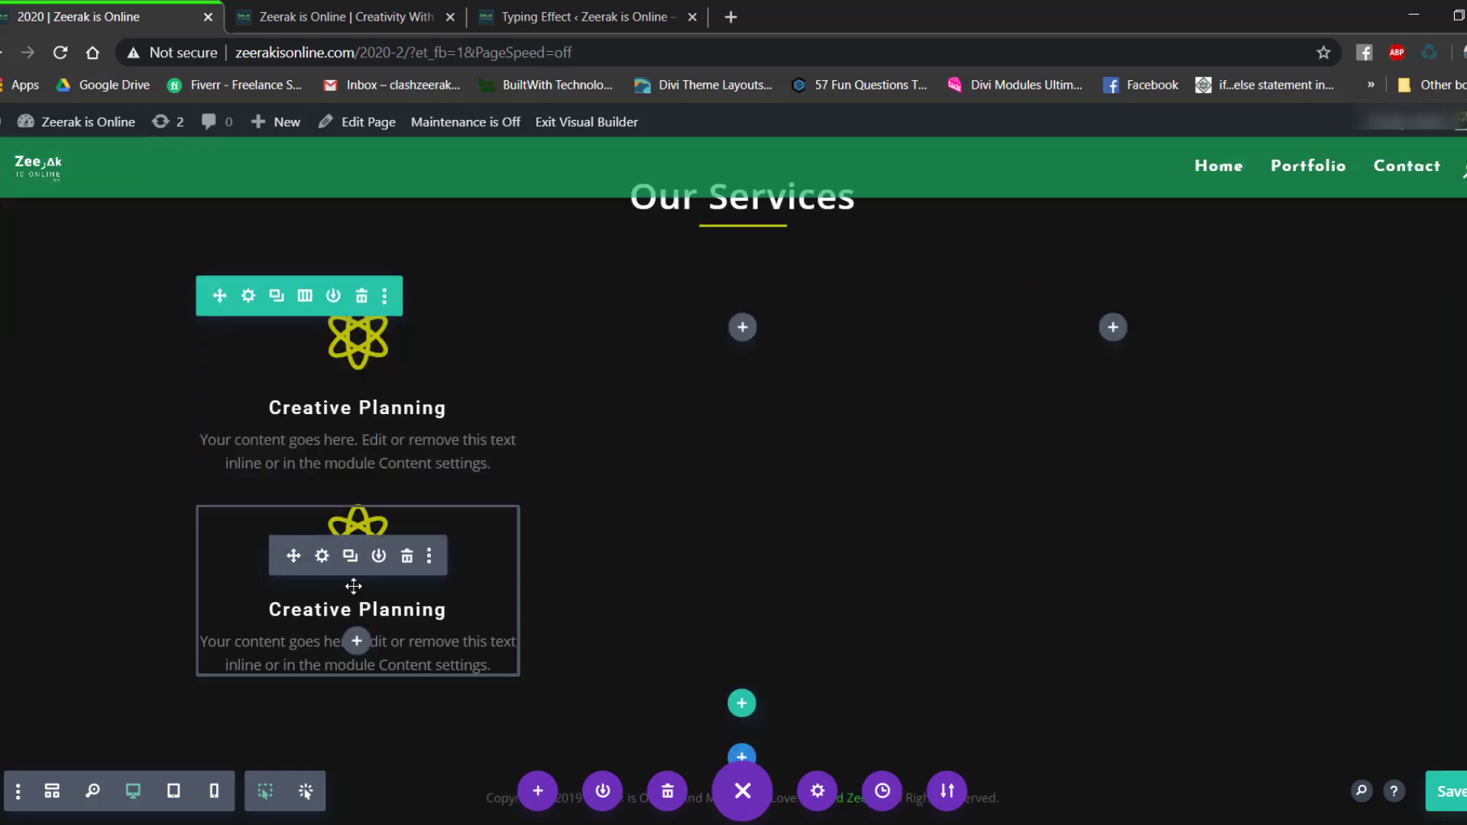
drag(360, 517, 1130, 472)
click(732, 558)
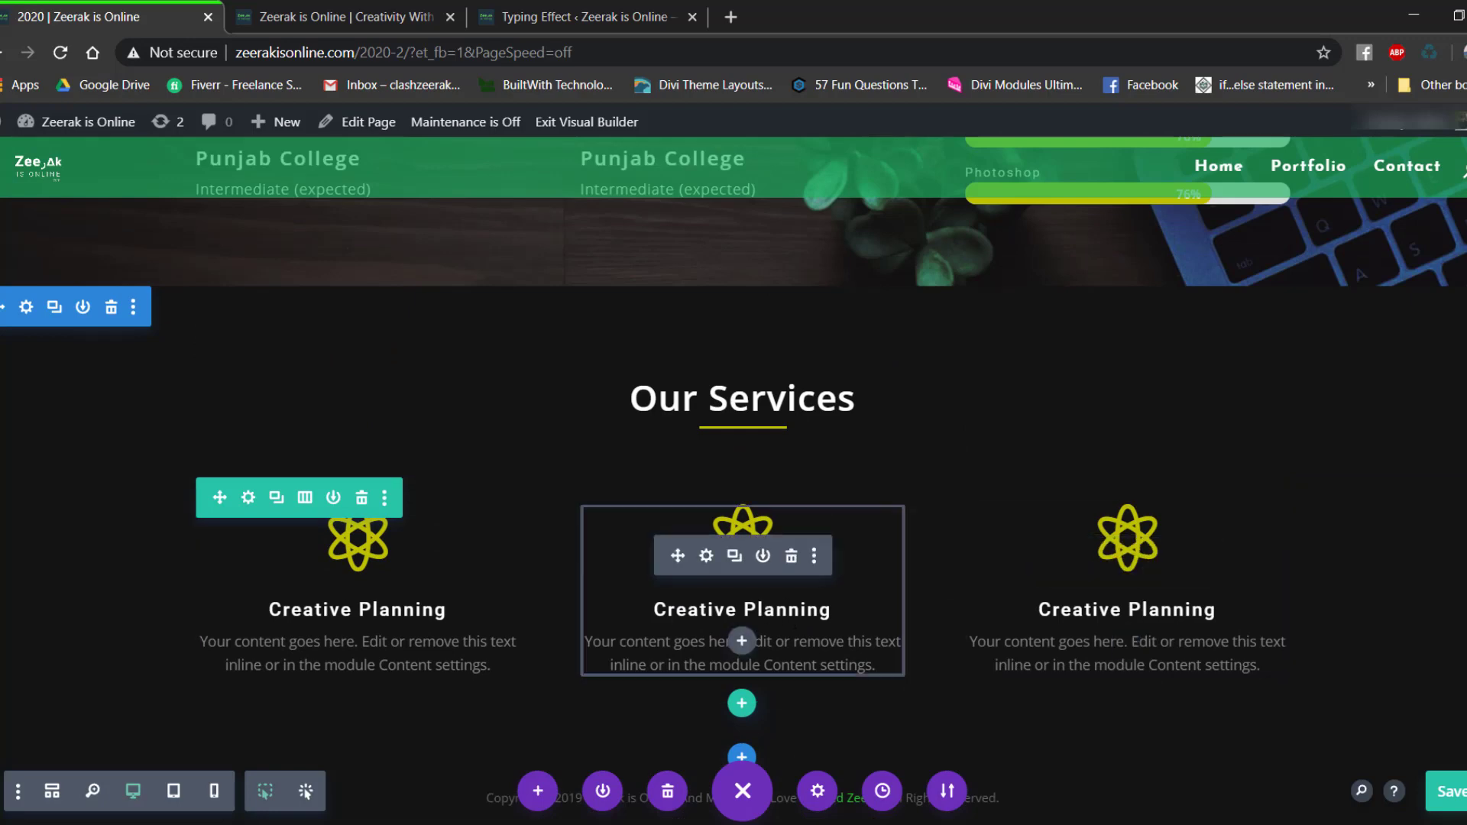
Change the title of the middle column's blurb to "Business Ideas".
click(705, 556)
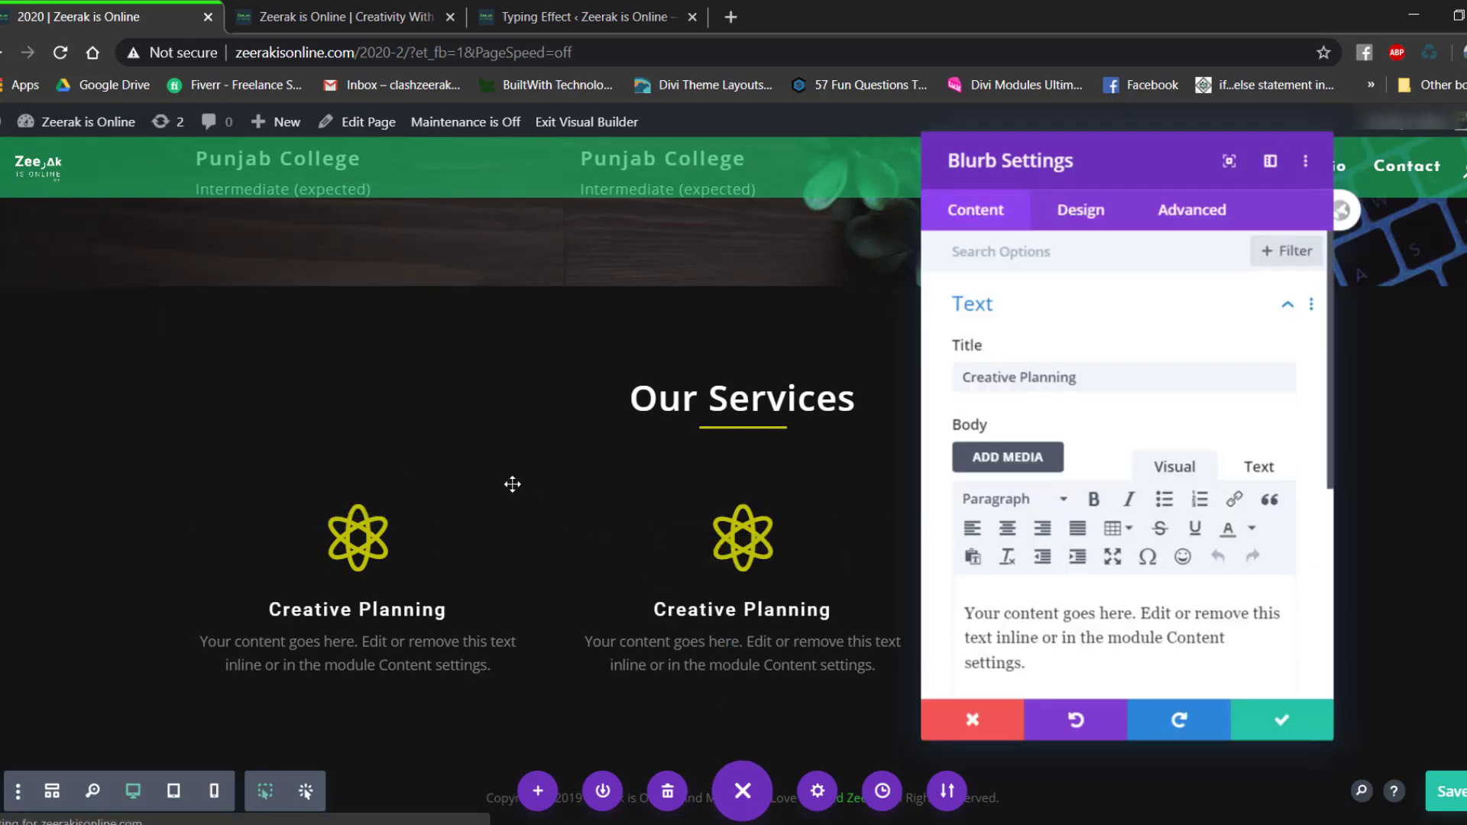
triple_click(1017, 387)
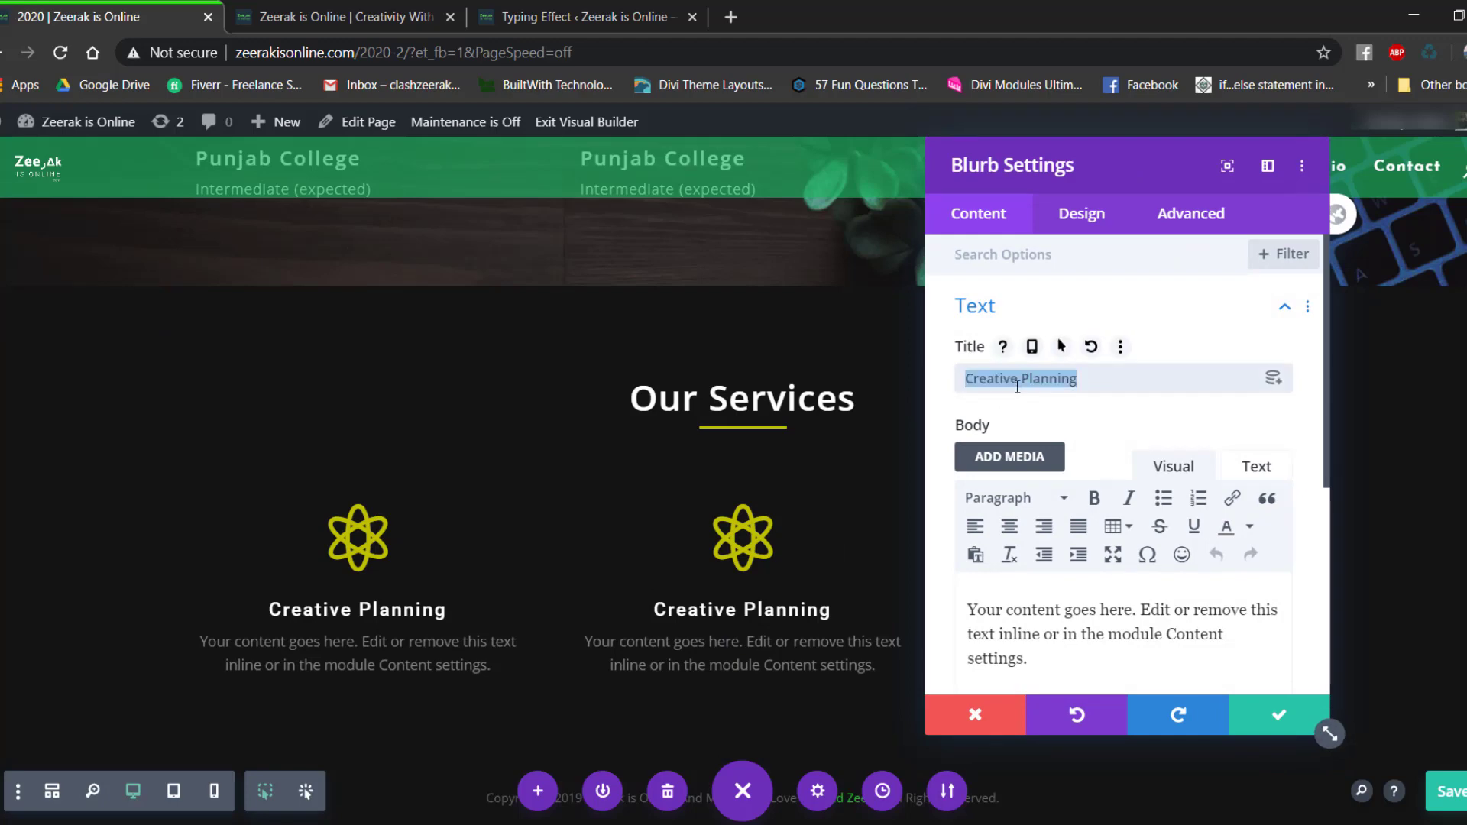
text(Bu)
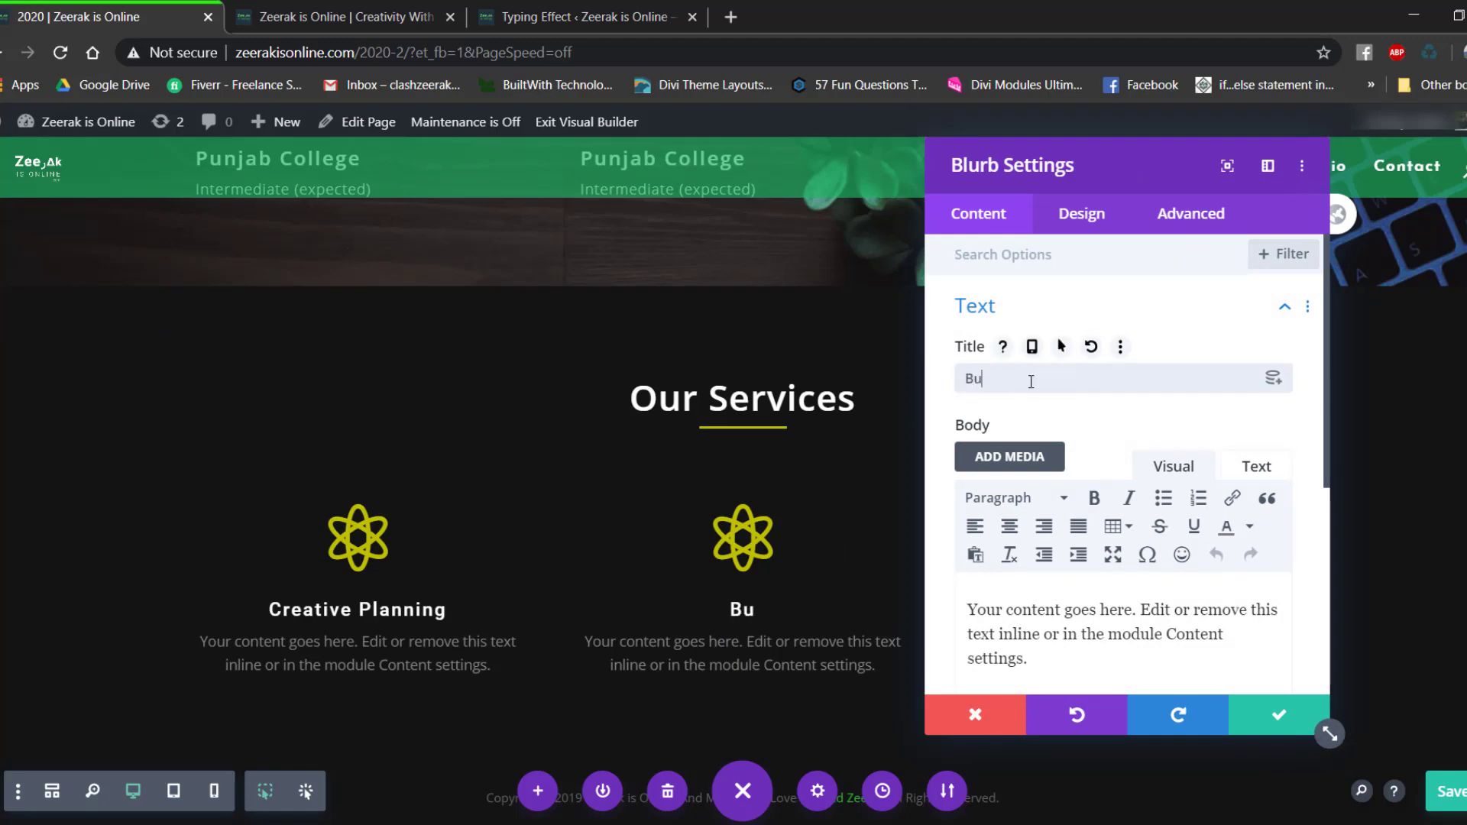
text(siness IDeas)
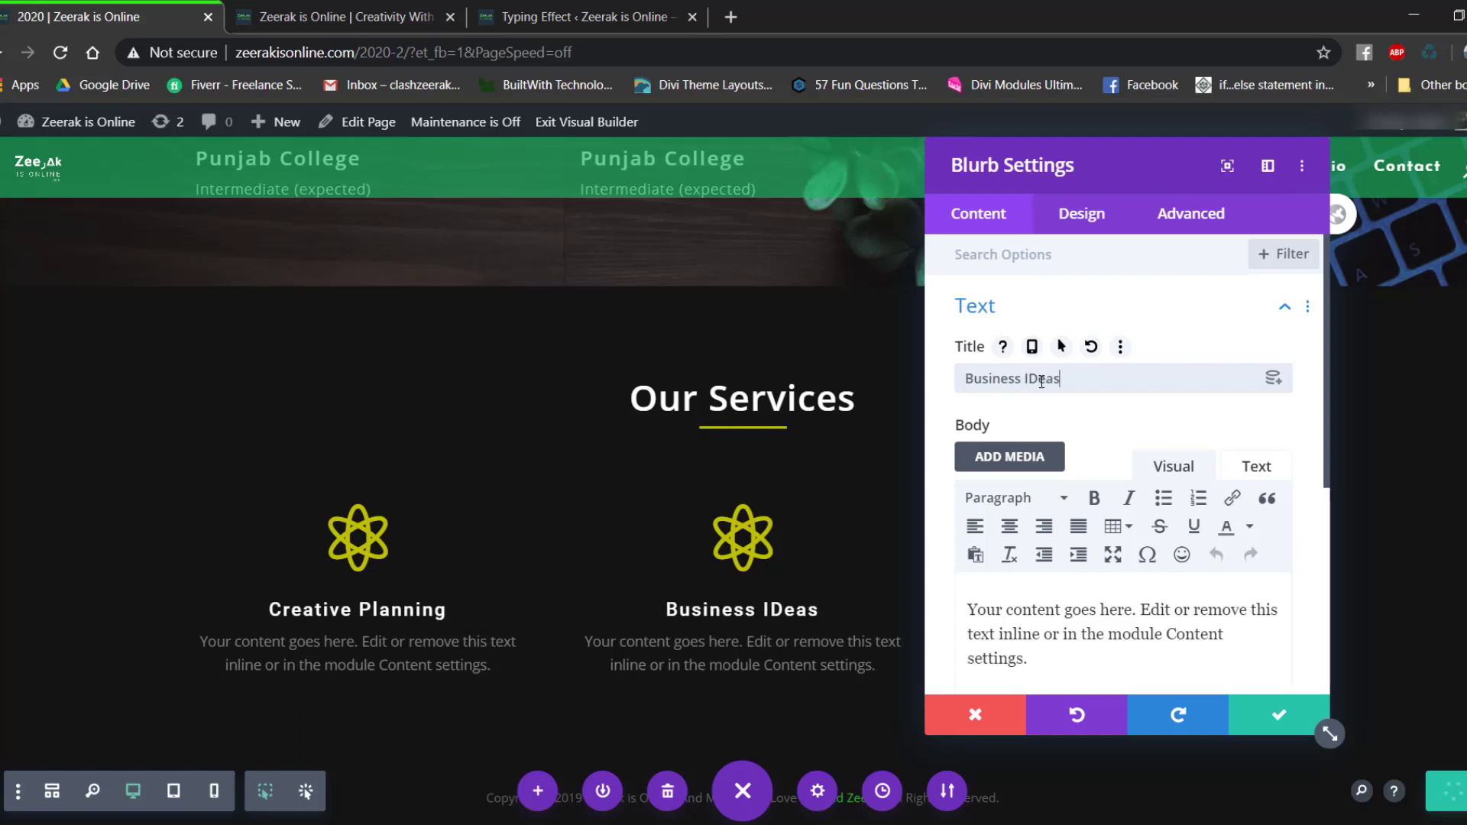
key(BackSpace)
text(d)
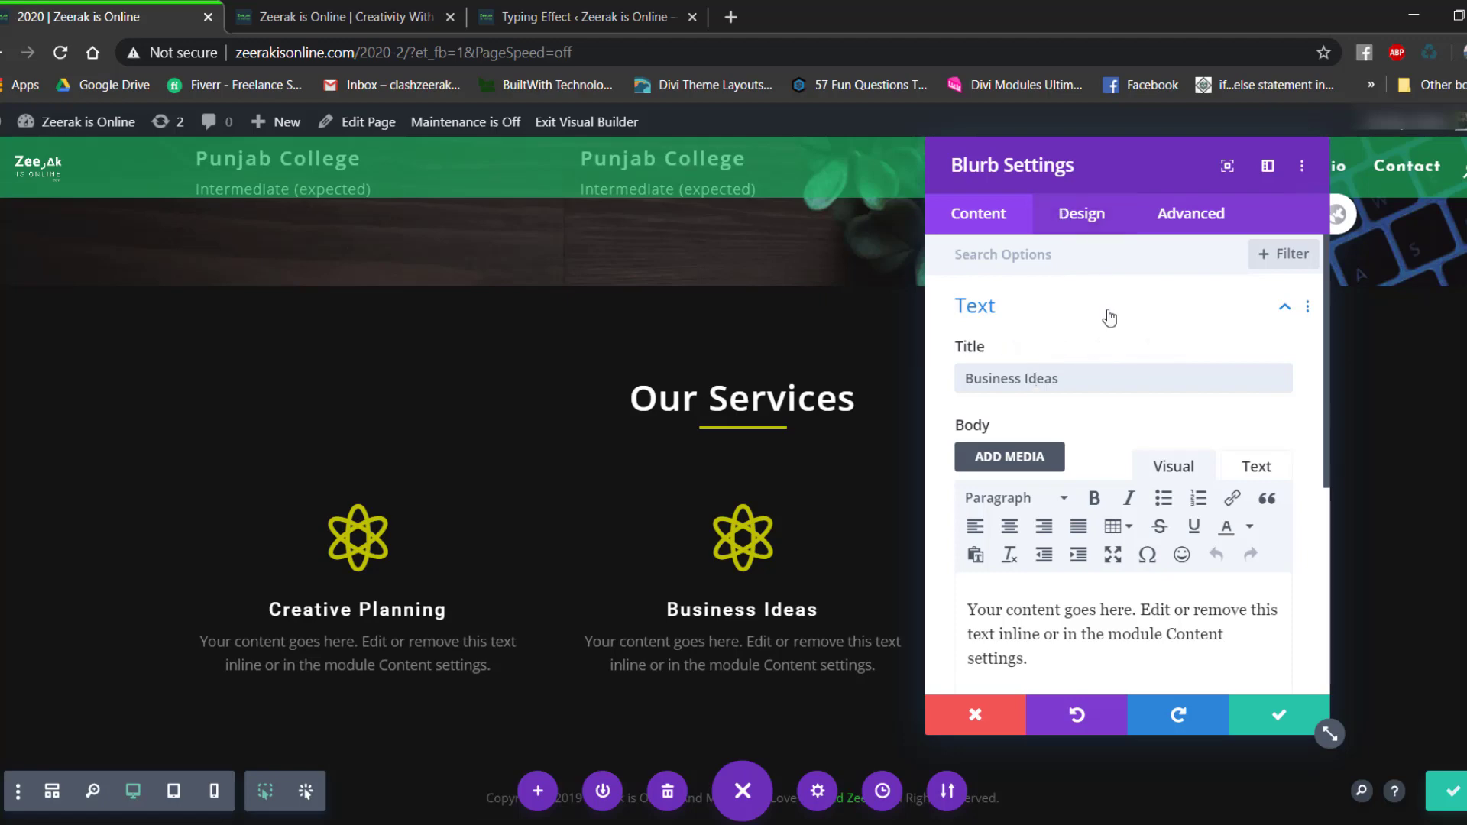
Replace the Business Ideas blurb's atom icon with the concentric-circle target icon and save the blurb.
scroll(1110, 318, down, 5)
click(1054, 386)
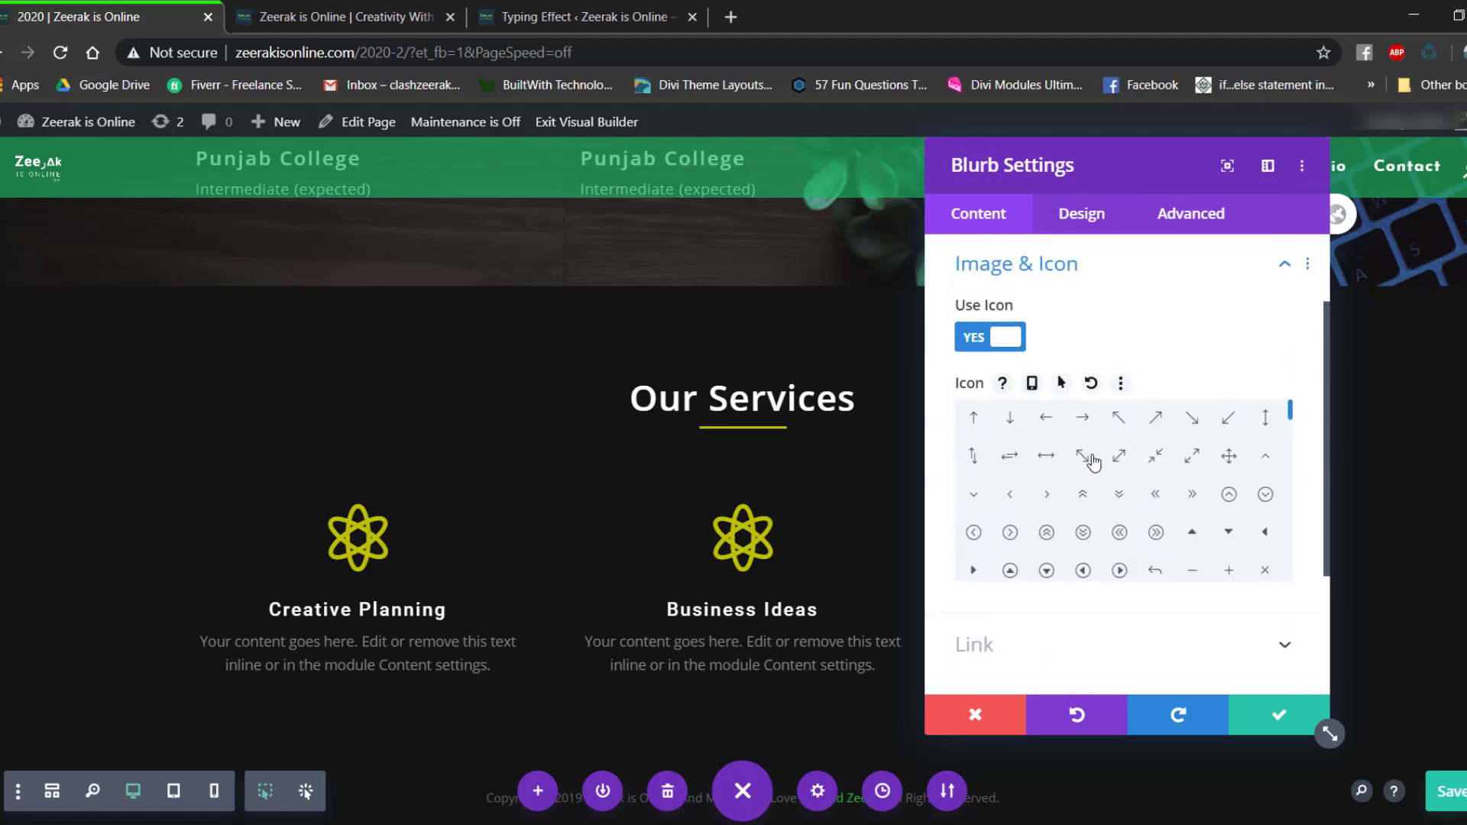
scroll(1093, 460, down, 5)
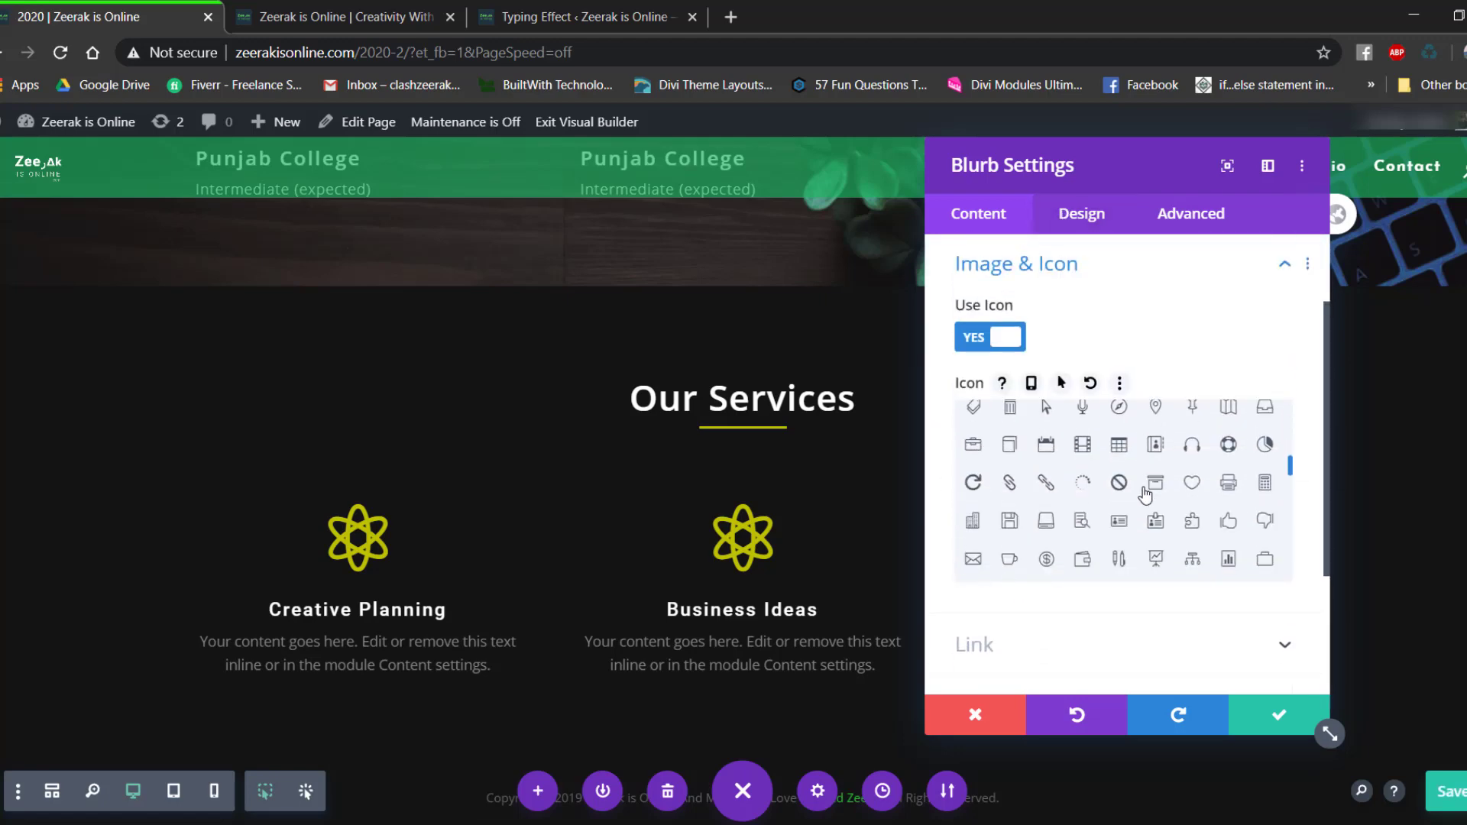
scroll(1131, 497, down, 3)
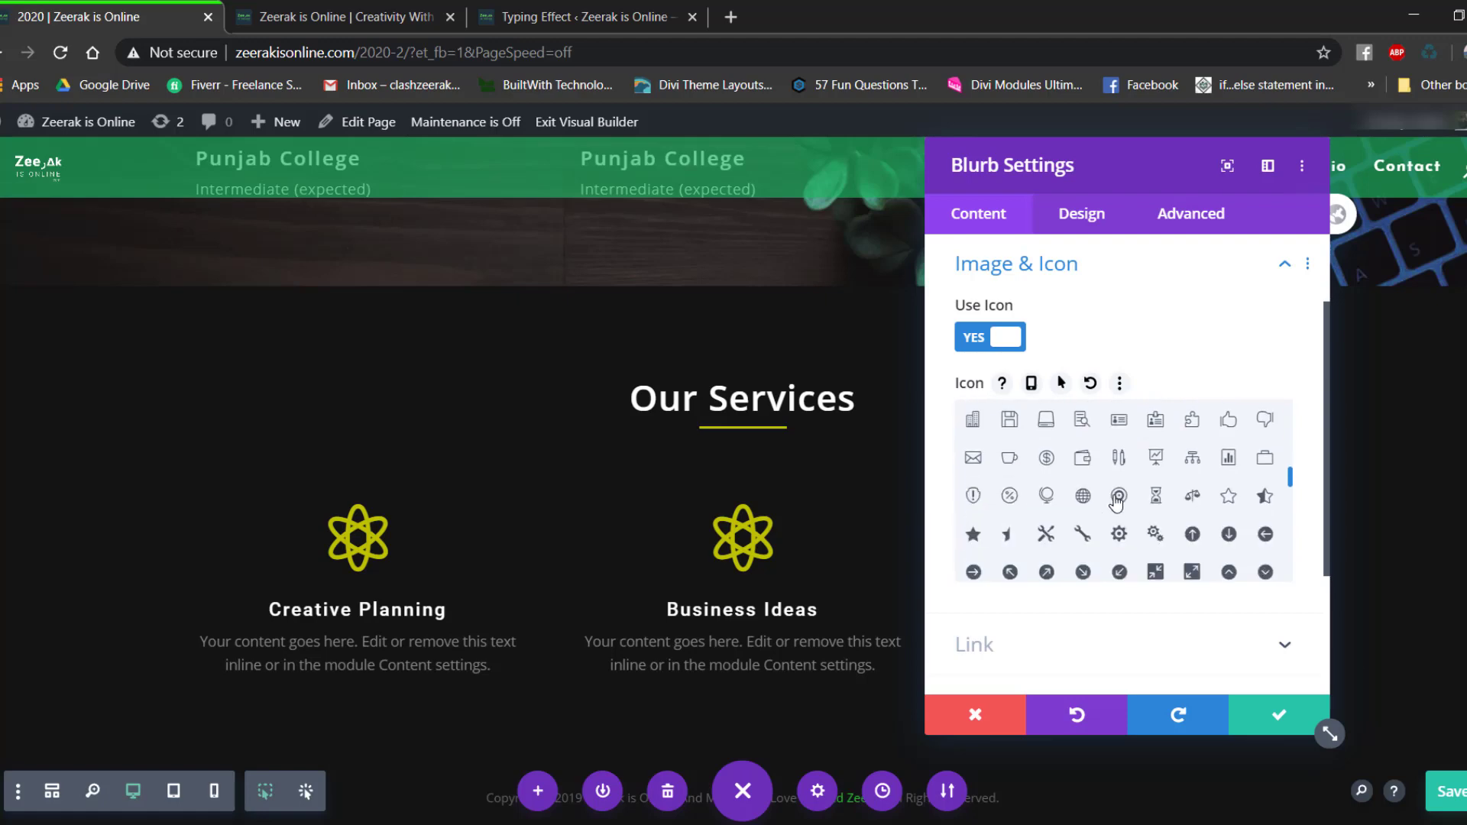
click(1117, 498)
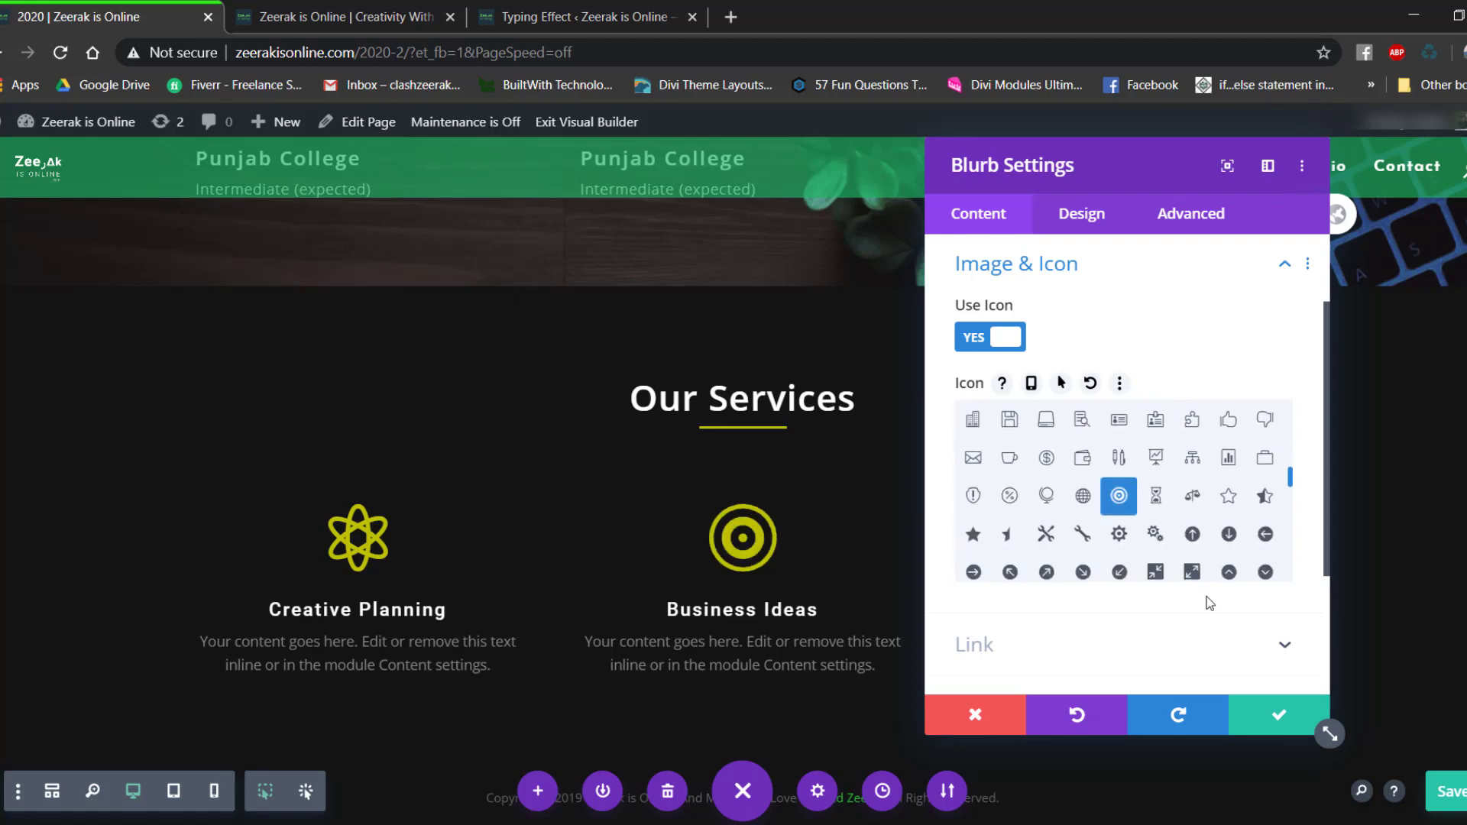
click(1272, 711)
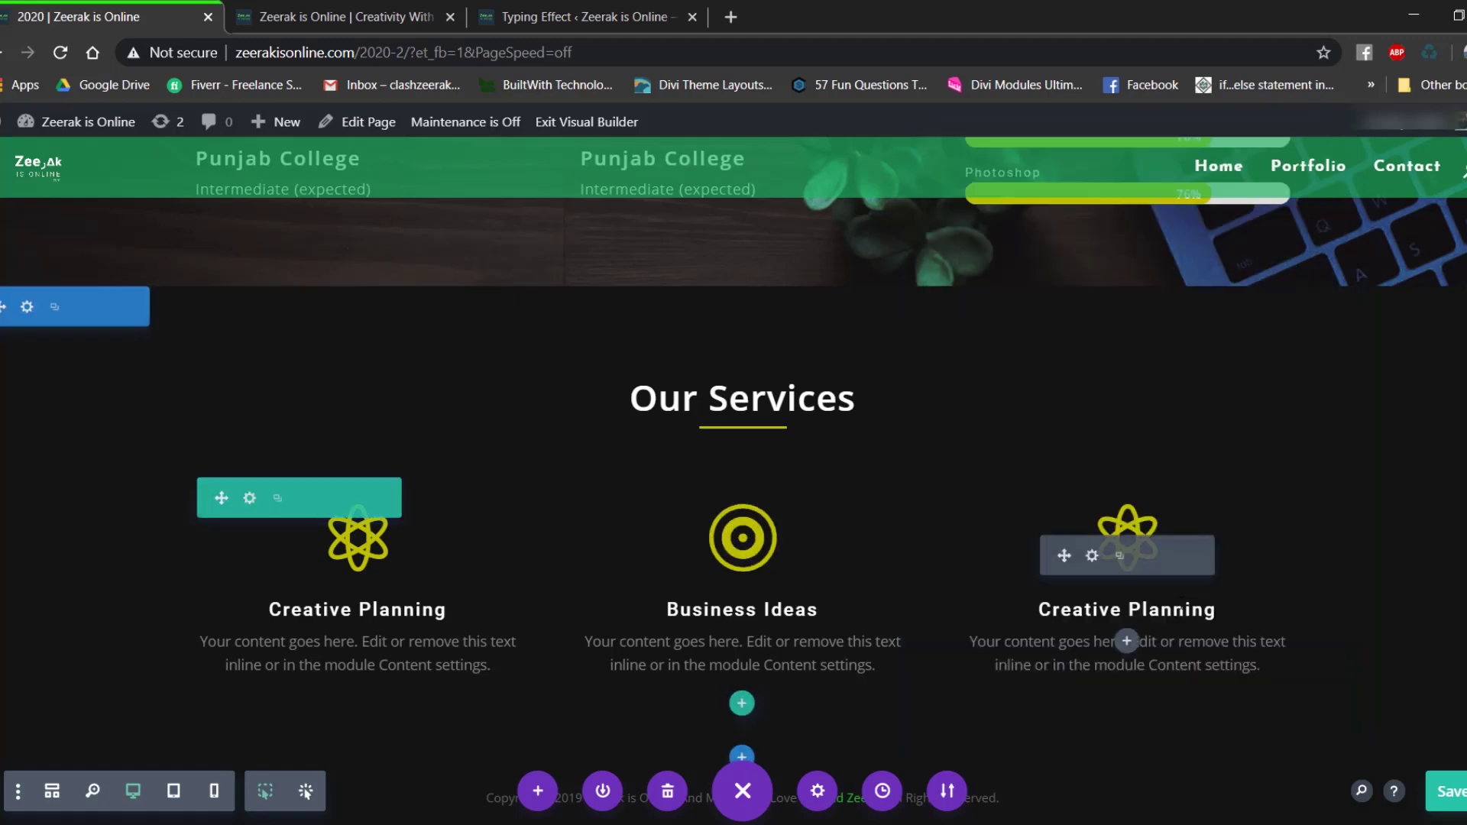
Open the third column blurb's settings, move the dialog off that blurb, and select its whole title text.
click(1091, 558)
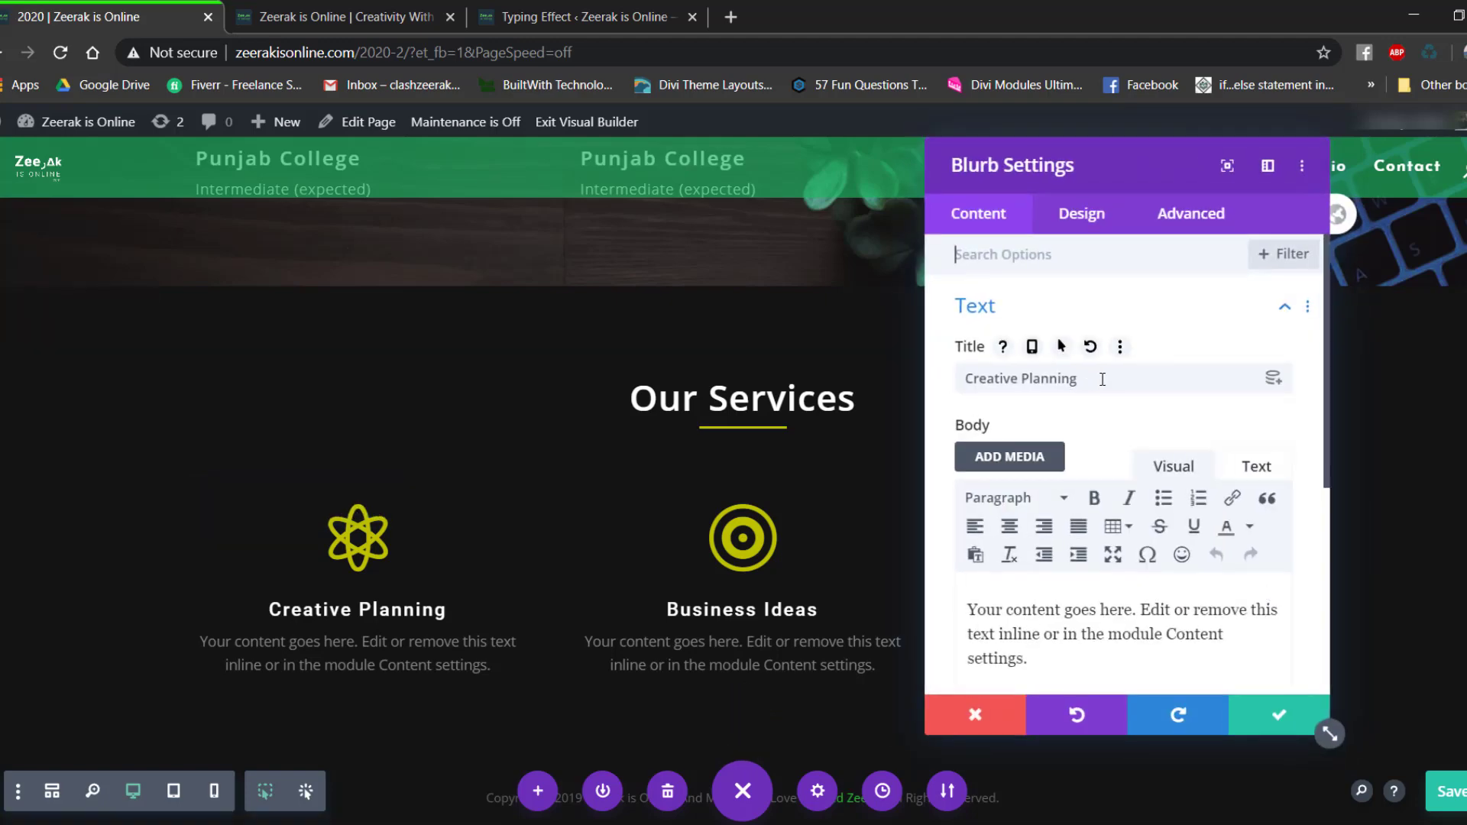
triple_click(1102, 380)
drag(1059, 187, 733, 185)
drag(752, 396, 645, 396)
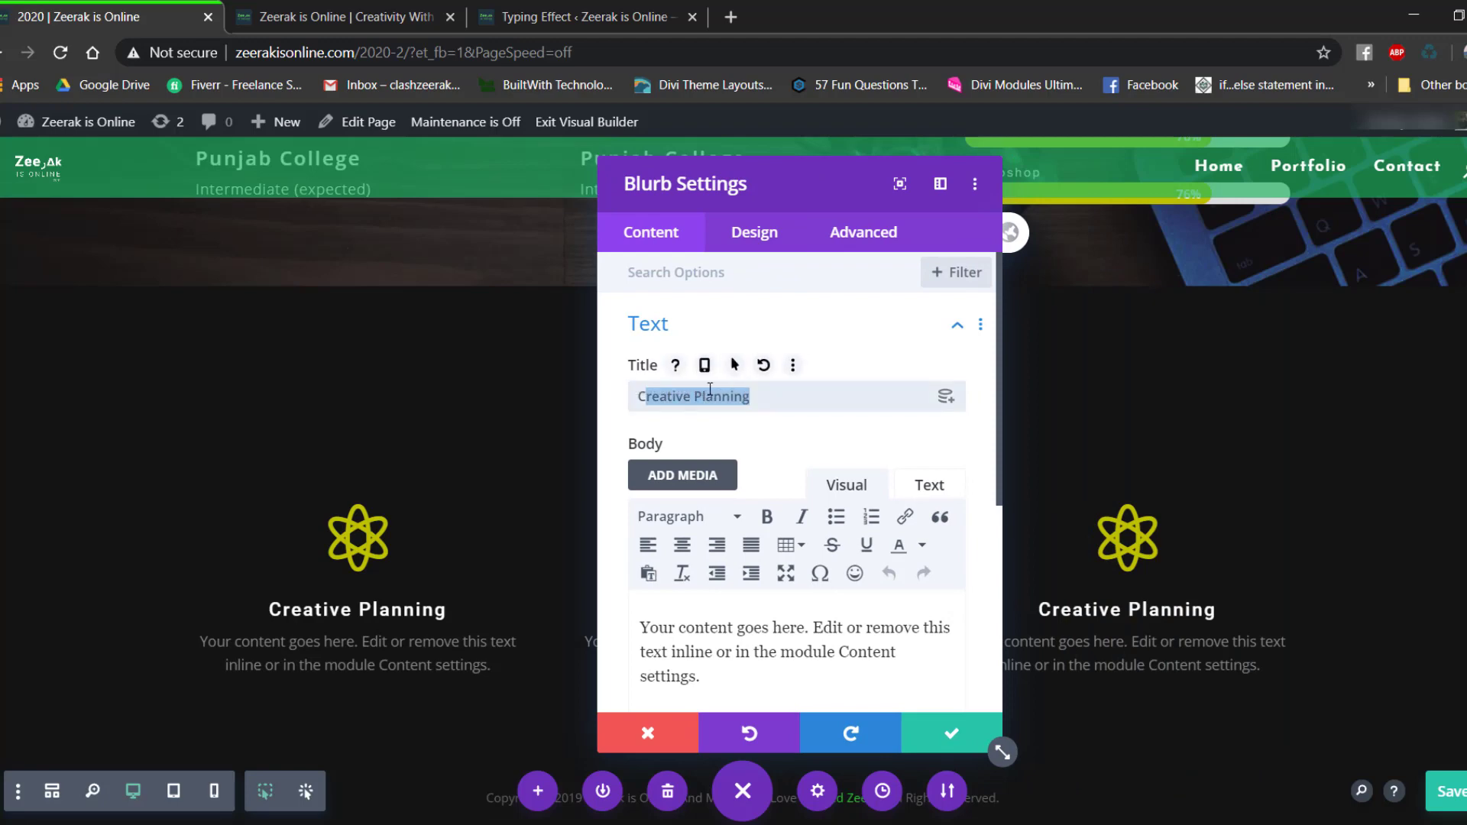
triple_click(710, 390)
text(Quick)
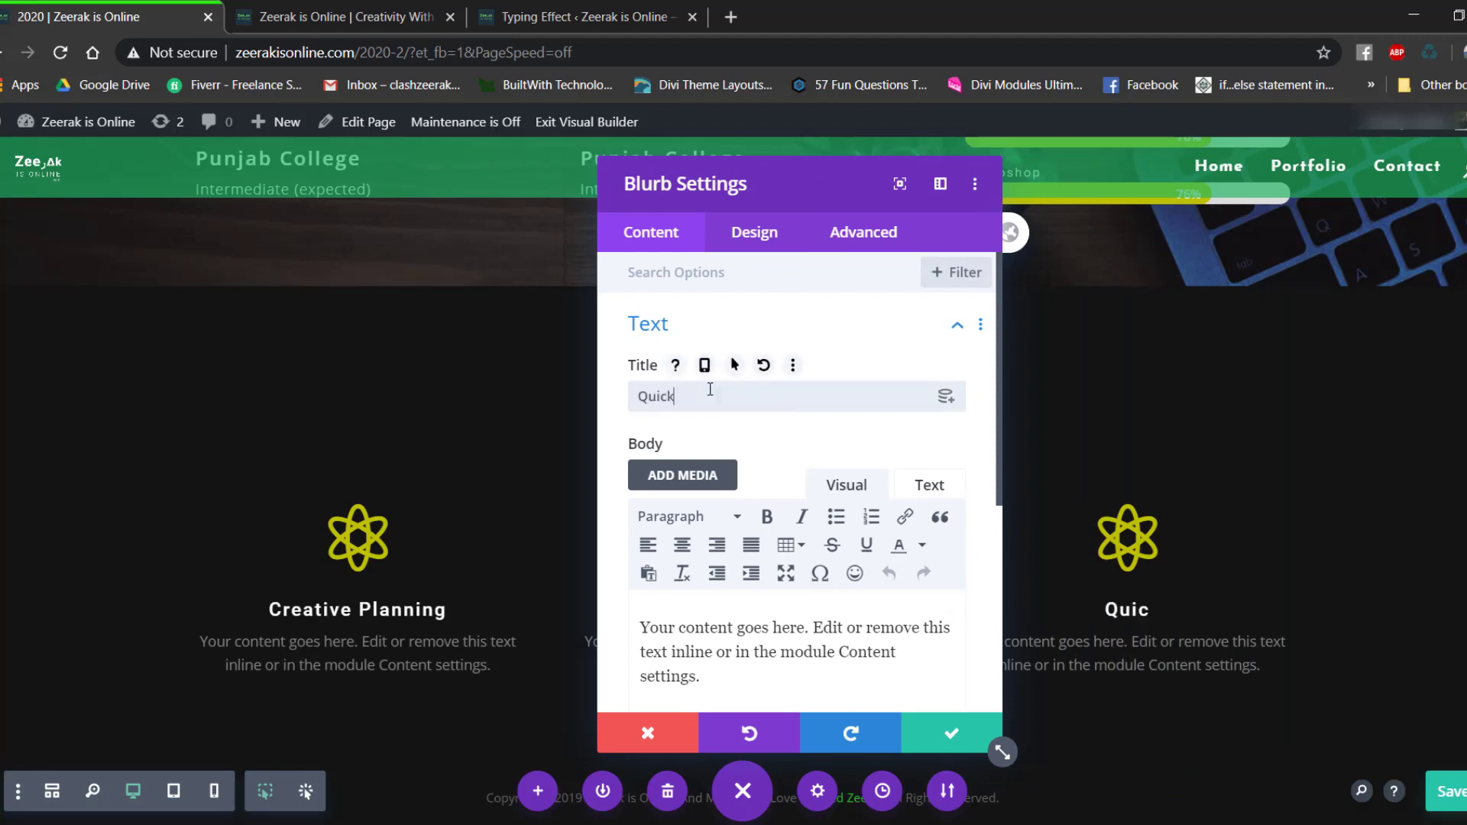
key(BackSpace)
key(BackSpace)
key(BackSpace)
key(BackSpace)
key(BackSpace)
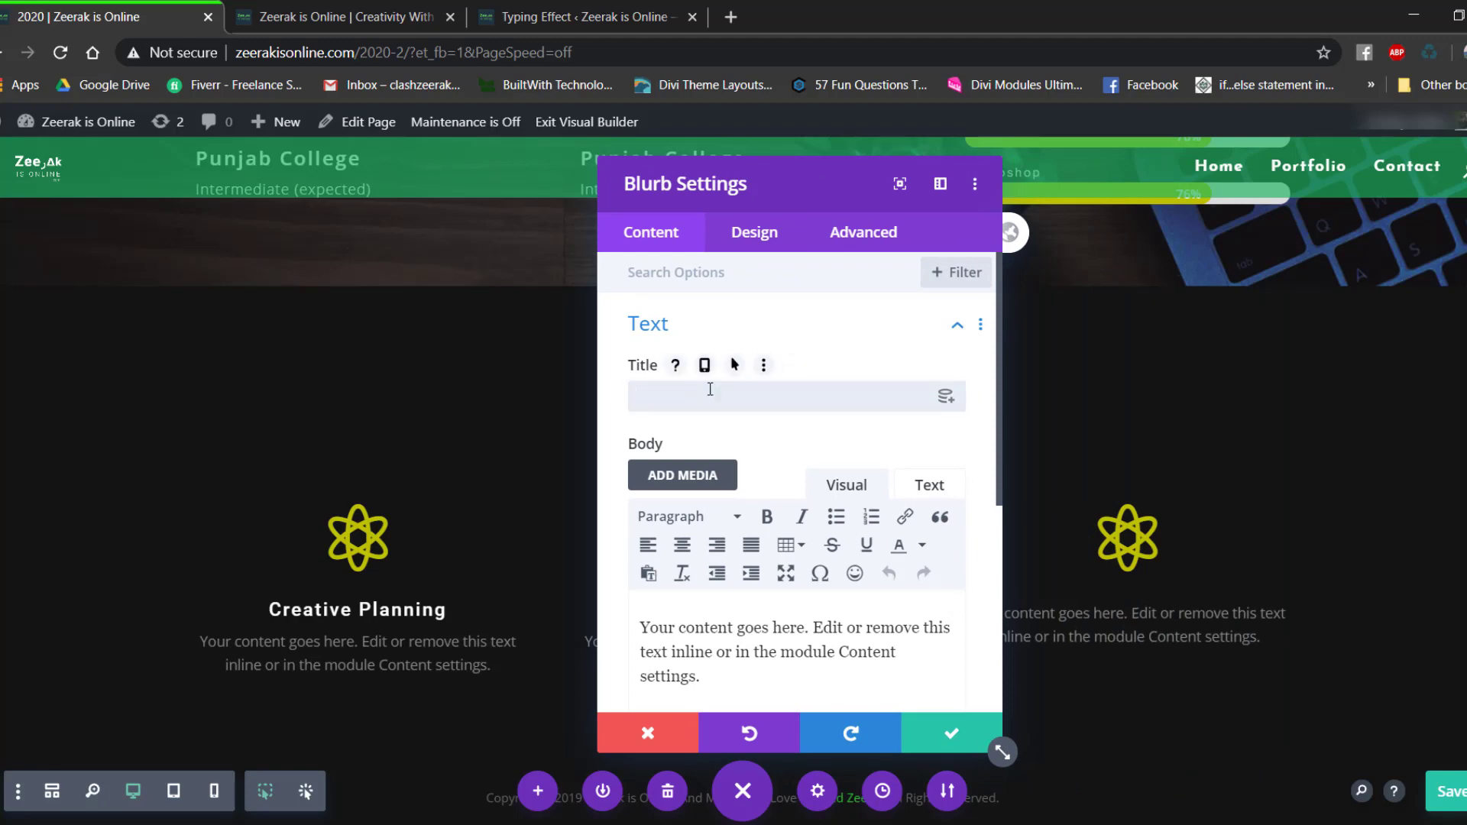
Enter "Easy Solutions" as the title of the third column's blurb.
text(Easy )
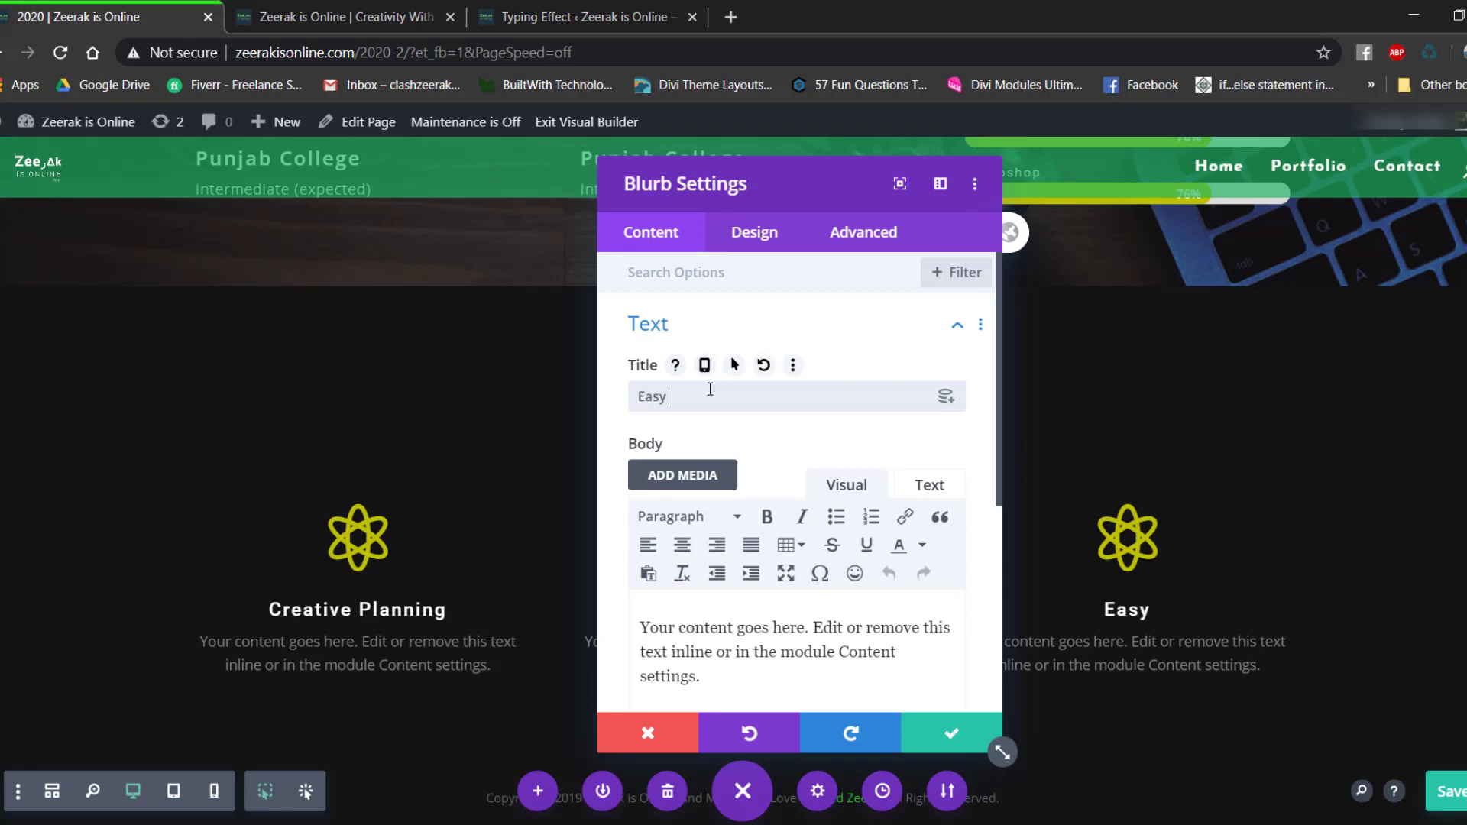
text(Solution)
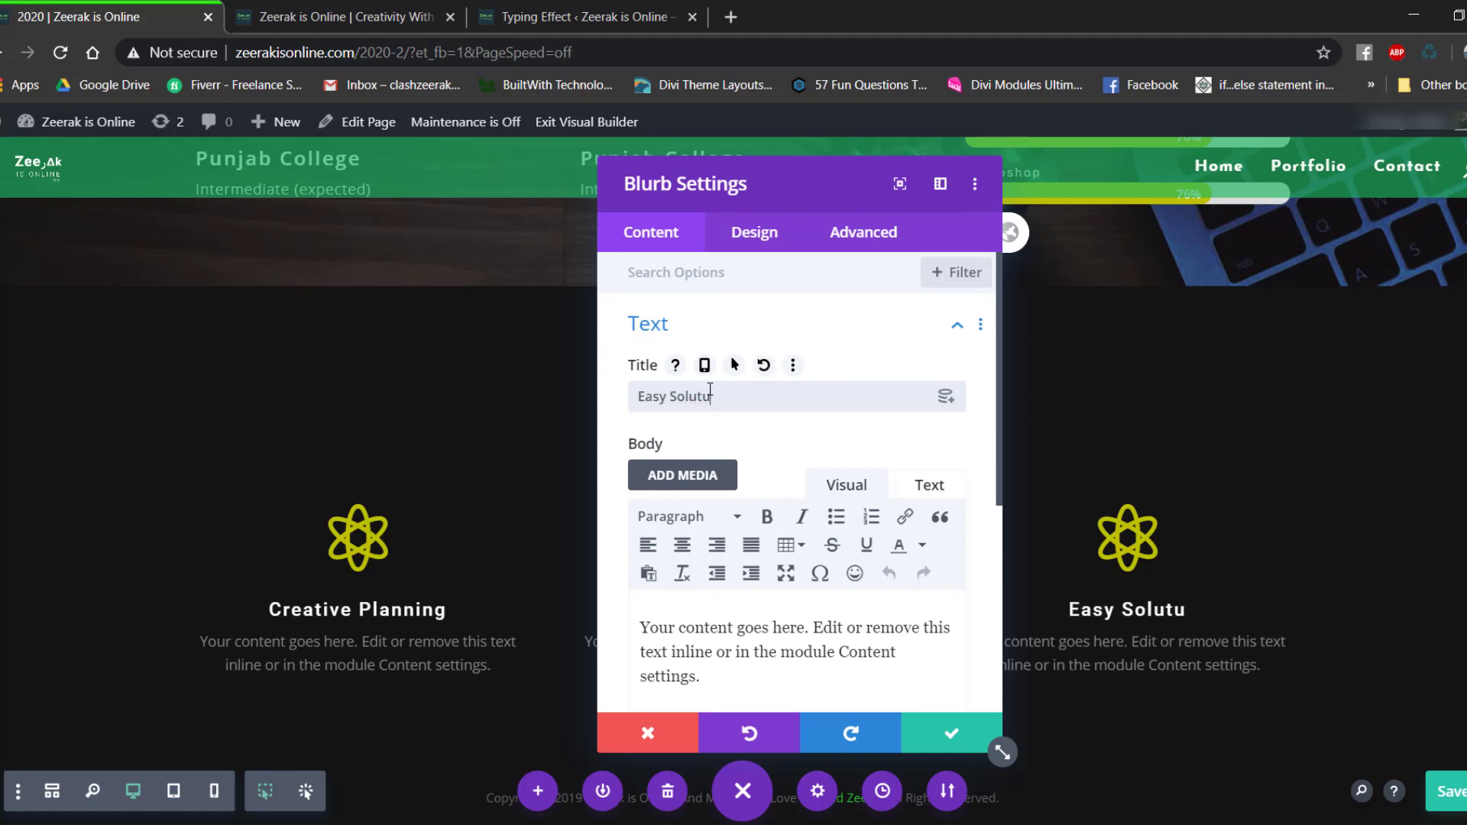
text(s)
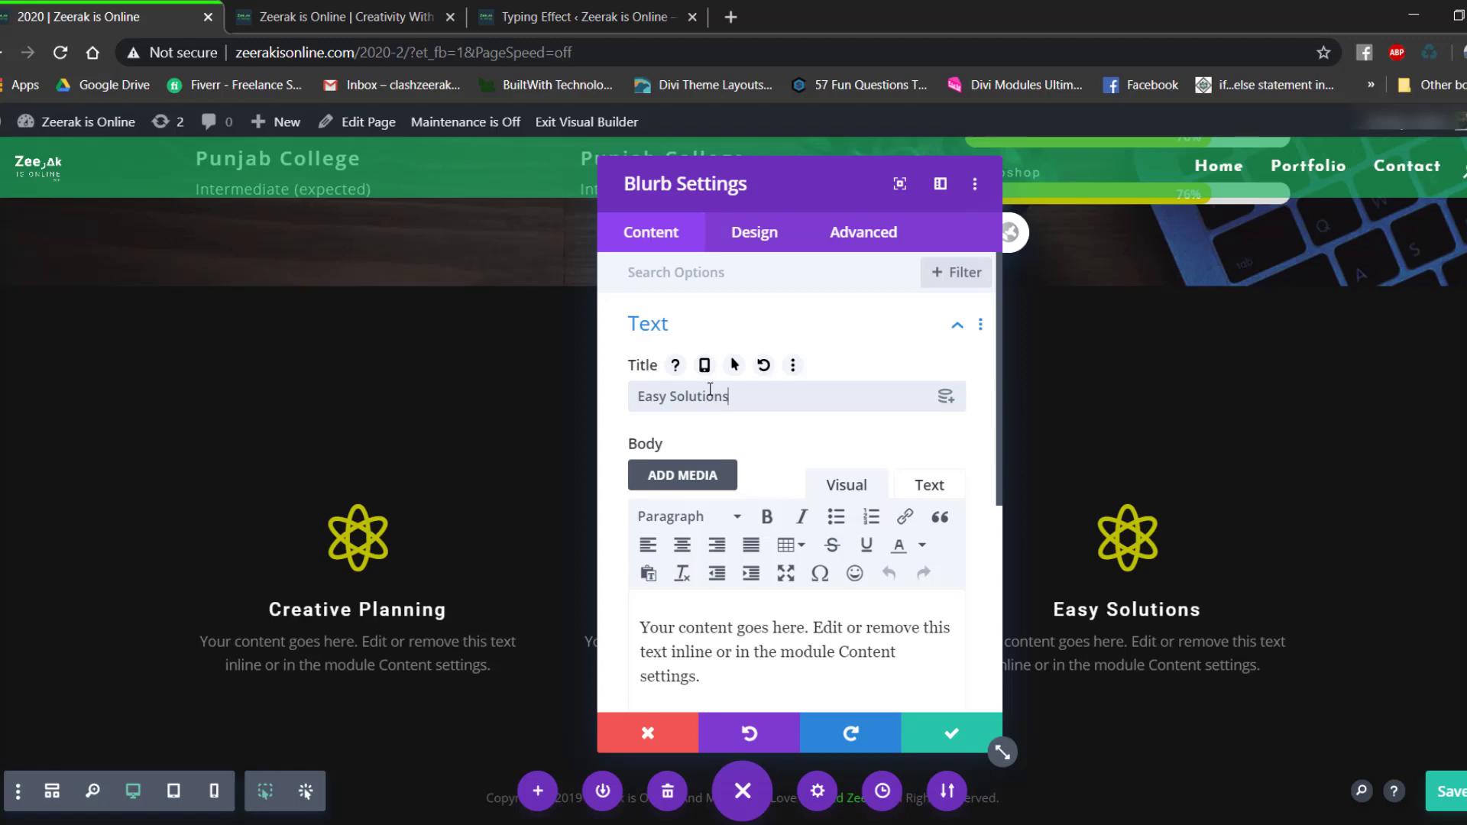
Replace the Easy Solutions blurb's atom icon with the light bulb icon, then save the blurb and the page.
scroll(774, 468, down, 1)
scroll(771, 468, down, 1)
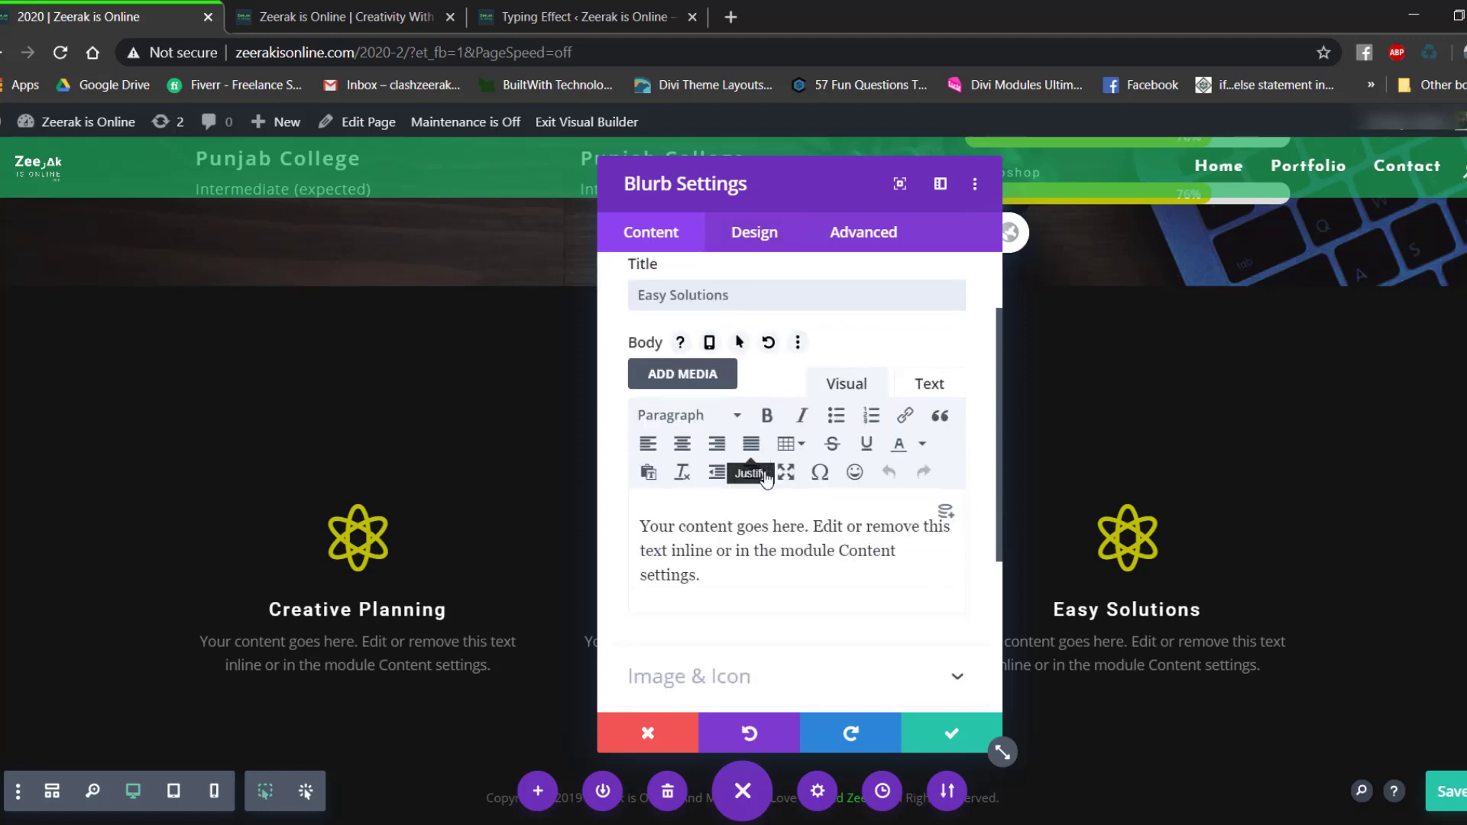
scroll(768, 481, down, 4)
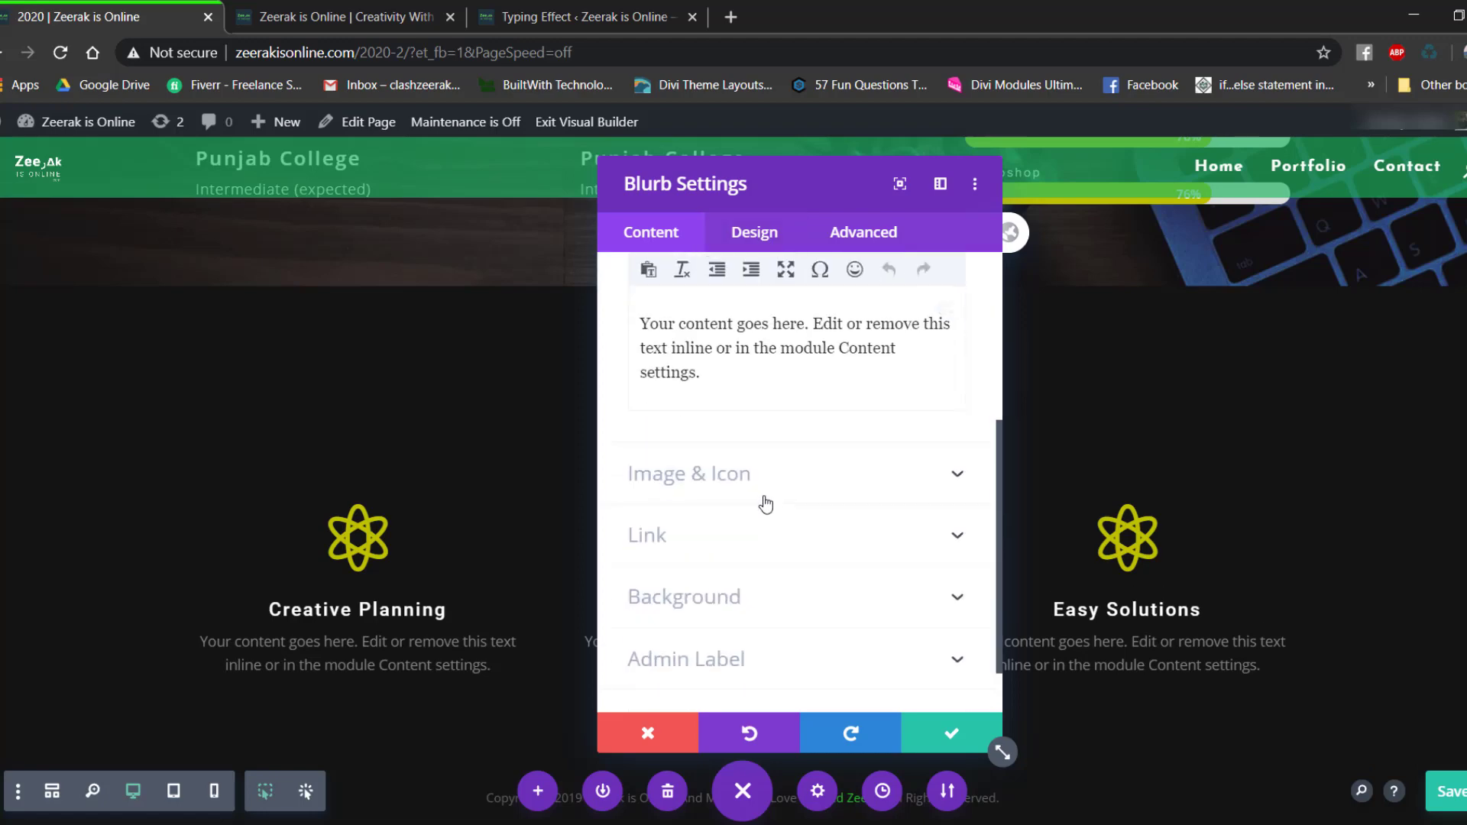
click(727, 463)
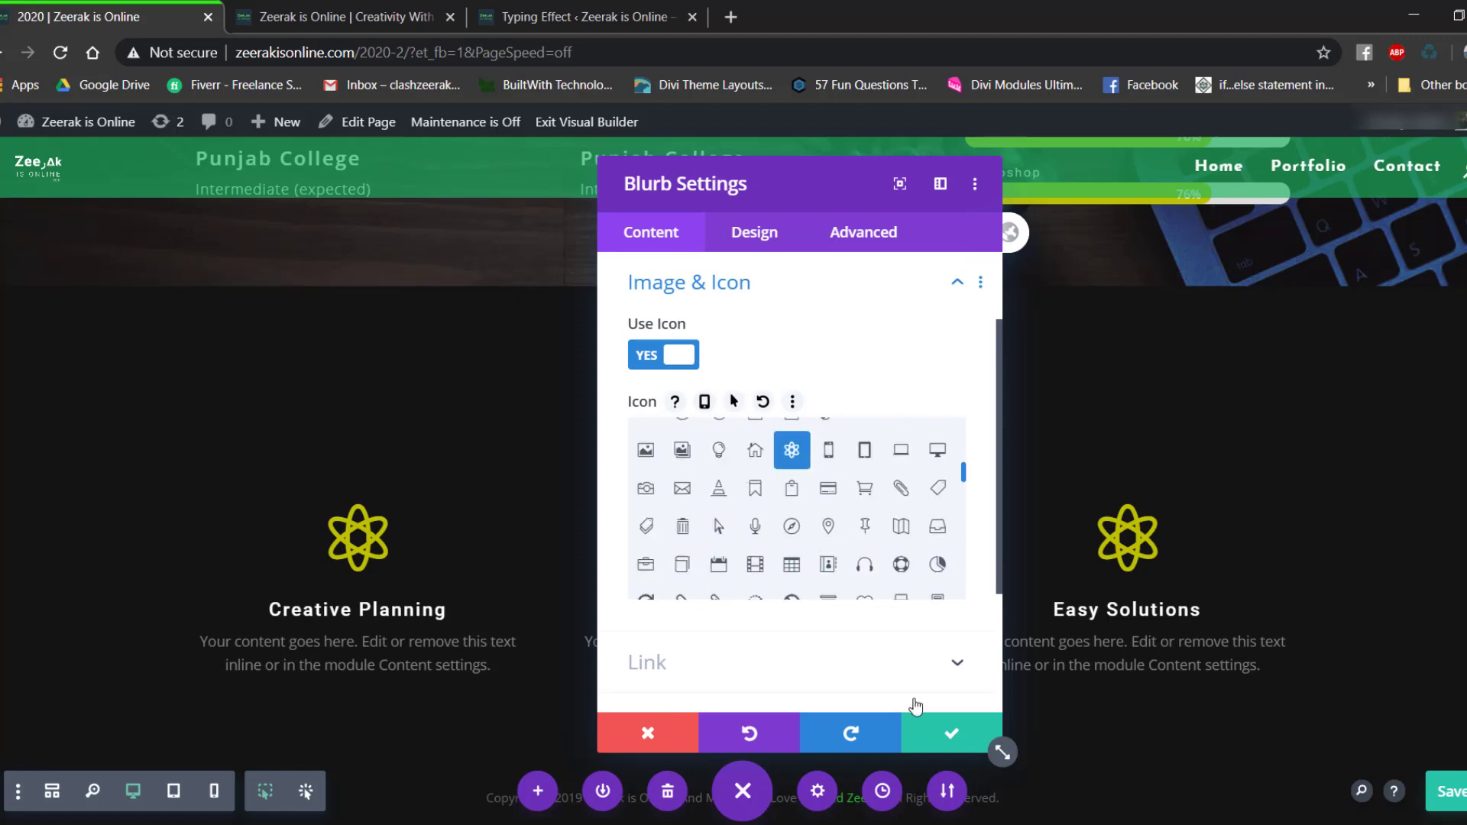
click(939, 732)
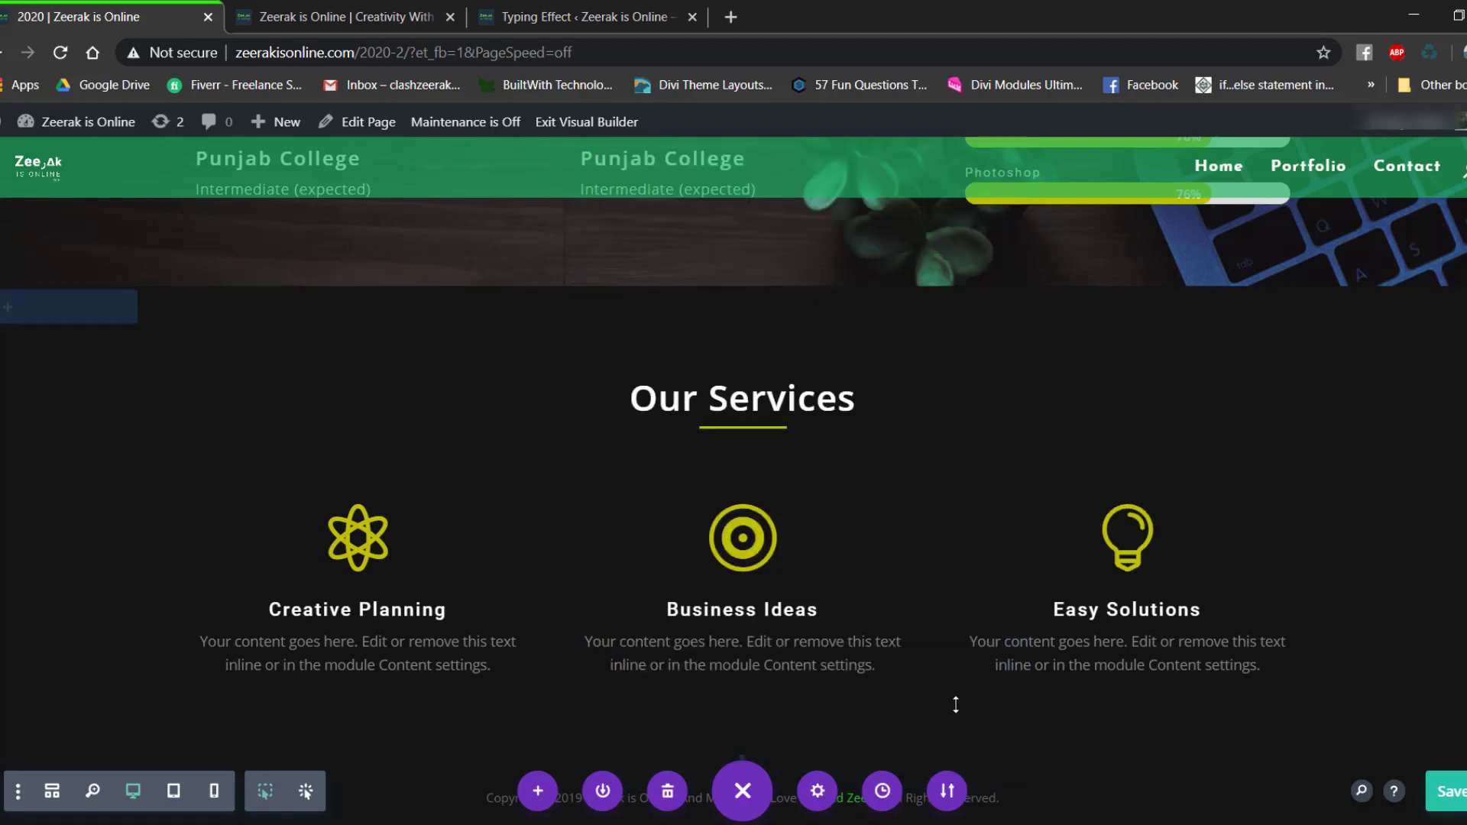
key(ctrl+s)
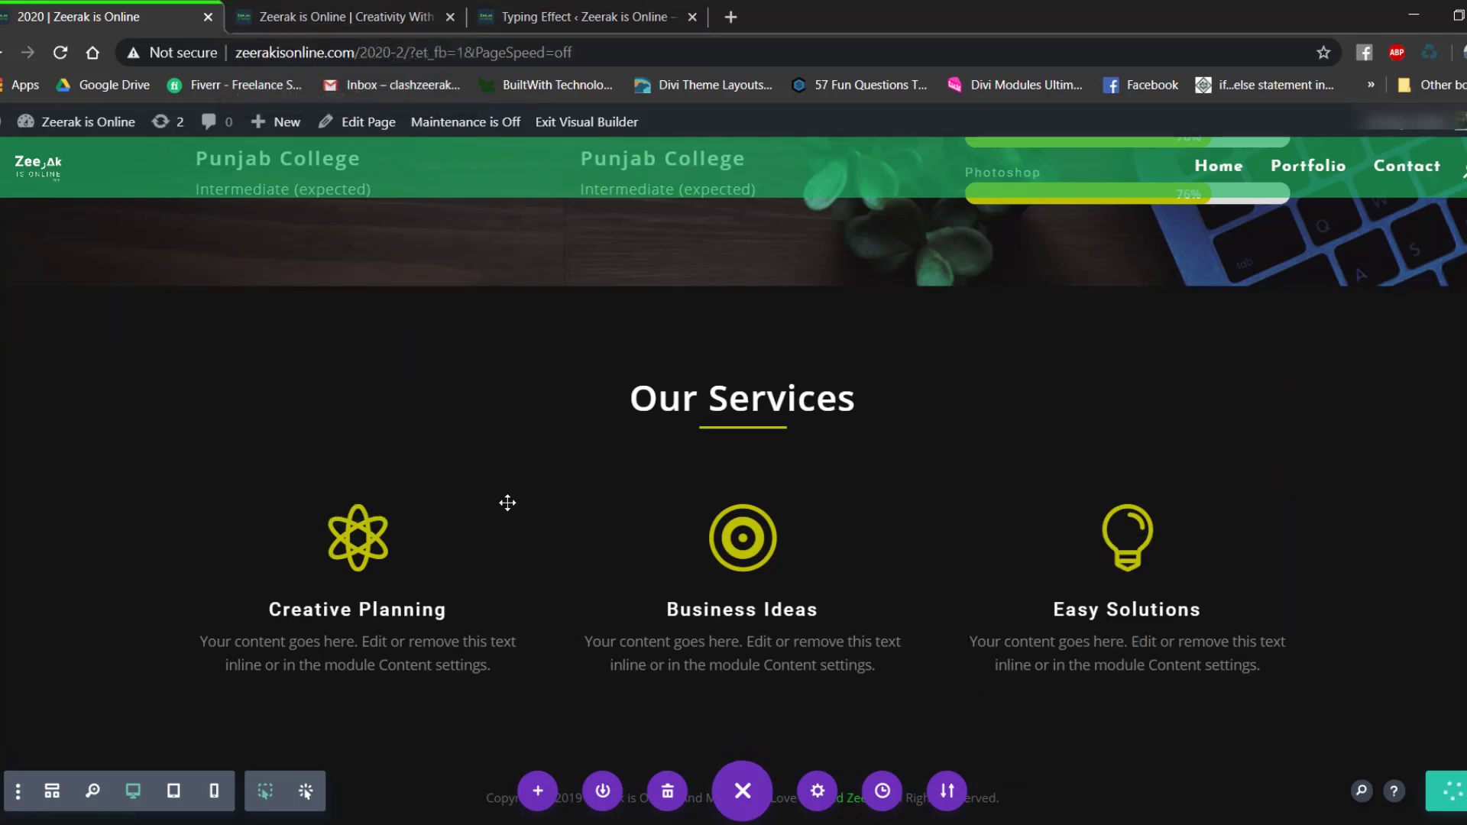
After checking the reference site's My Services row, give the Business Ideas blurb a 1px right border and move its settings dialog aside.
click(319, 13)
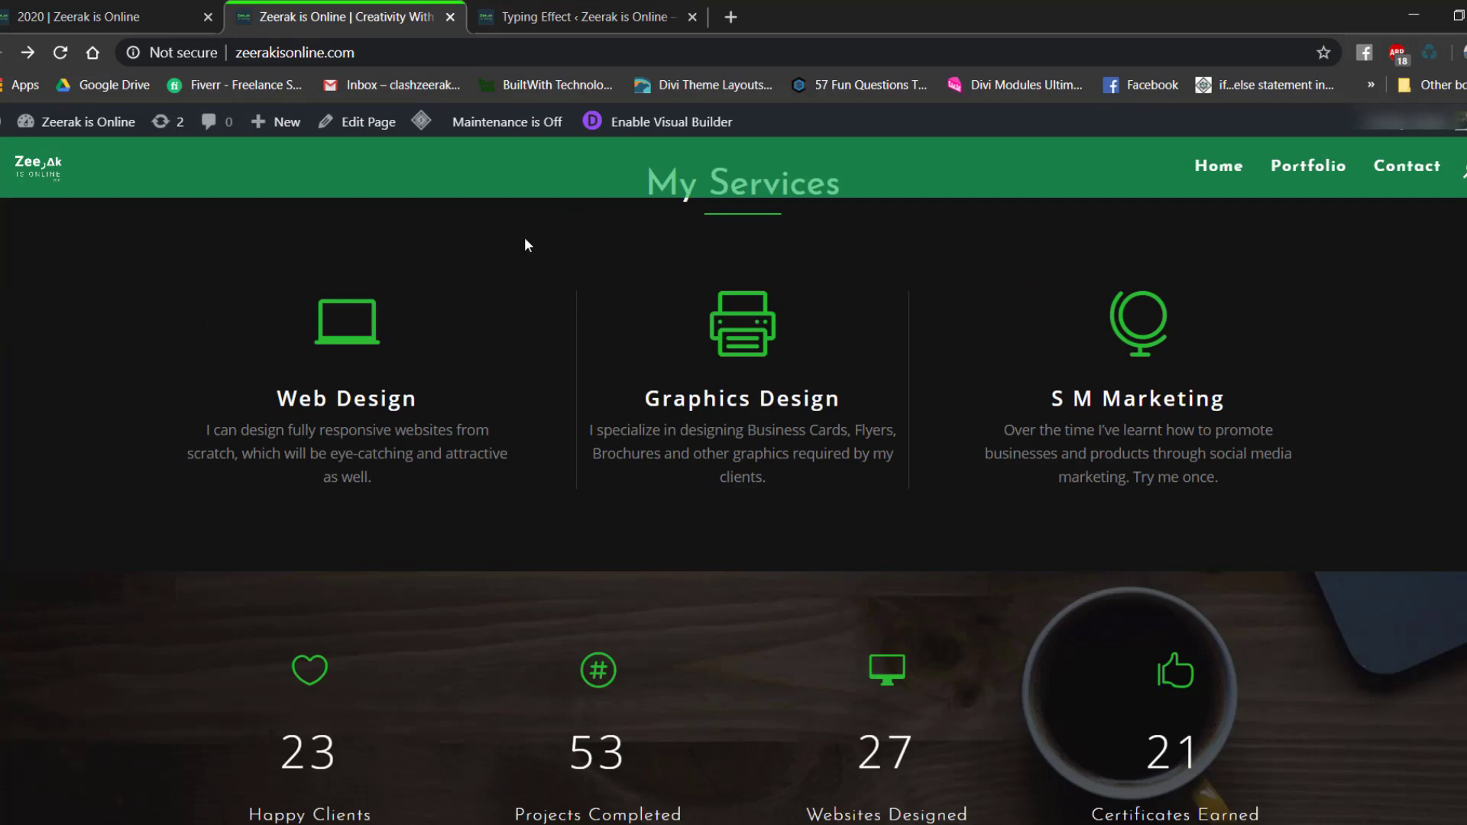
scroll(894, 366, up, 3)
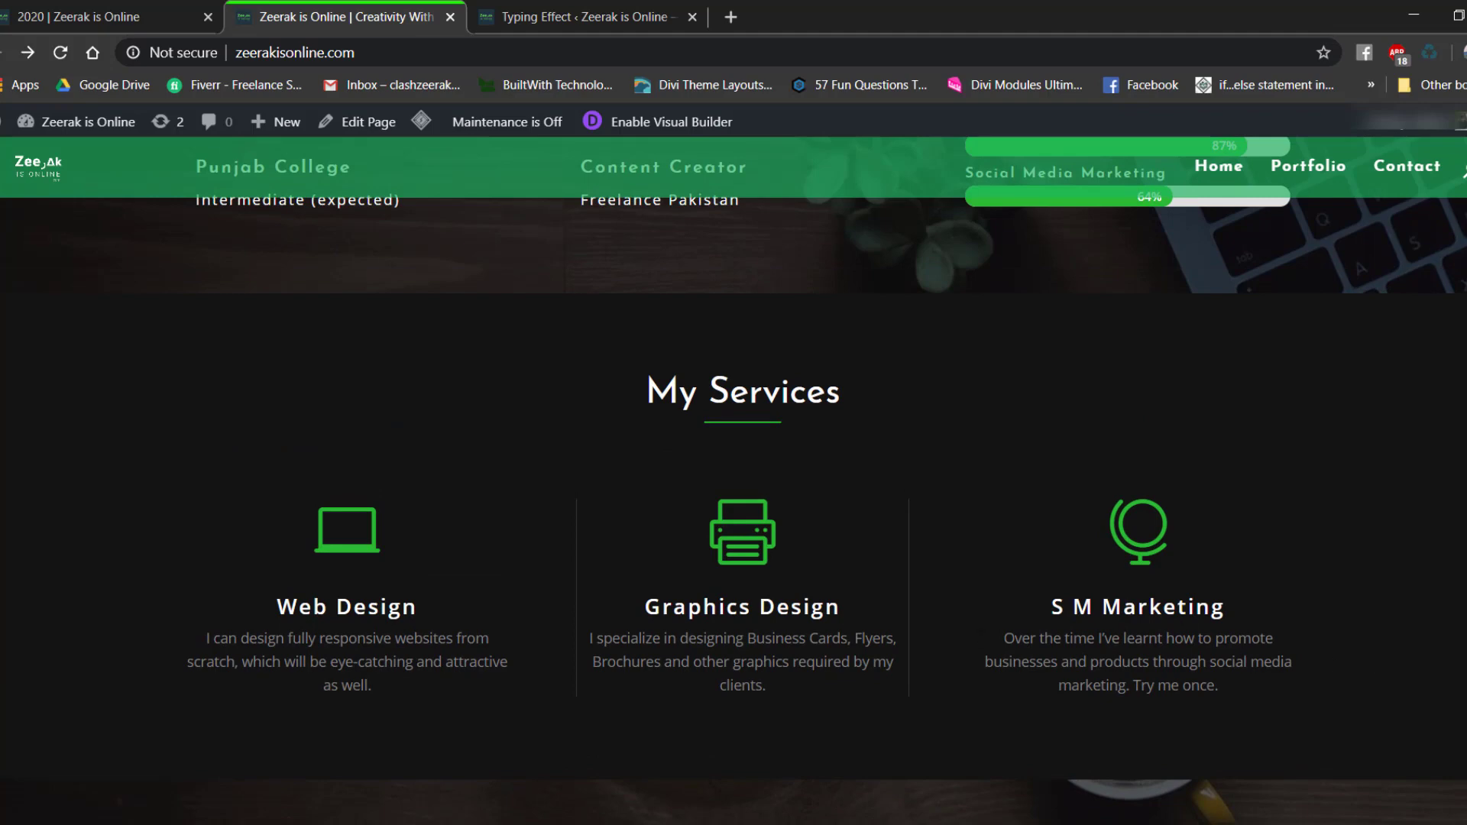
click(153, 16)
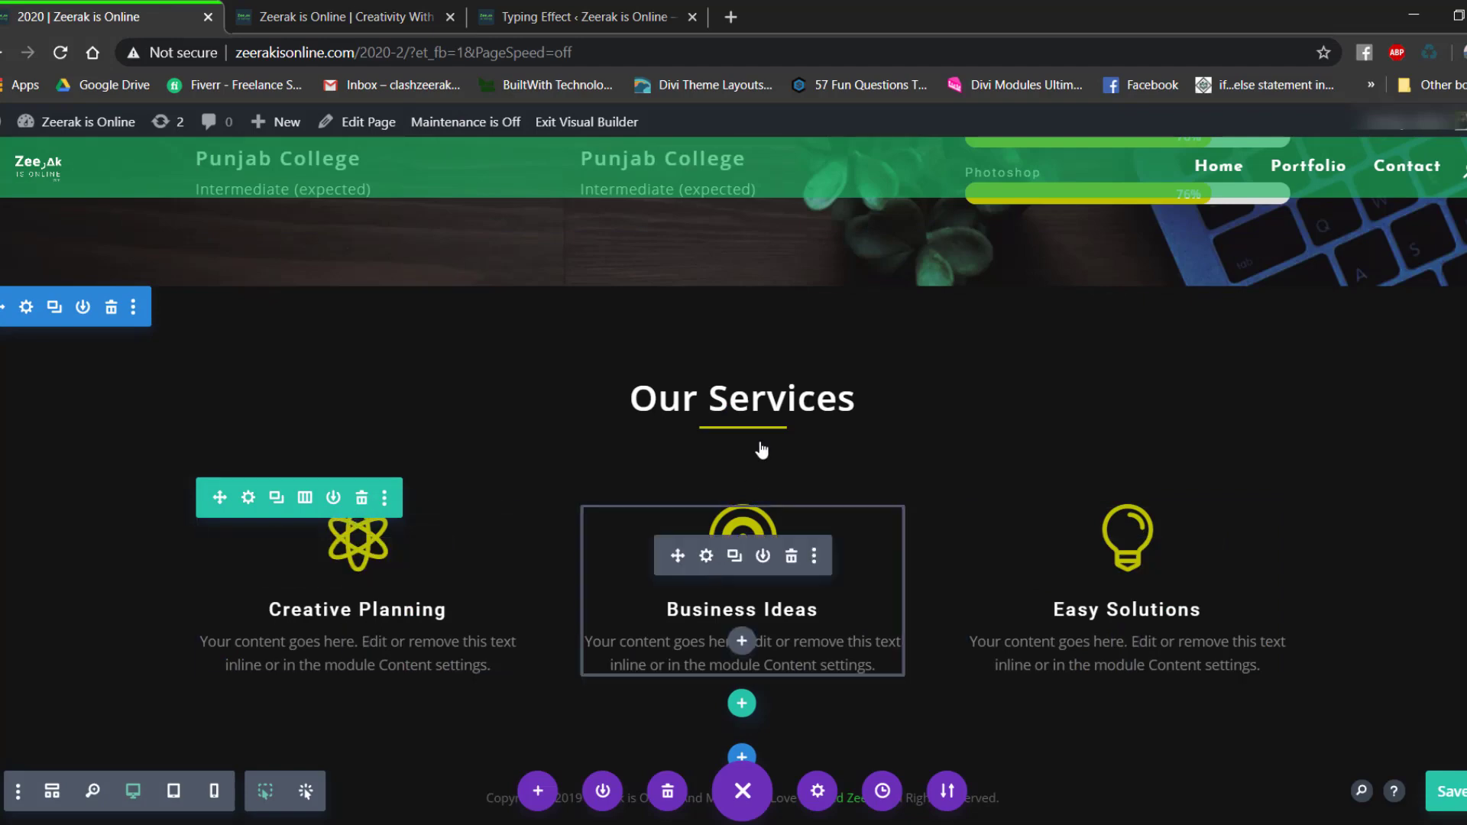
click(706, 556)
click(1007, 229)
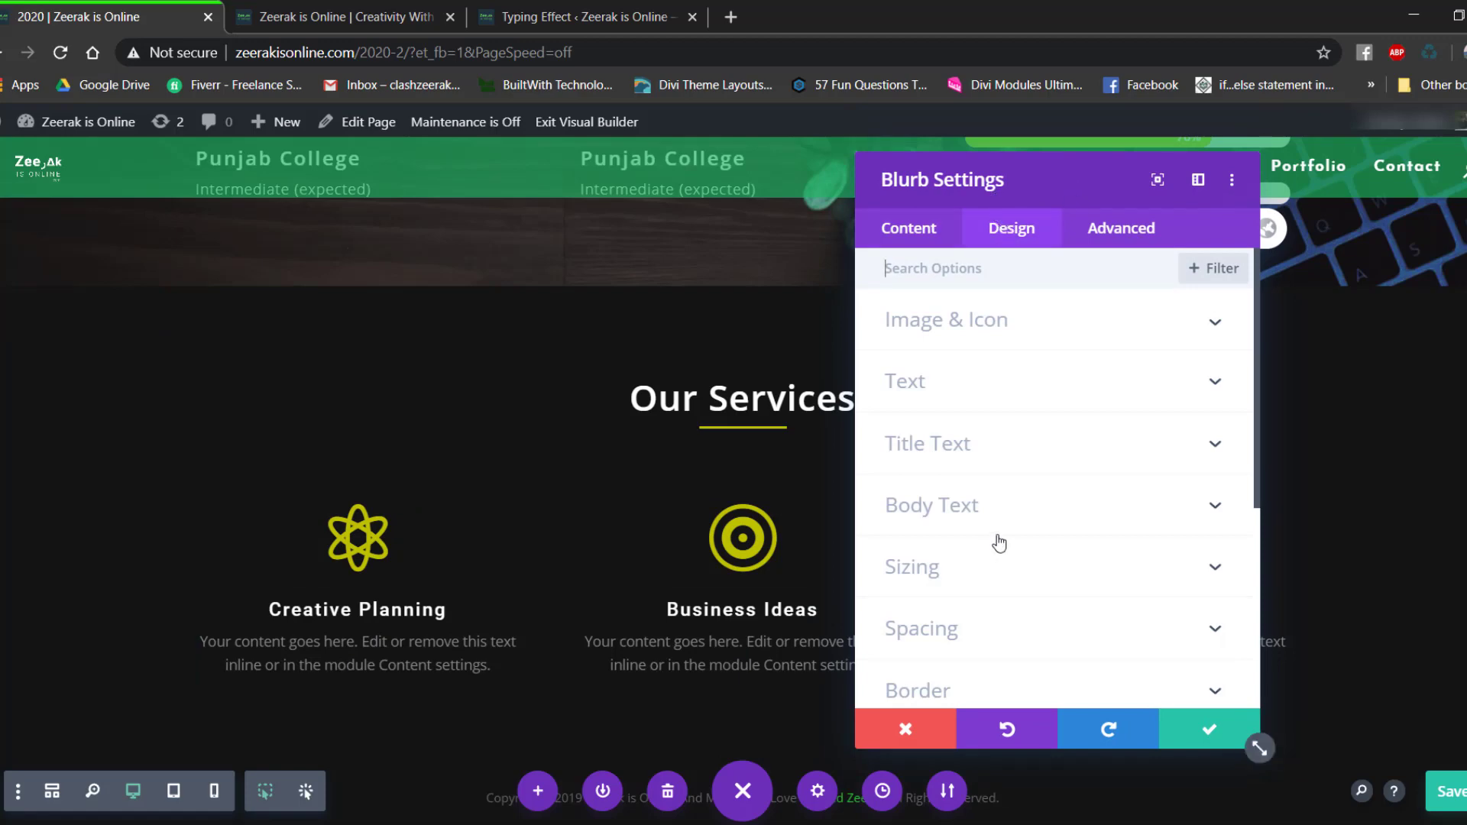
scroll(999, 540, down, 2)
click(955, 589)
scroll(1013, 518, down, 3)
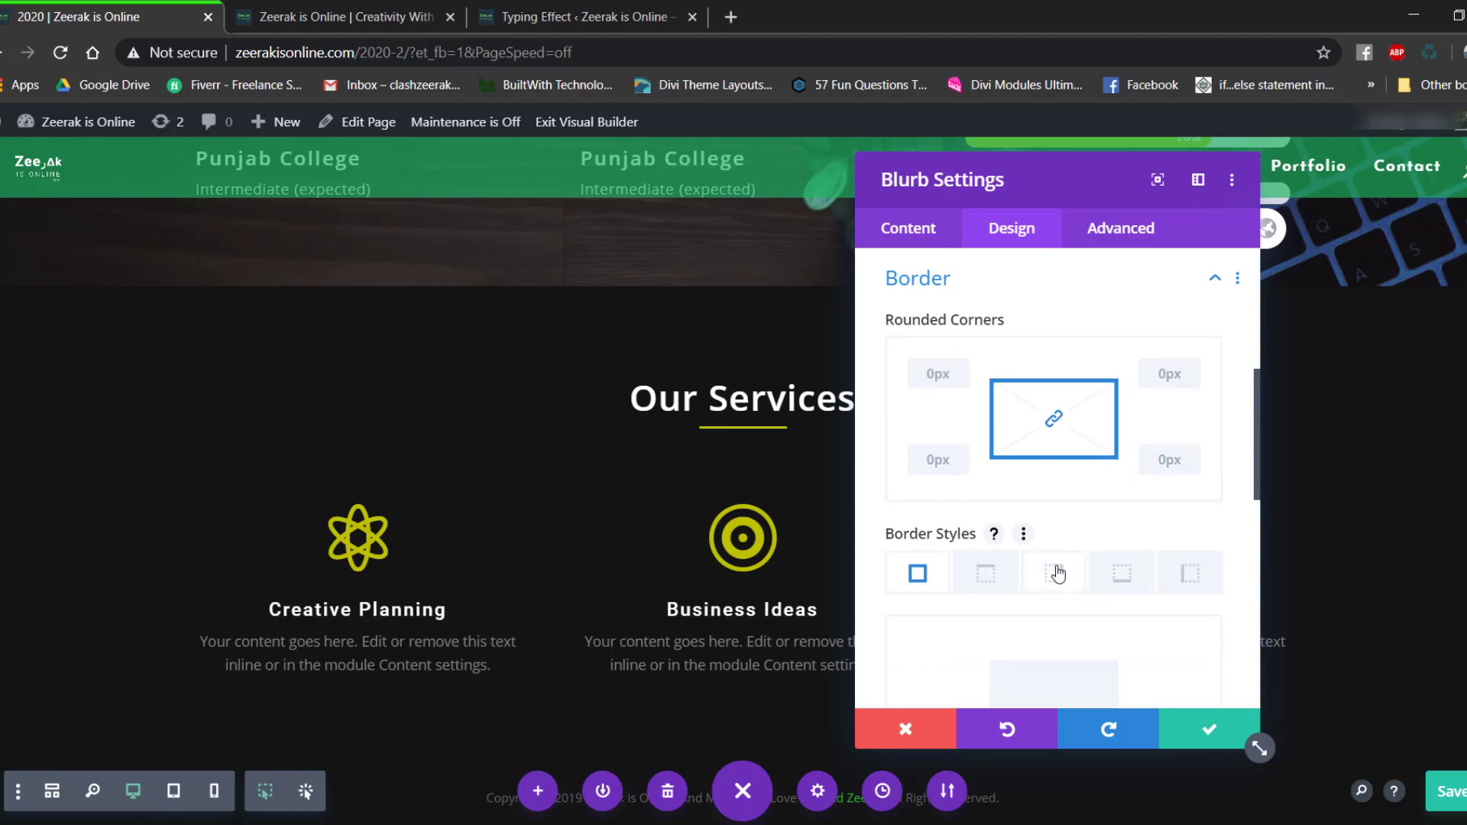
click(1058, 576)
scroll(1075, 502, down, 3)
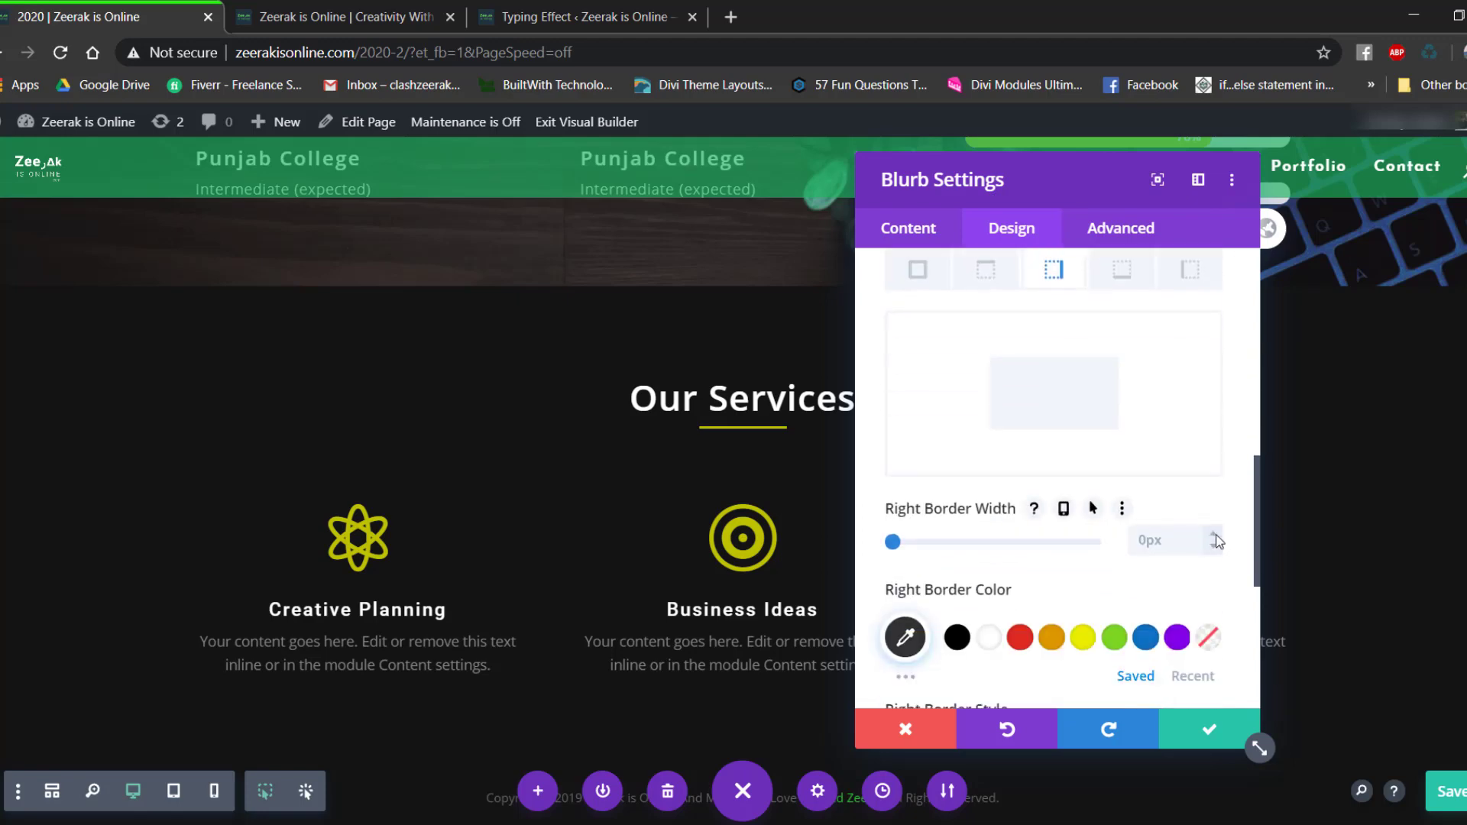
click(1210, 535)
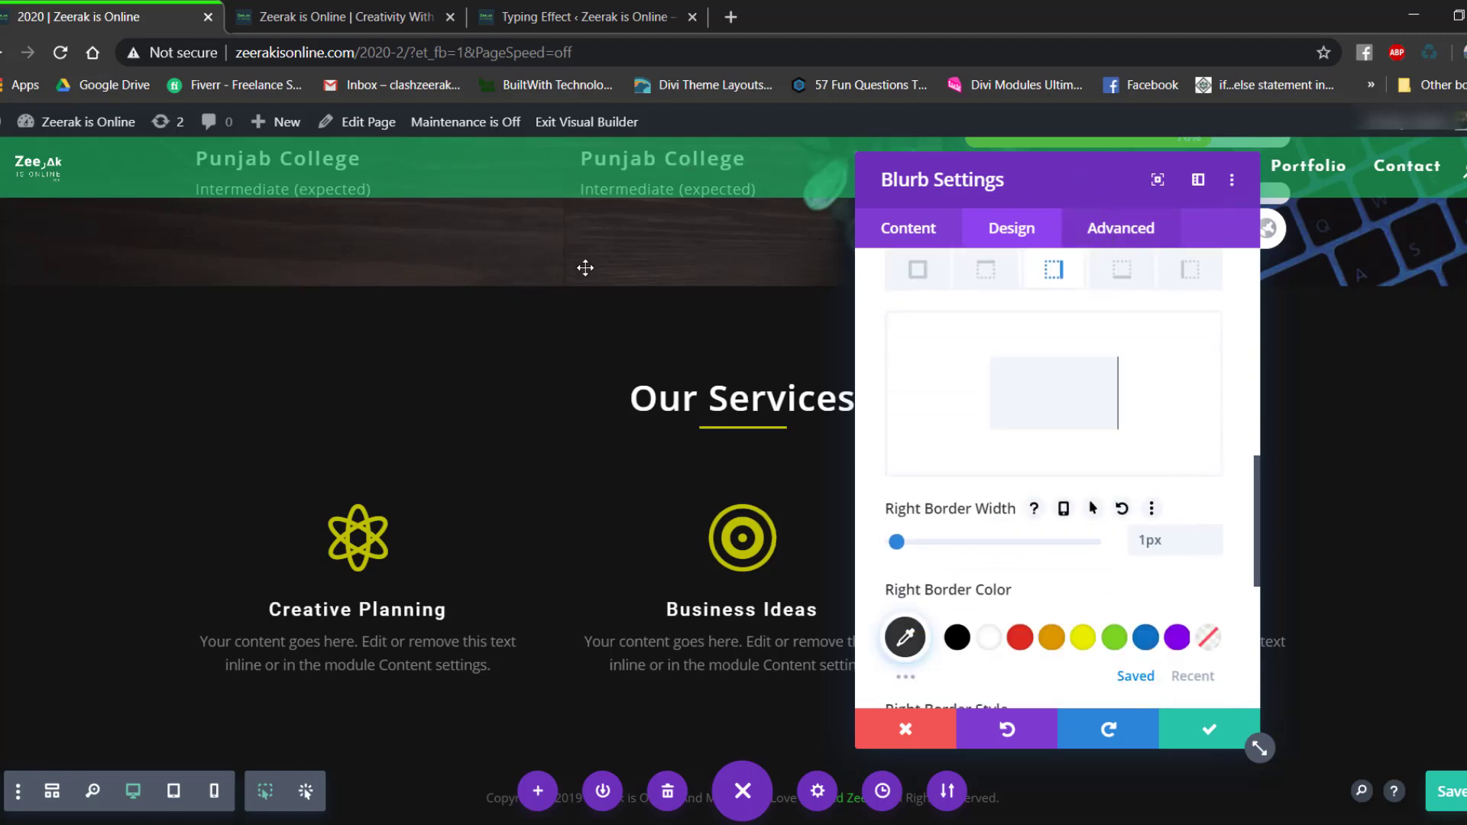
drag(1003, 190, 1383, 217)
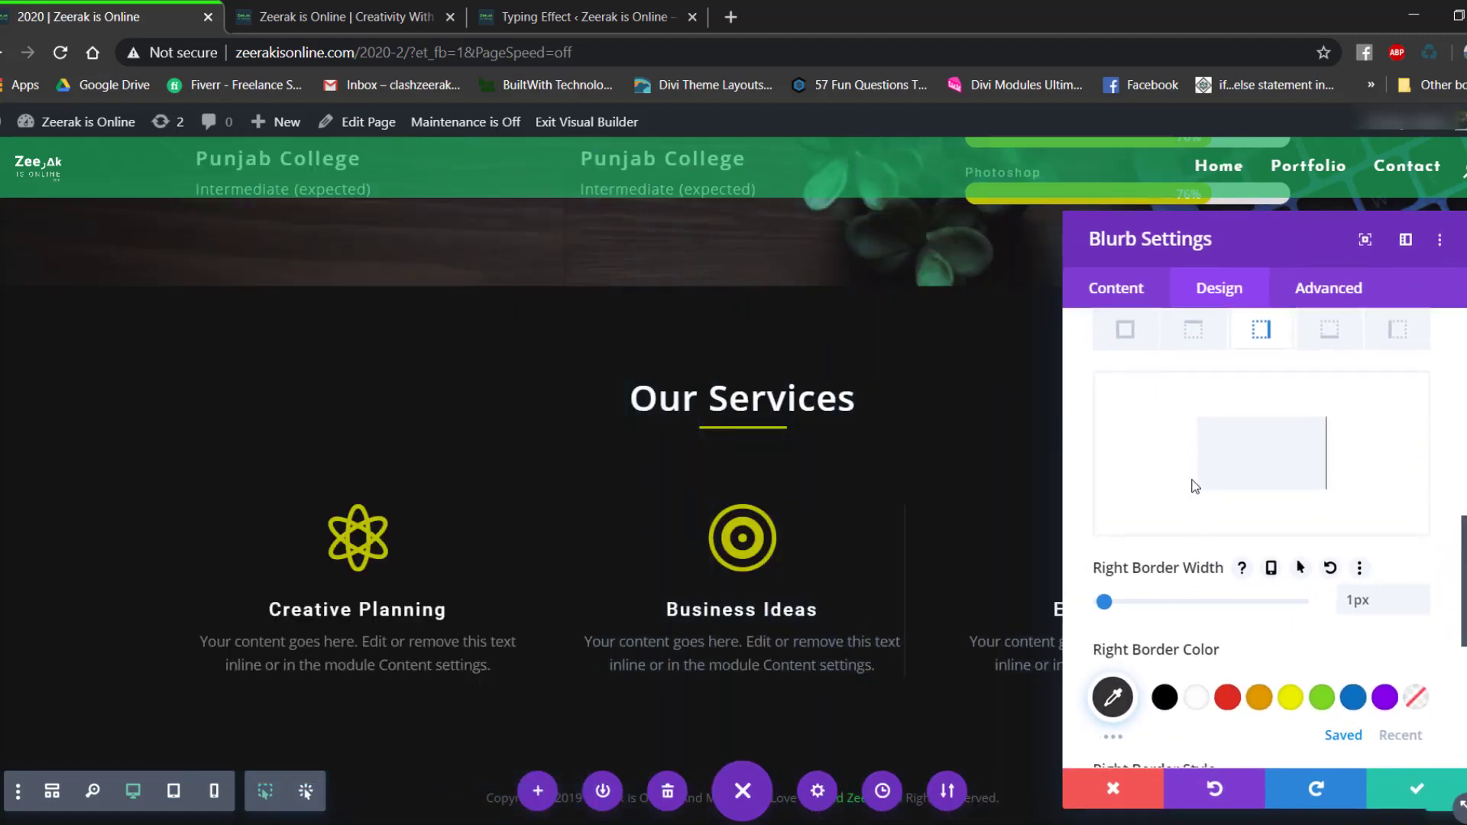
Add a 1px left border to the Business Ideas blurb, save it, compare it with the reference site, and save the page.
click(1393, 332)
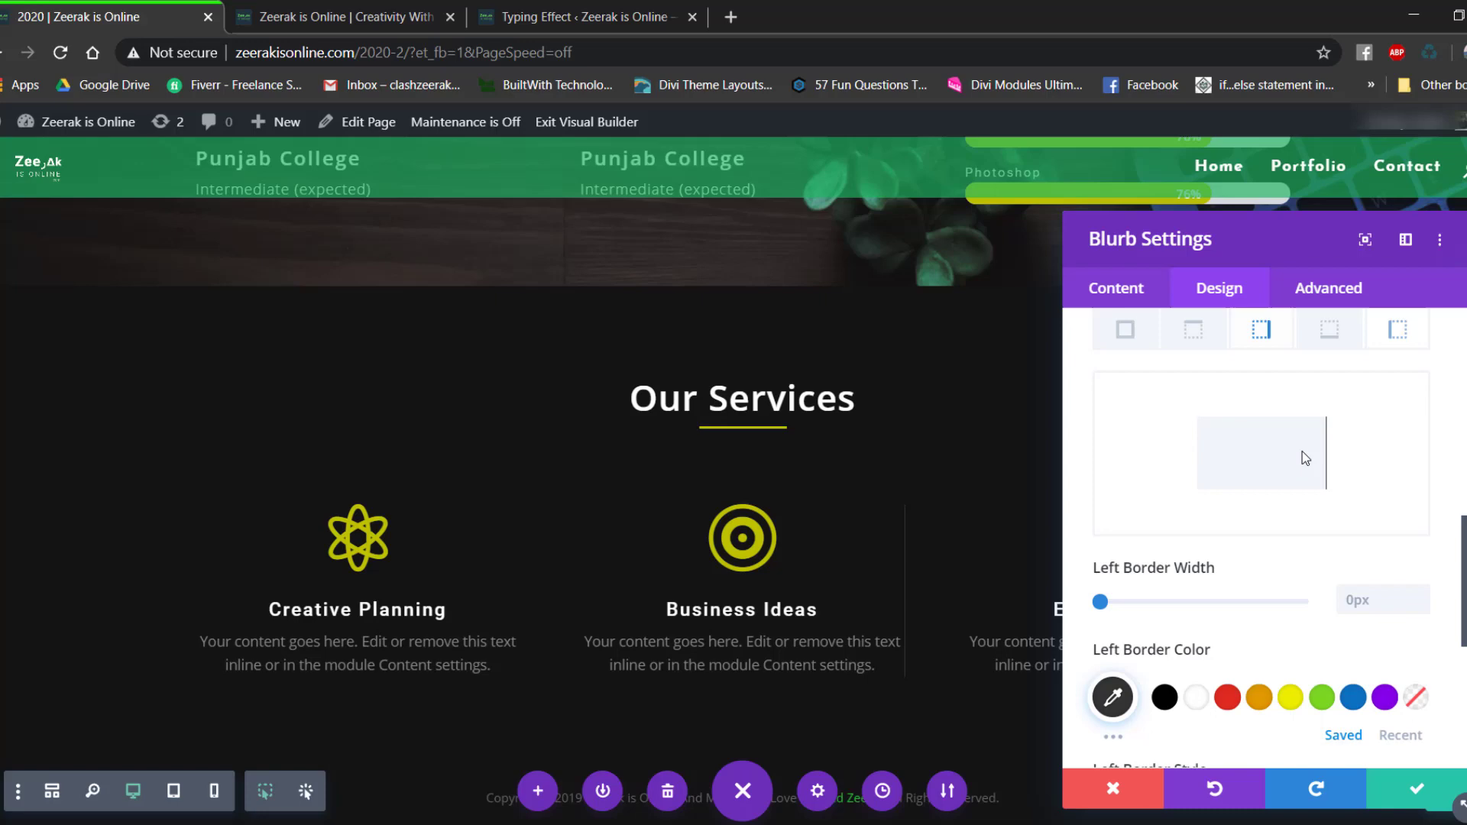
click(1419, 595)
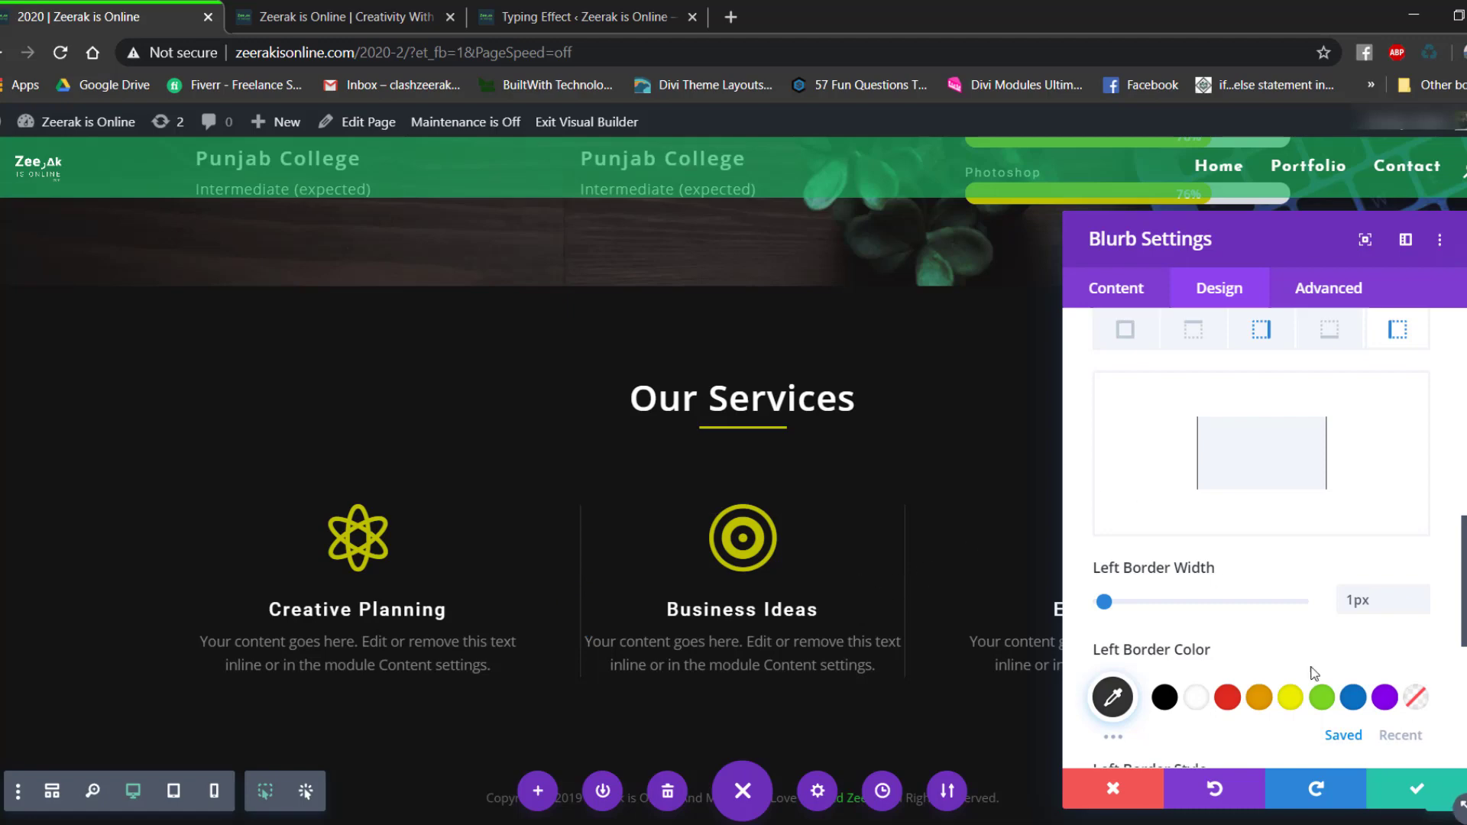
click(1421, 787)
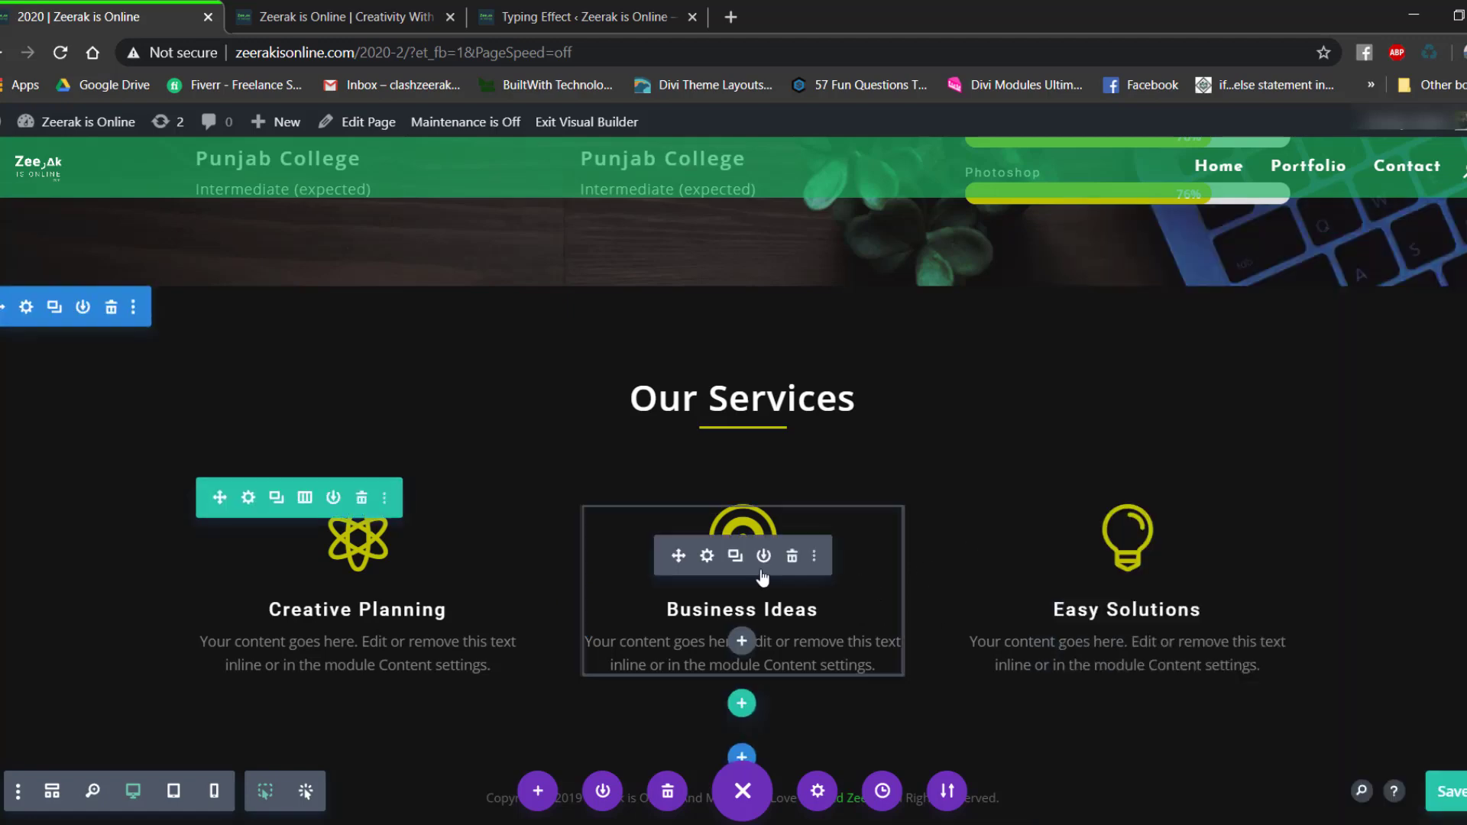
click(340, 15)
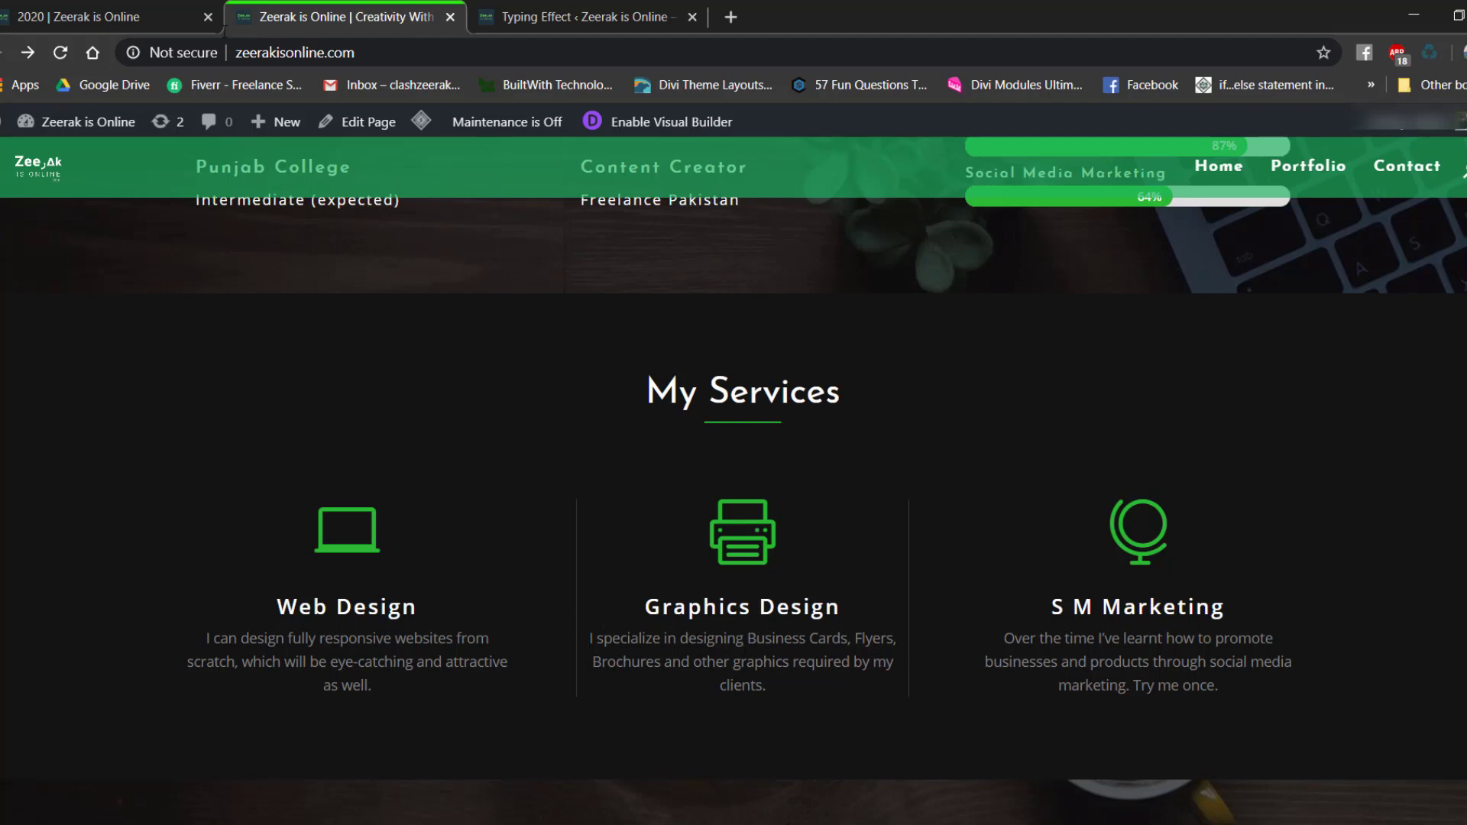
click(220, 23)
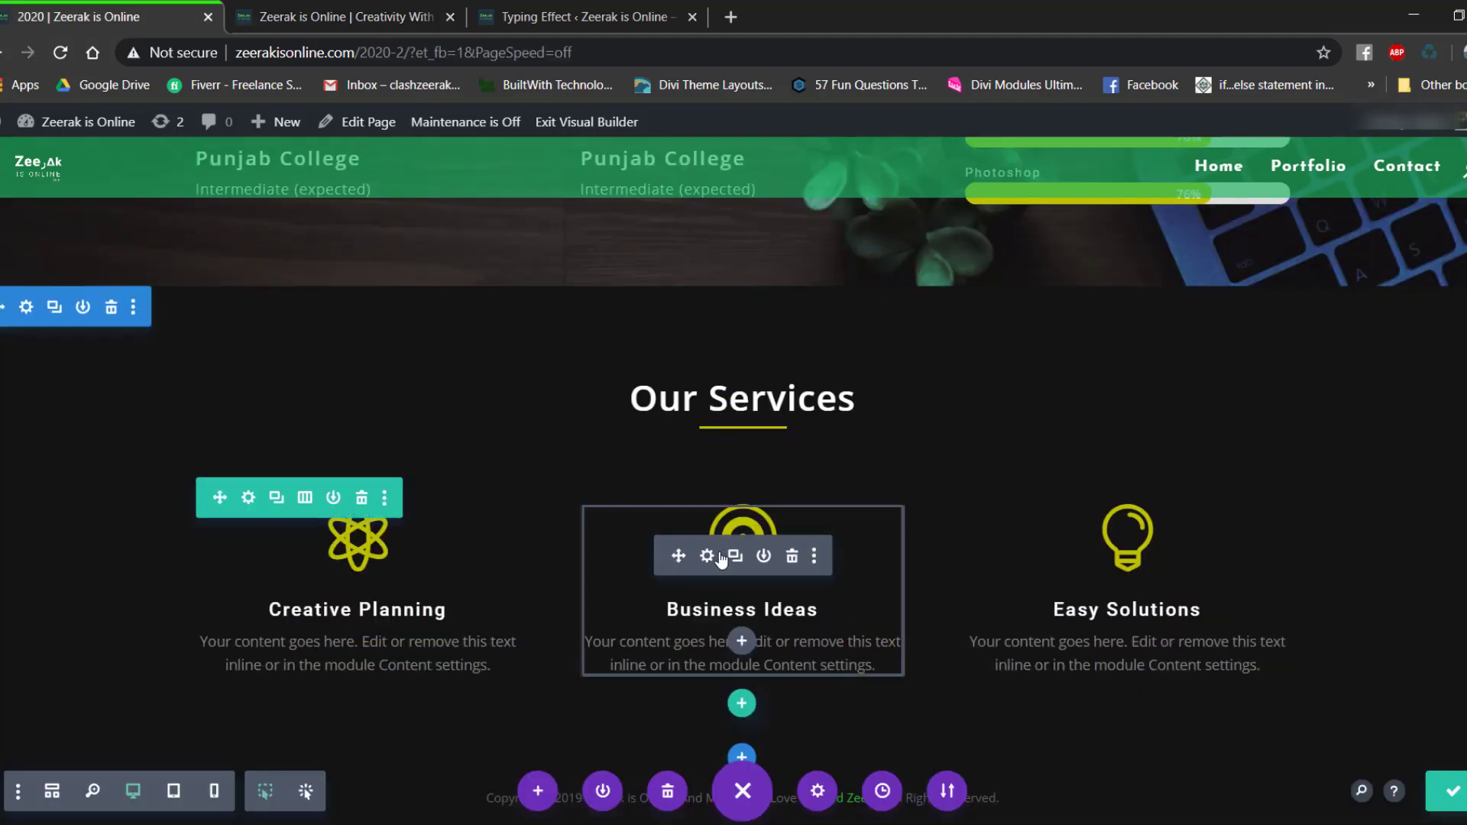
key(ctrl+s)
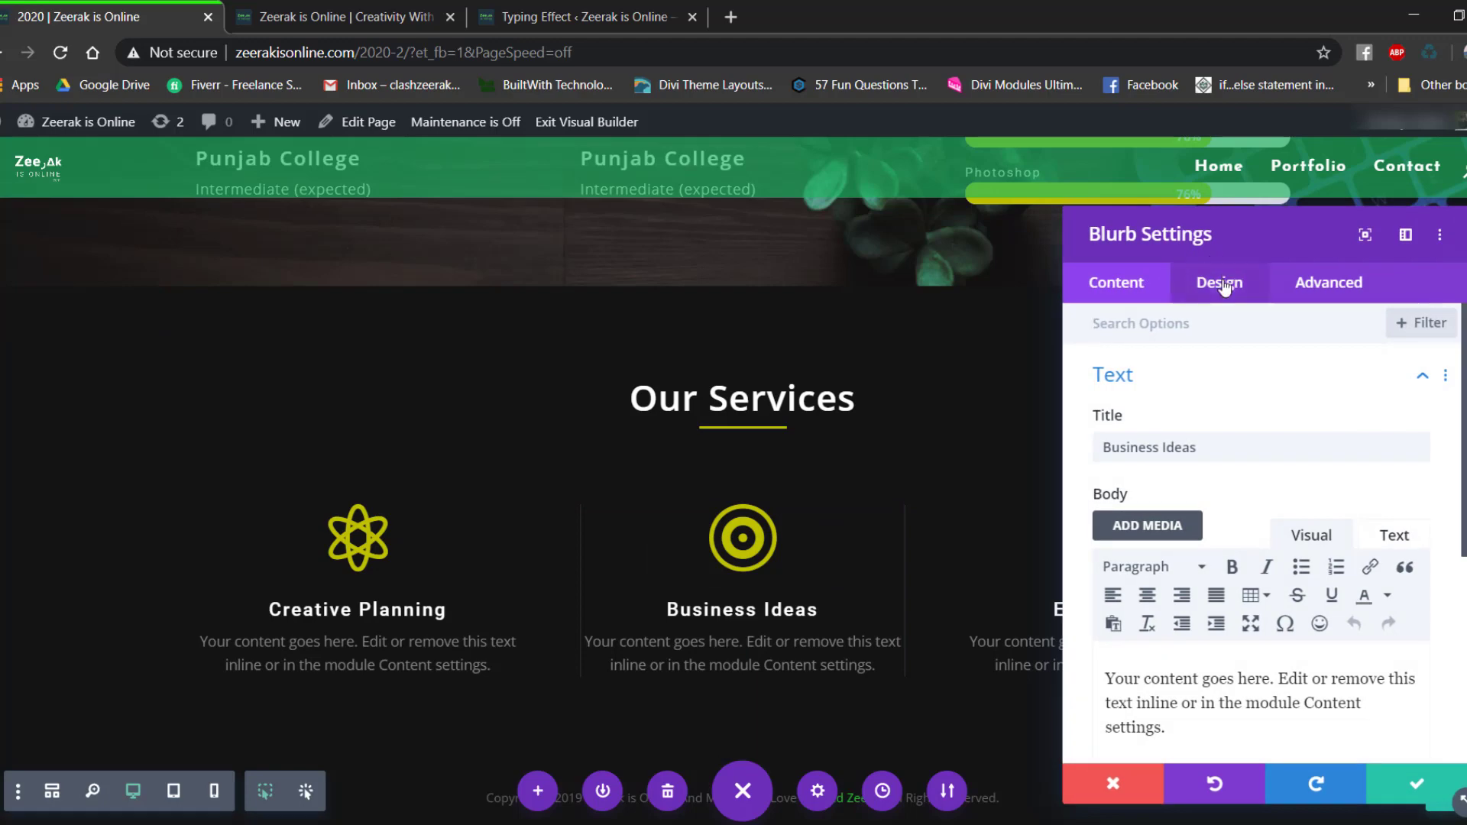
Link the Business Ideas blurb's left and right padding, set both to 4px, and save the blurb.
click(1218, 283)
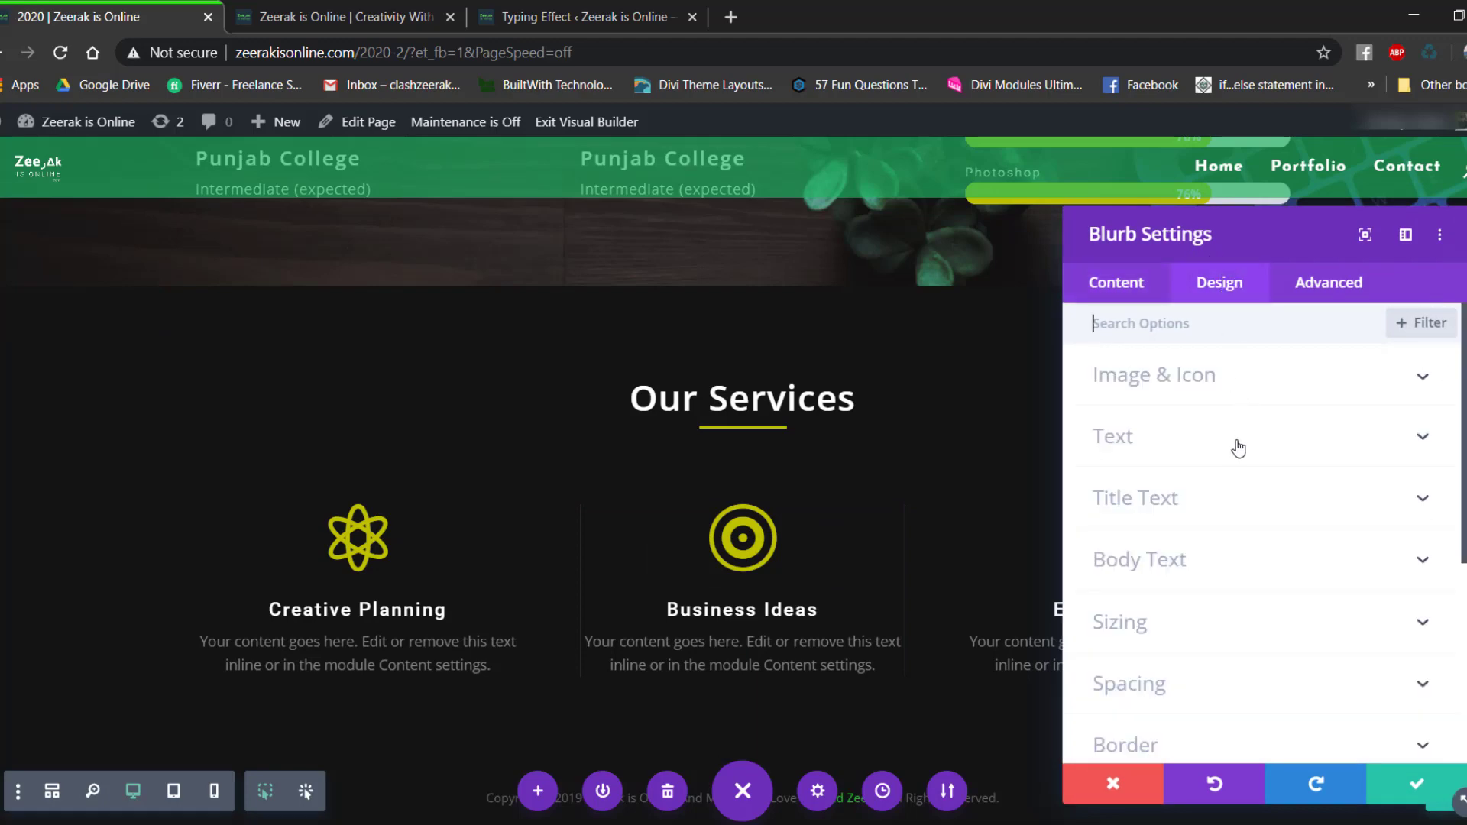
click(1176, 681)
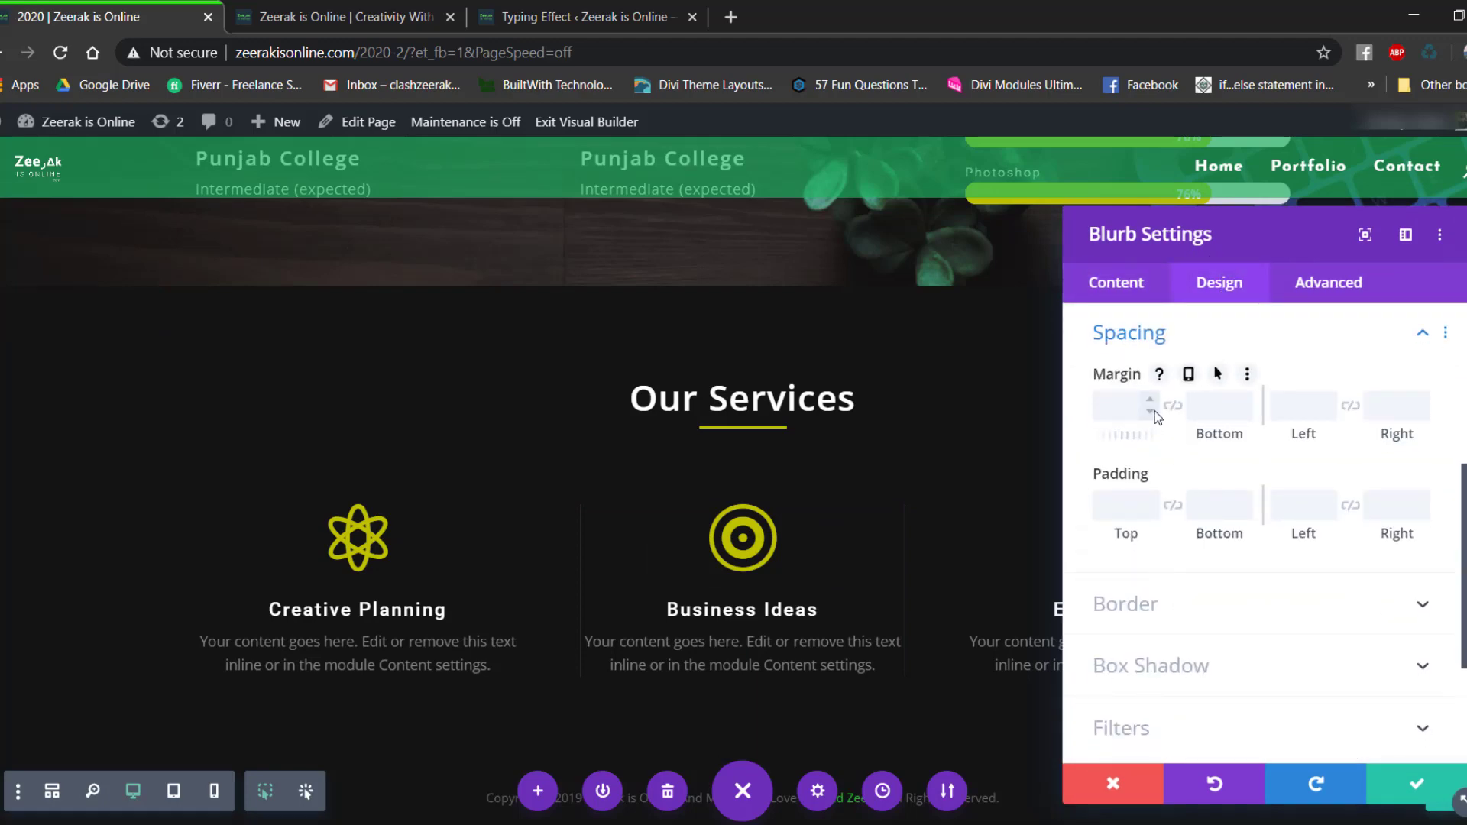
click(1350, 505)
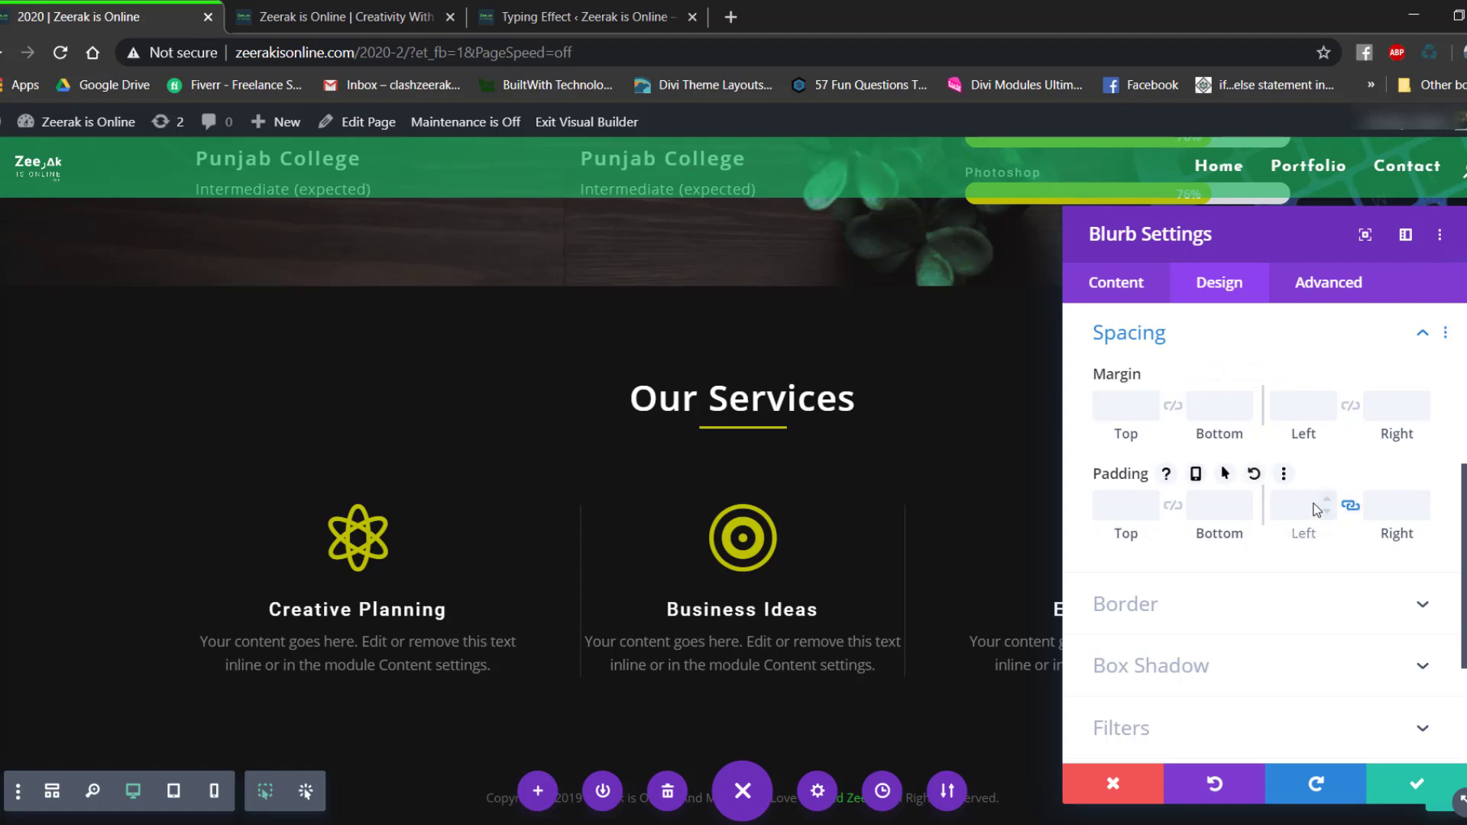
click(1325, 501)
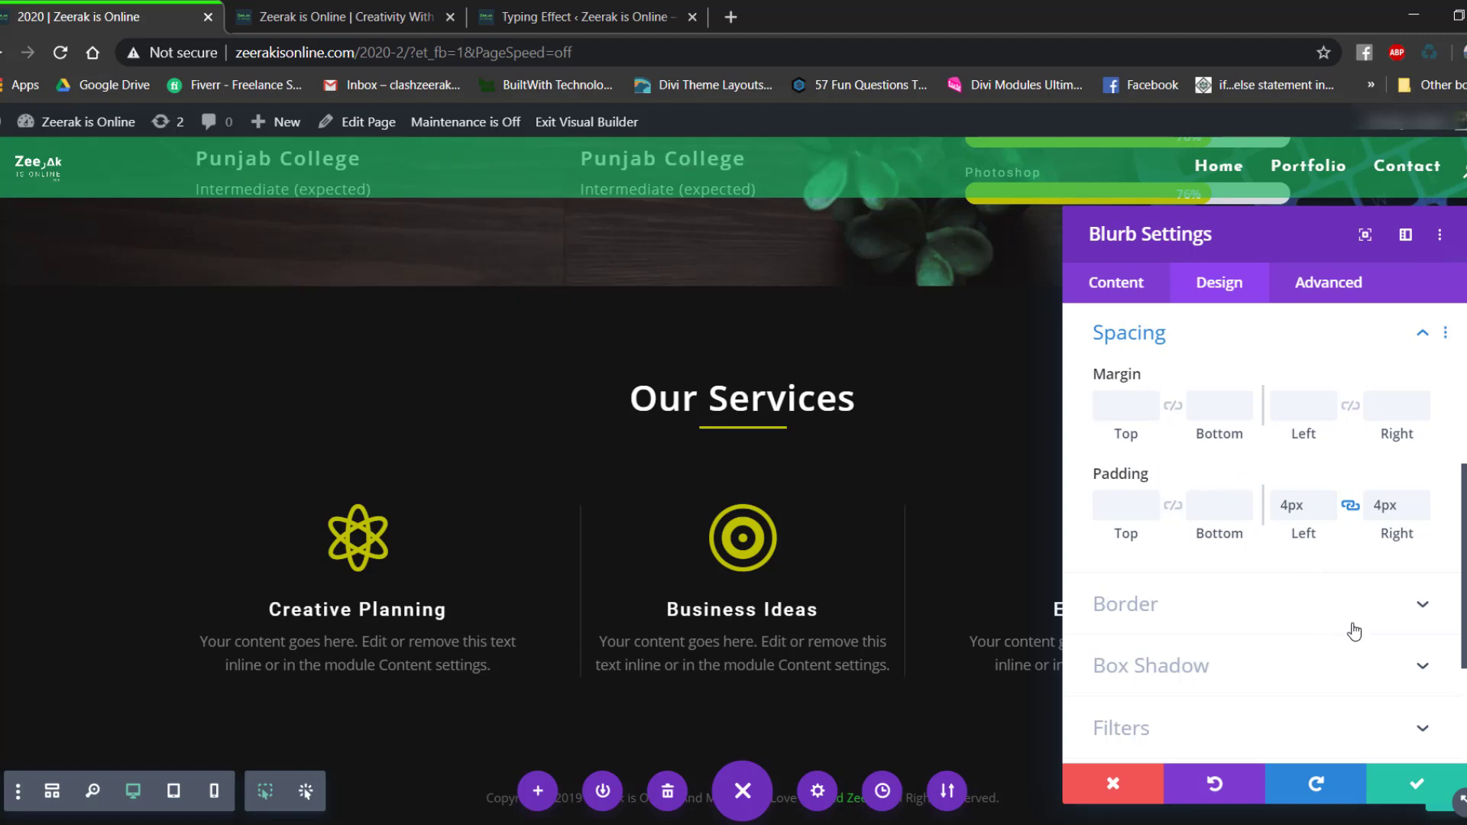
click(1412, 787)
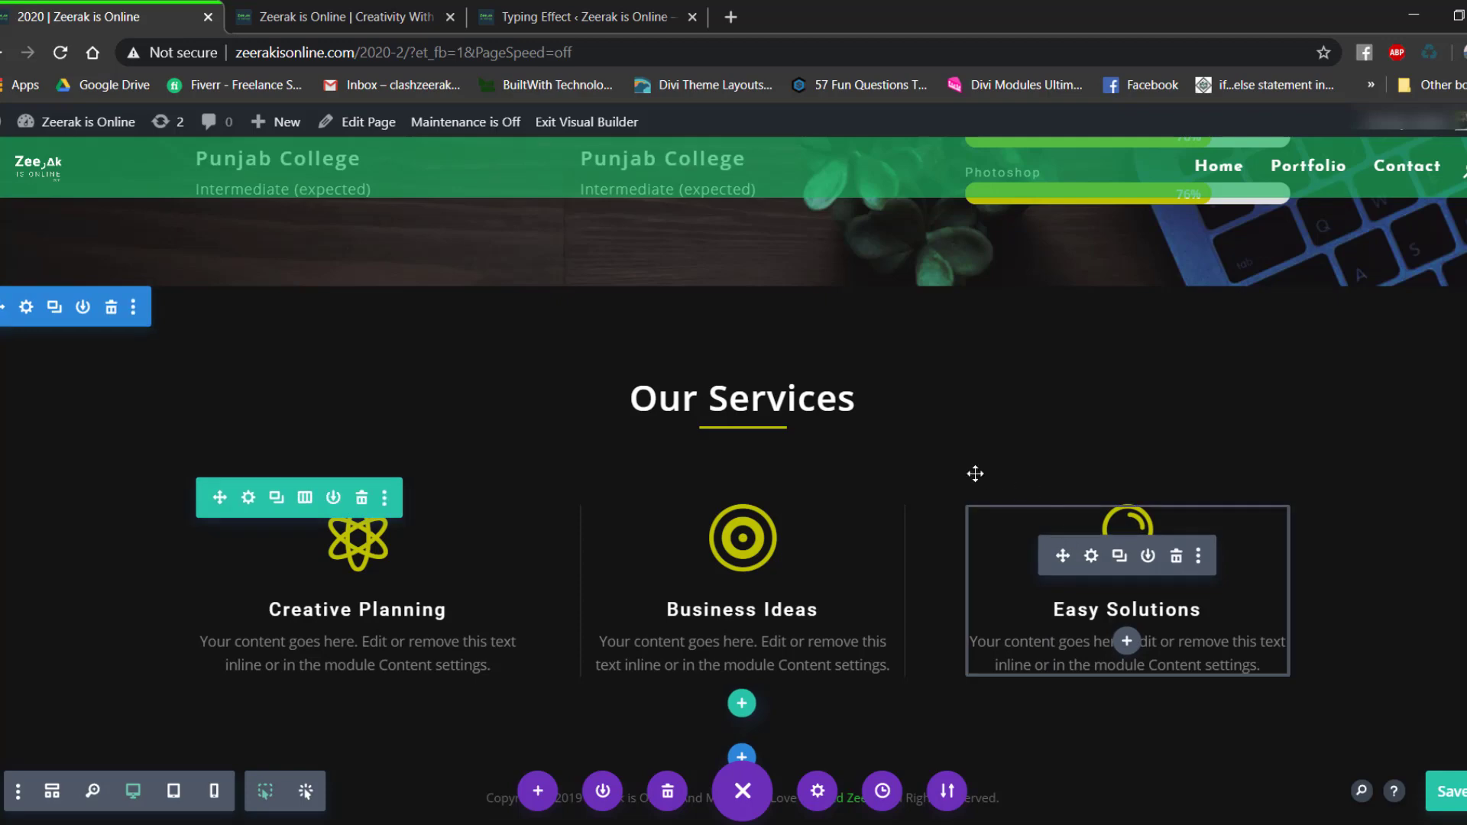
Examine the reference site's skills and services sections and the counter section that follows My Services.
scroll(1411, 535, up, 3)
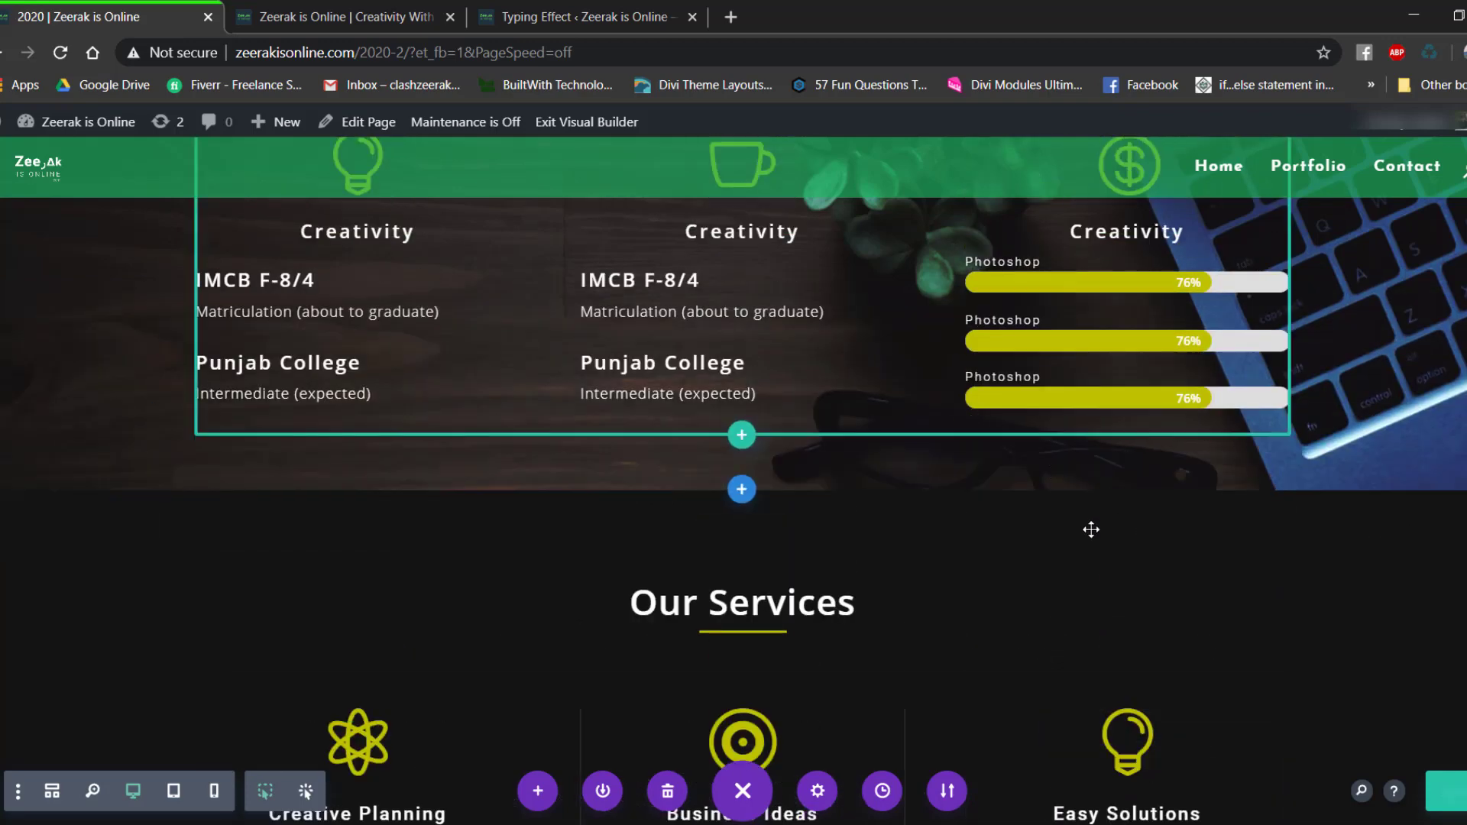
scroll(1086, 551, down, 3)
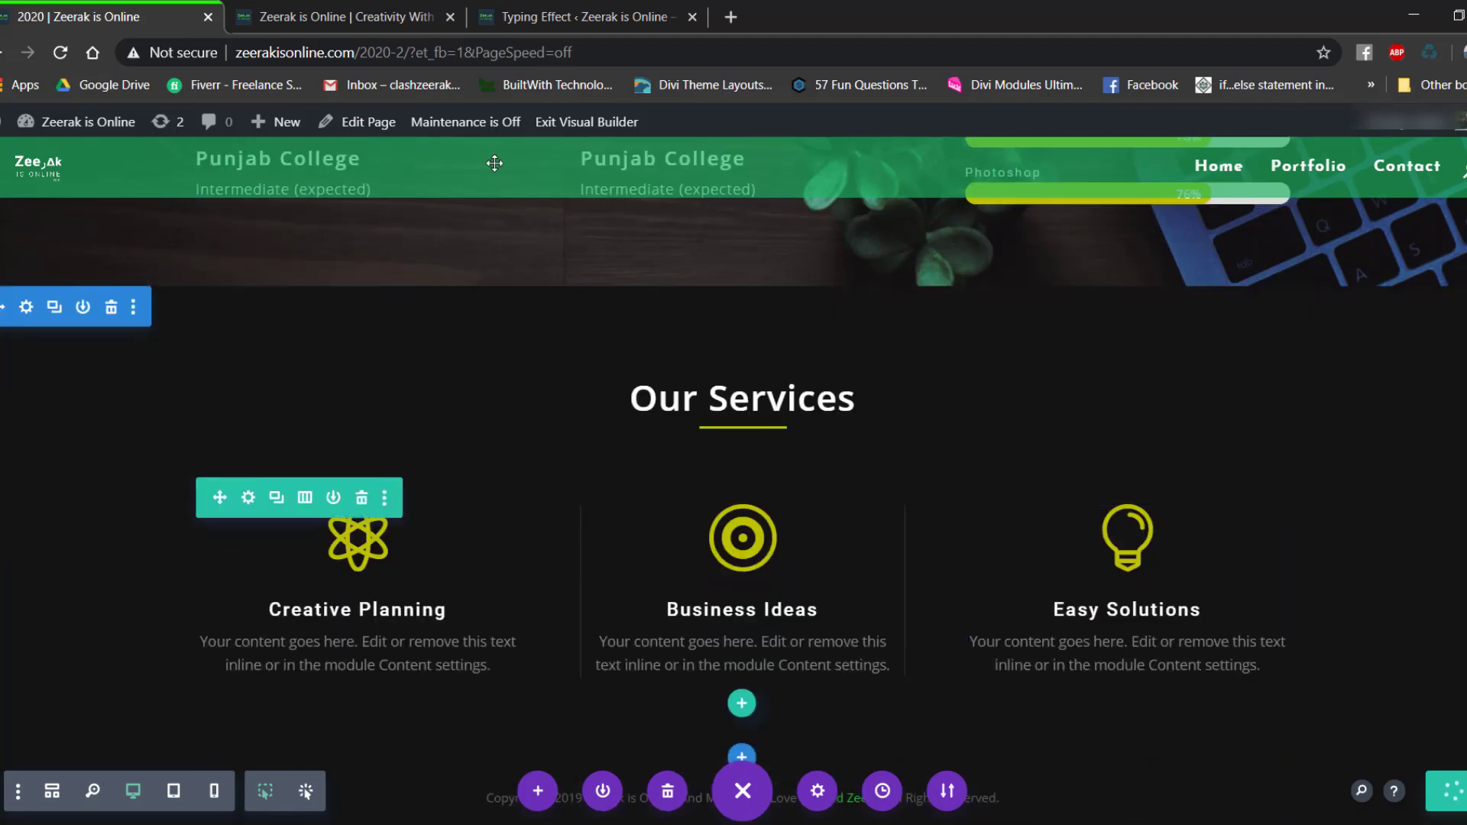
click(308, 14)
scroll(930, 497, down, 4)
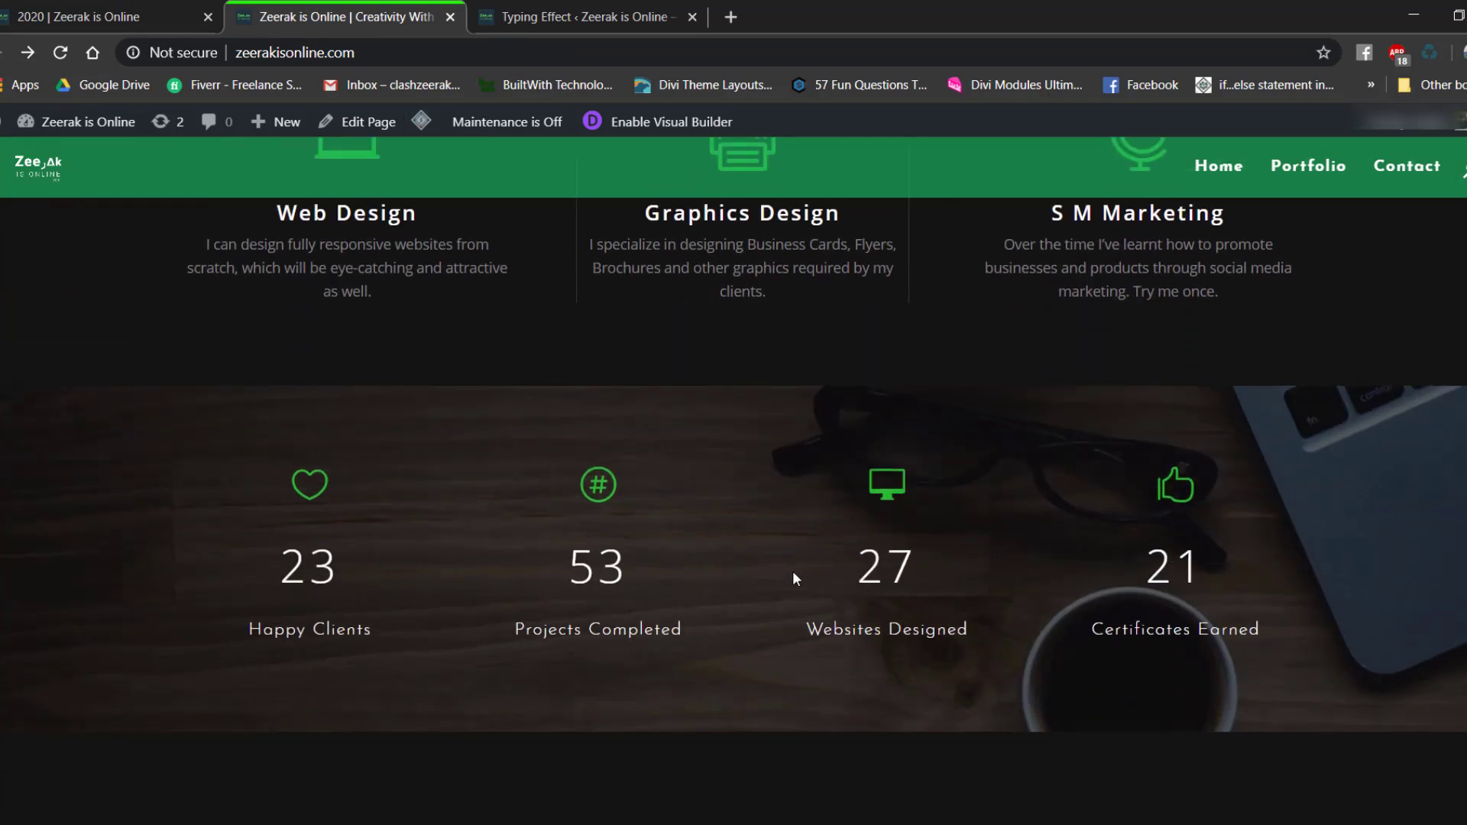
scroll(841, 566, up, 8)
scroll(881, 564, up, 8)
scroll(901, 543, down, 6)
scroll(1061, 429, up, 3)
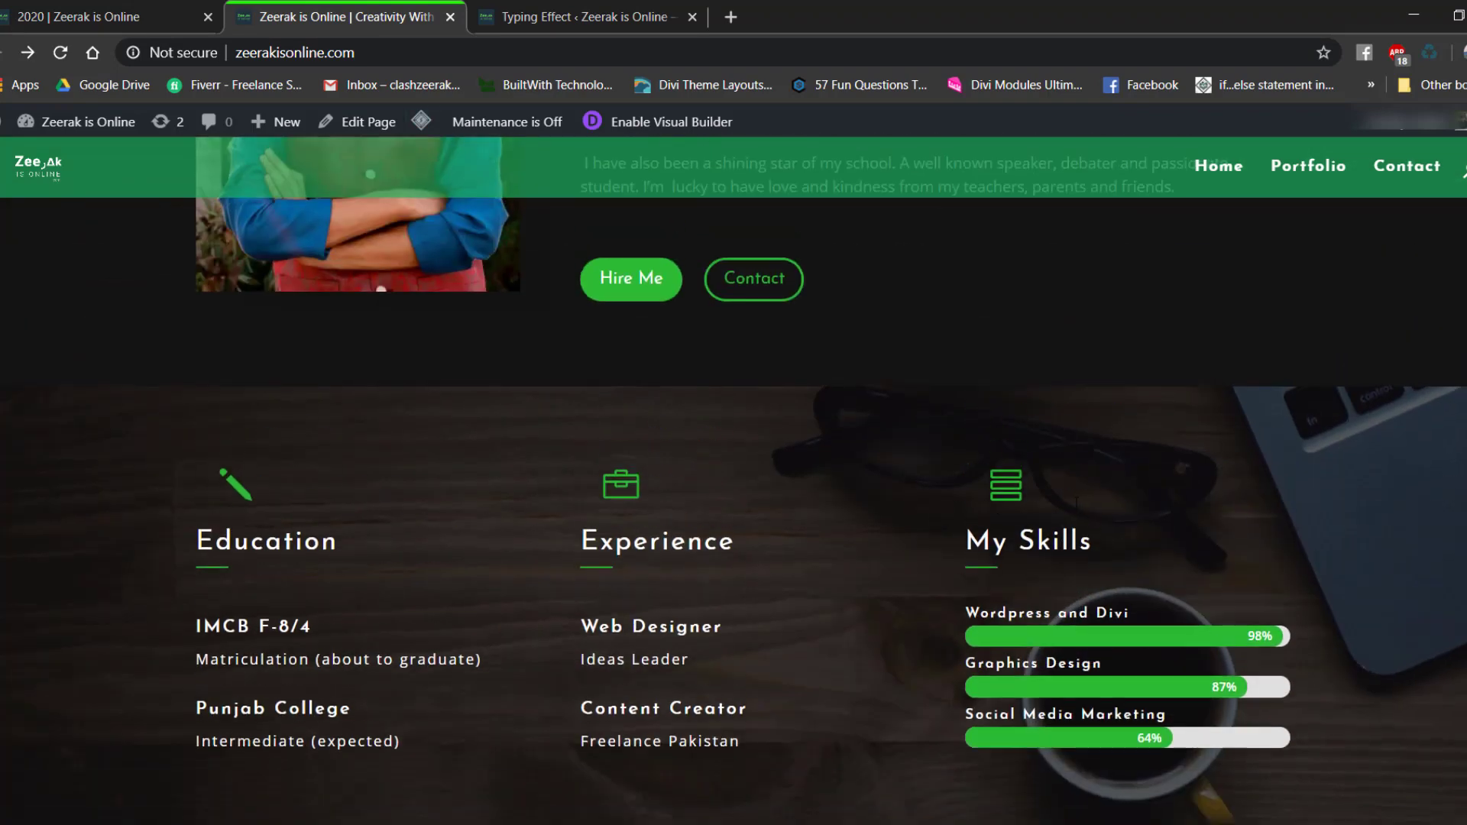
scroll(1299, 413, down, 1)
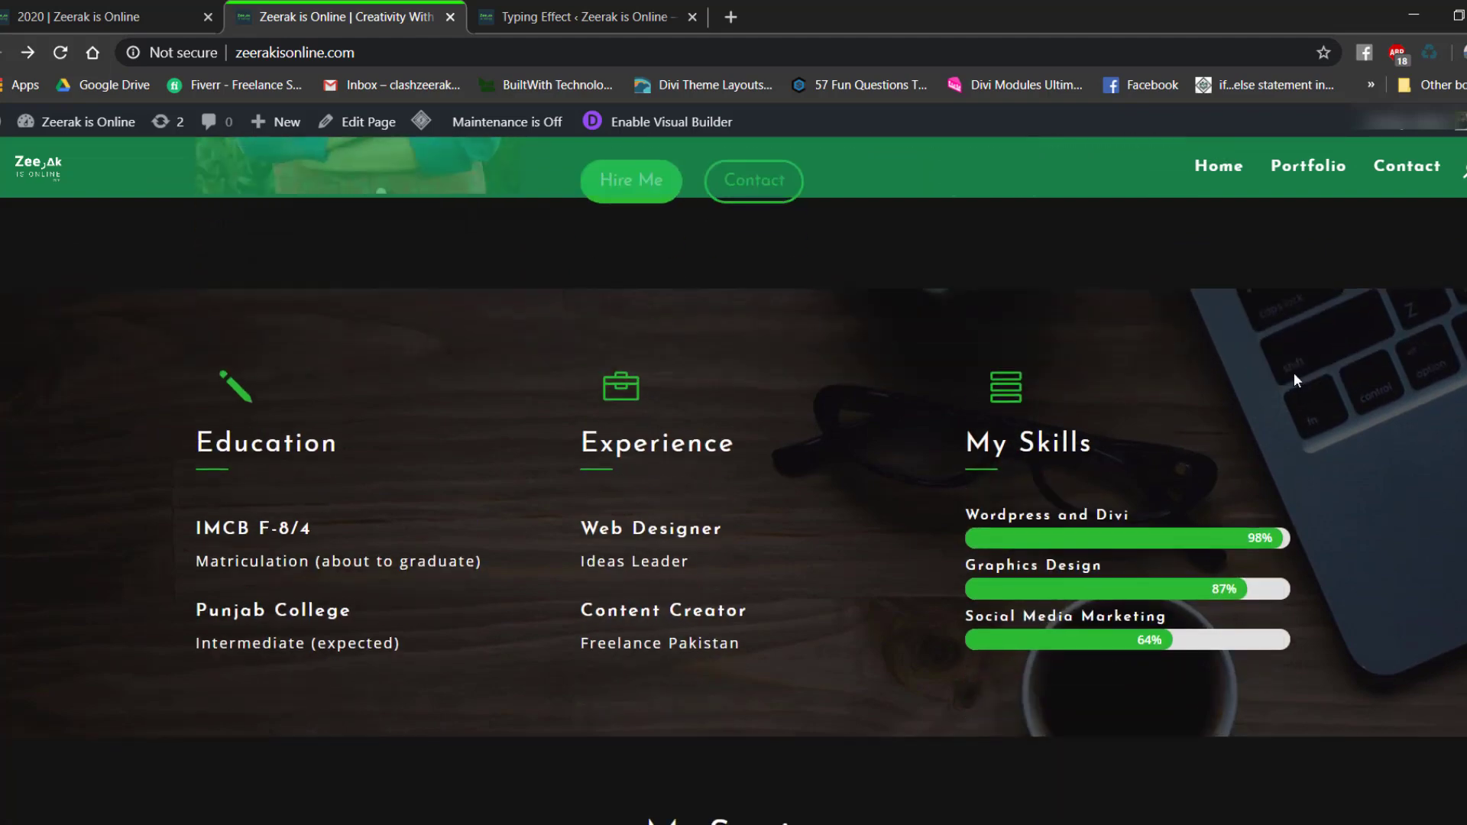
scroll(1301, 359, down, 7)
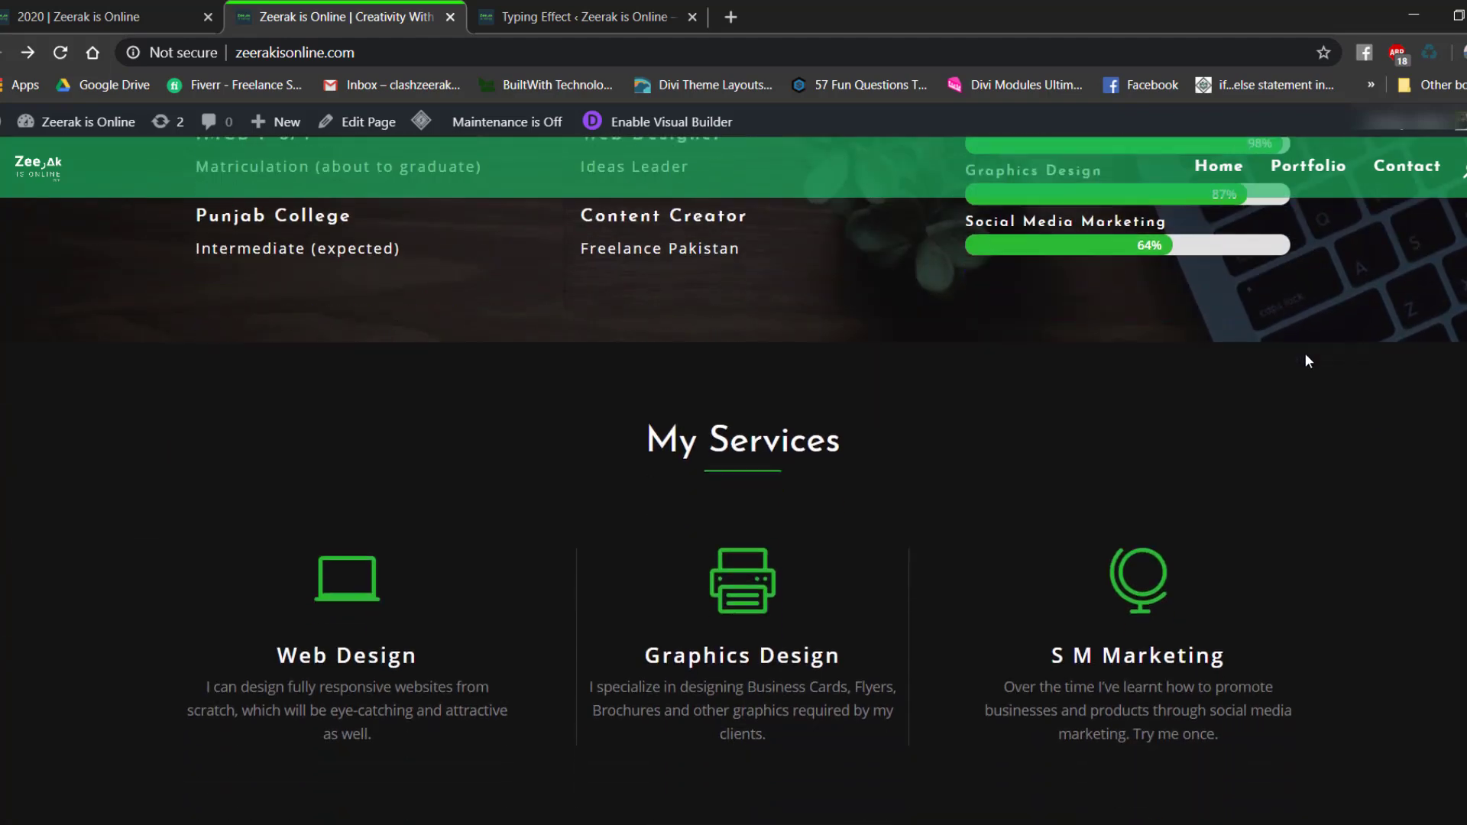
scroll(1367, 573, down, 2)
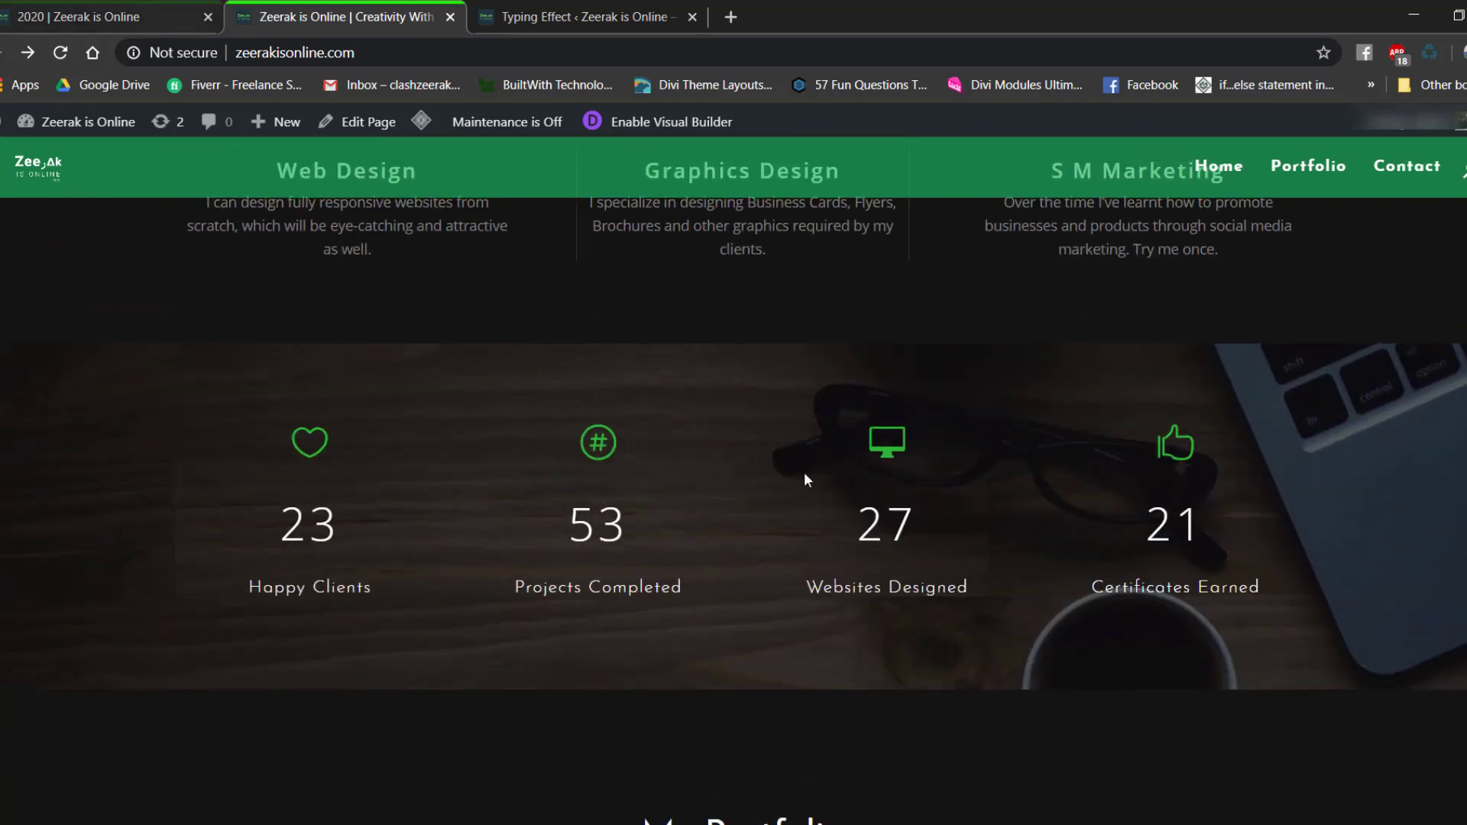
Return to the 2020 page, add a new regular section below Our Services, and open that section's settings.
click(130, 19)
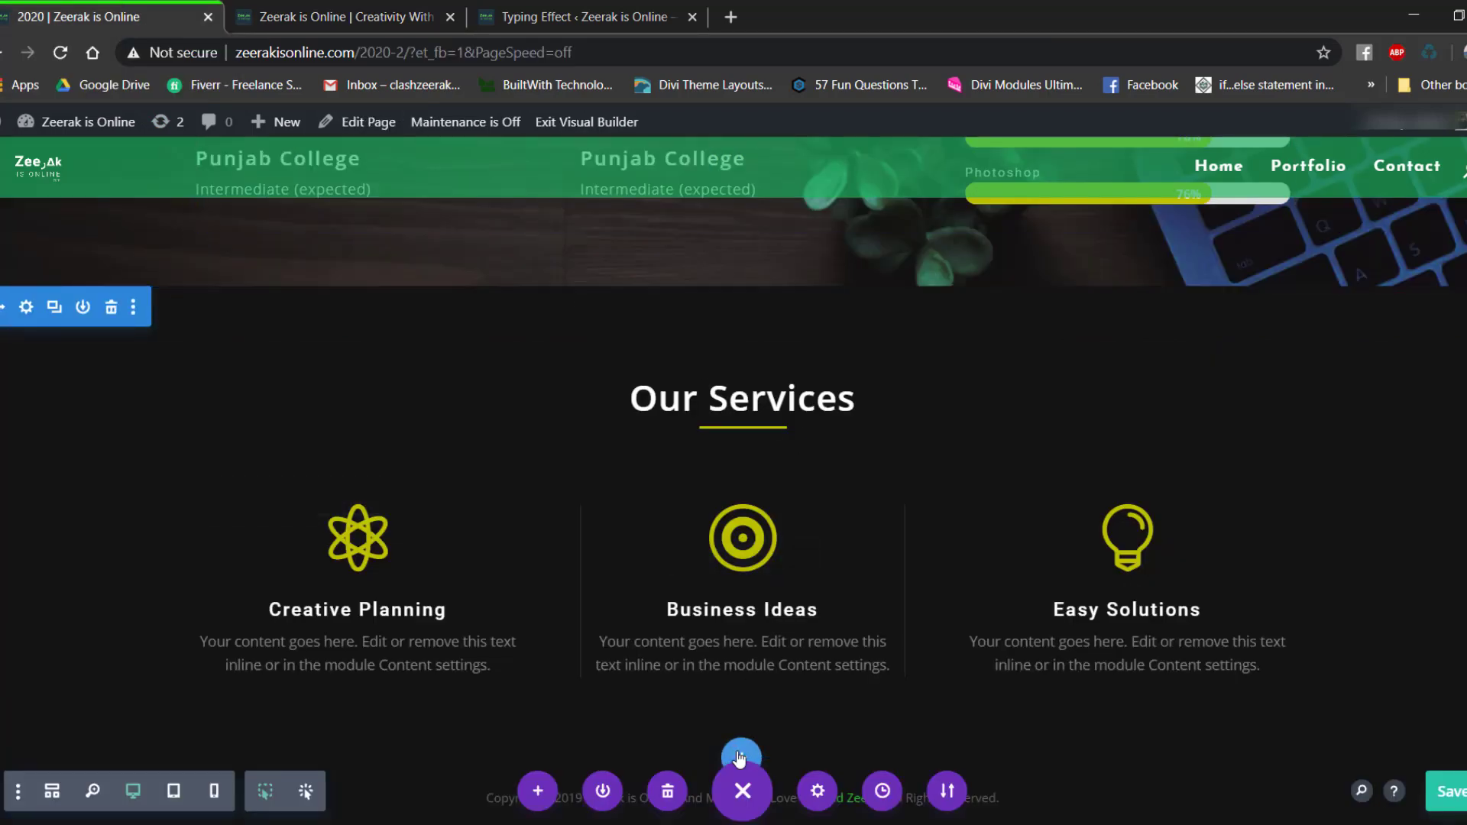
click(739, 756)
click(625, 689)
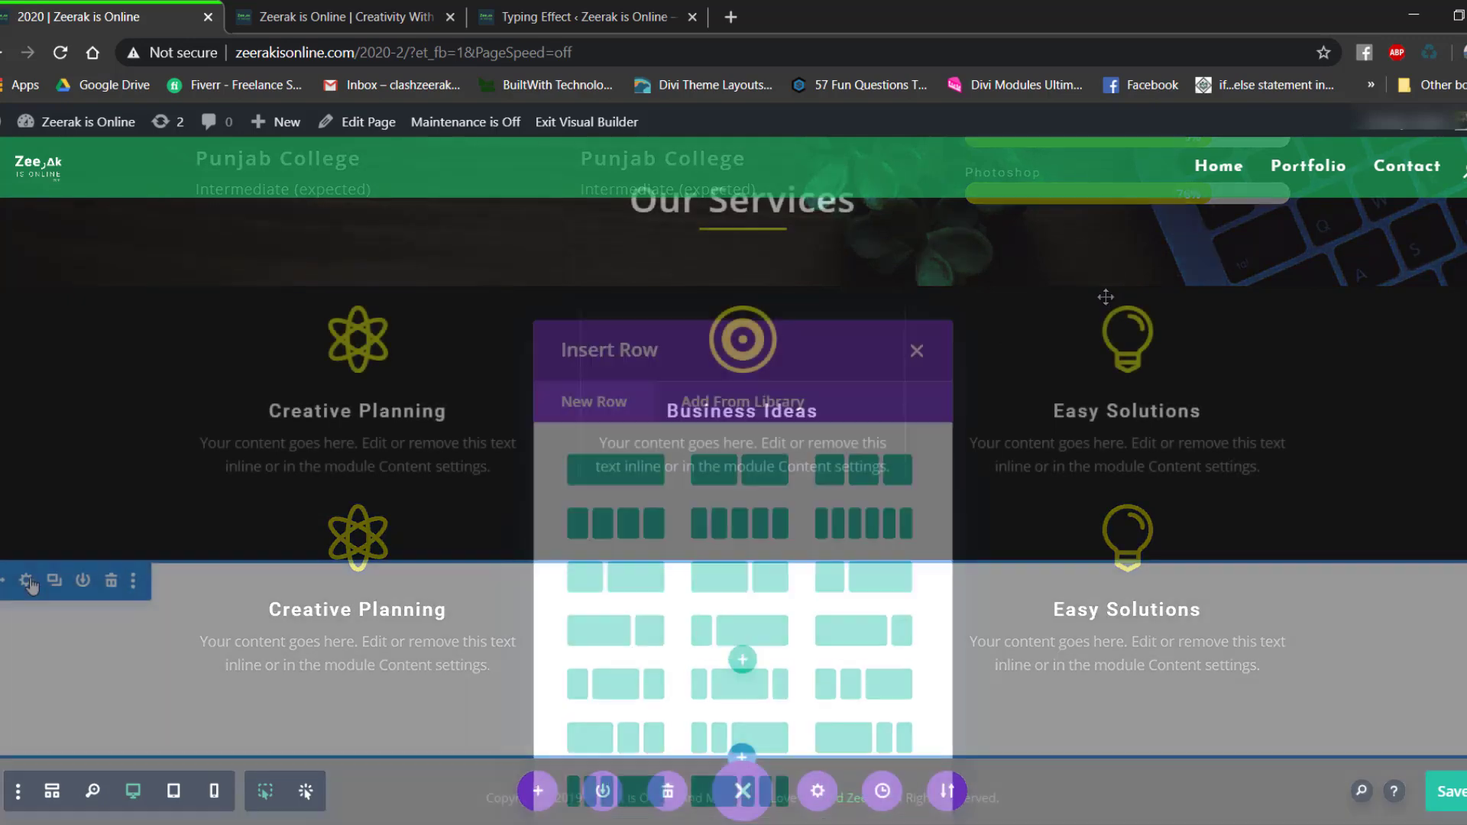
click(59, 566)
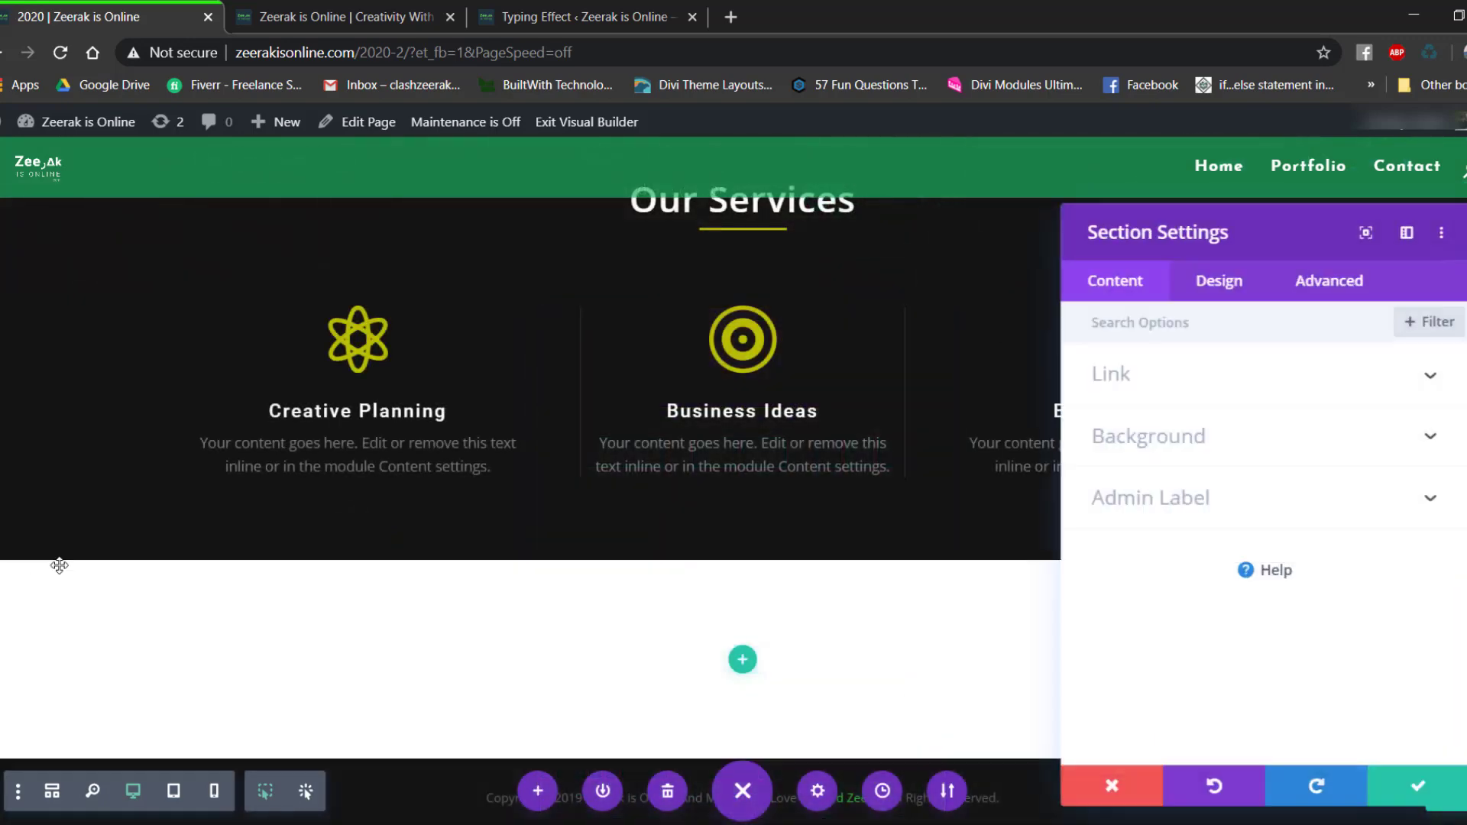
Set Overlay-BG-Zeerak-is-Online.png from the media library as the new section's background image.
click(1197, 464)
click(1303, 414)
click(1245, 546)
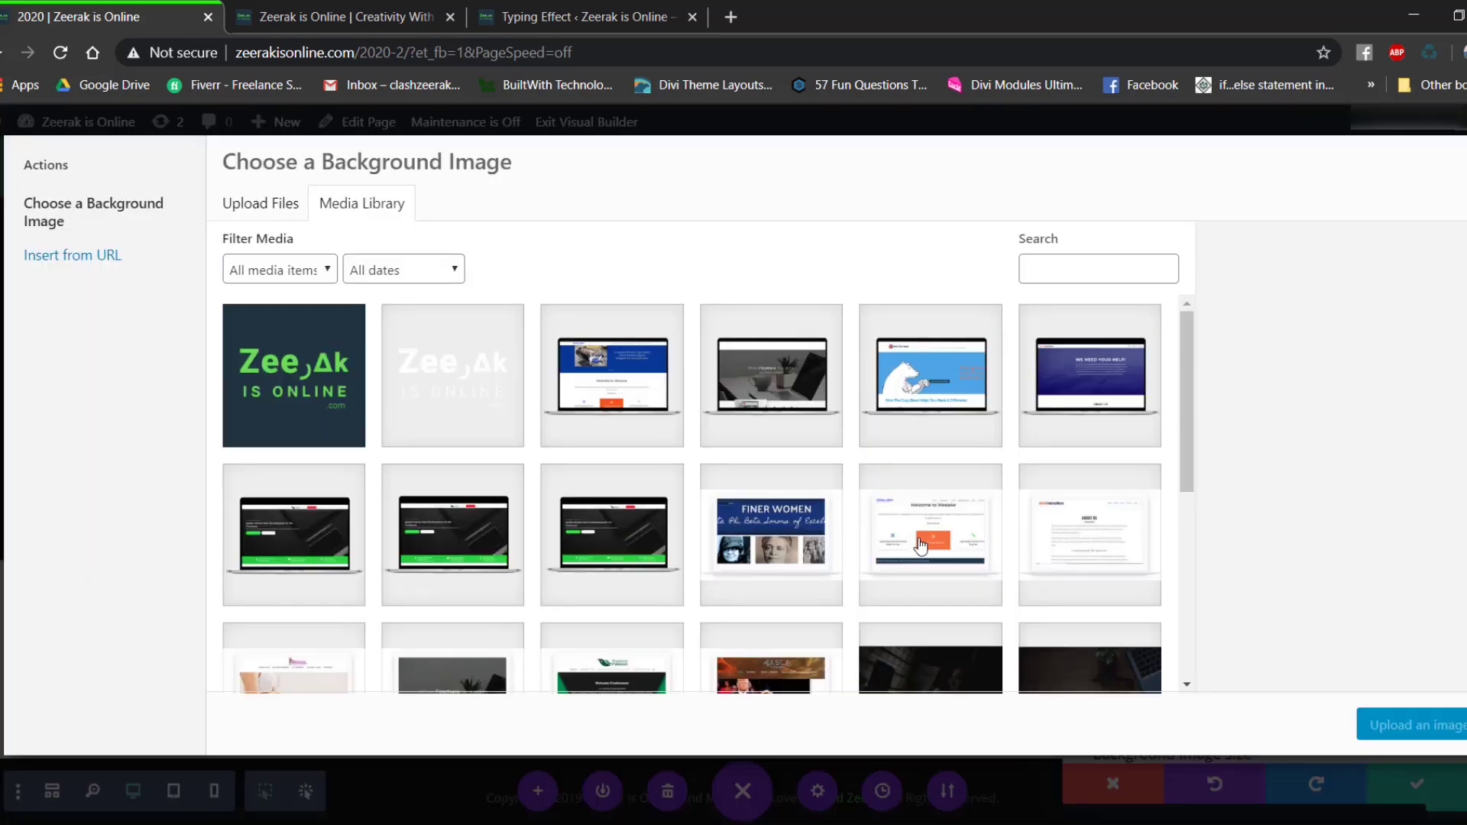
scroll(921, 545, down, 5)
click(940, 485)
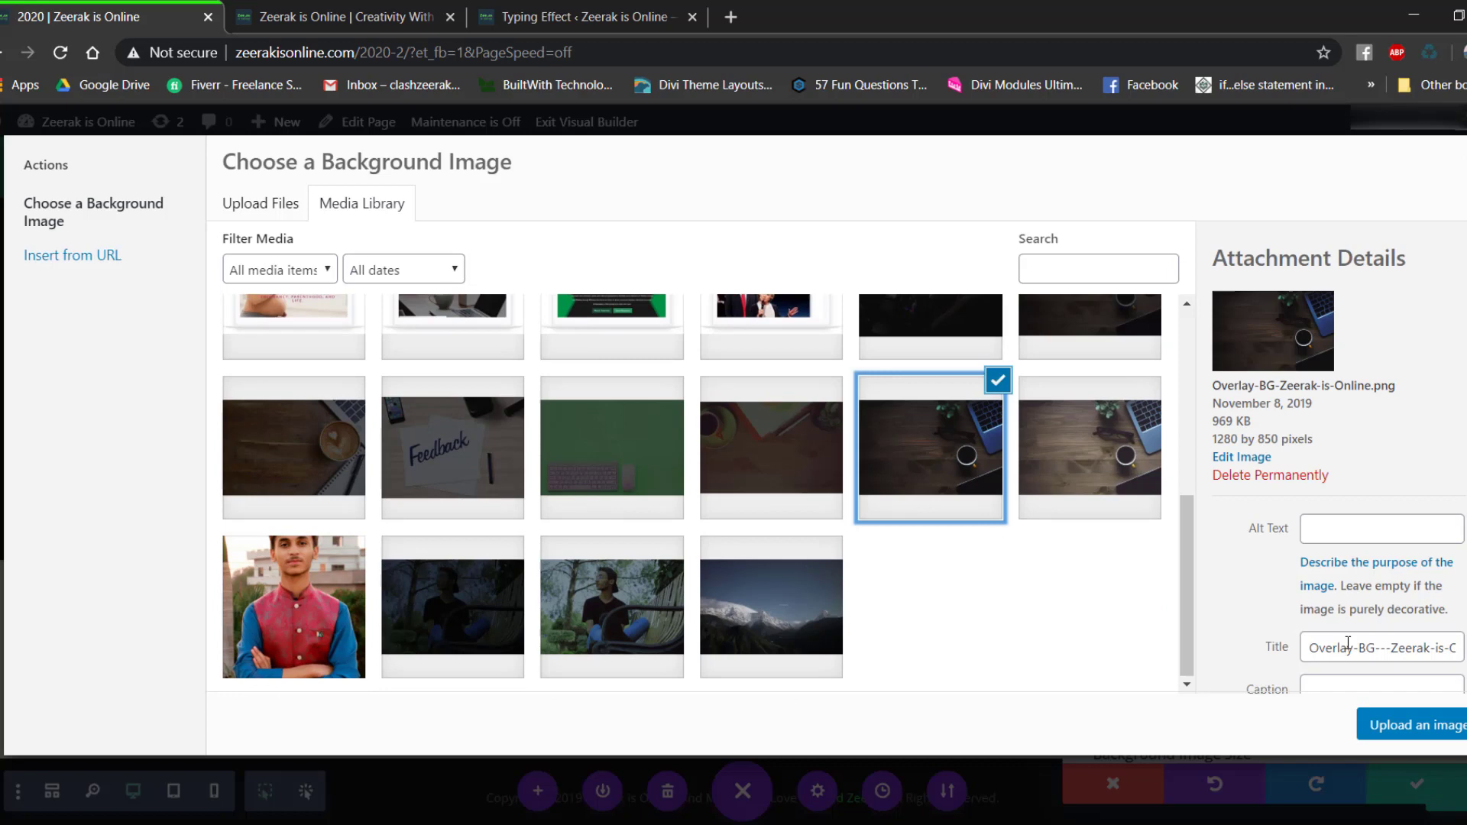
click(1439, 724)
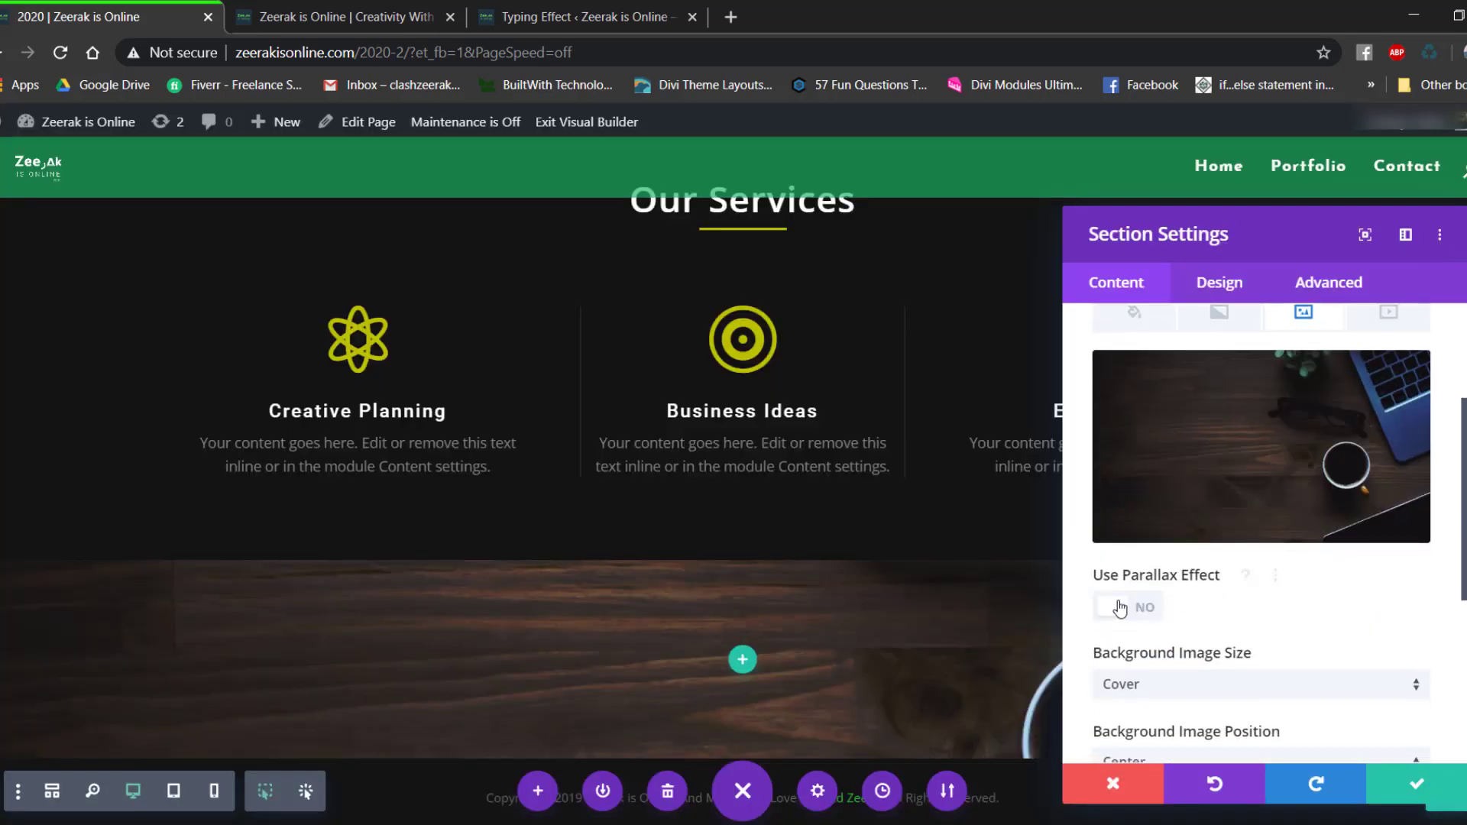
Enable the background image's parallax effect with the CSS method, save the section, and check the effect on the page.
click(1120, 609)
click(1166, 688)
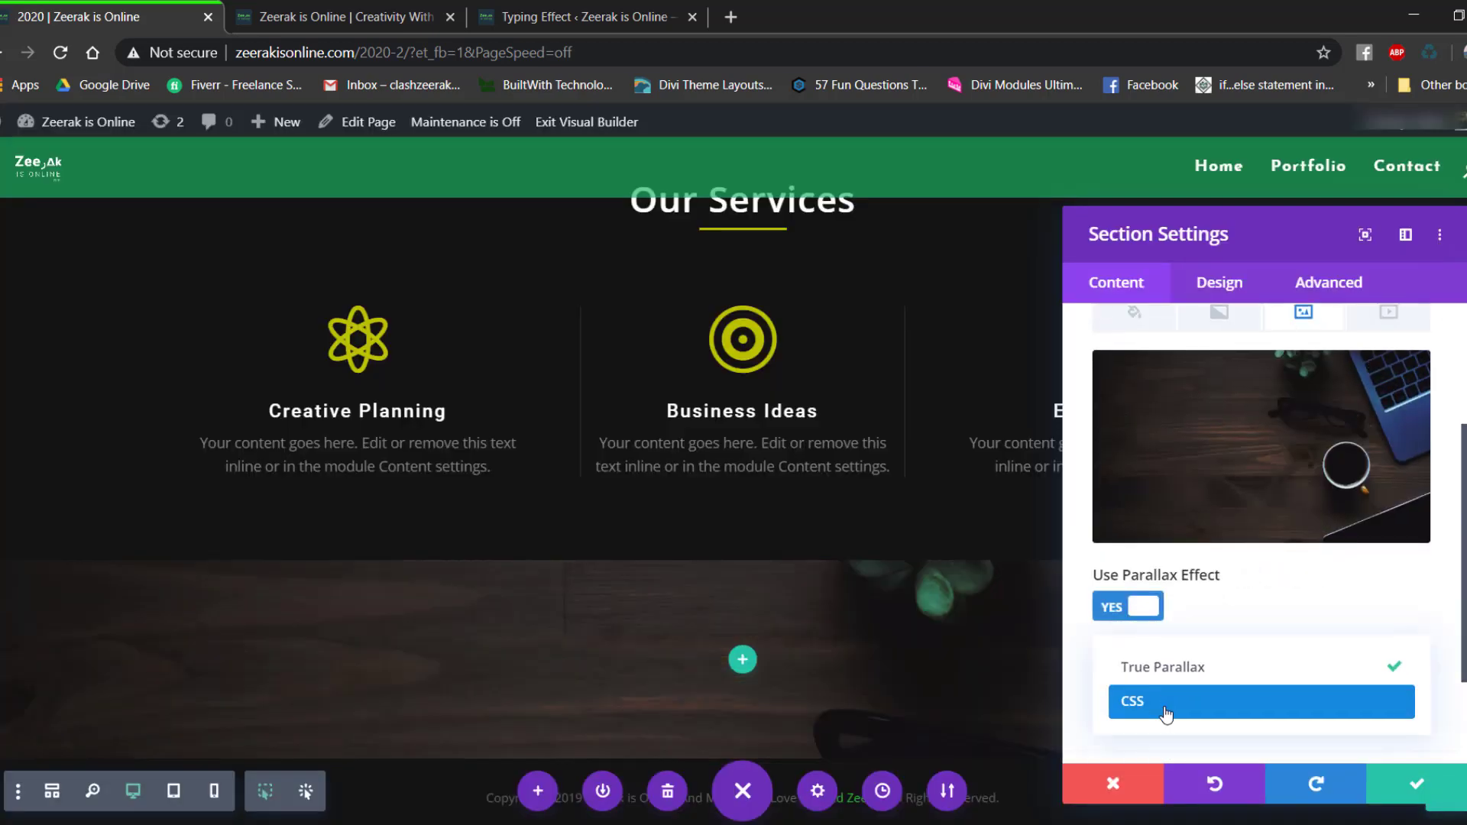
click(1165, 710)
click(1392, 795)
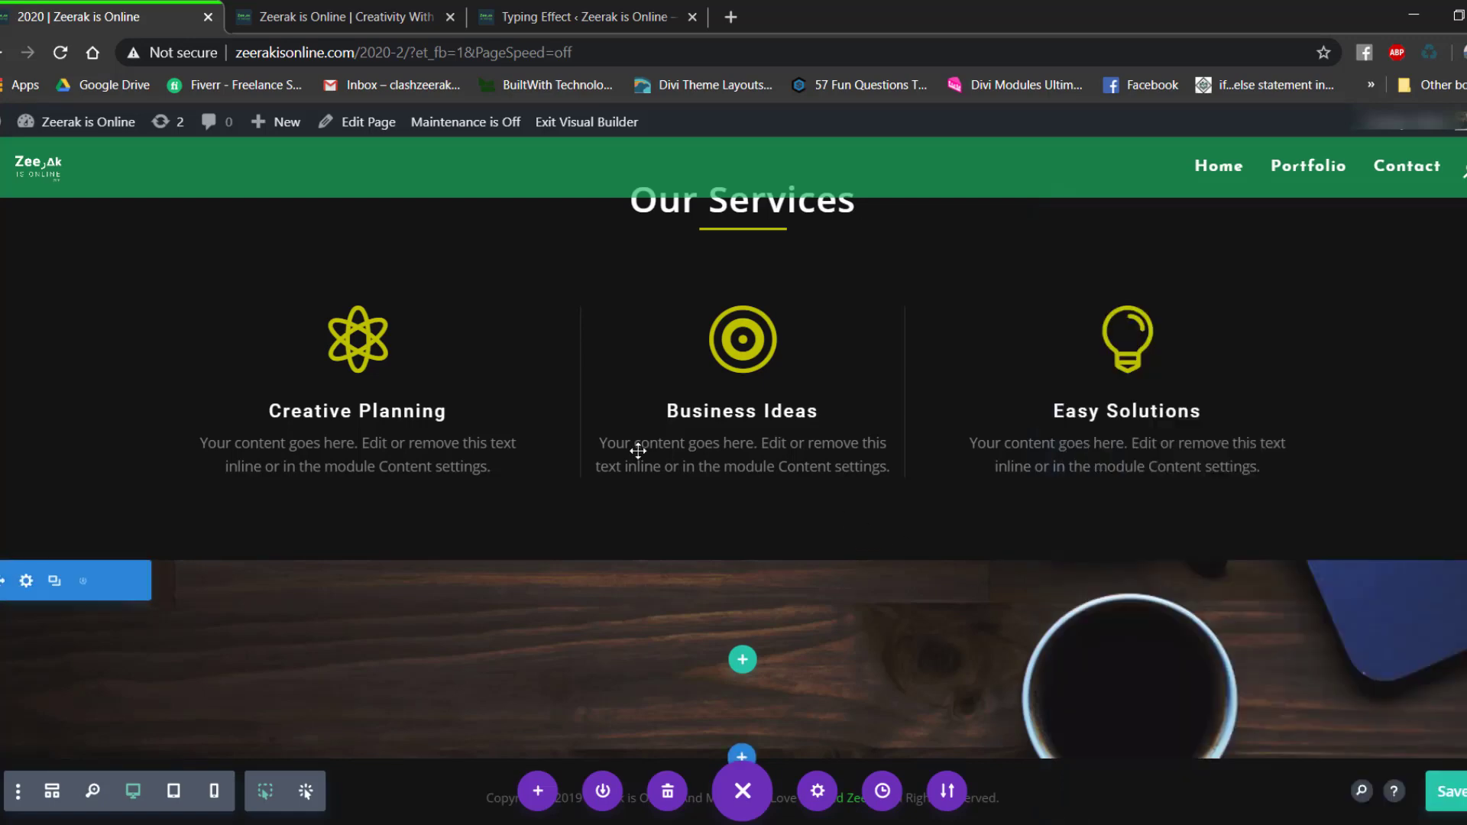
scroll(812, 492, up, 5)
scroll(812, 492, down, 5)
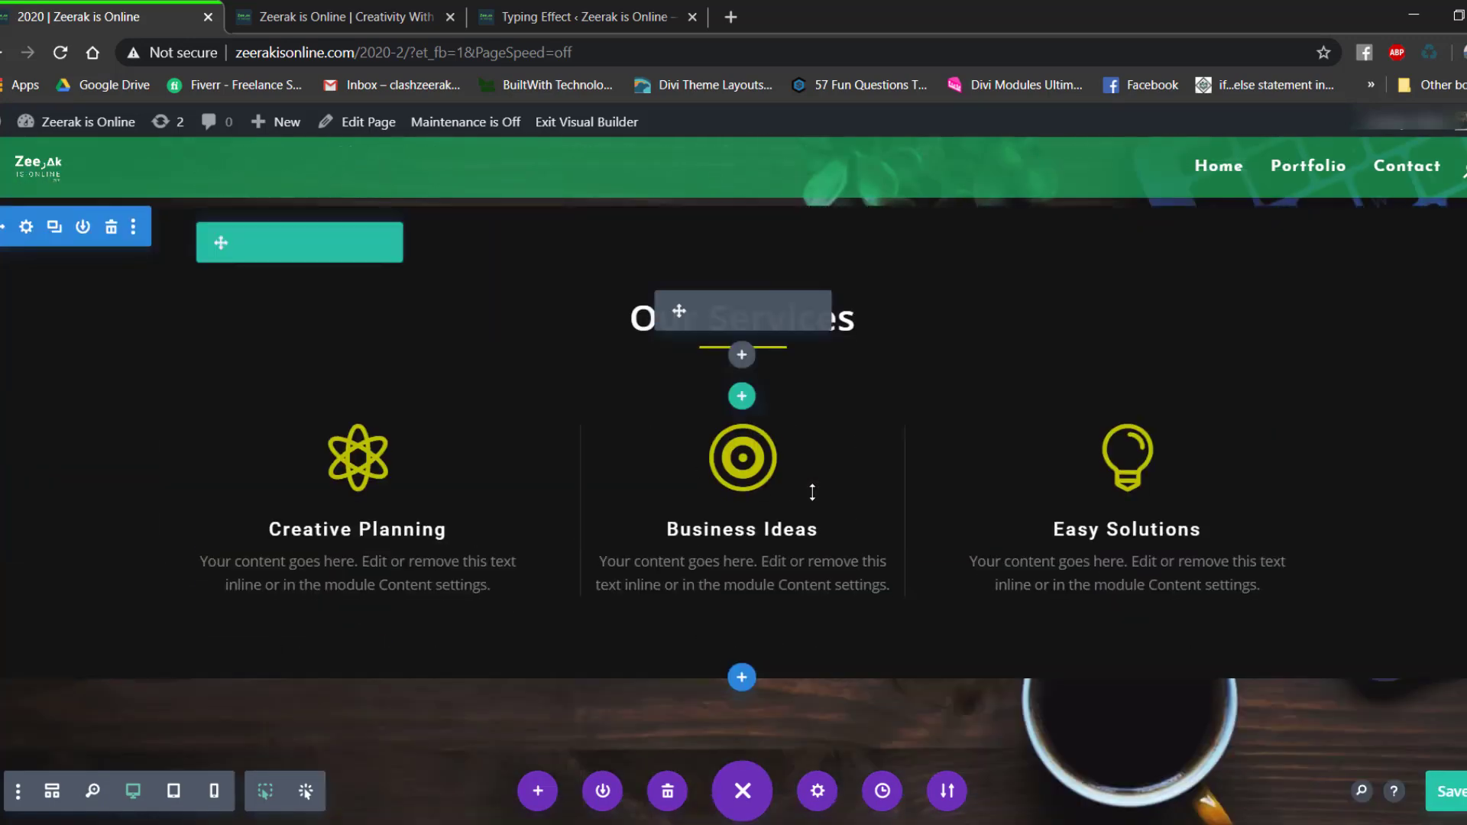
scroll(852, 651, down, 1)
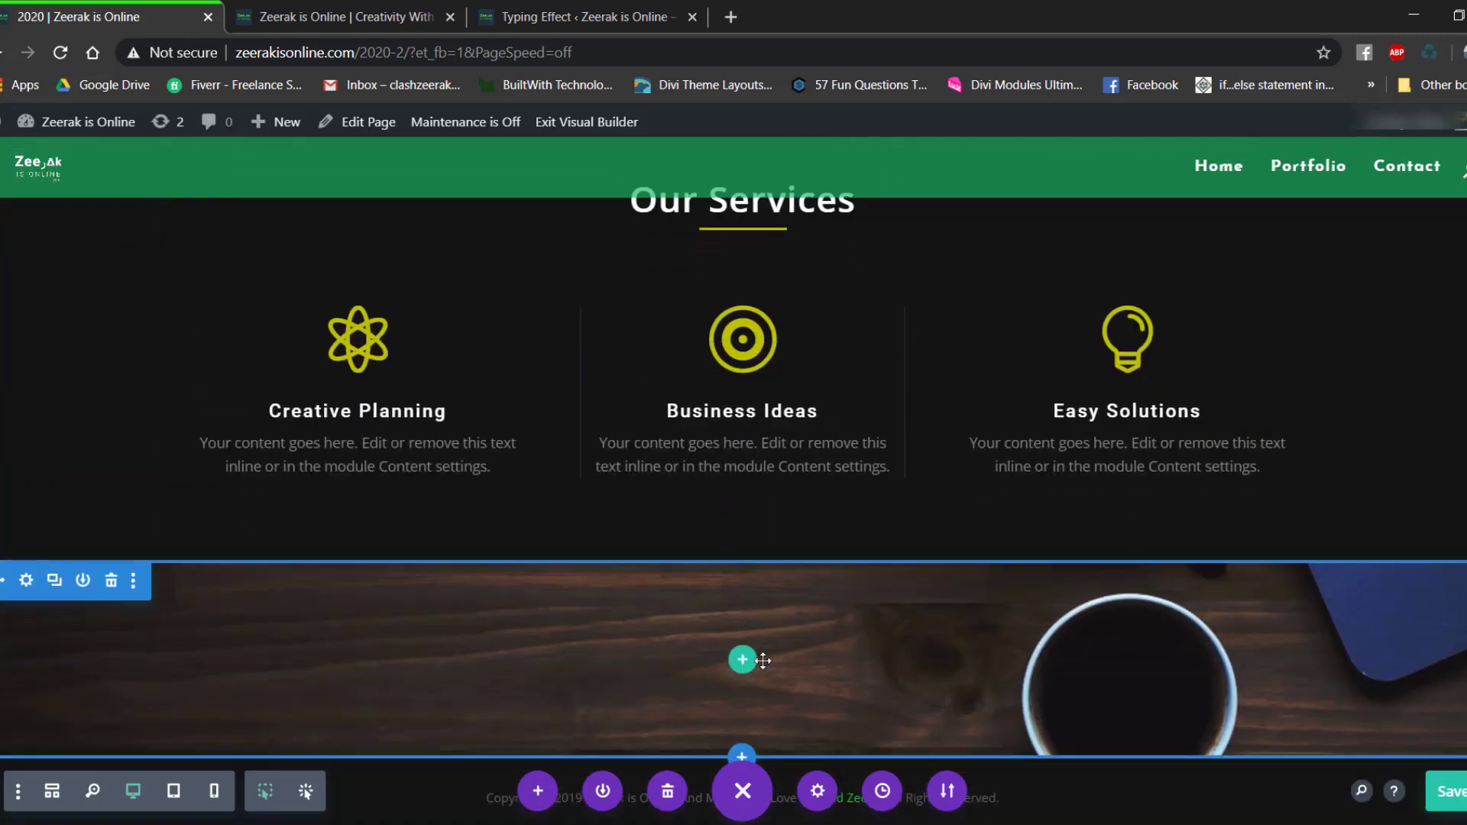
Insert a four-column row in the wood-background section and add a Blurb module to its first column.
click(741, 658)
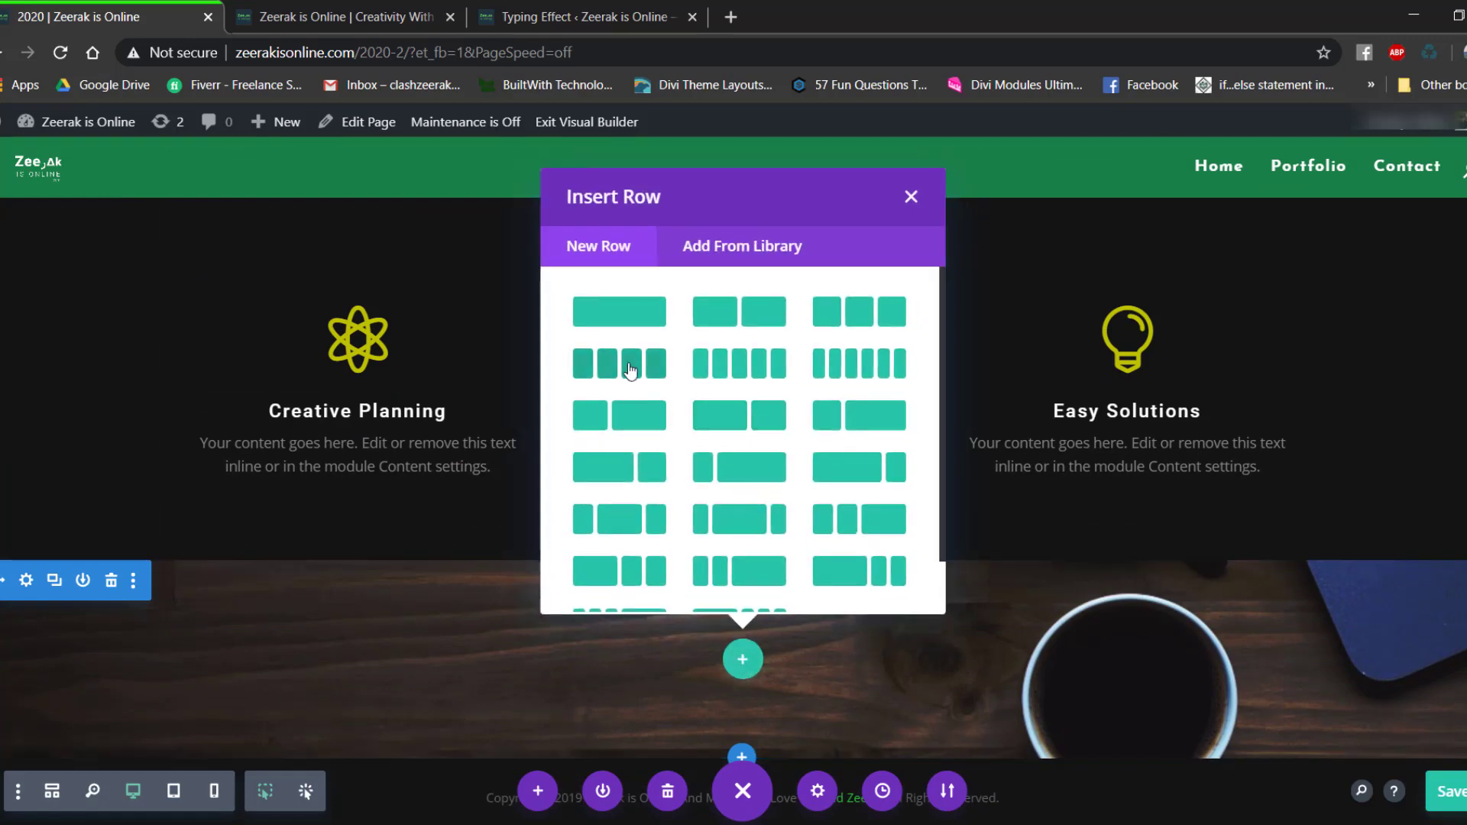
click(630, 366)
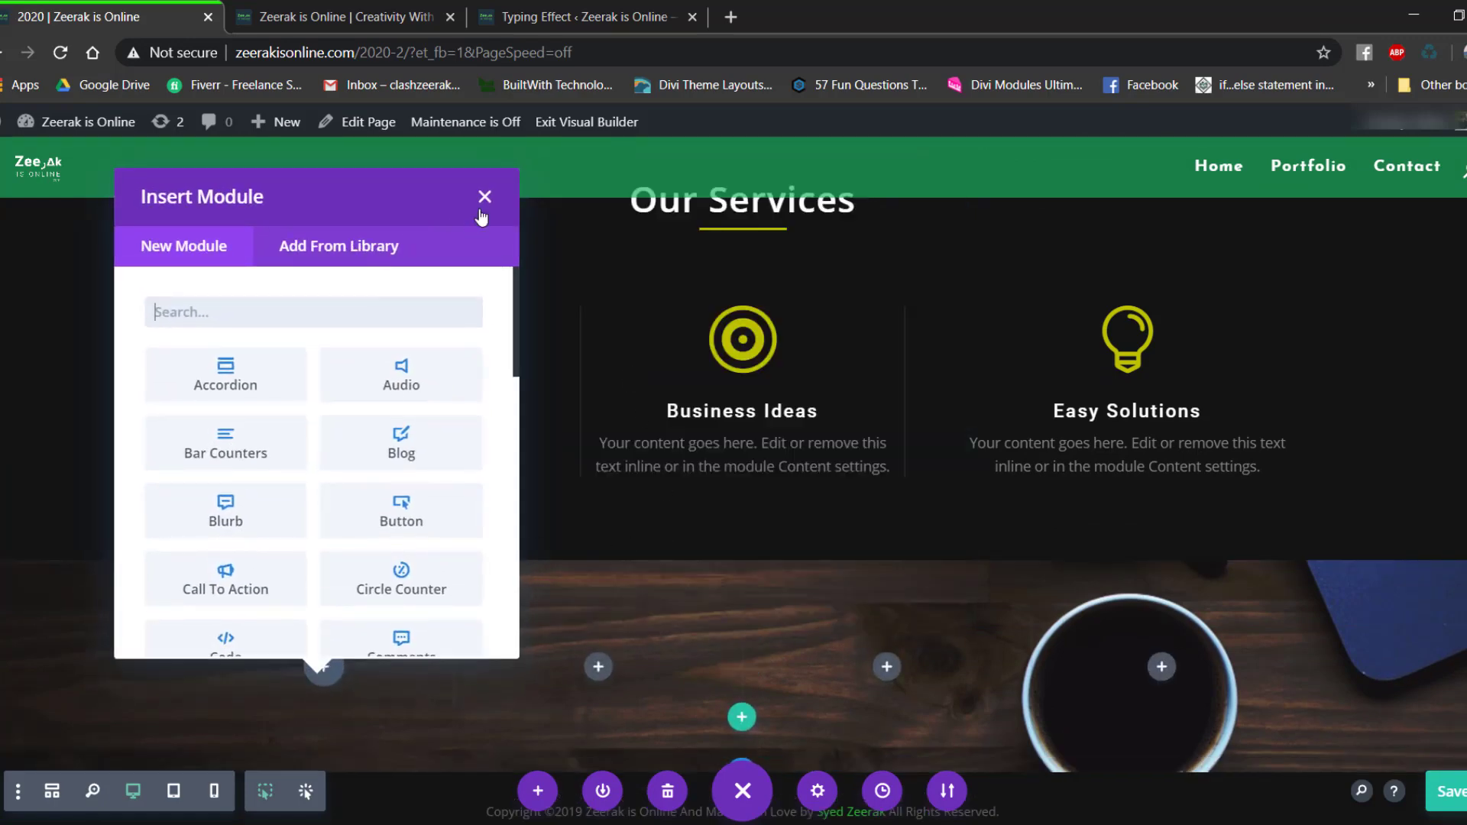
text(blurb)
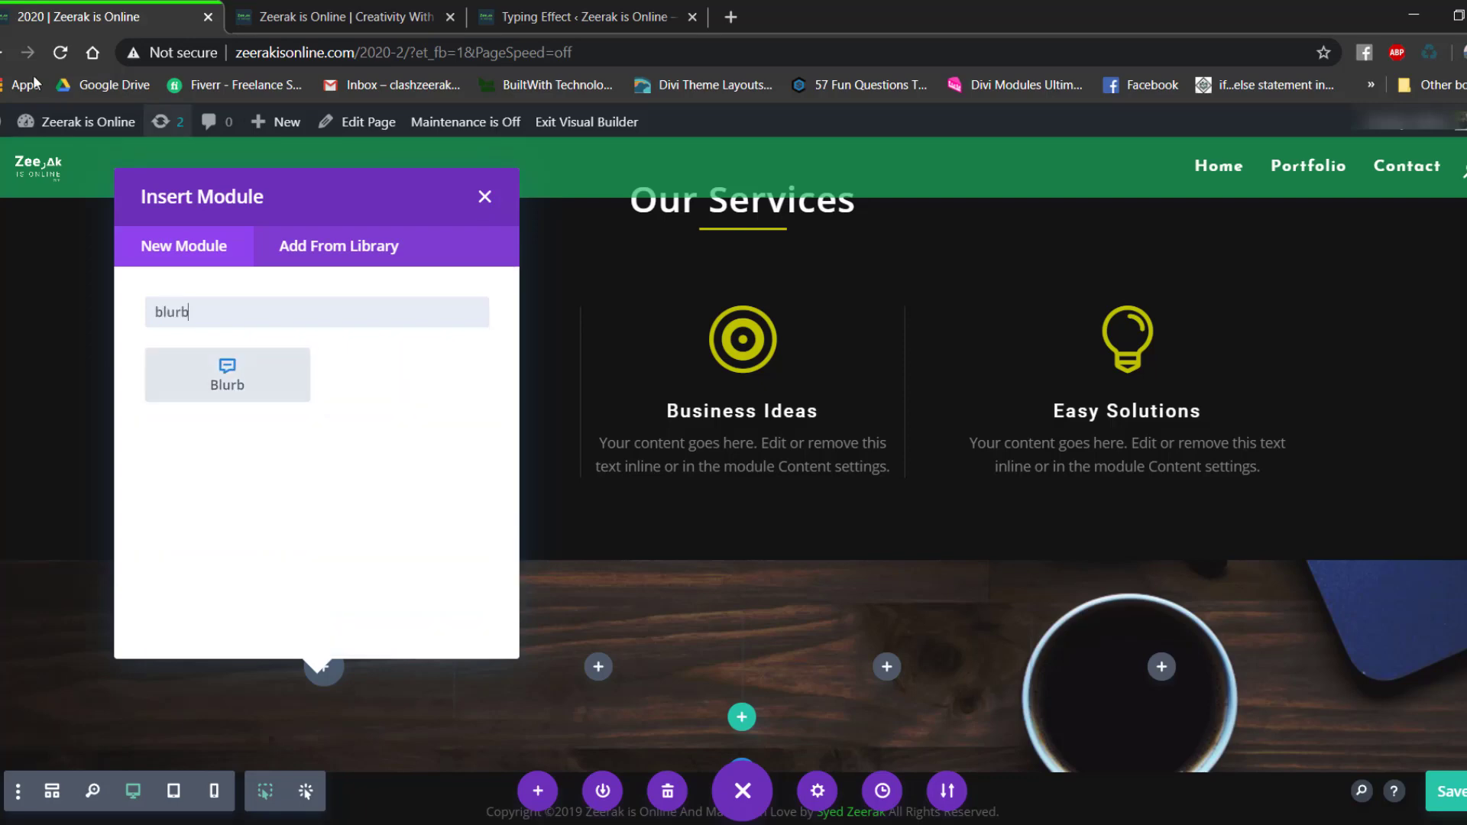
click(200, 388)
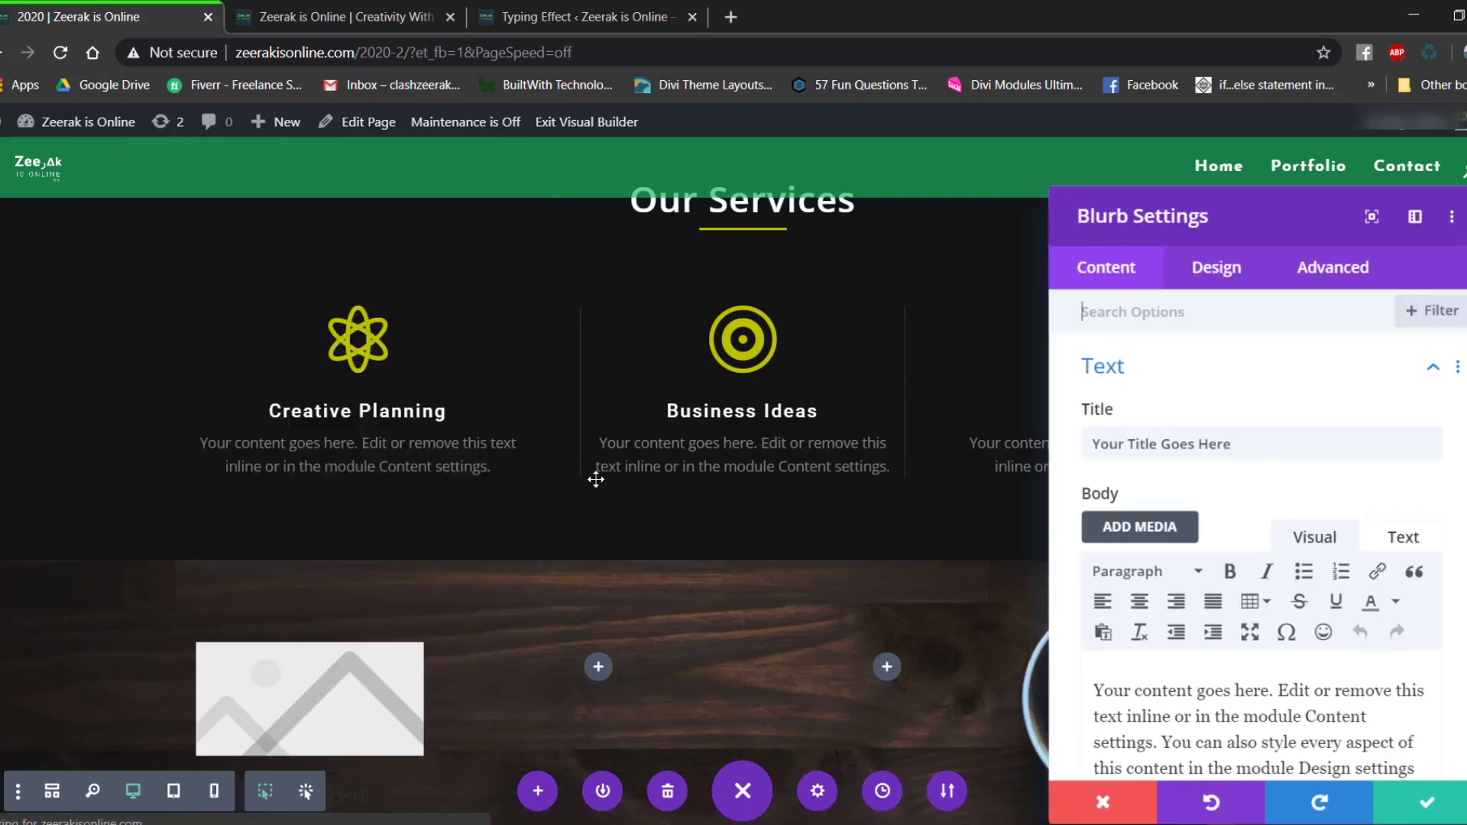
Clear the new blurb's placeholder title and body text.
triple_click(1334, 445)
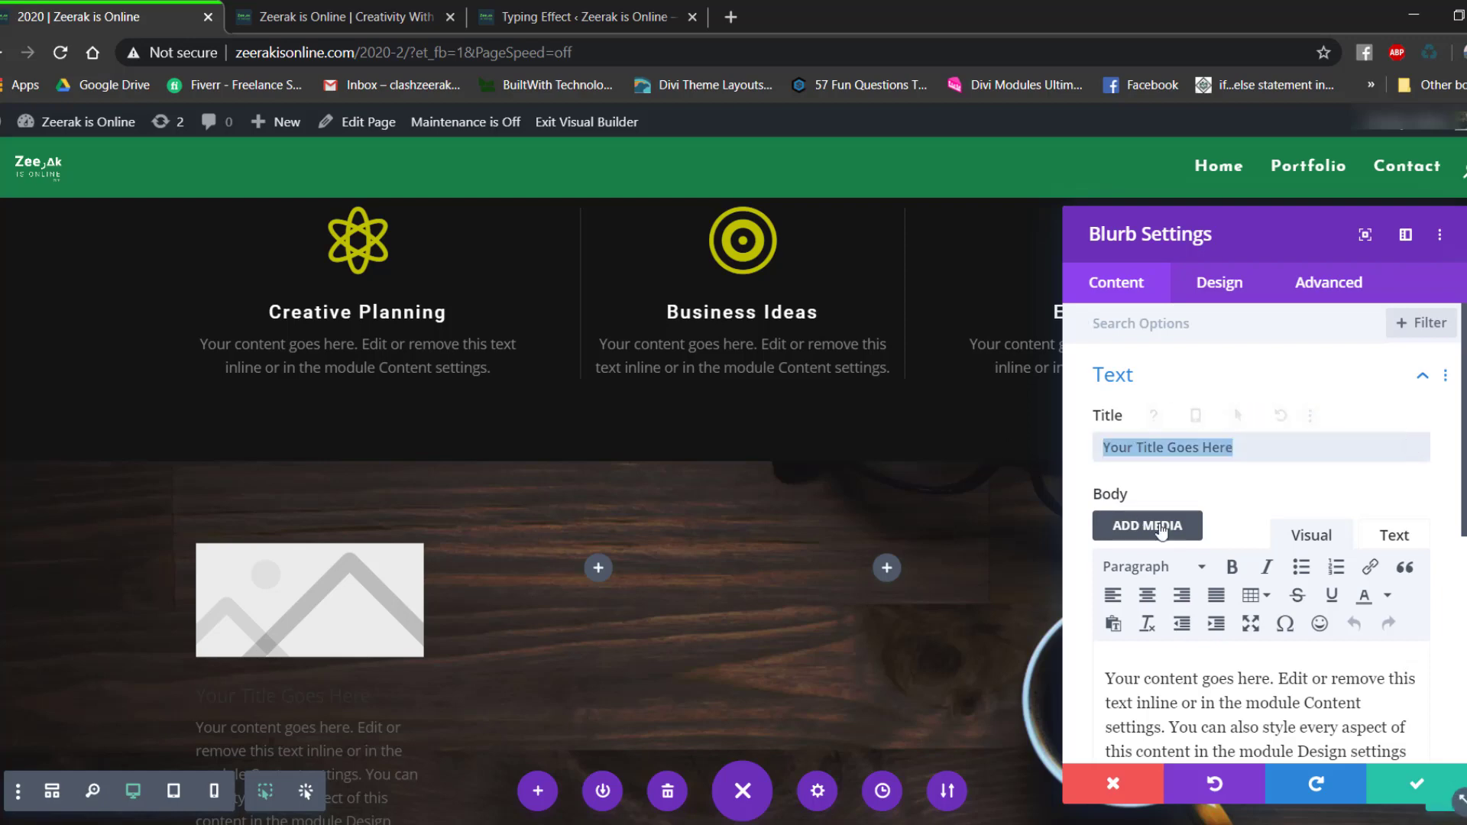
key(BackSpace)
double_click(1255, 708)
key(ctrl+a)
key(BackSpace)
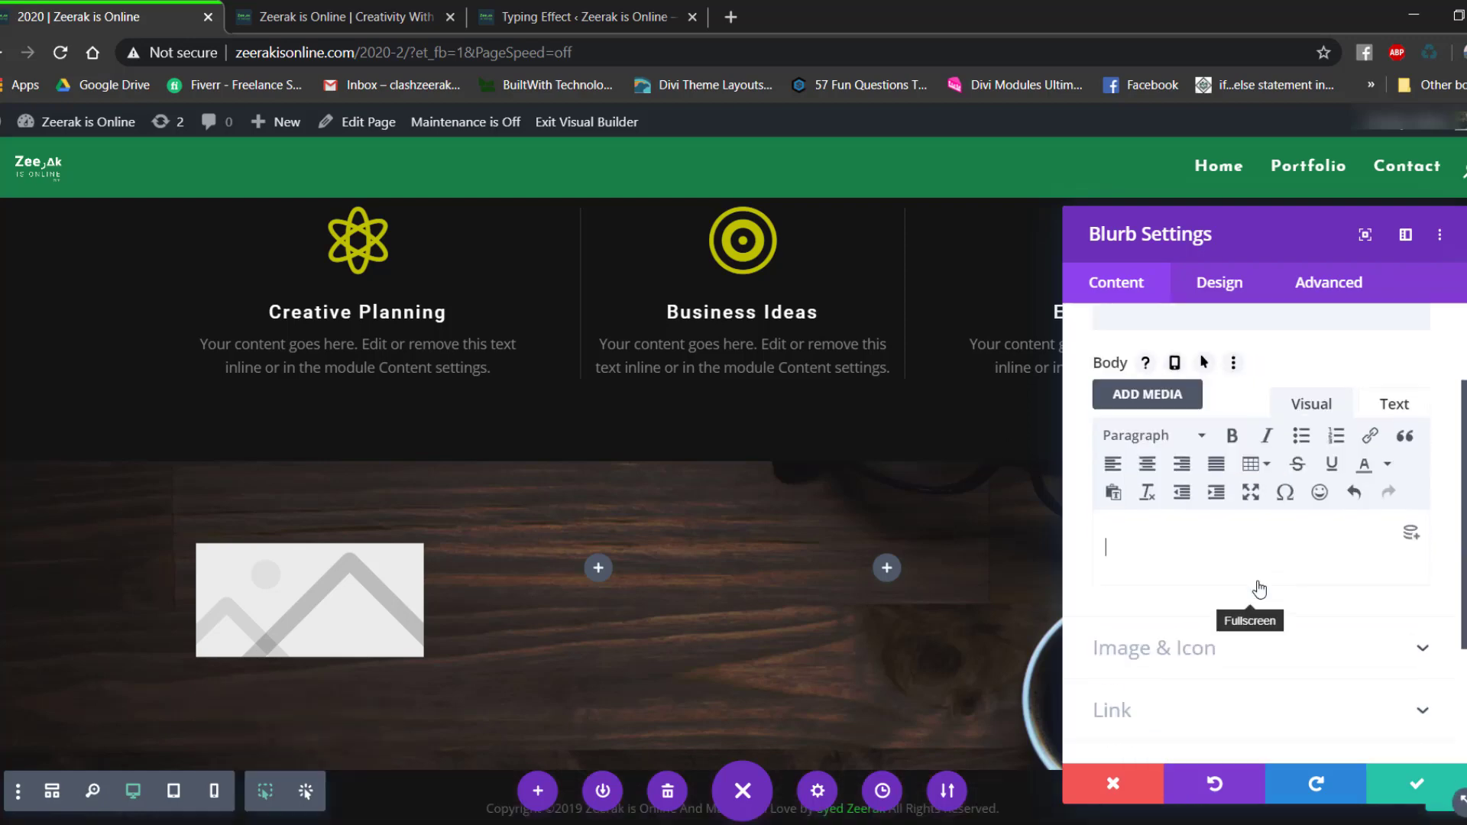
Switch the blurb from an image to an icon and choose the outlined heart.
scroll(1253, 589, down, 3)
click(1150, 577)
scroll(1214, 554, up, 1)
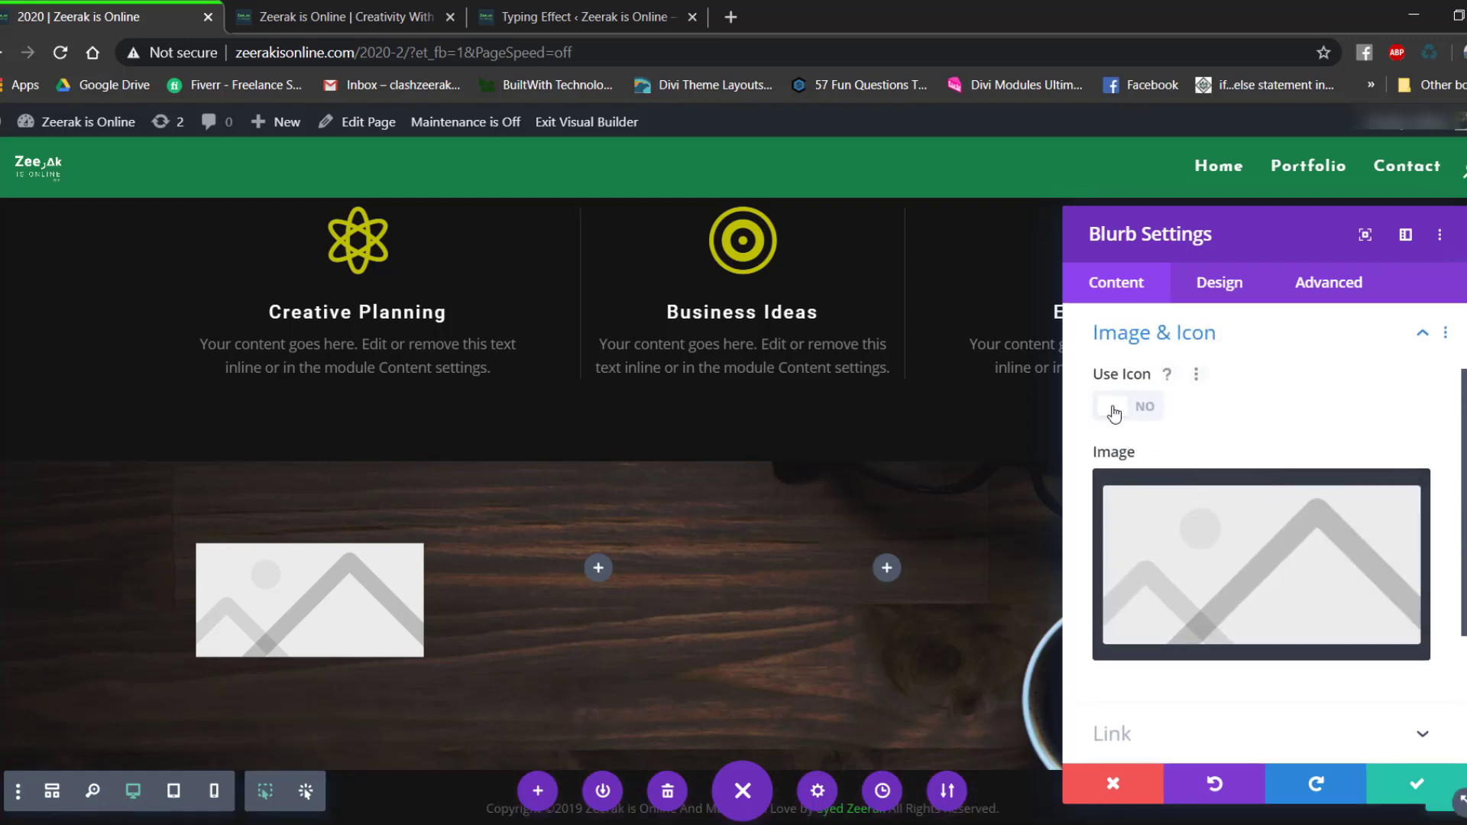
click(1114, 411)
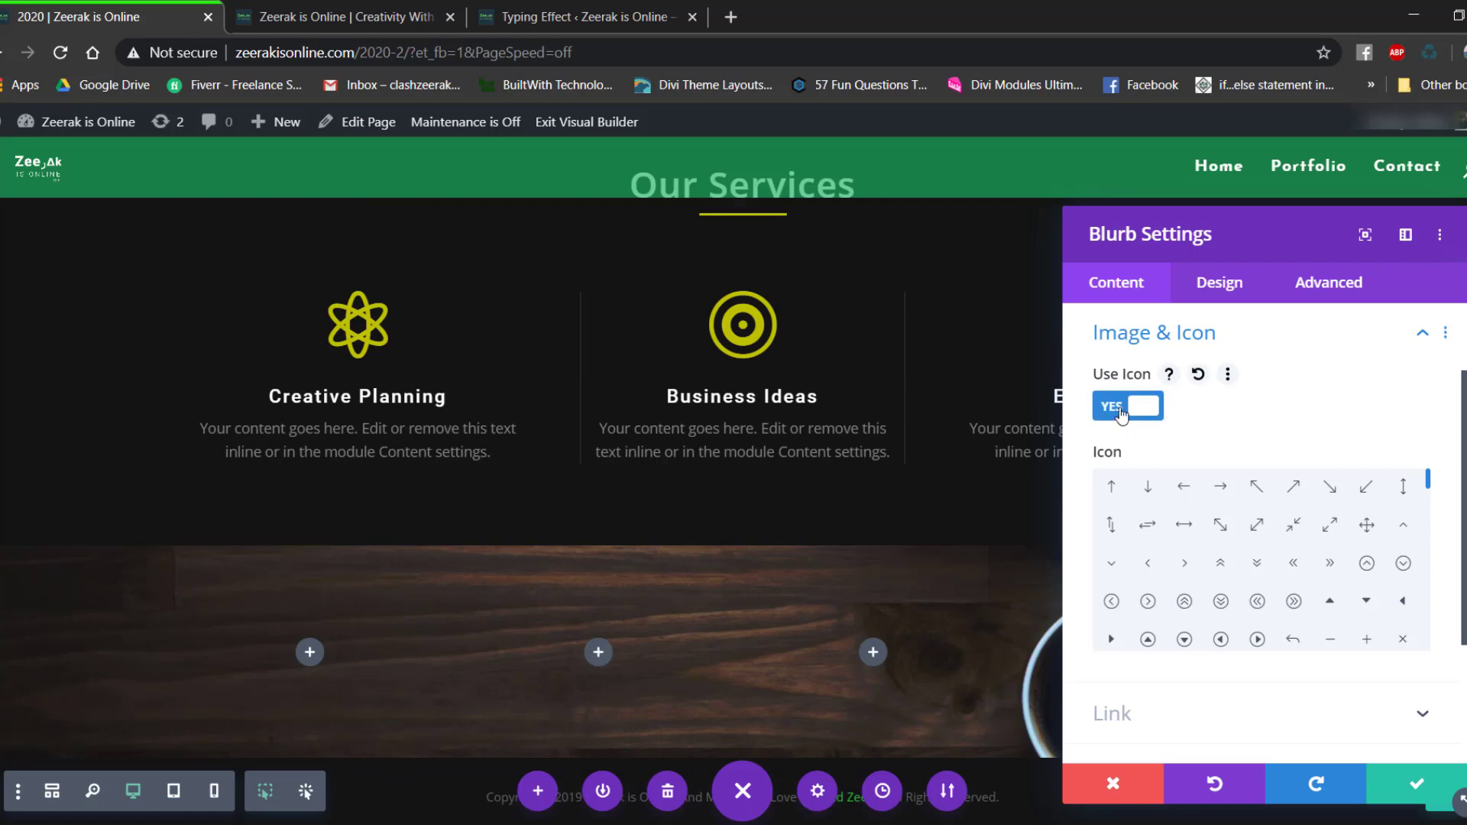
click(366, 16)
click(107, 16)
scroll(1243, 604, down, 1)
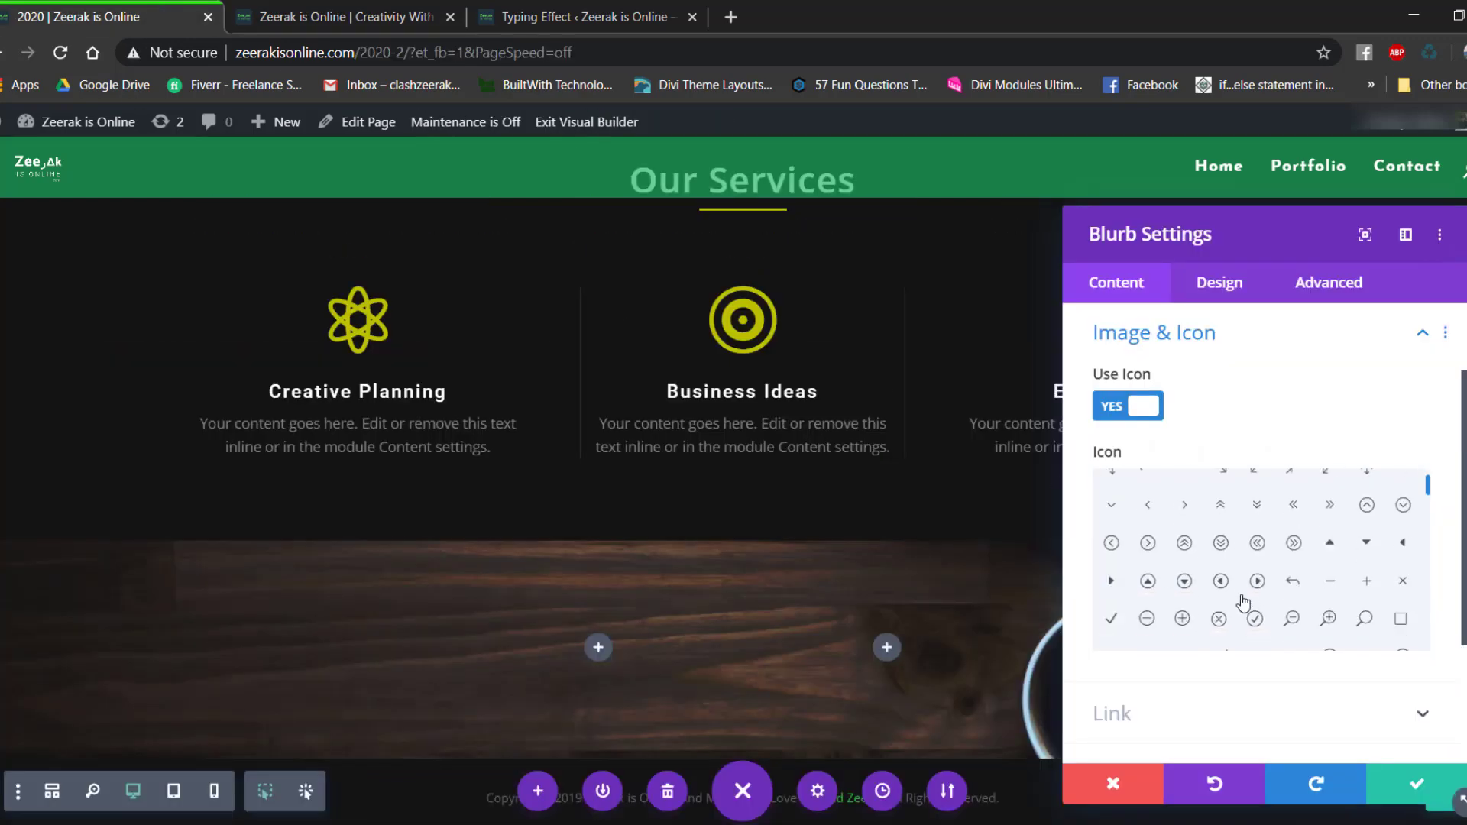
scroll(1243, 604, down, 3)
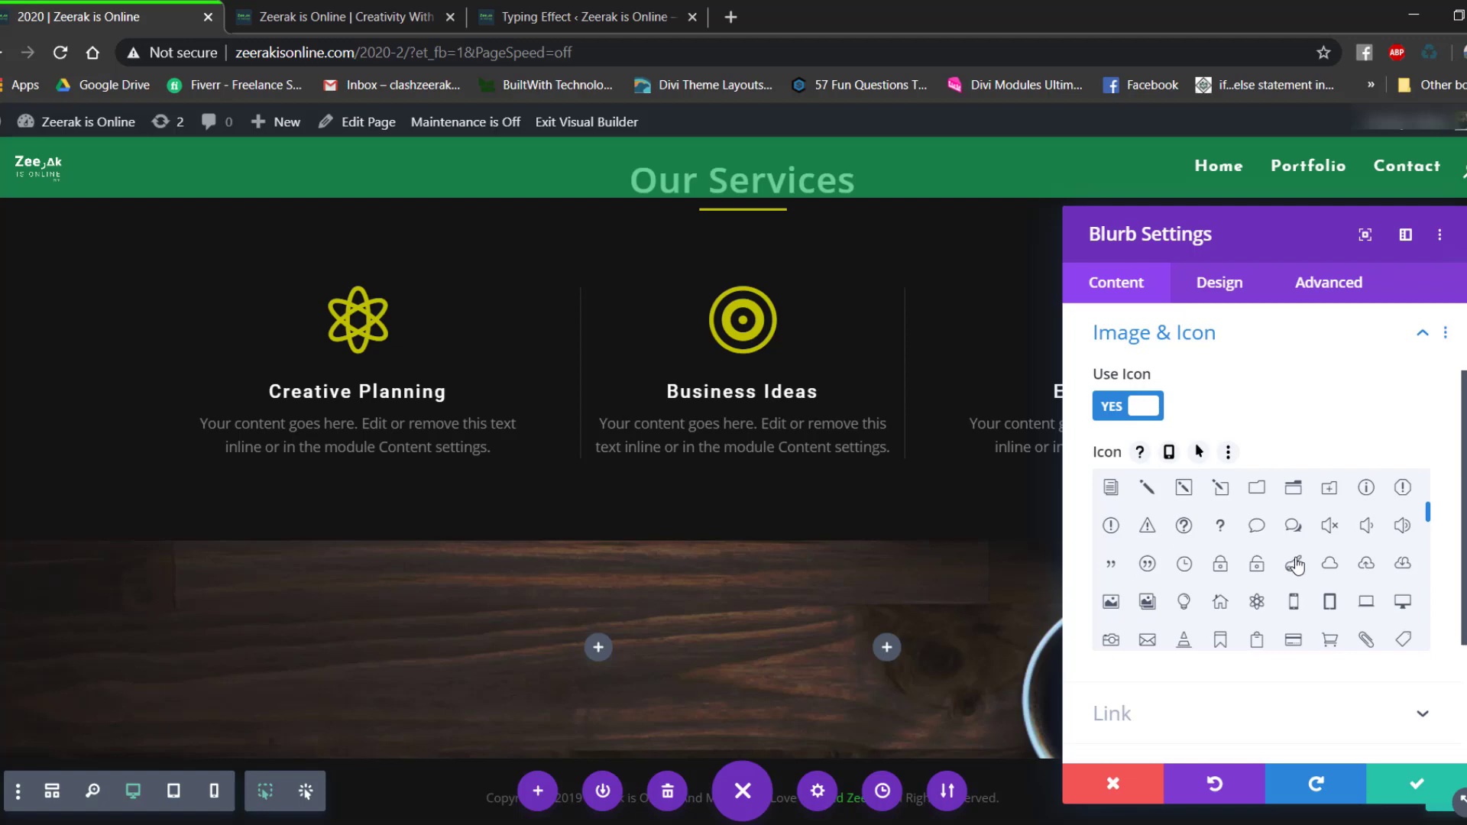
scroll(1291, 565, down, 4)
click(1330, 551)
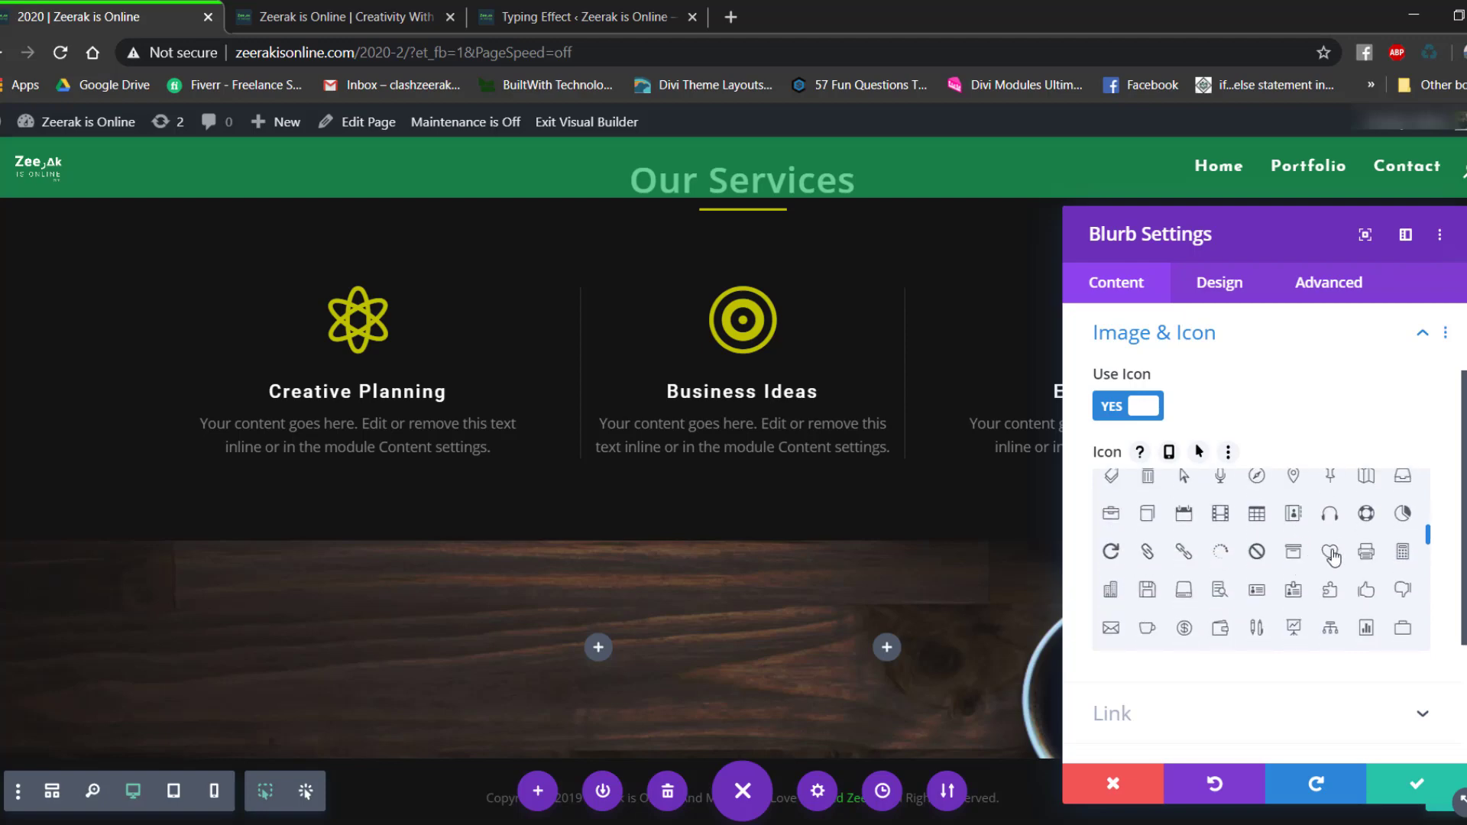
Set the heart icon's color to the recently used olive yellow of the service icons.
click(1217, 286)
click(1205, 378)
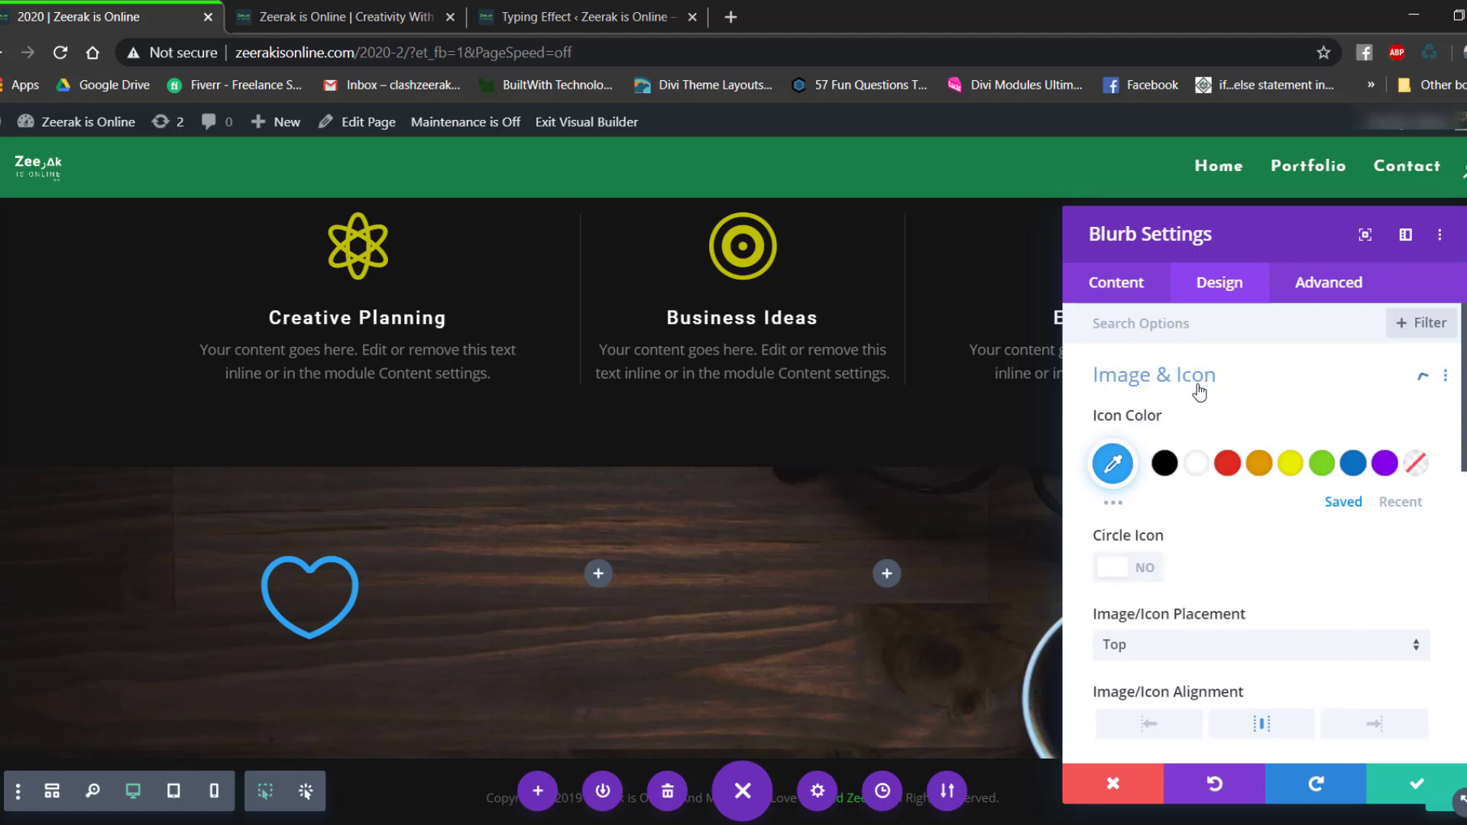
click(1421, 507)
click(1227, 463)
scroll(1199, 510, down, 1)
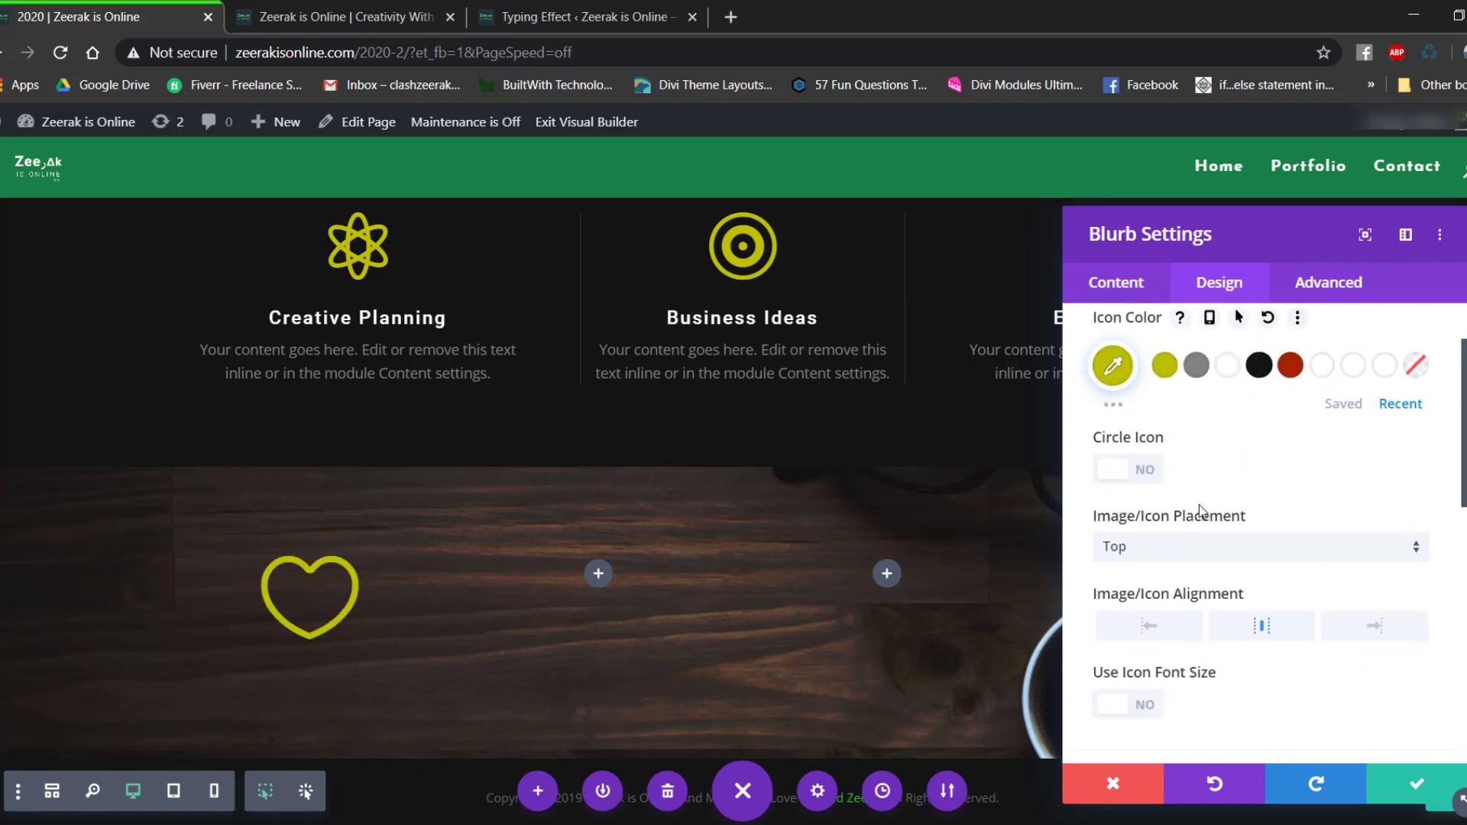
Enable a custom icon font size for the heart, set it to 50px, and save the blurb.
scroll(1202, 510, down, 3)
click(1122, 499)
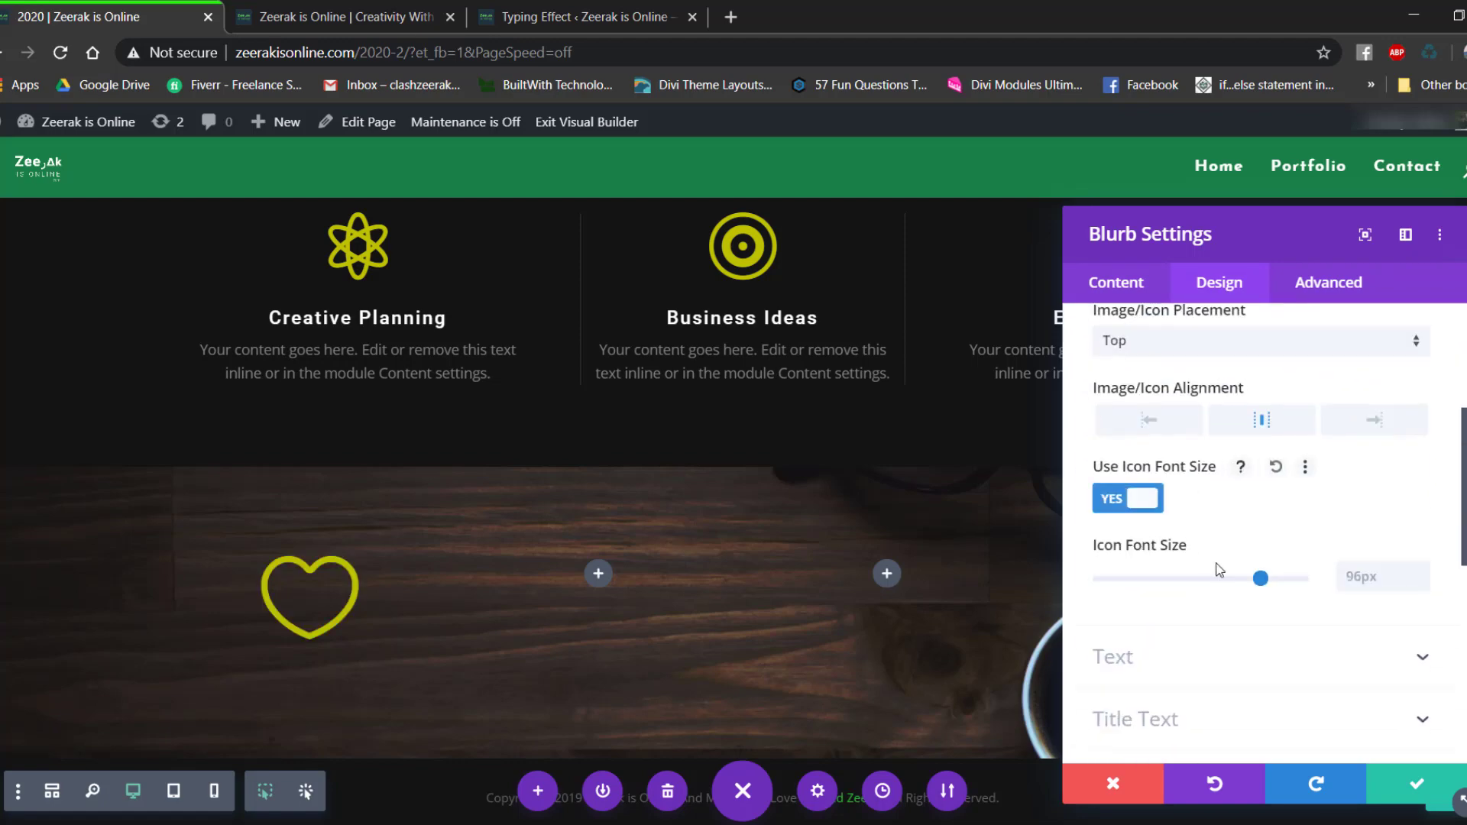
drag(1262, 578, 1187, 582)
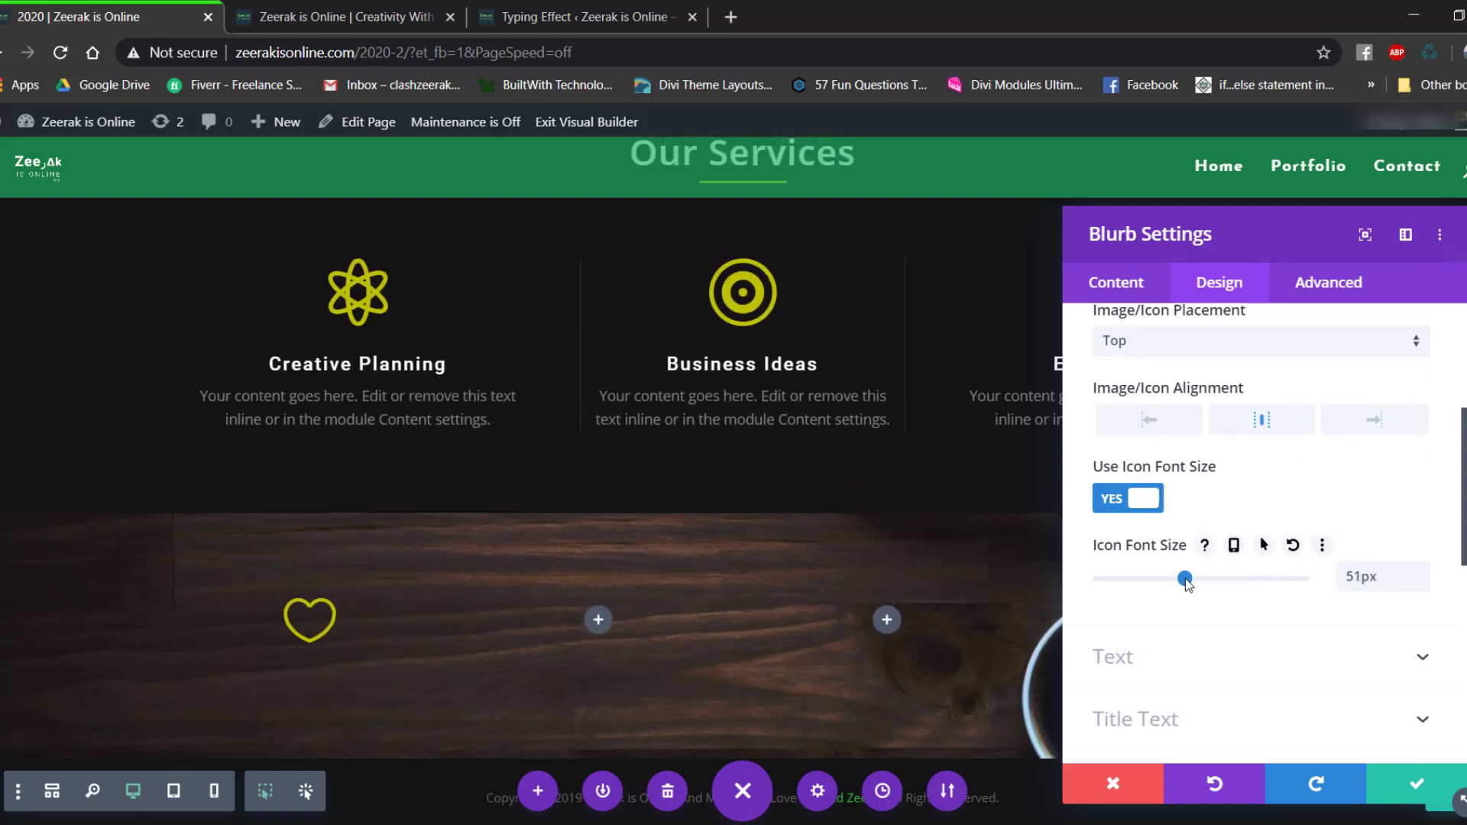
click(1422, 584)
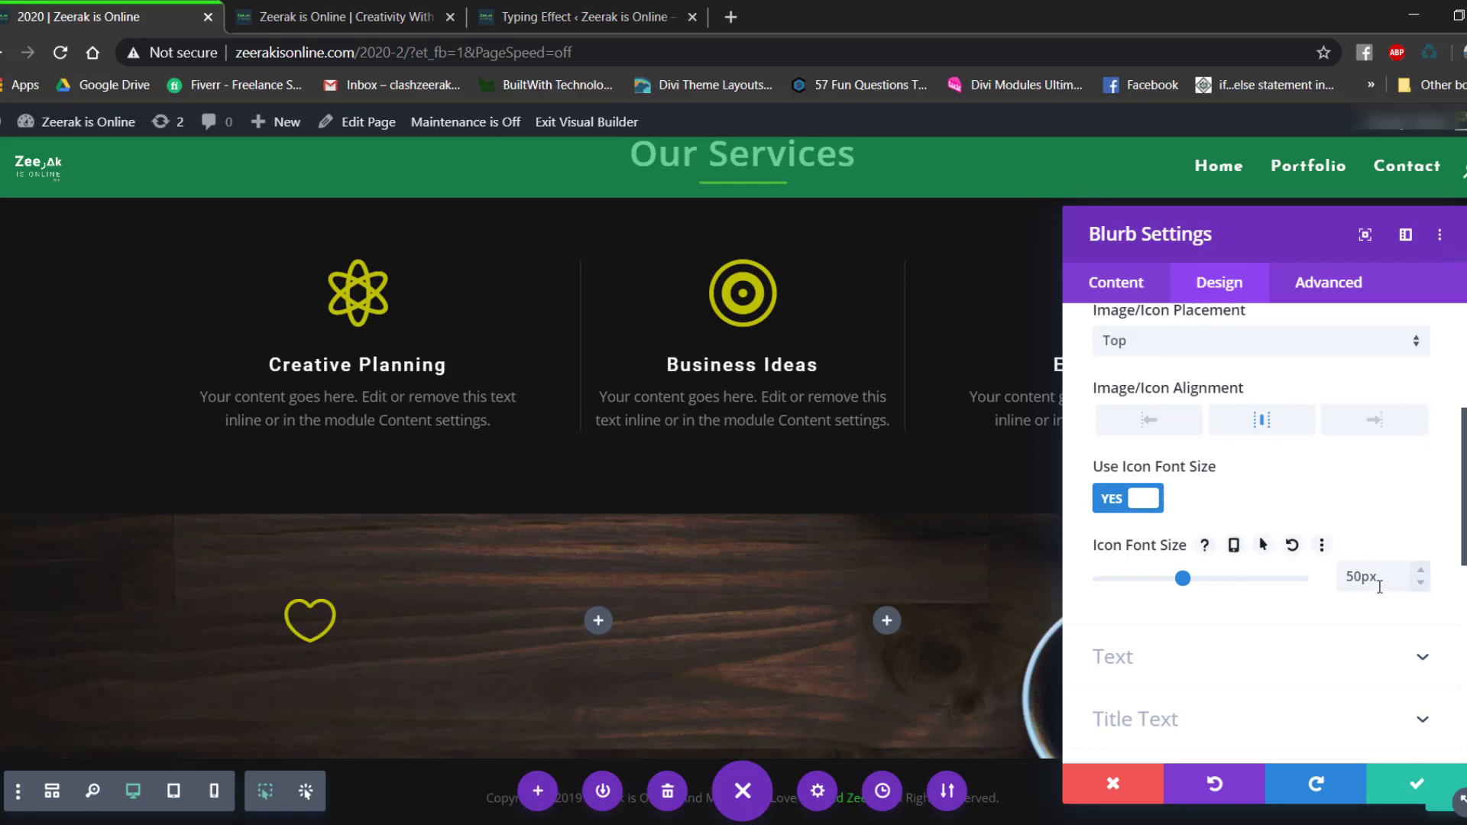
click(1416, 784)
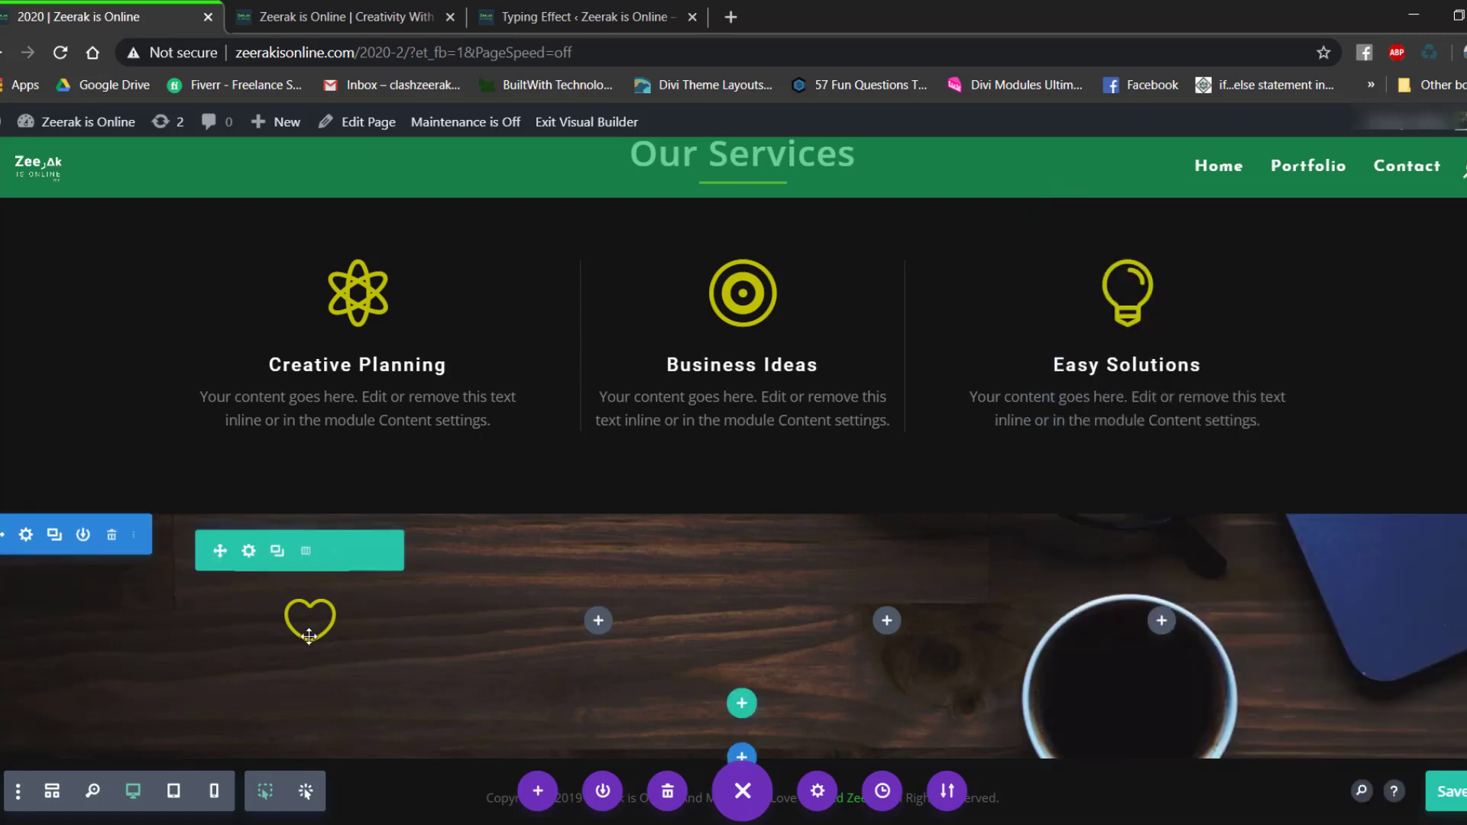
Copy the heart blurb and paste it into the row's other three columns.
right_click(309, 620)
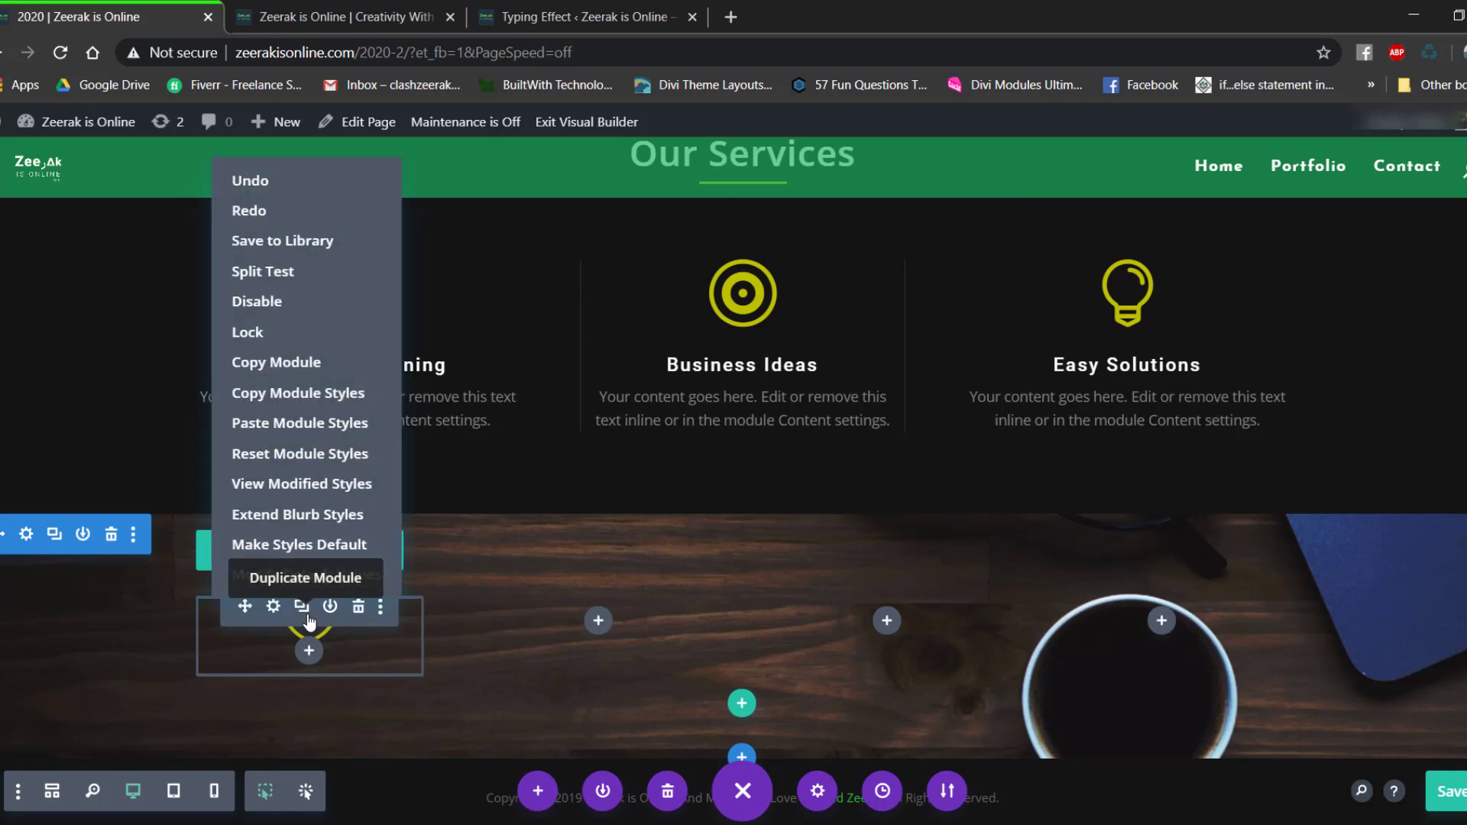
click(276, 372)
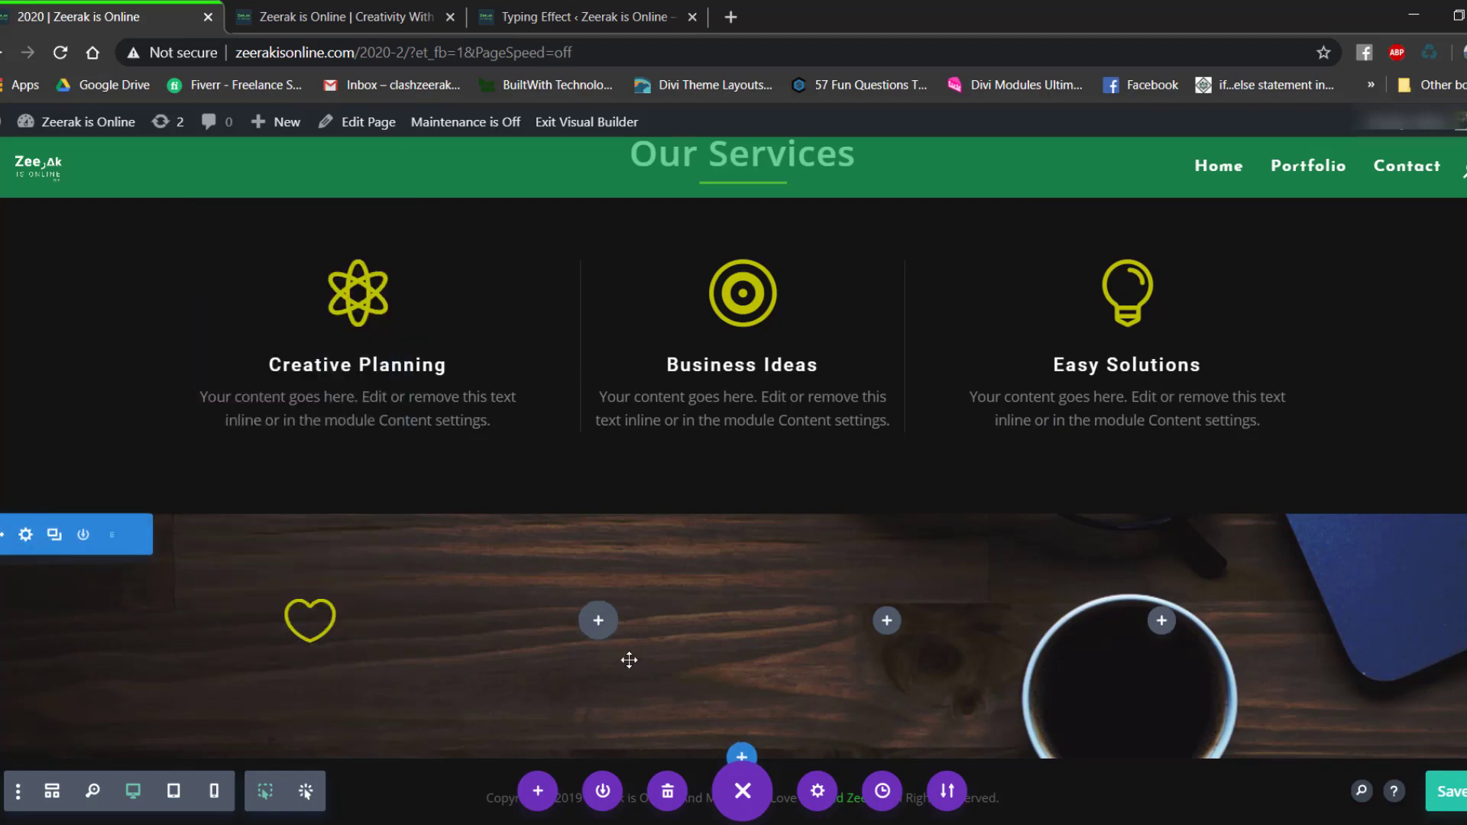
right_click(596, 616)
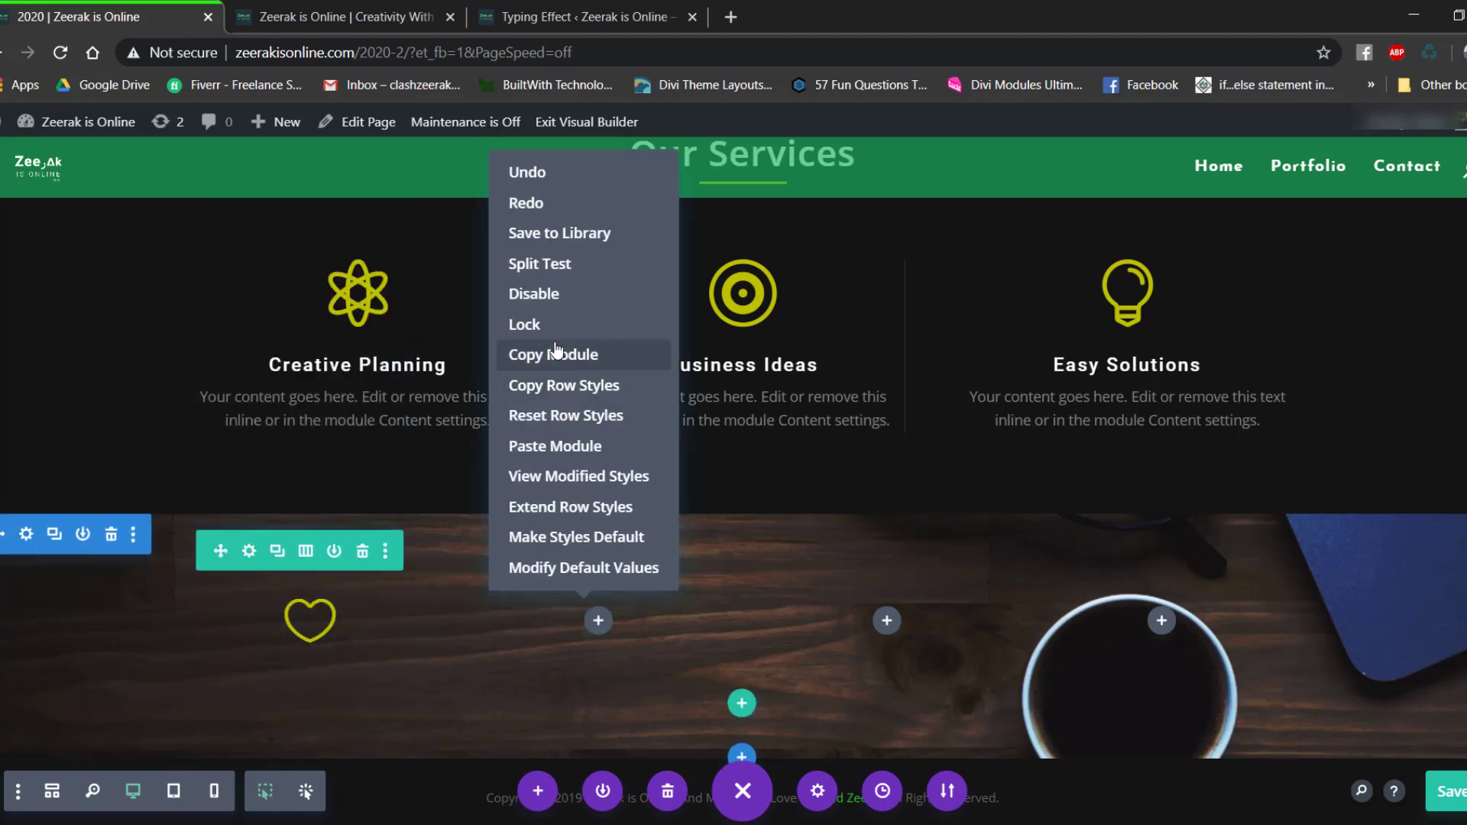
click(554, 447)
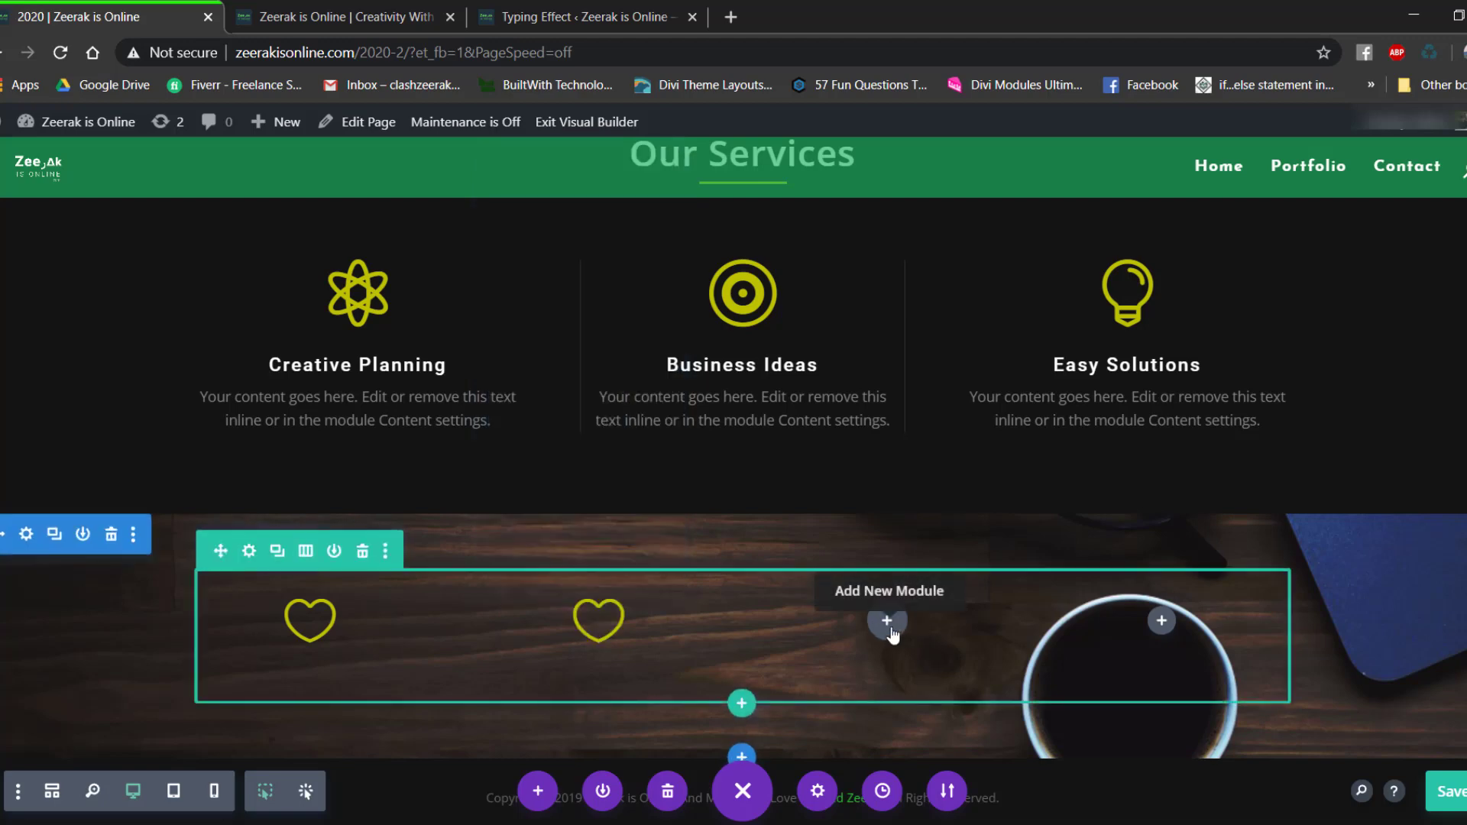
key(ctrl+v)
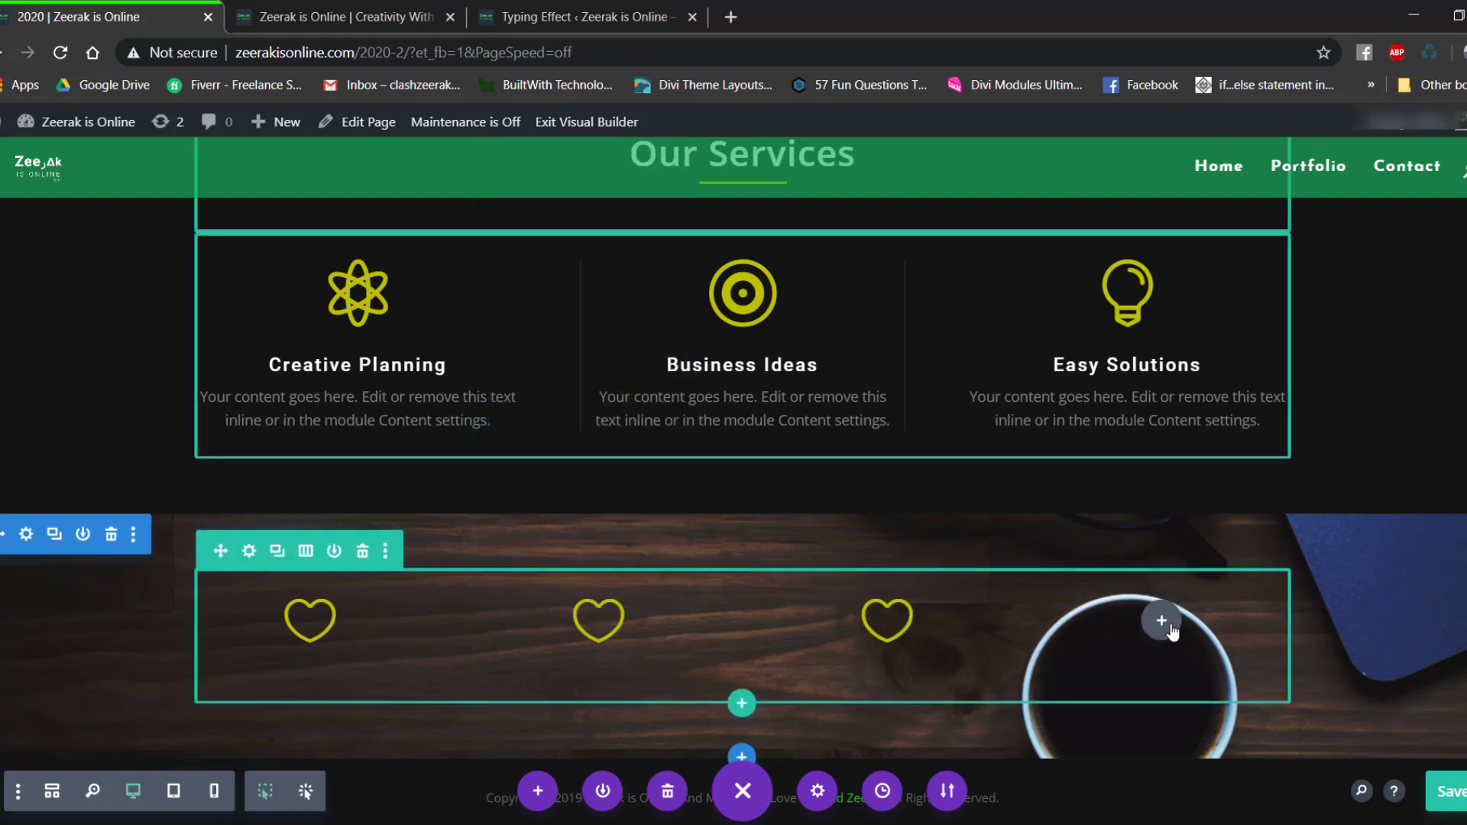
key(ctrl+v)
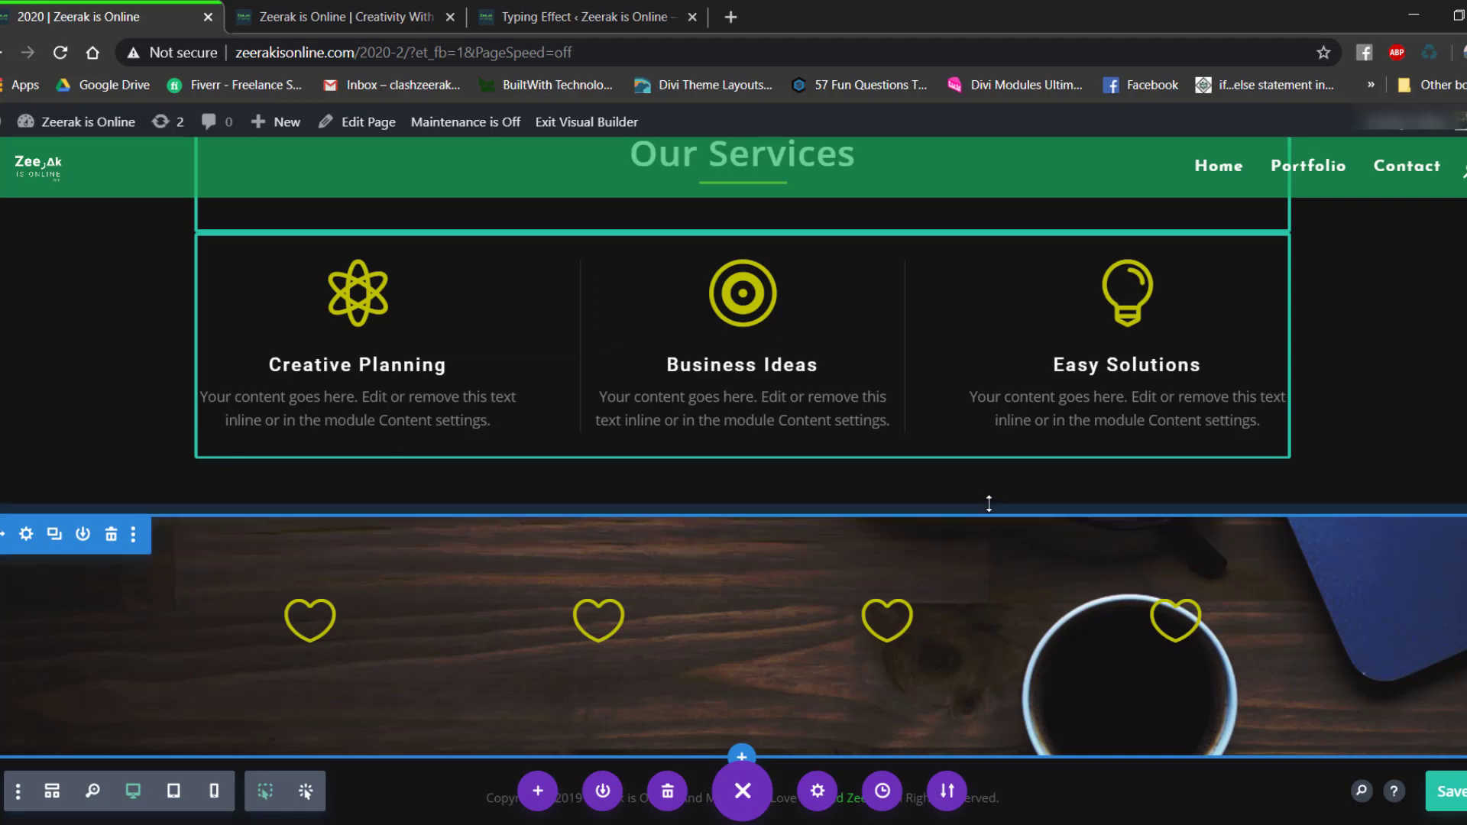
Change the second column's blurb icon to the outlined warning triangle and save the blurb.
click(569, 611)
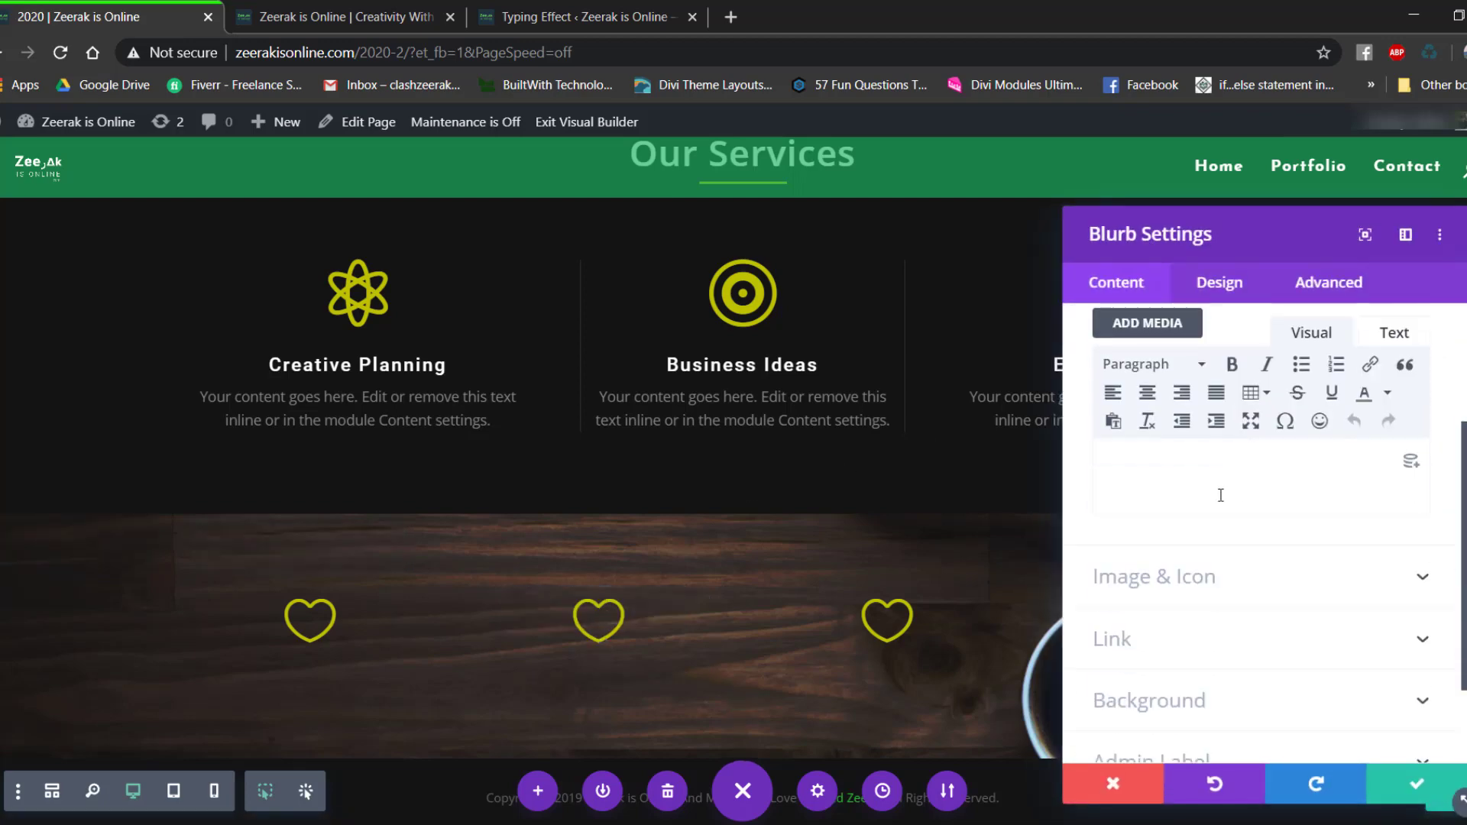
click(1144, 586)
scroll(1238, 558, down, 3)
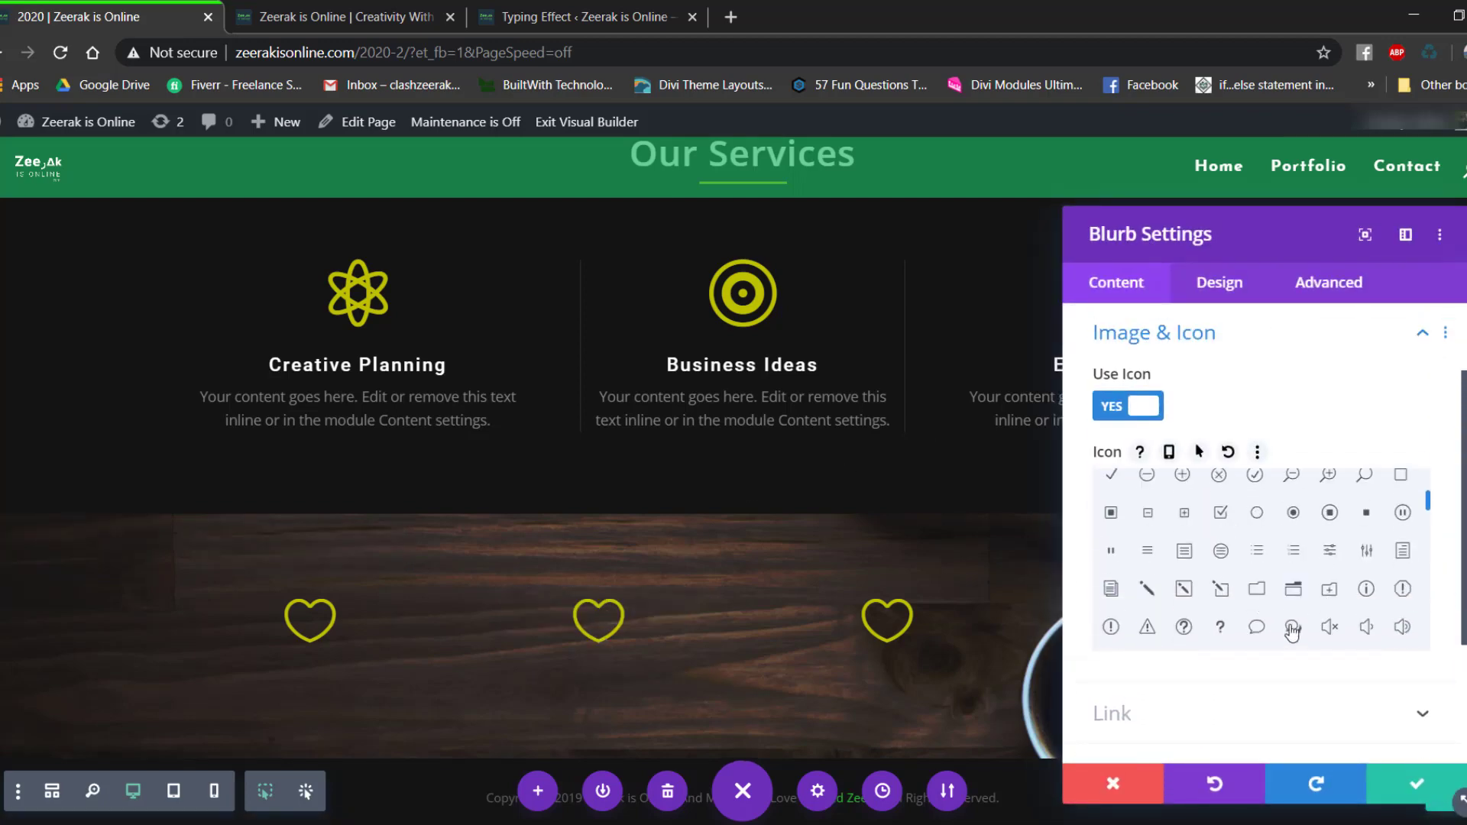
click(1147, 628)
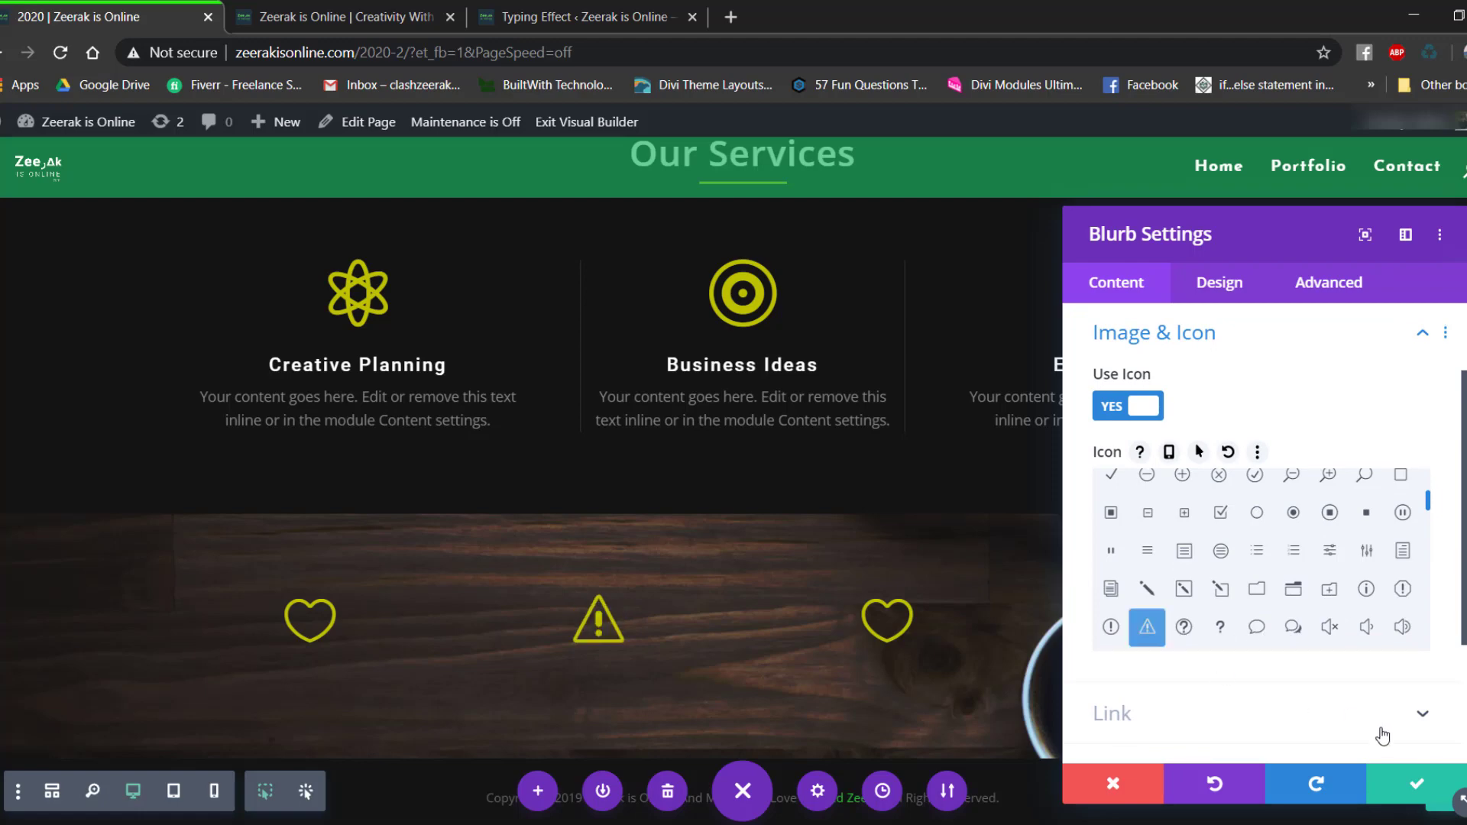
click(1436, 781)
Change the third column's blurb icon to the outlined circled hash sign and save the blurb.
click(853, 611)
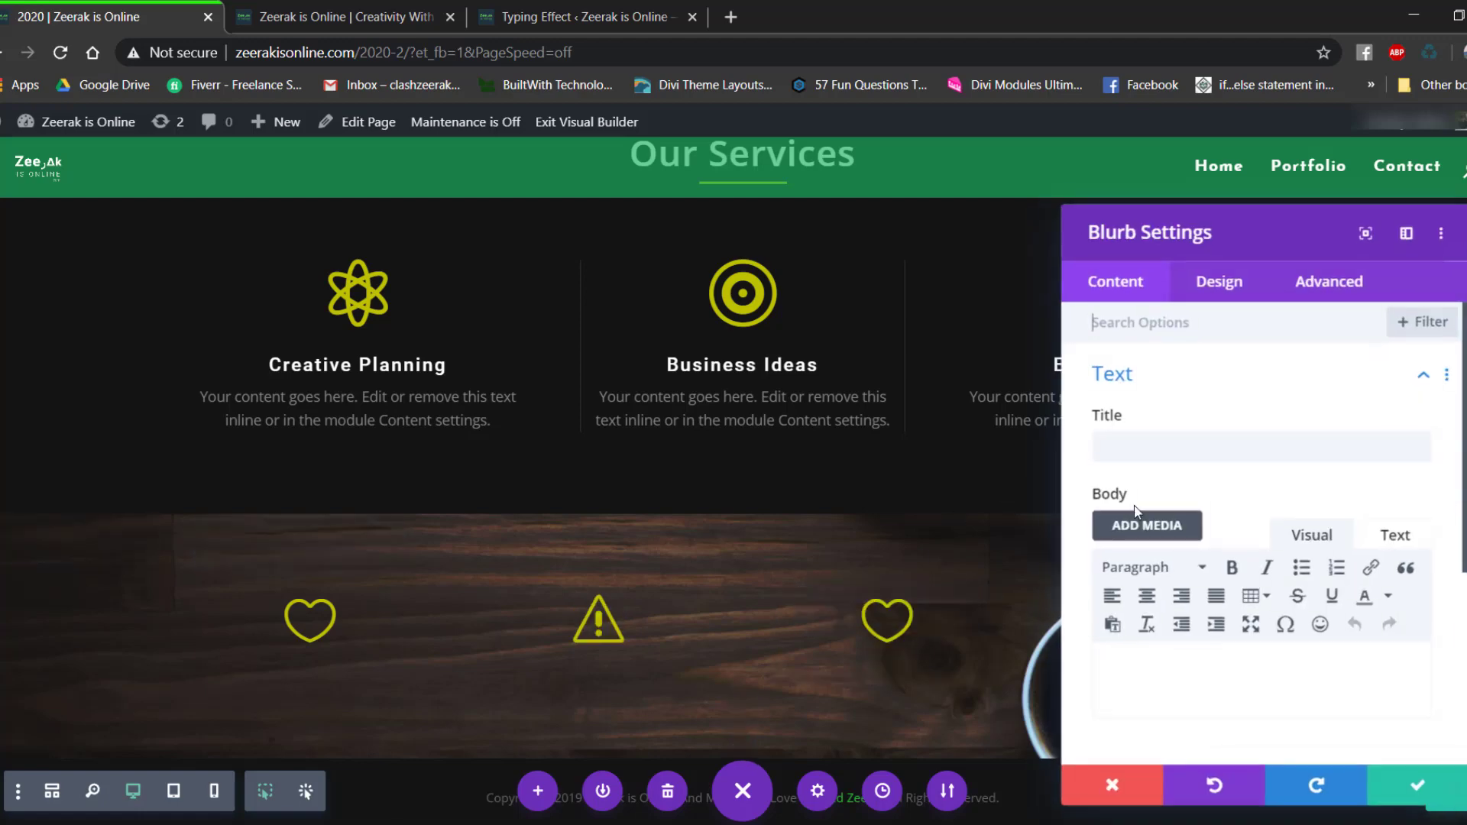
scroll(1247, 547, down, 5)
click(1188, 459)
scroll(1254, 563, down, 5)
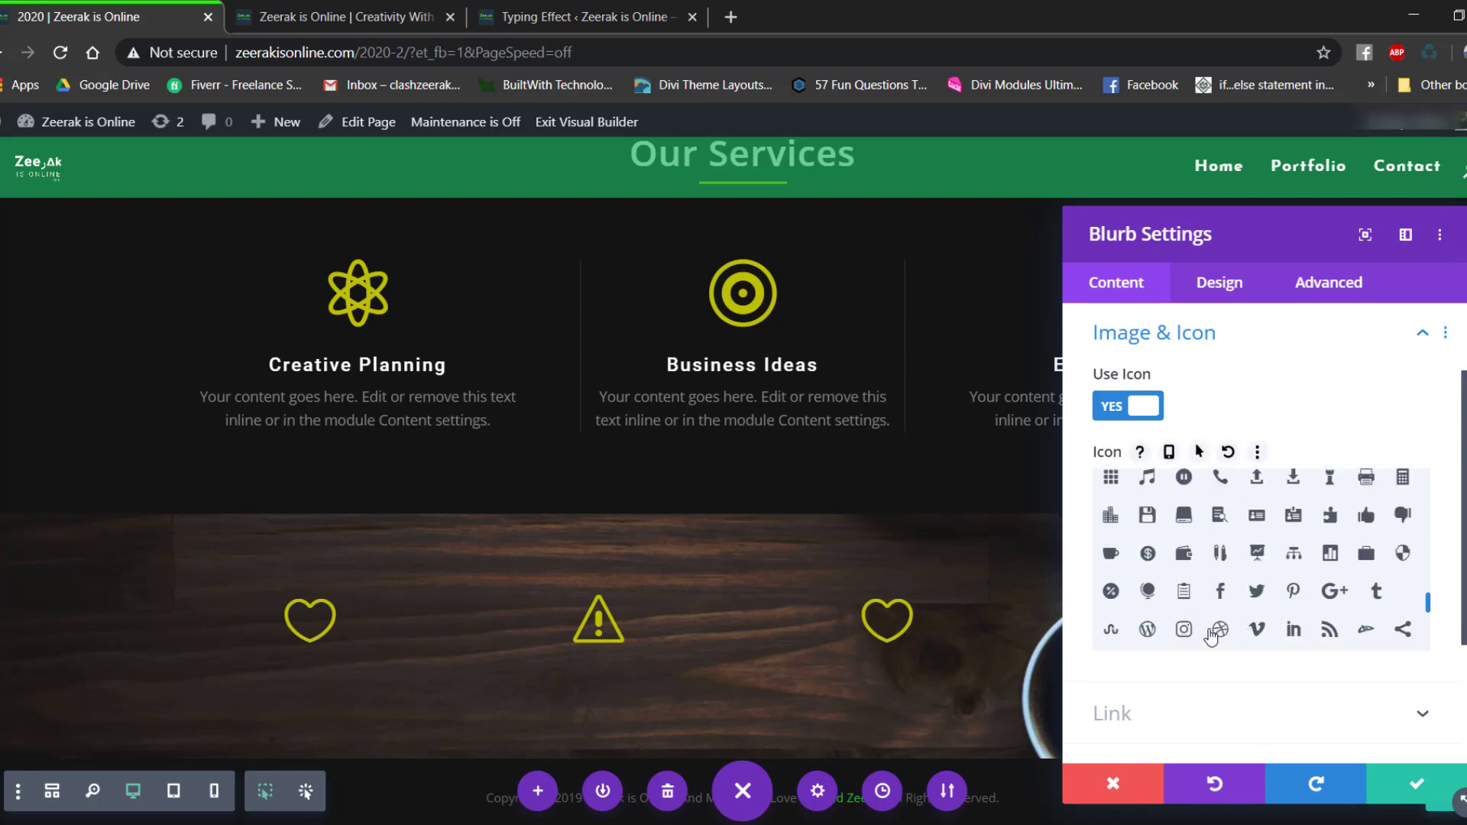
scroll(1211, 634, down, 3)
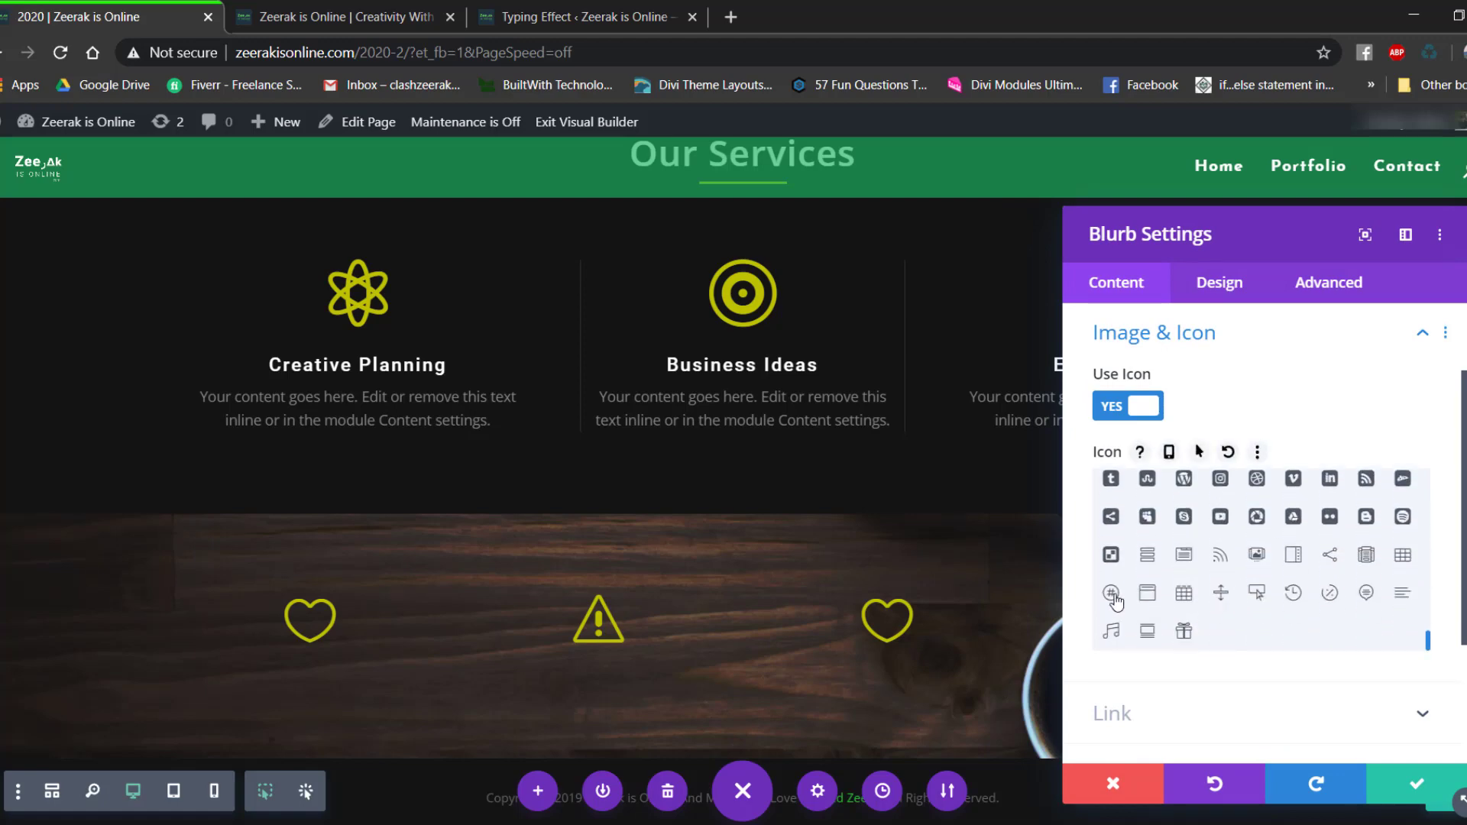
click(1112, 594)
click(1418, 784)
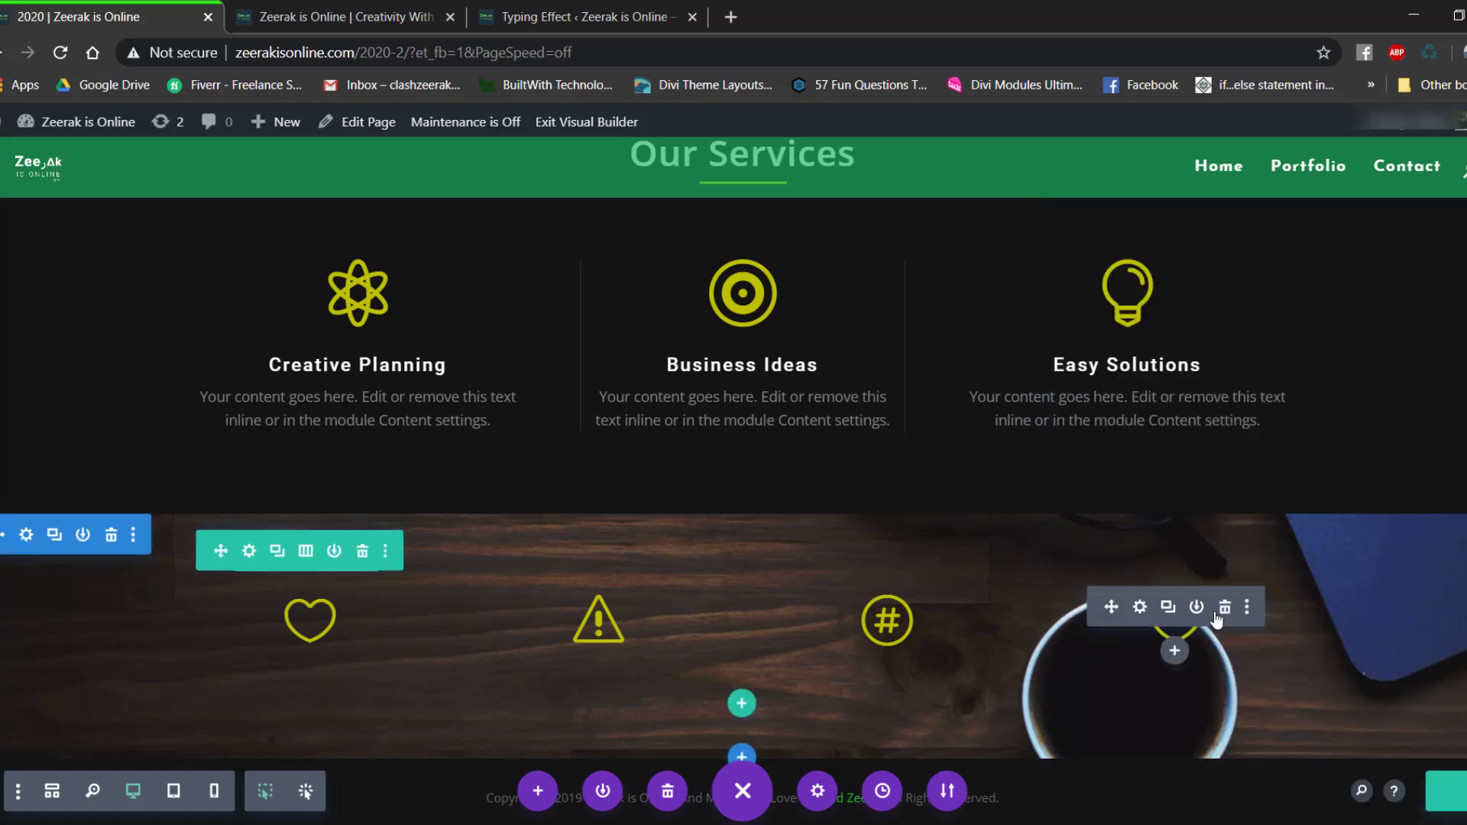
Change the fourth column's blurb icon to the outlined desk globe and save the blurb.
click(1139, 606)
scroll(1236, 539, down, 4)
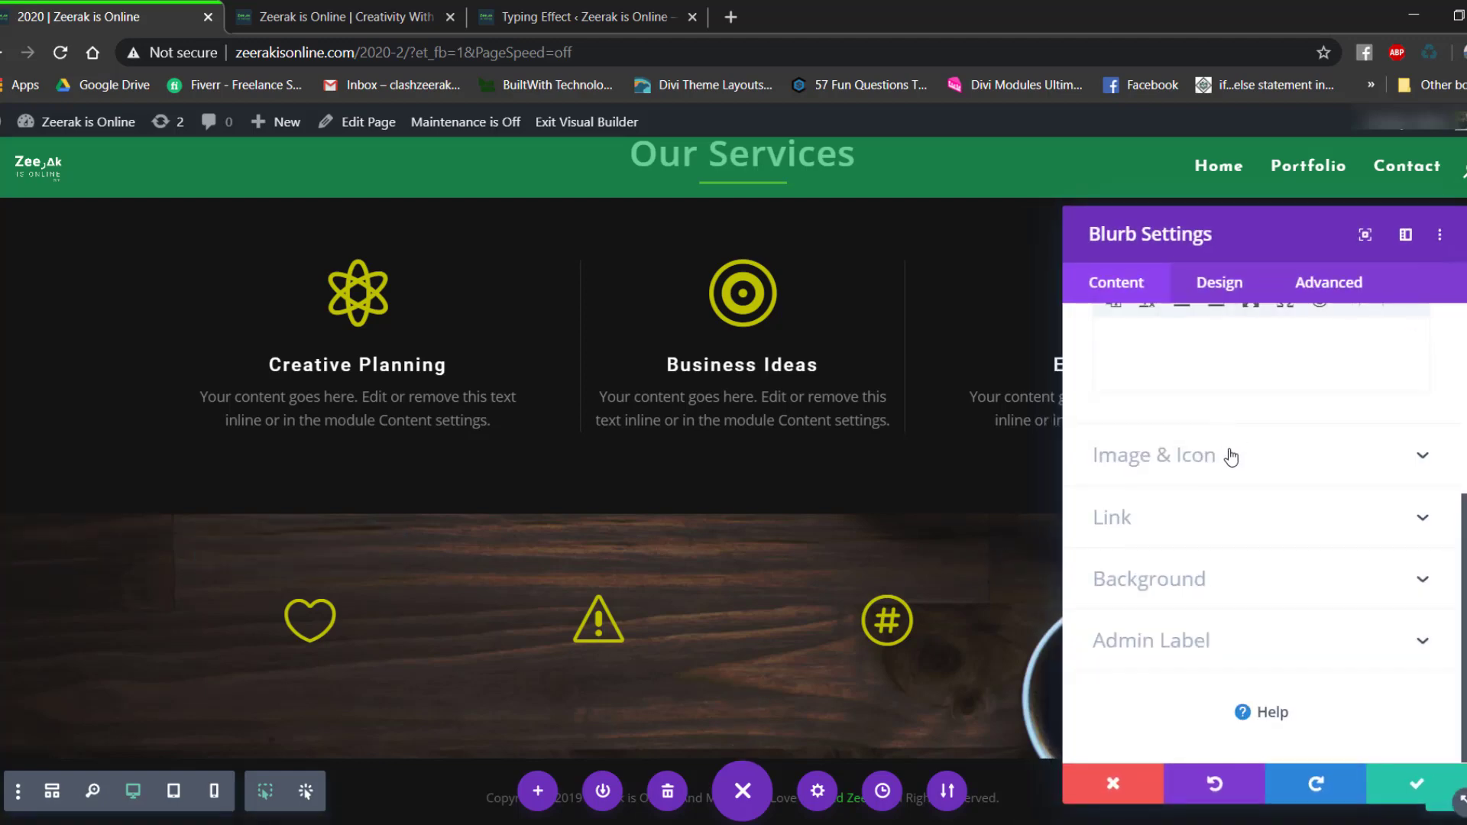
click(1195, 457)
scroll(1218, 550, down, 5)
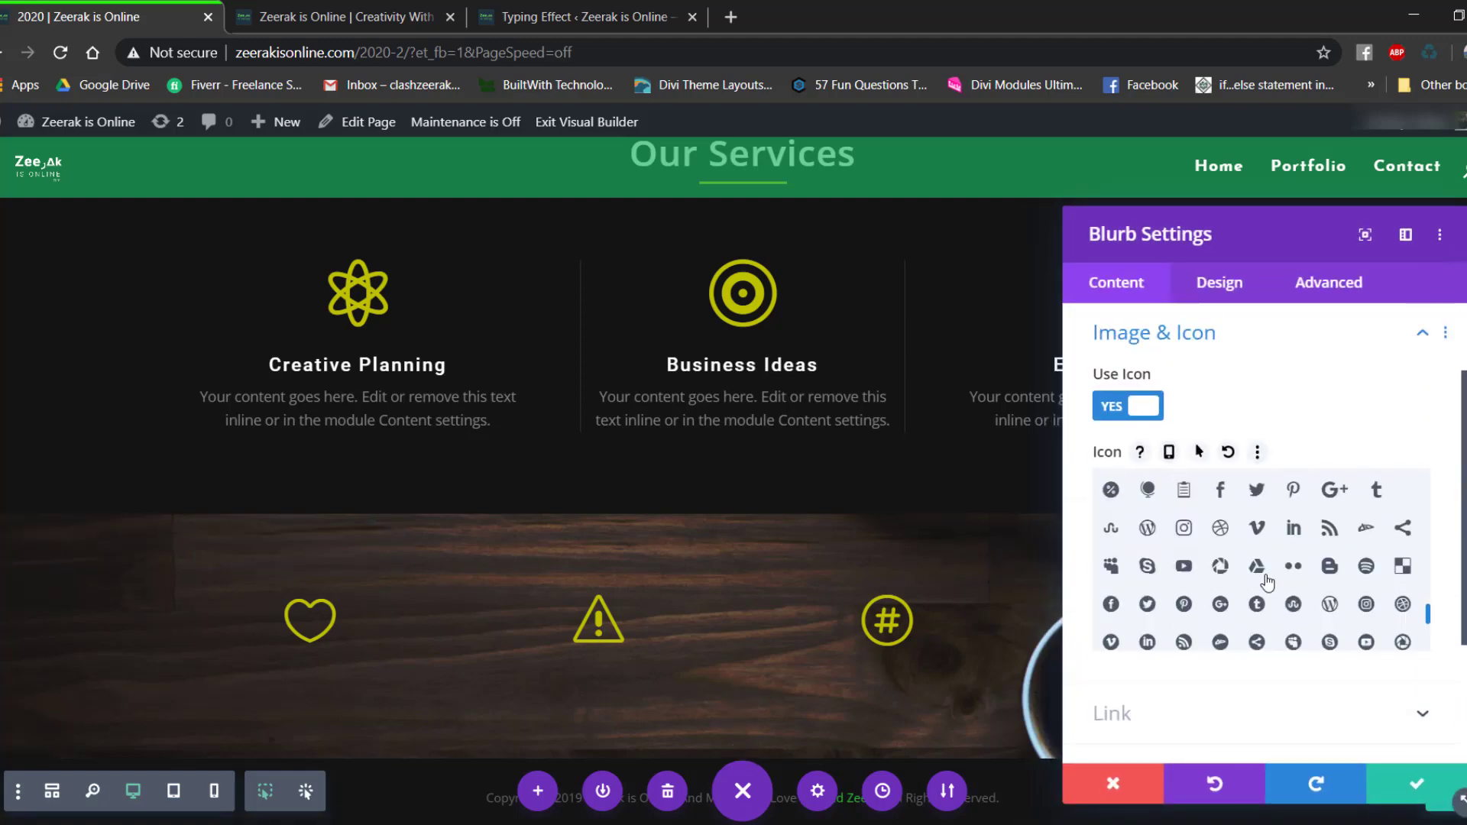
scroll(1221, 547, up, 5)
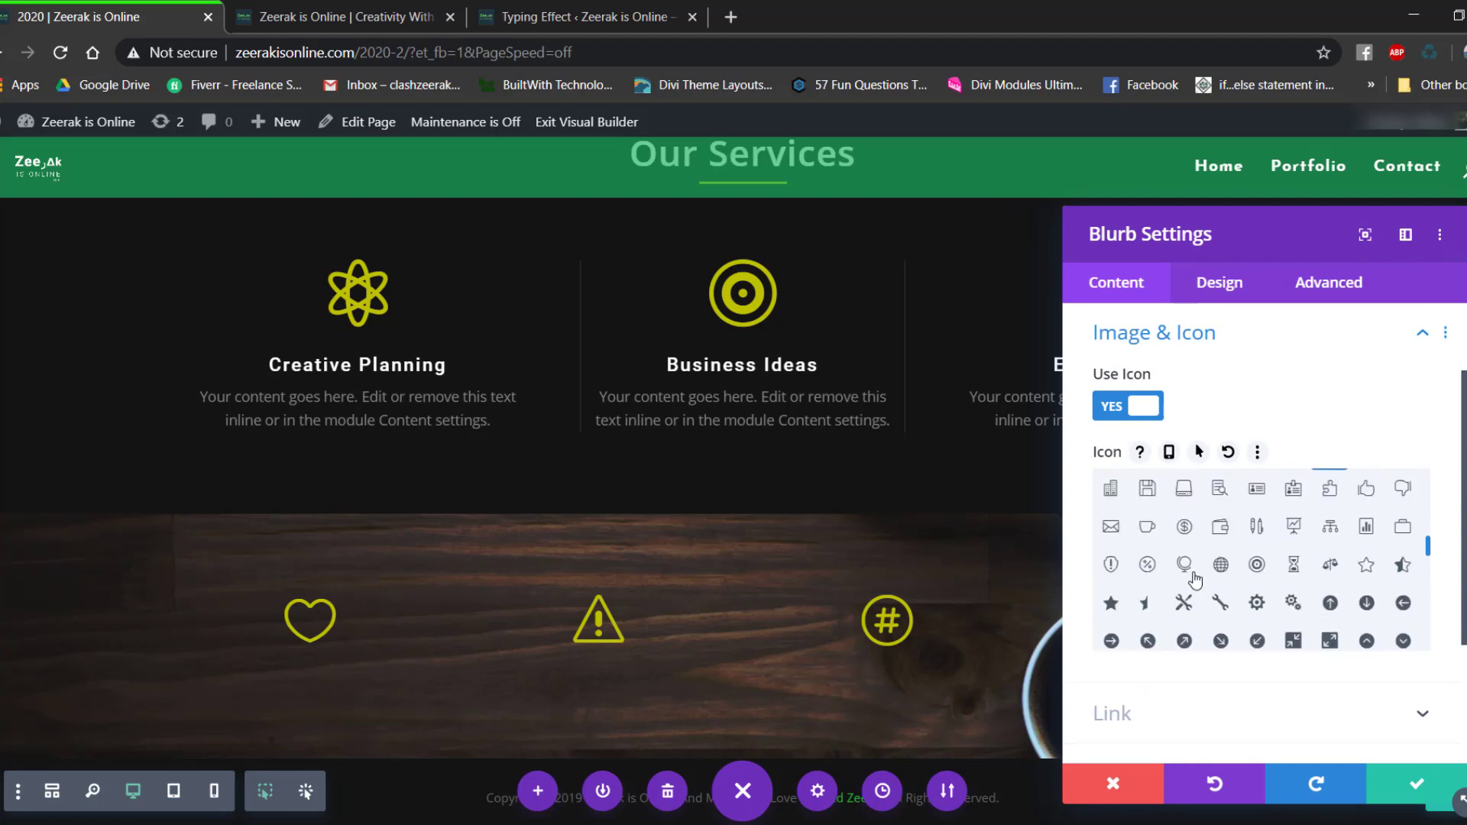
click(1184, 566)
click(1419, 783)
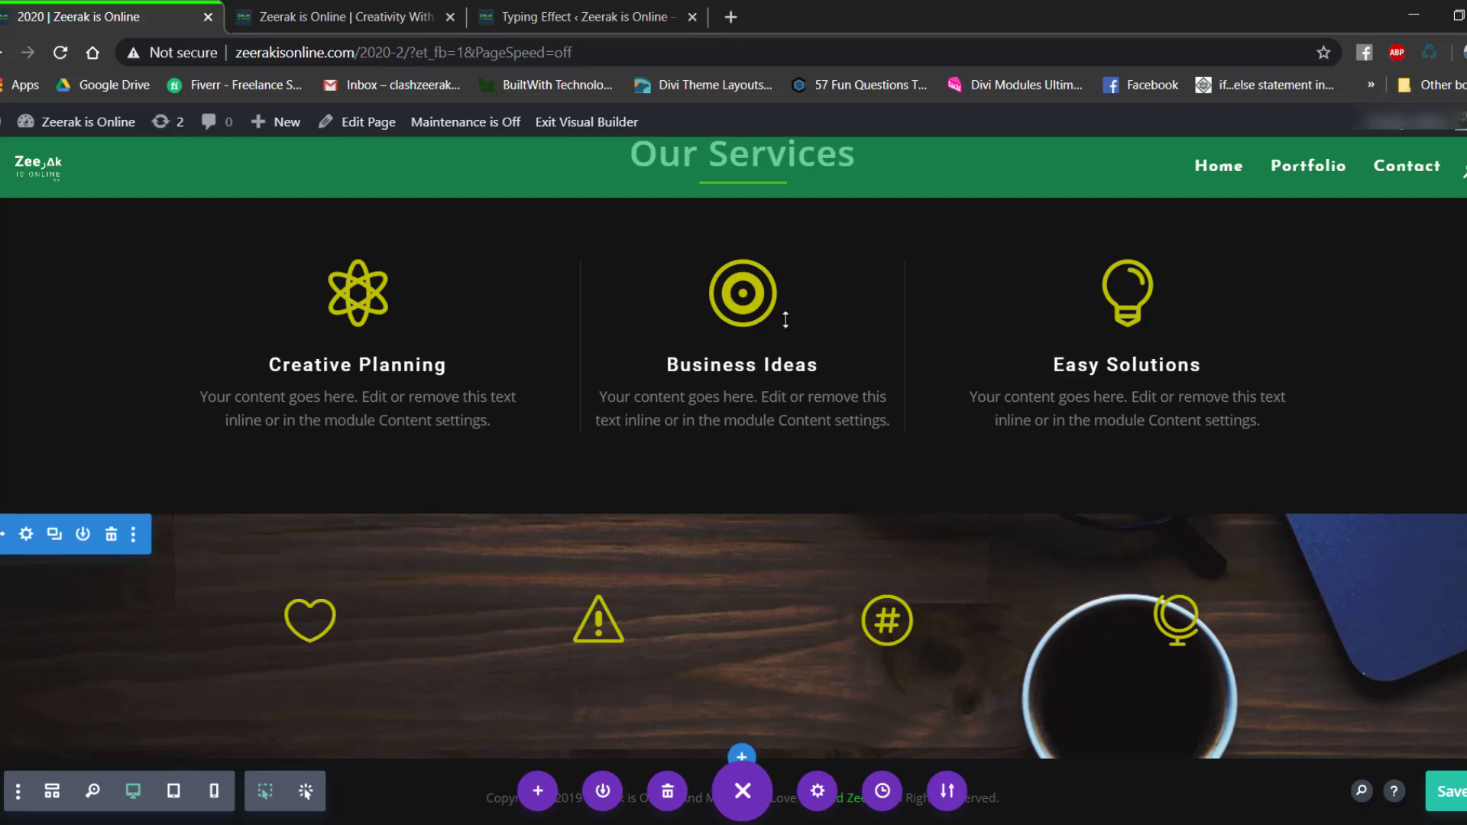
Insert a Number Counter module below the heart blurb in the first column.
mouse_move(307, 665)
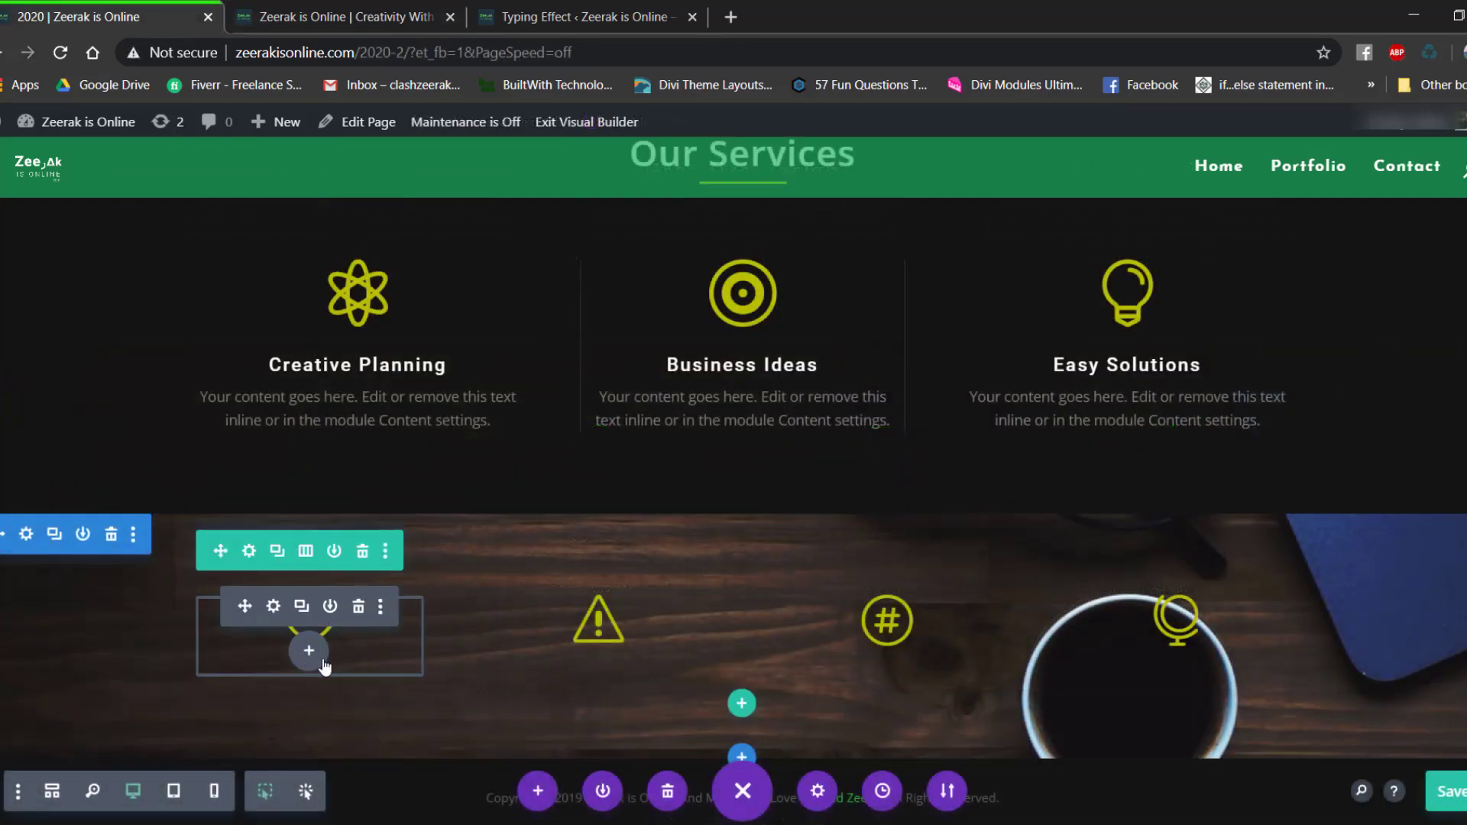
click(322, 661)
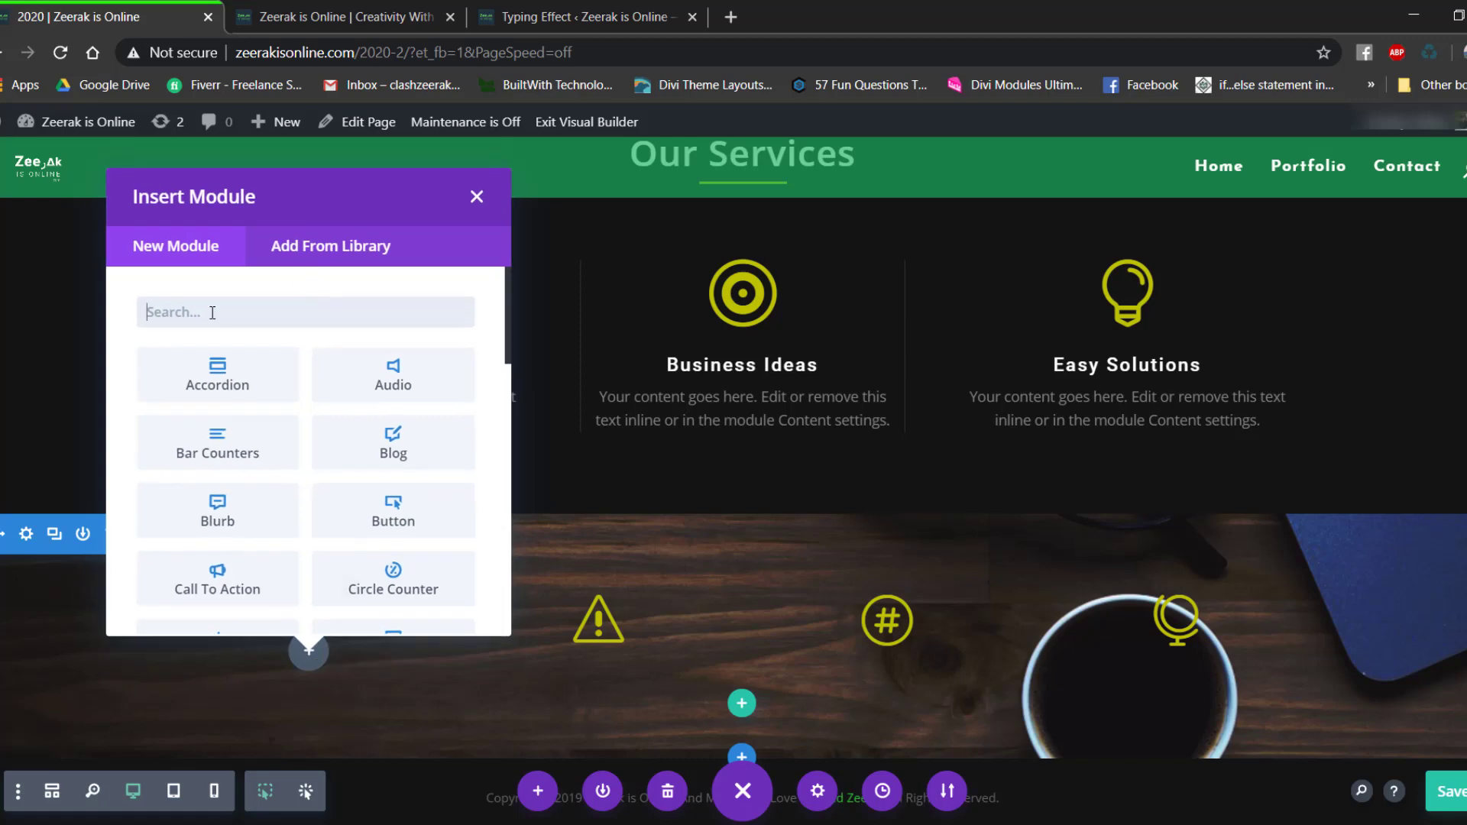
text(cou)
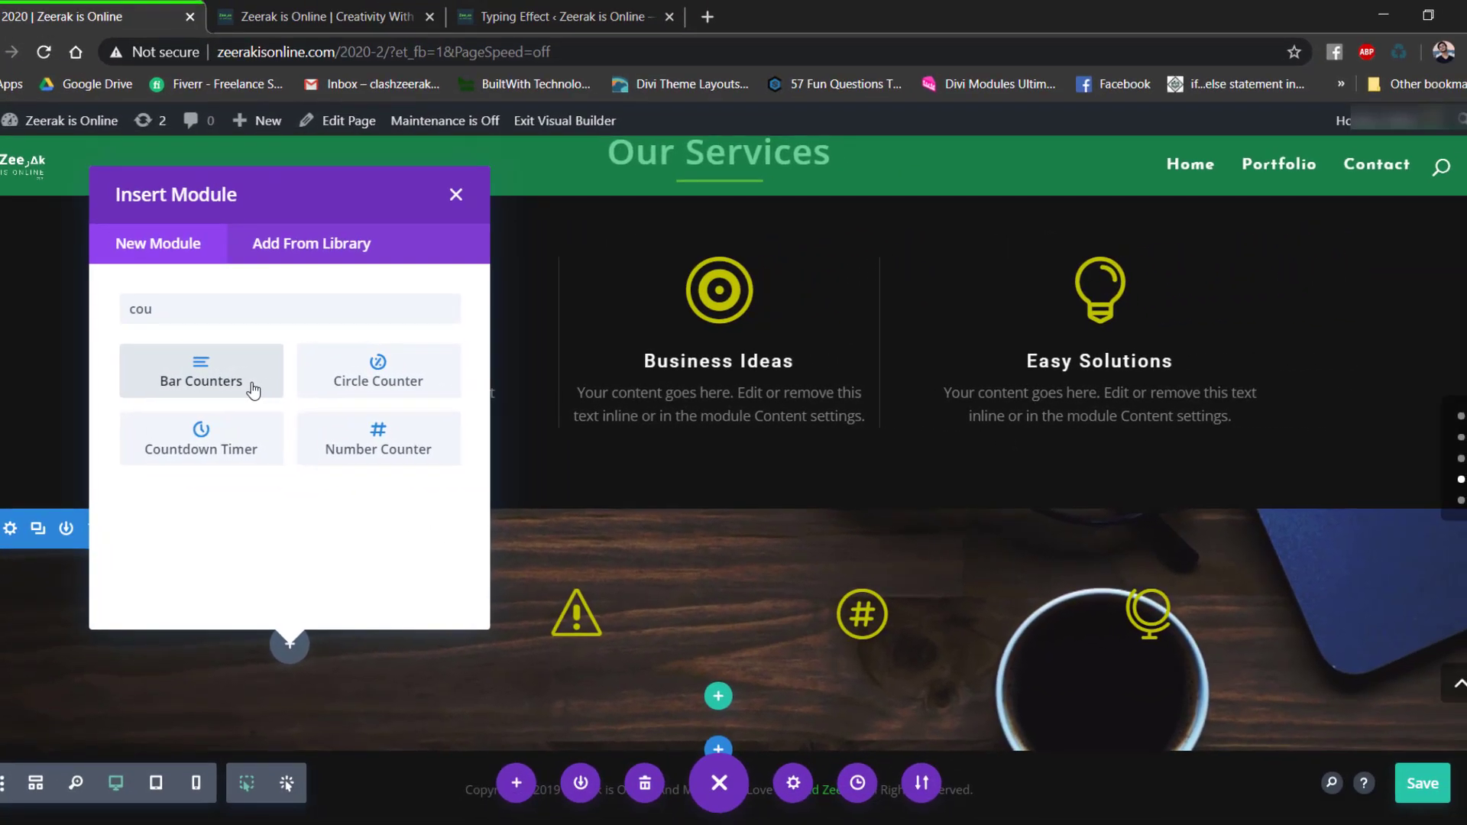
click(373, 455)
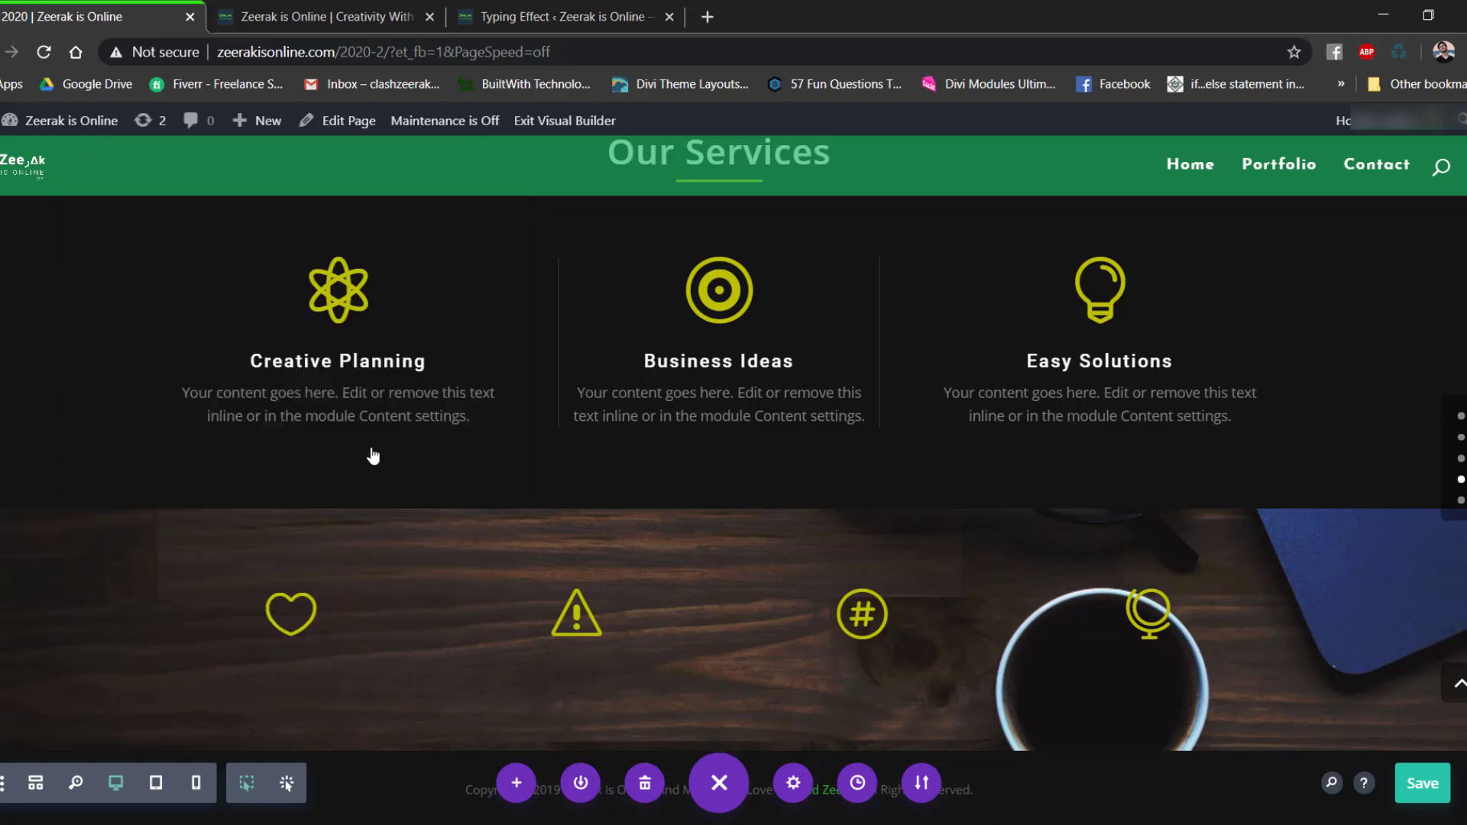
scroll(370, 456, down, 2)
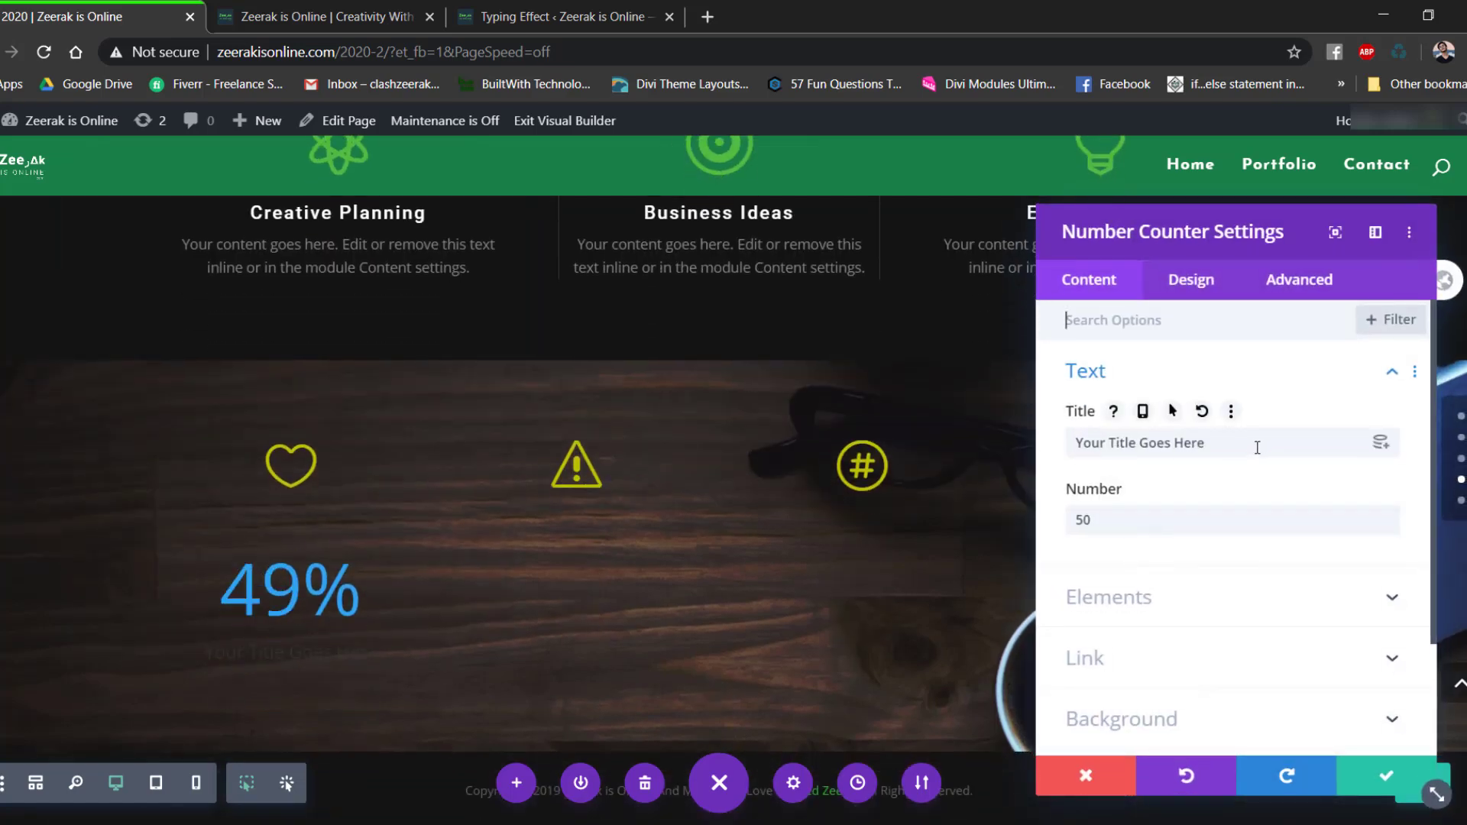
Replace the number counter's placeholder title with "Satisfied Clients", checking the existing site for the wording.
drag(1256, 451, 1035, 450)
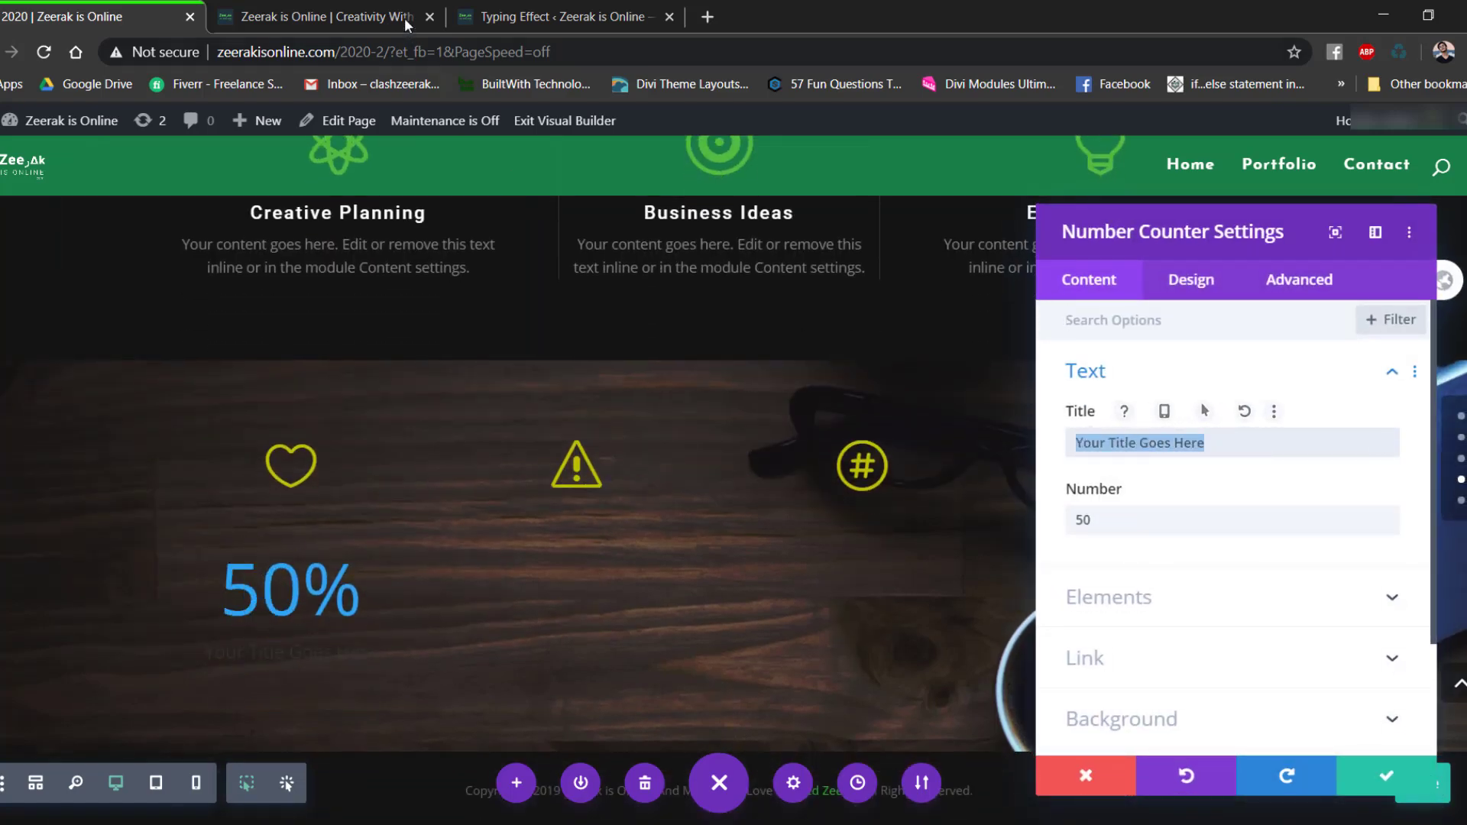
click(327, 17)
click(106, 6)
text(SAtisfied)
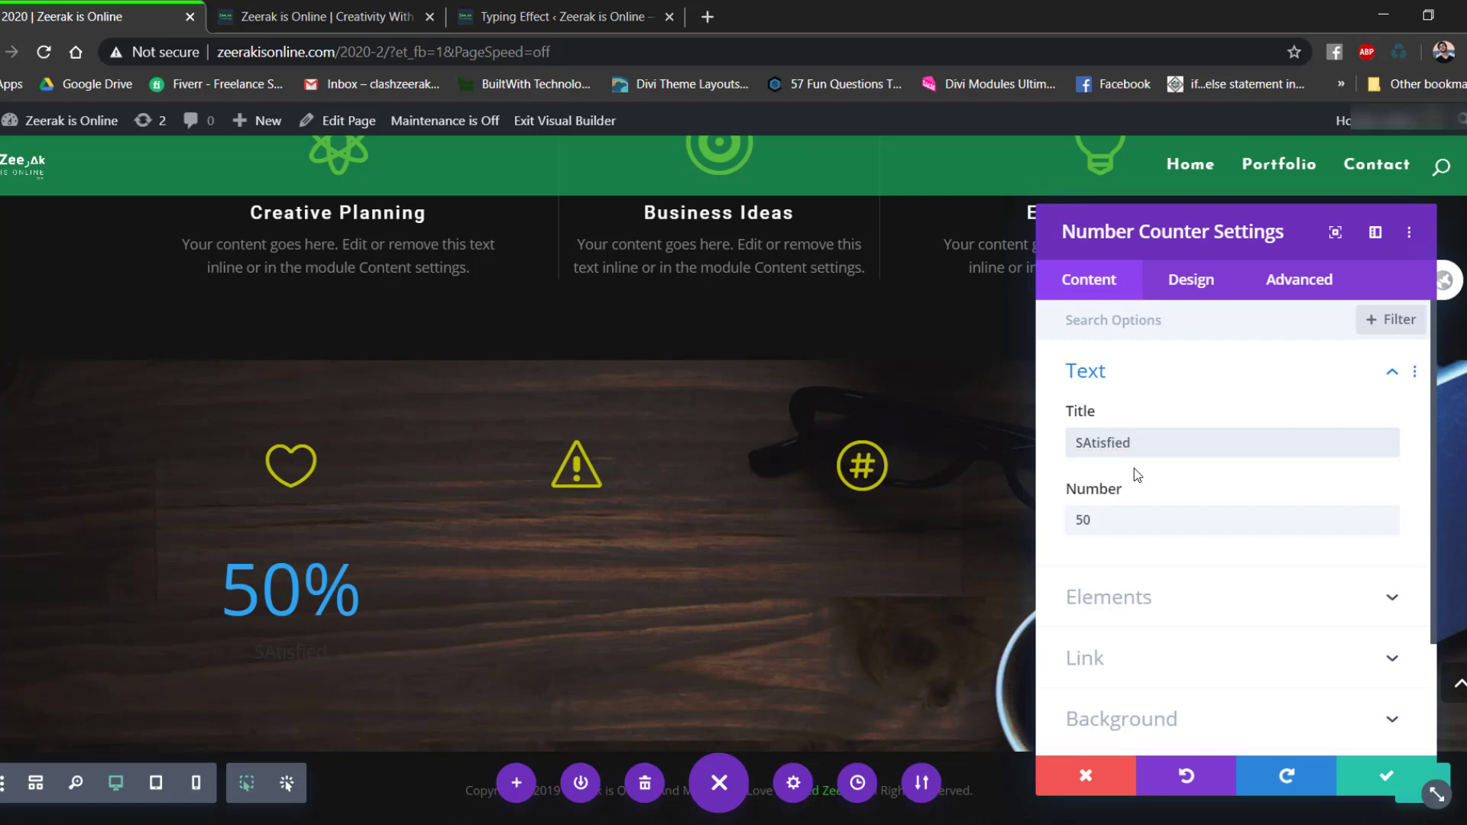
key(ctrl+a)
key(BackSpace)
text(Sa)
Set the counter's number to 1098 and turn off its percent sign.
double_click(1122, 530)
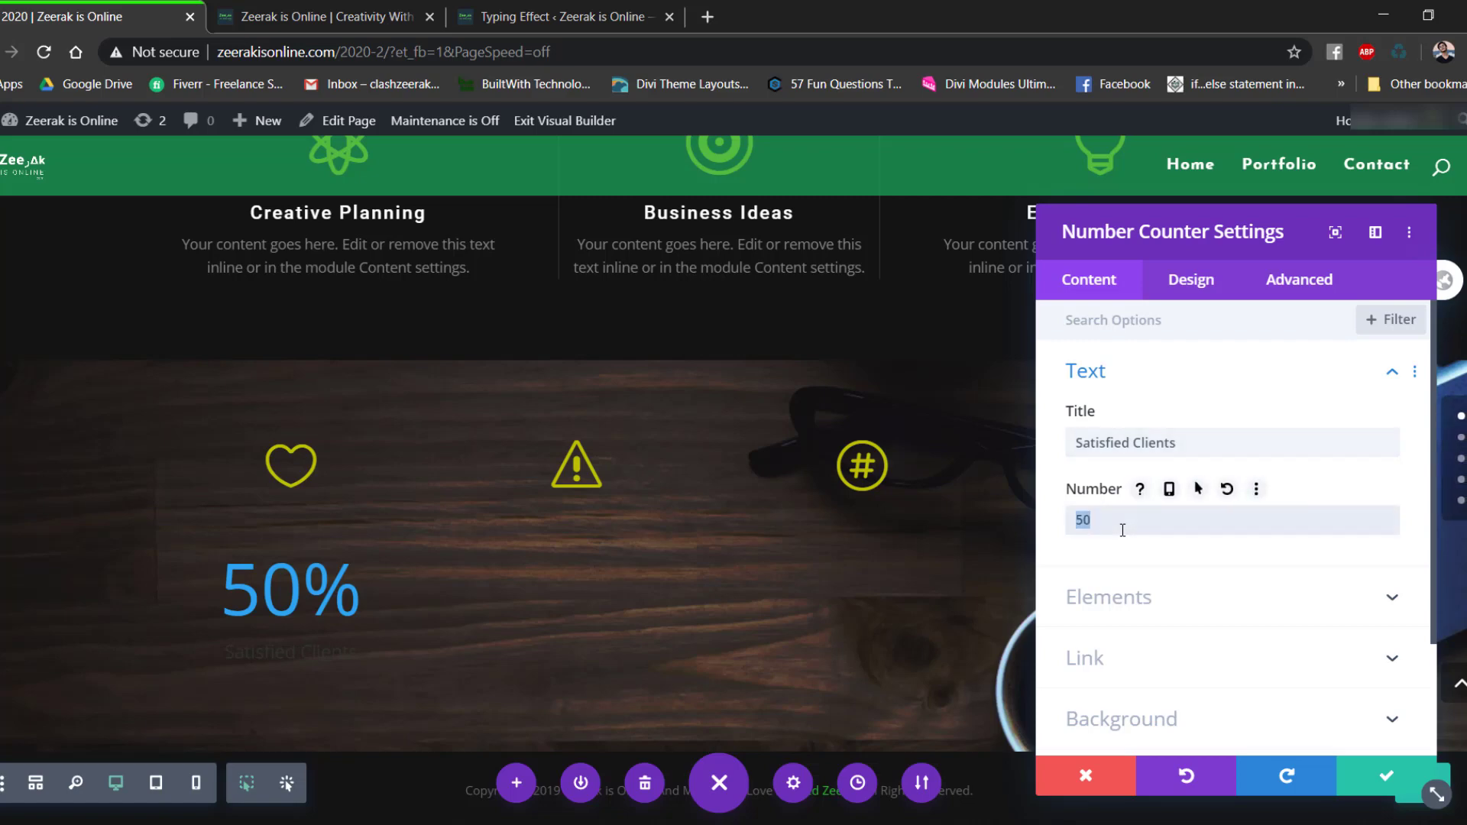
text(1098)
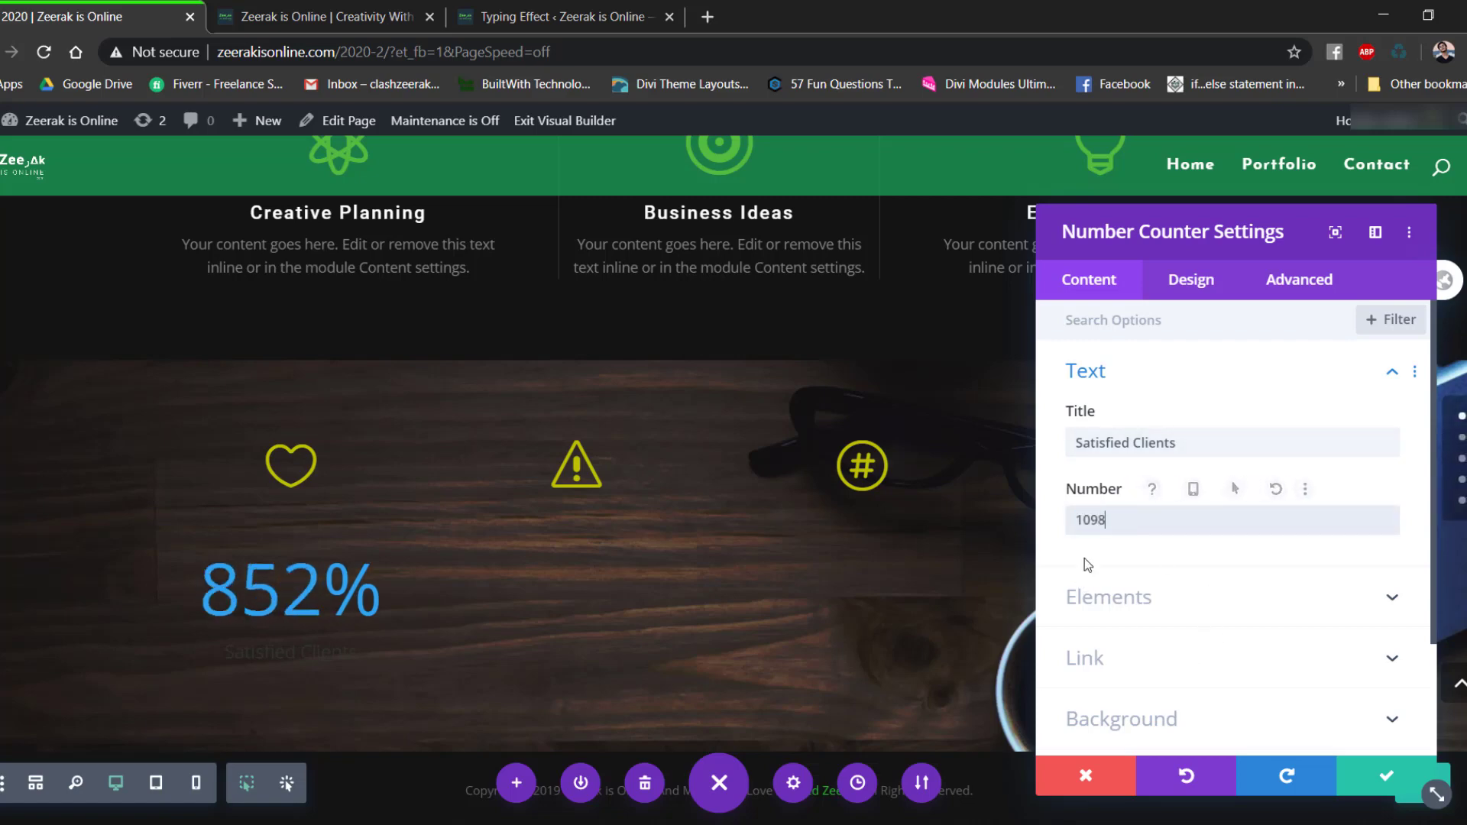
scroll(1161, 486, down, 2)
click(1144, 468)
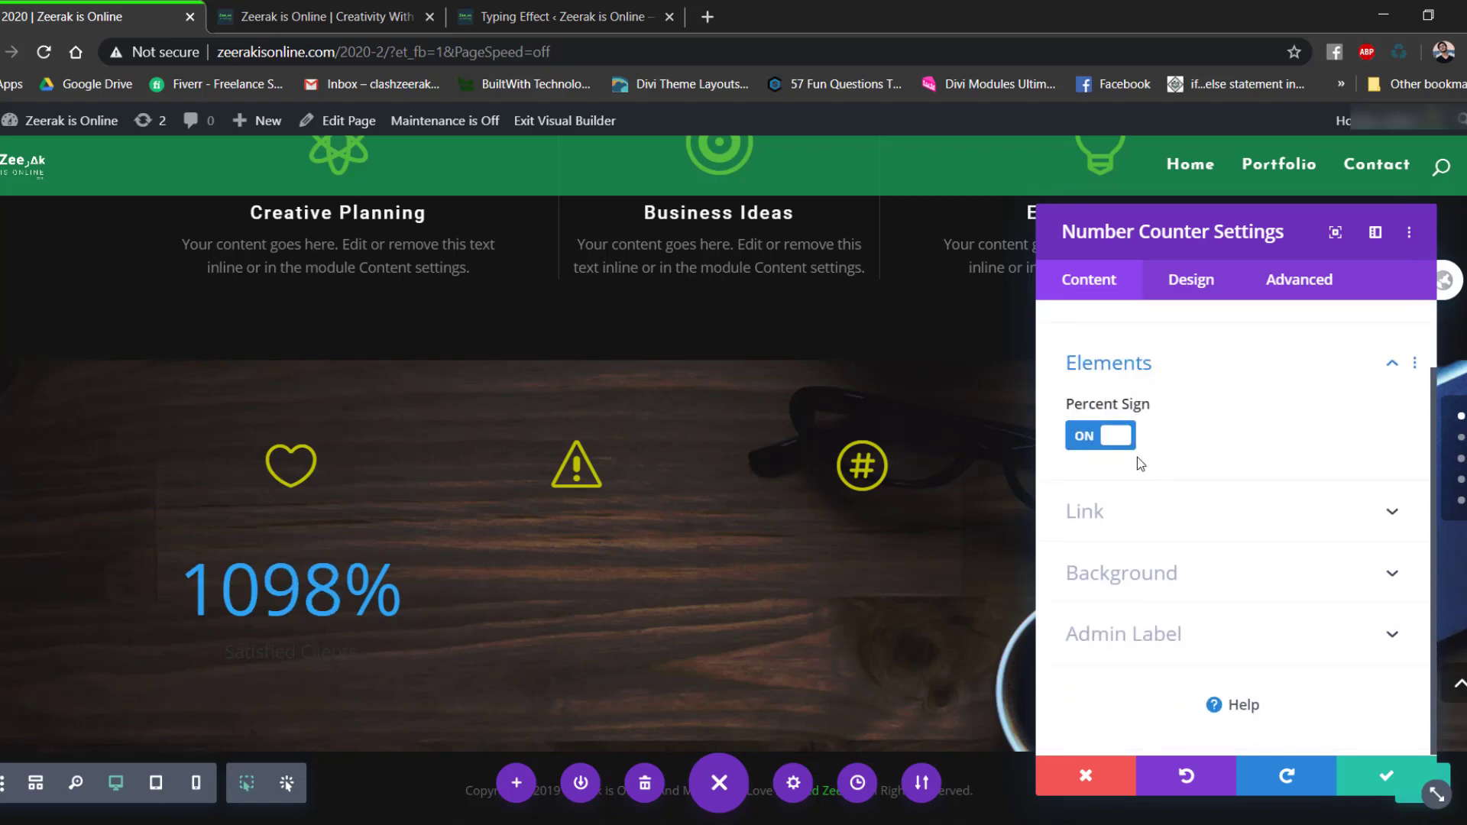
click(1073, 451)
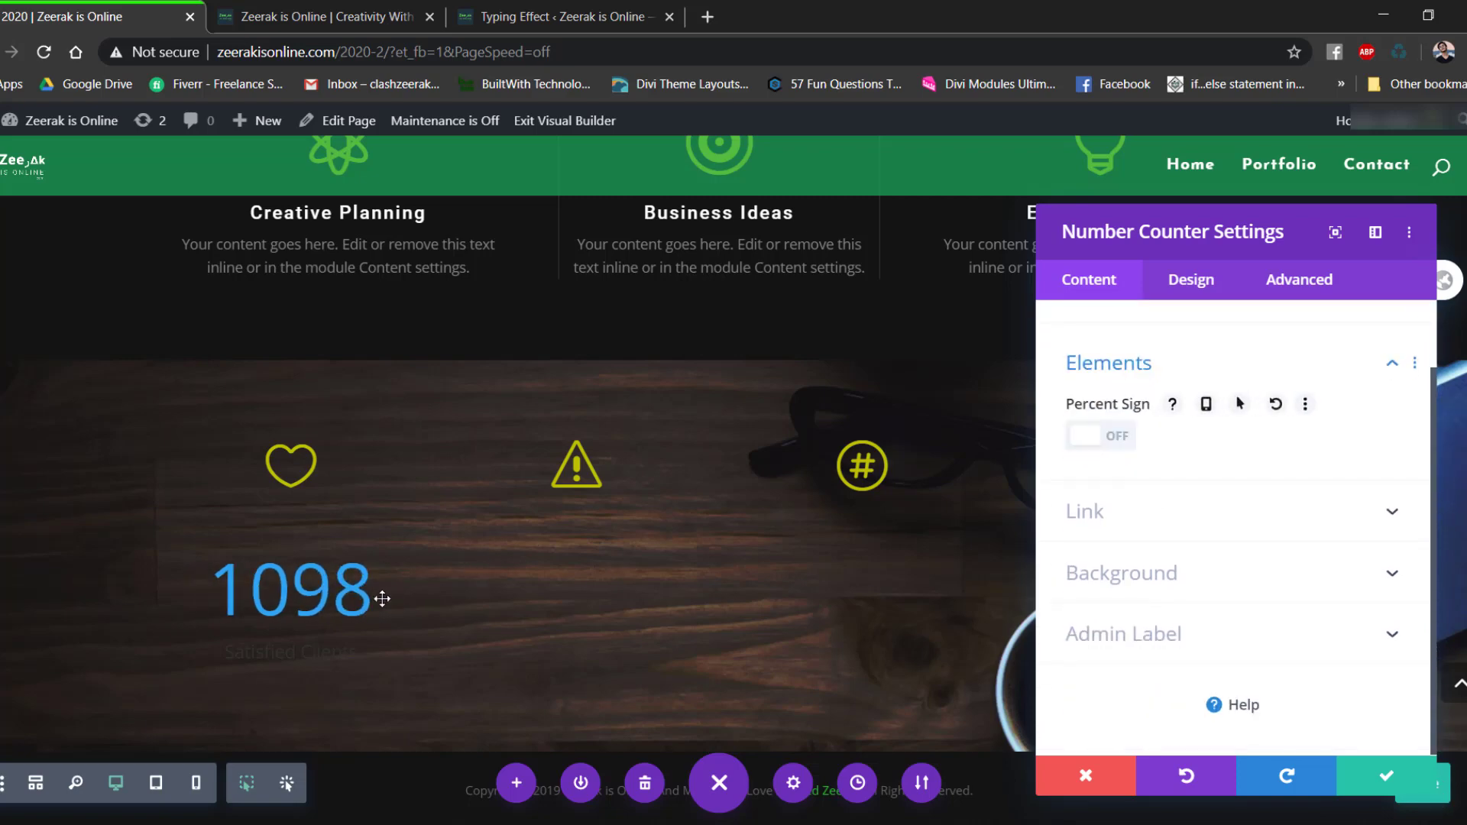
Color the counter's title text white (#ffffff) and center-align it.
click(1183, 294)
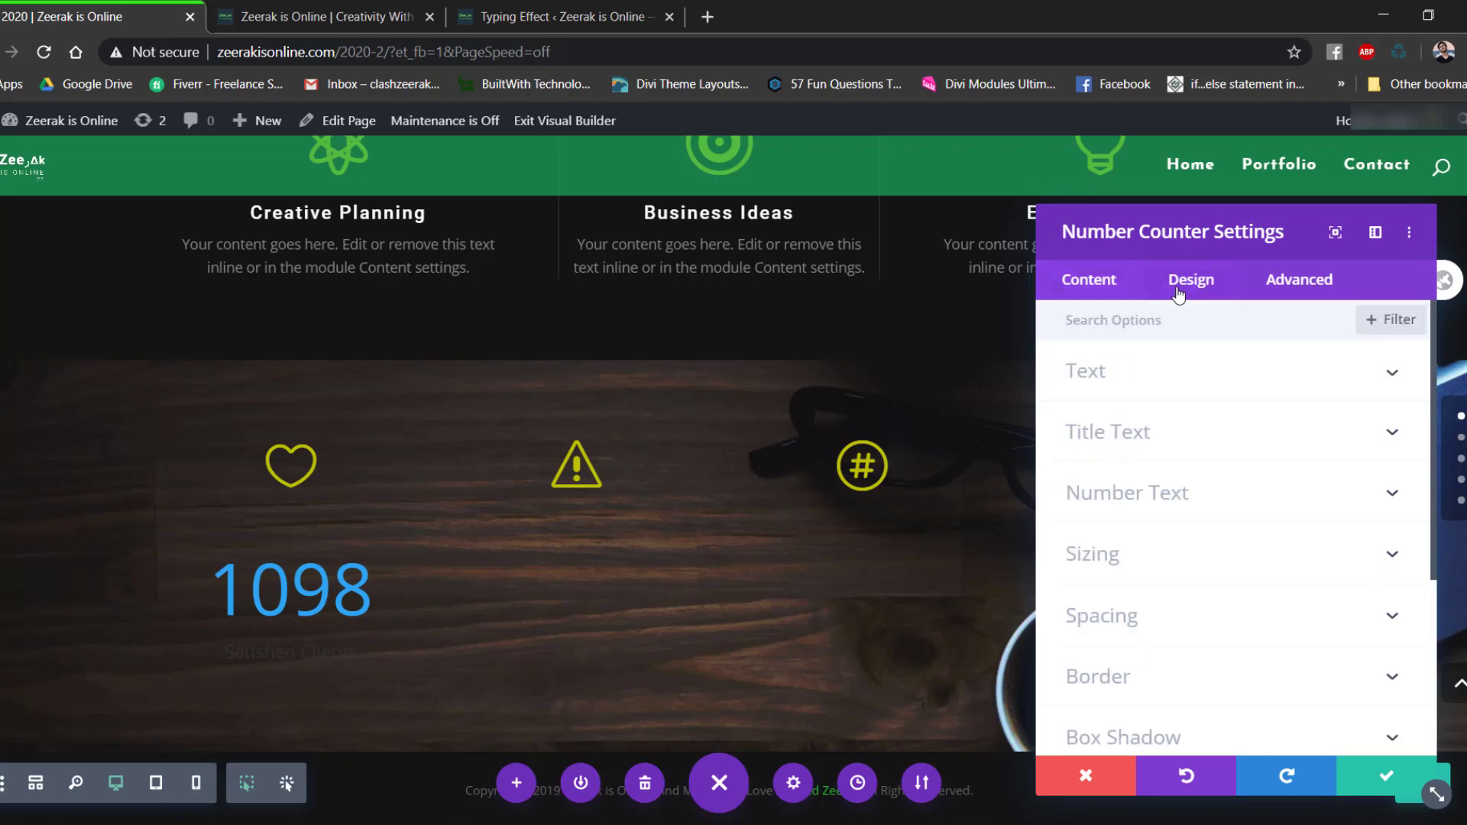
click(1119, 430)
scroll(1154, 520, down, 3)
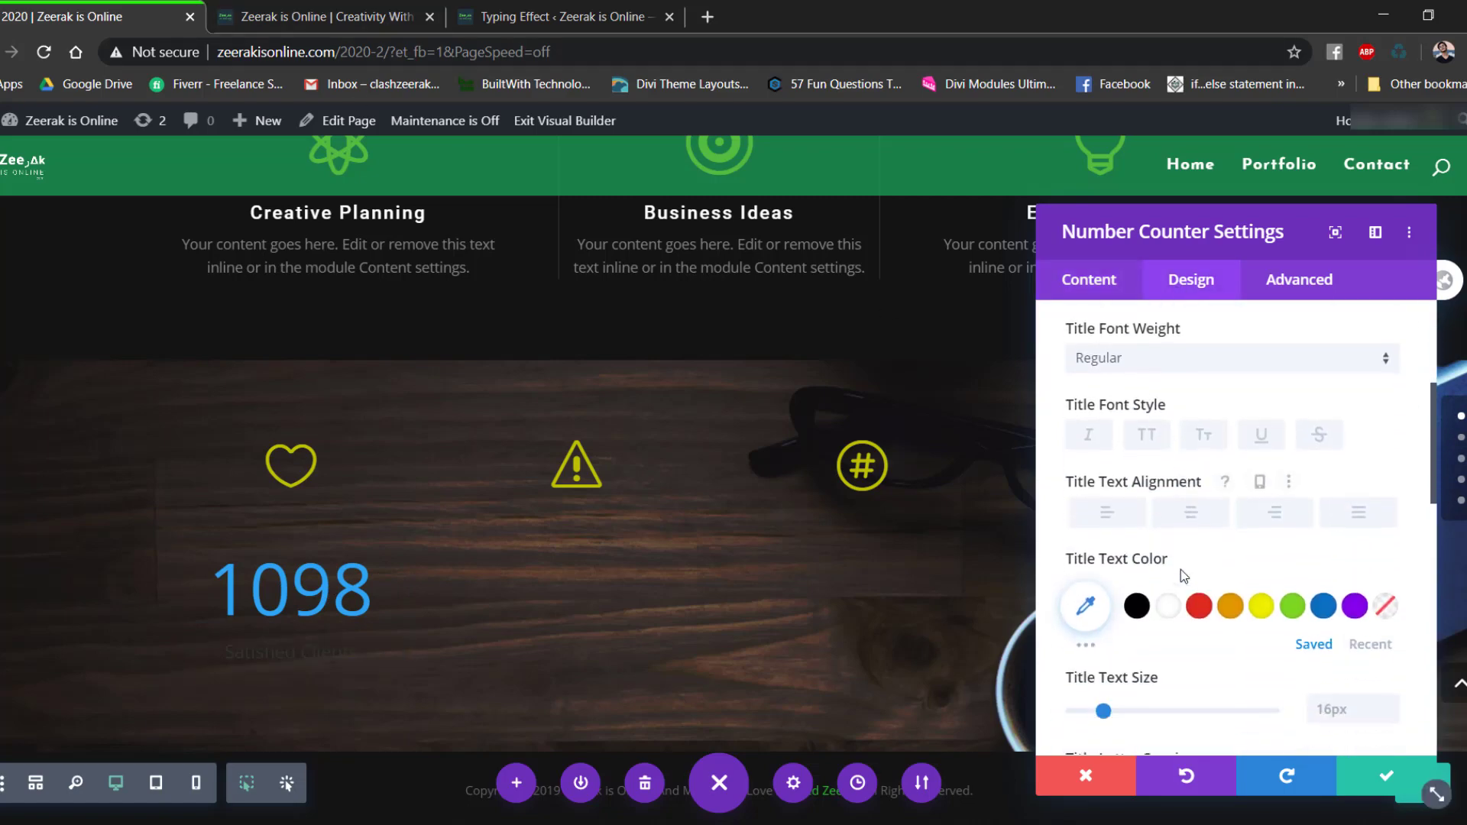
click(1168, 604)
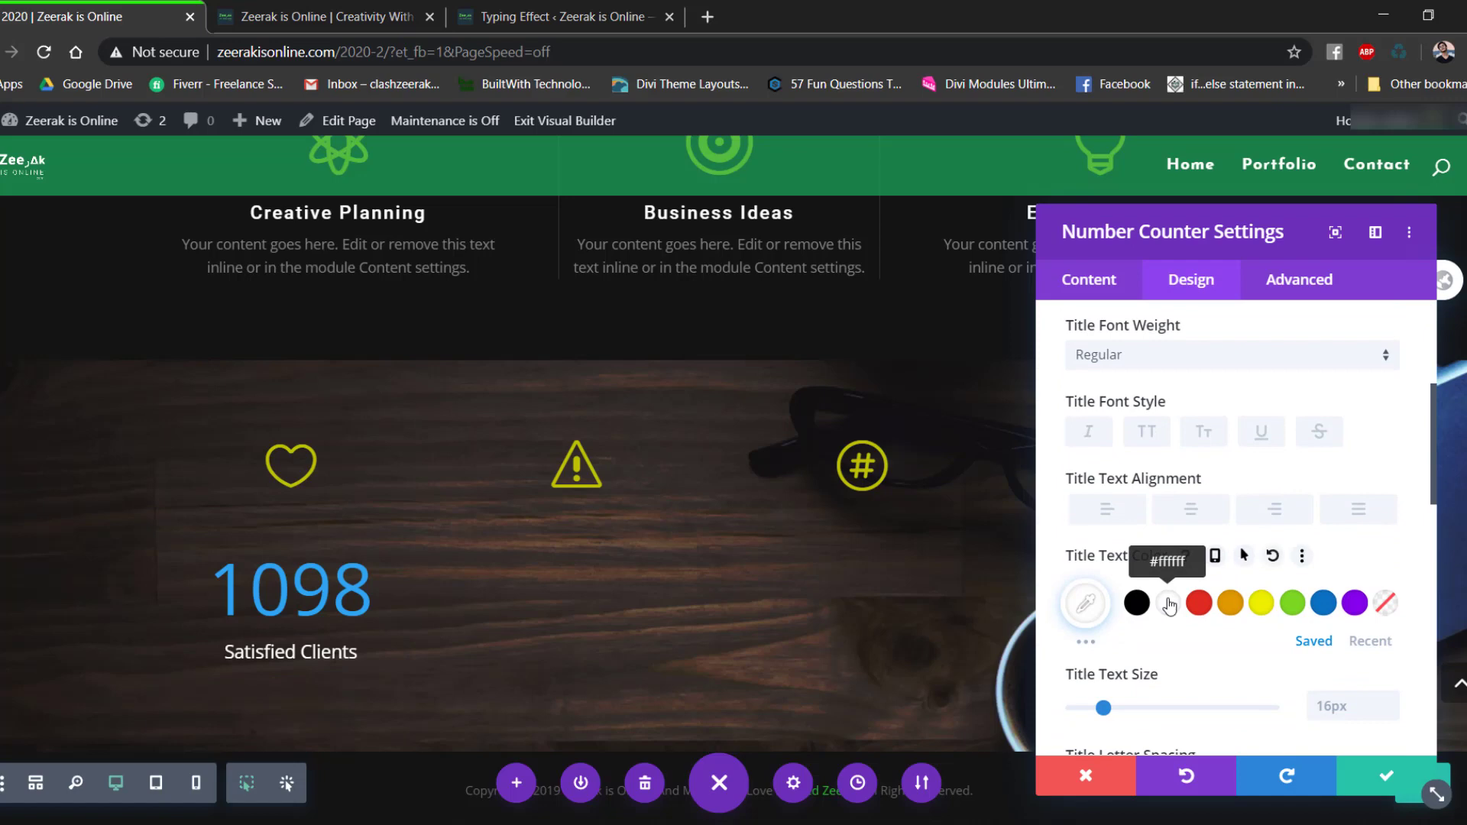
click(1194, 515)
Set the counter title's font weight to Light and increase its letter spacing by two increments.
scroll(1166, 406, up, 2)
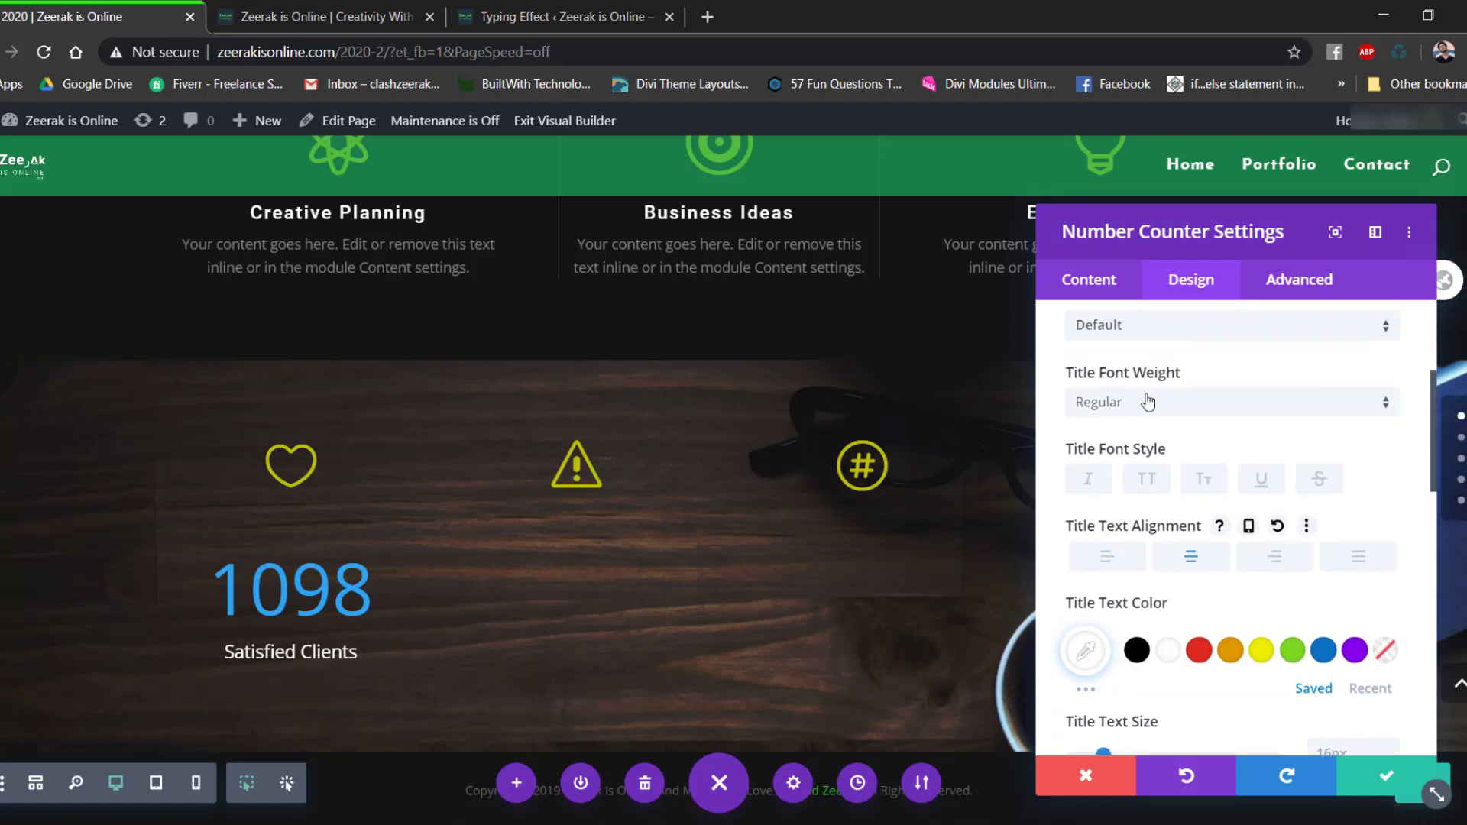
click(1123, 456)
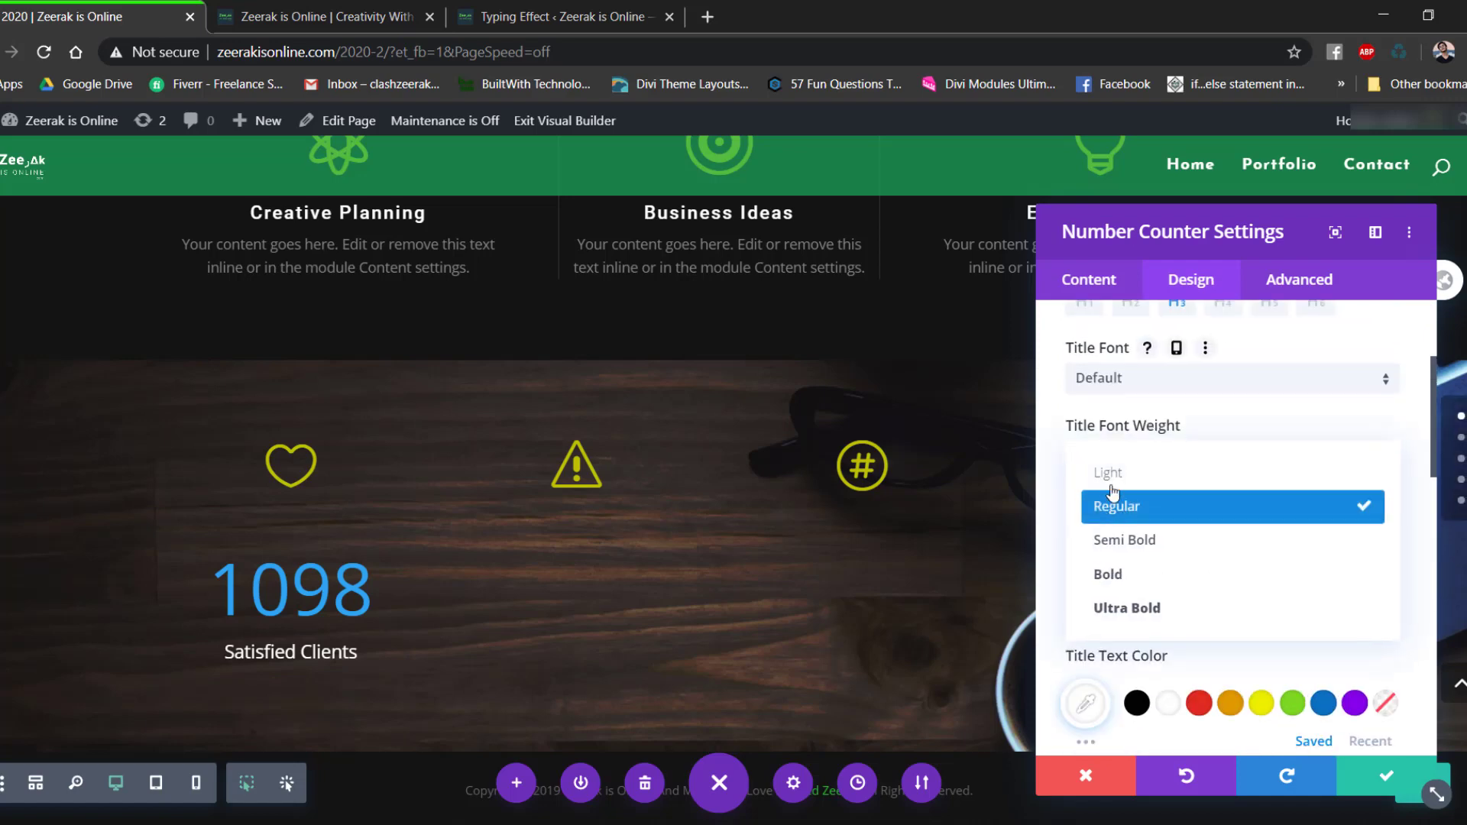
click(1135, 471)
scroll(1178, 511, down, 4)
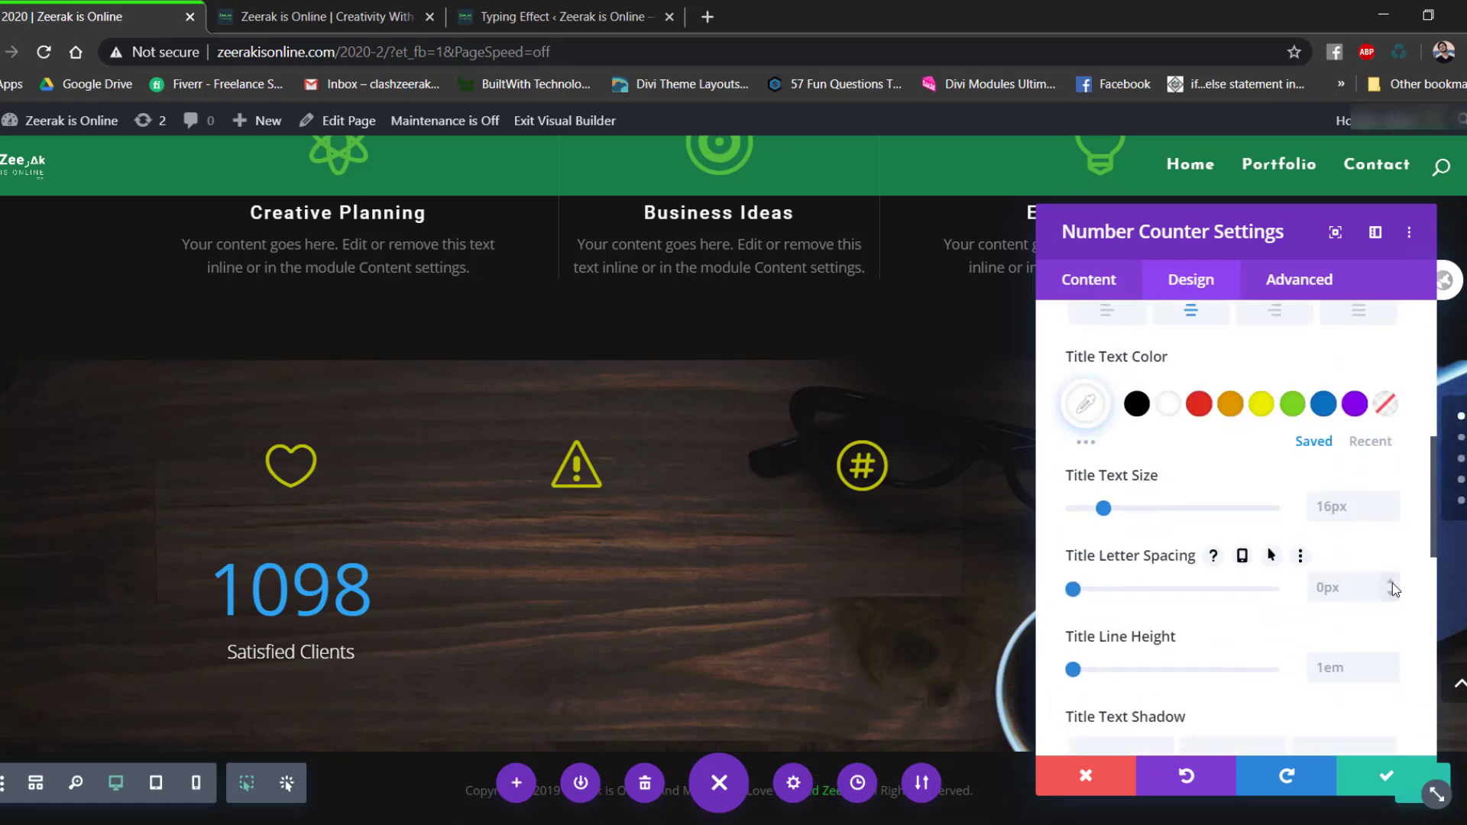
click(1392, 584)
click(1392, 584)
Reduce the counter title's text size to 15px.
scroll(1339, 588, up, 4)
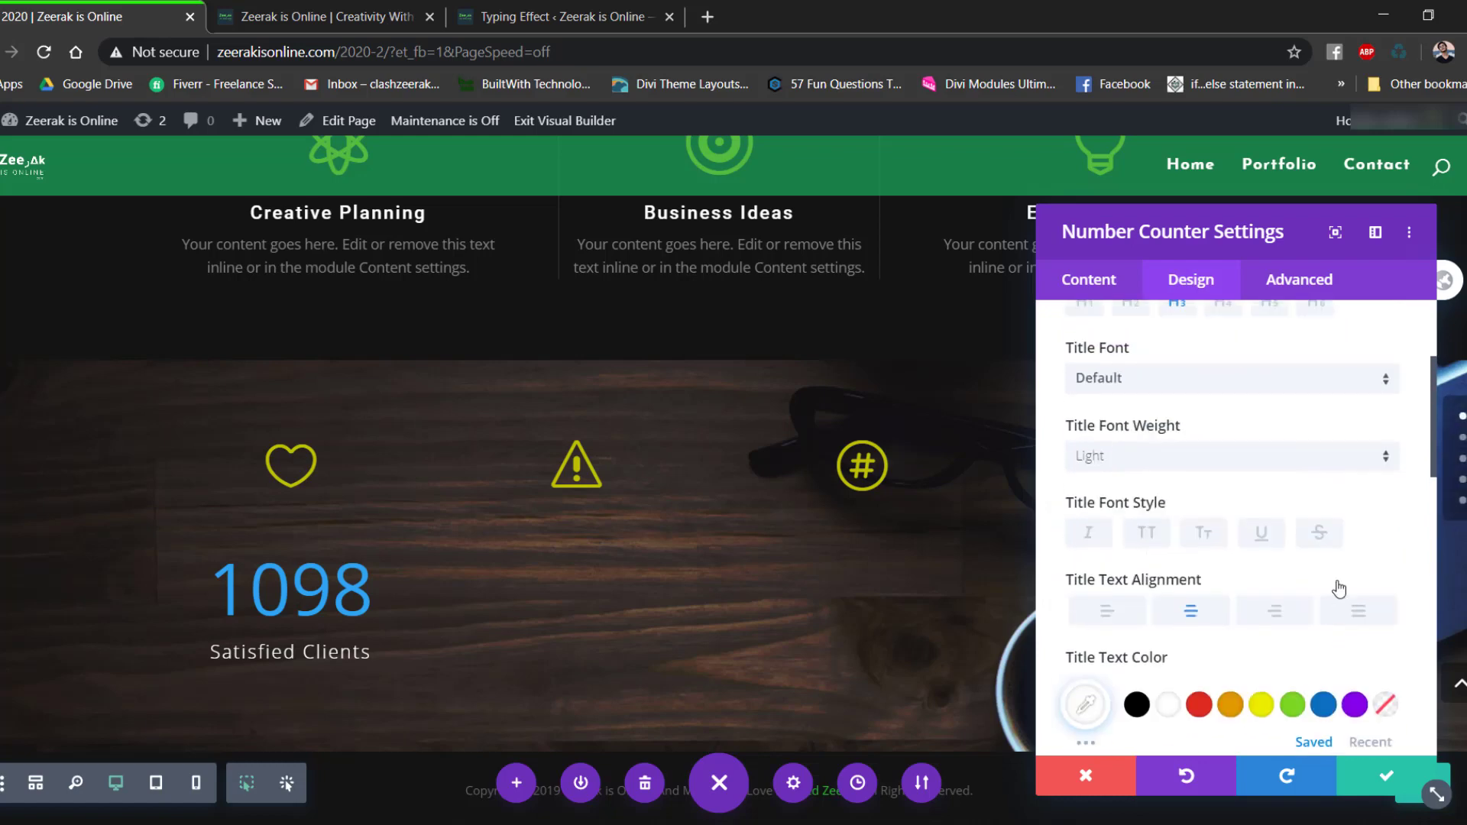
scroll(1337, 581, down, 3)
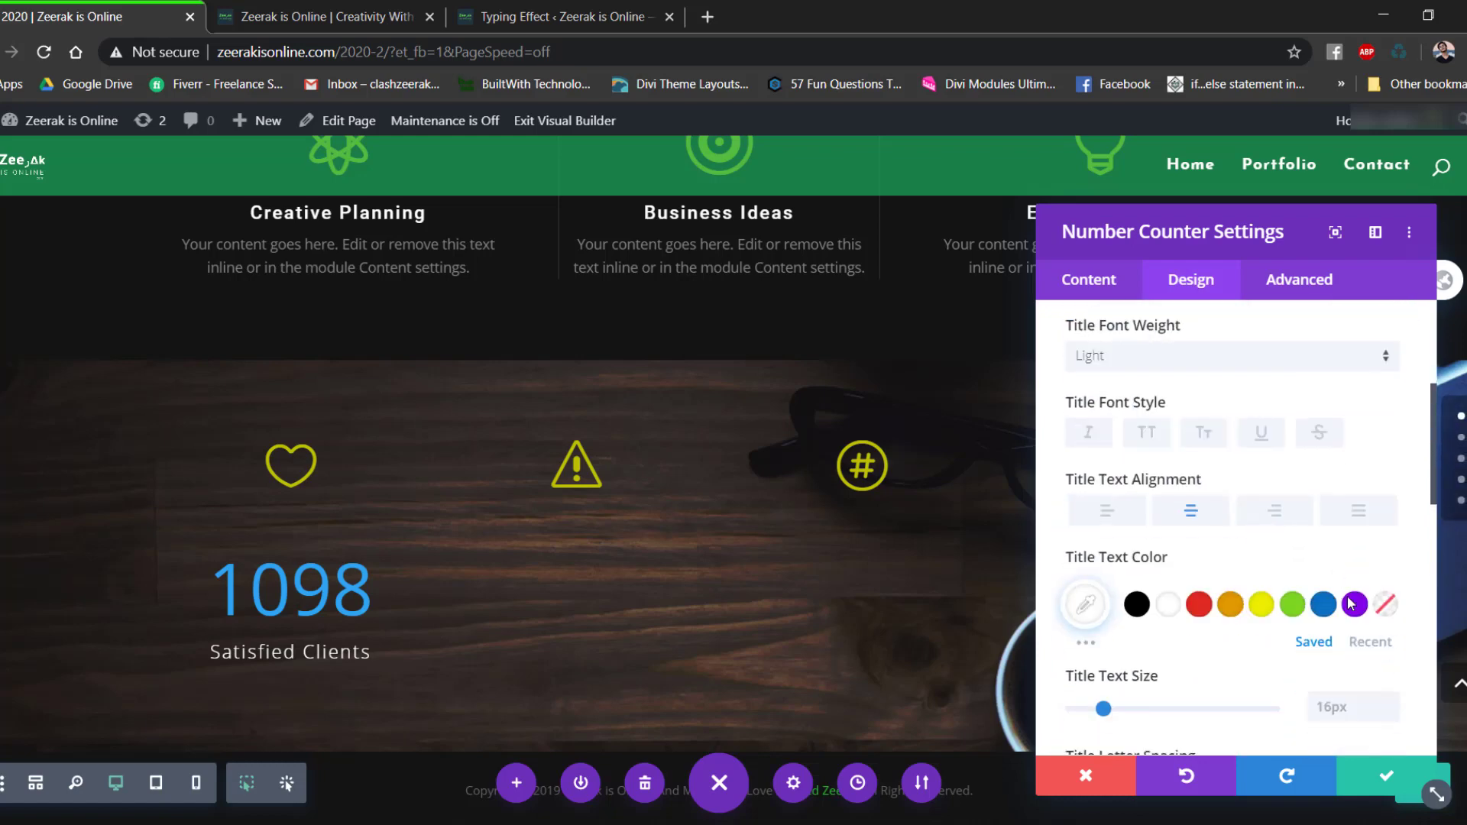
click(1390, 715)
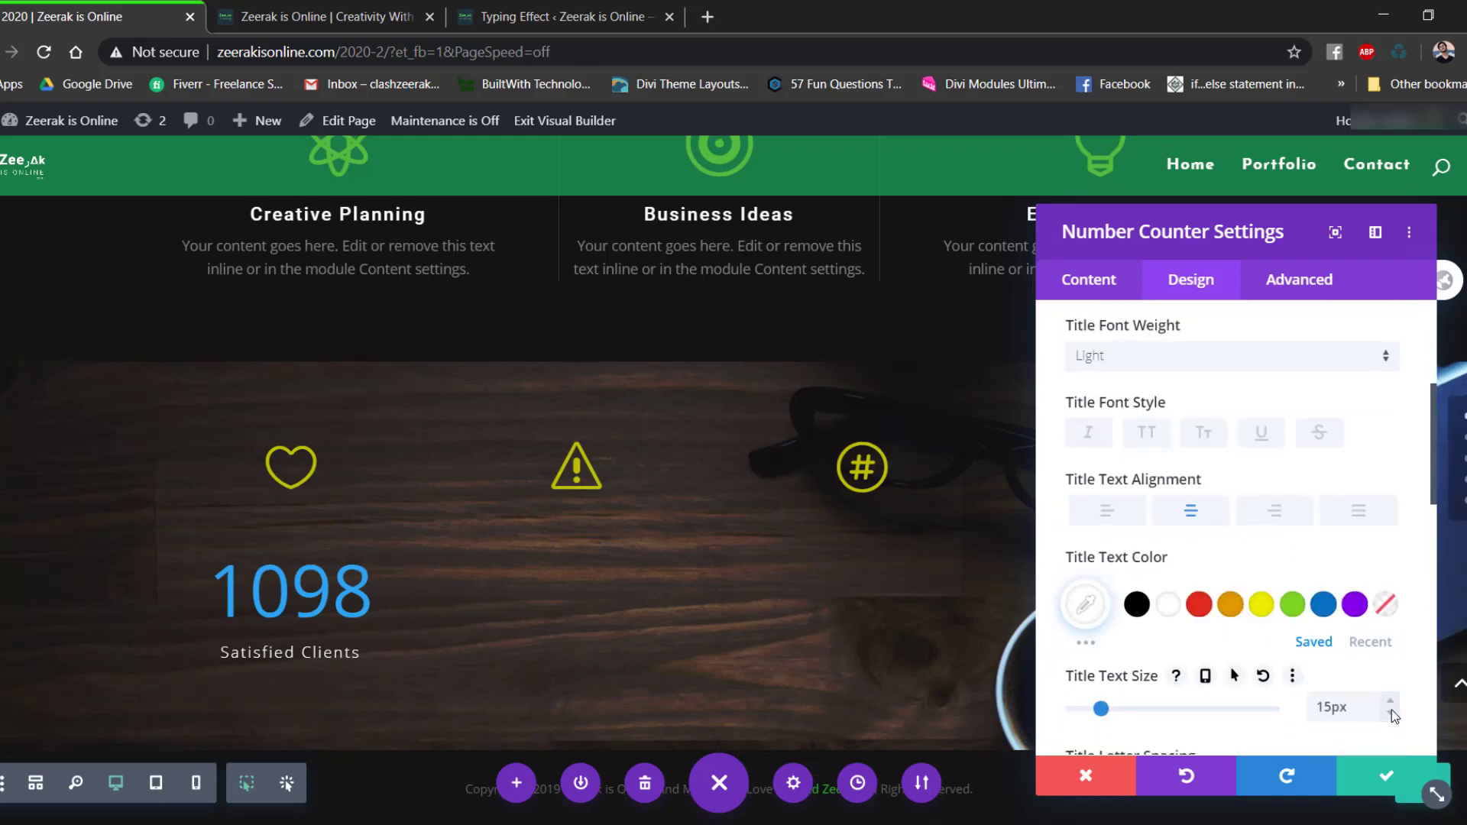
click(1392, 710)
click(1391, 701)
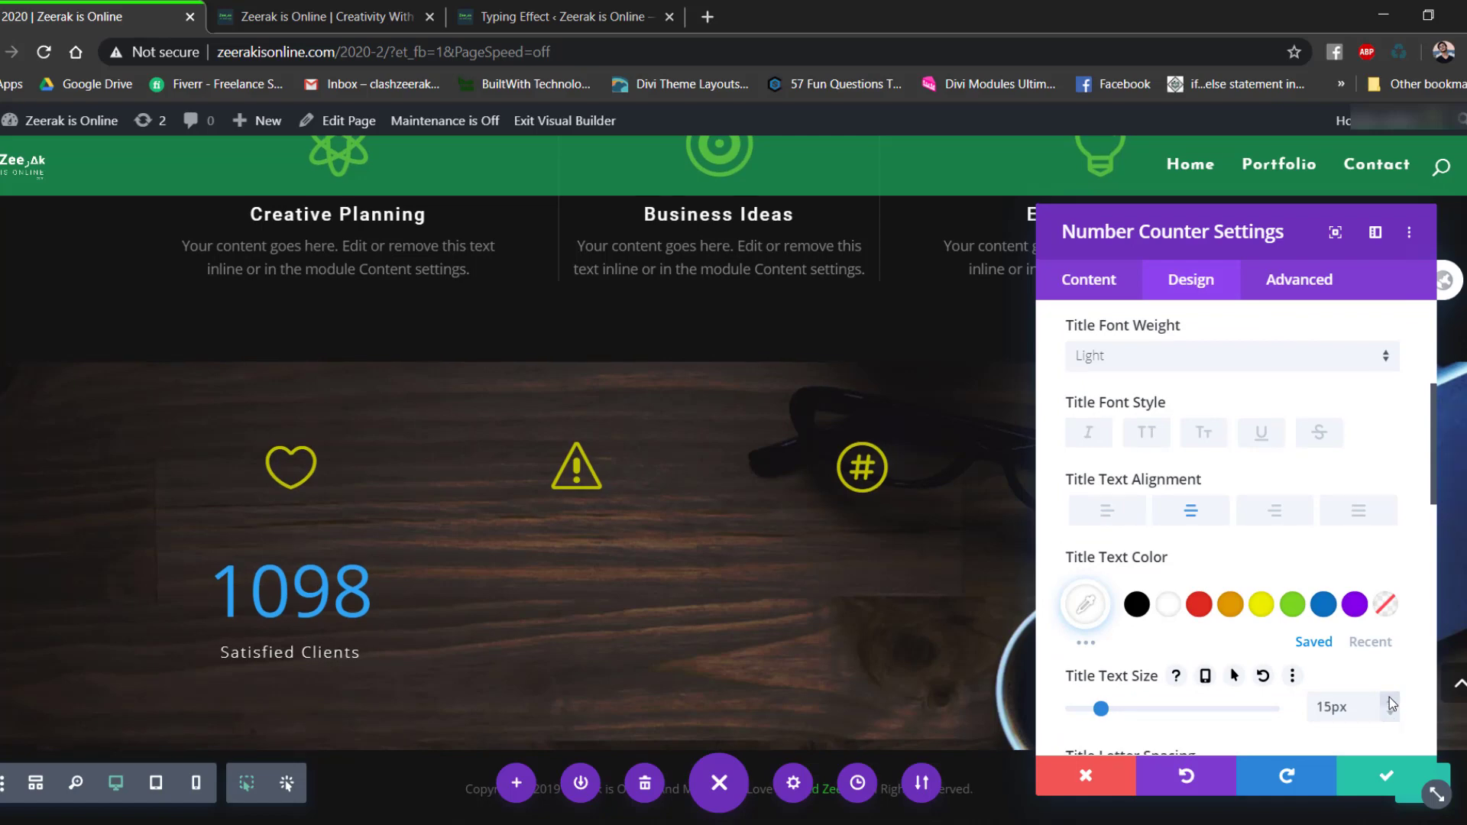
Color the counter's number text white (#ffffff) and reduce its size to 57px.
scroll(1308, 508, up, 5)
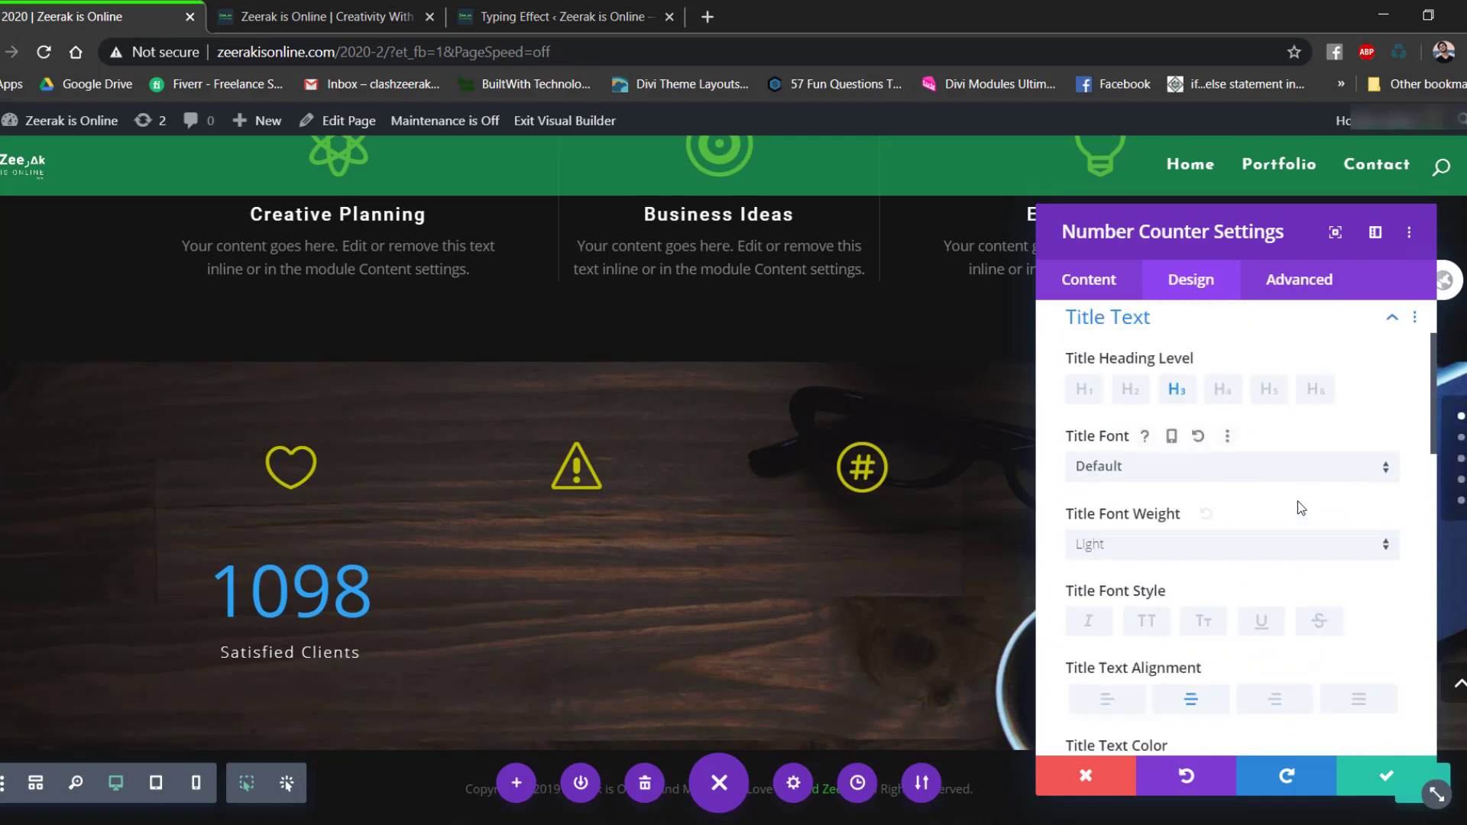
click(1292, 443)
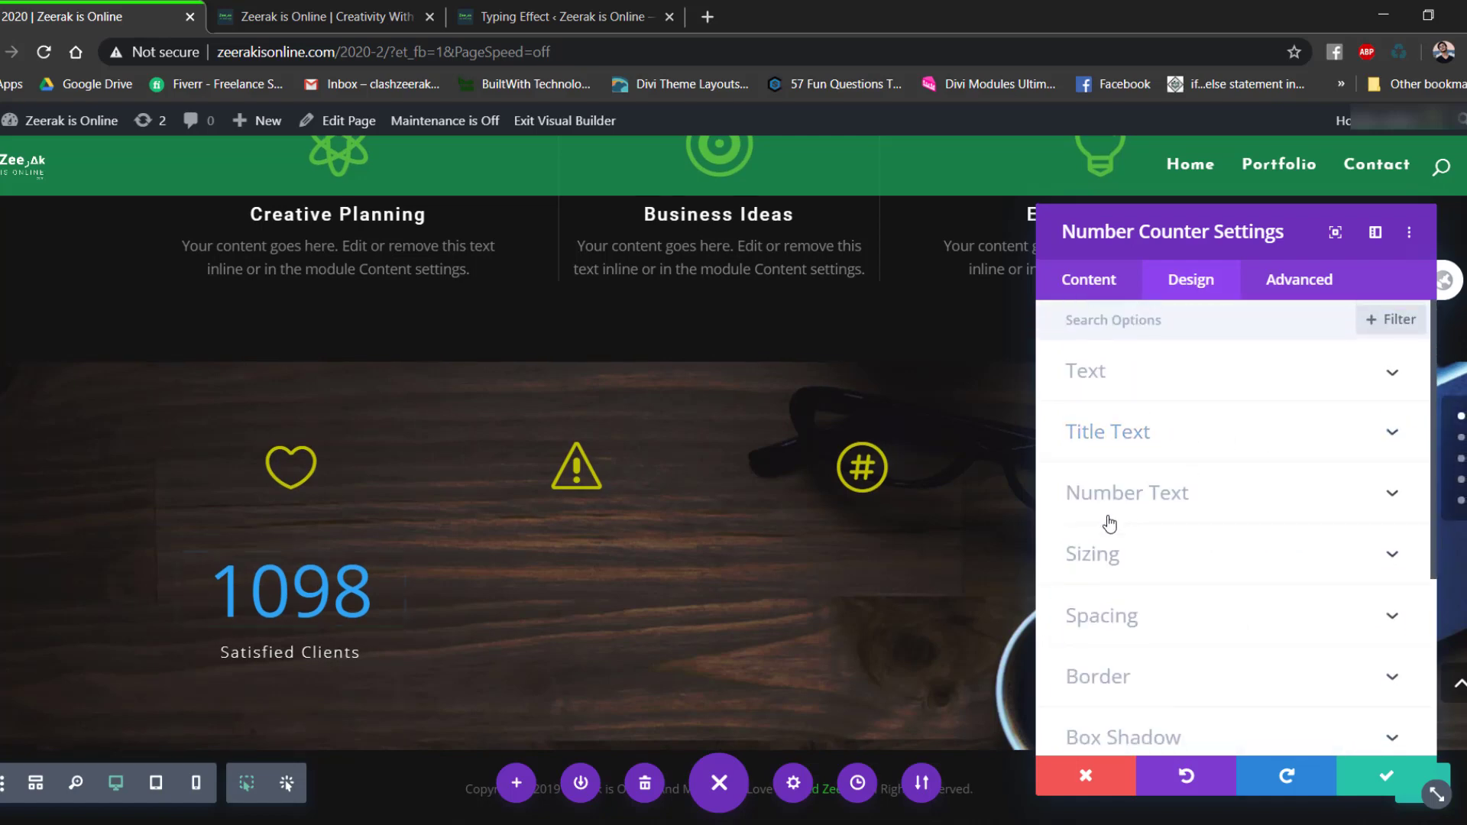
click(1106, 495)
scroll(1203, 472, down, 2)
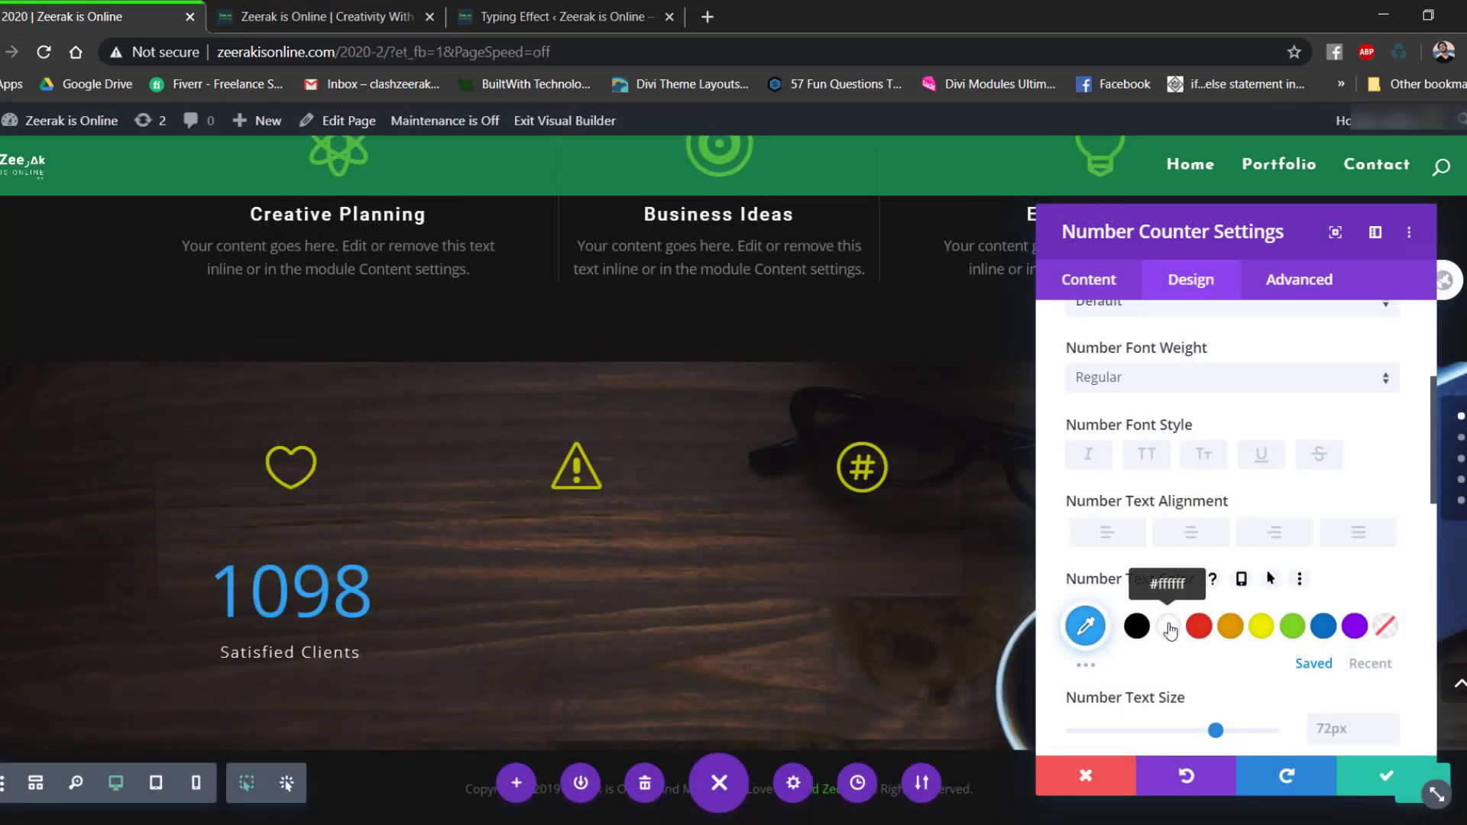
click(1169, 628)
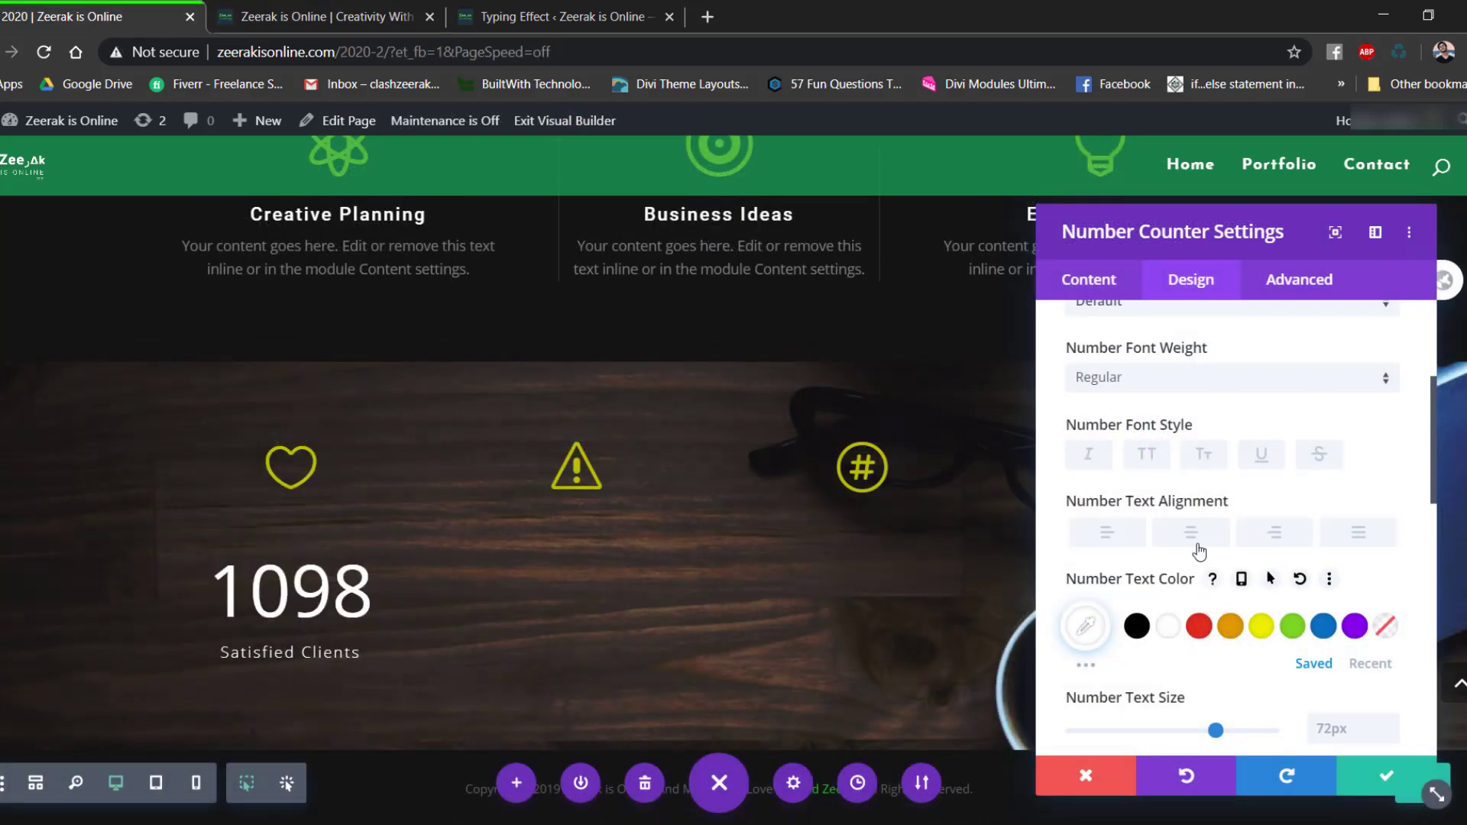
scroll(1257, 650, down, 2)
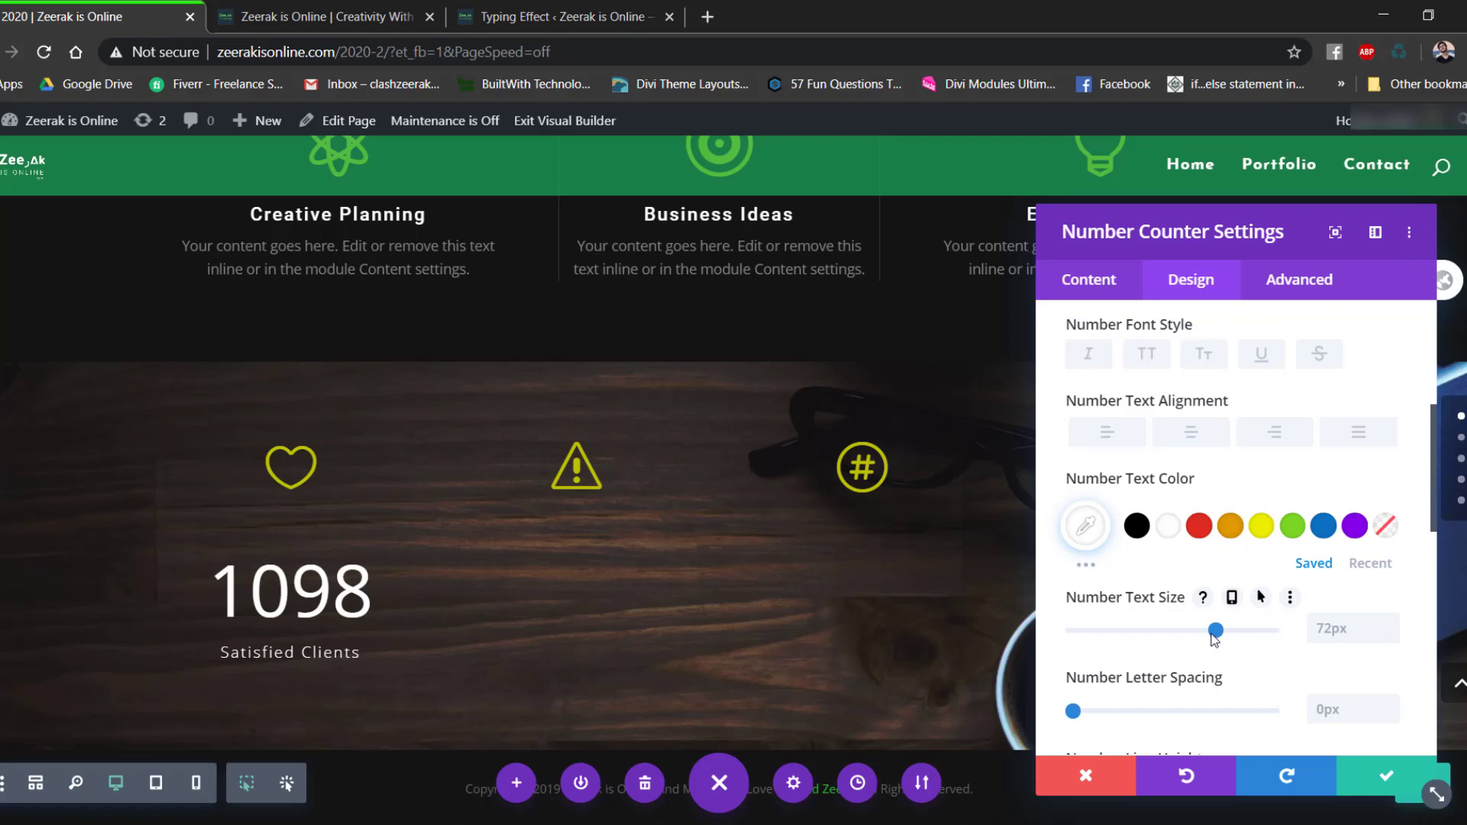
drag(1212, 633, 1185, 632)
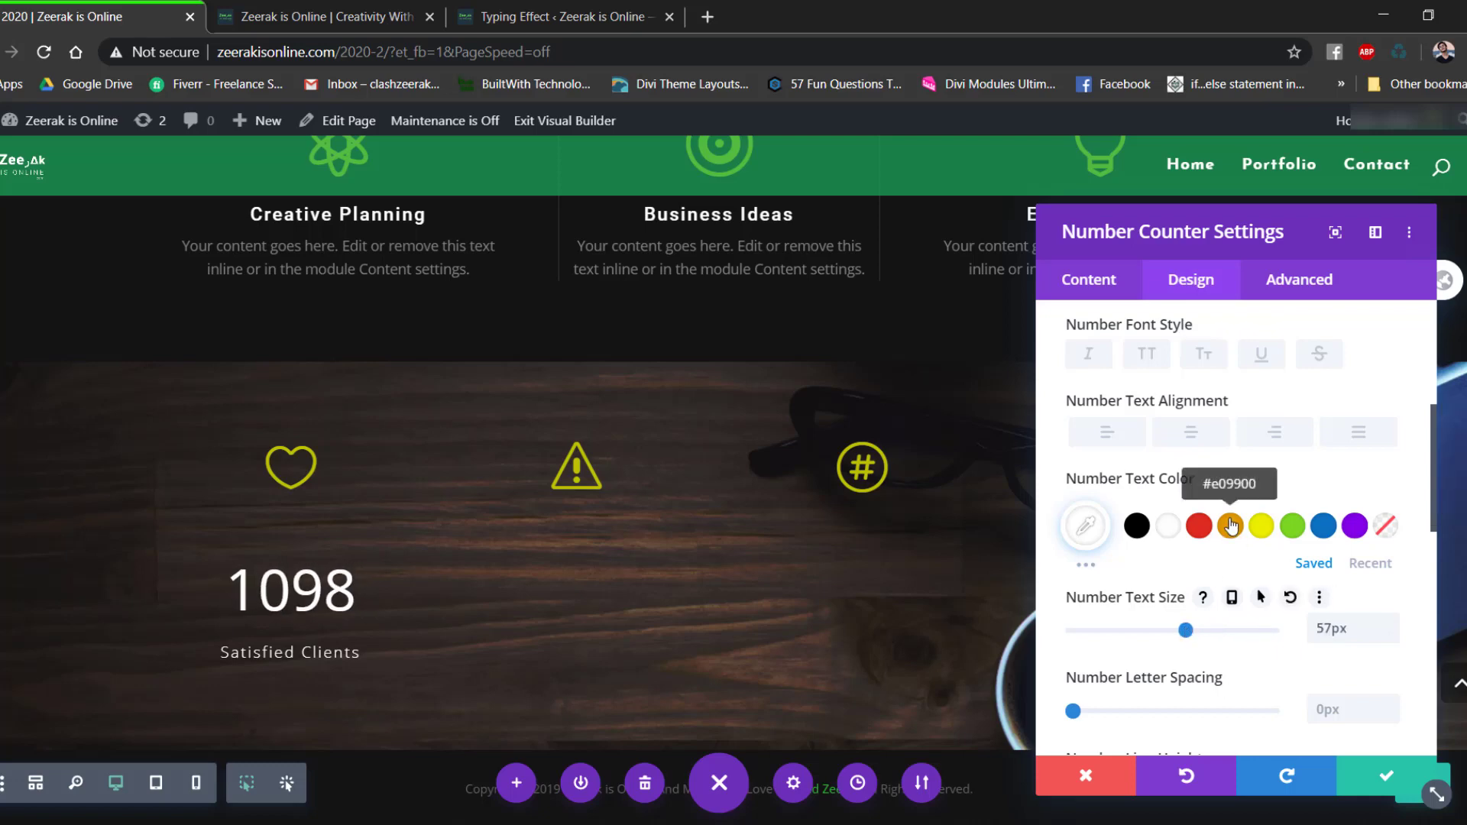
Center-align the counter's number text and save the module's settings.
click(1200, 437)
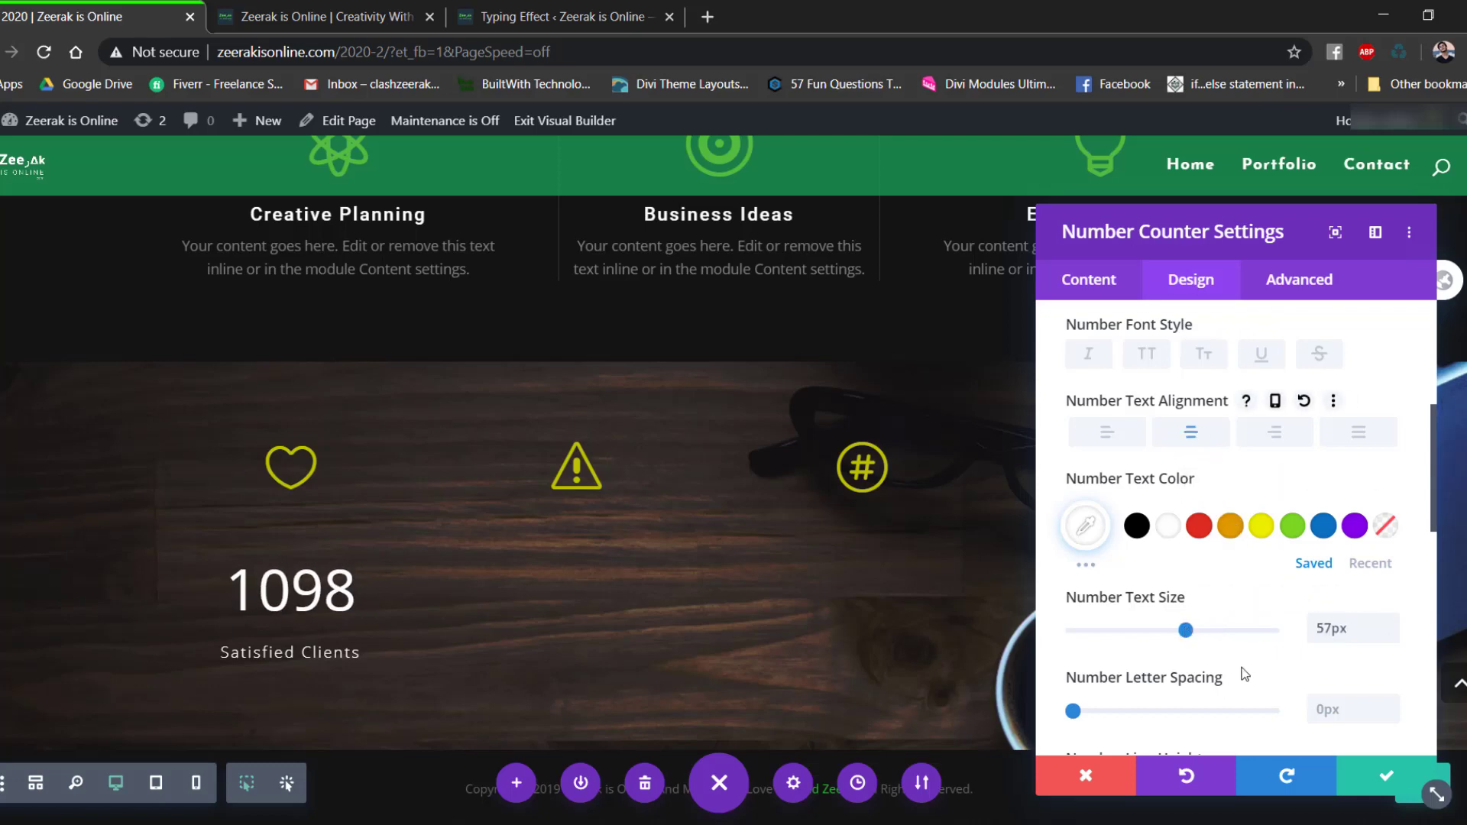
click(1389, 776)
Reduce the spacing below the heart icon blurb and apply its copied module styles to the warning, hash and globe blurbs.
drag(321, 544, 327, 517)
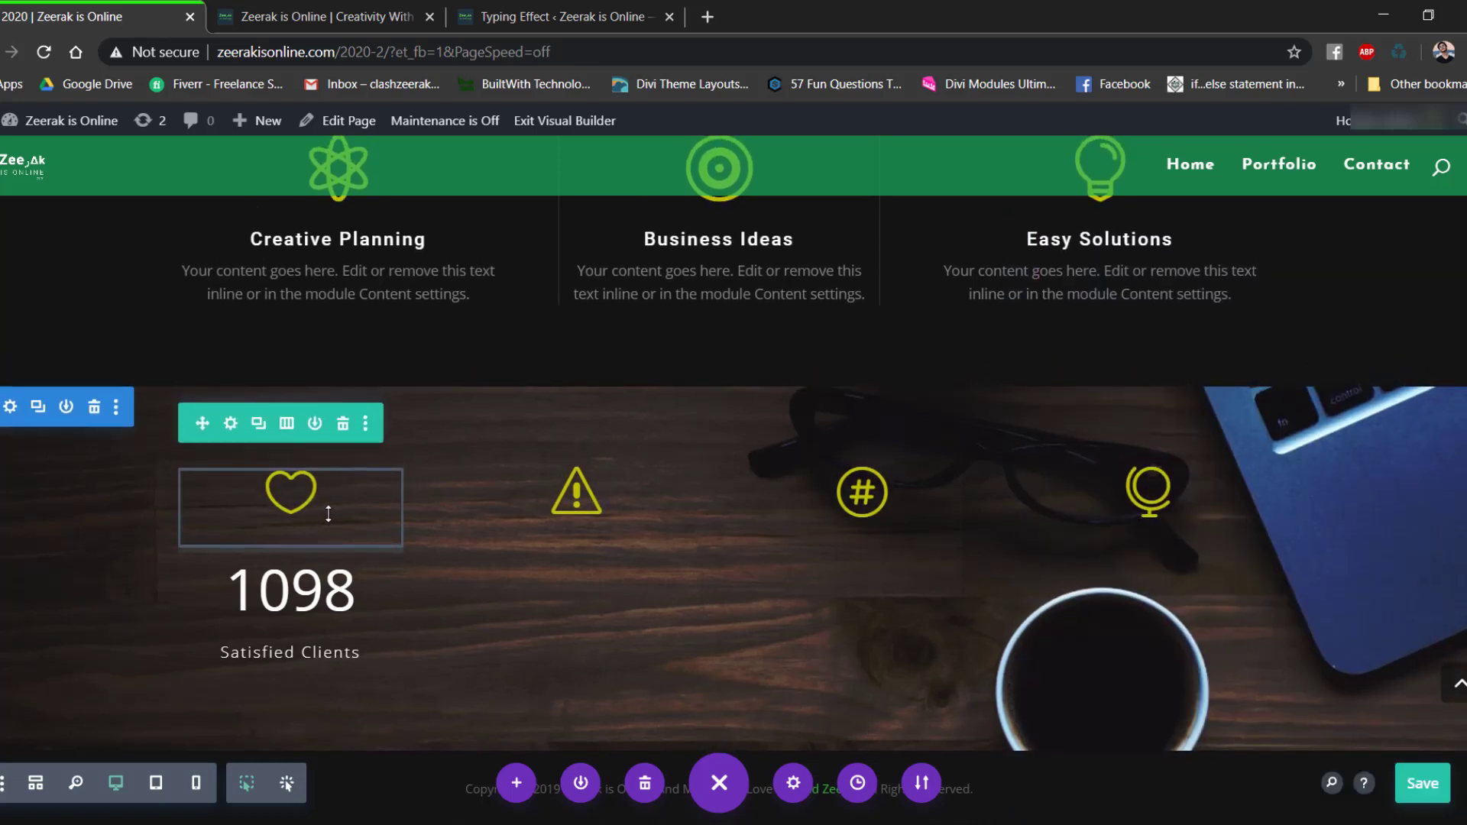
mouse_move(291, 497)
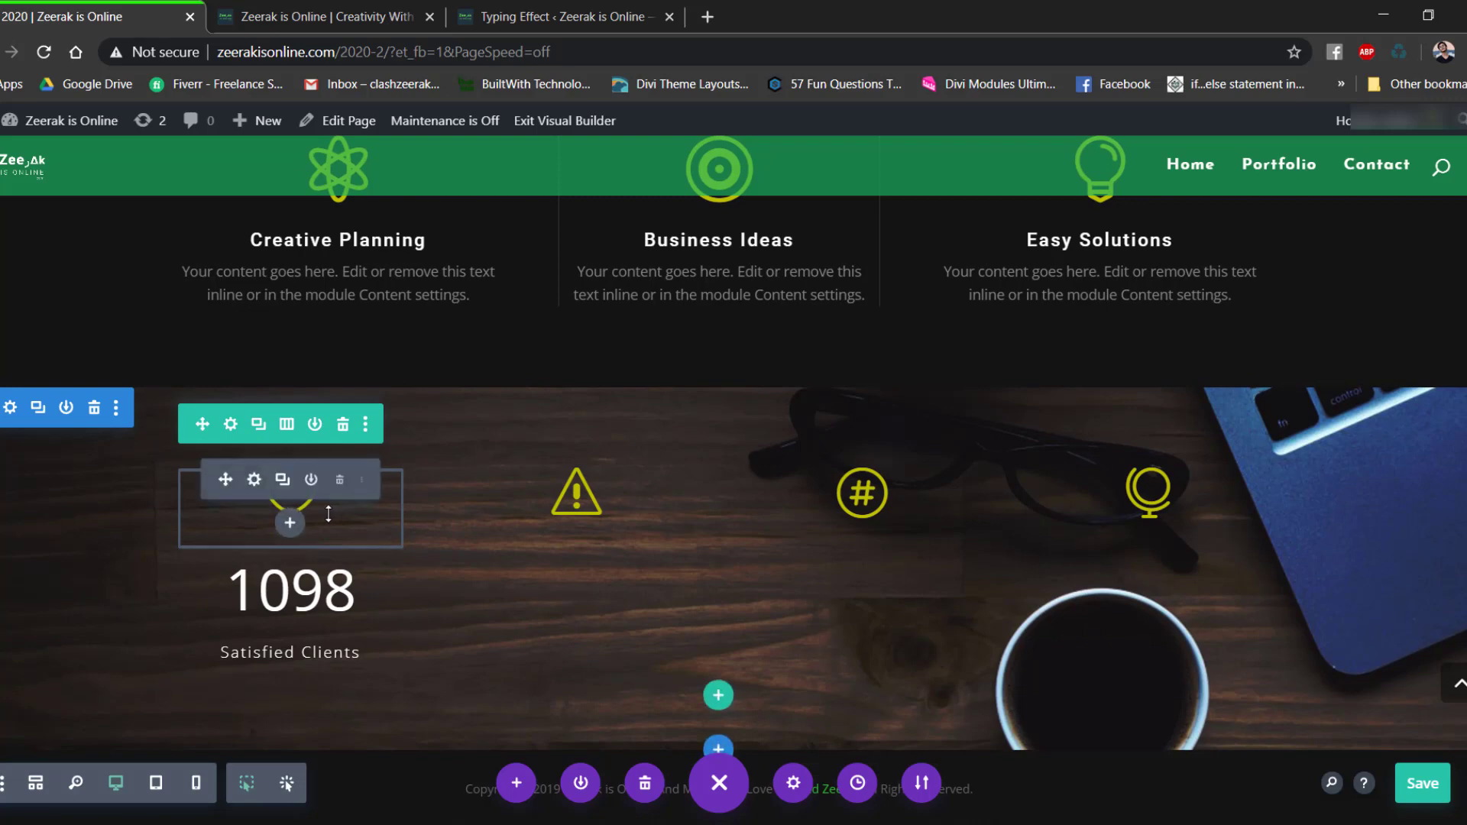
click(362, 485)
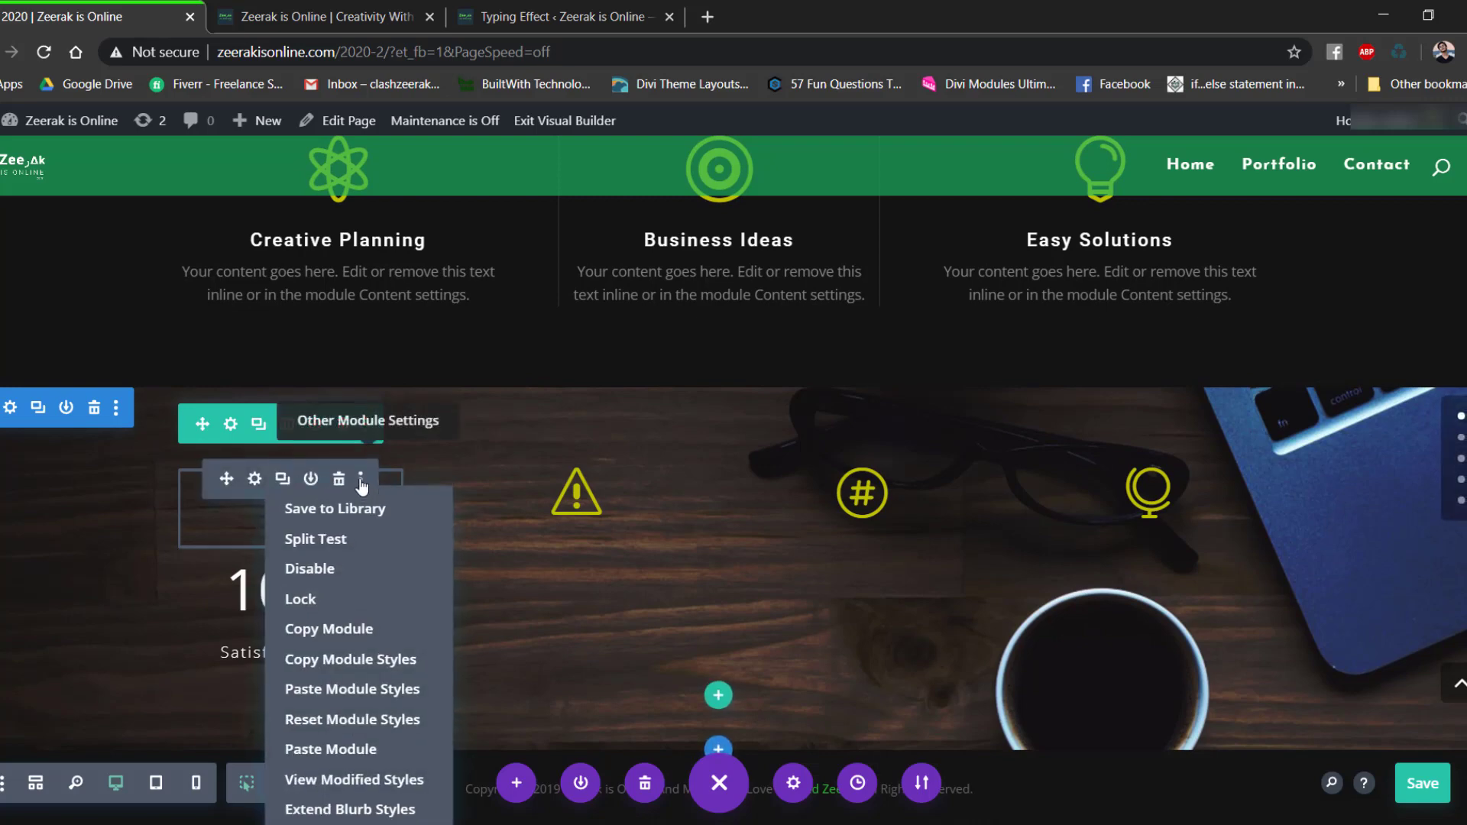
click(356, 660)
click(647, 478)
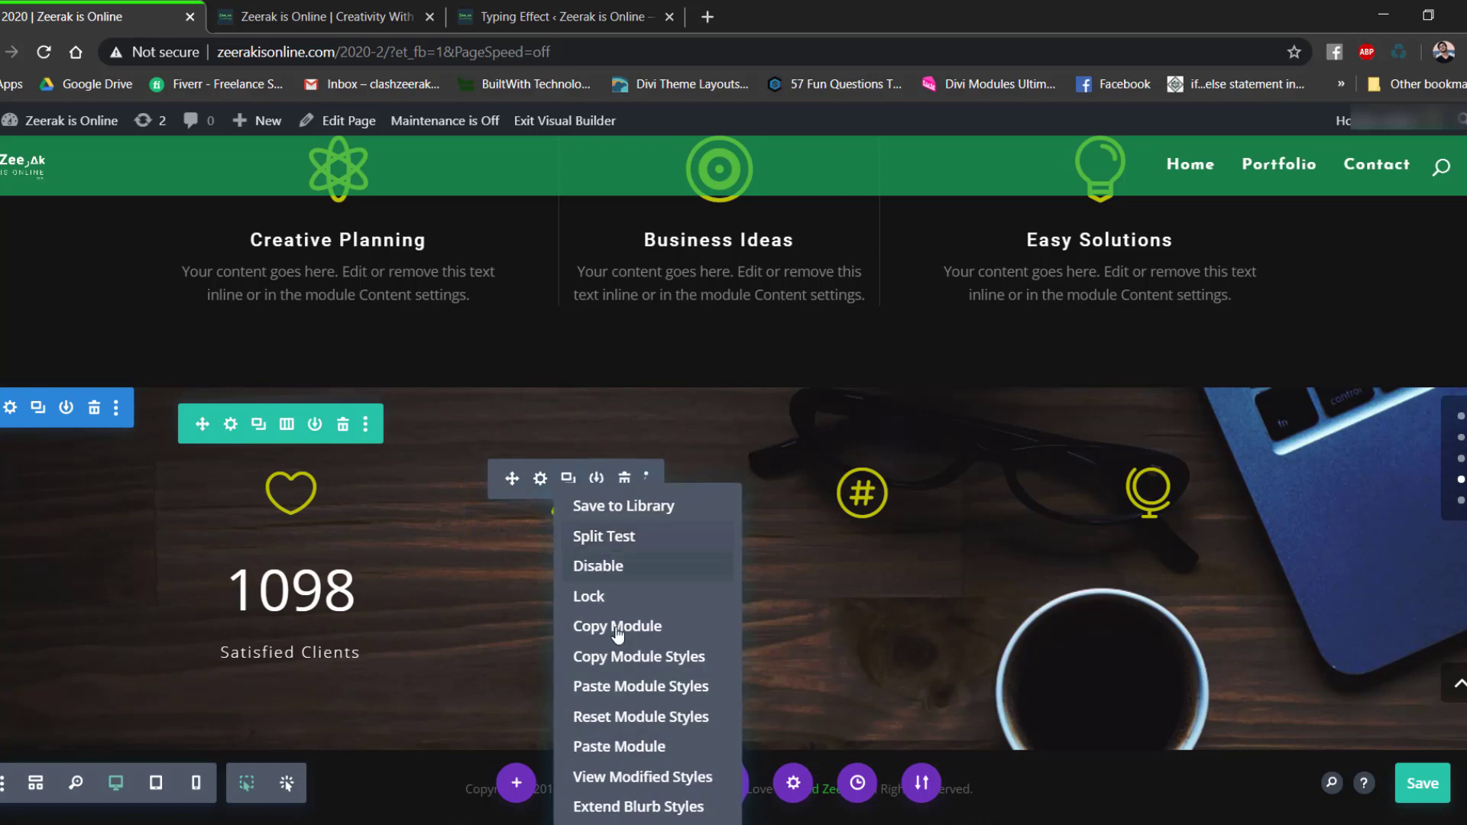
click(631, 687)
mouse_move(917, 500)
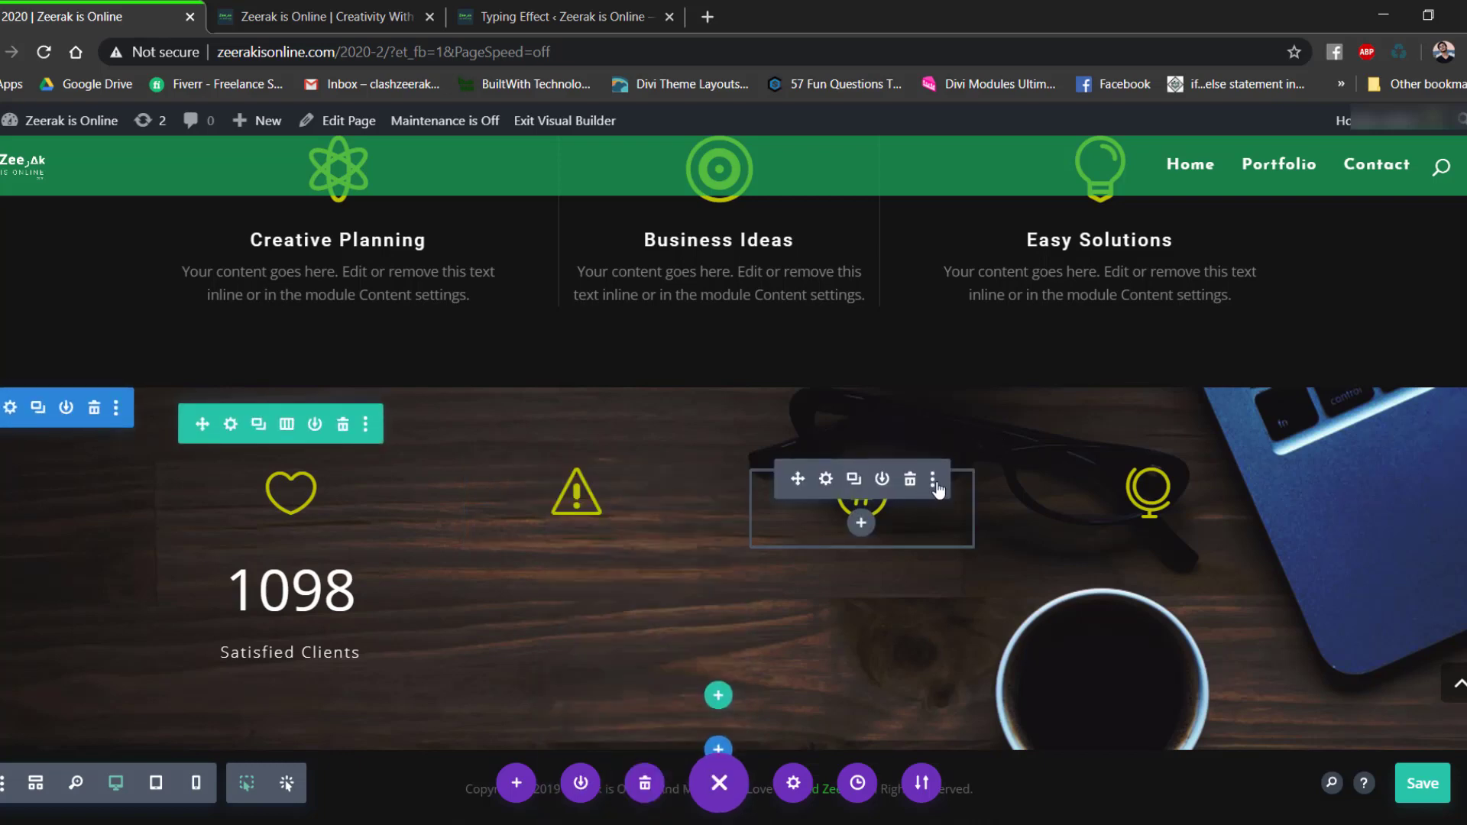
click(932, 479)
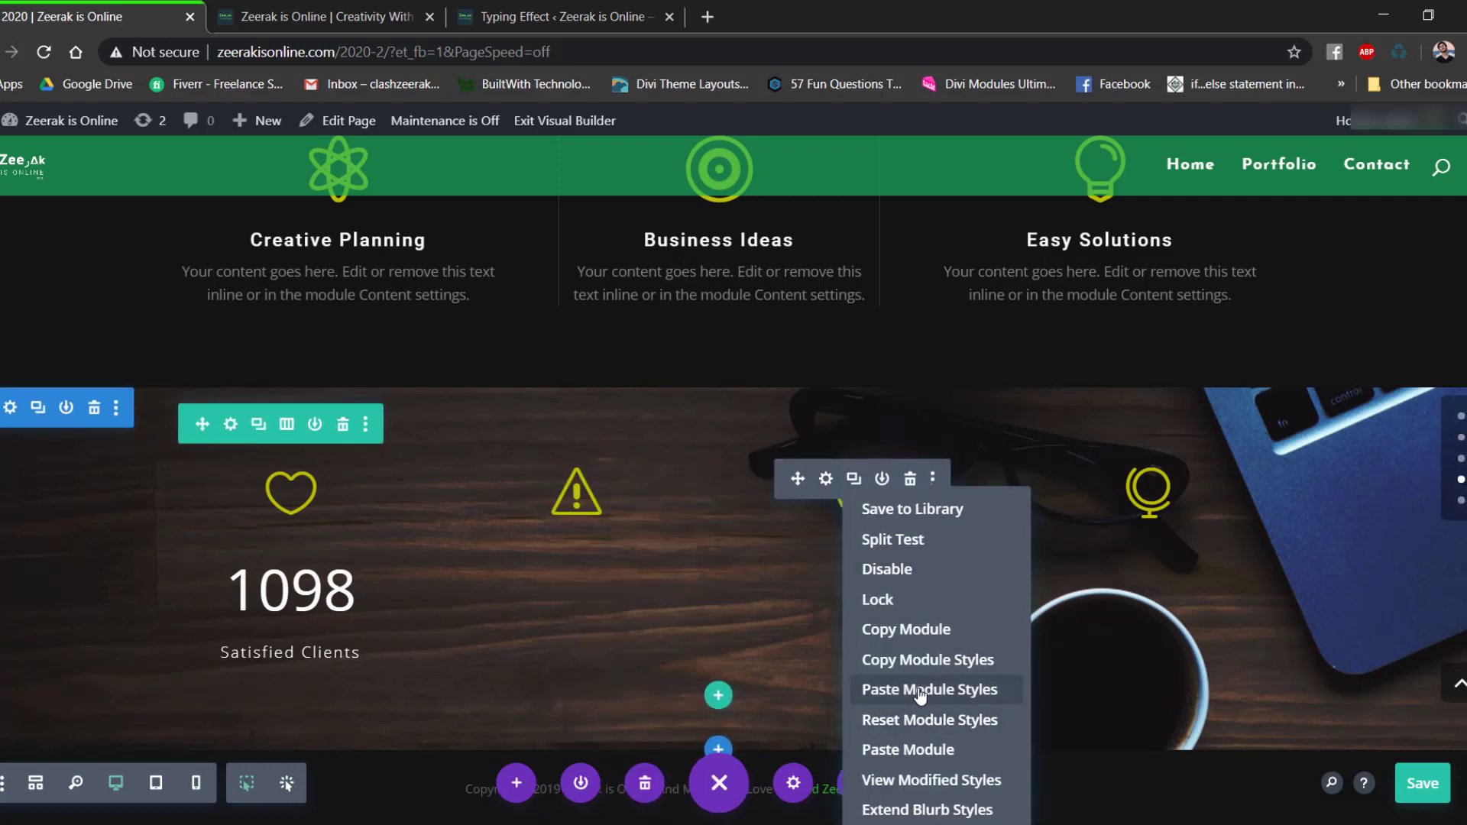
click(920, 691)
click(1218, 479)
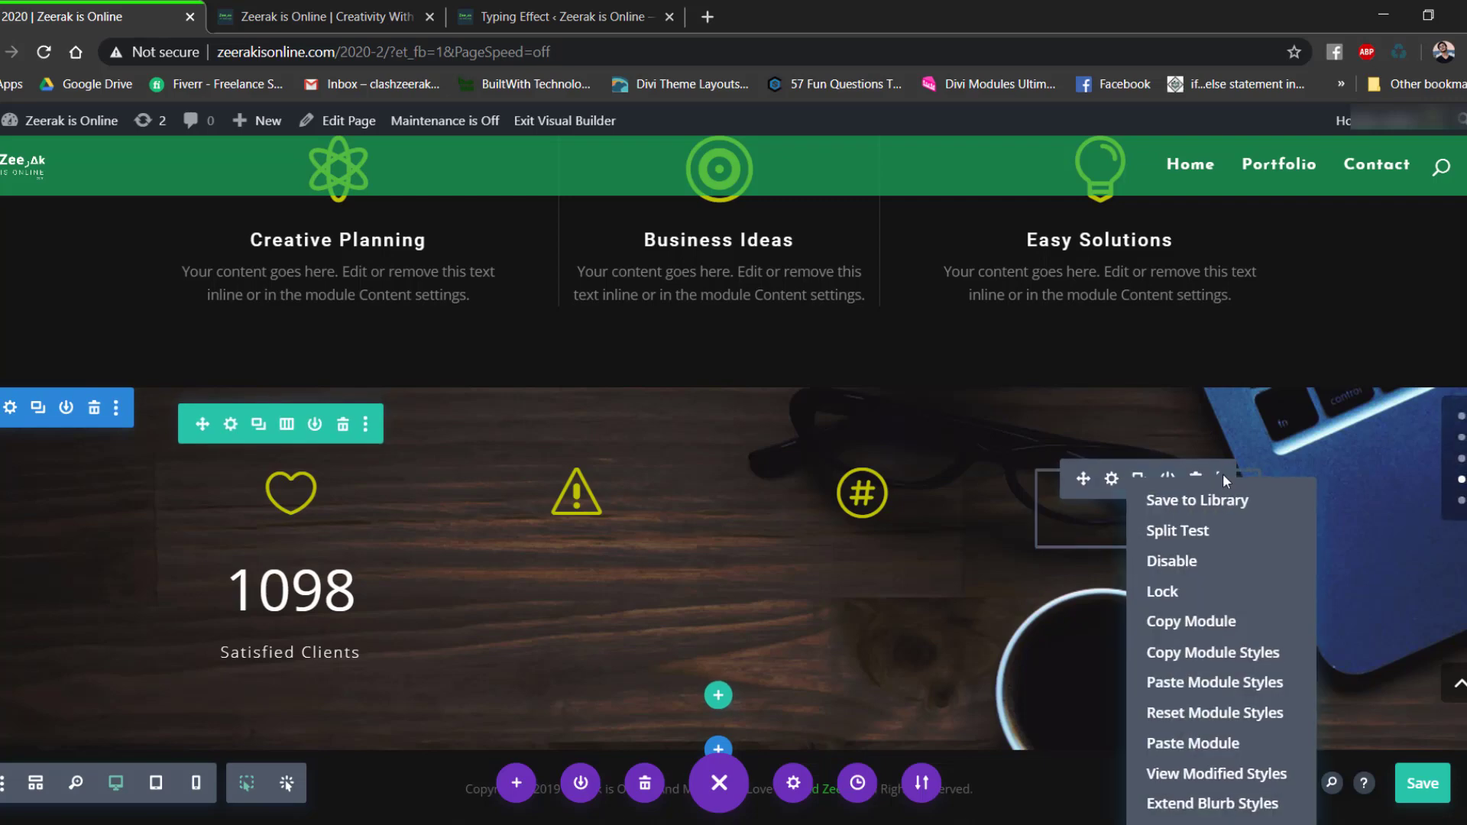
click(1192, 682)
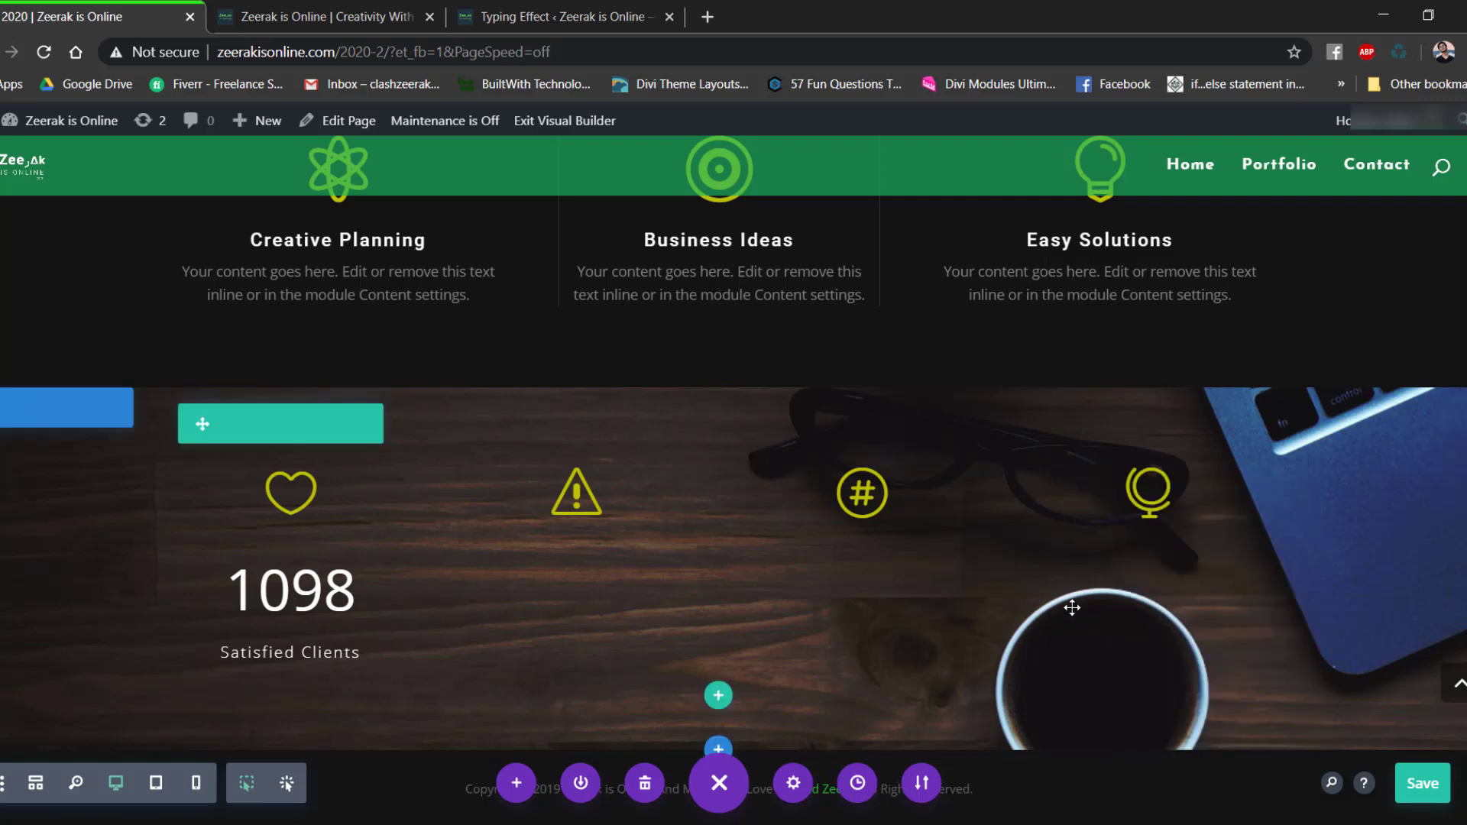
Copy the Satisfied Clients number counter module and paste it under the warning, hash and globe icon blurbs.
right_click(283, 573)
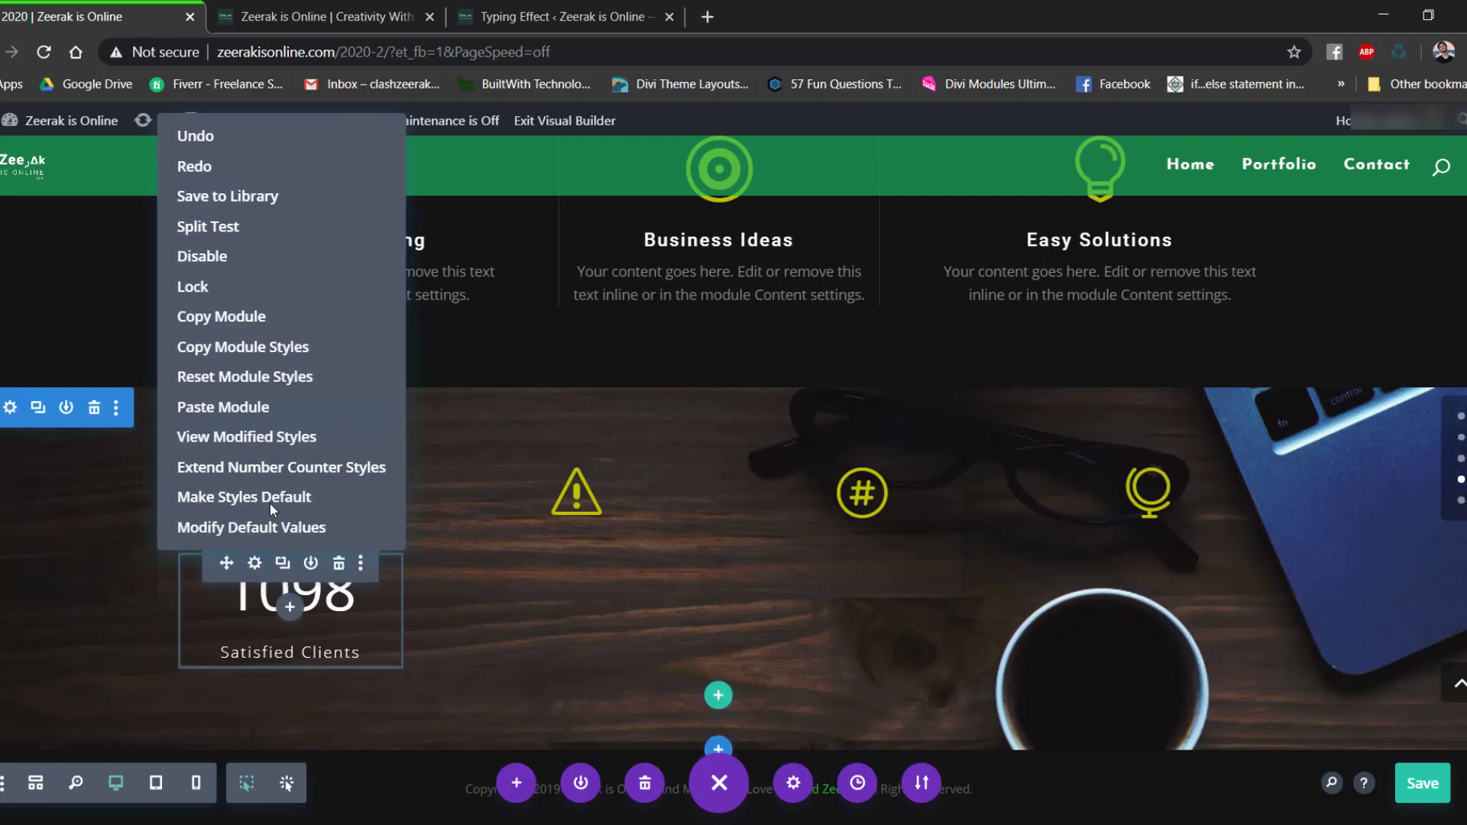
click(232, 316)
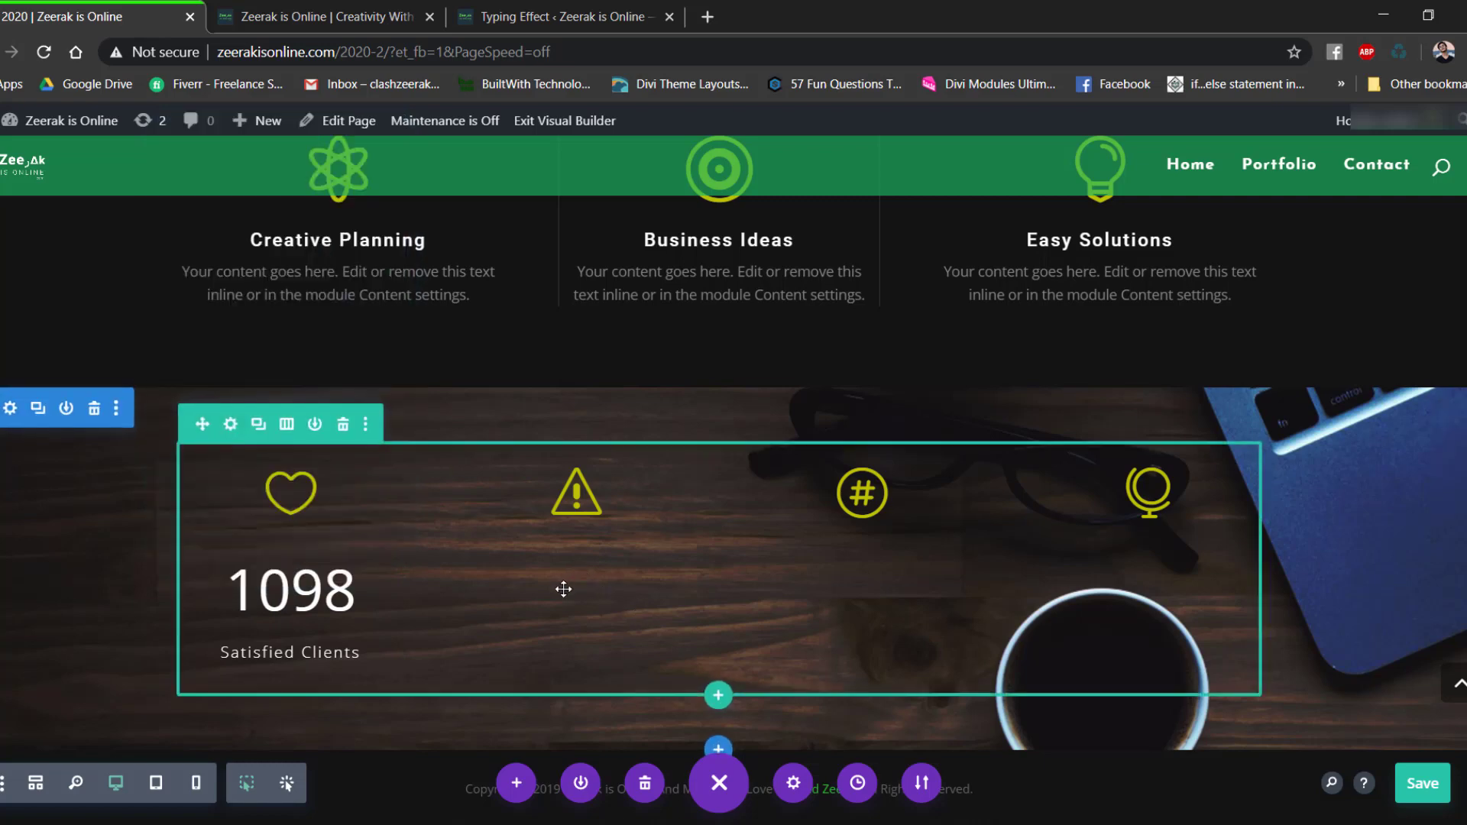
mouse_move(577, 542)
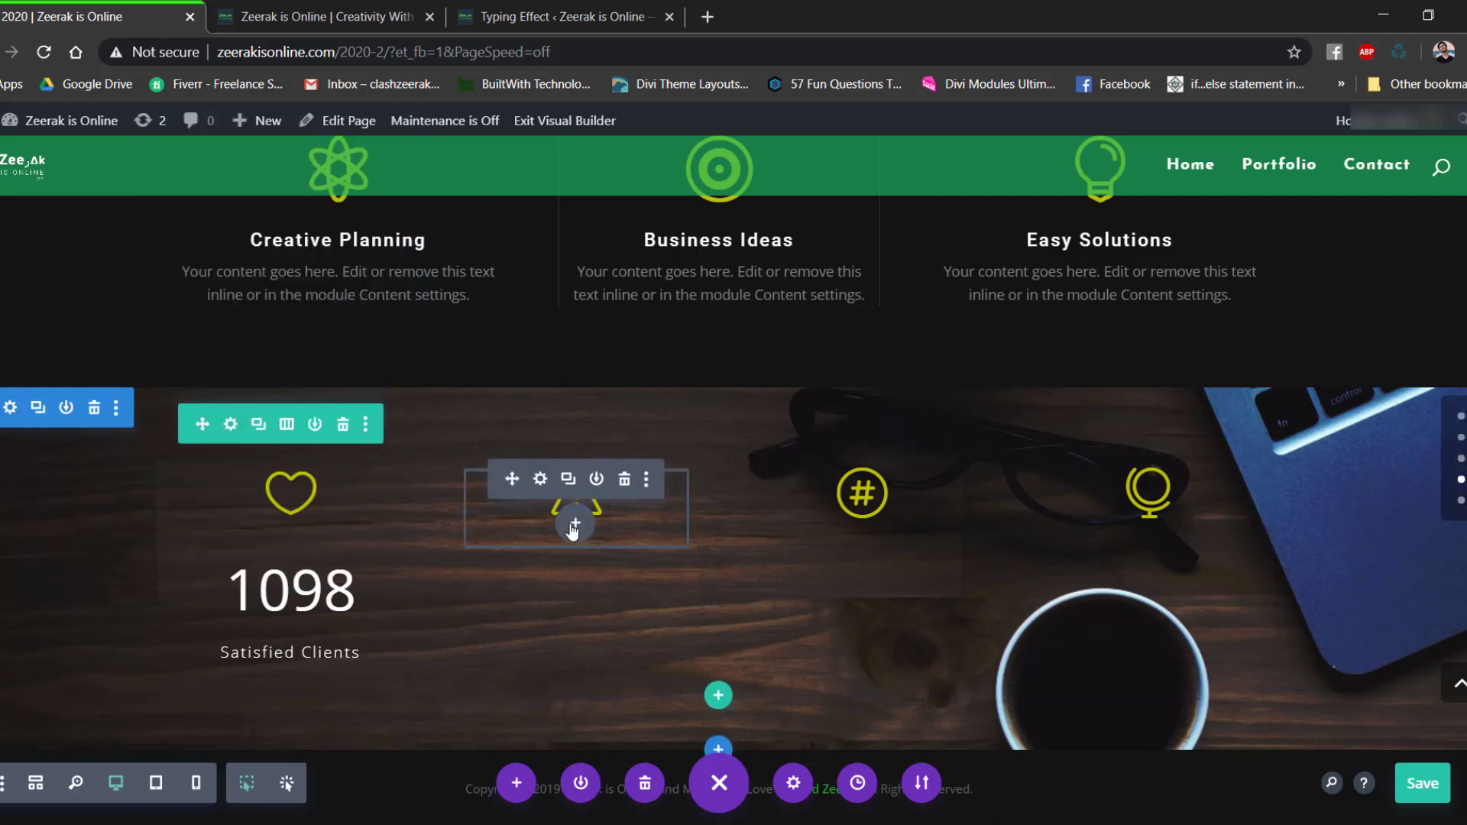
key(ctrl+alt+v)
mouse_move(861, 535)
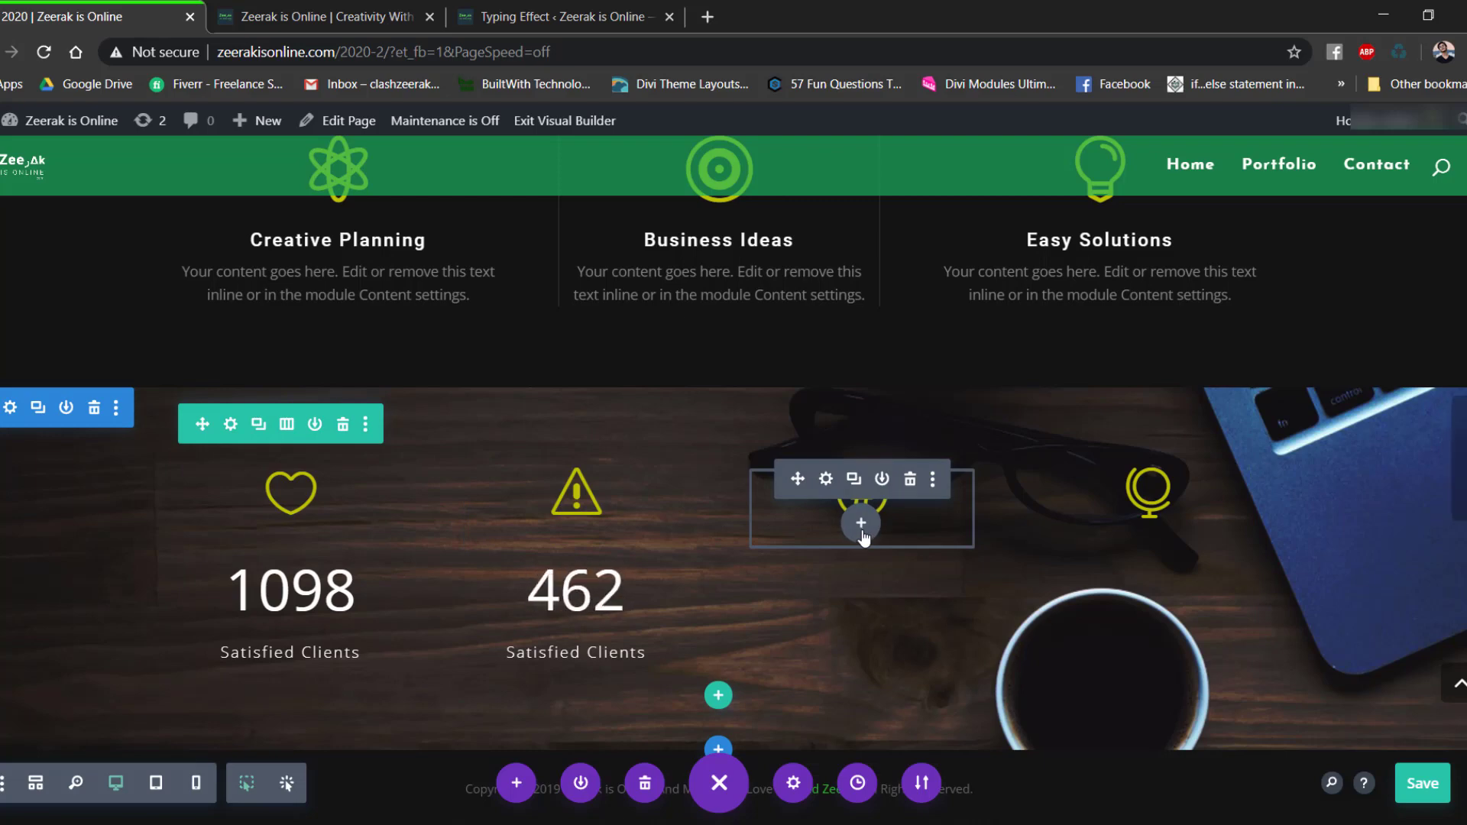
key(ctrl+alt+v)
mouse_move(1146, 535)
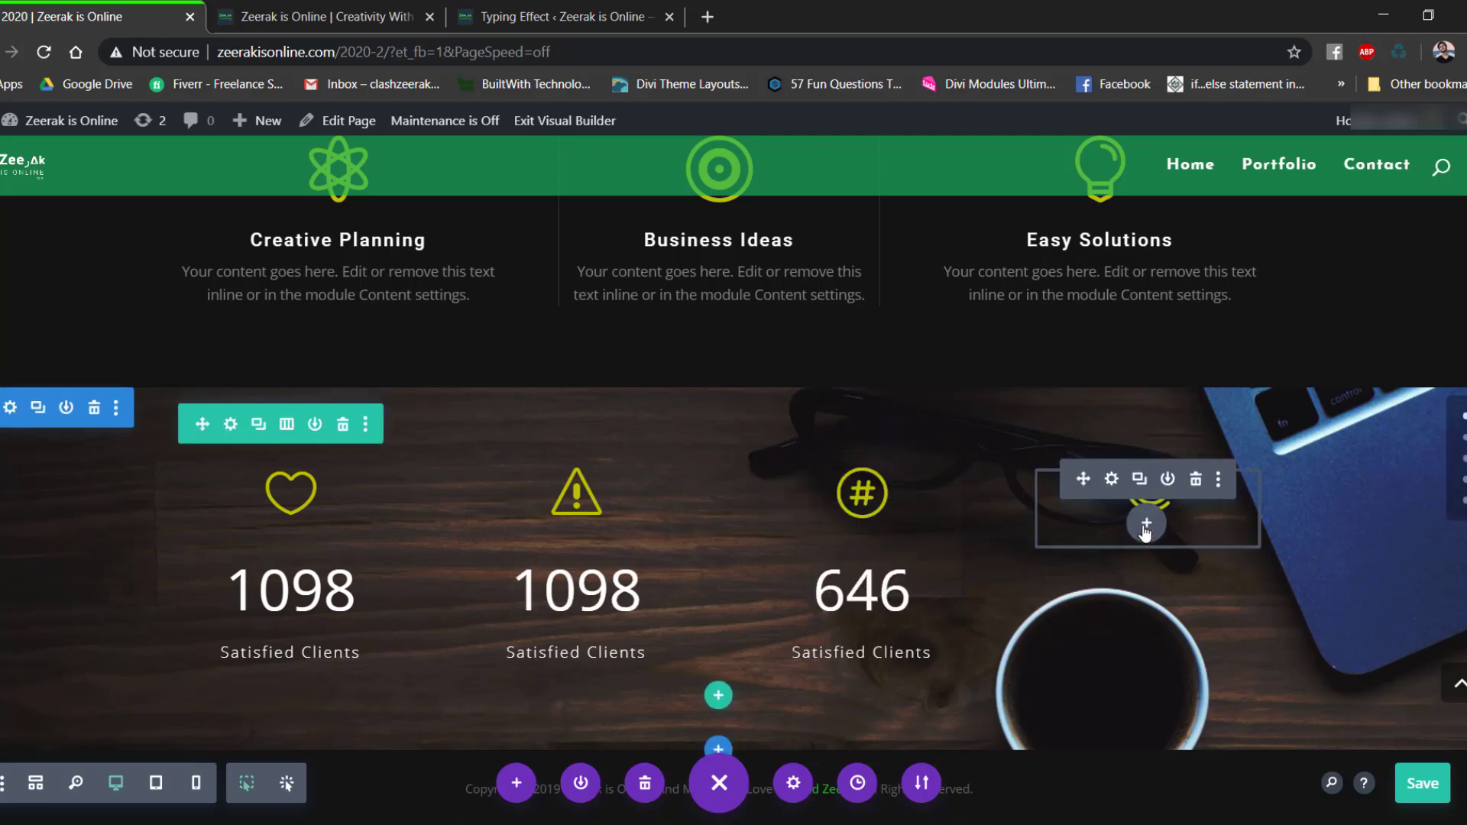
key(ctrl+alt+v)
Switch to the existing live site and examine the icons, numbers and titles in its counter section.
mouse_move(677, 626)
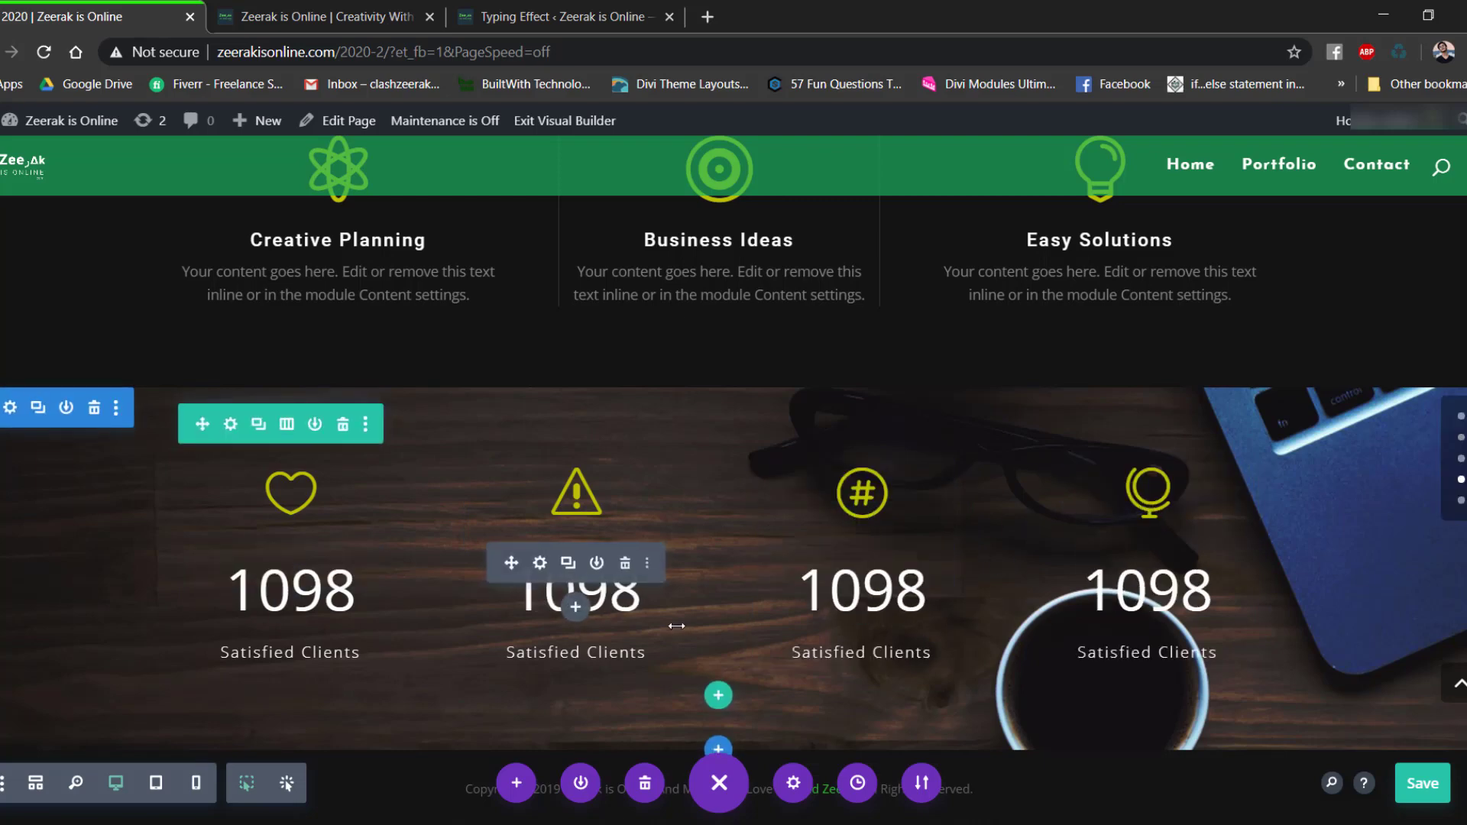
mouse_move(1007, 568)
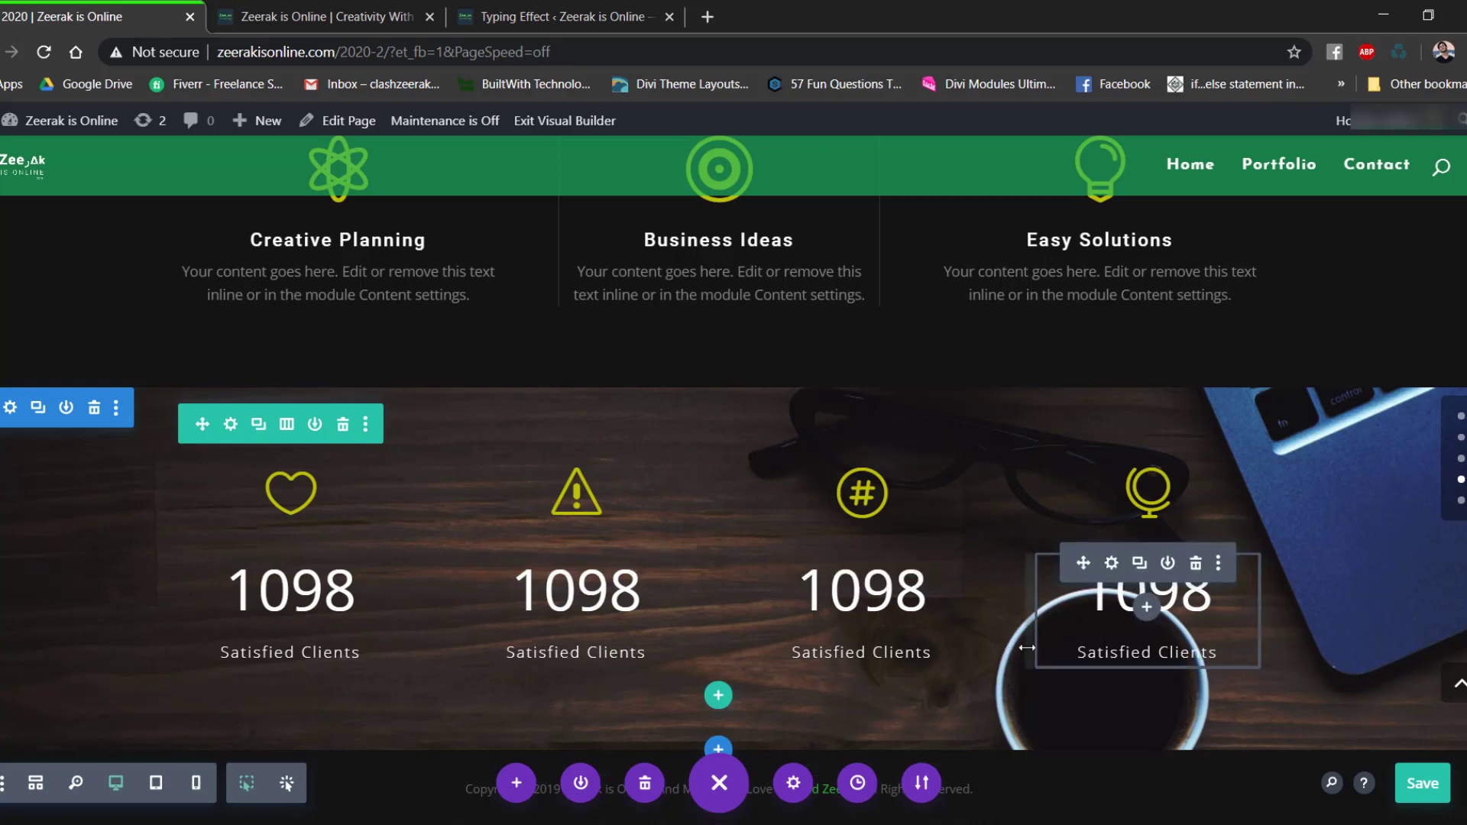
click(386, 13)
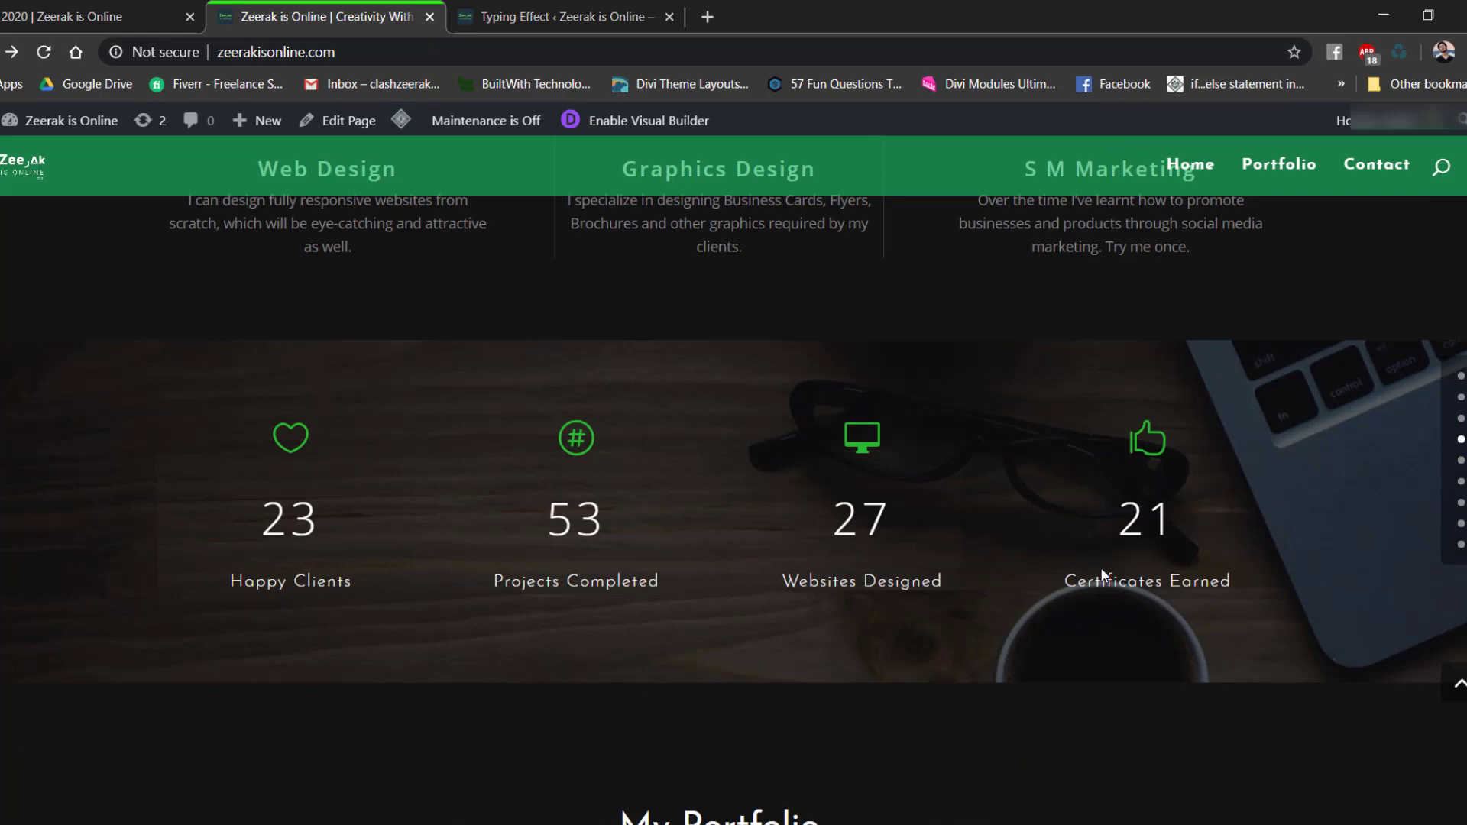
Compare the draft page's sections with the counters and My Portfolio sections on the live zeerakisonline.com page.
click(115, 10)
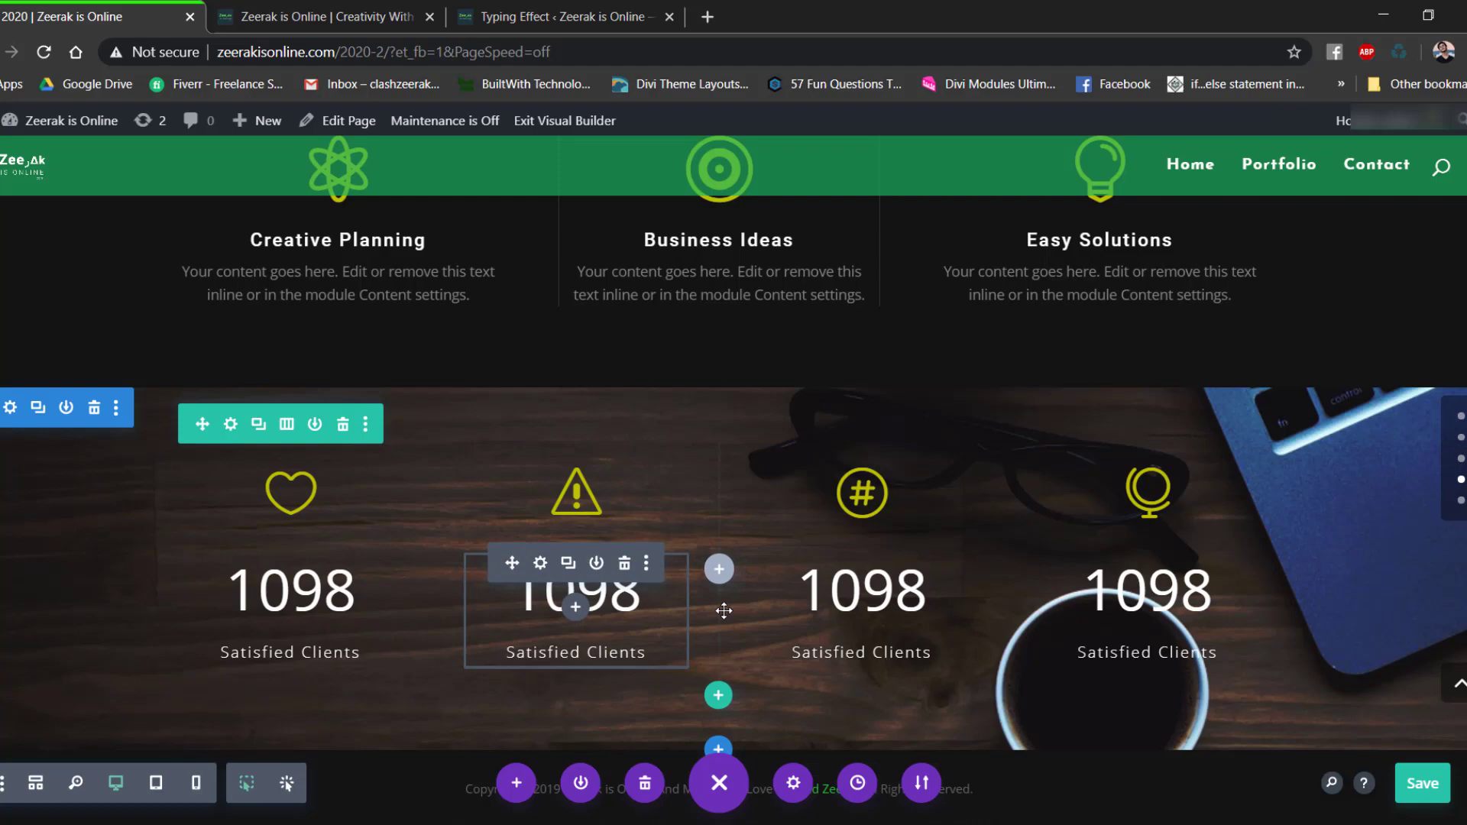
scroll(802, 557, up, 9)
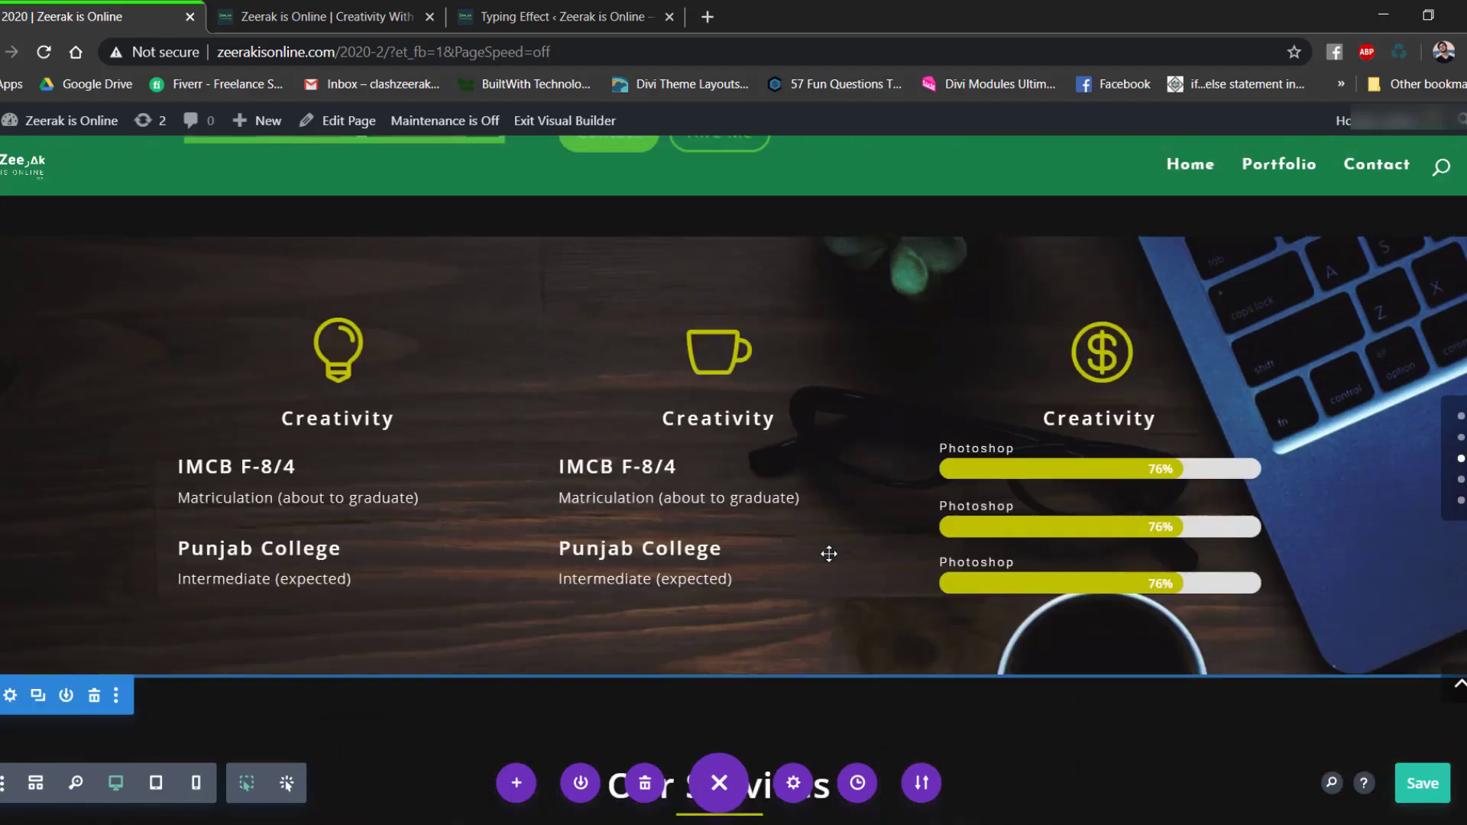
scroll(829, 553, up, 10)
scroll(838, 468, down, 10)
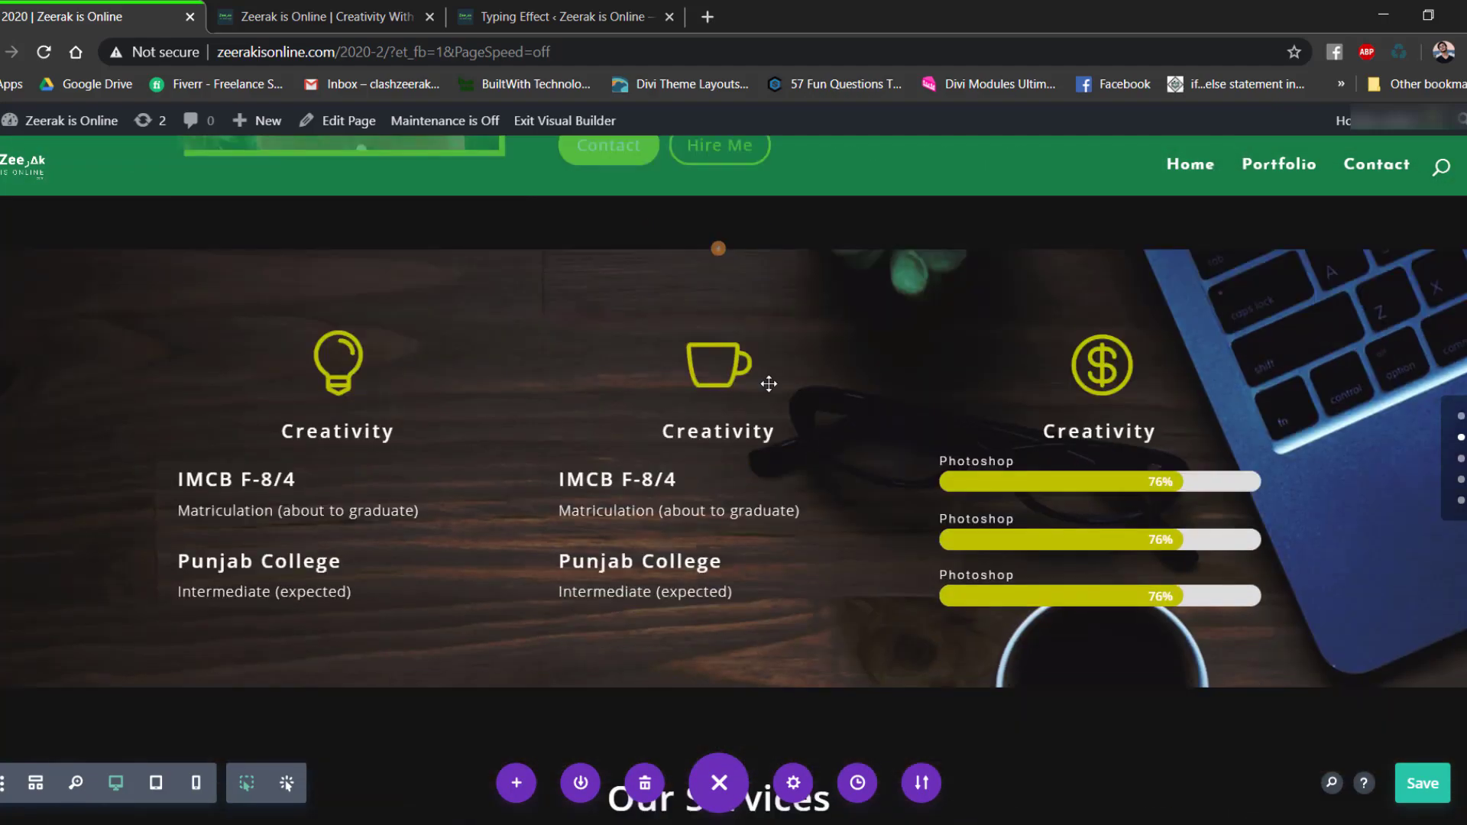
scroll(769, 384, down, 9)
click(318, 14)
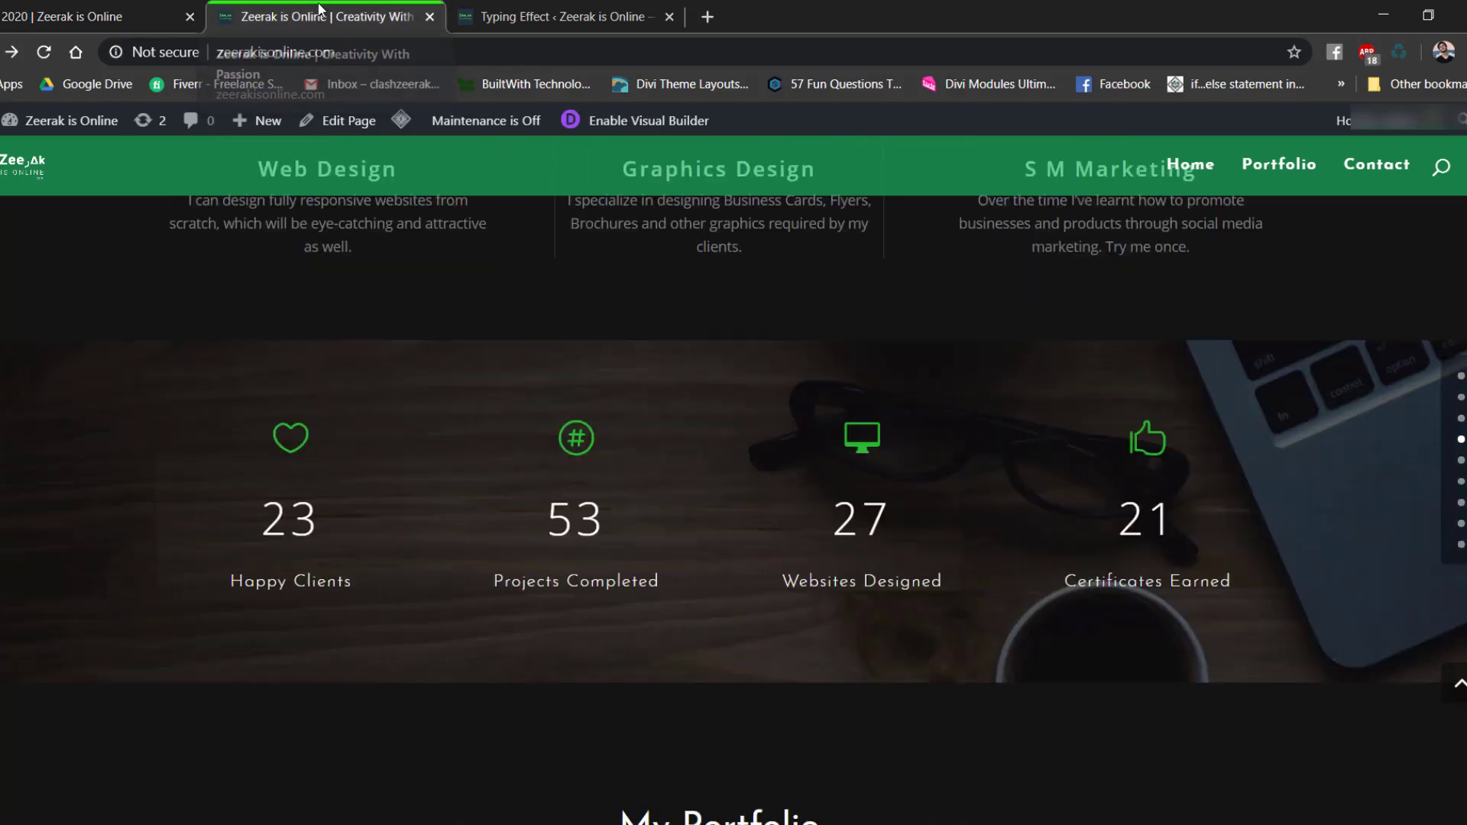
scroll(1218, 366, down, 6)
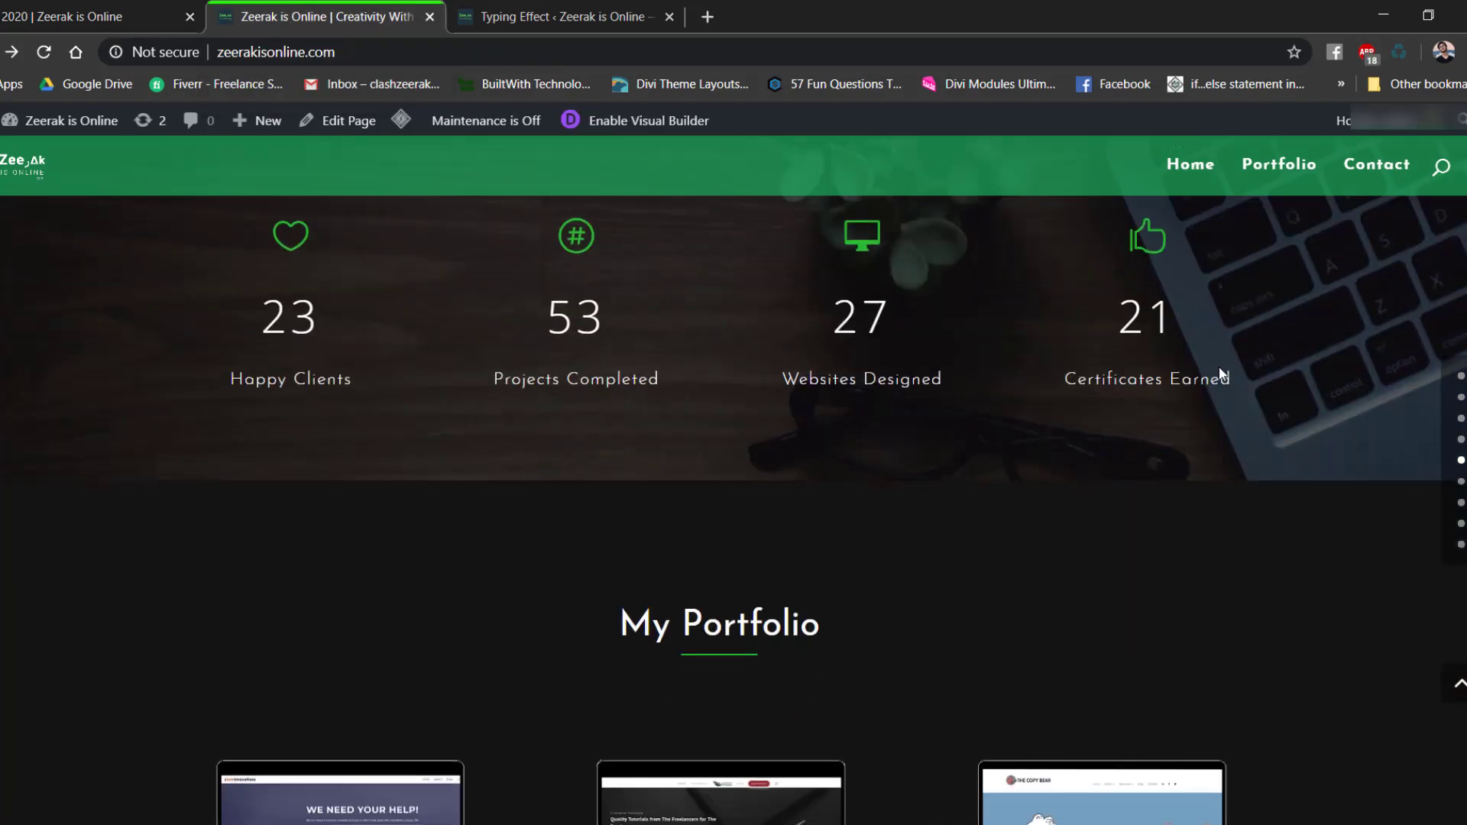
scroll(1221, 371, down, 1)
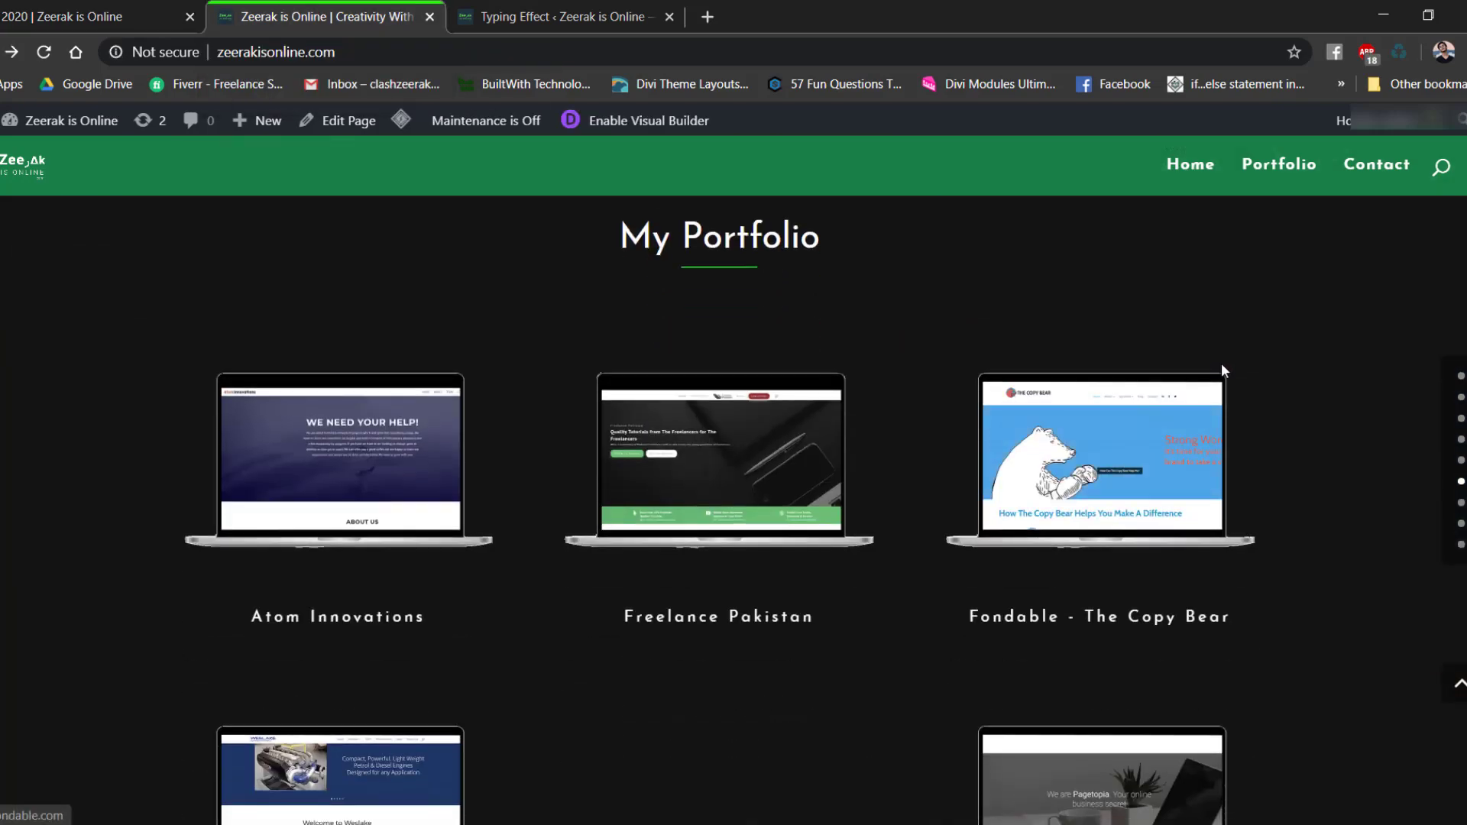
scroll(1230, 375, down, 5)
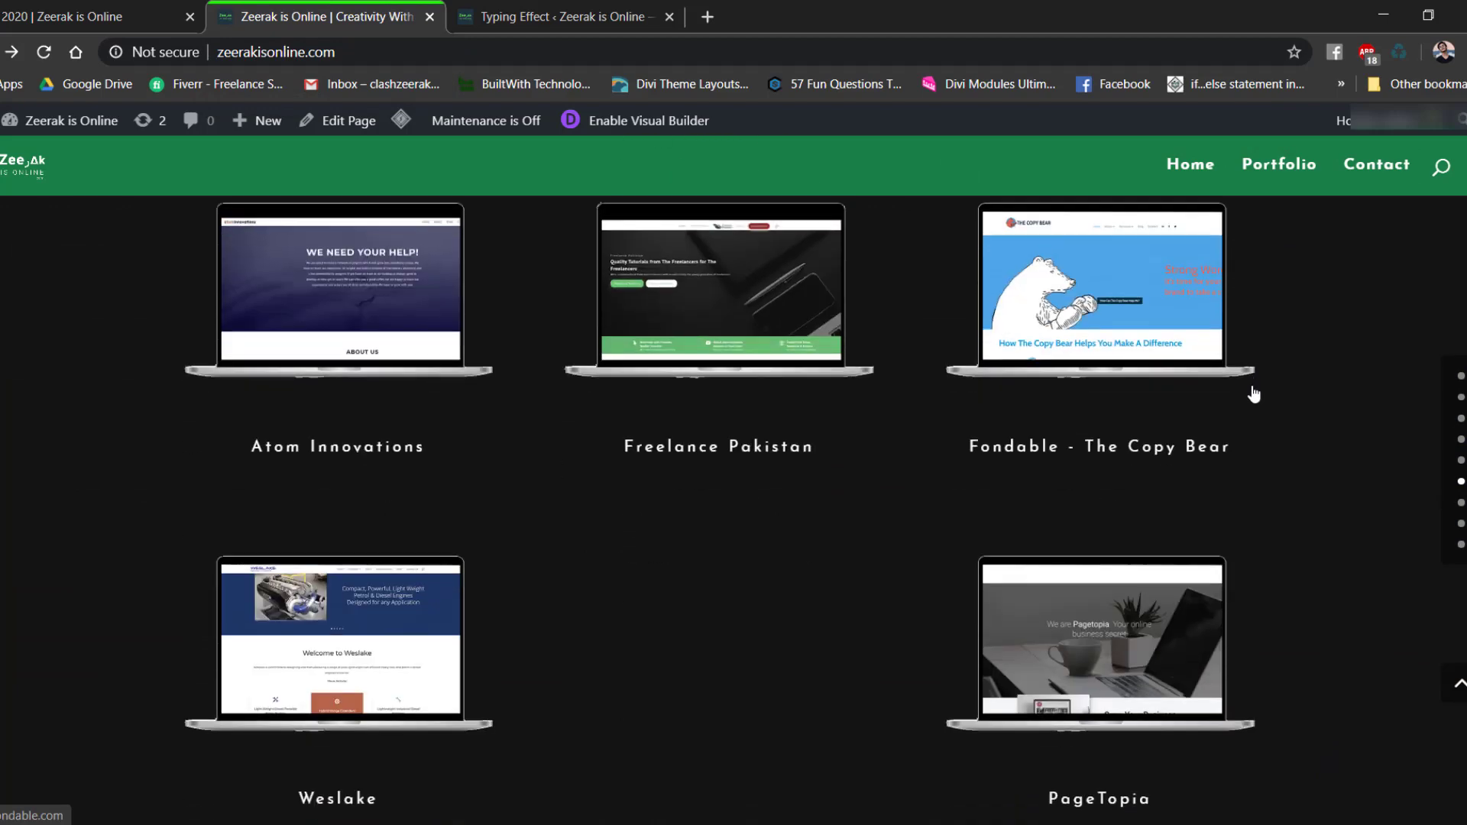
scroll(1261, 456, up, 5)
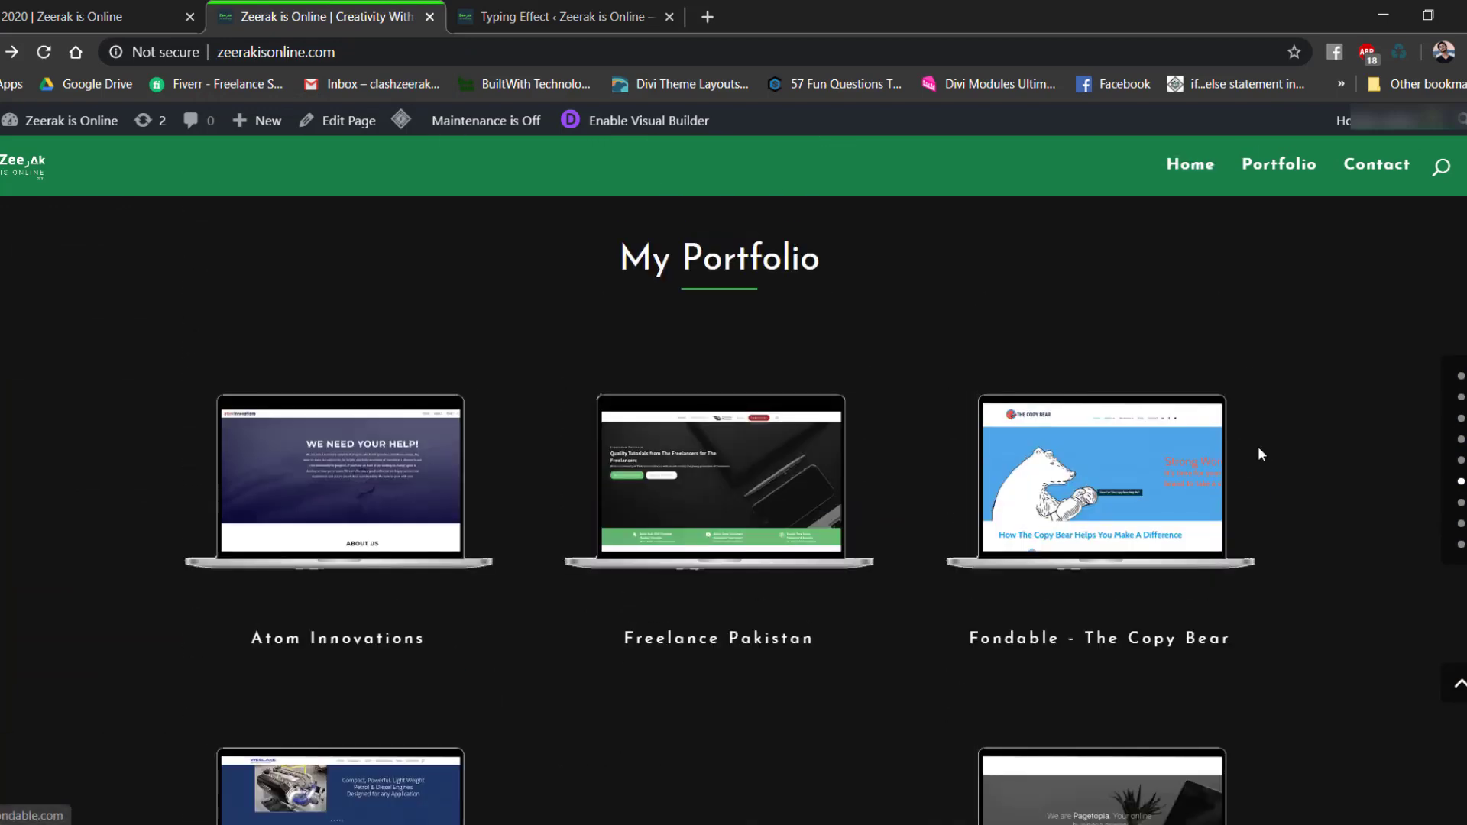
scroll(1258, 454, up, 5)
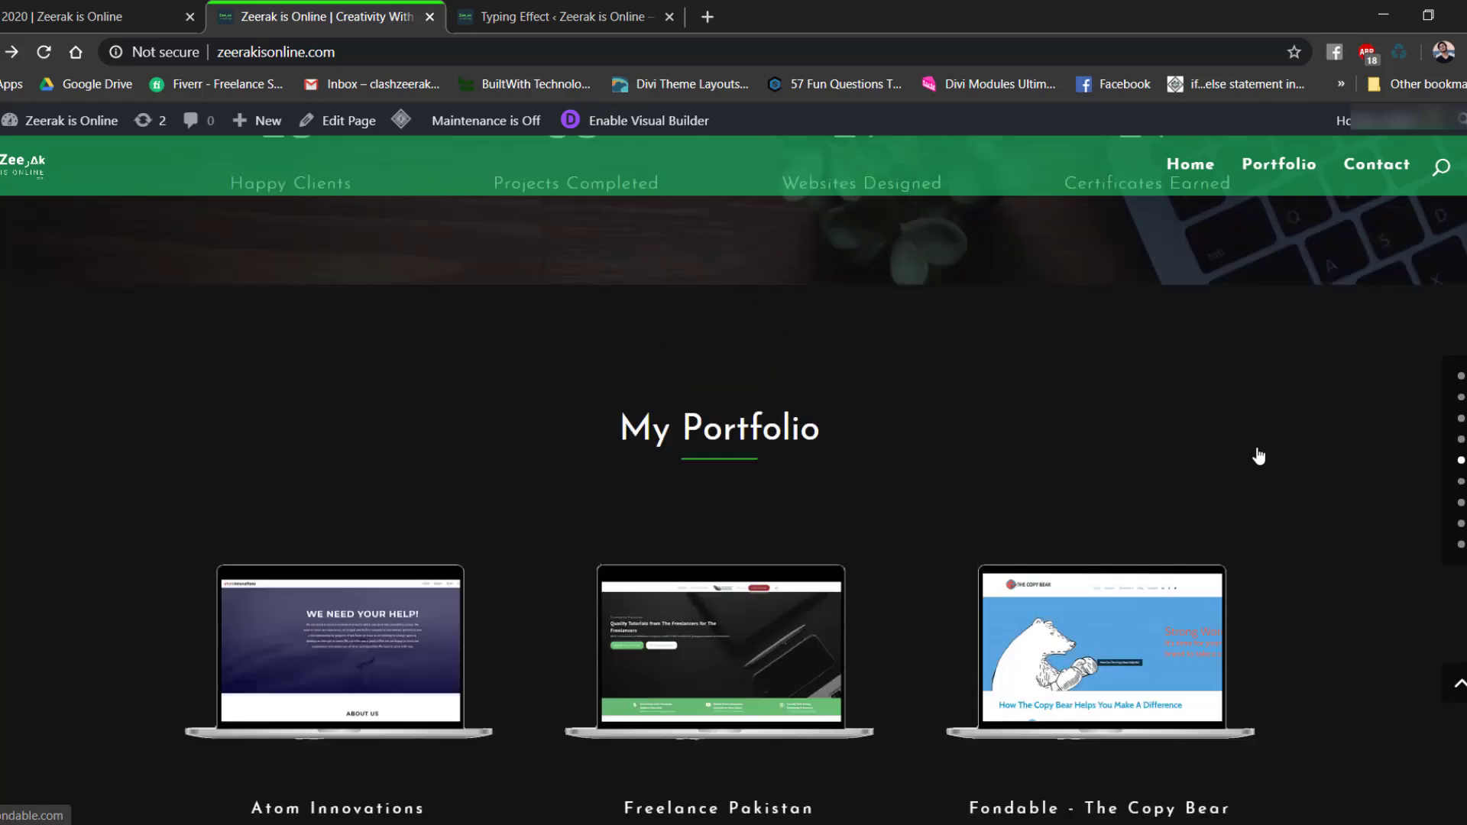
scroll(1259, 454, down, 3)
scroll(1259, 454, down, 1)
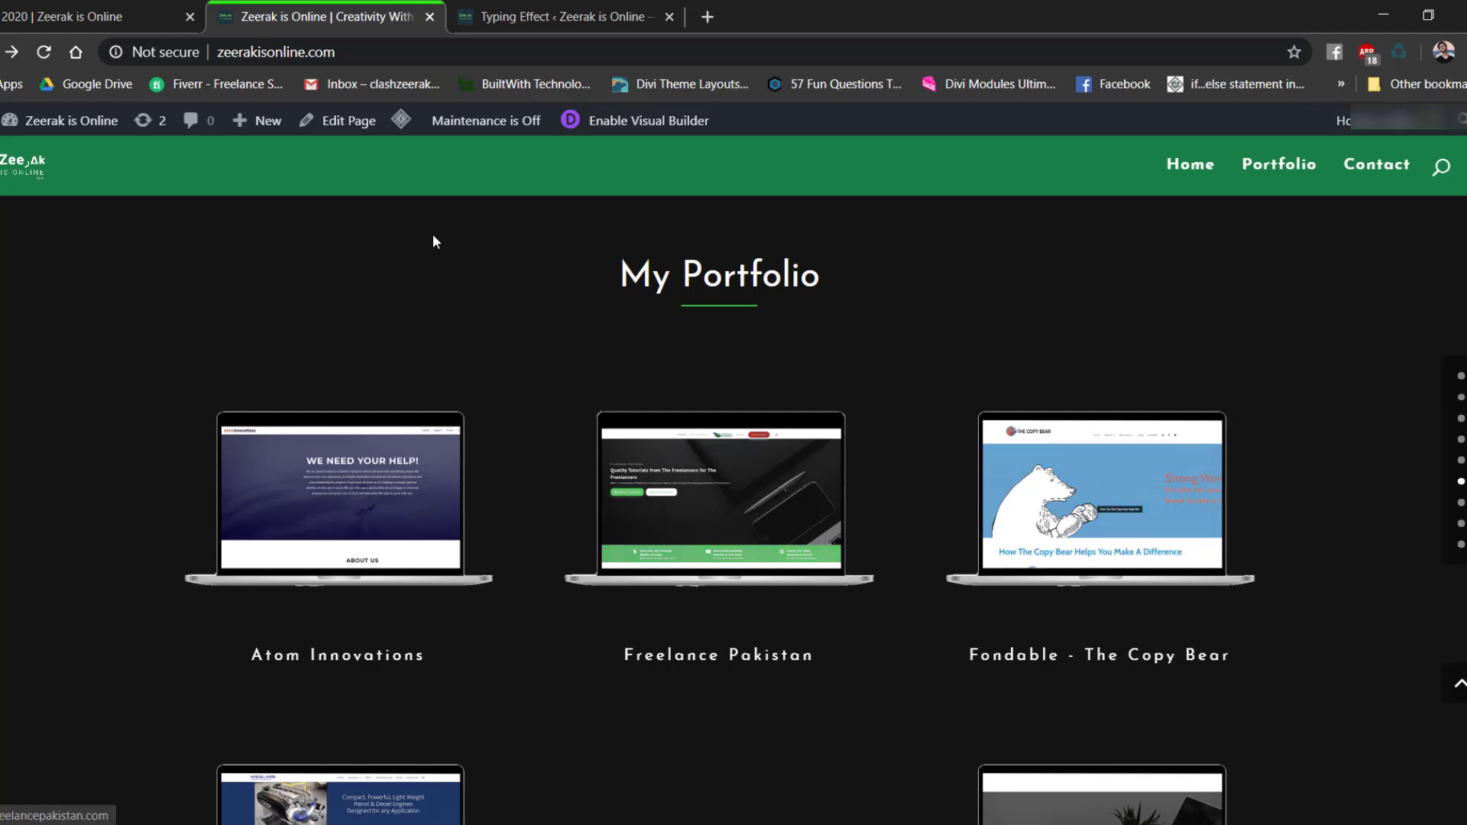
Return to the 2020 draft page and insert a regular section below the Satisfied Clients counters.
click(120, 6)
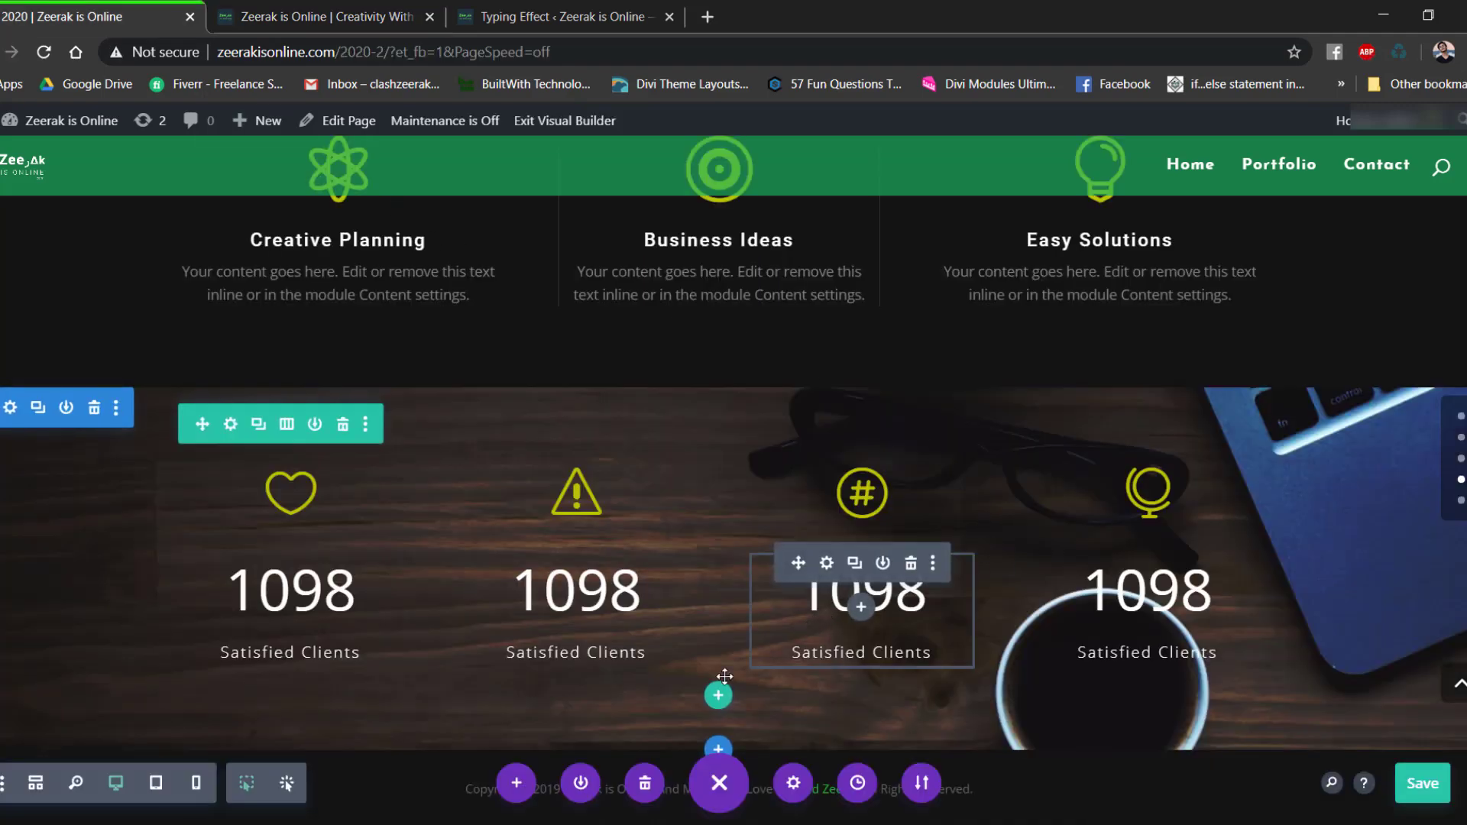
click(723, 747)
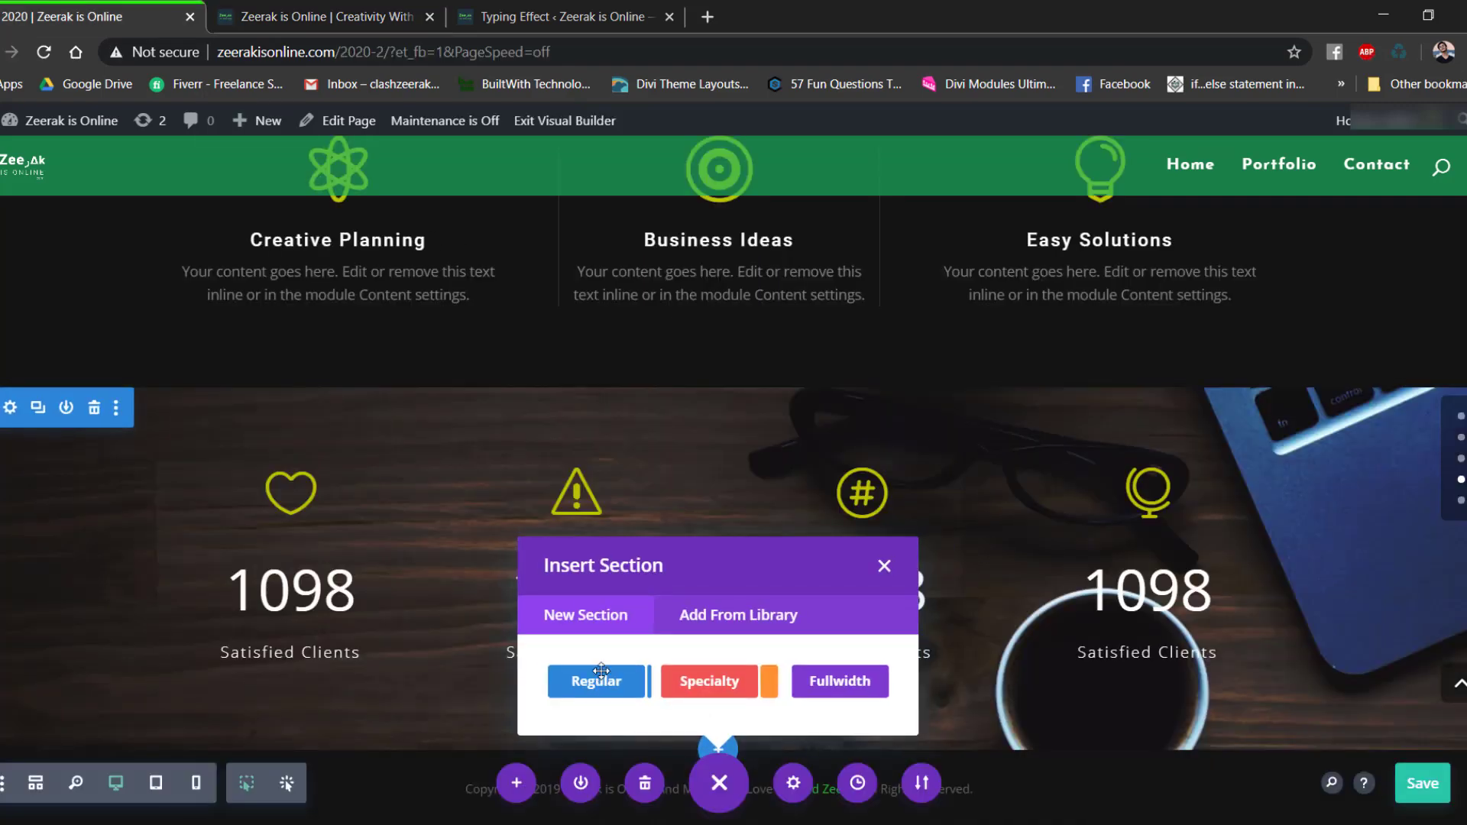
click(601, 671)
click(887, 329)
scroll(186, 649, down, 3)
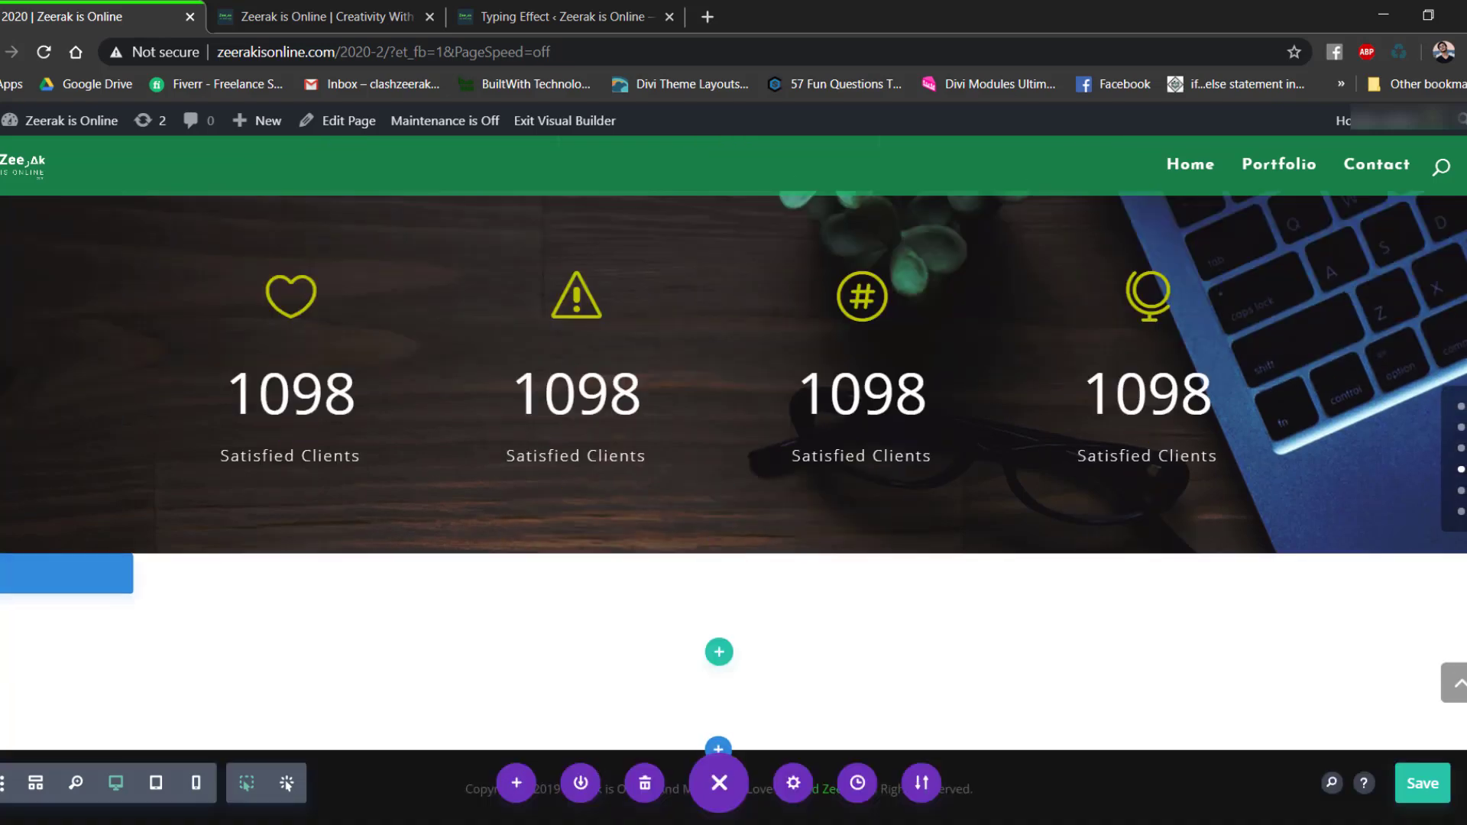
Set the new section's background color to #131414 and save its settings.
click(33, 575)
click(1159, 447)
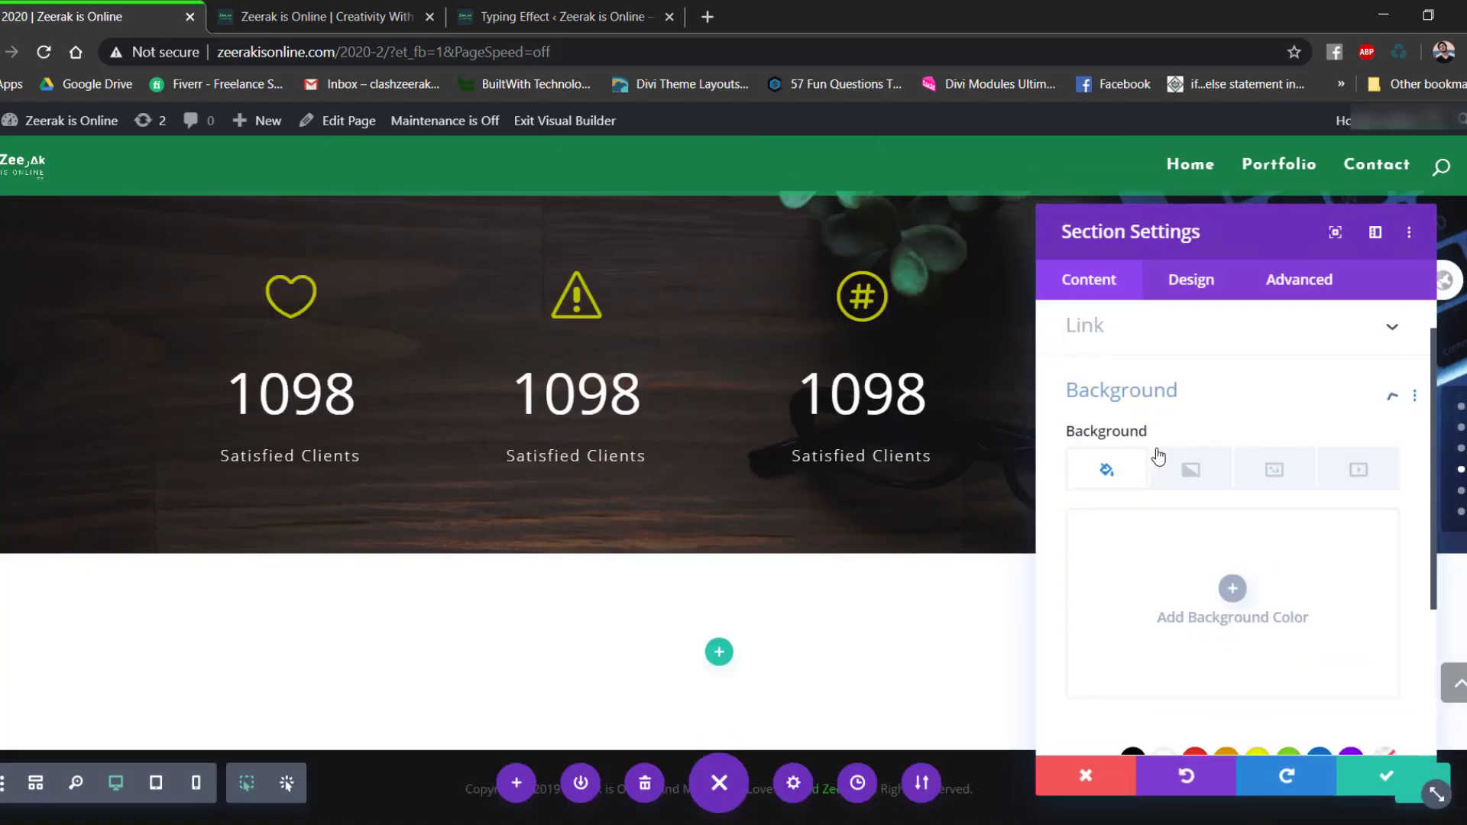
click(1233, 527)
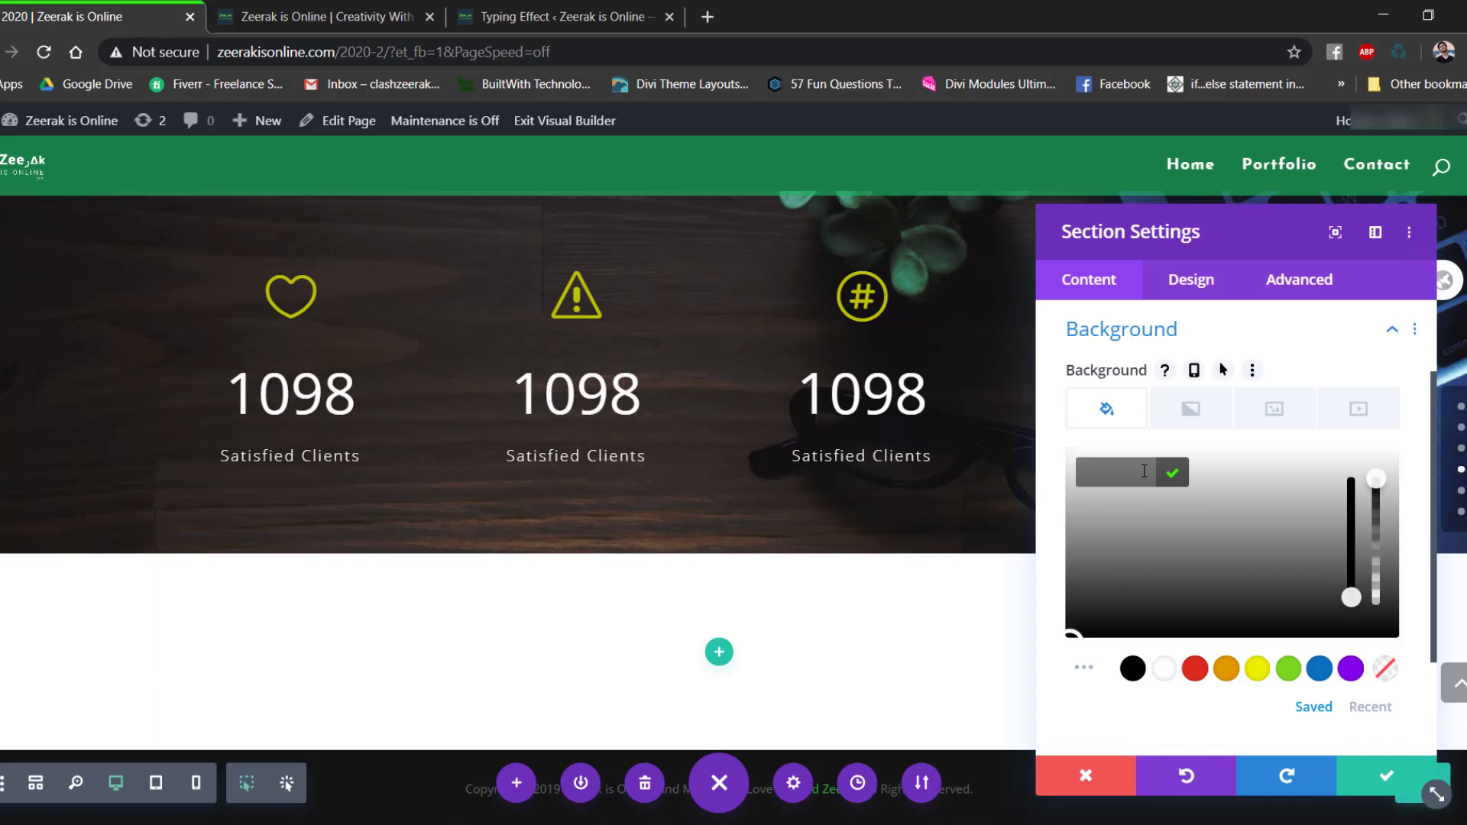
text(#131414)
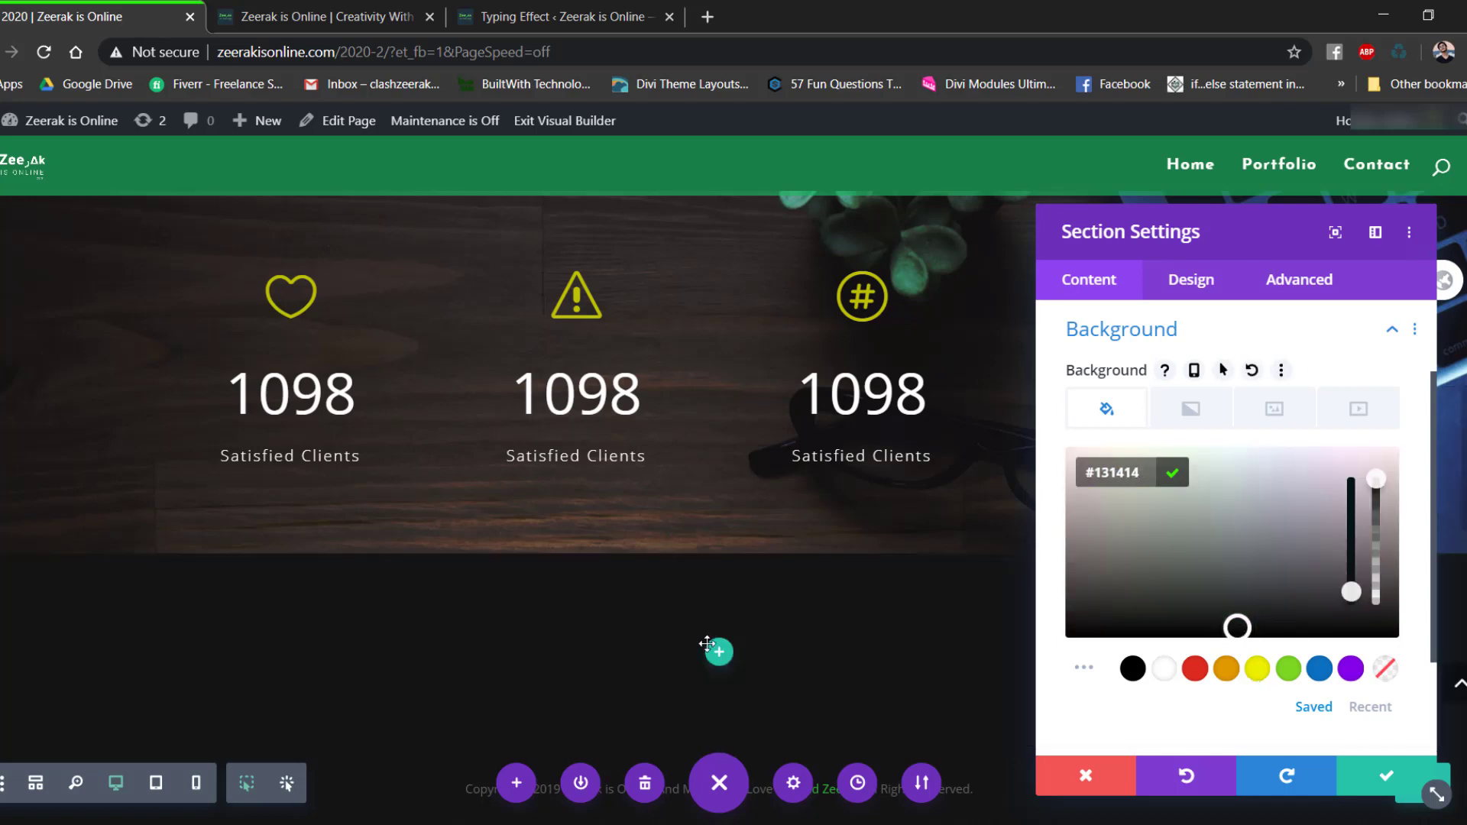
click(1383, 774)
Insert a single-column row in the new dark section and dismiss the module picker.
scroll(665, 589, up, 10)
scroll(668, 582, down, 5)
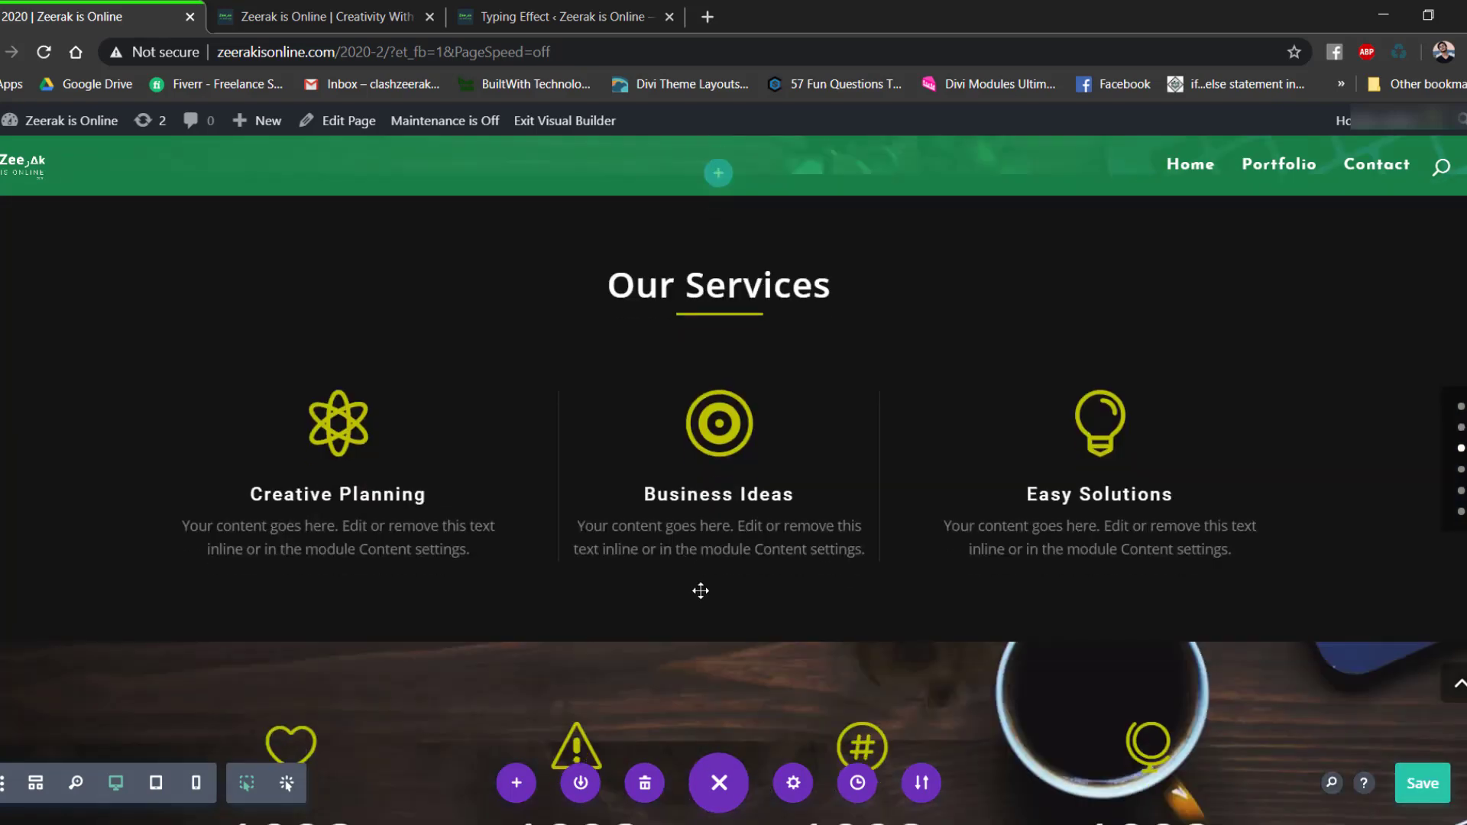
scroll(700, 591, down, 5)
click(719, 652)
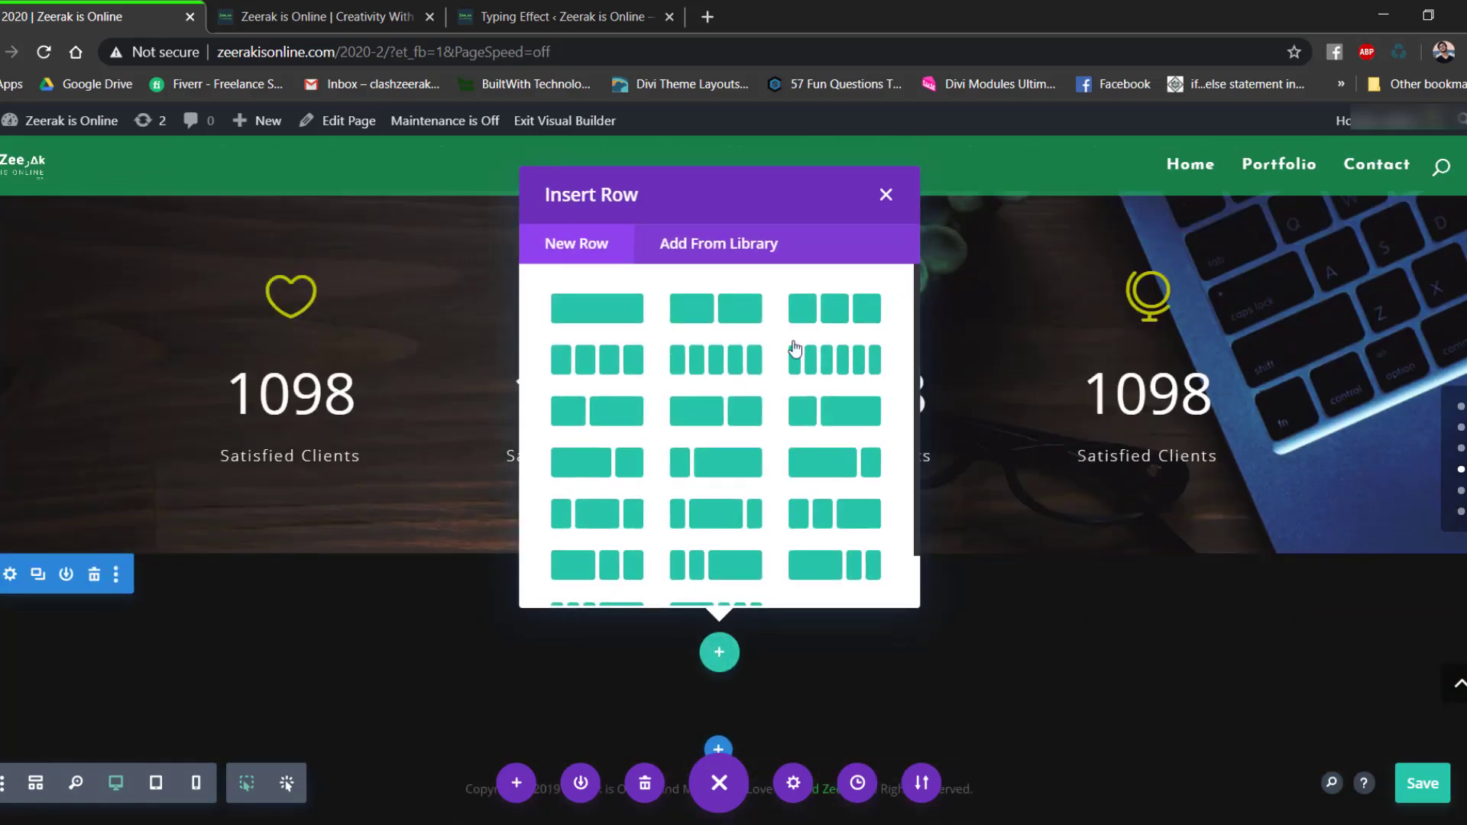
click(607, 311)
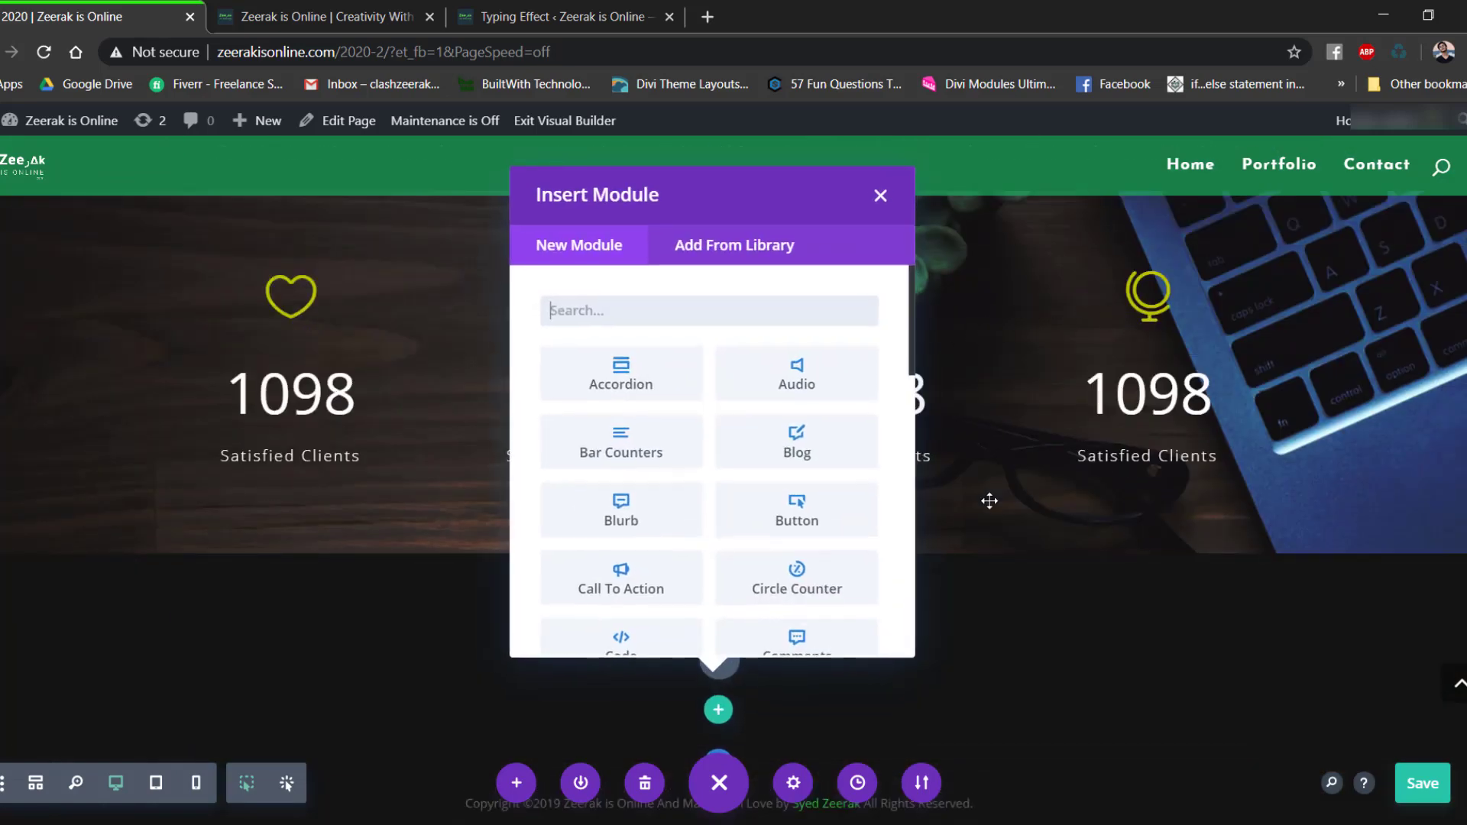
click(878, 194)
Duplicate the Our Services heading and its divider, placing the copies in the new section's single-column row.
scroll(809, 442, up, 10)
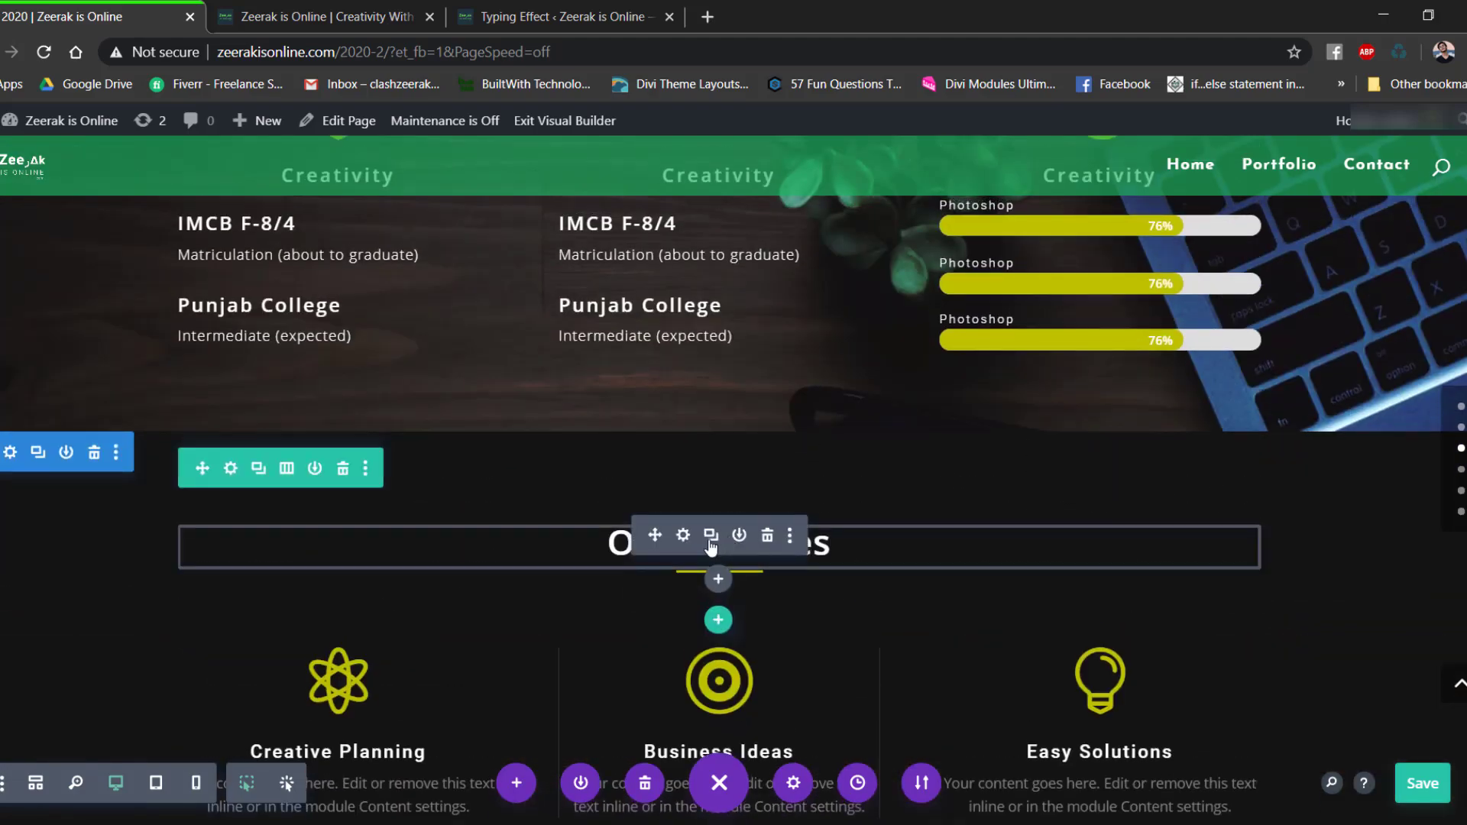
click(710, 536)
drag(652, 592, 727, 626)
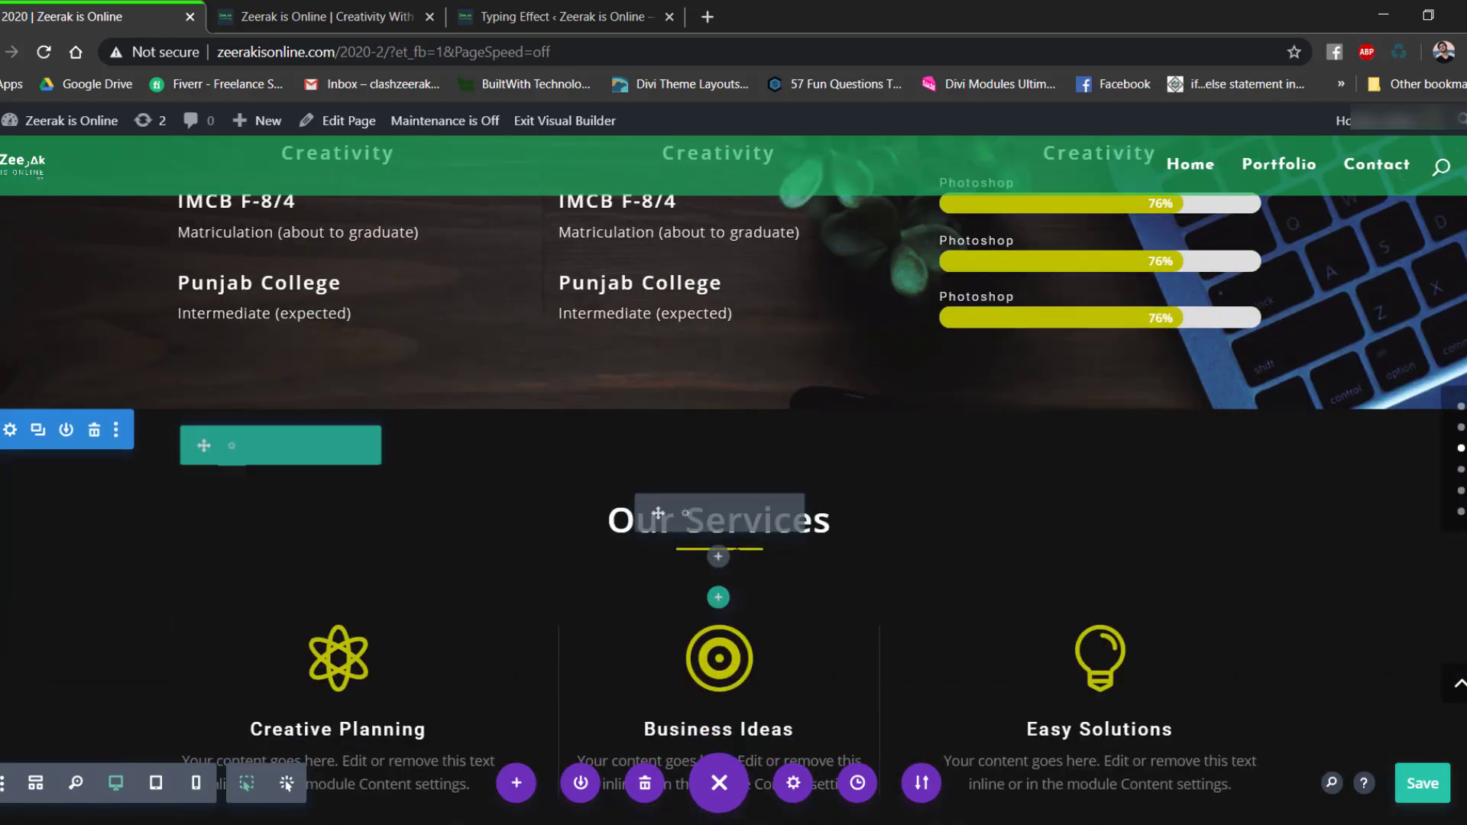
click(708, 570)
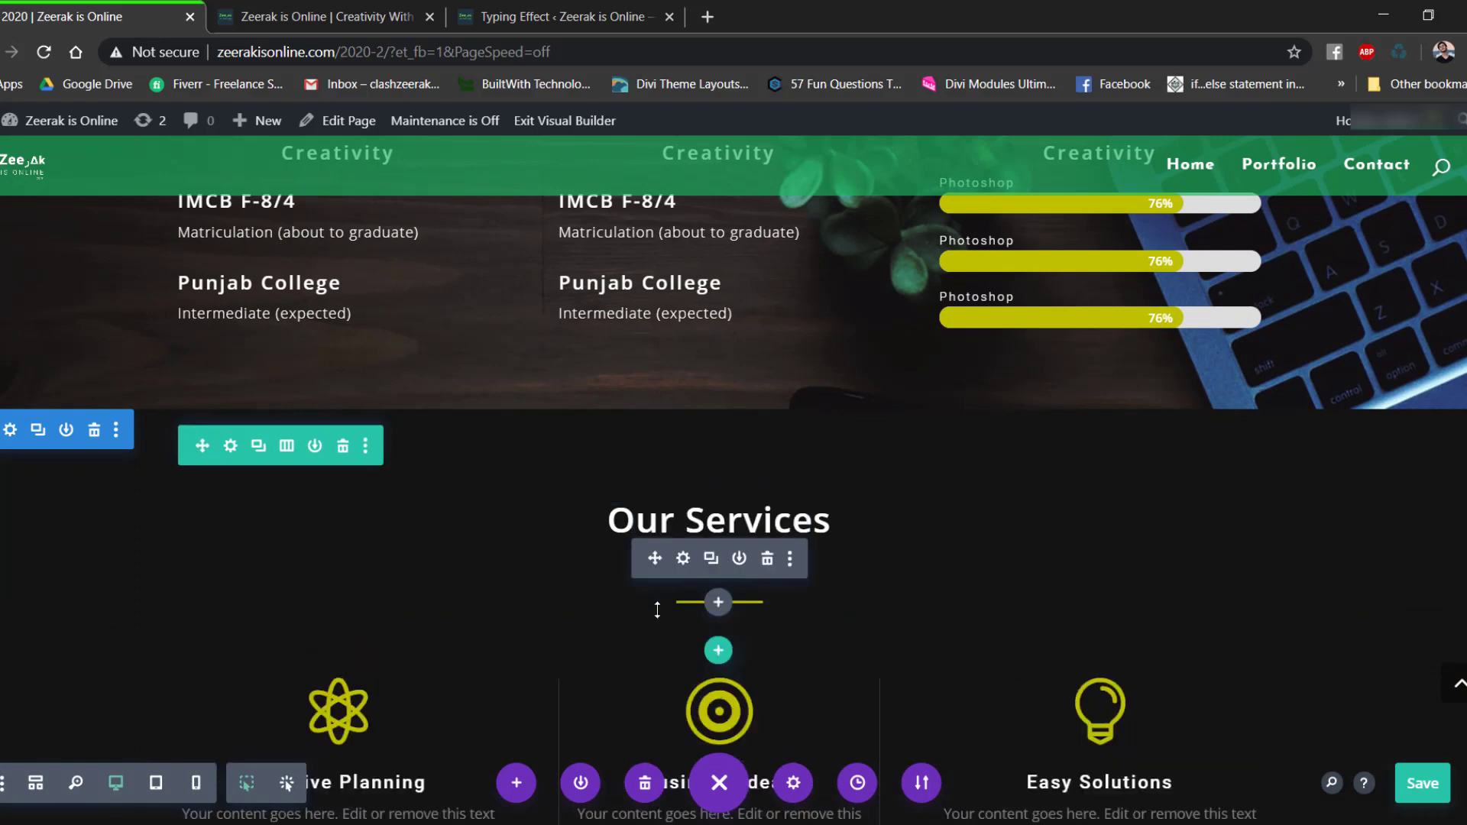
drag(657, 607, 790, 639)
scroll(884, 583, down, 10)
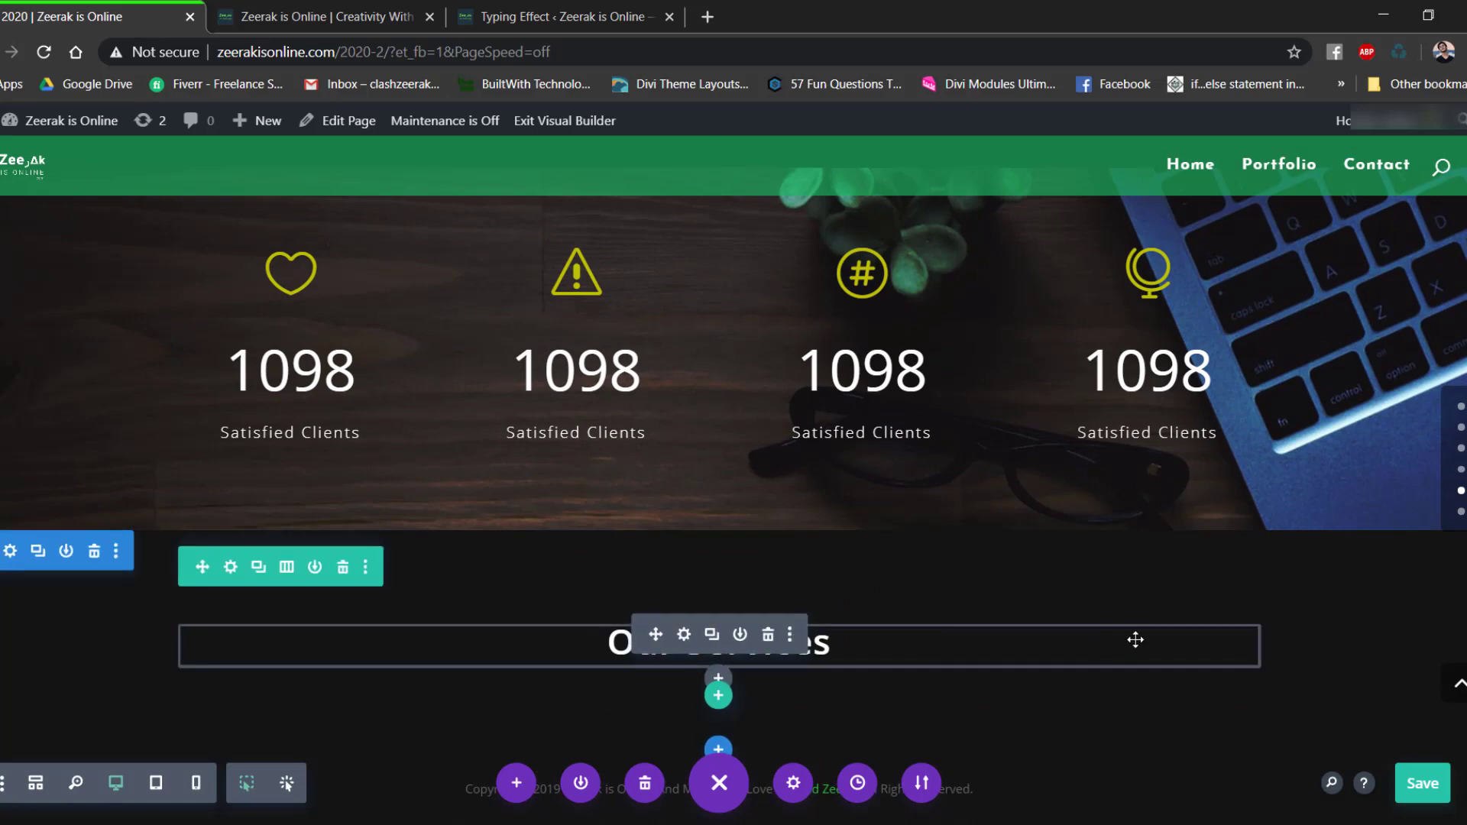
Change the copied heading's text to "Our Portfolio" and save the text settings.
click(682, 611)
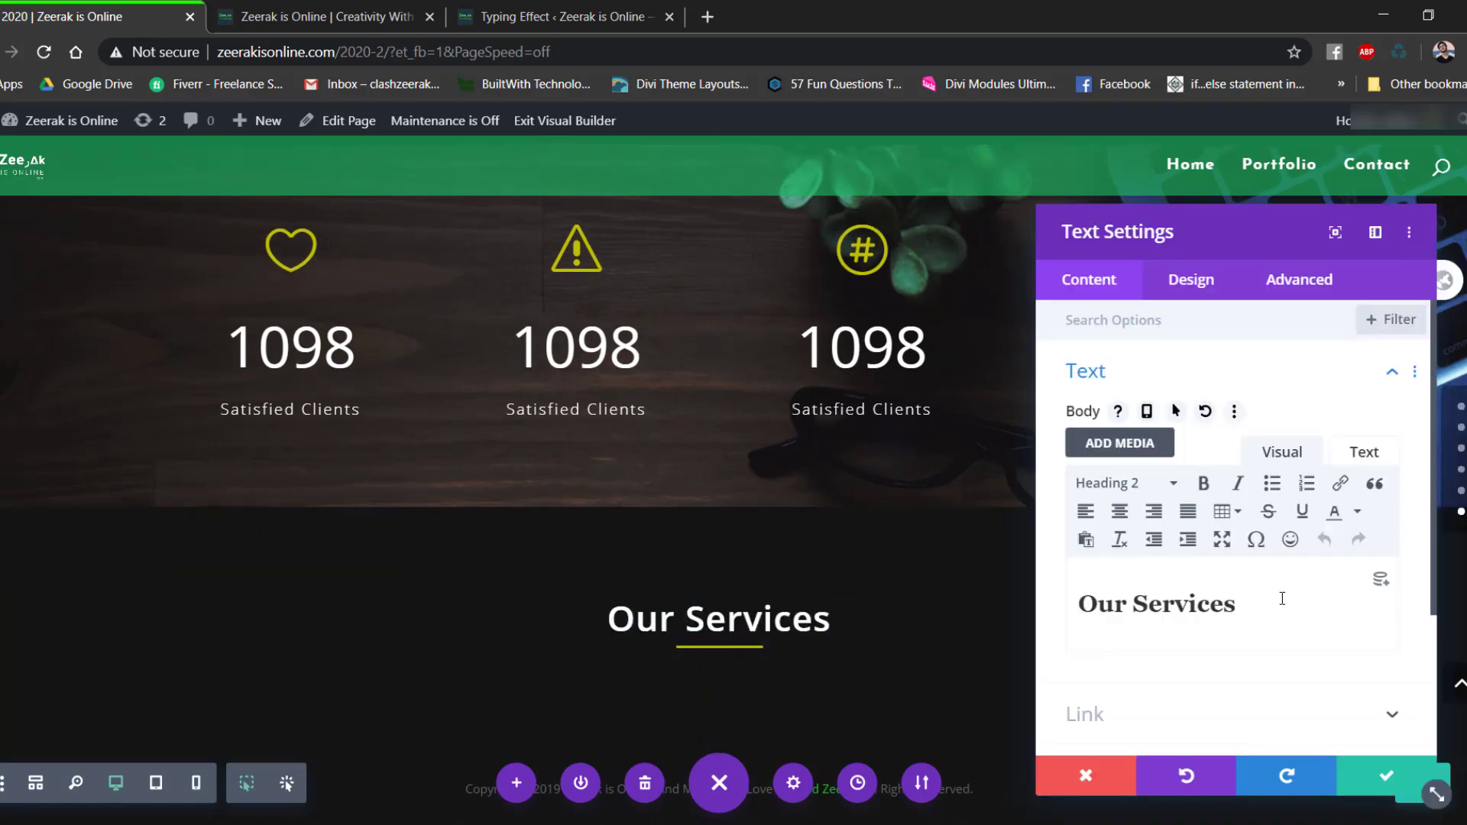
double_click(1209, 609)
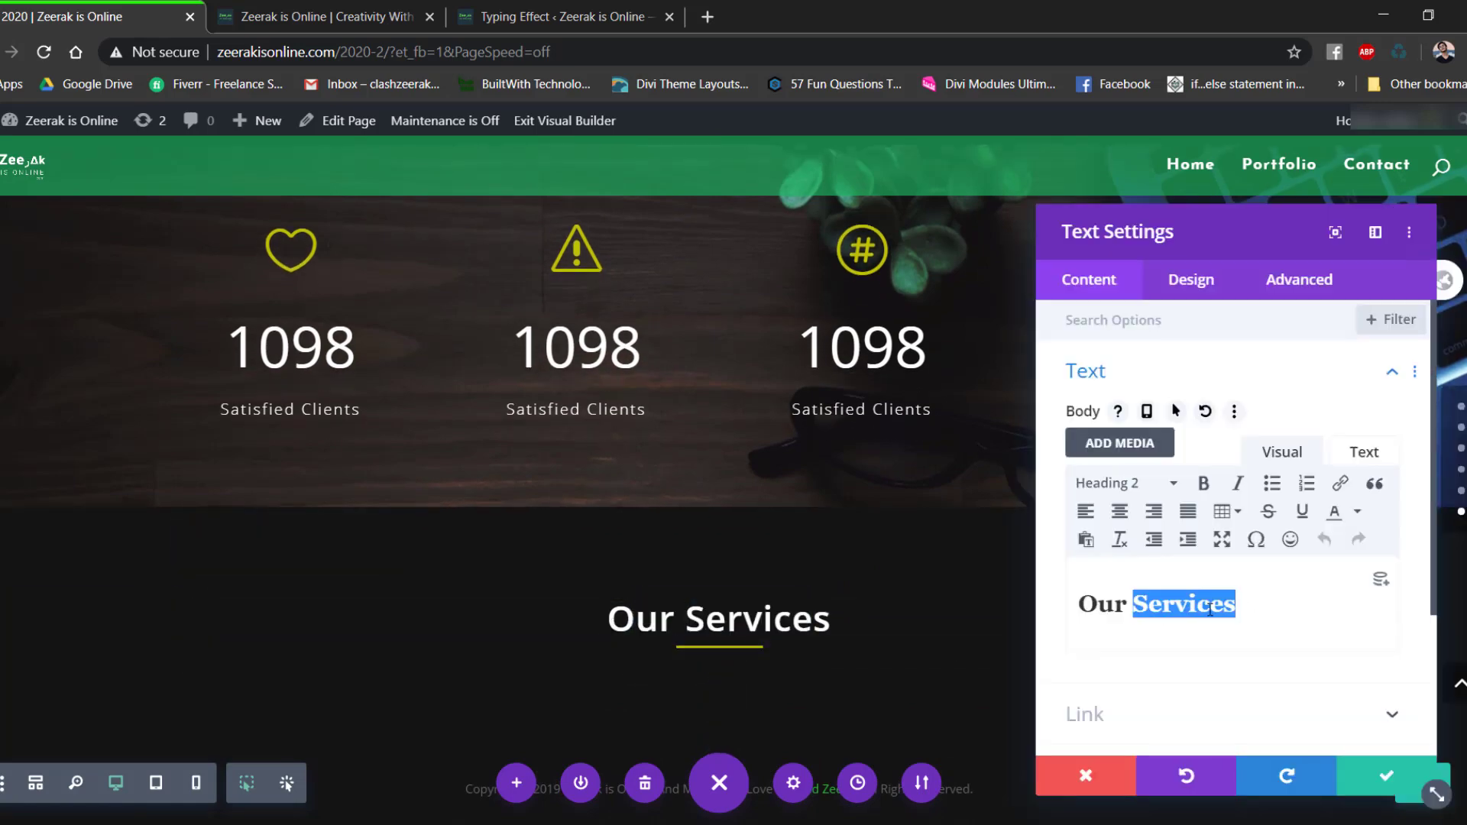
text(Portfoli)
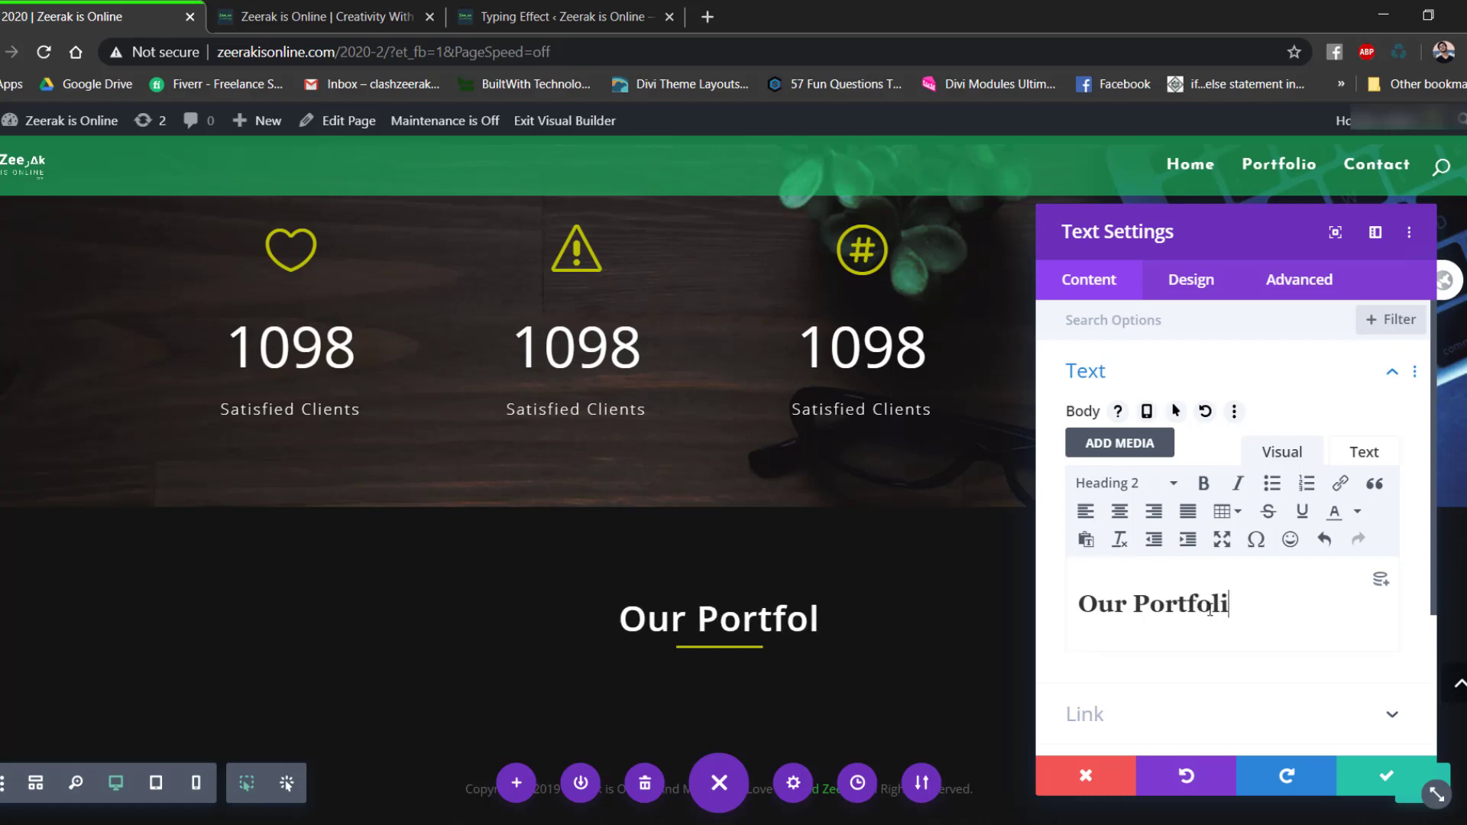
text(o)
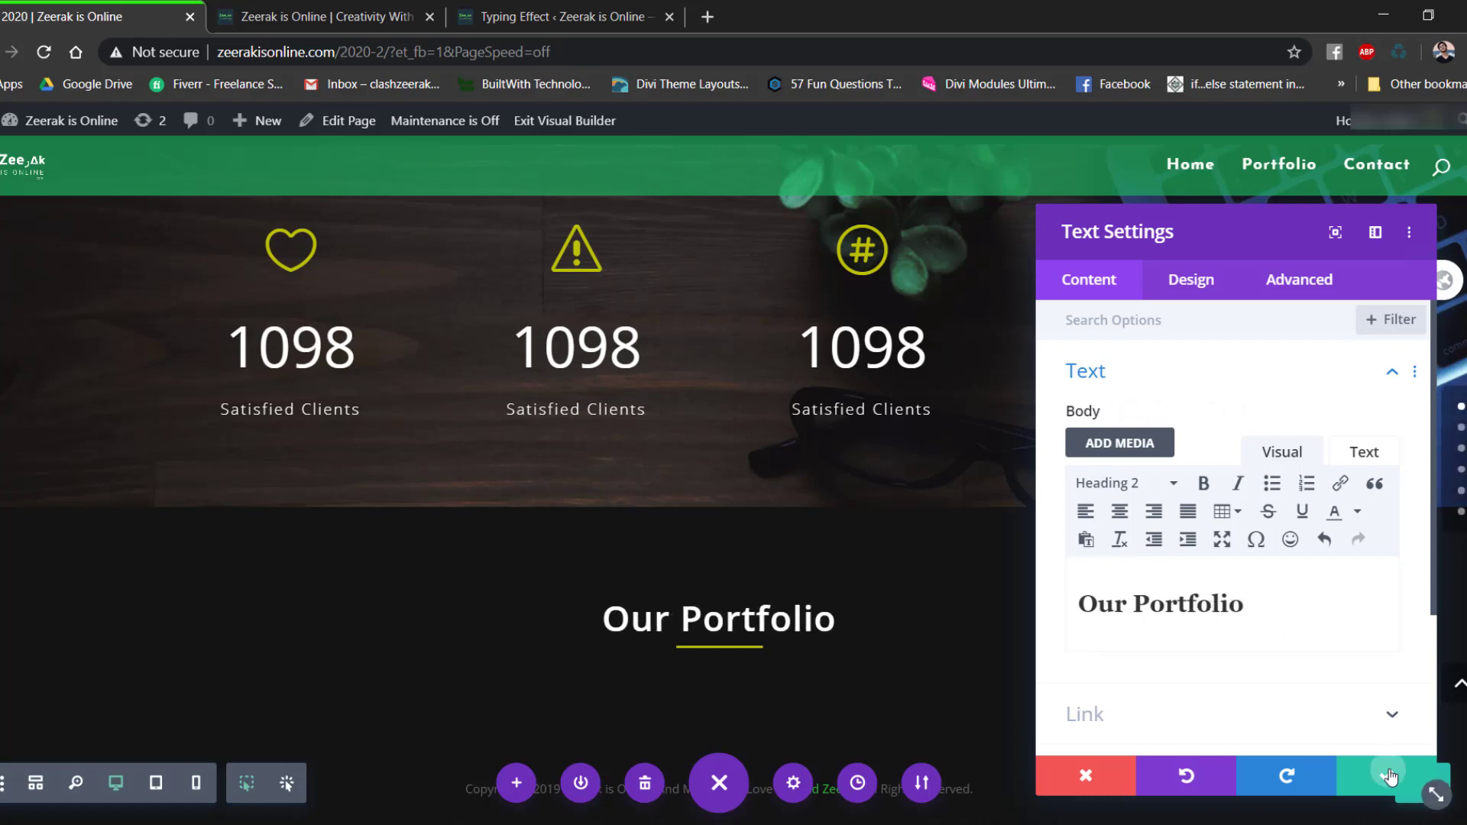
click(1387, 775)
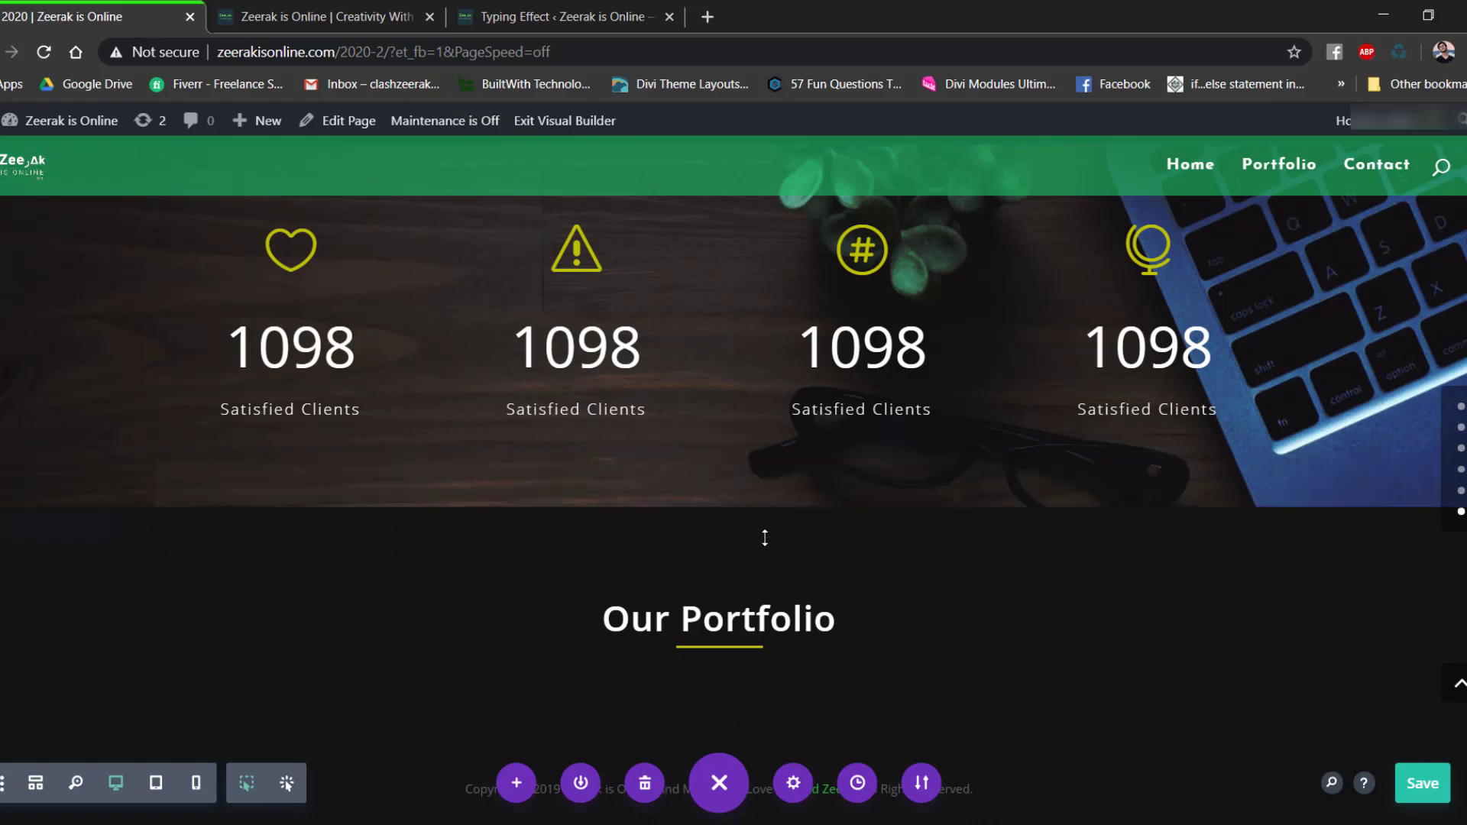
Insert a row with four equal columns below the Our Portfolio heading and dismiss the module picker.
click(719, 696)
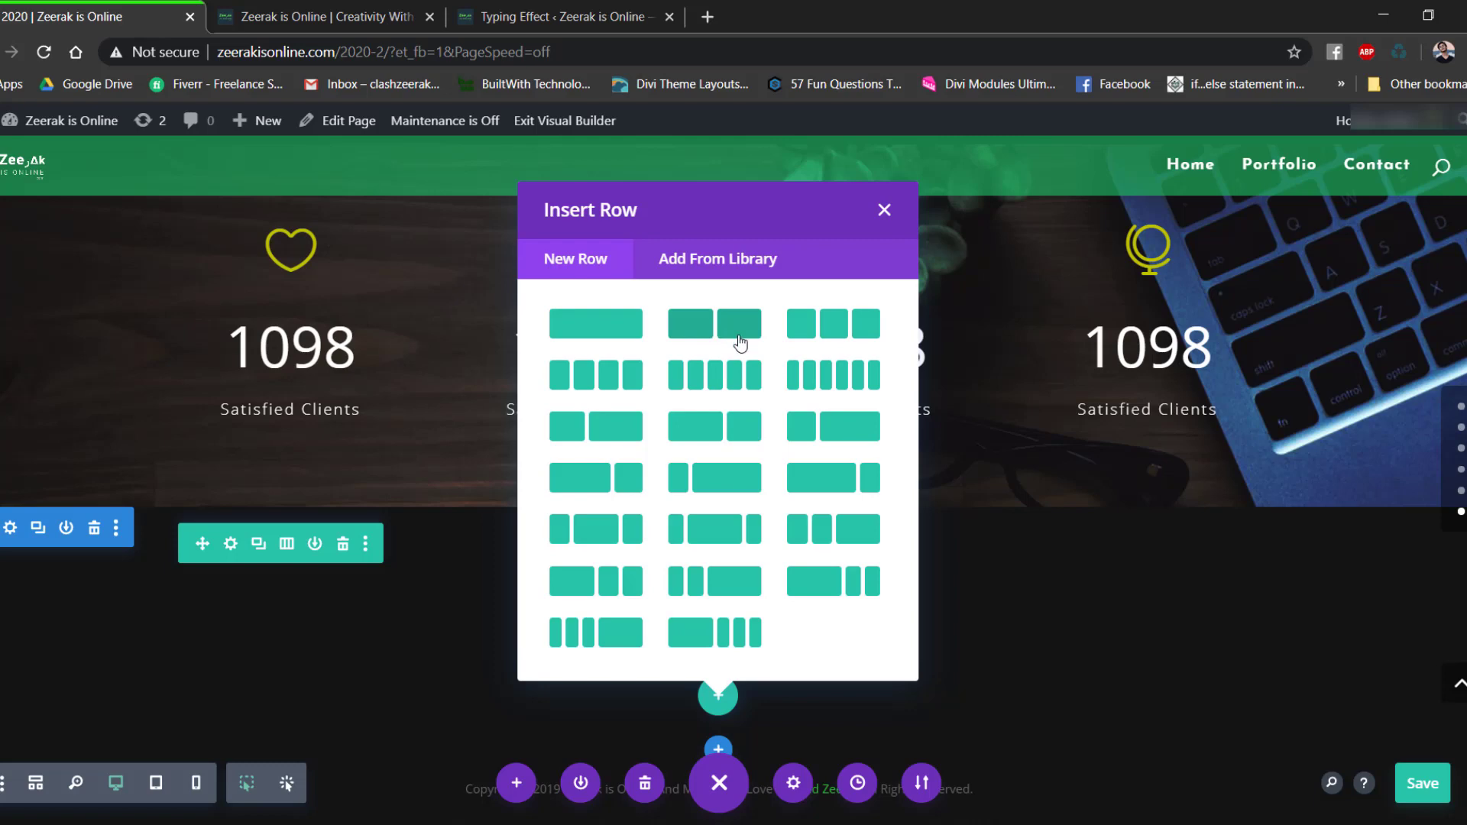
click(575, 393)
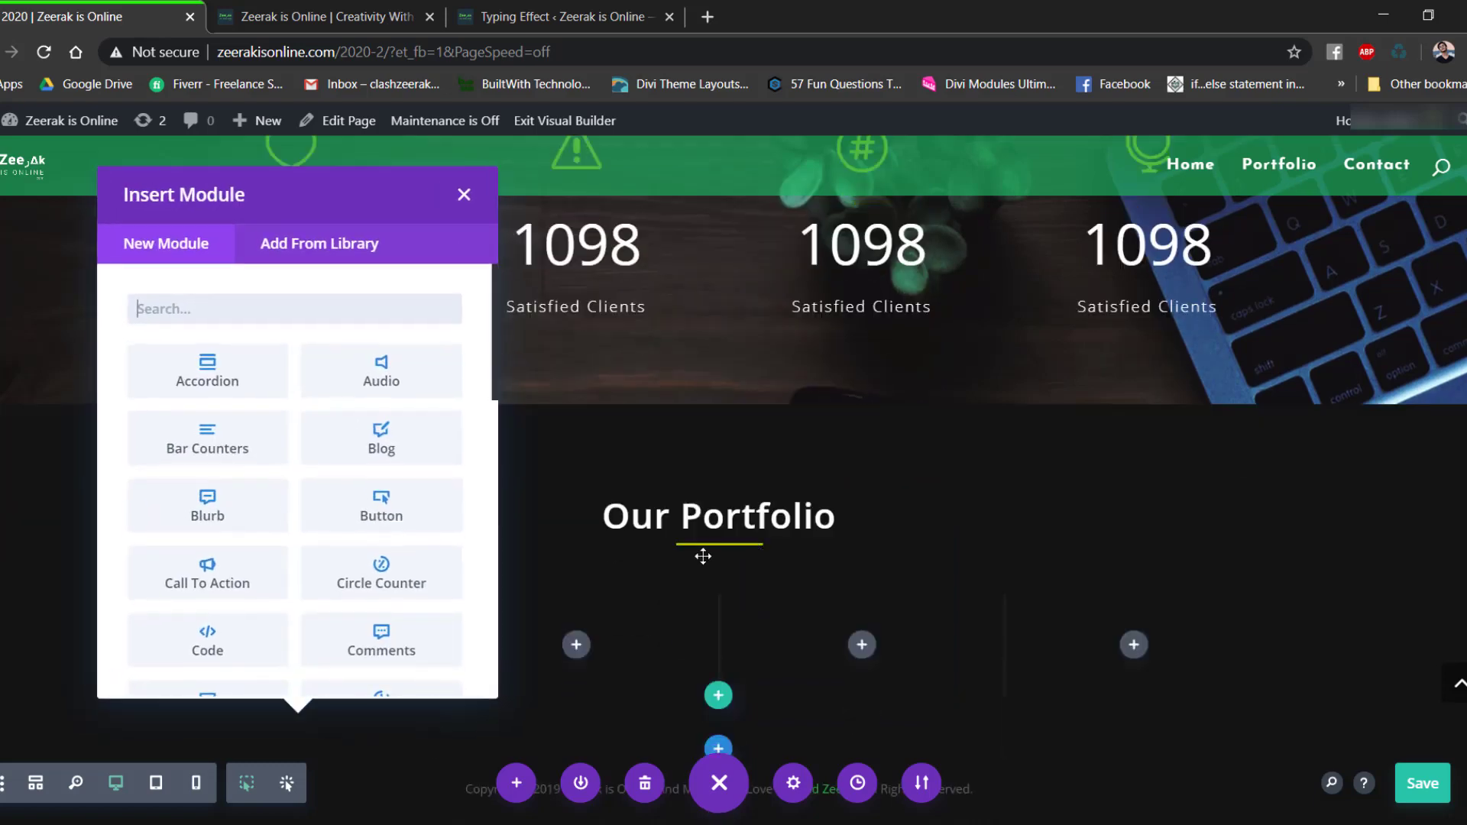
click(464, 195)
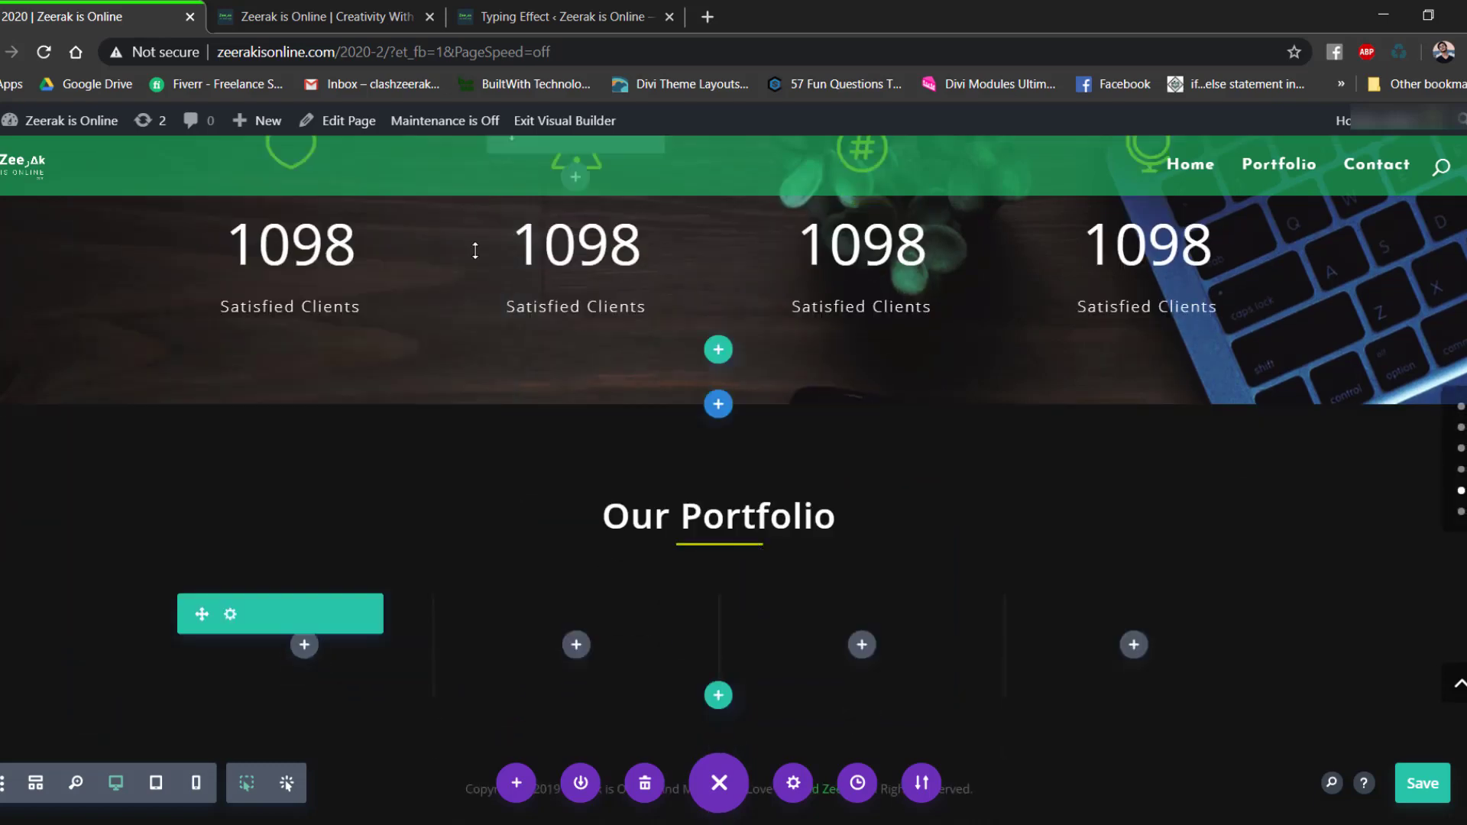
Add an Image module to the first column below the Our Portfolio heading, using Project-WL.png from the media library.
click(304, 645)
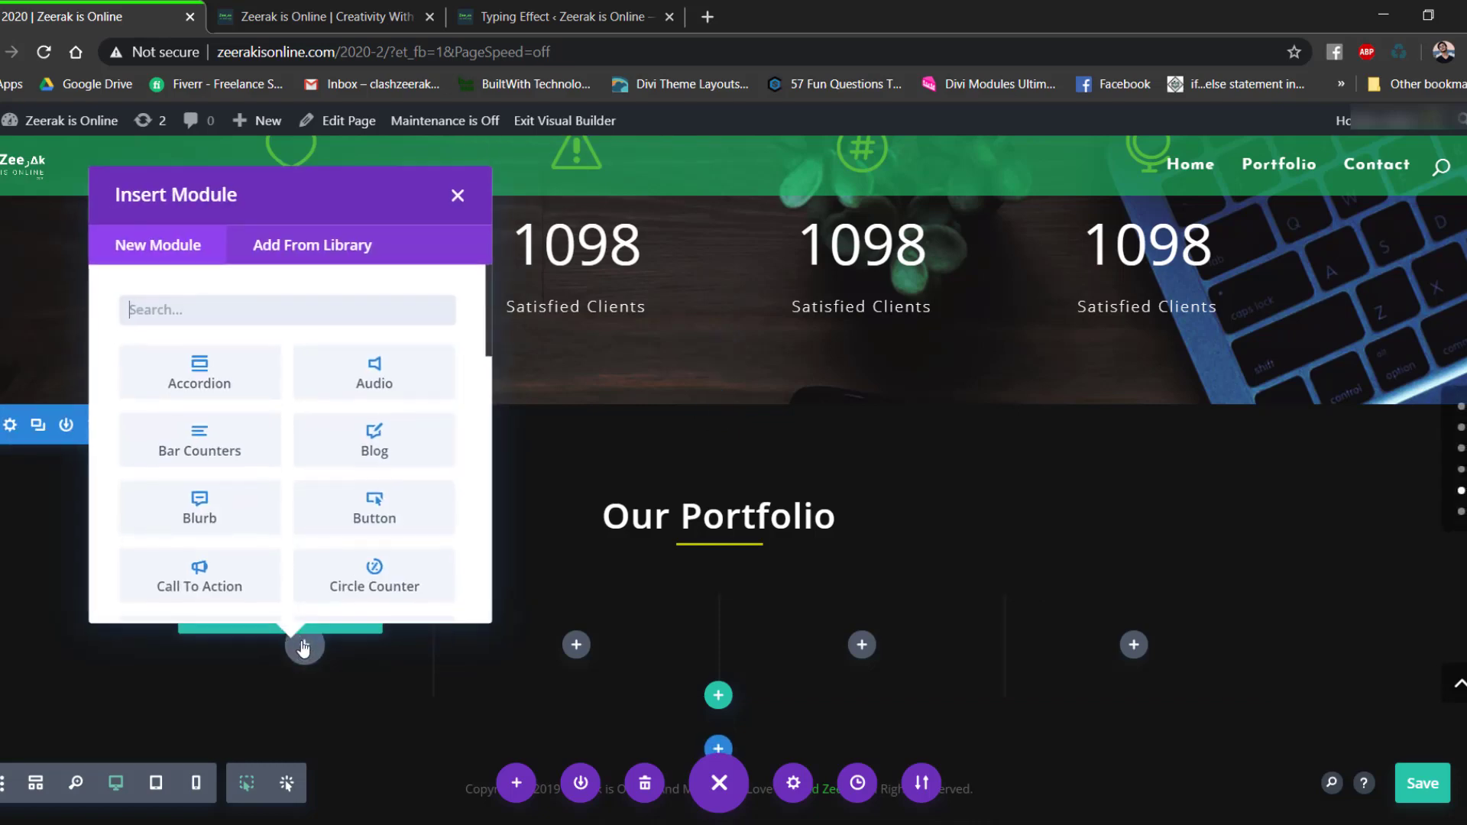
text(ima)
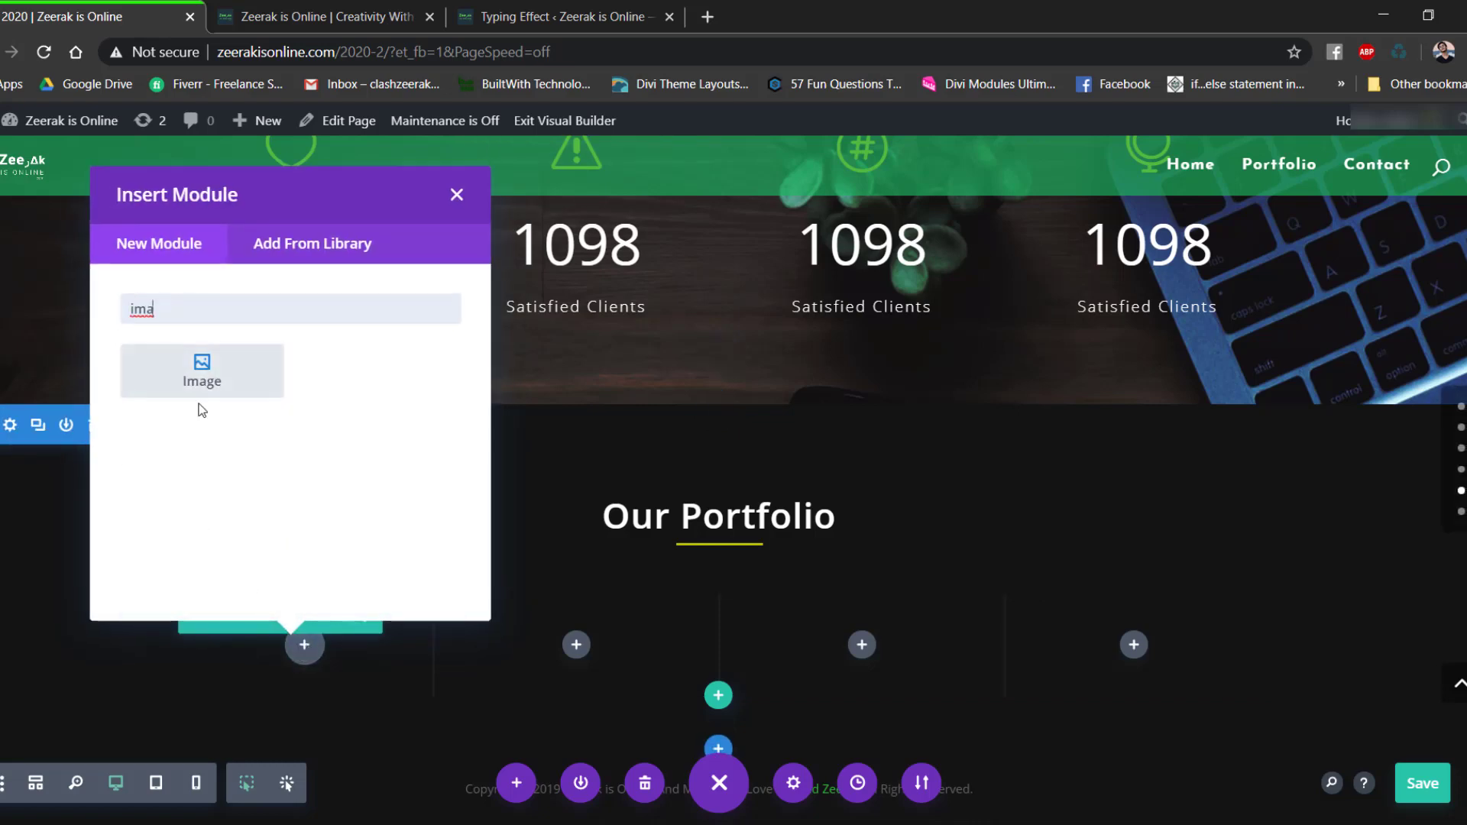
click(202, 370)
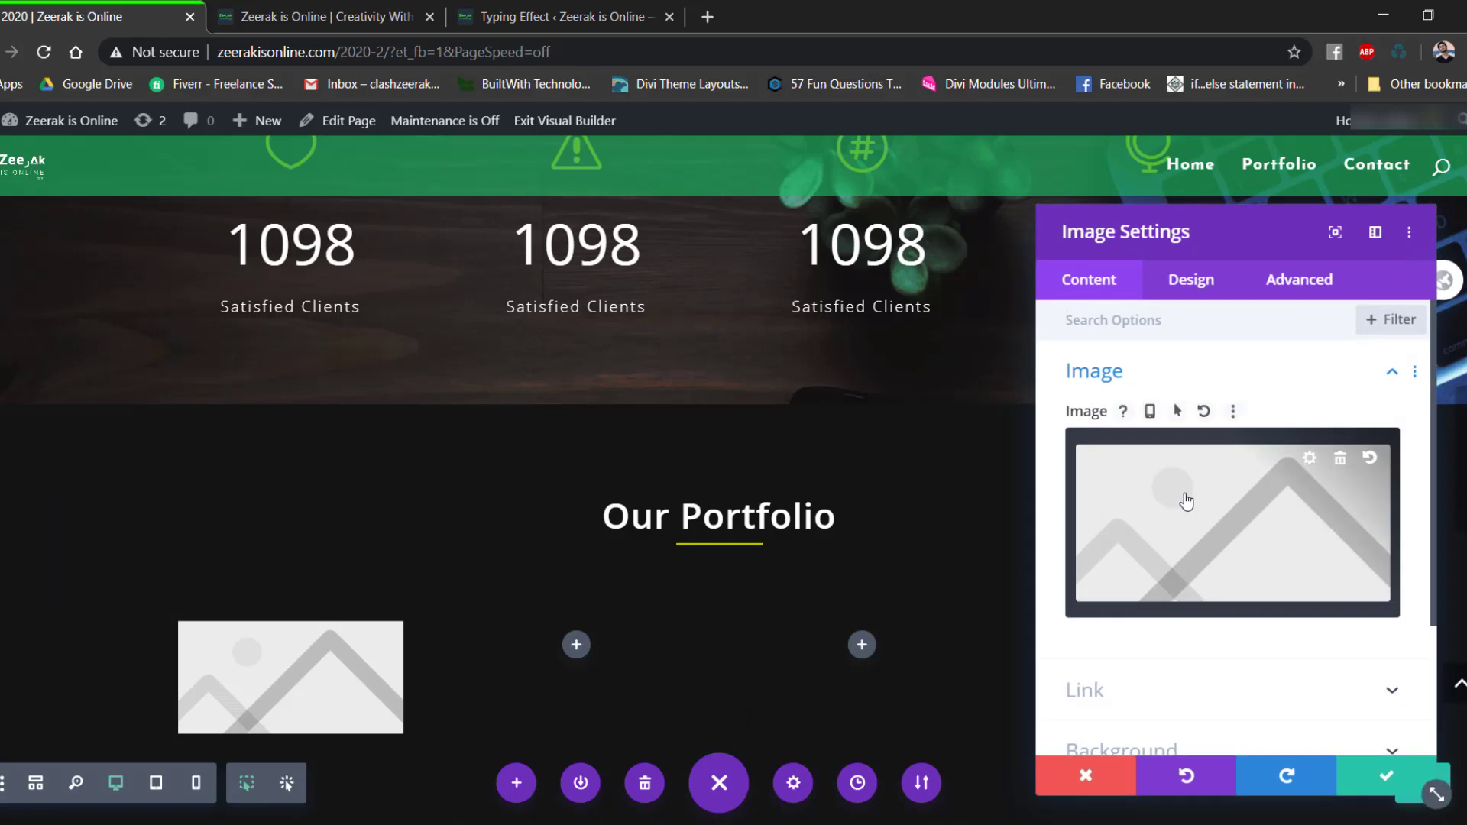
click(1177, 497)
click(640, 380)
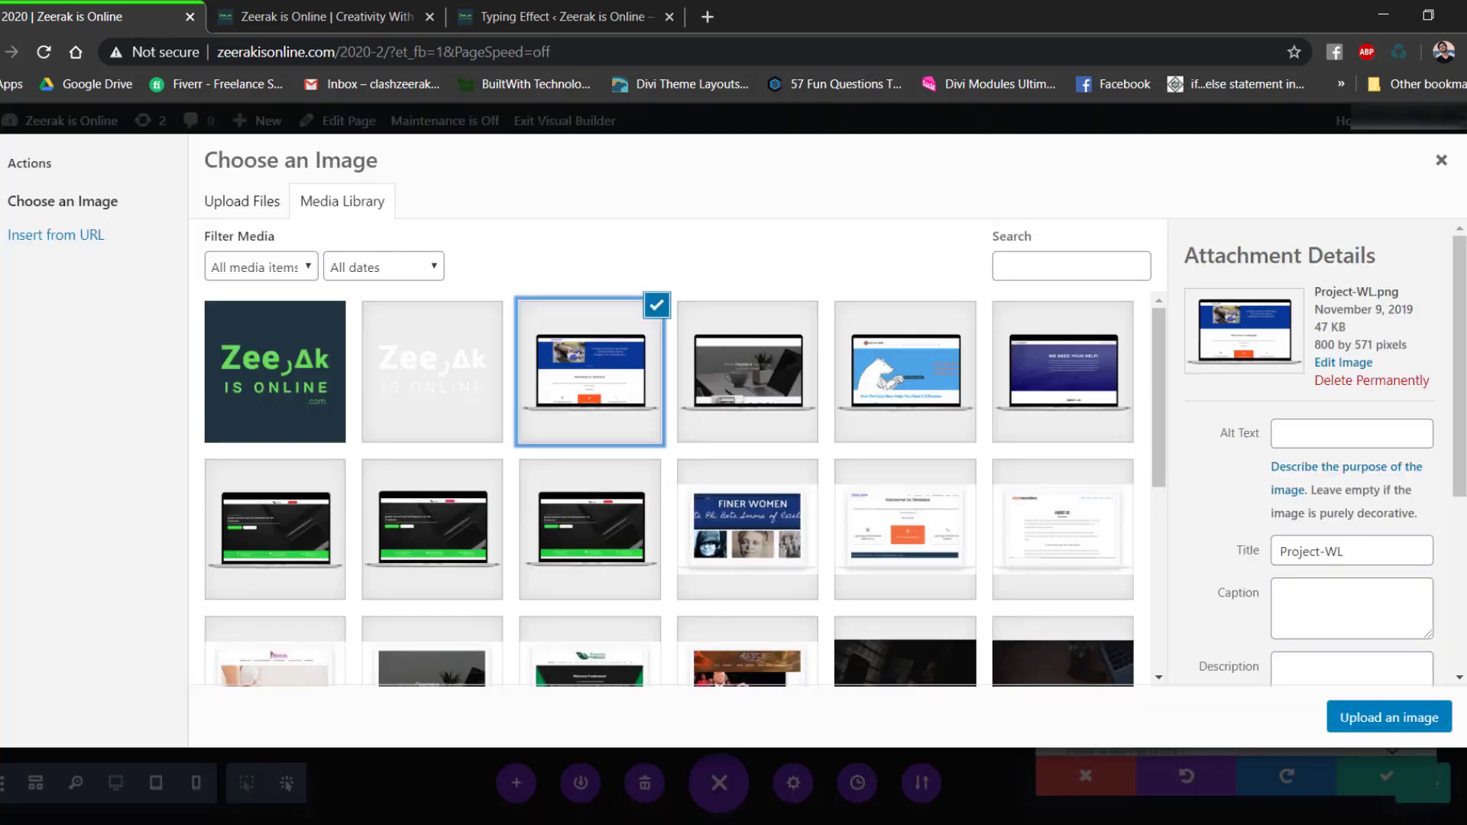
click(1428, 722)
scroll(726, 475, down, 1)
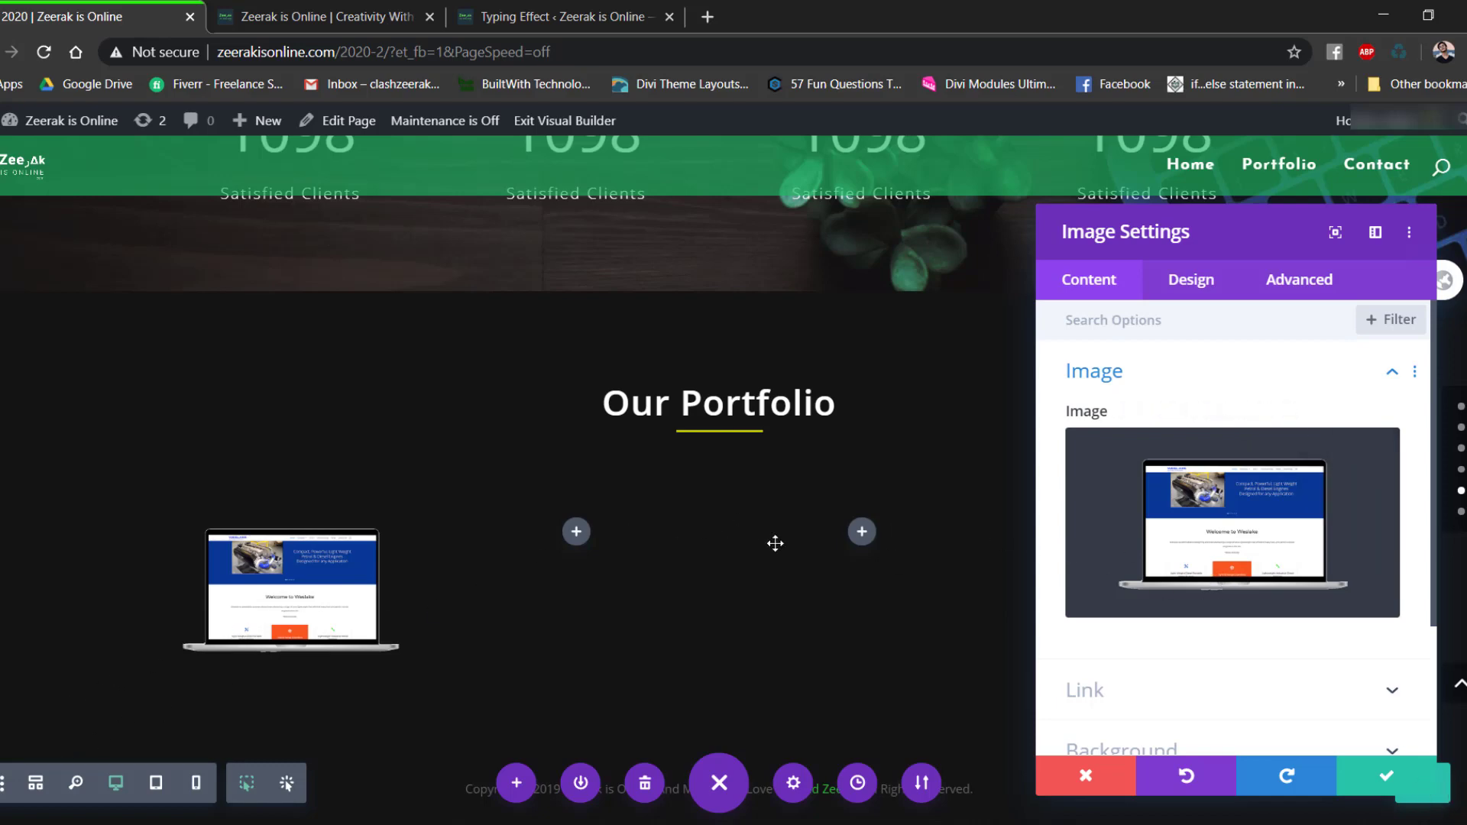
Open the first portfolio image's link options, leave the link URL empty, and save the image settings.
mouse_move(1223, 534)
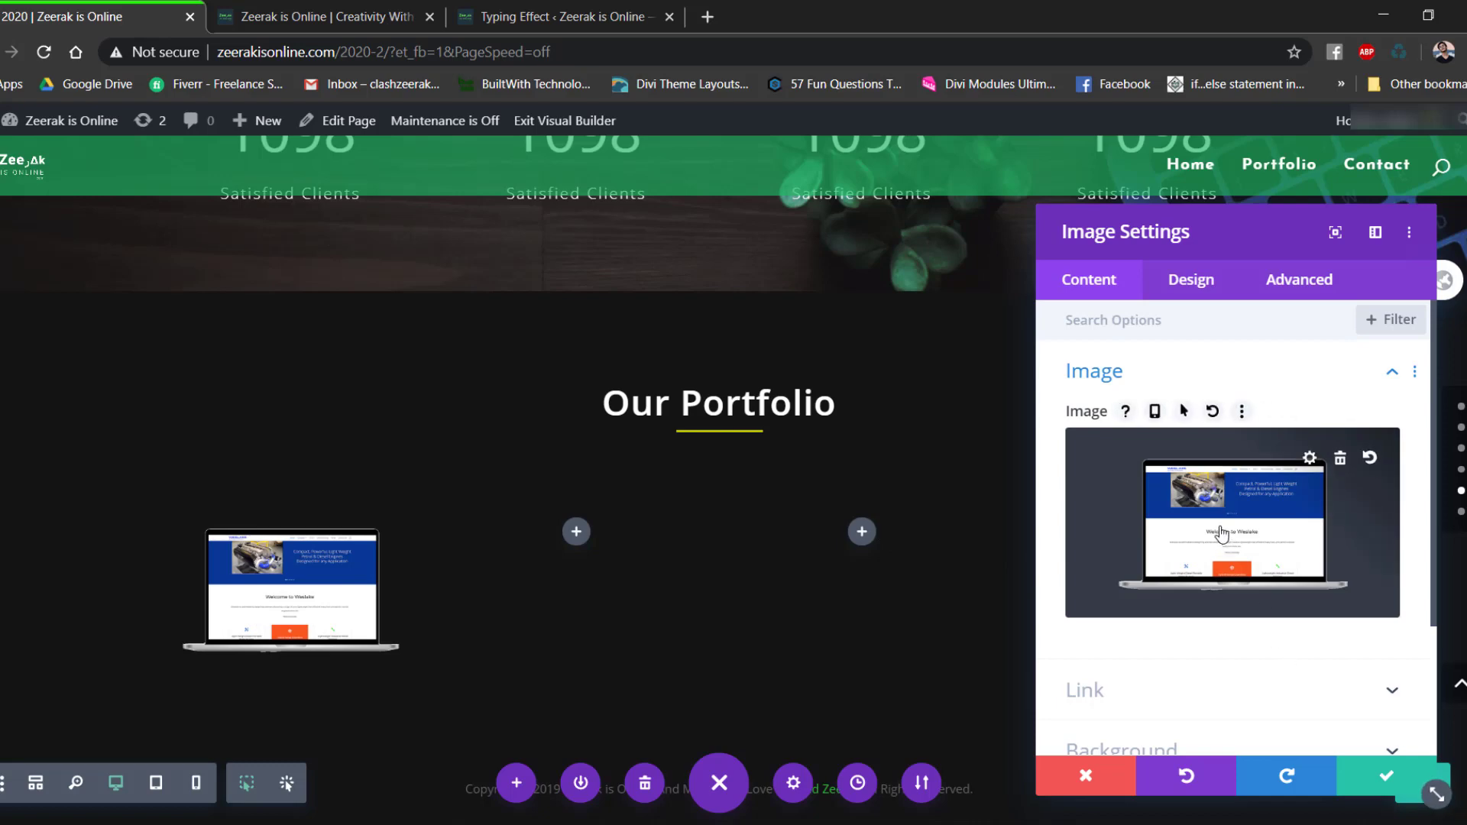
scroll(1182, 579, down, 2)
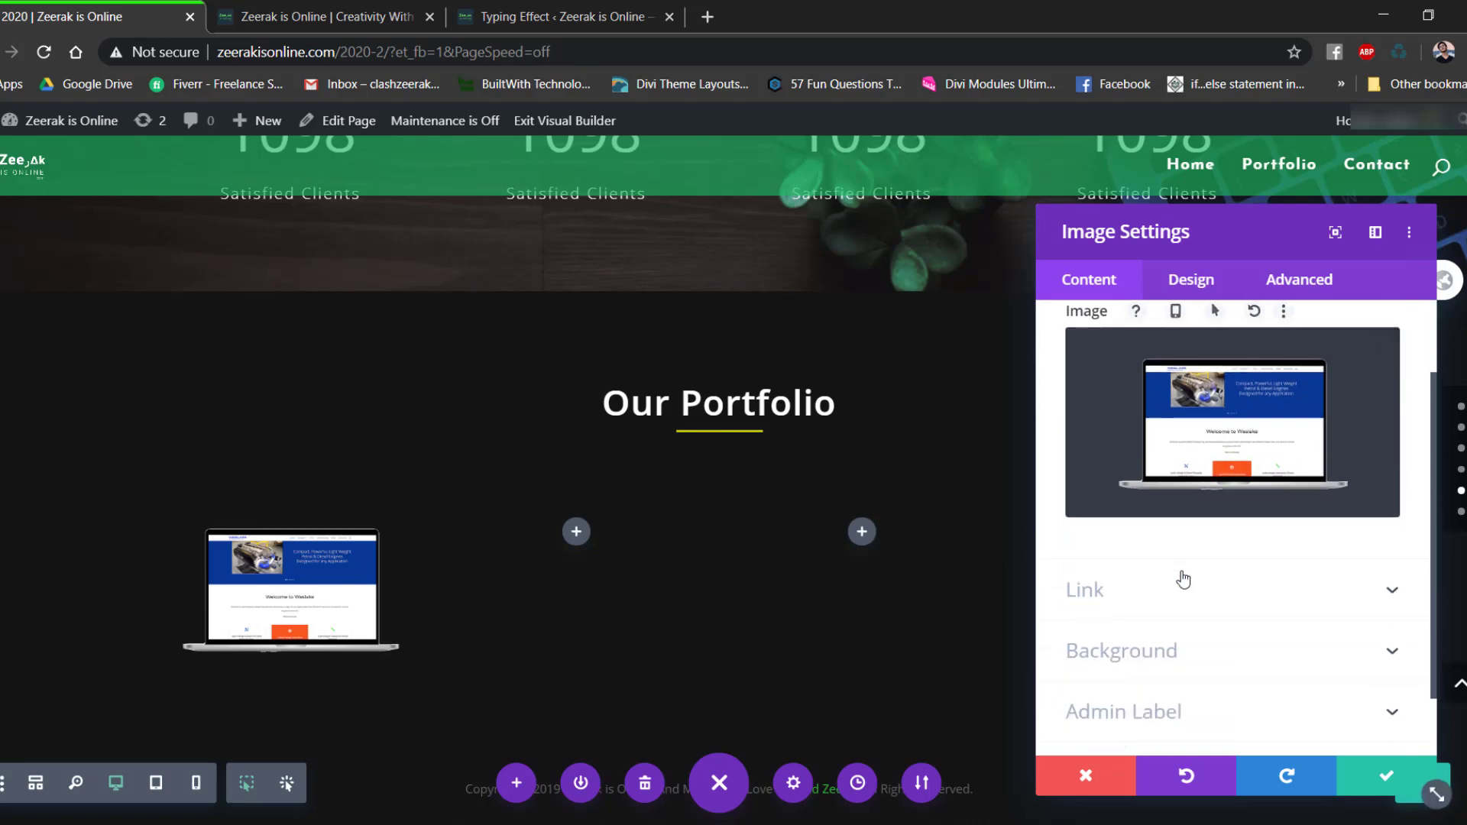
click(1125, 598)
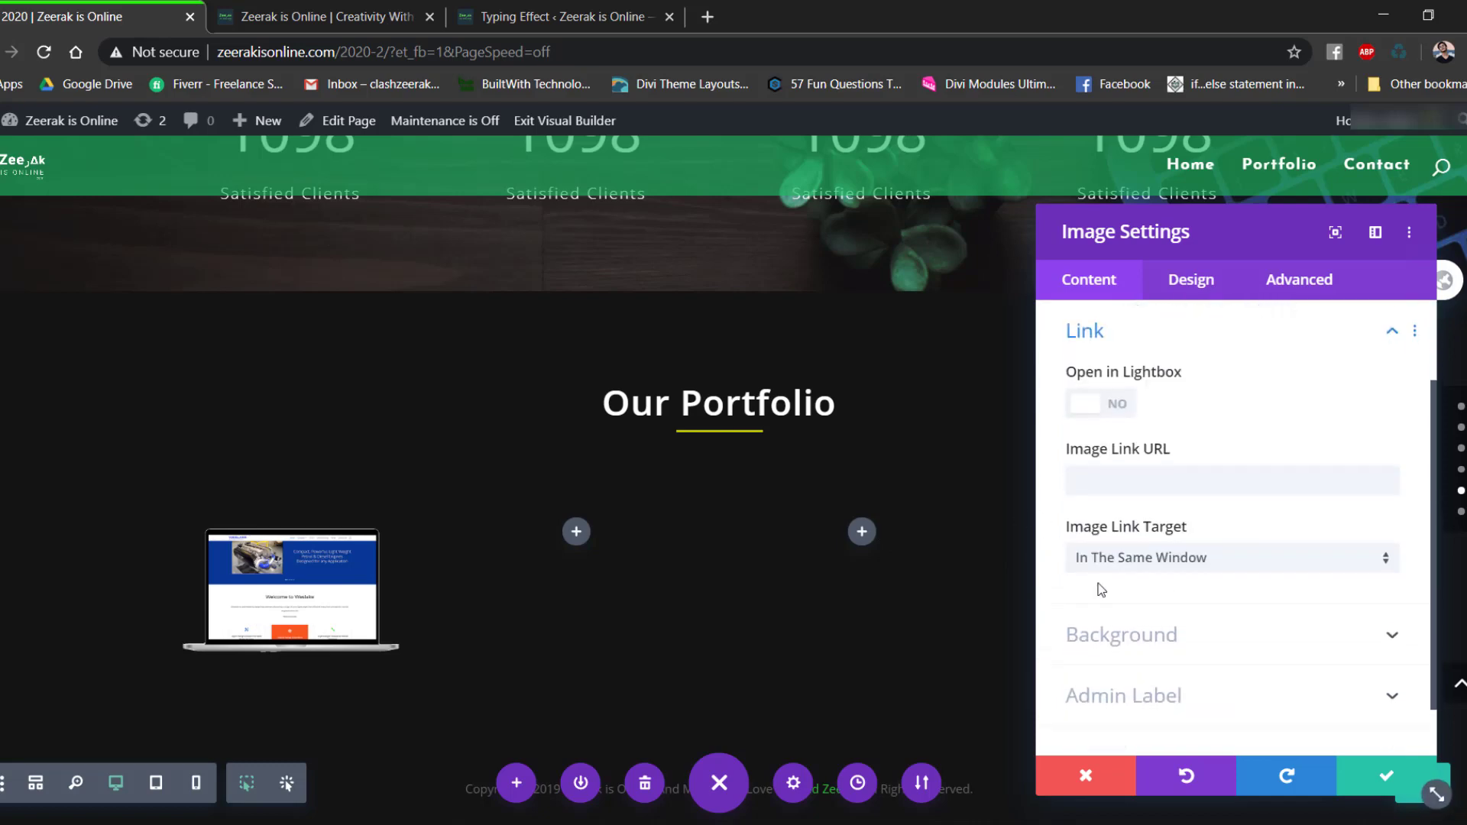
click(1155, 477)
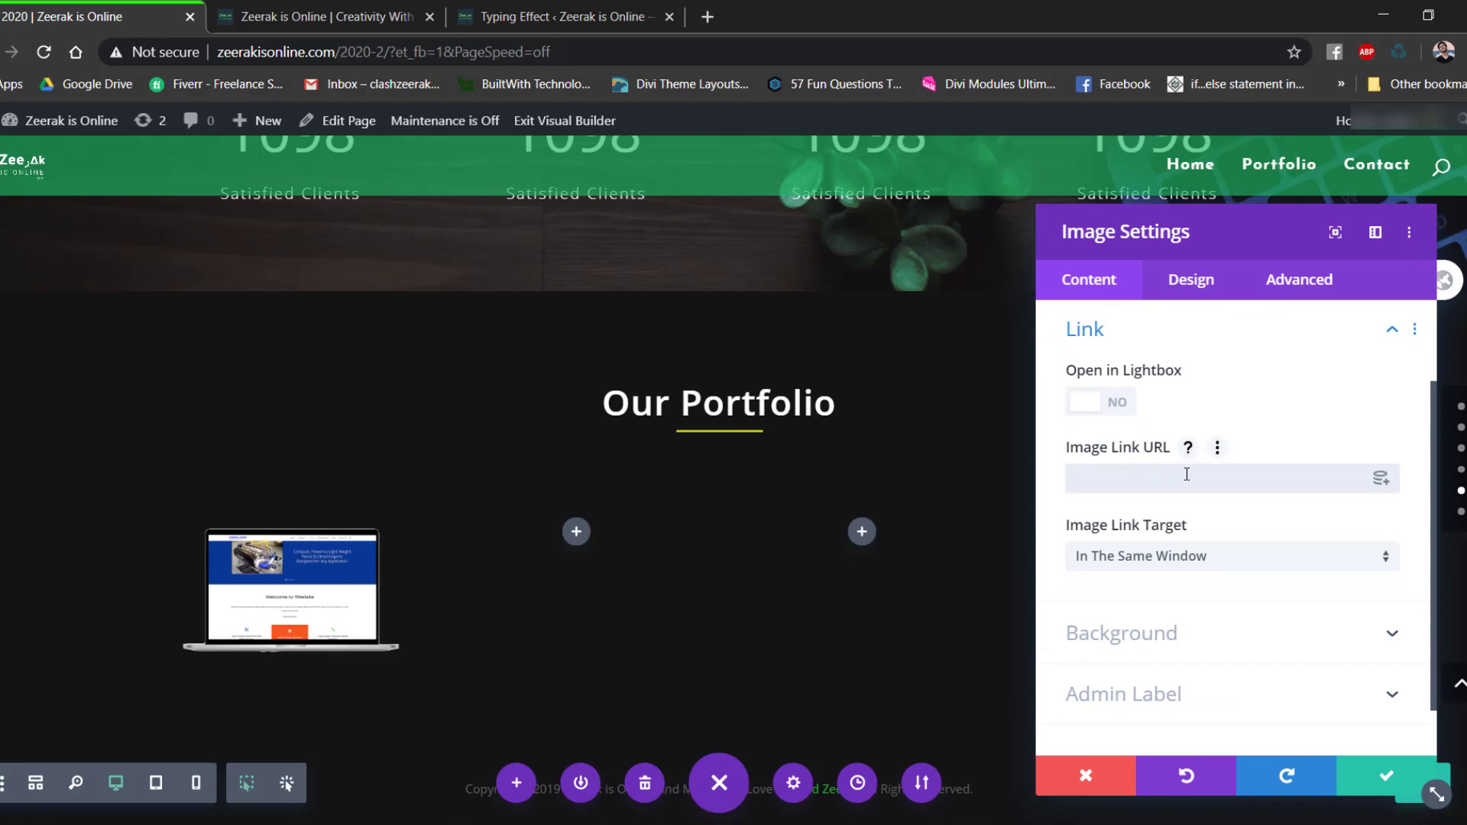
click(301, 609)
click(1204, 480)
click(1387, 777)
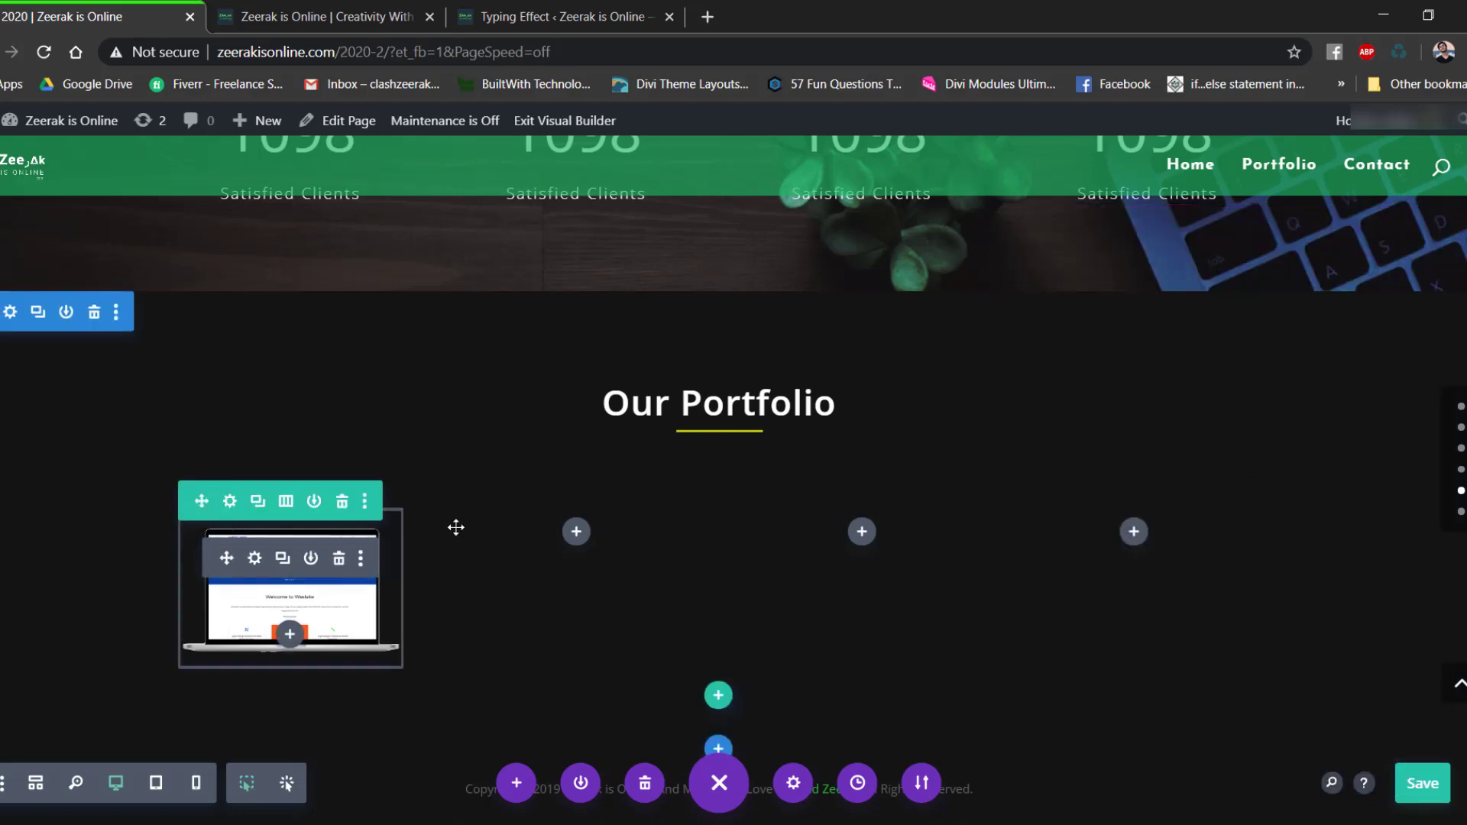
Add an Image module to the second column with the laptop mockup Project-PT.png and save its settings.
click(576, 531)
text(imag)
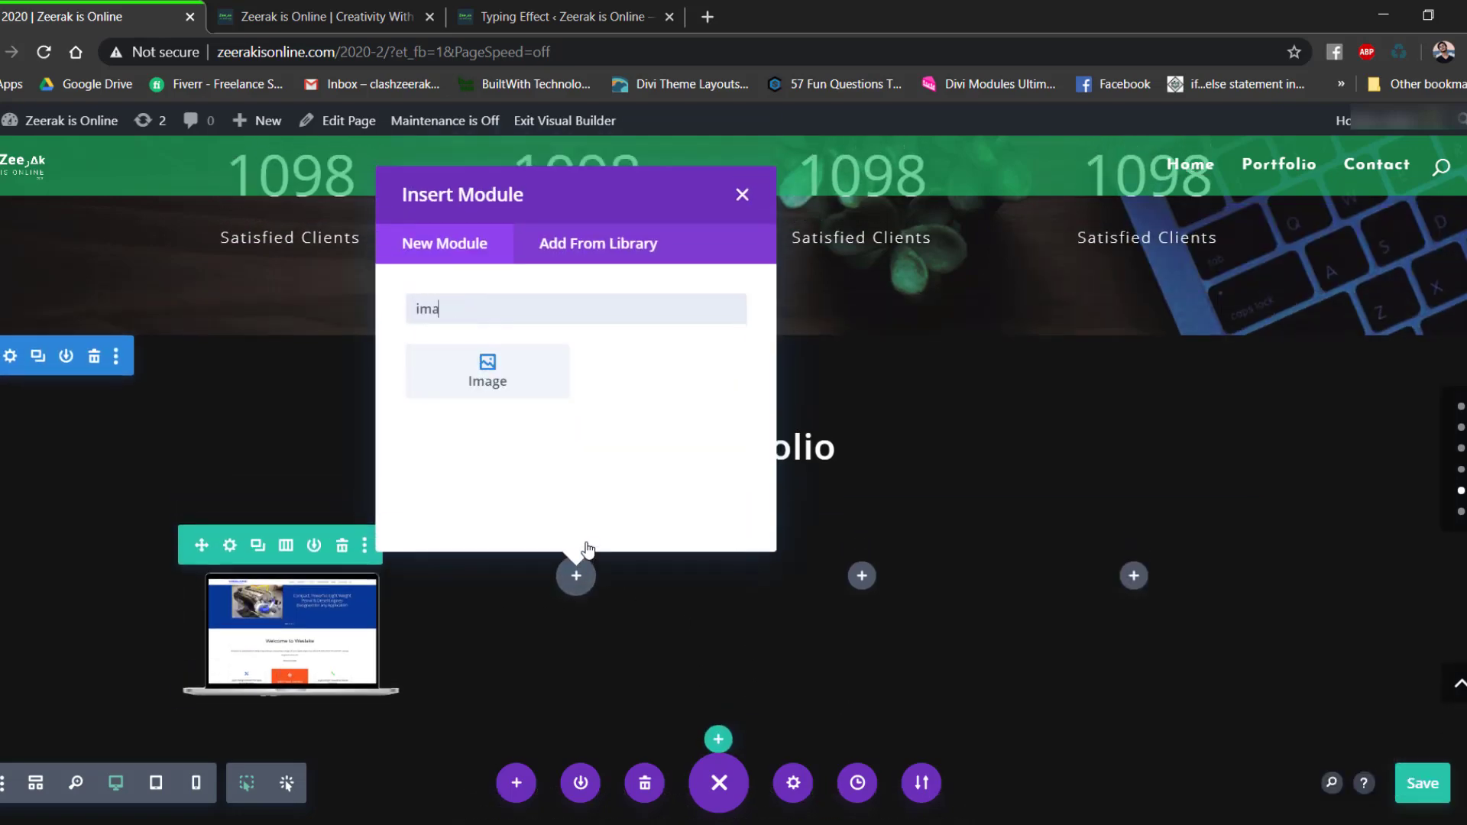
click(508, 375)
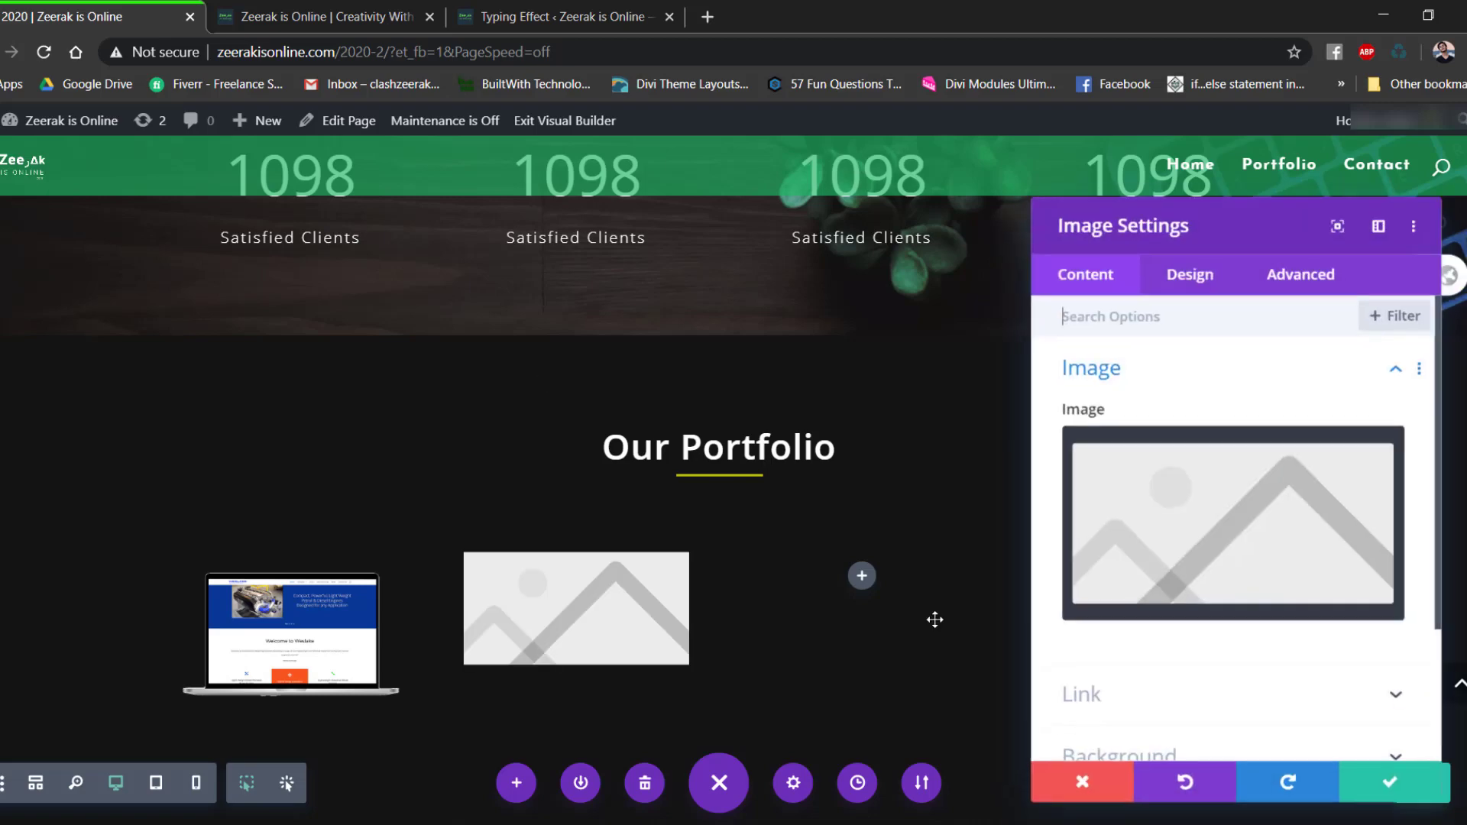
click(1179, 541)
click(757, 419)
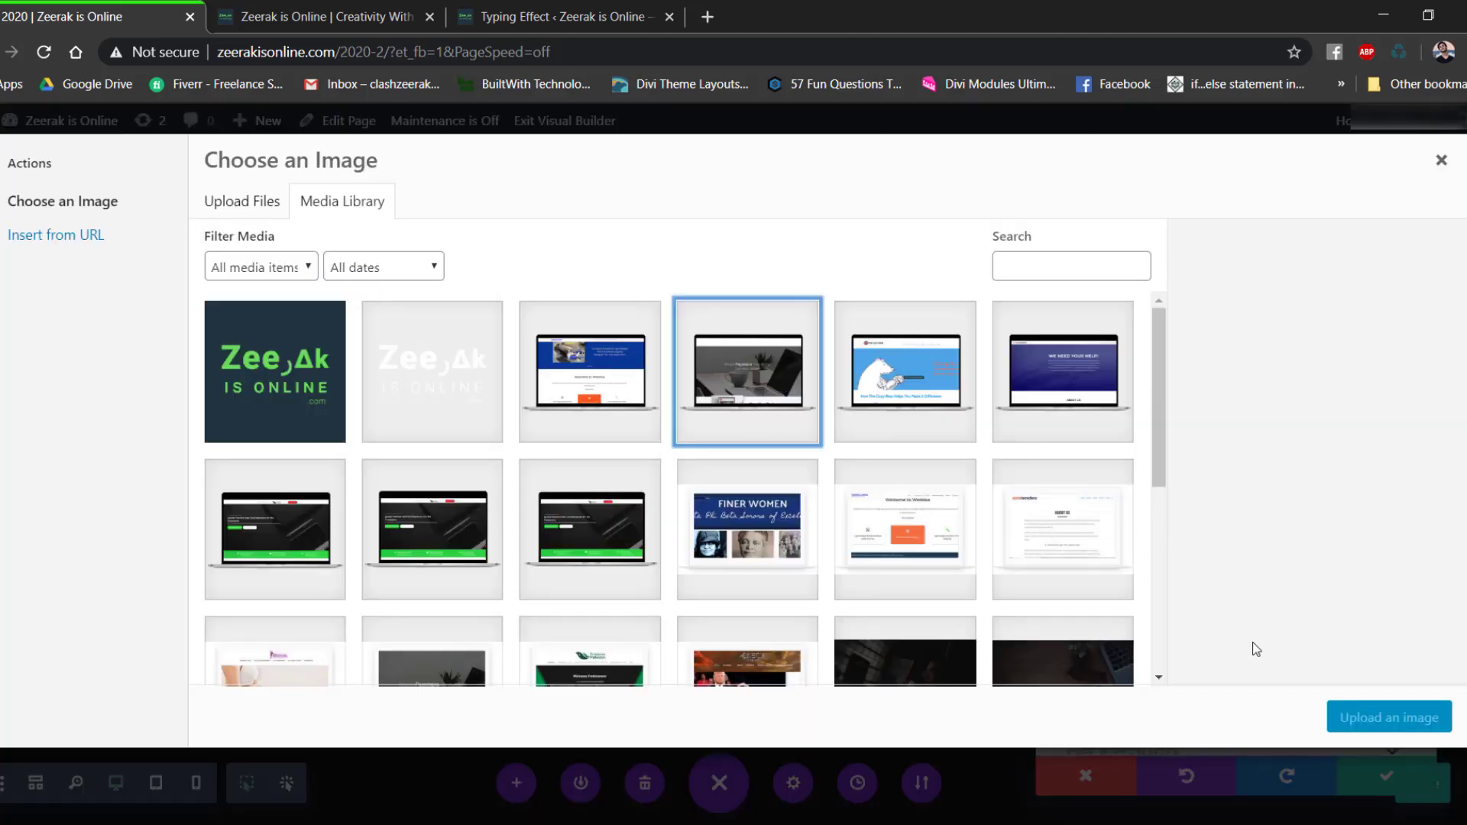
click(1387, 715)
click(1386, 775)
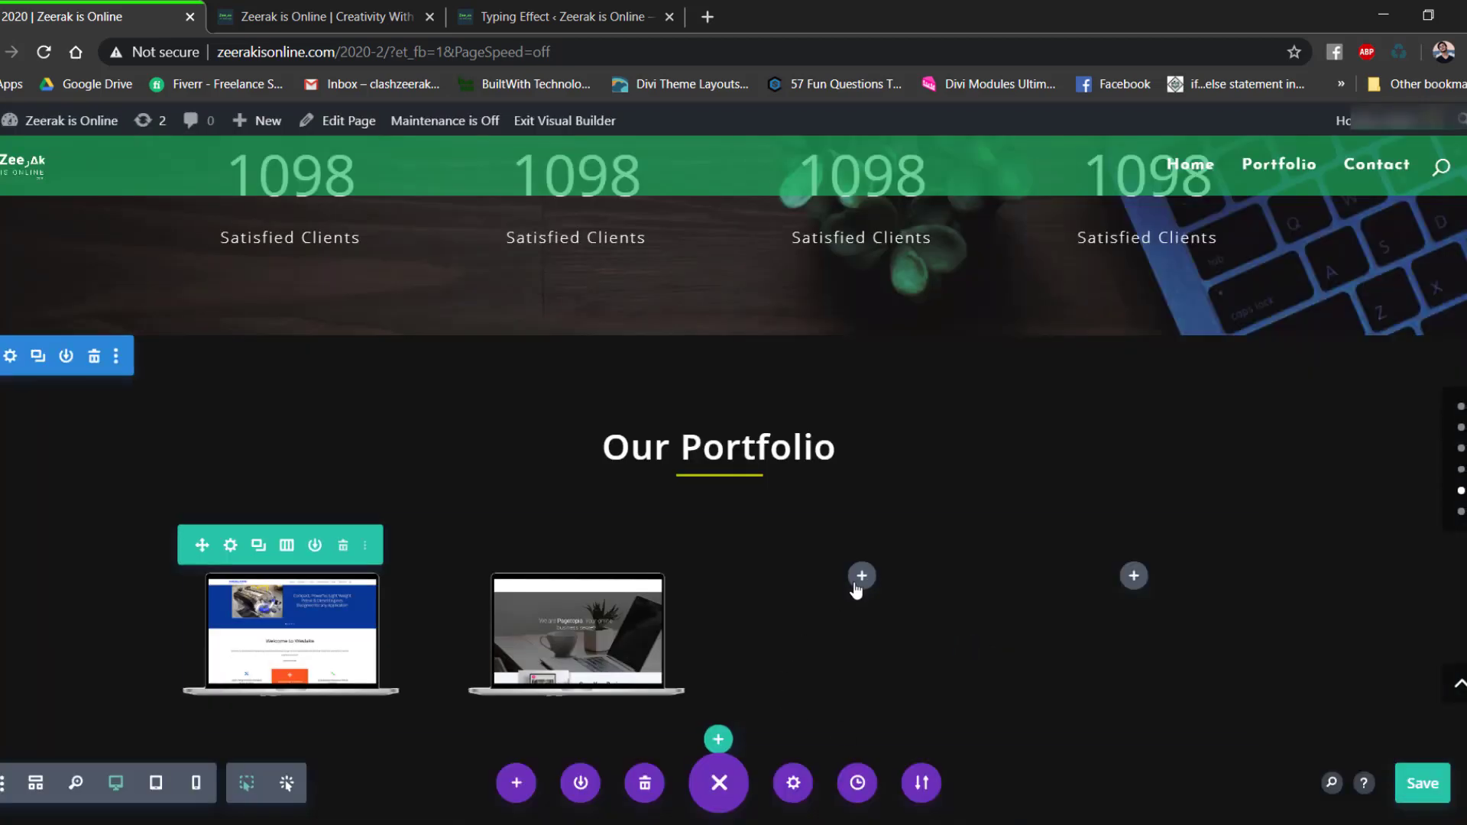
Add an Image module to the third column with the first black-and-green laptop mockup from the media library and save it.
click(861, 577)
text(ima)
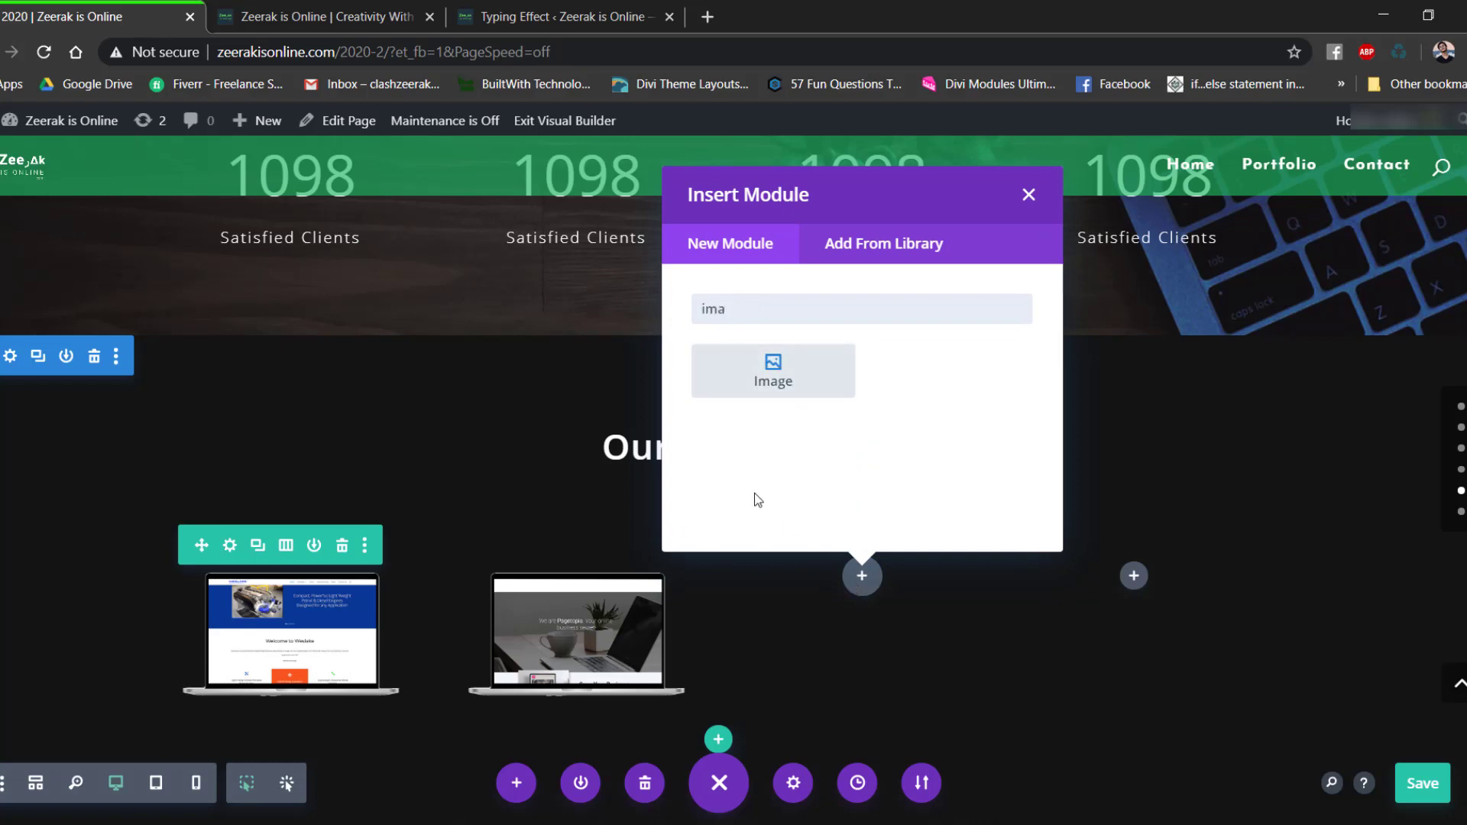
click(806, 378)
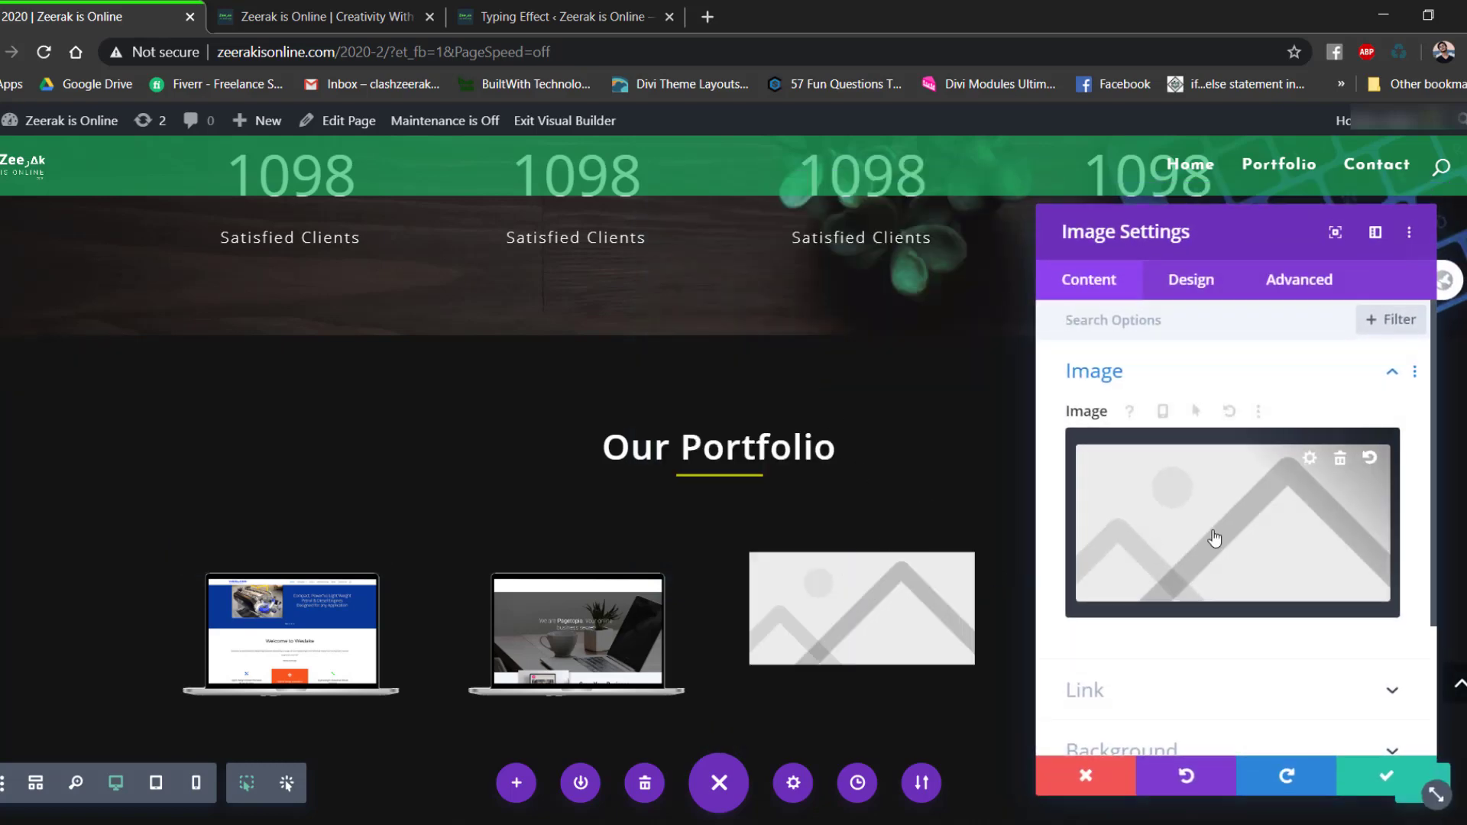
click(1214, 538)
click(588, 557)
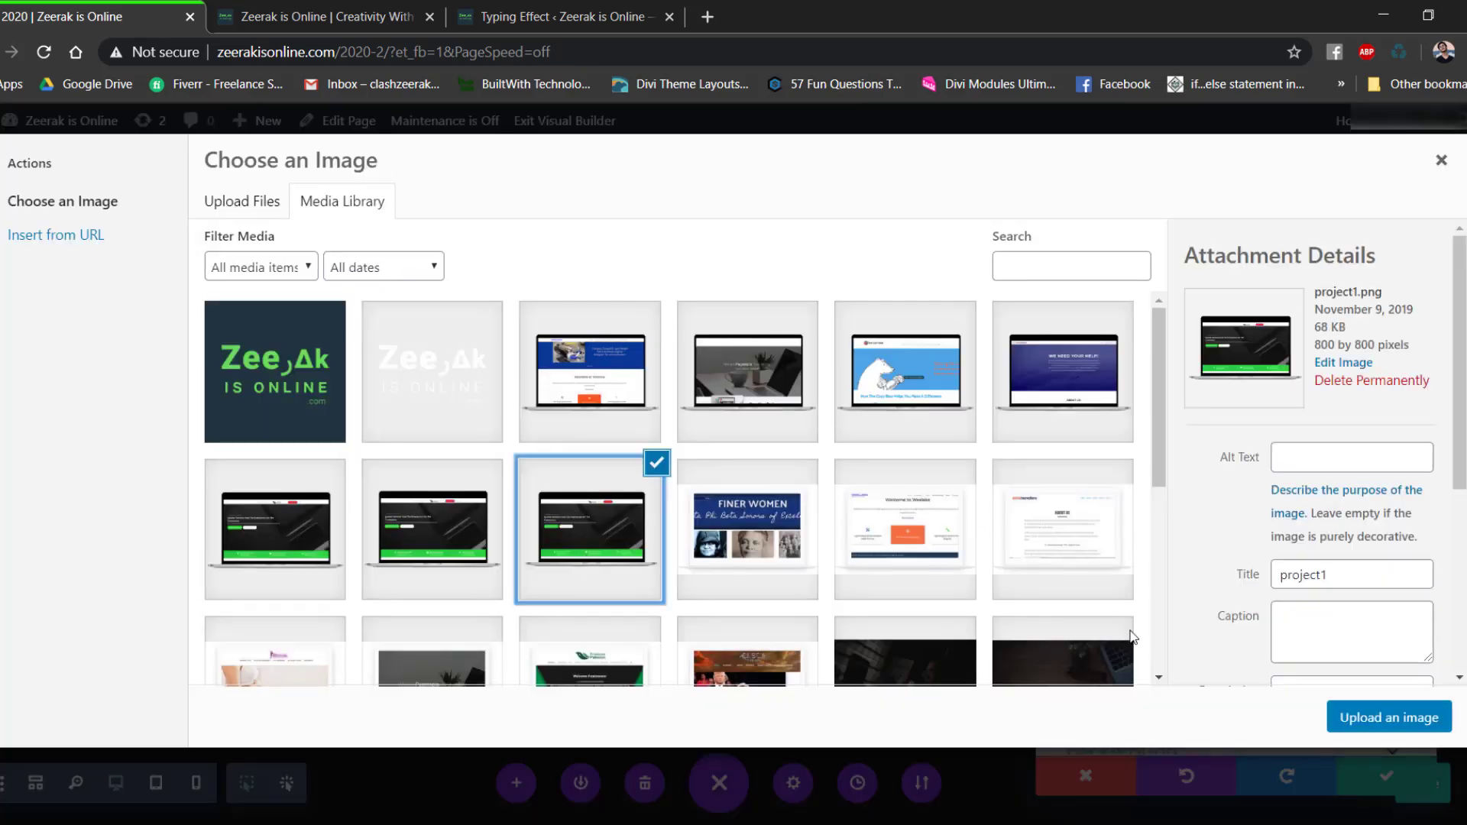
click(291, 520)
click(1389, 719)
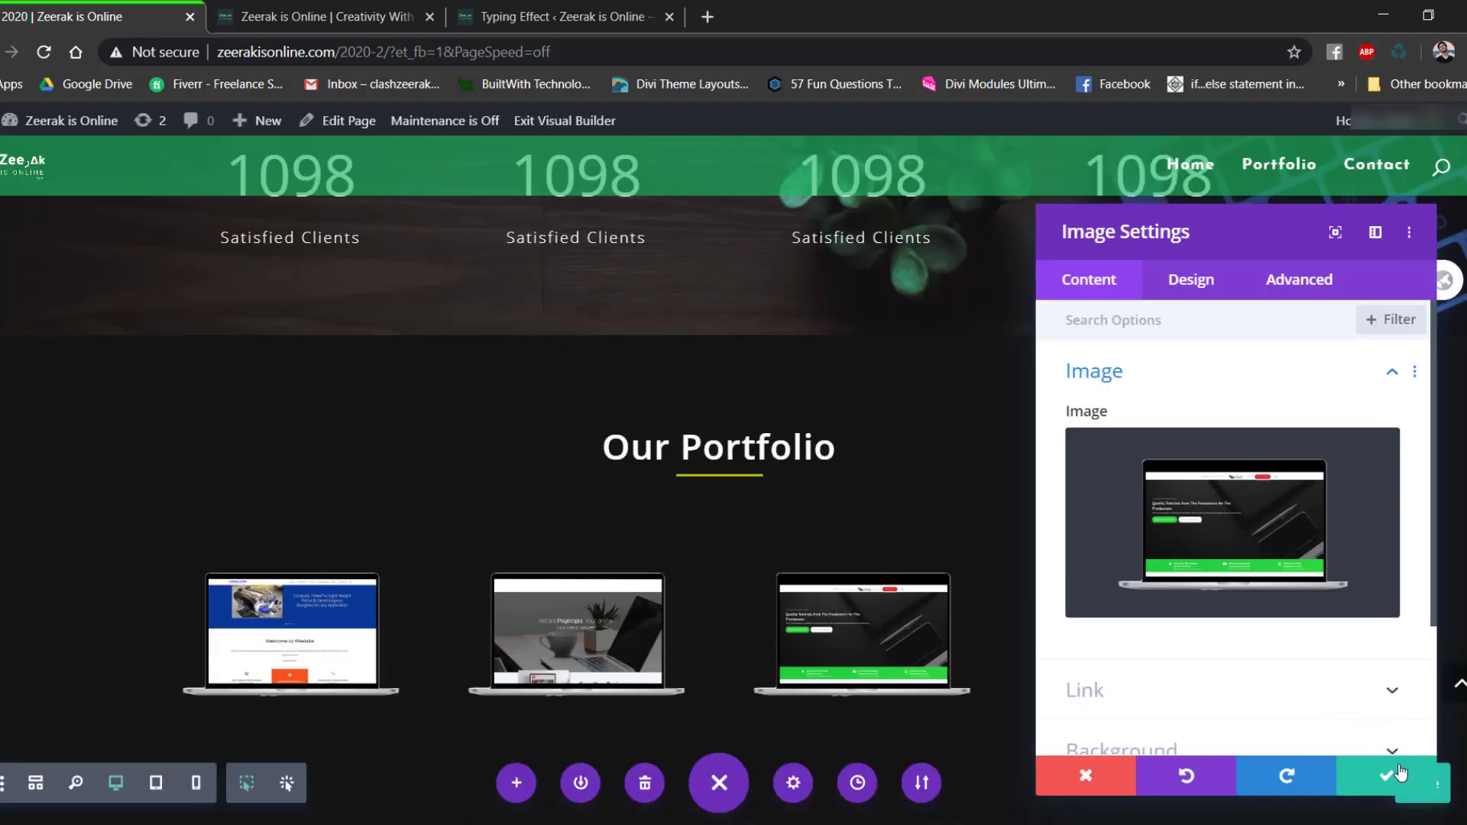
click(1402, 773)
Add an Image module to the fourth column and assign it Project-PT.png from the media library.
scroll(1135, 572, down, 1)
click(1133, 532)
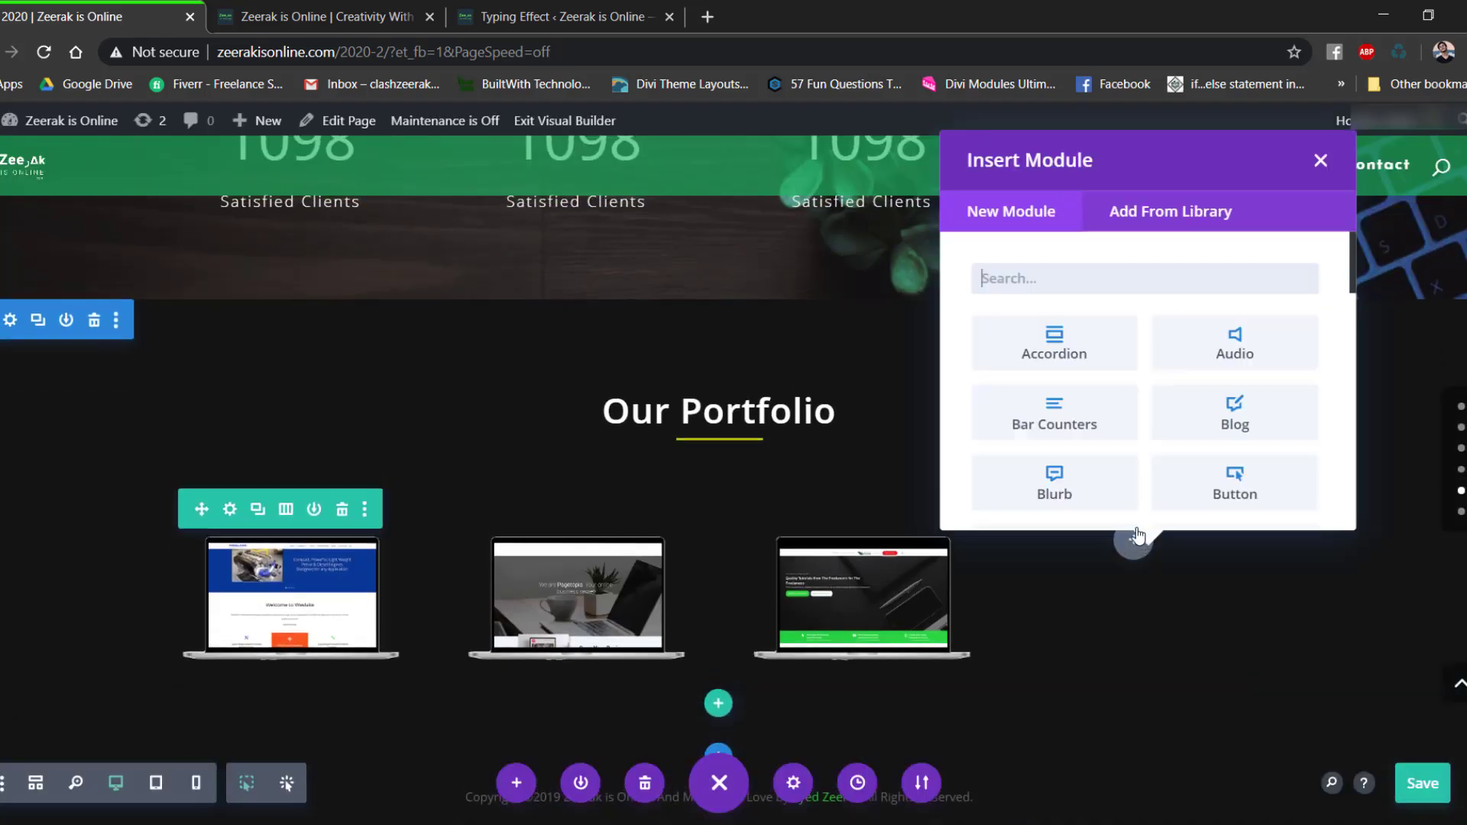
text(imag)
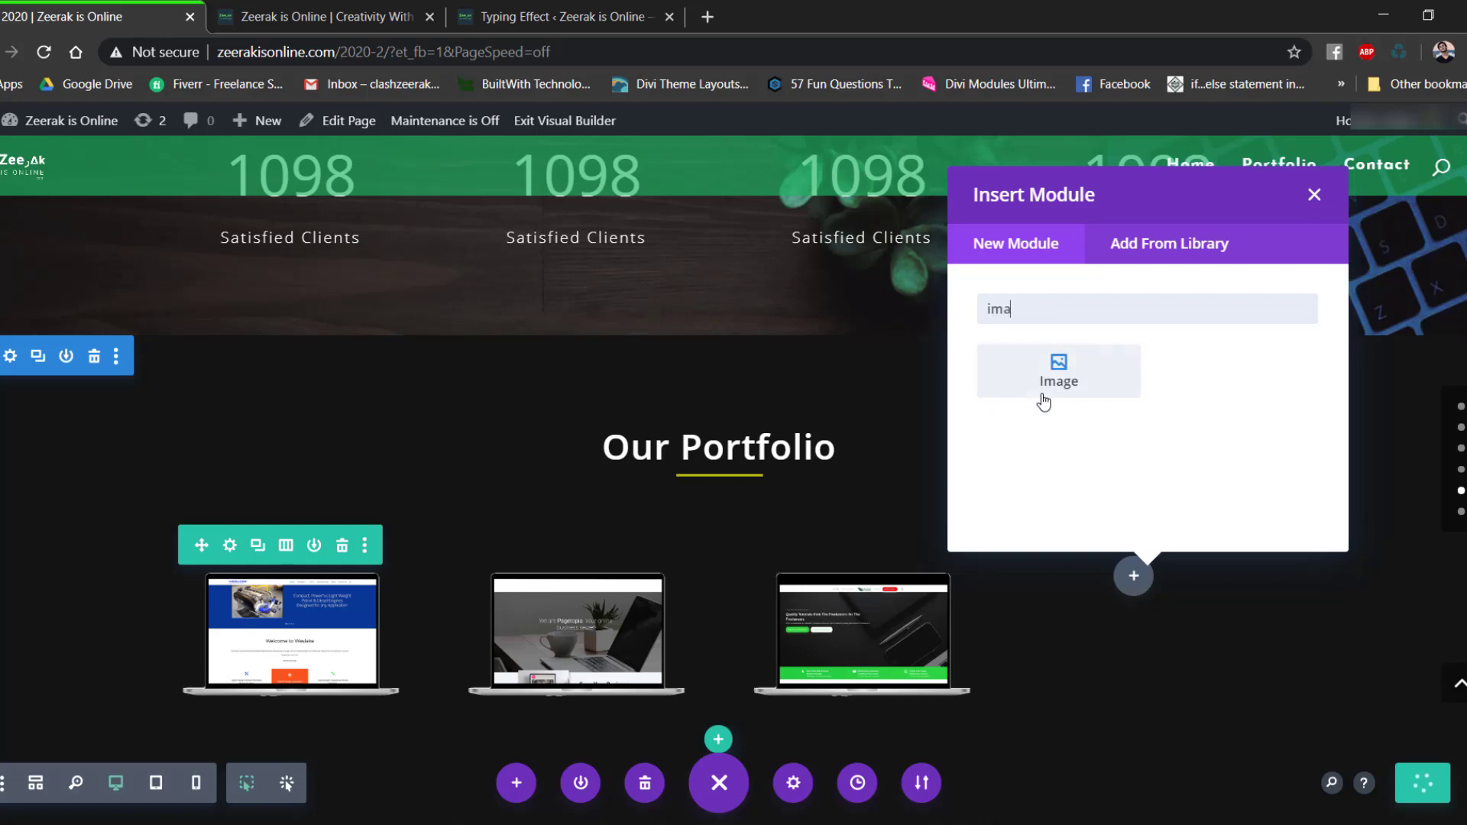
click(1043, 403)
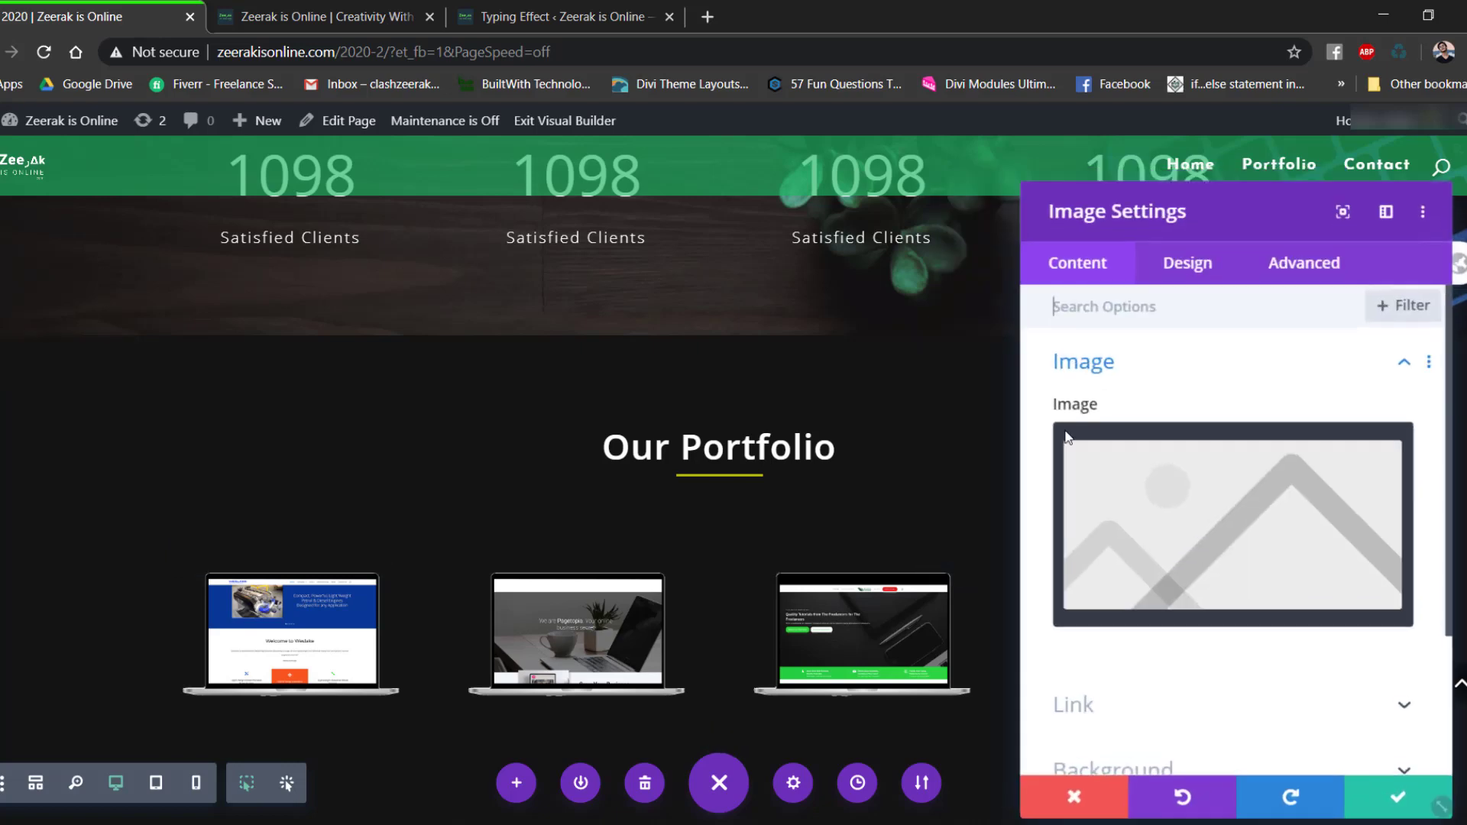
click(1130, 534)
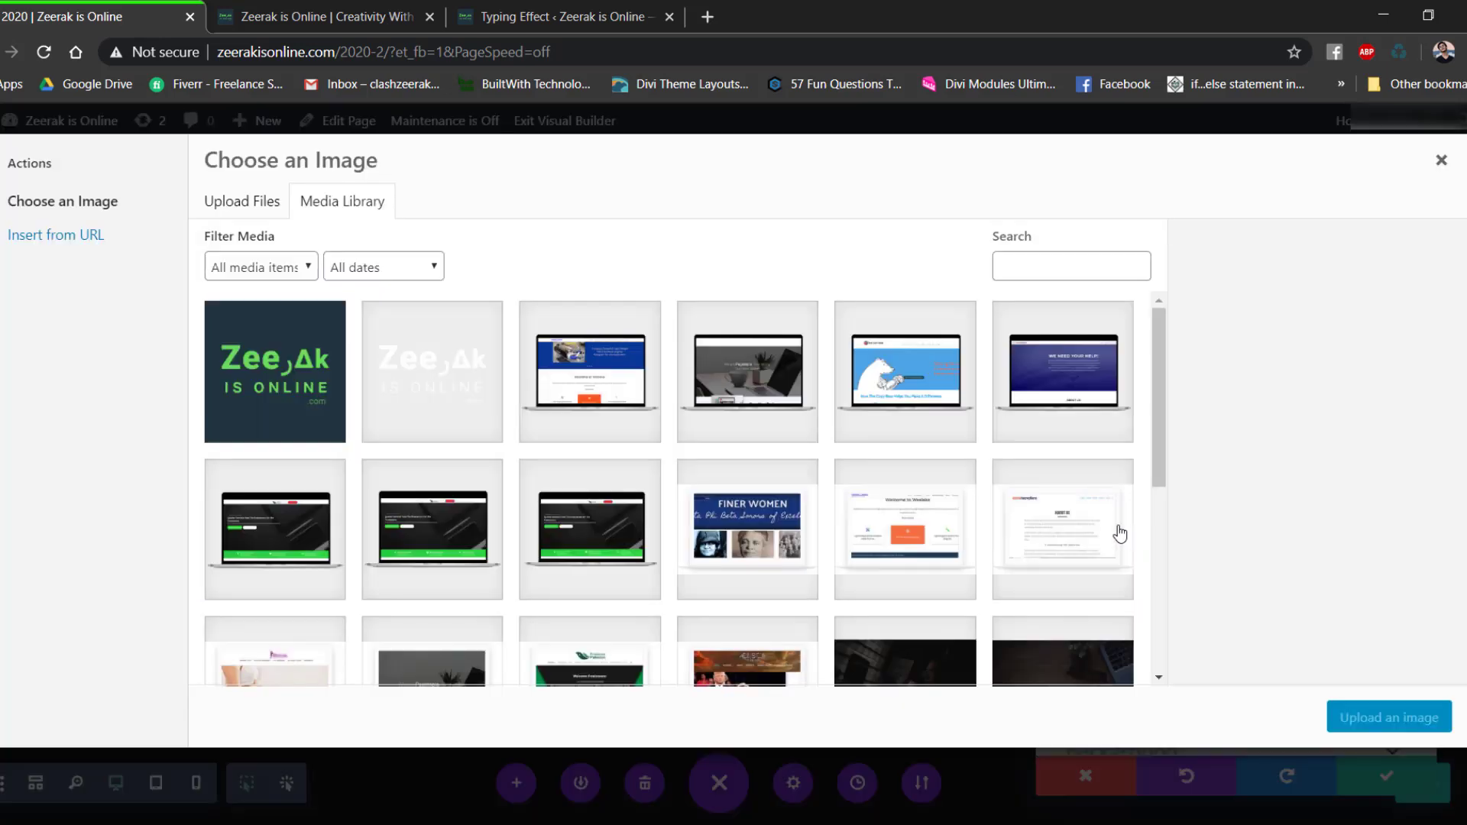
click(778, 384)
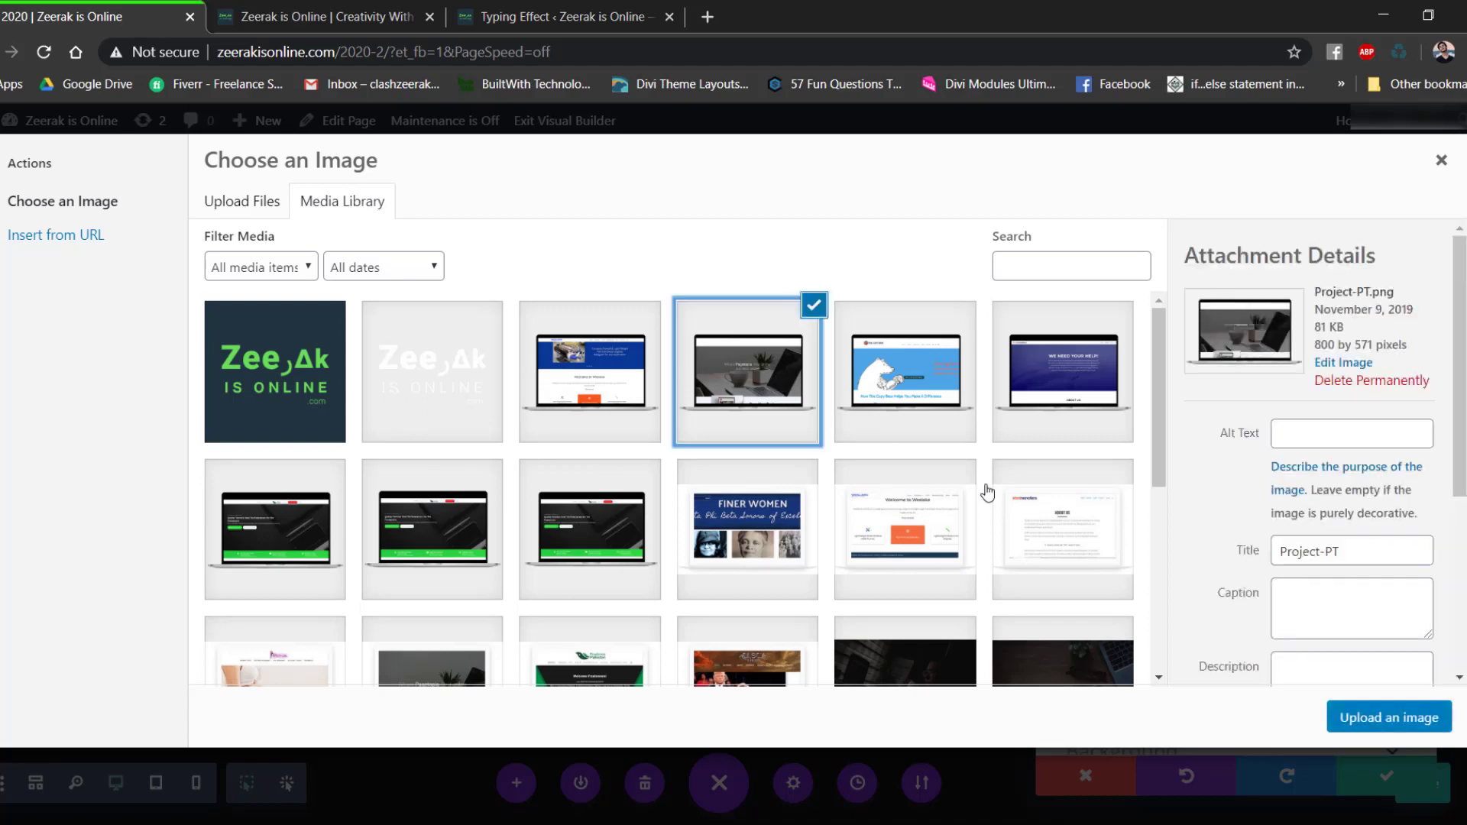
click(1408, 718)
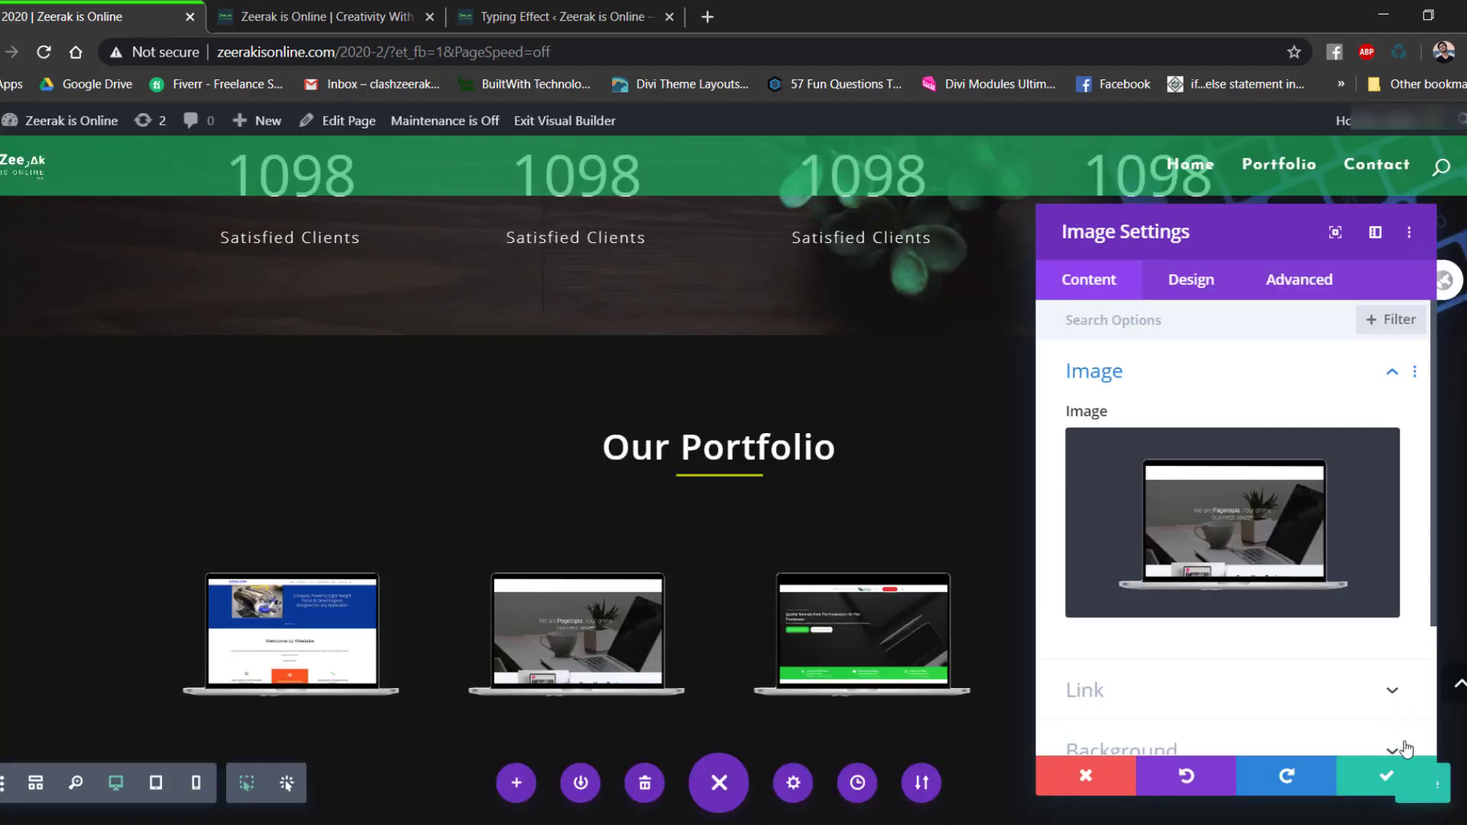
Replace the fourth column's image with Project-Cb.png from the media library and save the image settings.
click(1201, 508)
click(1092, 558)
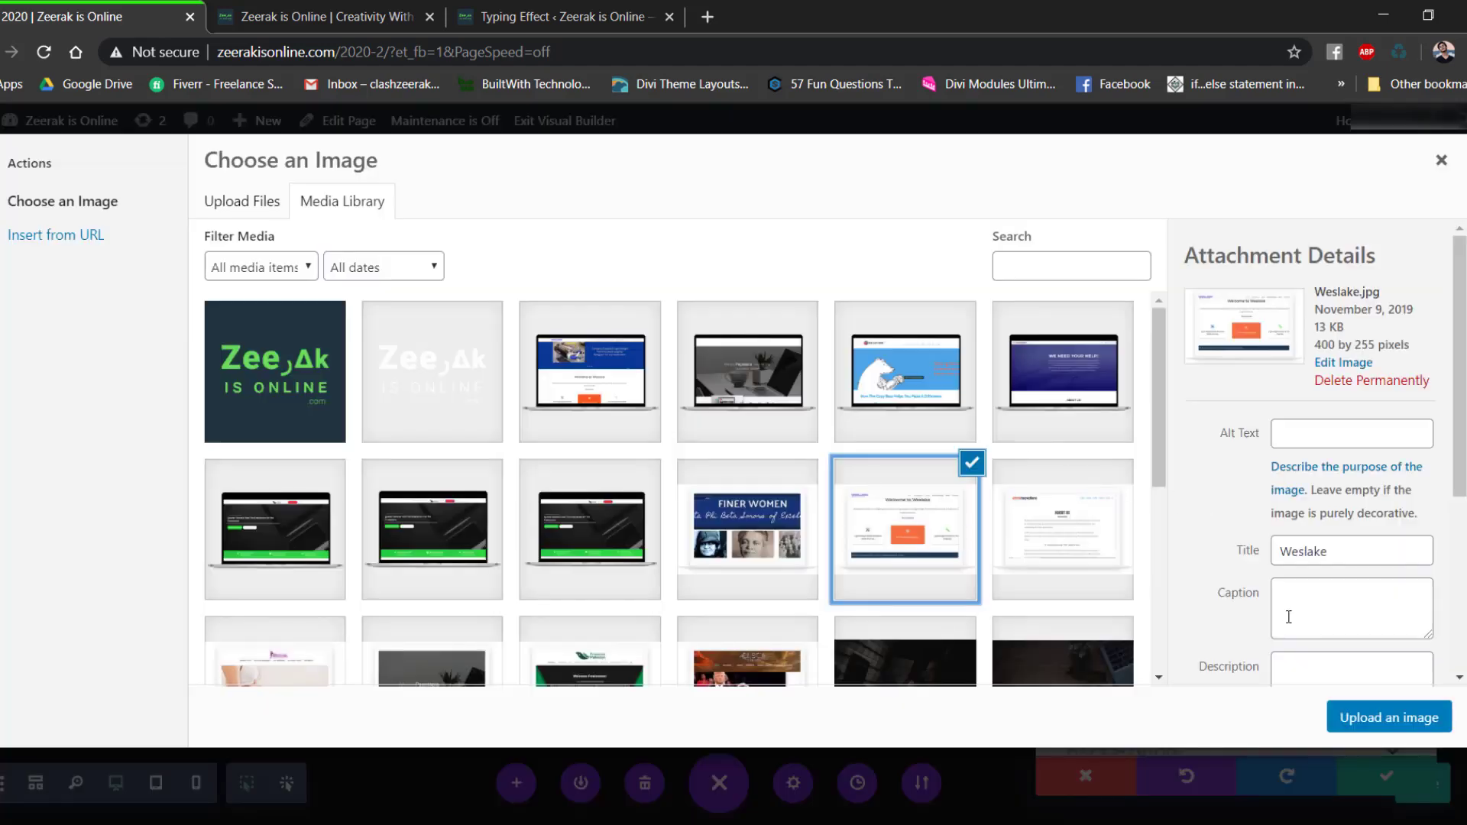
click(904, 382)
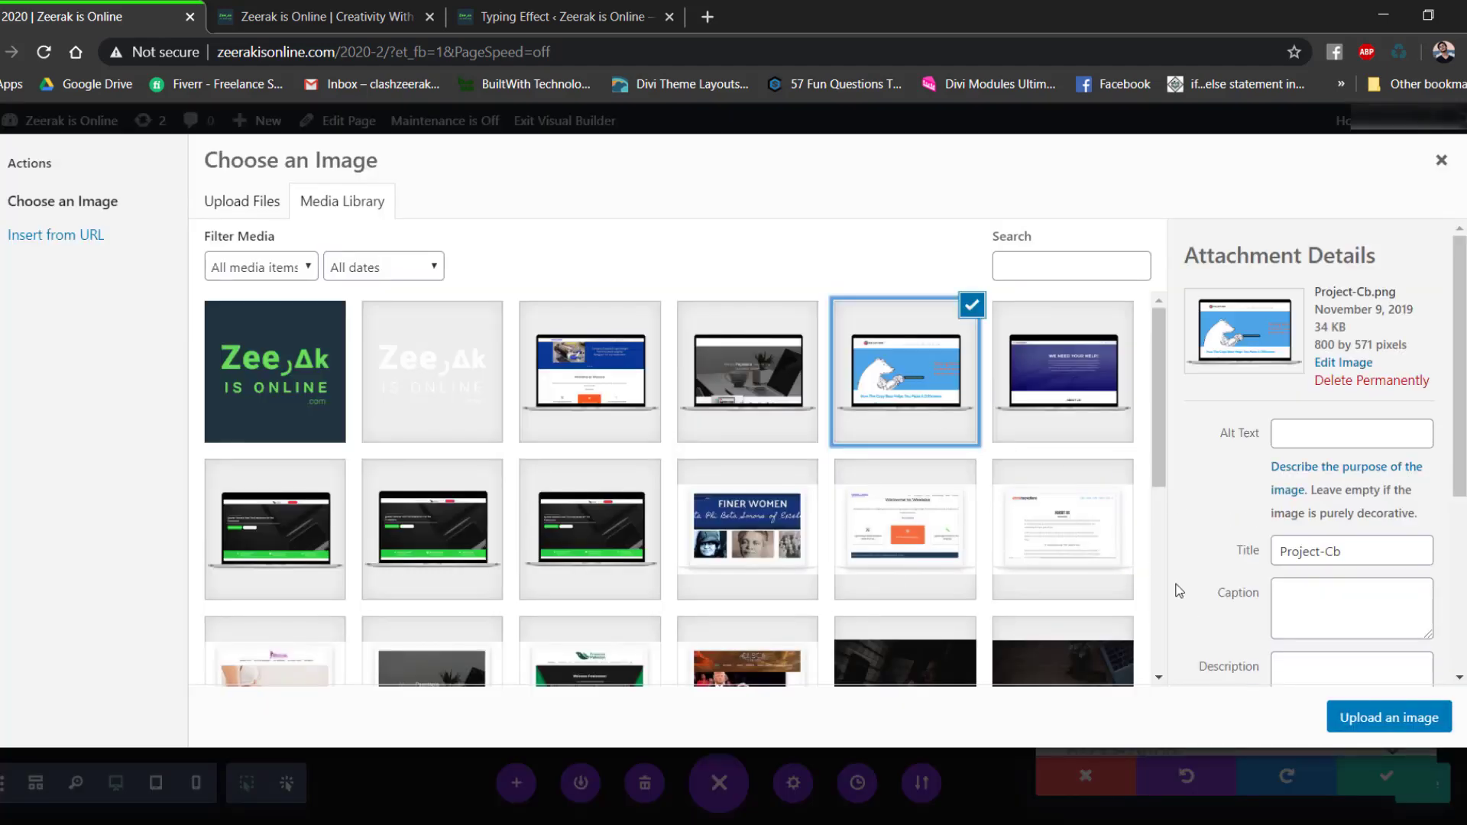
click(1368, 717)
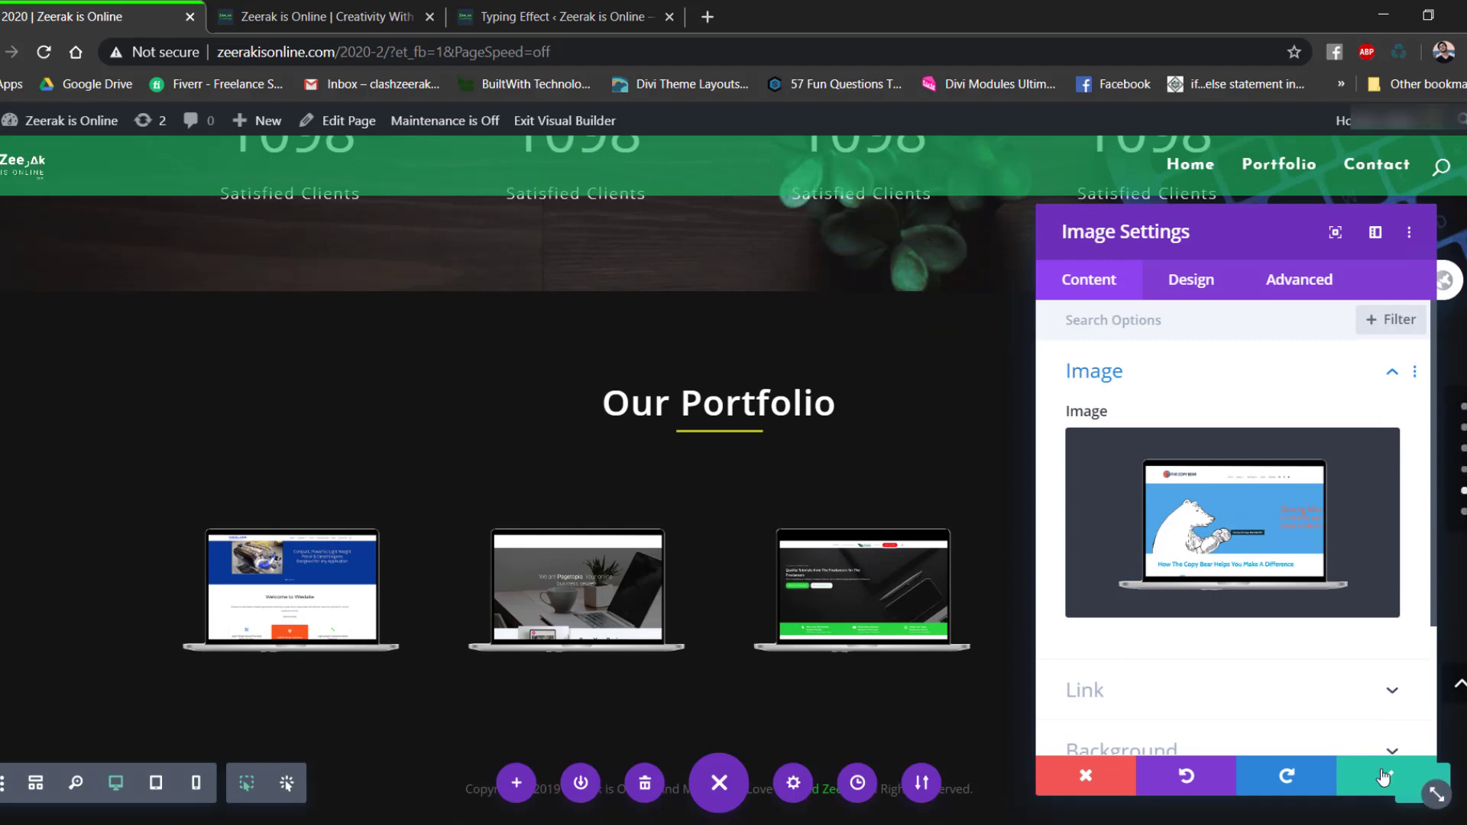
click(1384, 775)
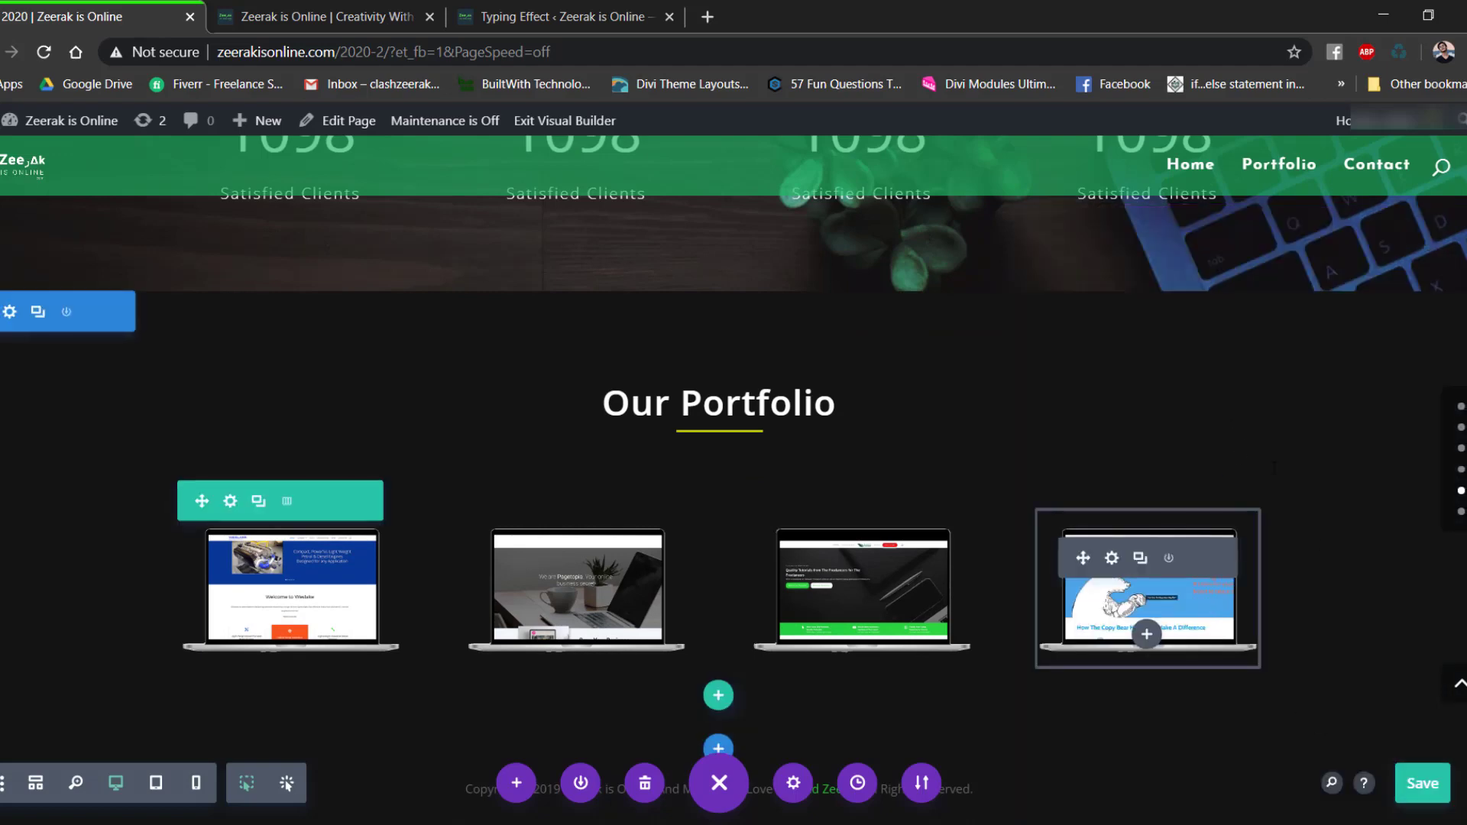
Duplicate the row of four portfolio images twice within the Our Portfolio section.
scroll(1316, 668, up, 1)
scroll(1325, 660, down, 1)
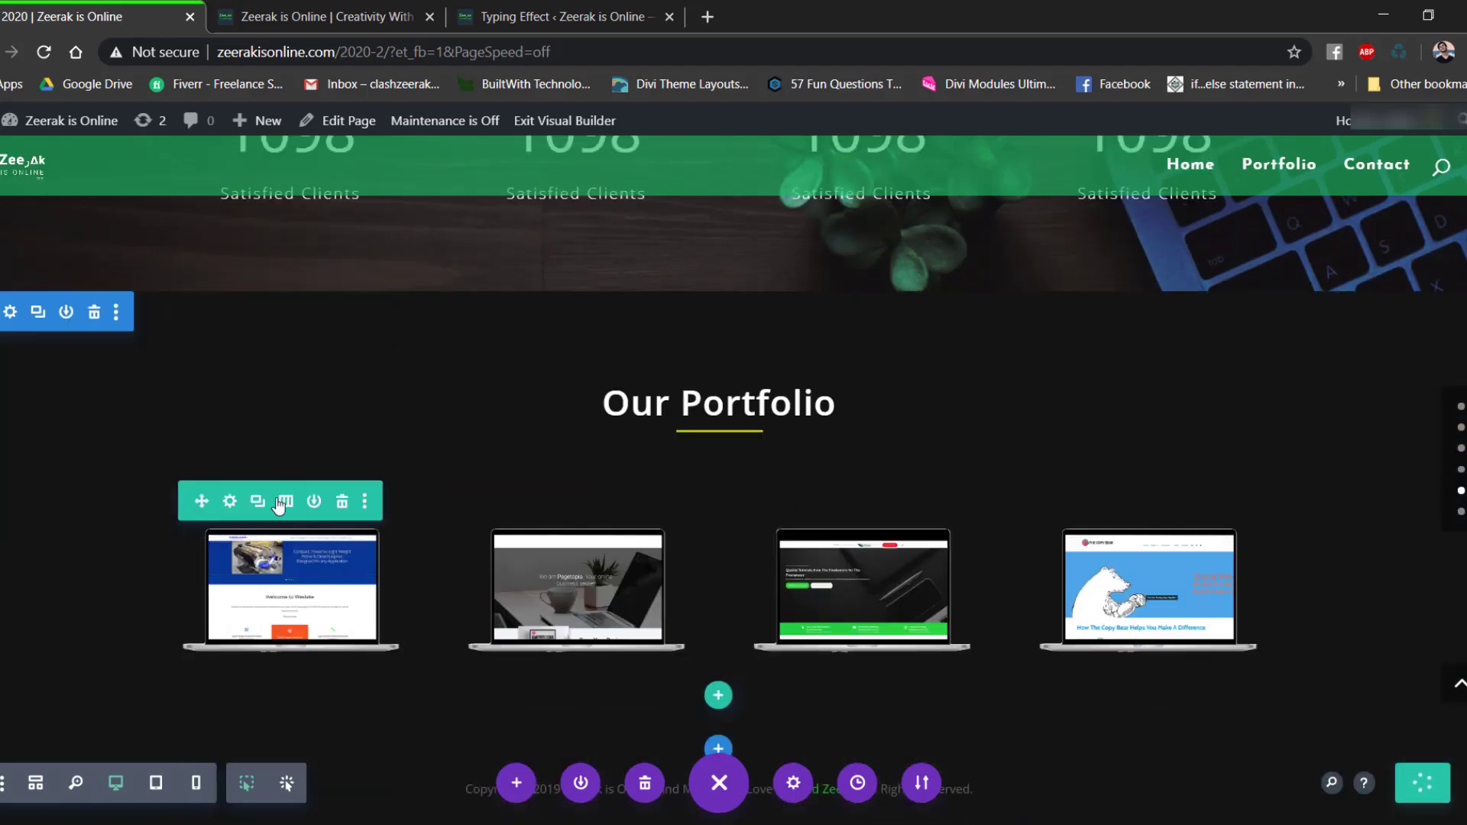
click(256, 502)
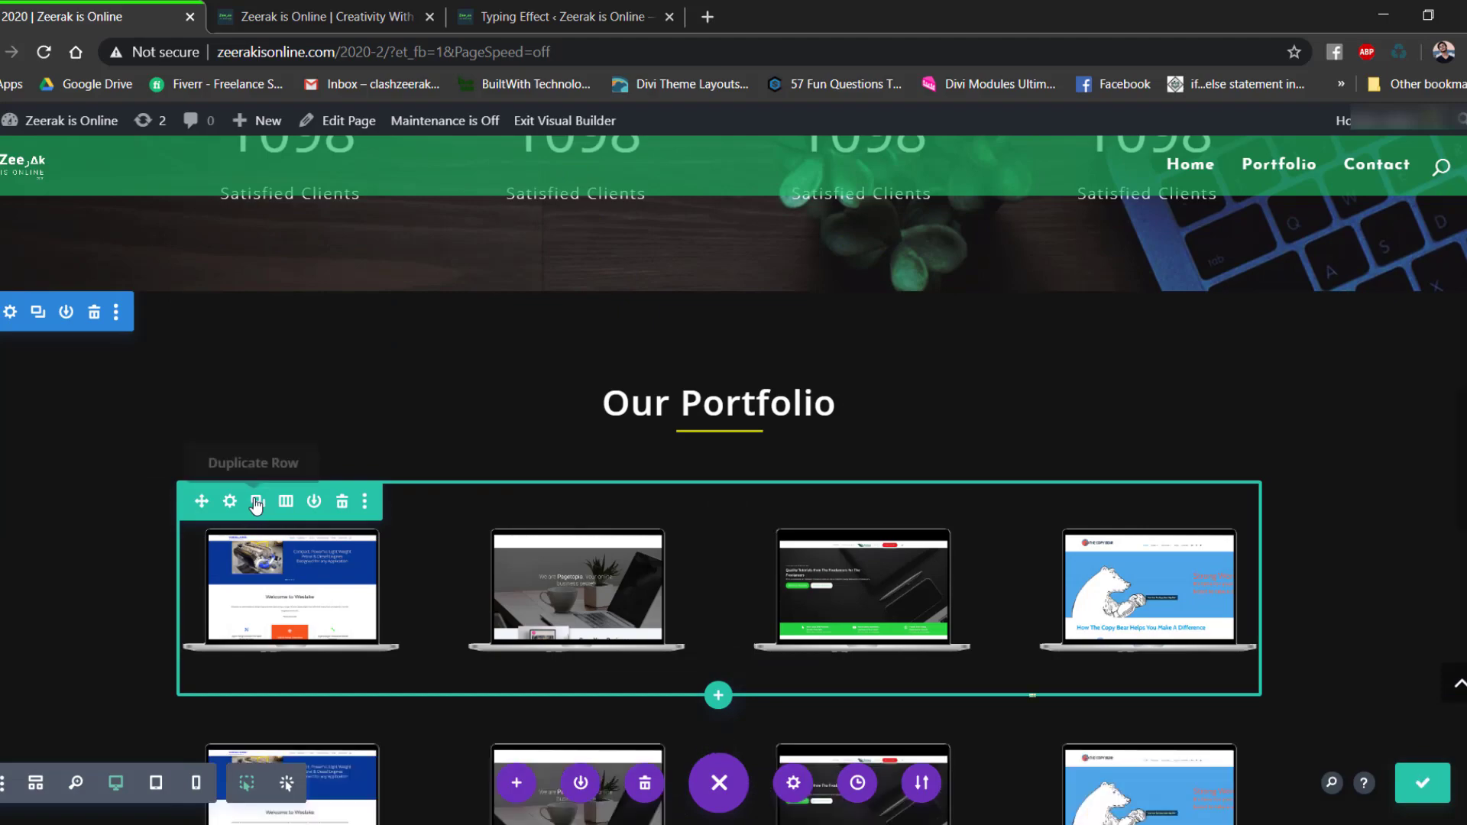
scroll(257, 504, down, 2)
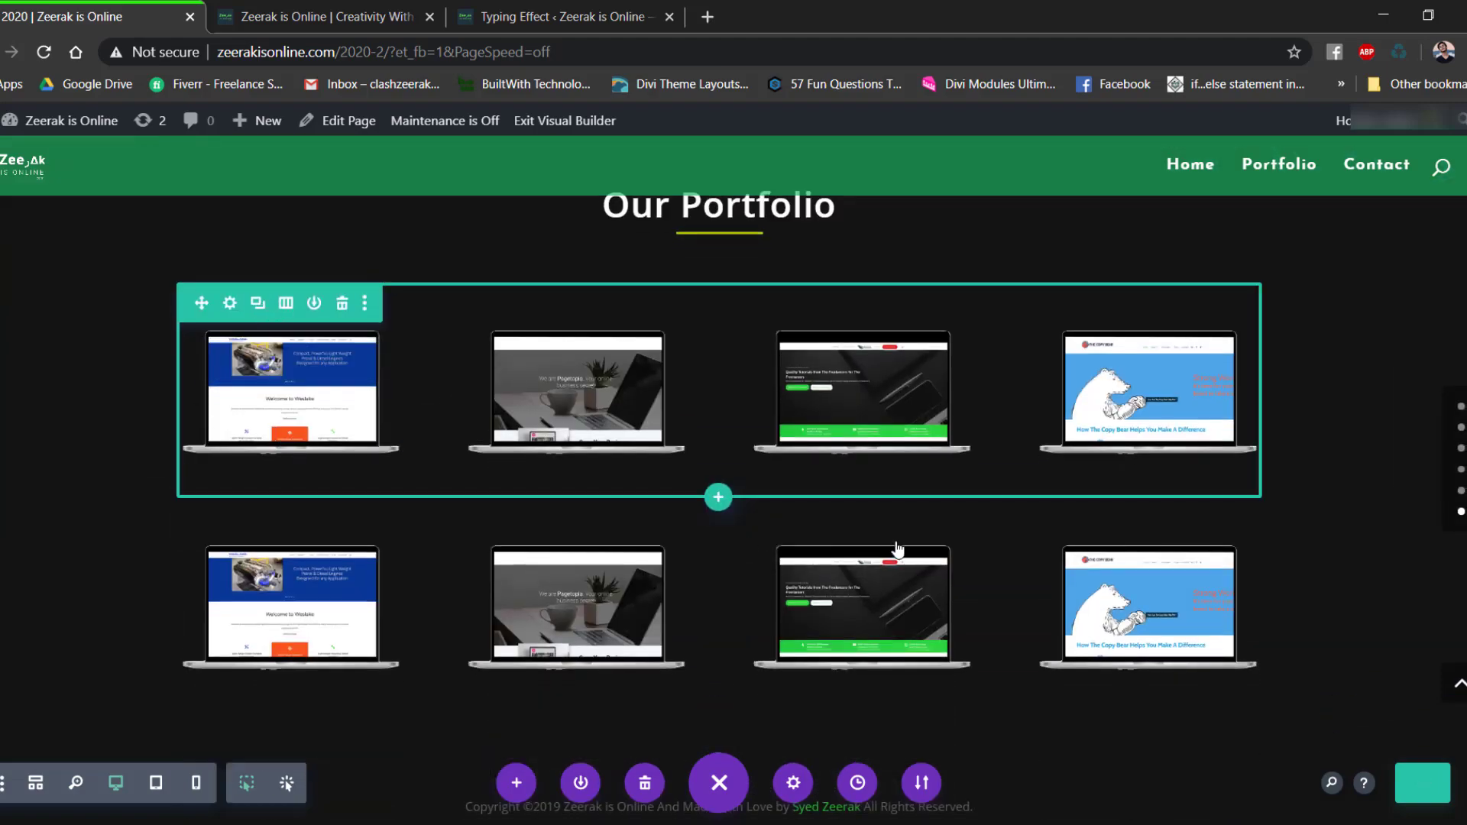
click(257, 304)
scroll(1368, 569, down, 2)
scroll(1368, 572, up, 6)
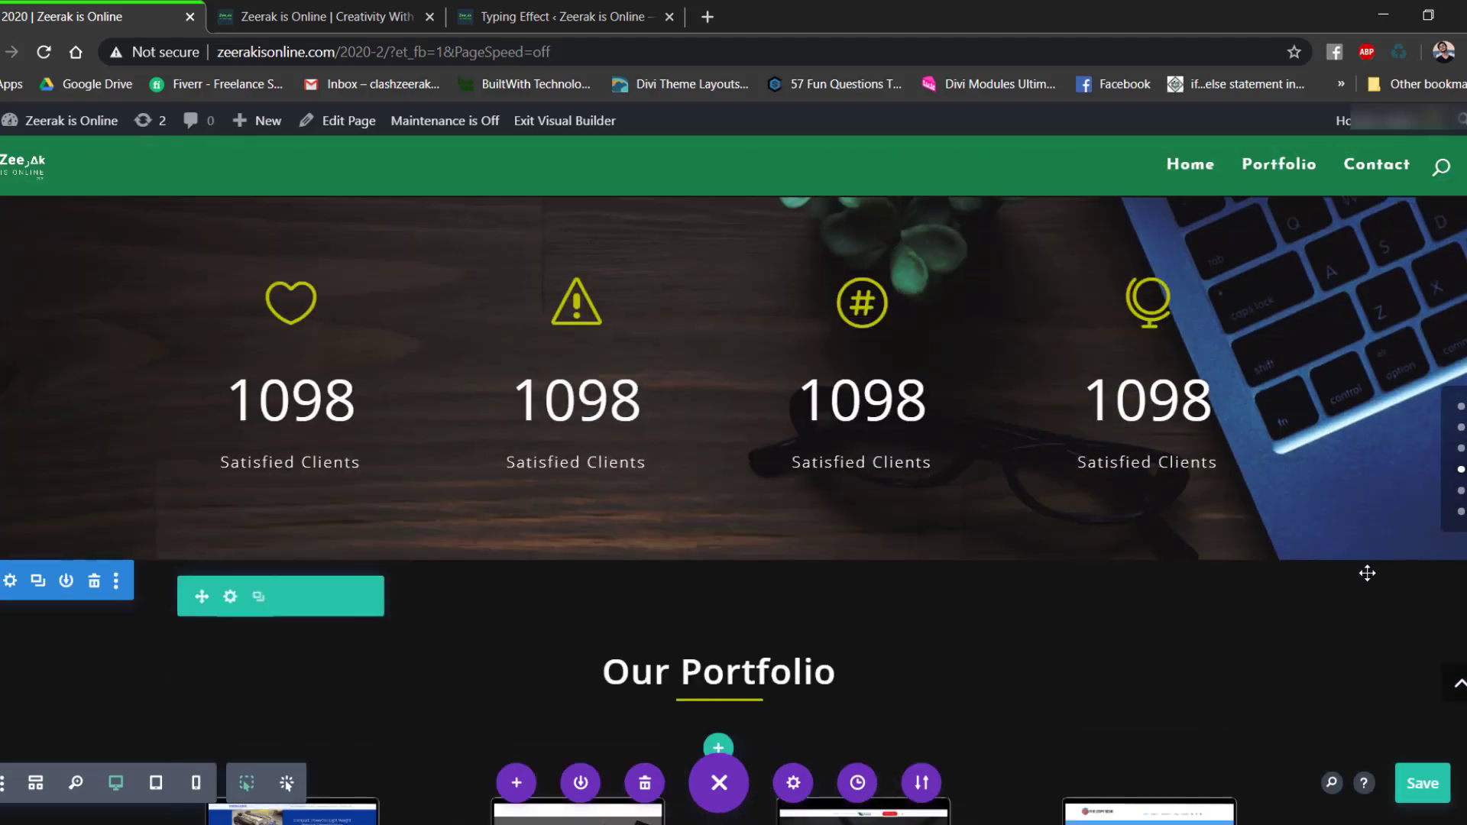
scroll(1365, 573, down, 6)
scroll(1373, 561, up, 6)
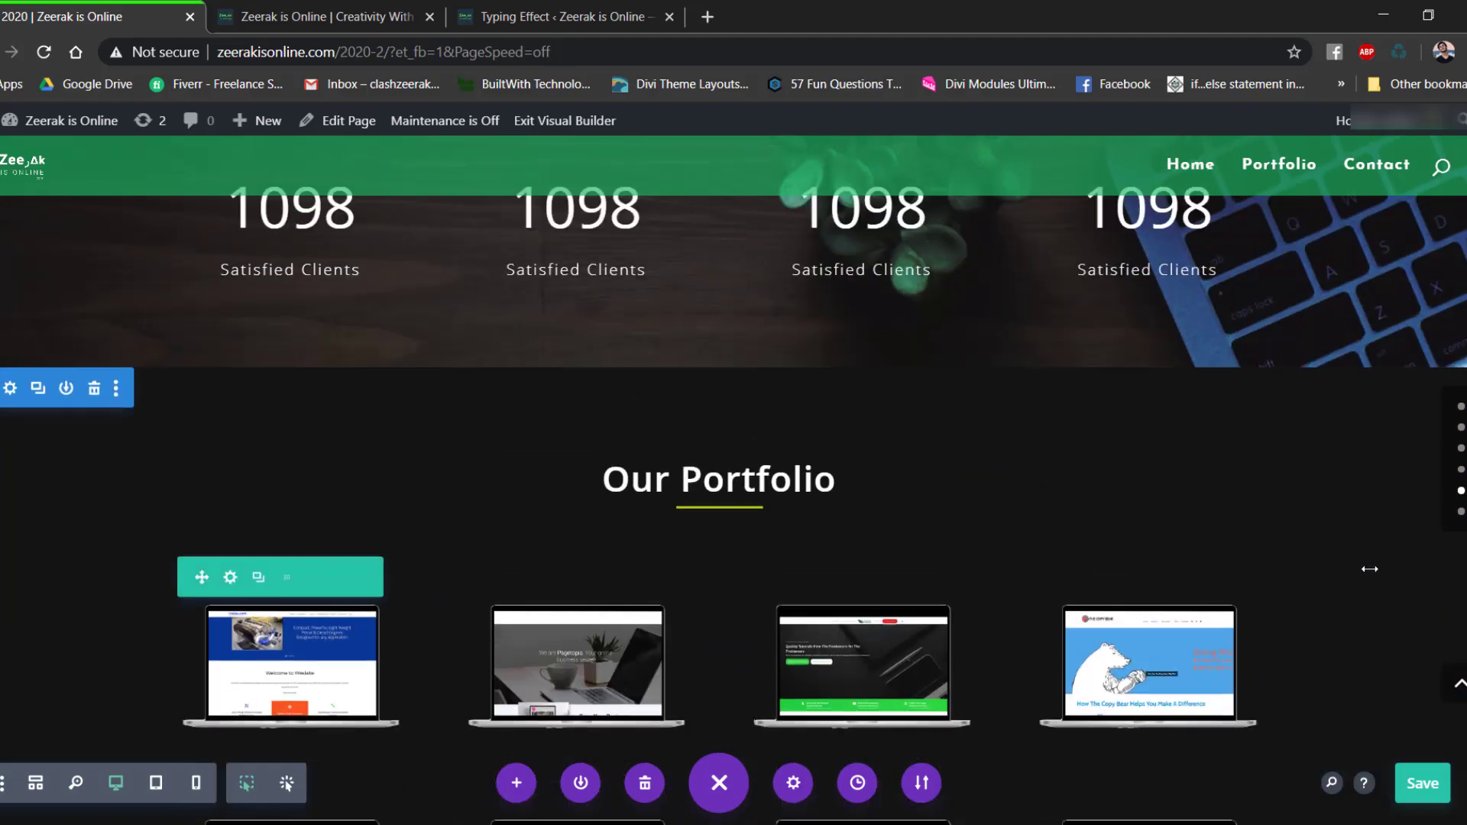
scroll(1369, 569, up, 4)
scroll(1368, 566, down, 8)
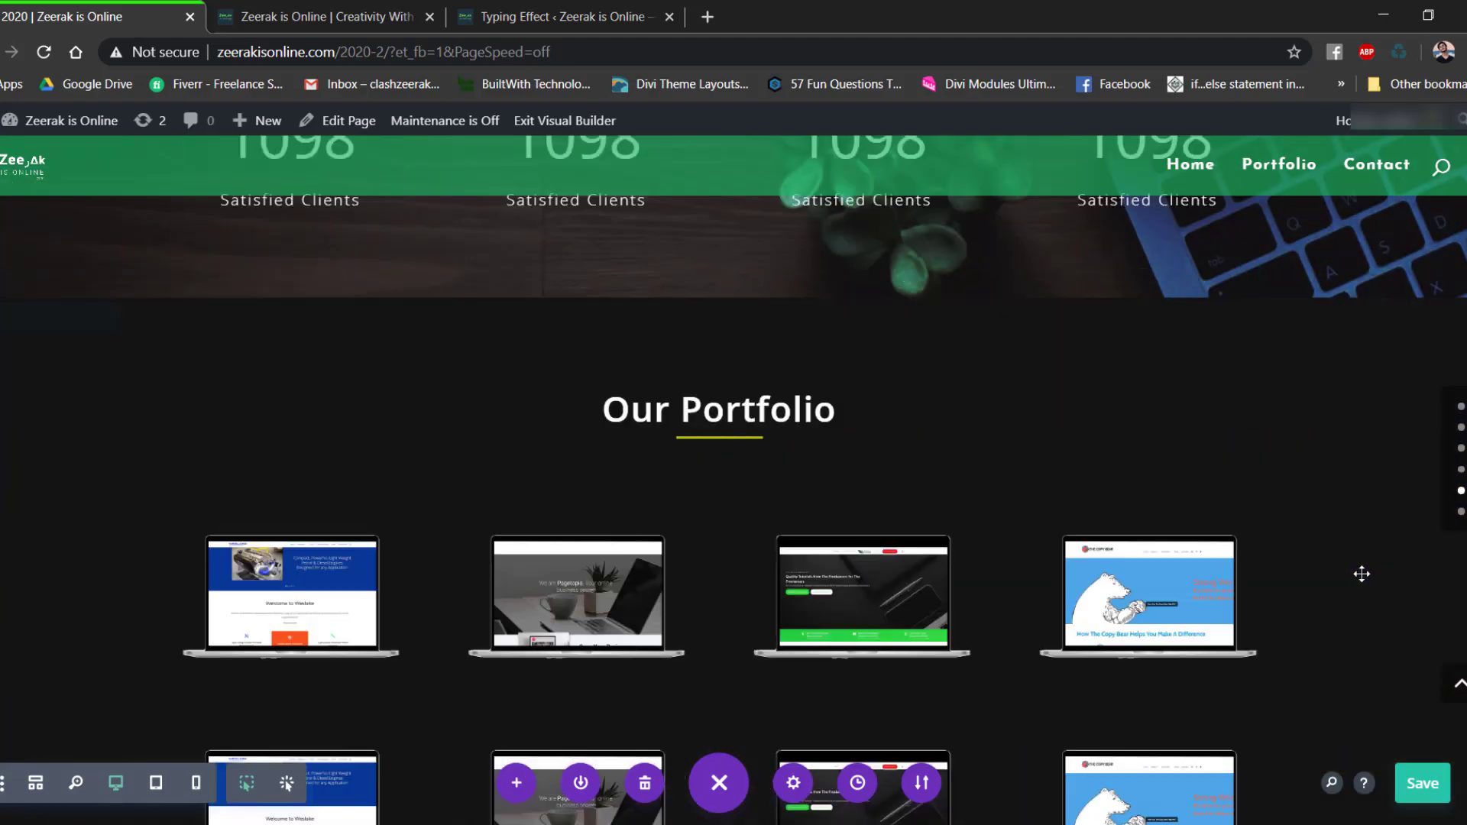
mouse_move(1361, 573)
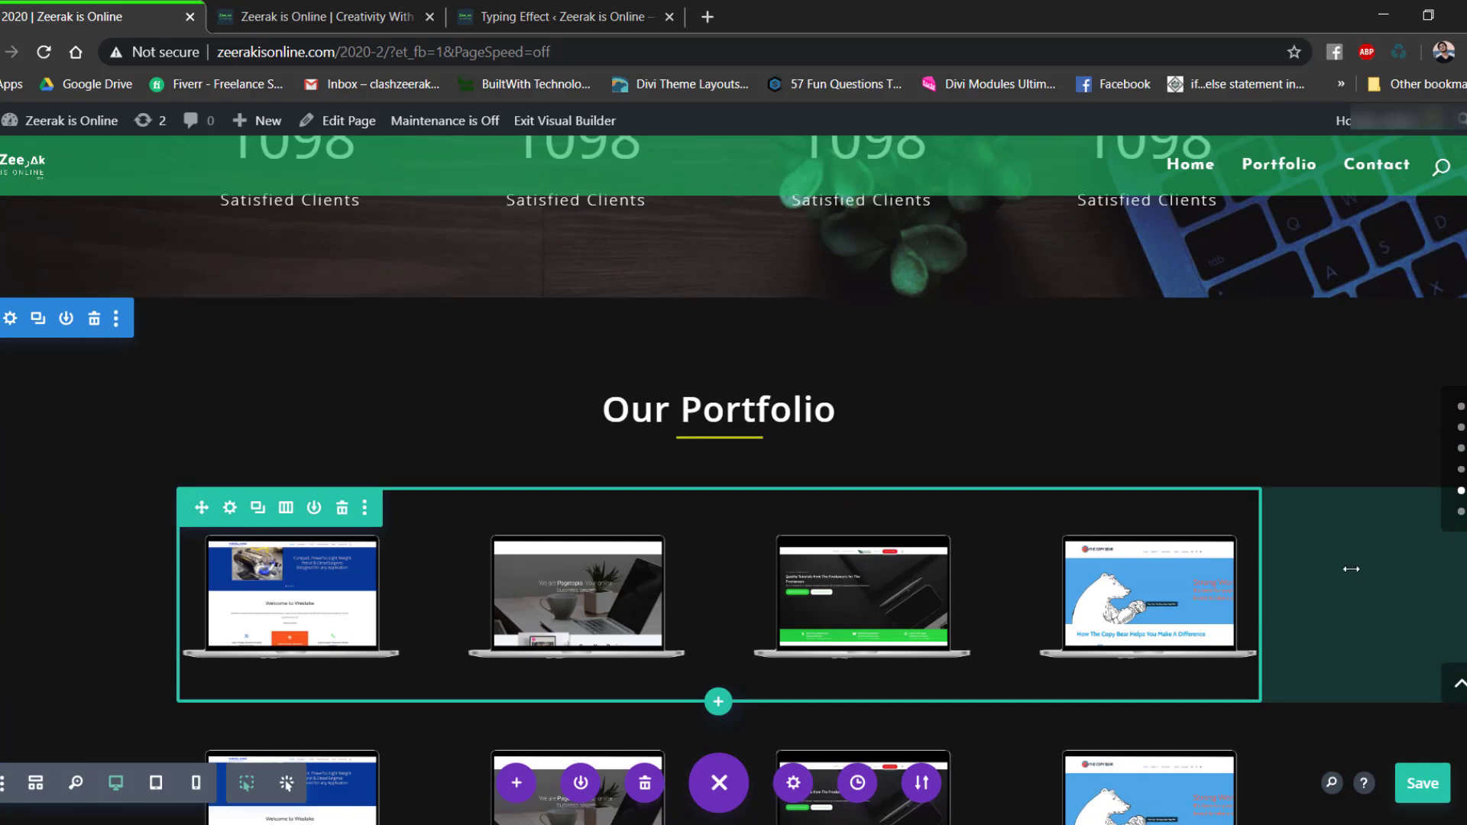
Save the page with its duplicated portfolio rows.
mouse_move(1203, 469)
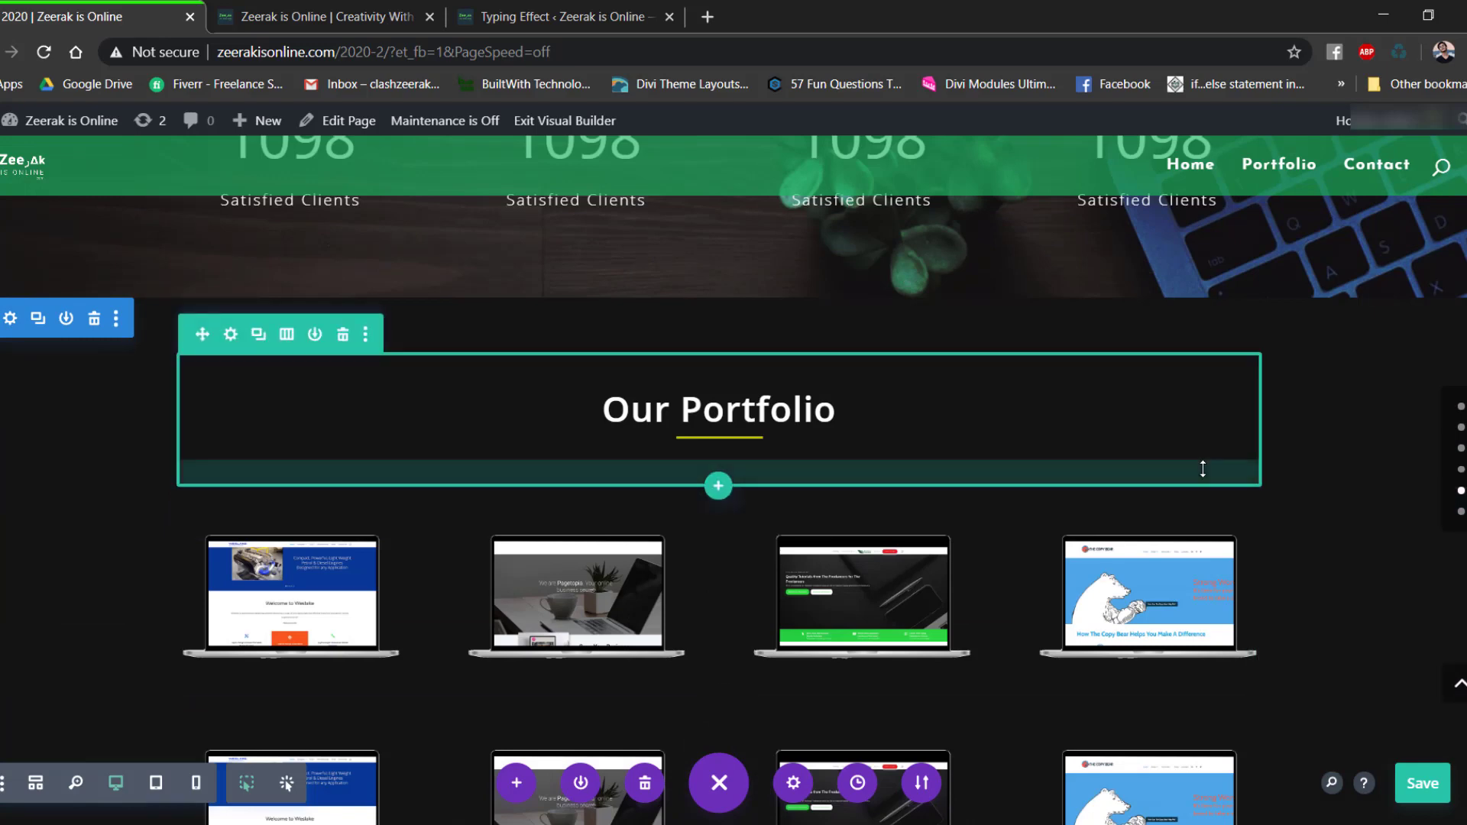
key(ctrl+s)
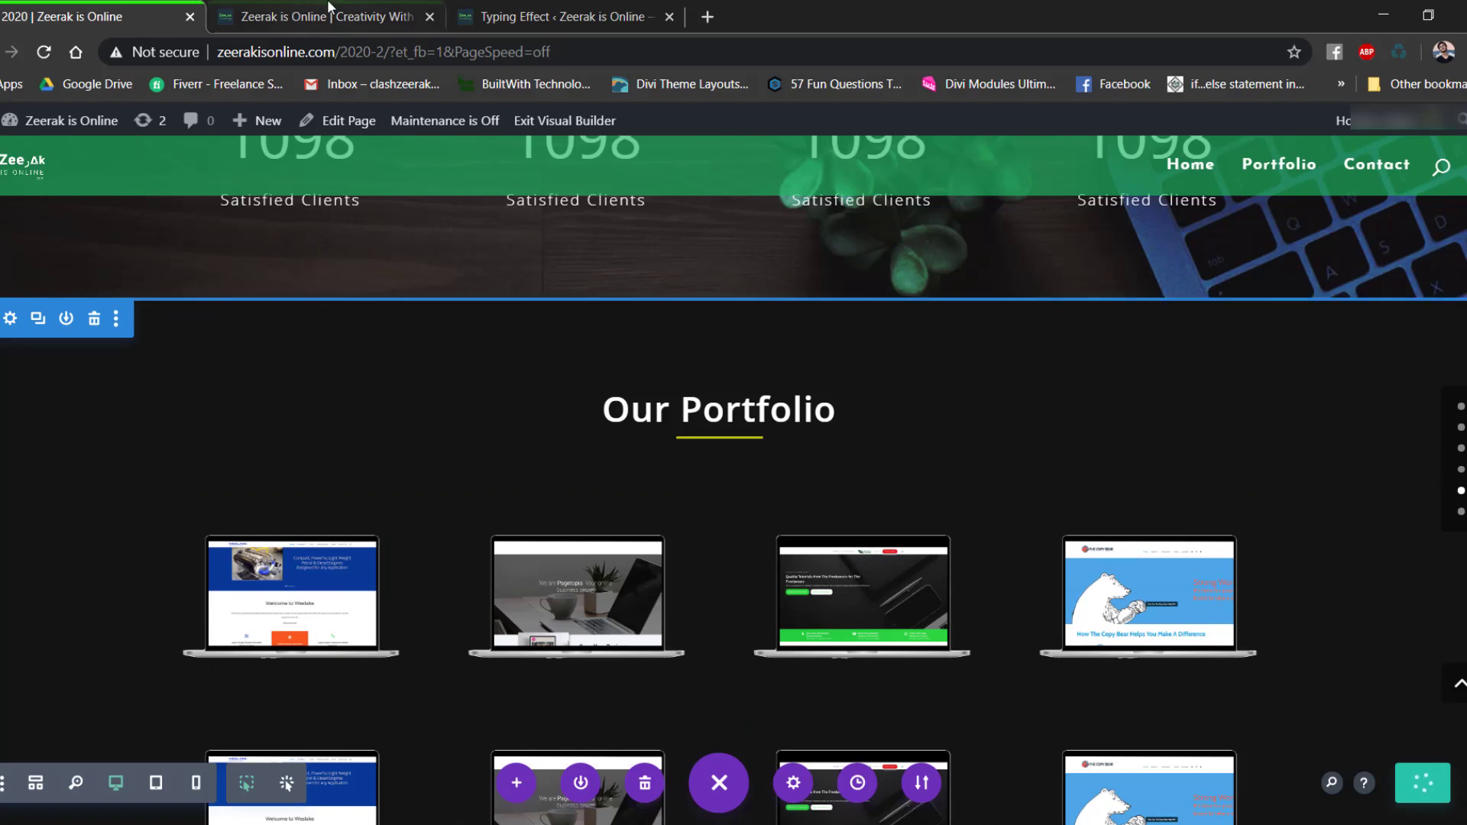
Examine the Testimonials and Youtube Videos sections on the live Zeerak is Online site.
click(328, 11)
scroll(630, 445, down, 10)
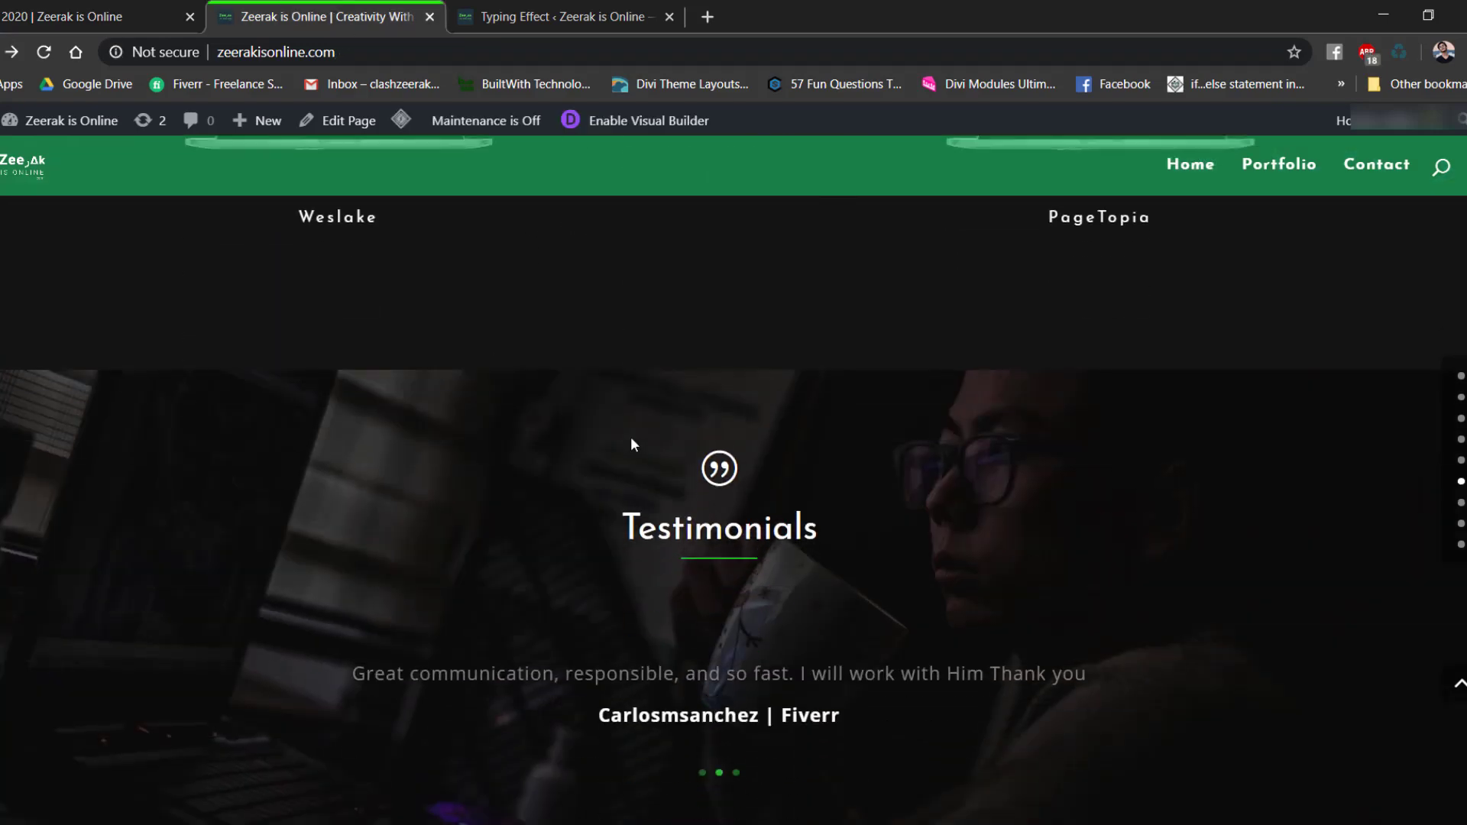
scroll(631, 439, down, 3)
scroll(631, 440, up, 1)
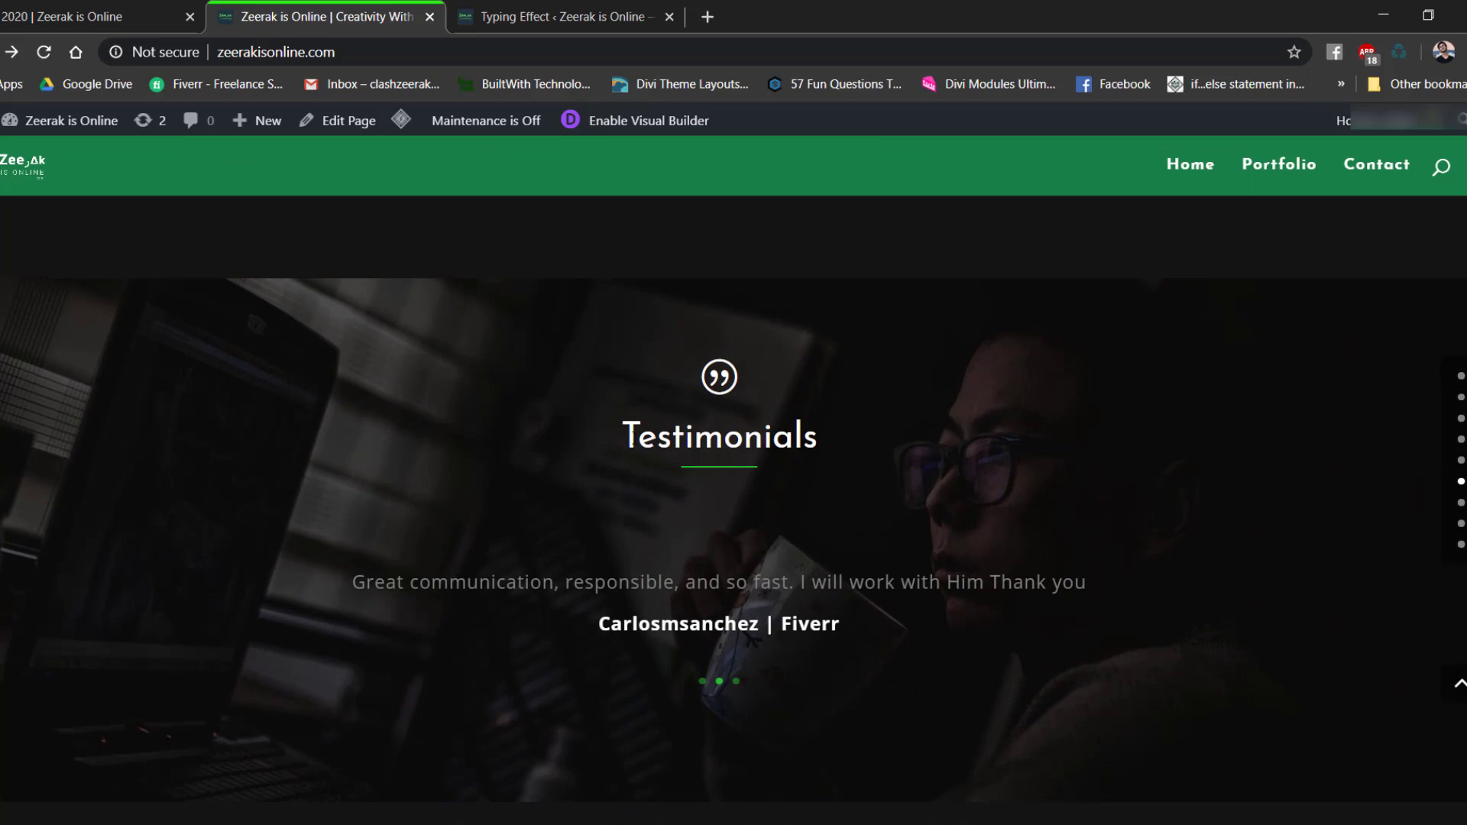
scroll(646, 457, down, 6)
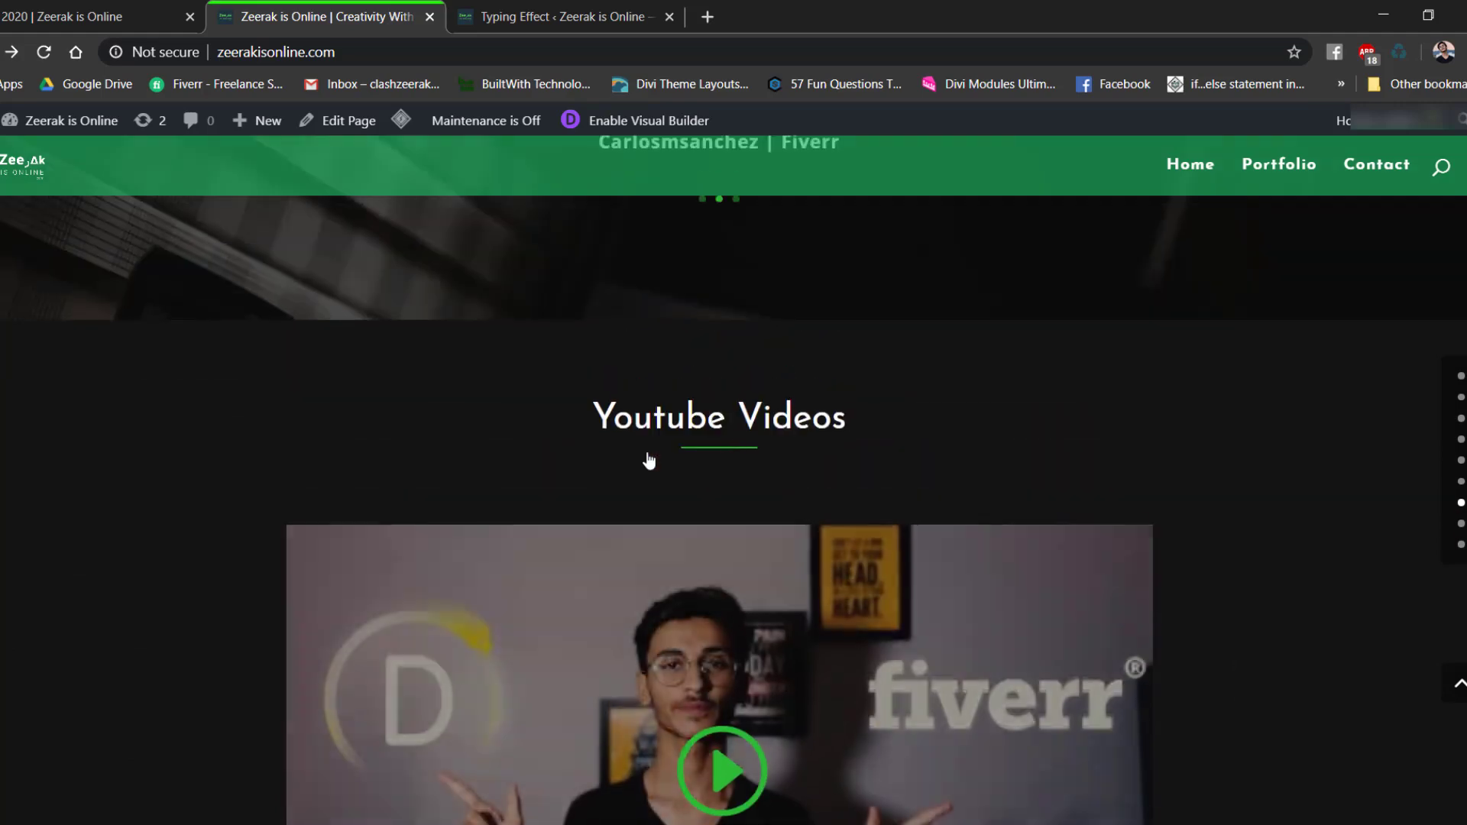
scroll(928, 380, down, 4)
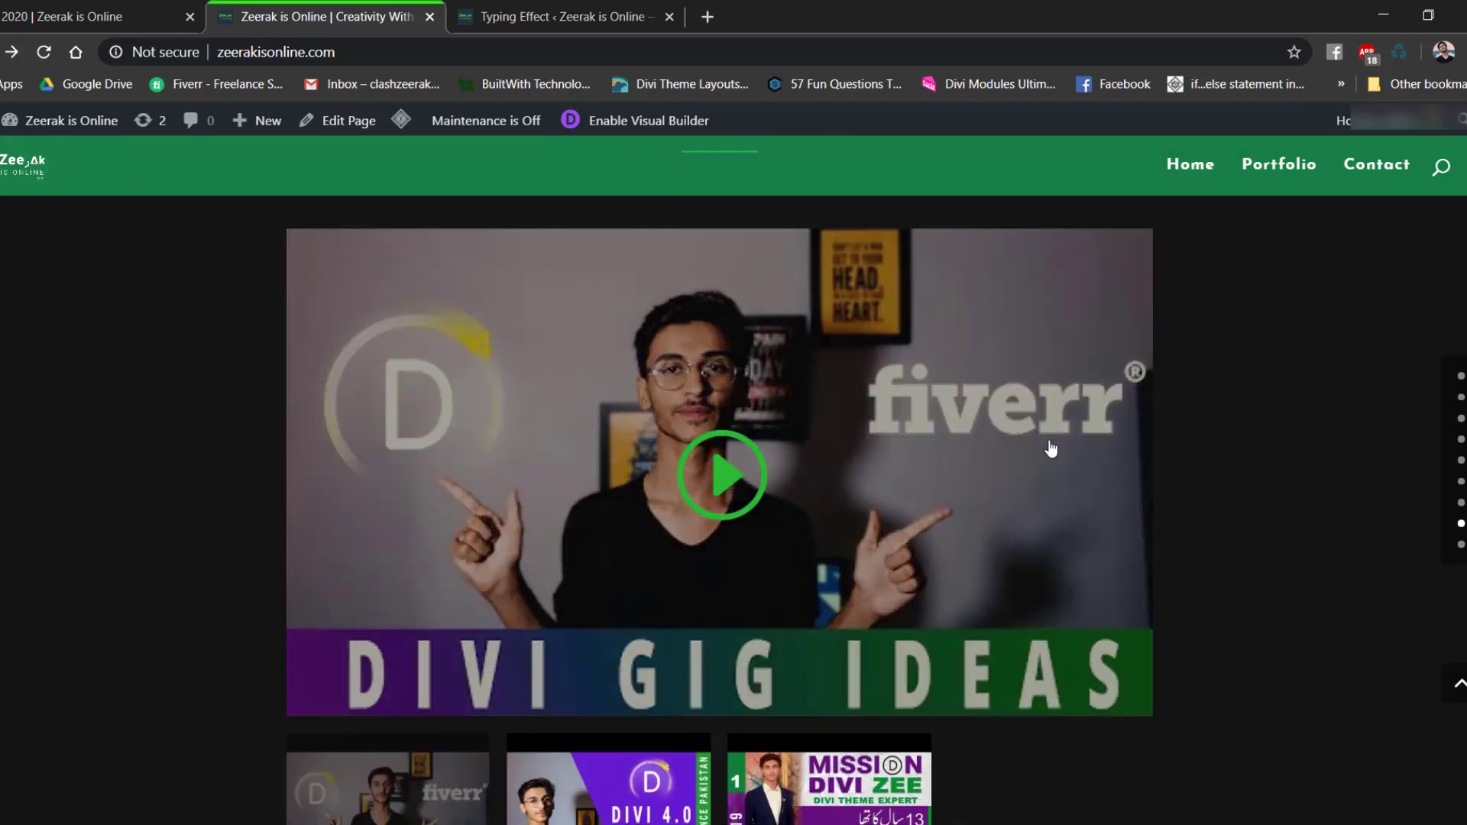
scroll(1259, 518, up, 3)
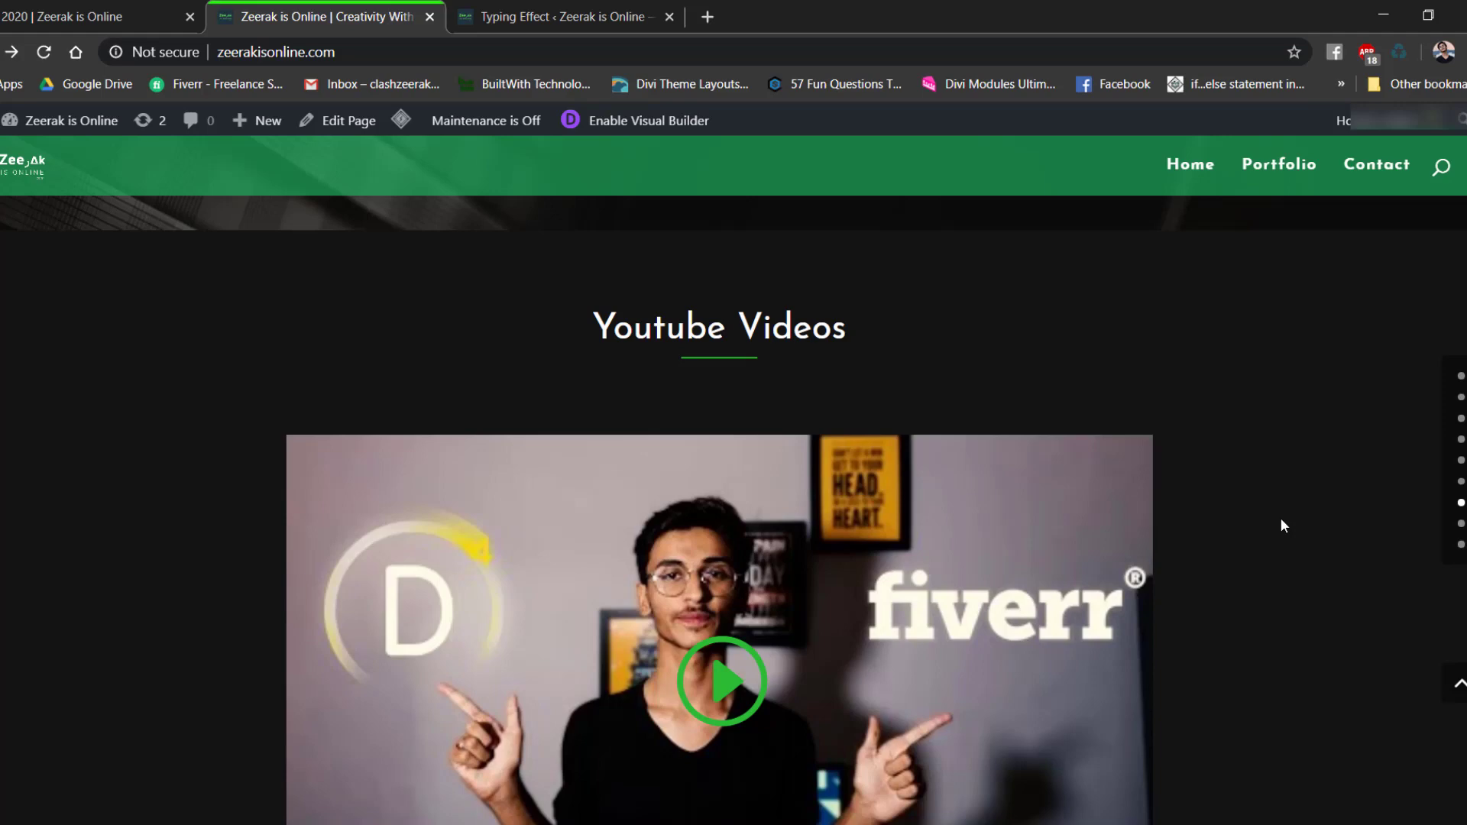
scroll(1280, 517, down, 5)
scroll(1285, 511, up, 4)
scroll(1293, 509, up, 8)
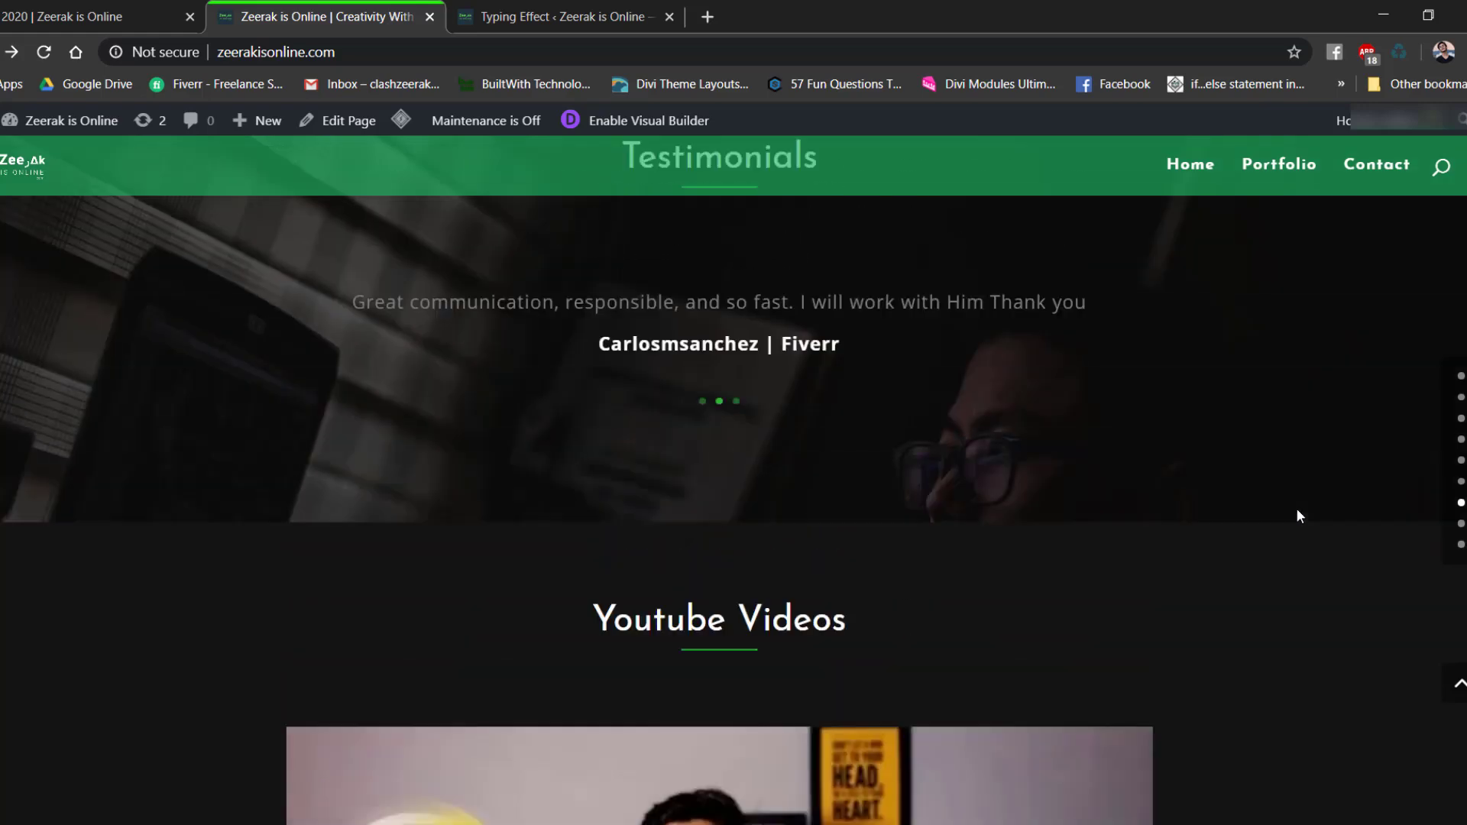
scroll(1030, 639, down, 5)
scroll(1028, 586, down, 1)
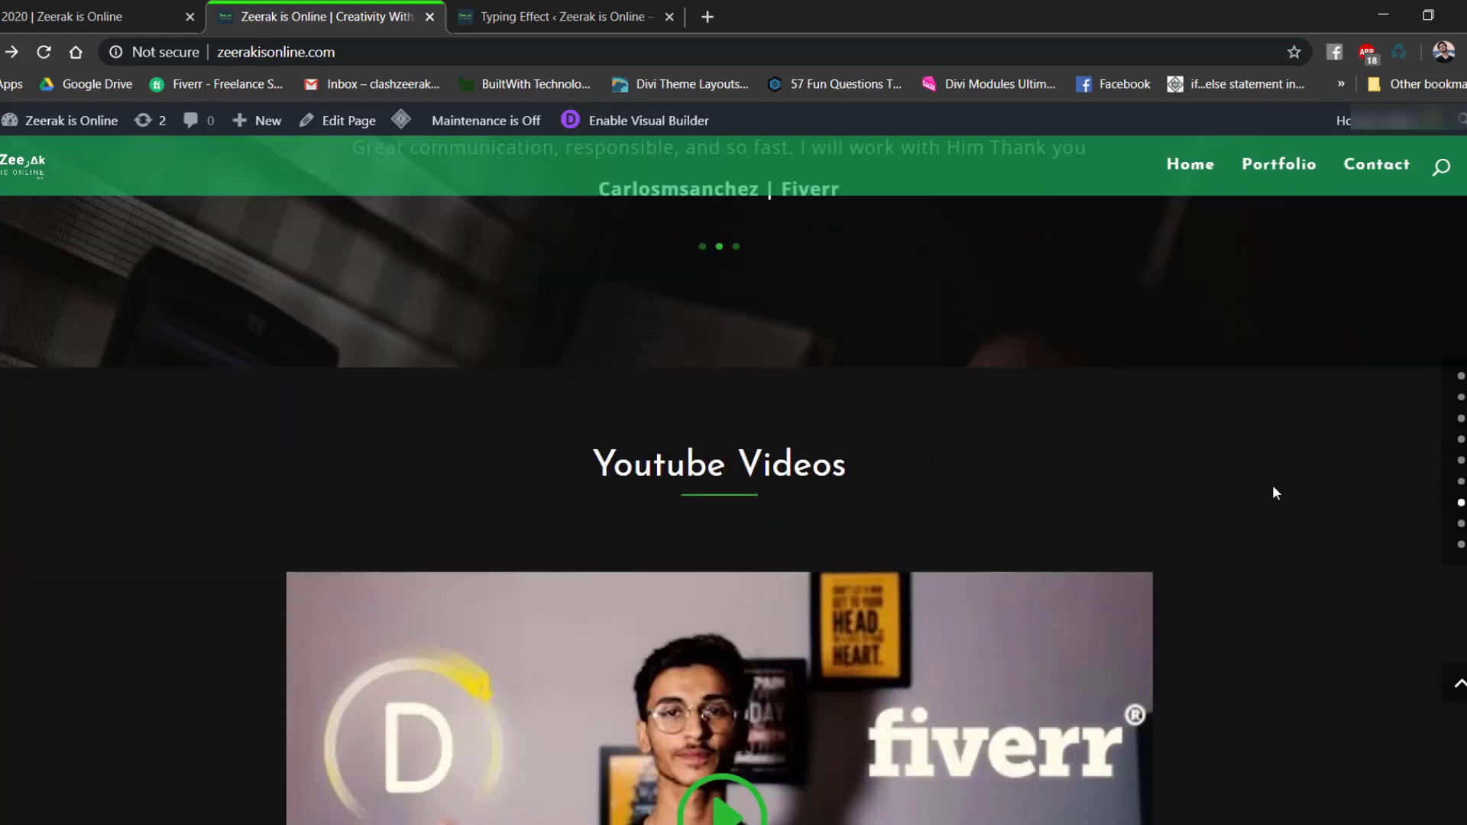
scroll(1247, 534, down, 2)
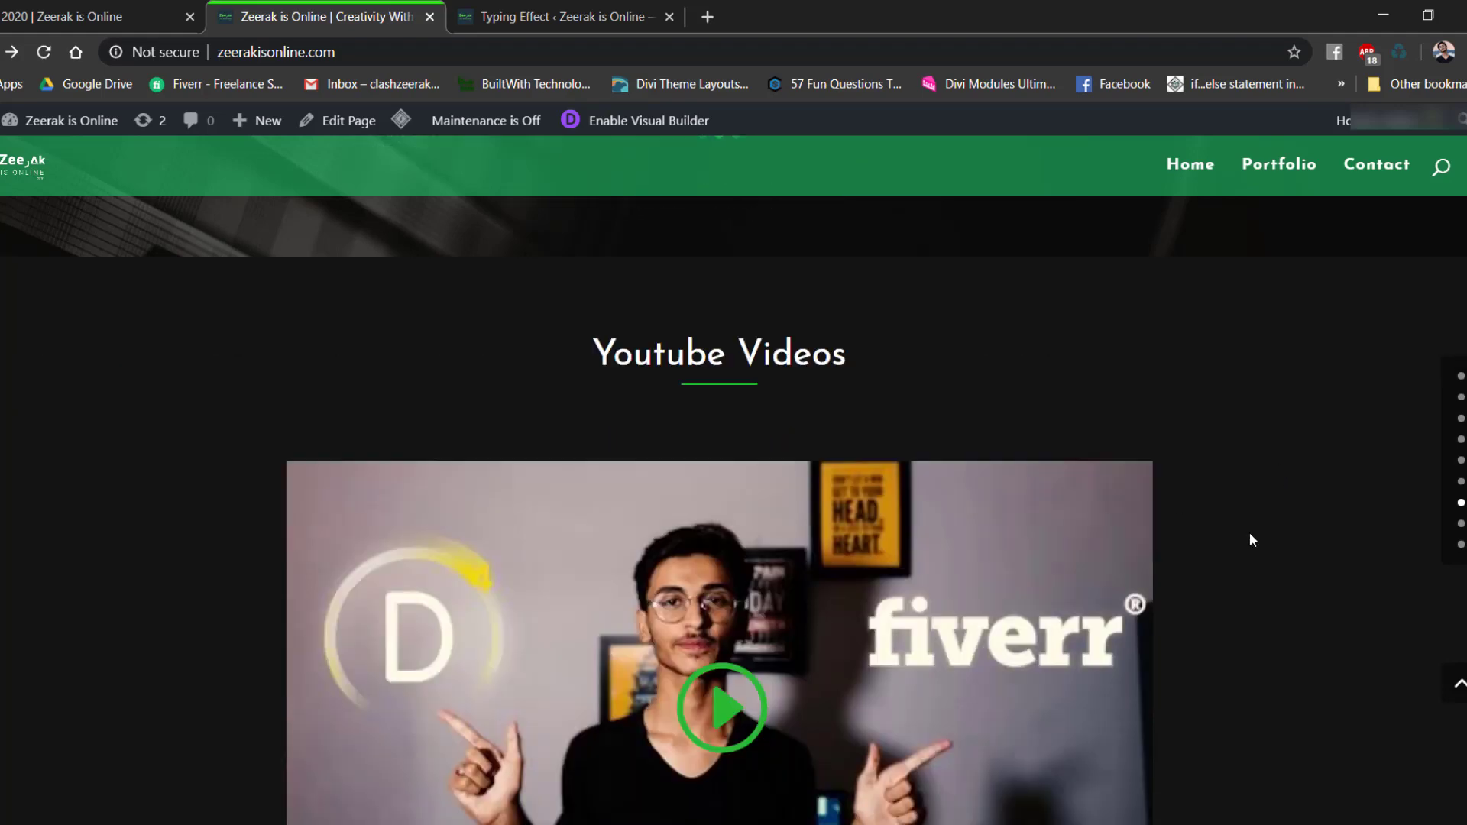
scroll(1249, 539, up, 6)
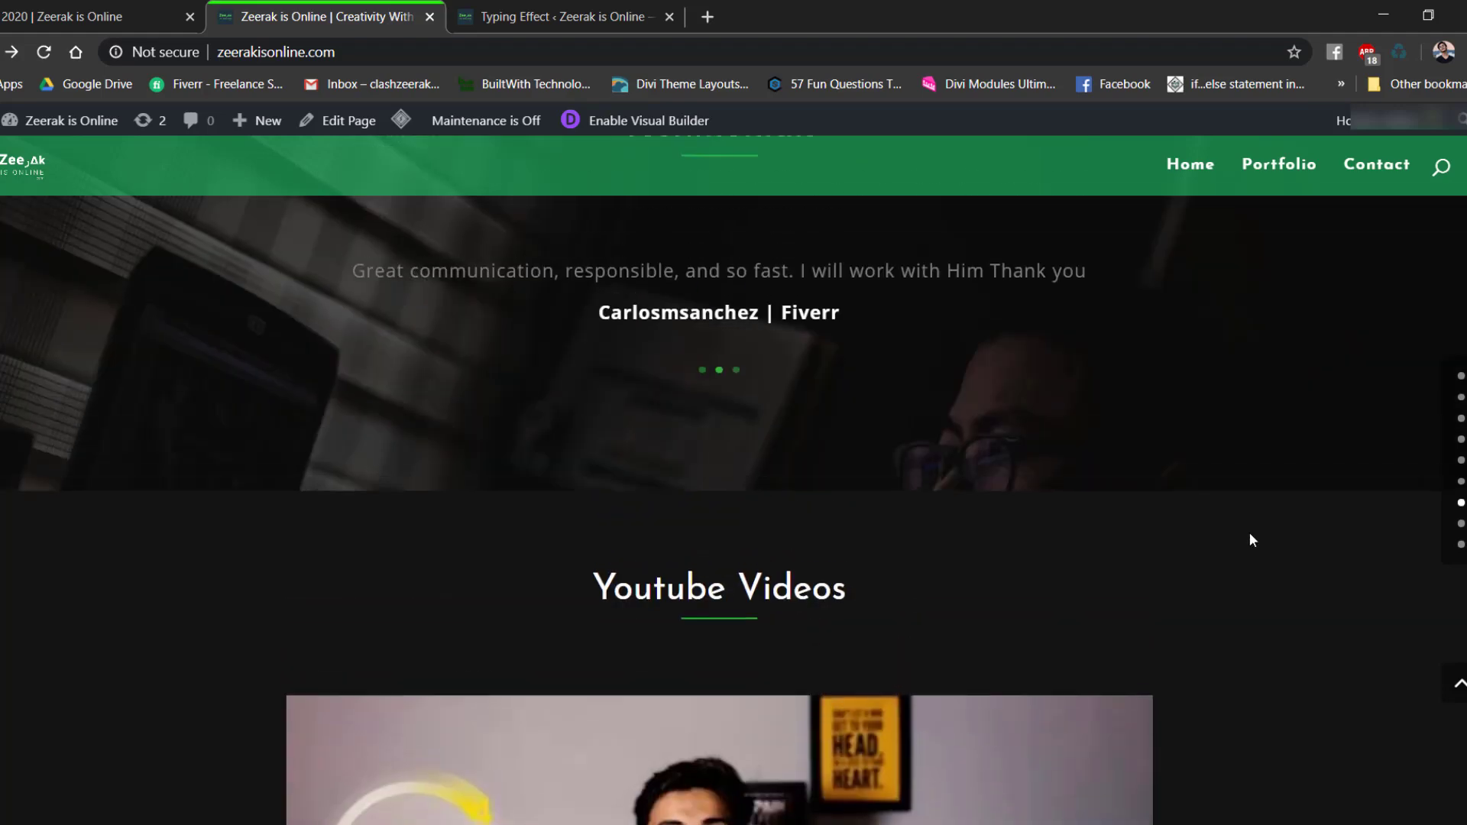
Add a regular section below Our Portfolio on the 2020 page without inserting a row.
click(161, 16)
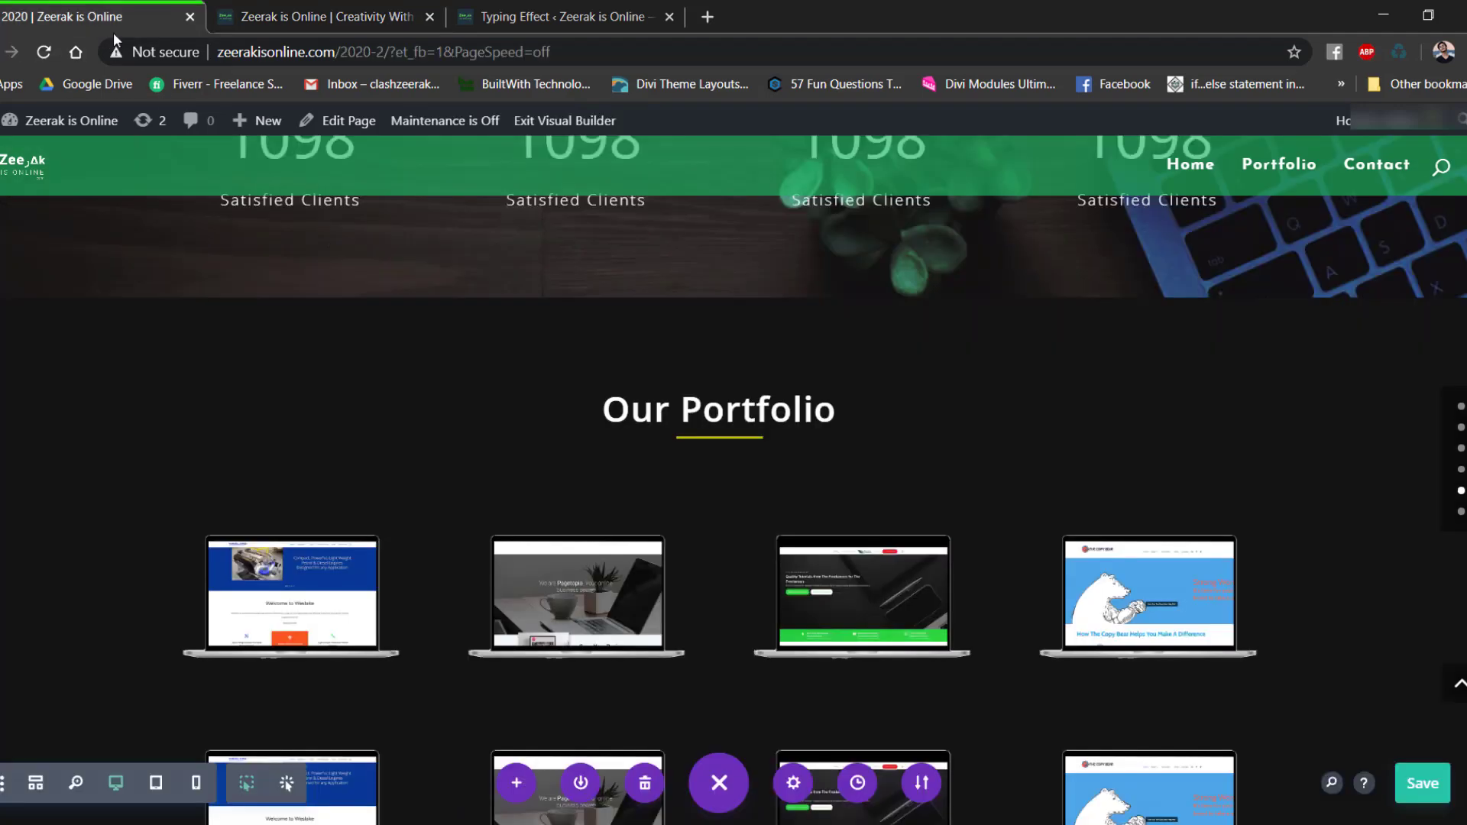
scroll(783, 608, down, 4)
scroll(783, 607, down, 2)
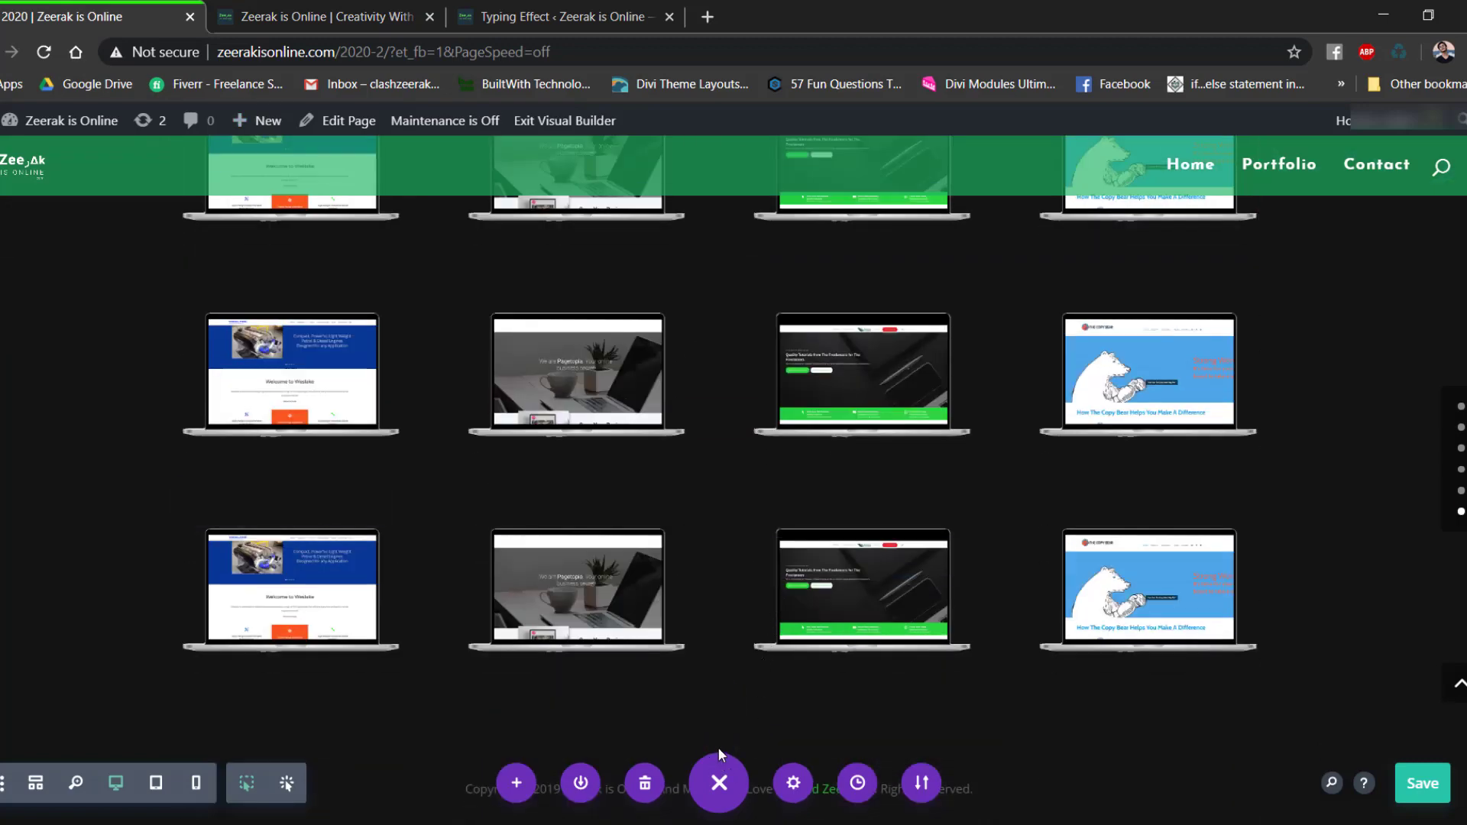
click(720, 750)
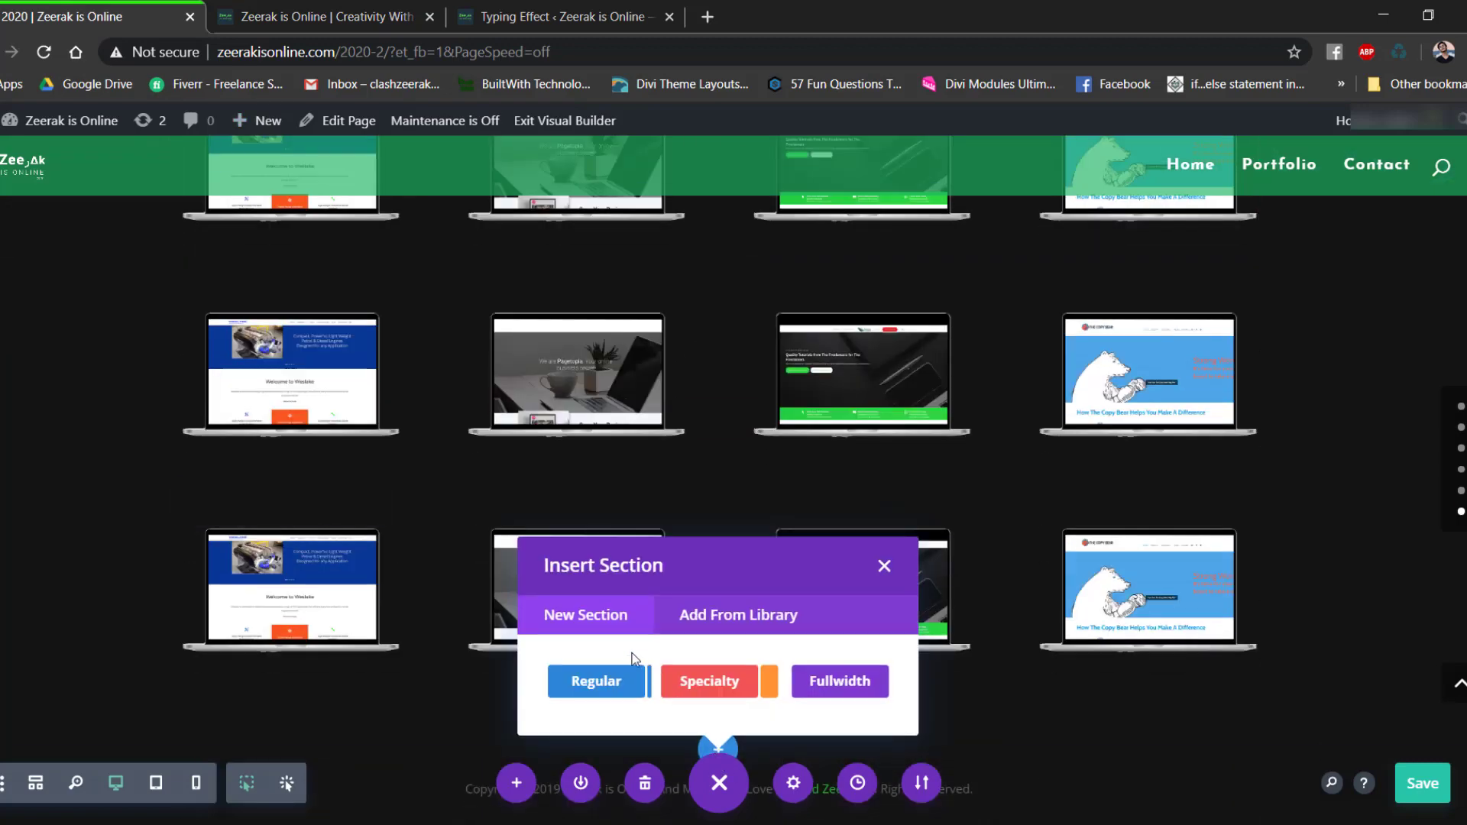
click(571, 677)
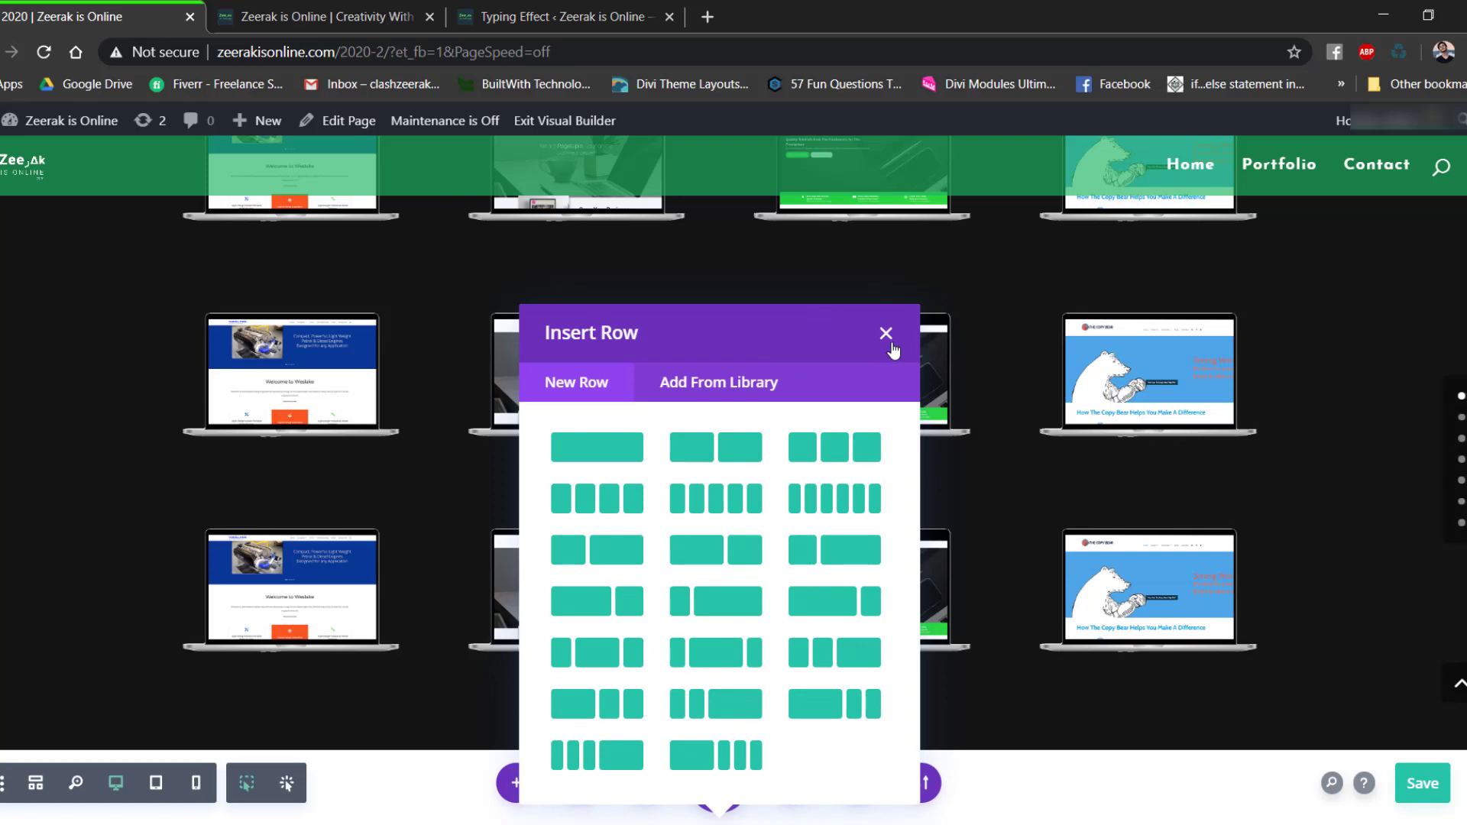
click(885, 334)
Set the new section's background image to the dark photo of a man with glasses and a mug from the media library.
click(10, 575)
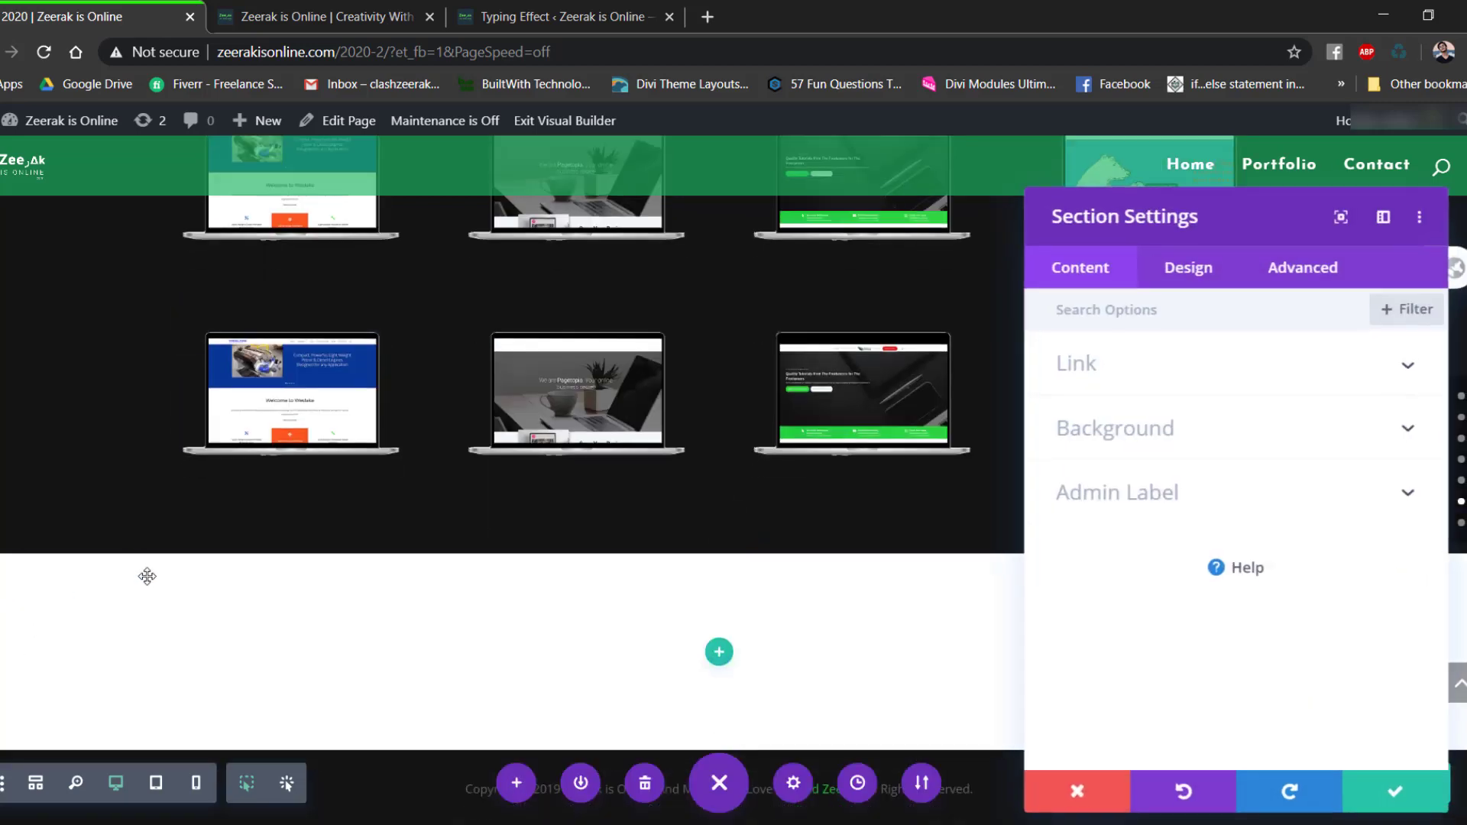
click(1167, 442)
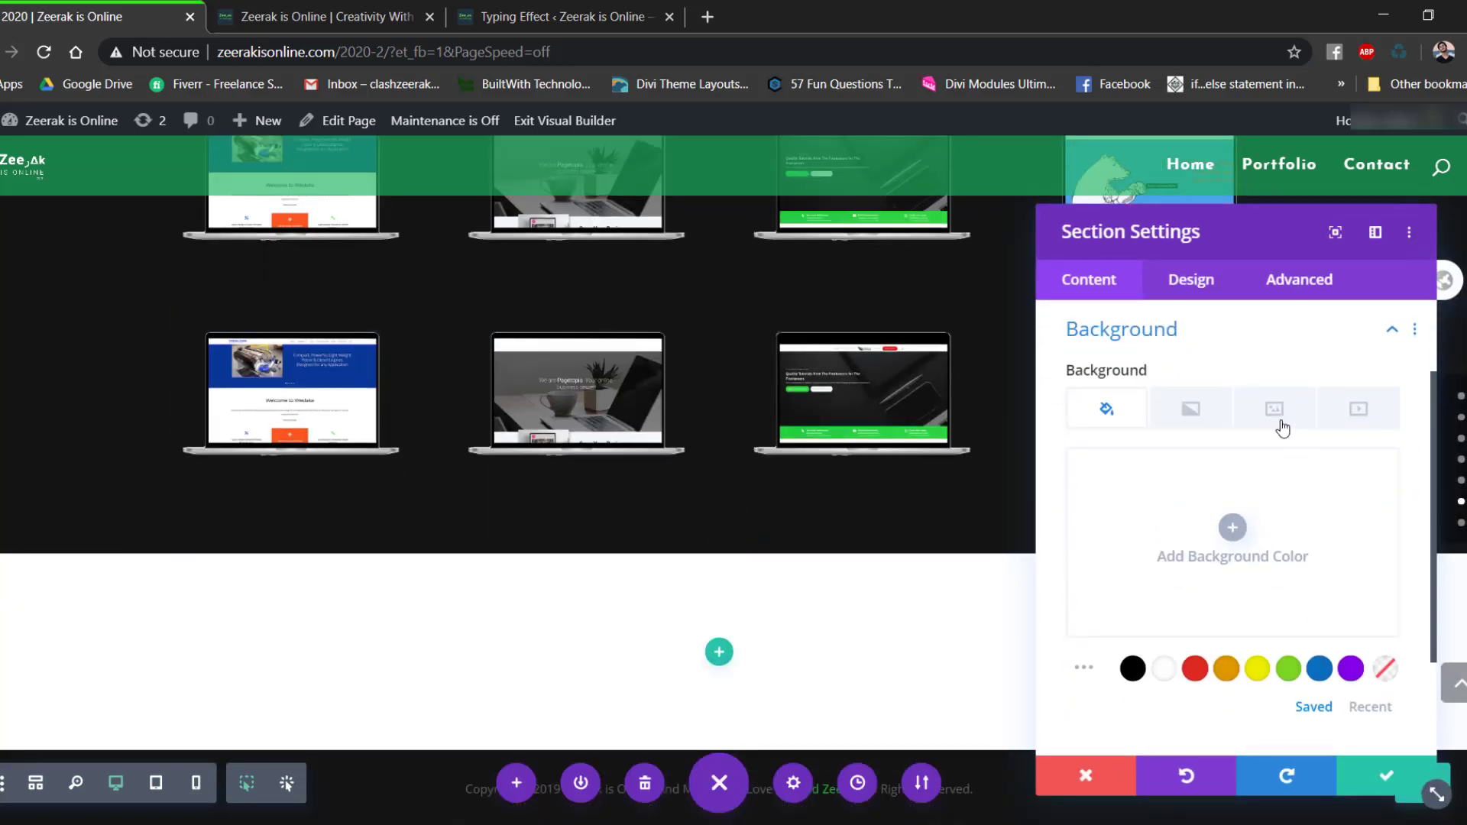
click(1273, 410)
click(1232, 527)
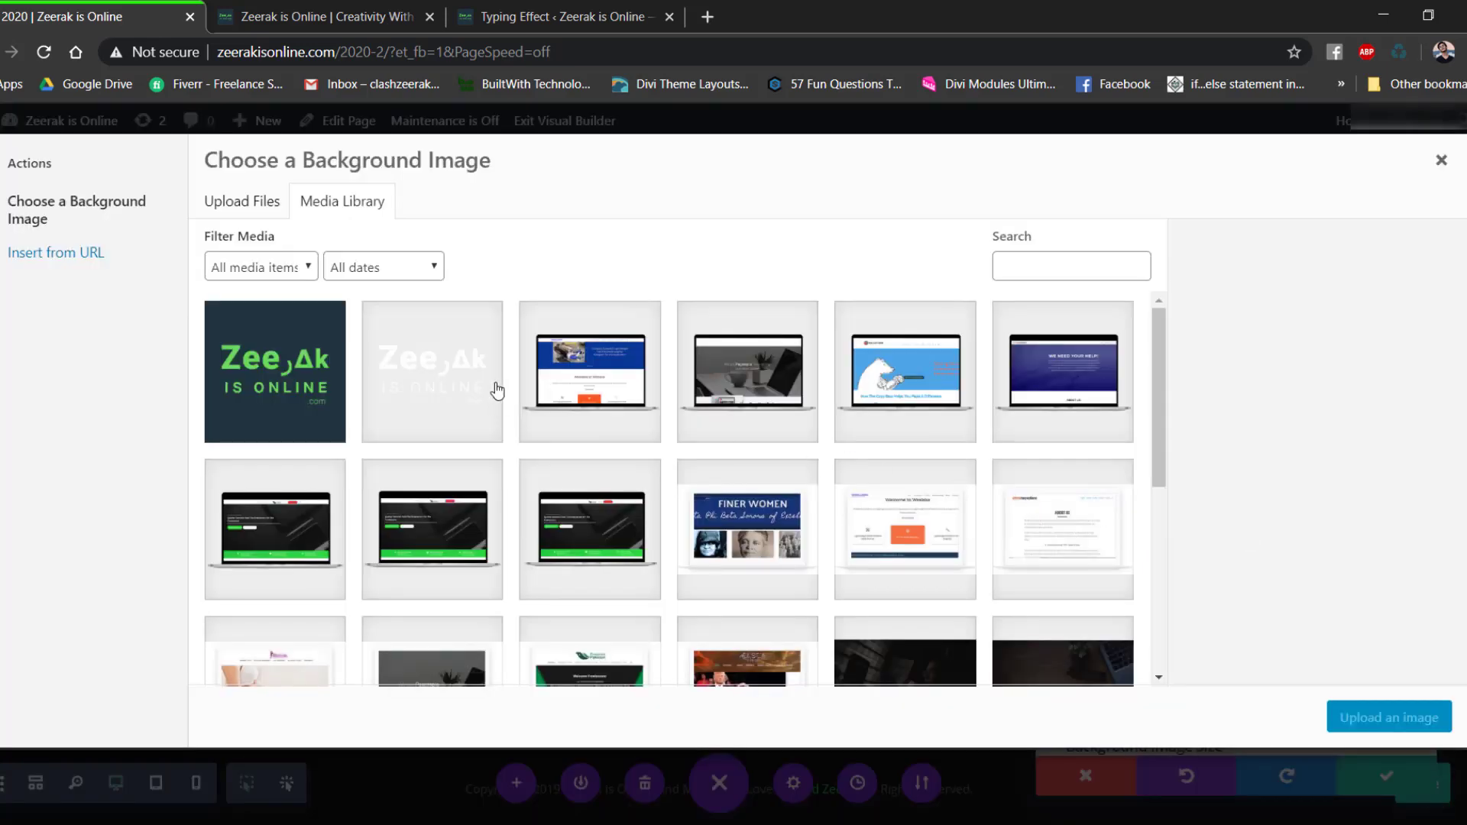
scroll(497, 390, down, 4)
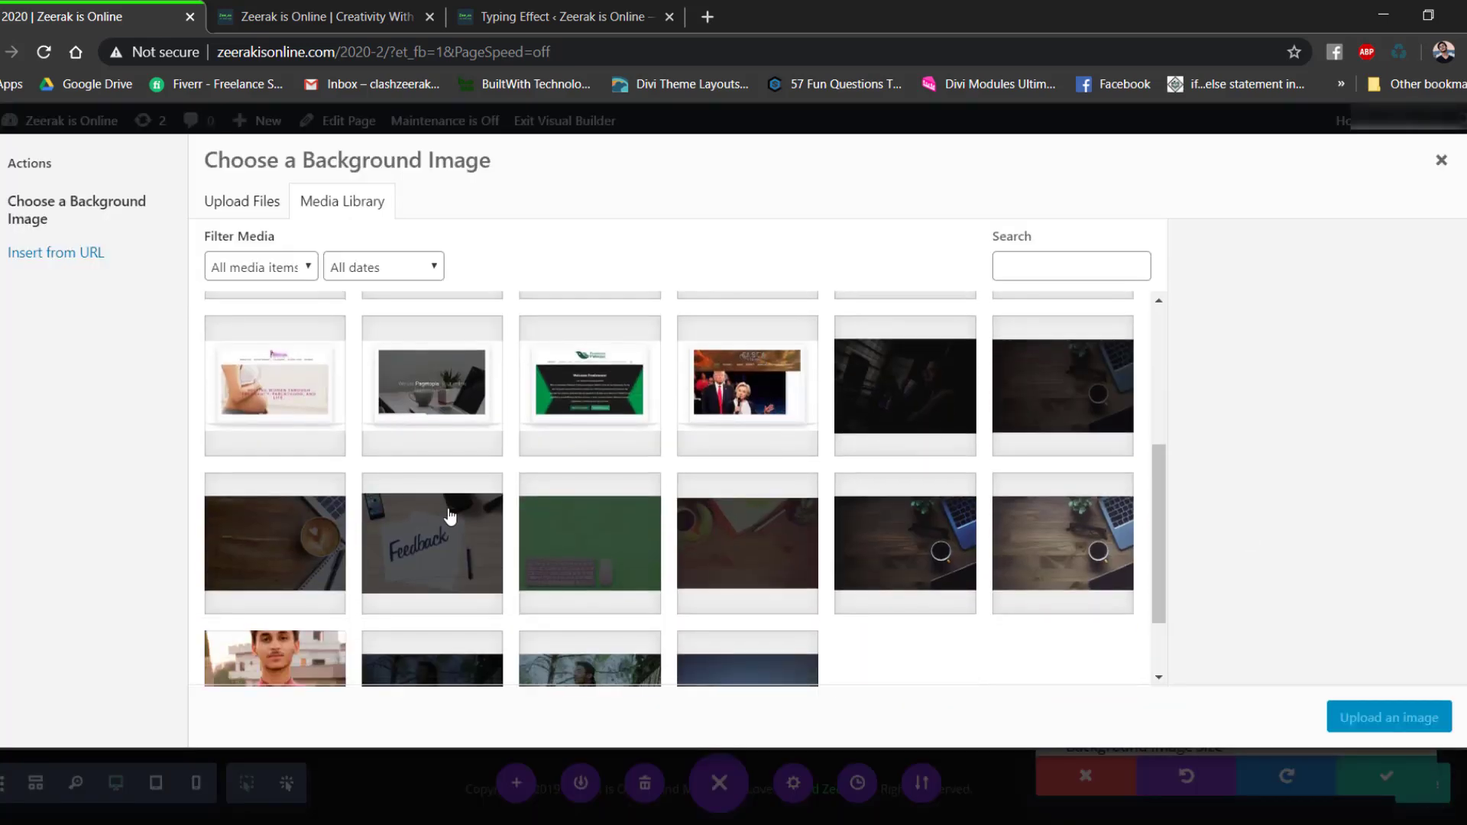
click(905, 386)
click(1359, 719)
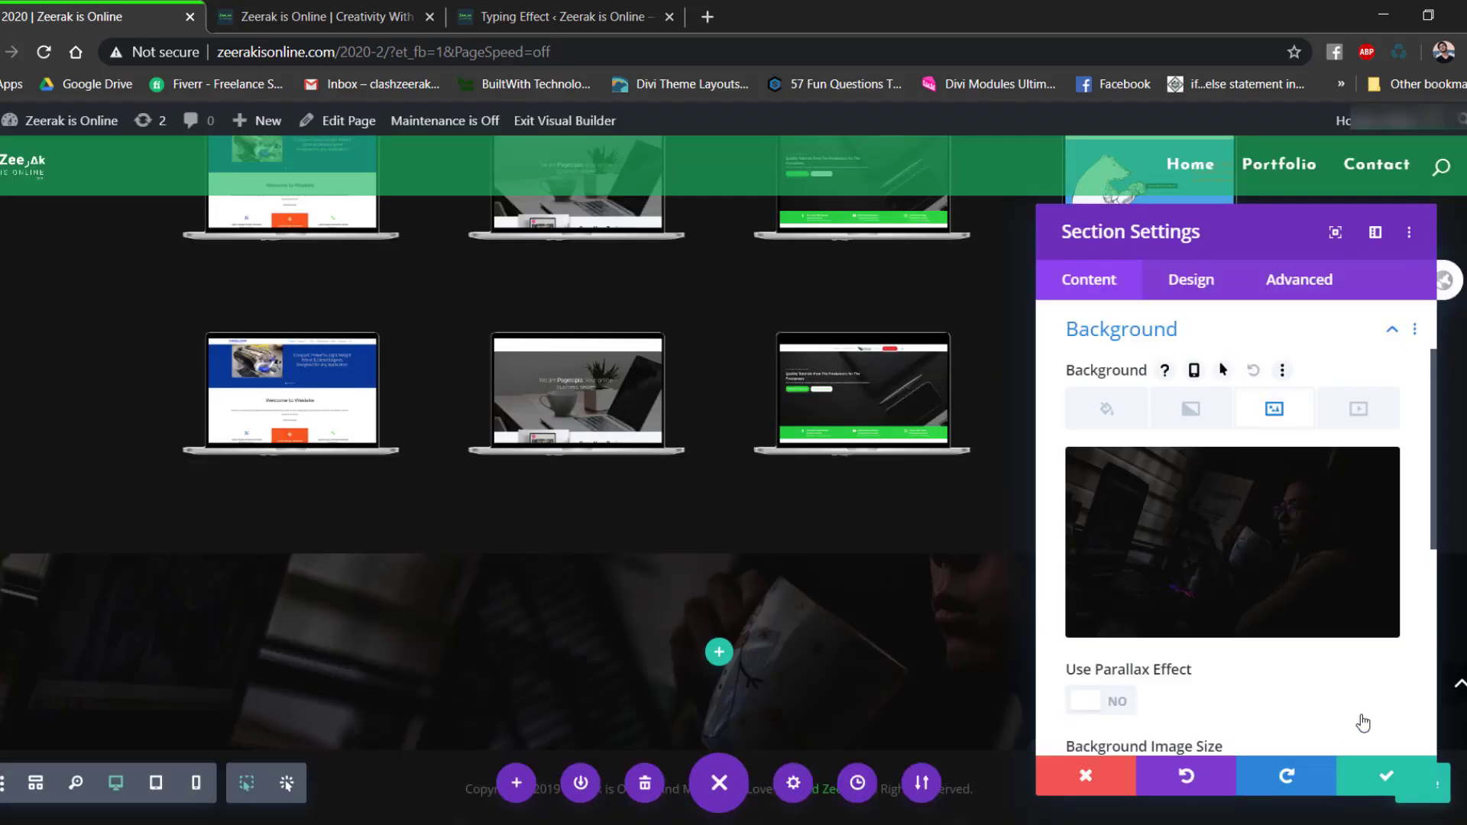
Enable the parallax effect on the section background with the CSS method and save the section settings.
click(1085, 710)
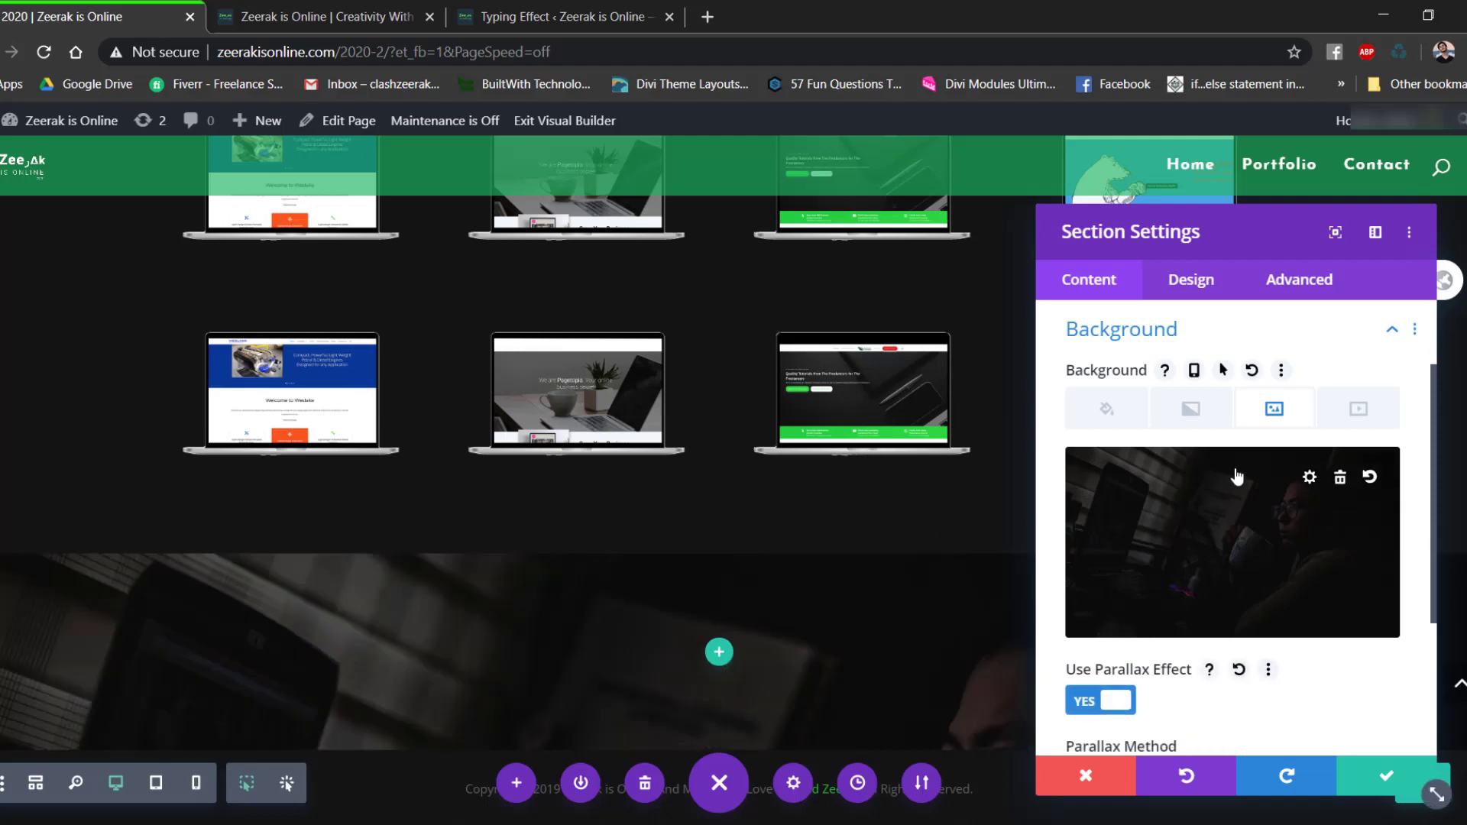
scroll(1199, 527, down, 3)
click(1134, 580)
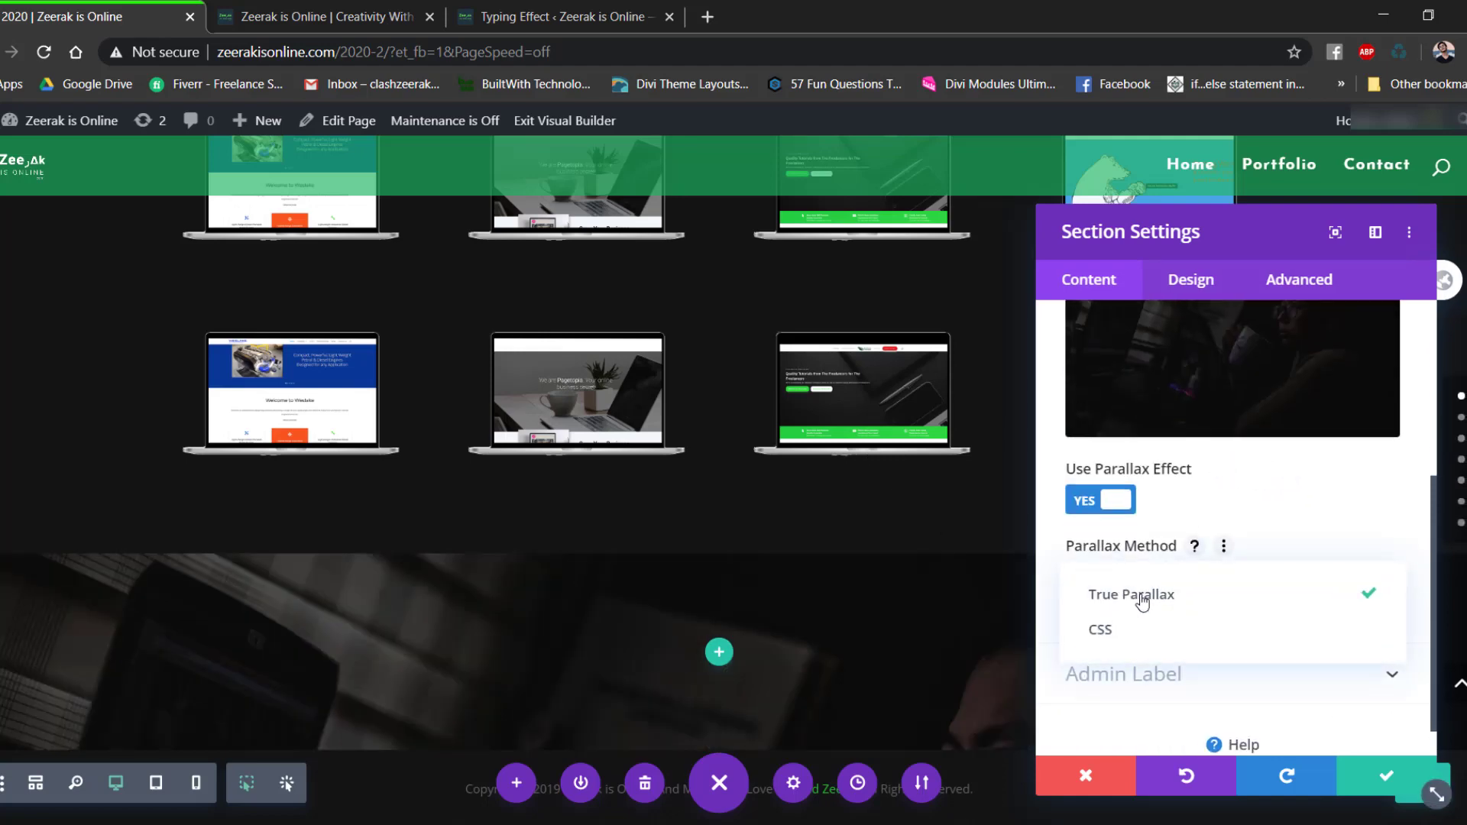
click(1111, 636)
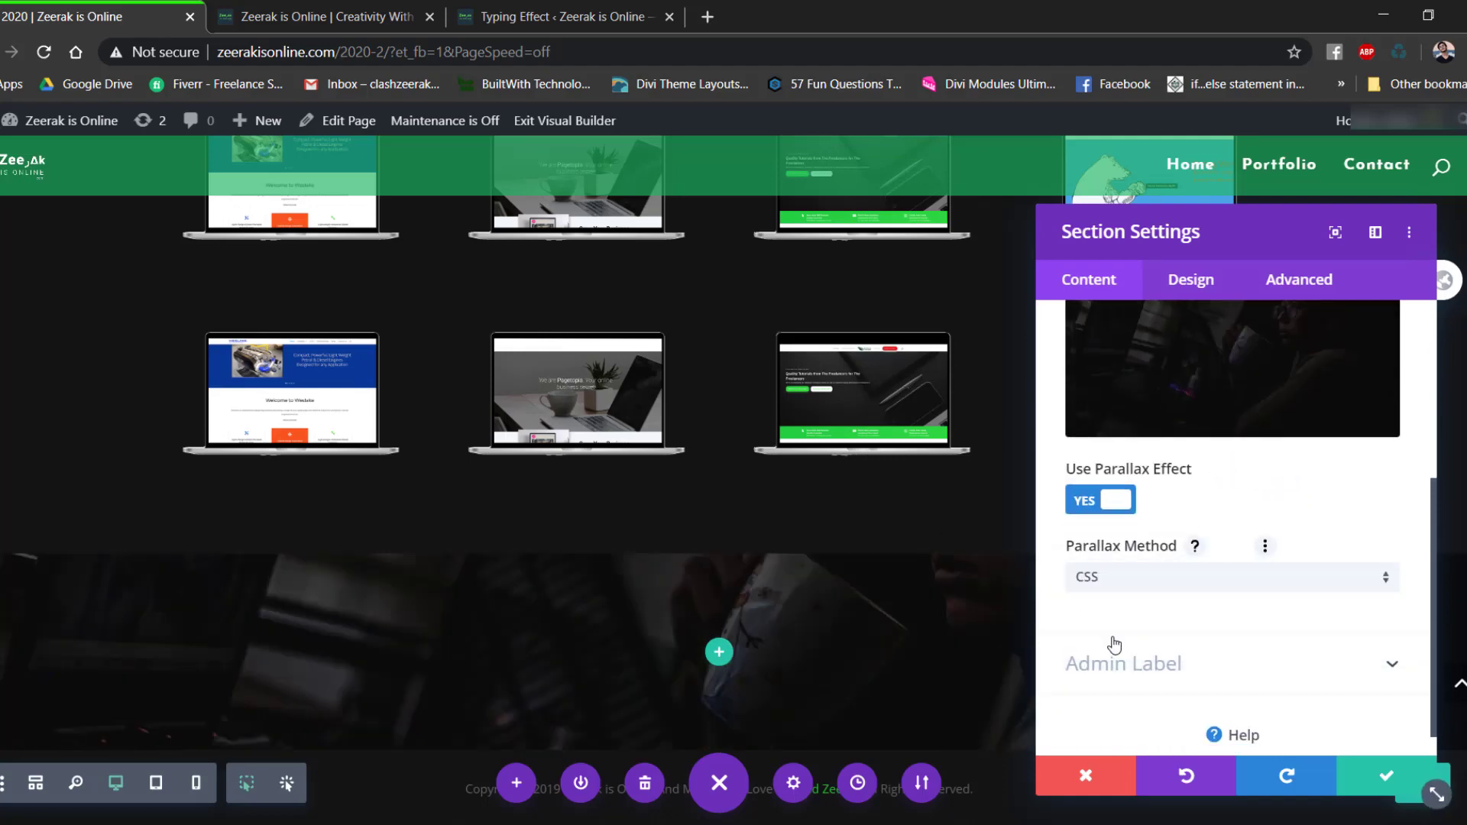
click(1390, 775)
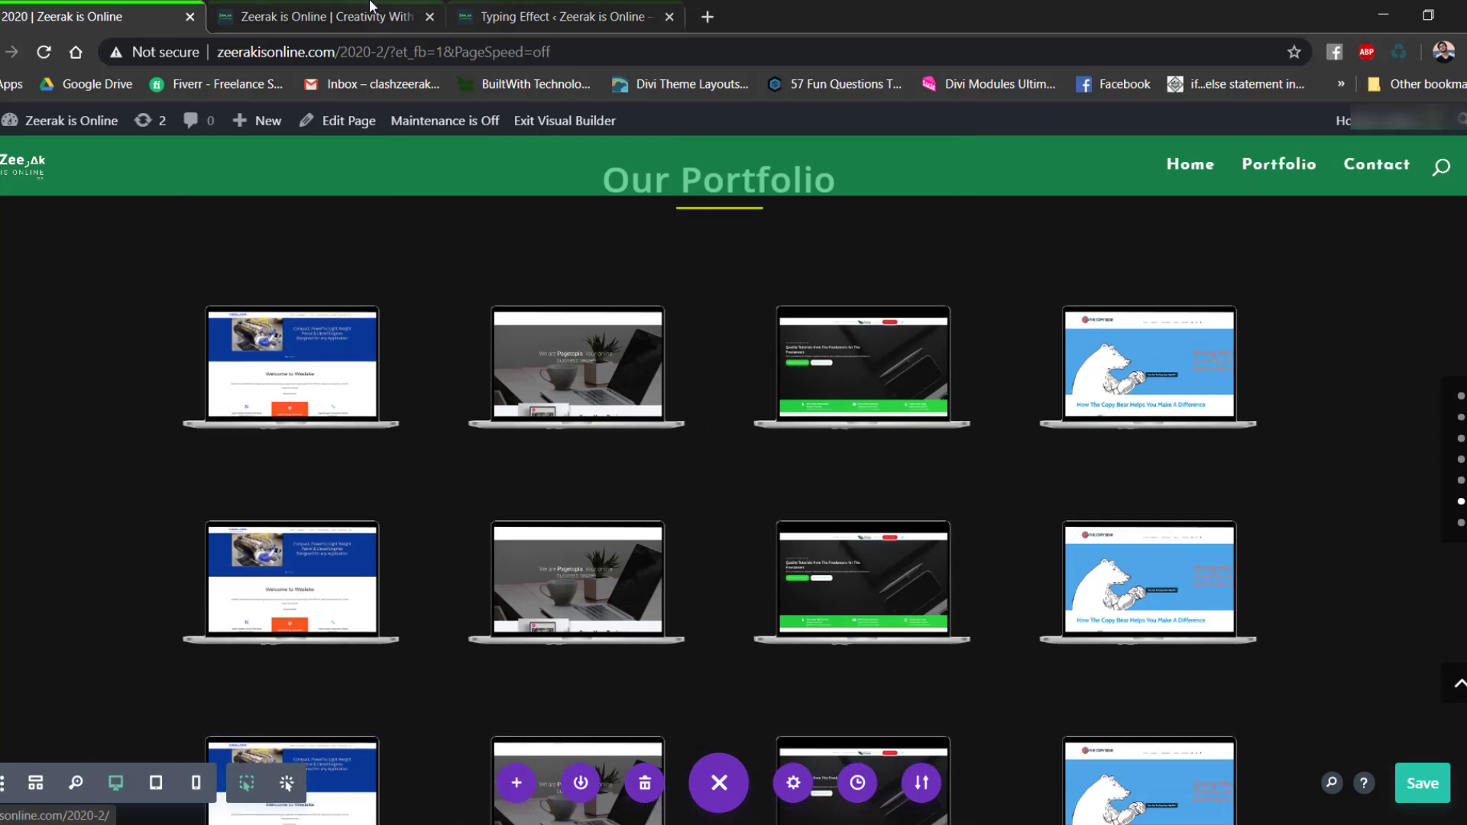
Insert a single-column row with a Testimonial module in the new section, following the live site's Testimonials section.
click(304, 8)
key(ctrl+shift+Tab)
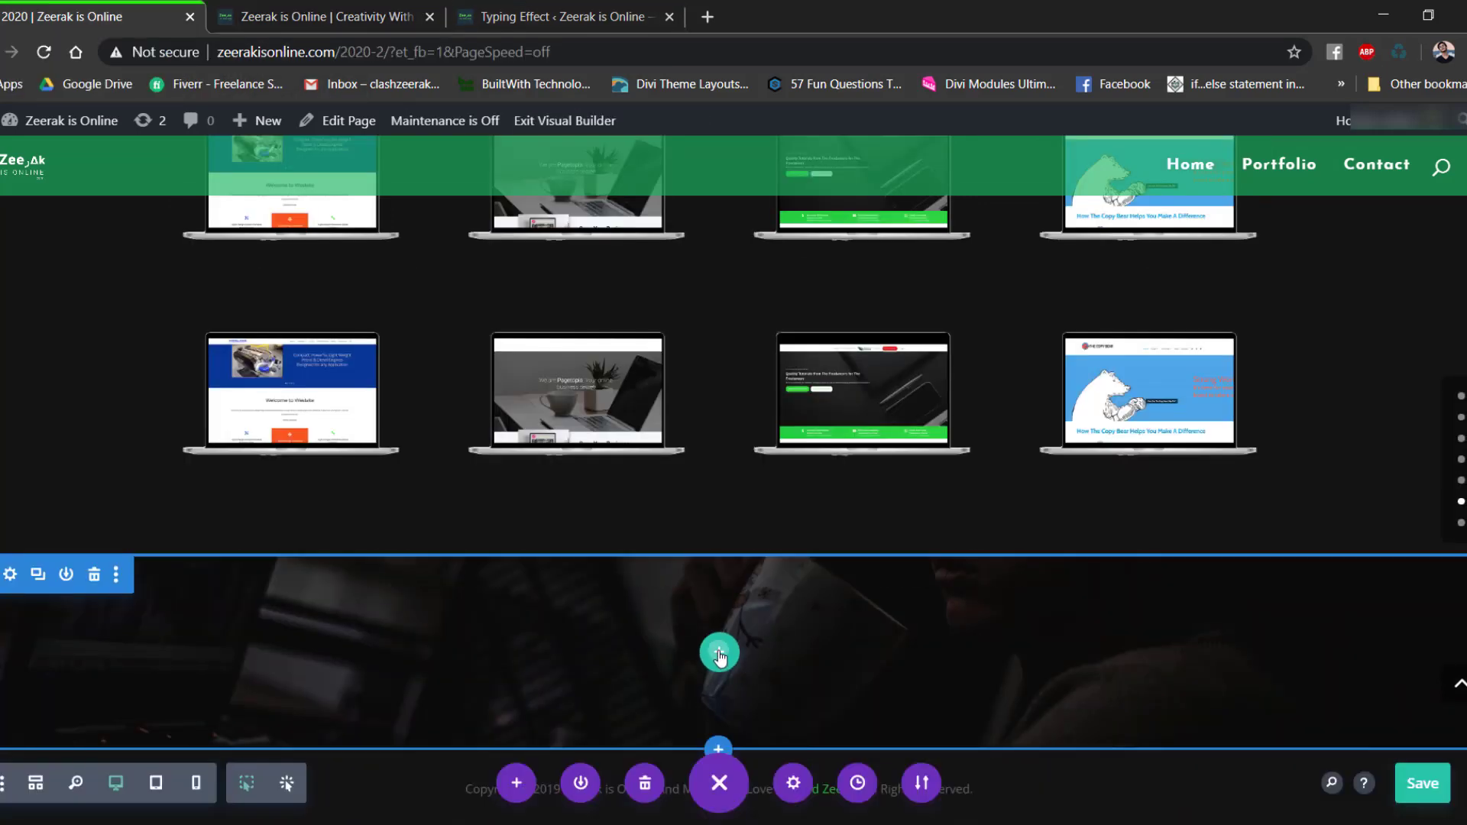
click(719, 653)
click(322, 9)
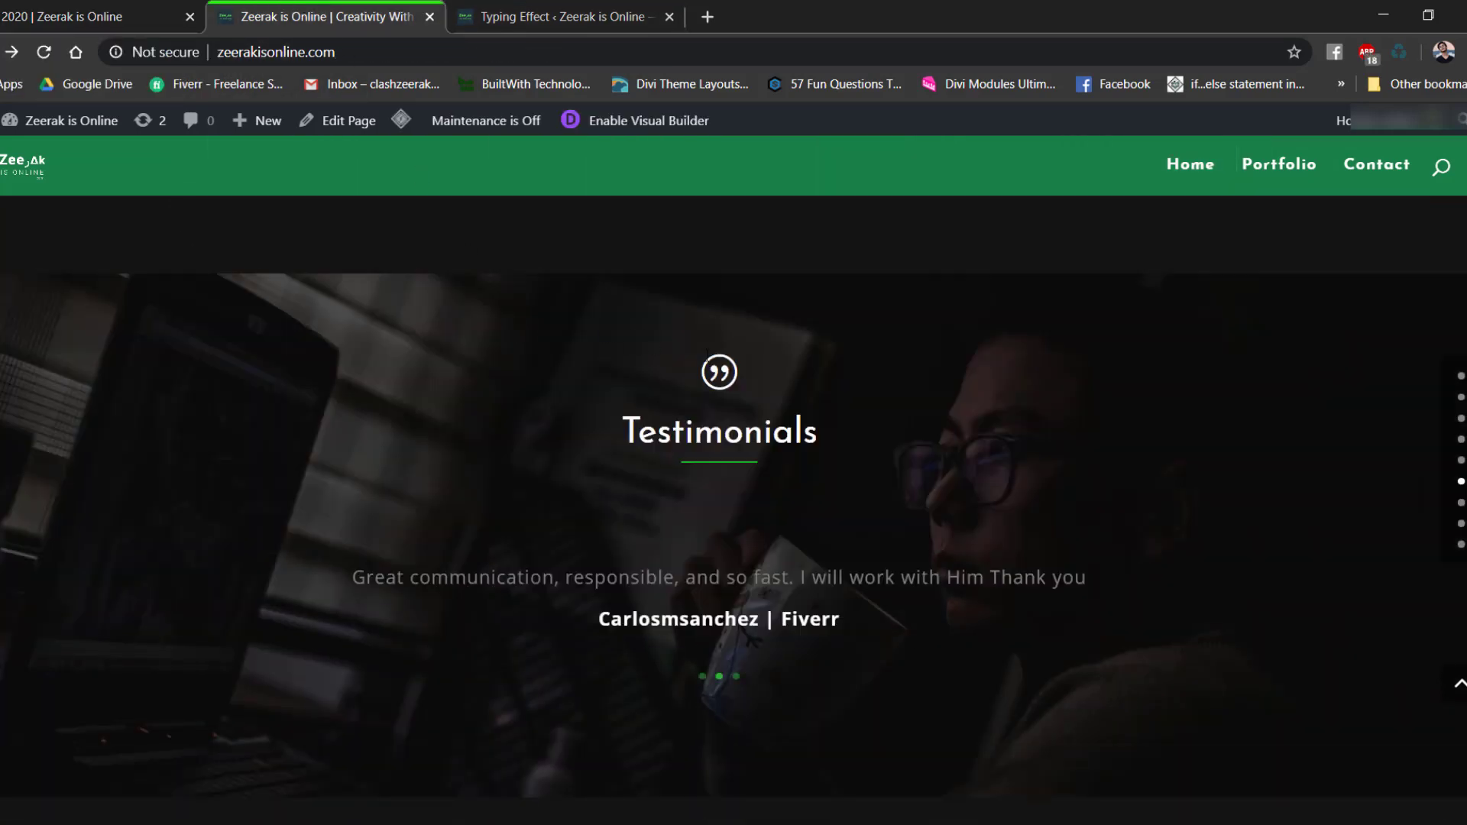
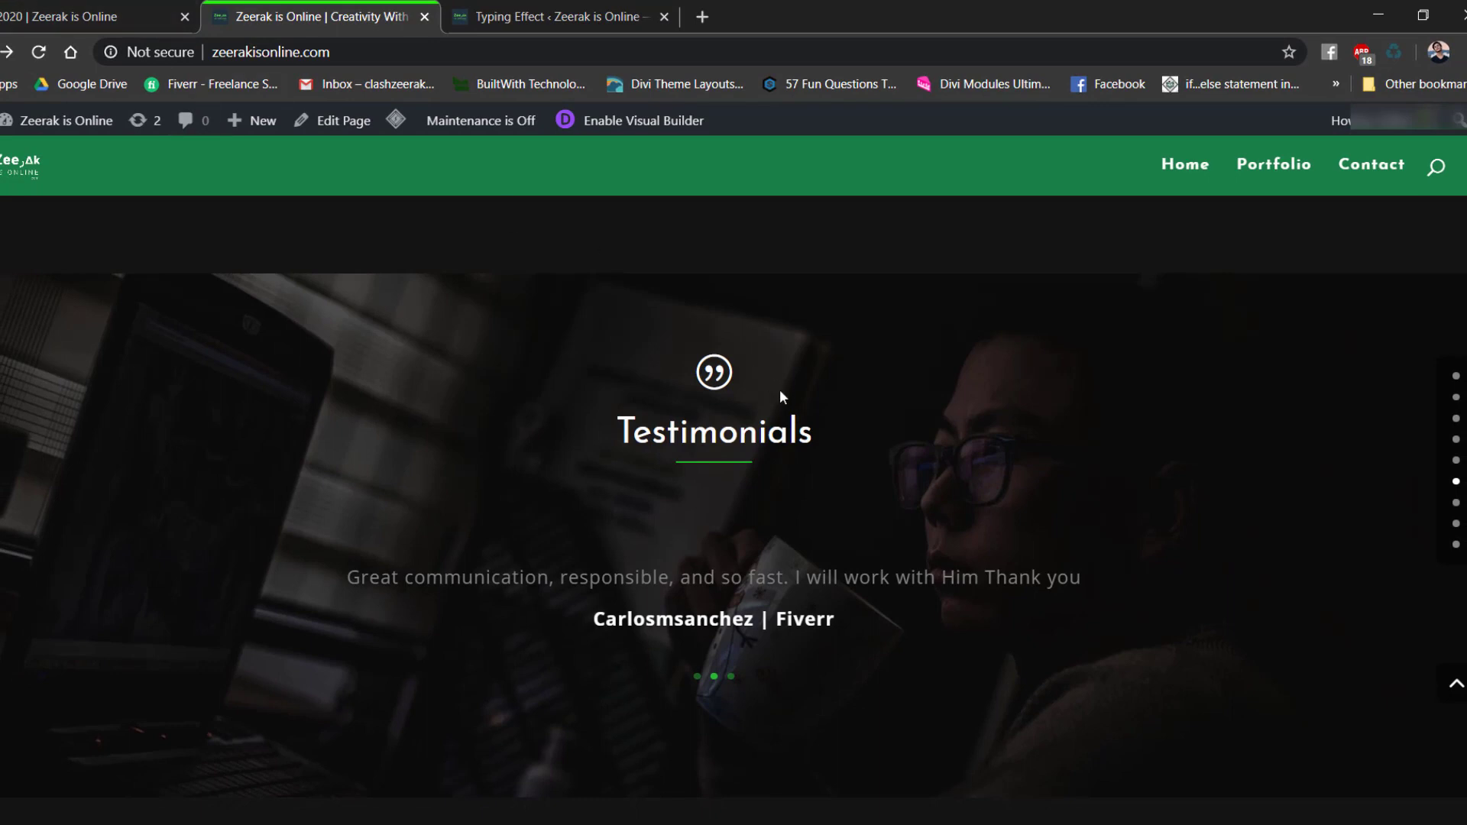
click(153, 11)
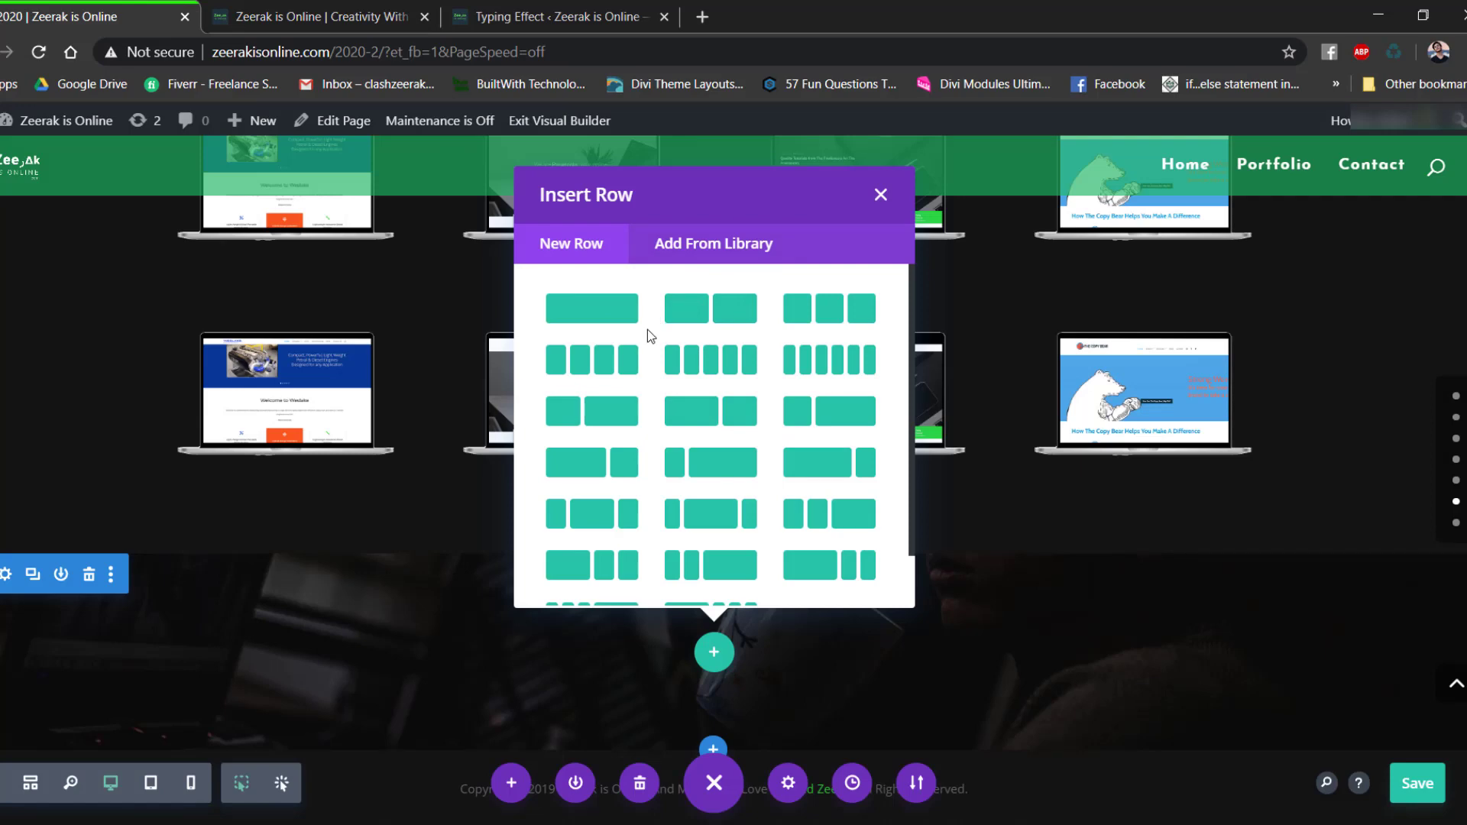
click(602, 316)
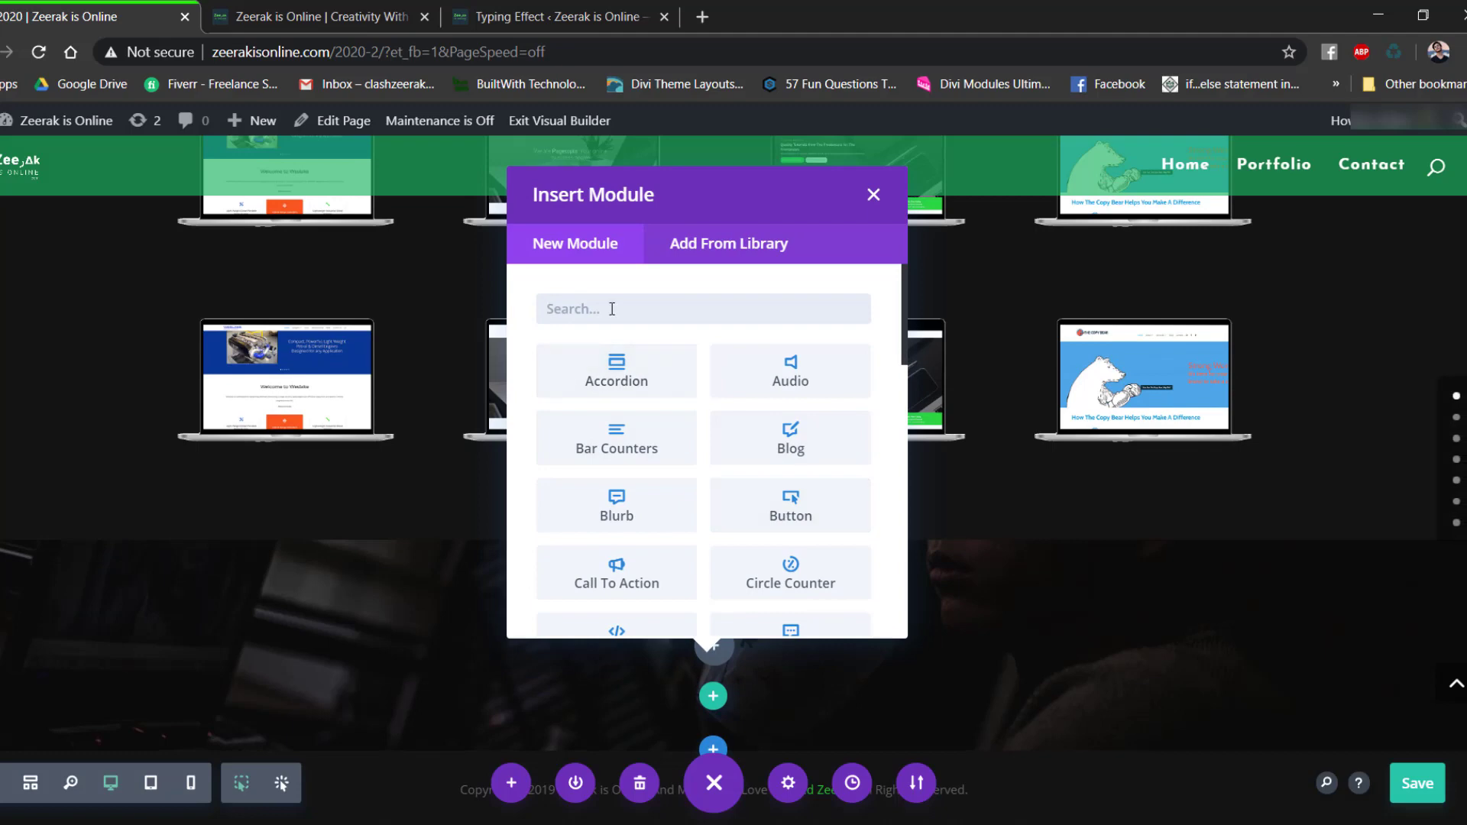
text(test)
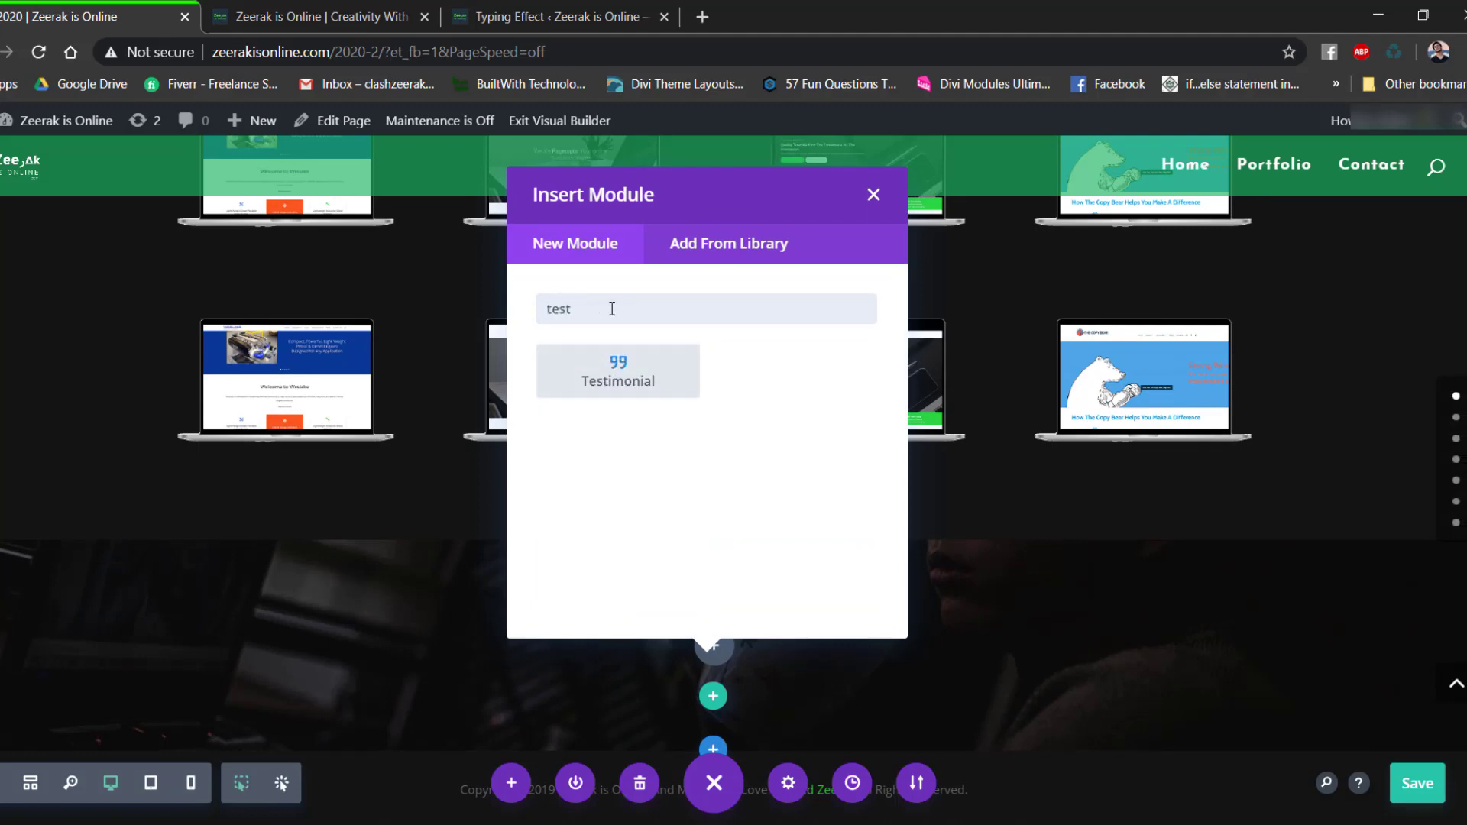
click(641, 401)
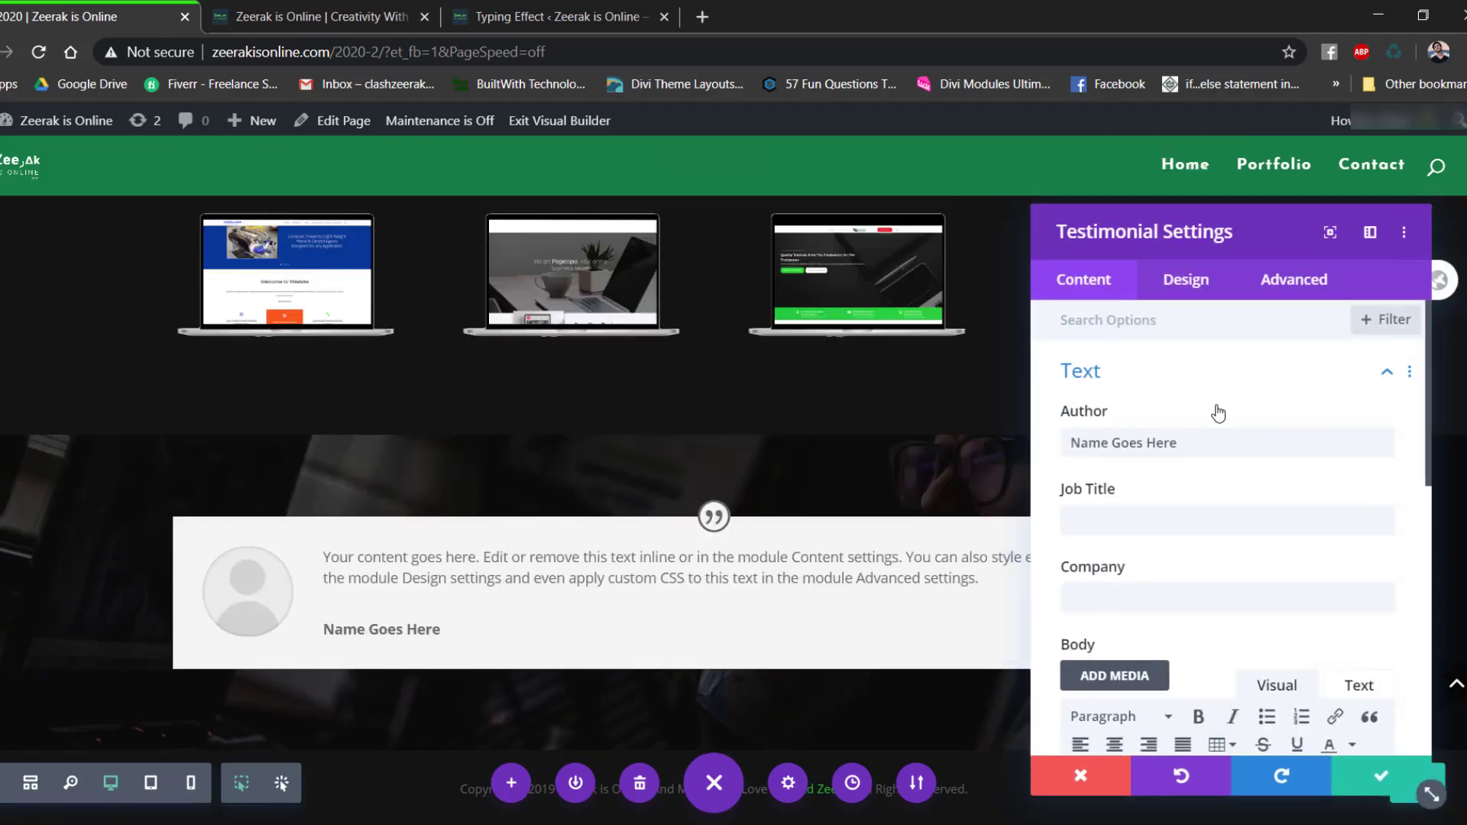
Clear the testimonial's placeholder author name and body text.
drag(1177, 443, 928, 435)
key(BackSpace)
scroll(1223, 497, down, 4)
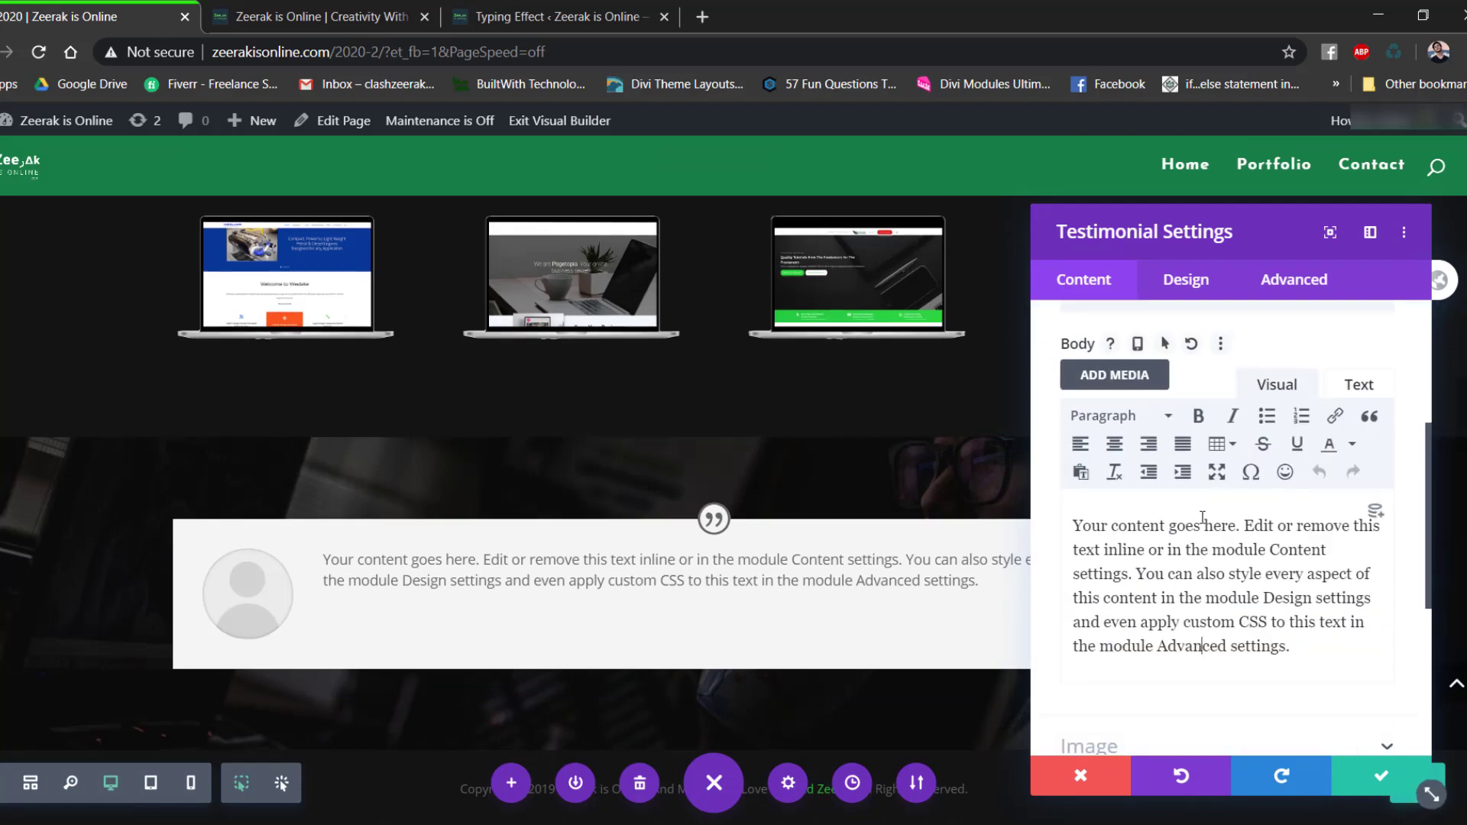
drag(1291, 647, 1202, 518)
key(BackSpace)
Remove the testimonial's placeholder portrait image and make the module's background color transparent.
scroll(1205, 508, down, 5)
click(1110, 410)
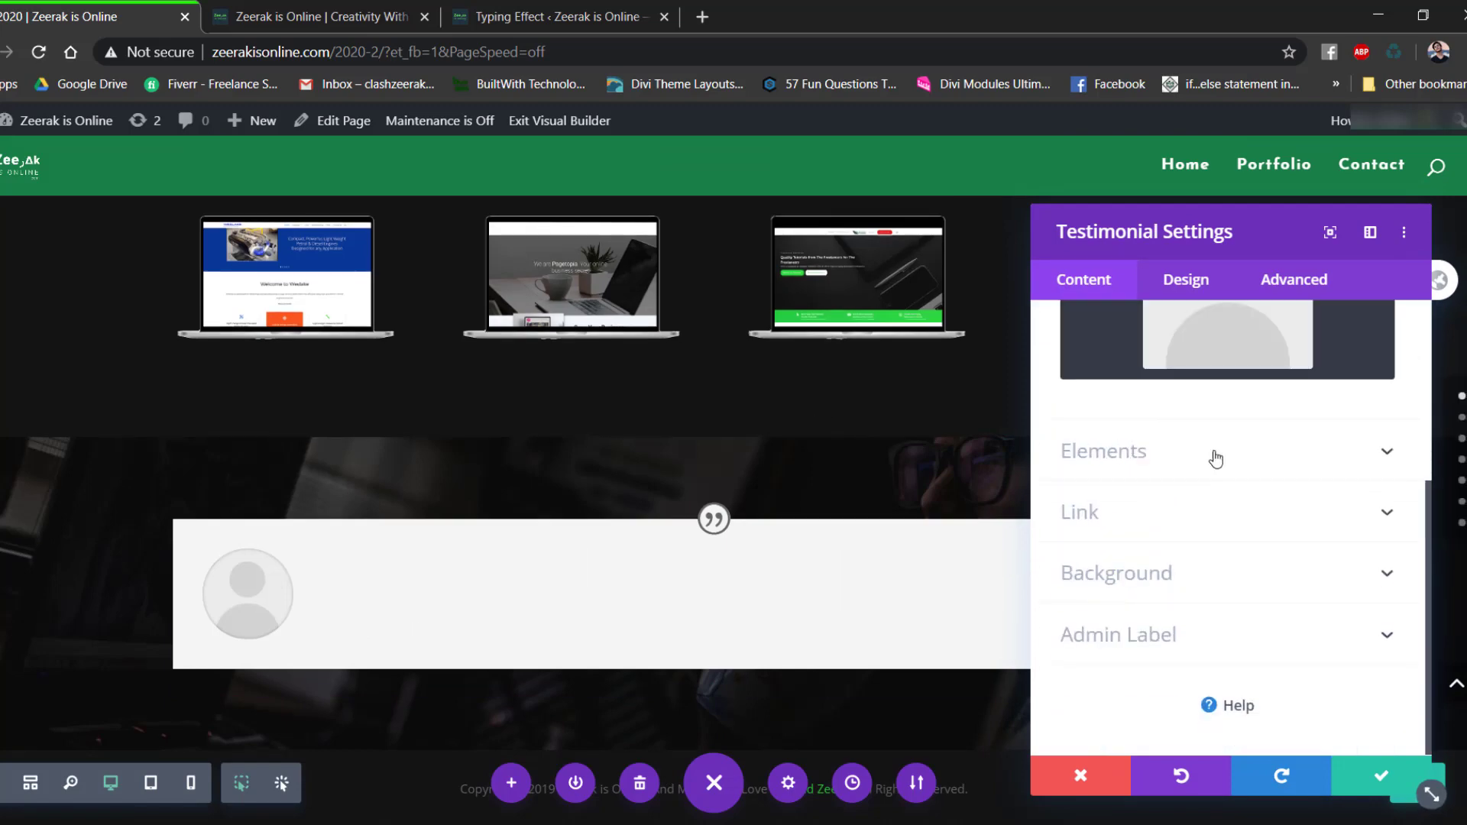
click(1335, 422)
scroll(1146, 542, down, 3)
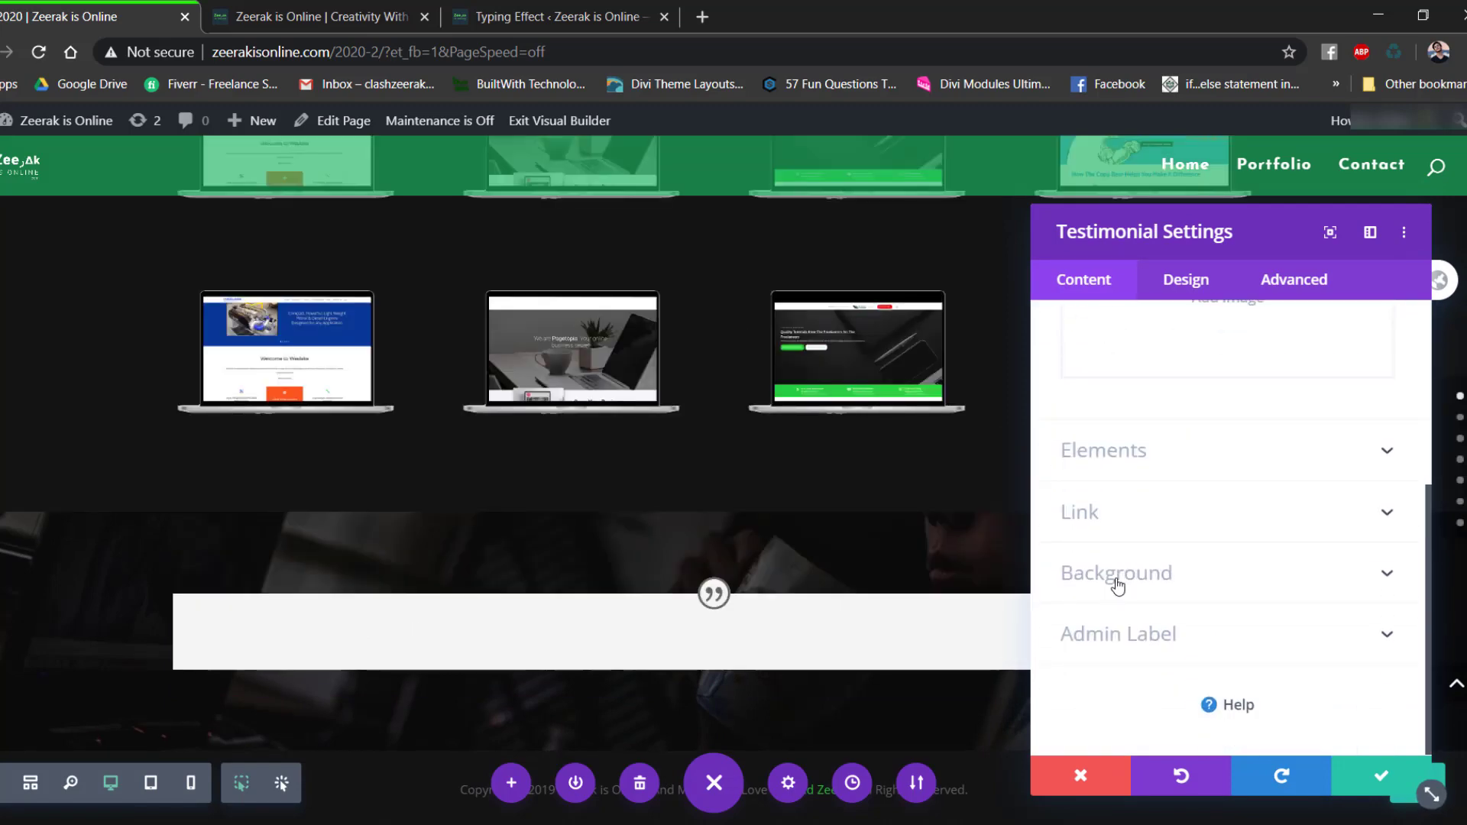
click(1116, 574)
click(1379, 669)
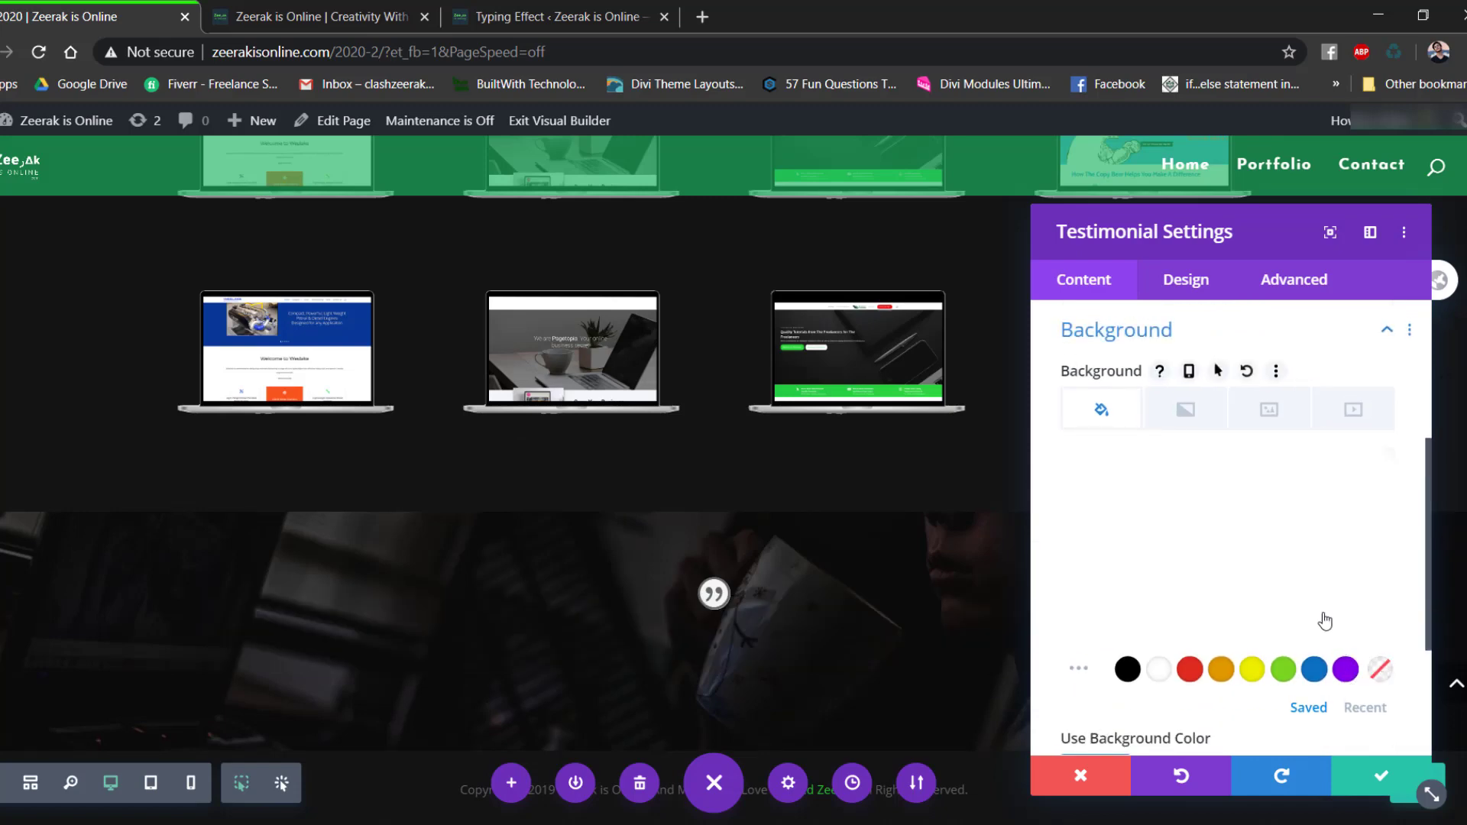
Make the testimonial's quote icon white with a transparent icon background, and save the module settings.
click(1184, 279)
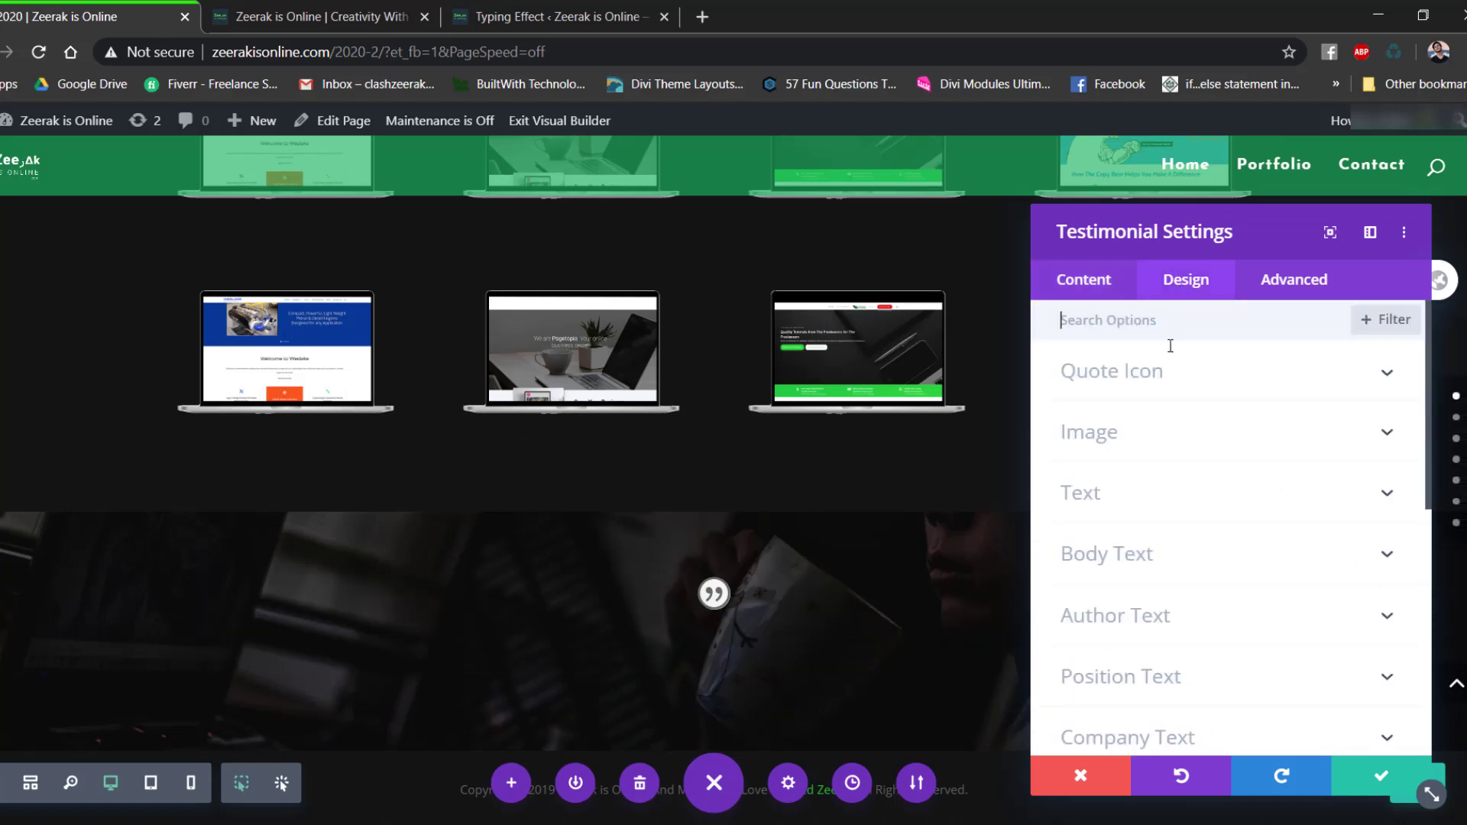
click(1148, 382)
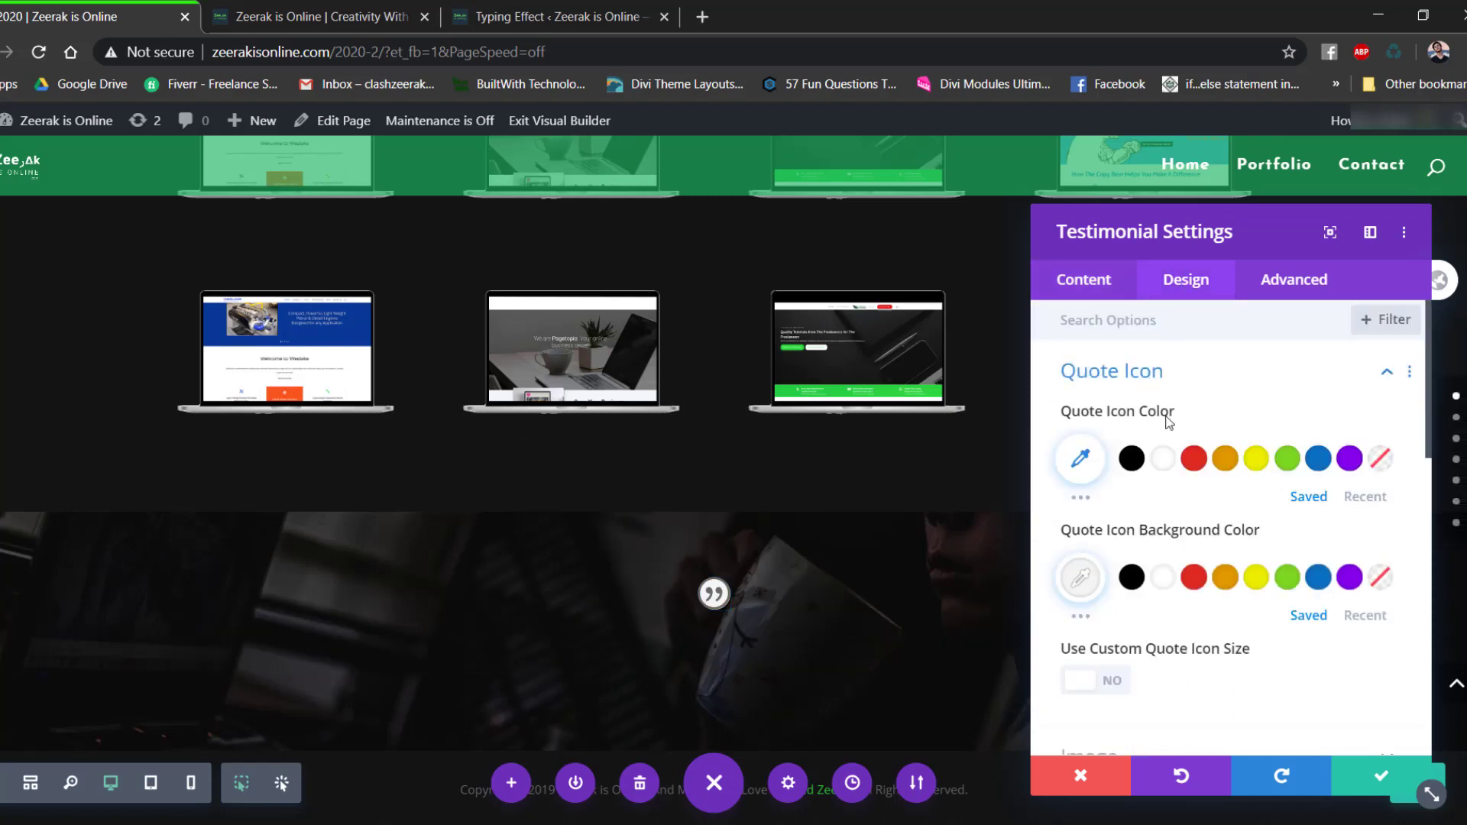
click(1380, 579)
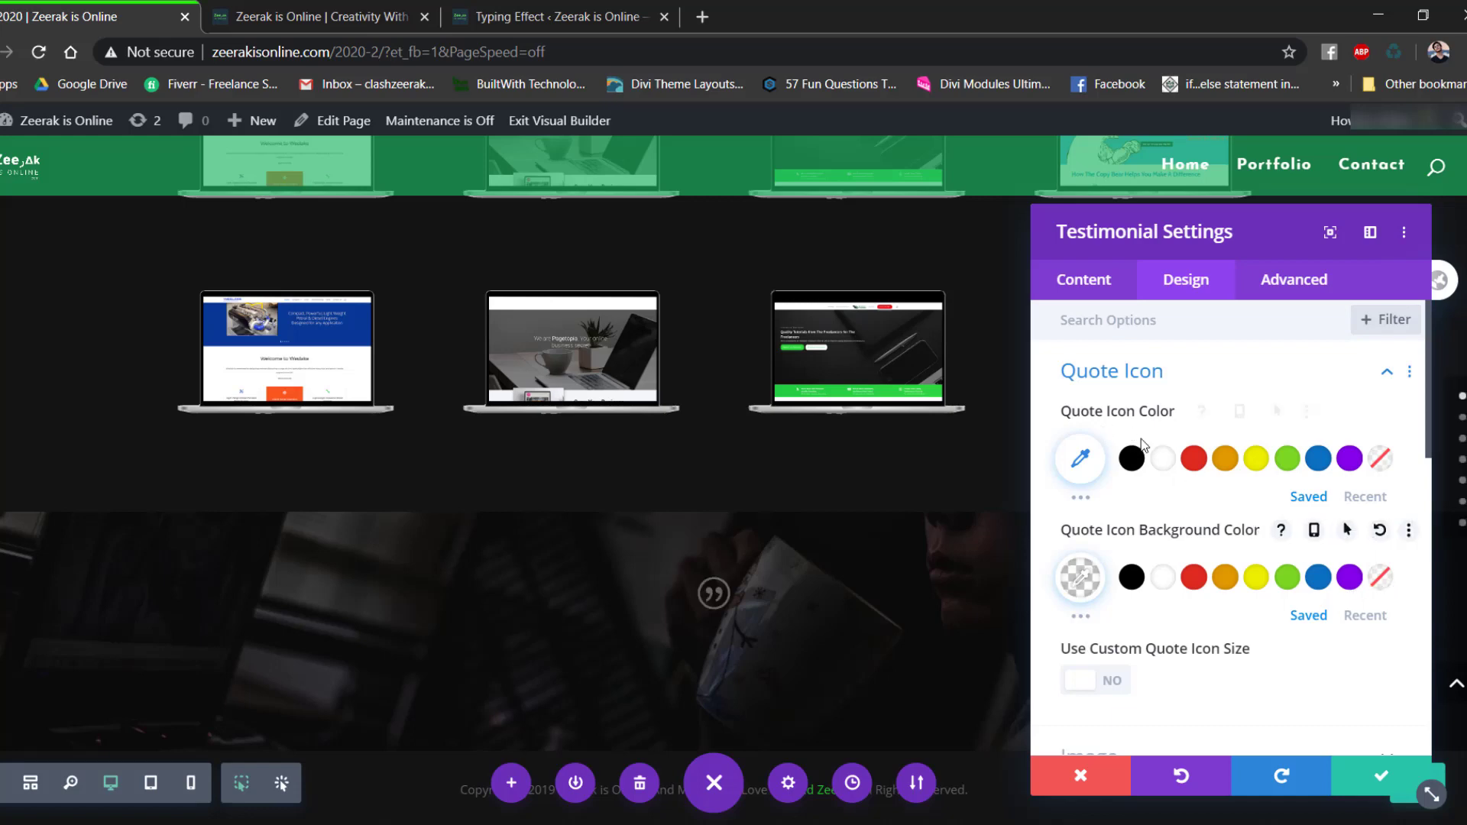
click(1171, 463)
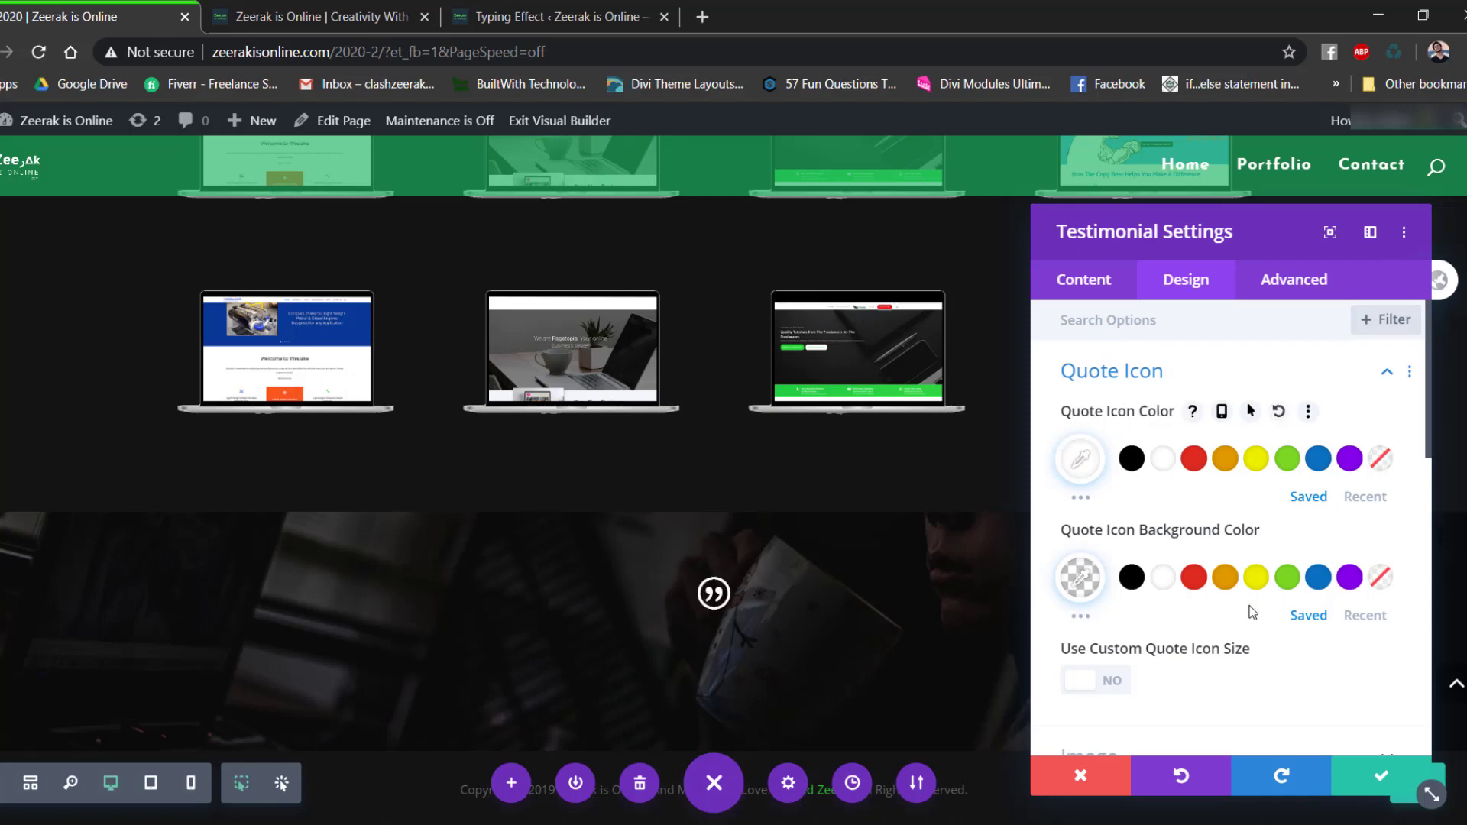
click(1381, 775)
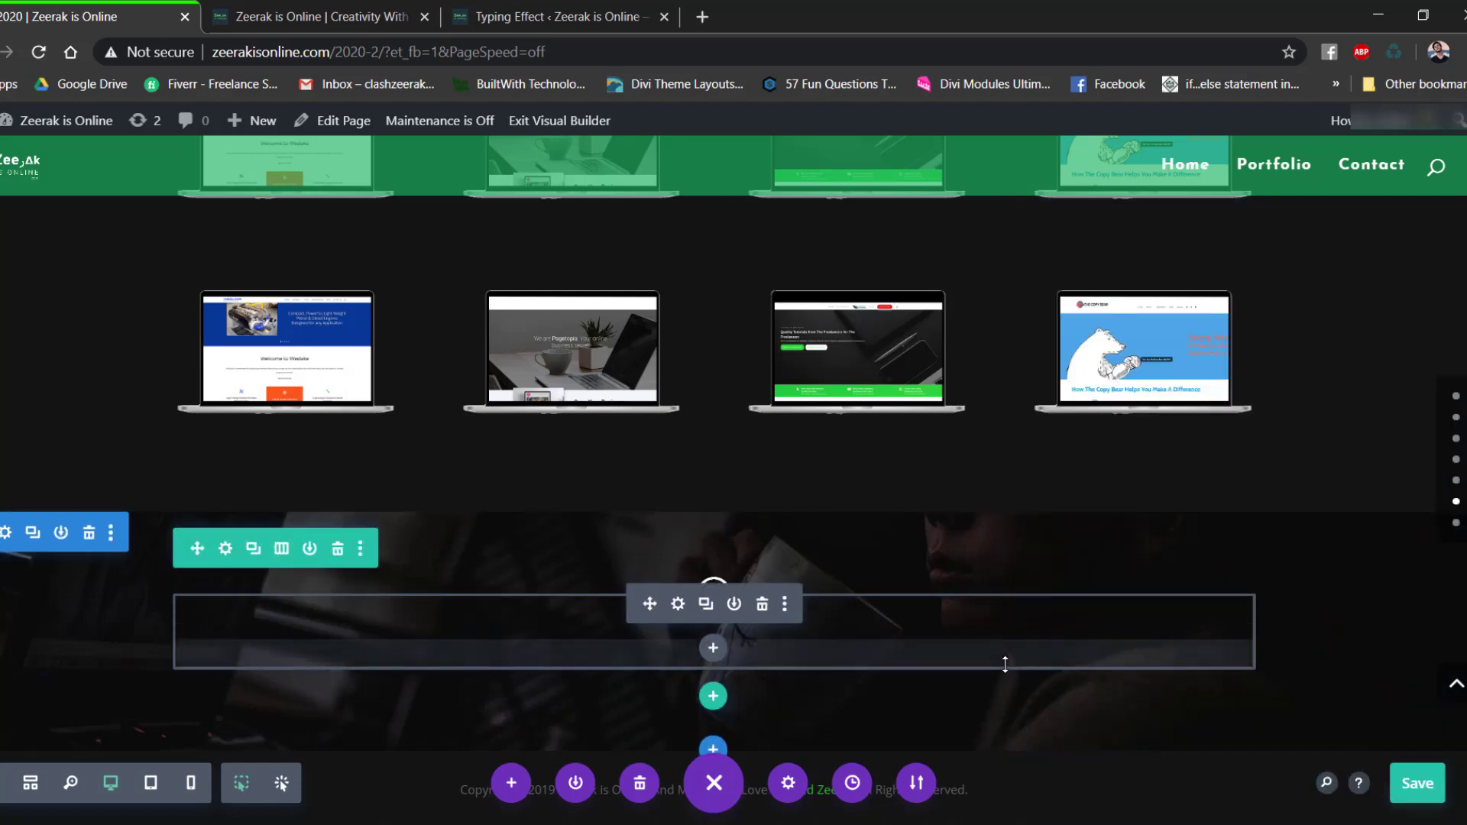
Reduce the testimonial row's vertical padding and add an empty single-column row below it.
drag(1001, 647, 997, 603)
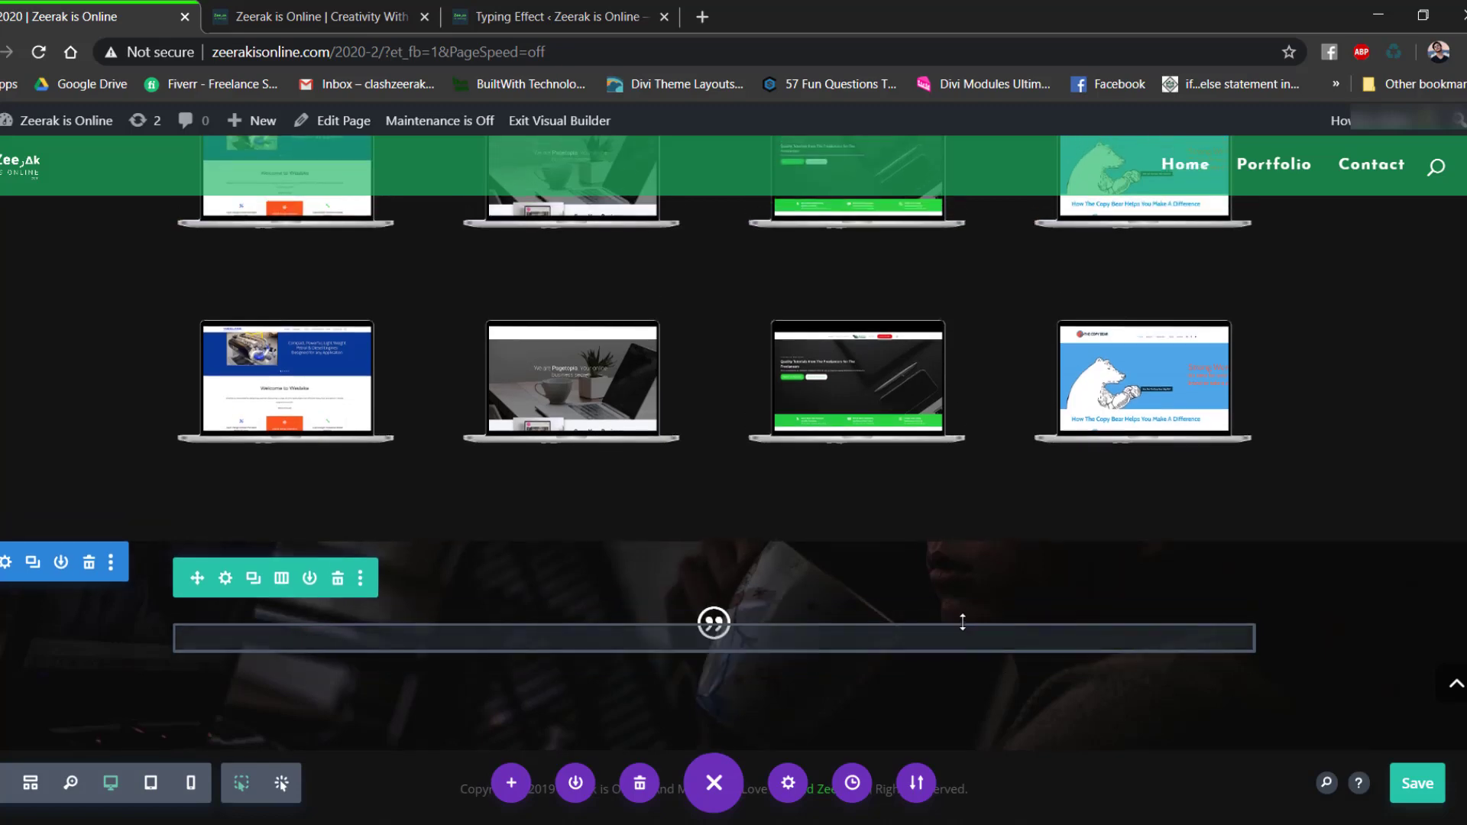
drag(962, 622, 960, 600)
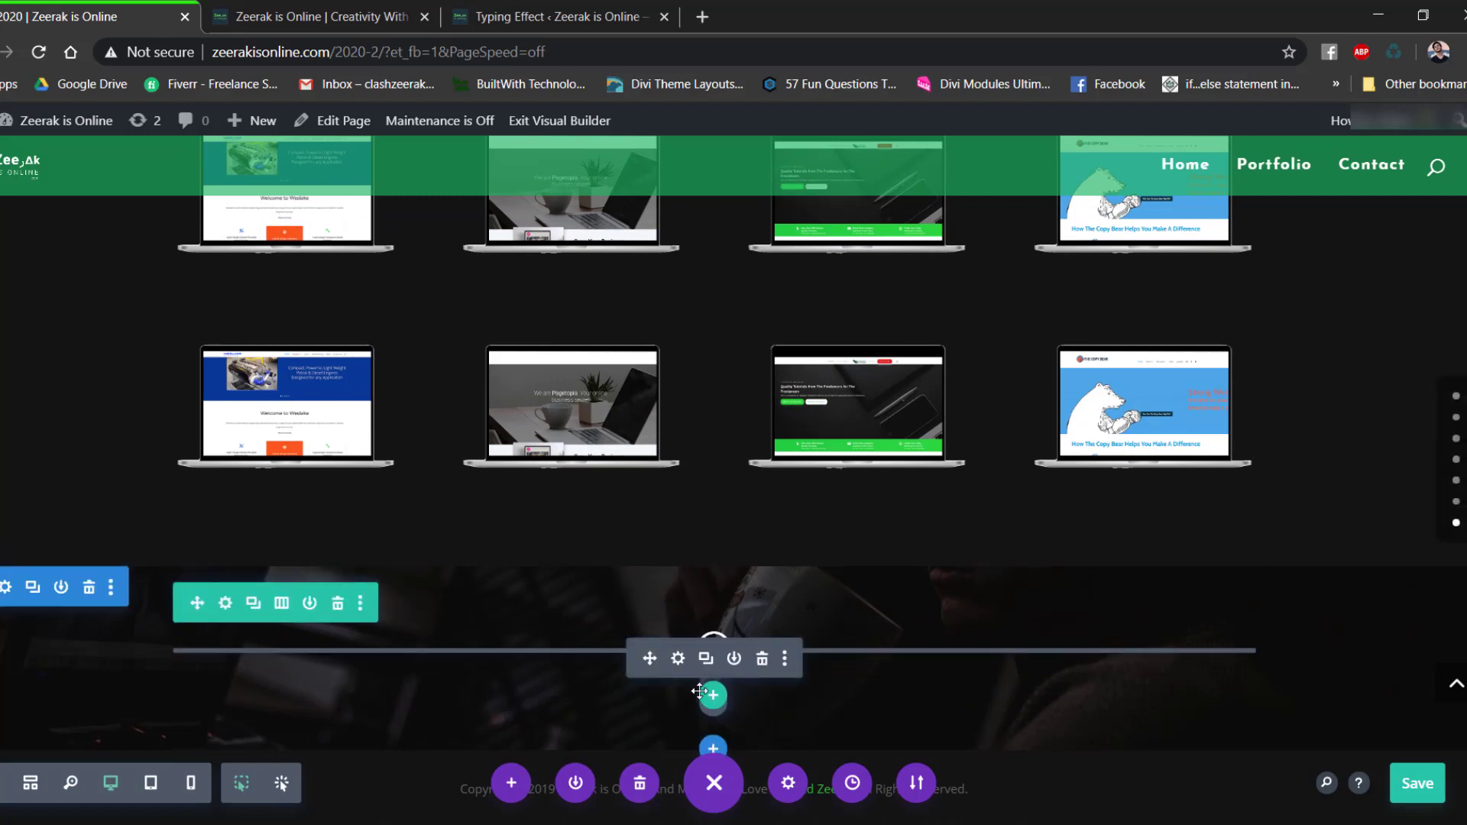
click(712, 695)
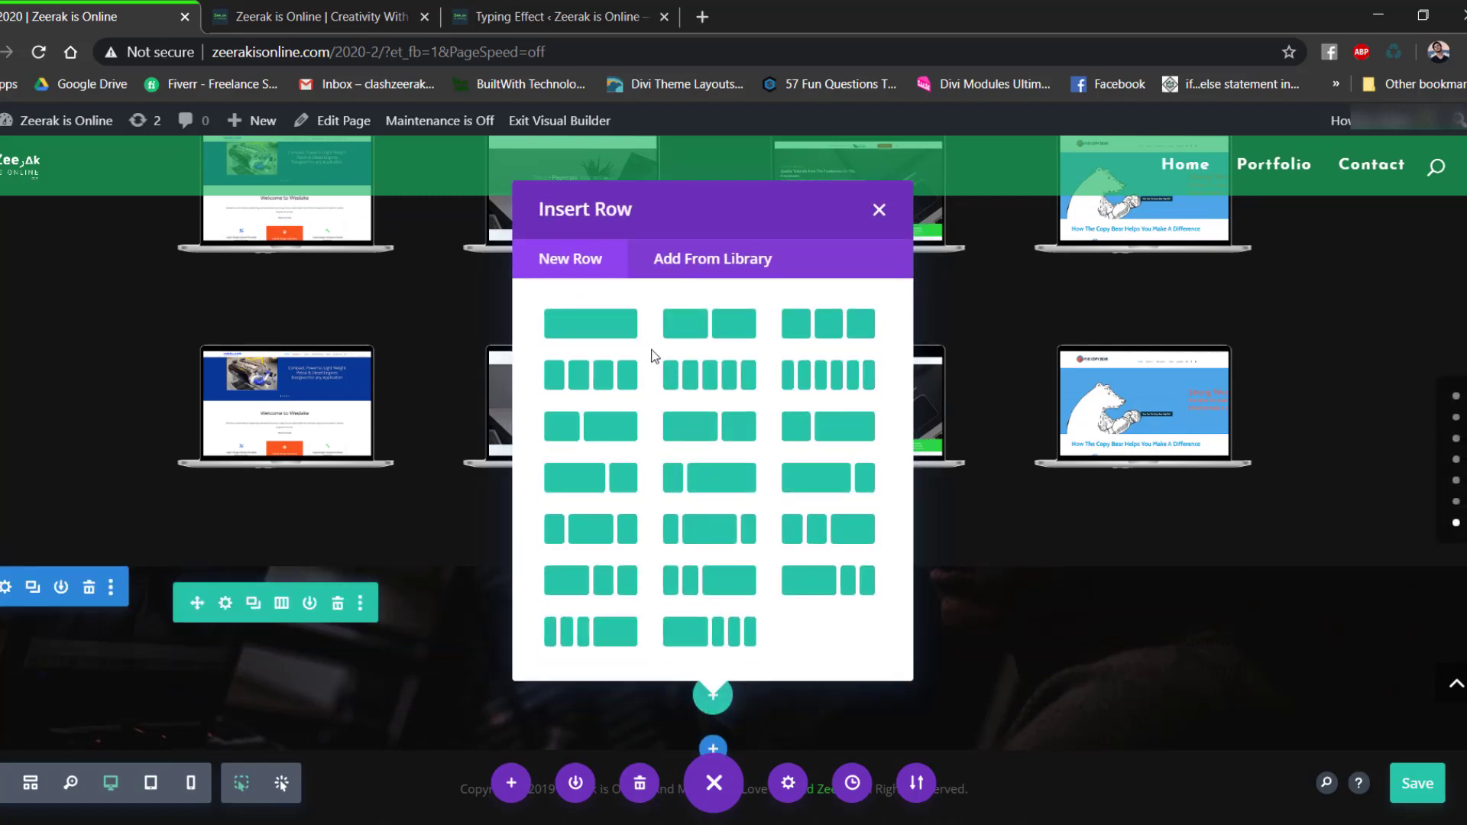
click(598, 323)
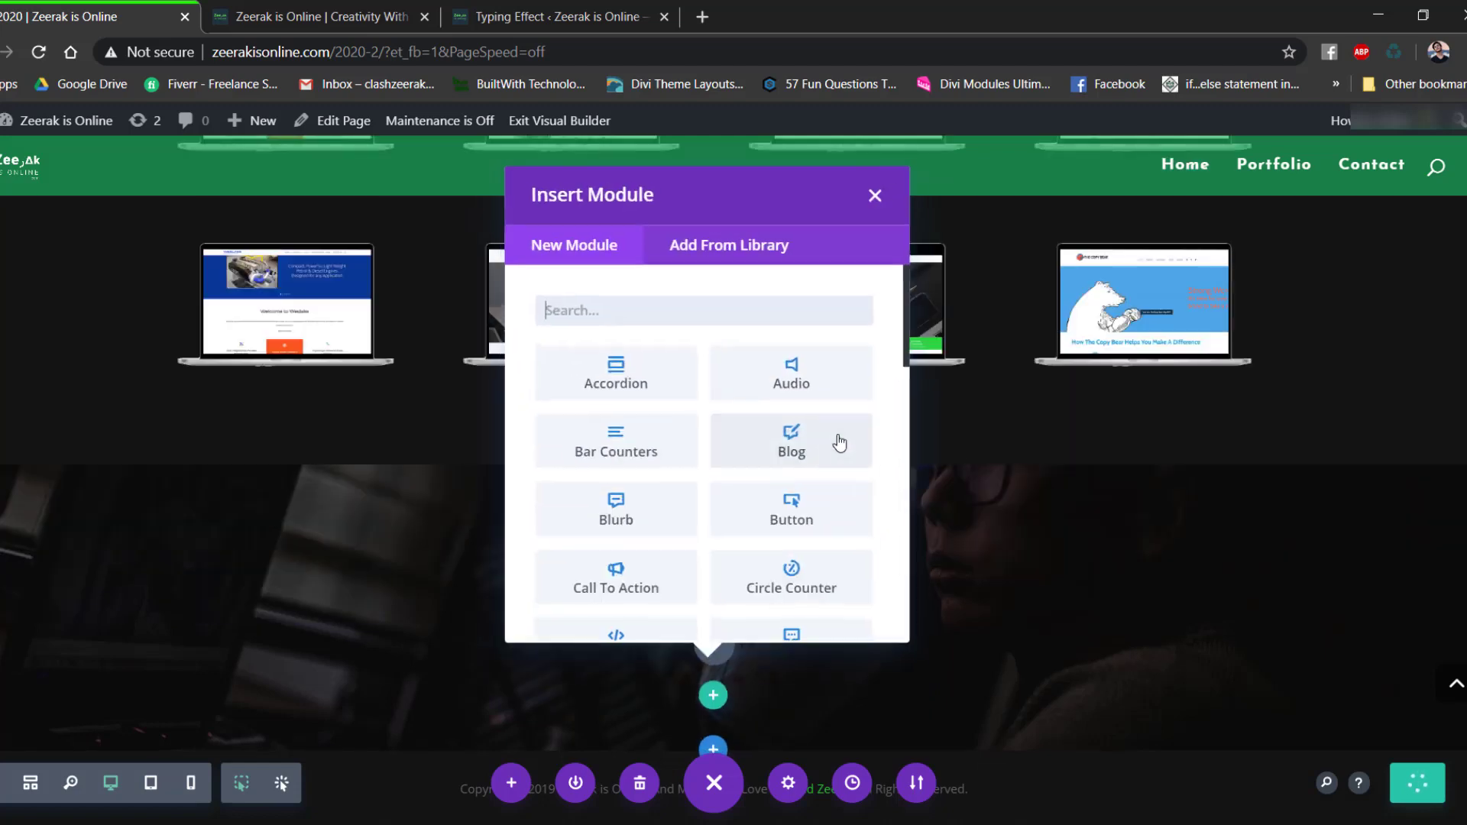
click(871, 197)
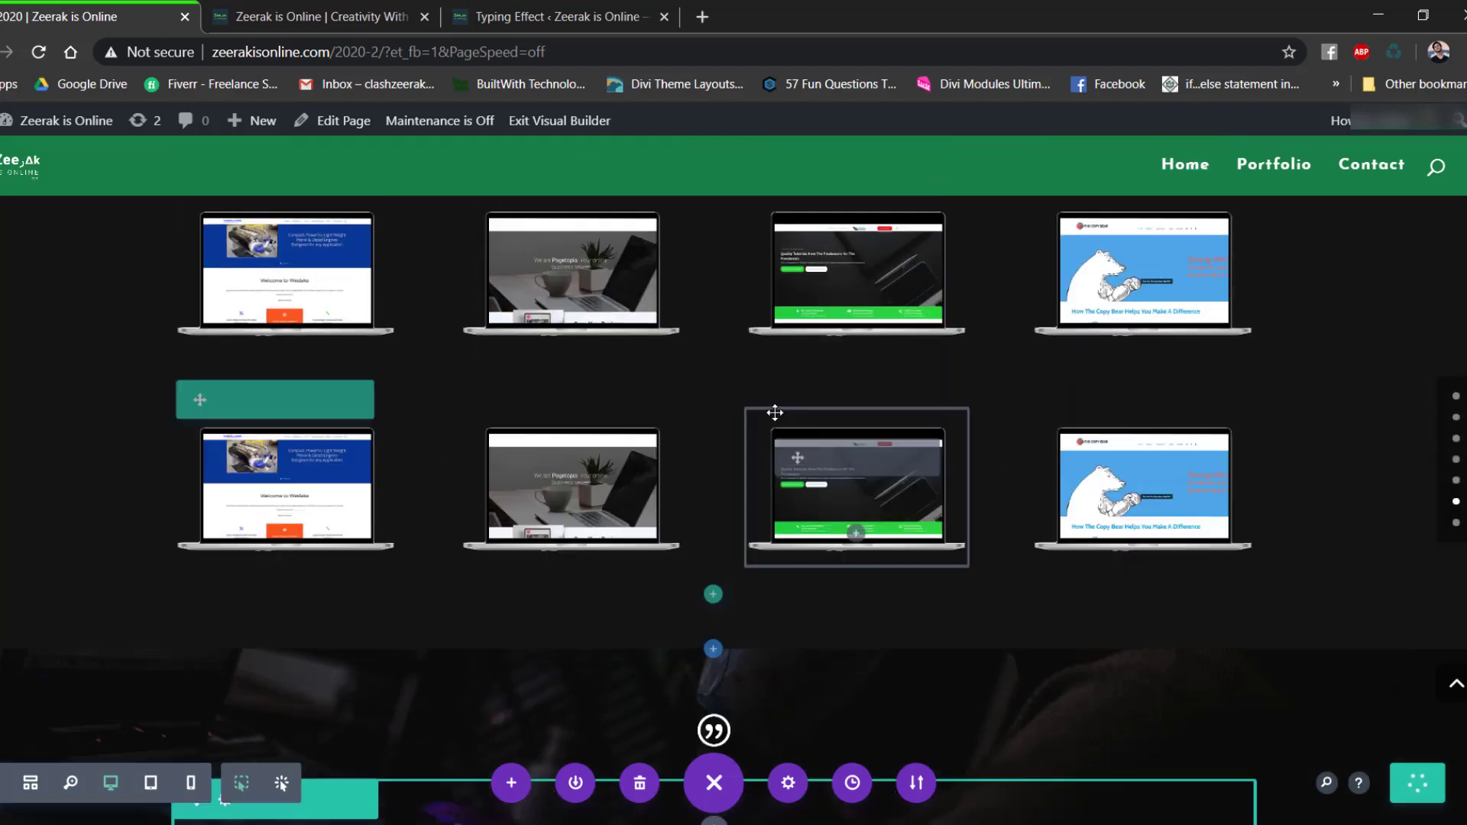
Copy the Our Portfolio heading module and paste it into the new row below the quote icon.
scroll(772, 413, up, 5)
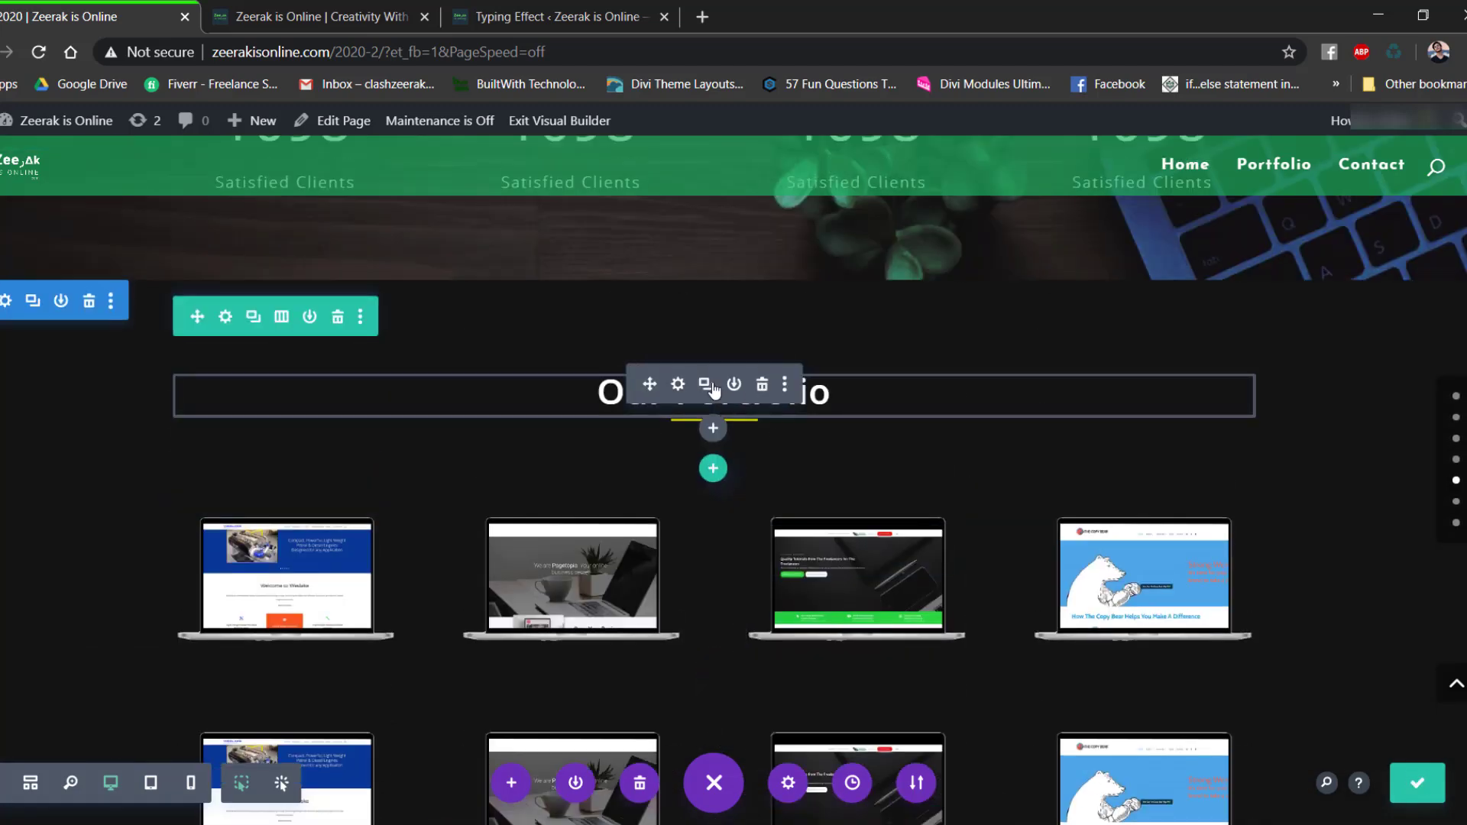
right_click(709, 388)
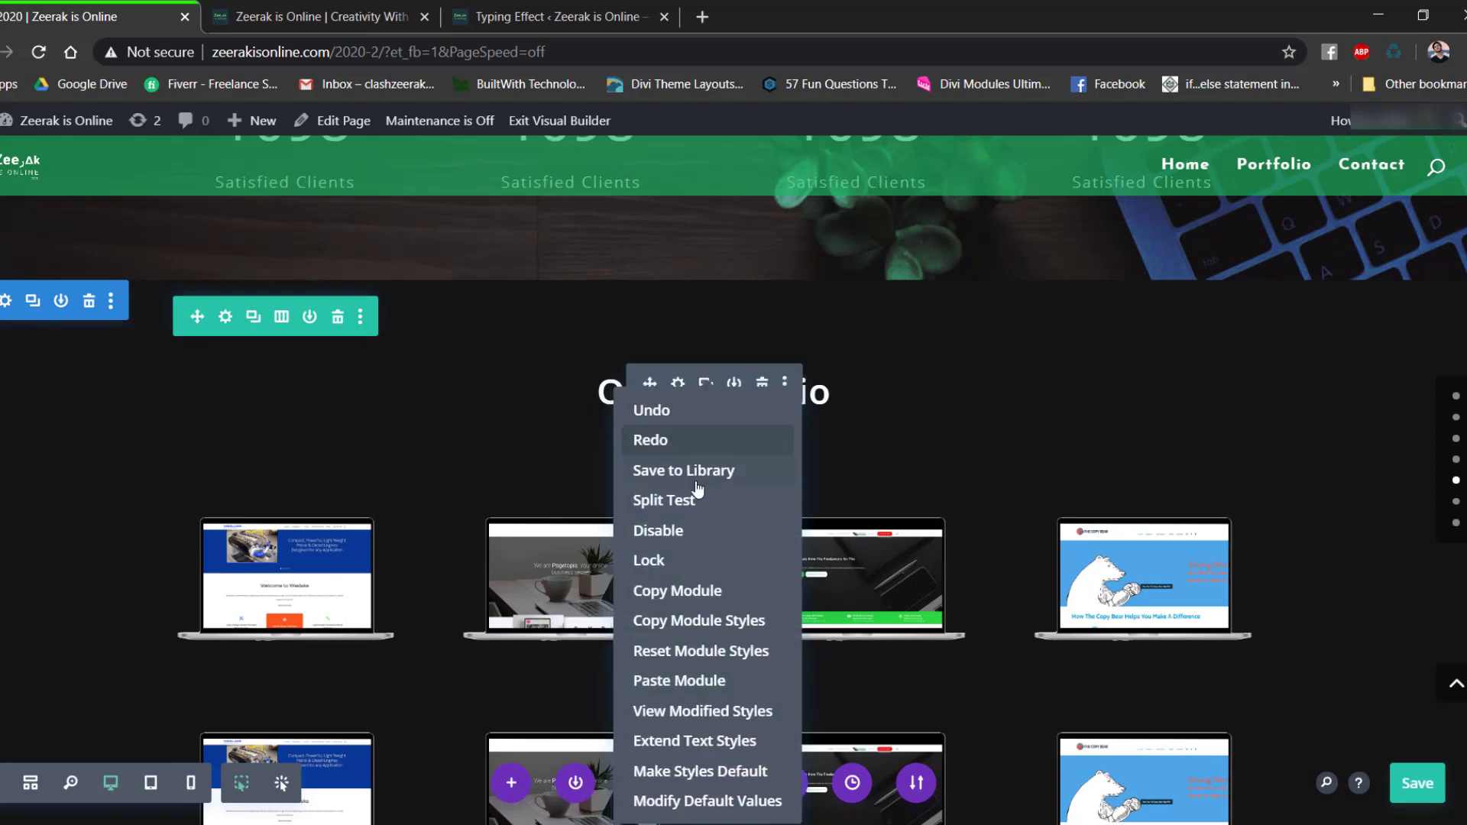
click(685, 590)
scroll(745, 507, down, 6)
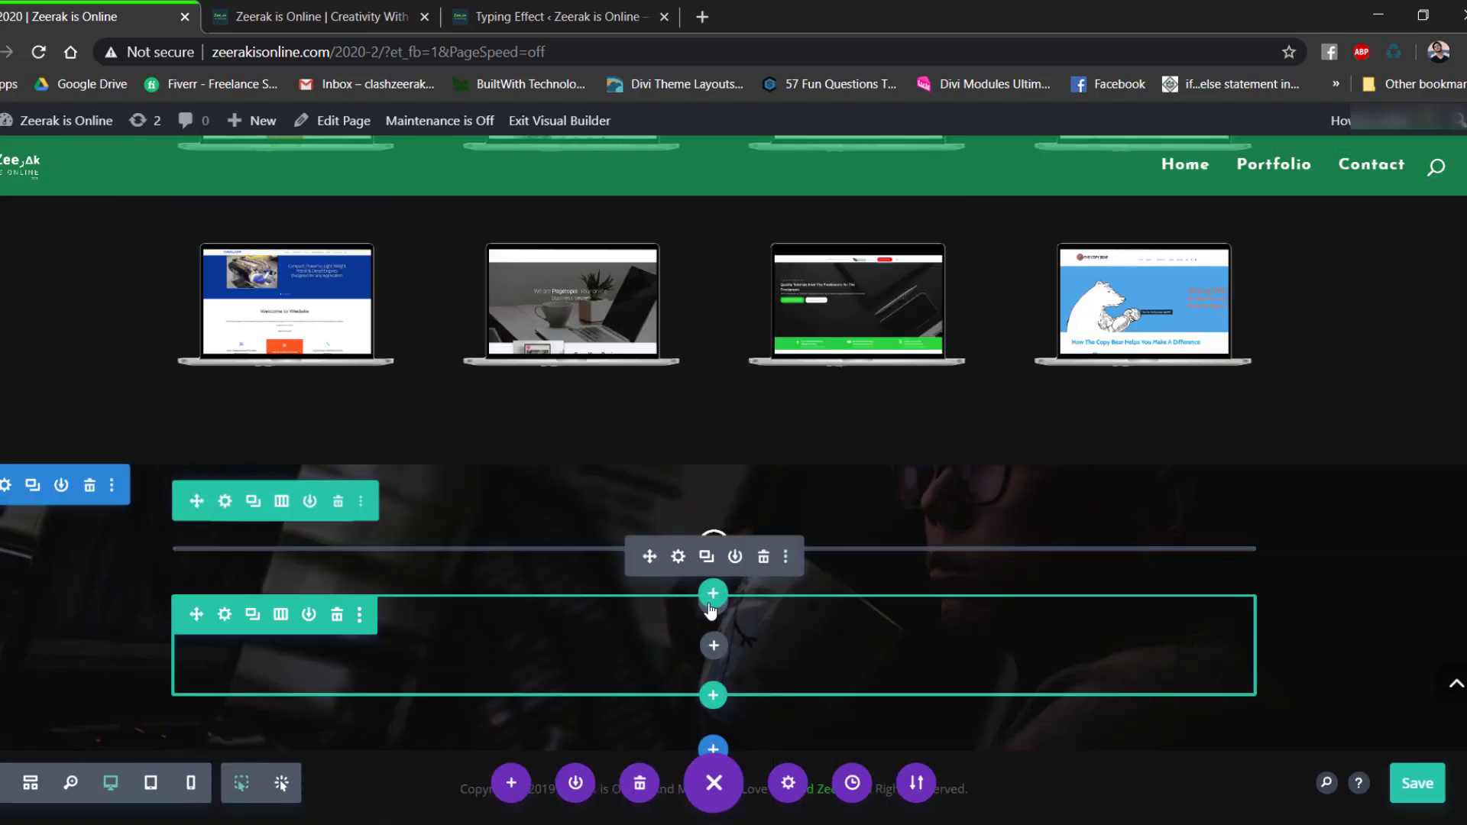
right_click(716, 644)
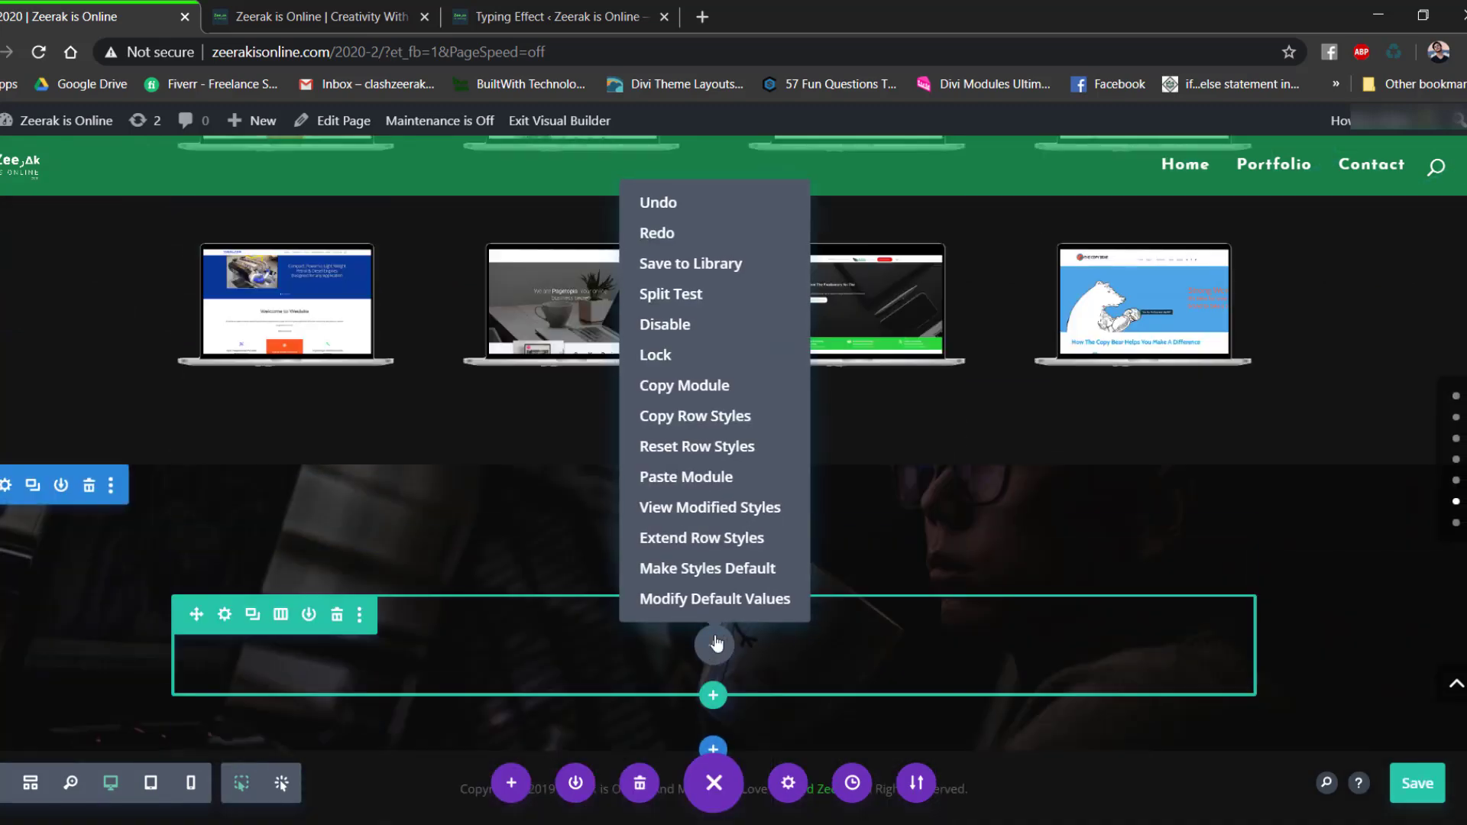
click(699, 481)
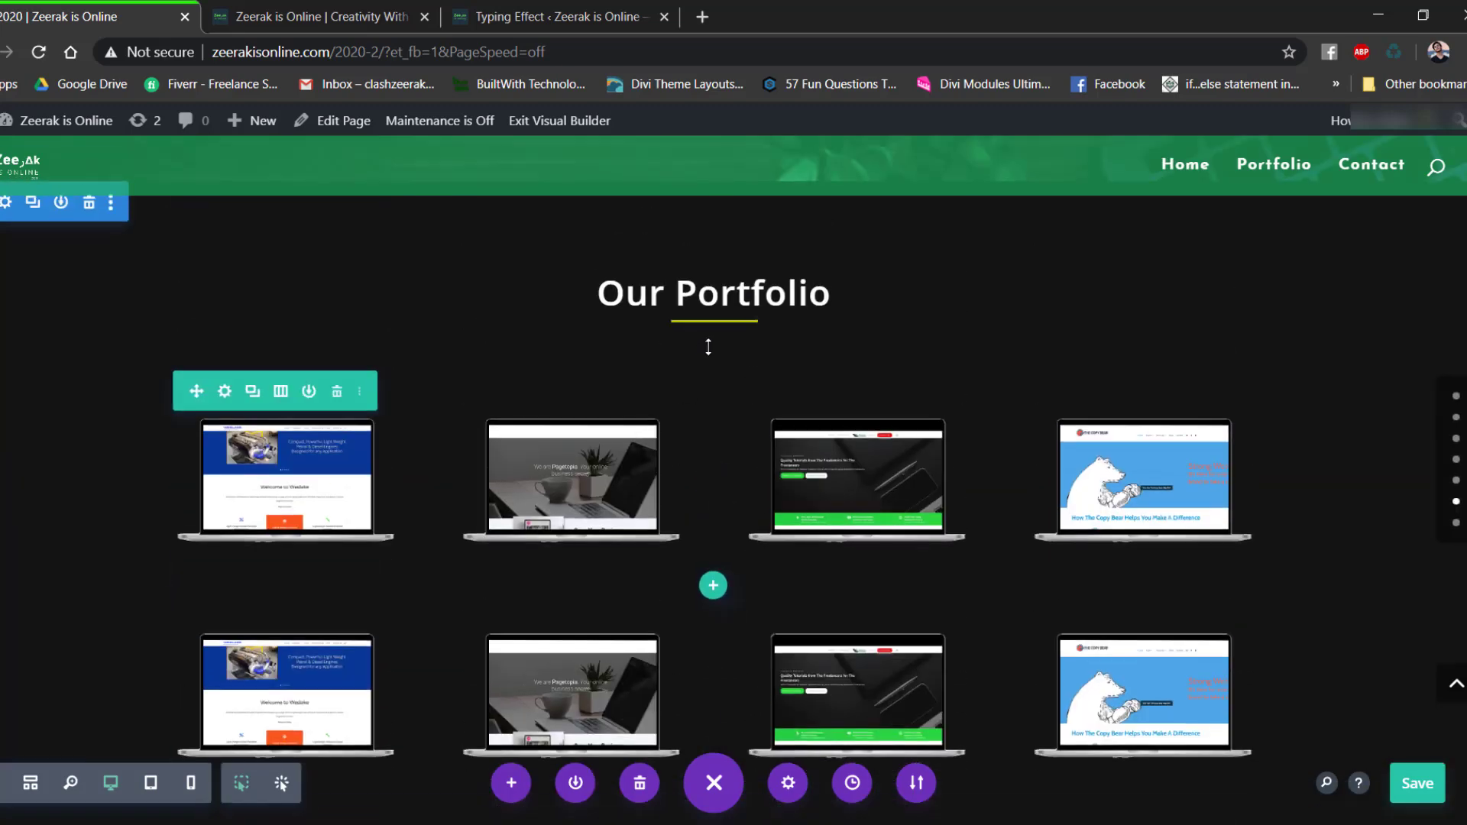
Copy the yellow divider under Our Portfolio, paste it beneath the duplicated heading, and reduce that row's top padding.
right_click(706, 334)
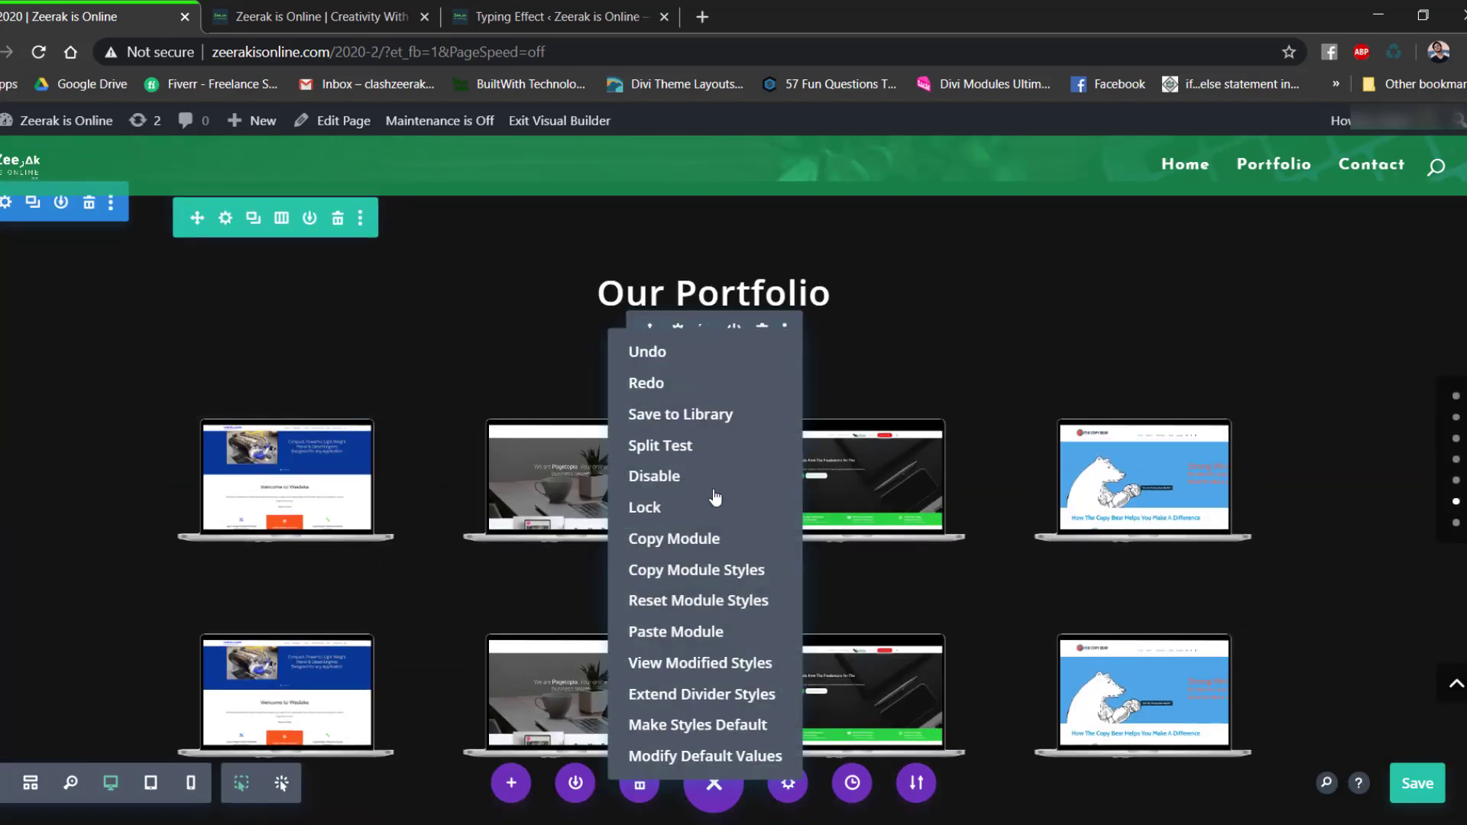
click(677, 553)
scroll(680, 565, down, 5)
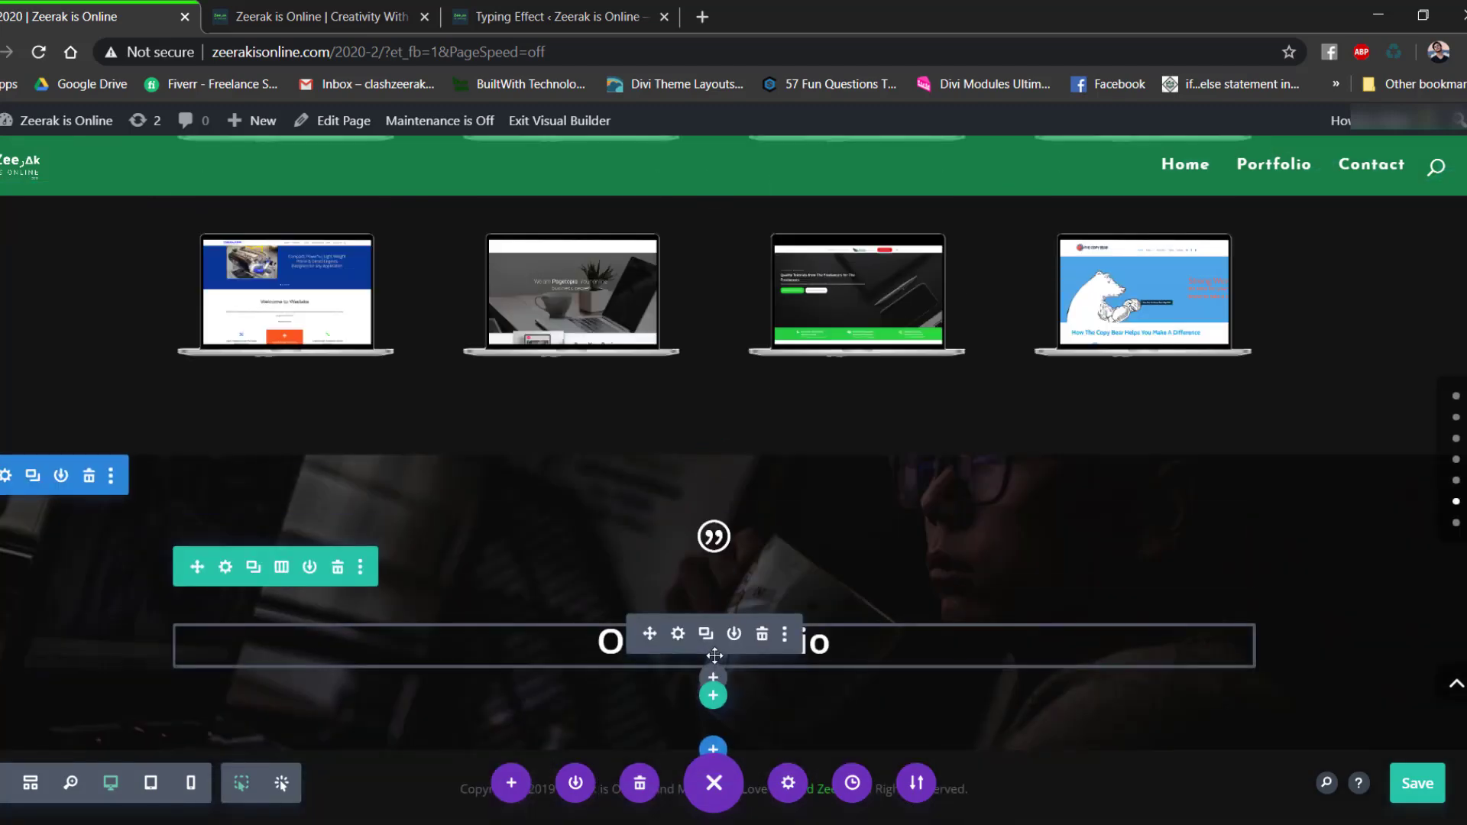
right_click(706, 628)
click(689, 496)
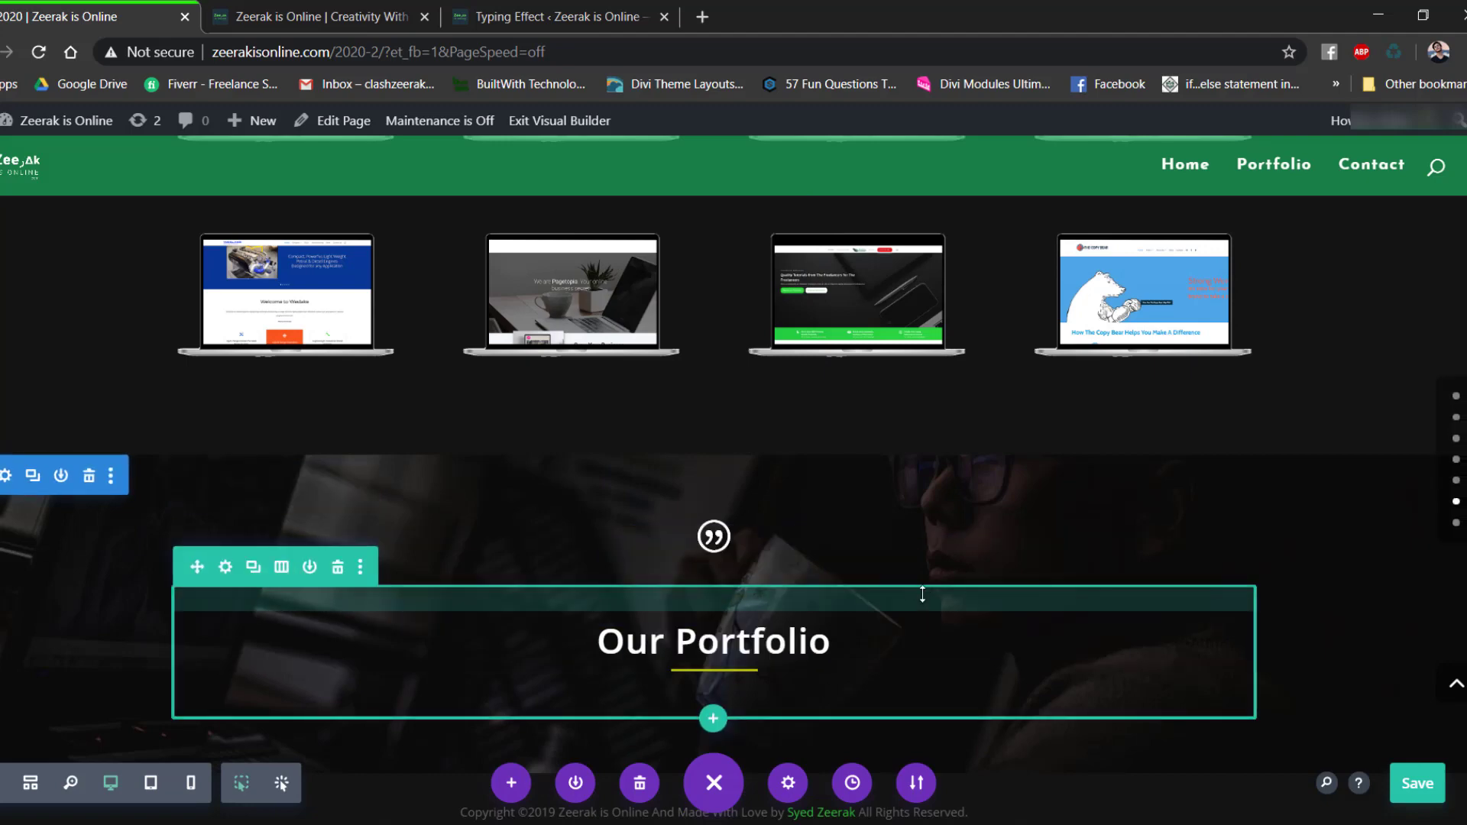
drag(922, 595, 919, 540)
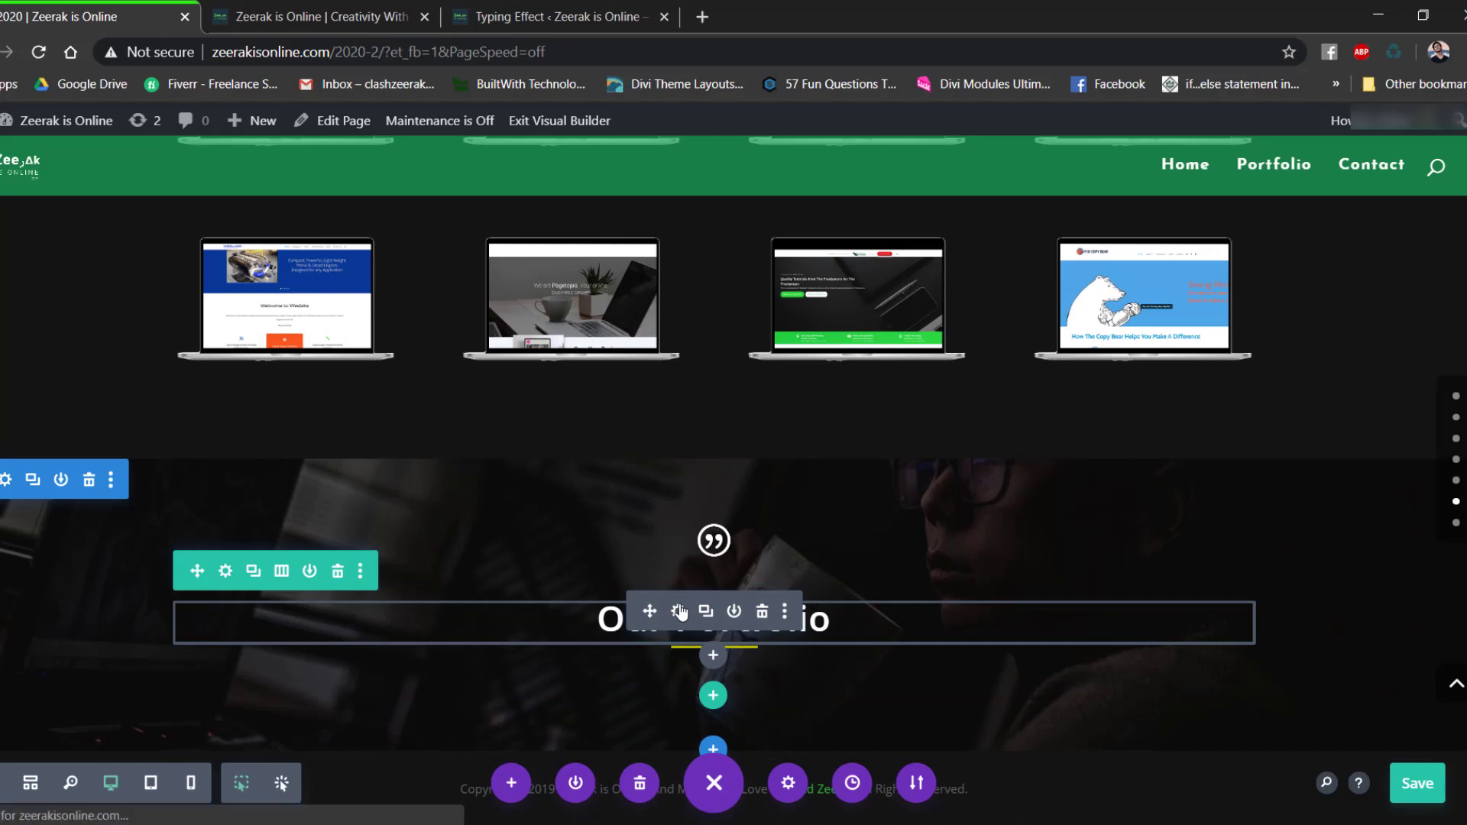
Change the duplicated heading's text to Testimonials and save the text module.
click(677, 611)
drag(1220, 603, 1071, 603)
text(Testimoi)
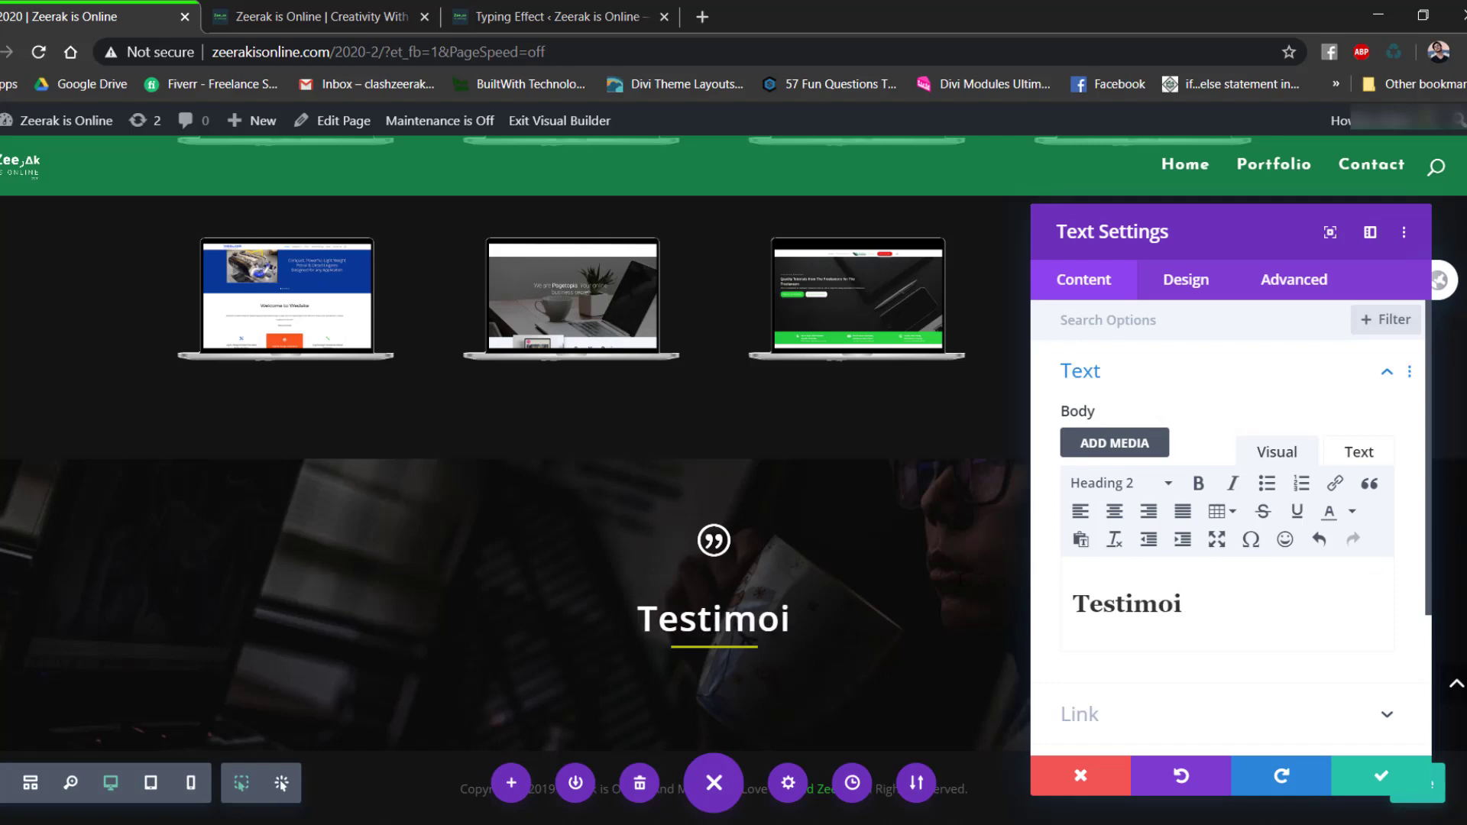
key(BackSpace)
text(nials)
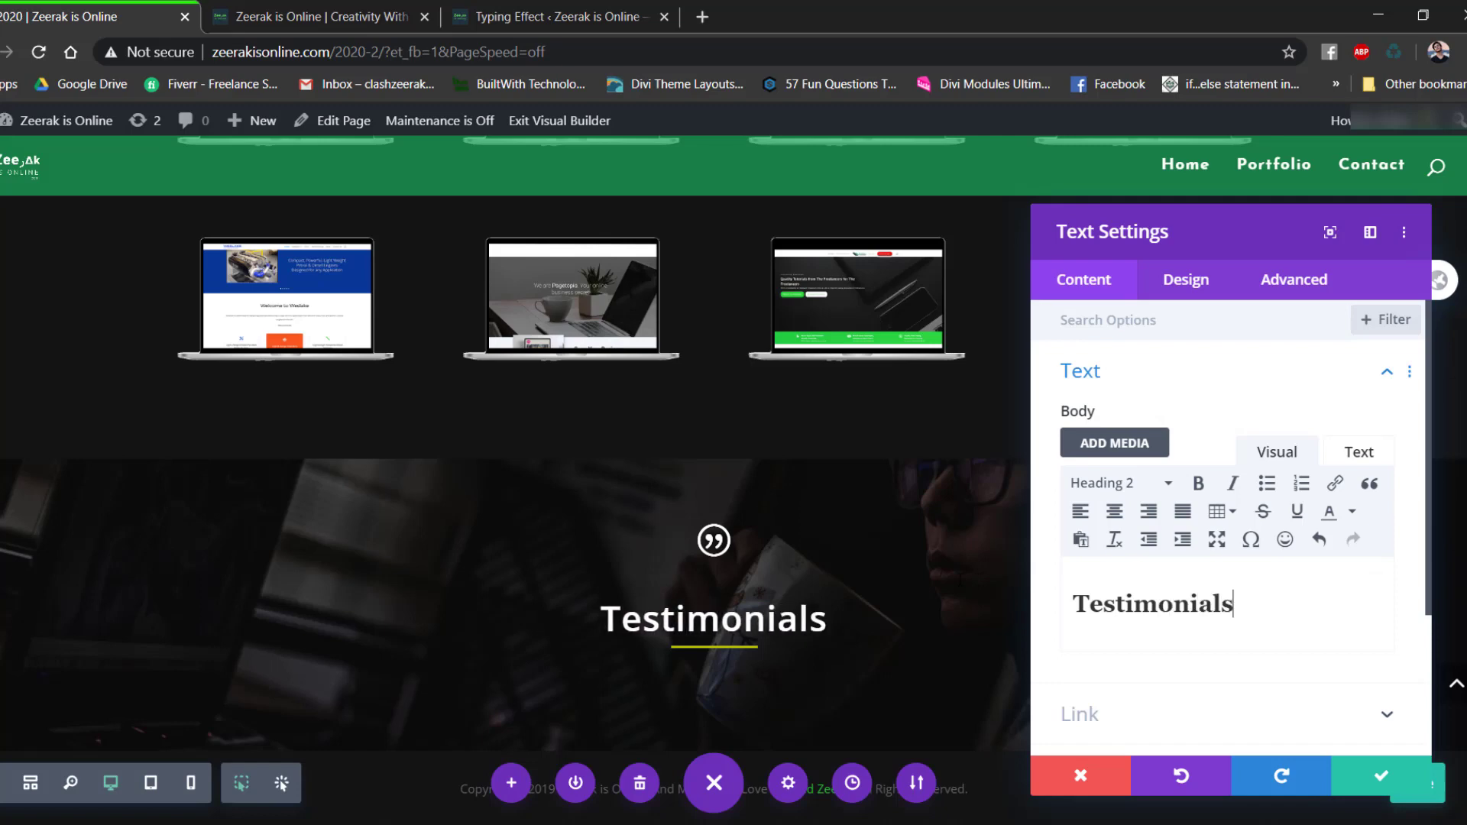
click(1354, 781)
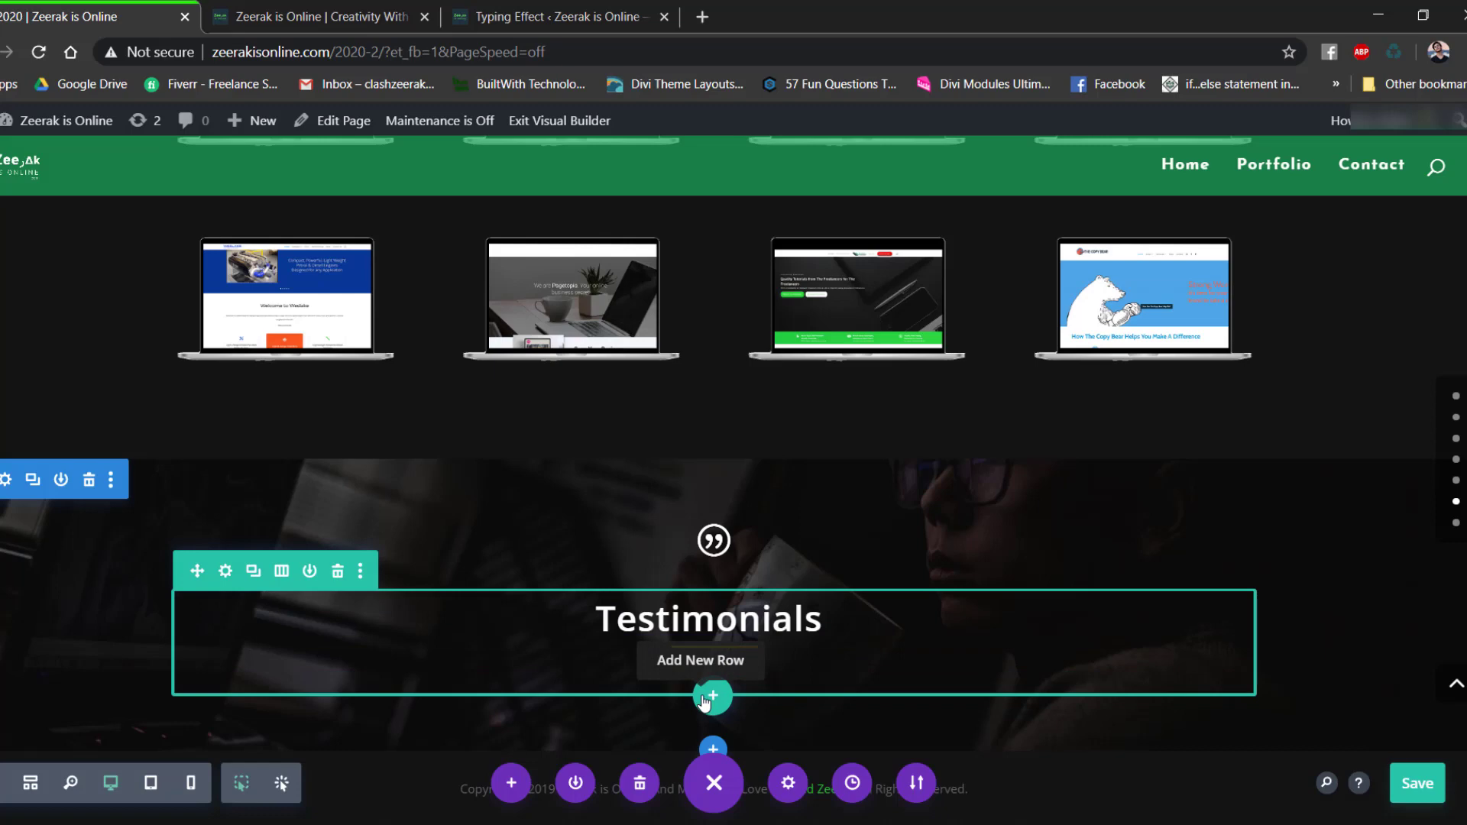
Insert a single-column row with a Slider module below the Testimonials heading.
click(710, 696)
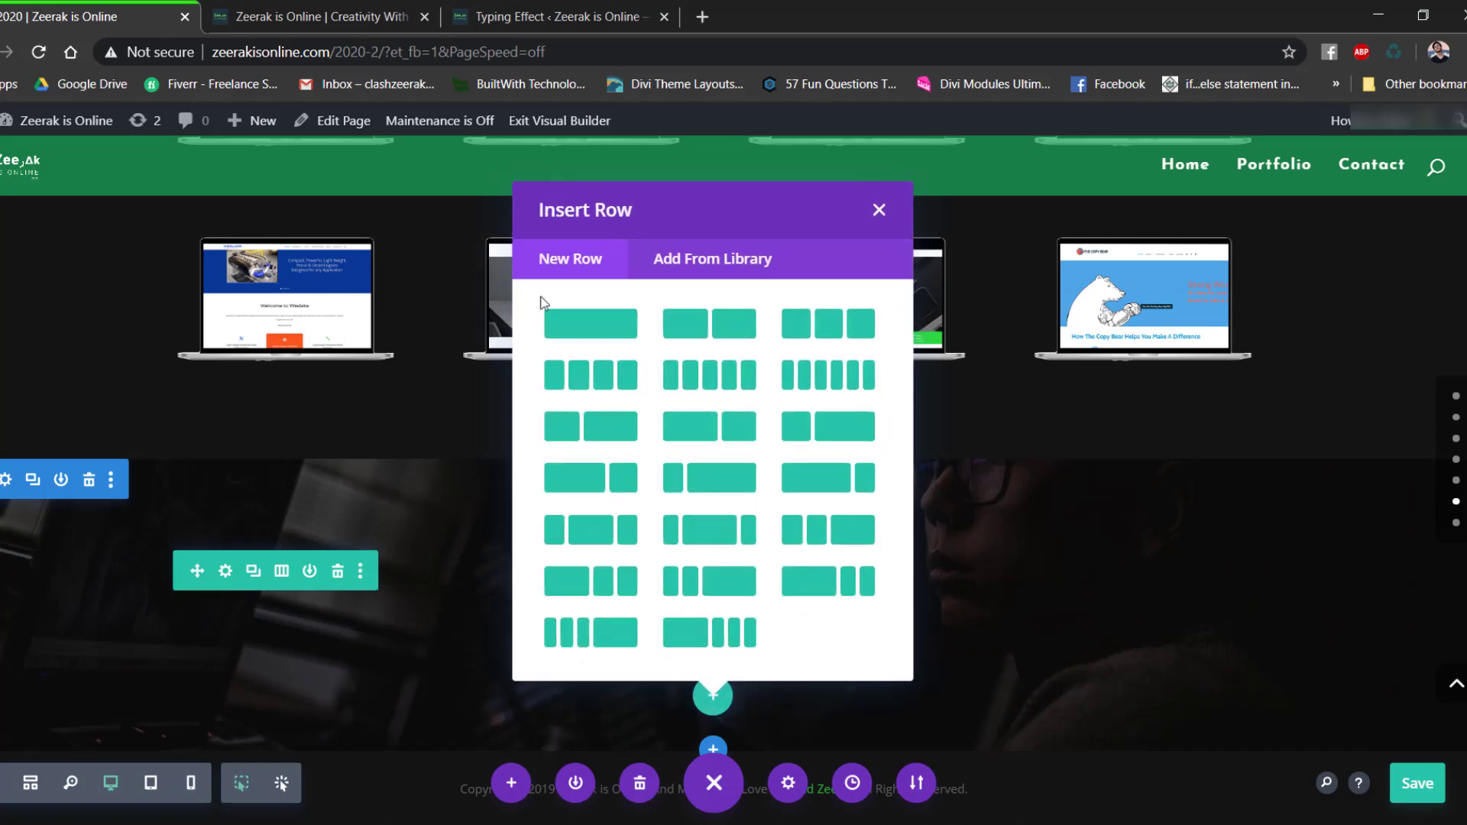
click(595, 321)
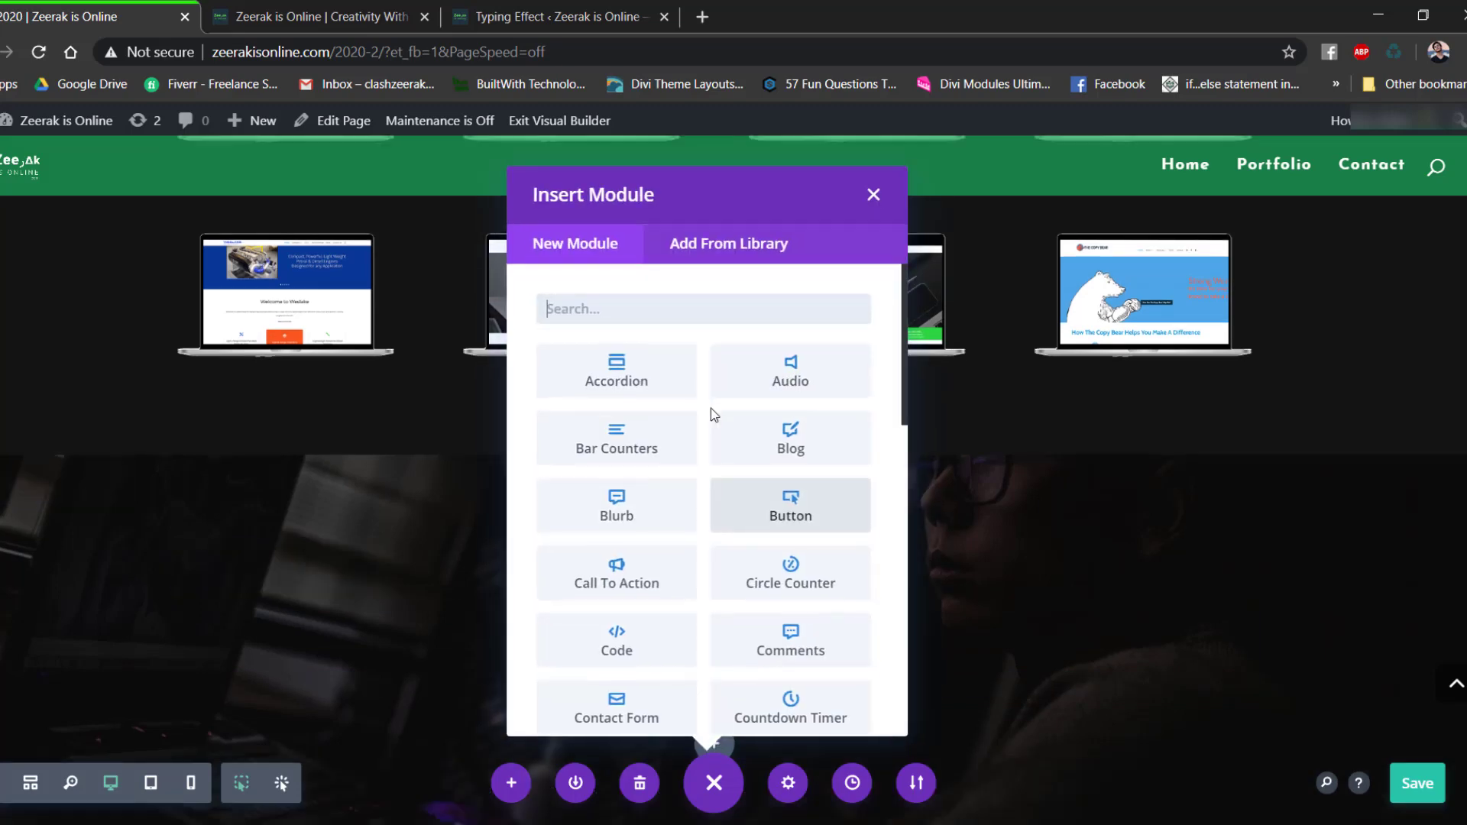
text(slider)
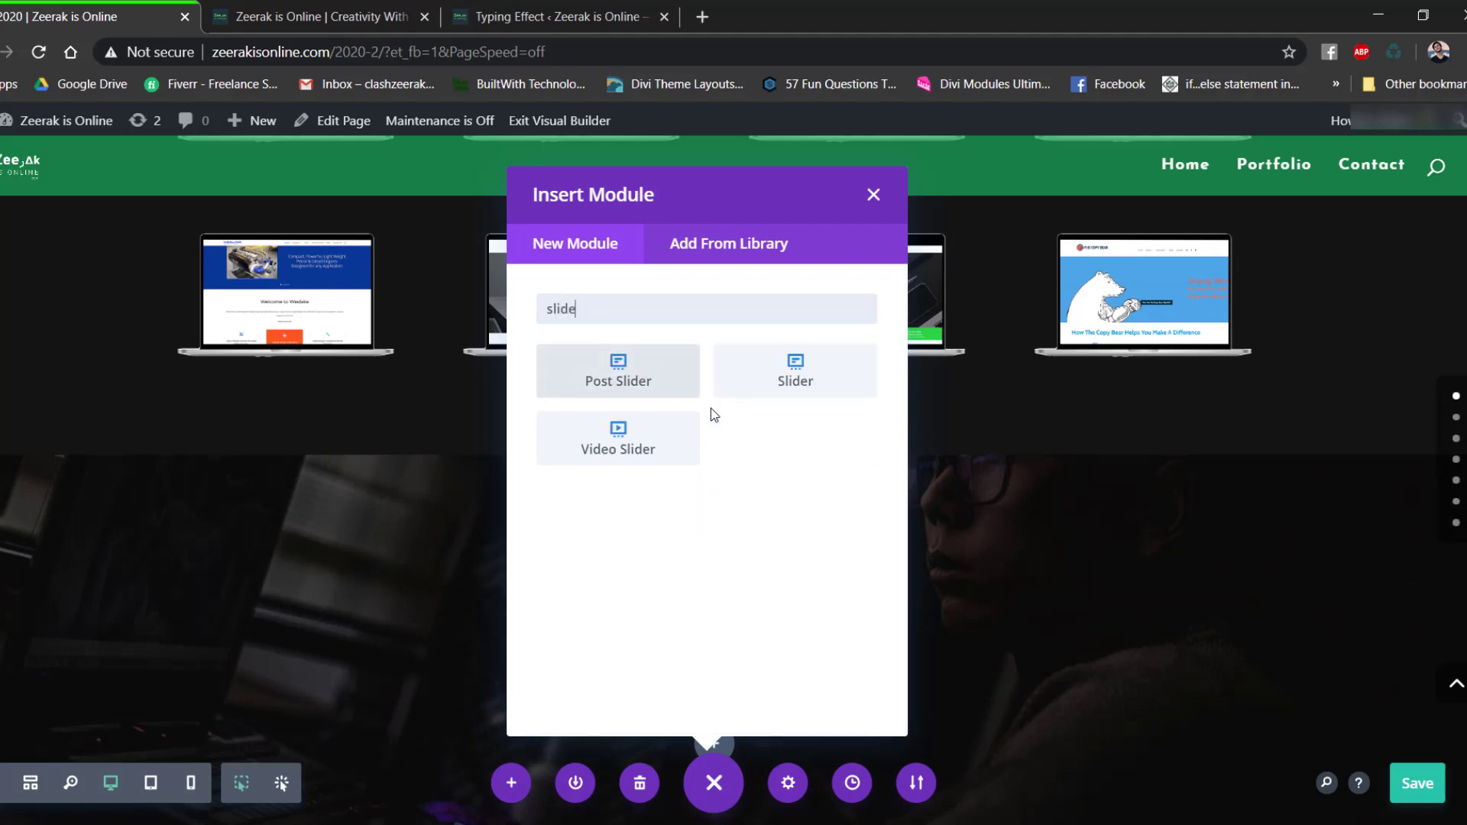
click(787, 368)
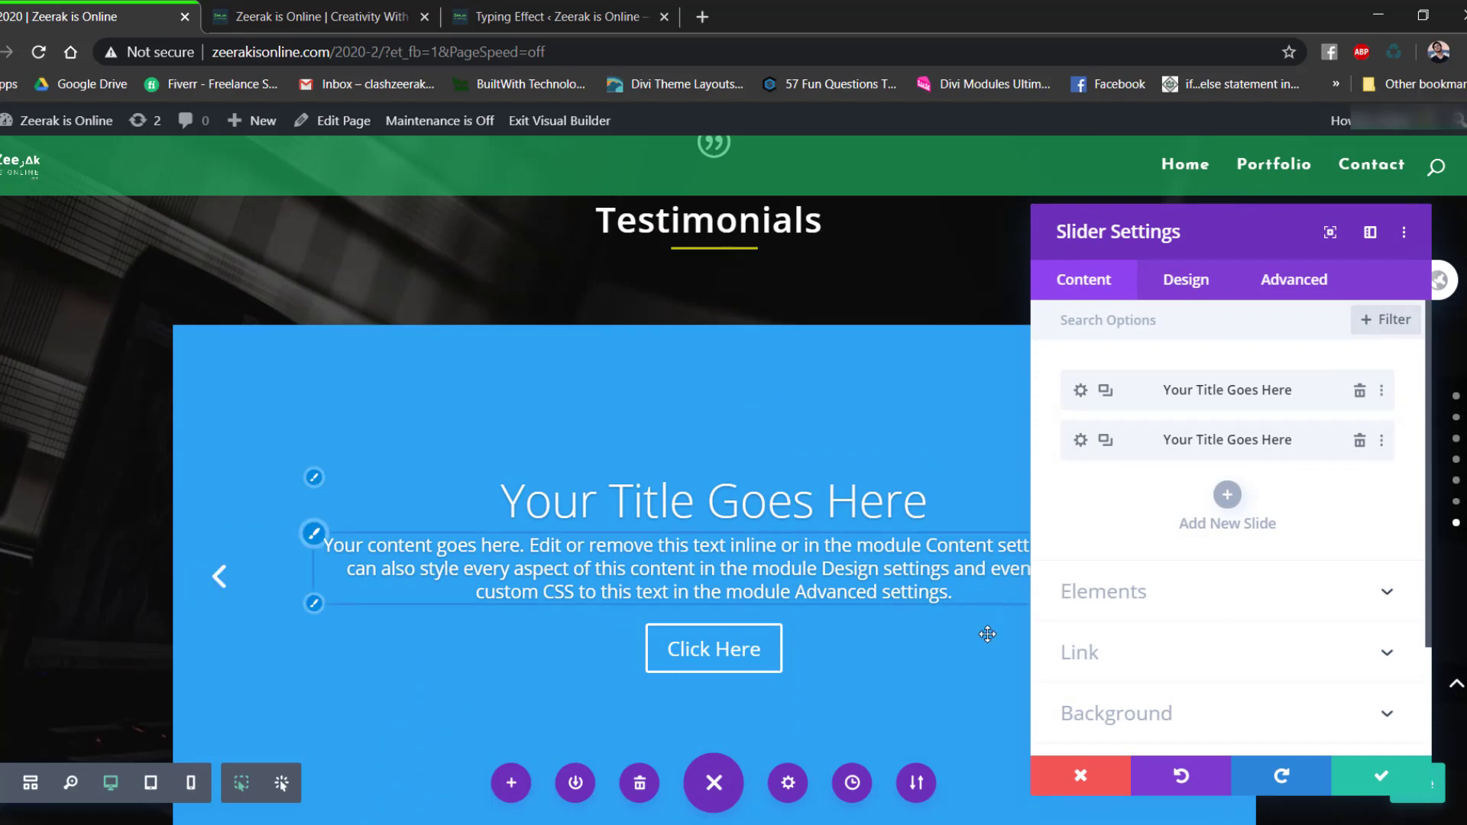
Make the slider's background color transparent and turn off its arrows.
click(1087, 715)
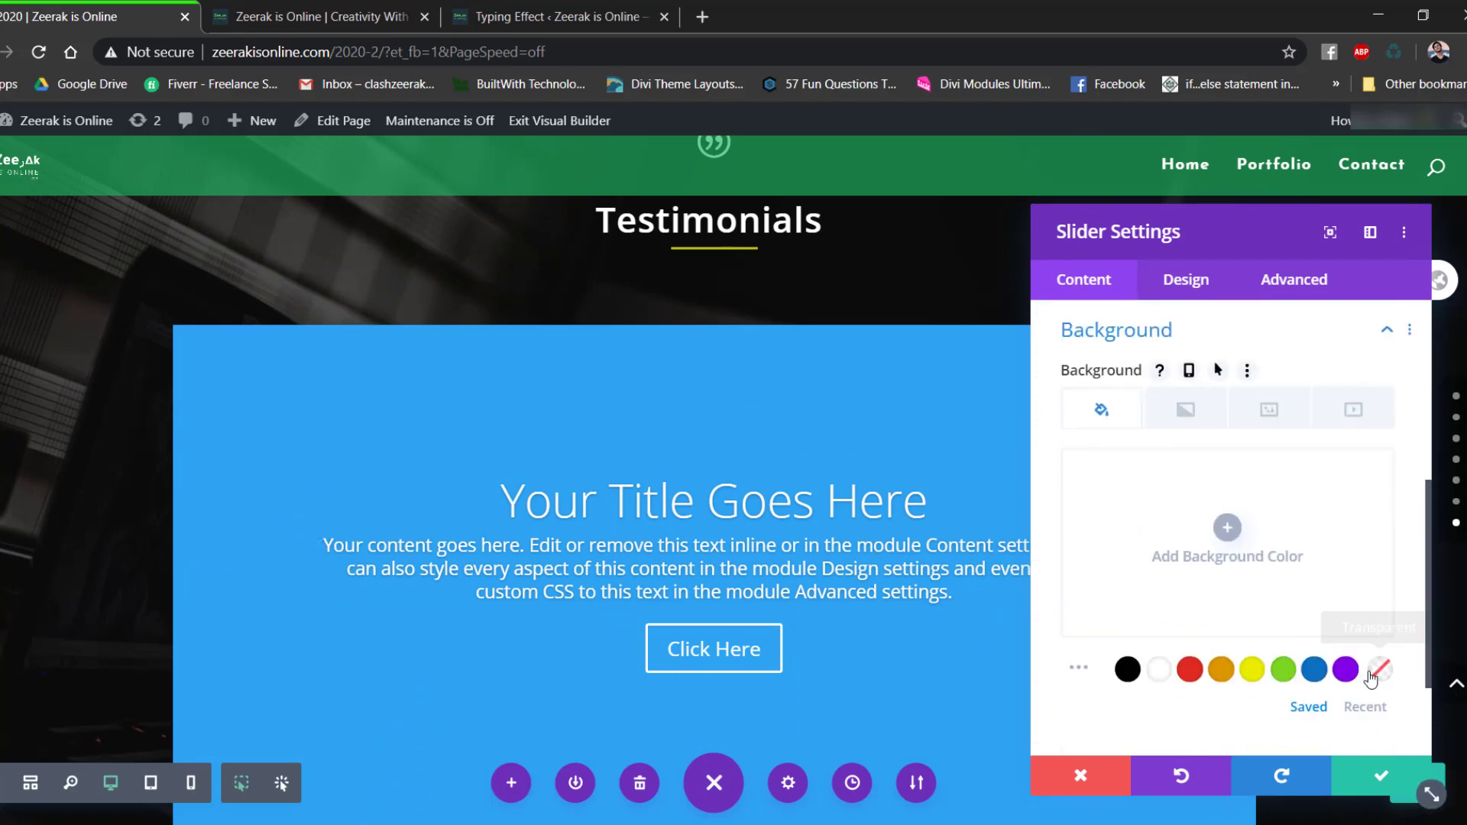
click(1377, 671)
scroll(1260, 458, up, 2)
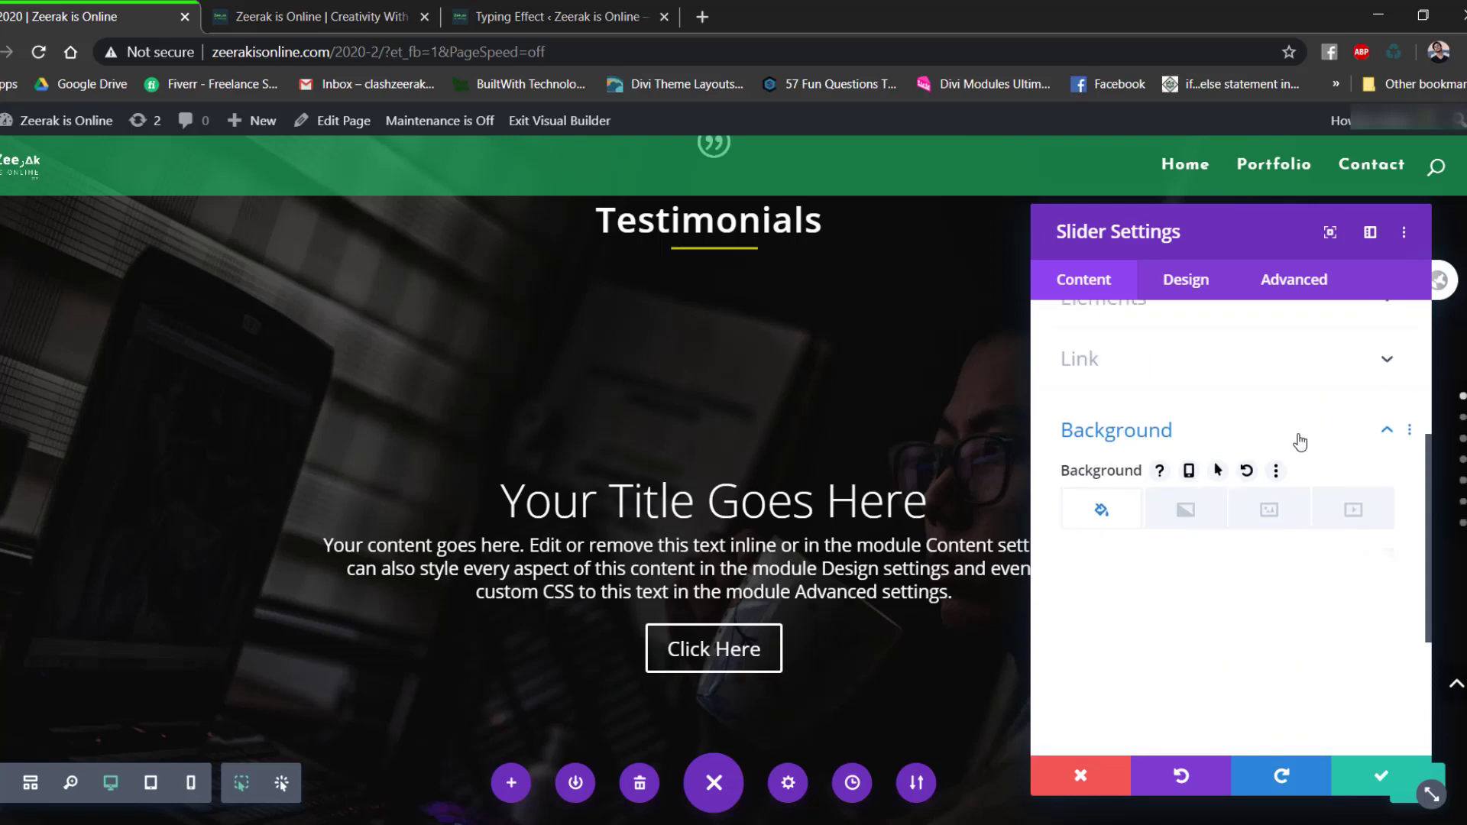
click(1376, 449)
click(1140, 466)
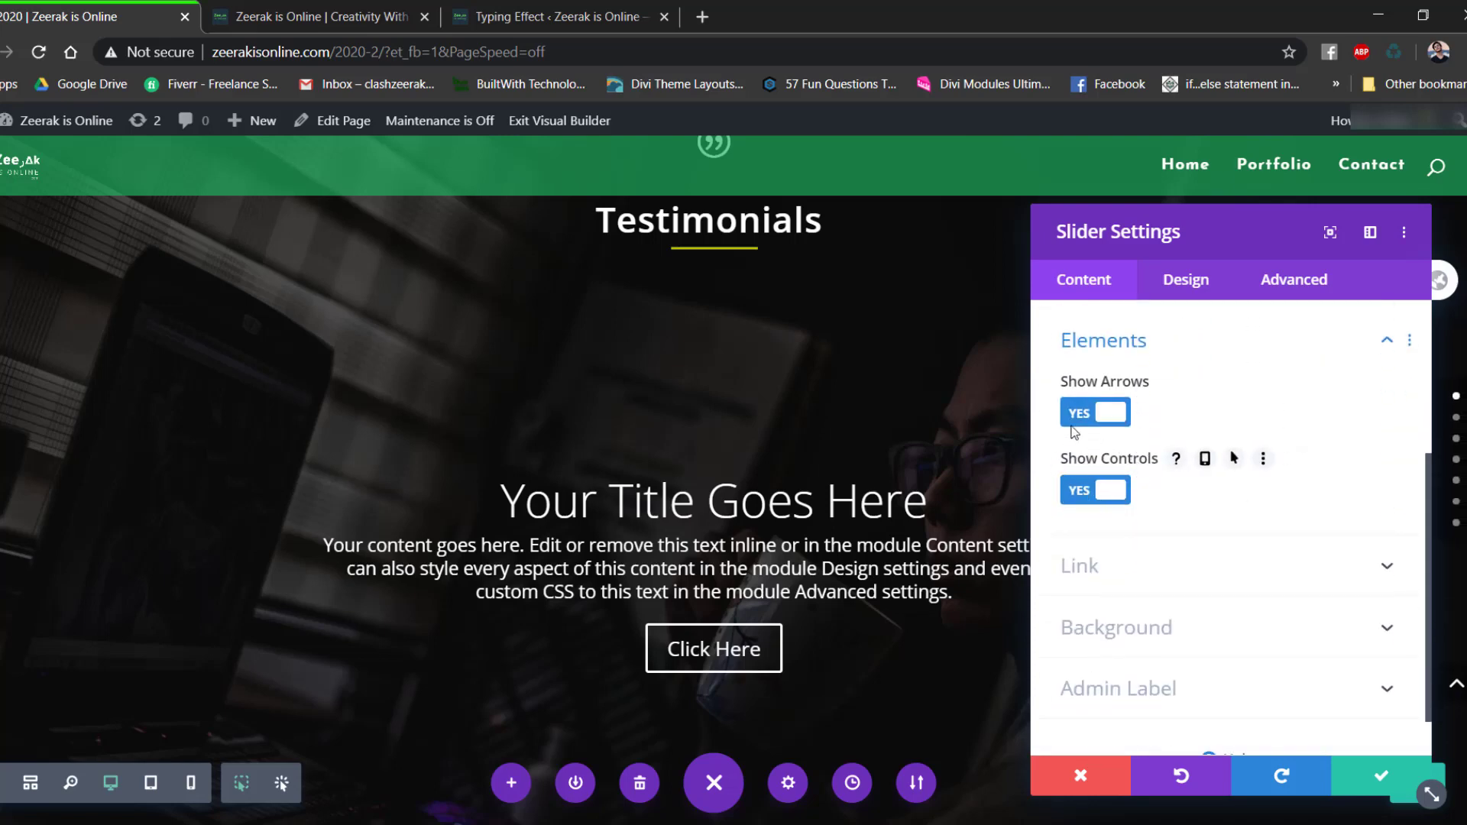
click(1076, 419)
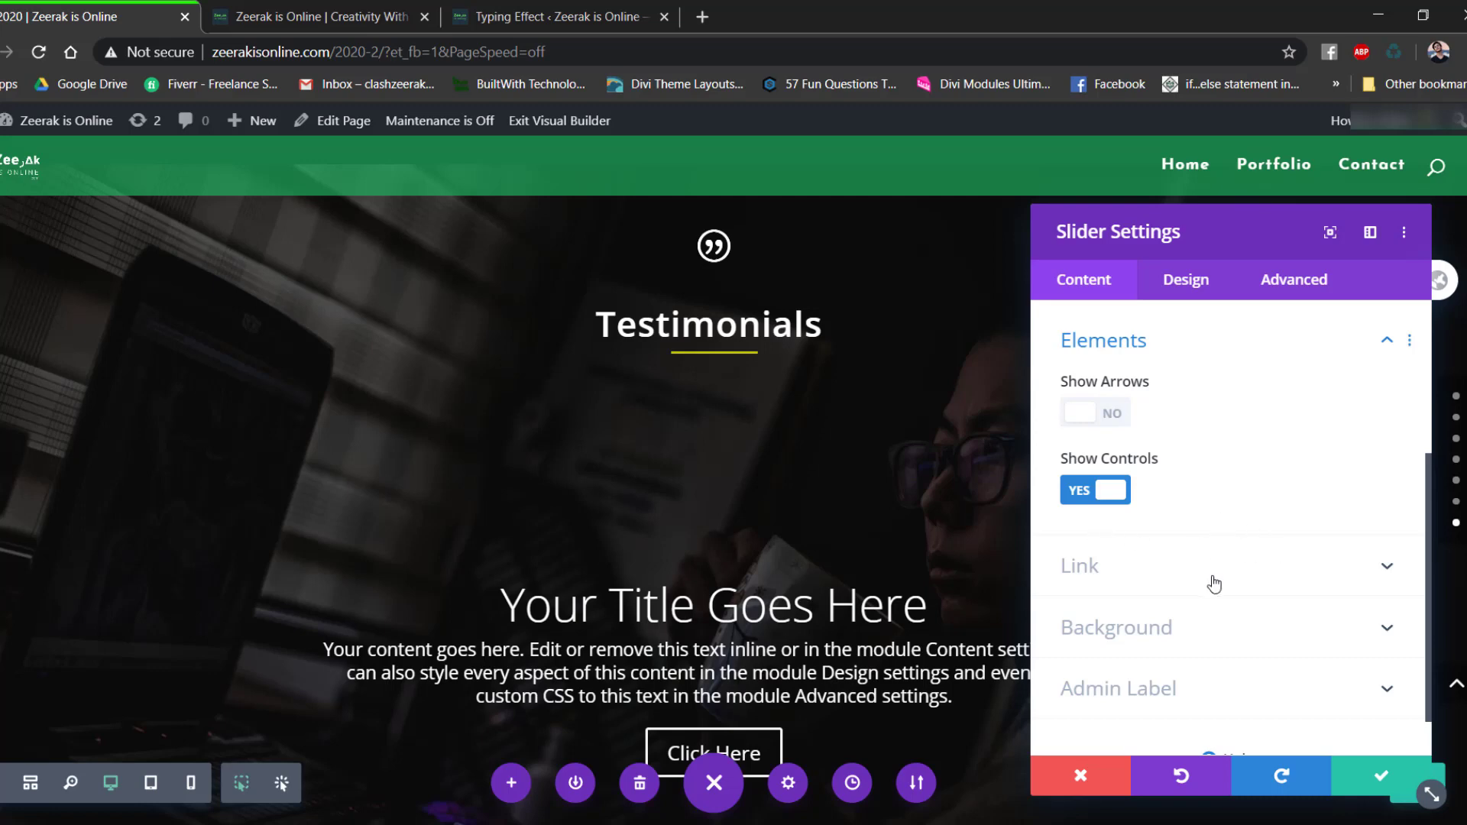
Delete both default slides from the slider and add one new slide.
scroll(1215, 585, up, 5)
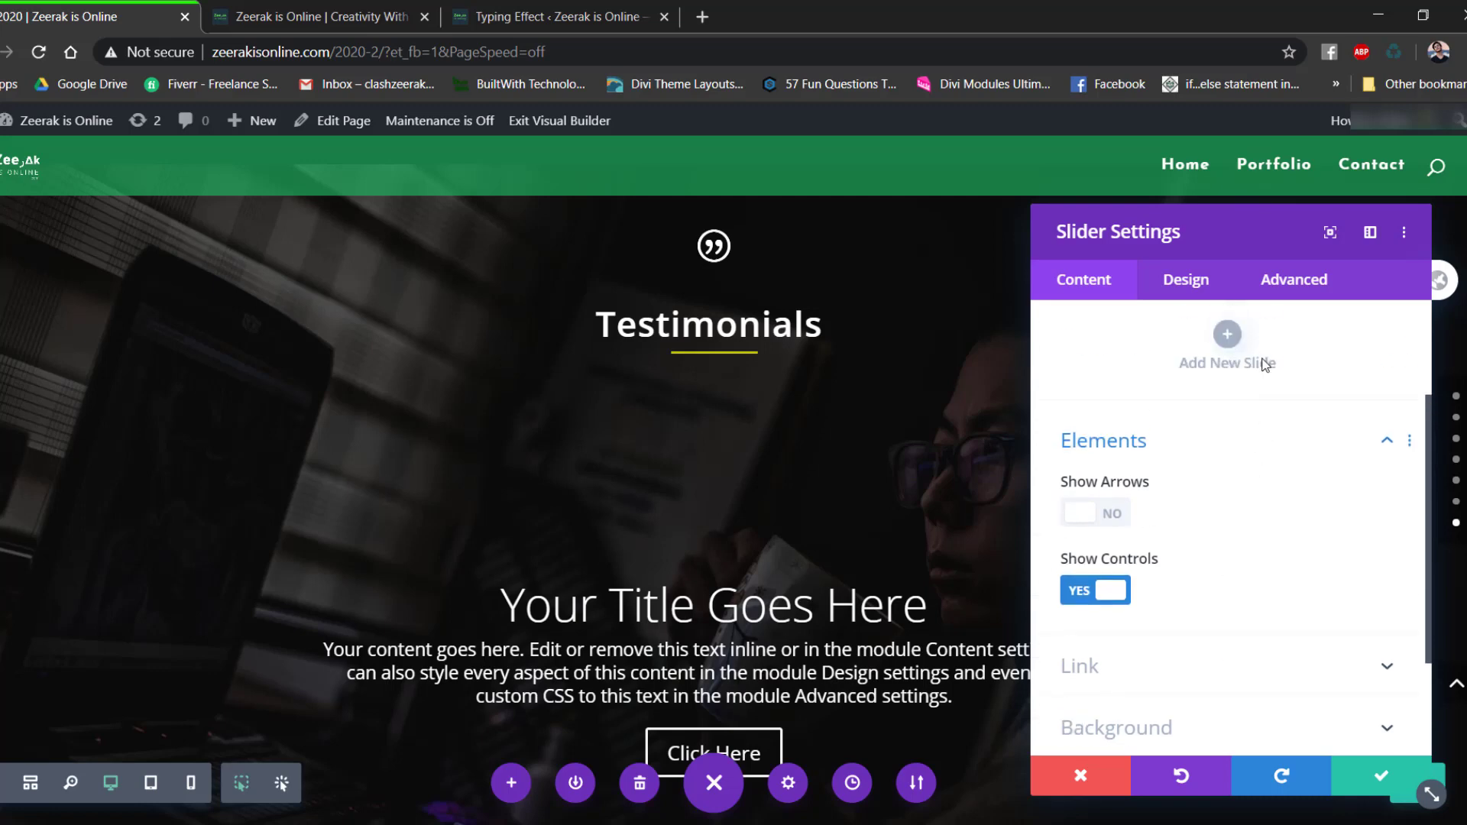
click(1361, 397)
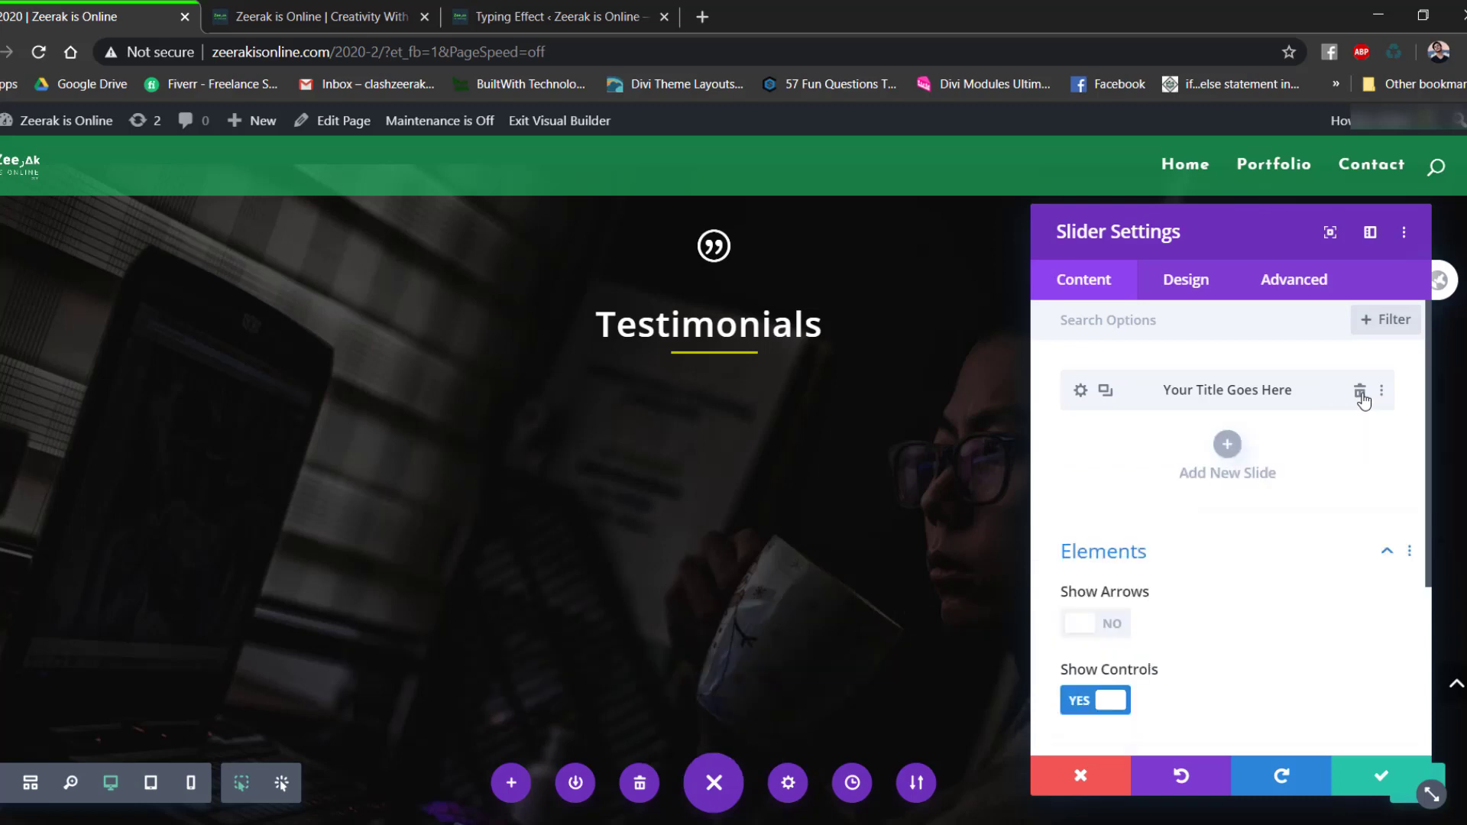
click(1359, 391)
click(1225, 396)
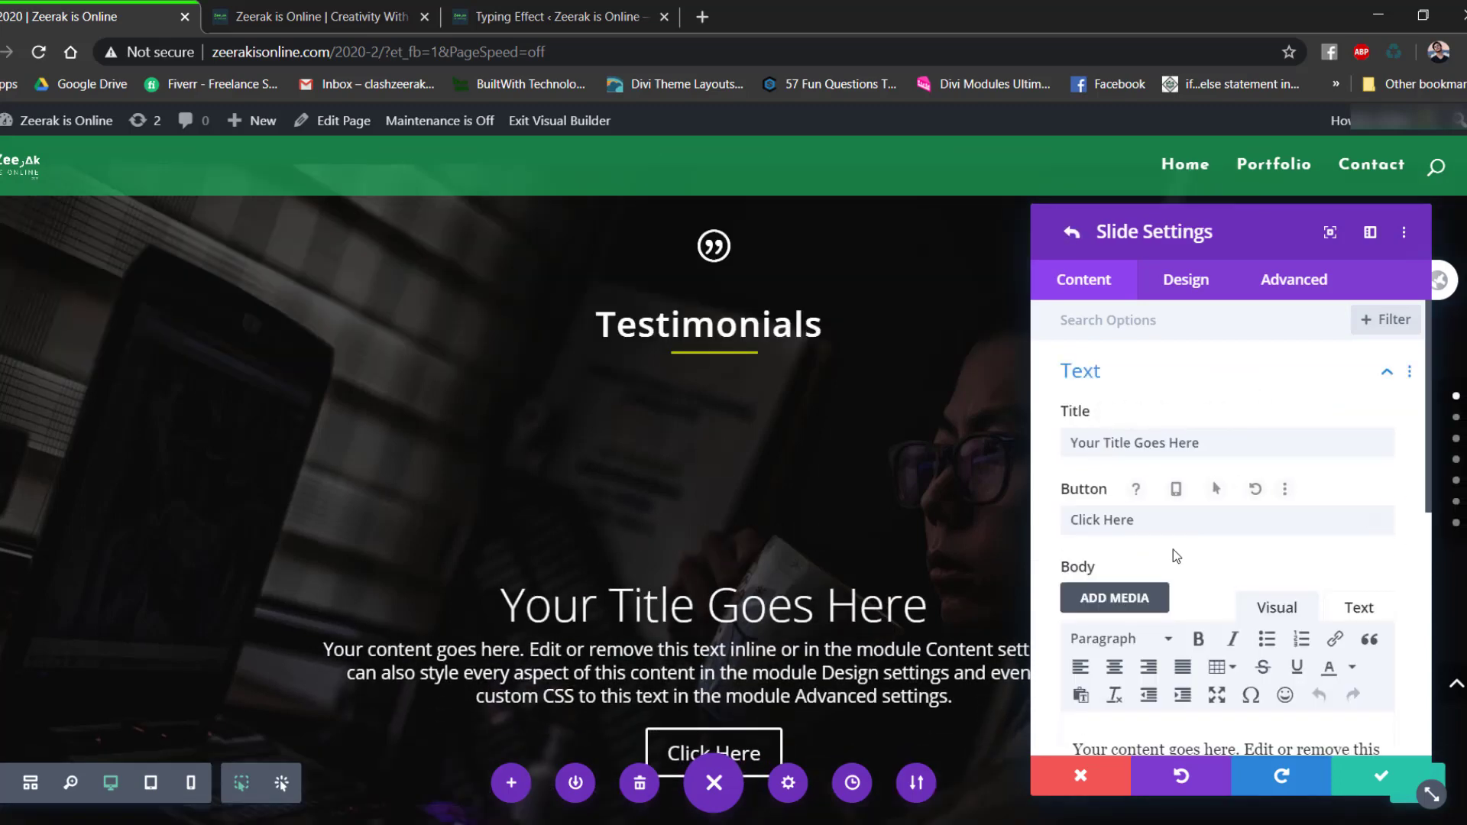
Clear the new slide's placeholder title and button text.
drag(1360, 443, 976, 421)
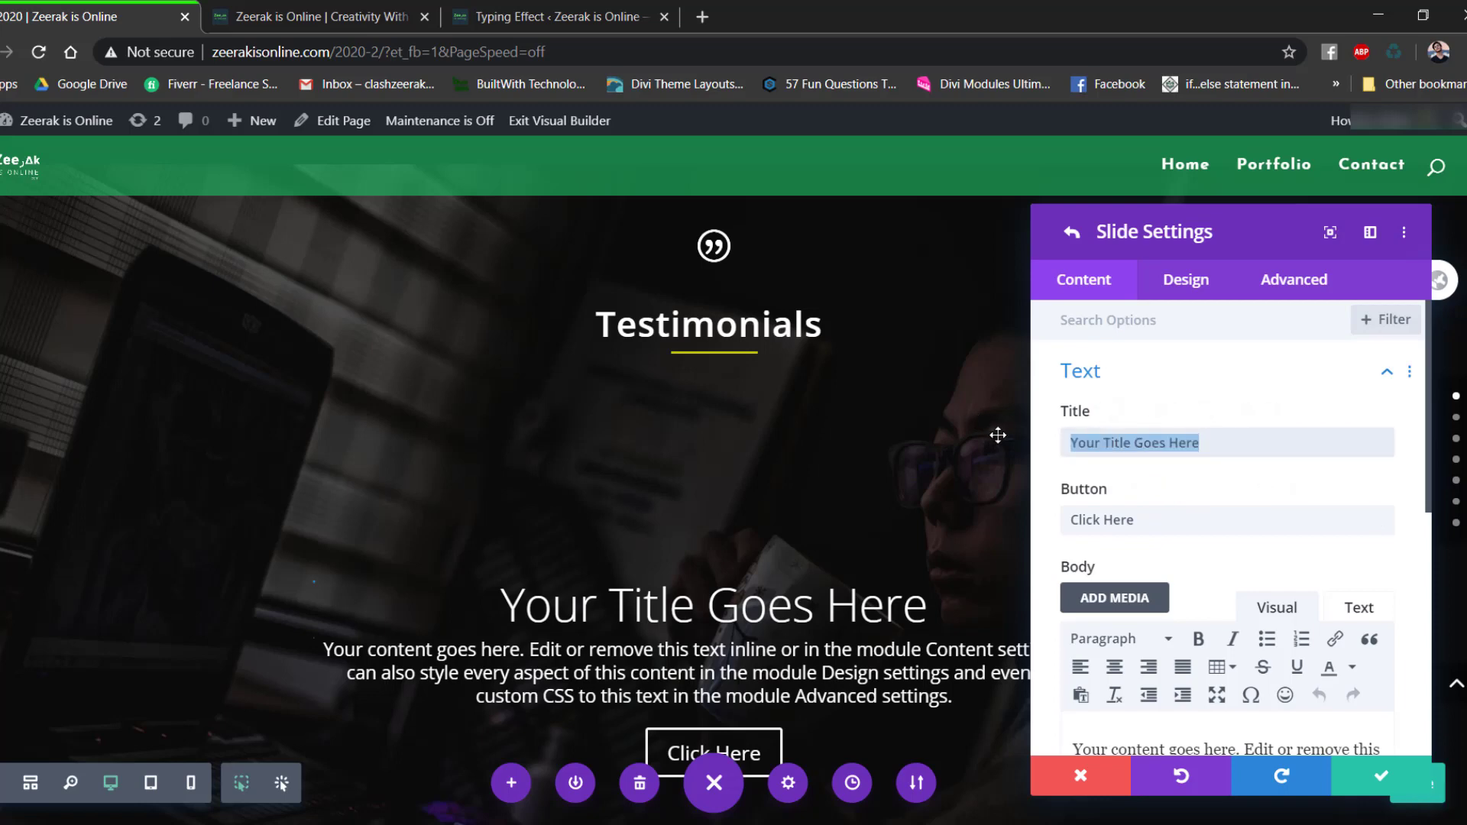
key(BackSpace)
drag(1158, 519, 1169, 488)
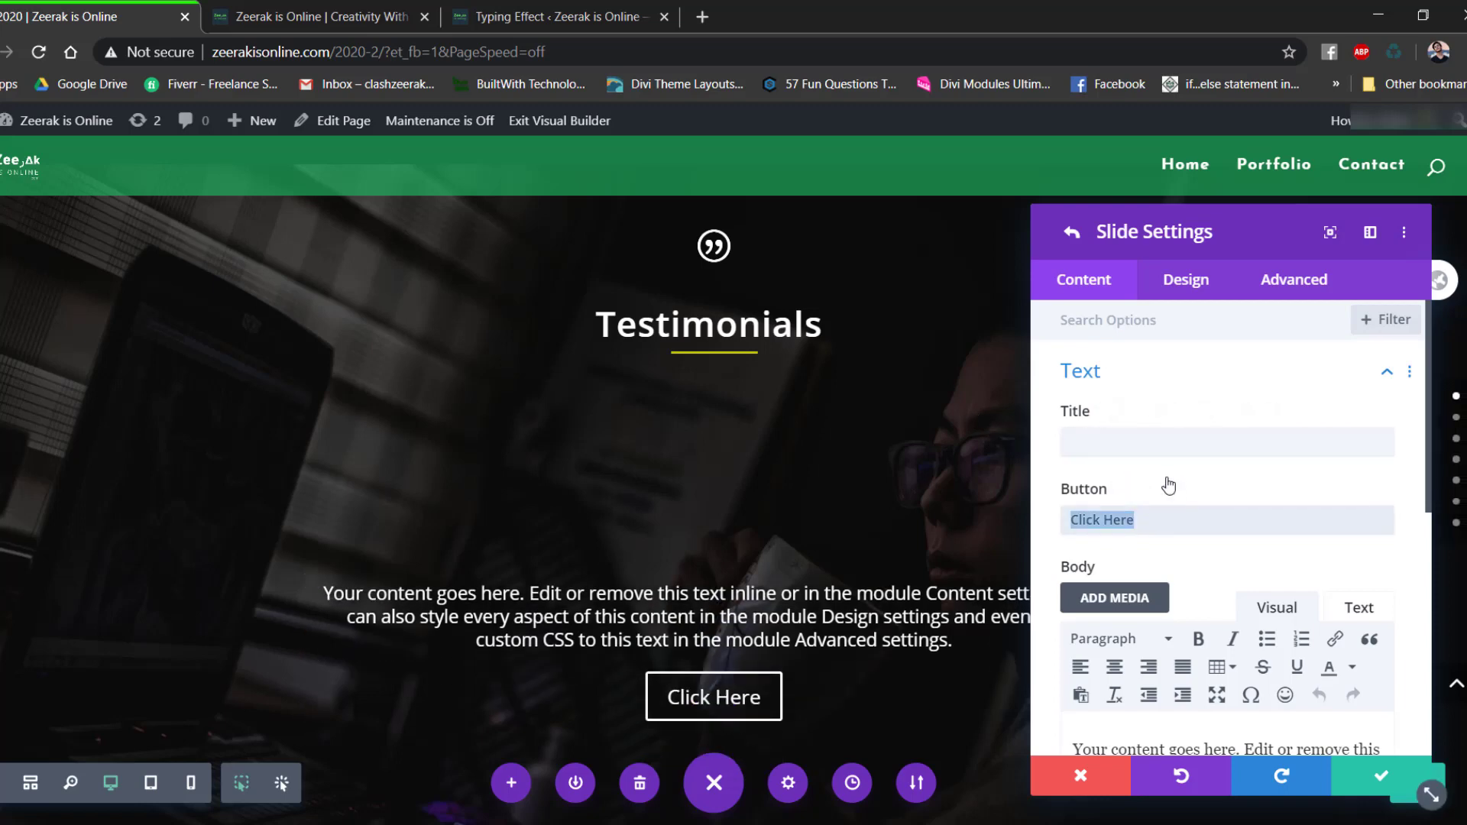
key(BackSpace)
Replace the slide's body with "It's been pleasure working with the TeamRVNG. They're super creative and deliever the work on time.".
scroll(1169, 488, down, 3)
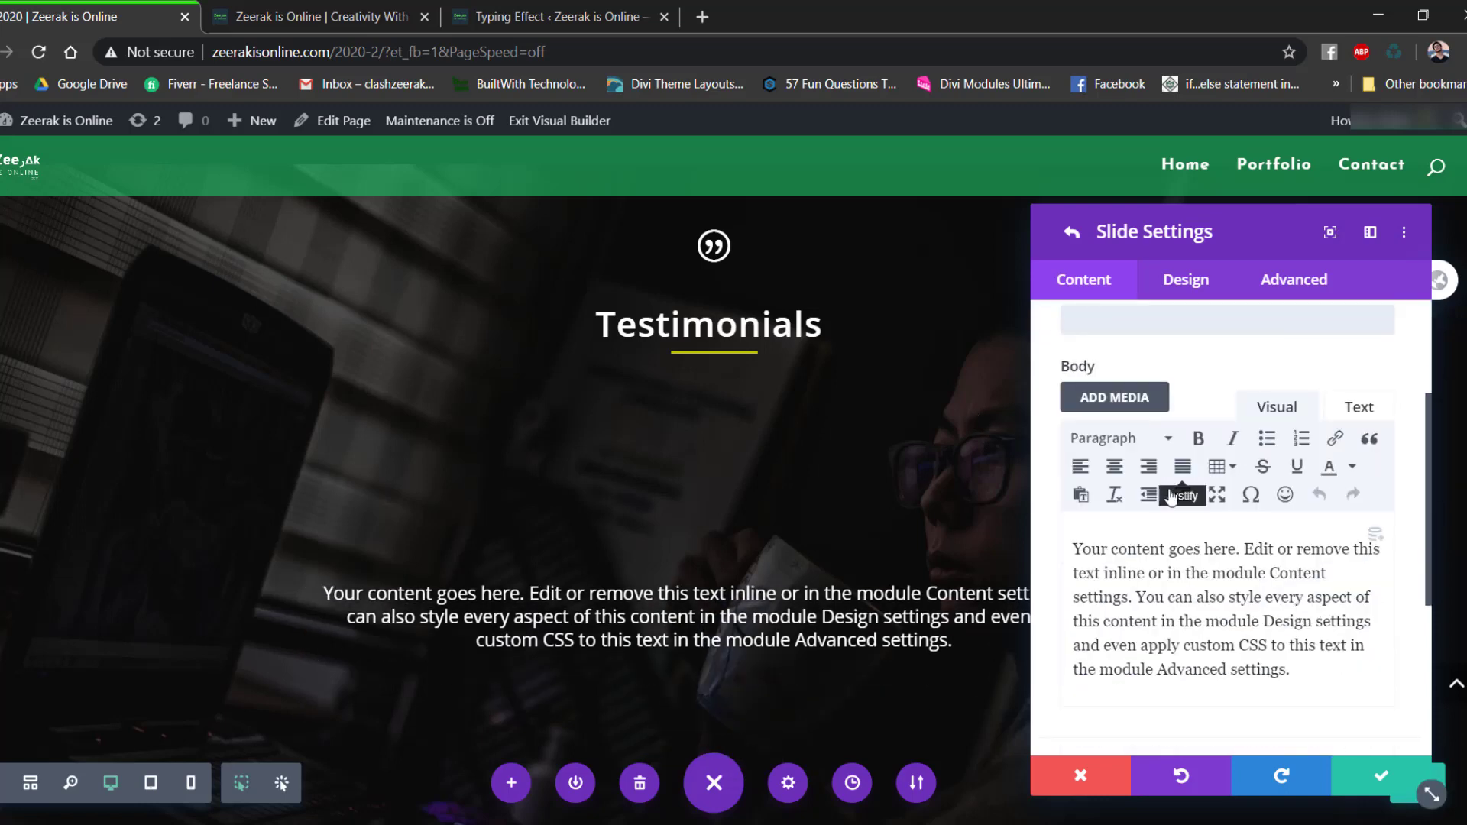
triple_click(1169, 583)
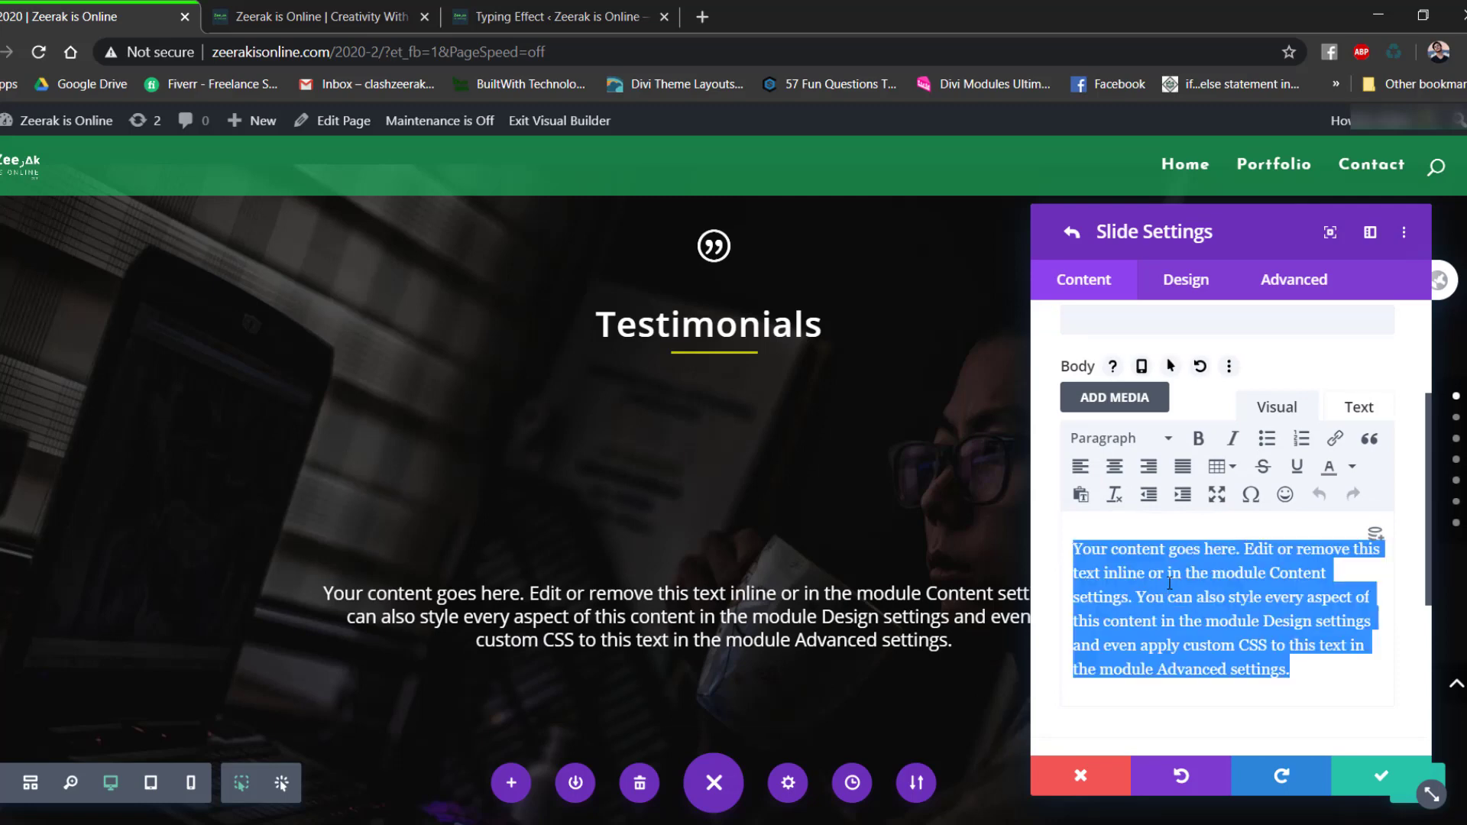
text(It's )
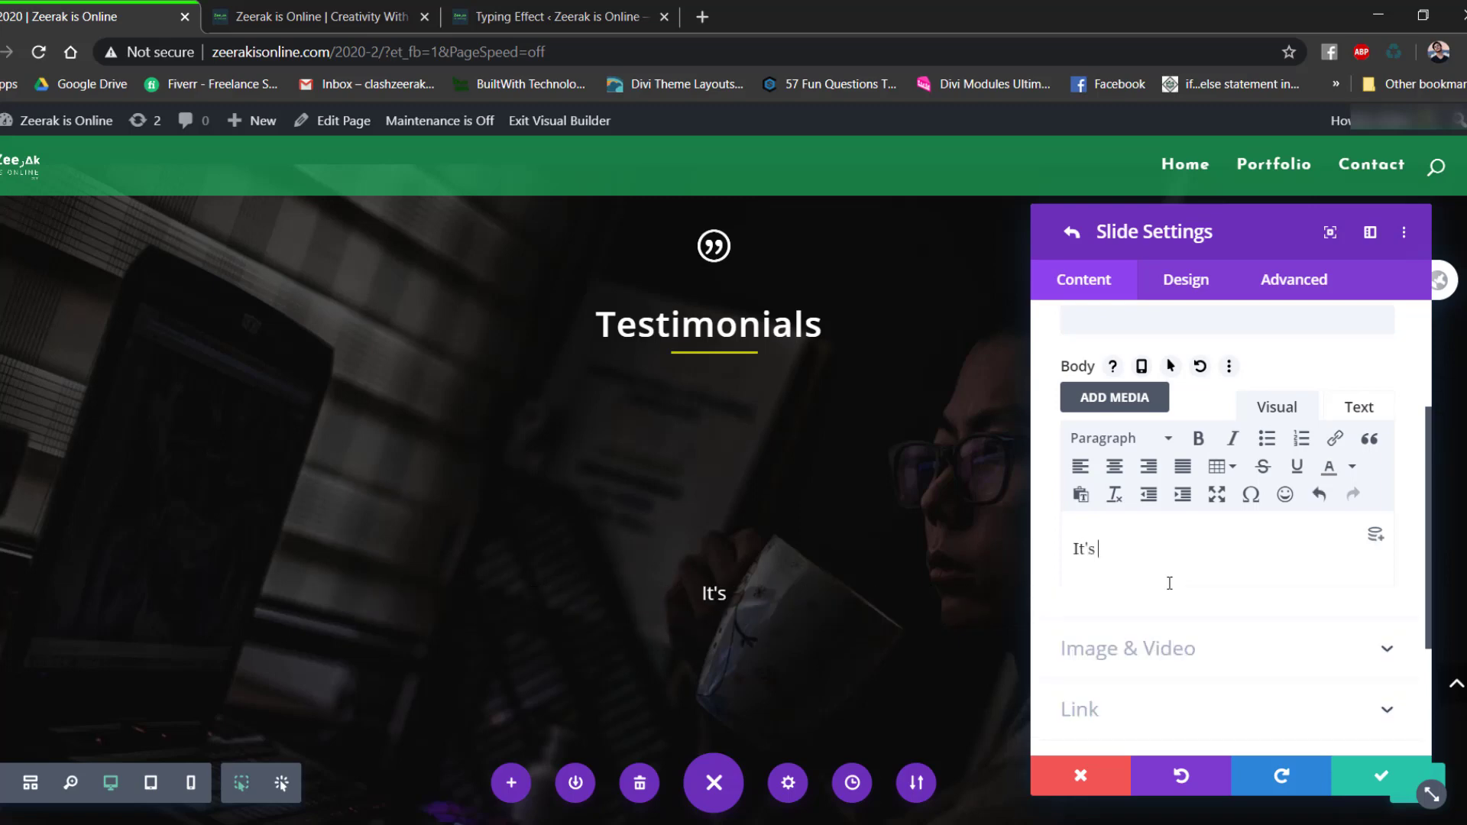
text(been pleasure working with the TeamRVNG)
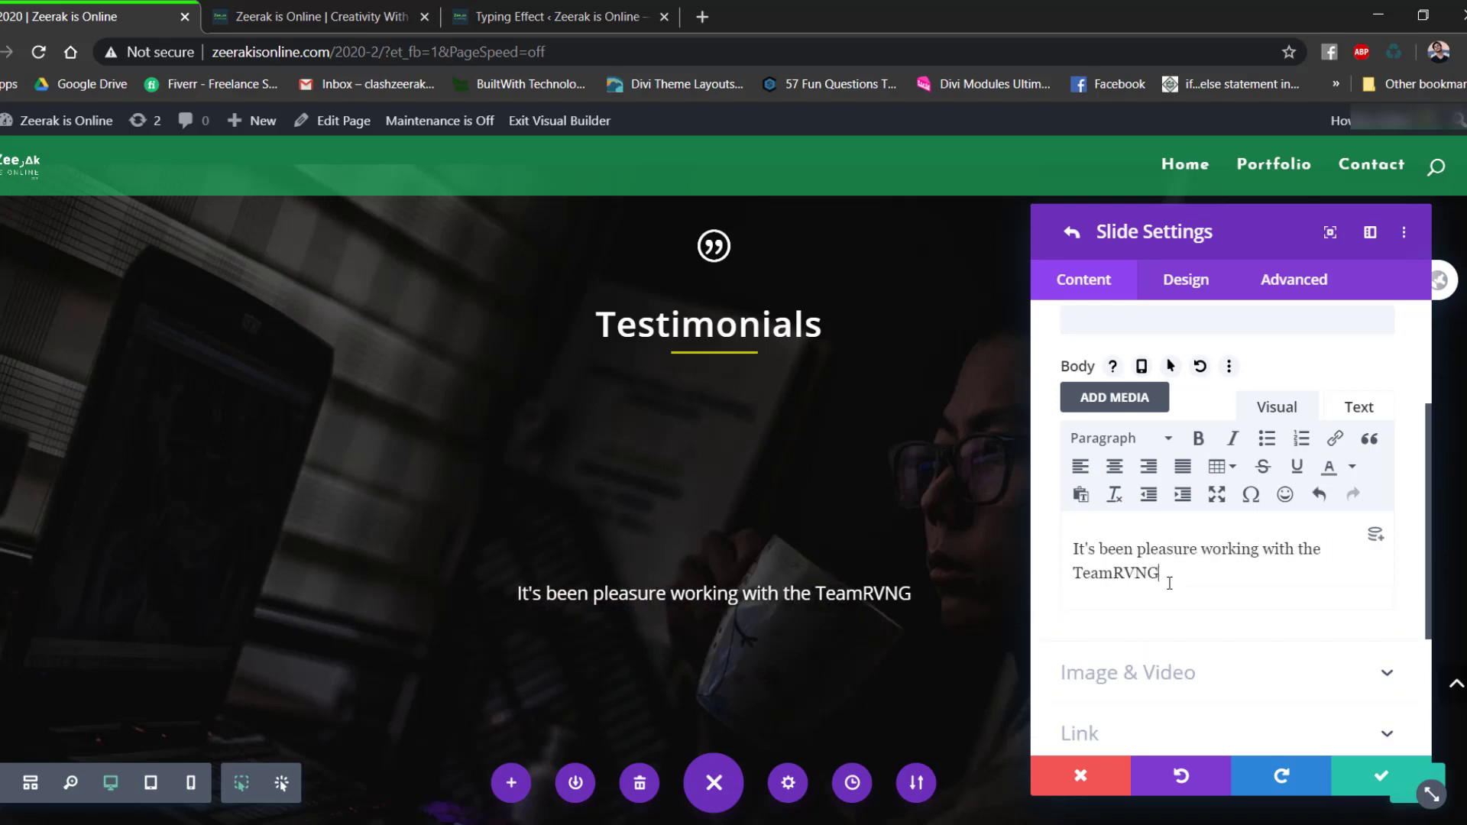
text(. They're super creative an deliever the work on time.)
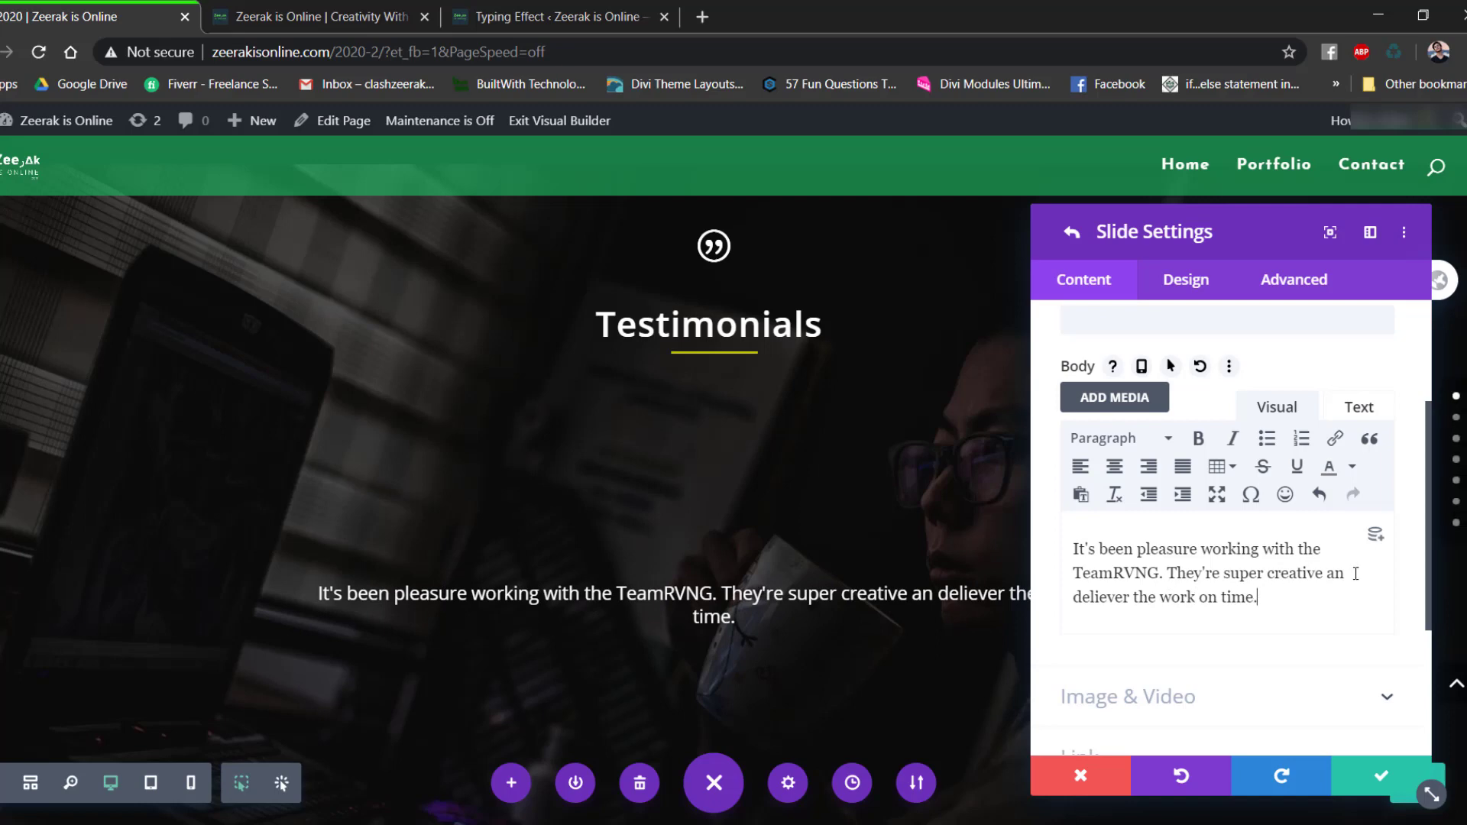
key(BackSpace)
text(d)
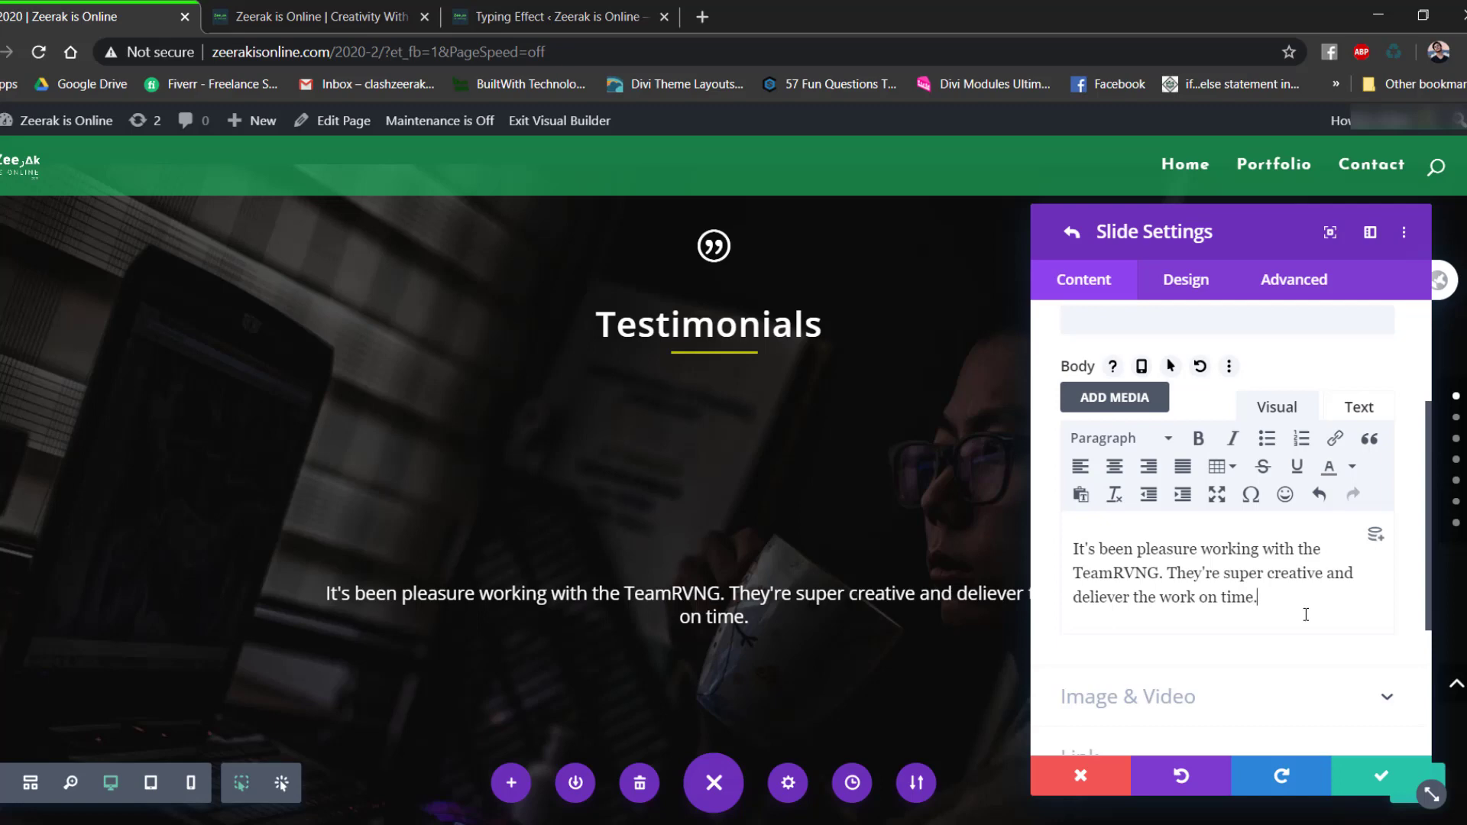
Add a second paragraph reading "Ideas Leader | Web Marketing Co" below the testimonial in the slide's body.
key(Return)
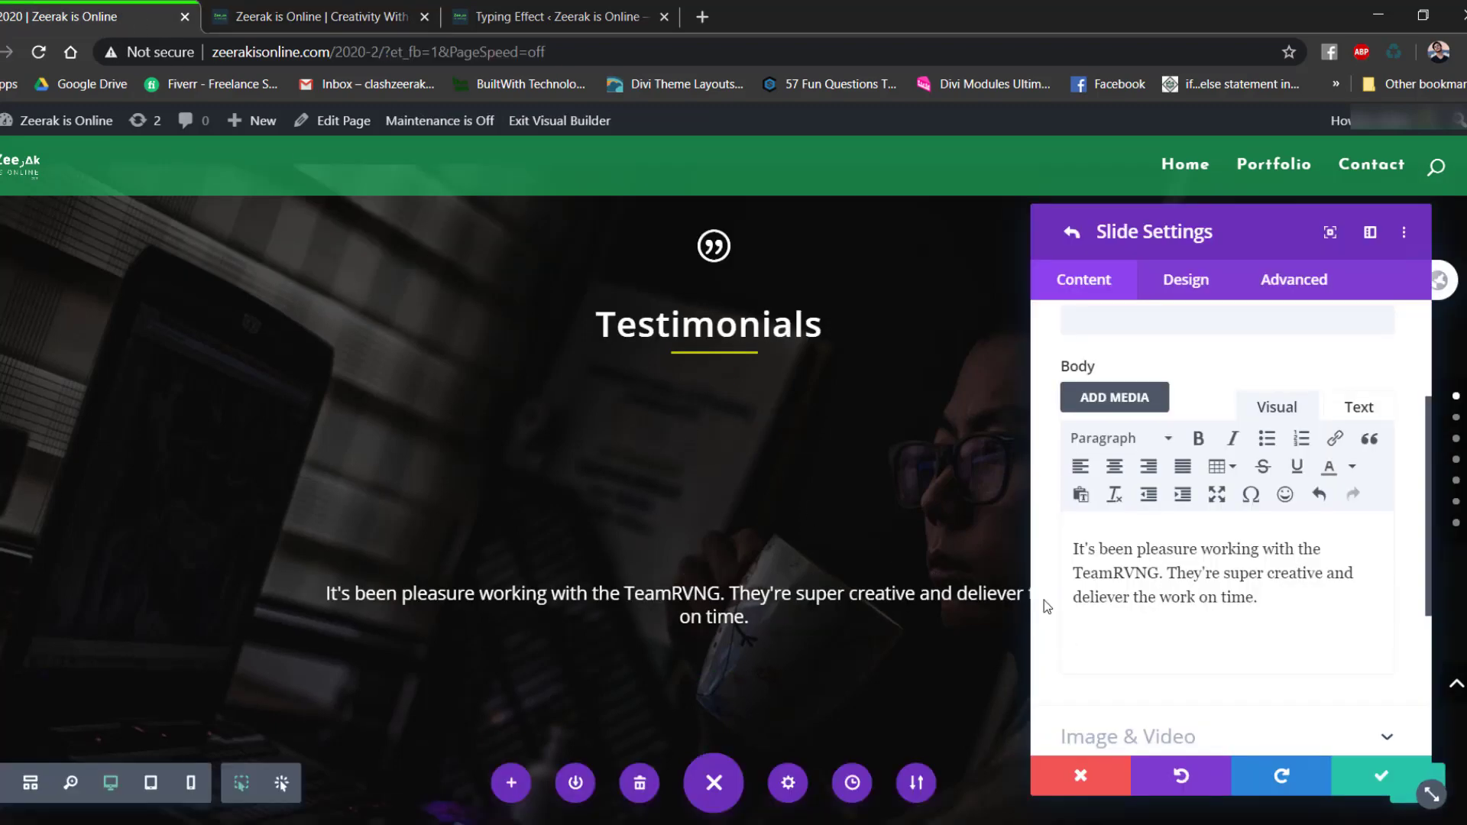
text(Ideas )
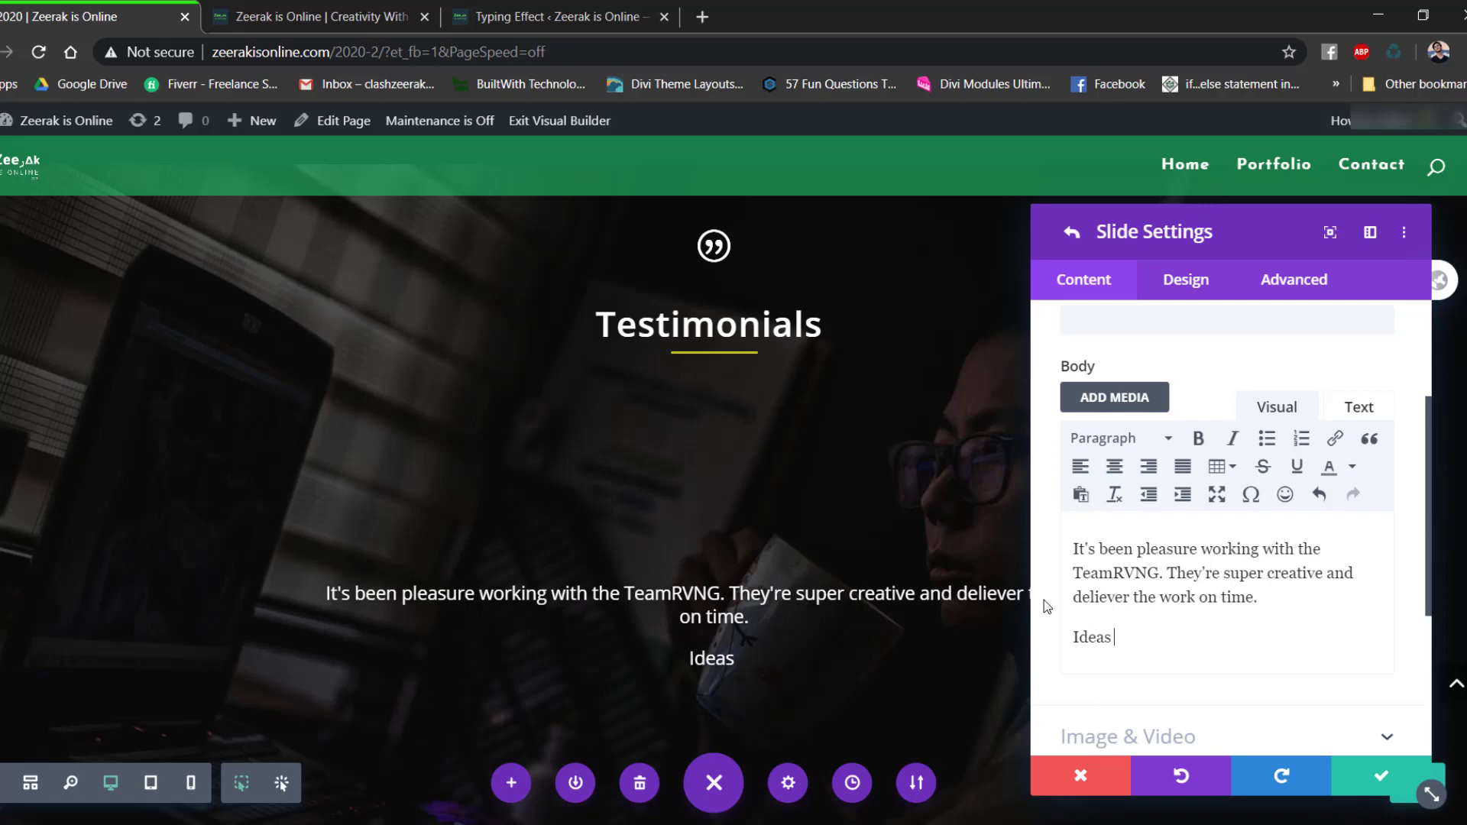
text(Leader |)
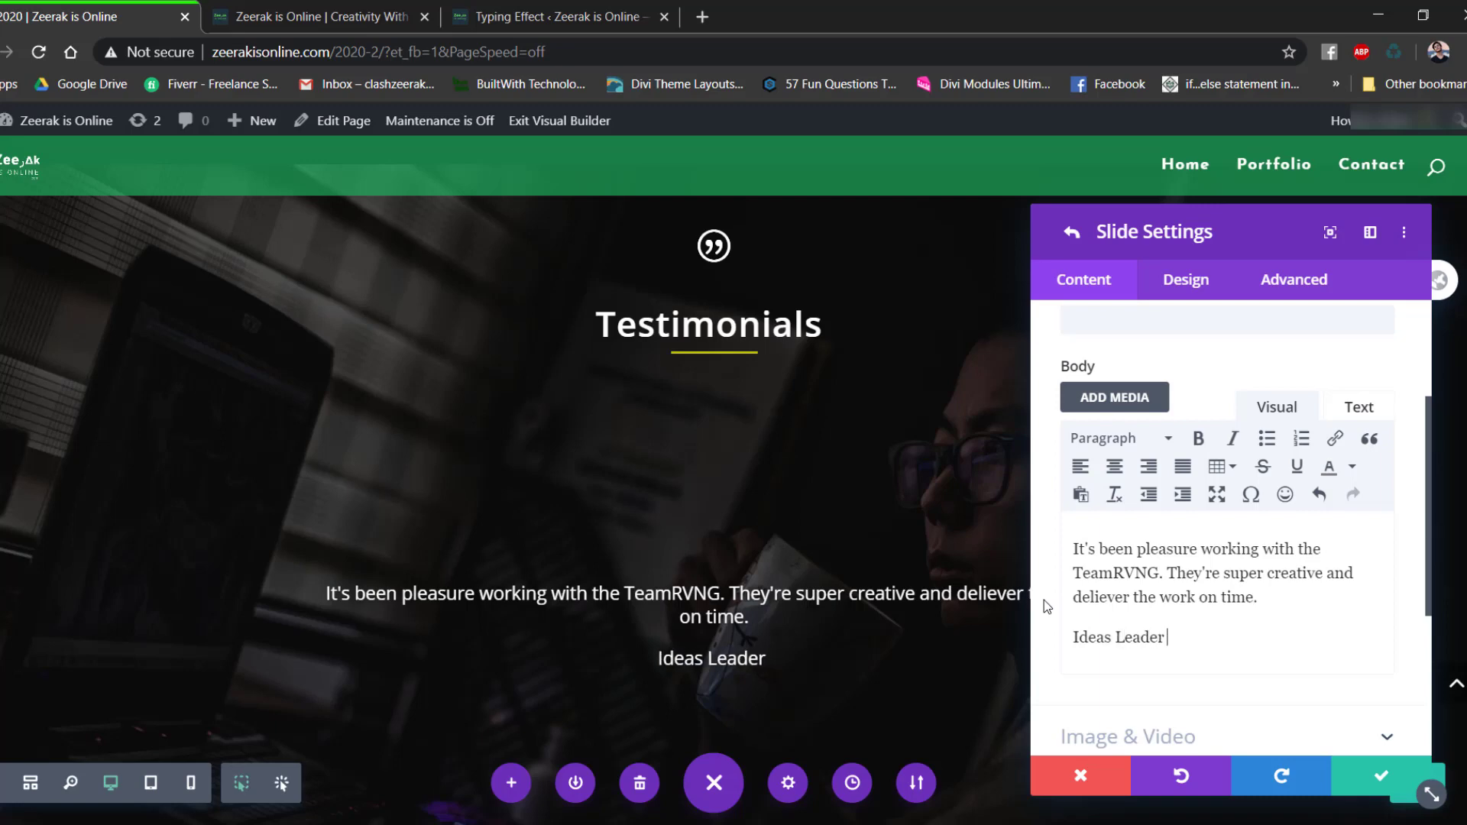
text( Web)
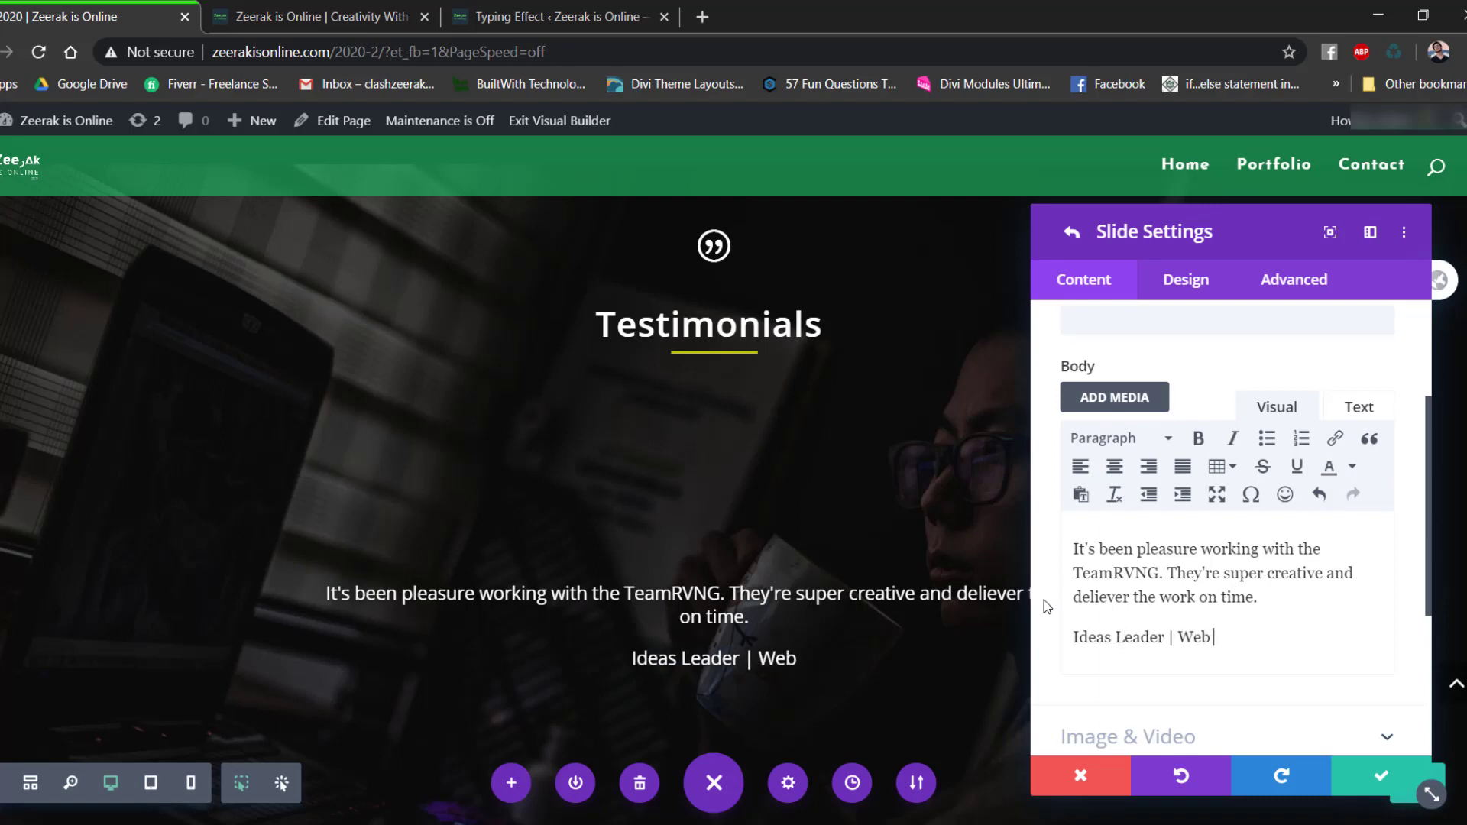
text( Marketing Co)
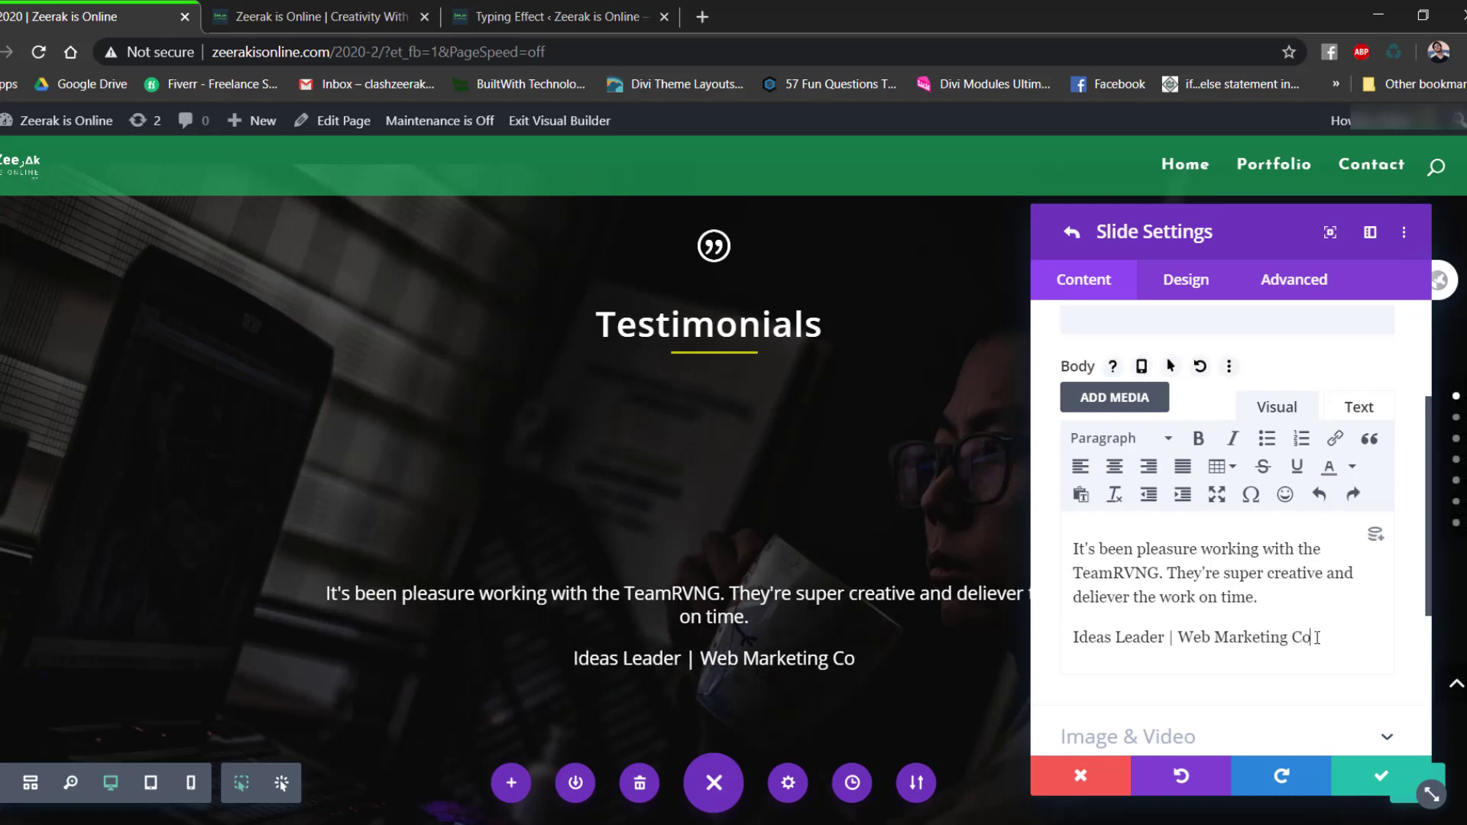
Set the slide's body font weight to Light and return to the slider's settings.
click(1200, 290)
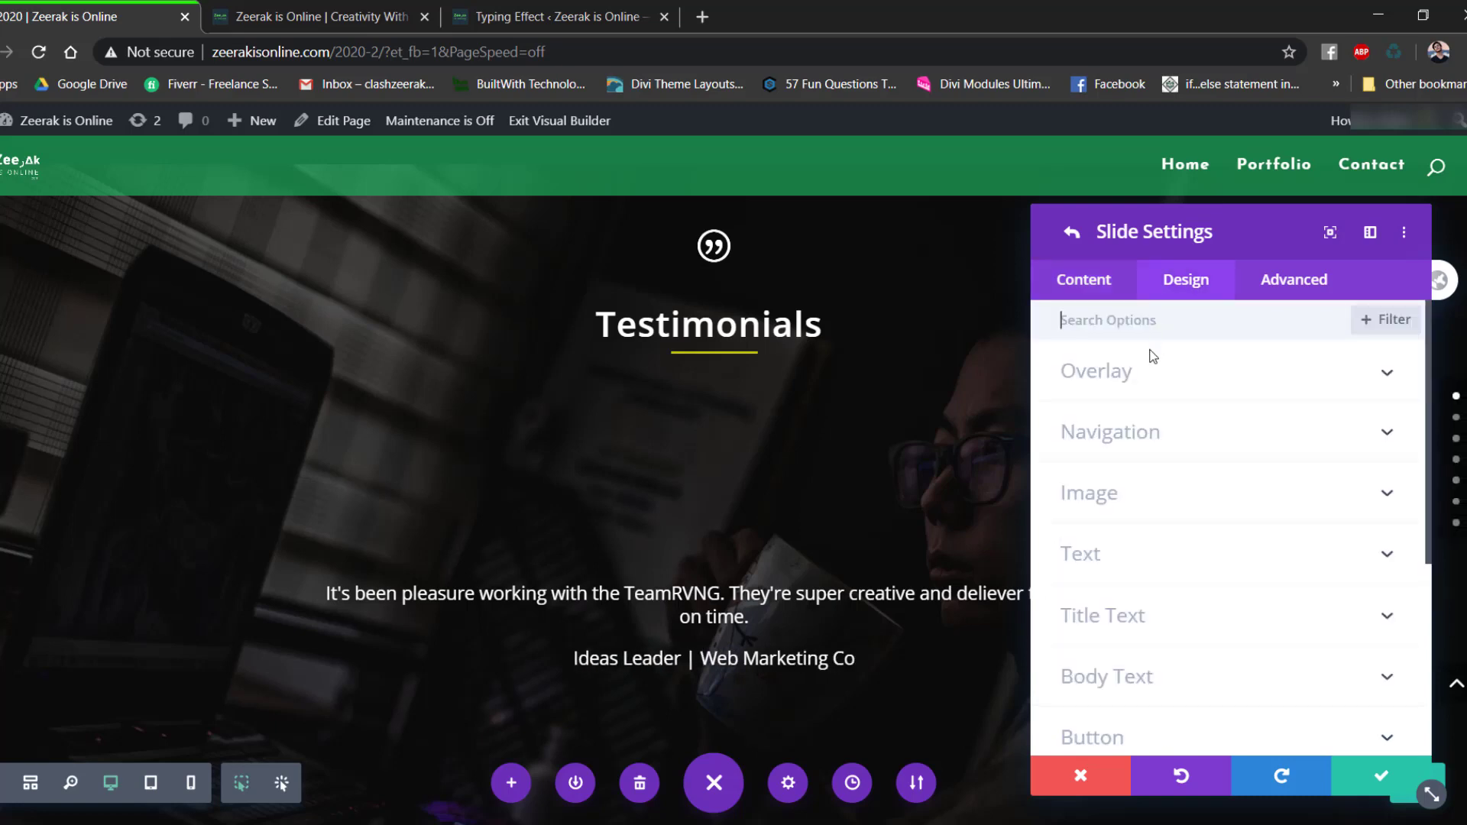
click(1113, 376)
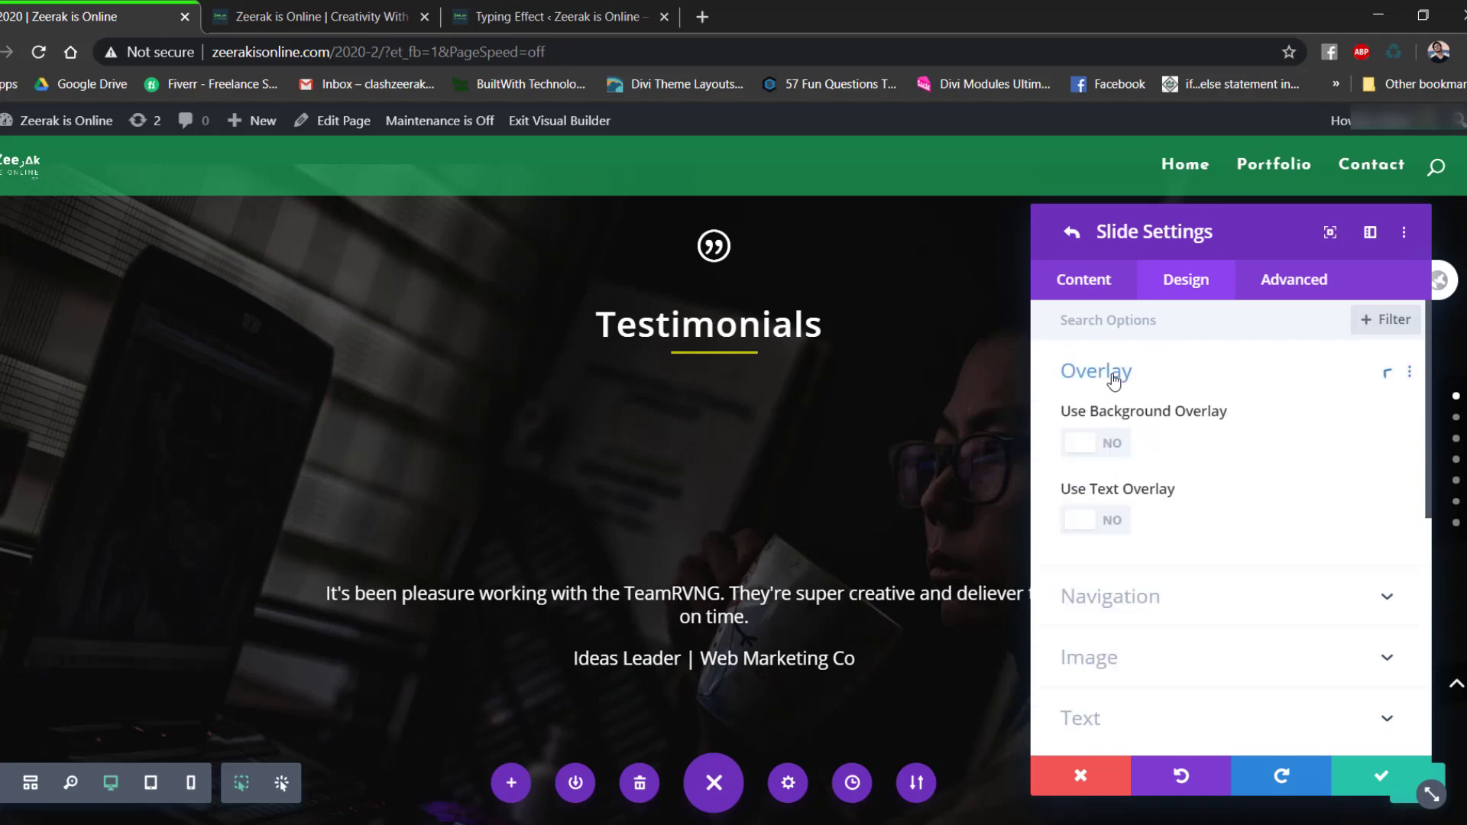
click(1117, 385)
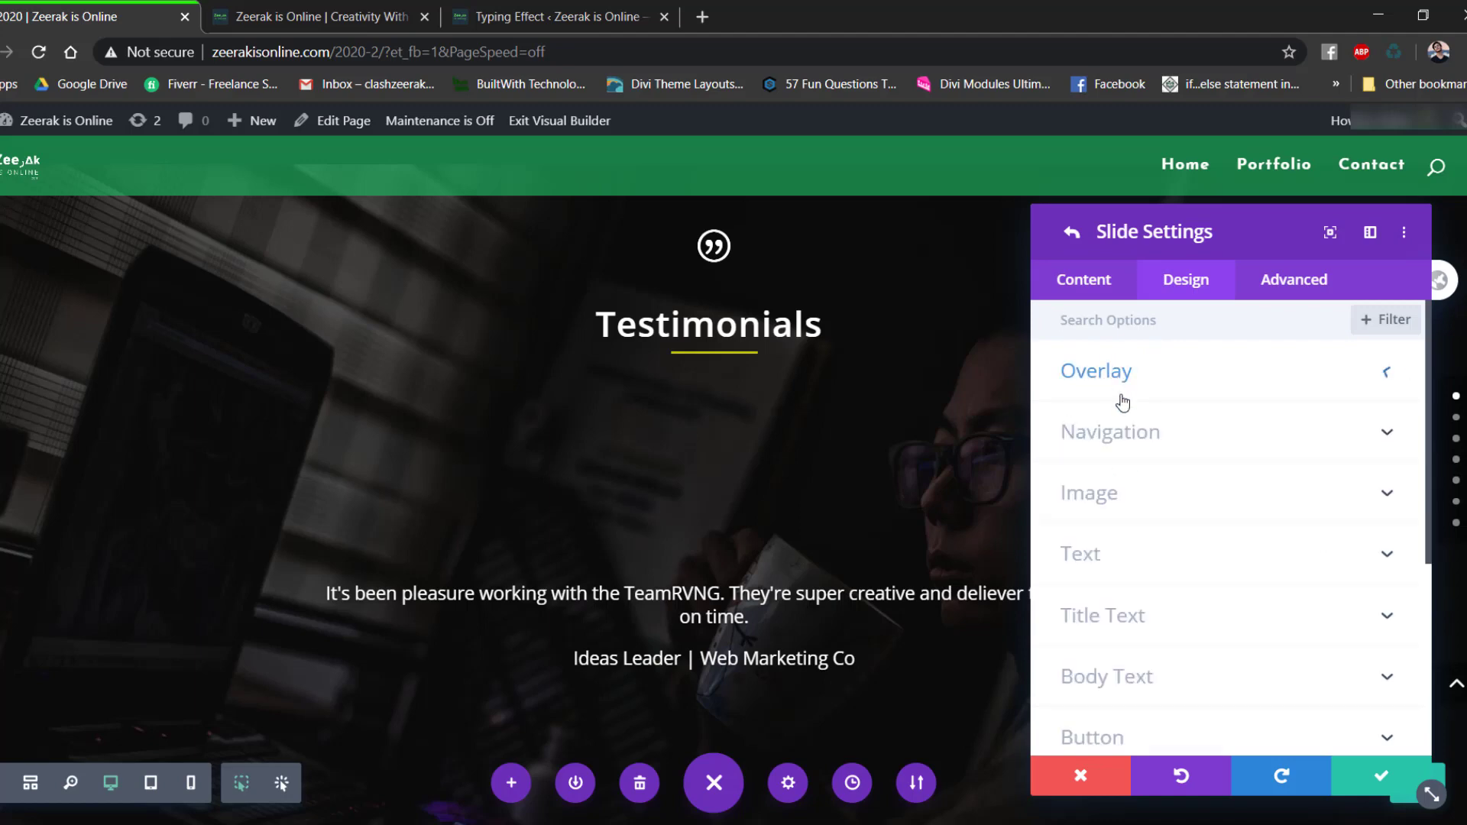
click(1123, 665)
scroll(1143, 477, down, 5)
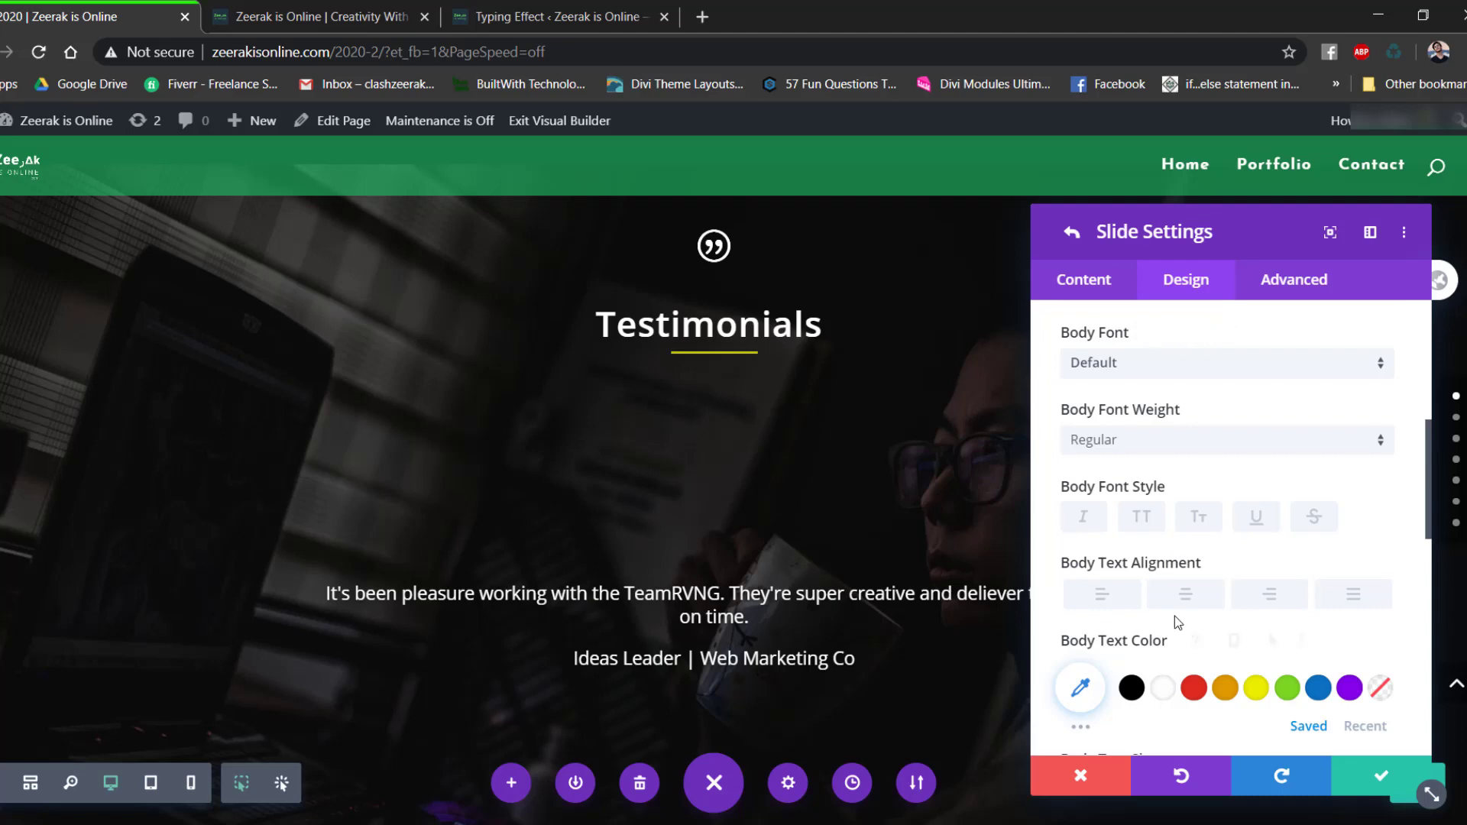
scroll(1175, 621, down, 1)
click(1093, 588)
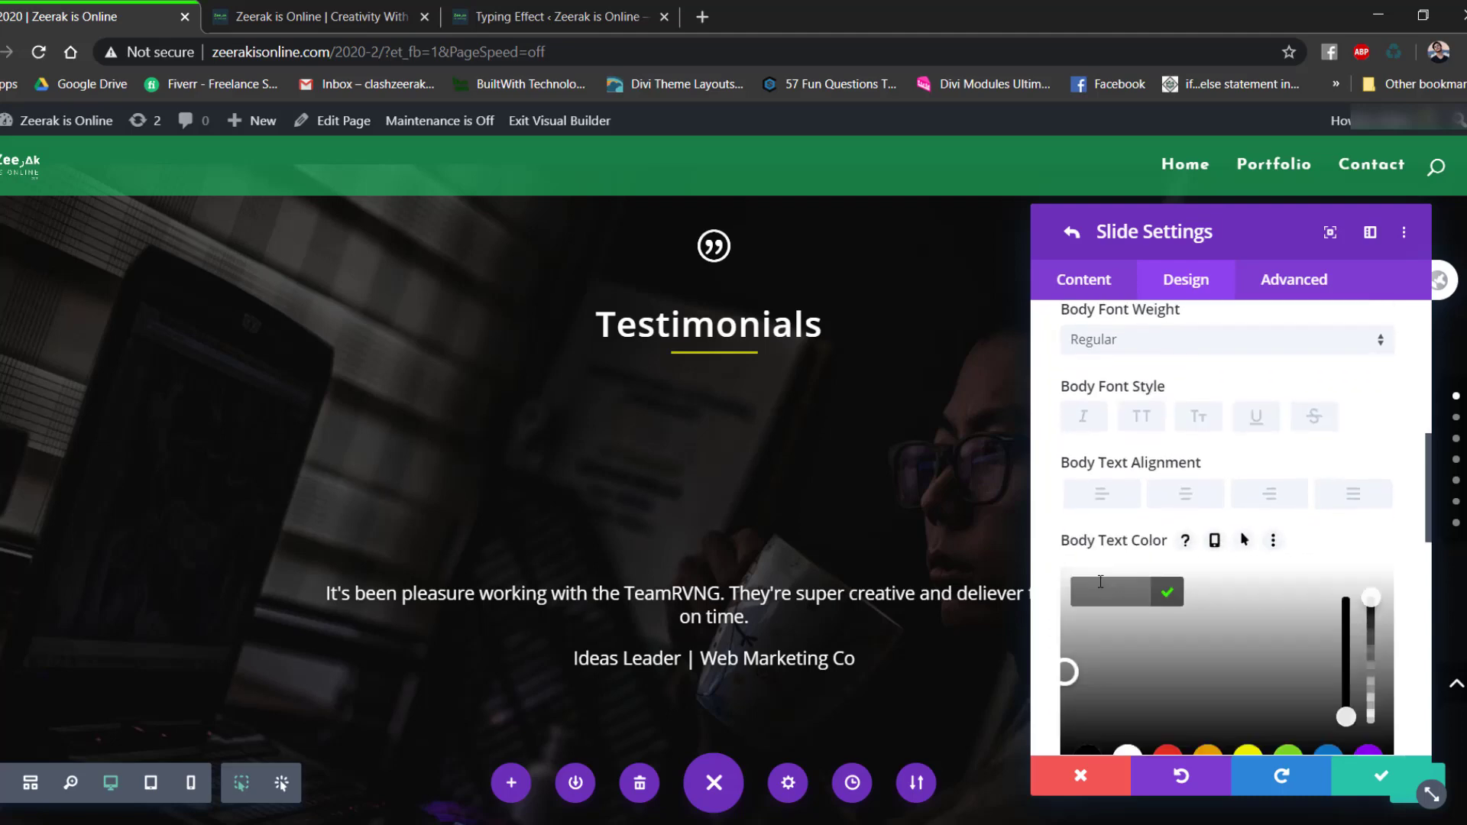
click(1044, 682)
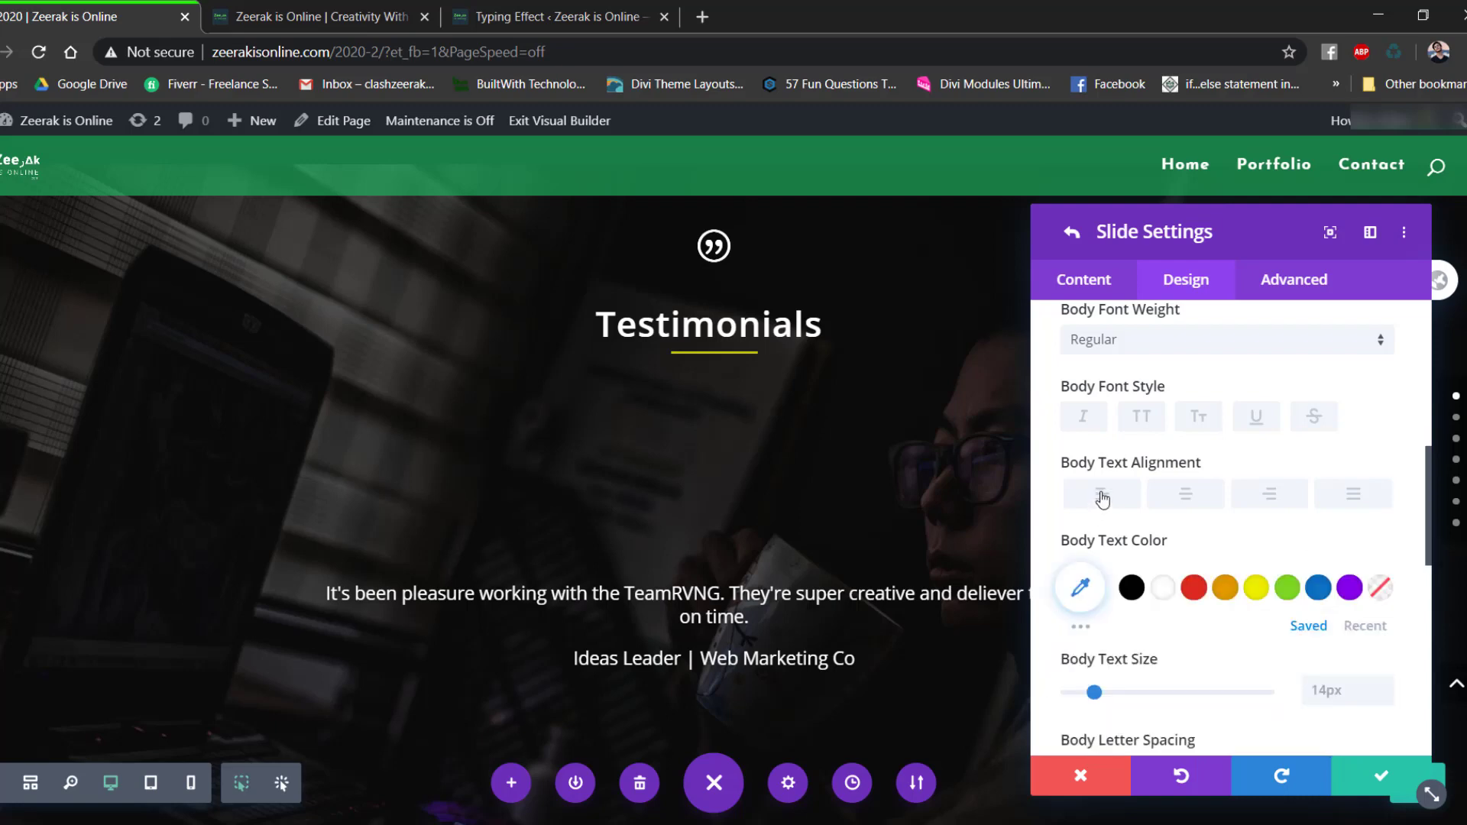
scroll(1183, 518, down, 1)
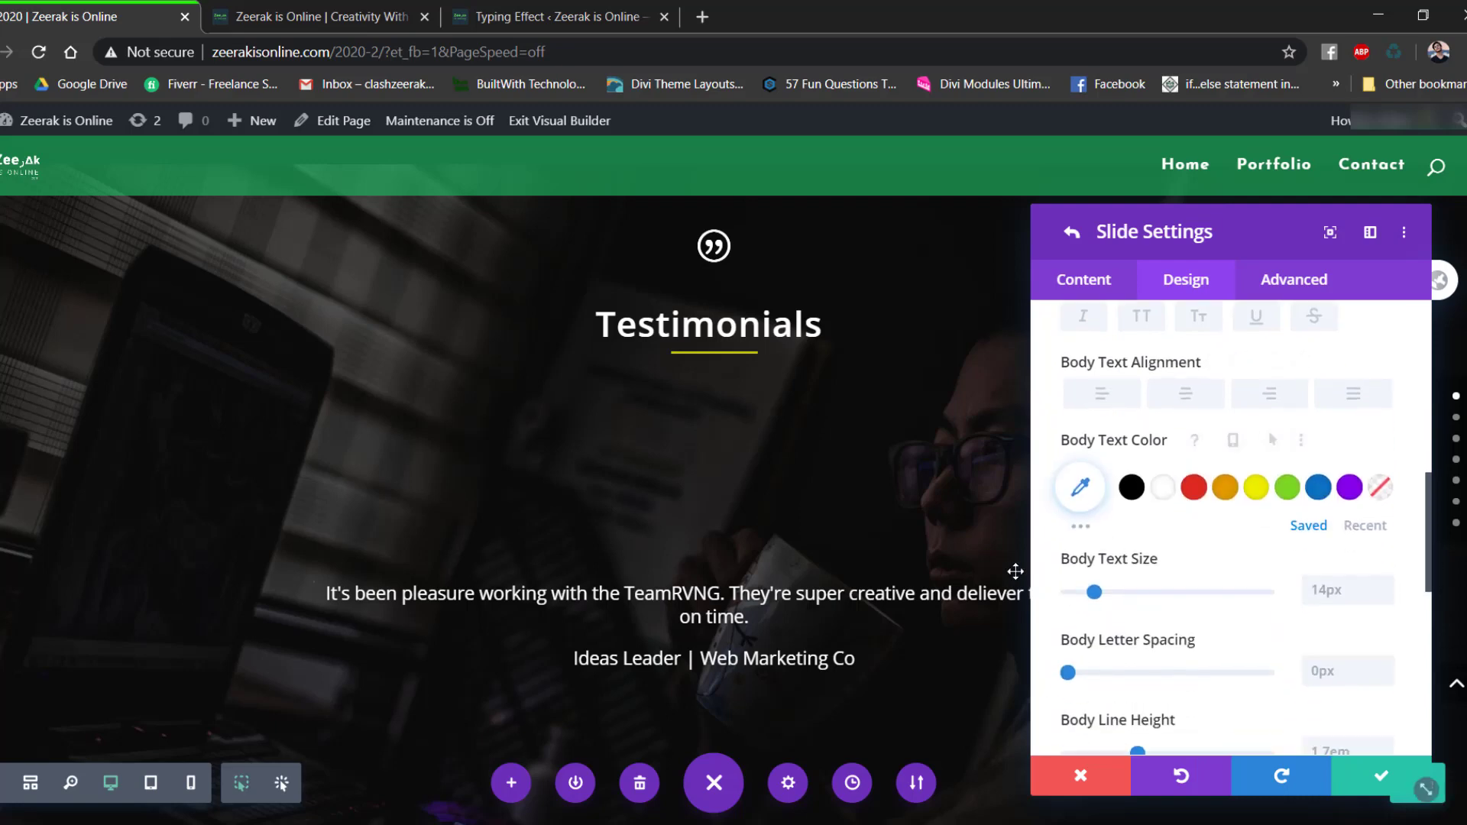
scroll(1146, 454, up, 2)
click(1098, 443)
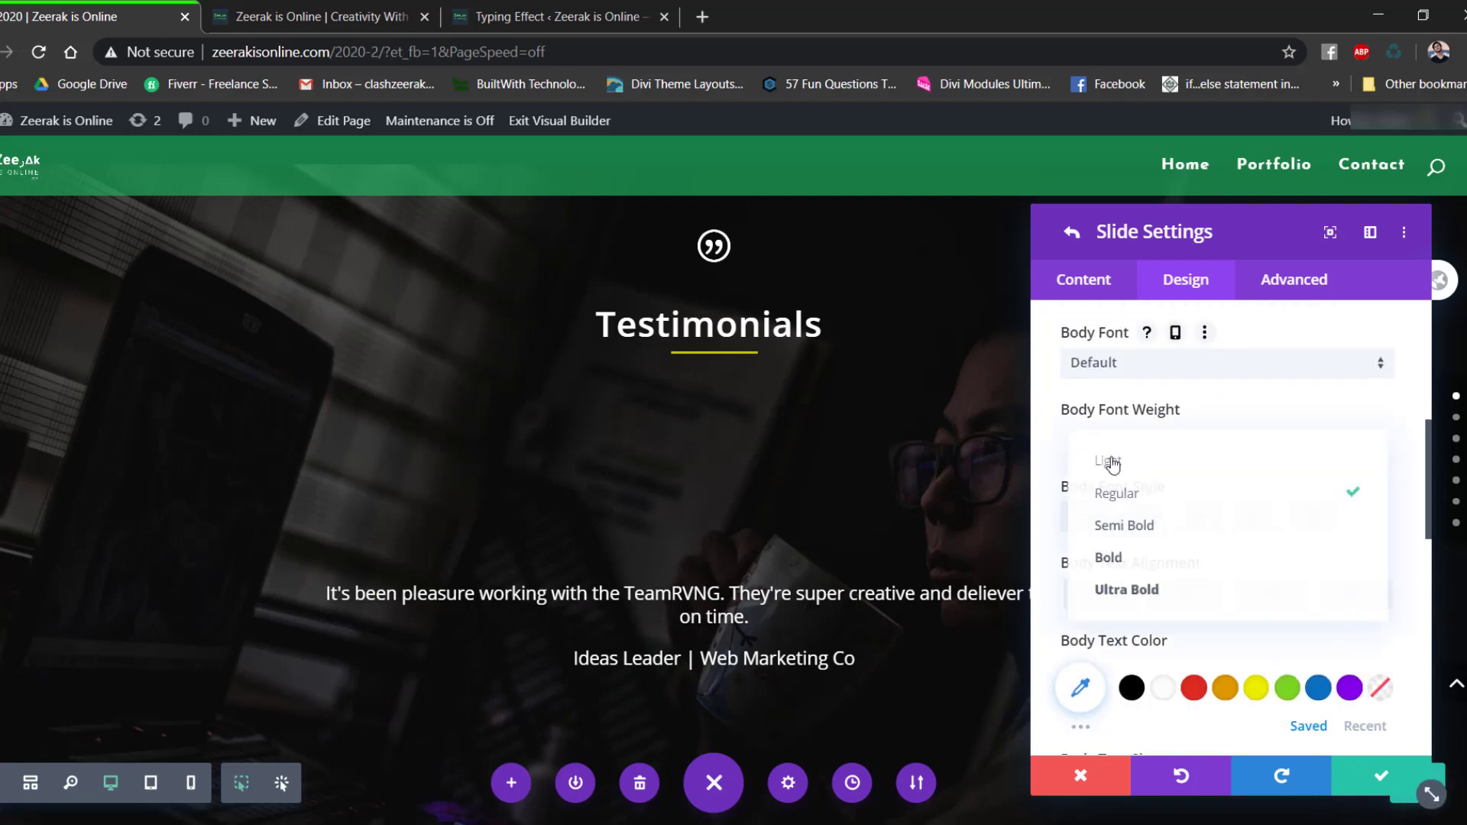
click(1110, 461)
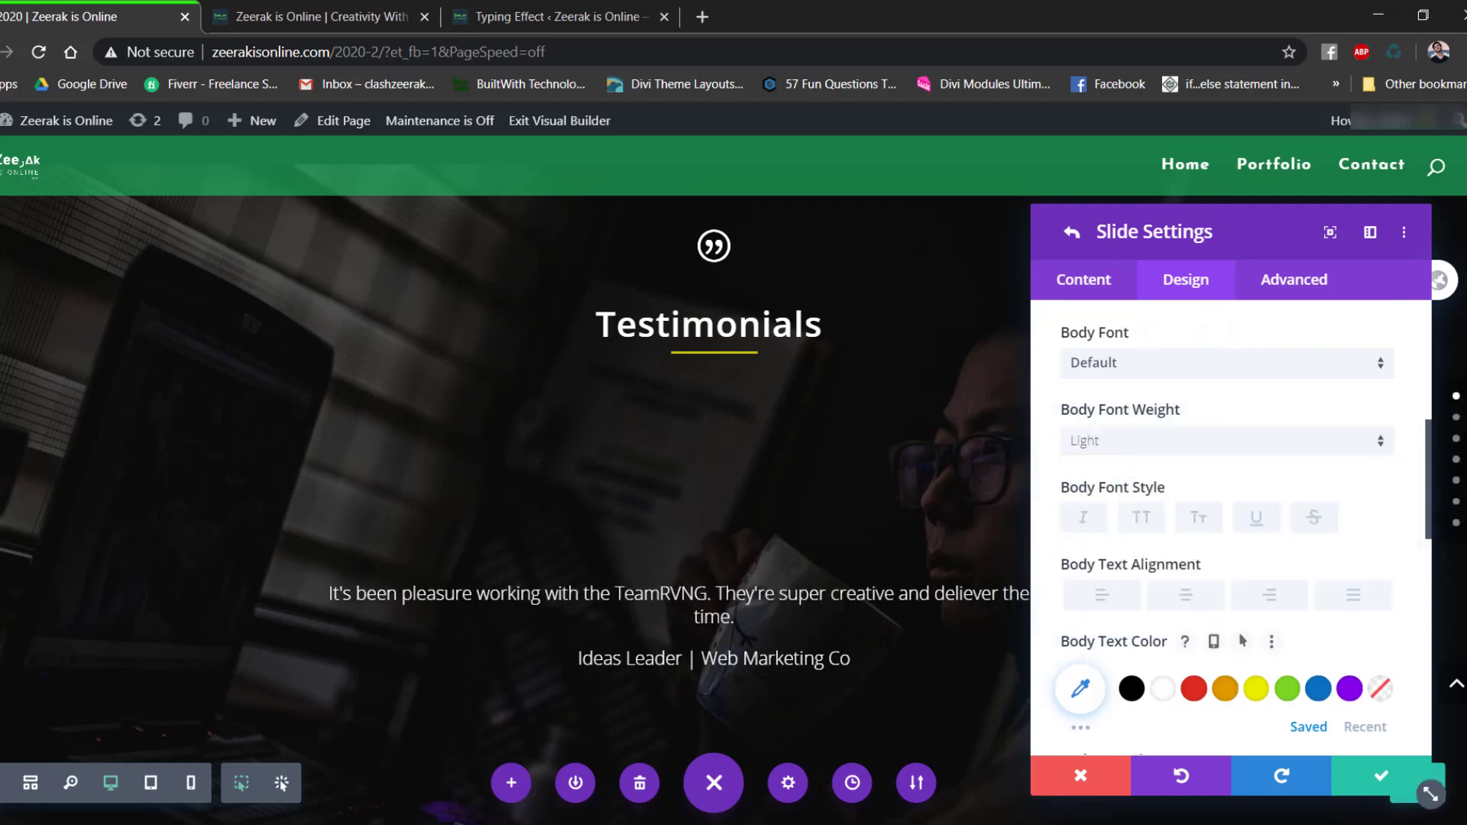
click(917, 672)
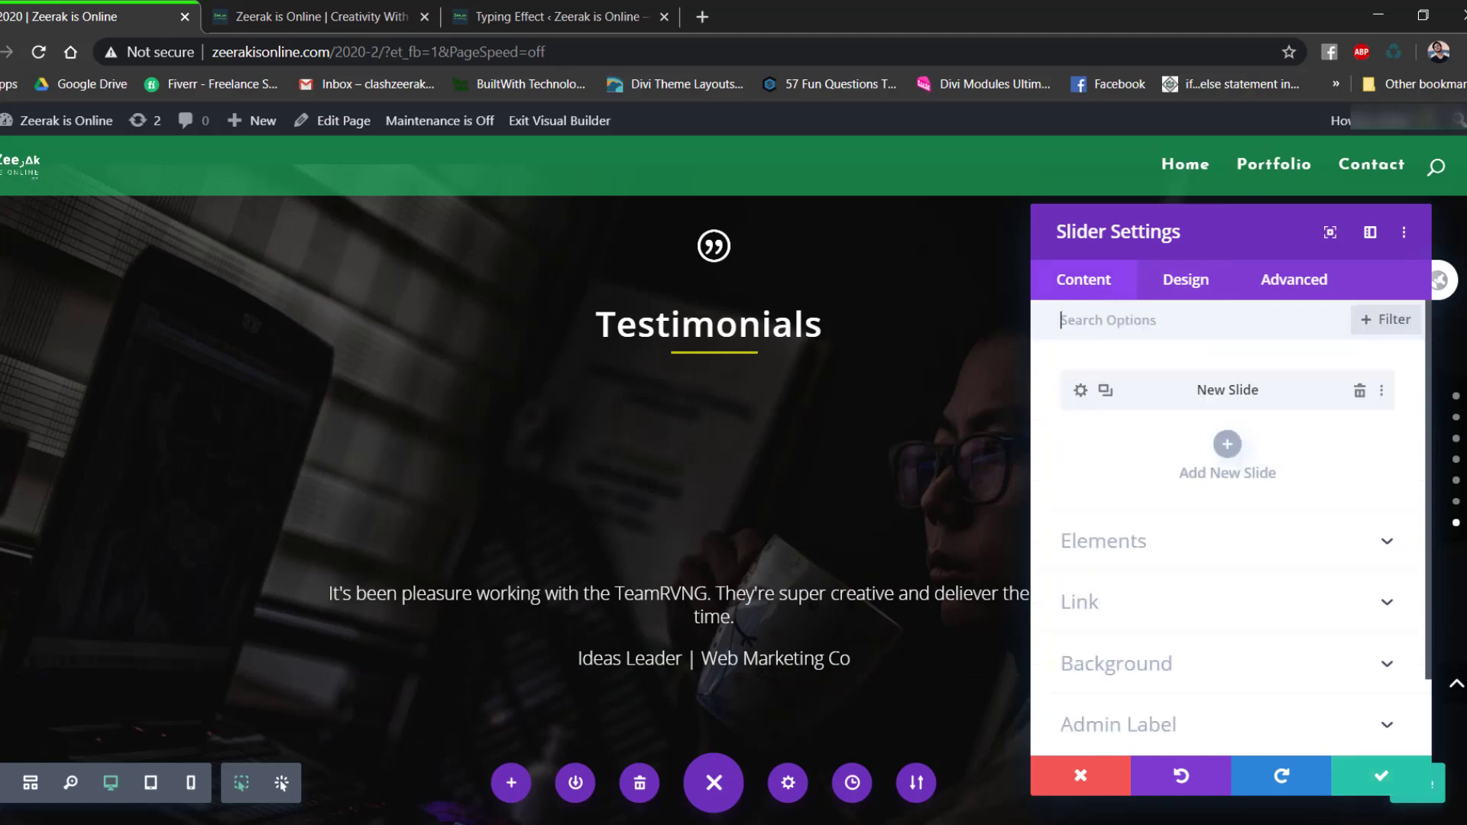
Make the "Ideas Leader | Web Marketing Co" line bold directly on the slide.
drag(850, 657, 654, 658)
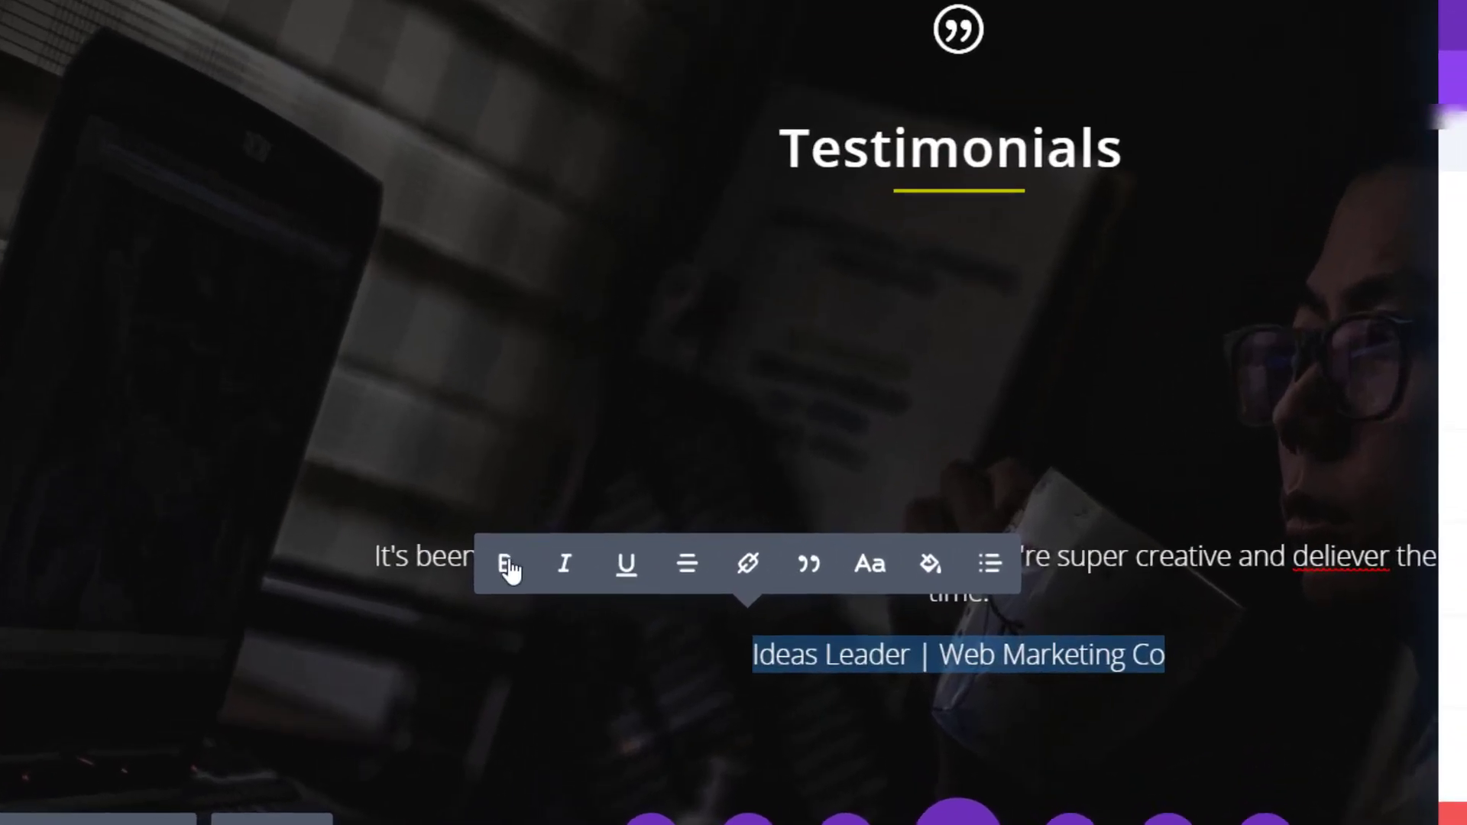
click(414, 599)
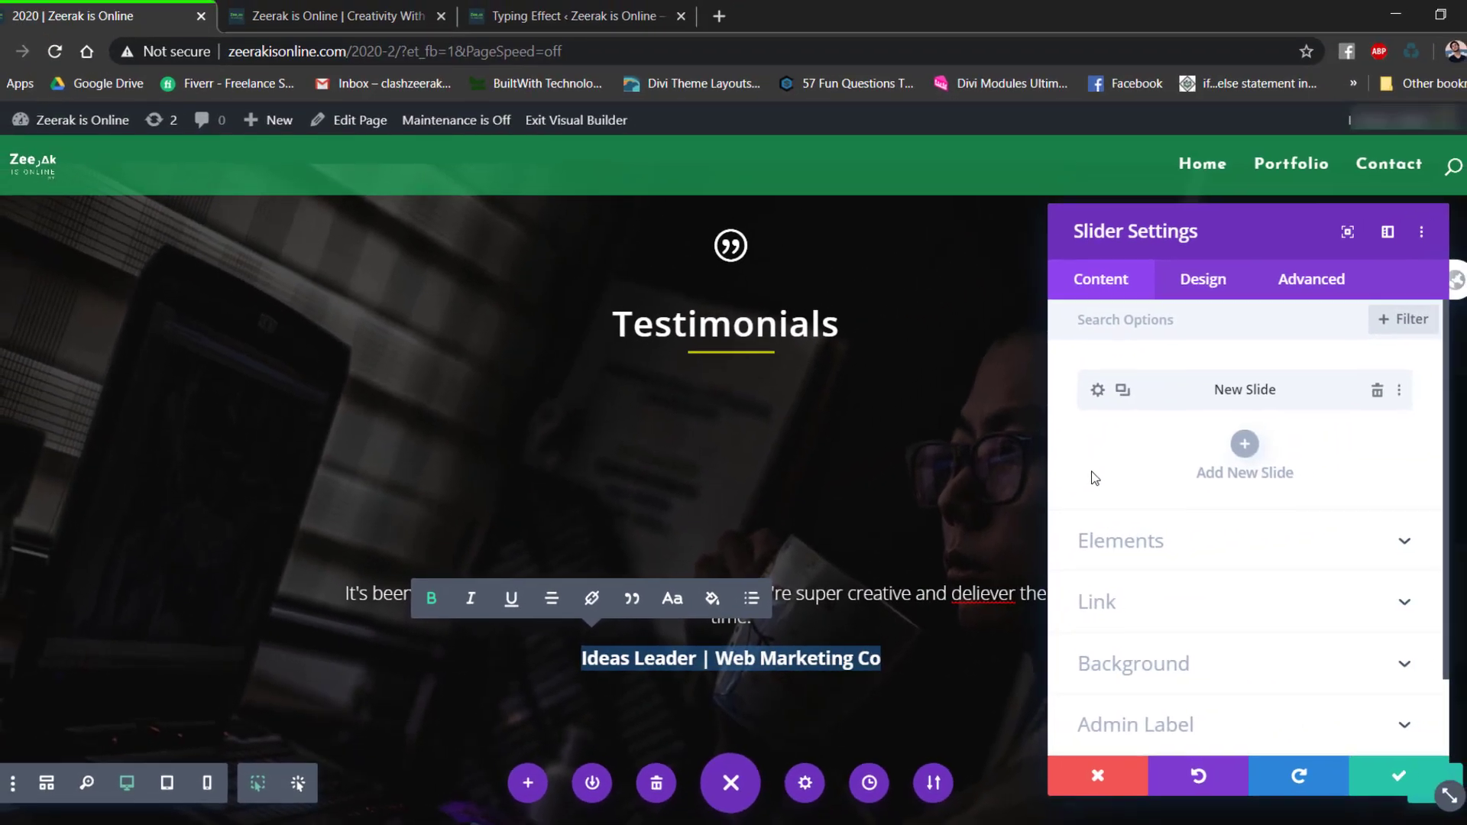
click(1460, 466)
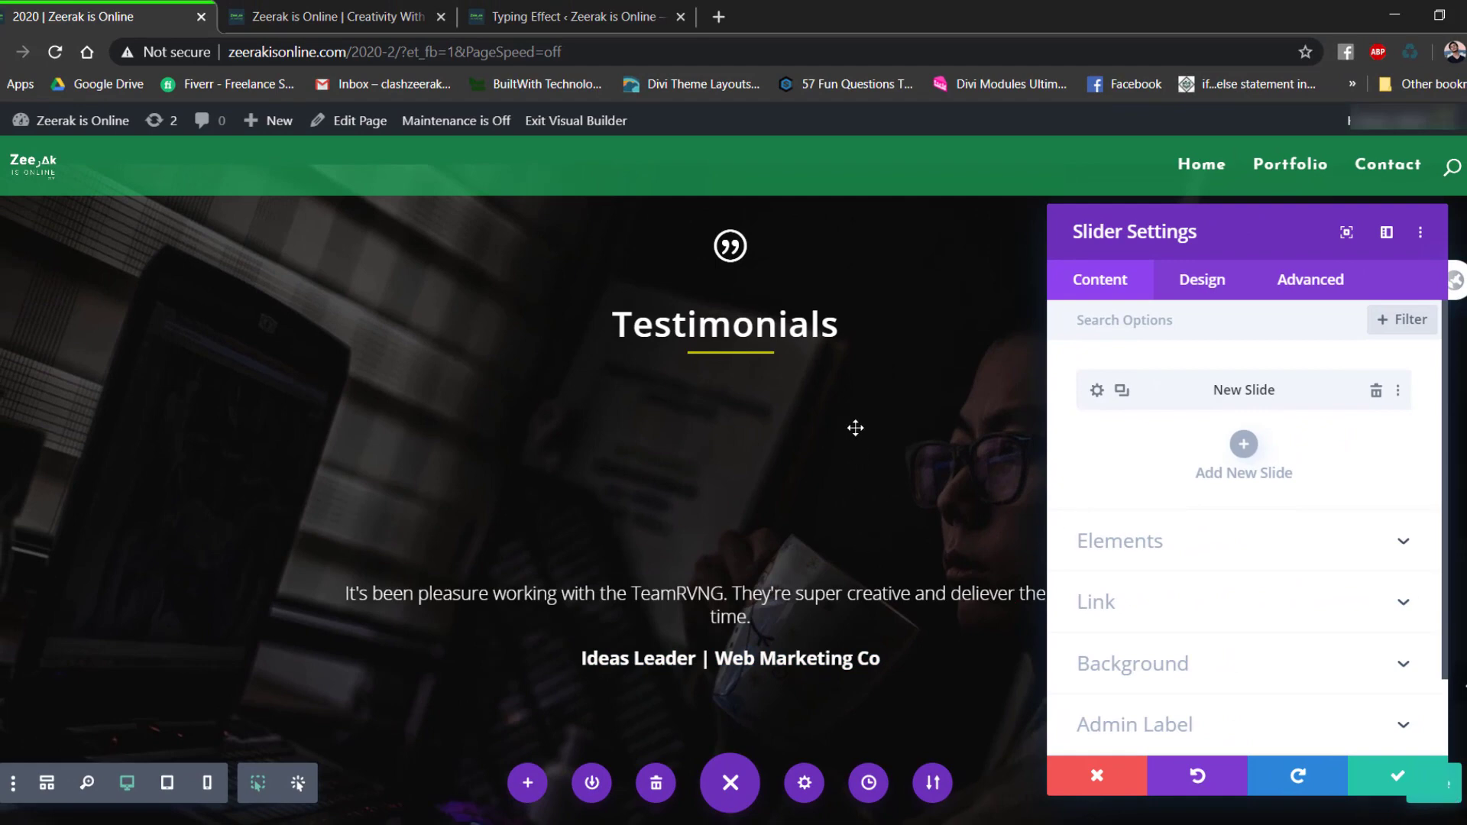
Duplicate the testimonial slide twice and save the slider module.
click(1122, 393)
click(1121, 393)
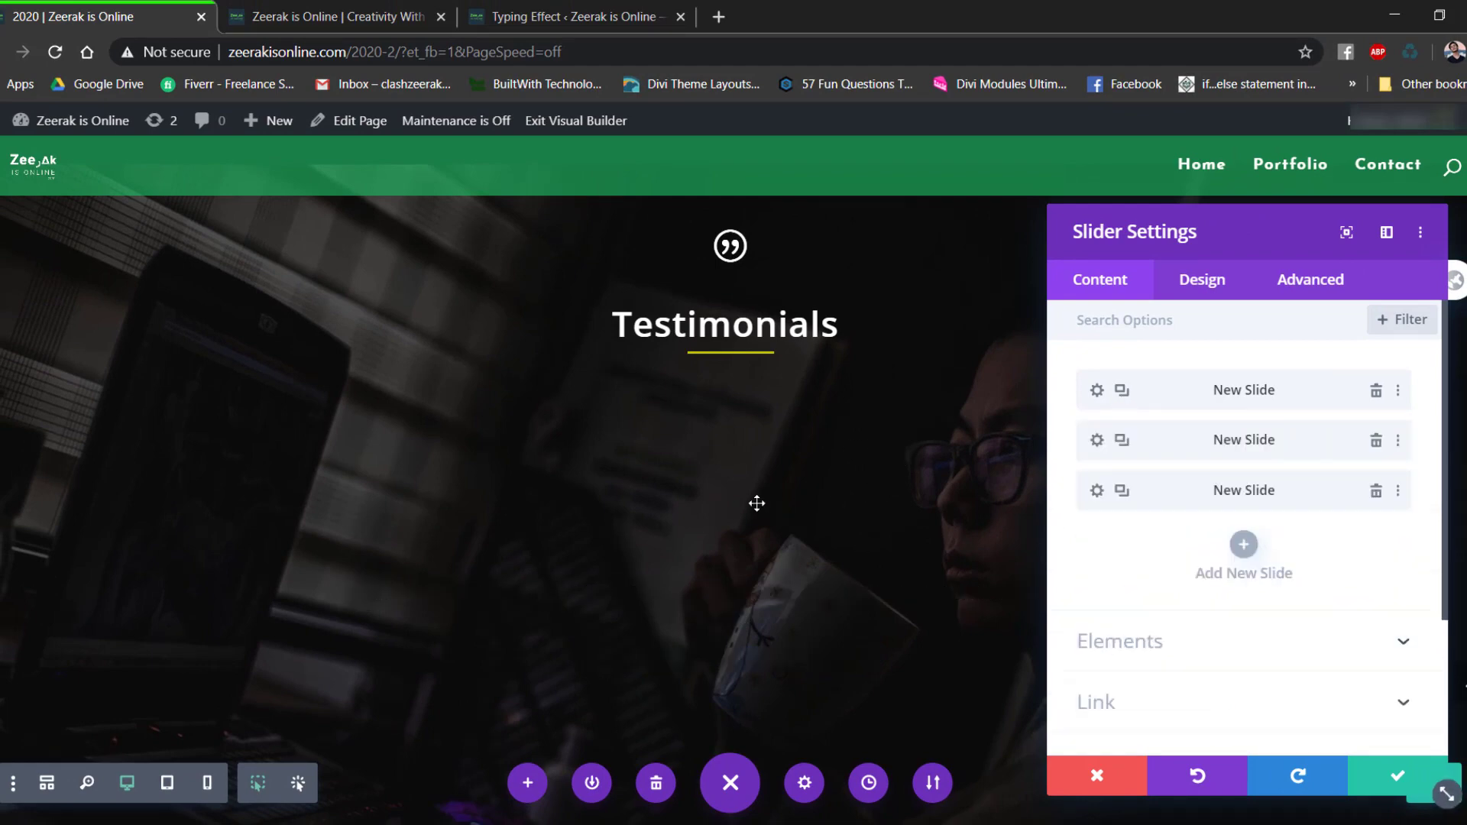
click(1400, 779)
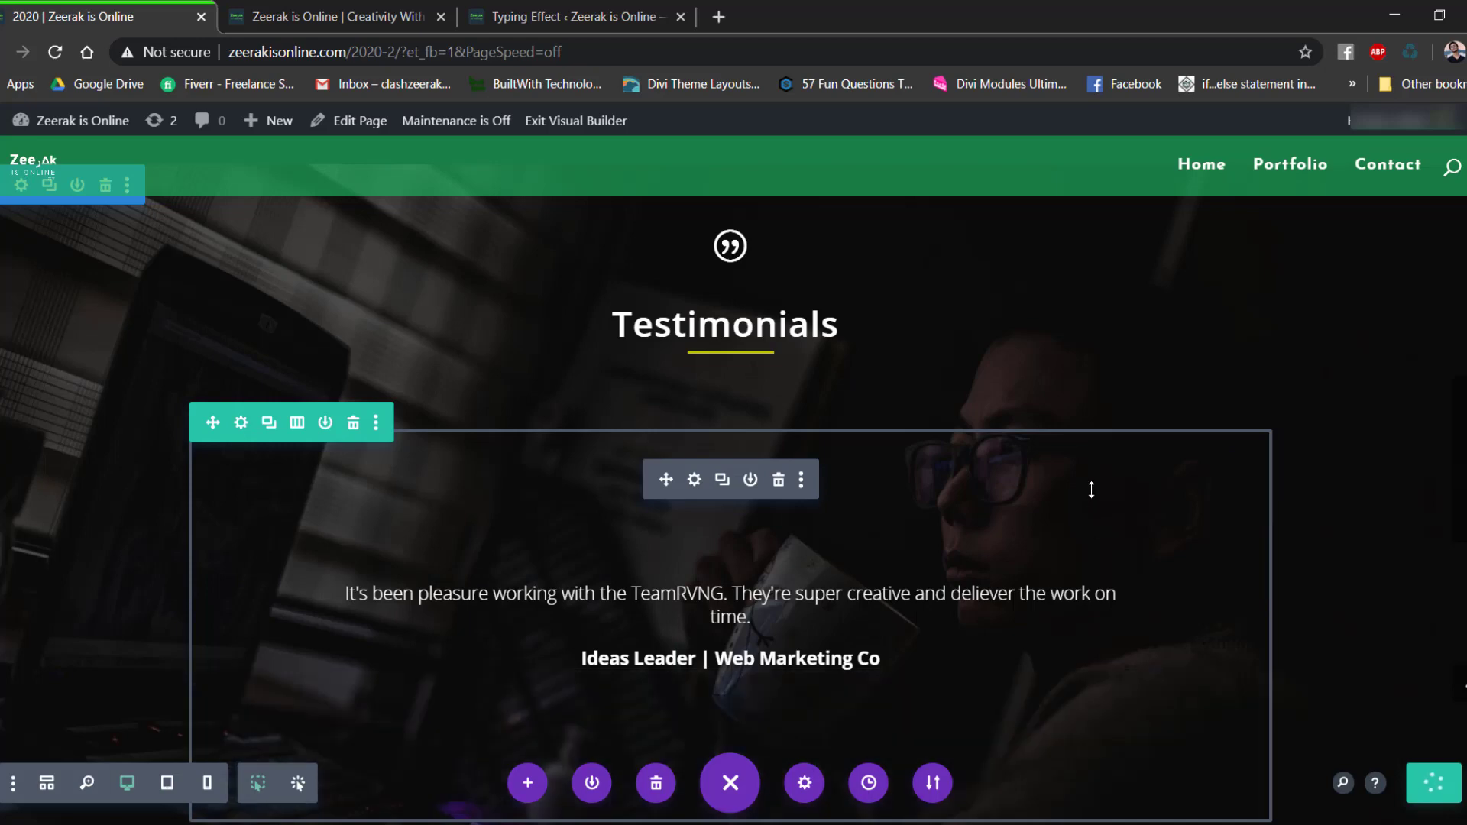
Reduce the testimonial slider's top and bottom padding and the top padding of its row.
scroll(1090, 491, down, 1)
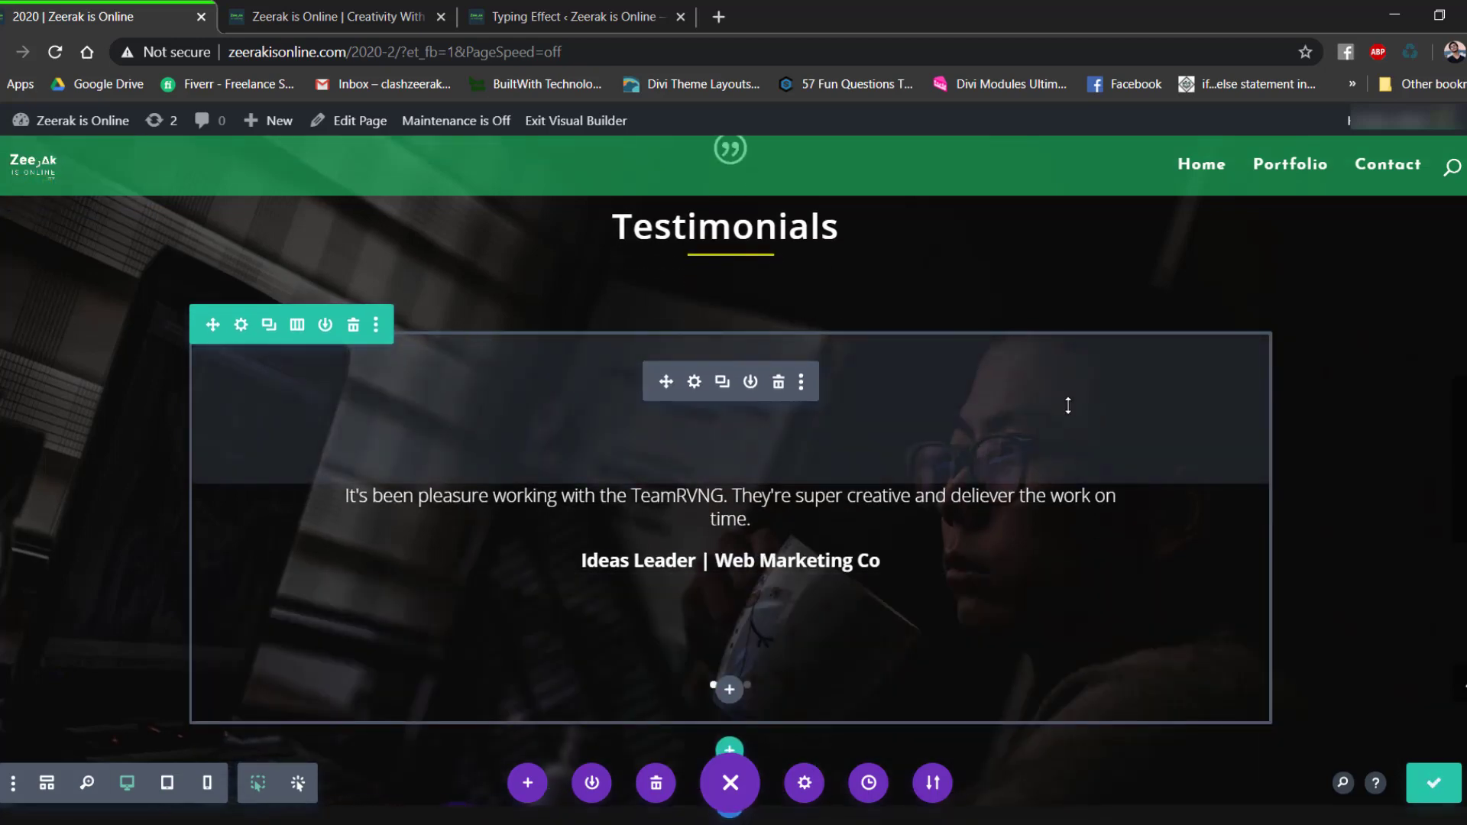
drag(907, 672, 914, 626)
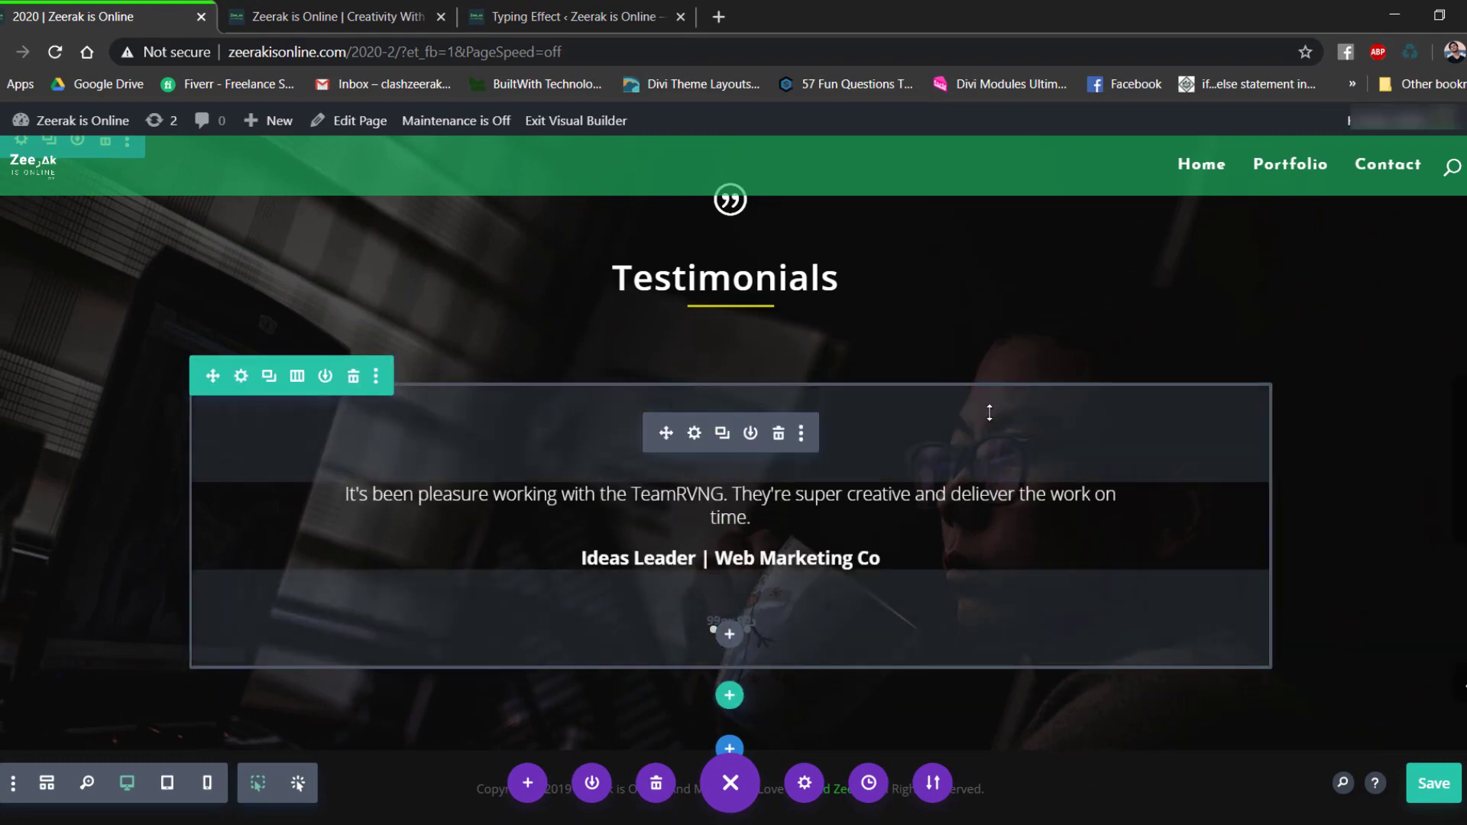
drag(989, 400, 1001, 386)
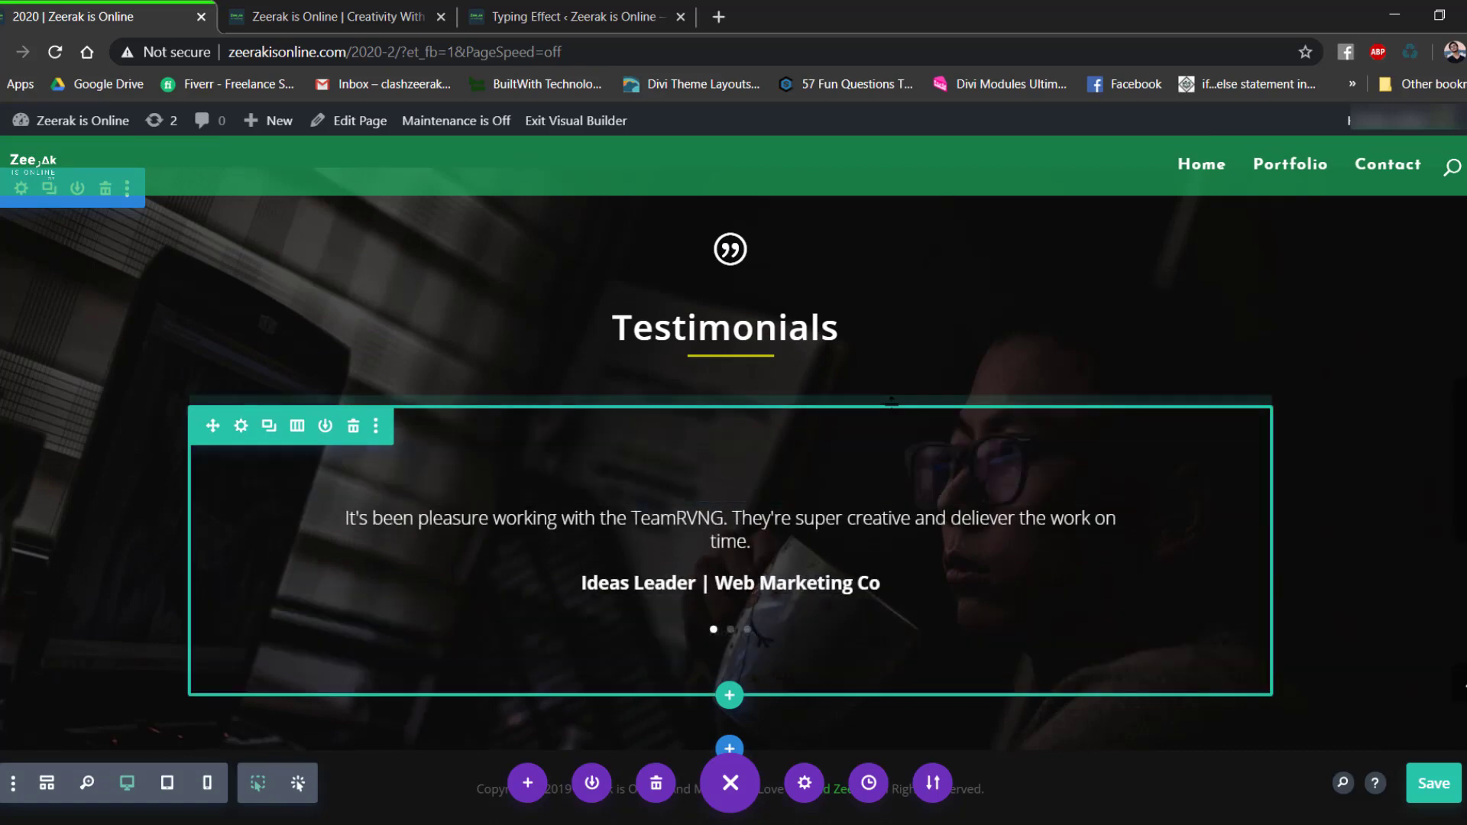
drag(891, 401, 897, 361)
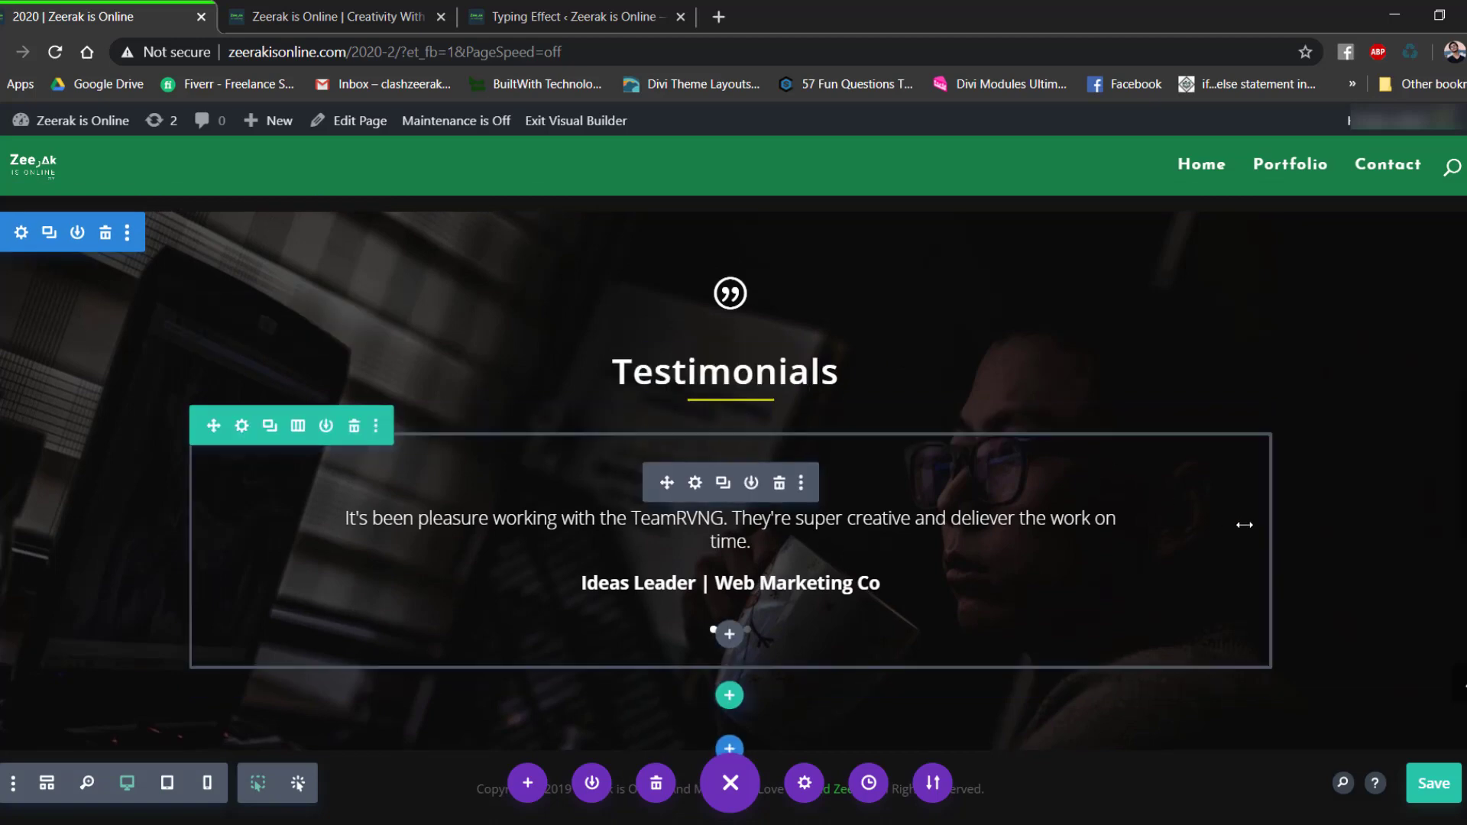
Compare with the live Testimonials slider, set the slider's dot navigation color to the recent yellow accent, and save the module and page.
click(395, 17)
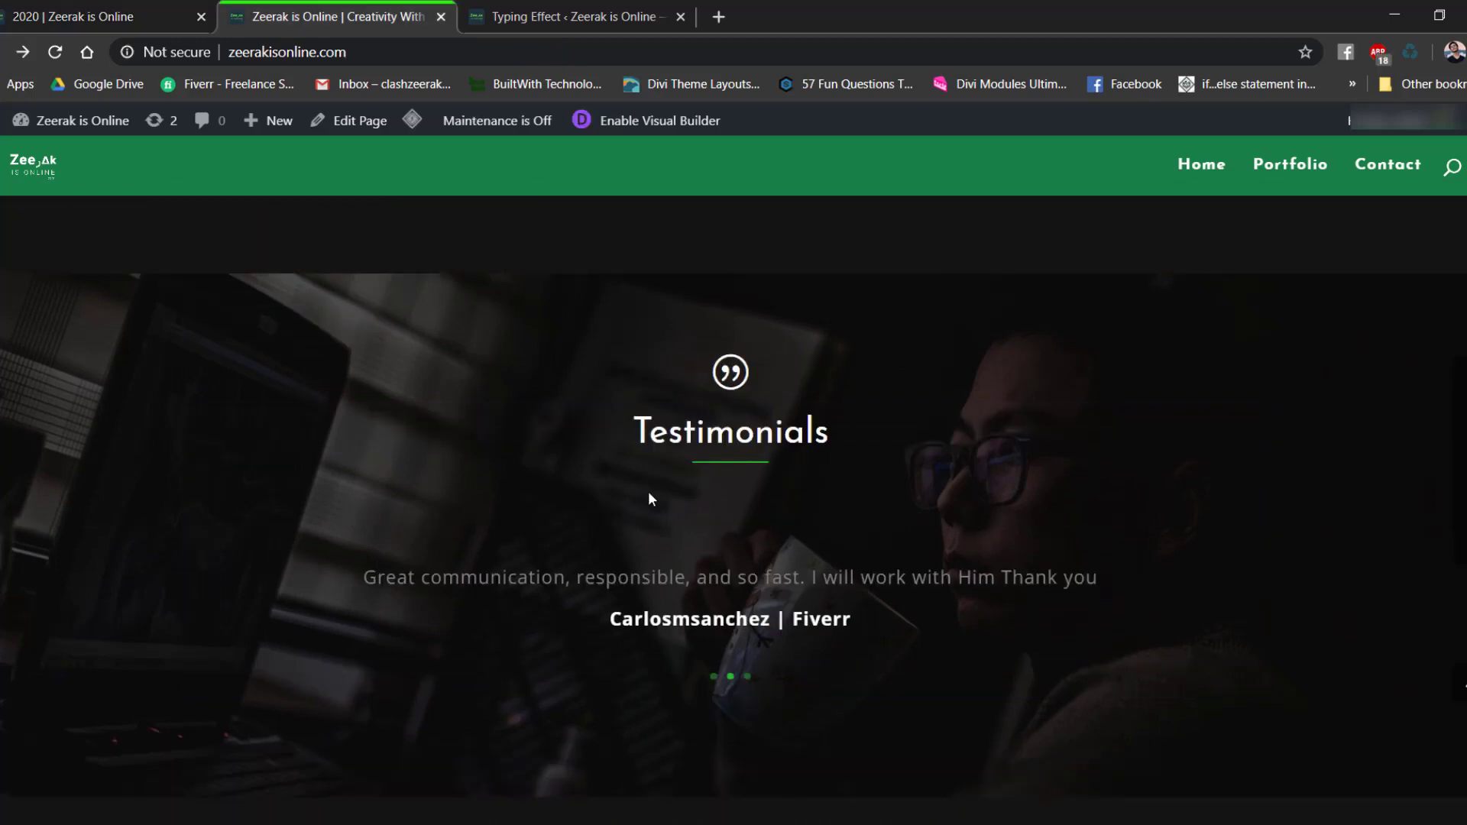
click(73, 7)
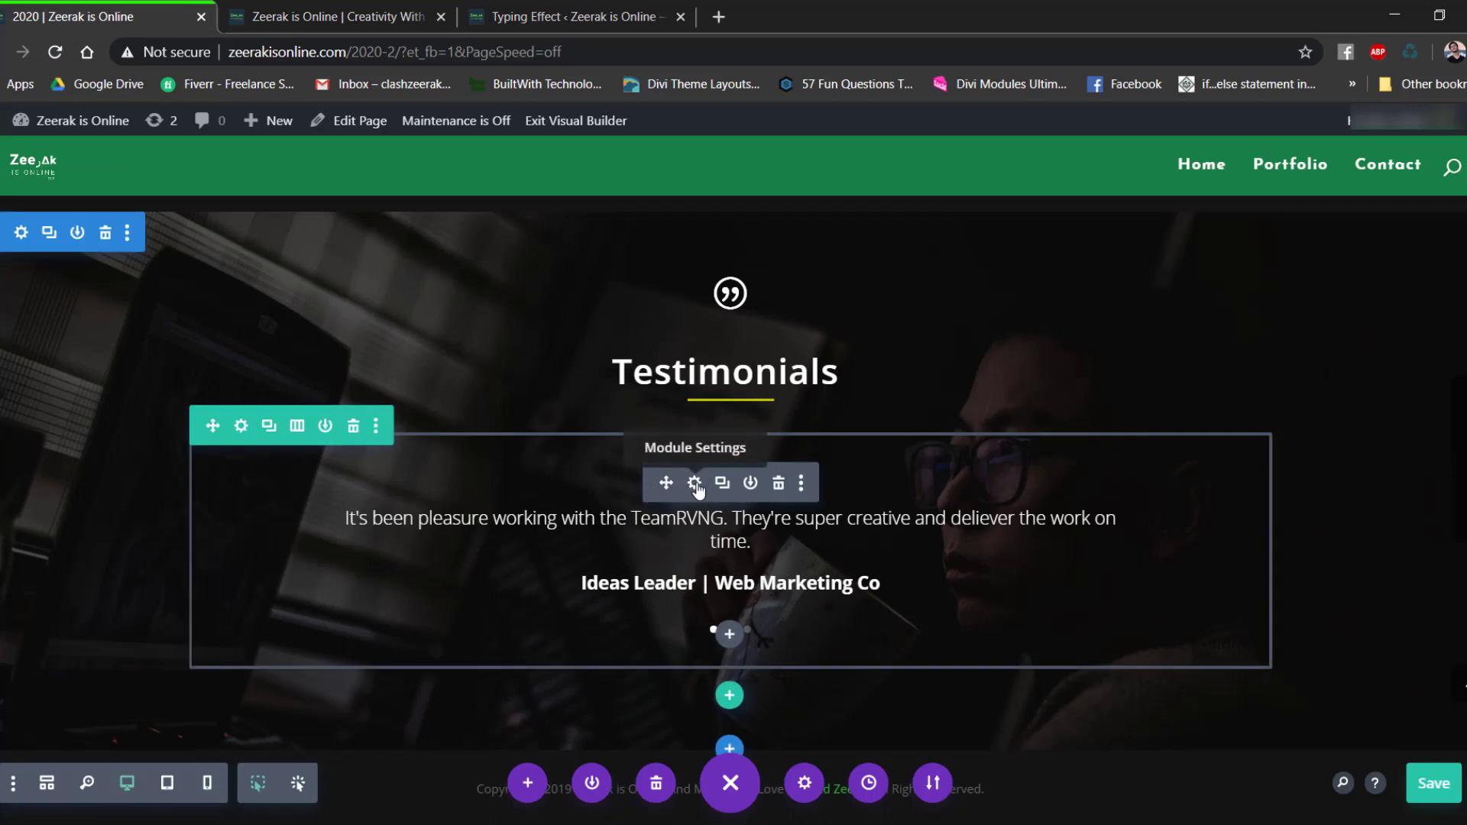
click(696, 485)
click(1202, 280)
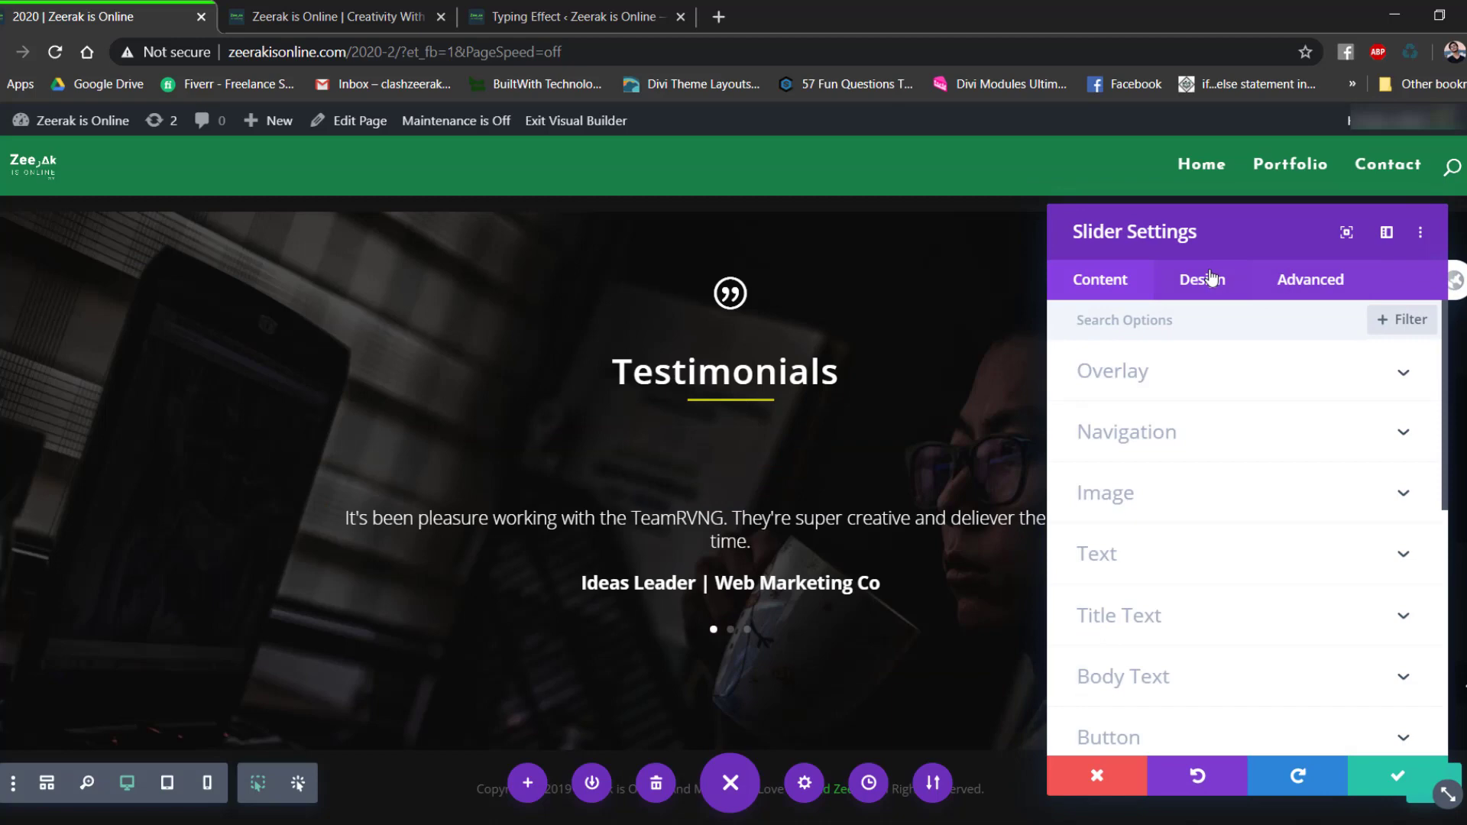
click(1163, 441)
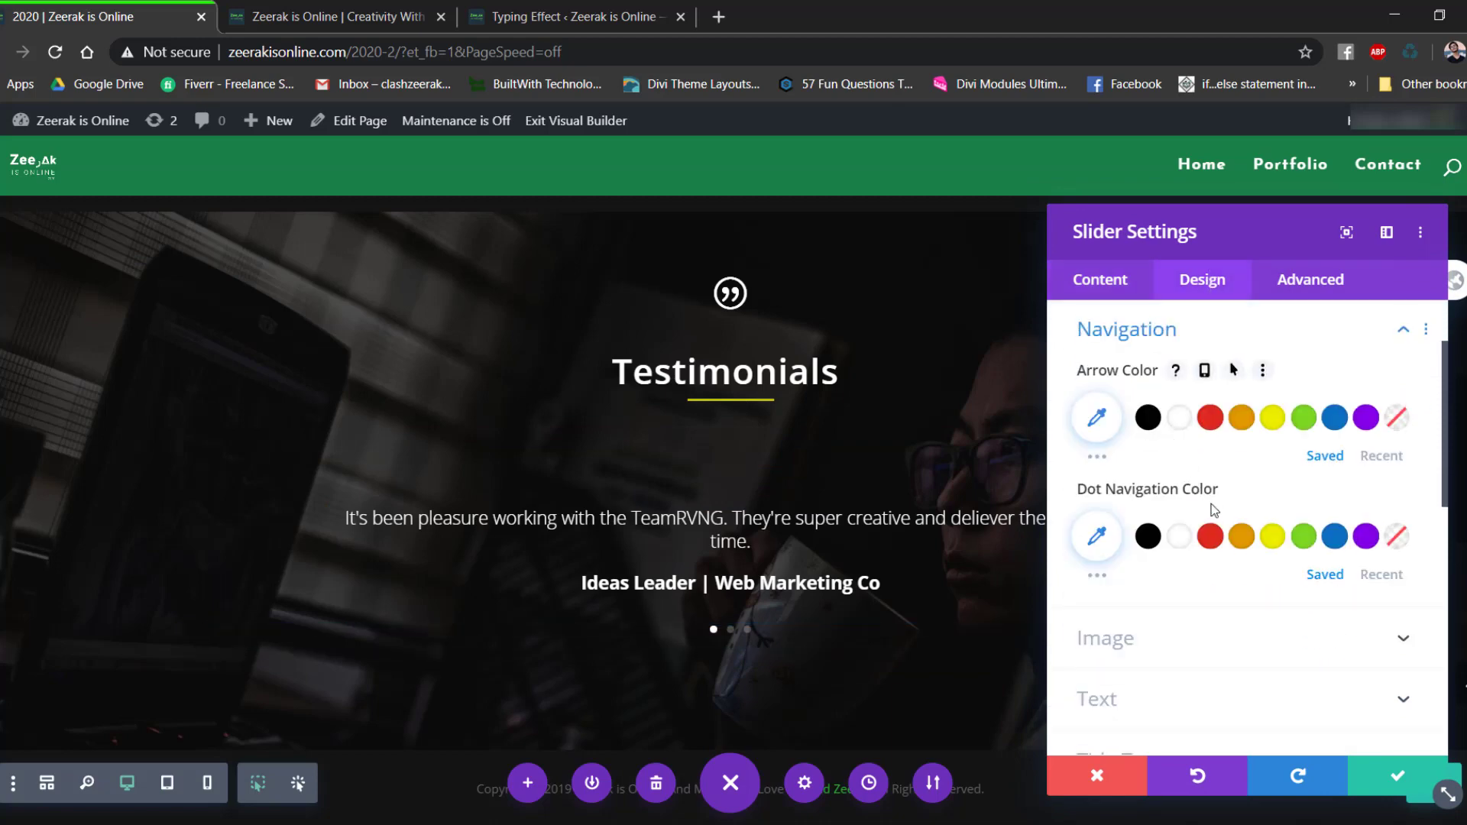
click(1382, 574)
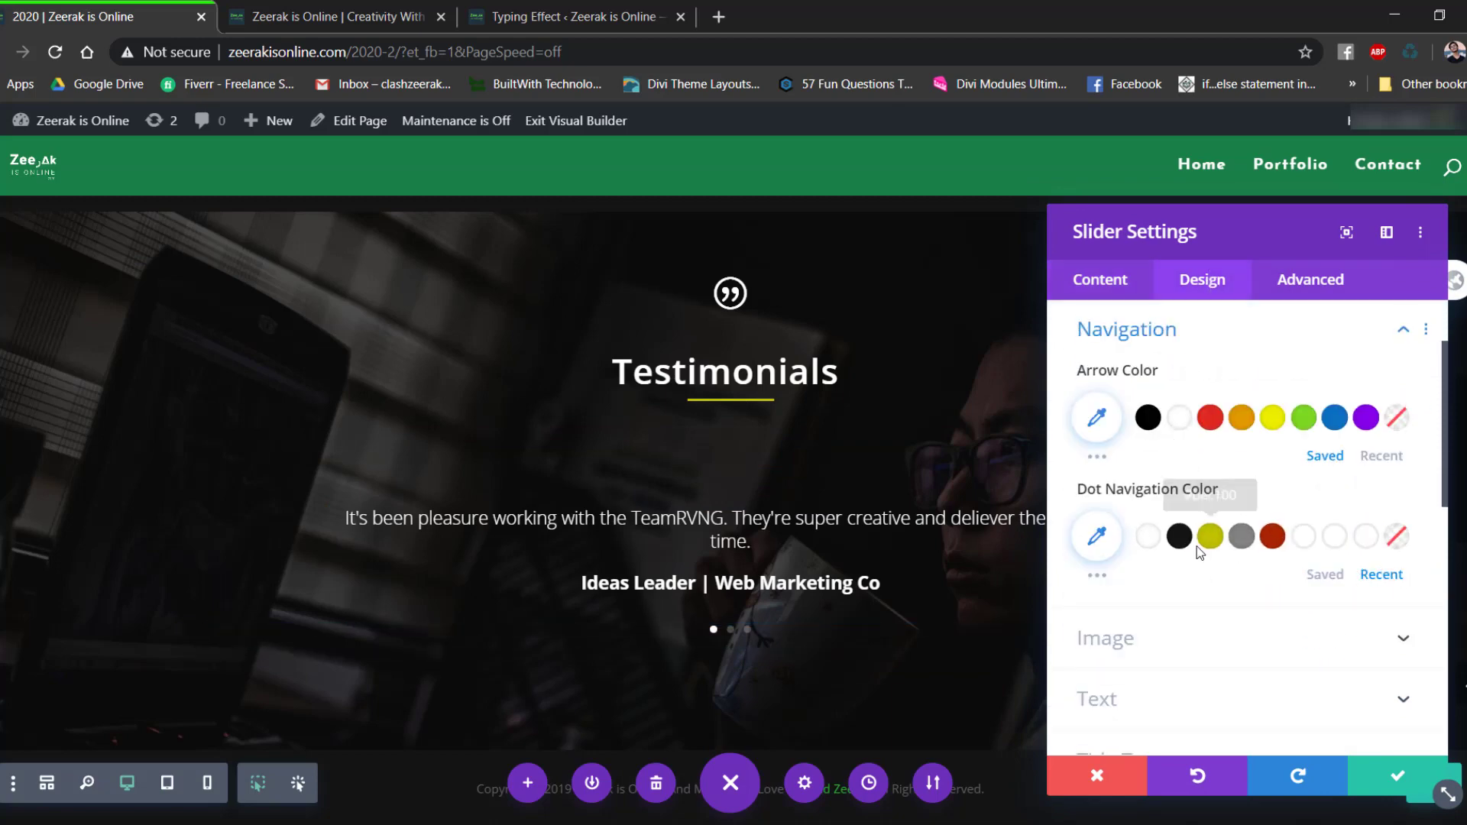
click(1148, 535)
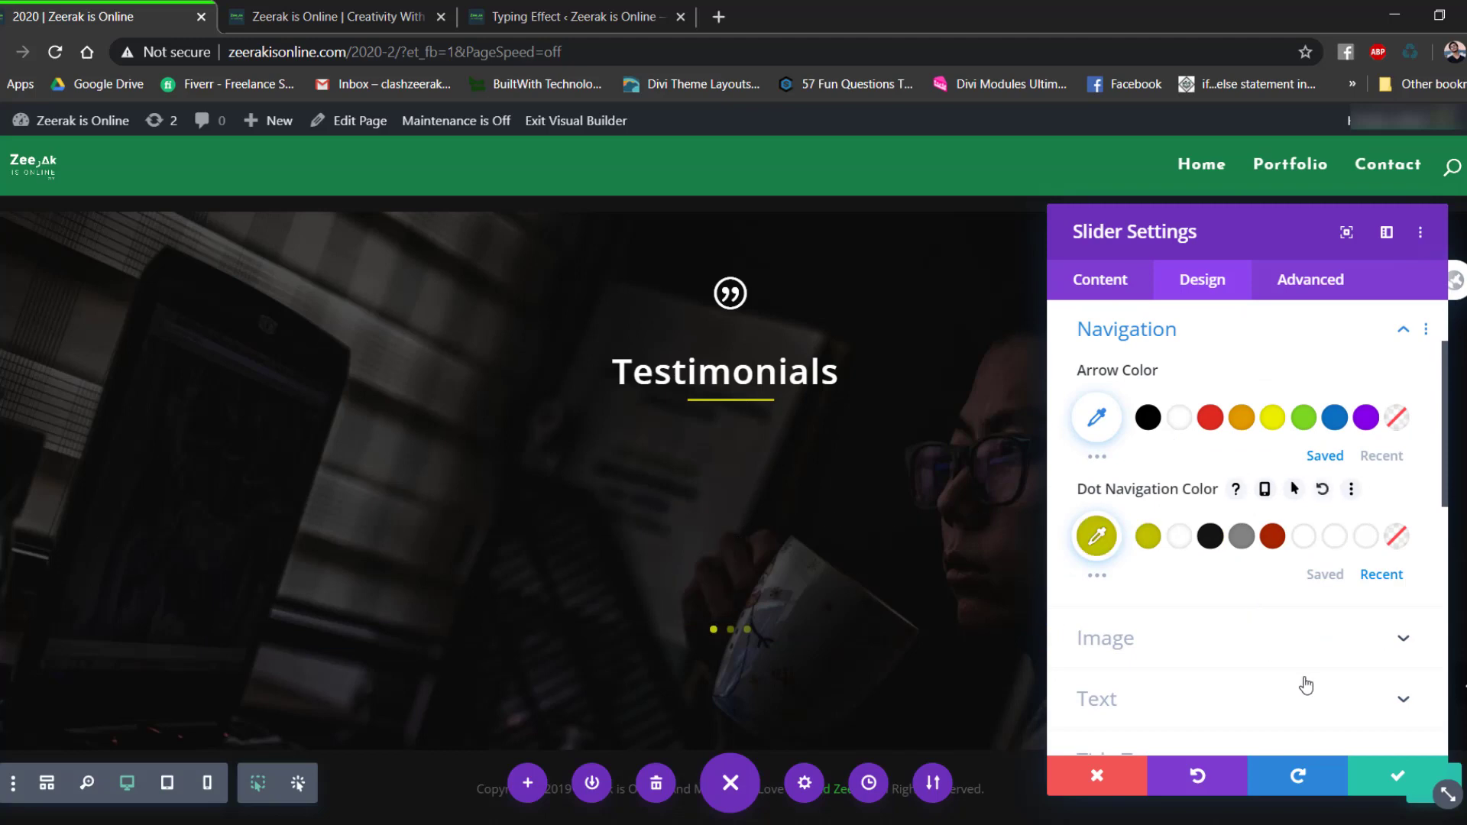
click(1397, 775)
key(ctrl+s)
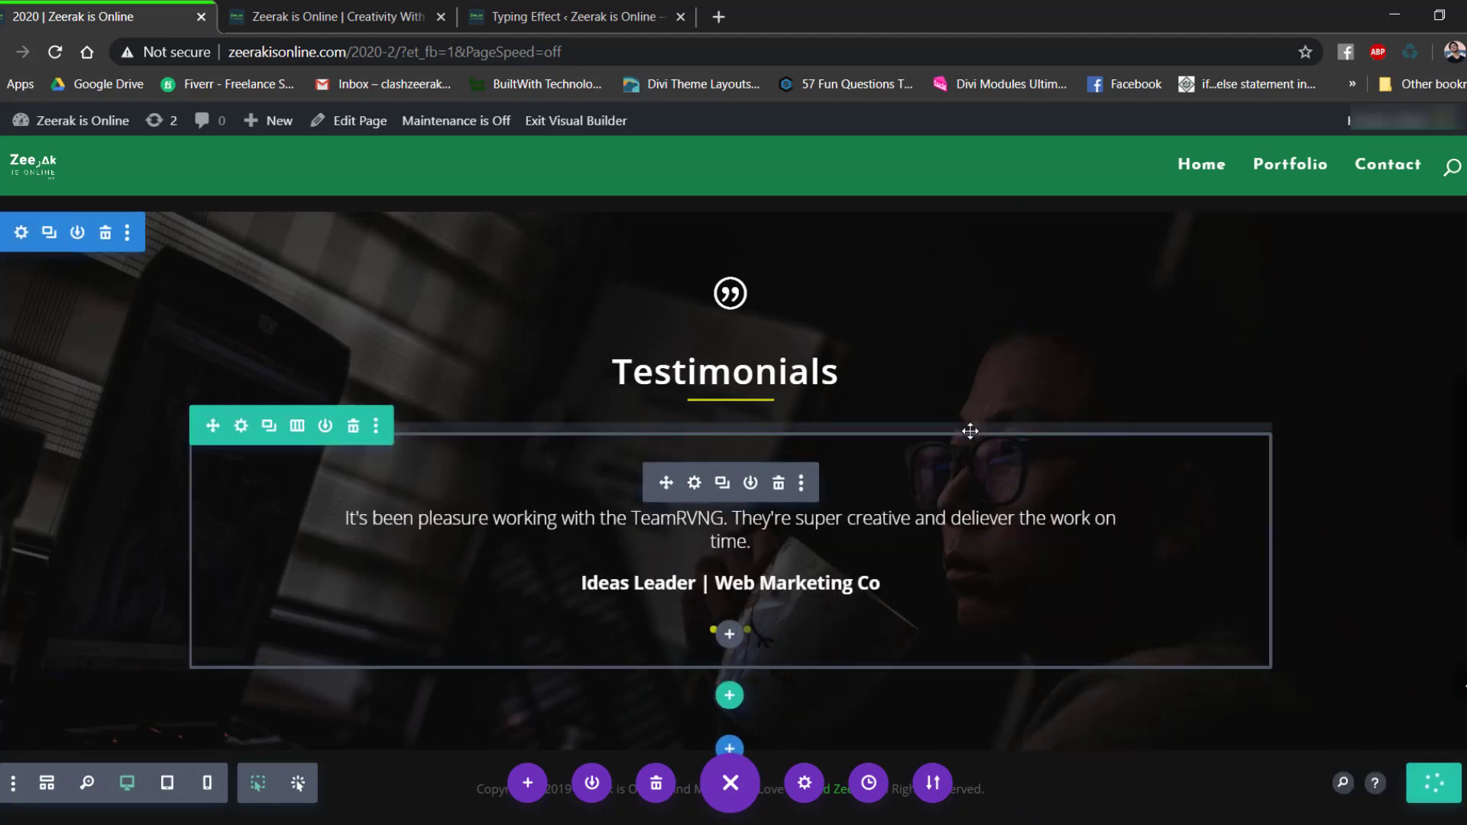
Examine the Youtube Videos and Get In Touch sections of the live homepage for layout, background and form fields.
scroll(969, 432, up, 10)
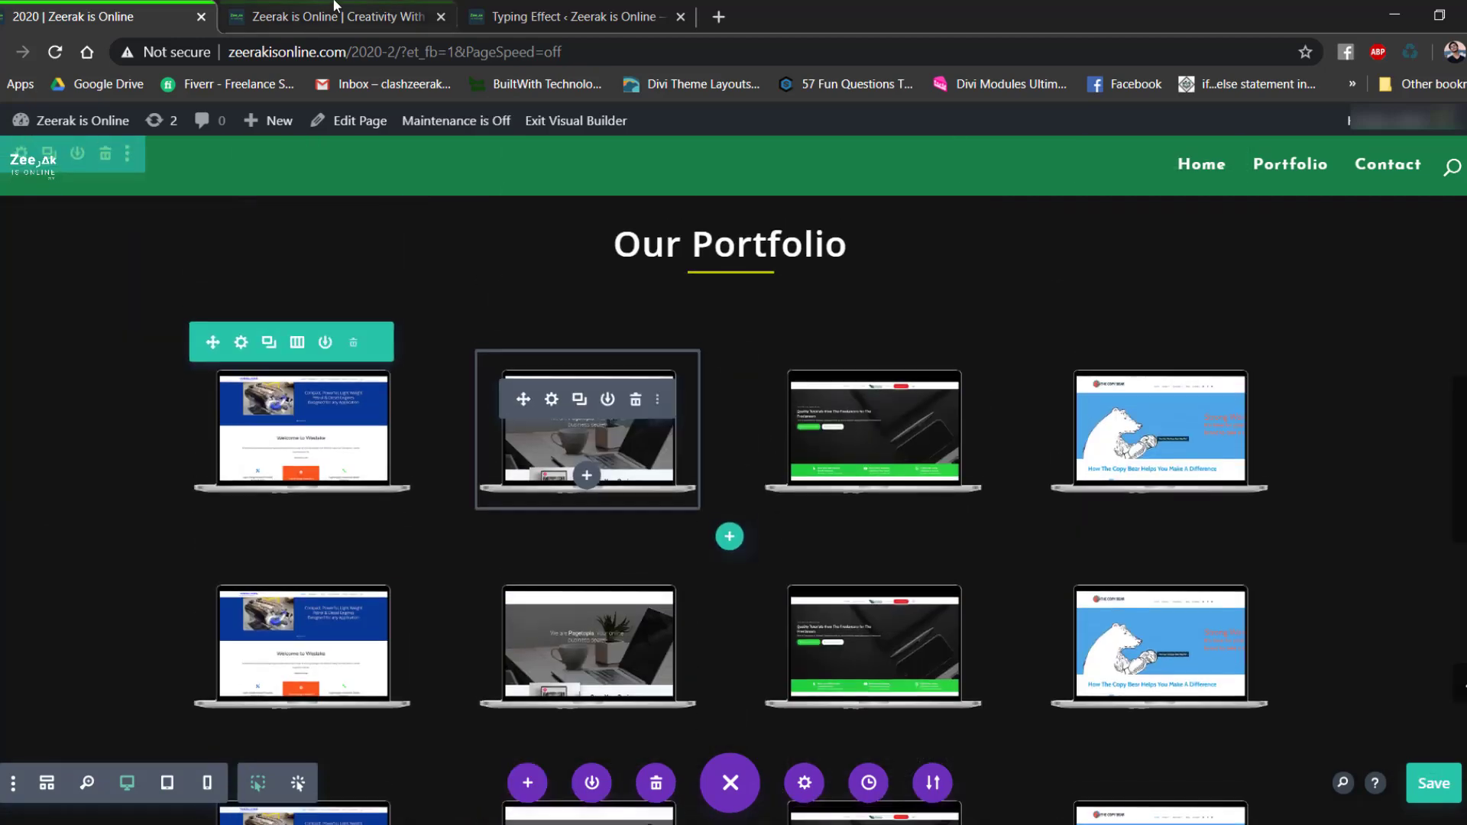
key(ctrl+Tab)
scroll(740, 500, down, 20)
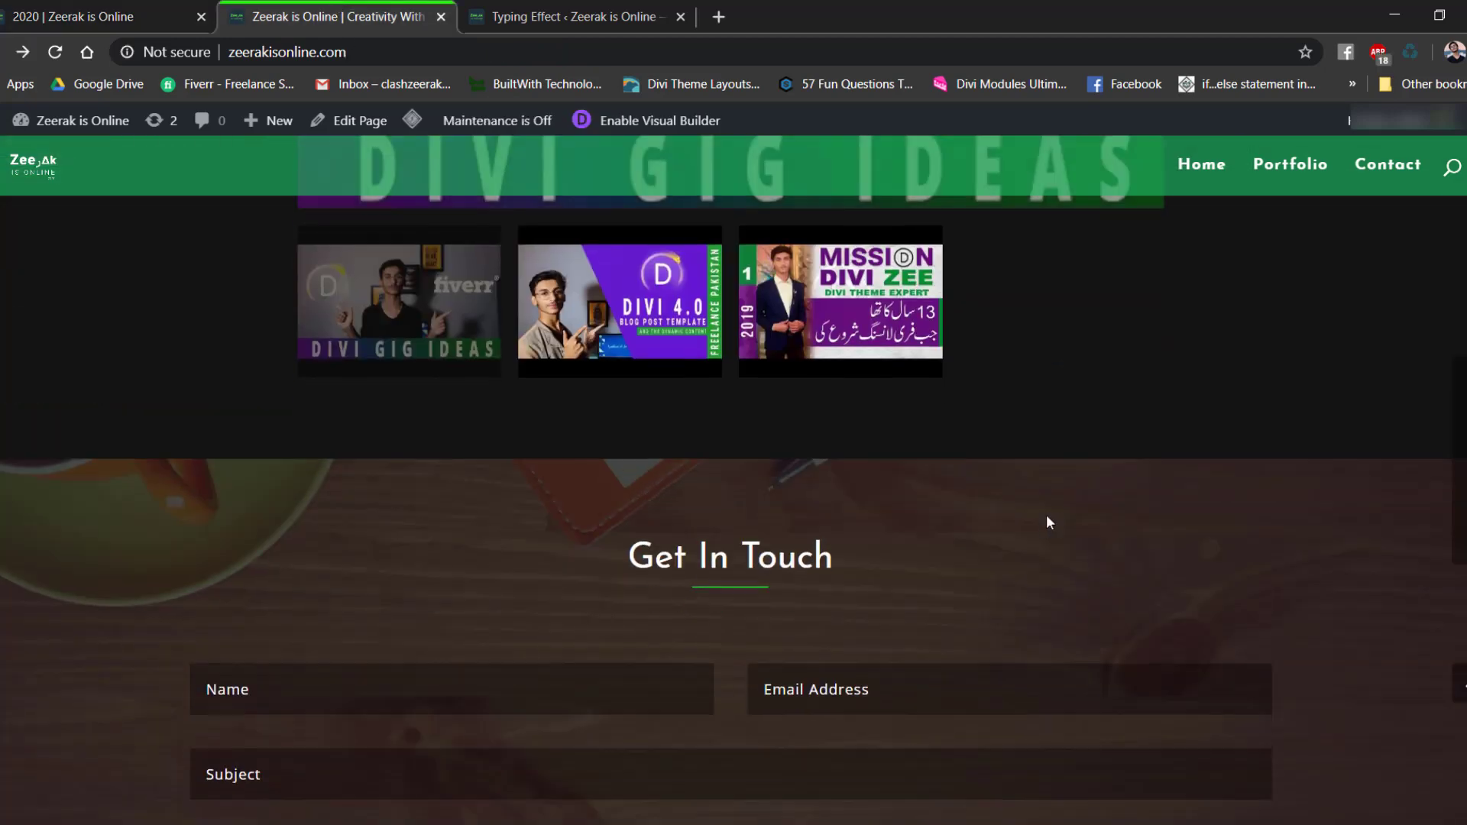
scroll(1046, 516, up, 2)
scroll(816, 414, up, 3)
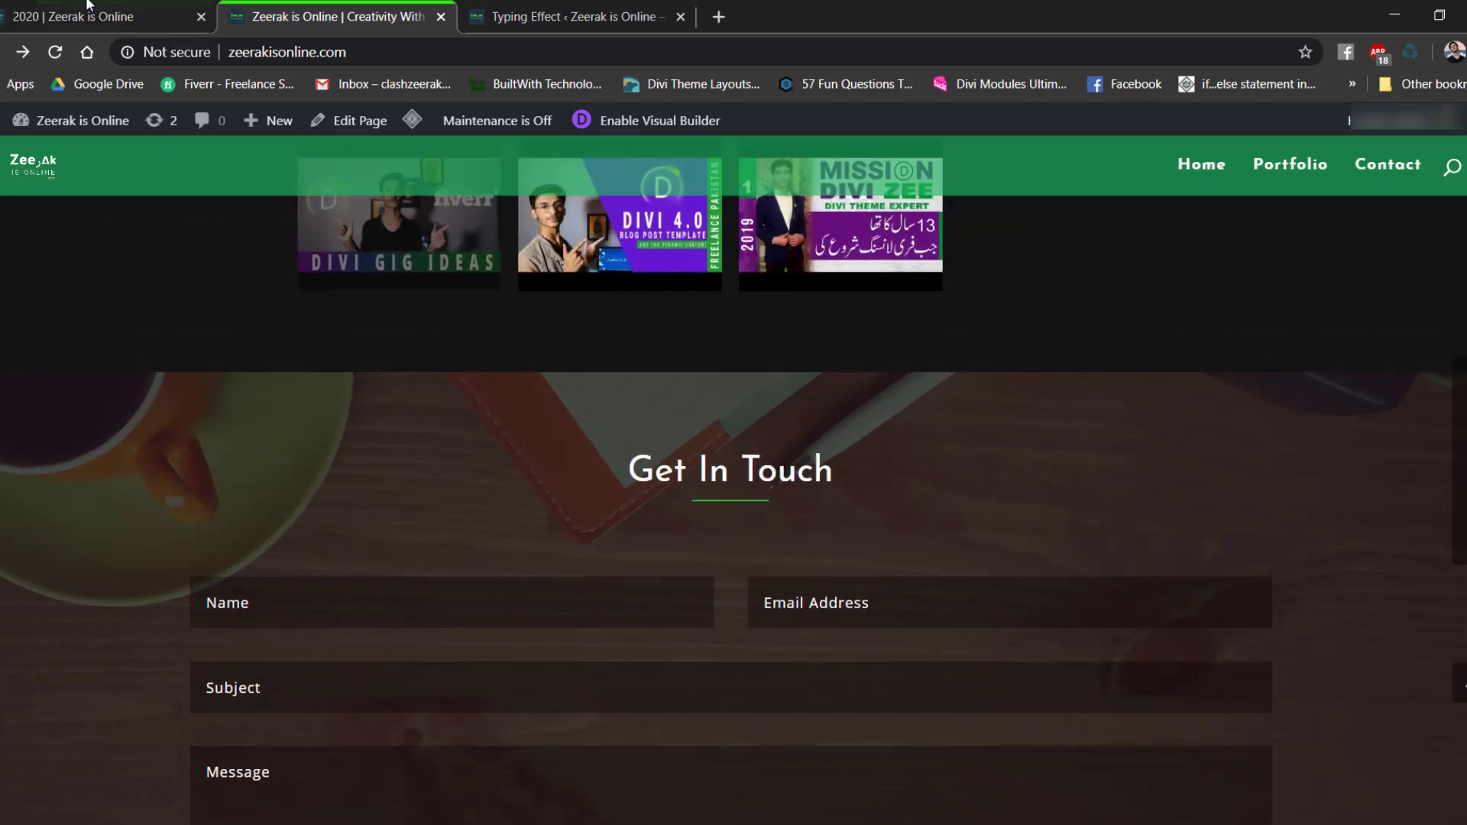
key(ctrl+shift+Tab)
key(ctrl+Tab)
scroll(984, 530, up, 8)
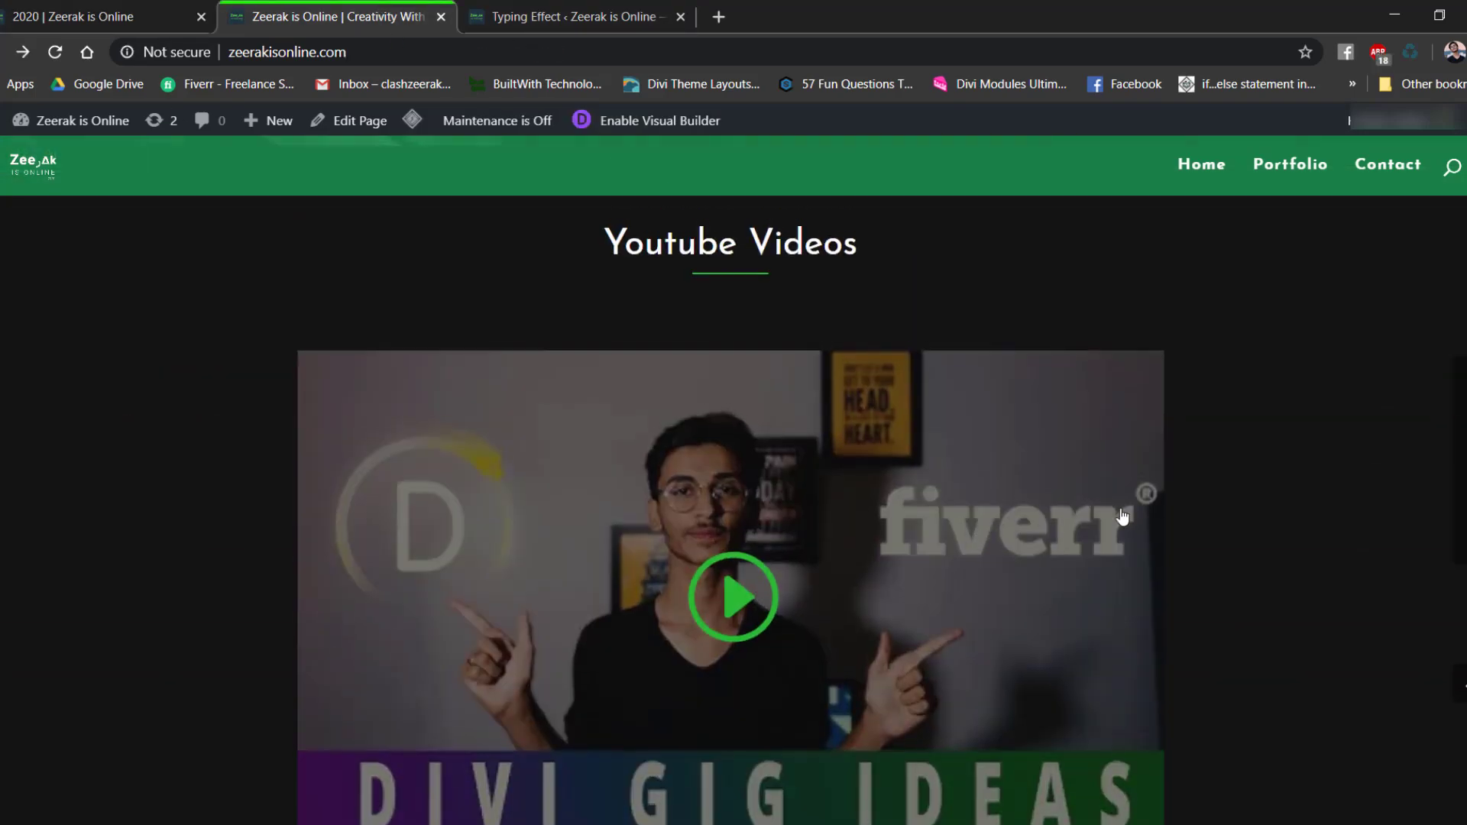
scroll(1085, 516, up, 2)
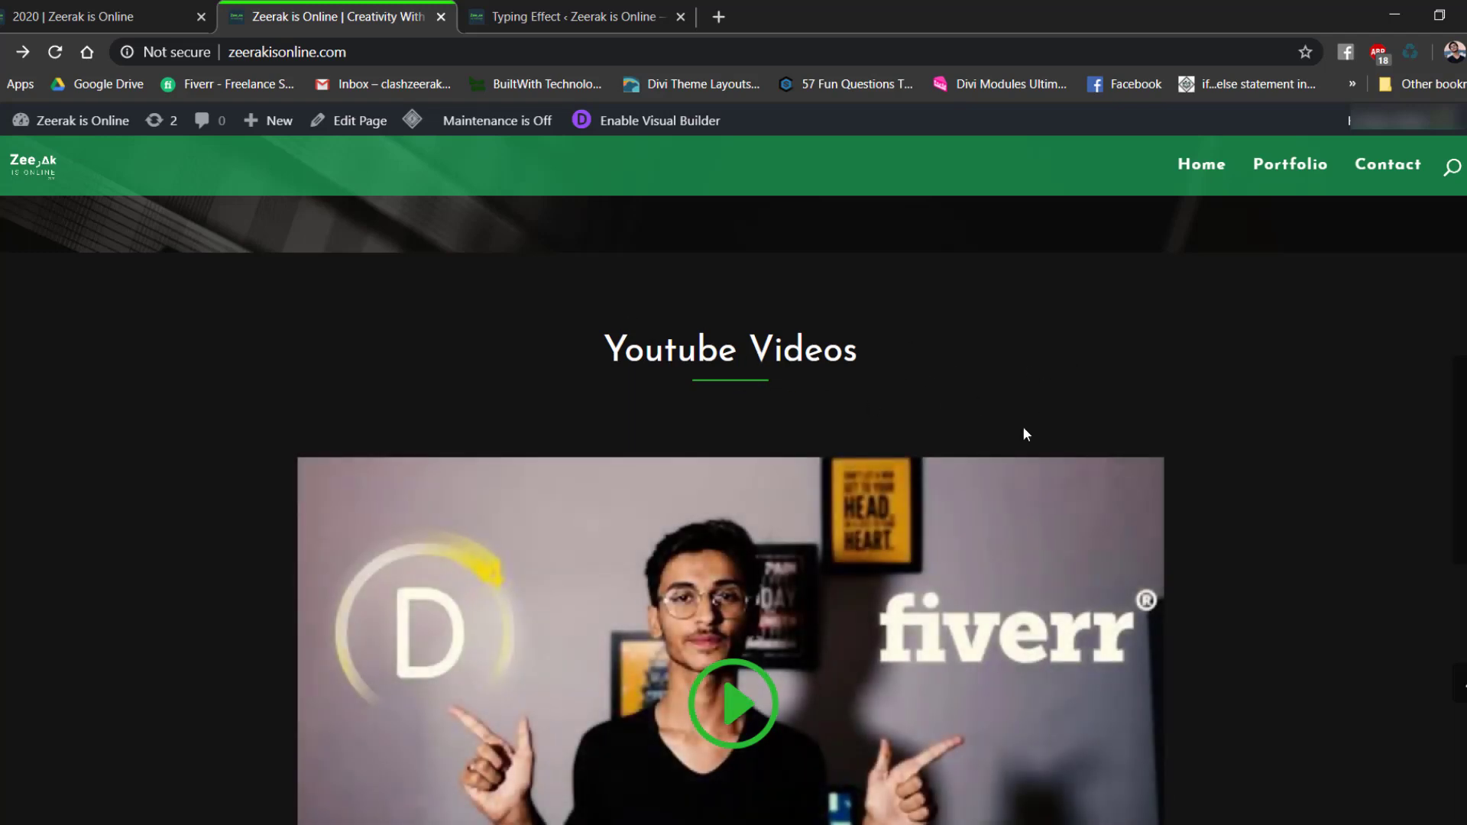
scroll(1130, 416, down, 3)
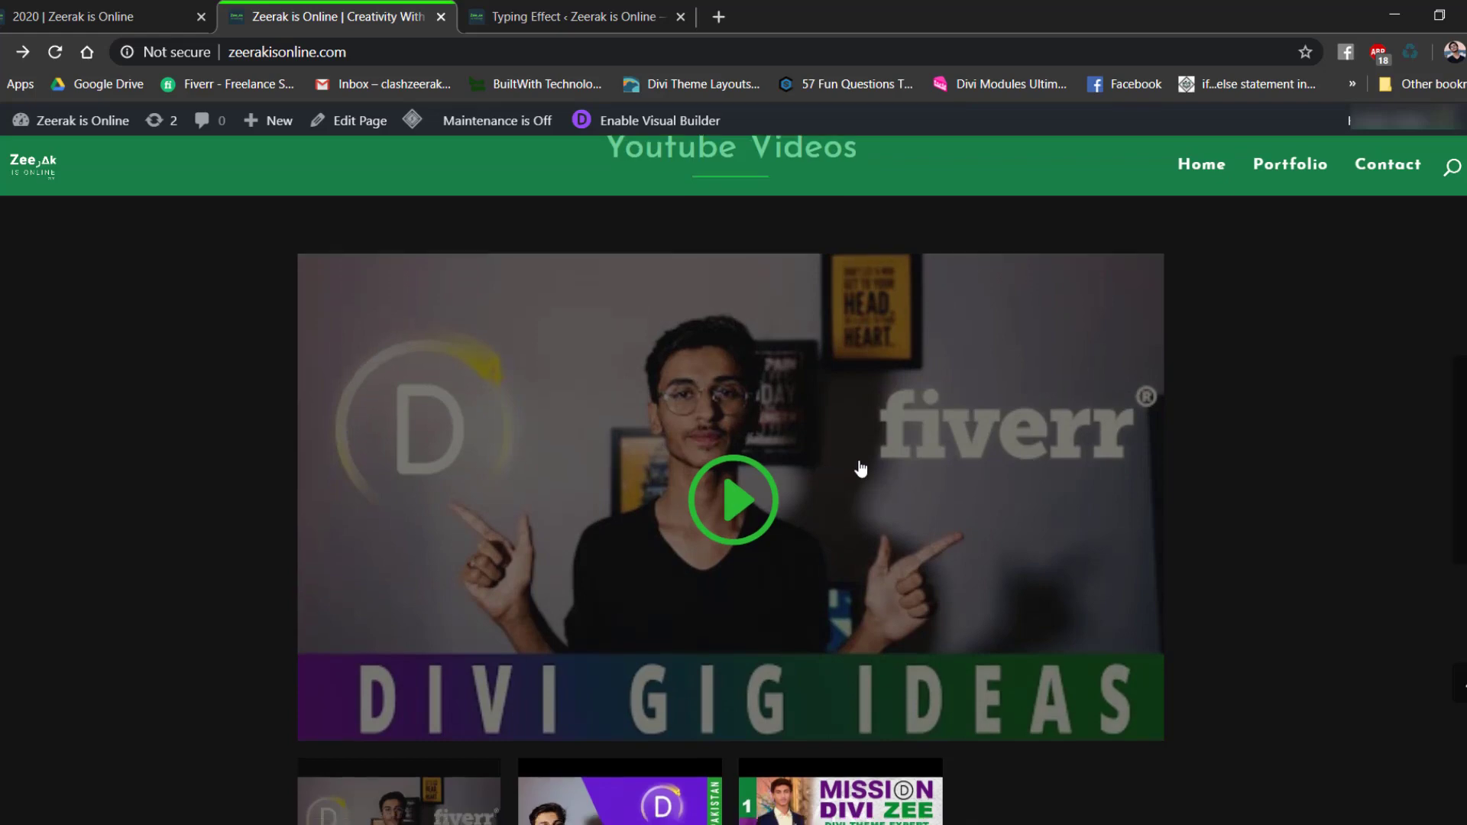
scroll(840, 477, down, 5)
scroll(817, 474, up, 4)
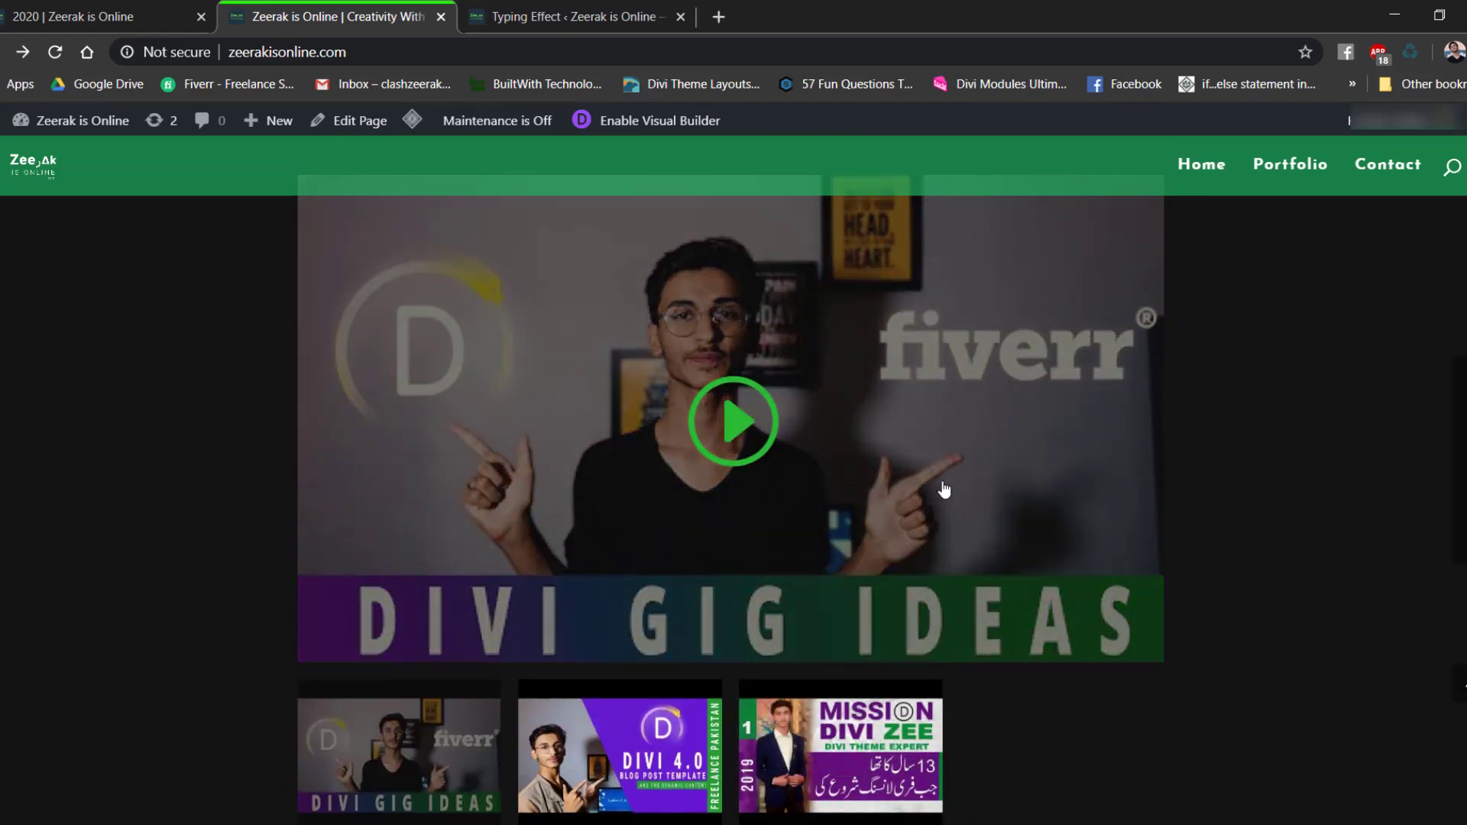
scroll(944, 490, down, 8)
scroll(979, 462, up, 2)
scroll(1022, 502, down, 4)
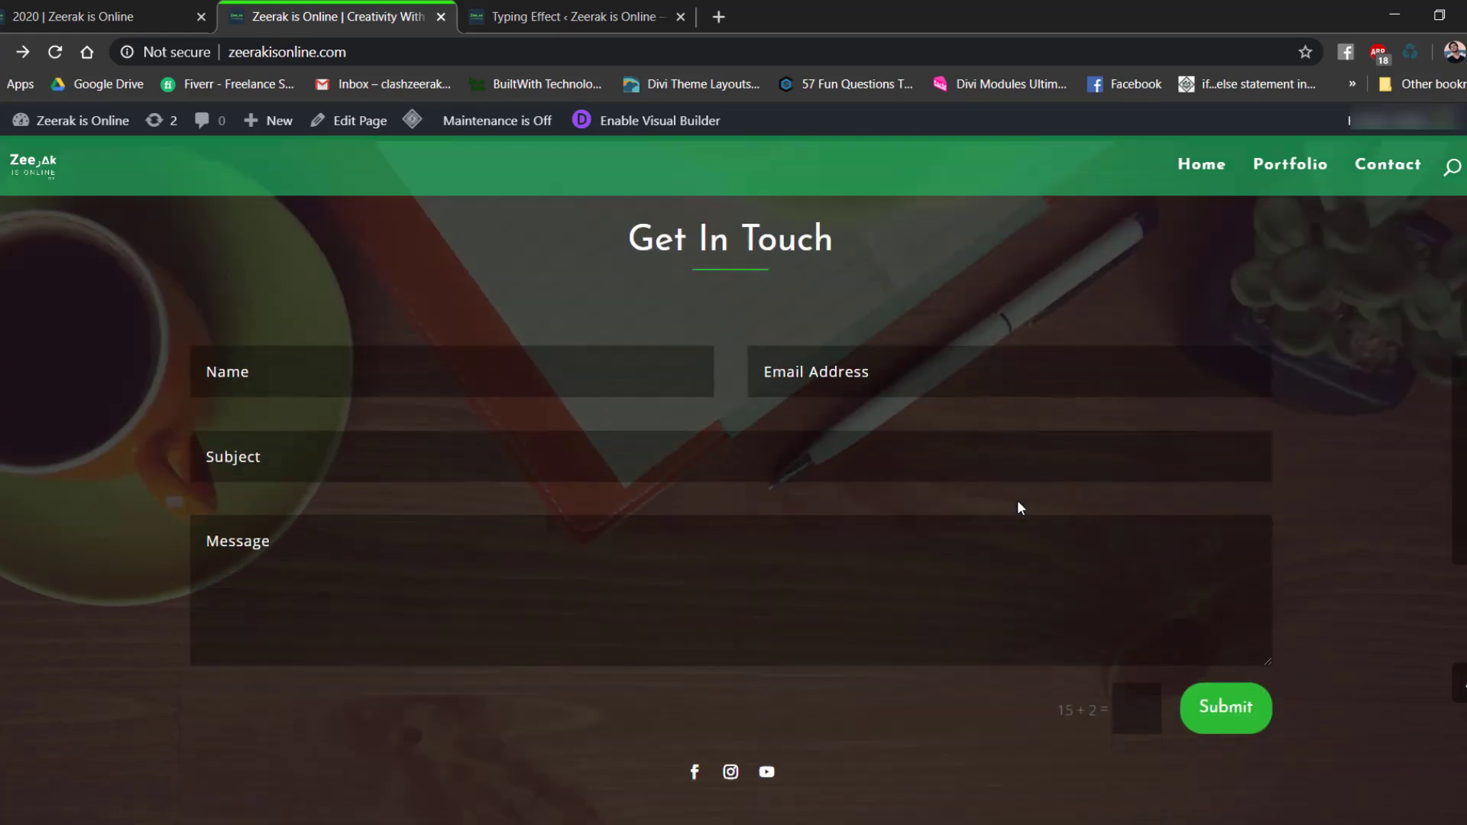
Add a regular section below Testimonials on the 2020 page without inserting a row yet.
click(76, 6)
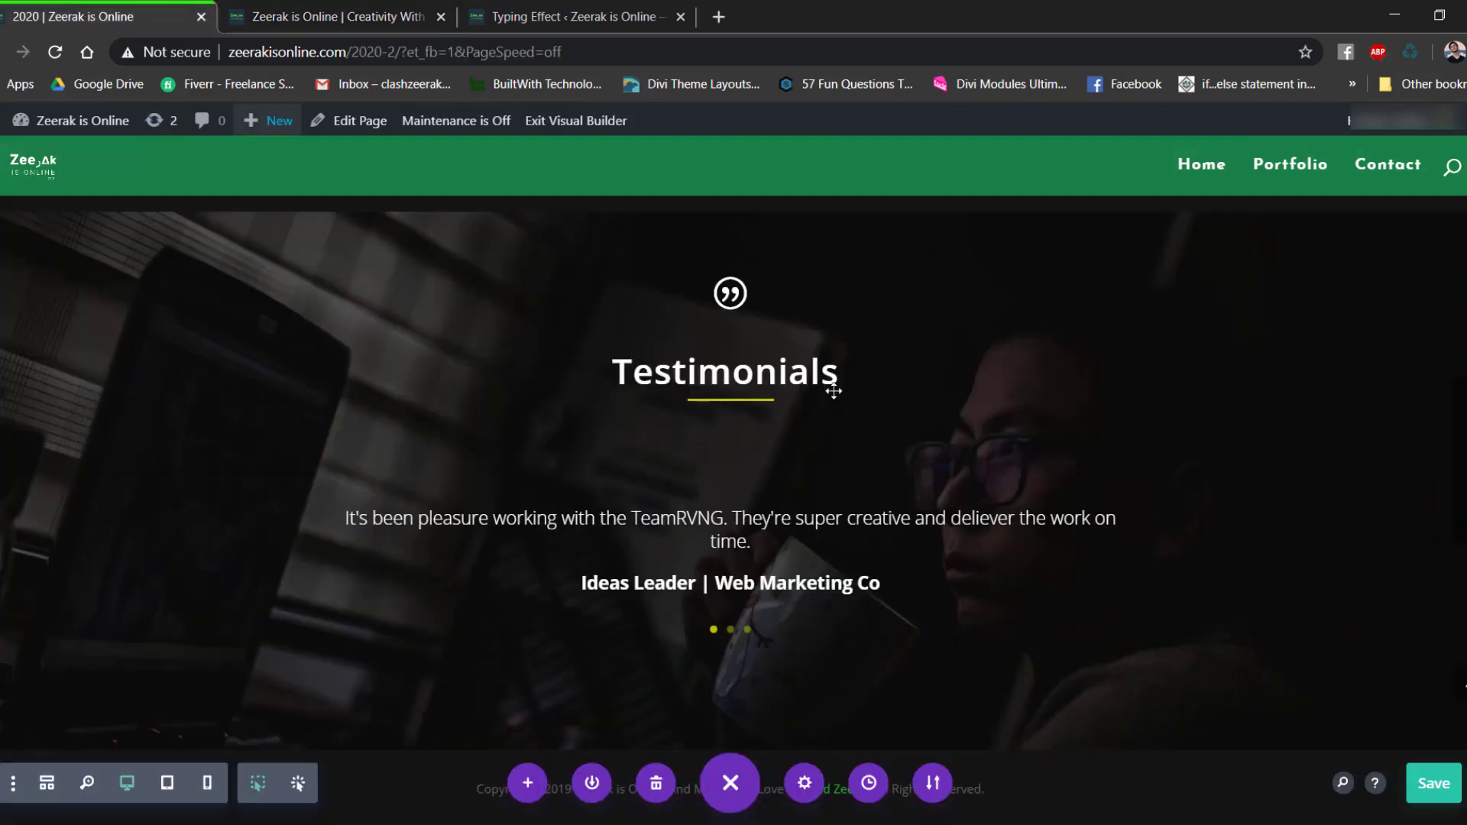
click(729, 748)
click(610, 686)
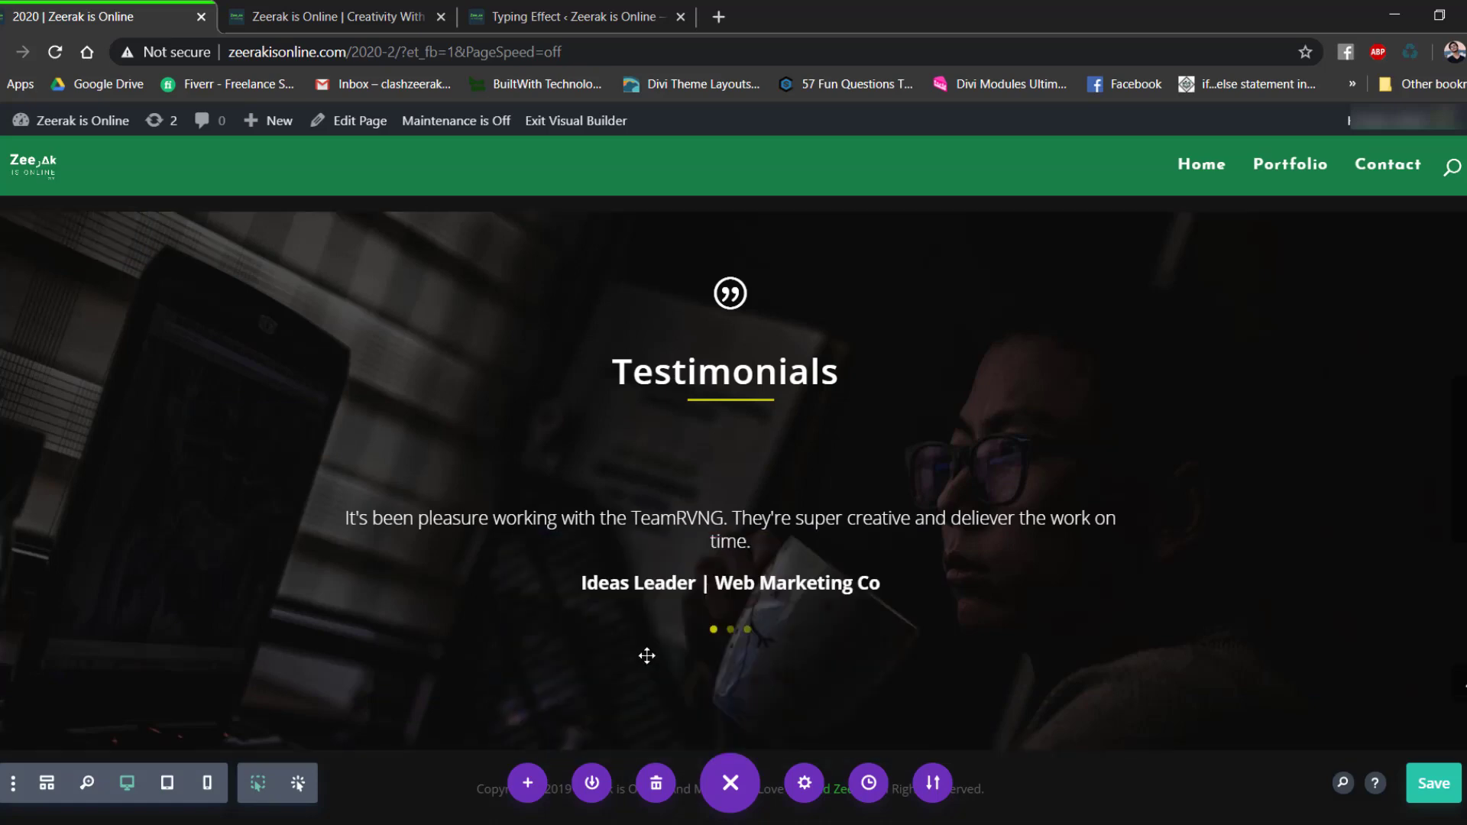
click(897, 336)
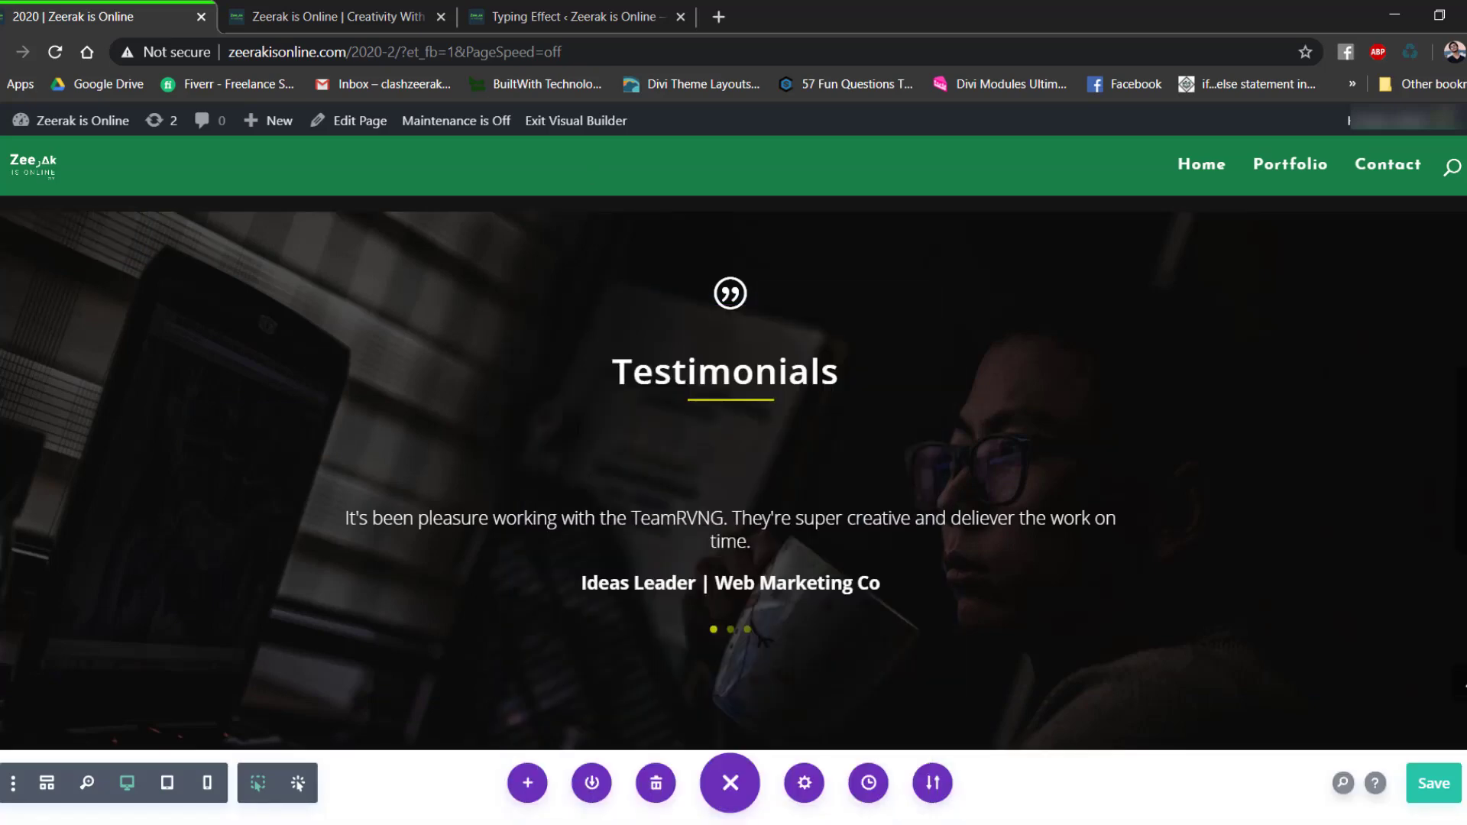
Set the new section's background to the sf.jpg image titled "Overlayed BG" from the media library.
click(44, 586)
click(1194, 429)
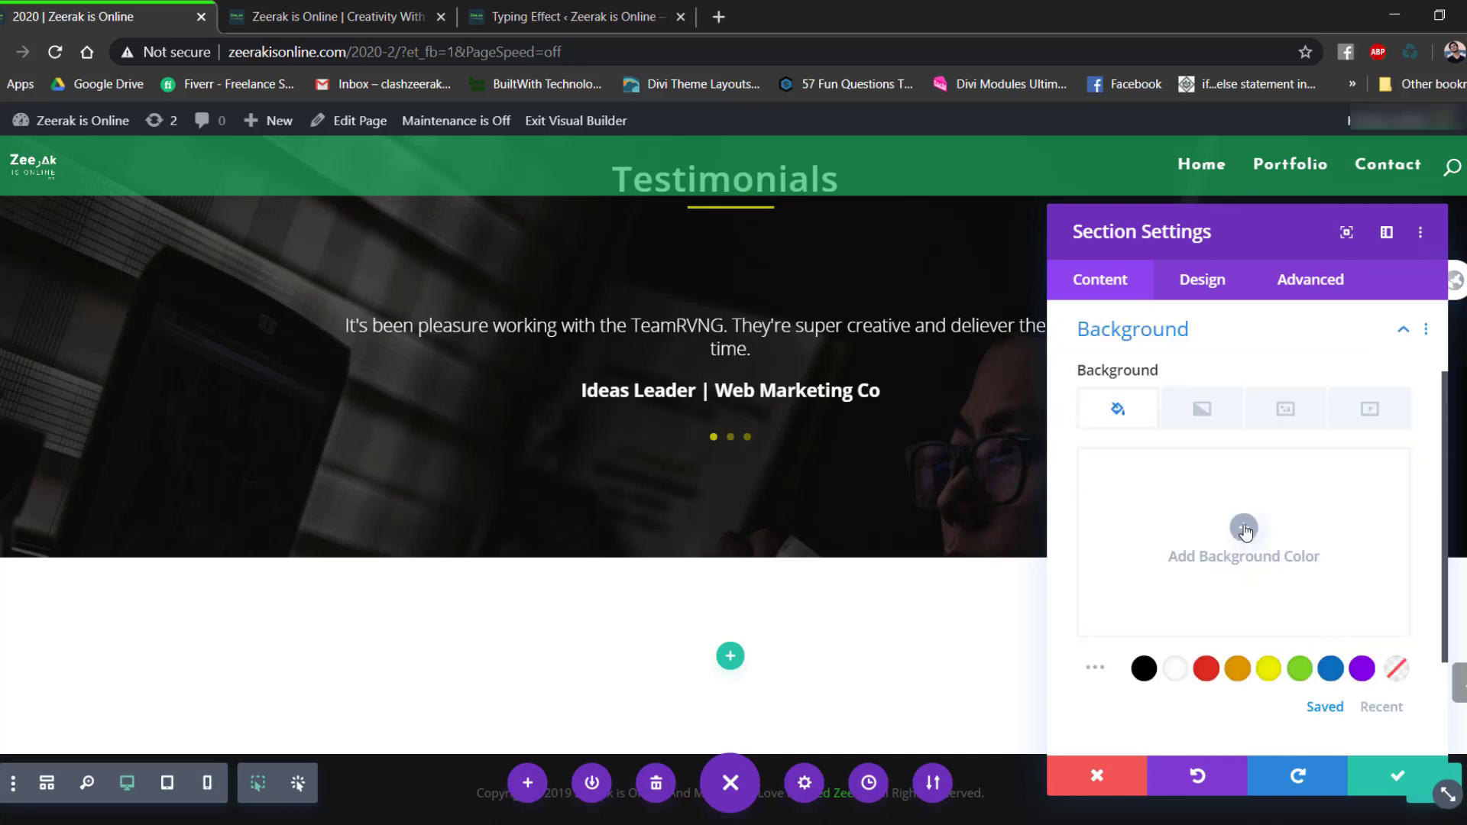
click(1285, 408)
click(1244, 527)
scroll(688, 458, down, 5)
click(759, 443)
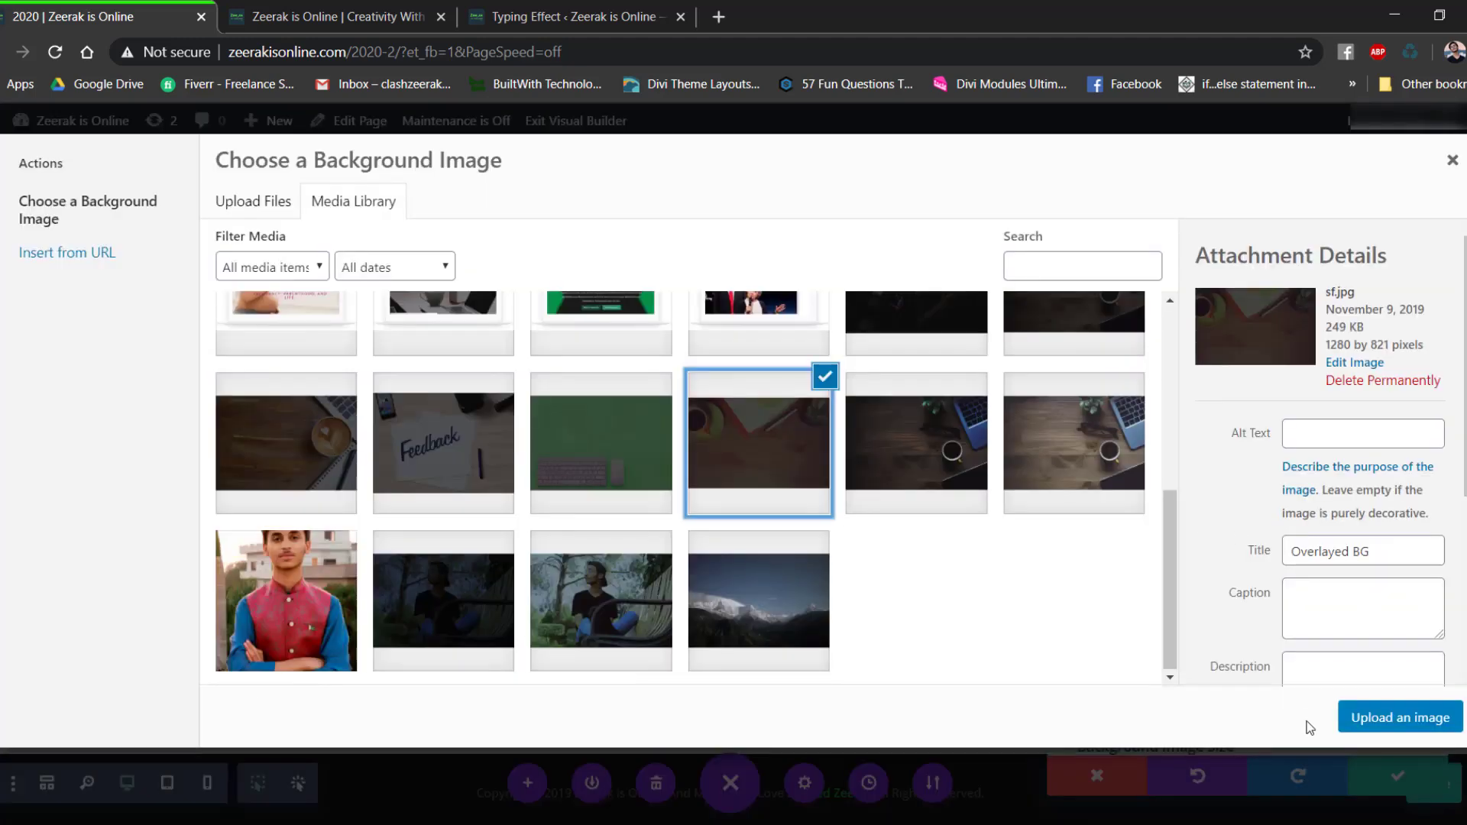
click(1375, 722)
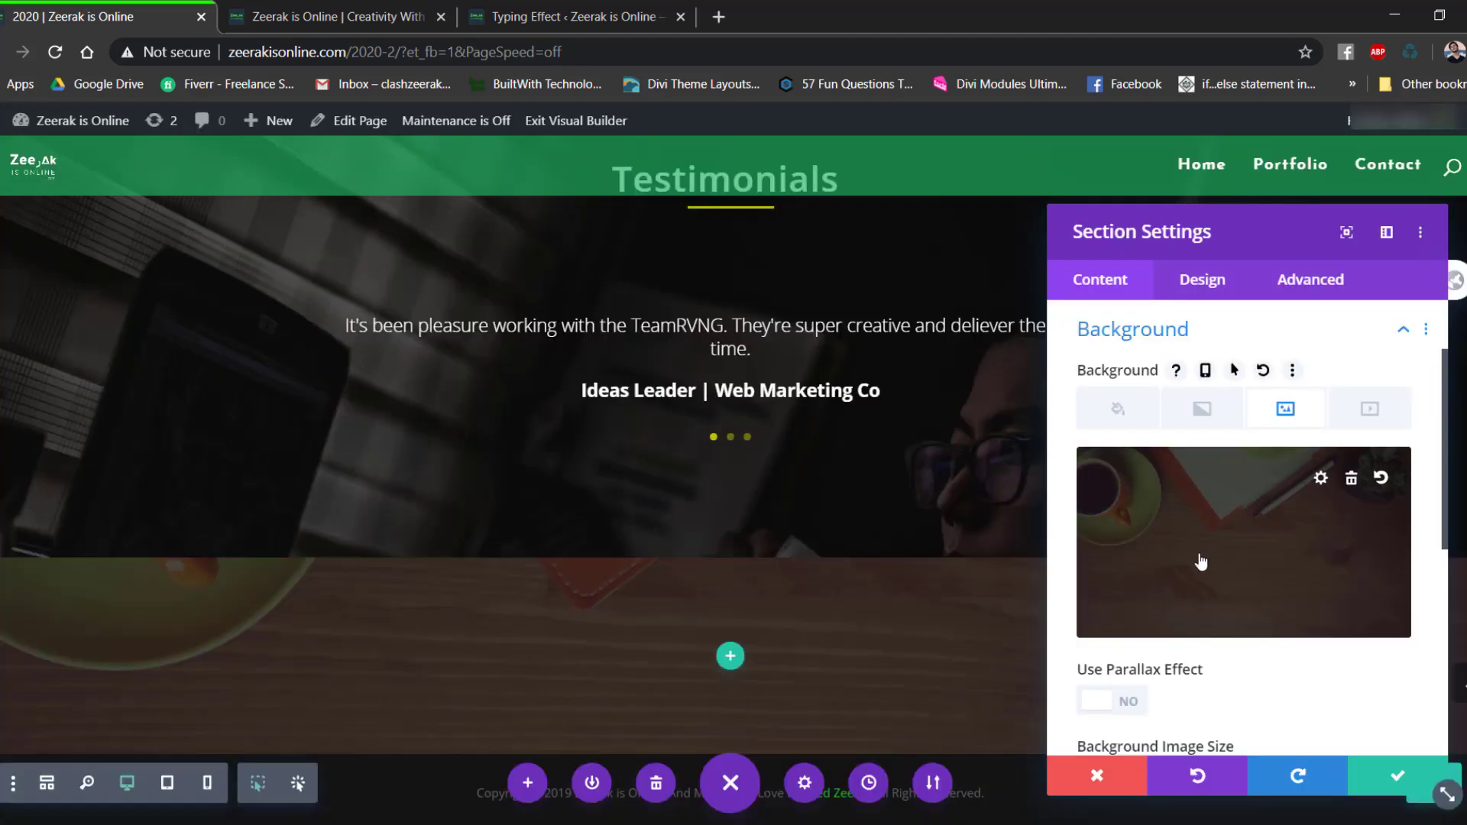
Enable the parallax effect on the section's background image with the CSS method and save the section settings.
scroll(1114, 563, down, 3)
click(1097, 501)
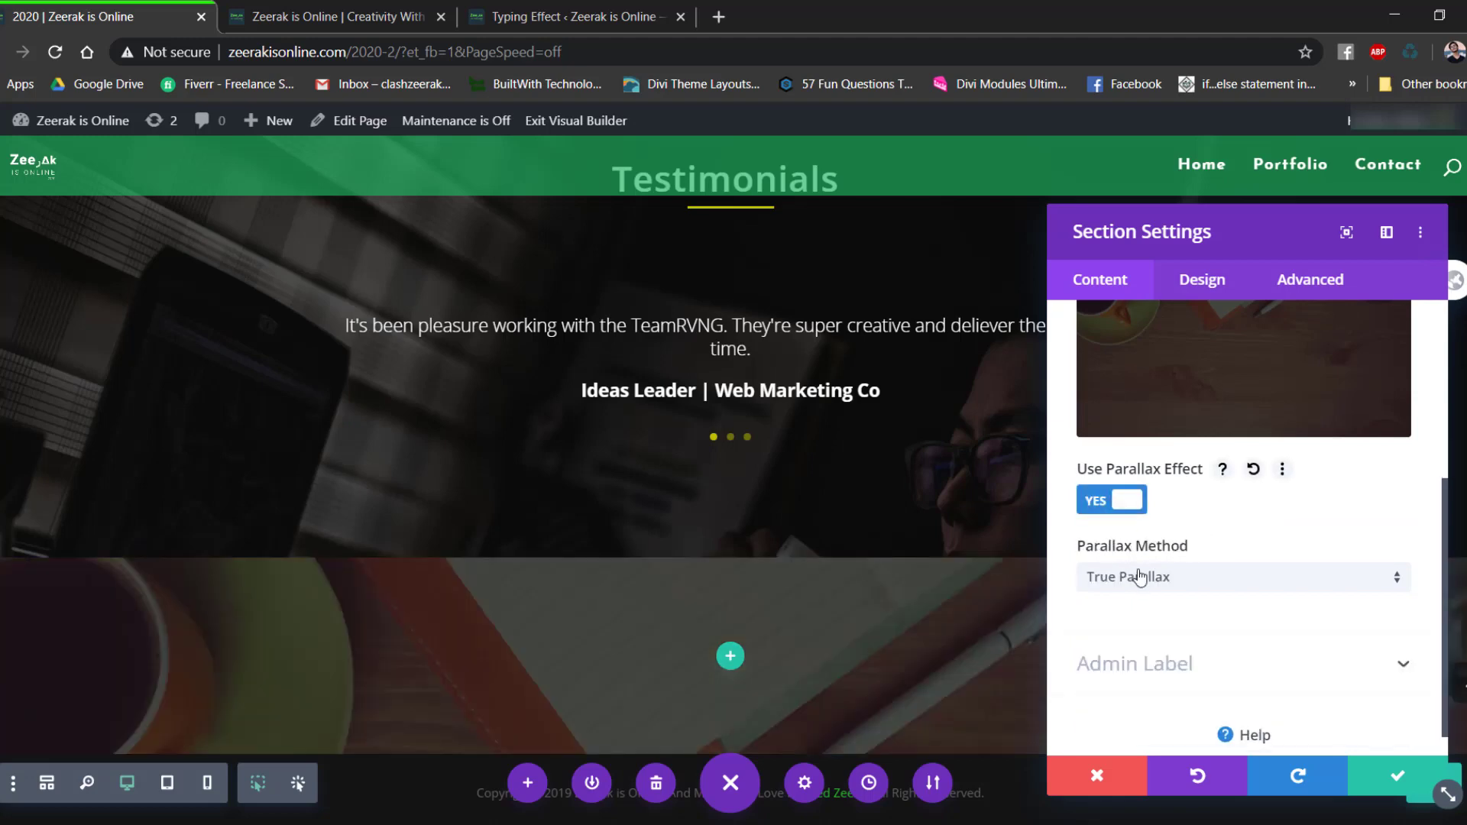
click(1138, 576)
click(1127, 629)
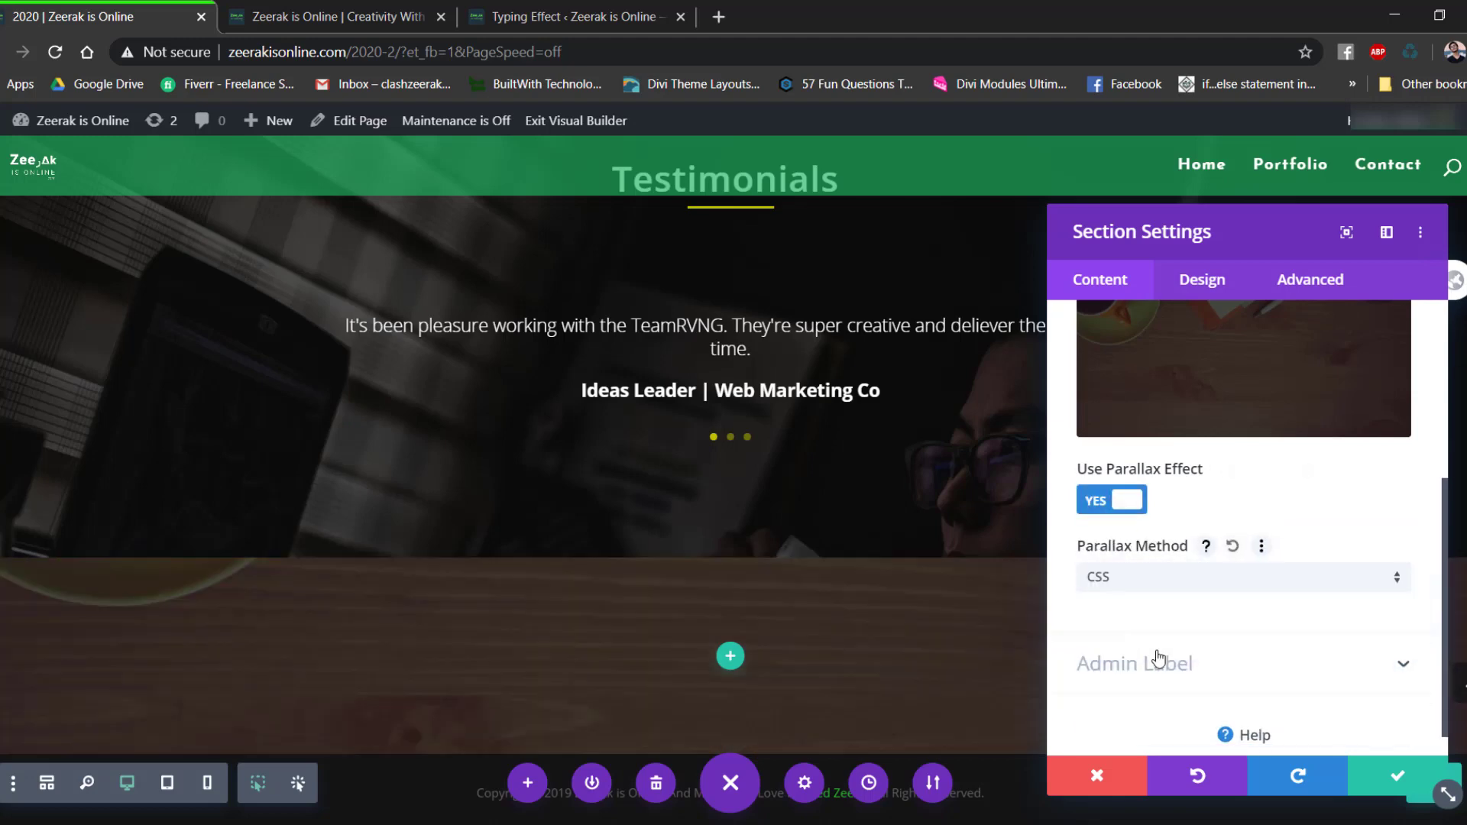
click(1364, 777)
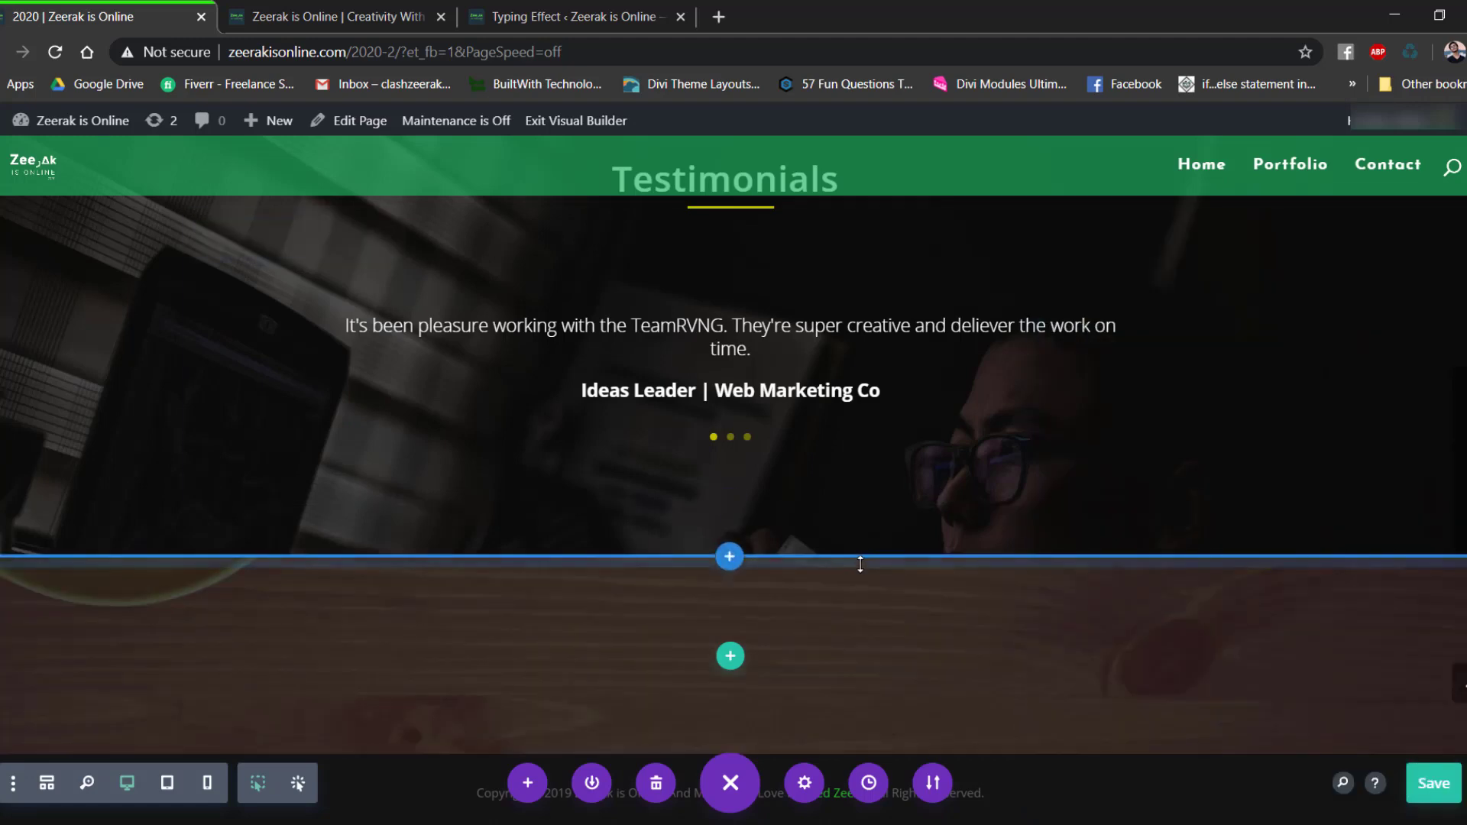
Compare the new section with the live homepage's Youtube Videos section and its spacing, and return to the 2020 page.
key(ctrl+Tab)
scroll(709, 423, up, 3)
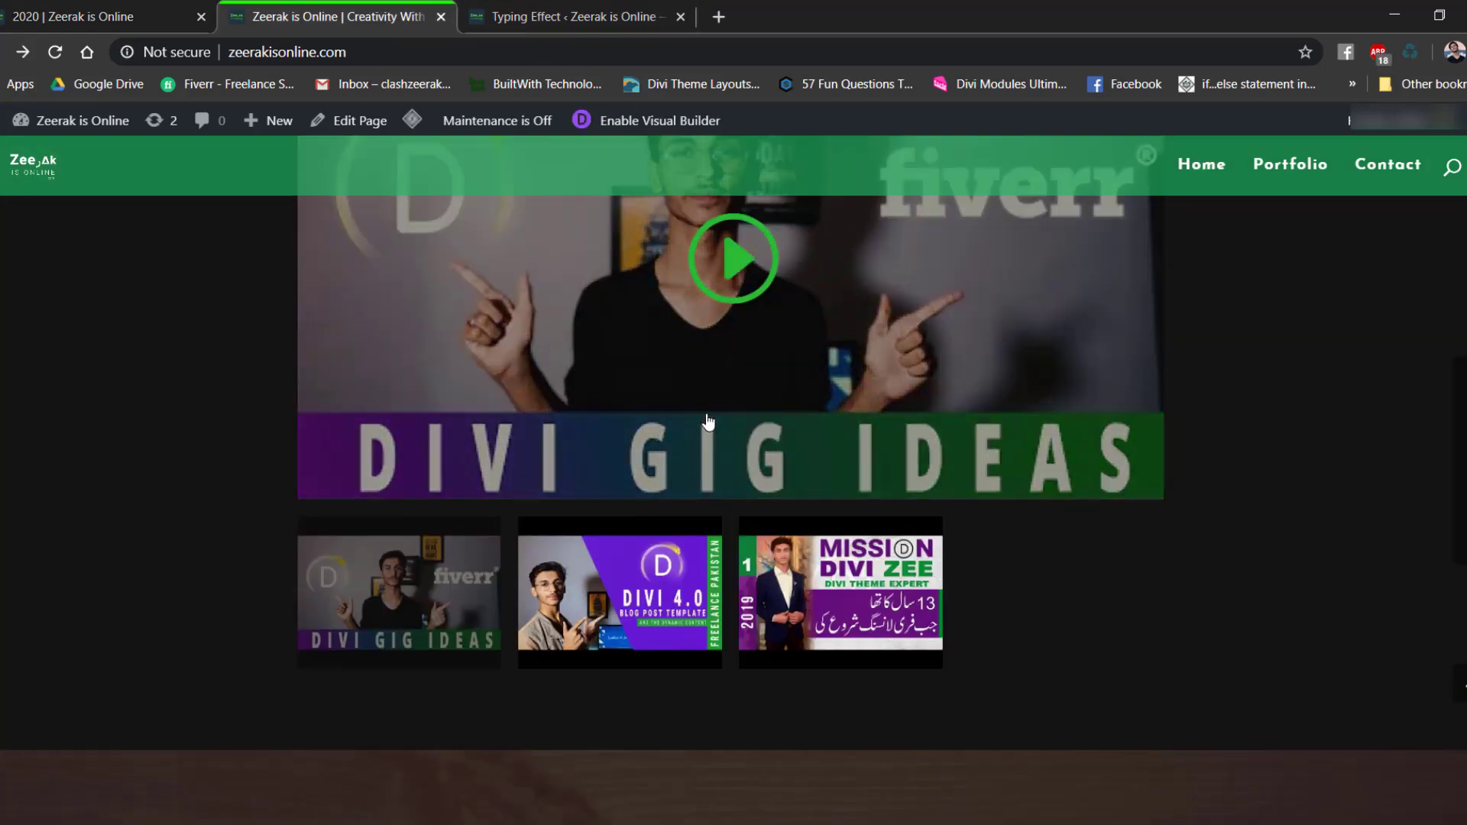
scroll(709, 423, up, 5)
scroll(736, 452, down, 6)
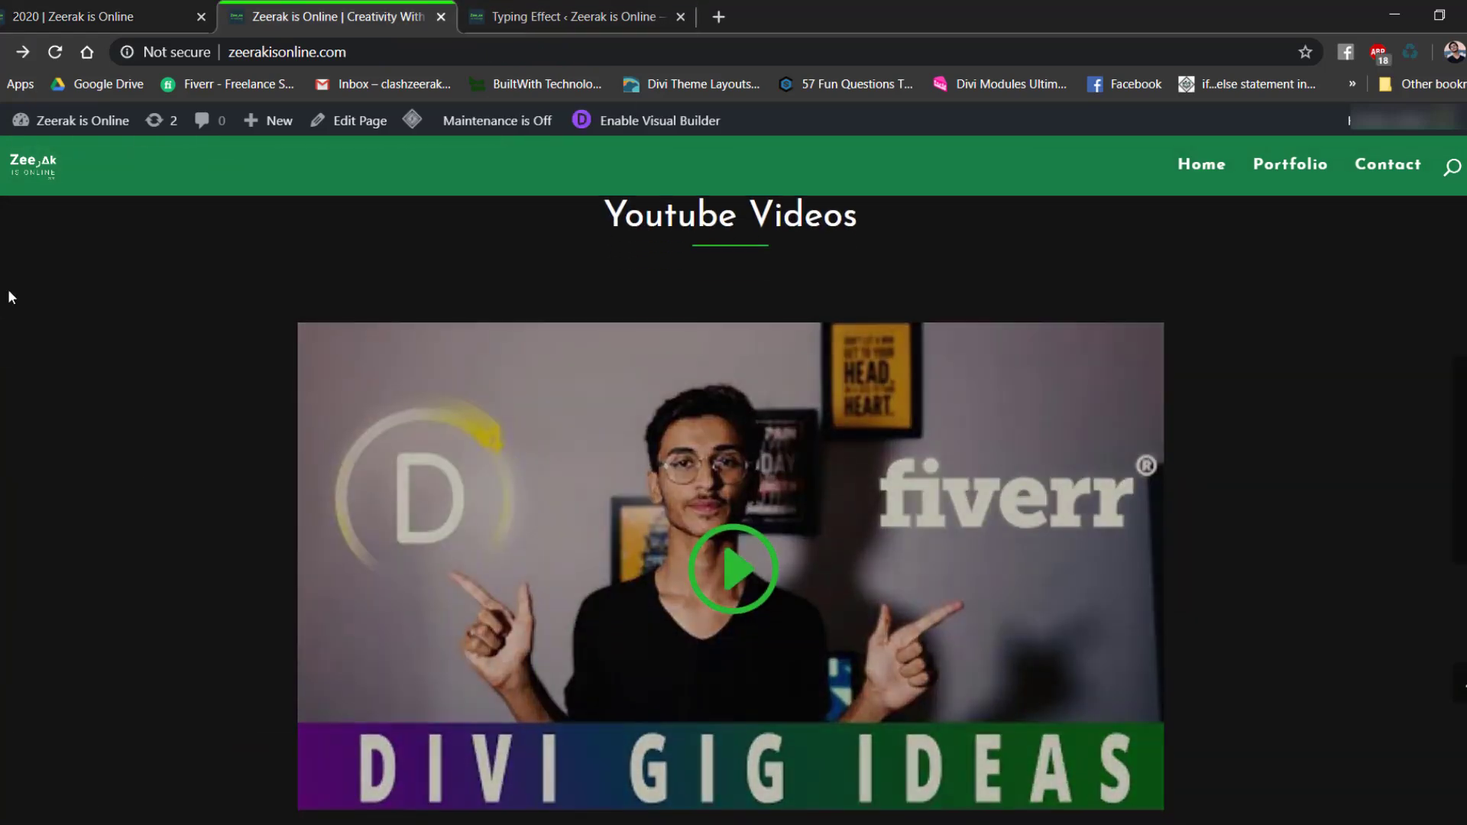
scroll(80, 429, up, 6)
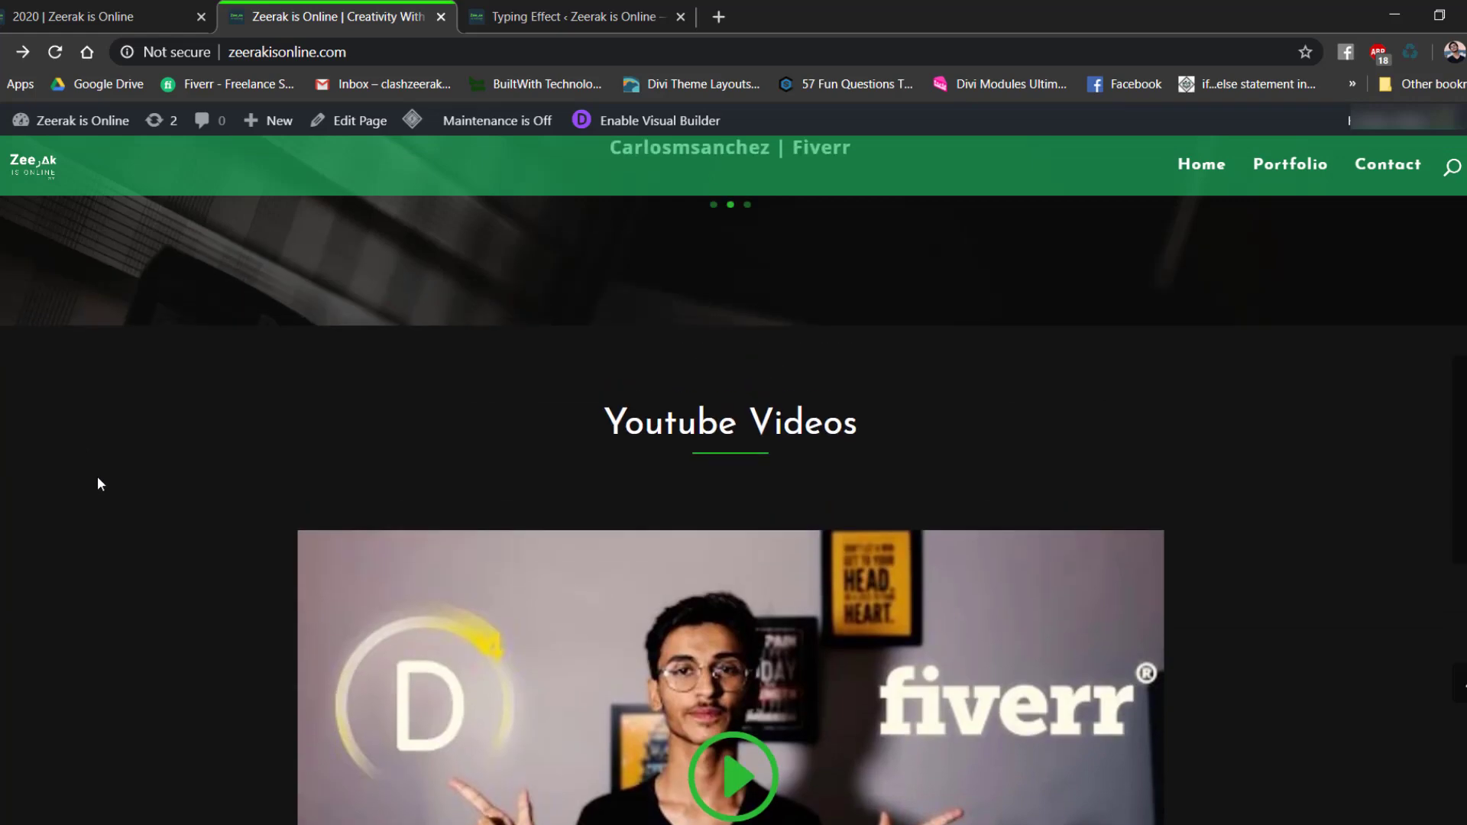
scroll(205, 525, down, 8)
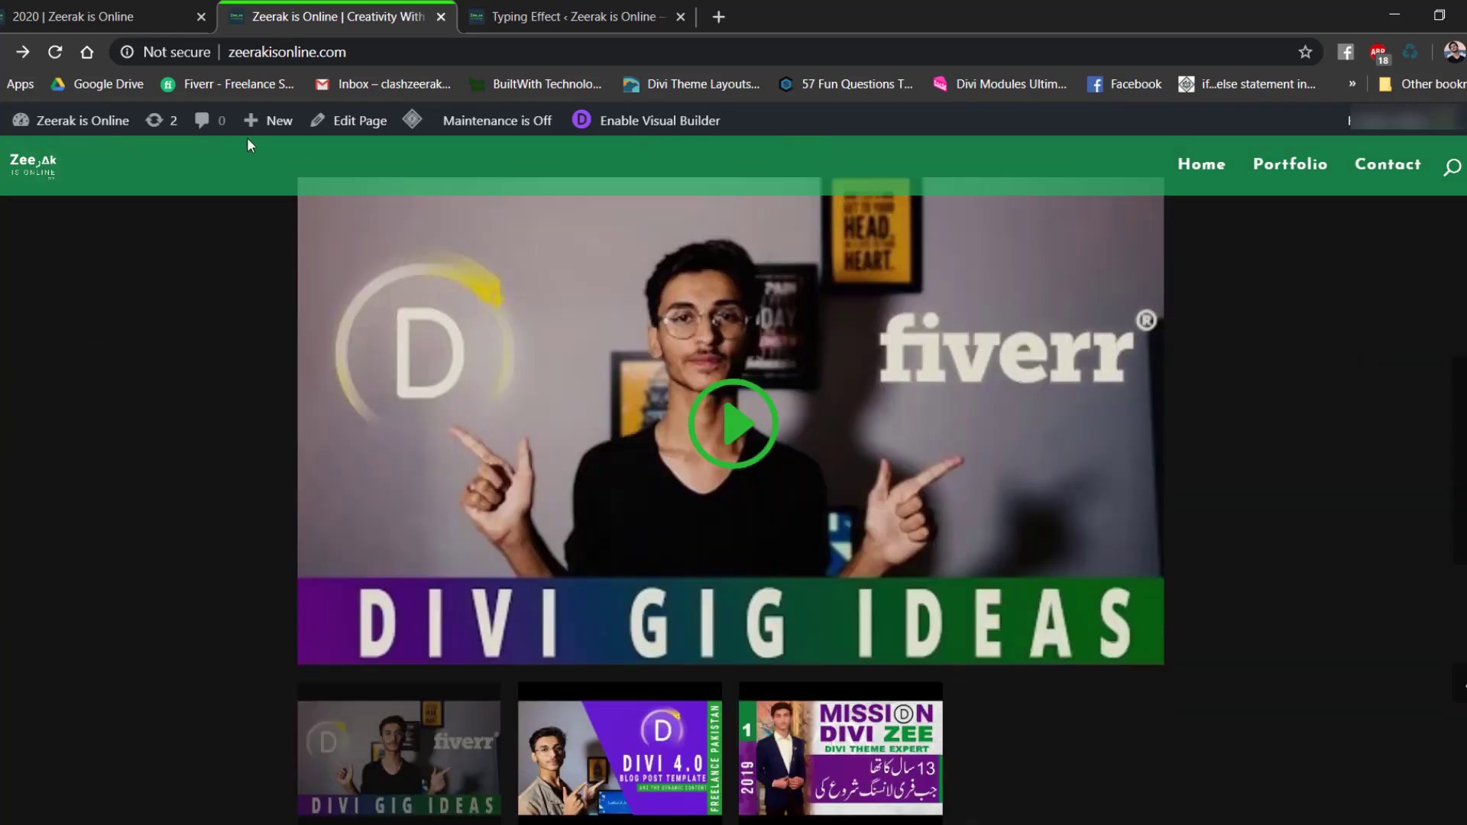
click(135, 16)
scroll(973, 650, up, 1)
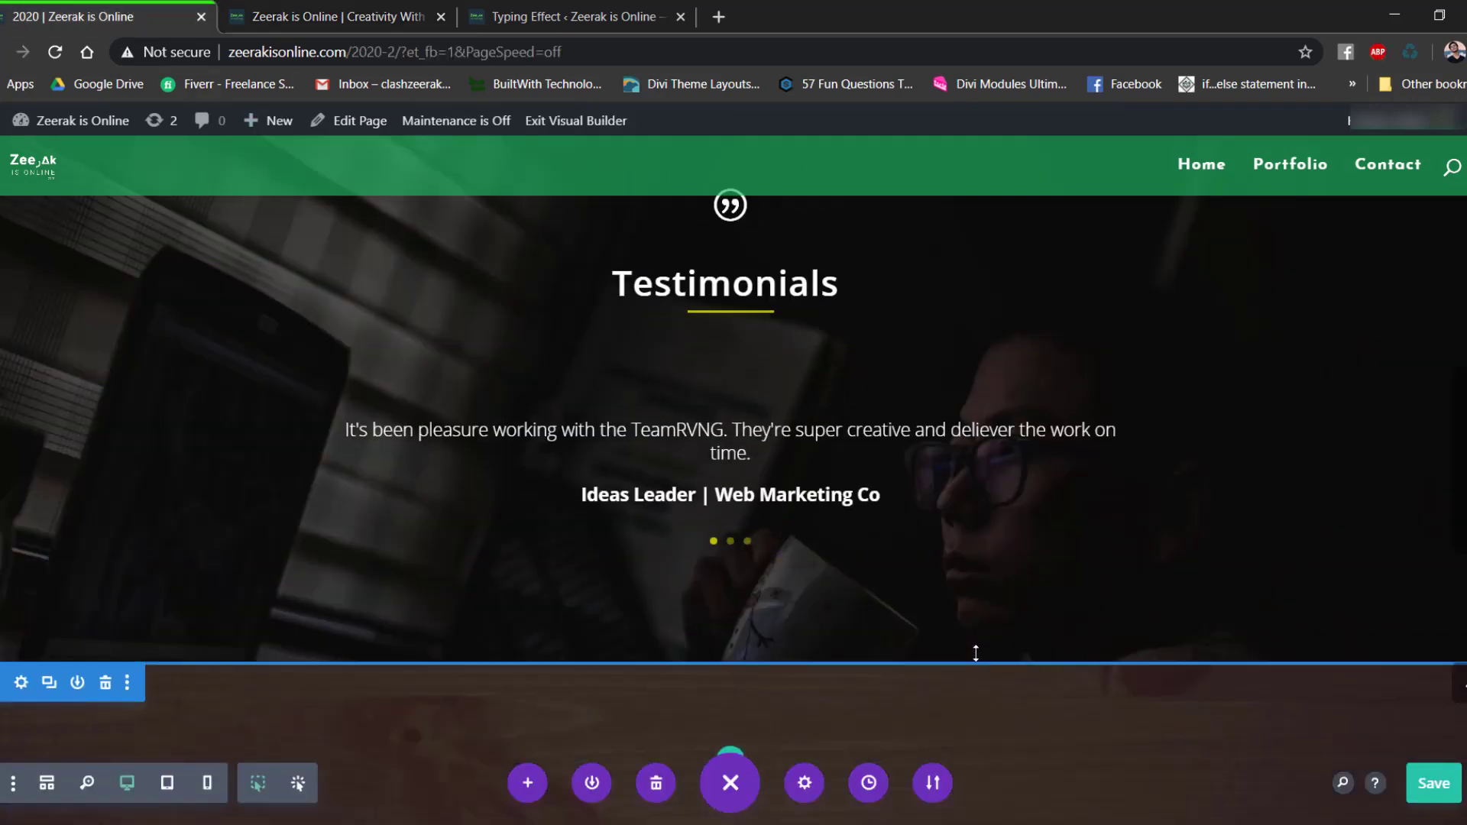
scroll(1239, 625, down, 1)
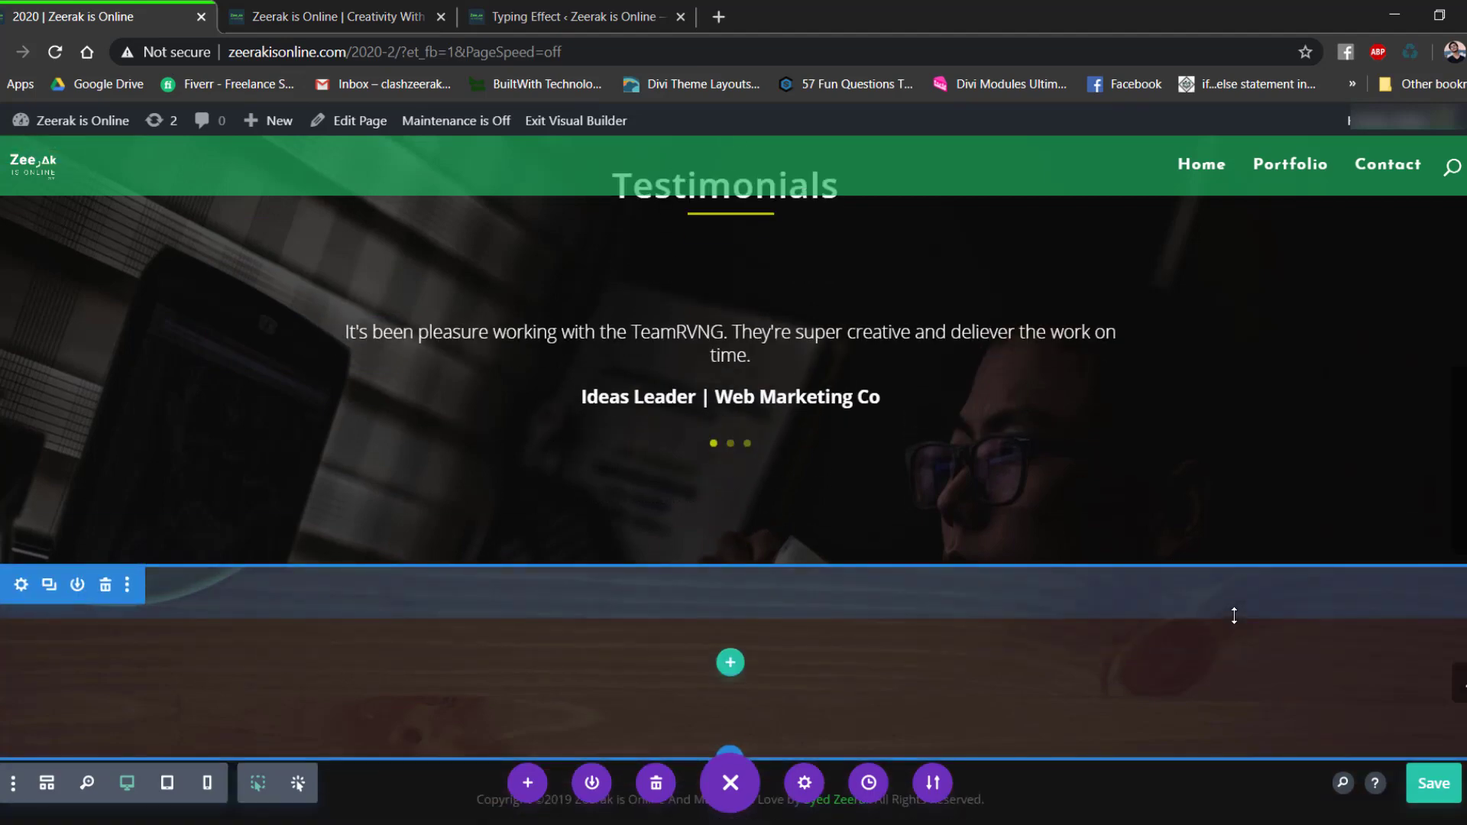
Add a single-column row to the new section below Testimonials and leave it without a module.
click(732, 662)
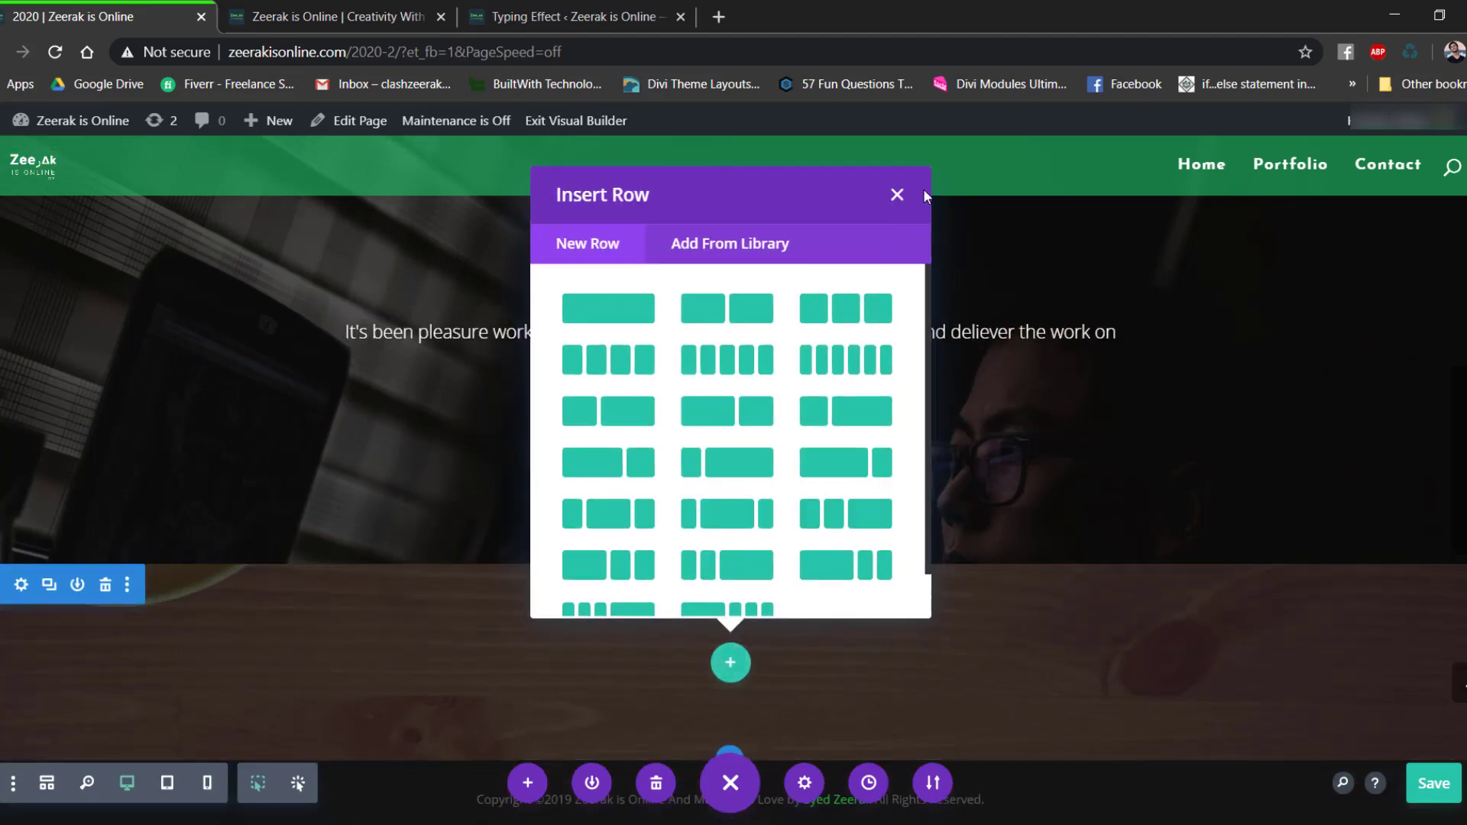
click(897, 197)
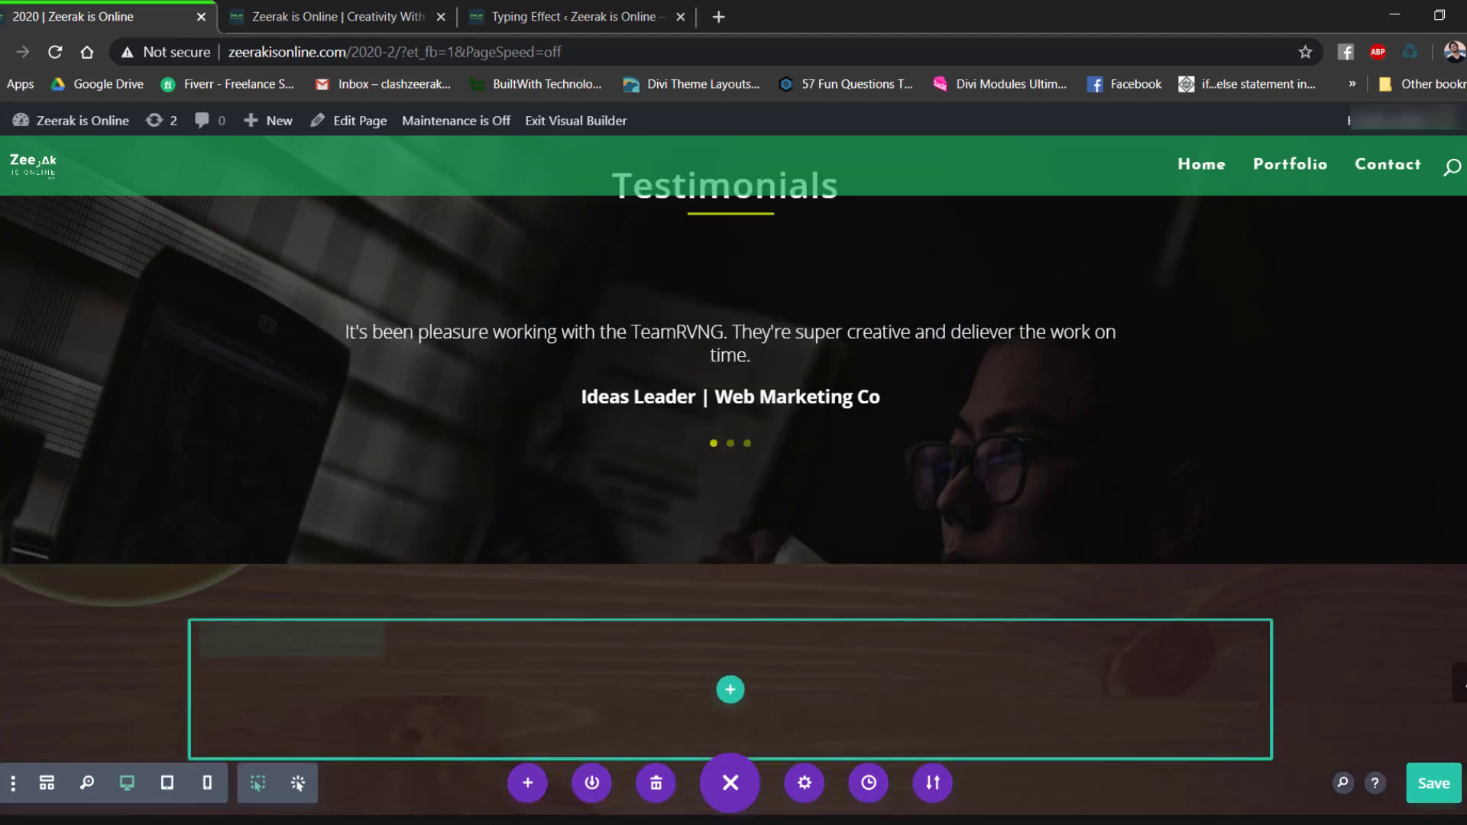
click(730, 690)
click(890, 194)
click(730, 664)
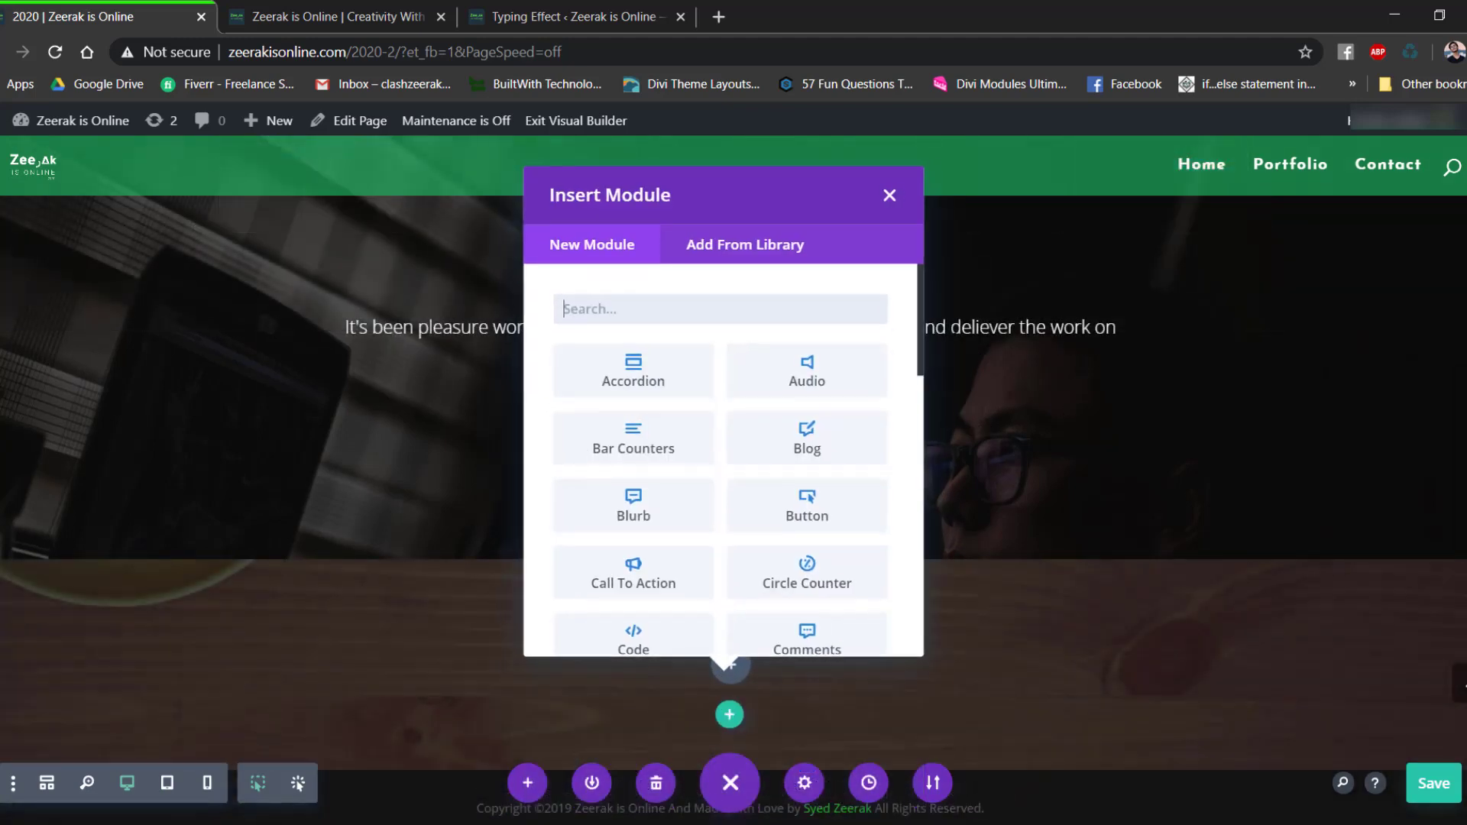
click(894, 193)
Duplicate the row holding the Testimonials title in the Testimonials section.
scroll(533, 469, up, 7)
scroll(420, 451, down, 4)
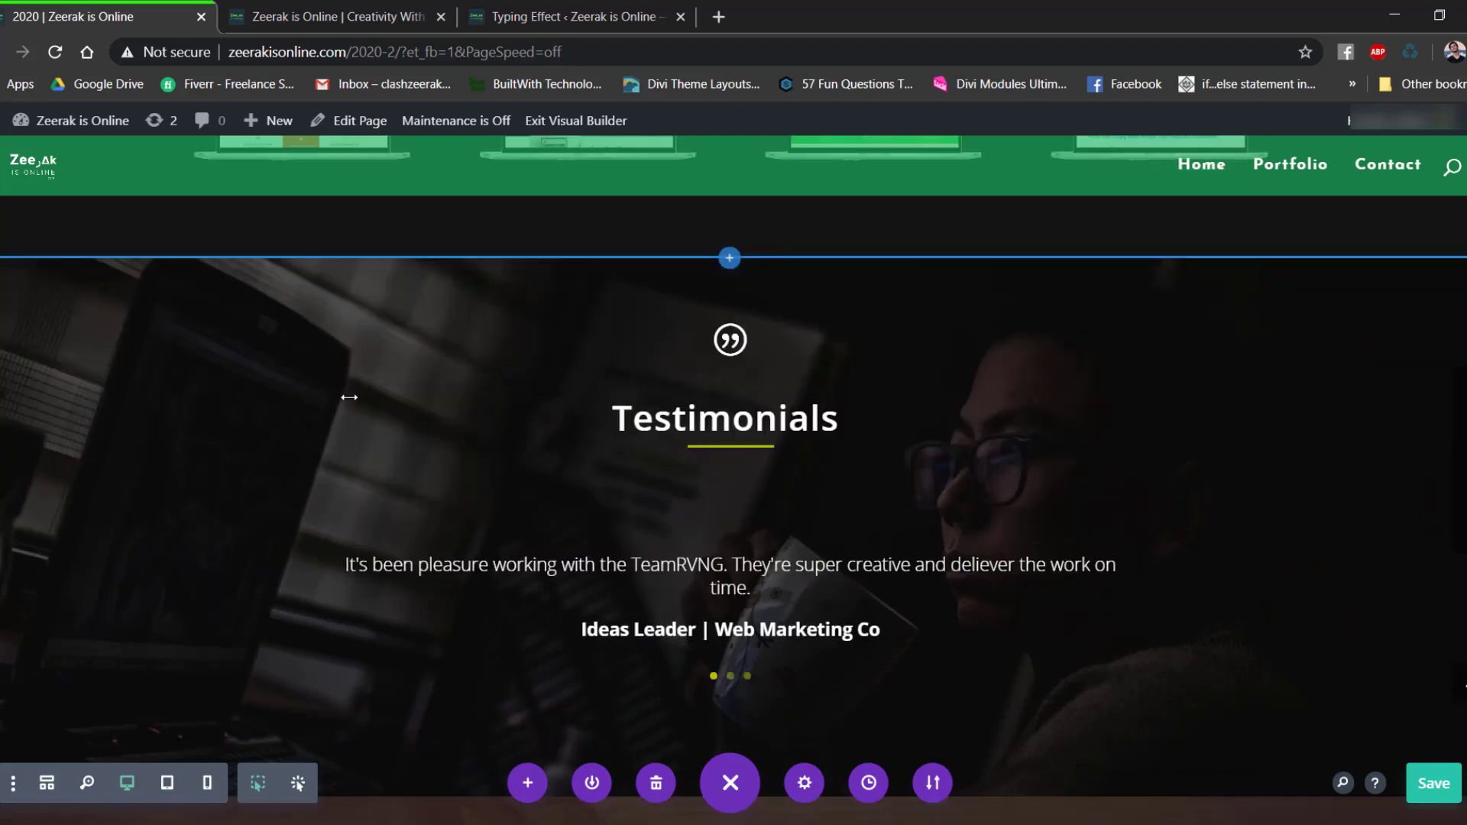
scroll(340, 385, down, 1)
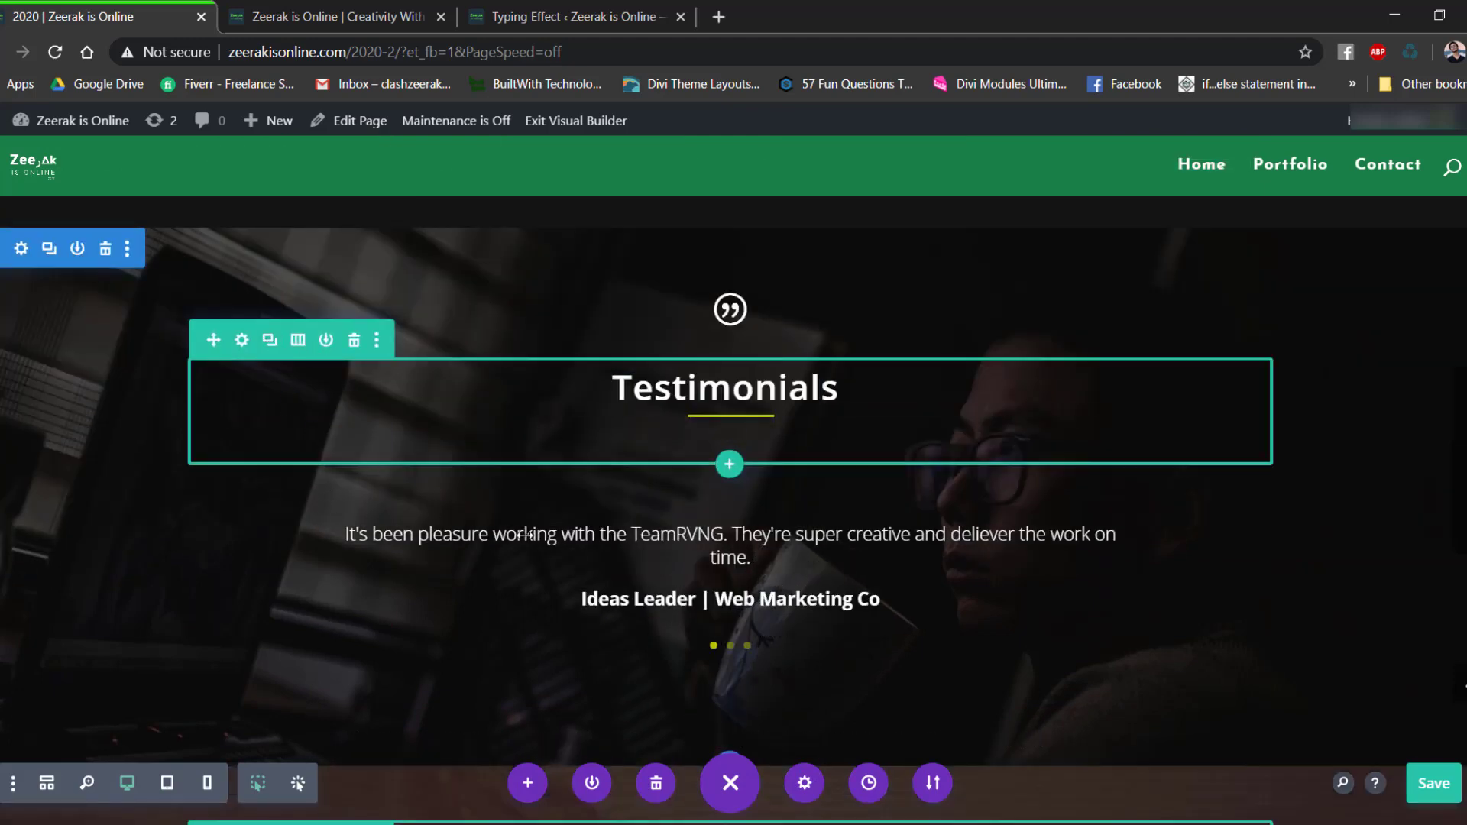
drag(527, 534, 176, 489)
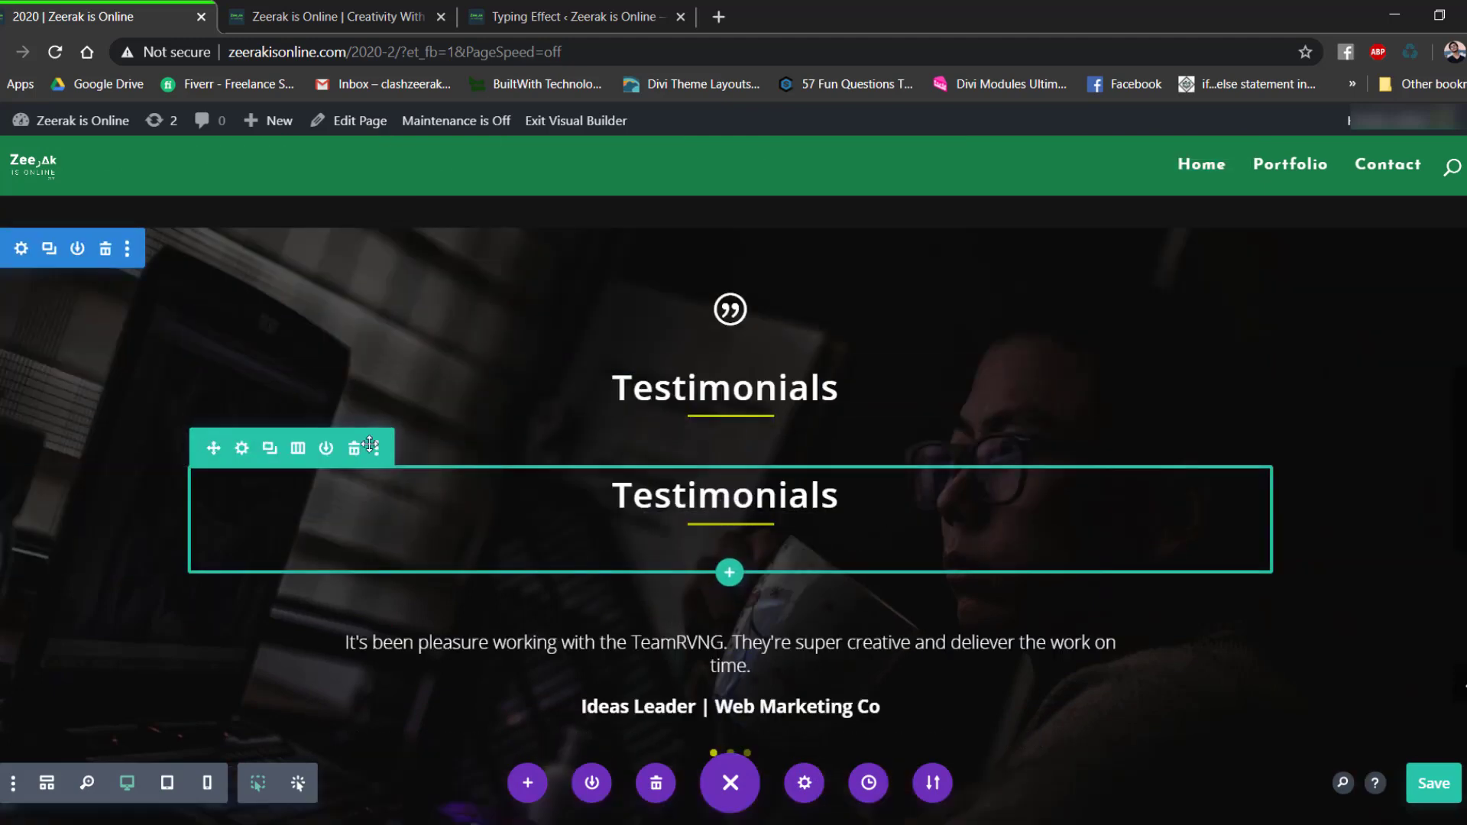
Move the duplicated title row into the new section below Testimonials and delete that section's empty row.
scroll(728, 505, down, 5)
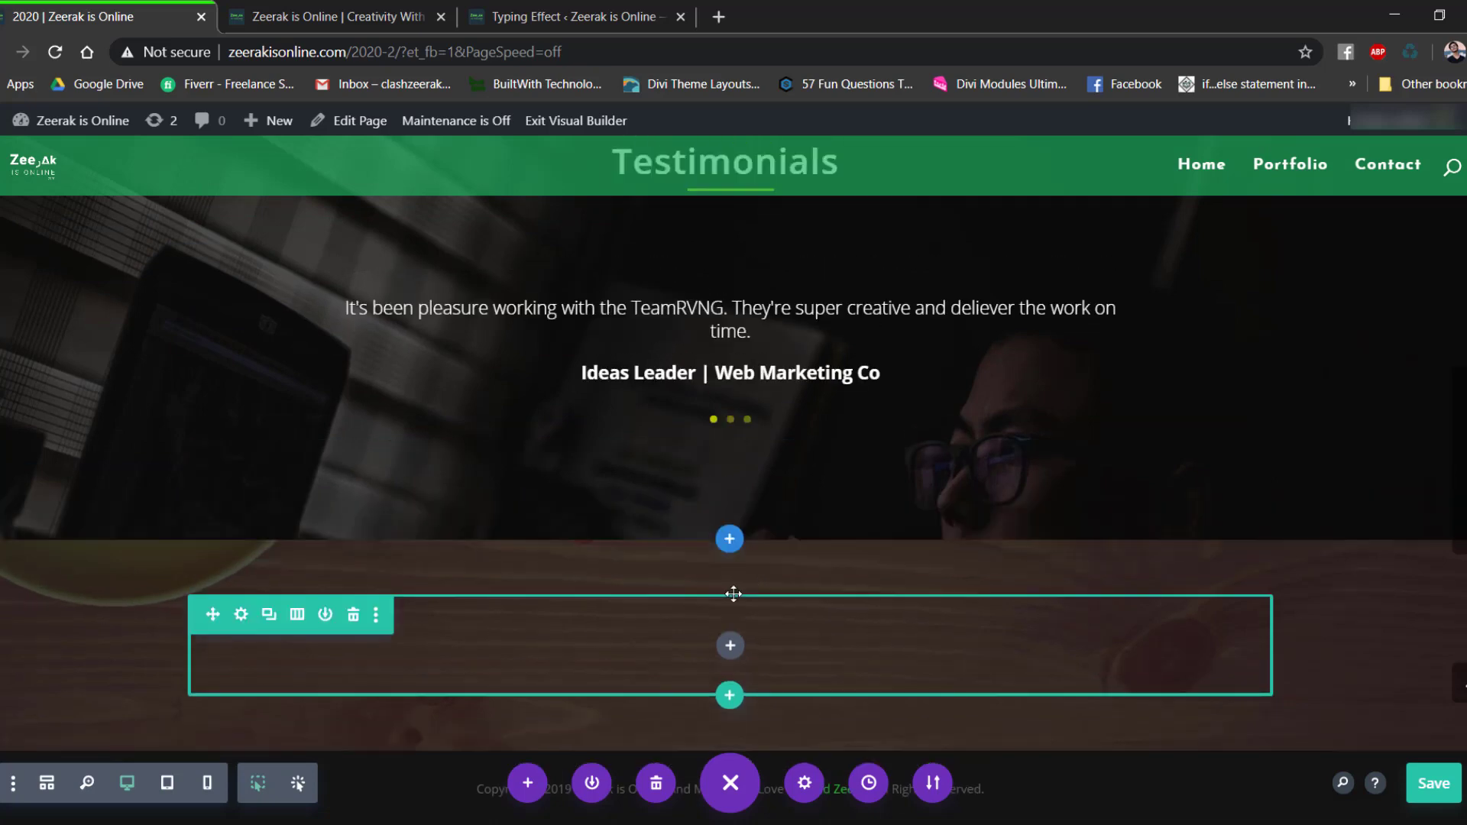
drag(733, 593, 573, 576)
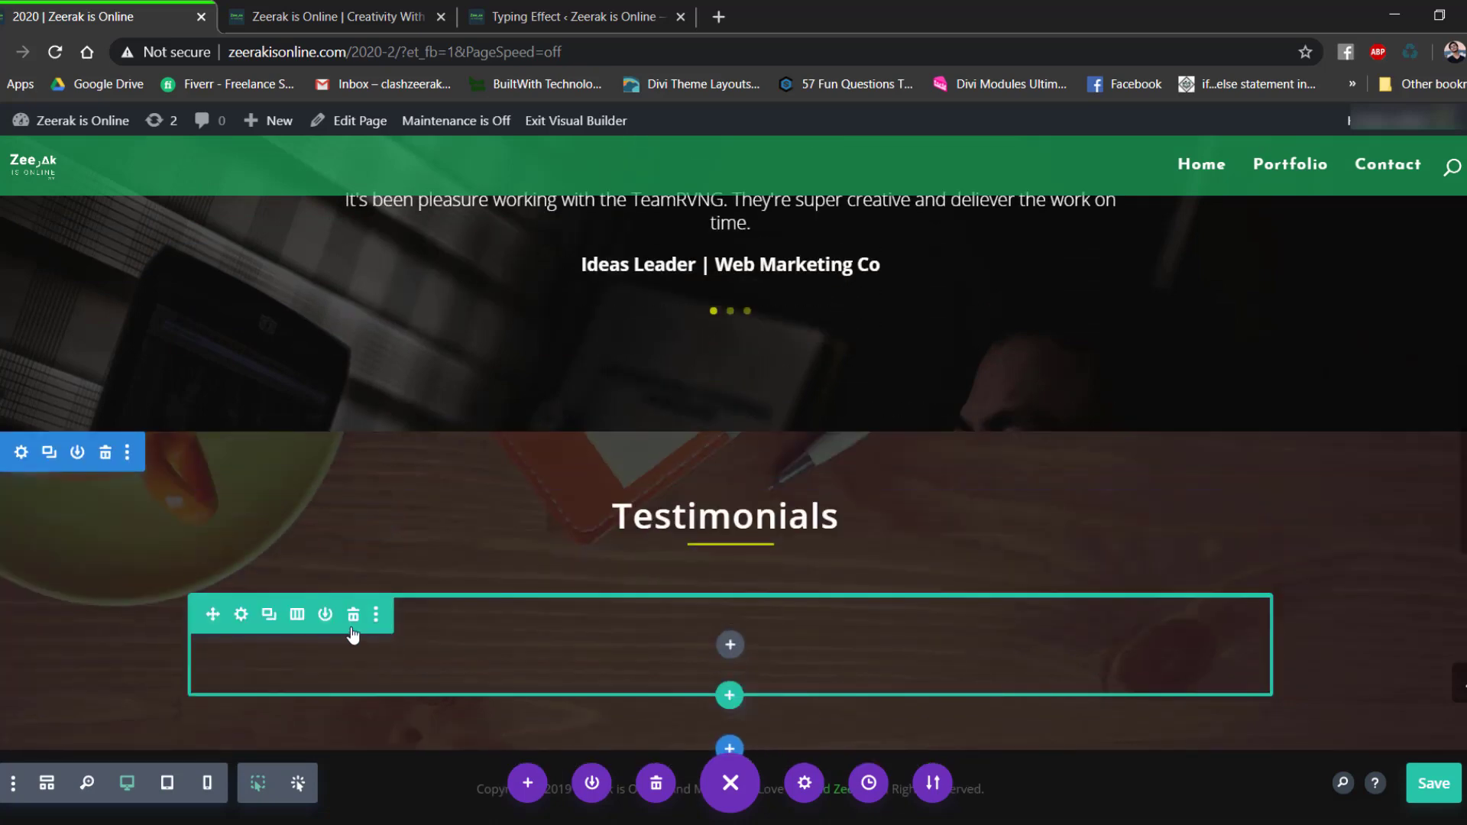
scroll(604, 625, up, 1)
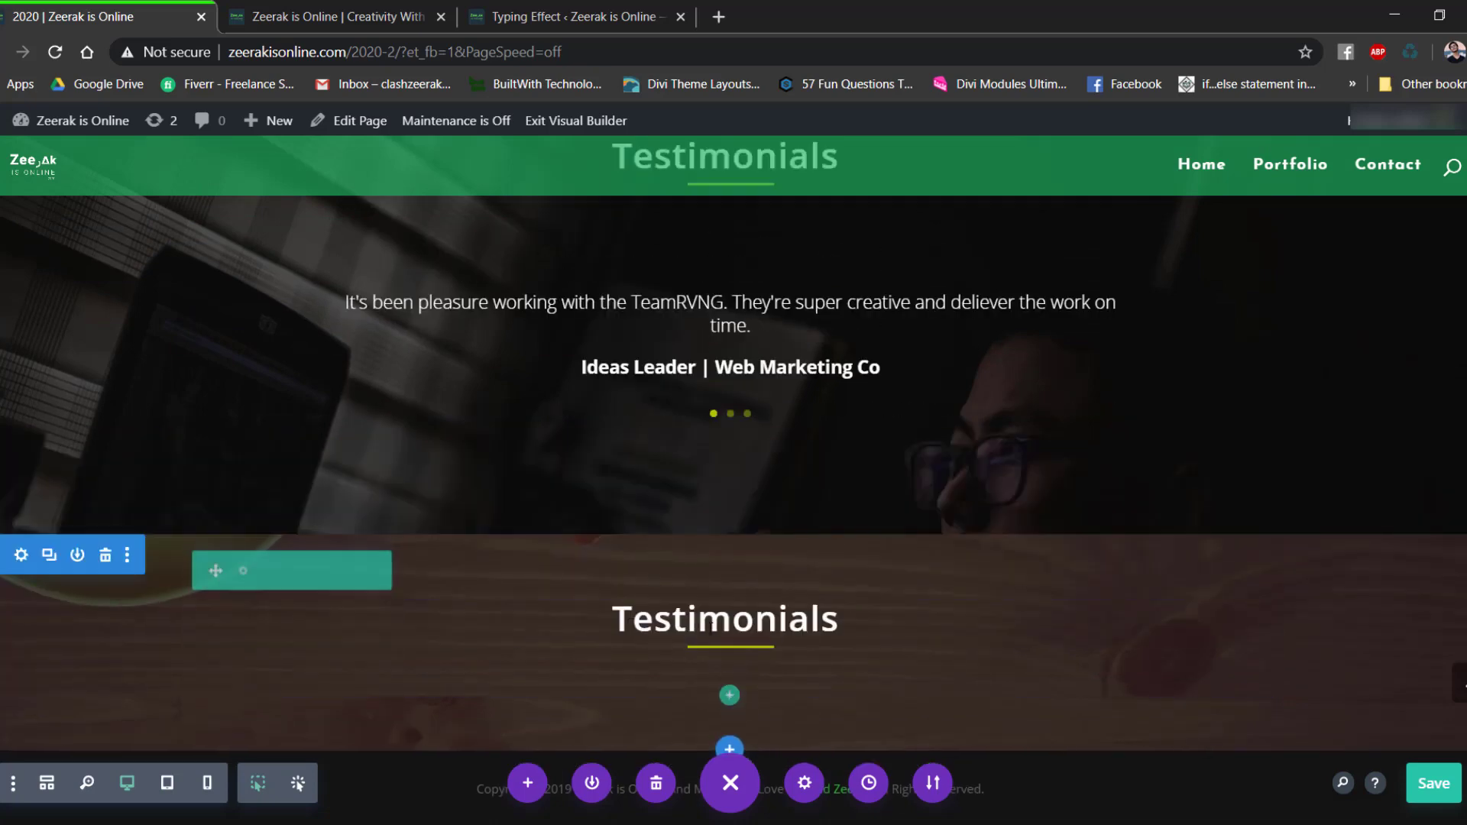
Change the duplicated title's text to "Contact Us" and save the text module.
click(695, 612)
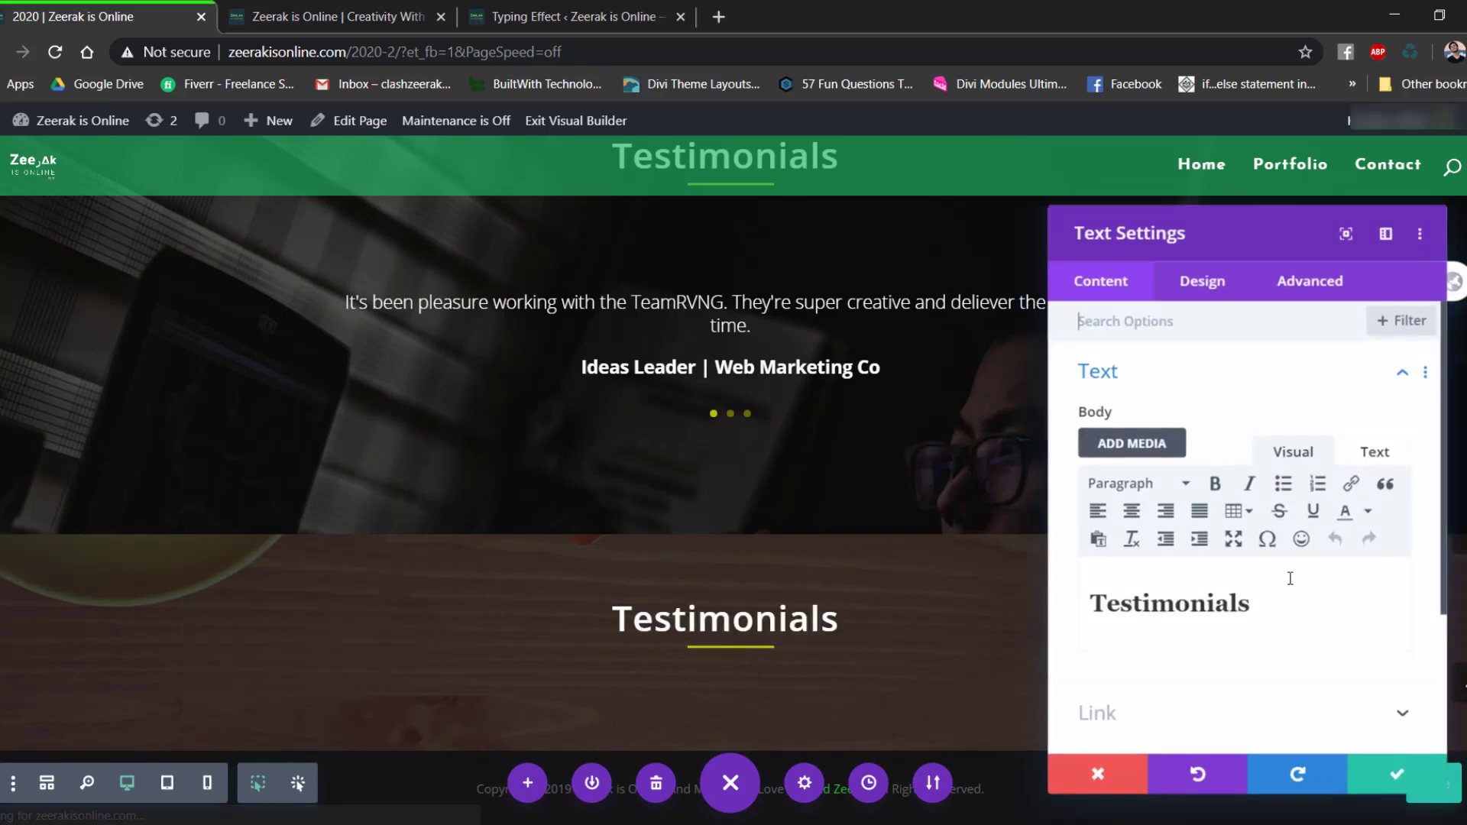
double_click(1223, 608)
text(C)
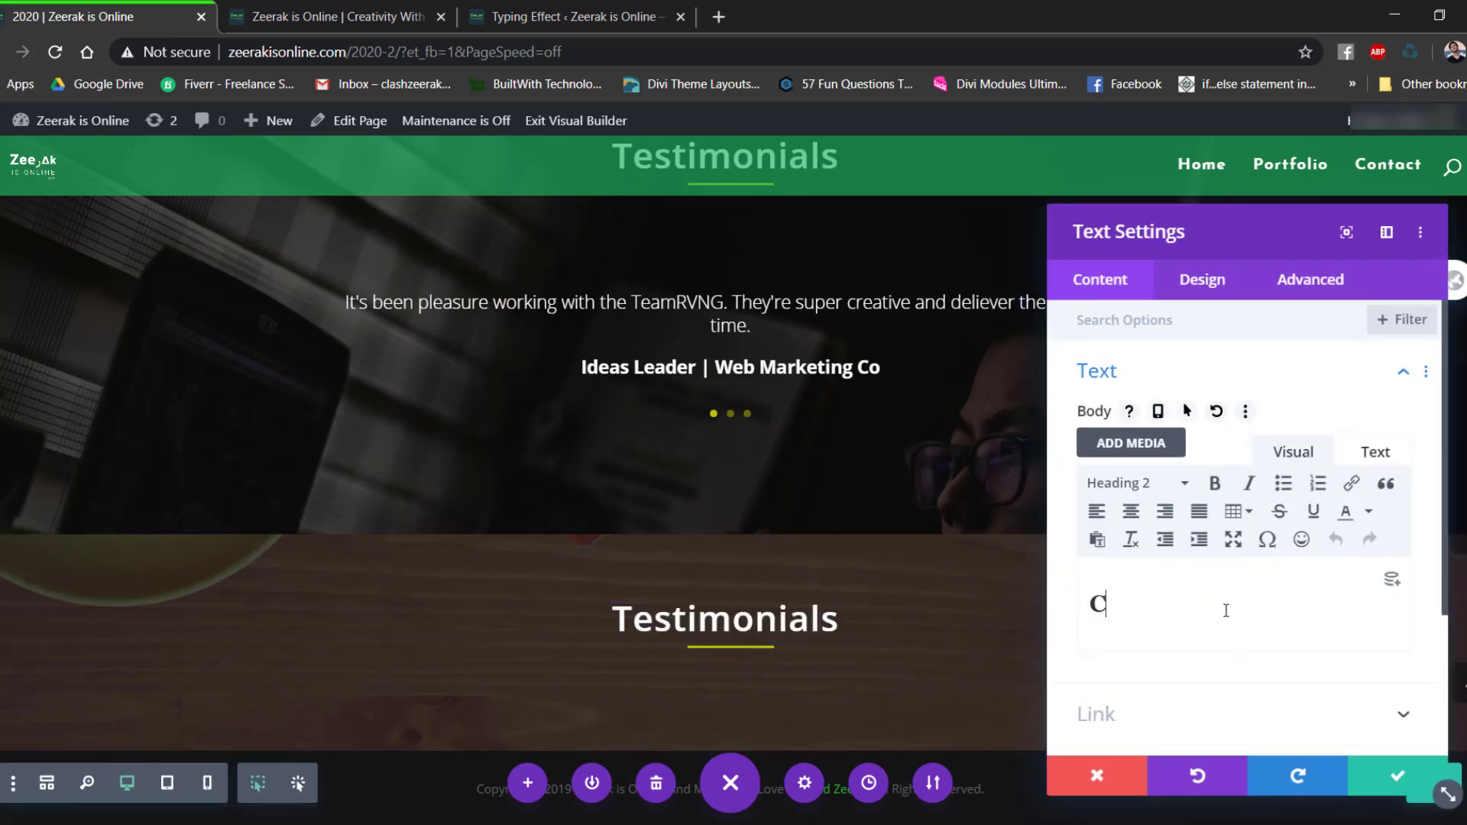
text(ontact Us)
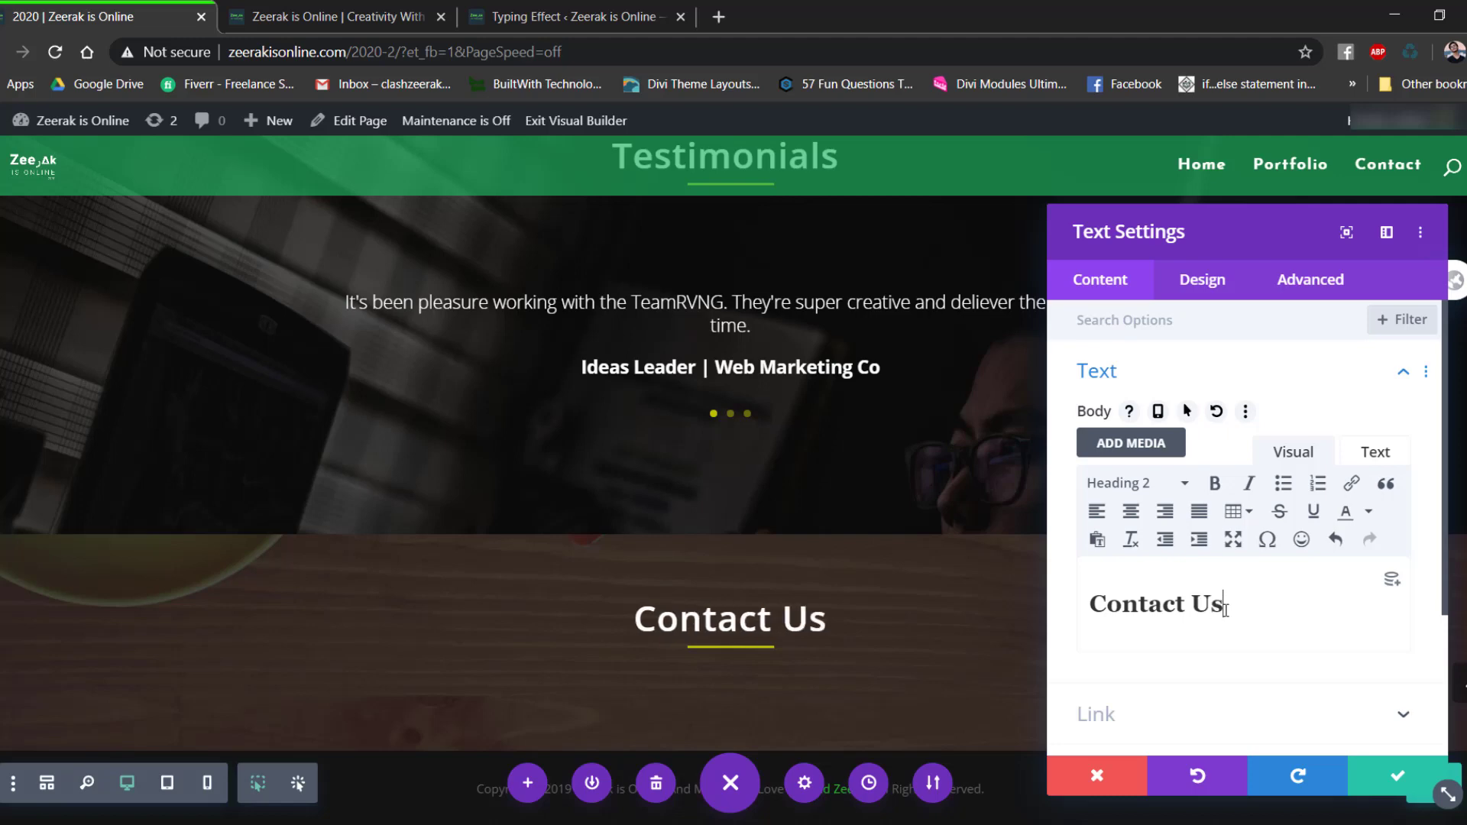
click(1367, 775)
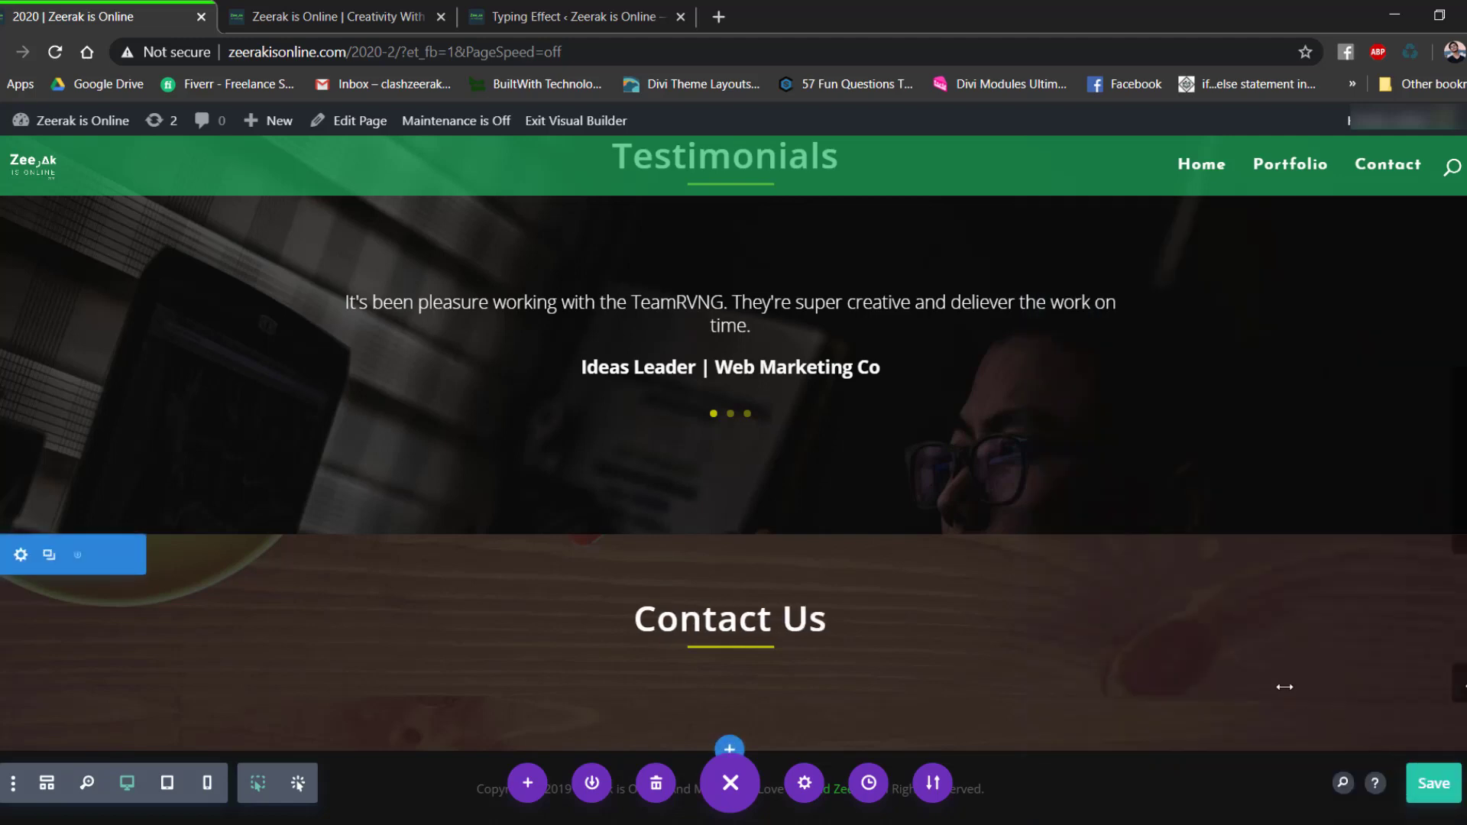
Add a single-column row below the Contact Us title and insert a Contact Form module in it.
click(730, 693)
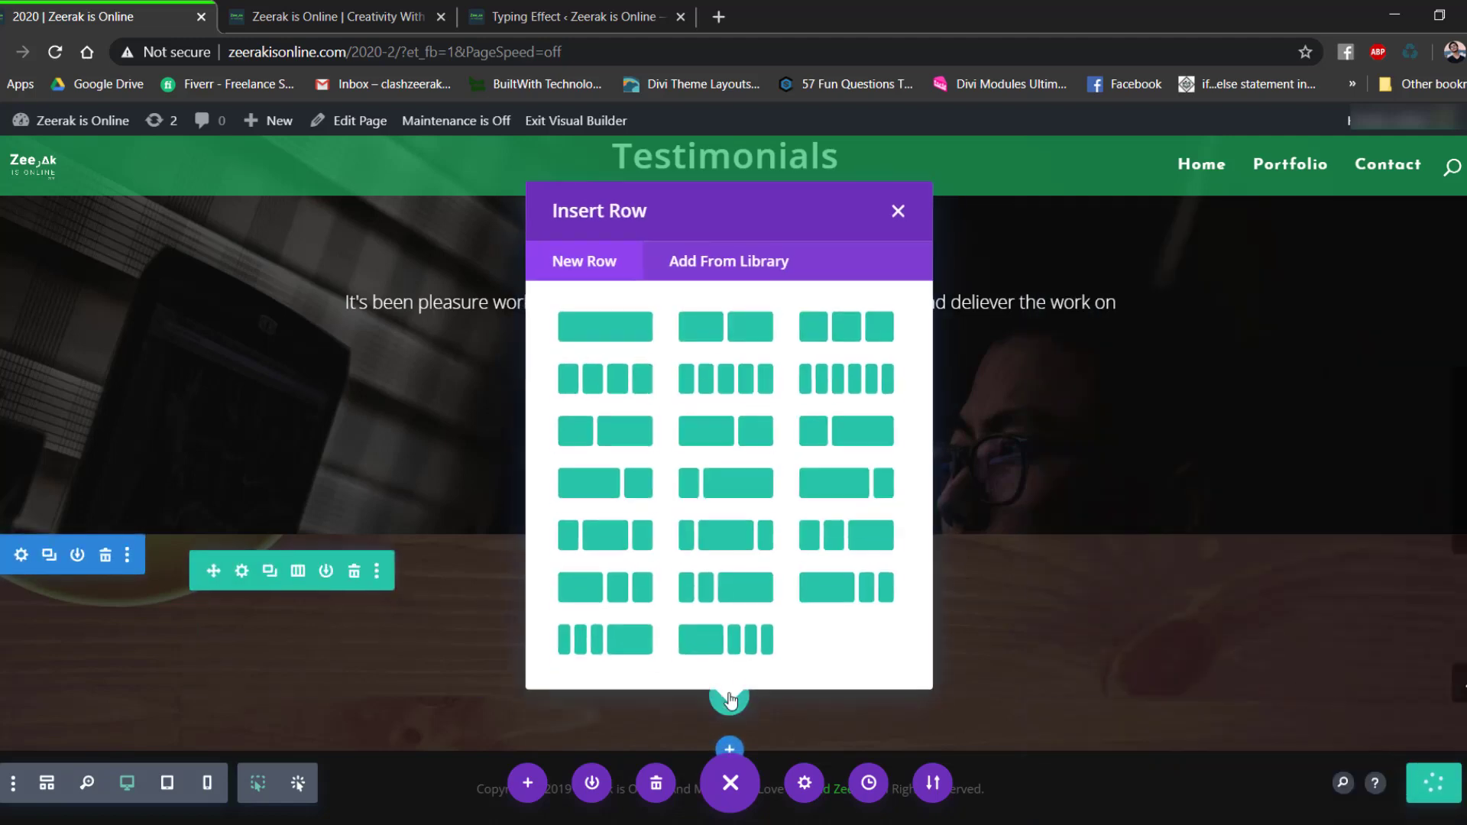
click(601, 320)
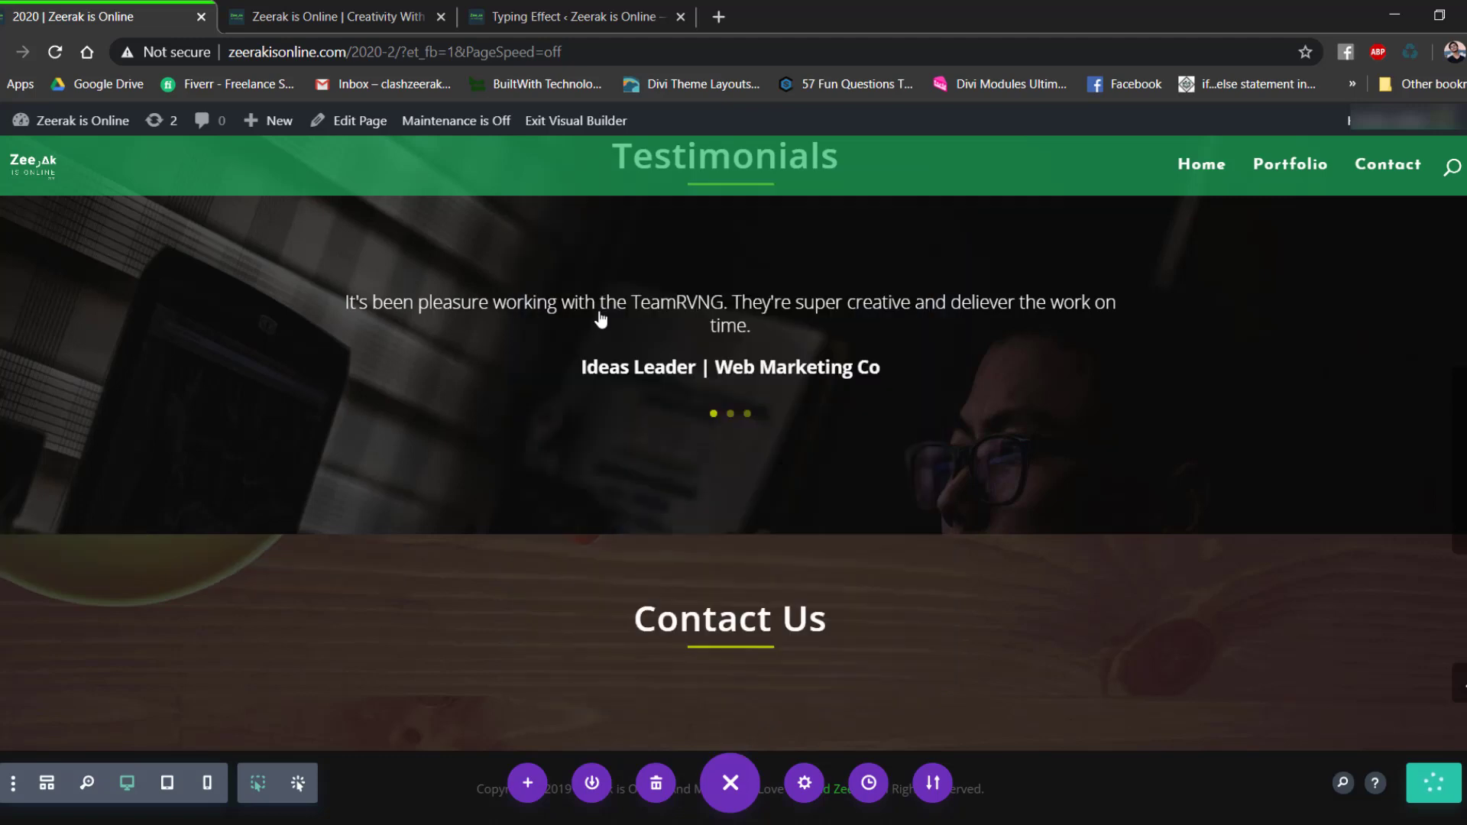
text(contac)
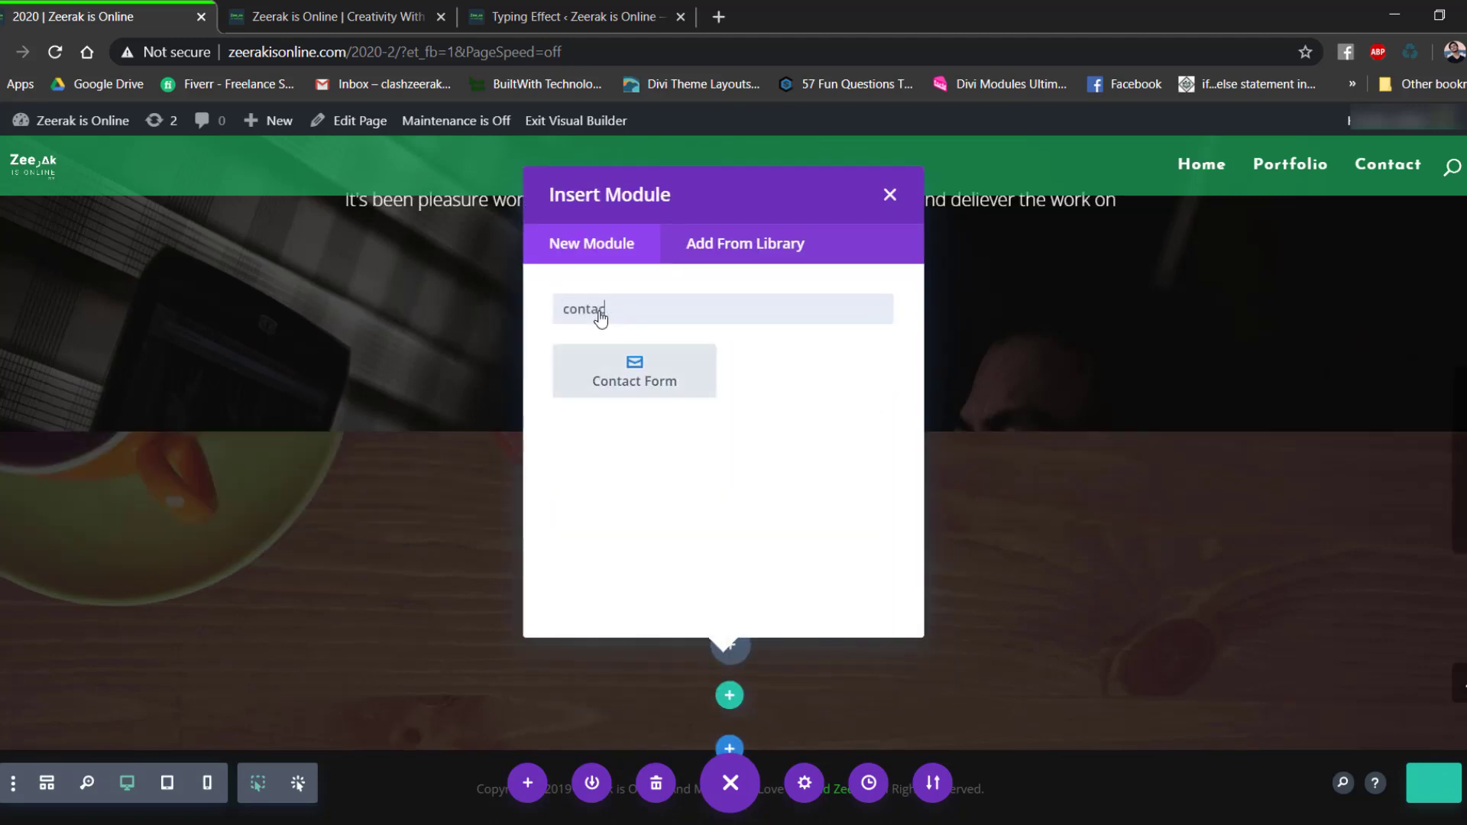
click(627, 381)
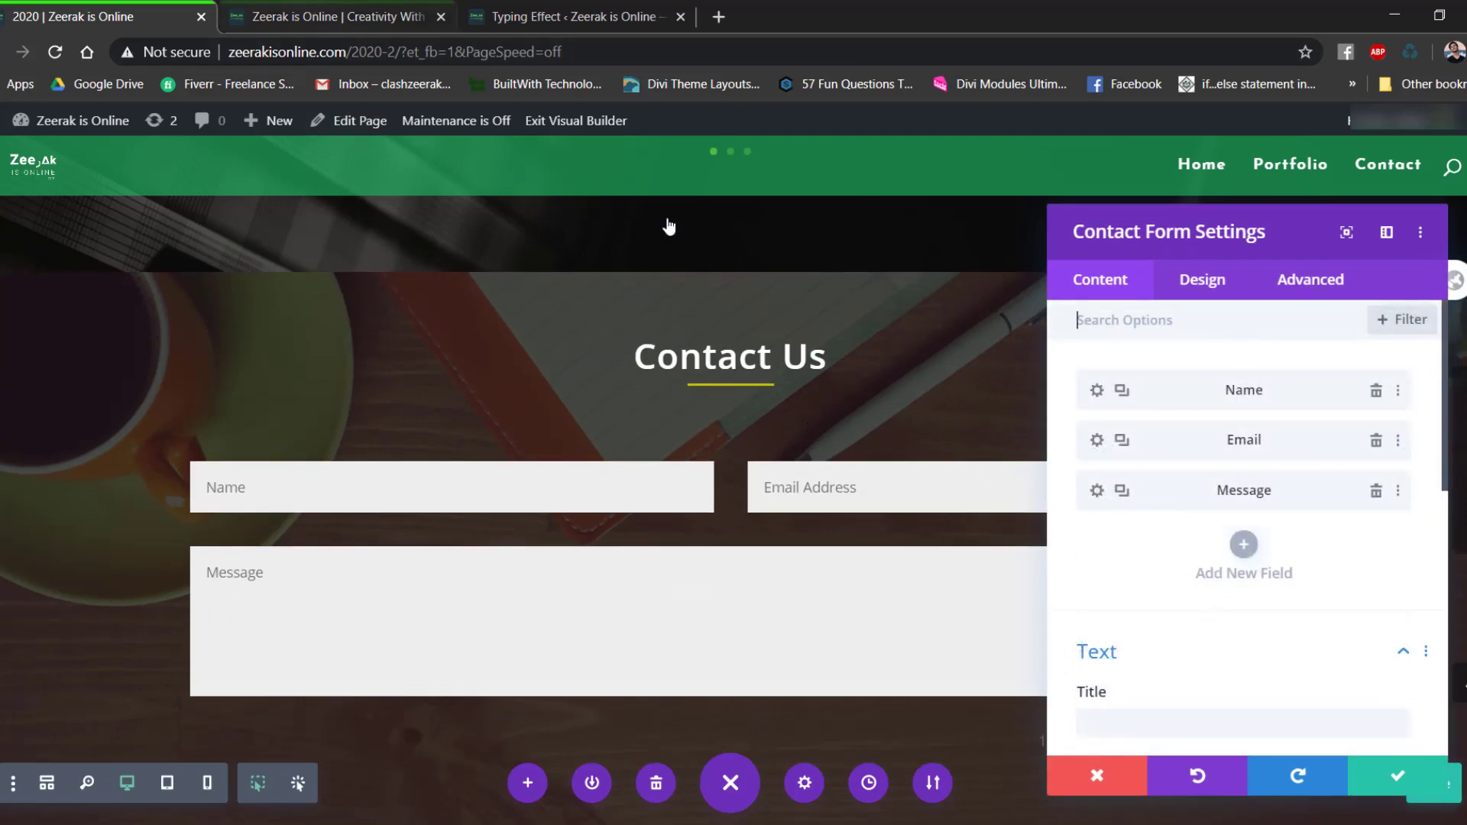
Examine the fields and styling of the Get In Touch form on the live homepage, and return to the 2020 page.
key(ctrl+Tab)
scroll(716, 607, down, 10)
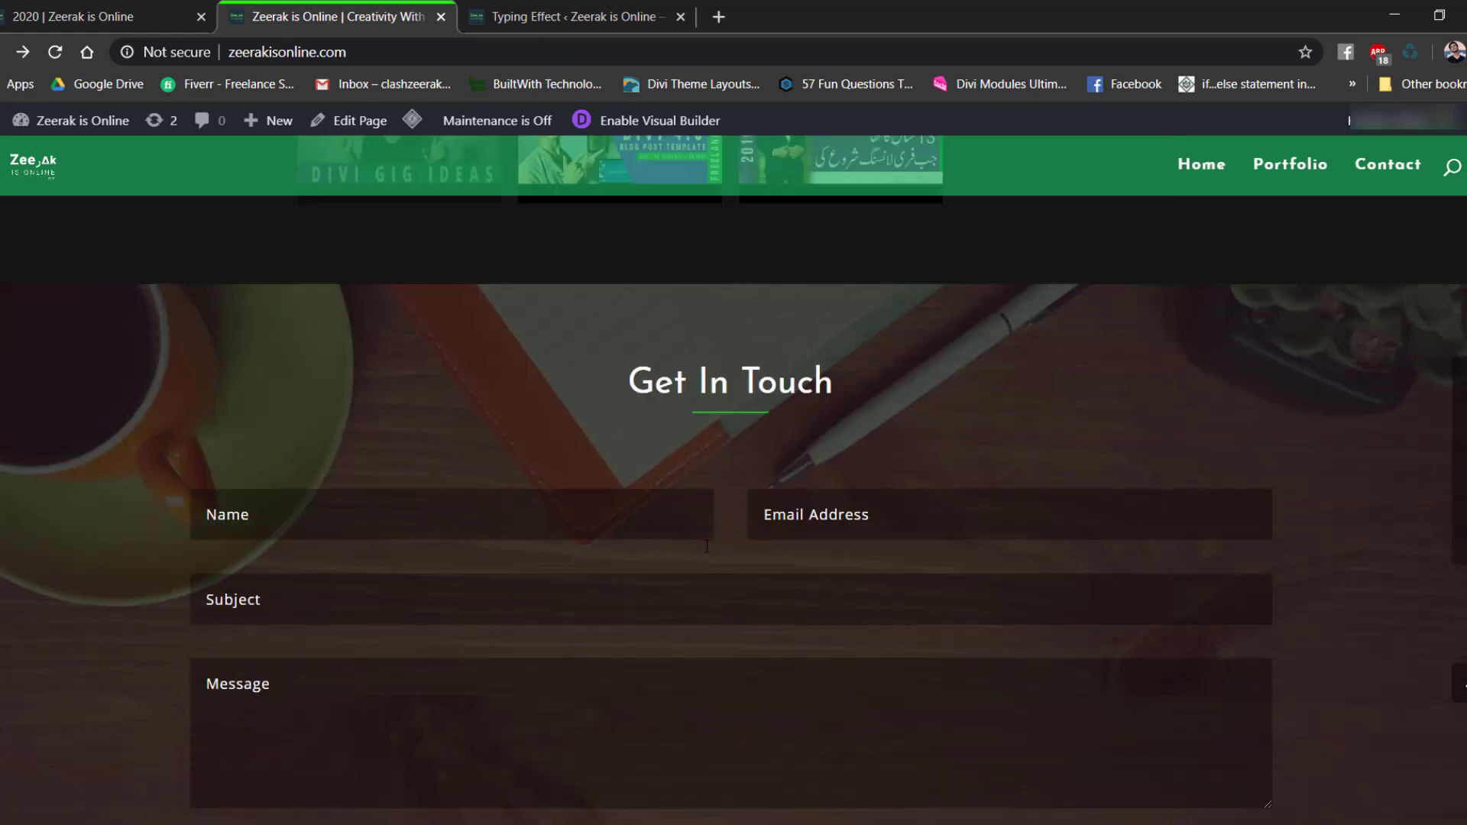
scroll(293, 544, up, 3)
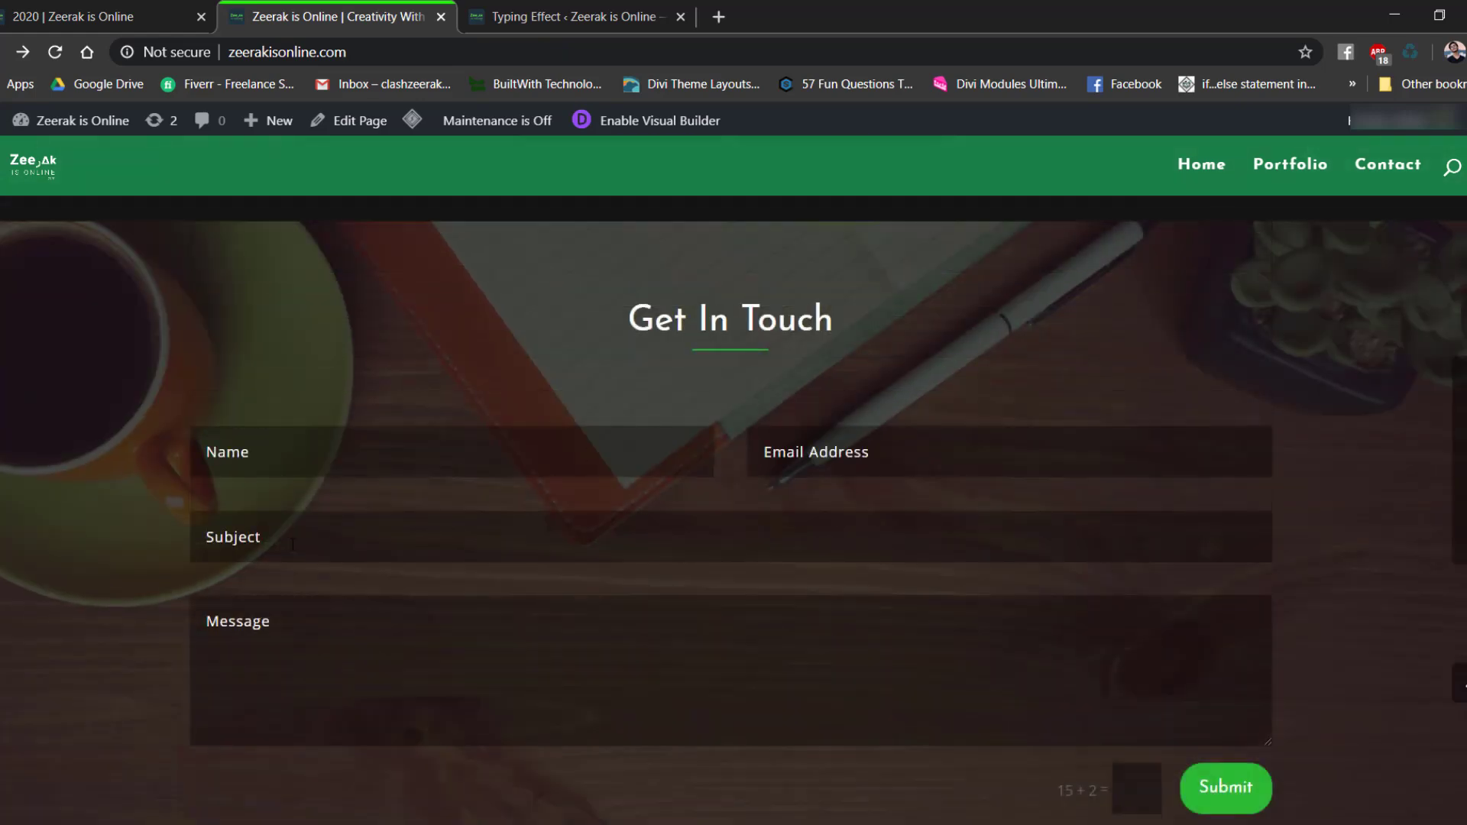
click(128, 9)
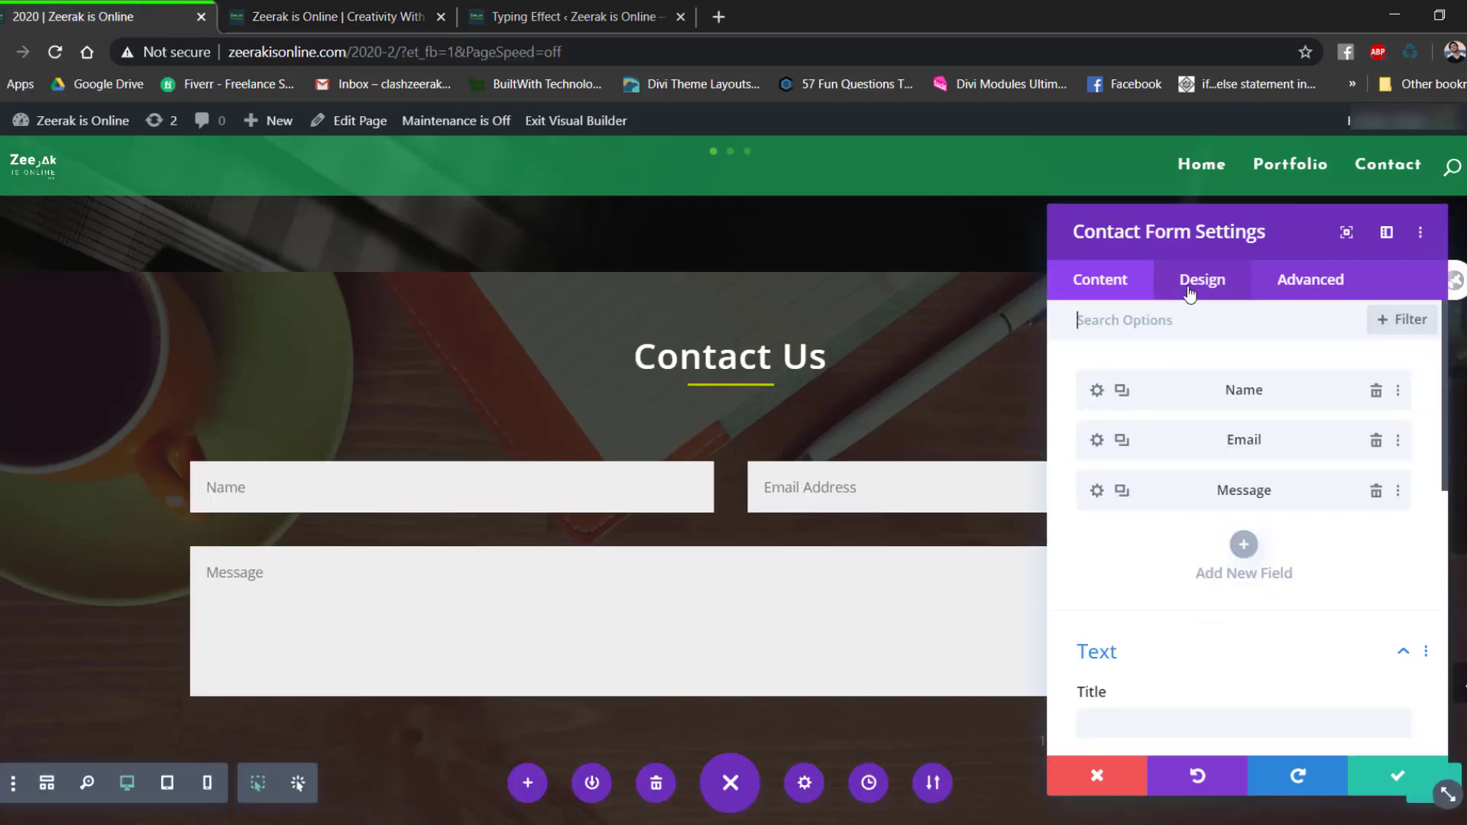
Set the contact form's fields background color to a transparent black, rgba(0,0,0,0.17).
scroll(750, 282, down, 1)
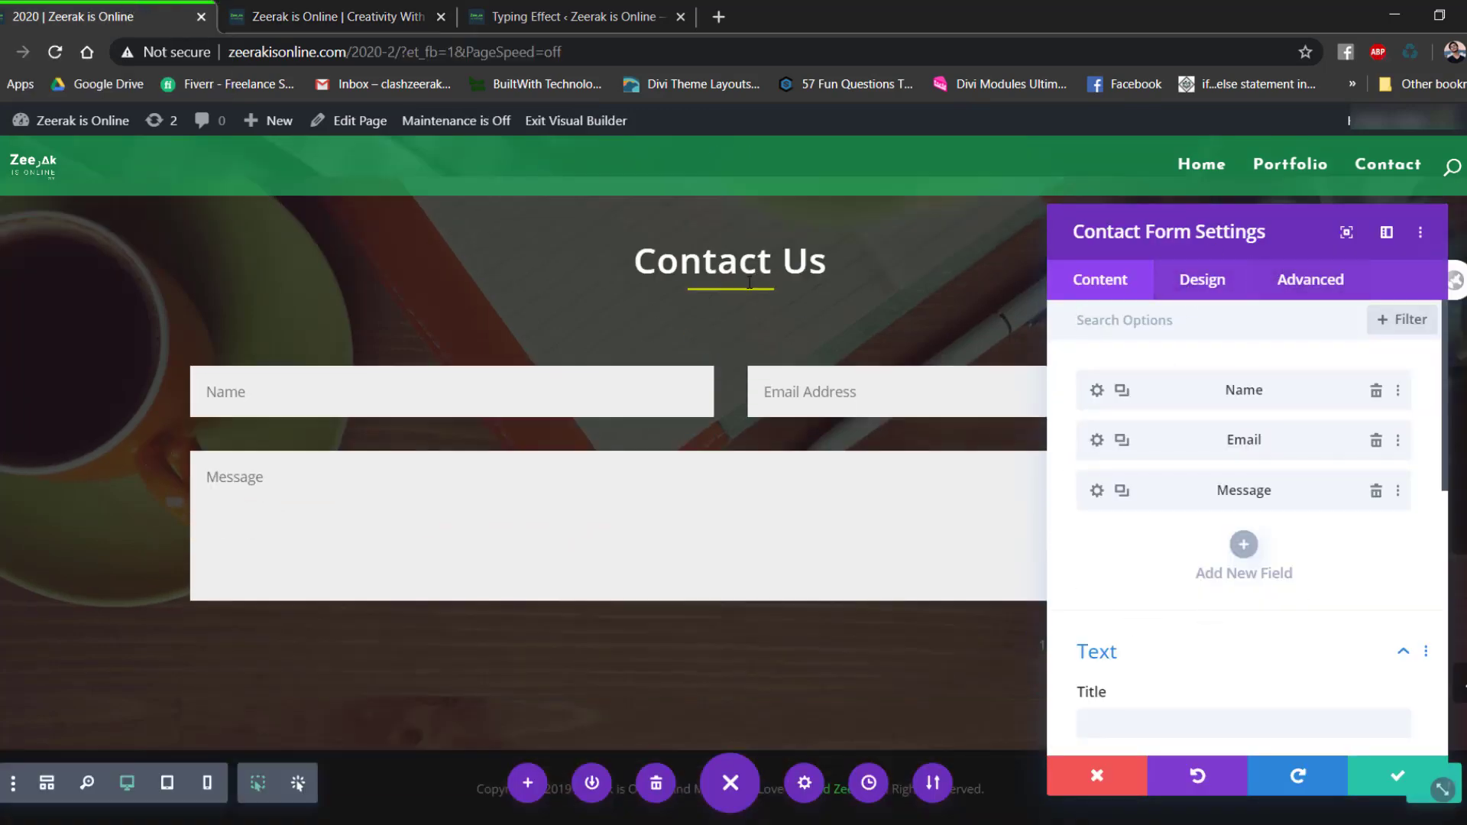
drag(1157, 251, 146, 241)
click(201, 277)
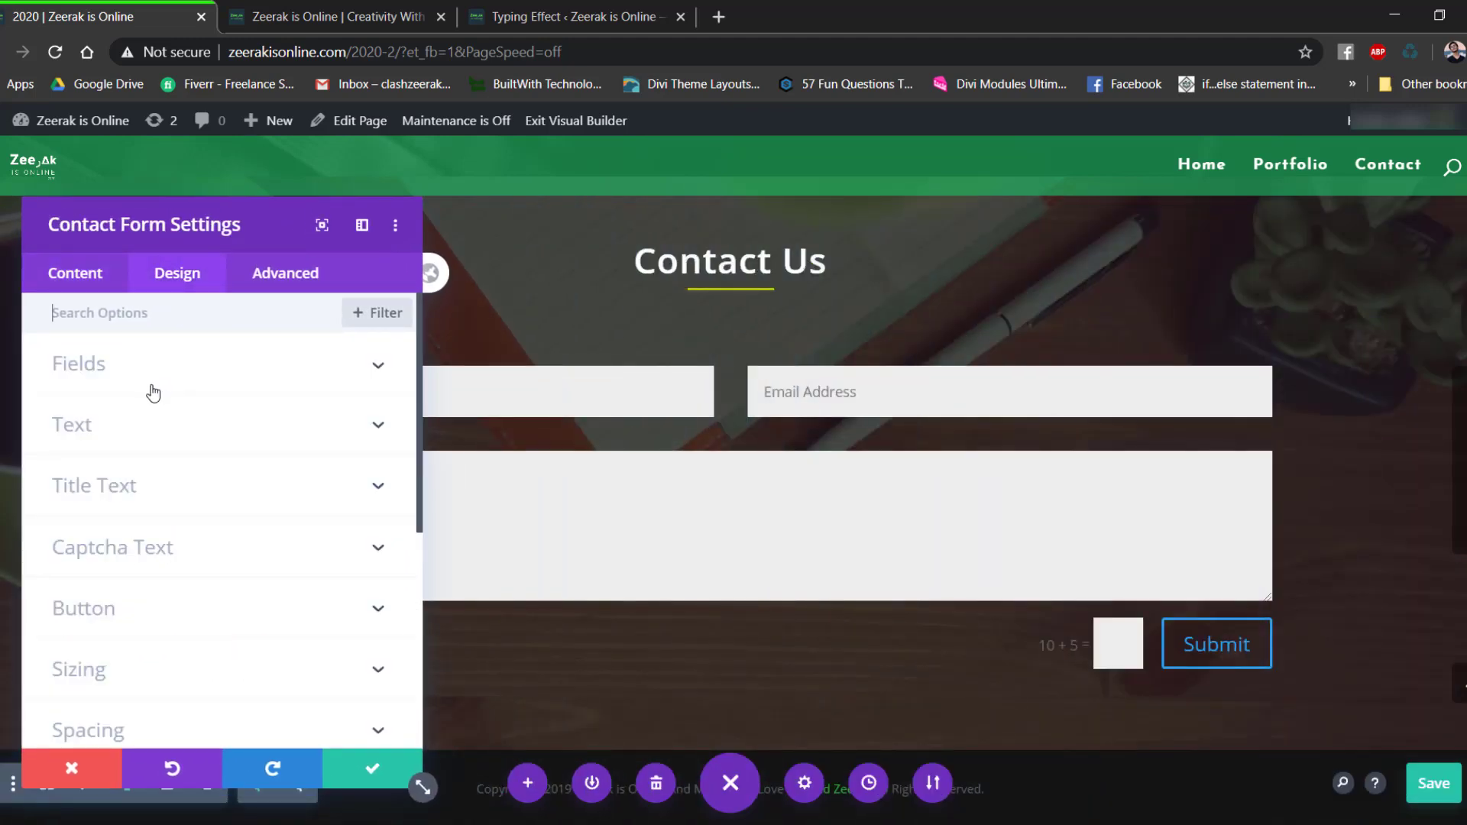
click(167, 378)
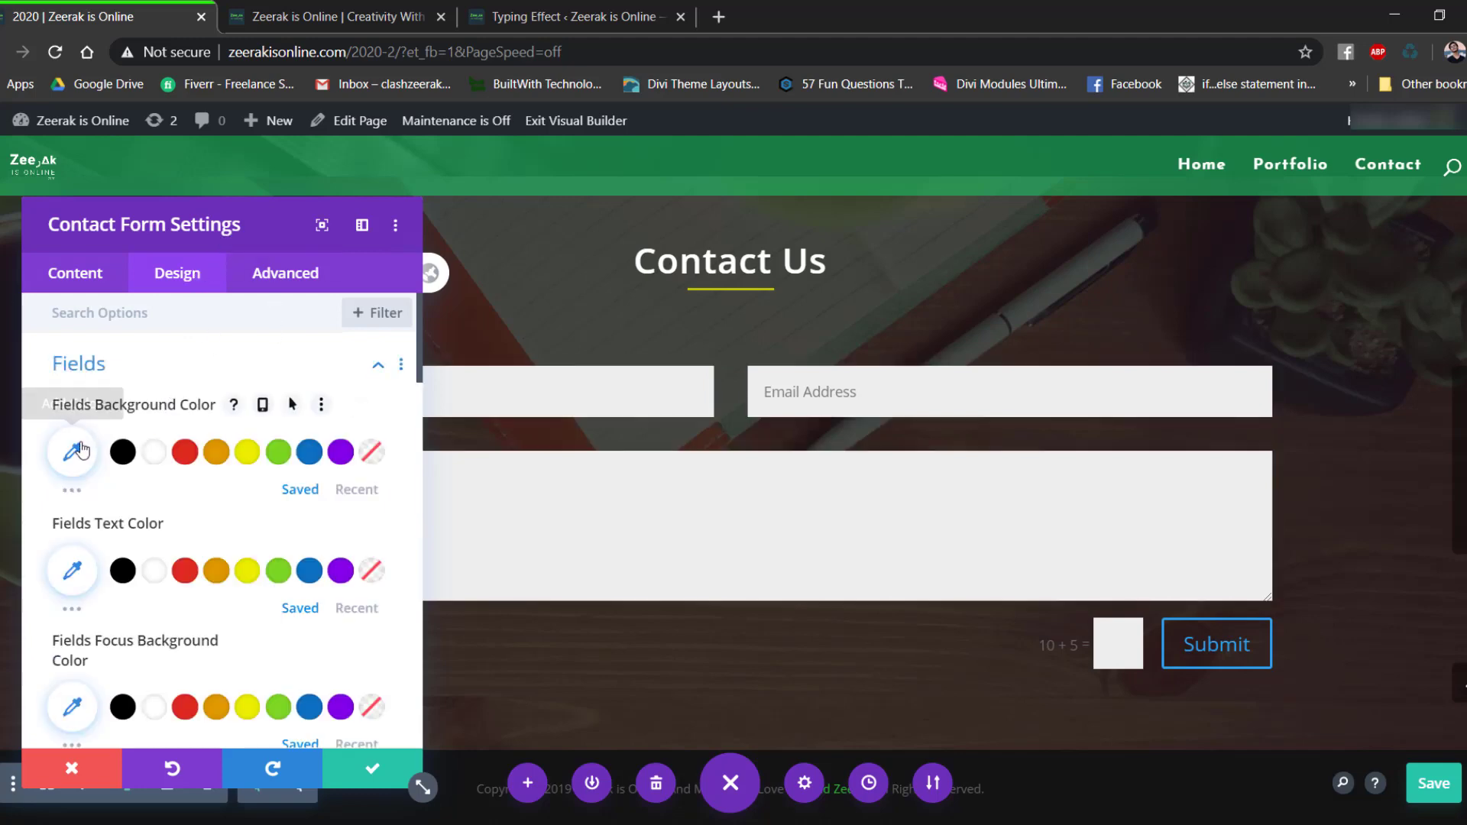
click(154, 452)
drag(361, 461, 366, 579)
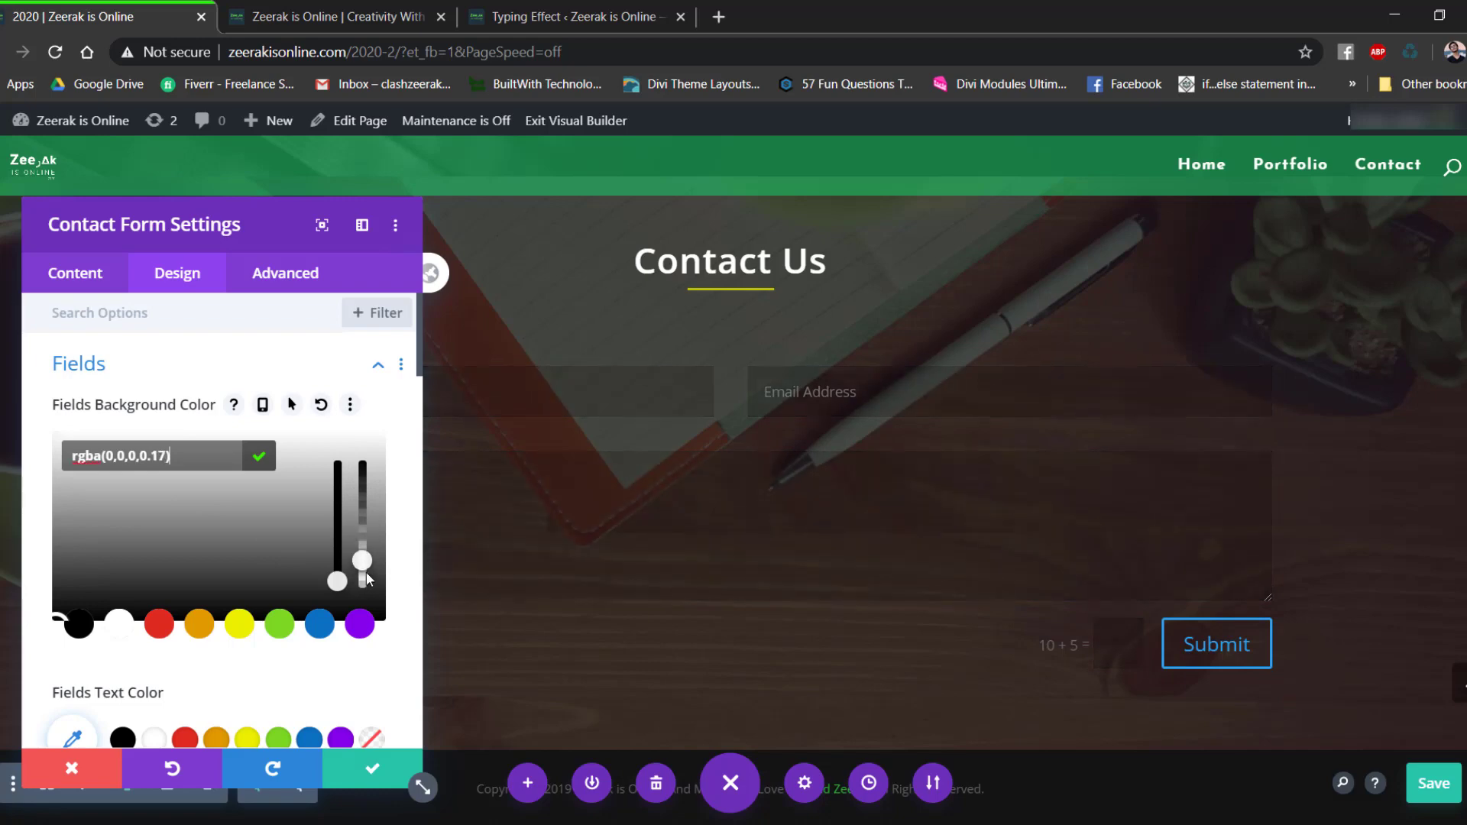
Change the fields background color to a more opaque near-black, rgba(15,15,15,0.72).
drag(245, 226, 706, 262)
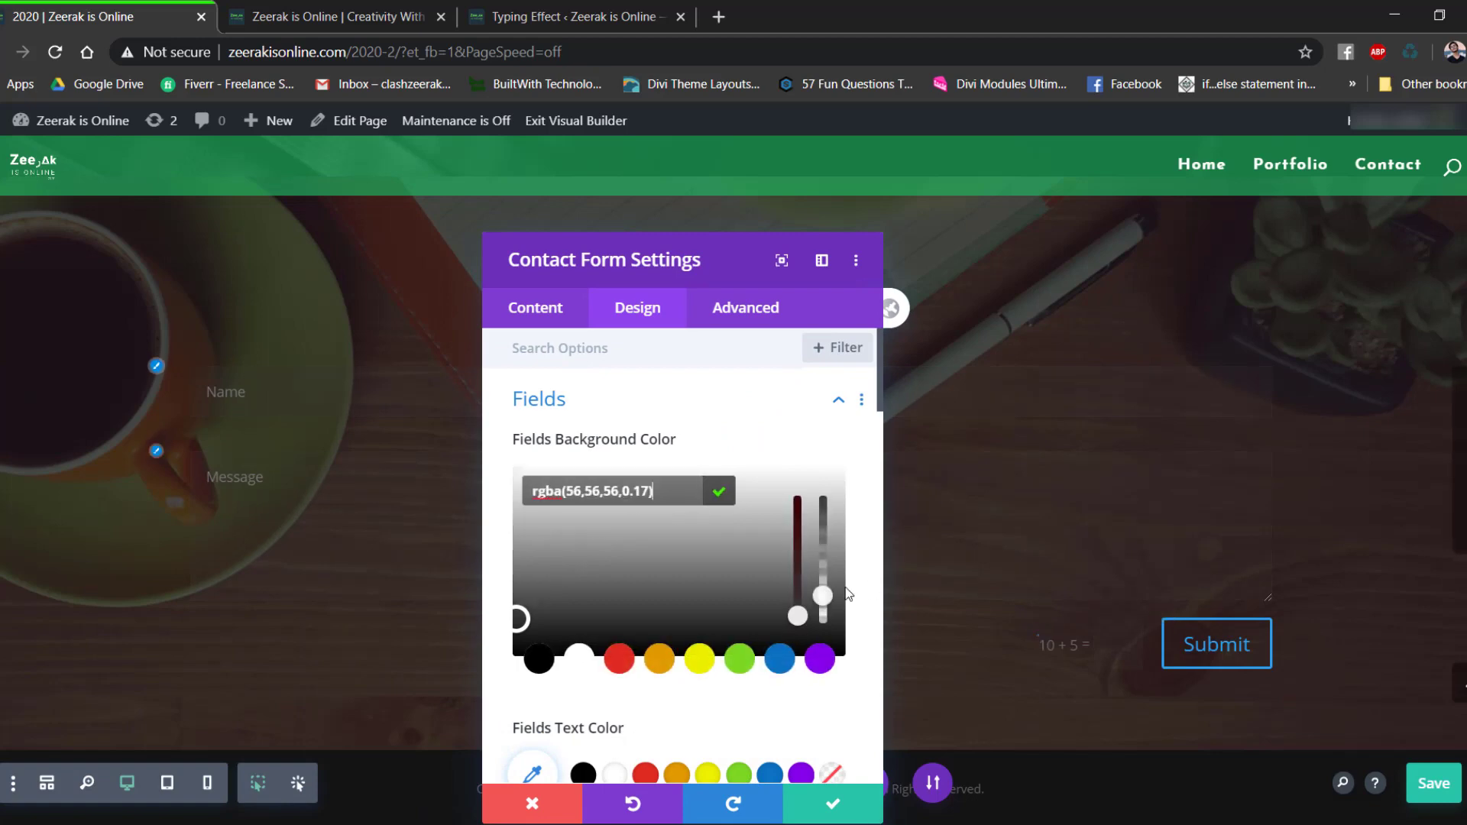
drag(823, 593, 820, 549)
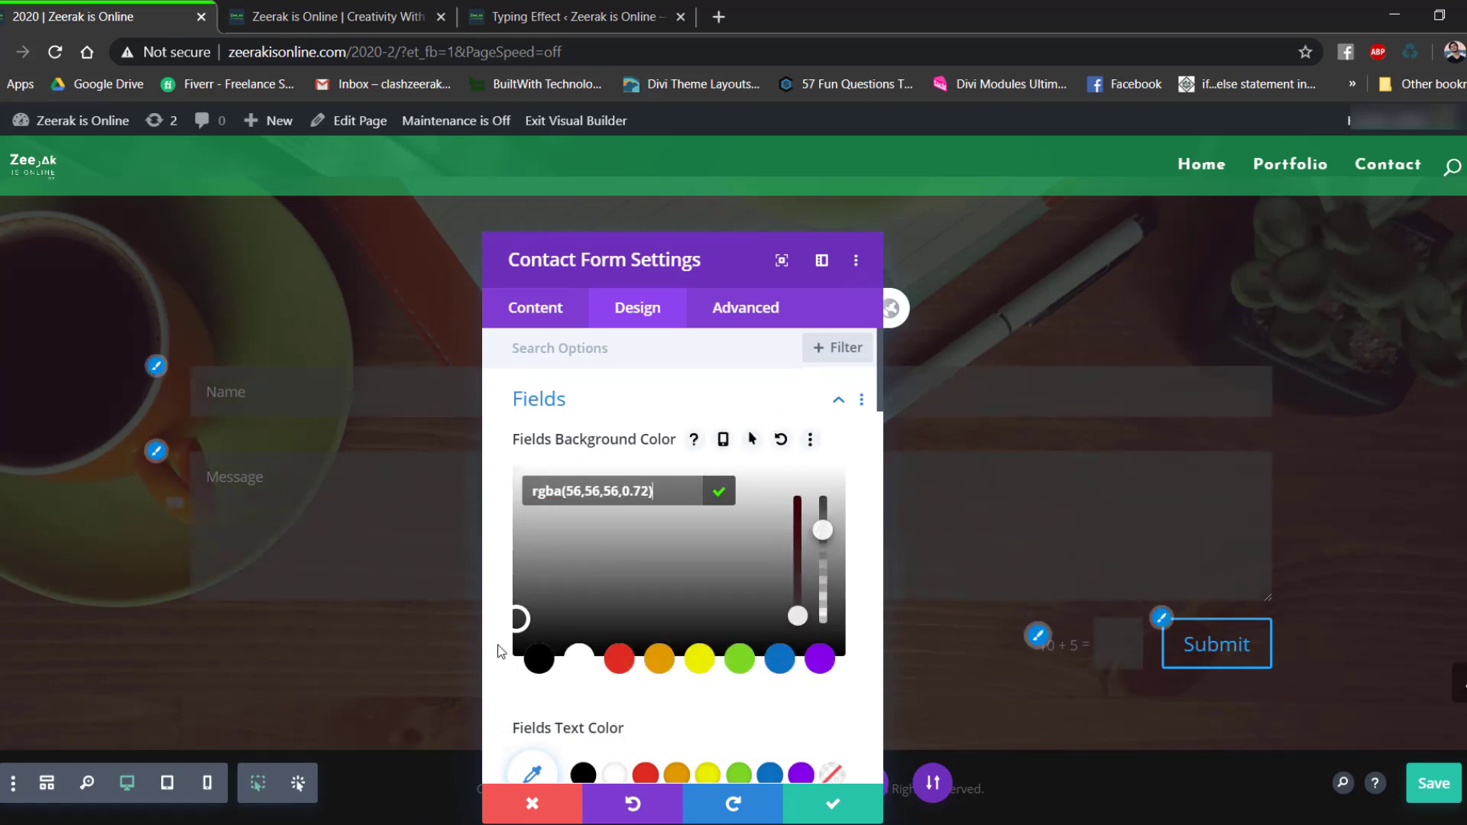
drag(518, 617, 508, 640)
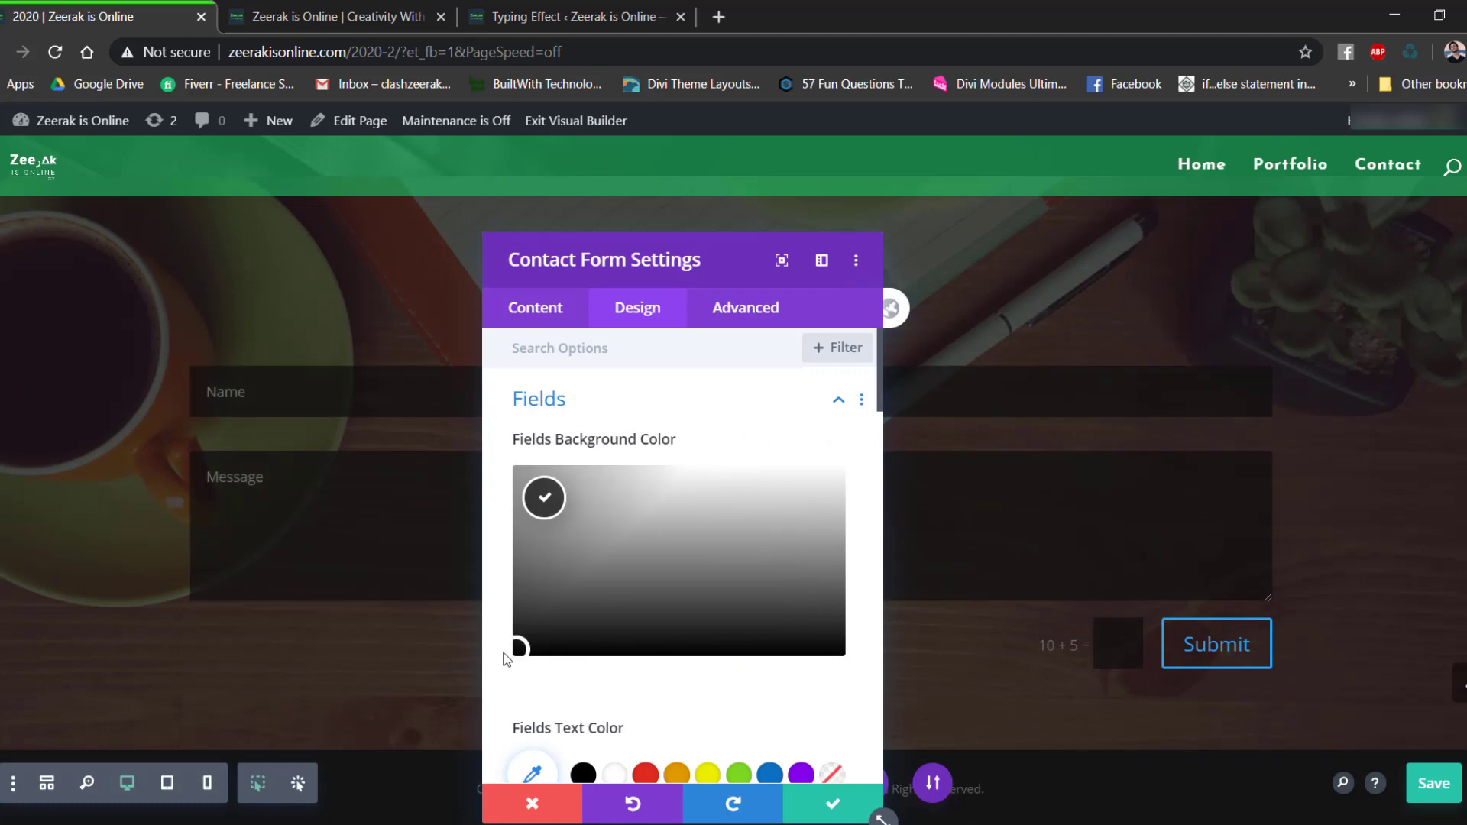
click(688, 491)
Lower the opacity of the fields background color to 0.59, giving rgba(15,15,15,0.59).
drag(656, 265, 1089, 306)
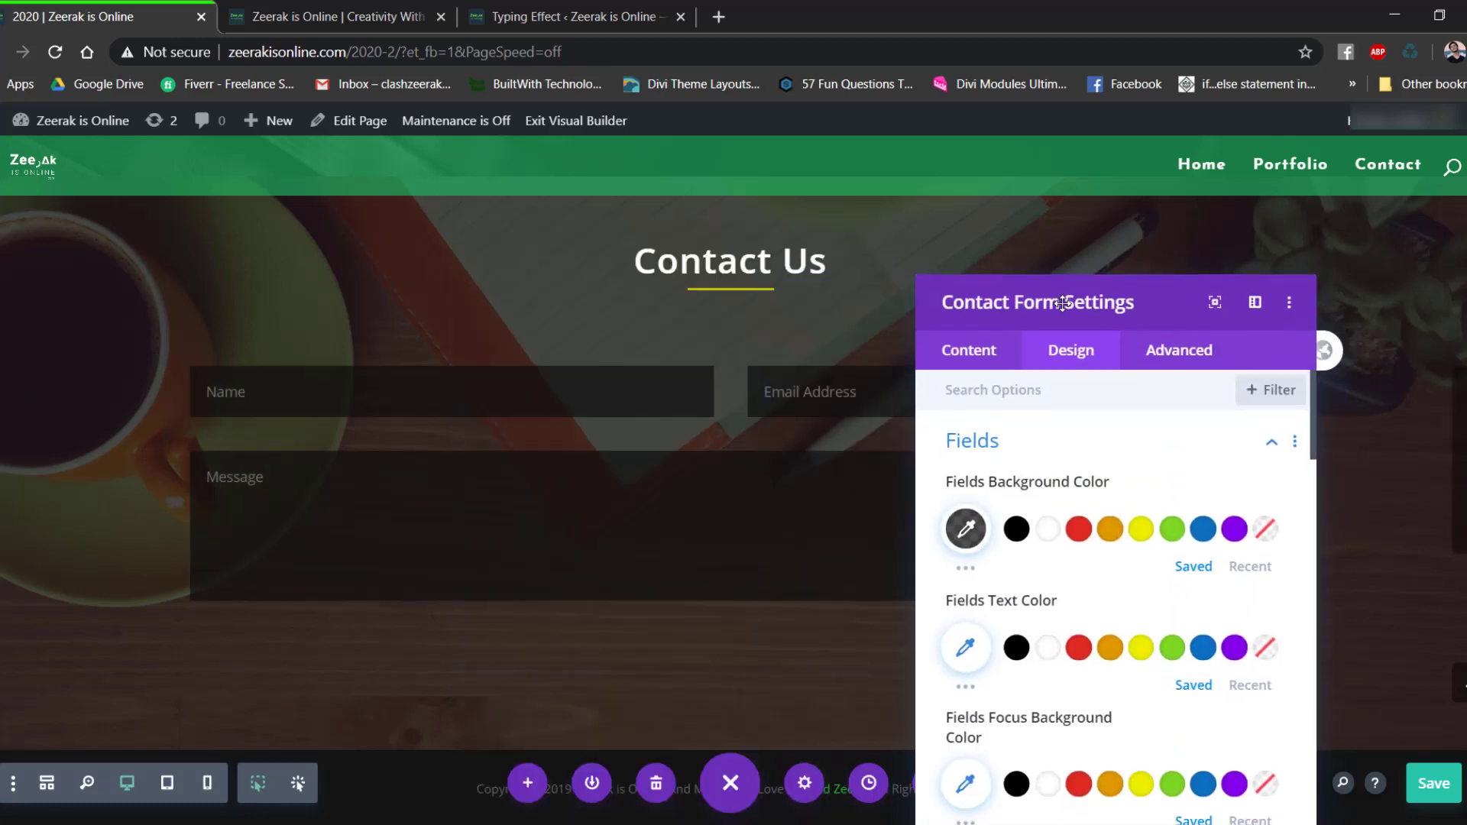
click(966, 527)
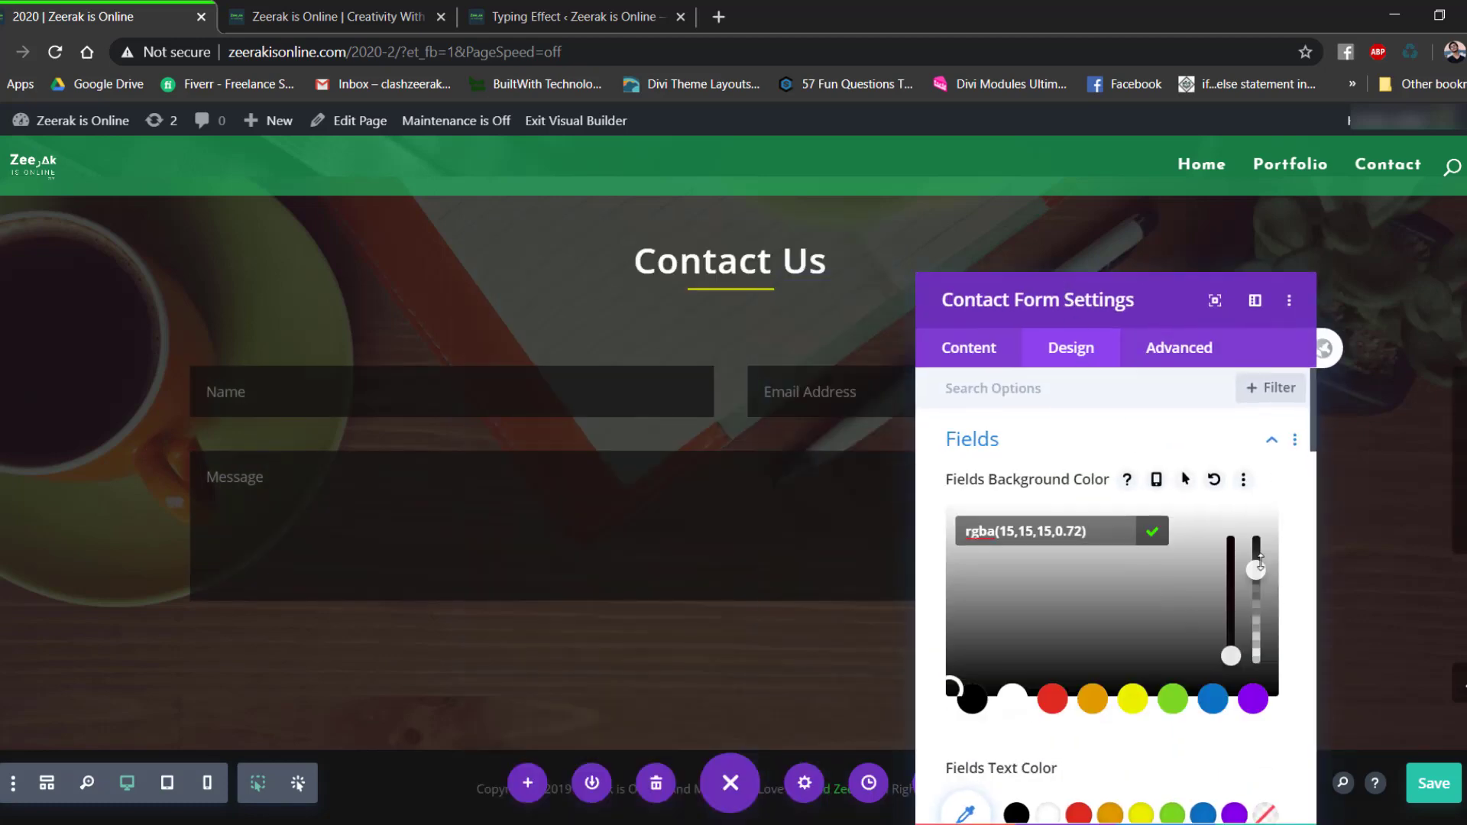
drag(1260, 563, 1253, 579)
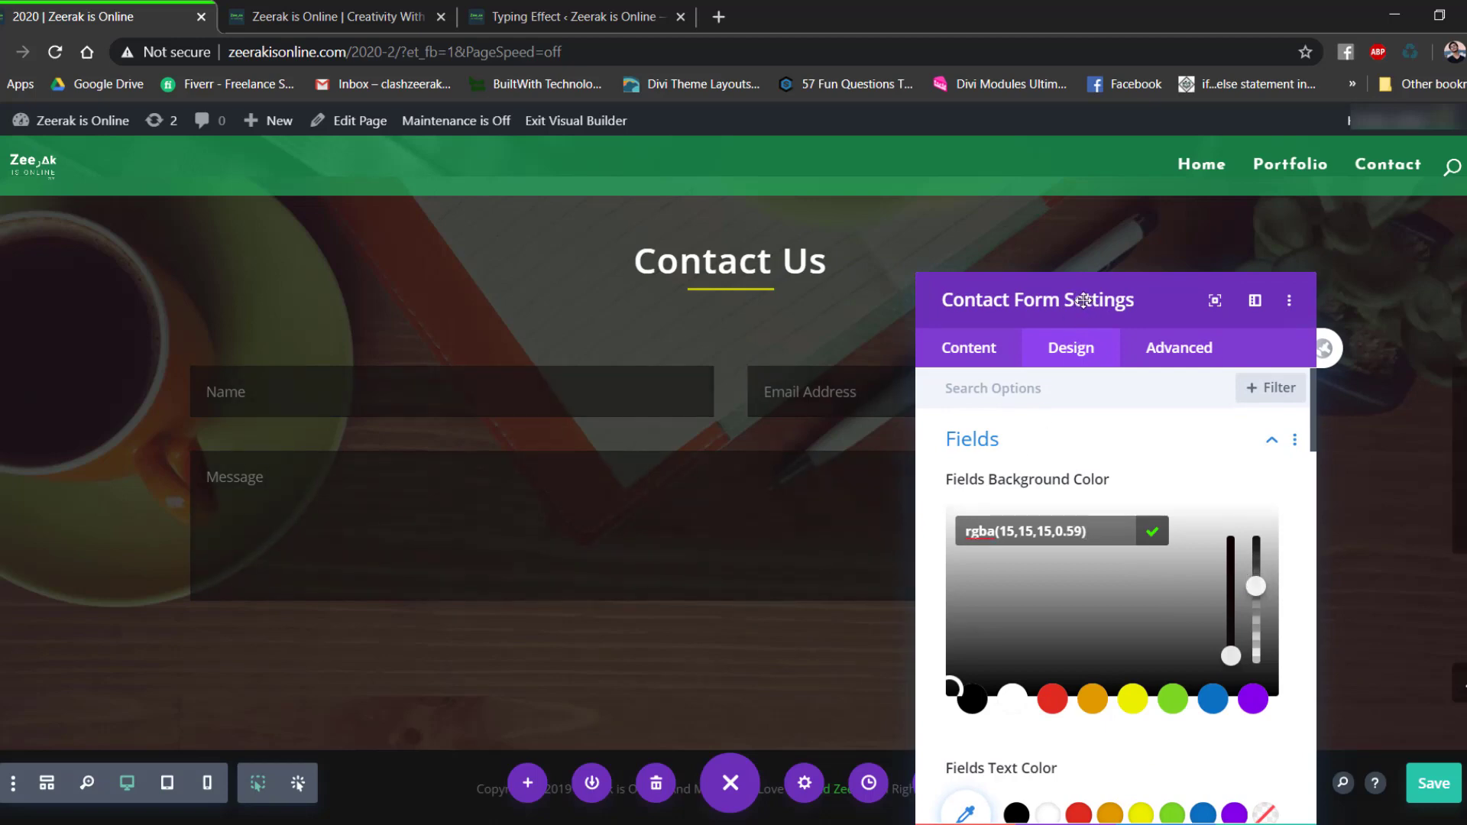
drag(1083, 299, 1244, 186)
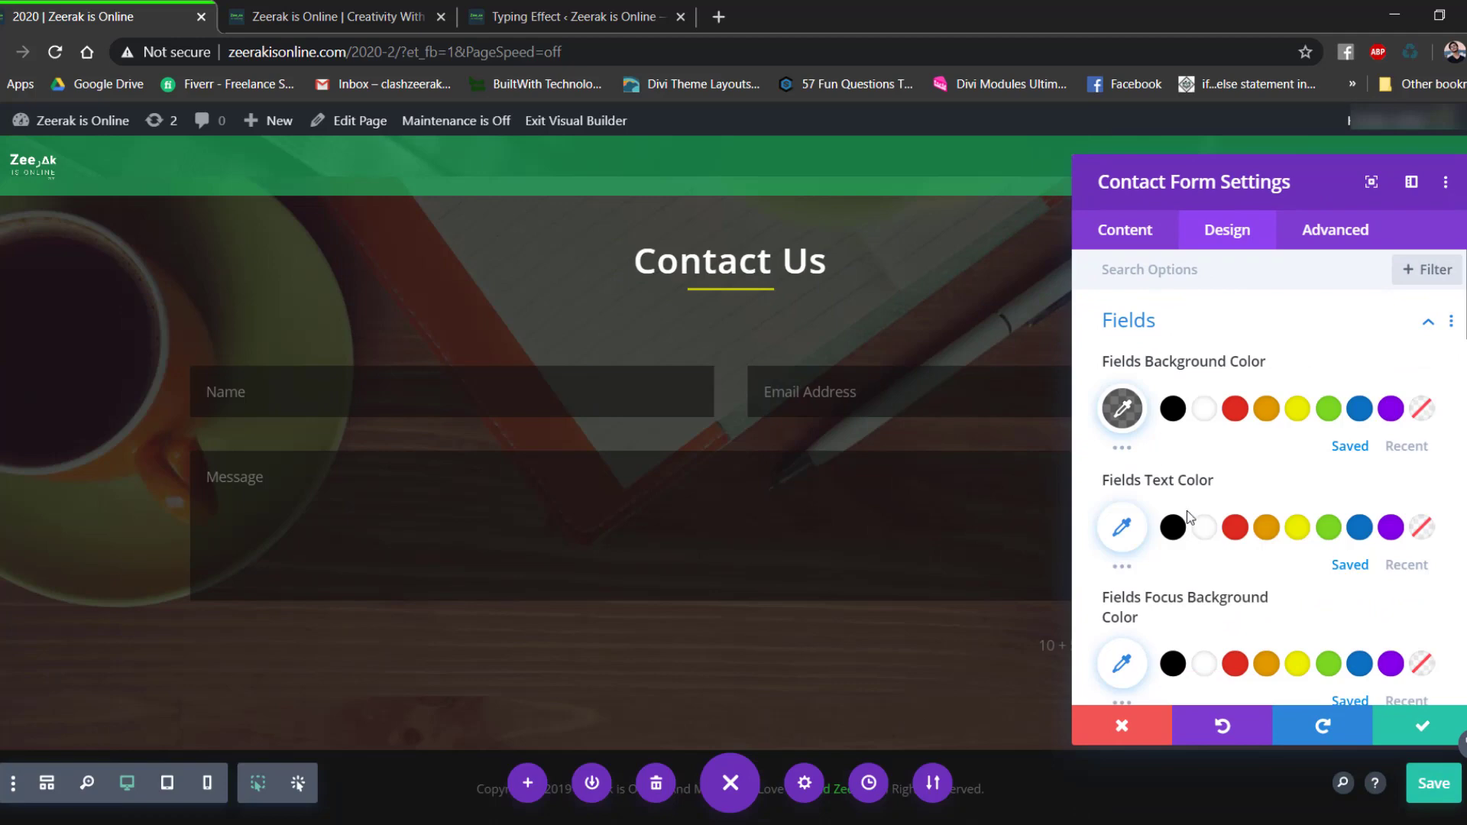
Set the fields text color to white and compare the form with the live homepage's Get In Touch form.
click(1204, 527)
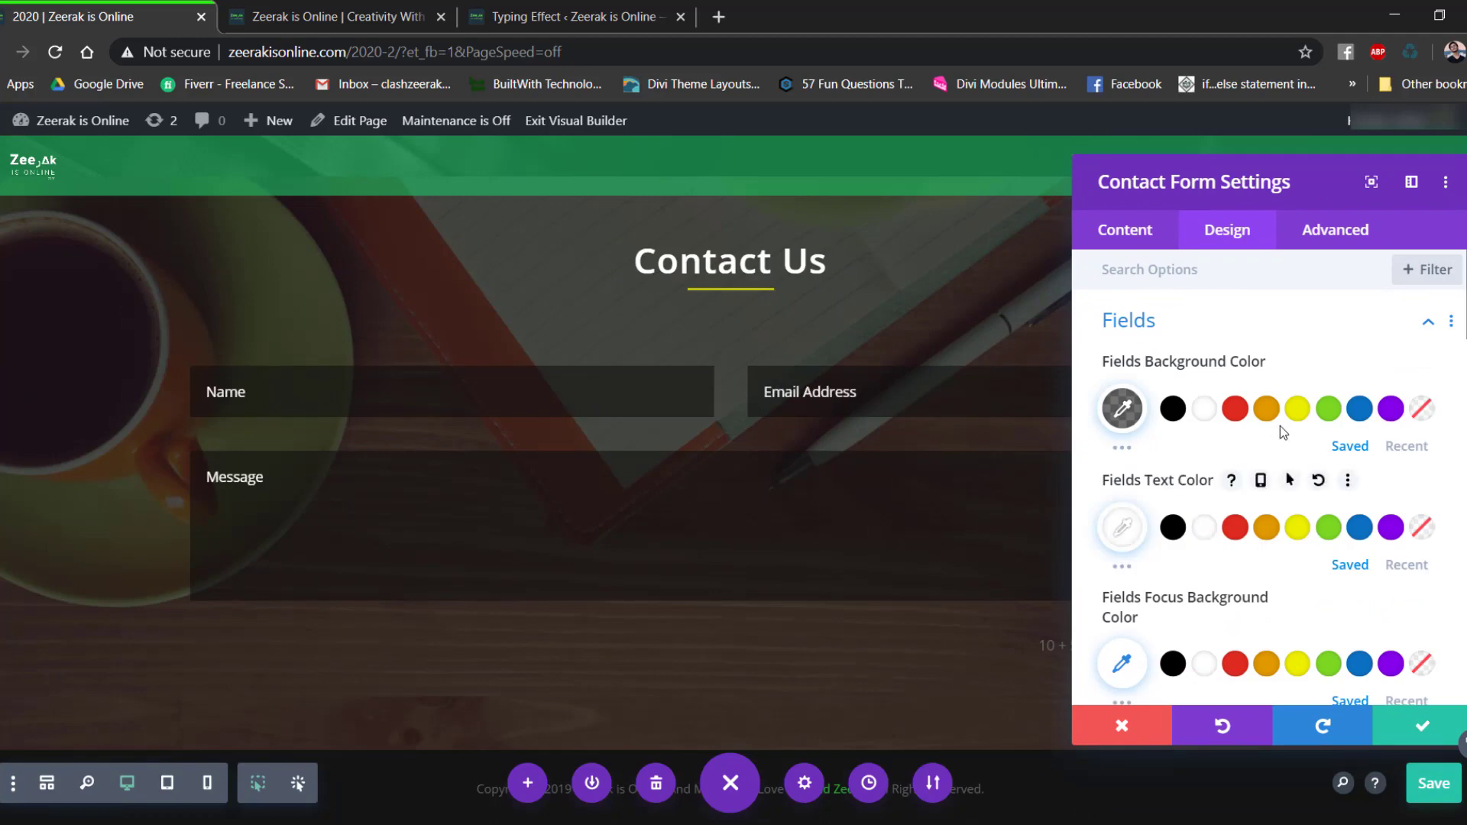
scroll(1281, 424, down, 1)
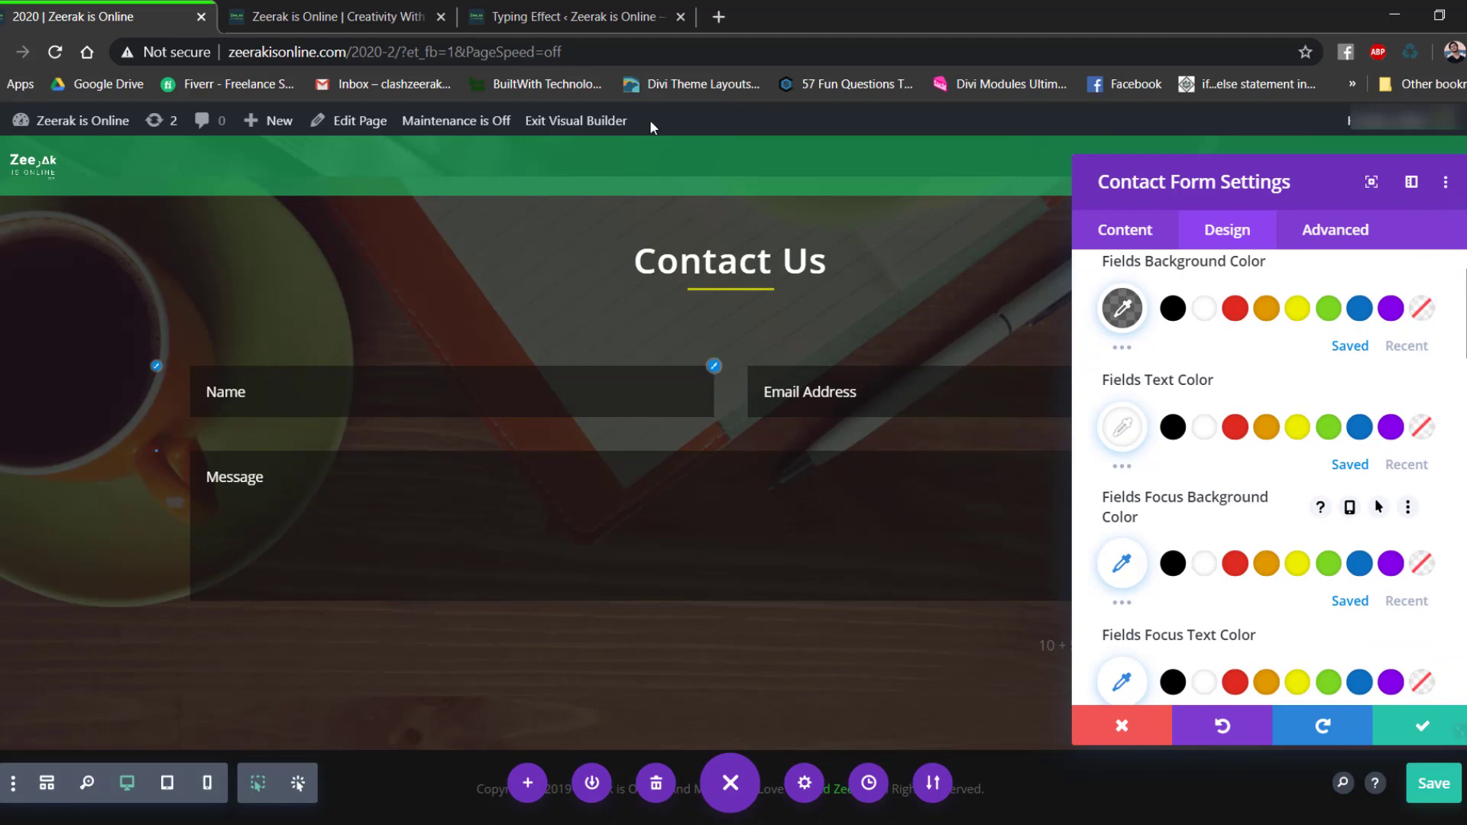
click(336, 16)
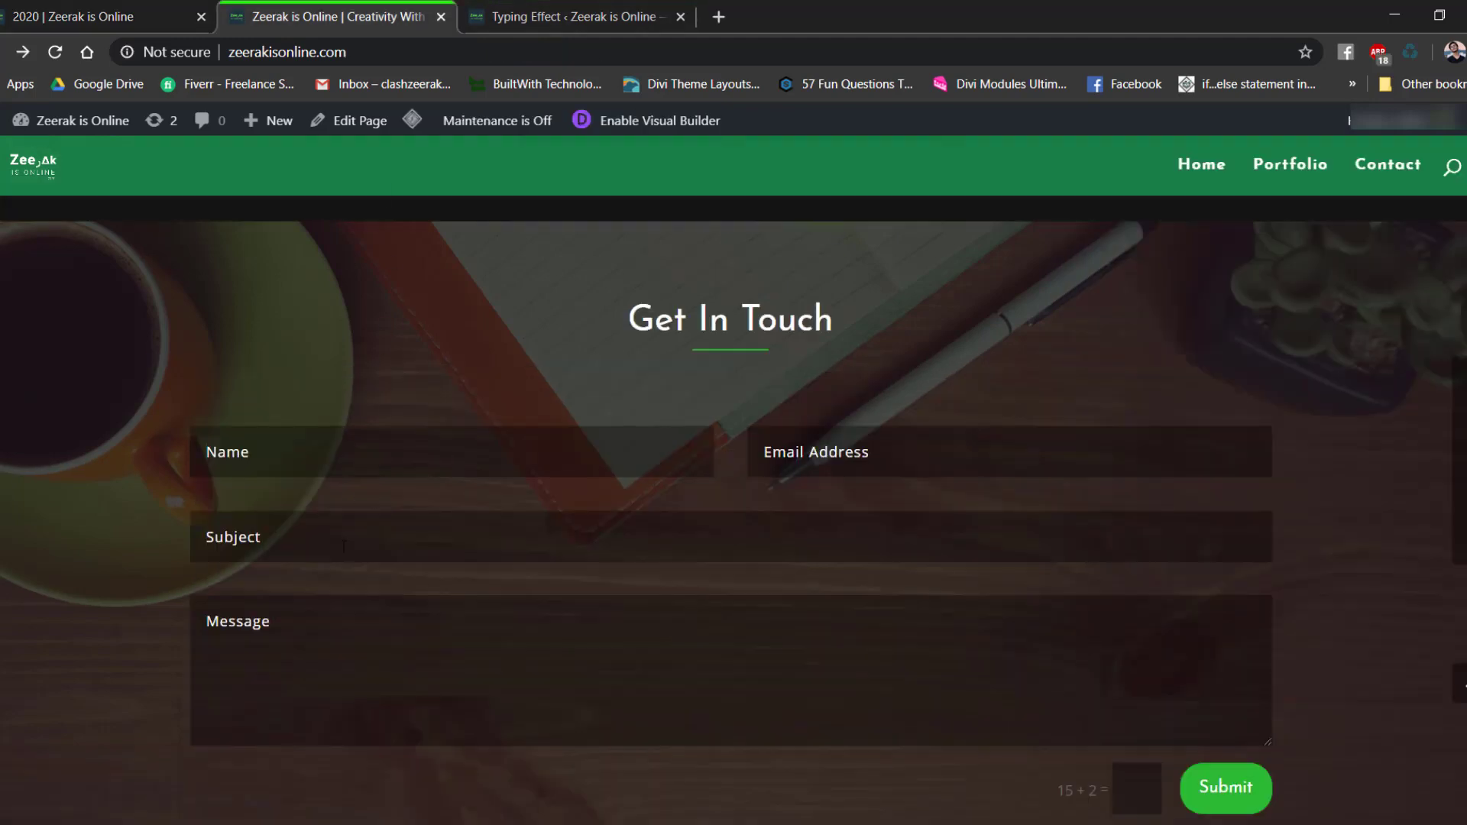
click(136, 16)
Enable custom styles for the contact form's button, with a text size of 17px and white text color.
scroll(1305, 472, down, 4)
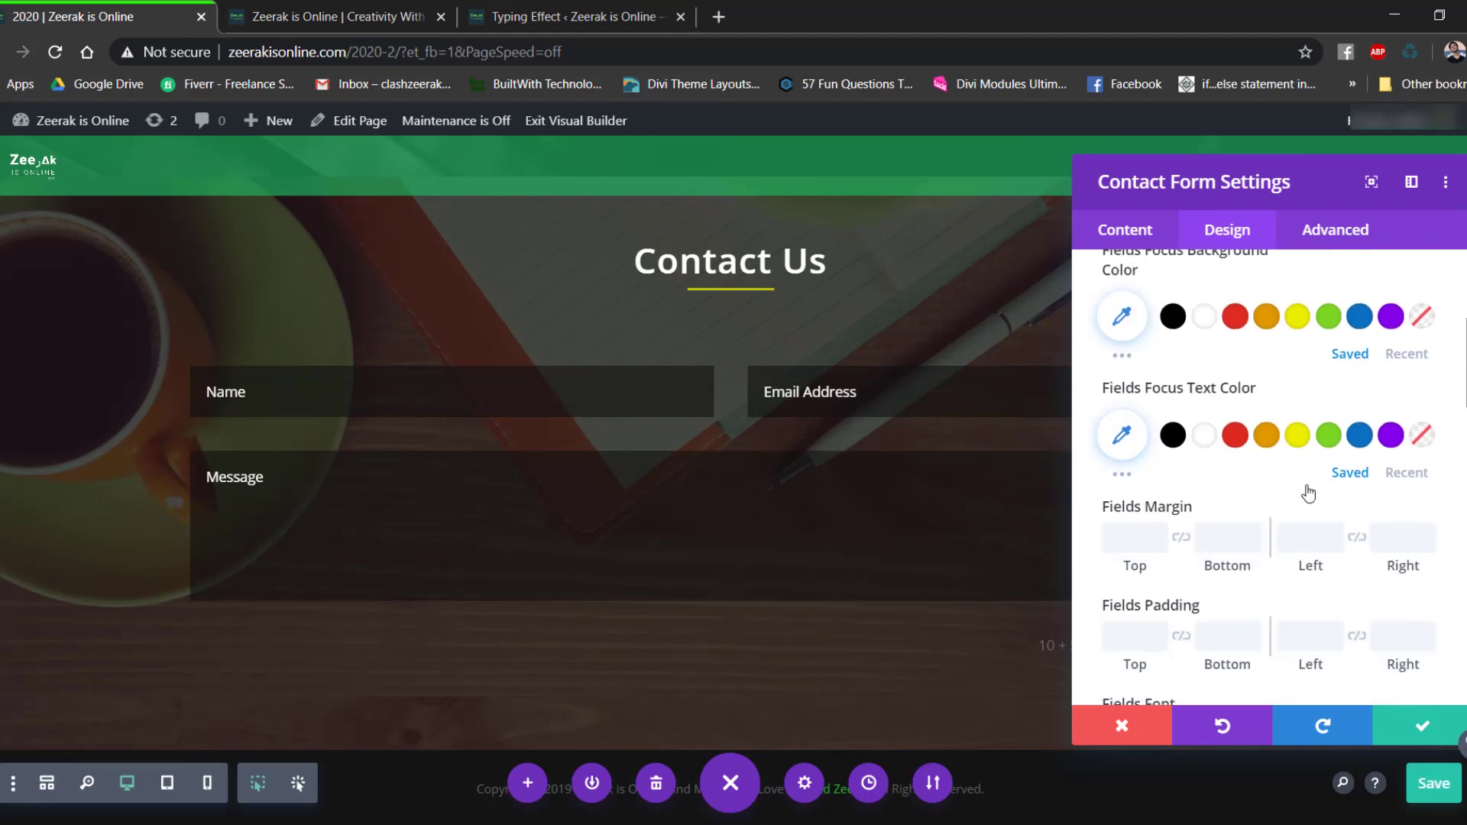
scroll(1299, 512, up, 1)
scroll(1291, 555, down, 12)
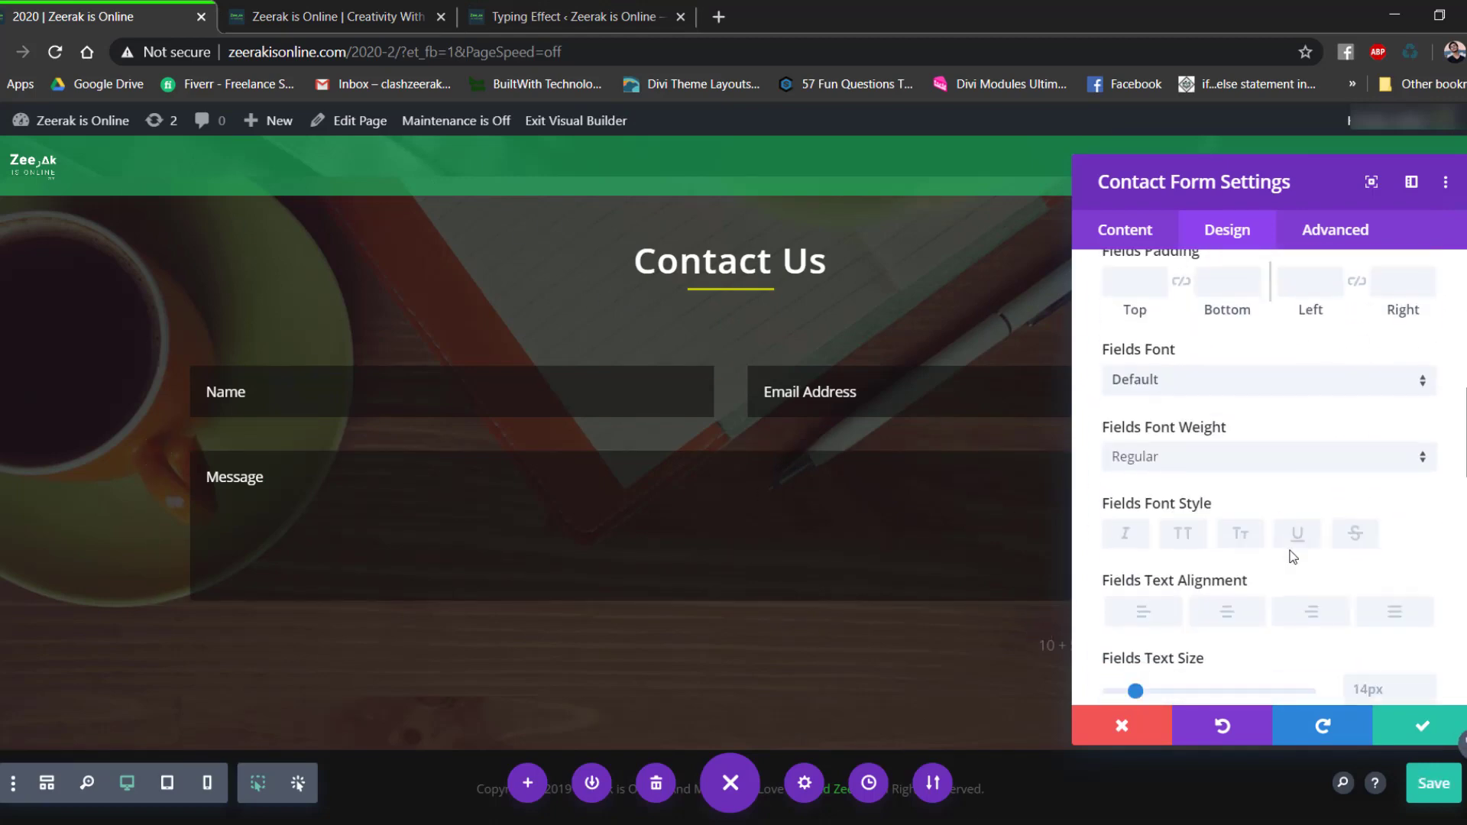
click(1175, 609)
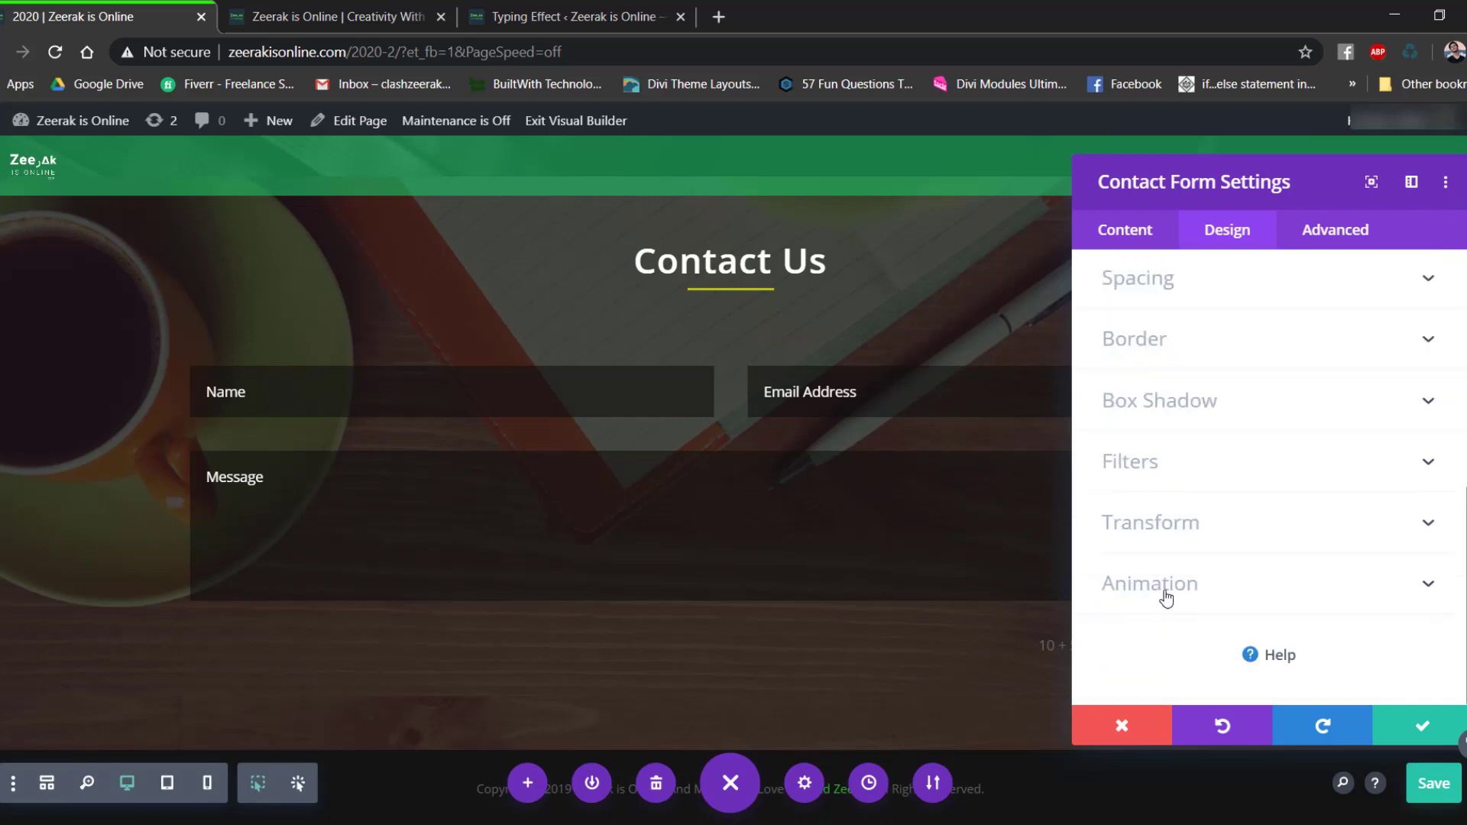
drag(1172, 164, 400, 130)
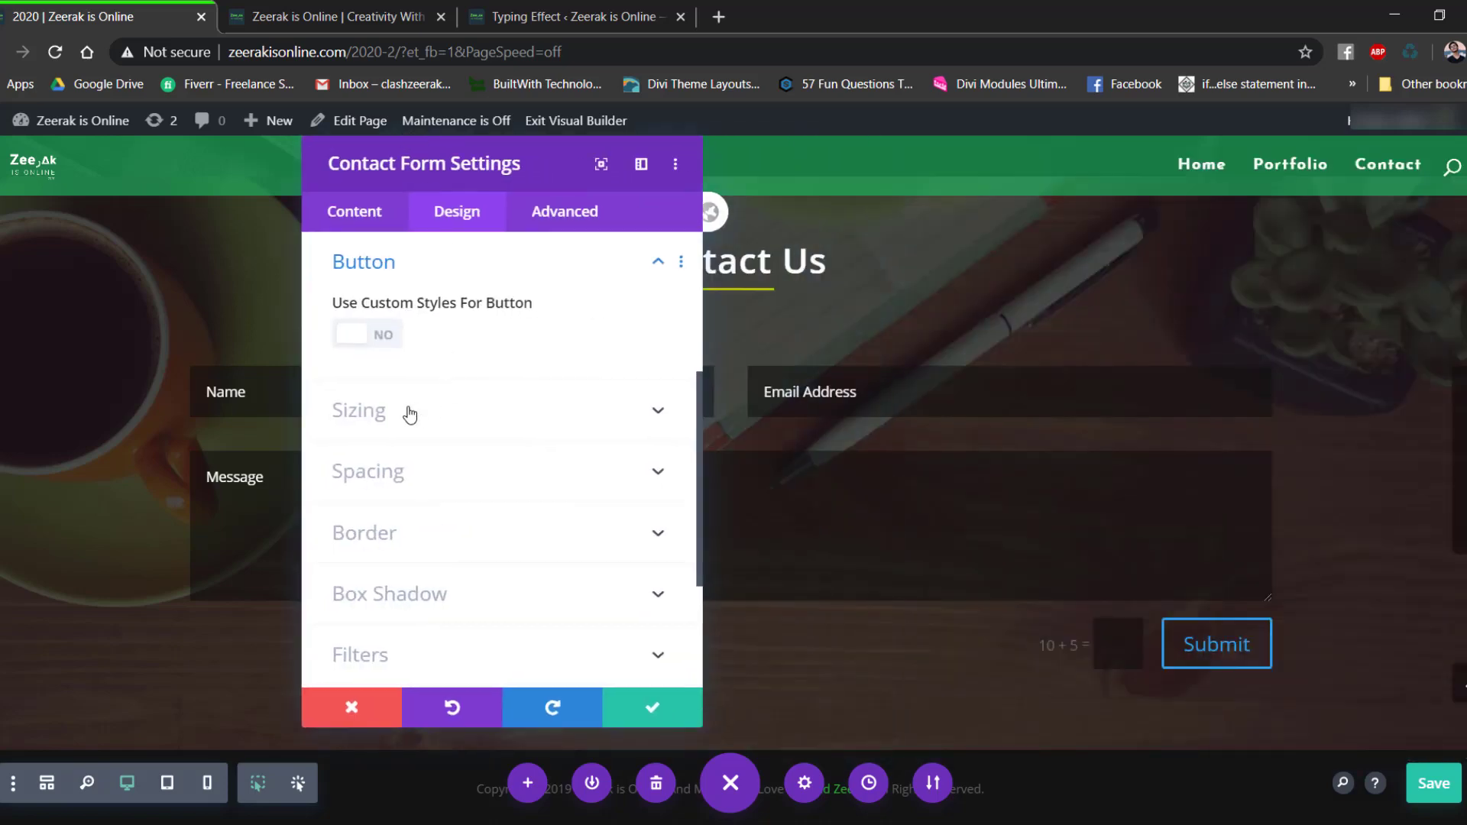
click(356, 337)
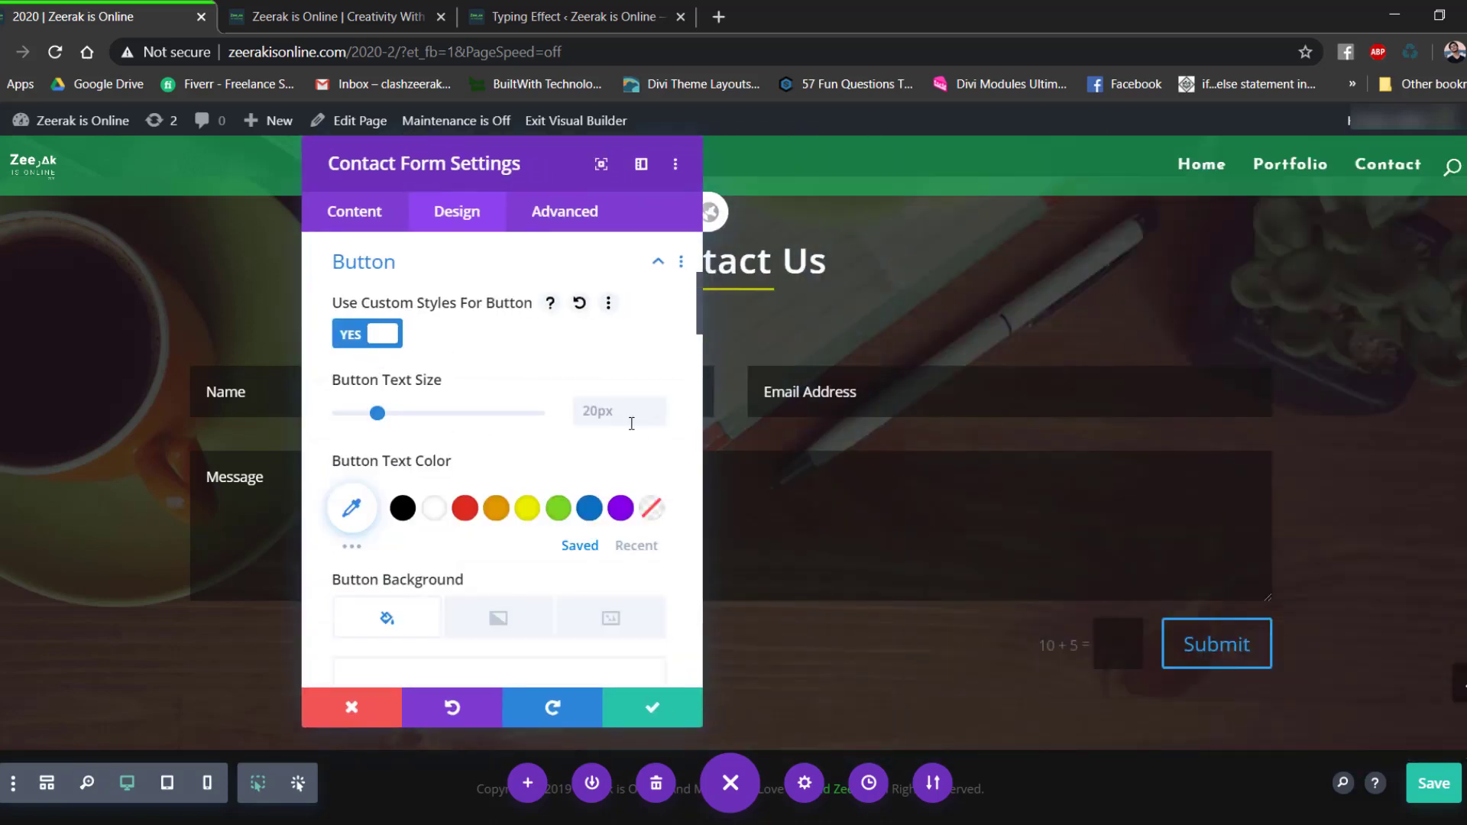
click(657, 415)
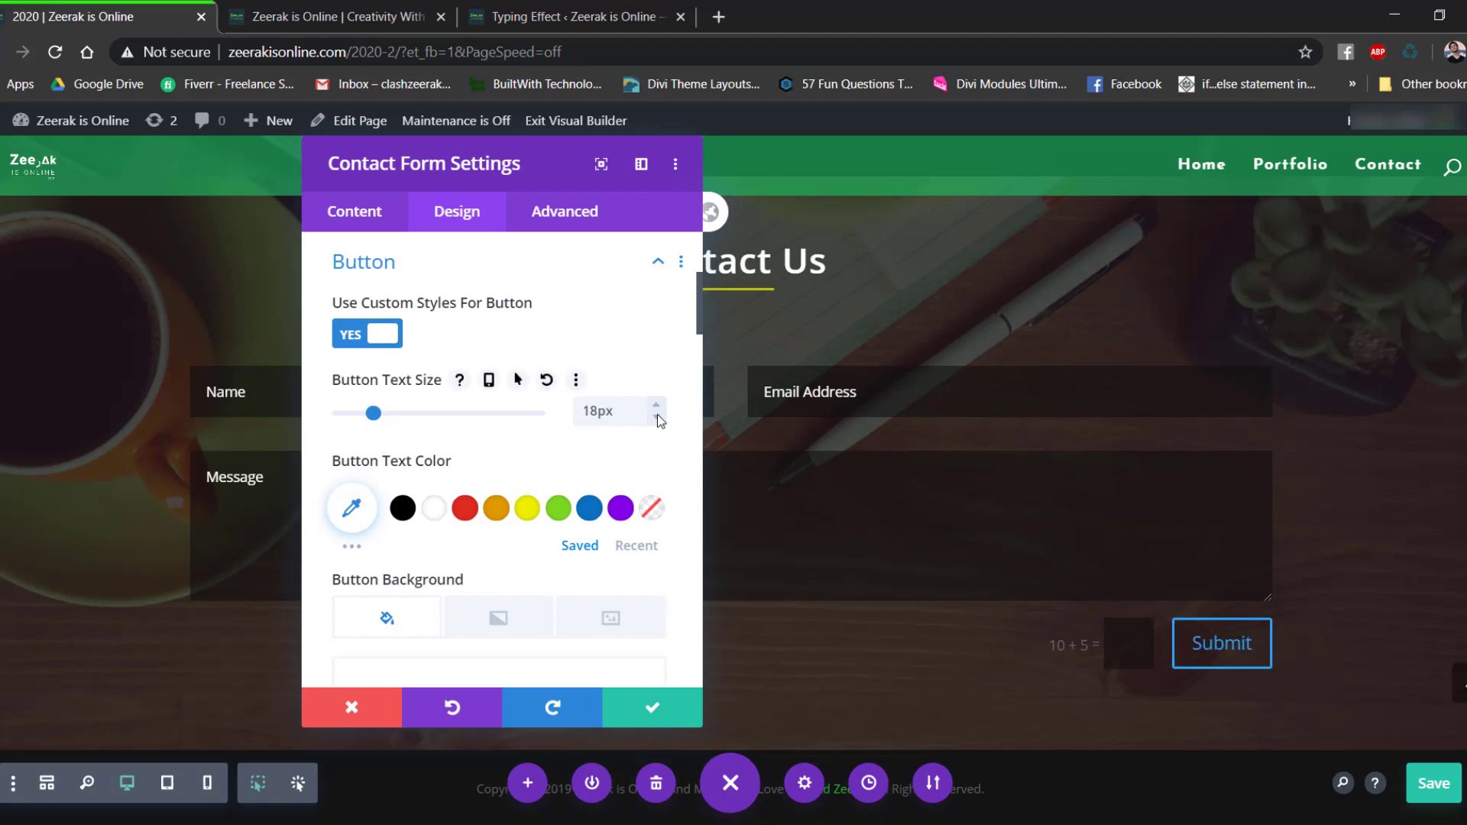
click(656, 420)
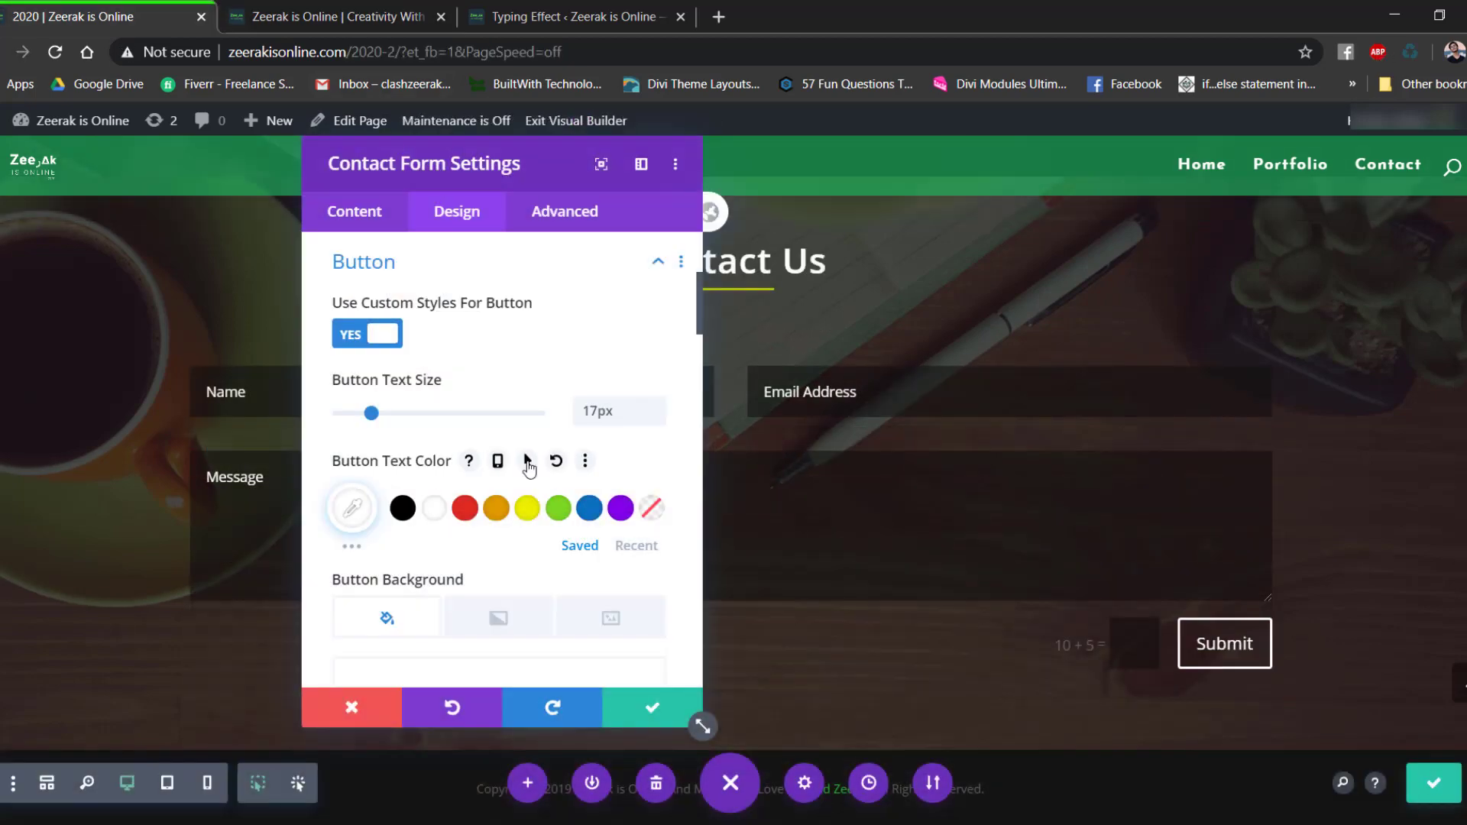
Set the Submit button's hover text color to the recently used olive yellow, #bec100.
click(528, 461)
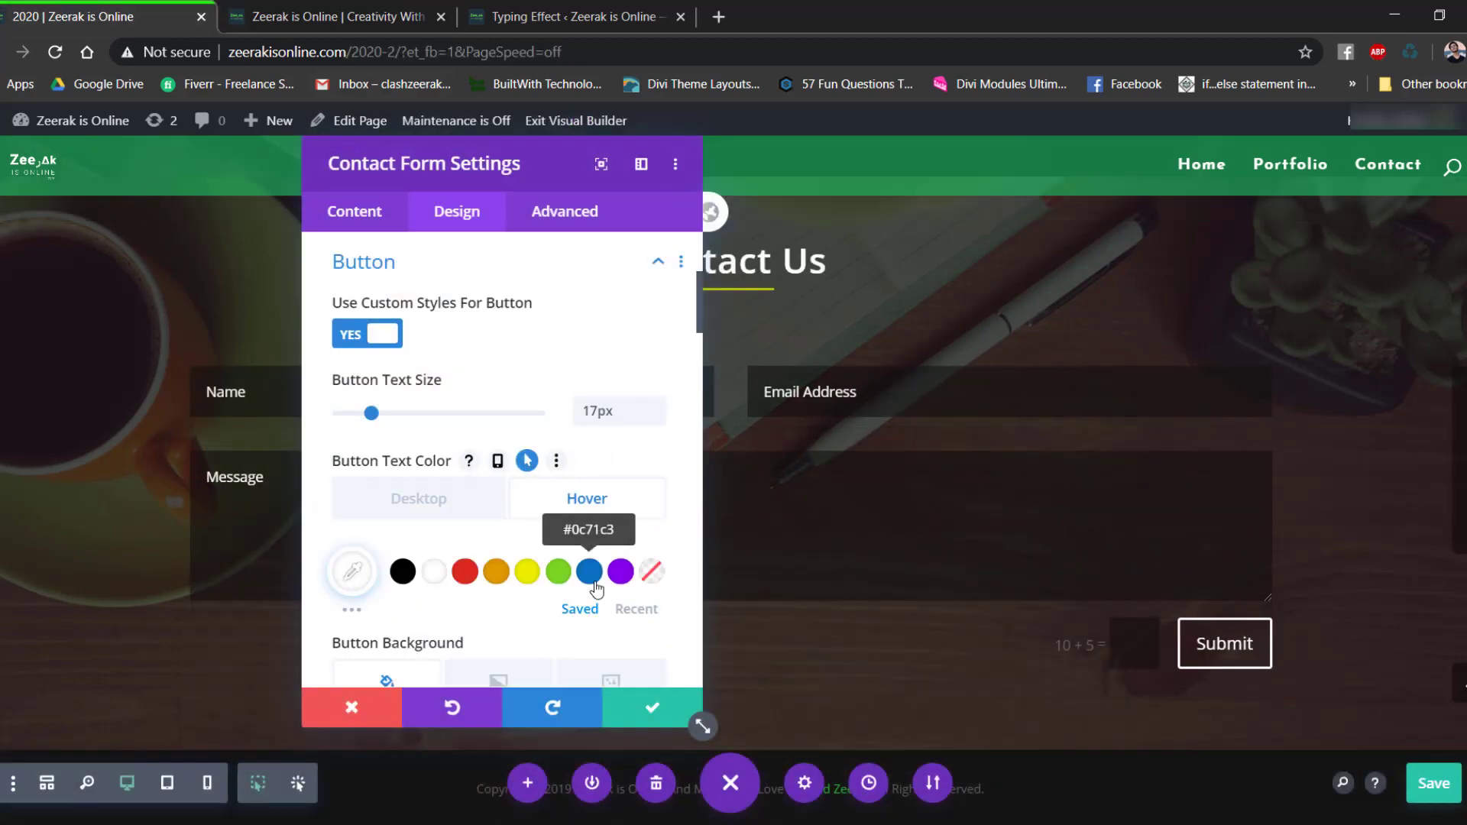
click(636, 609)
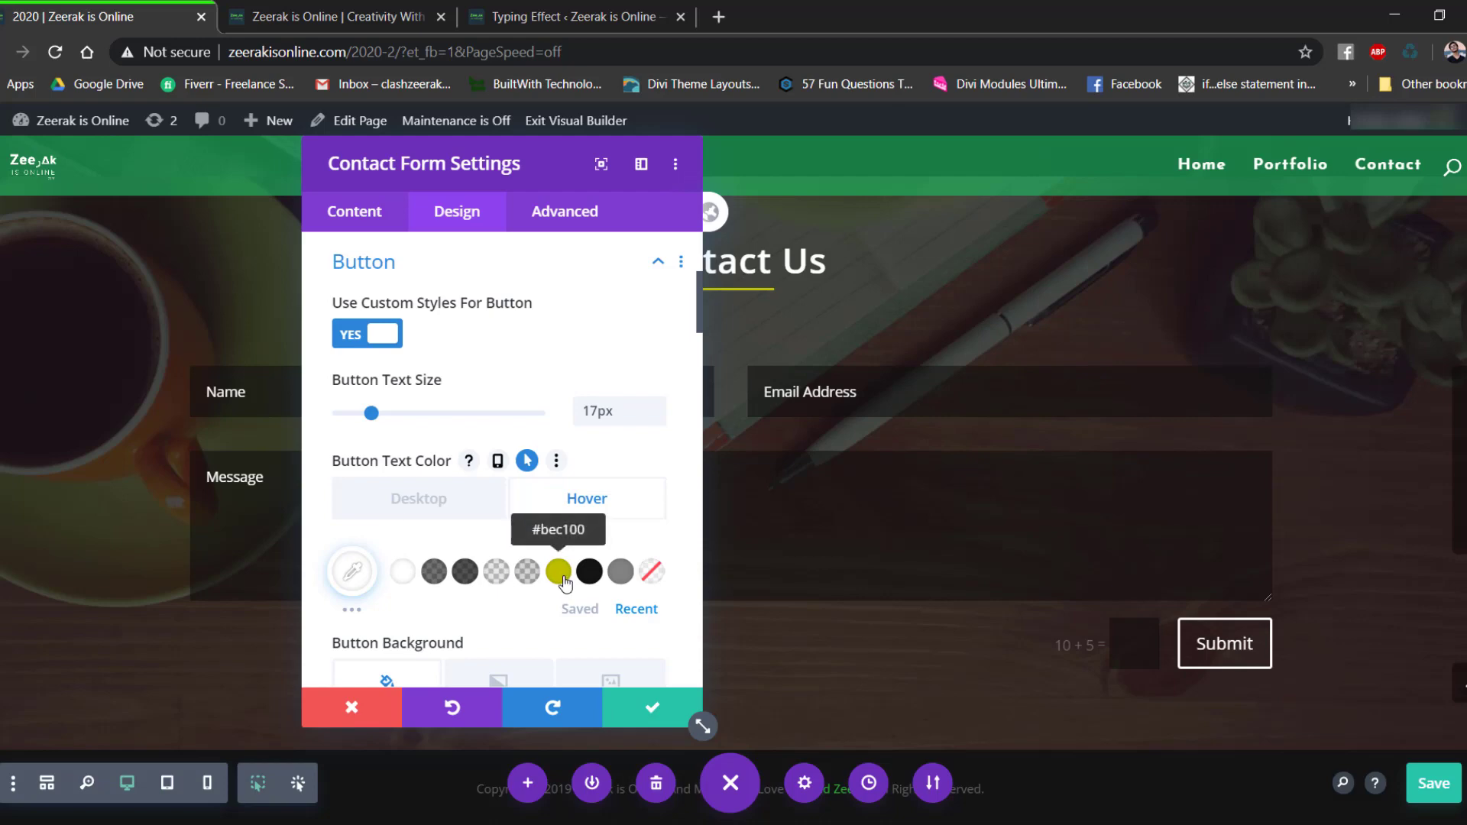
click(559, 573)
Make the Submit button's background transparent on hover and #bec100 in its normal desktop state.
scroll(577, 468, down, 3)
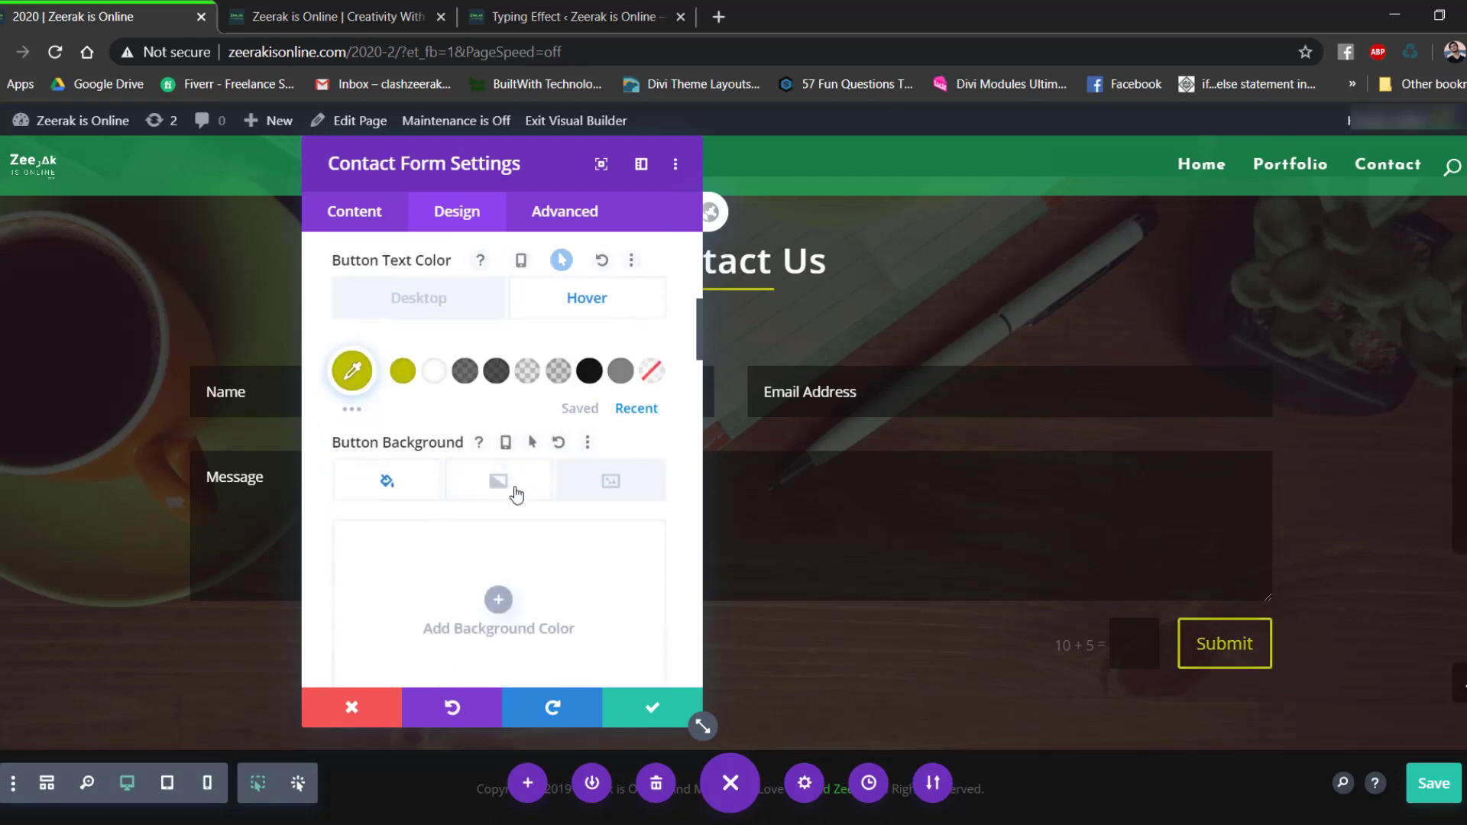
scroll(517, 494, down, 1)
click(532, 341)
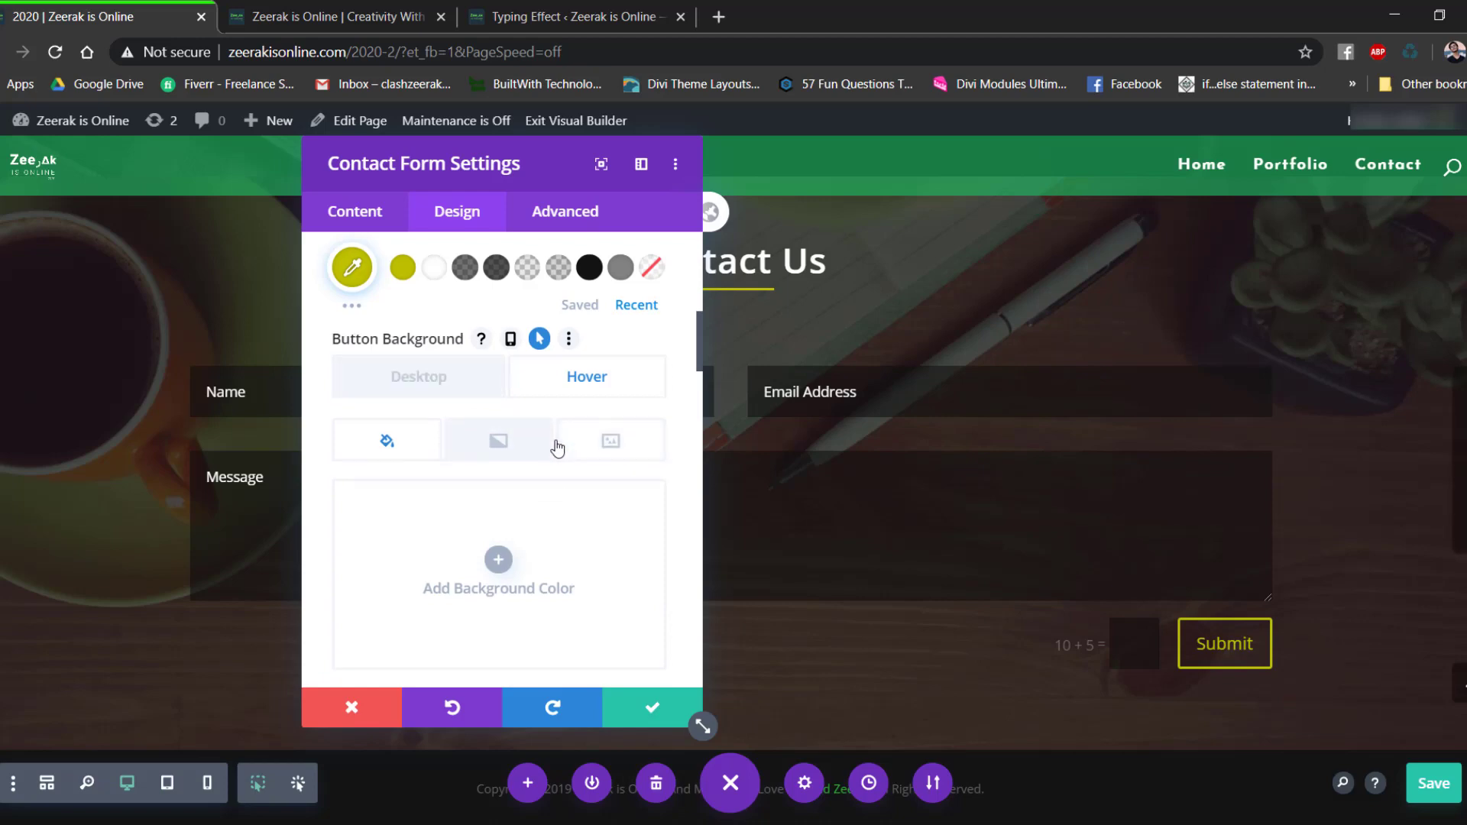
scroll(557, 446, down, 1)
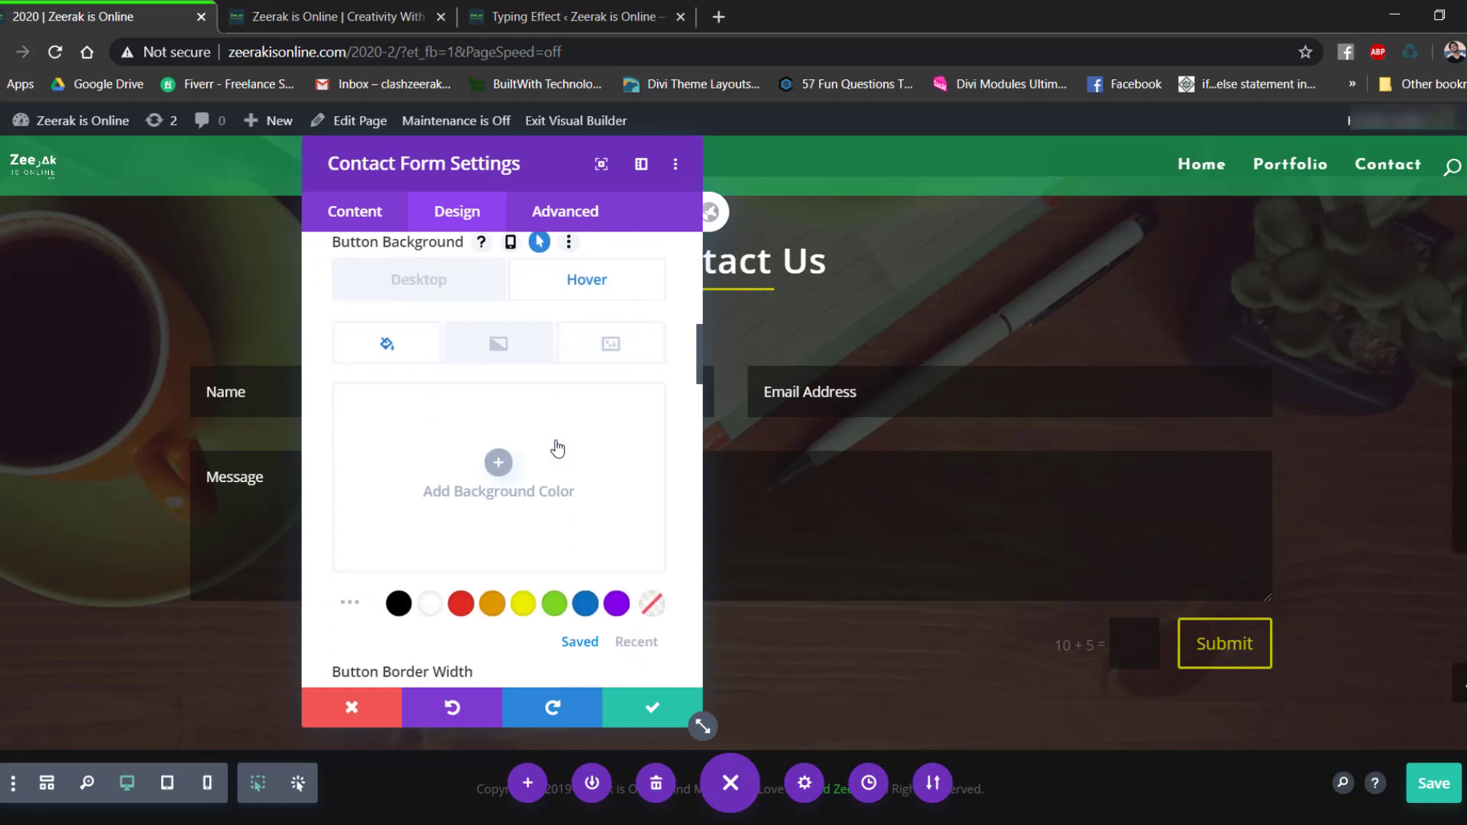
click(651, 603)
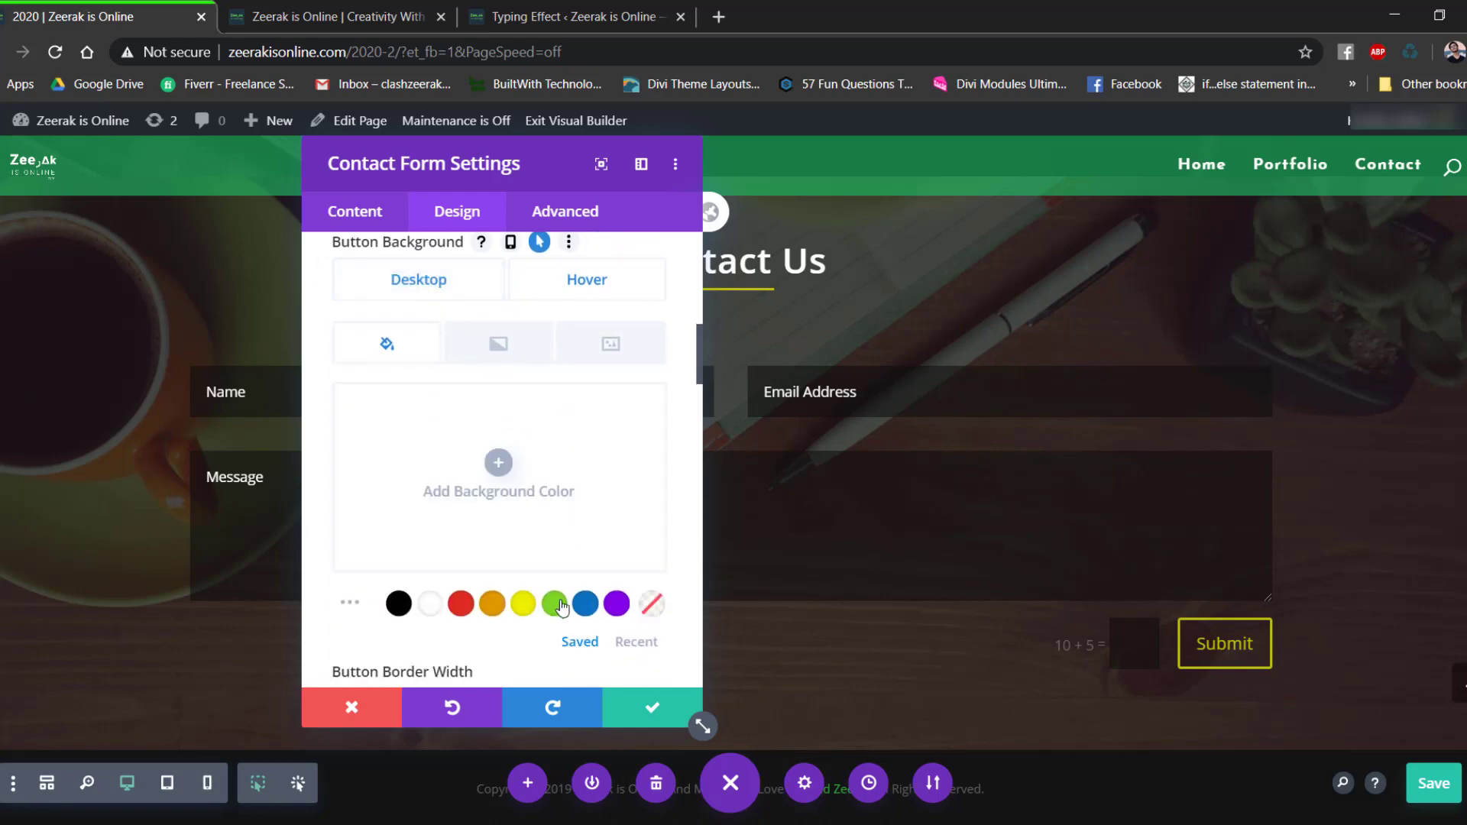
click(636, 642)
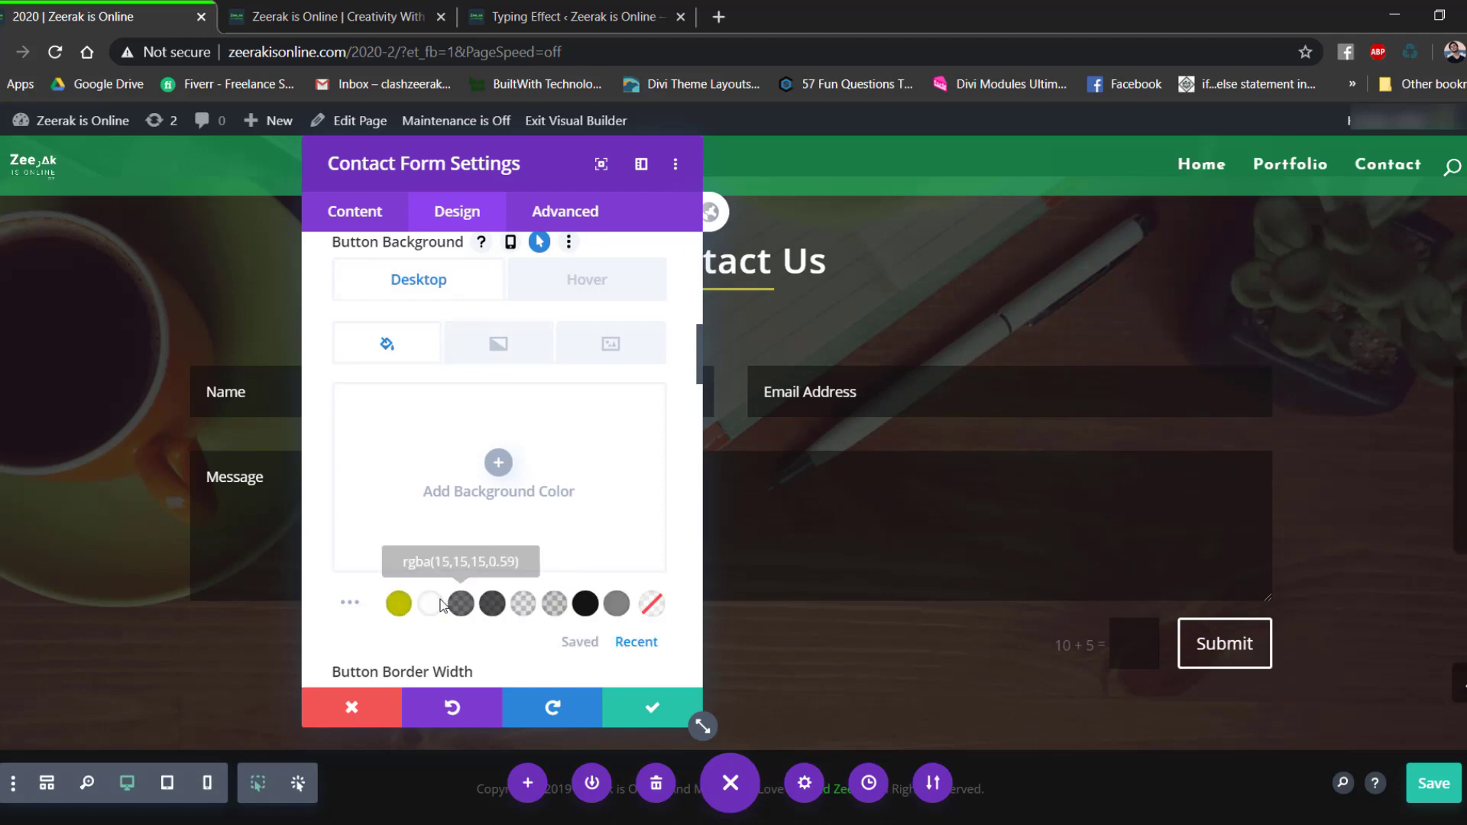
click(398, 603)
Set the Submit button's border radius to 25px and its border color to #bec100.
scroll(515, 433, down, 4)
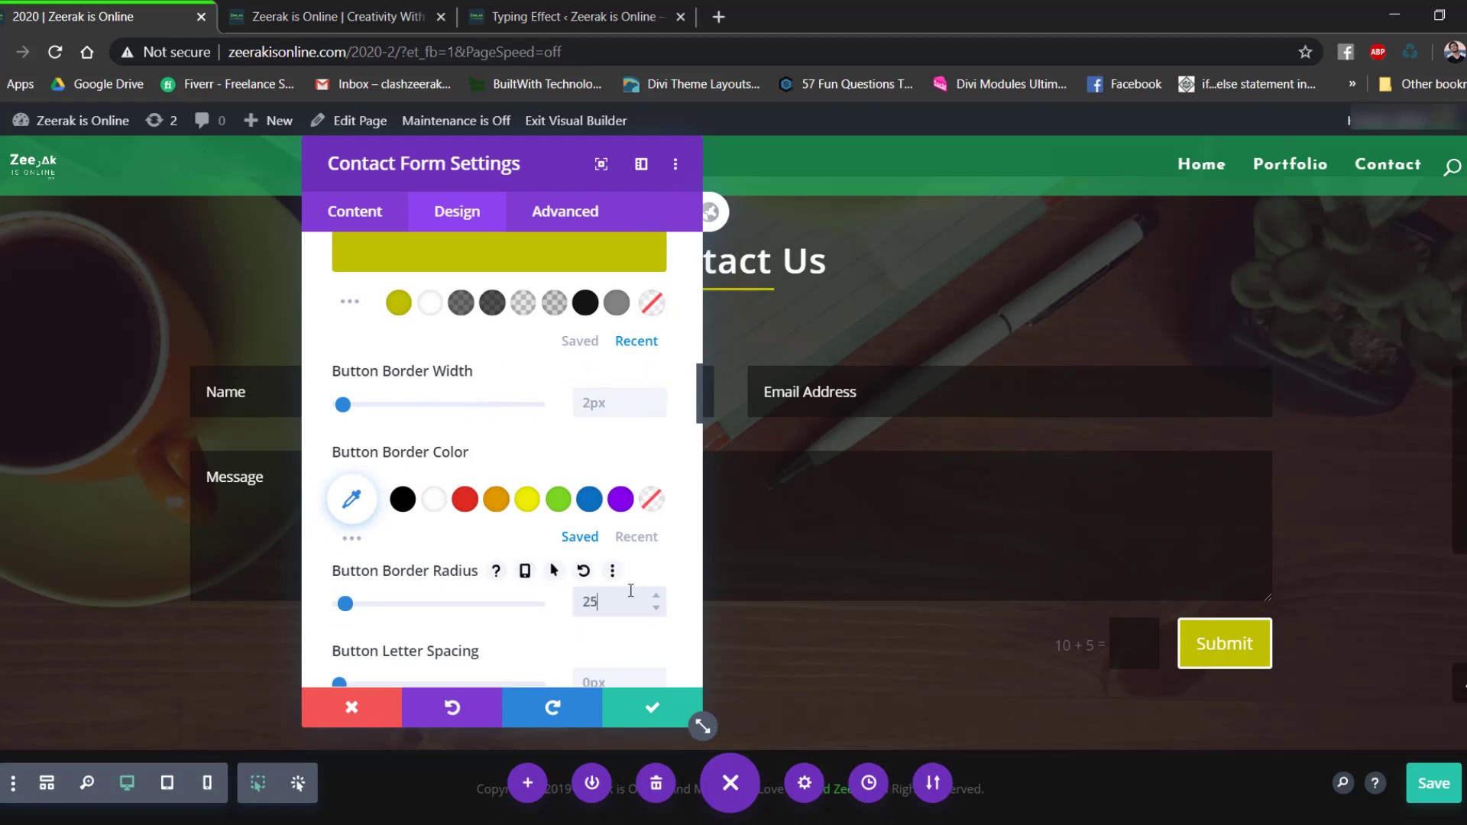
scroll(550, 527, down, 4)
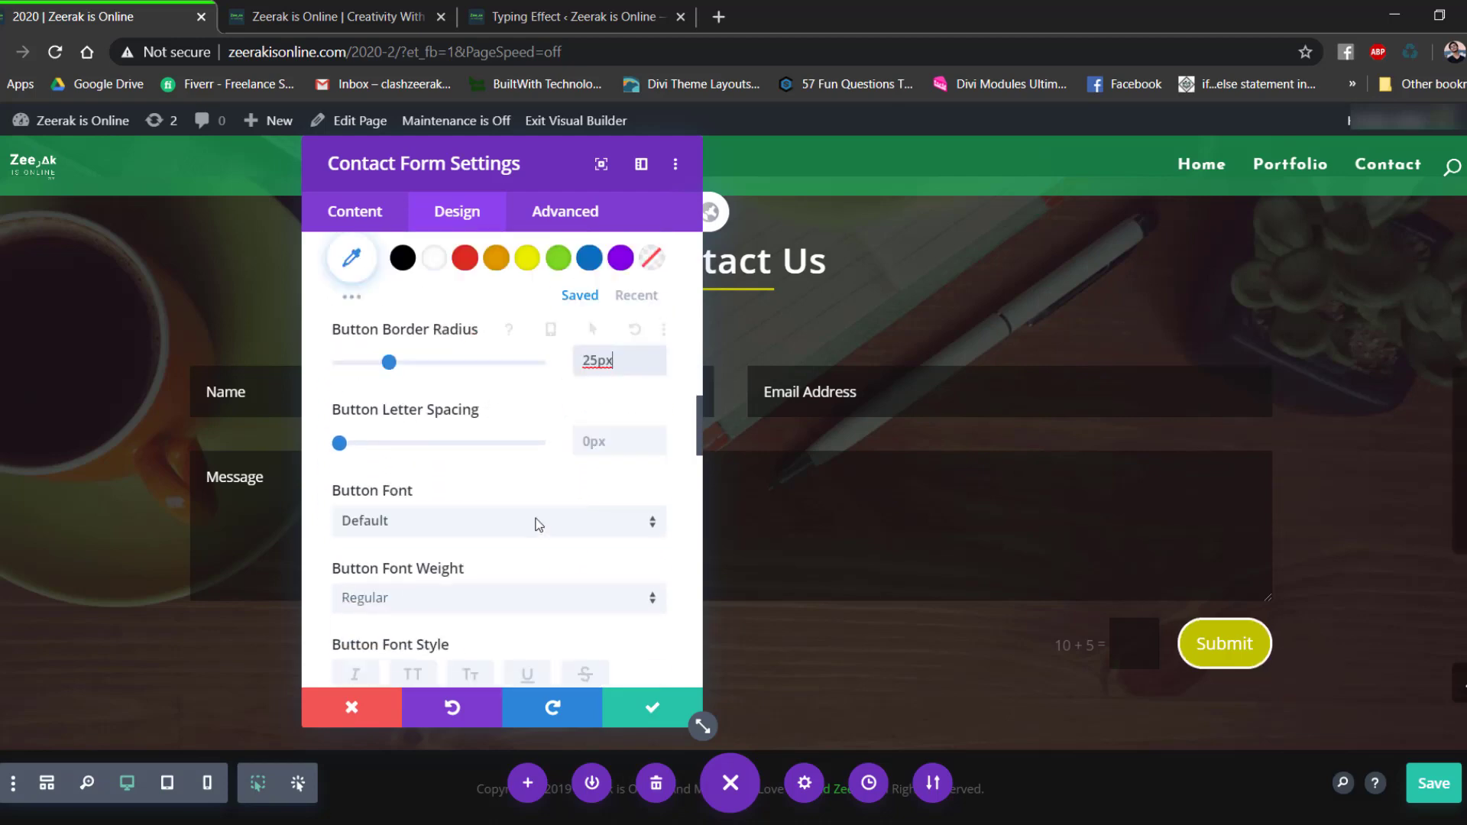
scroll(481, 428, up, 3)
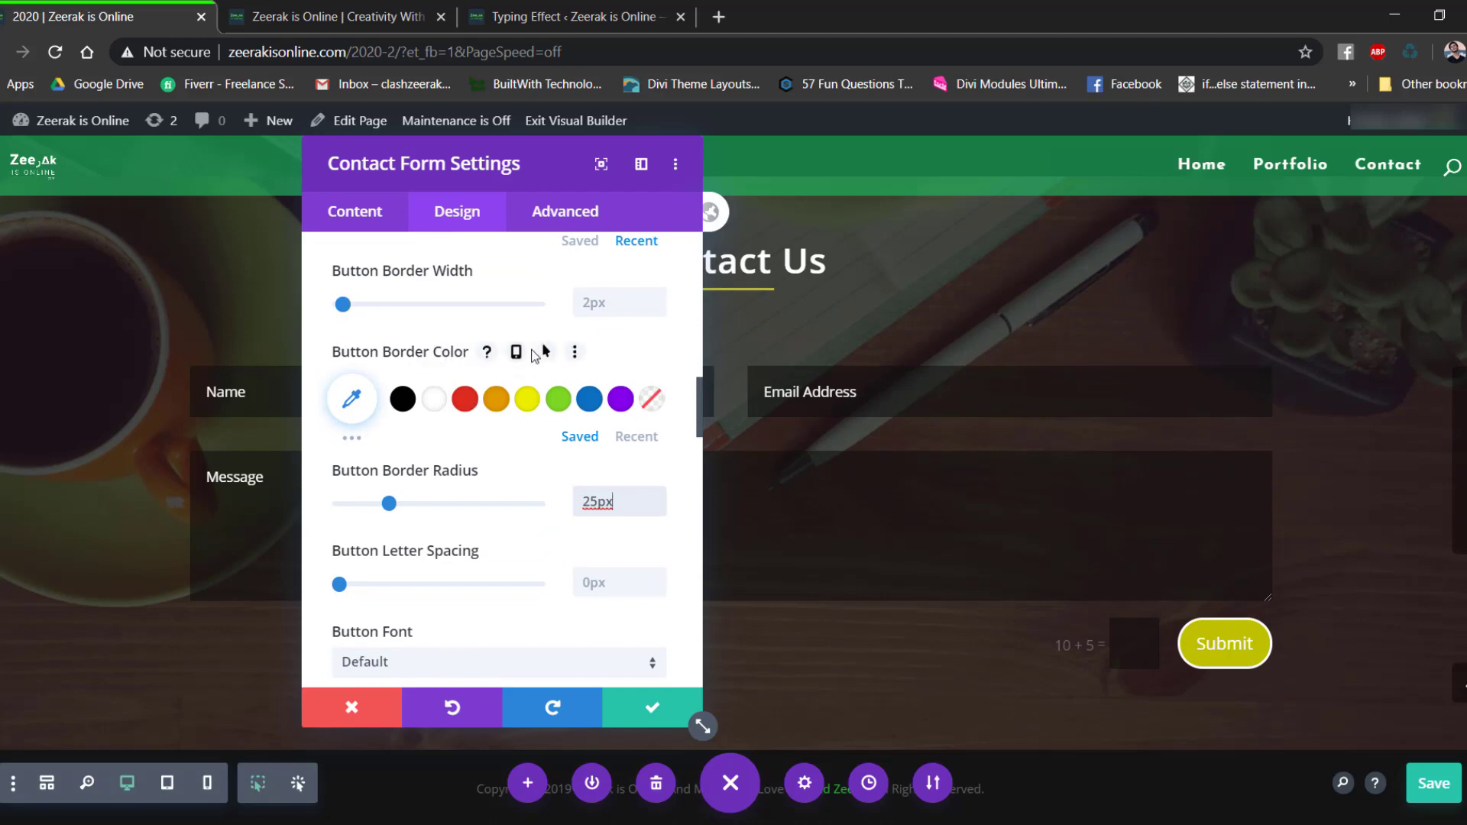
click(543, 353)
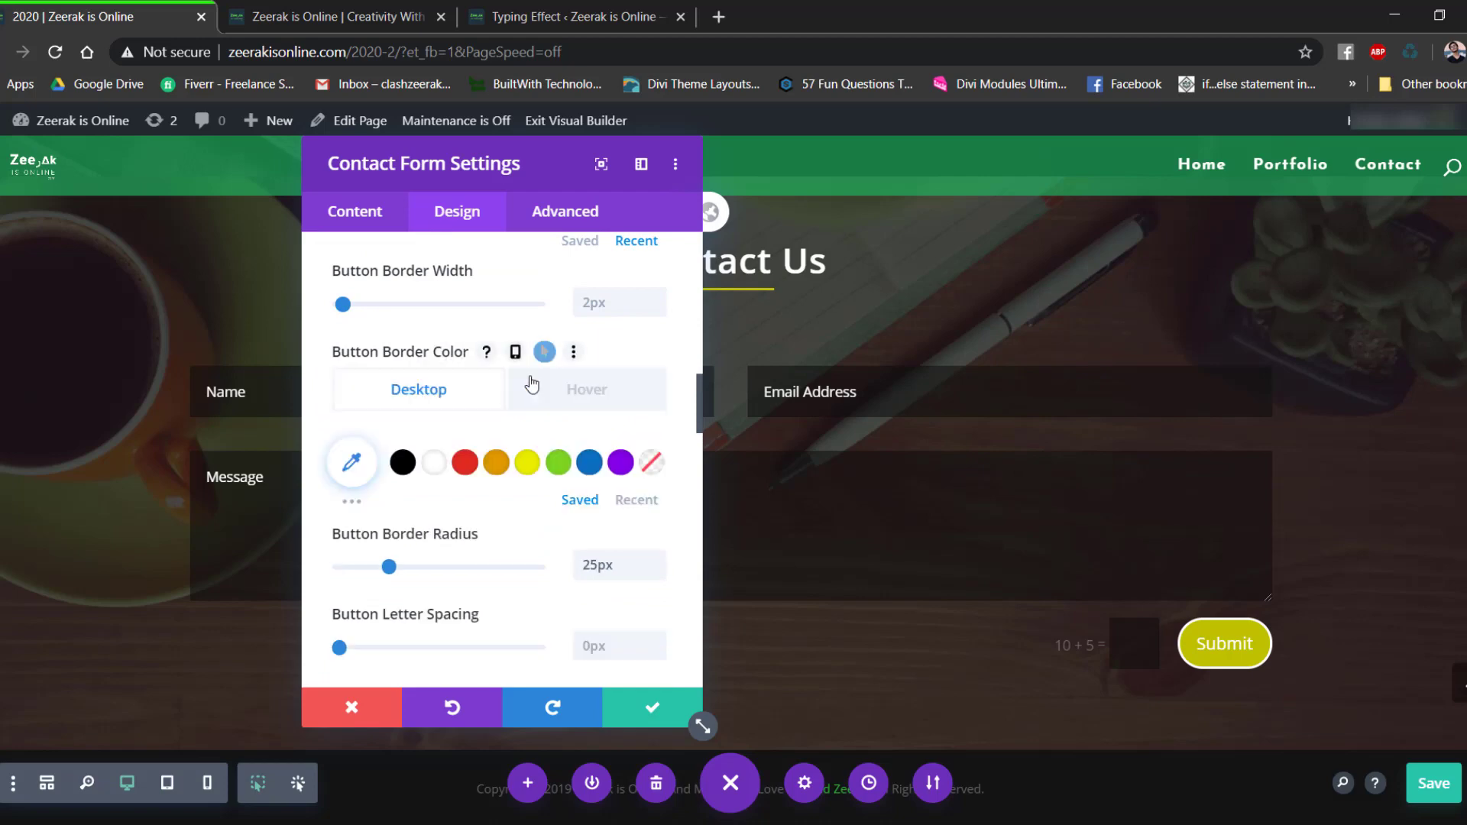
click(635, 501)
click(405, 462)
click(590, 409)
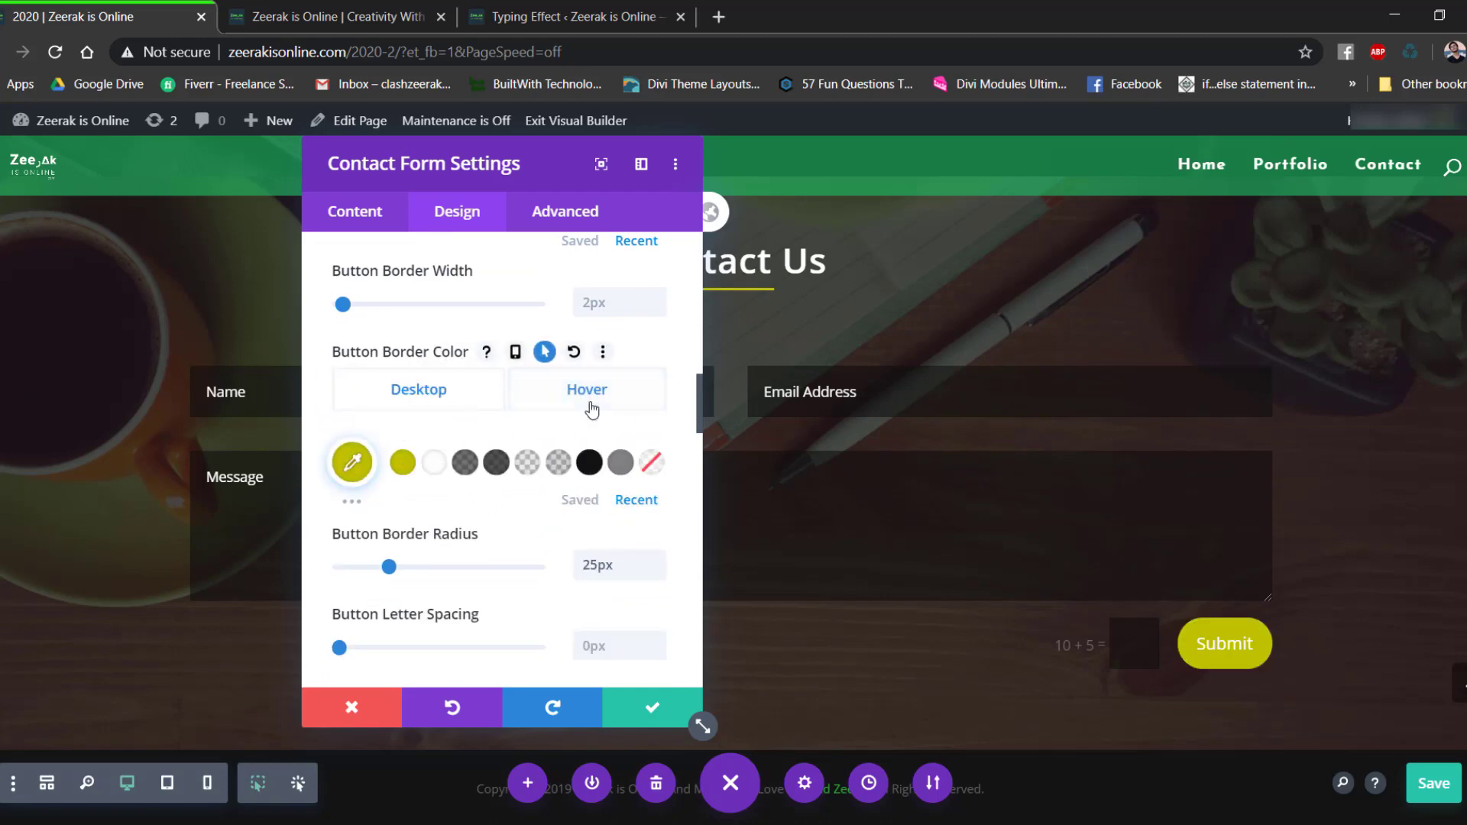
Save the contact form settings and the page, and exit the Visual Builder.
scroll(597, 428, down, 5)
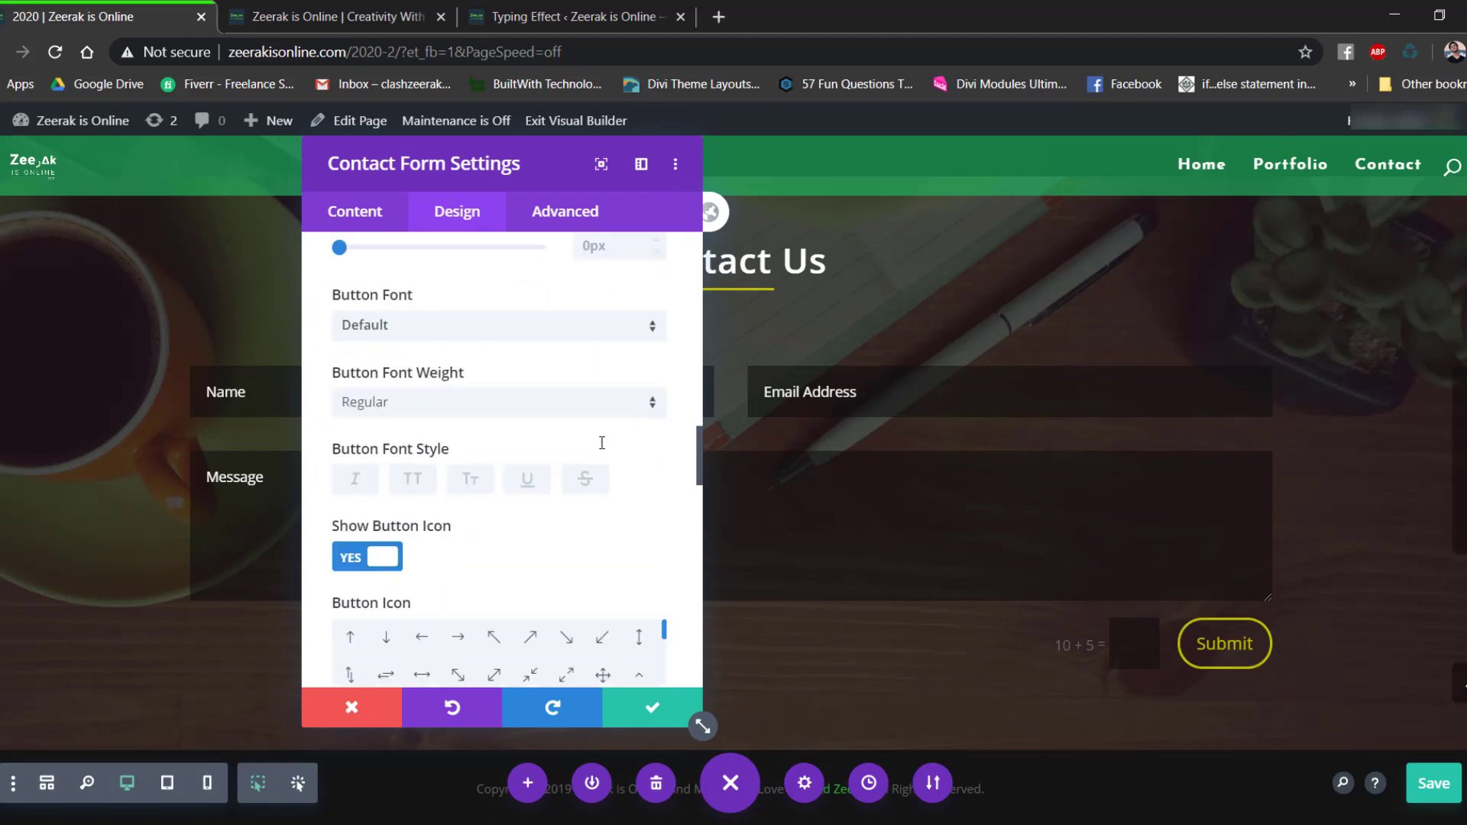
scroll(550, 511, up, 3)
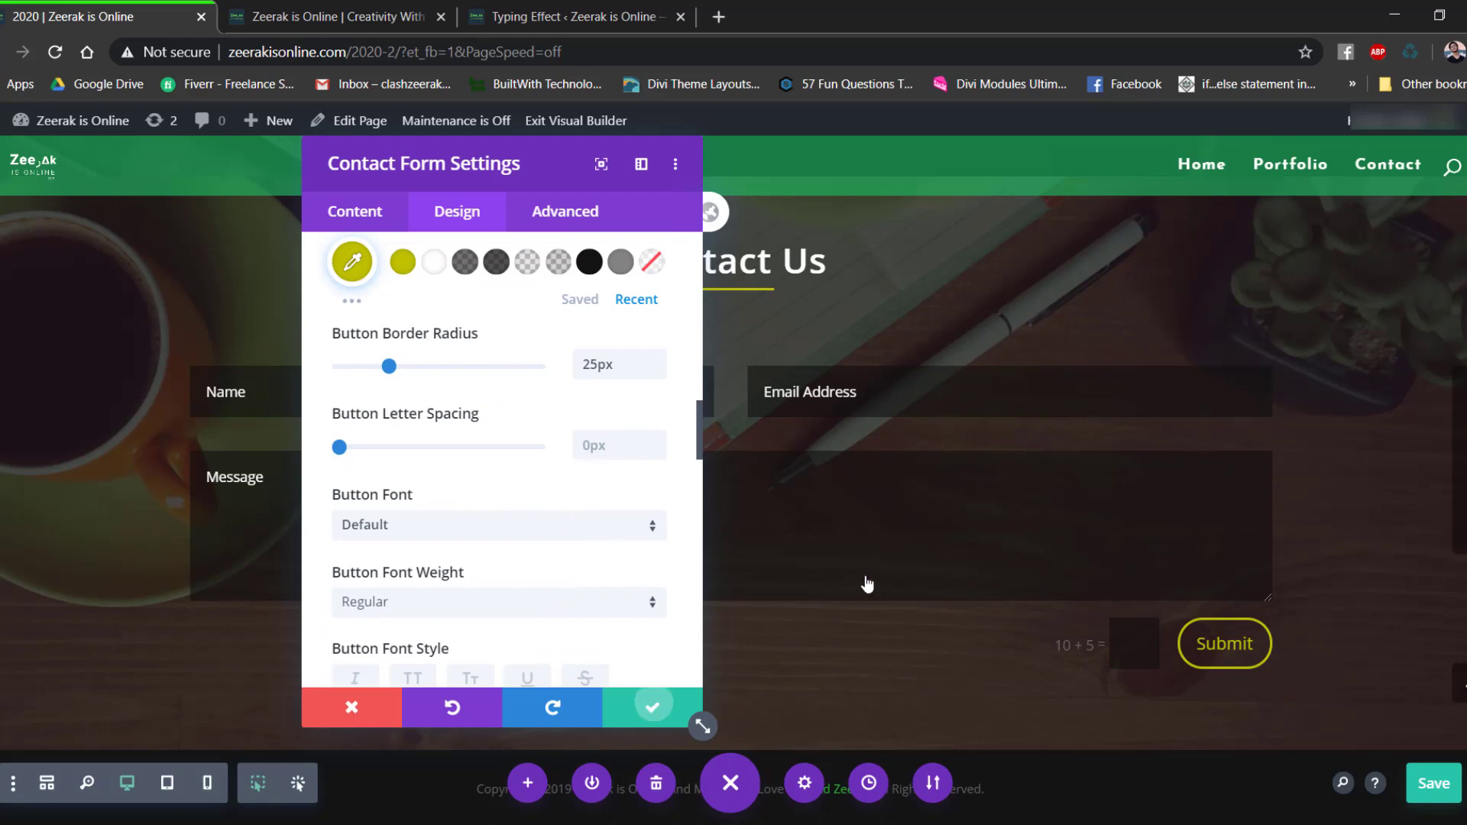
key(Escape)
scroll(962, 575, up, 4)
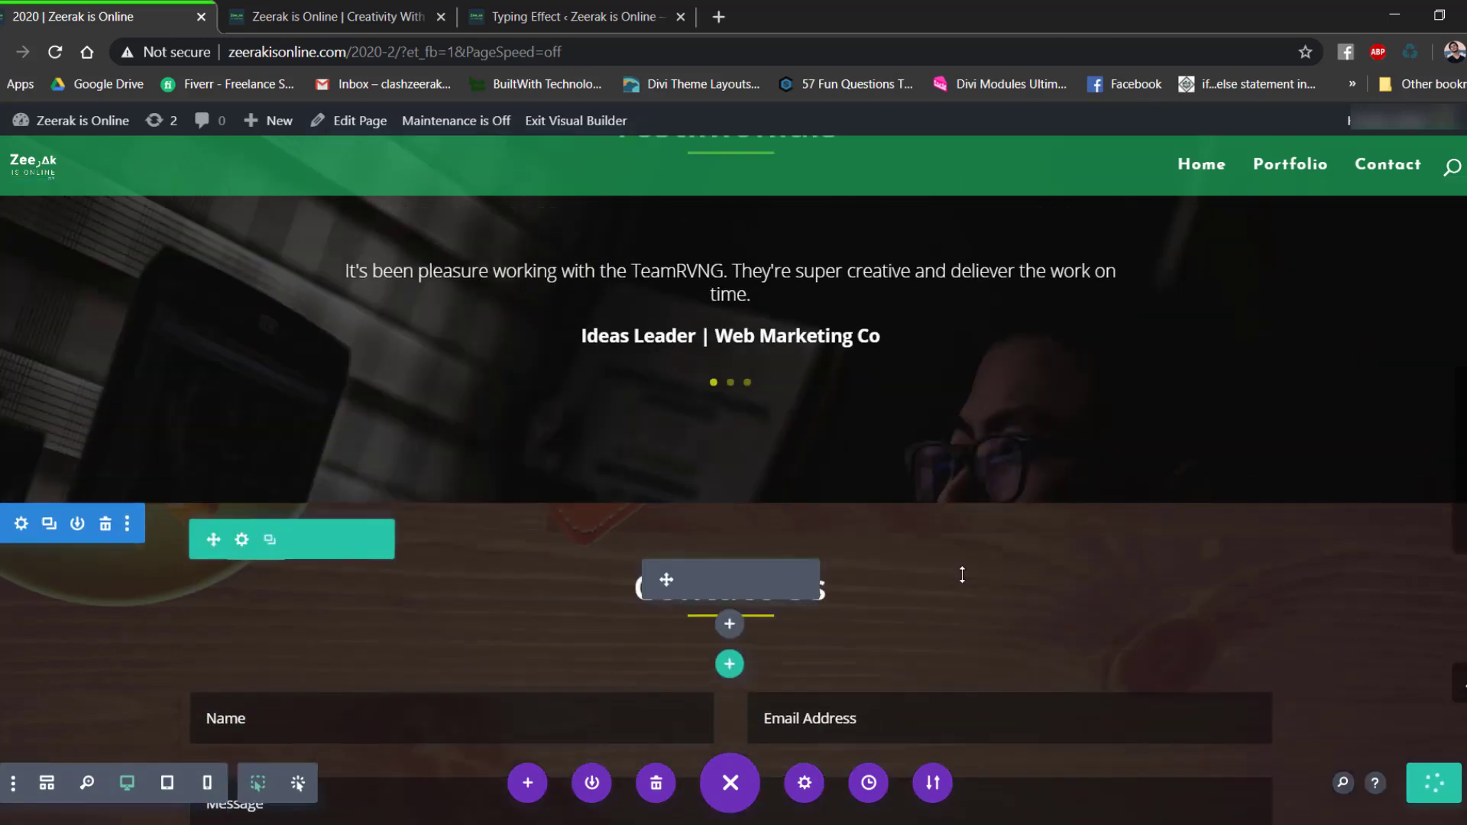
scroll(961, 574, down, 2)
scroll(955, 569, up, 10)
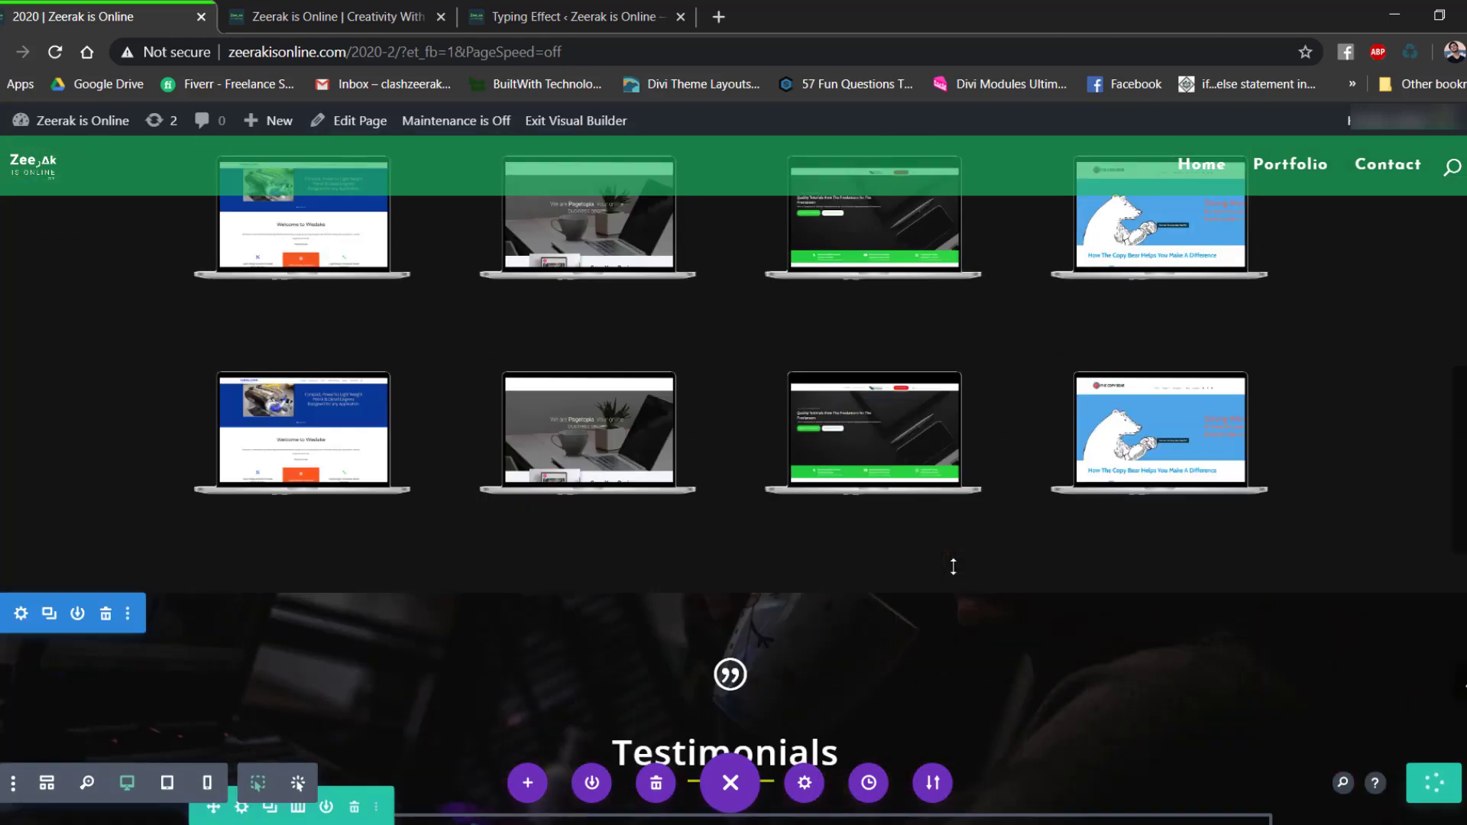
scroll(952, 566, up, 12)
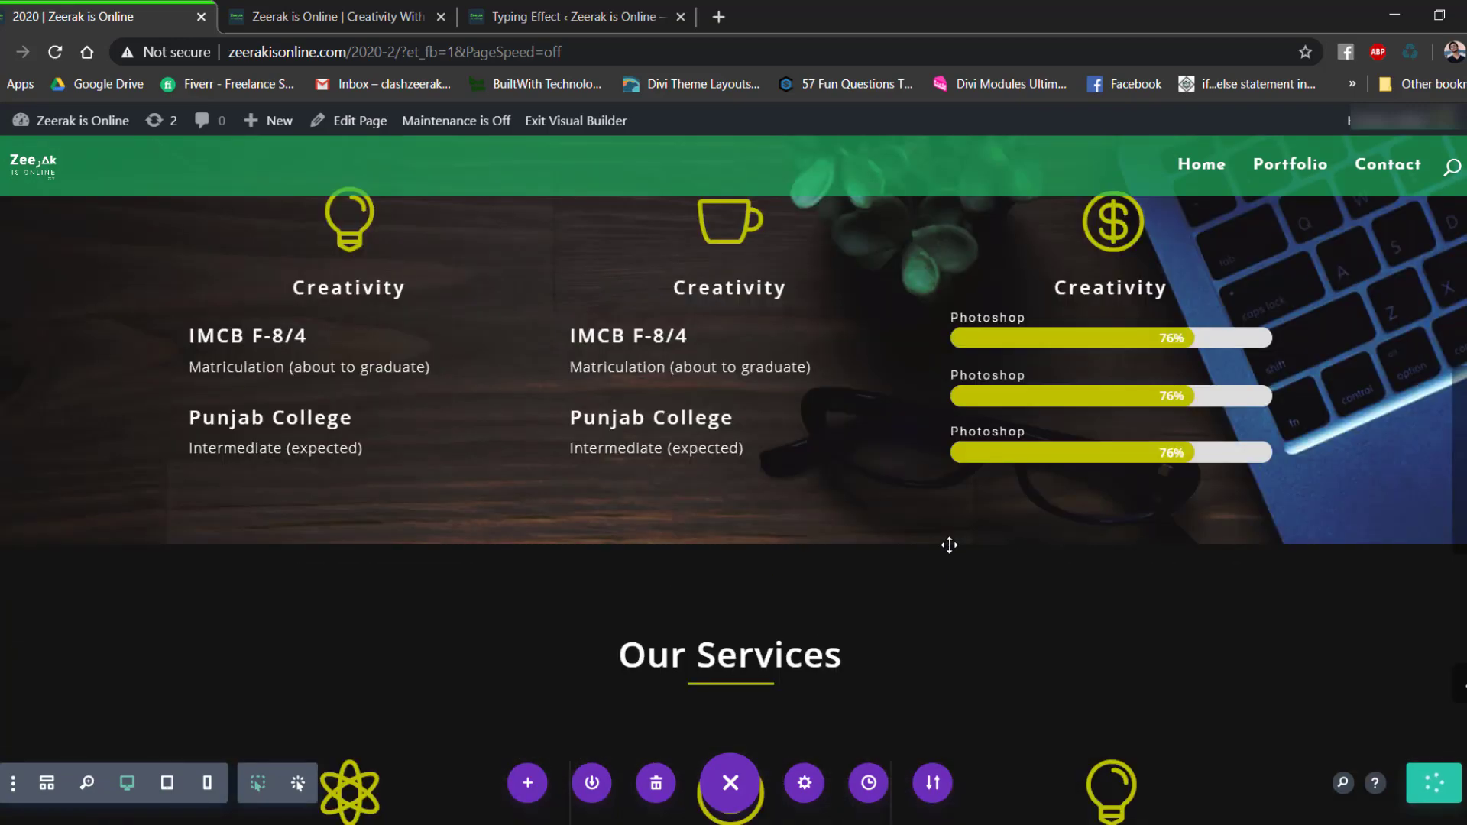
scroll(949, 544, up, 12)
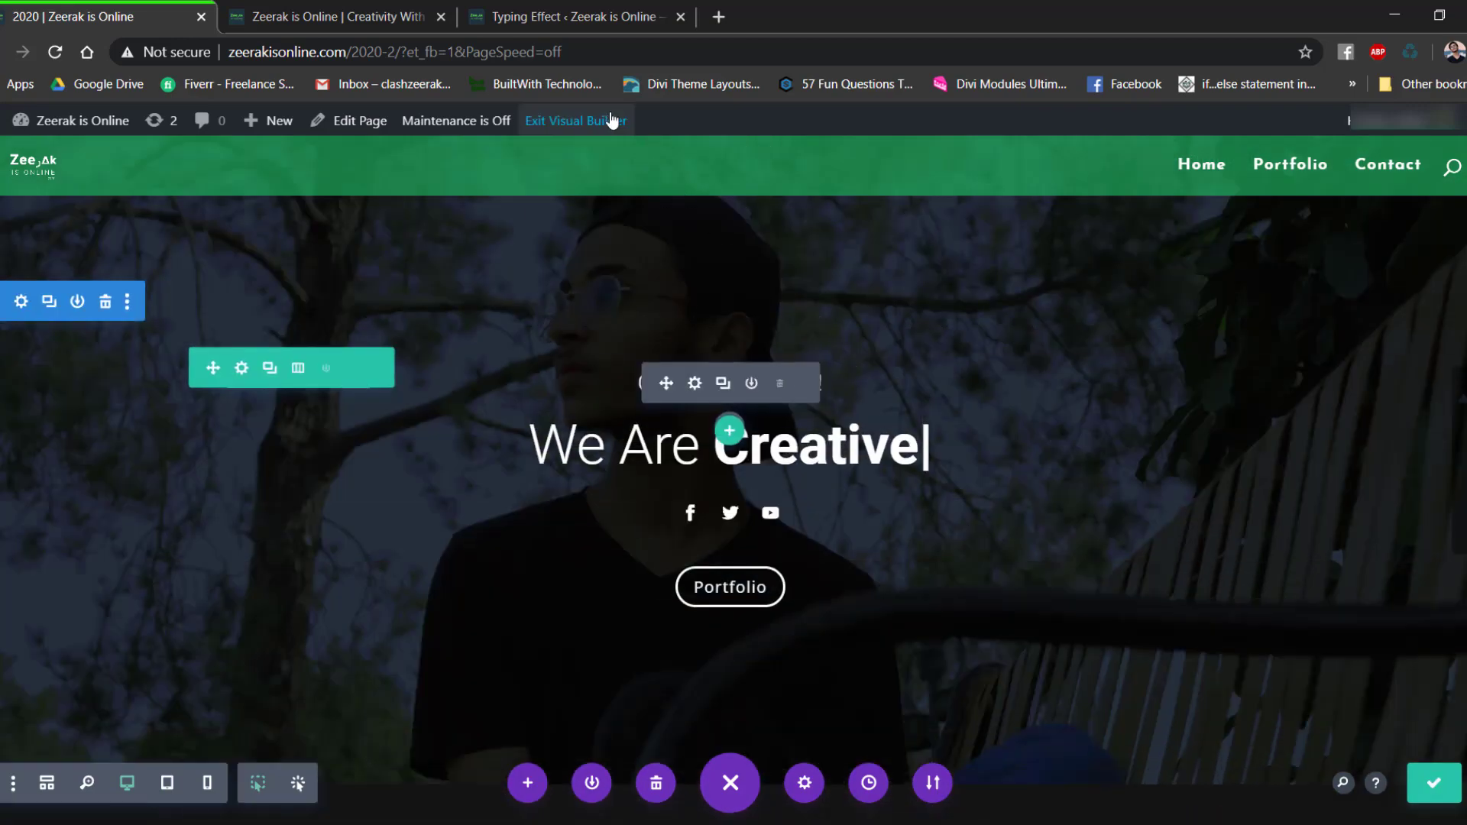
click(613, 124)
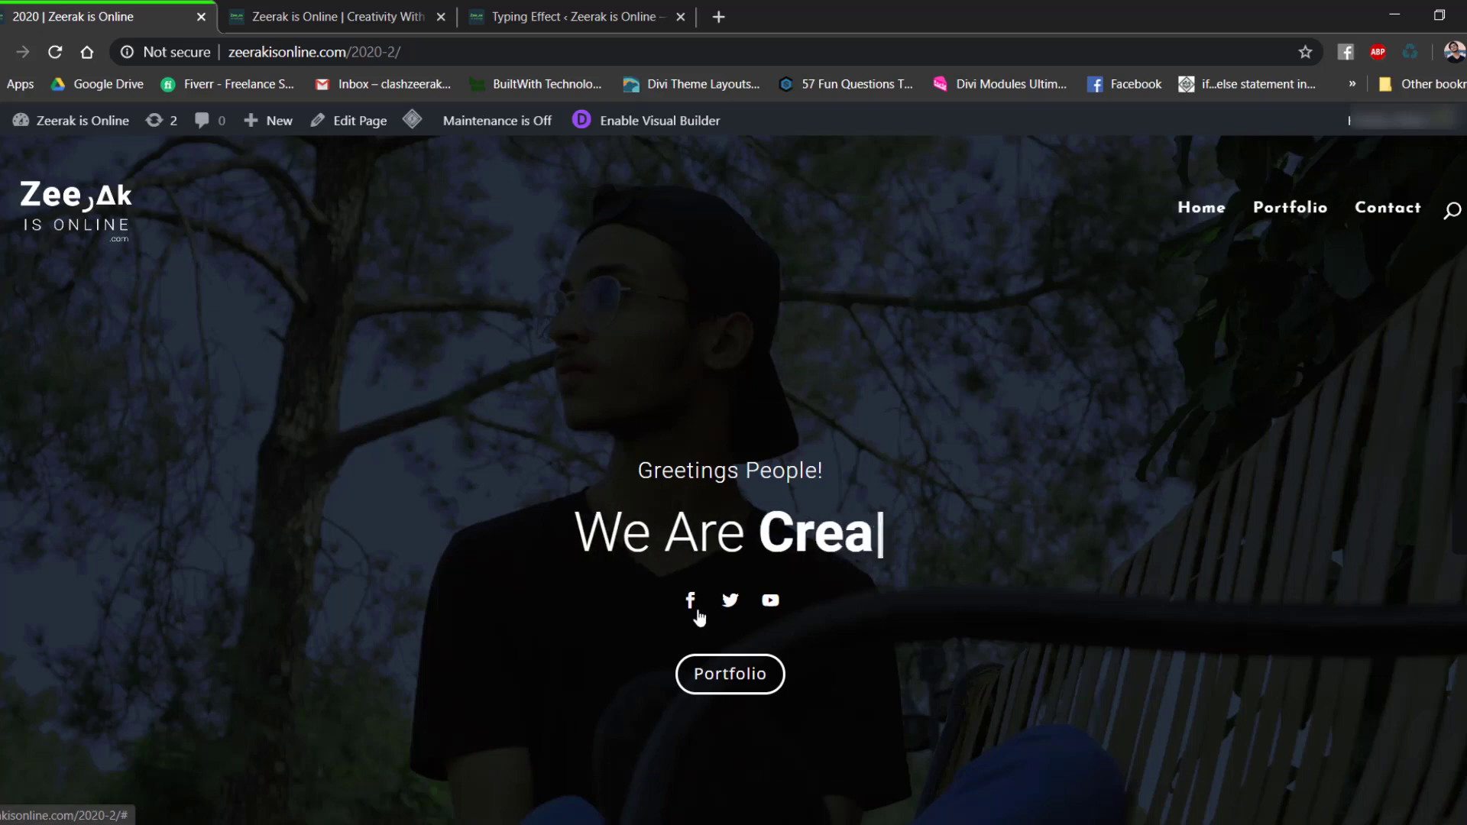
Review the 2020 page from the hero section down to the Contact Us form, switching to the second testimonial on the way.
scroll(1069, 470, down, 8)
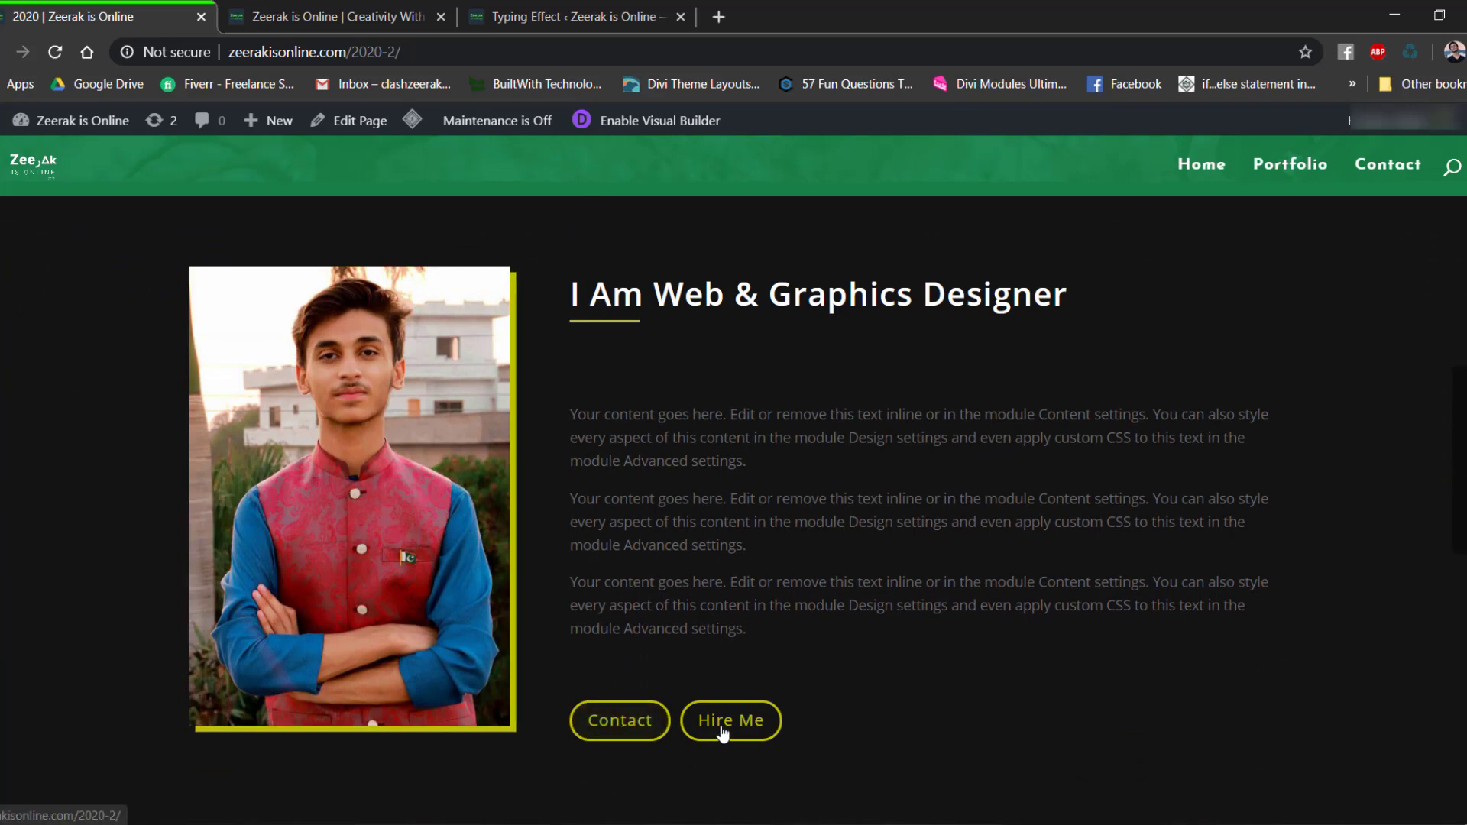
scroll(845, 371, down, 6)
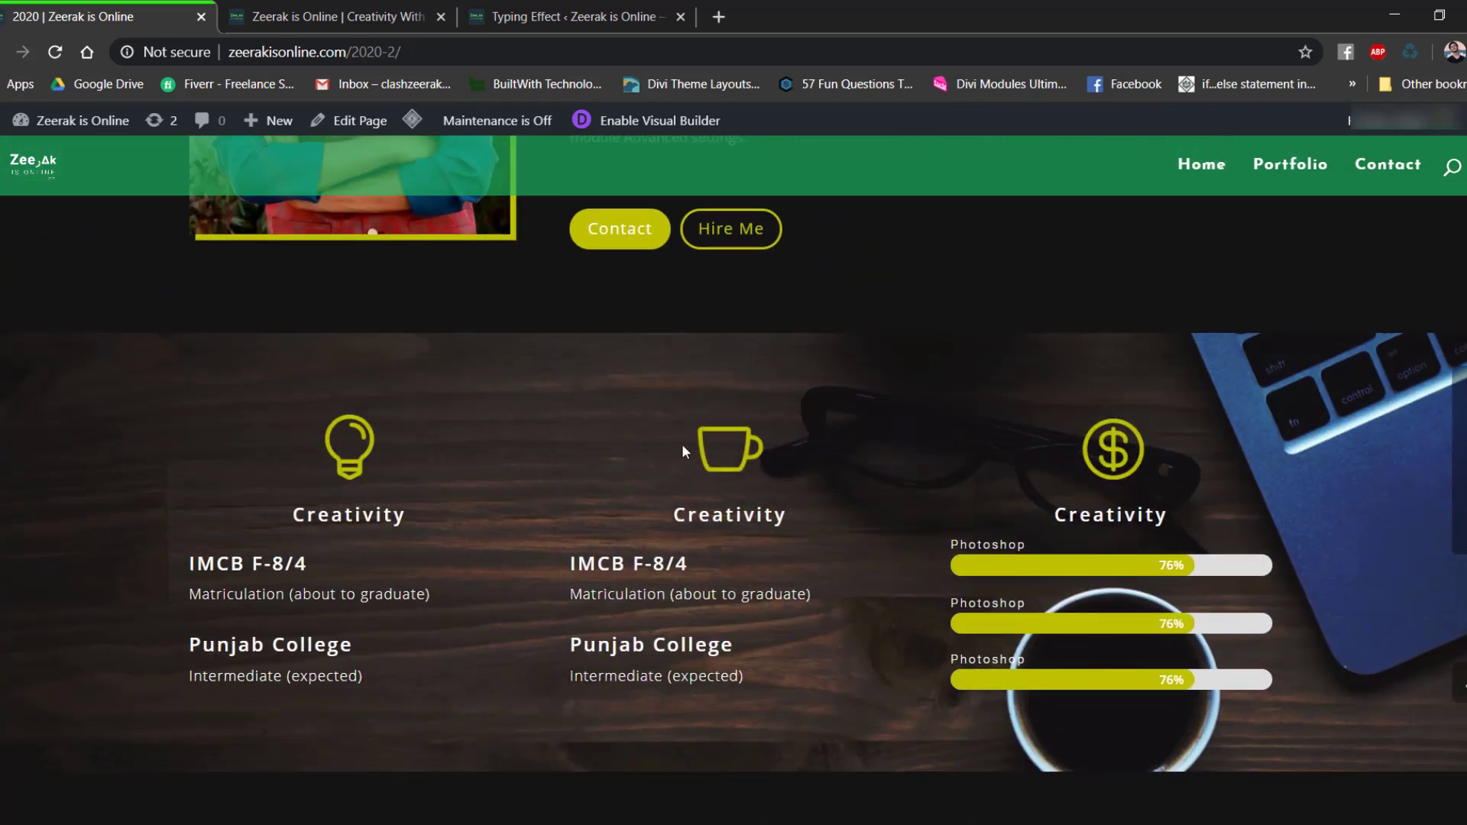
scroll(851, 460, down, 1)
scroll(853, 465, down, 4)
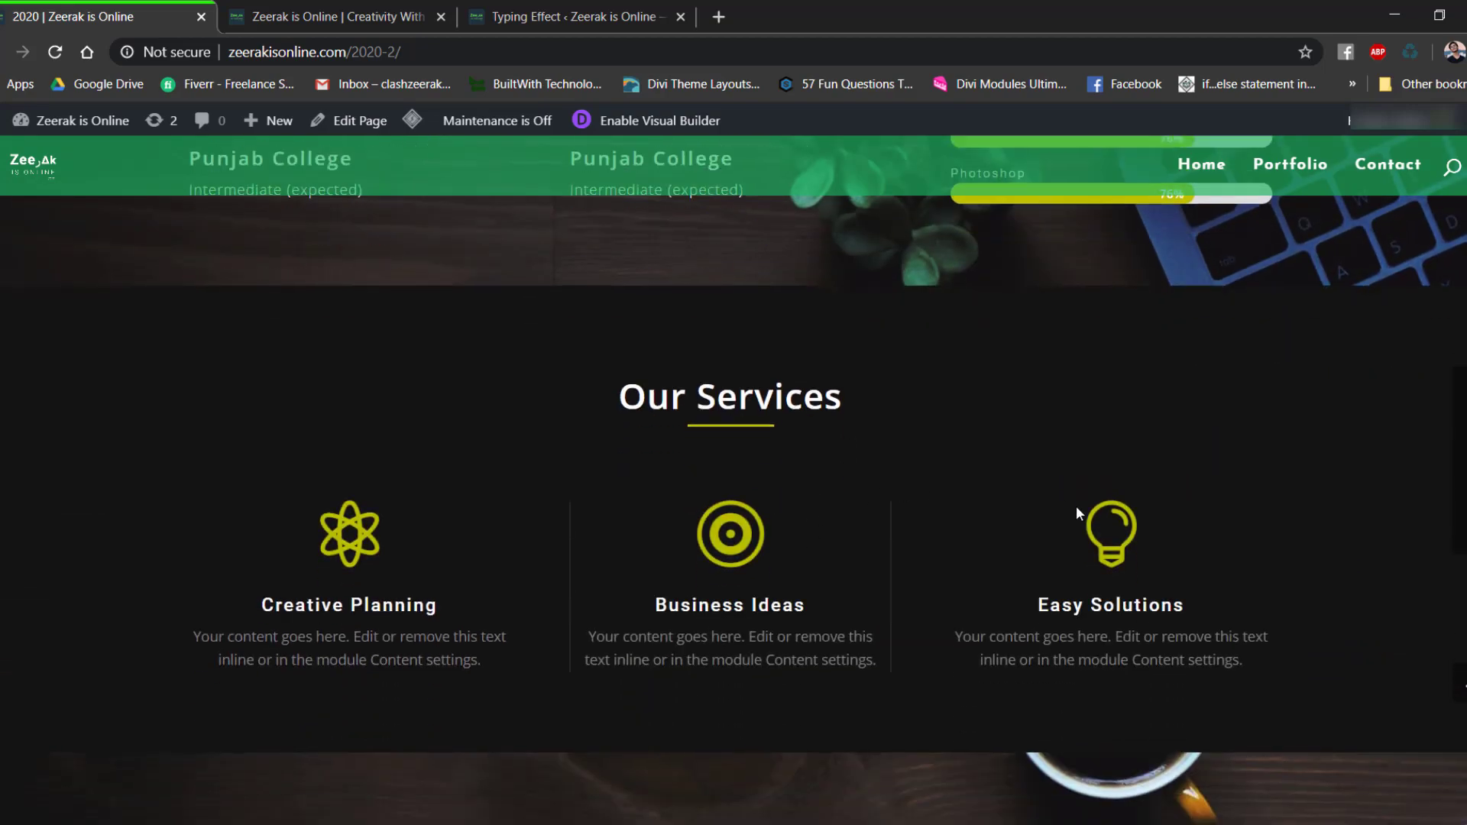
scroll(1076, 512, down, 1)
scroll(1080, 501, down, 2)
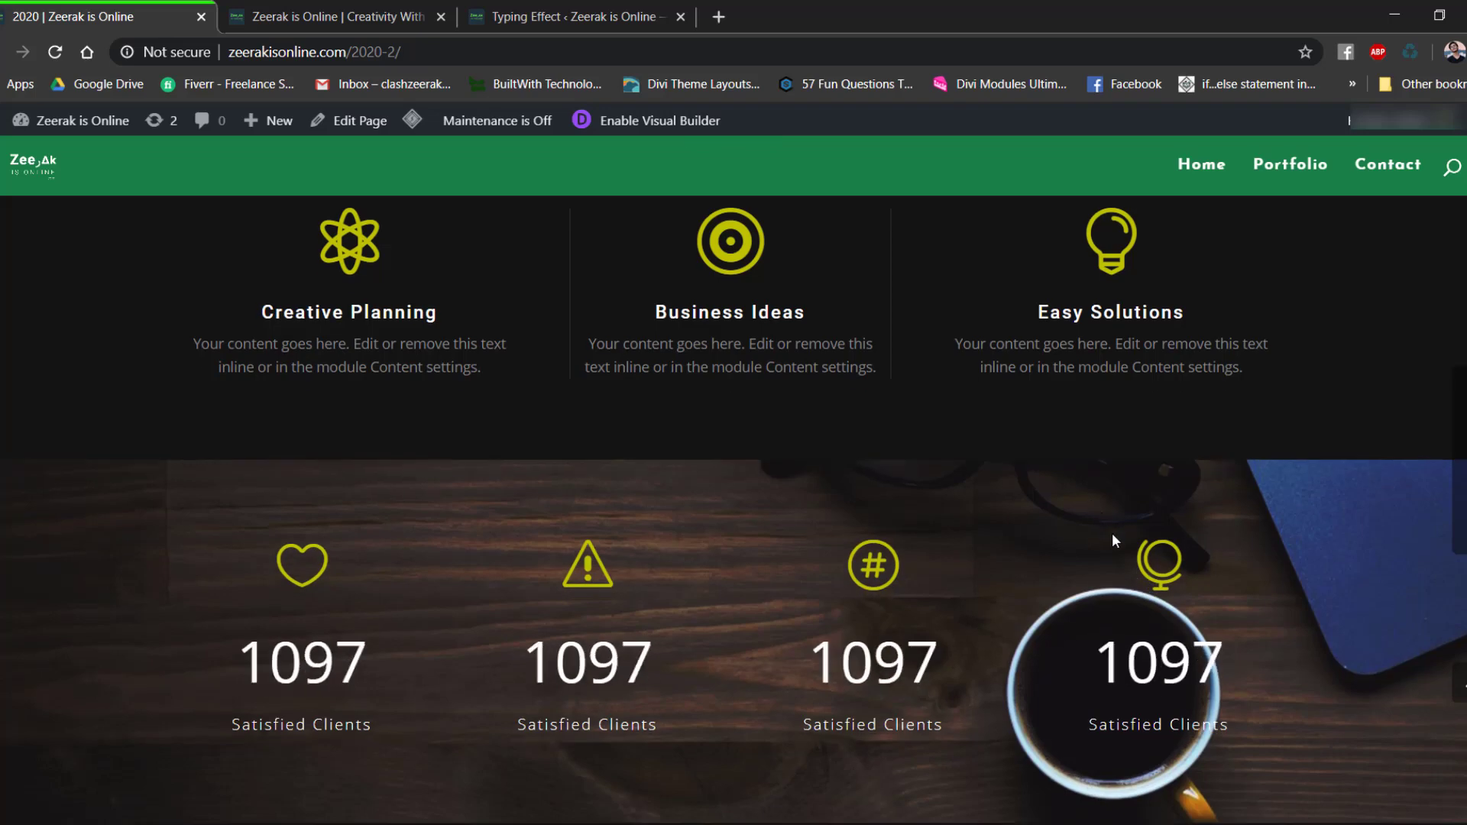
scroll(1112, 539, down, 1)
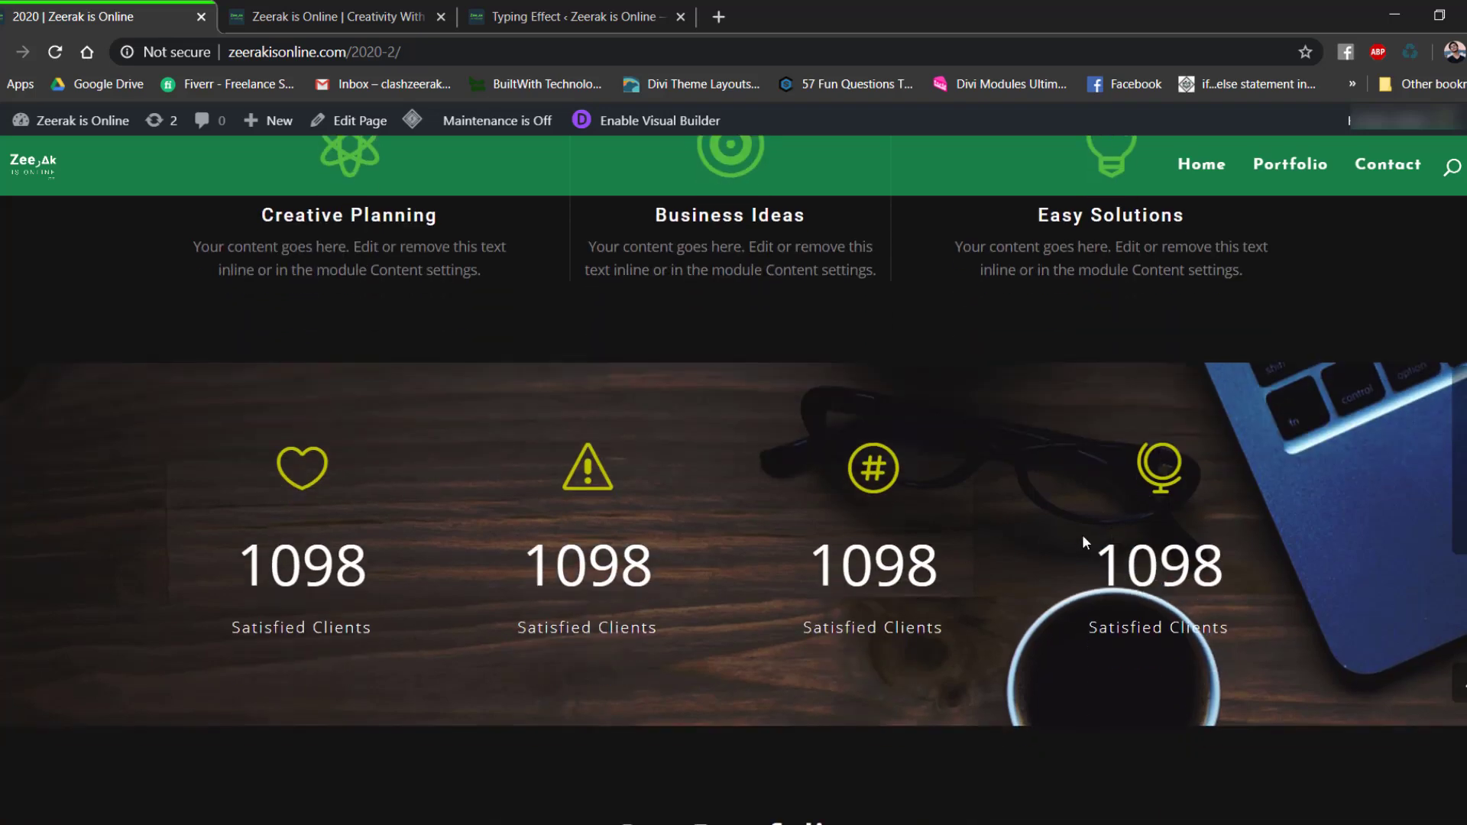
scroll(1193, 558, down, 4)
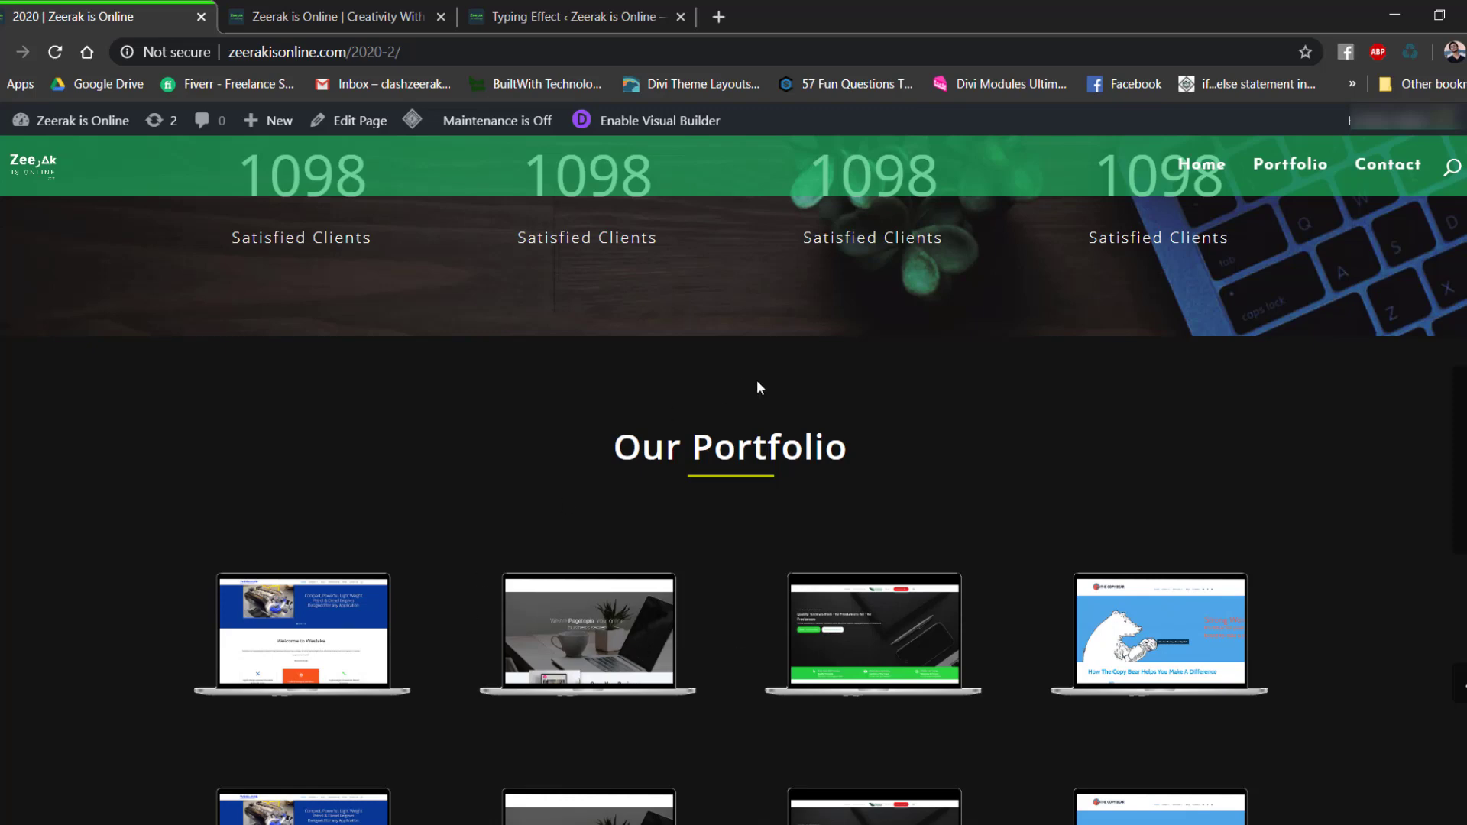
scroll(804, 397, down, 2)
scroll(802, 397, down, 8)
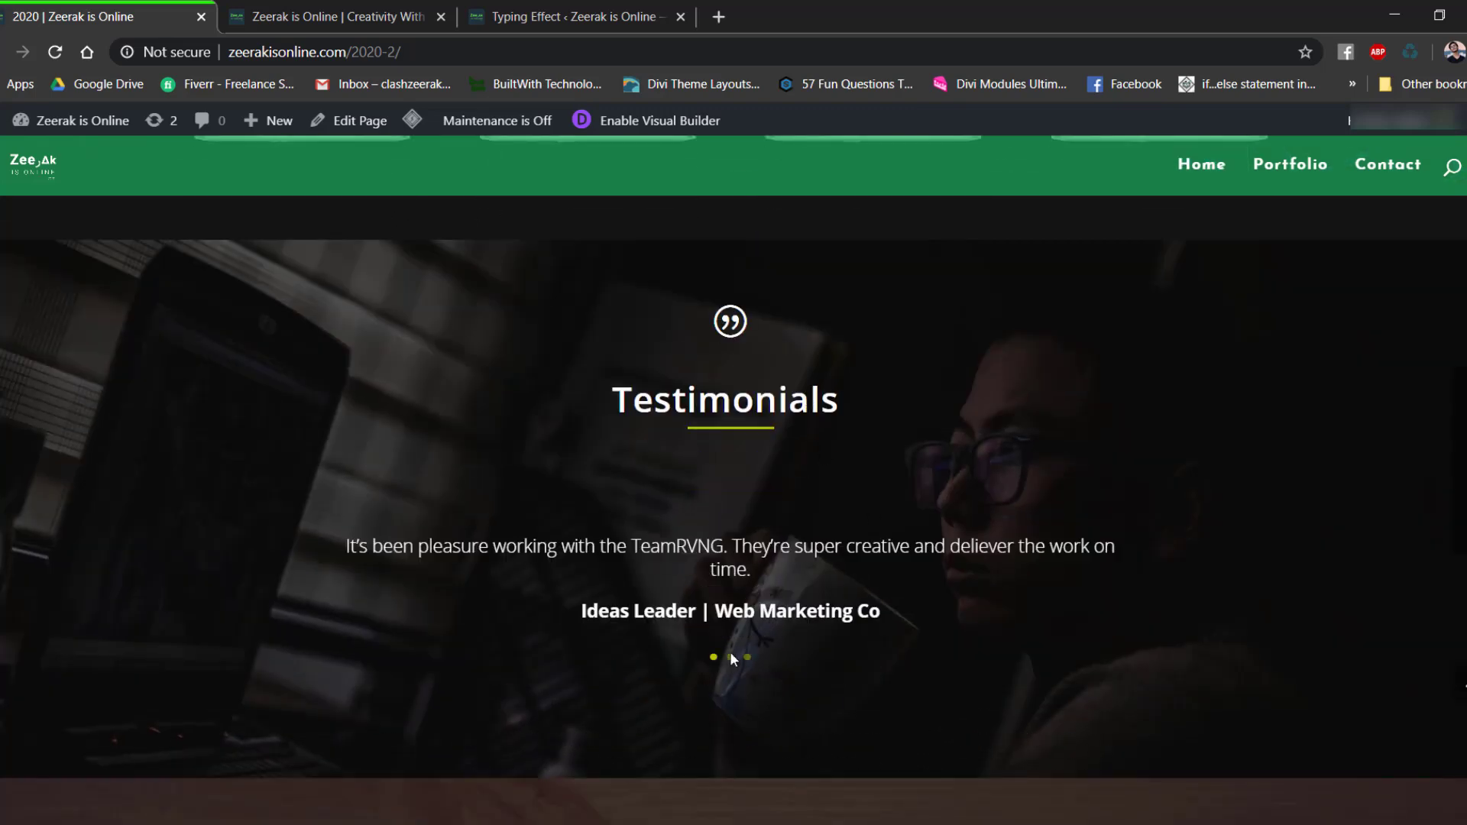
click(731, 659)
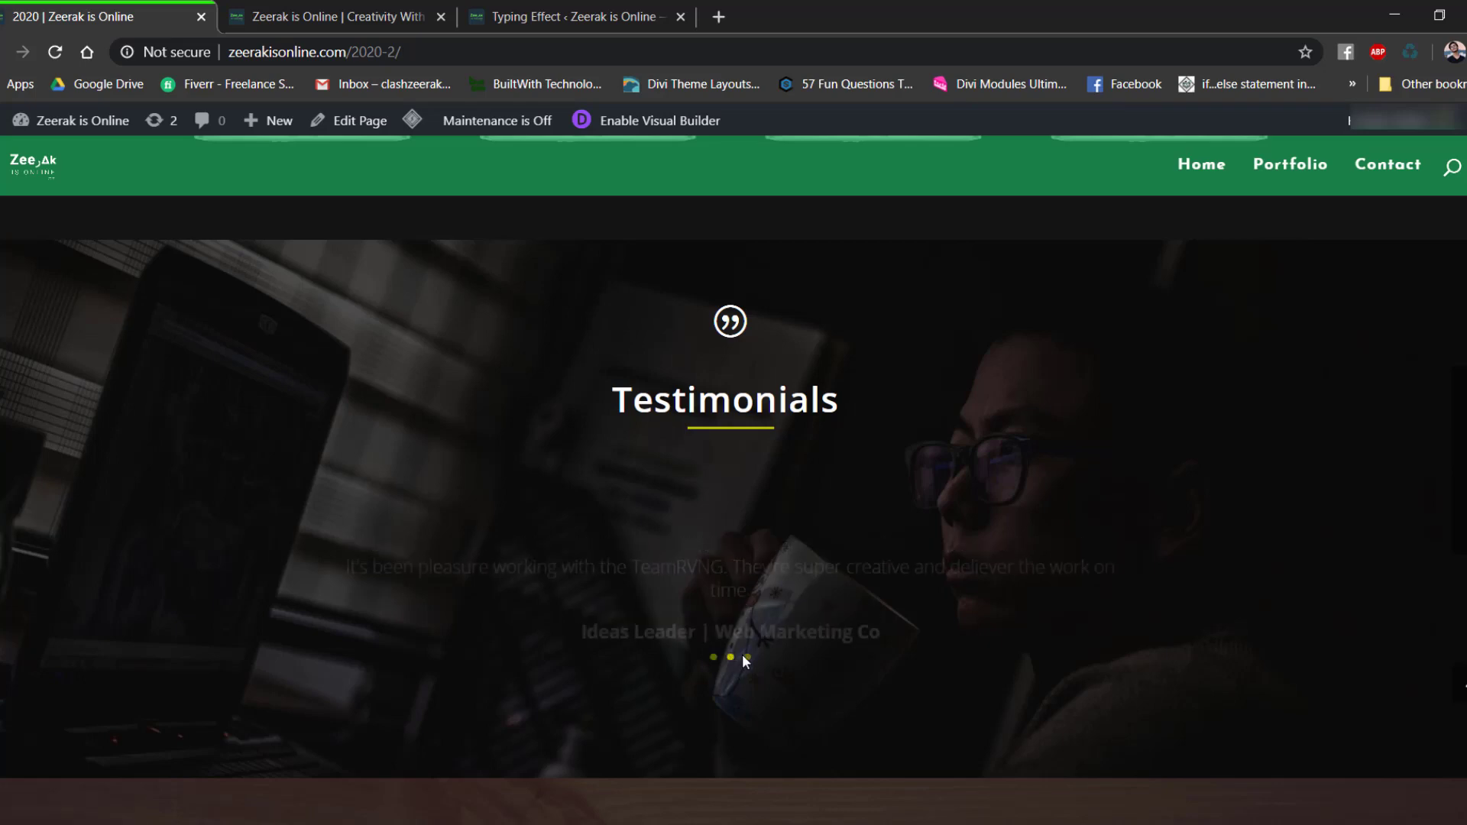
scroll(960, 420, down, 4)
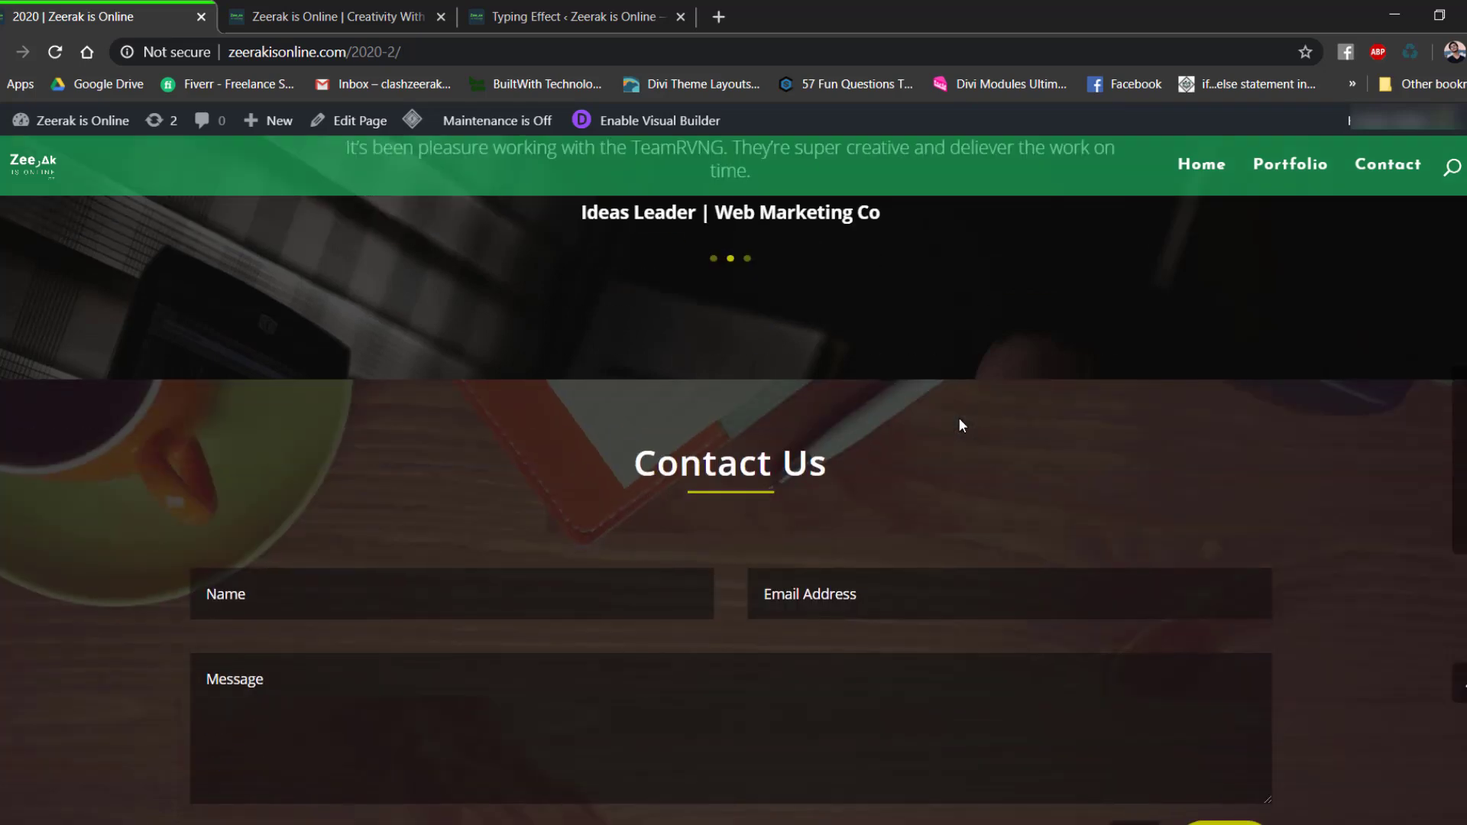
Check the bottom of the Contact Us form, and reopen the 2020 page in the Visual Builder at the Our Portfolio section.
scroll(961, 425, down, 2)
click(851, 528)
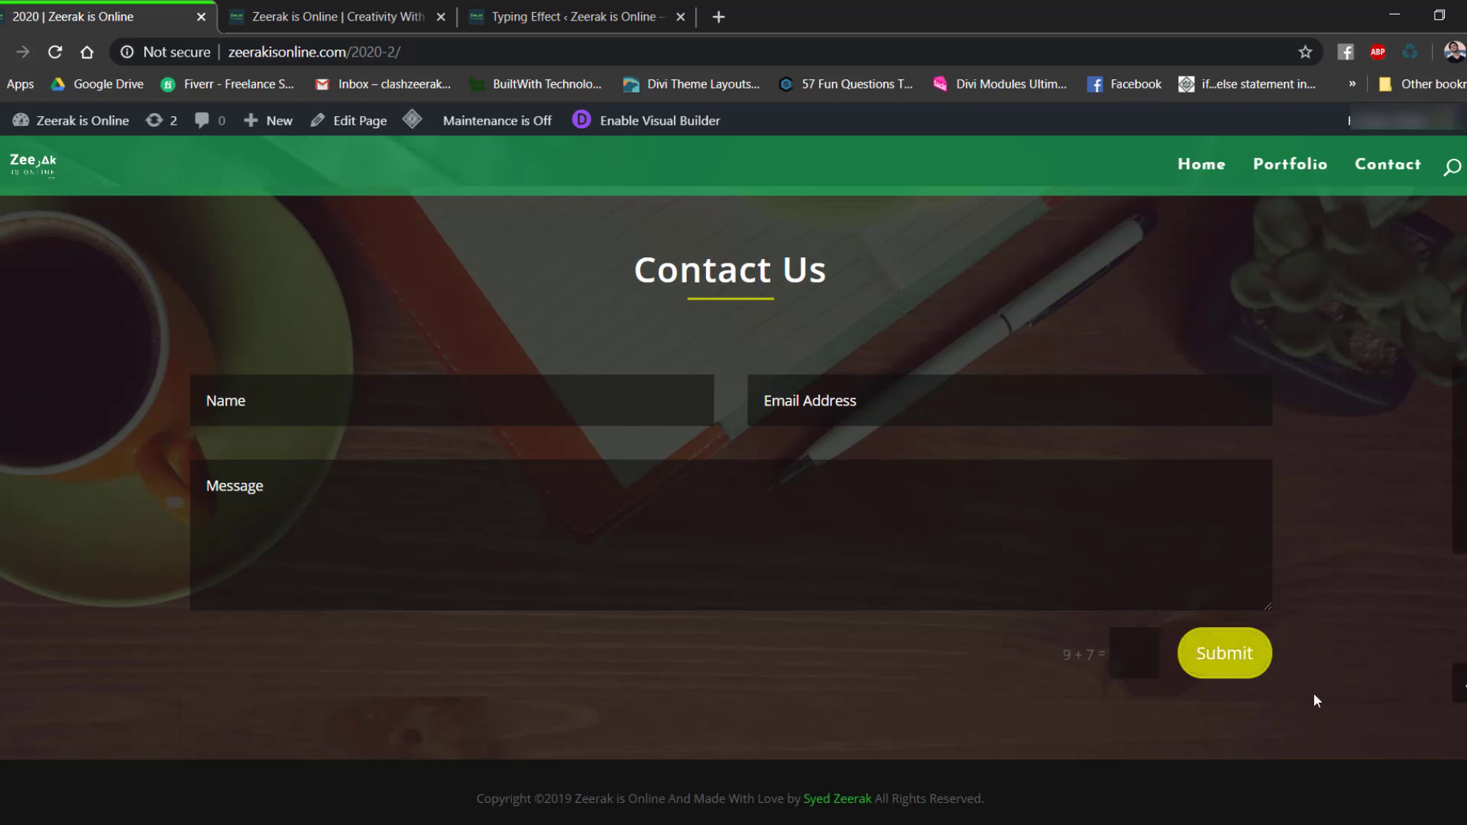
scroll(1244, 718, up, 10)
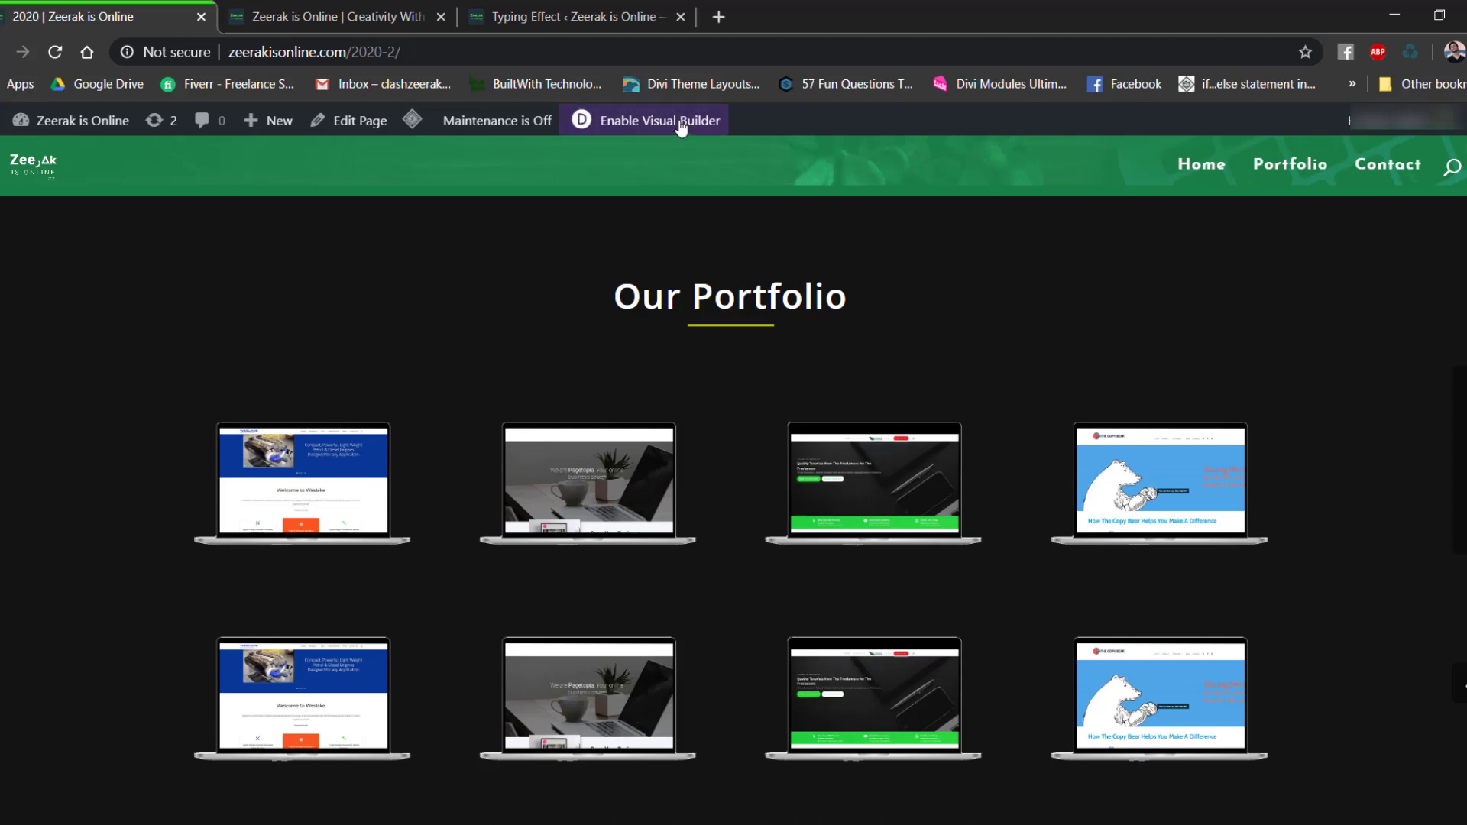
click(656, 121)
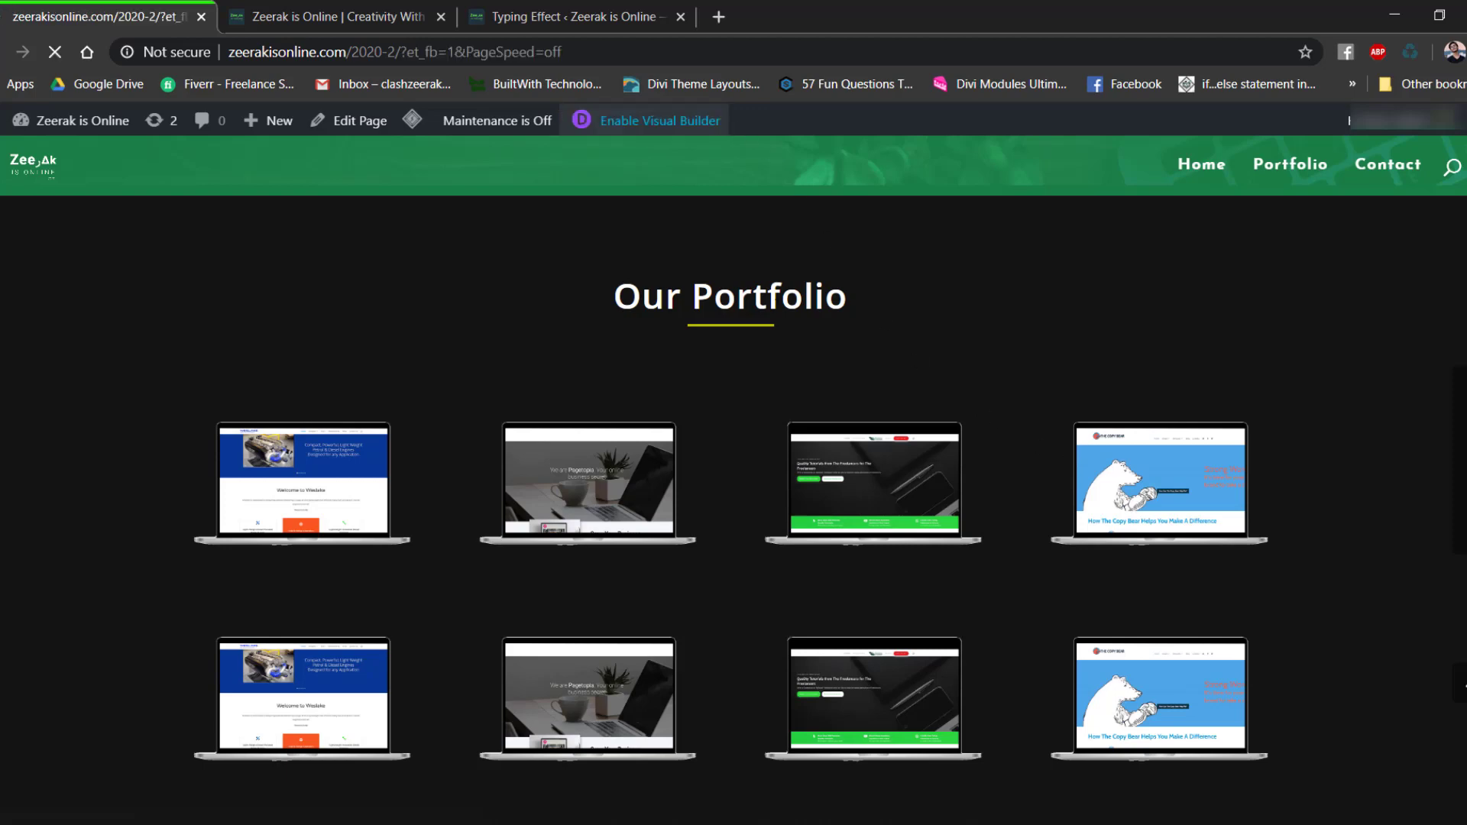
scroll(983, 501, down, 10)
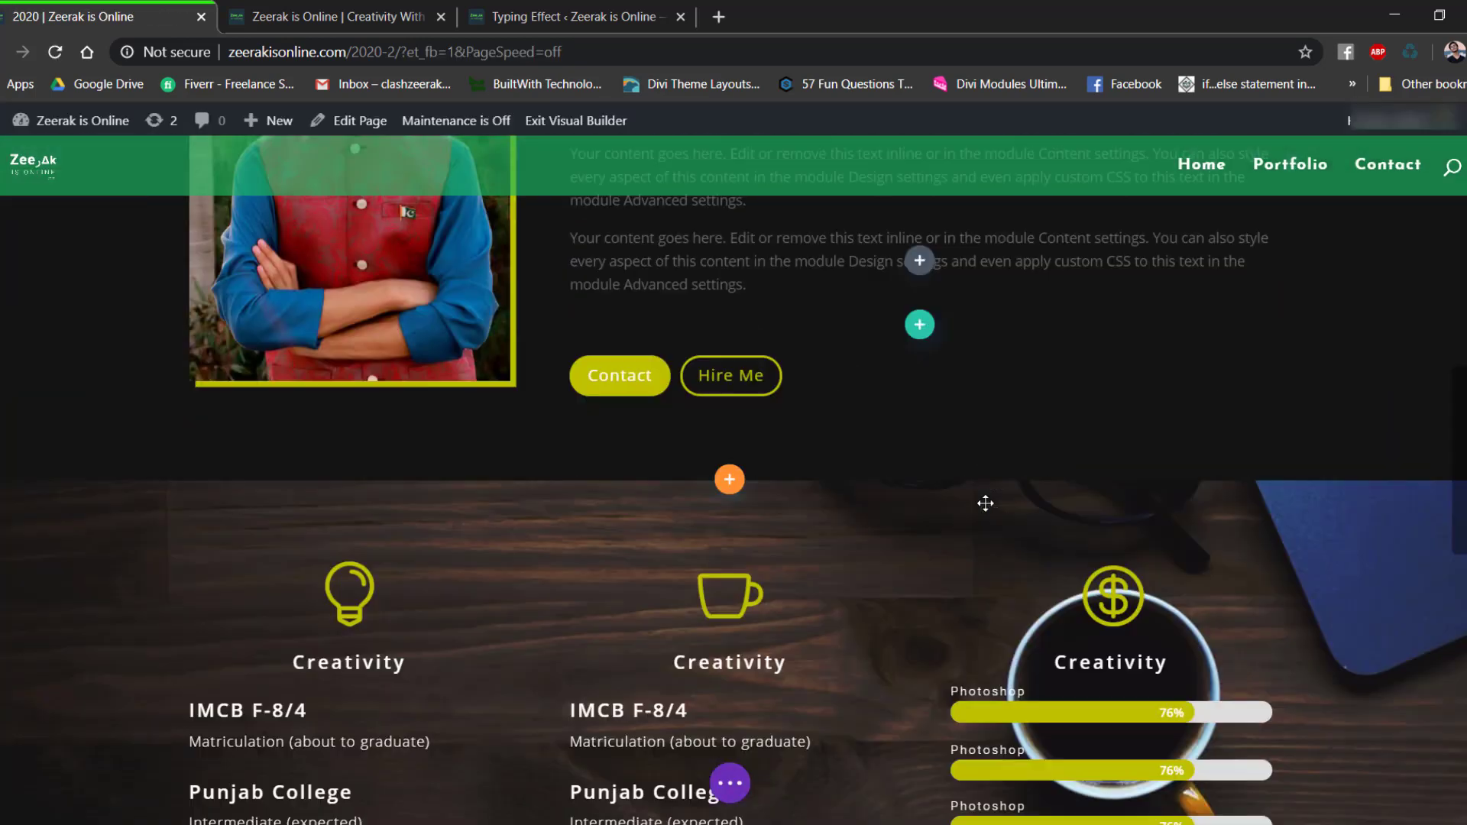
scroll(841, 489, down, 7)
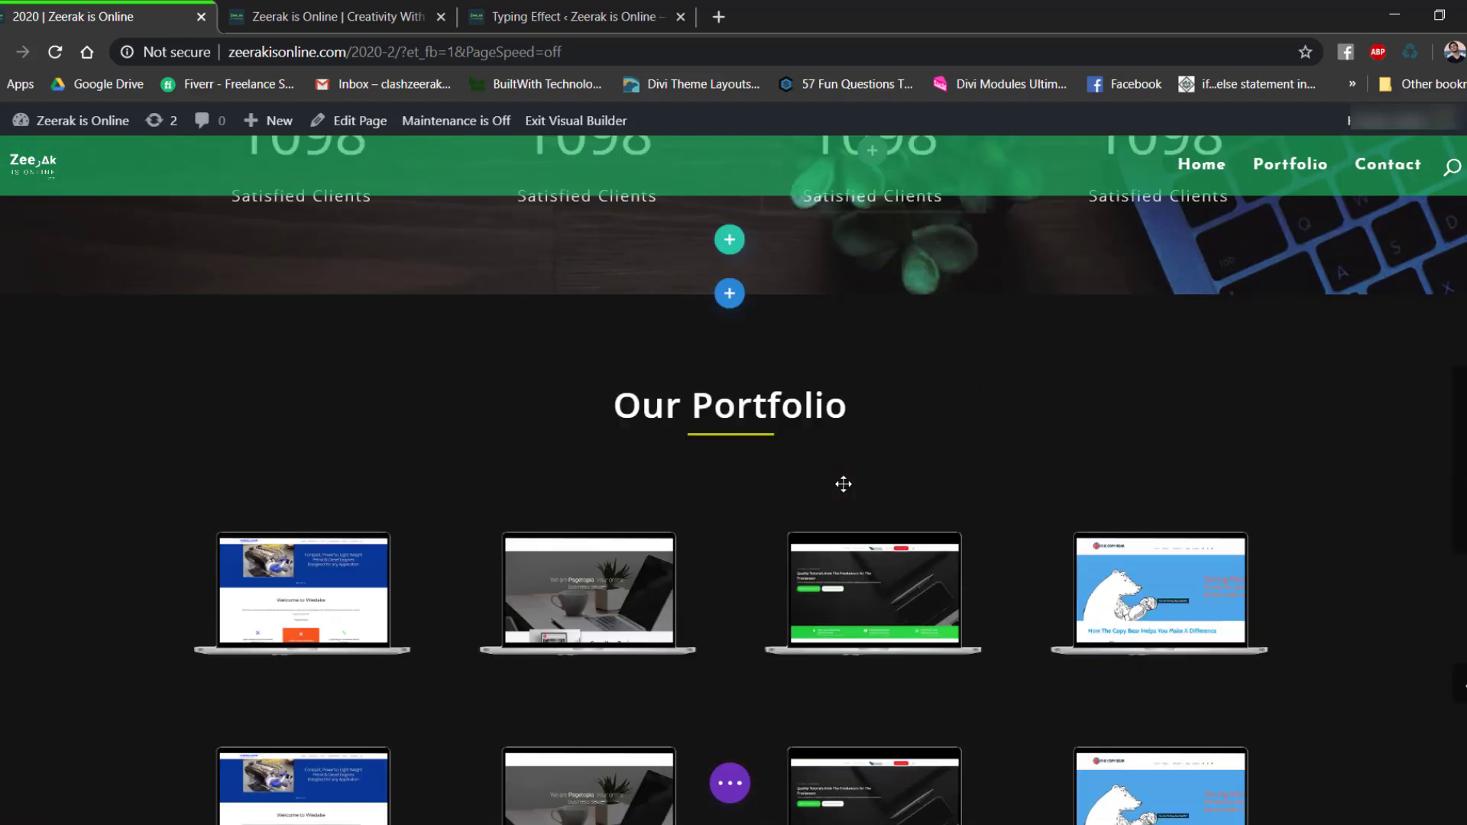
Lower the first portfolio image's normal desktop saturation filter, set its hover saturation to 100%, and save the image settings.
click(266, 522)
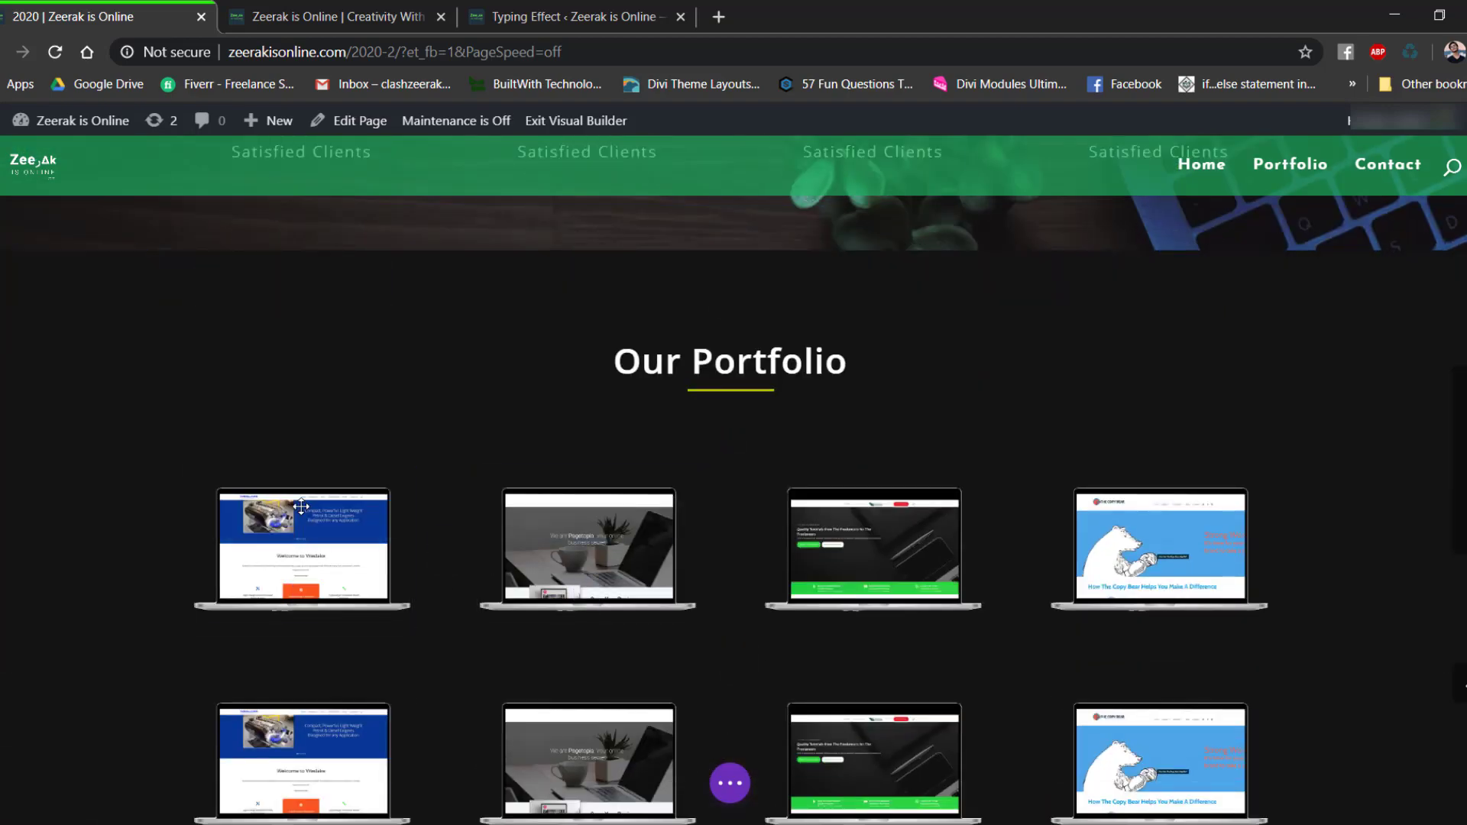
click(456, 212)
drag(436, 168, 1041, 191)
scroll(993, 535, down, 2)
click(974, 544)
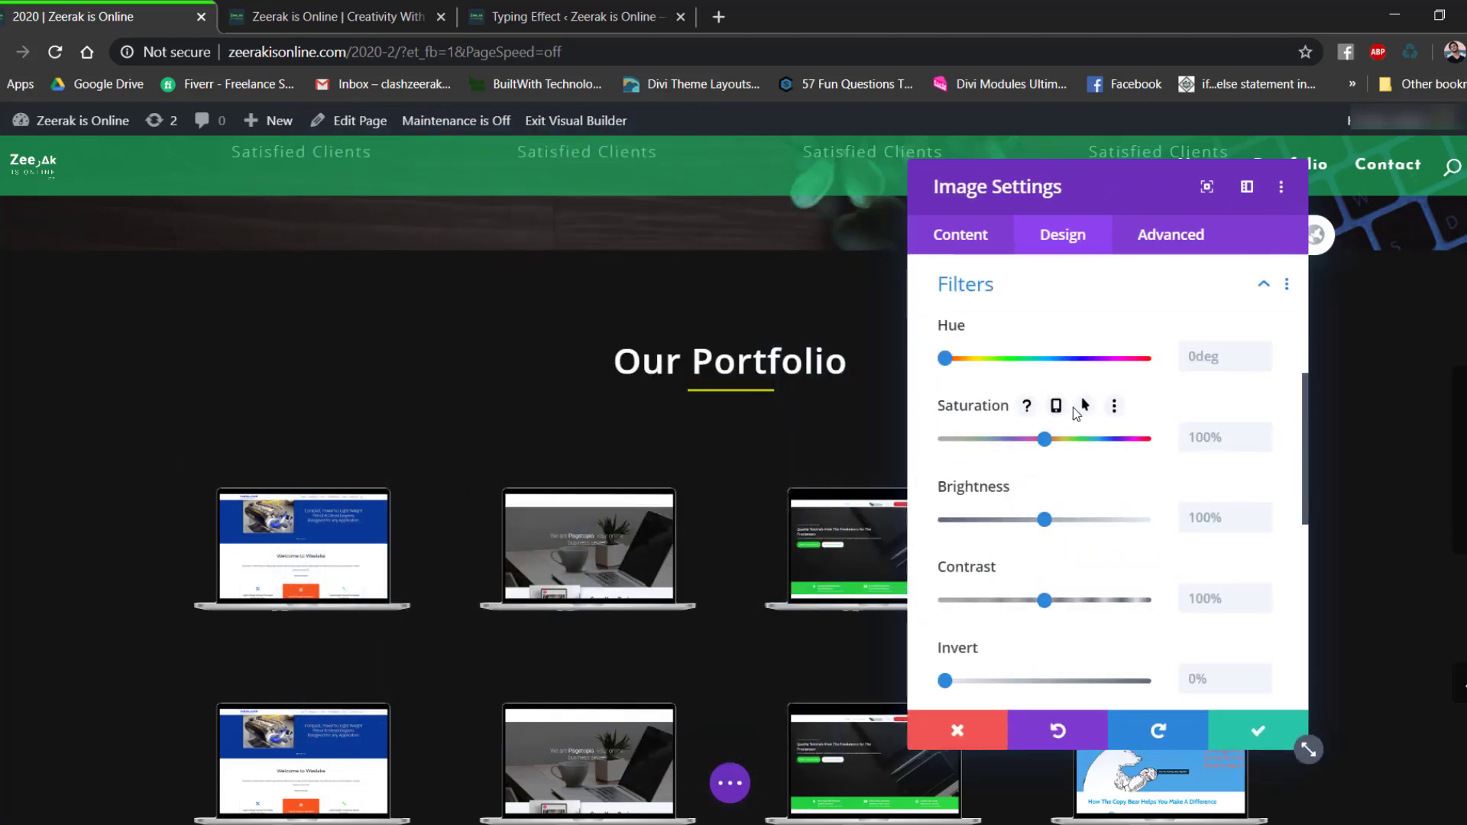
click(1085, 407)
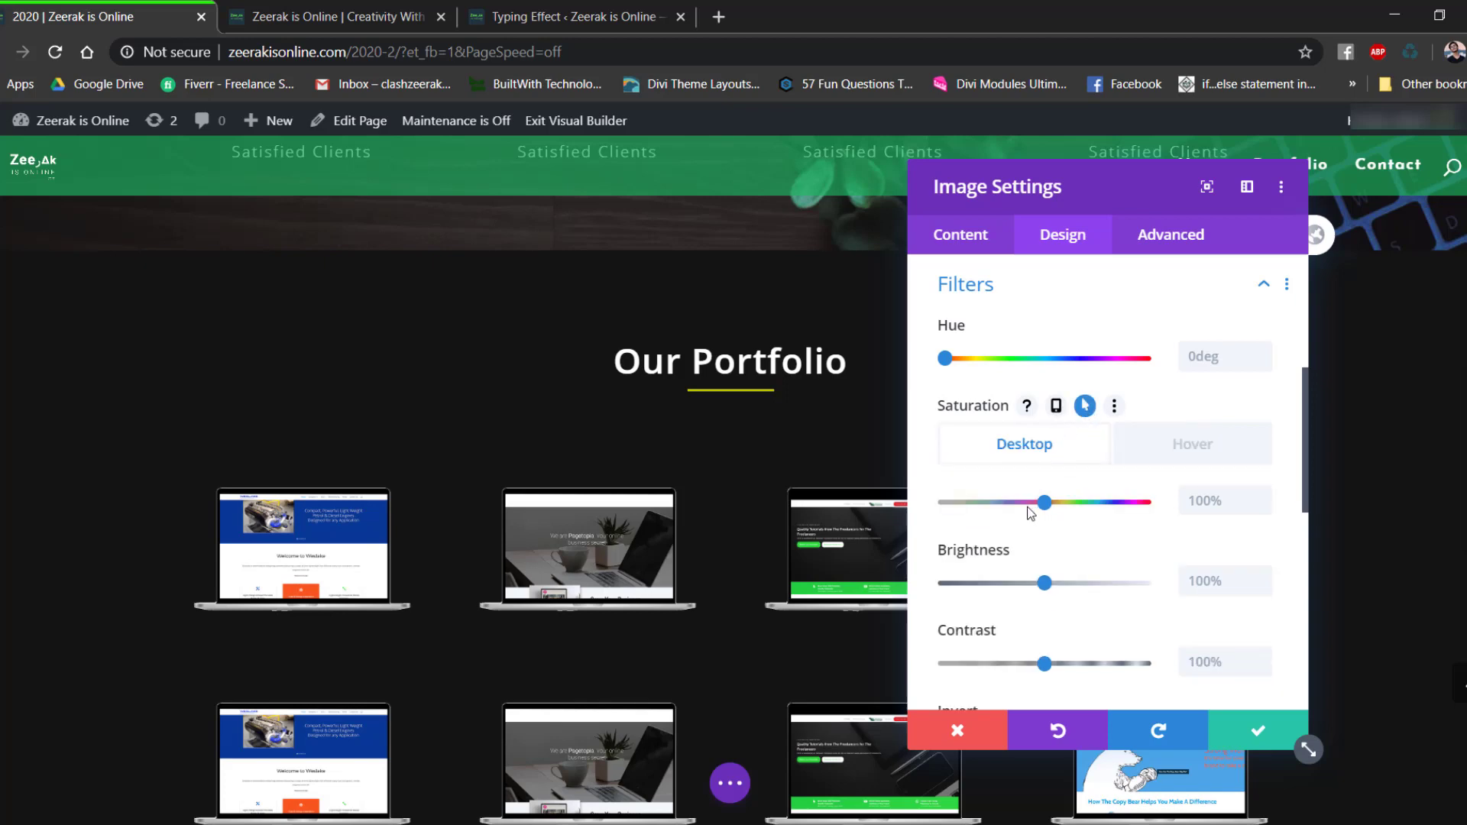
drag(1043, 503, 1031, 502)
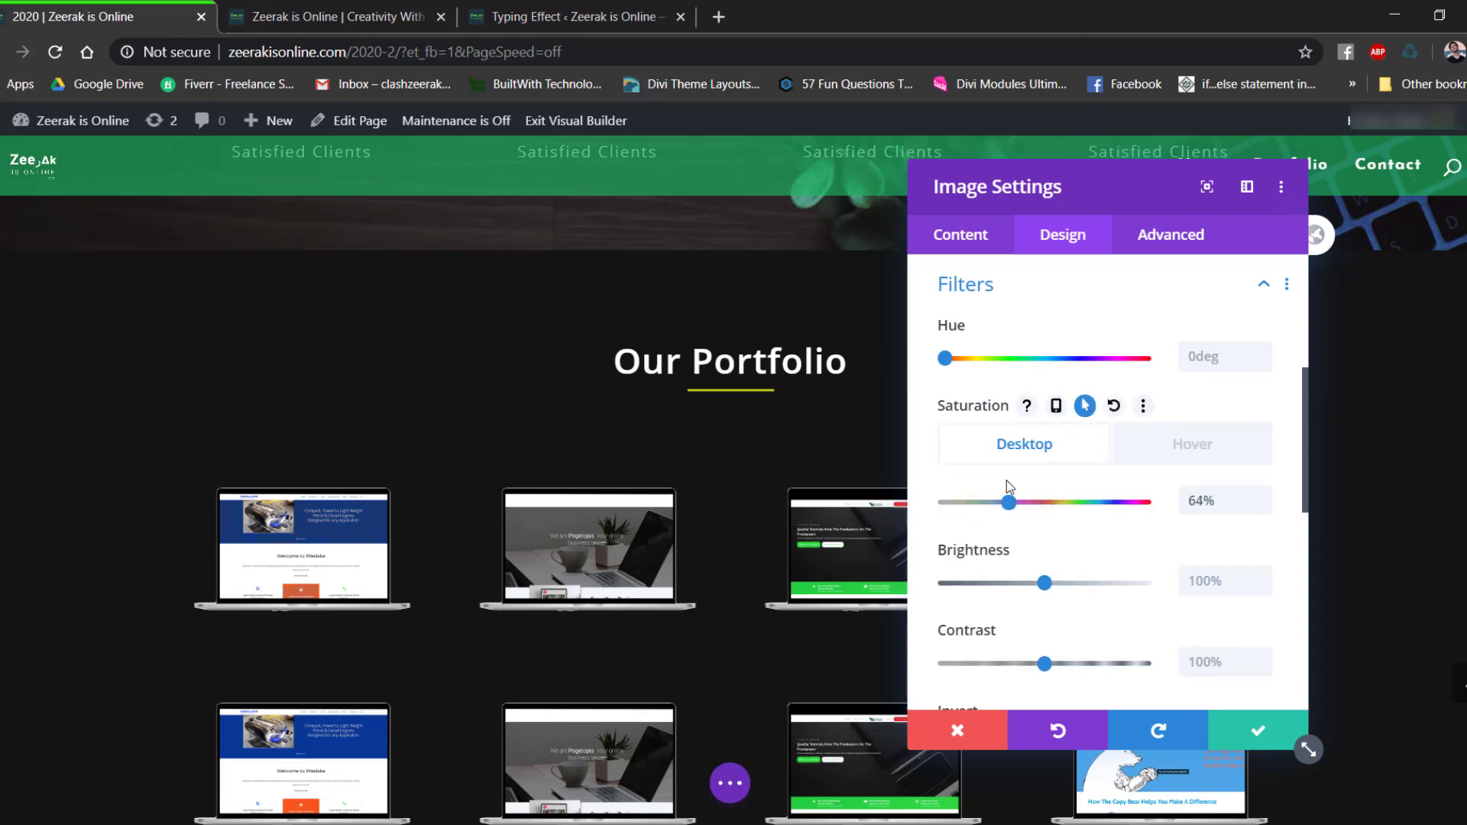
drag(1006, 480, 988, 478)
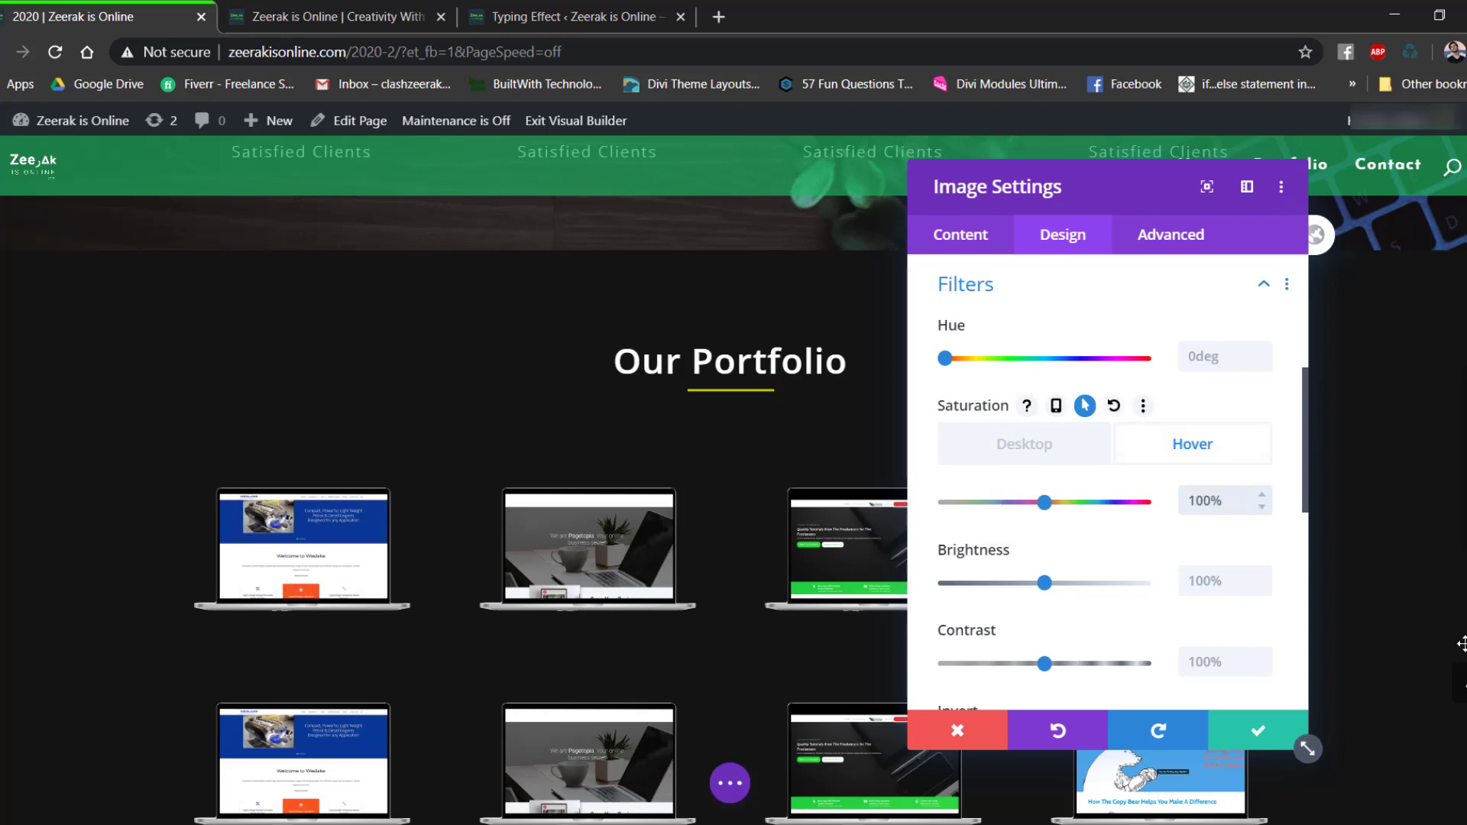
click(1257, 731)
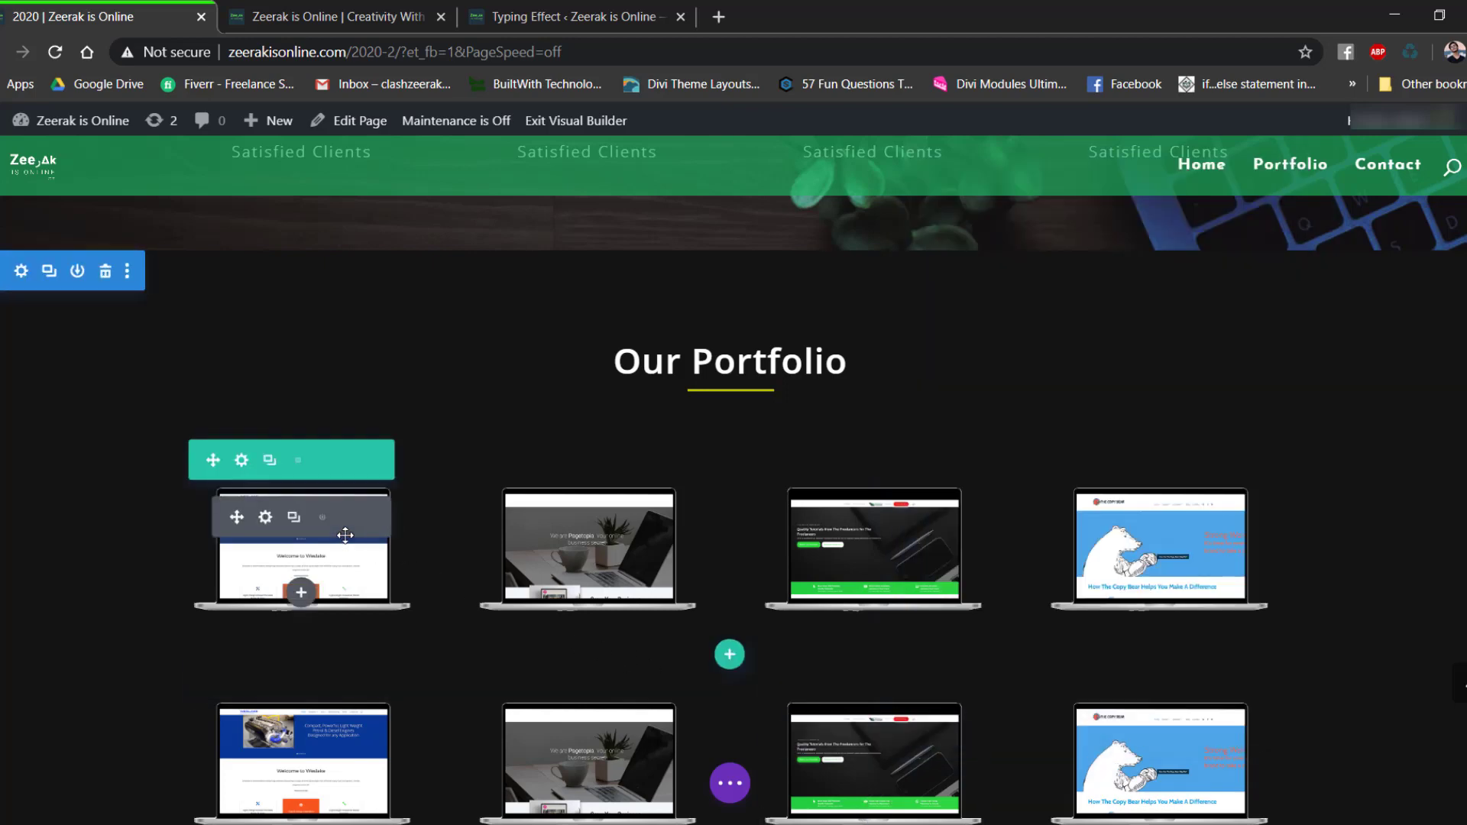
Apply the first portfolio image's styles to the other three images in the first portfolio row, and save the page.
right_click(264, 520)
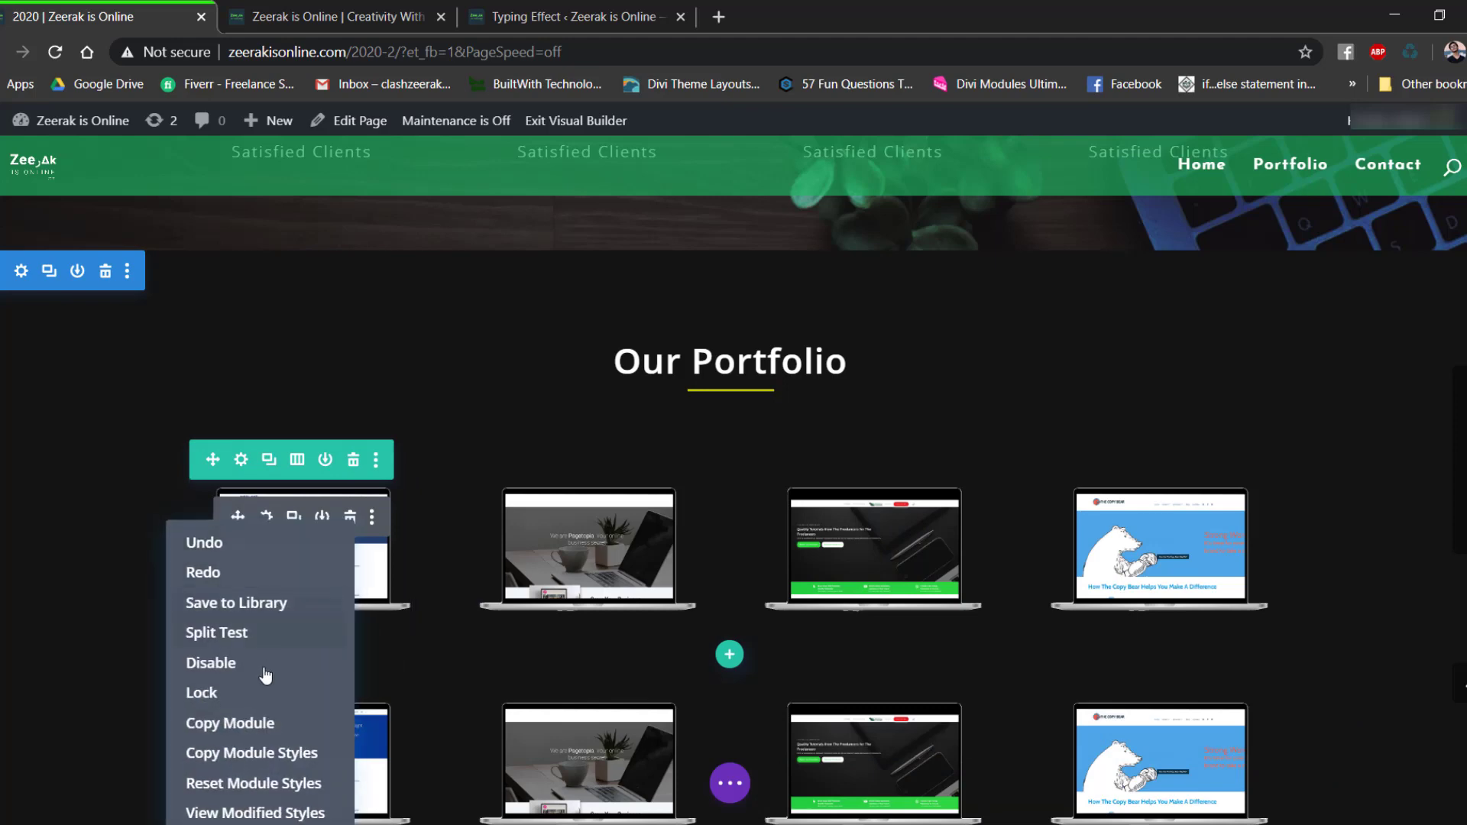
click(229, 720)
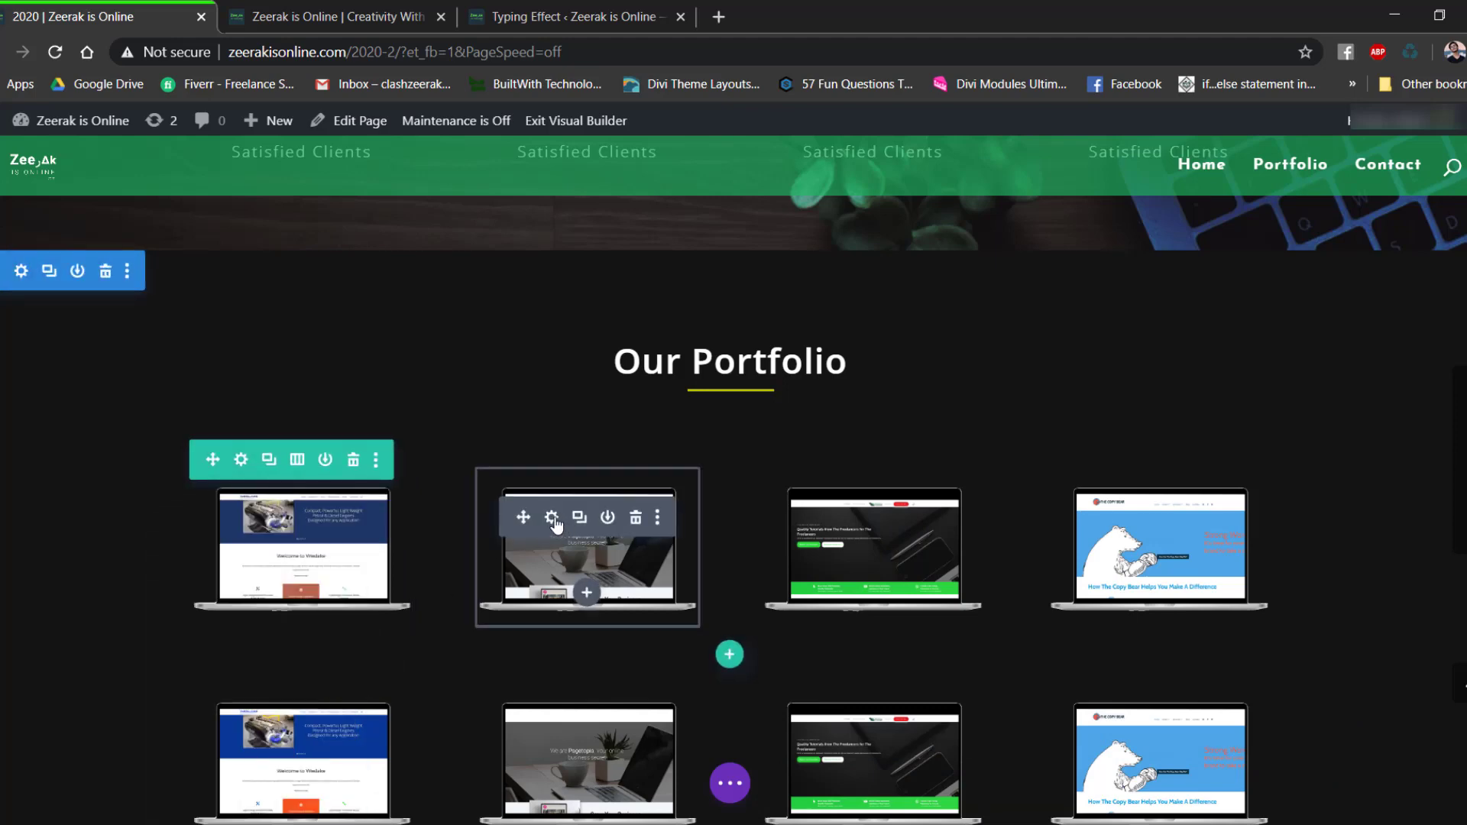
right_click(556, 535)
click(548, 788)
right_click(816, 756)
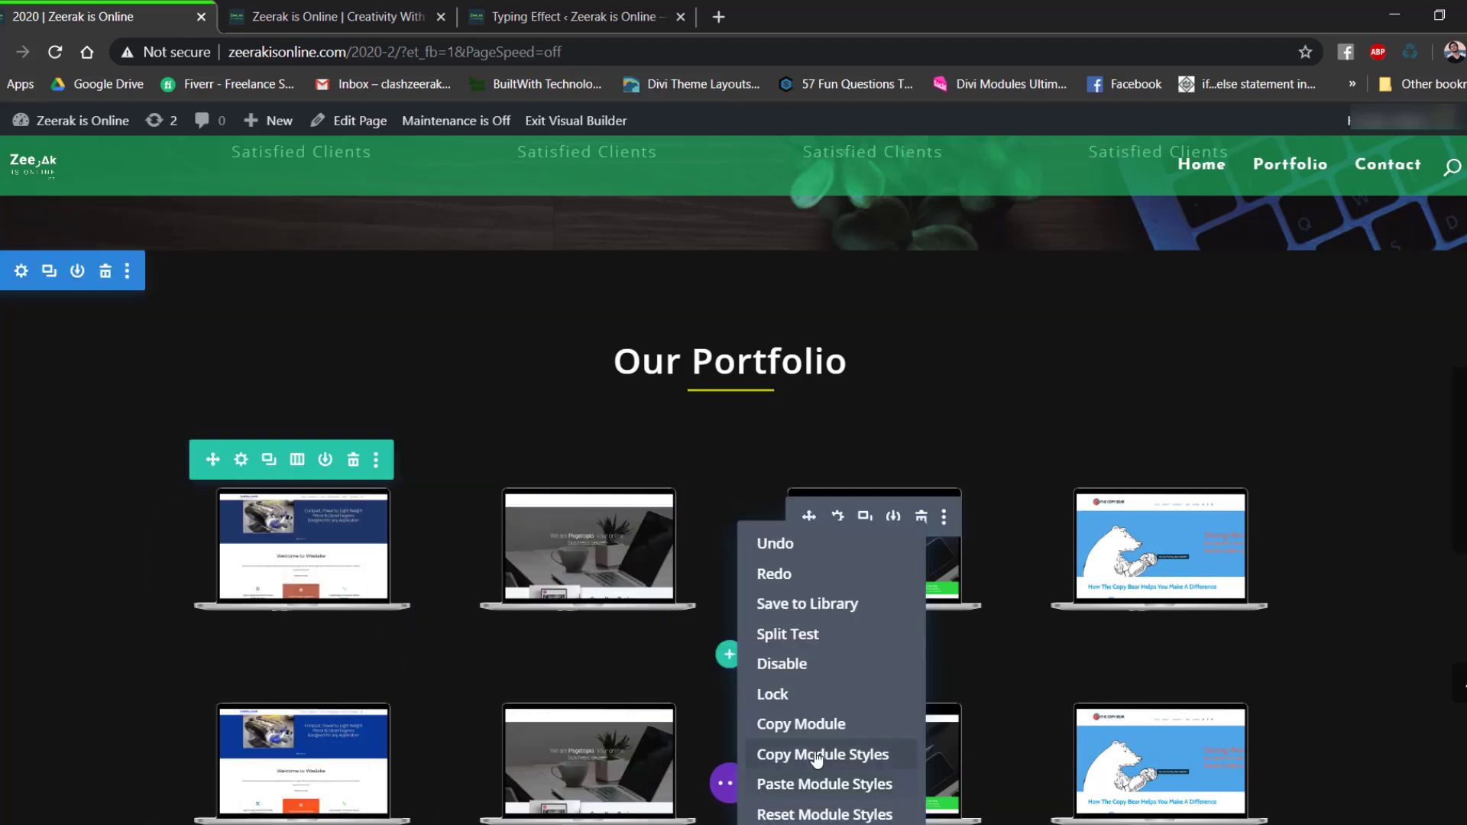
click(824, 784)
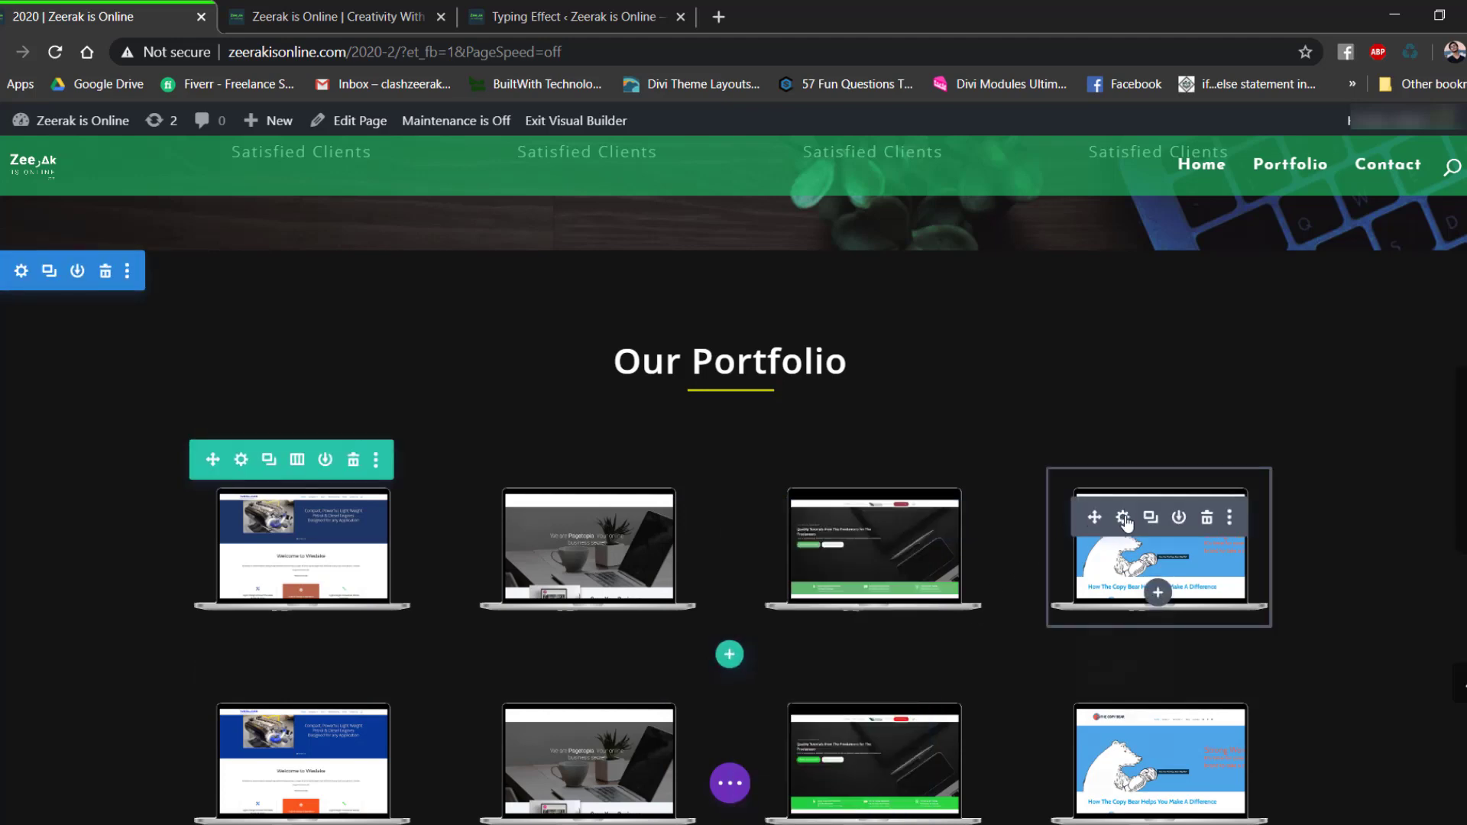
right_click(1127, 523)
click(1119, 784)
scroll(372, 480, down, 3)
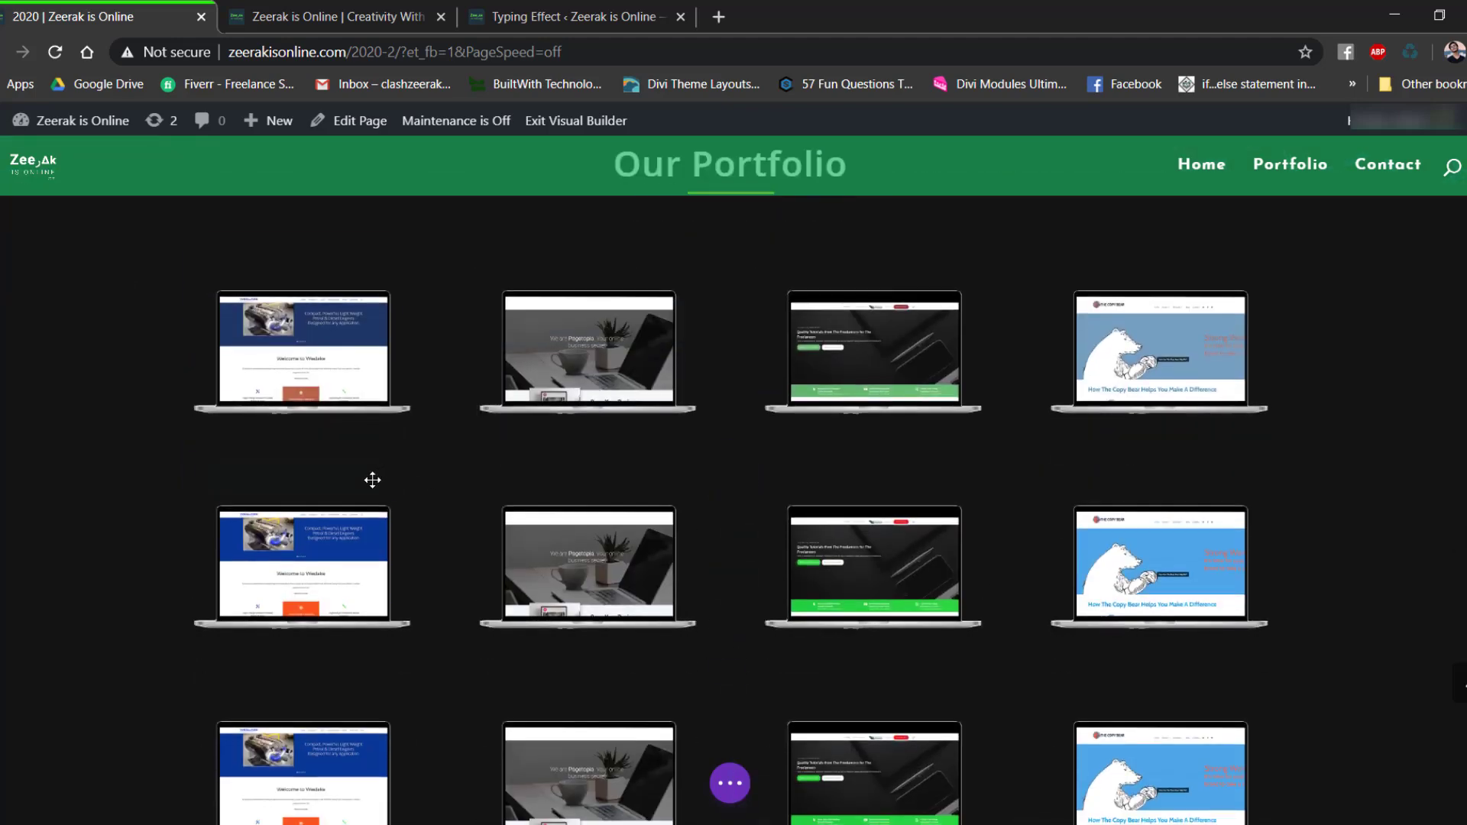
scroll(724, 443, down, 1)
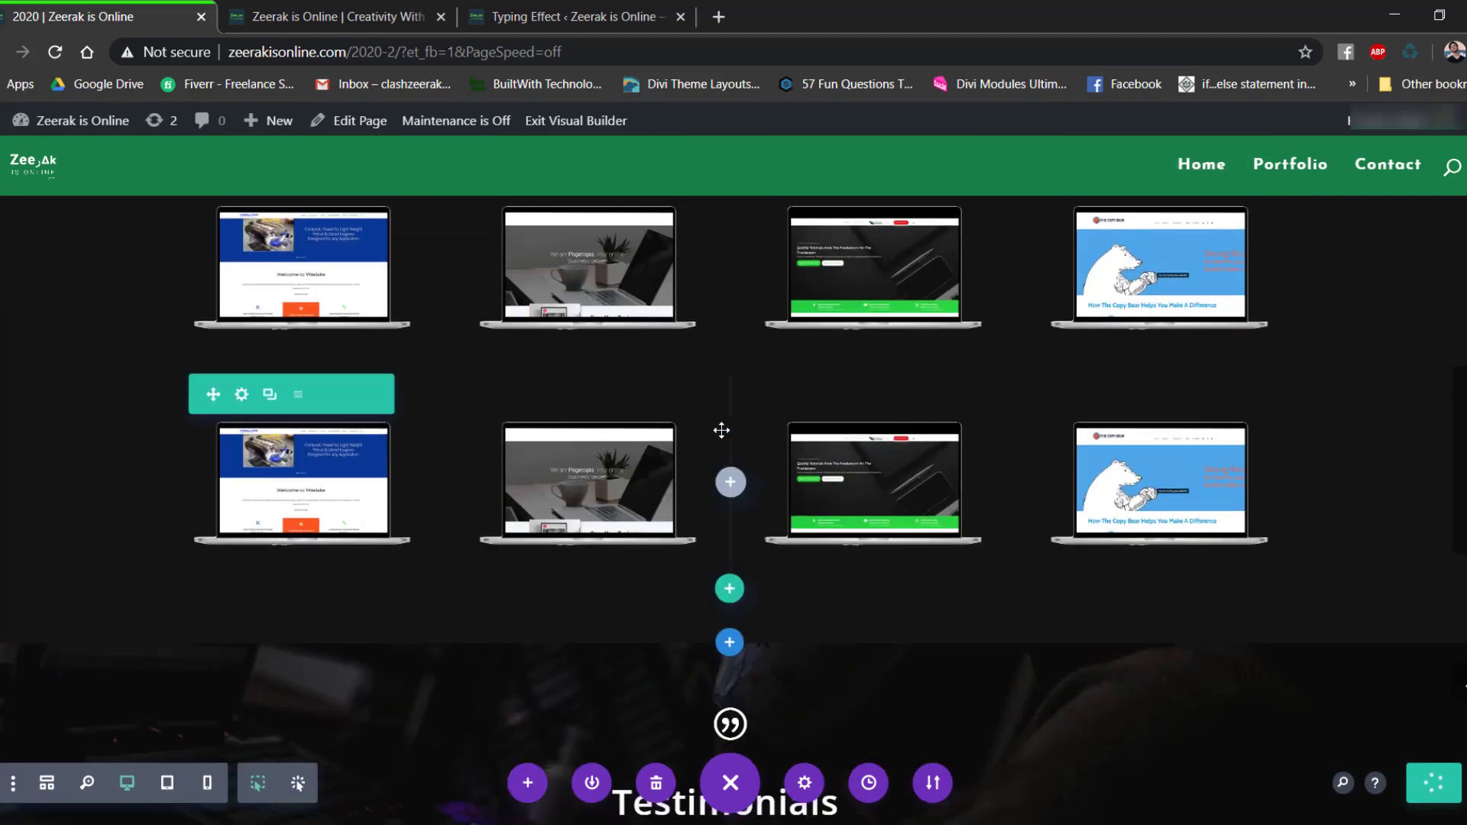
Copy the Social Media Follow module with the Facebook, Twitter and YouTube icons from the hero section.
scroll(720, 430, down, 5)
scroll(714, 419, up, 15)
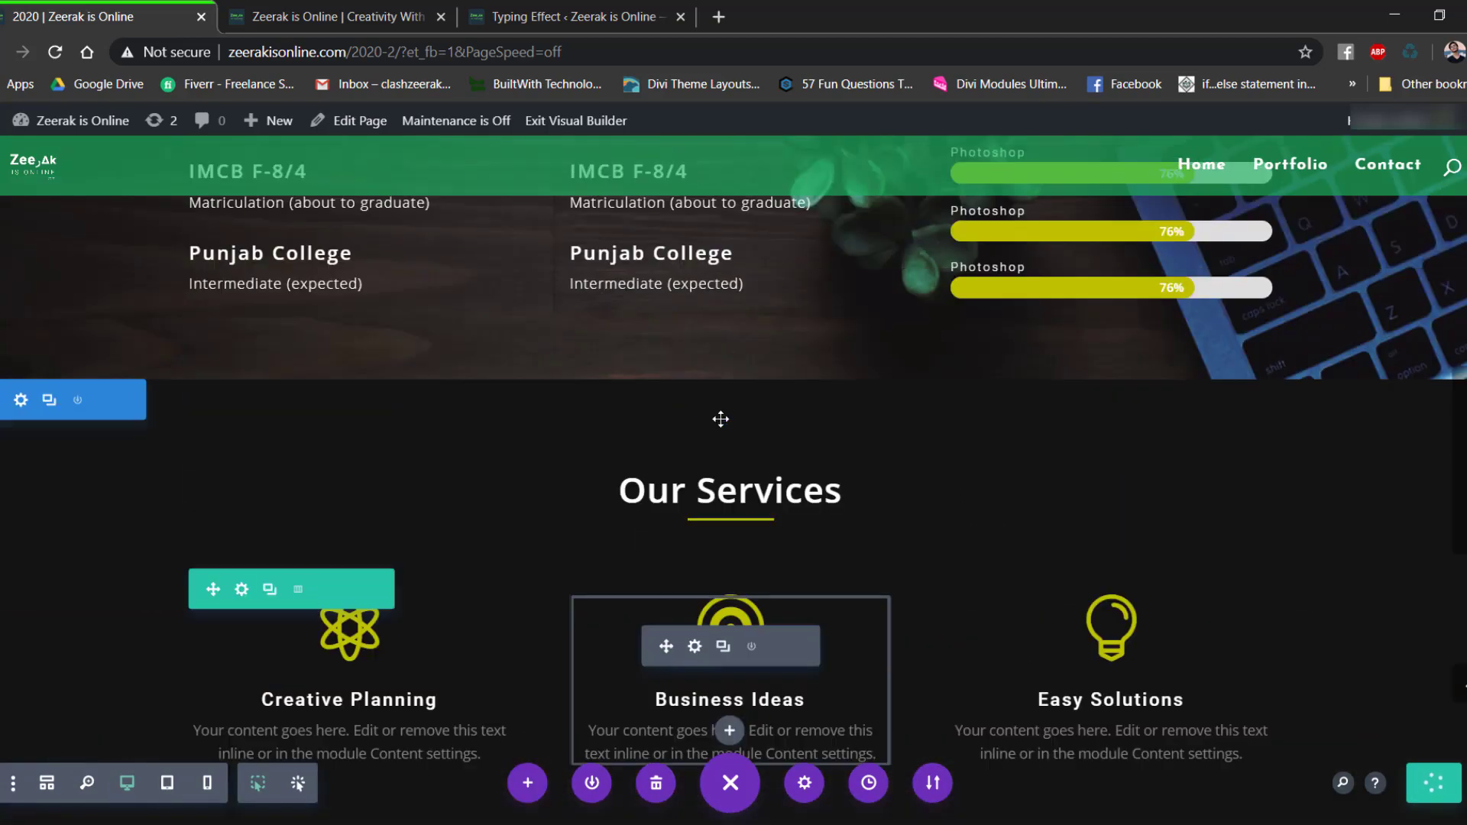
scroll(721, 418, up, 10)
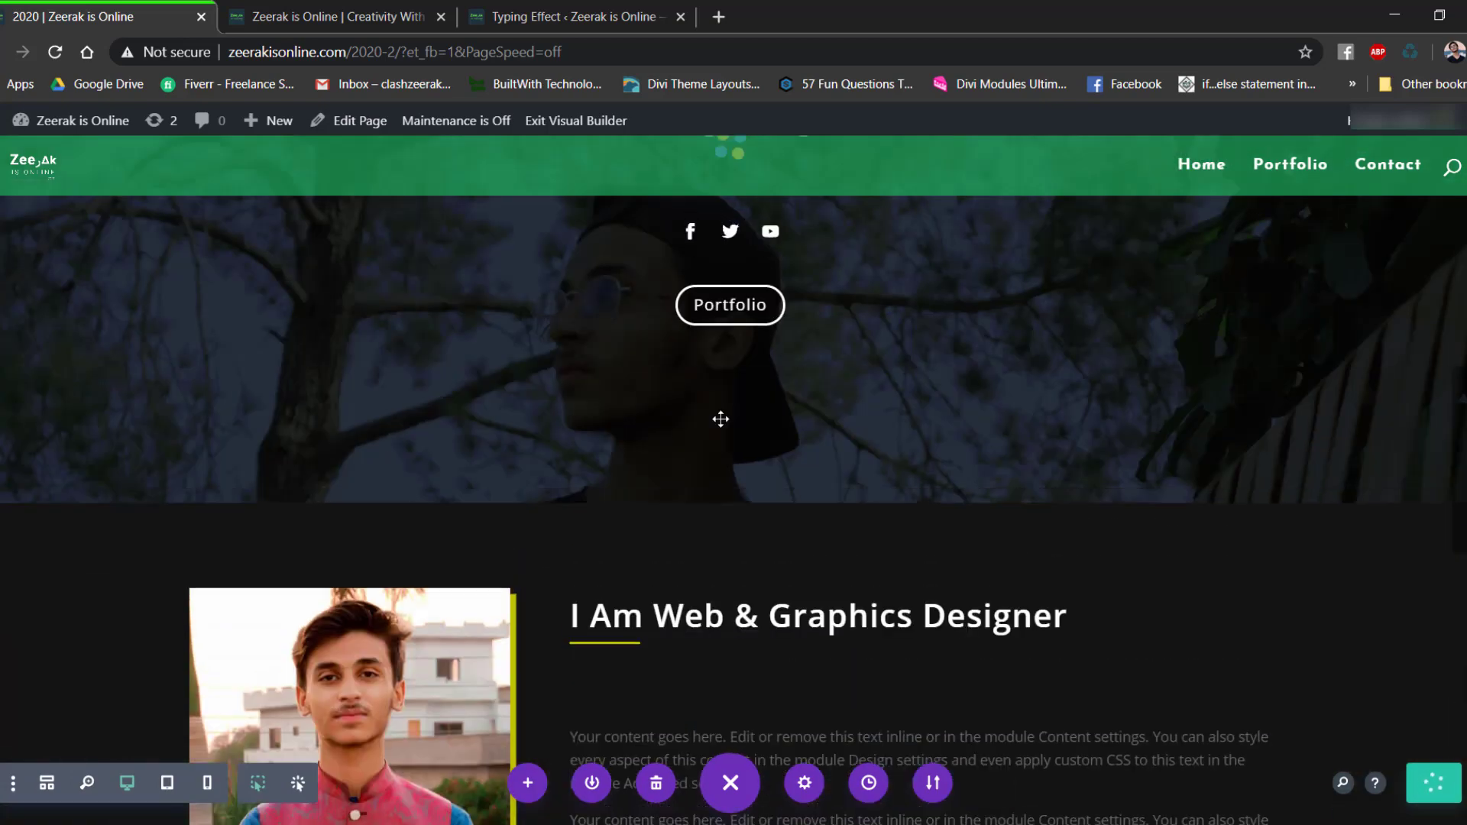
scroll(720, 419, up, 1)
right_click(722, 331)
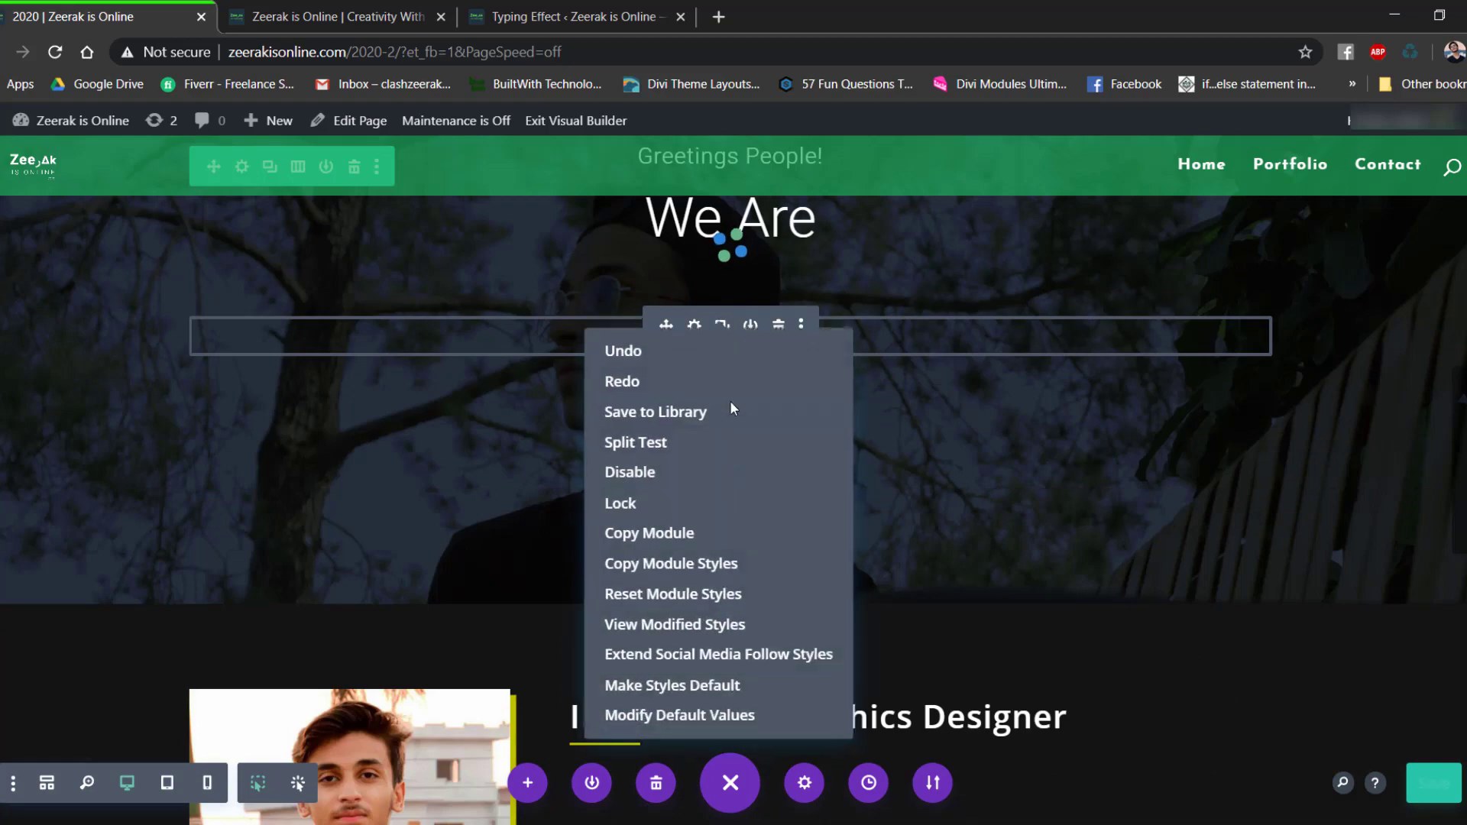
click(674, 546)
Insert a single-column row below the Contact Us form and paste the copied Social Media Follow module into it.
scroll(681, 548, down, 6)
scroll(683, 547, down, 15)
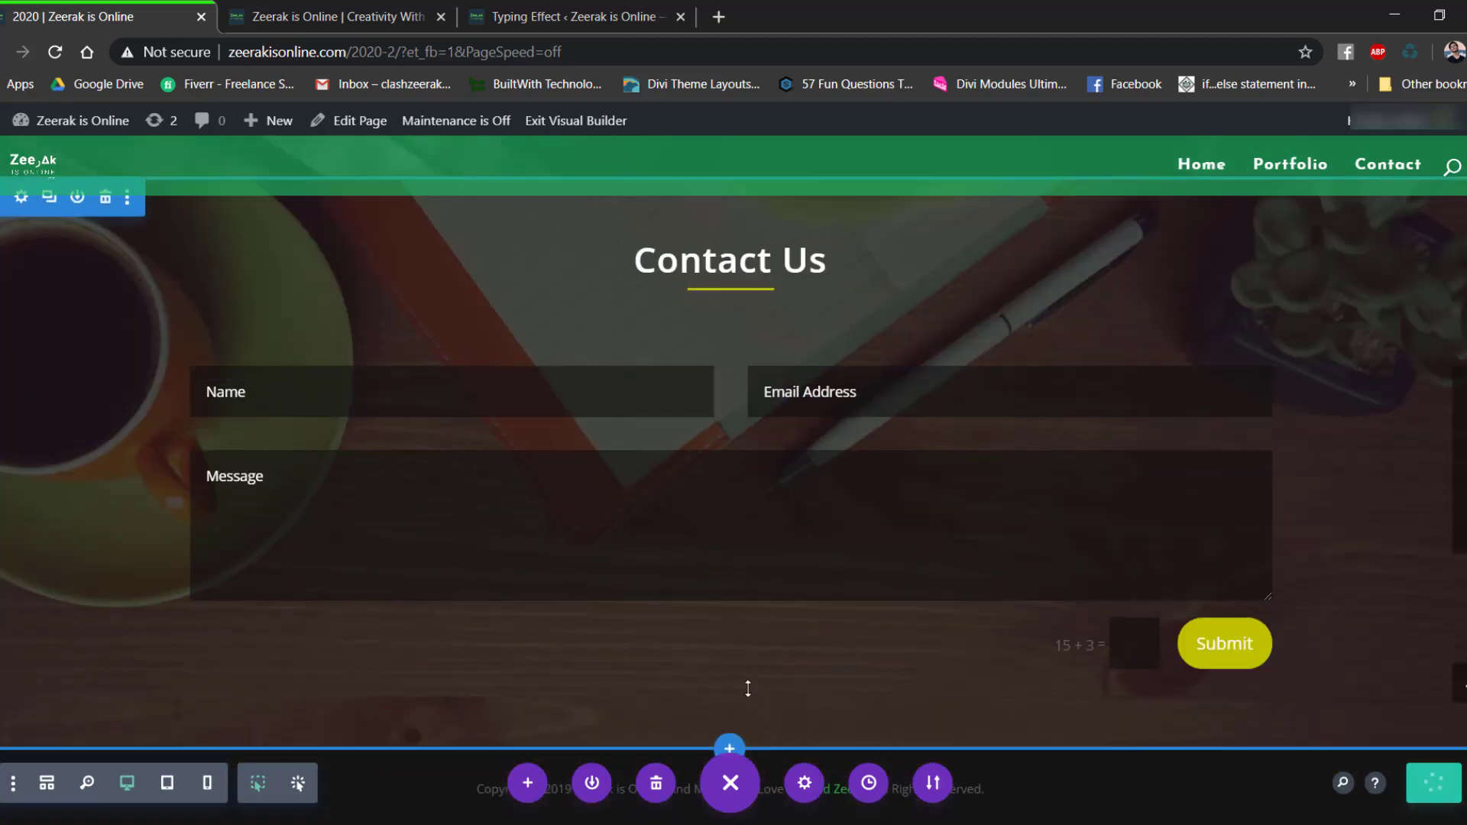
click(729, 694)
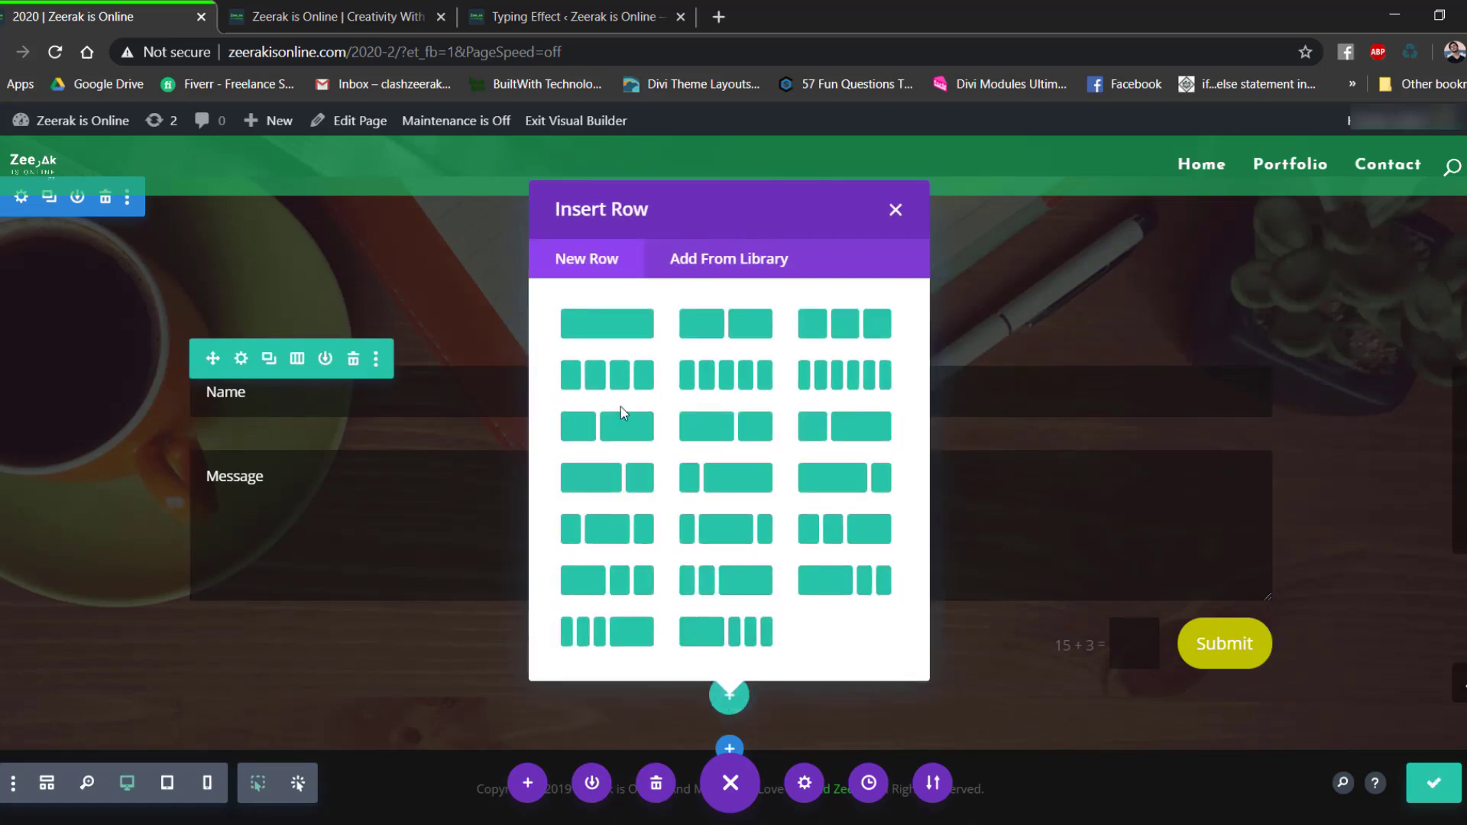
click(589, 322)
right_click(718, 465)
click(1024, 516)
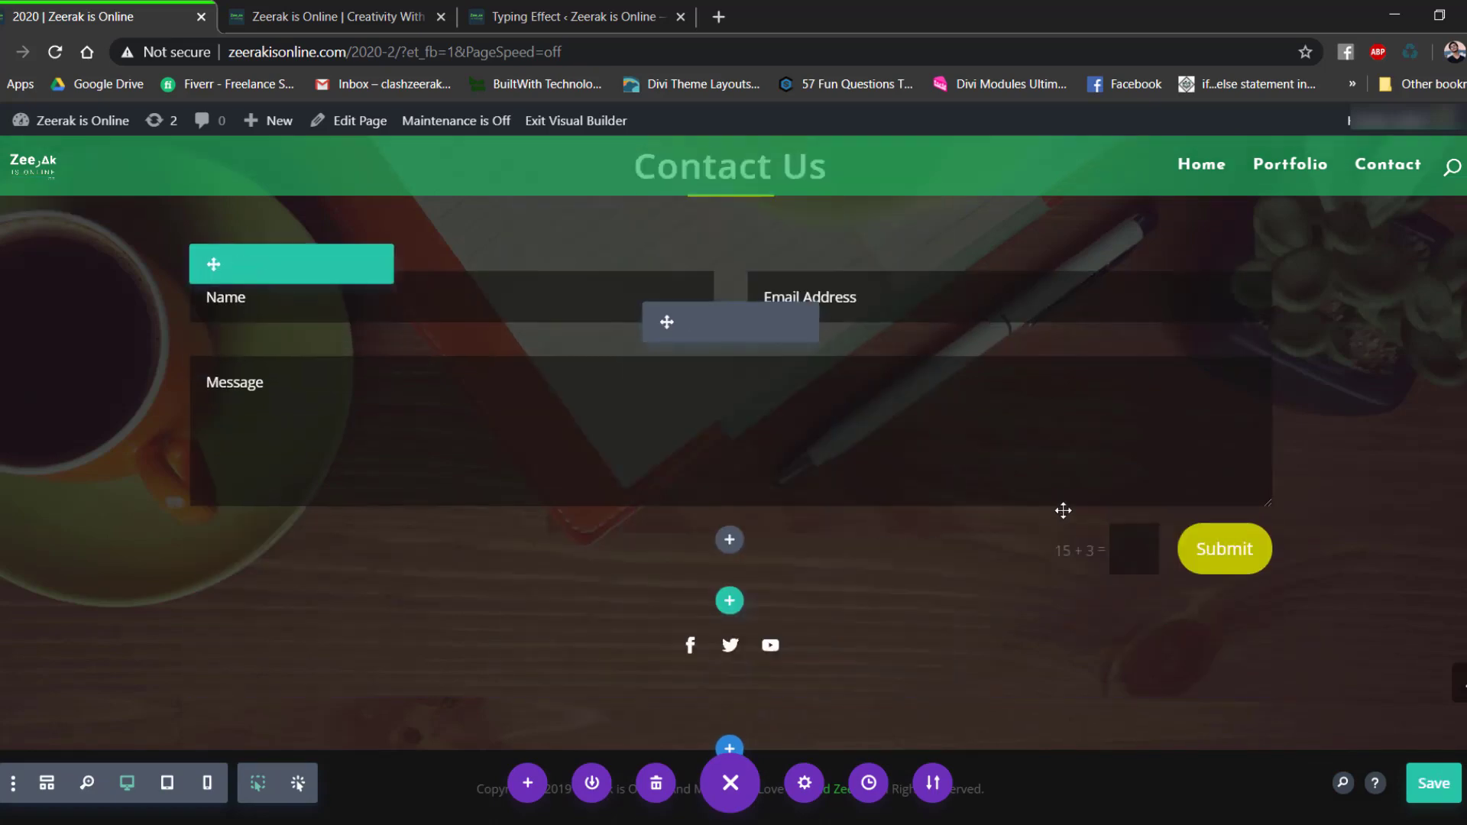
Save the page and exit the Visual Builder.
scroll(1286, 502, up, 7)
scroll(1286, 502, up, 5)
scroll(1293, 535, down, 10)
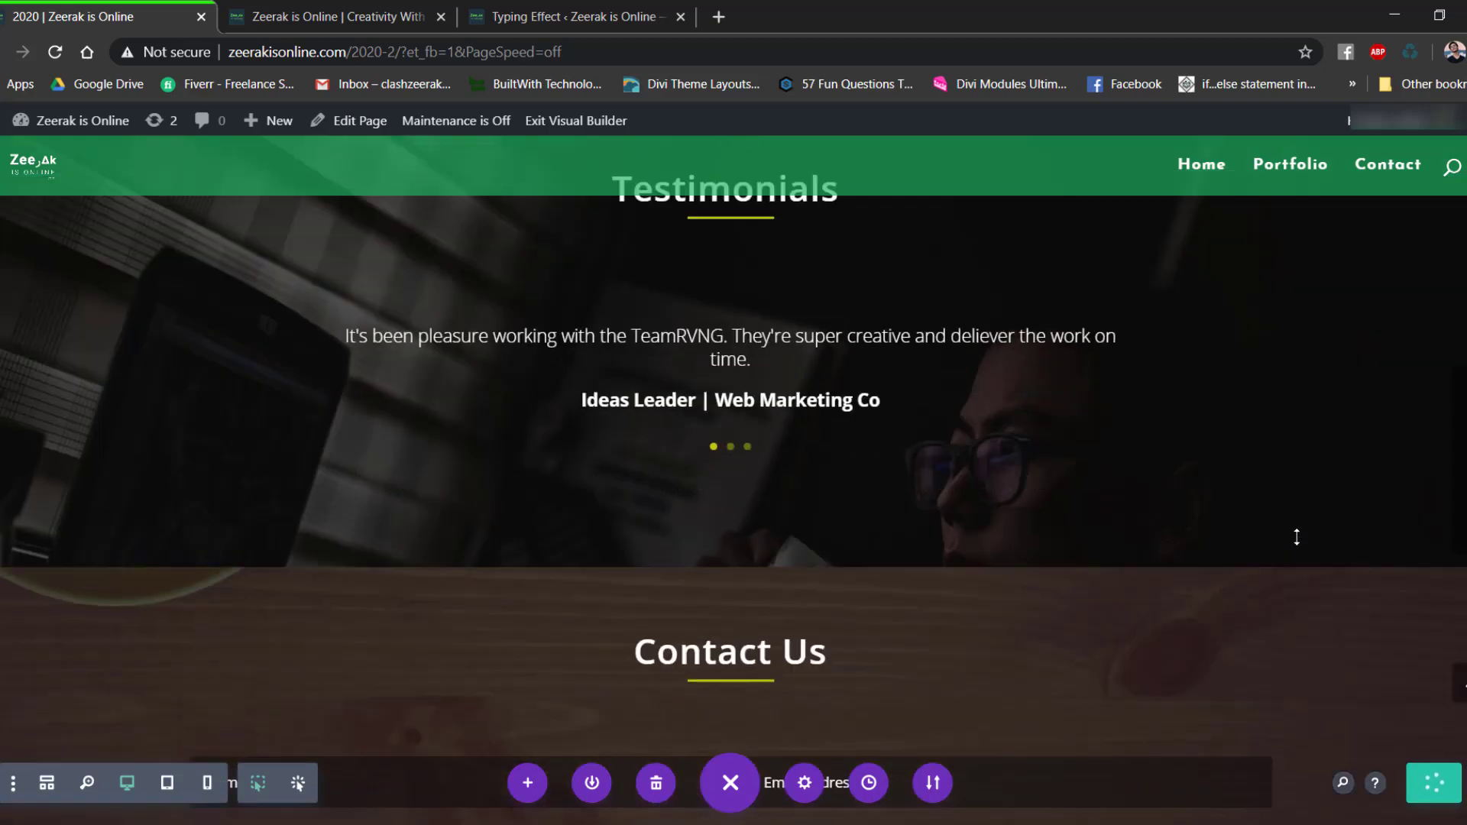
scroll(1288, 536, up, 12)
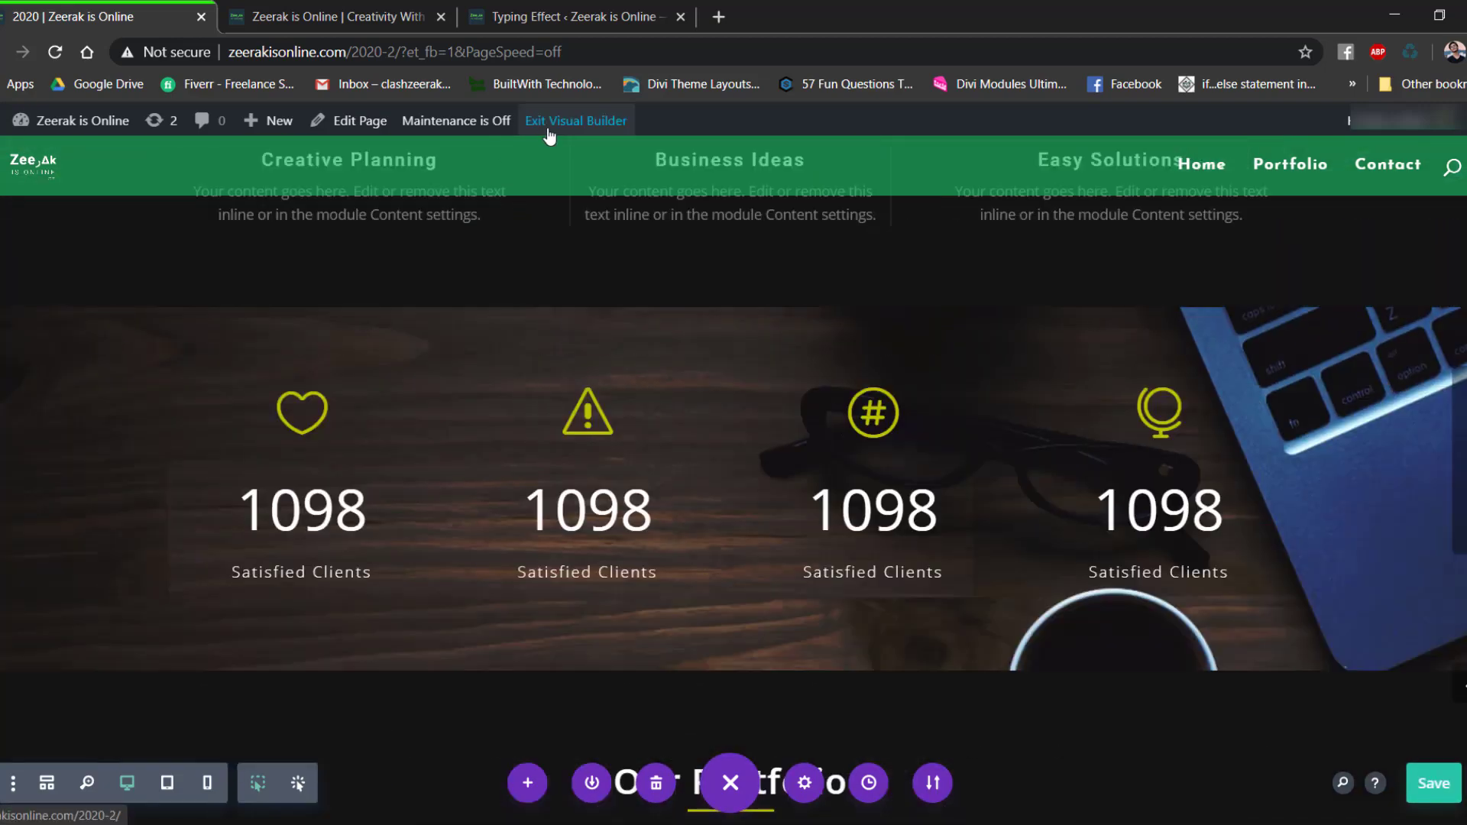
click(549, 122)
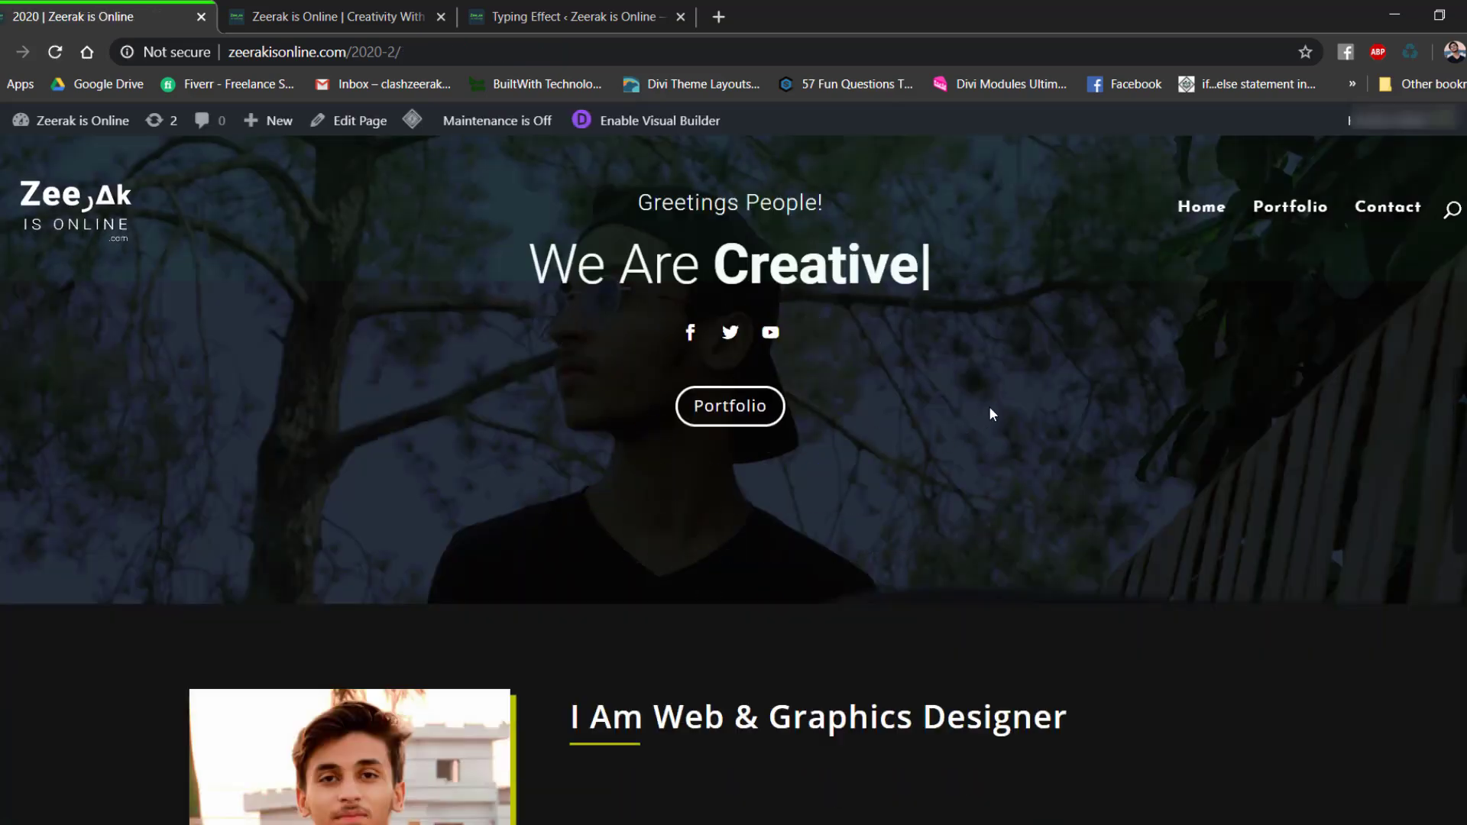
Review the live 2020 page from the hero through services, portfolio and testimonials to the contact form's social icons.
scroll(989, 405, down, 15)
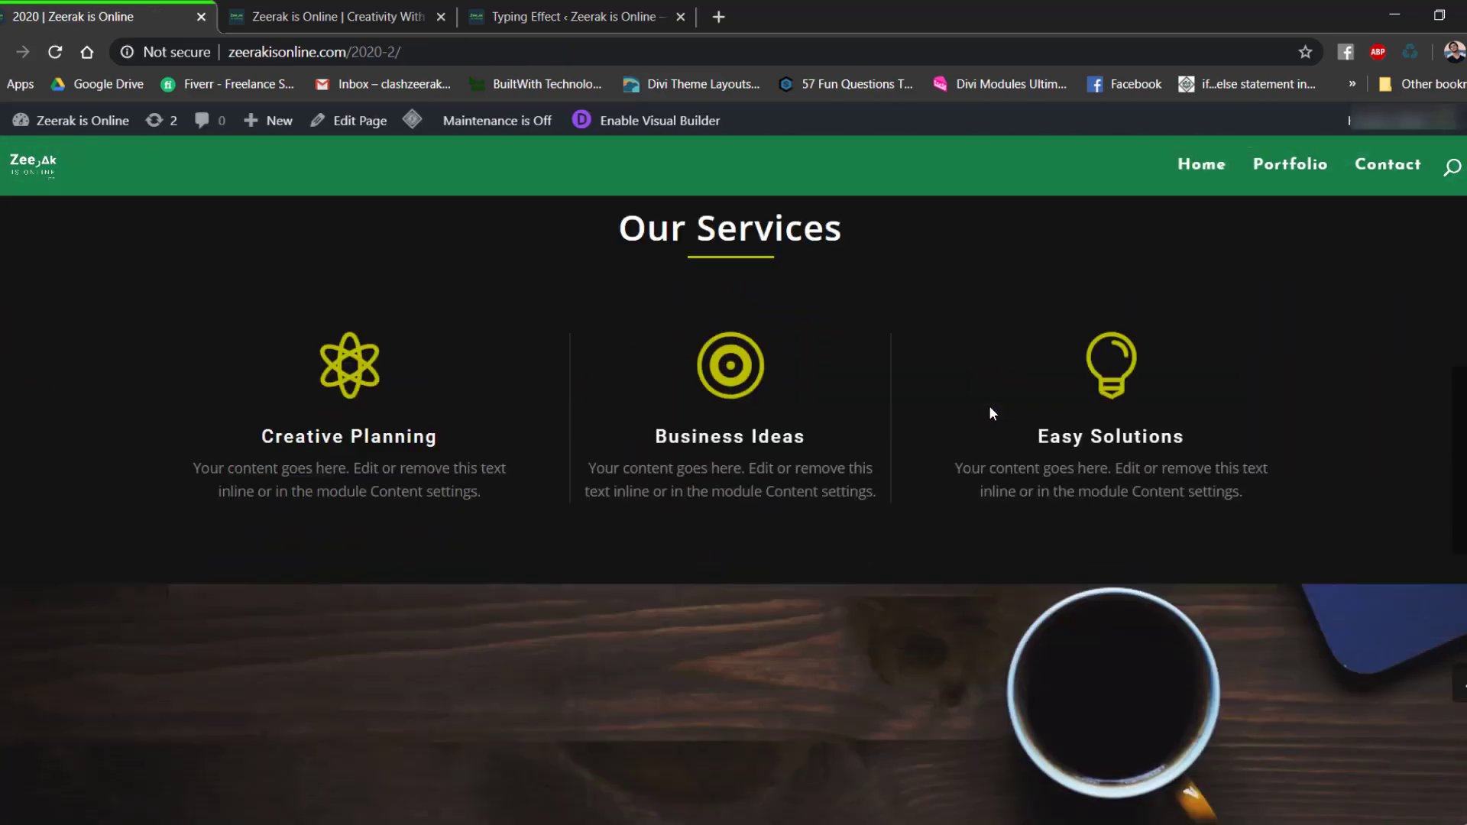
scroll(988, 413, down, 10)
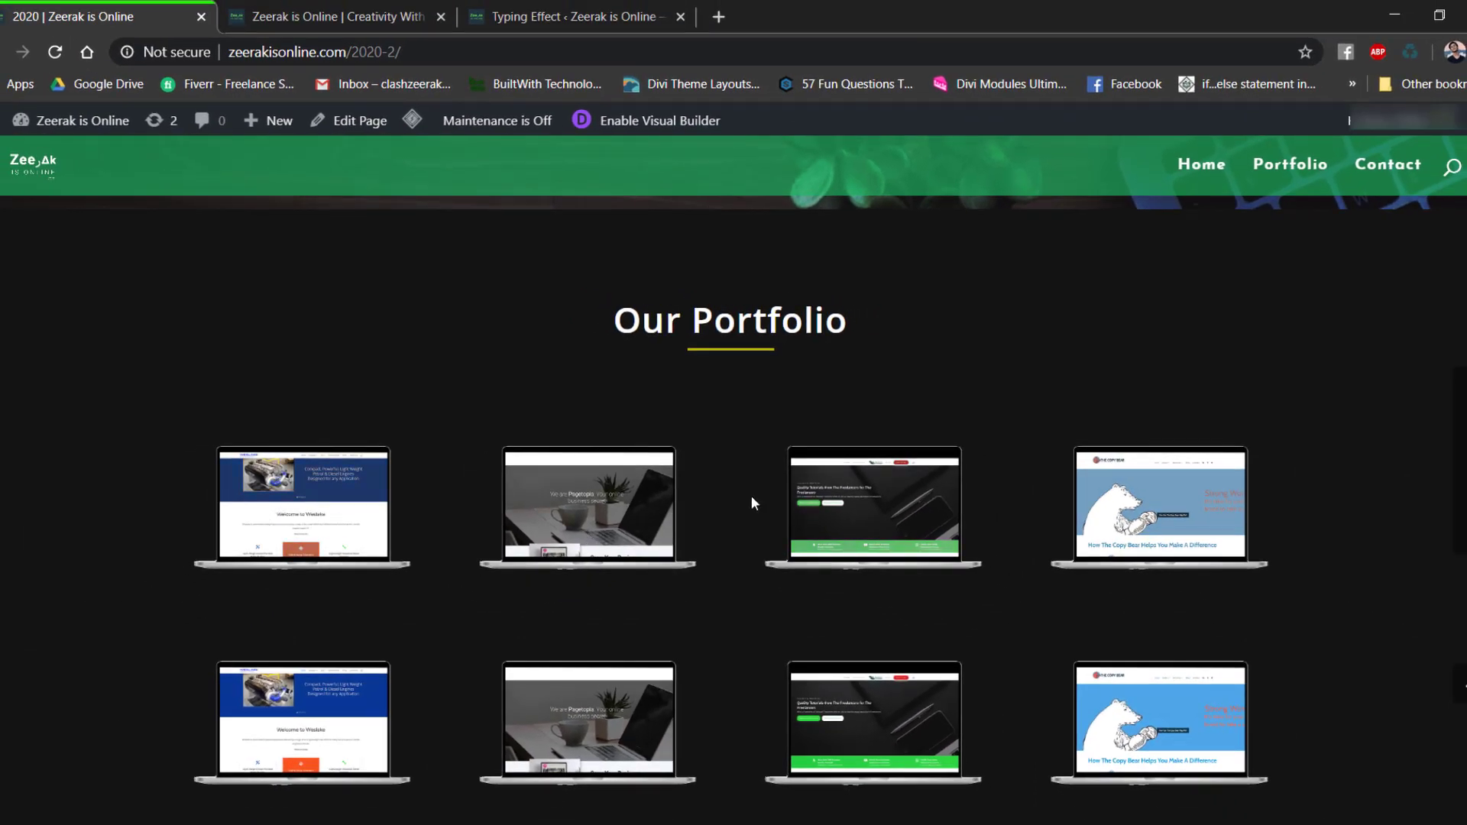
scroll(1352, 299, down, 2)
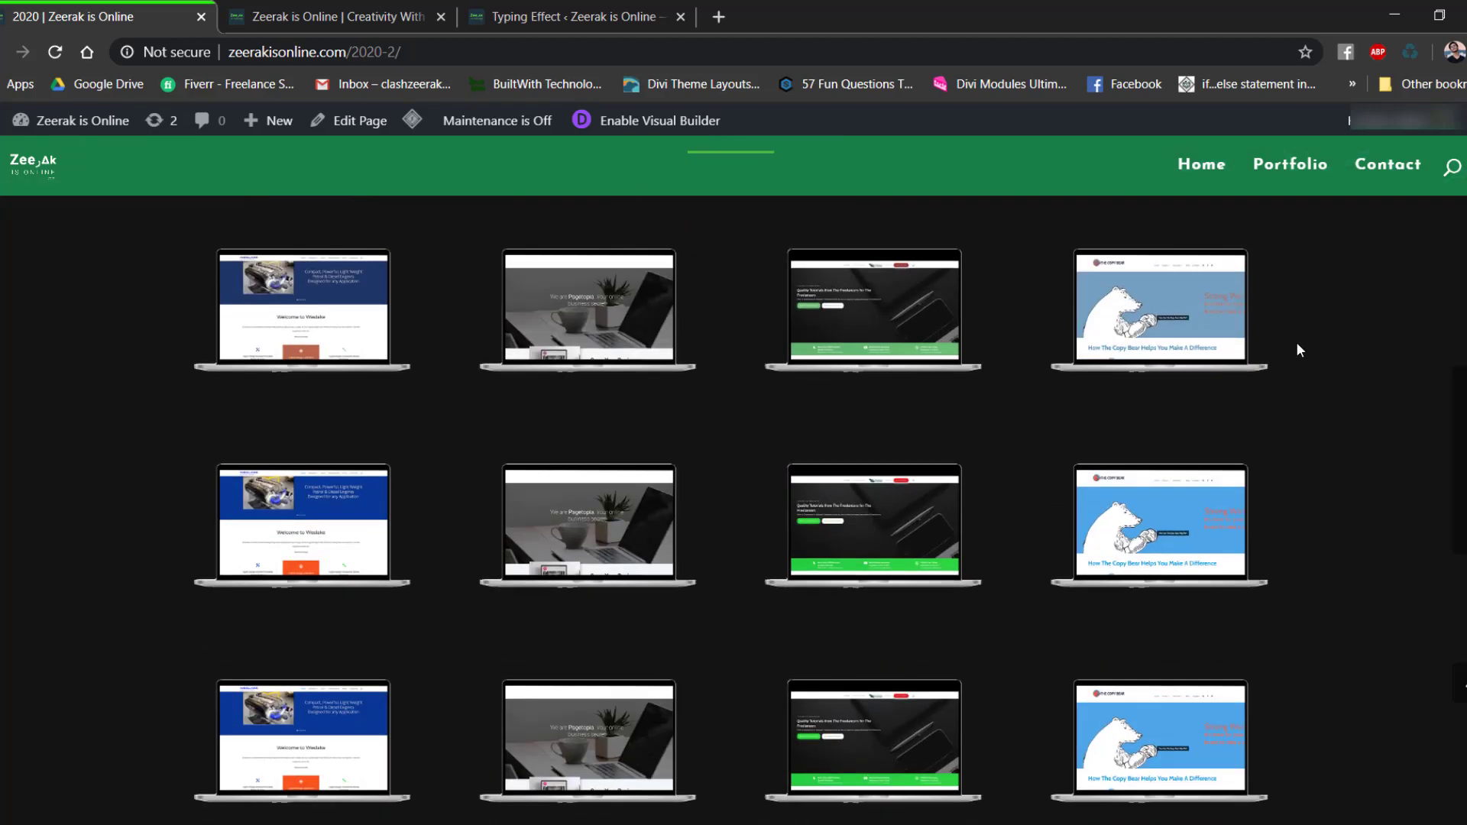
scroll(1321, 356, up, 1)
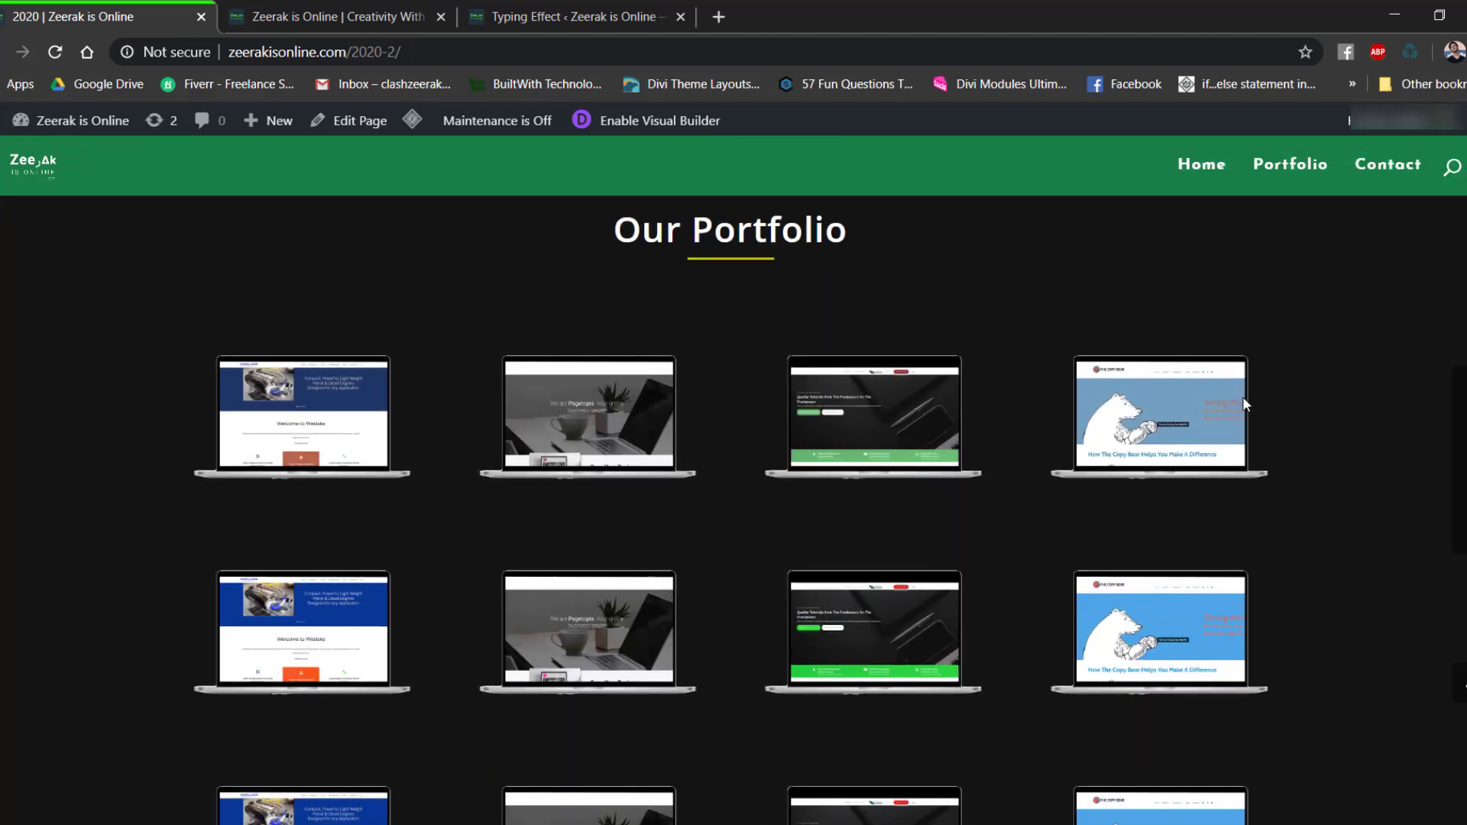
scroll(1333, 435, down, 15)
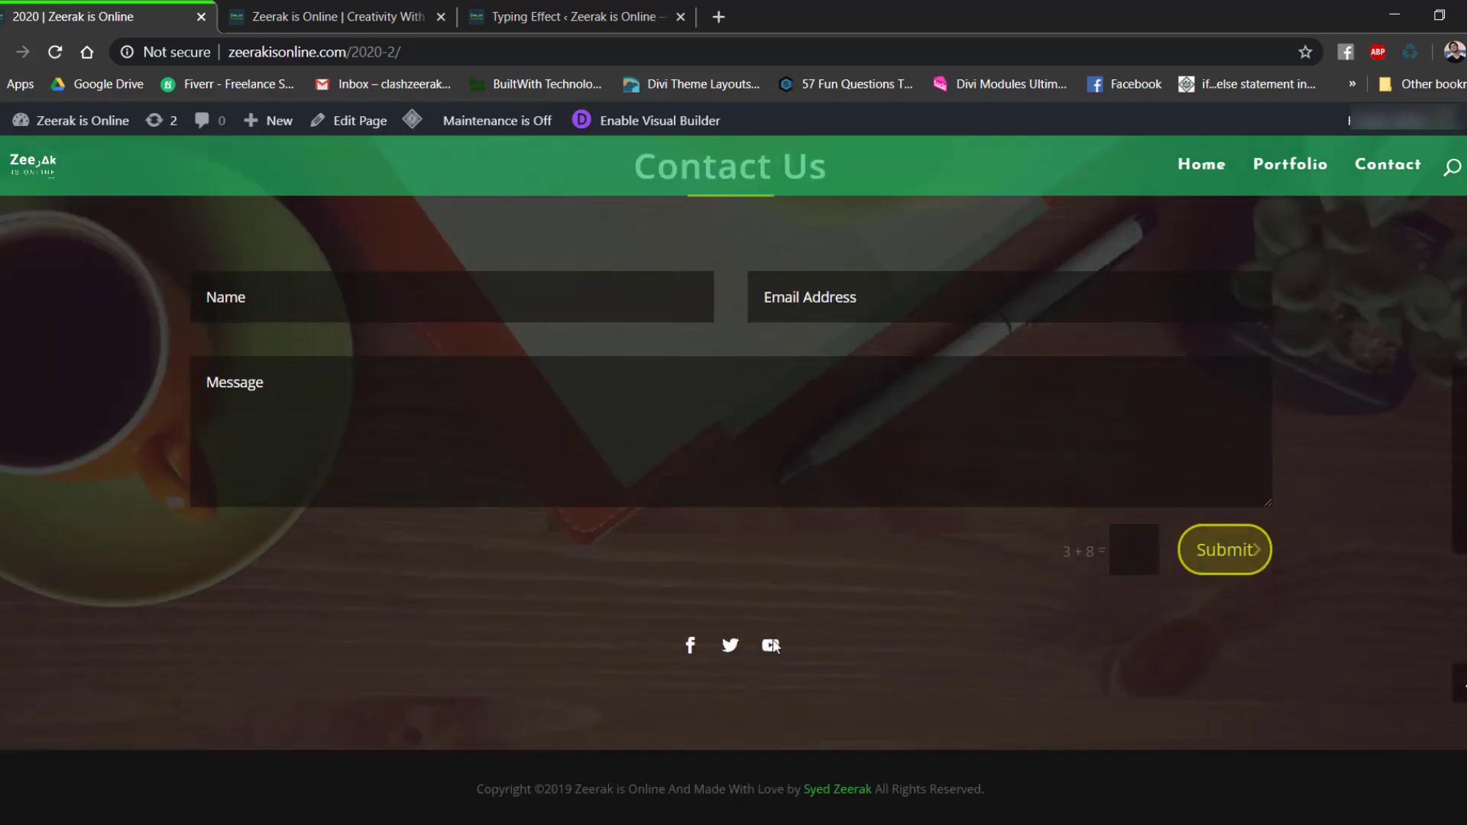
scroll(760, 650, up, 15)
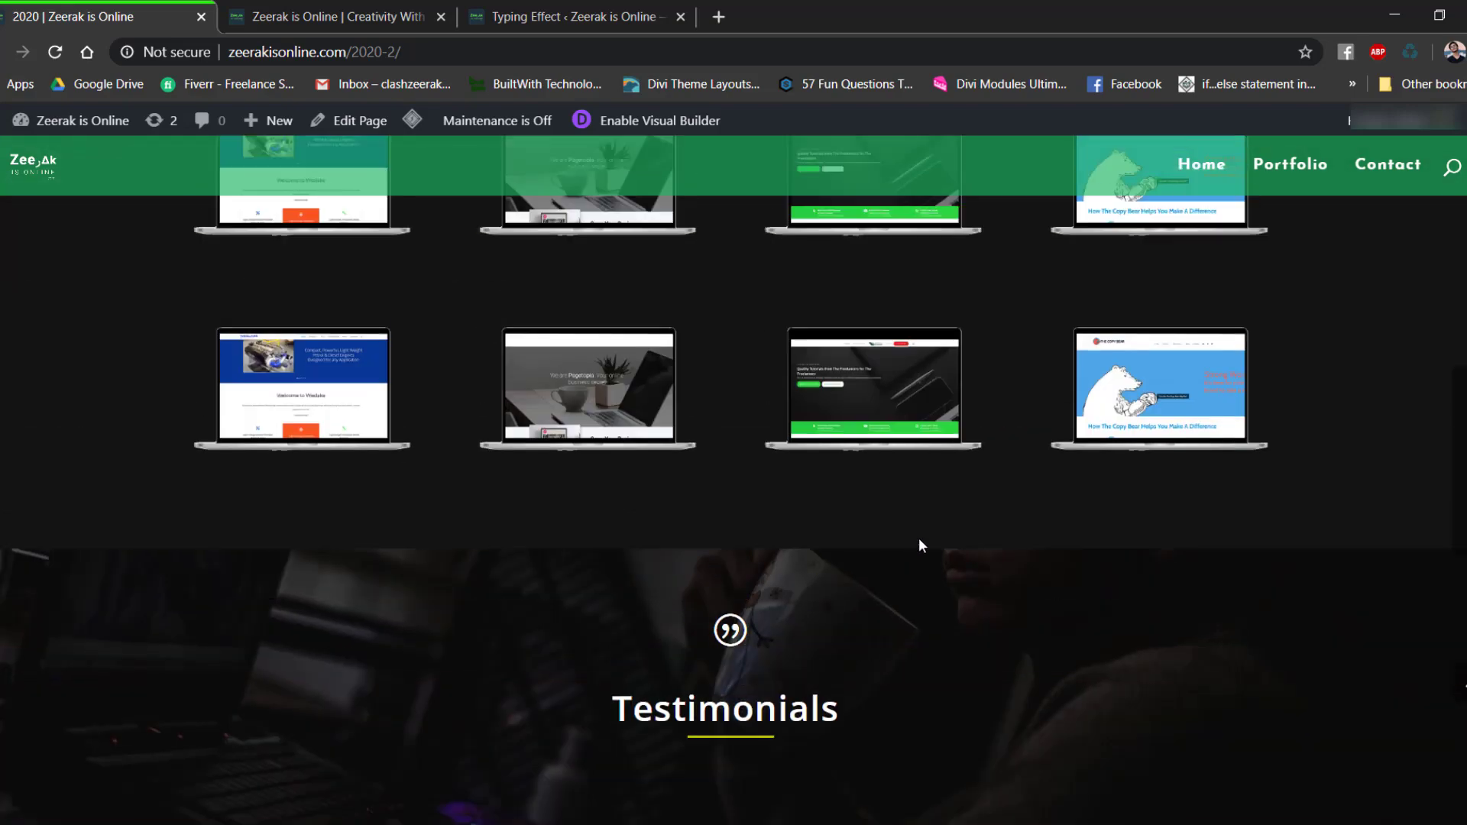
scroll(939, 523, up, 15)
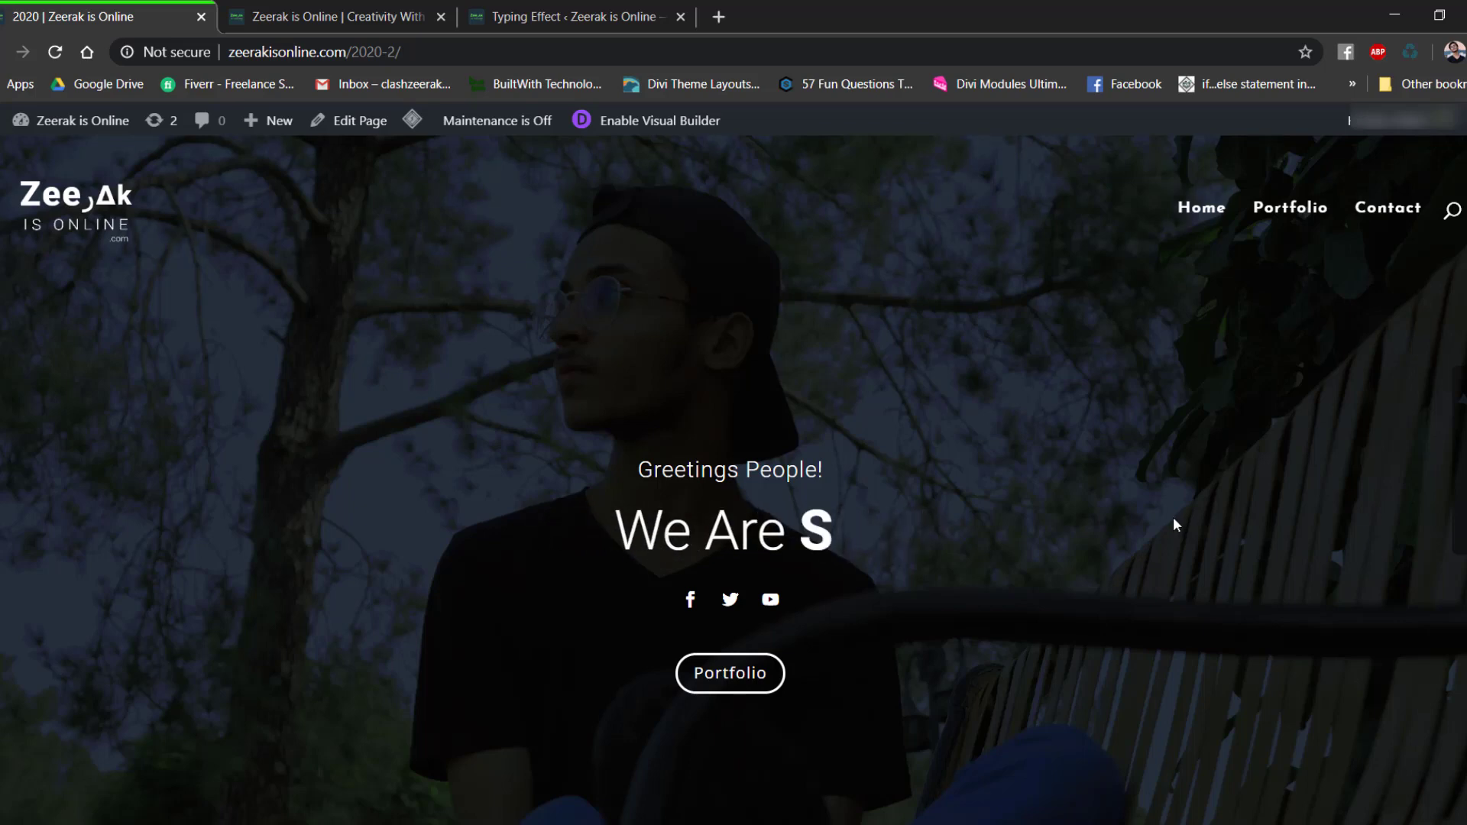
scroll(1177, 525, down, 5)
scroll(1174, 522, down, 3)
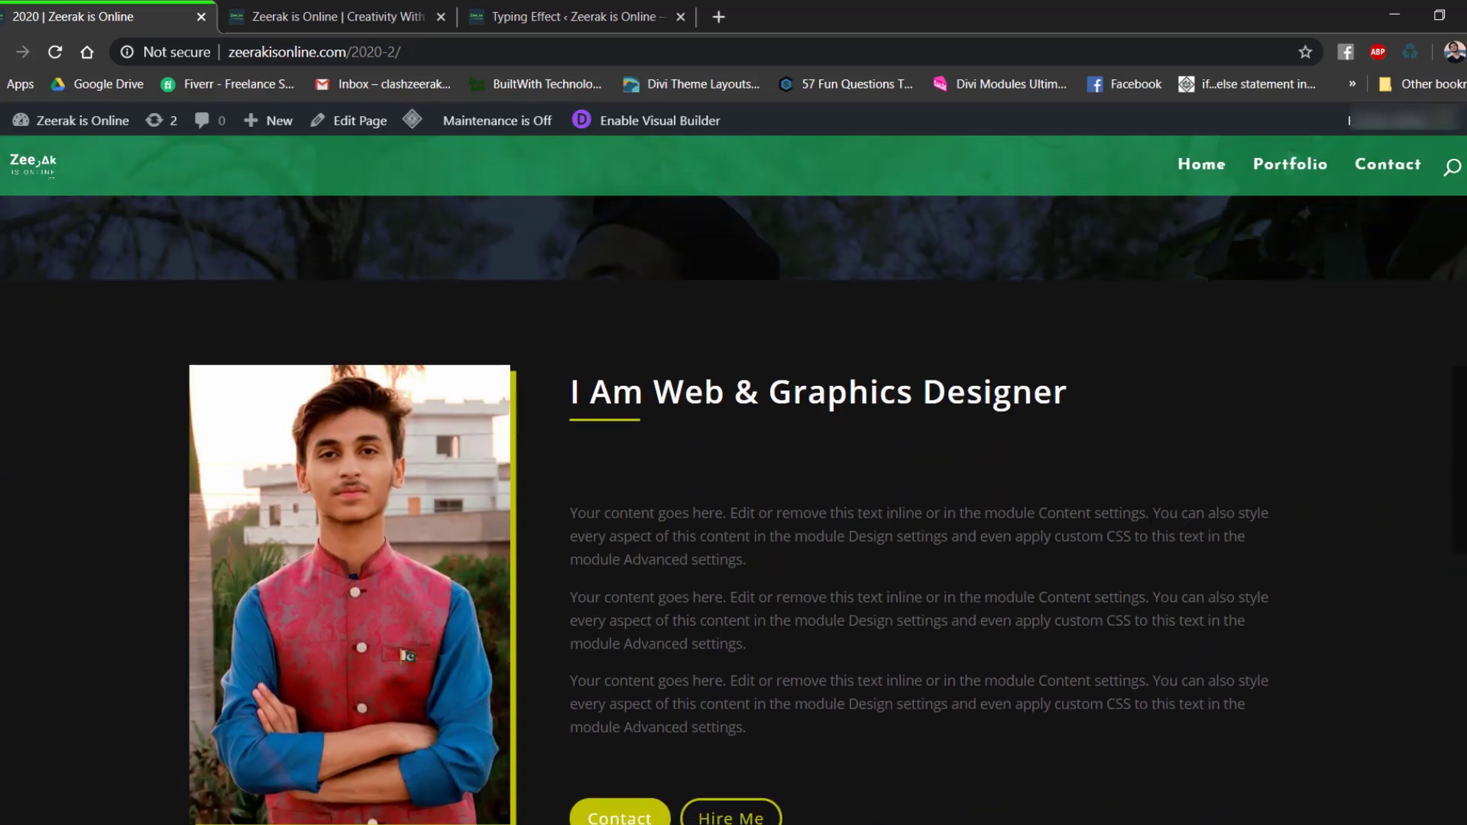
scroll(1223, 398, down, 15)
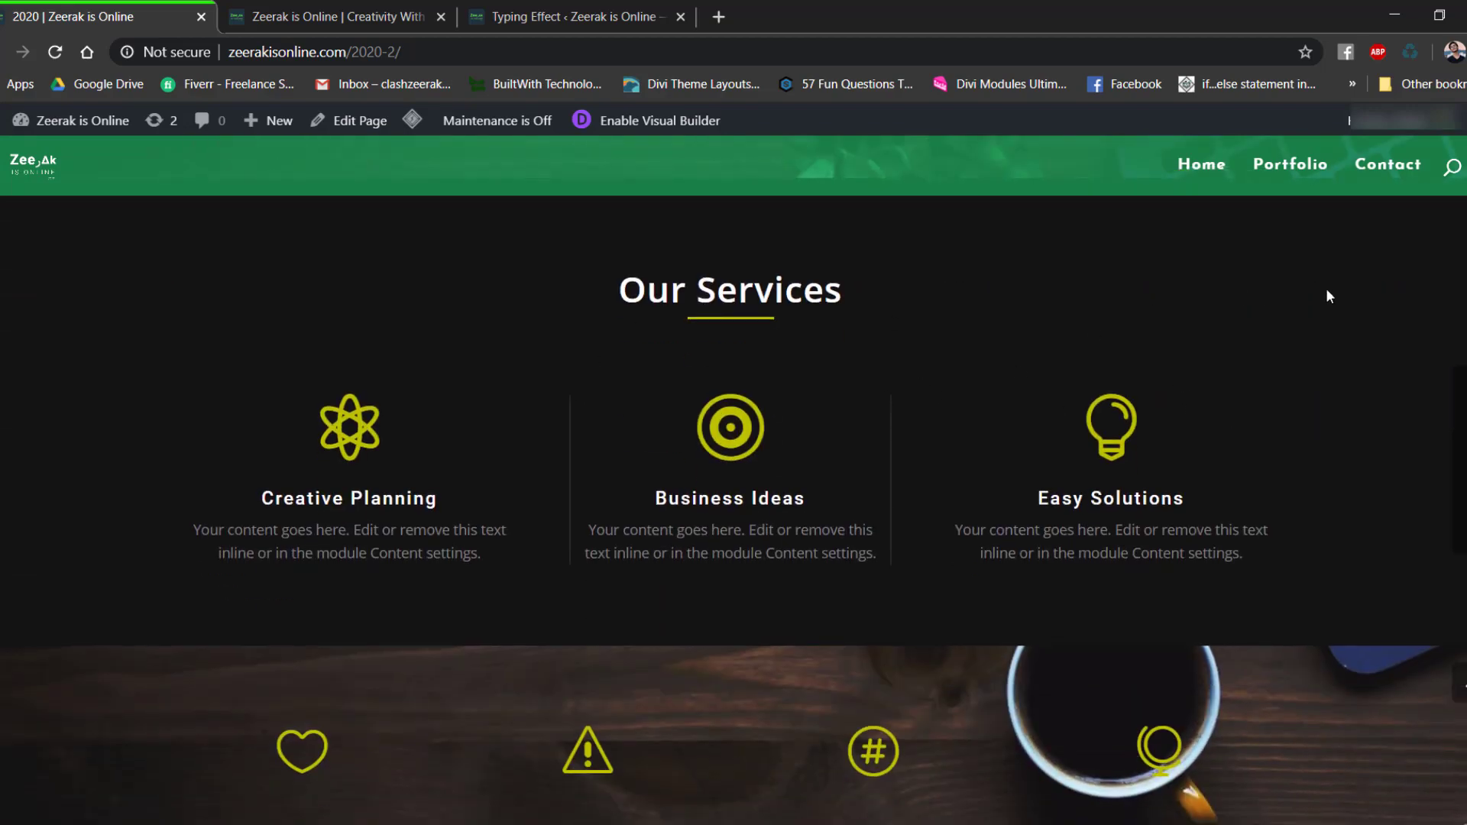
Look over the live page from Our Services down to the contact form's social icons and back up to the hero.
scroll(1326, 297, down, 10)
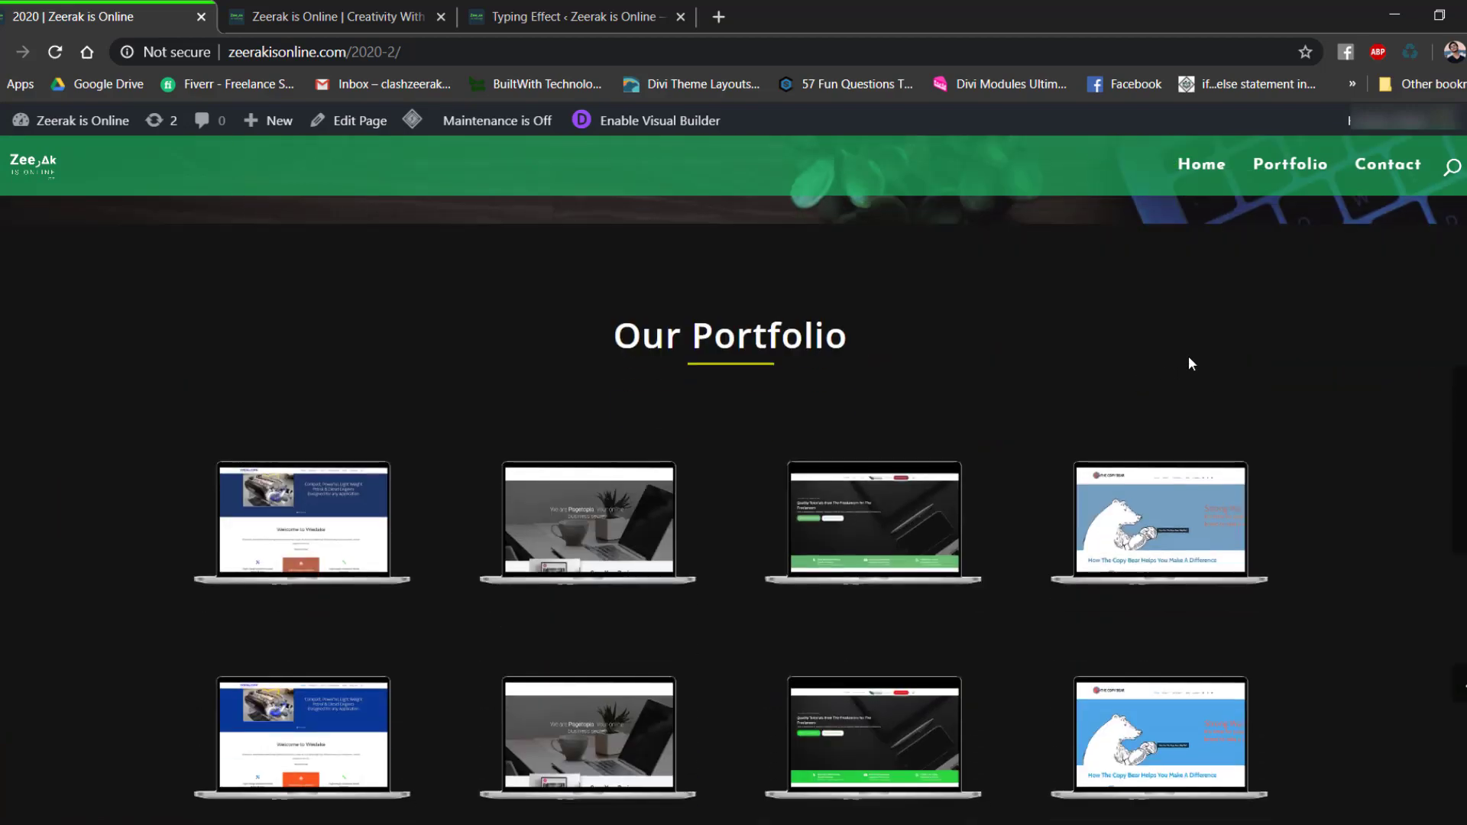
scroll(1203, 376, down, 15)
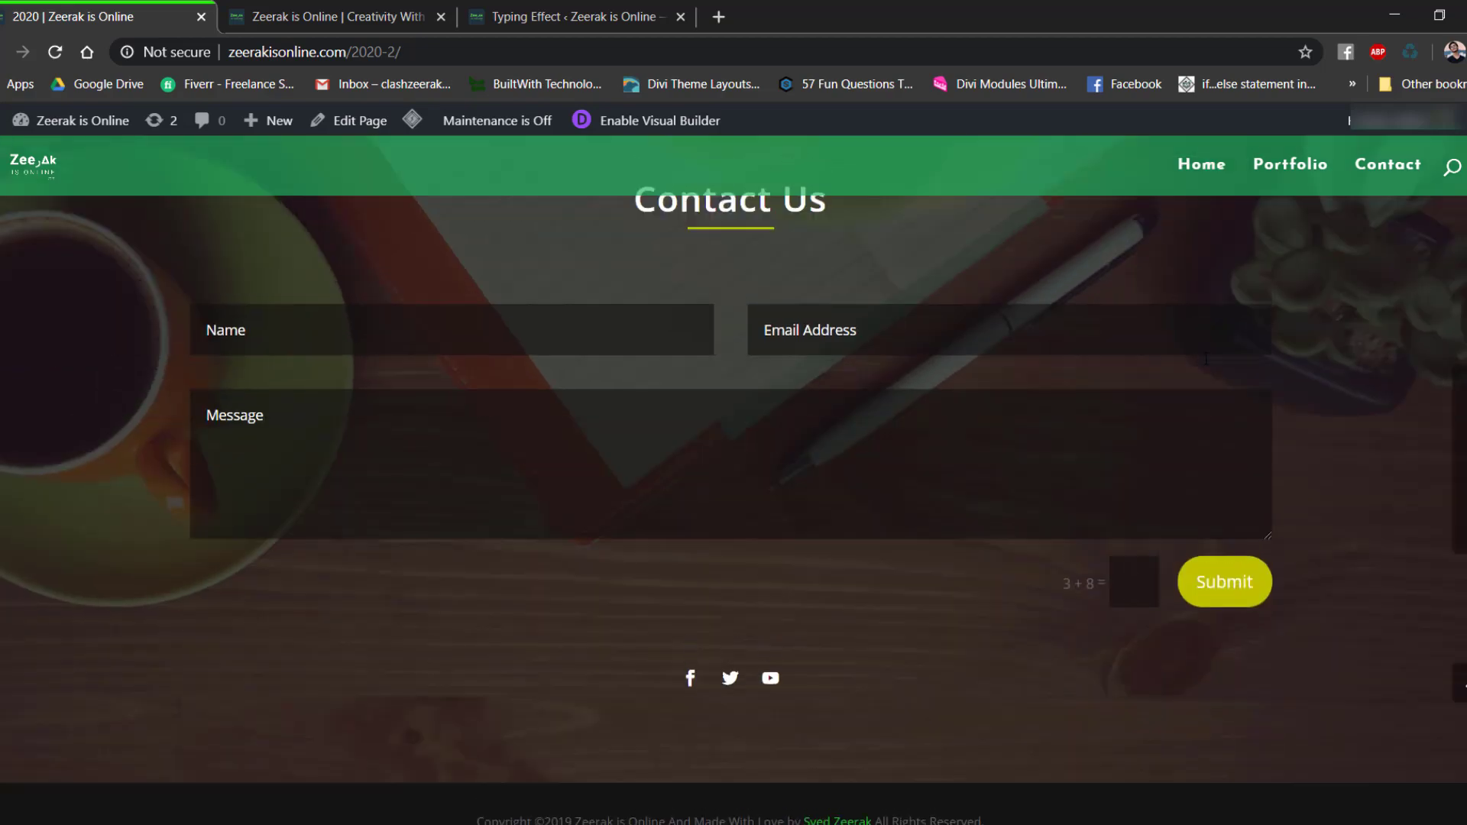
scroll(1205, 357, up, 2)
scroll(1197, 393, up, 20)
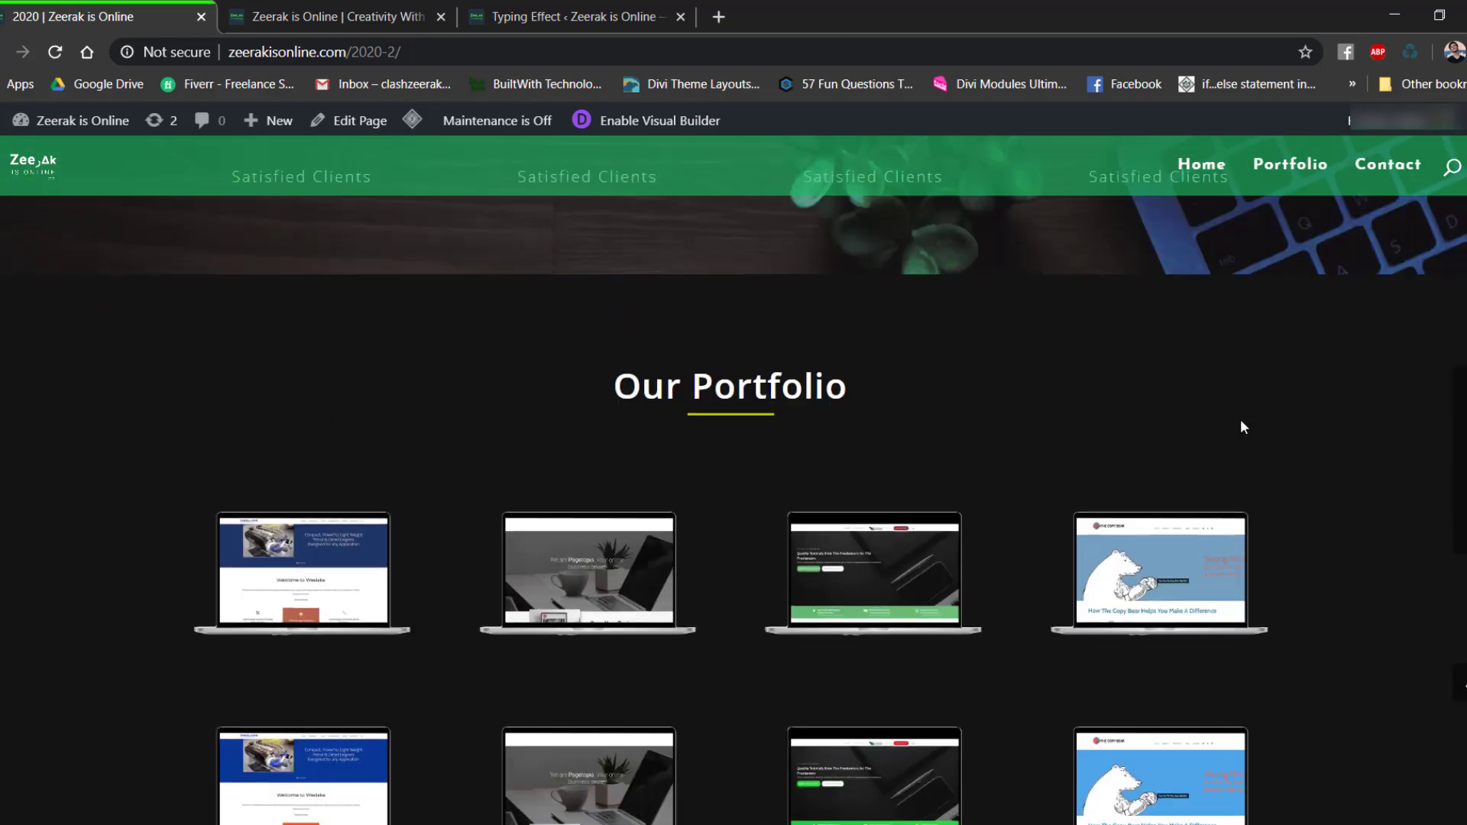
scroll(938, 374, up, 5)
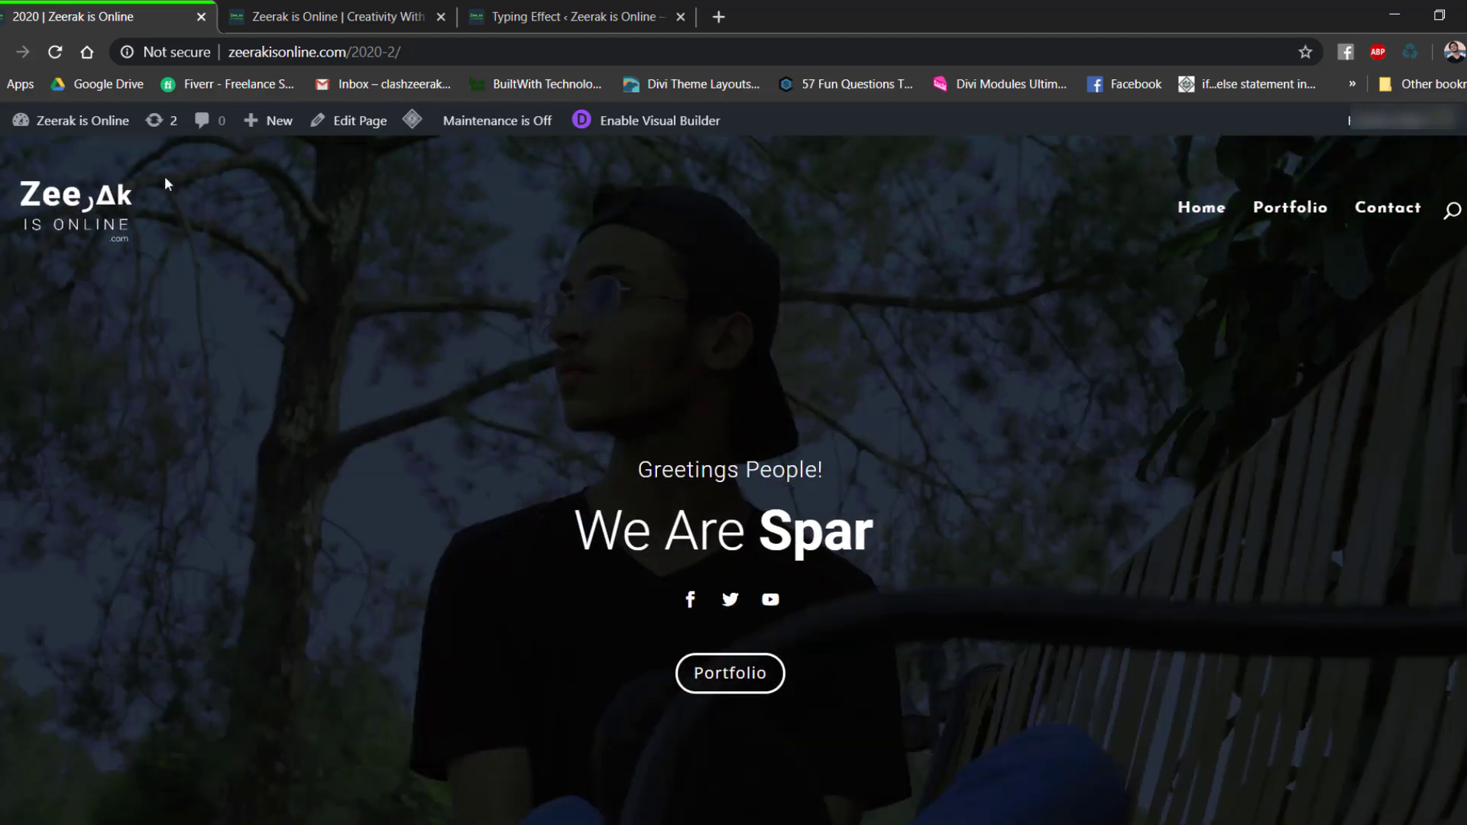
Go to the site's menu management in the WordPress dashboard and create a new menu named menu2020.
mouse_move(73, 121)
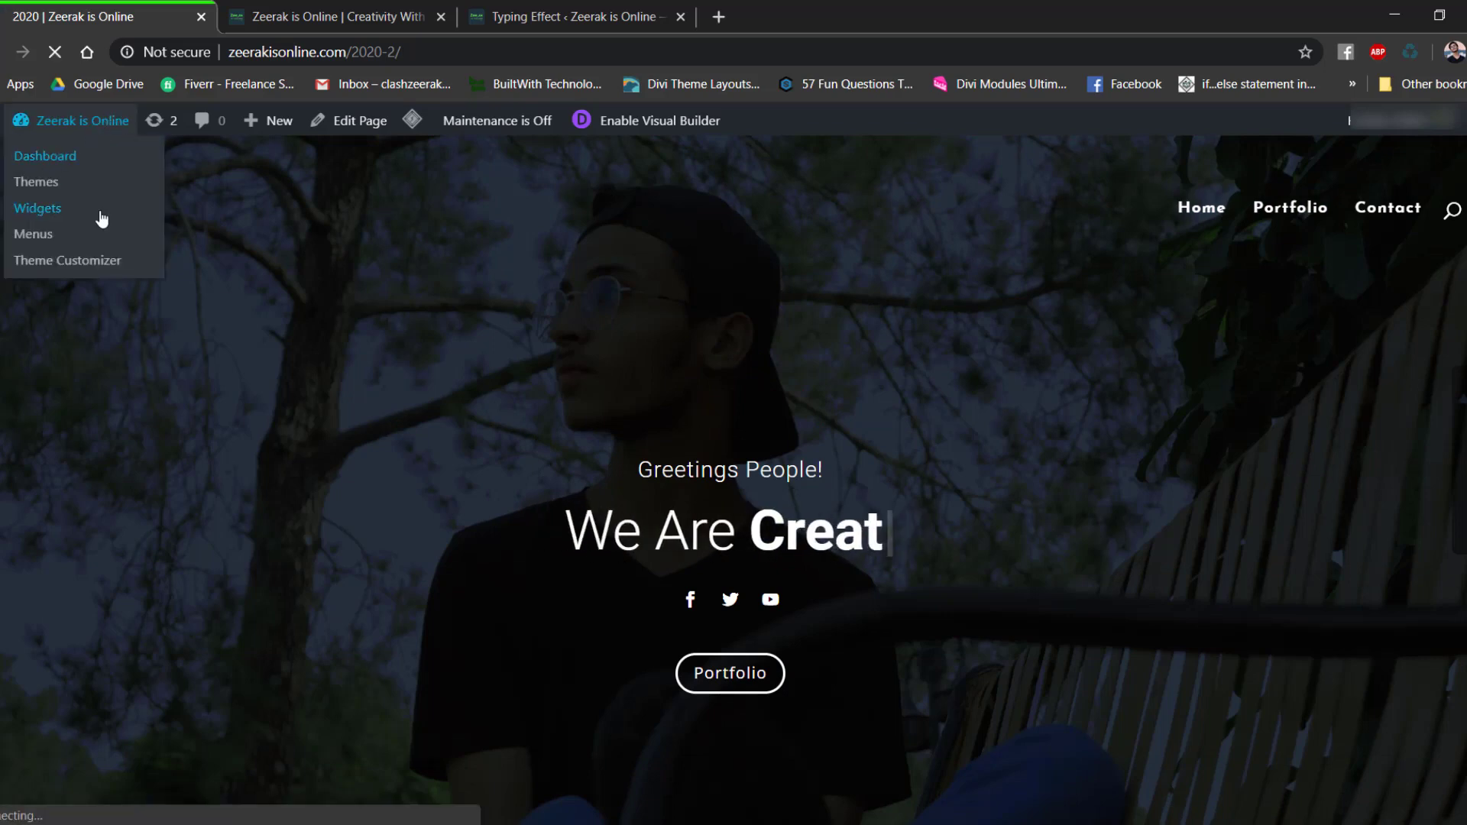
click(99, 241)
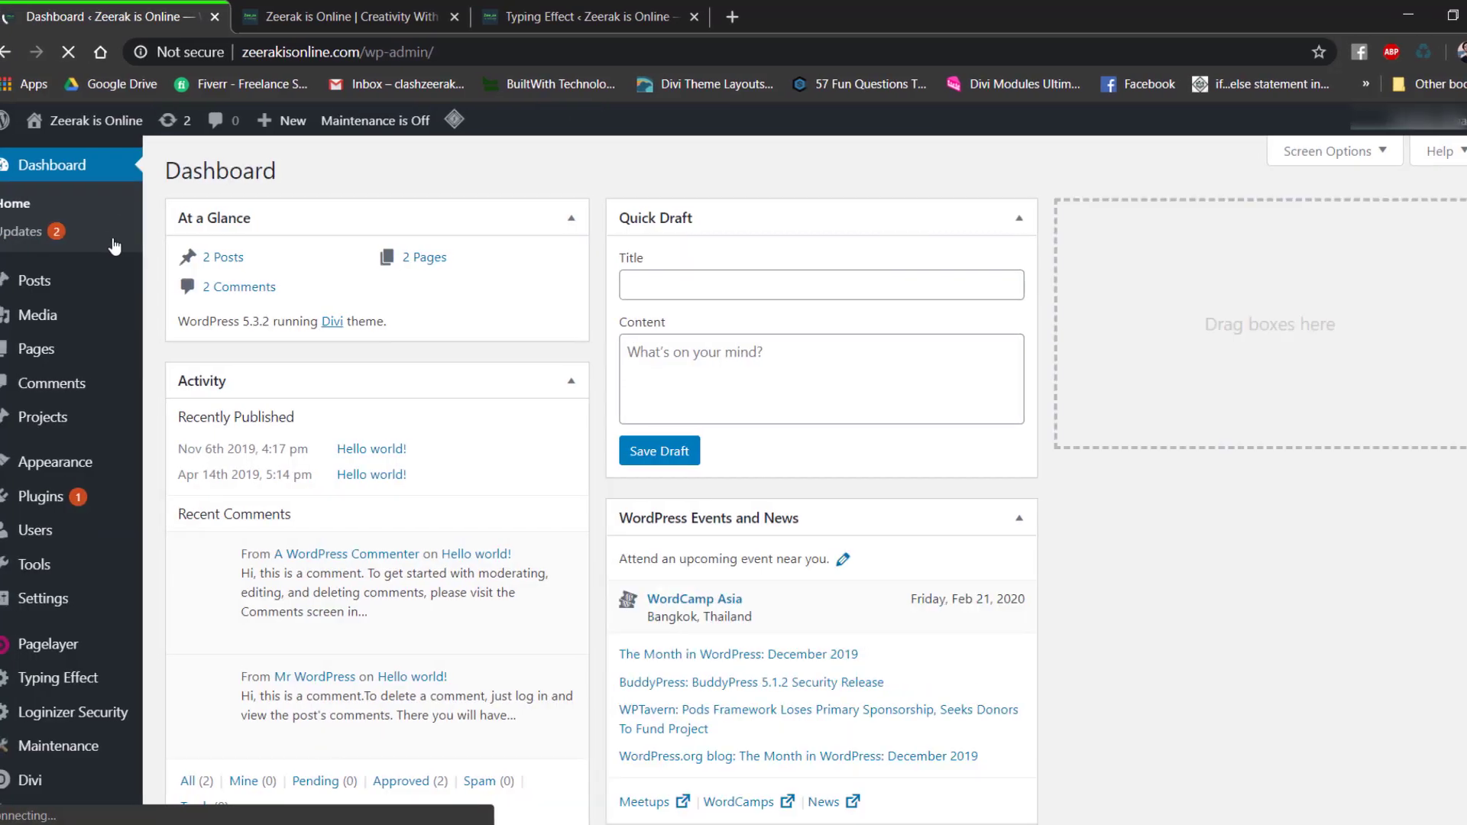
mouse_move(92, 464)
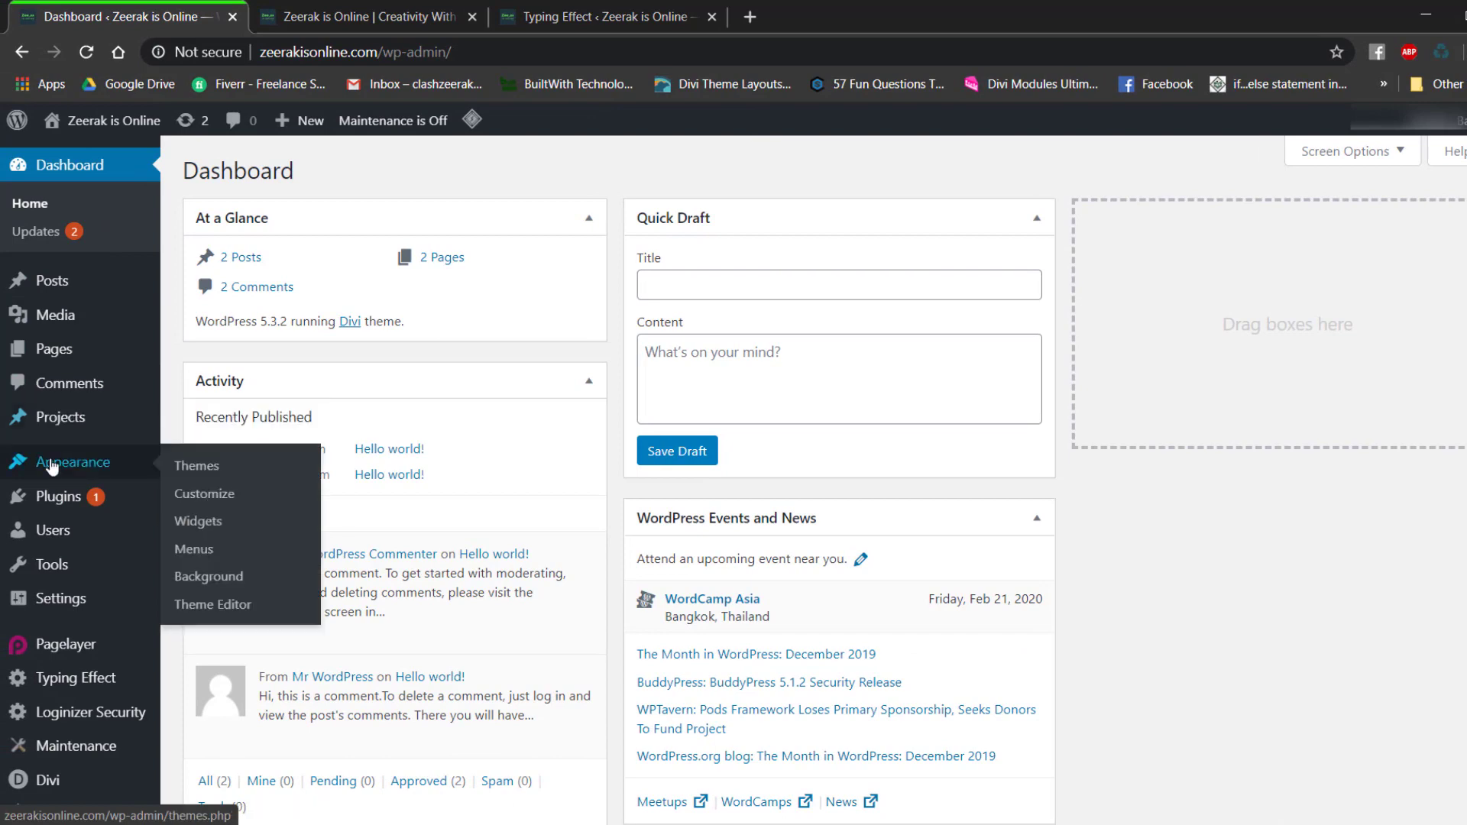
click(194, 549)
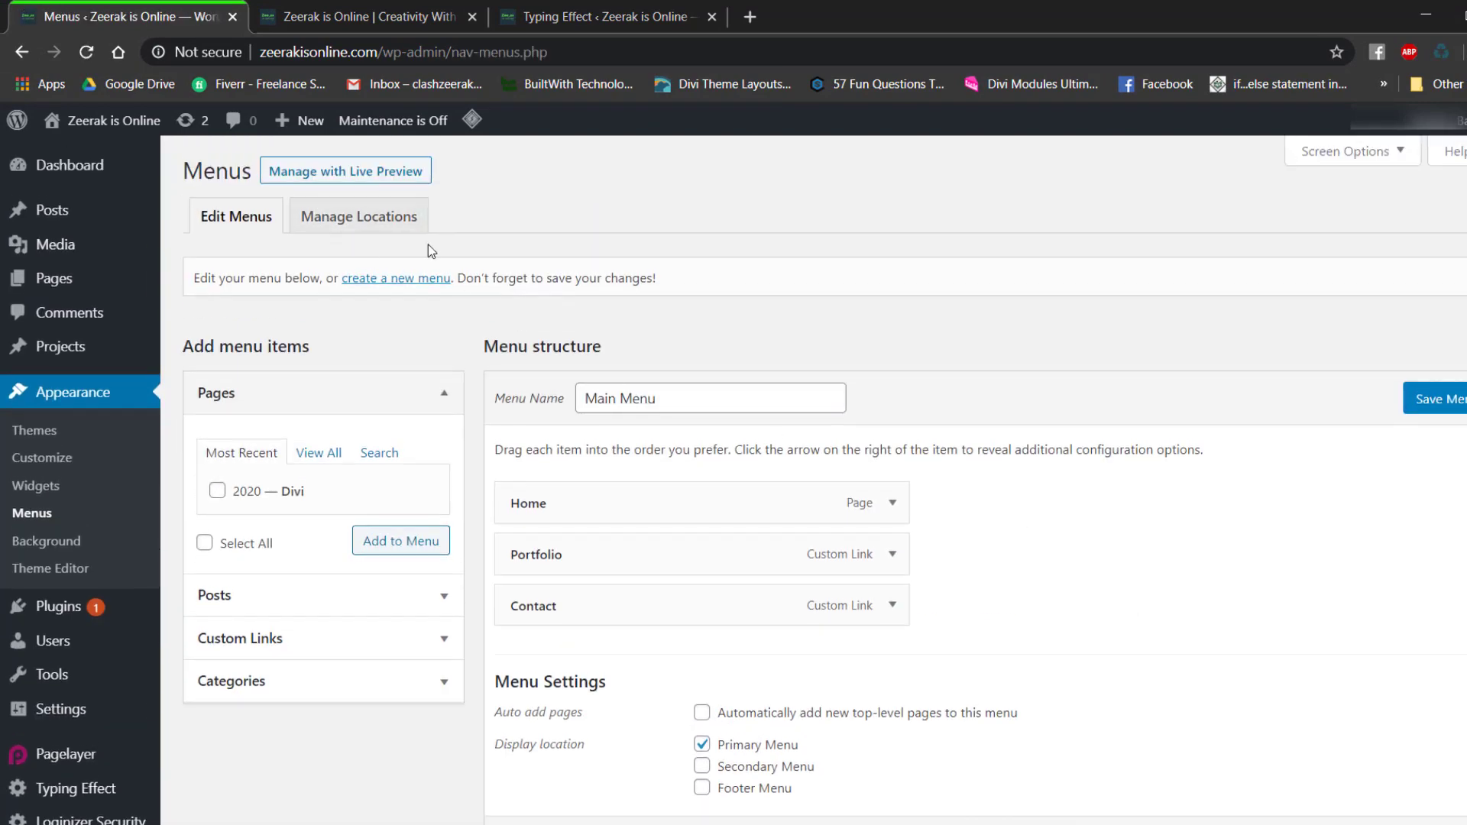
click(396, 278)
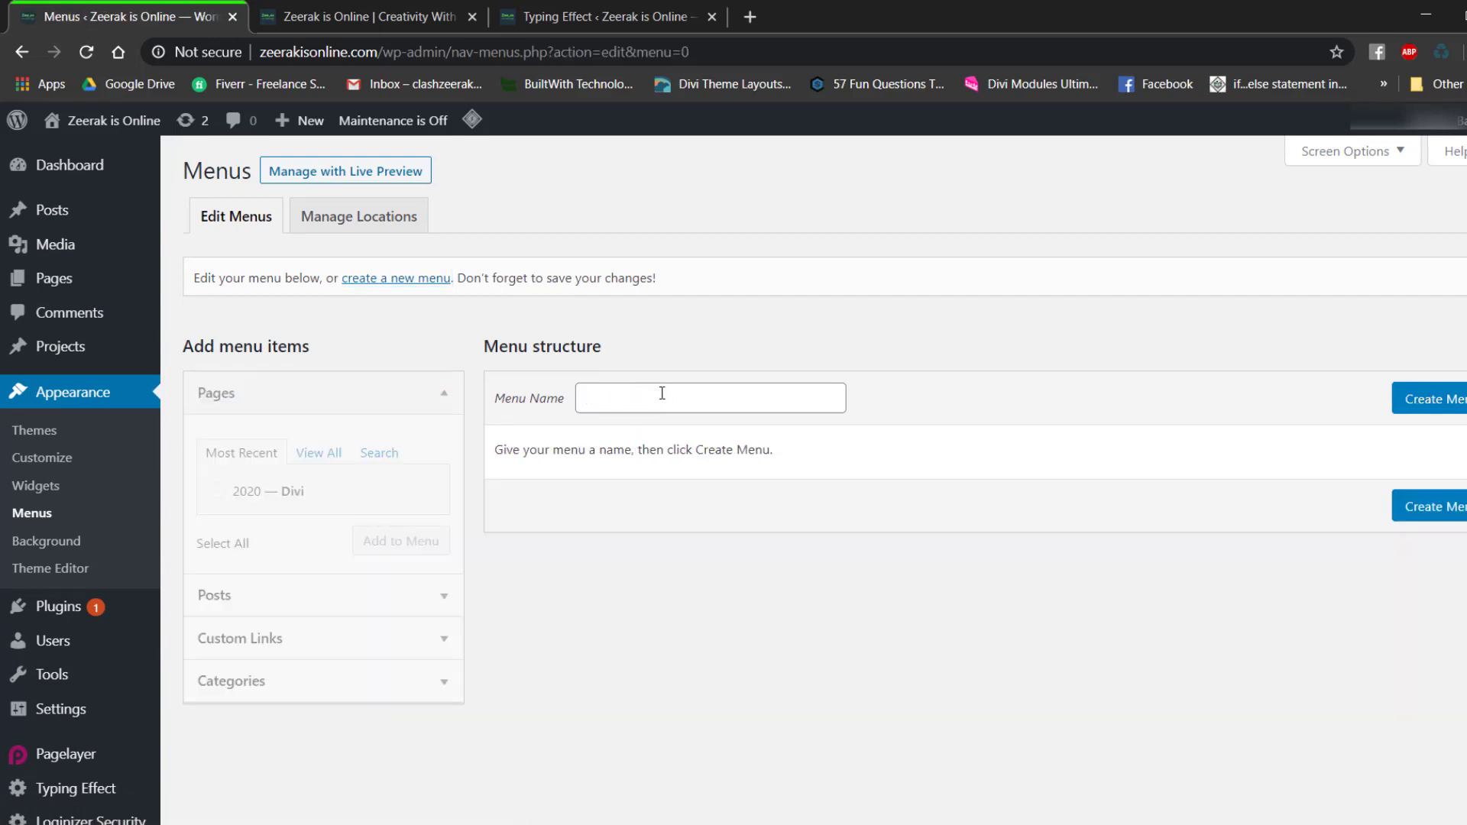
click(662, 394)
text(menu2020)
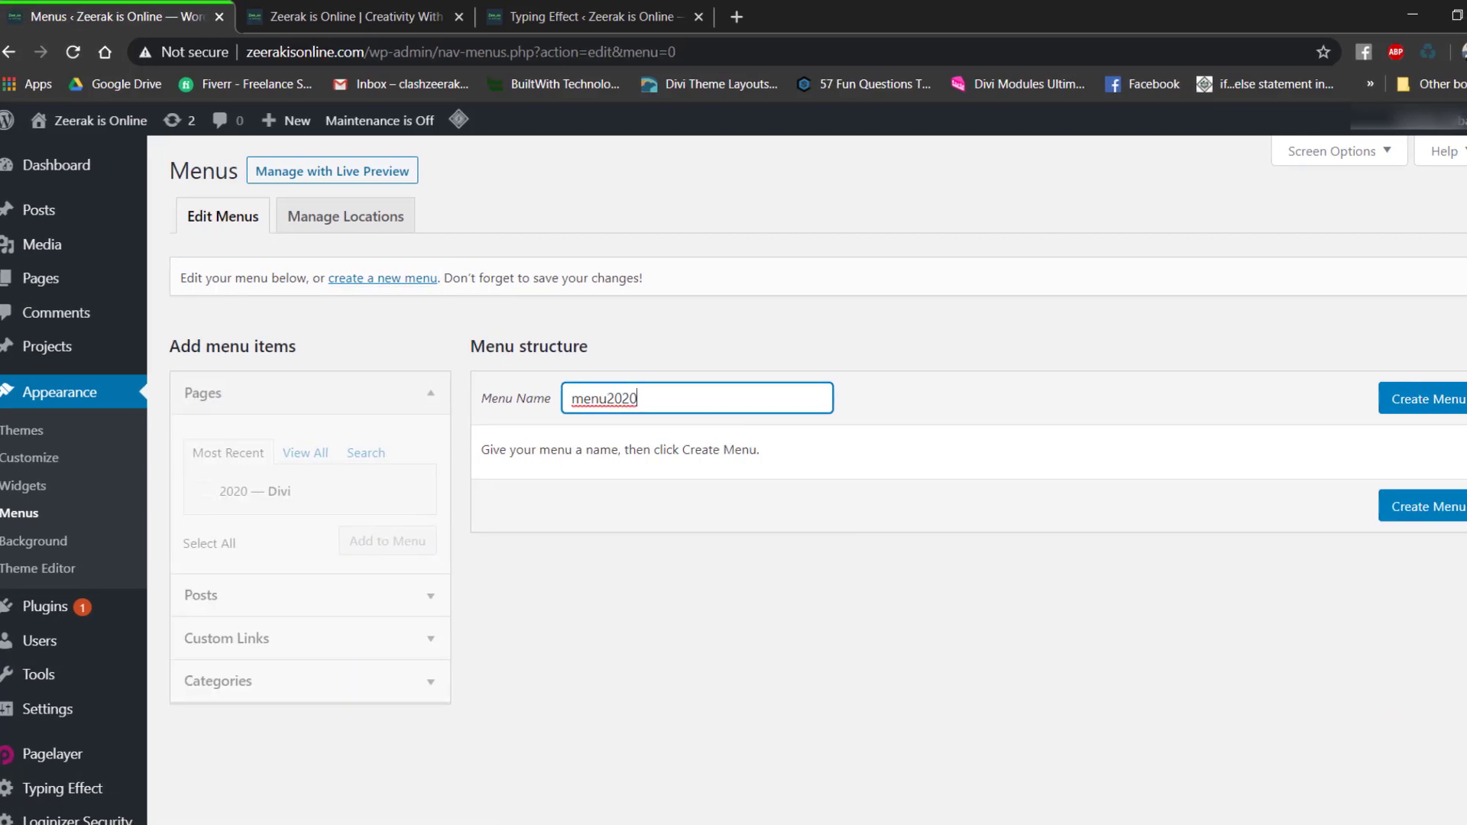
click(1436, 507)
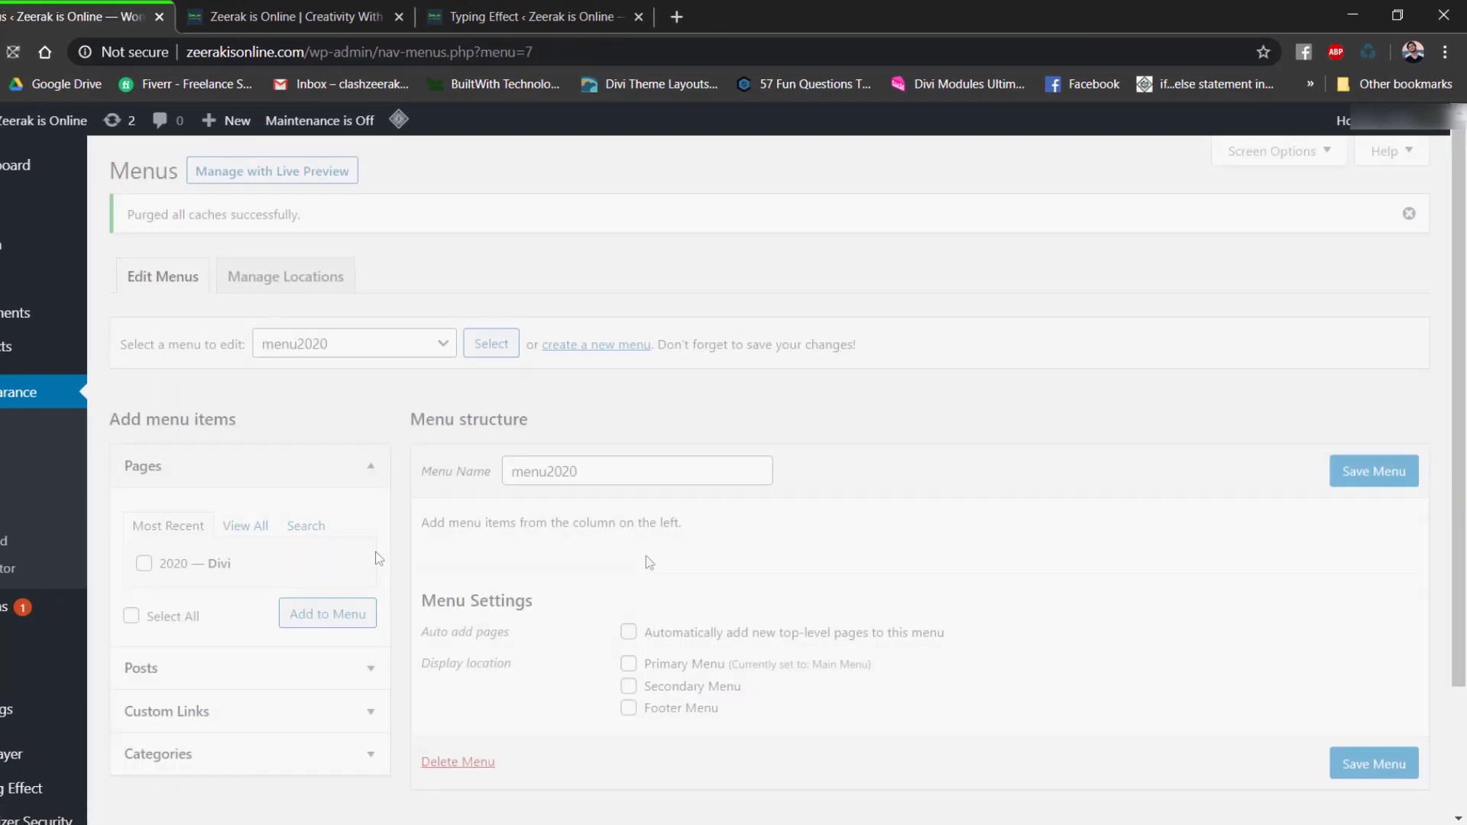
Add a custom link with the text Portfolio and the URL # to menu2020.
click(219, 715)
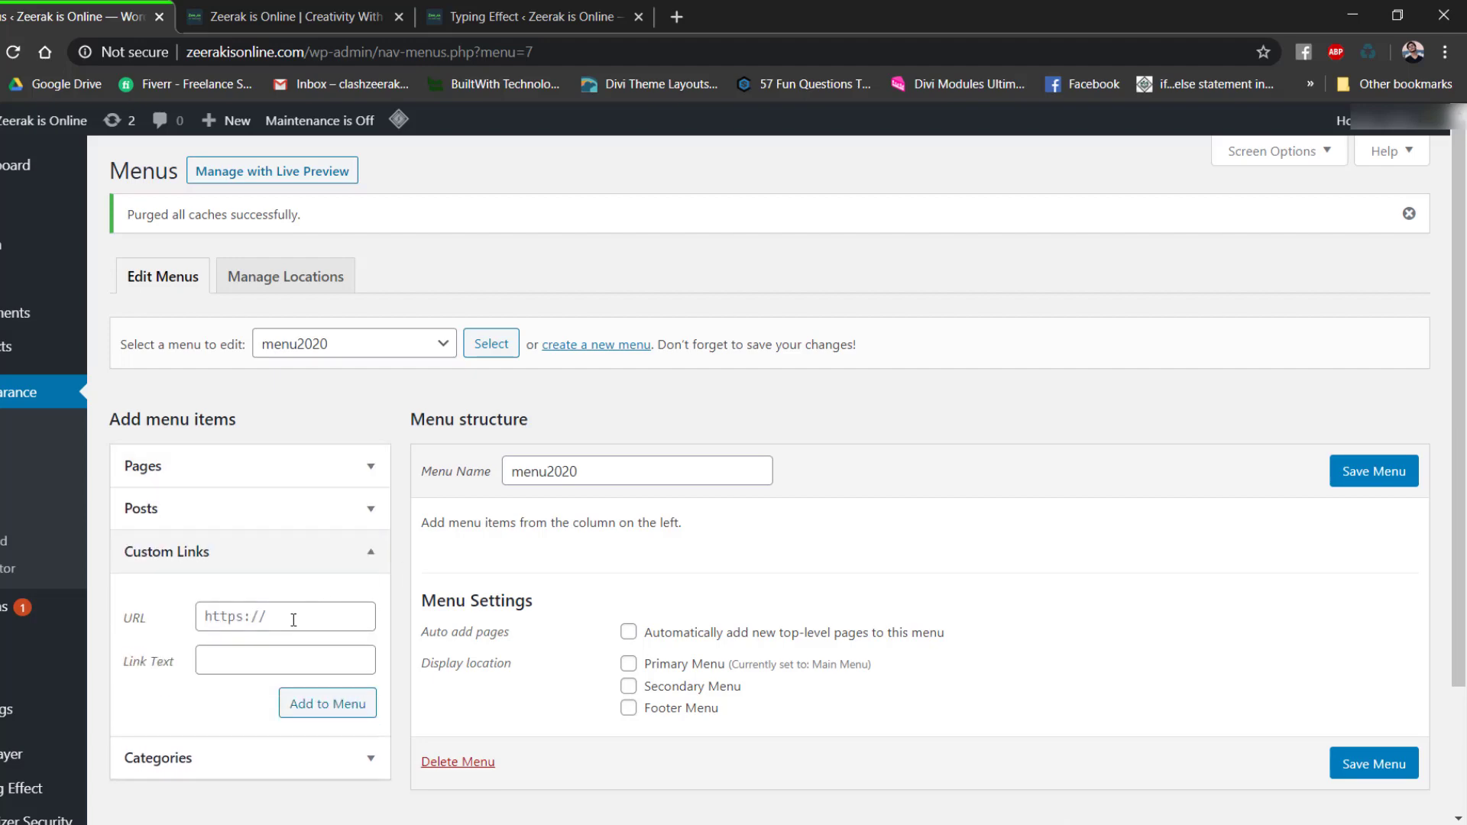
click(244, 652)
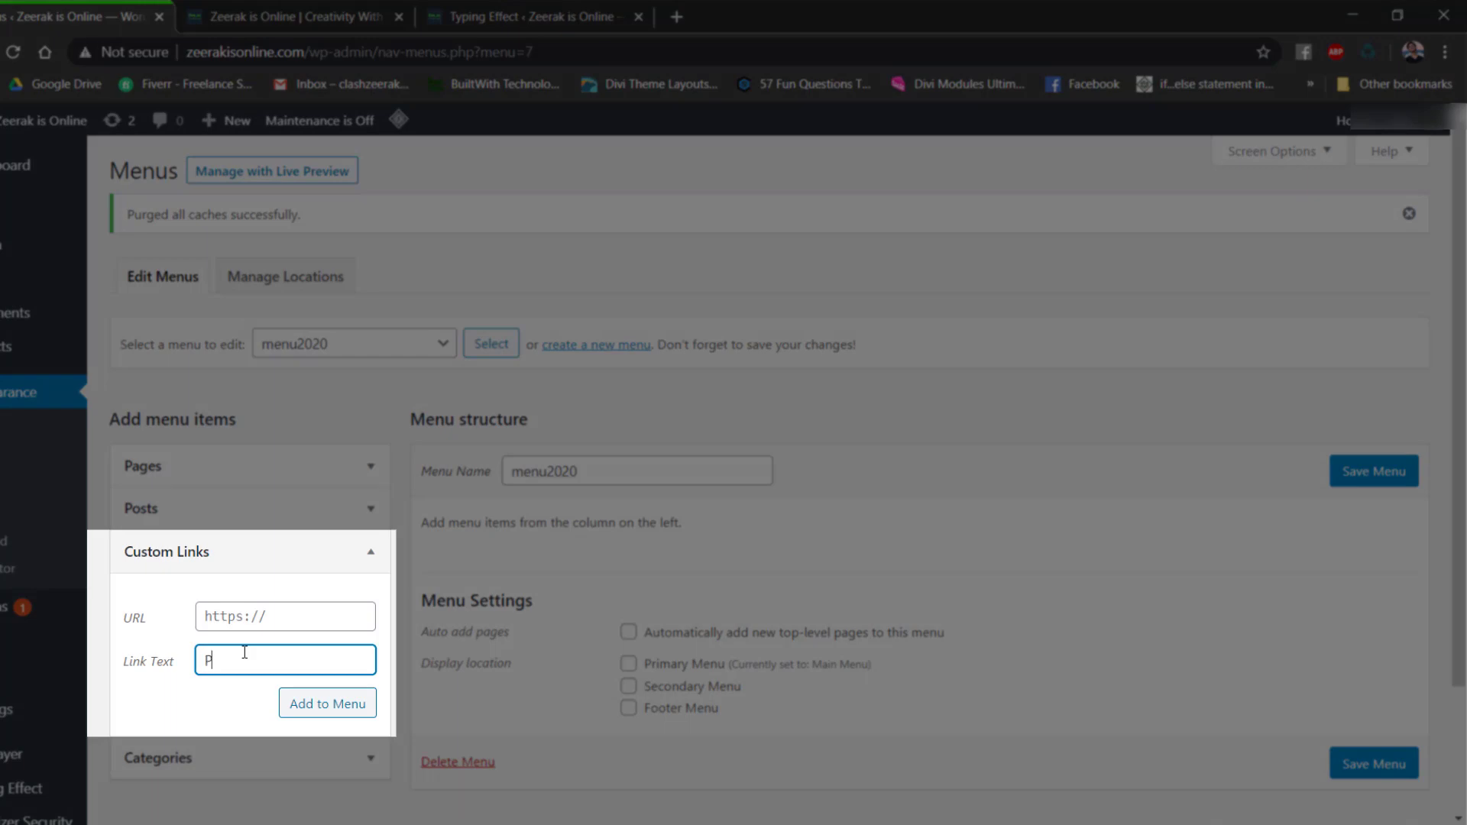
text(Portfolio)
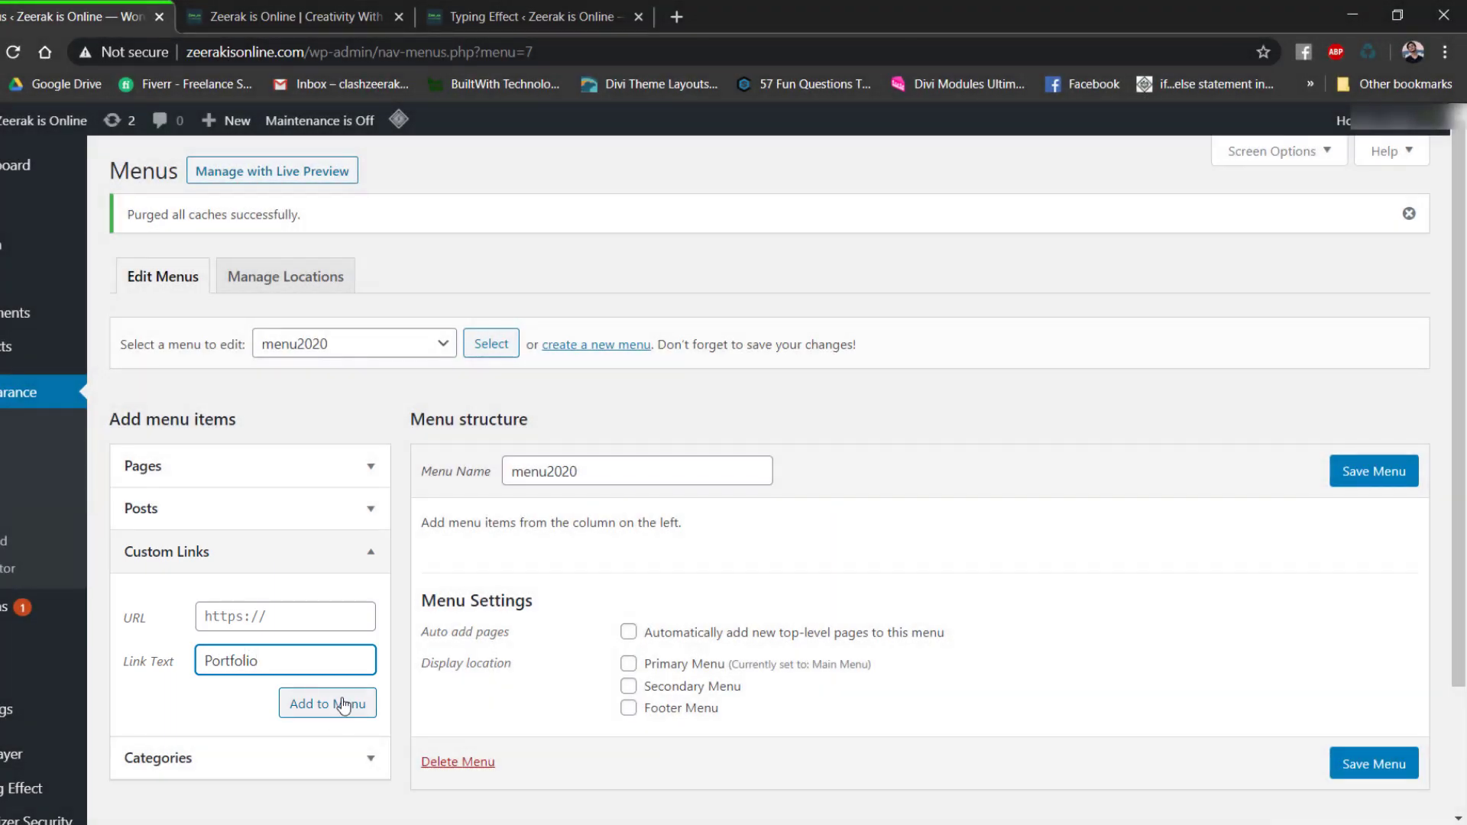
click(343, 704)
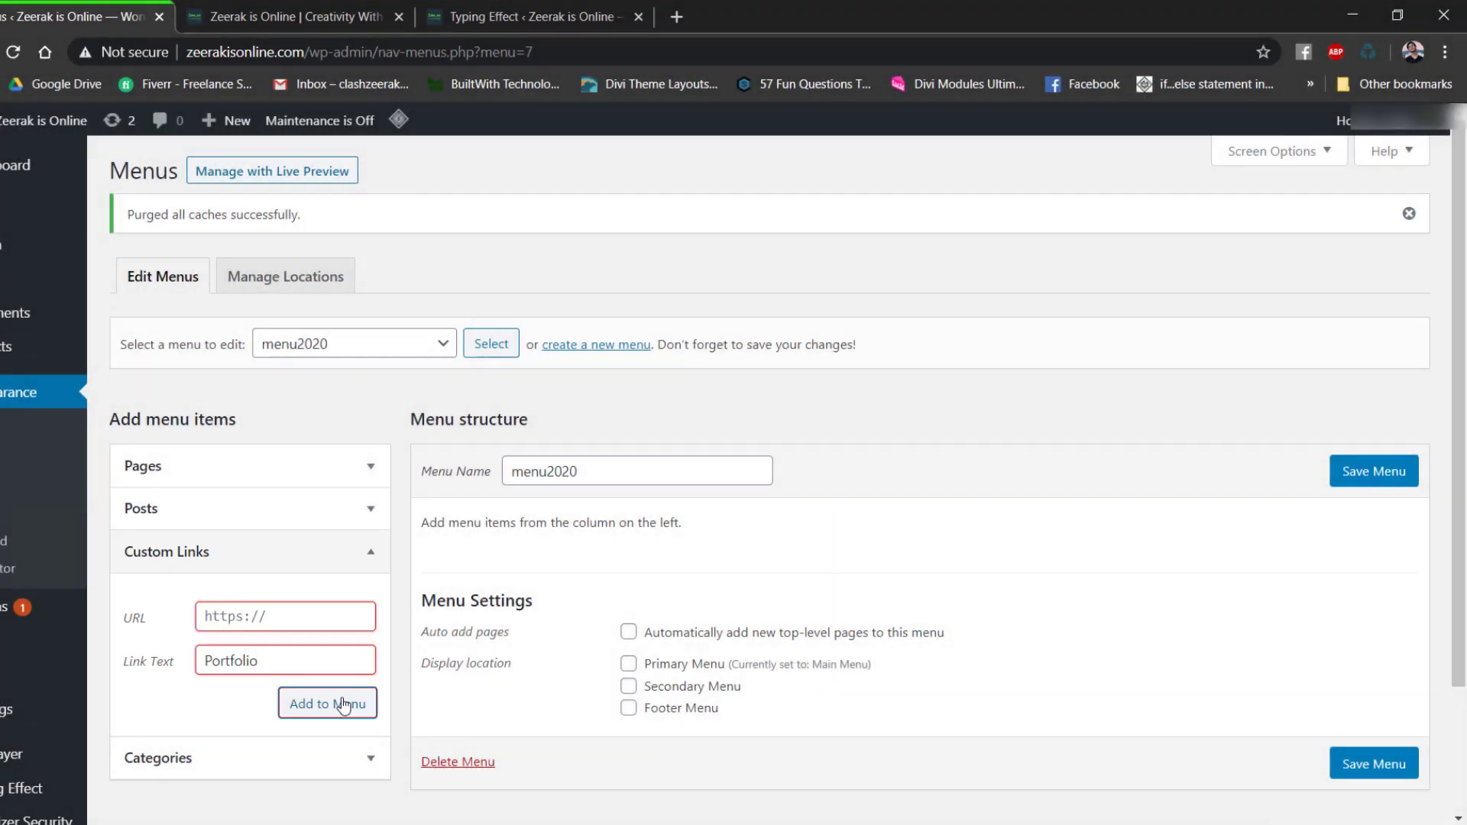
click(308, 609)
text(#)
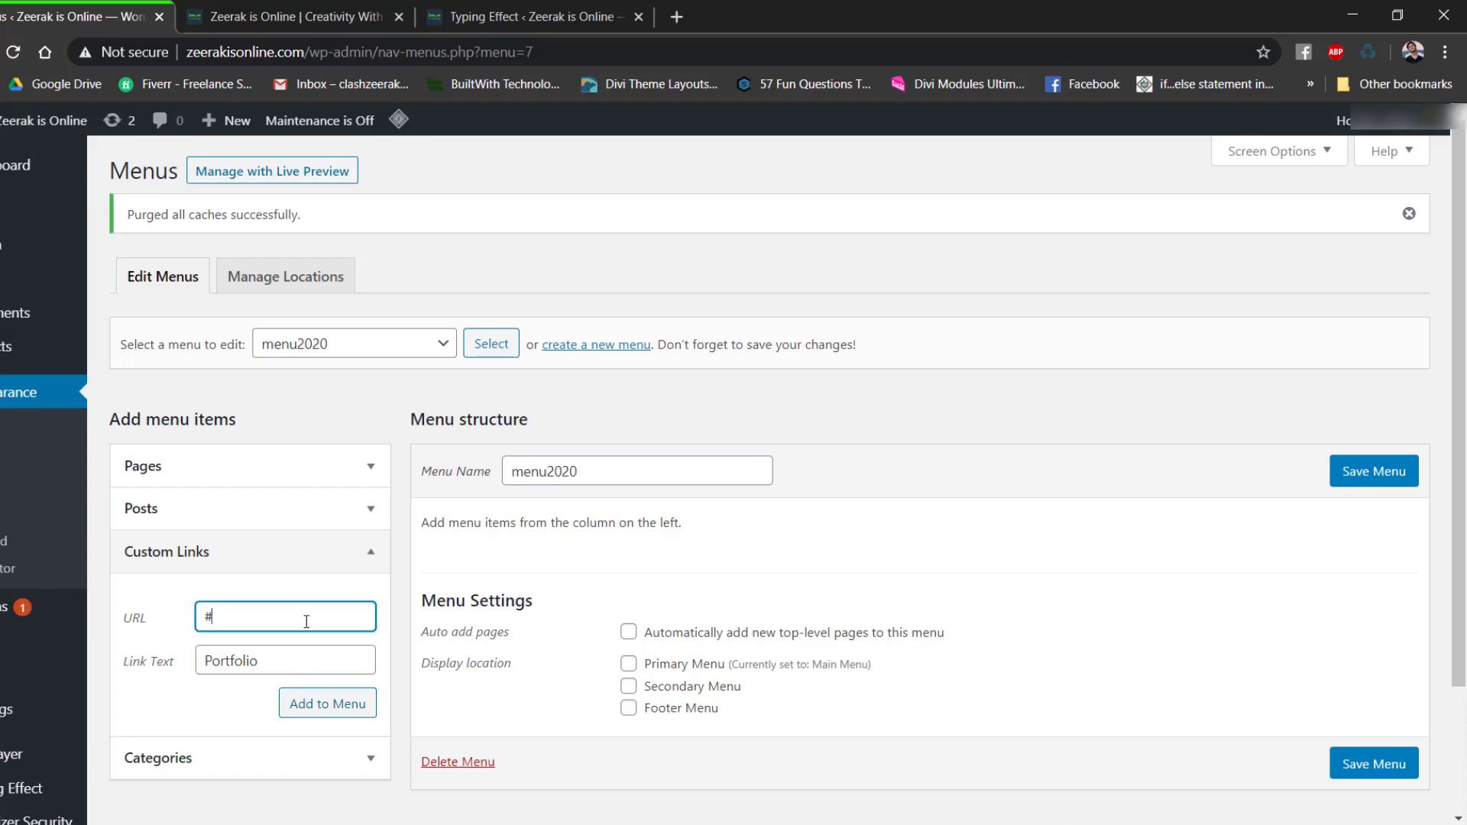
click(320, 701)
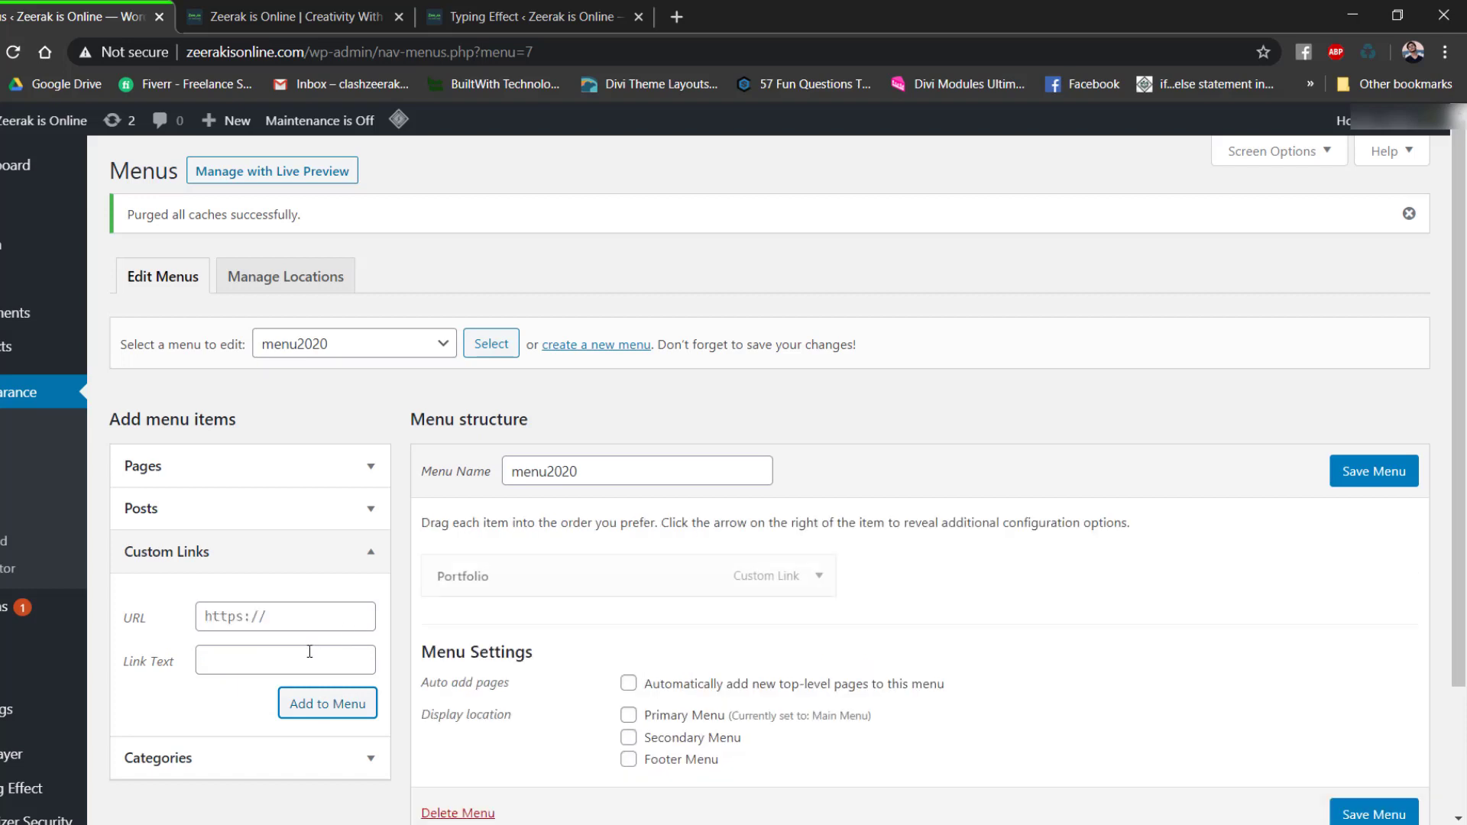
Add a second custom link with the text Contact Us and the URL # to the menu.
click(212, 603)
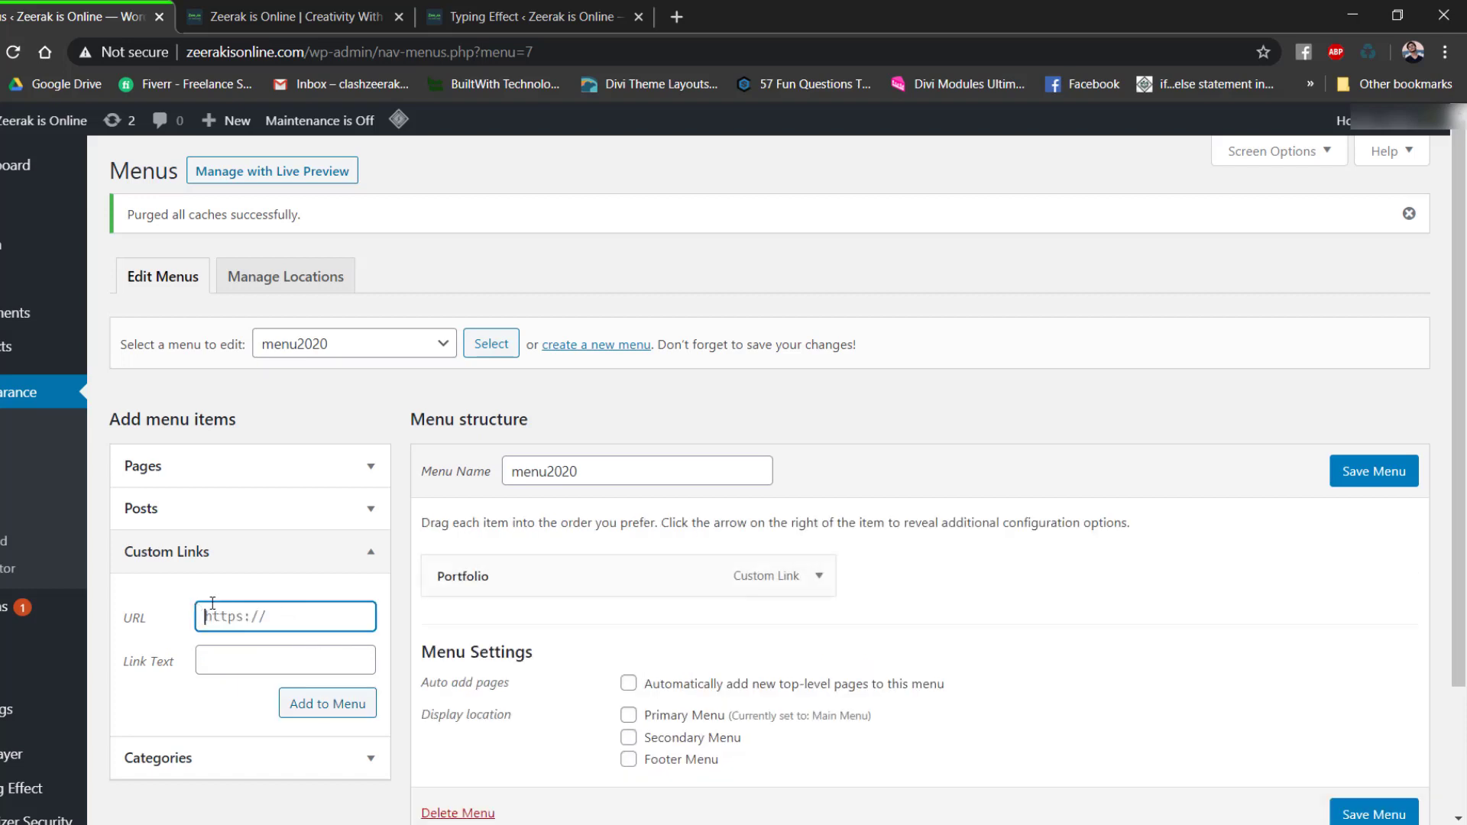
text(#)
click(266, 649)
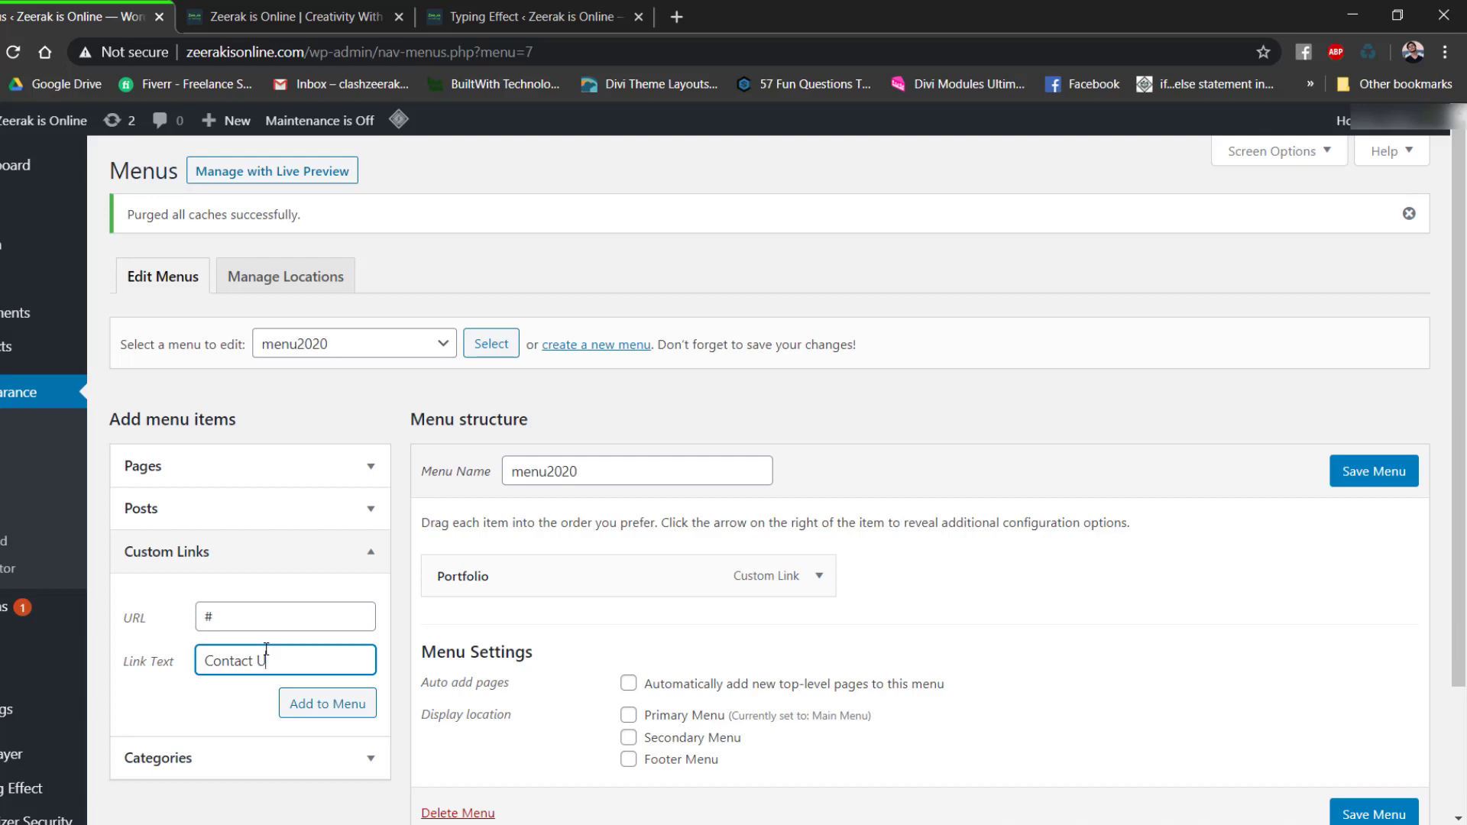
click(337, 712)
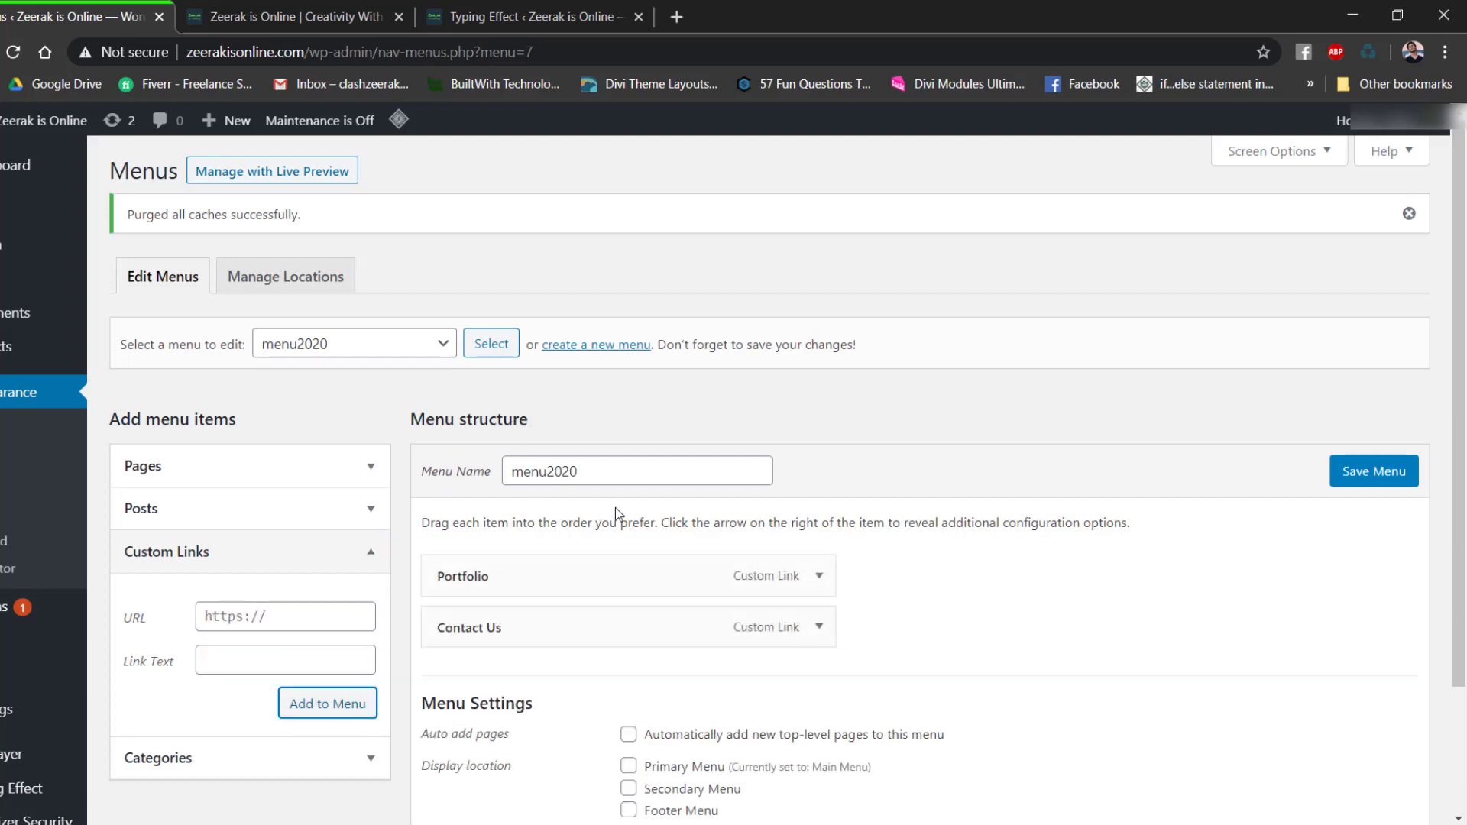
Assign menu2020 to the Primary Menu display location and save the menu.
scroll(797, 521, down, 1)
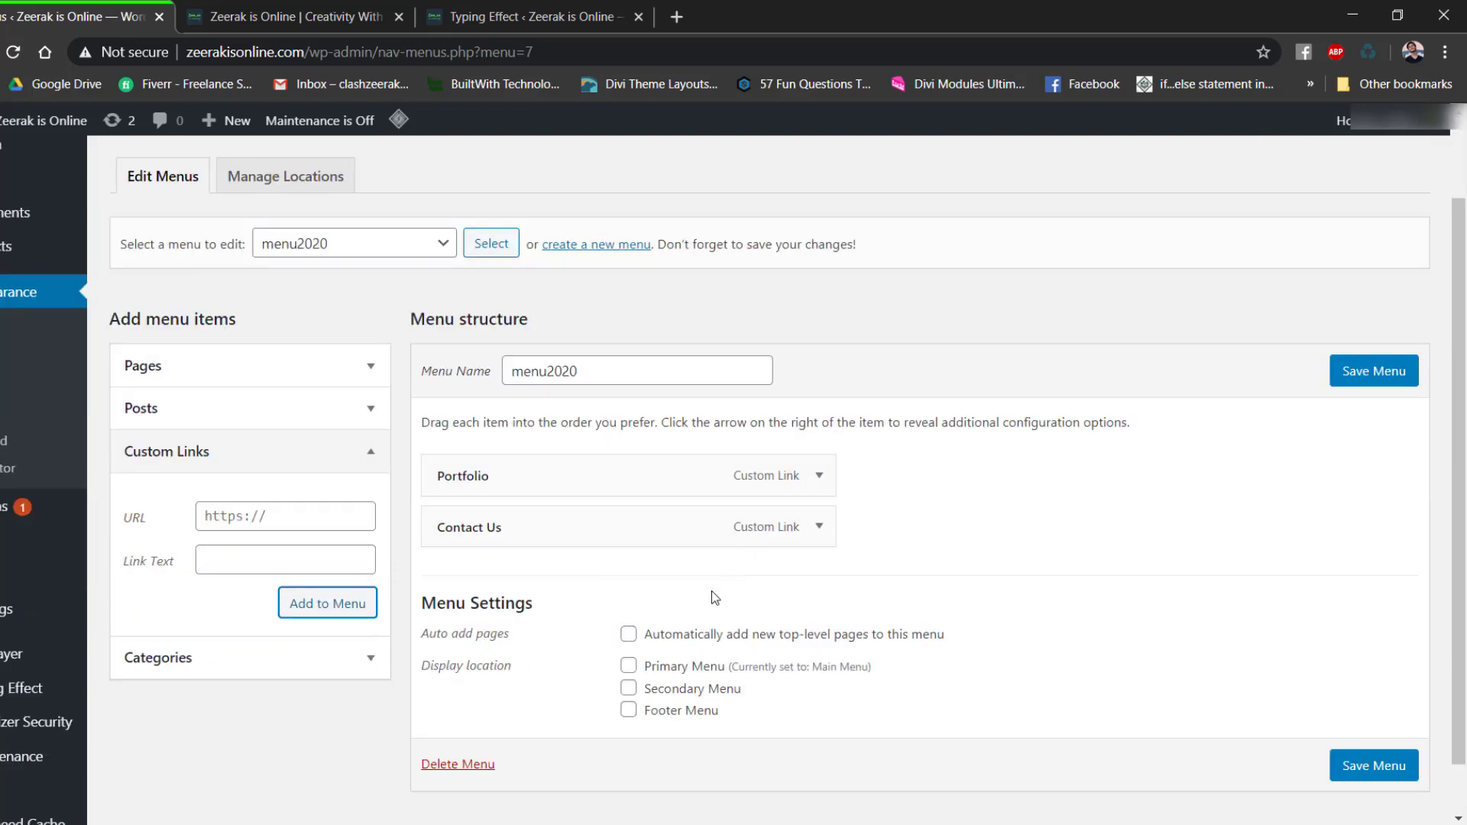
click(627, 667)
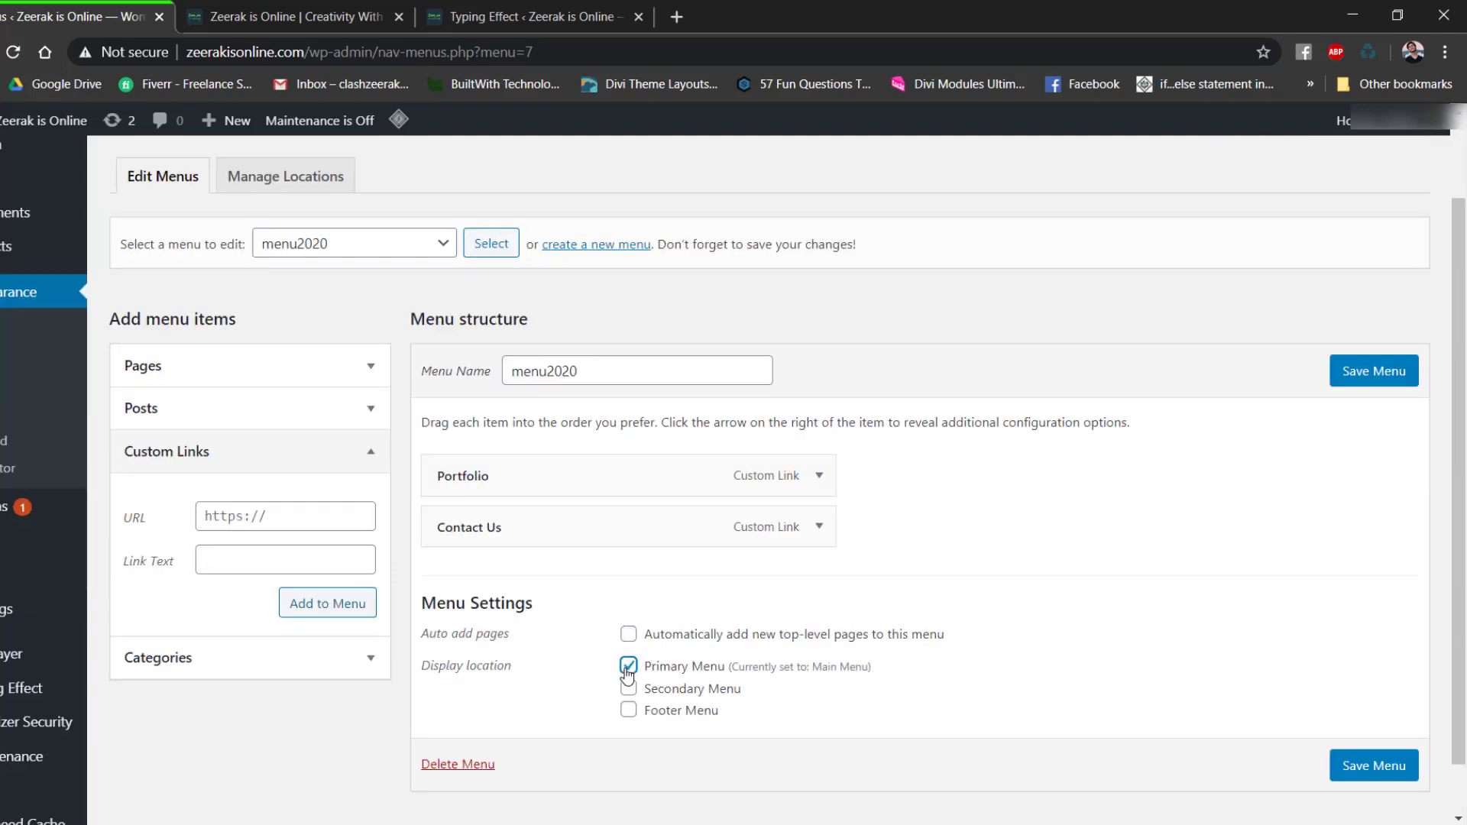
click(1386, 384)
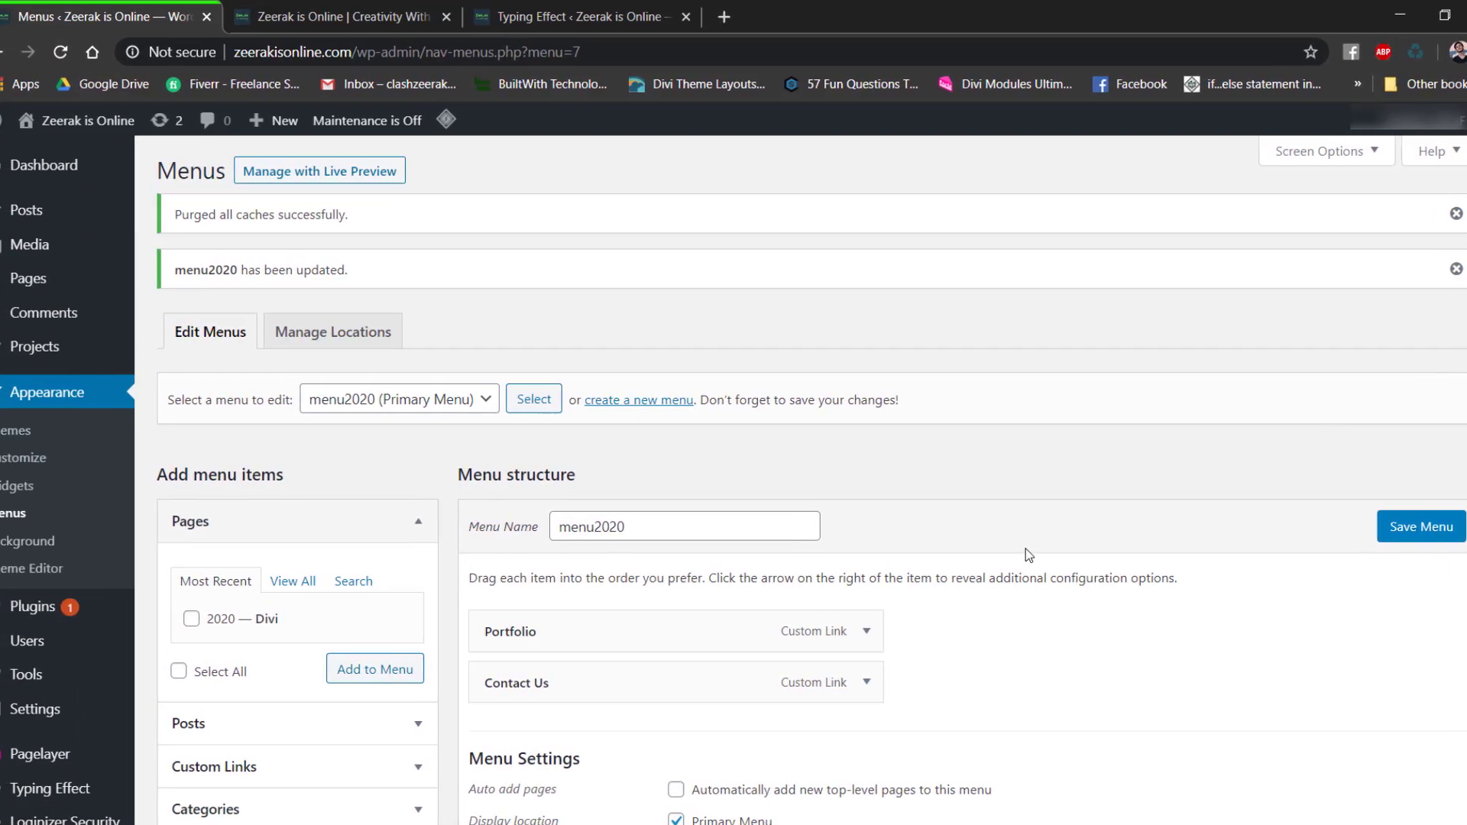
scroll(1029, 555, down, 3)
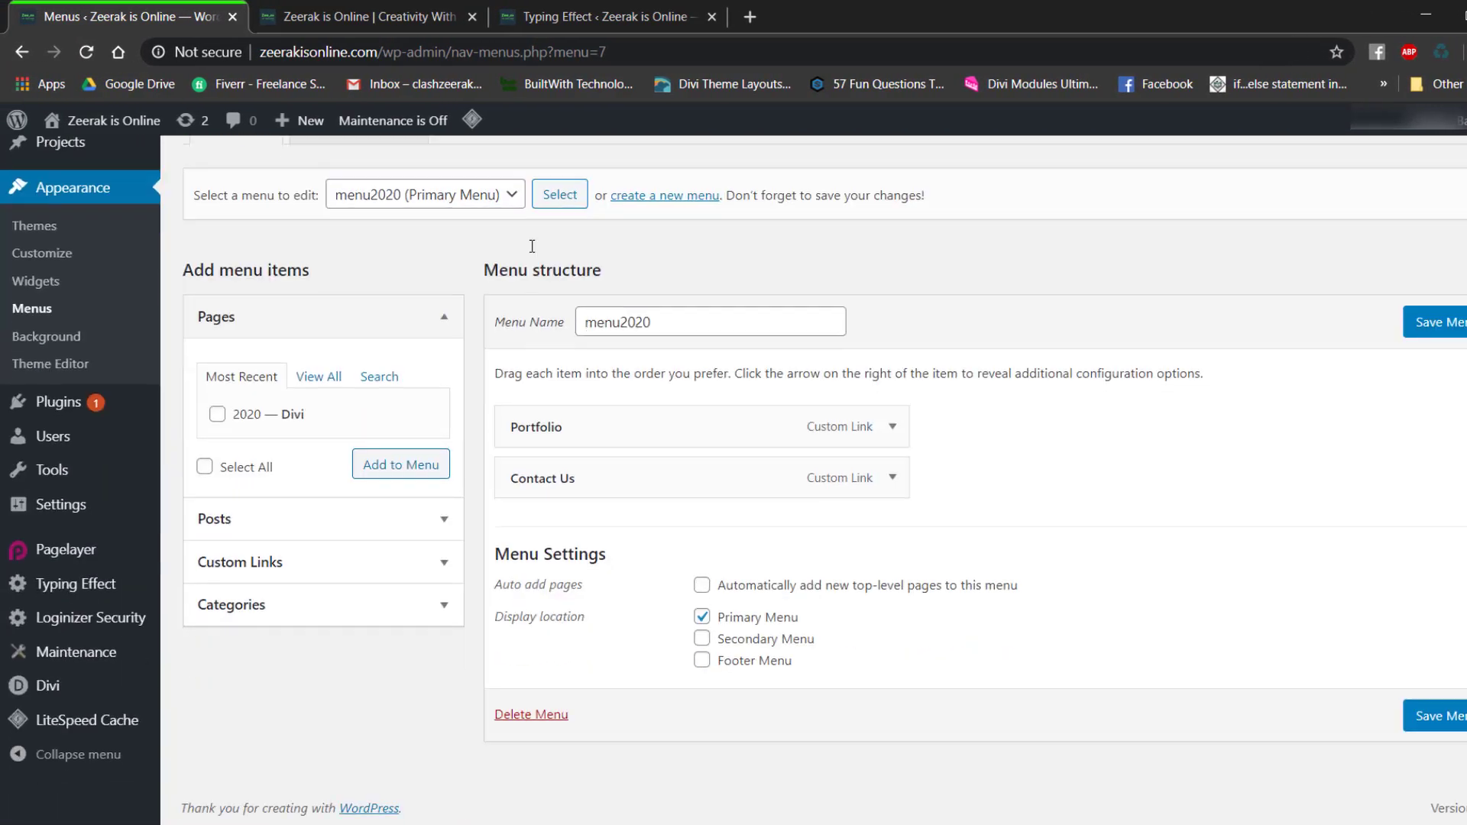
mouse_move(130, 131)
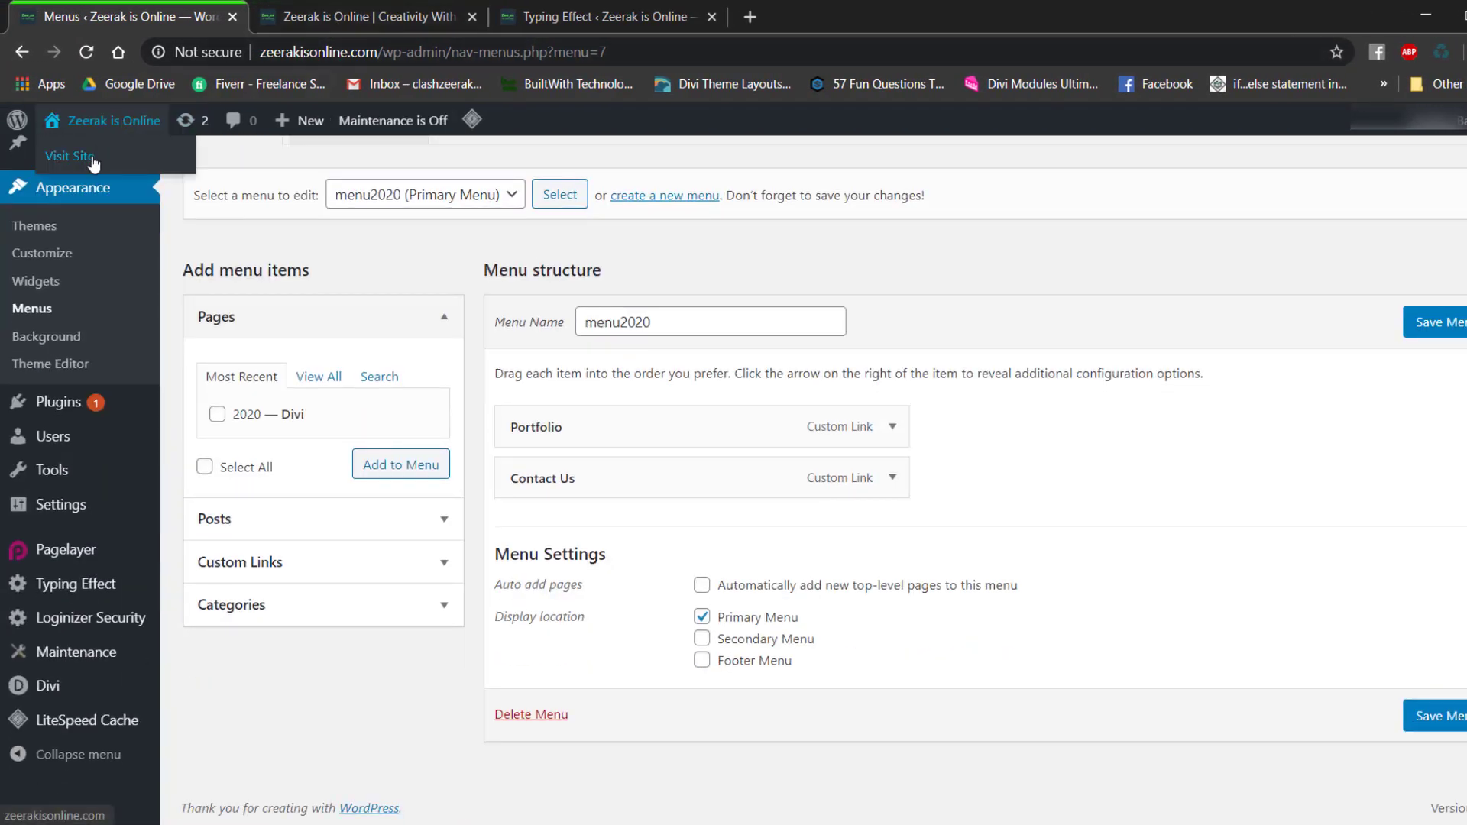
right_click(93, 162)
key(Escape)
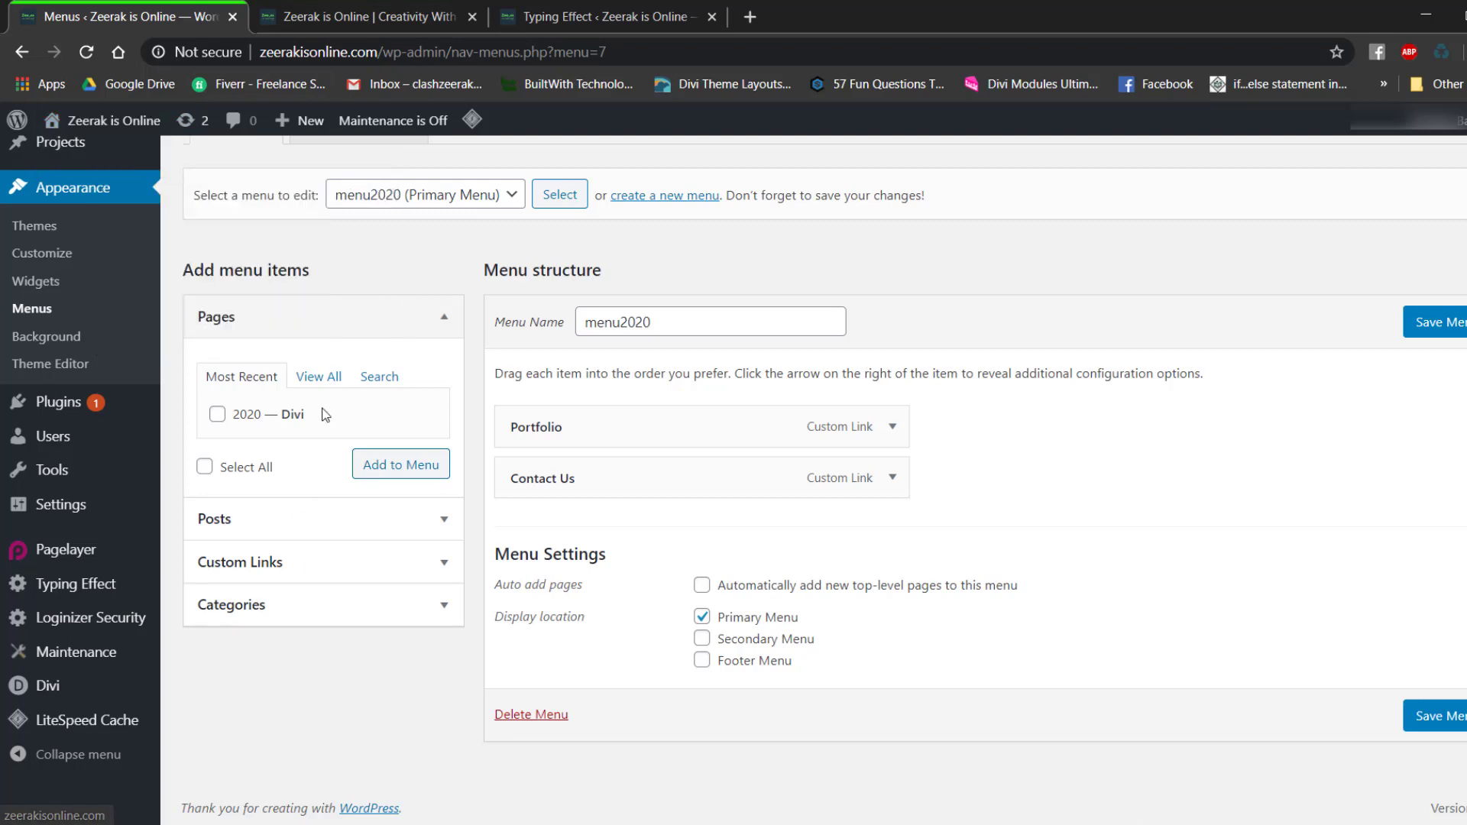
Return to the 2020 page in the Visual Builder and set the Our Portfolio section's CSS ID to port.
click(22, 53)
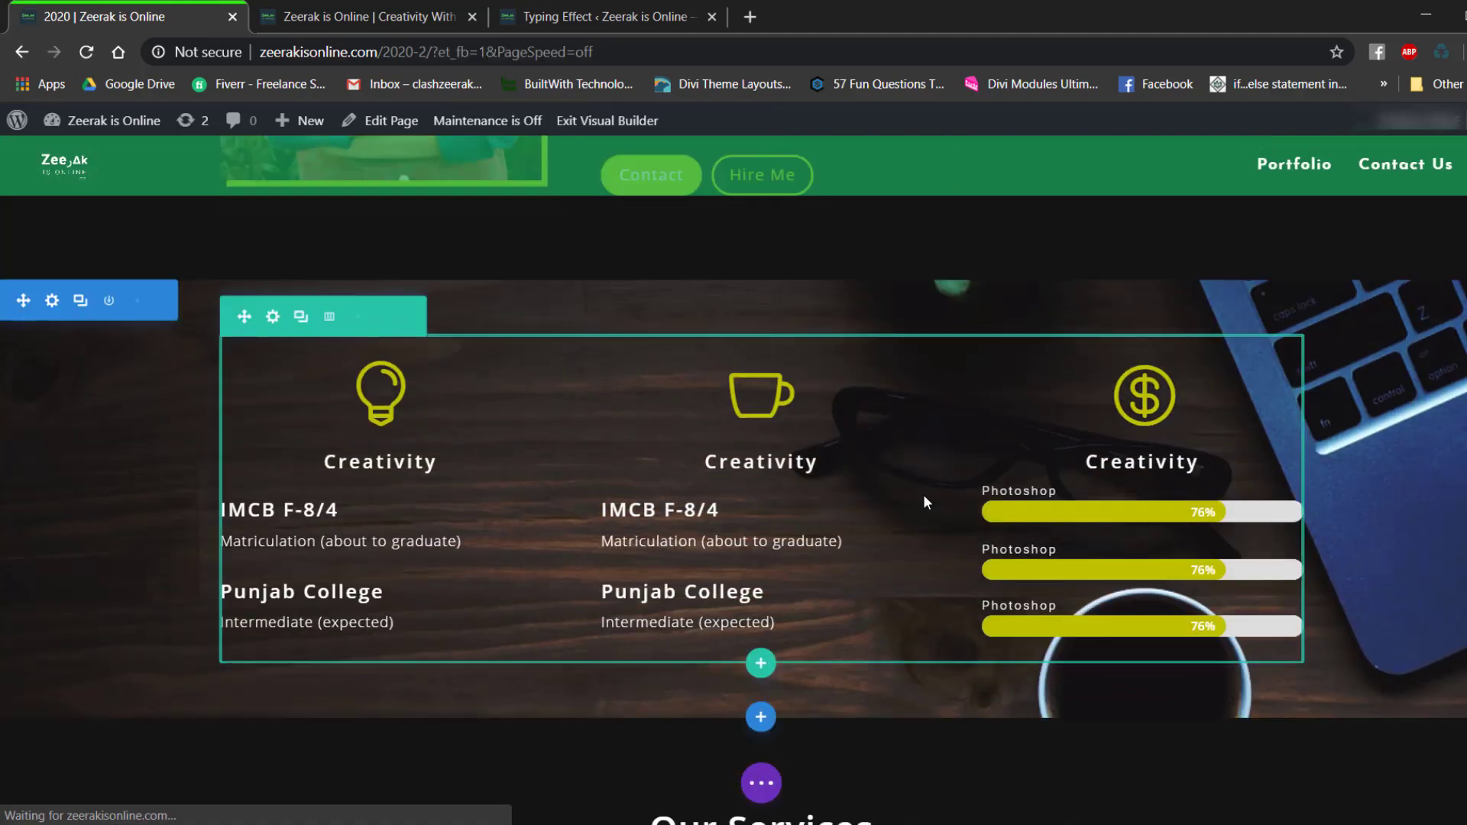
scroll(923, 494, down, 1)
scroll(919, 494, down, 12)
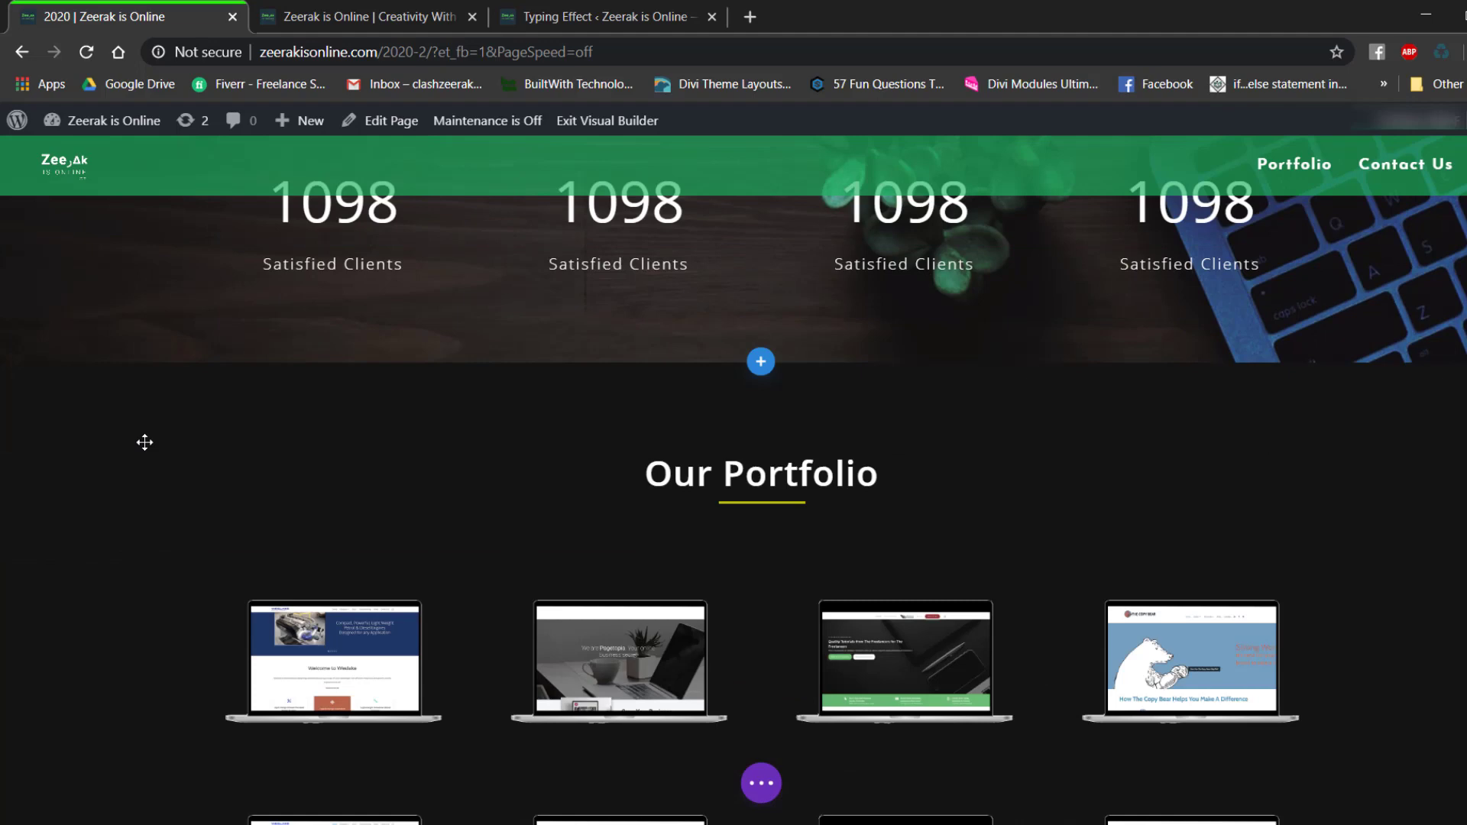
mouse_move(69, 378)
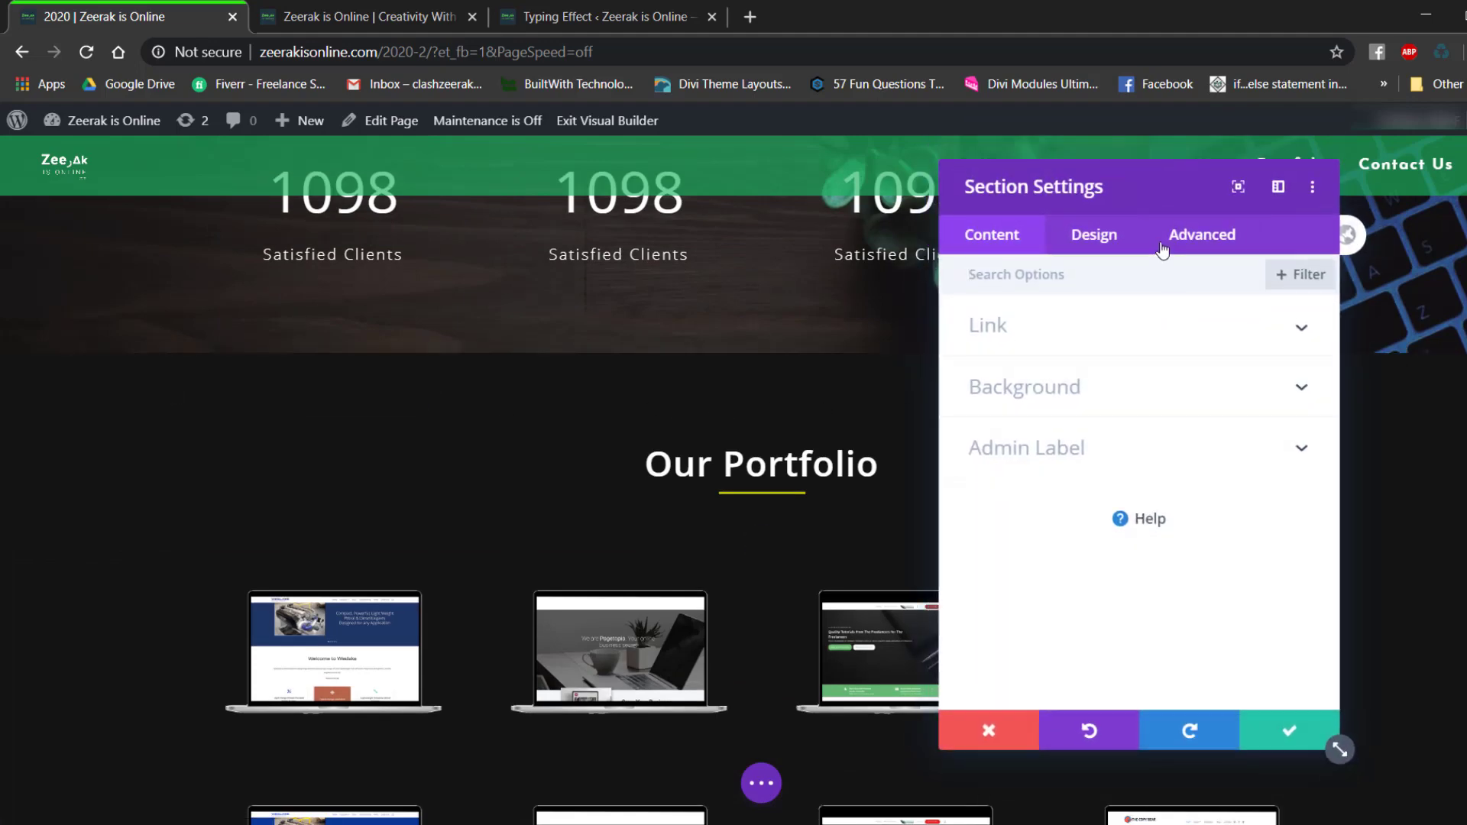
click(1172, 236)
click(1067, 328)
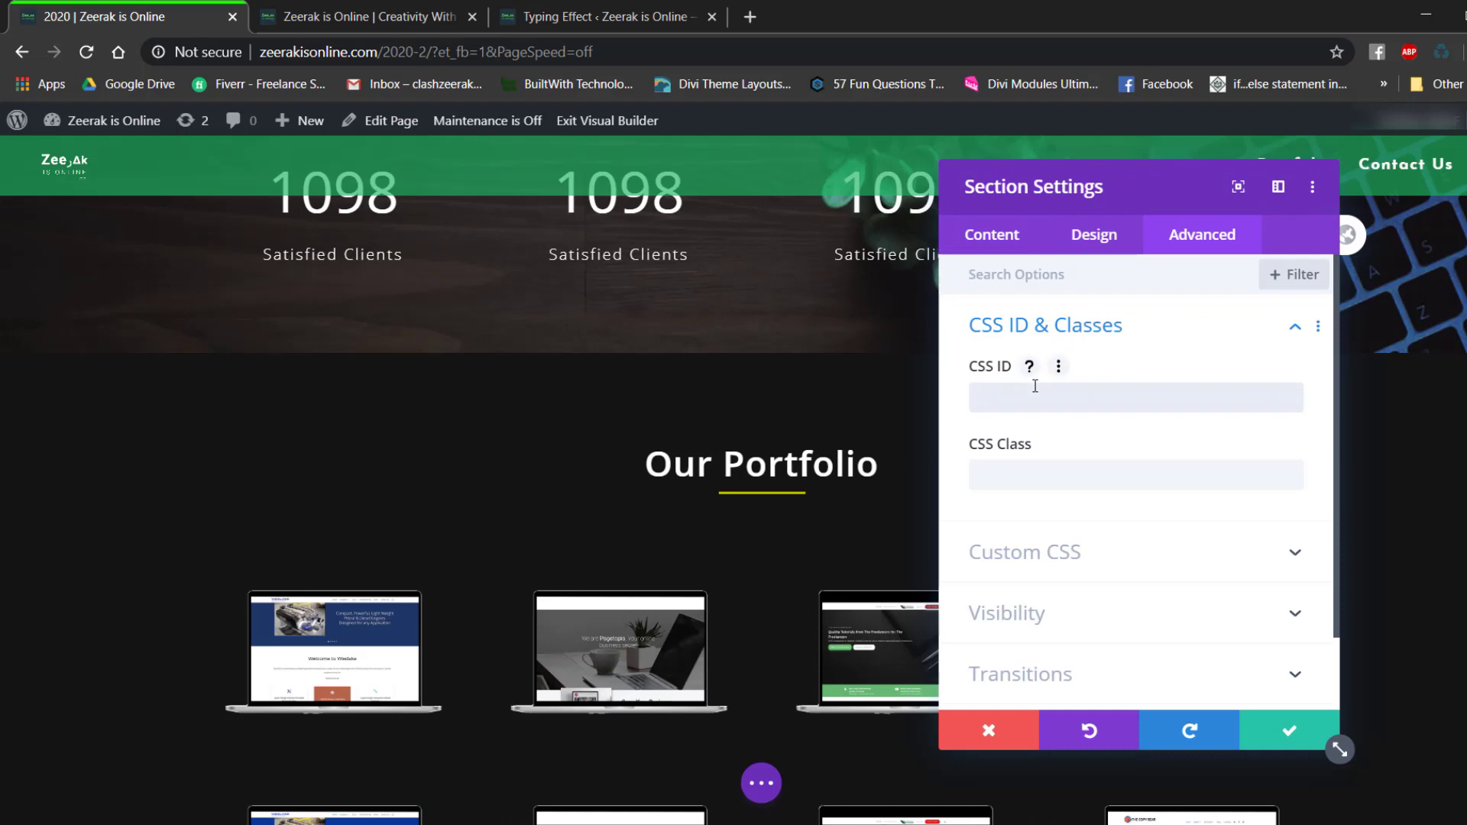
text(port)
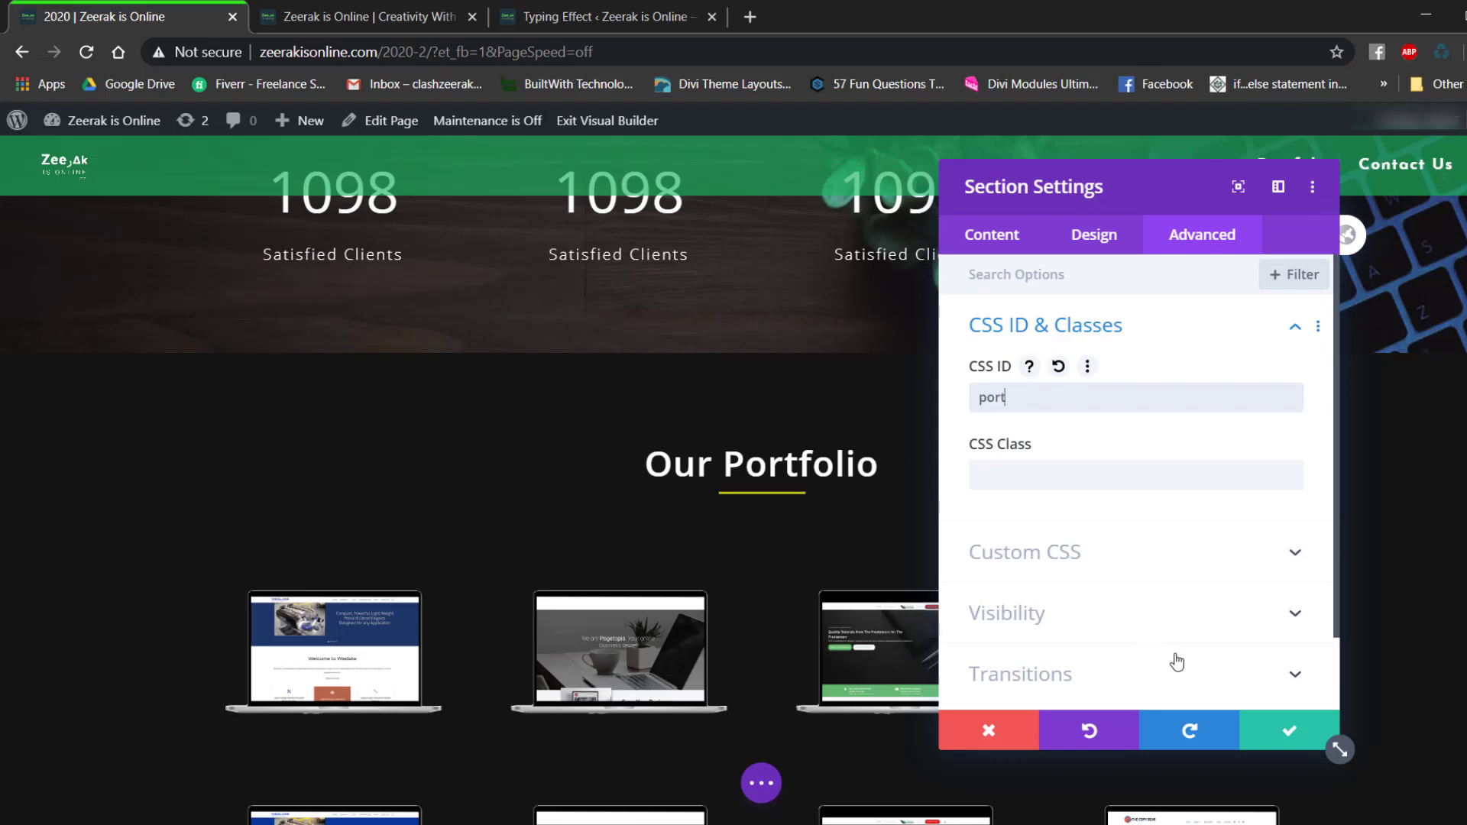
click(1290, 735)
Set the Contact Us section's CSS ID to cont and save the section settings.
scroll(891, 497, down, 5)
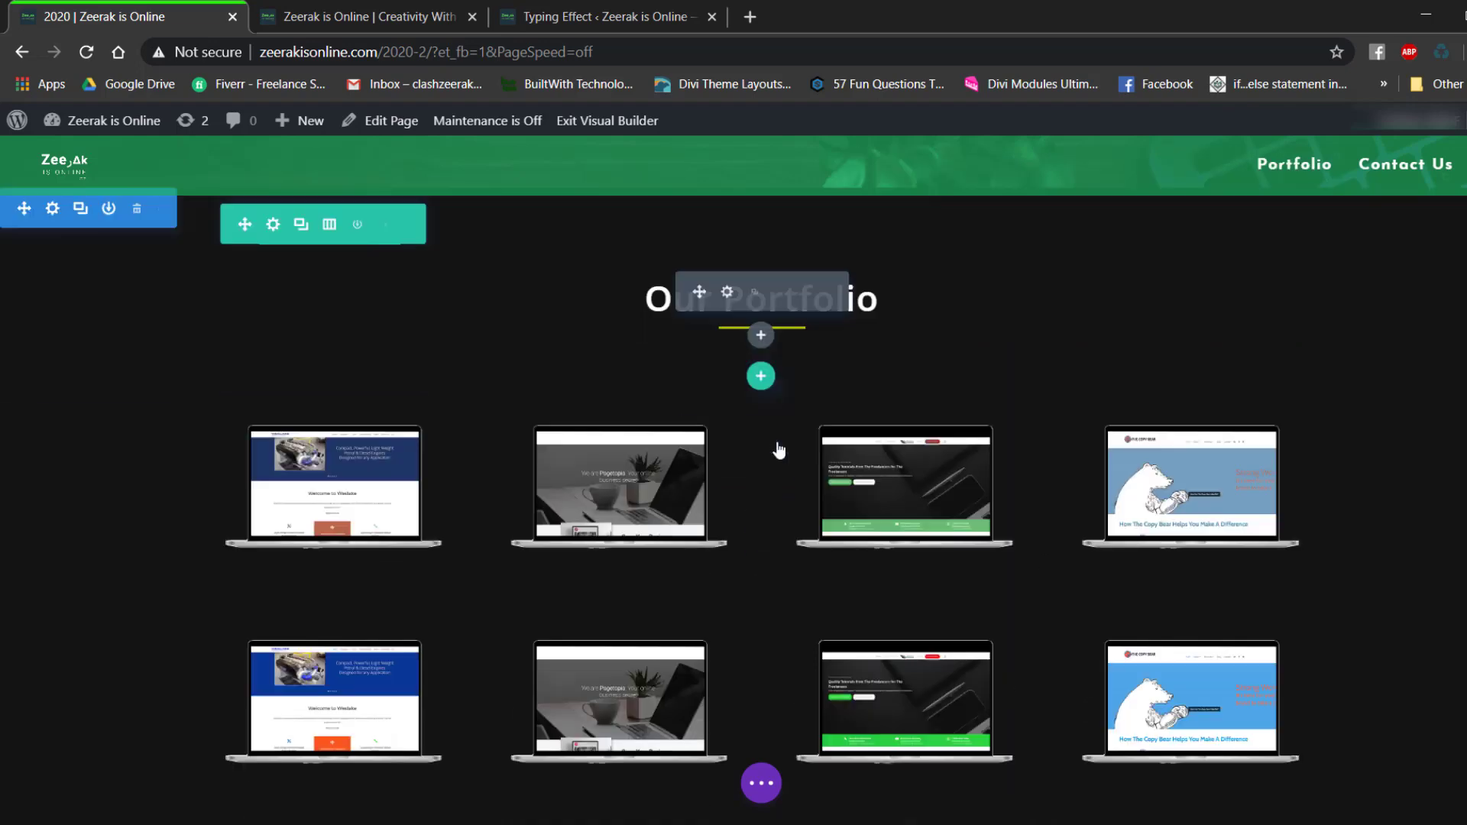
scroll(776, 442, down, 10)
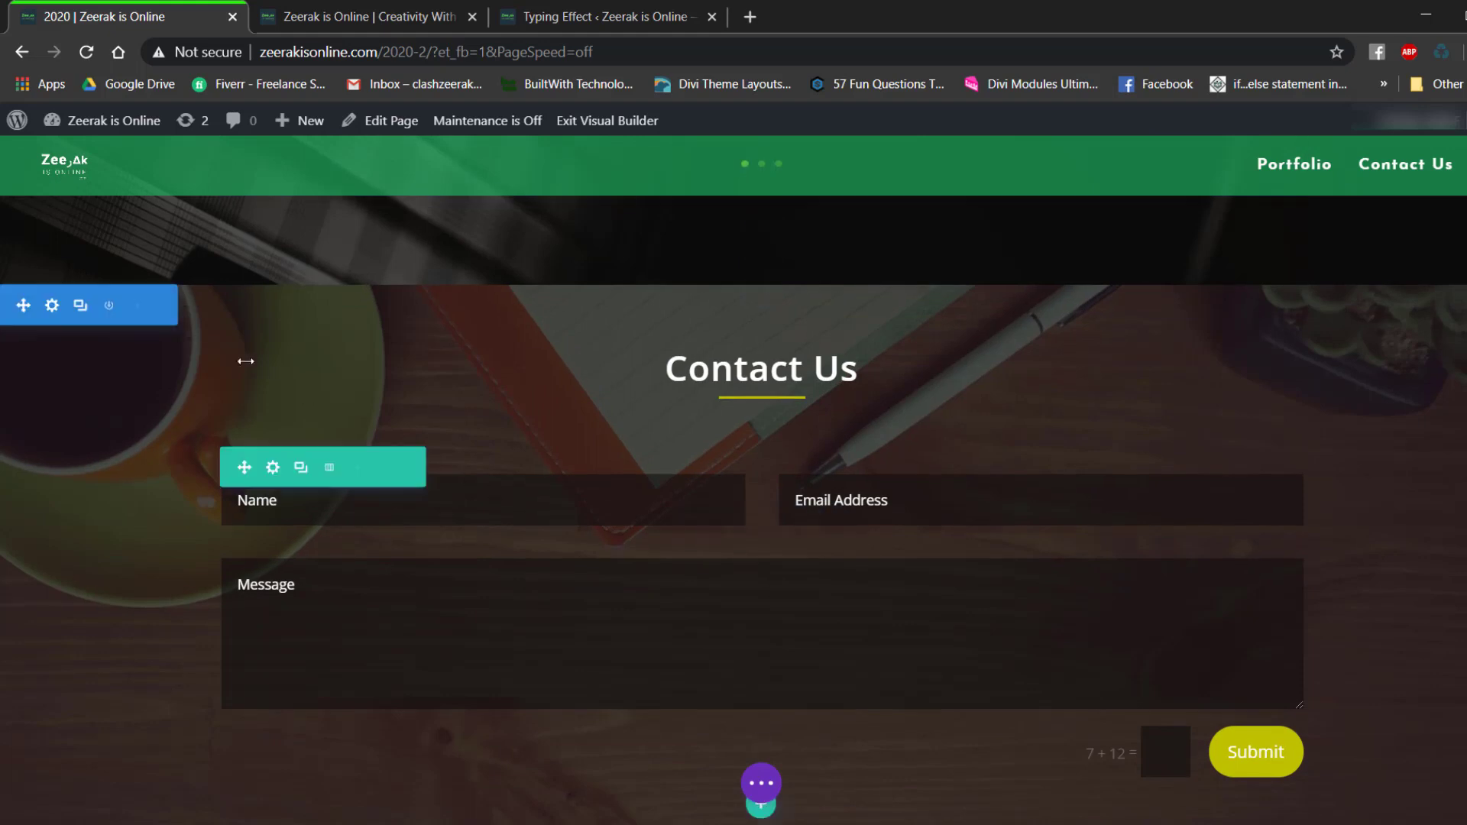
click(52, 305)
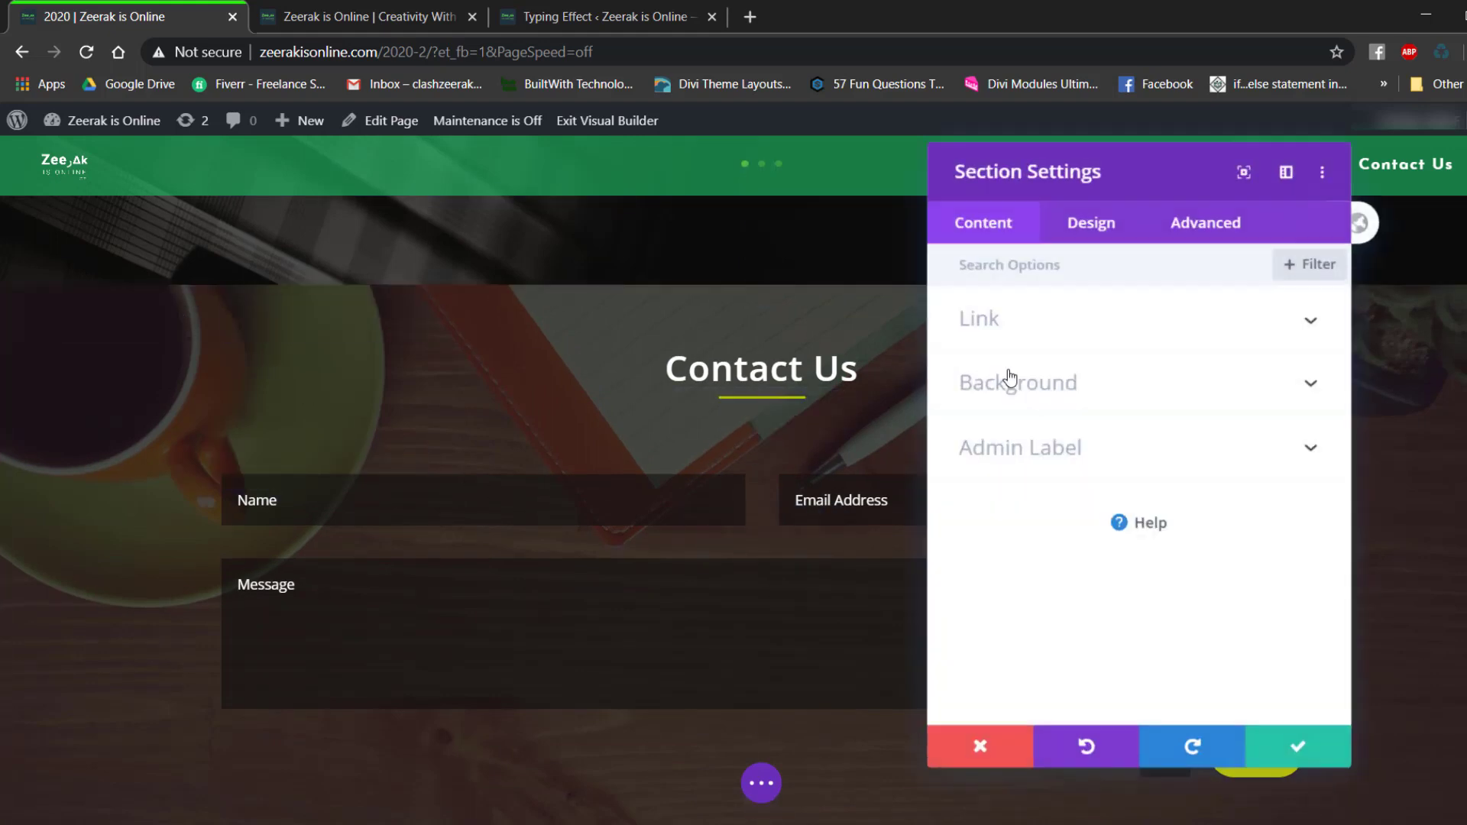
click(1186, 248)
click(1054, 330)
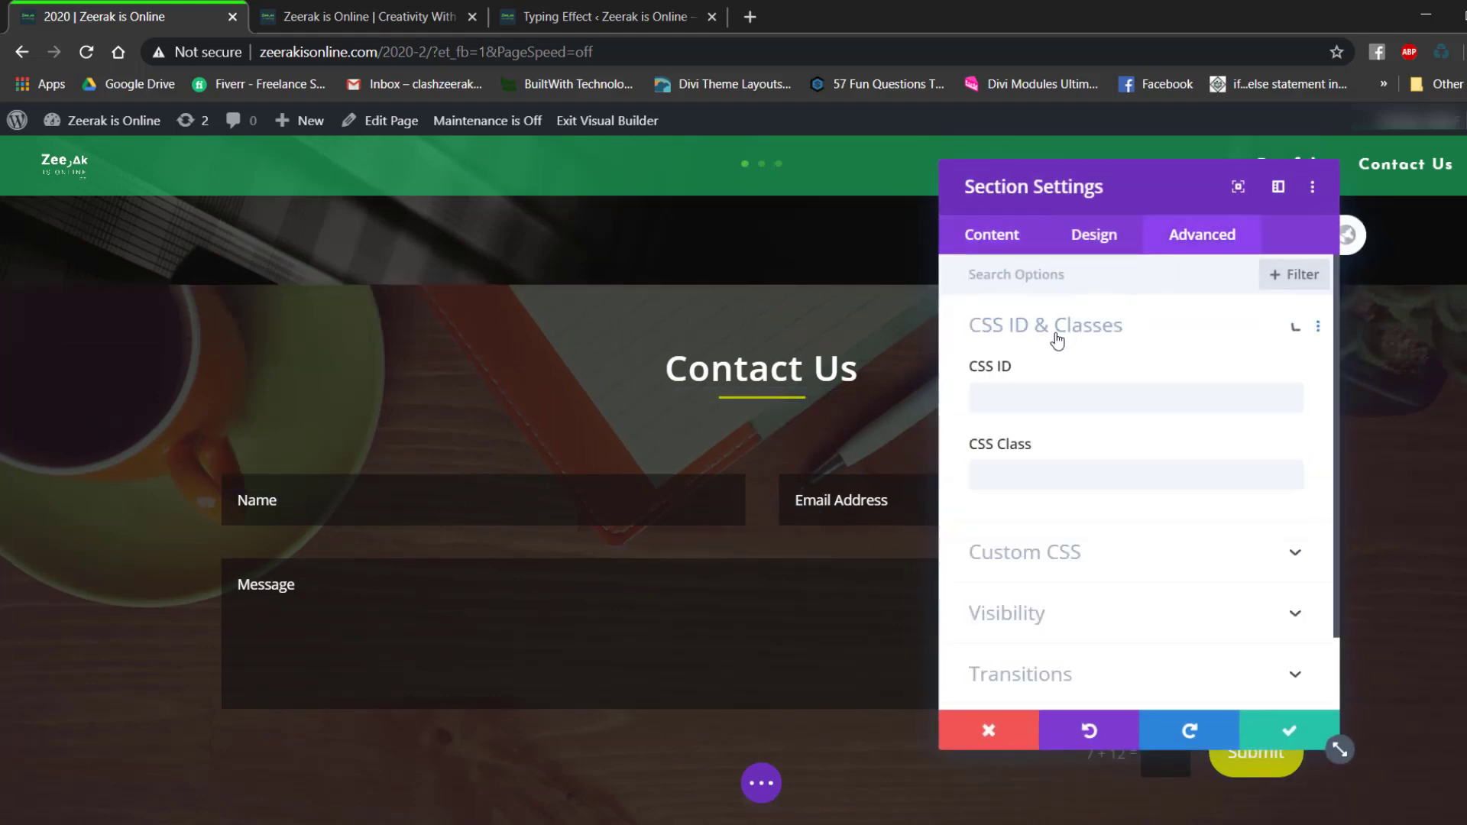
click(987, 397)
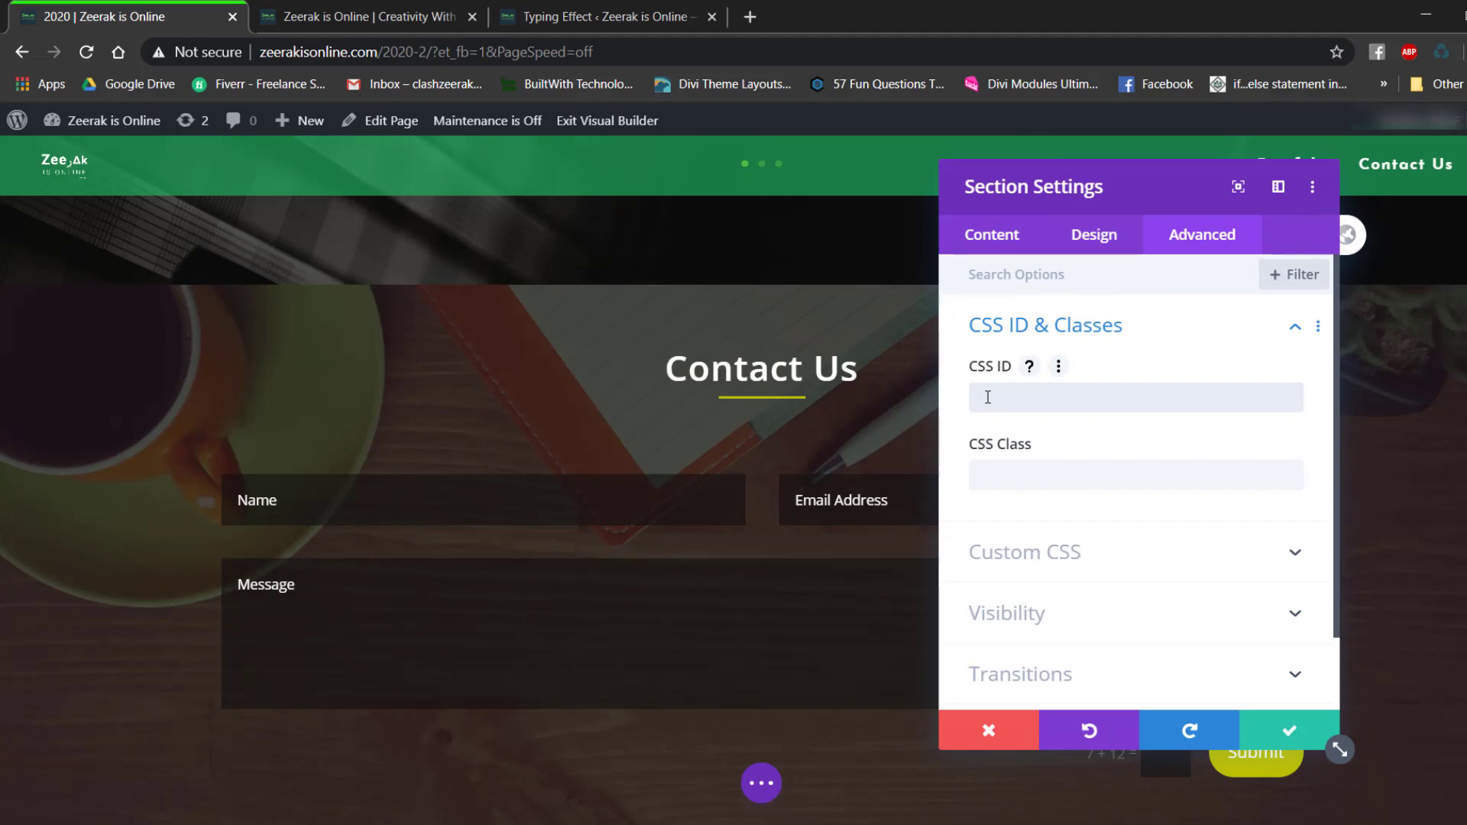
text(cont)
click(1289, 730)
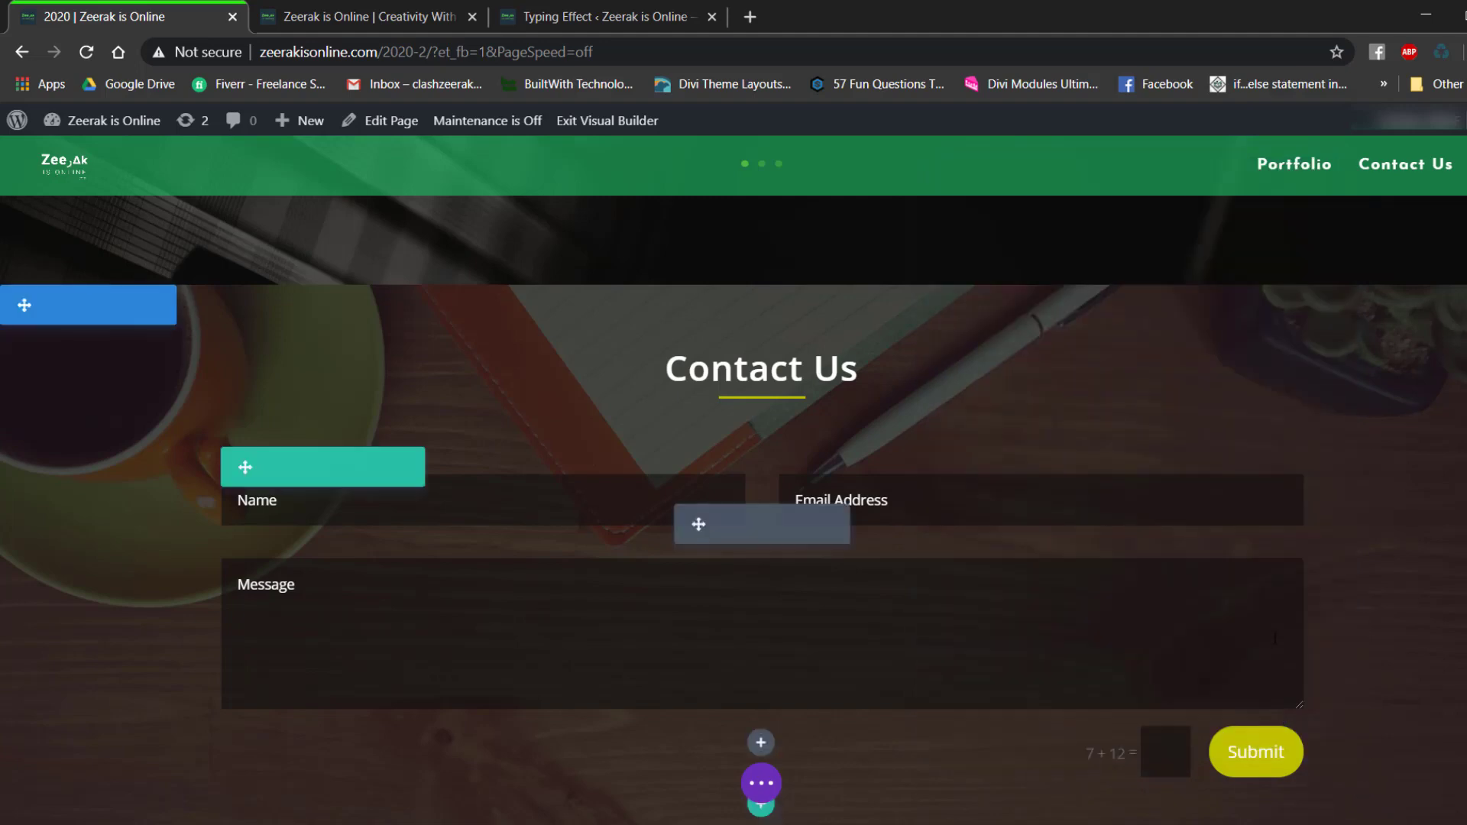
Save the page, open the WordPress dashboard in a new tab, and exit the Visual Builder.
scroll(1276, 630, up, 5)
scroll(1276, 630, up, 10)
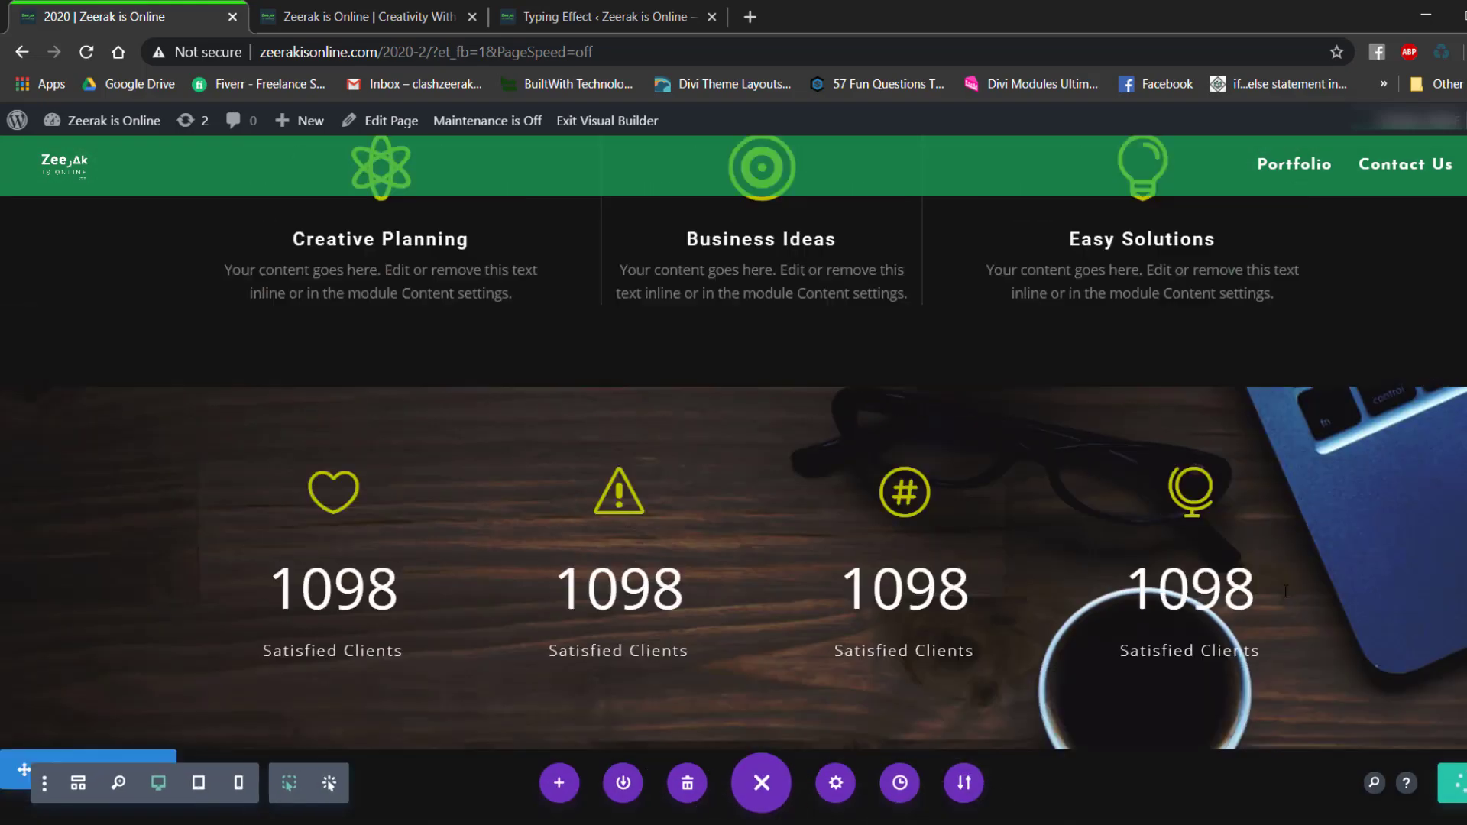
scroll(1286, 583, up, 5)
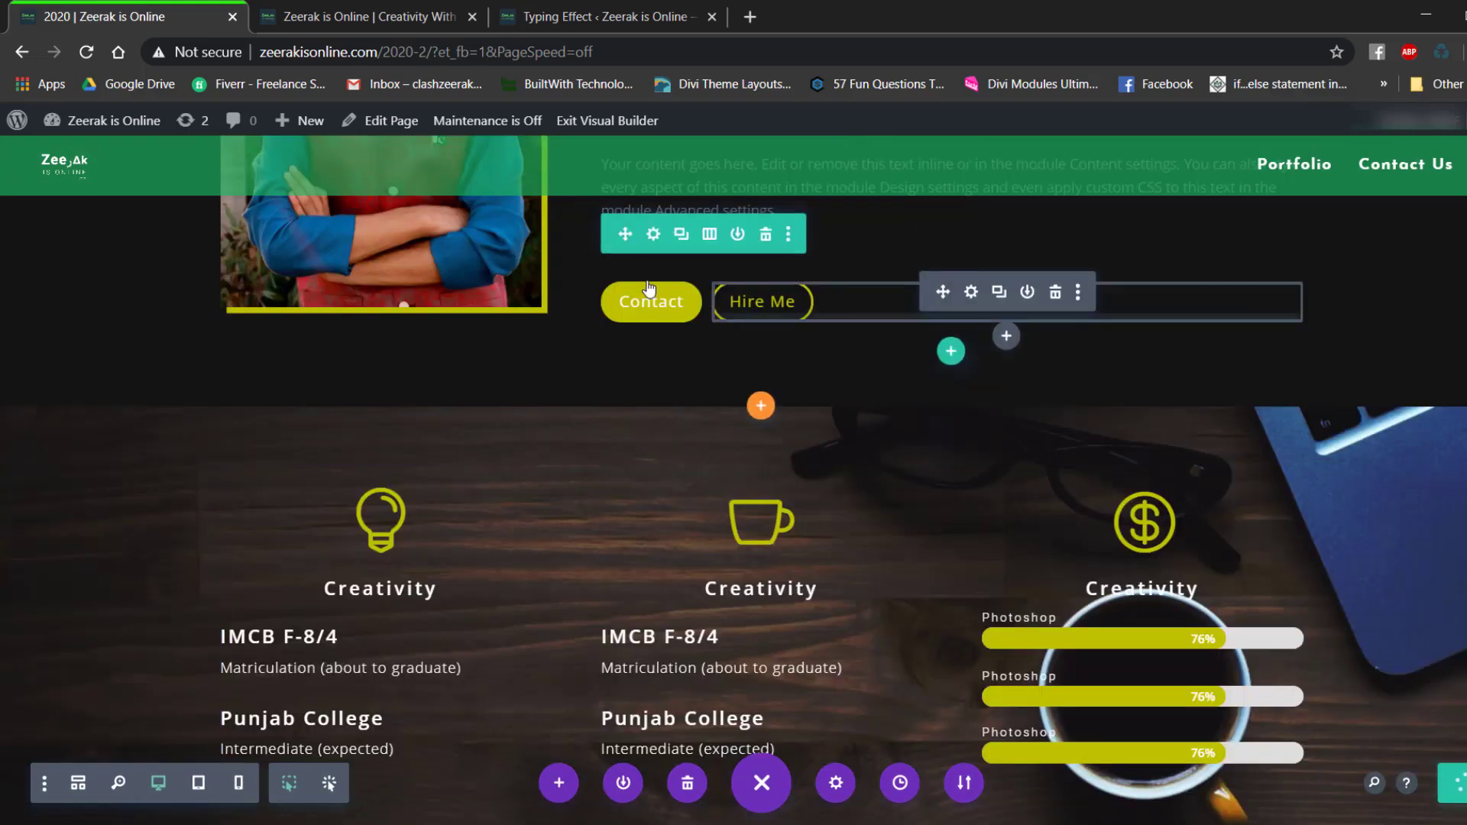
mouse_move(107, 120)
right_click(76, 156)
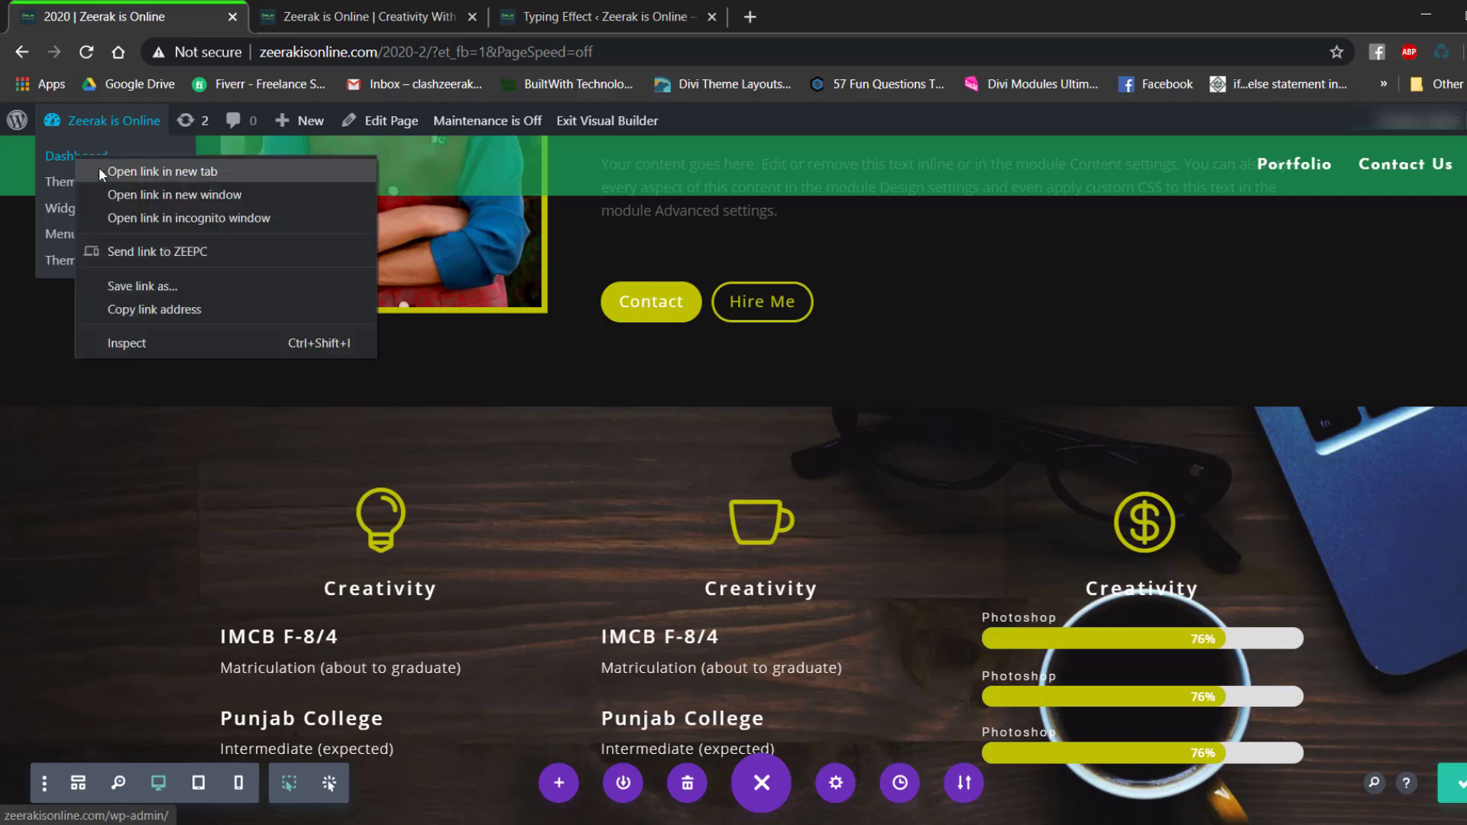
click(109, 171)
click(607, 120)
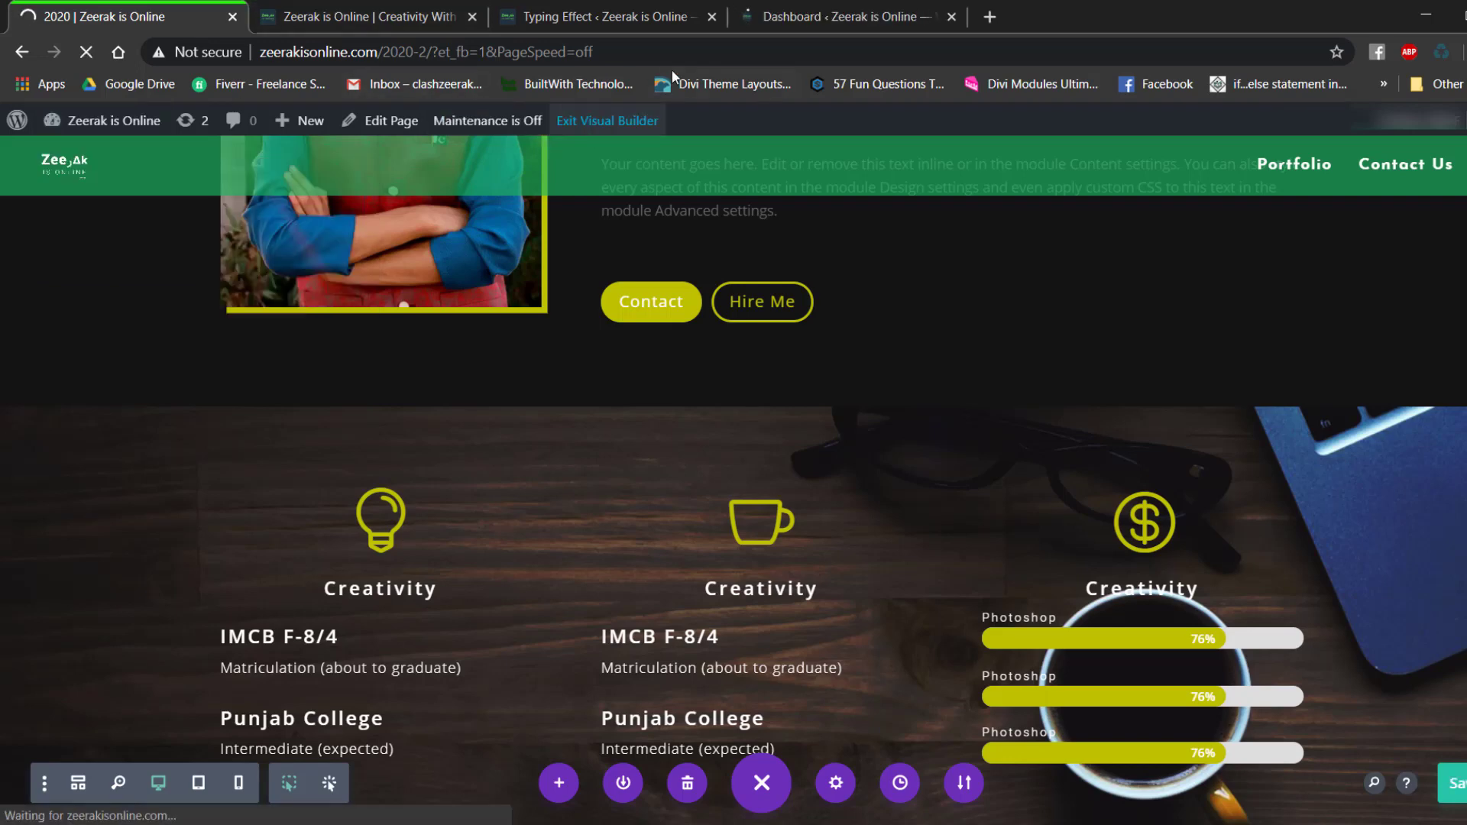
Open the menu editor from the dashboard and set the Portfolio menu item's URL to #port.
click(826, 9)
mouse_move(69, 461)
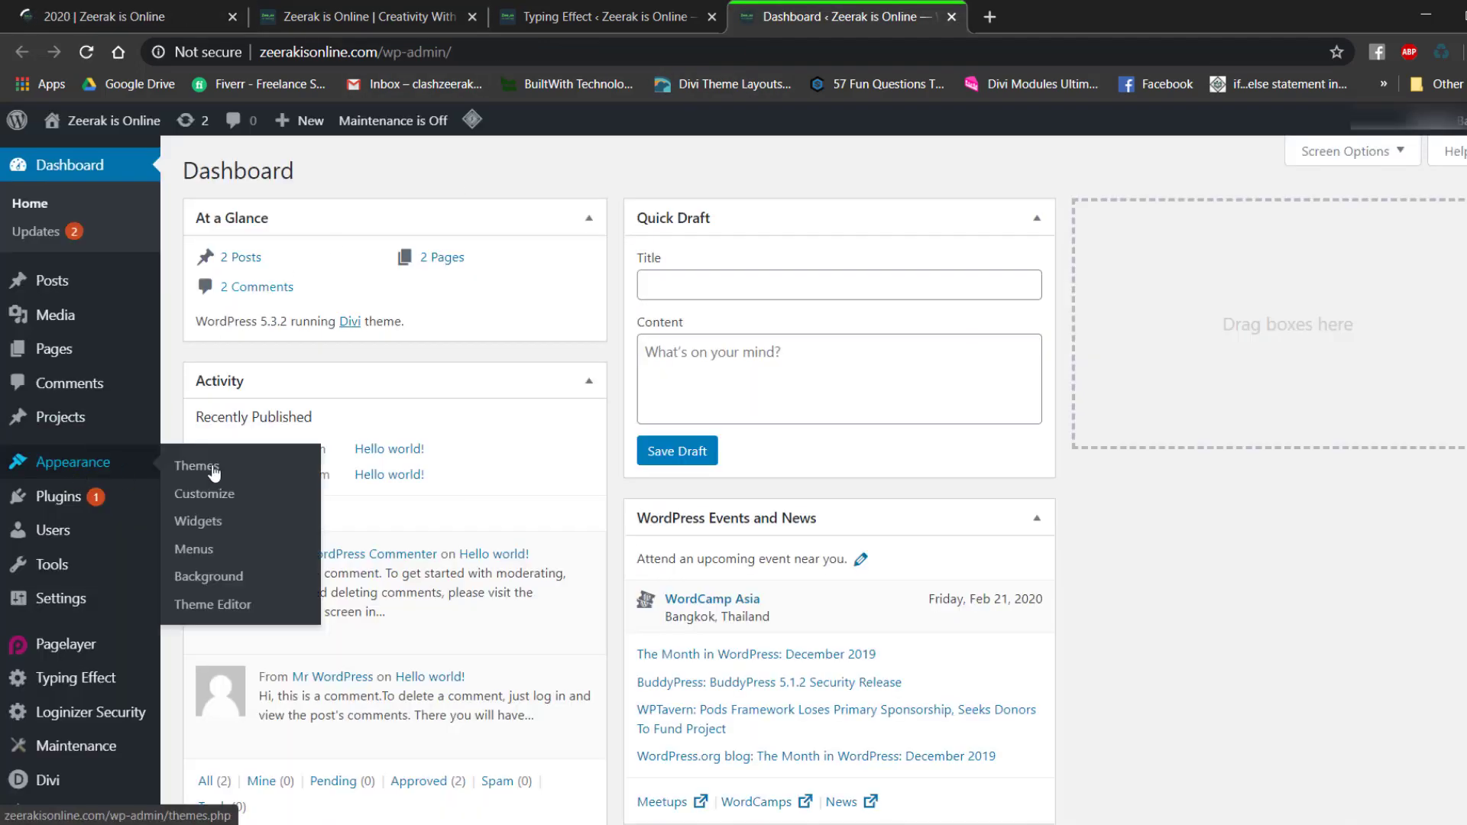
click(194, 549)
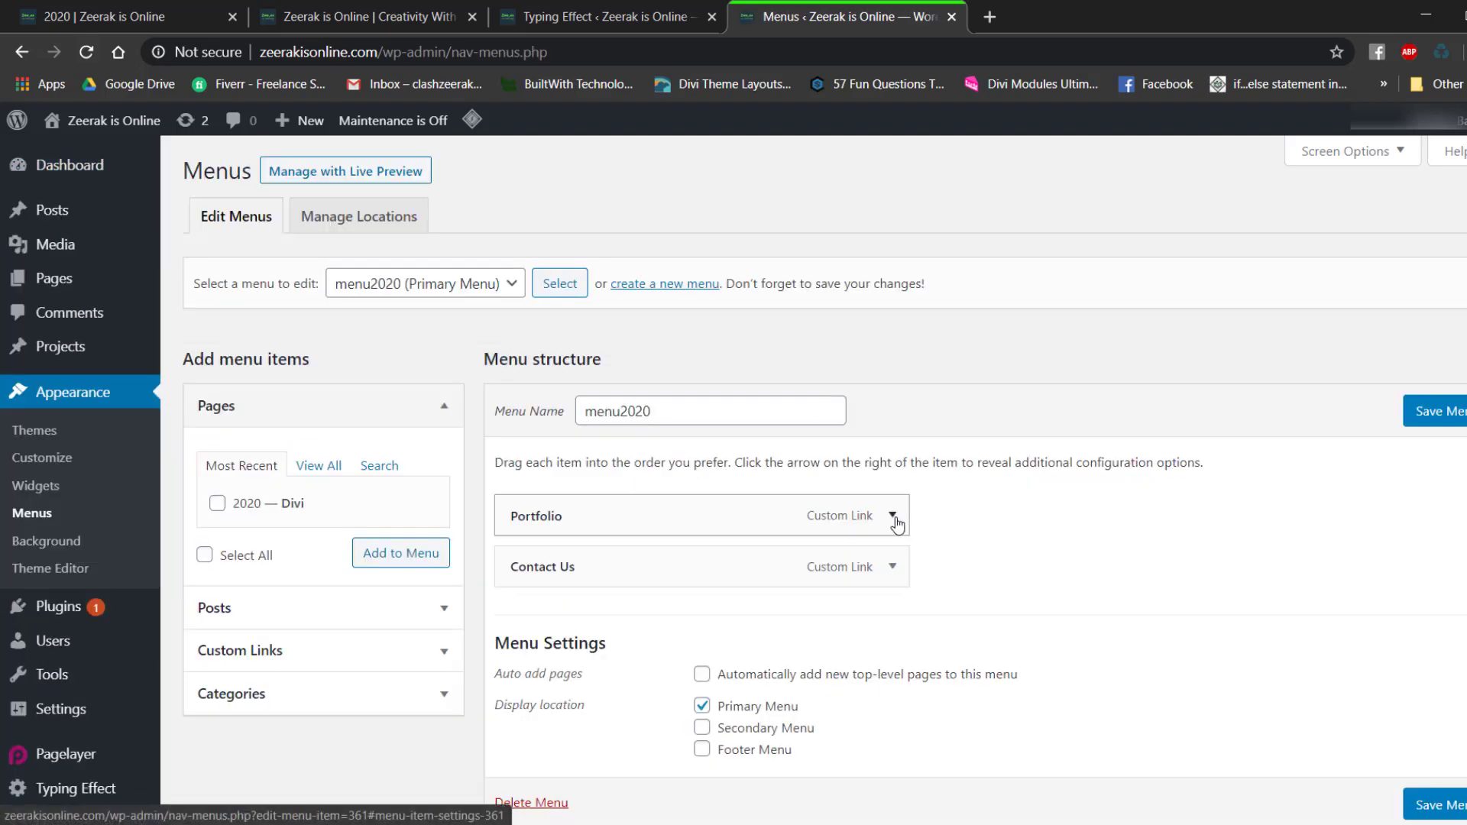
click(892, 516)
click(626, 588)
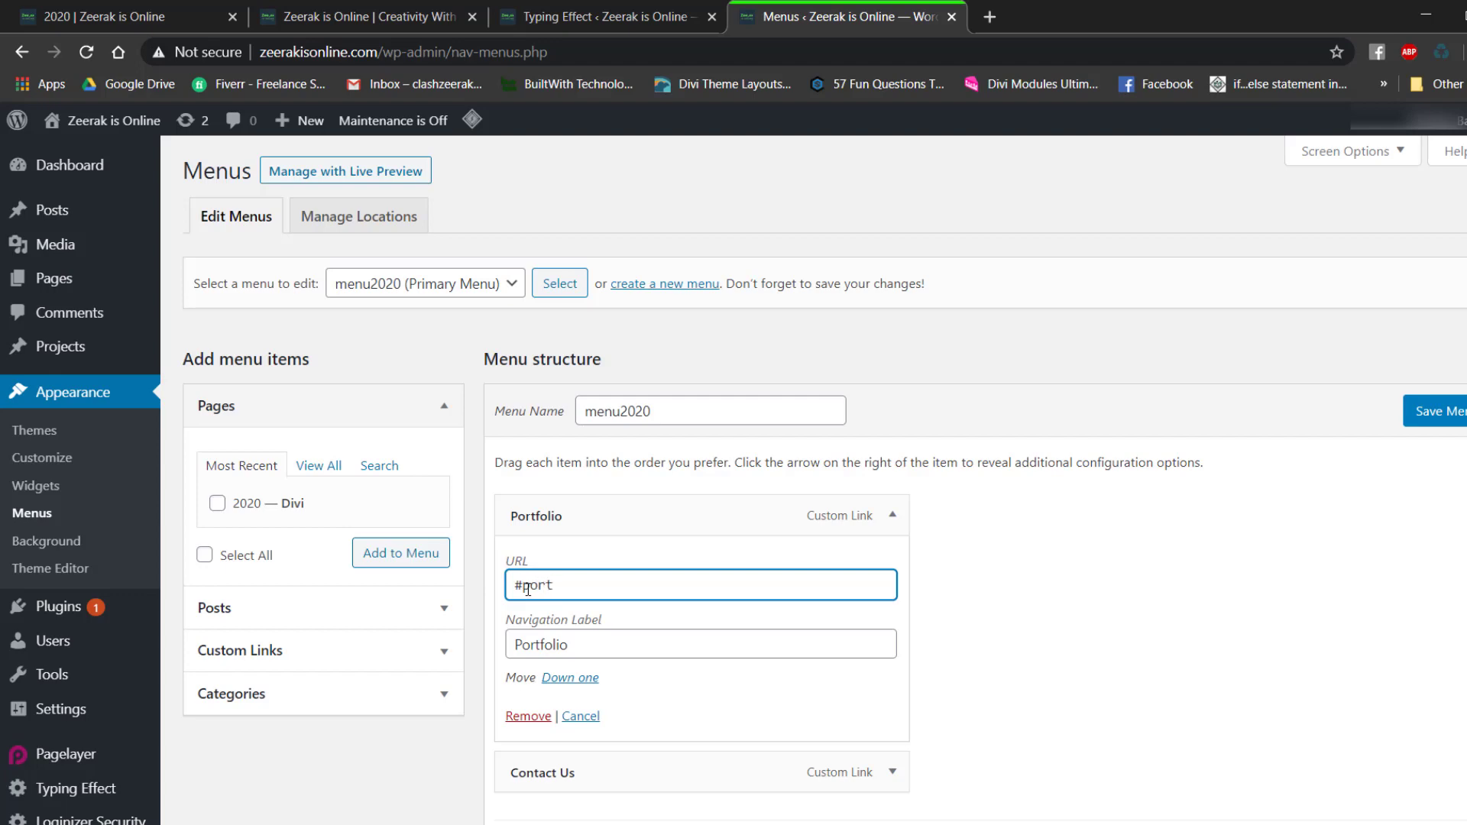
drag(551, 584, 506, 586)
scroll(975, 564, down, 3)
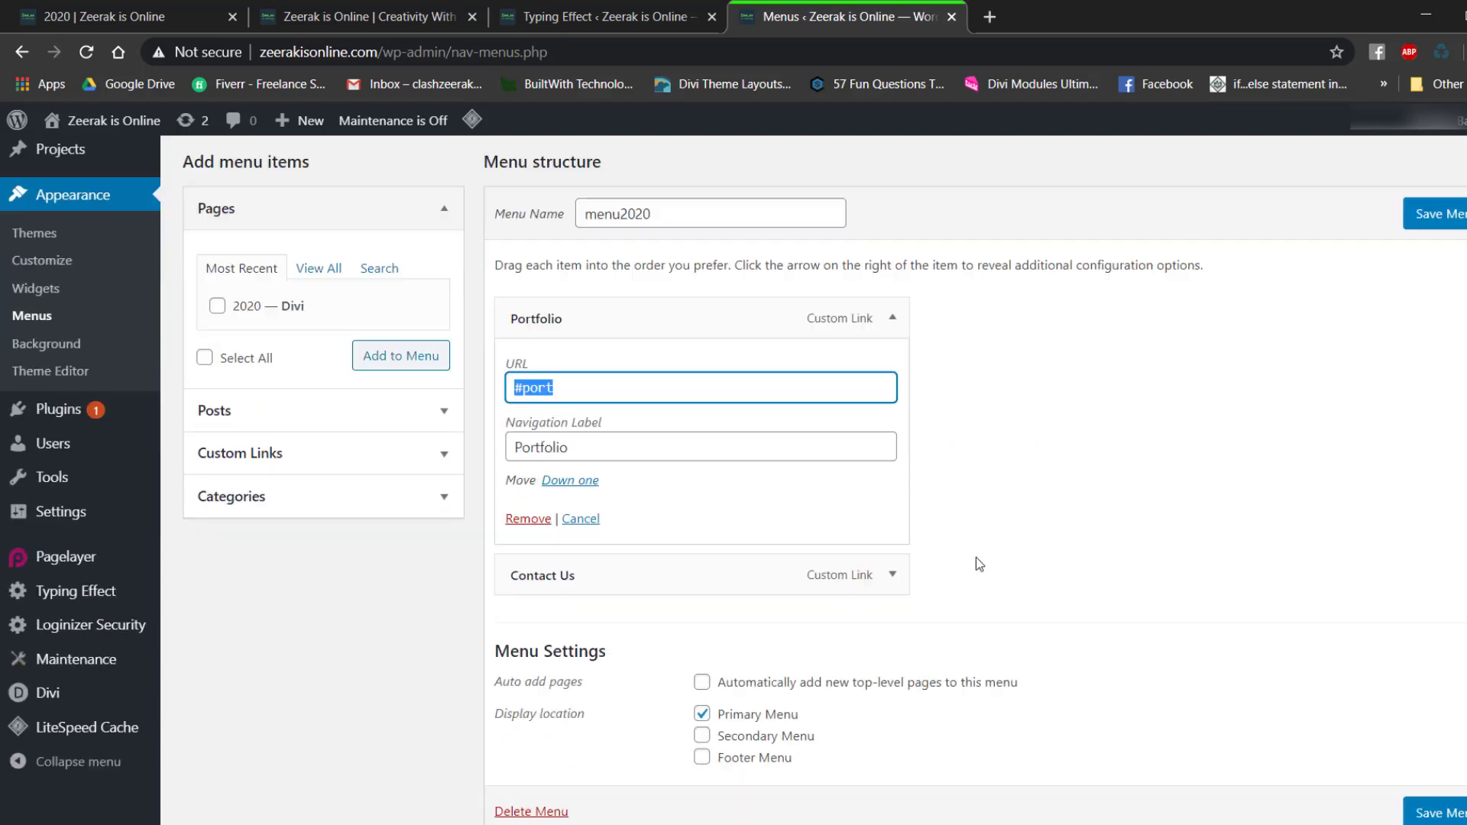
Point the Contact Us menu item's URL to the contact section's cont ID and save menu2020.
click(892, 572)
click(609, 649)
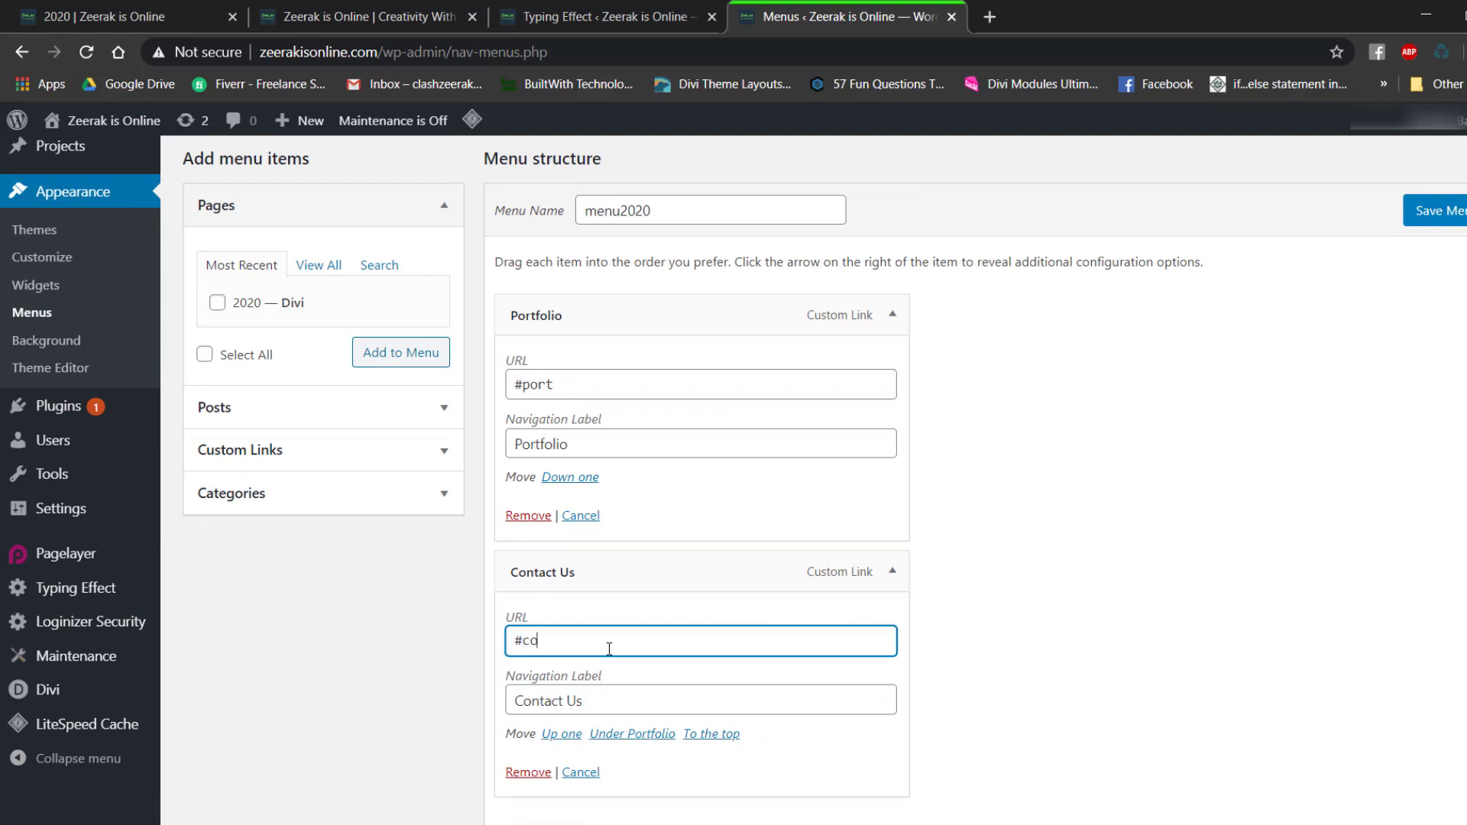
click(1434, 213)
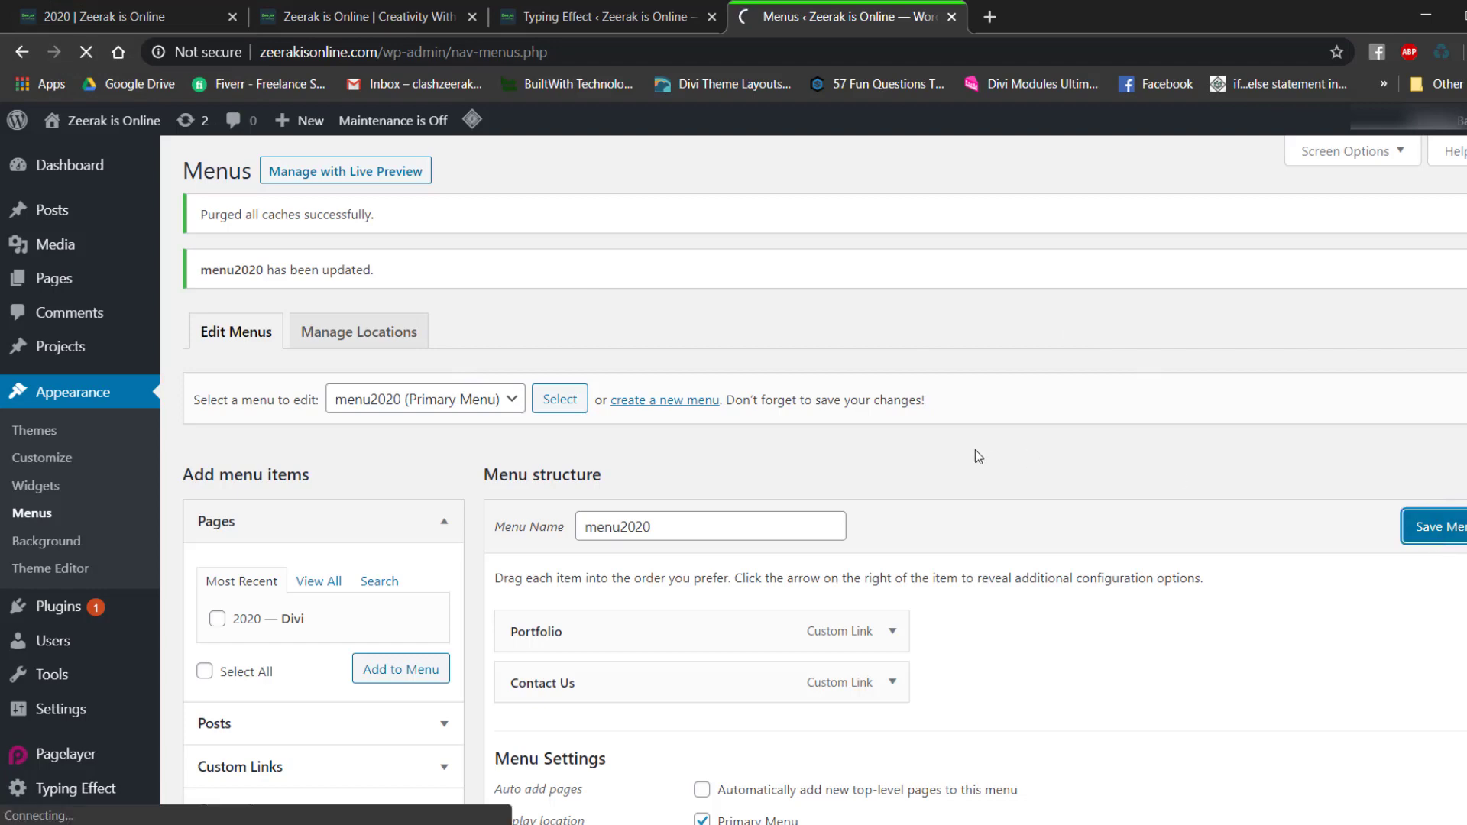
Reload the 2020 page and test whether the Portfolio and Contact Us menu links lead to their sections.
click(139, 8)
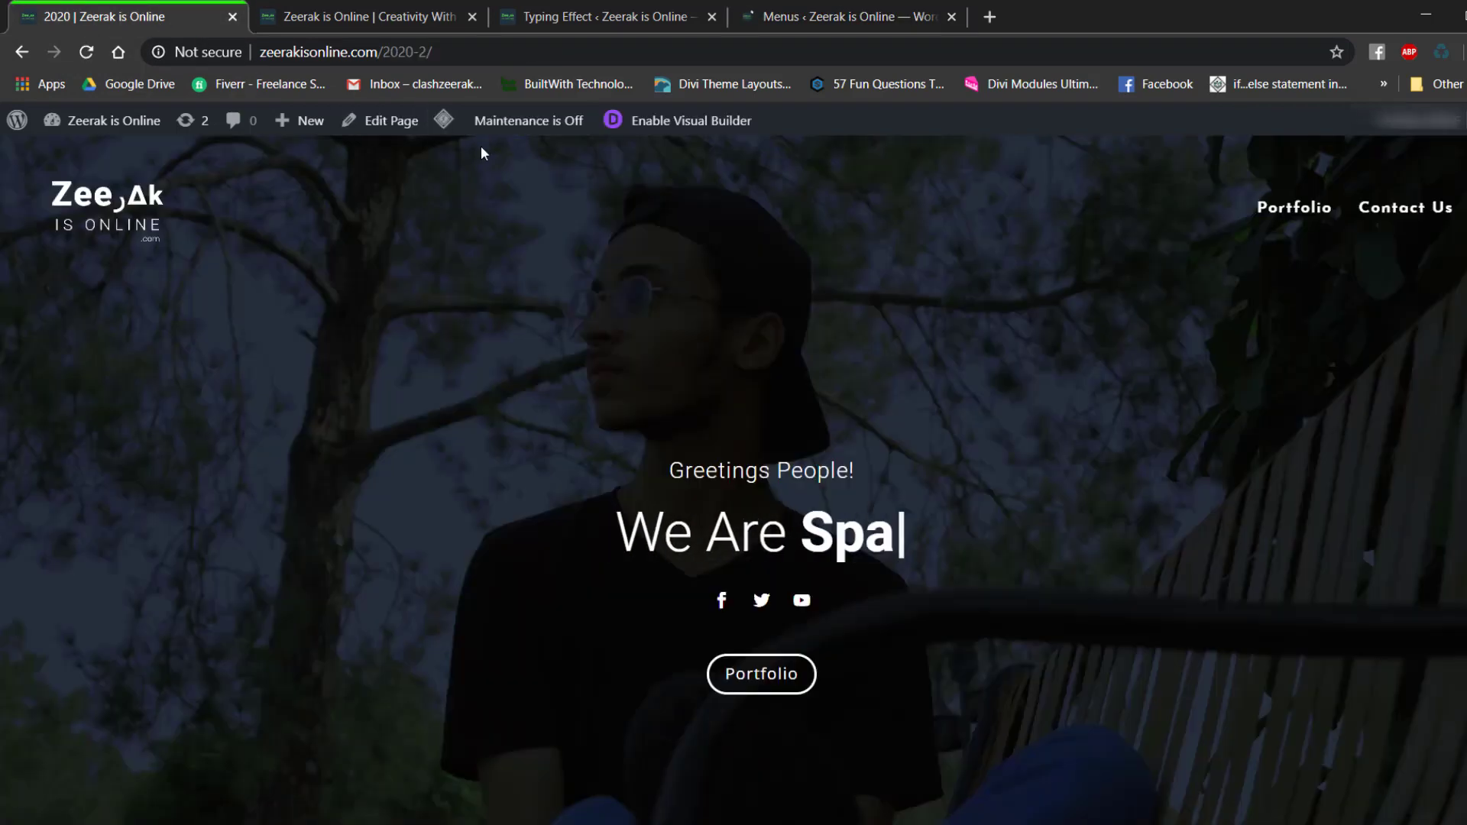
click(87, 53)
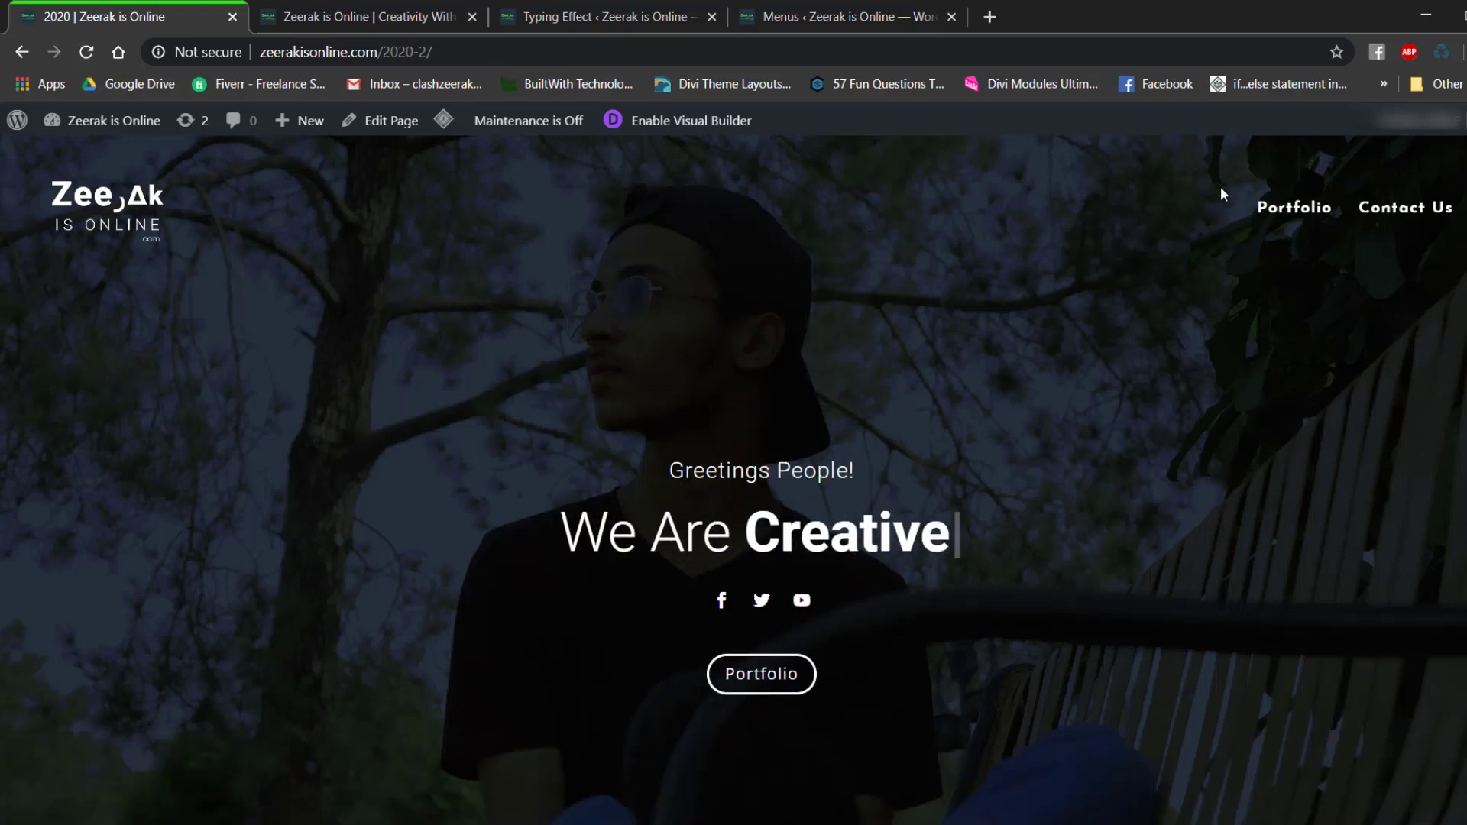
click(1295, 207)
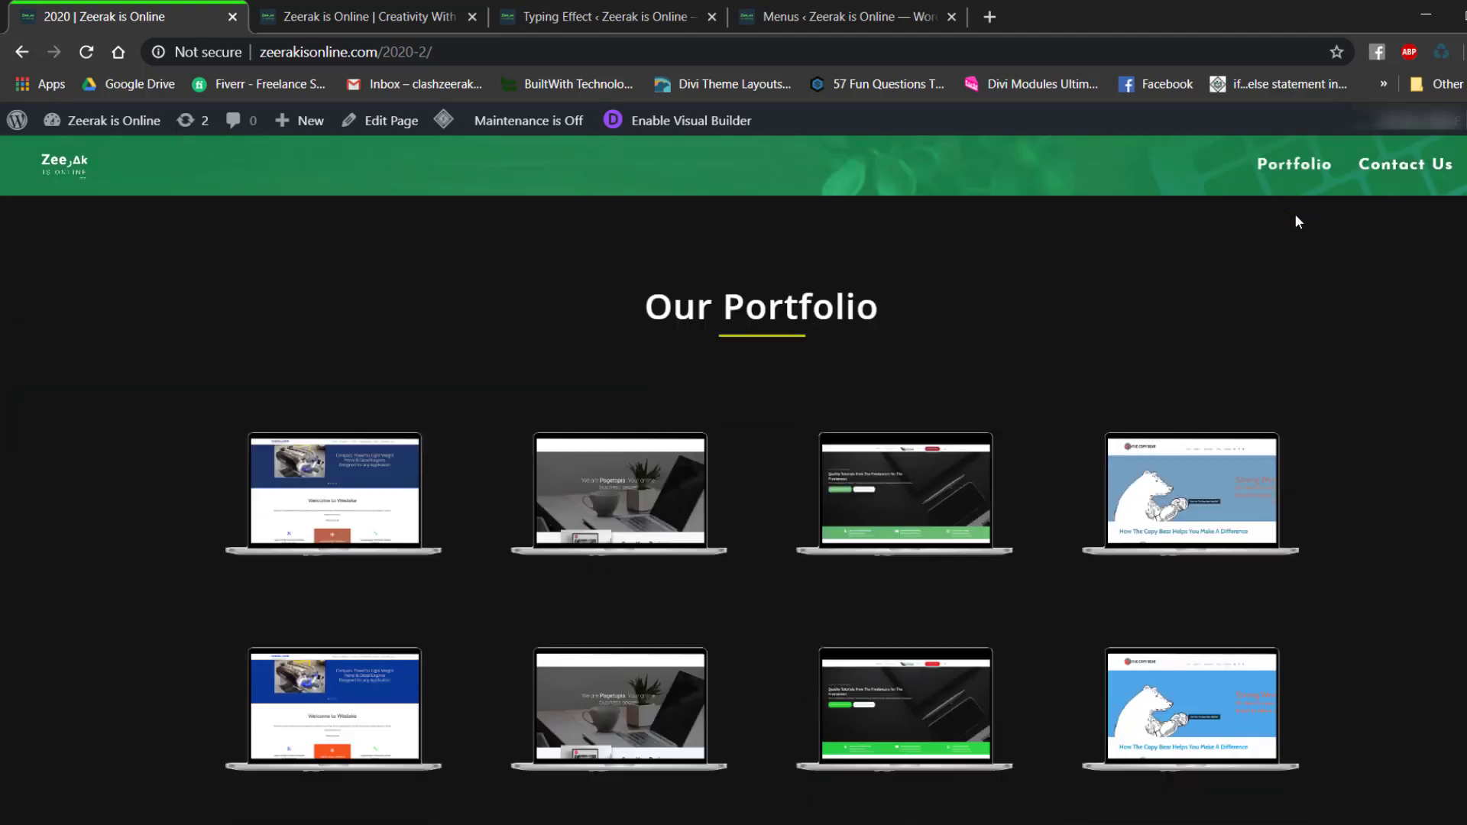
click(1421, 165)
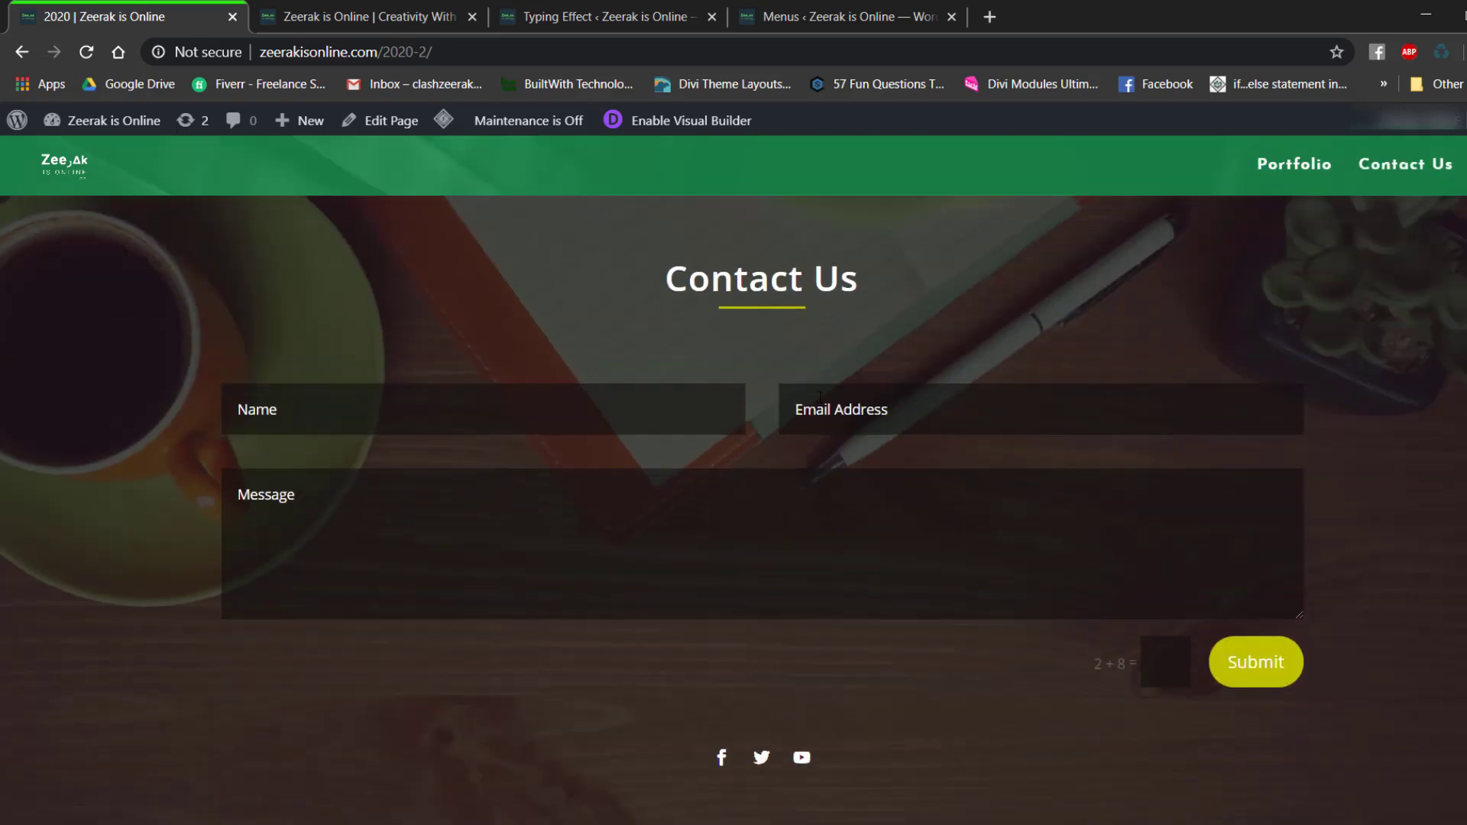
scroll(819, 397, up, 15)
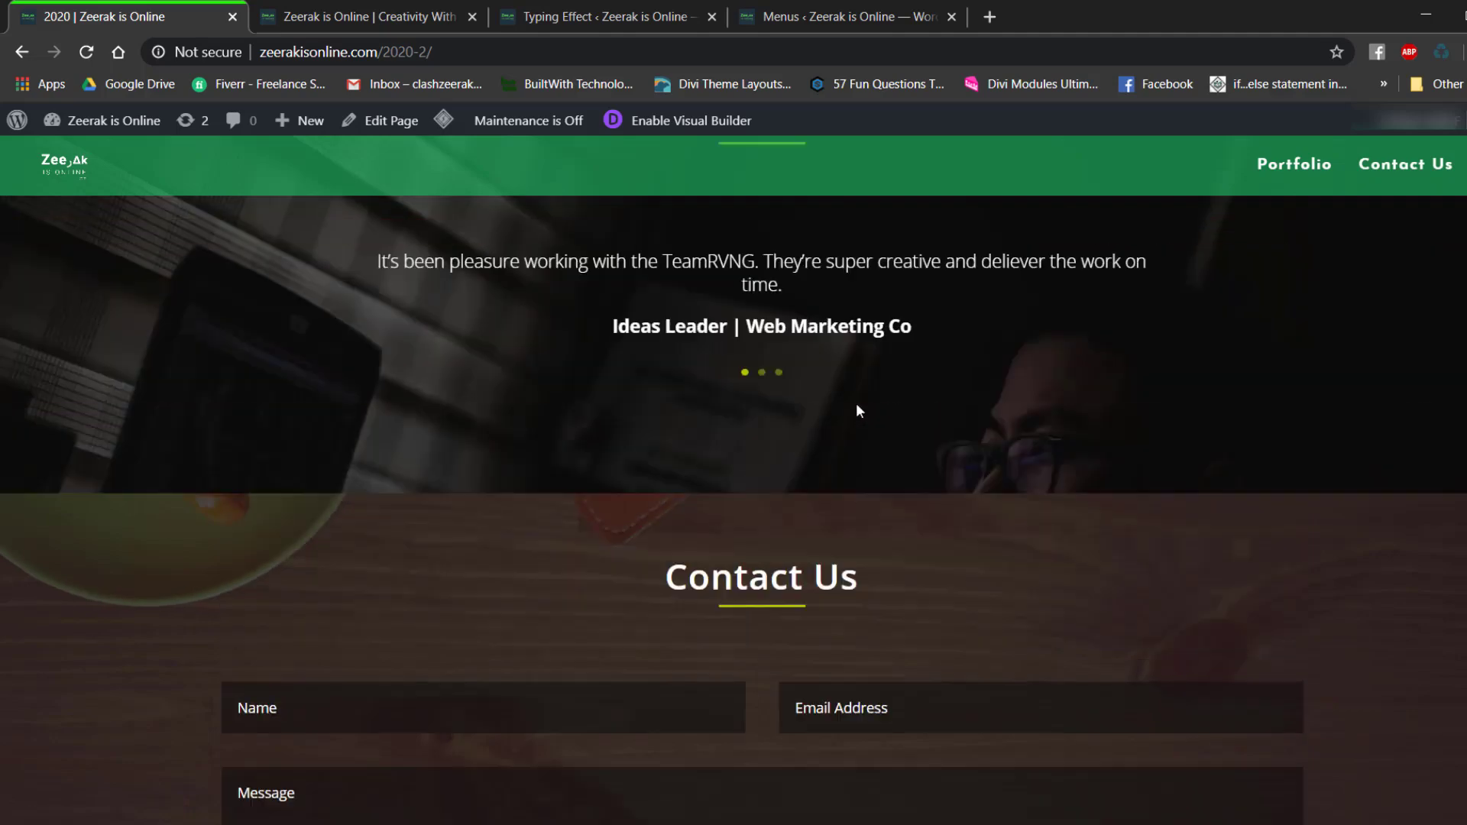
scroll(1094, 433, up, 5)
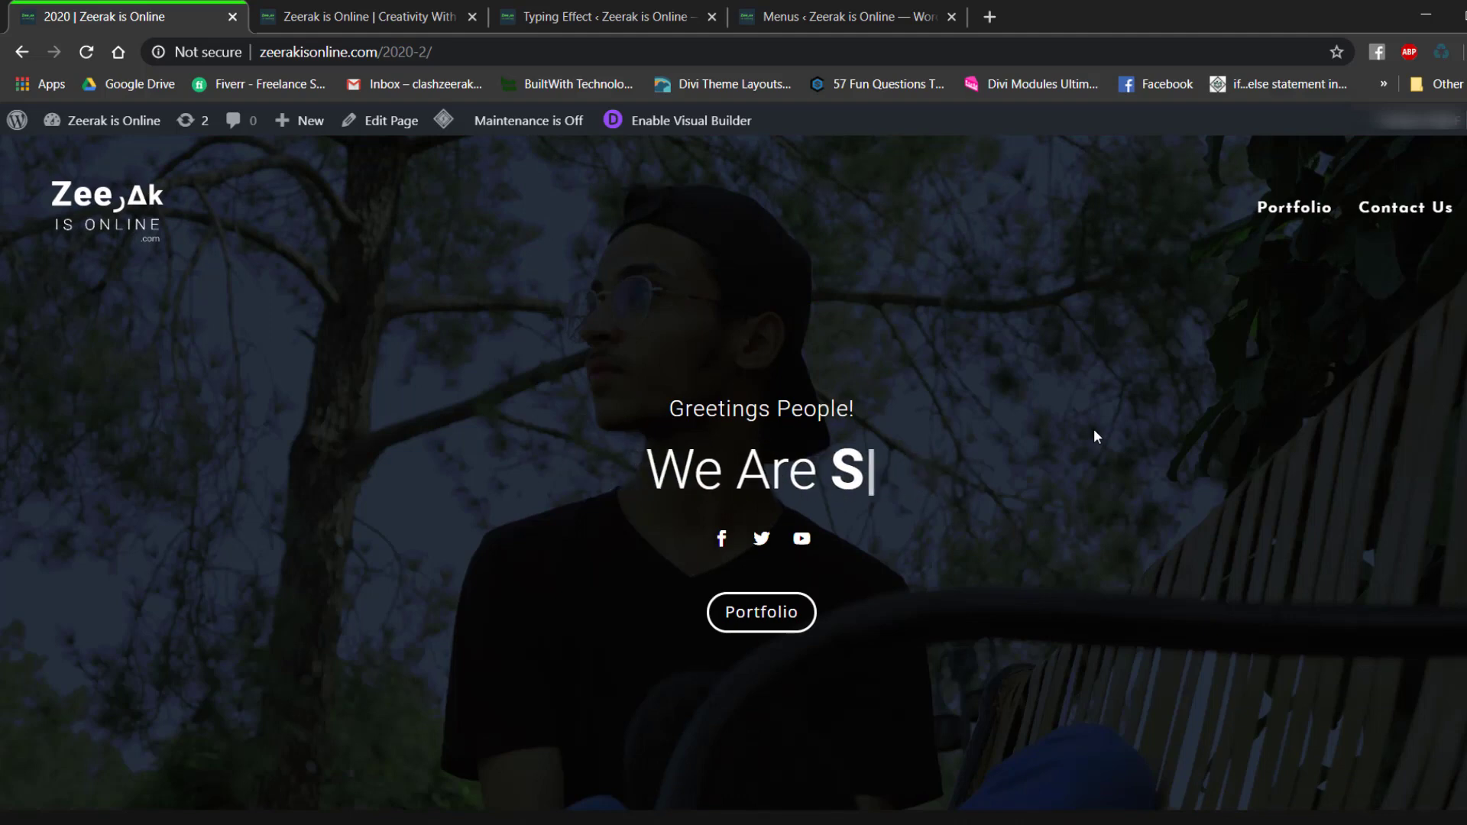
scroll(690, 189, up, 1)
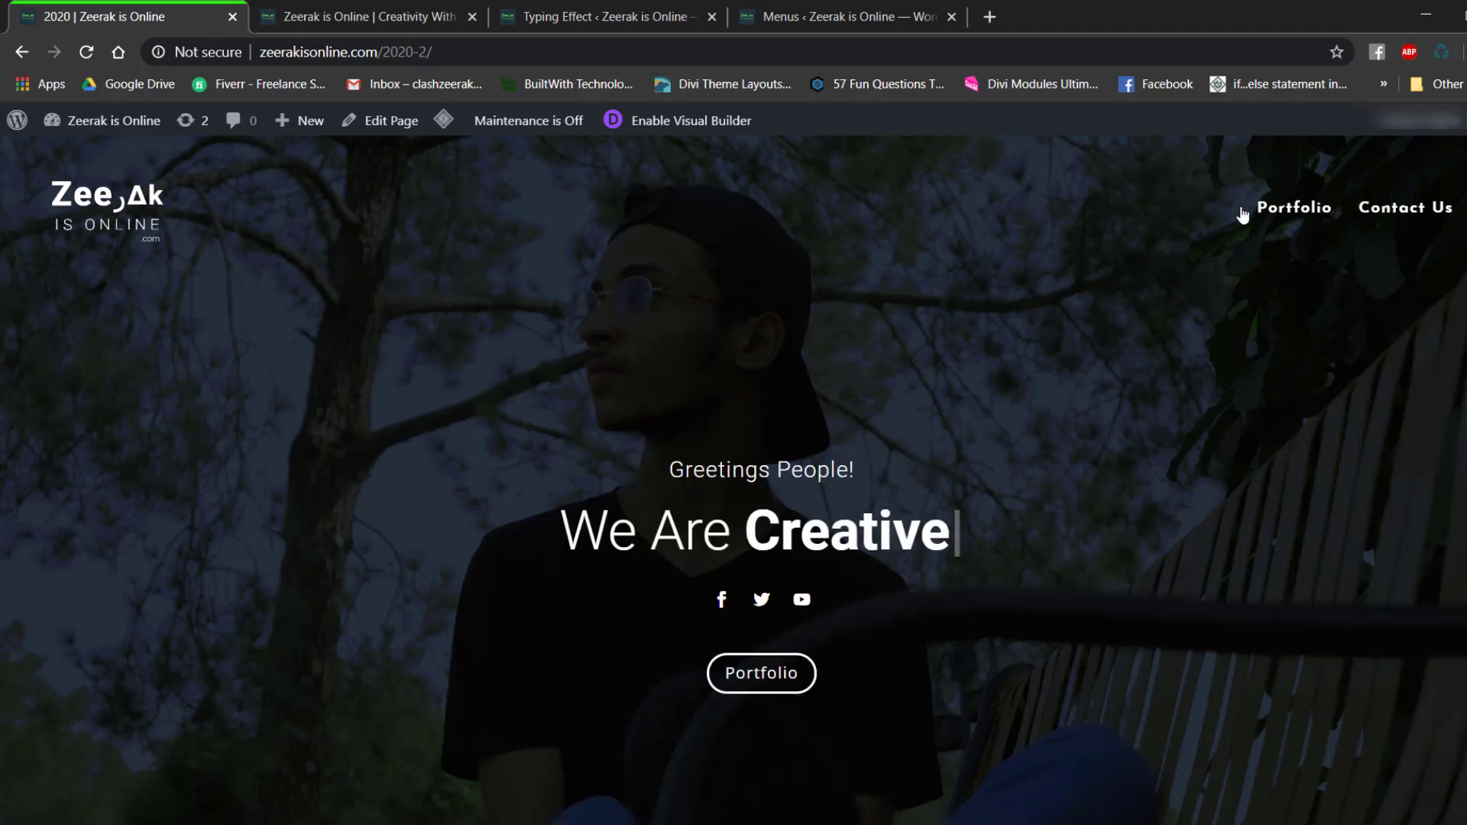
scroll(1217, 229, down, 5)
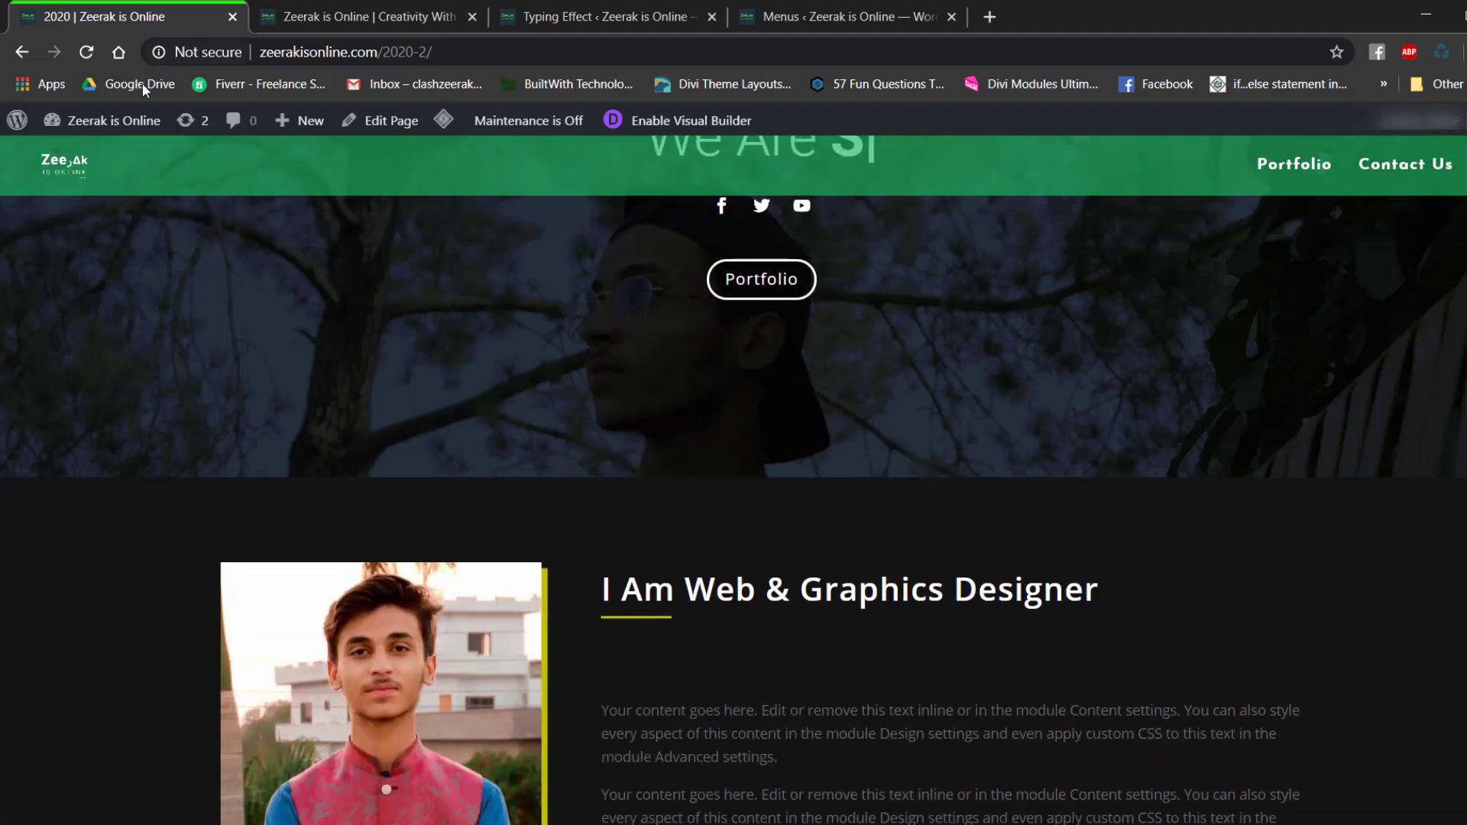
Open the Theme Customizer for the 2020 page and go to the Primary Menu Bar settings under Header & Navigation.
mouse_move(97, 128)
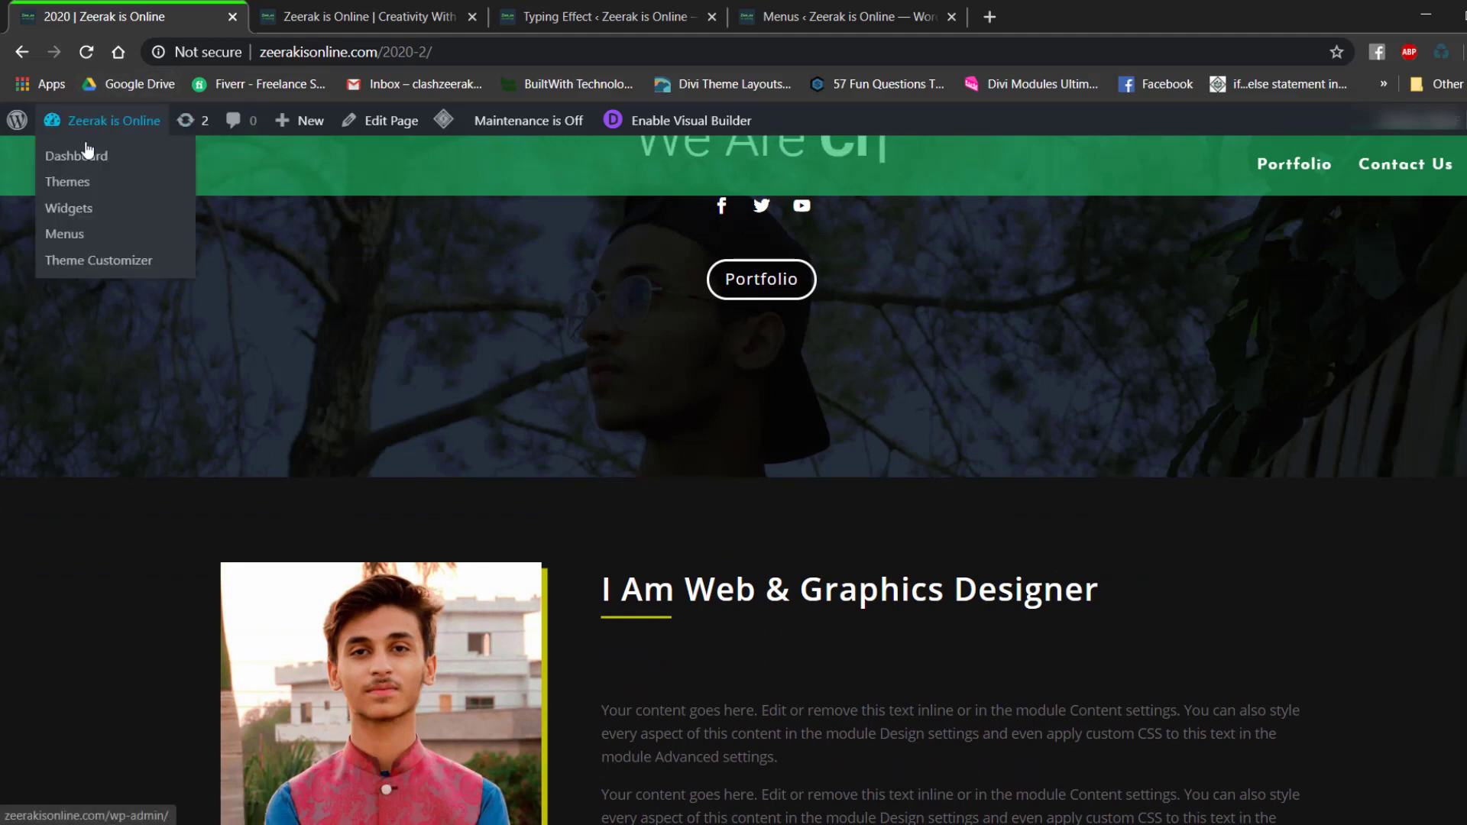
scroll(131, 258, down, 1)
click(129, 258)
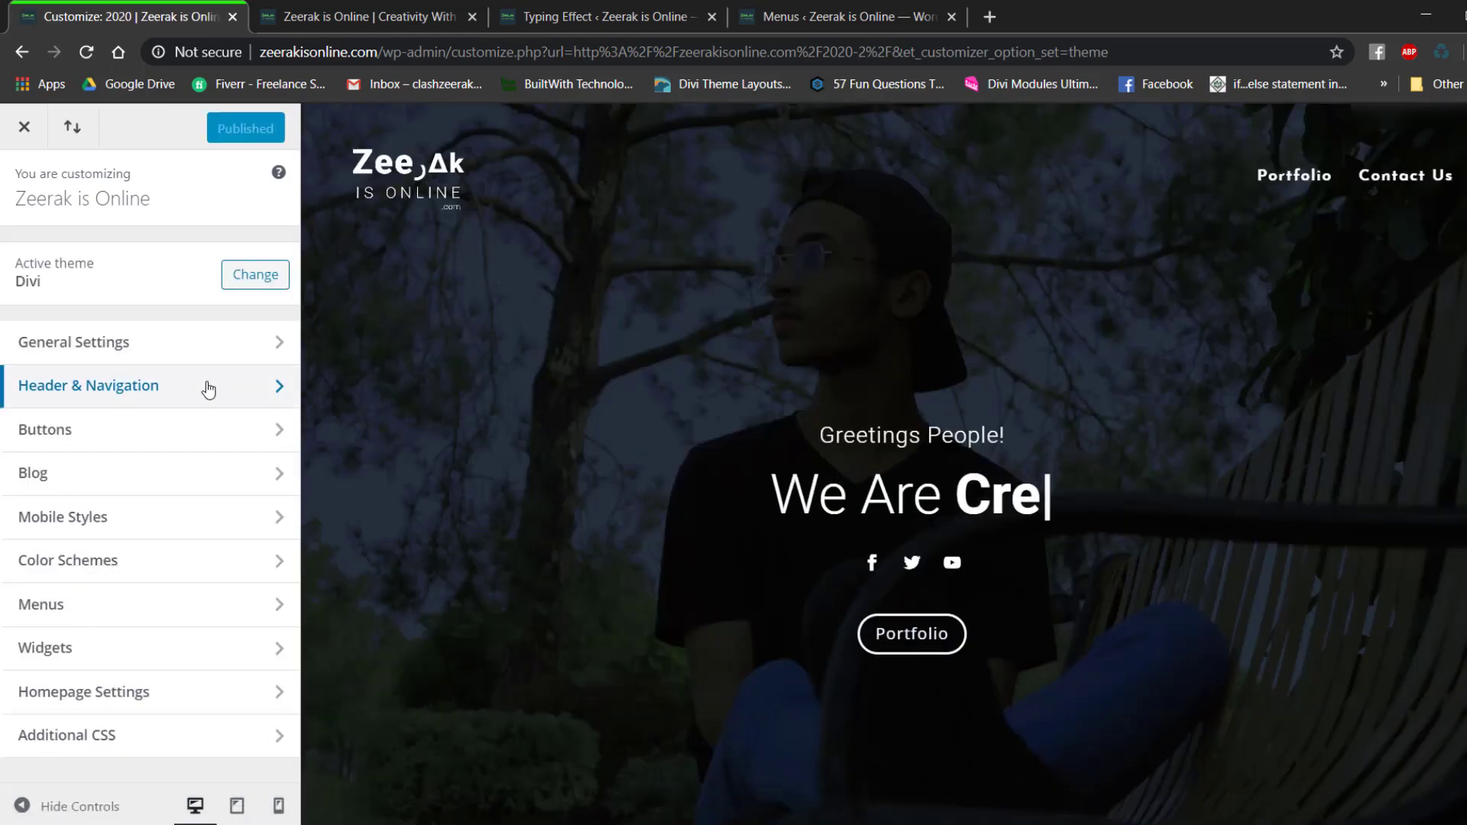
click(204, 386)
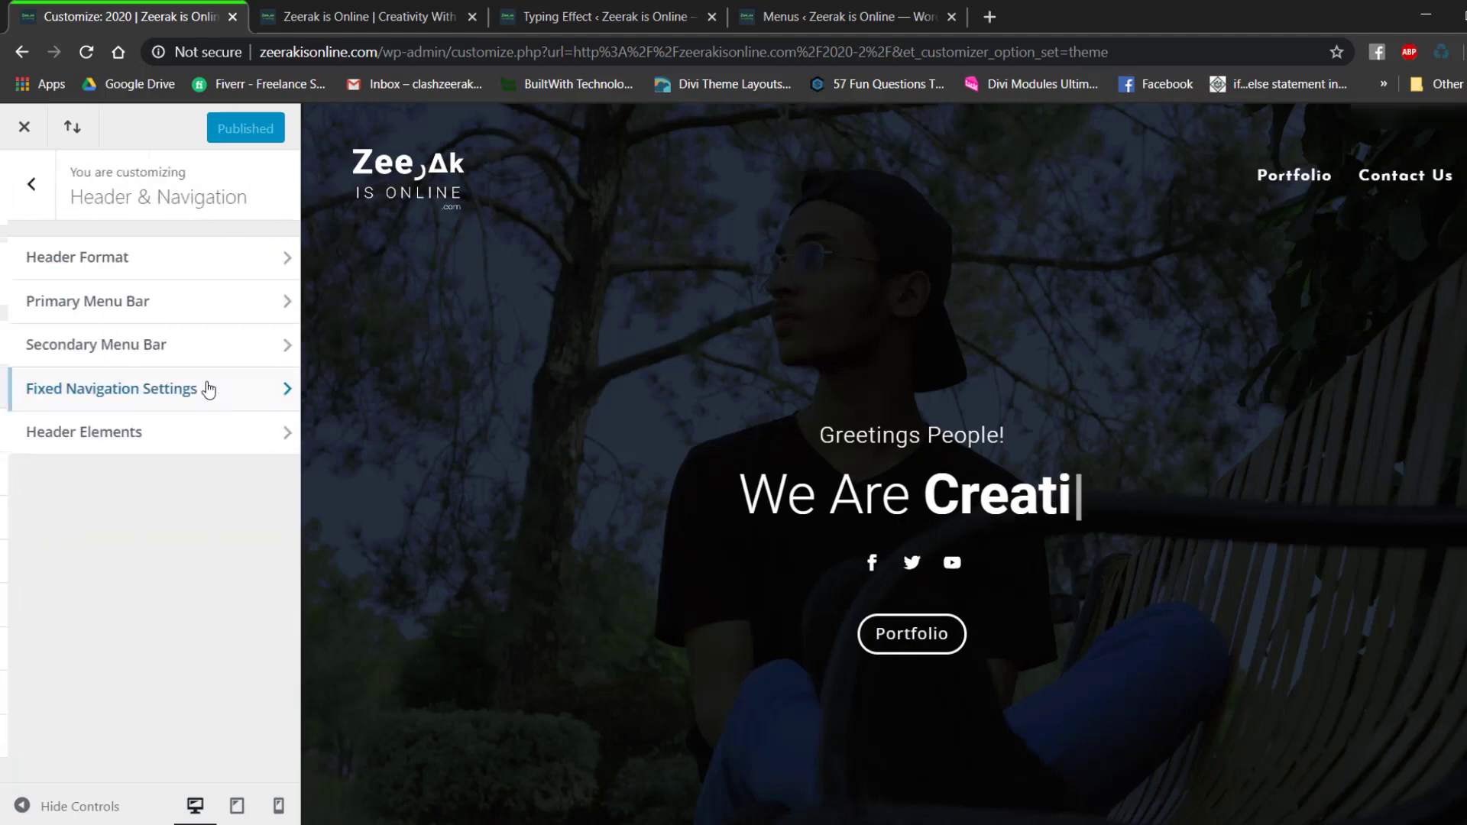
click(163, 297)
click(39, 195)
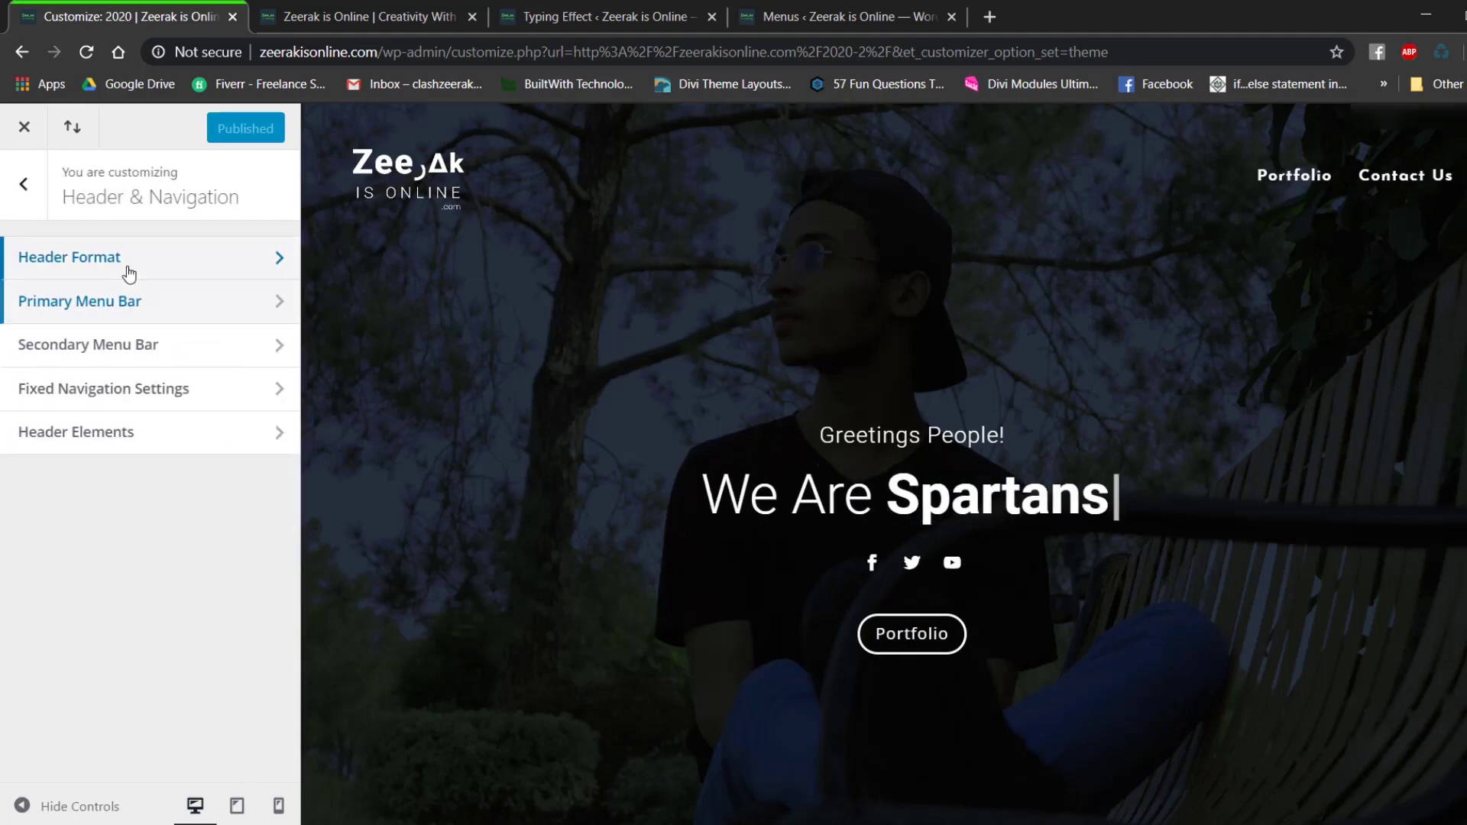
click(126, 264)
click(21, 204)
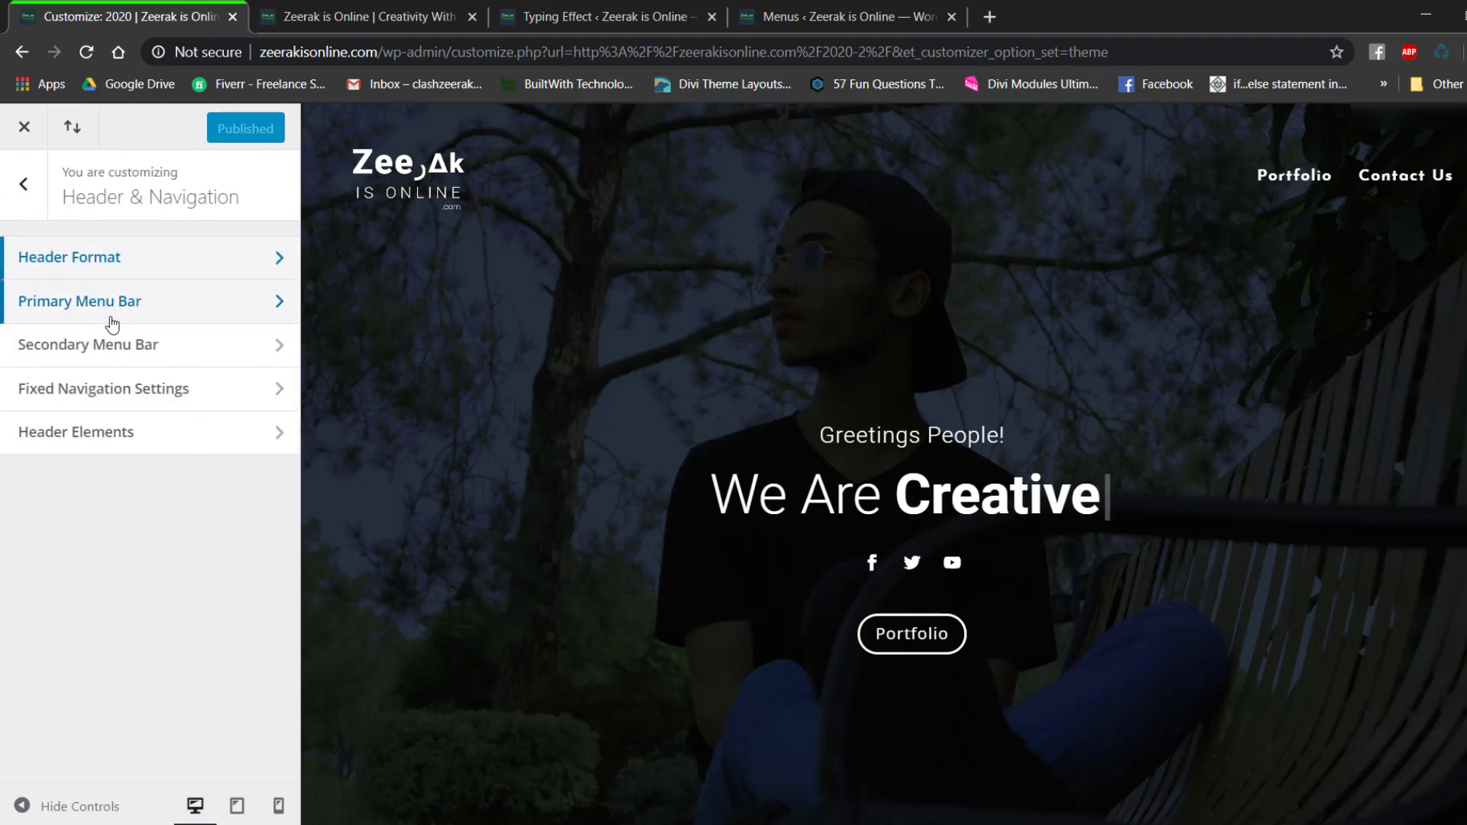
click(111, 316)
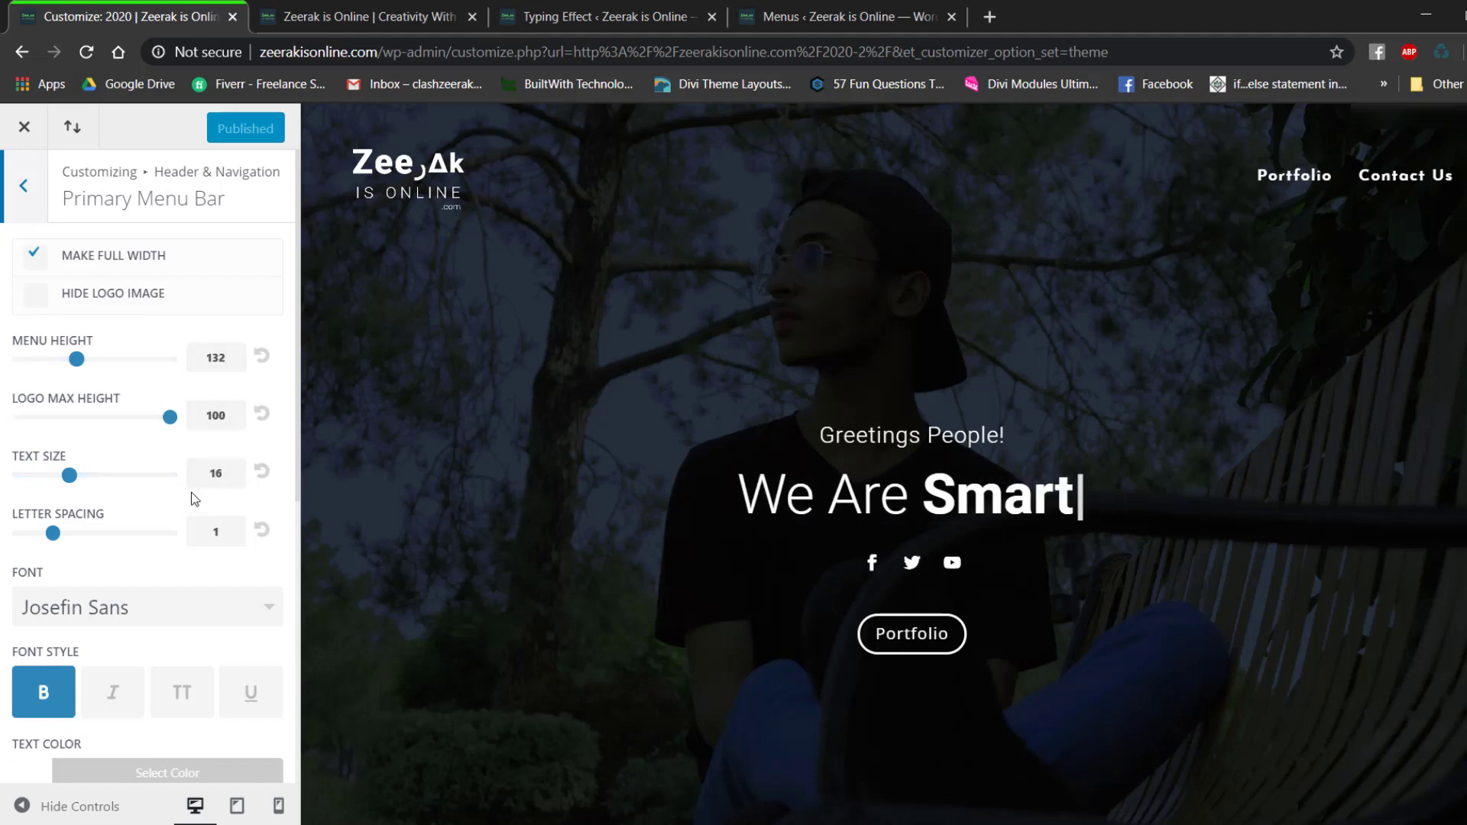
Review the primary menu bar's text and color settings and compare the header with the original homepage's.
scroll(191, 495, down, 2)
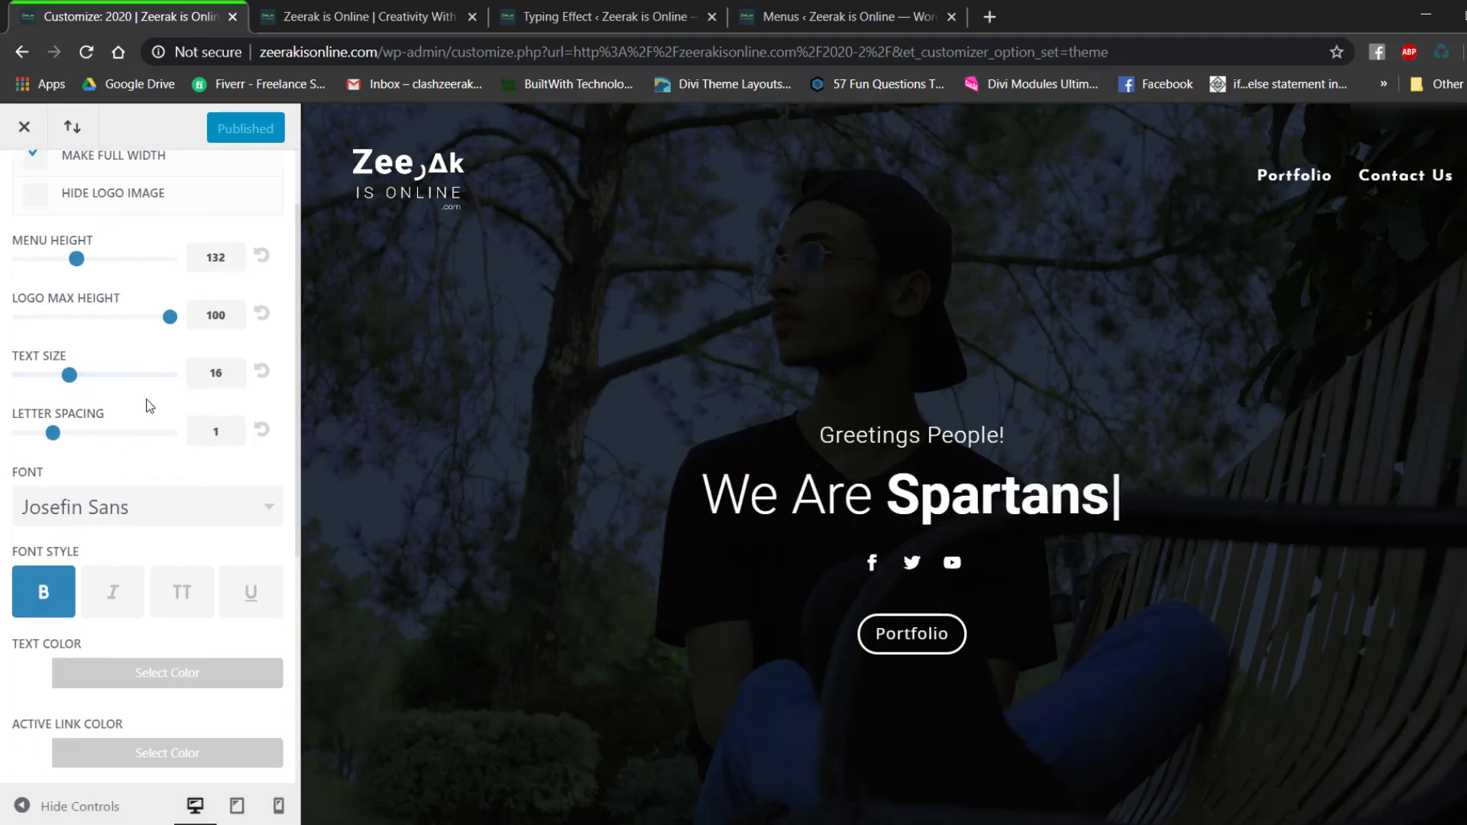
scroll(151, 407, down, 2)
scroll(641, 495, down, 5)
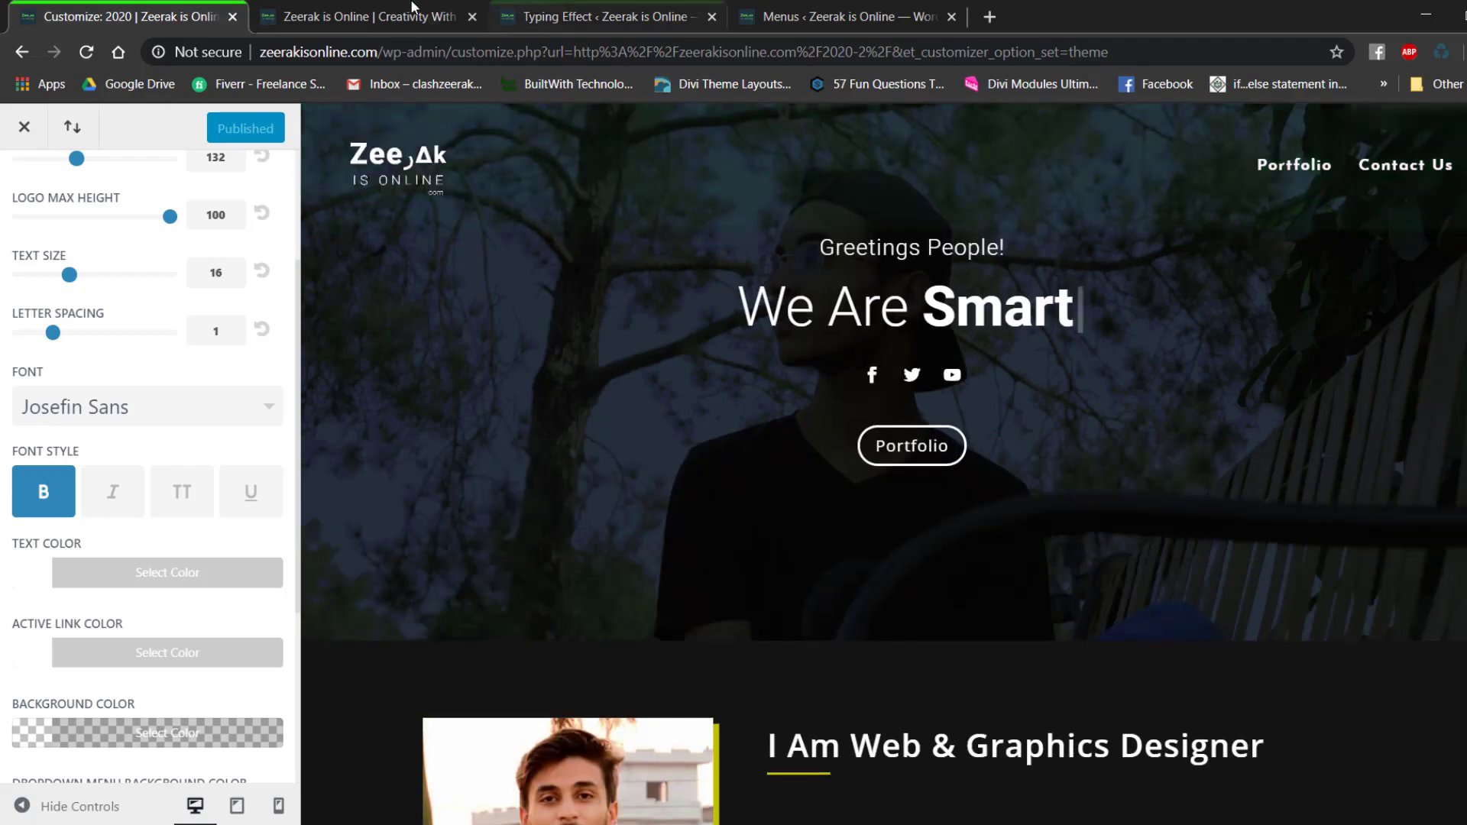
key(ctrl+Tab)
scroll(840, 306, up, 5)
scroll(871, 352, up, 8)
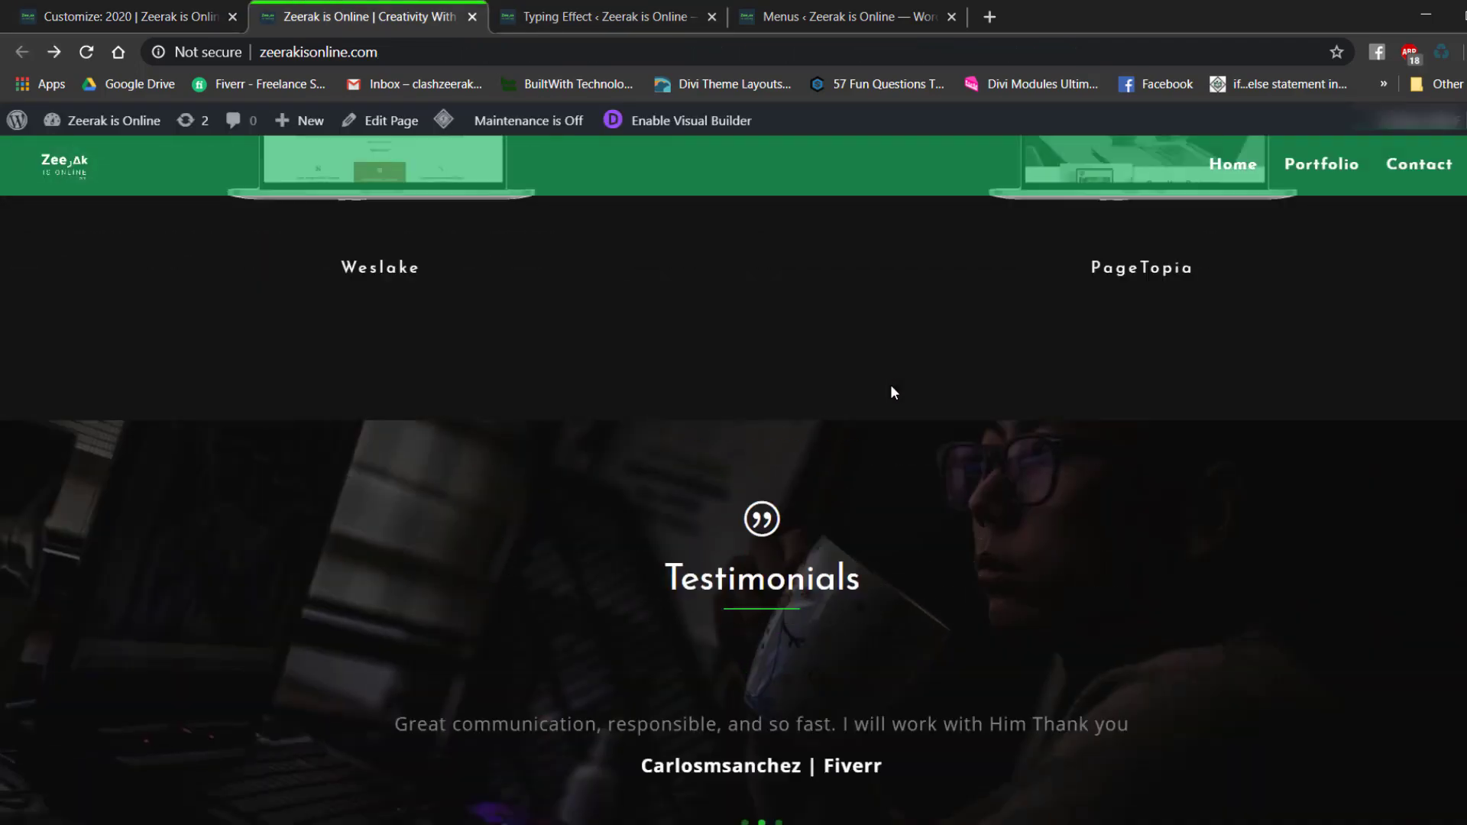
key(ctrl+shift+Tab)
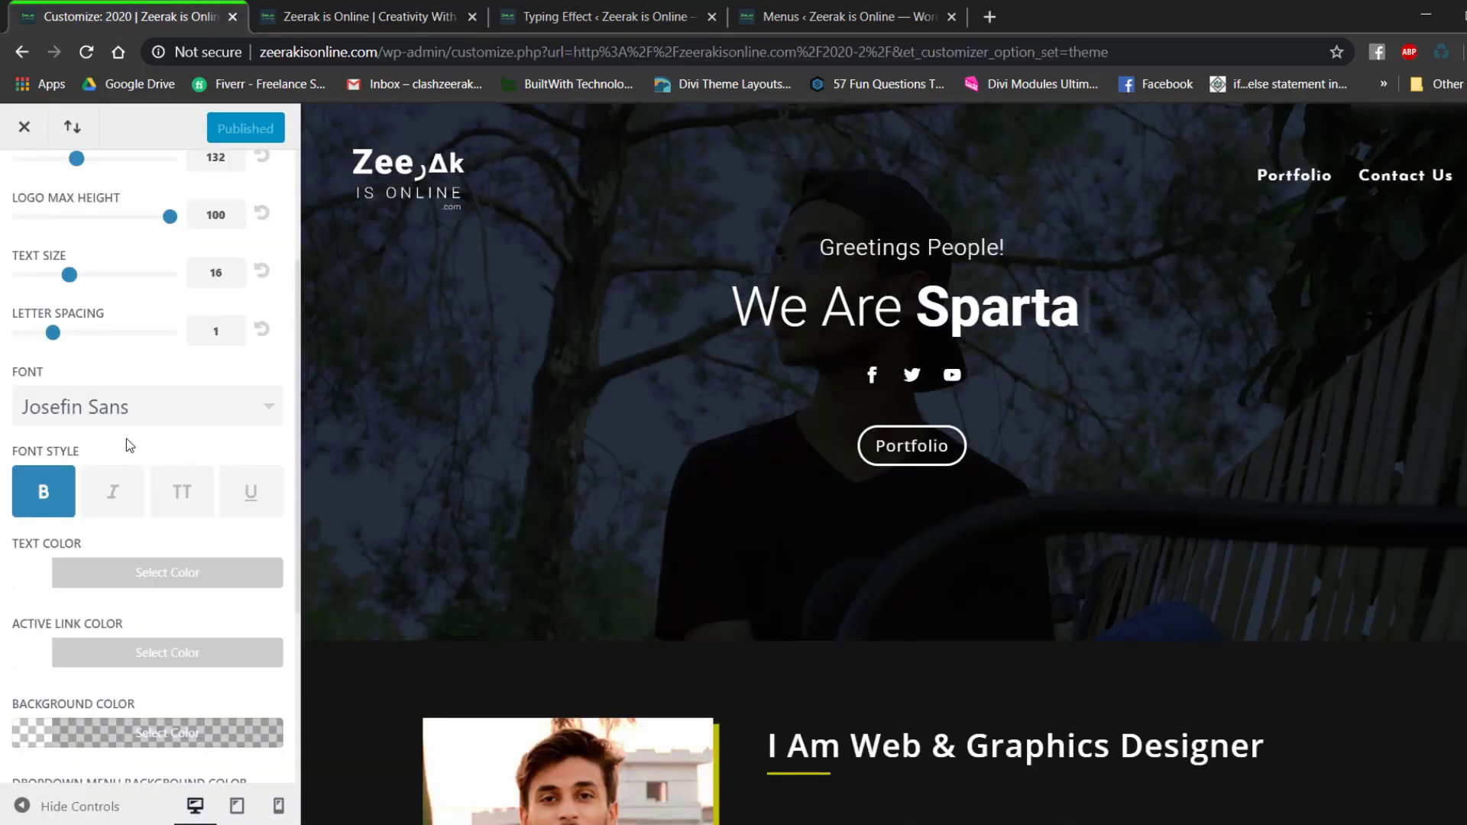
scroll(123, 450, down, 4)
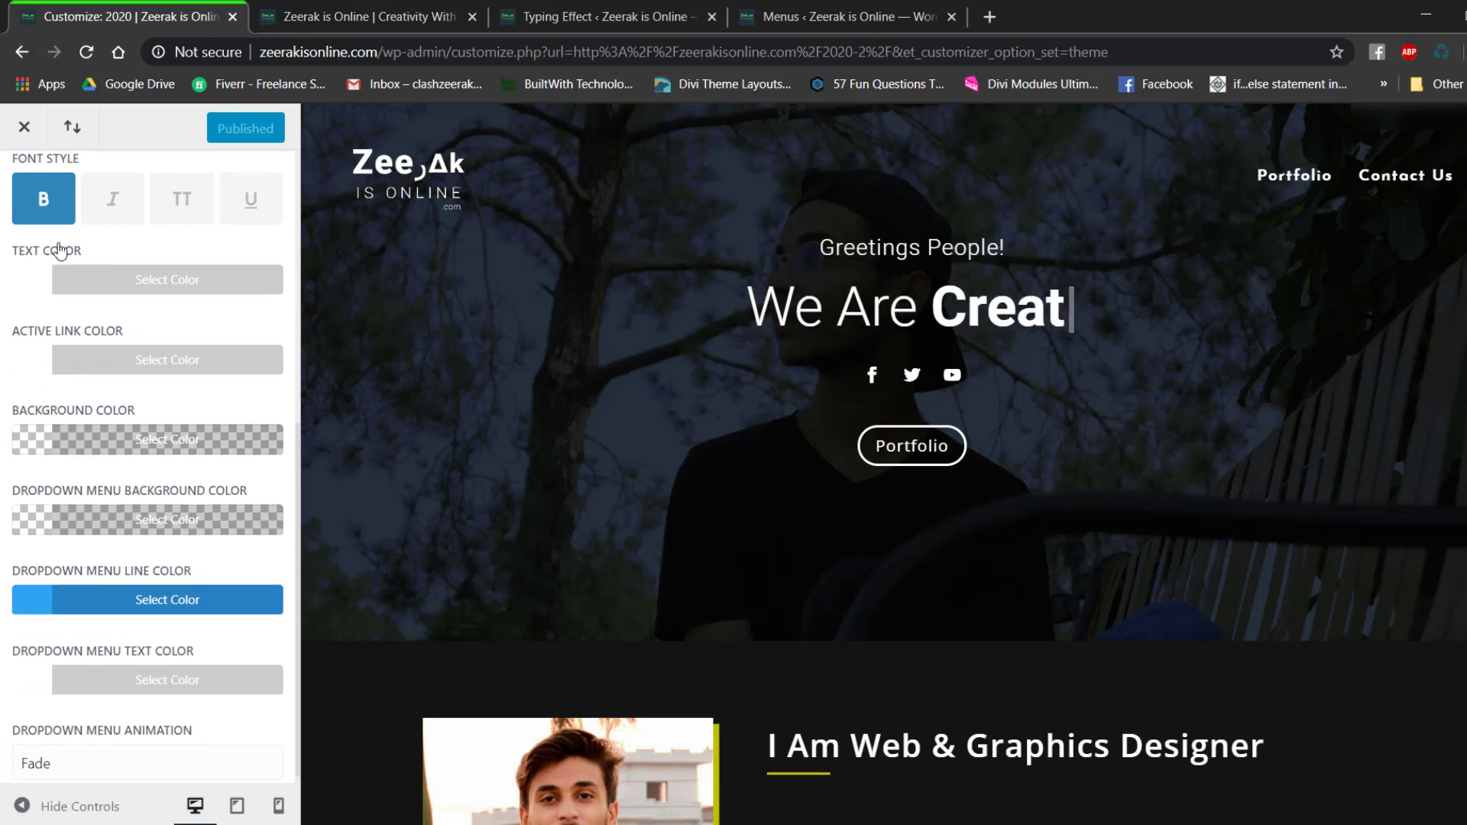
Review the header's Fixed Navigation Settings in the Theme Customizer and close the Customizer.
scroll(58, 229, up, 6)
click(39, 219)
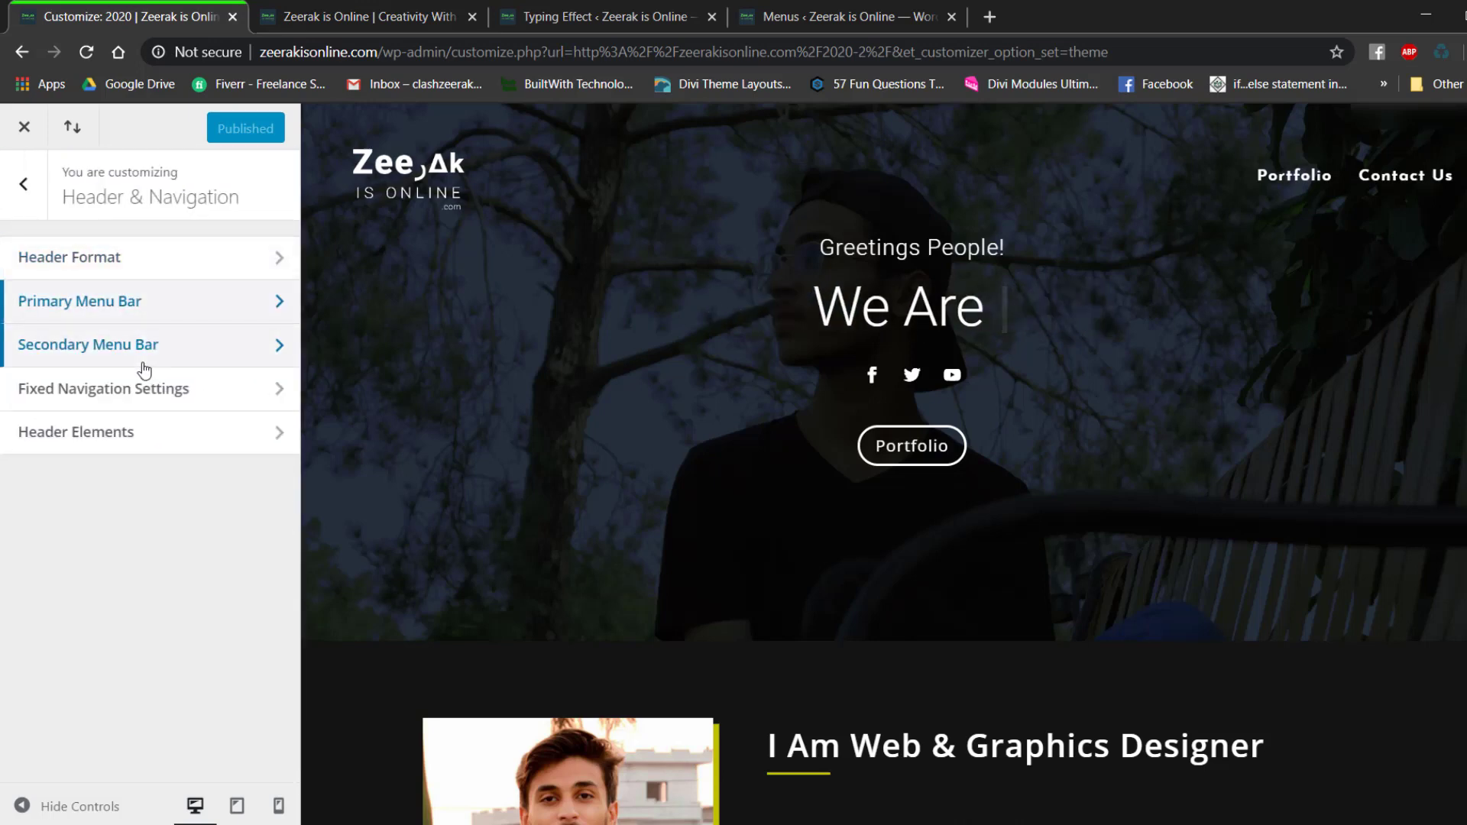
click(115, 401)
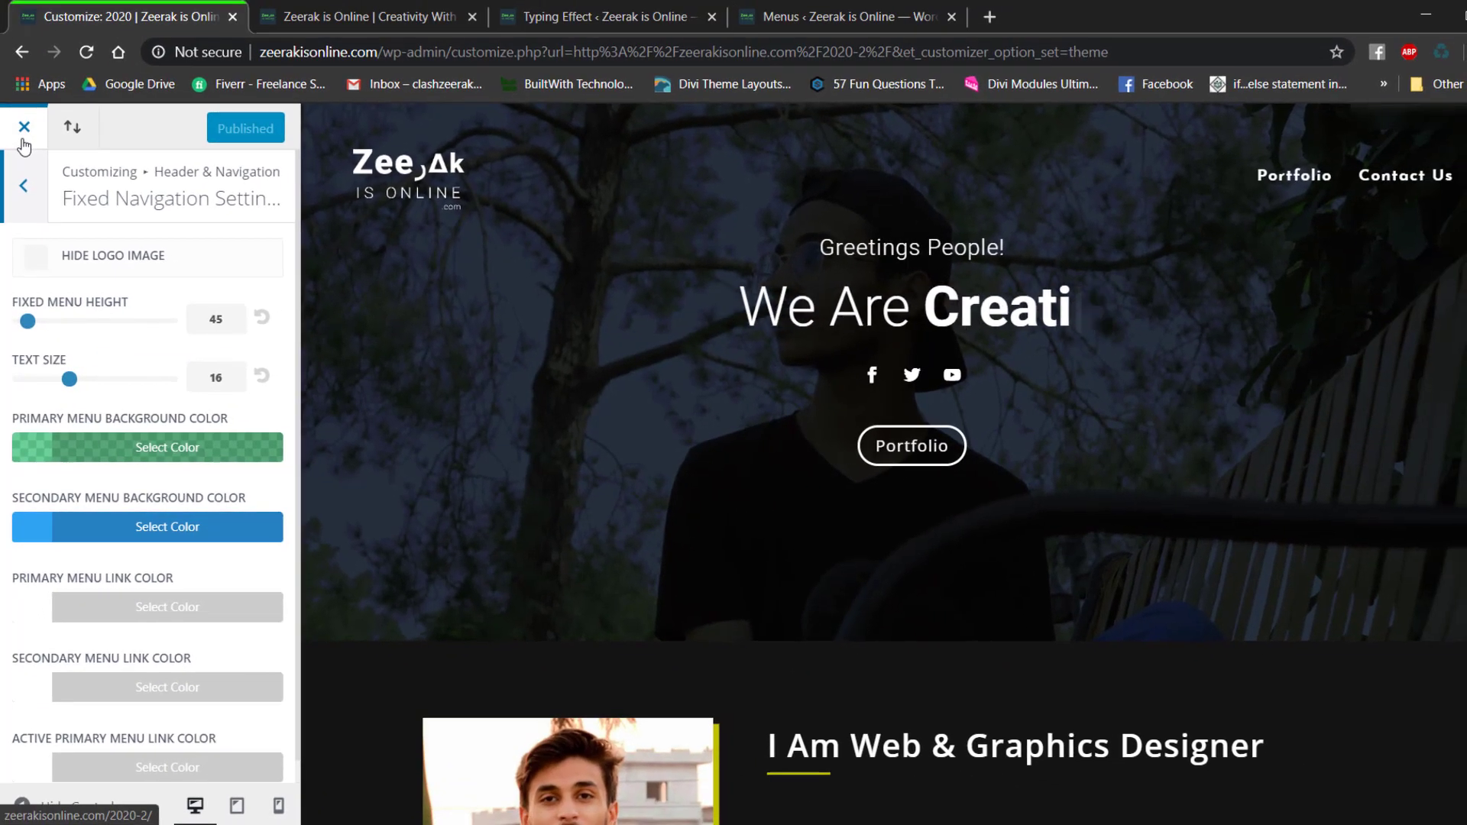
click(23, 141)
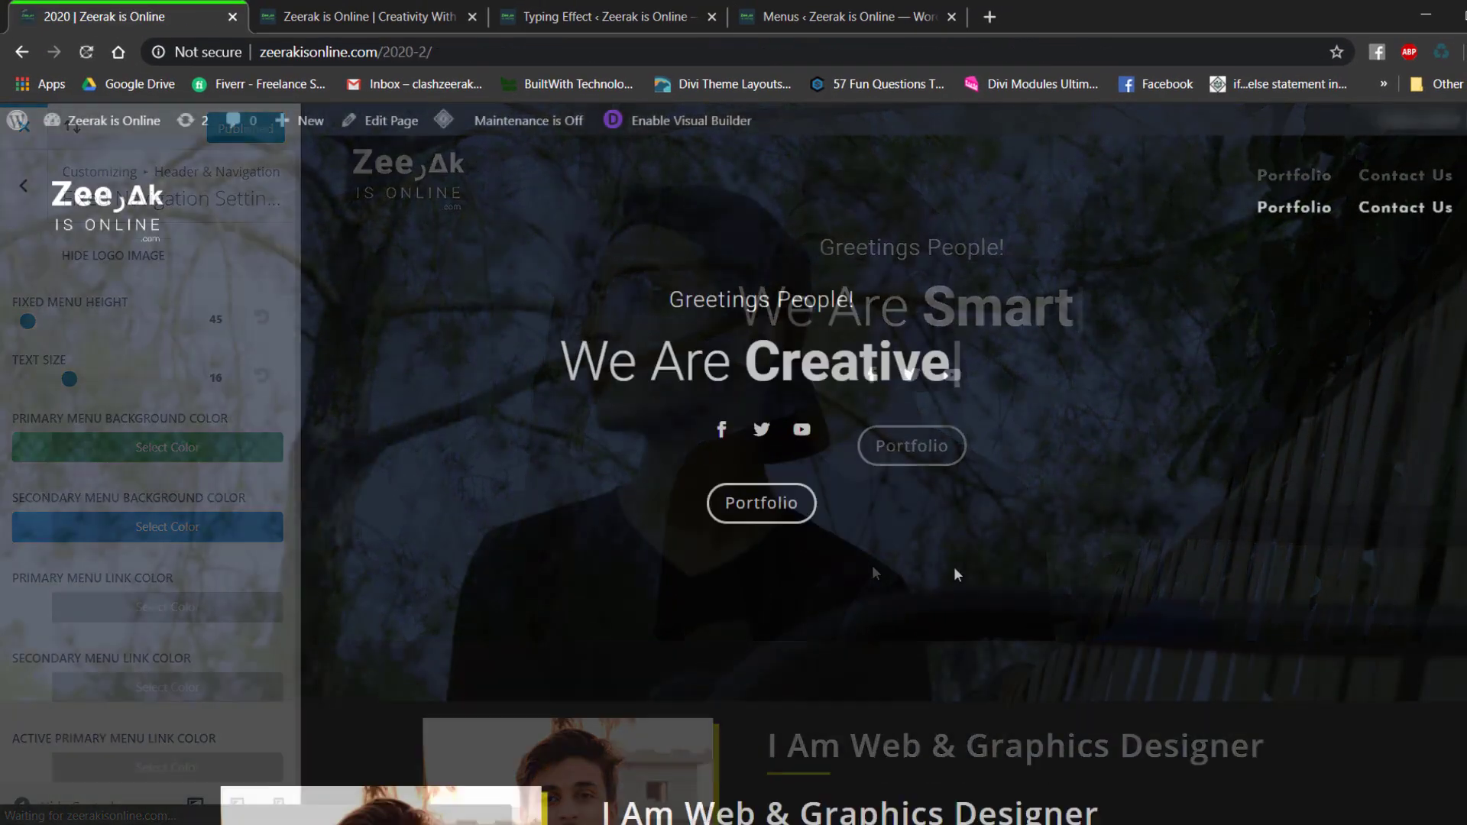
Look through the 2020 page from the hero section down to the contact form and copyright footer.
scroll(953, 566, down, 20)
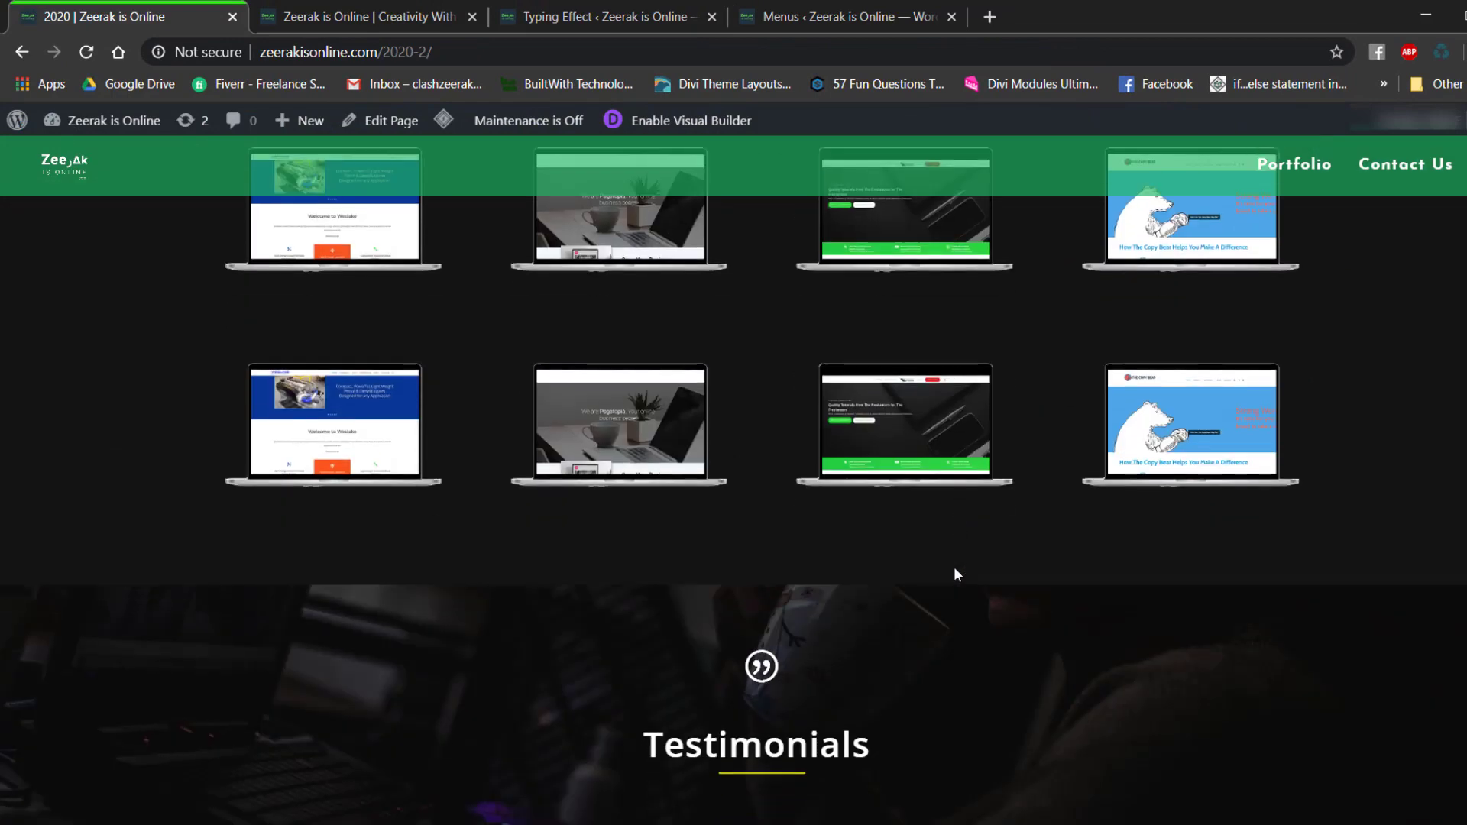
scroll(955, 575, down, 10)
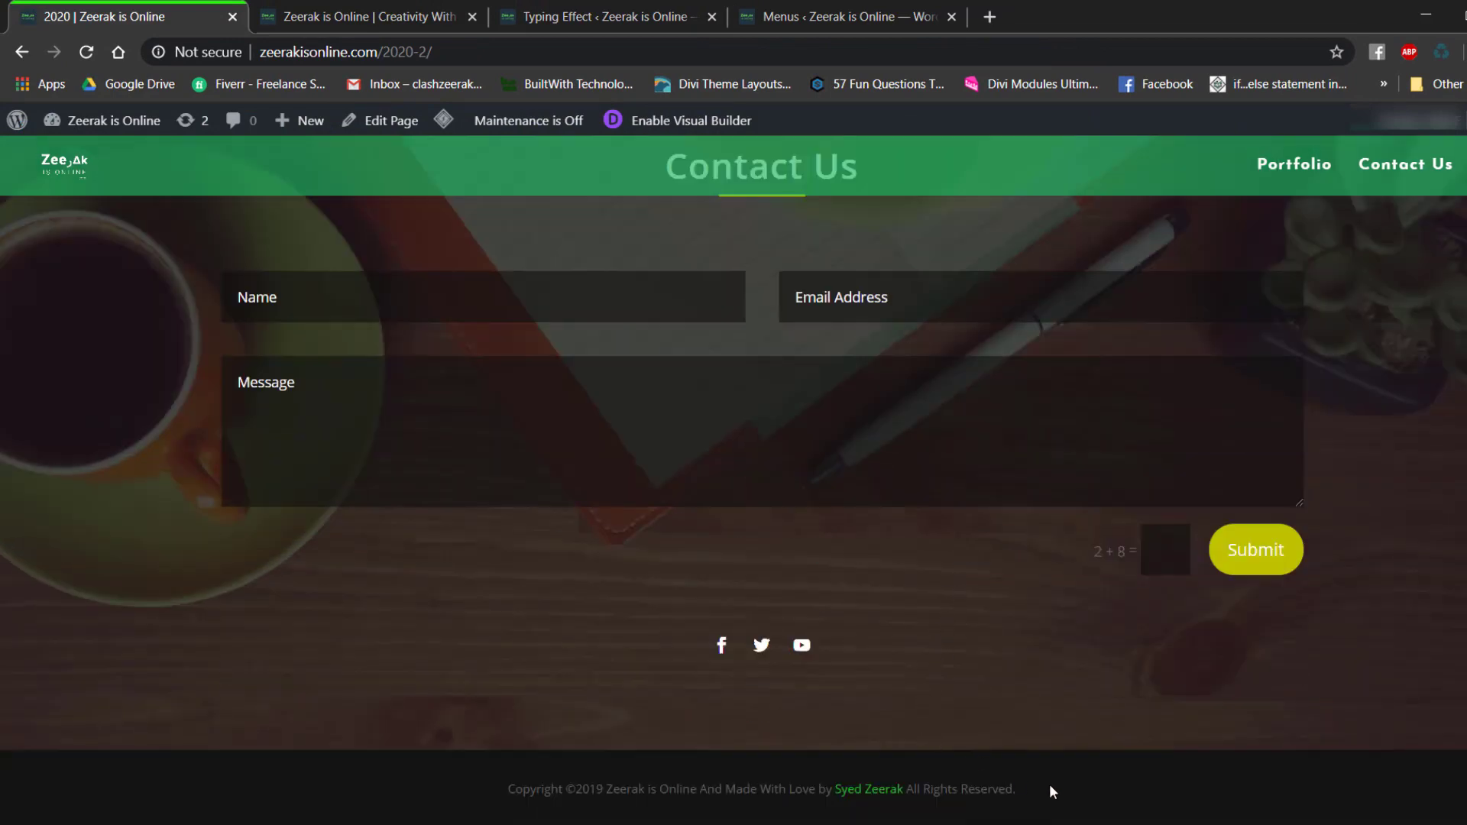
scroll(1048, 784, up, 3)
Open the Global Footer layout in the Divi Theme Builder and inspect the copyright text module's settings without changing them.
mouse_move(103, 139)
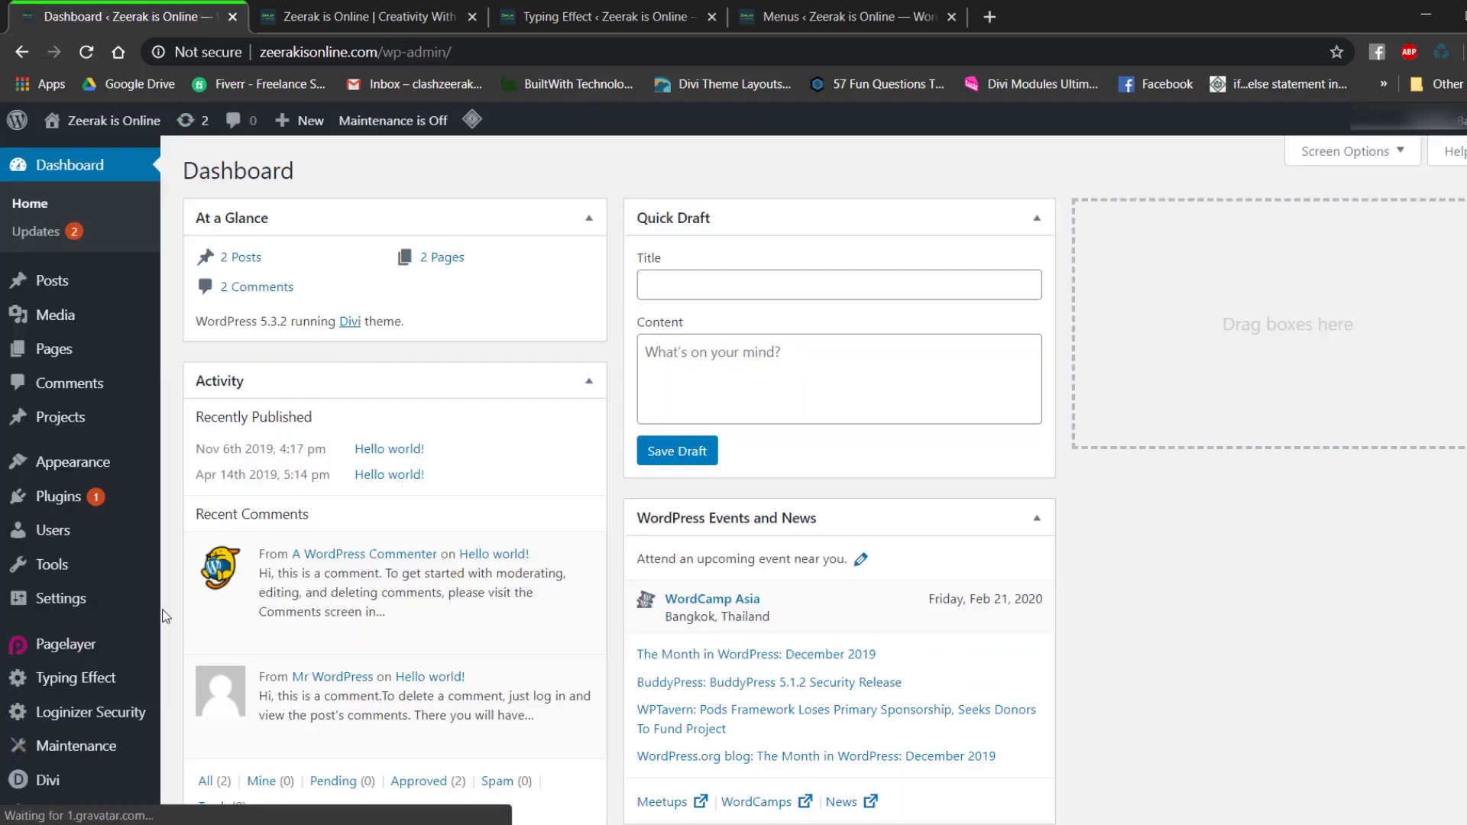
mouse_move(100, 696)
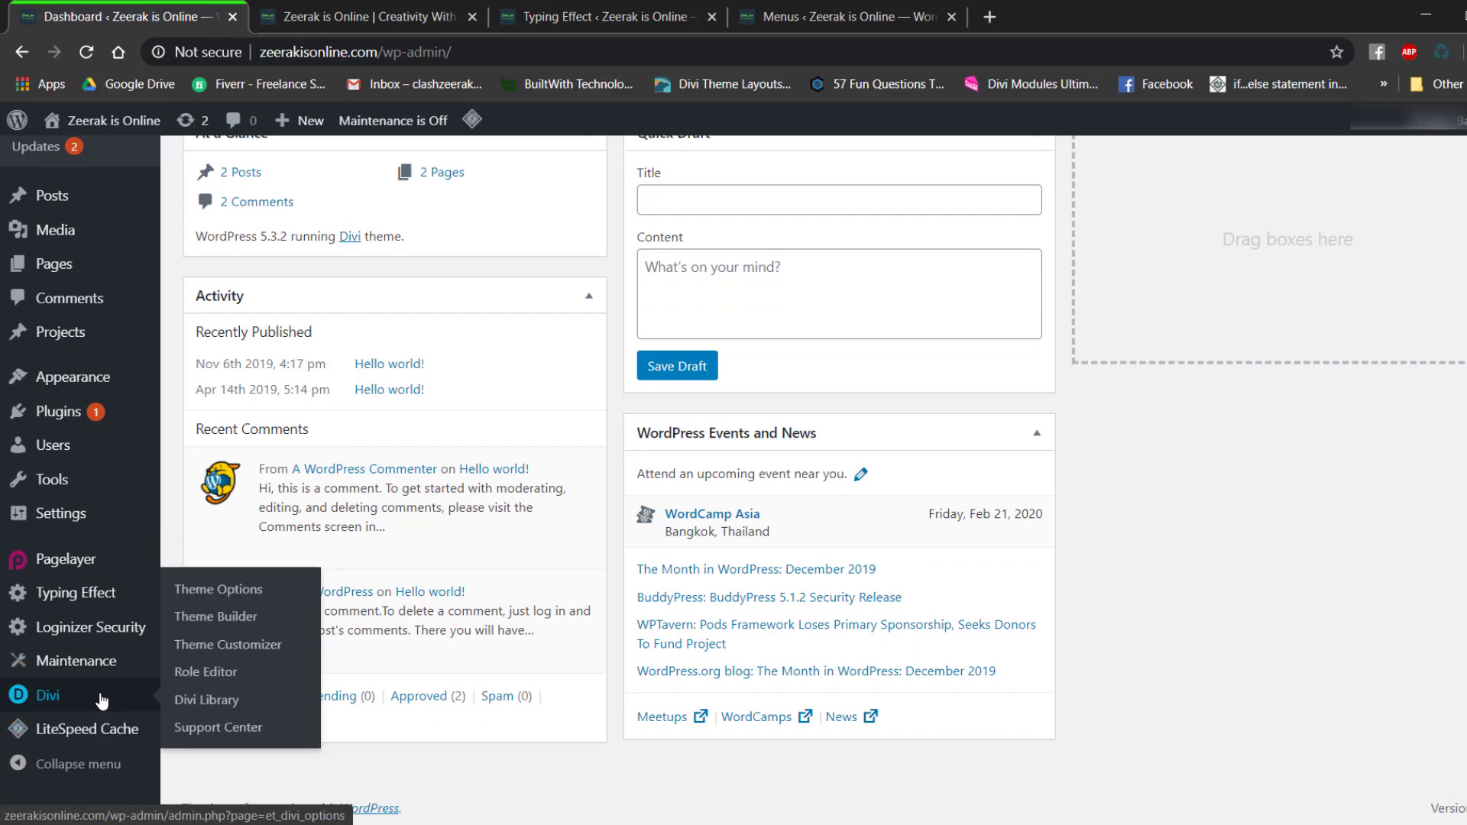
click(228, 622)
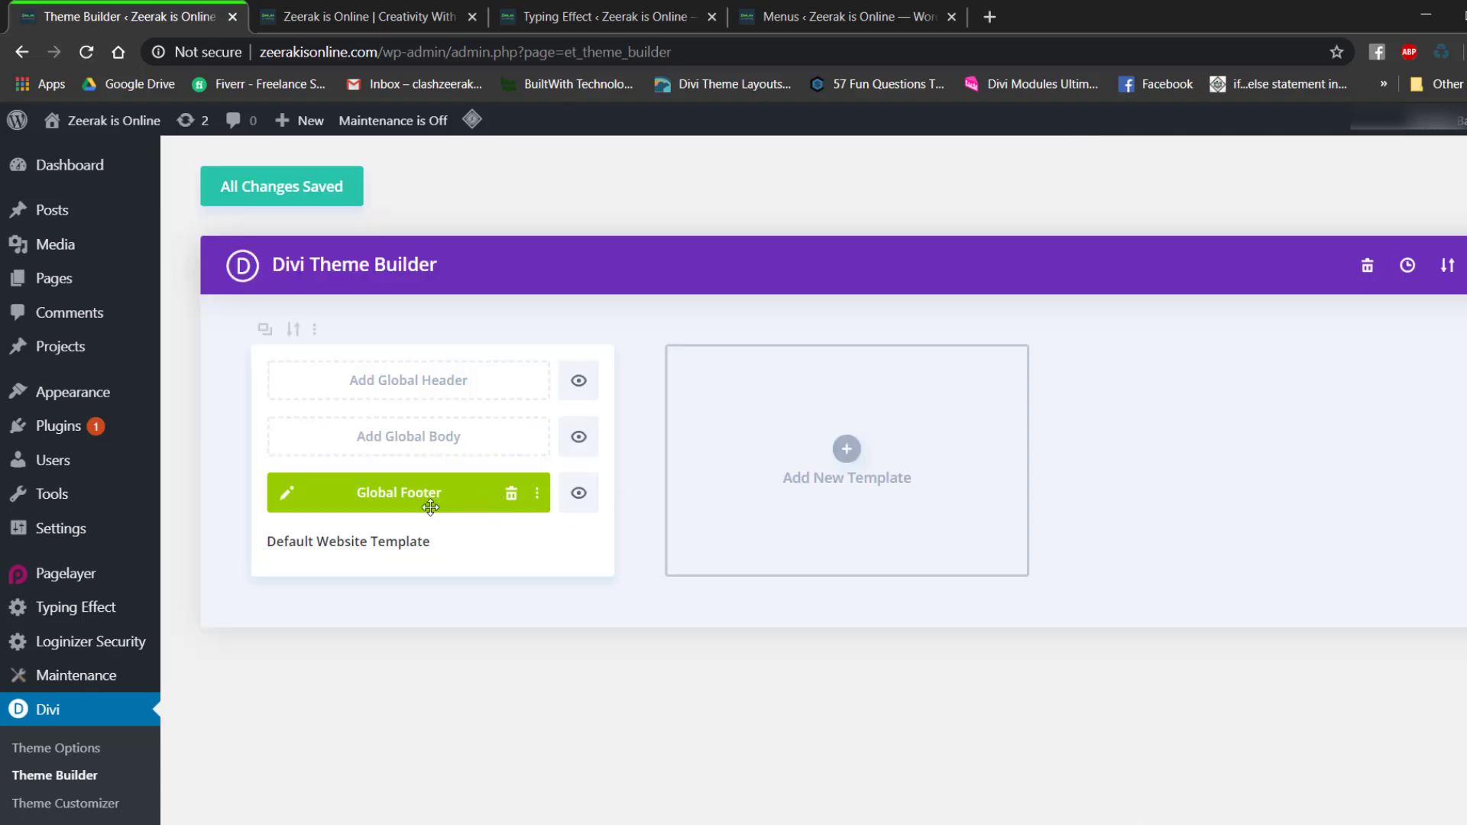
click(289, 497)
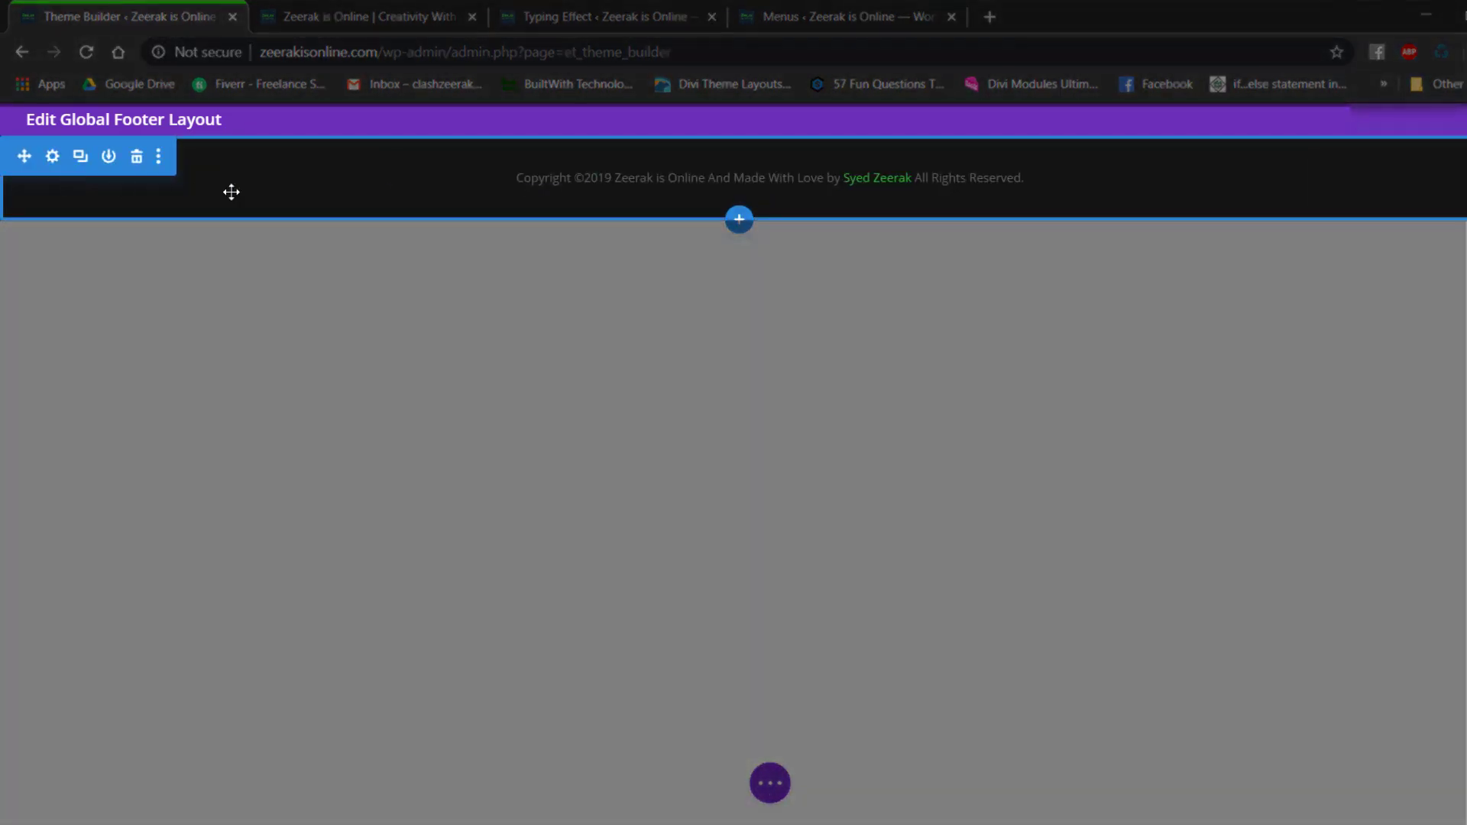
mouse_move(437, 159)
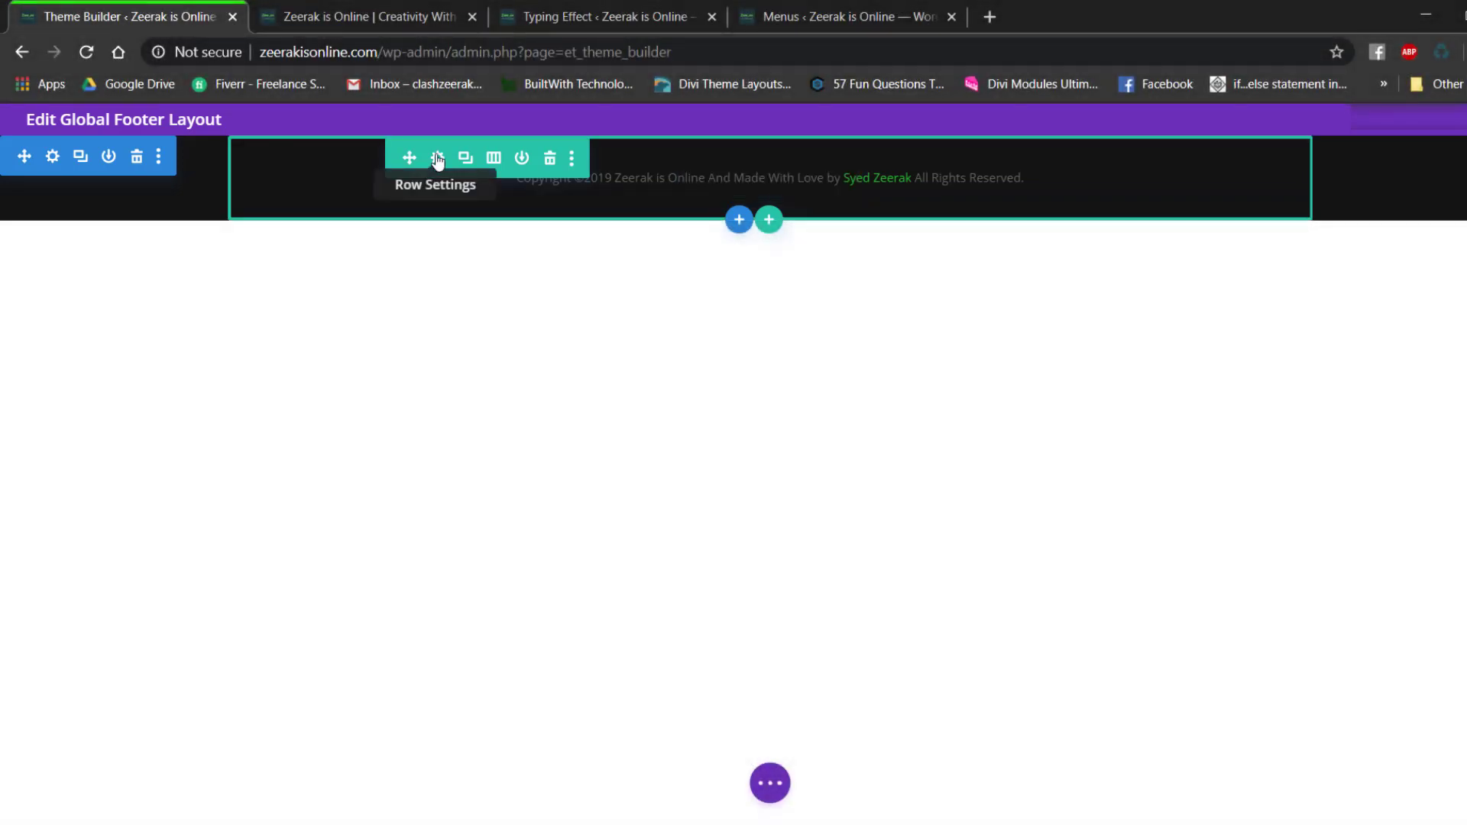
click(438, 159)
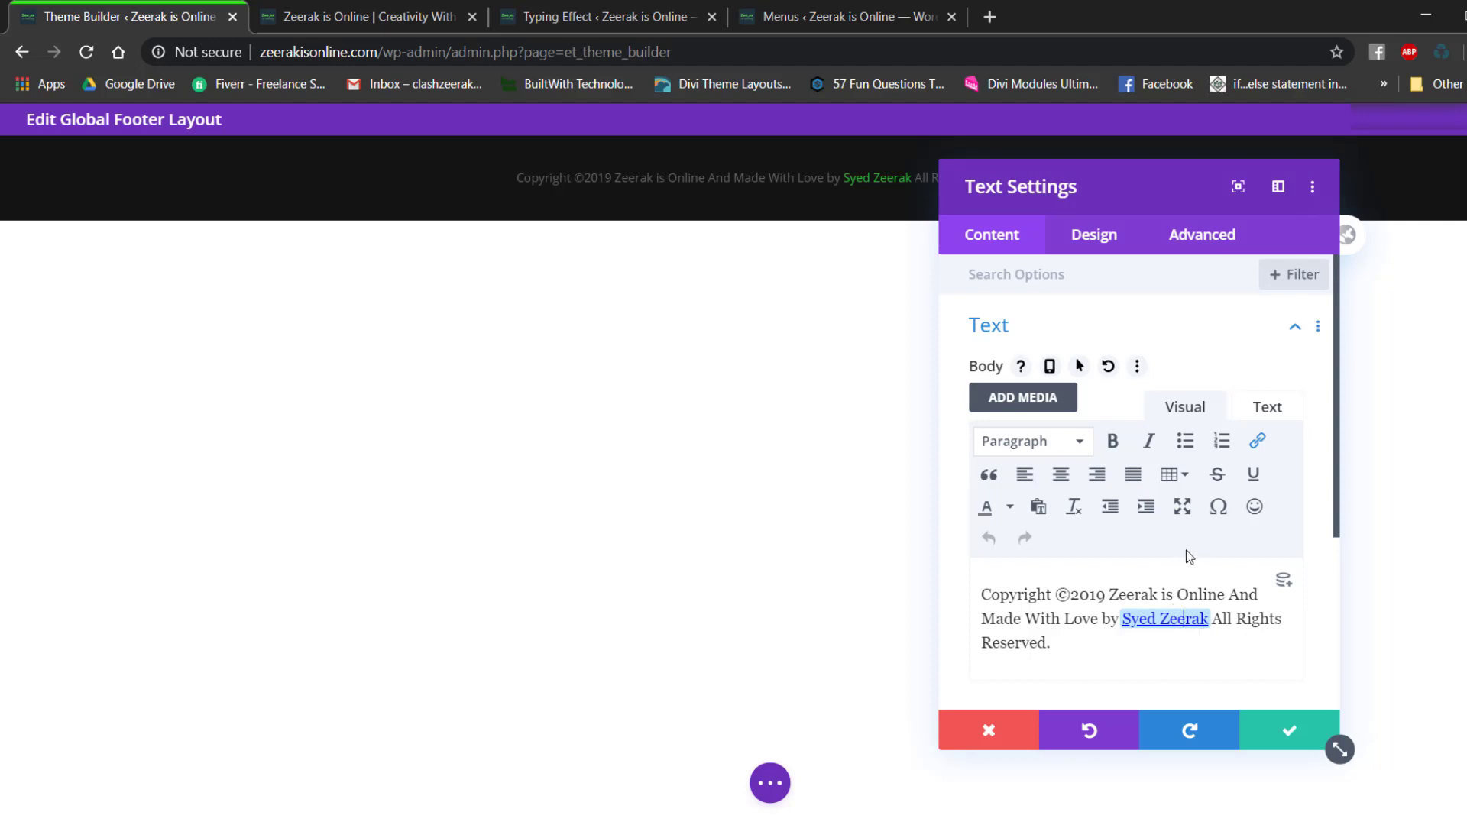
key(Escape)
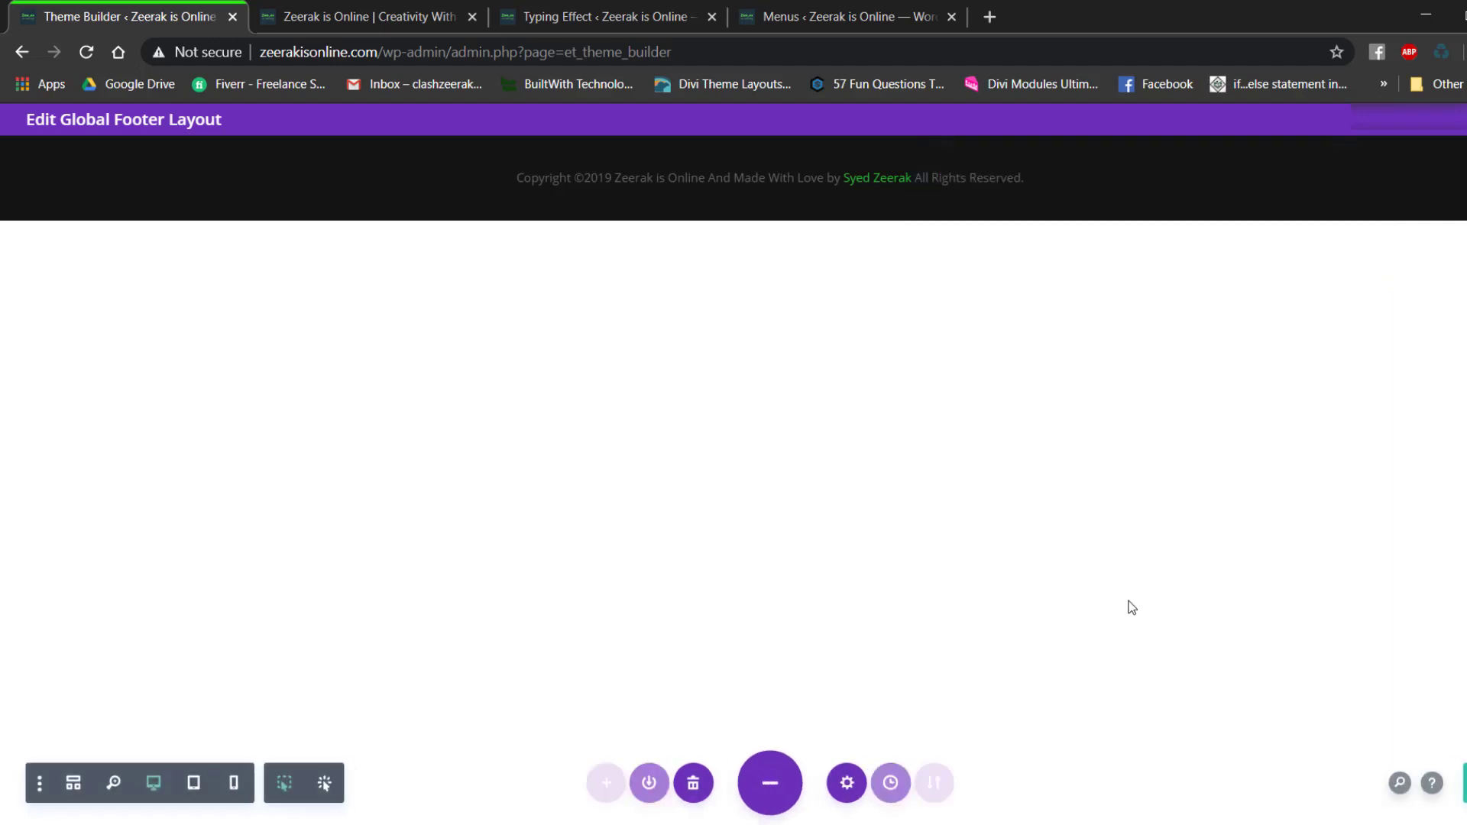
Check the original homepage's portfolio area and review the 2020 page's hero, fixed header and about section.
click(421, 2)
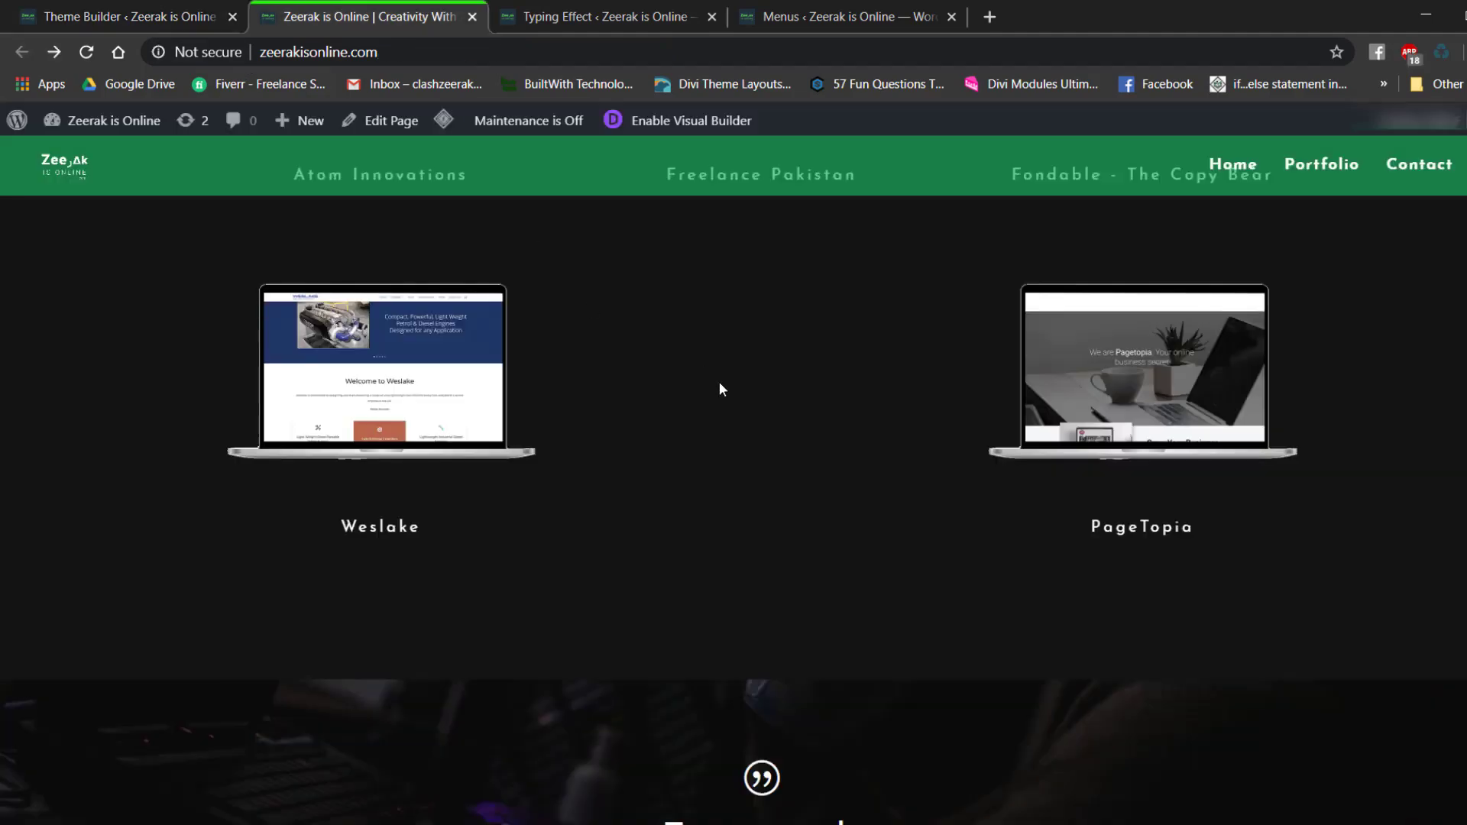
scroll(978, 380, down, 4)
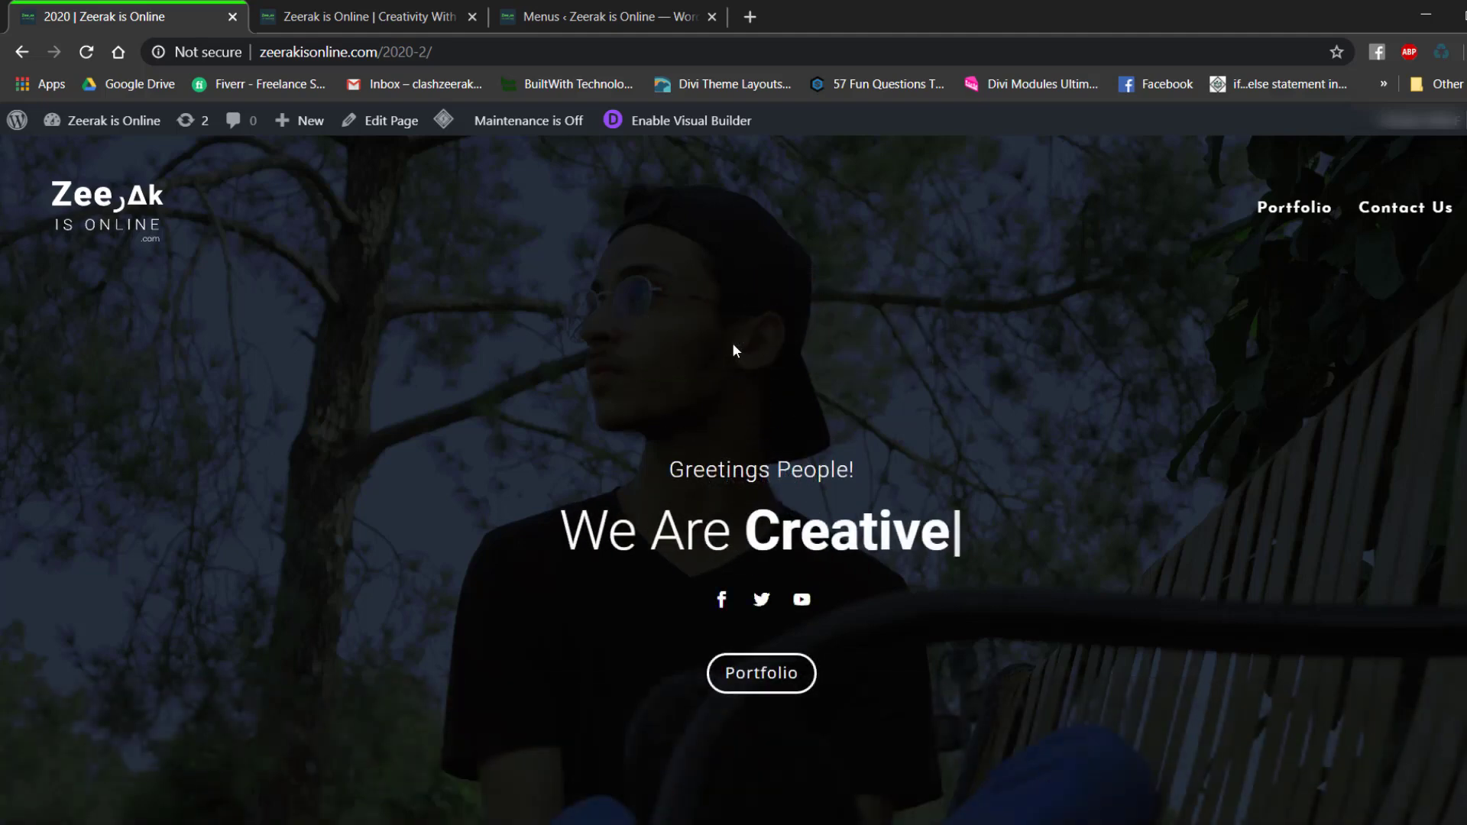
scroll(732, 342, down, 2)
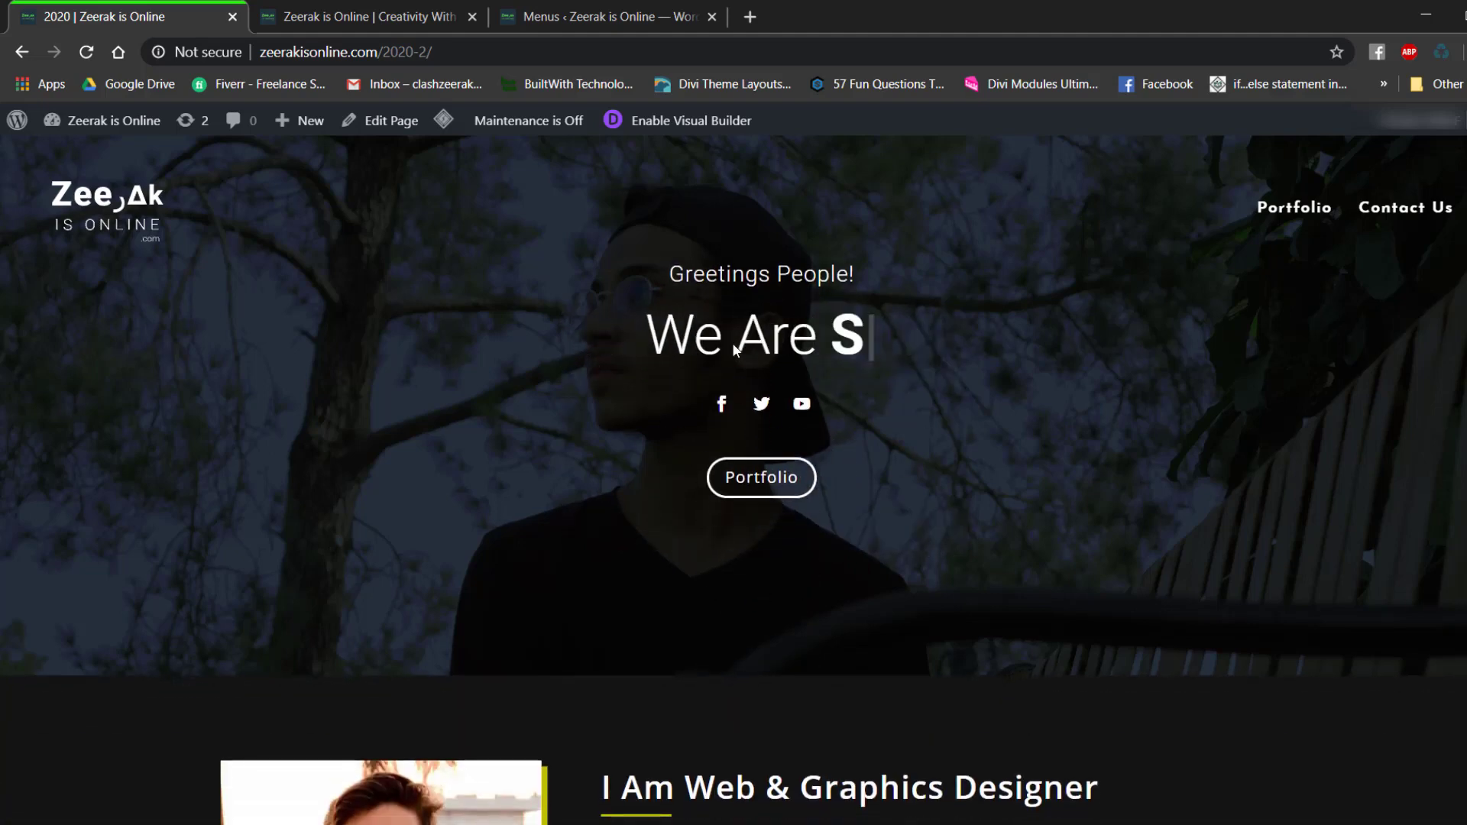
scroll(735, 349, down, 3)
scroll(735, 349, up, 1)
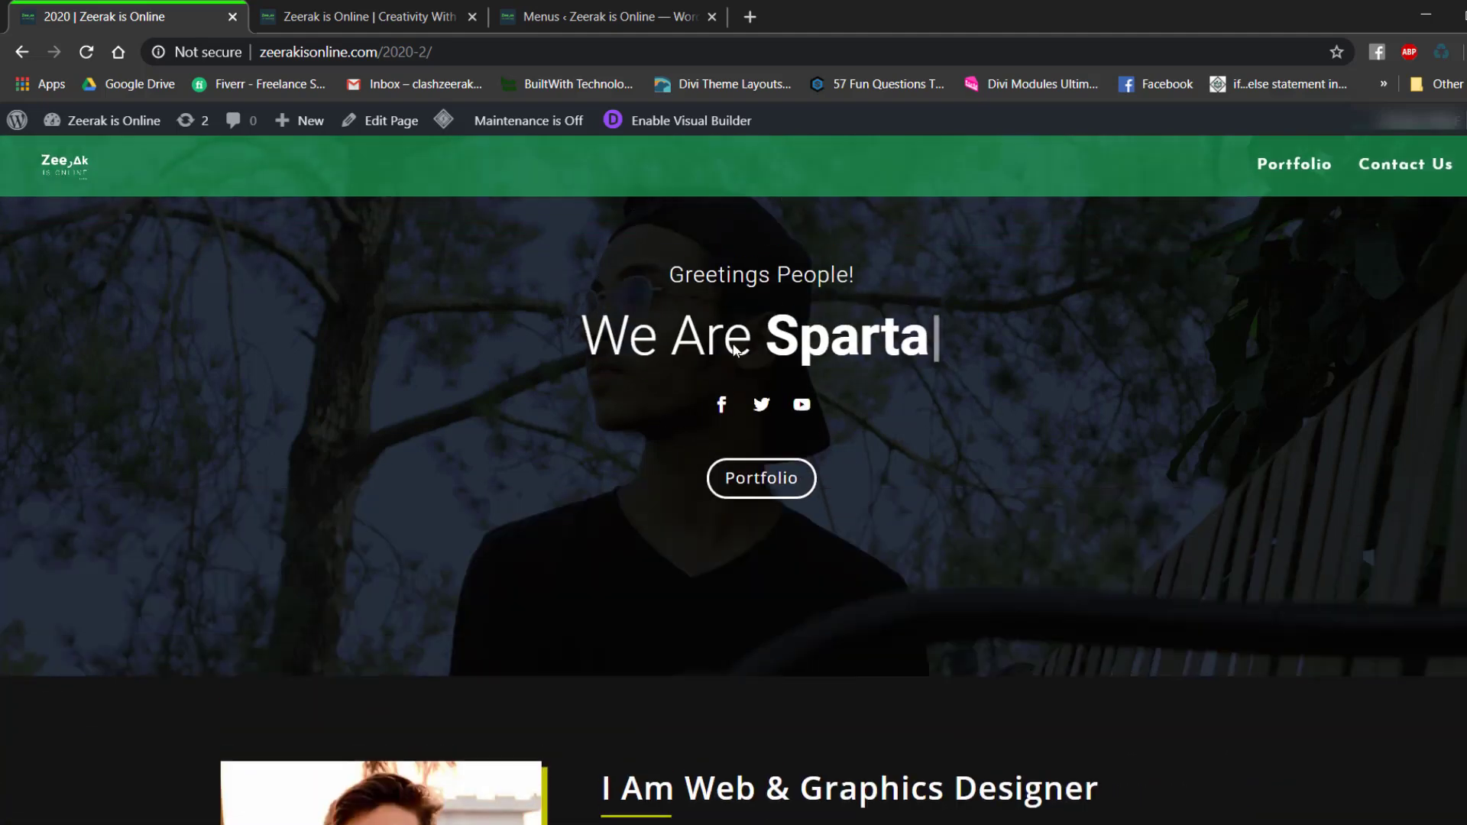
scroll(736, 349, up, 2)
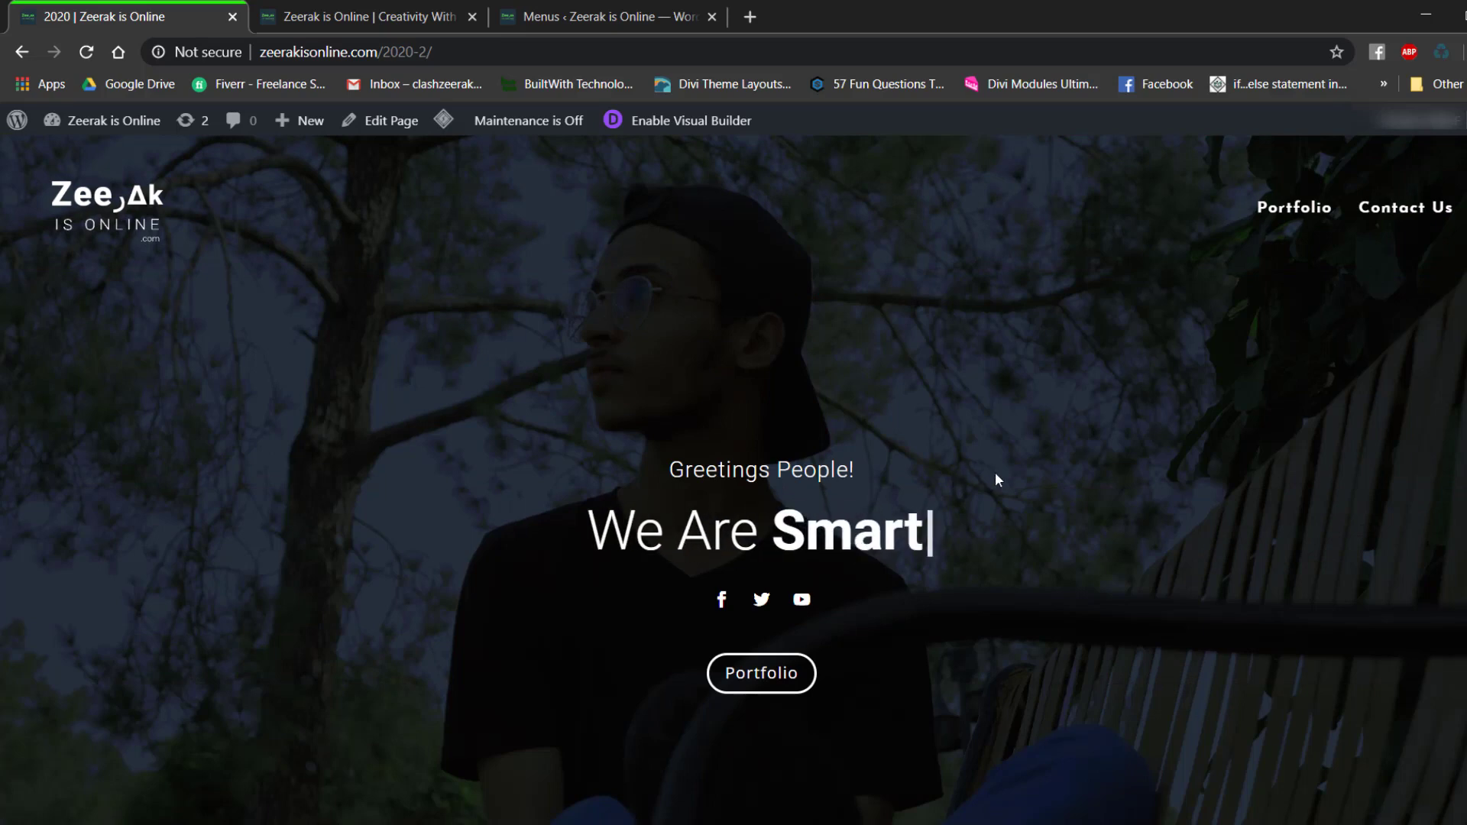
scroll(1007, 476, down, 4)
scroll(1007, 483, down, 2)
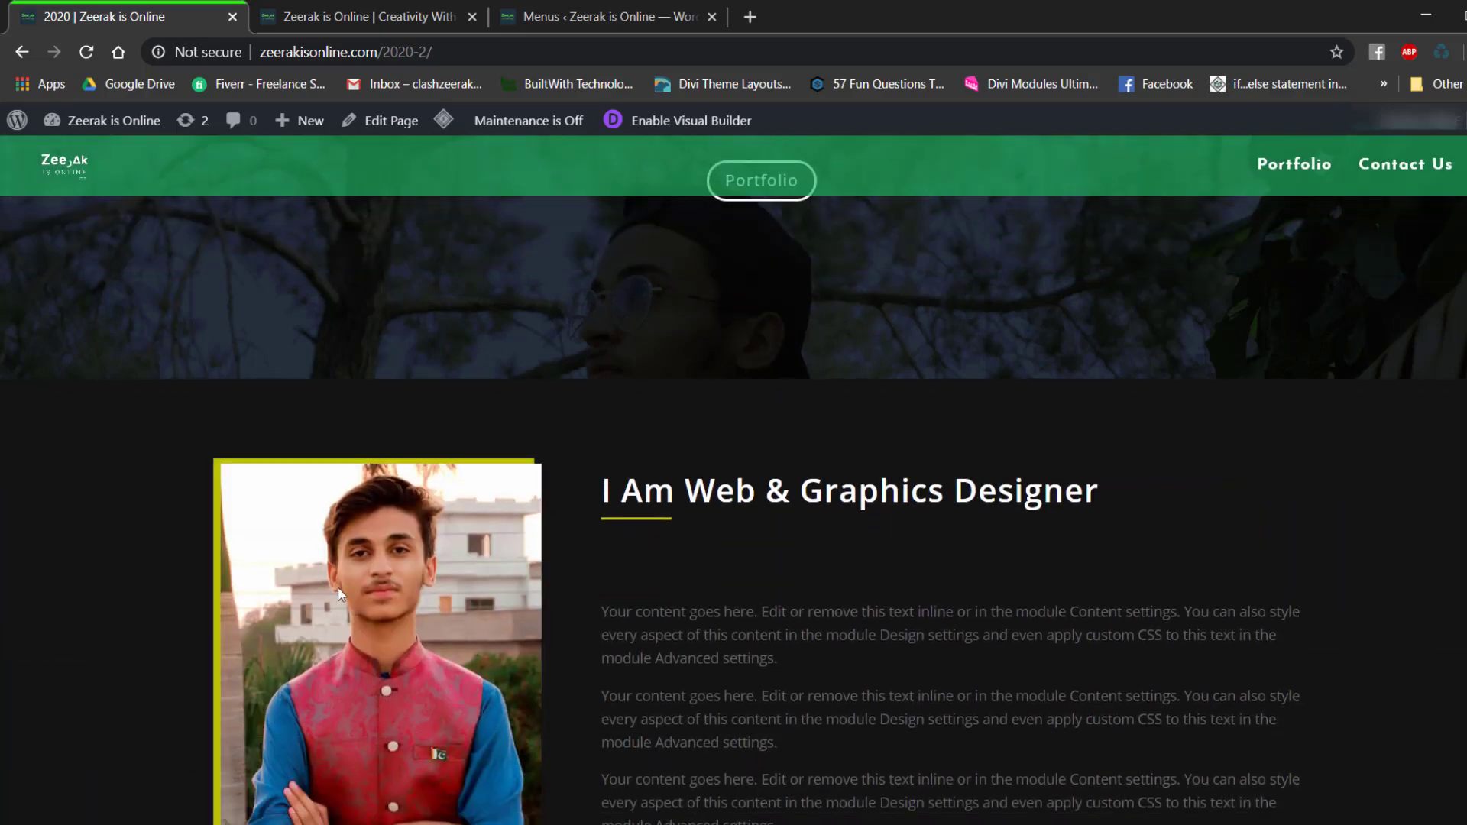
scroll(619, 586, down, 3)
scroll(618, 470, up, 1)
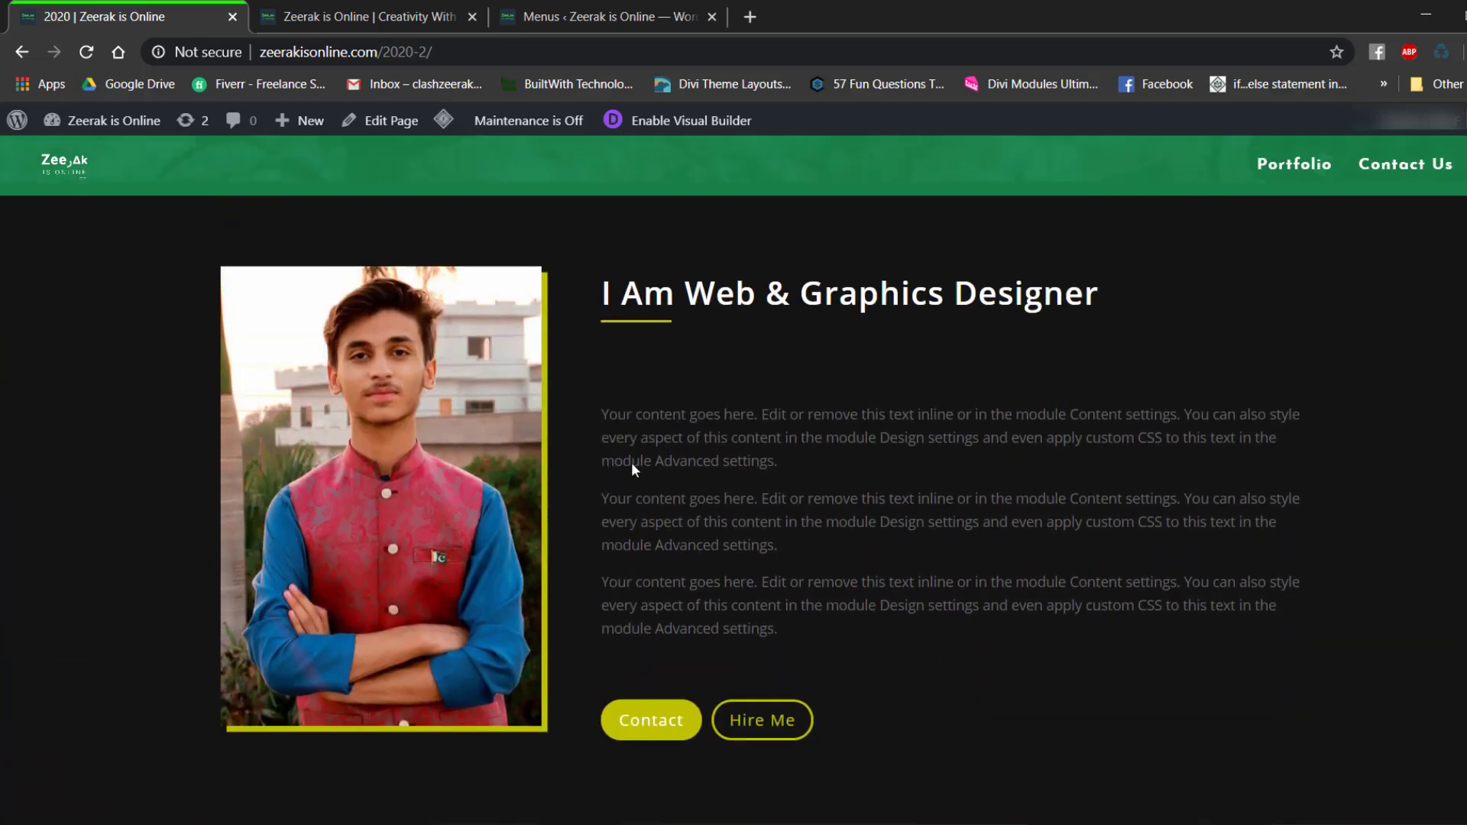
scroll(958, 504, up, 8)
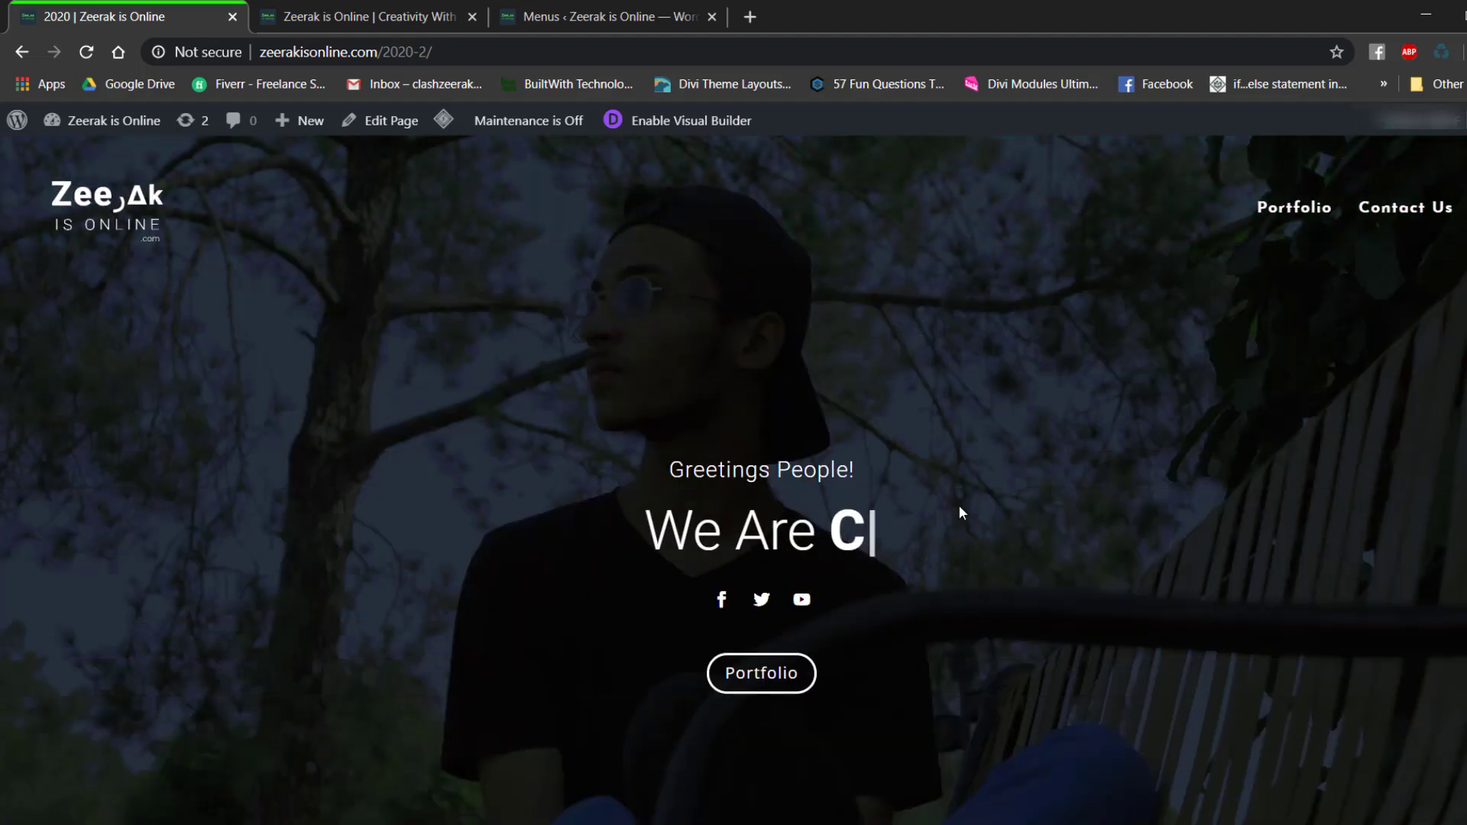
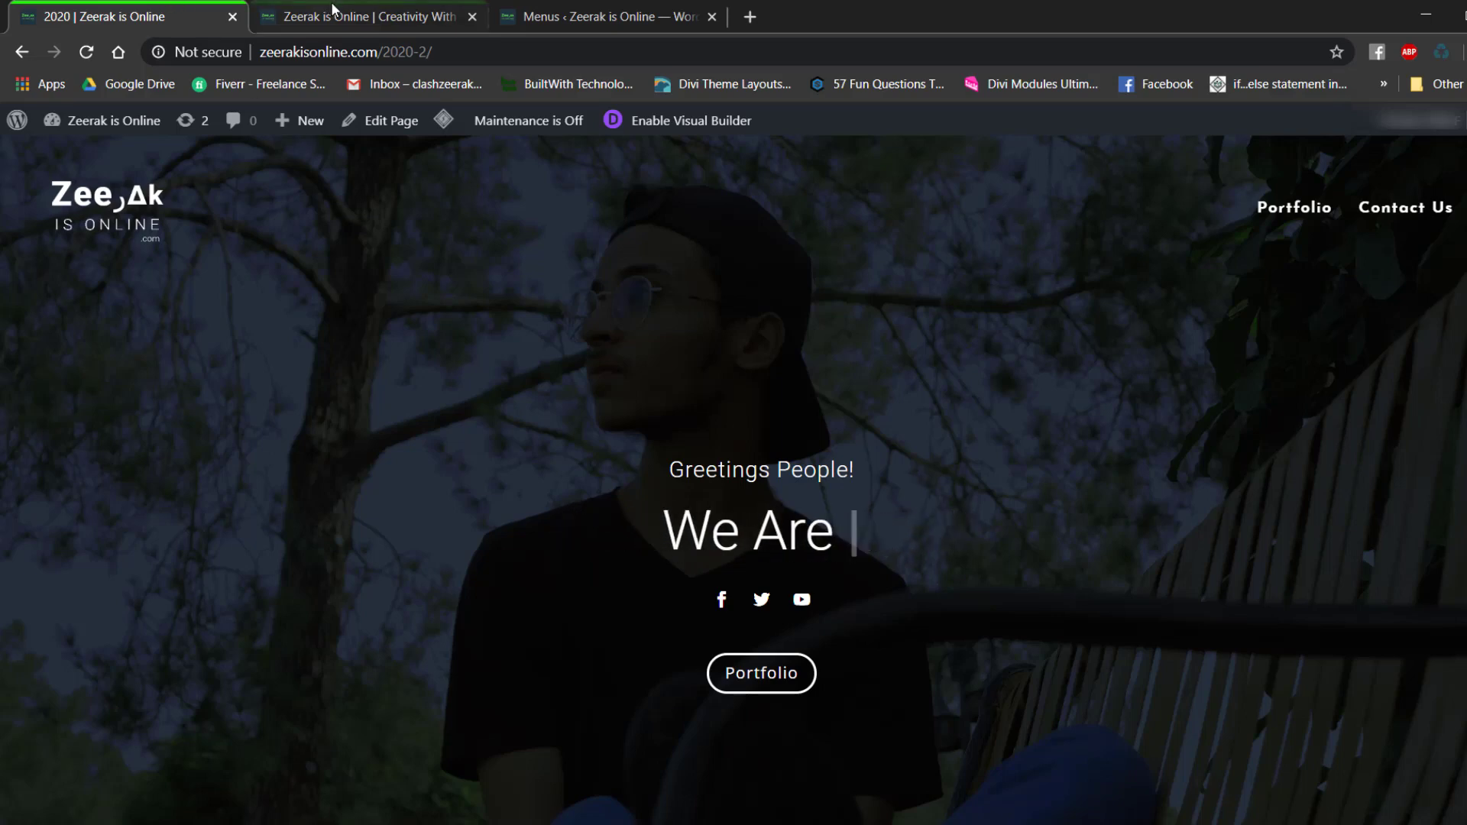
Compare the original homepage's hero and about sections with those on the 2020 page.
click(367, 16)
scroll(684, 382, down, 6)
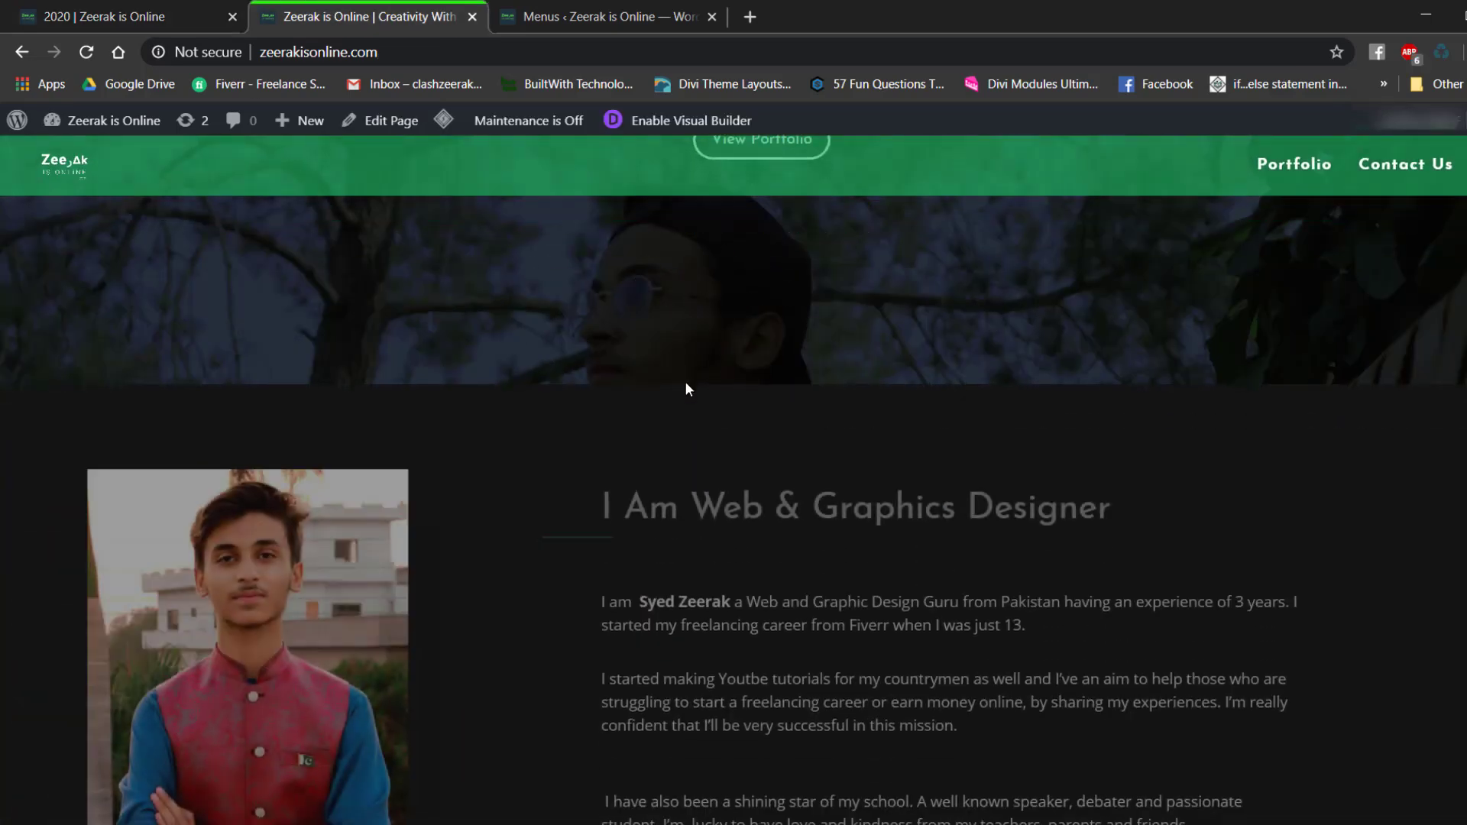
click(138, 17)
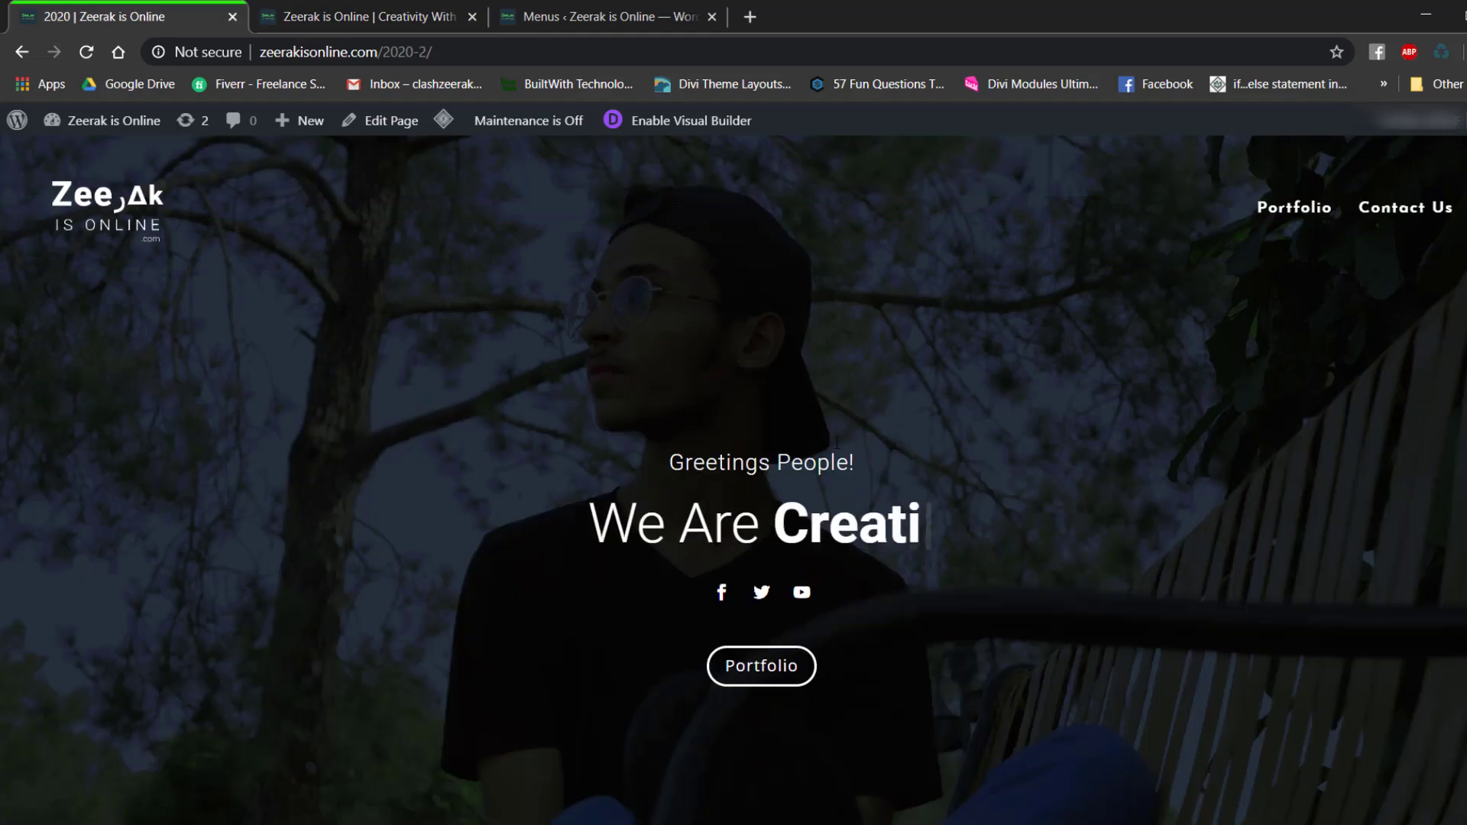
scroll(838, 438, down, 5)
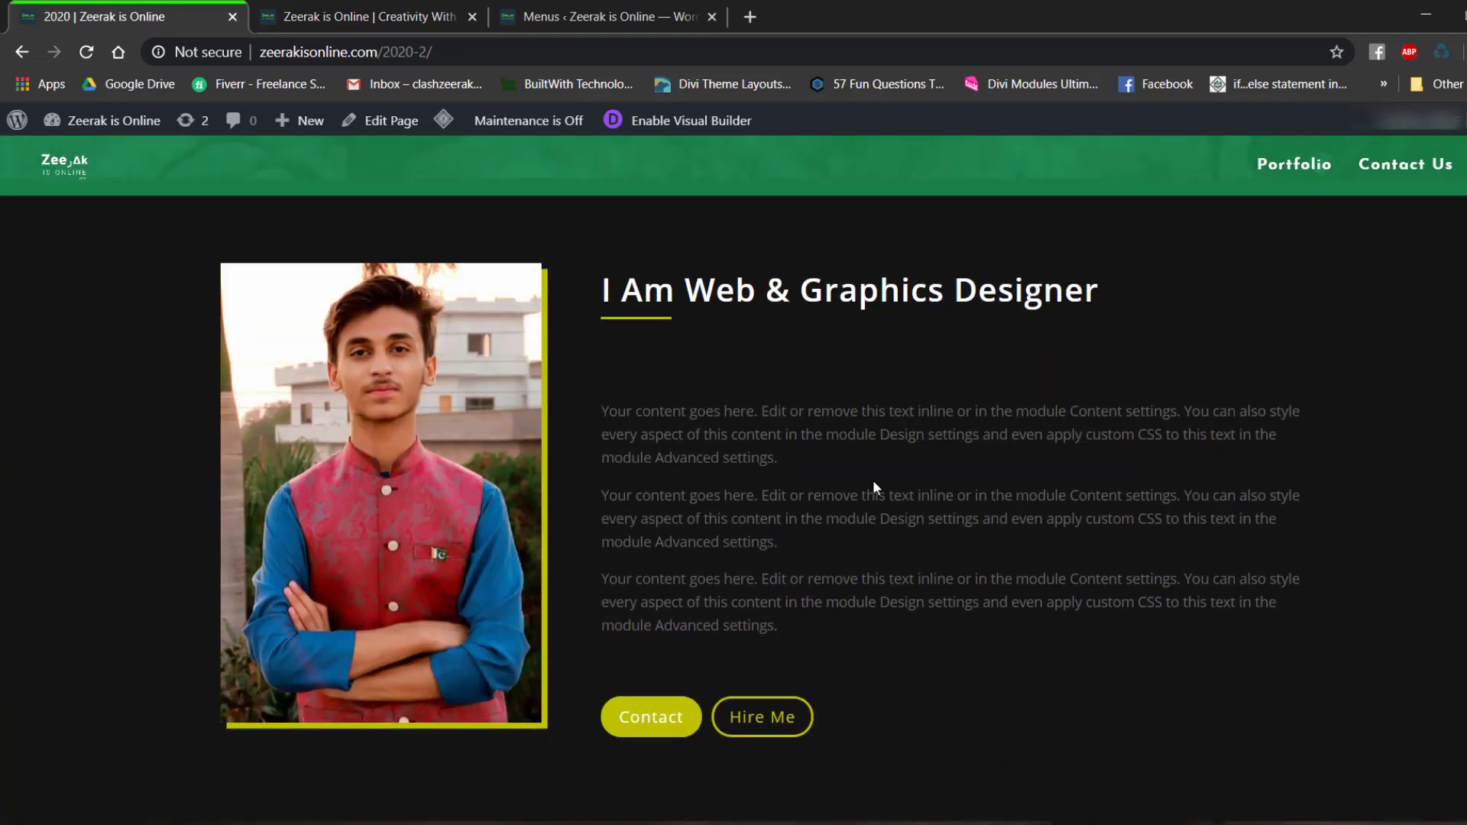
scroll(876, 481, up, 4)
scroll(847, 475, down, 3)
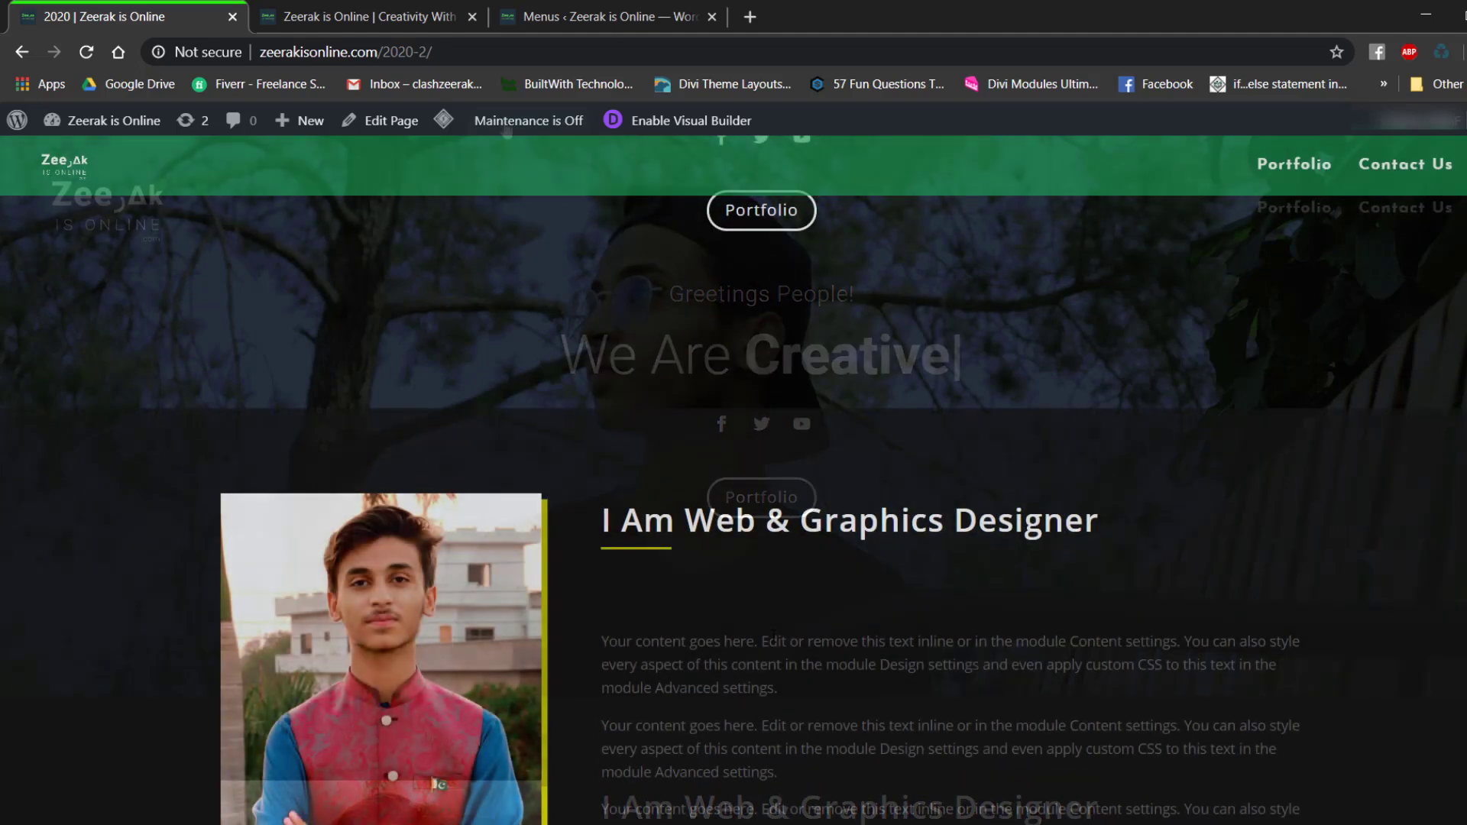